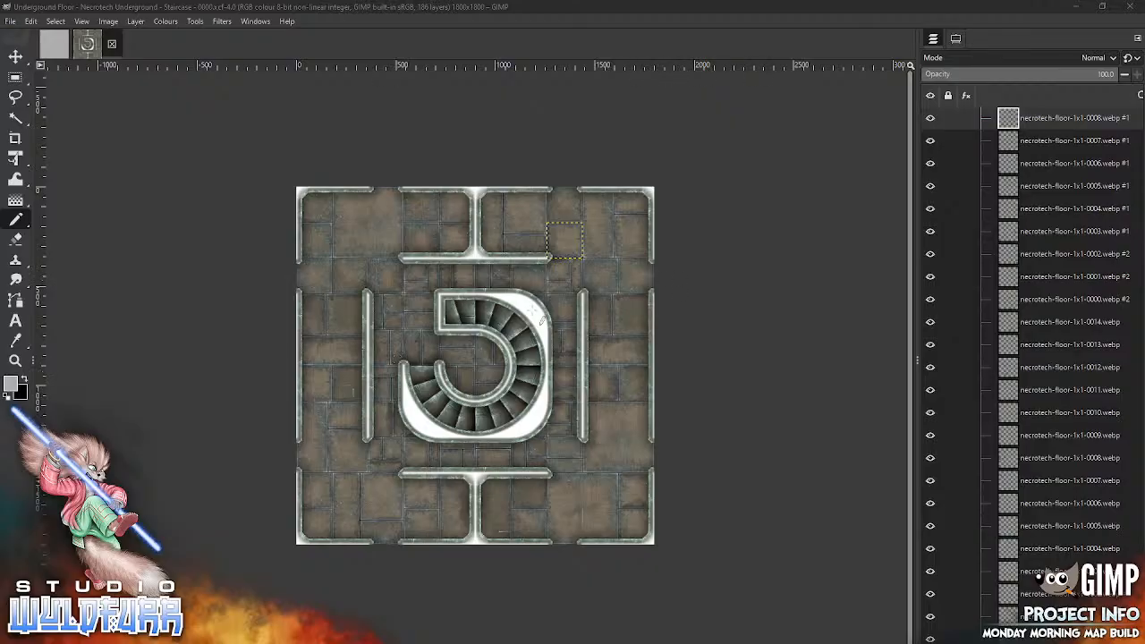
Step: Close the Necrotech staircase map and create four nested layer groups in the blank 1800x1800 image
key(m)
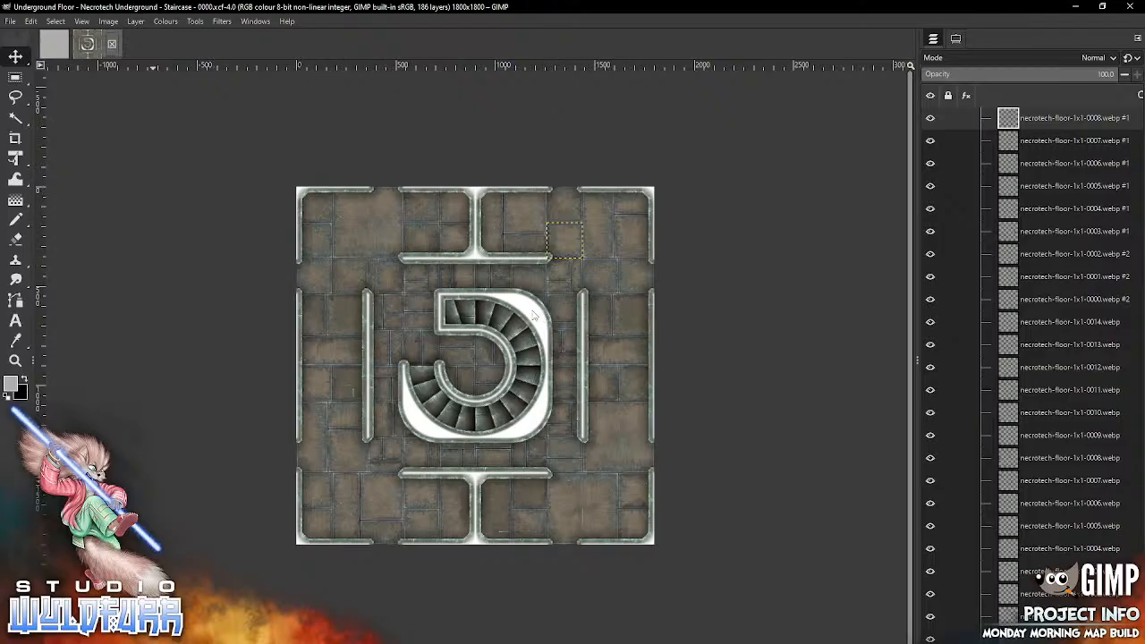
key(ctrl+w)
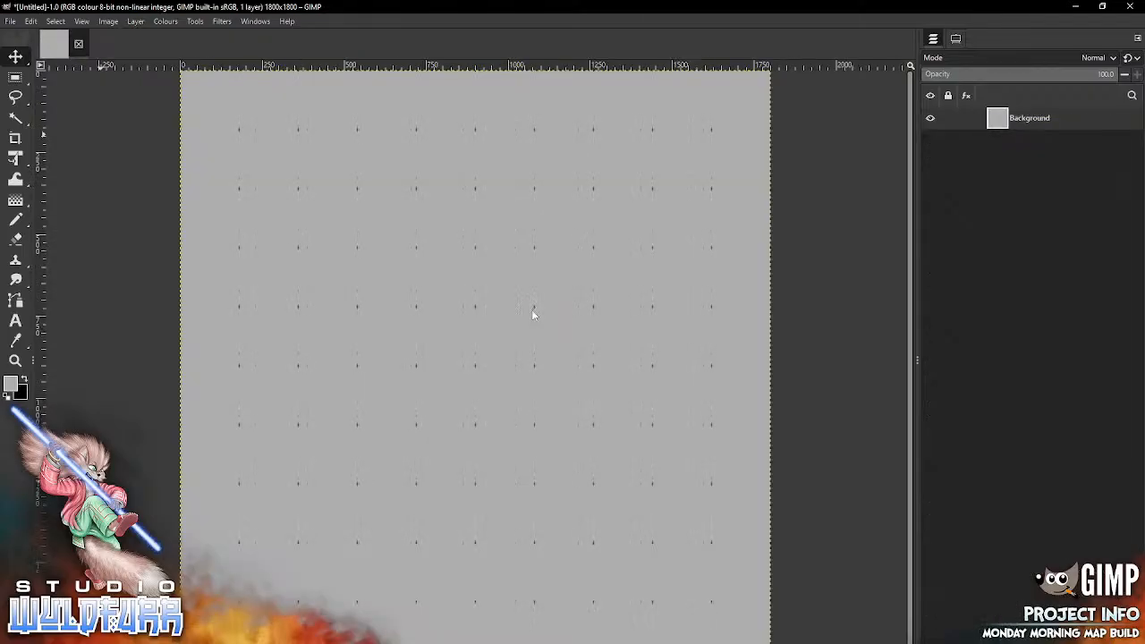
key(ctrl+g)
key(ctrl+g)
key(ctrl+g)
key(ctrl+g)
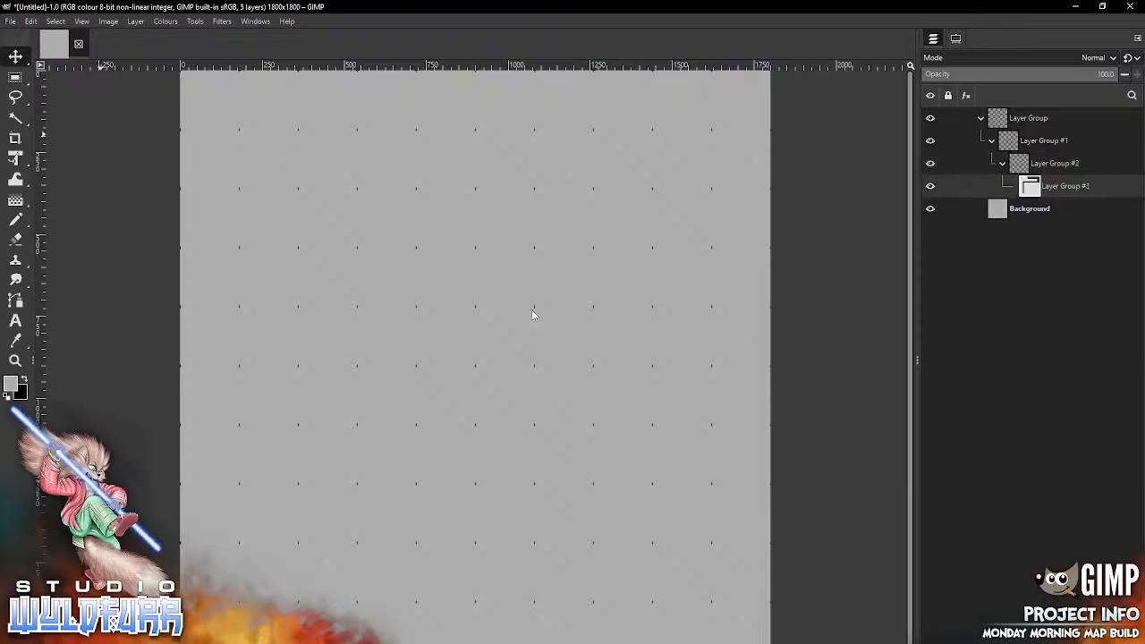
Step: Rename the innermost layer group Ground and the group directly containing it Floor
double_click(1064, 186)
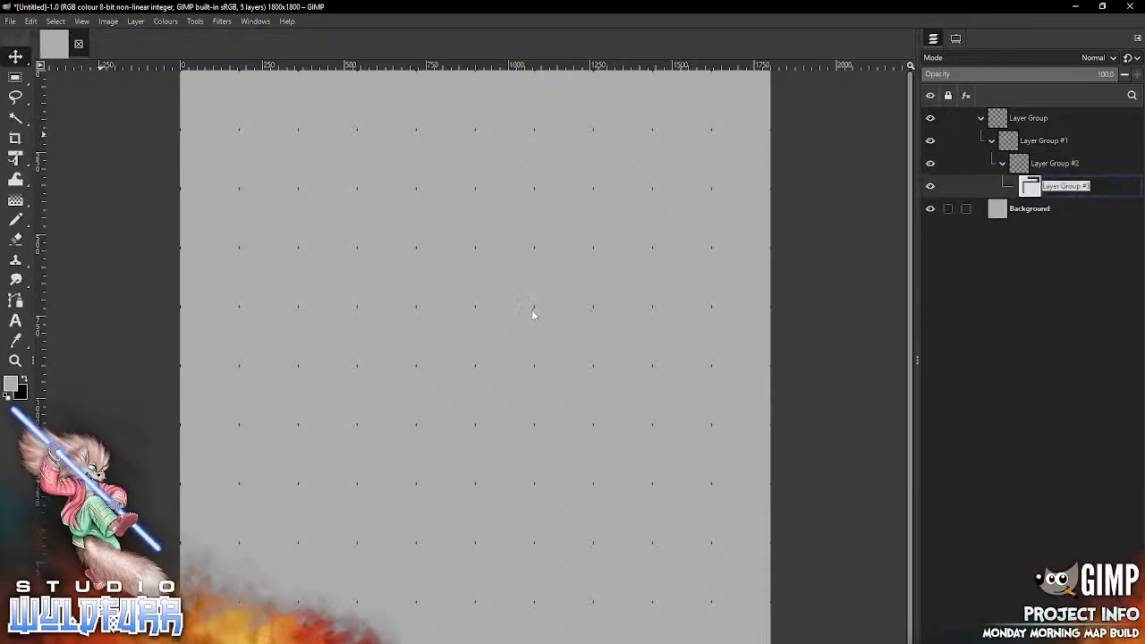
text(Ground)
key(Return)
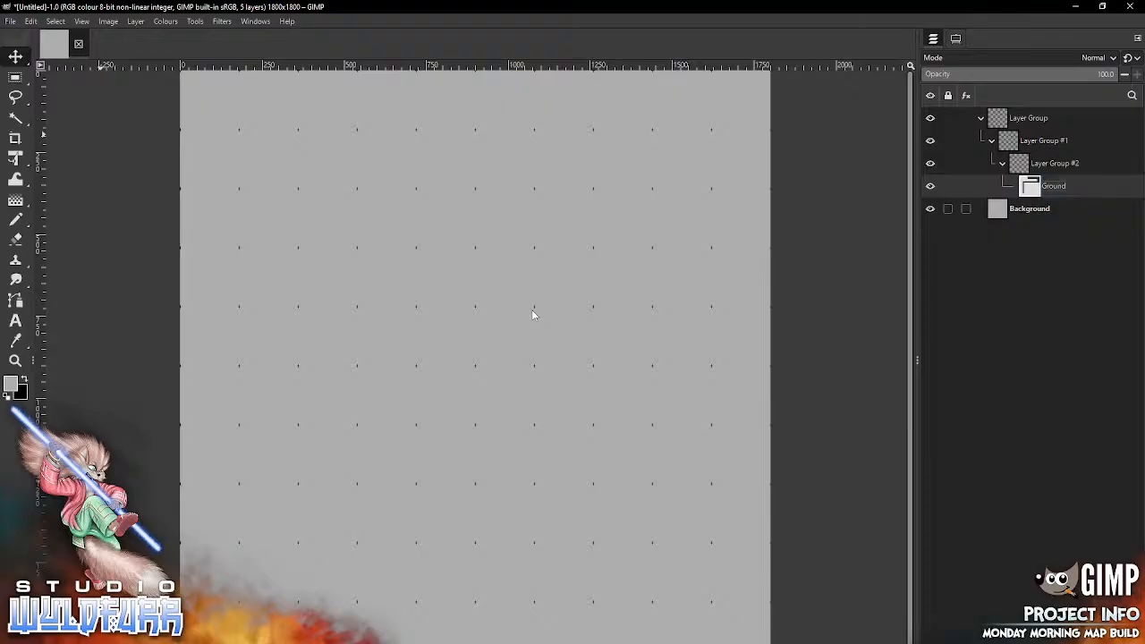
key(Up)
key(Return)
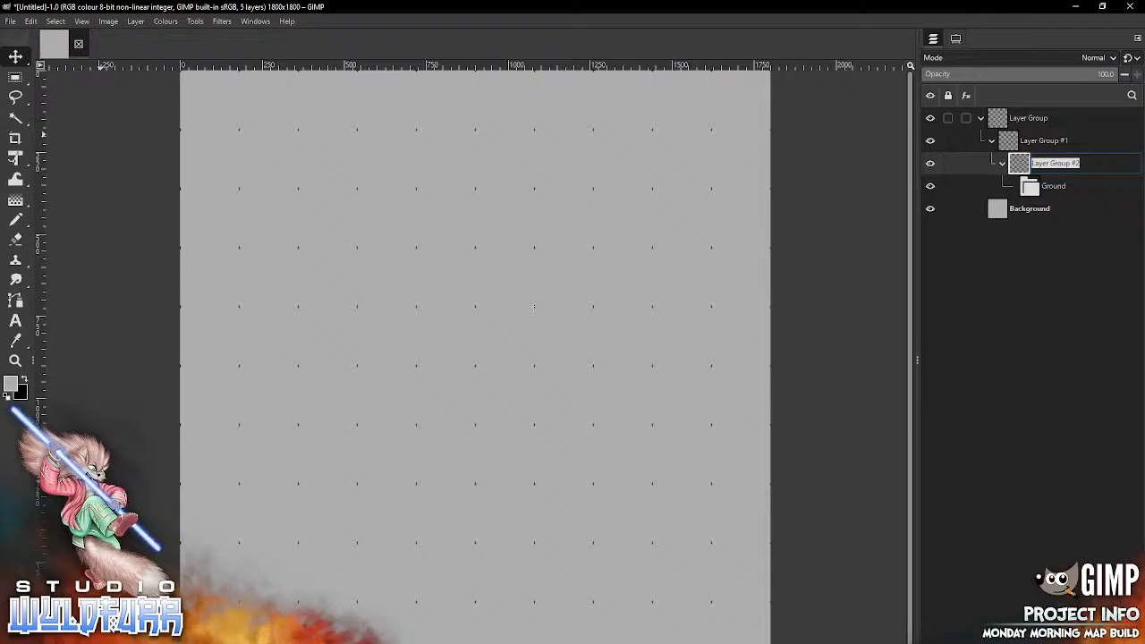
text(Floor)
key(Return)
Step: Rename the group containing Floor as Walls and the outermost layer group as Features
key(Up)
key(Return)
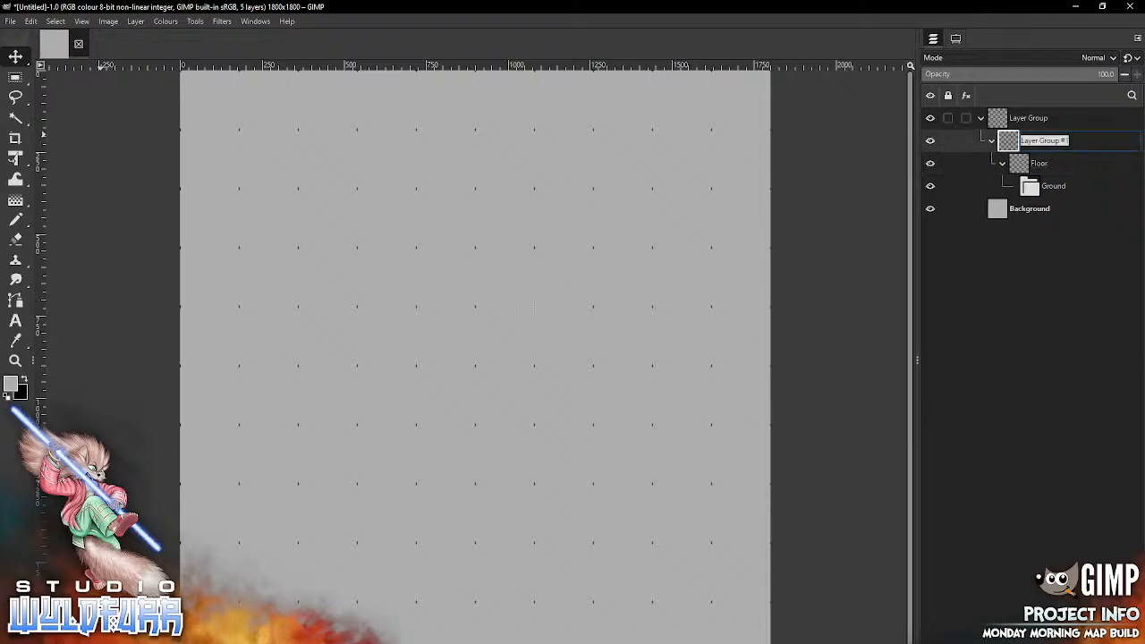
text(Walls)
key(Return)
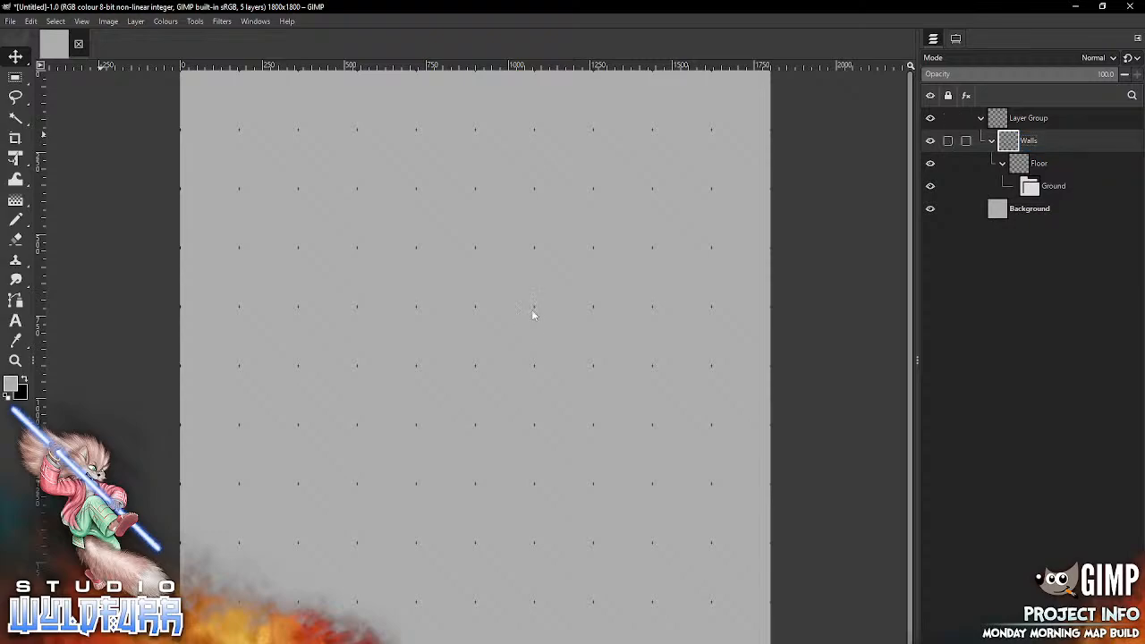
key(Up)
key(Return)
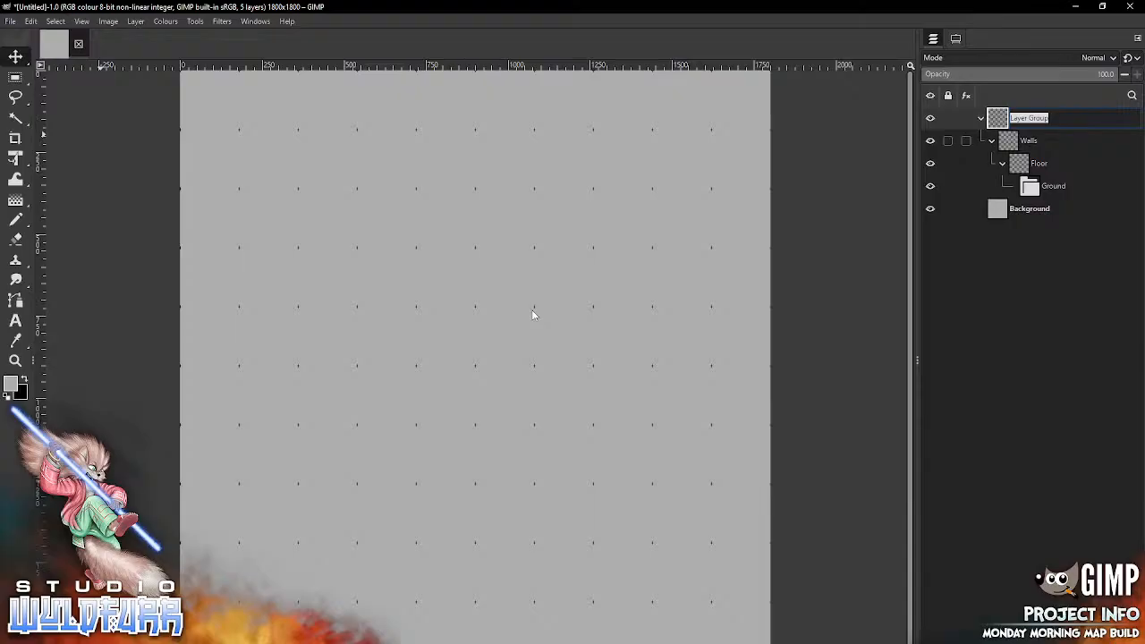
text(Features)
key(Return)
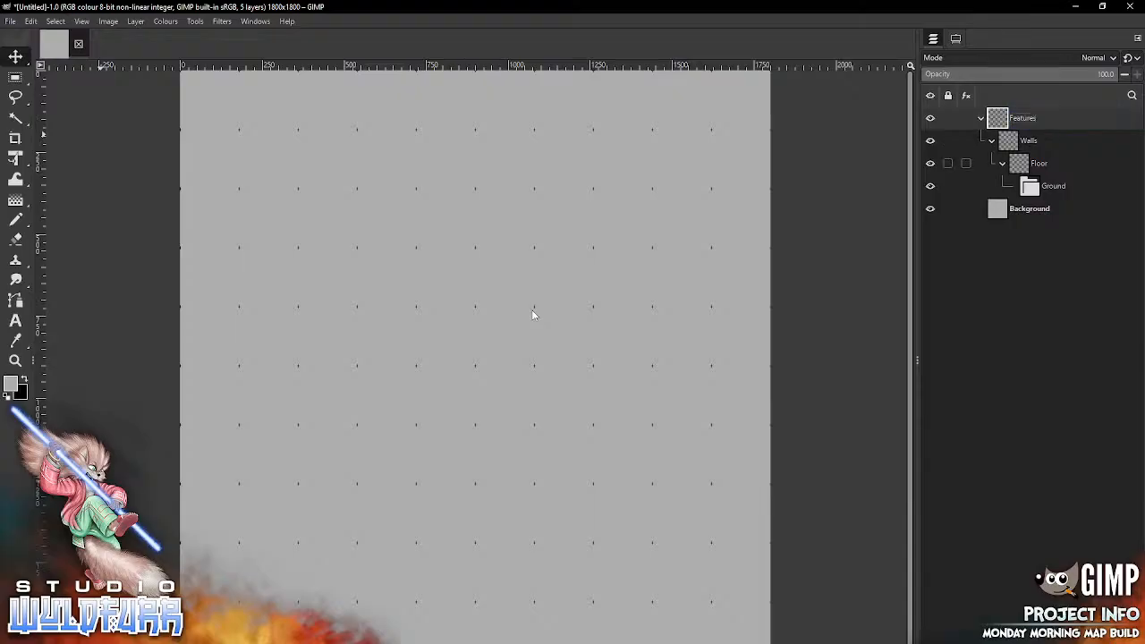
Step: Un-nest the layer groups and order them Features, Walls, Floor, Ground above the Background layer
key(Down)
drag(1016, 139, 1024, 109)
drag(1022, 185, 1024, 108)
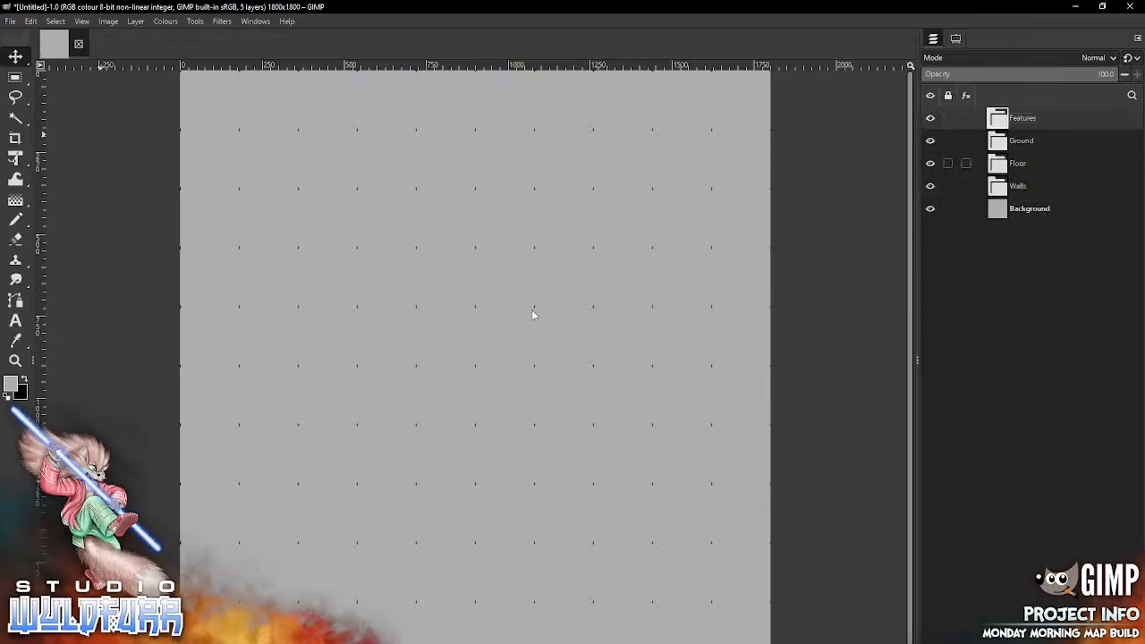
mouse_move(1022, 186)
mouse_down()
mouse_move(1024, 130)
mouse_move(1022, 196)
mouse_up()
click(1021, 163)
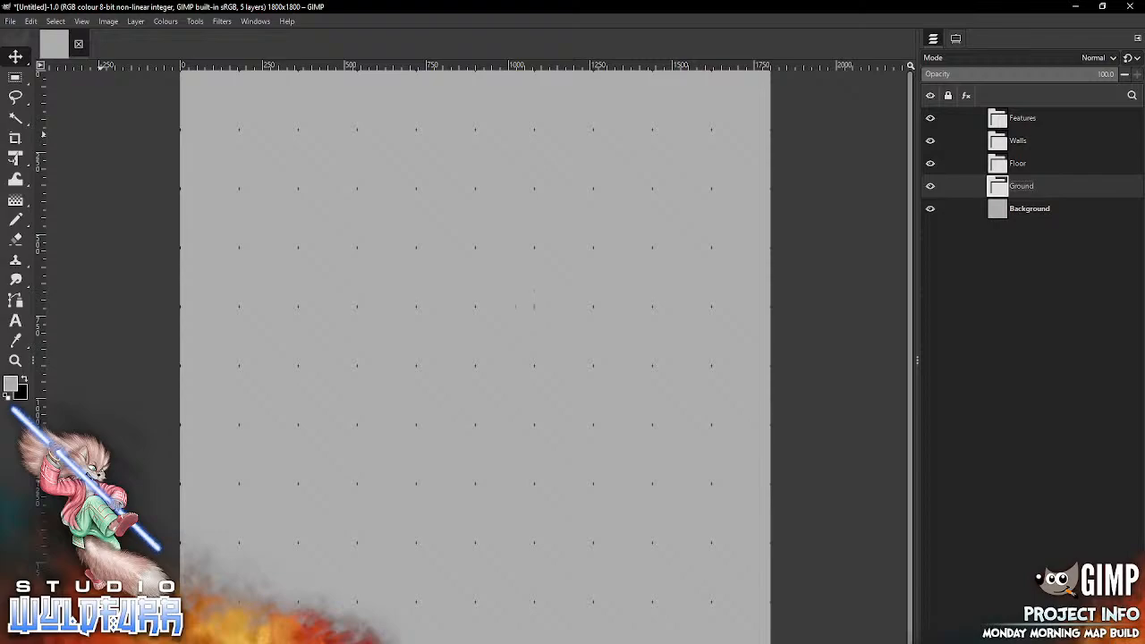
Step: Switch to File Explorer and open the Necrotech Walls folder within the Standard Map Tiles of Necrotech Map Tiles
key(alt+Tab)
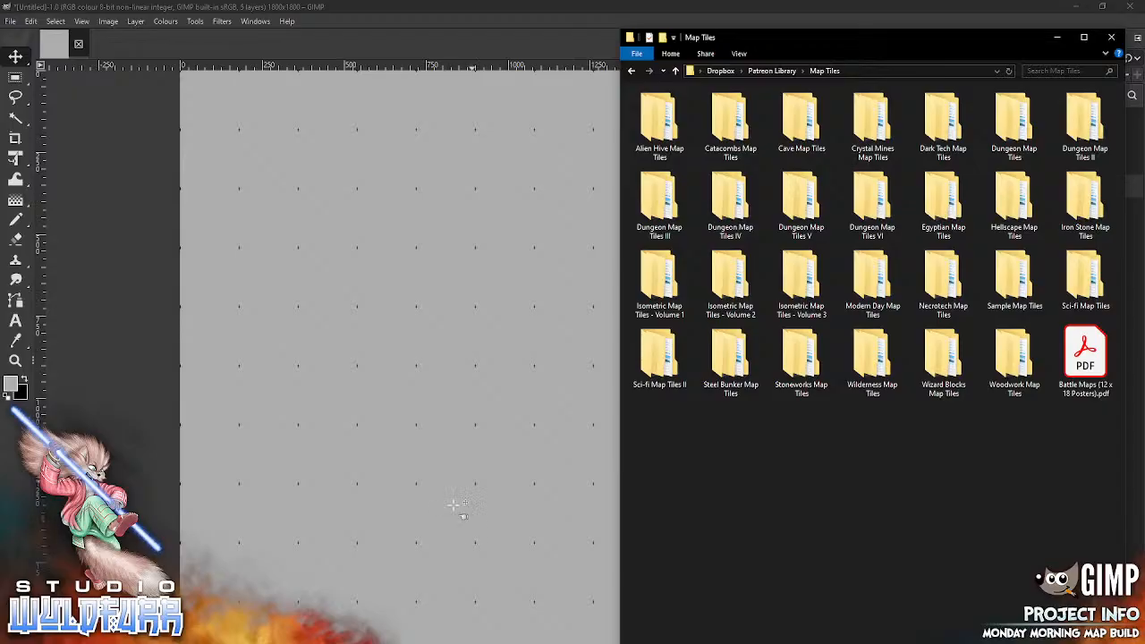
double_click(933, 303)
double_click(693, 119)
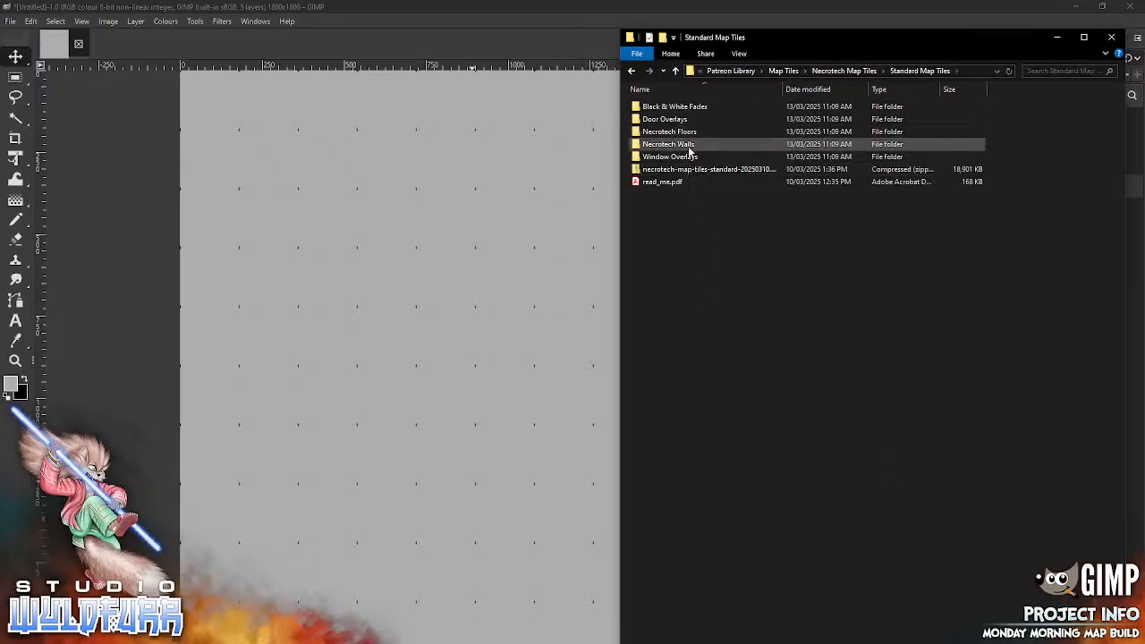
double_click(686, 145)
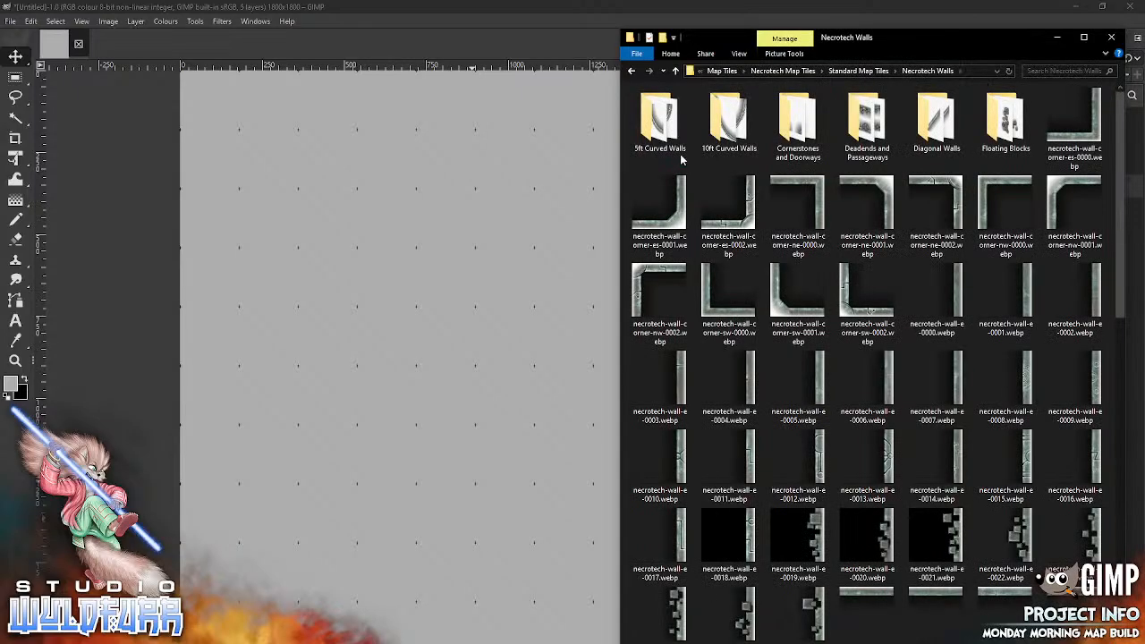
Step: Add necrotech-wall-corner-es-0001.webp at the map's lower-right corner and necrotech-wall-corner-ne-0001.webp at its upper-right corner
drag(681, 222, 408, 343)
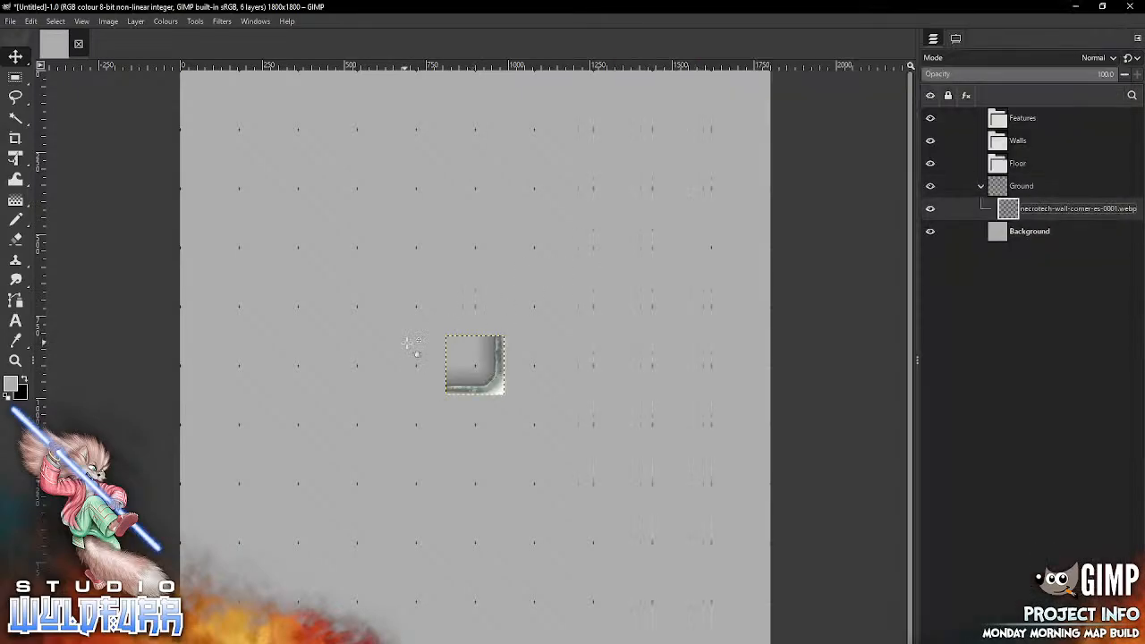
mouse_move(497, 381)
mouse_down()
mouse_move(574, 422)
mouse_move(575, 397)
mouse_move(640, 531)
mouse_move(764, 642)
mouse_up()
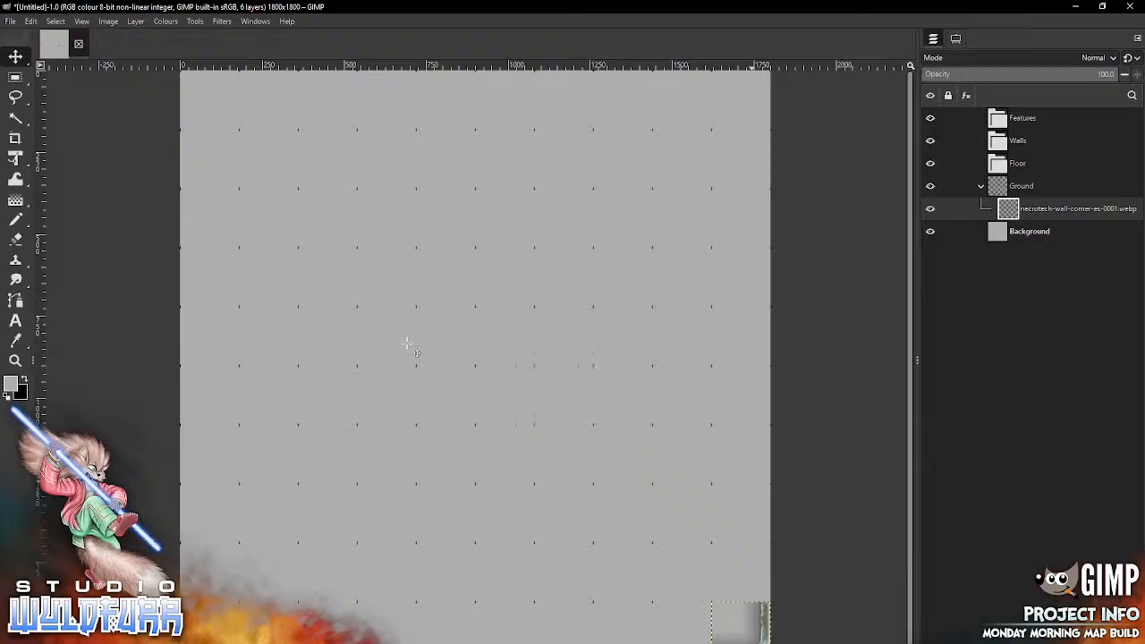
key(alt+Tab)
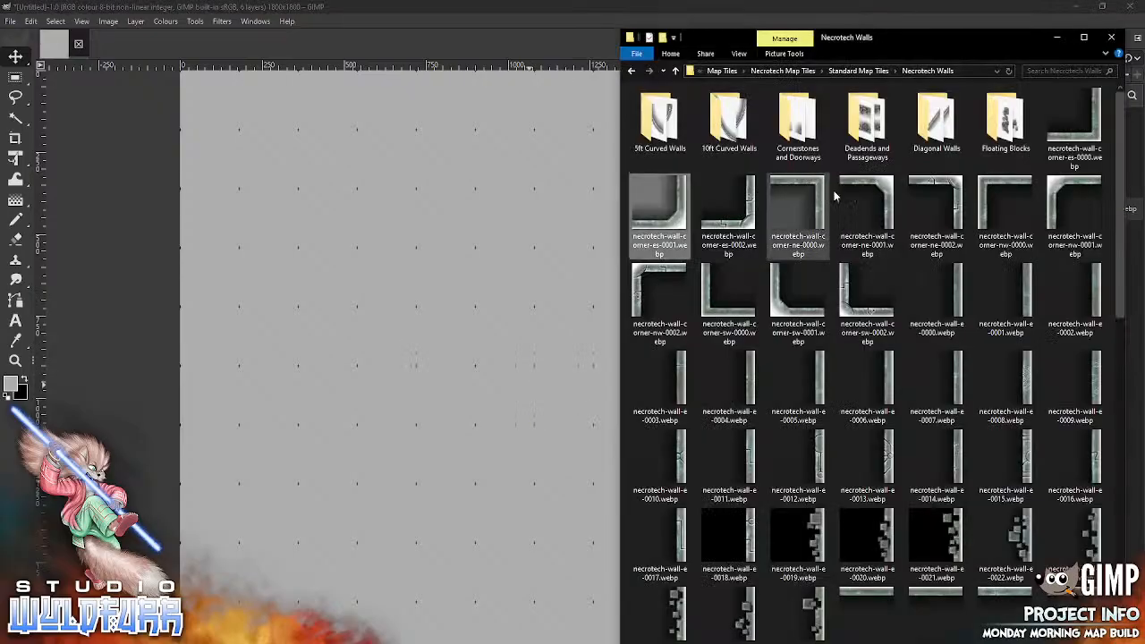
mouse_move(889, 190)
mouse_down()
mouse_move(593, 281)
mouse_move(445, 379)
mouse_move(689, 168)
mouse_move(710, 115)
mouse_up()
Step: Add necrotech-wall-corner-nw-0001.webp at the map's upper-left corner and necrotech-wall-corner-sw-0001.webp at its lower-left corner
key(alt+Tab)
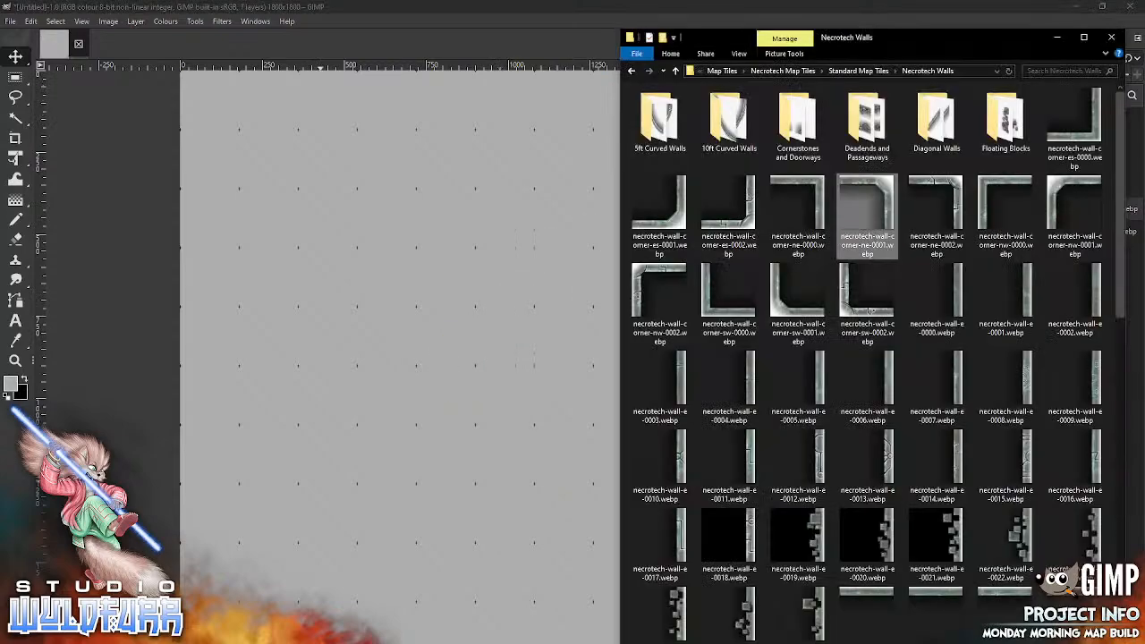
drag(1061, 191, 384, 358)
drag(475, 360, 210, 96)
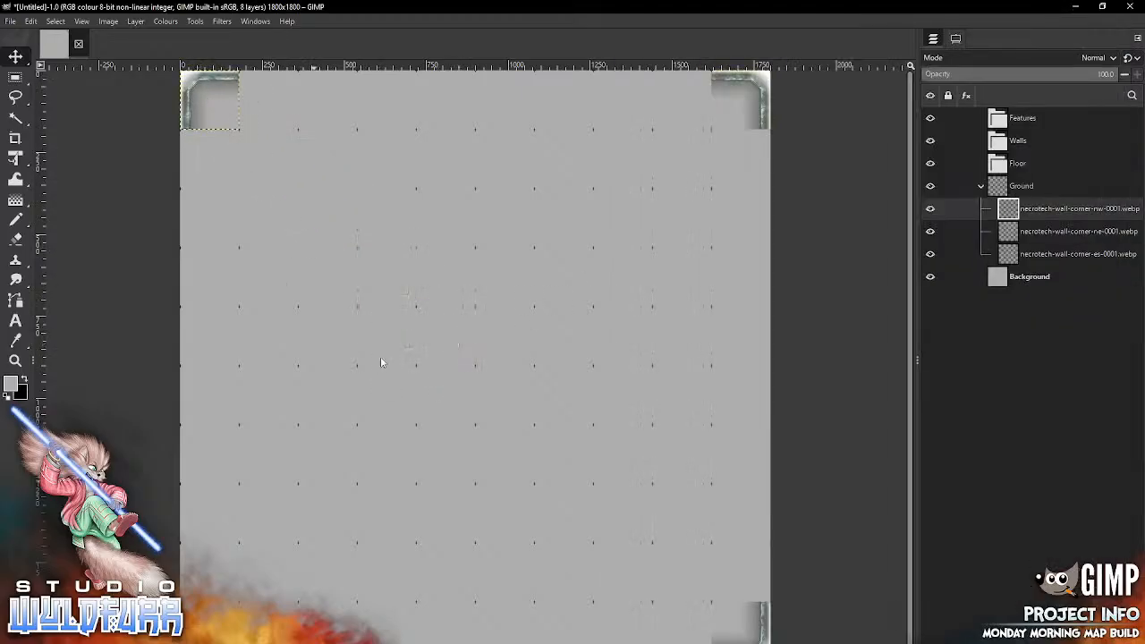
key(alt+Tab)
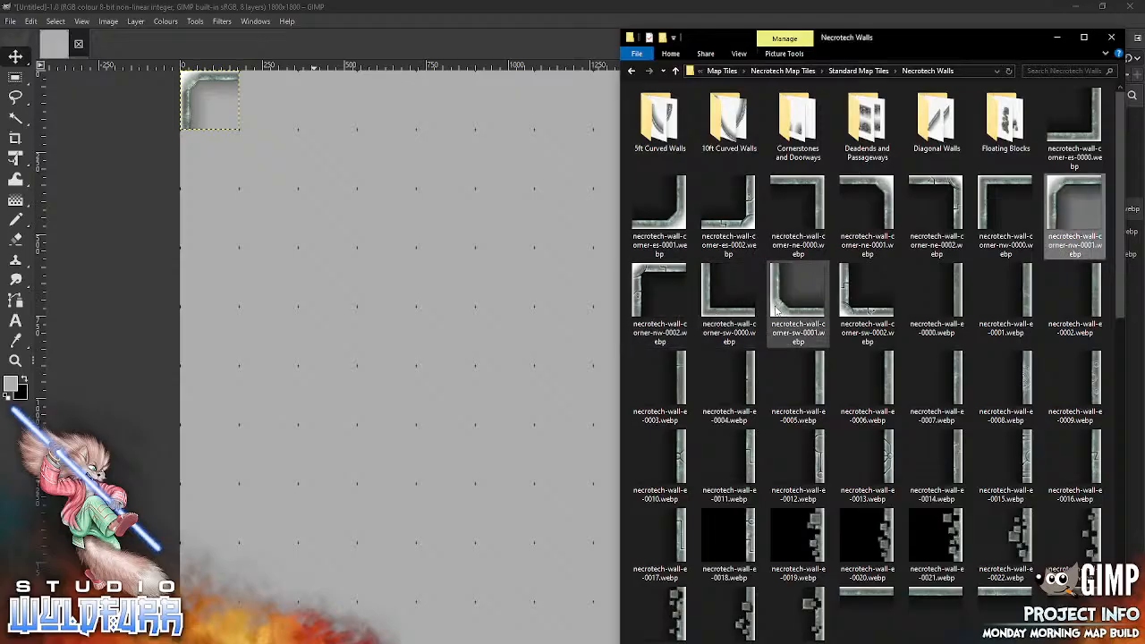
drag(776, 308, 358, 376)
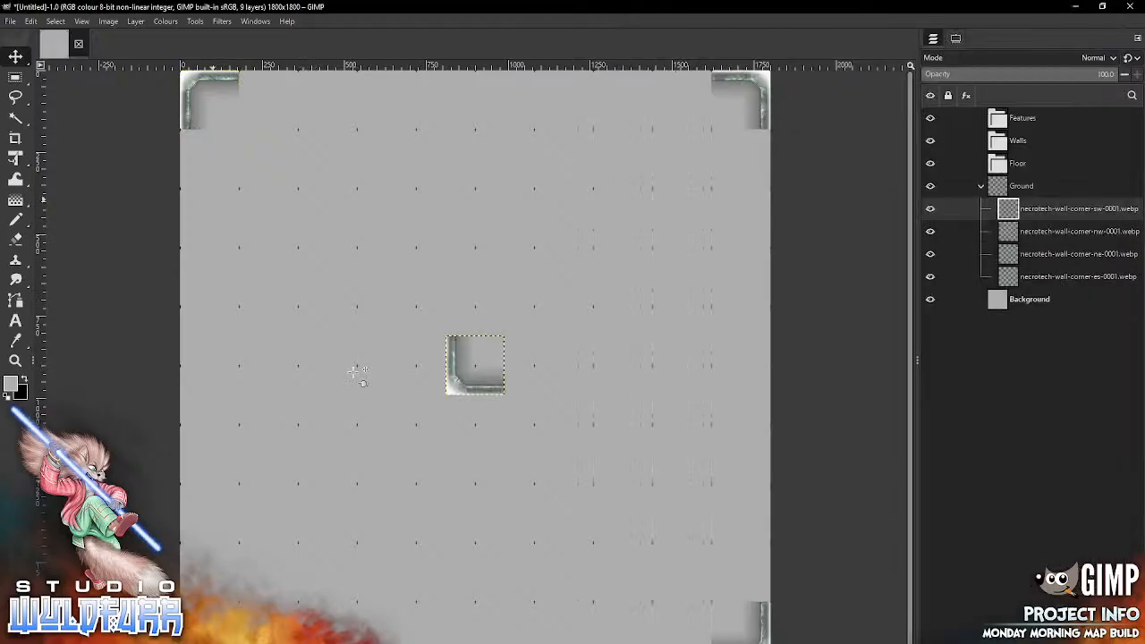
drag(457, 389, 192, 643)
Step: On the map's right edge, place necrotech-wall-e-0000.webp directly below the upper corner and necrotech-wall-e-0001.webp directly above the lower corner
key(alt+Tab)
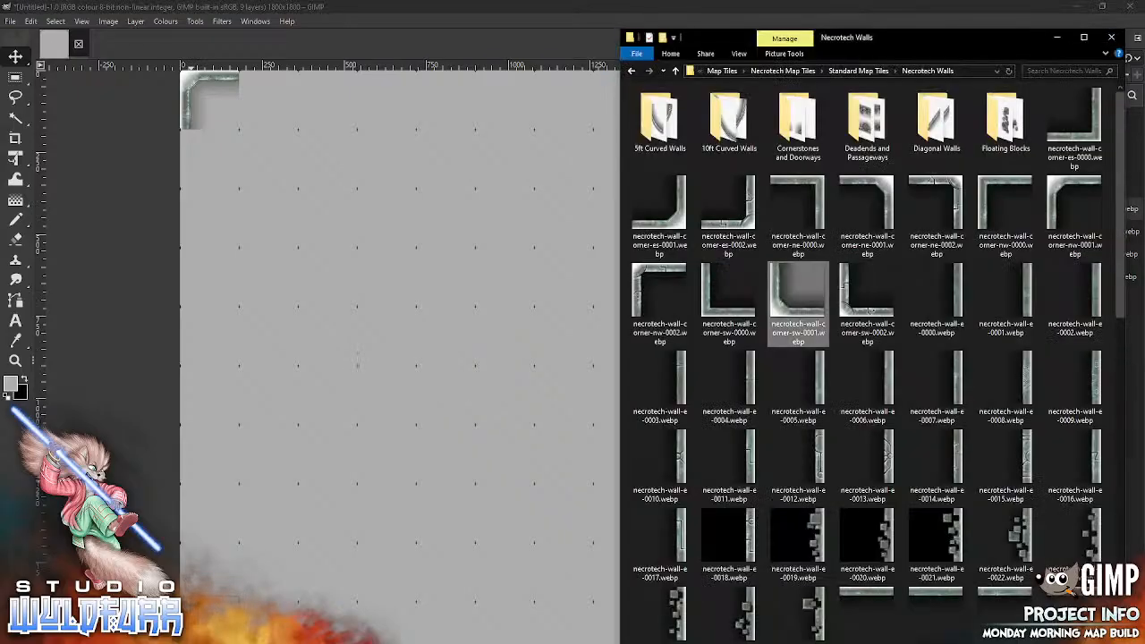
drag(952, 295, 391, 346)
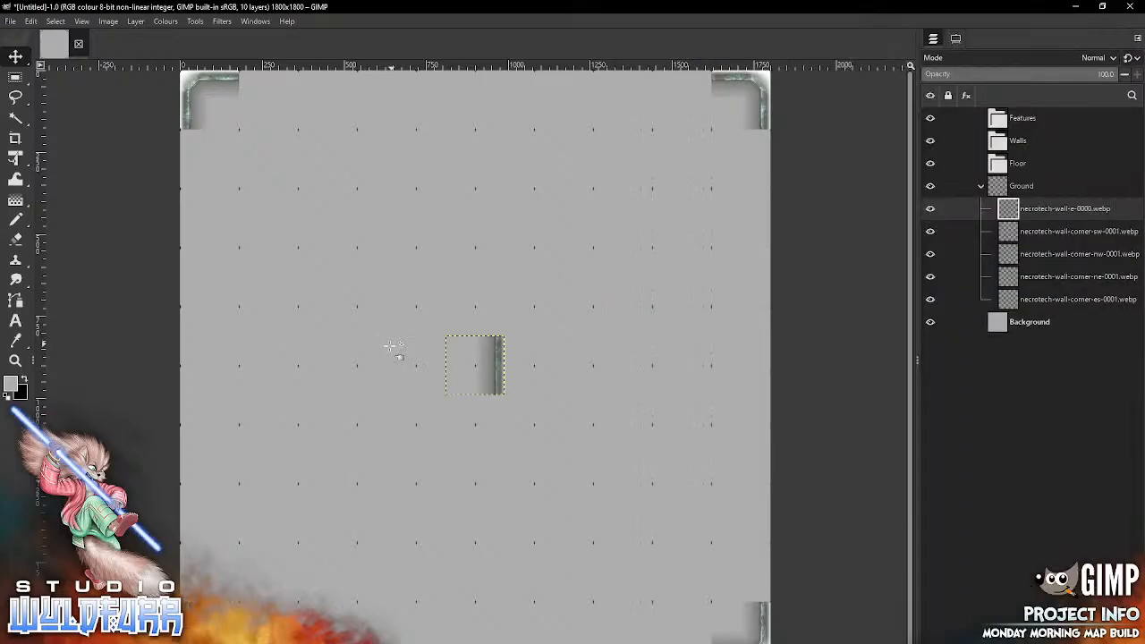
drag(488, 367, 754, 161)
key(alt+Tab)
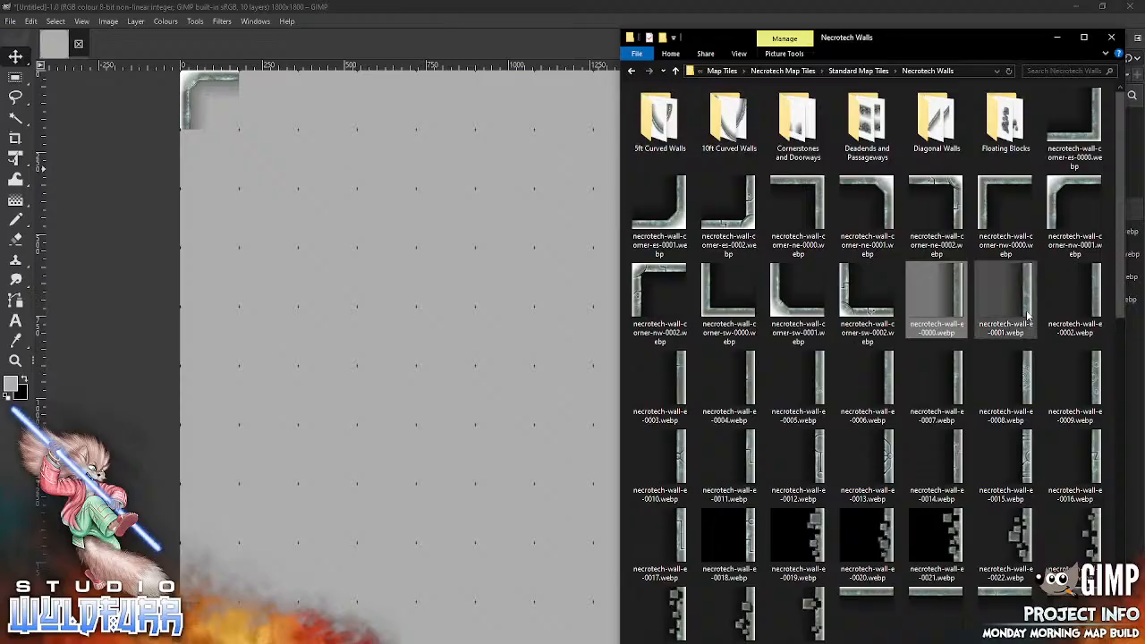
drag(1008, 307, 407, 471)
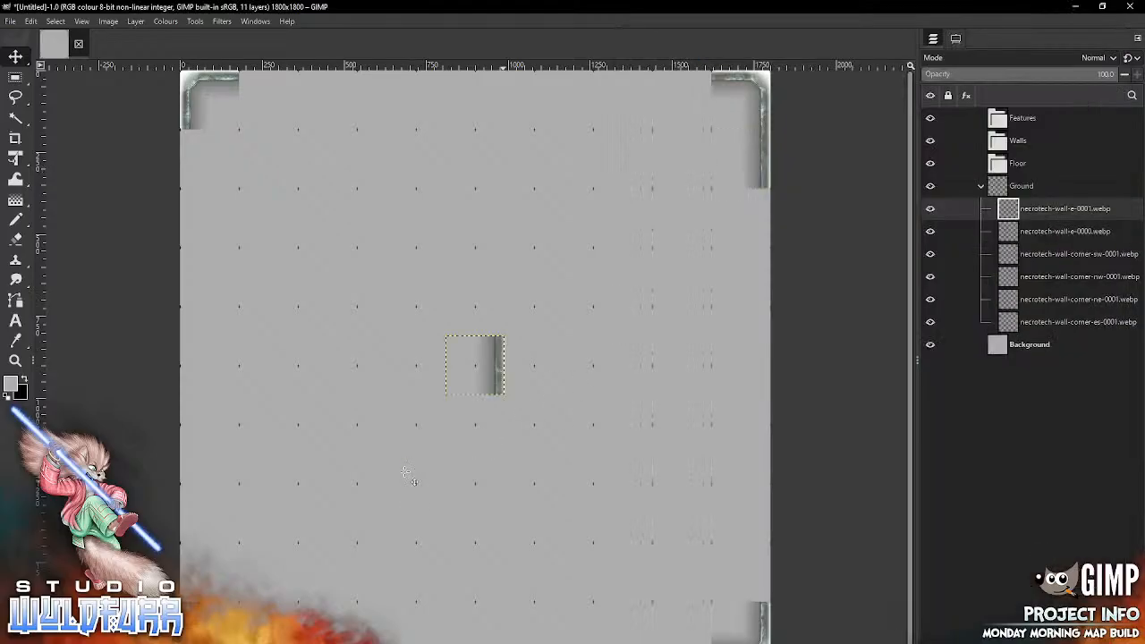
drag(475, 364, 740, 569)
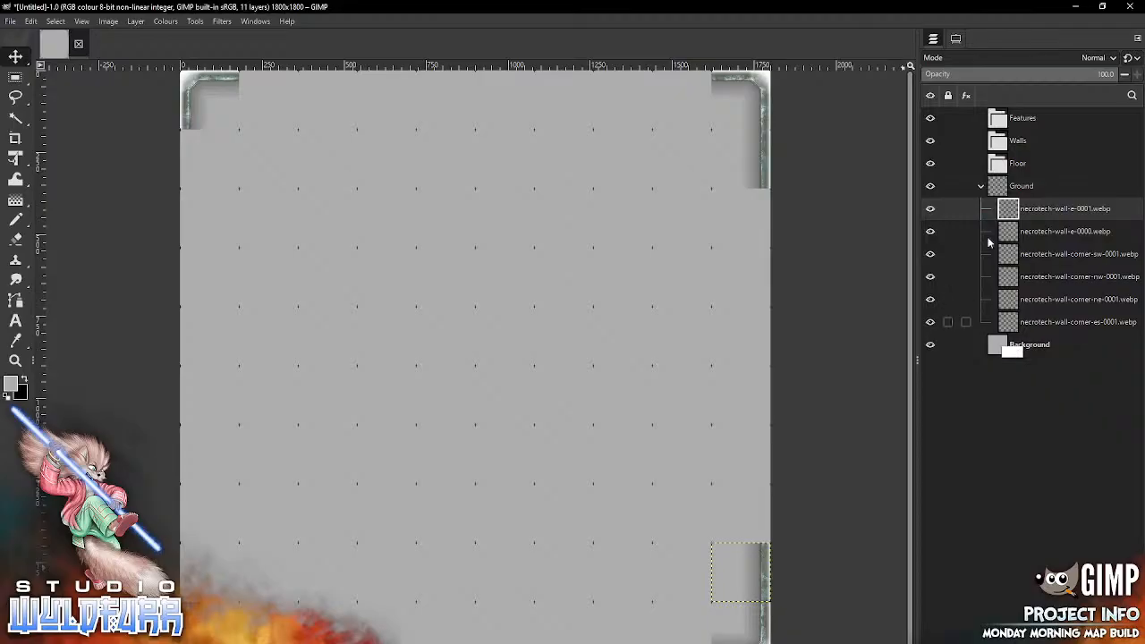
Step: Move the six wall tile layers from the Ground group into the Floor group
shift+click(1012, 323)
drag(1026, 209, 1014, 166)
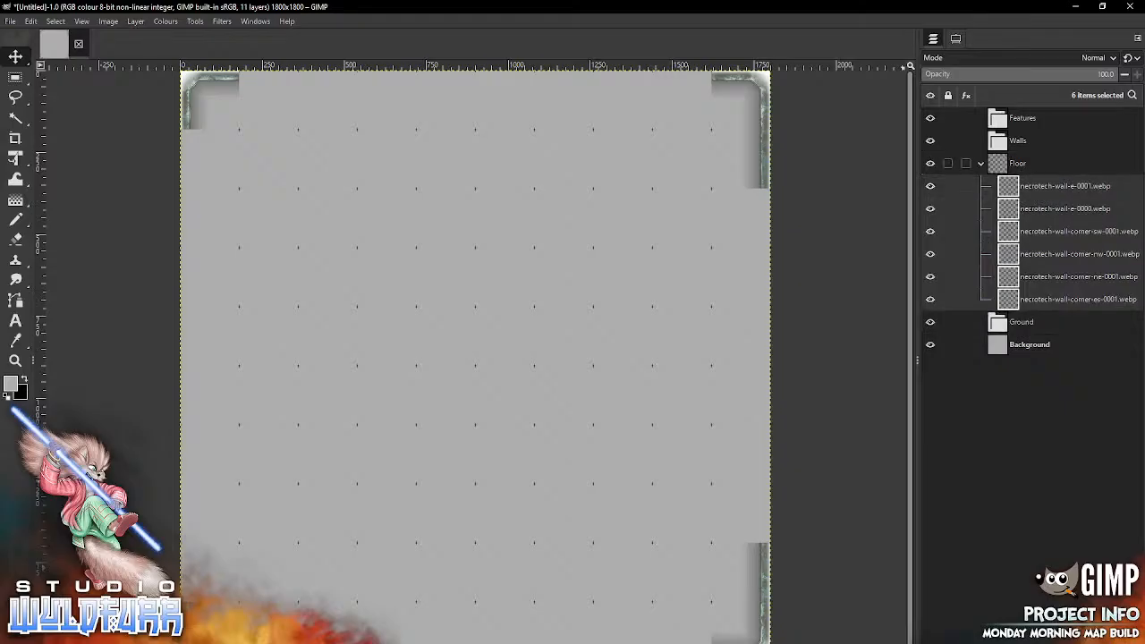
Step: Place necrotech-wall-e-0002.webp in the seventh row of the map's right edge and another necrotech-wall-corner-ne-0001.webp directly above it
key(alt+Tab)
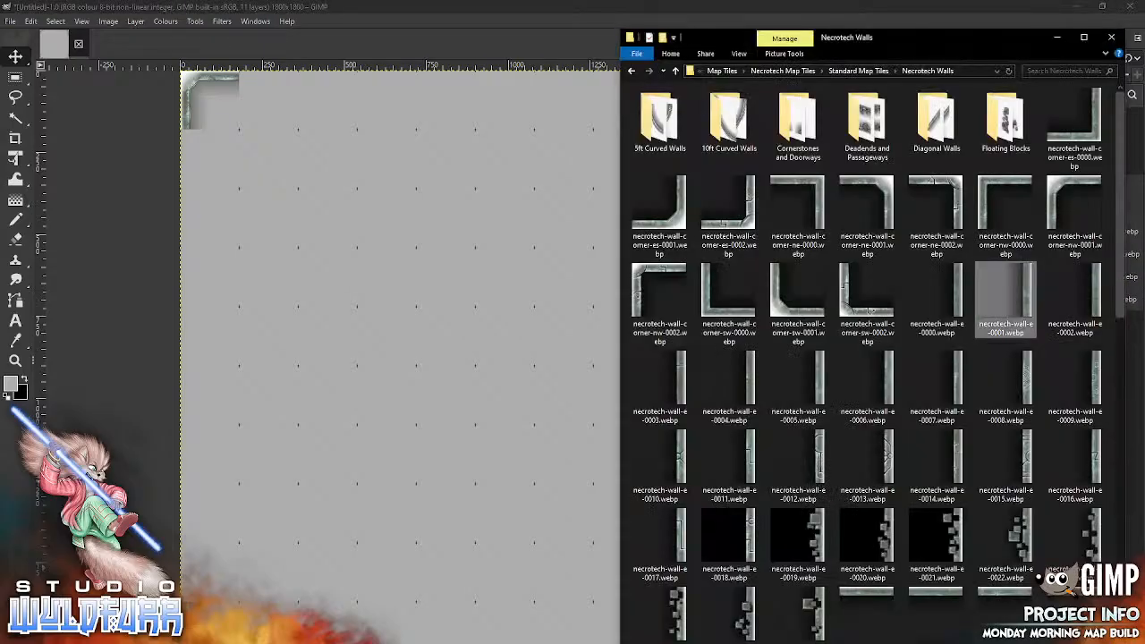
drag(1078, 293, 728, 500)
drag(728, 255, 741, 453)
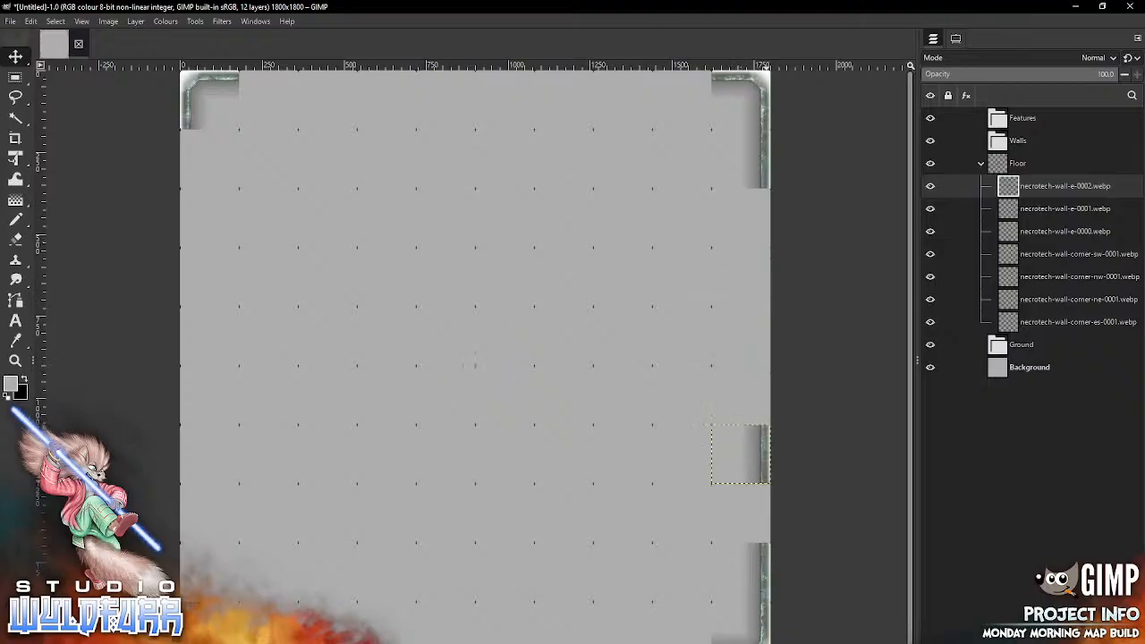
click(304, 624)
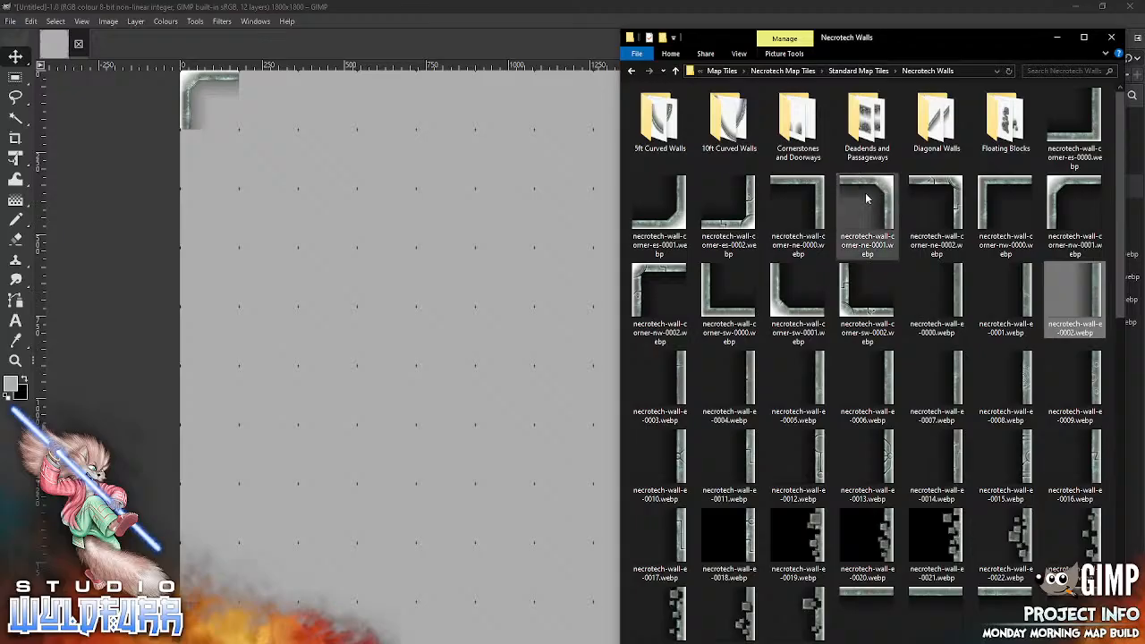
drag(865, 198, 466, 406)
mouse_move(493, 344)
mouse_down()
mouse_move(507, 366)
mouse_move(750, 395)
mouse_move(759, 373)
mouse_up()
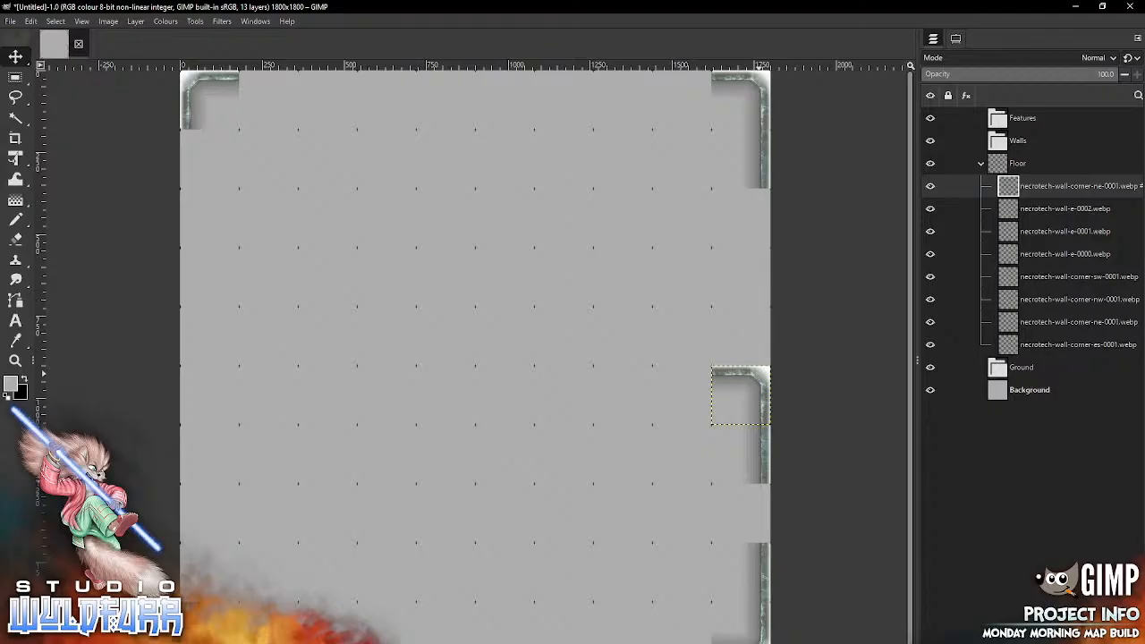
Step: Place another necrotech-wall-corner-es-0001.webp in the fifth row of the map's right edge, directly above the mid-edge north-east corner tile
key(alt+Tab)
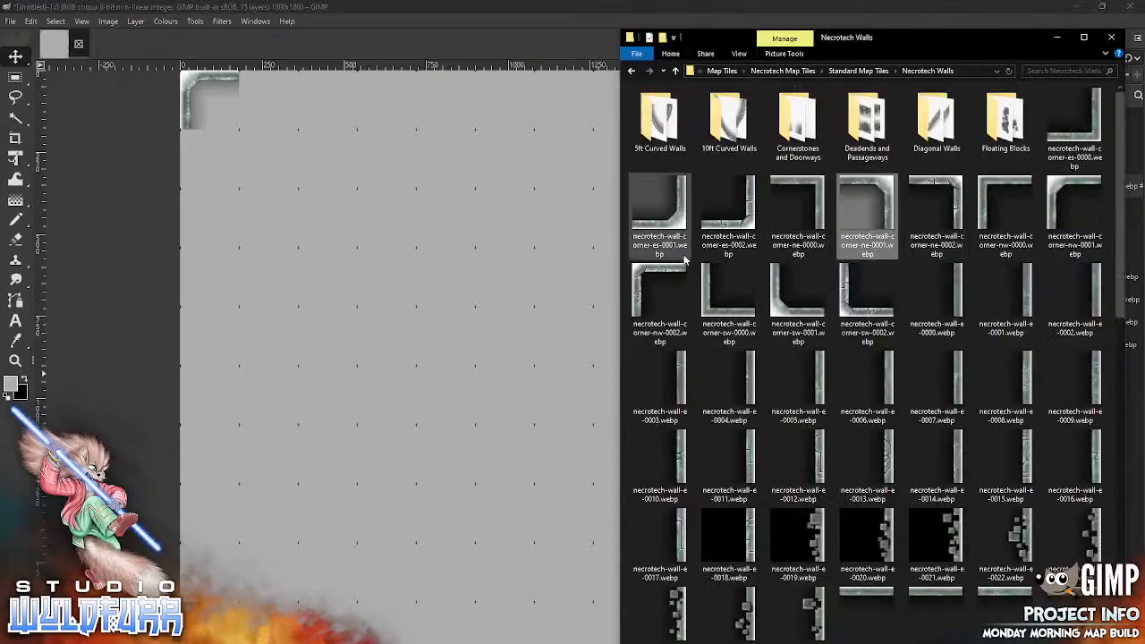
drag(659, 204, 740, 335)
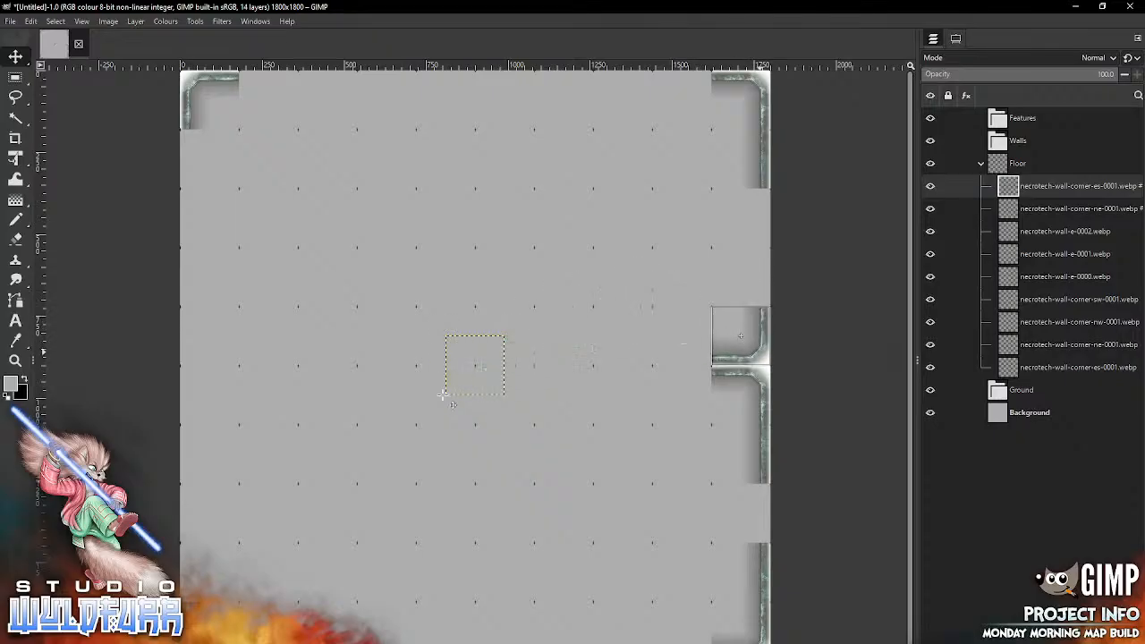
key(alt+Tab)
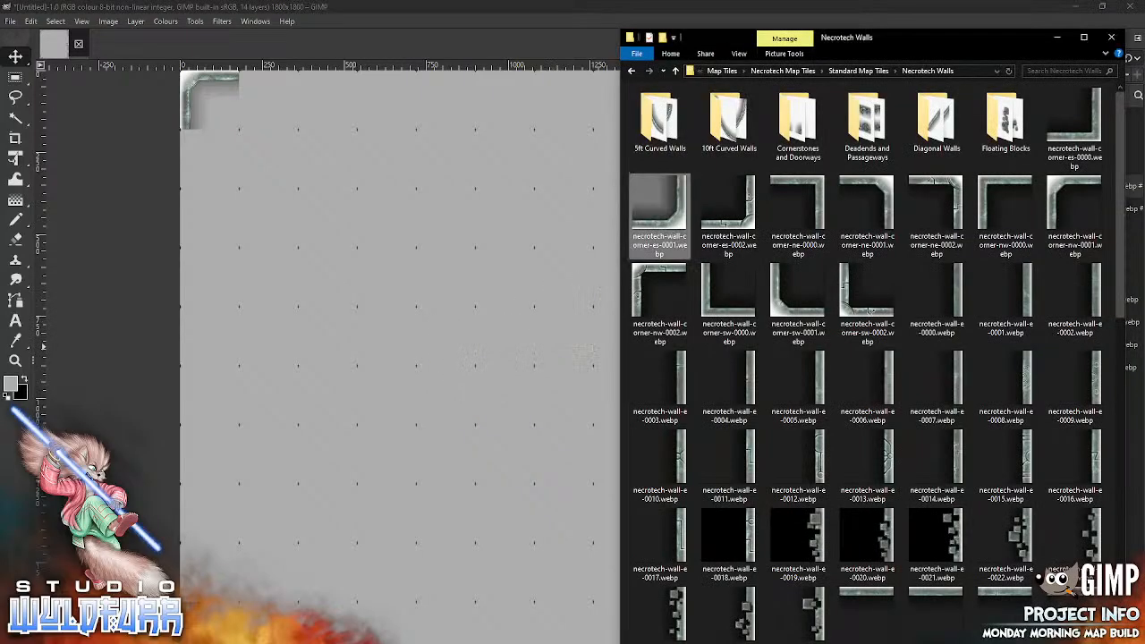
Step: Place necrotech-wall-e-0007.webp in the fourth row of the map's right edge, directly above the south-east corner tile
drag(959, 387, 477, 438)
drag(494, 378, 756, 309)
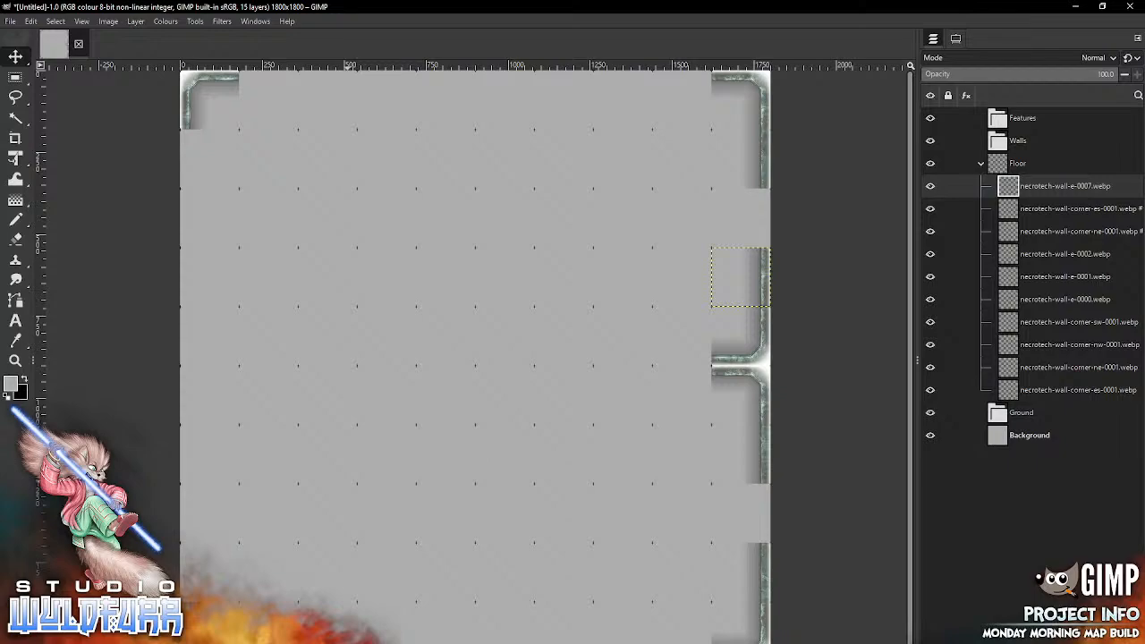
Step: On the map's top edge, place necrotech-wall-n-0000.webp in the second column and necrotech-wall-n-0001.webp in the fourth column
key(alt+Tab)
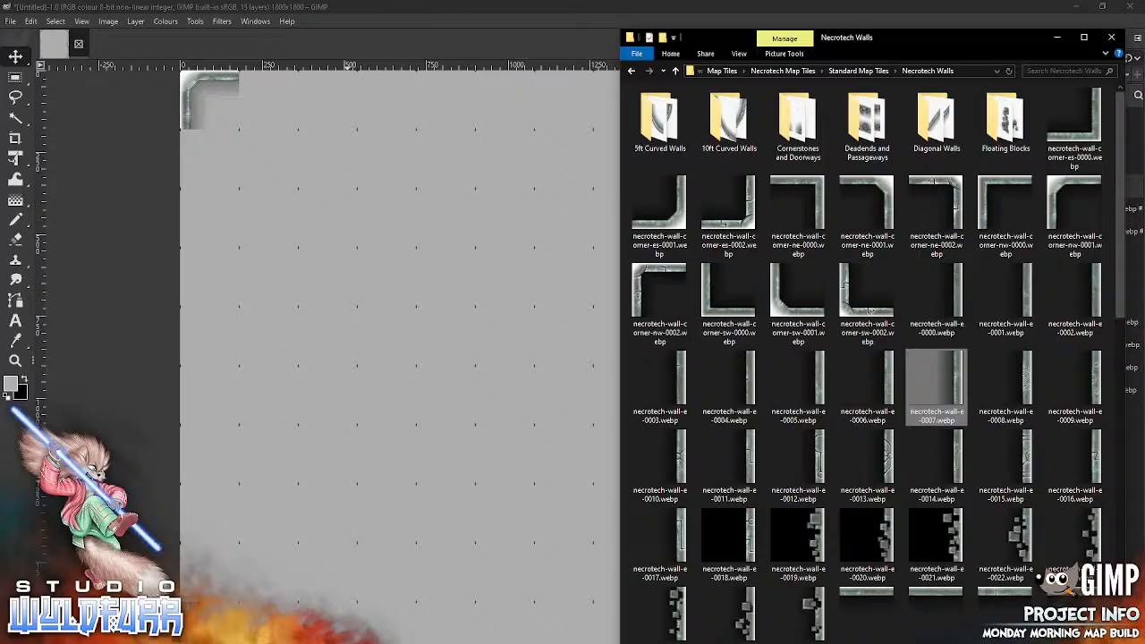
drag(867, 599, 529, 361)
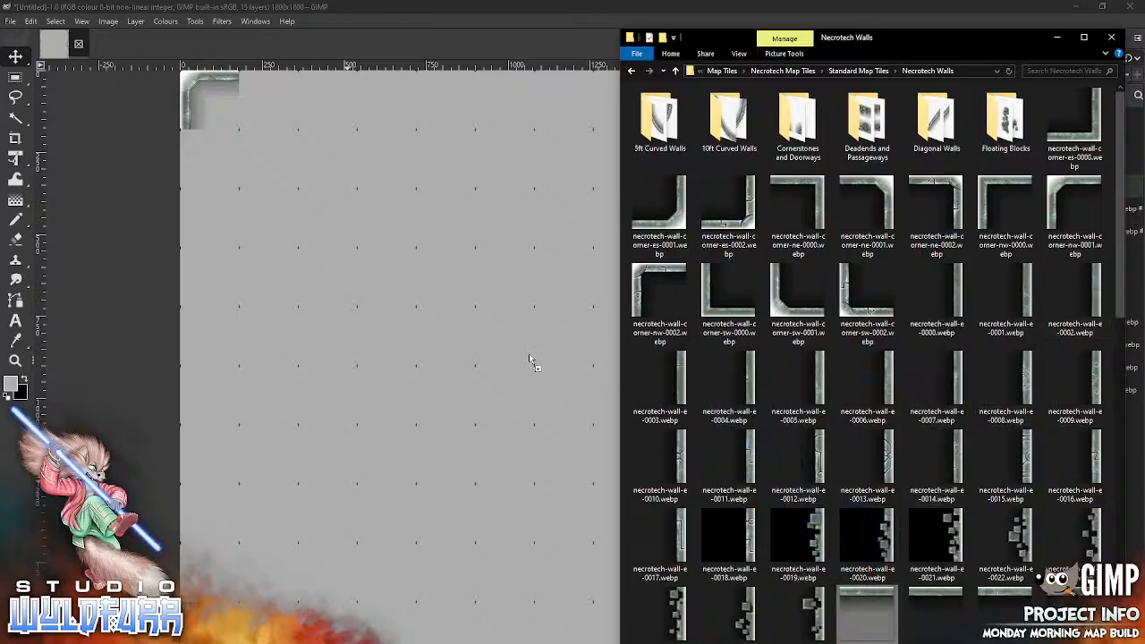
drag(401, 339, 400, 339)
drag(483, 345, 276, 81)
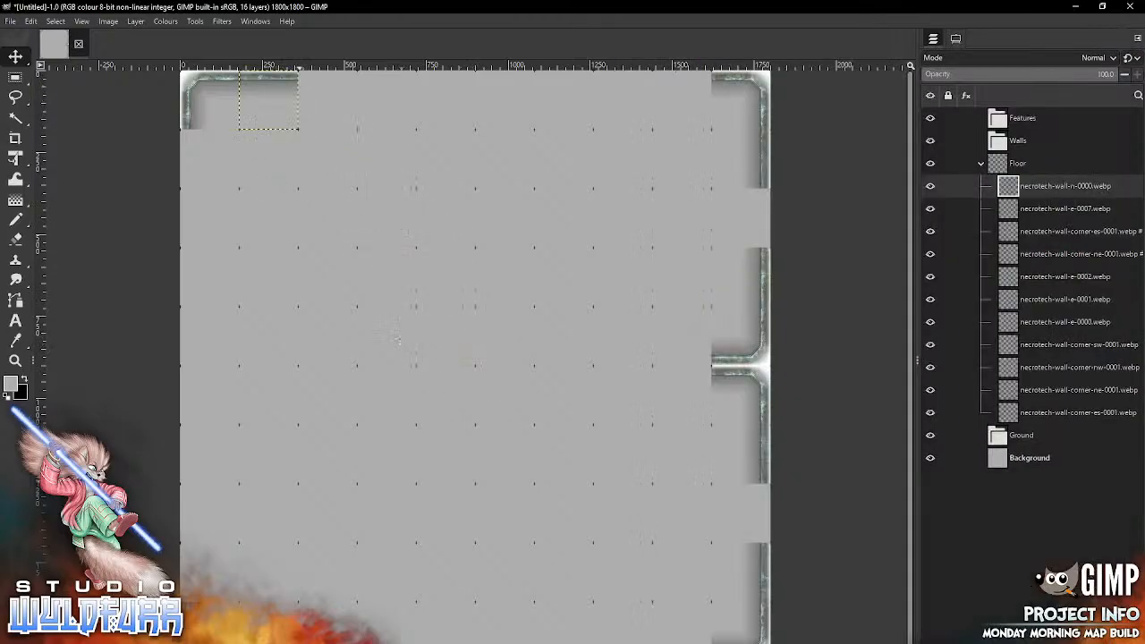
key(alt+Tab)
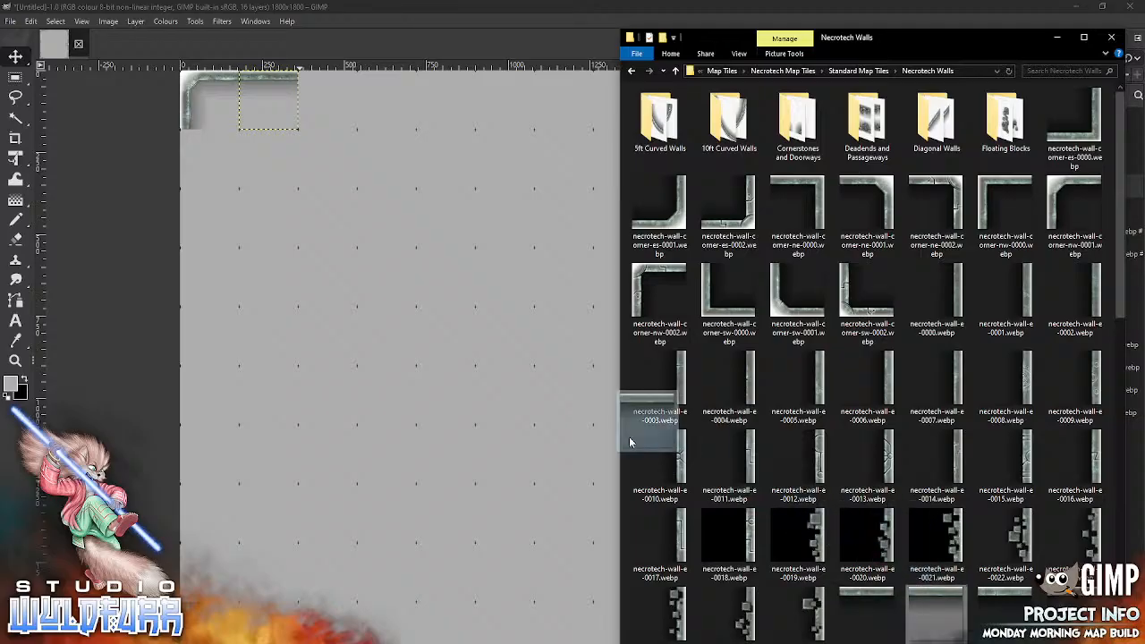
mouse_move(629, 441)
mouse_down()
mouse_move(449, 380)
mouse_move(420, 261)
mouse_move(359, 113)
mouse_up()
Step: On the map's top edge, place necrotech-wall-corner-ne-0001.webp in the fifth column and necrotech-wall-corner-nw-0001.webp in the sixth column
key(alt+Tab)
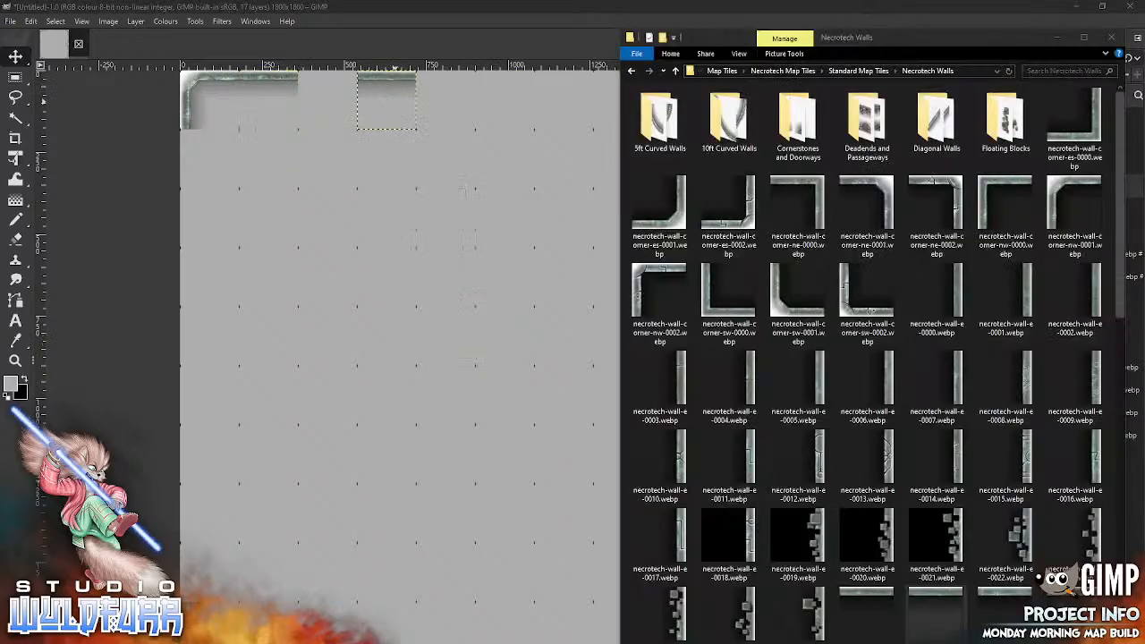
mouse_move(866, 206)
mouse_down()
mouse_move(680, 222)
mouse_move(440, 354)
mouse_move(458, 138)
mouse_move(420, 111)
mouse_move(427, 102)
mouse_up()
key(alt+Tab)
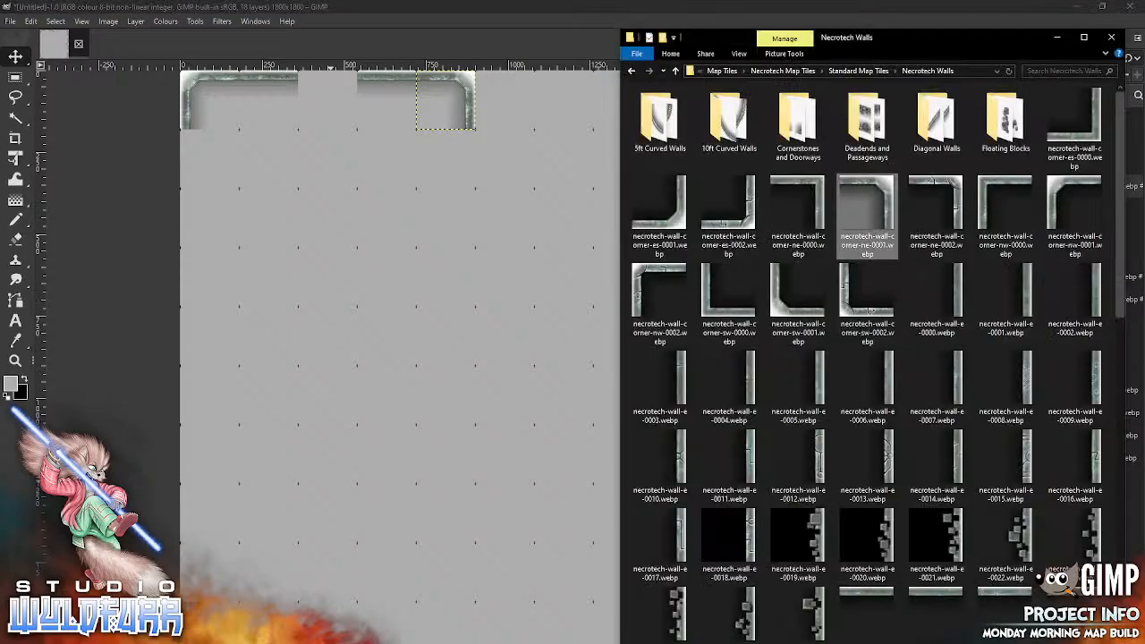
mouse_move(1073, 210)
mouse_down()
mouse_move(498, 339)
mouse_move(525, 69)
mouse_up()
Step: On the map's top edge, place necrotech-wall-n-0003.webp in the seventh column and necrotech-wall-n-0007.webp in the ninth column
key(alt+Tab)
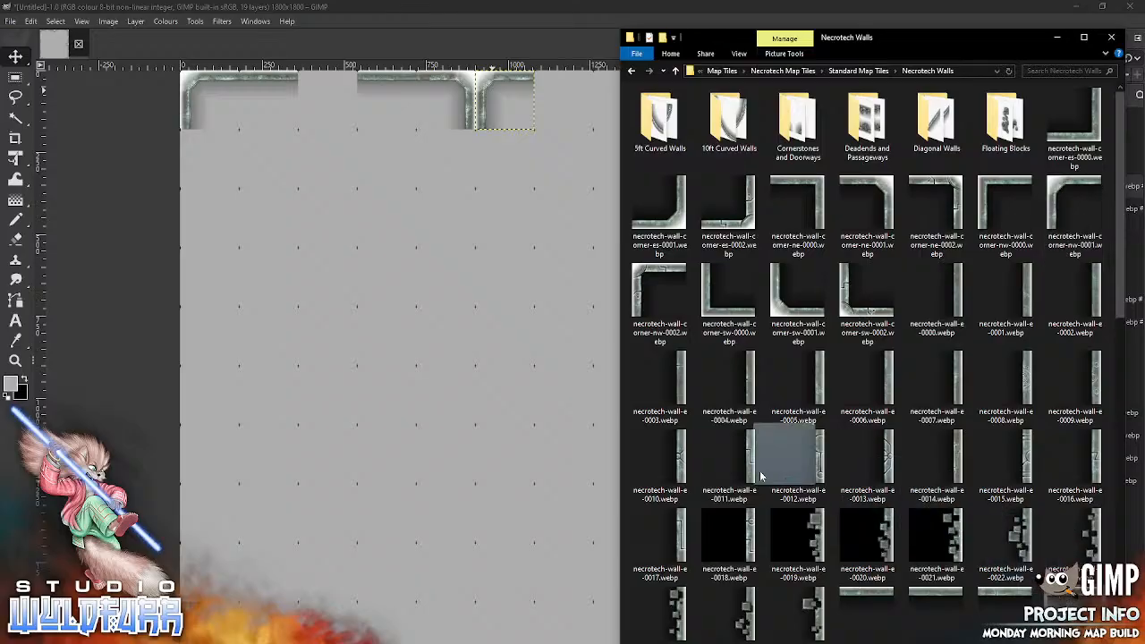
drag(761, 475, 450, 400)
drag(498, 343, 580, 79)
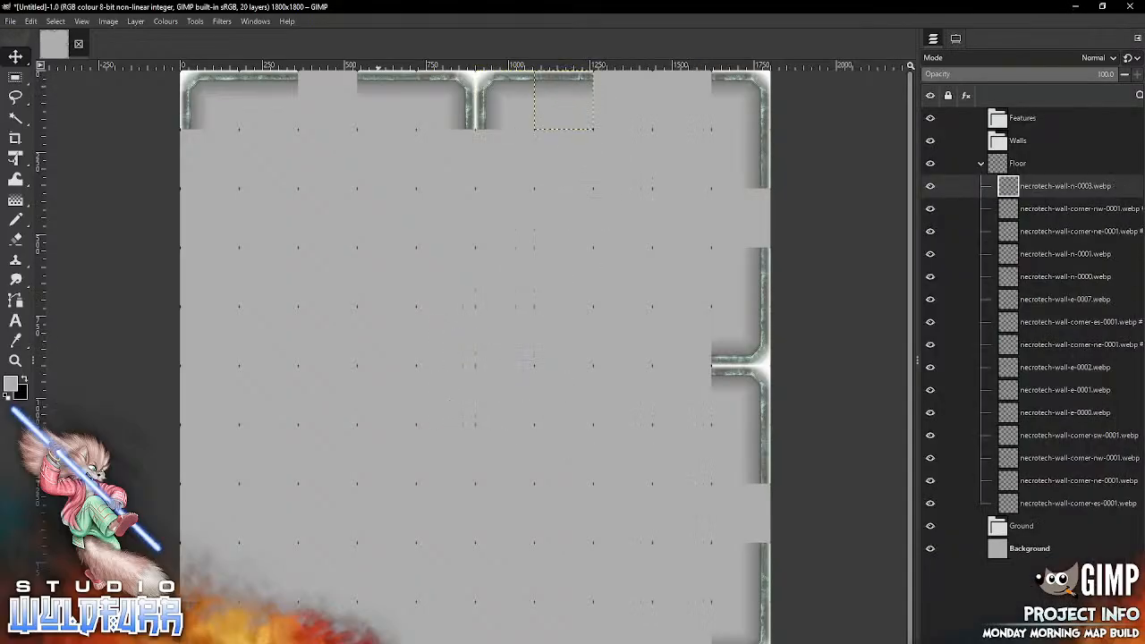
key(alt+Tab)
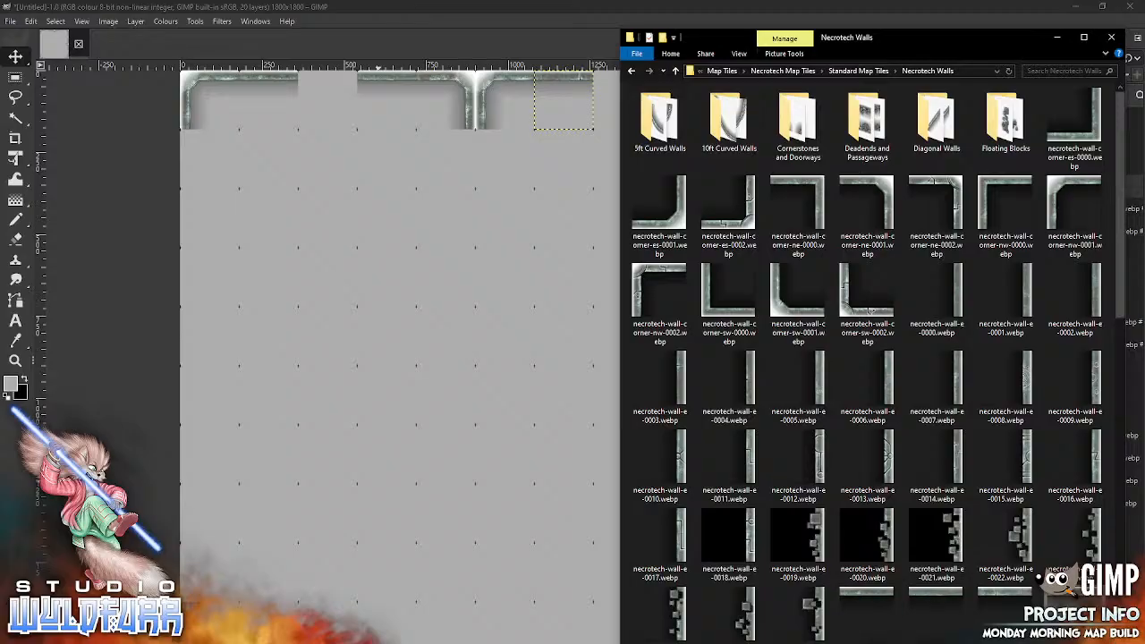
click(471, 364)
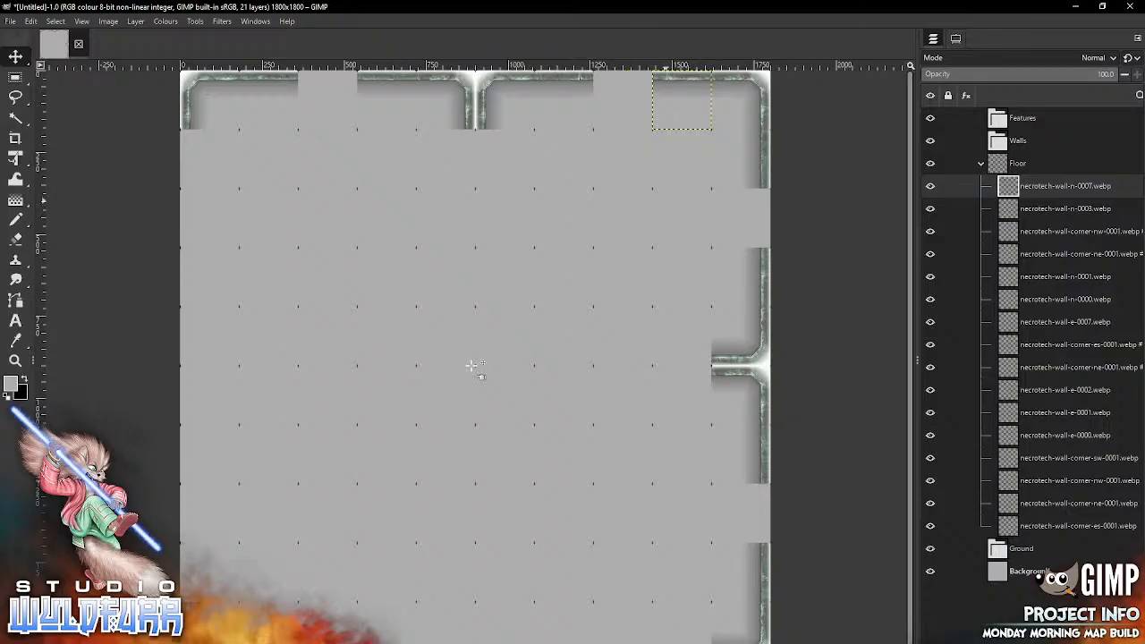
Step: On the map's left edge, place necrotech-wall-corner-sw-0001.webp in the fifth row and necrotech-wall-corner-nw-0001.webp directly below it
key(alt+Tab)
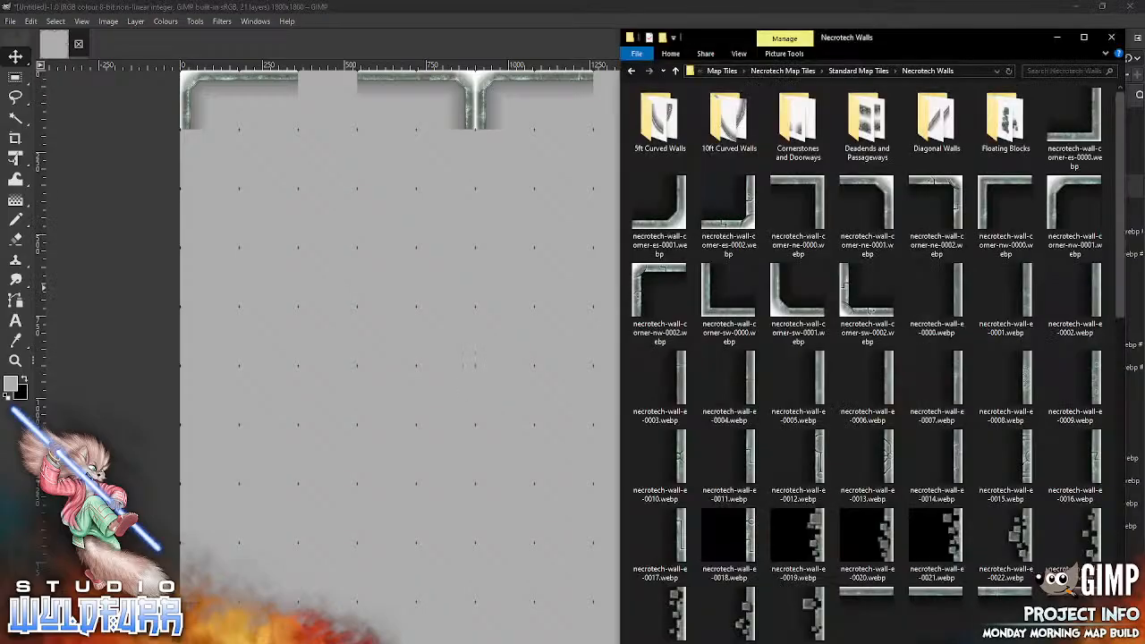
drag(798, 295, 437, 379)
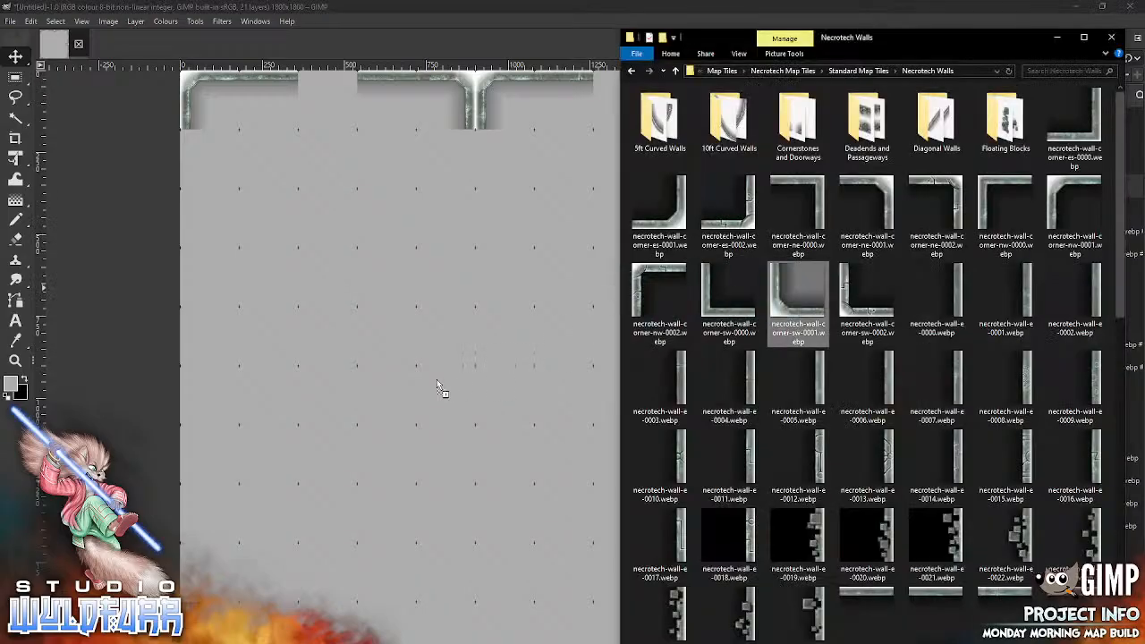
drag(332, 411, 332, 411)
drag(475, 365, 210, 335)
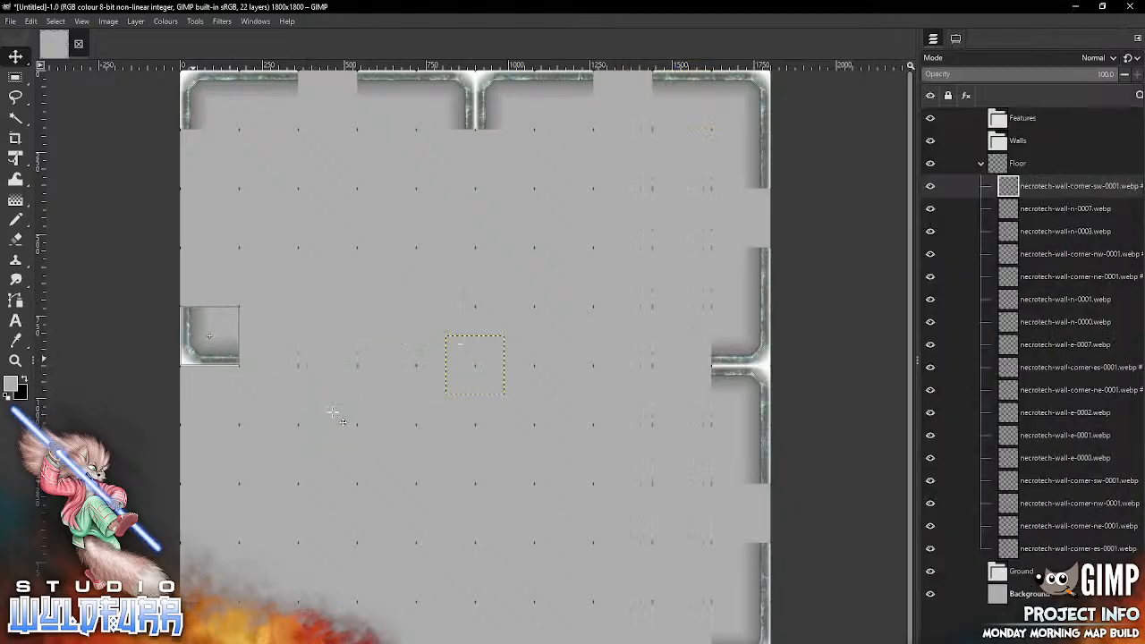
key(alt+Tab)
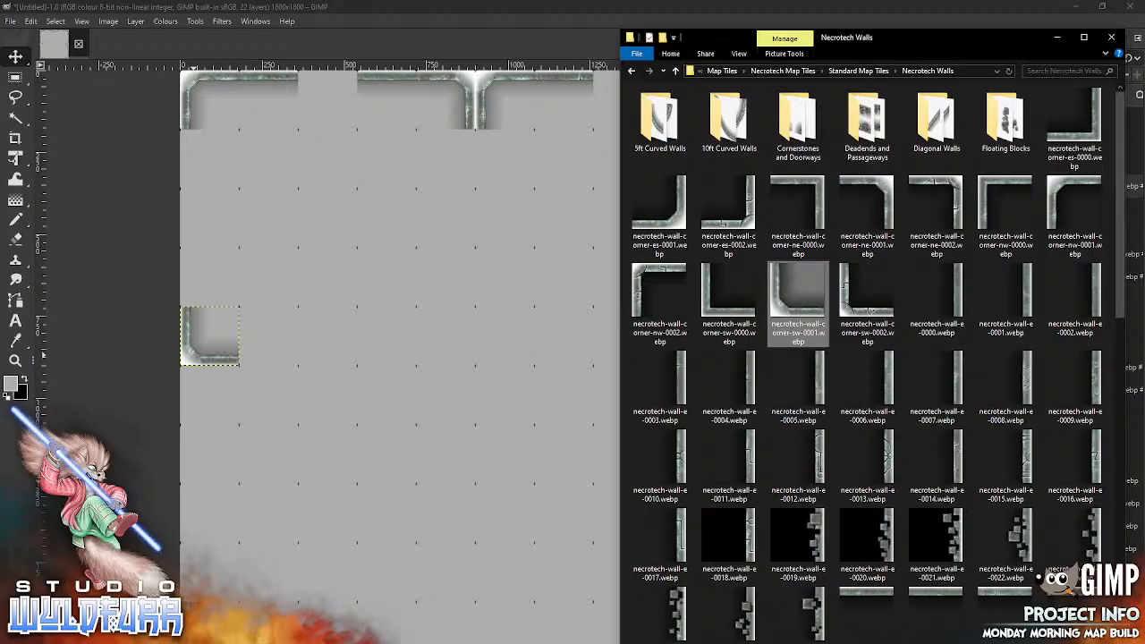
drag(1064, 188, 209, 395)
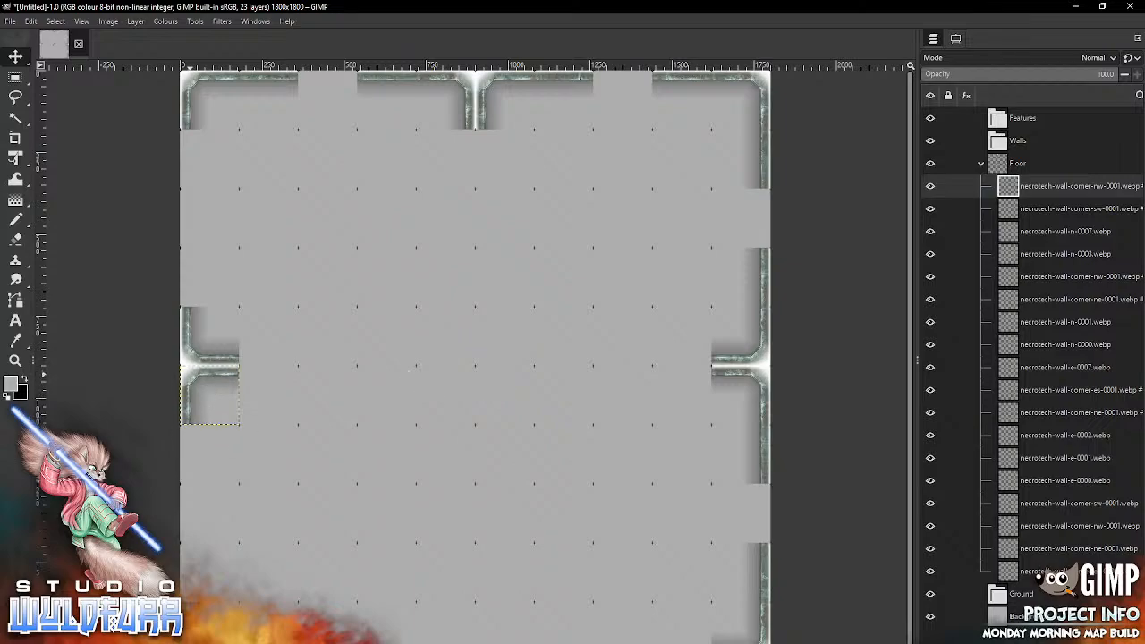
Step: On the map's bottom edge, place necrotech-wall-s-0007.webp in the ninth column and necrotech-wall-s-0006.webp in the seventh column
key(alt+Tab)
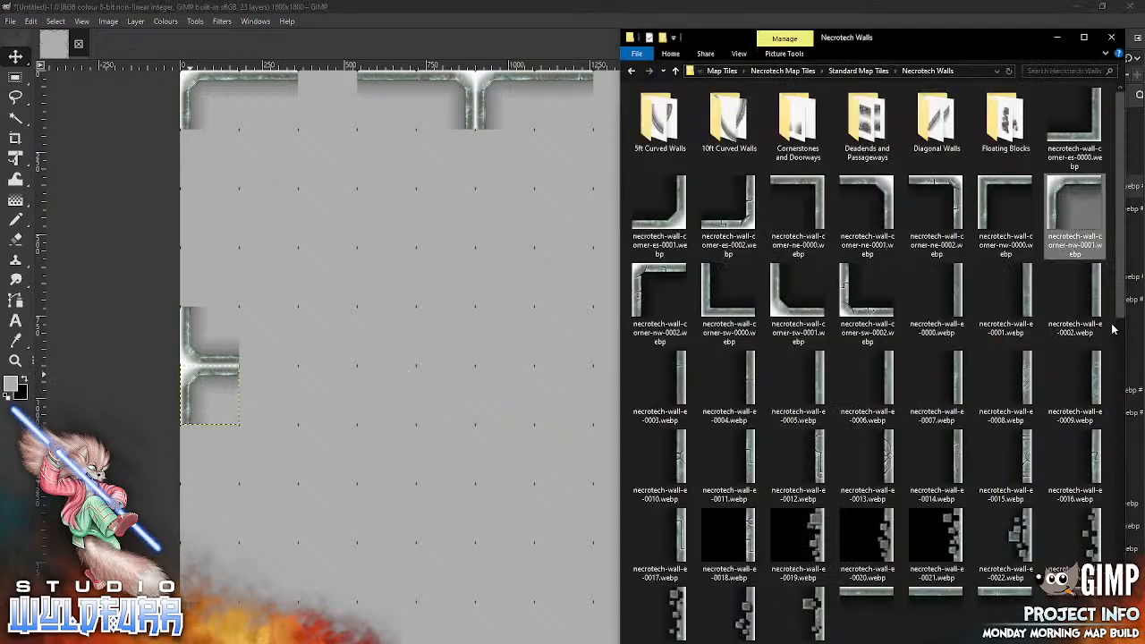
scroll(1114, 329, down, 10)
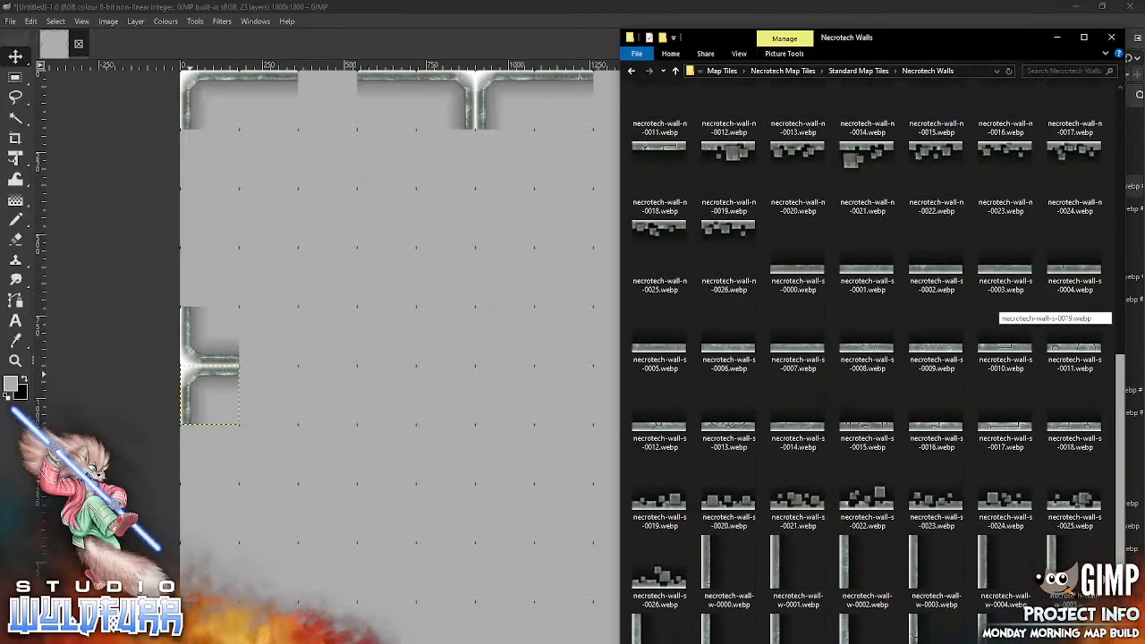
drag(1119, 547, 1119, 545)
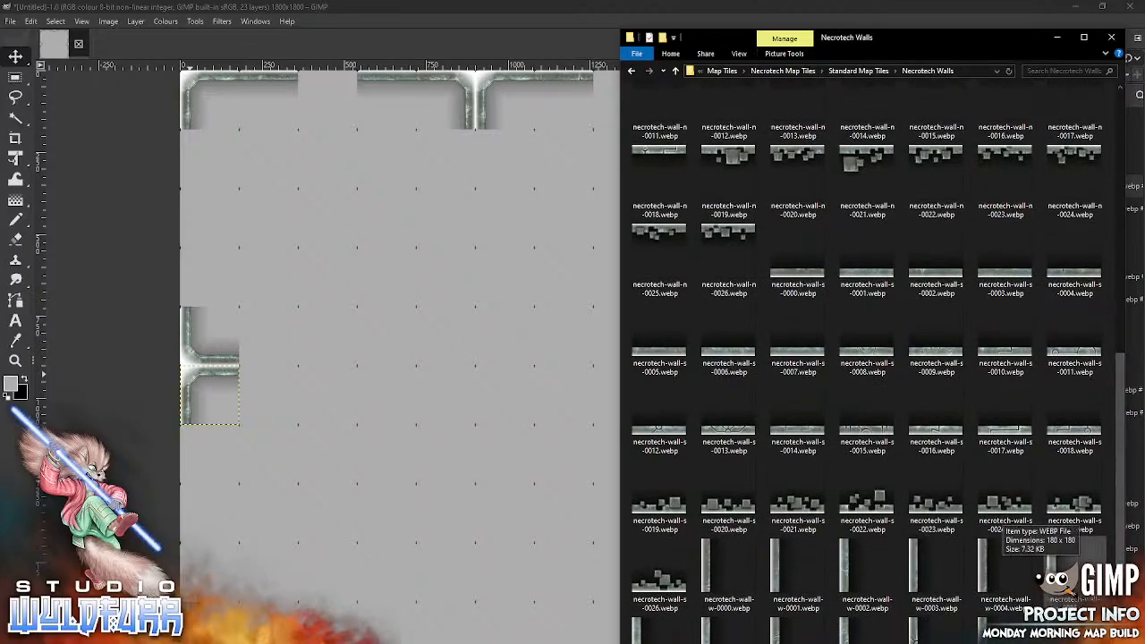
drag(797, 344, 432, 442)
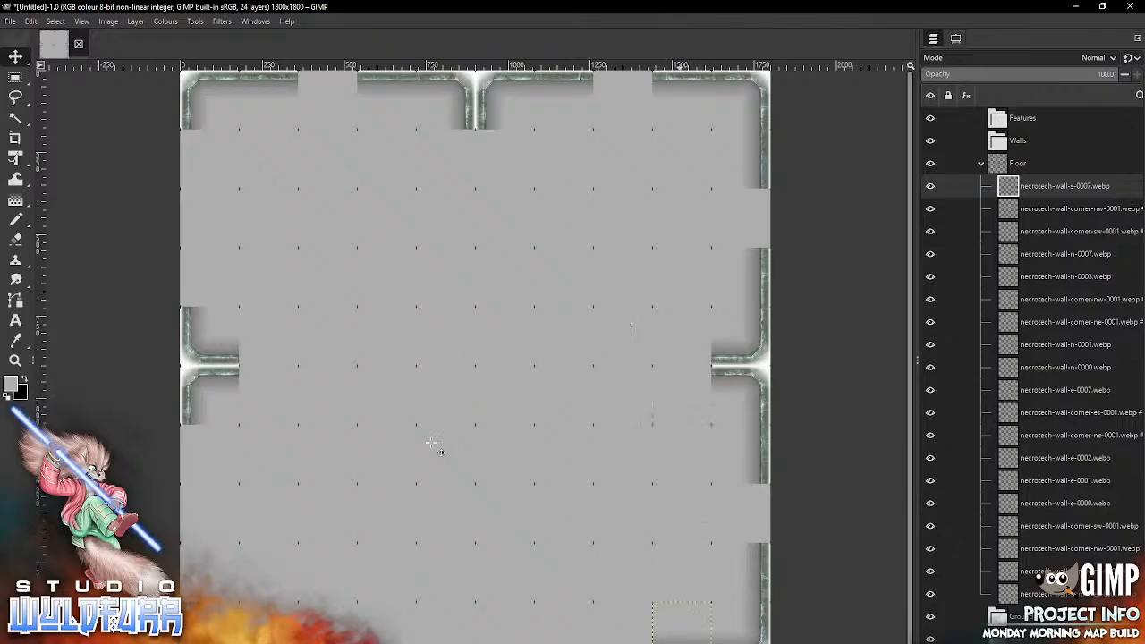
key(alt+Tab)
drag(729, 340, 473, 400)
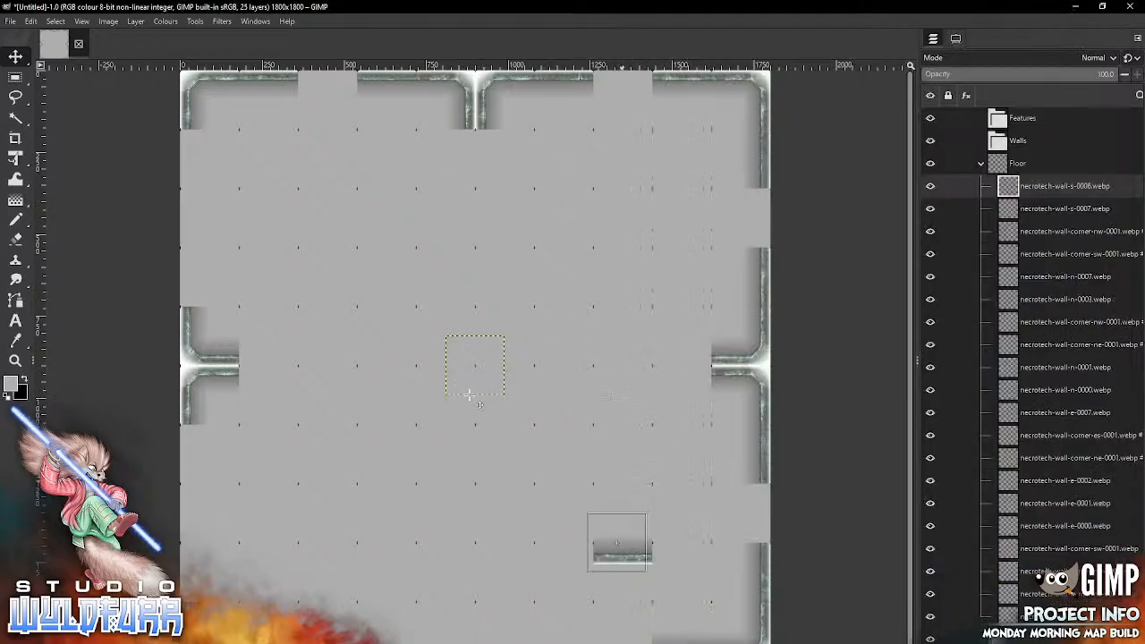
Step: On the map's bottom edge, place necrotech-wall-s-0005.webp in the fourth column and necrotech-wall-s-0004.webp in the second column
key(alt+Tab)
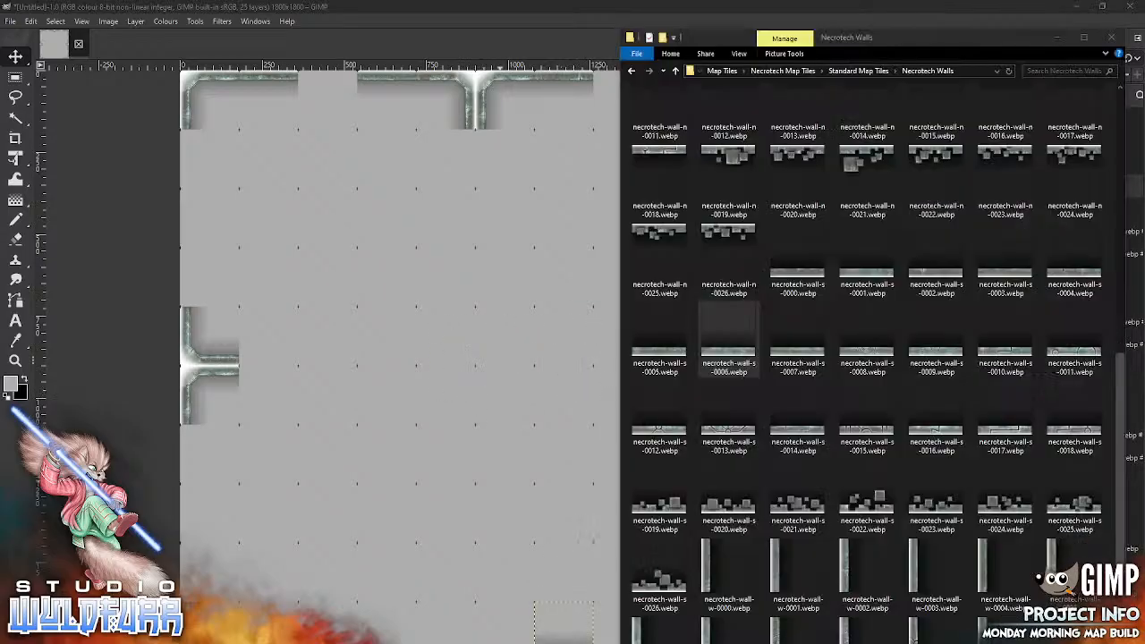
drag(659, 344, 427, 447)
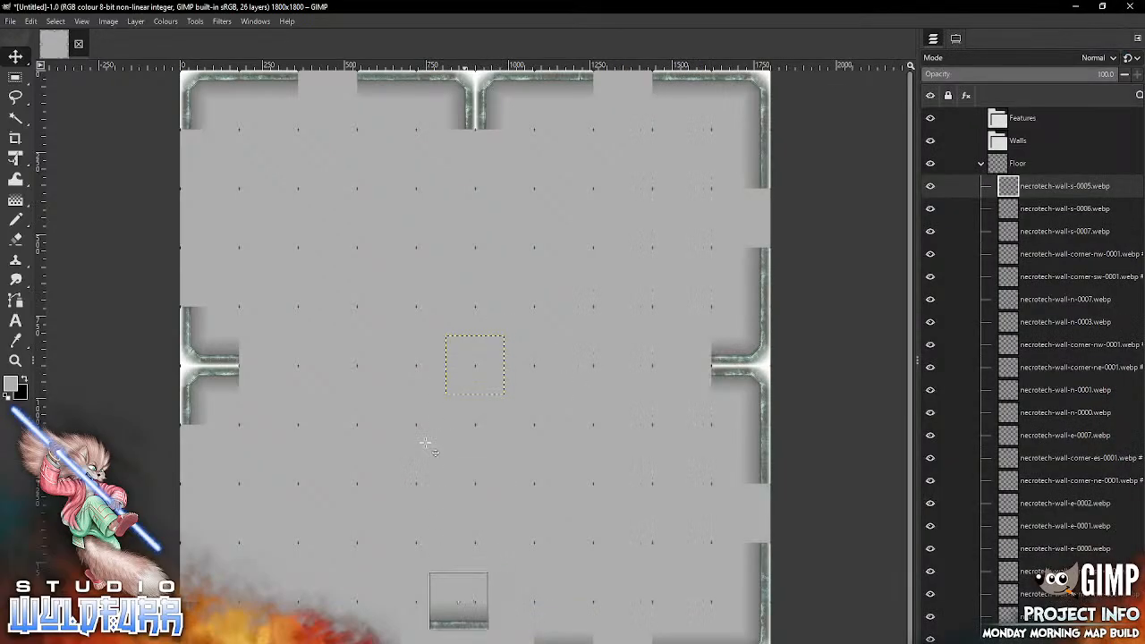
drag(402, 631, 396, 636)
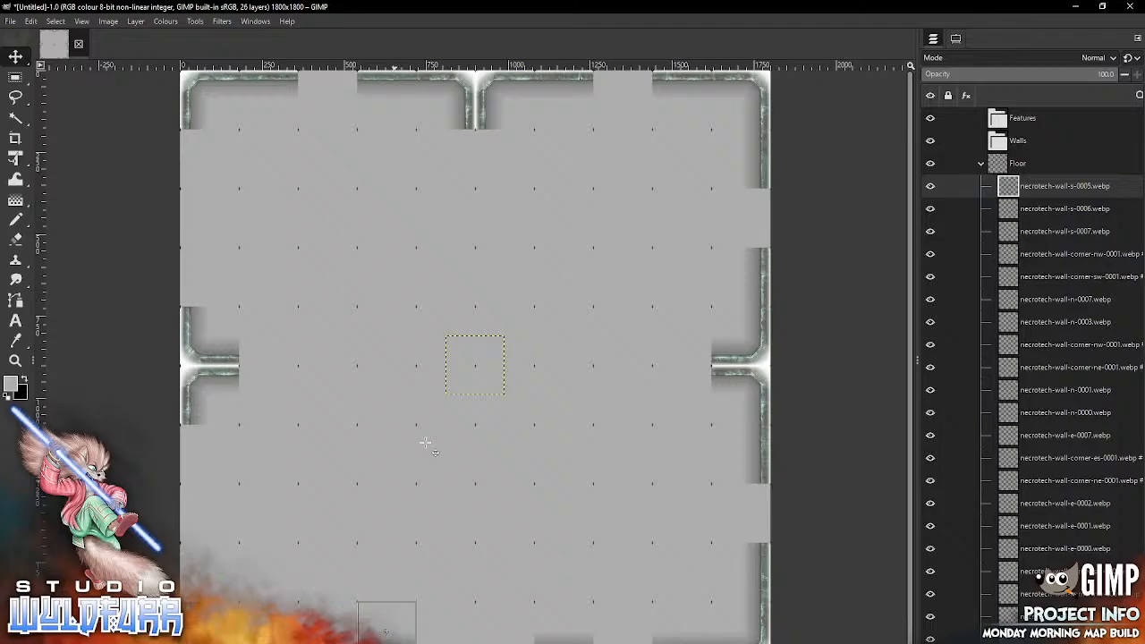
key(alt+Tab)
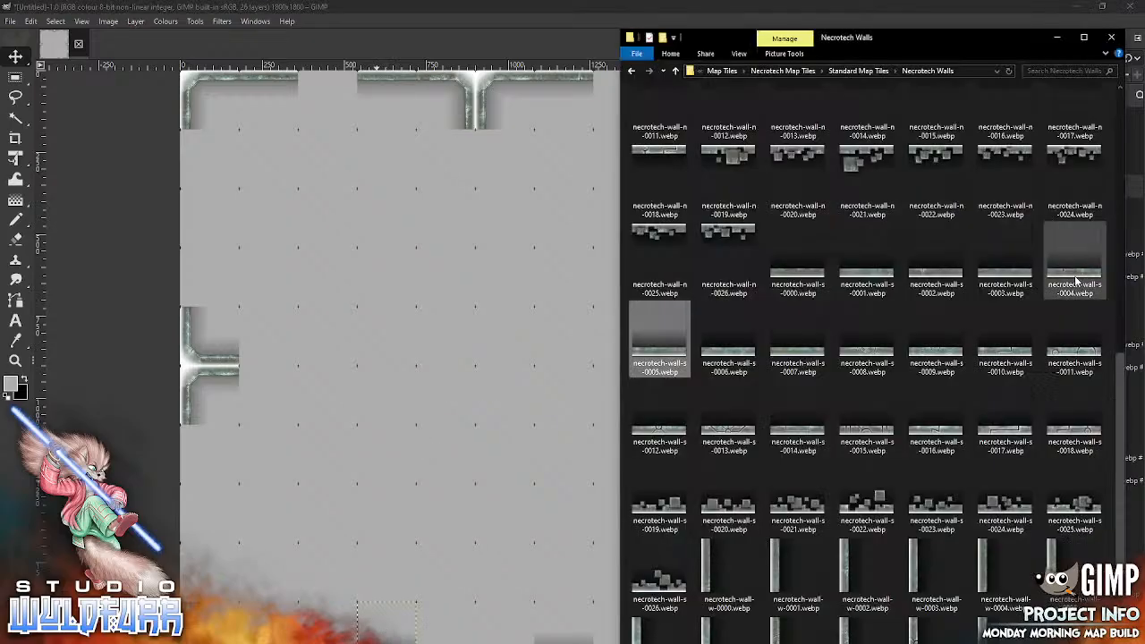
drag(1073, 268, 347, 463)
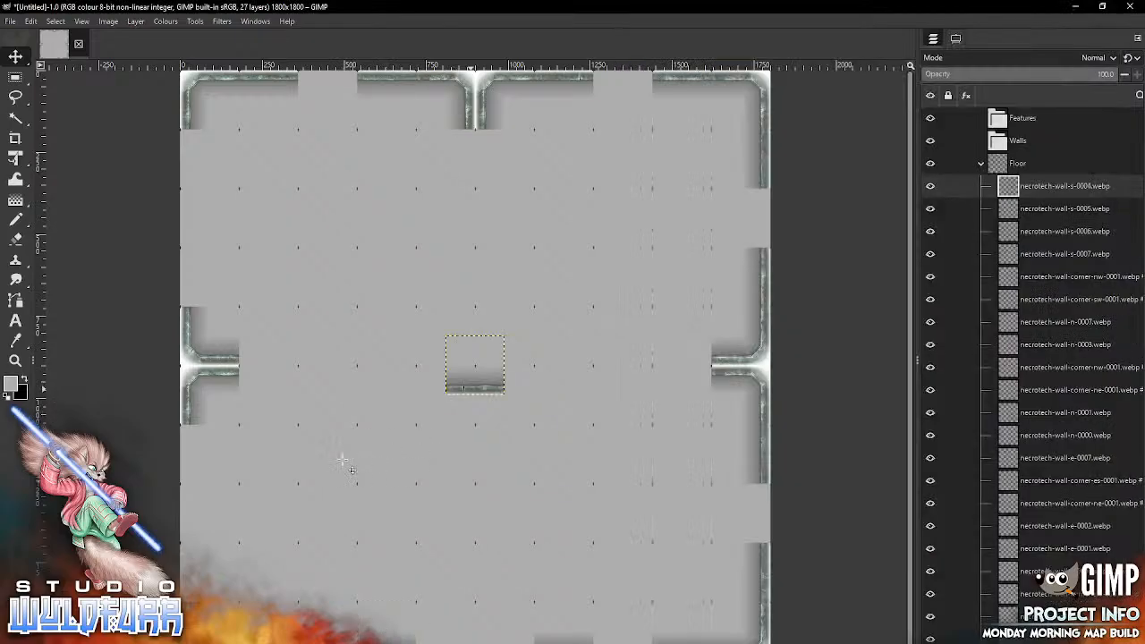
mouse_move(471, 389)
mouse_down()
mouse_move(309, 556)
mouse_move(270, 643)
mouse_up()
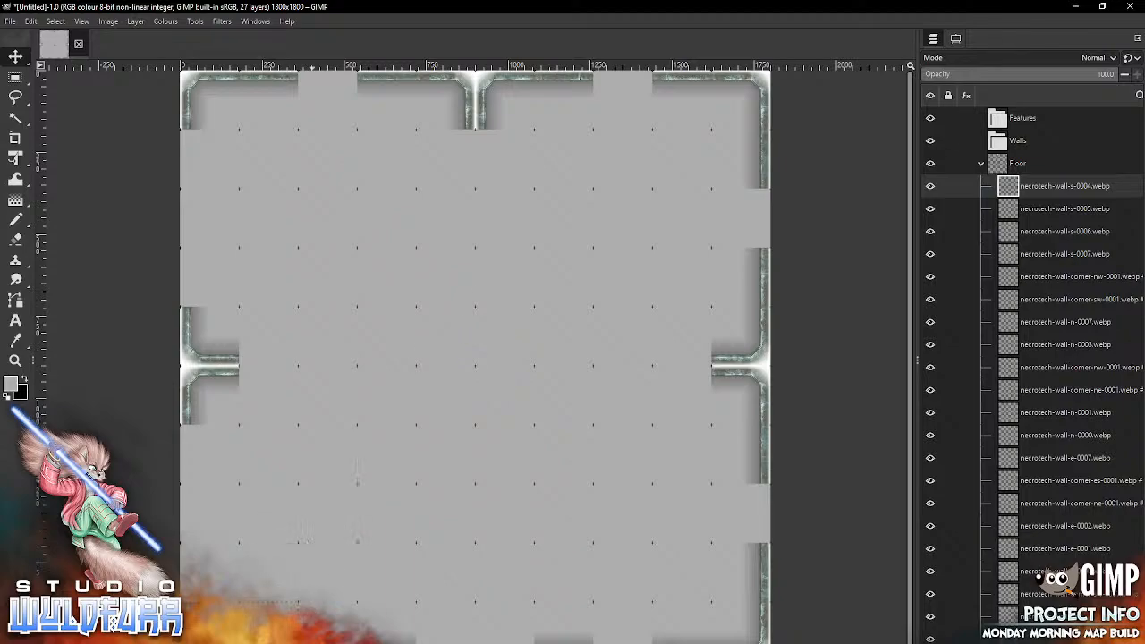
Step: On the map's left edge, place necrotech-wall-w-0000.webp in the seventh row and necrotech-wall-w-0001.webp in the ninth row
key(alt+Tab)
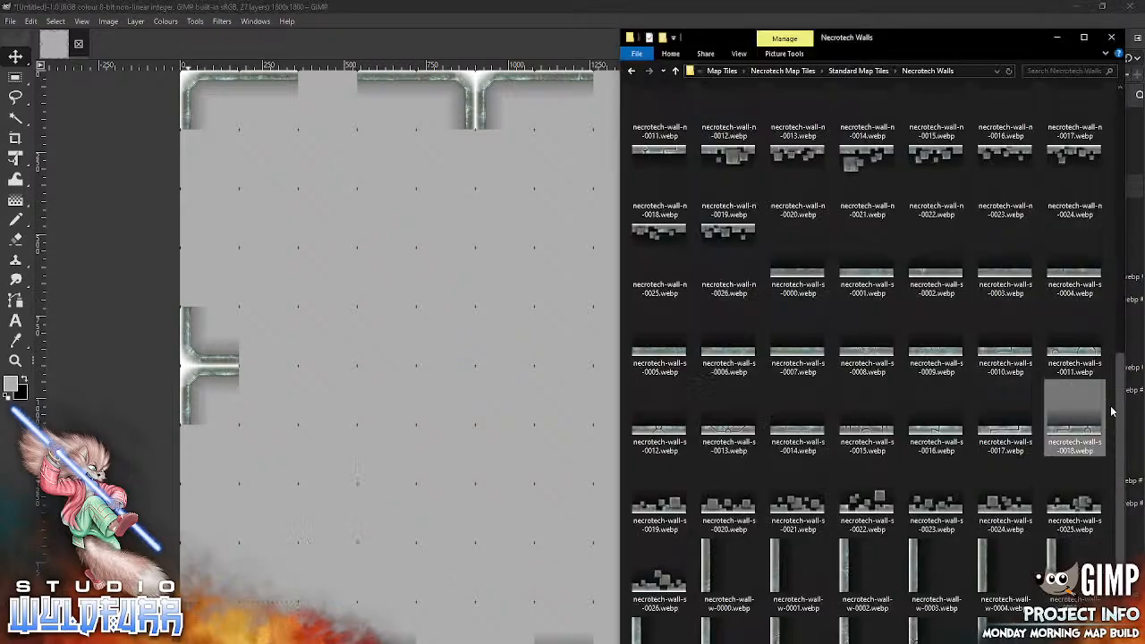
scroll(1073, 420, down, 2)
double_click(1073, 239)
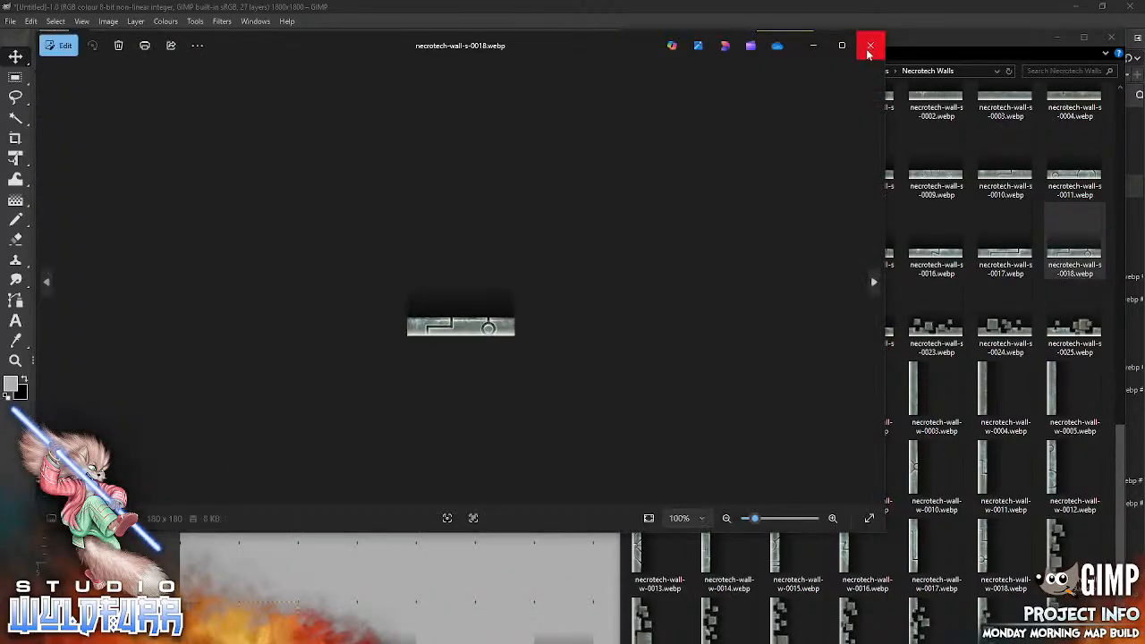
click(870, 45)
drag(714, 399, 439, 488)
drag(462, 374, 193, 463)
key(alt+Tab)
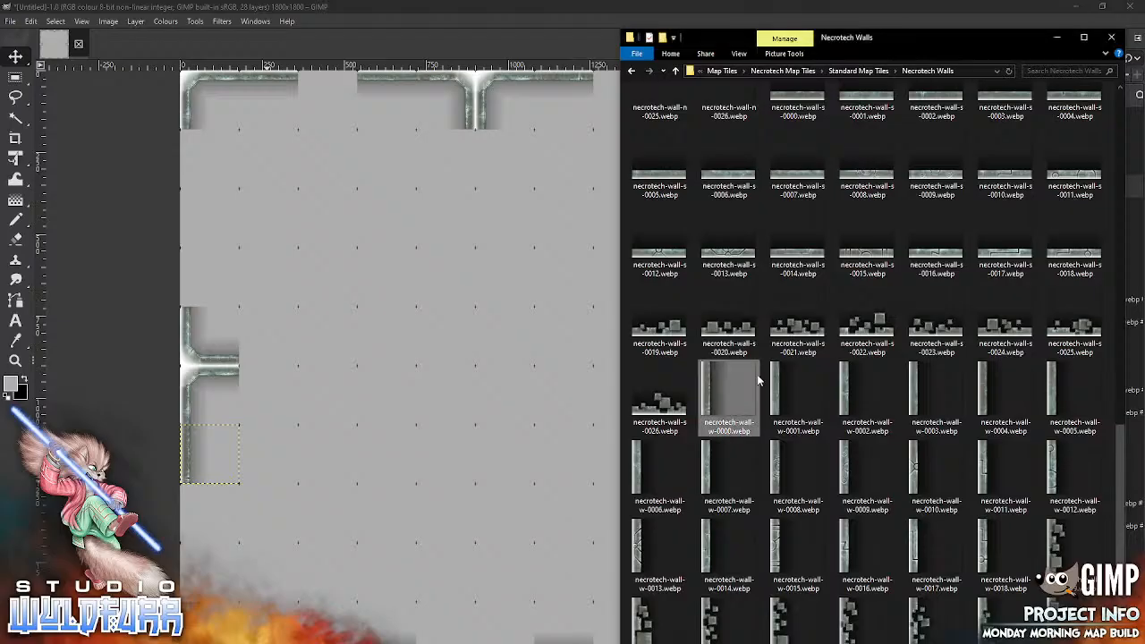
drag(778, 392, 393, 453)
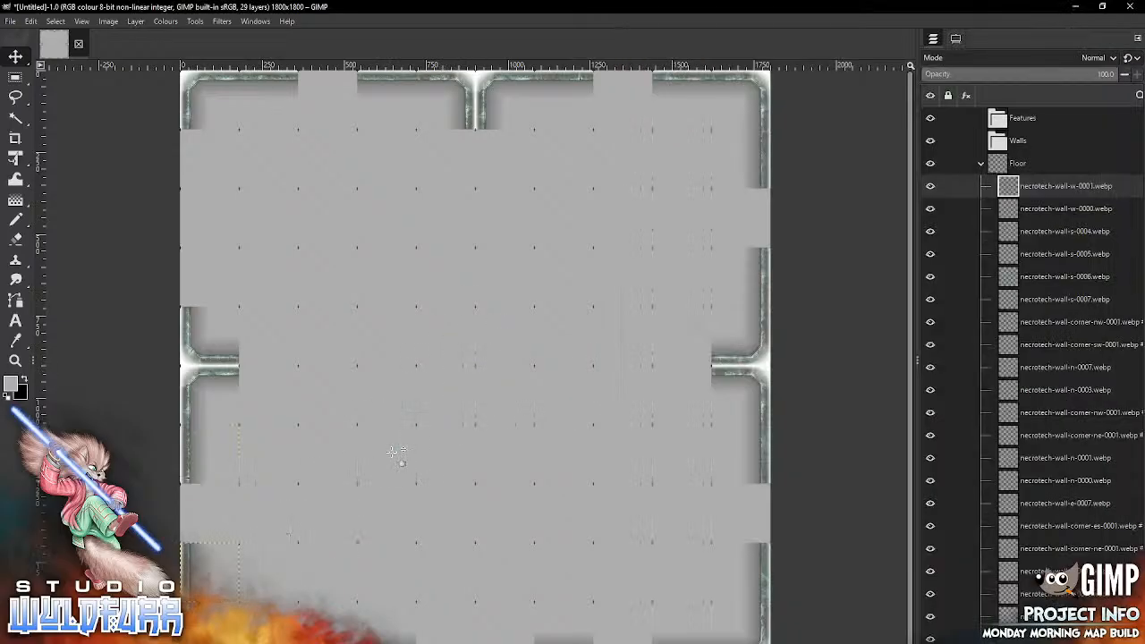
Step: On the map's left edge, place necrotech-wall-w-0002.webp in the second row and necrotech-wall-w-0003.webp in the fourth row
key(alt+Tab)
drag(854, 379, 395, 405)
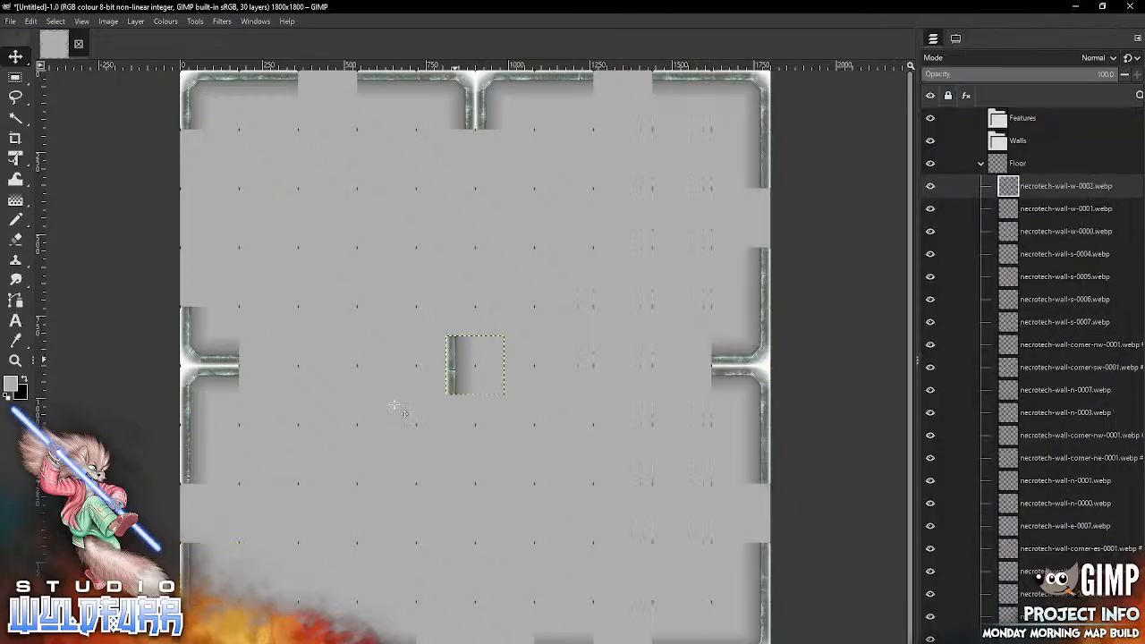
drag(455, 360, 189, 155)
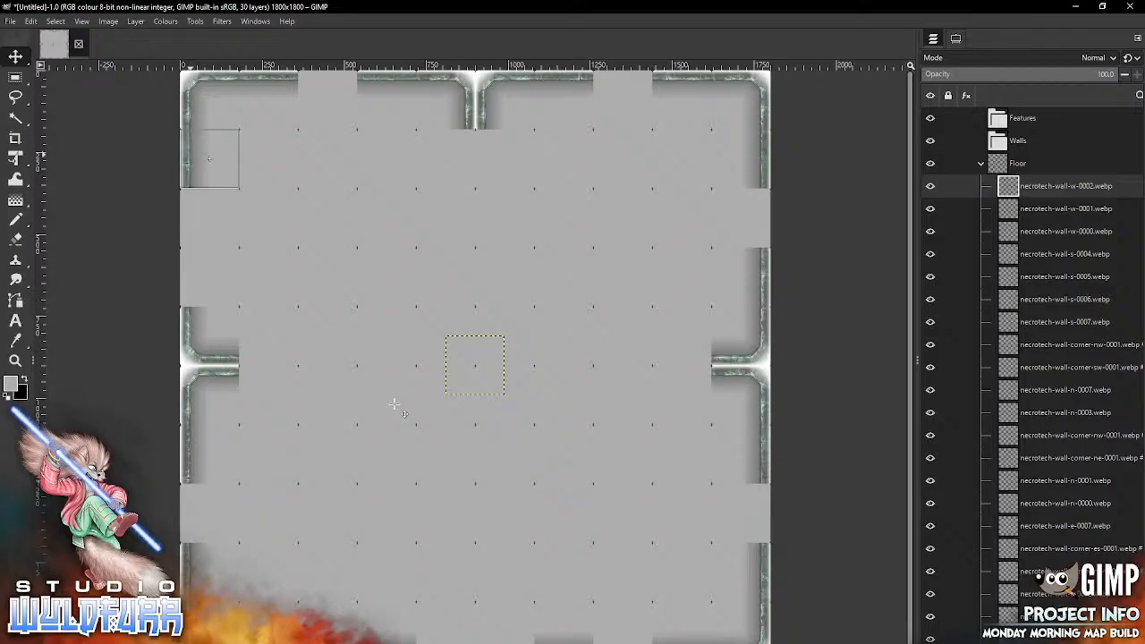
key(alt+Tab)
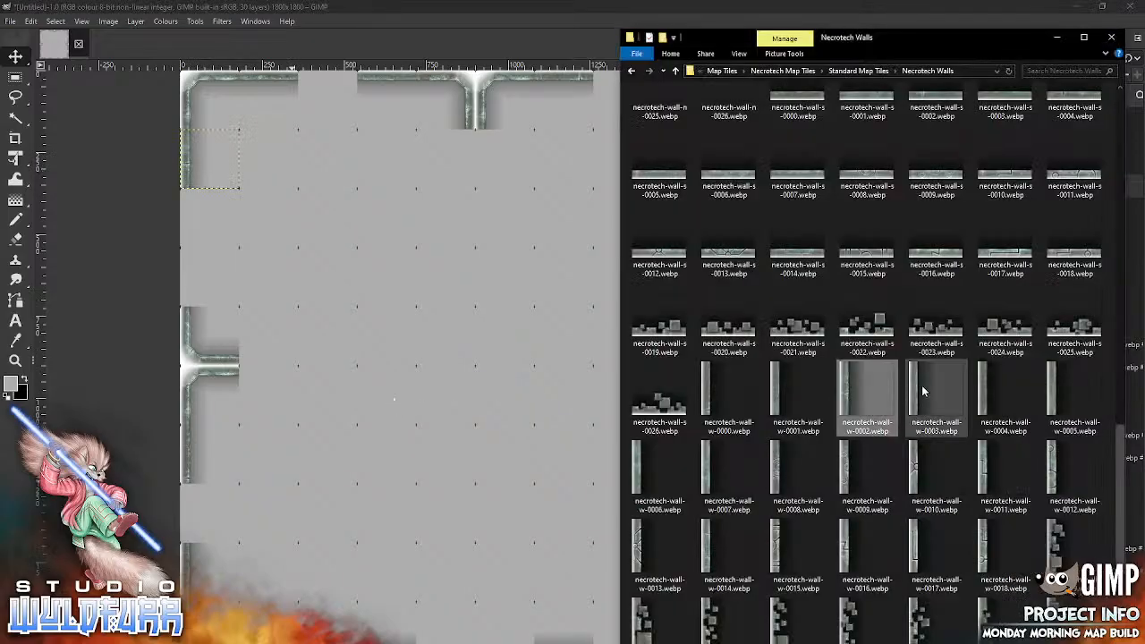
drag(923, 391, 190, 282)
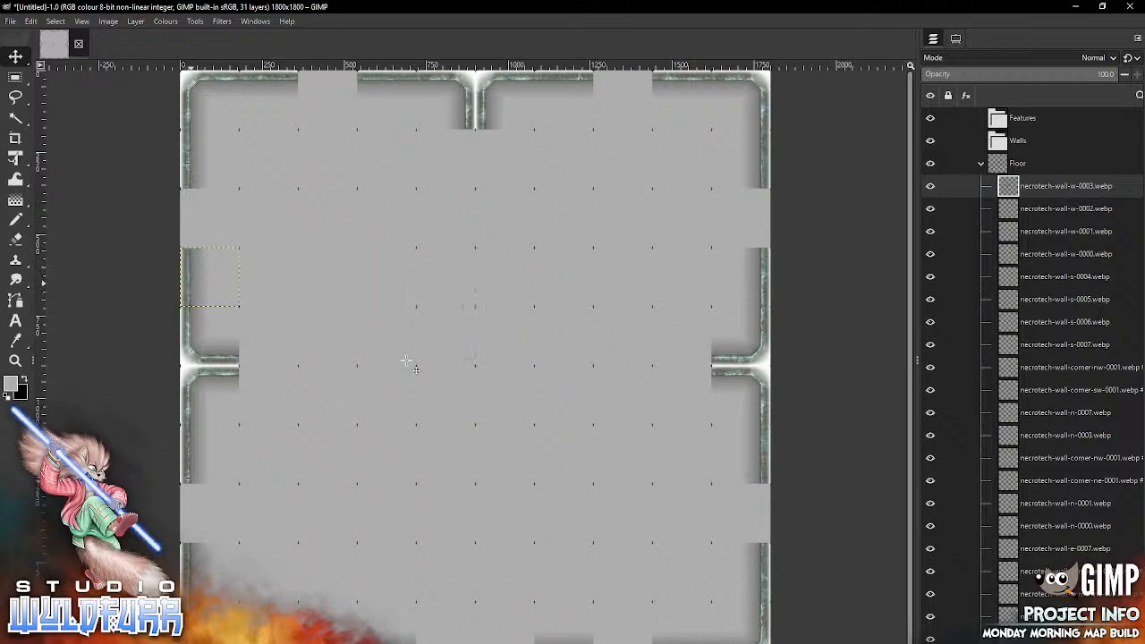
Step: Switch to the file browser and open the Cornerstones and Doorways folder inside Necrotech Walls
key(alt+Tab)
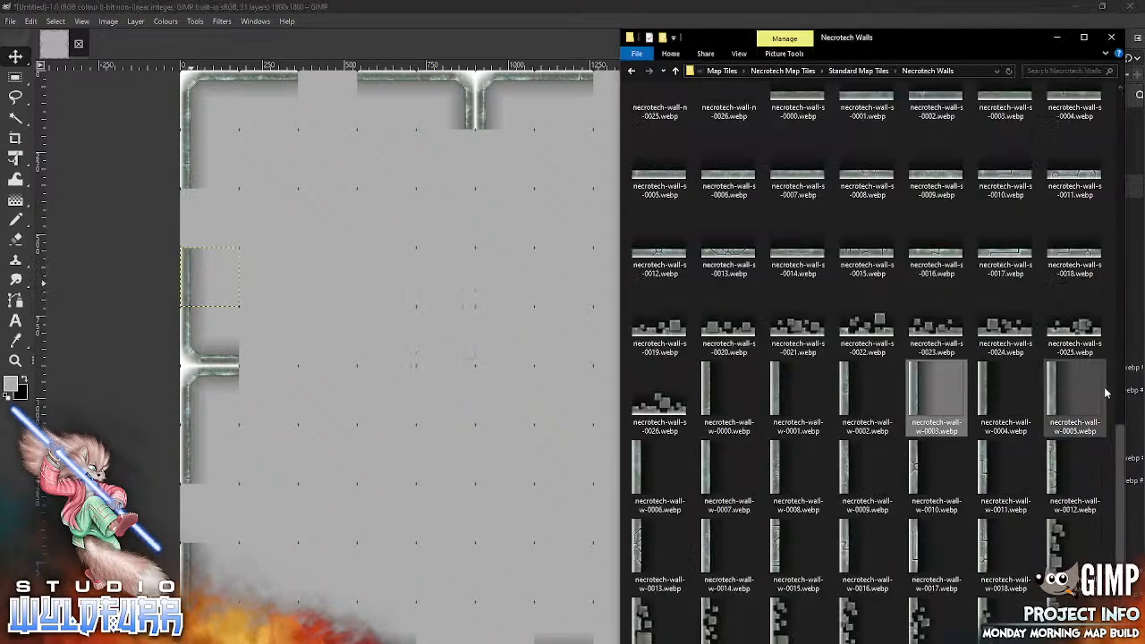
scroll(1116, 436, up, 10)
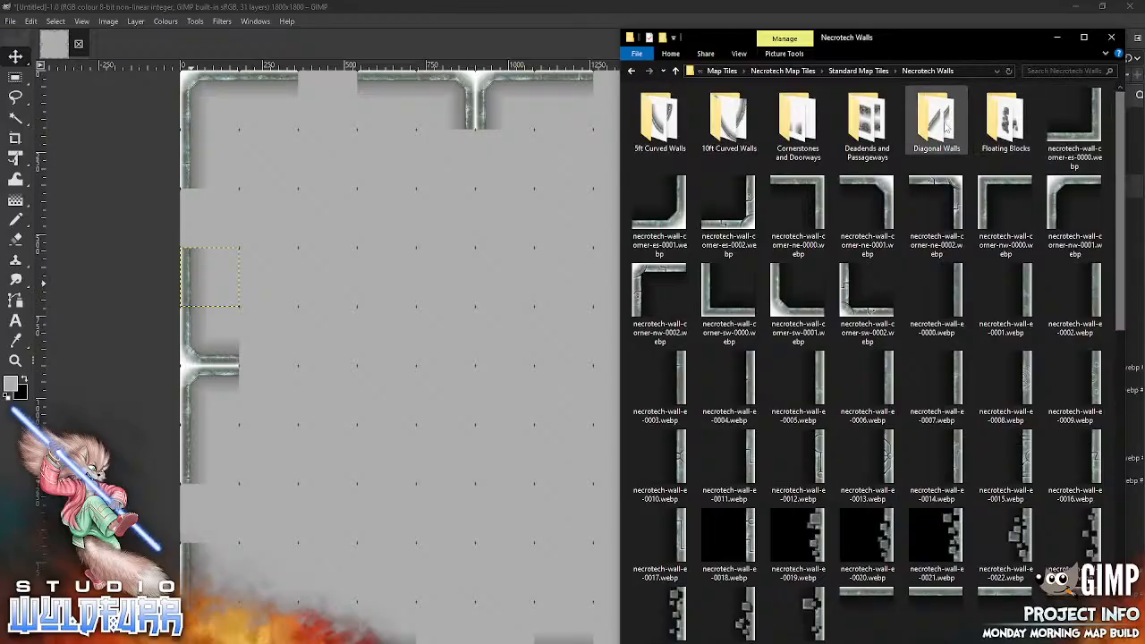
double_click(867, 129)
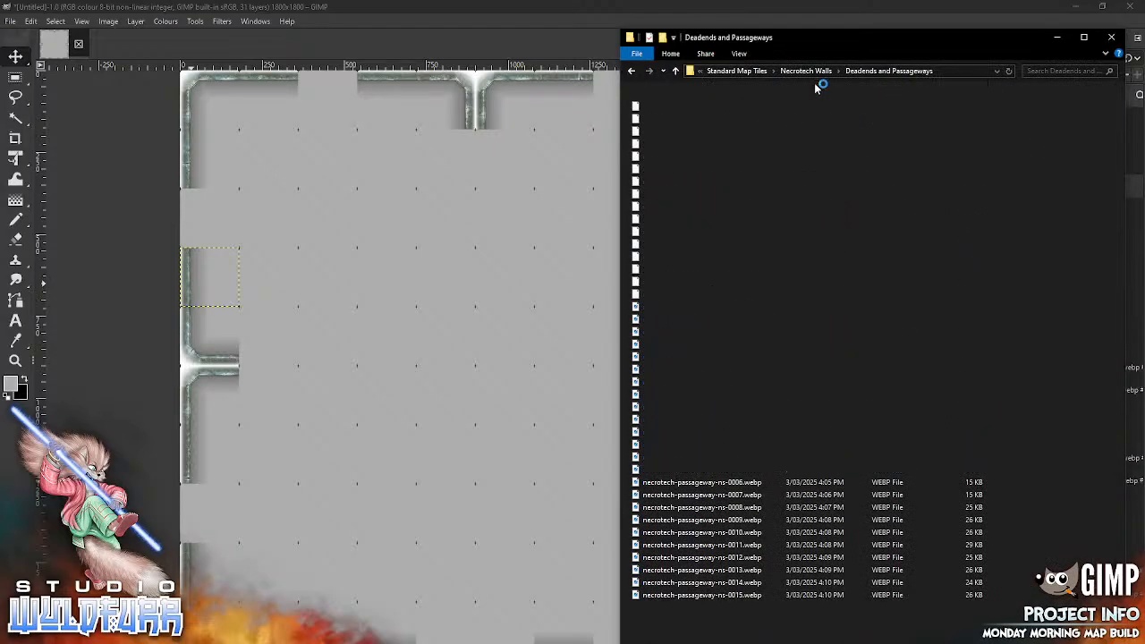
click(808, 71)
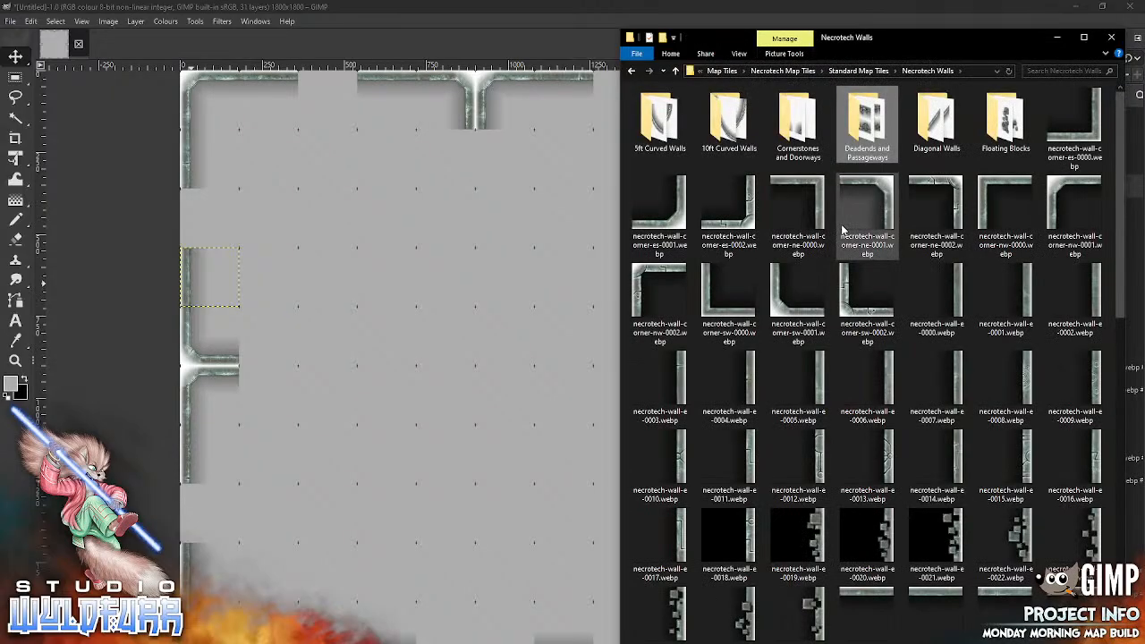
double_click(797, 131)
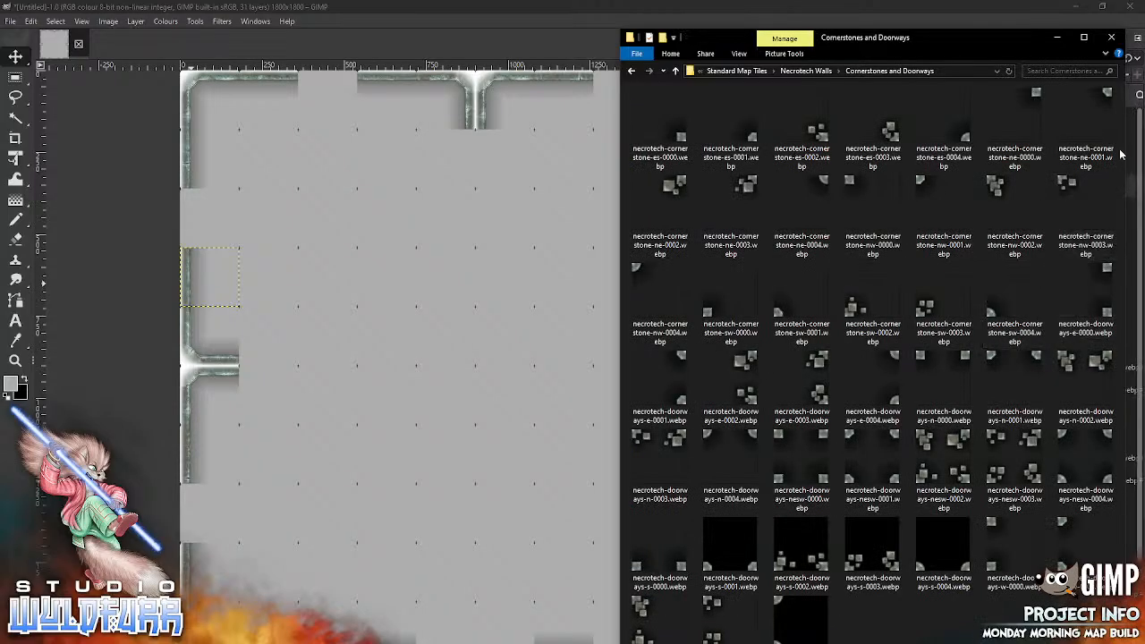
drag(979, 36, 992, 32)
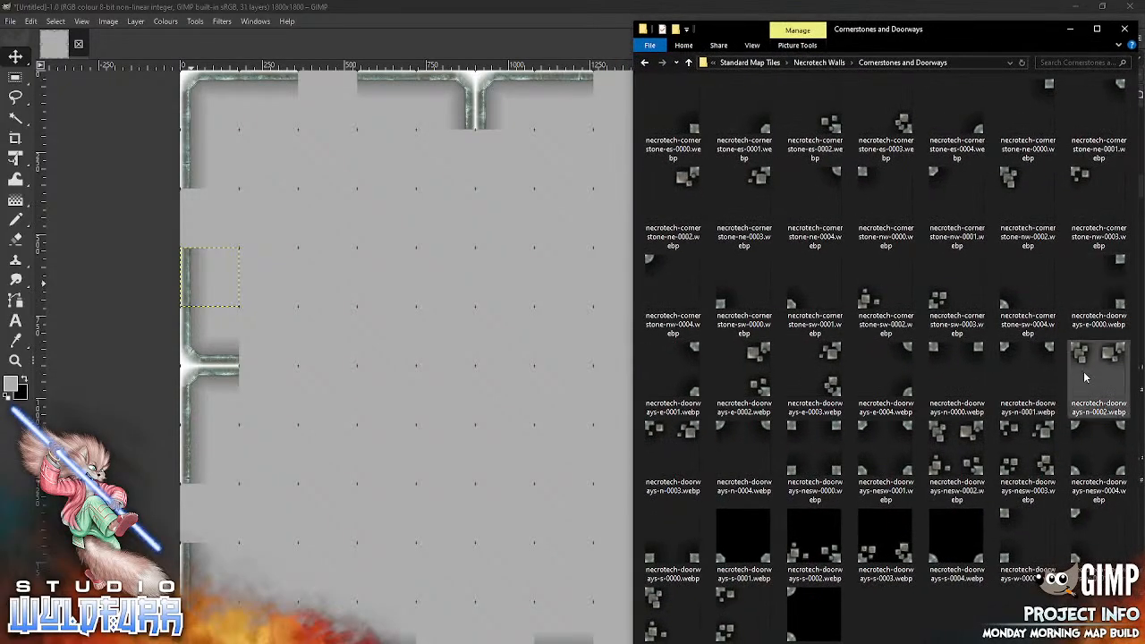
Step: On the map's right edge, place copies of necrotech-doorways-e-0000.webp in the third and eighth rows
drag(1098, 304, 447, 399)
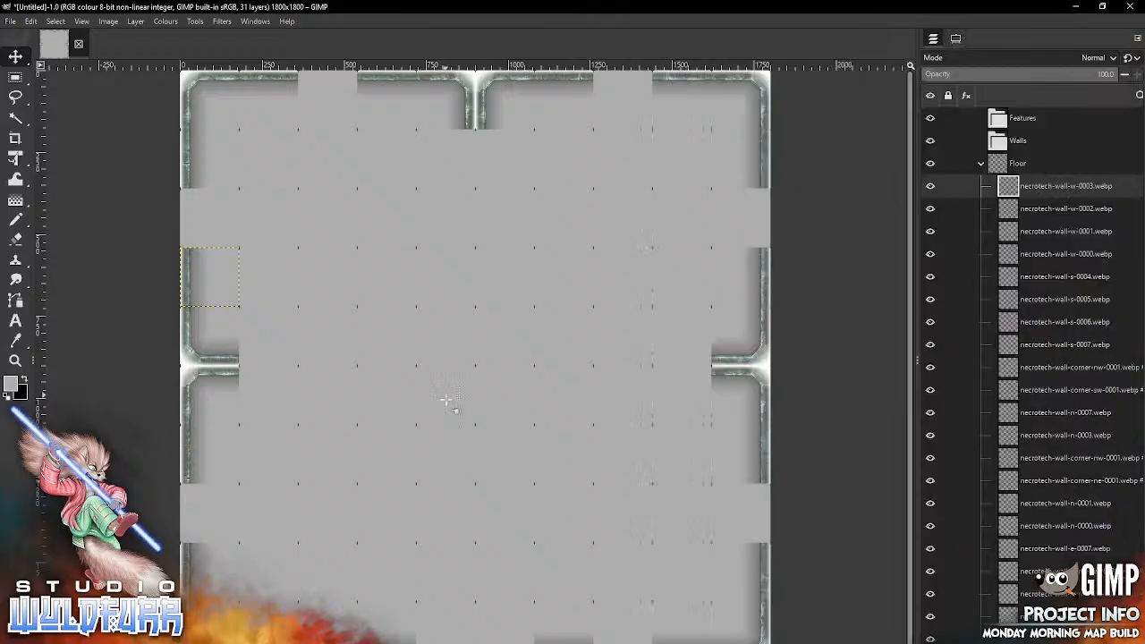
drag(498, 342, 761, 196)
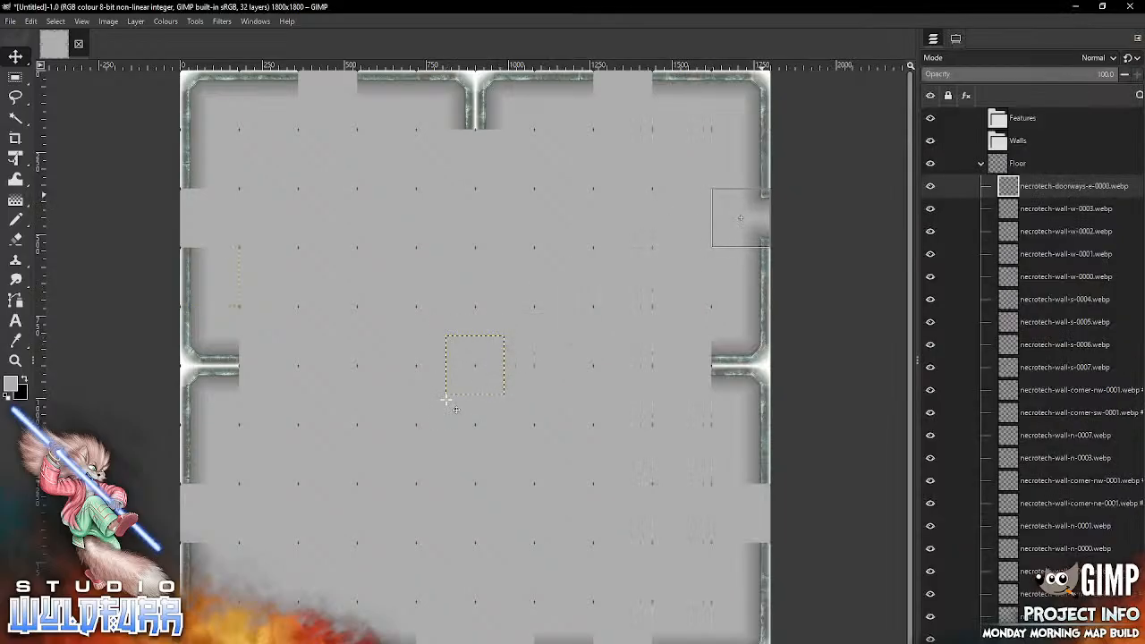
key(alt+Tab)
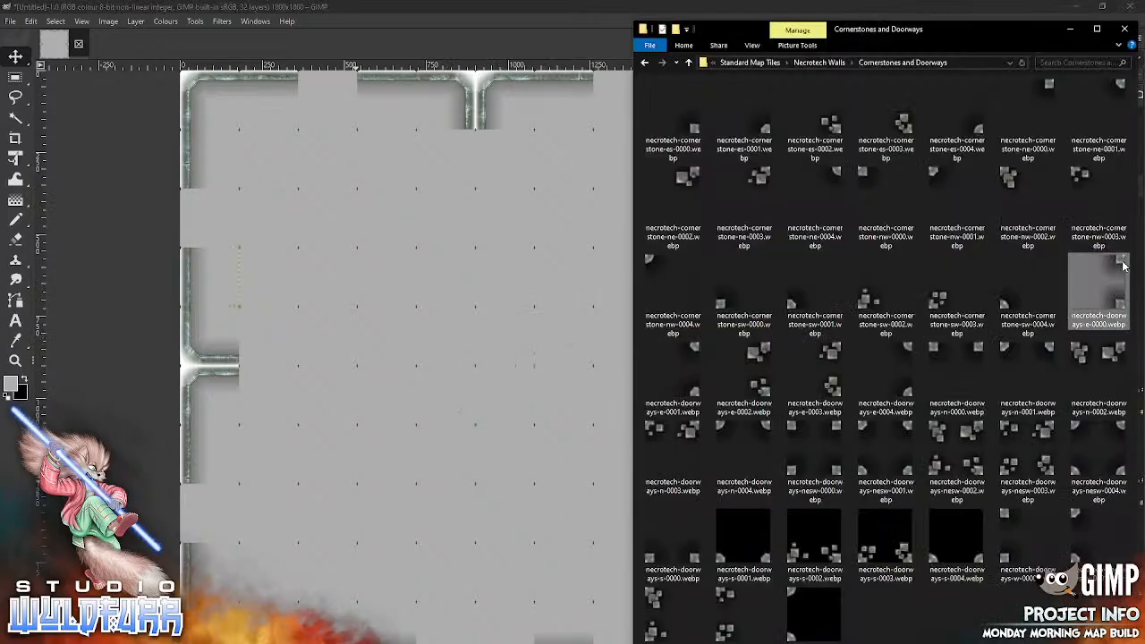
drag(1107, 266, 474, 413)
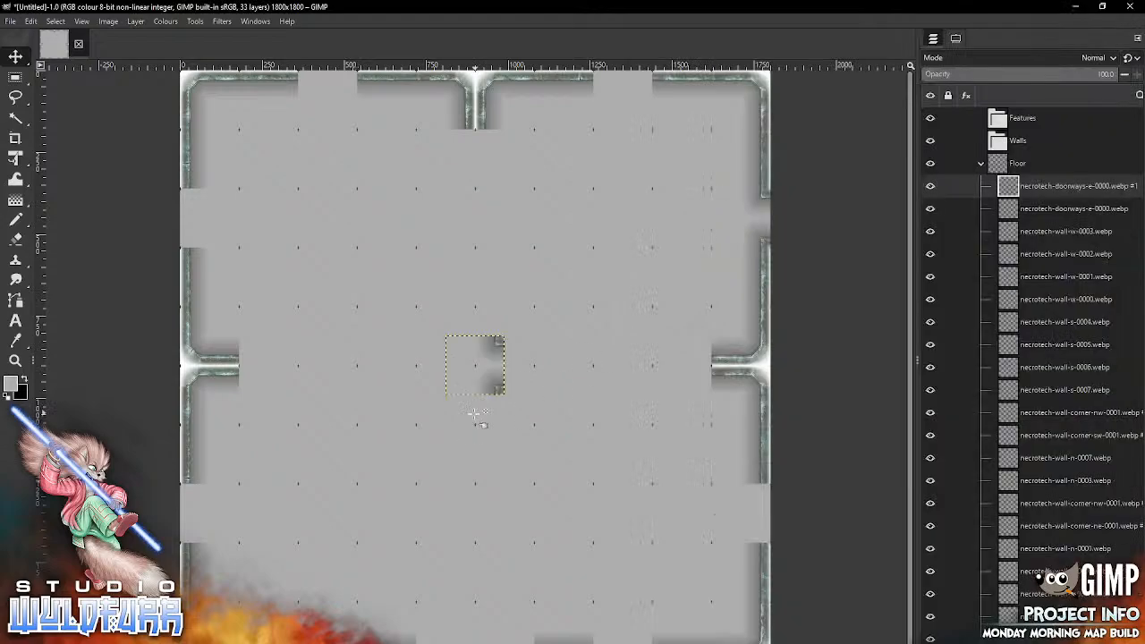
mouse_move(474, 365)
mouse_down()
mouse_move(638, 504)
mouse_move(741, 513)
mouse_up()
Step: On the map's top edge, place copies of necrotech-doorways-n-0000.webp in the eighth and third columns
key(alt+Tab)
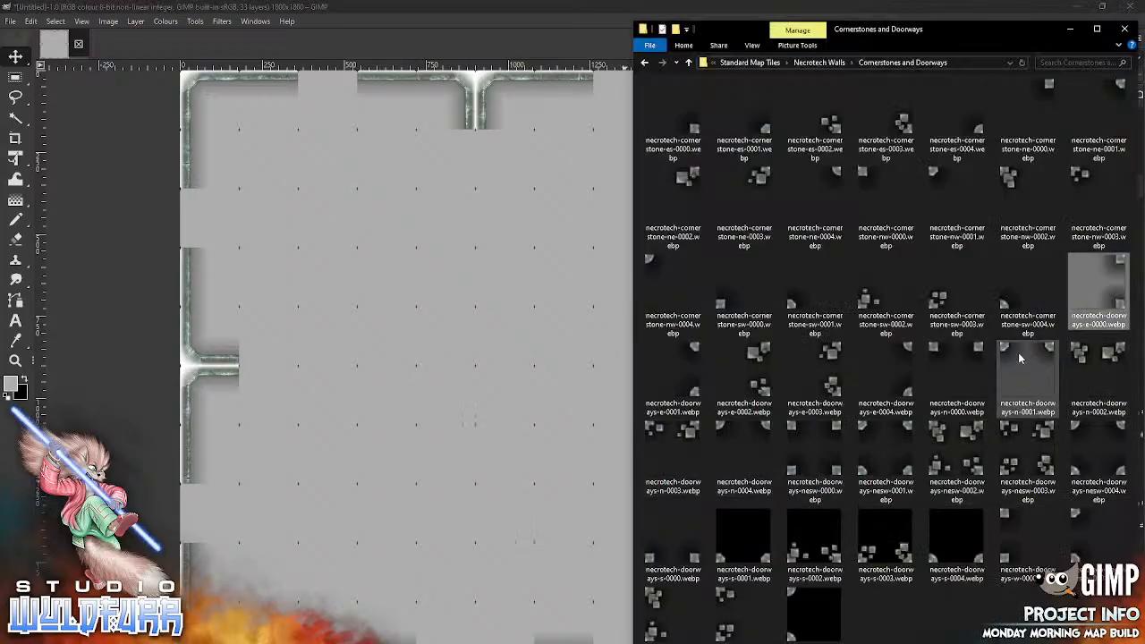
drag(976, 353, 433, 447)
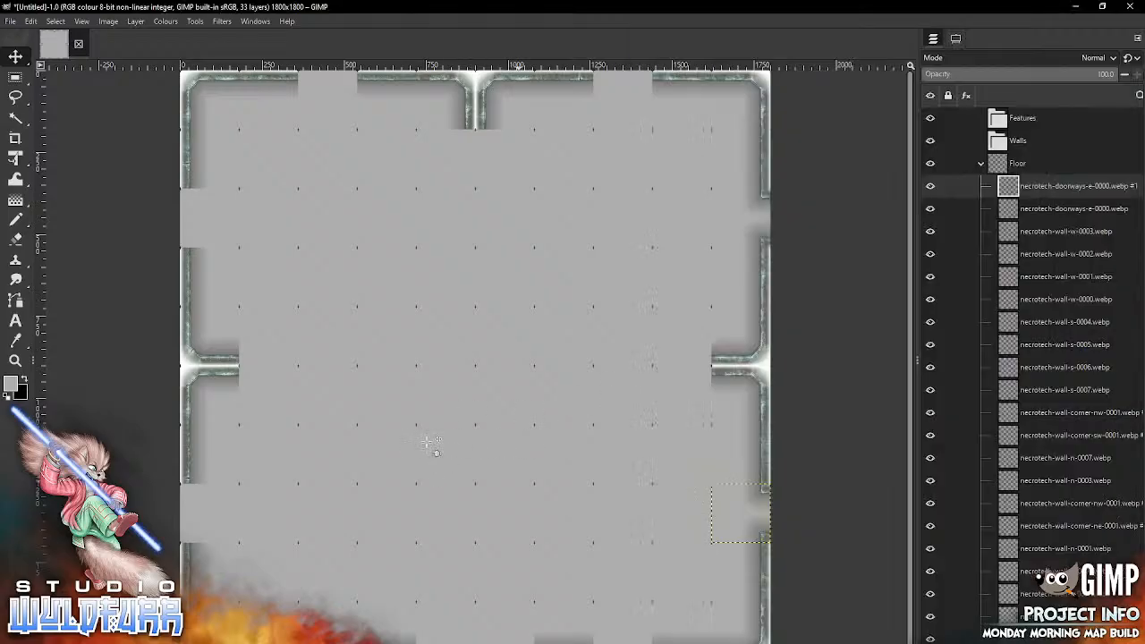
mouse_move(497, 343)
mouse_down()
mouse_move(653, 131)
mouse_move(644, 79)
mouse_up()
key(alt+Tab)
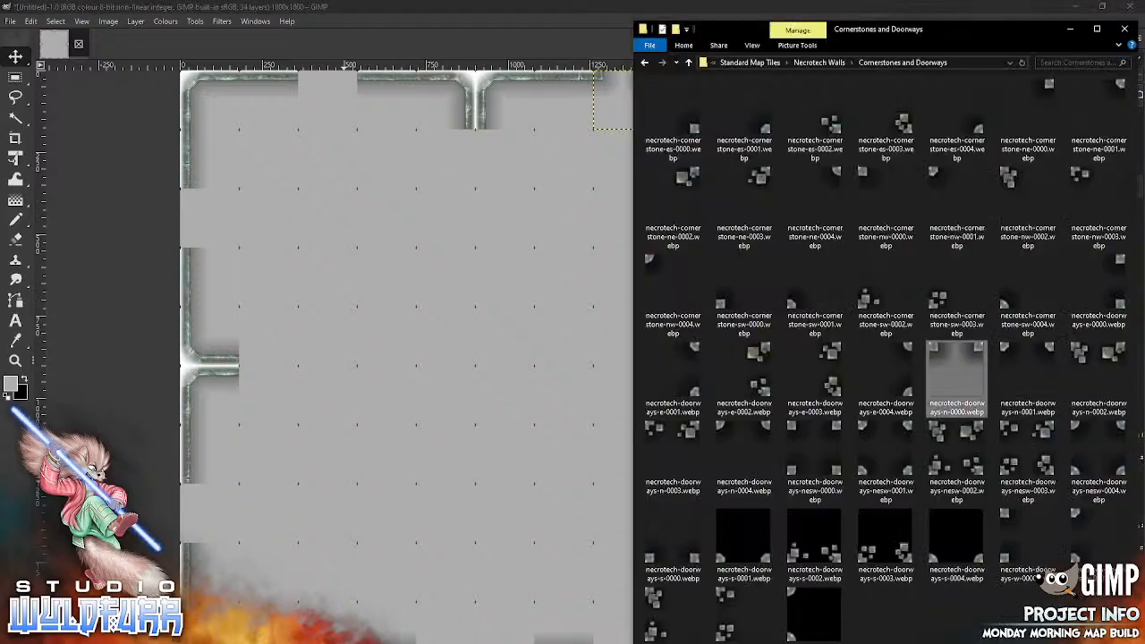
drag(933, 350, 385, 451)
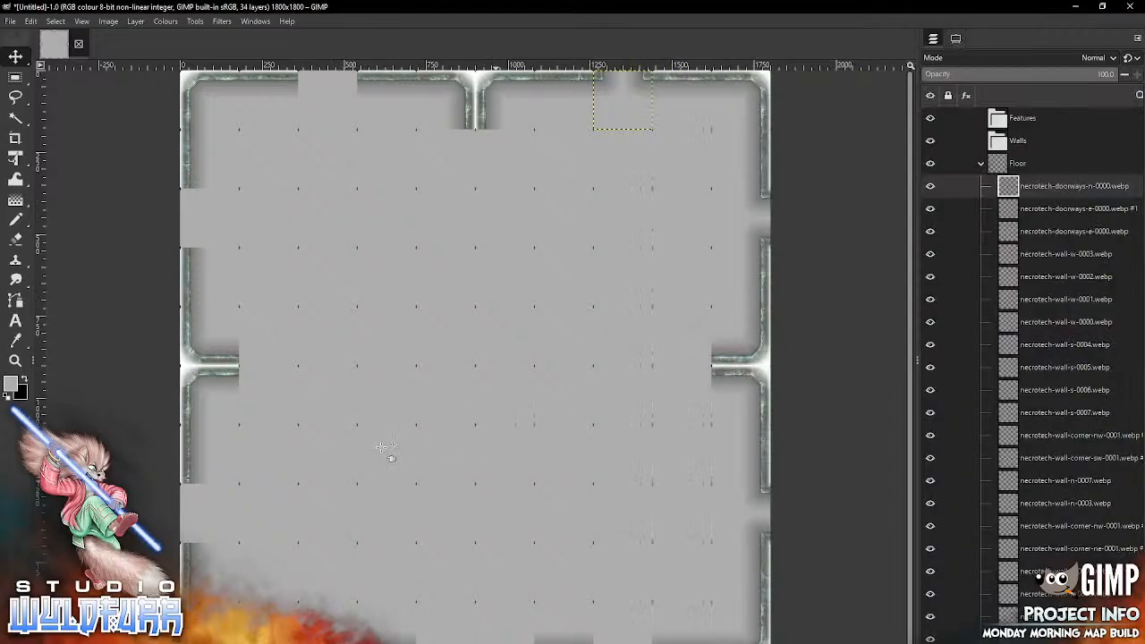
drag(475, 365, 327, 100)
Step: On the map's bottom edge, place copies of necrotech-doorways-s-0000.webp in the eighth and third columns
key(alt+Tab)
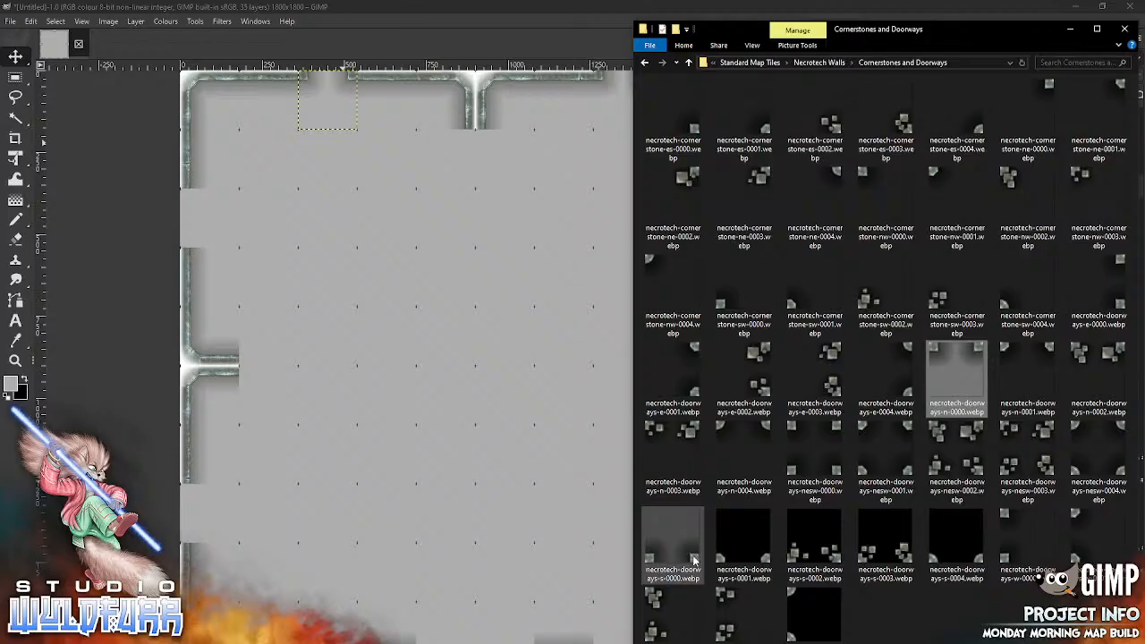
drag(695, 561, 438, 456)
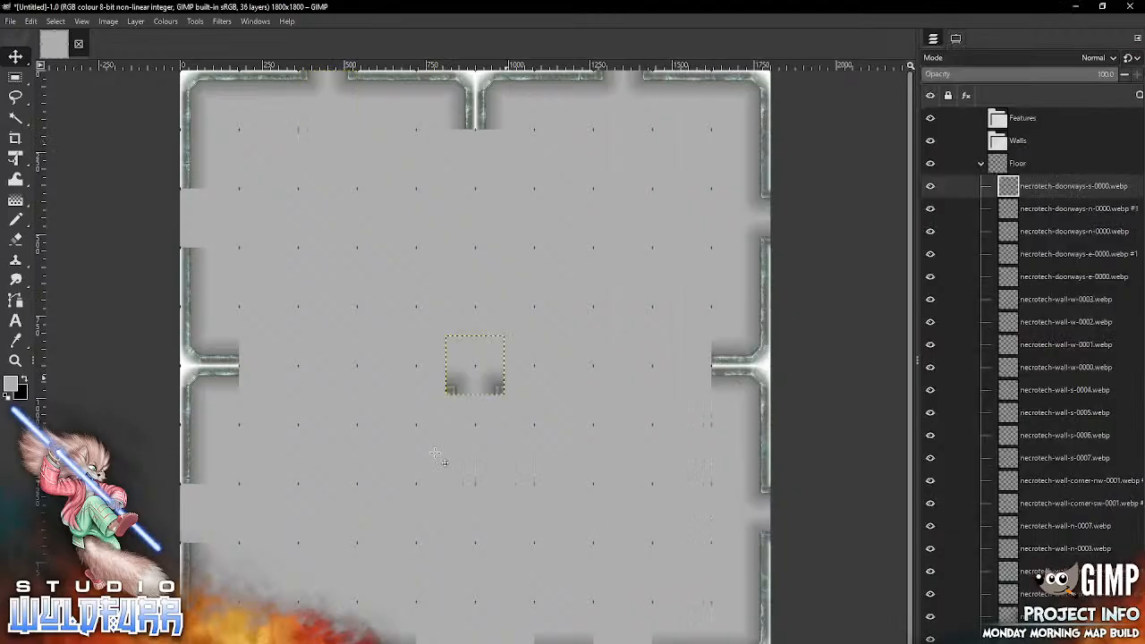
mouse_move(494, 385)
mouse_down()
mouse_move(516, 395)
mouse_move(654, 612)
mouse_move(641, 643)
mouse_up()
key(alt+Tab)
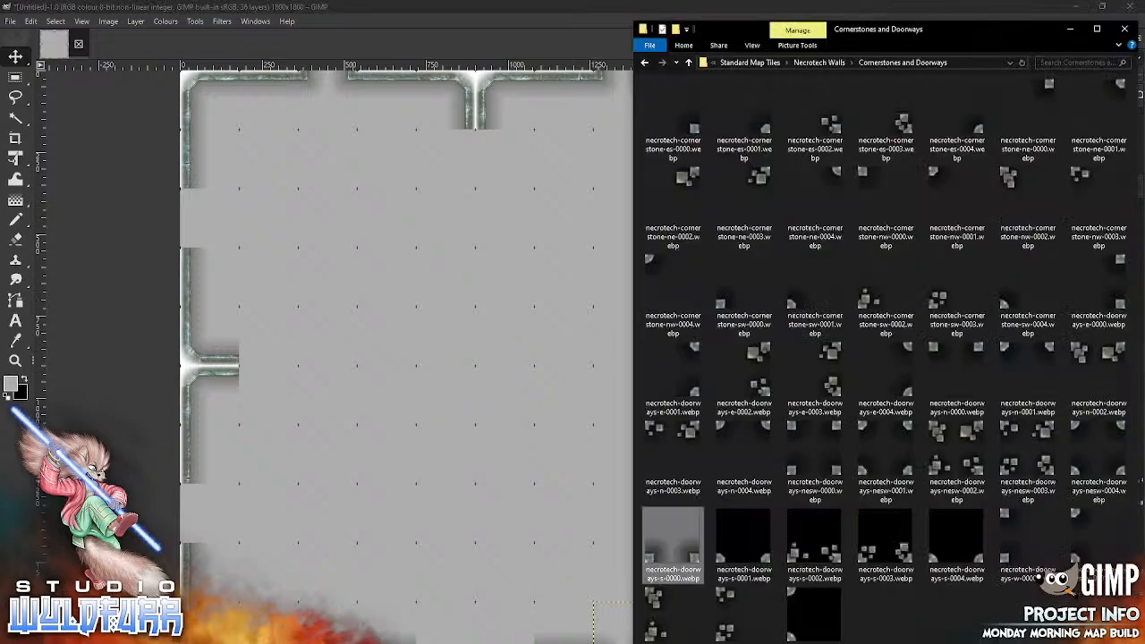
drag(672, 537, 394, 485)
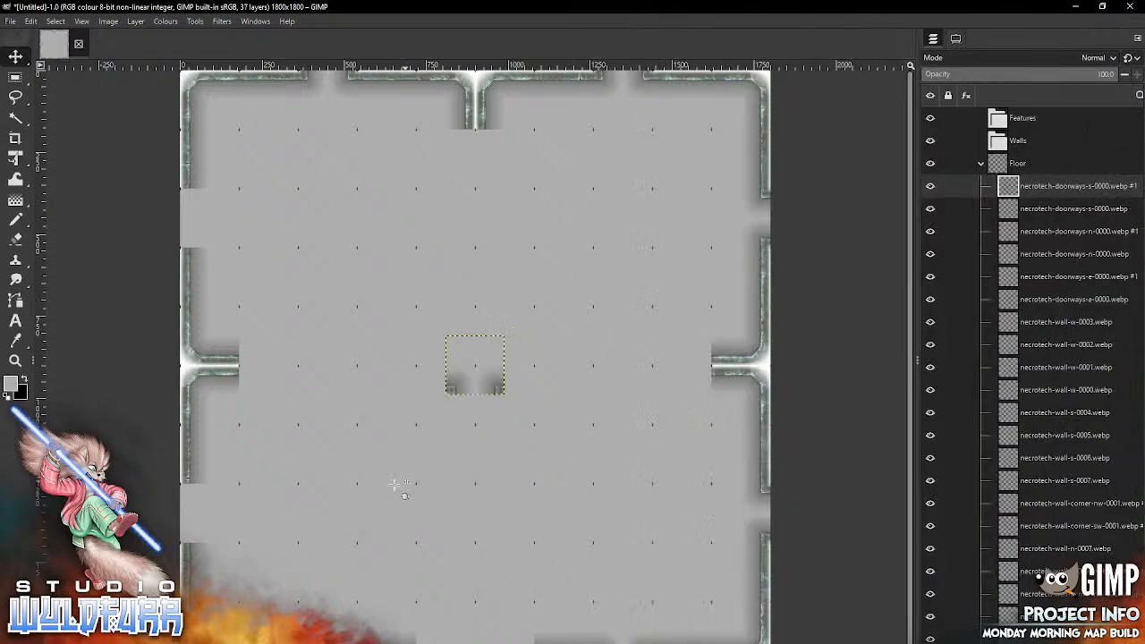
drag(497, 387, 348, 642)
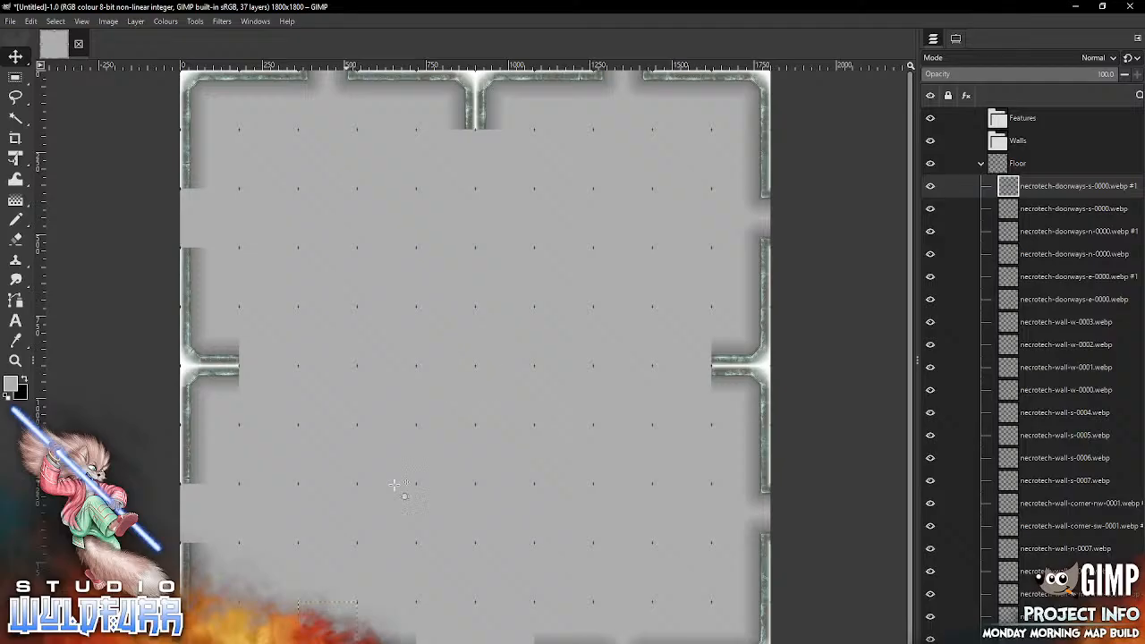
Step: On the map's left edge, place copies of necrotech-doorways-w-0000.webp in the third and eighth rows
right_click(308, 643)
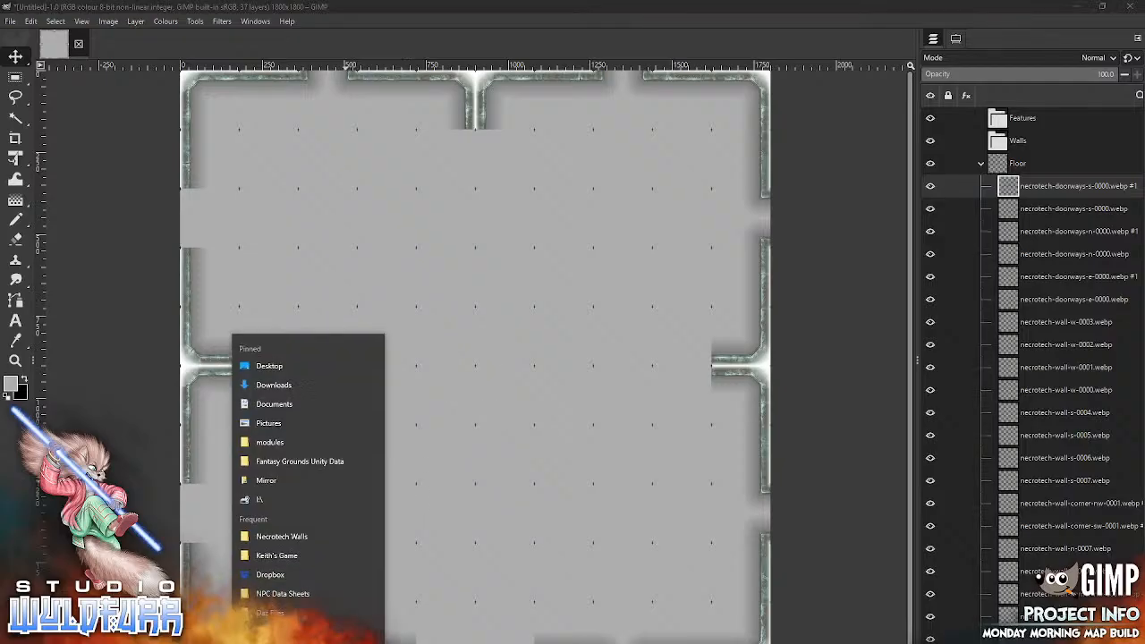
click(309, 643)
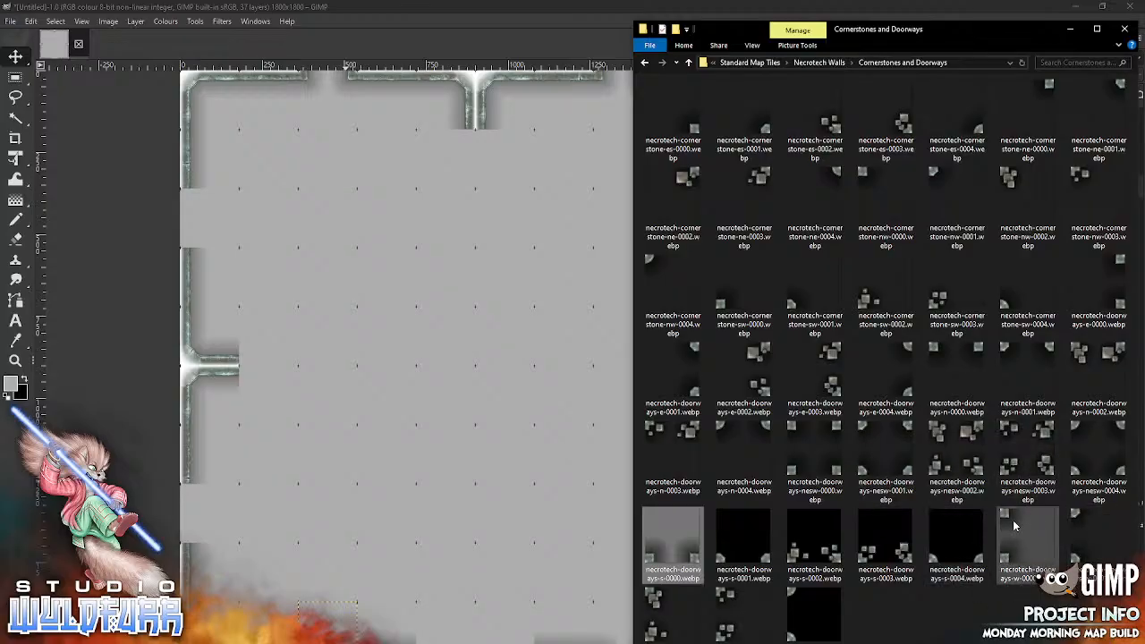
drag(1014, 526, 369, 343)
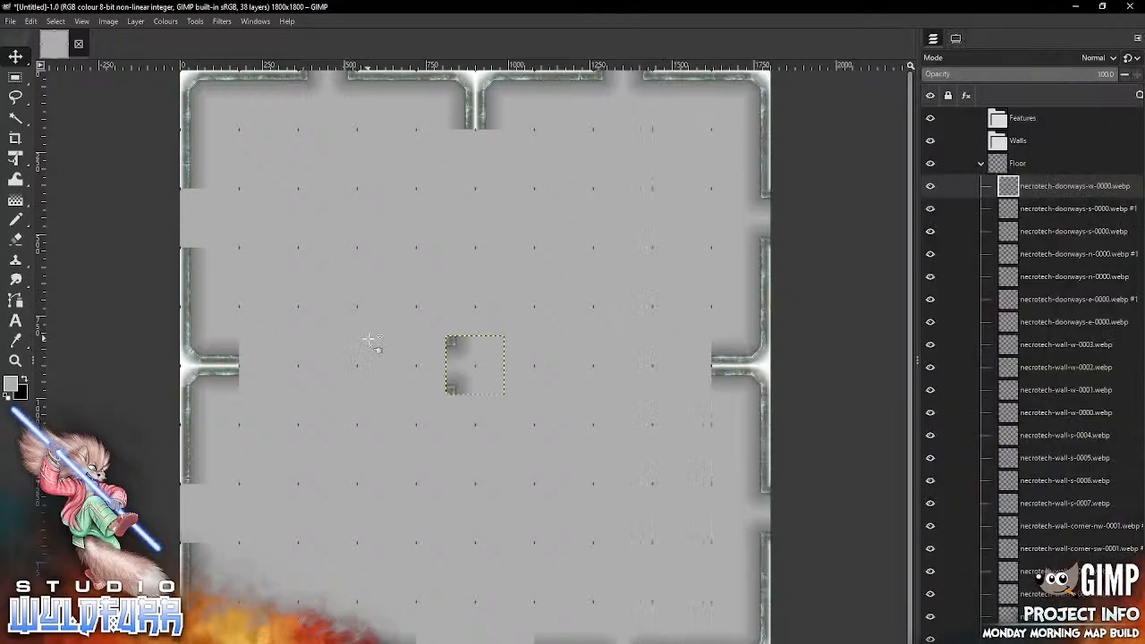
mouse_move(453, 345)
mouse_down()
mouse_move(436, 300)
mouse_move(189, 198)
mouse_up()
key(alt+Tab)
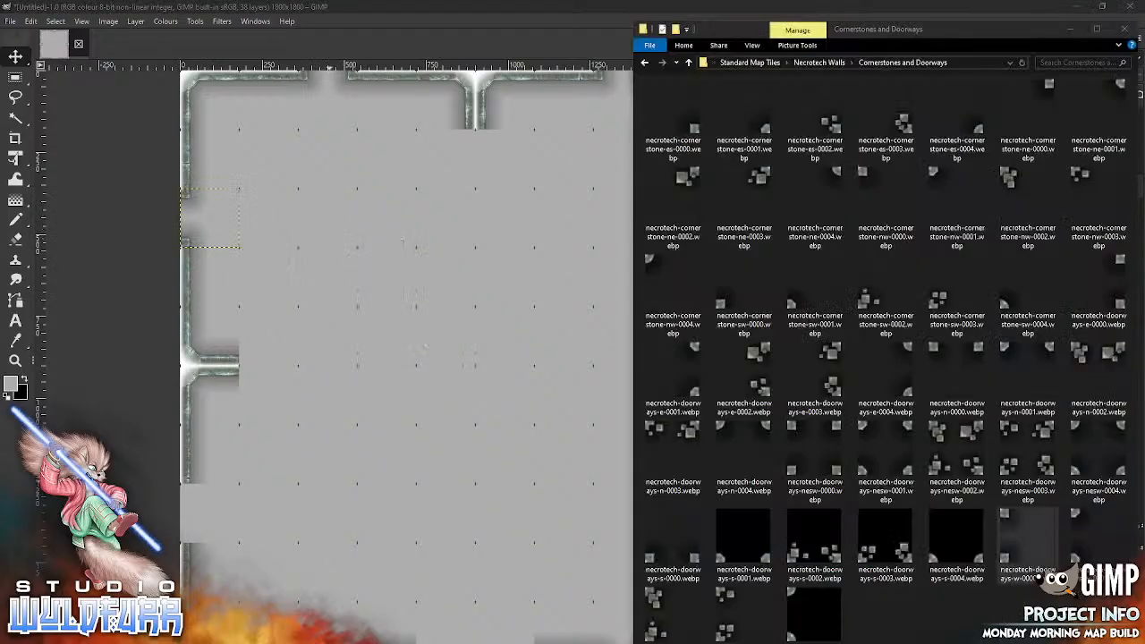
drag(1020, 520, 349, 411)
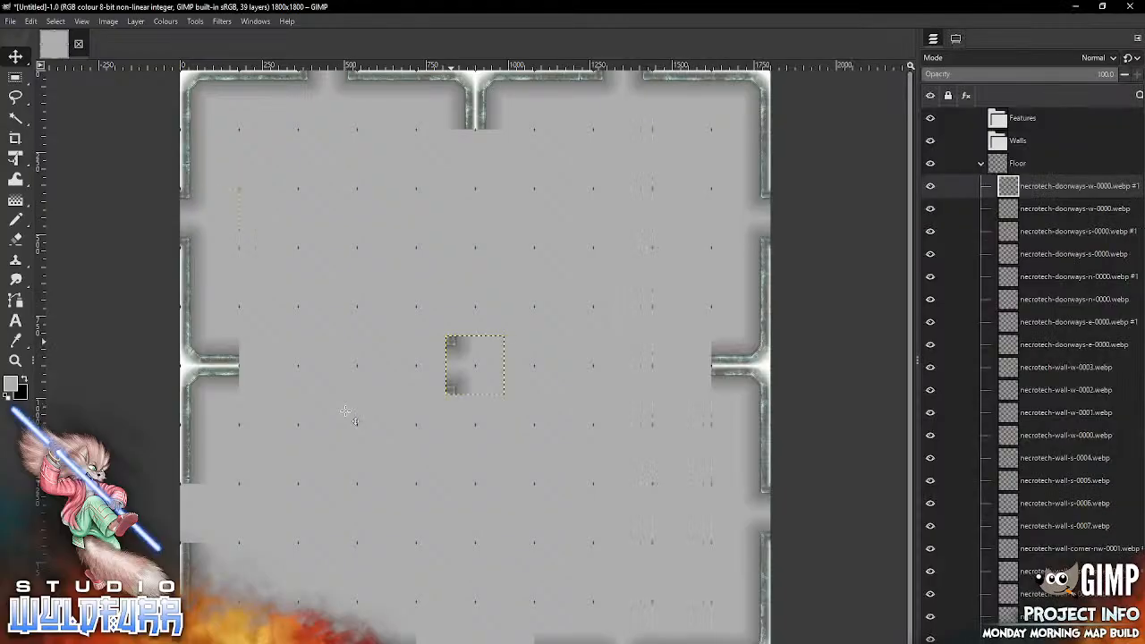
mouse_move(451, 343)
mouse_down()
mouse_move(284, 484)
mouse_move(186, 492)
mouse_up()
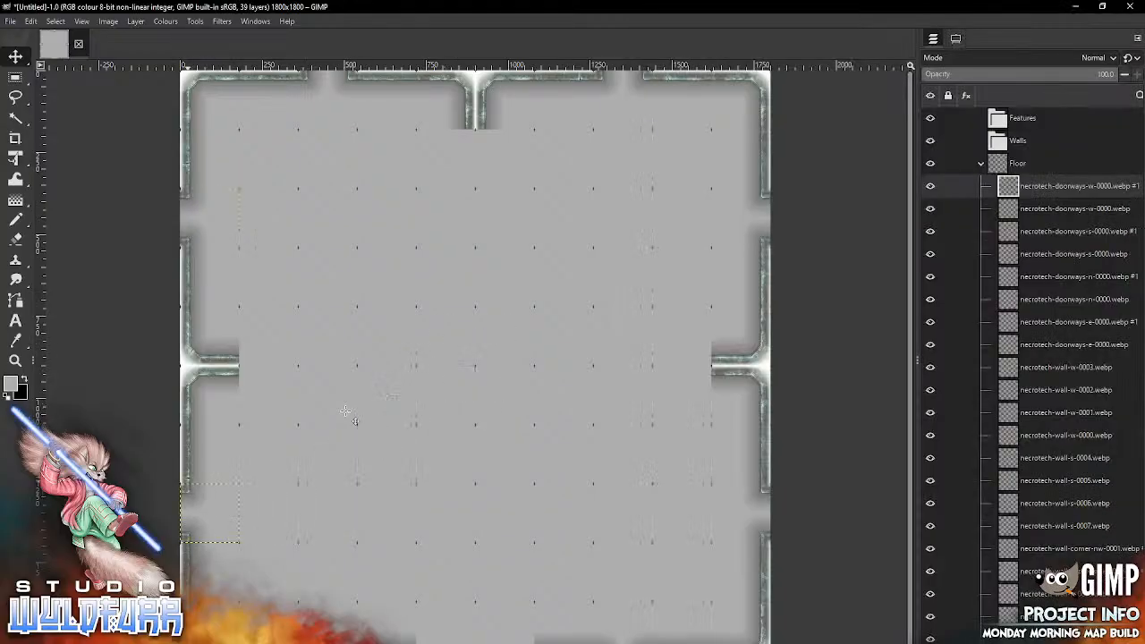
Step: From the Necrotech Walls folder, place necrotech-wall-corner-sw-0001.webp in the bottom edge's sixth column and necrotech-wall-corner-es-0001.webp in its fifth column
key(alt+Tab)
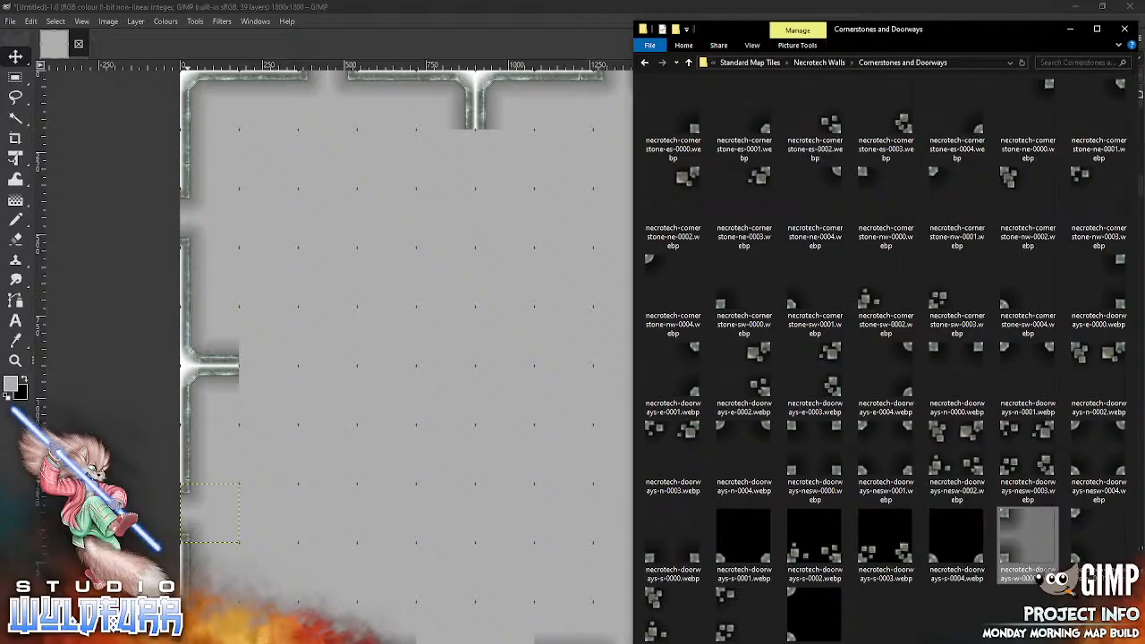
click(828, 63)
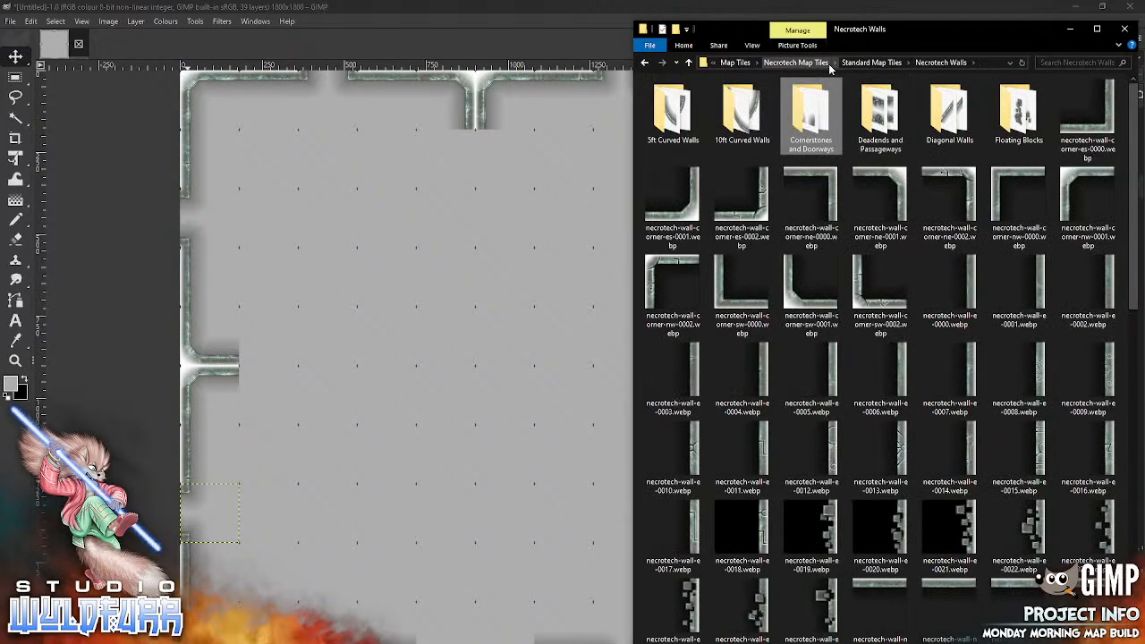
mouse_move(811, 282)
mouse_down()
mouse_move(425, 358)
mouse_move(503, 514)
mouse_move(486, 641)
mouse_up()
key(alt+Tab)
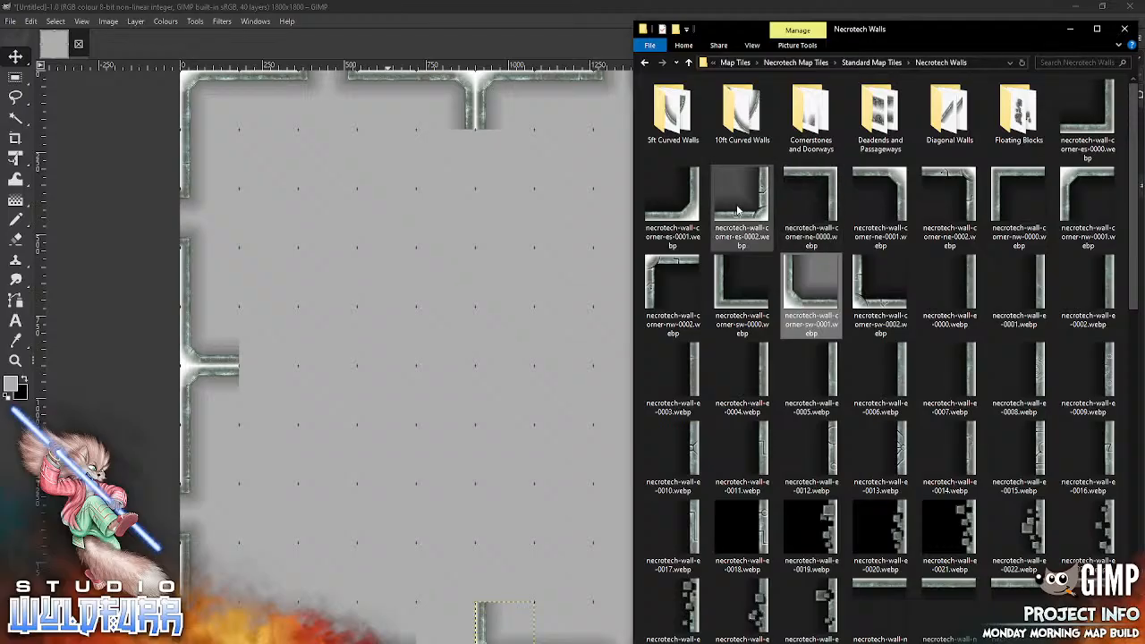
drag(694, 216, 440, 335)
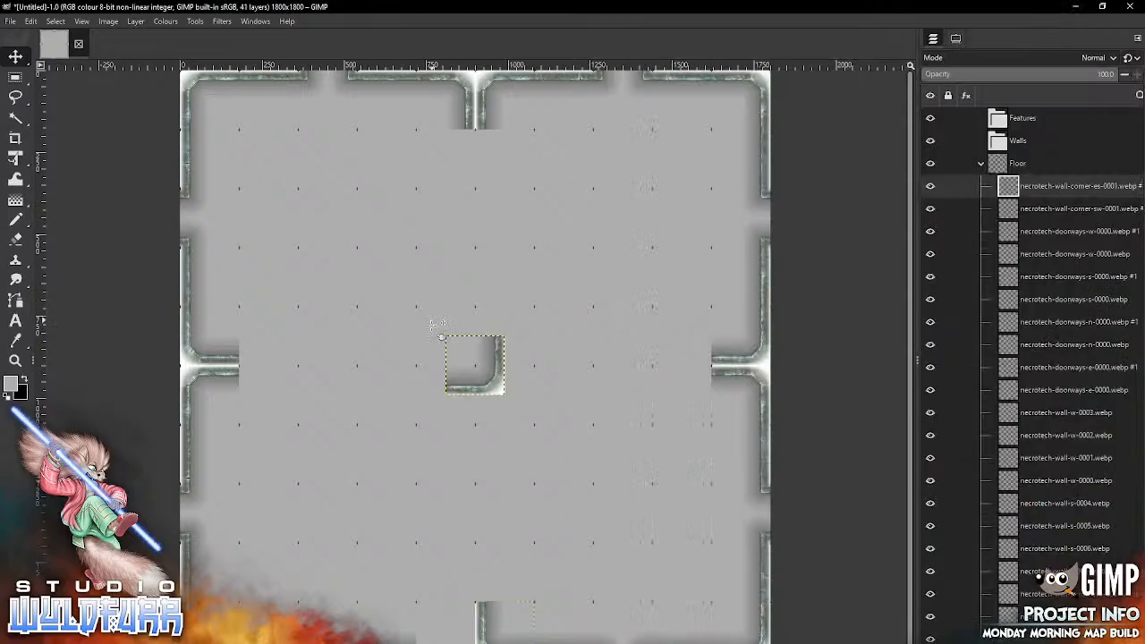
mouse_move(497, 388)
mouse_down()
mouse_move(448, 622)
mouse_move(464, 643)
mouse_up()
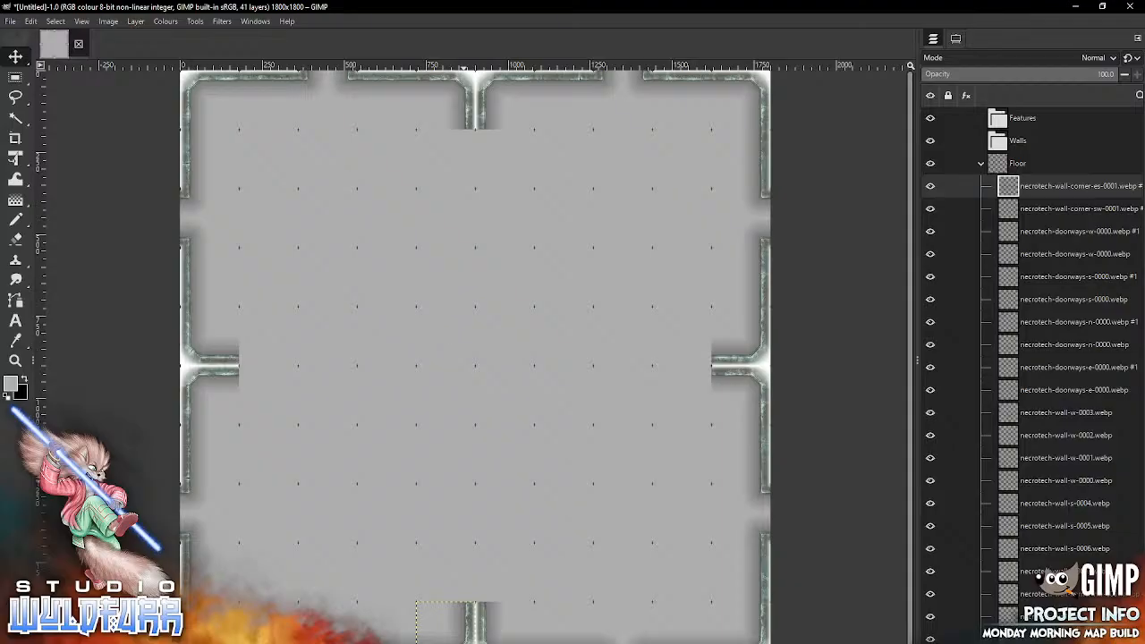
Step: In the map's fifth column, place necrotech-wall-corner-es-0001.webp in the fifth row and necrotech-wall-corner-ne-0001.webp in the sixth row
key(alt+Tab)
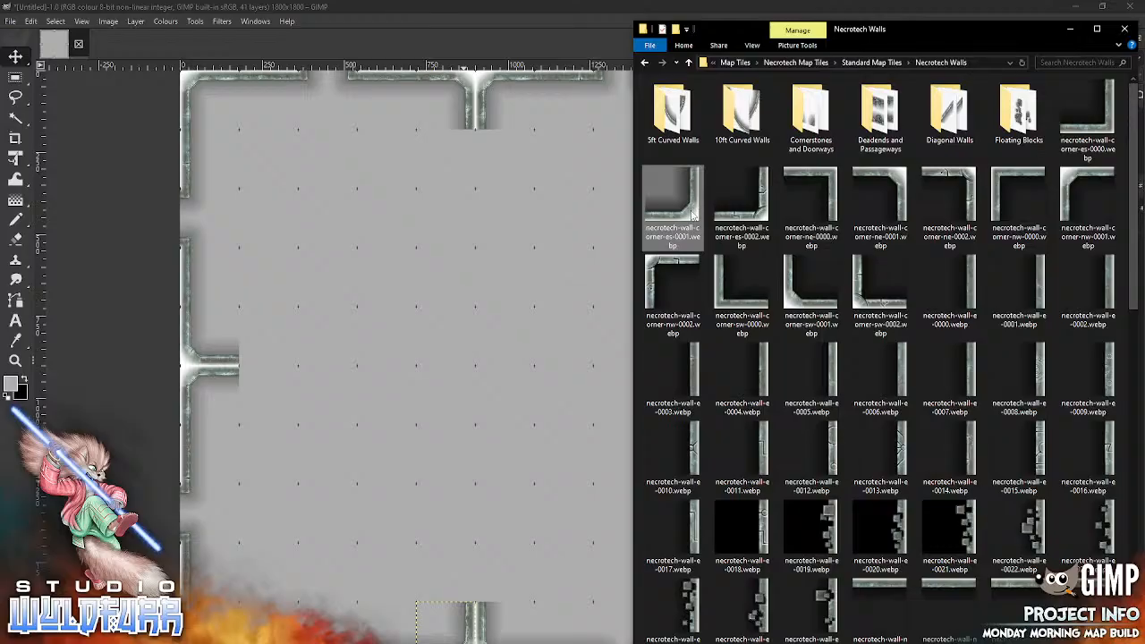
drag(691, 214, 463, 356)
key(alt+Tab)
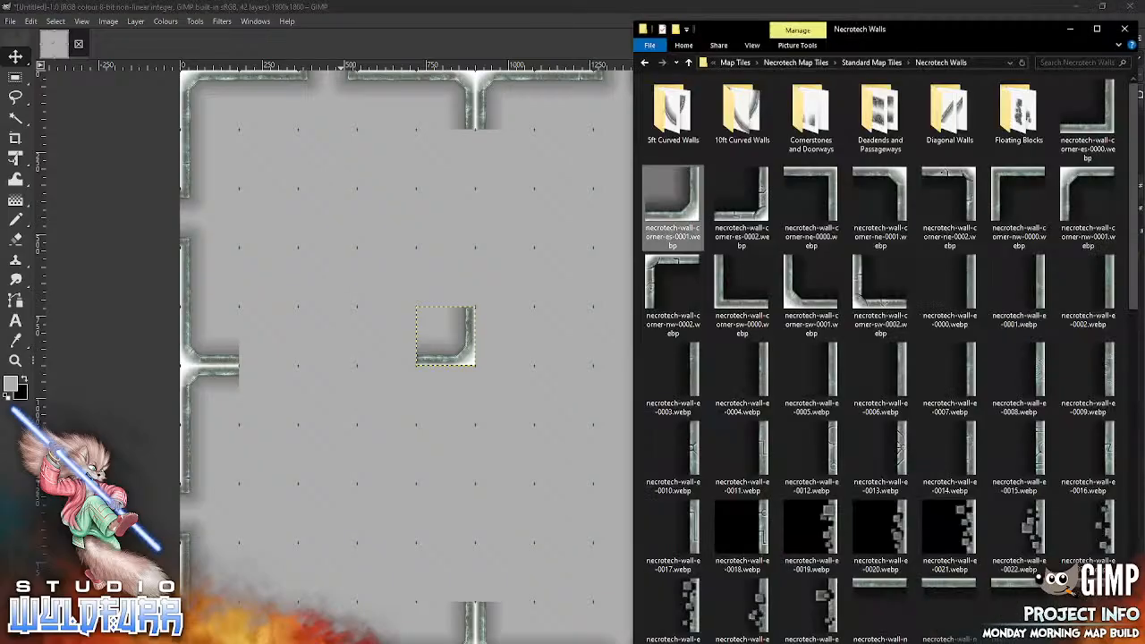
drag(880, 201, 496, 458)
mouse_move(494, 349)
mouse_down()
mouse_move(463, 416)
mouse_move(461, 376)
mouse_up()
Step: In the map's sixth column, place necrotech-wall-corner-nw-0001.webp in the sixth row and necrotech-wall-corner-sw-0001.webp in the fifth row
key(alt+Tab)
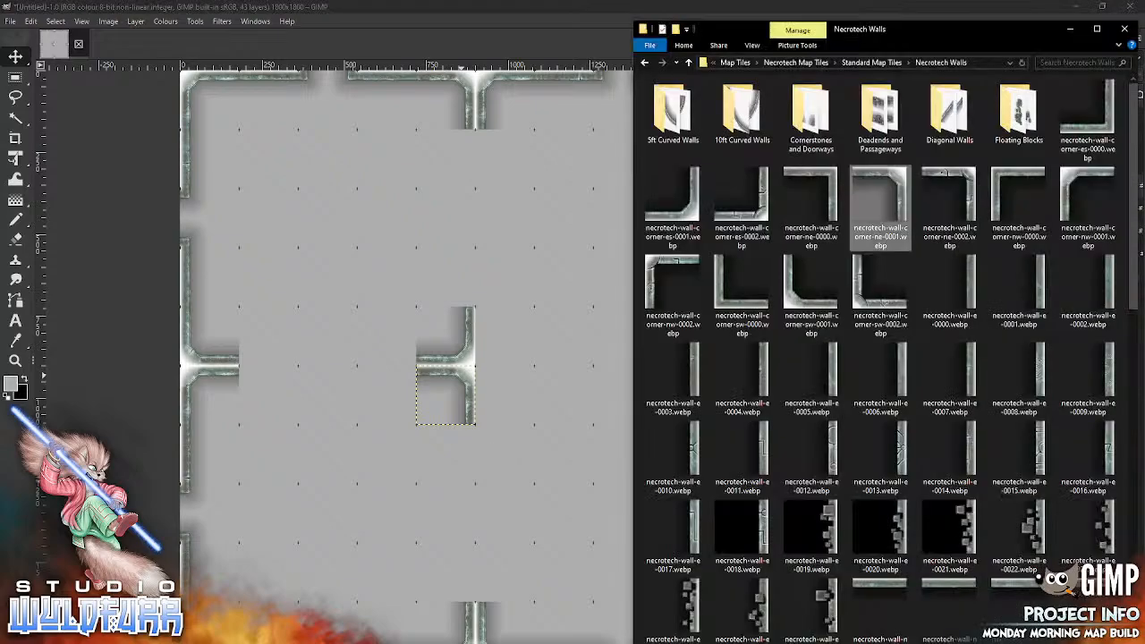
drag(1073, 183, 487, 370)
key(alt+Tab)
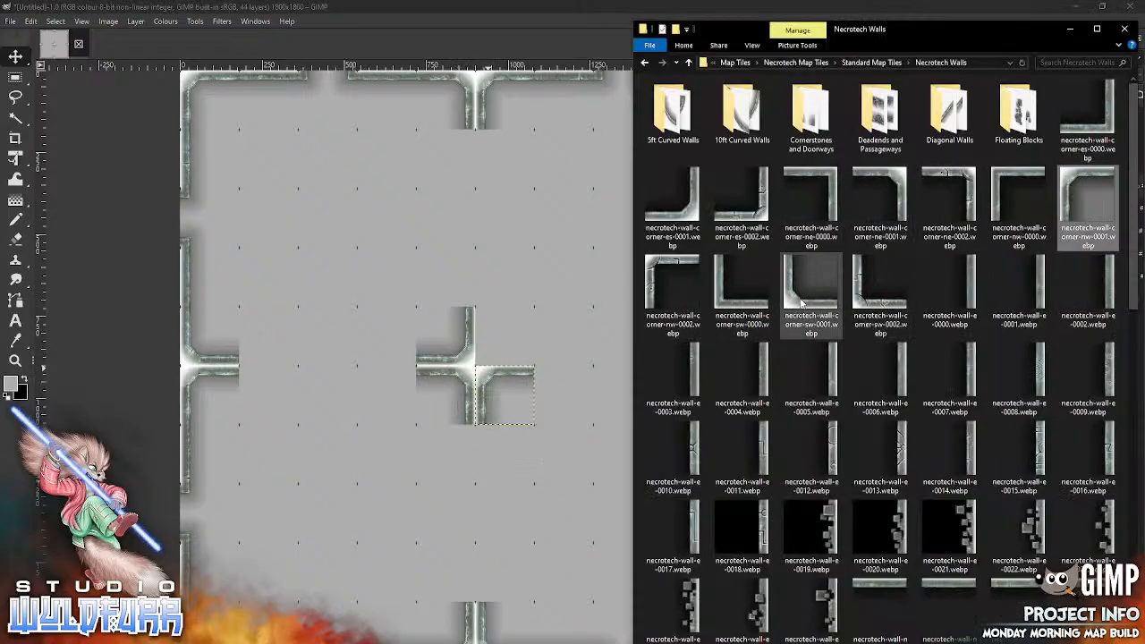
drag(798, 304, 515, 313)
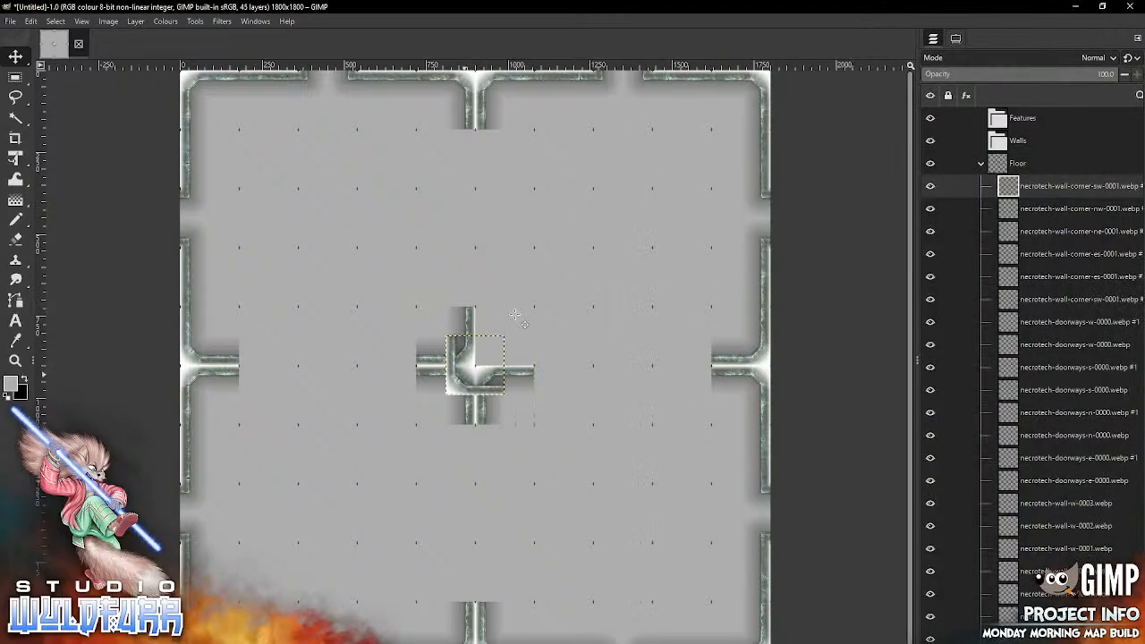
mouse_move(456, 385)
mouse_down()
mouse_move(518, 325)
mouse_move(487, 357)
mouse_up()
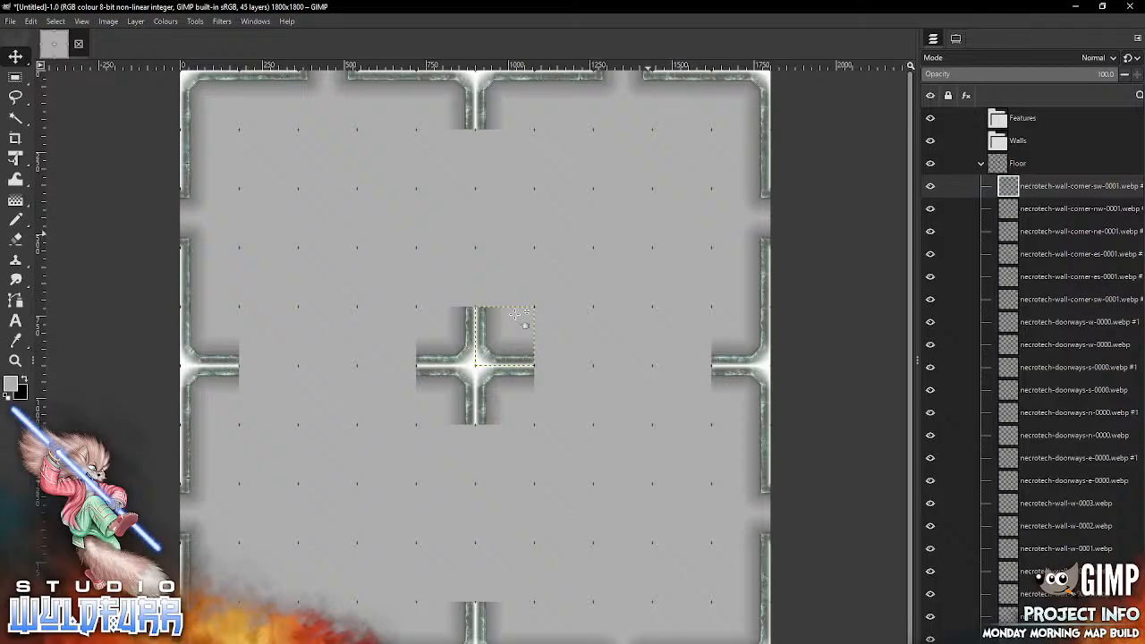
Step: In the map's first row, place necrotech-wall-s-0000.webp in the eighth column, necrotech-wall-s-0001.webp in the seventh and necrotech-wall-s-0002.webp in the ninth
key(alt+Tab)
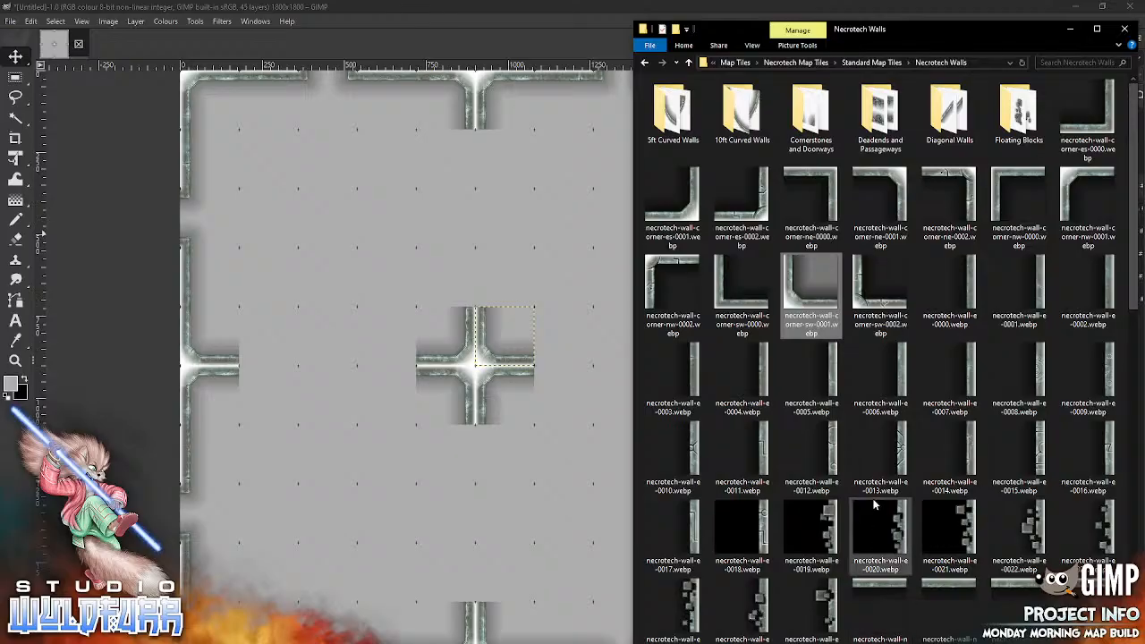
drag(1132, 302, 1115, 448)
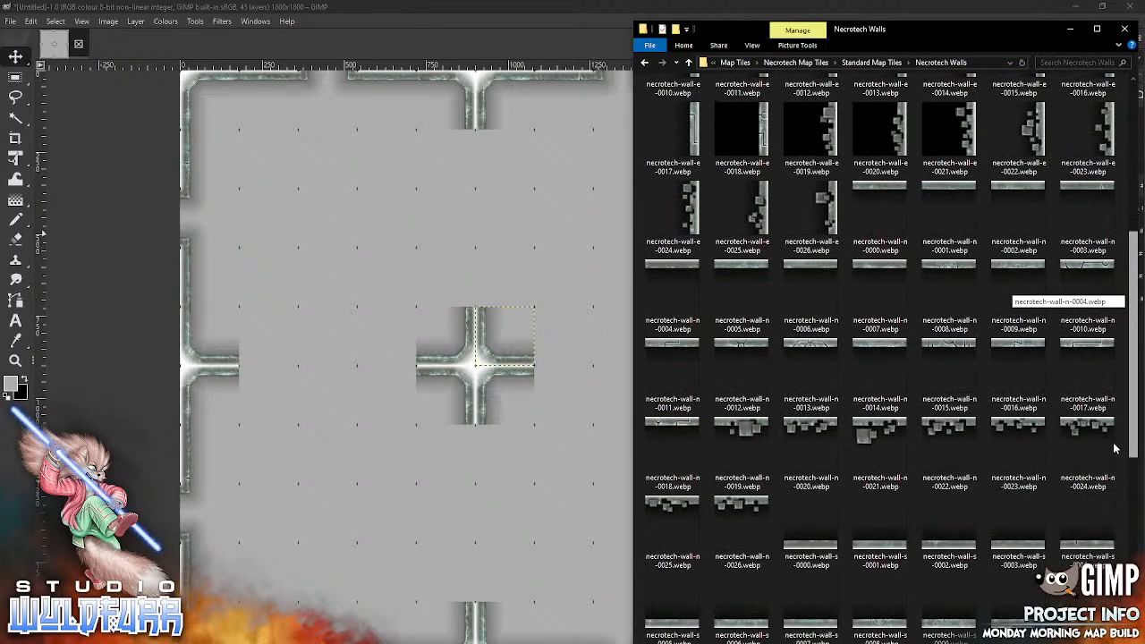
scroll(1109, 447, down, 4)
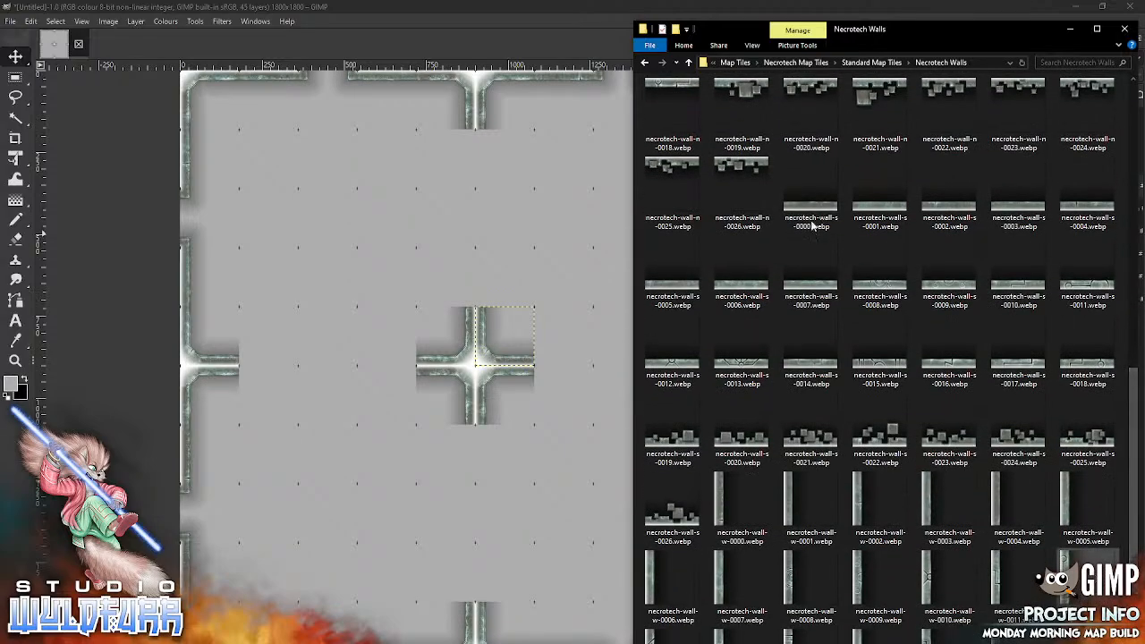
drag(811, 226, 514, 271)
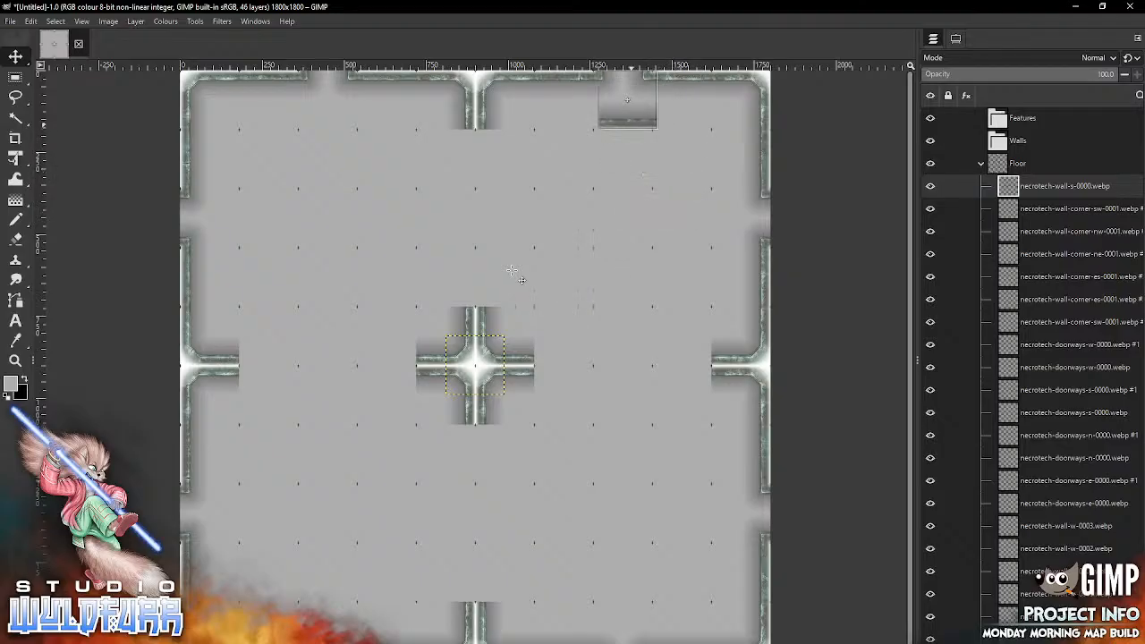
key(alt+Tab)
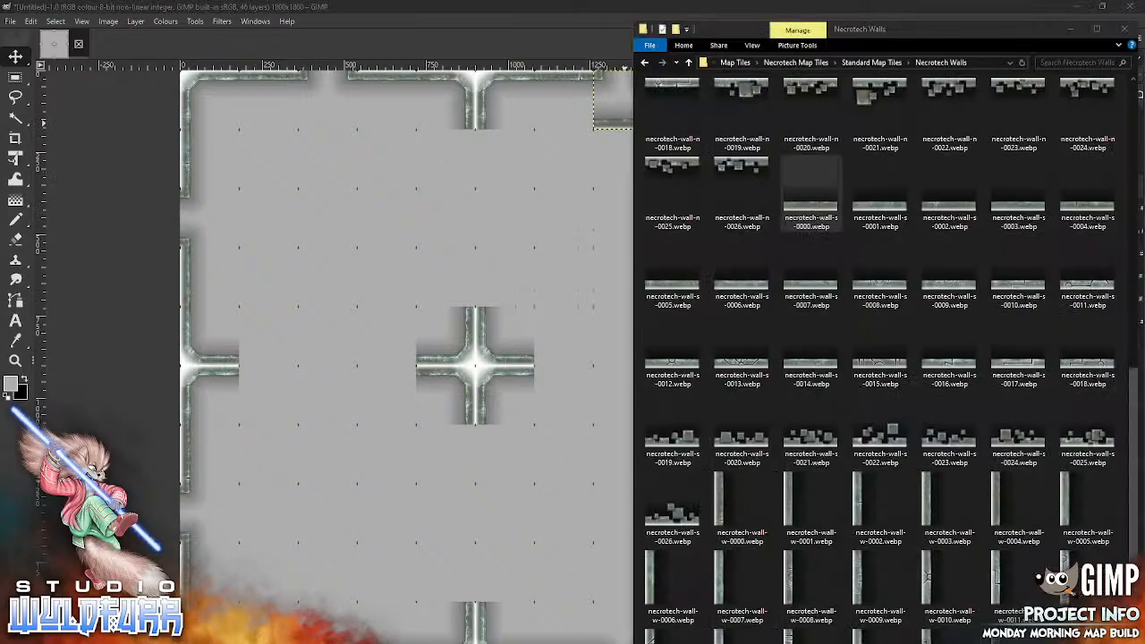
drag(882, 207, 456, 255)
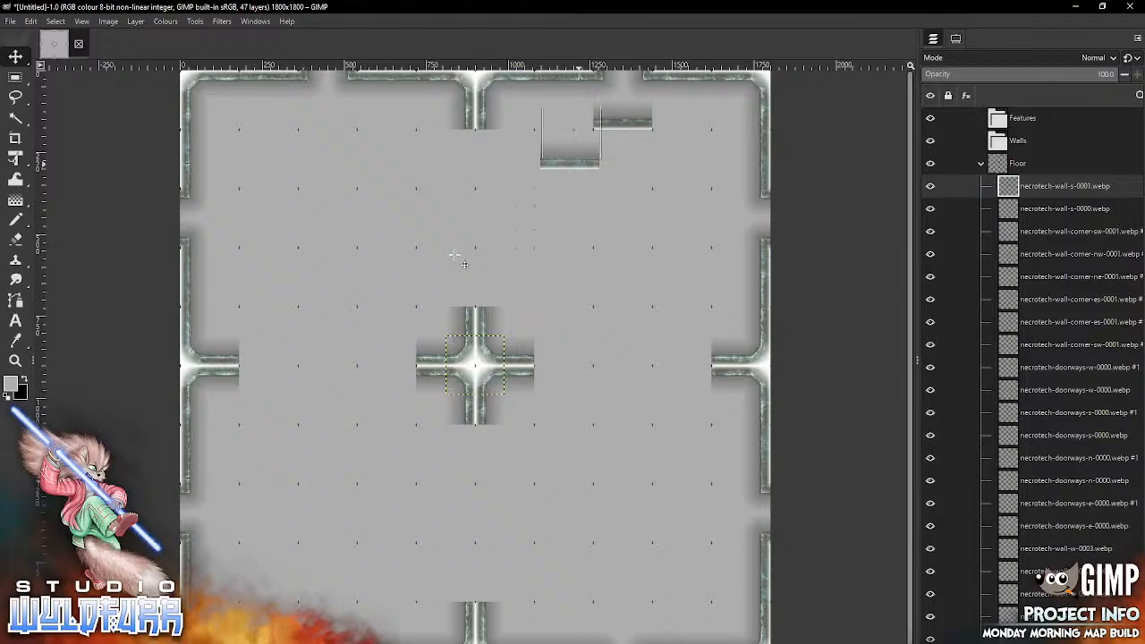
key(alt+Tab)
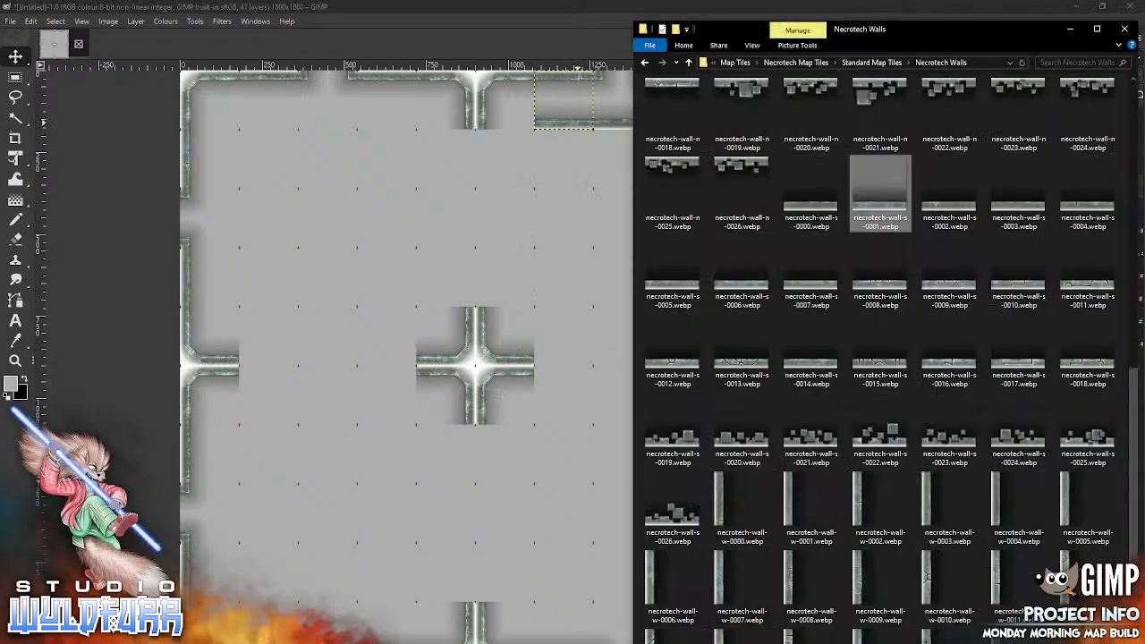
drag(953, 209, 534, 271)
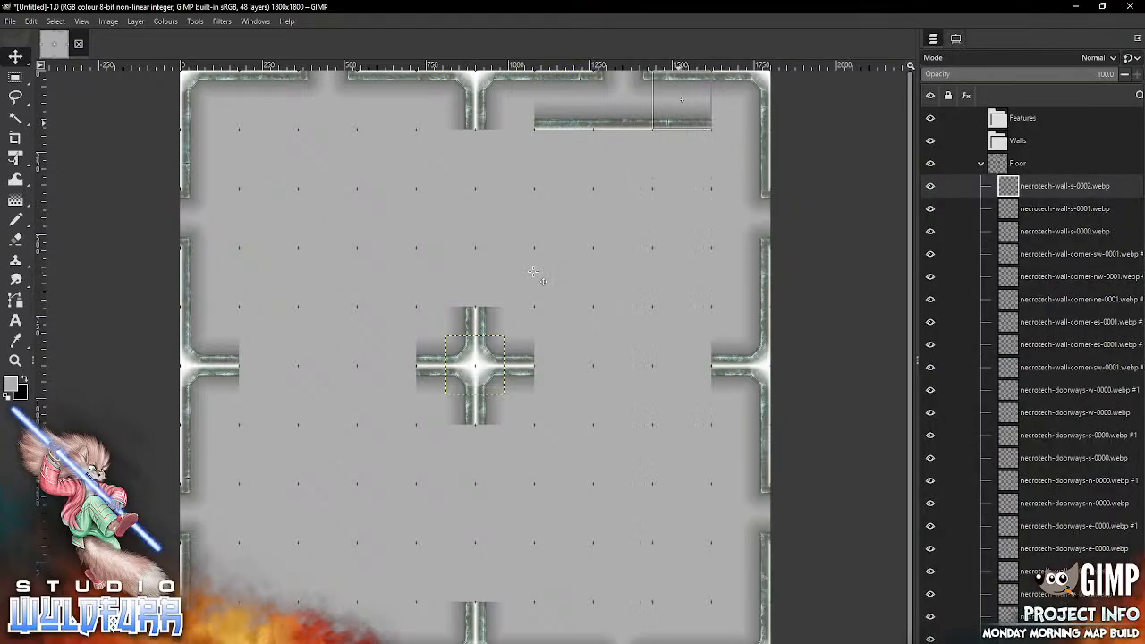
Step: From the Cornerstones and Doorways folder, place necrotech-cornerstone-es-0001.webp in the map's first row, sixth column
key(alt+Tab)
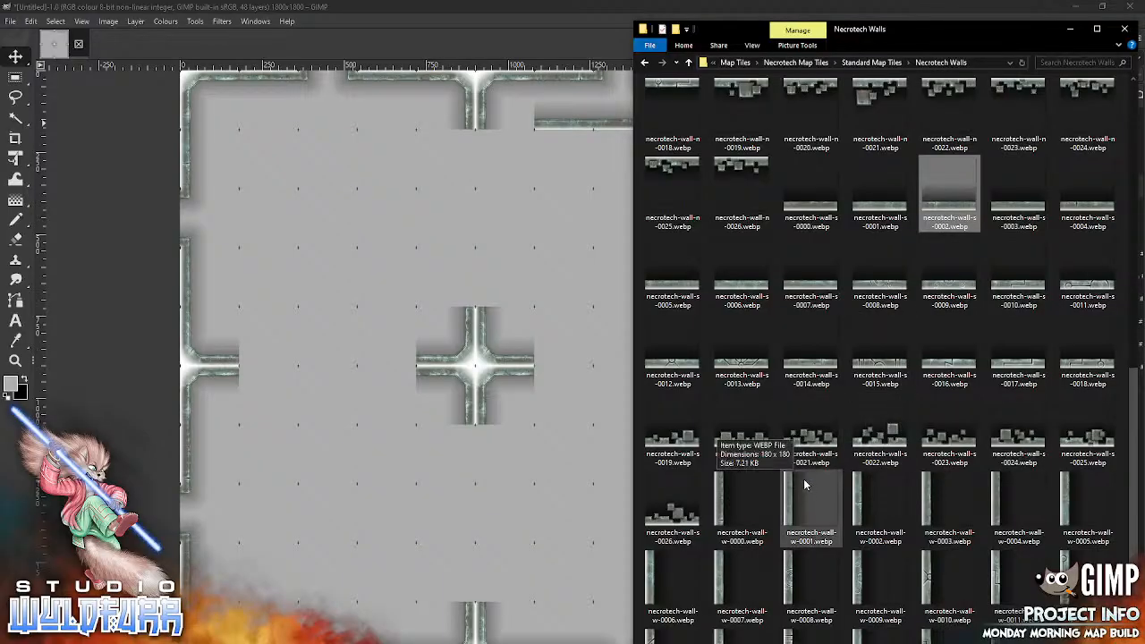
drag(1134, 380, 1140, 90)
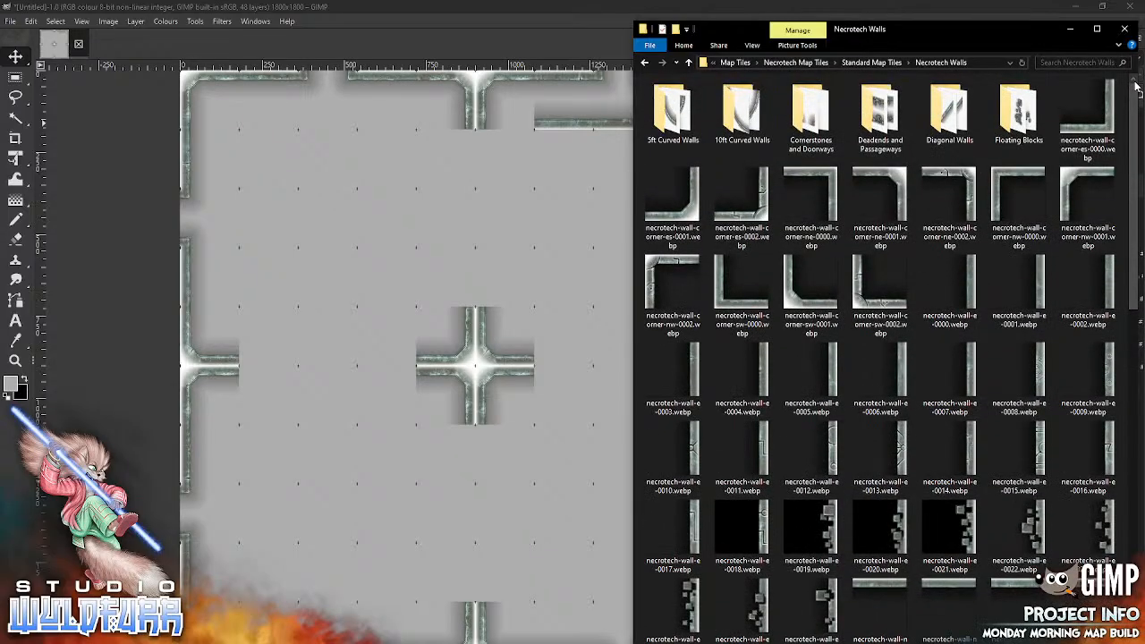
double_click(809, 119)
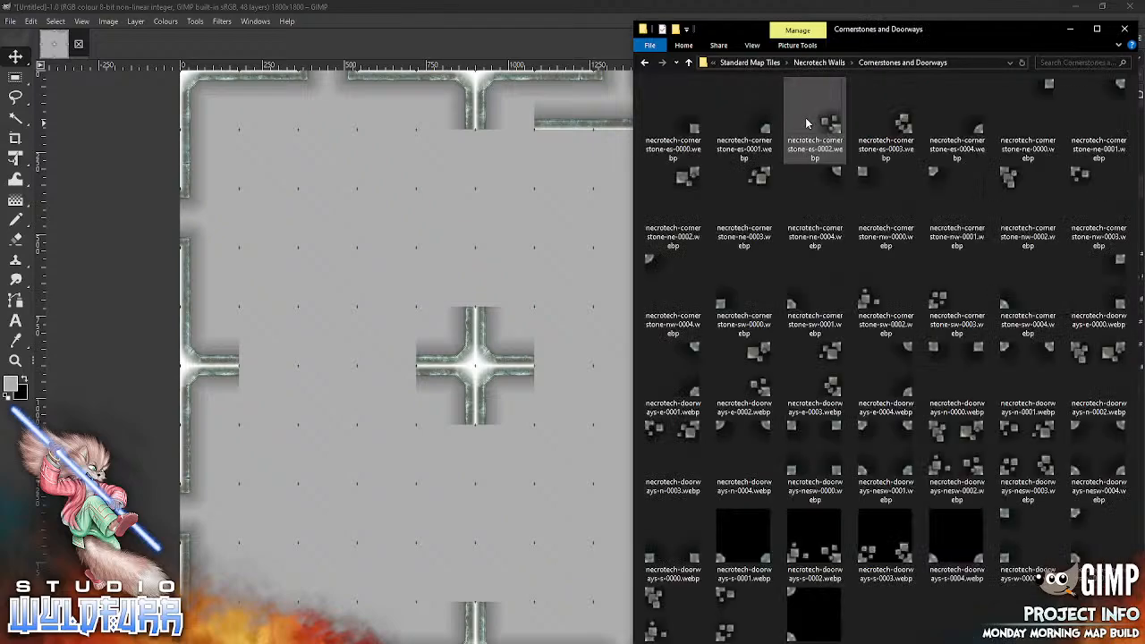
drag(805, 123, 507, 262)
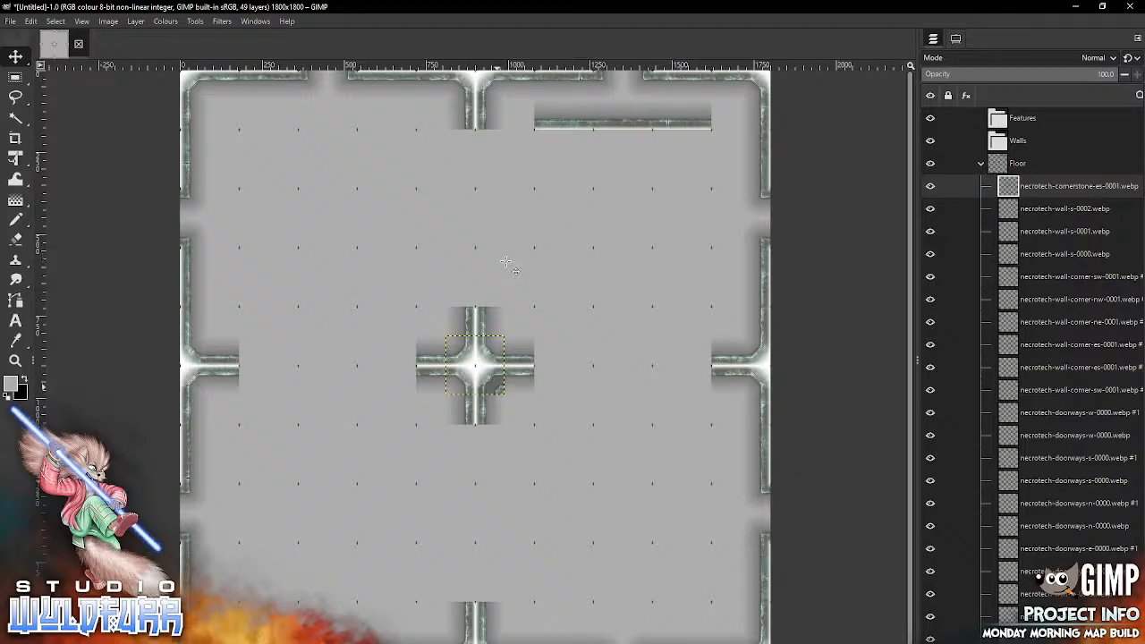
click(955, 38)
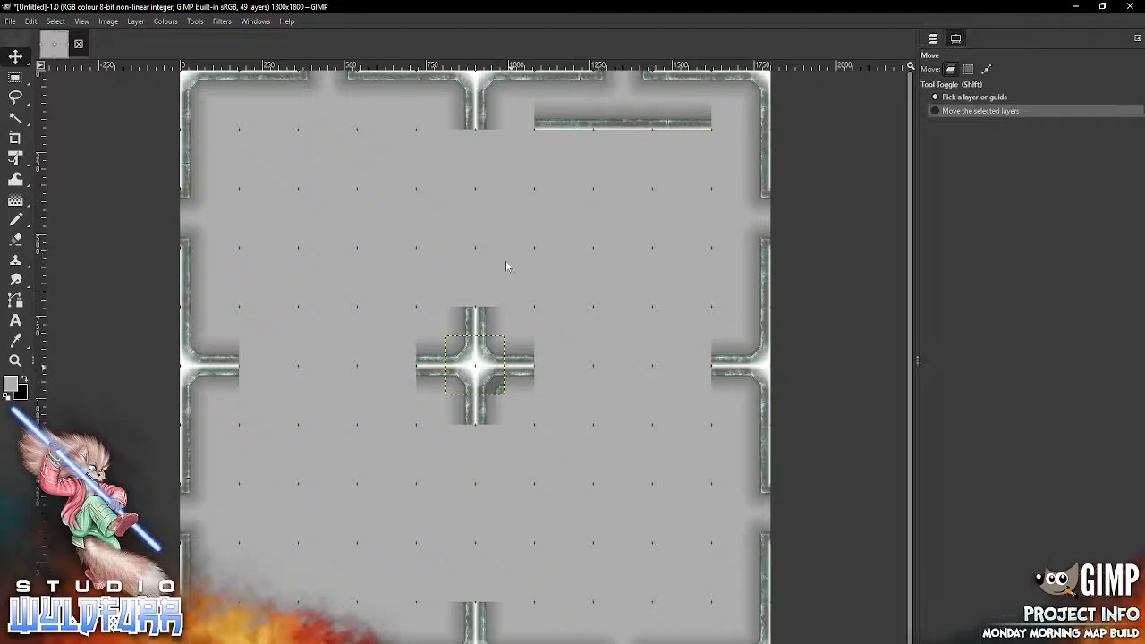
click(933, 38)
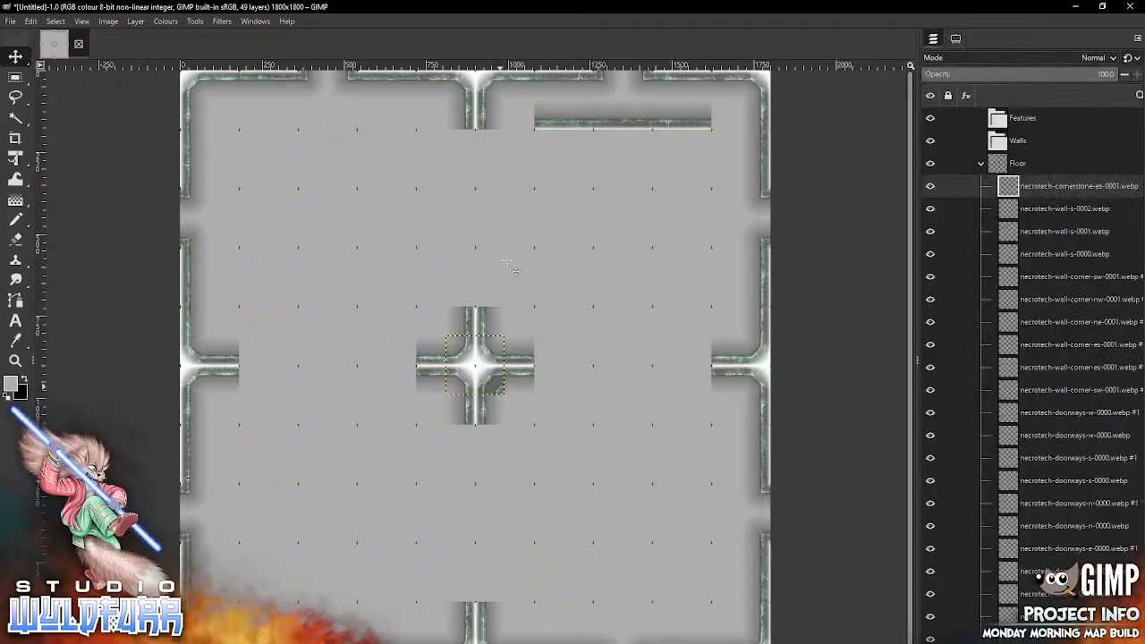
drag(497, 388, 526, 127)
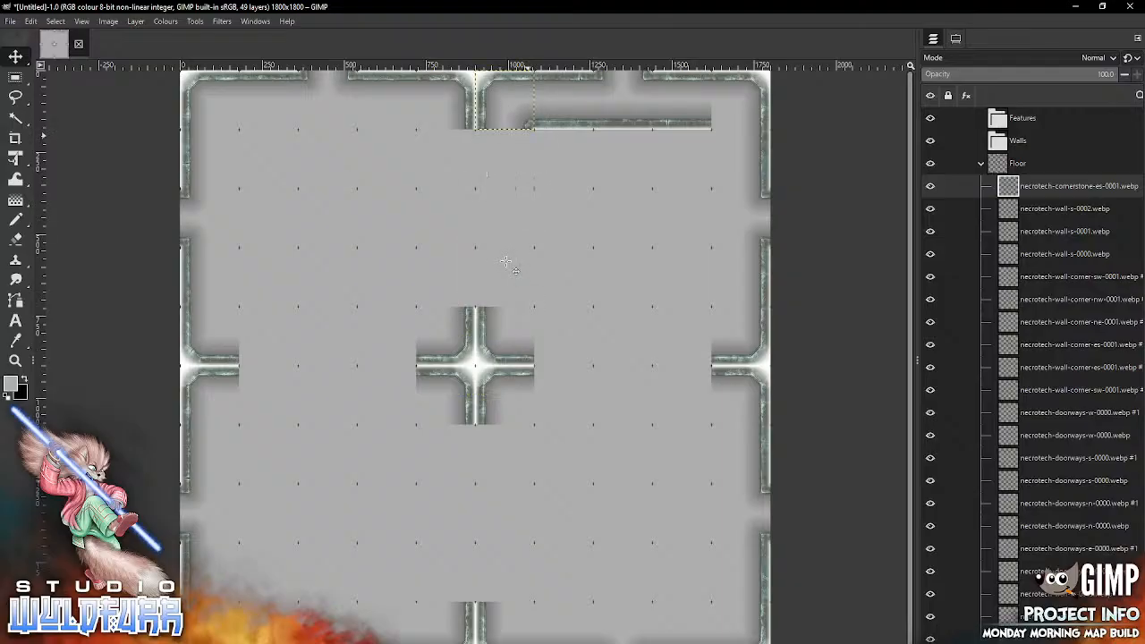
Step: In the map's tenth column, place necrotech-cornerstone-sw-0001.webp in the first row and necrotech-cornerstone-nw-0001.webp in the second row
key(alt+Tab)
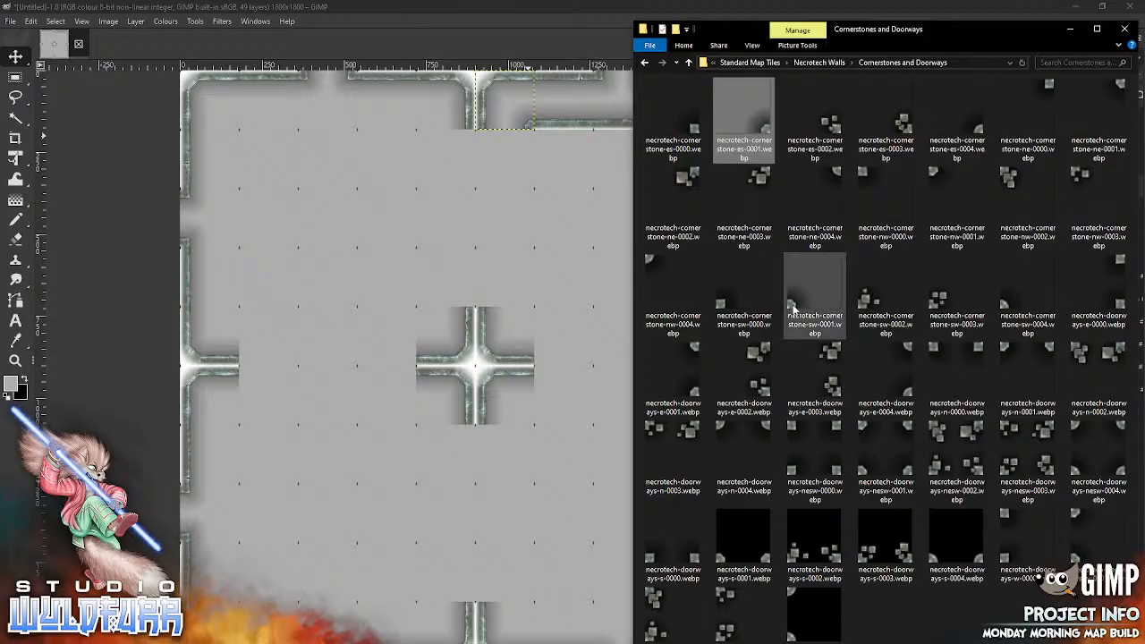
drag(794, 304, 492, 259)
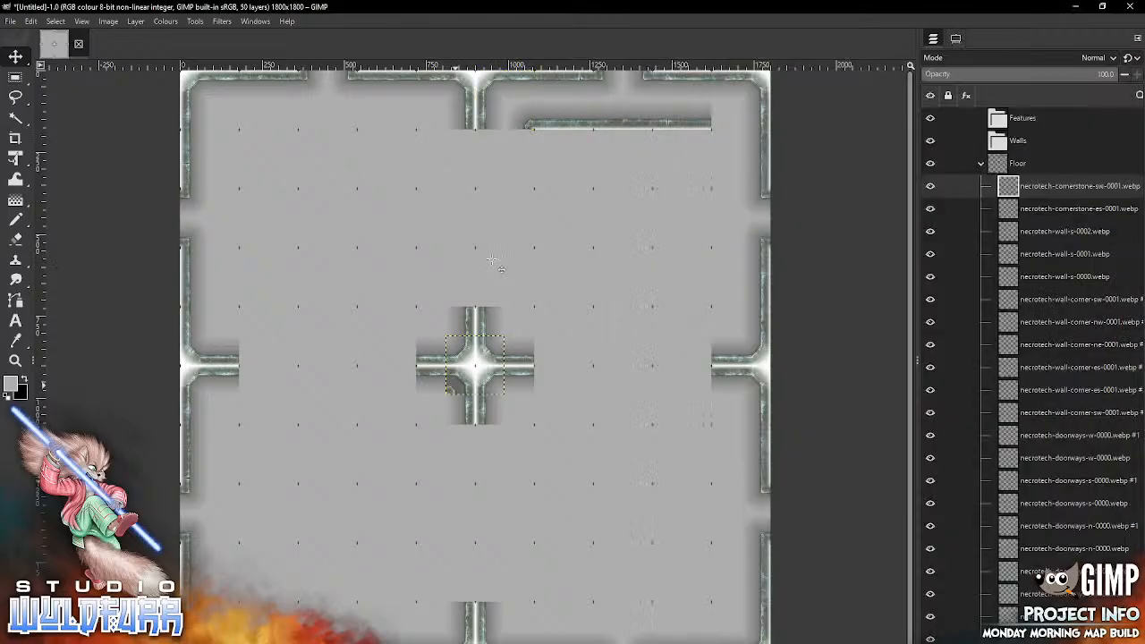
mouse_move(451, 390)
mouse_down()
mouse_move(726, 133)
mouse_move(717, 128)
mouse_up()
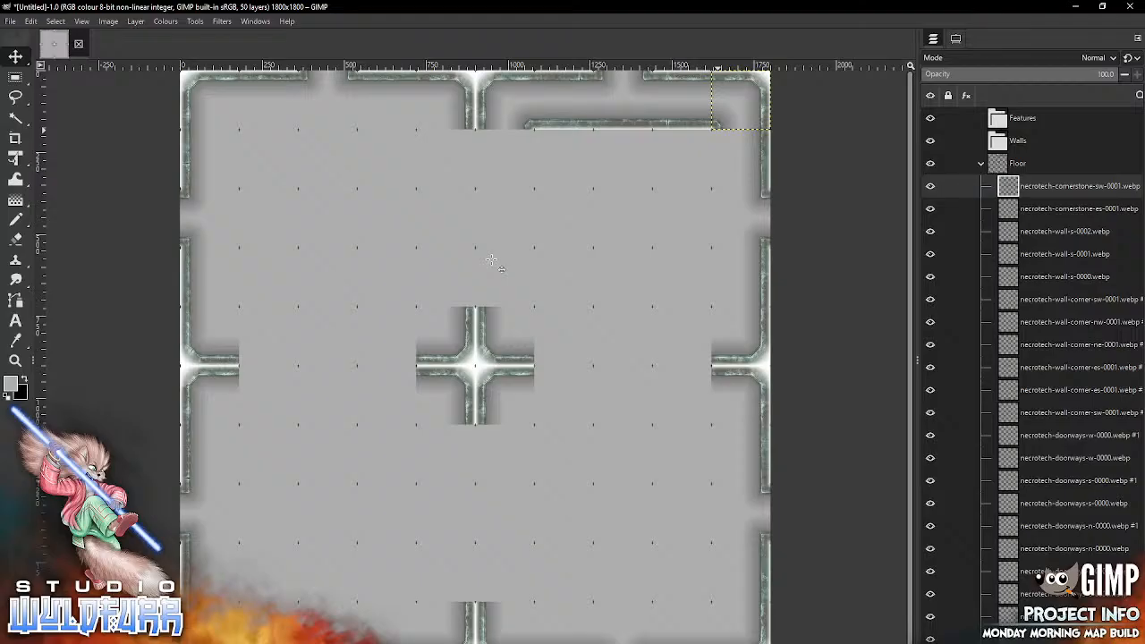
key(alt+Tab)
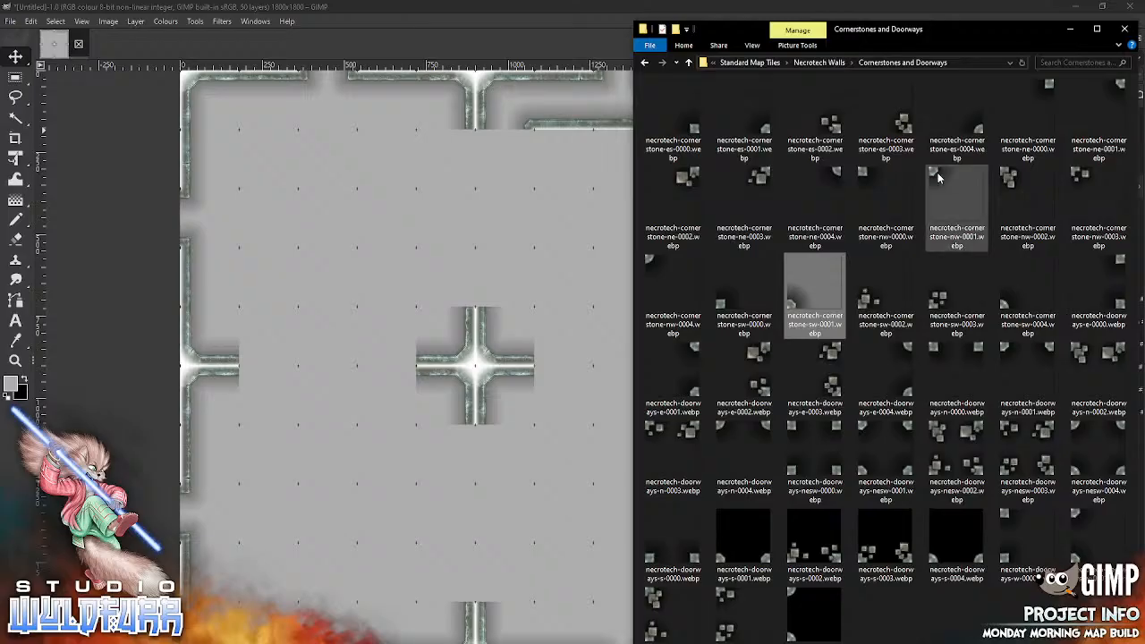
drag(928, 184, 530, 260)
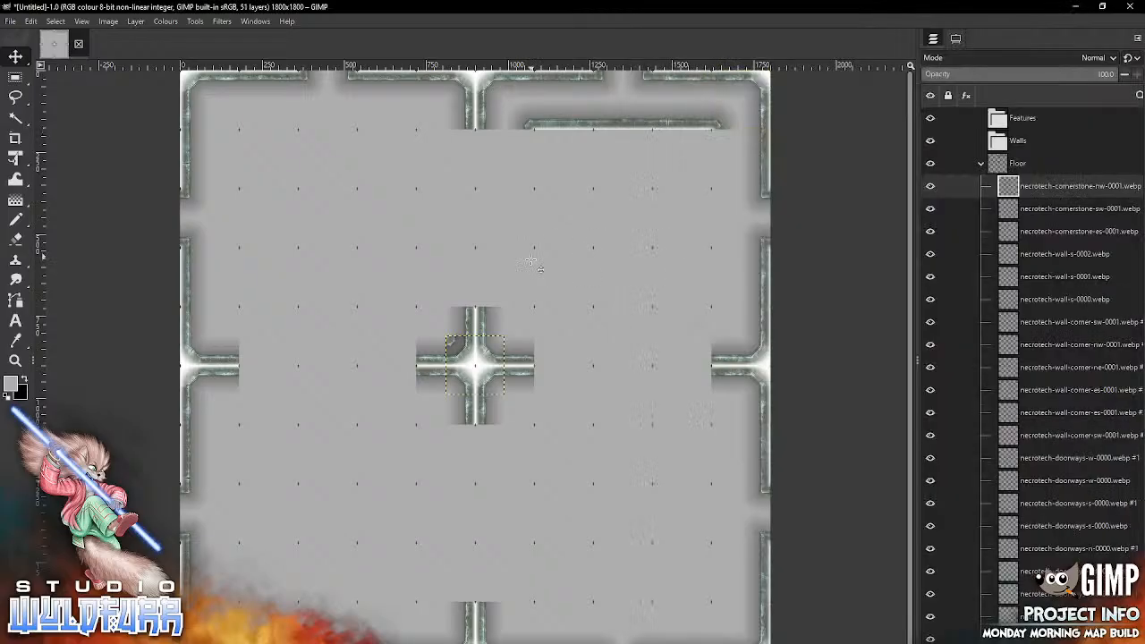
mouse_move(456, 344)
mouse_down()
mouse_move(719, 153)
mouse_move(713, 140)
mouse_up()
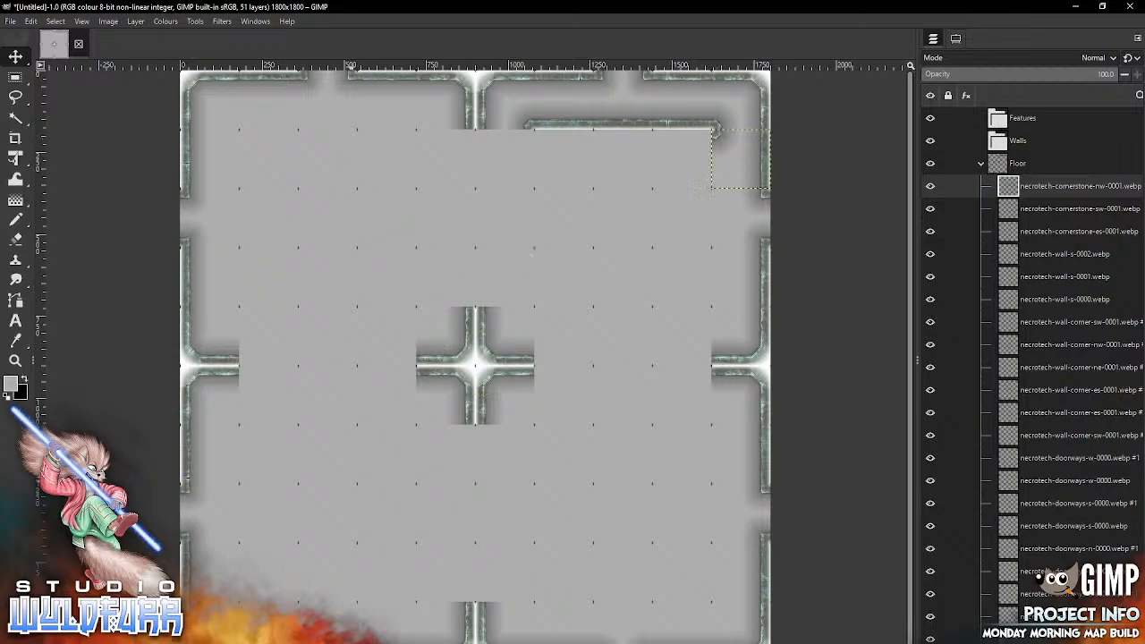
Step: From the Necrotech Walls folder, place necrotech-wall-e-0005.webp, necrotech-wall-e-0006.webp and necrotech-wall-e-0007.webp in the sixth column's second, third and fourth rows
key(alt+Tab)
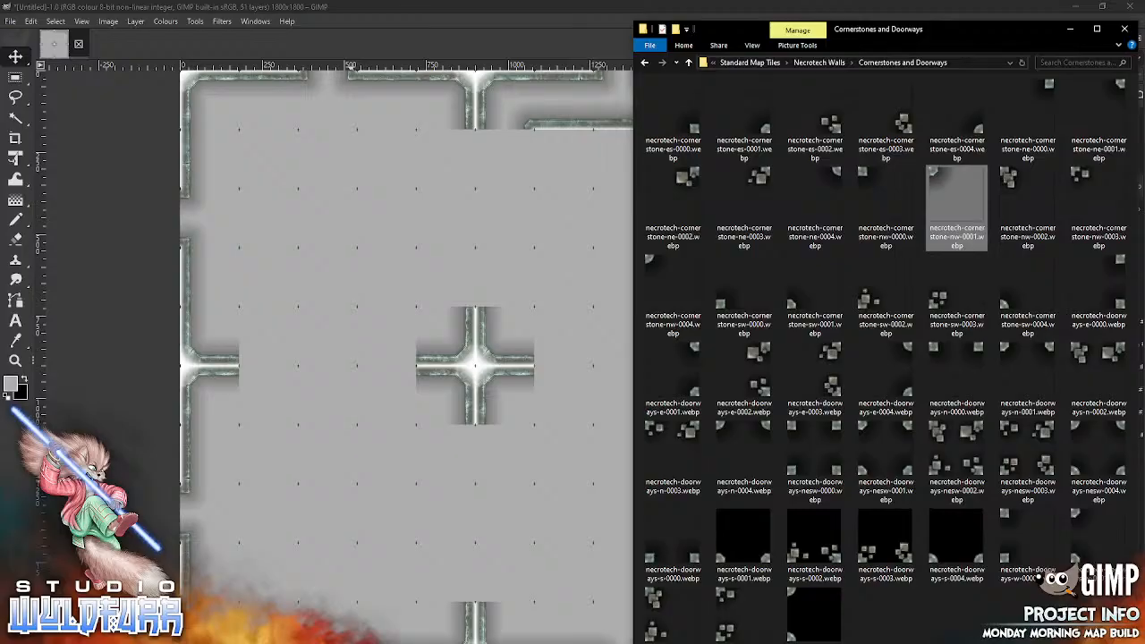
click(821, 64)
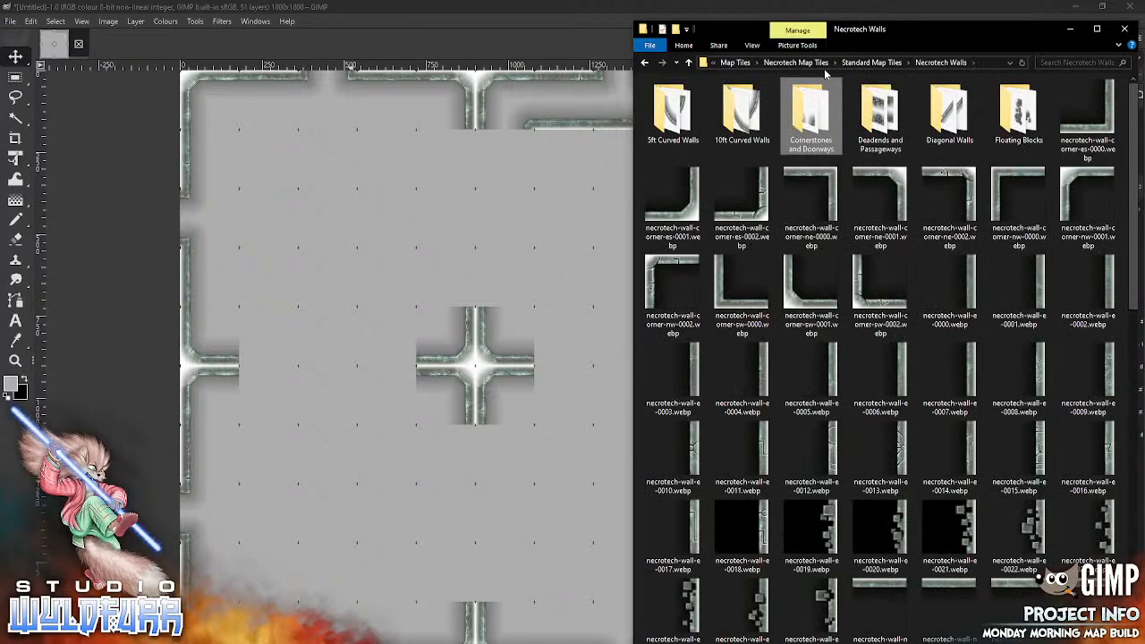
click(498, 440)
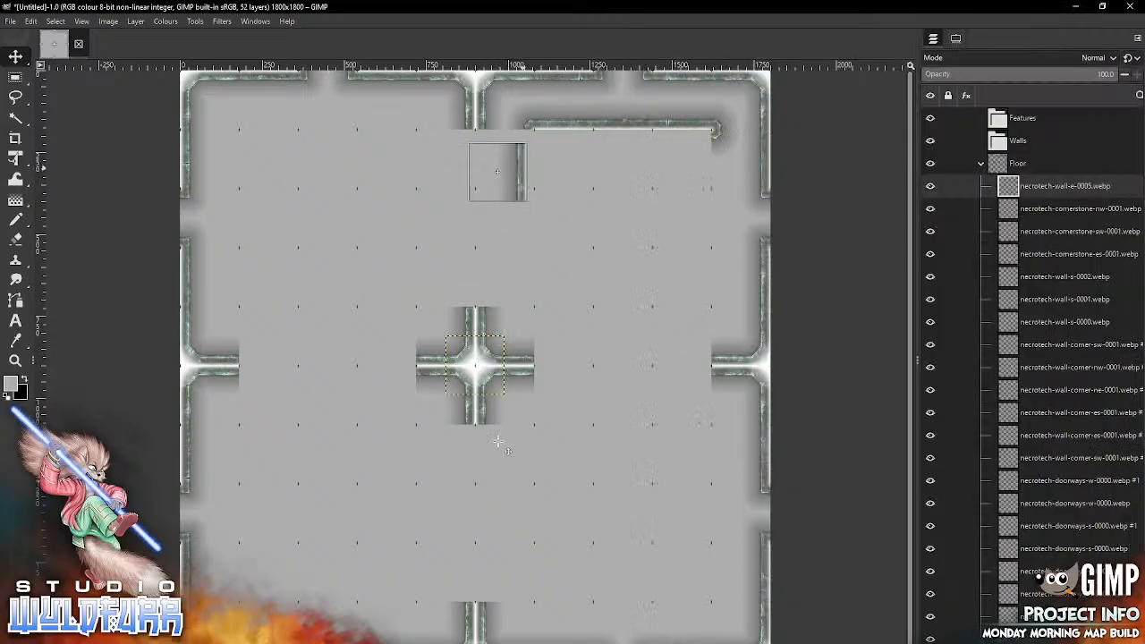
drag(528, 161, 529, 156)
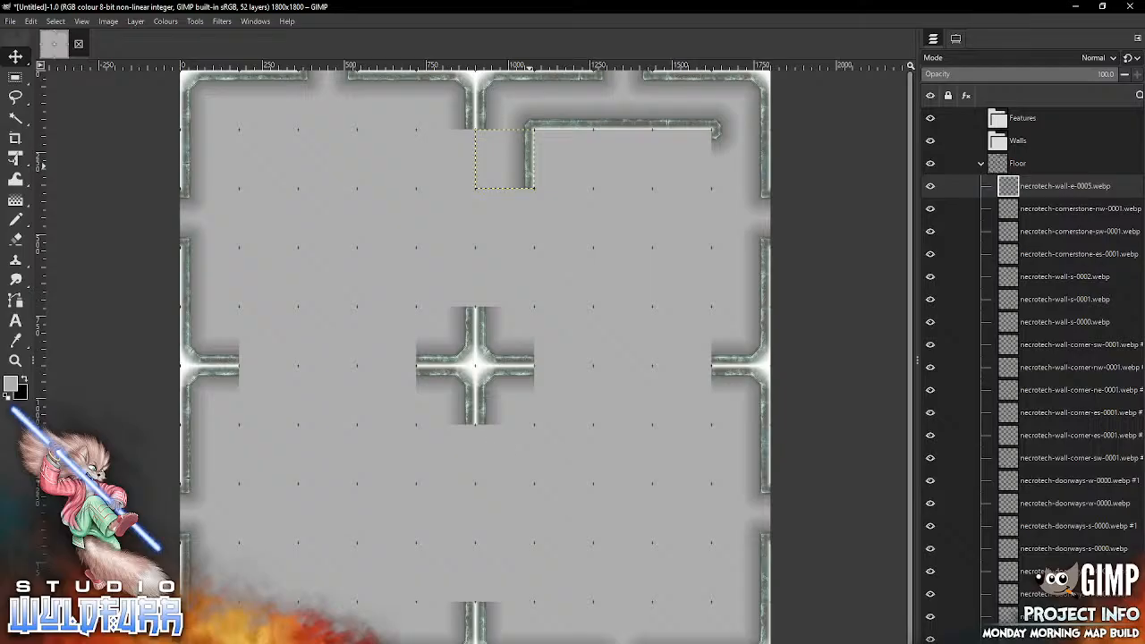
key(alt+Tab)
drag(905, 380, 495, 135)
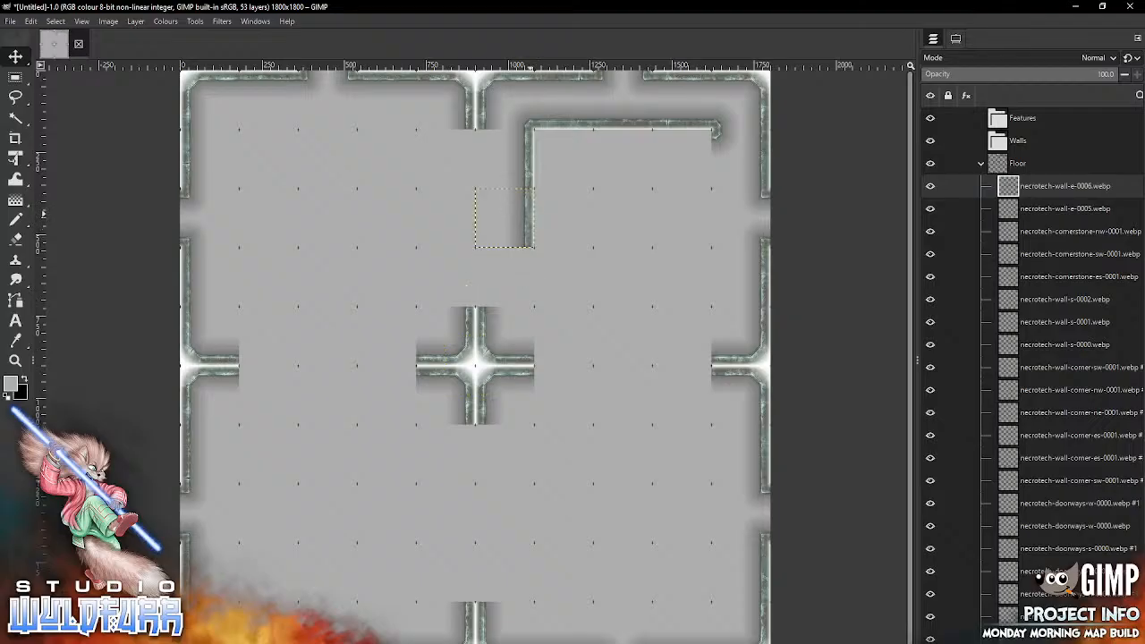
key(alt+Tab)
drag(971, 382, 483, 338)
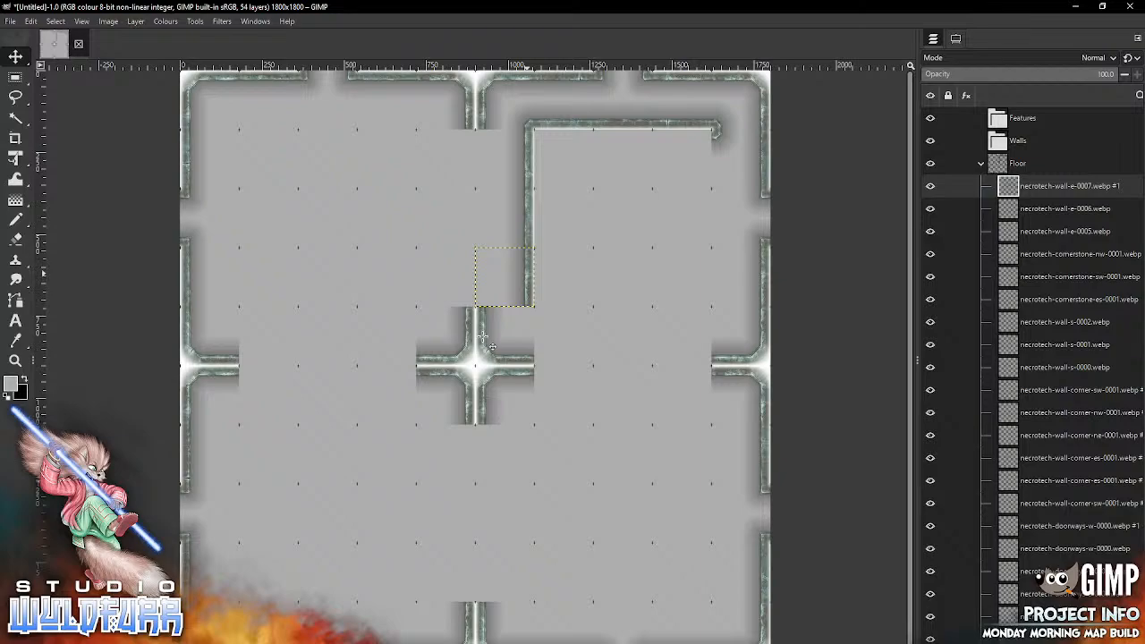
Step: Place necrotech-deadend-e-0001.webp from the Deadends and Passageways folder in the fifth row, seventh column, and return to the Necrotech Walls folder
key(alt+Tab)
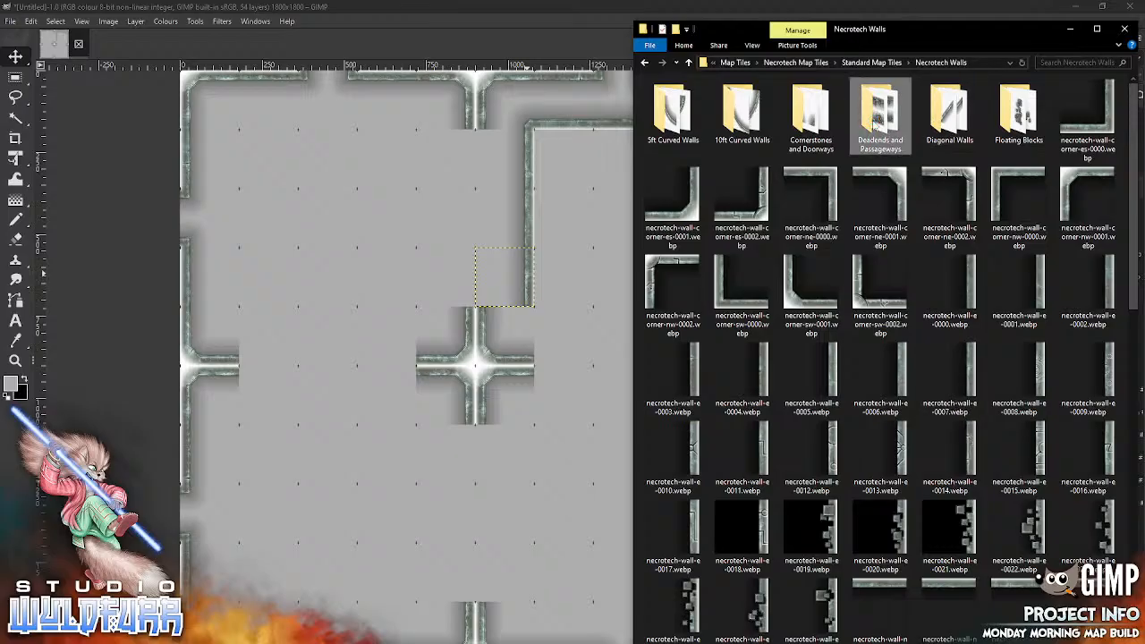
double_click(874, 125)
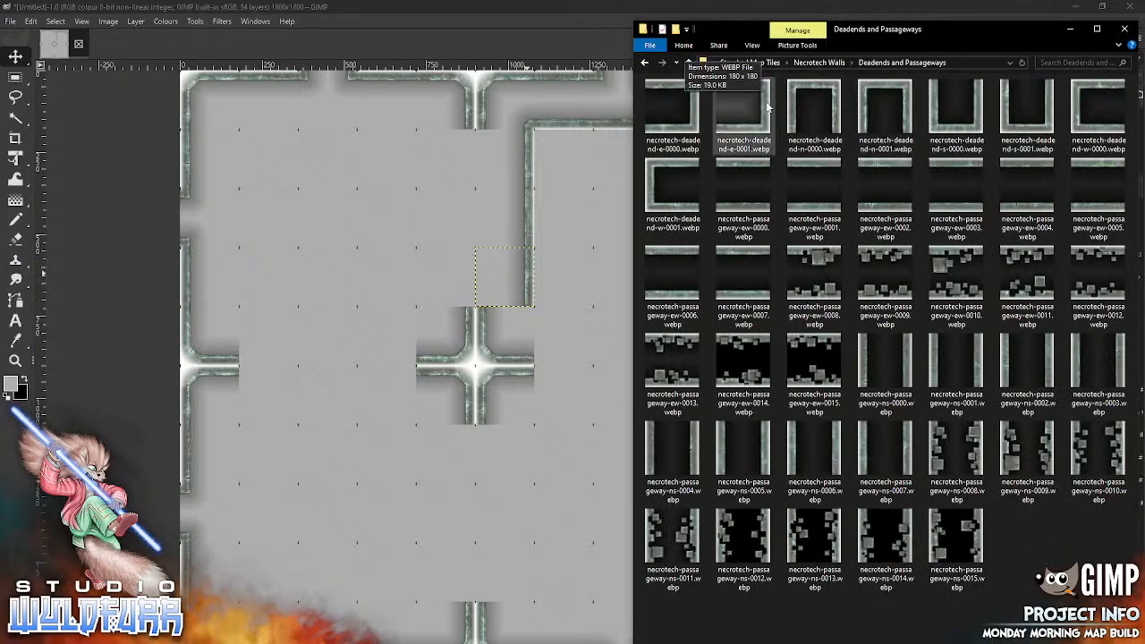
drag(765, 105, 579, 315)
key(alt+Tab)
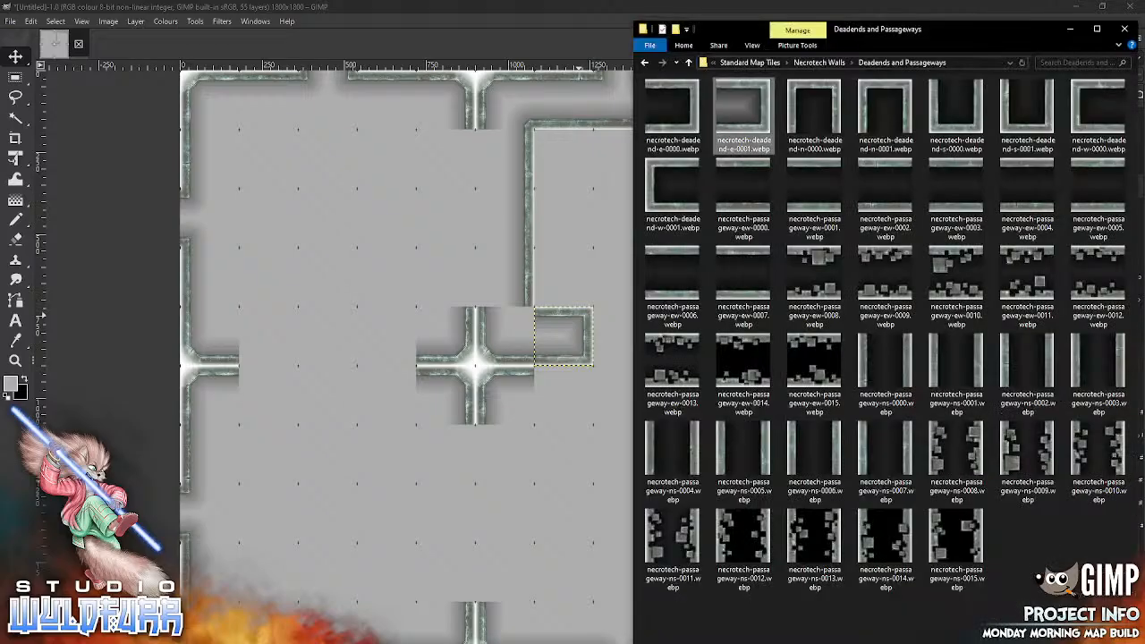
click(821, 63)
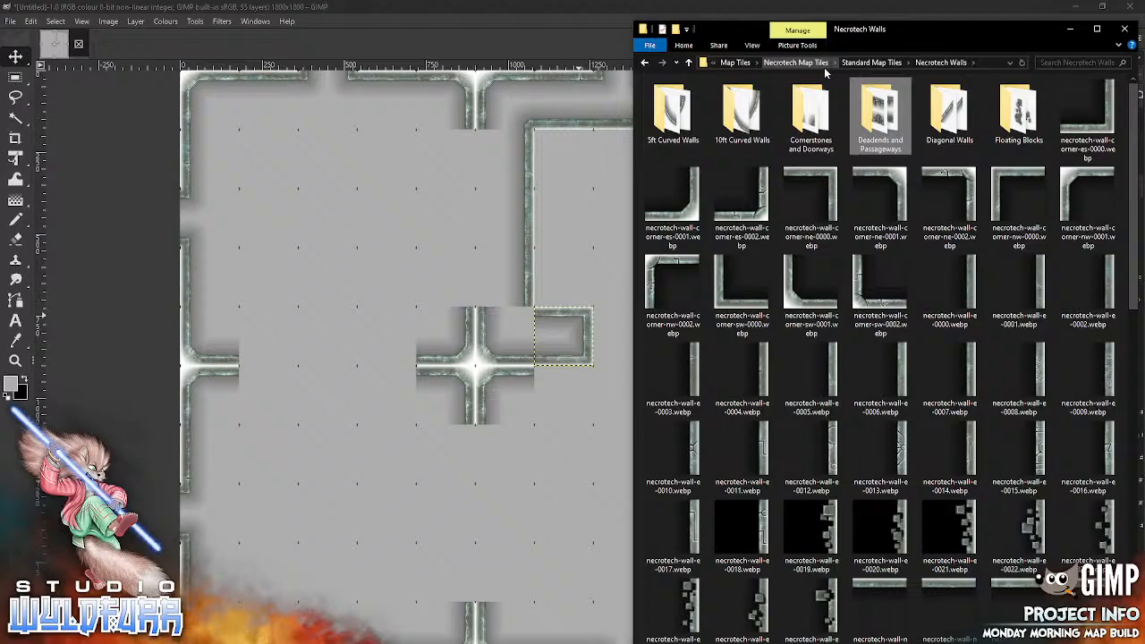
Step: From the Cornerstones and Doorways folder, place necrotech-cornerstone-ne-0001.webp in the map's fifth row, sixth column
double_click(800, 146)
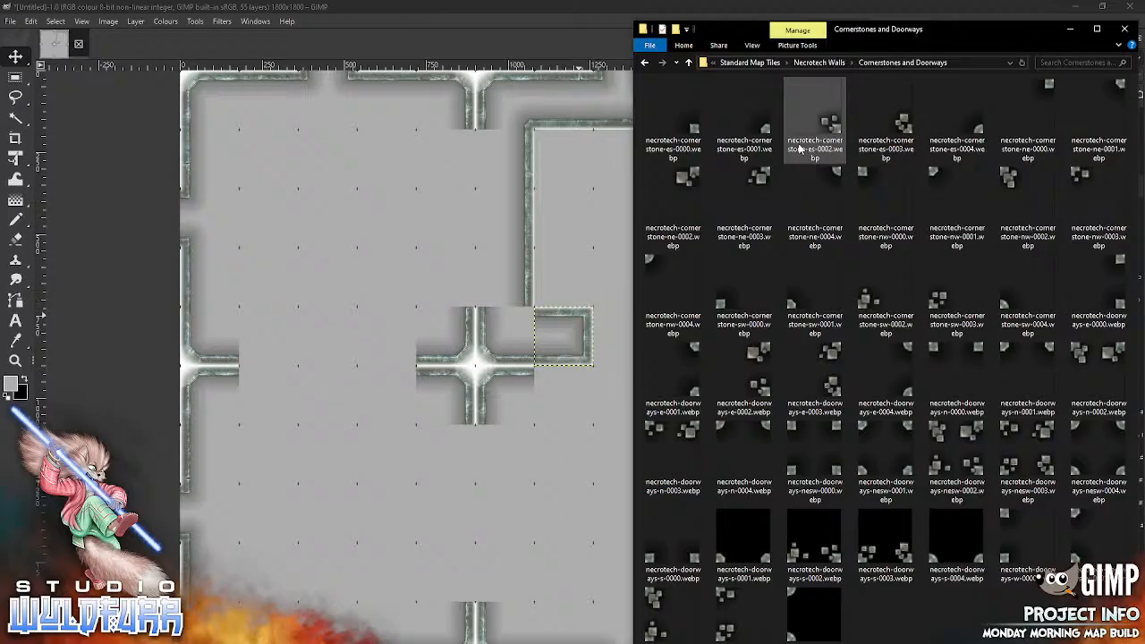
drag(800, 149, 487, 422)
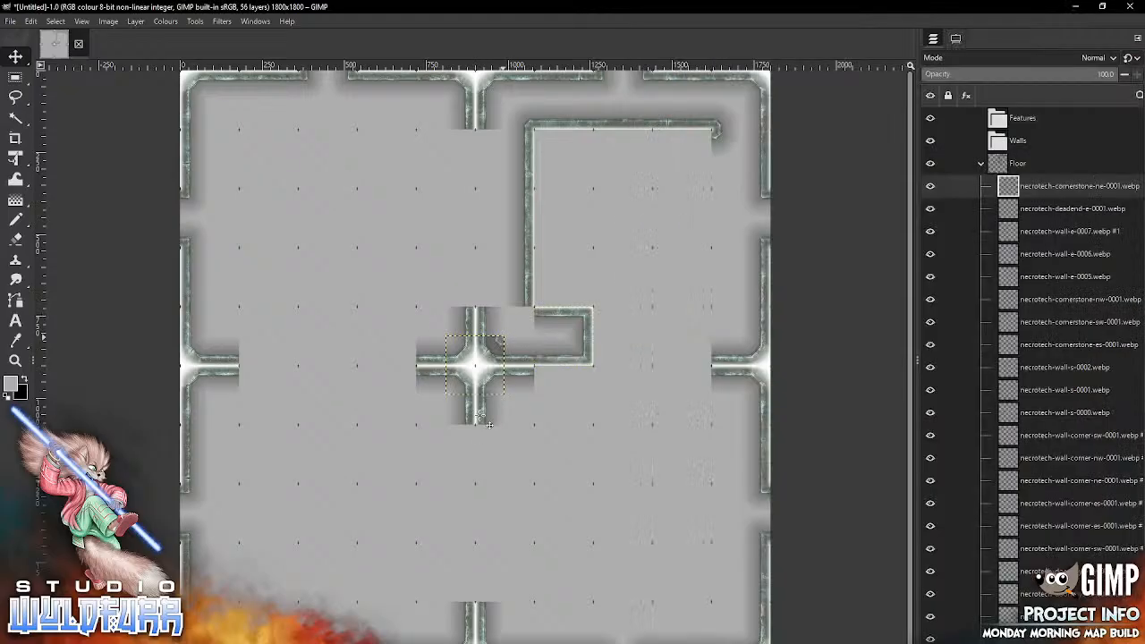
drag(507, 335, 526, 318)
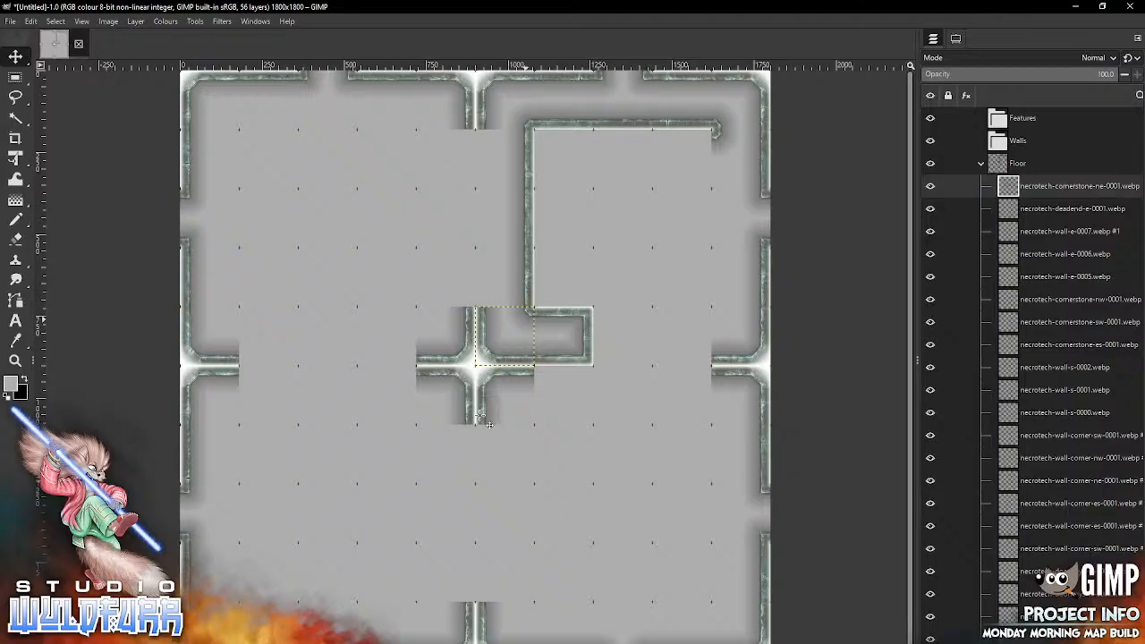
Step: From the Necrotech Walls folder, place necrotech-wall-w-0007.webp, necrotech-wall-w-0006.webp and necrotech-wall-w-0005.webp in the sixth column's fourth, third and second rows
key(alt+Tab)
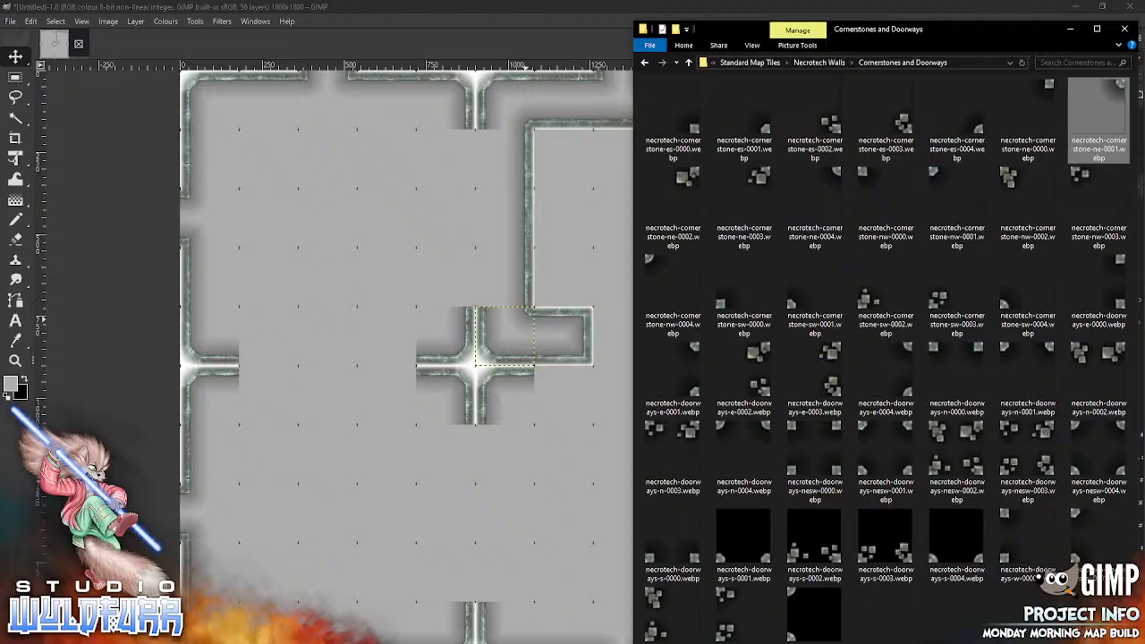
click(818, 63)
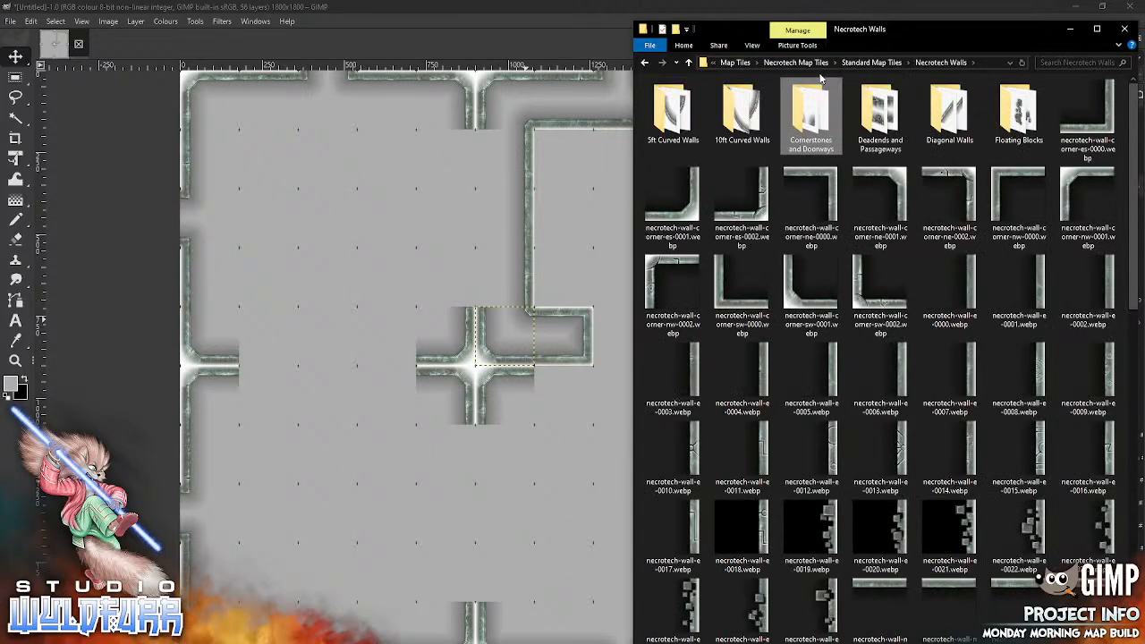
scroll(1010, 219, down, 5)
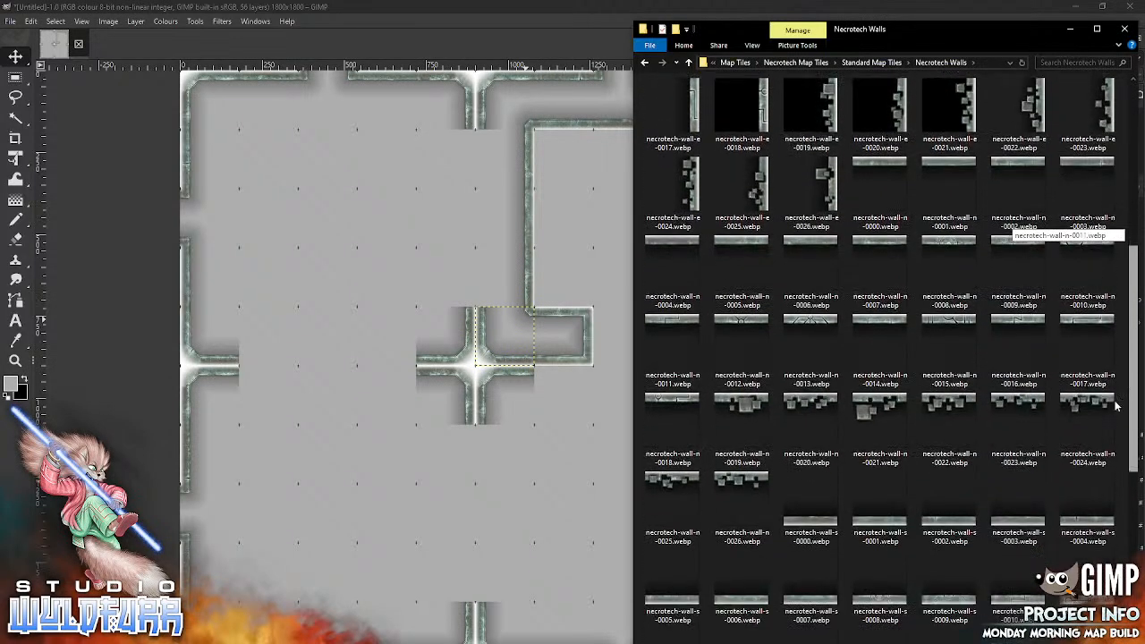
scroll(1112, 425, down, 4)
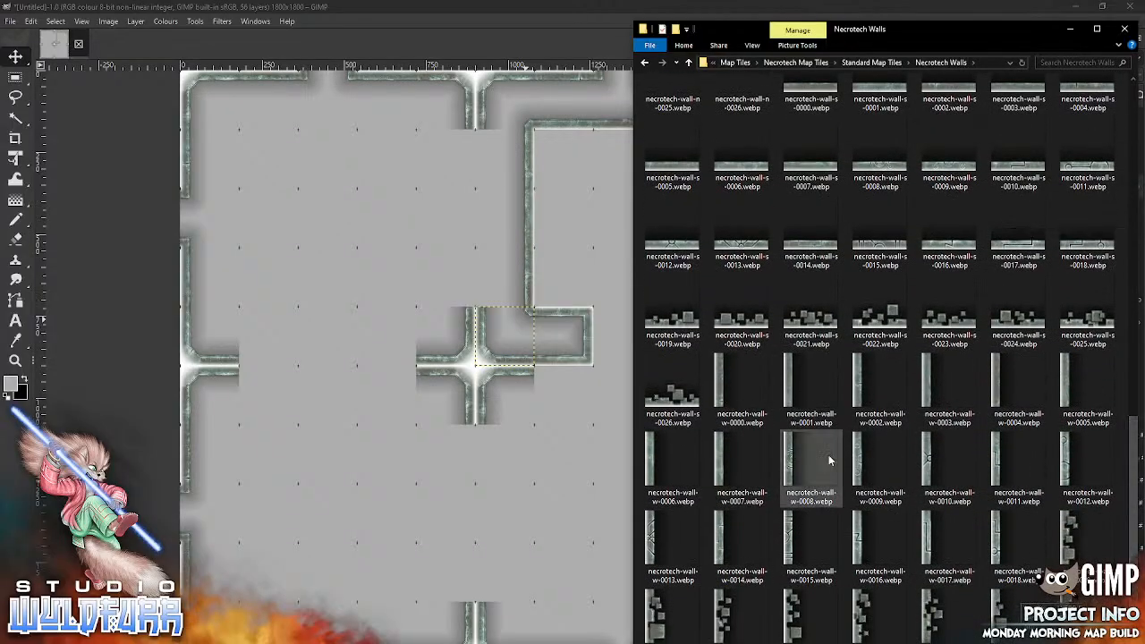
drag(725, 460, 418, 216)
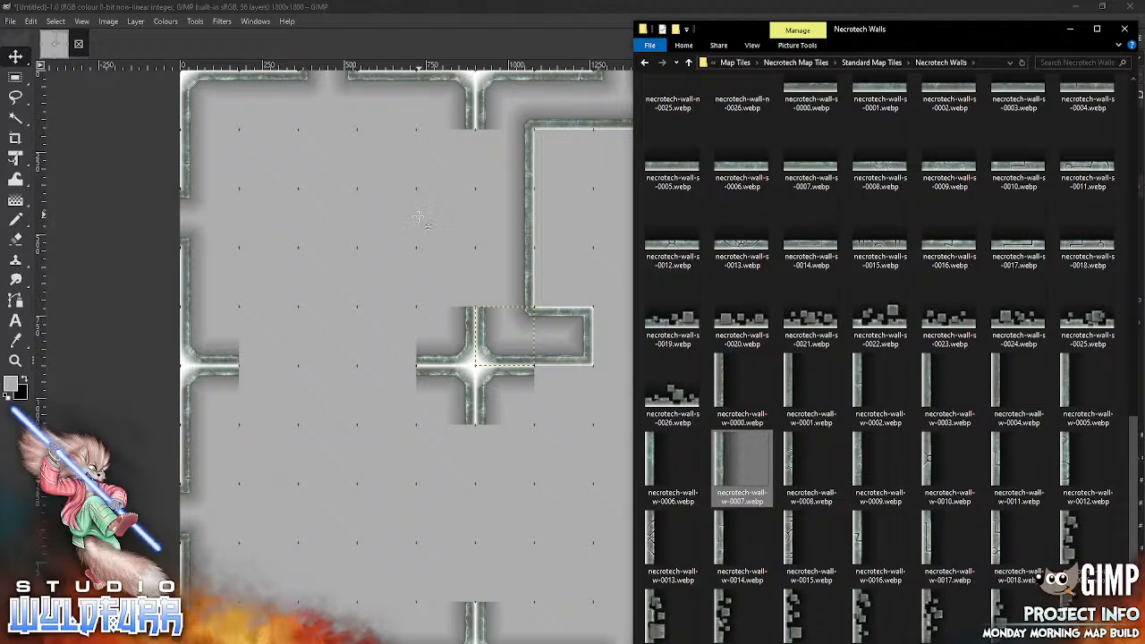
drag(455, 359, 484, 272)
key(alt+Tab)
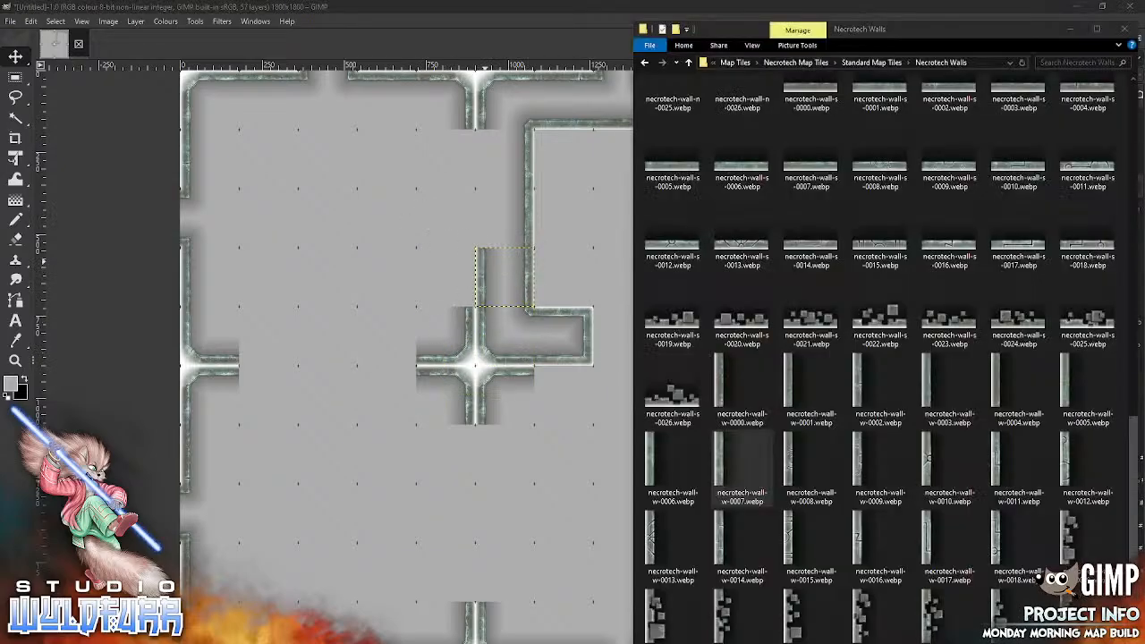
drag(655, 458, 459, 188)
drag(451, 358, 481, 208)
key(alt+Tab)
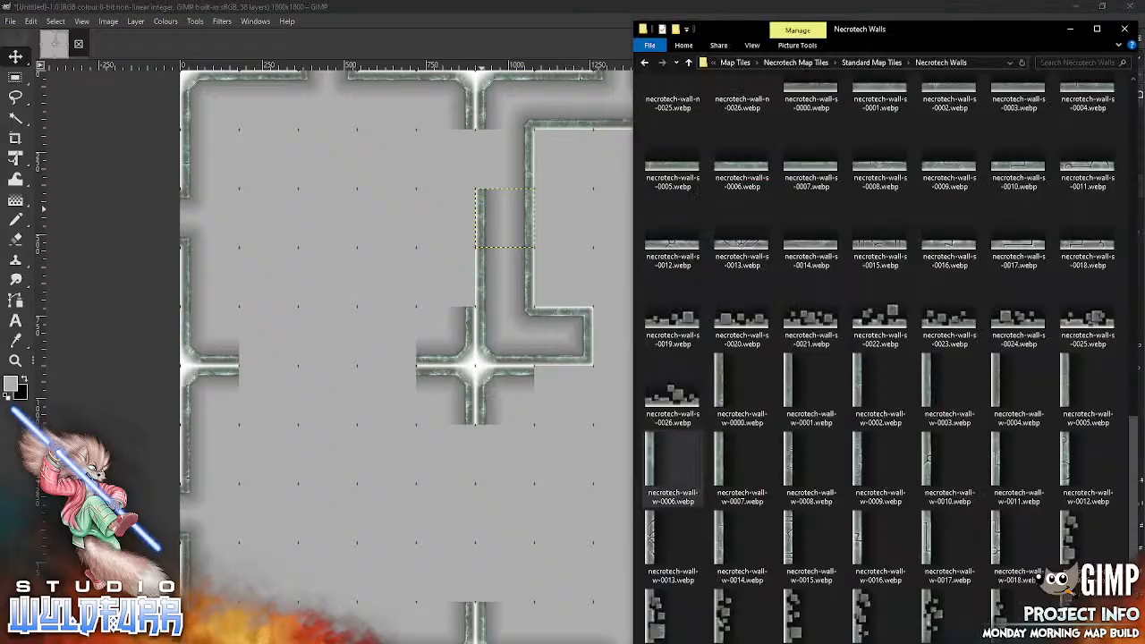
drag(1065, 386, 401, 282)
drag(449, 359, 475, 162)
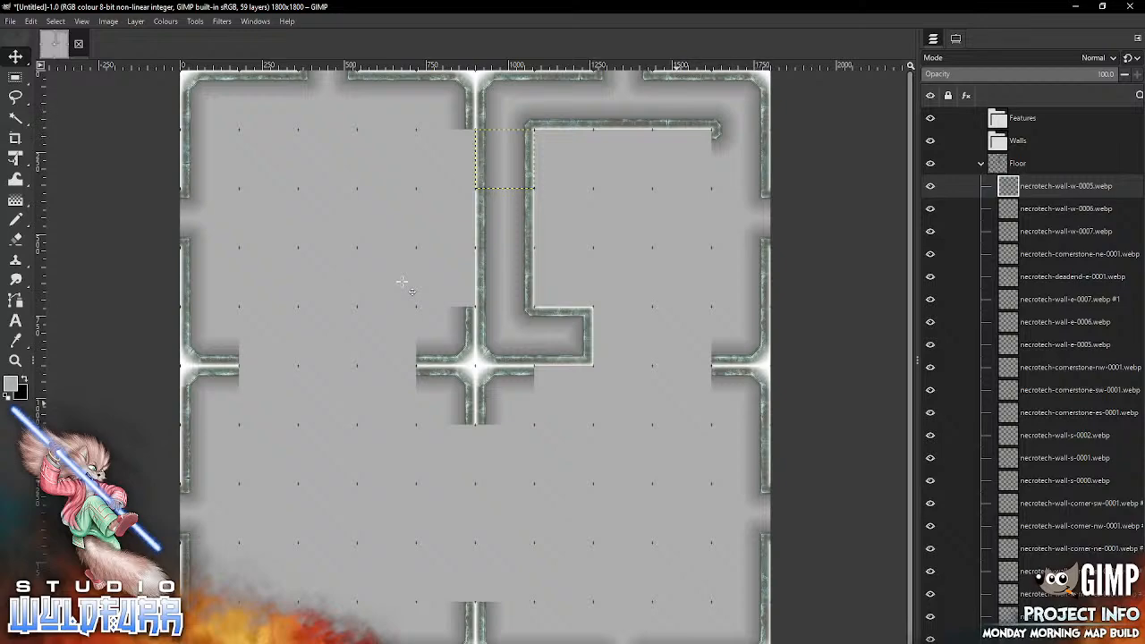
Step: Set the Move tool to pick a layer or guide
click(955, 38)
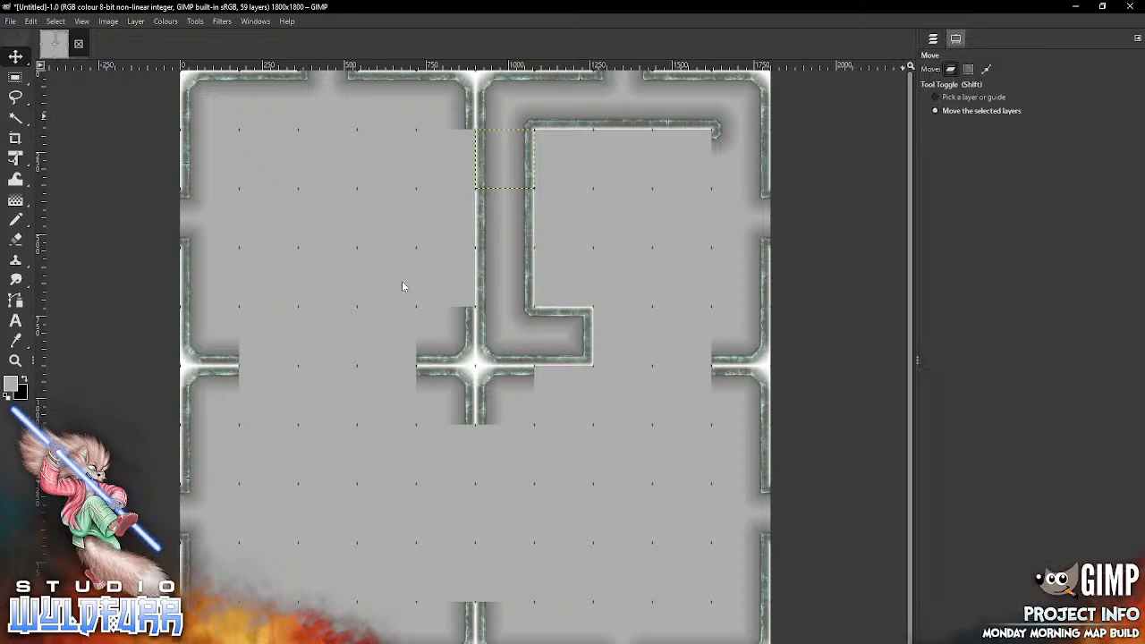
click(973, 96)
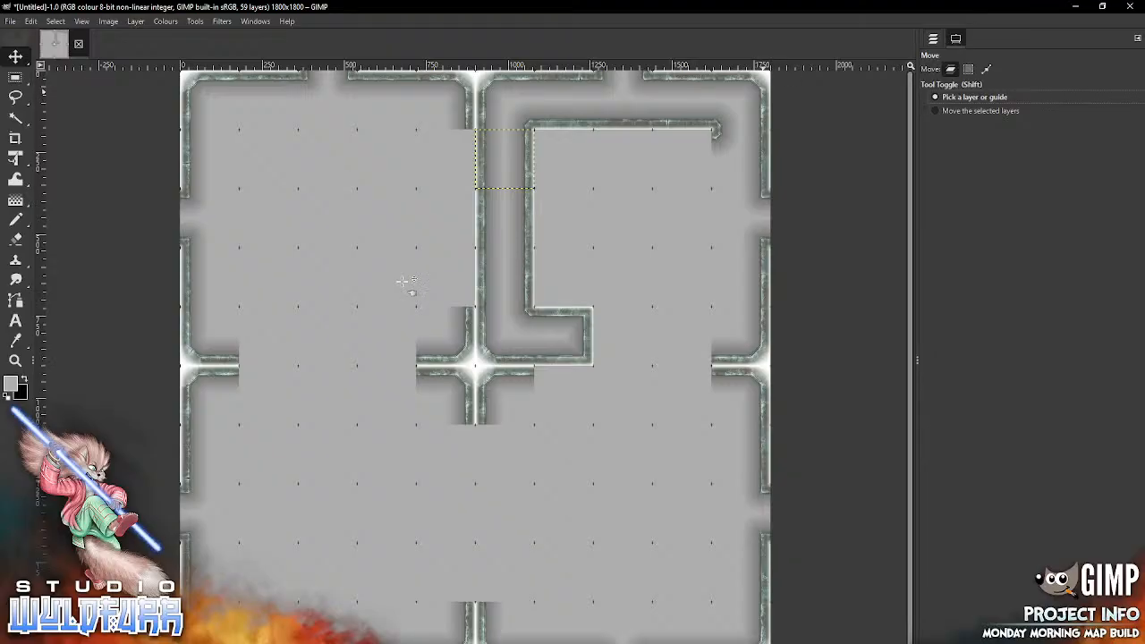
click(747, 94)
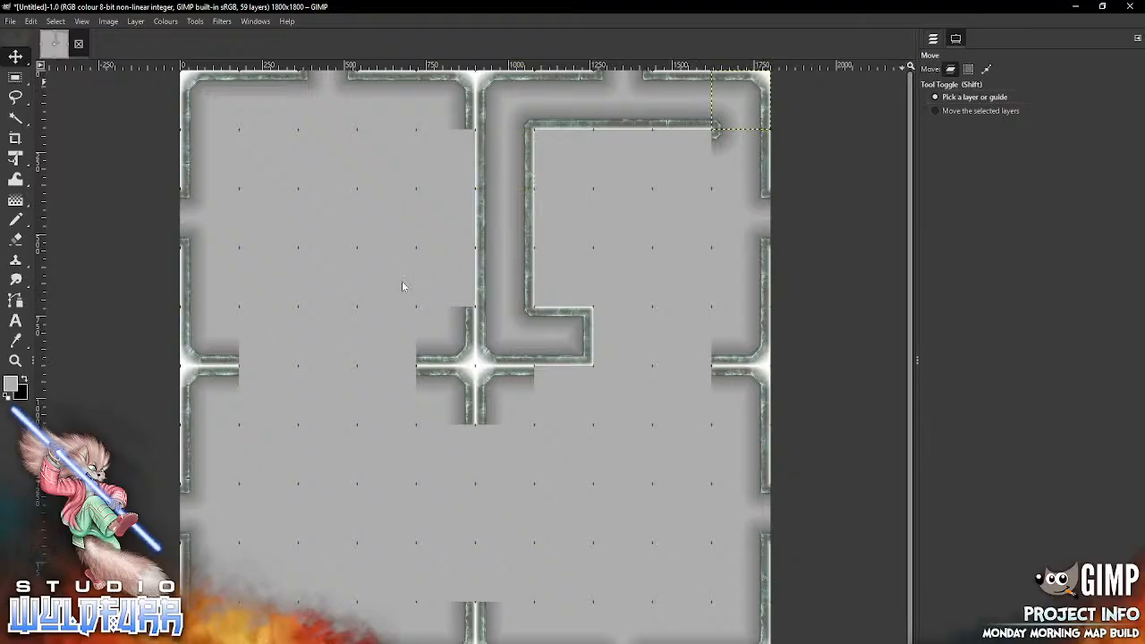
click(933, 39)
key(Delete)
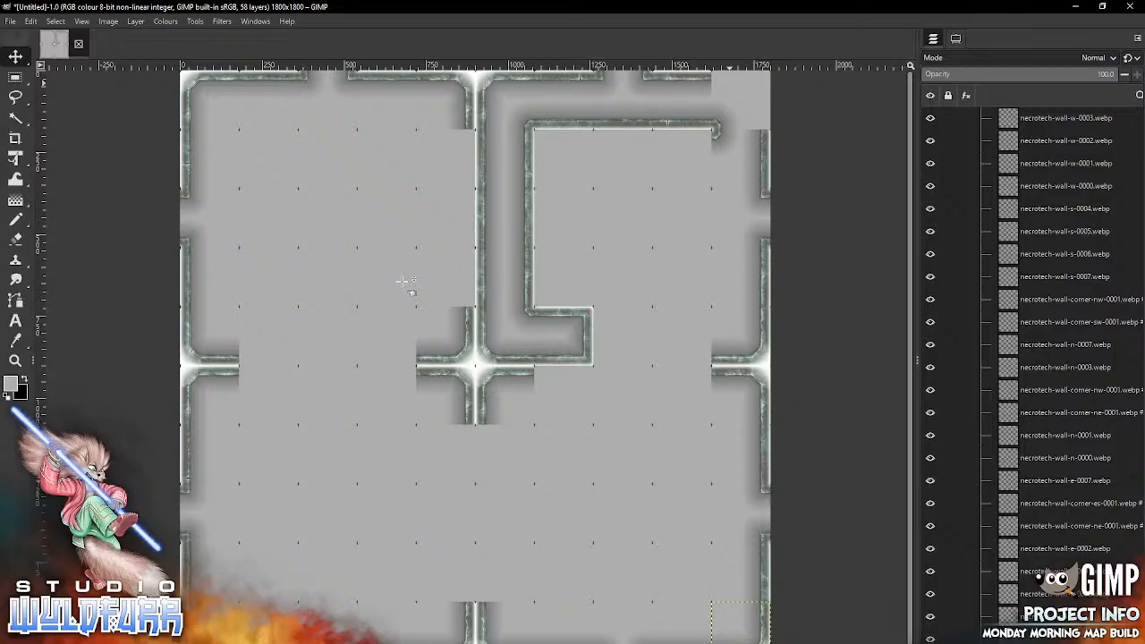
key(alt+Tab)
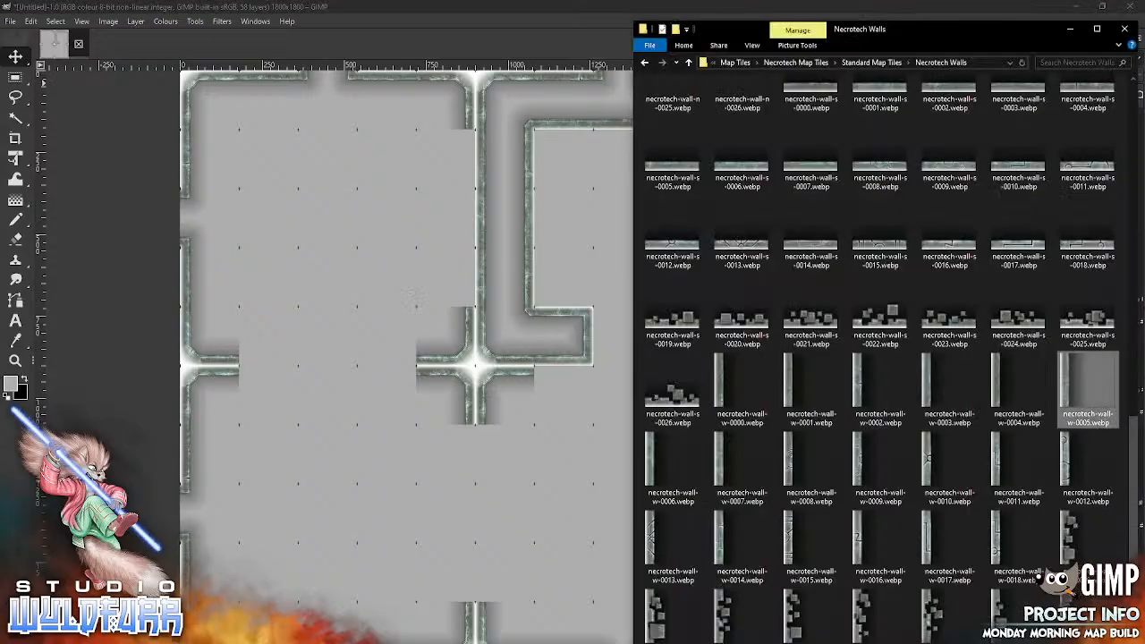
scroll(1055, 429, up, 10)
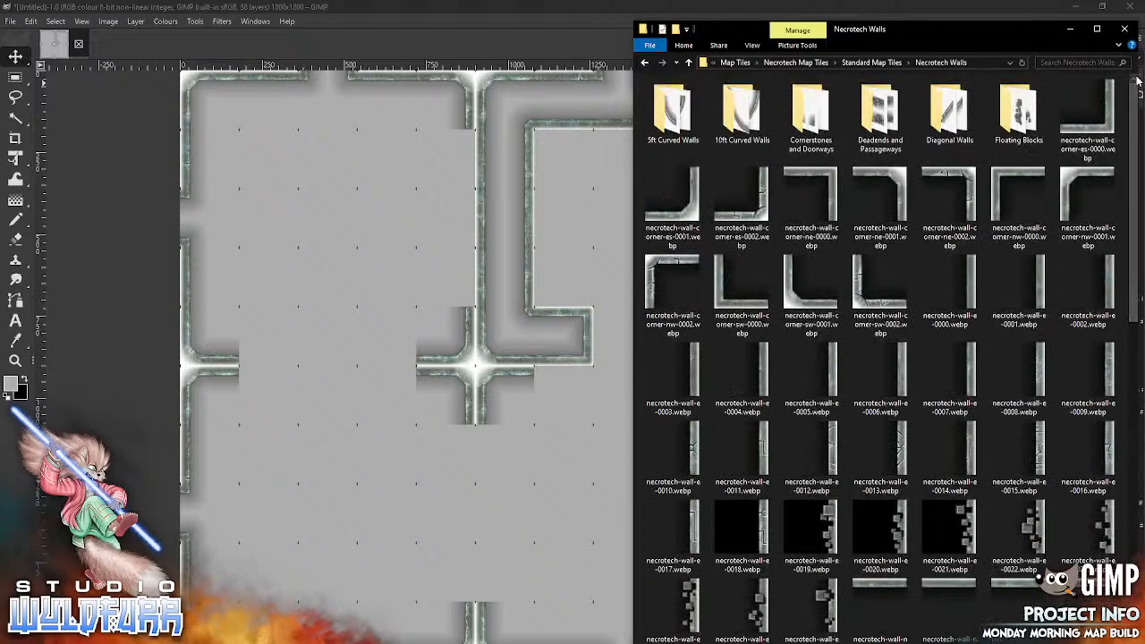
double_click(880, 111)
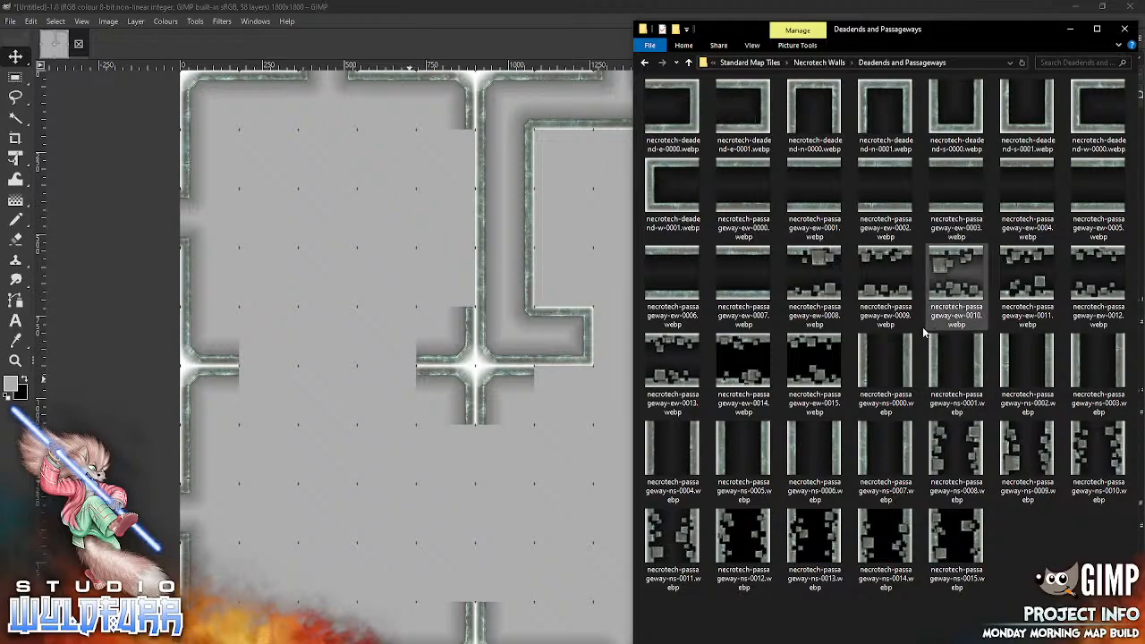
click(541, 426)
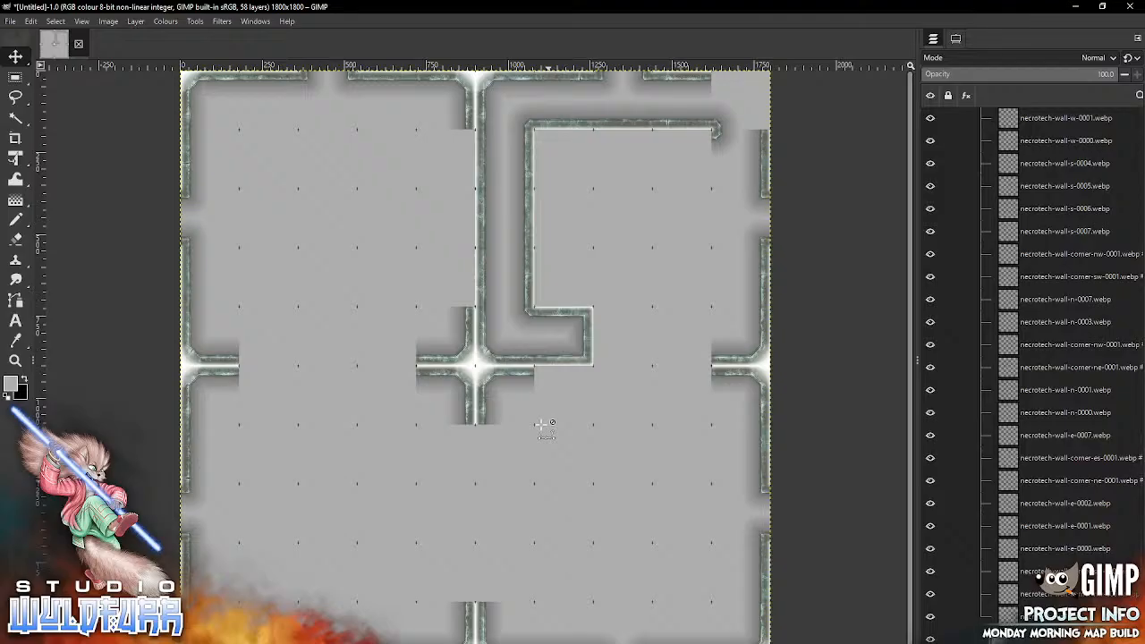
key(ctrl+z)
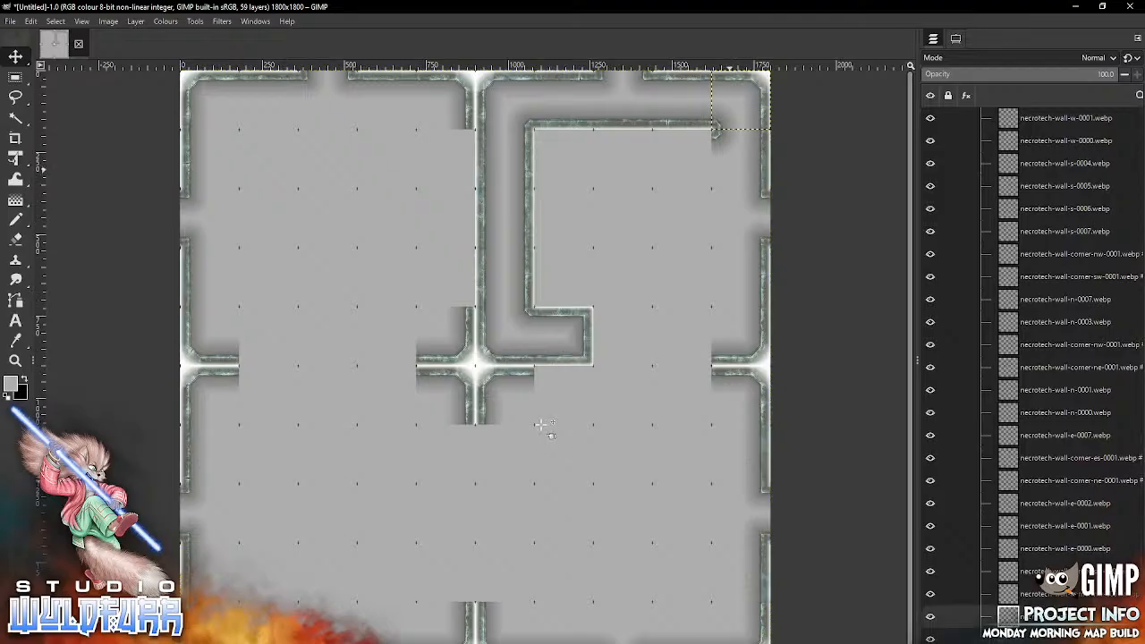
Step: Replace the east wall tile in the second row, tenth column with necrotech-wall-corner-es-0001.webp from the Necrotech Walls folder
click(765, 150)
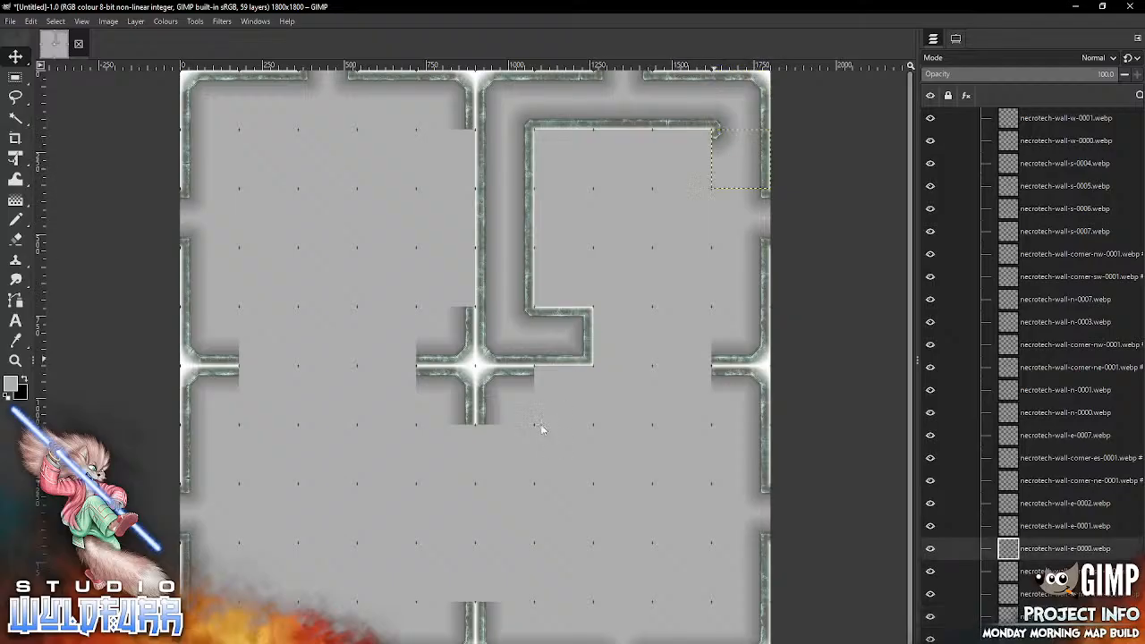
key(Delete)
key(alt+Tab)
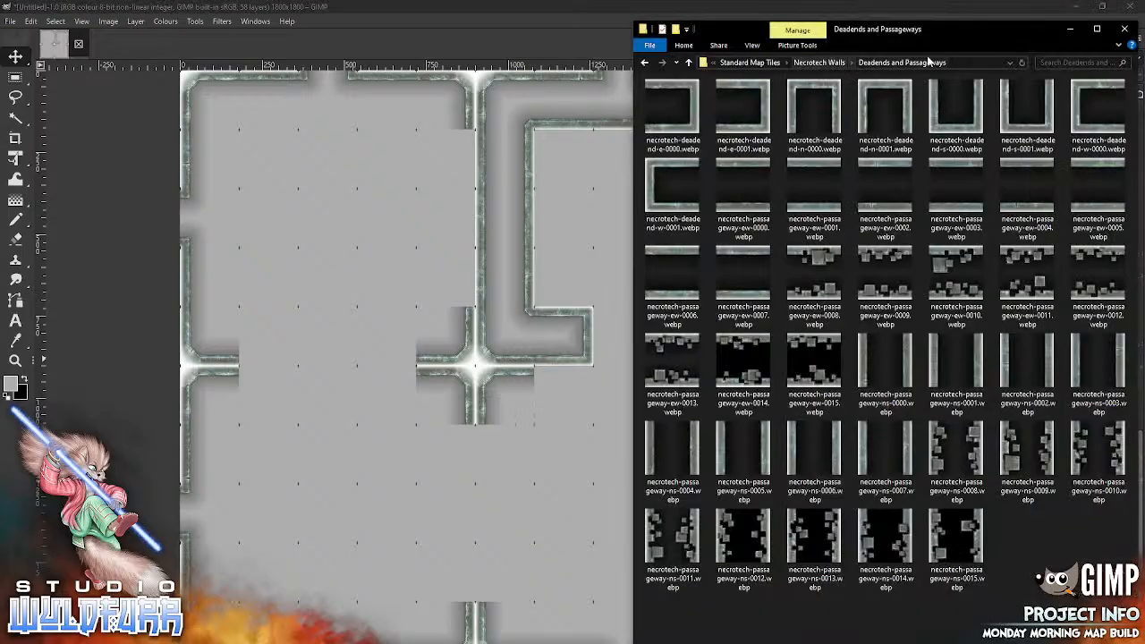
click(818, 64)
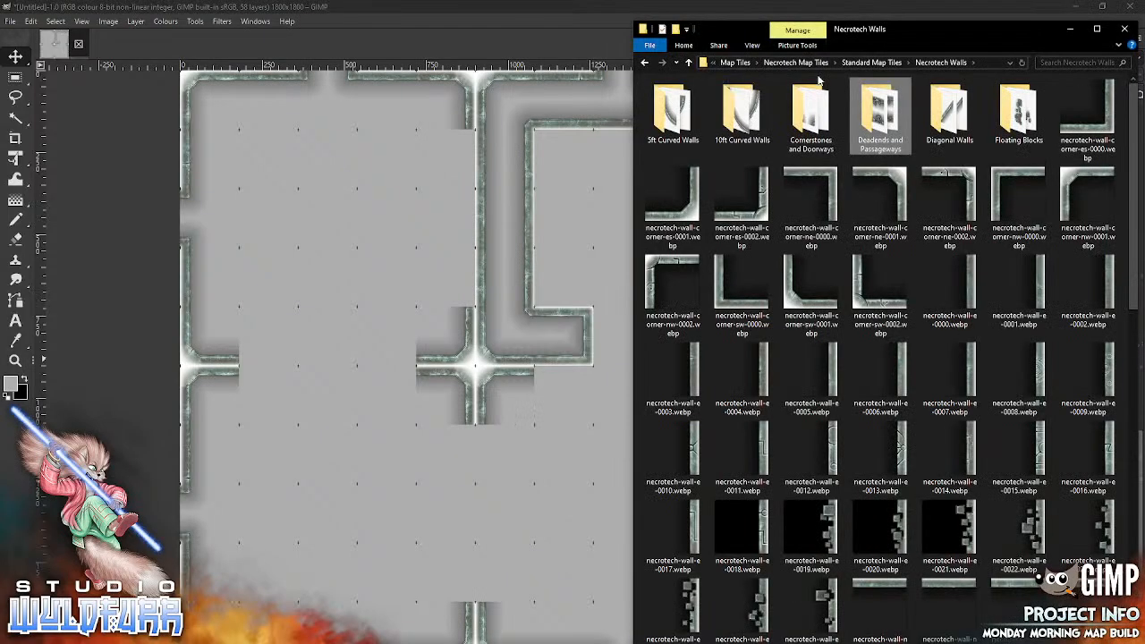
drag(675, 198, 554, 243)
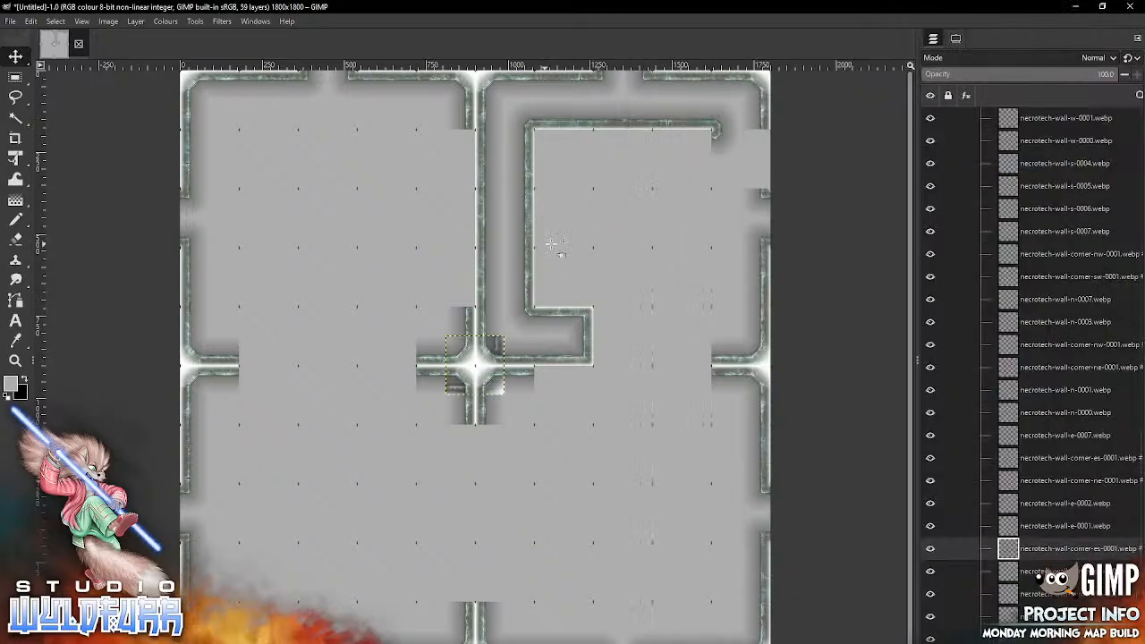
drag(499, 389, 758, 179)
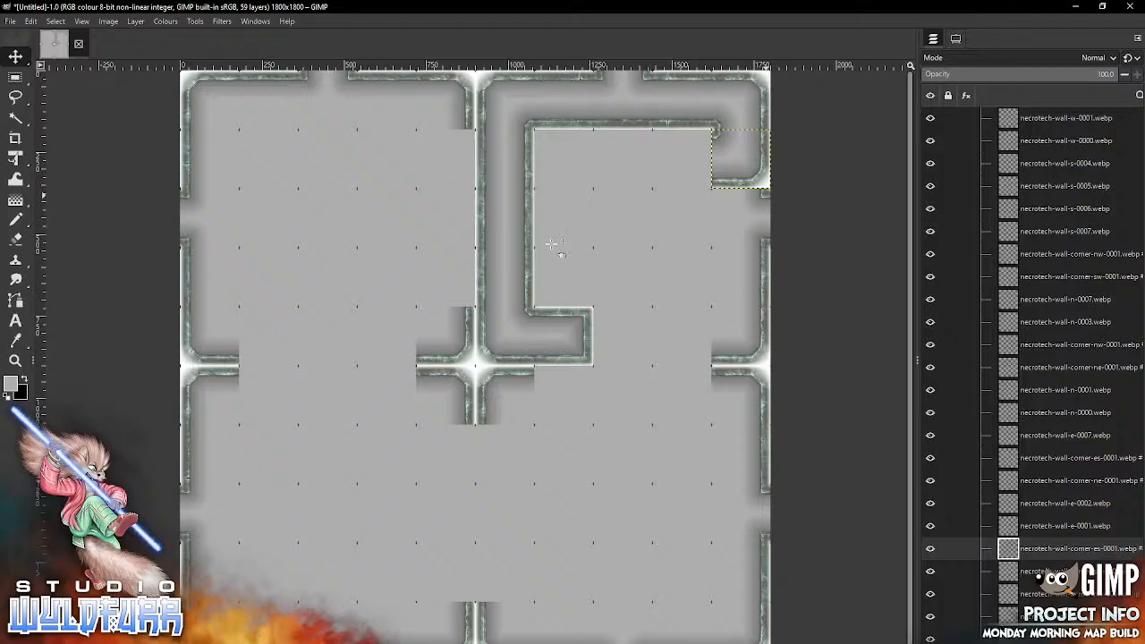
Step: Replace the east doorway tile in the third row, tenth column with necrotech-wall-corner-nw-0001.webp, setting the Move tool to move the selected layers
click(758, 200)
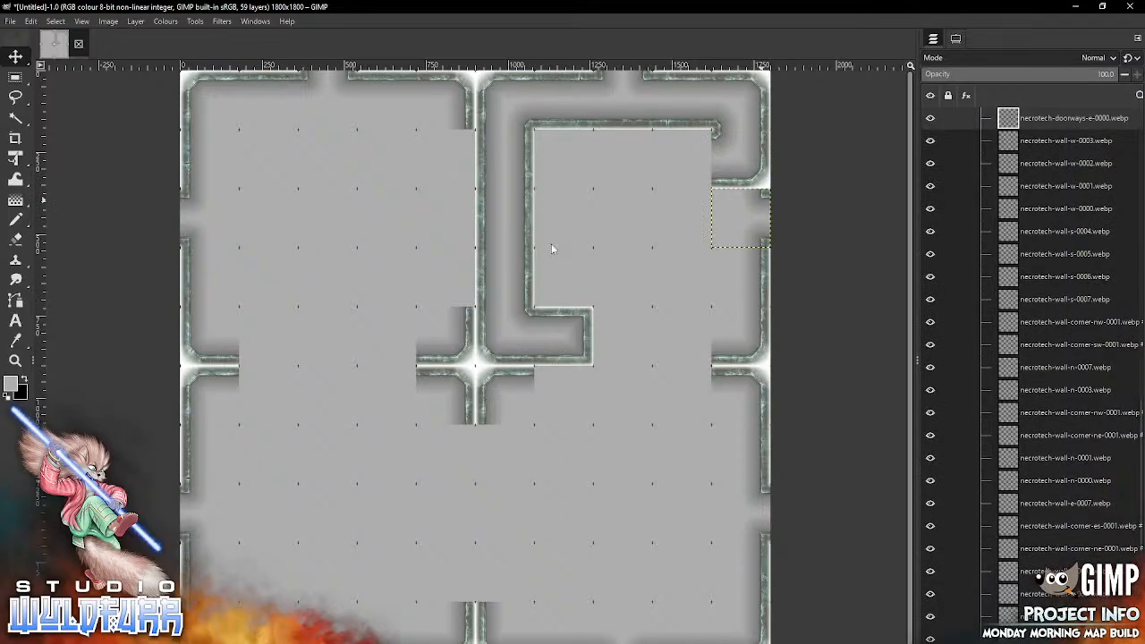
key(Delete)
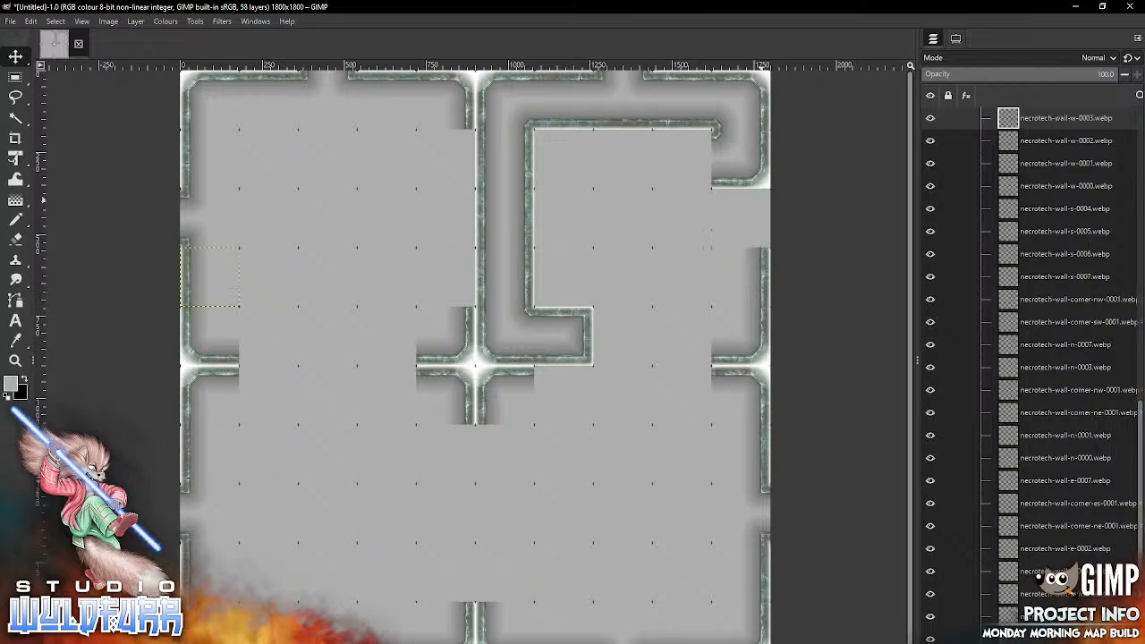
key(alt+Tab)
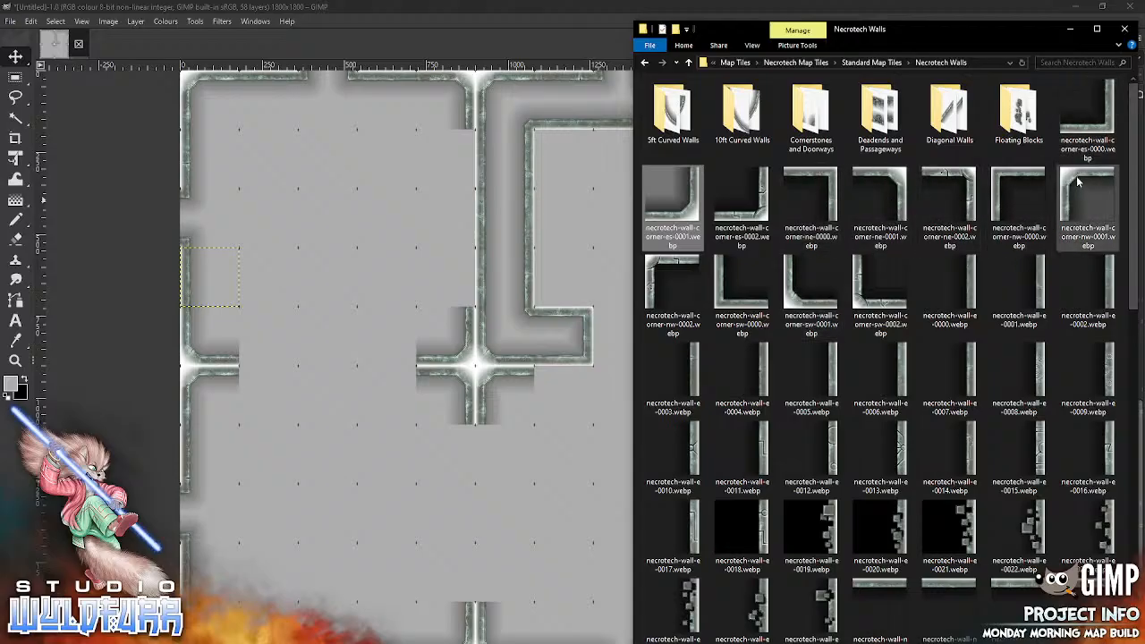
drag(1083, 215, 552, 269)
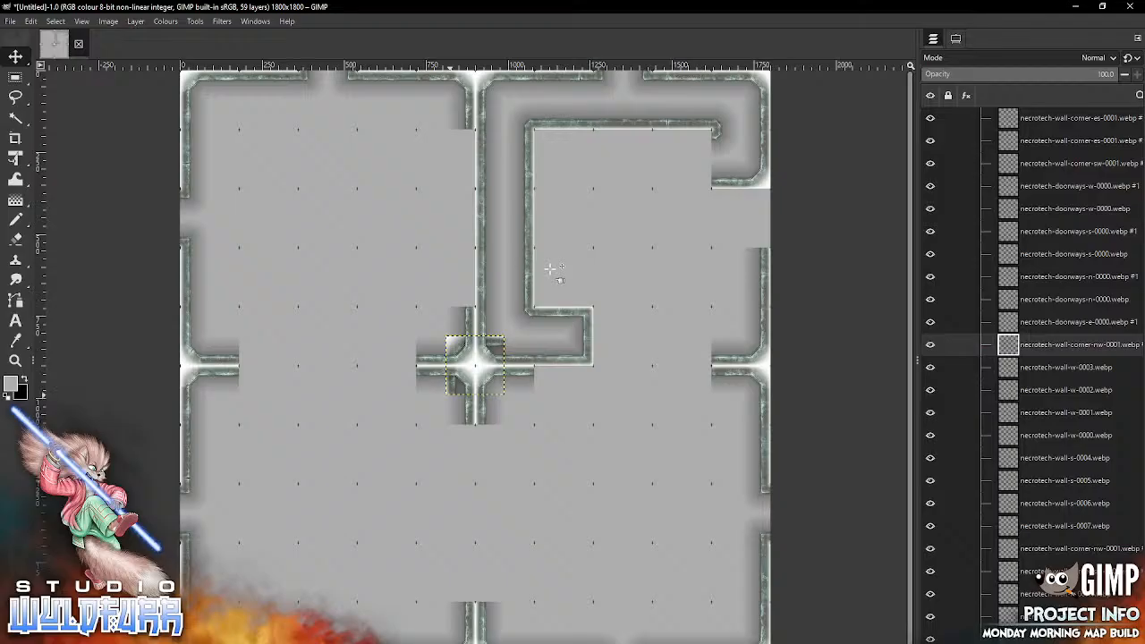
click(955, 39)
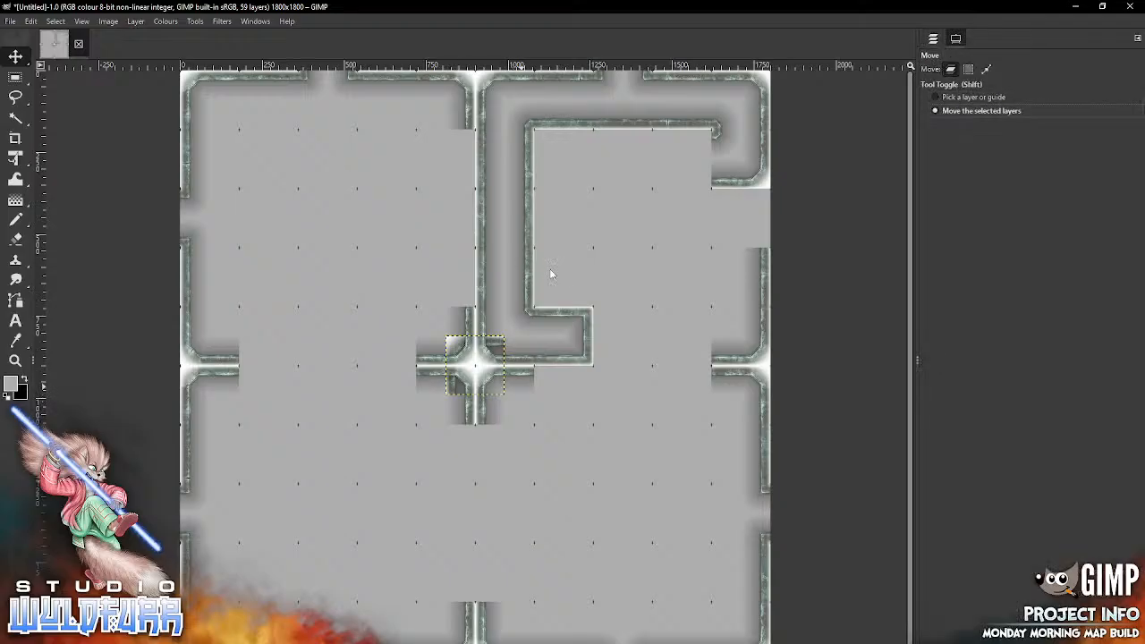
click(932, 39)
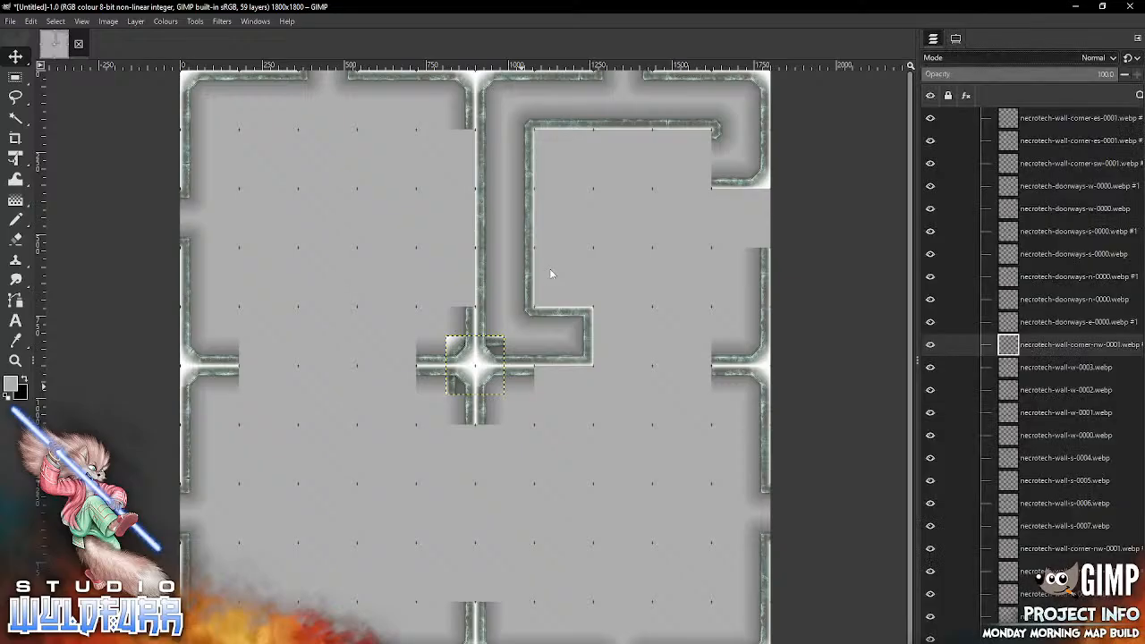
mouse_move(511, 404)
mouse_down()
mouse_move(684, 284)
mouse_move(777, 256)
mouse_up()
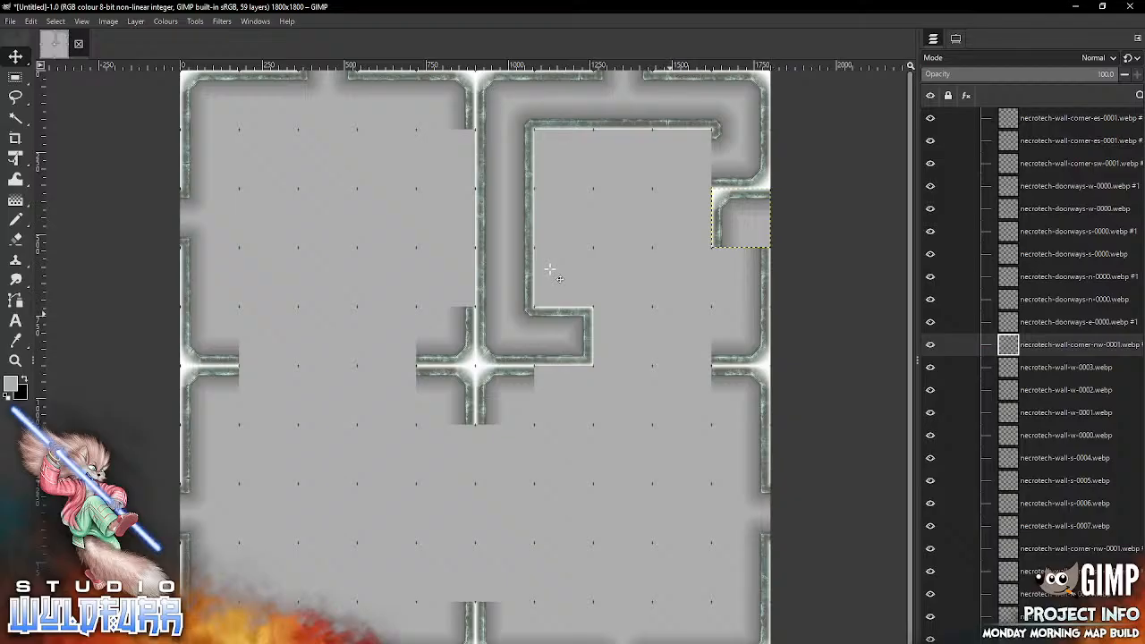
Step: Add necrotech-cornerstone-es-0001.webp from the Cornerstones and Doorways folder over the corner tile in the third row, tenth column
key(alt+Tab)
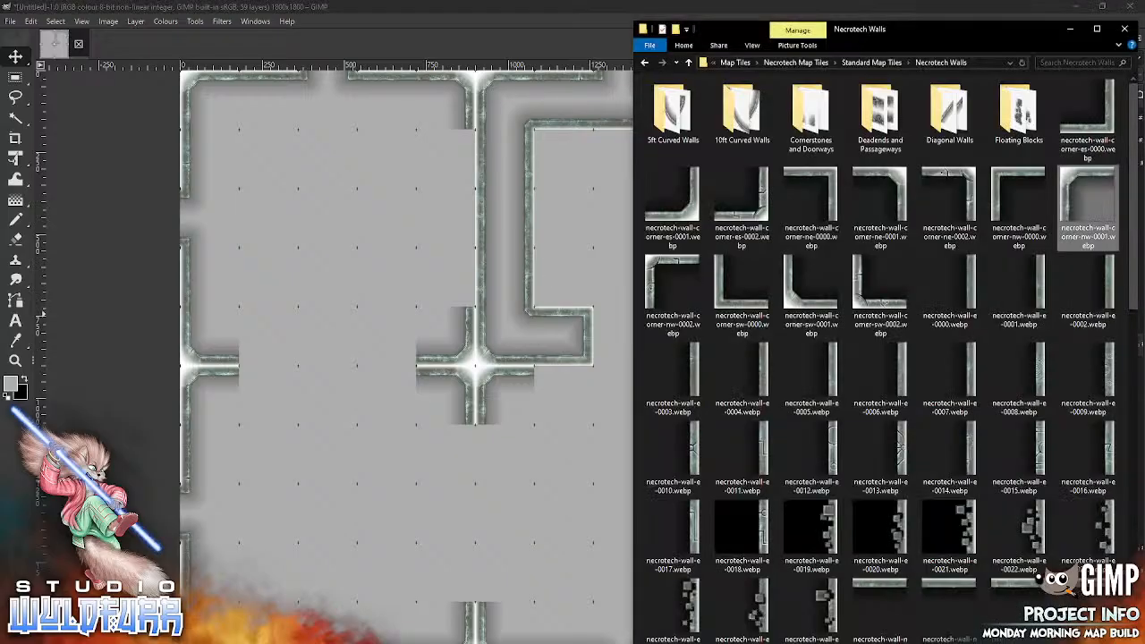
double_click(809, 112)
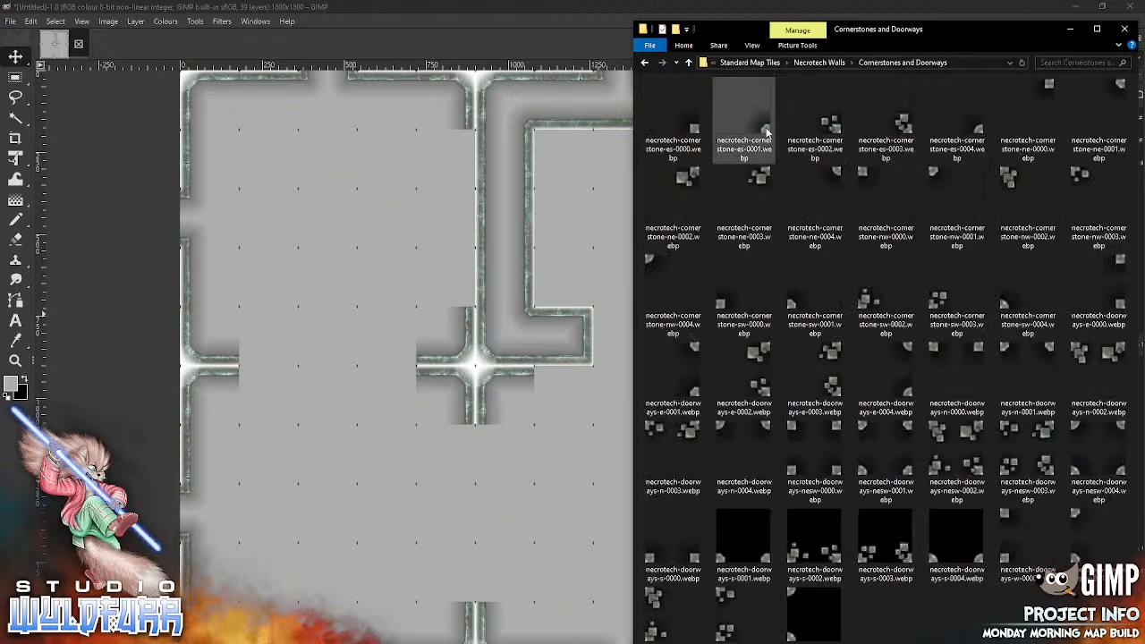
click(769, 130)
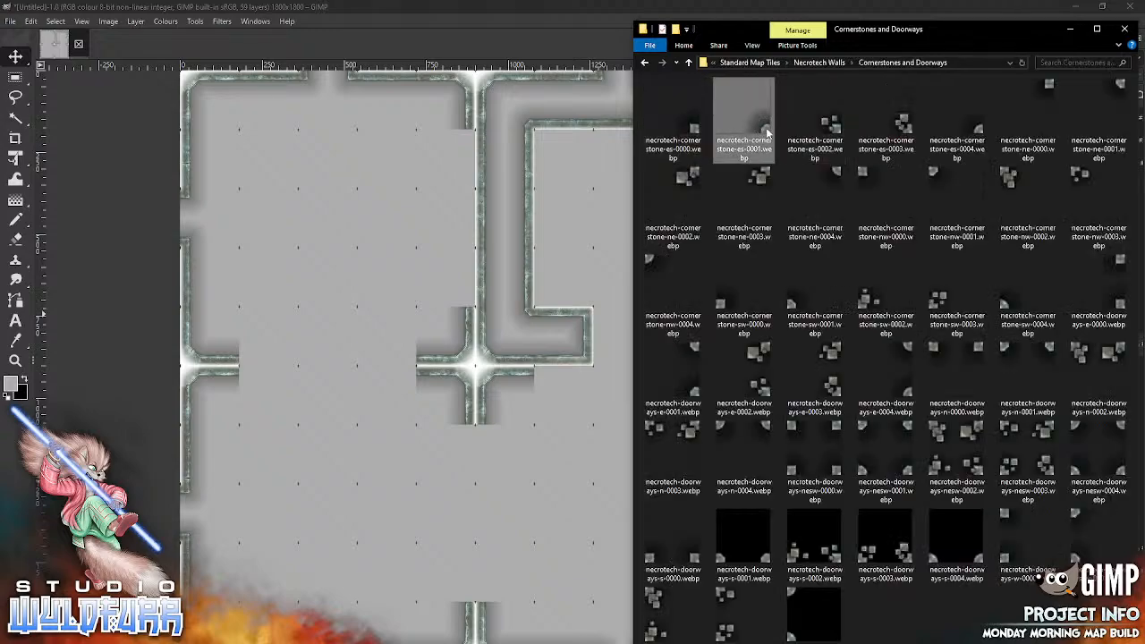
drag(769, 130, 582, 184)
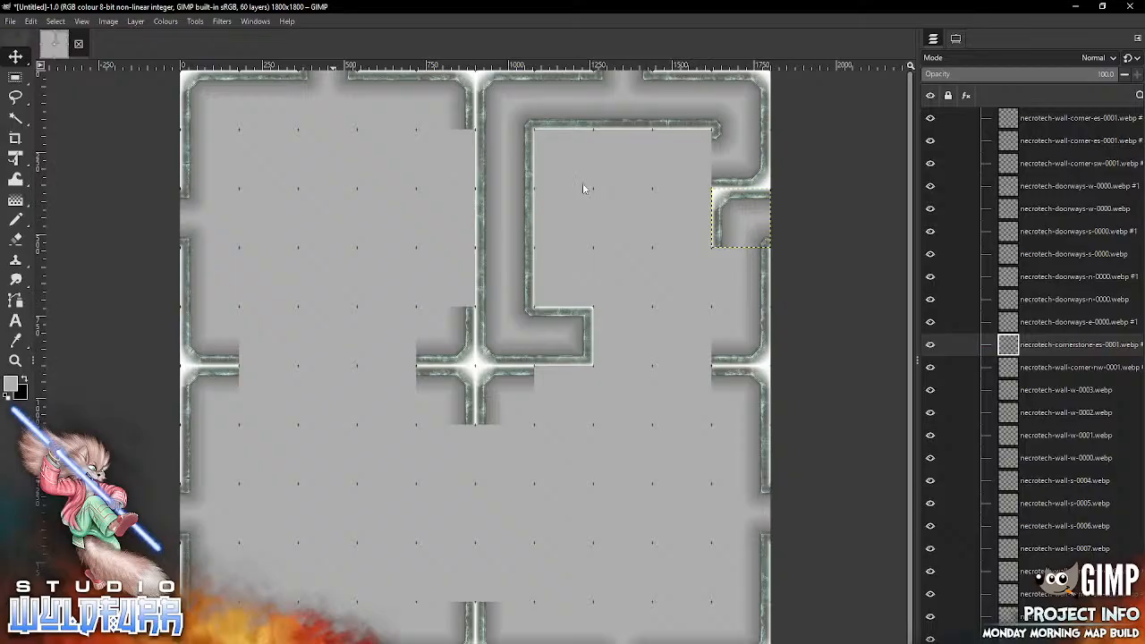
Step: From the Deadends and Passageways folder, place necrotech-deadend-w-0000.webp and necrotech-passageway-ew-0001.webp in the second row's seventh and ninth columns
key(alt+Tab)
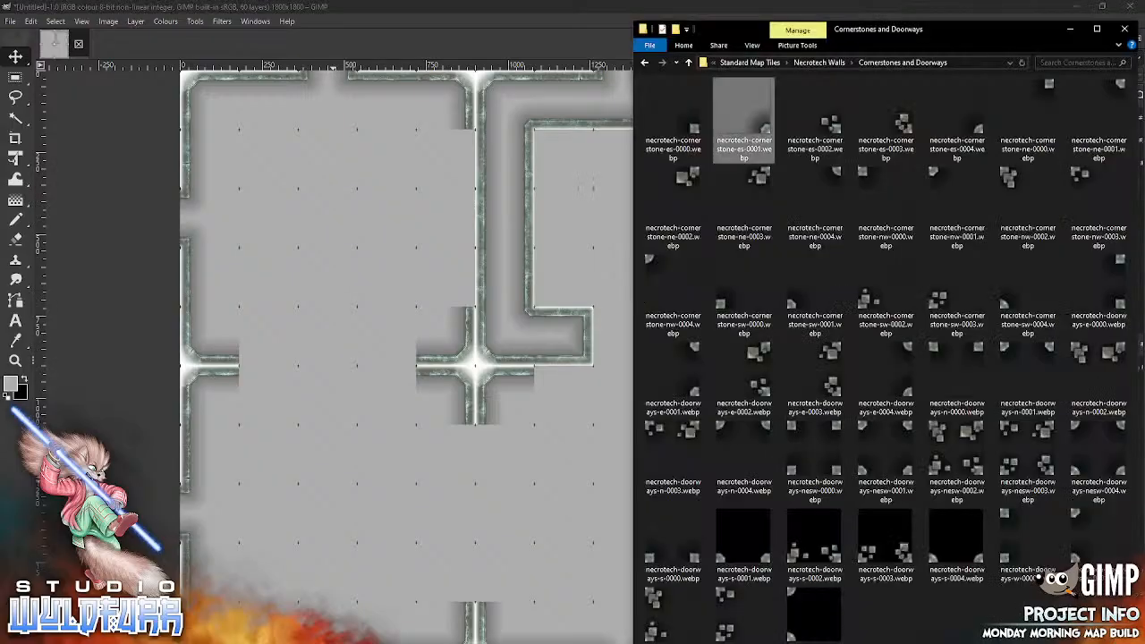
click(815, 63)
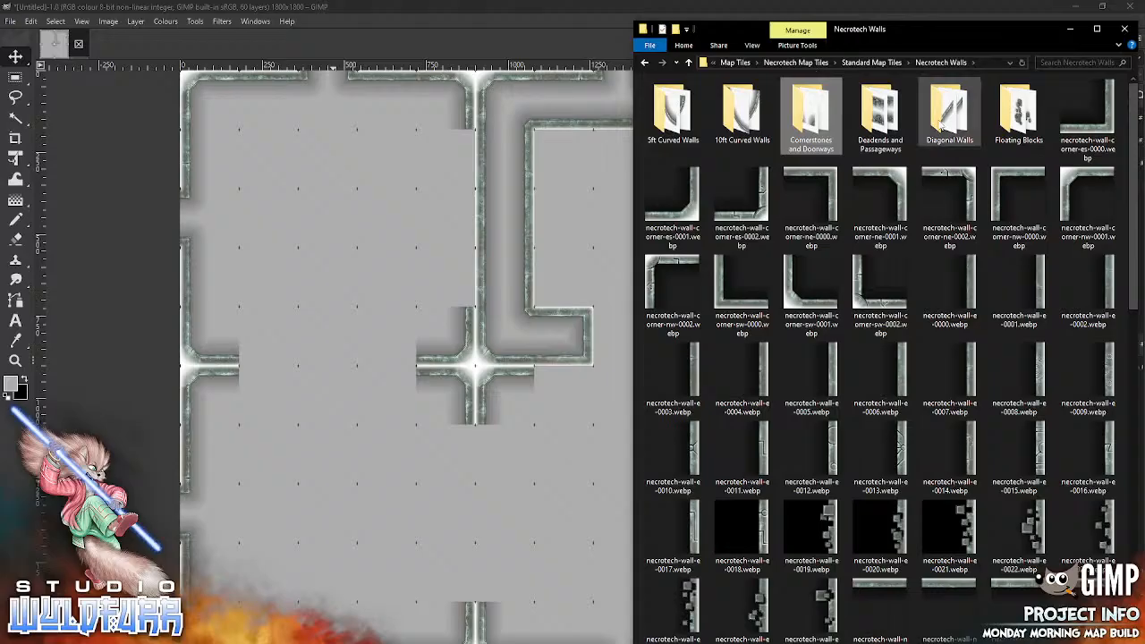
double_click(885, 114)
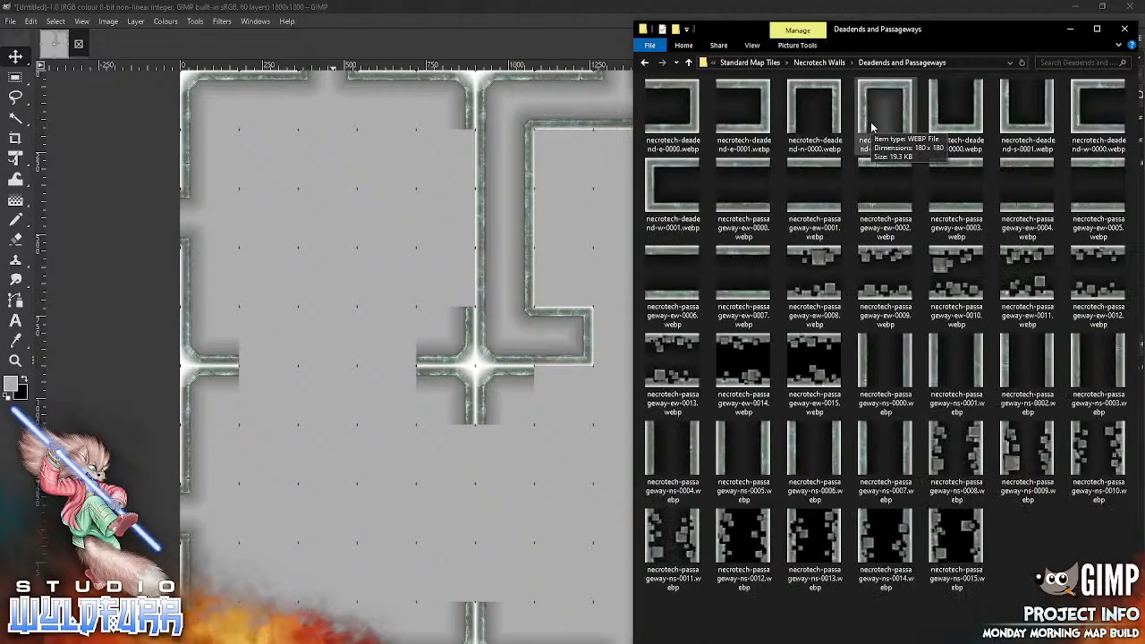
drag(1091, 113, 549, 279)
mouse_move(495, 344)
mouse_down()
mouse_move(516, 327)
mouse_move(596, 165)
mouse_move(590, 148)
mouse_up()
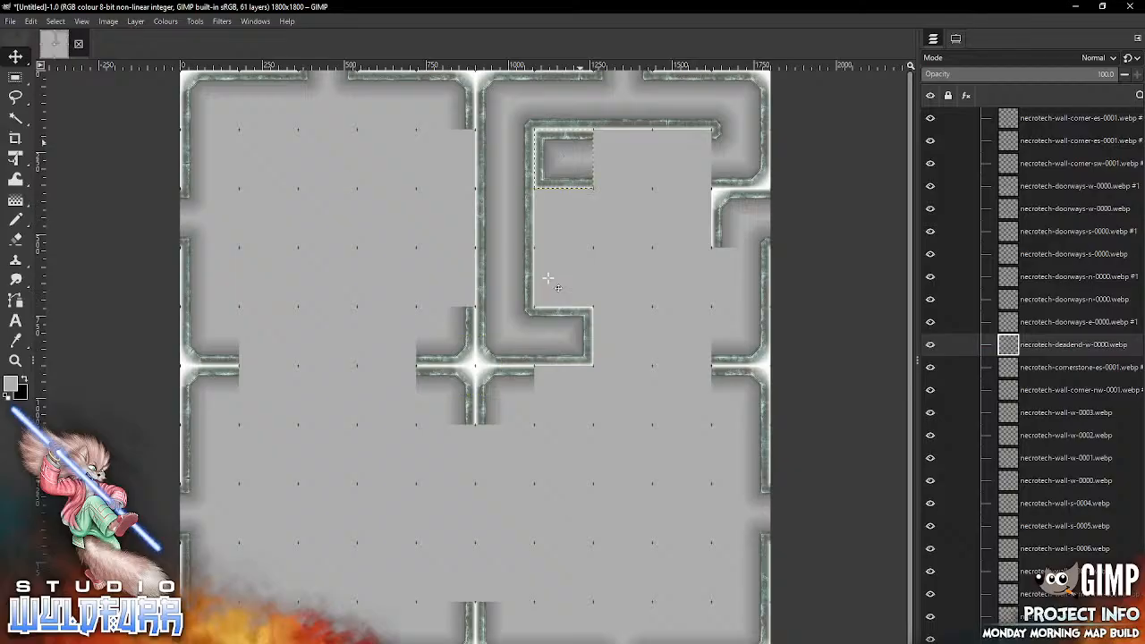
key(alt+Tab)
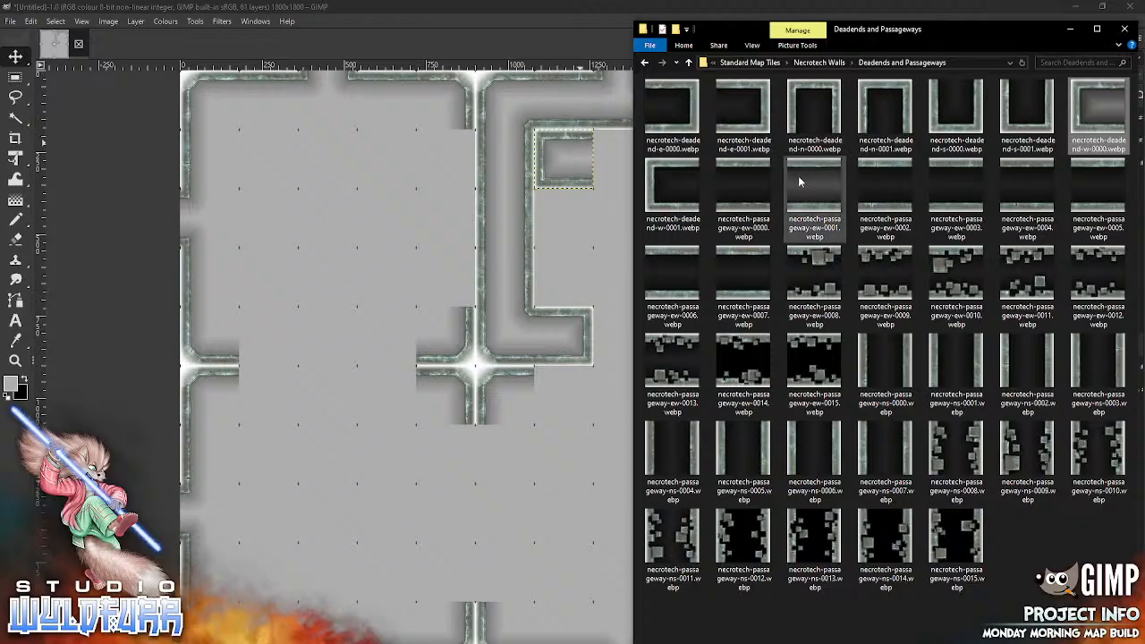
drag(798, 176, 575, 260)
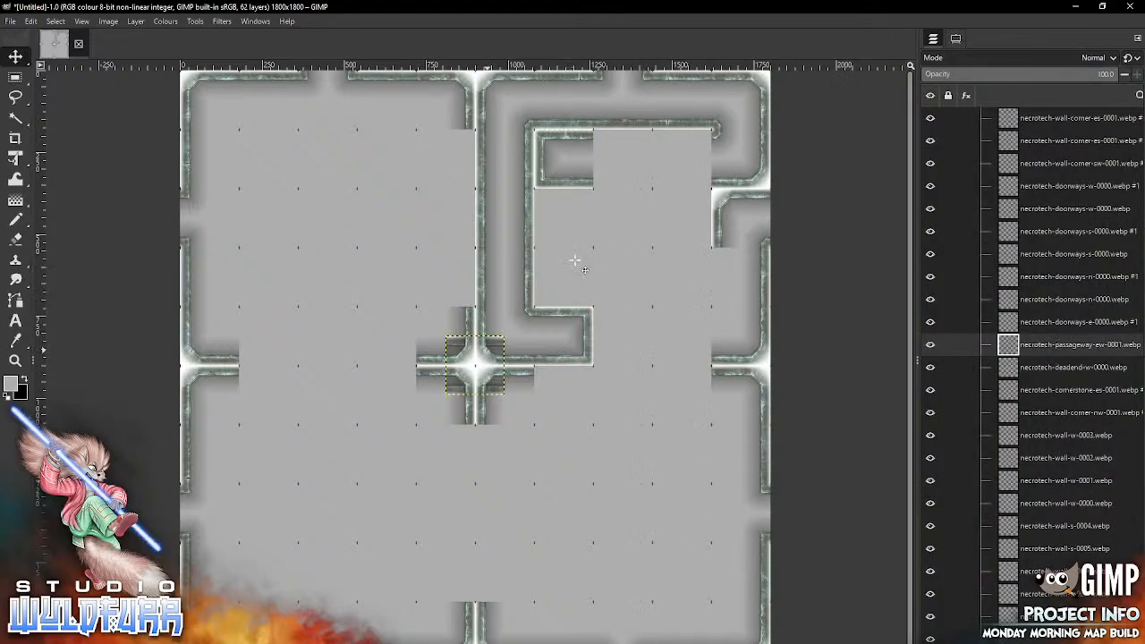
mouse_move(489, 350)
mouse_down()
mouse_move(693, 161)
mouse_move(693, 146)
mouse_up()
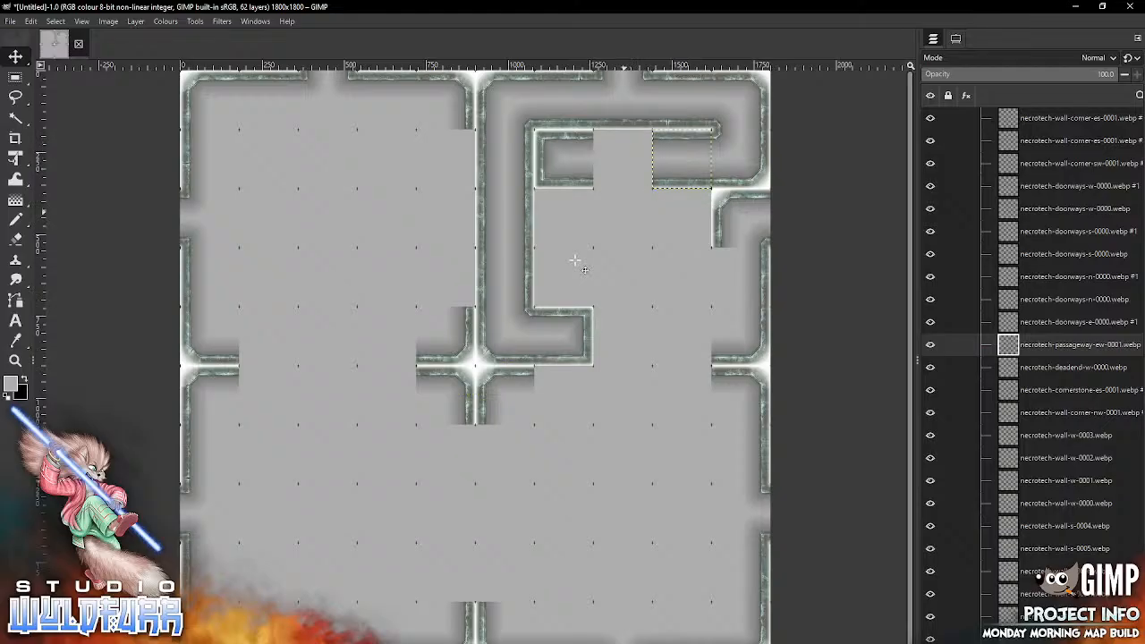
Step: Fill the second row's eighth column with necrotech-doorways-s-0001.webp from Cornerstones and Doorways and necrotech-wall-n-0000.webp from the Necrotech Walls folder
key(alt+Tab)
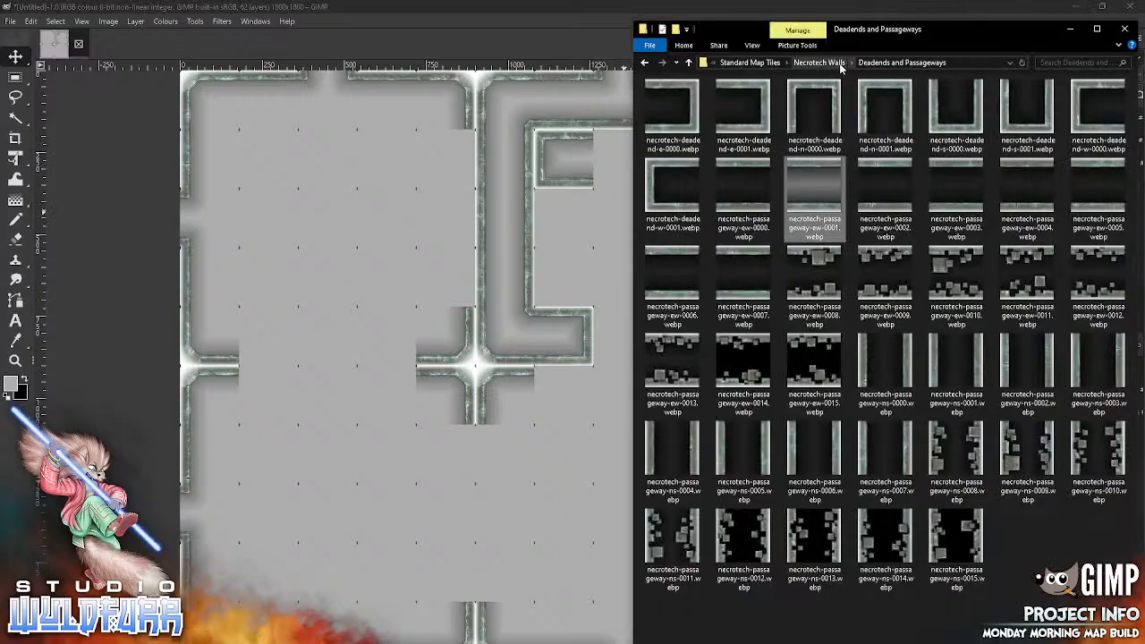
click(809, 63)
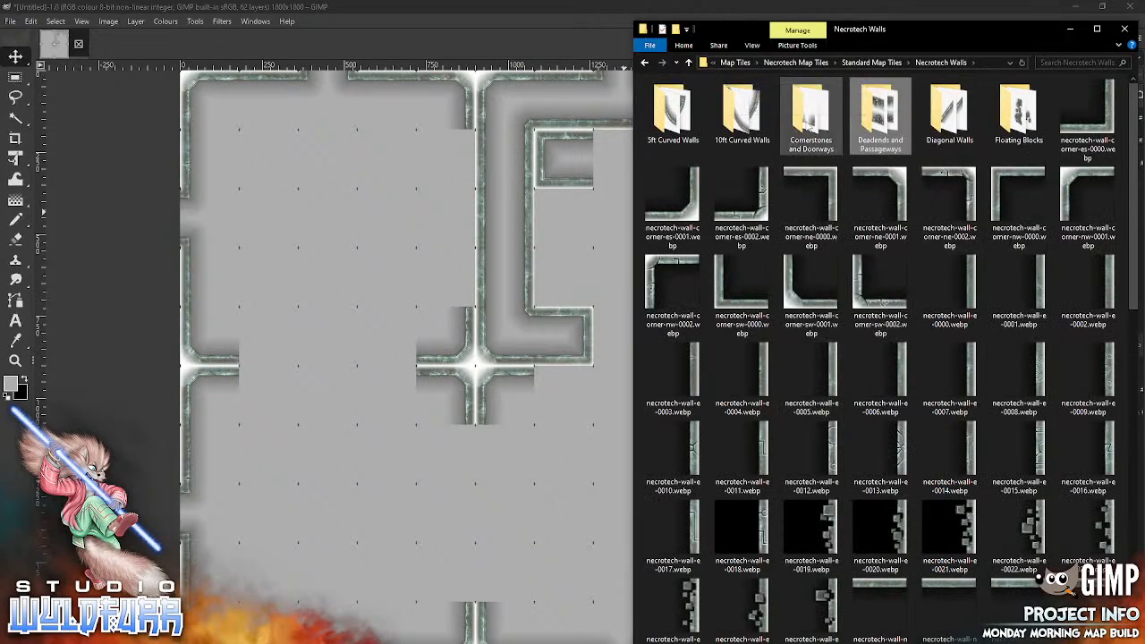
double_click(810, 118)
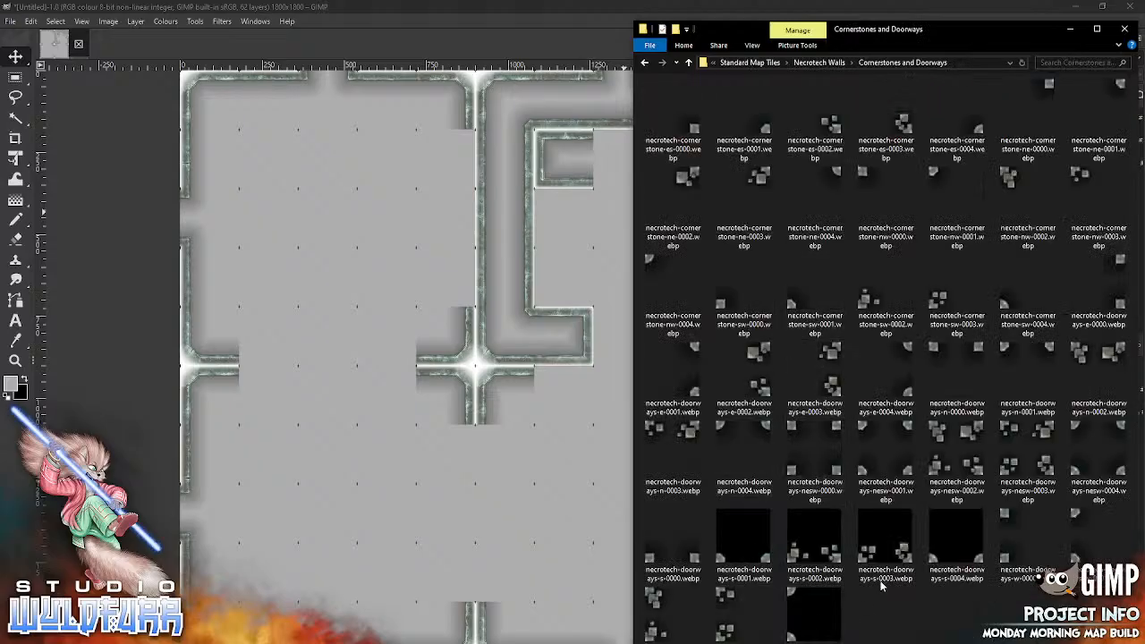
drag(724, 555, 469, 447)
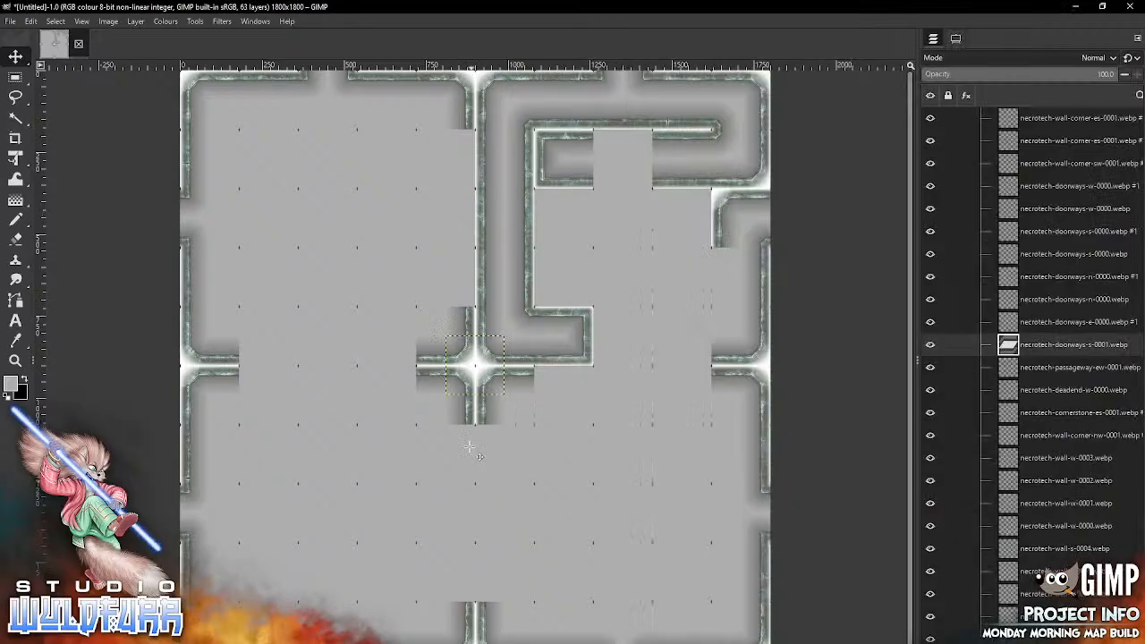
mouse_move(496, 390)
mouse_down()
mouse_move(702, 304)
mouse_move(643, 185)
mouse_up()
key(alt+Tab)
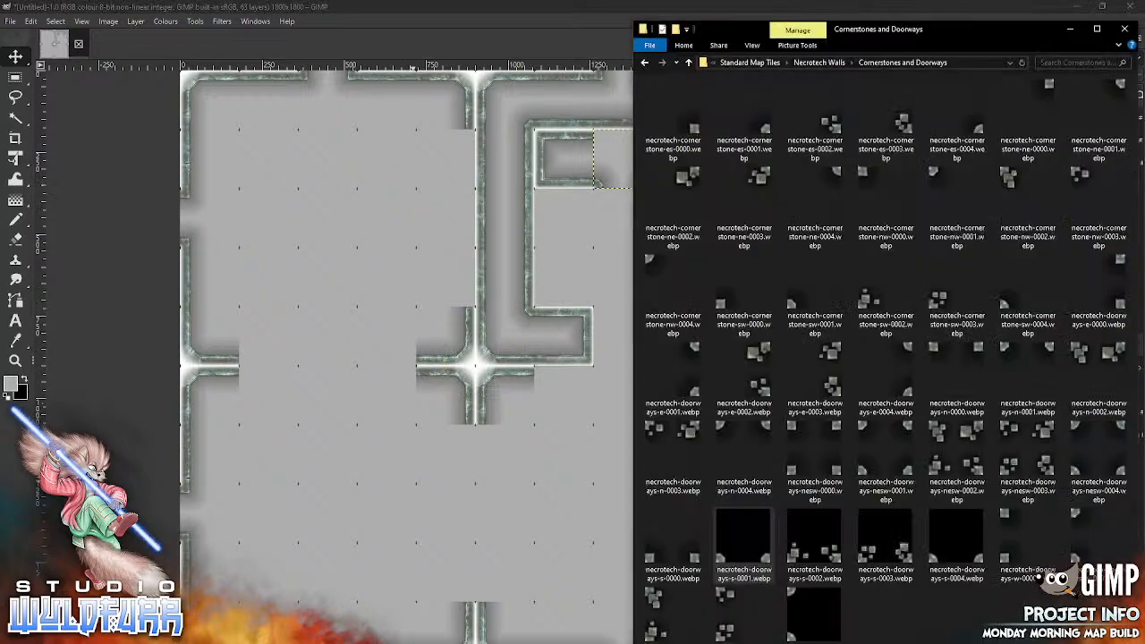
click(832, 63)
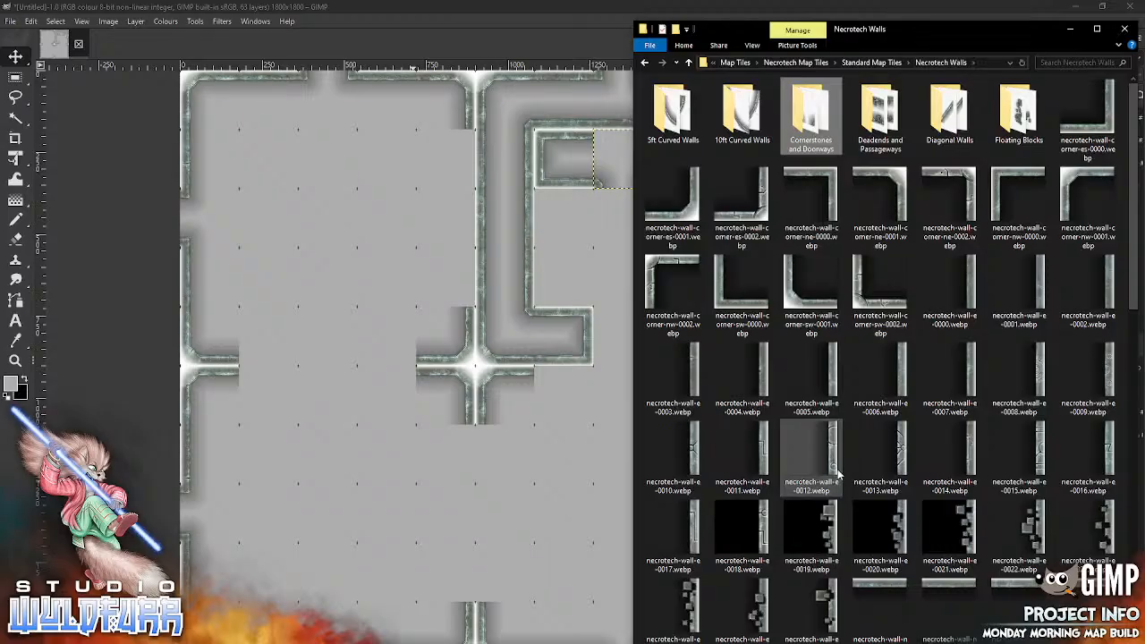
drag(890, 590, 505, 508)
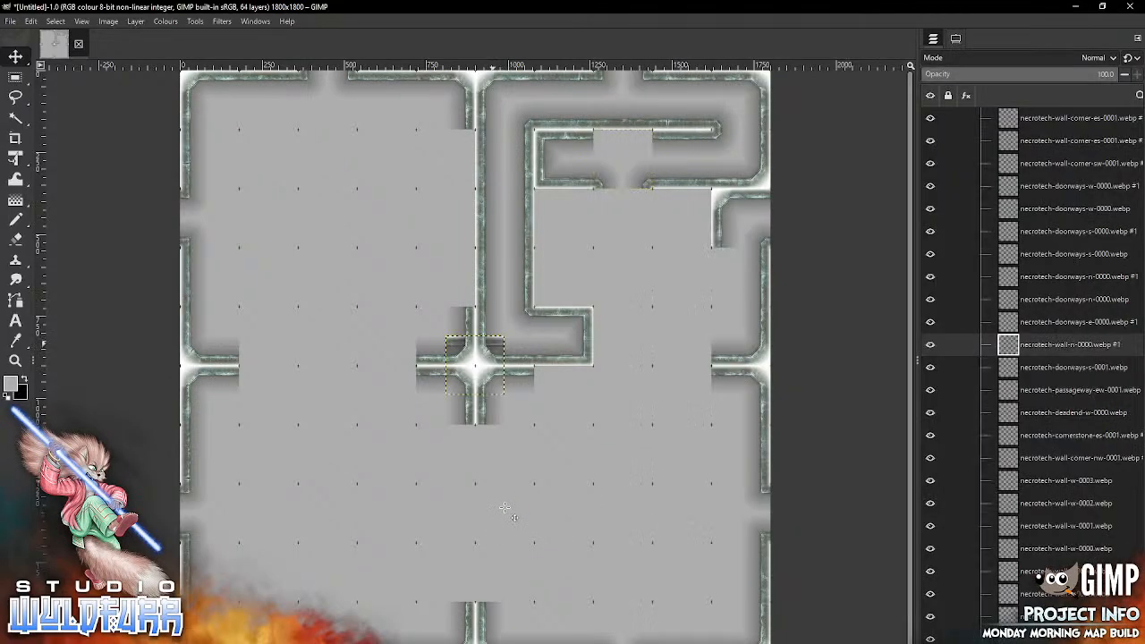
mouse_move(486, 353)
mouse_down()
mouse_move(679, 235)
mouse_move(634, 148)
mouse_up()
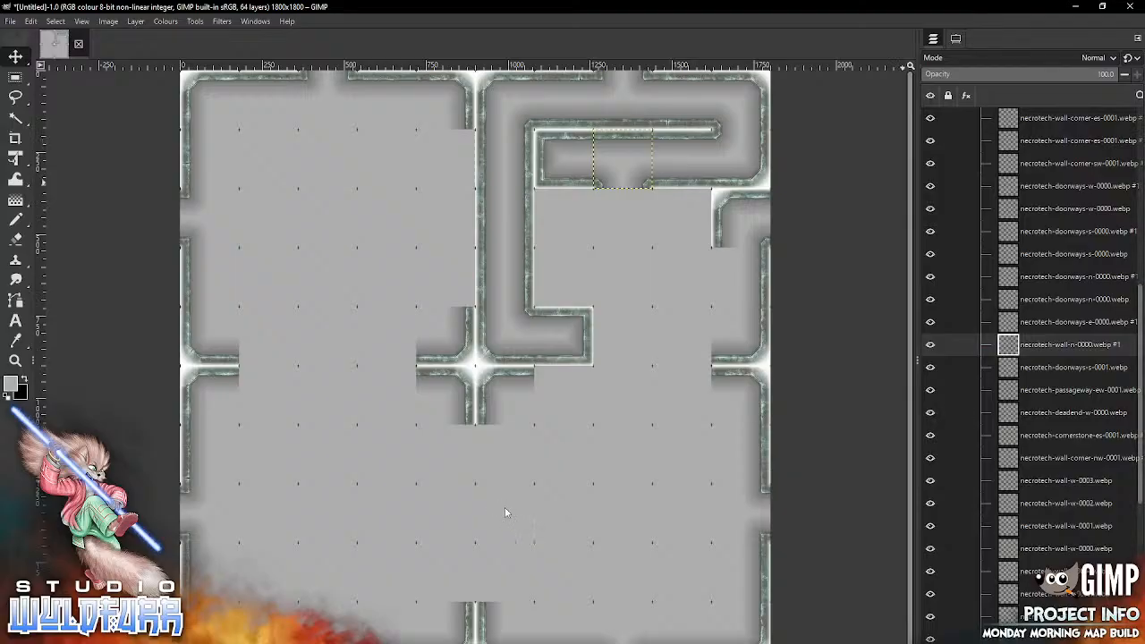
Step: Move all the wall tile layers from the Floor group into the Walls group, then collapse the Walls group
drag(1140, 322, 1142, 138)
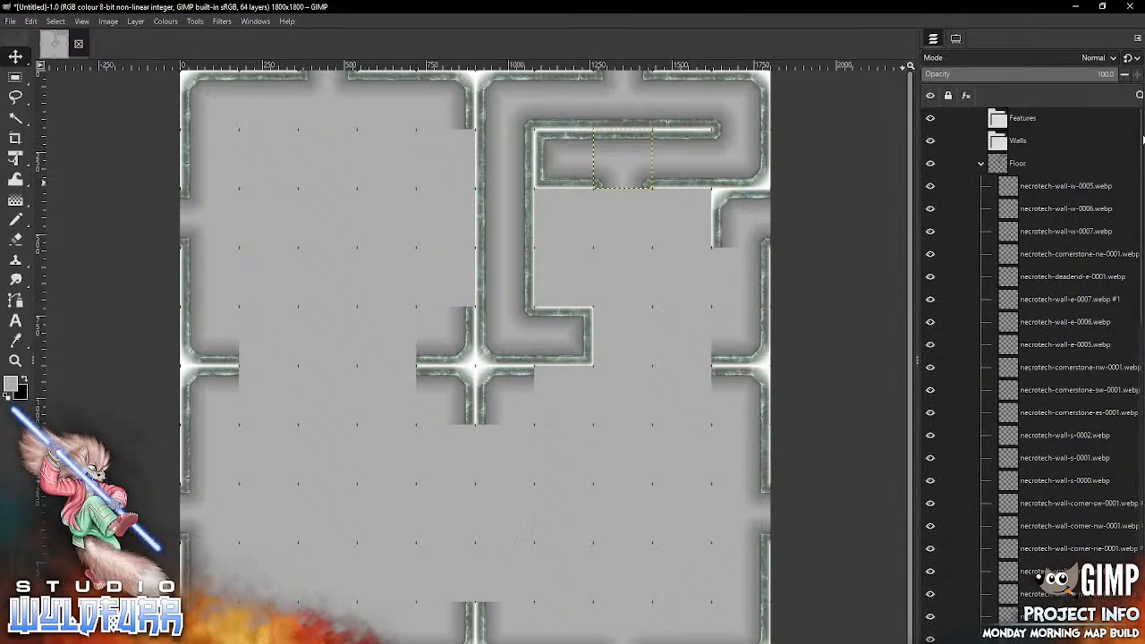
click(1064, 186)
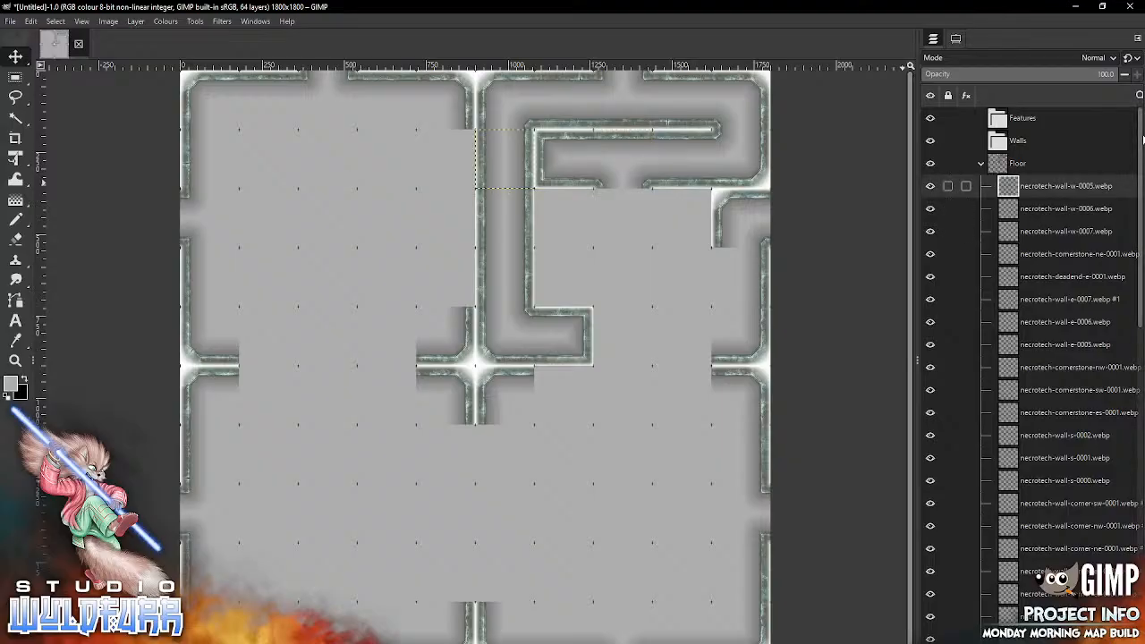
drag(1141, 114, 1142, 138)
scroll(1142, 139, down, 10)
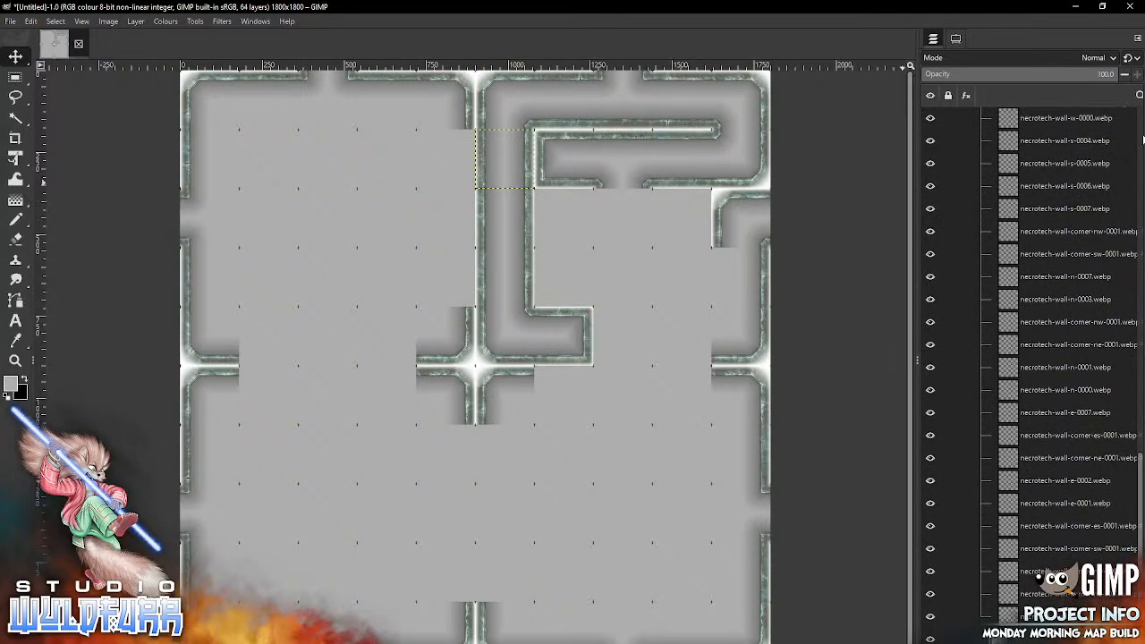
shift+click(1064, 616)
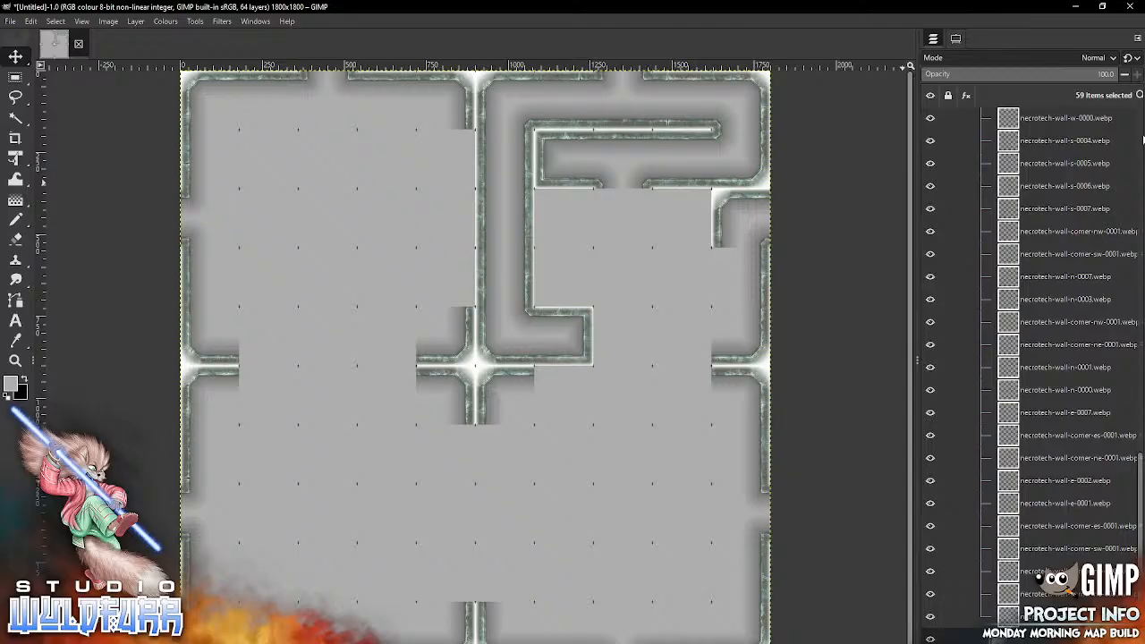
drag(1140, 572, 1140, 317)
scroll(1142, 136, up, 5)
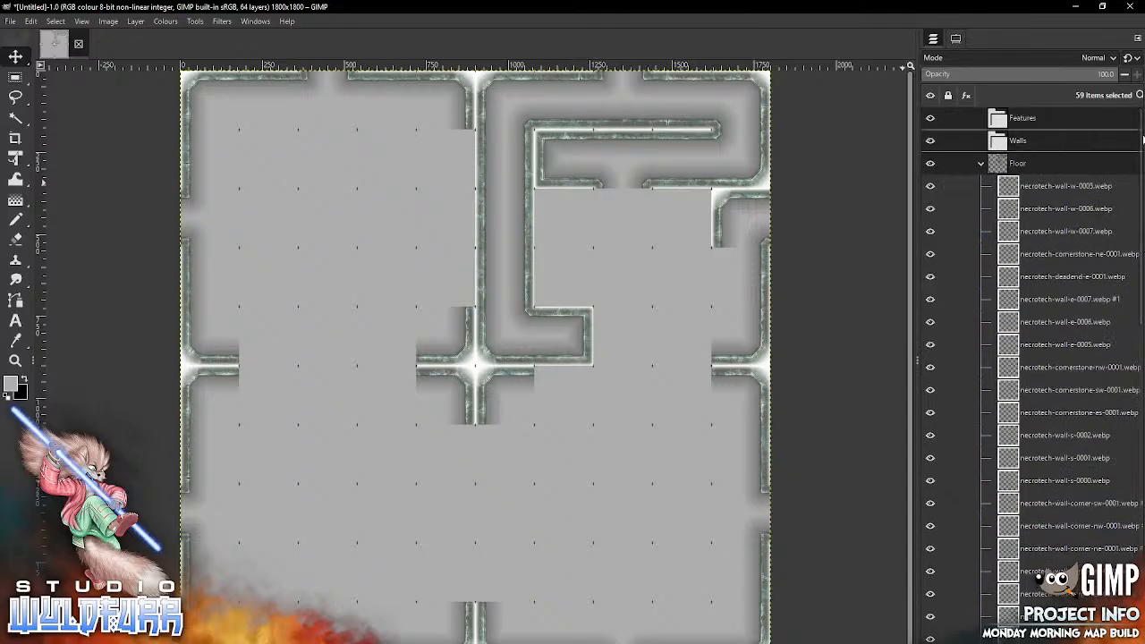
scroll(1142, 137, down, 10)
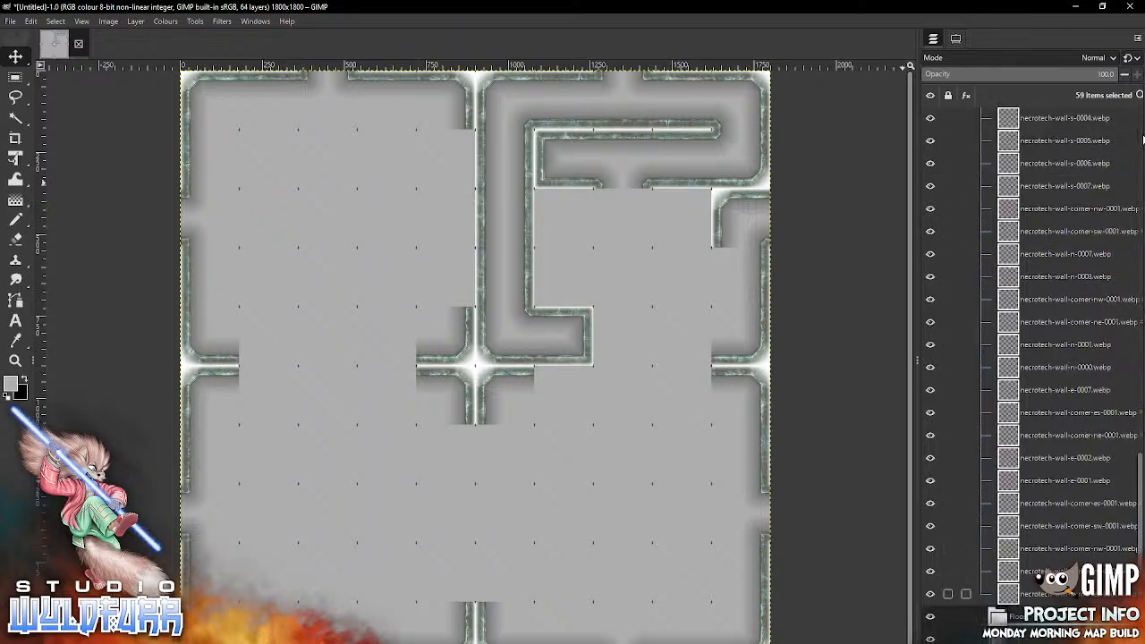
scroll(1142, 137, up, 3)
scroll(1141, 137, up, 8)
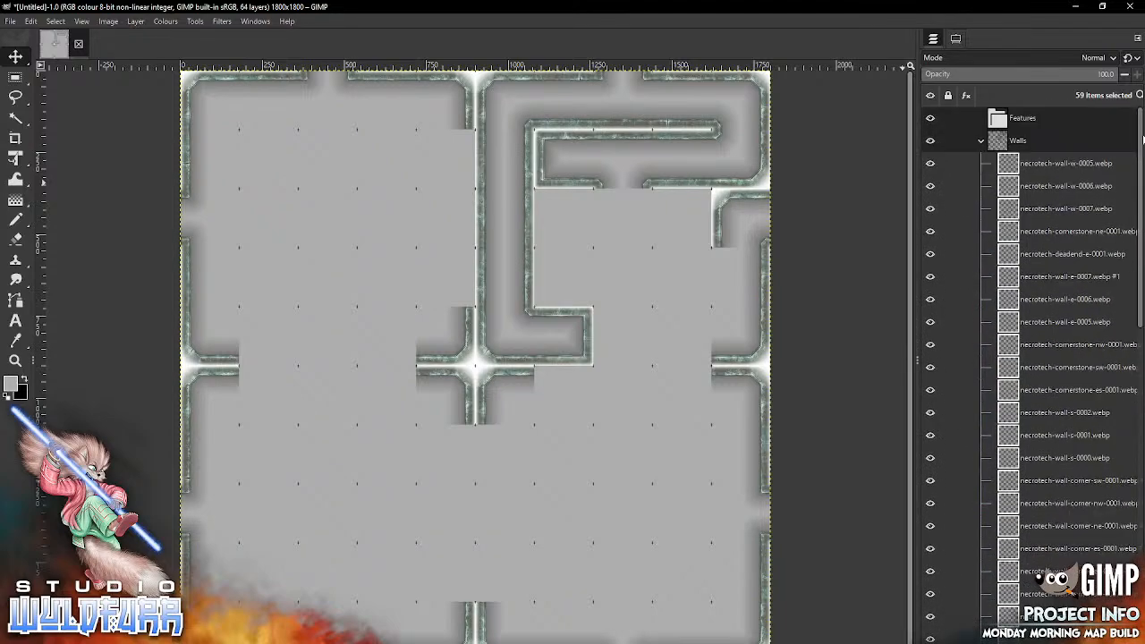
click(981, 141)
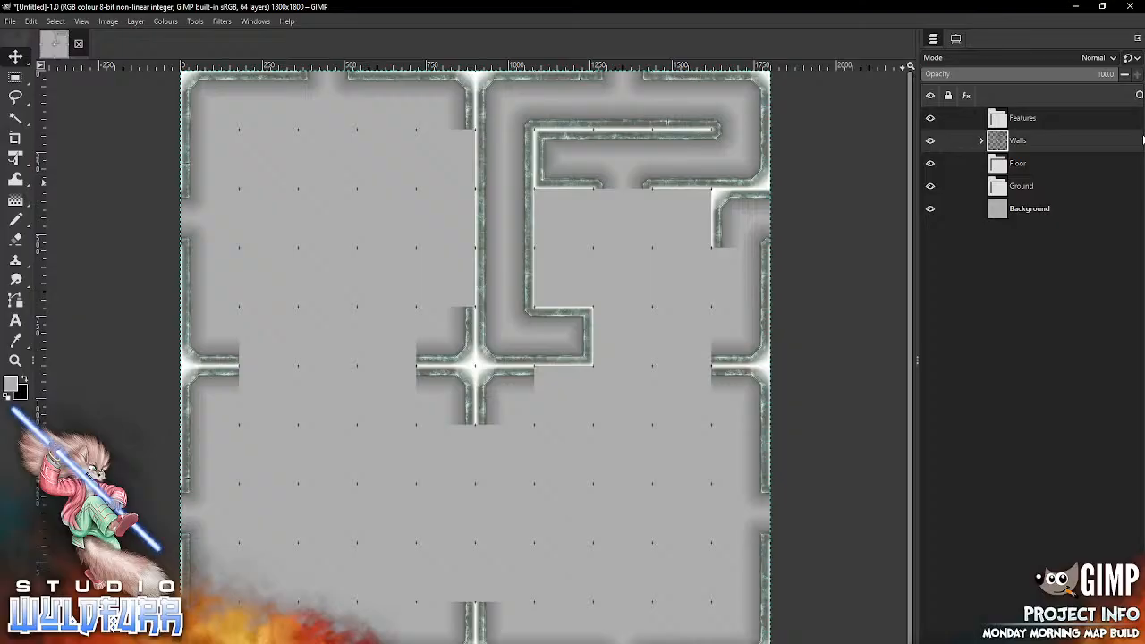
Step: Place necrotech-wall-corner-es-0001.webp from the Necrotech Walls folder at the top of the Walls group, in the third row, eighth column
click(981, 140)
click(1064, 164)
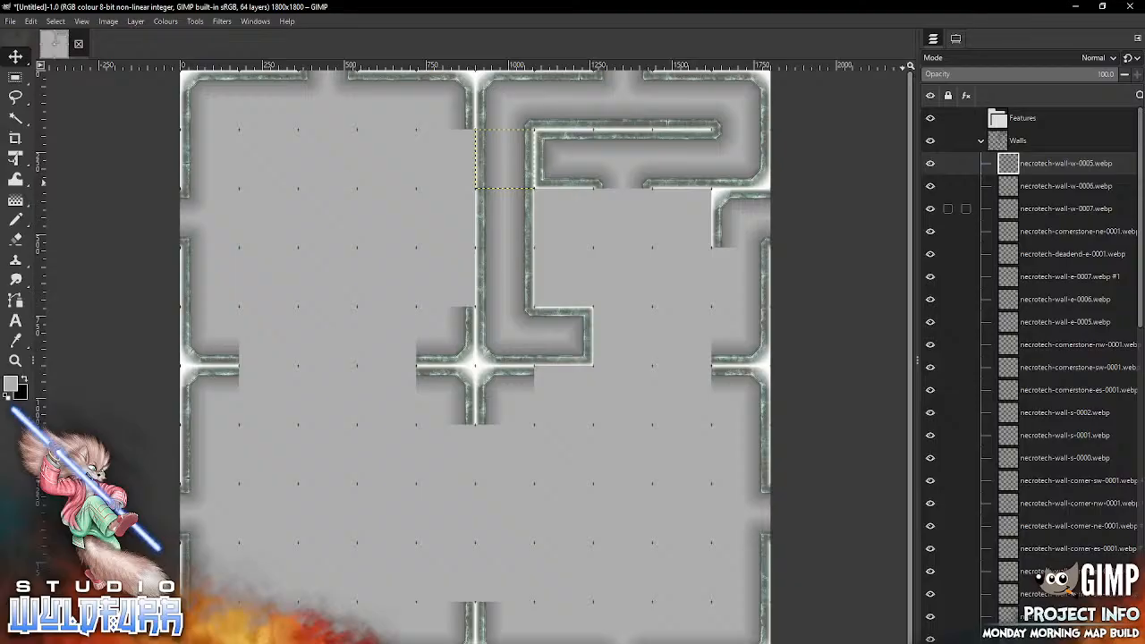
key(alt+Tab)
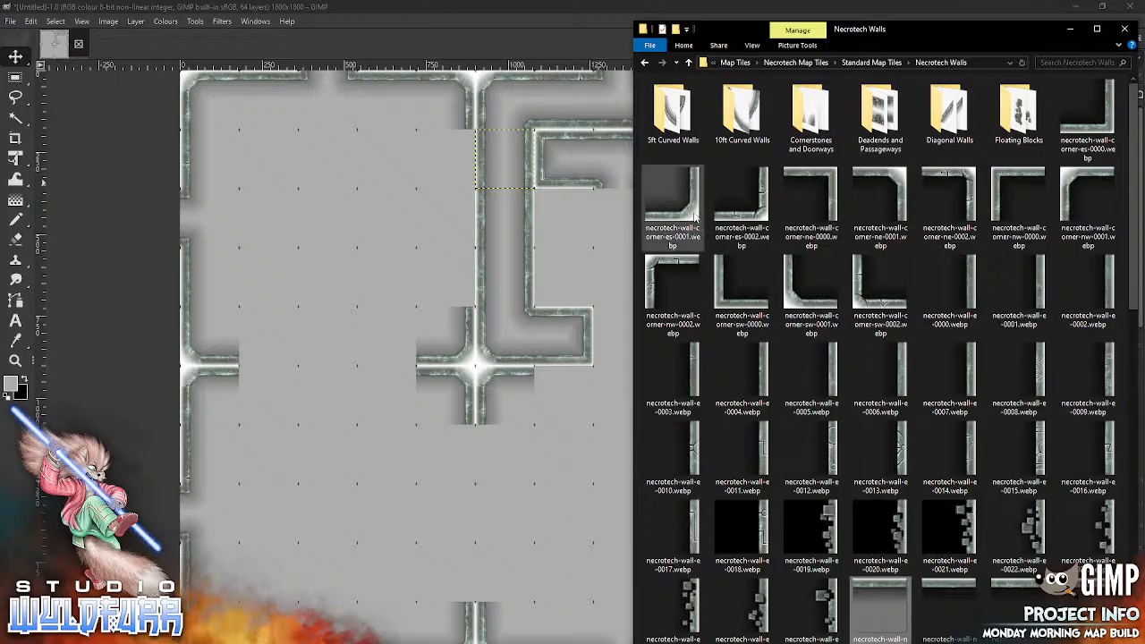
click(558, 257)
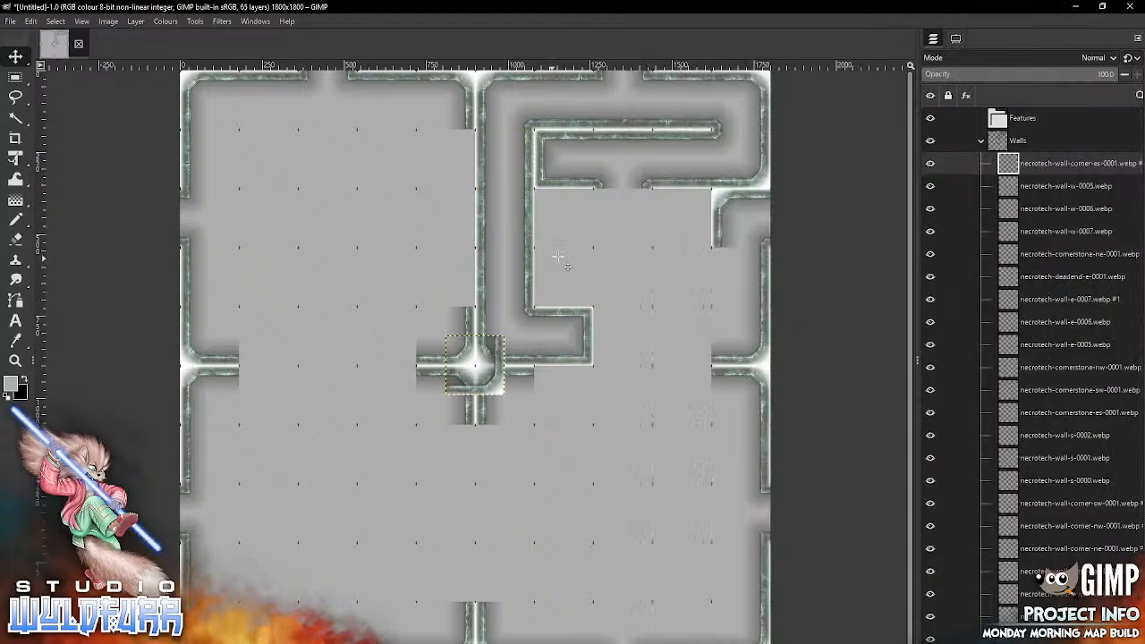
mouse_move(493, 383)
mouse_down()
mouse_move(663, 251)
mouse_move(641, 237)
mouse_up()
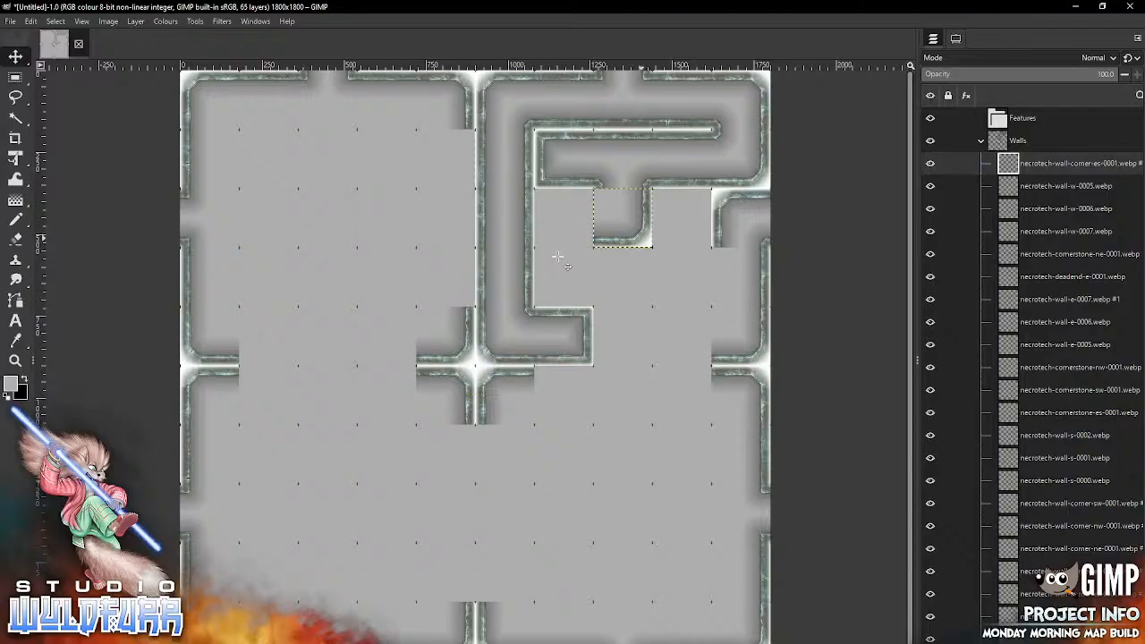
Step: Place necrotech-cornerstone-es-0001.webp from the Cornerstones and Doorways folder in the third row, seventh column
key(alt+Tab)
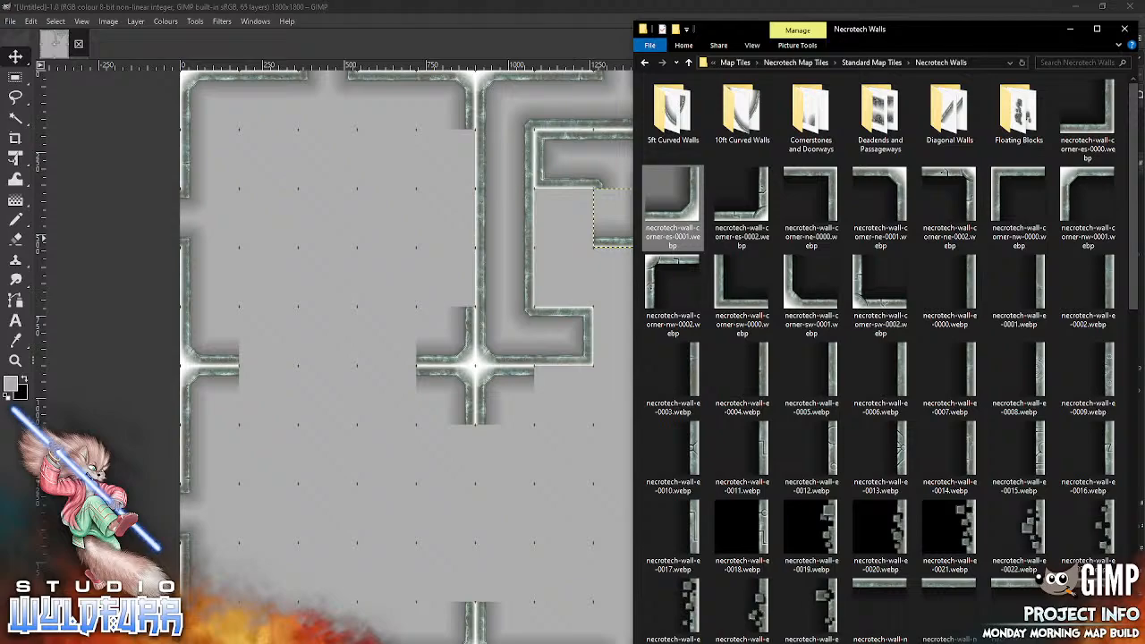
double_click(818, 123)
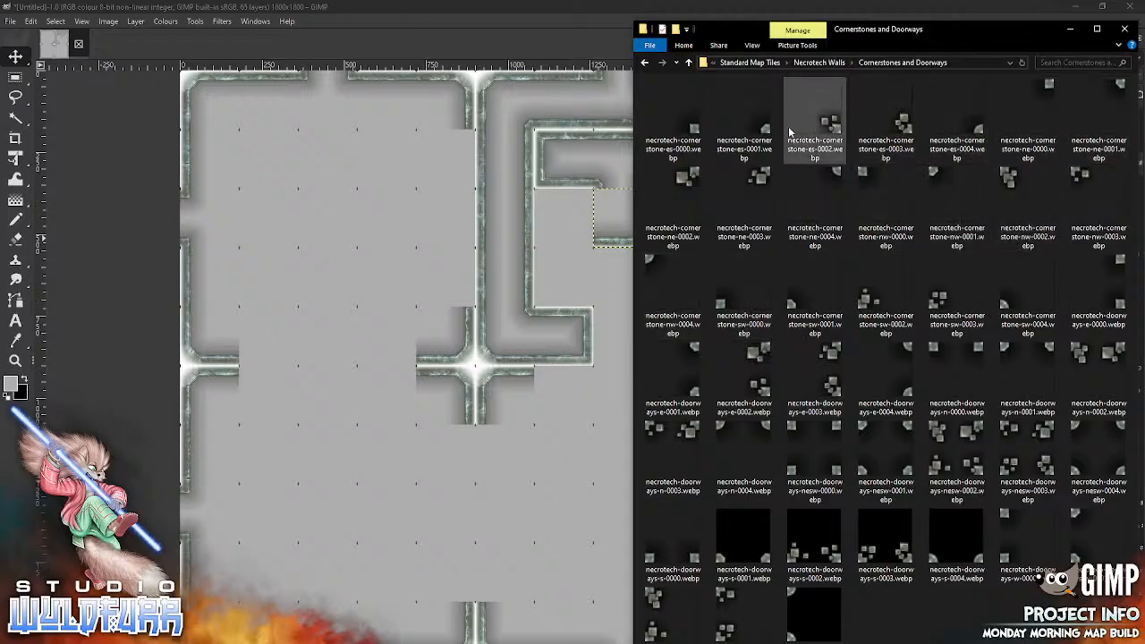
drag(768, 134, 561, 263)
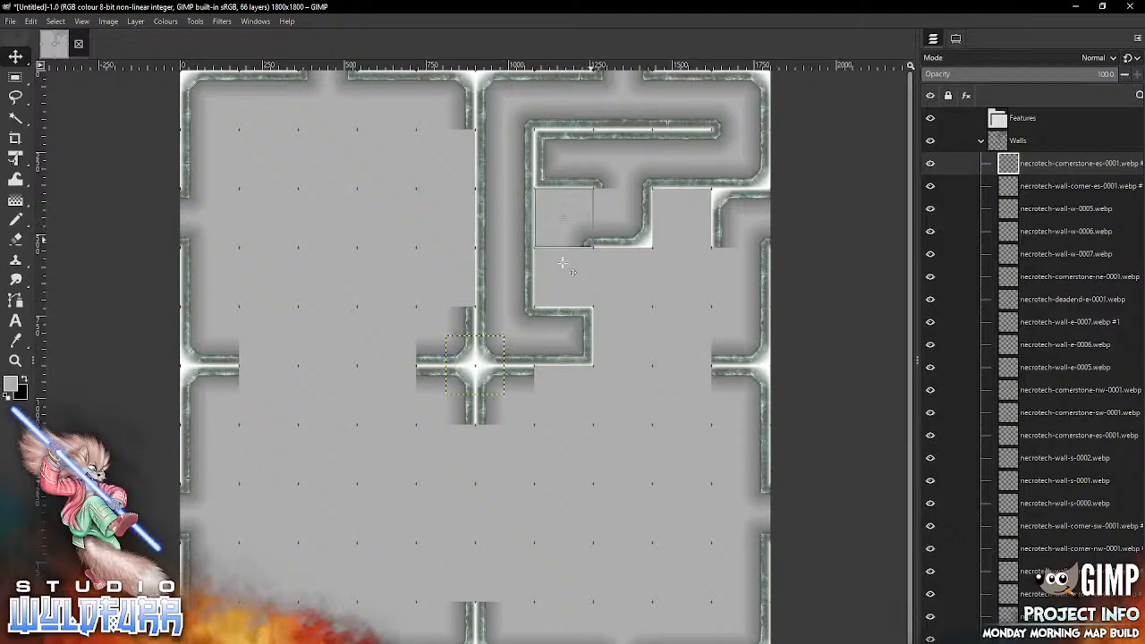
key(alt+Tab)
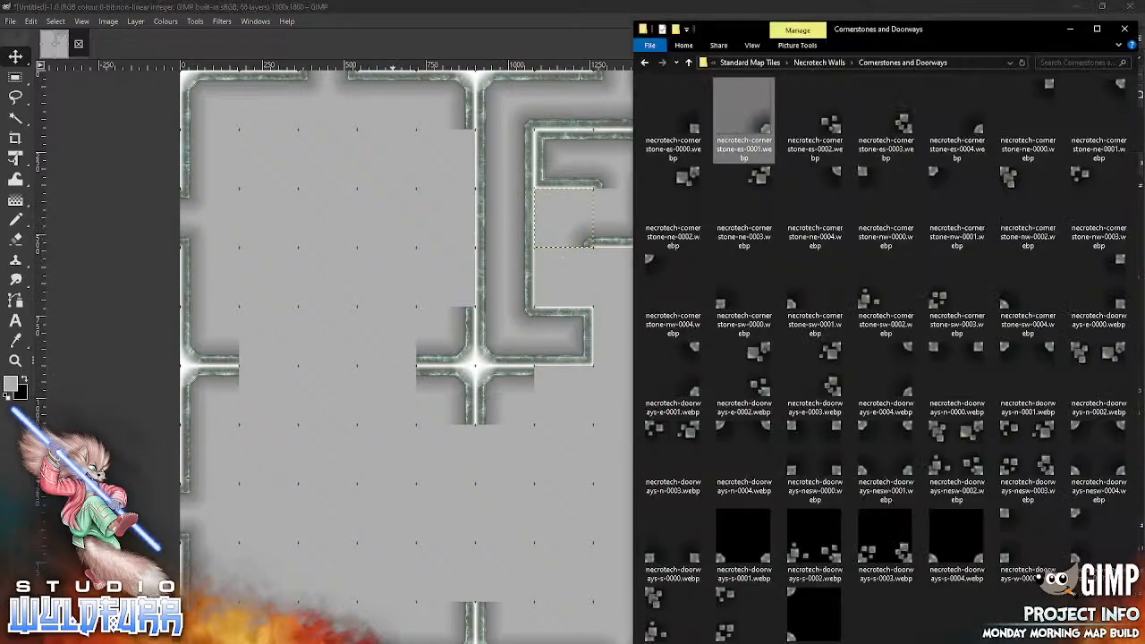
Step: Fill the third row with necrotech-cornerstone-nw-0001.webp in the eighth column and necrotech-wall-corner-nw-0001.webp from the Necrotech Walls folder in the seventh column
drag(957, 206, 586, 320)
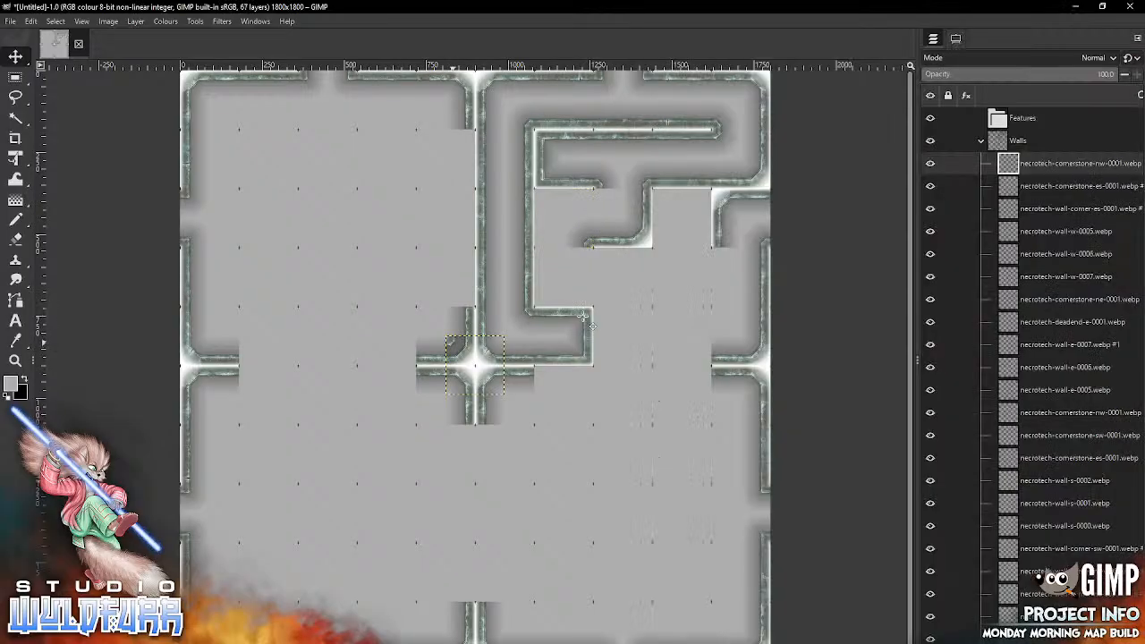
drag(453, 344, 599, 198)
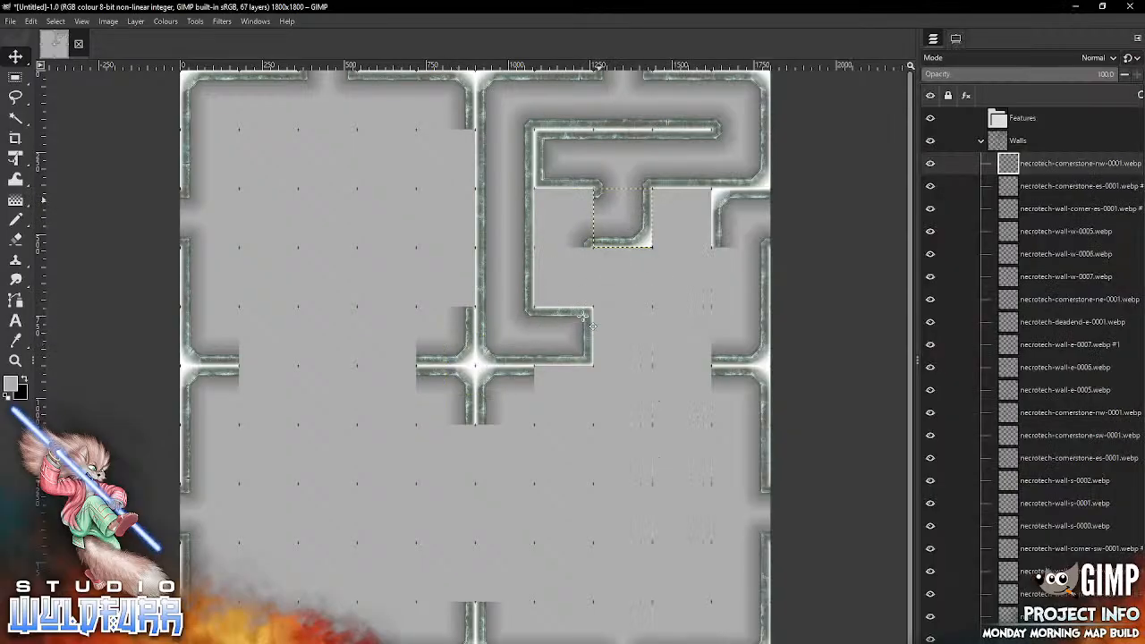
key(alt+Tab)
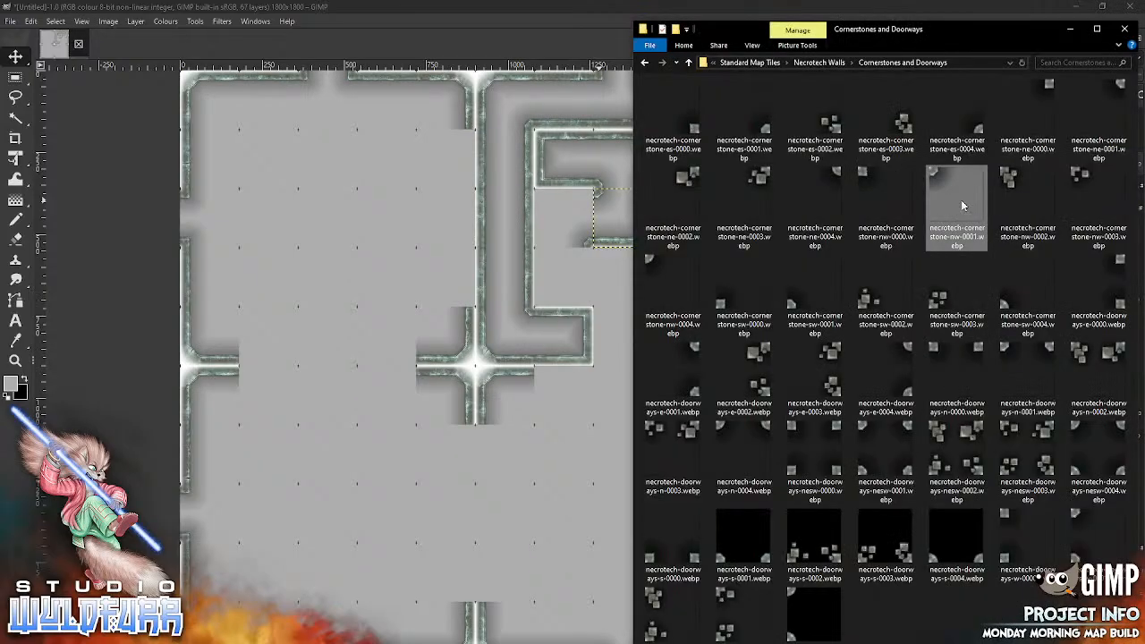
click(819, 62)
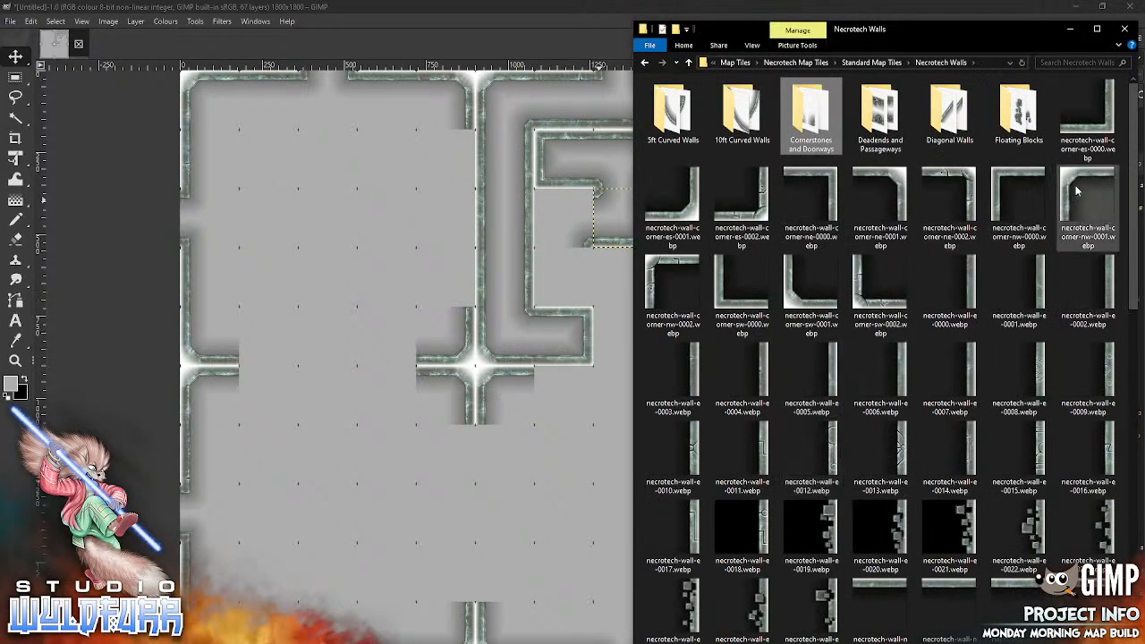
drag(1071, 185, 511, 311)
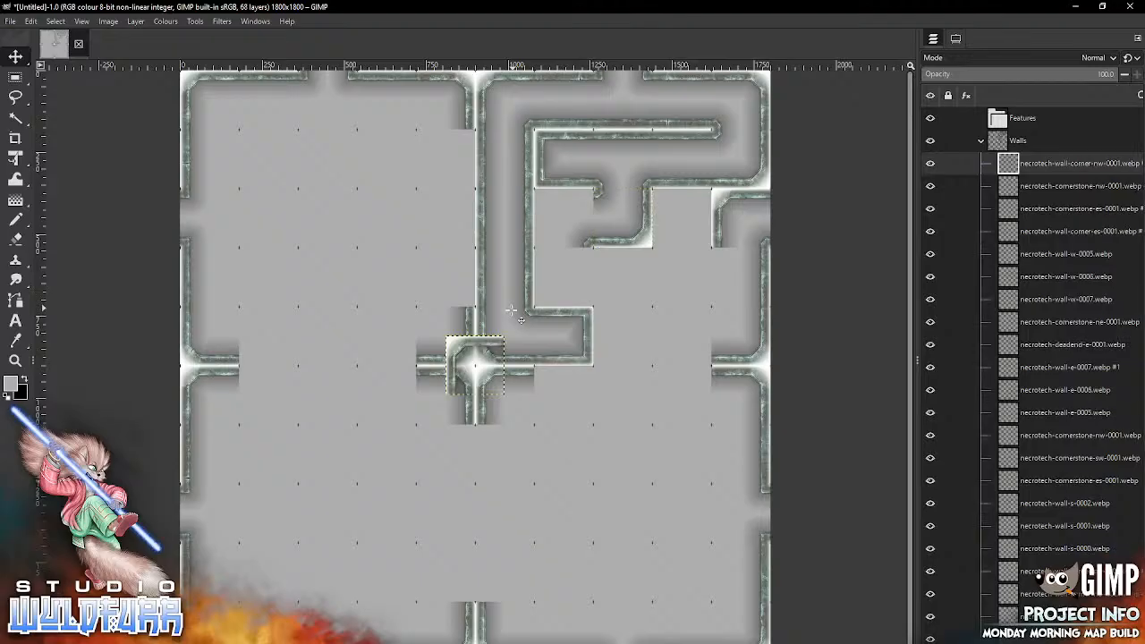
drag(463, 348, 552, 202)
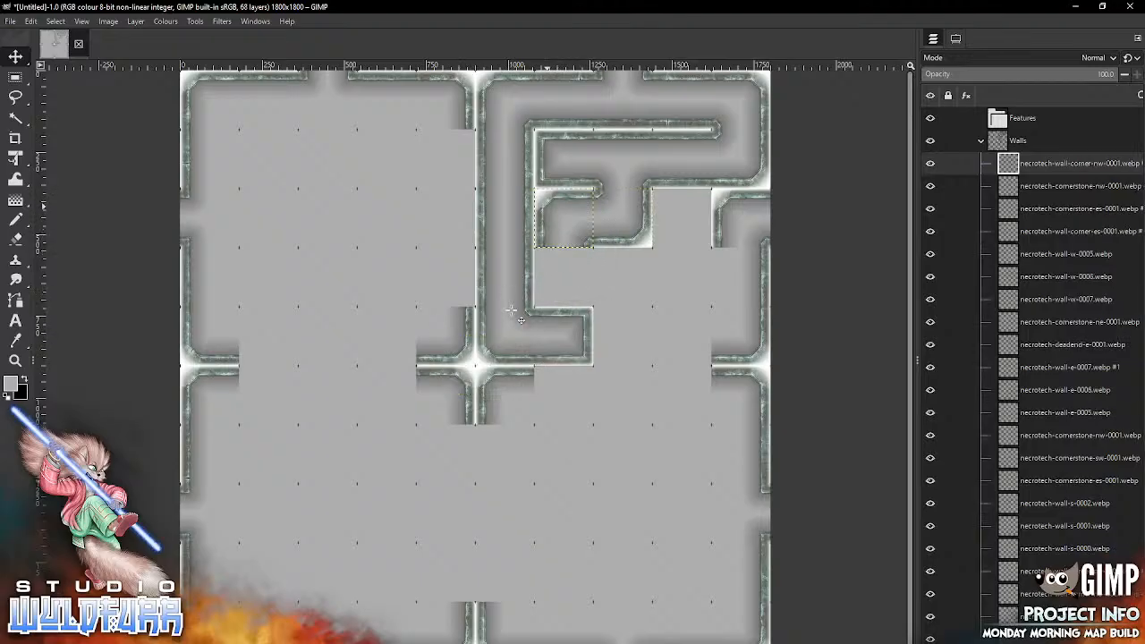
Step: Fill the fourth row's seventh column with necrotech-wall-corner-sw-0001.webp from Necrotech Walls and necrotech-cornerstone-ne-0001.webp from Cornerstones and Doorways
key(alt+Tab)
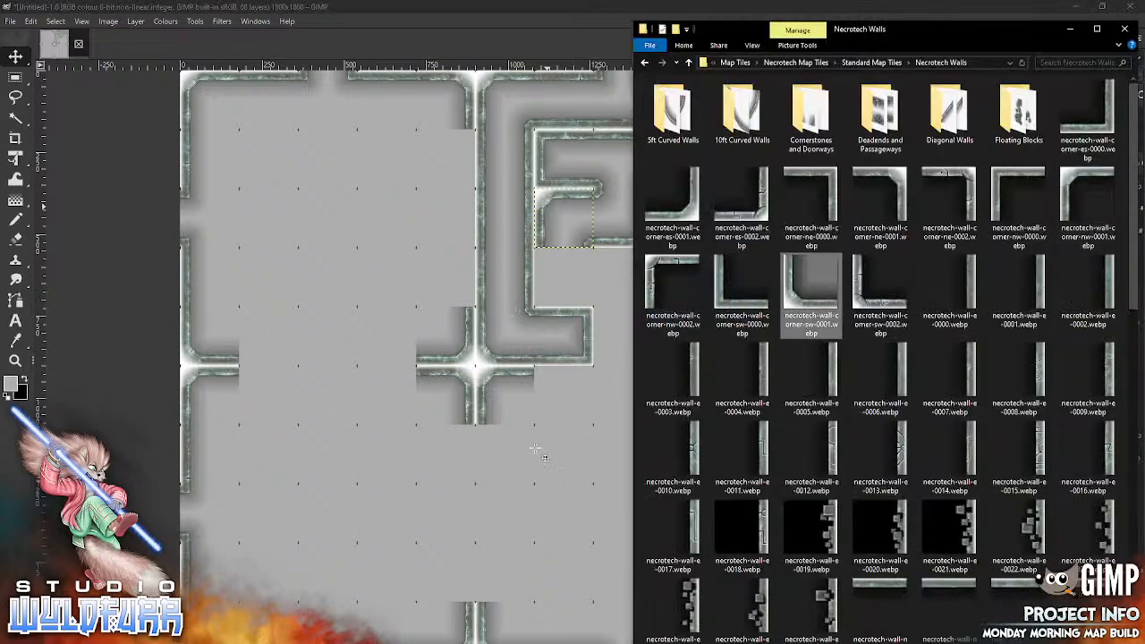
drag(810, 282, 537, 451)
mouse_move(456, 387)
mouse_down()
mouse_move(565, 299)
mouse_move(545, 299)
mouse_move(563, 277)
mouse_up()
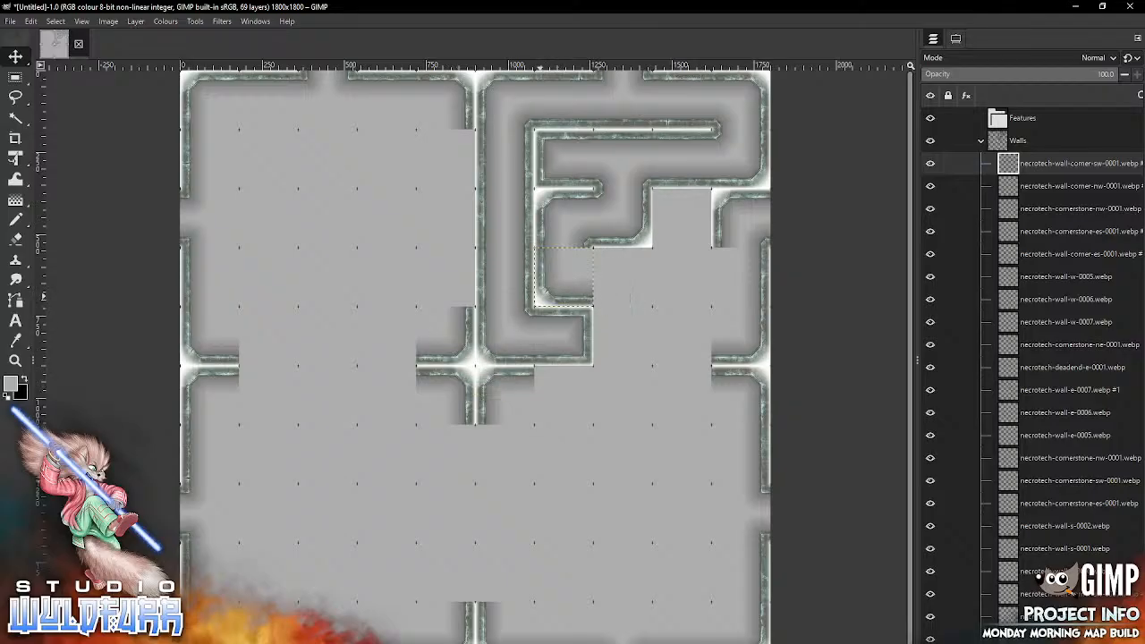
key(alt+Tab)
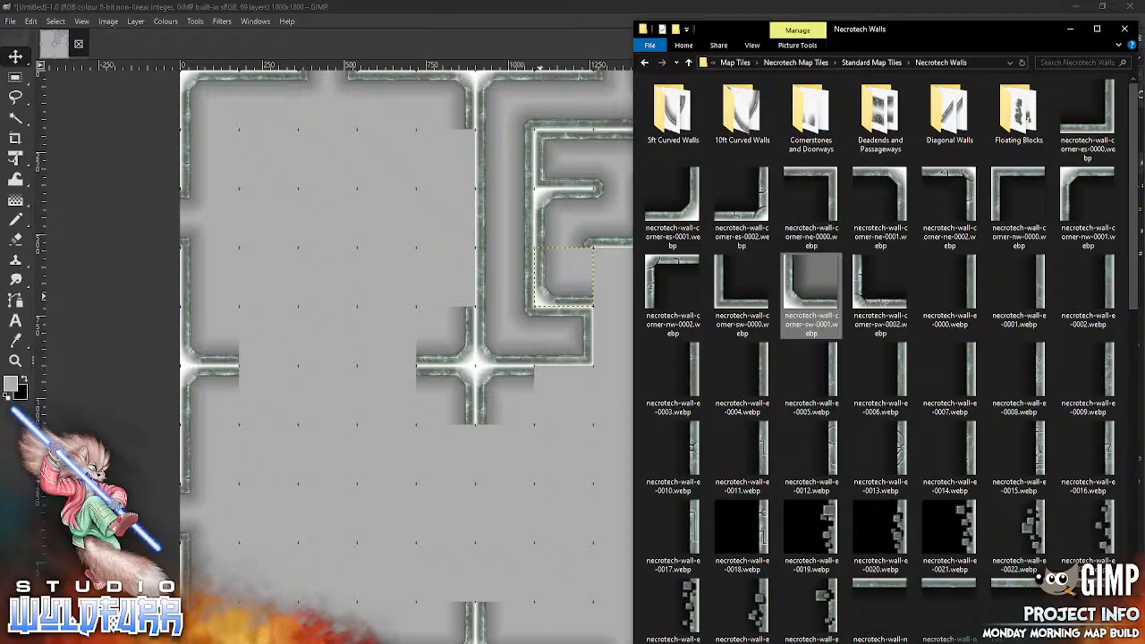
double_click(814, 125)
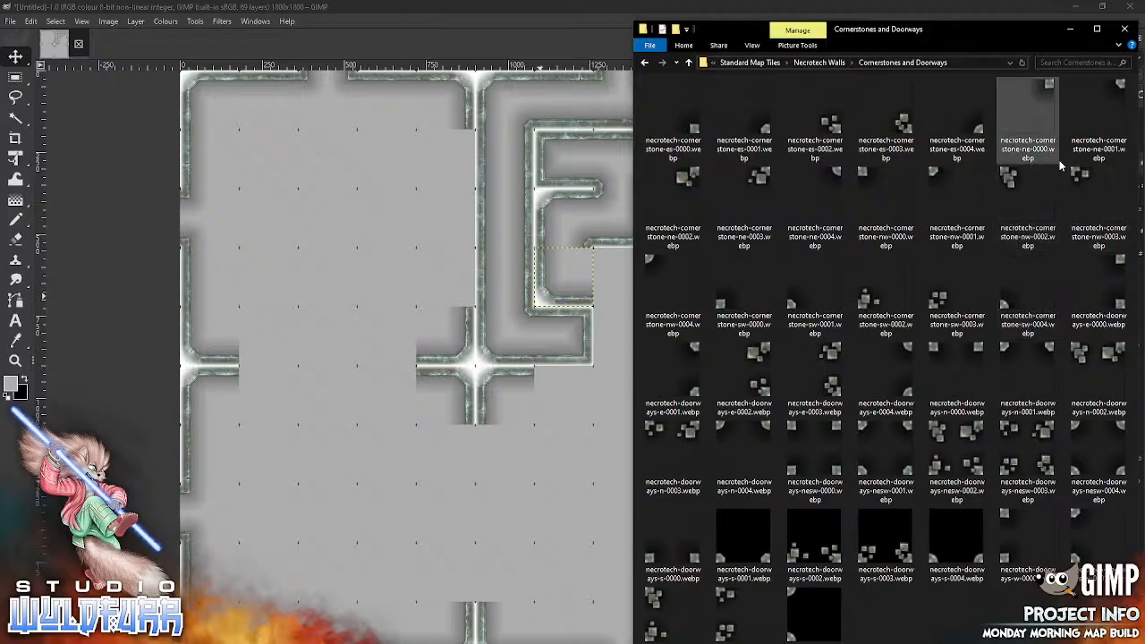
drag(1101, 108, 512, 480)
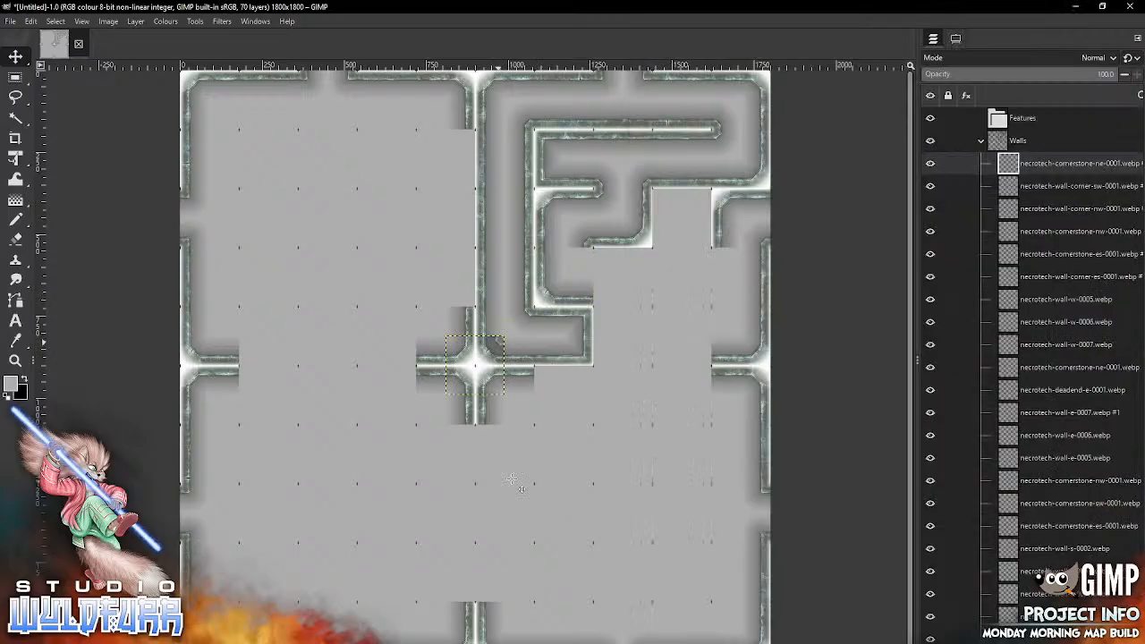
drag(600, 264, 587, 256)
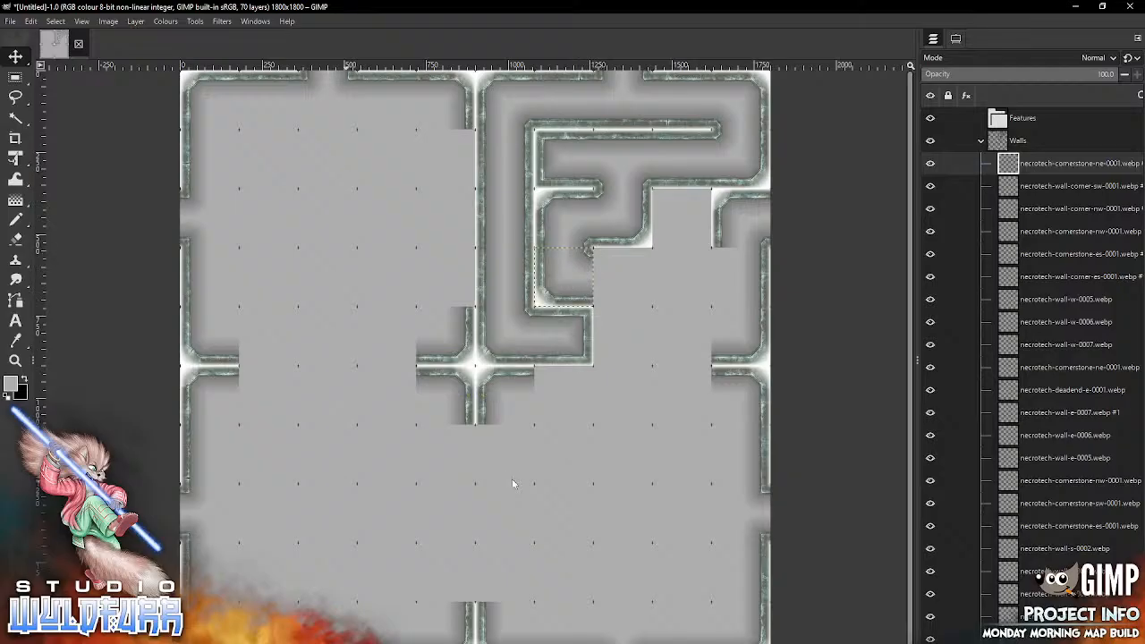
Step: Place necrotech-wall-n-0007.webp from the Necrotech Walls folder in the fourth row, eighth column
key(alt+Tab)
click(818, 62)
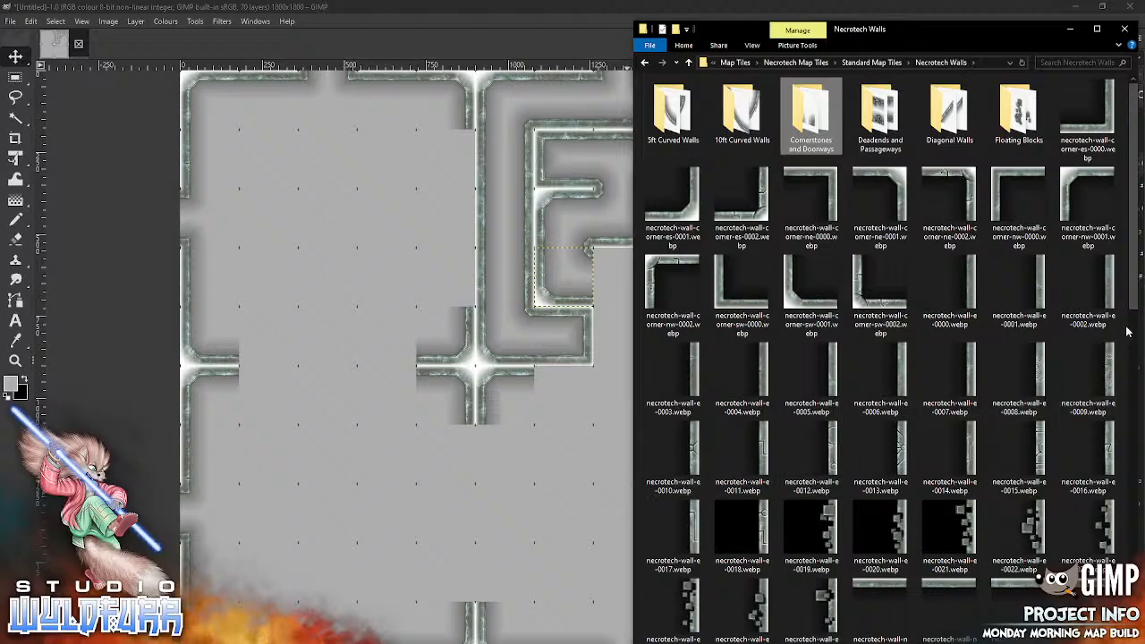
drag(1131, 296, 1091, 473)
drag(880, 143, 609, 399)
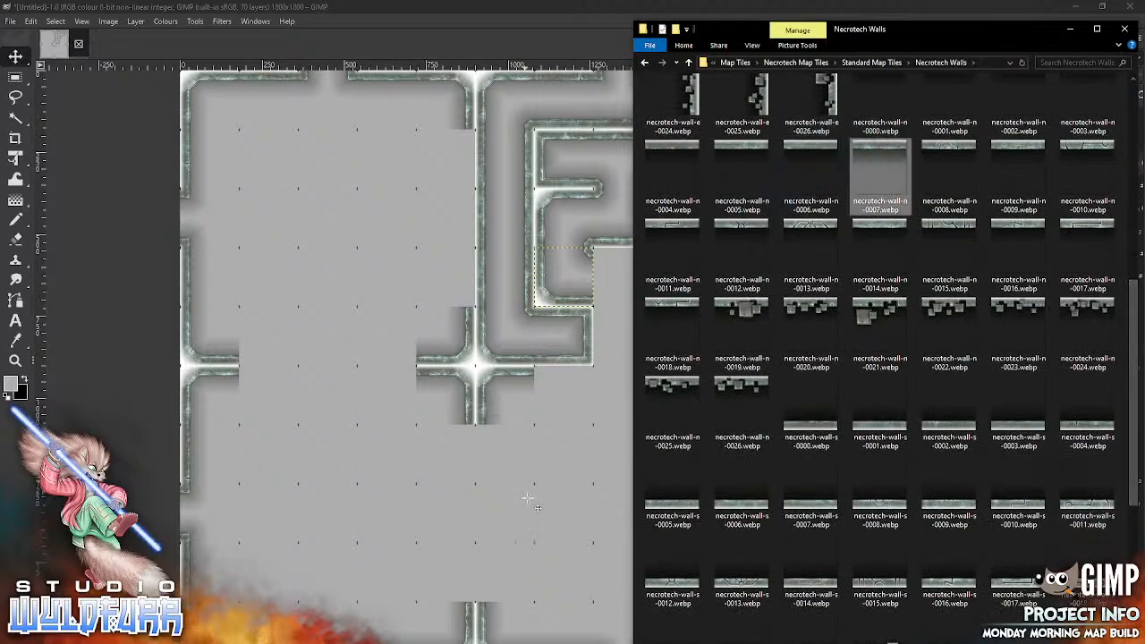
mouse_move(485, 341)
mouse_down()
mouse_move(591, 313)
mouse_move(633, 252)
mouse_up()
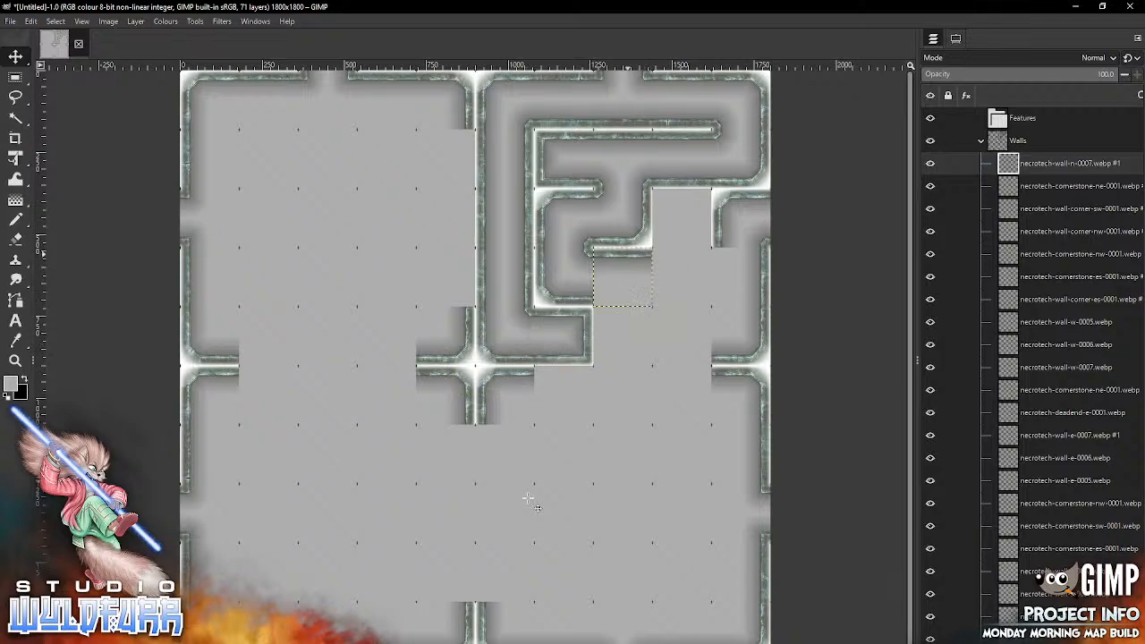
Step: Place necrotech-deadend-n-0000.webp from the Deadends and Passageways folder in the third row, ninth column
key(alt+Tab)
drag(1132, 293, 1132, 170)
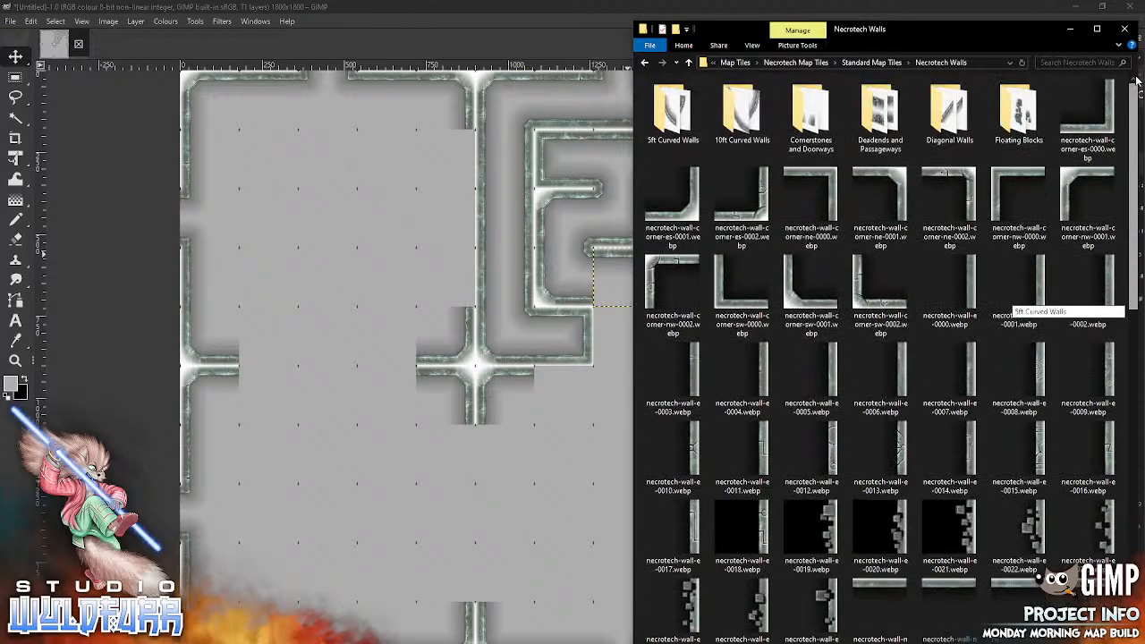
double_click(881, 116)
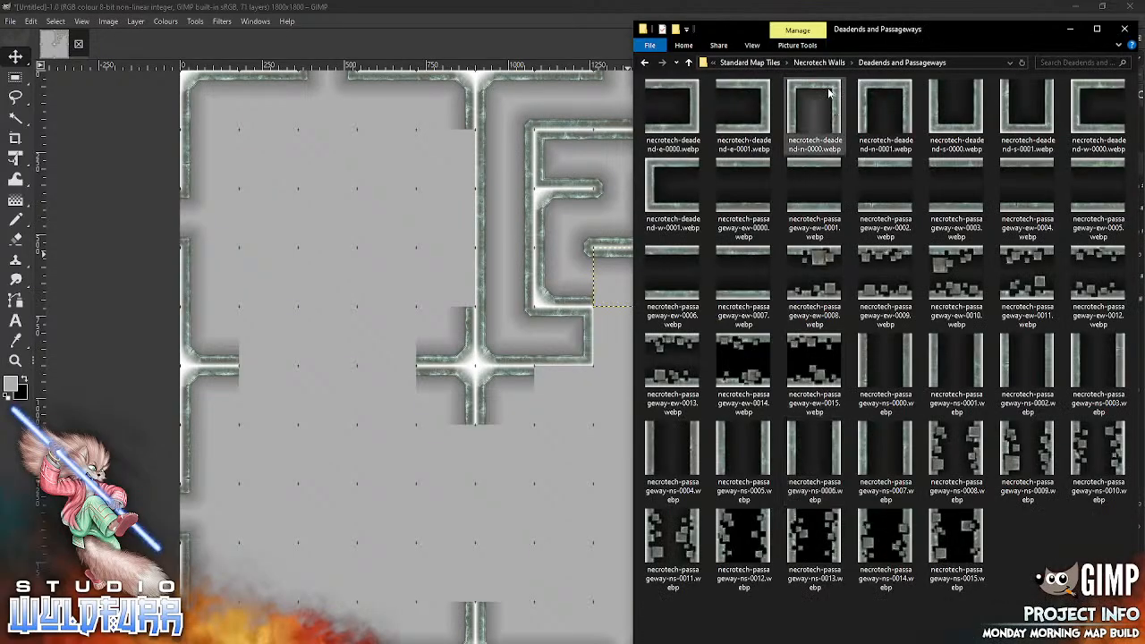
drag(828, 91, 491, 485)
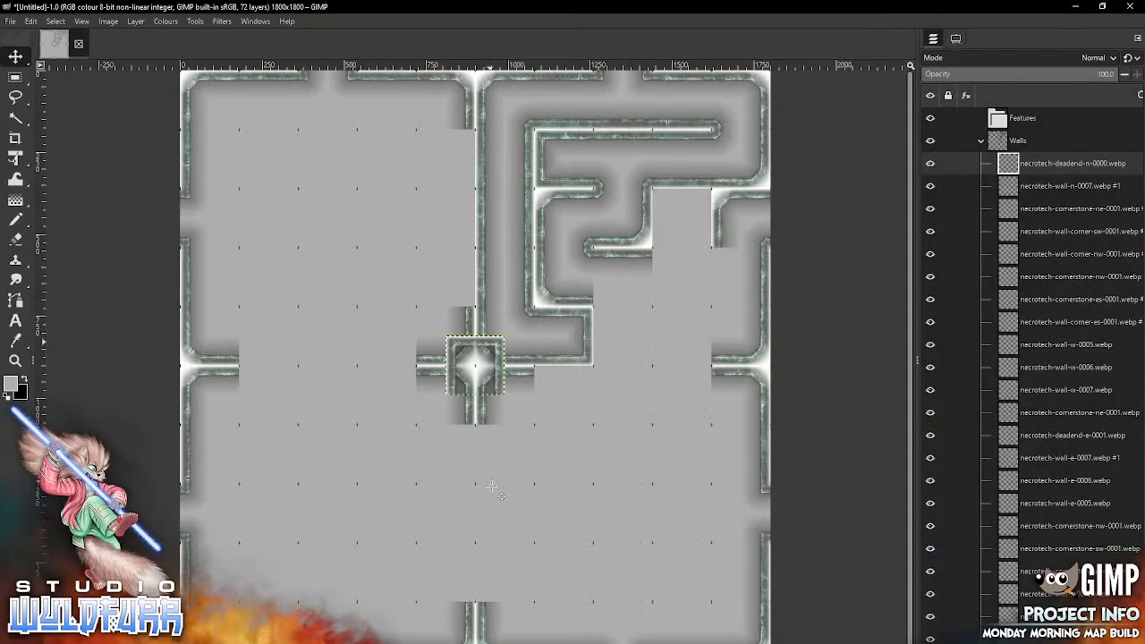
drag(489, 342, 693, 197)
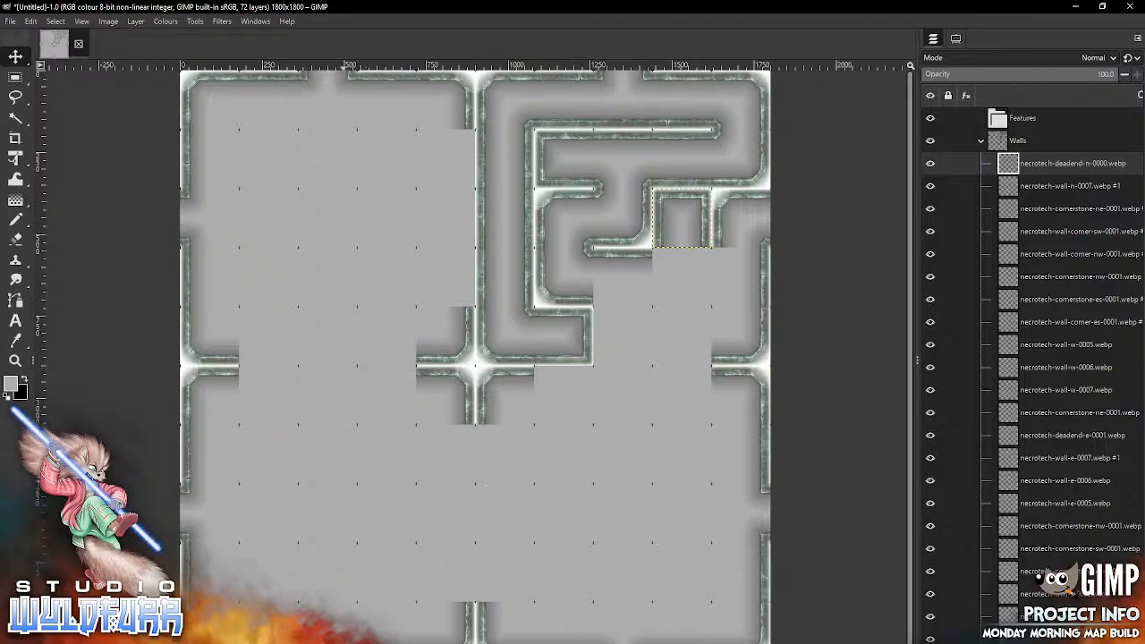
Step: Add necrotech-wall-corner-ne-0001.webp from the Necrotech Walls folder and park it in the empty area around the sixth row, ninth column
key(alt+Tab)
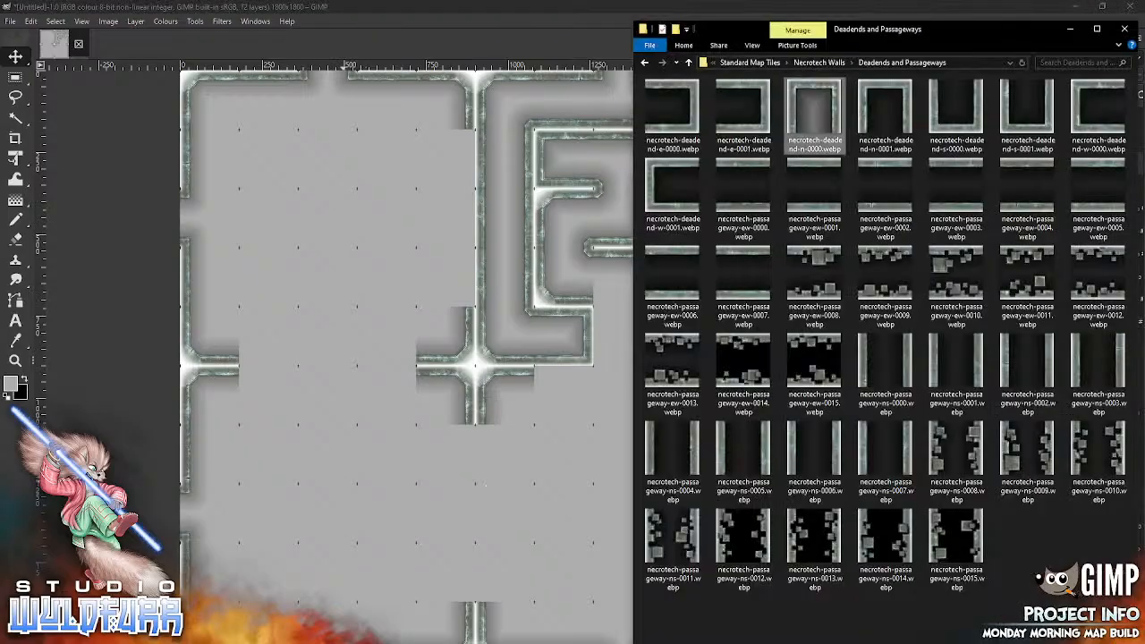
click(831, 66)
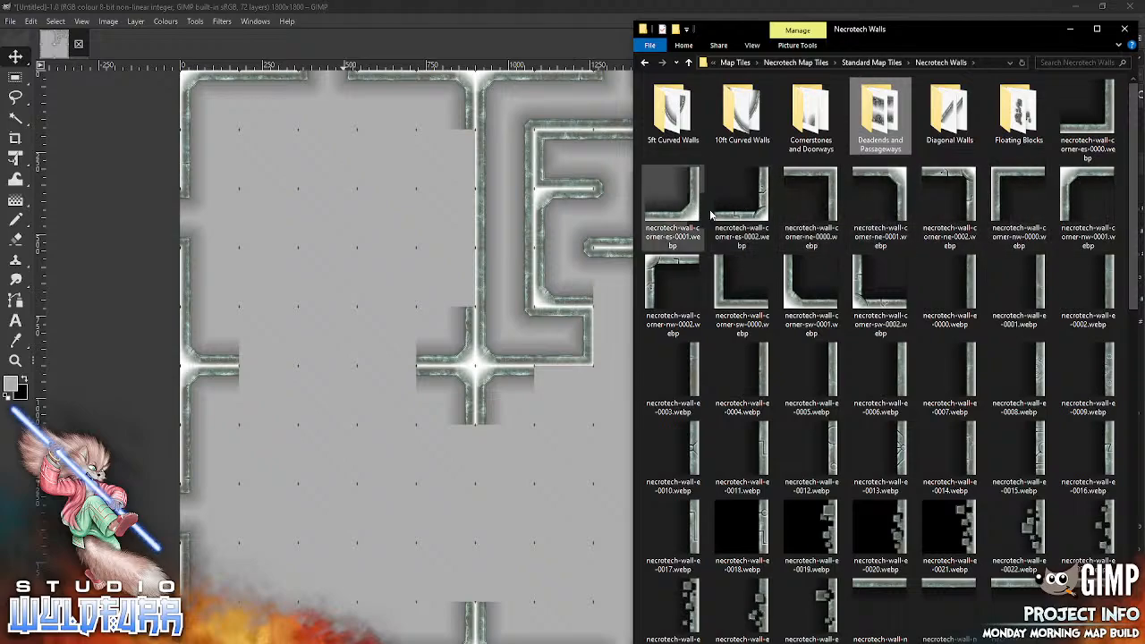
click(501, 459)
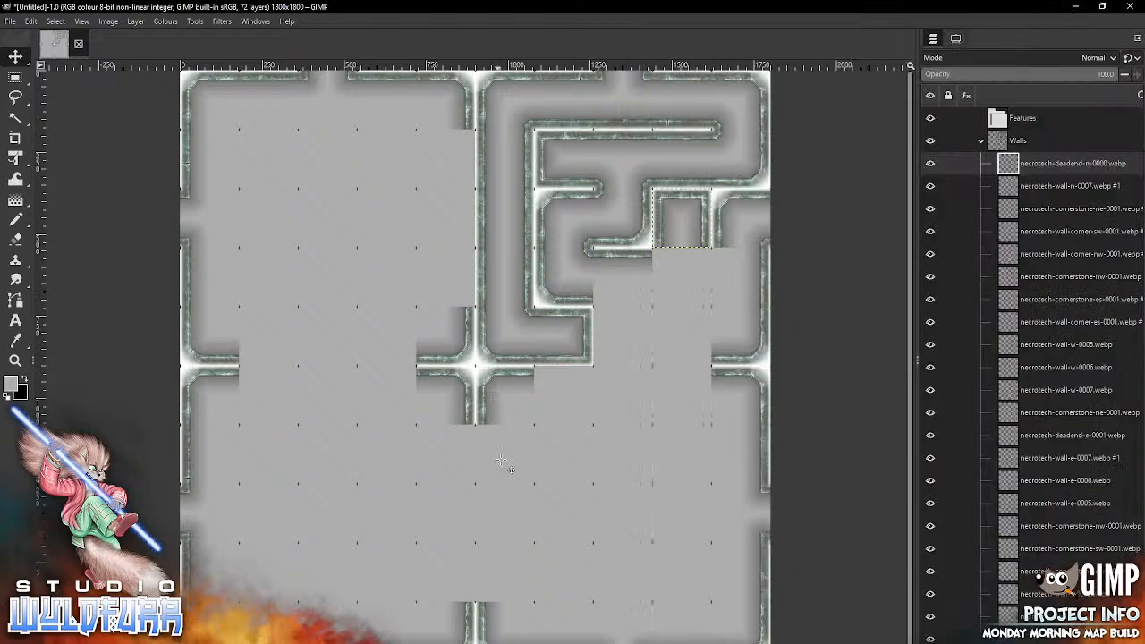
mouse_move(492, 345)
mouse_down()
mouse_move(627, 312)
mouse_move(669, 283)
mouse_move(639, 265)
mouse_move(689, 380)
mouse_up()
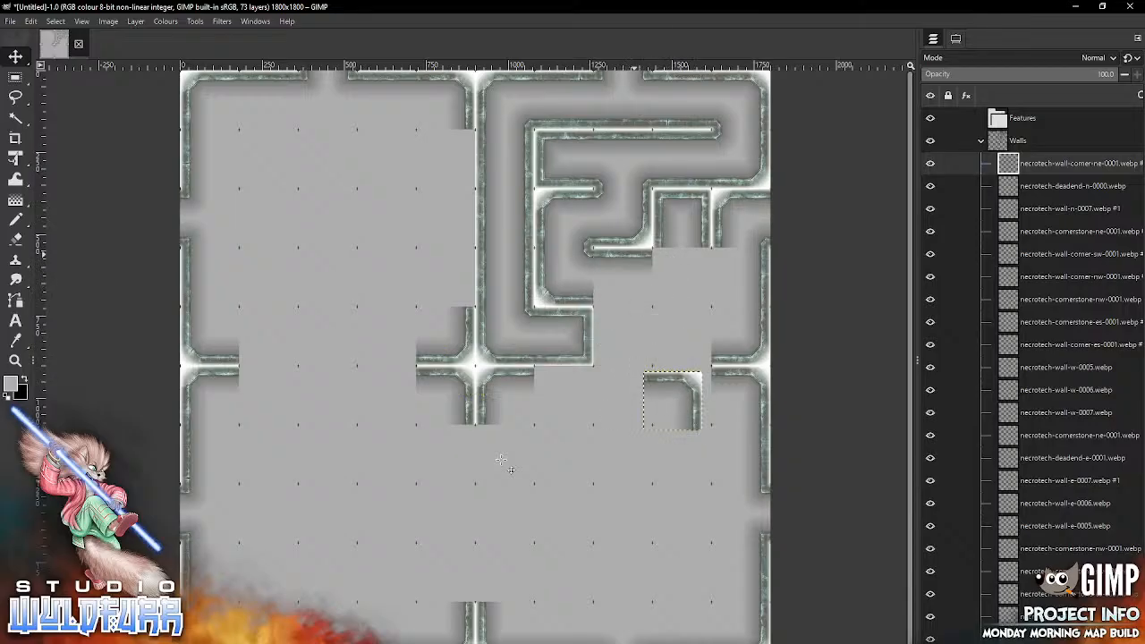
Step: With the Move tool picking layers, relocate the necrotech-wall-n-0007 tile to row six, column seven, and put the parked corner in row four, column eight
click(955, 38)
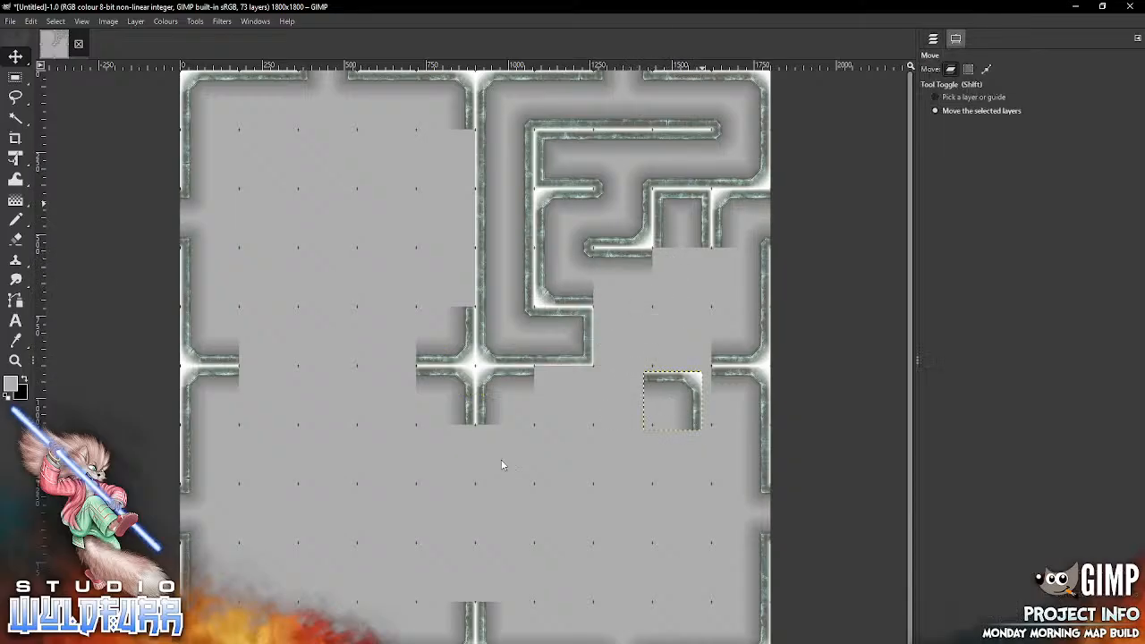
click(974, 96)
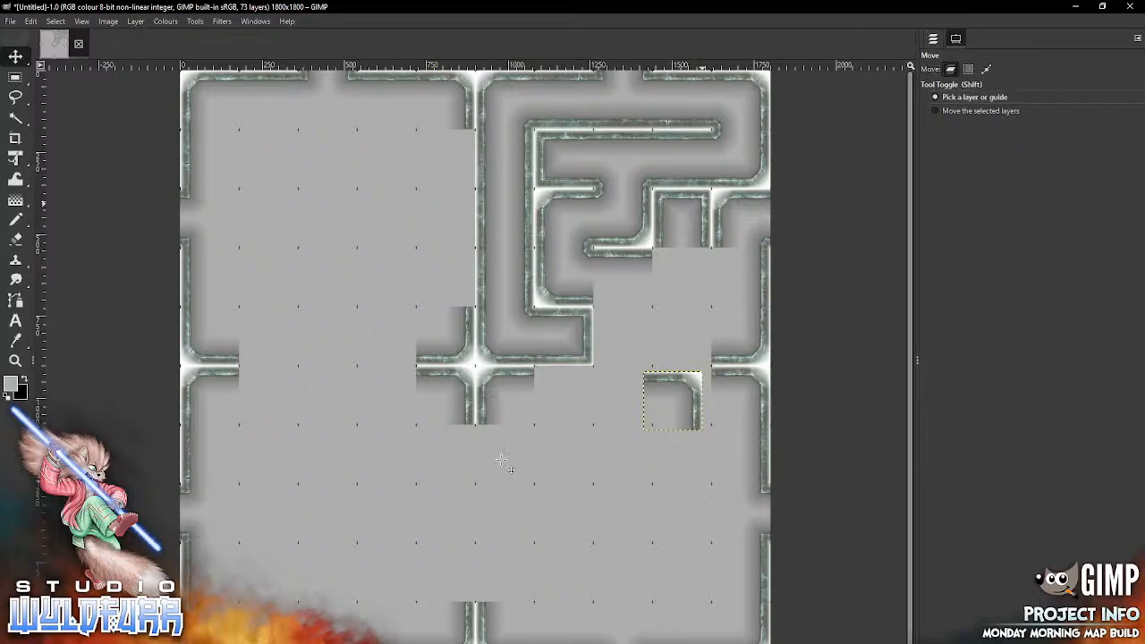
click(631, 252)
drag(631, 253, 601, 532)
click(677, 402)
mouse_move(693, 401)
mouse_down()
mouse_move(658, 278)
mouse_move(644, 279)
mouse_up()
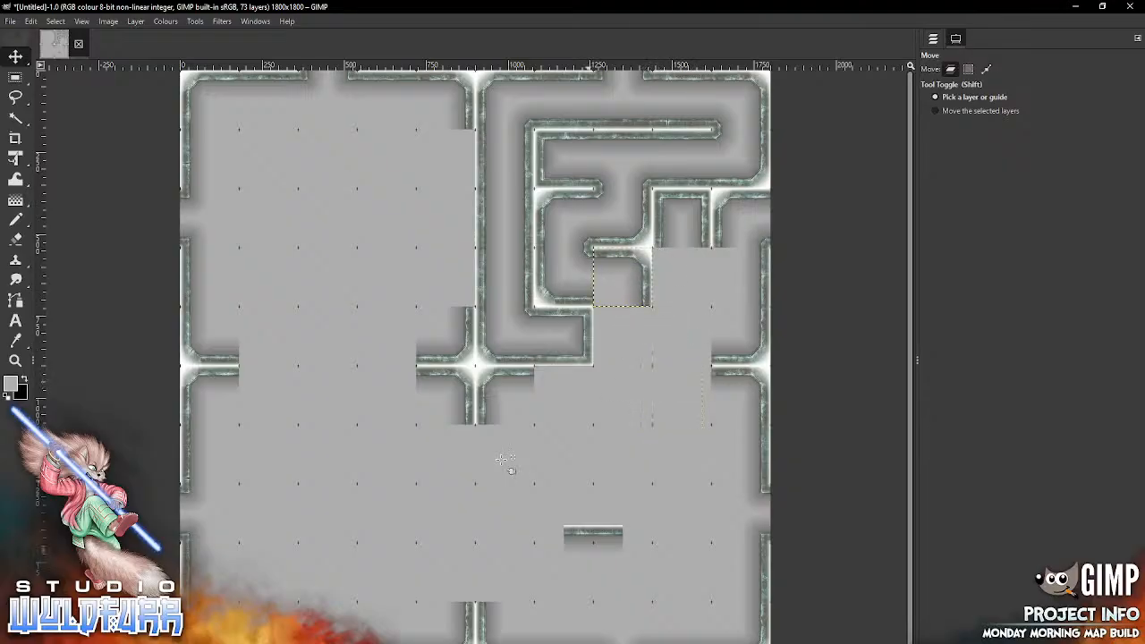
drag(582, 534, 553, 394)
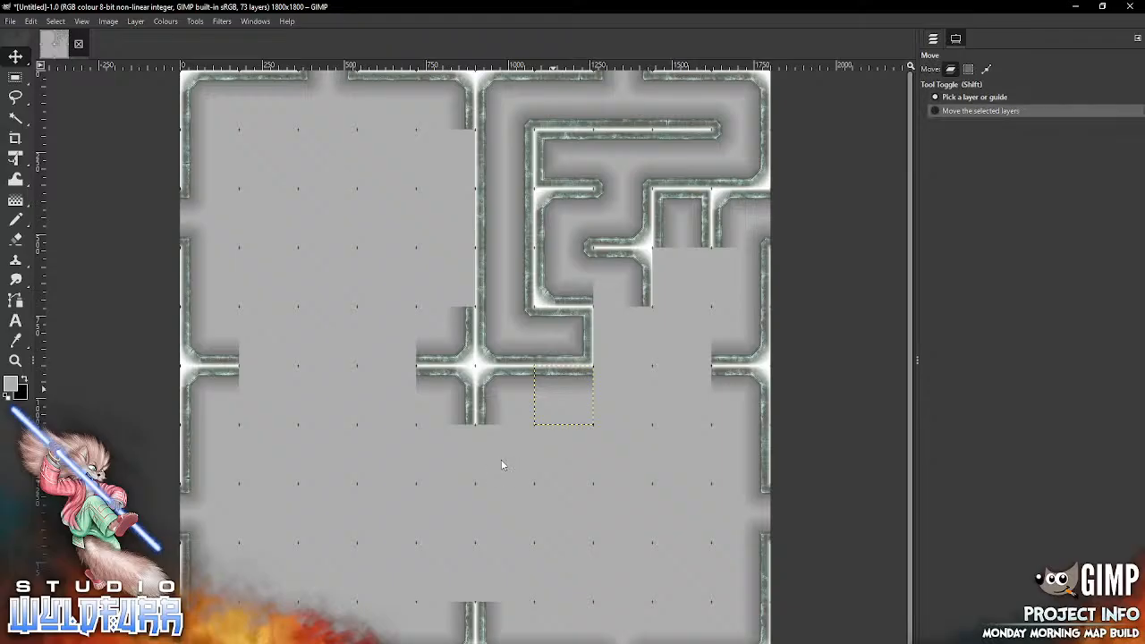
click(933, 39)
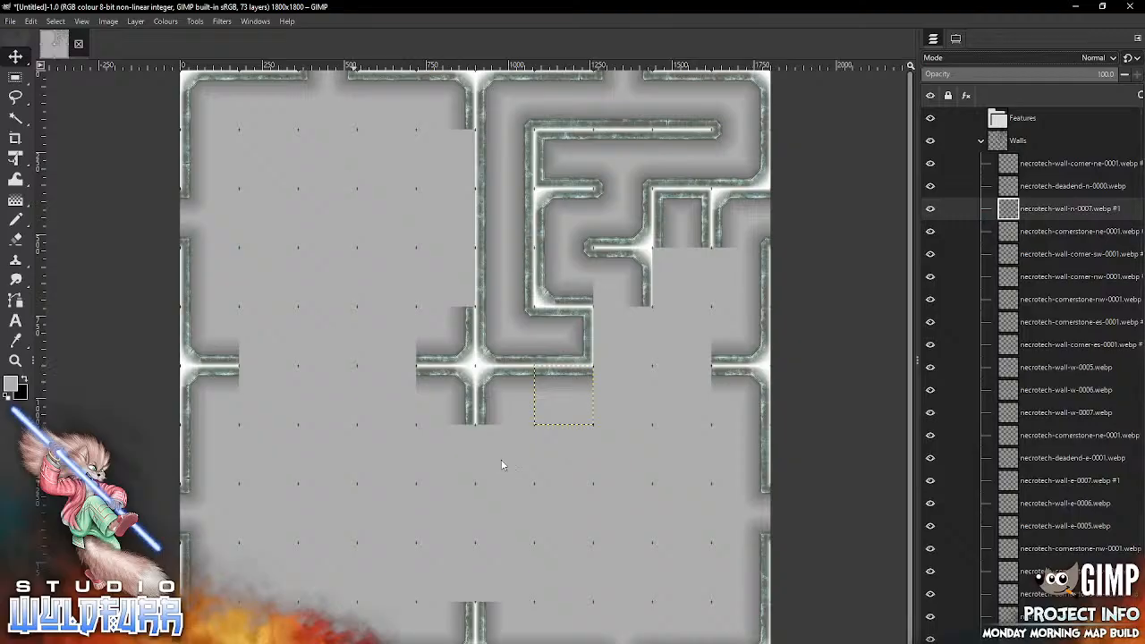
Step: Place necrotech-wall-corner-sw-0001.webp from the Necrotech Walls folder in the fifth row, eighth column
key(alt+Tab)
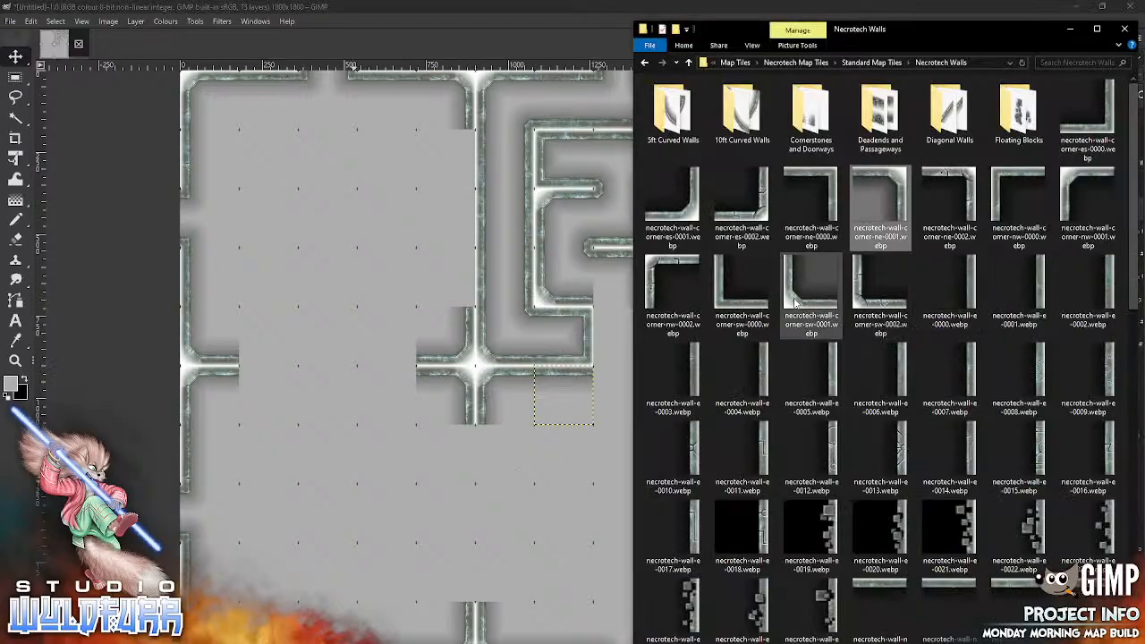
drag(794, 303, 545, 467)
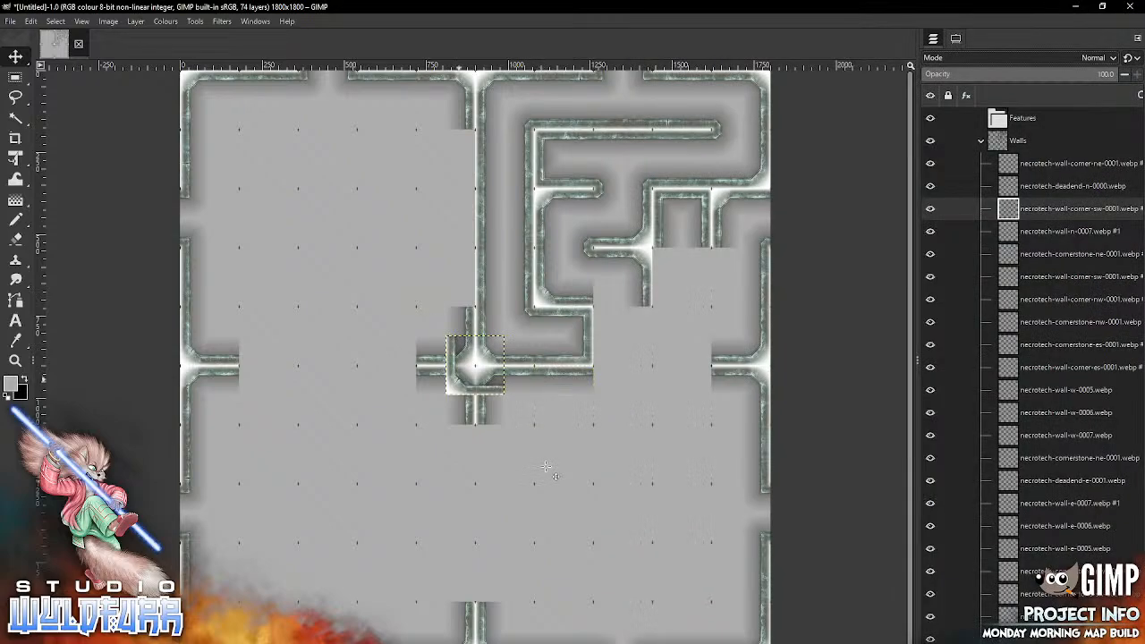
drag(458, 380, 605, 350)
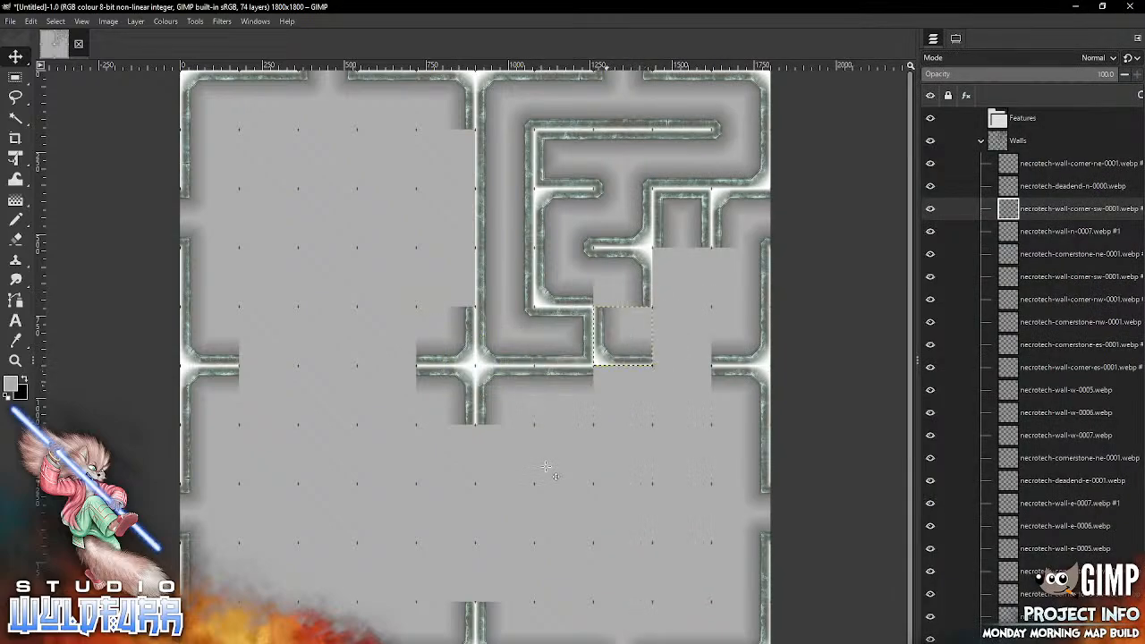
Step: Place necrotech-cornerstone-sw-0001.webp from the Cornerstones and Doorways folder in the fourth row, eighth column
key(alt+Tab)
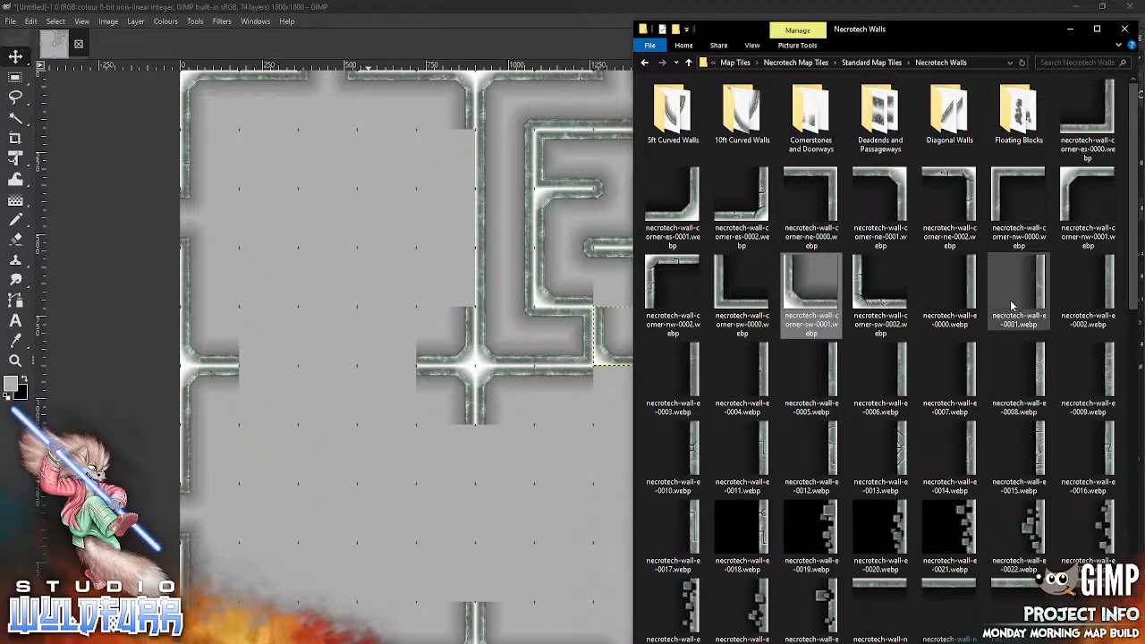
click(813, 118)
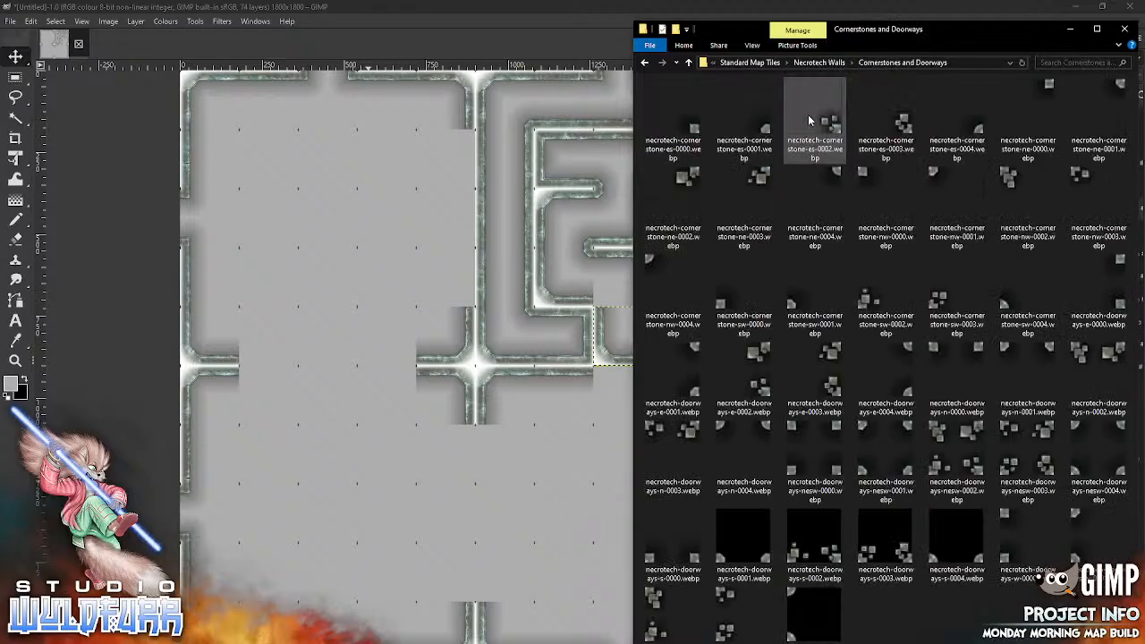
drag(794, 306, 524, 475)
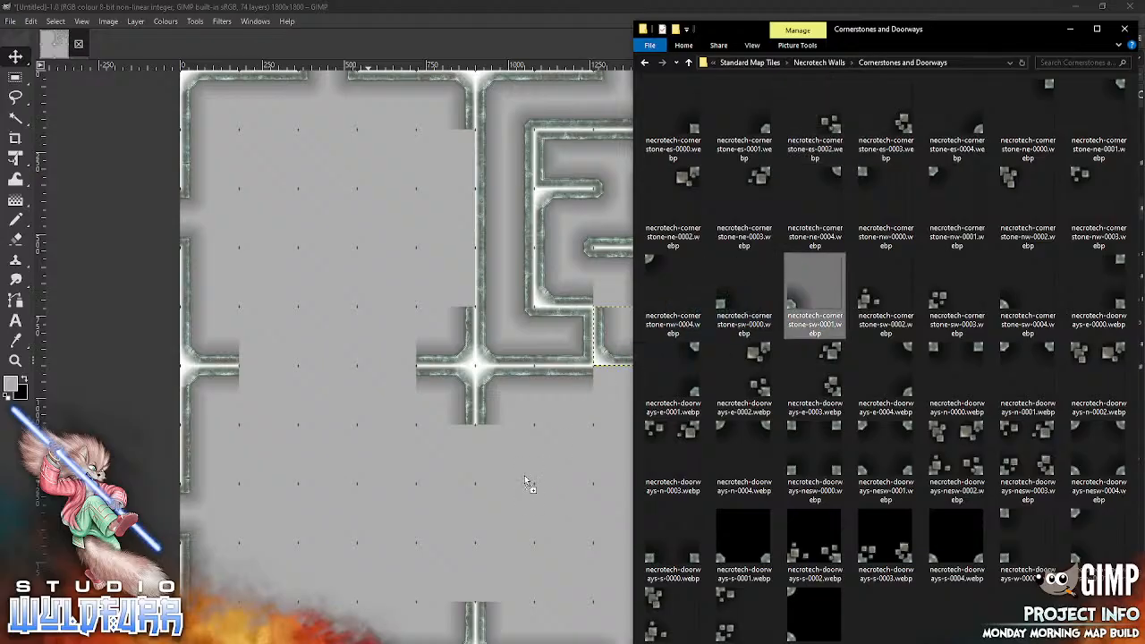
drag(450, 391, 595, 304)
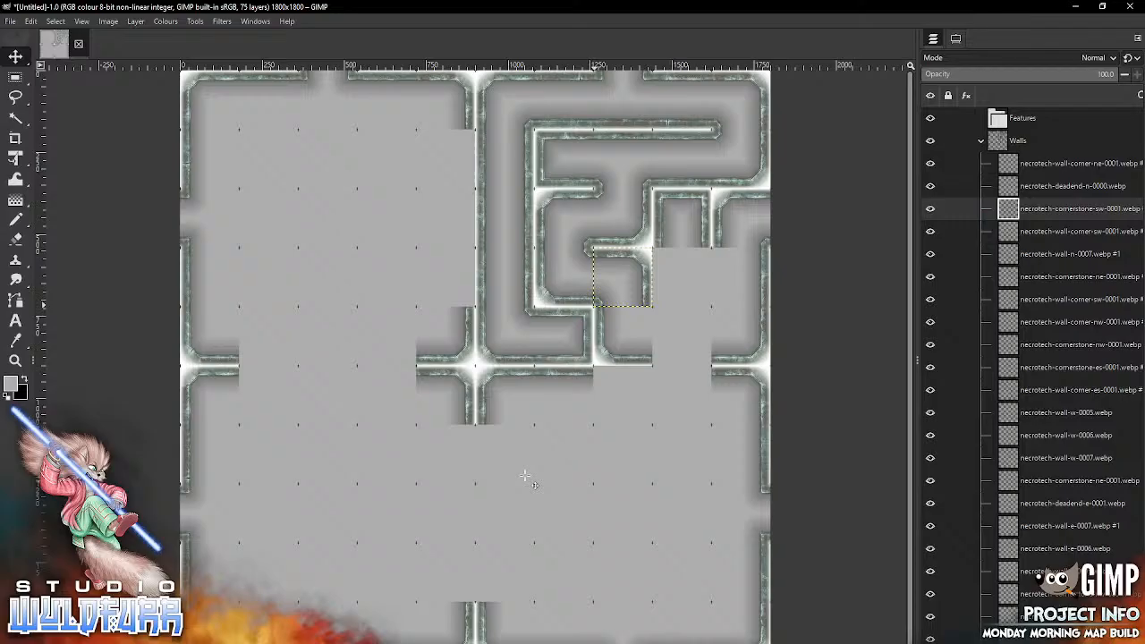
Step: Bring another wall tile from the Necrotech Walls folder into the map
key(alt+Tab)
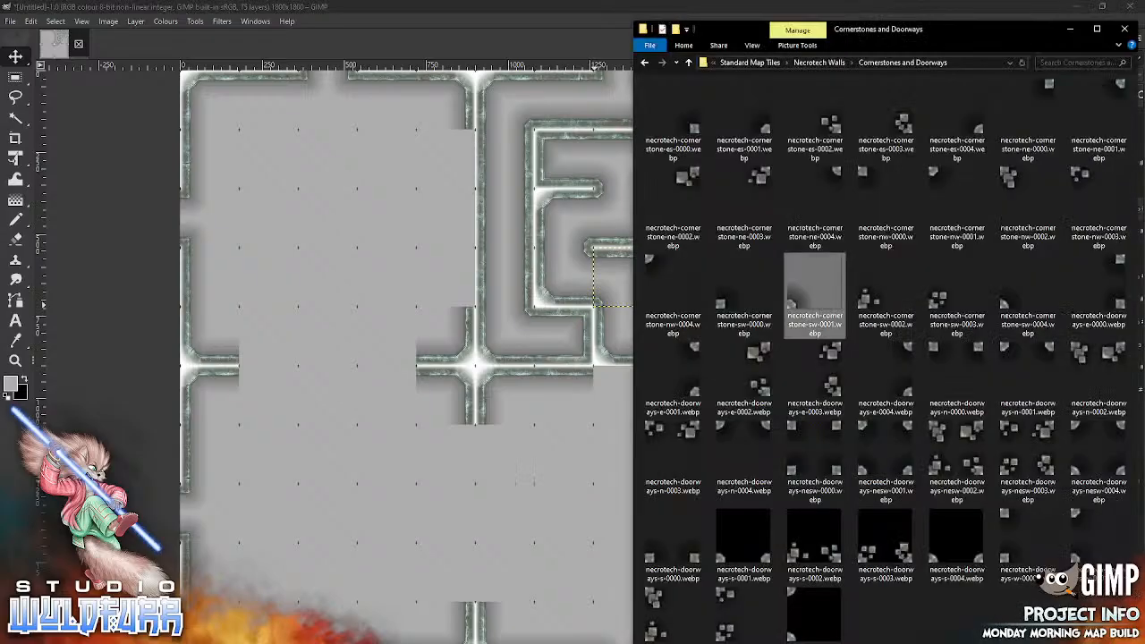
click(819, 63)
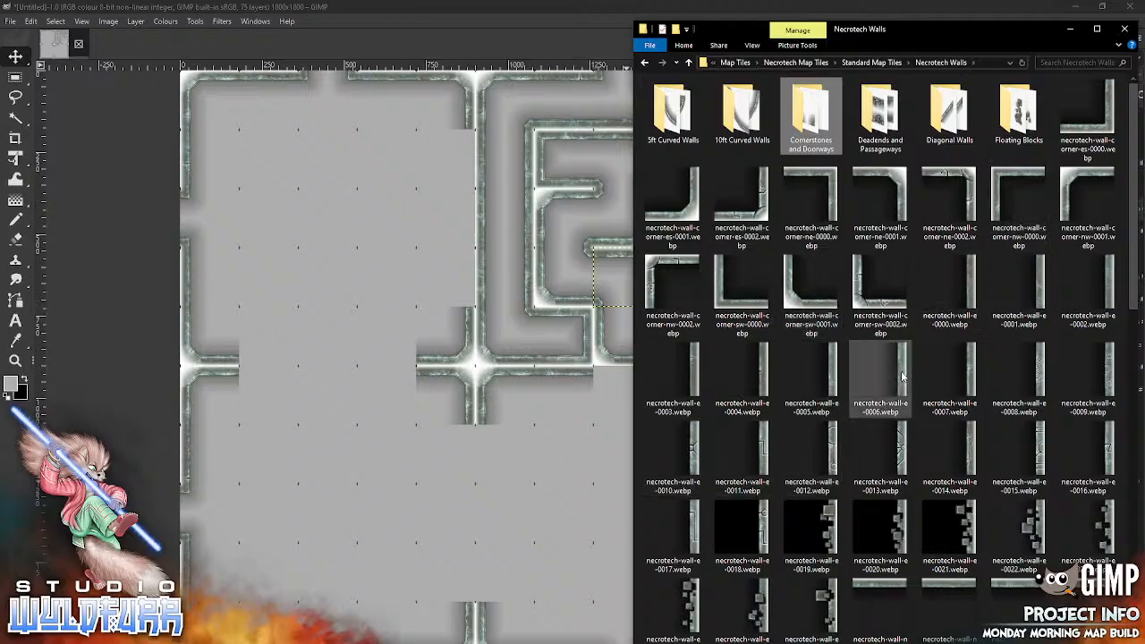
click(521, 507)
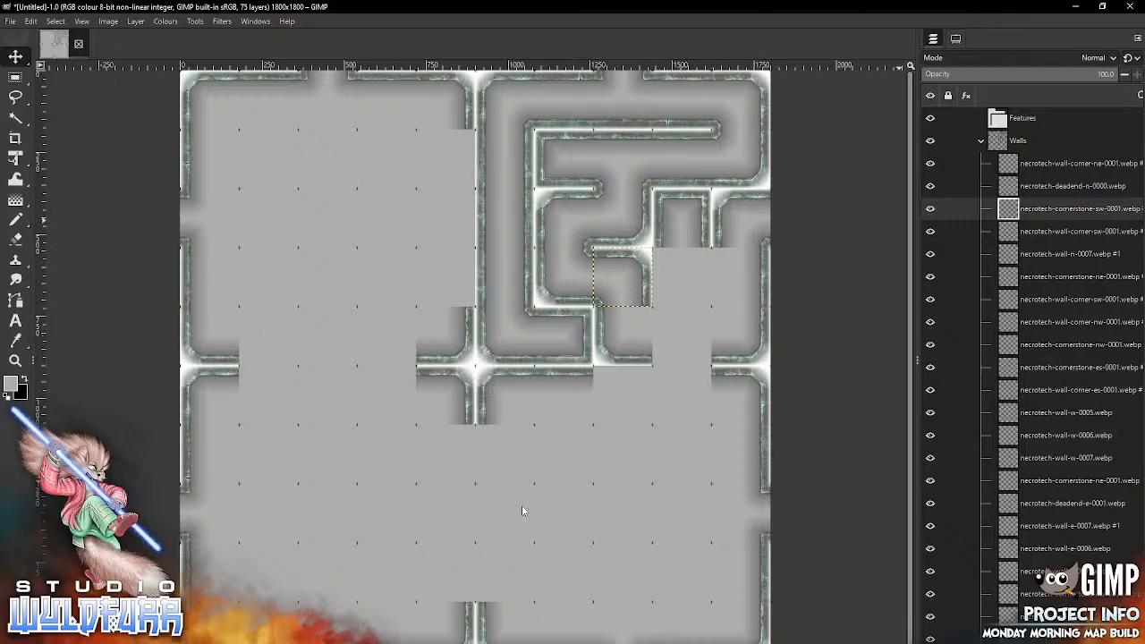
Step: With the Move tool set to pick a layer, delete the corner wall tile in the fifth row, tenth column
click(955, 38)
click(973, 96)
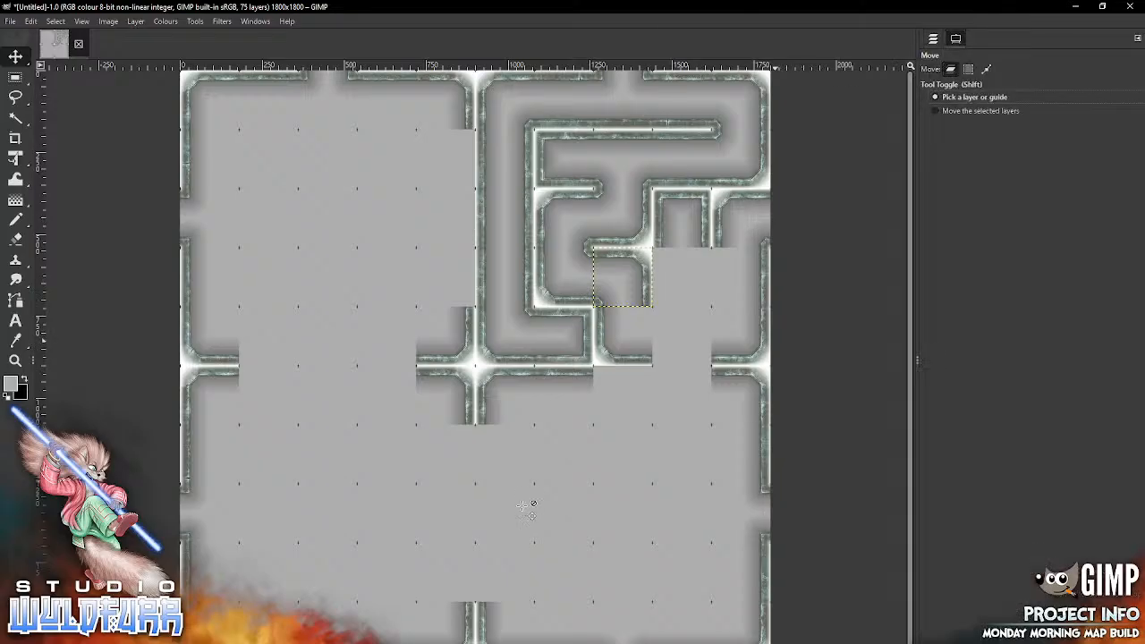
click(747, 338)
click(933, 39)
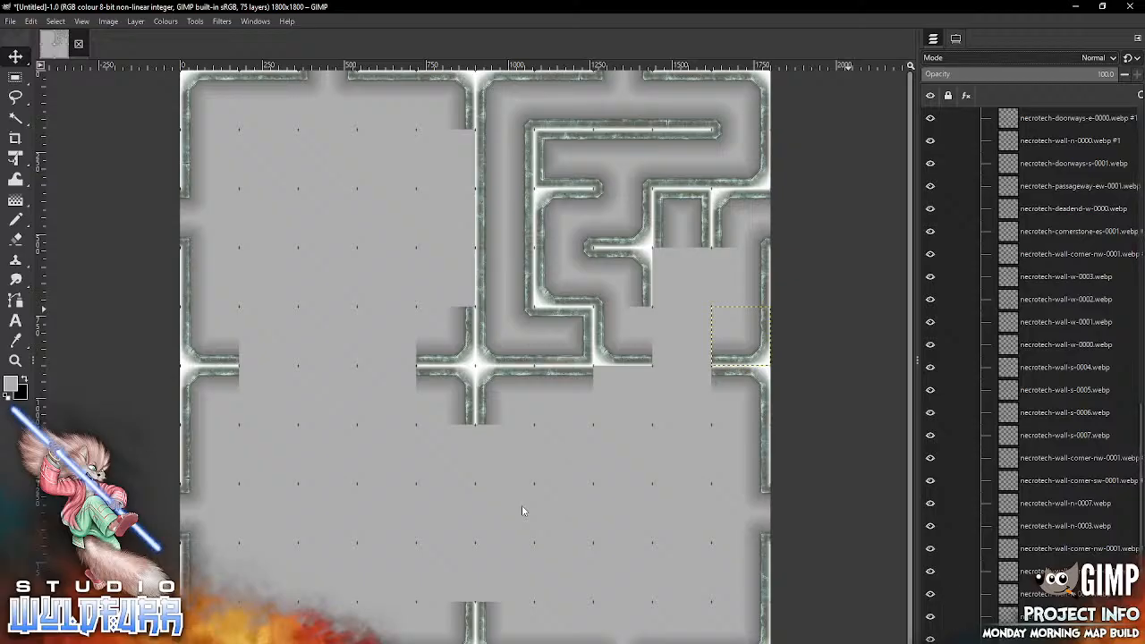
key(Delete)
Step: Place necrotech-deadend-e-0001.webp from the Deadends and Passageways folder in the fifth row, tenth column
key(alt+Tab)
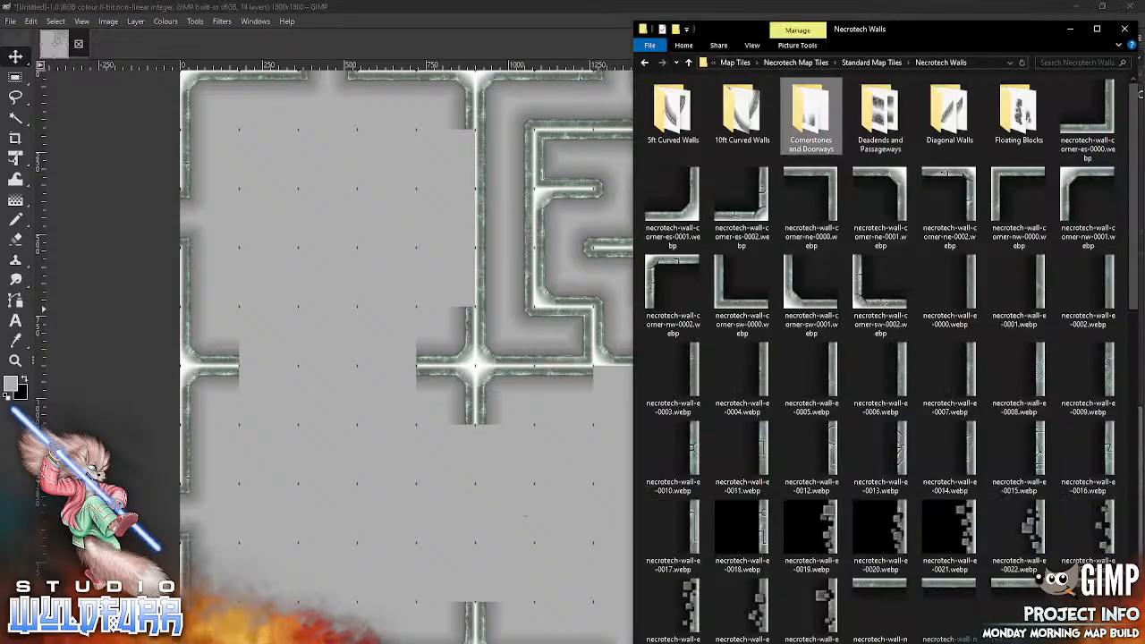
double_click(875, 119)
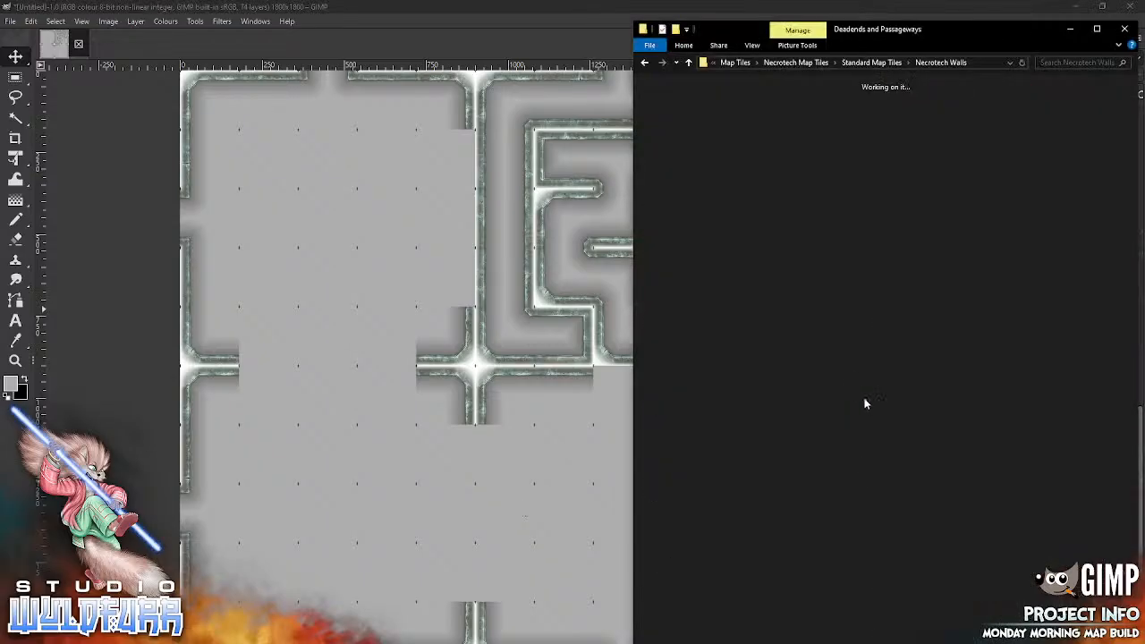
drag(764, 121, 550, 516)
mouse_move(500, 390)
mouse_down()
mouse_move(660, 471)
mouse_move(750, 354)
mouse_move(767, 361)
mouse_up()
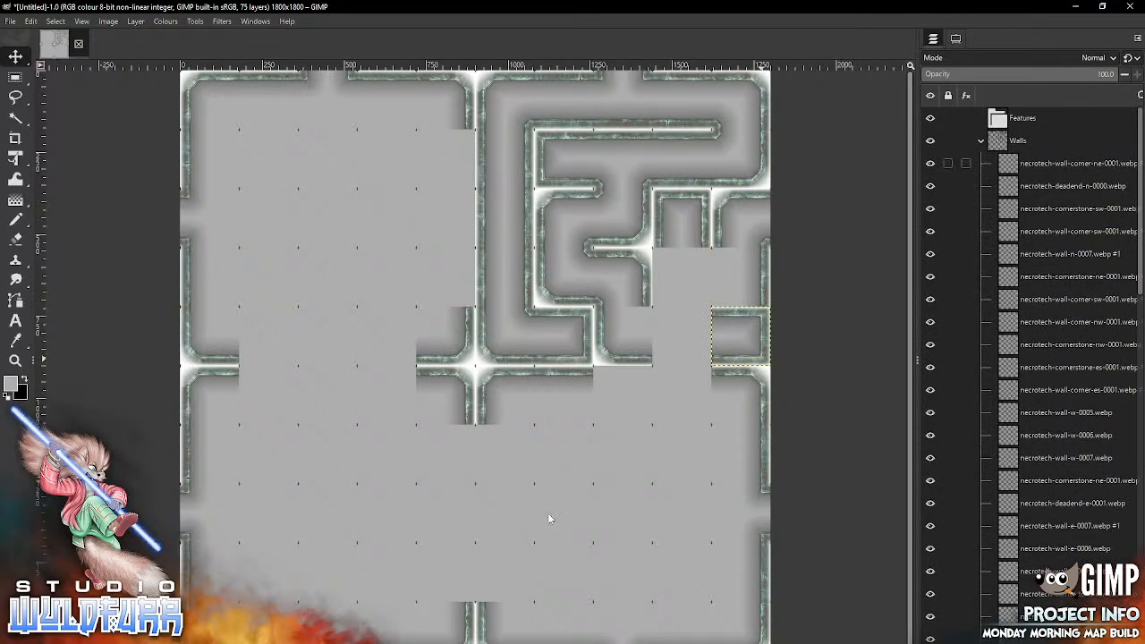
Step: With the topmost Walls layer active, place necrotech-wall-s-0000.webp from the Necrotech Walls folder in the fifth row, ninth column
key(Page_Up)
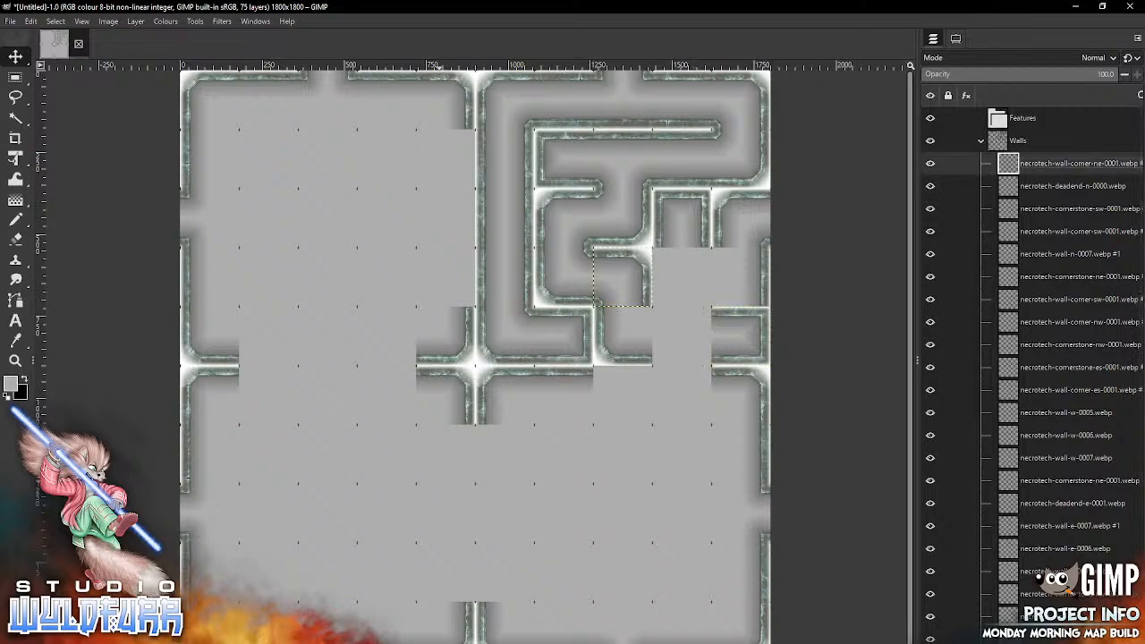
key(alt+Tab)
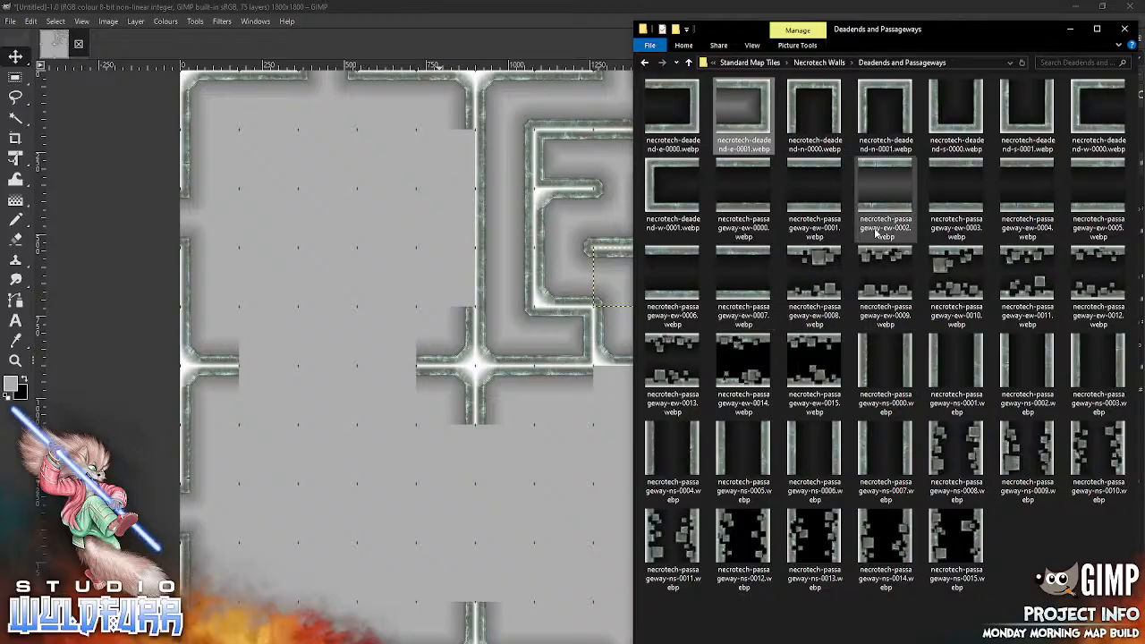
click(836, 64)
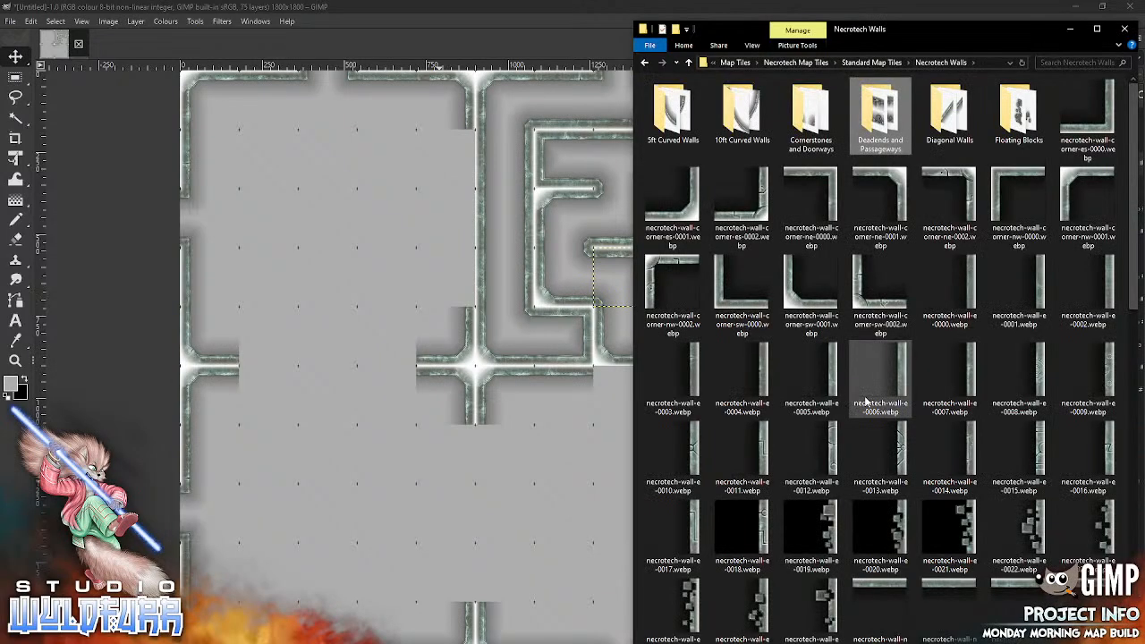
drag(1131, 305, 1130, 522)
drag(802, 378, 543, 493)
drag(498, 387, 705, 359)
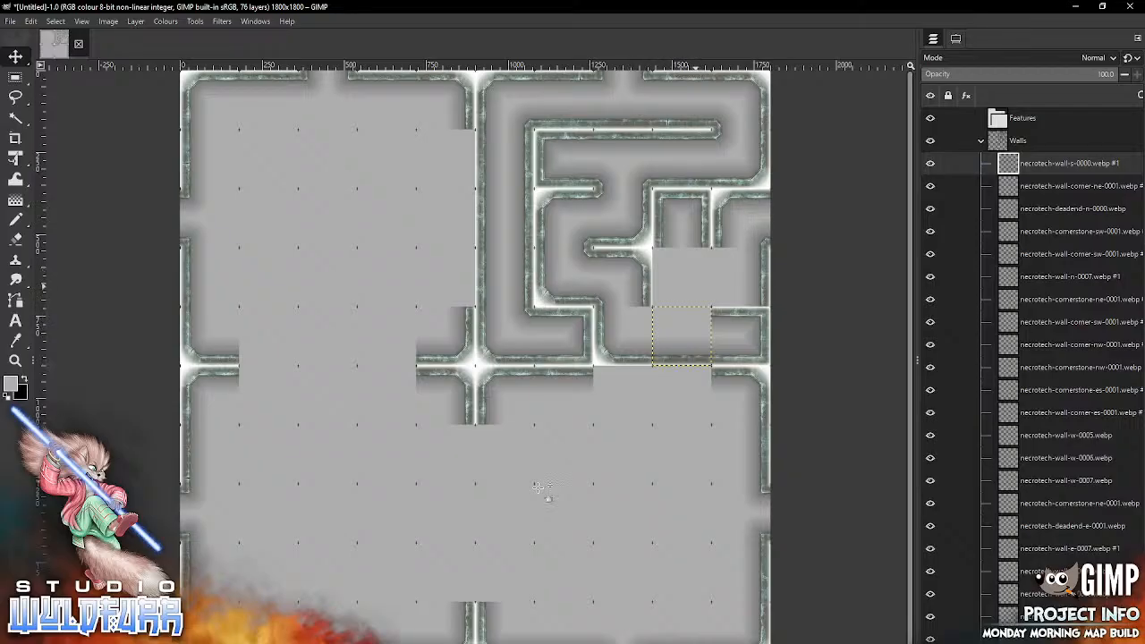
Step: Place necrotech-cornerstone-ne-0001.webp from the Cornerstones and Doorways folder in the fifth row, ninth column
click(309, 642)
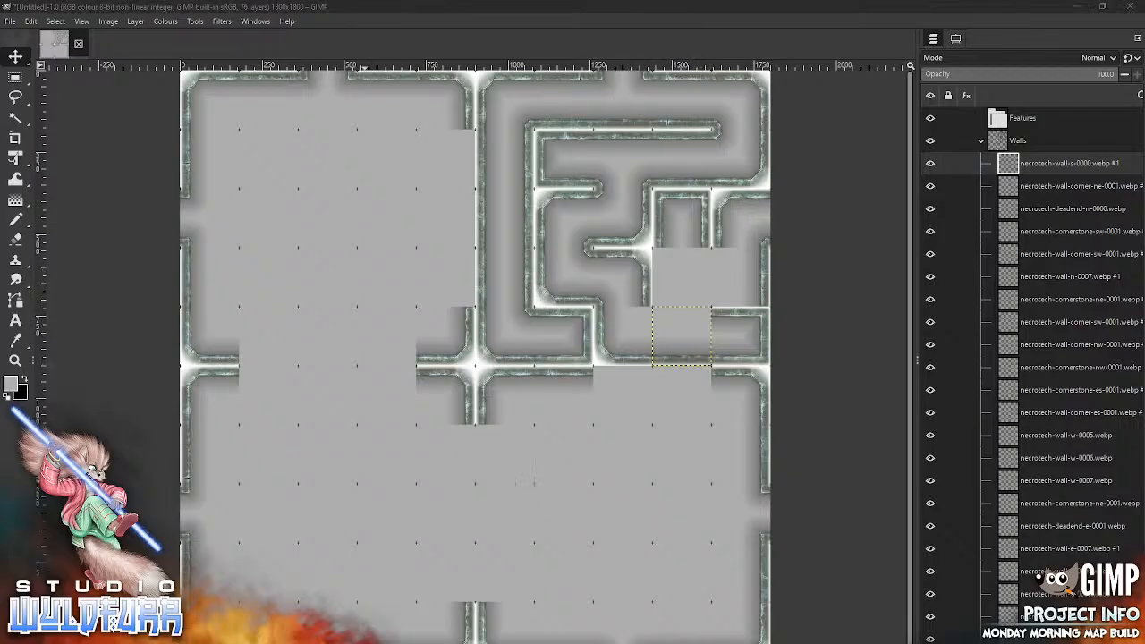
right_click(308, 642)
click(1133, 357)
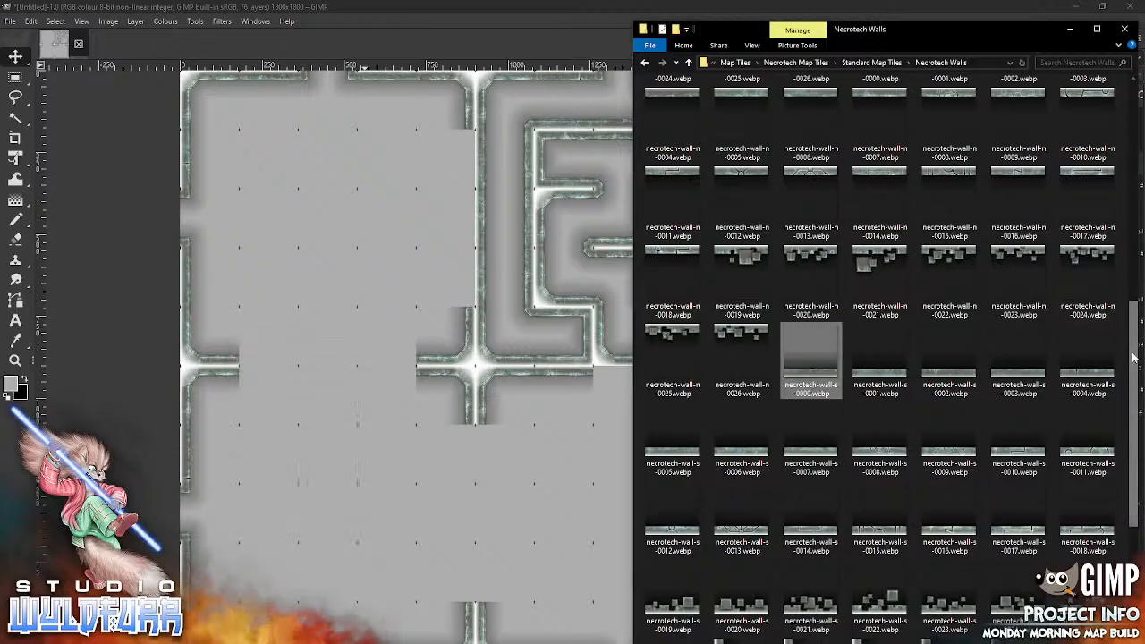
scroll(1019, 358, up, 10)
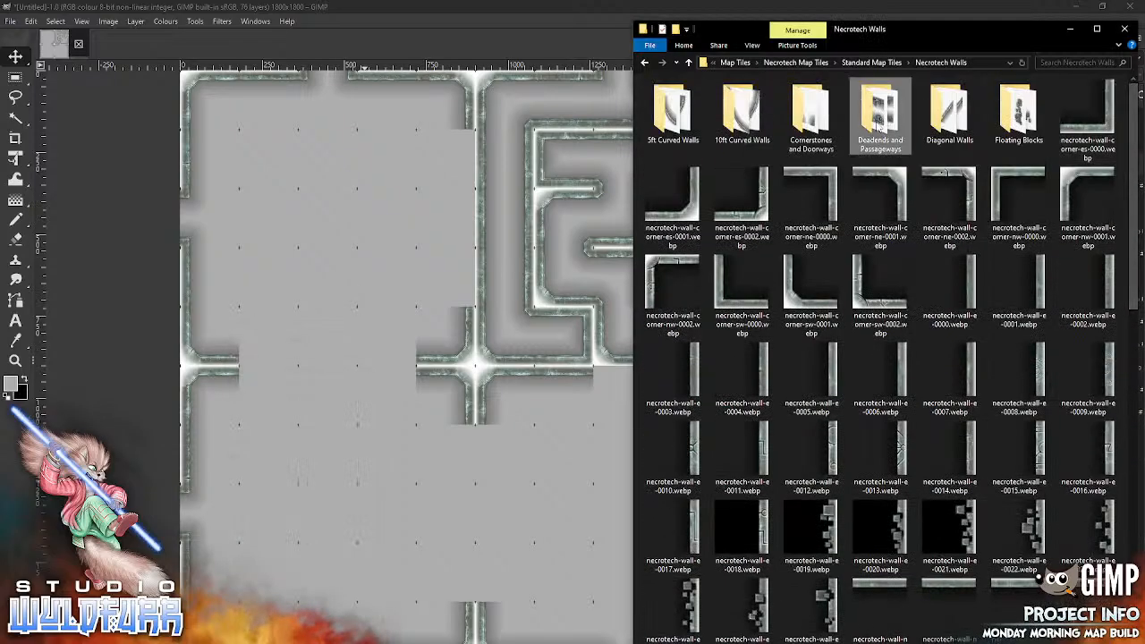
double_click(879, 116)
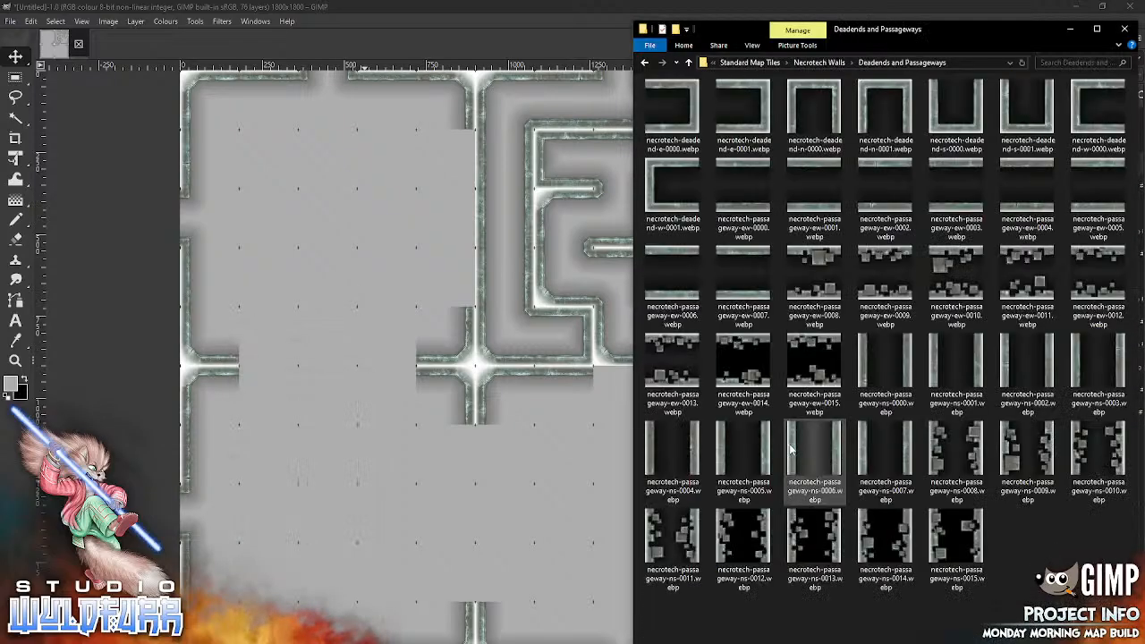
click(838, 64)
double_click(815, 133)
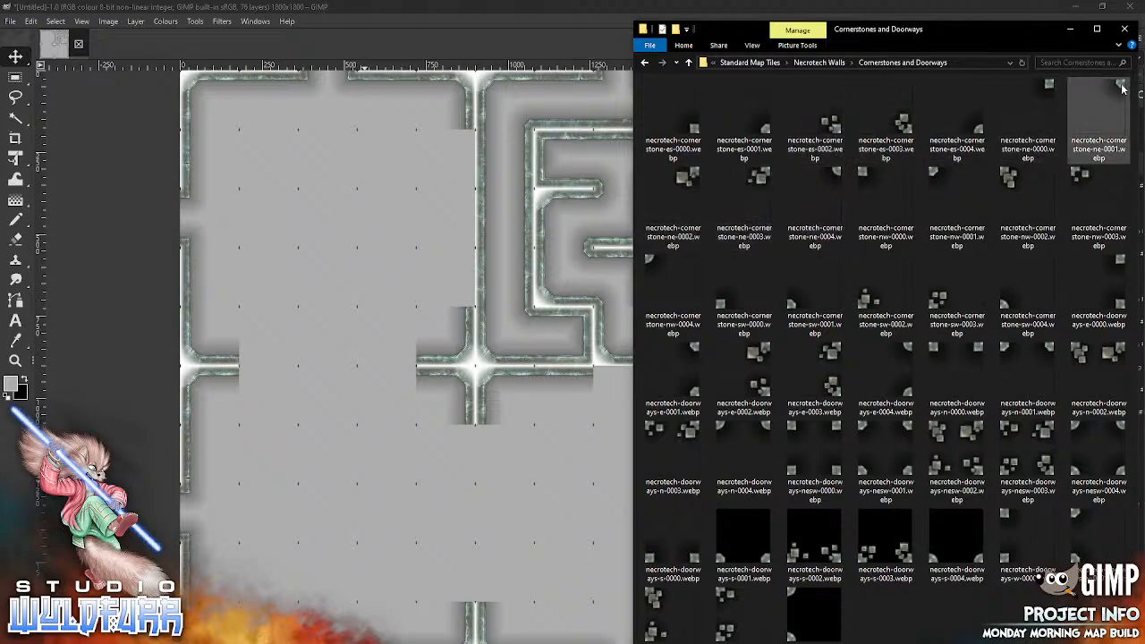
drag(1121, 88, 546, 442)
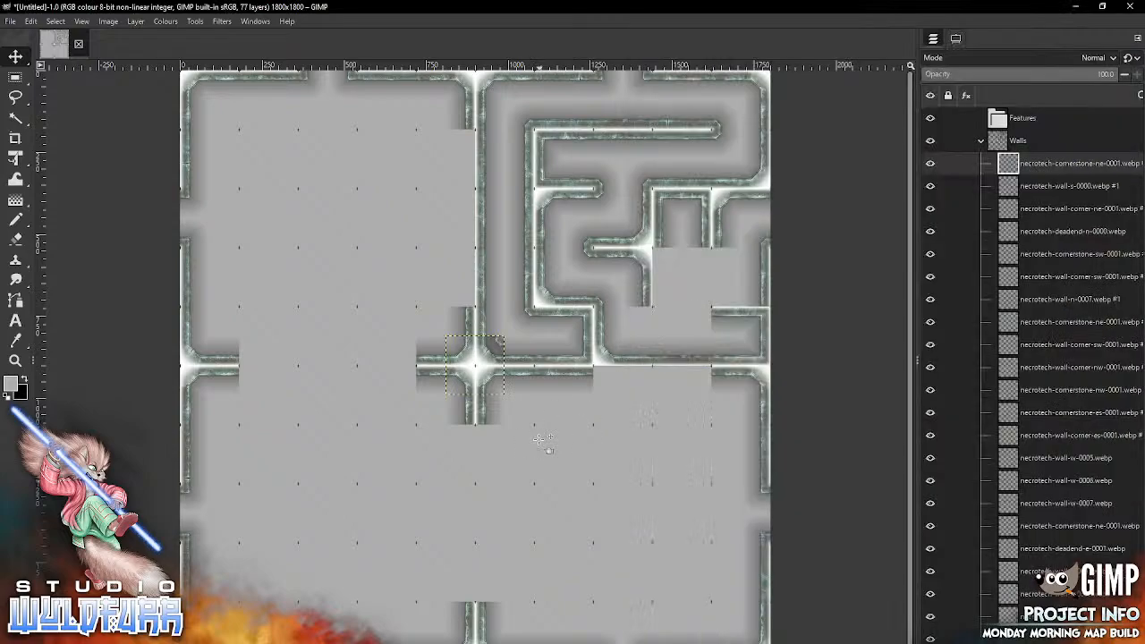
mouse_move(500, 340)
mouse_down()
mouse_move(632, 352)
mouse_move(708, 311)
mouse_up()
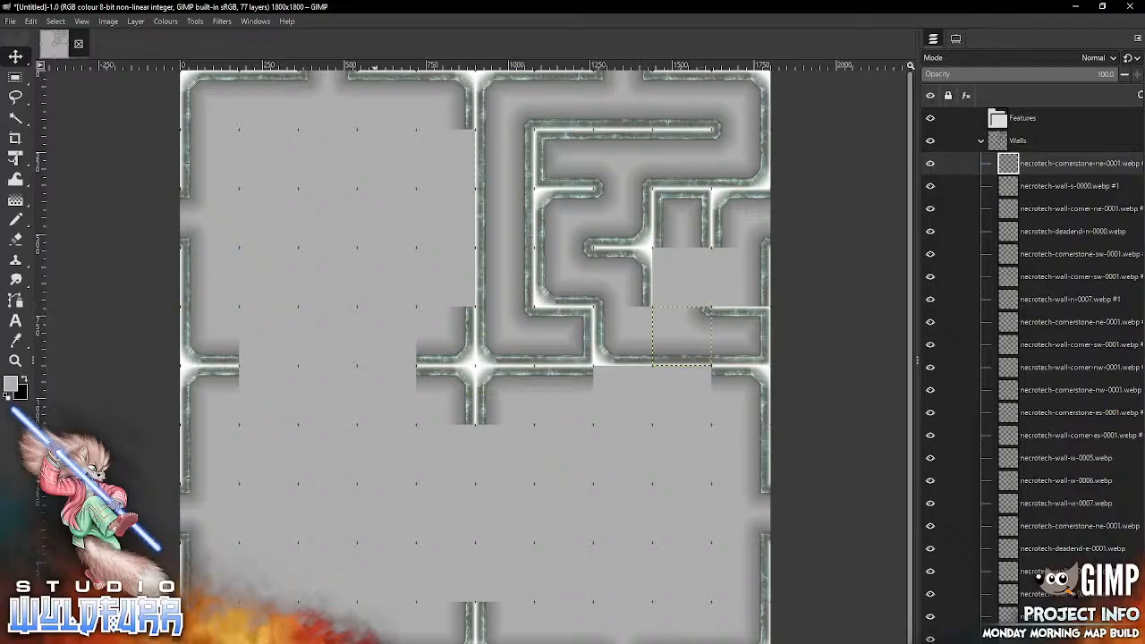
Step: Place another necrotech-cornerstone-ne-0001.webp in row five, column eight, and necrotech-cornerstone-nw-0001.webp in row five, column nine
key(alt+Tab)
drag(1121, 88, 531, 483)
drag(500, 341, 646, 313)
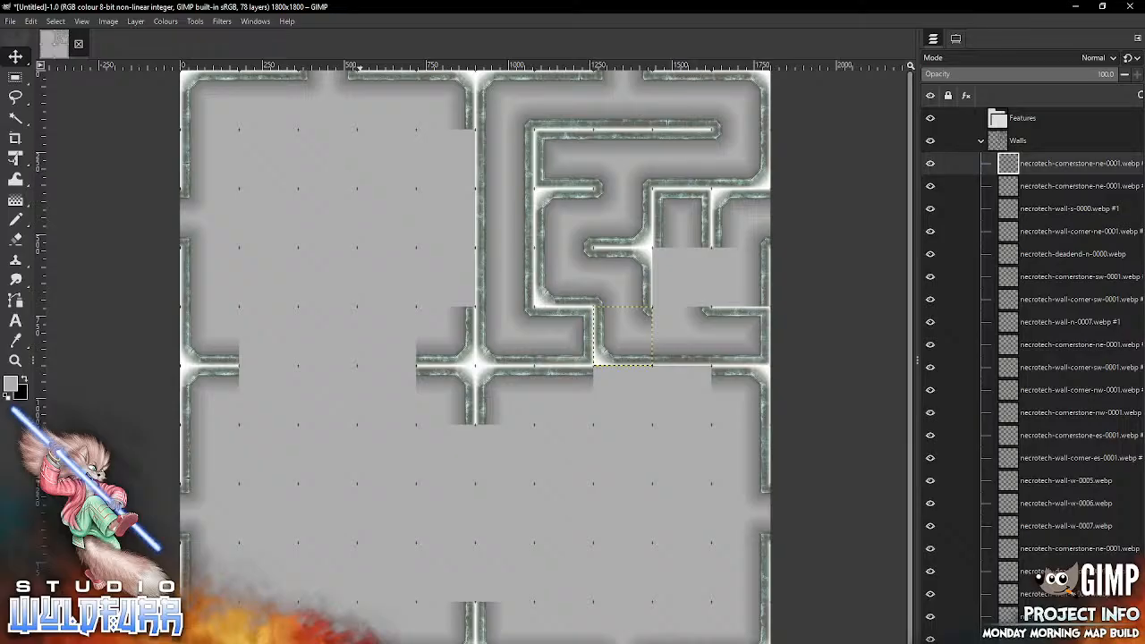
key(alt+Tab)
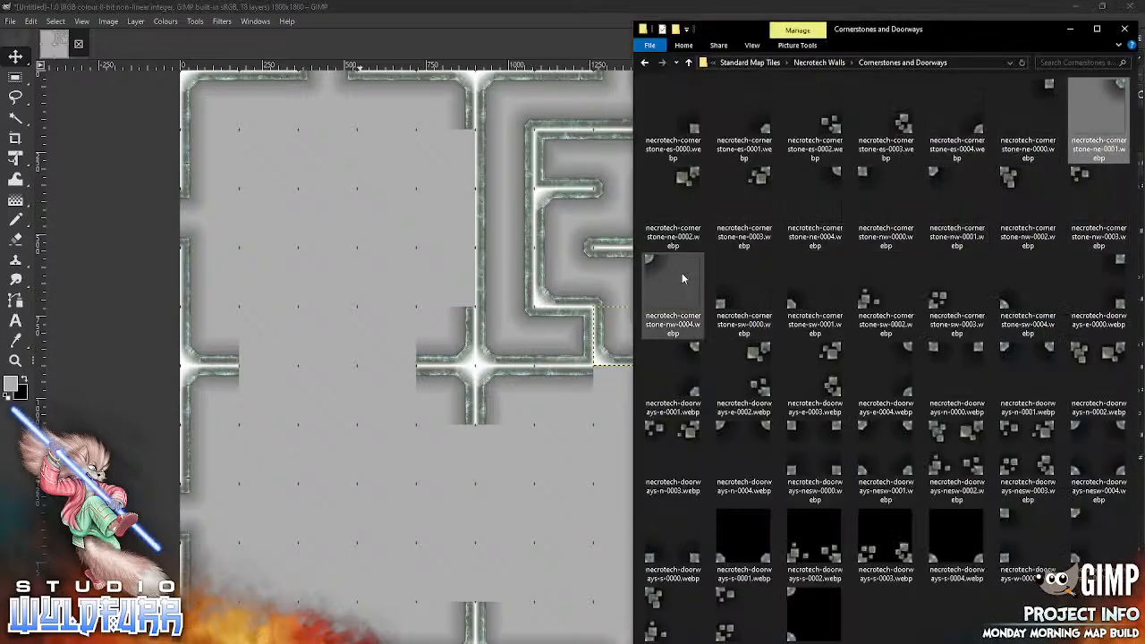
drag(936, 179, 503, 506)
mouse_move(455, 344)
mouse_down()
mouse_move(677, 308)
mouse_move(661, 314)
mouse_up()
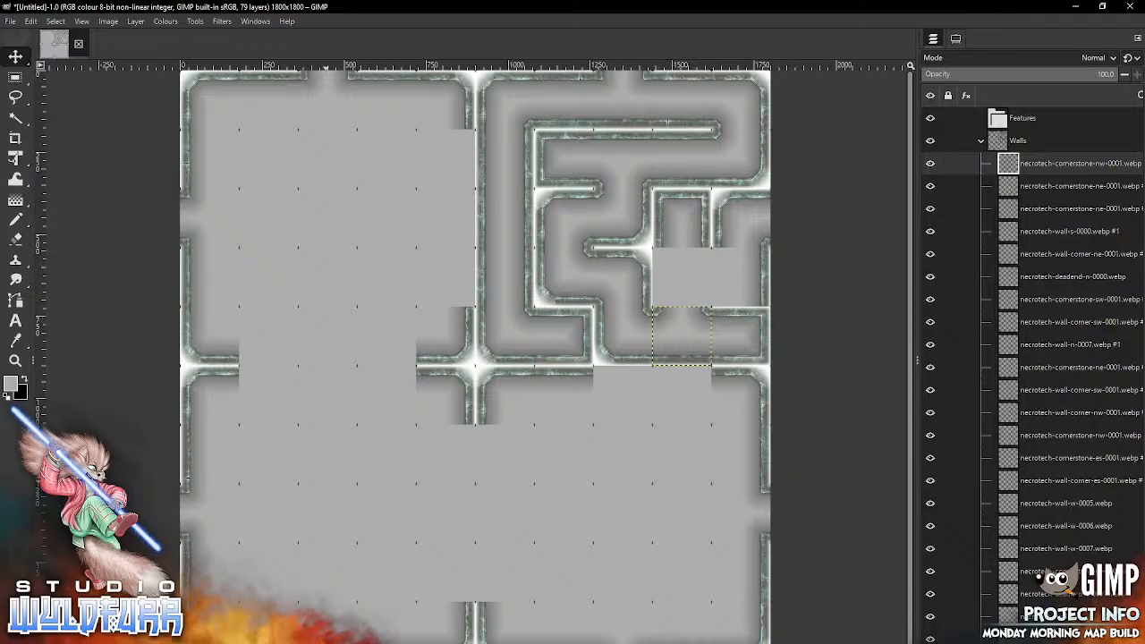
Step: Place necrotech-wall-w-0006.webp from the Necrotech Walls folder in the fourth row, ninth column
key(alt+Tab)
click(836, 64)
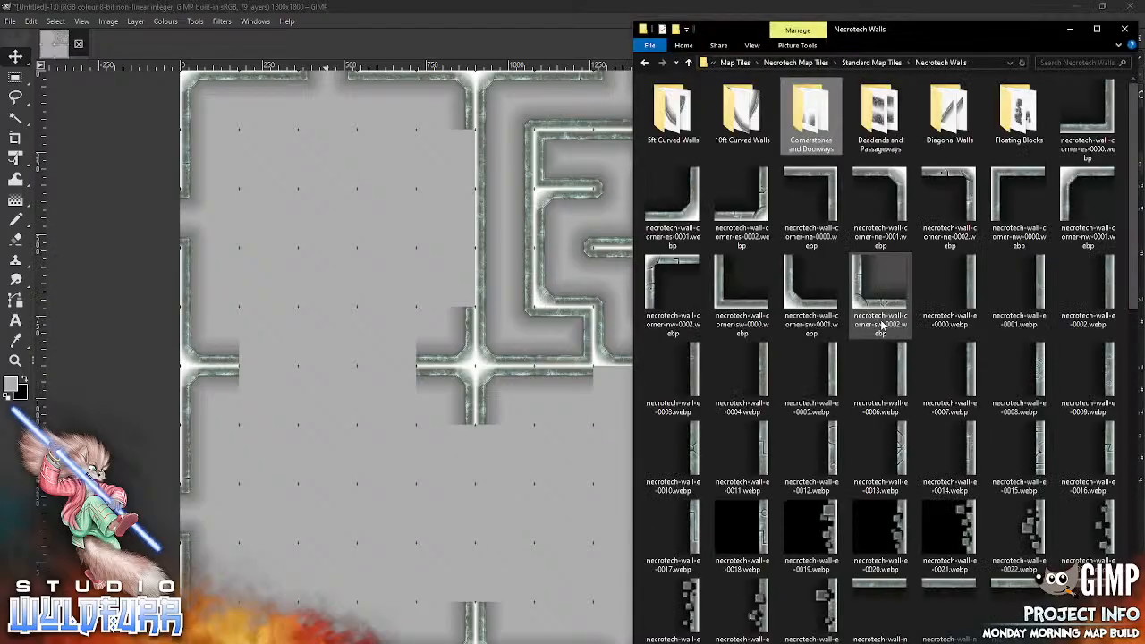
scroll(1116, 467, down, 5)
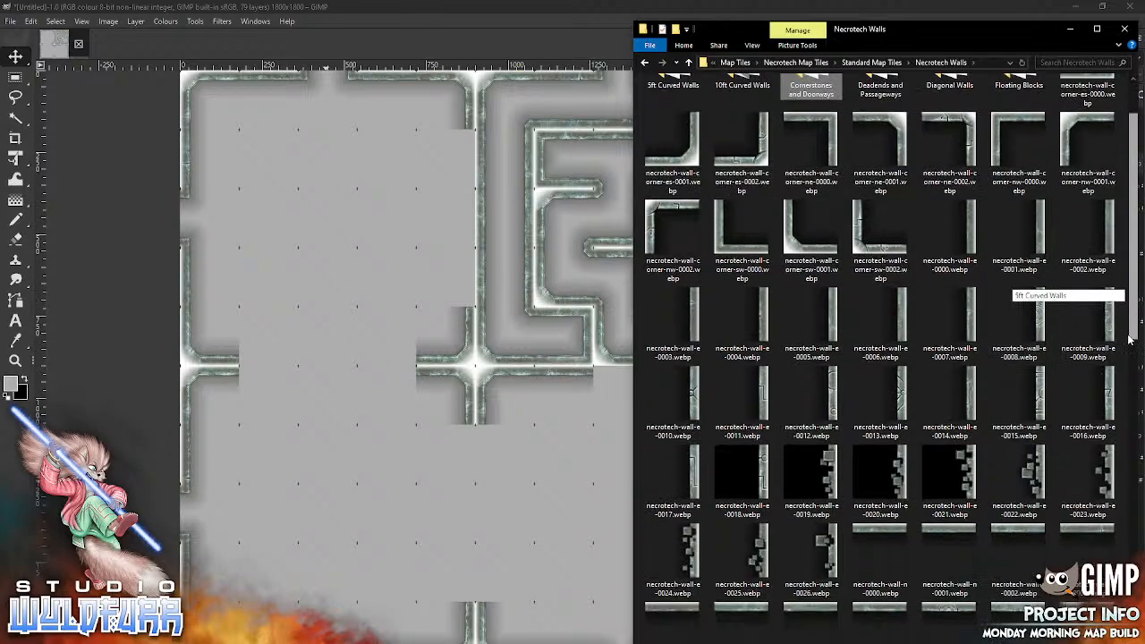
scroll(1116, 467, down, 5)
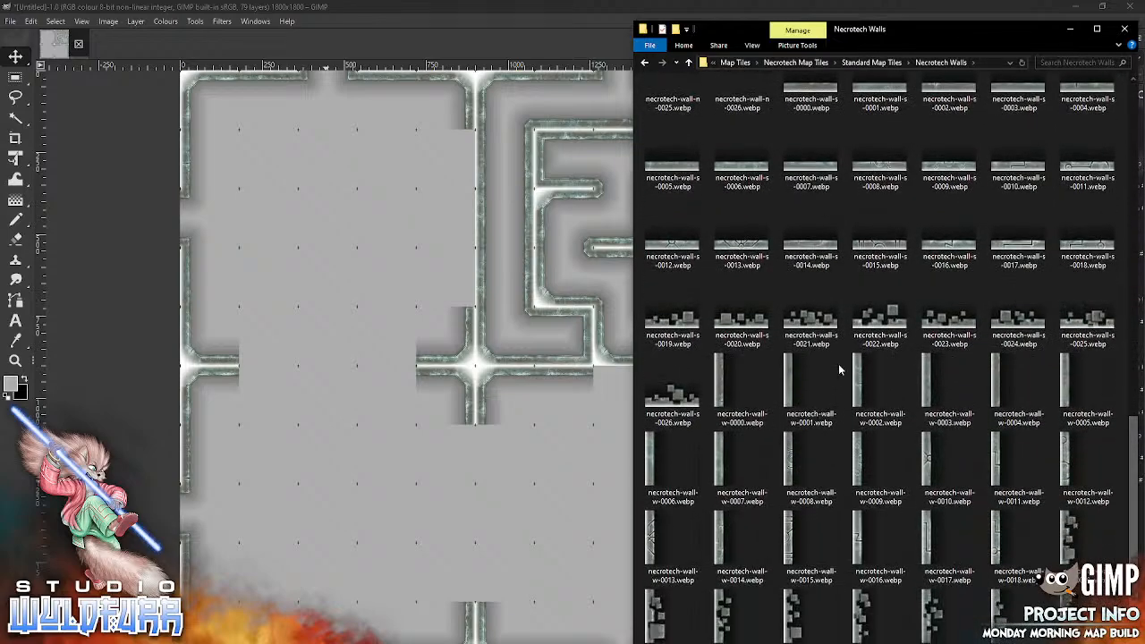
drag(657, 457, 534, 491)
mouse_move(456, 359)
mouse_down()
mouse_move(584, 331)
mouse_move(671, 280)
mouse_move(663, 272)
mouse_up()
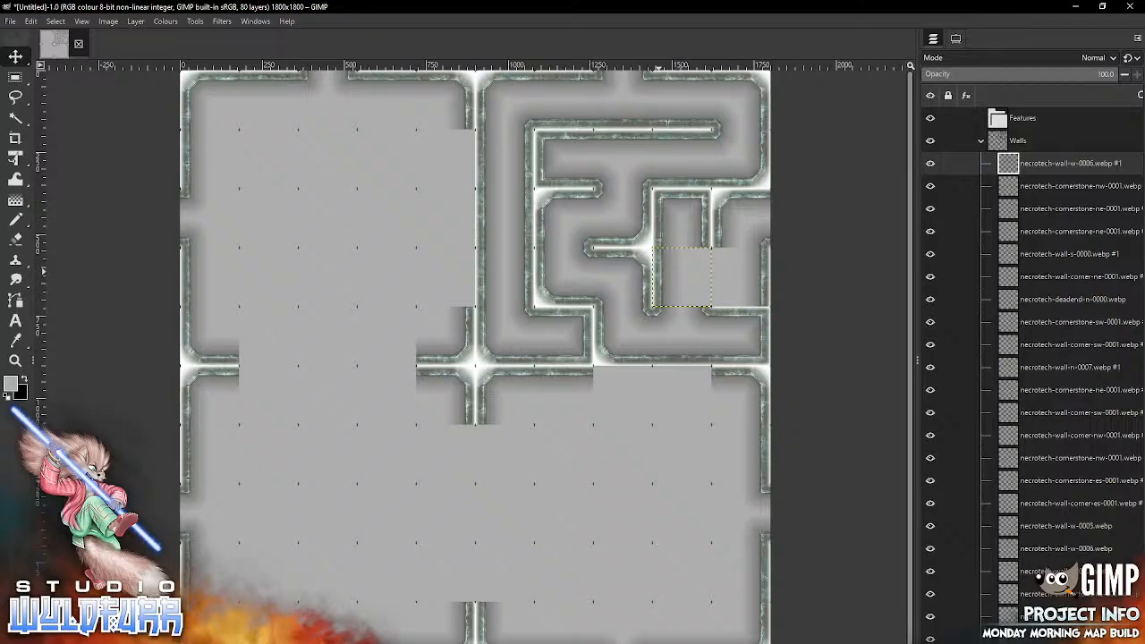
Step: Delete the necrotech-wall-e-0007 tile in the fourth row, tenth column, and make the topmost Walls layer active
key(alt+Tab)
key(alt+Tab)
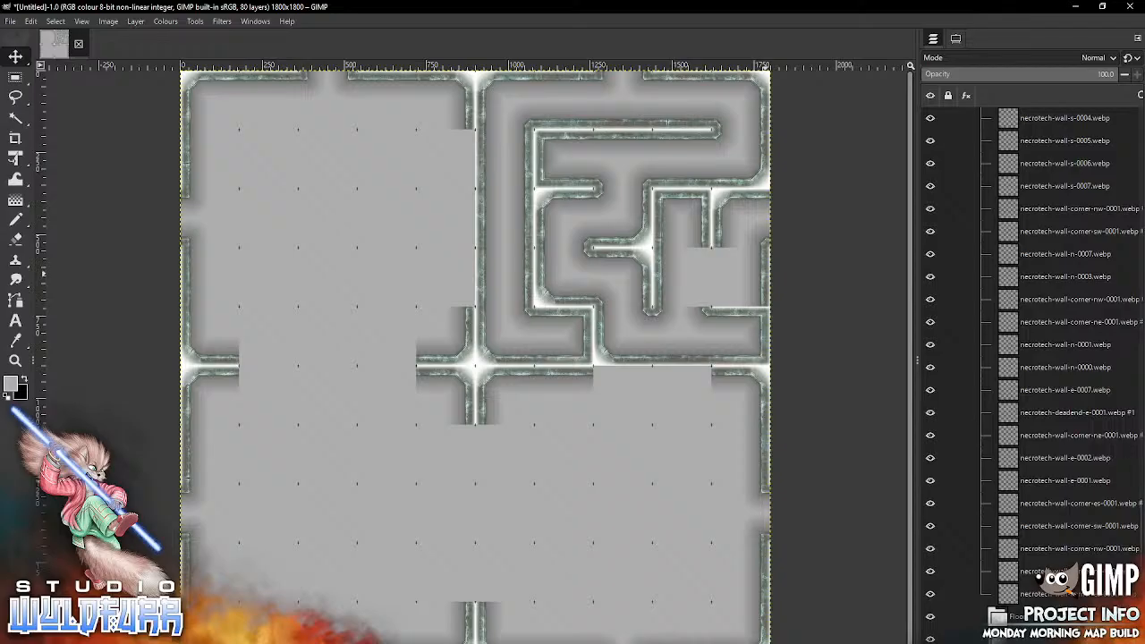
click(765, 275)
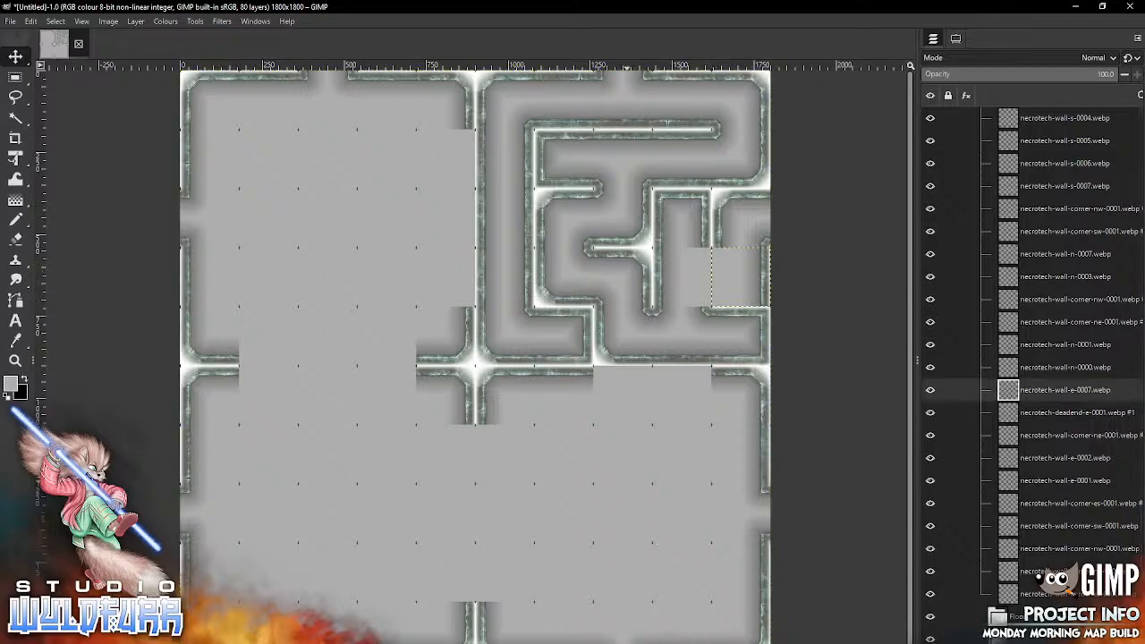
key(Delete)
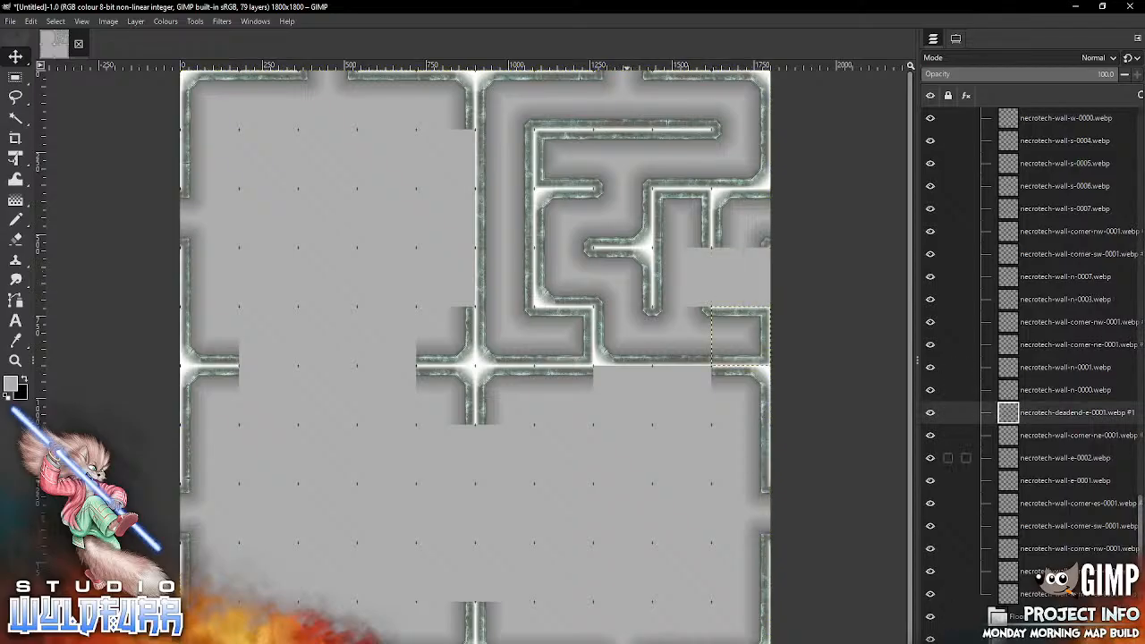
scroll(1028, 357, up, 15)
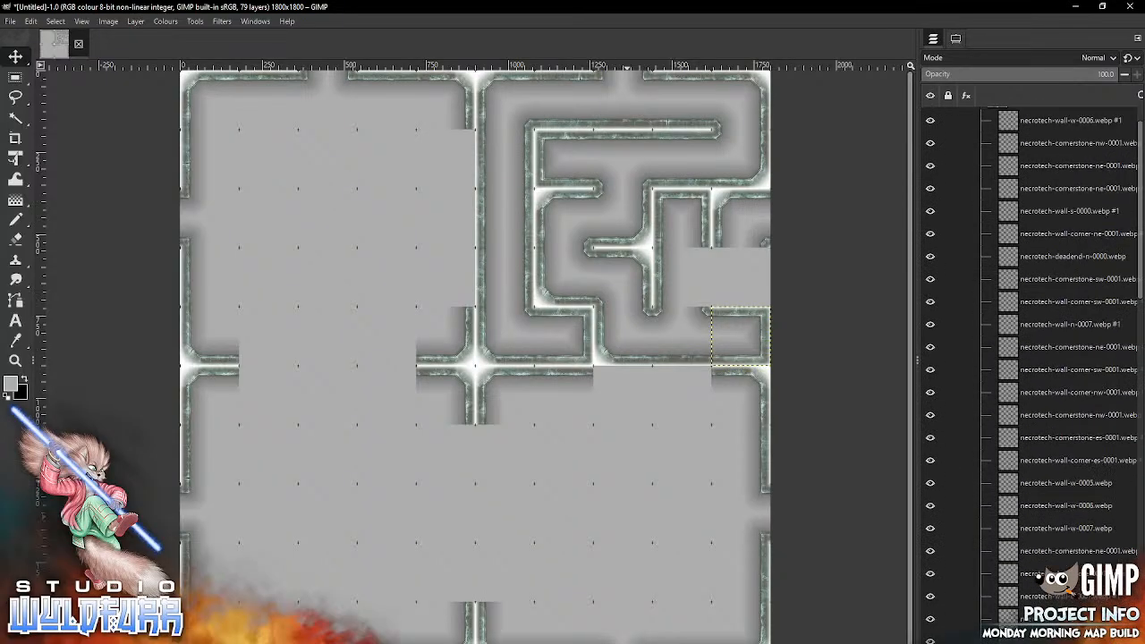
click(1114, 163)
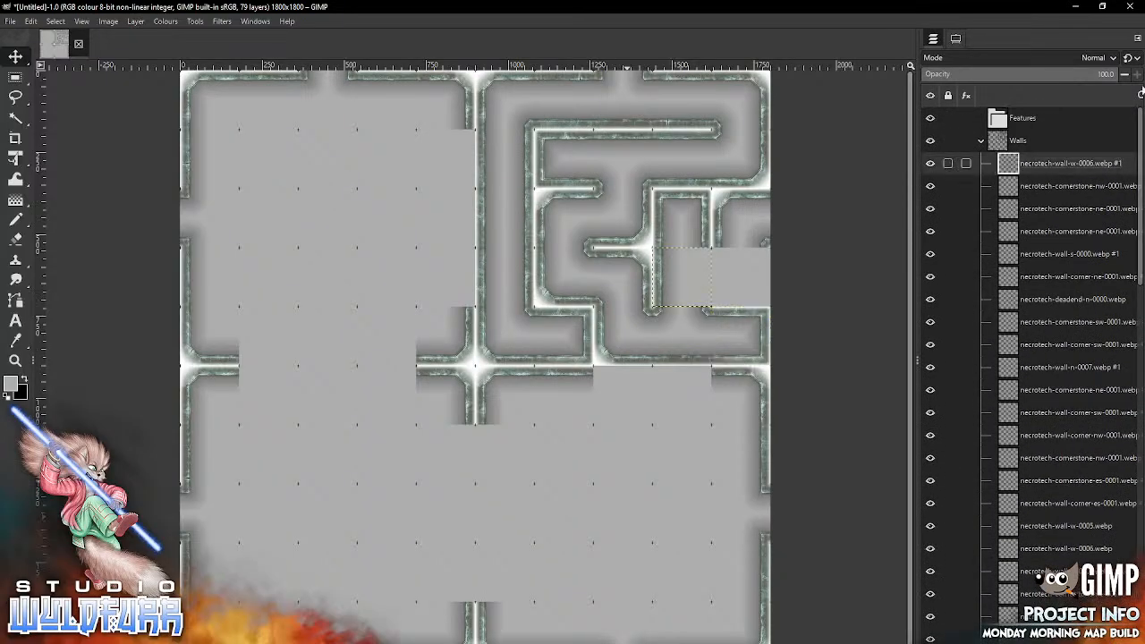
Step: Place necrotech-wall-corner-es-0001.webp from the Necrotech Walls folder in the fourth row, tenth column
key(alt+Tab)
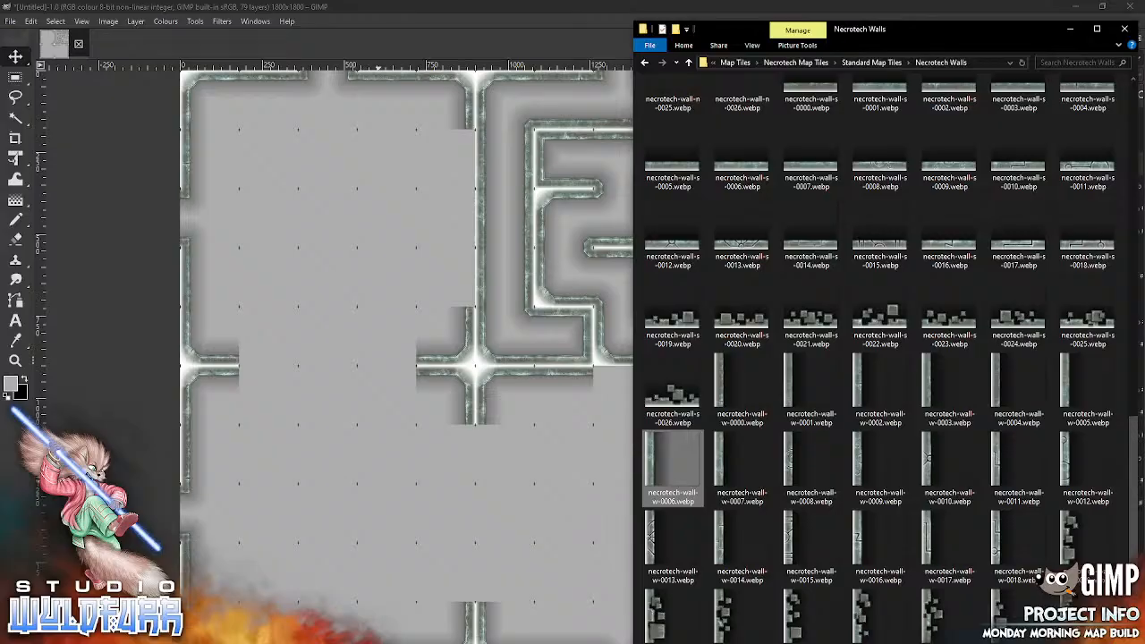
drag(1134, 438, 1131, 94)
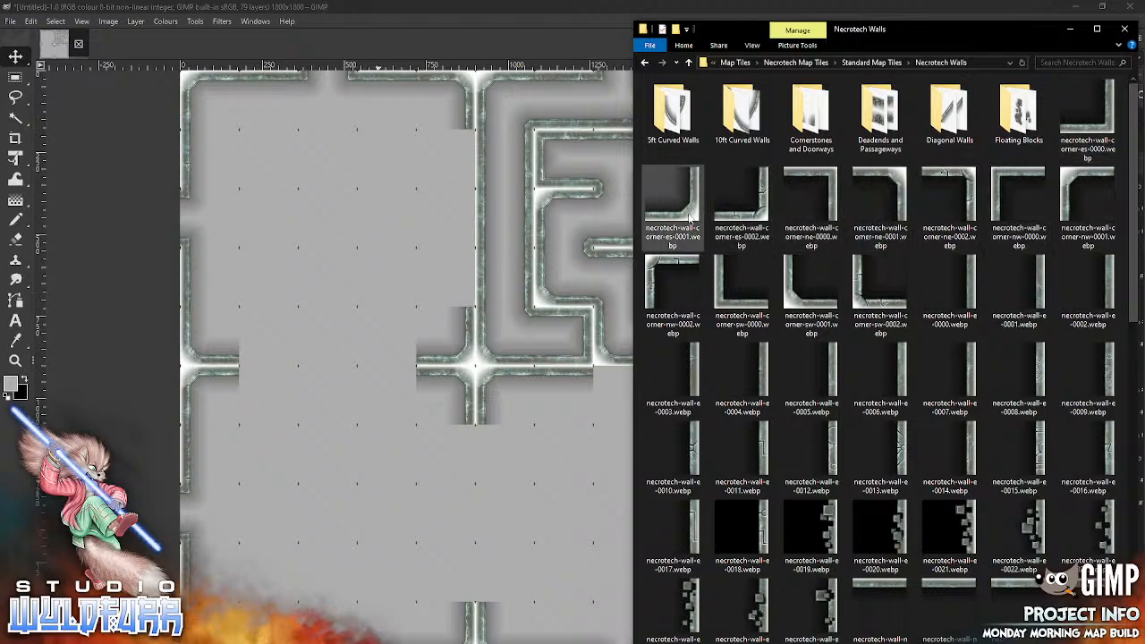
drag(693, 218, 527, 489)
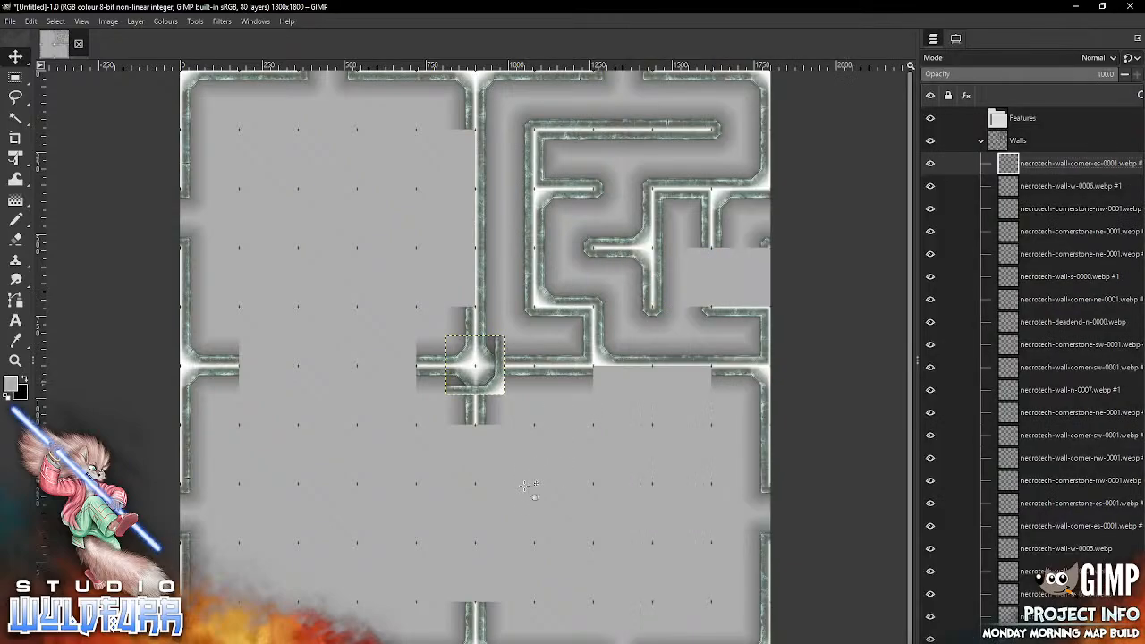
mouse_move(497, 387)
mouse_down()
mouse_move(764, 280)
mouse_move(765, 301)
mouse_up()
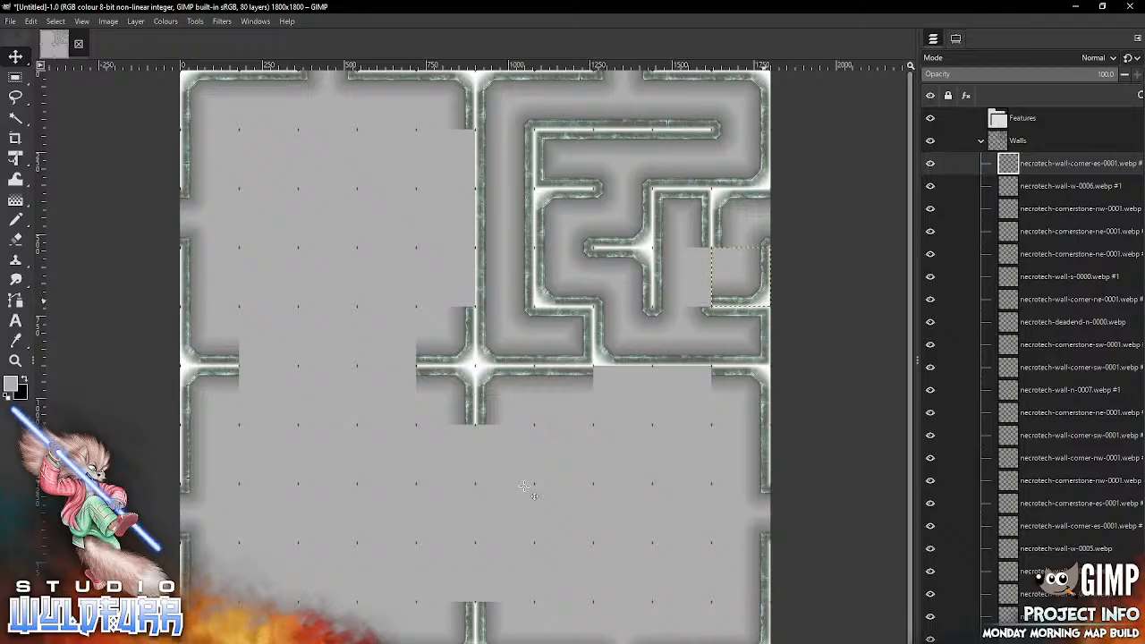
Step: Place necrotech-cornerstone-es-0001.webp from the Cornerstones and Doorways folder in the fourth row, ninth column
key(alt+Tab)
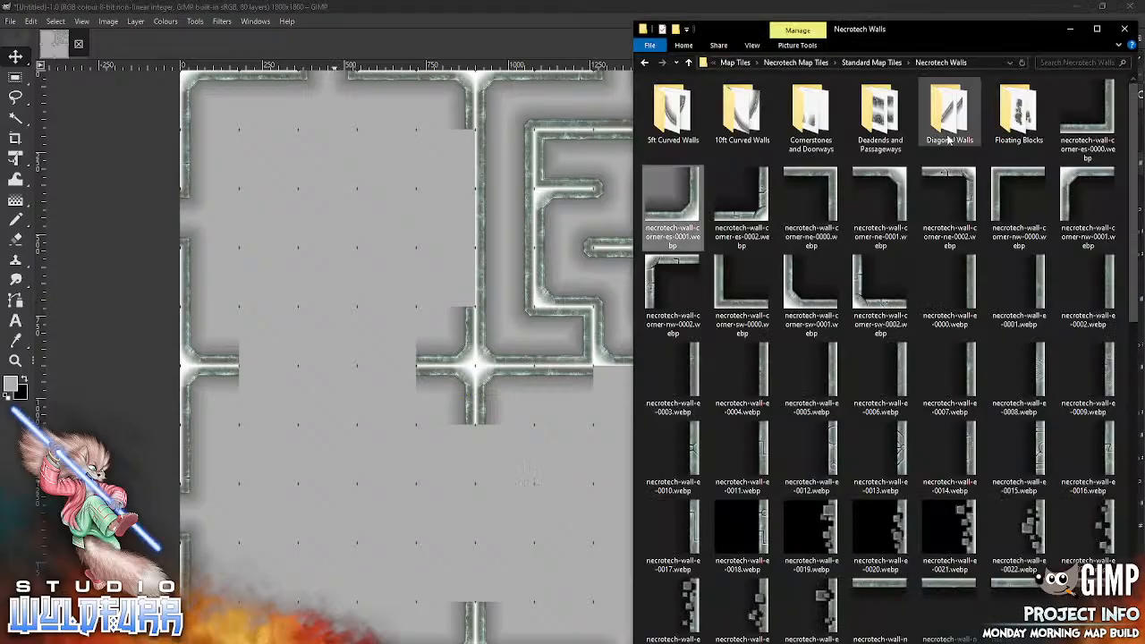
double_click(814, 116)
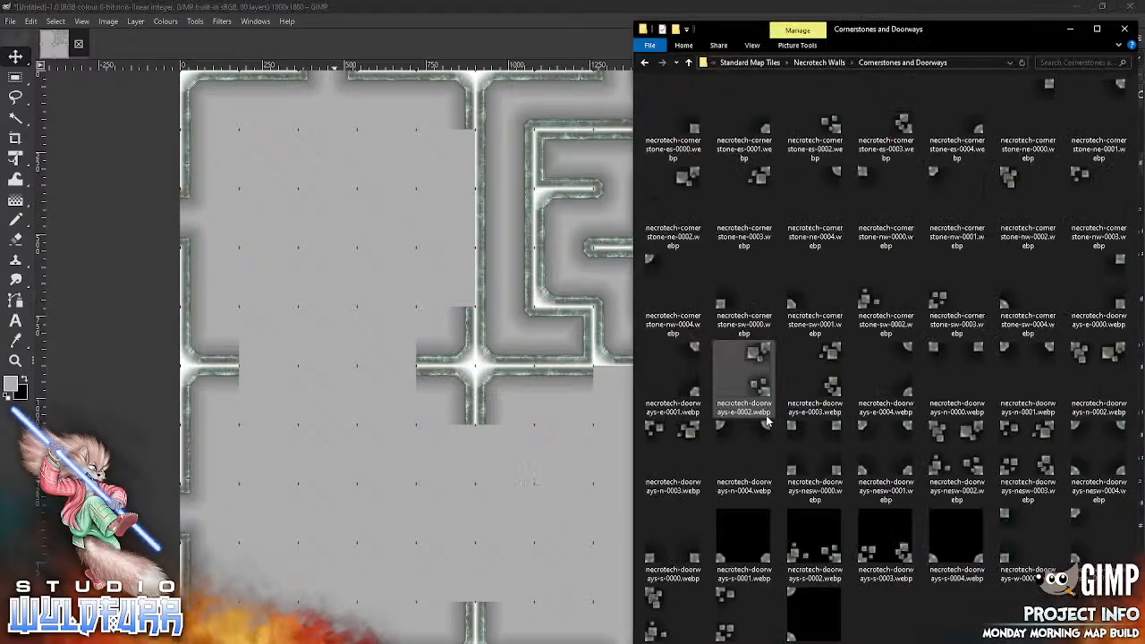
drag(743, 125, 535, 486)
drag(477, 366, 684, 279)
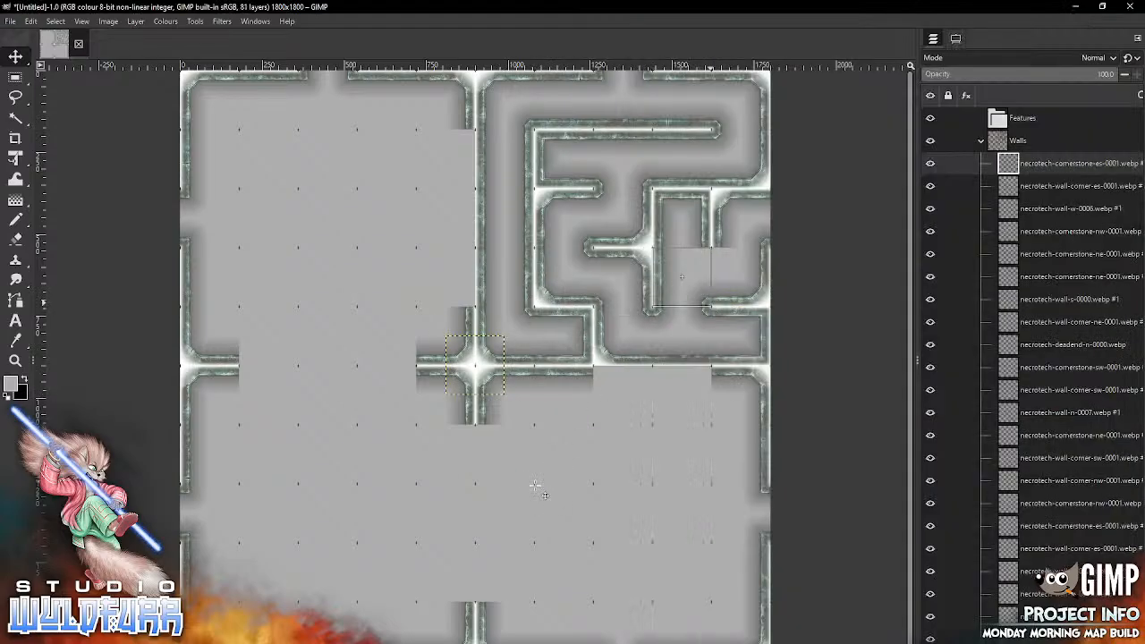
Step: Place necrotech-cornerstone-ne-0001.webp from the Cornerstones and Doorways folder in the fourth row, ninth column
click(743, 121)
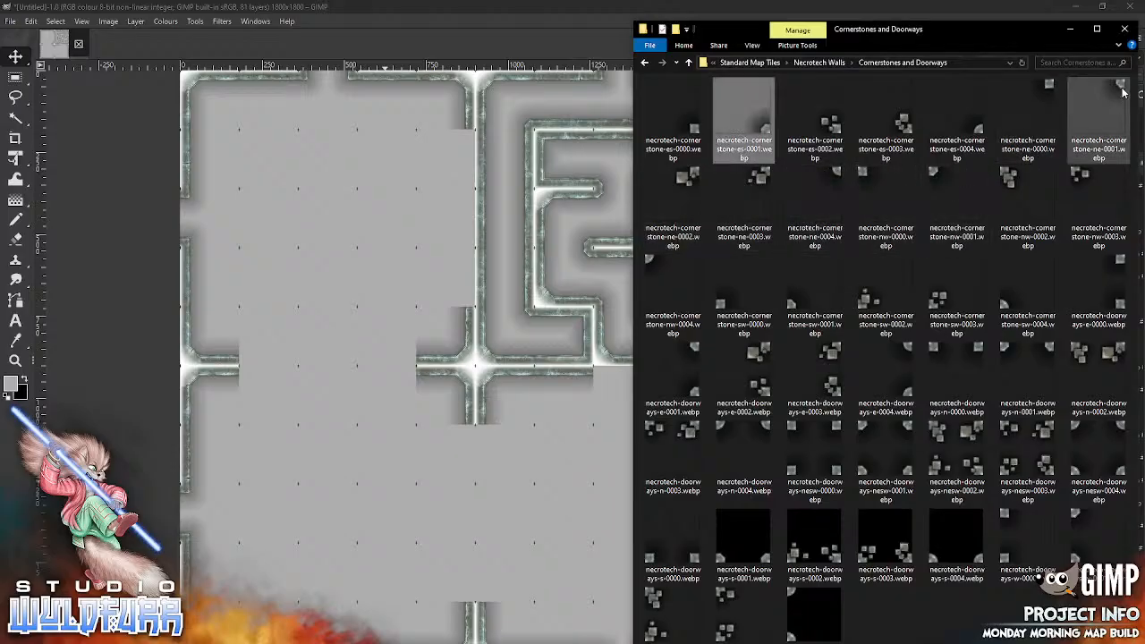
drag(1100, 104, 529, 497)
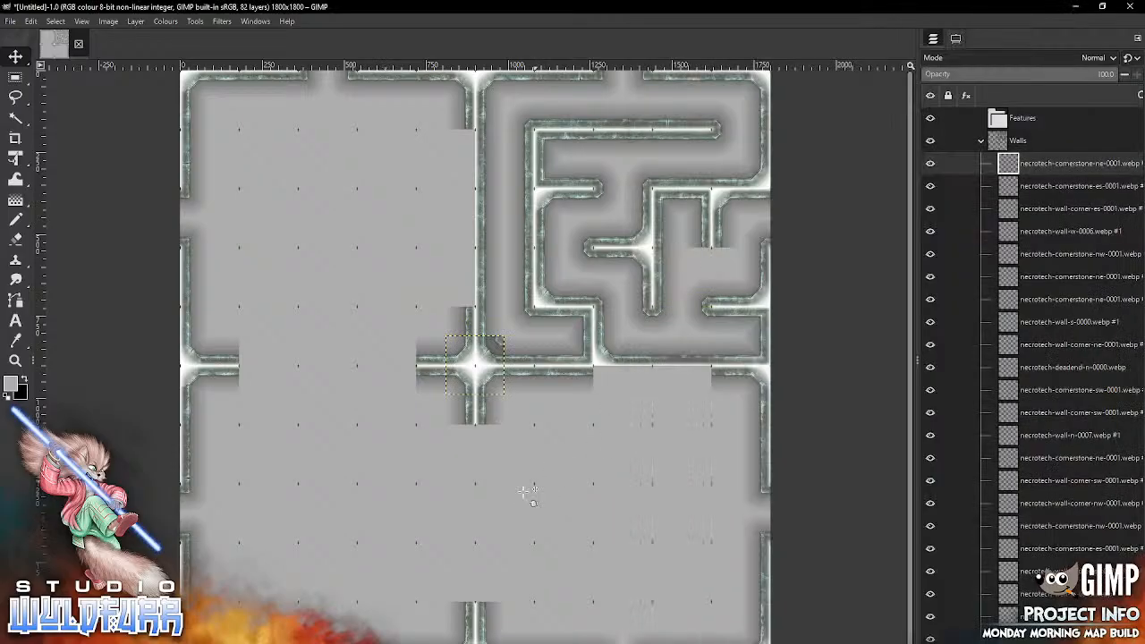
mouse_move(497, 343)
mouse_down()
mouse_move(603, 315)
mouse_move(704, 255)
mouse_up()
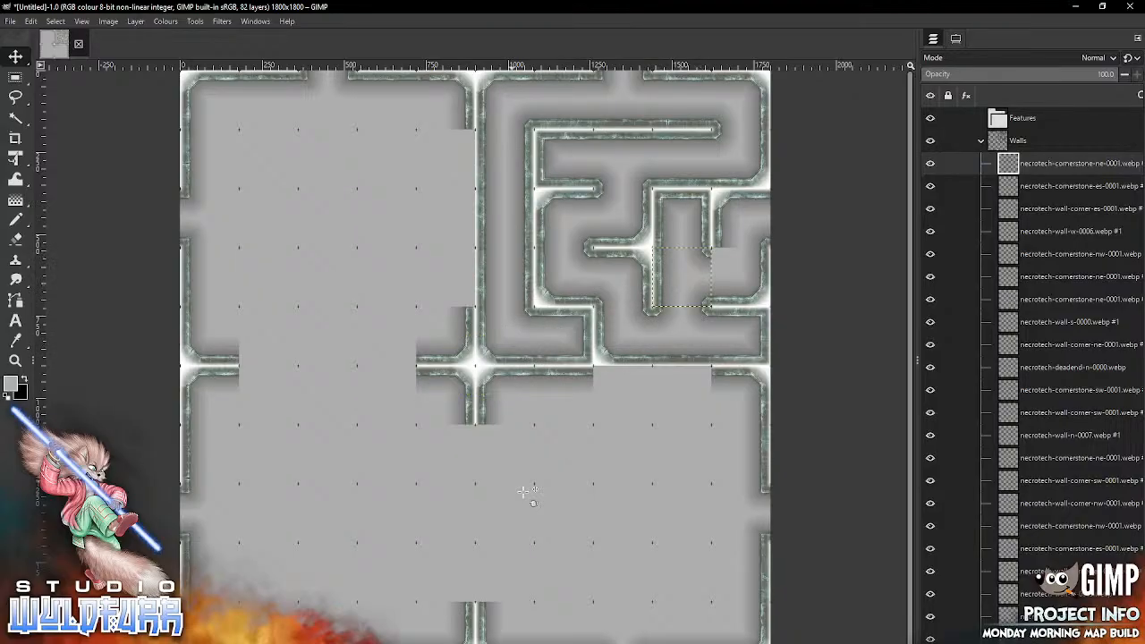
Step: Place necrotech-cornerstone-nw-0001.webp from the Cornerstones and Doorways folder in the fourth row, tenth column
key(alt+Tab)
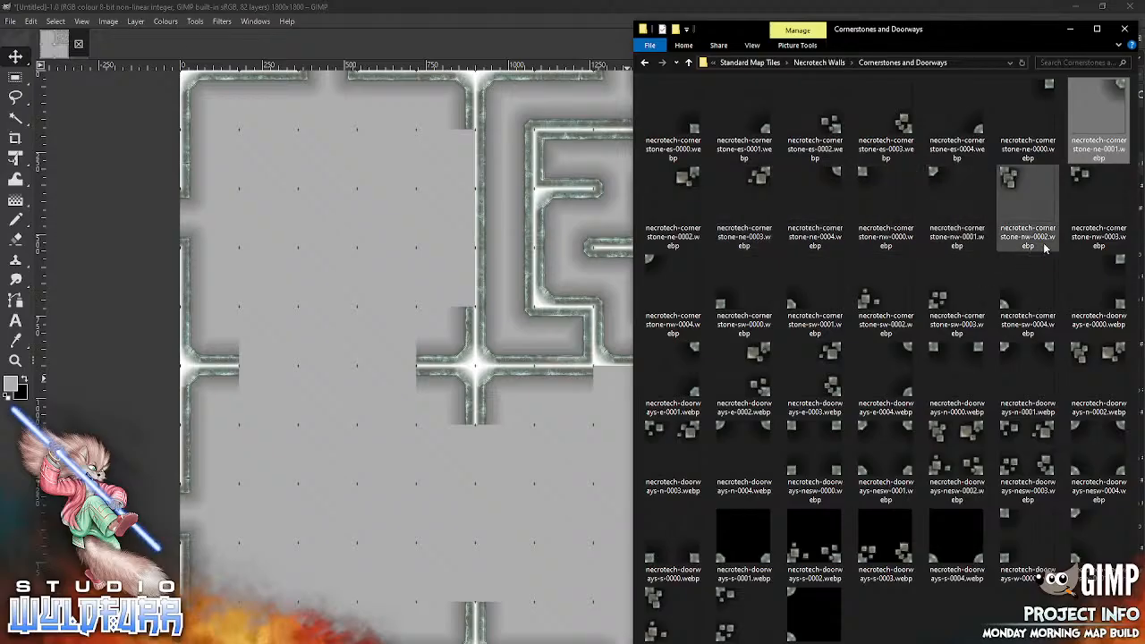
drag(957, 210, 525, 523)
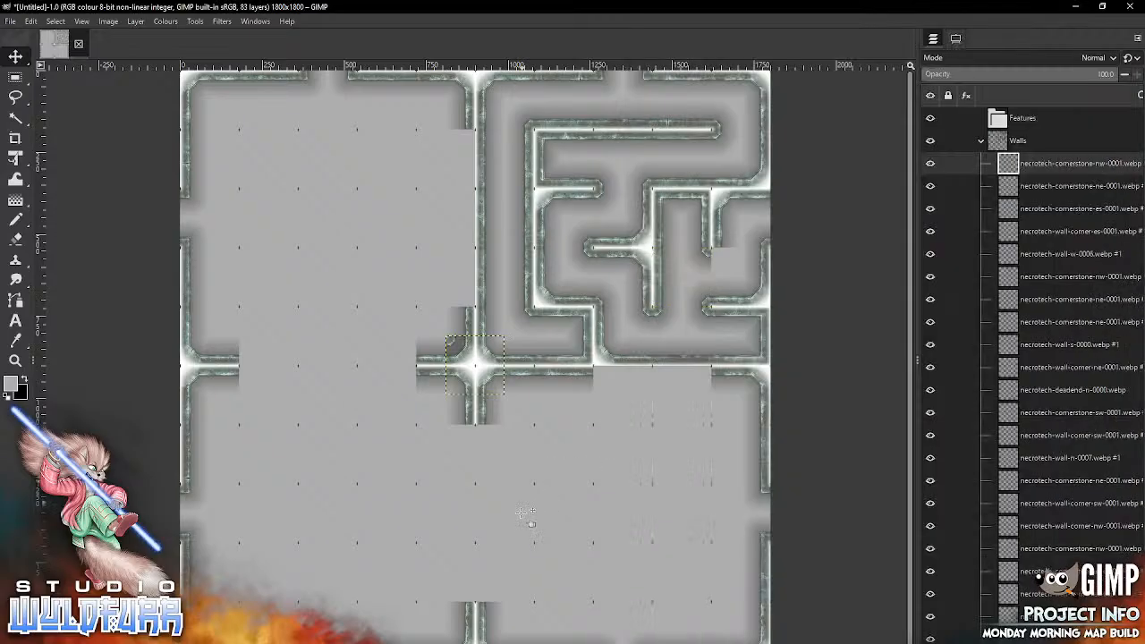
drag(456, 343, 722, 255)
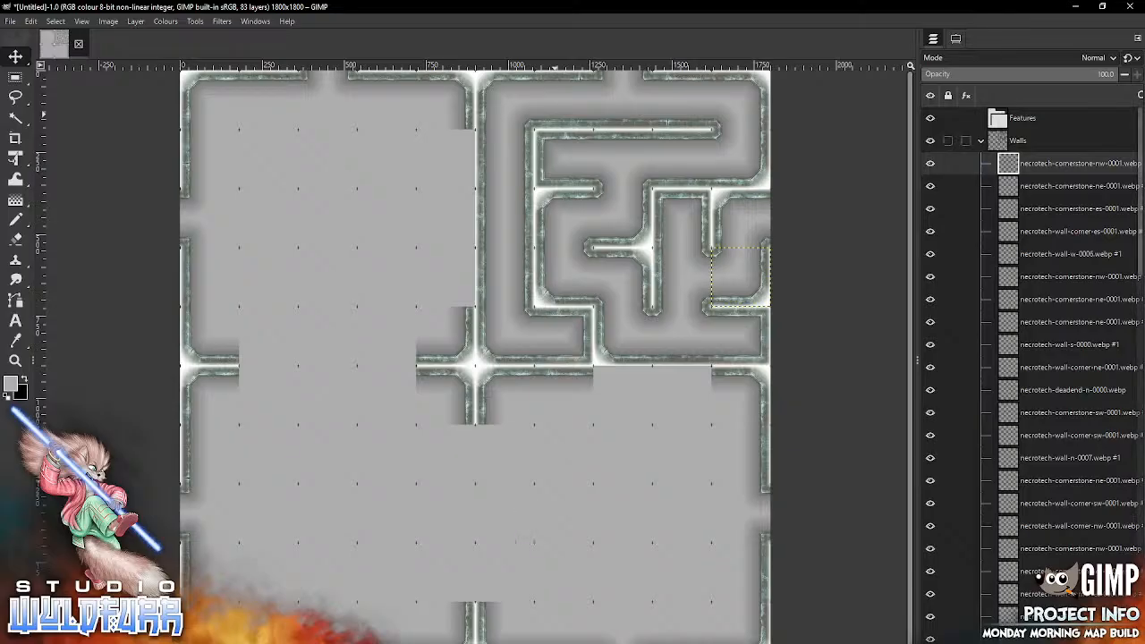
Step: Collapse the Walls group, make the Floor group active, and open the Necrotech Floors folder under Standard Map Tiles
click(981, 140)
click(1017, 163)
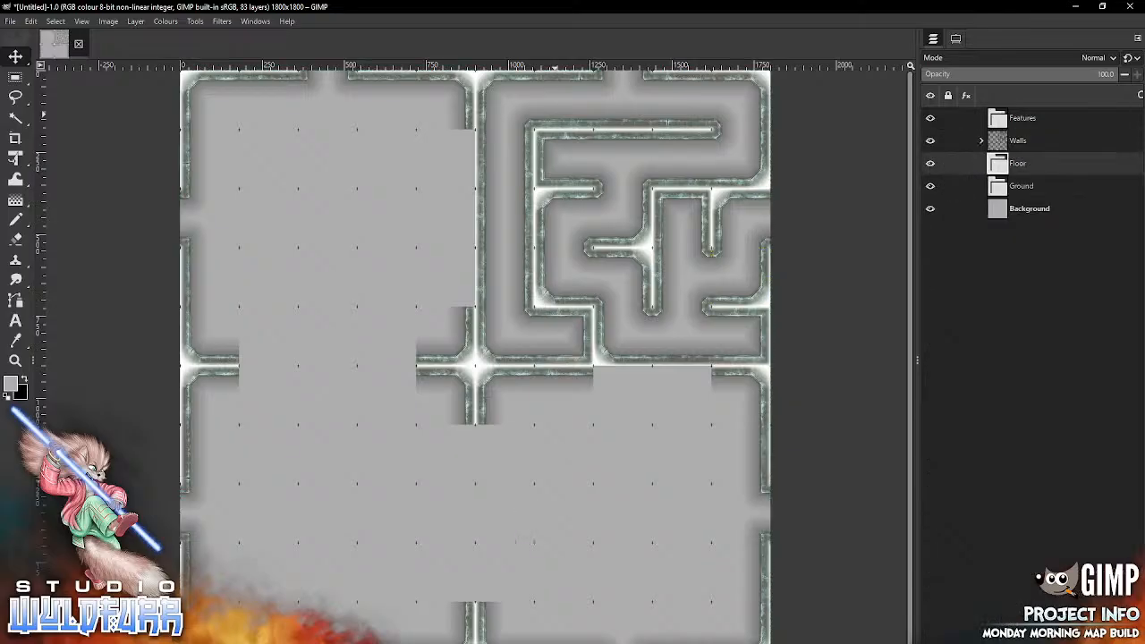
key(alt+Tab)
click(819, 63)
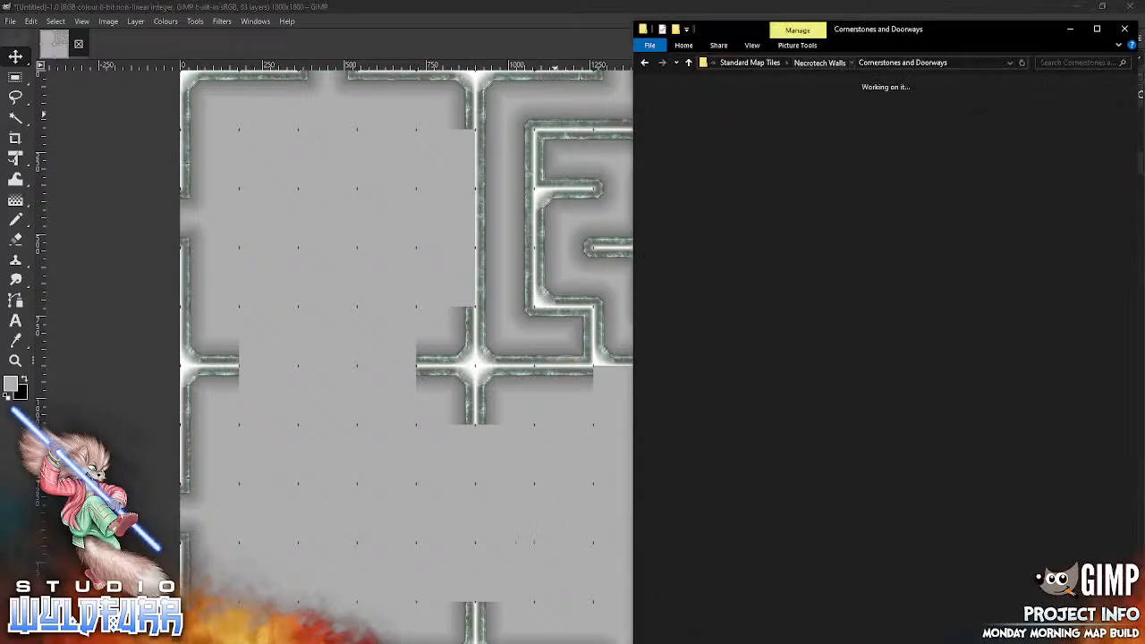
click(871, 63)
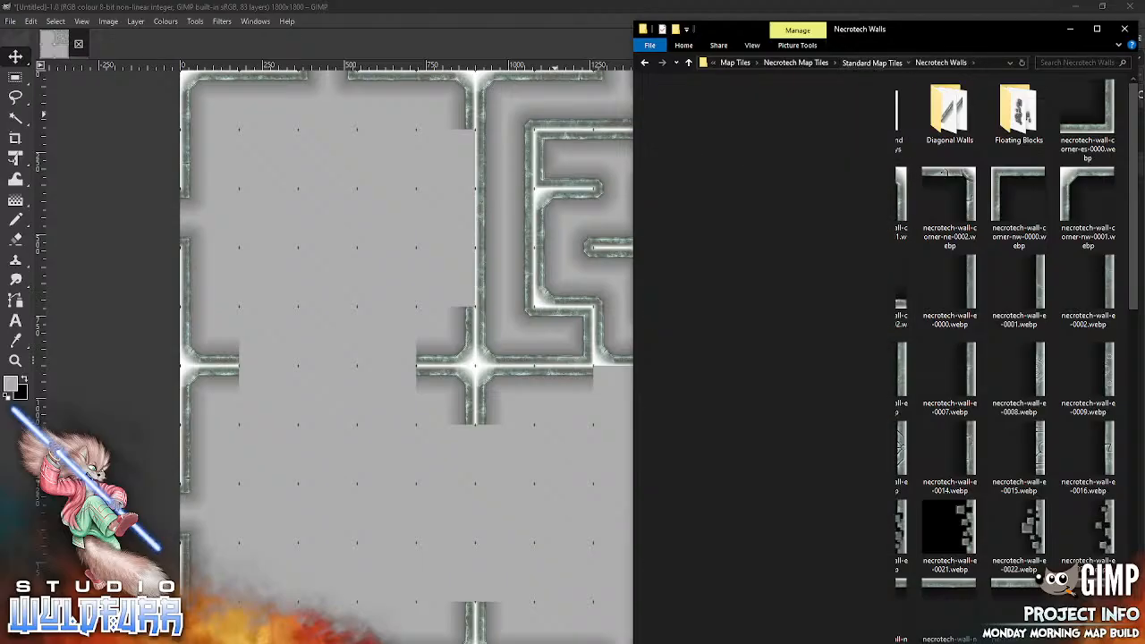
double_click(692, 126)
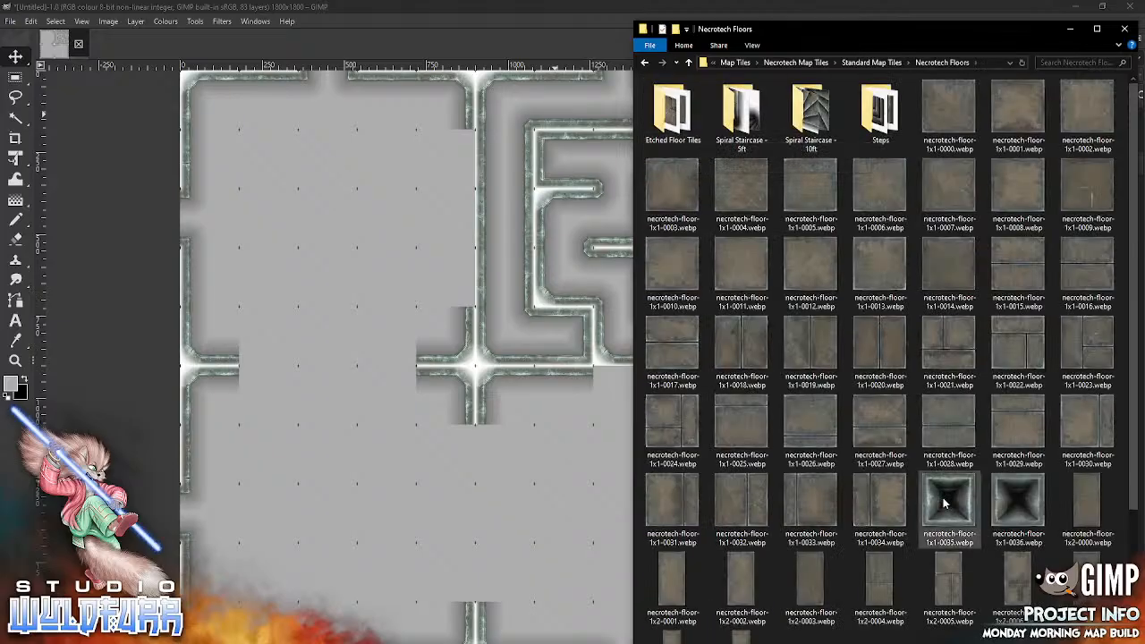
Step: Place necrotech-floor-1x1-0035.webp in the fourth row, ninth column, locking the Walls group's position so only the floor tile moves
click(498, 493)
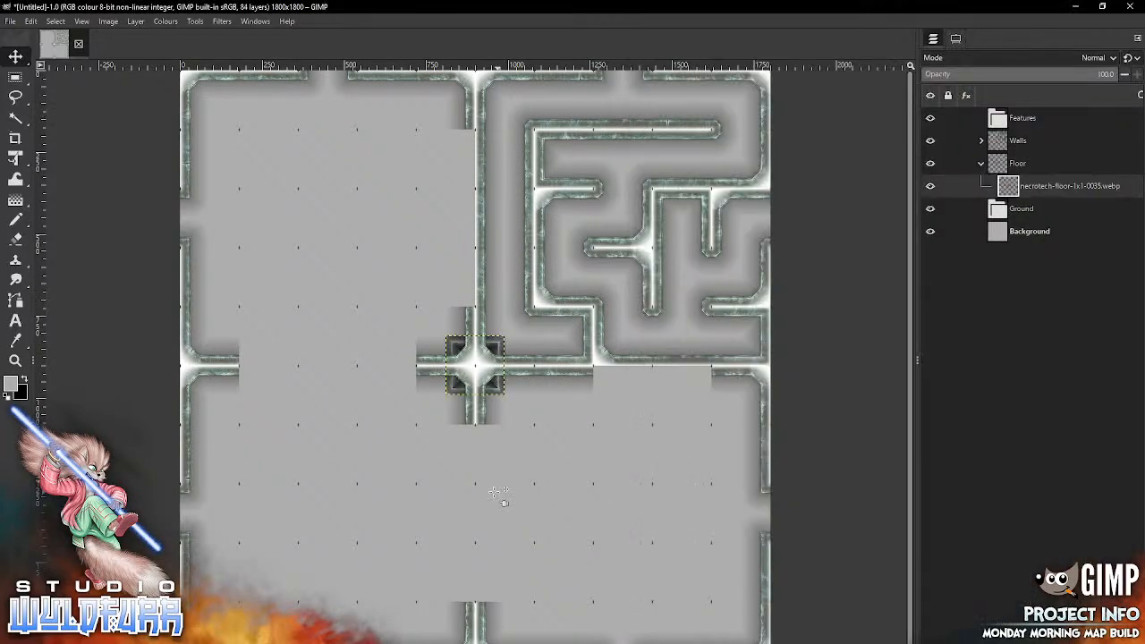
drag(497, 388, 652, 478)
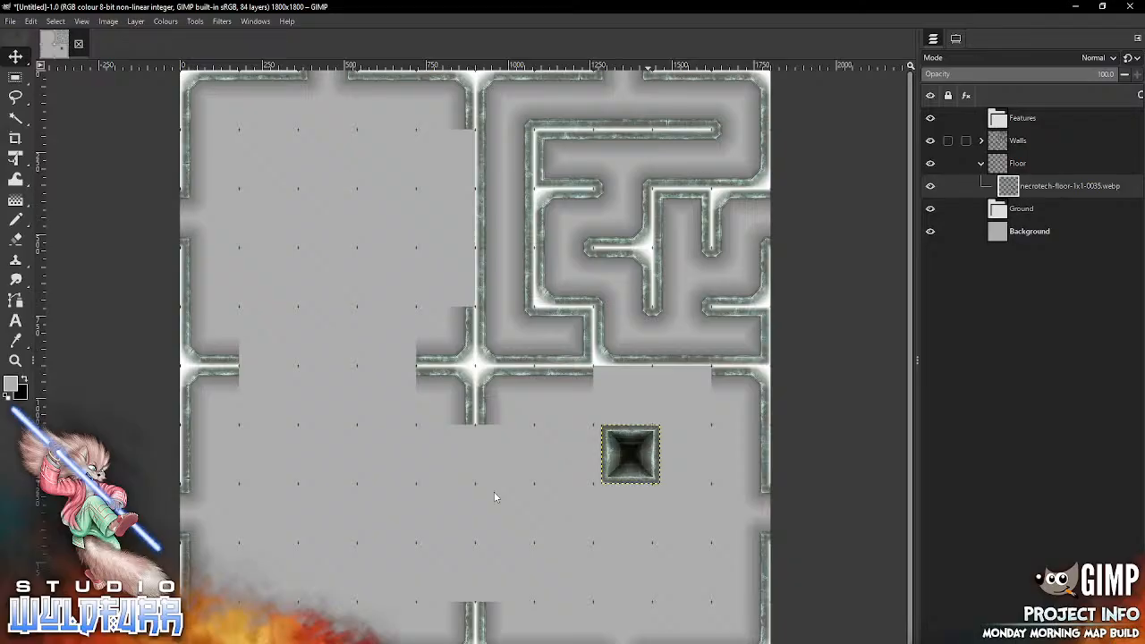
click(948, 141)
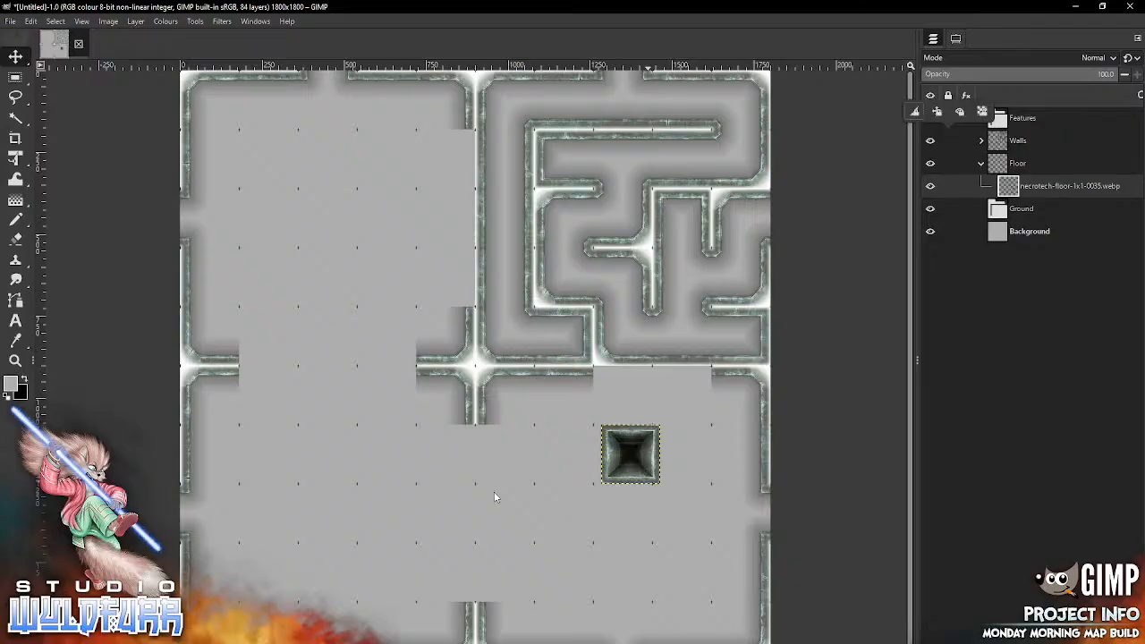
click(936, 112)
click(493, 492)
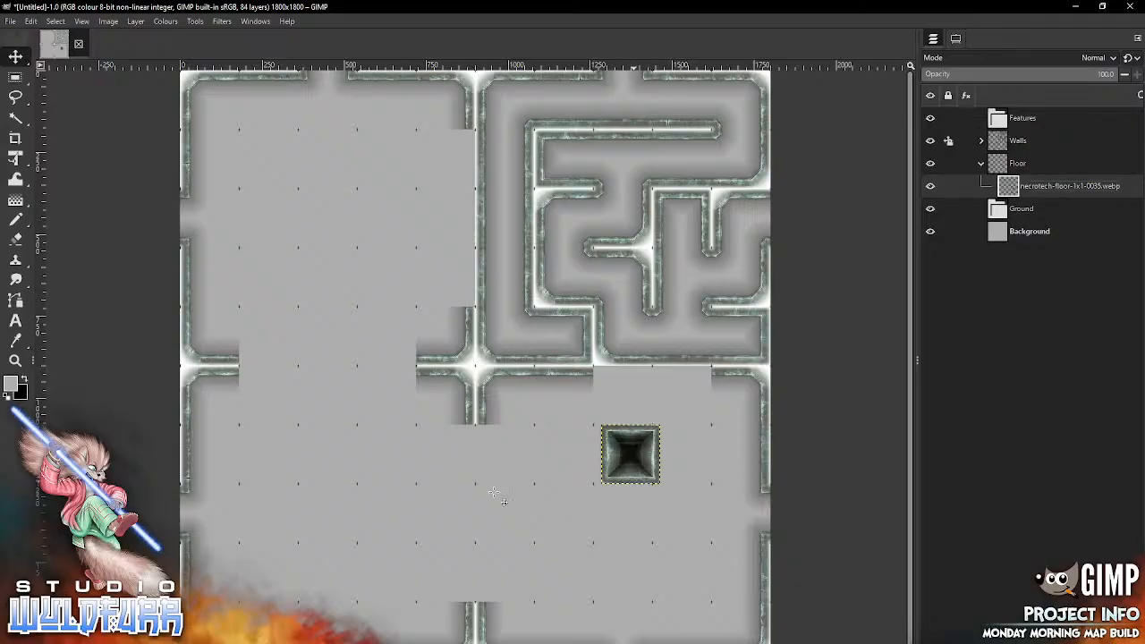
drag(631, 455, 682, 277)
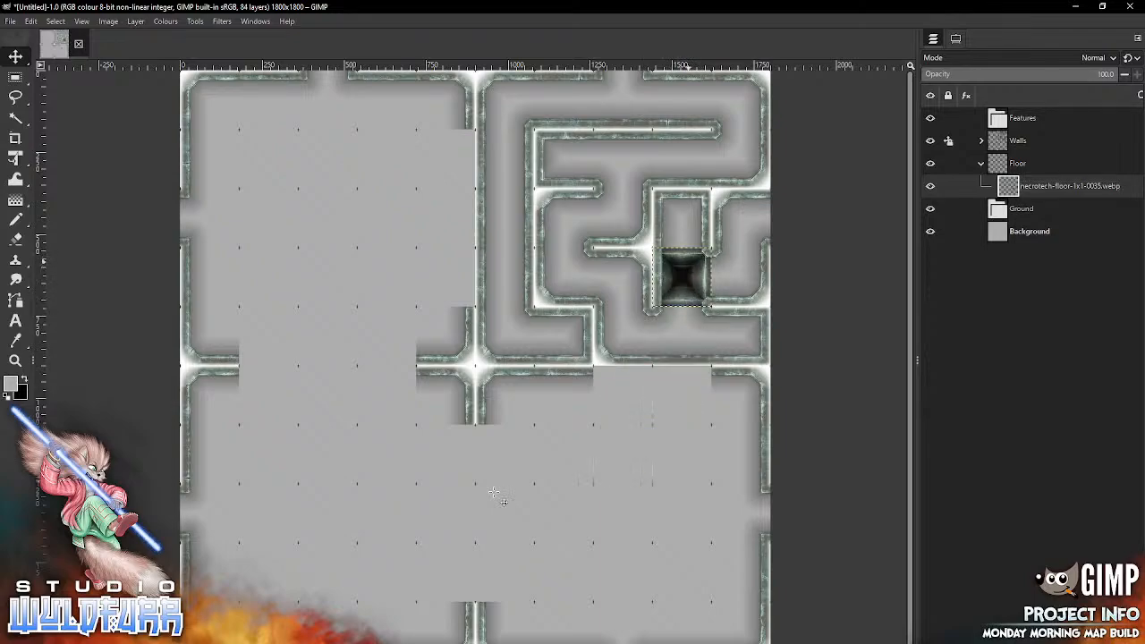
Step: Place necrotech-floor-1x1-0036.webp from the Necrotech Floors folder in the second row, eighth column
key(alt+Tab)
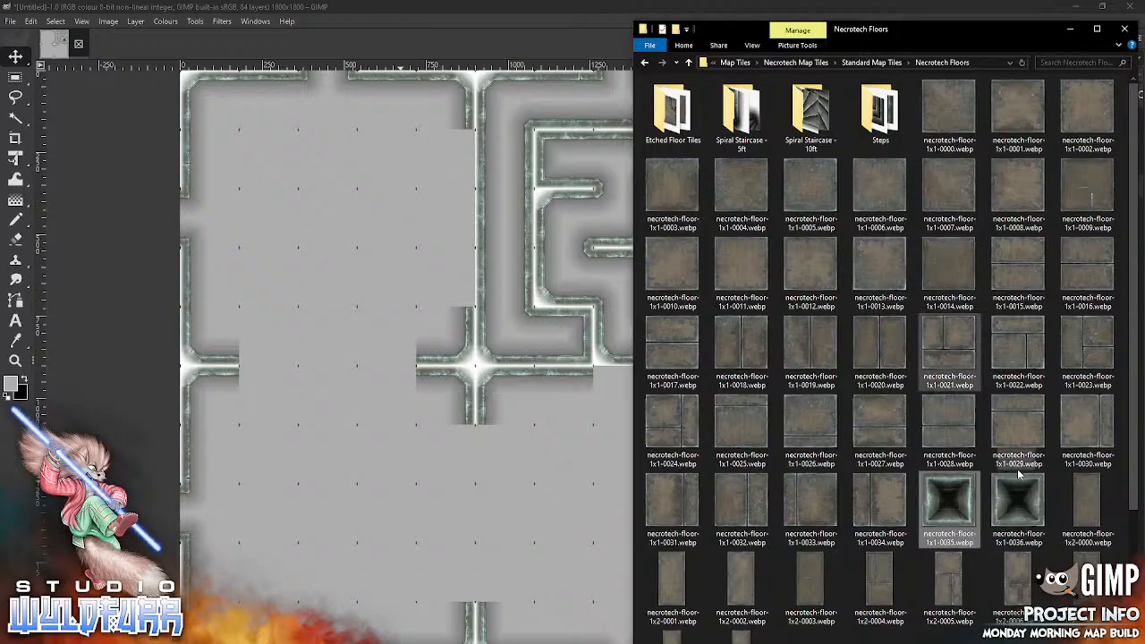
drag(1017, 508, 499, 507)
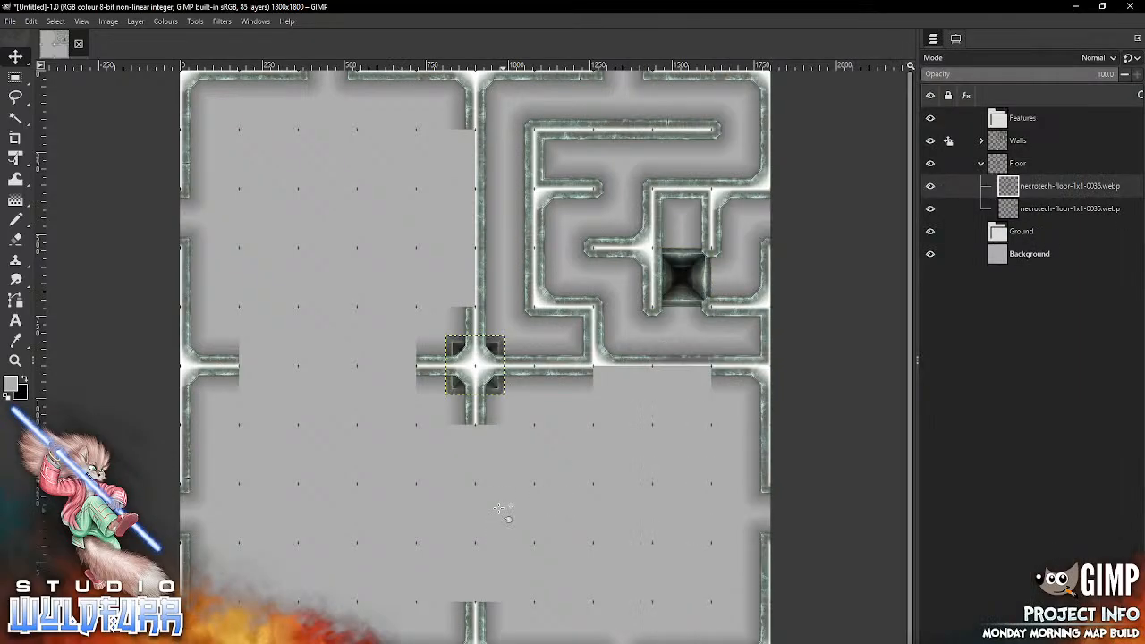
mouse_move(498, 384)
mouse_down()
mouse_move(661, 504)
mouse_move(648, 178)
mouse_move(637, 179)
mouse_up()
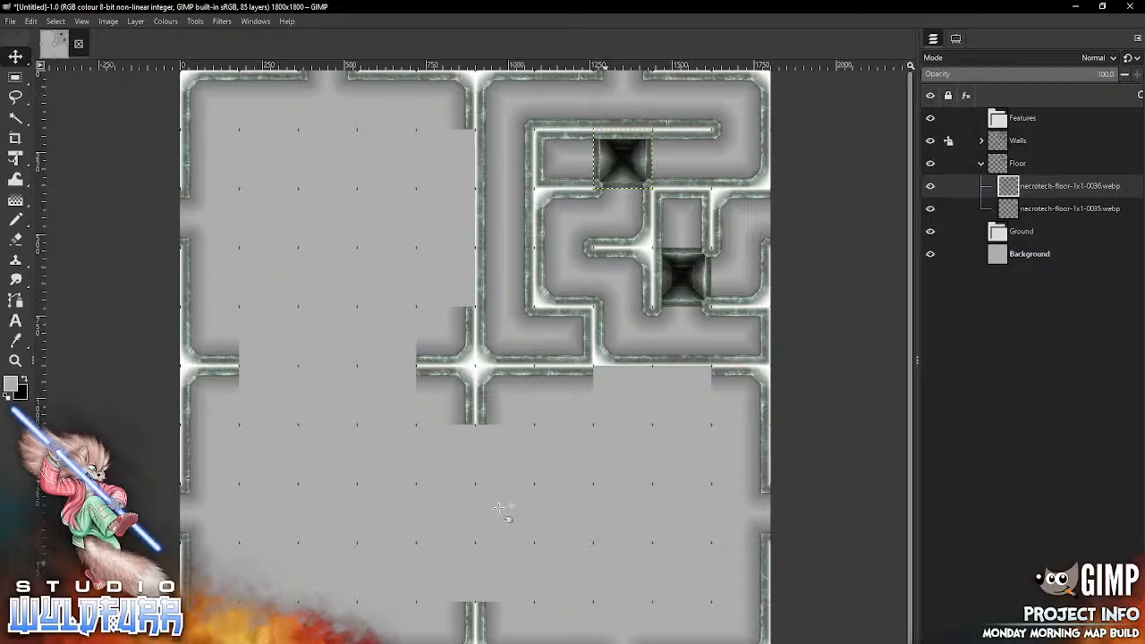
Step: Place another necrotech-floor-1x1-0035.webp from the Necrotech Floors folder in the third row, sixth column
key(alt+Tab)
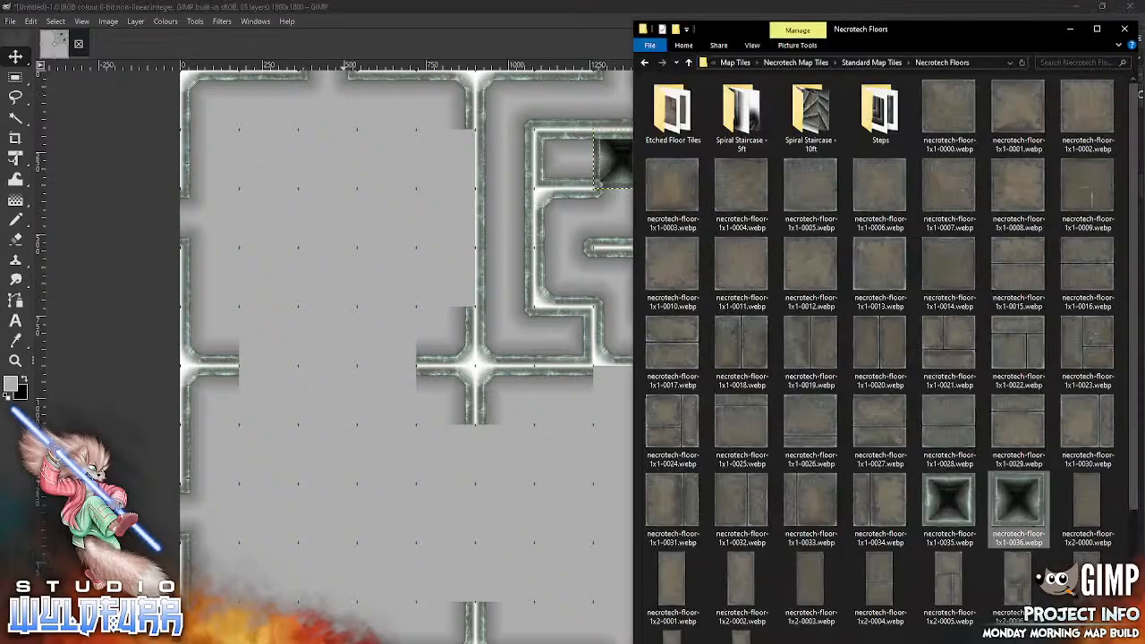
drag(952, 510, 454, 534)
click(492, 344)
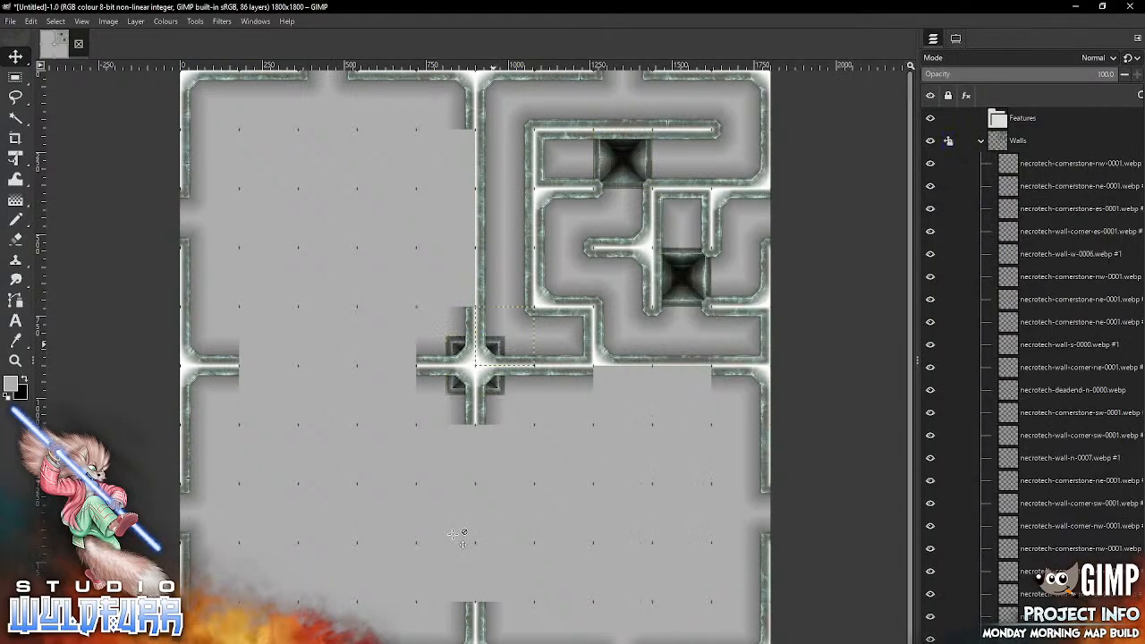
click(498, 390)
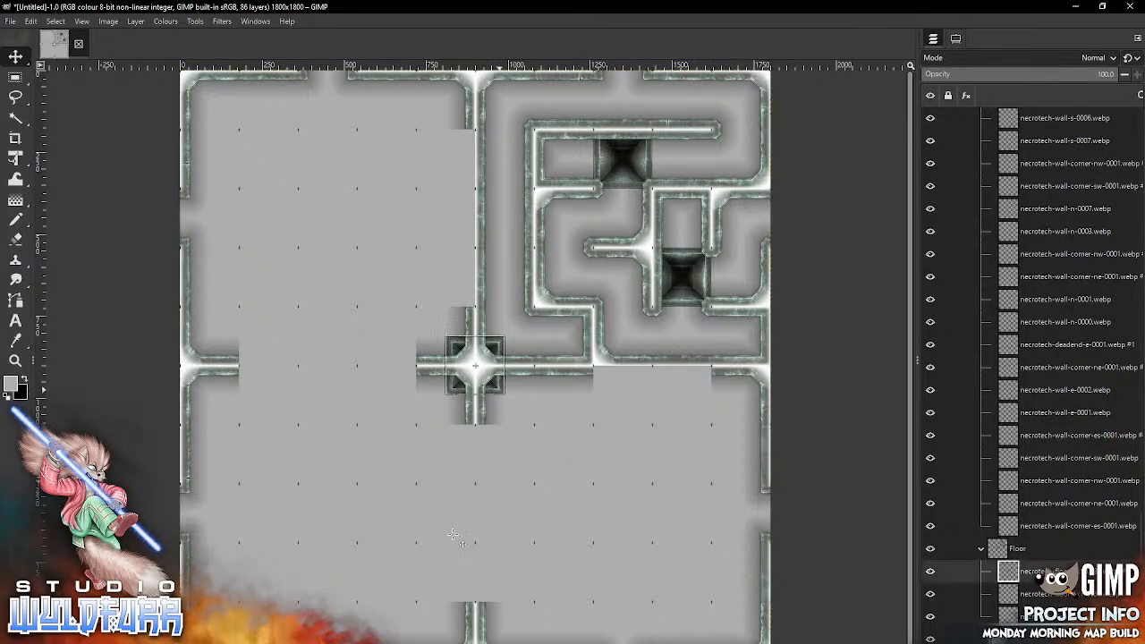
drag(475, 365, 504, 217)
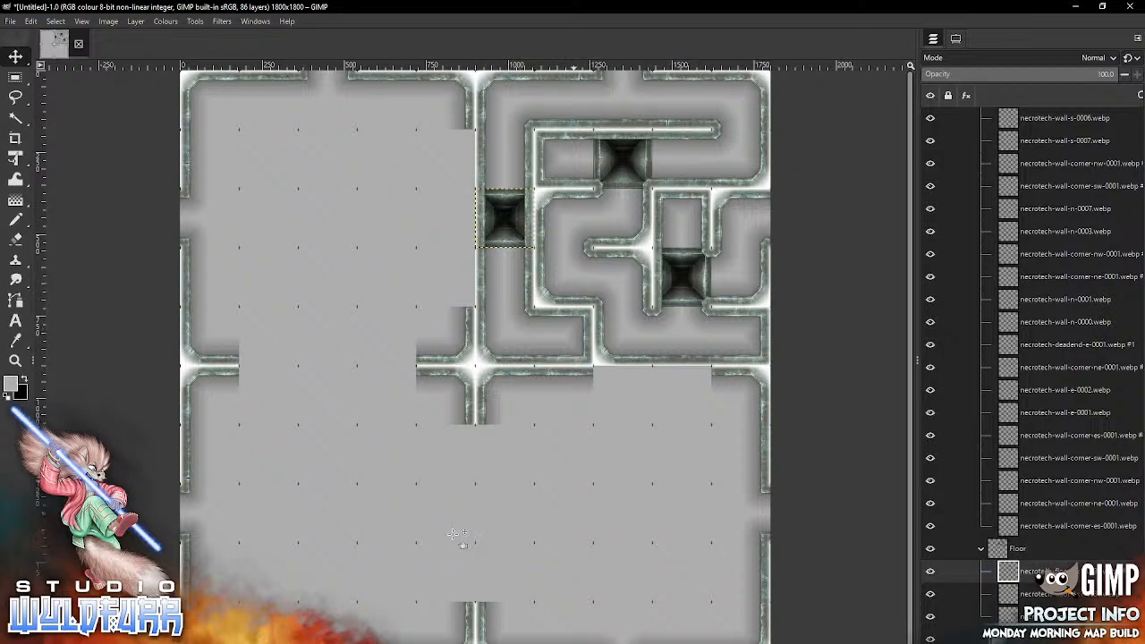
Step: Place necrotech-floor-1x1-0015.webp from the Necrotech Floors folder in the first row, sixth column
key(alt+Tab)
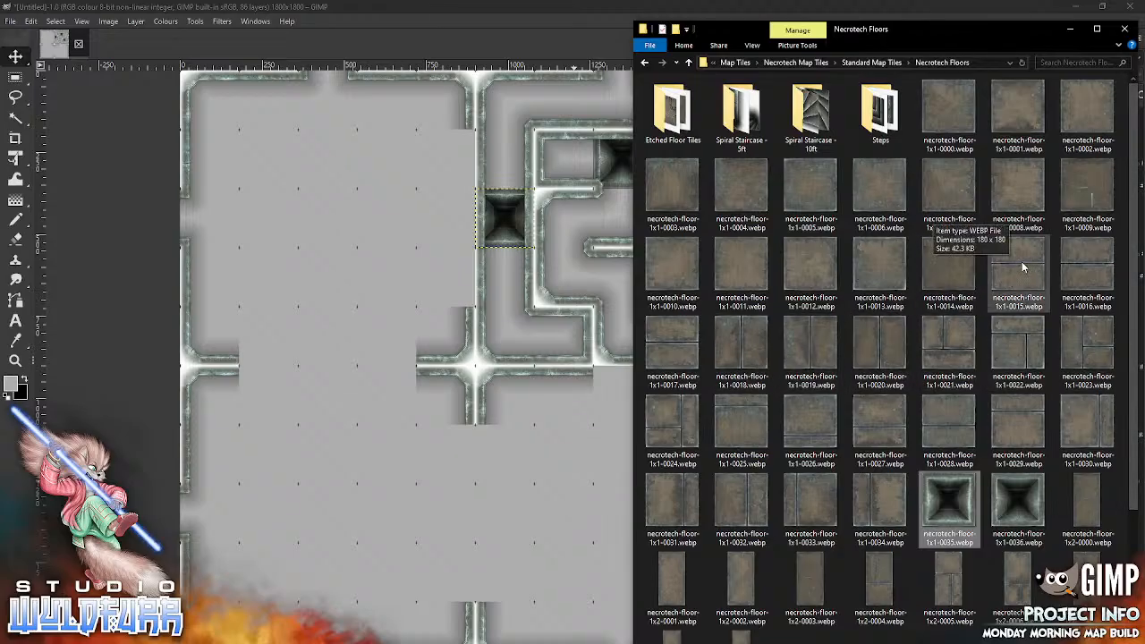
drag(1024, 268, 499, 514)
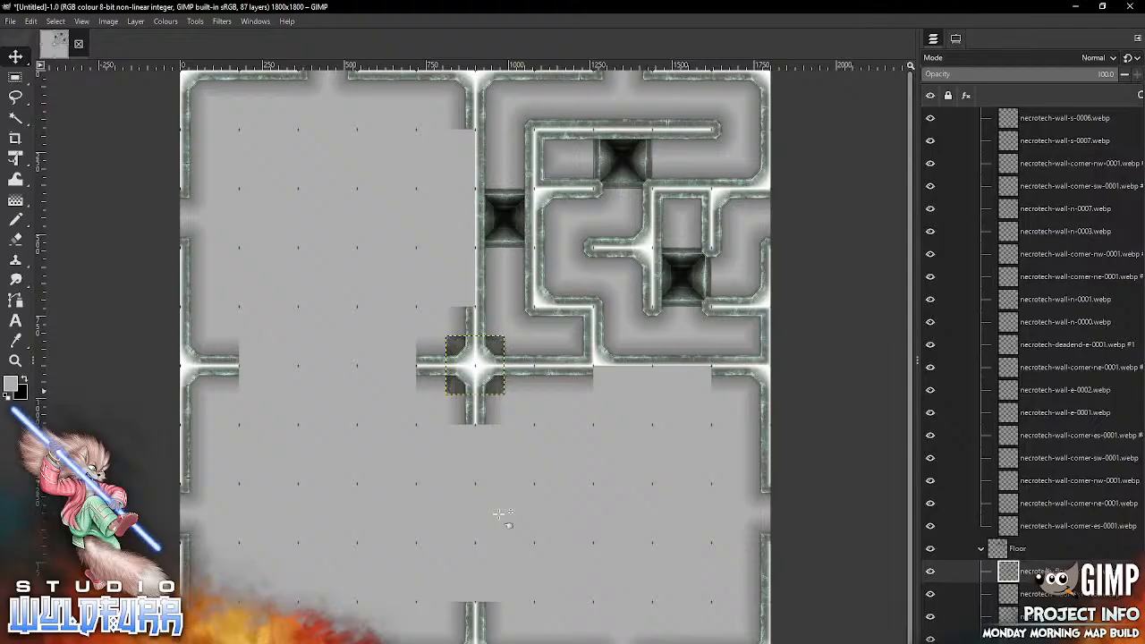
drag(469, 360, 504, 99)
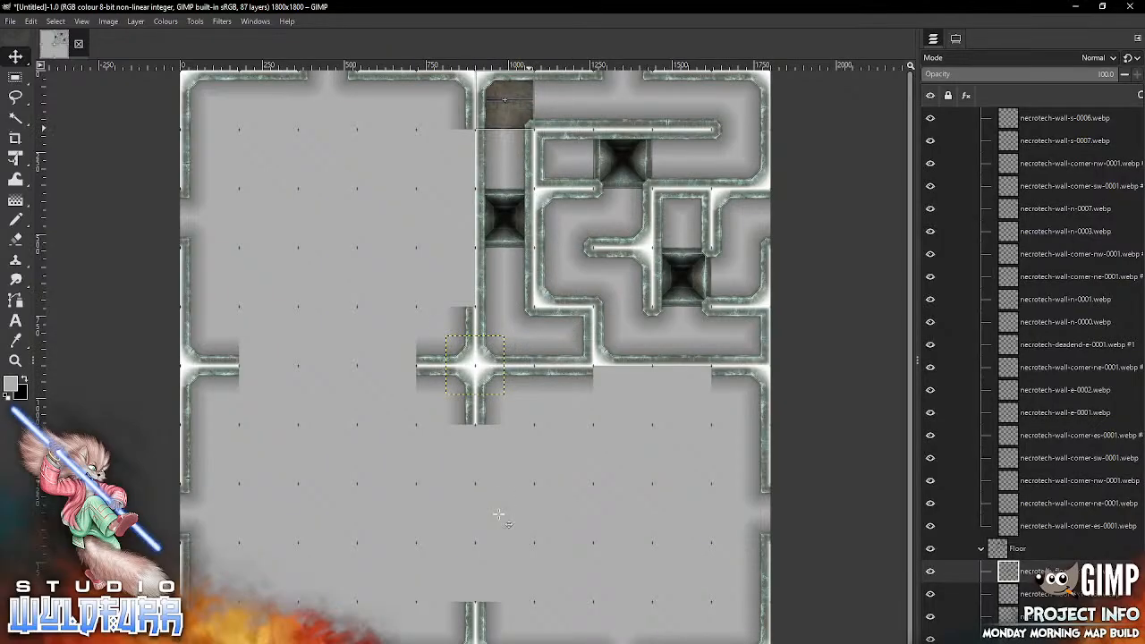
Step: Place necrotech-floor-1x1-0016.webp from the Necrotech Floors folder in the first row, eighth column
key(alt+Tab)
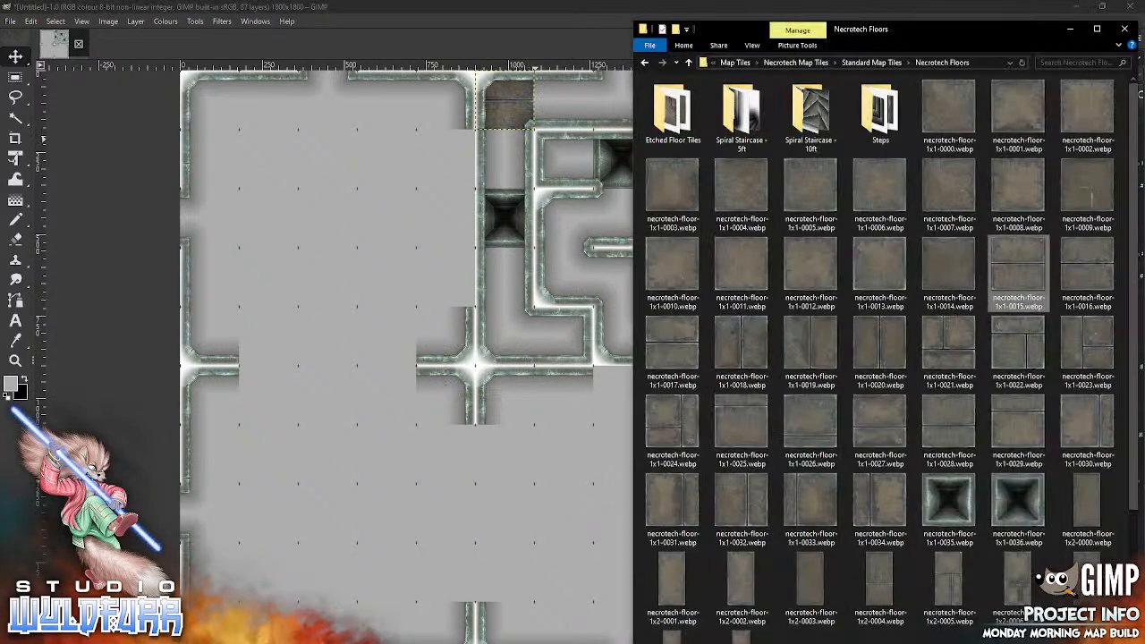
drag(999, 283, 519, 519)
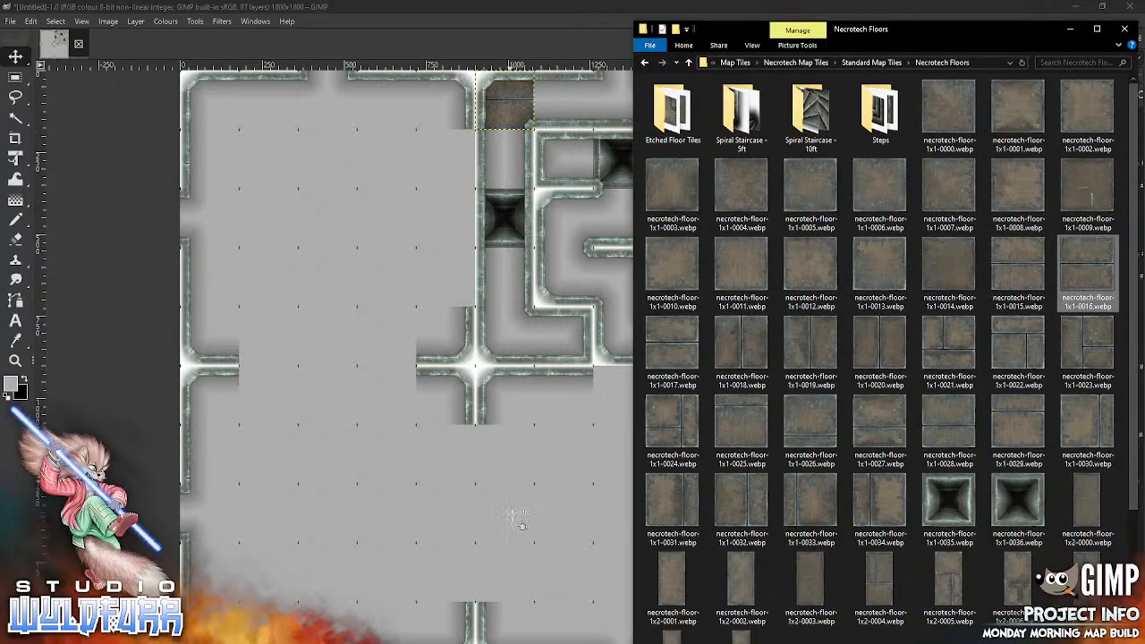
drag(494, 386, 642, 122)
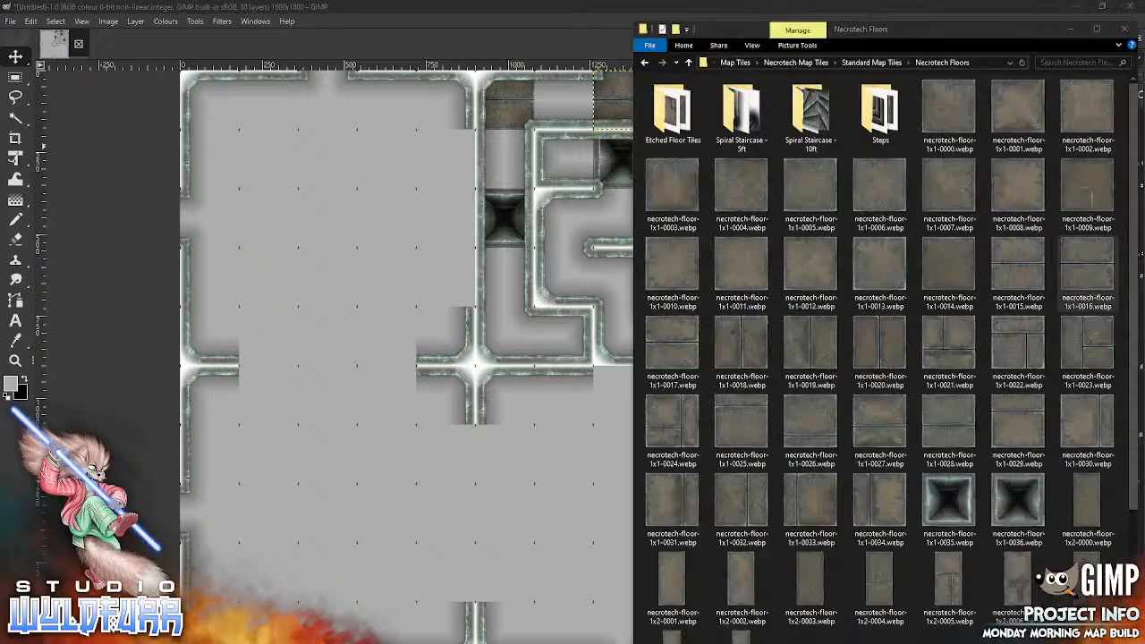
Step: Place necrotech-floor-1x1-0017.webp from the Necrotech Floors folder in the first row, tenth column
key(alt+Tab)
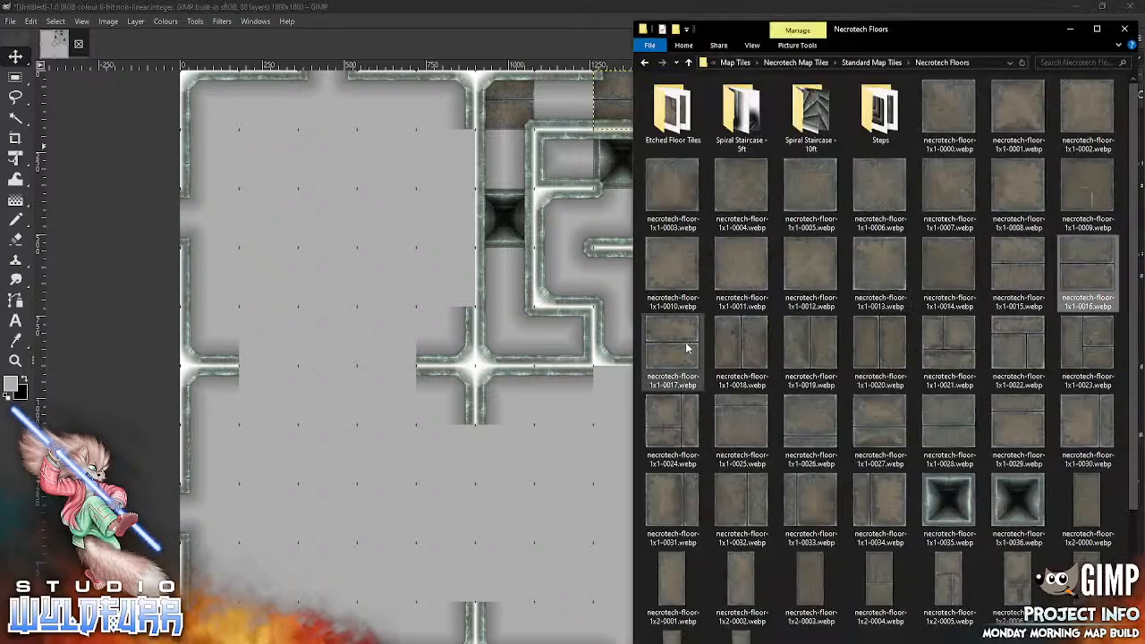
drag(686, 347, 497, 506)
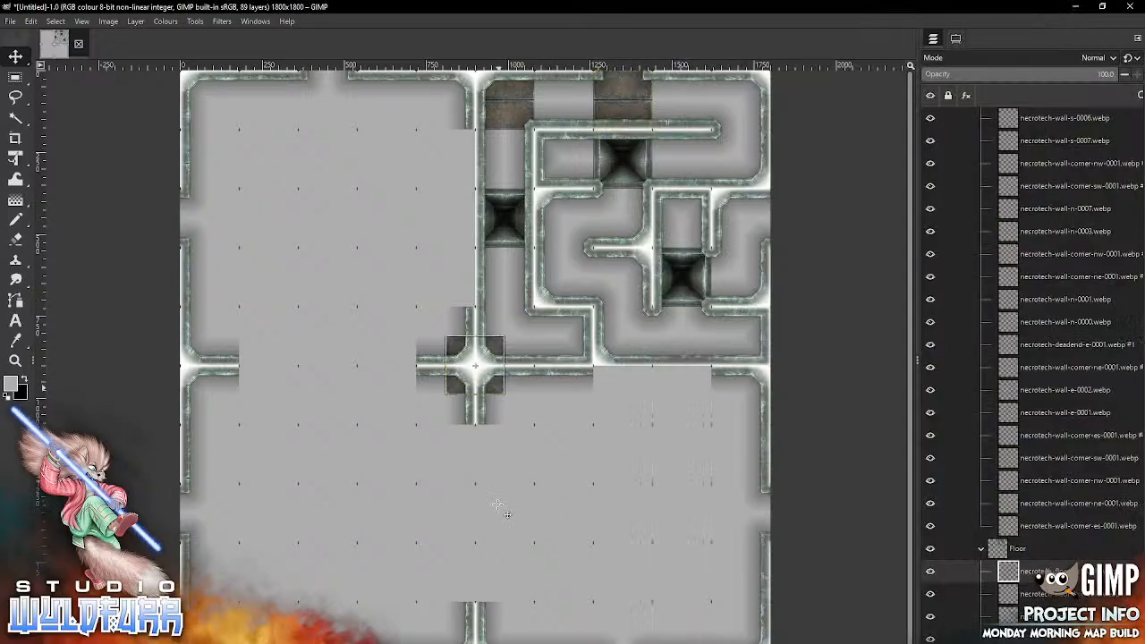
drag(498, 387, 764, 121)
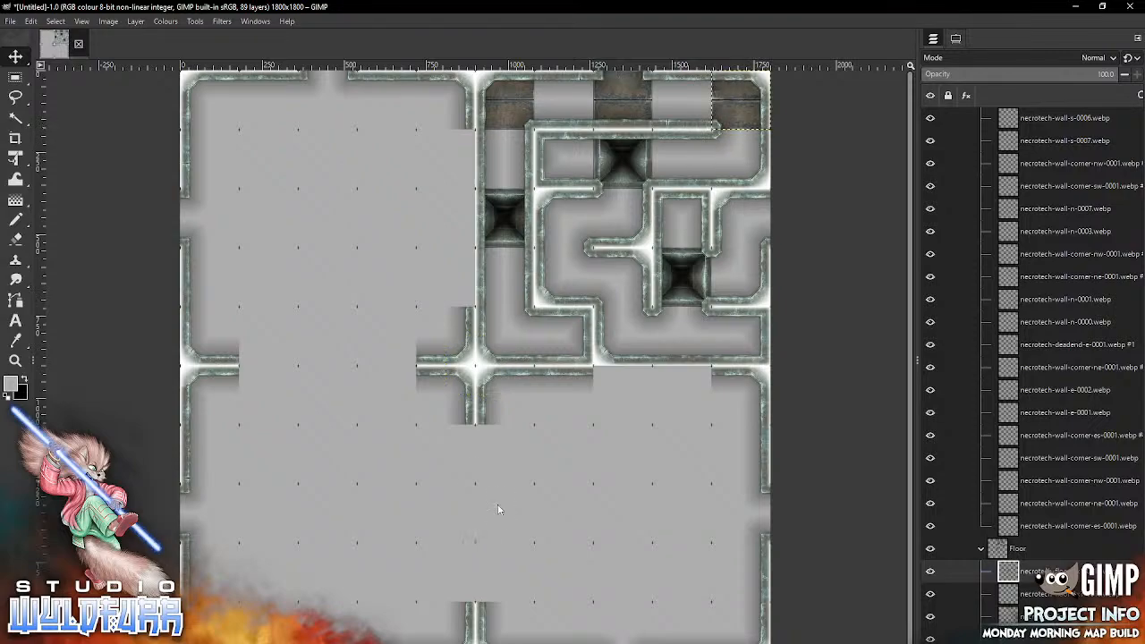
Step: Place another necrotech-floor-1x1-0015.webp from the Necrotech Floors folder in the second row, seventh column
key(alt+Tab)
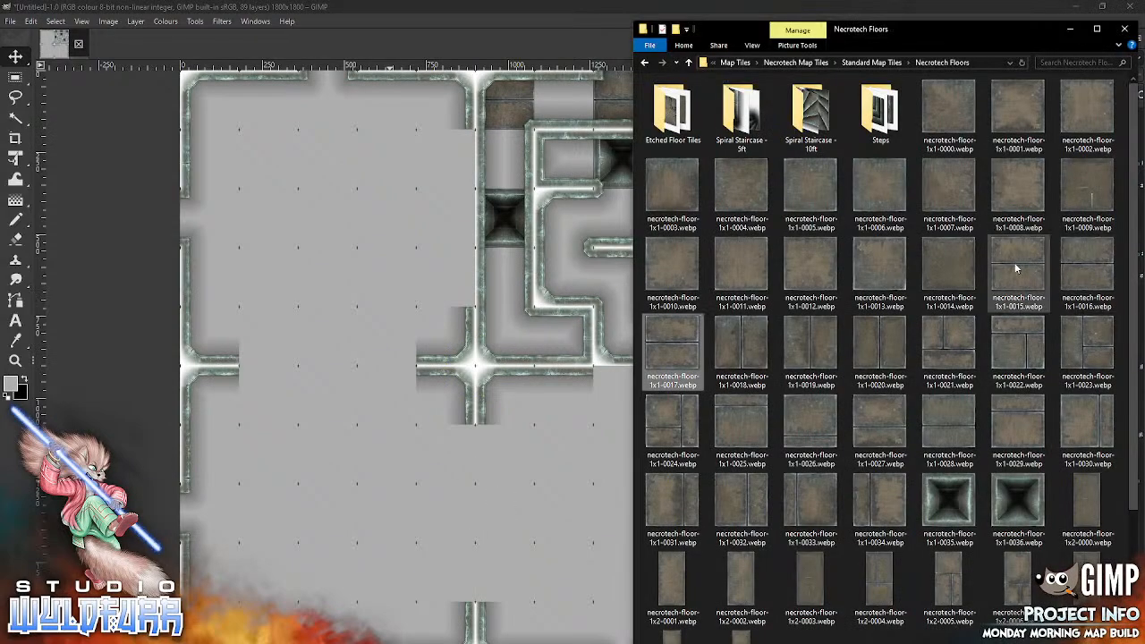
drag(1015, 263, 595, 333)
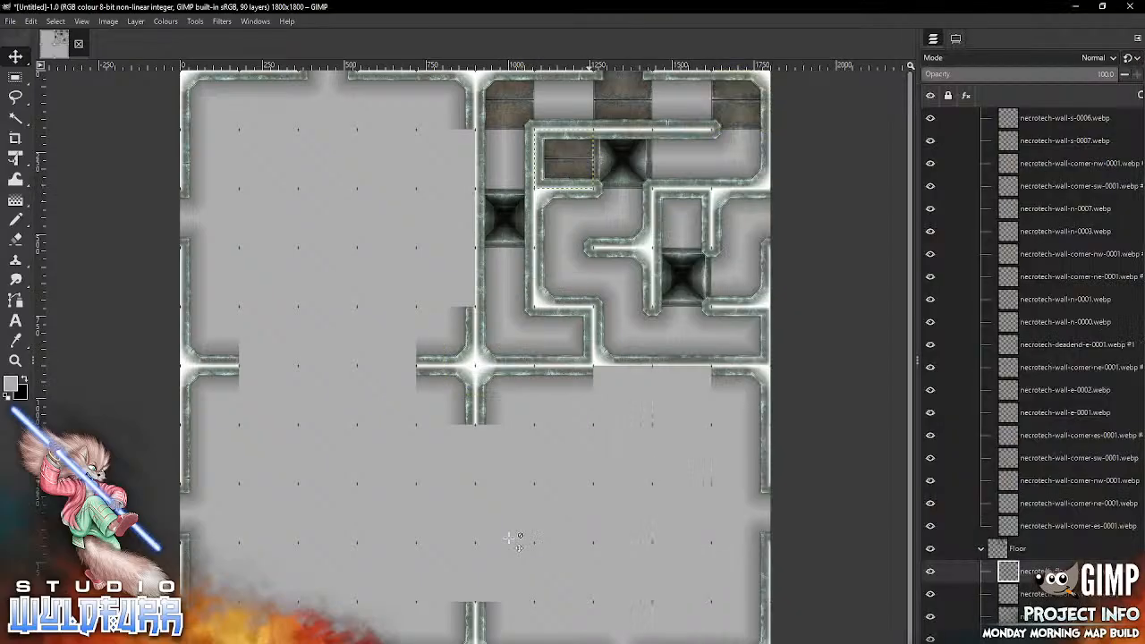
Step: Place necrotech-floor-1x1-0016.webp from the Necrotech Floors folder in the second row, ninth column, and necrotech-floor-1x1-0017.webp in the third row, eighth column
key(alt+Tab)
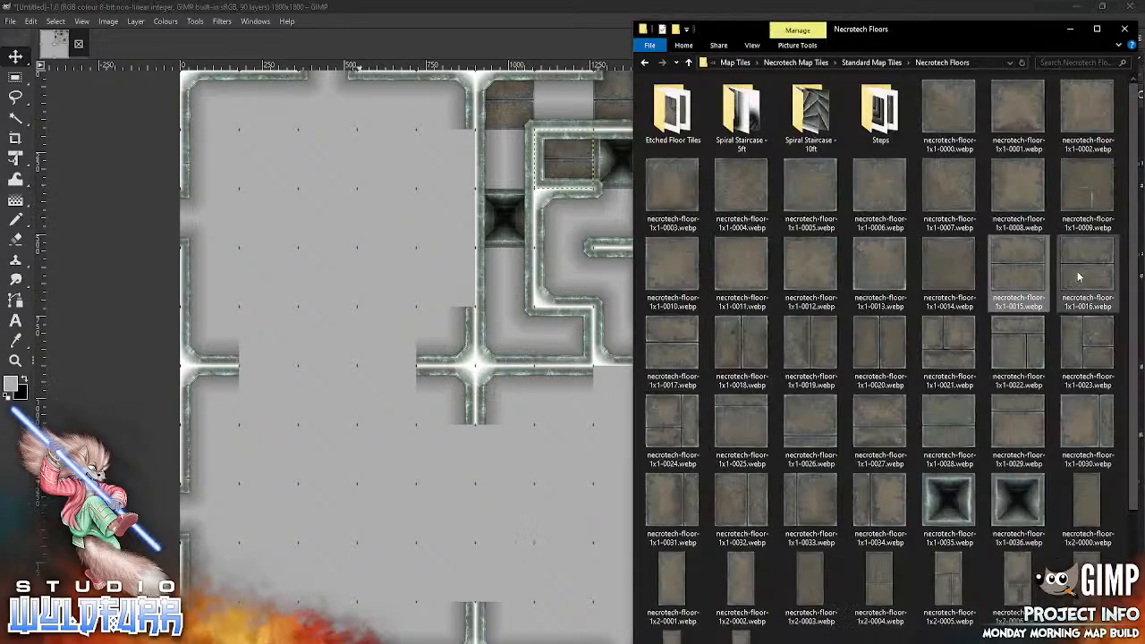
drag(1066, 279, 472, 542)
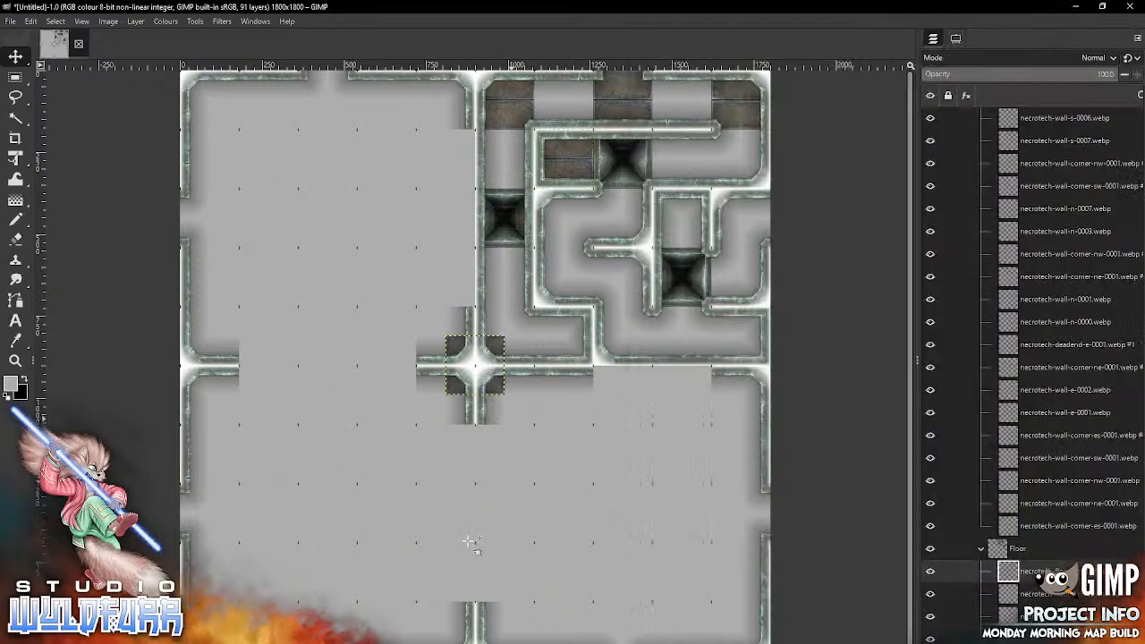
drag(475, 364, 681, 159)
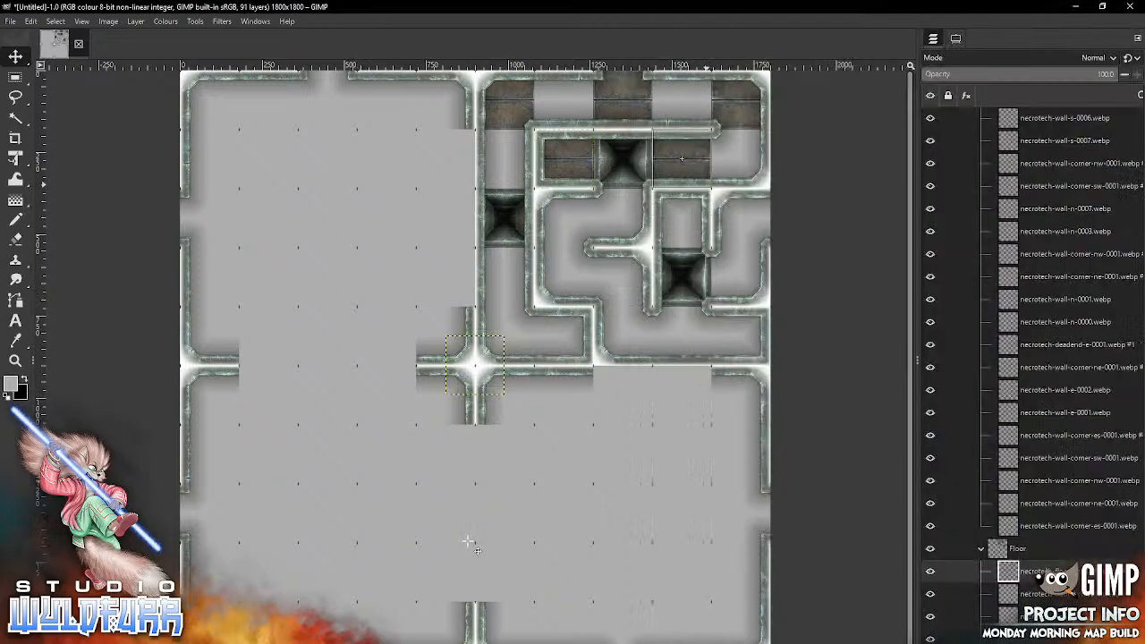
key(alt+Tab)
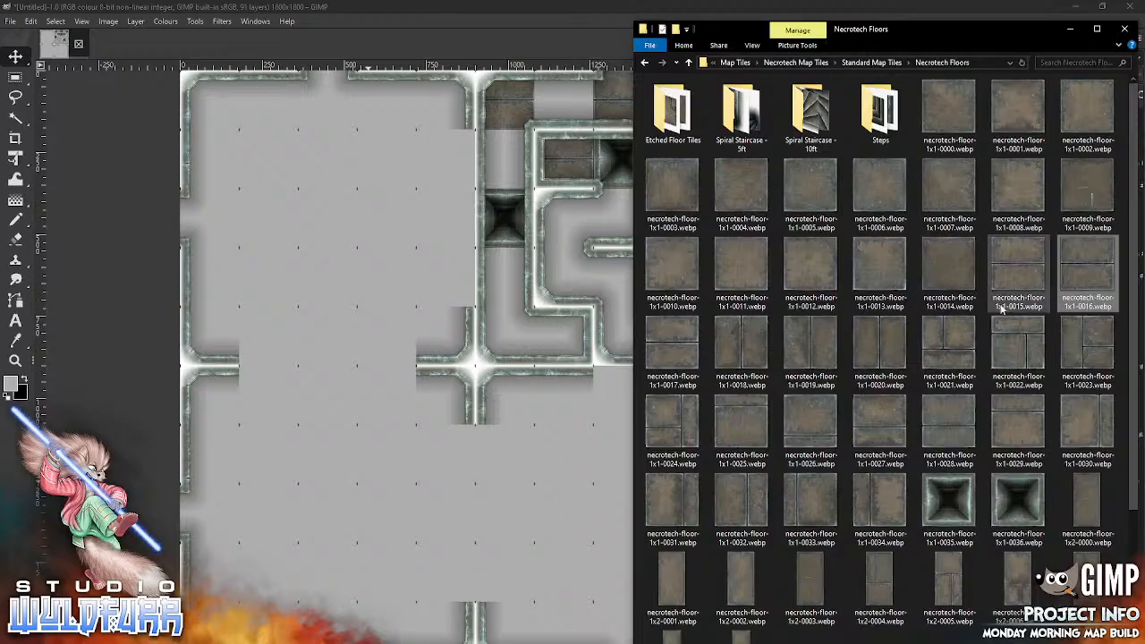
drag(686, 350, 517, 497)
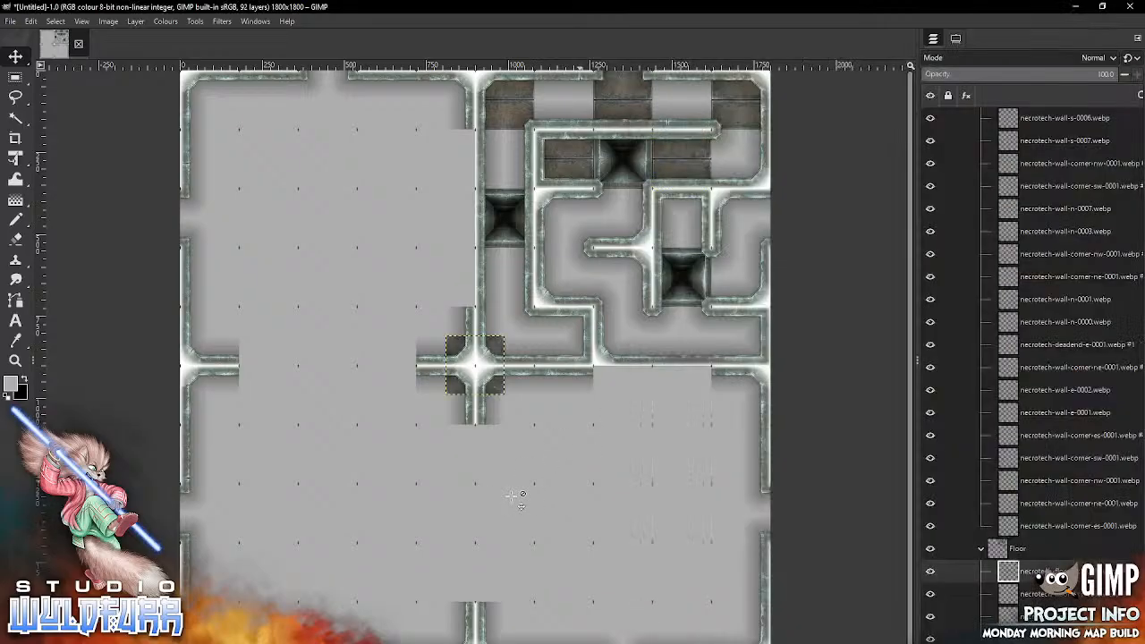
click(500, 349)
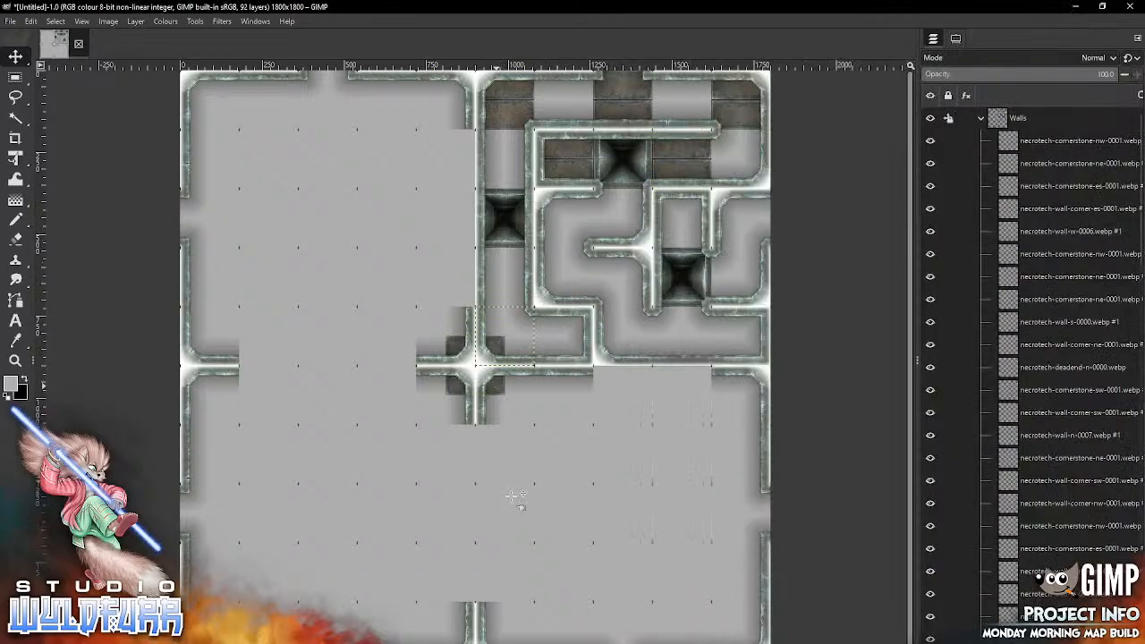
drag(498, 385, 646, 238)
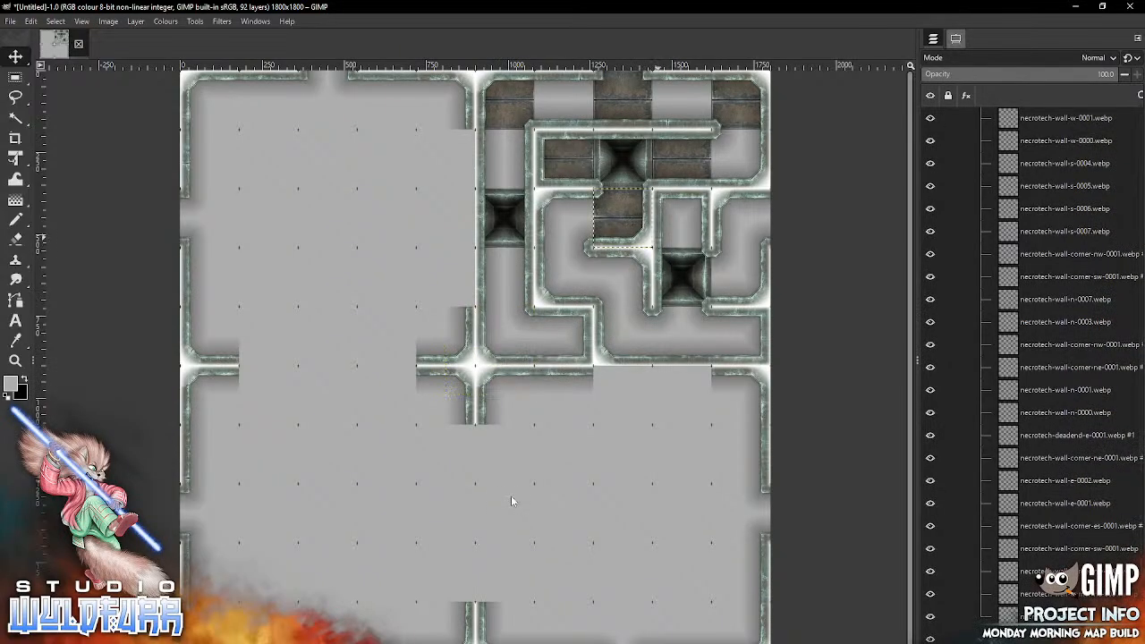
Step: Set the Move tool to move the selected layers and place necrotech-floor-1x1-0015.webp in the third row, tenth column
click(955, 39)
click(981, 111)
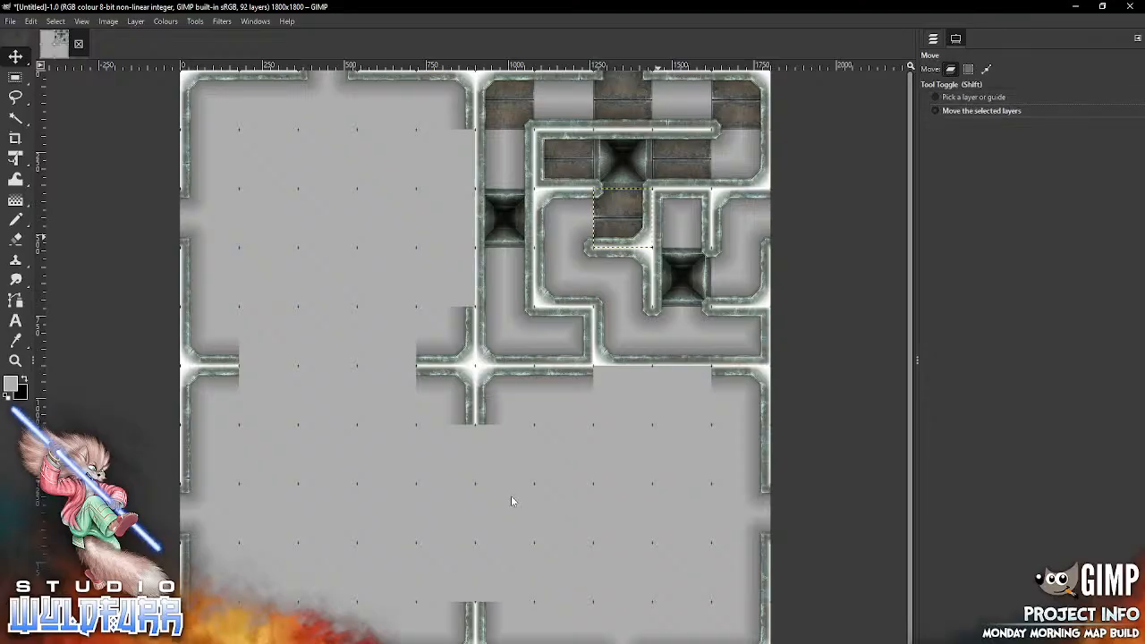
click(932, 38)
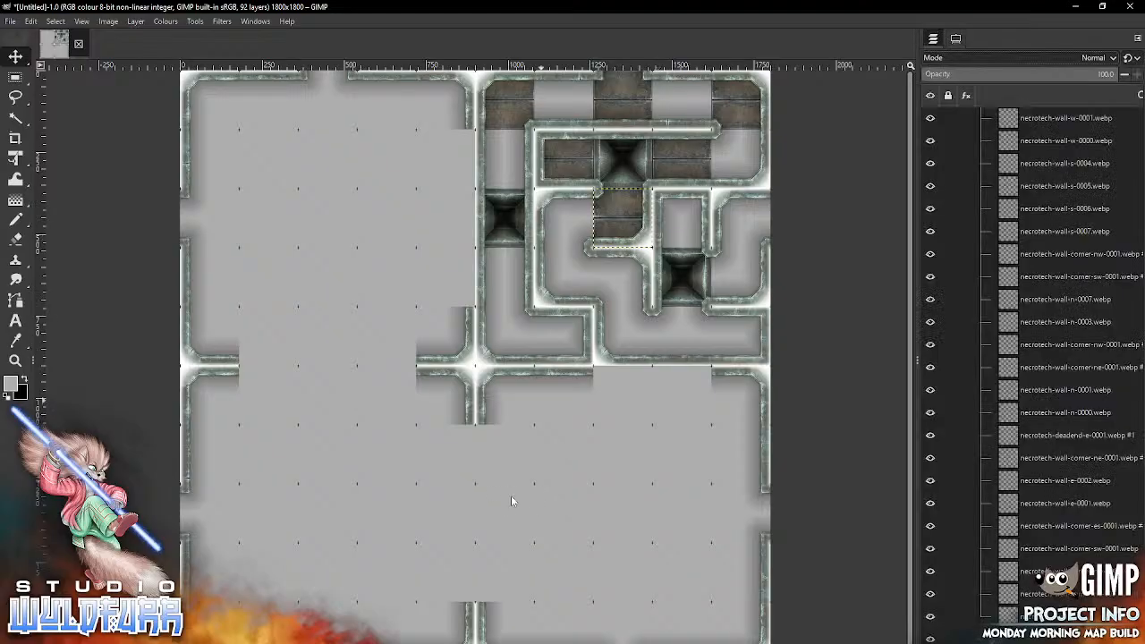
key(alt+Tab)
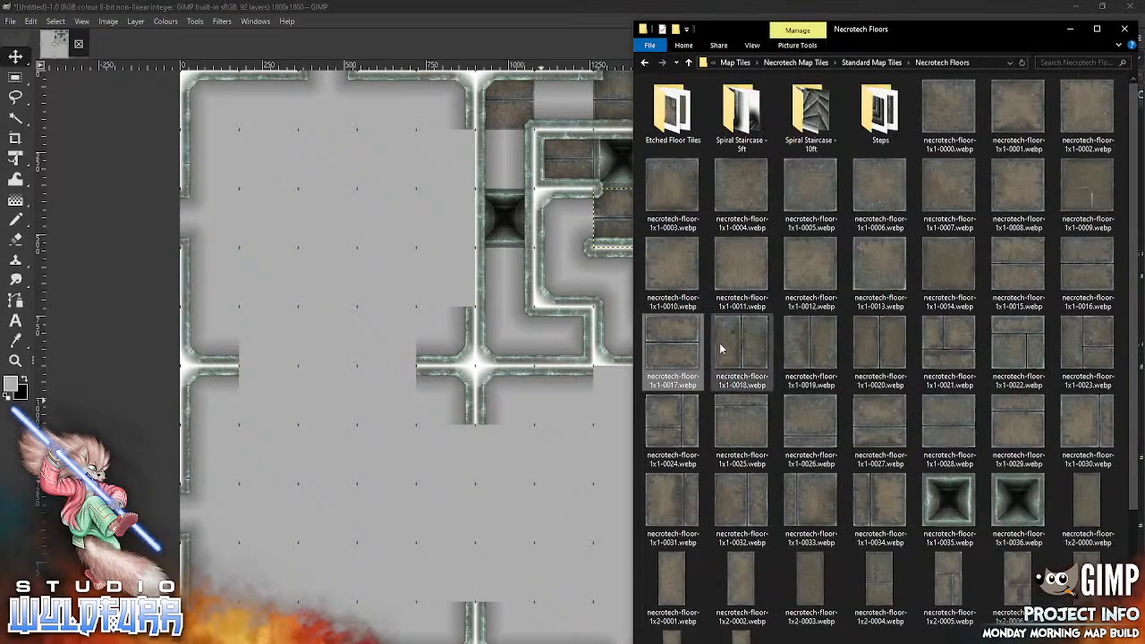
click(471, 503)
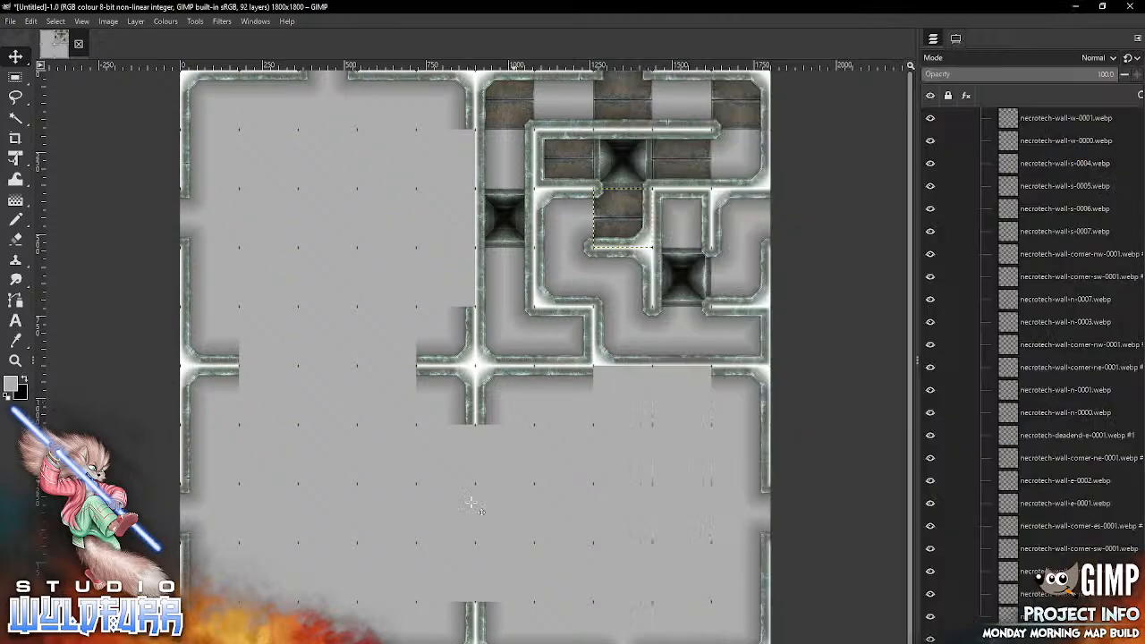
drag(475, 365, 741, 217)
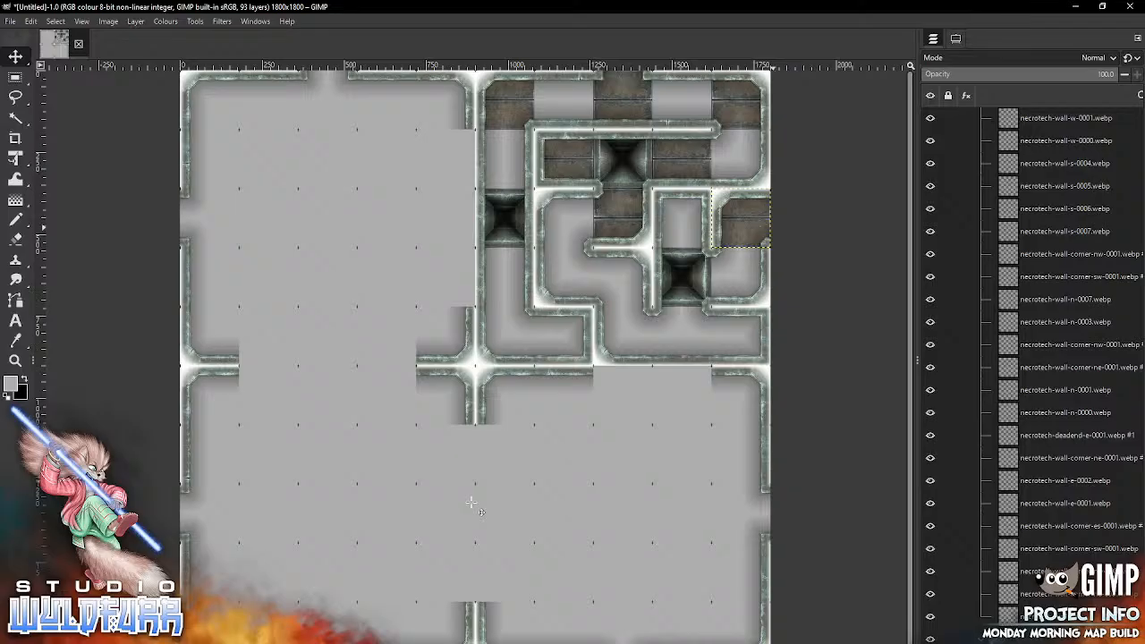
Step: Place necrotech-floor-1x1-0016.webp in the fourth row, seventh column, and necrotech-floor-1x1-0017.webp in the fifth row, tenth column
key(alt+Tab)
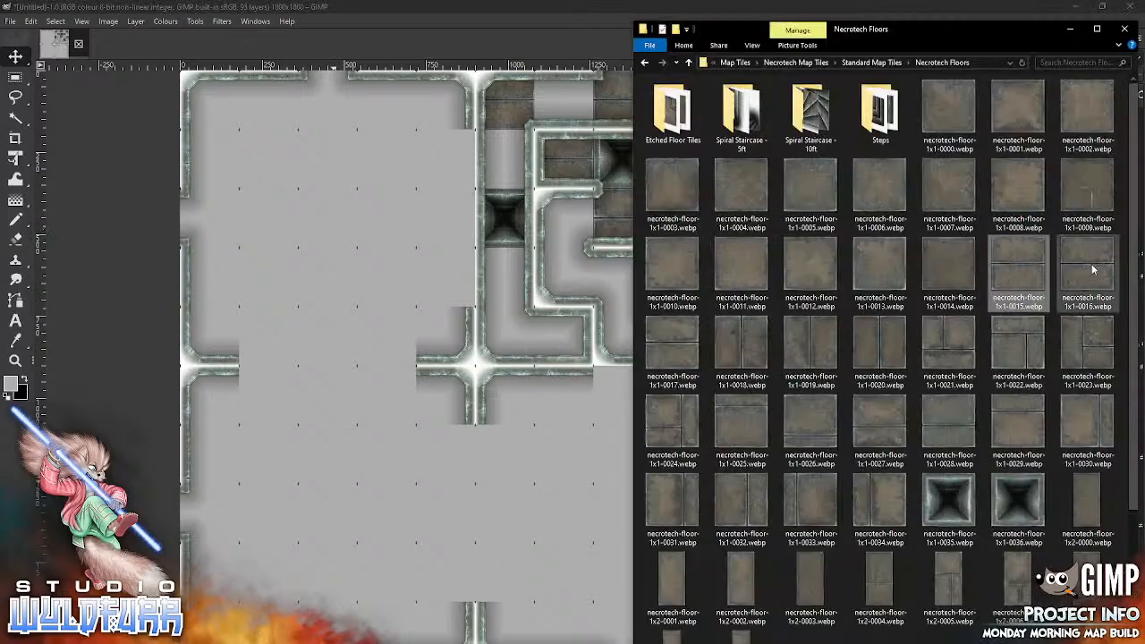
drag(1093, 266, 501, 488)
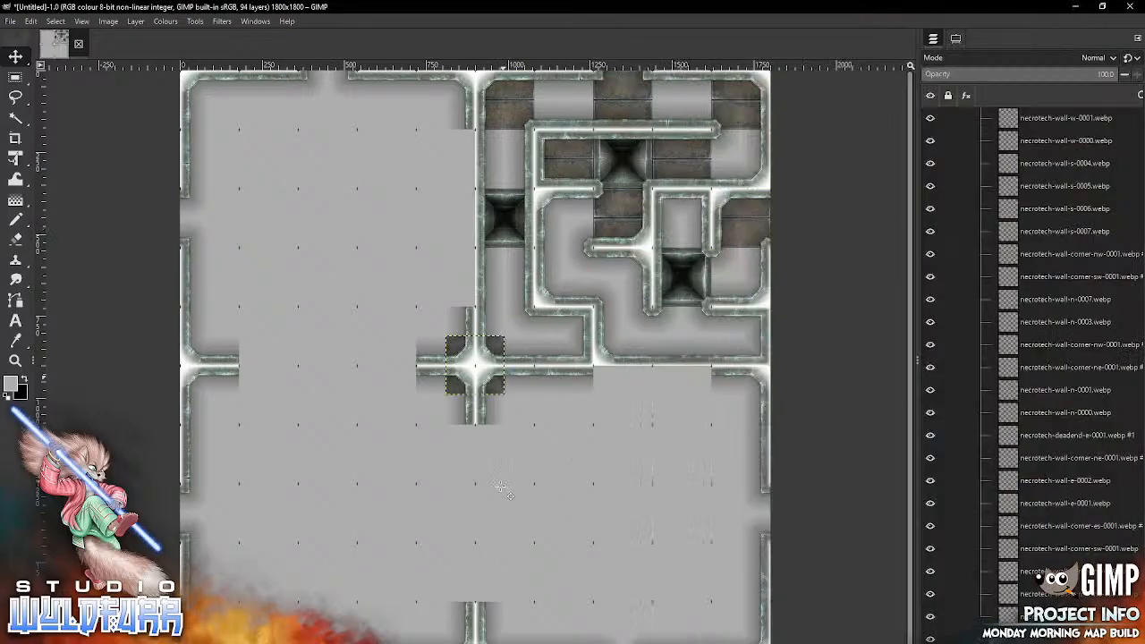
mouse_move(498, 384)
mouse_down()
mouse_move(648, 385)
mouse_move(563, 307)
mouse_move(607, 276)
mouse_move(586, 299)
mouse_up()
key(alt+Tab)
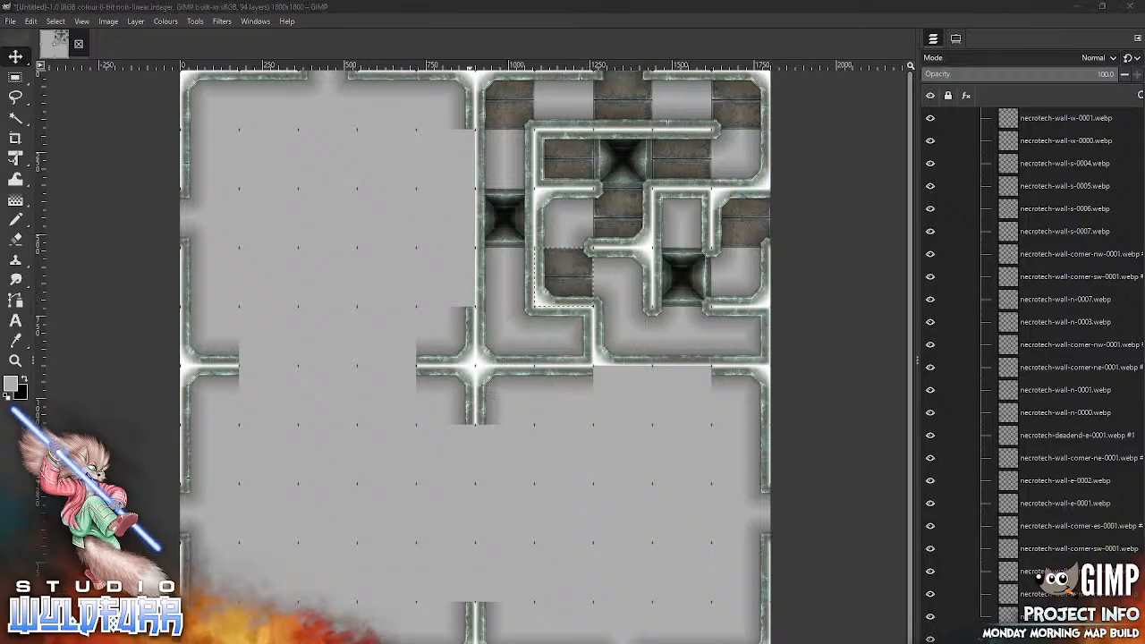
drag(682, 348, 497, 512)
drag(474, 365, 747, 337)
Step: Place necrotech-floor-1x1-0015.webp in the fifth row, eighth column, and necrotech-floor-1x1-0016.webp in the fifth row, sixth column
key(alt+Tab)
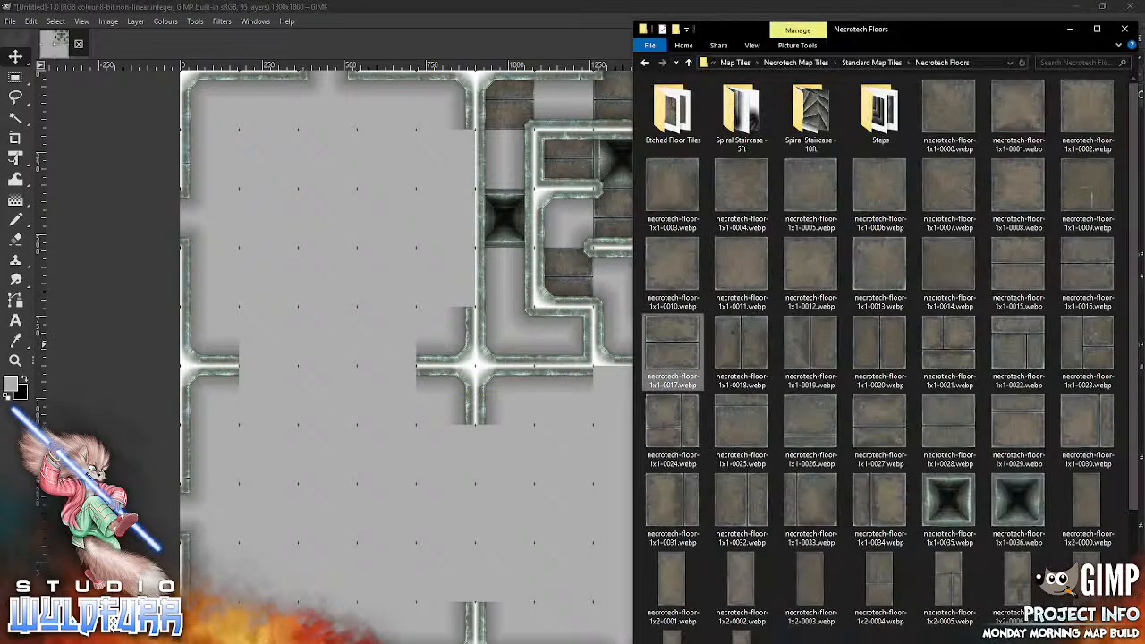
drag(1023, 260, 501, 509)
drag(490, 378, 638, 348)
key(alt+Tab)
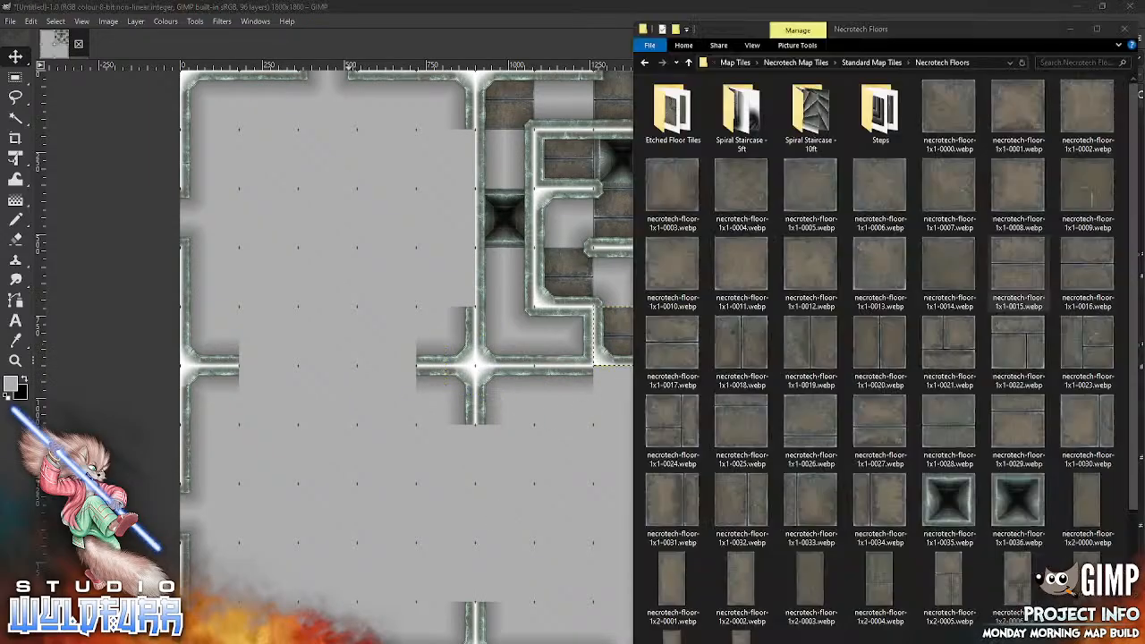
drag(517, 508, 483, 521)
drag(475, 365, 504, 336)
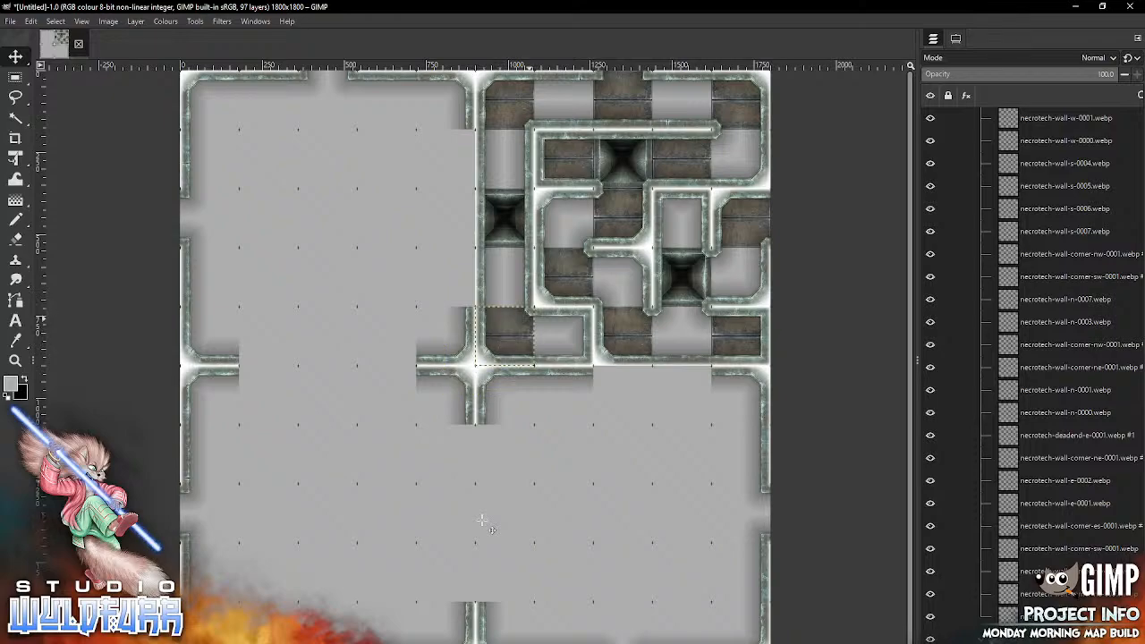
Step: Place necrotech-floor-1x1-0018.webp in the first row, seventh column, and necrotech-floor-1x1-0019.webp in the first row, ninth column
key(alt+Tab)
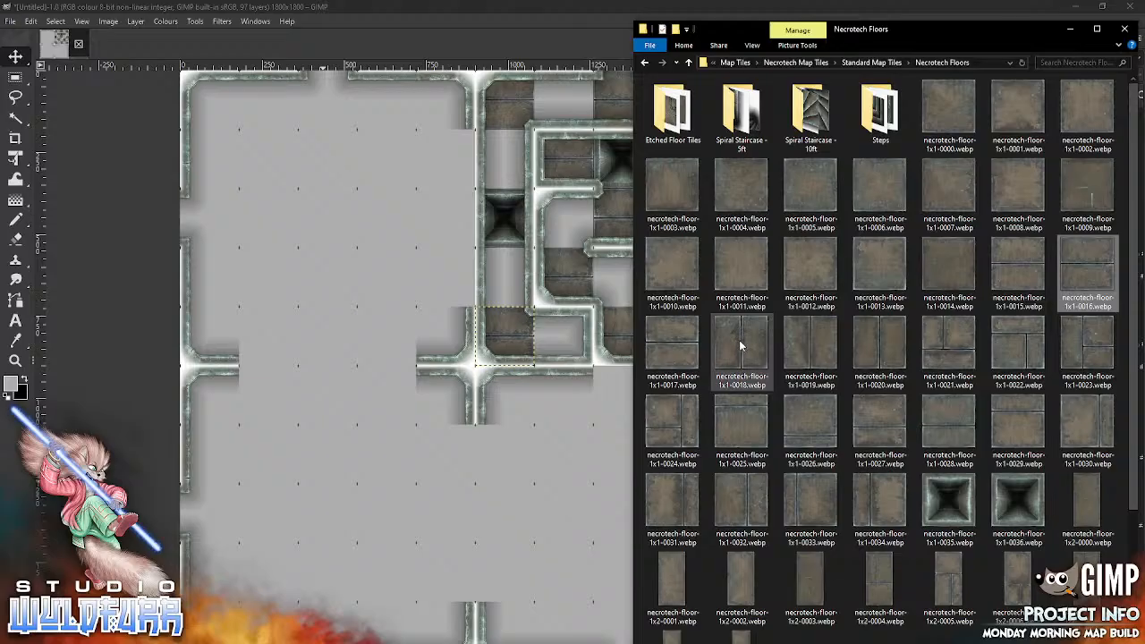
drag(739, 340, 490, 494)
mouse_move(475, 365)
mouse_down()
mouse_move(590, 169)
mouse_move(563, 101)
mouse_up()
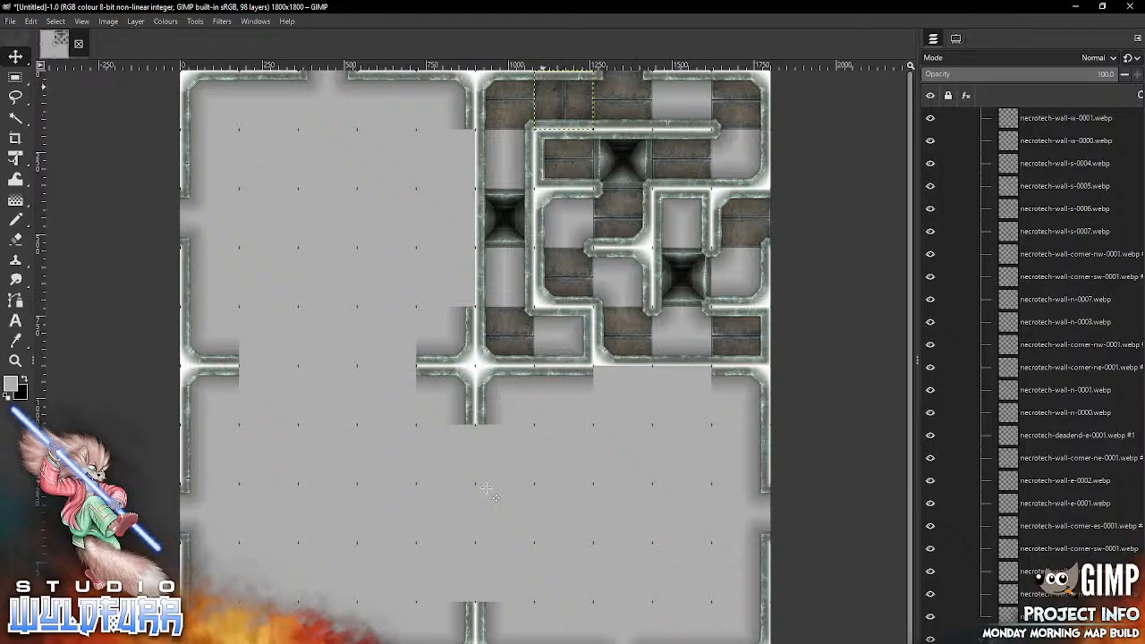
key(alt+Tab)
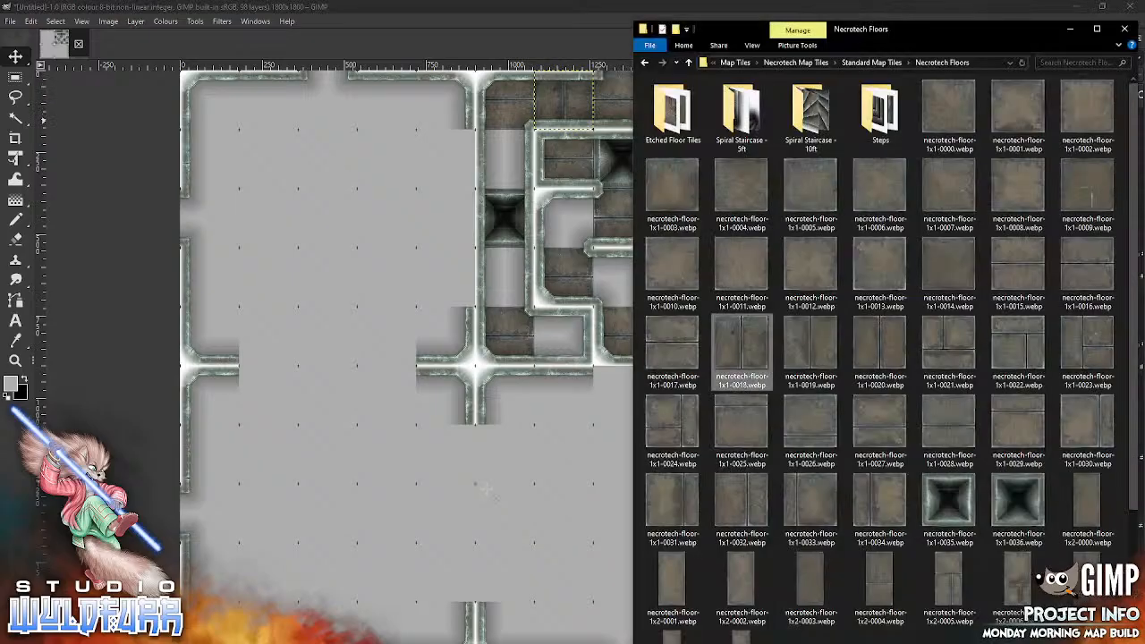
drag(811, 344, 520, 521)
drag(493, 387, 698, 124)
Step: Place necrotech-floor-1x1-0020.webp in the second row, tenth column, and necrotech-floor-1x1-0018.webp in the second row, sixth column
key(alt+Tab)
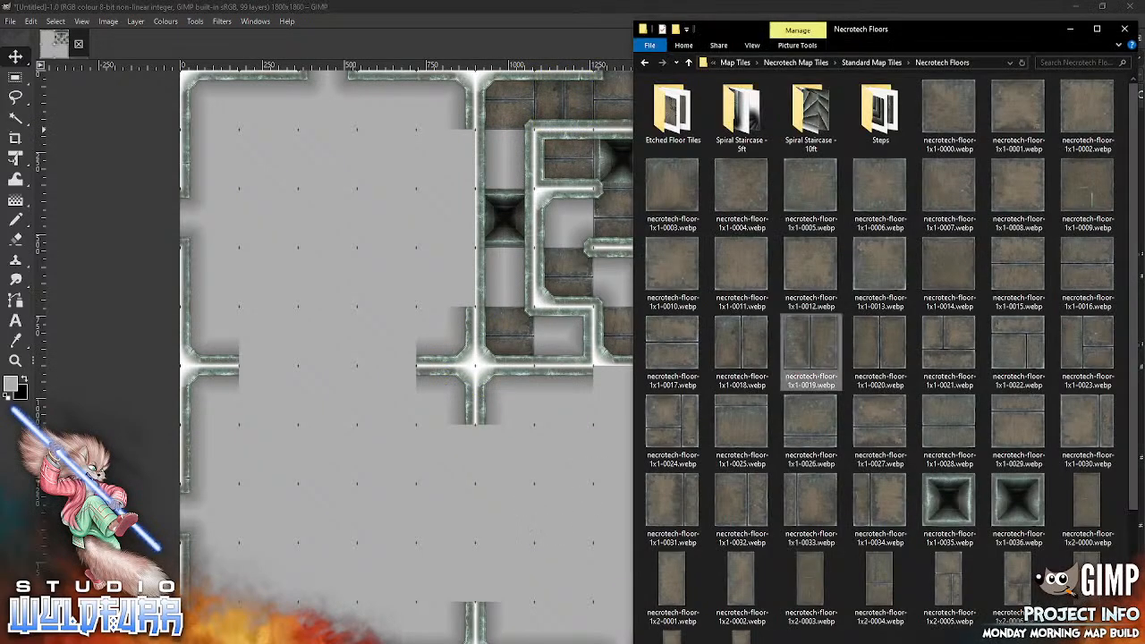
drag(900, 337, 479, 524)
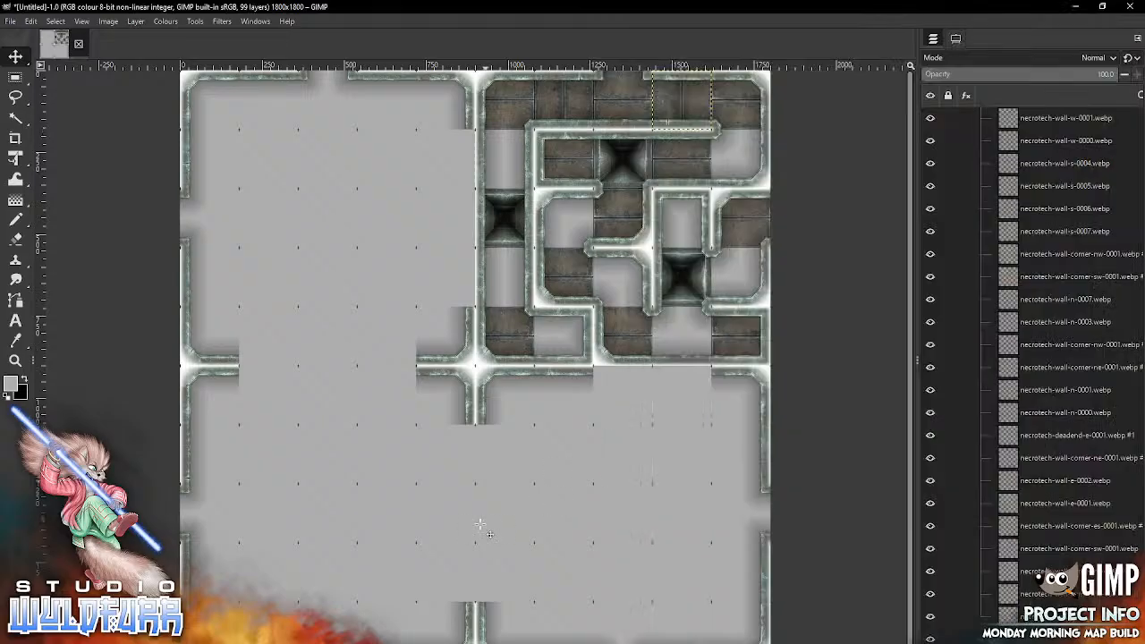
drag(491, 386, 757, 179)
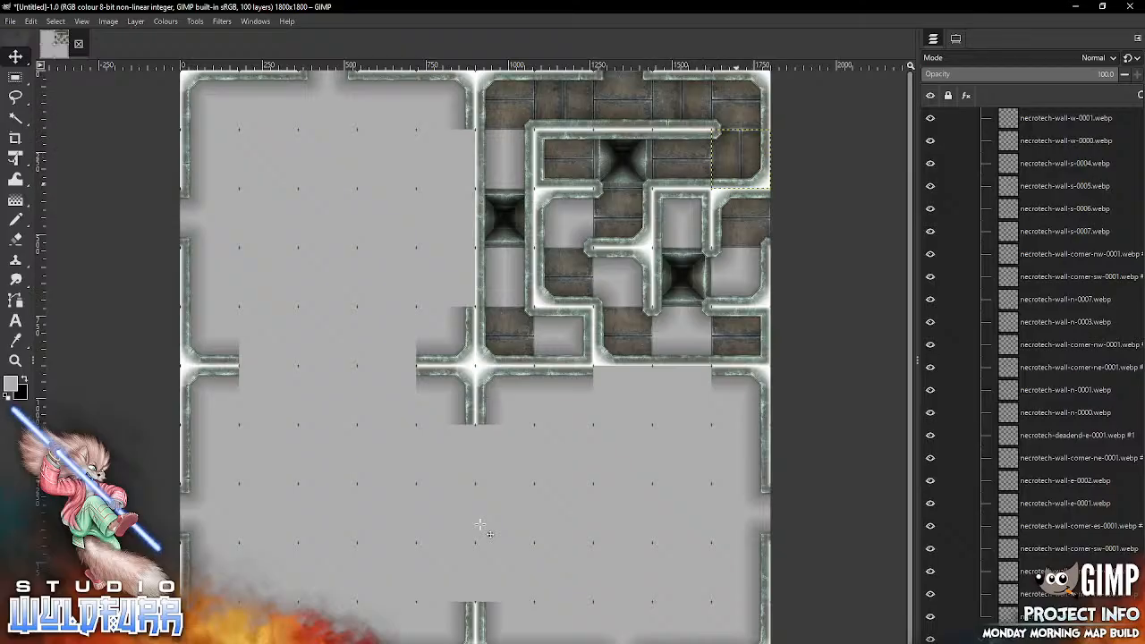
key(alt+Tab)
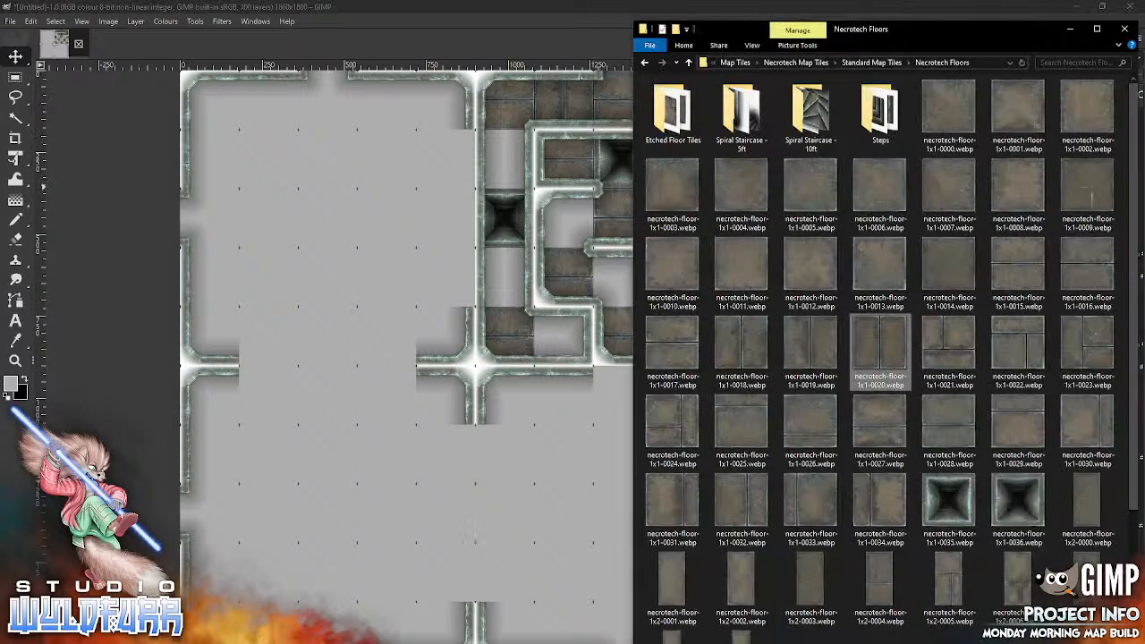
drag(727, 359, 484, 519)
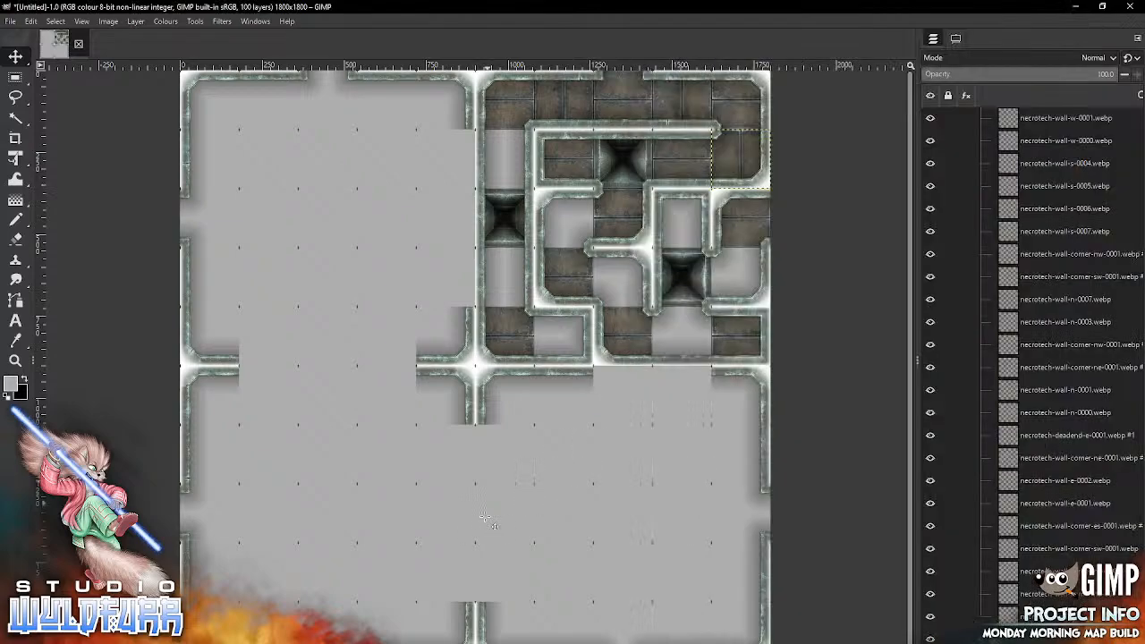
mouse_move(498, 347)
mouse_down()
mouse_move(569, 188)
mouse_move(534, 140)
mouse_up()
Step: Place necrotech-floor-1x1-0019.webp in the third row, seventh column, and necrotech-floor-1x1-0020.webp in the third row, ninth column
key(alt+Tab)
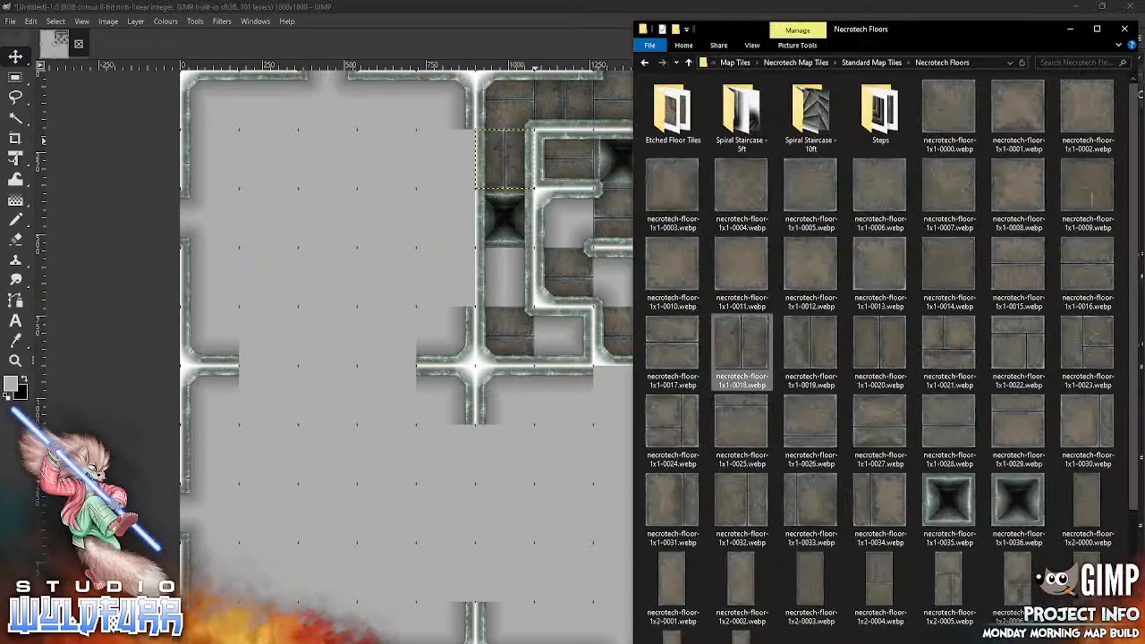
drag(806, 348, 495, 531)
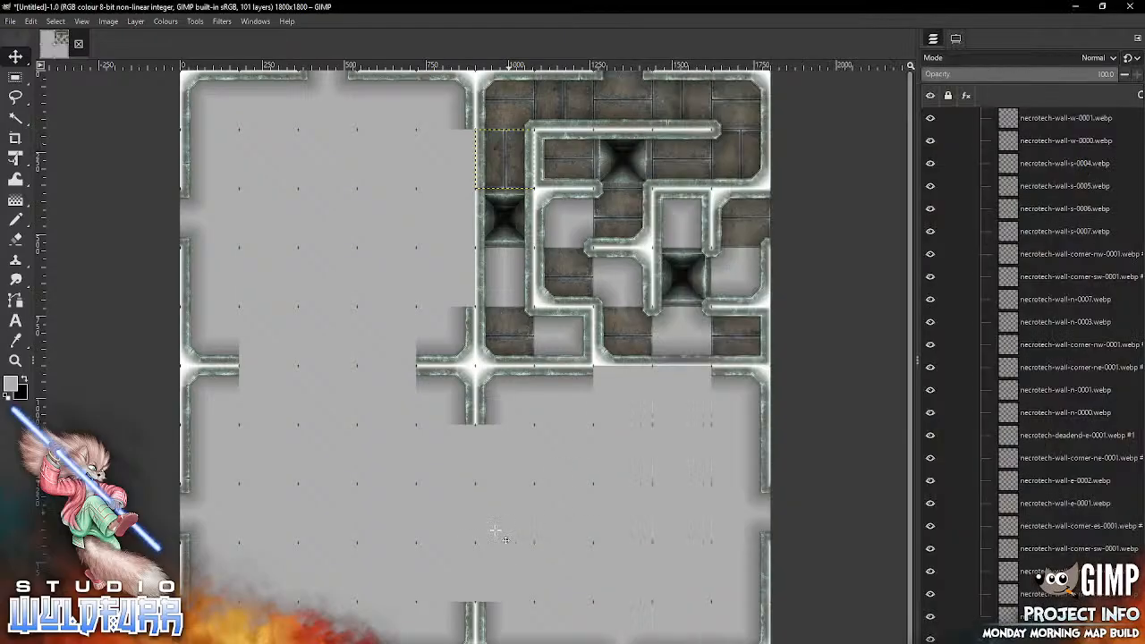
mouse_move(496, 345)
mouse_down()
mouse_move(591, 219)
mouse_move(580, 198)
mouse_move(573, 207)
mouse_up()
key(alt+Tab)
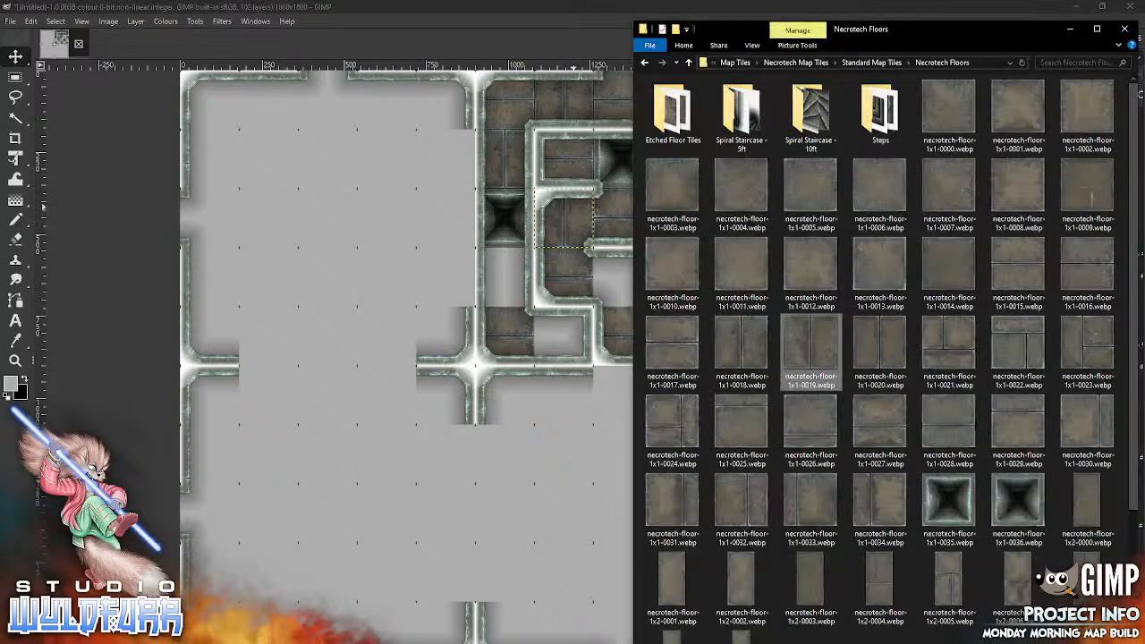
drag(741, 344, 528, 491)
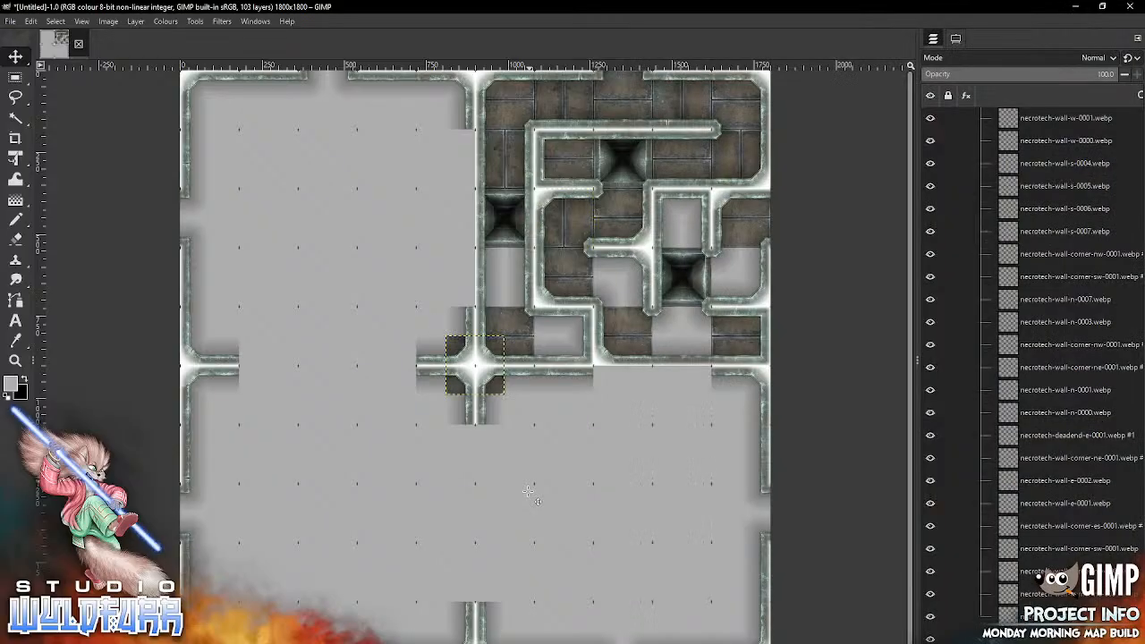
mouse_move(492, 385)
mouse_down()
mouse_move(713, 265)
mouse_move(699, 239)
mouse_up()
Step: Place necrotech-floor-1x1-0018.webp in the fourth row, sixth column, and necrotech-floor-1x1-0019.webp in the fourth row, eighth column
key(alt+Tab)
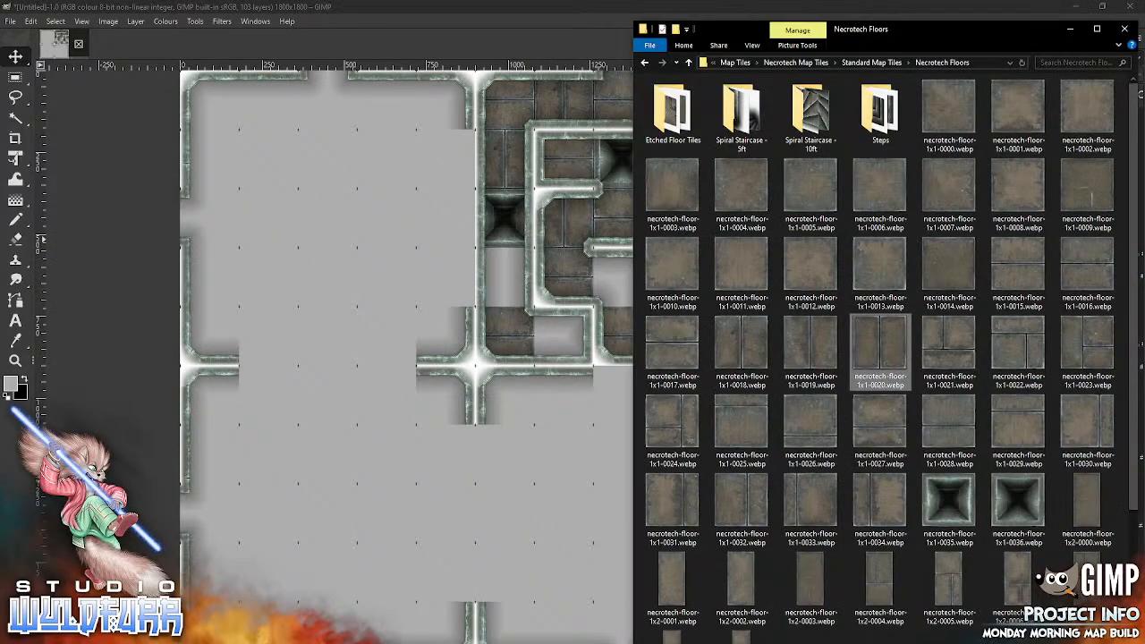
drag(740, 345, 486, 503)
mouse_move(492, 385)
mouse_down()
mouse_move(611, 435)
mouse_move(525, 294)
mouse_up()
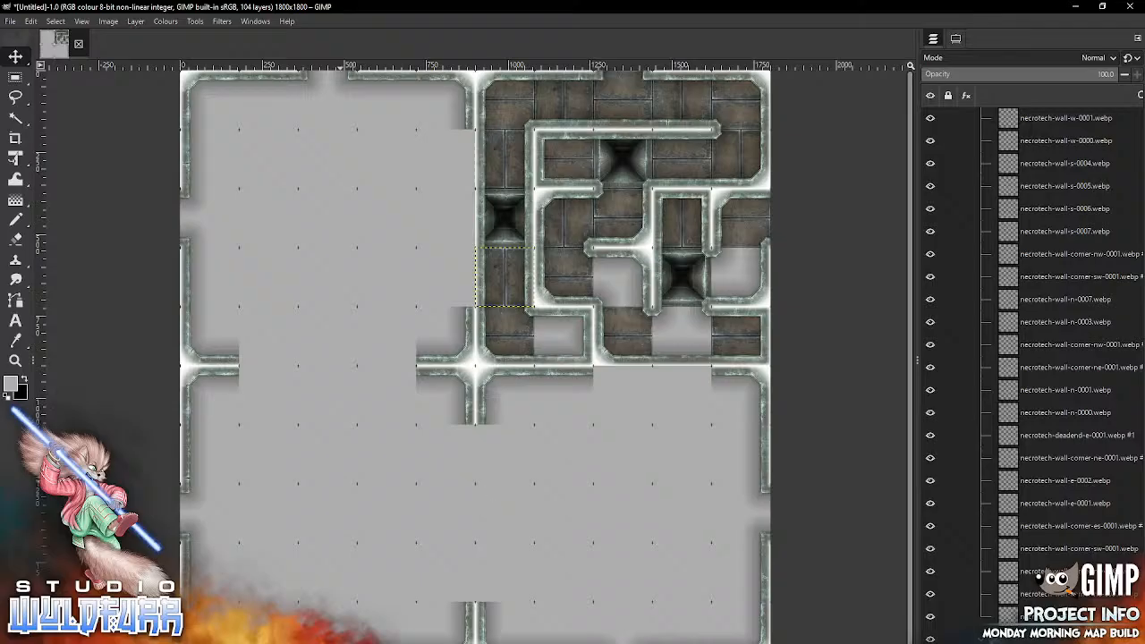
key(alt+Tab)
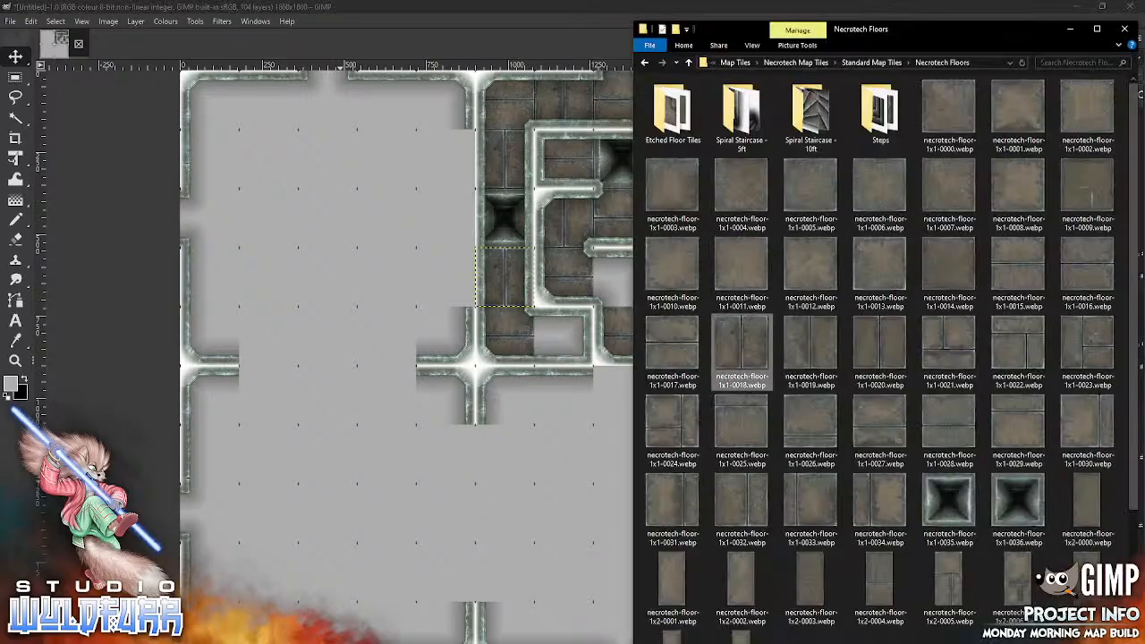
drag(808, 349, 498, 507)
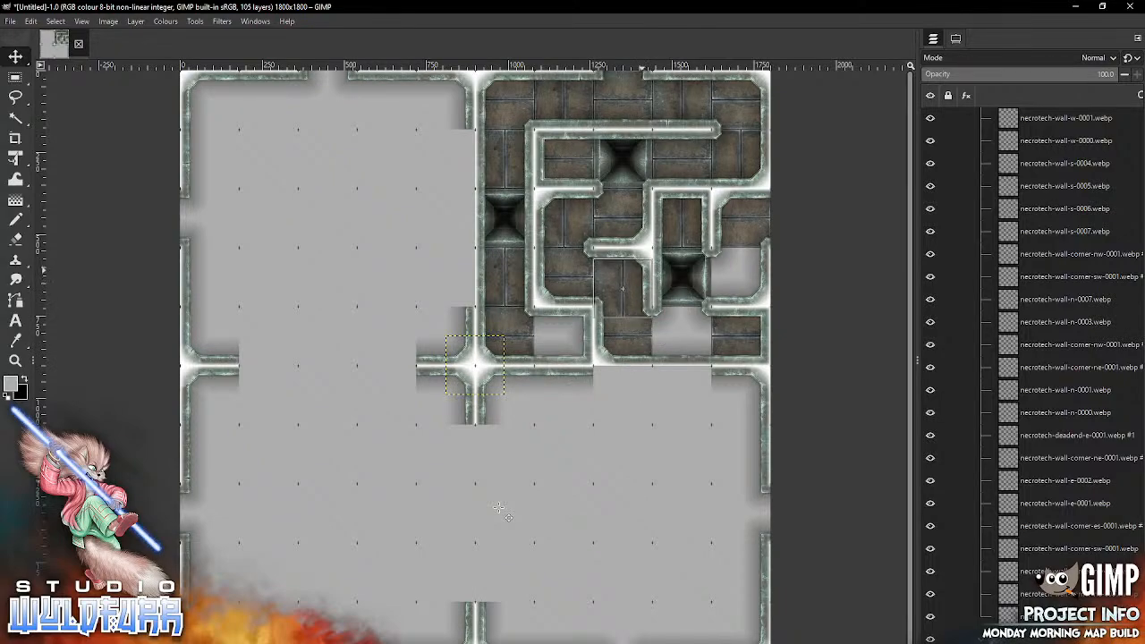
drag(641, 270, 636, 258)
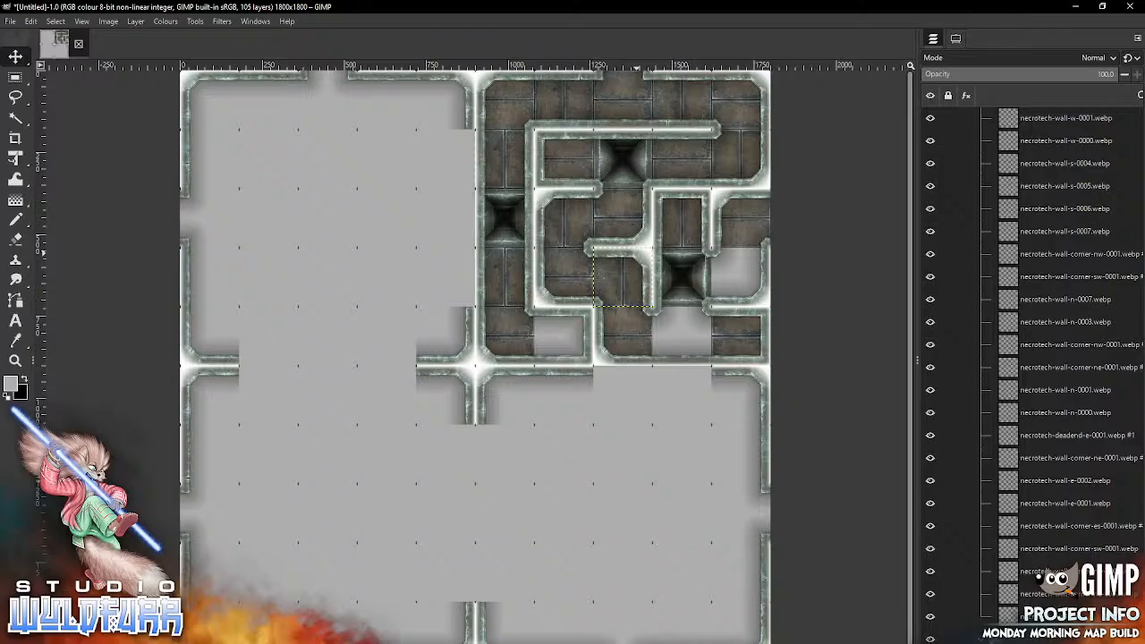
Step: Place necrotech-floor-1x1-0020.webp in the fourth row, tenth column
key(alt+Tab)
drag(810, 349, 539, 482)
drag(475, 365, 740, 283)
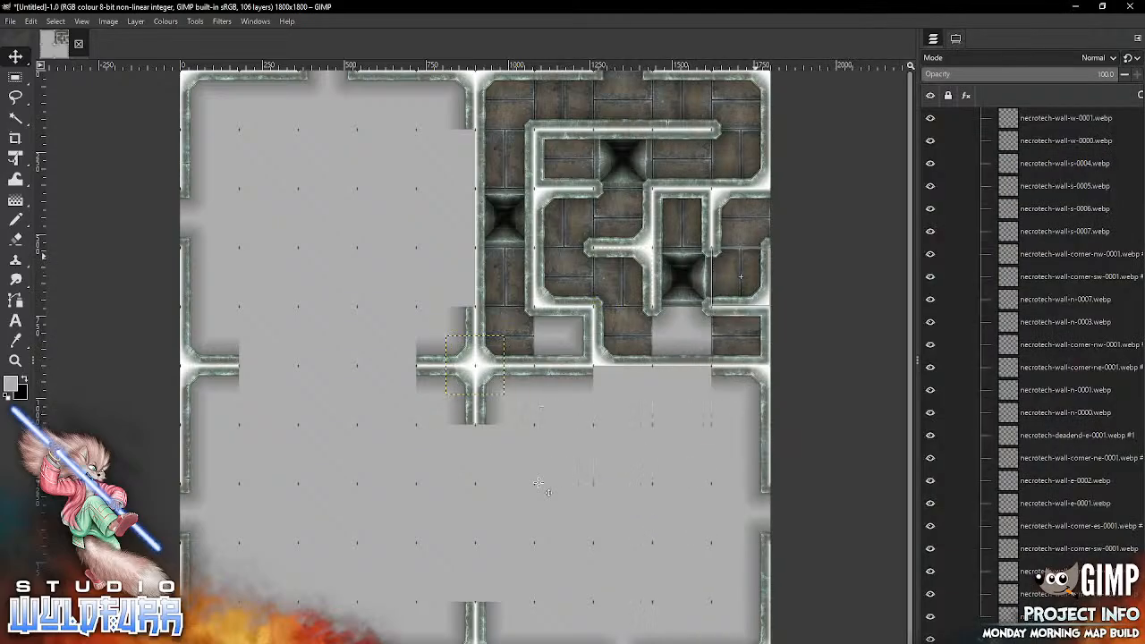
Step: Place necrotech-floor-1x1-0018.webp in the fifth row, seventh column, and necrotech-floor-1x1-0019.webp in the fifth row, ninth column
key(alt+Tab)
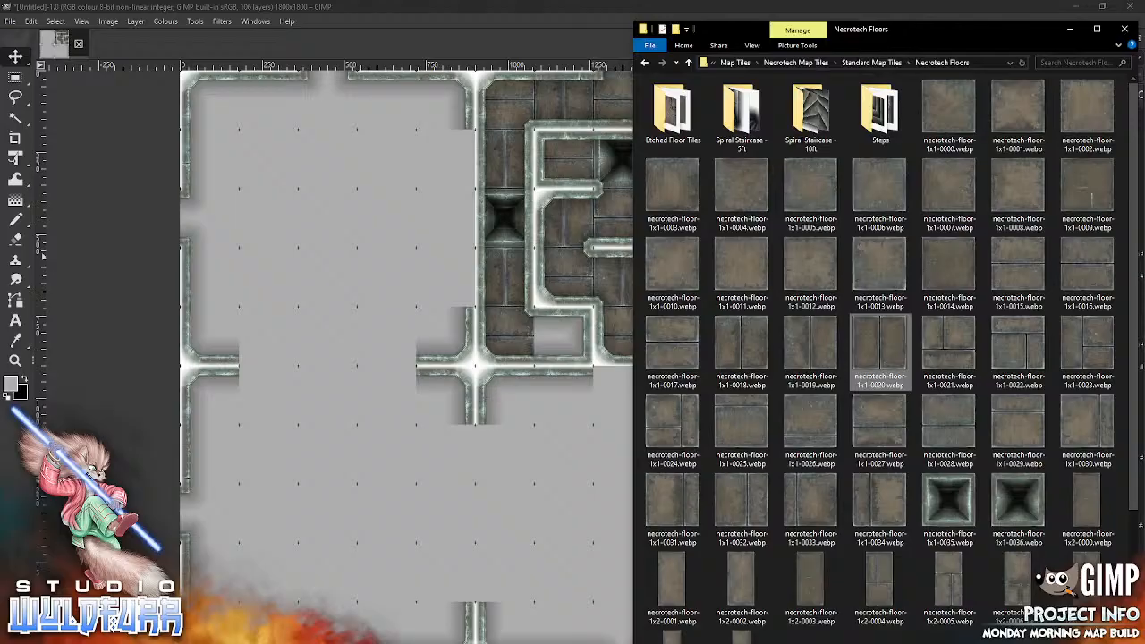
drag(742, 349, 490, 518)
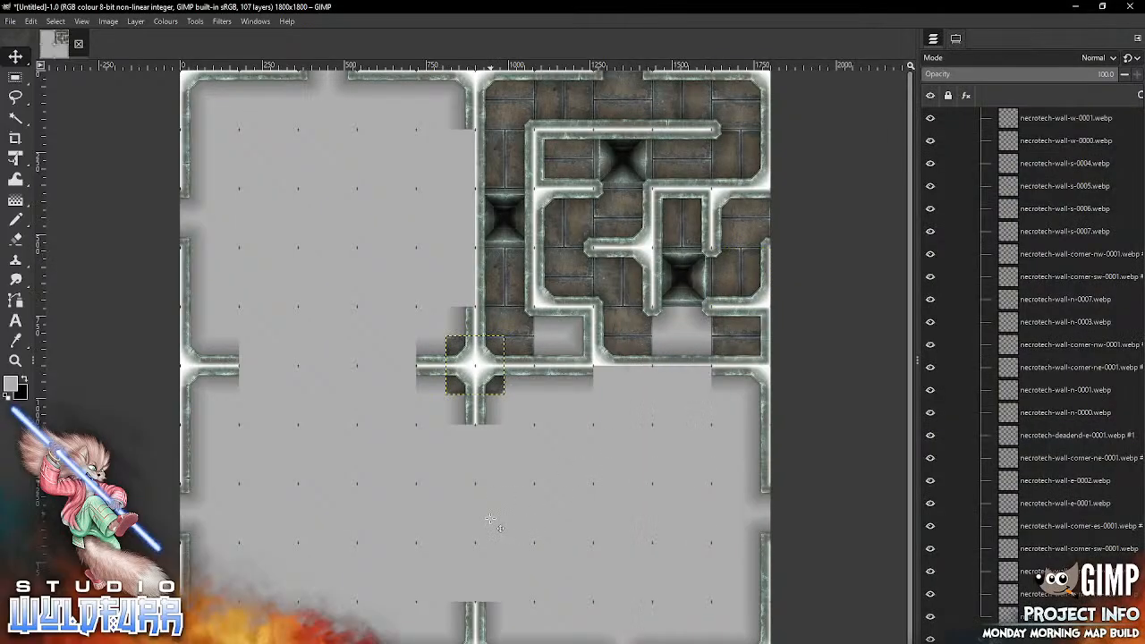
mouse_move(491, 382)
mouse_down()
mouse_move(595, 372)
mouse_move(580, 353)
mouse_up()
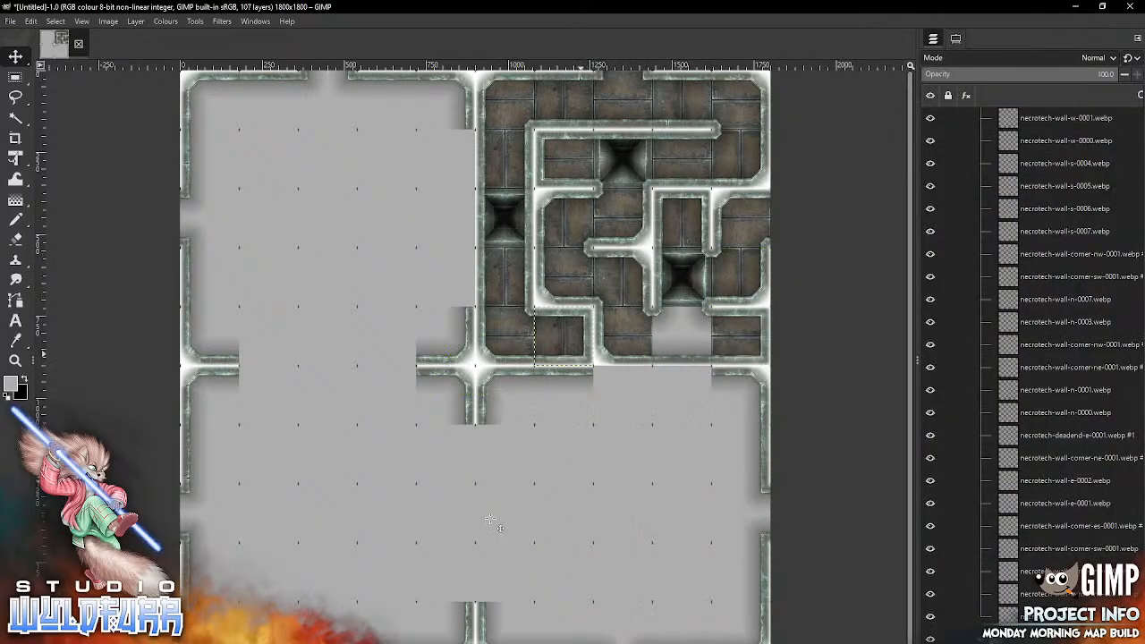
key(alt+Tab)
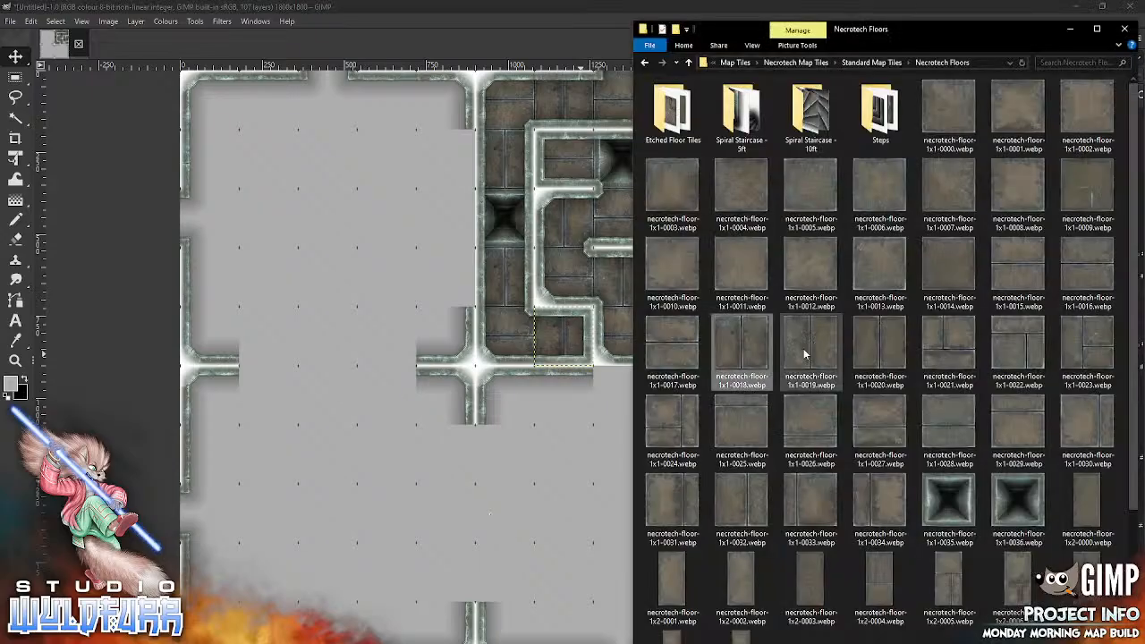
drag(810, 349, 682, 336)
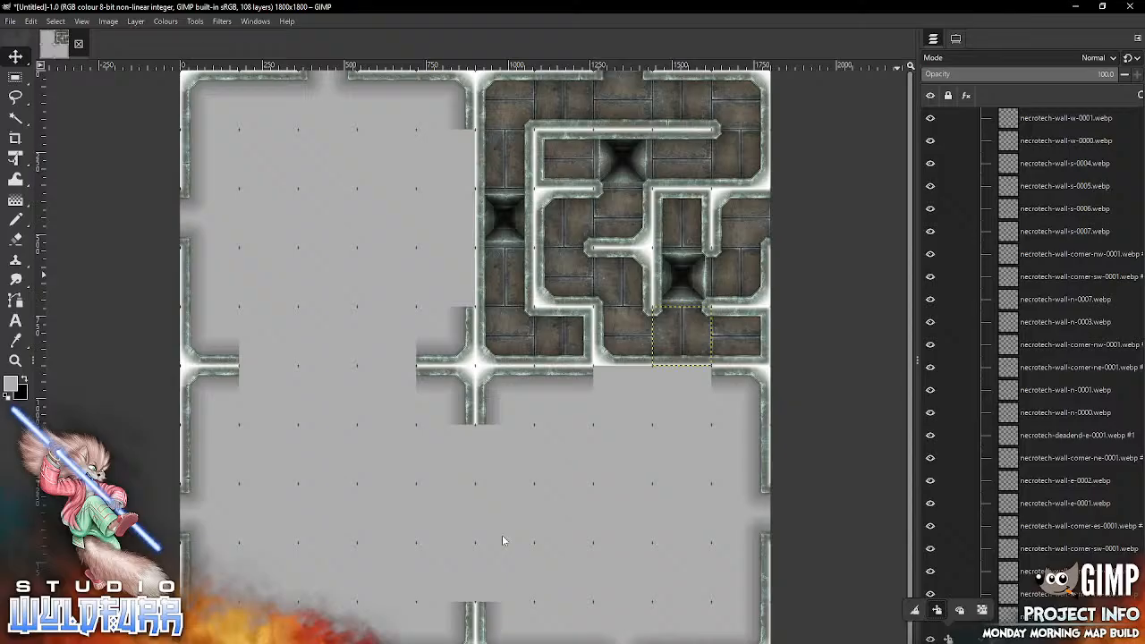
Step: Unlock the position of the Walls layer group and make its topmost layer, necrotech-cornerstone-nw-0001.webp, active
click(1055, 639)
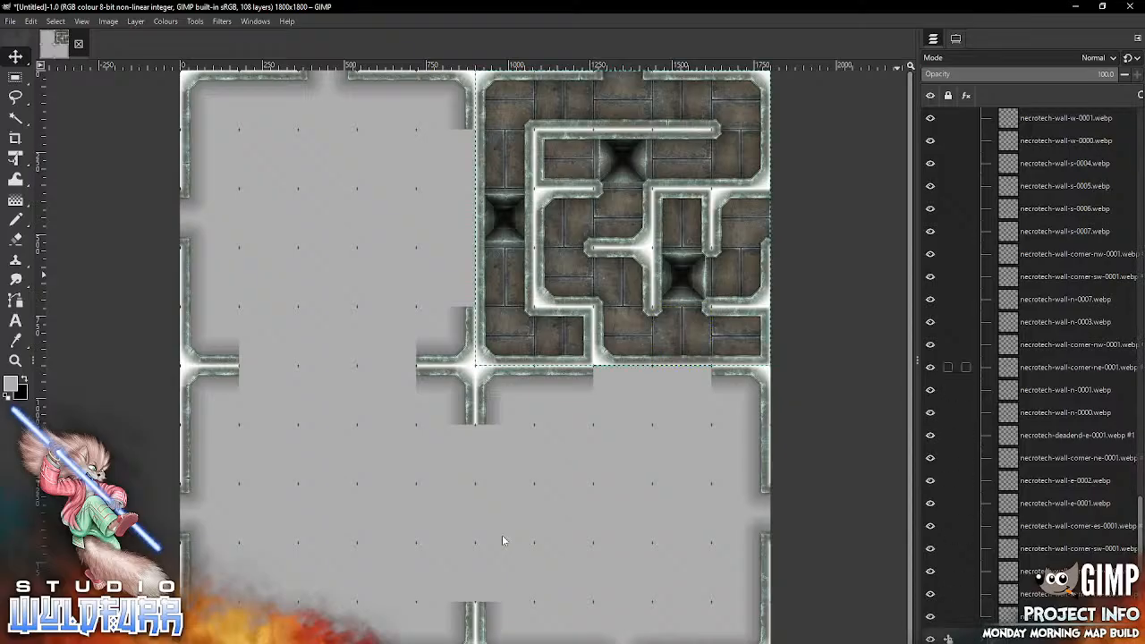
drag(1140, 559, 1140, 457)
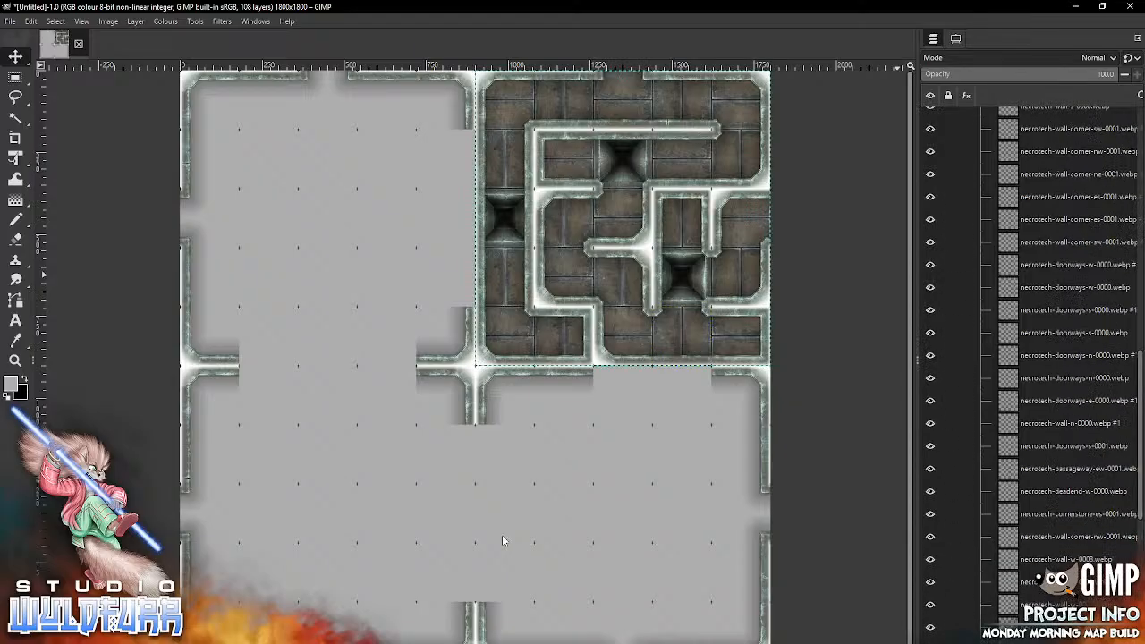
scroll(1032, 358, up, 10)
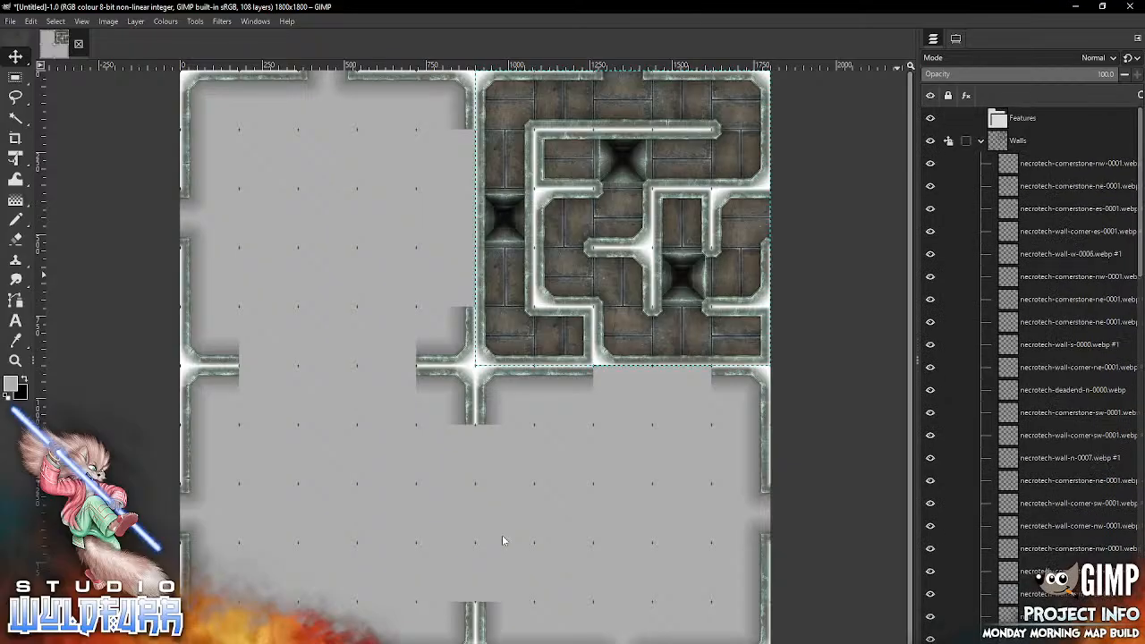
click(947, 140)
click(936, 112)
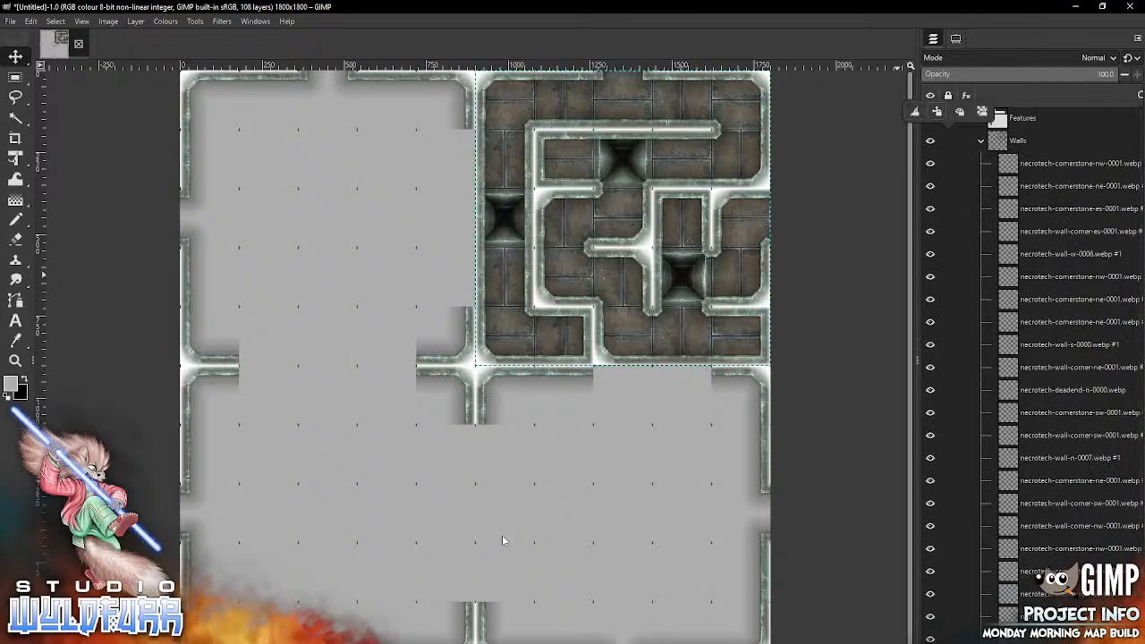
click(1073, 164)
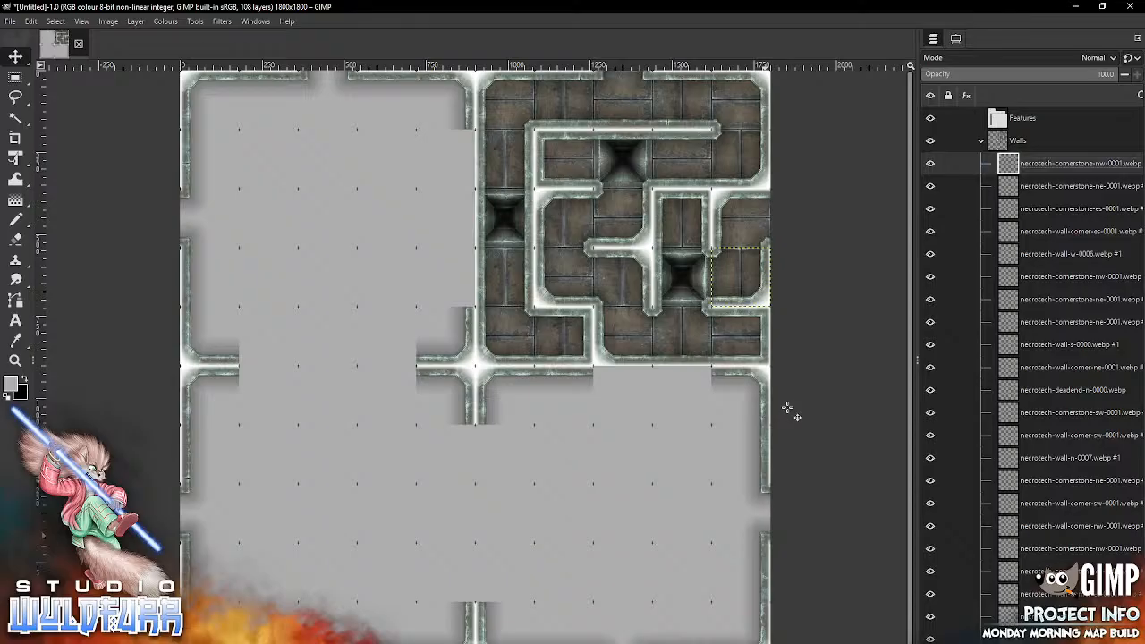
Step: Set the Move tool to pick a layer or guide, and delete the doorway tile in the eighth row, tenth column
click(955, 38)
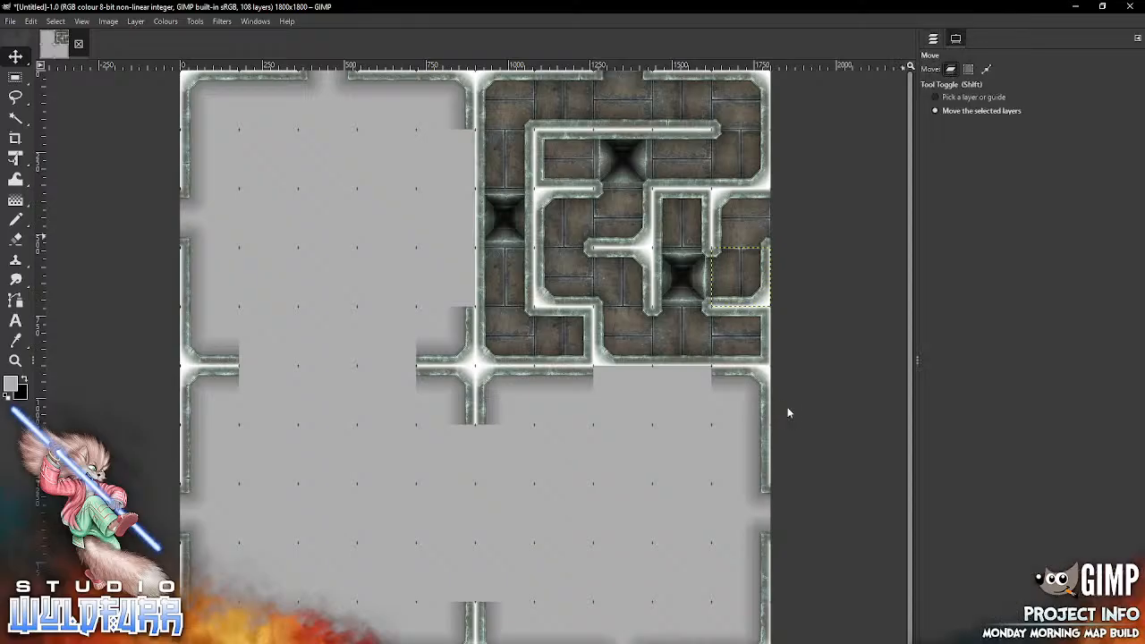
click(935, 96)
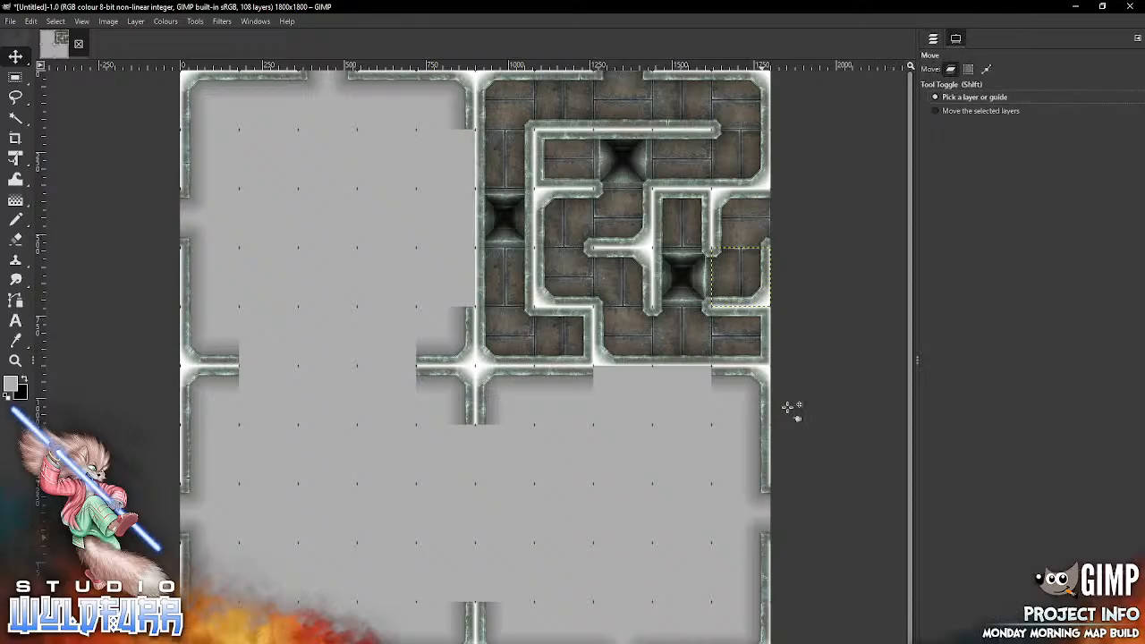
click(761, 538)
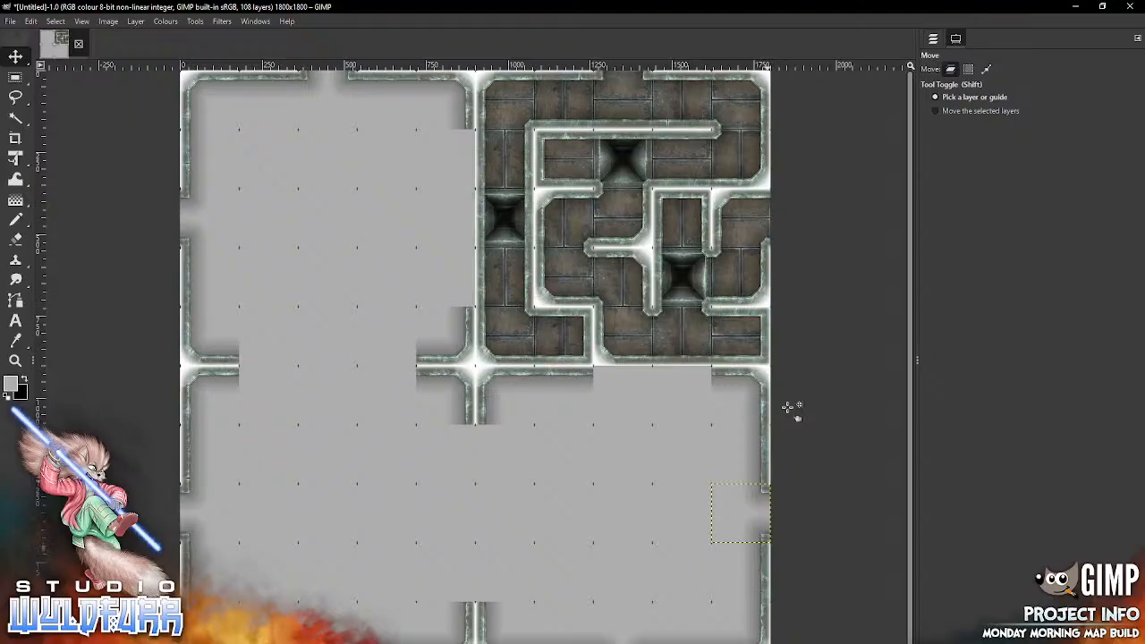
click(933, 38)
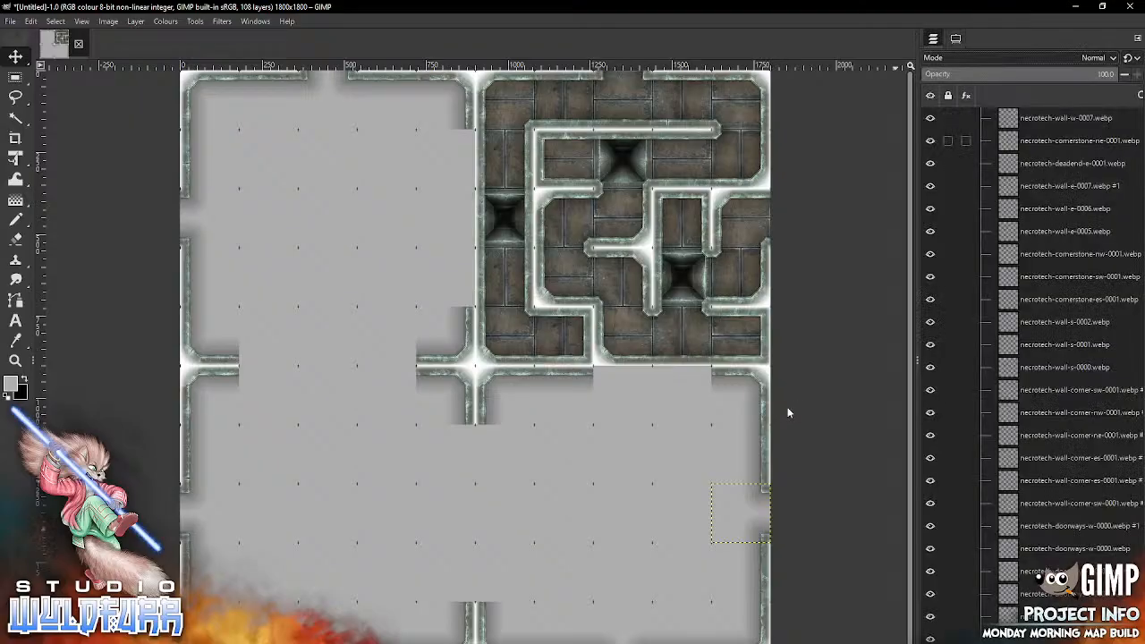
right_click(978, 263)
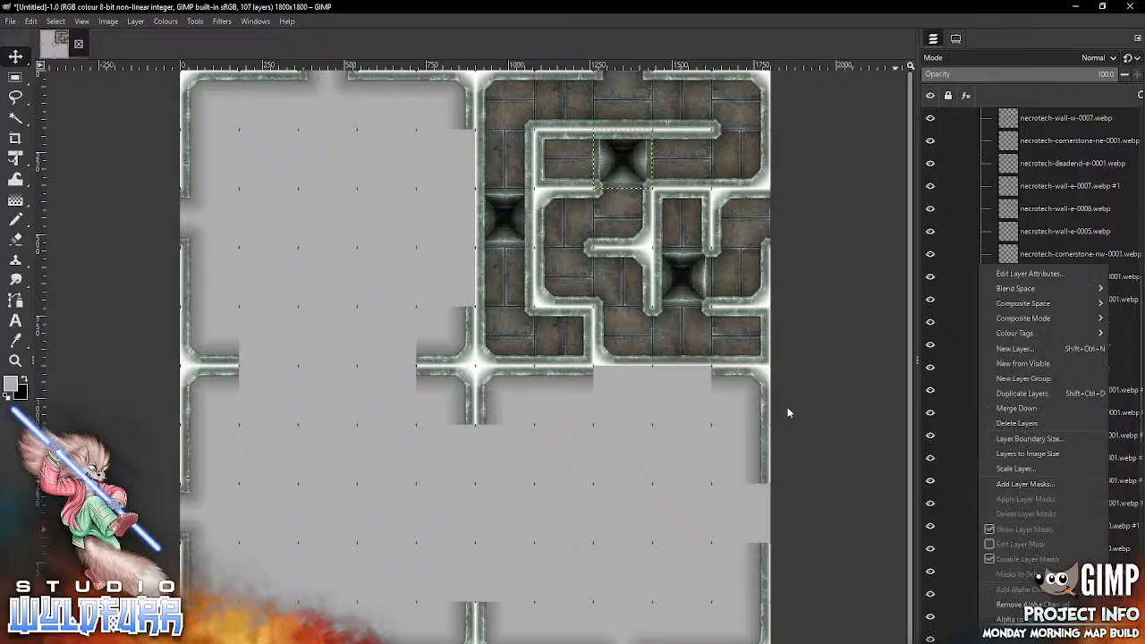
click(1019, 423)
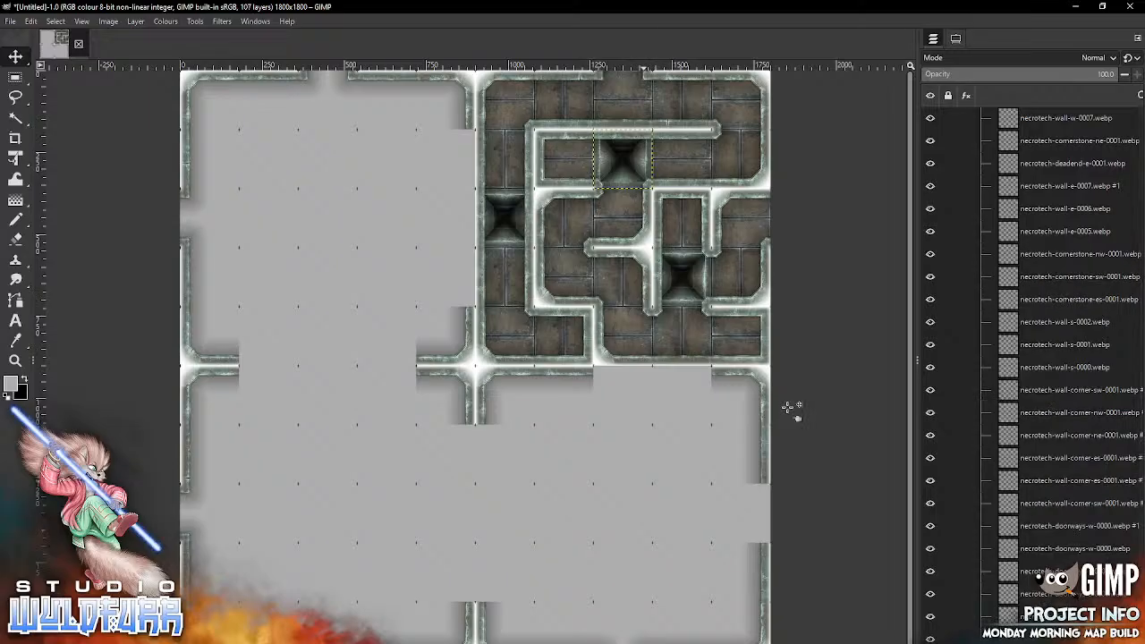
Step: Delete the tenth-row, eighth-column doorway, the ninth-row, tenth-column wall and the necrotech-wall-s-0007.webp wall in the tenth row
click(645, 636)
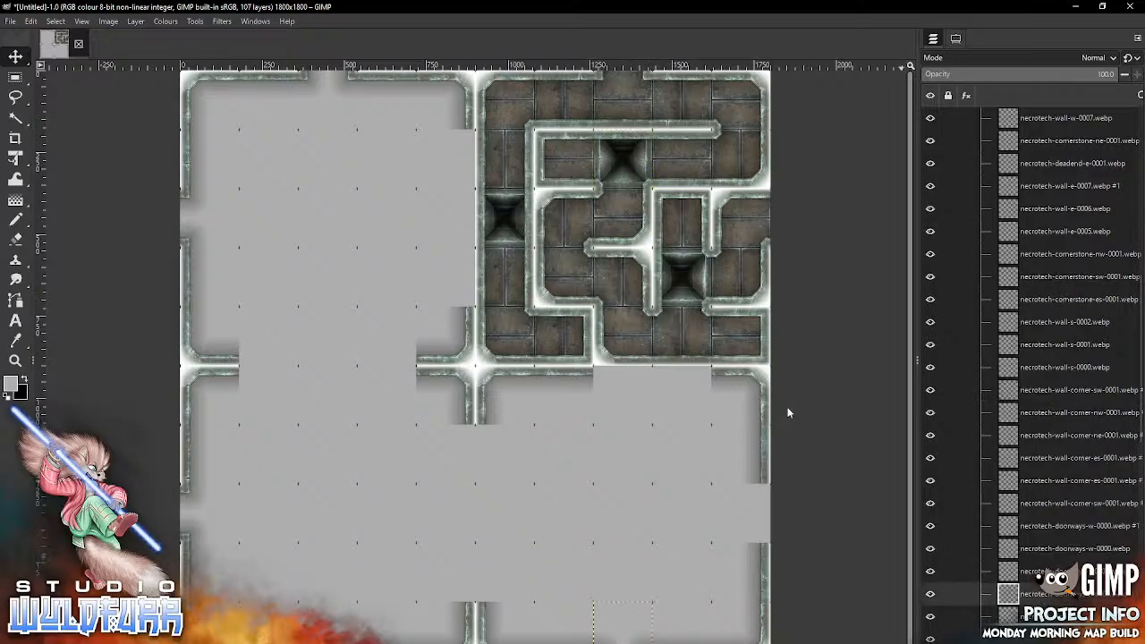
key(Delete)
click(764, 570)
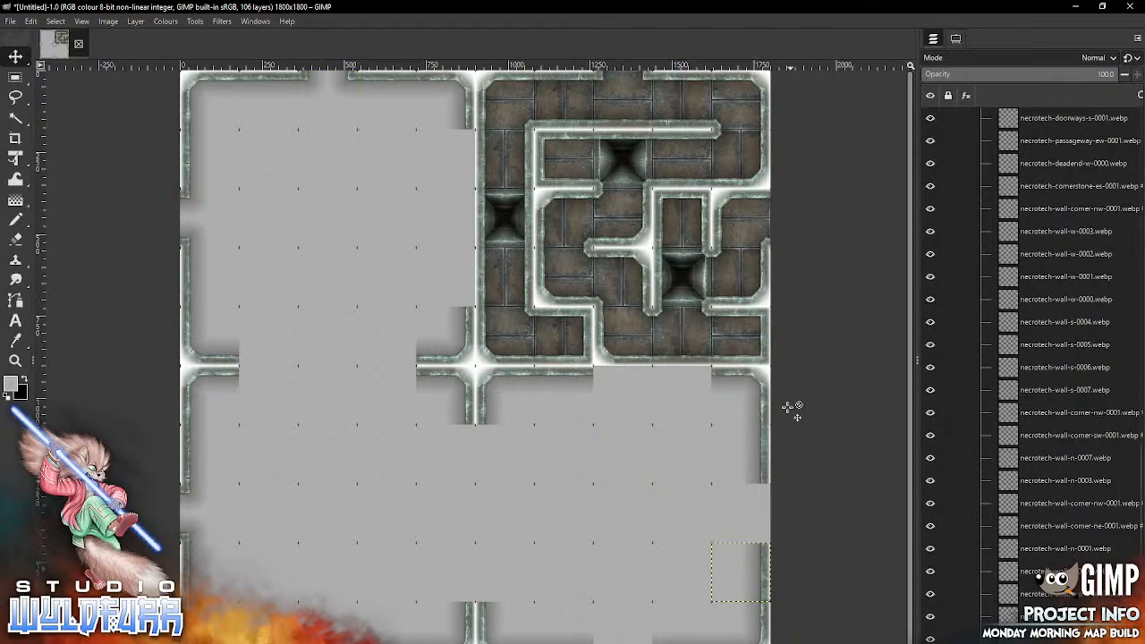
key(Delete)
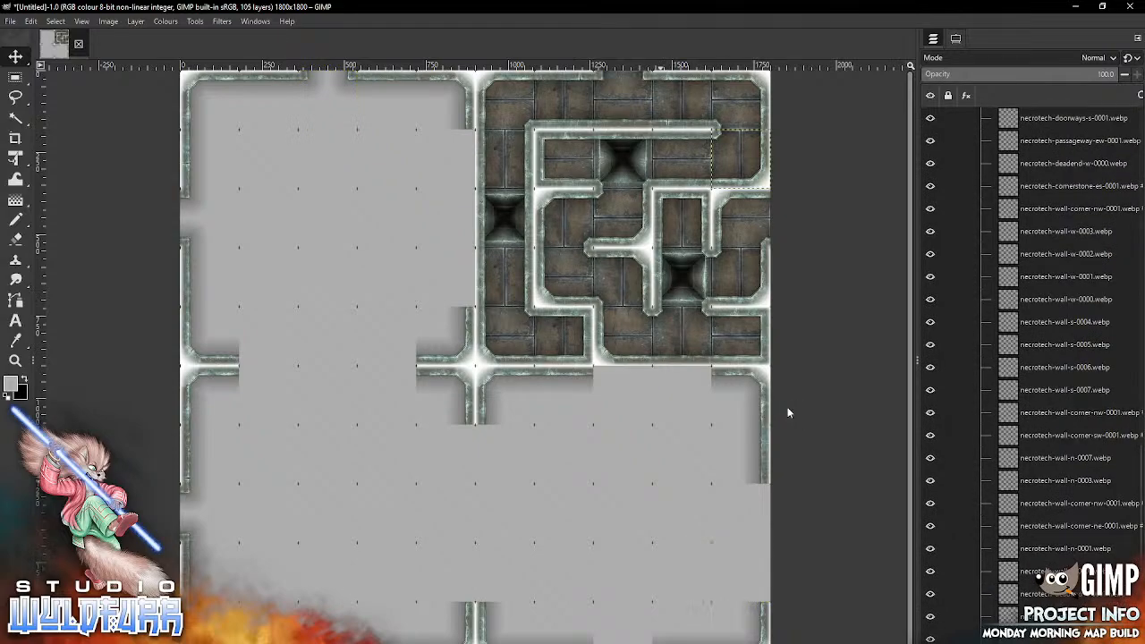
key(Delete)
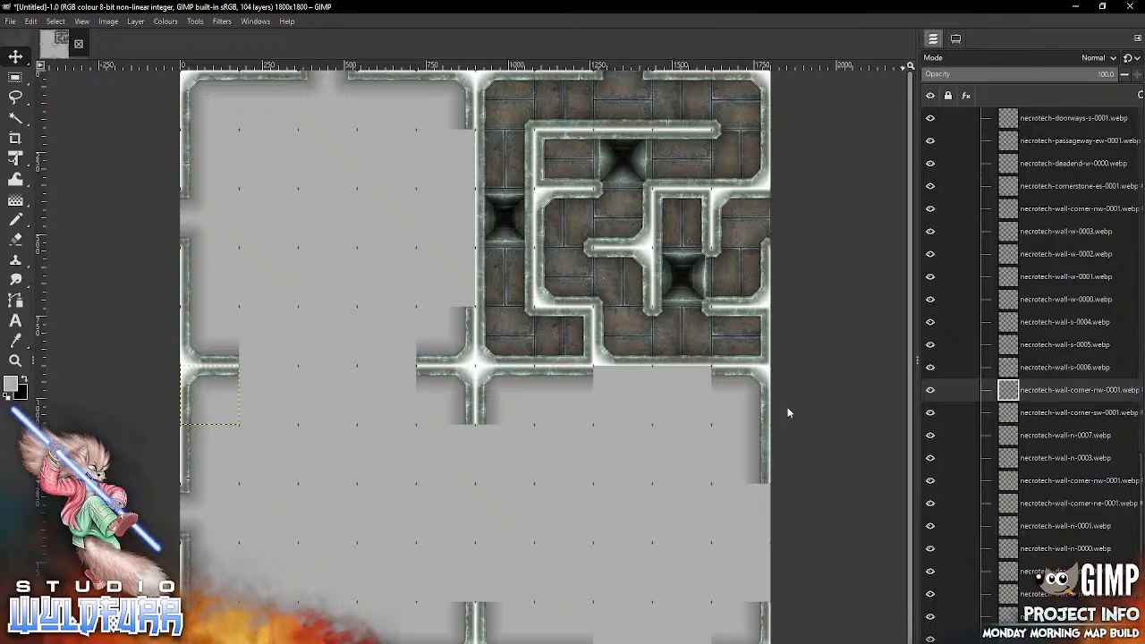
Step: Set the Move tool back to moving the selected layers and make the topmost layer of the Walls group active
click(955, 39)
click(980, 111)
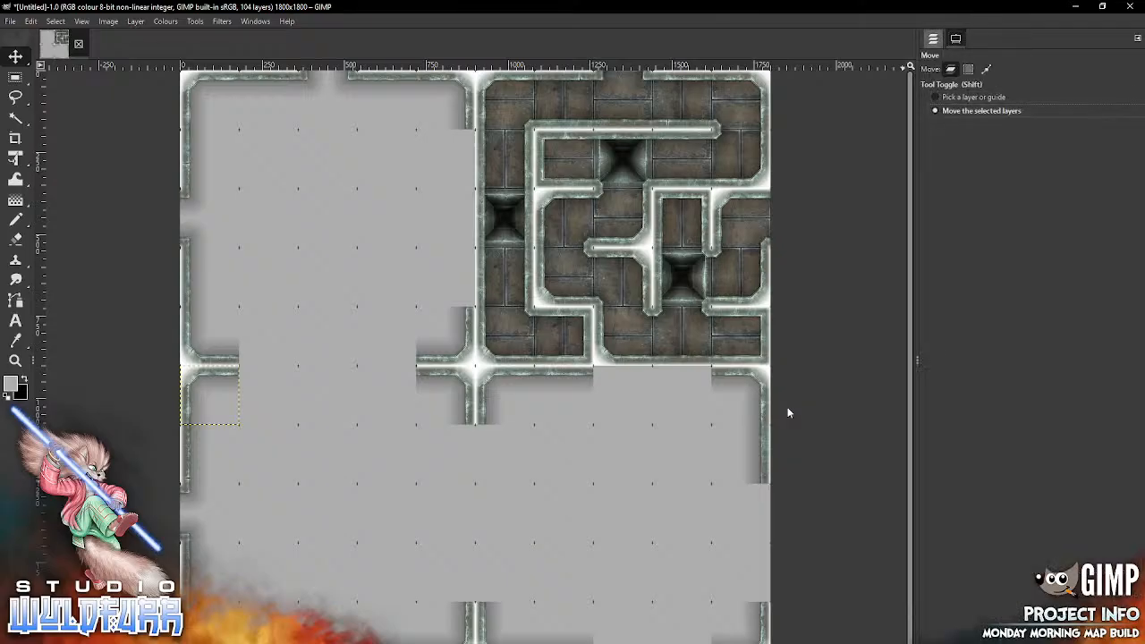
click(932, 39)
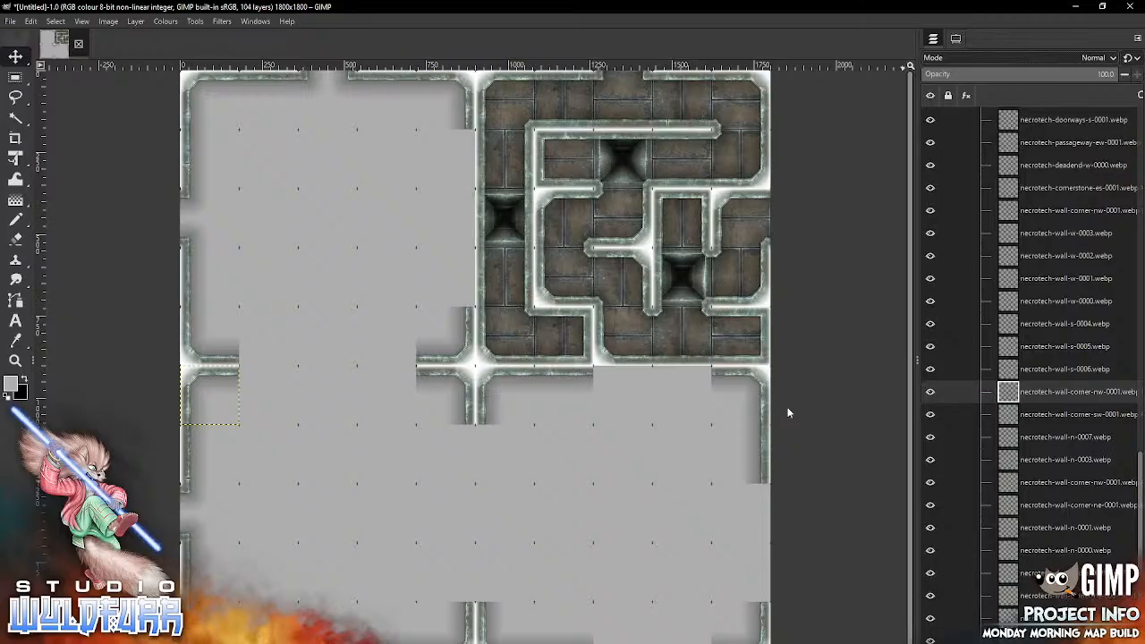
click(1073, 438)
drag(1140, 460, 1140, 117)
click(1073, 164)
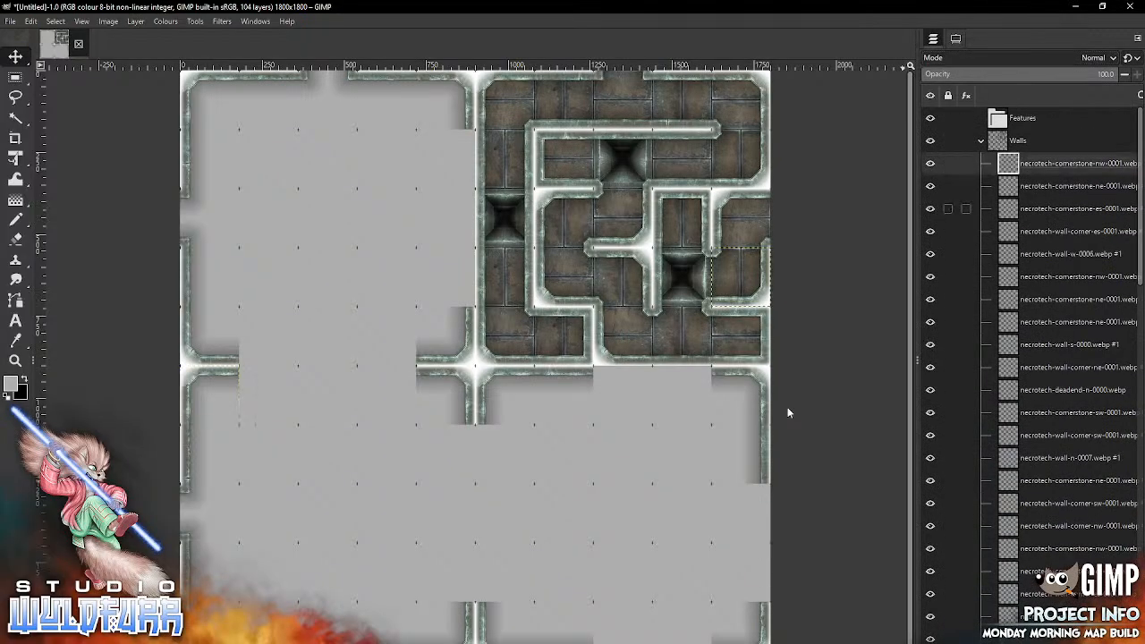
Step: From the Necrotech Walls folder, place necrotech-wall-corner-sw-0001.webp in the tenth row, ninth column
key(alt+Tab)
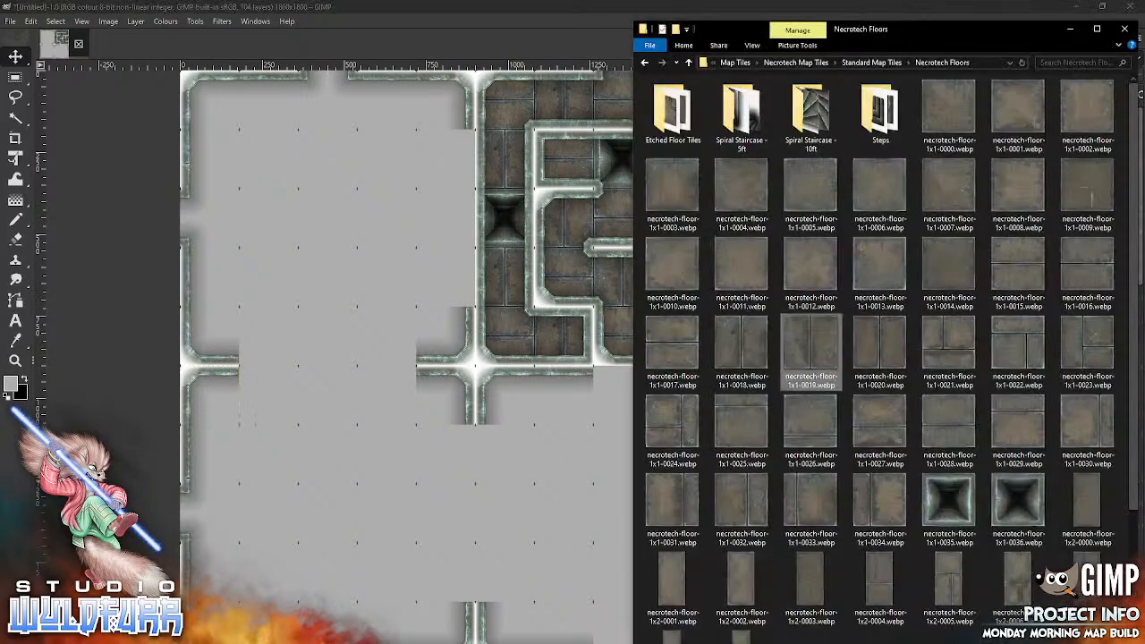
click(869, 64)
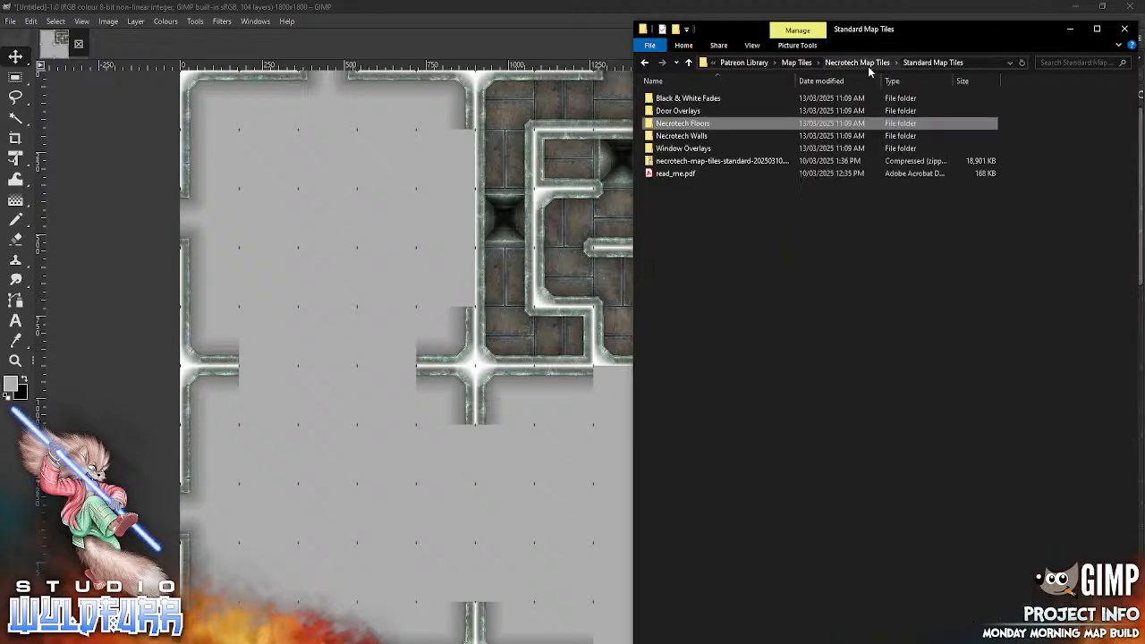
click(701, 137)
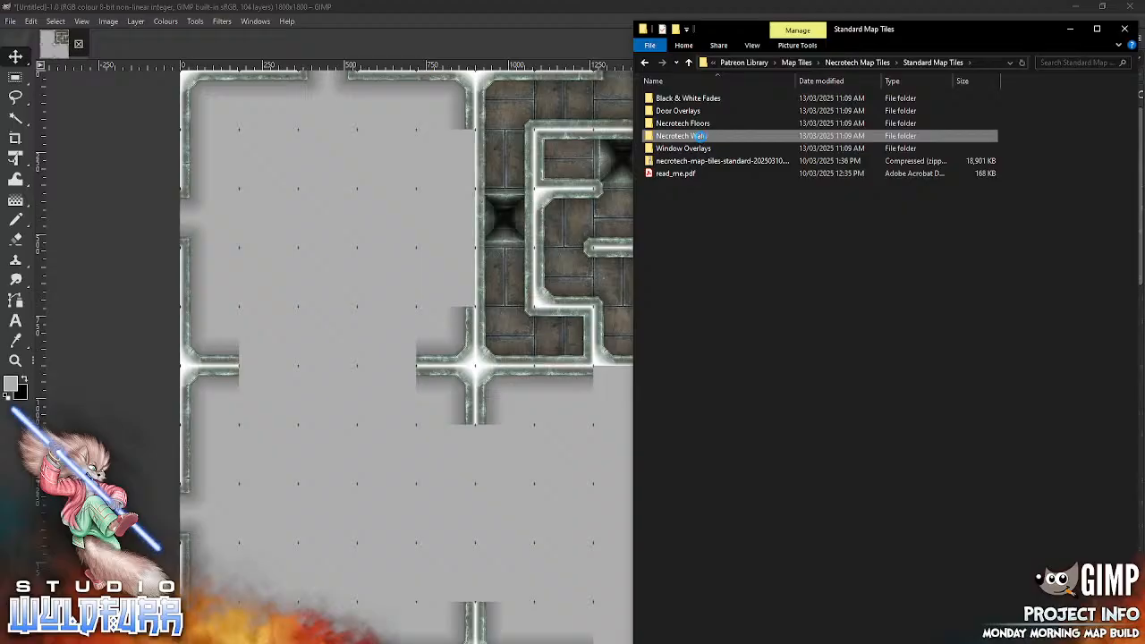
double_click(701, 136)
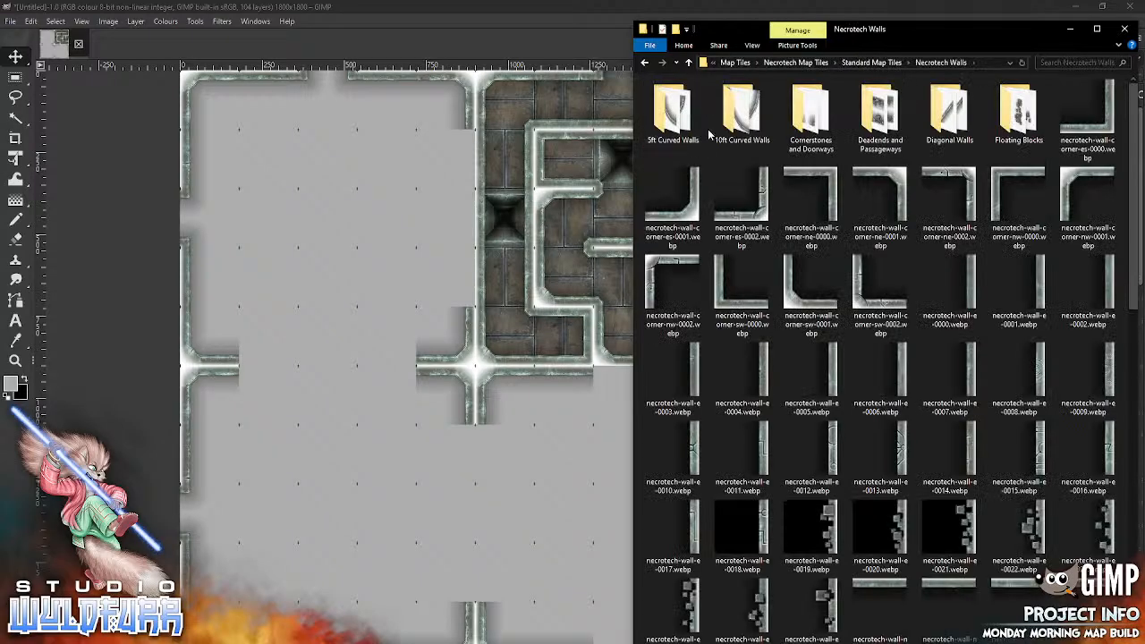
drag(810, 281, 510, 521)
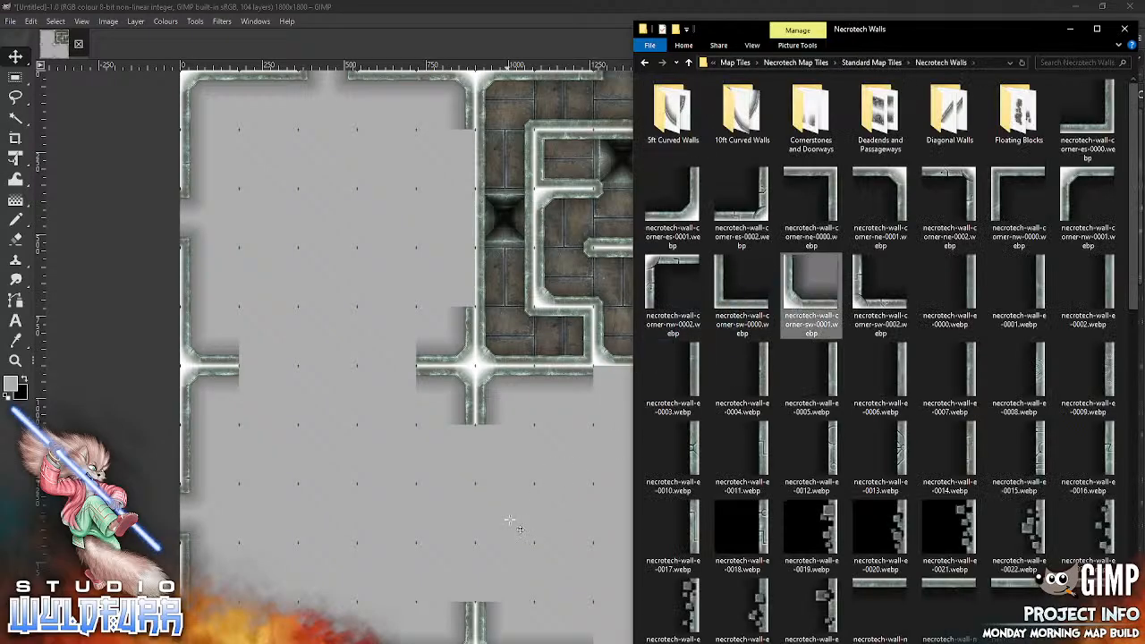
drag(474, 364, 679, 630)
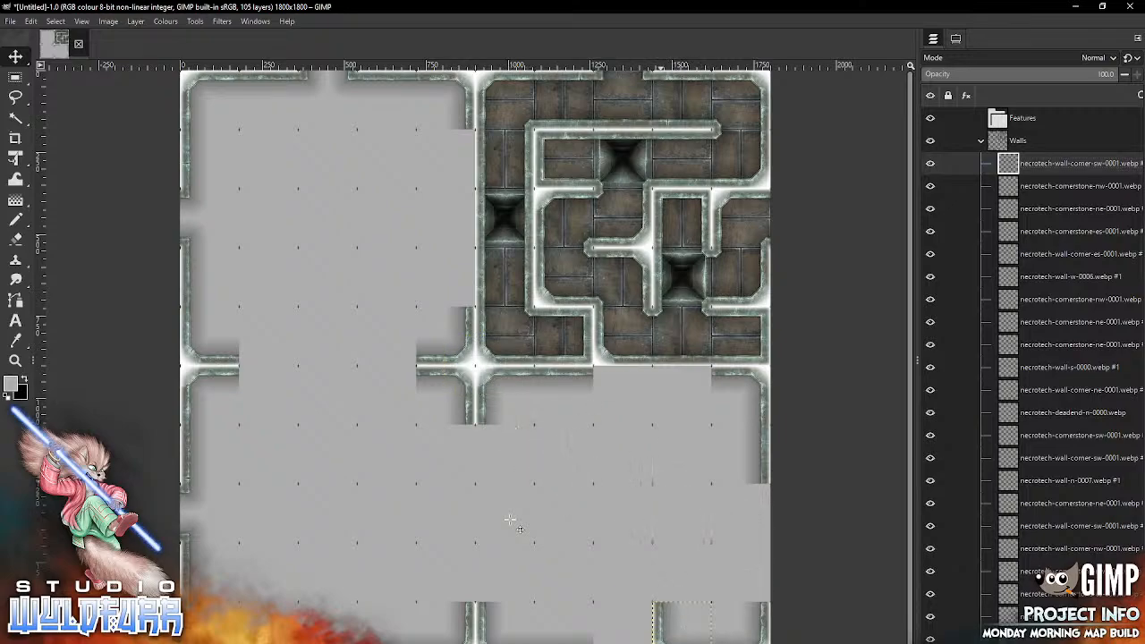
Step: Place necrotech-wall-corner-ne-0001.webp in the ninth row, tenth column
key(alt+Tab)
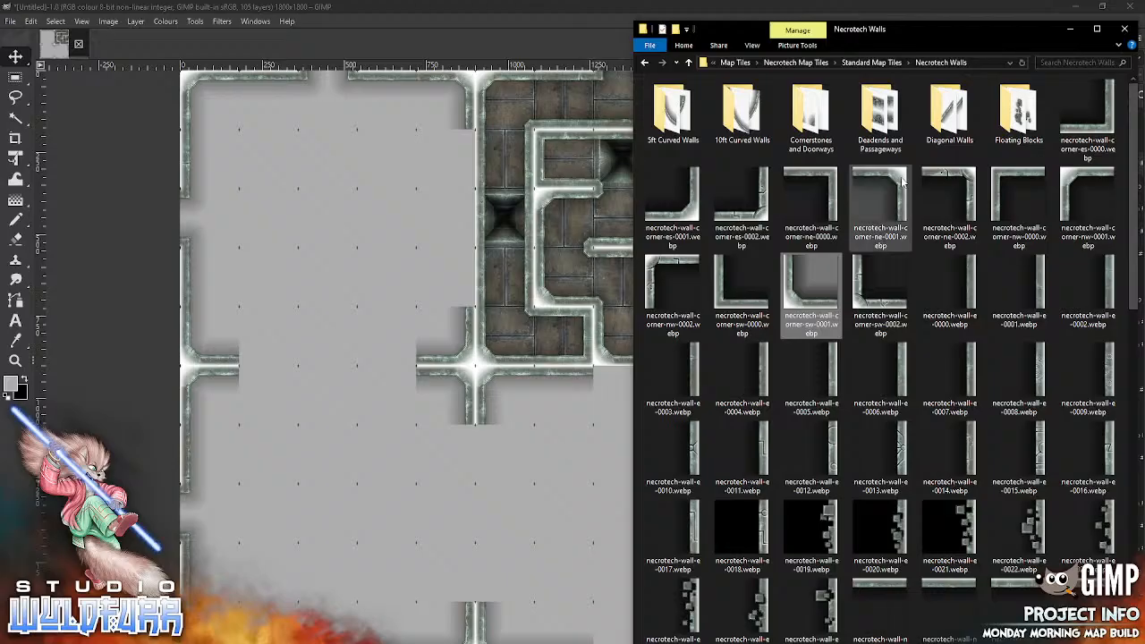
drag(879, 206, 545, 523)
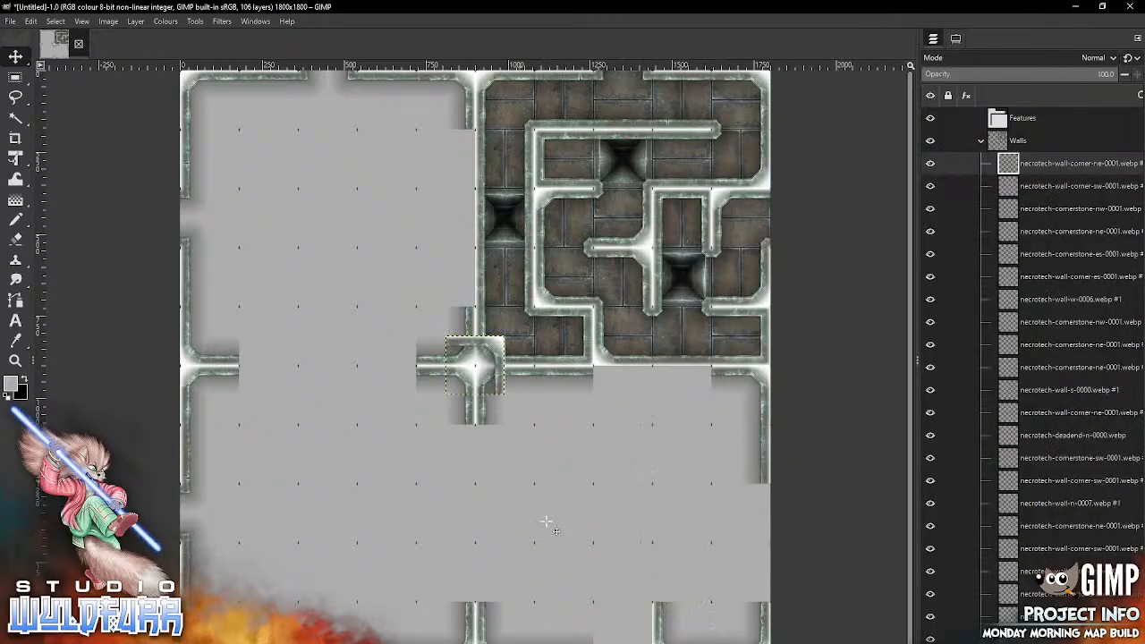
mouse_move(490, 352)
mouse_down()
mouse_move(533, 423)
mouse_move(762, 560)
mouse_move(739, 568)
mouse_up()
Step: From the Necrotech Walls folder, place necrotech-wall-w-0007.webp in the ninth row, ninth column of the map
key(alt+Tab)
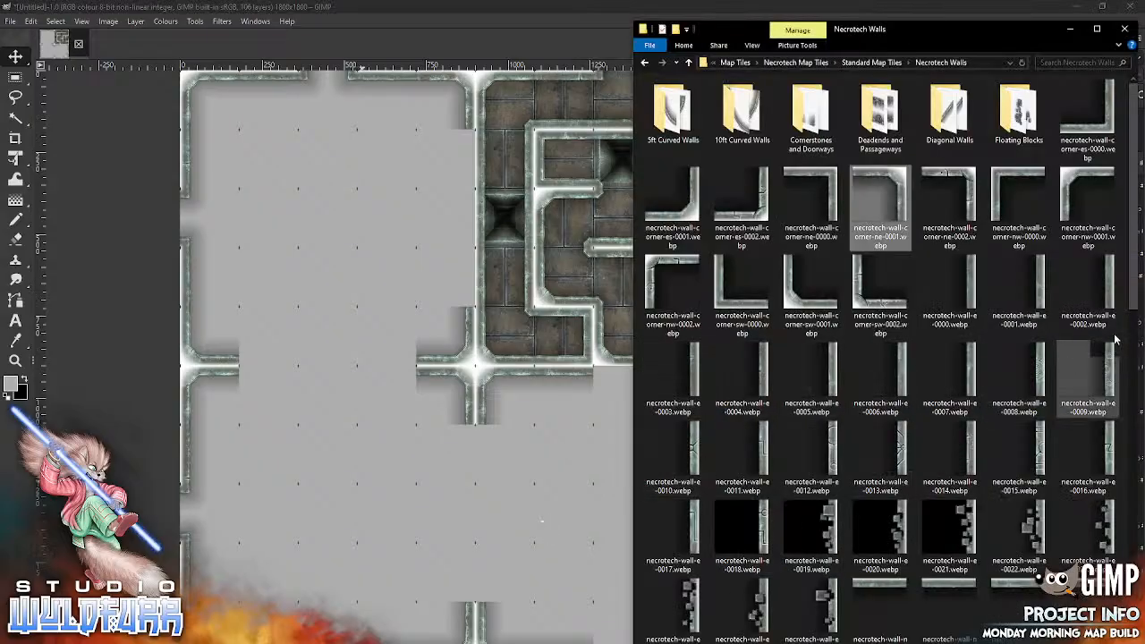
scroll(1118, 438, down, 3)
scroll(1118, 438, down, 7)
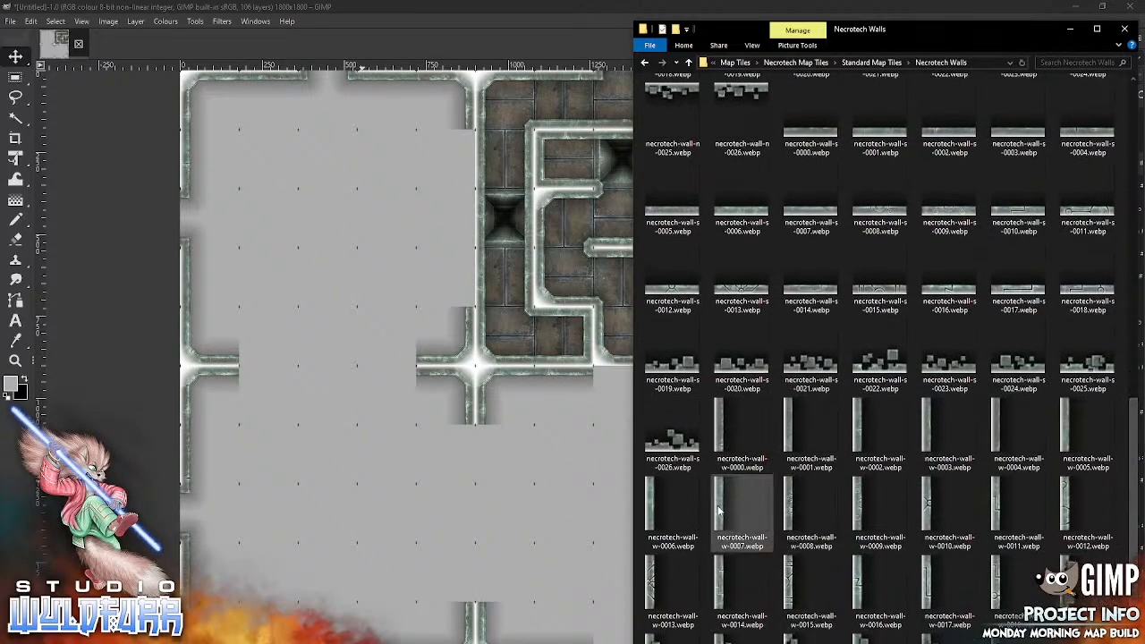
drag(719, 506, 550, 513)
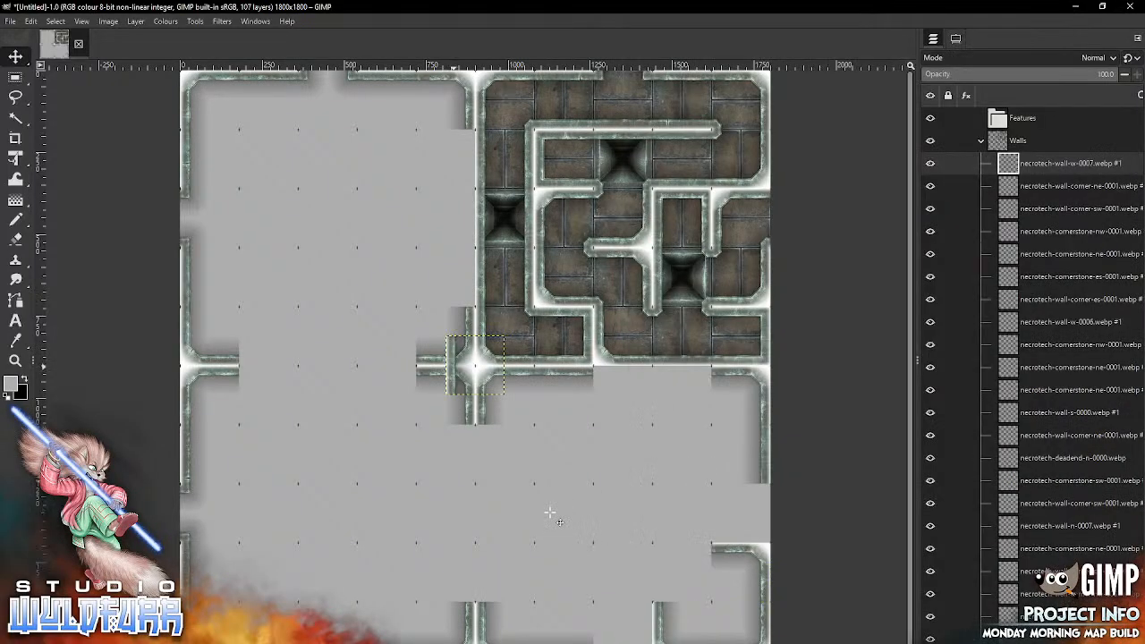
drag(669, 568, 660, 569)
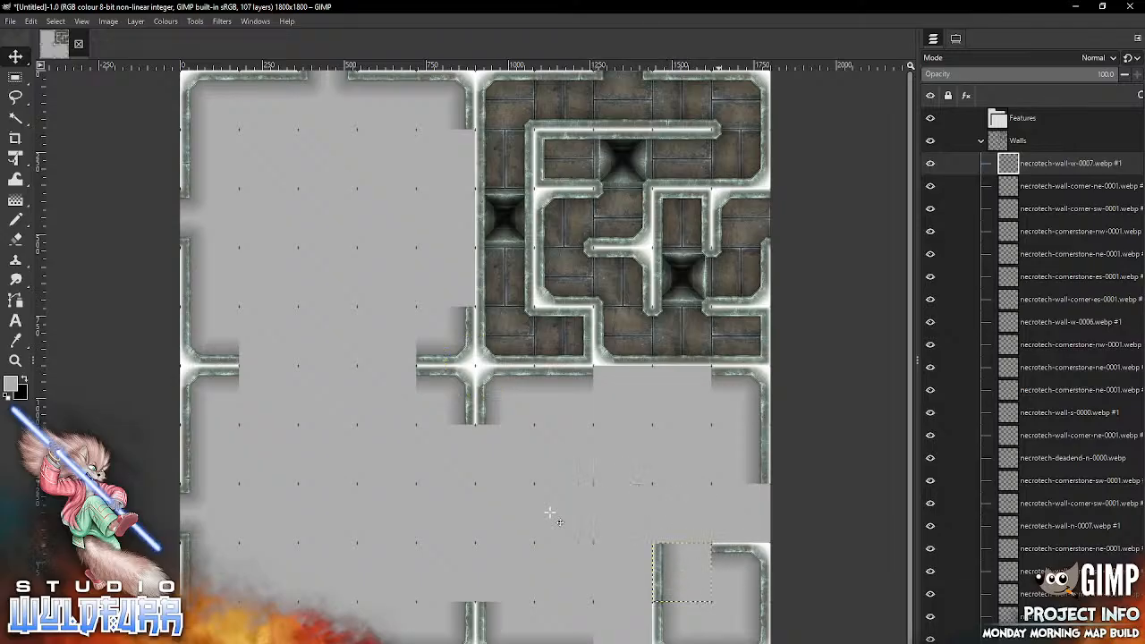
Step: From the Cornerstones and Doorways folder, place necrotech-cornerstone-ne-0001.webp in the ninth row, ninth column
key(alt+Tab)
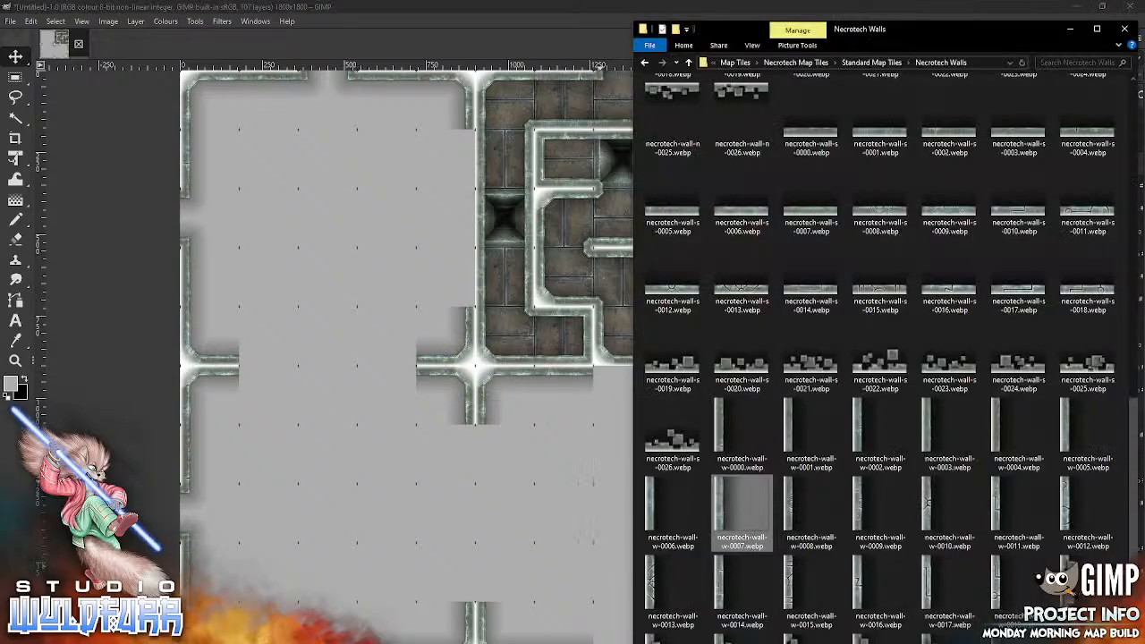
drag(1132, 407, 1128, 87)
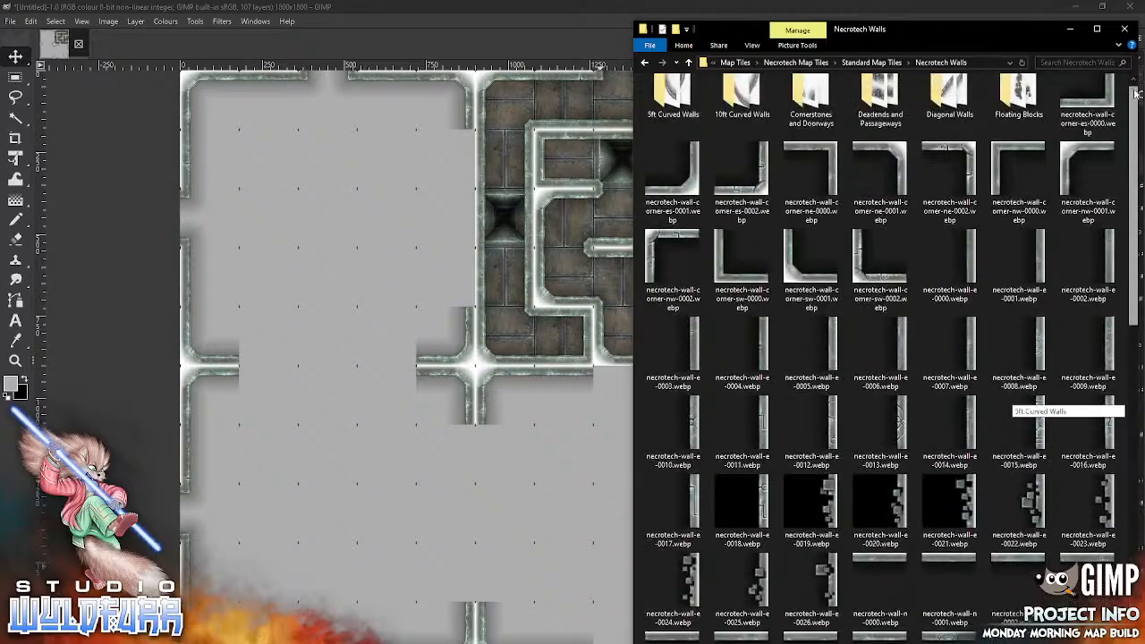
double_click(811, 121)
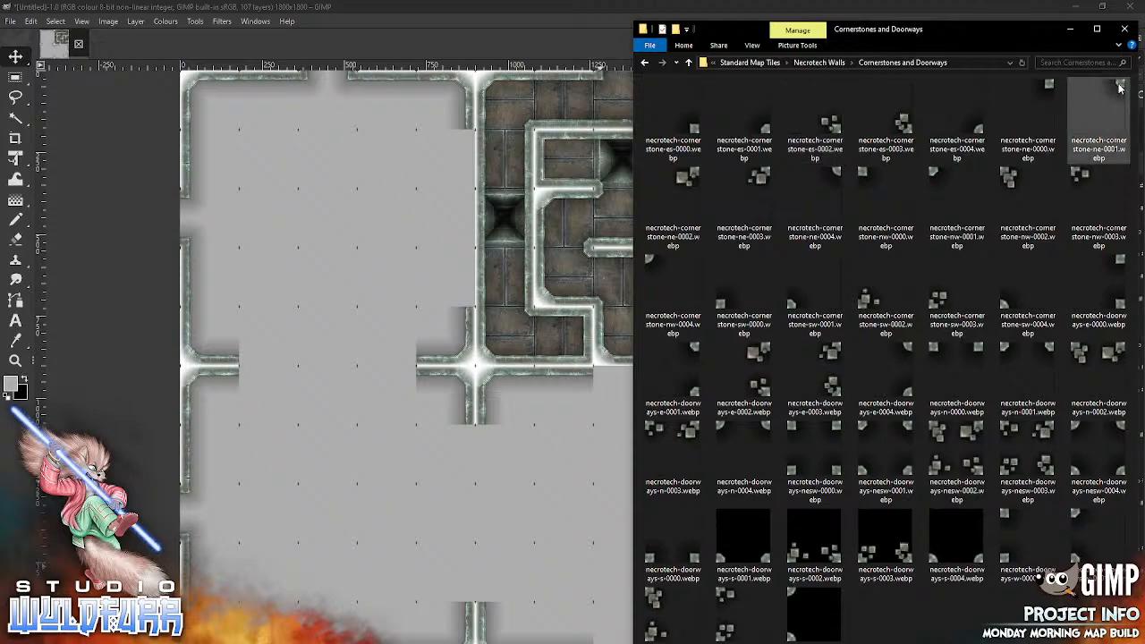
click(506, 440)
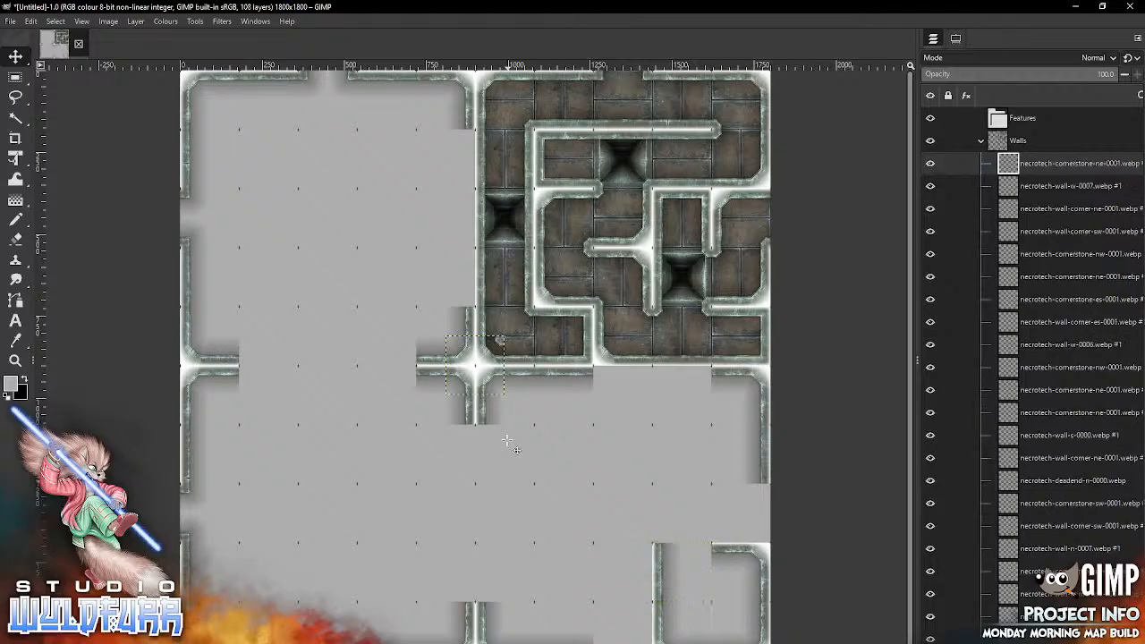
mouse_move(499, 341)
mouse_down()
mouse_move(531, 411)
mouse_move(723, 554)
mouse_move(705, 548)
mouse_up()
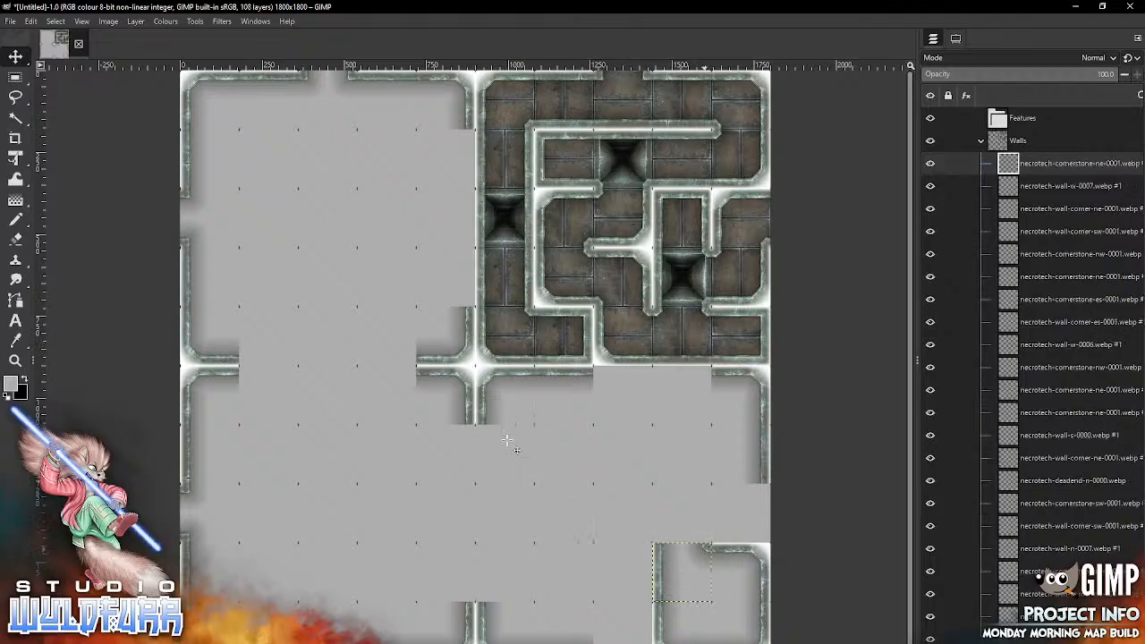
Step: From the Necrotech Walls folder, place necrotech-wall-corner-nw-0001.webp in the eighth row, ninth column
key(alt+Tab)
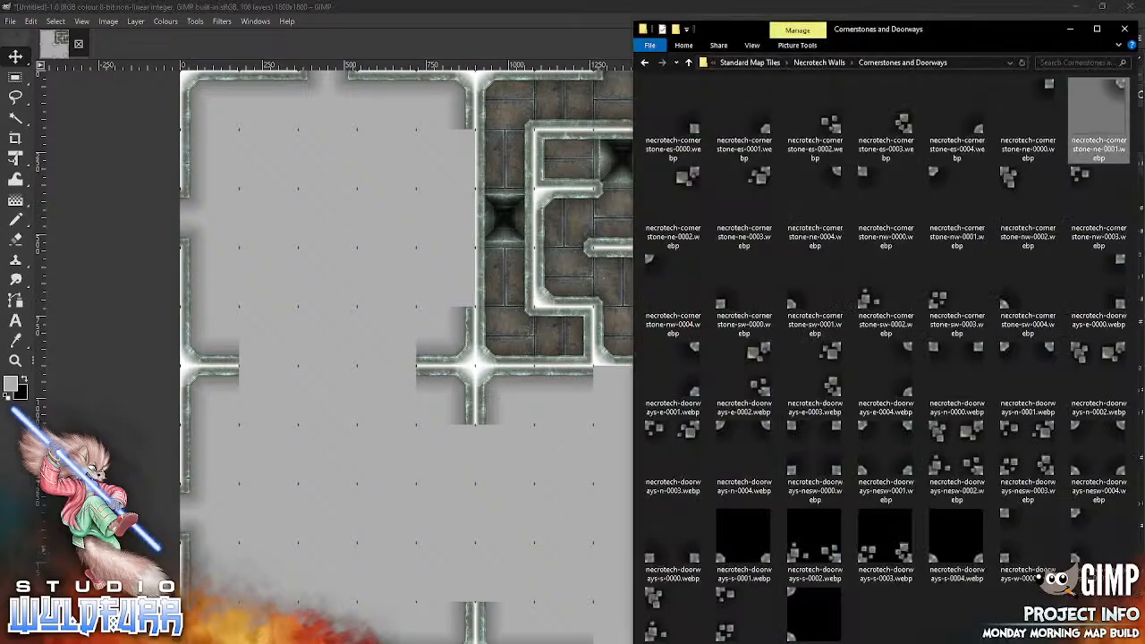
click(818, 62)
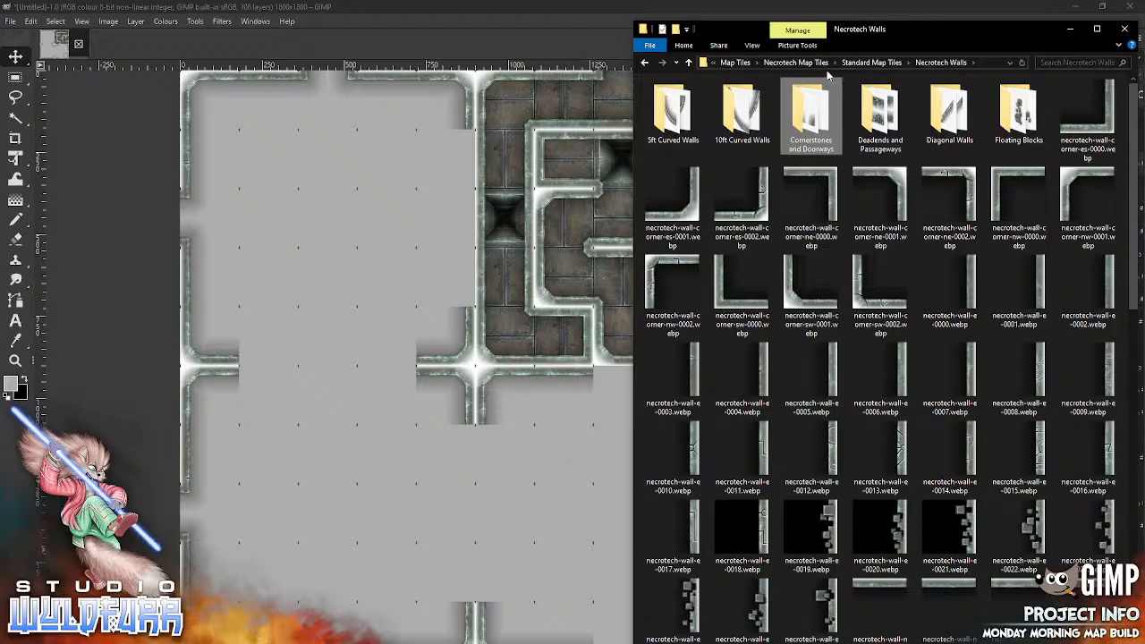
click(583, 501)
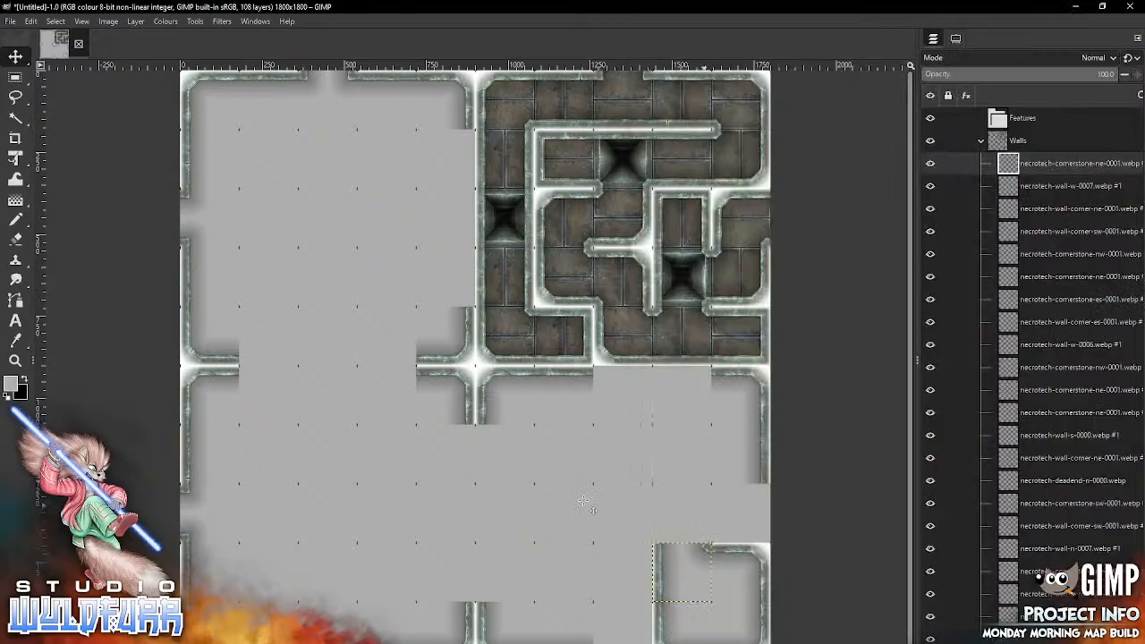
click(379, 638)
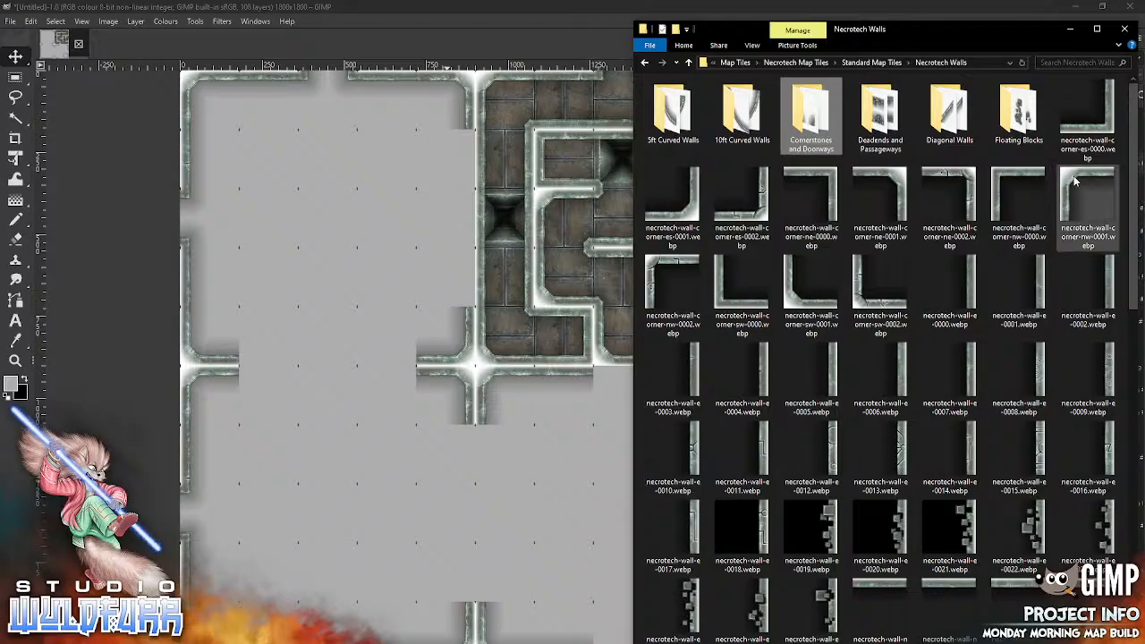
drag(1075, 183, 514, 503)
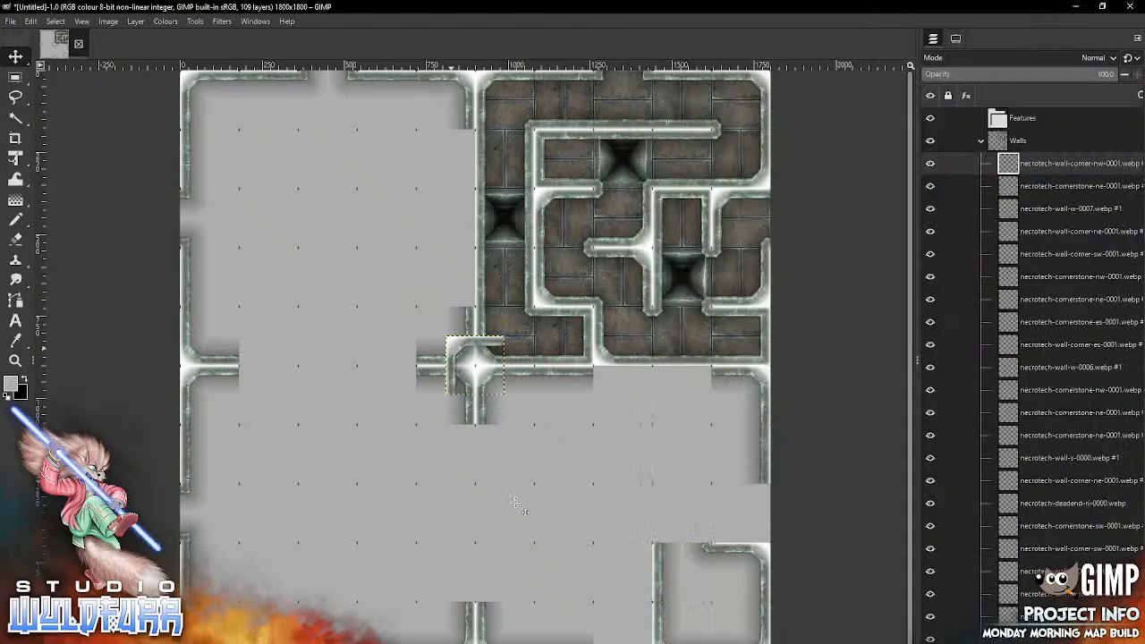
mouse_move(451, 346)
mouse_down()
mouse_move(487, 404)
mouse_move(697, 482)
mouse_move(657, 495)
mouse_up()
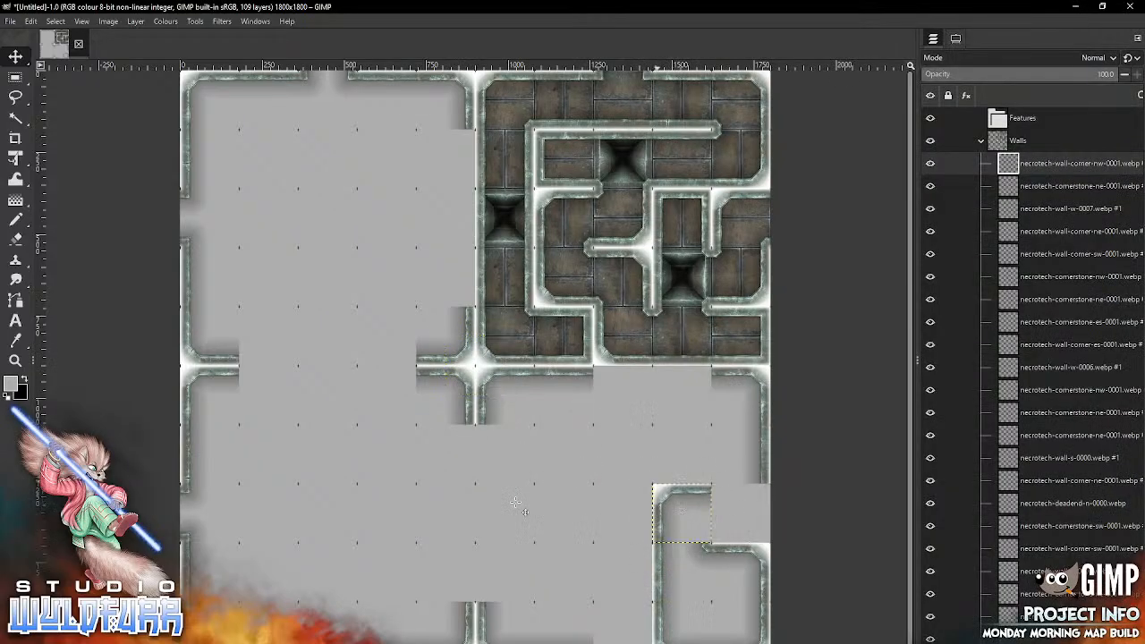
Step: Place necrotech-wall-w-0002.webp in the seventh row, tenth column of the map
key(alt+Tab)
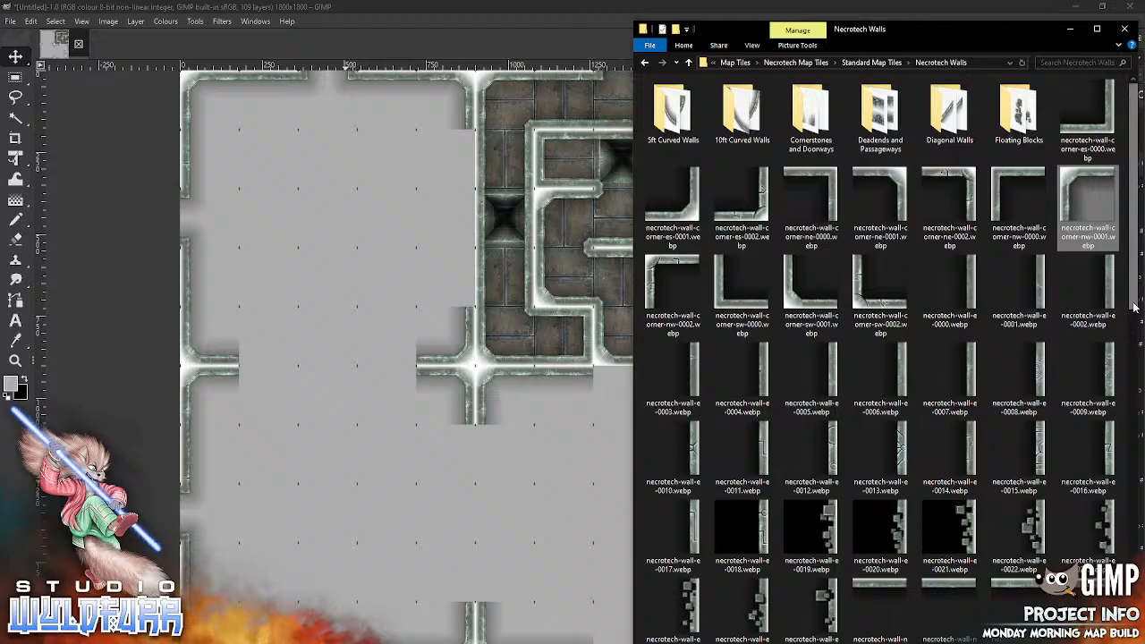
scroll(1126, 324, down, 10)
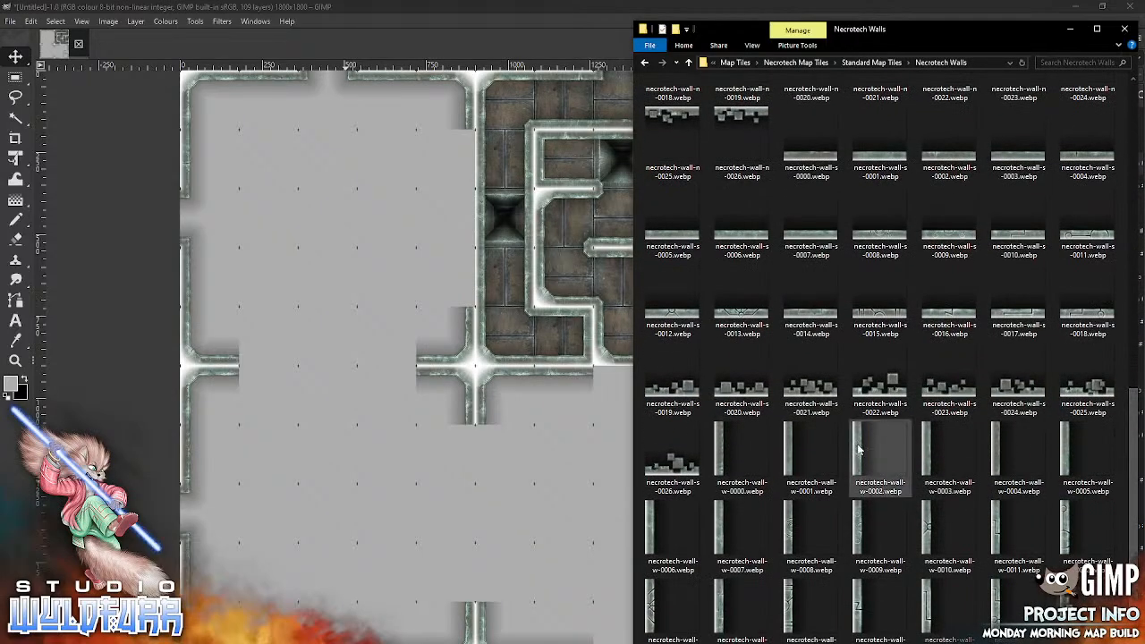
drag(879, 447, 526, 506)
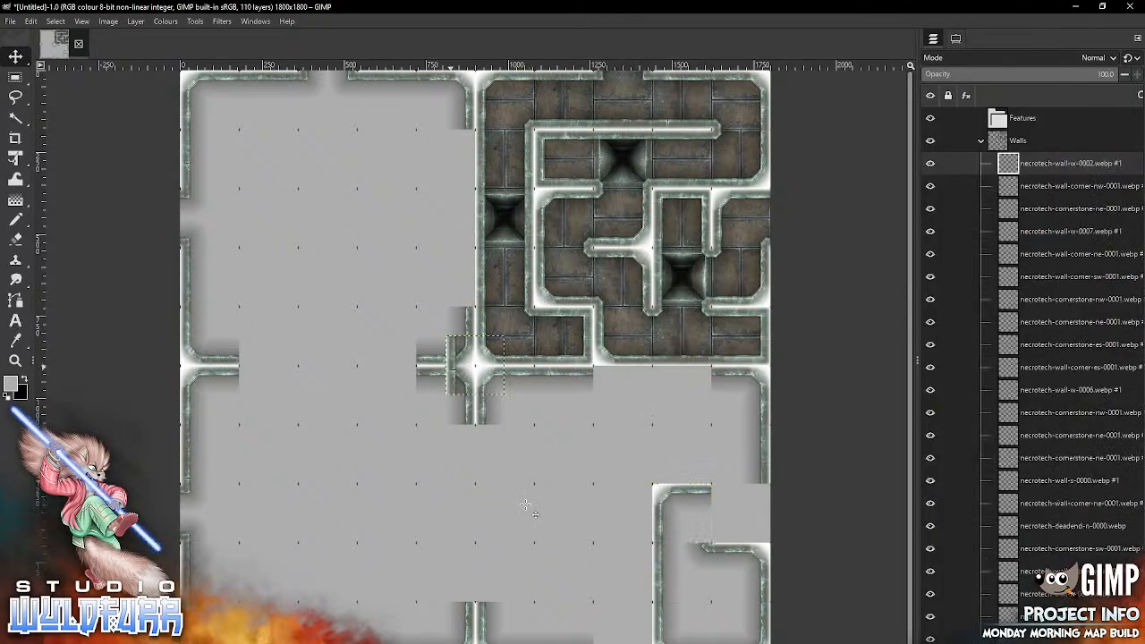
mouse_move(450, 367)
mouse_down()
mouse_move(503, 453)
mouse_move(716, 447)
mouse_move(716, 457)
mouse_up()
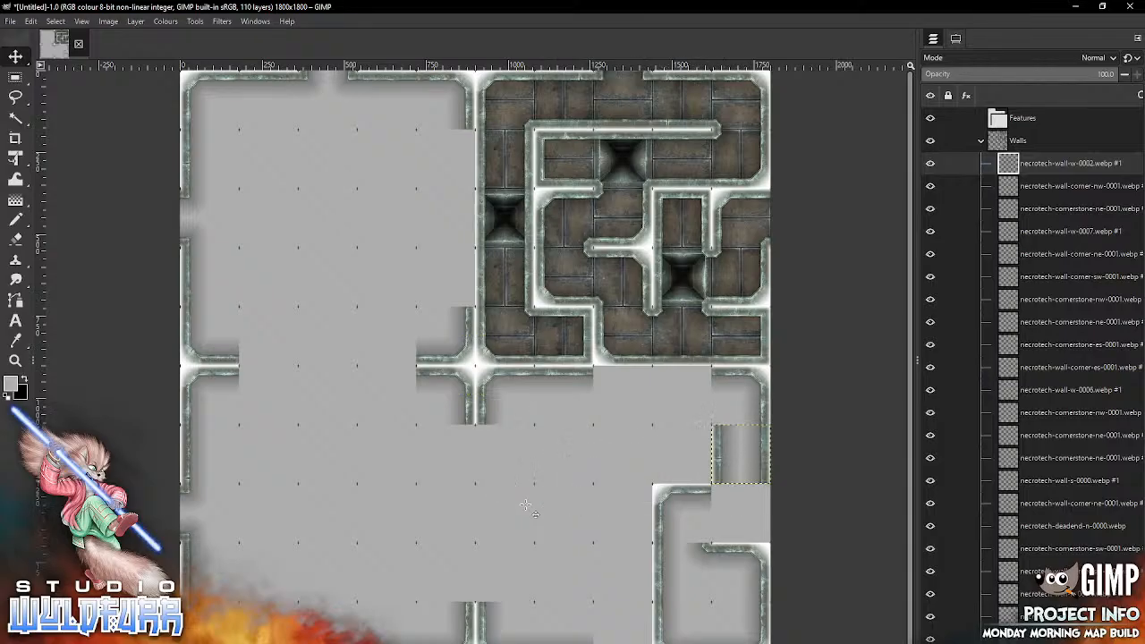
Step: From the Cornerstones and Doorways folder, place necrotech-cornerstone-nw-0001.webp in the eighth row, tenth column
key(alt+Tab)
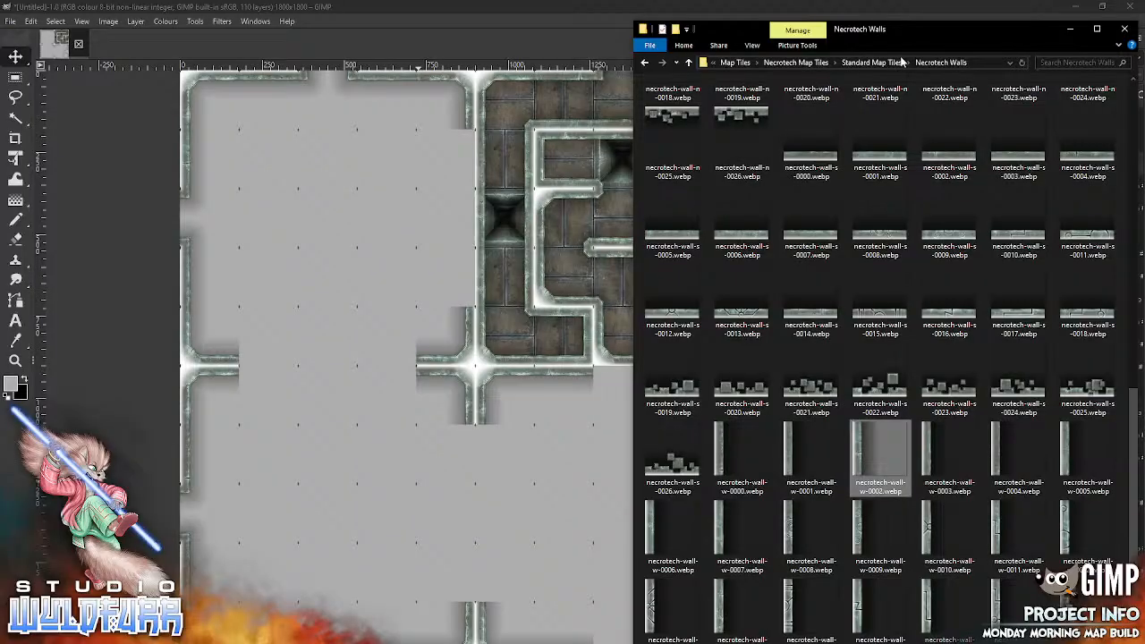
drag(1134, 392, 1127, 89)
double_click(812, 127)
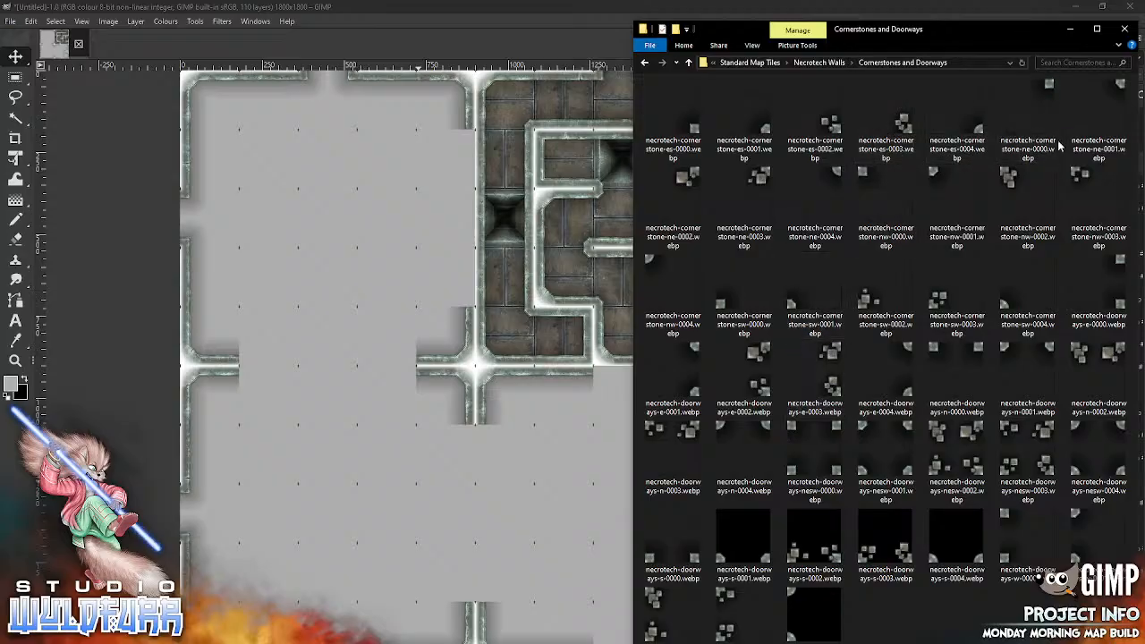
drag(935, 170, 511, 483)
mouse_move(453, 342)
mouse_down()
mouse_move(483, 379)
mouse_move(733, 519)
mouse_move(719, 494)
mouse_up()
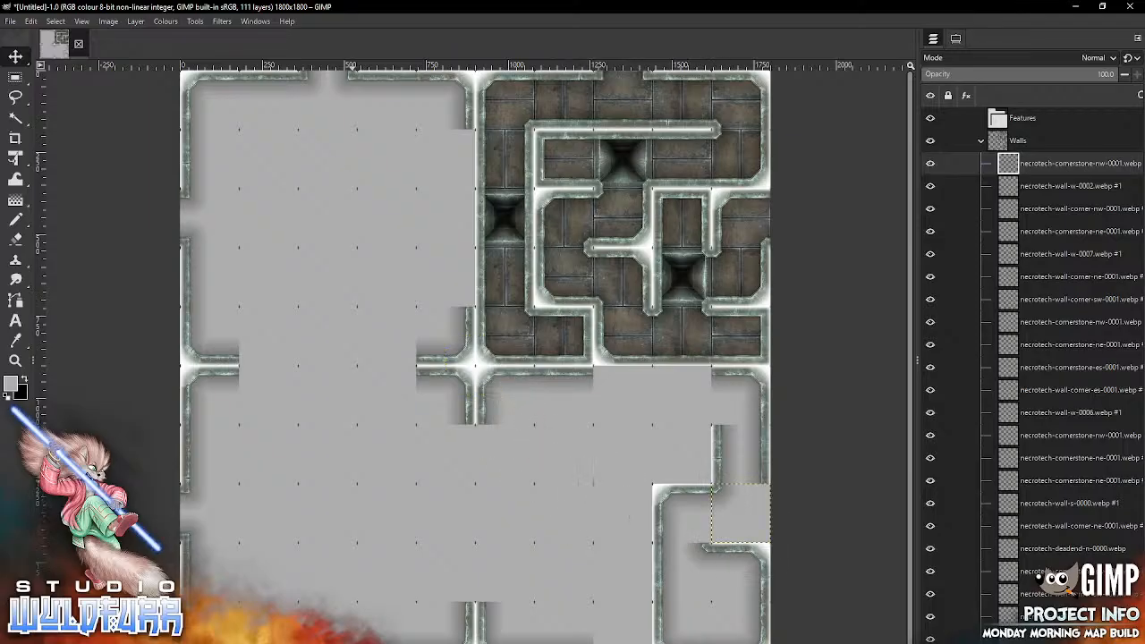
Step: Try necrotech-cornerstone-es-0001.webp in the eighth row, ninth column, and delete that layer again
key(alt+Tab)
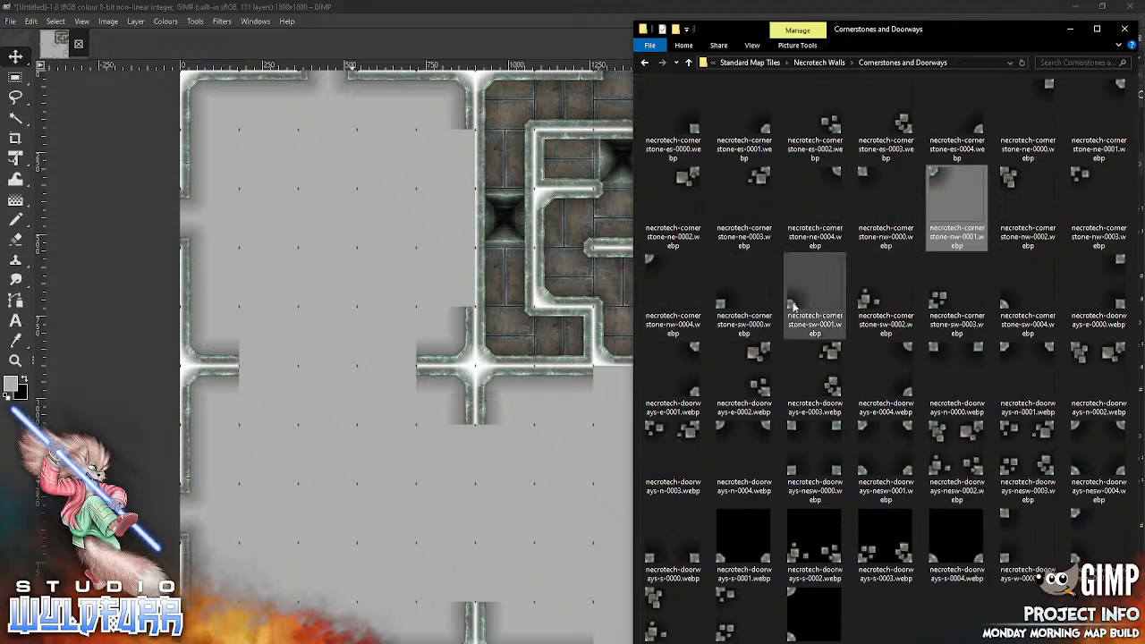
drag(765, 130, 533, 483)
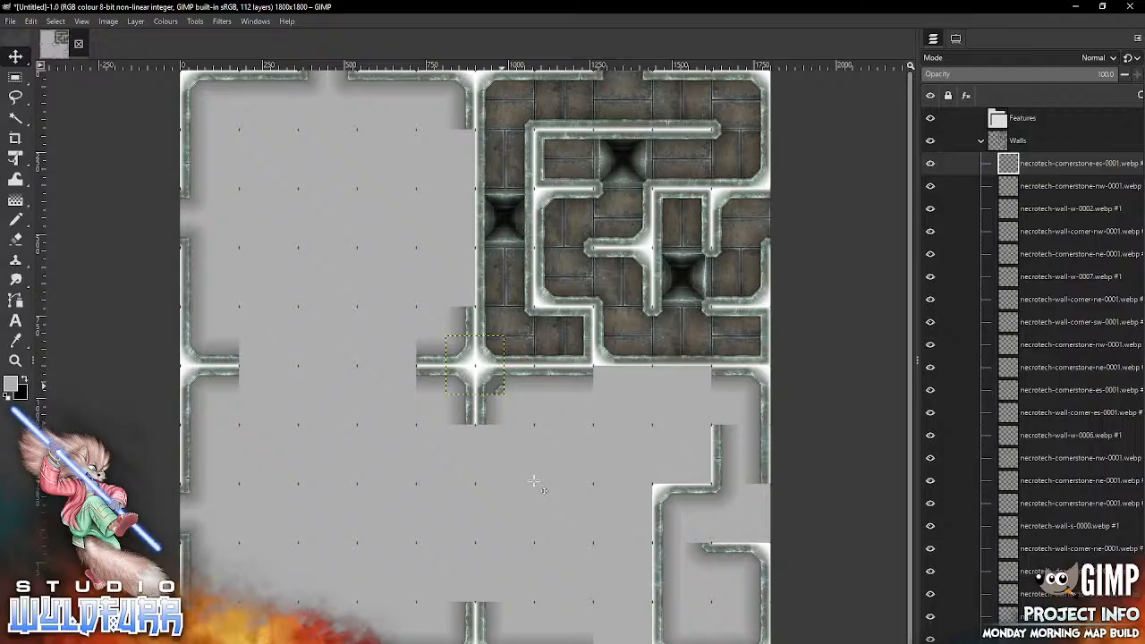
drag(502, 386, 710, 535)
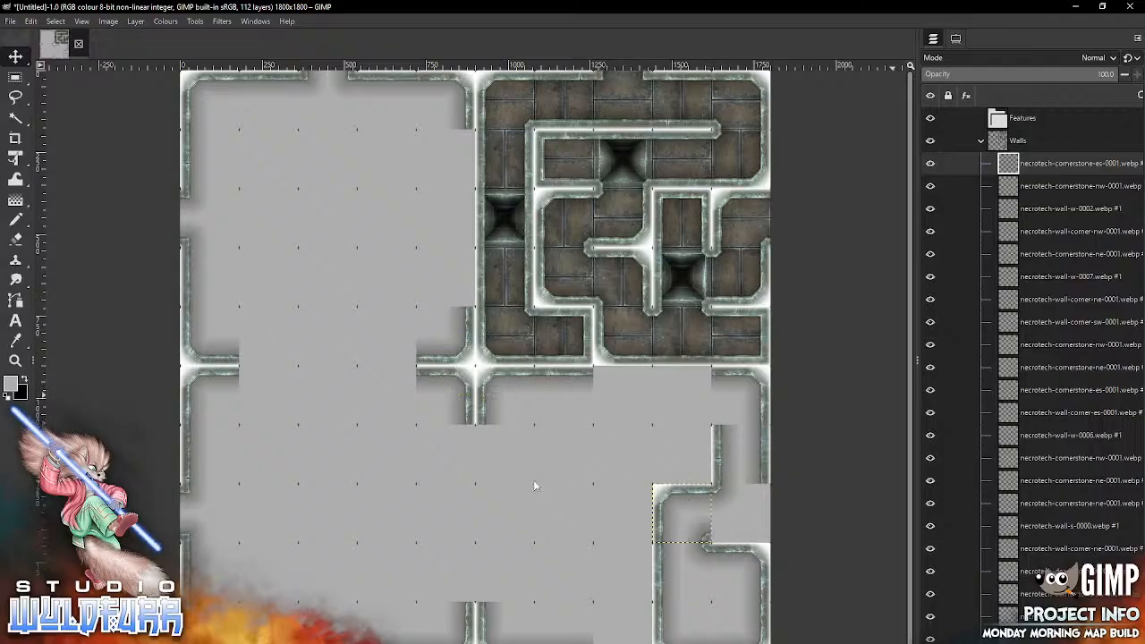
key(Delete)
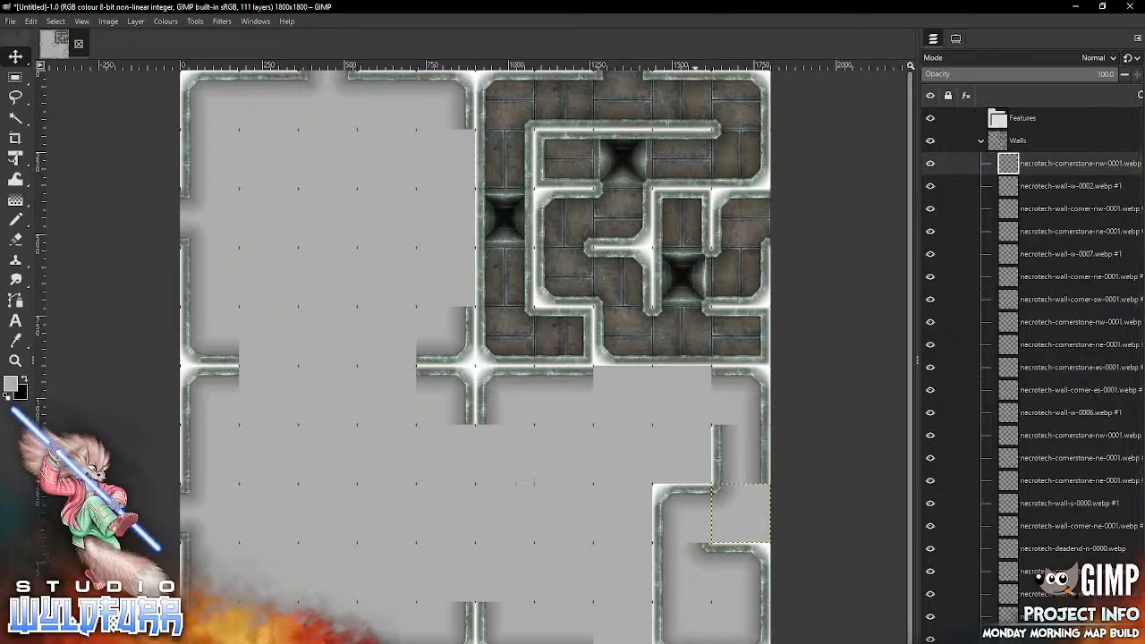
Step: Set the Move tool to pick a layer and delete the necrotech-cornerstone-ne-0001.webp layer in the ninth row, ninth column
click(955, 39)
click(935, 97)
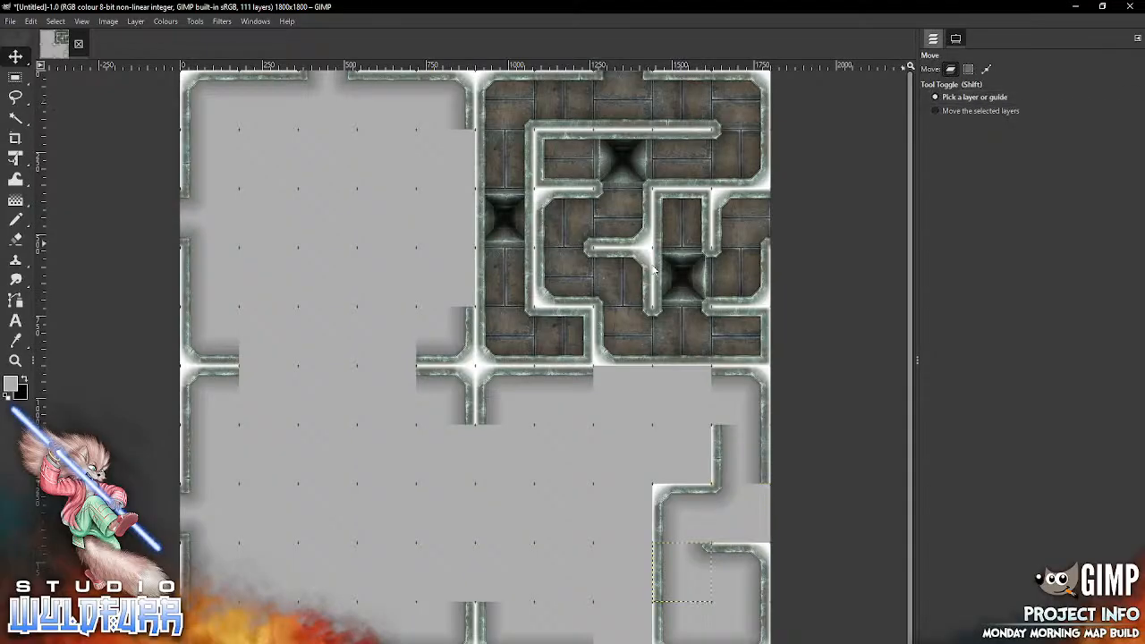
click(932, 38)
key(Delete)
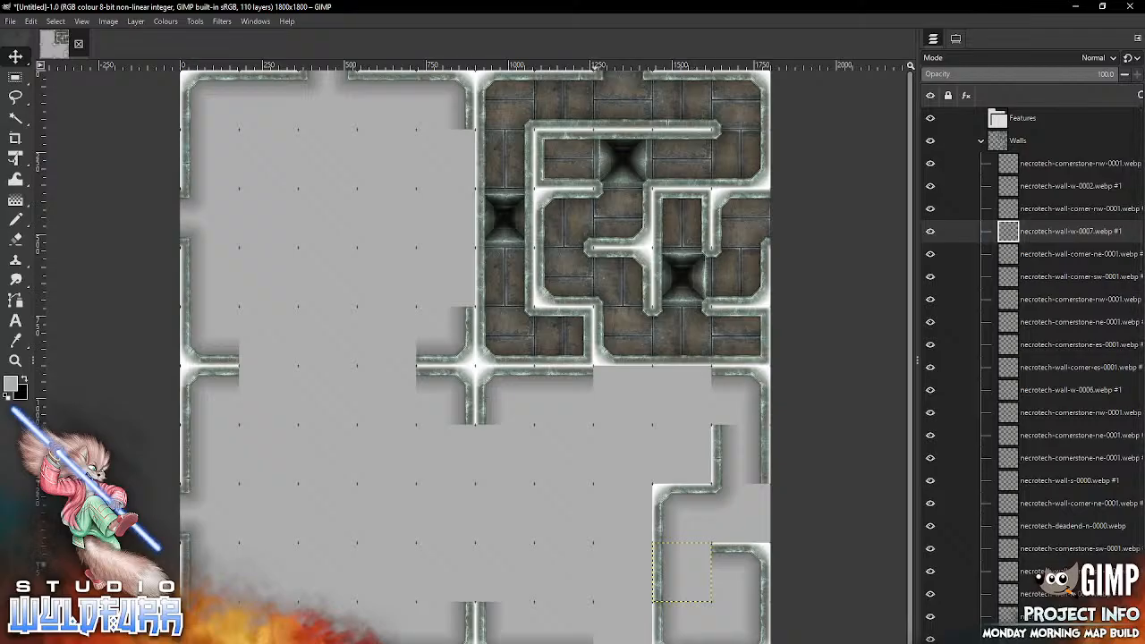
Step: Place the square cornerstone necrotech-cornerstone-es-0000.webp in the eighth row, ninth column
key(alt+Tab)
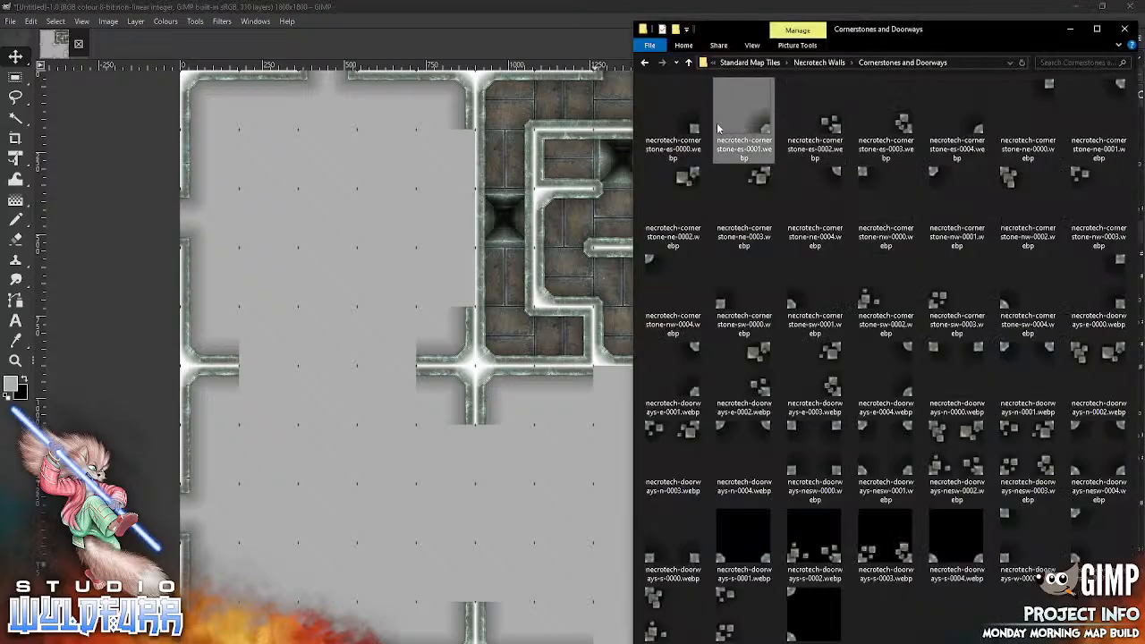
drag(696, 133, 537, 470)
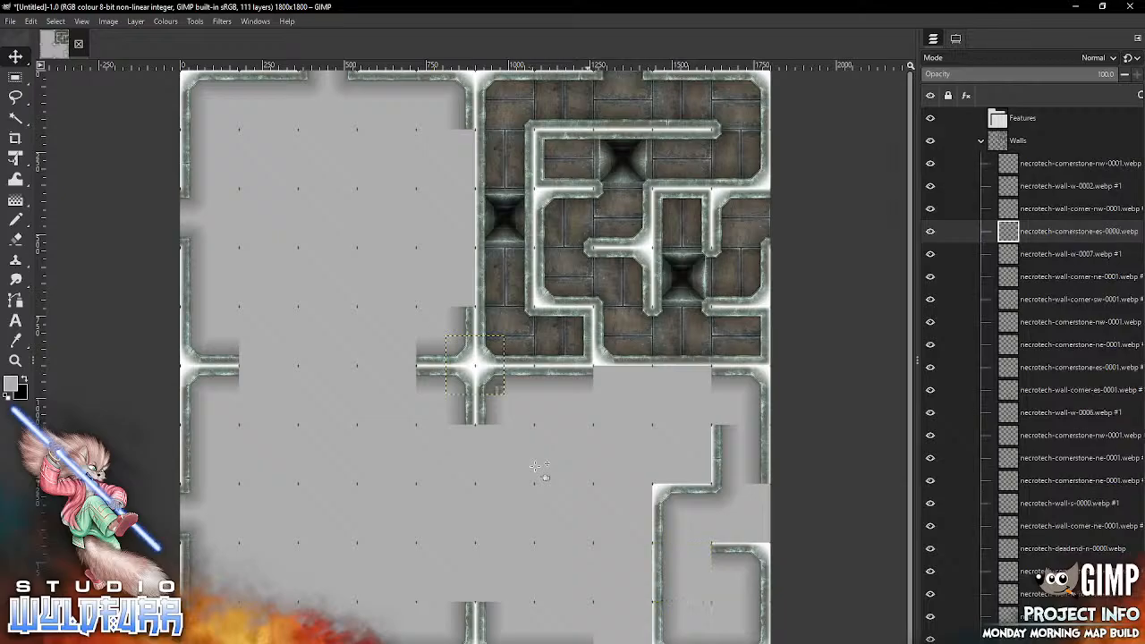
mouse_move(499, 390)
mouse_down()
mouse_move(659, 490)
mouse_move(706, 538)
mouse_up()
Step: Place the square cornerstone necrotech-cornerstone-ne-0000.webp in the ninth row, ninth column
key(alt+Tab)
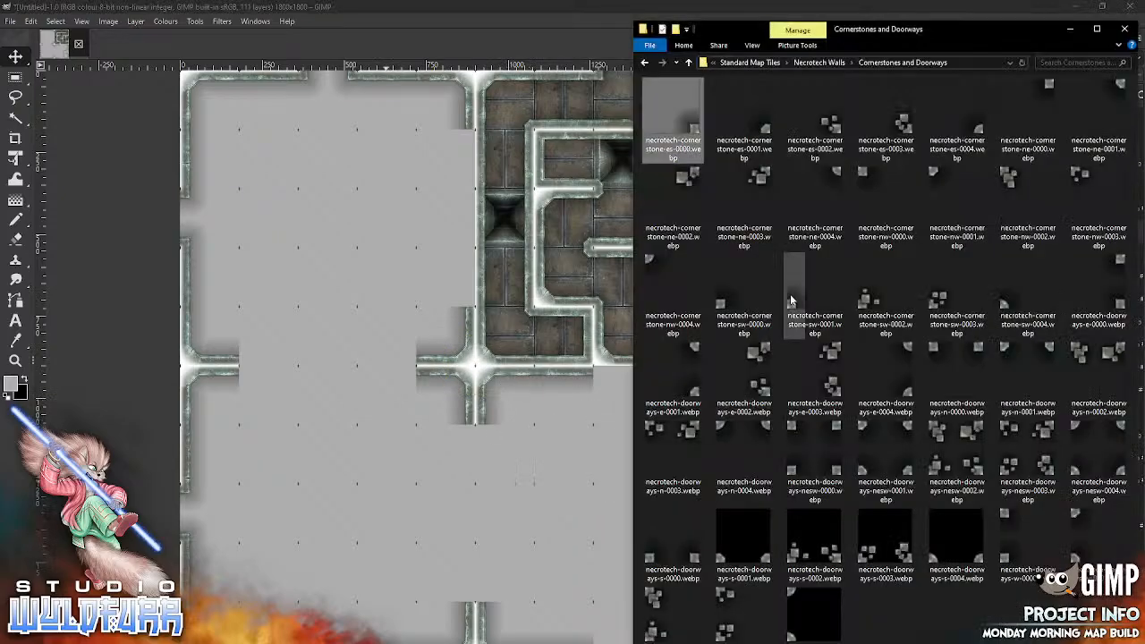
click(506, 497)
drag(497, 342, 705, 549)
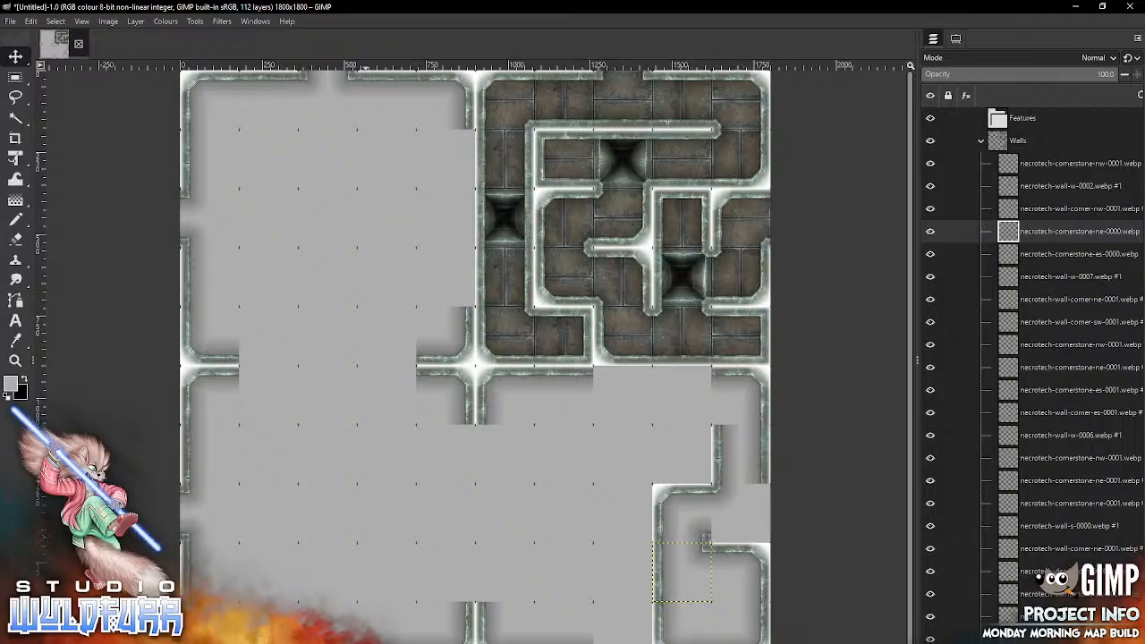
Step: Place the straight wall necrotech-wall-s-0005.webp from the Necrotech Walls folder in the eighth row, tenth column
key(alt+Tab)
click(823, 67)
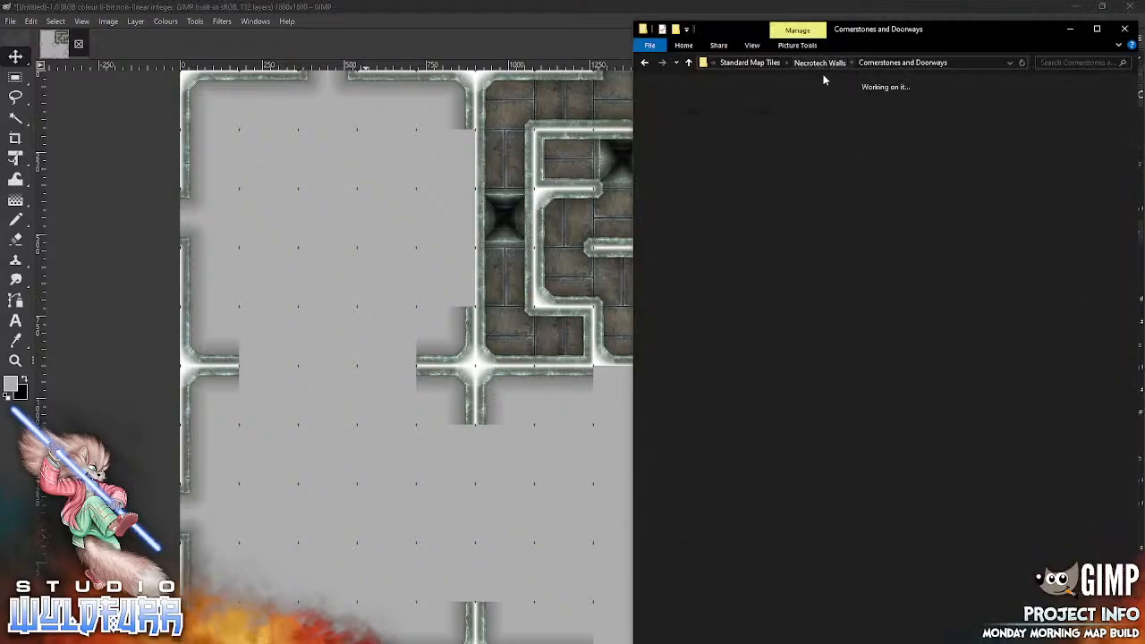
scroll(1138, 304, down, 8)
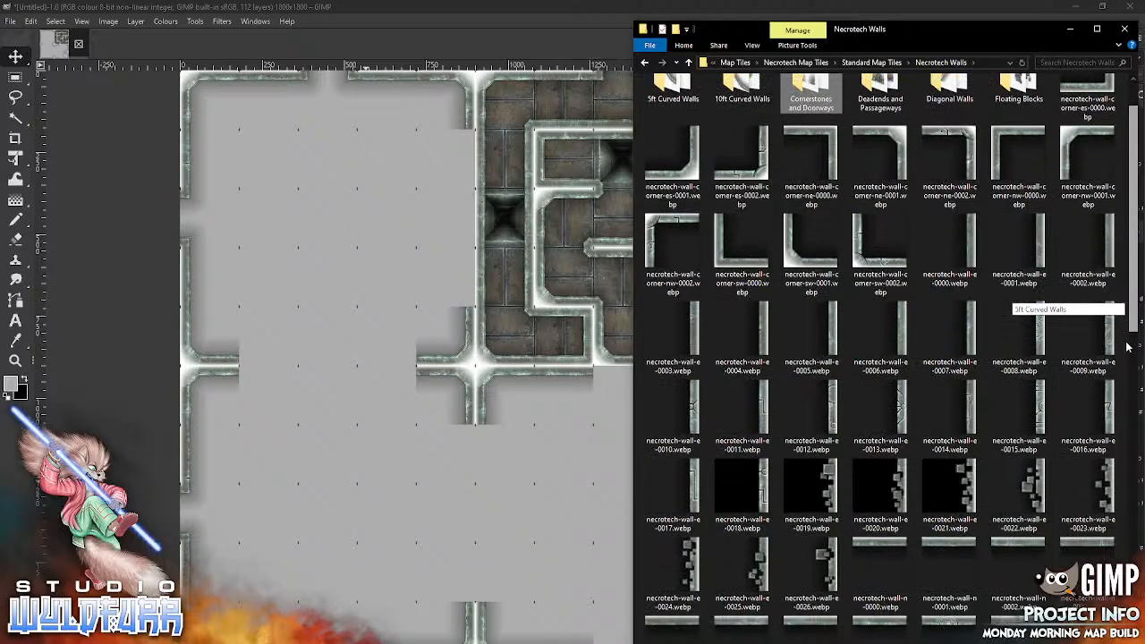
scroll(1134, 304, down, 1)
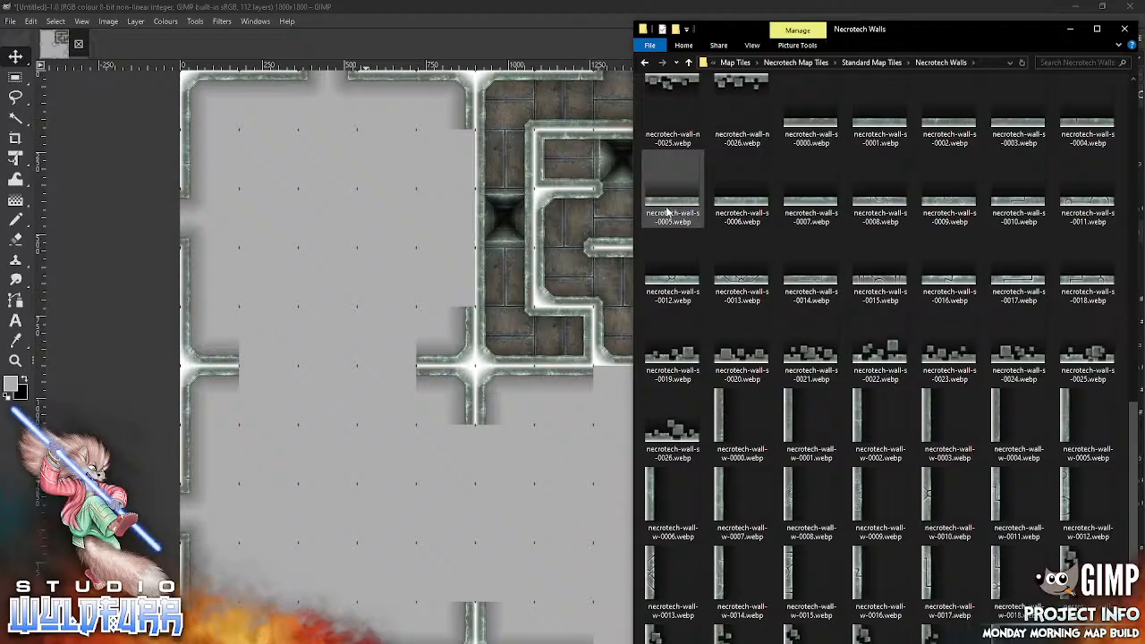
mouse_move(666, 212)
mouse_down()
mouse_move(535, 471)
mouse_move(798, 588)
mouse_move(801, 619)
mouse_up()
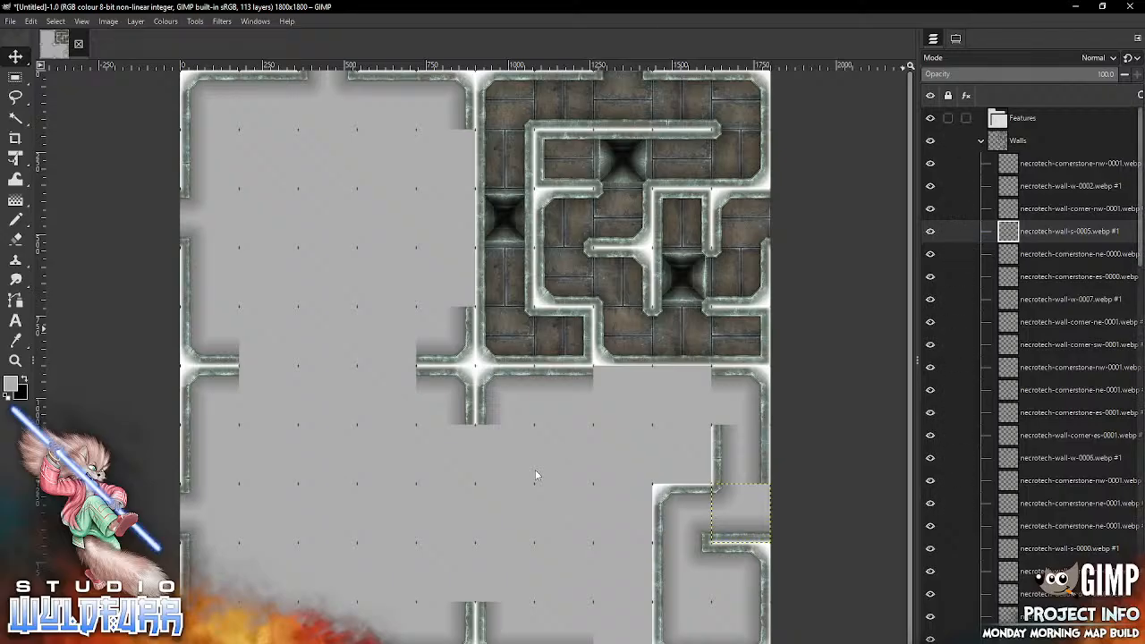
Step: Add necrotech-door-c-0000.webp from Door Overlays to the Features group and fit it in the opening between the eighth and ninth rows, ninth column
click(1022, 118)
key(alt+Tab)
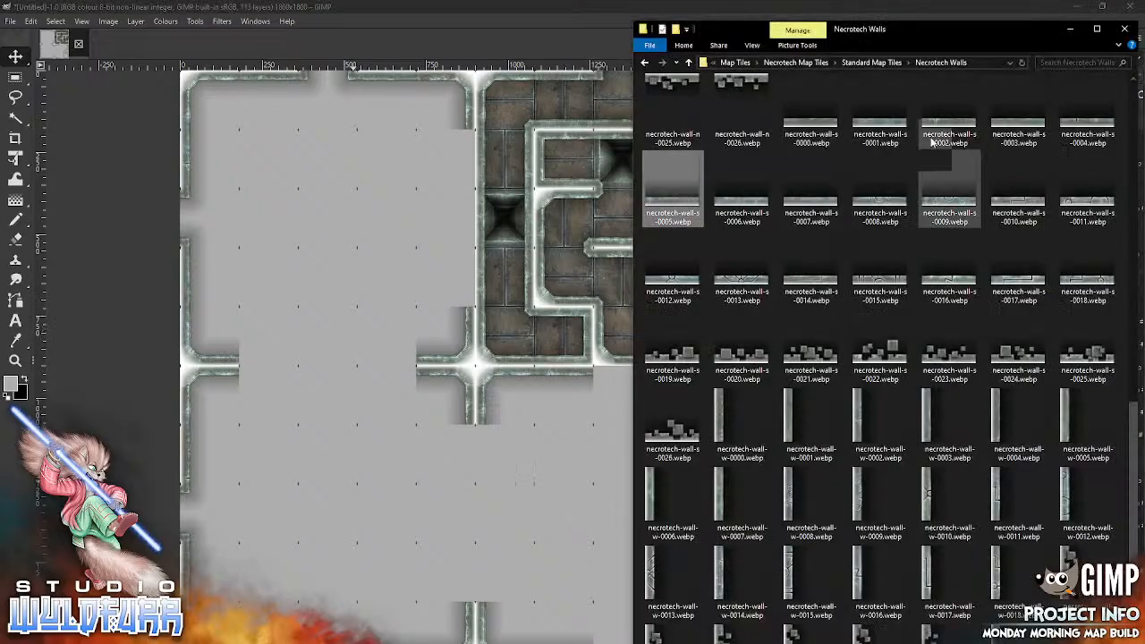
click(871, 61)
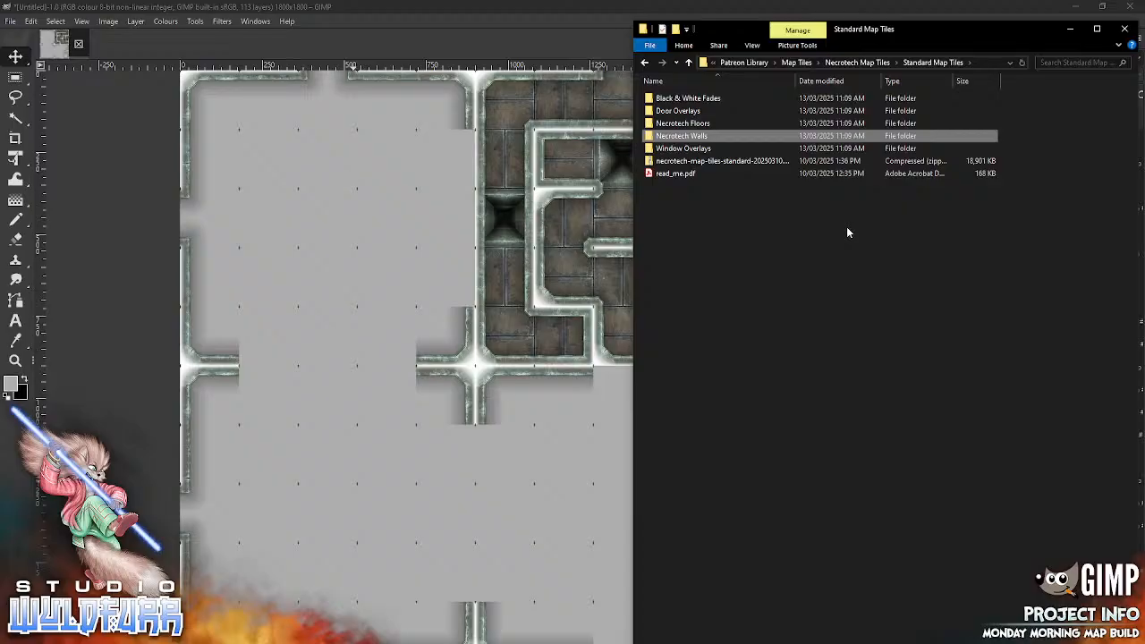
click(677, 111)
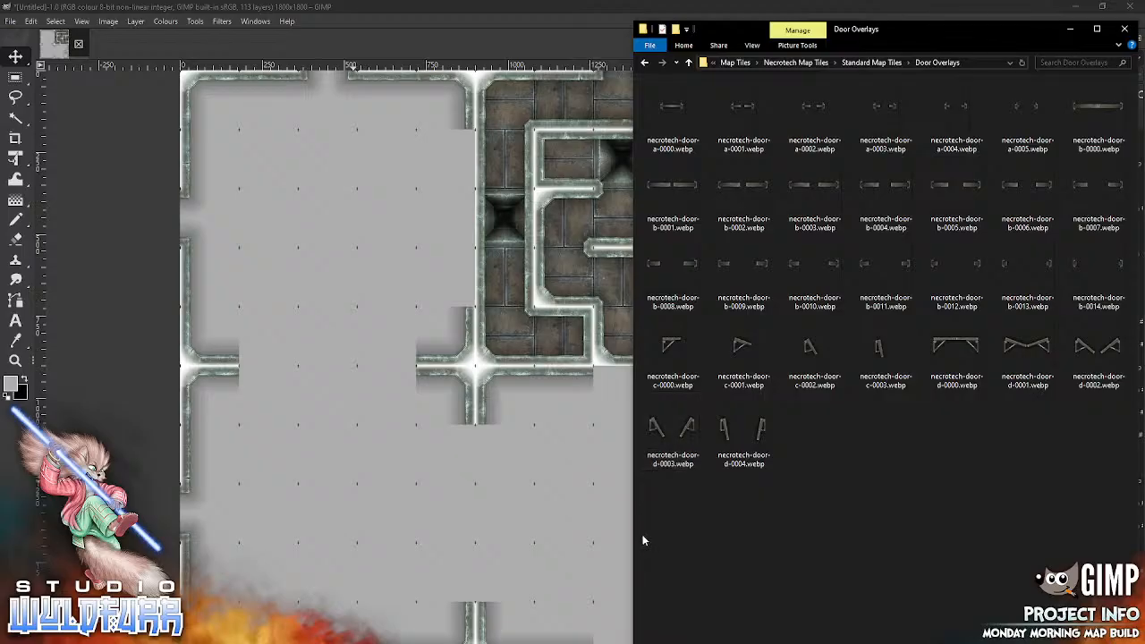
drag(671, 342, 553, 456)
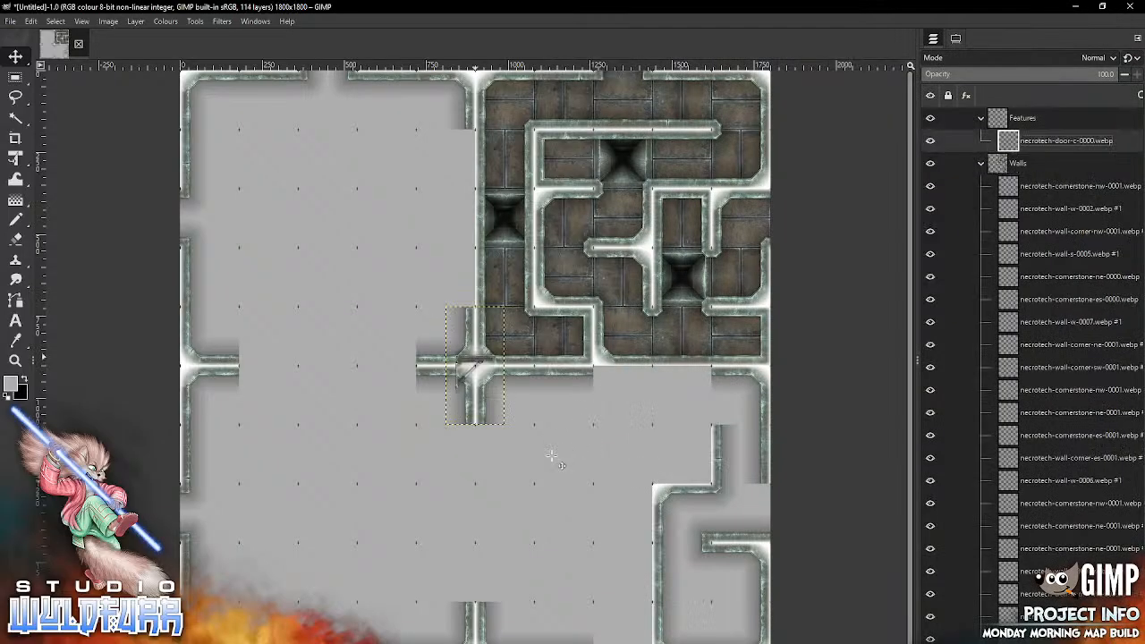
mouse_move(474, 358)
mouse_down()
mouse_move(506, 403)
mouse_move(718, 552)
mouse_move(684, 532)
mouse_up()
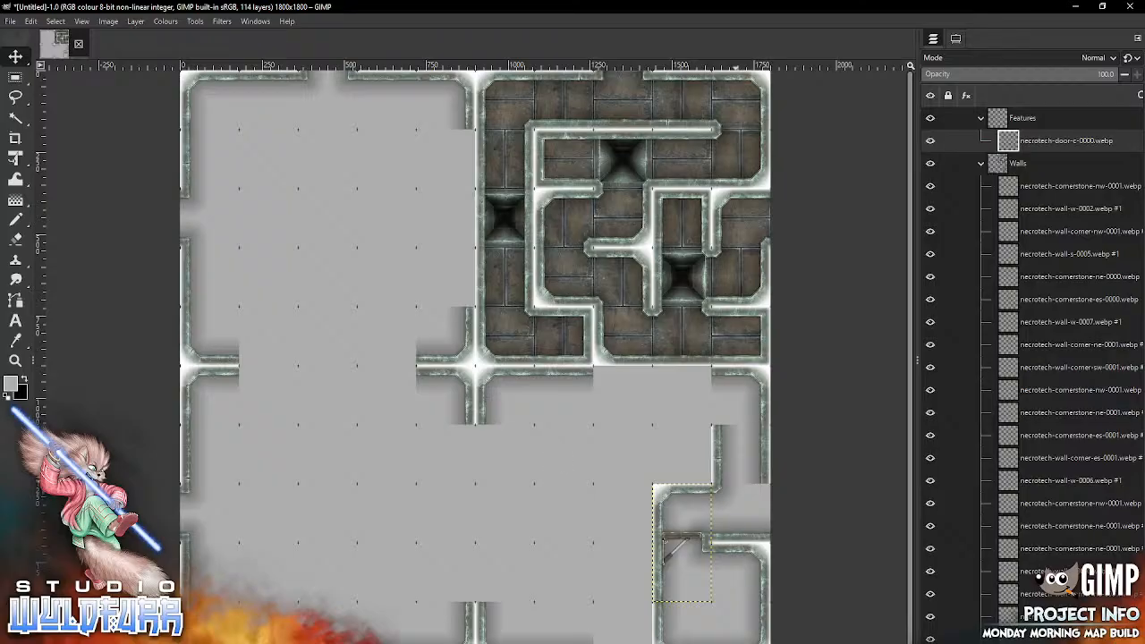
Step: Place the cornerstone necrotech-cornerstone-ne-0001.webp from the Cornerstones and Doorways folder in the eighth row, tenth column
key(alt+Tab)
click(883, 65)
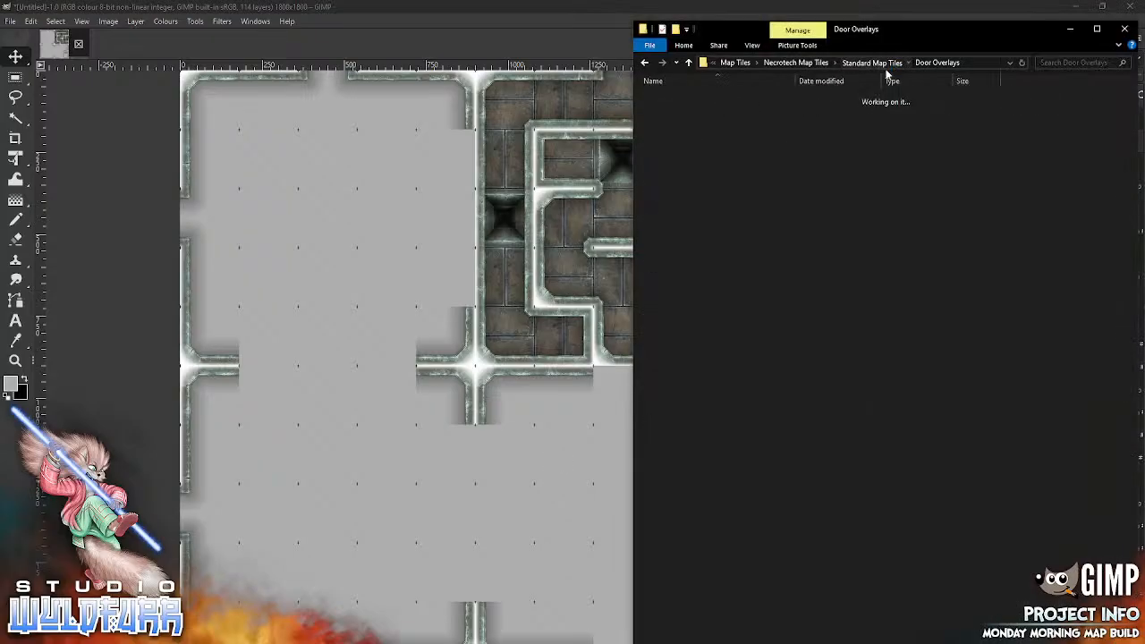
double_click(699, 138)
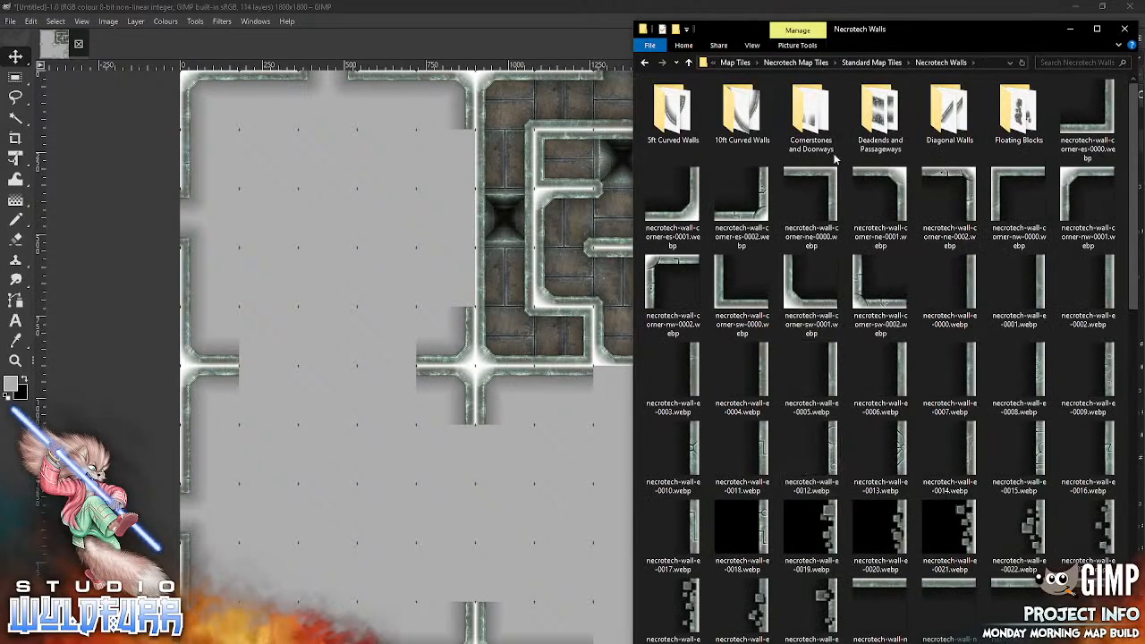
double_click(799, 161)
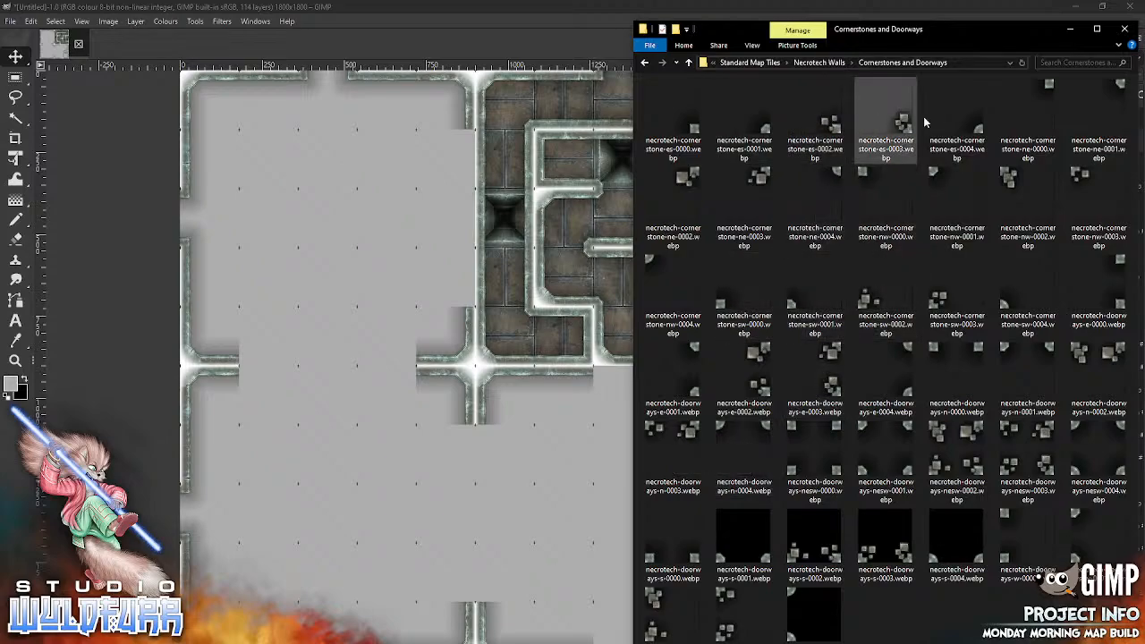
drag(1118, 87, 516, 473)
mouse_move(499, 341)
mouse_down()
mouse_move(566, 476)
mouse_move(759, 511)
mouse_move(765, 489)
mouse_up()
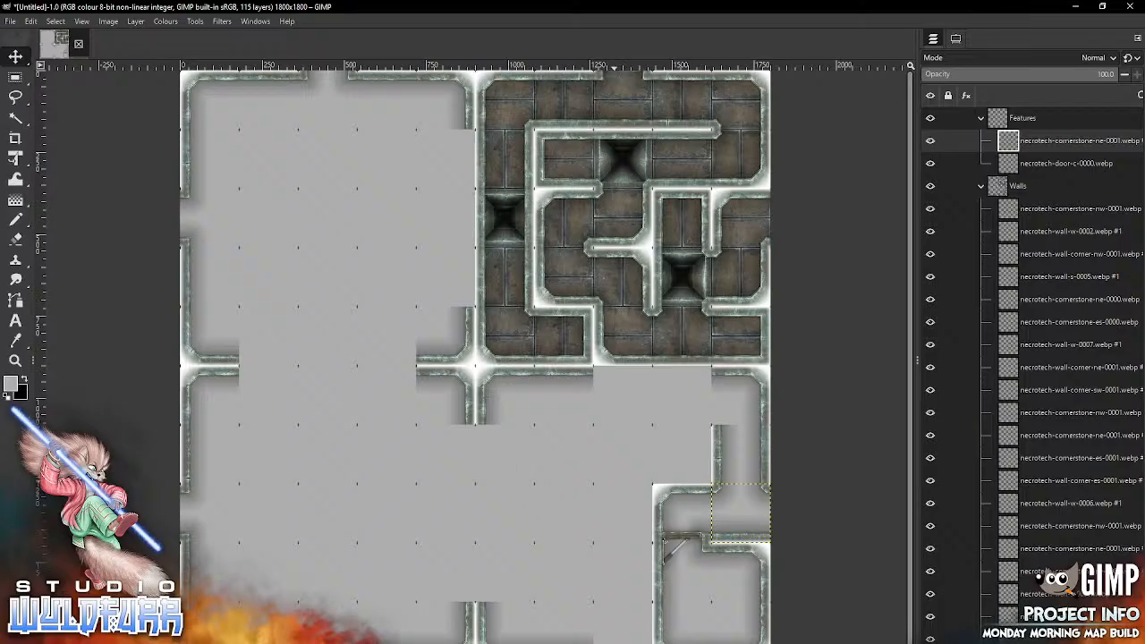
Step: Place the cornerstone necrotech-cornerstone-sw-0001.webp in the sixth row, tenth column
key(alt+Tab)
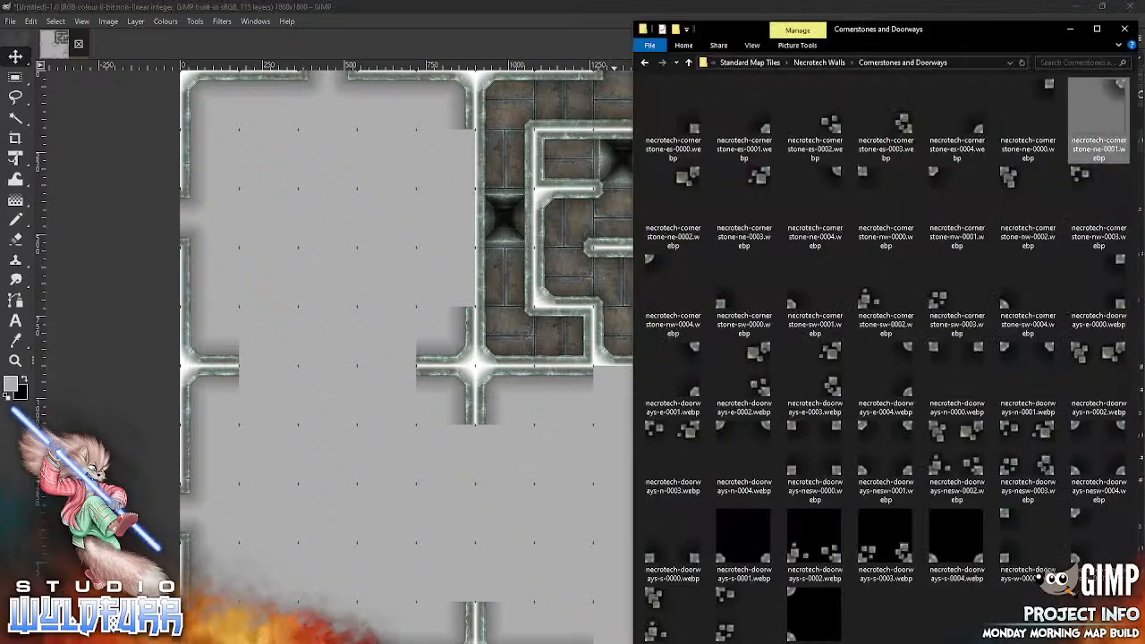
click(829, 67)
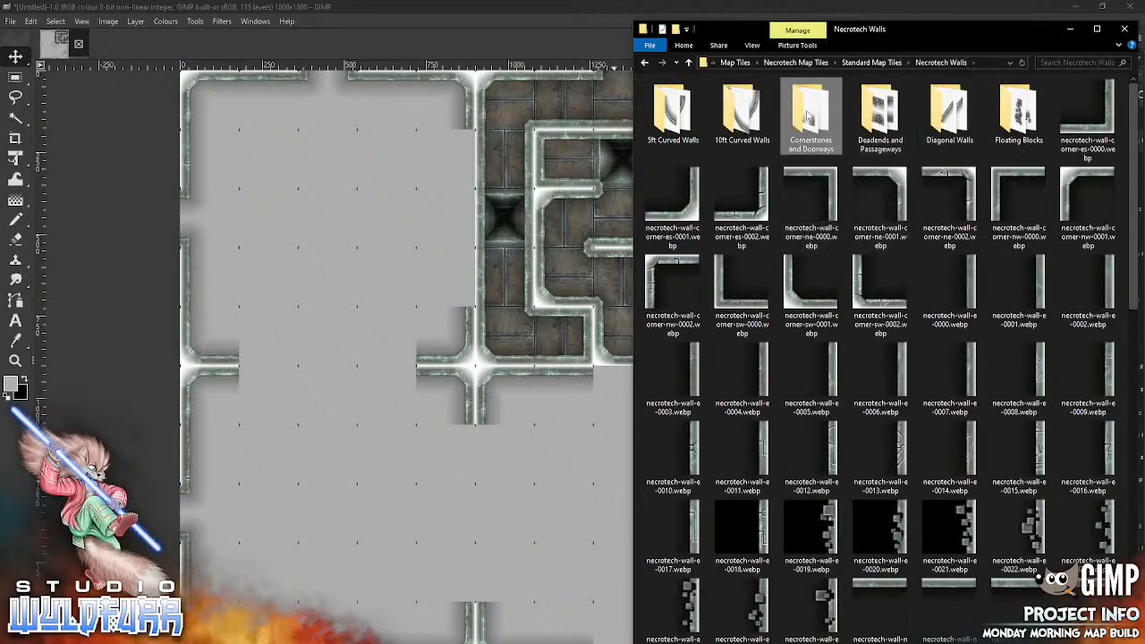
double_click(812, 117)
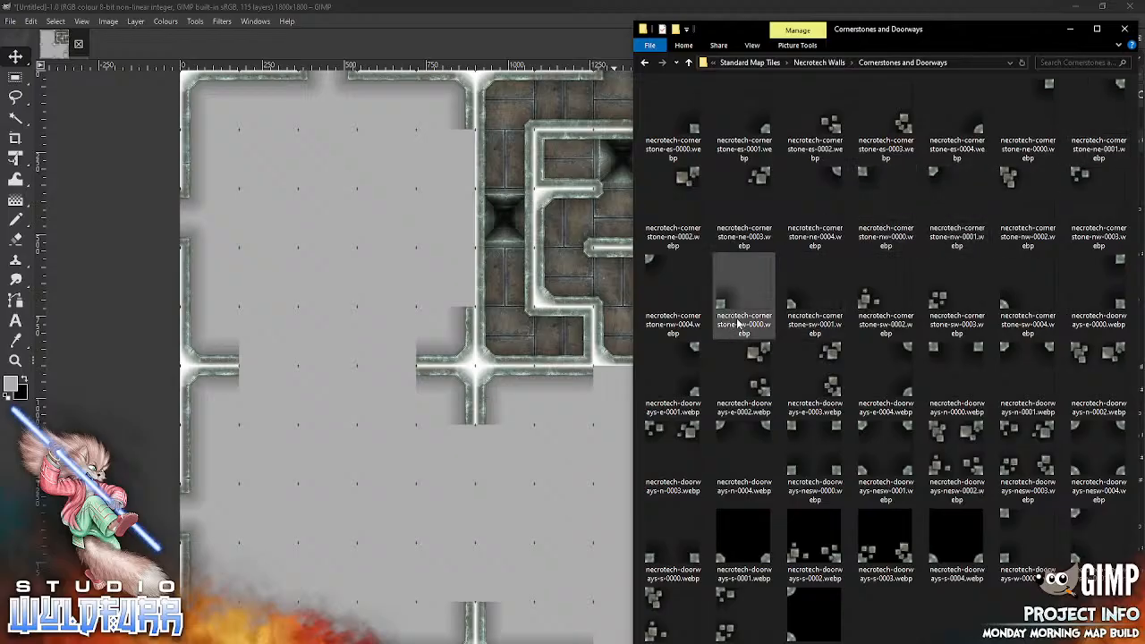
drag(791, 309, 577, 466)
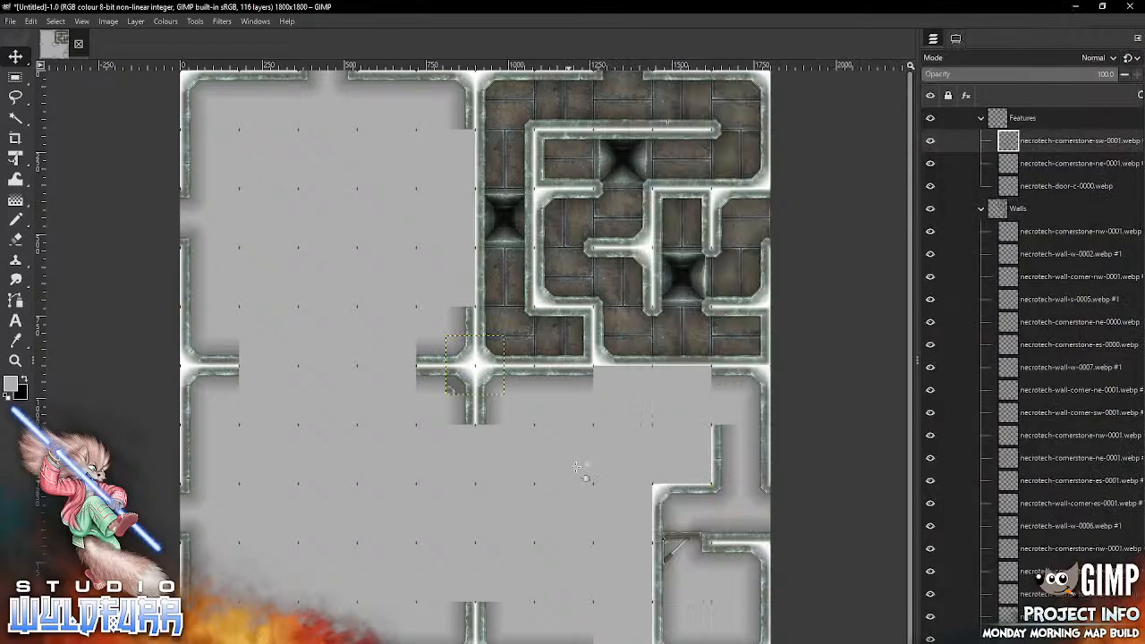
mouse_move(450, 390)
mouse_down()
mouse_move(739, 408)
mouse_move(713, 417)
mouse_up()
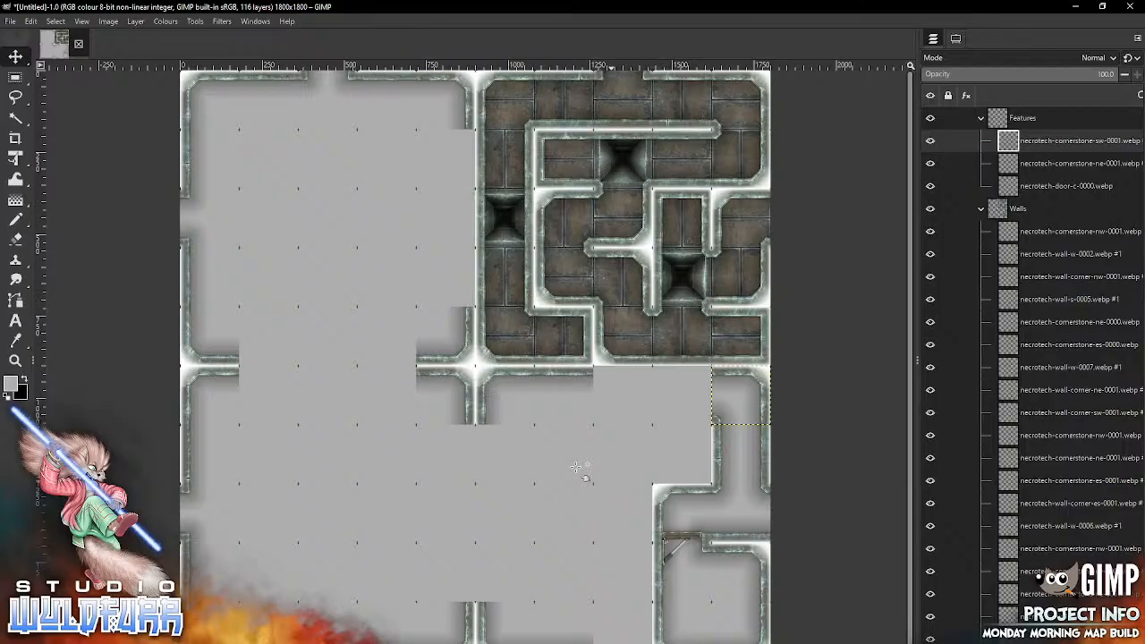
Step: Place the cornerstone necrotech-cornerstone-es-0001.webp in the sixth row, ninth column
key(alt+Tab)
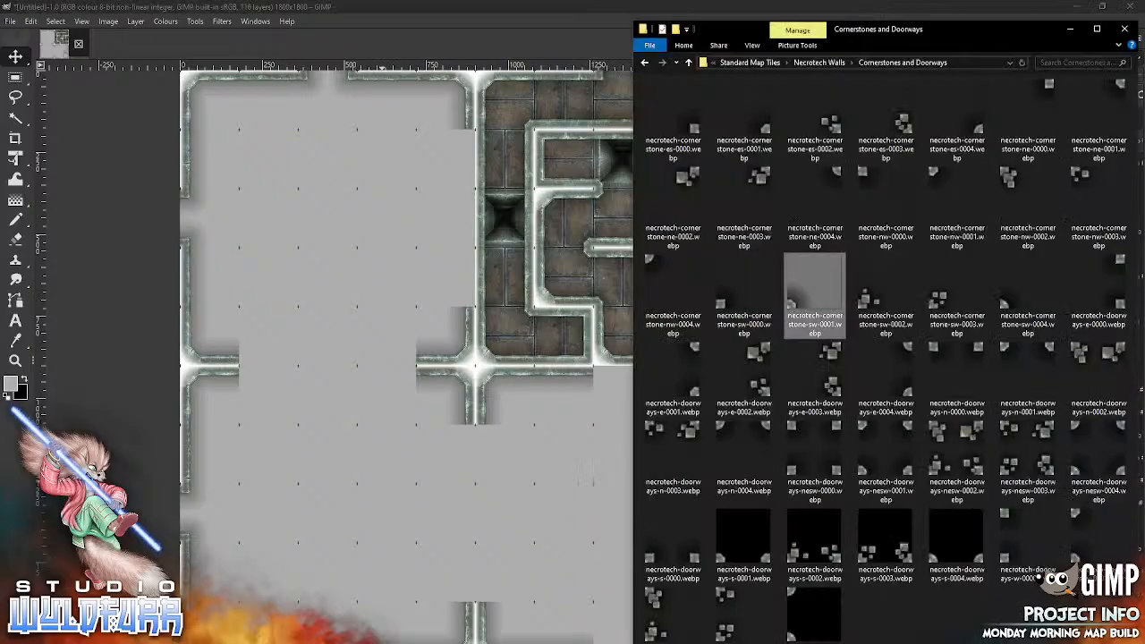
key(alt+Tab)
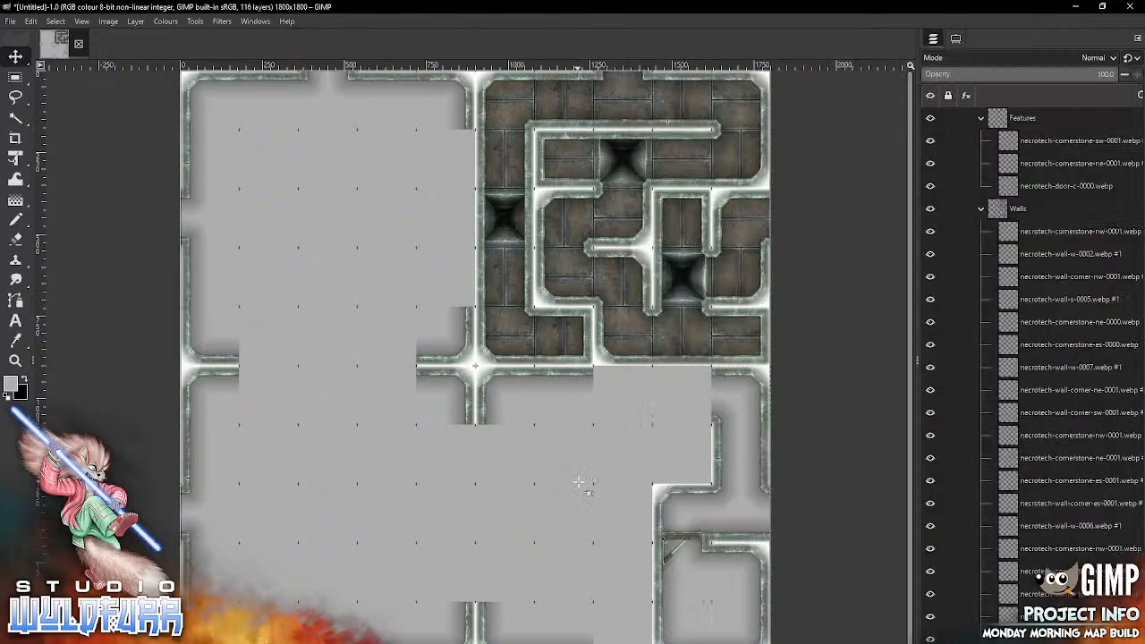
key(alt+Tab)
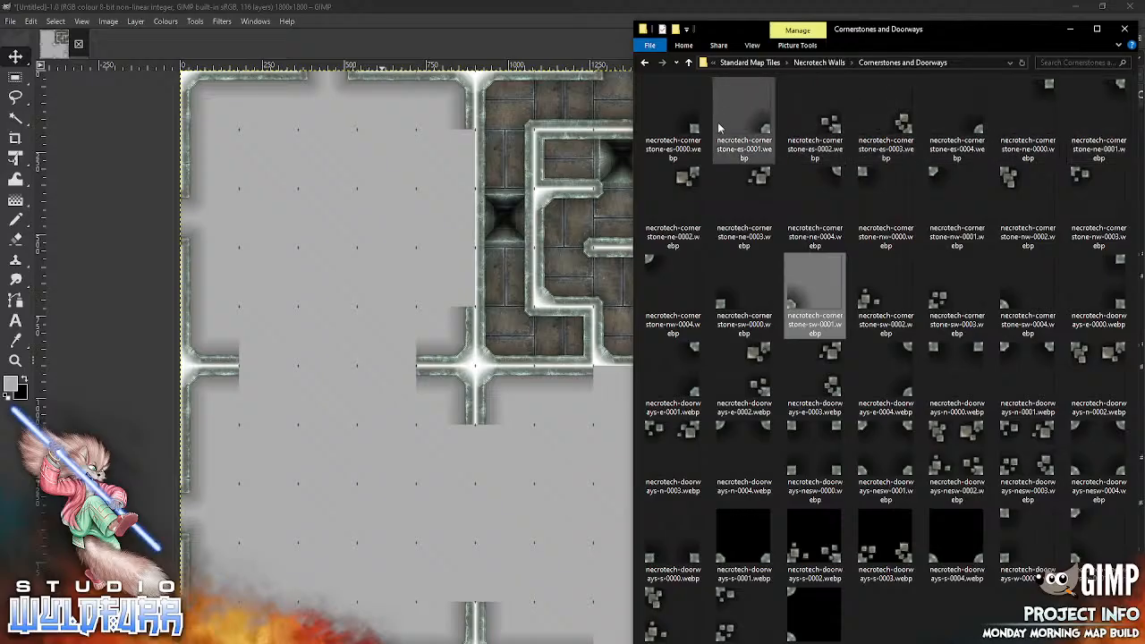
drag(765, 131, 532, 443)
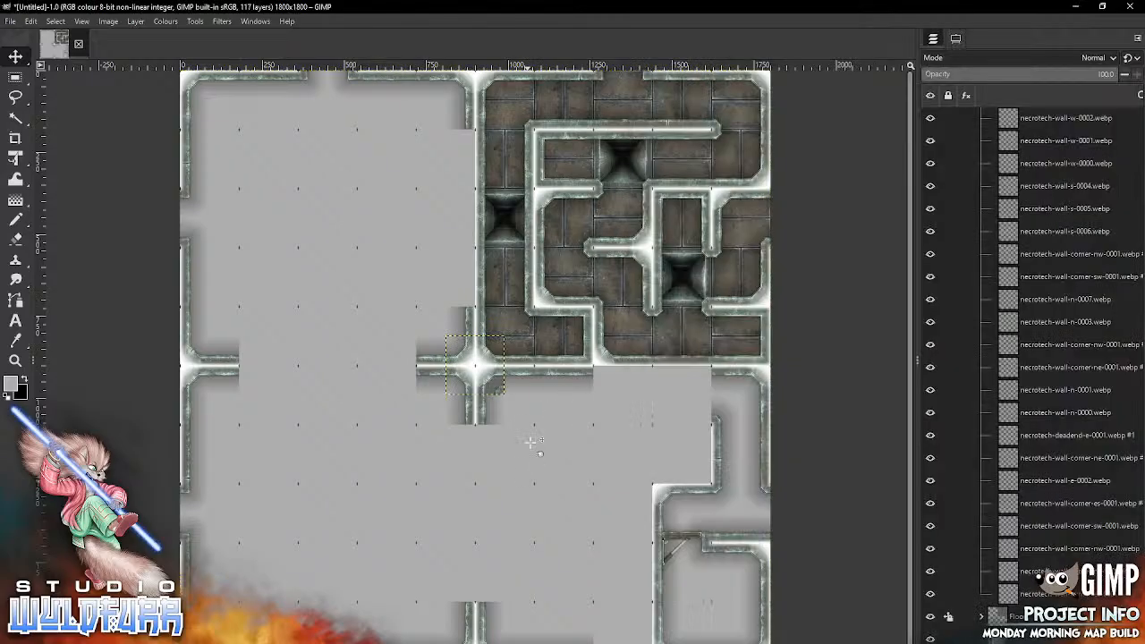
drag(497, 389, 700, 421)
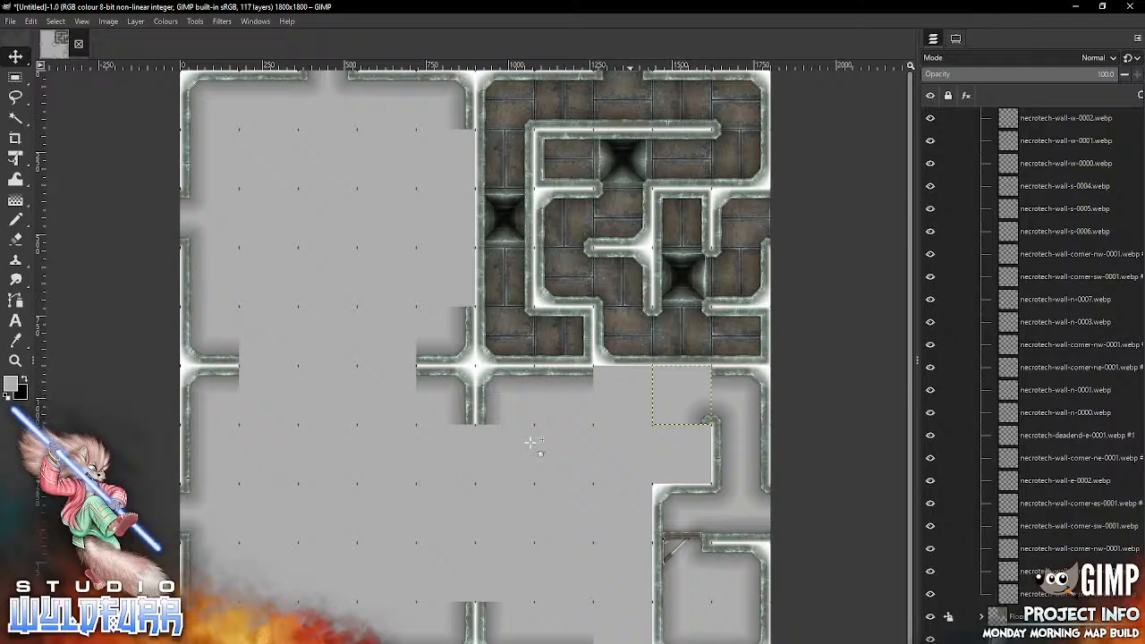
Step: Place the corner wall necrotech-wall-corner-nw-0001.webp from the Necrotech Walls folder in the sixth row, ninth column
key(alt+Tab)
click(833, 64)
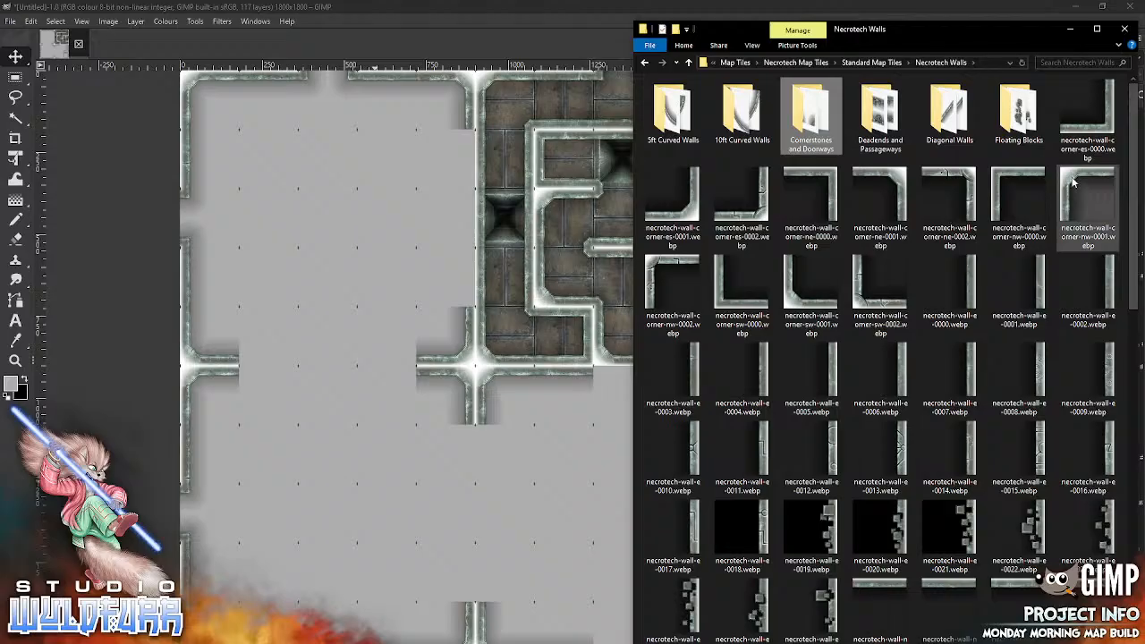
drag(1075, 184, 553, 459)
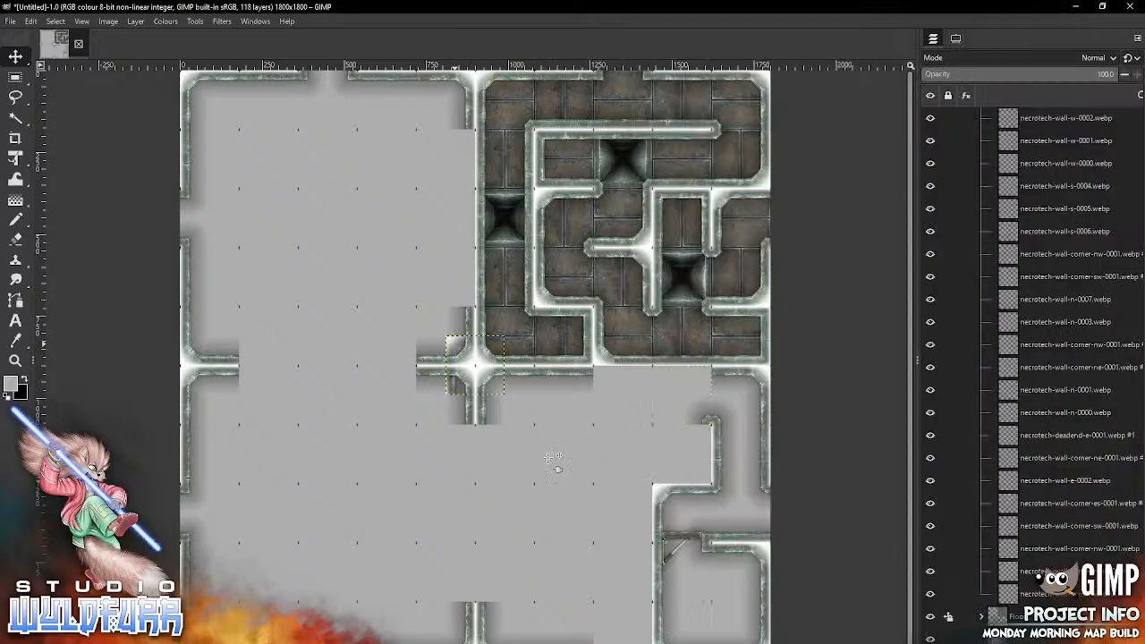
mouse_move(459, 351)
mouse_down()
mouse_move(650, 467)
mouse_move(588, 469)
mouse_move(311, 388)
mouse_move(452, 343)
mouse_move(665, 415)
mouse_move(657, 371)
mouse_up()
Step: Activate the corner wall layer in the fifth row, fifth column, and place necrotech-wall-corner-ne-0001.webp above it in the sixth row, eighth column
mouse_move(318, 394)
mouse_down()
mouse_move(456, 341)
mouse_move(469, 357)
mouse_up()
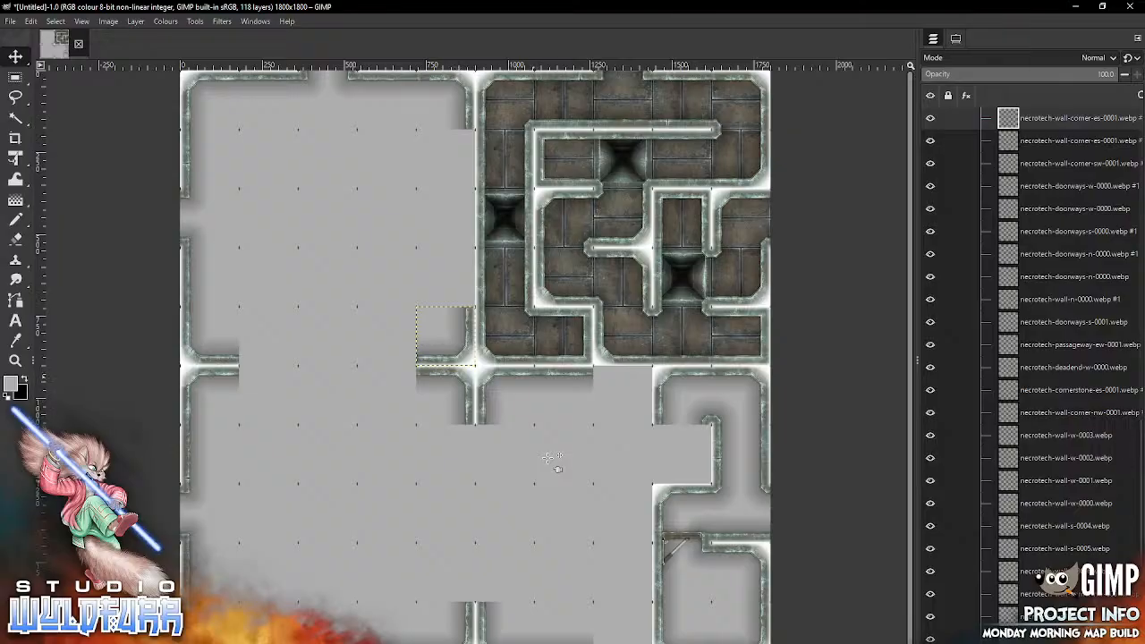
mouse_move(447, 334)
mouse_down()
mouse_move(358, 236)
mouse_move(385, 308)
mouse_move(422, 306)
mouse_move(447, 335)
mouse_up()
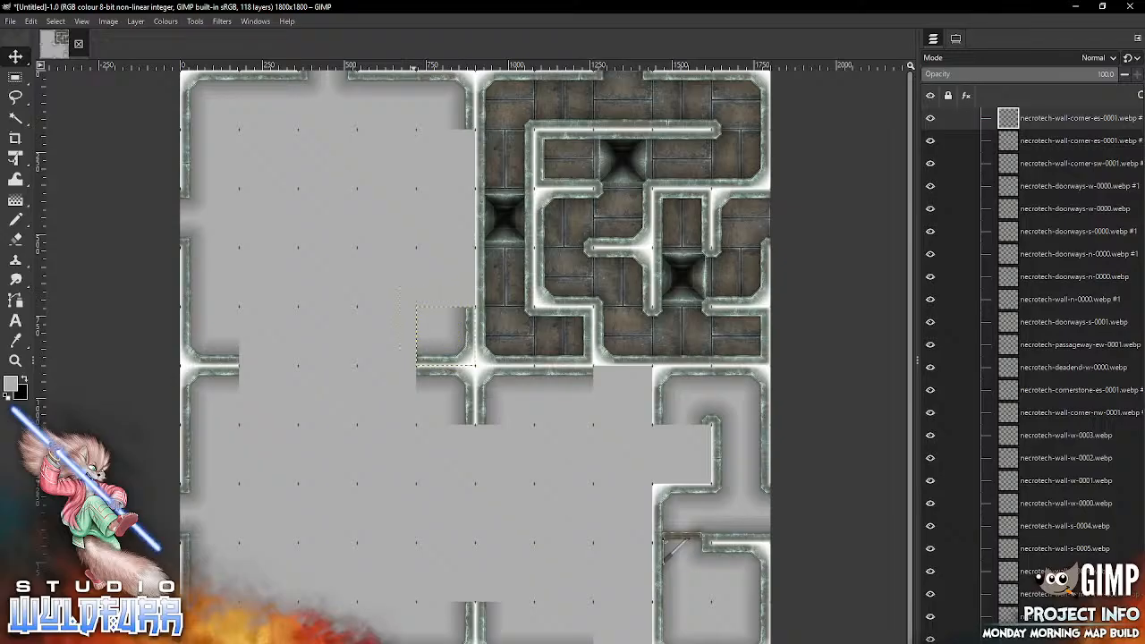
key(alt+Tab)
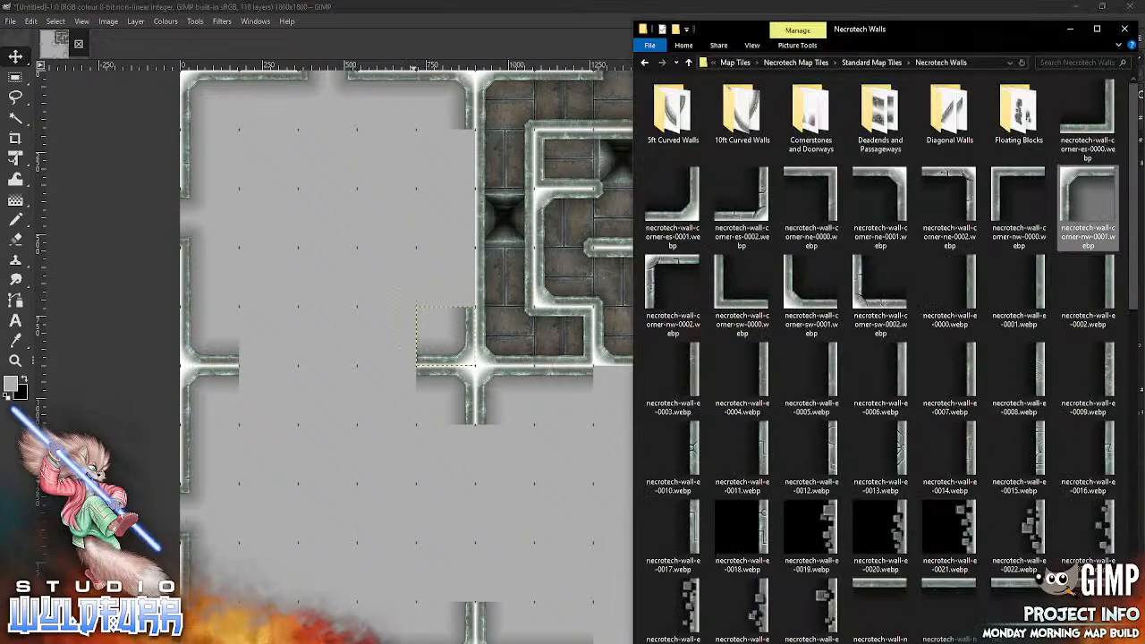
drag(575, 484, 546, 508)
mouse_move(498, 390)
mouse_down()
mouse_move(594, 492)
mouse_move(642, 417)
mouse_up()
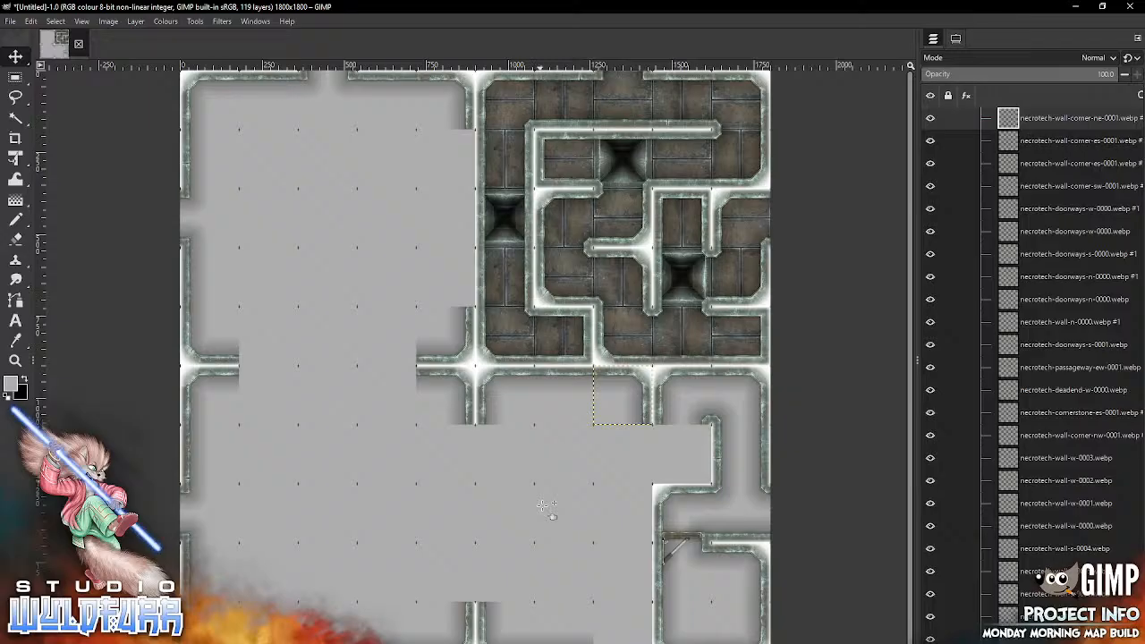
Step: Place necrotech-wall-corner-sw-0001.webp in the seventh row, sixth column, and necrotech-wall-corner-es-0001.webp in the seventh row, seventh column
key(alt+Tab)
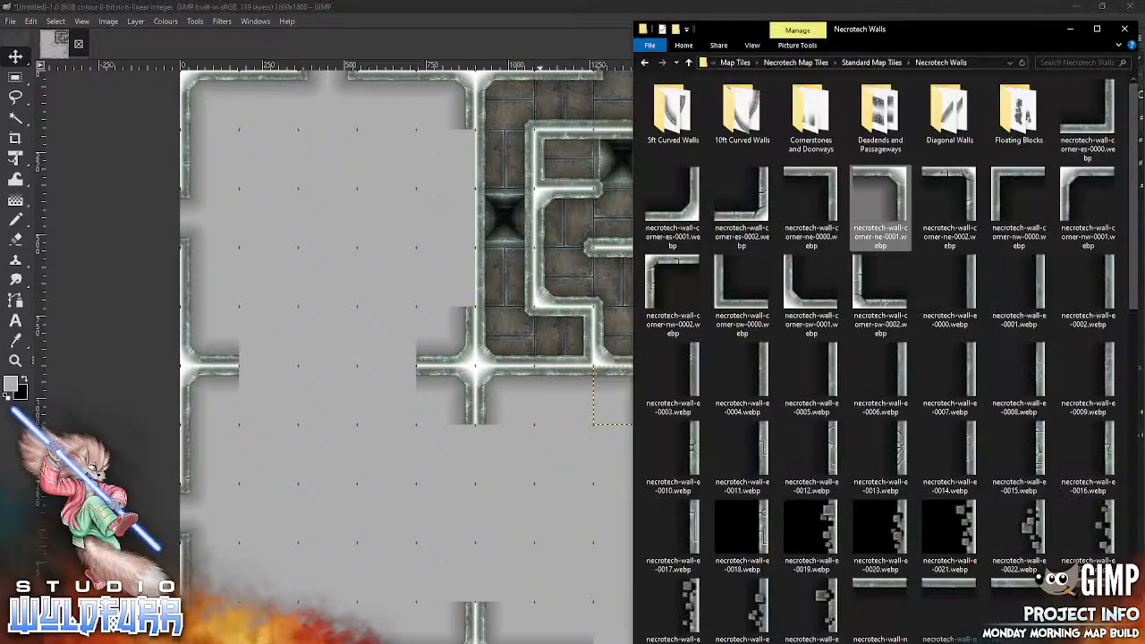
drag(810, 285, 496, 507)
mouse_move(501, 390)
mouse_down()
mouse_move(561, 479)
mouse_move(532, 479)
mouse_up()
key(alt+Tab)
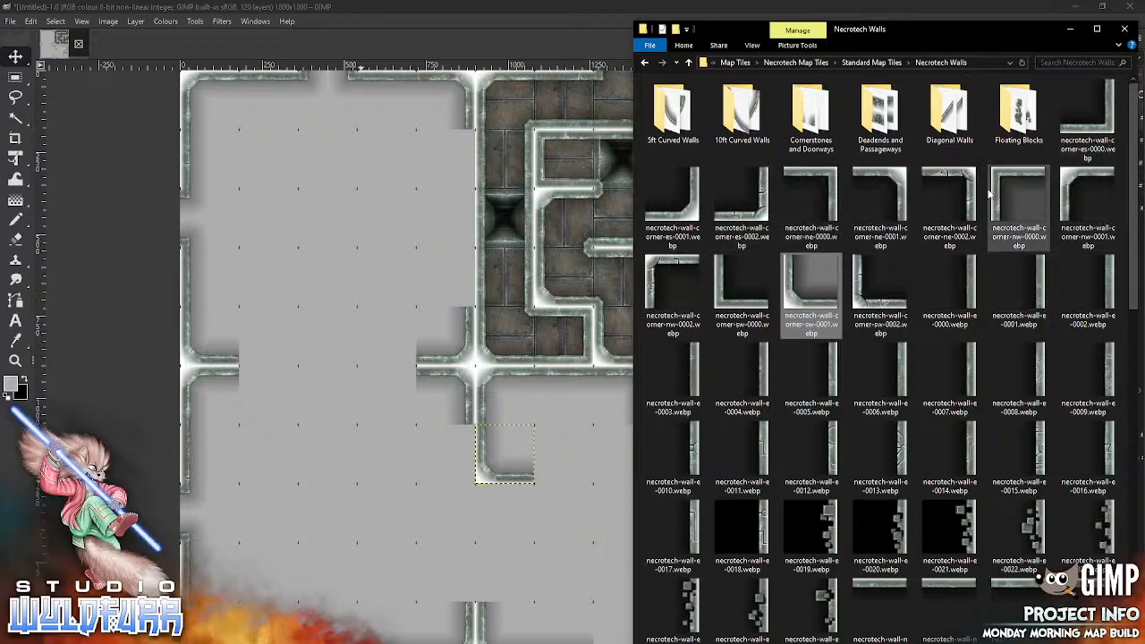
drag(694, 218, 556, 494)
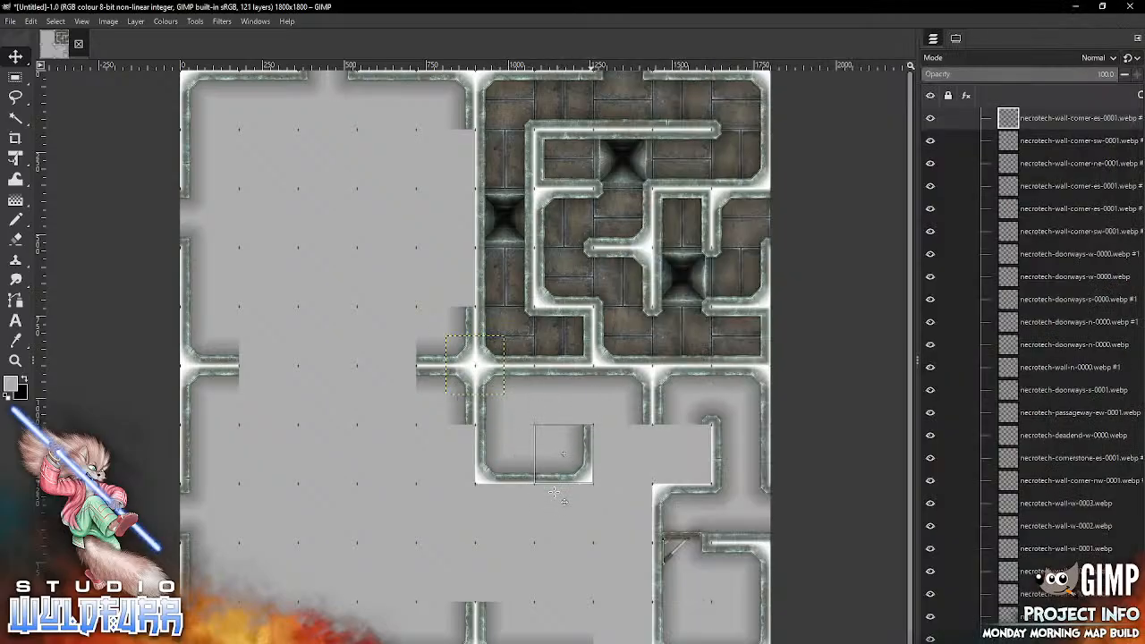
Step: Place the wall necrotech-wall-w-0000.webp from the Necrotech Walls folder in the seventh row, eighth column
key(alt+Tab)
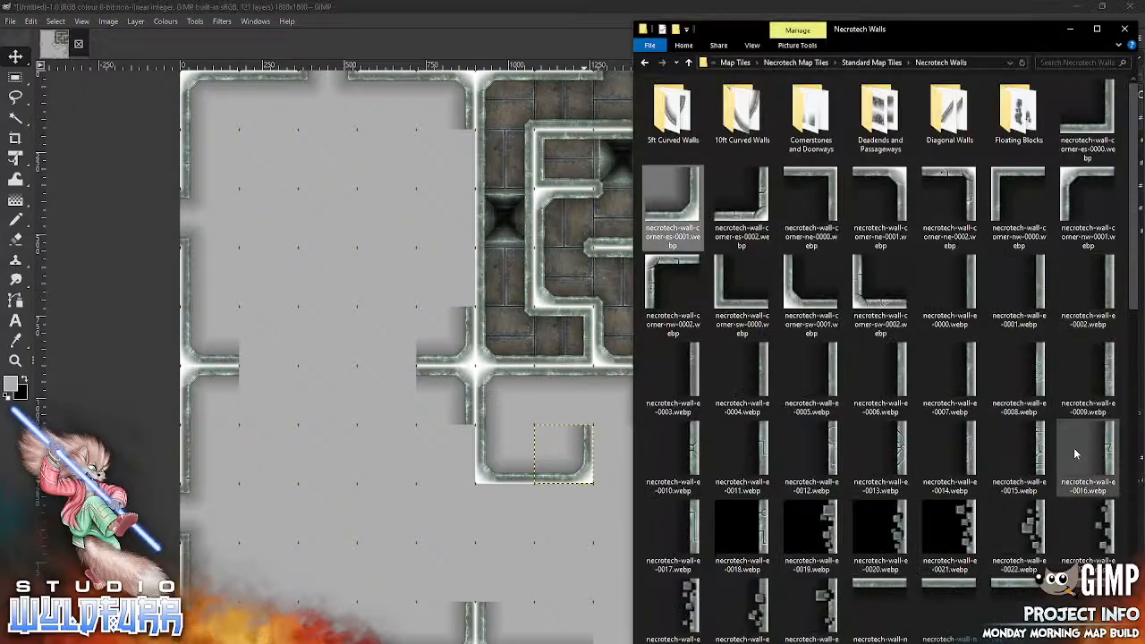
scroll(1134, 295, down, 10)
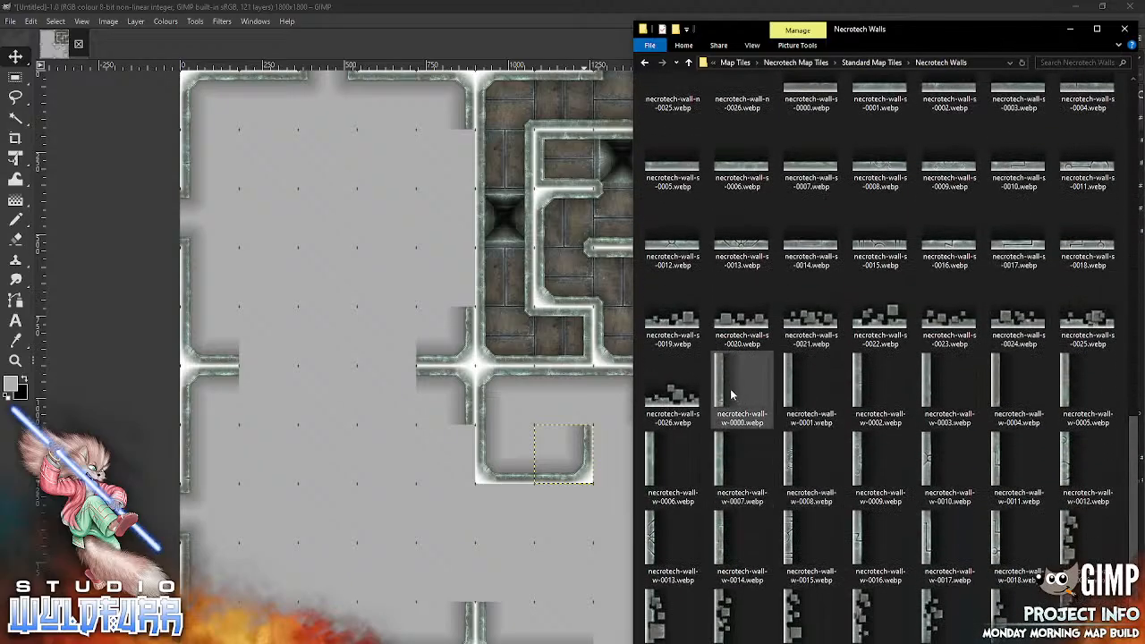
drag(720, 387, 559, 550)
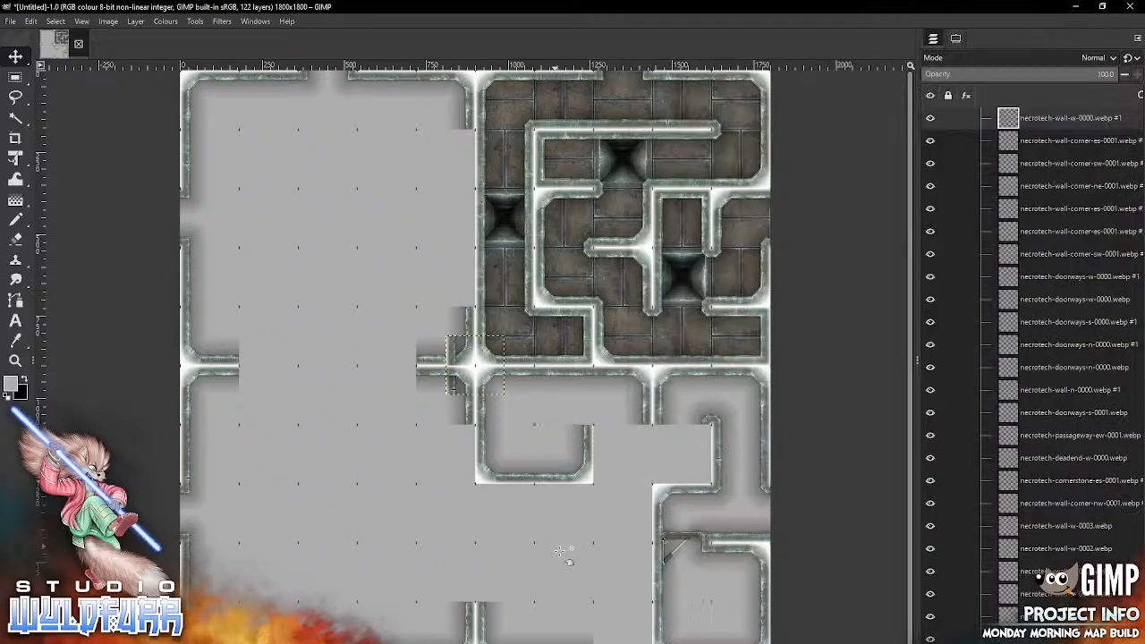
drag(452, 390, 599, 479)
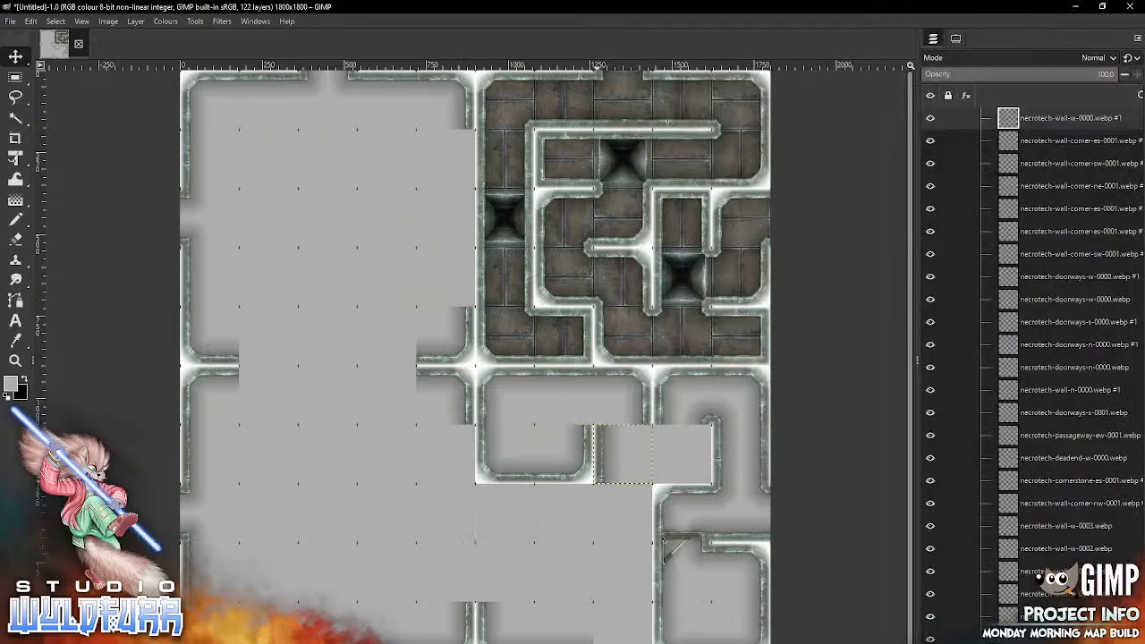
Step: Place necrotech-cornerstone-es-0000.webp from the Cornerstones and Doorways folder in the sixth row, seventh column
key(alt+Tab)
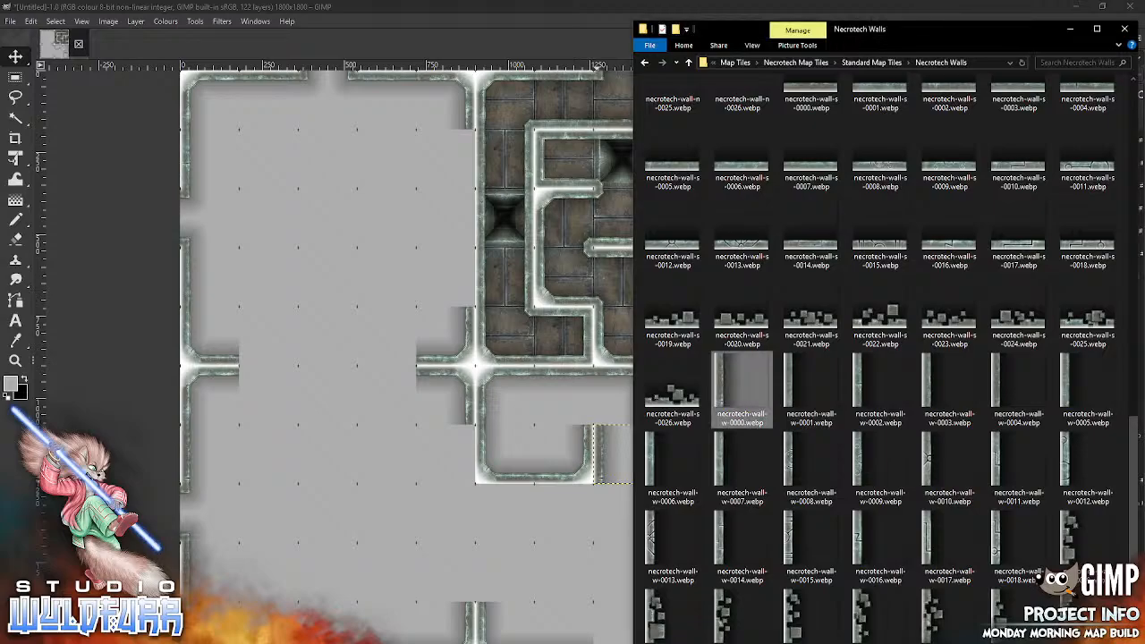
drag(1134, 427, 1133, 83)
double_click(810, 122)
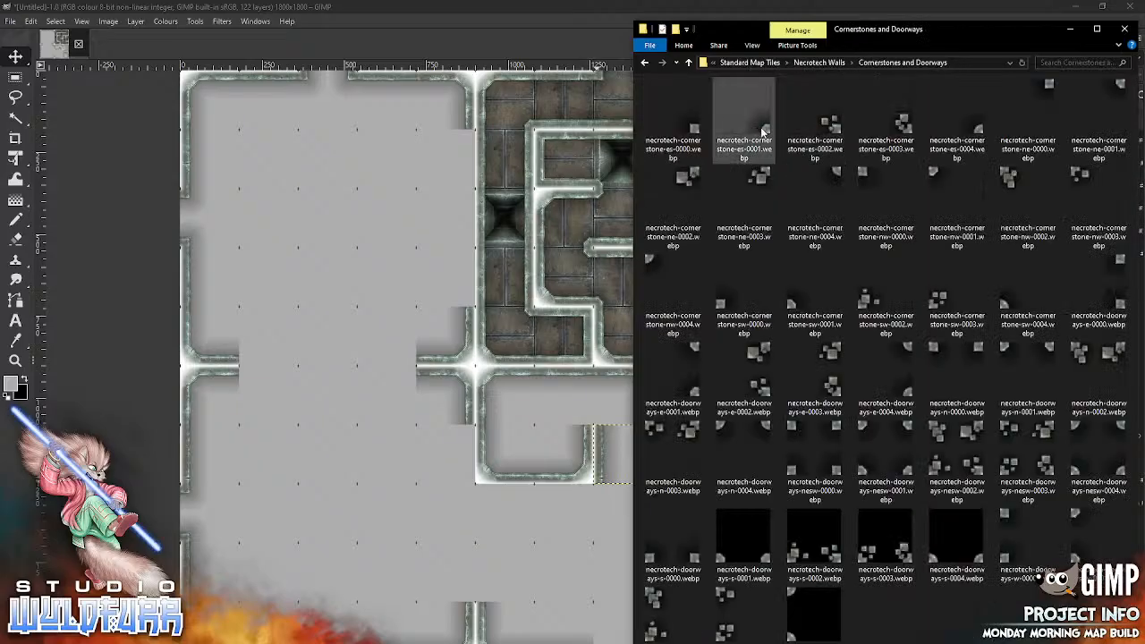
drag(672, 125, 573, 422)
Step: Place the cornerstone necrotech-cornerstone-sw-0000.webp in the sixth row, eighth column, undoing any accidental shift of another layer
key(alt+Tab)
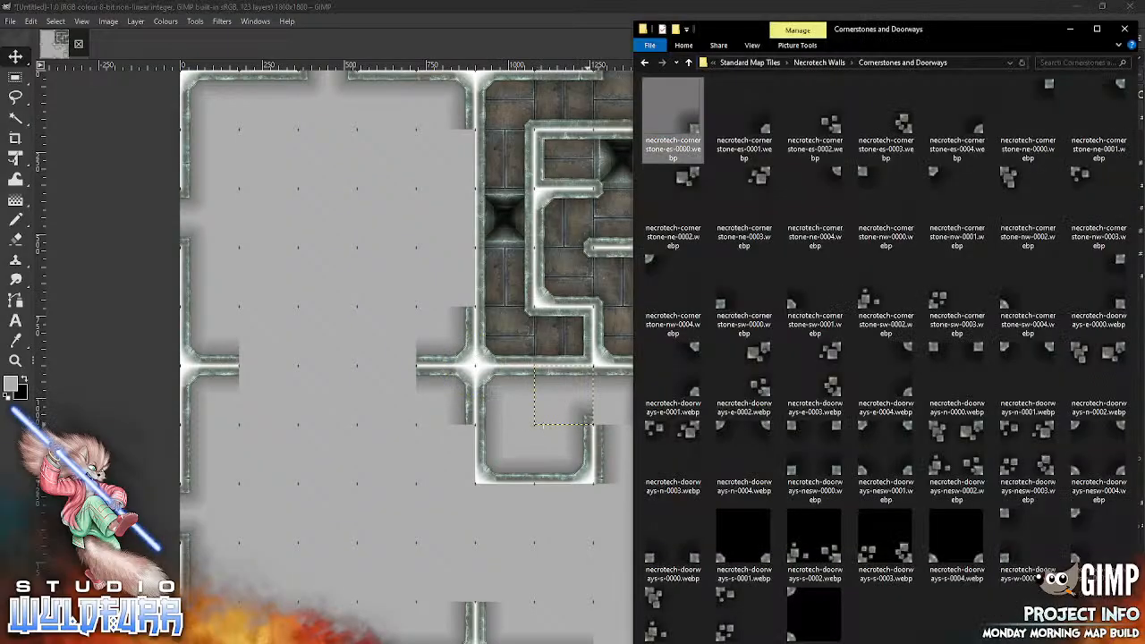
drag(722, 301, 558, 540)
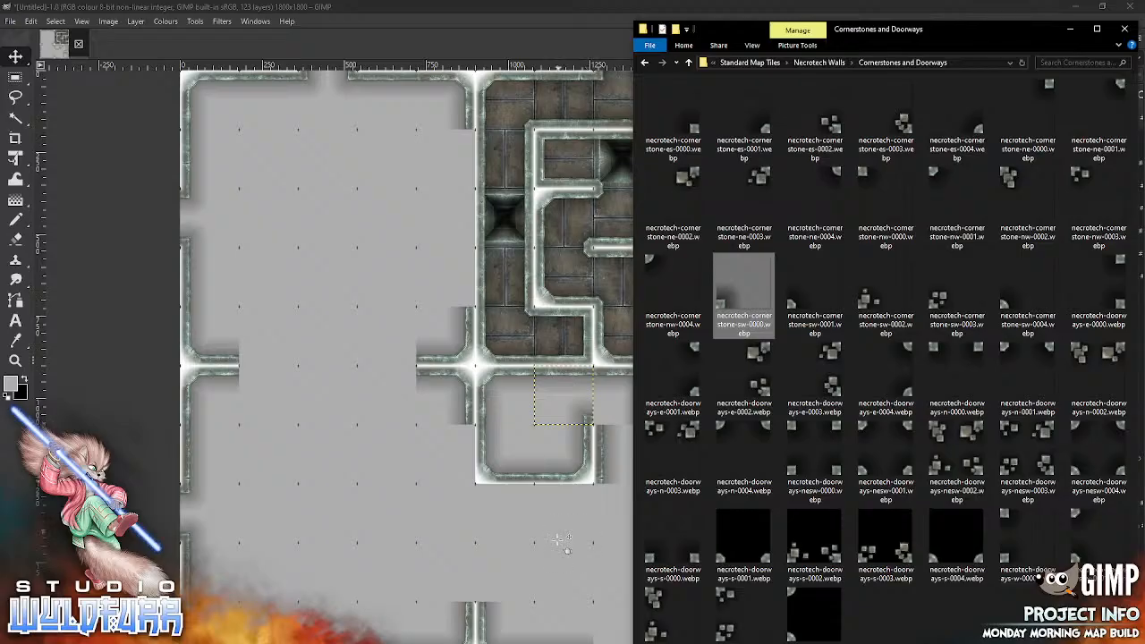
drag(402, 384, 543, 424)
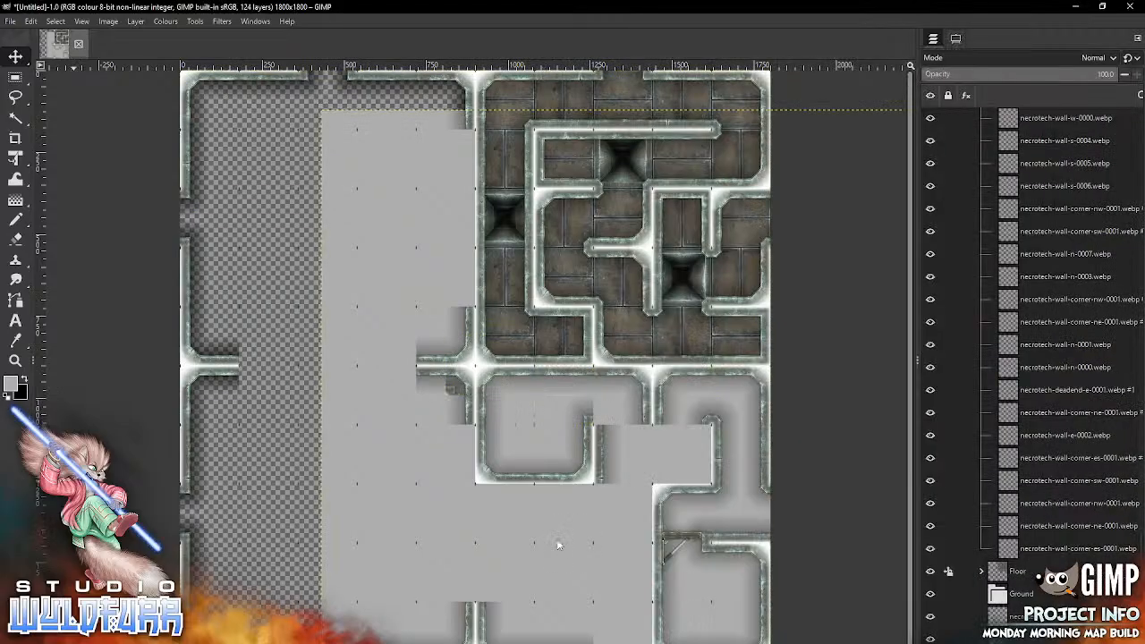
click(30, 21)
click(36, 34)
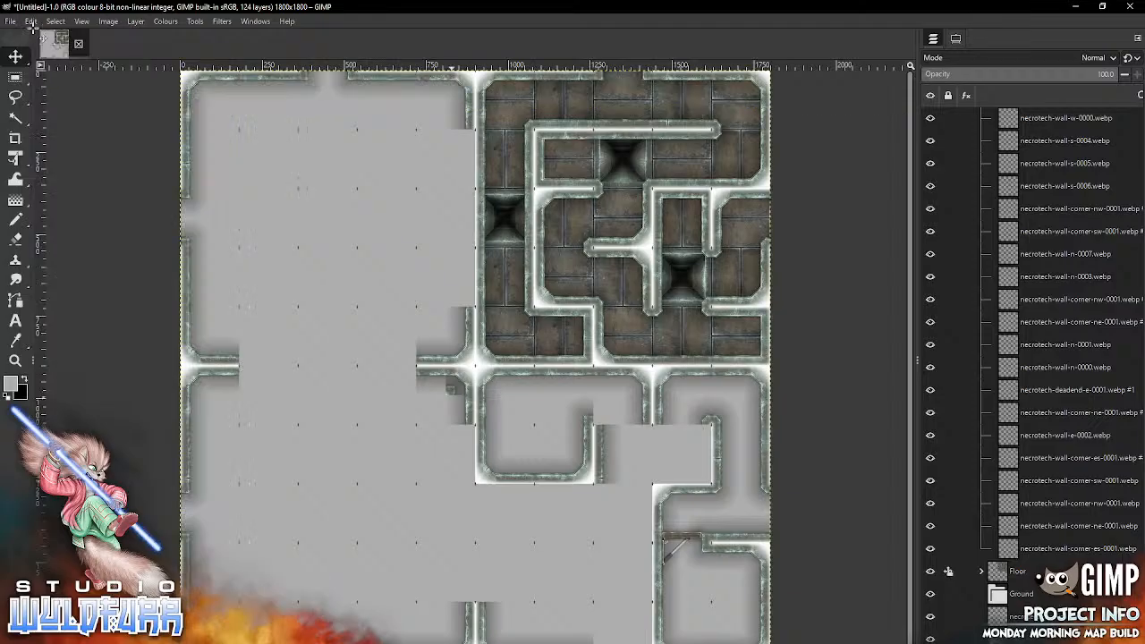
mouse_move(450, 391)
mouse_down()
mouse_move(392, 561)
mouse_move(596, 421)
mouse_up()
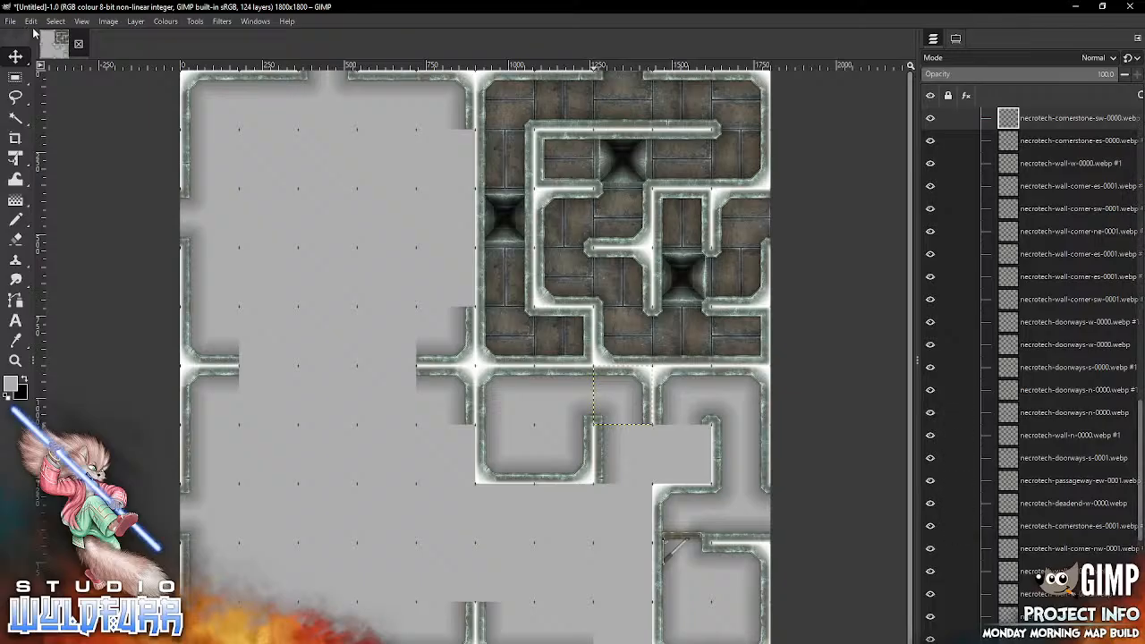
Step: Activate necrotech-cornerstone-sw-0001.webp in the Features group, add necrotech-door-c-0000.webp from Door Overlays above it, and move the door to the seventh column
drag(1141, 461, 1141, 147)
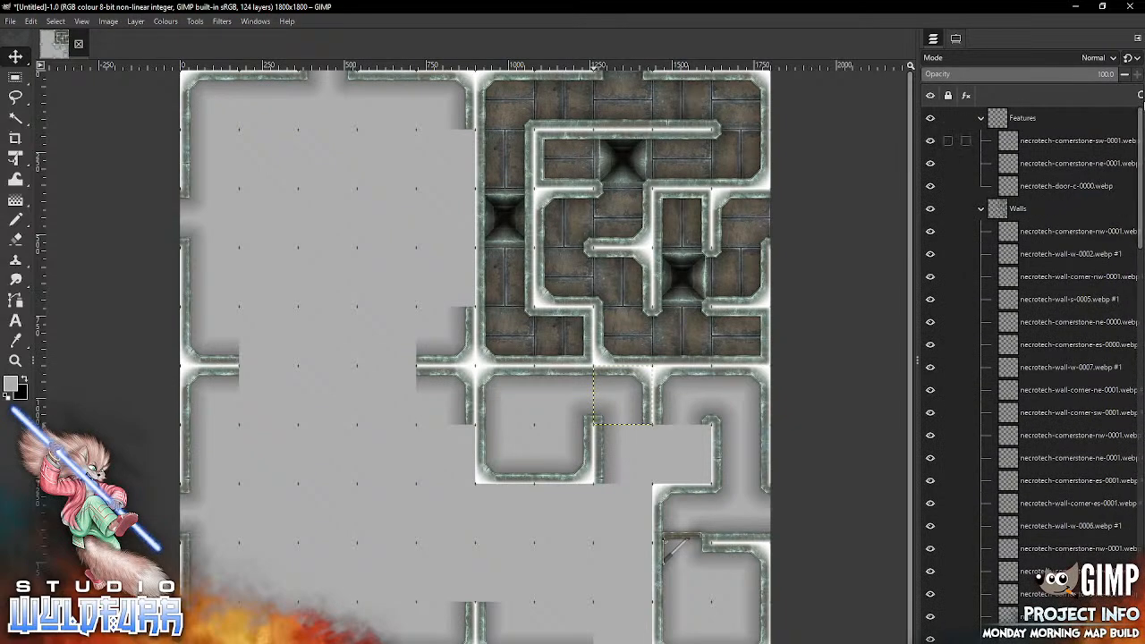
click(1072, 140)
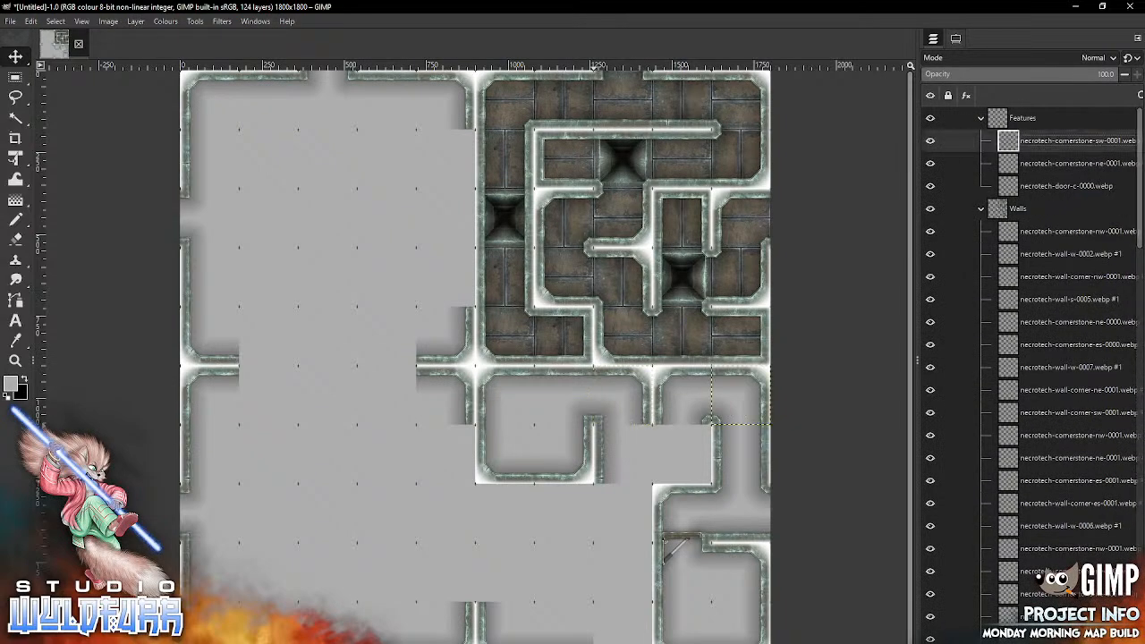
key(alt+Tab)
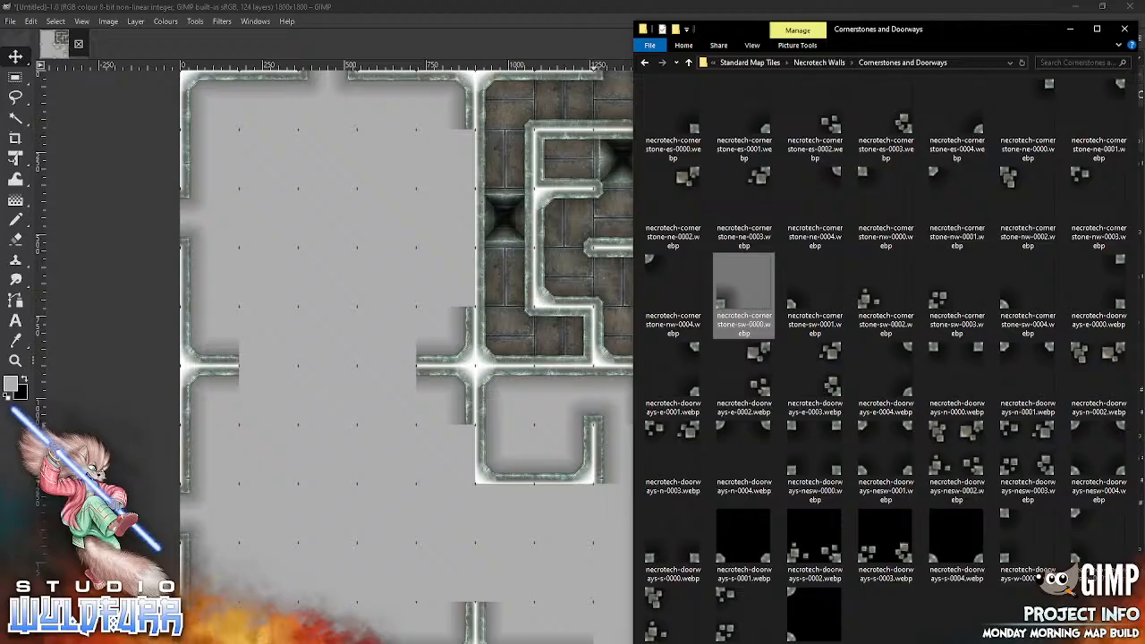
click(829, 63)
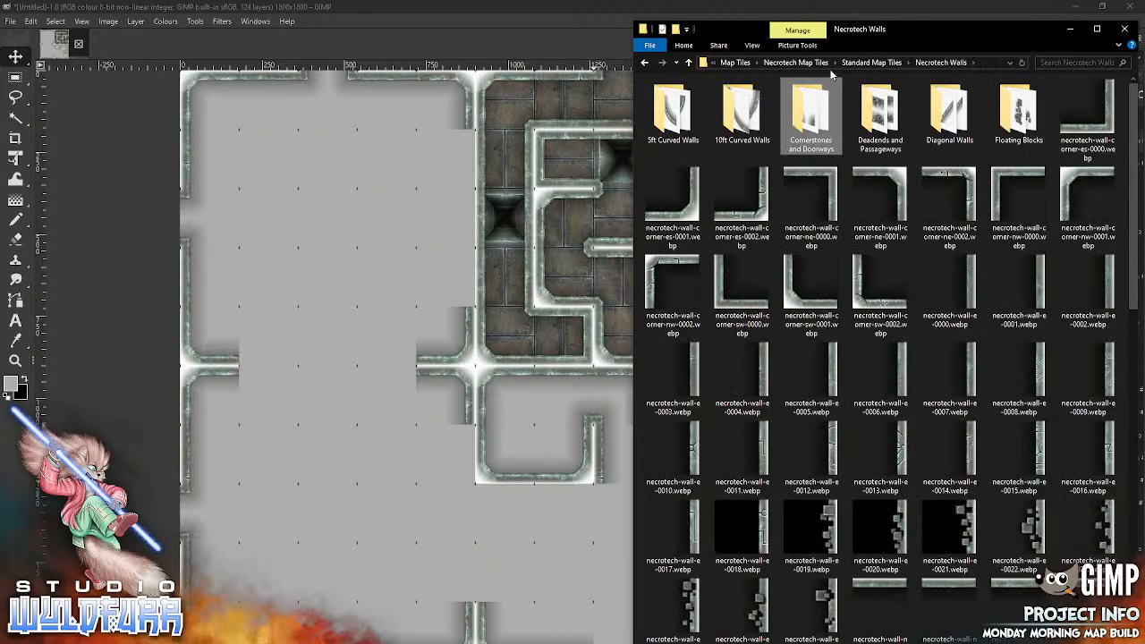
click(871, 63)
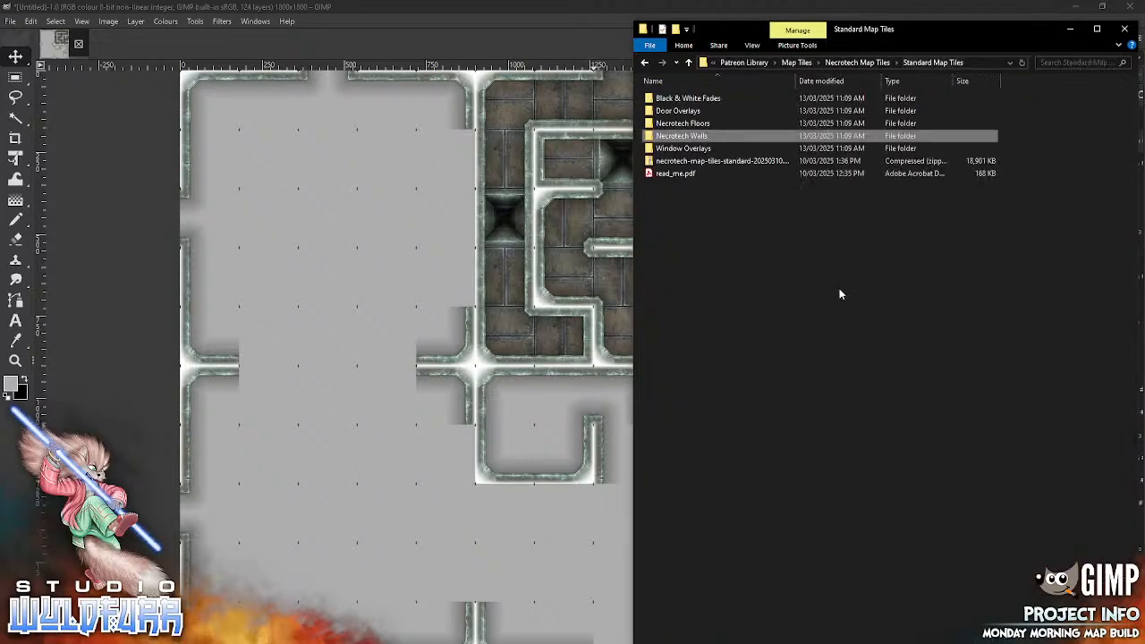
double_click(696, 111)
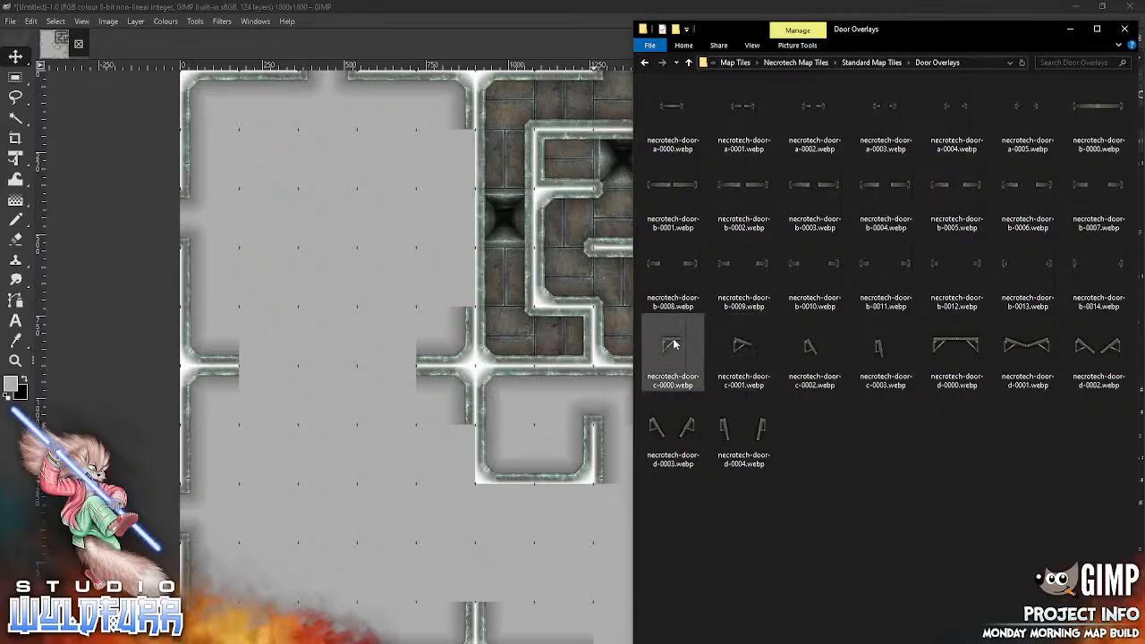
drag(663, 347, 527, 438)
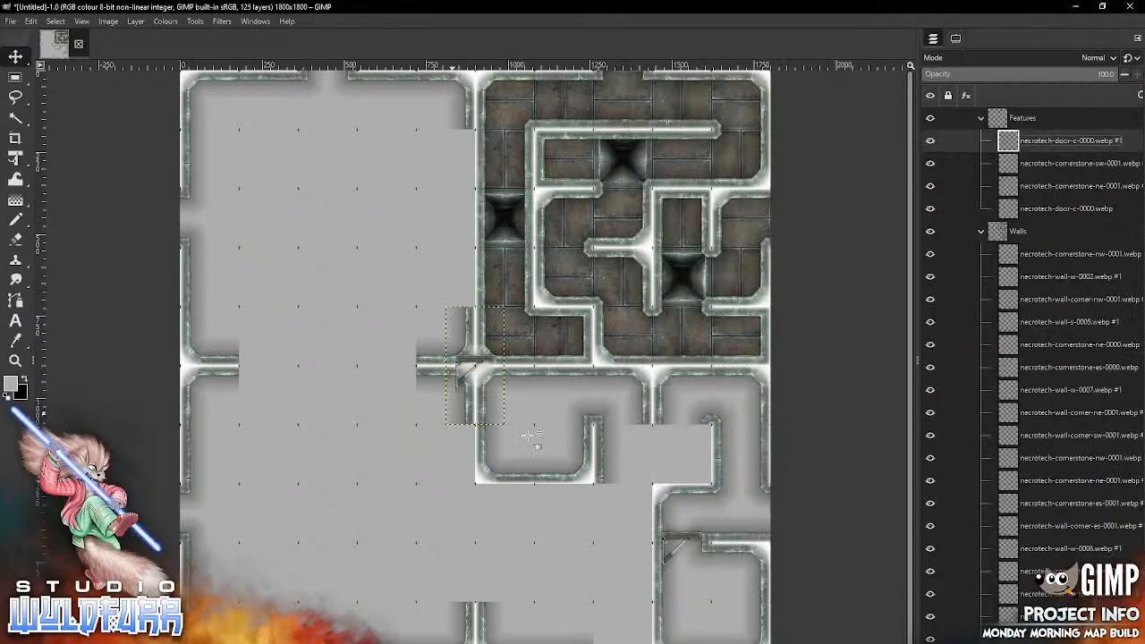
drag(474, 360, 561, 407)
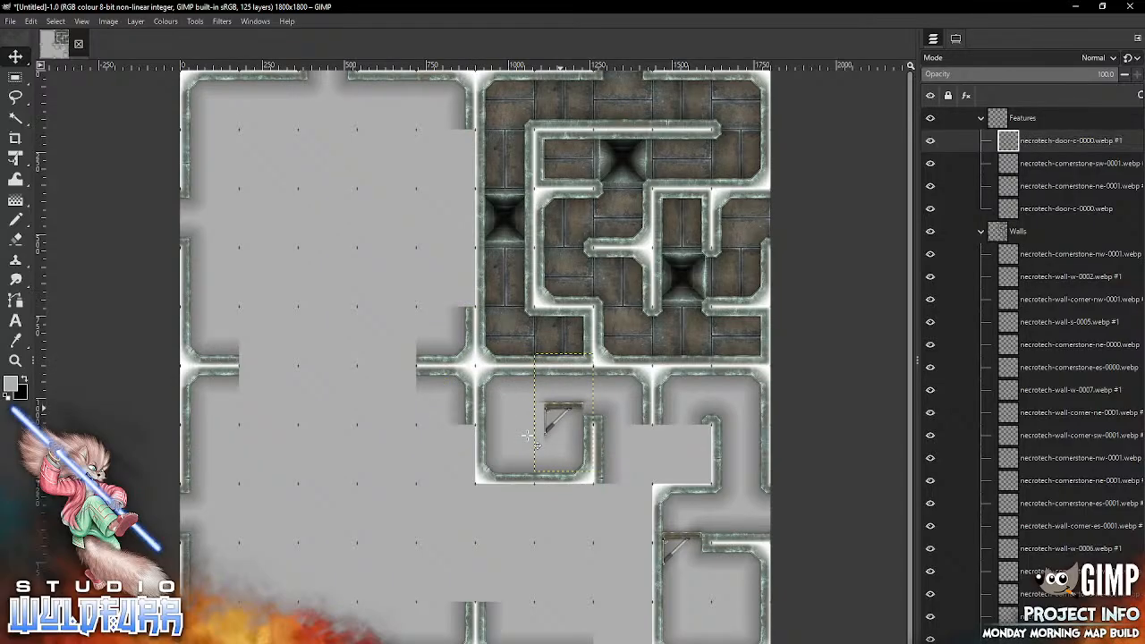
click(135, 22)
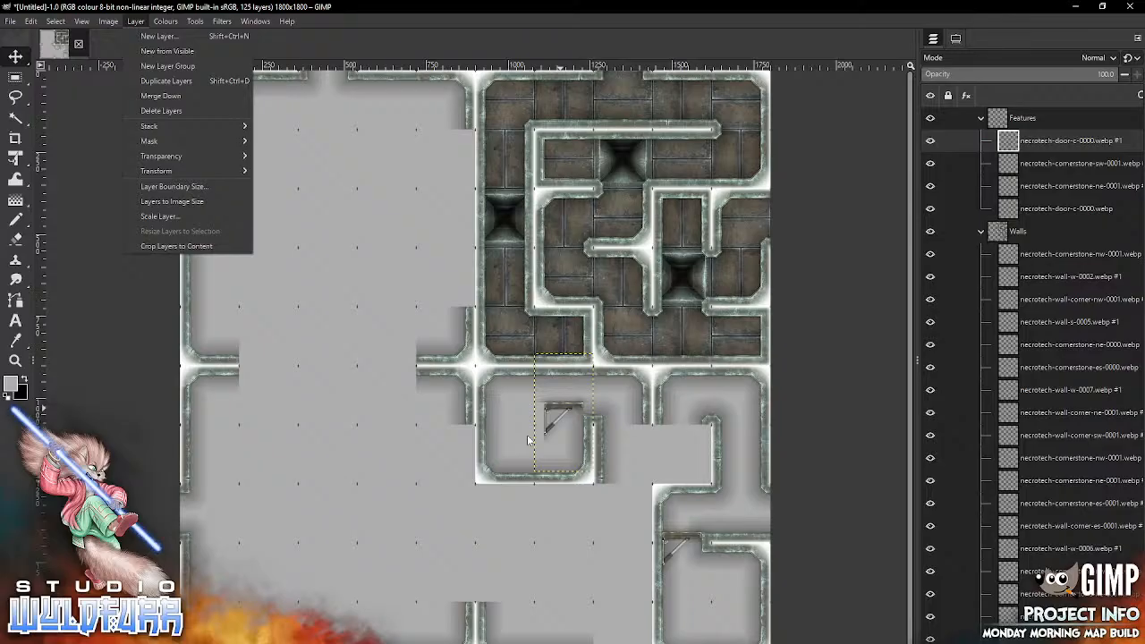
mouse_move(286, 21)
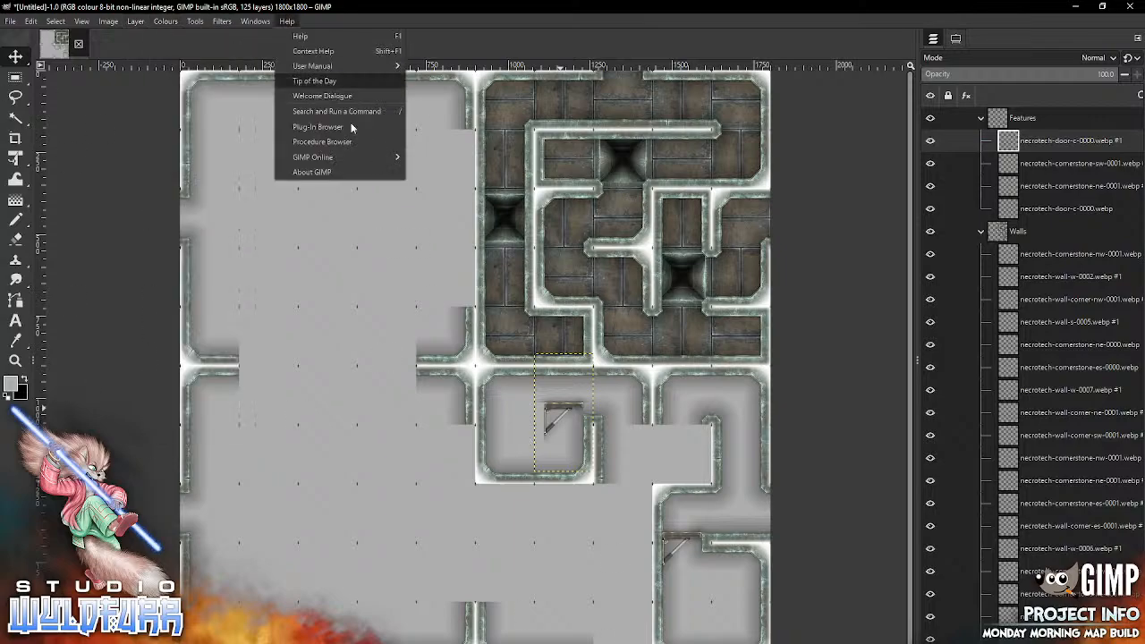
click(383, 228)
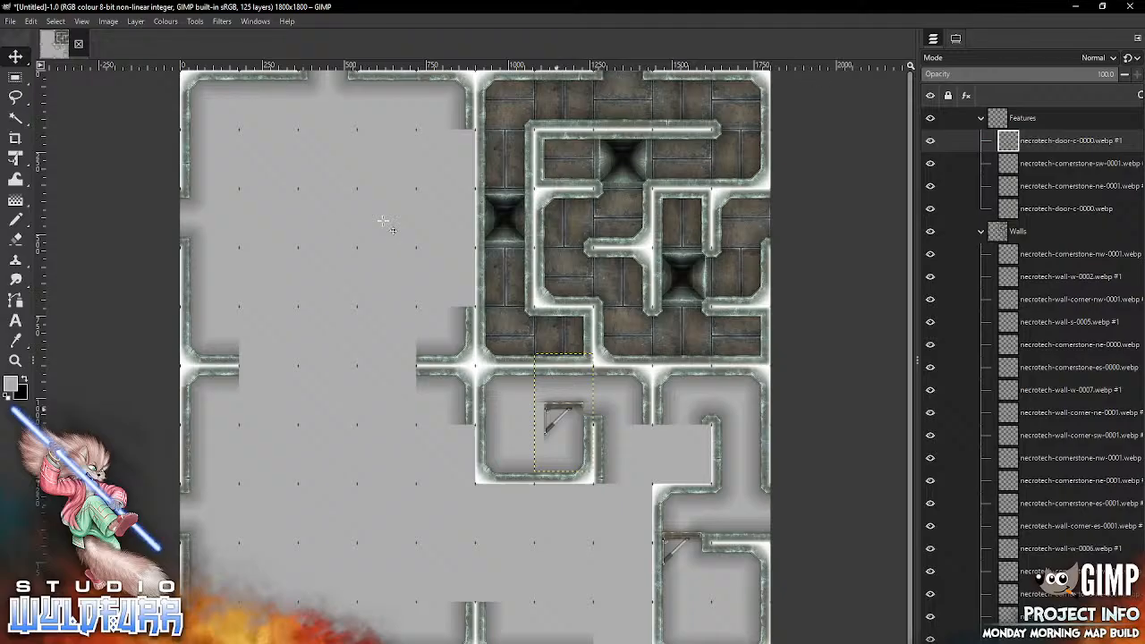
Step: Rotate the new door 90° clockwise and fit it into the sixth-row opening between the seventh and eighth columns
key(alt+l)
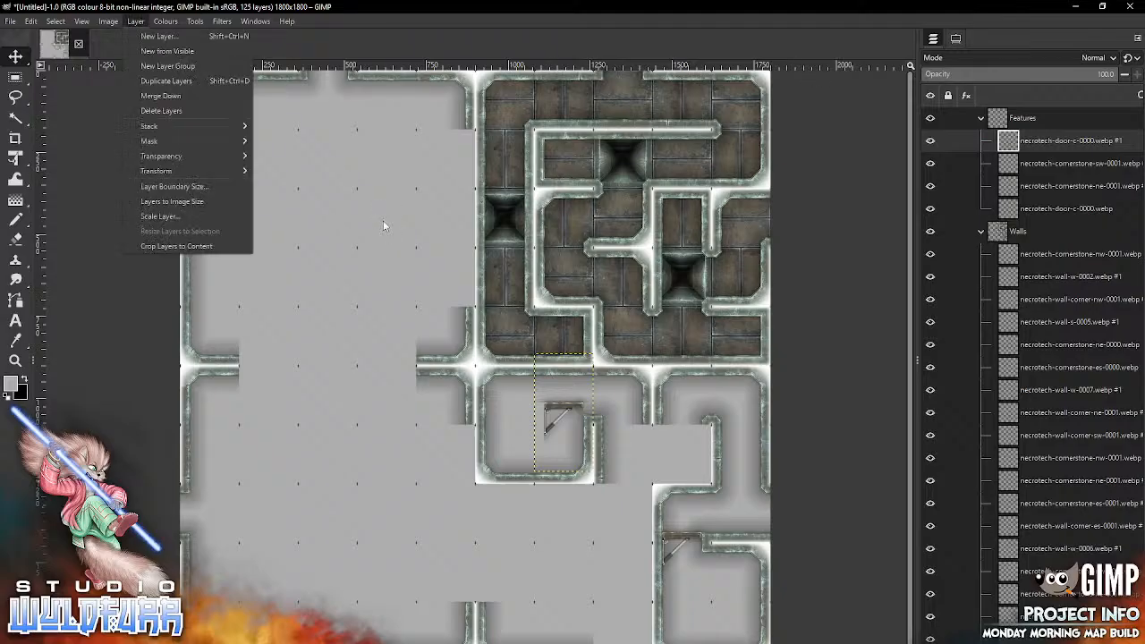
mouse_move(253, 175)
key(Down)
key(Down)
key(Down)
key(Down)
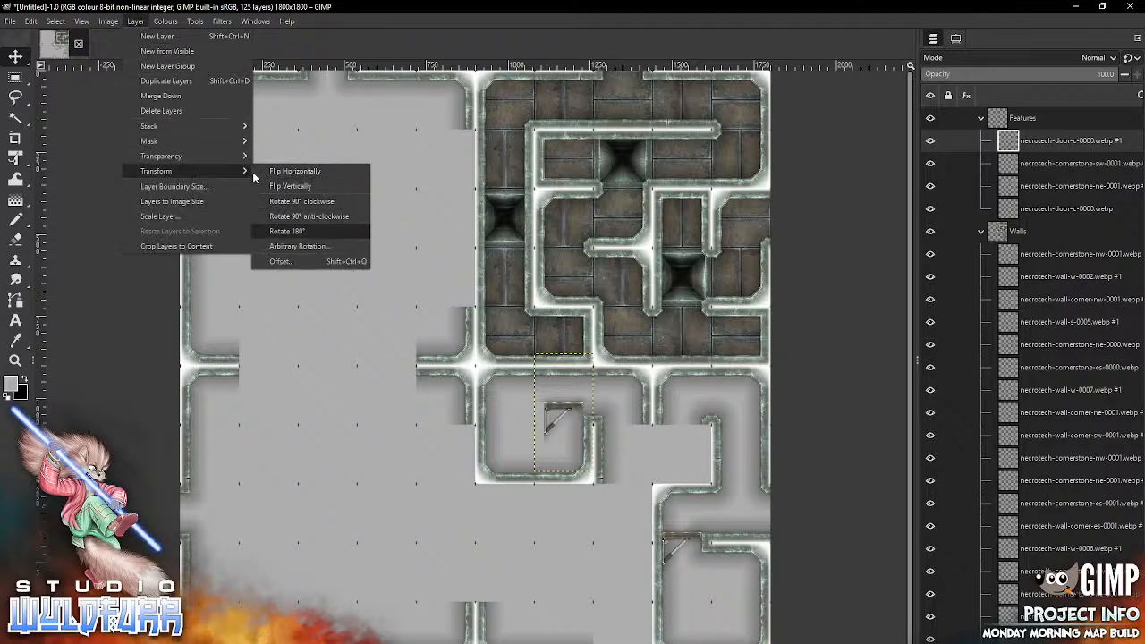
key(Up)
key(Up)
key(Return)
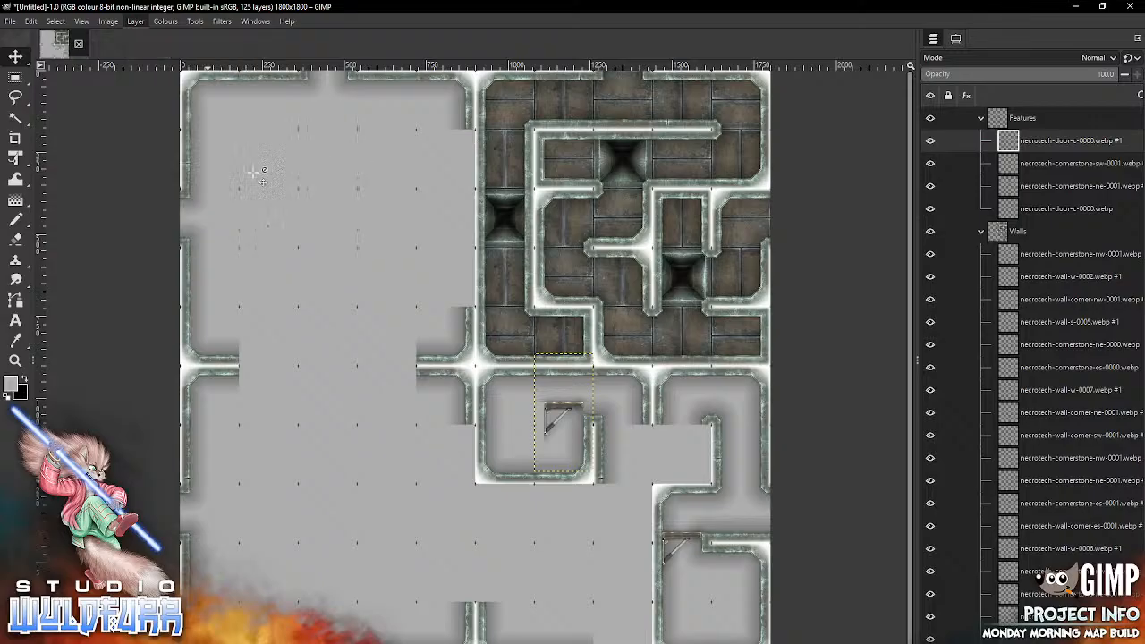
drag(570, 409, 600, 398)
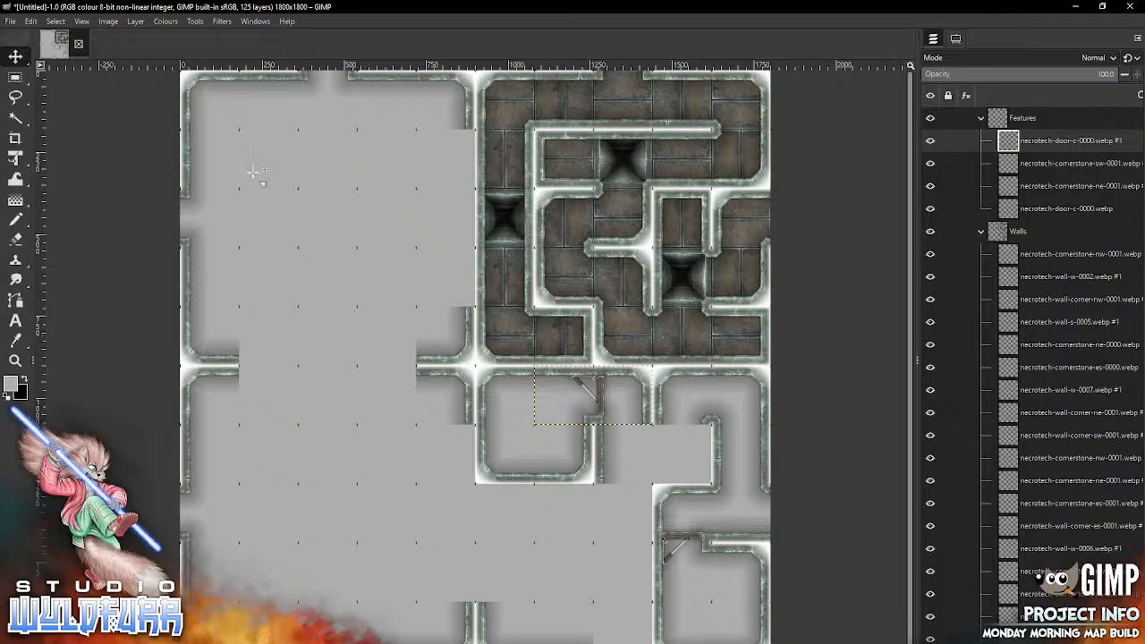
Step: Open the Necrotech Walls folder under Standard Map Tiles in the file browser
key(alt+Tab)
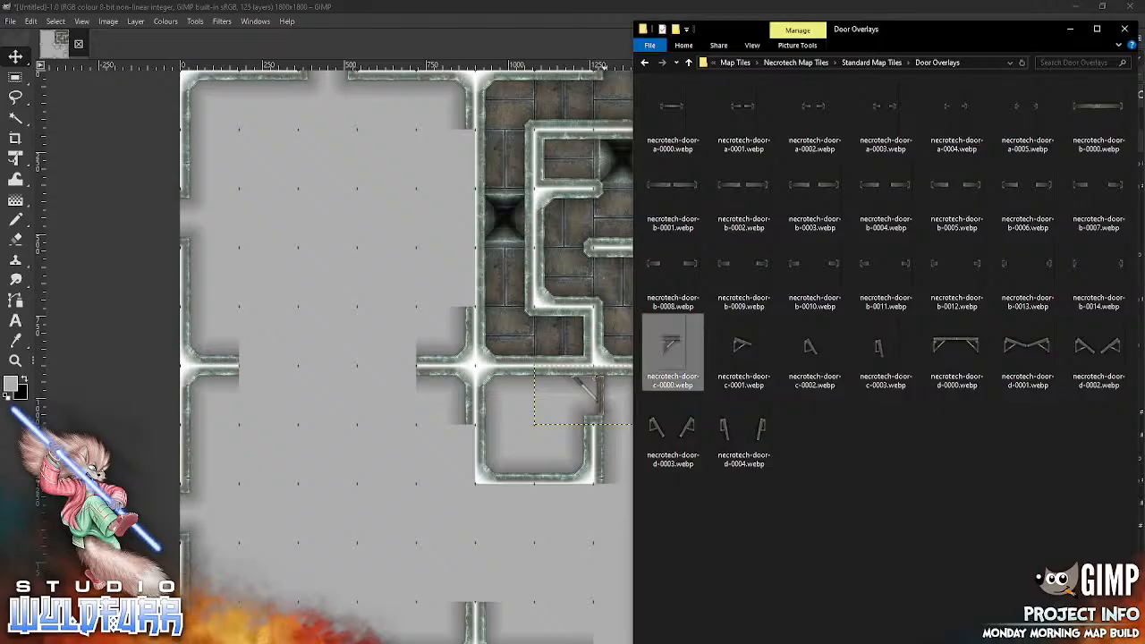
click(881, 63)
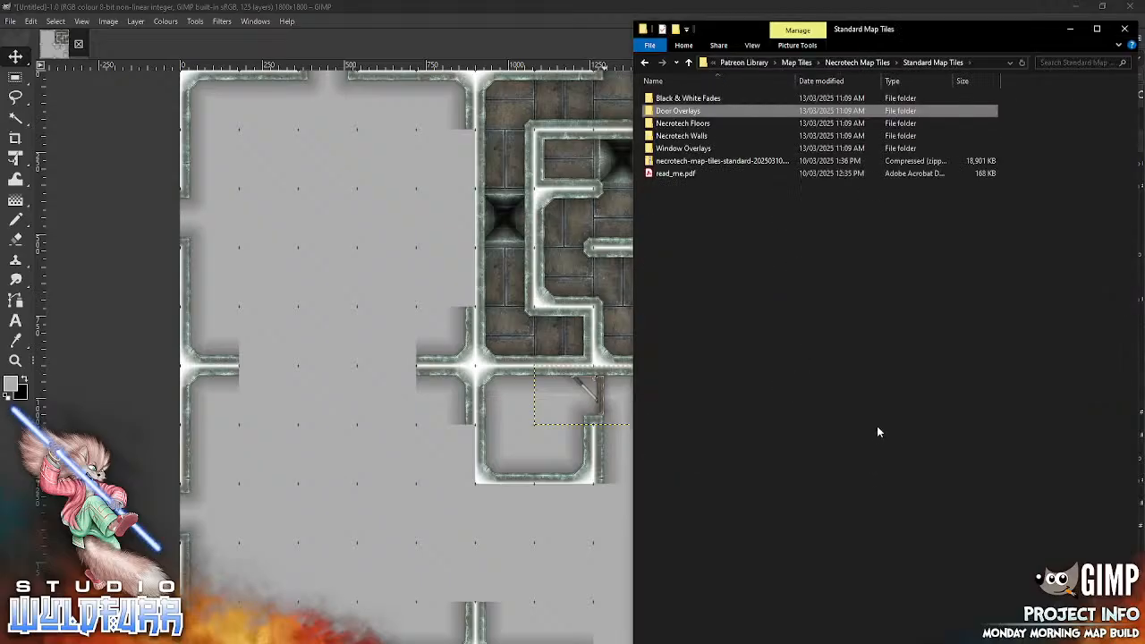
click(705, 136)
key(Return)
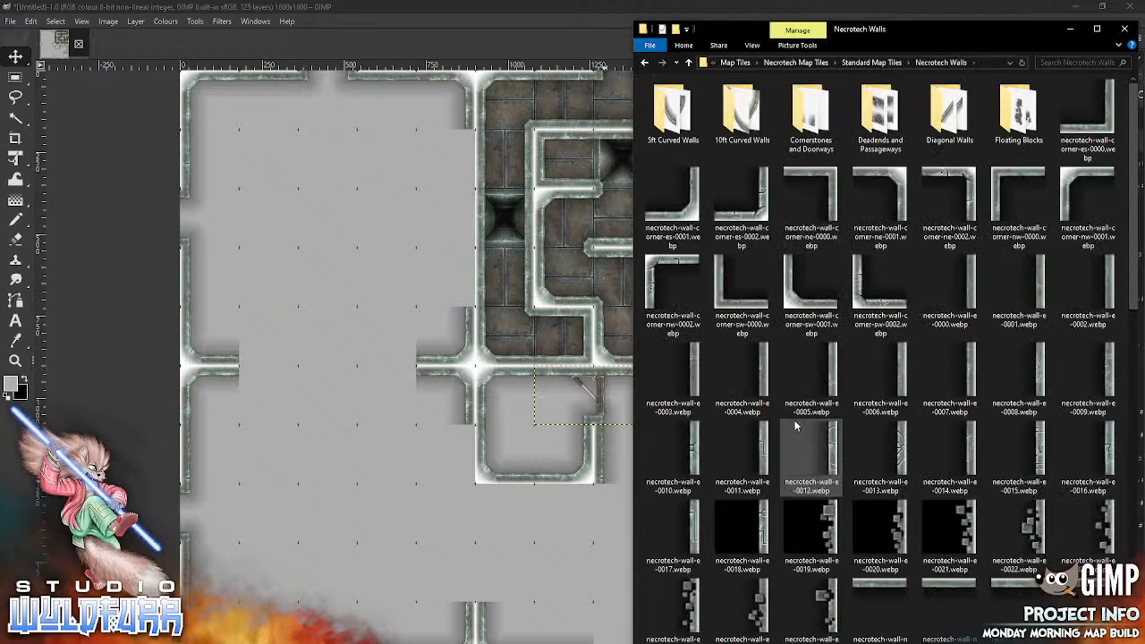
Step: Move the corner wall and cornerstone layers of the sixth row, ninth column from below Ground into the Walls group, beneath necrotech-wall-w-0000.webp
click(552, 559)
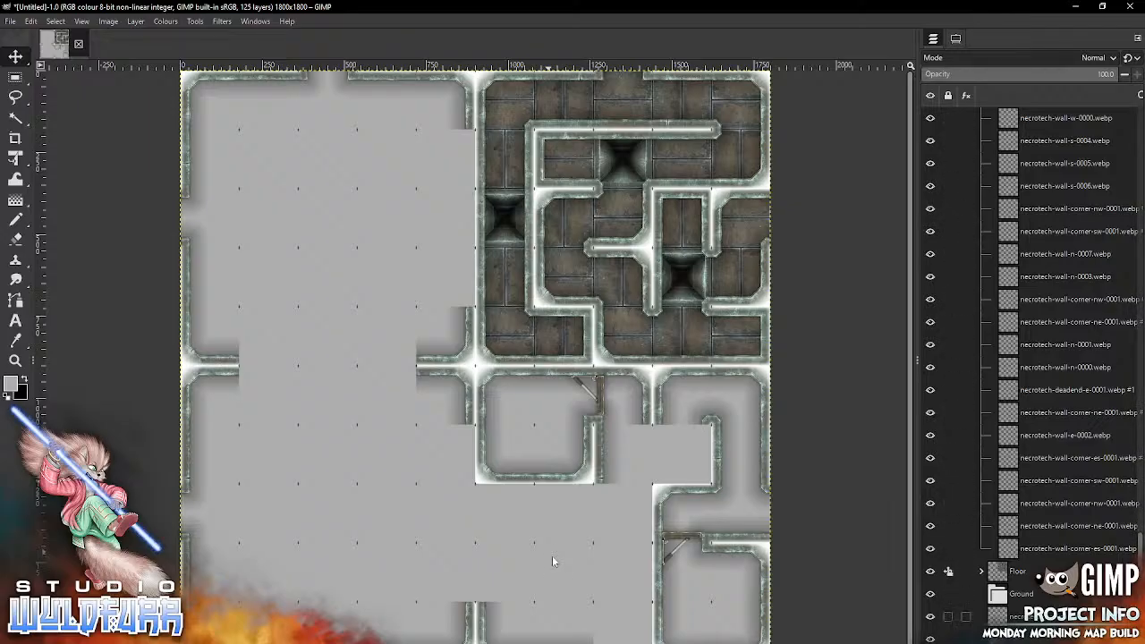
click(1019, 616)
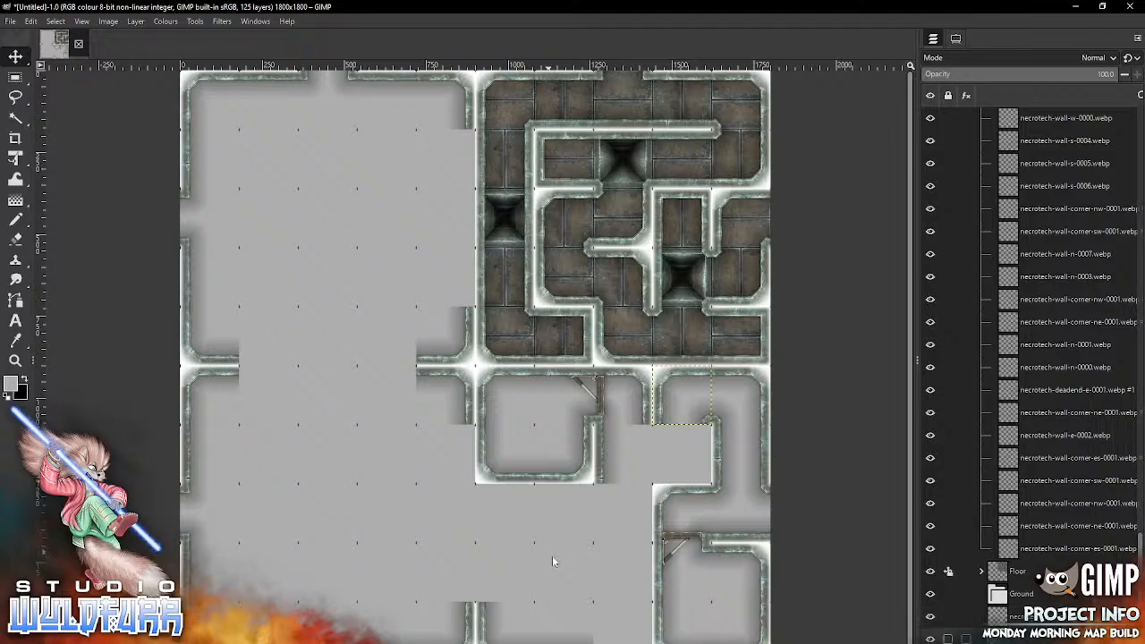
ctrl+click(1015, 616)
drag(1014, 617, 1037, 131)
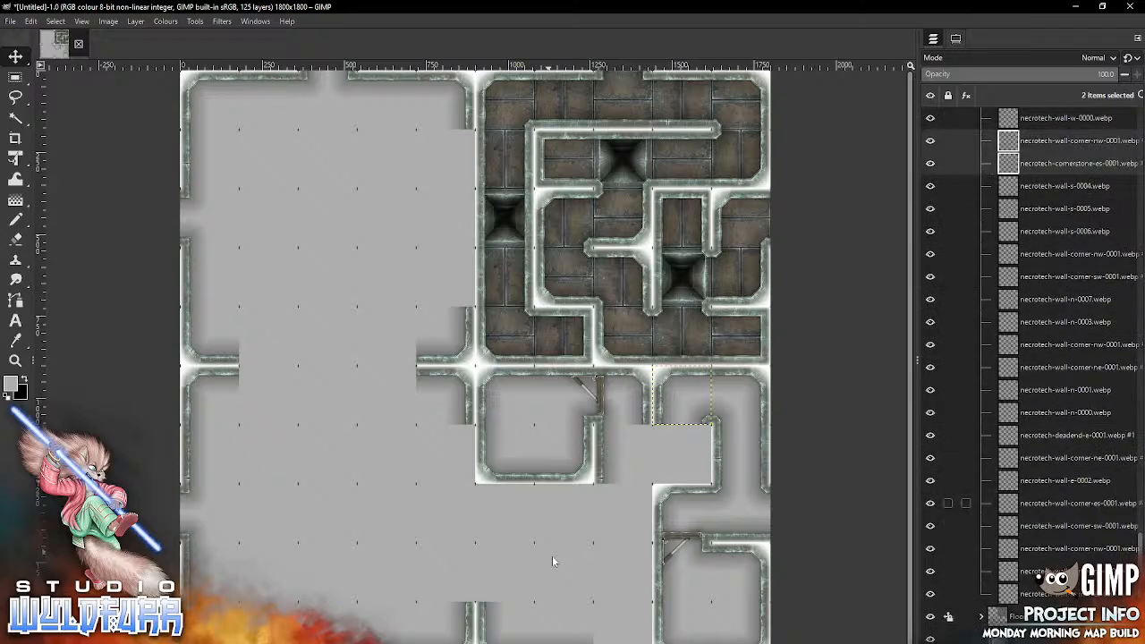
Step: Set the Move tool to move the selected layers and return to the start of the layer list
click(955, 39)
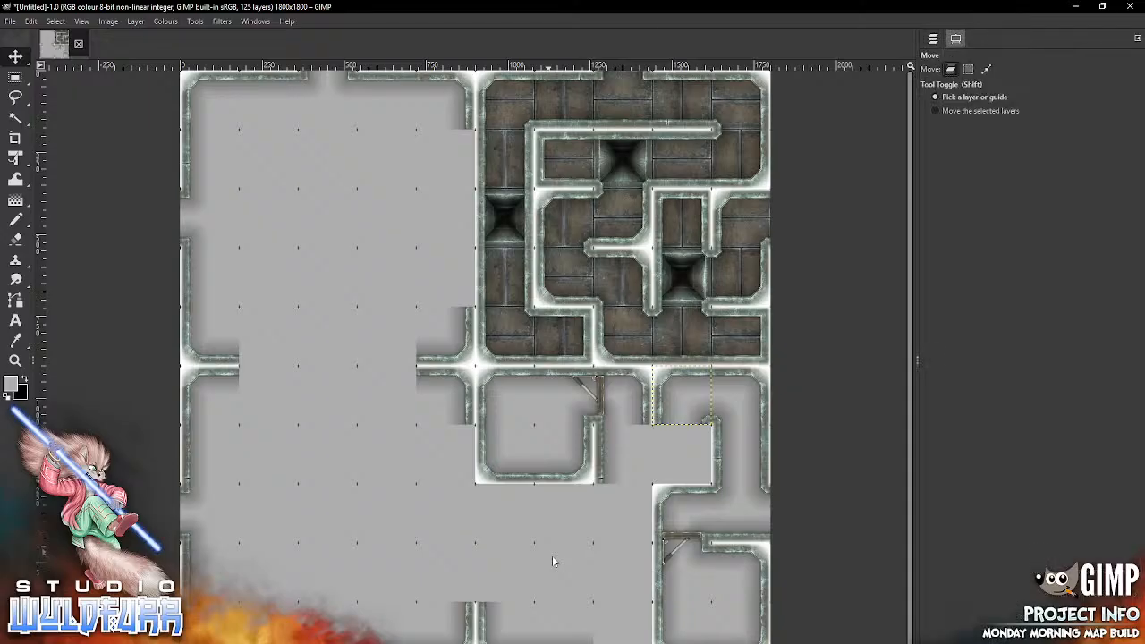
click(975, 111)
click(933, 38)
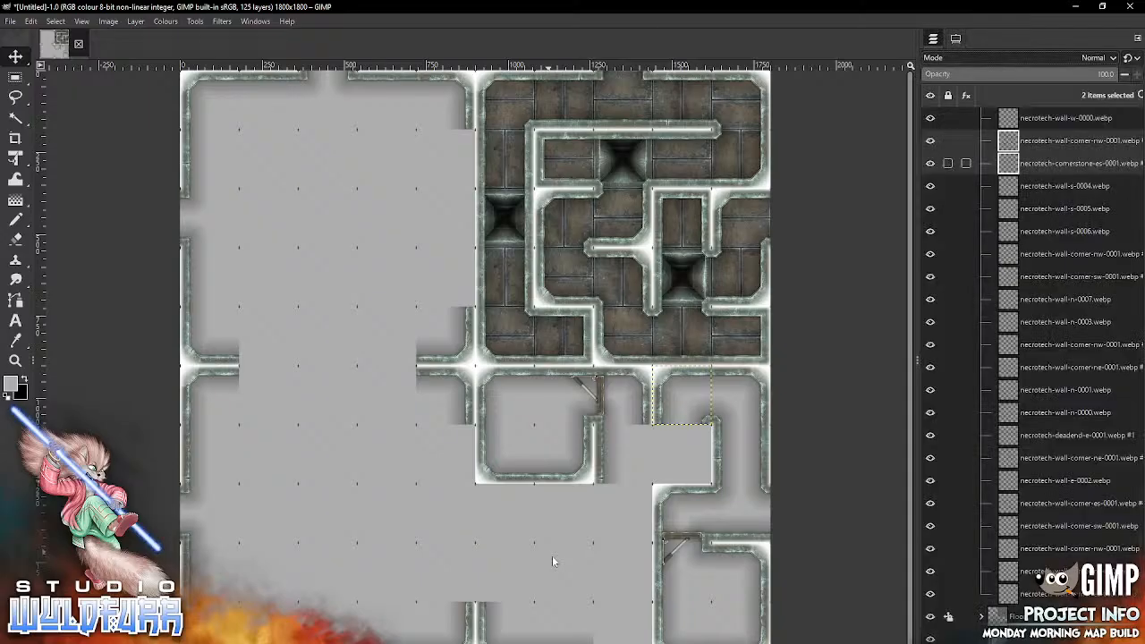
drag(1139, 542, 1139, 121)
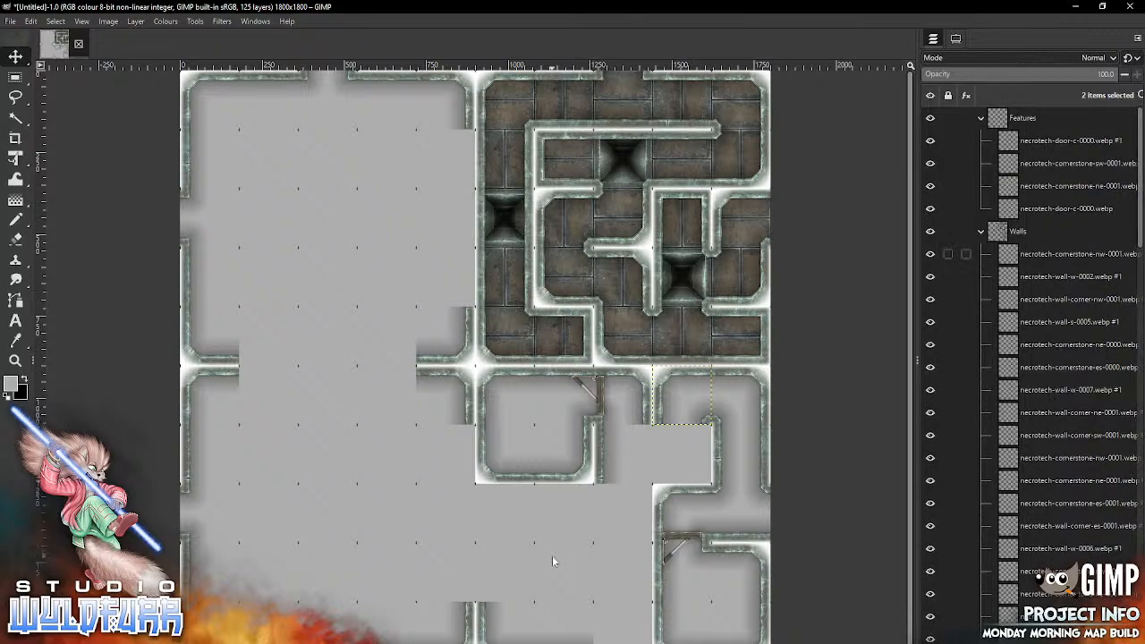
Step: Move the necrotech-cornerstone-sw-0001 and necrotech-cornerstone-ne-0001 layers from the Features group to the top of the Walls group
click(1064, 254)
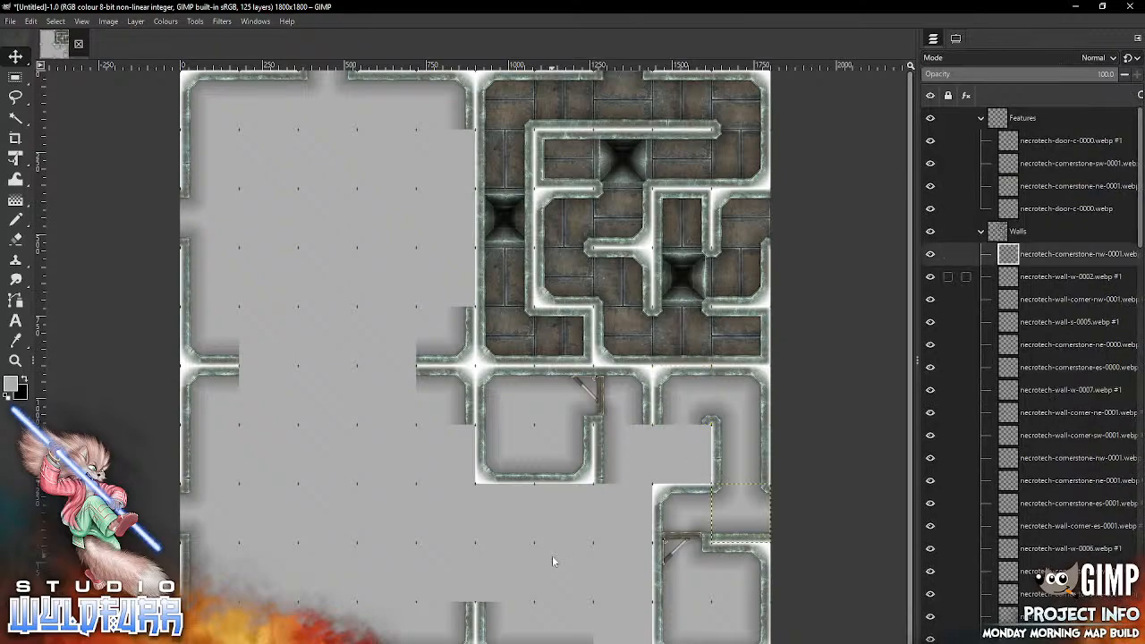
click(930, 162)
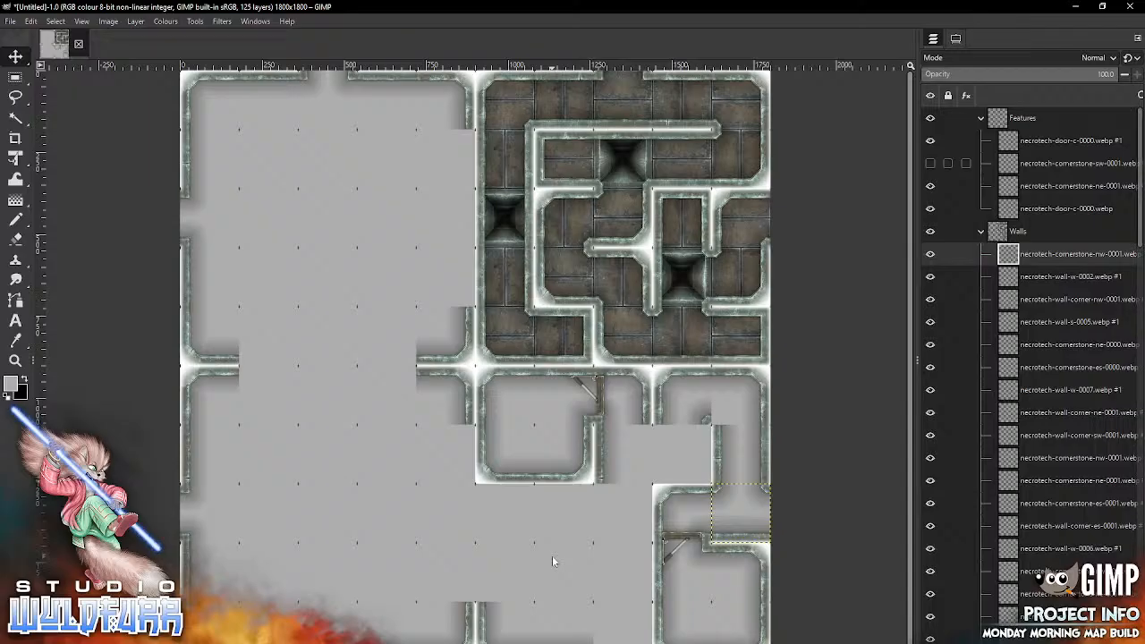
click(930, 163)
drag(1011, 164, 1011, 242)
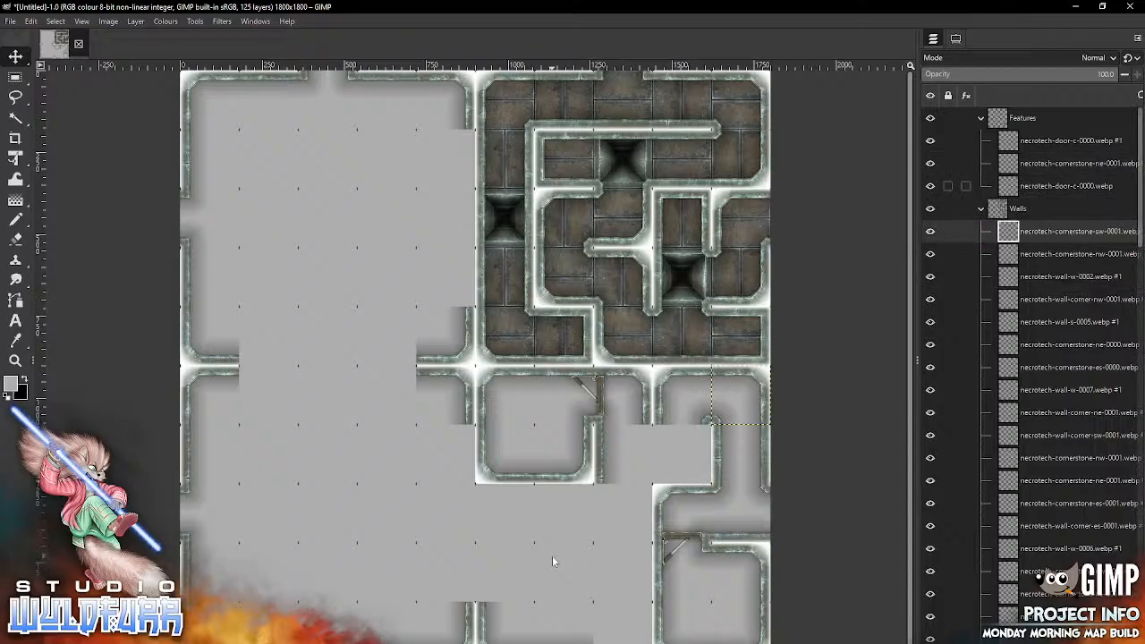
drag(1011, 164, 1012, 241)
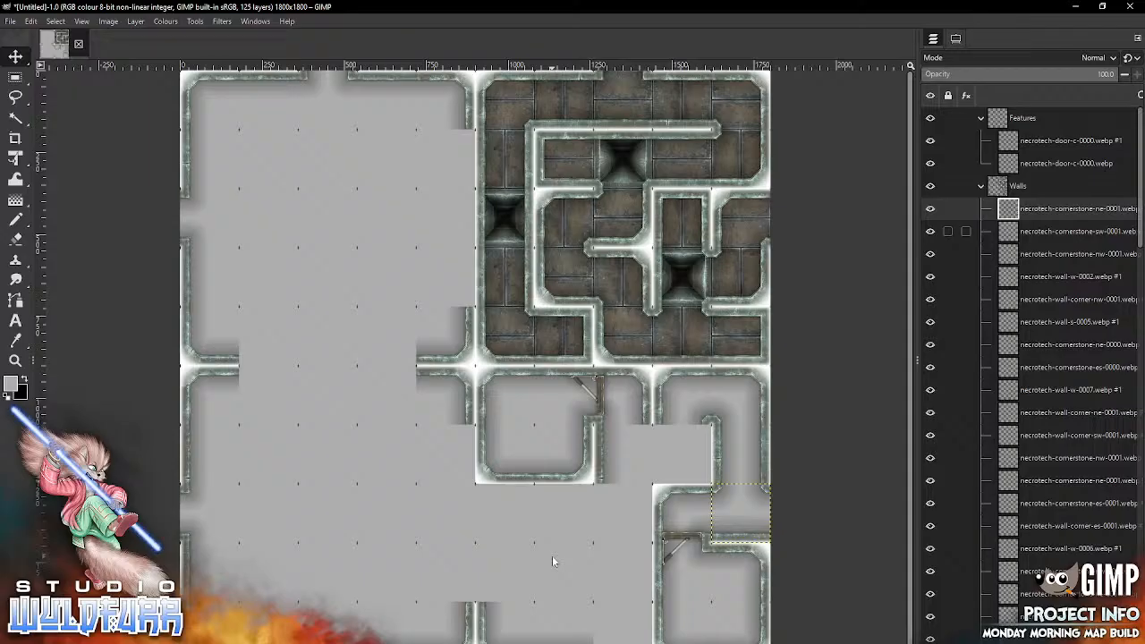
Step: Import necrotech-cornerstone-ne-0001.webp into the seventh row's eighth column and necrotech-cornerstone-nw-0001.webp into its ninth column, from the Cornerstones and Doorways folder
key(alt+Tab)
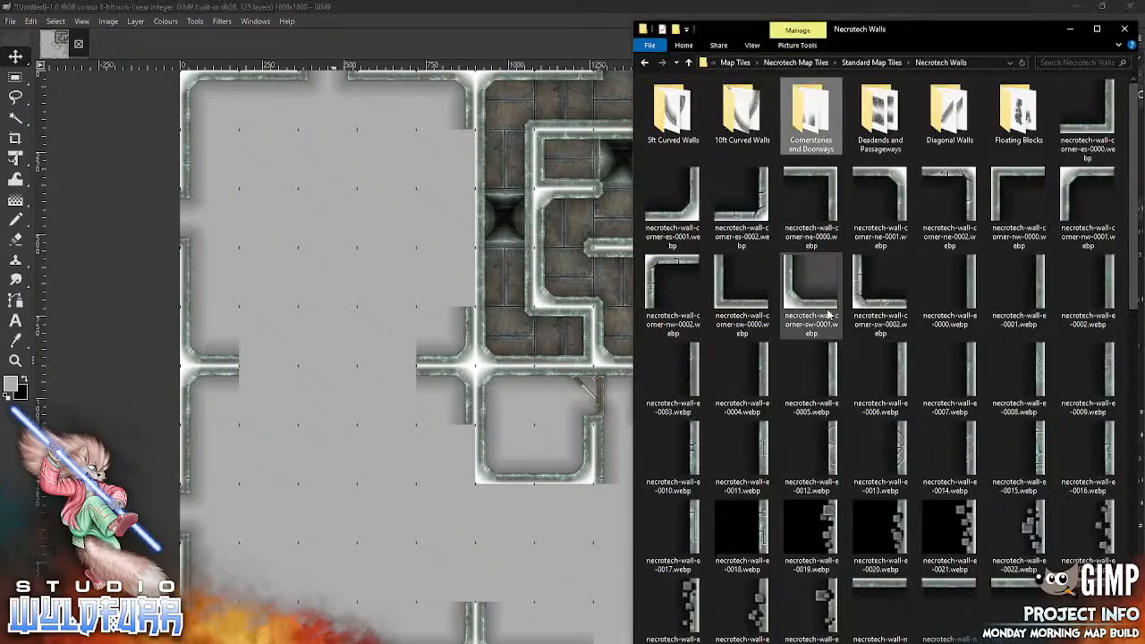
double_click(812, 134)
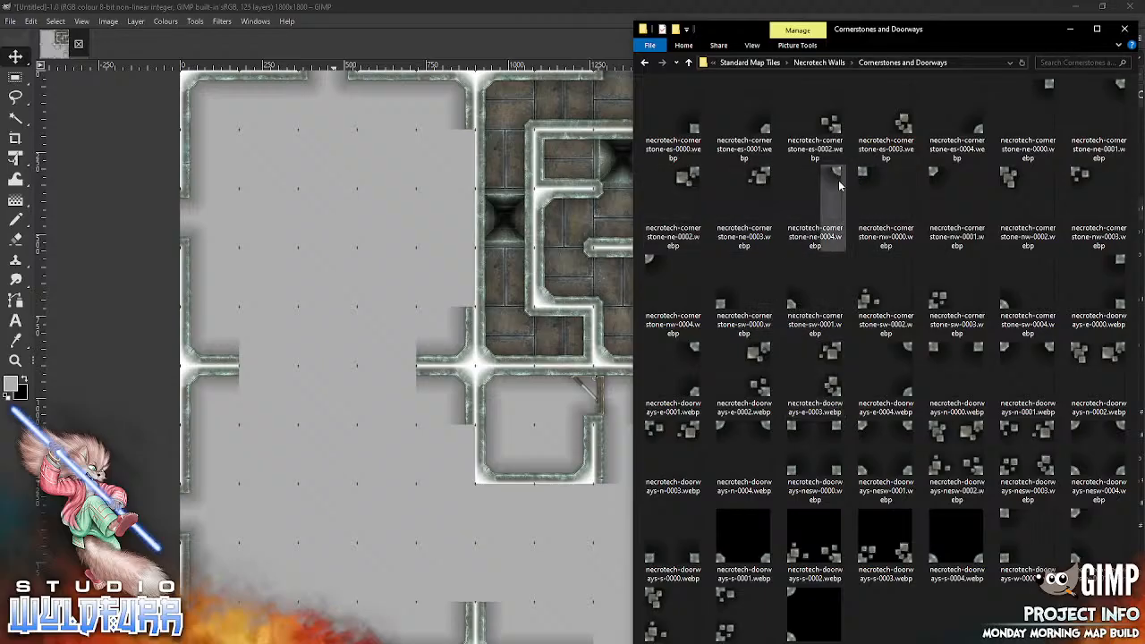
drag(1117, 86, 504, 494)
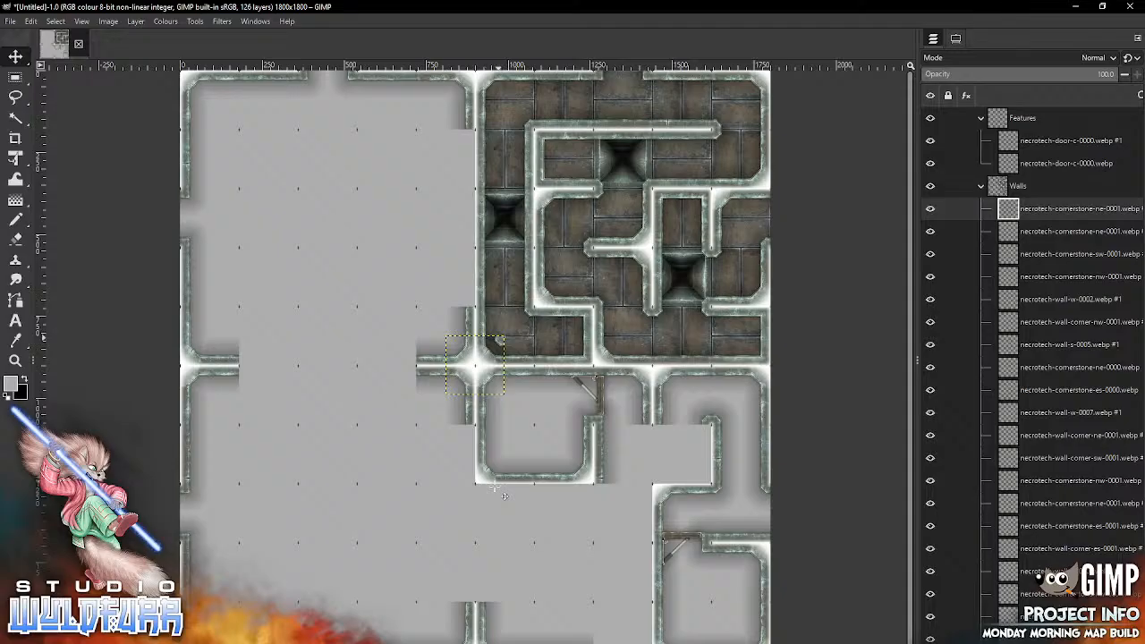
drag(495, 340, 642, 429)
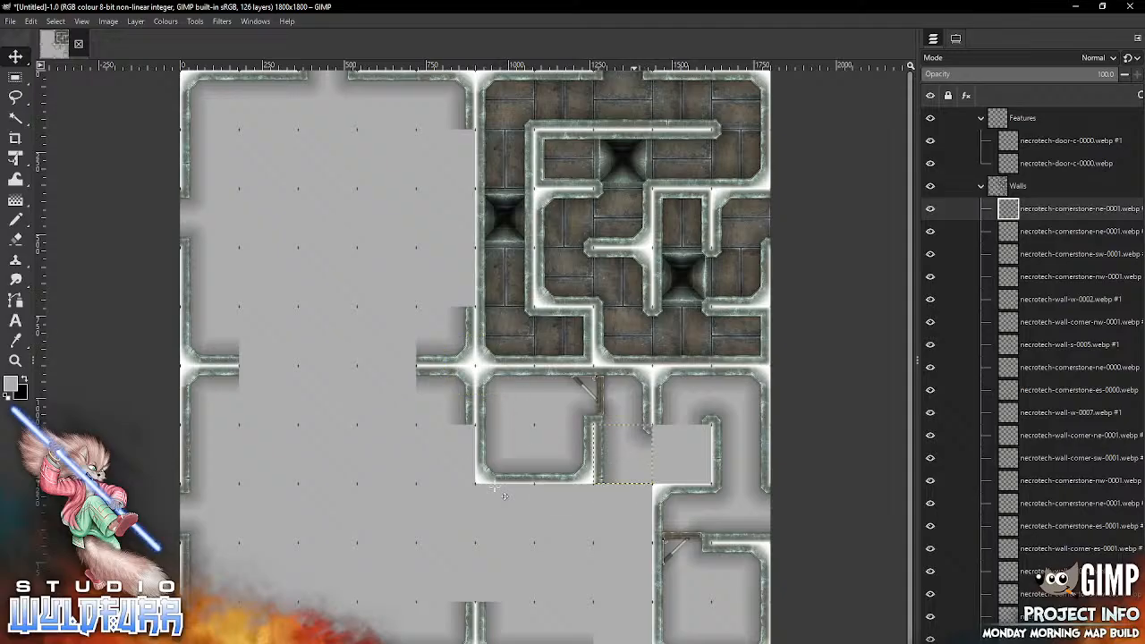
key(alt+Tab)
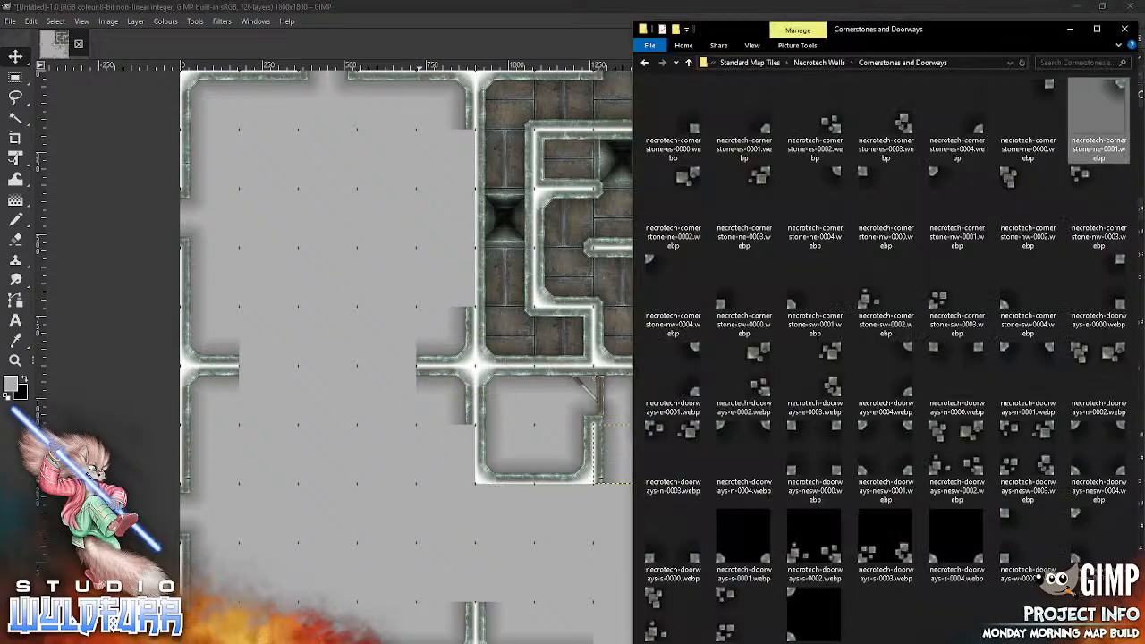
drag(956, 201, 554, 507)
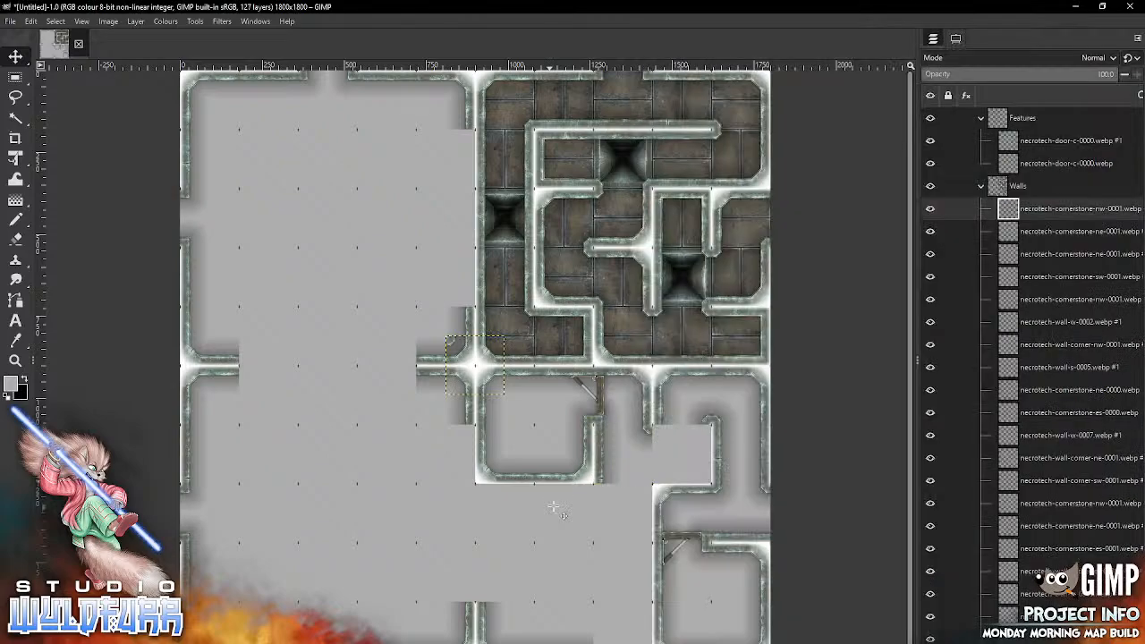
mouse_move(451, 343)
mouse_down()
mouse_move(522, 450)
mouse_move(658, 439)
mouse_move(651, 430)
mouse_up()
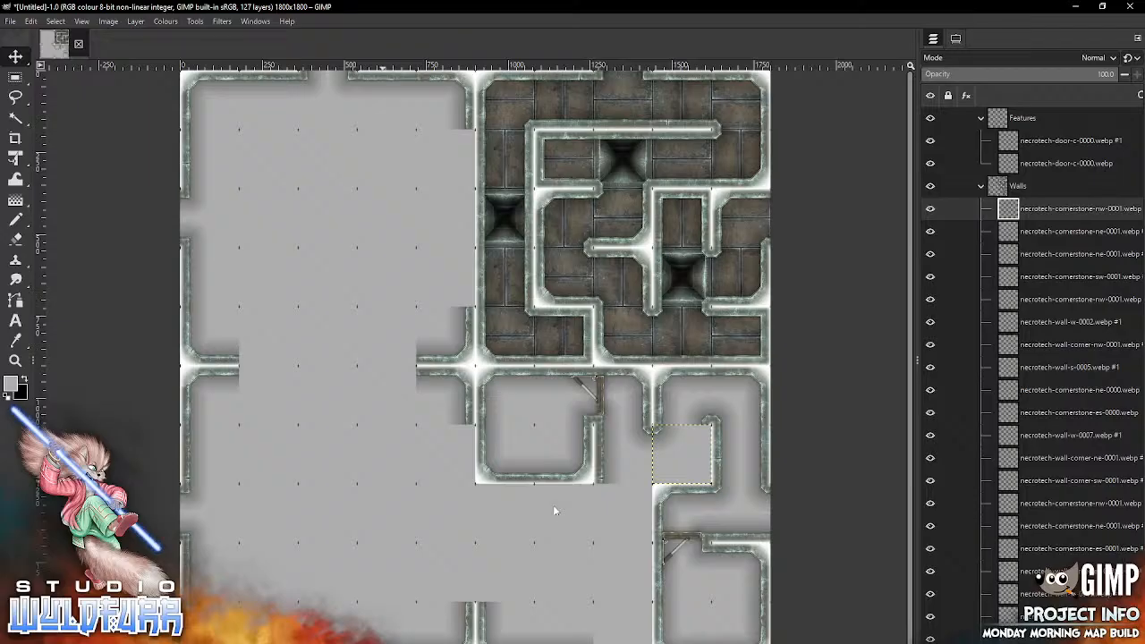
Step: Import necrotech-wall-corner-es-0001.webp from the Necrotech Walls folder and fit it into the seventh row, ninth column
key(alt+Tab)
click(826, 65)
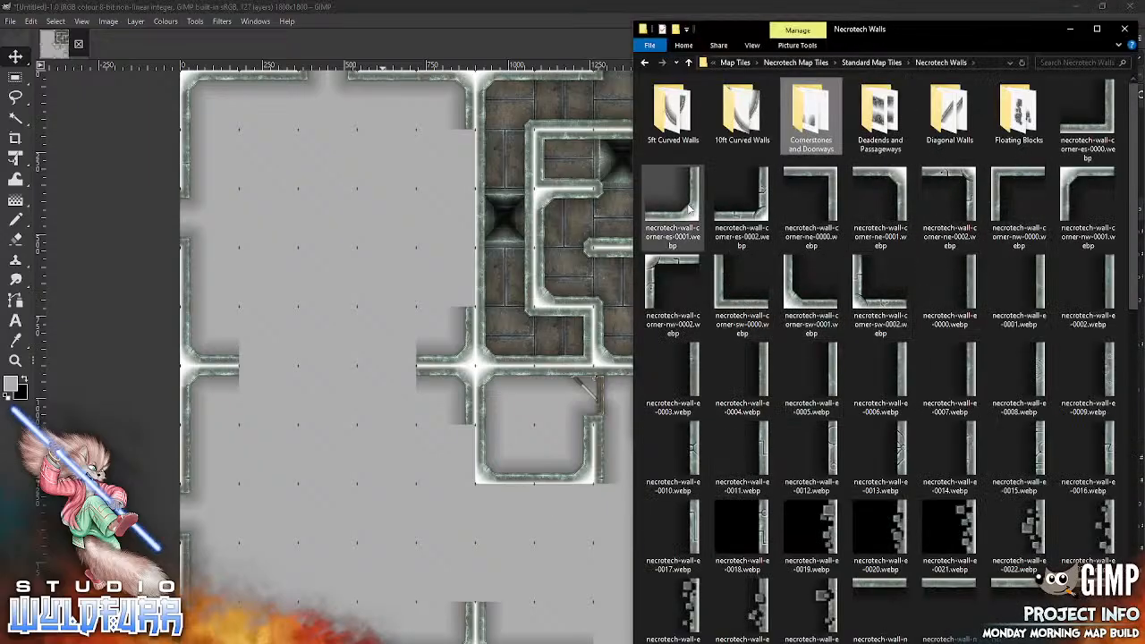
drag(690, 208, 512, 514)
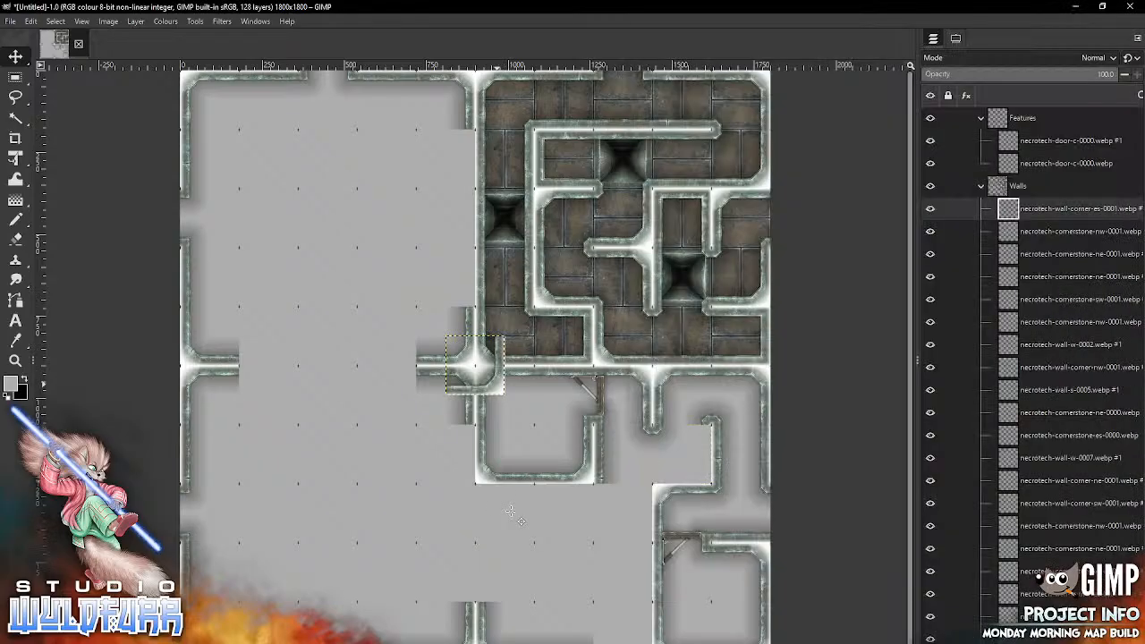
mouse_move(497, 384)
mouse_down()
mouse_move(660, 487)
mouse_move(700, 473)
mouse_up()
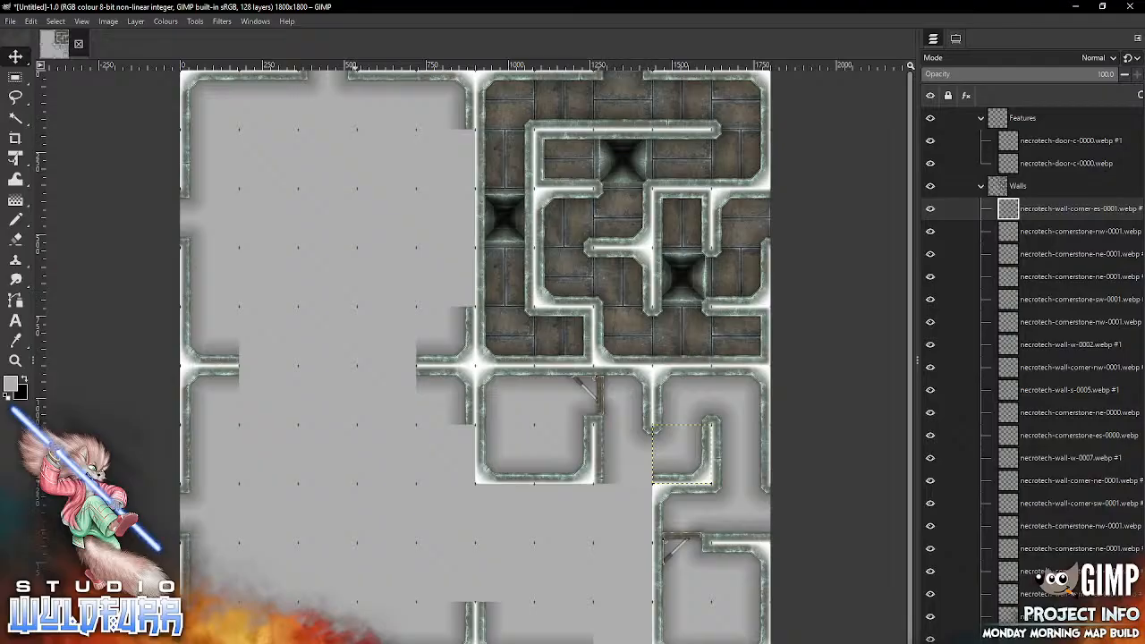
Step: Import necrotech-cornerstone-es-0001.webp from the Cornerstones and Doorways folder and fit it into the seventh row, eighth column
key(alt+Tab)
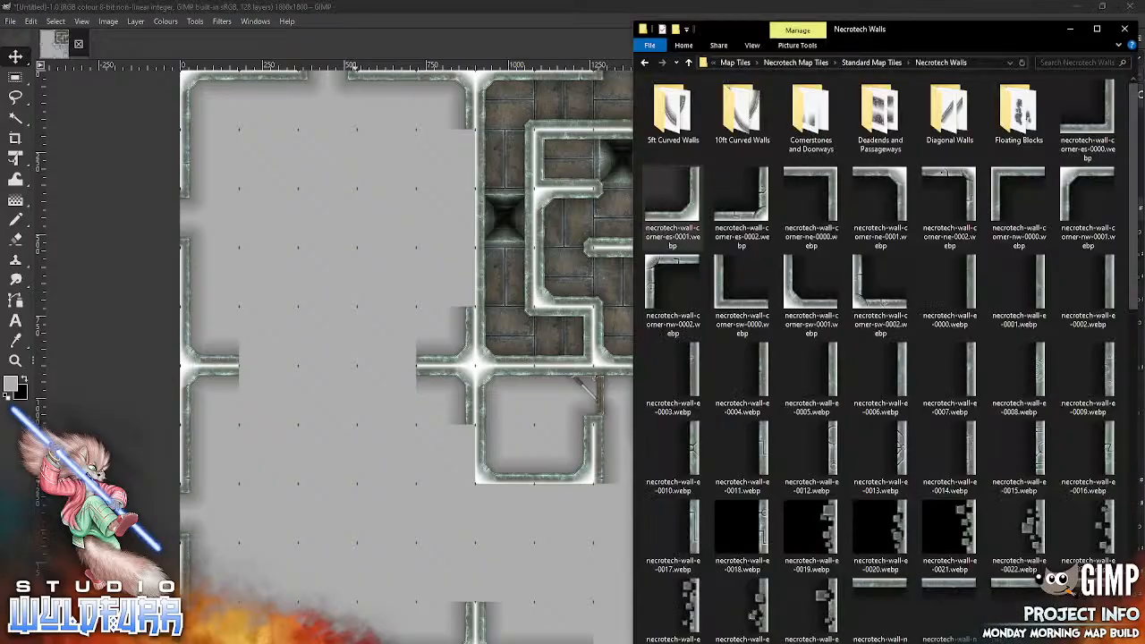
double_click(802, 121)
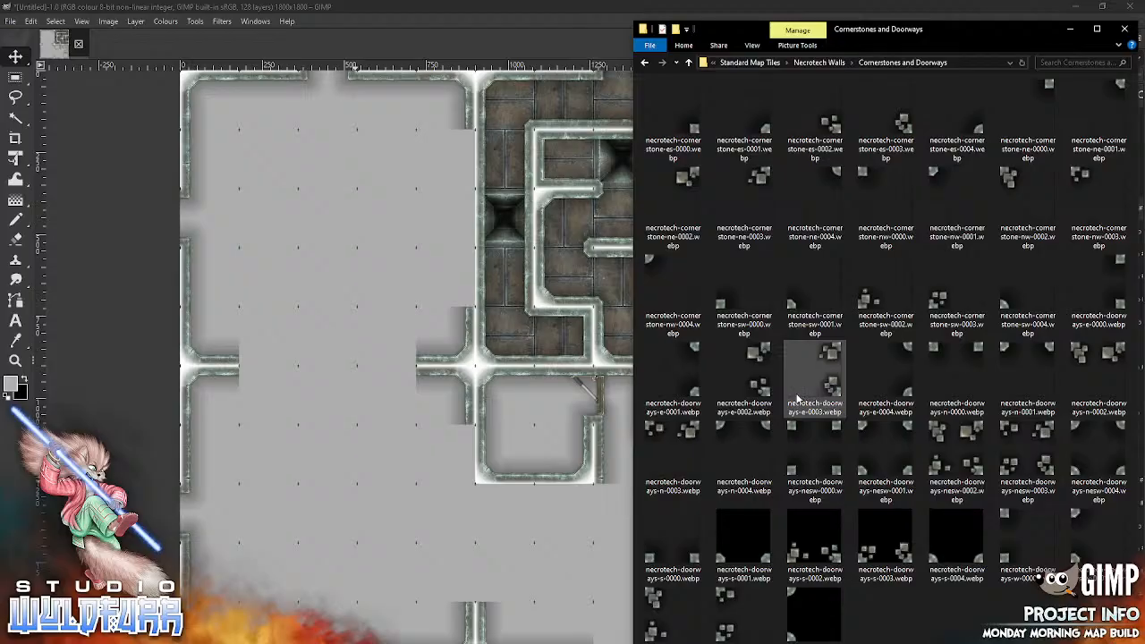
drag(747, 126, 535, 530)
mouse_move(499, 390)
mouse_down()
mouse_move(587, 468)
mouse_move(641, 478)
mouse_up()
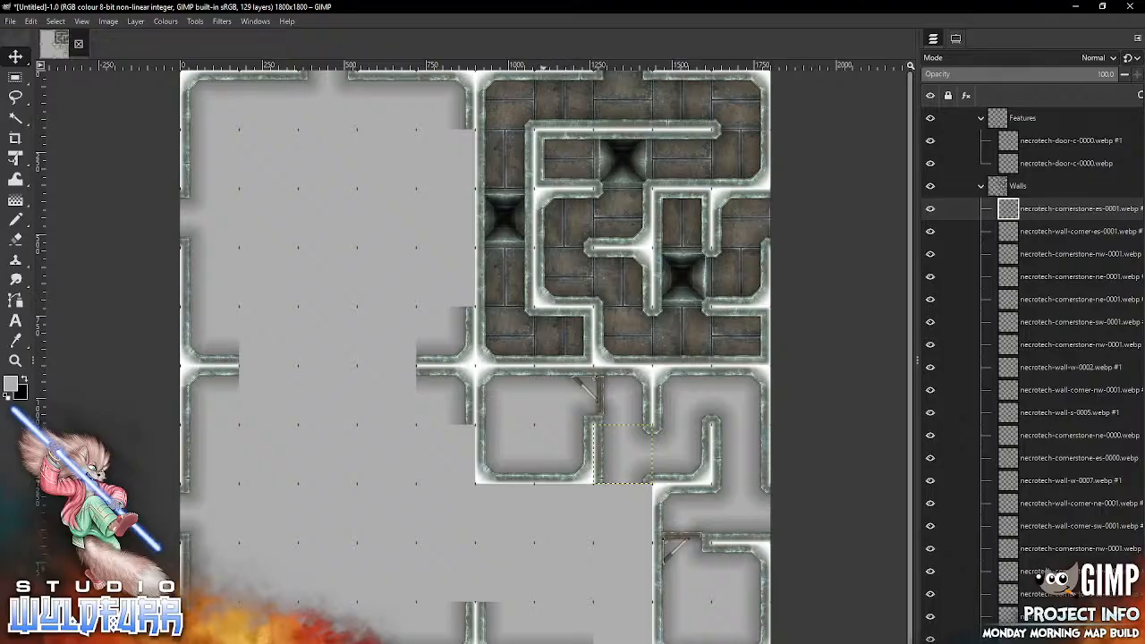
Step: Import necrotech-doorways-w-0000.webp from the Cornerstones and Doorways folder and fit it into the ninth row, eighth column
key(alt+Tab)
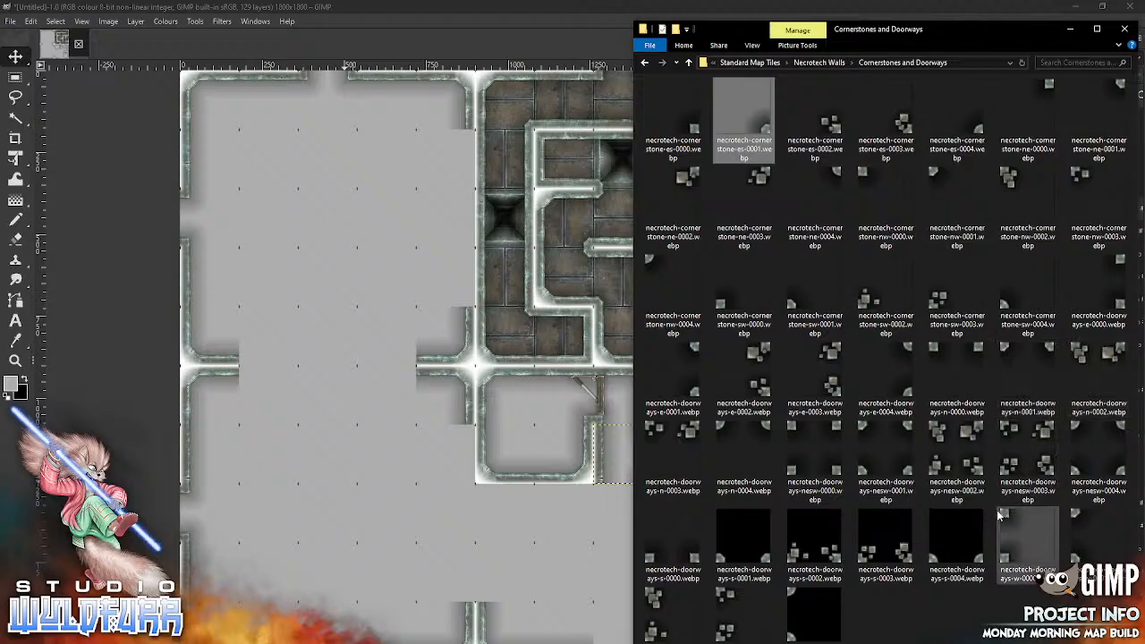
drag(1004, 519, 495, 557)
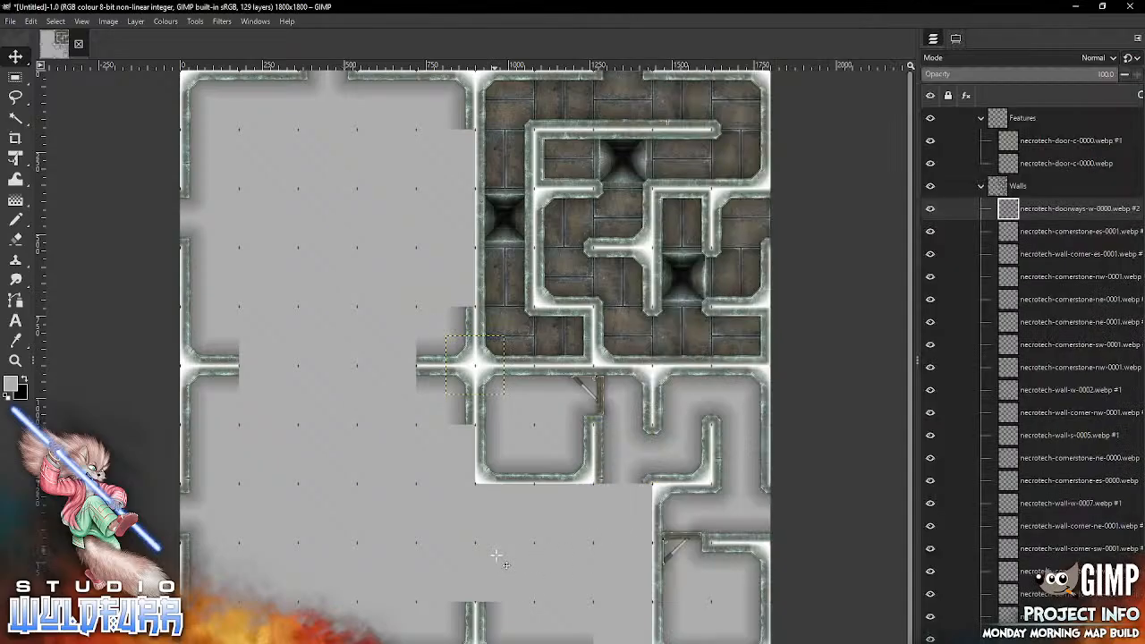
mouse_move(451, 342)
mouse_down()
mouse_move(539, 539)
mouse_move(608, 549)
mouse_move(597, 547)
mouse_up()
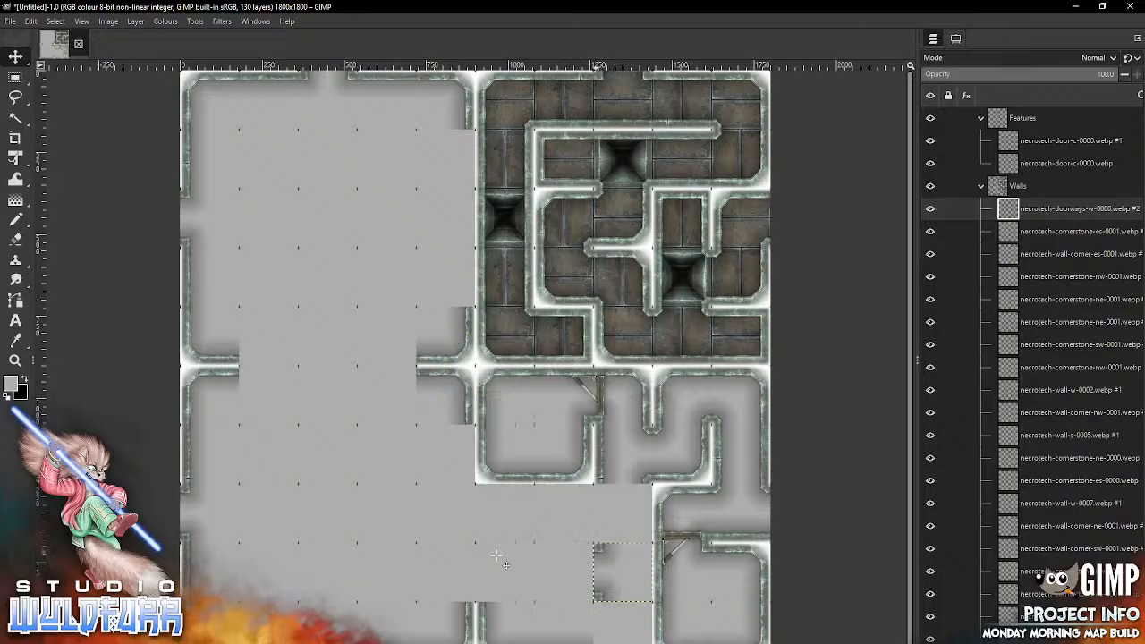
Step: Import necrotech-deadend-w-0001.webp from the Deadends and Passageways folder and fit it into the ninth row, seventh column
key(alt+Tab)
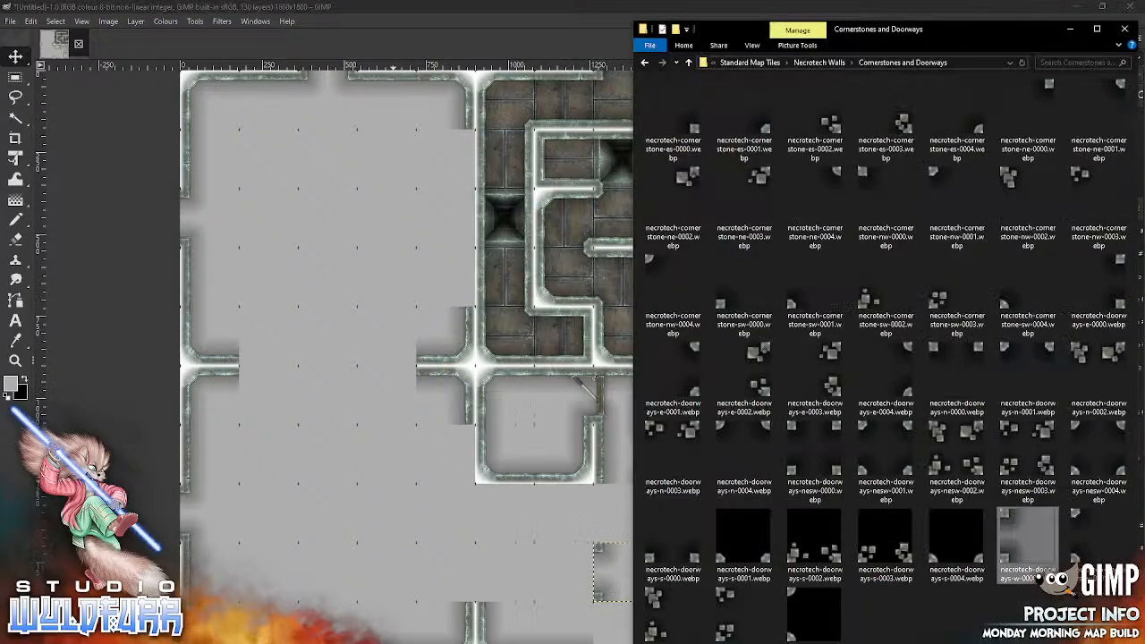
click(838, 62)
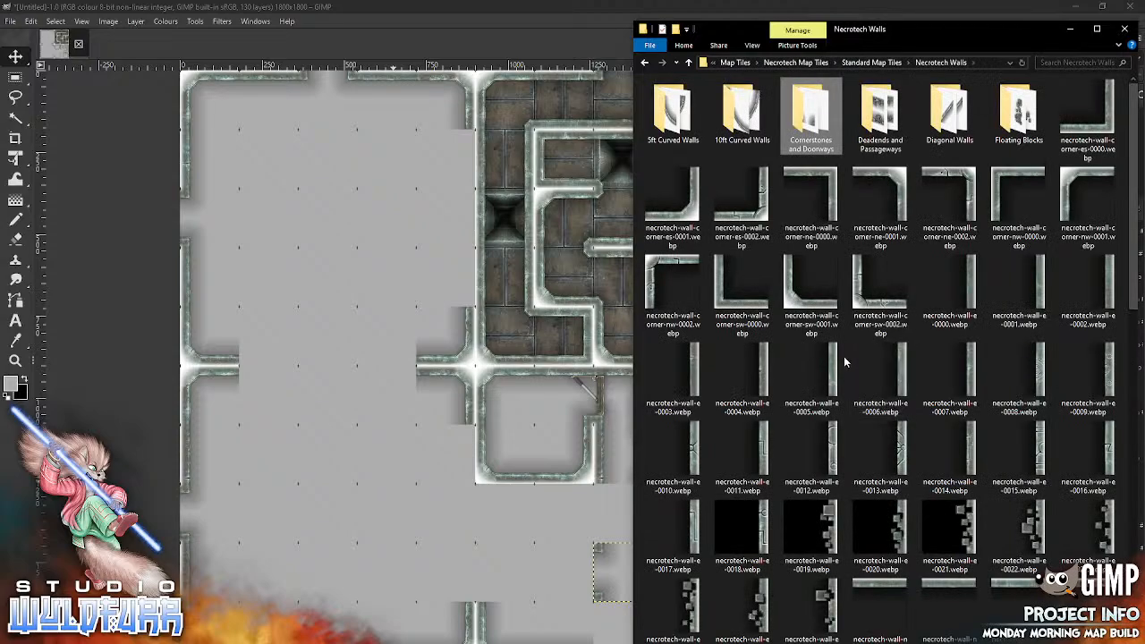
double_click(876, 121)
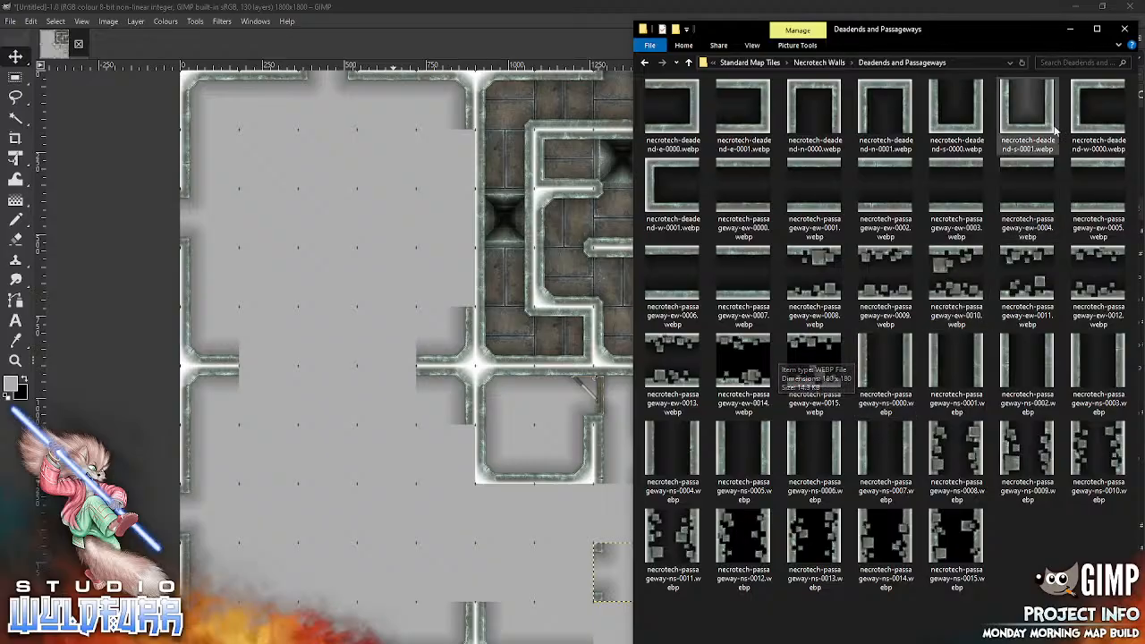
drag(680, 209, 384, 471)
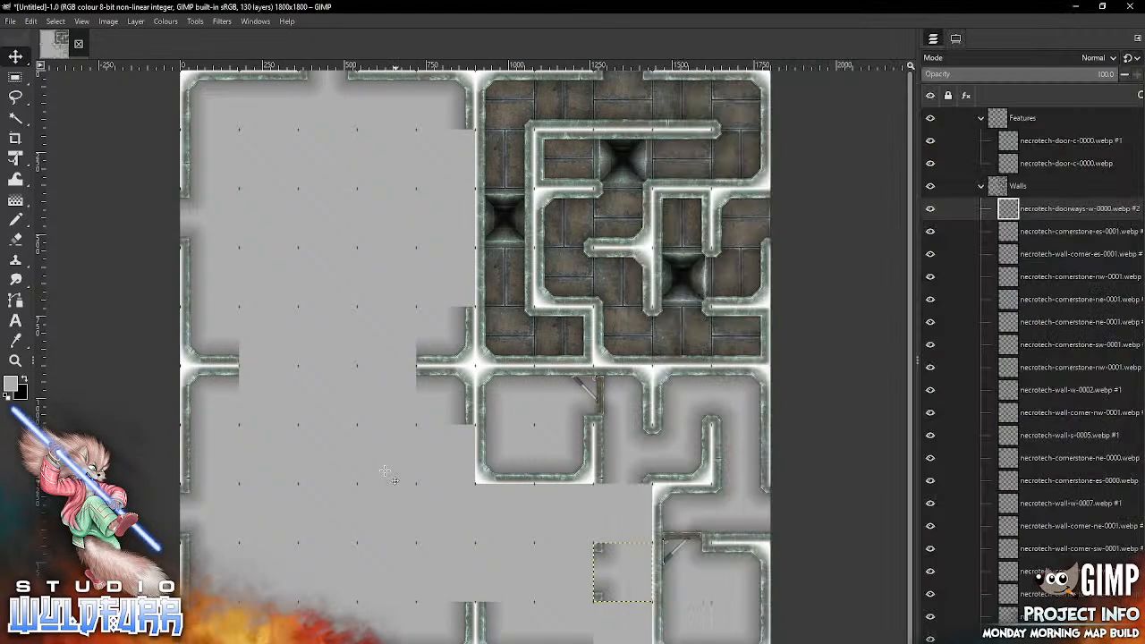
drag(451, 379, 541, 573)
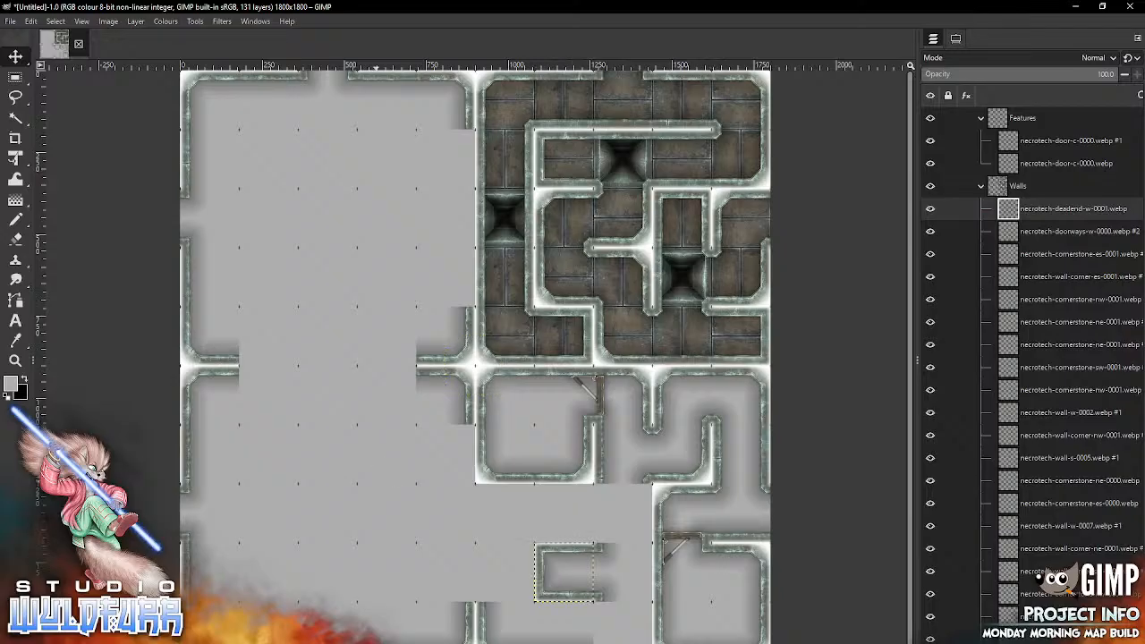
Step: Import necrotech-wall-corner-es-0001.webp from the Necrotech Walls folder and fit it into the eighth row, eighth column
key(alt+Tab)
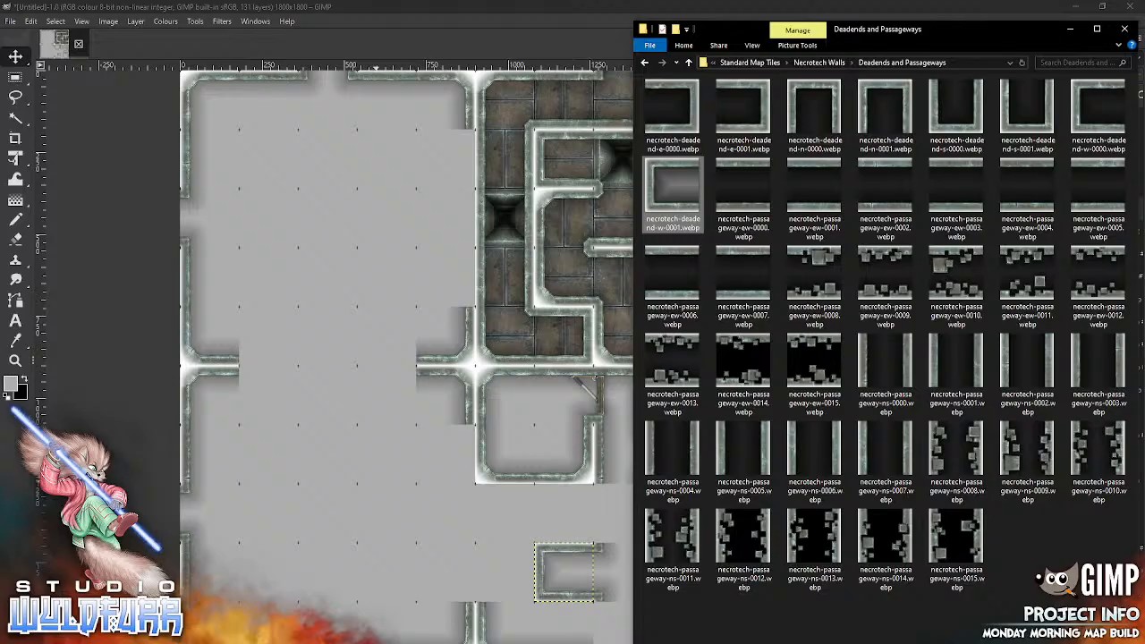
click(818, 62)
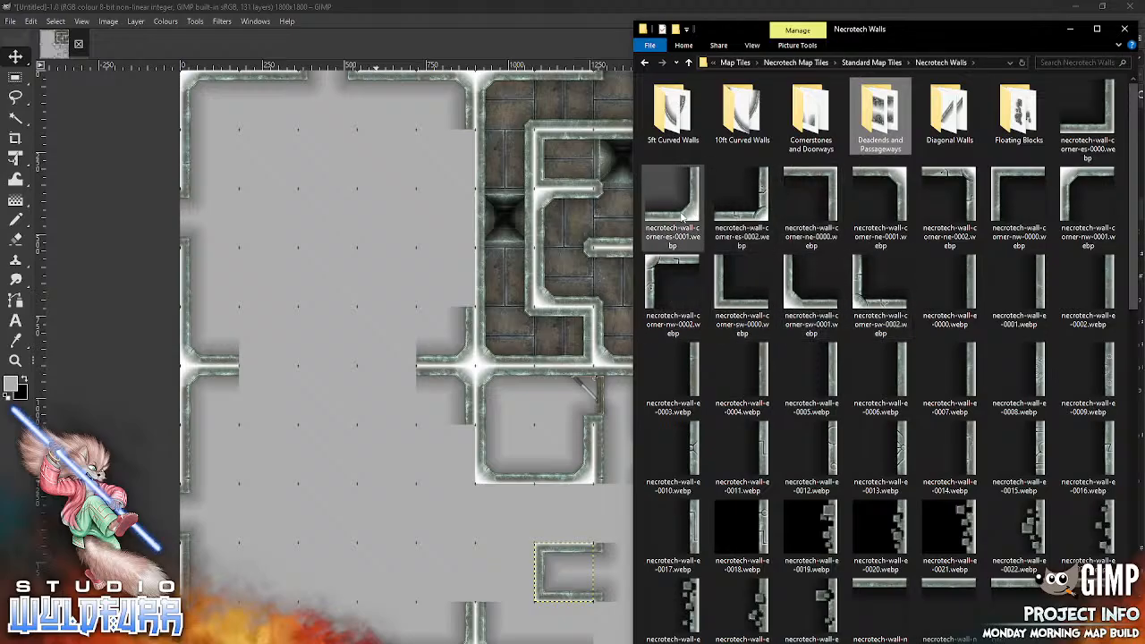
drag(672, 201, 509, 404)
drag(475, 366, 622, 512)
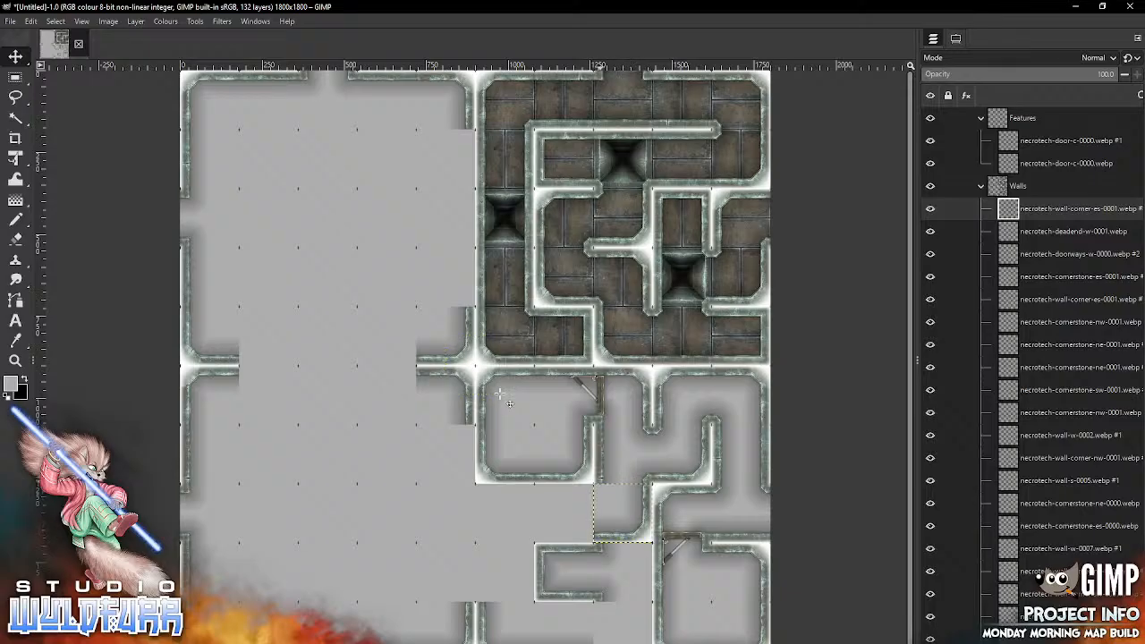
Step: Import necrotech-wall-corner-ne-0001.webp from the Necrotech Walls folder and park it on the empty area west of the dead end
key(alt+Tab)
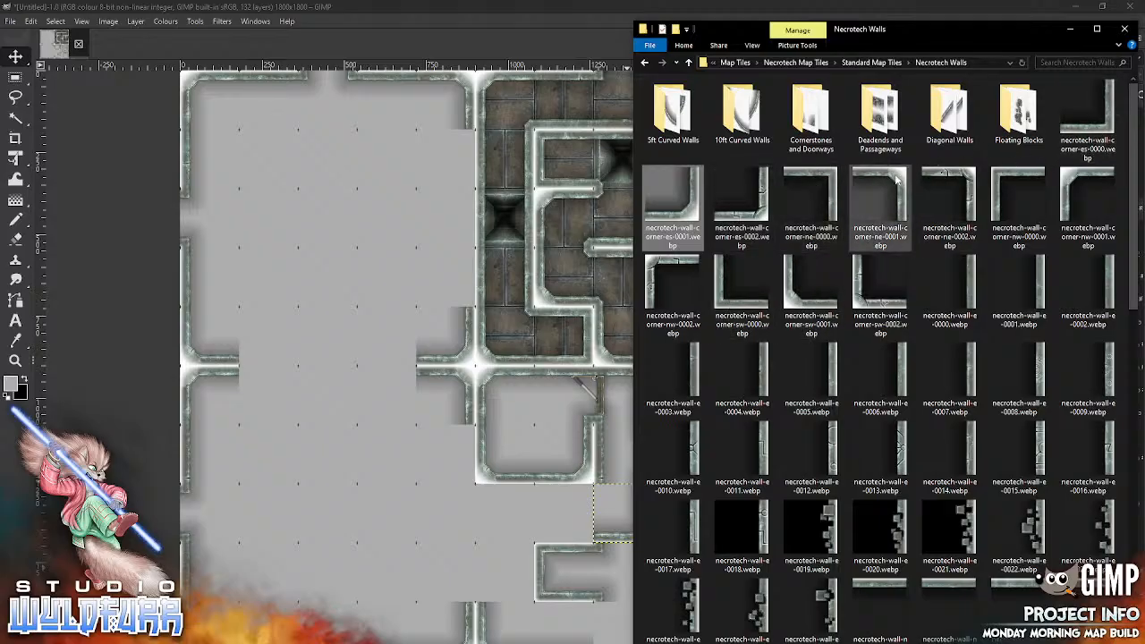
drag(881, 183, 358, 498)
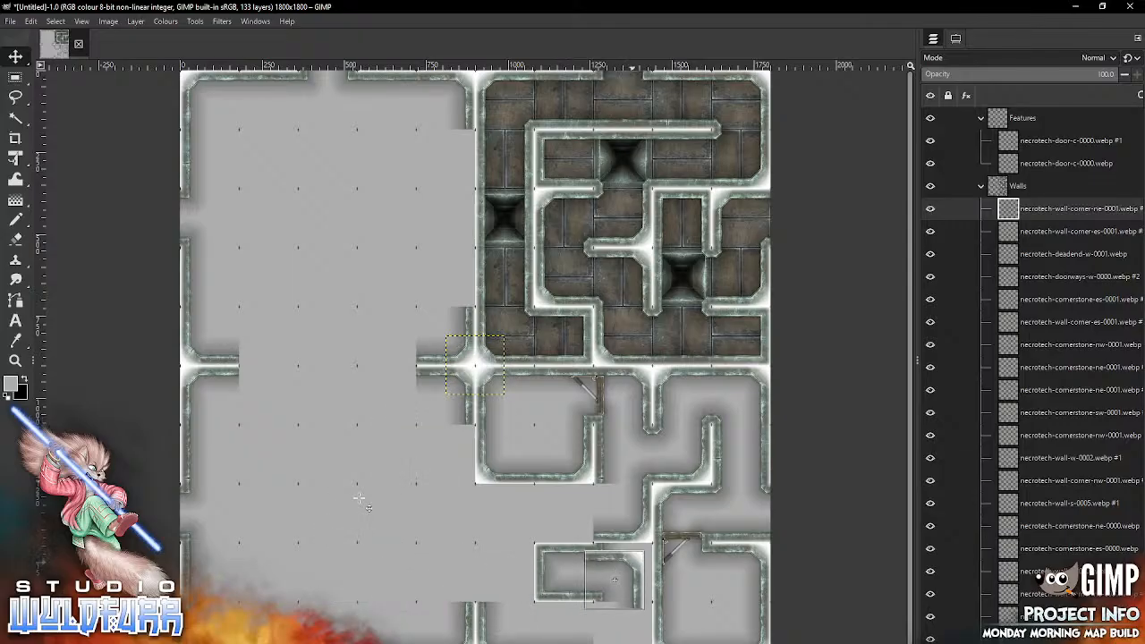
drag(632, 560, 352, 534)
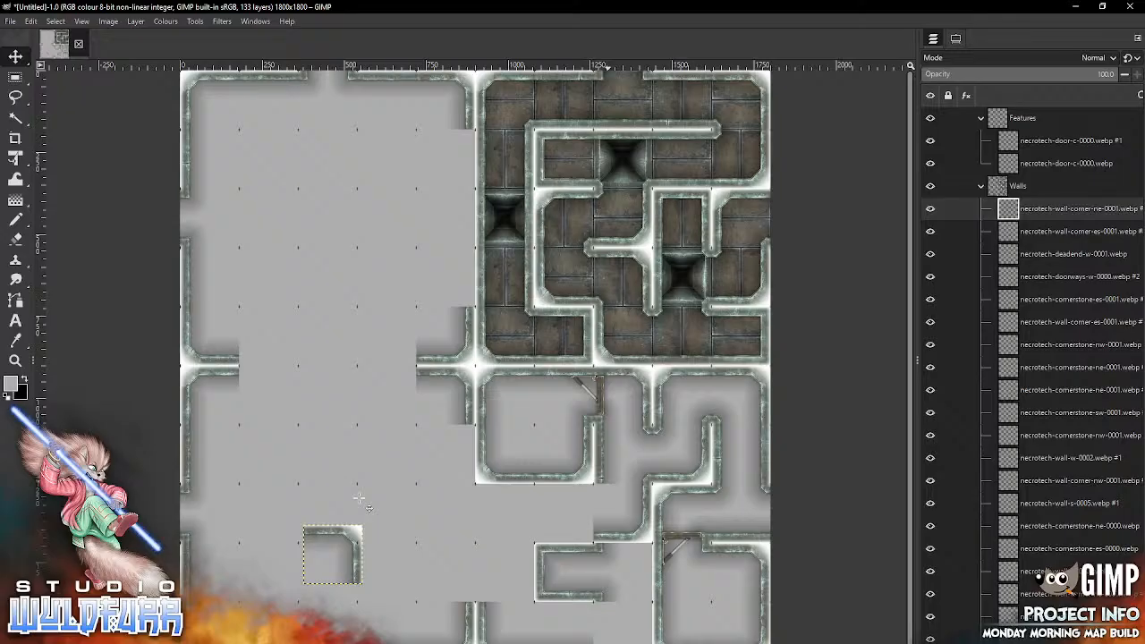
Step: Pick the necrotech-doorways-w-0000 tile in the ninth row, eighth column, and delete its layer
click(955, 38)
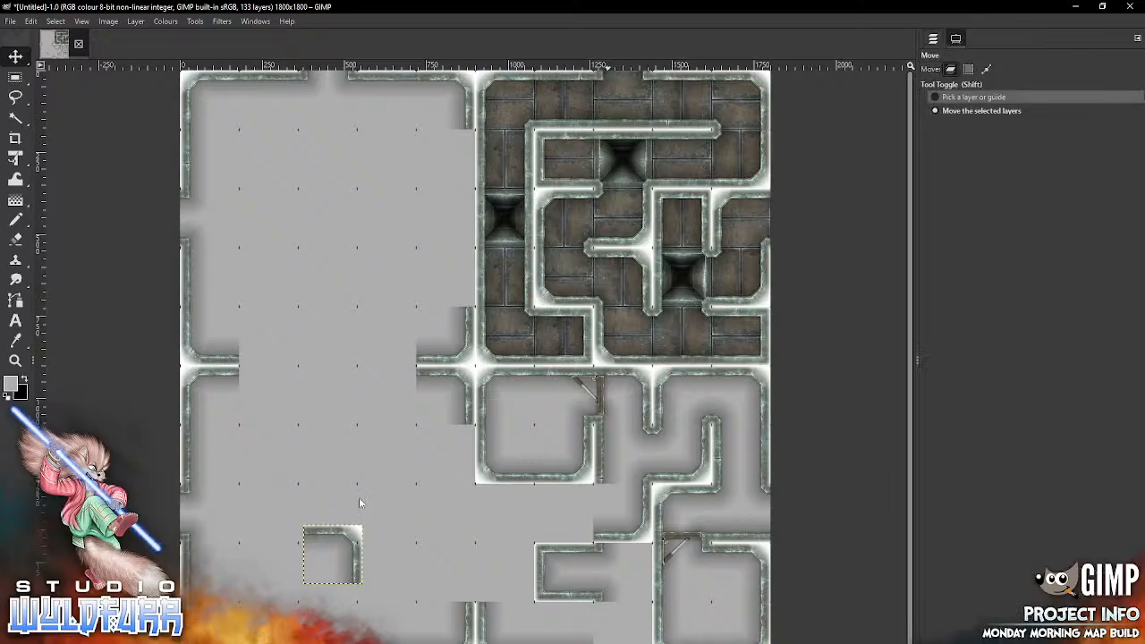
click(973, 97)
click(616, 570)
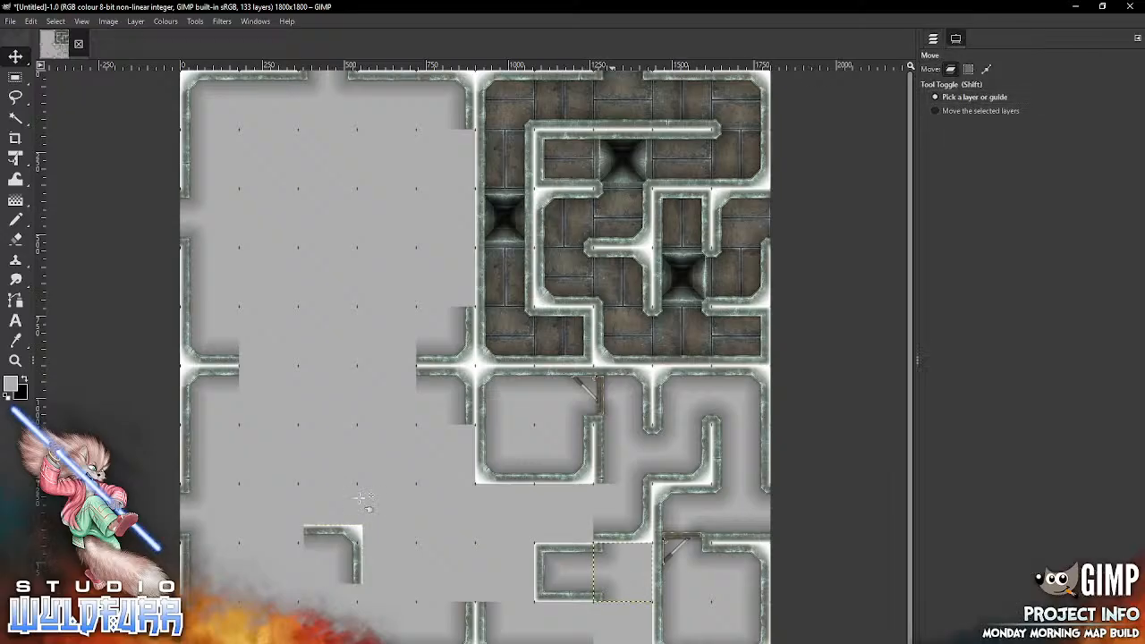
click(933, 38)
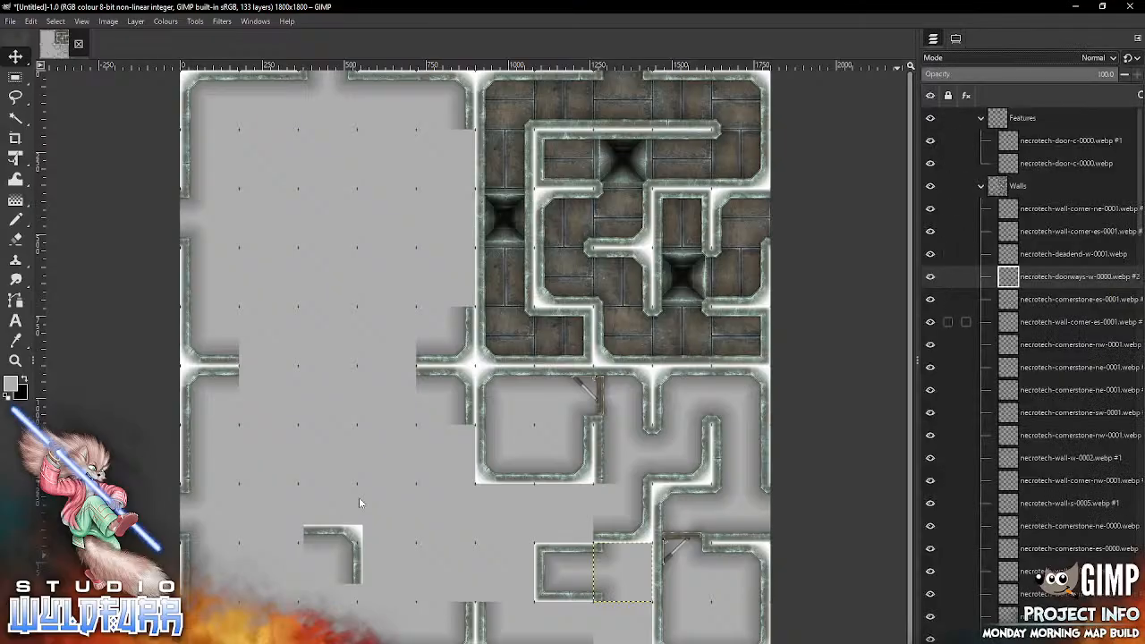
key(Delete)
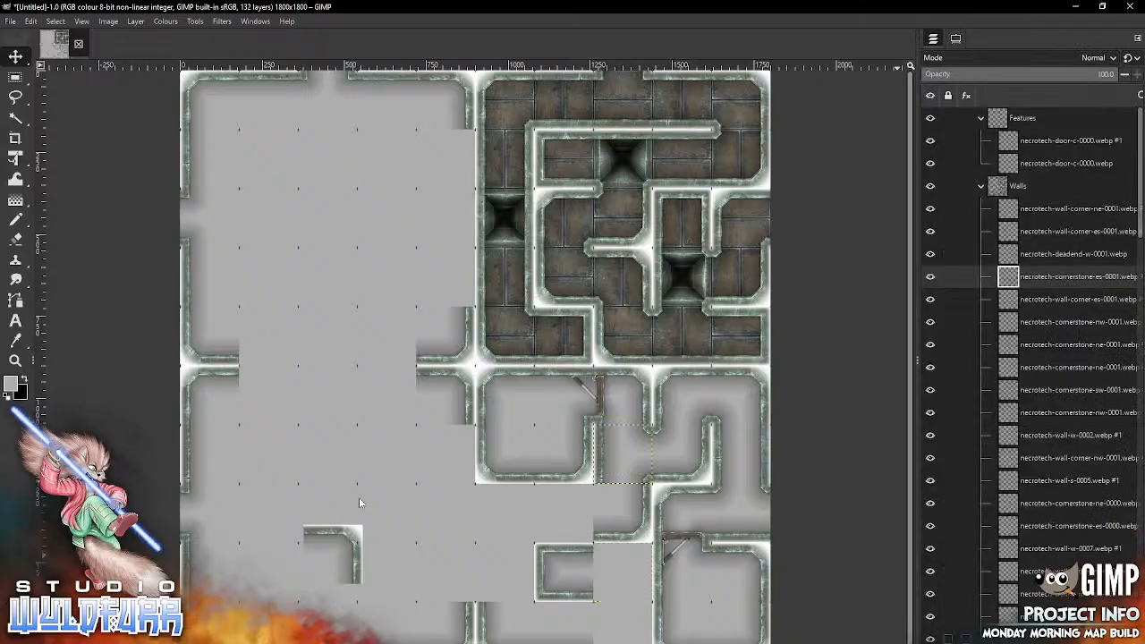
Step: Move the parked necrotech-wall-corner-ne-0001 tile into the ninth row, eighth column, closing off the dead end
click(955, 39)
click(975, 110)
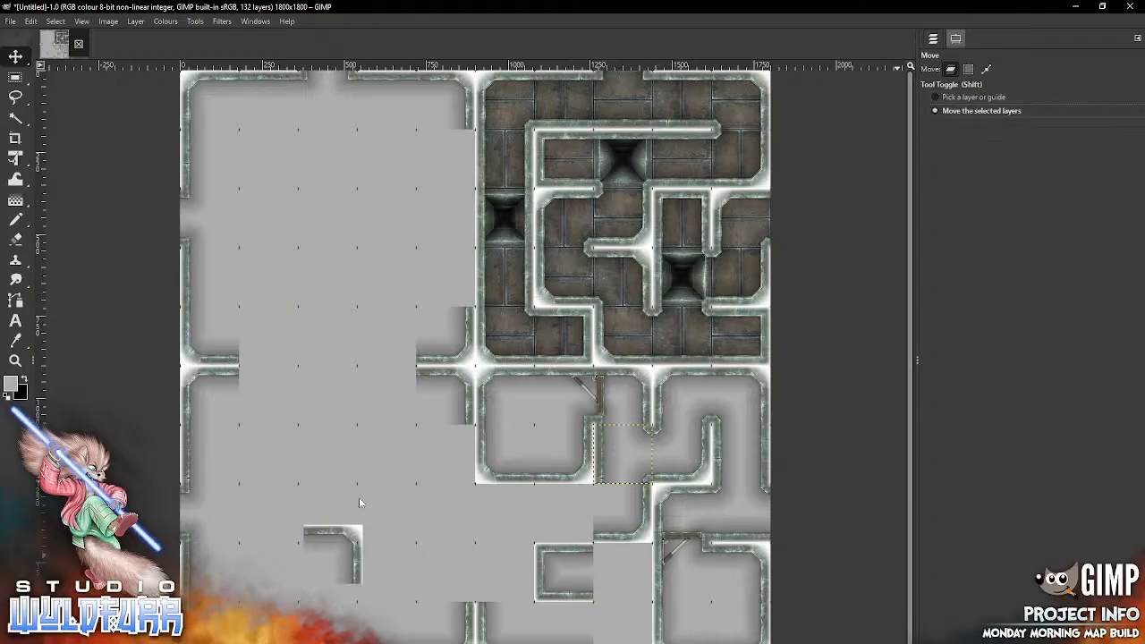
key(shift)
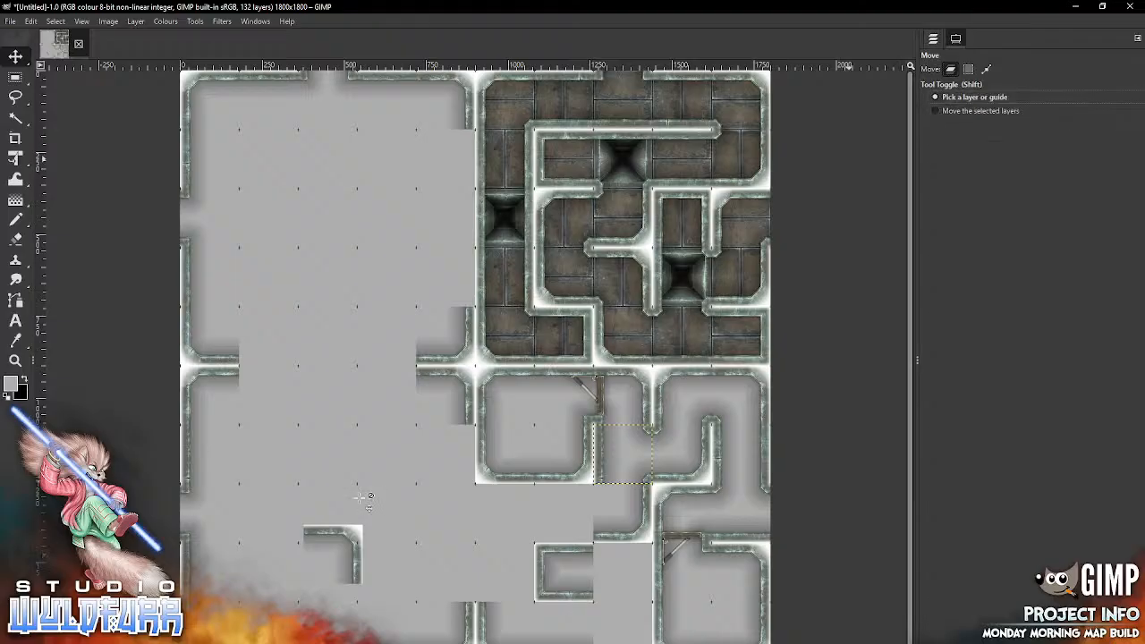
mouse_move(349, 537)
mouse_down()
mouse_move(628, 583)
mouse_move(638, 555)
mouse_up()
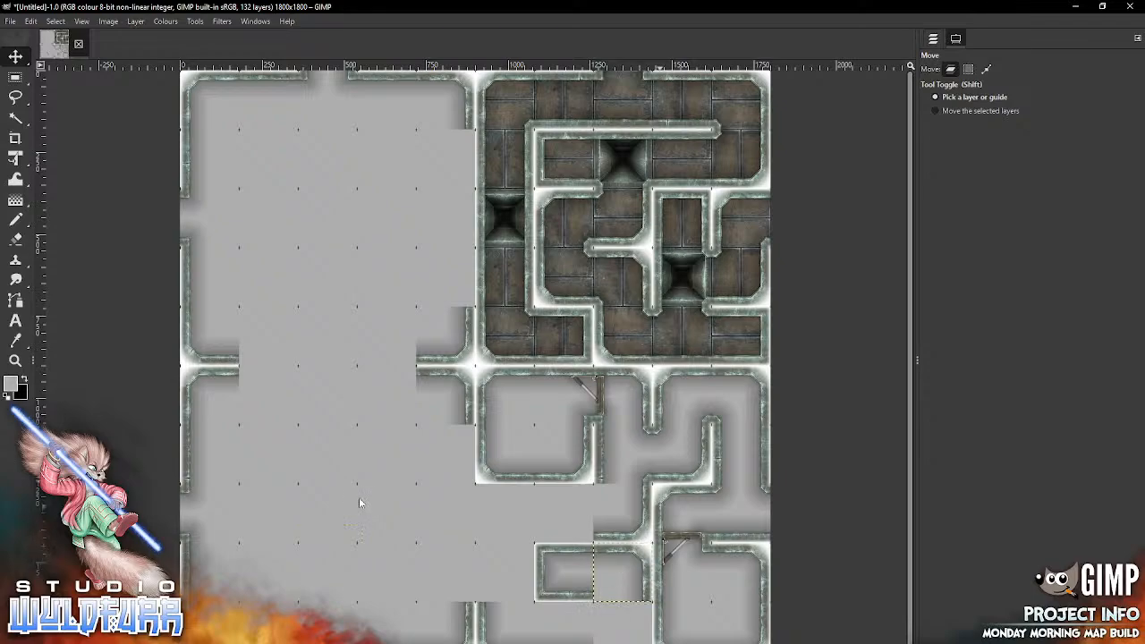
click(933, 38)
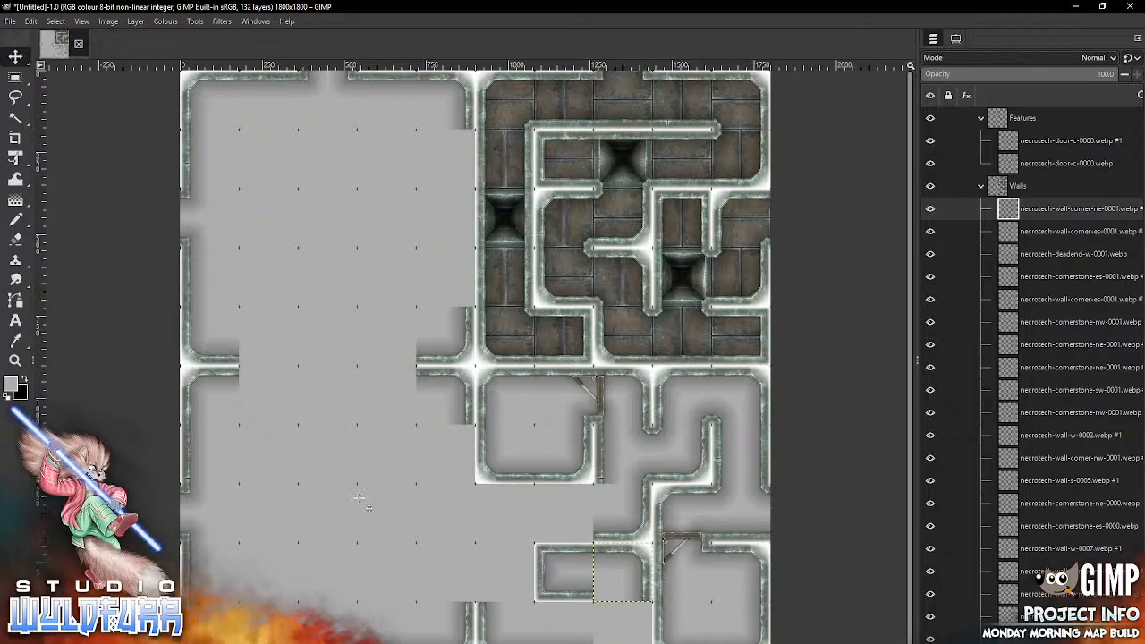
Step: Import necrotech-wall-corner-nw-0001.webp from the Necrotech Walls folder and fit it into the eighth row, sixth column
key(alt+Tab)
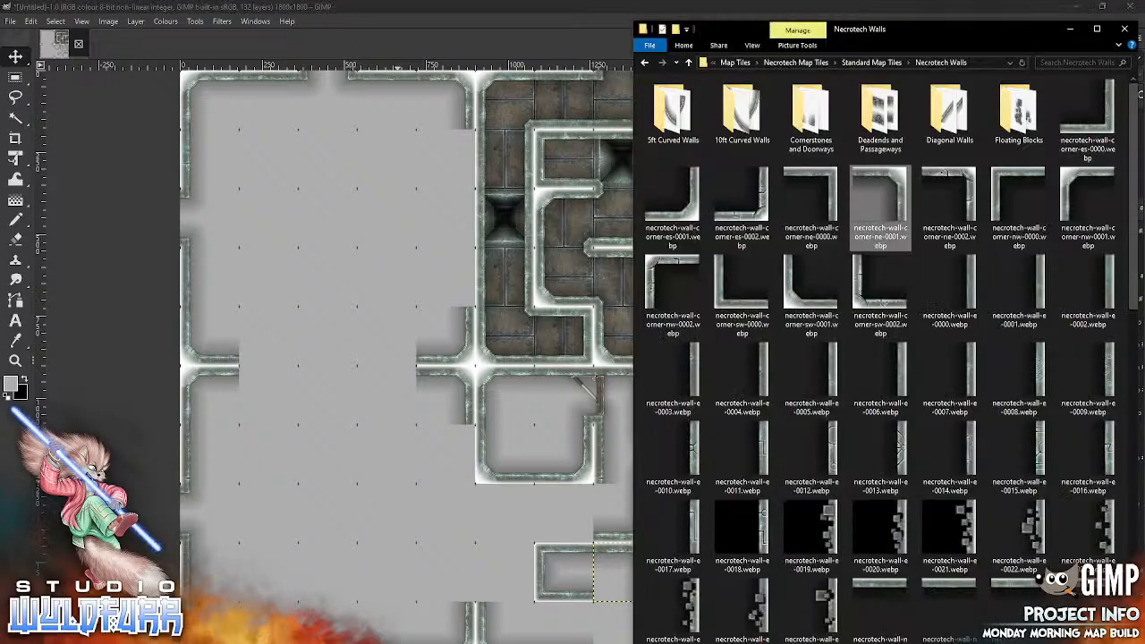
drag(1085, 224, 435, 521)
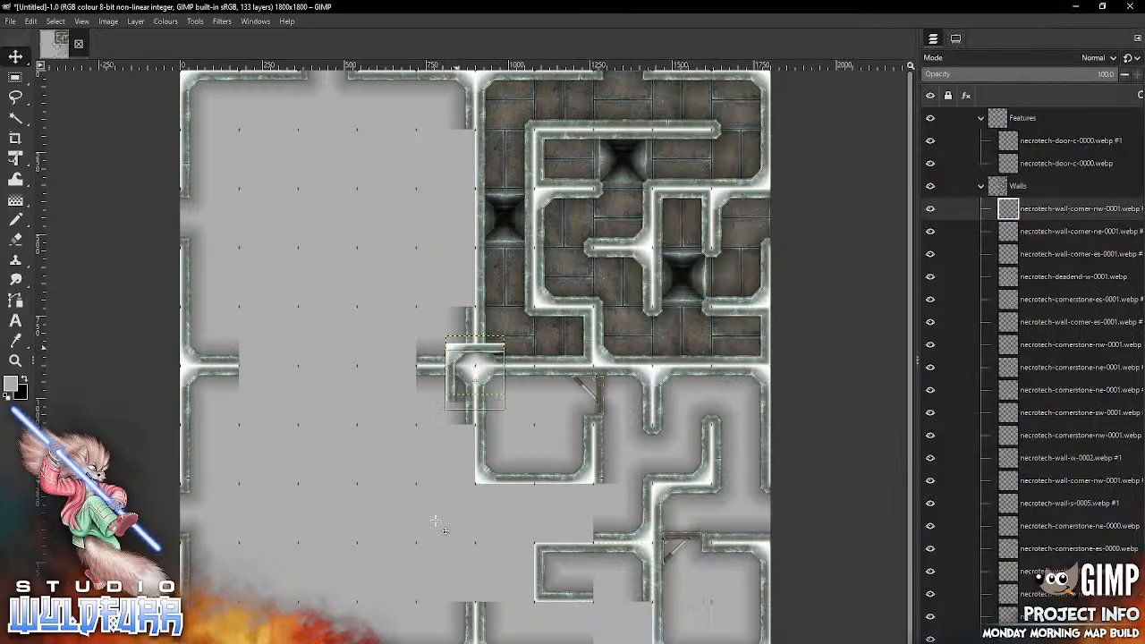
mouse_move(456, 353)
mouse_down()
mouse_move(499, 503)
mouse_move(487, 494)
mouse_up()
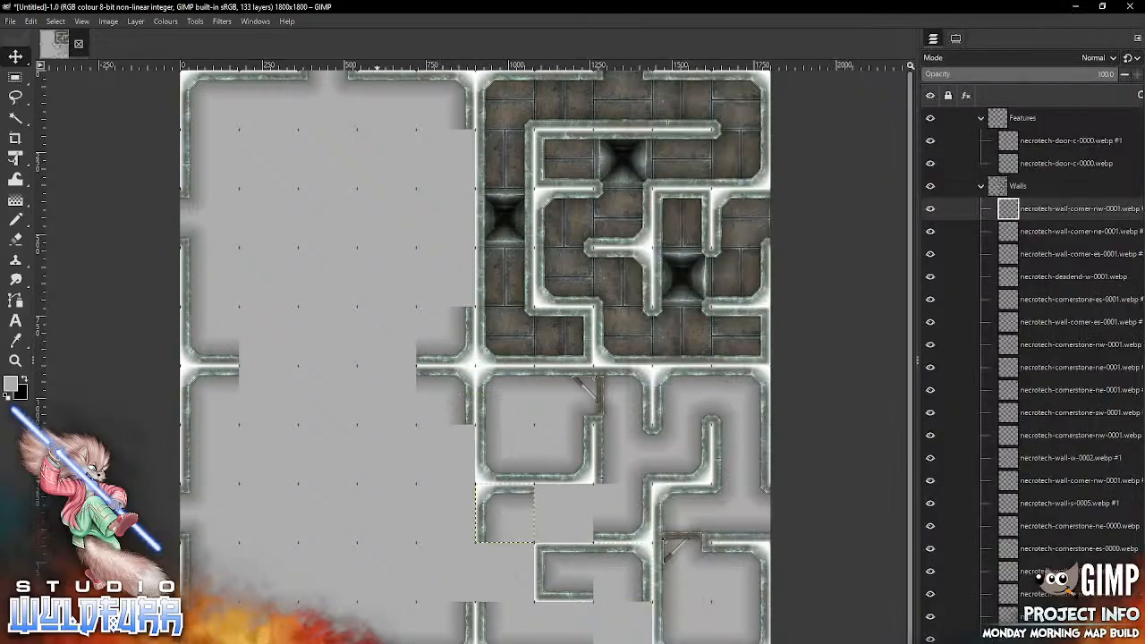
key(alt+Tab)
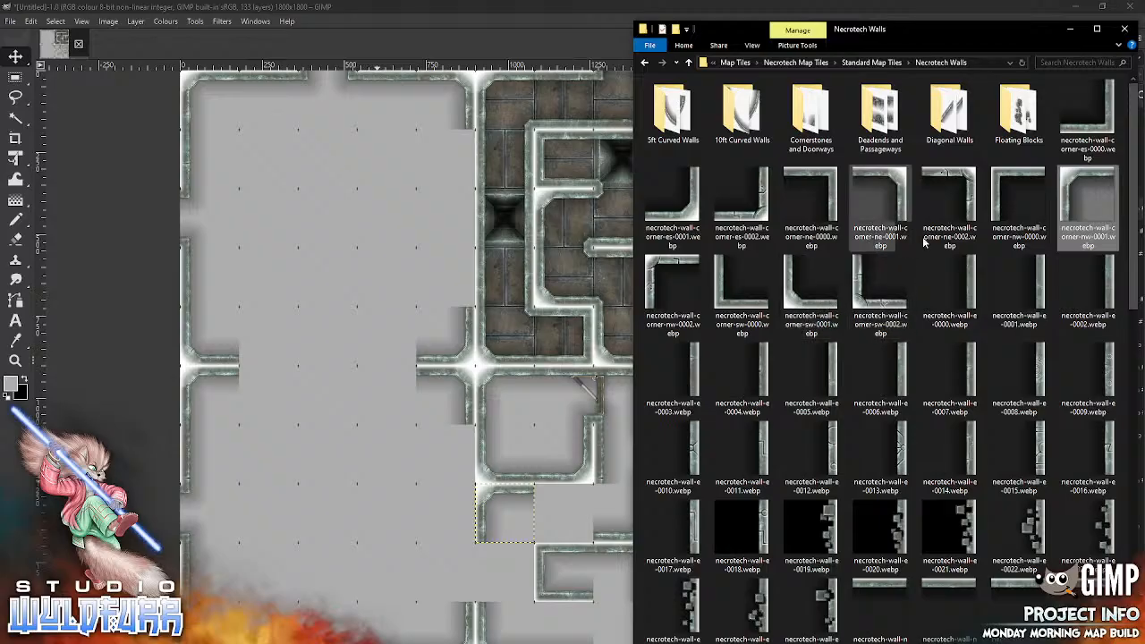
drag(795, 304, 370, 534)
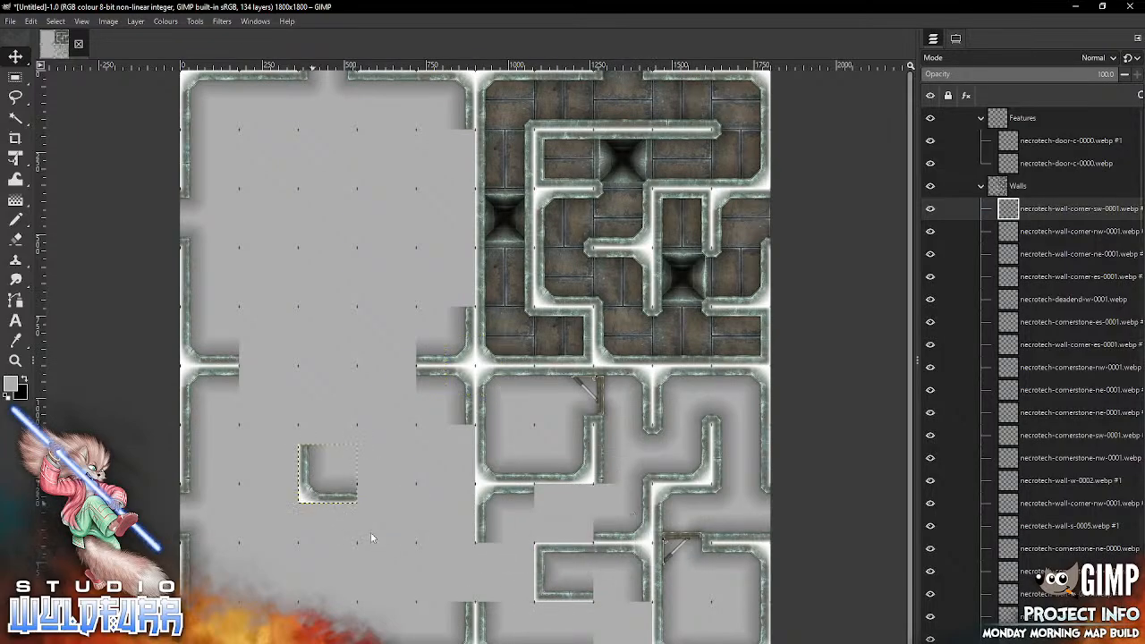
key(ctrl+z)
Step: Import necrotech-wall-w-0001.webp from the Necrotech Walls folder and fit it into the ninth row, sixth column
key(alt+Tab)
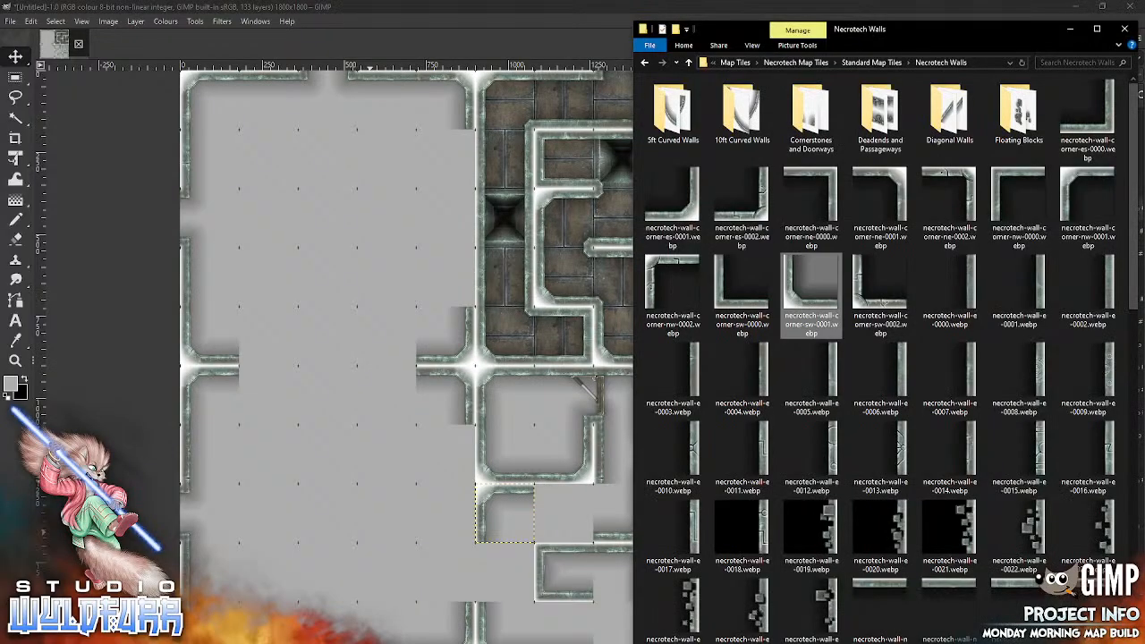
scroll(1010, 300, down, 10)
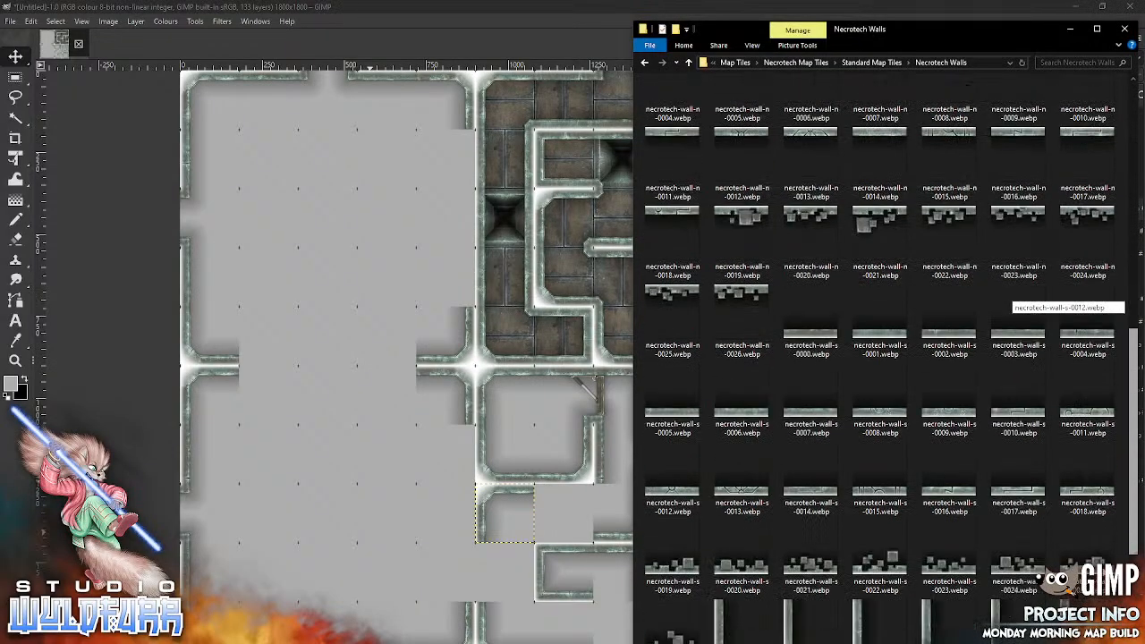
drag(1134, 559, 1134, 313)
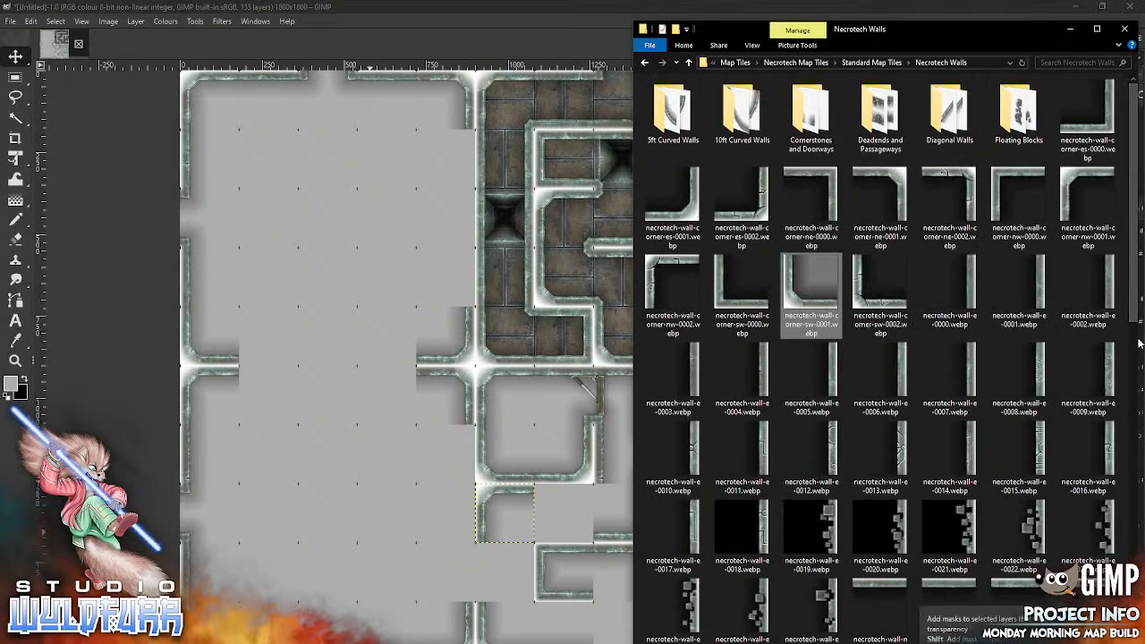
scroll(1022, 319, down, 10)
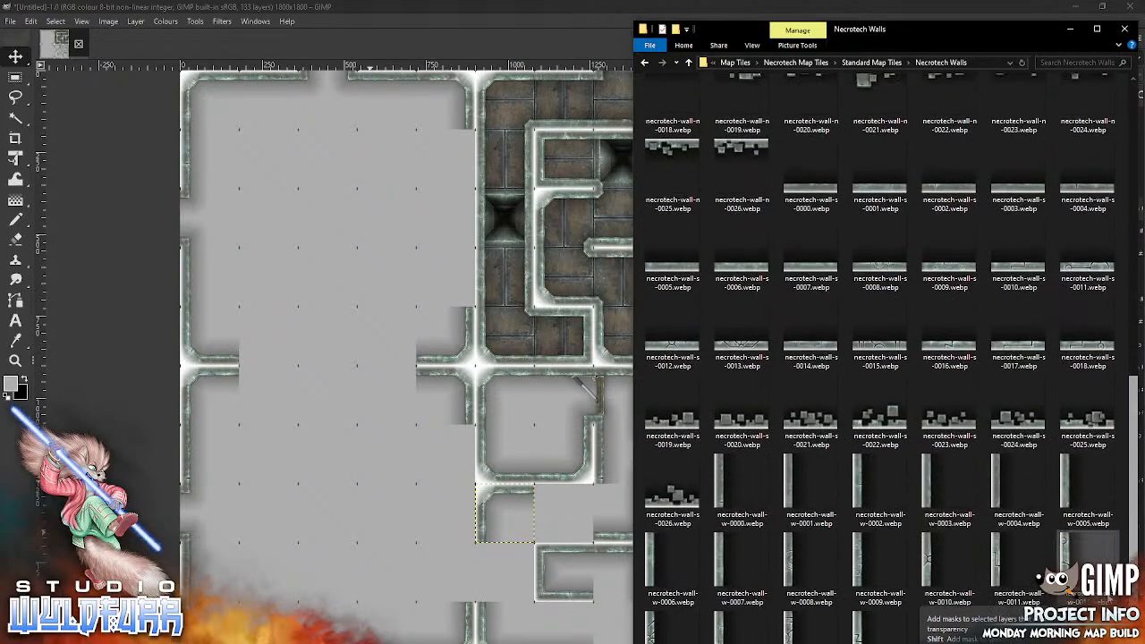
drag(793, 479, 344, 561)
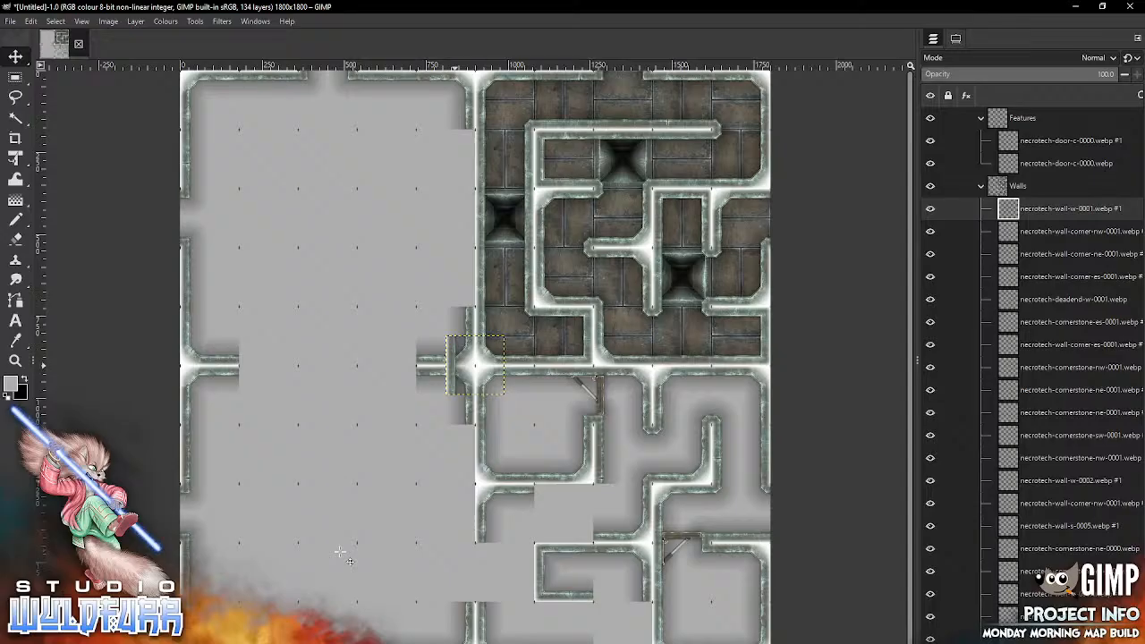
drag(452, 365, 480, 573)
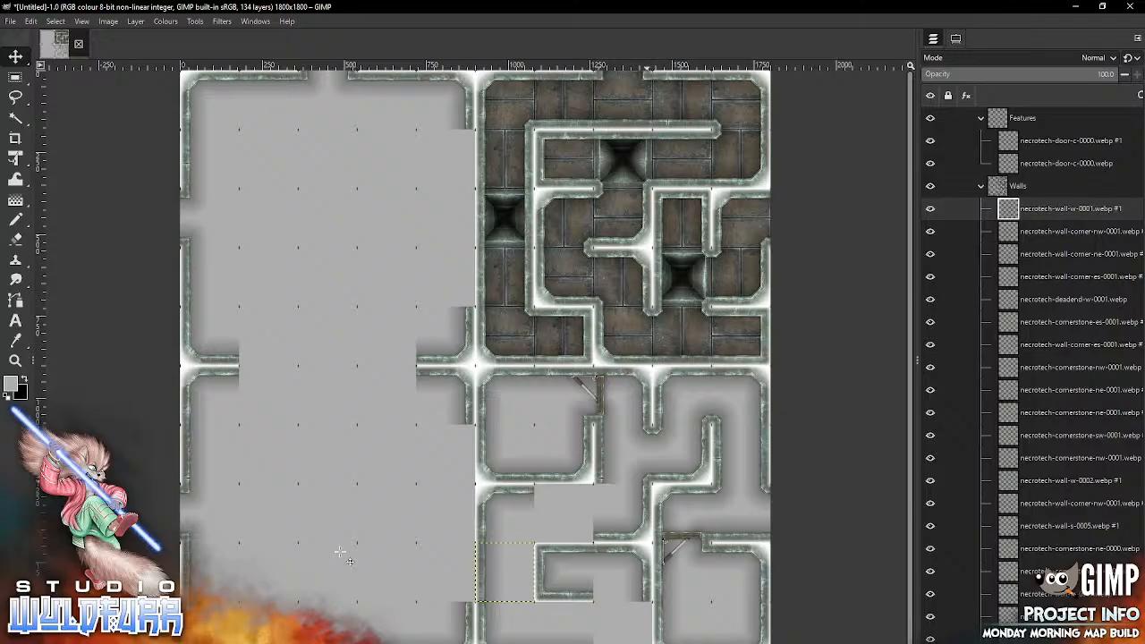
Step: Import necrotech-wall-e-0005.webp into the tenth row, eighth column, and necrotech-wall-n-0007.webp into the eighth row, seventh column
key(alt+Tab)
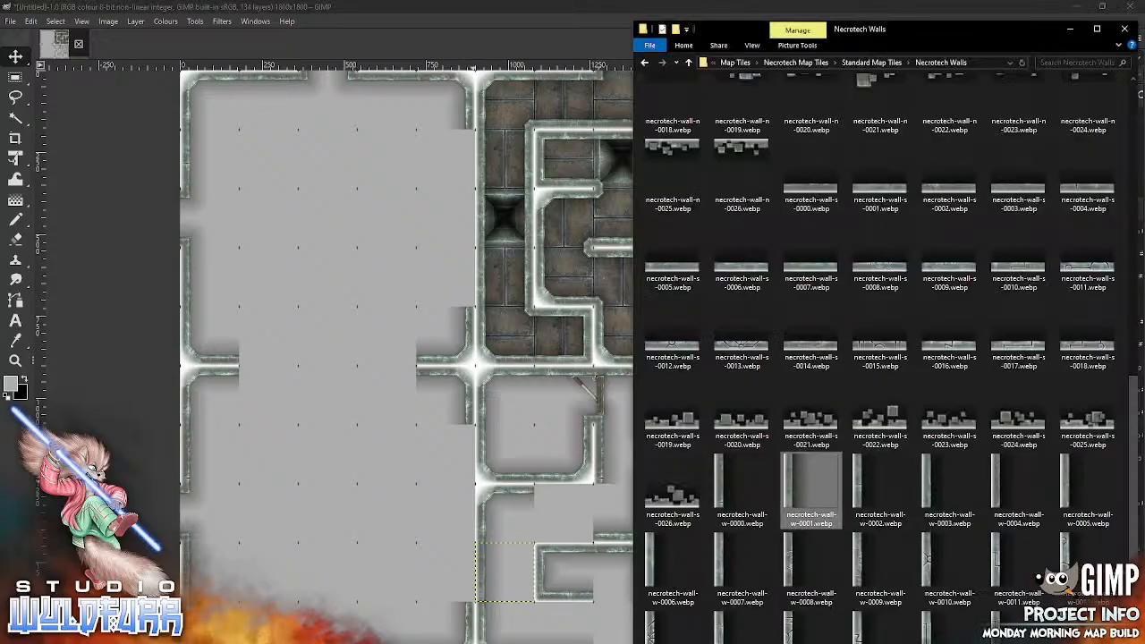
drag(1133, 436, 1109, 162)
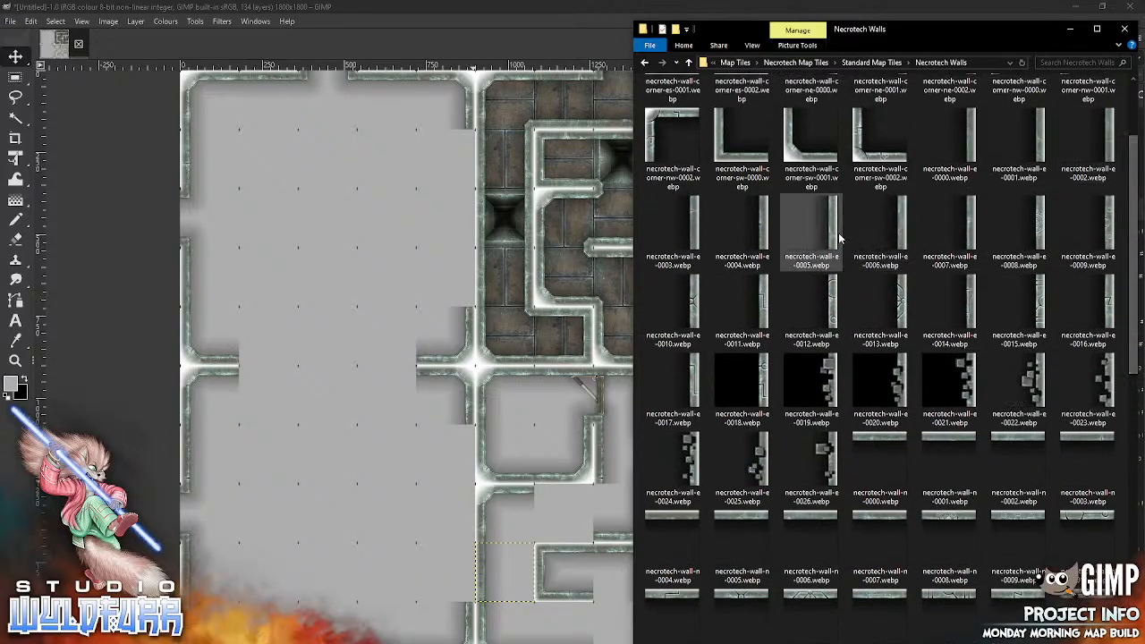
drag(824, 235, 352, 509)
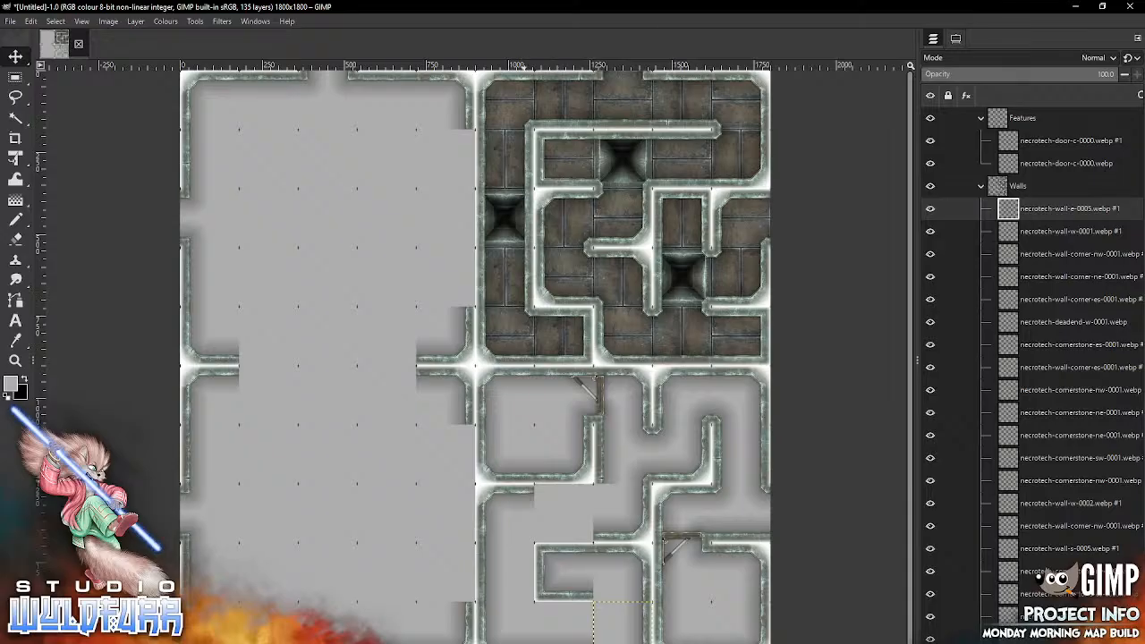
key(alt+Tab)
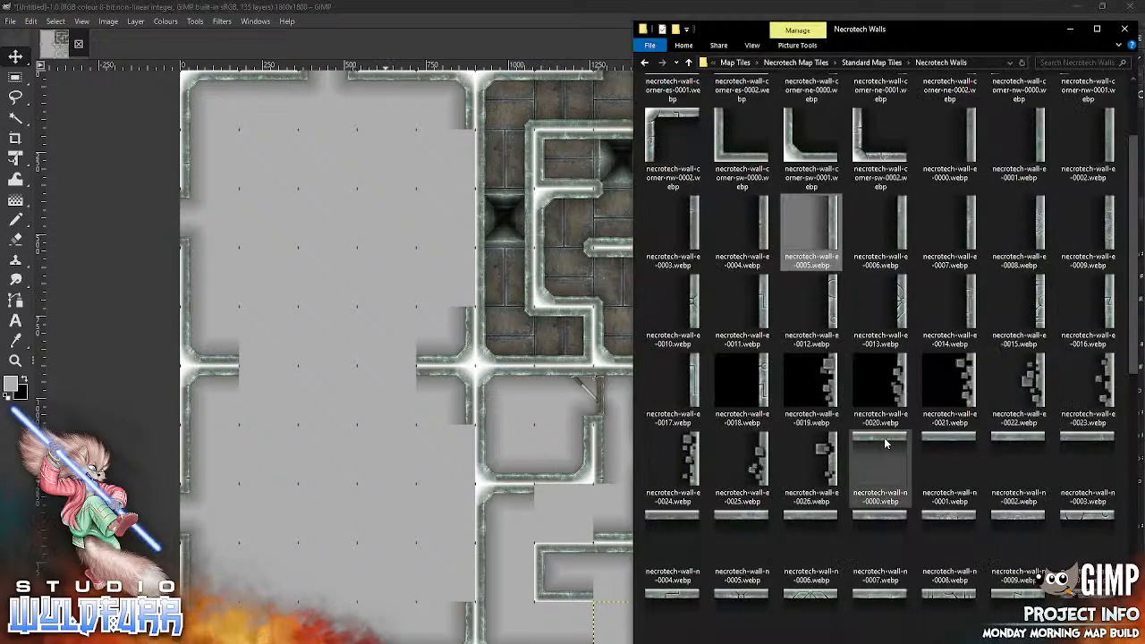
drag(879, 535, 352, 563)
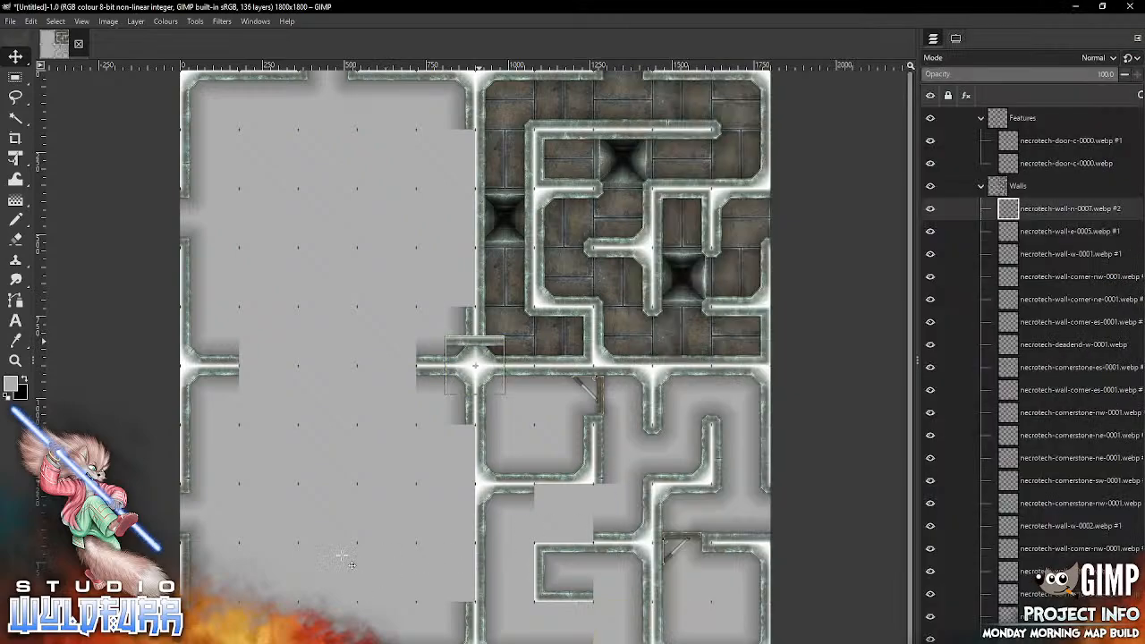
drag(478, 341, 565, 489)
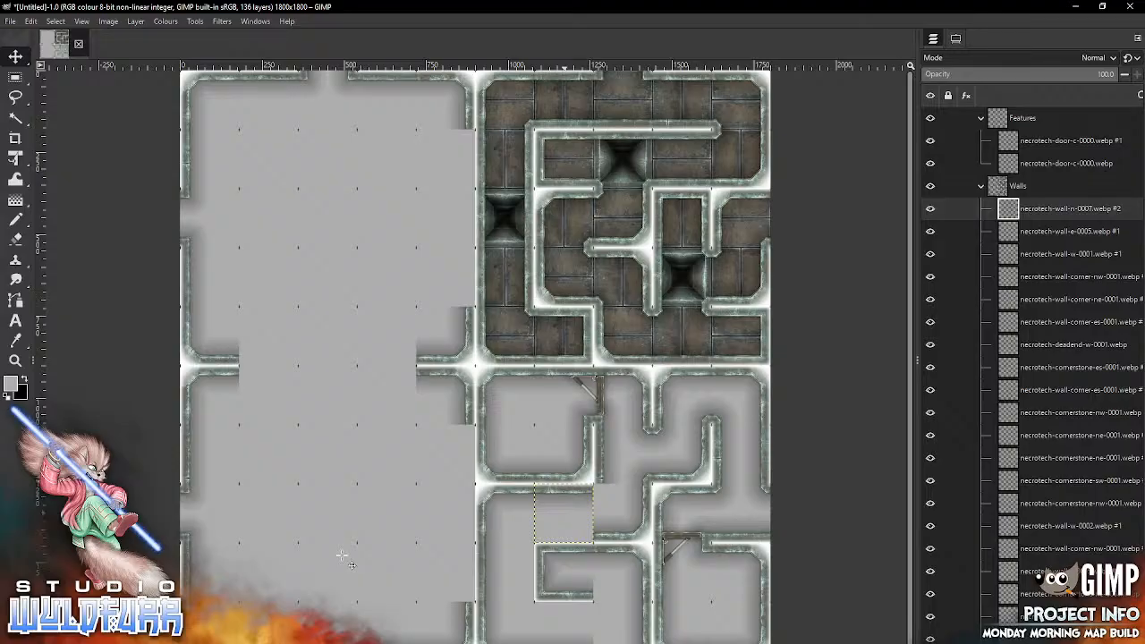
Step: Import necrotech-wall-e-0007.webp into the ninth row, sixth column, and necrotech-wall-n-0007.webp into the tenth row, seventh column
key(alt+Tab)
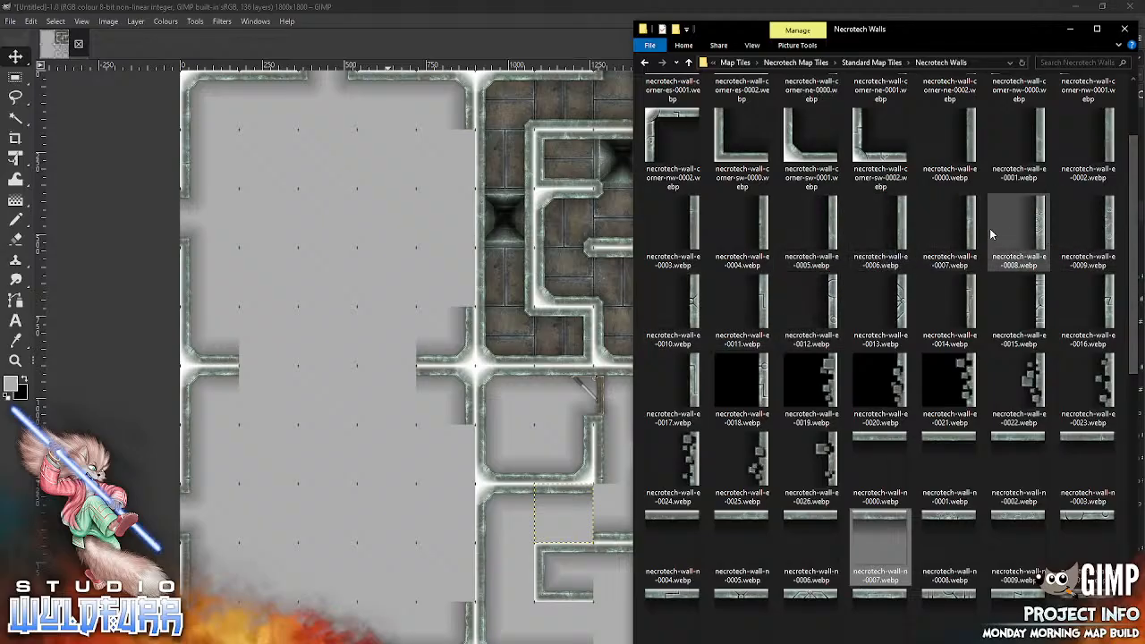
drag(969, 229, 326, 474)
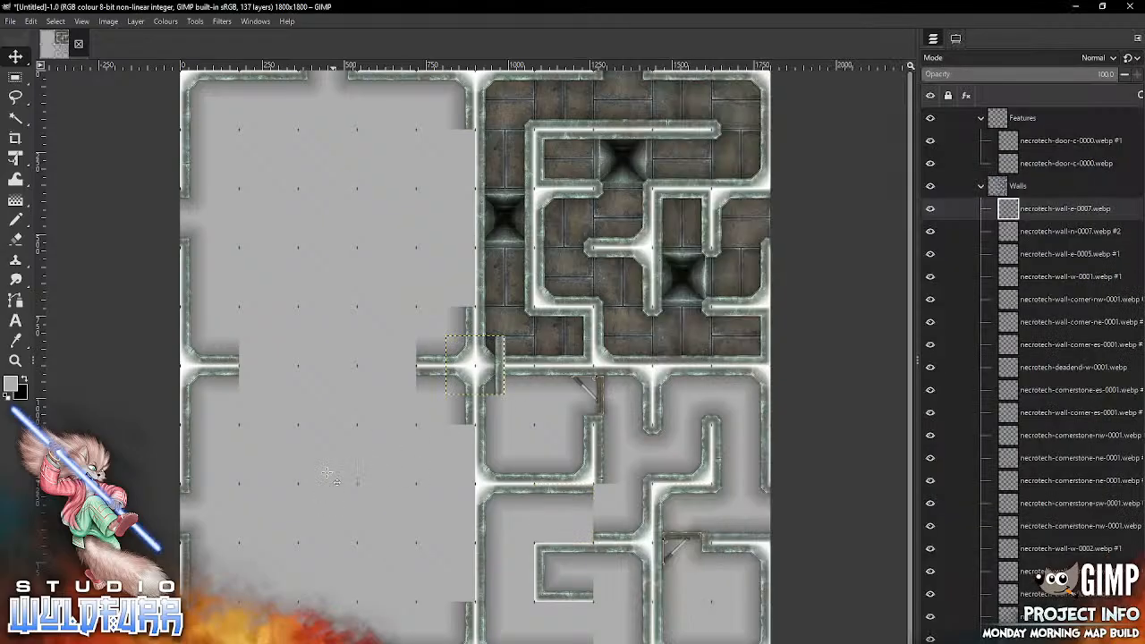
drag(501, 365, 526, 572)
key(alt+Tab)
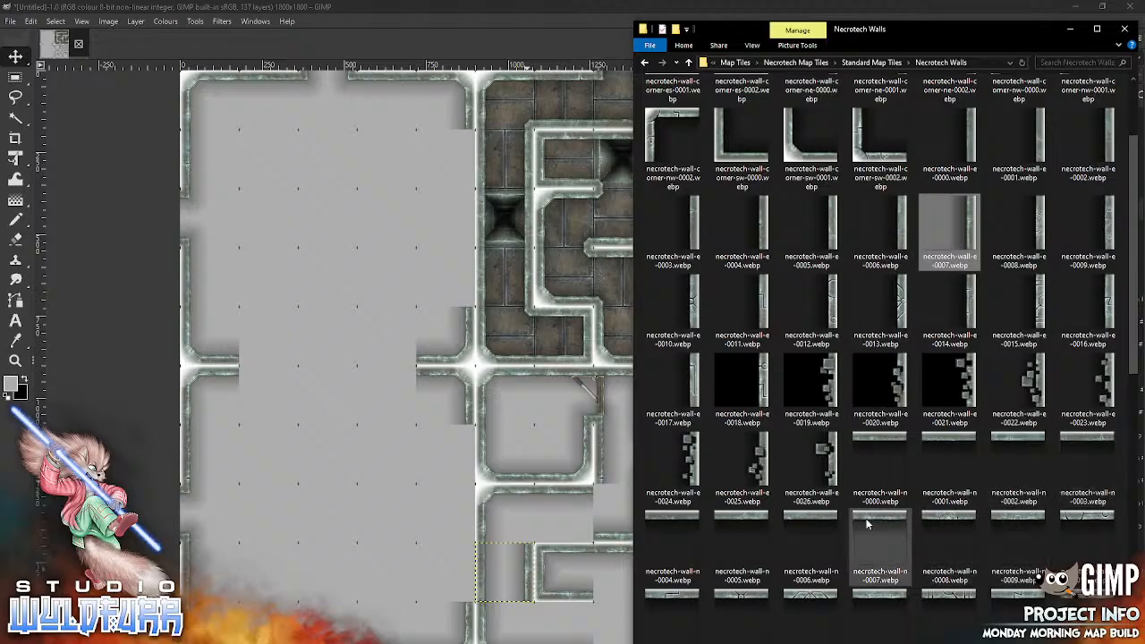
drag(865, 523, 357, 544)
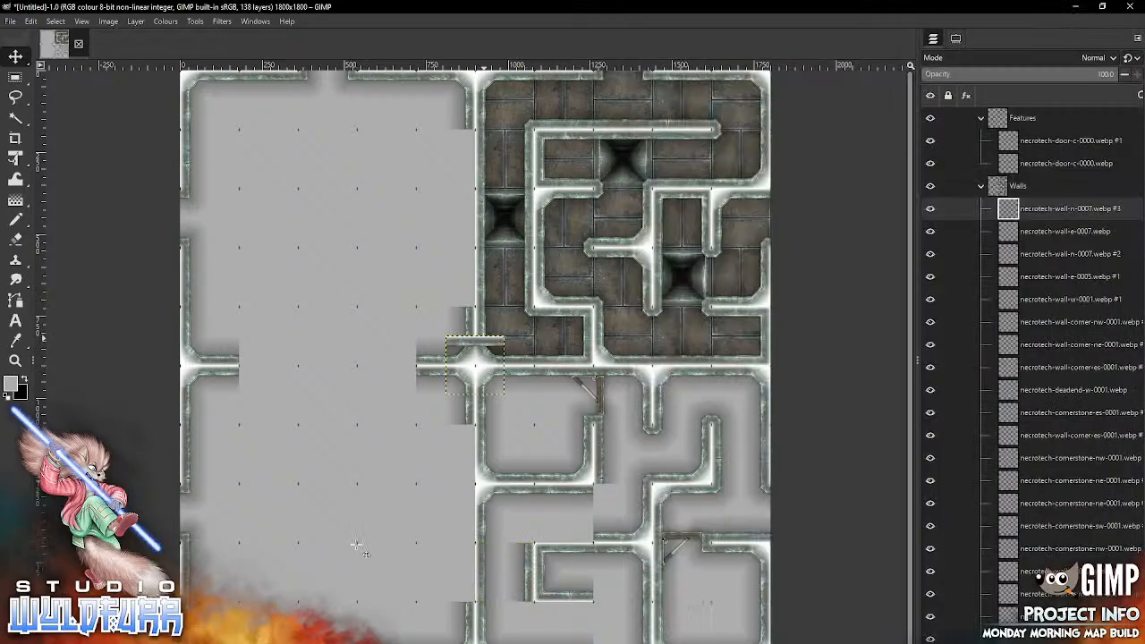
drag(573, 631, 566, 631)
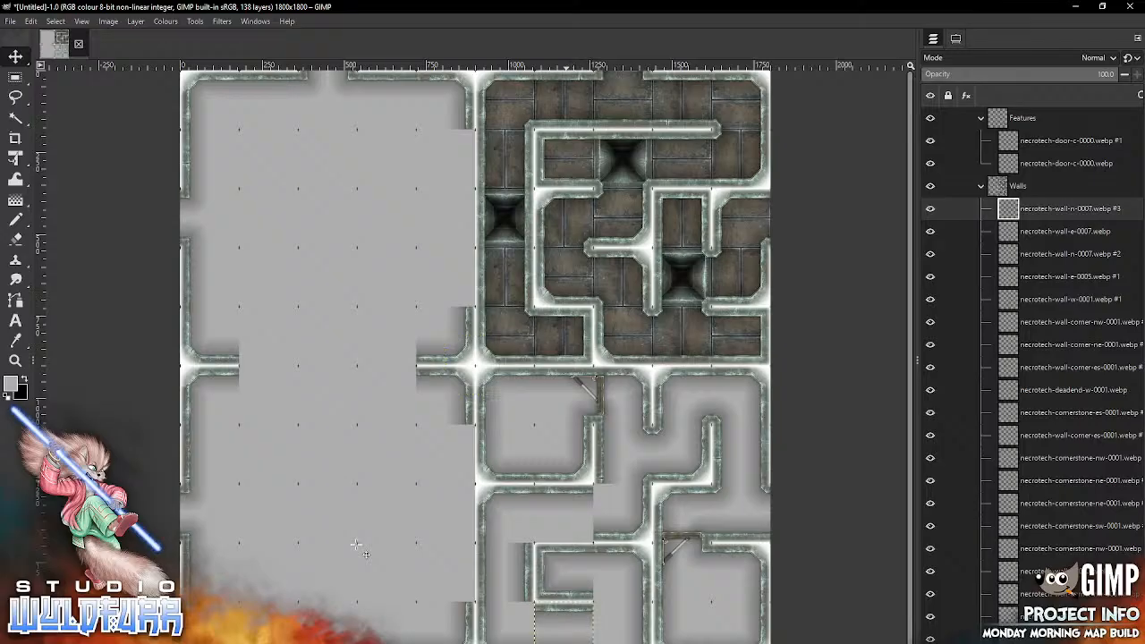
Step: Import necrotech-wall-s-0007.webp from the Necrotech Walls folder and fit it into the eighth row, seventh column
key(alt+Tab)
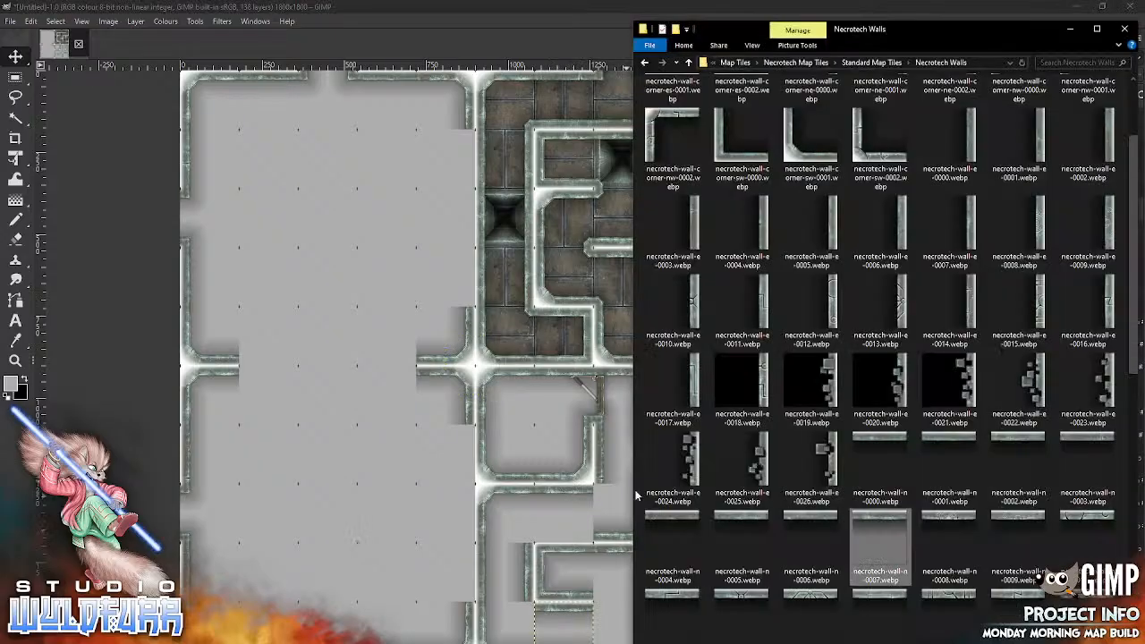
drag(1133, 345, 1130, 274)
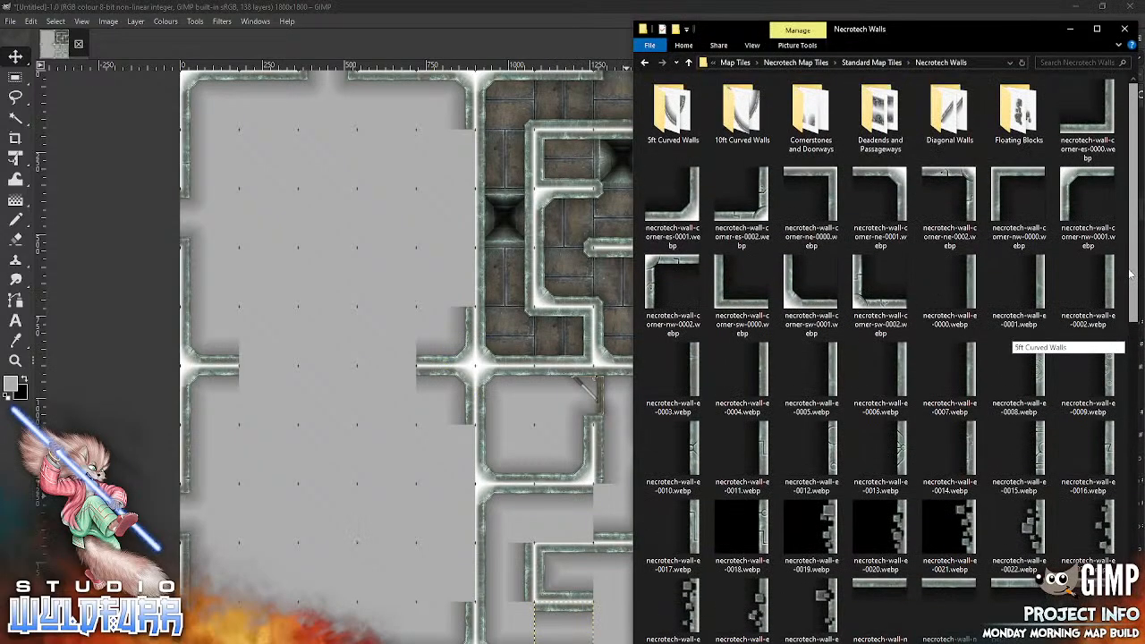
scroll(876, 241, down, 5)
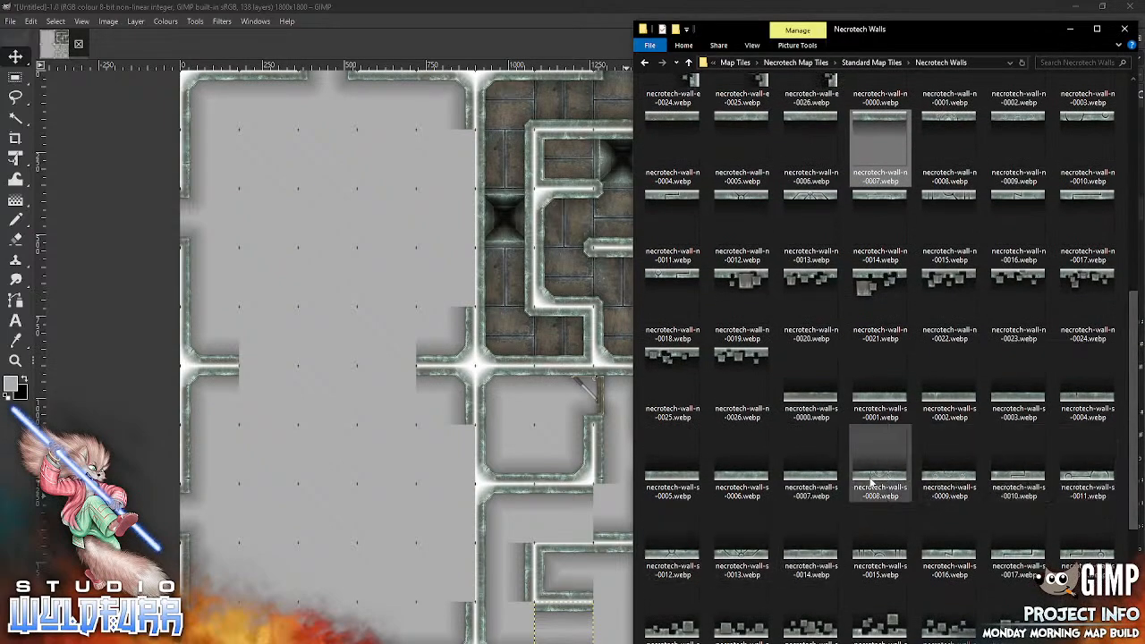
drag(802, 474, 586, 481)
drag(342, 513, 343, 512)
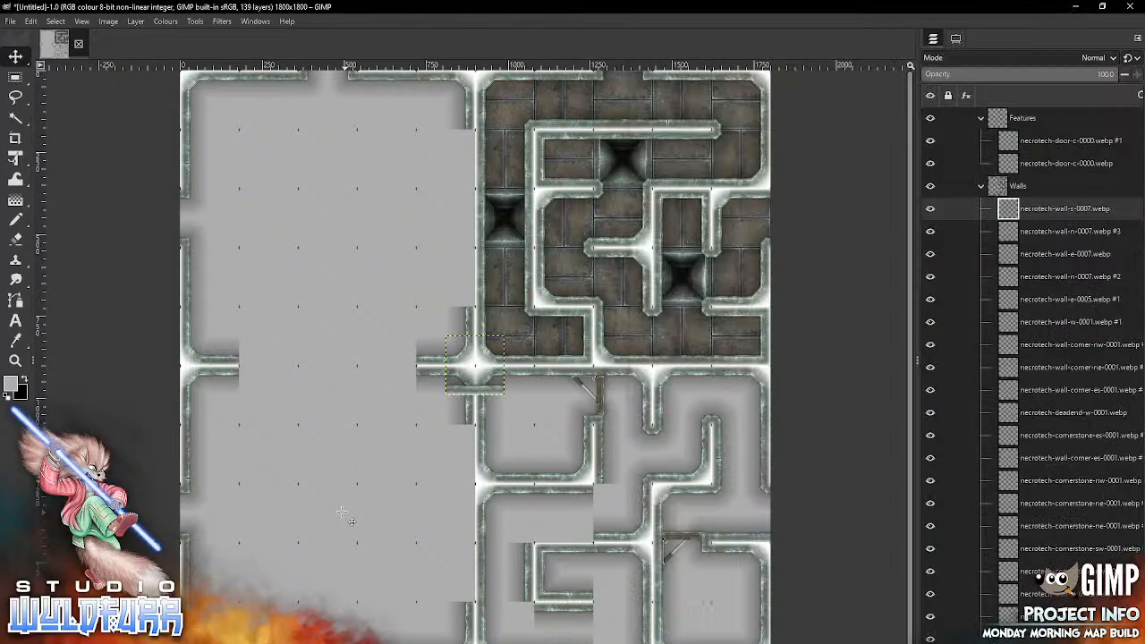
mouse_move(498, 386)
mouse_down()
mouse_move(574, 437)
mouse_move(614, 542)
mouse_move(584, 535)
mouse_up()
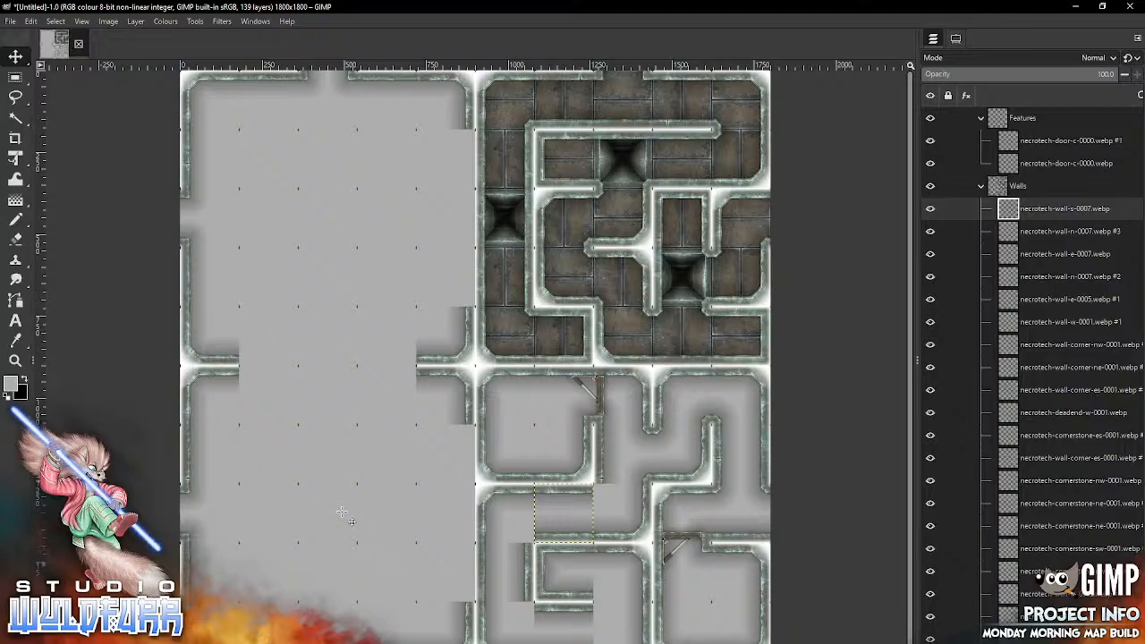
Step: Import necrotech-cornerstone-nw-0001.webp from the Cornerstones and Doorways folder twice, fitting the copies into the eighth and tenth rows of the eighth column
key(alt+Tab)
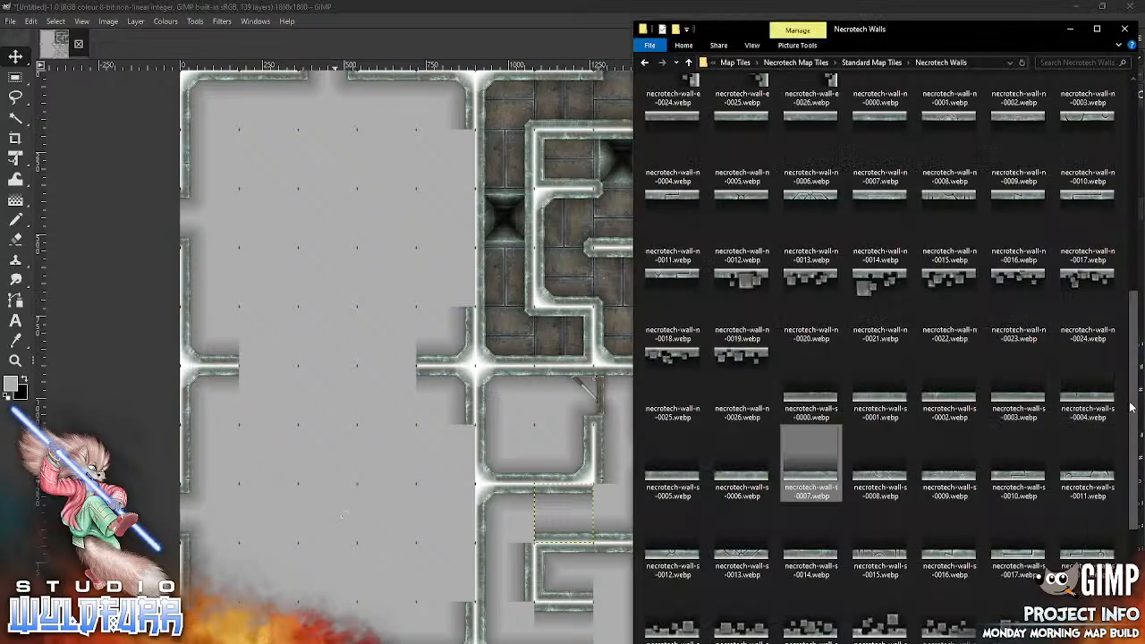
drag(1132, 368, 1128, 107)
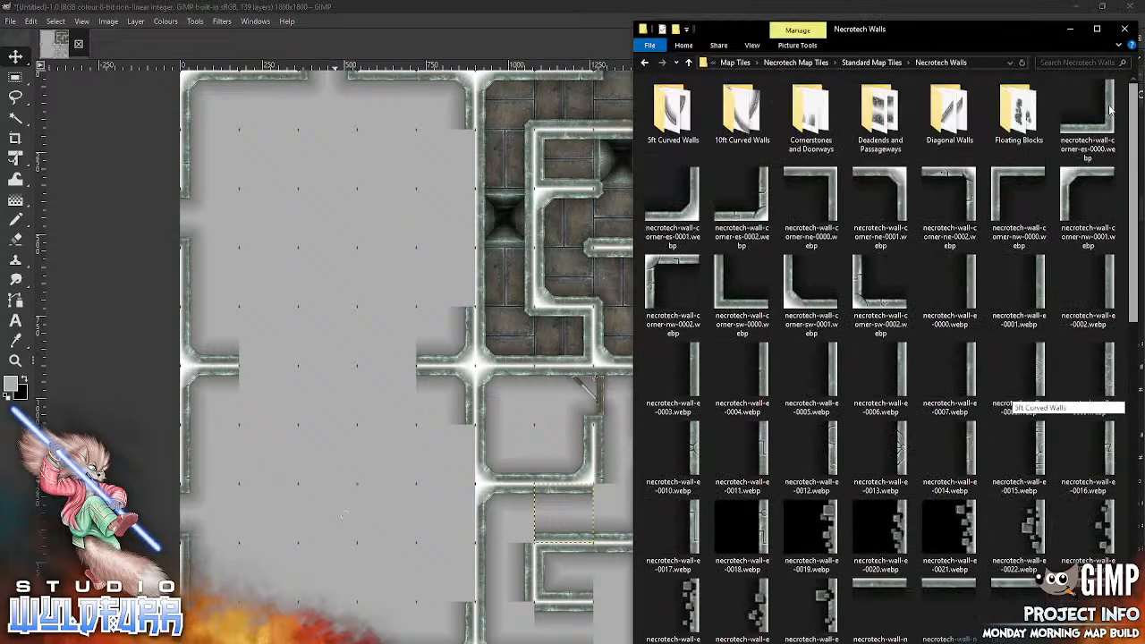
double_click(812, 125)
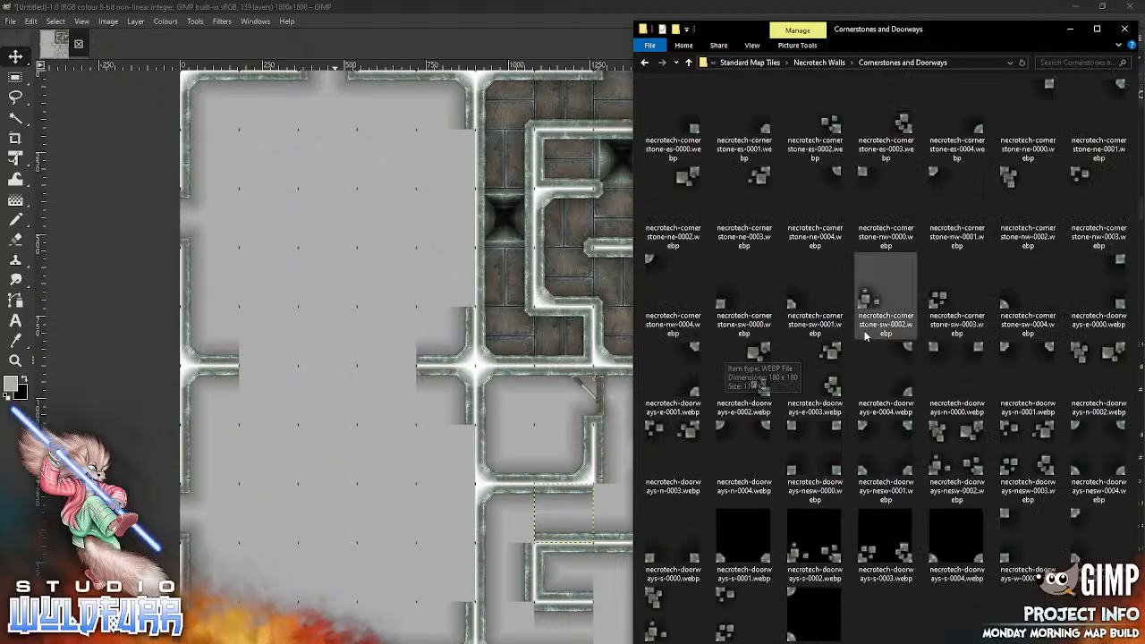
drag(933, 176, 353, 411)
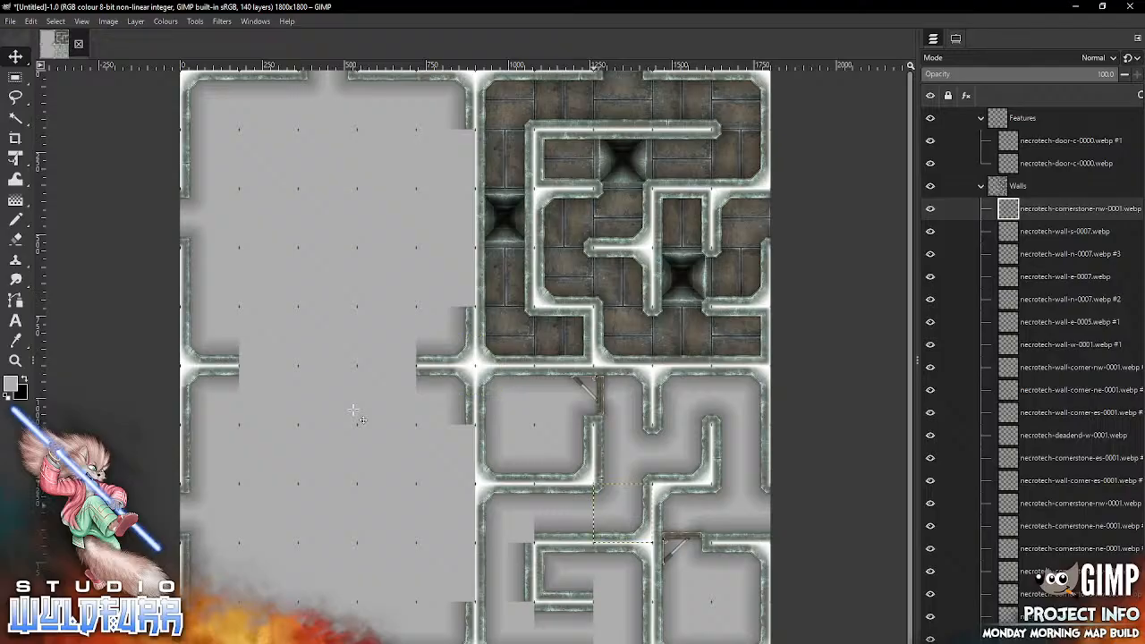
key(alt+Tab)
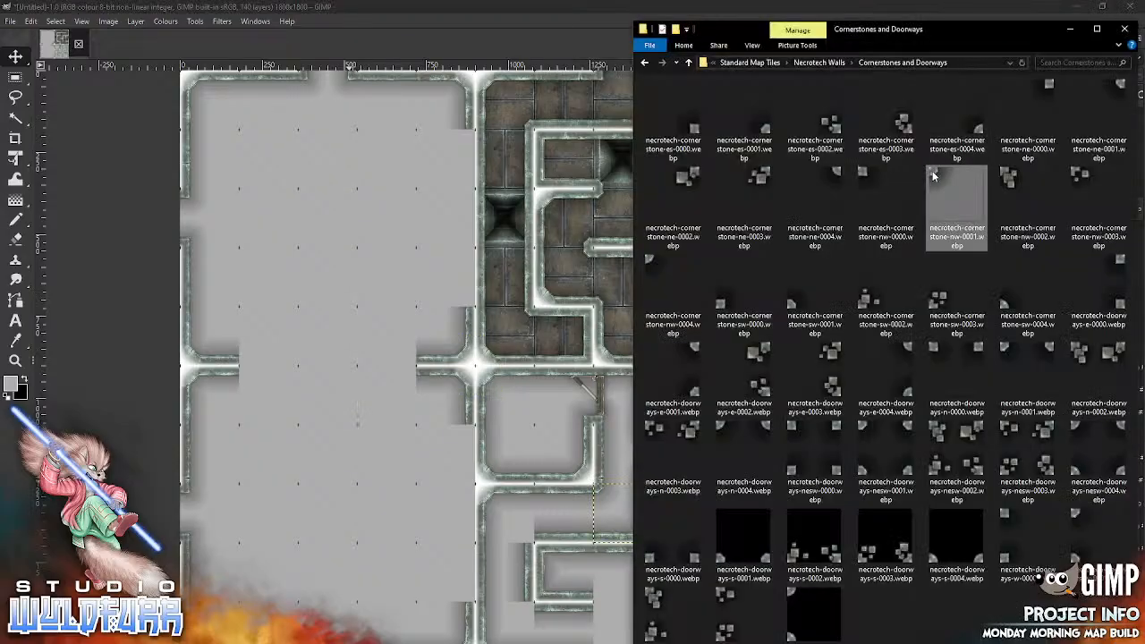
drag(367, 554, 367, 555)
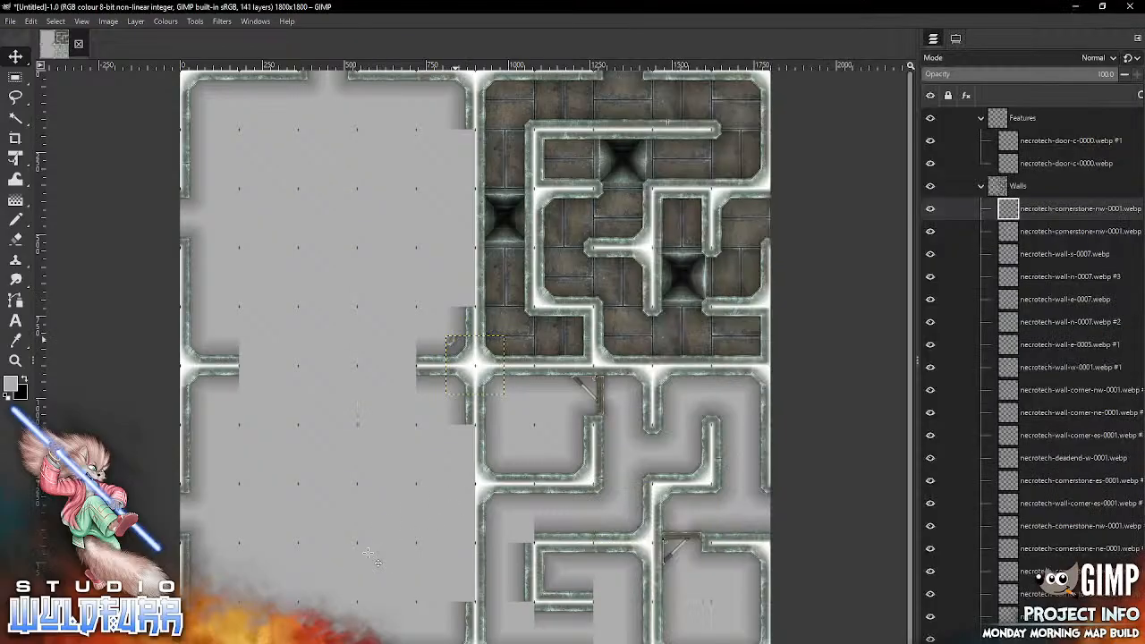
mouse_move(455, 340)
mouse_down()
mouse_move(564, 495)
mouse_move(602, 606)
mouse_up()
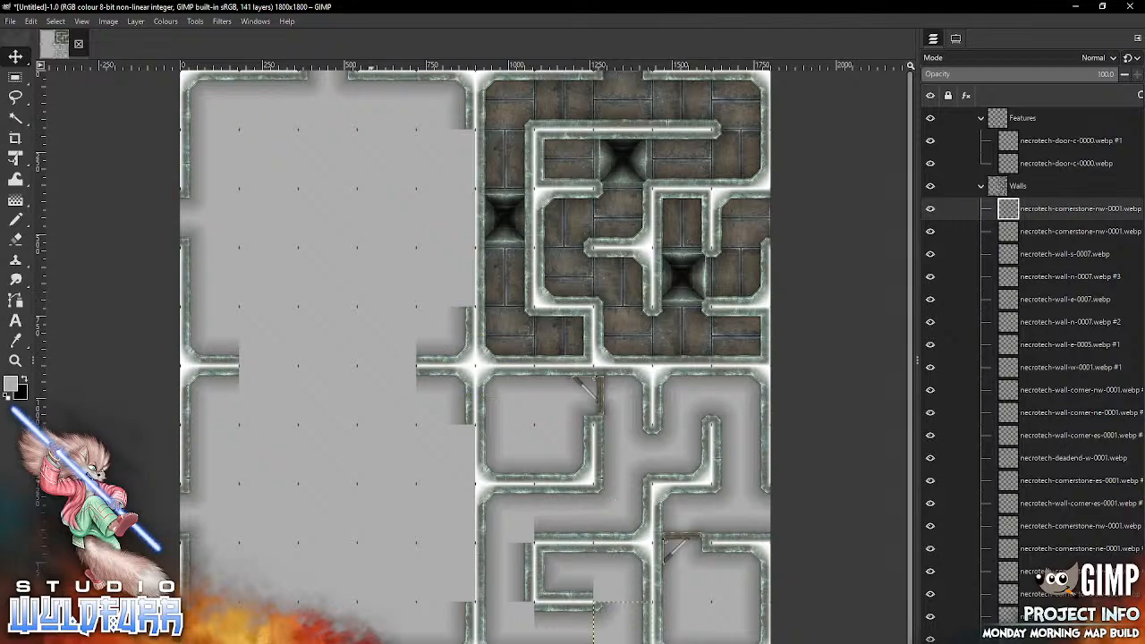
Step: Import necrotech-cornerstone-sw-0001.webp into the ninth row, eighth column, and necrotech-cornerstone-ne-0001.webp into the tenth row, sixth column
key(alt+Tab)
drag(794, 299, 343, 547)
mouse_move(454, 383)
mouse_down()
mouse_move(521, 442)
mouse_move(615, 590)
mouse_move(601, 590)
mouse_up()
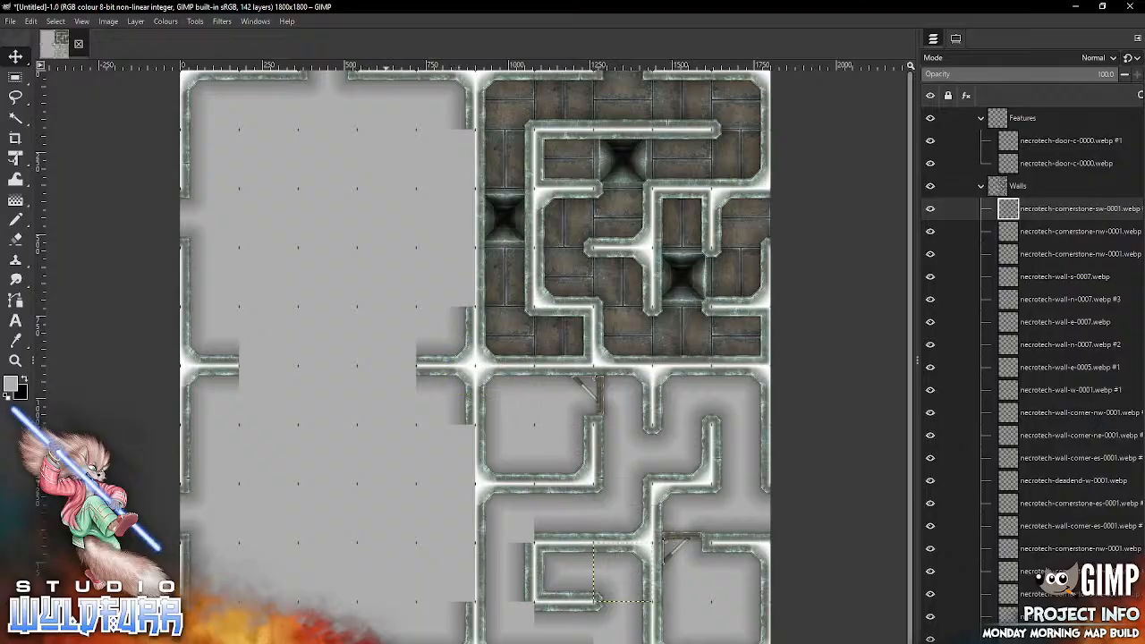
key(alt+Tab)
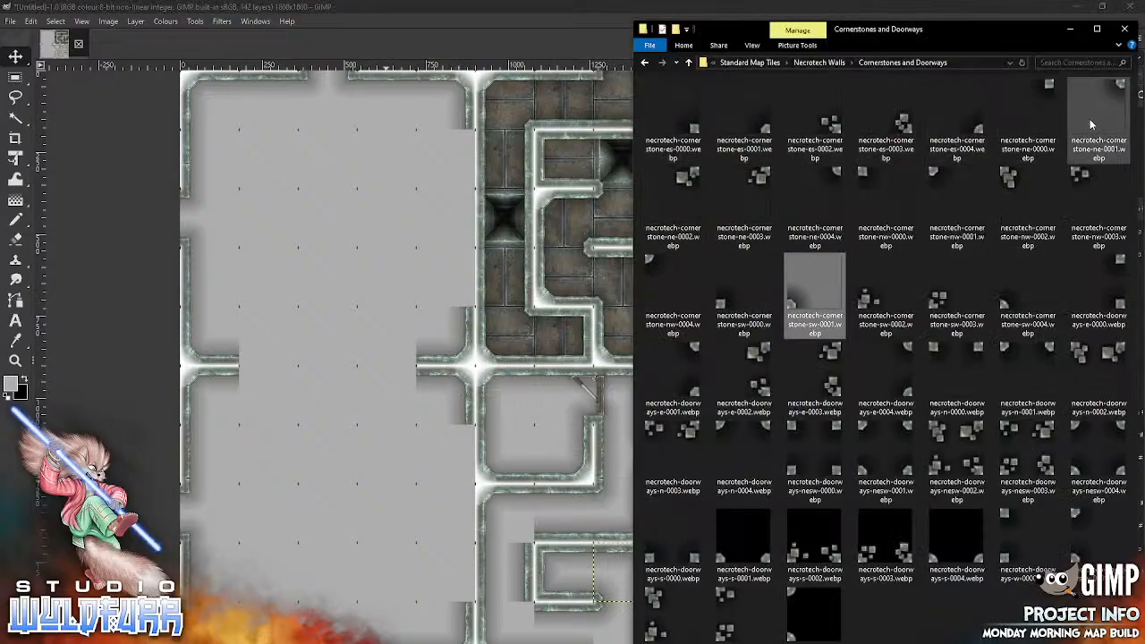
drag(1118, 87, 347, 539)
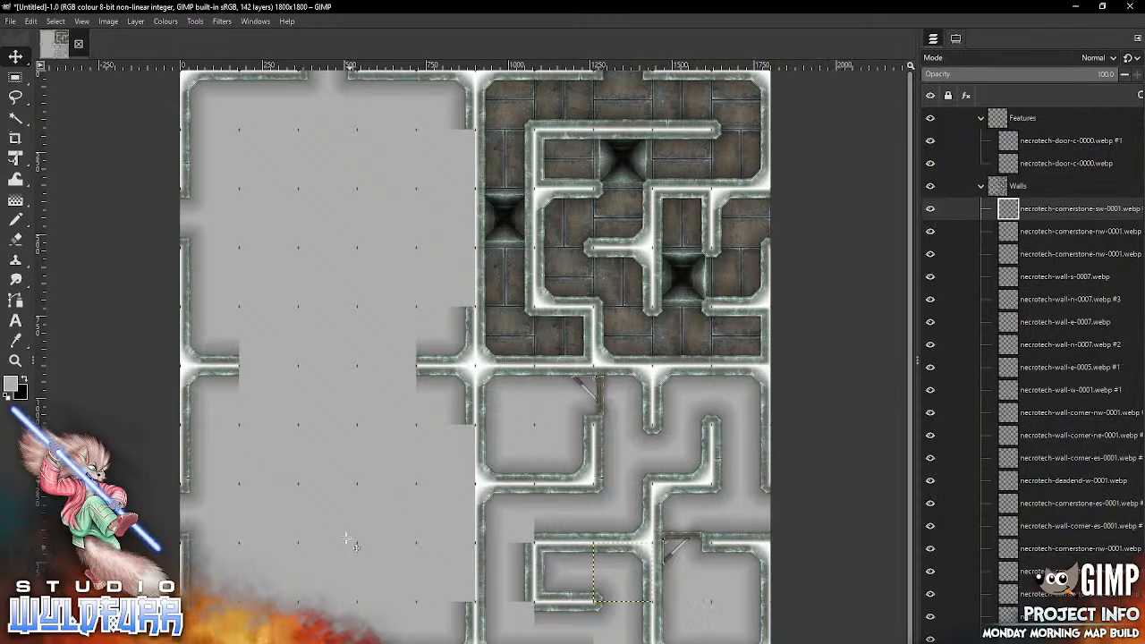
mouse_move(499, 343)
mouse_down()
mouse_move(504, 551)
mouse_move(525, 609)
mouse_up()
Step: Import necrotech-cornerstone-es-0001.webp into the eighth row, sixth column, and necrotech-cornerstone-sw-0001.webp into the tenth row, eighth column
key(alt+Tab)
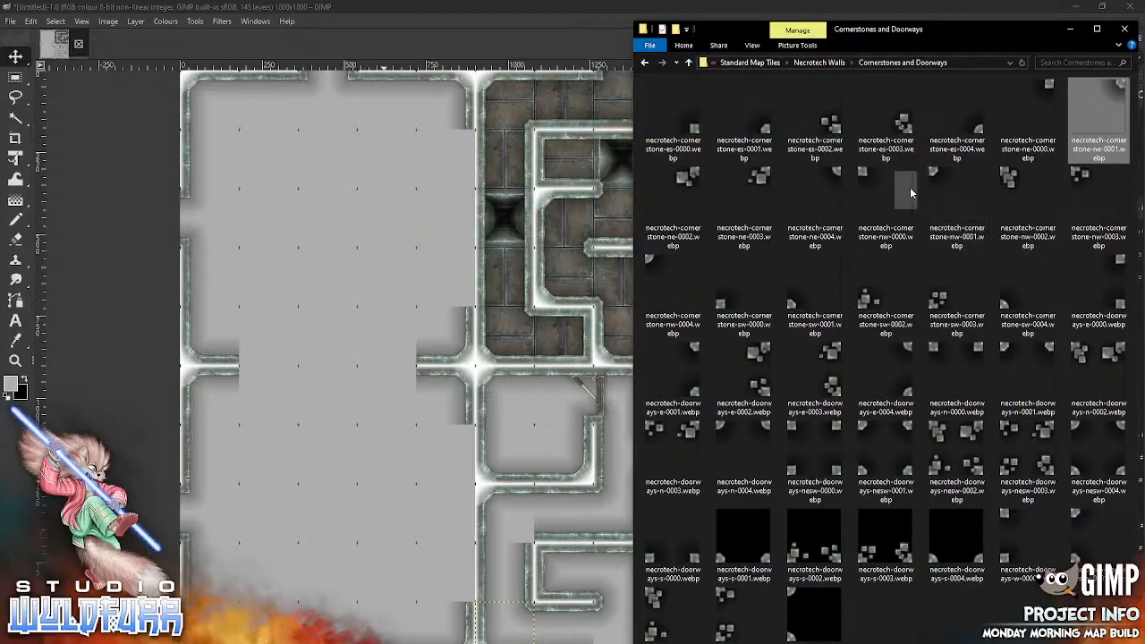
drag(763, 135, 382, 483)
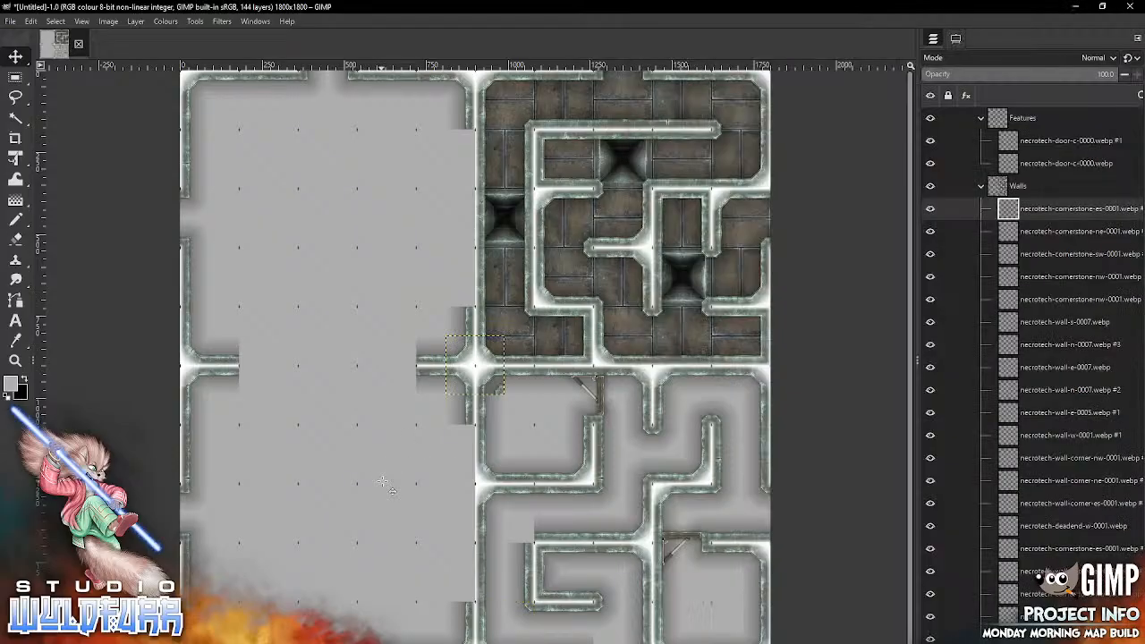
drag(475, 365, 504, 513)
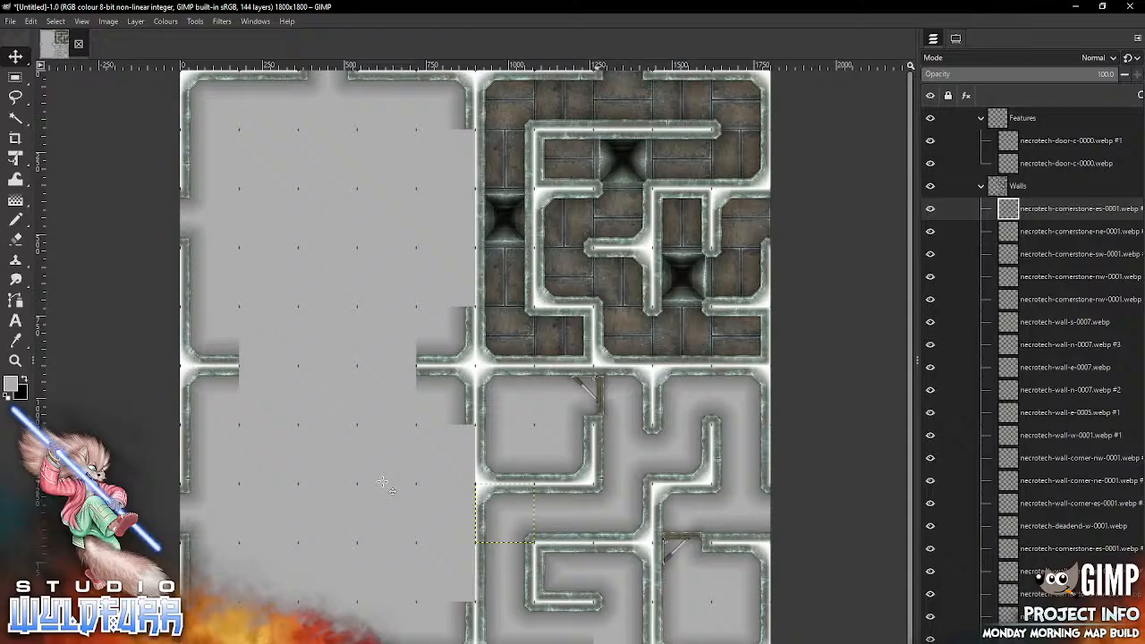
key(alt+Tab)
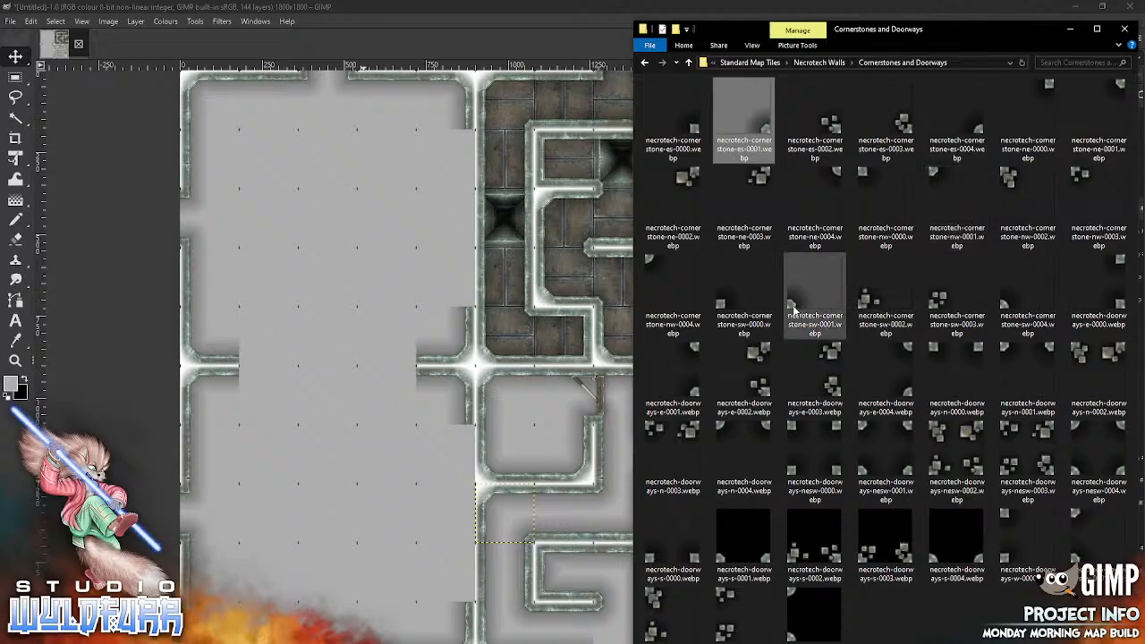
drag(796, 309, 367, 520)
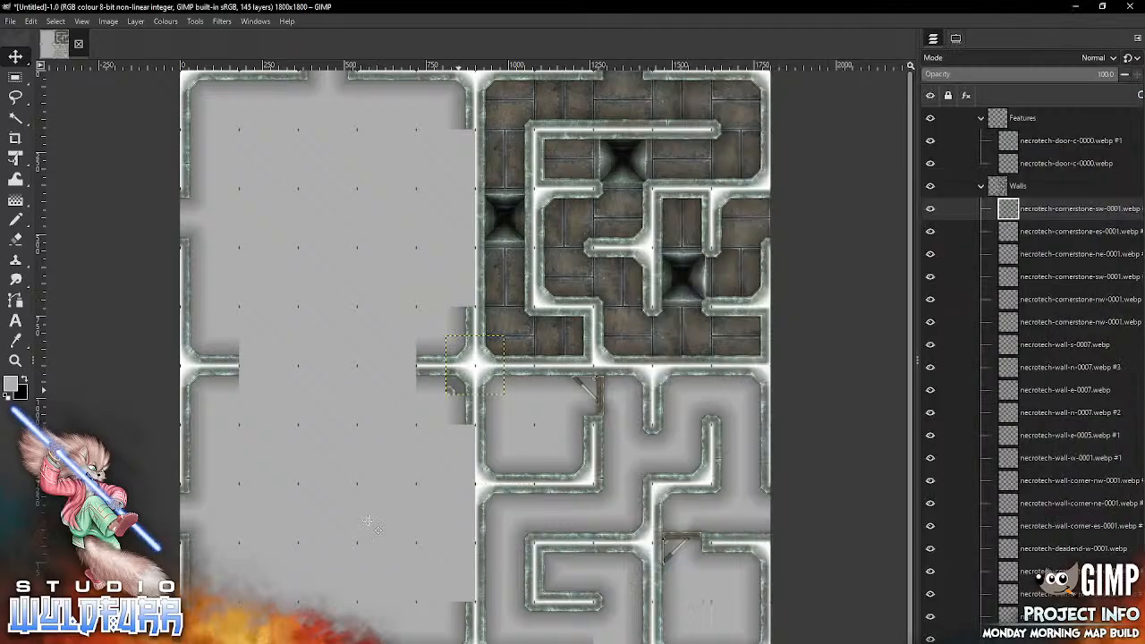
drag(453, 387, 600, 643)
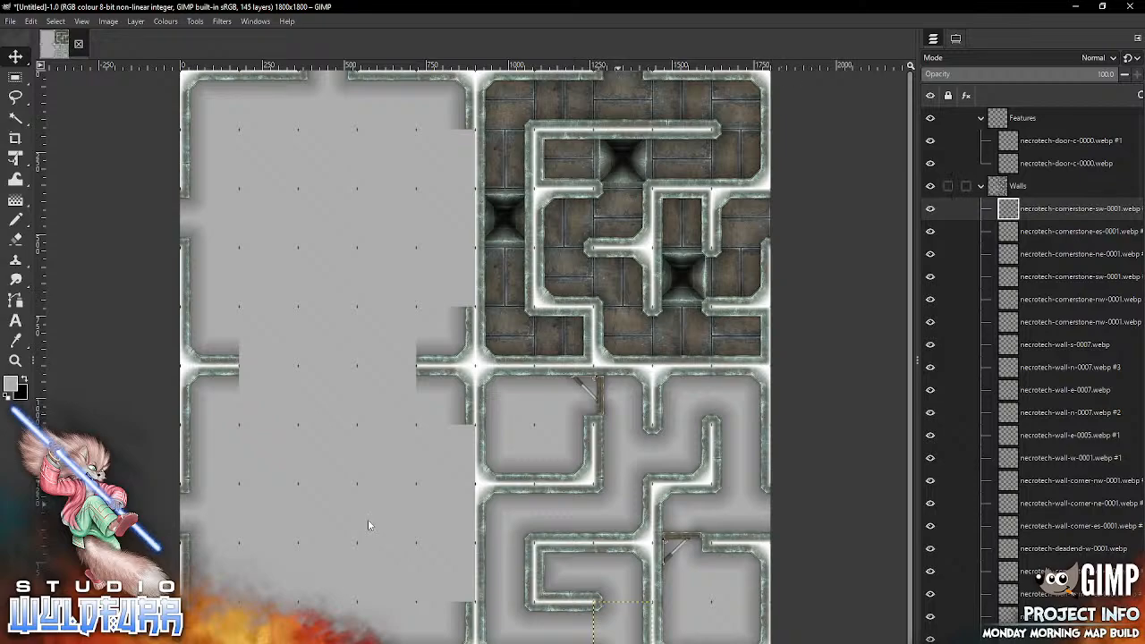
Step: Lock the position of the Walls group and unlock the Floor group, making its topmost tile, necrotech-floor-1x1-0019.webp #3, the active layer
click(981, 186)
click(948, 186)
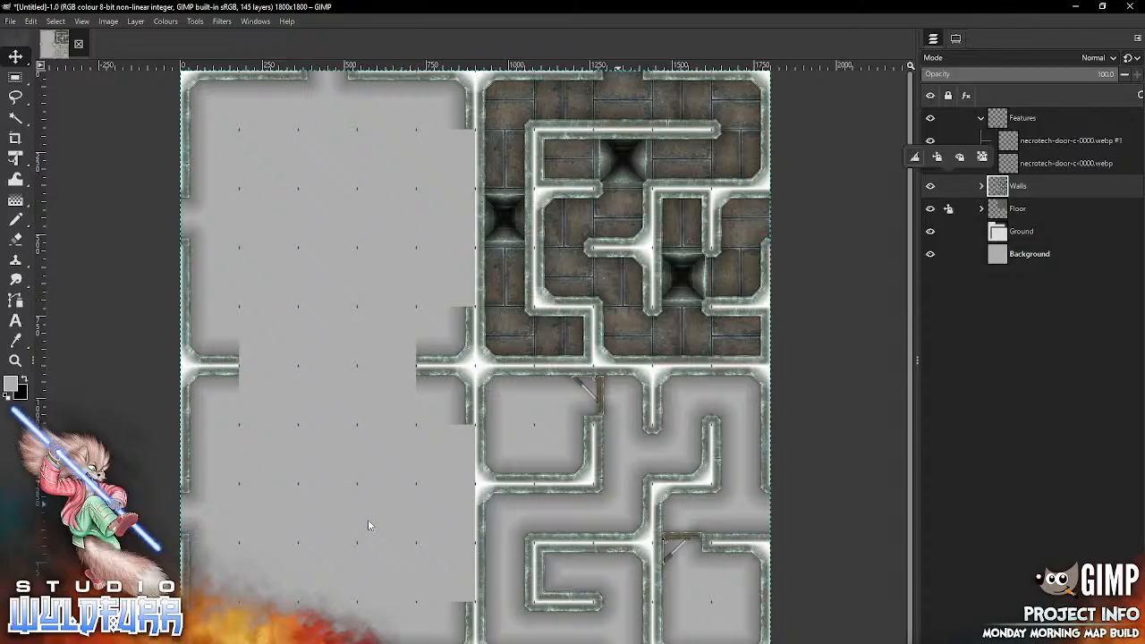
click(936, 156)
click(948, 208)
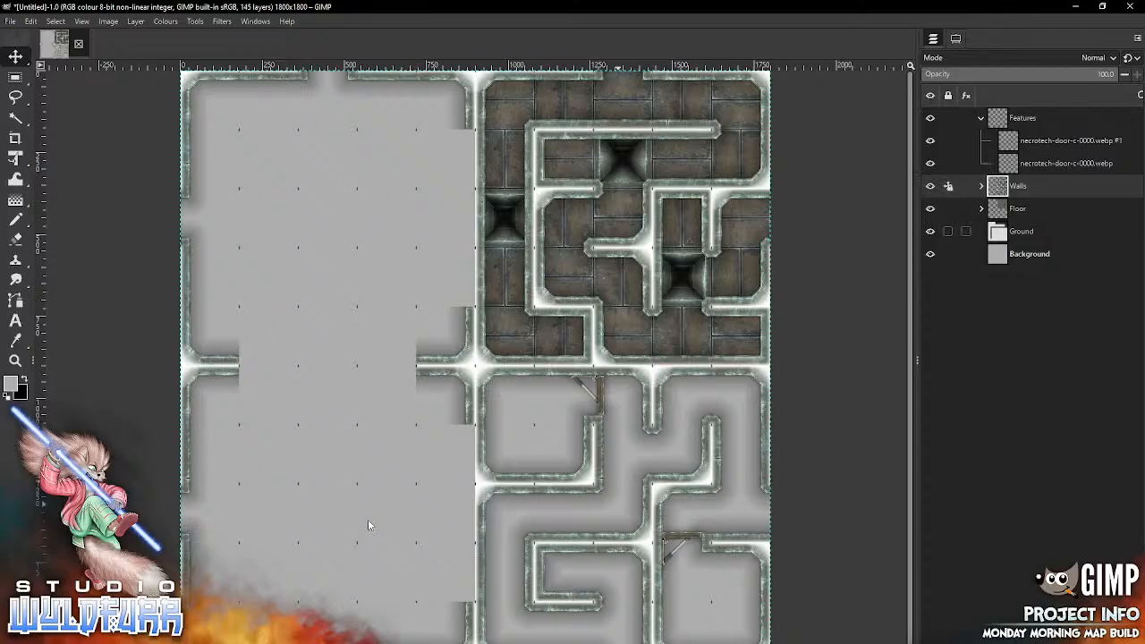
click(981, 209)
click(1073, 231)
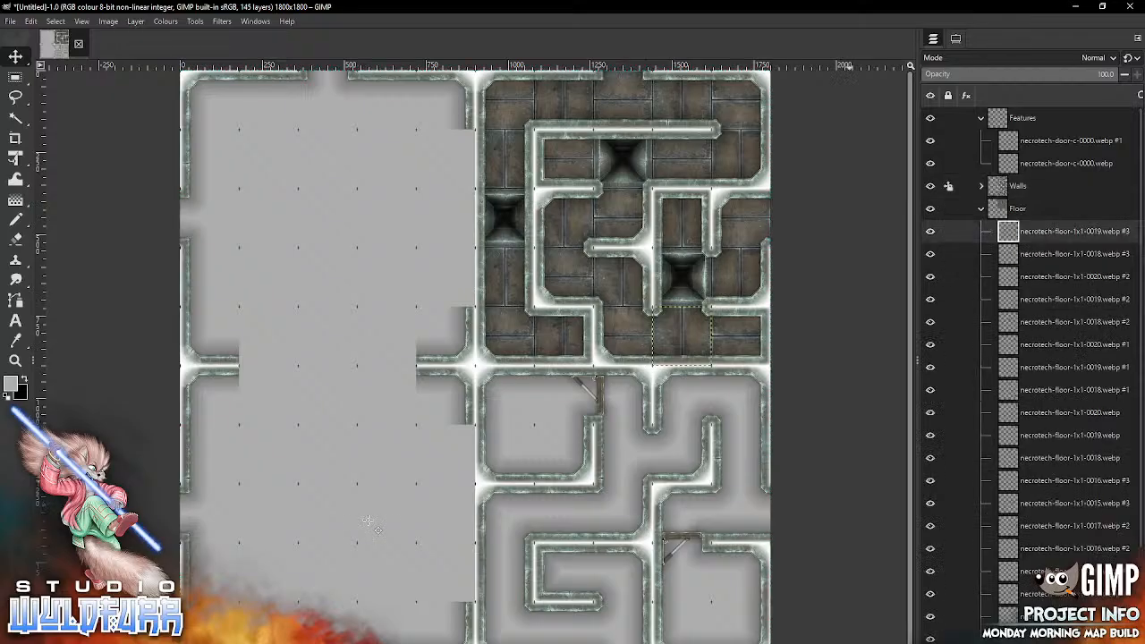
Step: Import the pit tile necrotech-floor-1x1-0035.webp from the Necrotech Floors folder and fit it into the seventh row, eighth column
key(alt+Tab)
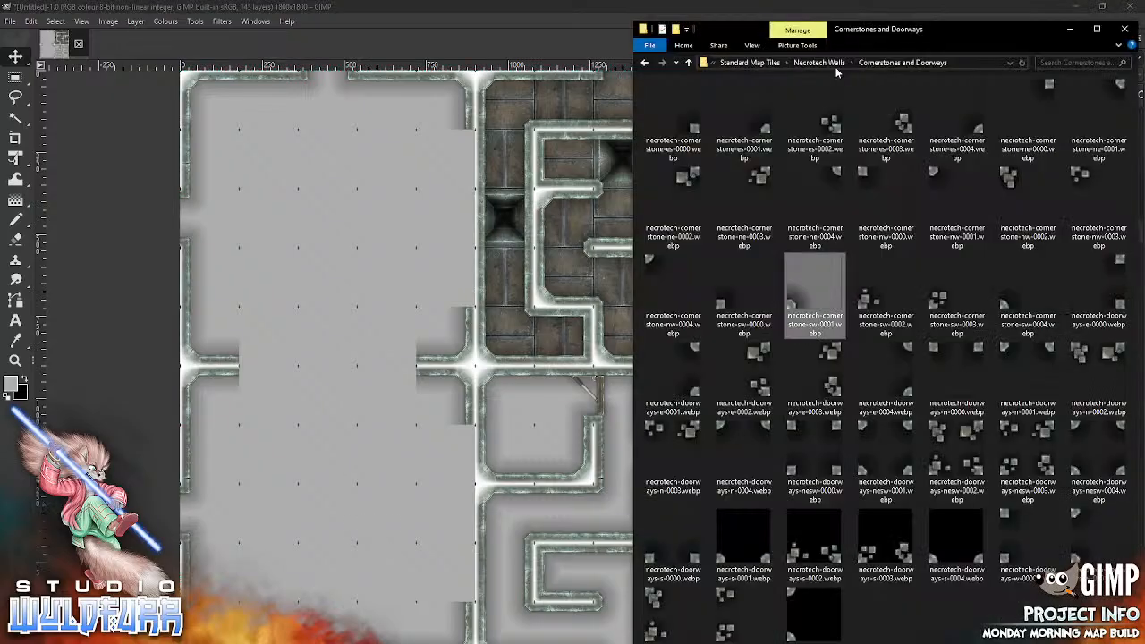
click(836, 66)
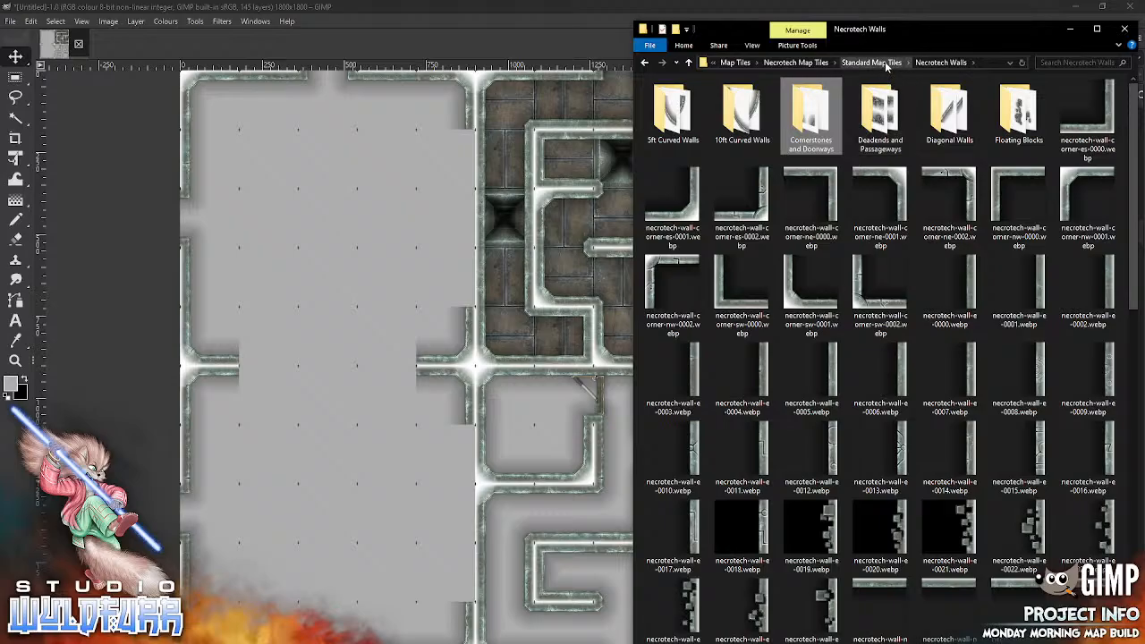
click(883, 62)
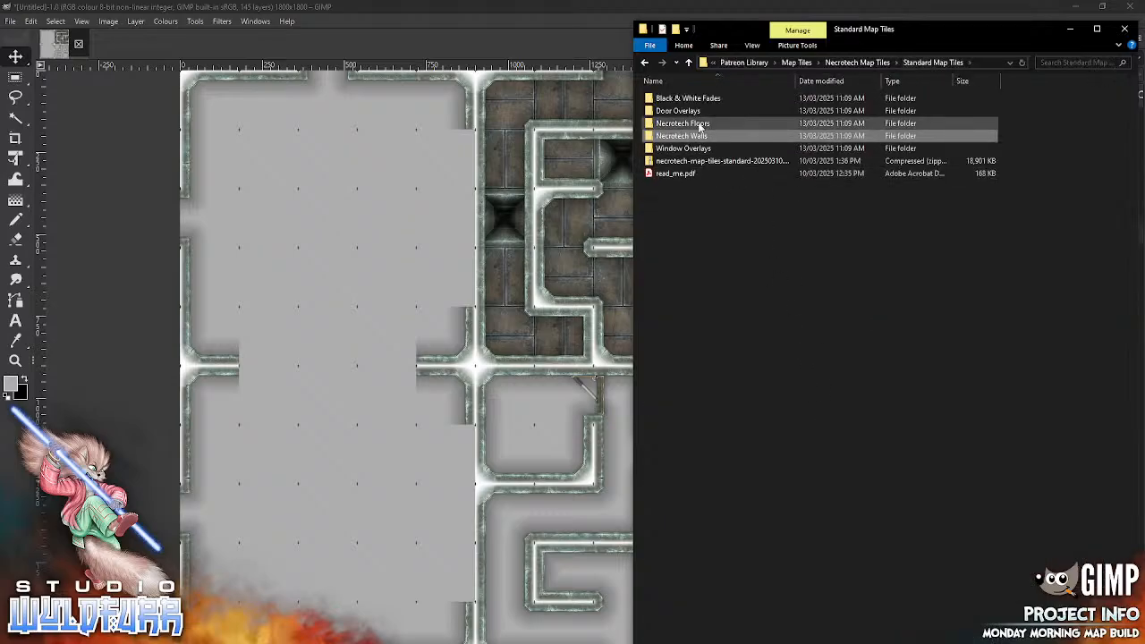
double_click(701, 127)
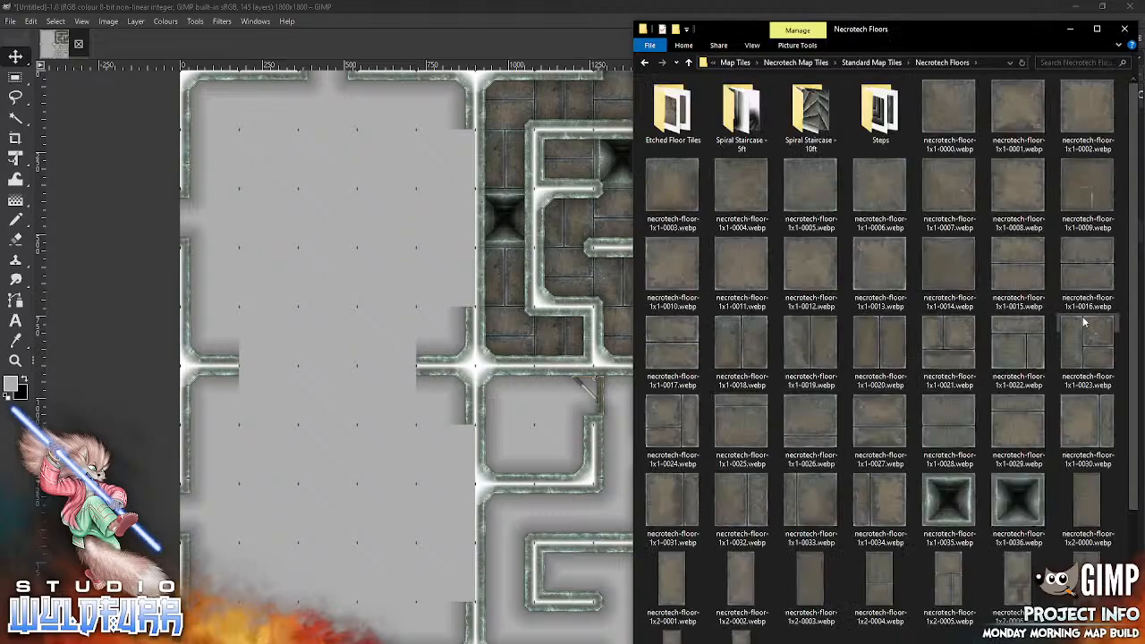
scroll(1120, 456, down, 2)
scroll(1120, 456, down, 1)
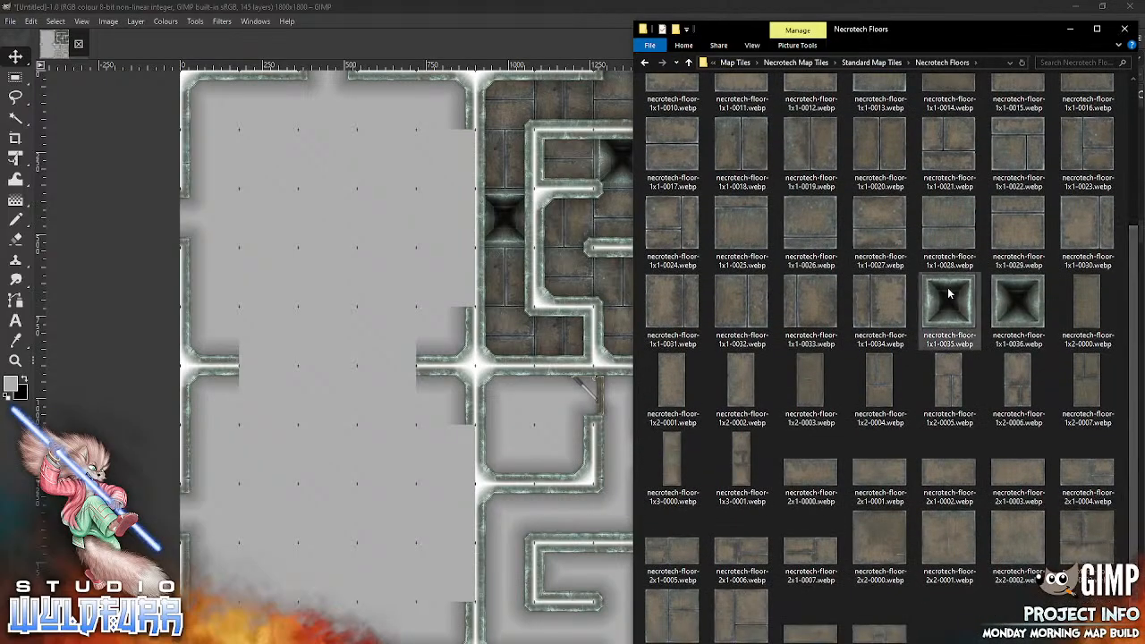
drag(930, 307, 328, 533)
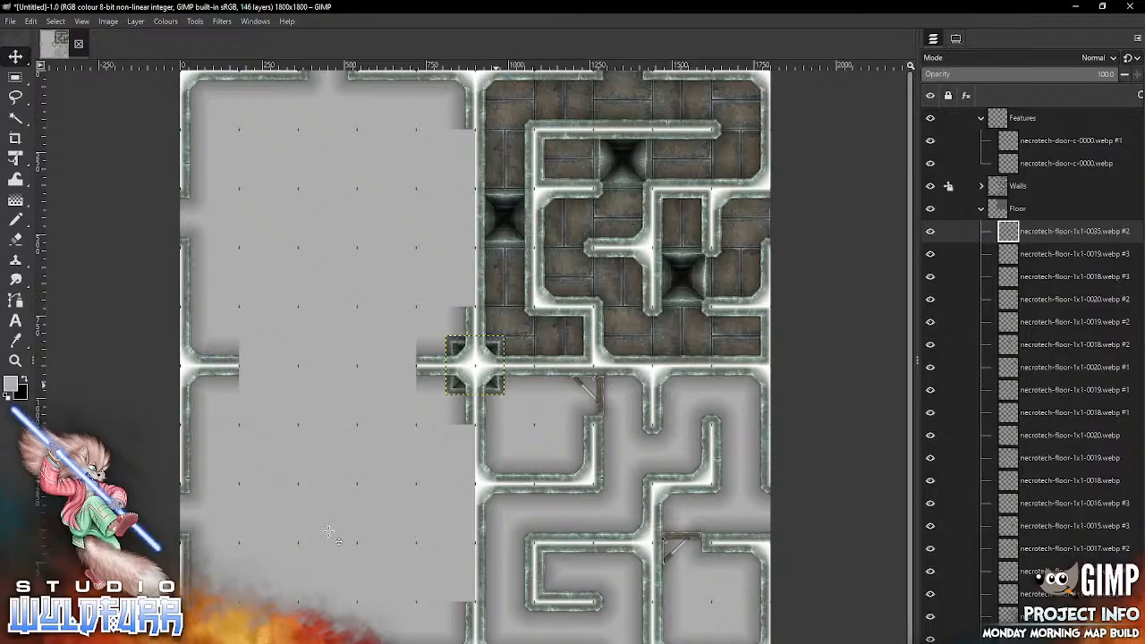
drag(474, 365, 624, 454)
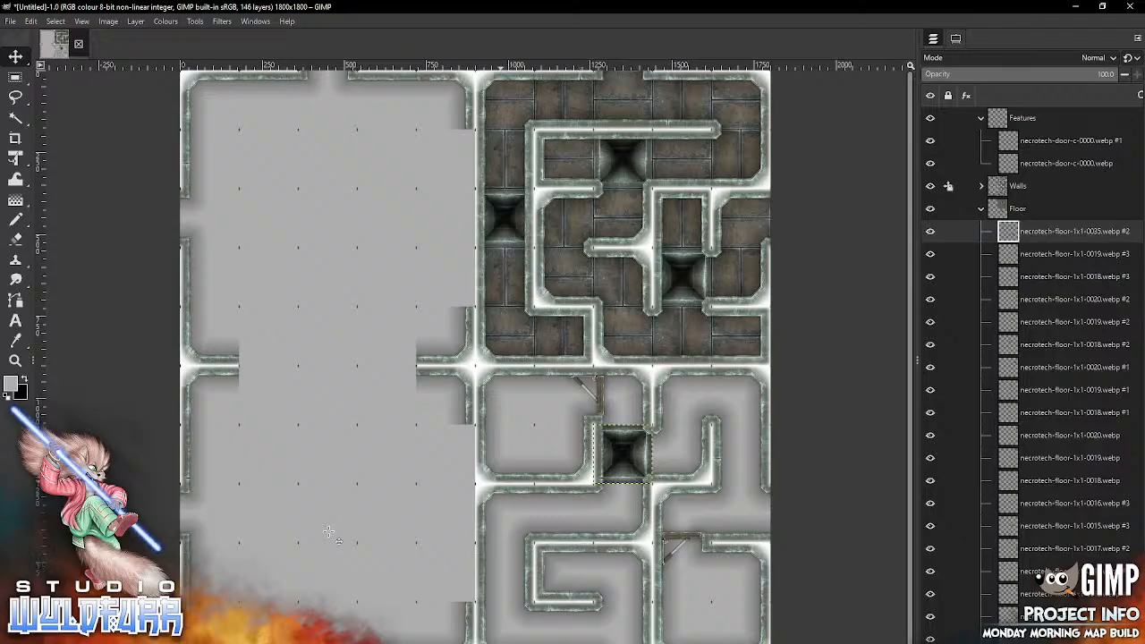
Step: Import the pit tile necrotech-floor-1x1-0036.webp and fit it into the ninth row, sixth column
key(alt+Tab)
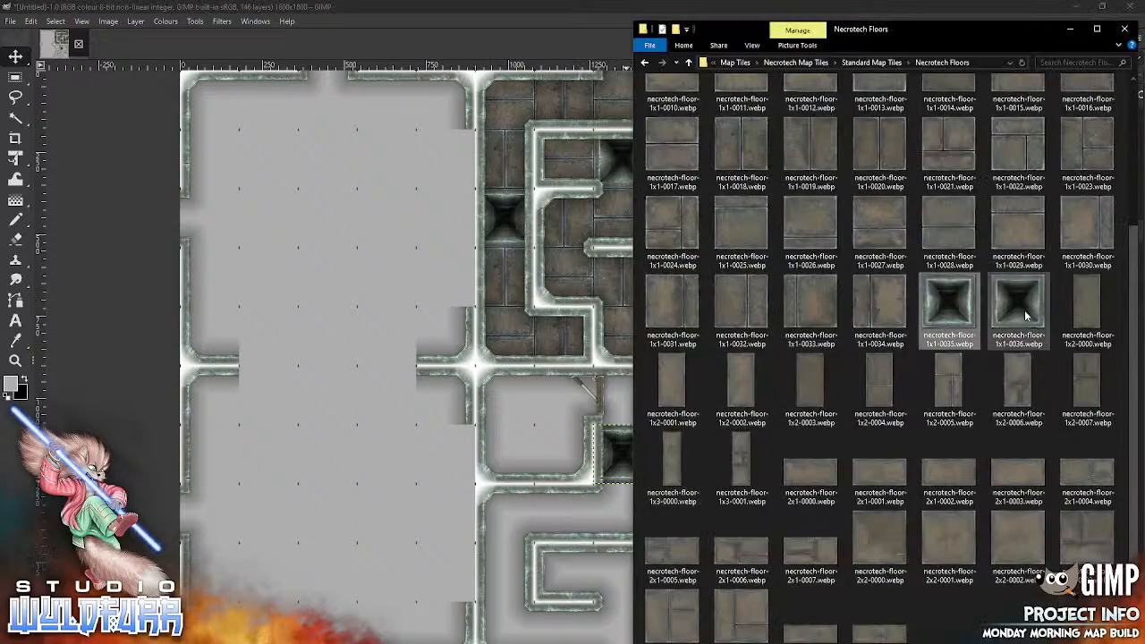
drag(1026, 313, 356, 551)
click(356, 550)
right_click(514, 372)
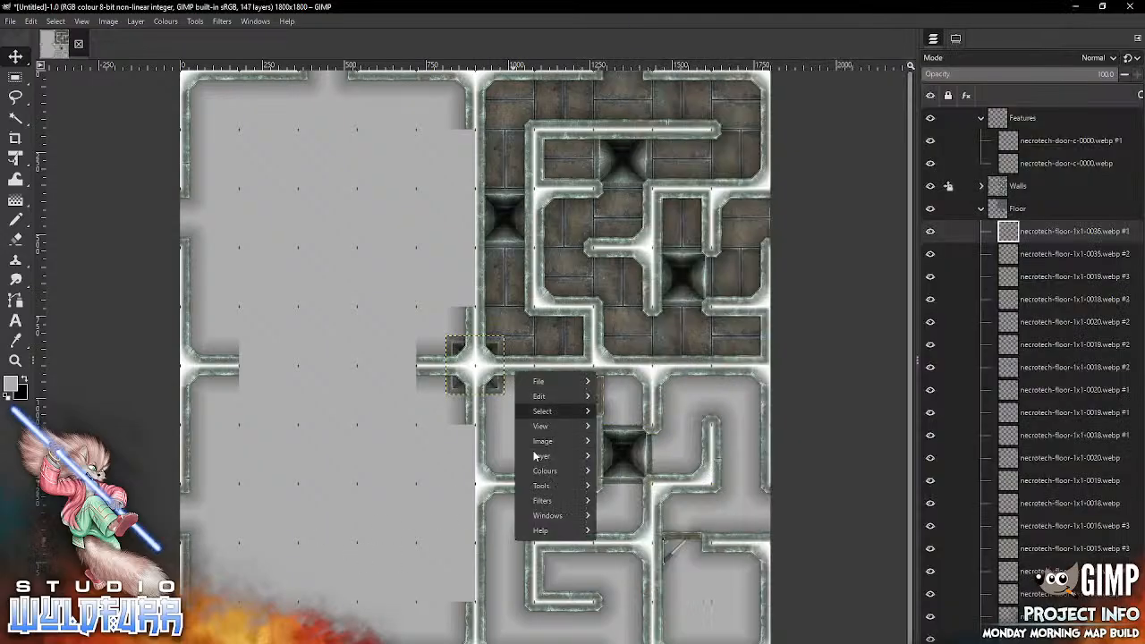
click(512, 393)
drag(499, 391, 533, 598)
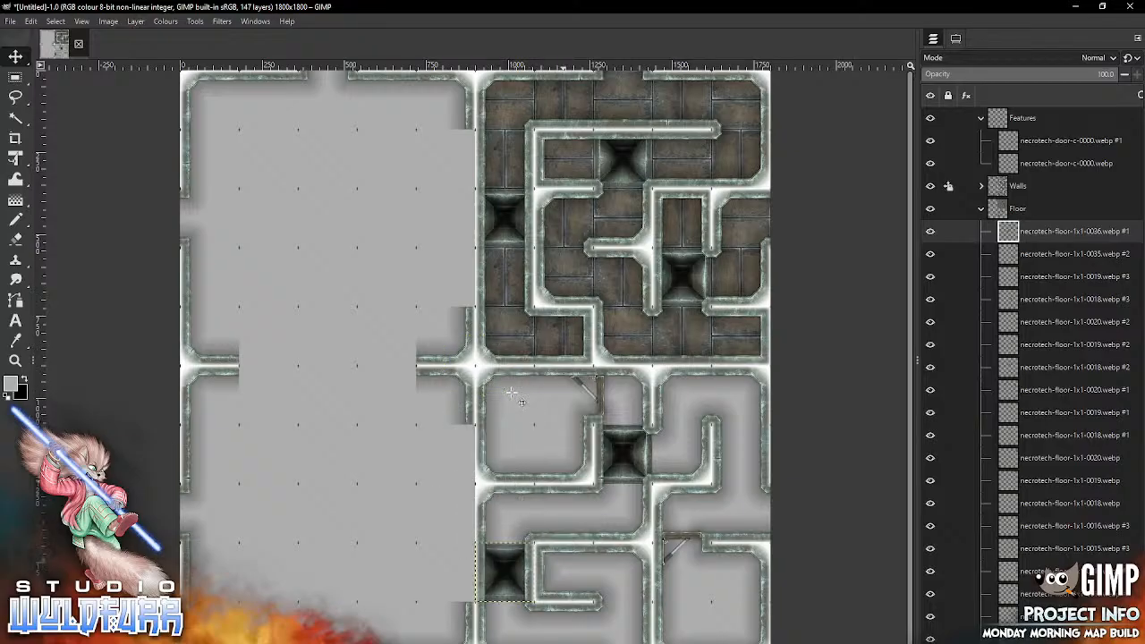
Step: Import necrotech-floor-1x1-0000.webp into the eighth row, tenth column, and necrotech-floor-1x1-0001.webp into the eighth row, ninth column
key(alt+Tab)
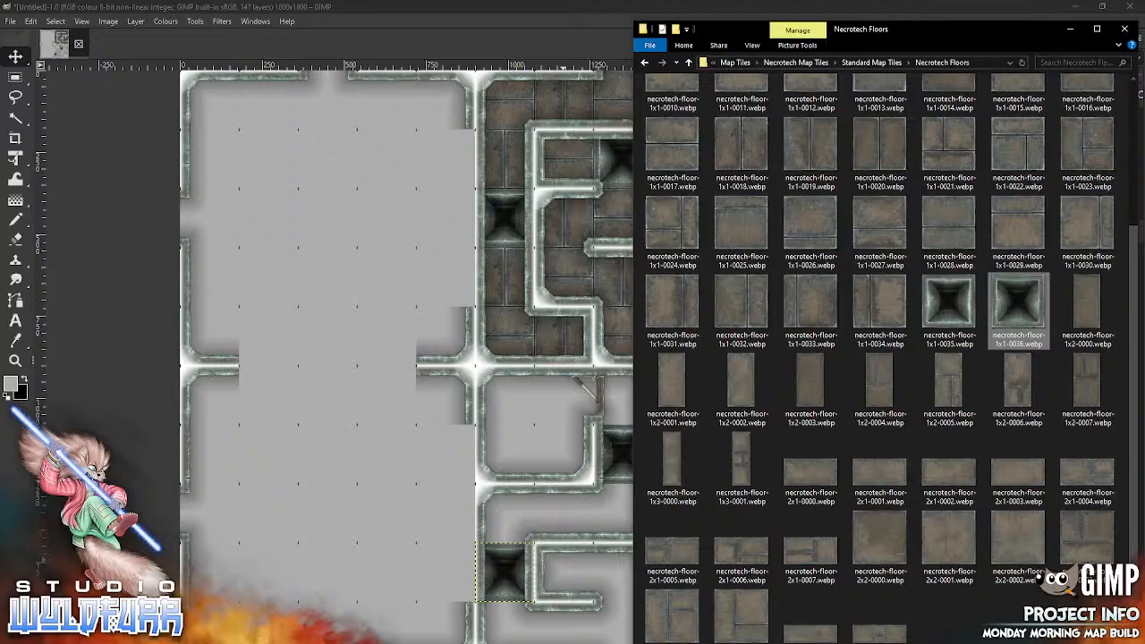
scroll(951, 107, up, 3)
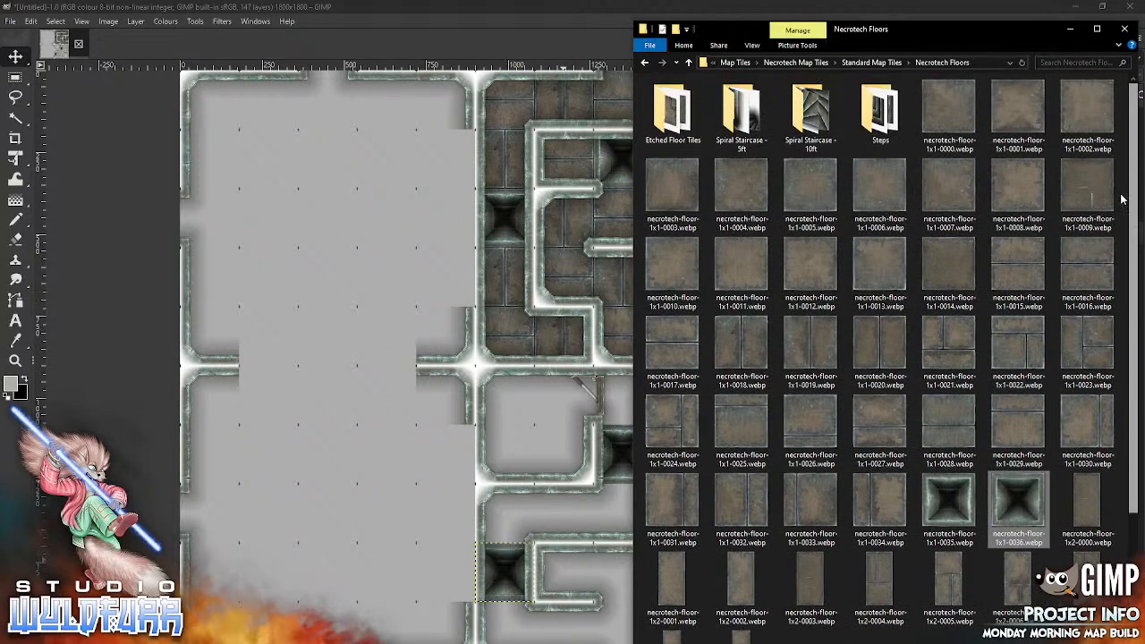
drag(951, 107, 350, 515)
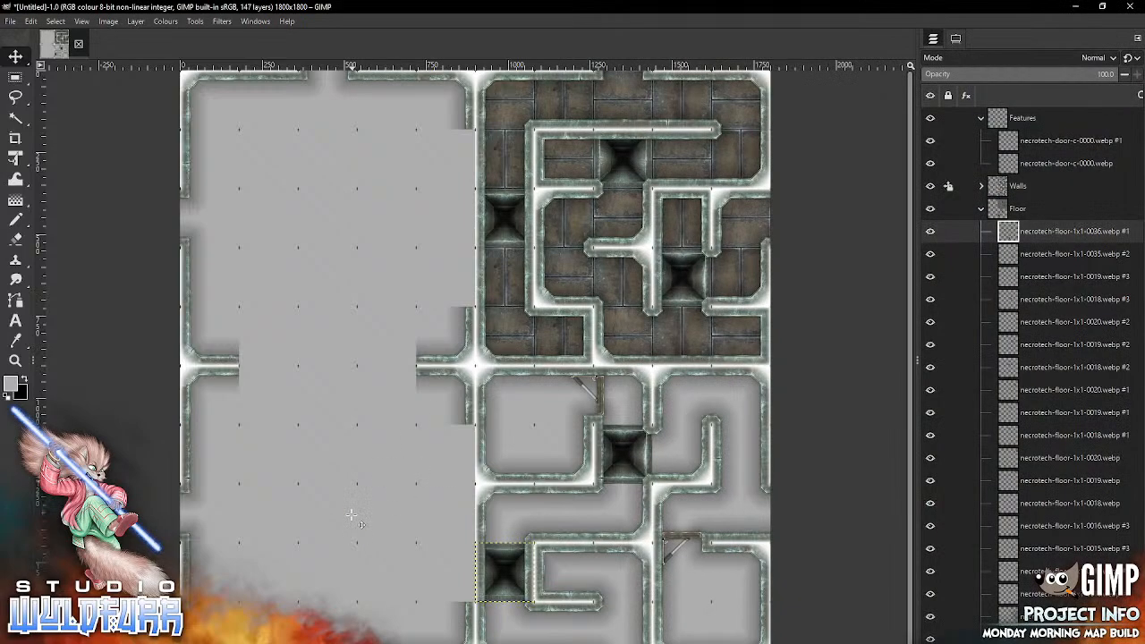
mouse_move(498, 387)
mouse_down()
mouse_move(523, 425)
mouse_move(755, 501)
mouse_move(740, 550)
mouse_move(763, 535)
mouse_up()
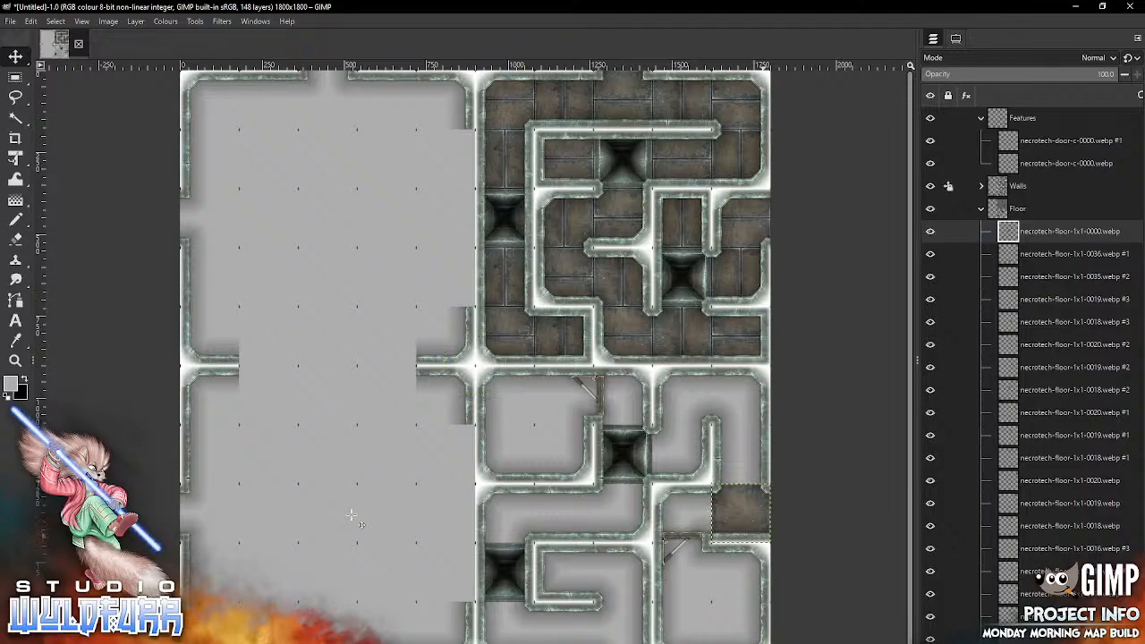
key(alt+Tab)
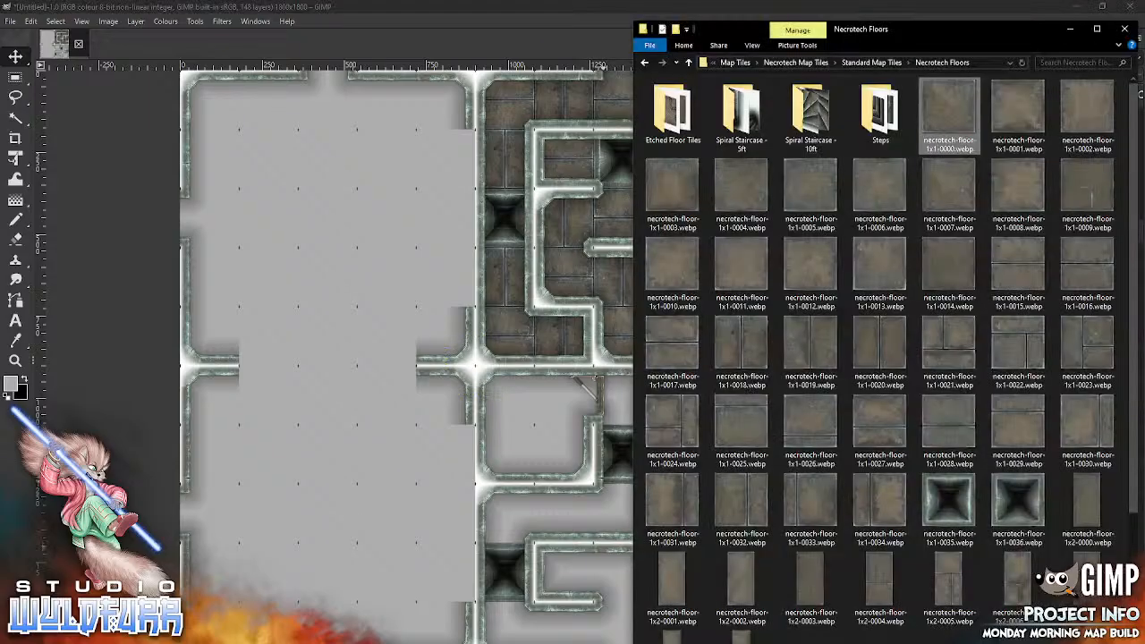
drag(1019, 109, 461, 454)
drag(376, 517, 376, 517)
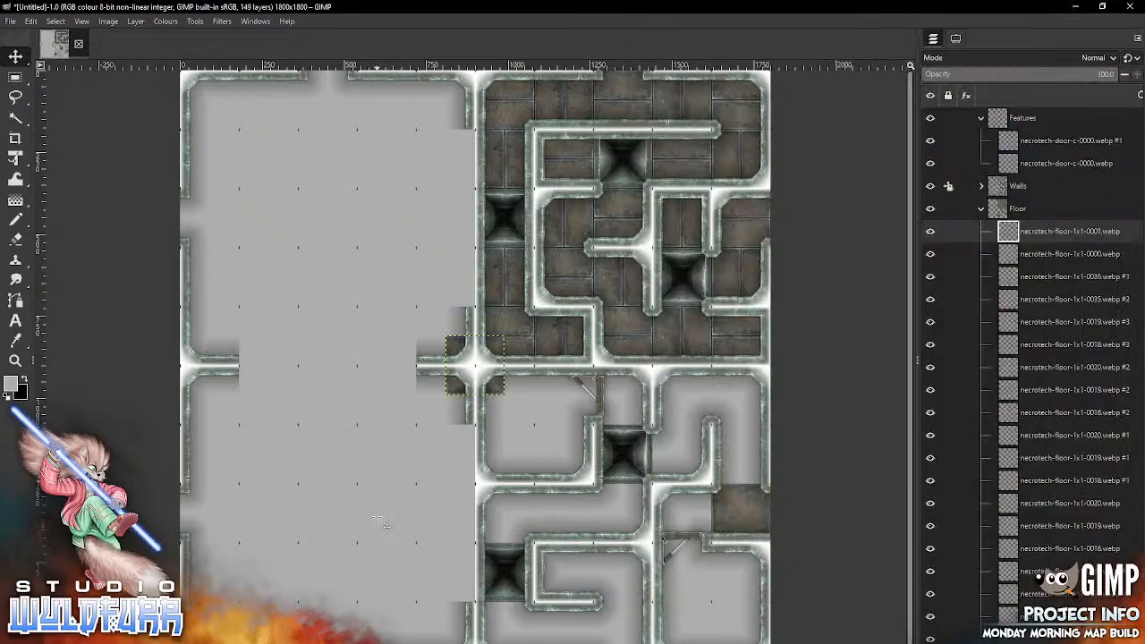
drag(466, 367, 677, 511)
Step: Import necrotech-floor-1x1-0002.webp into the seventh row, tenth column, and necrotech-floor-1x1-0003.webp into the sixth row, tenth column
key(alt+Tab)
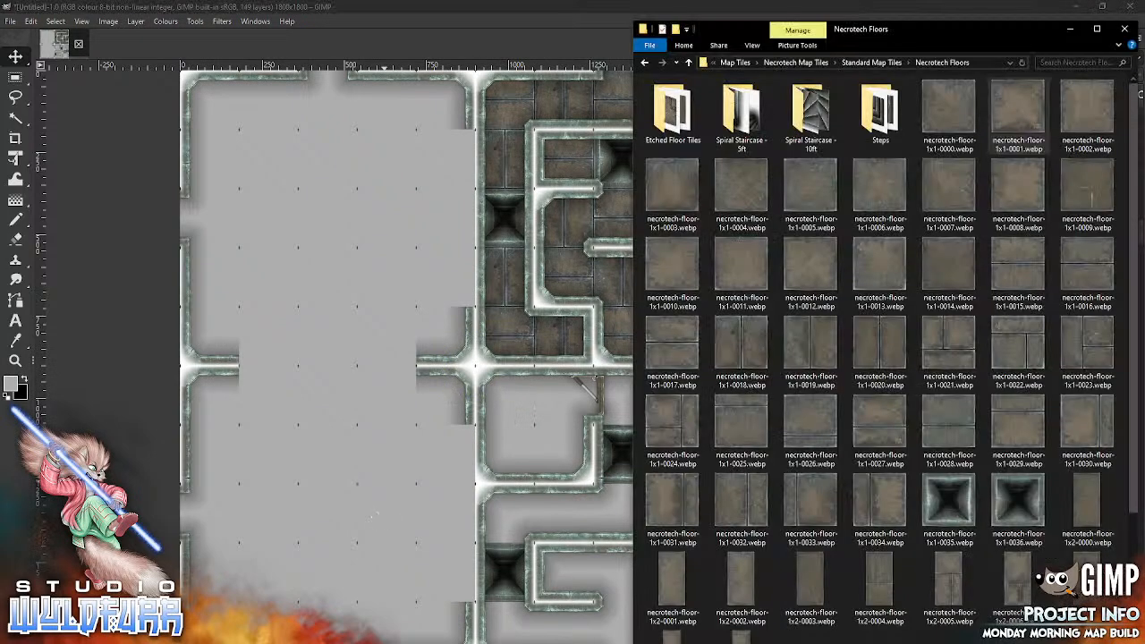
drag(1081, 112, 357, 554)
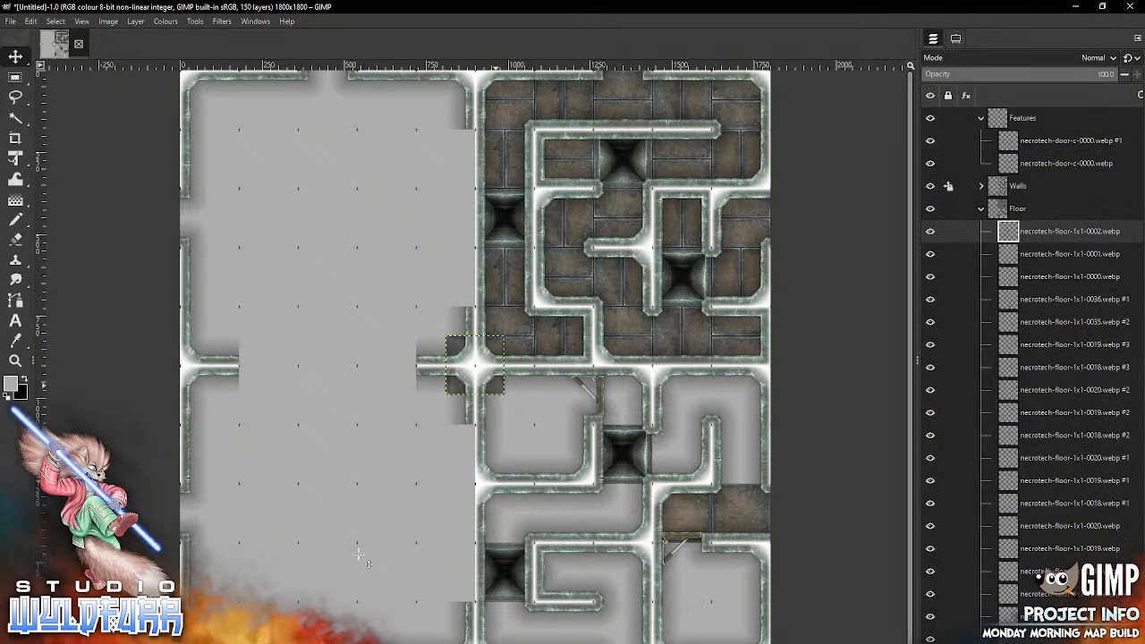
drag(495, 384, 760, 473)
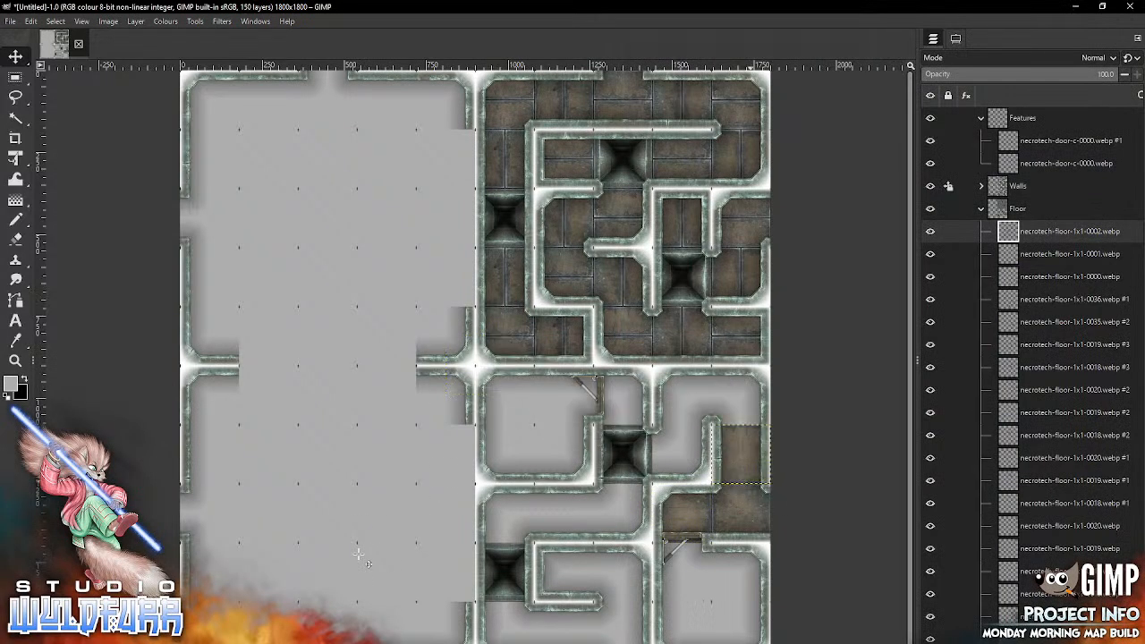
key(alt+Tab)
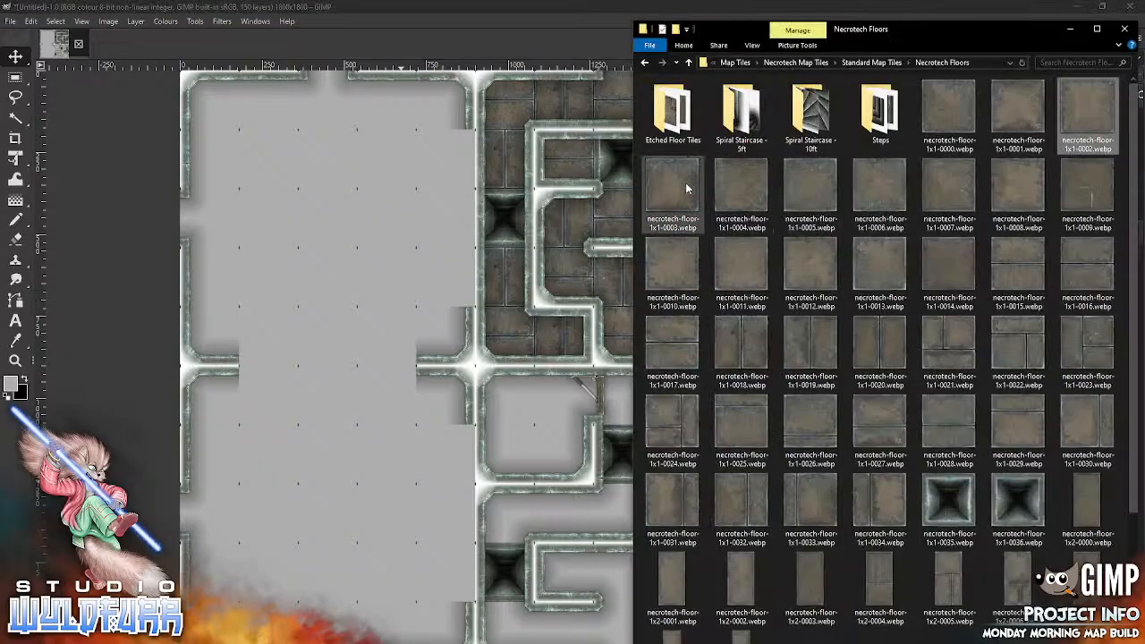
drag(688, 189, 337, 534)
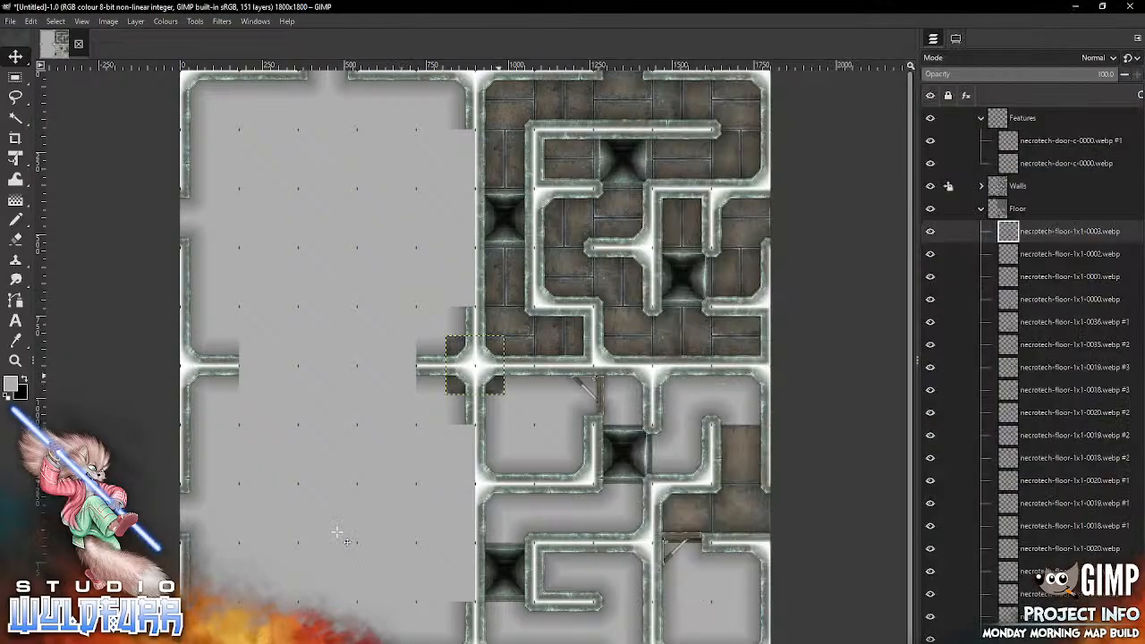
drag(497, 386, 765, 415)
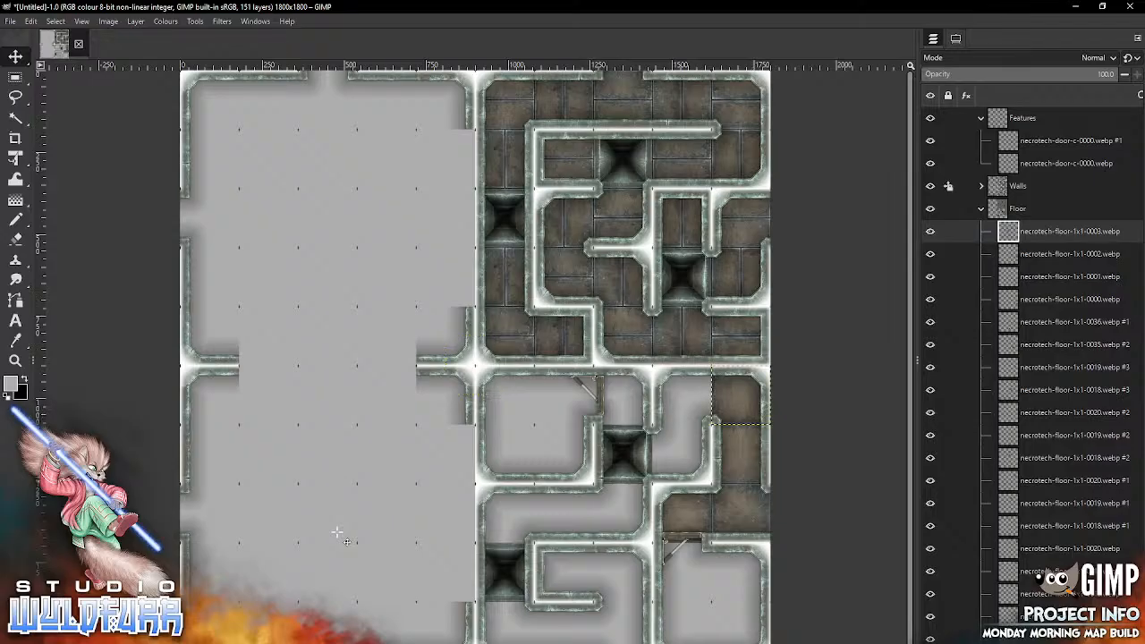
Step: Import necrotech-floor-1x1-0004.webp into the sixth row, ninth column, and necrotech-floor-1x1-0005.webp into the seventh row, ninth column
key(alt+Tab)
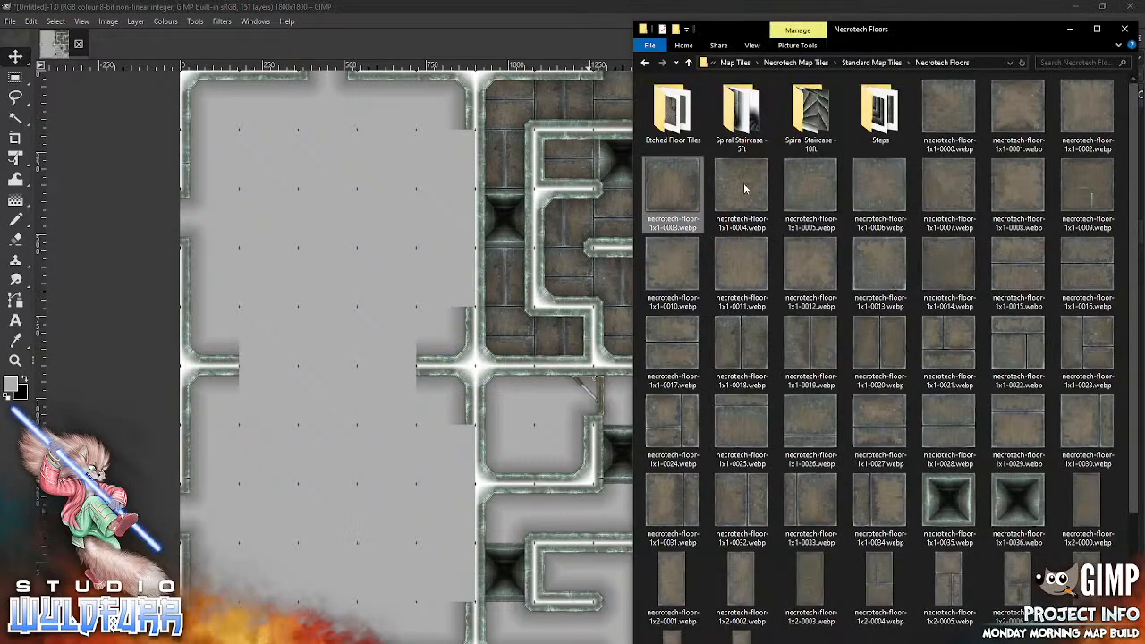
drag(744, 185, 557, 327)
drag(355, 512, 355, 512)
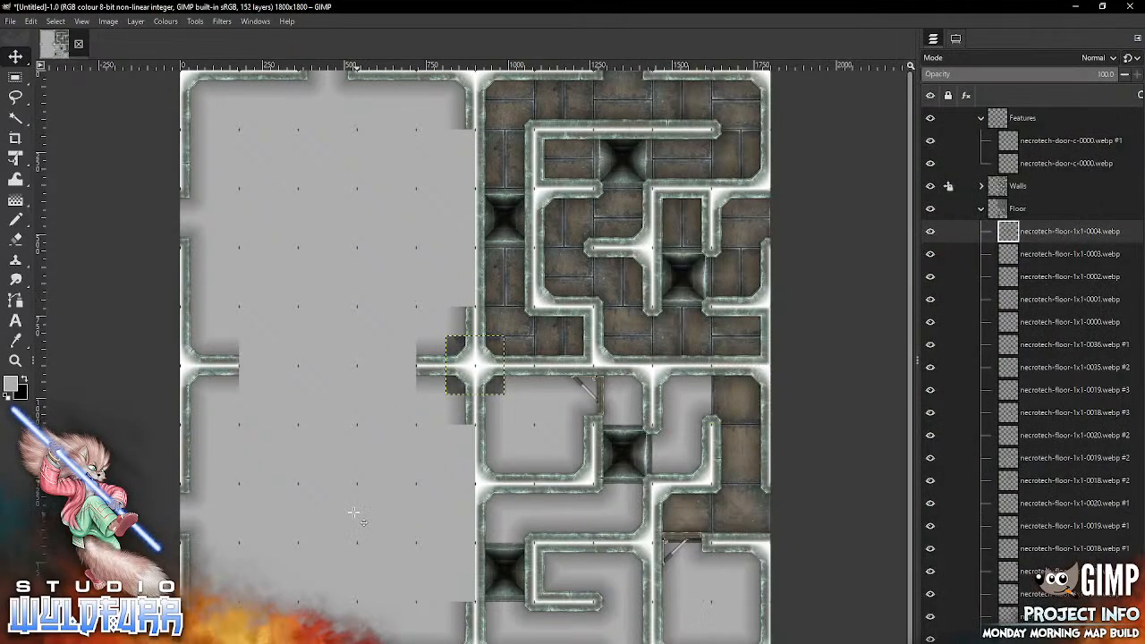
mouse_move(493, 385)
mouse_down()
mouse_move(501, 403)
mouse_move(672, 484)
mouse_move(702, 420)
mouse_up()
key(alt+Tab)
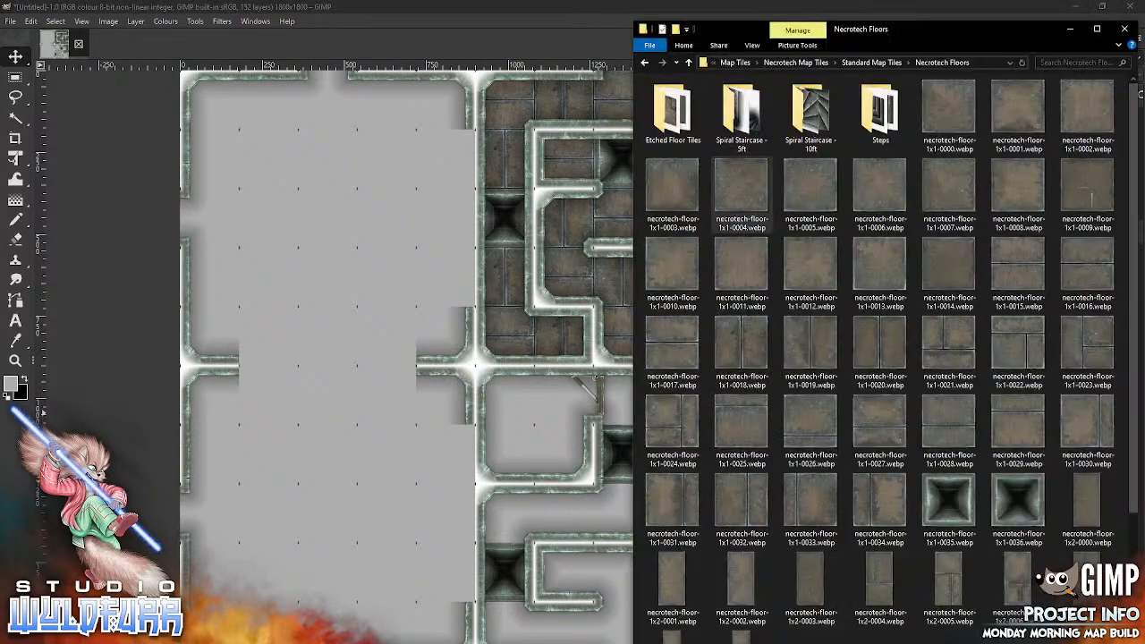
drag(815, 194, 355, 540)
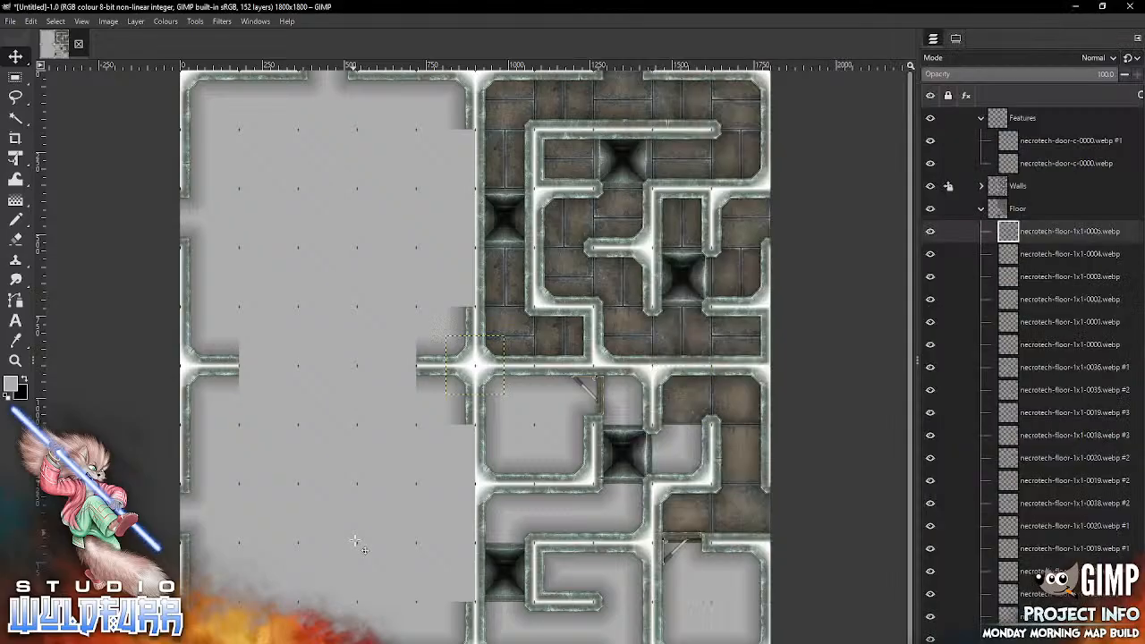
drag(497, 387, 705, 476)
Step: Import necrotech-floor-1x1-0006.webp into the sixth row, eighth column, and necrotech-floor-1x1-0007.webp into the eighth row, eighth column
key(alt+Tab)
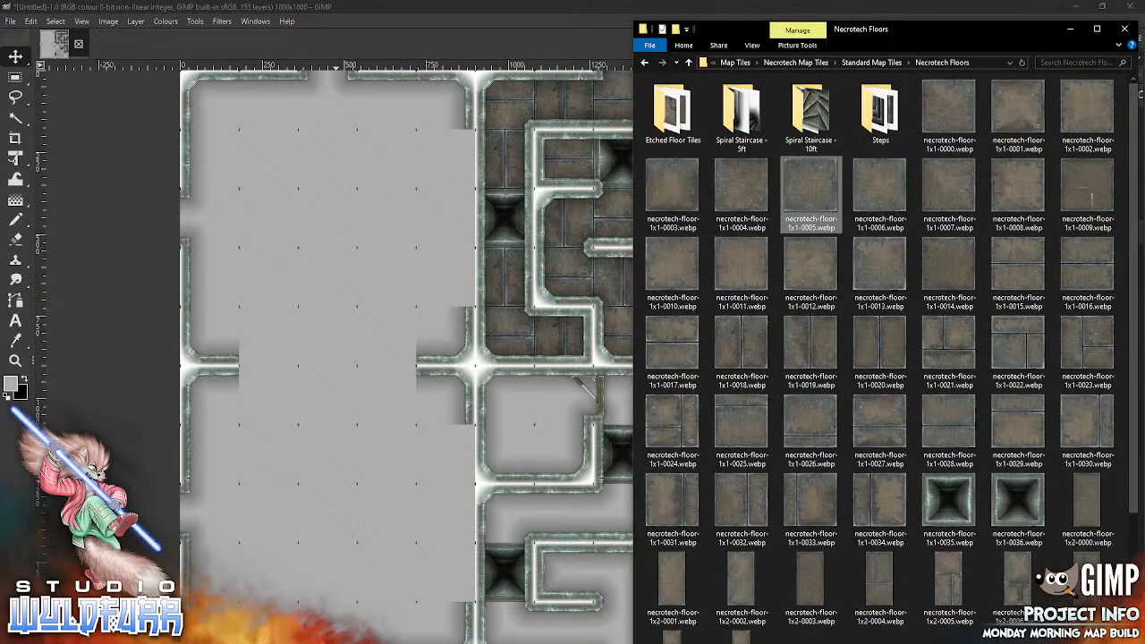
drag(887, 200, 501, 373)
drag(365, 455, 365, 455)
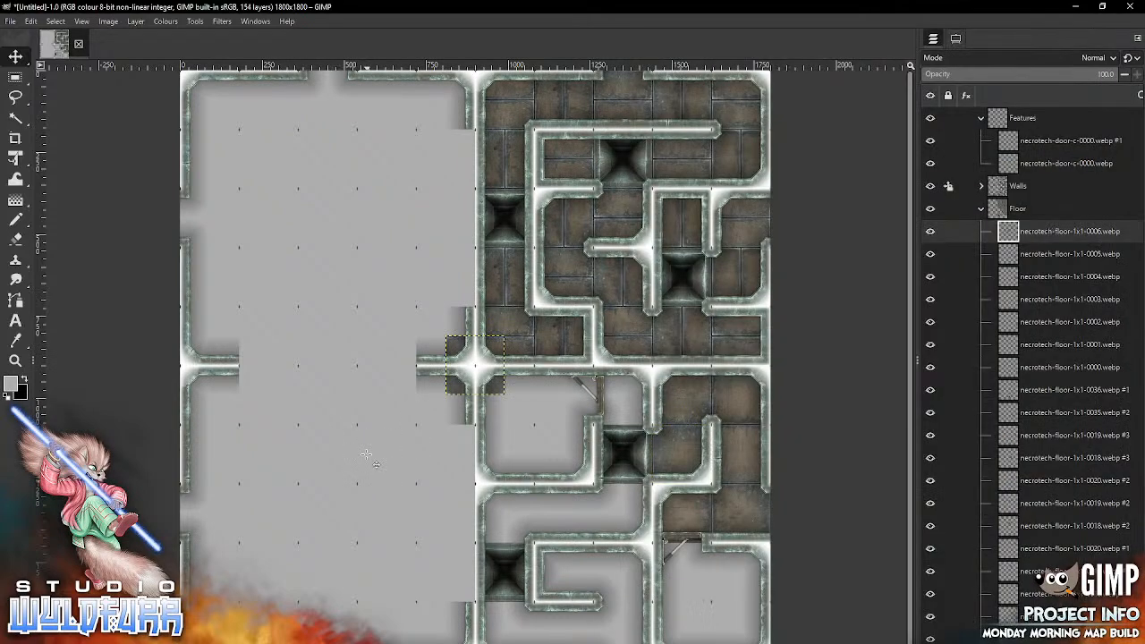
drag(475, 364, 622, 395)
key(alt+Tab)
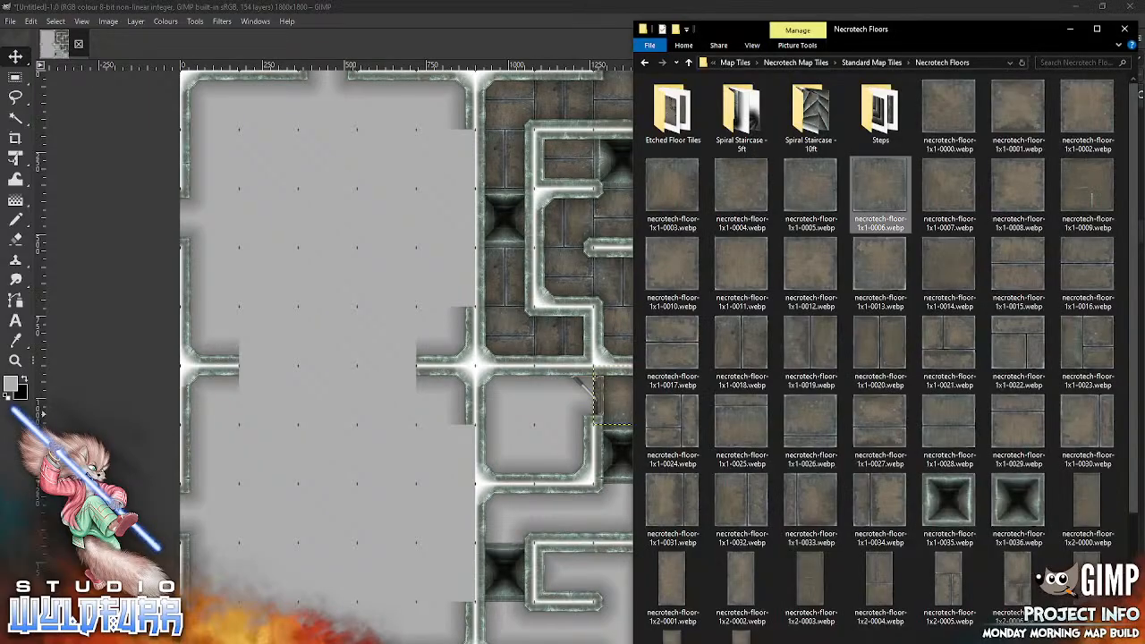
drag(957, 191, 355, 526)
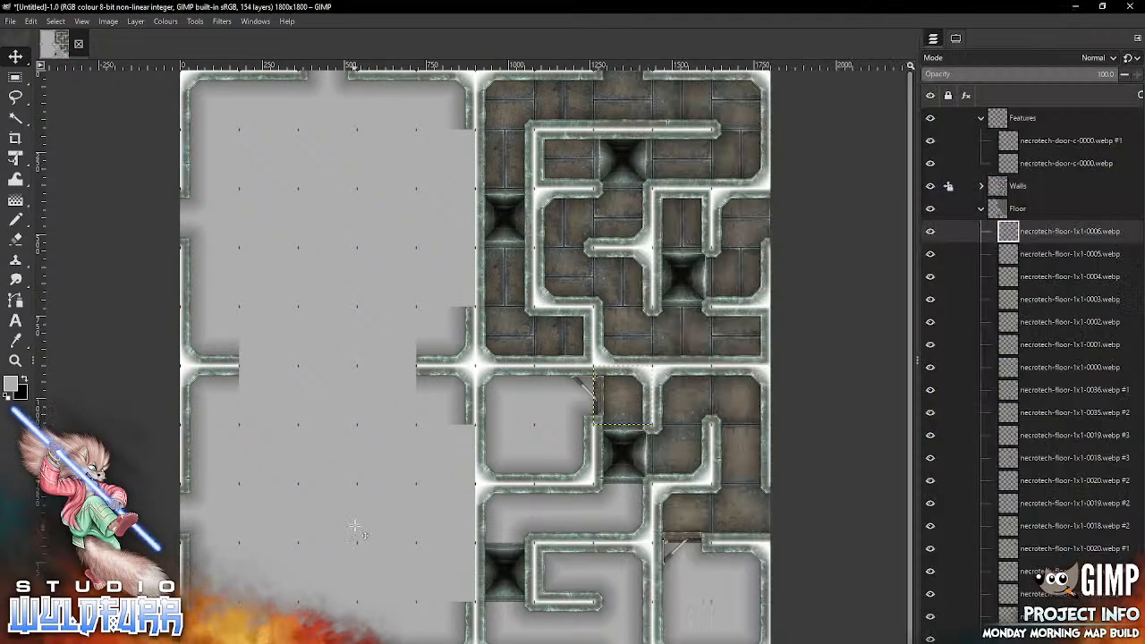
drag(497, 383, 641, 530)
Step: Import necrotech-floor-1x1-0008.webp into the eighth row, seventh column, and necrotech-floor-1x1-0009.webp into the eighth row, sixth column
key(alt+Tab)
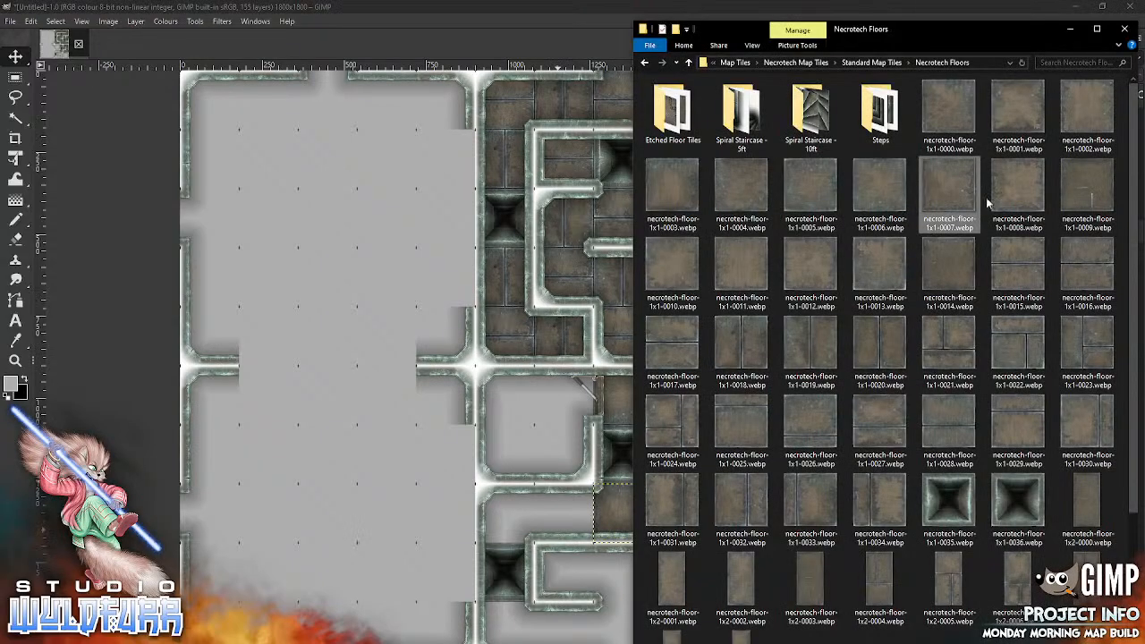
drag(1024, 189, 353, 510)
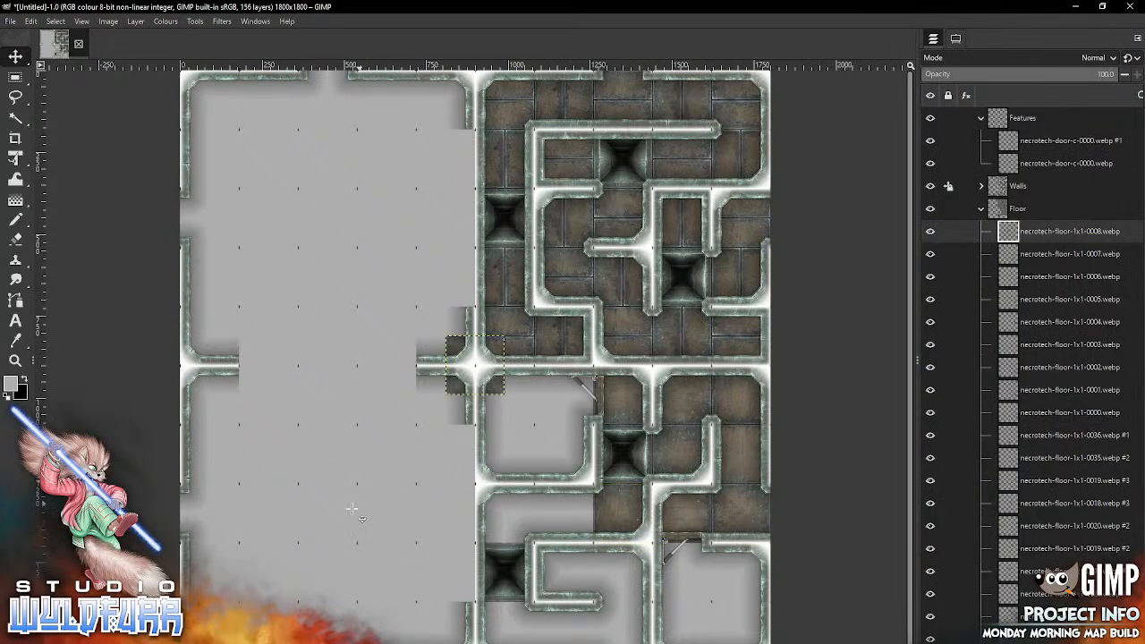
mouse_move(490, 379)
mouse_down()
mouse_move(647, 420)
mouse_move(579, 527)
mouse_up()
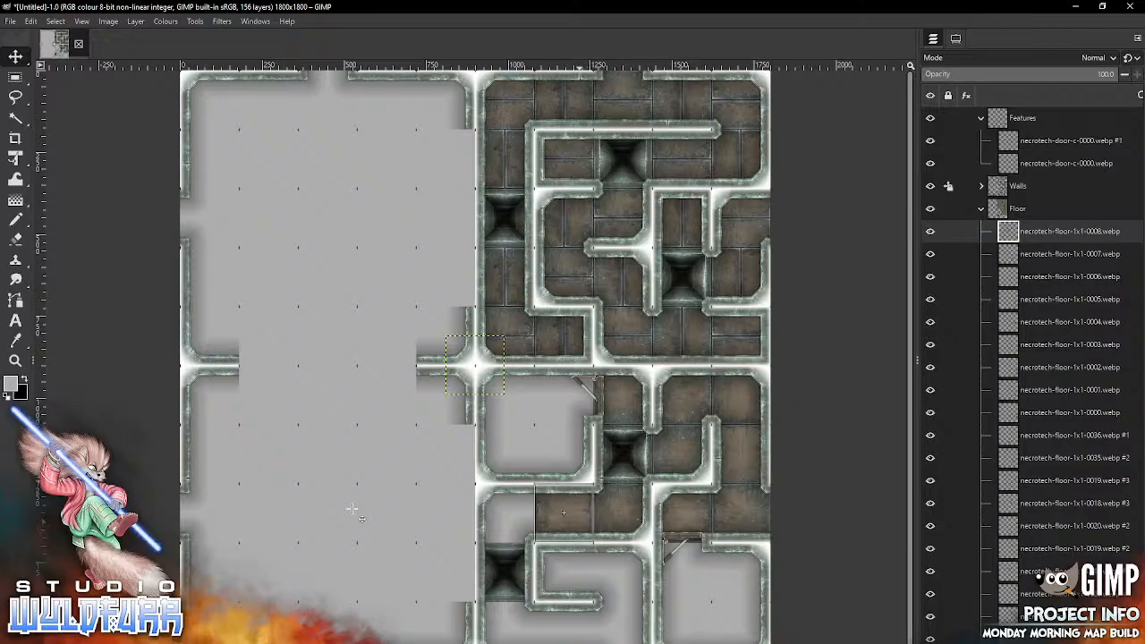
key(alt+Tab)
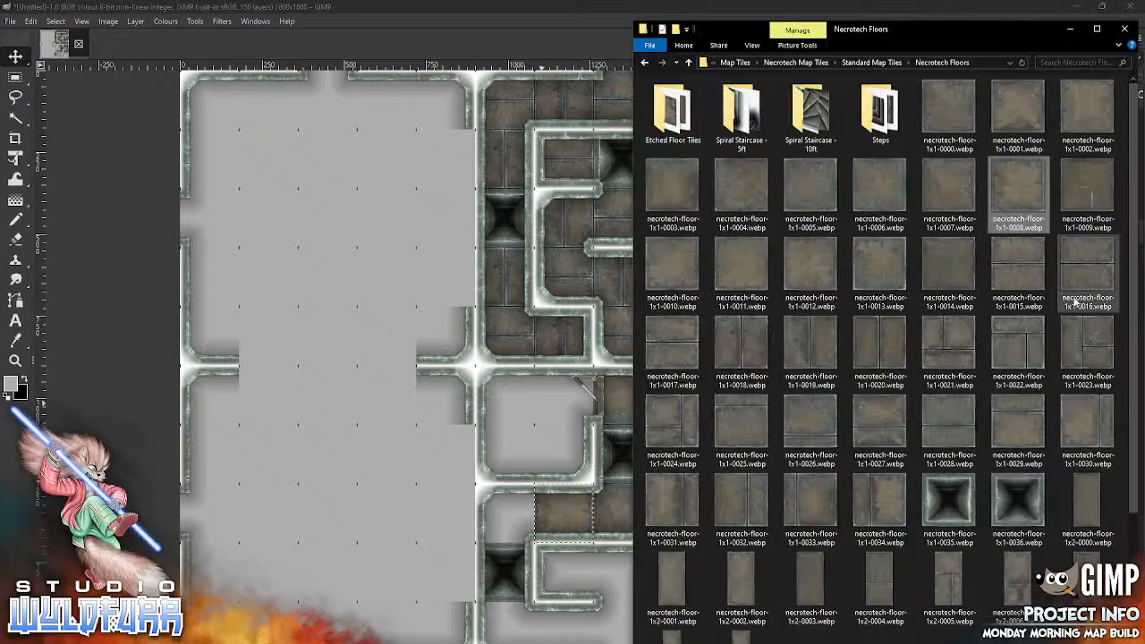
drag(1093, 208, 347, 542)
mouse_move(496, 385)
mouse_down()
mouse_move(557, 526)
mouse_move(525, 534)
mouse_up()
key(alt+Tab)
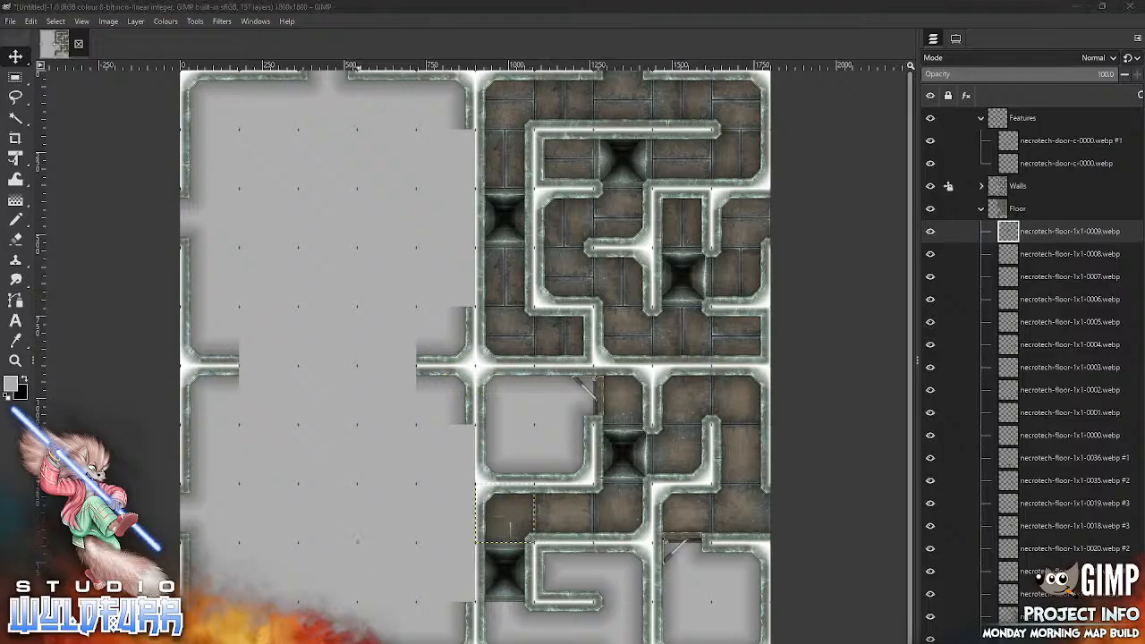
Step: Import necrotech-floor-1x1-0010.webp and place it in the ninth row, eighth column
drag(671, 268, 611, 311)
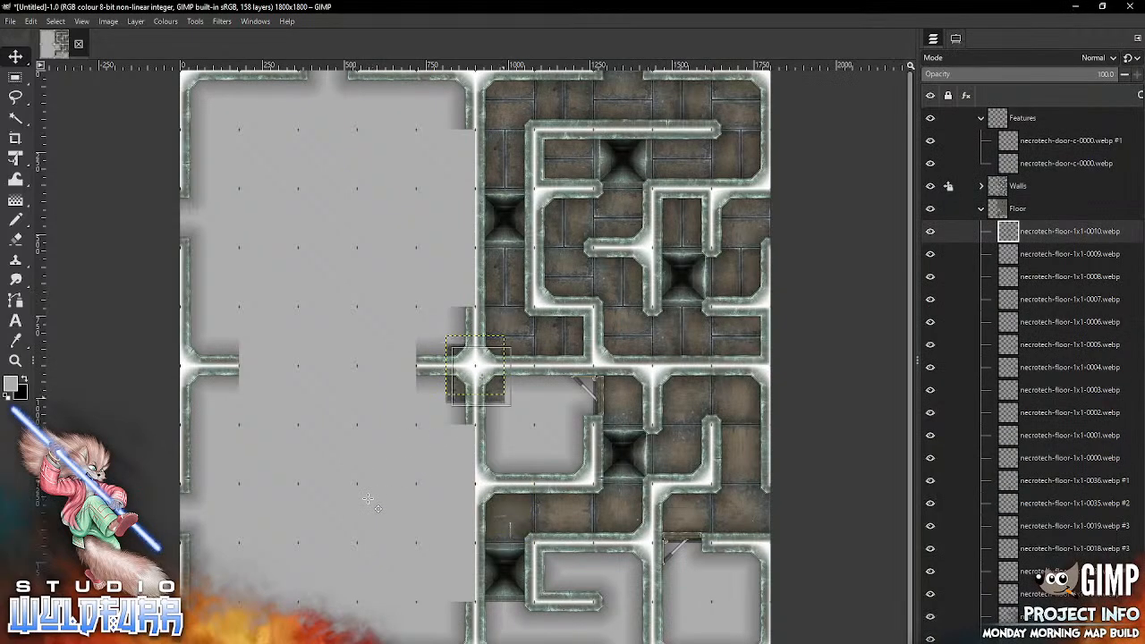
drag(614, 563, 586, 576)
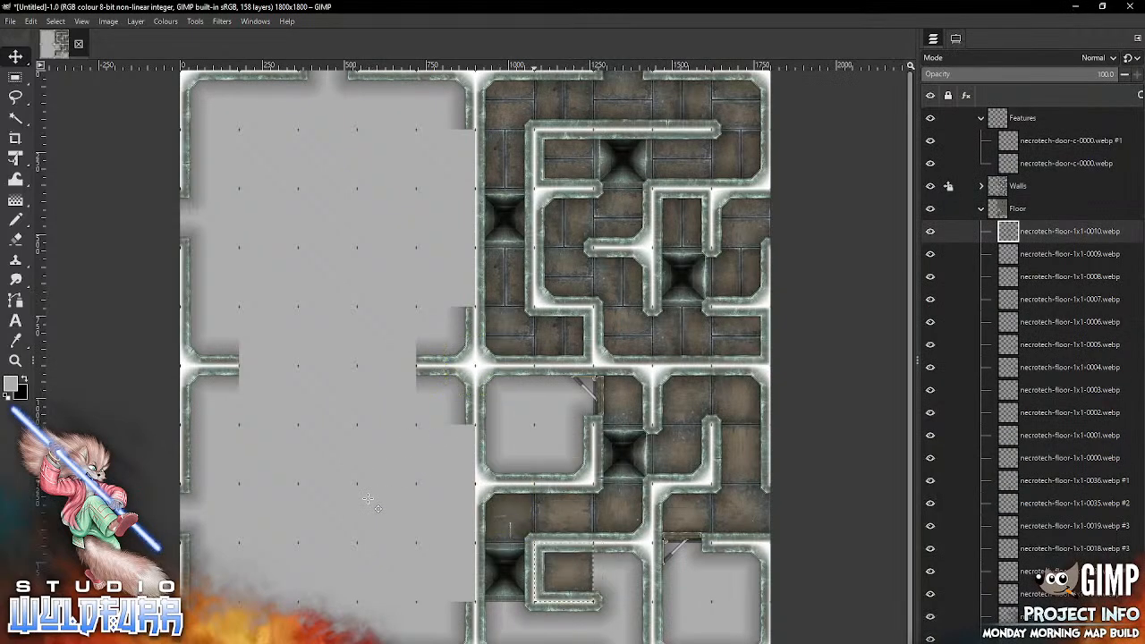
key(alt+Tab)
key(alt+Tab)
drag(563, 573, 622, 572)
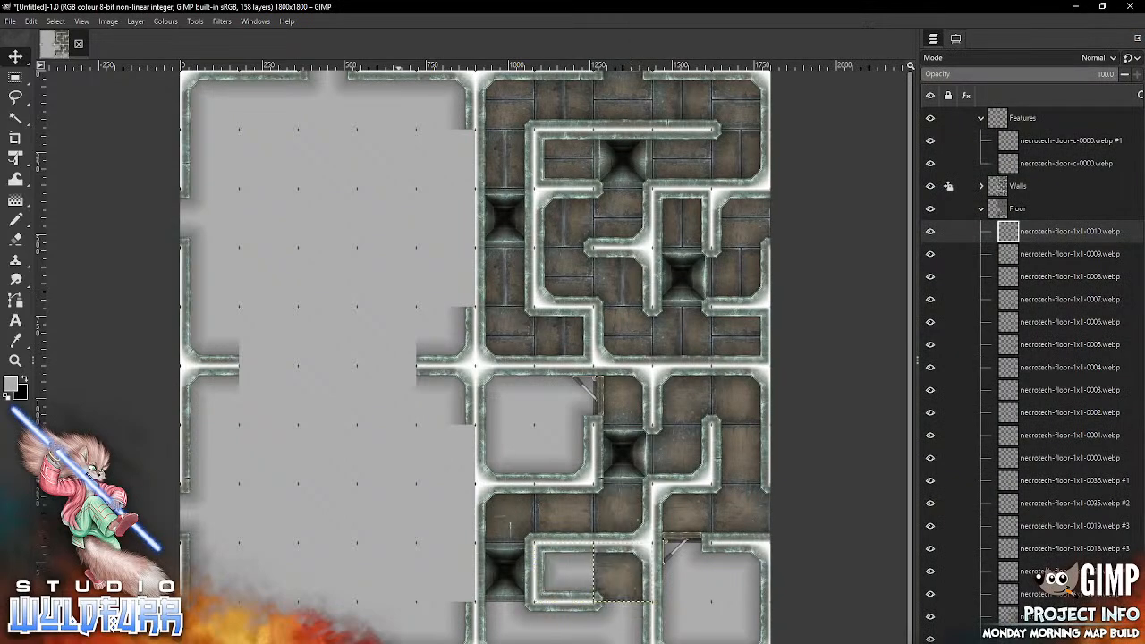
Step: Import necrotech-floor-1x1-0011.webp, 0012.webp and 0013.webp into the sixth, seventh and eighth columns of the tenth row
key(alt+Tab)
drag(743, 271, 343, 555)
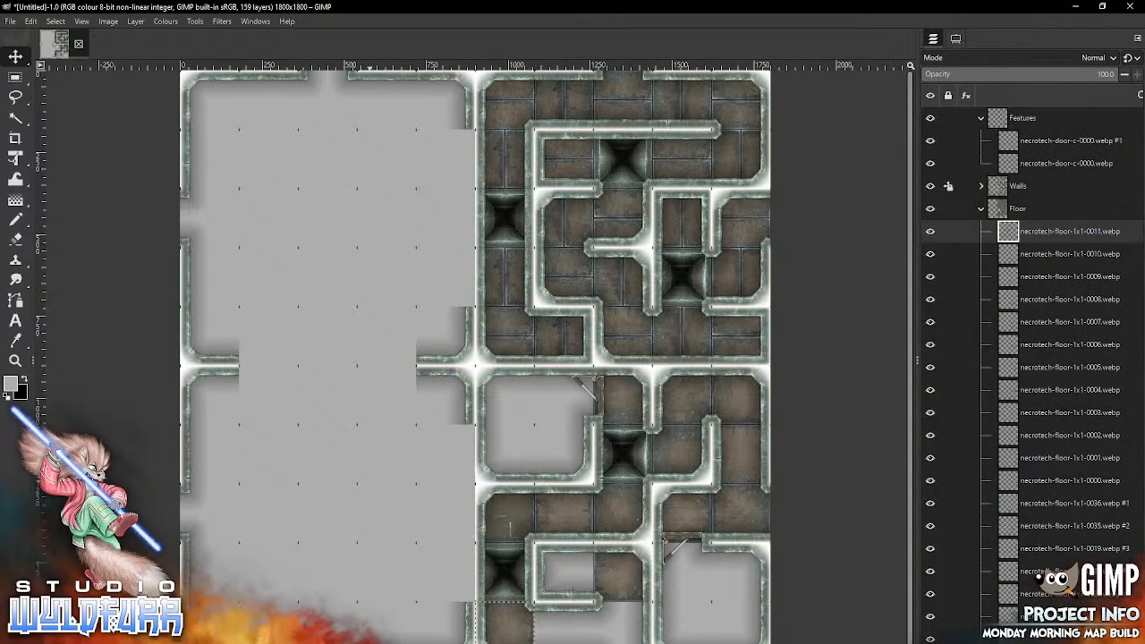
key(alt+Tab)
drag(799, 288, 328, 527)
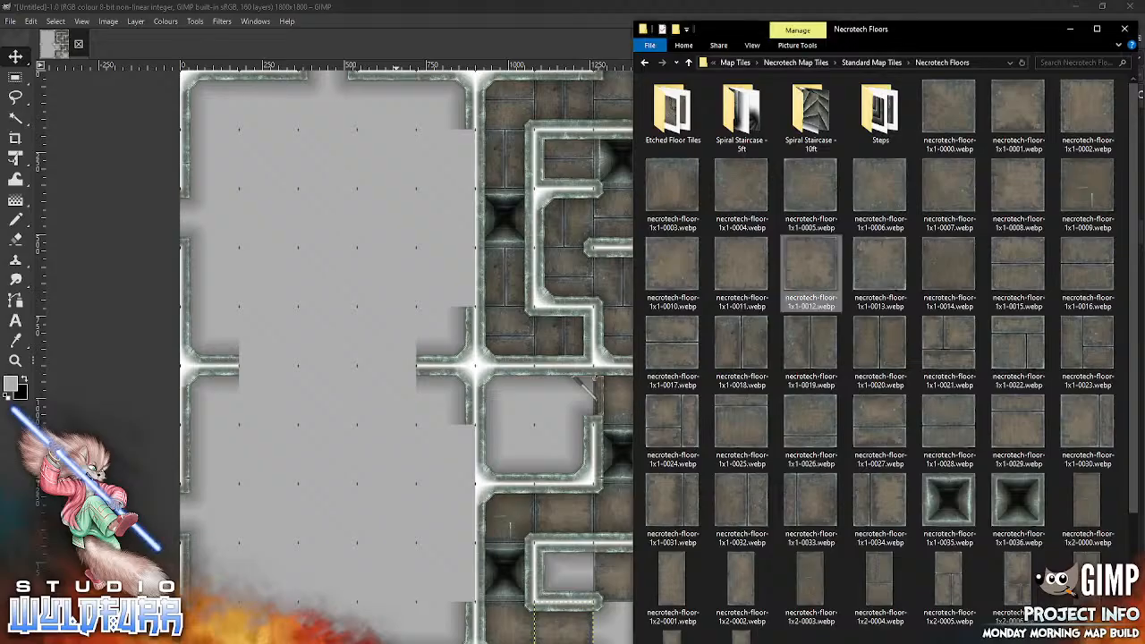
drag(880, 268, 360, 482)
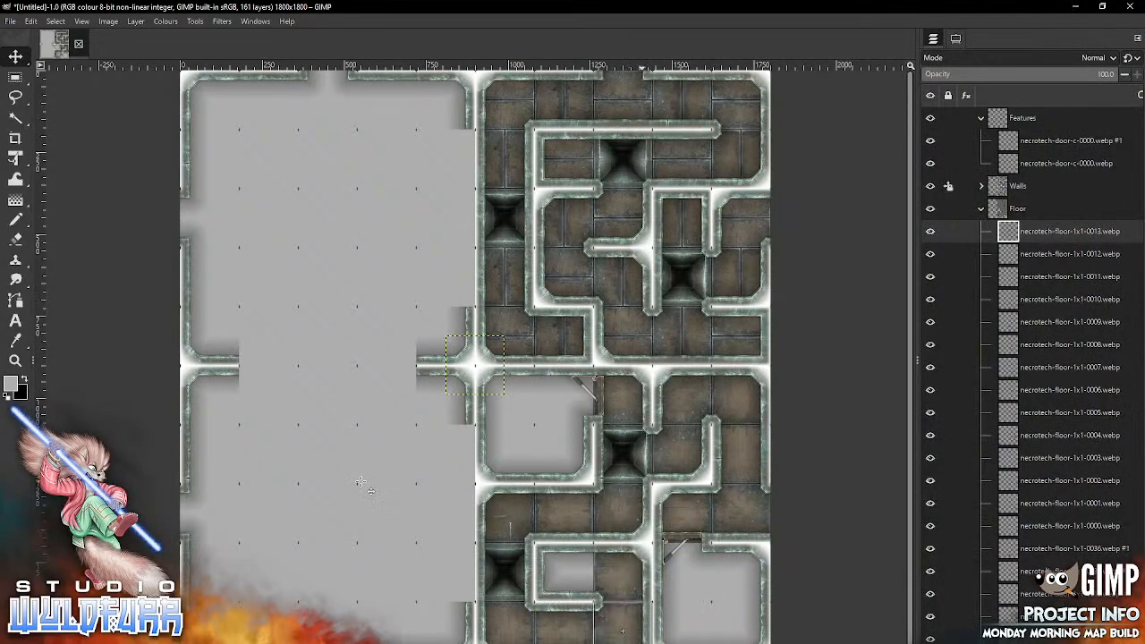
Step: Import necrotech-floor-1x1-0021.webp into the ninth row, seventh column, inside the small walled recess
key(alt+Tab)
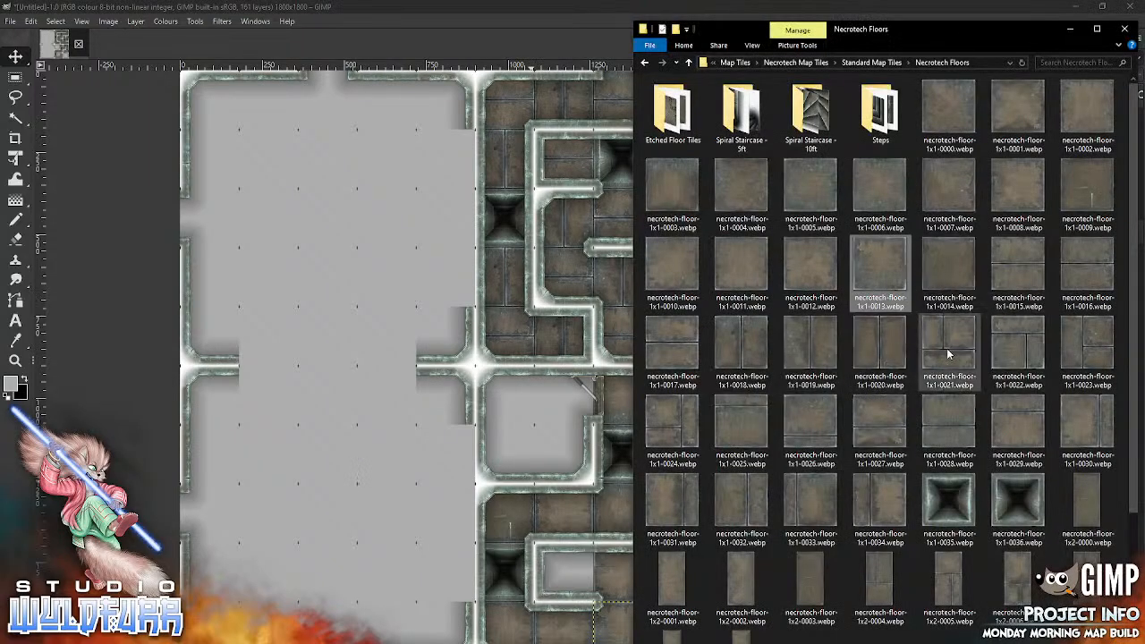
drag(949, 354, 341, 508)
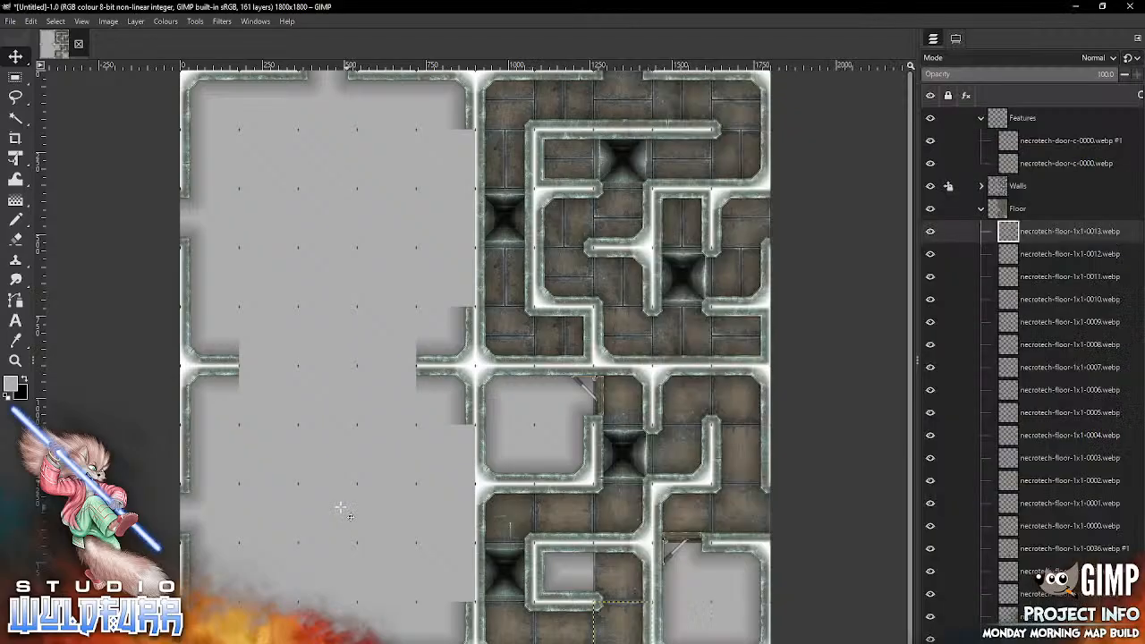
drag(499, 385, 587, 593)
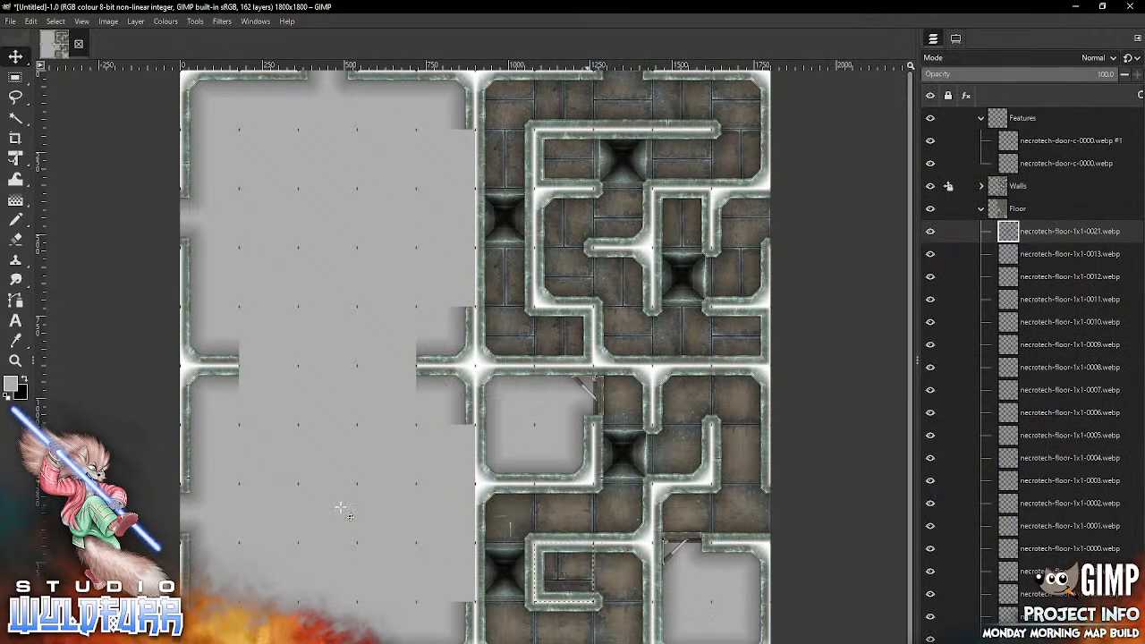
Step: Import necrotech-floor-1x1-0022.webp into the sixth row, sixth column, and necrotech-floor-1x1-0023.webp into the sixth row, seventh column
key(alt+Tab)
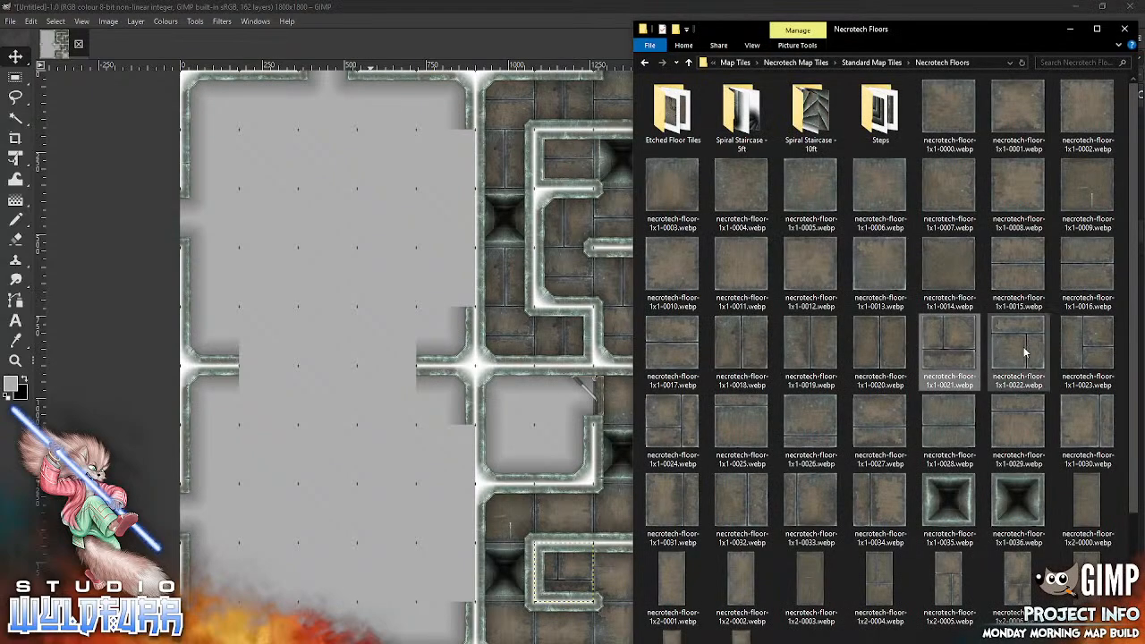
drag(1031, 349, 358, 493)
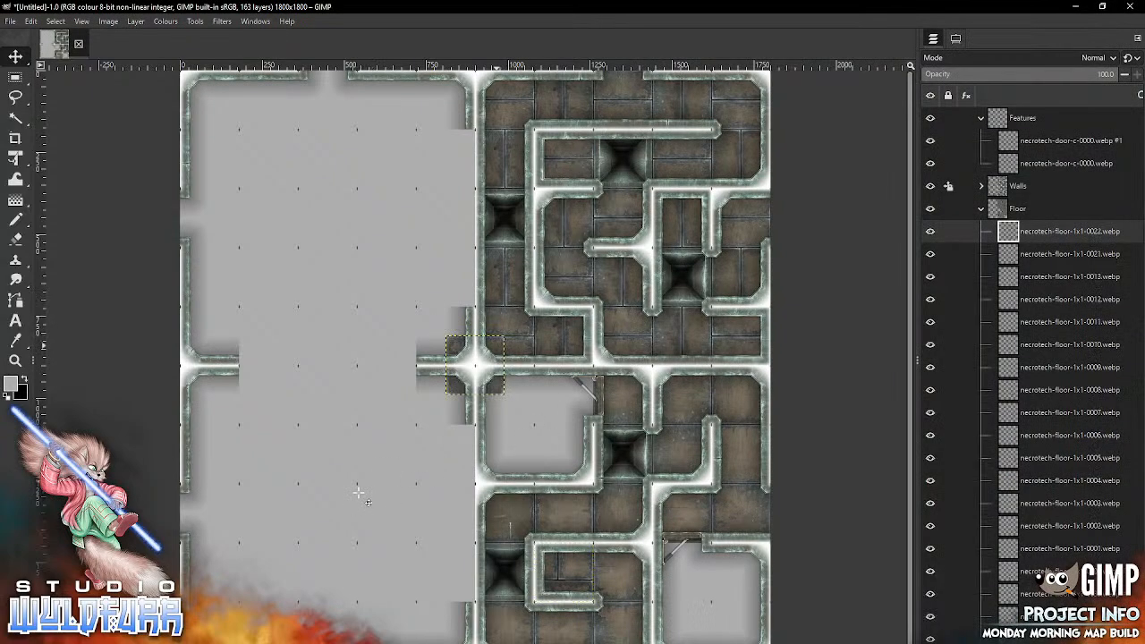
mouse_move(492, 353)
mouse_down()
mouse_move(533, 409)
mouse_move(521, 383)
mouse_up()
key(alt+Tab)
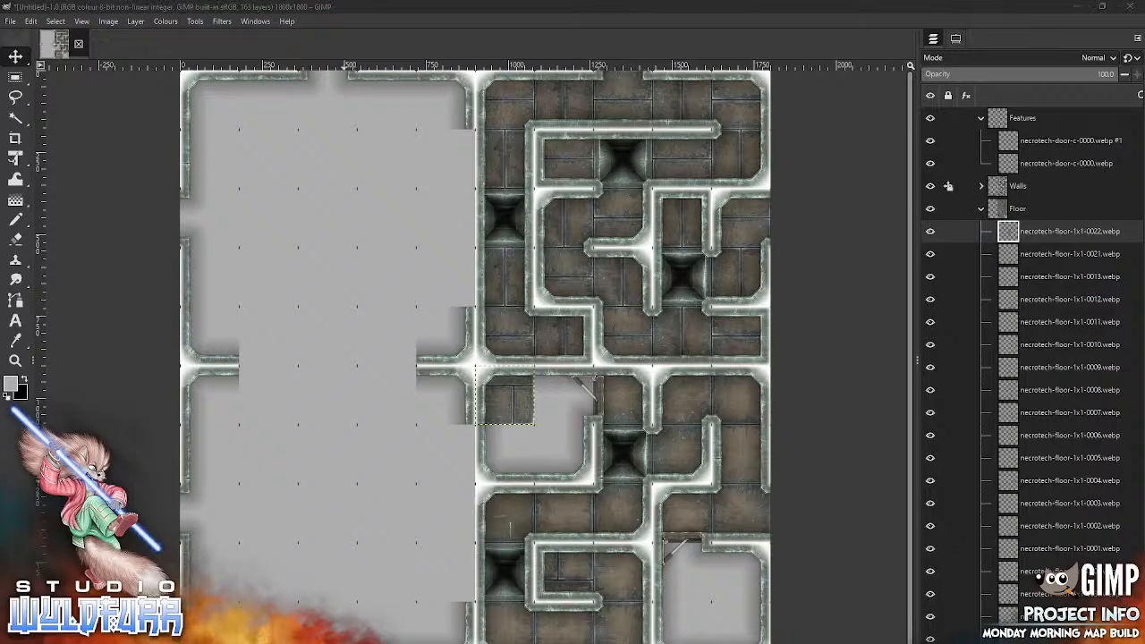
drag(850, 367, 366, 515)
drag(479, 365, 565, 397)
Step: Import necrotech-floor-1x1-0024.webp into the seventh row, seventh column, and necrotech-floor-1x1-0025.webp into the seventh row, sixth column
key(alt+Tab)
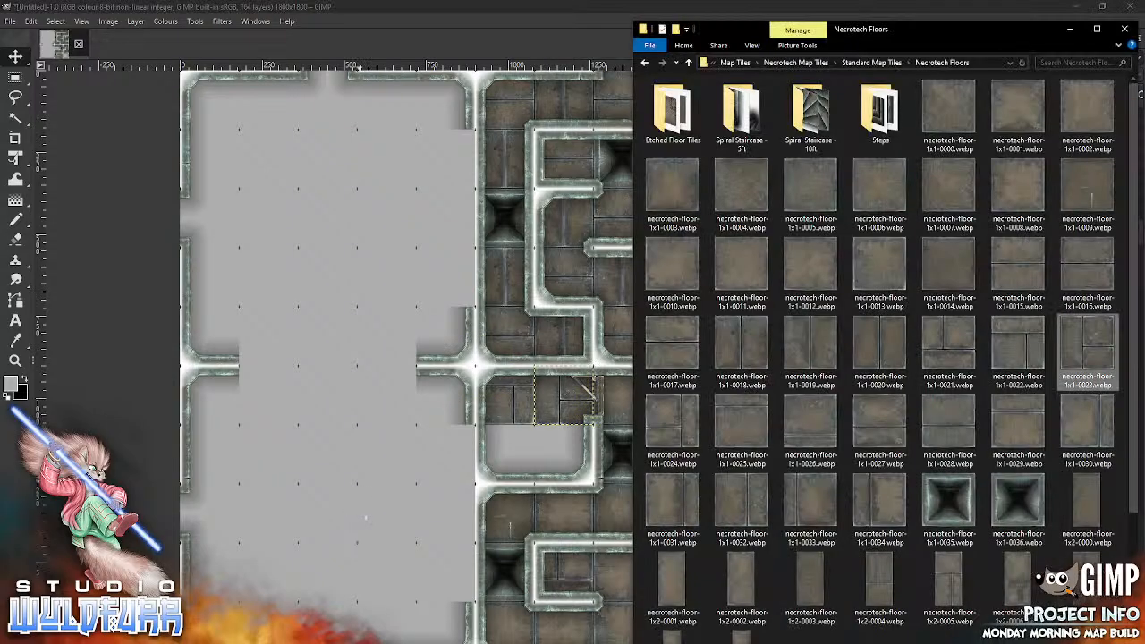
drag(432, 507, 330, 534)
drag(518, 462, 570, 455)
key(alt+Tab)
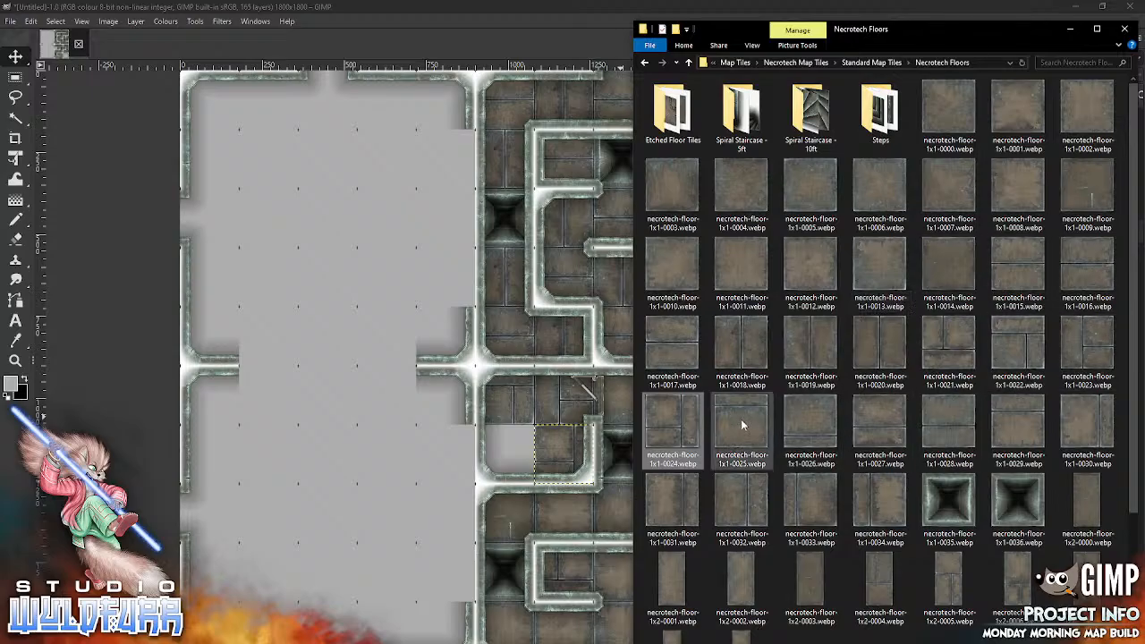
click(740, 425)
click(350, 526)
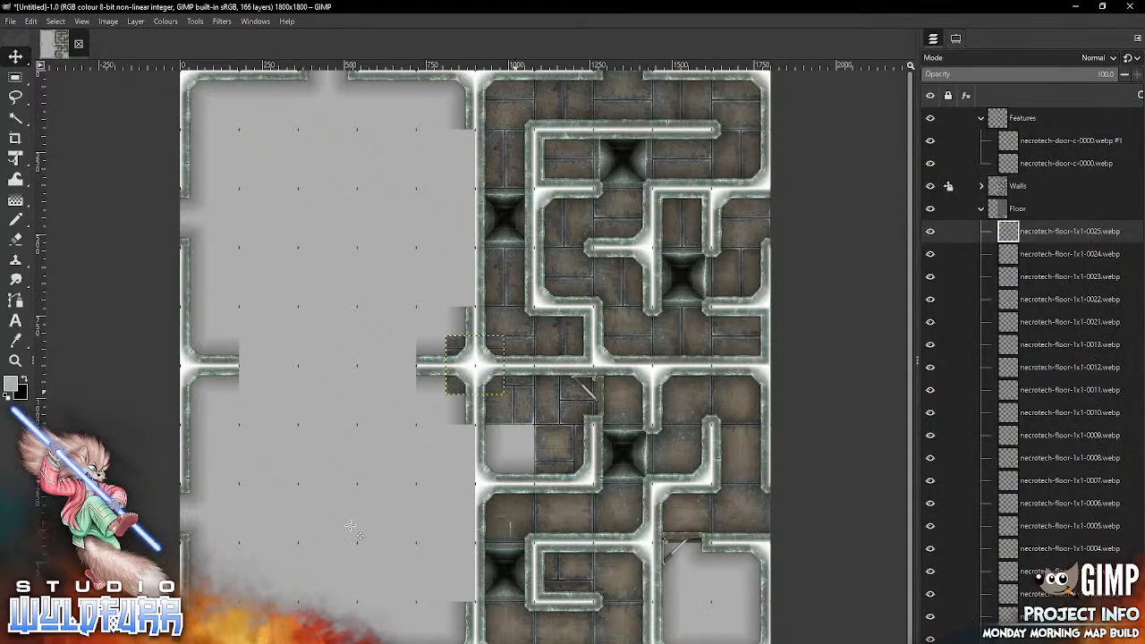
drag(497, 379, 528, 468)
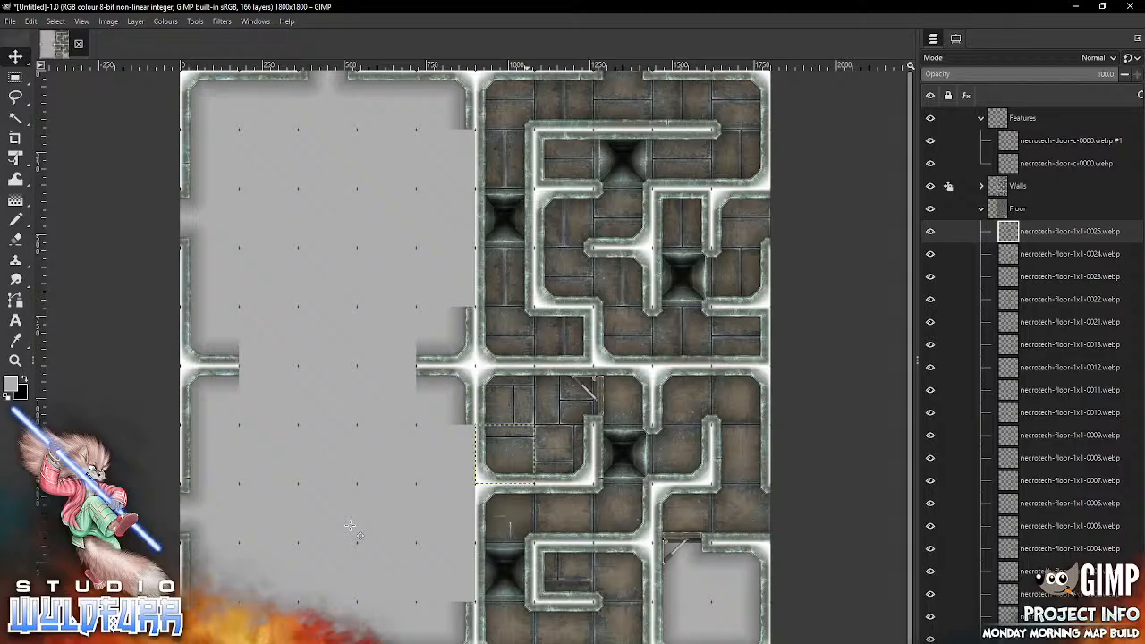
Step: Import necrotech-floor-1x1-0026.webp into the ninth row, ninth column, and another necrotech-floor-1x1-0024.webp into the ninth row, tenth column
key(alt+Tab)
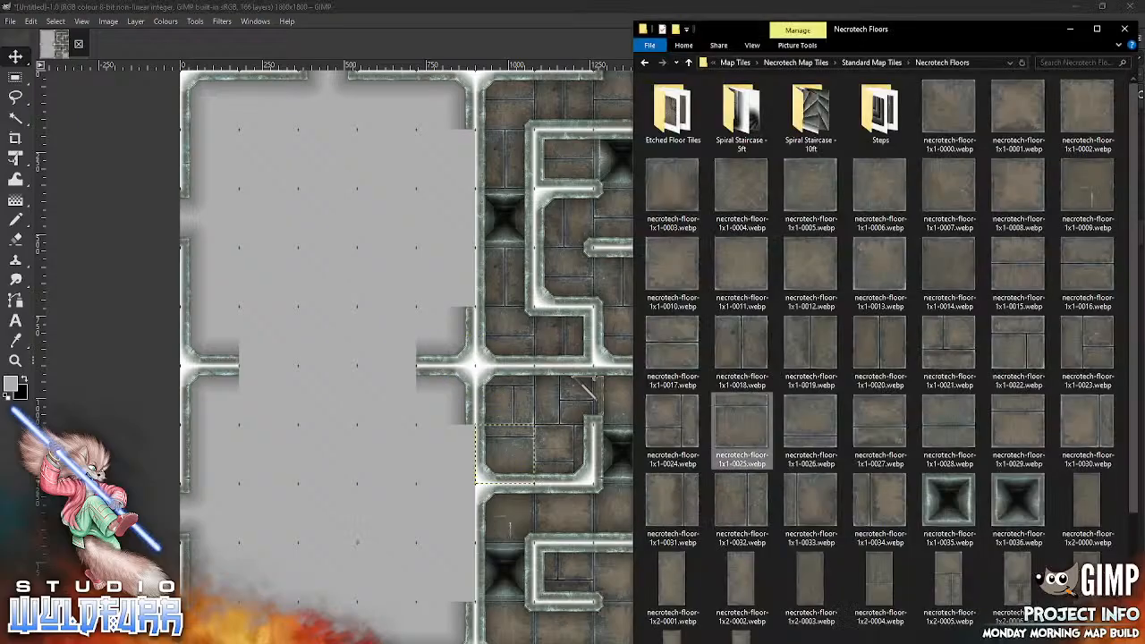
drag(798, 424, 357, 516)
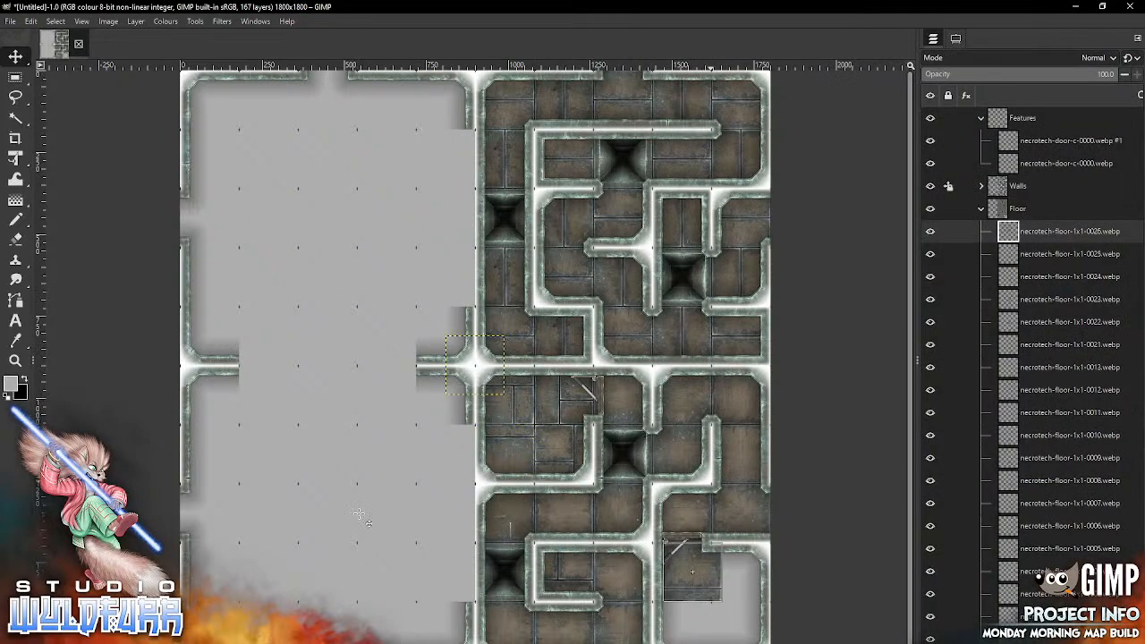
key(alt+Tab)
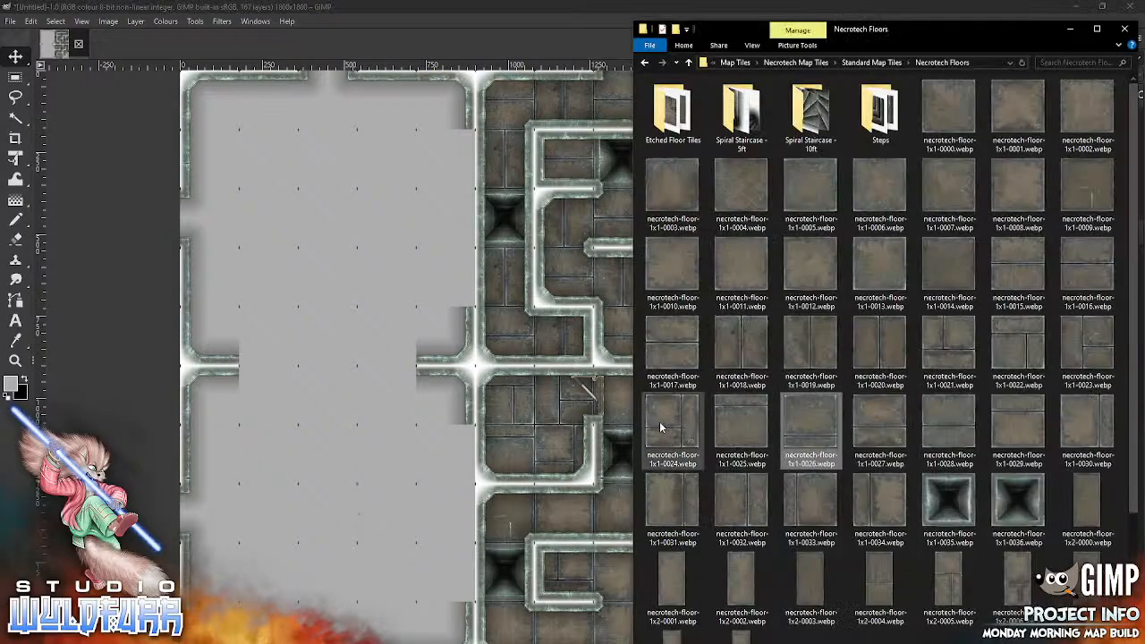
drag(672, 424, 371, 511)
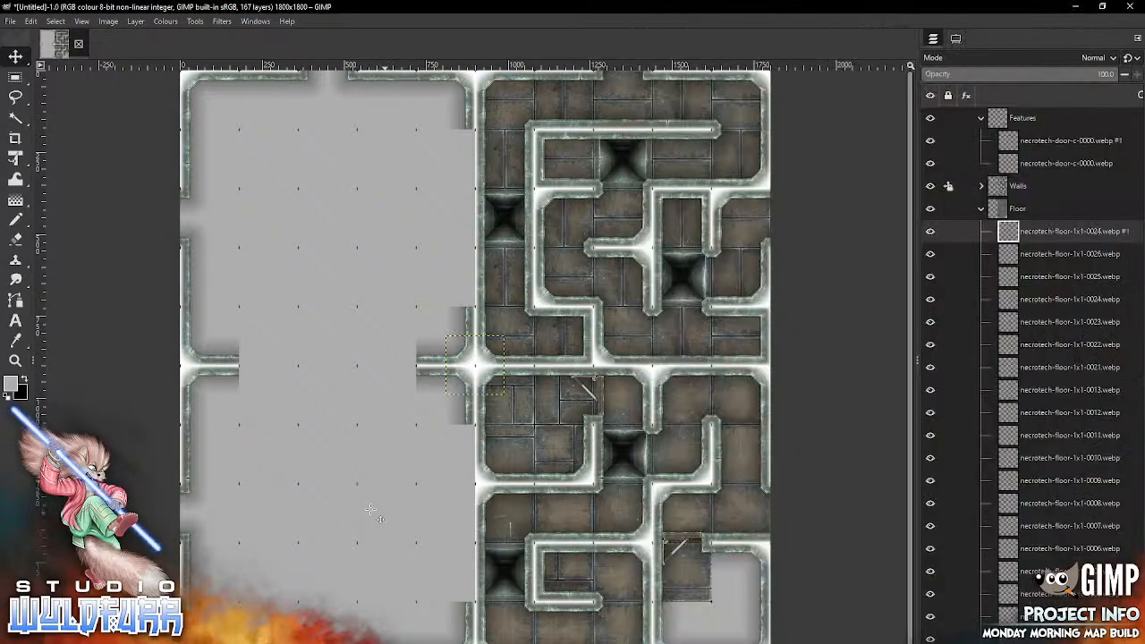
mouse_move(498, 386)
mouse_down()
mouse_move(573, 468)
mouse_move(764, 593)
mouse_up()
Step: Import another necrotech-floor-1x1-0023.webp into the tenth row, ninth column, and another necrotech-floor-1x1-0022.webp into the tenth row, tenth column
key(alt+Tab)
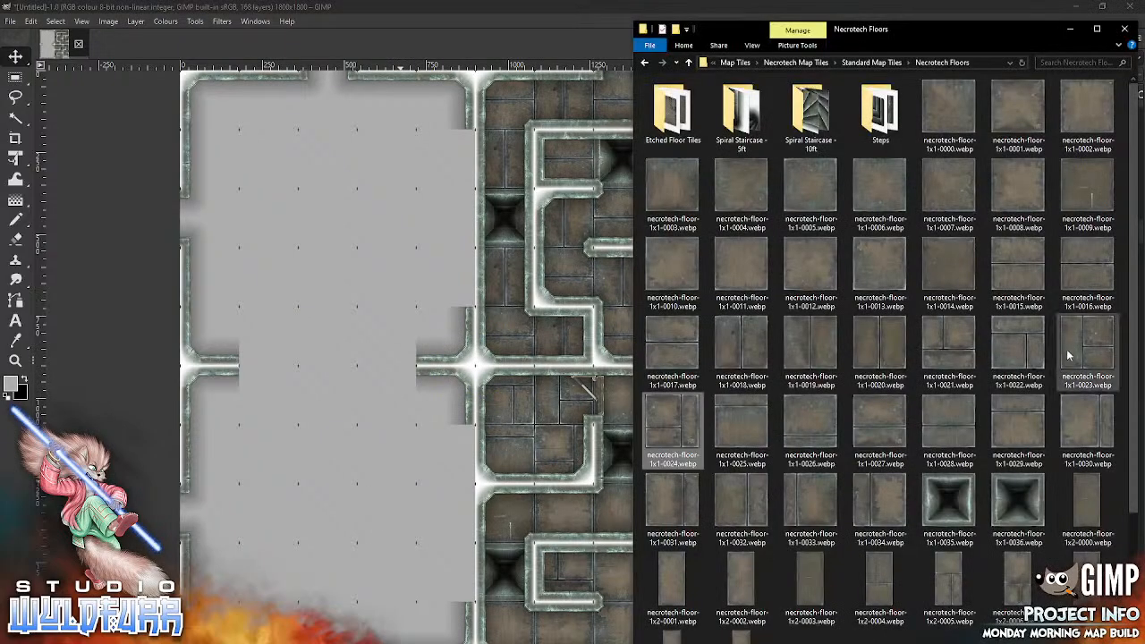
drag(1082, 347, 360, 535)
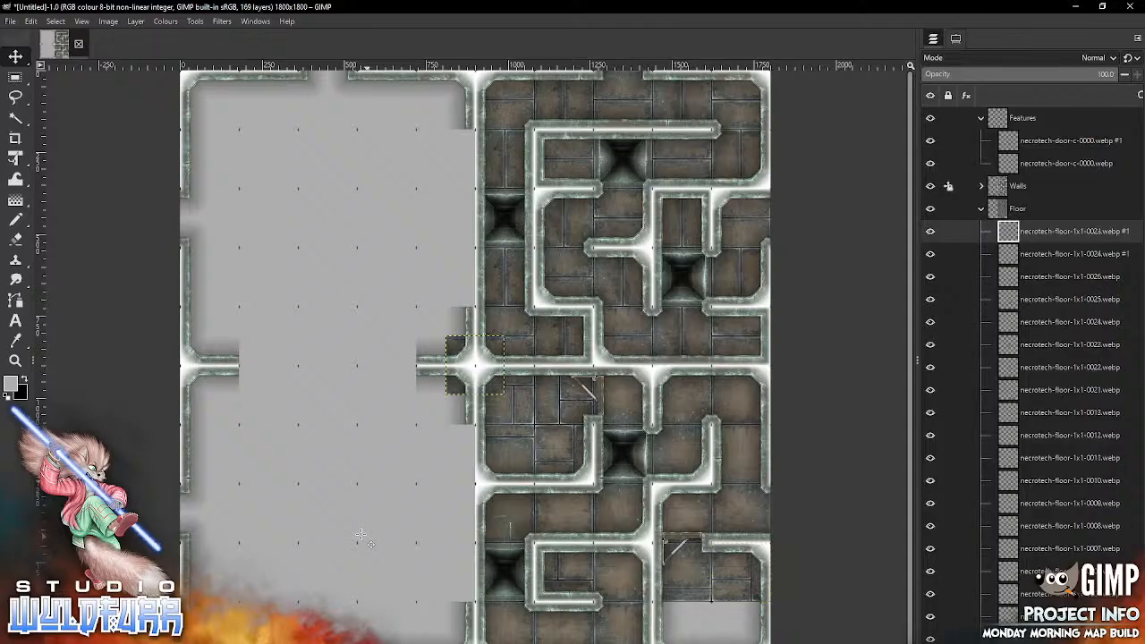
mouse_move(497, 346)
mouse_down()
mouse_move(734, 554)
mouse_move(722, 617)
mouse_move(706, 612)
mouse_up()
key(alt+Tab)
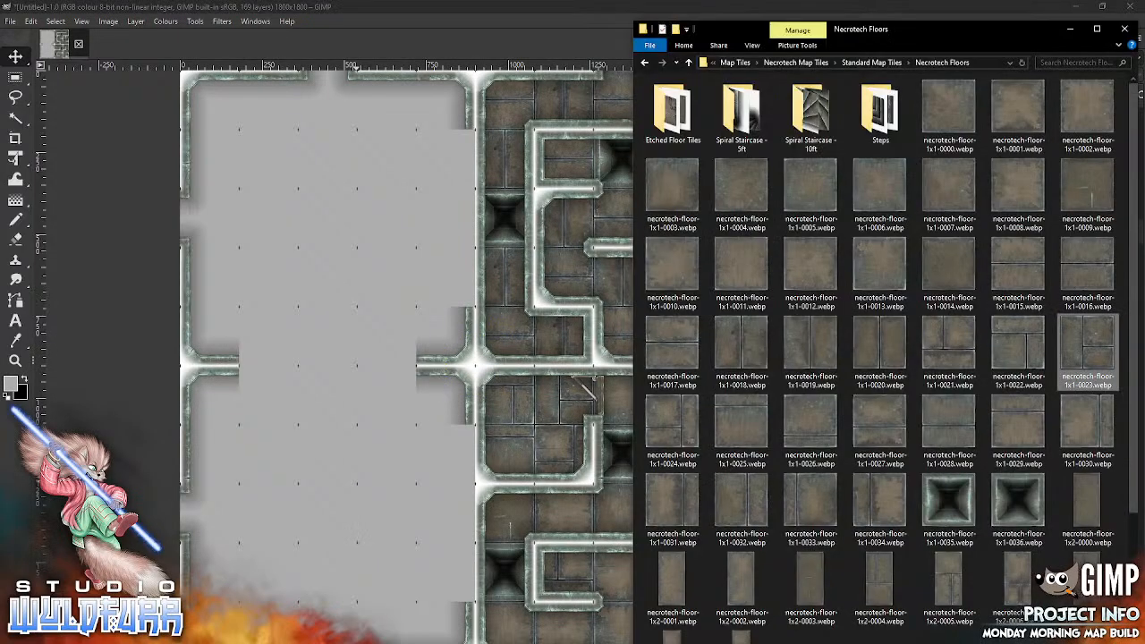
drag(1014, 347, 355, 564)
drag(480, 366, 741, 630)
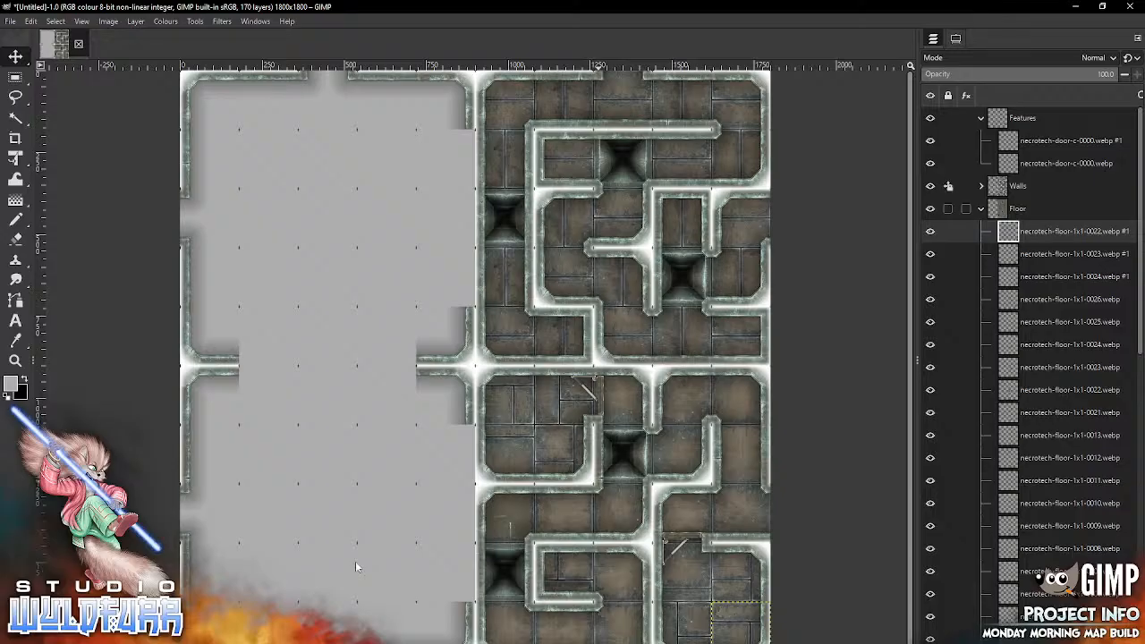
Step: Collapse the Floor group and import necrotech-door-a-0000.webp from the Door Overlays folder at the top of the Features group
click(980, 209)
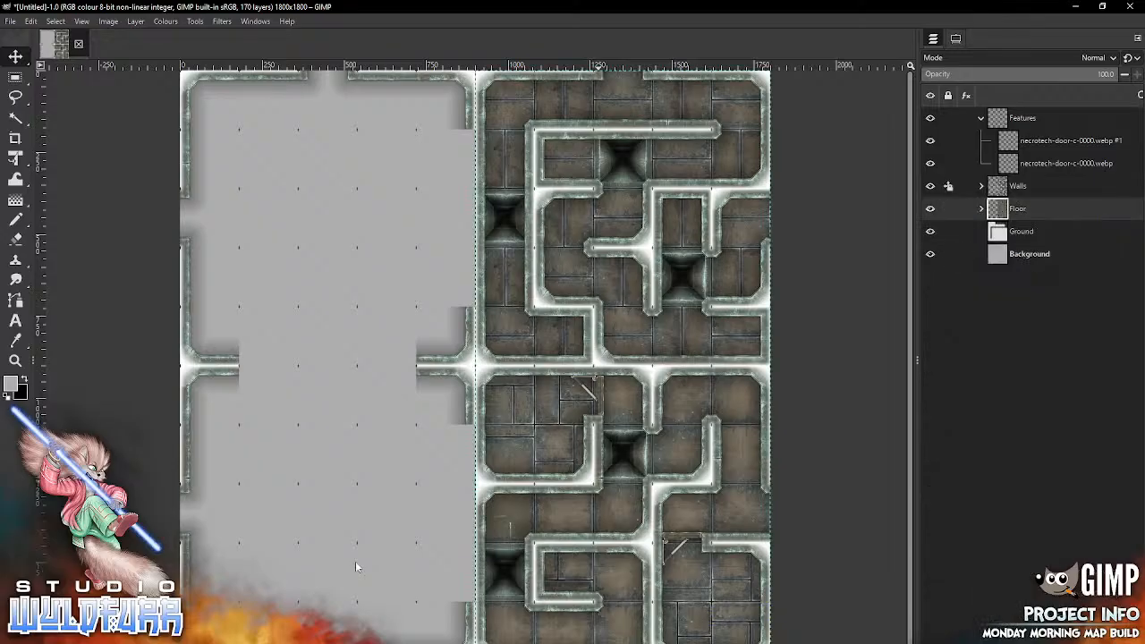
click(1064, 141)
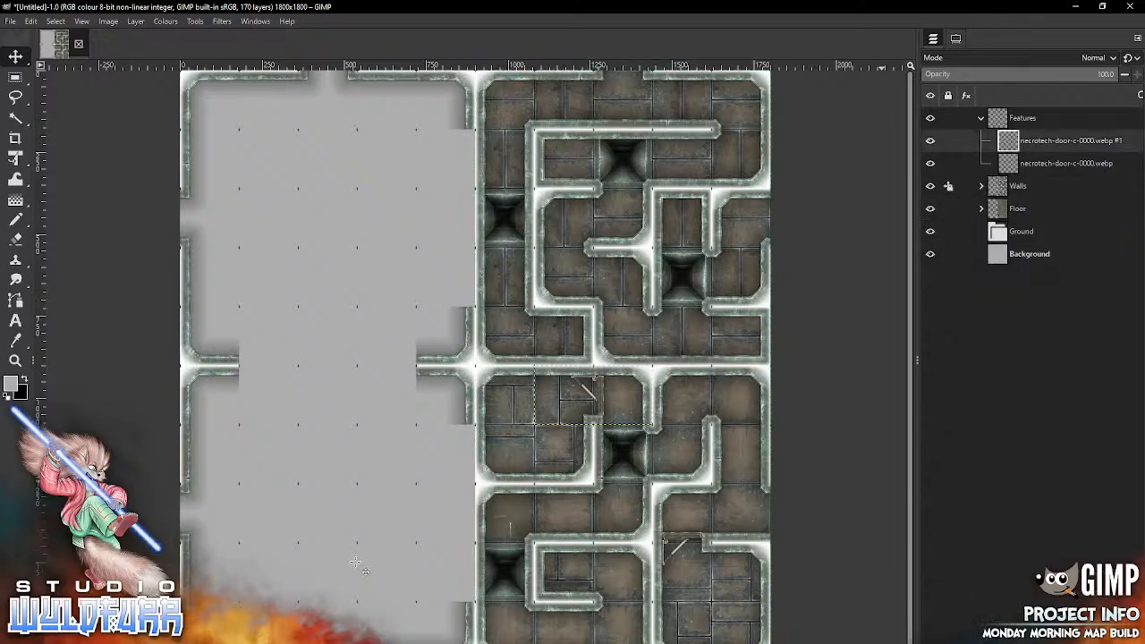
key(alt+Tab)
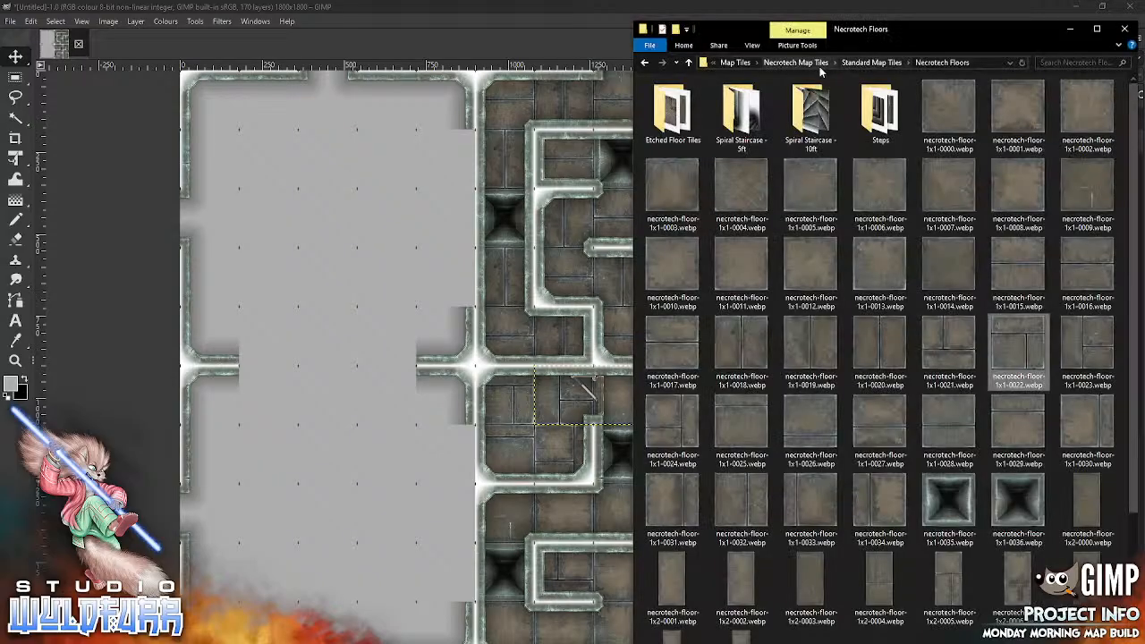
click(881, 65)
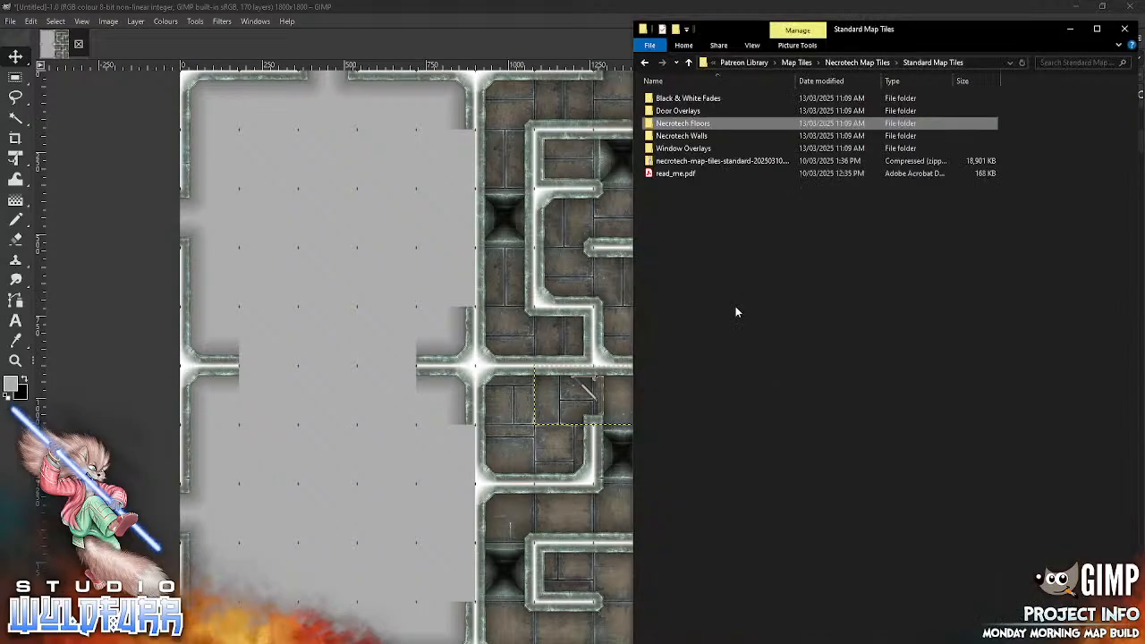
double_click(685, 110)
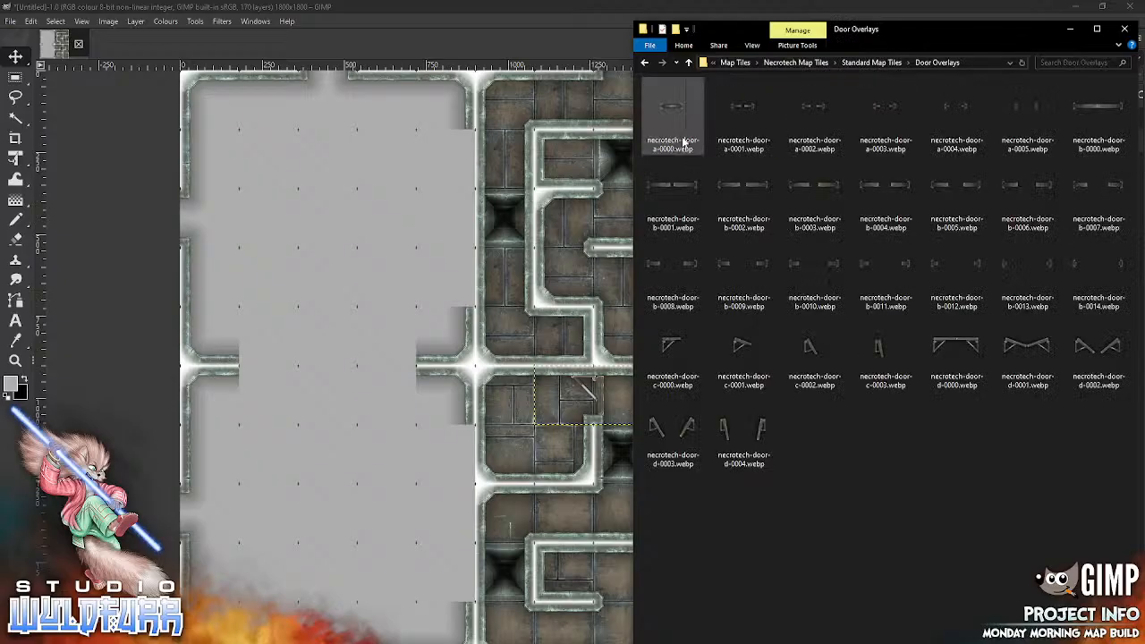
drag(676, 109, 394, 476)
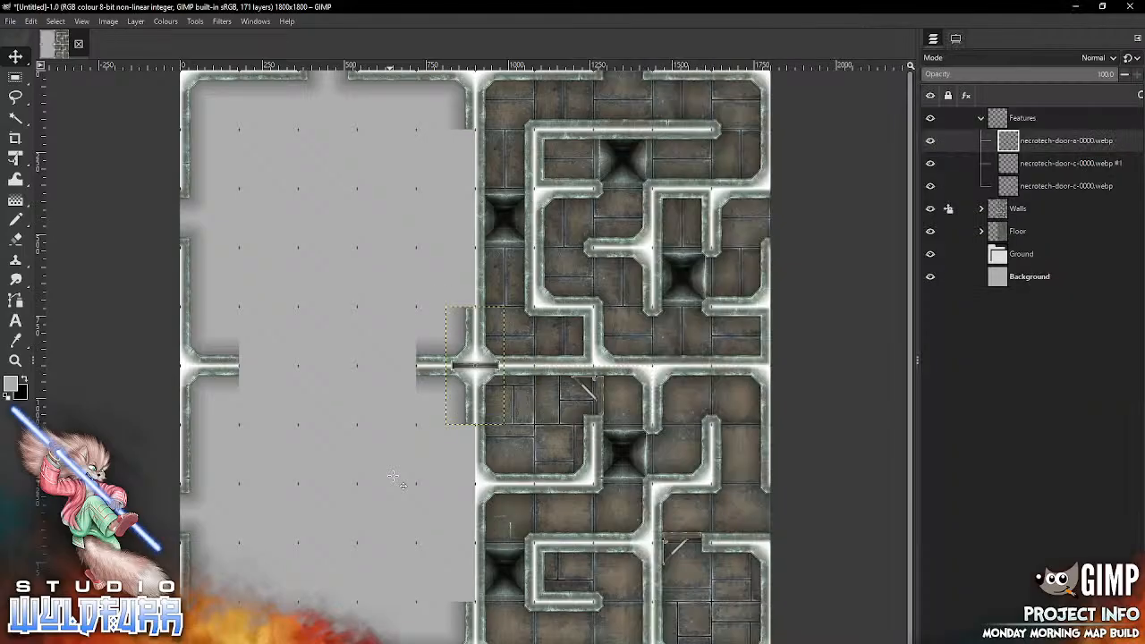
Step: Rotate the new door overlay 90° and move it to the ninth-row opening between the seventh and eighth columns
key(alt+l)
mouse_move(205, 171)
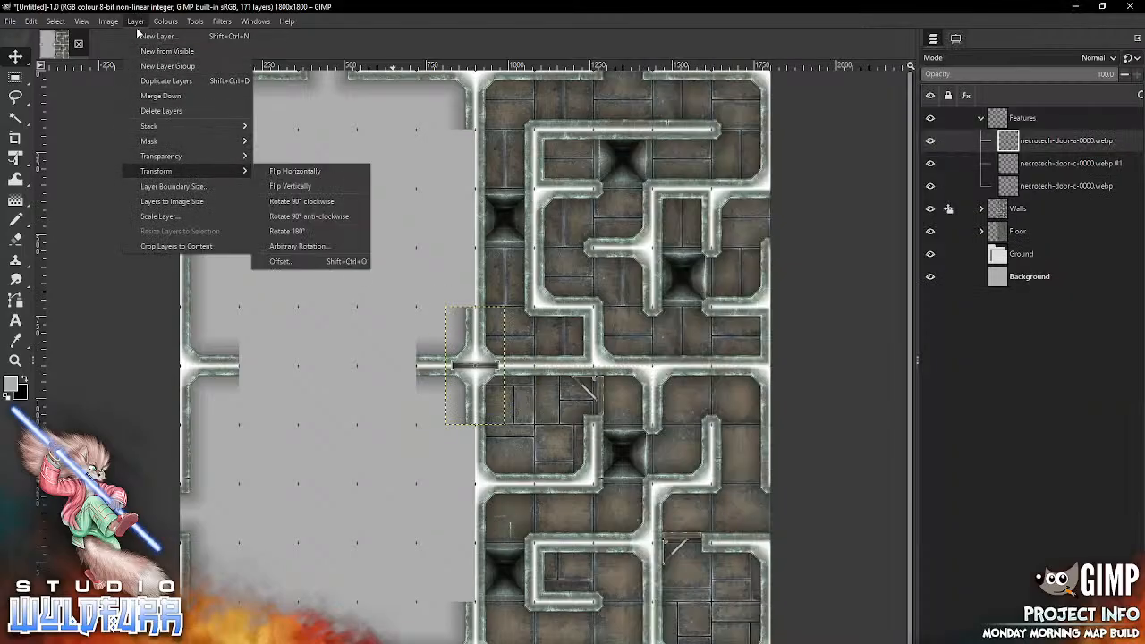
key(Down)
key(Return)
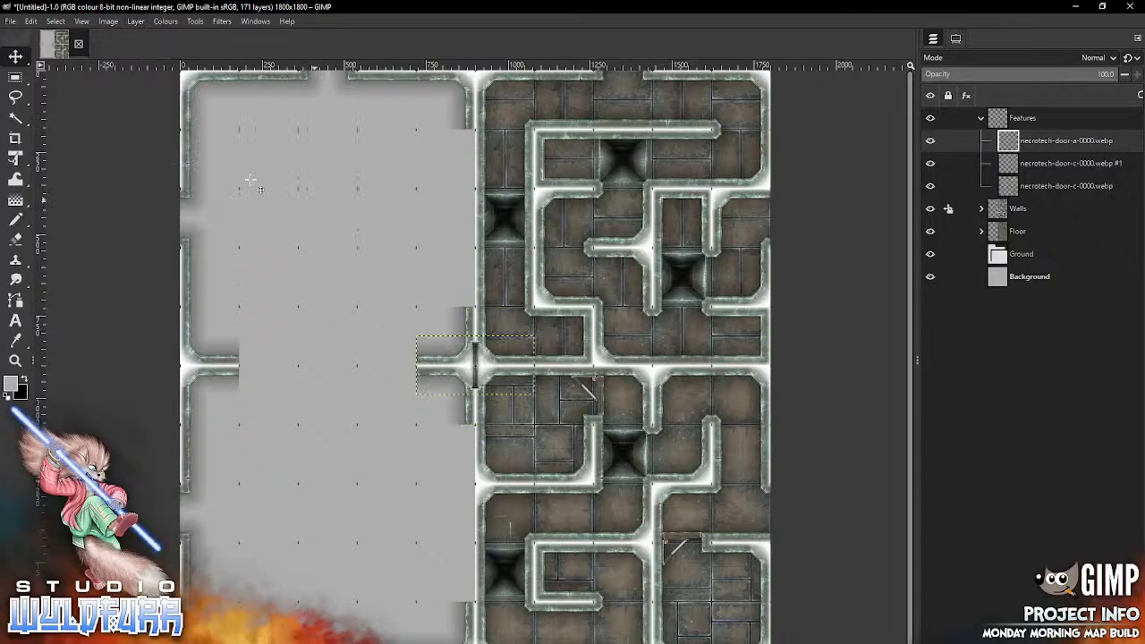
mouse_move(476, 368)
mouse_down()
mouse_move(653, 543)
mouse_move(591, 575)
mouse_up()
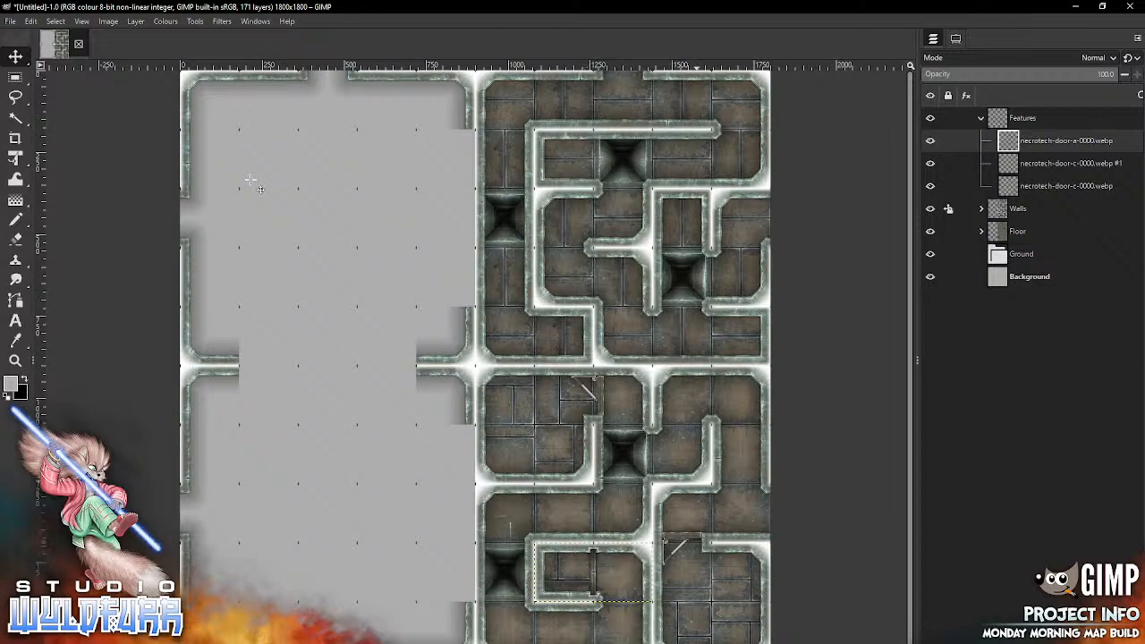
Step: Nudge the rotated door slightly left, just inside the ends of the recess walls
key(Left)
key(Left)
key(Left)
key(Left)
key(Left)
key(Left)
key(Left)
key(Left)
key(Left)
key(Left)
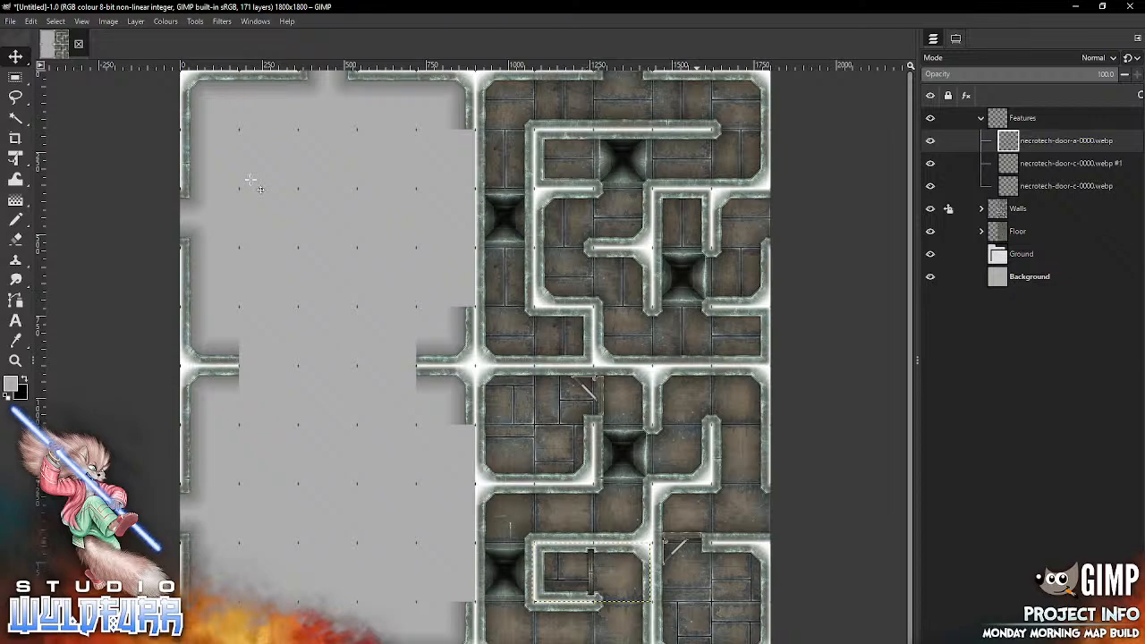
key(Left)
key(Left)
key(Left)
key(Left)
key(Left)
key(Left)
key(Left)
key(Left)
key(Left)
key(Left)
key(Left)
key(Left)
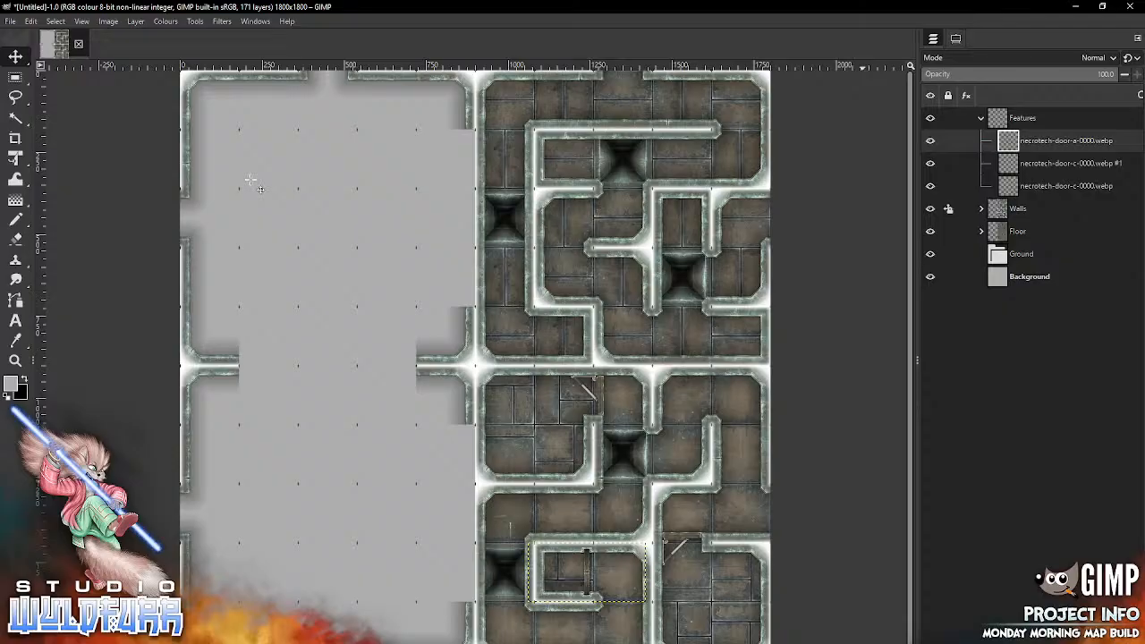
Step: Expand the Walls group, open the Necrotech Walls folder, and delete the doorway tiles in row one, column three and row three, column one
click(980, 118)
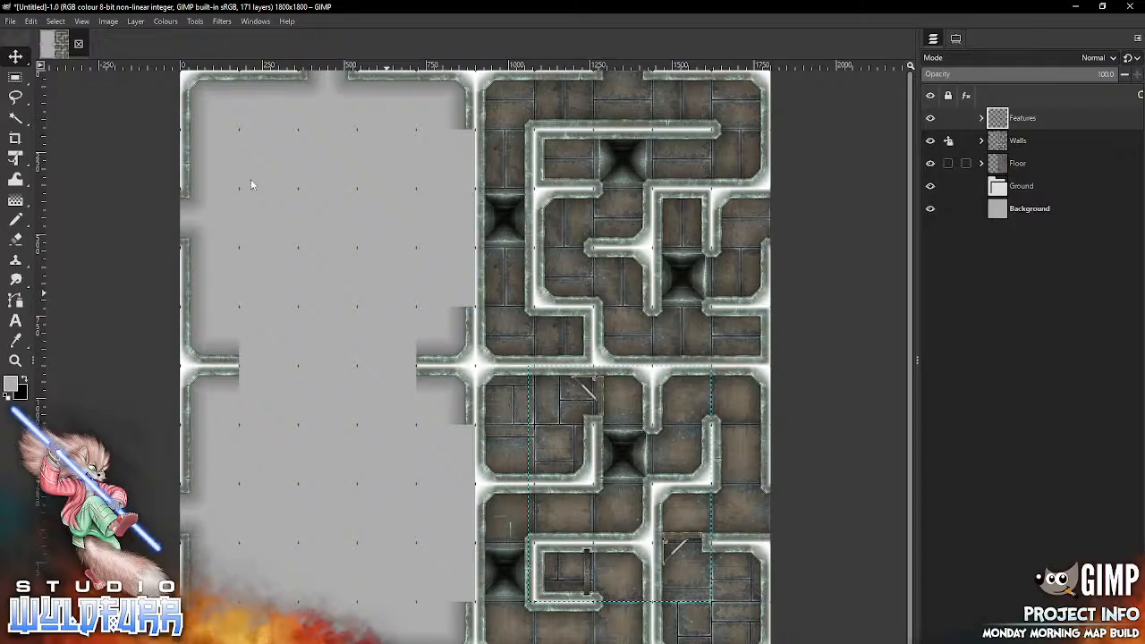
click(981, 140)
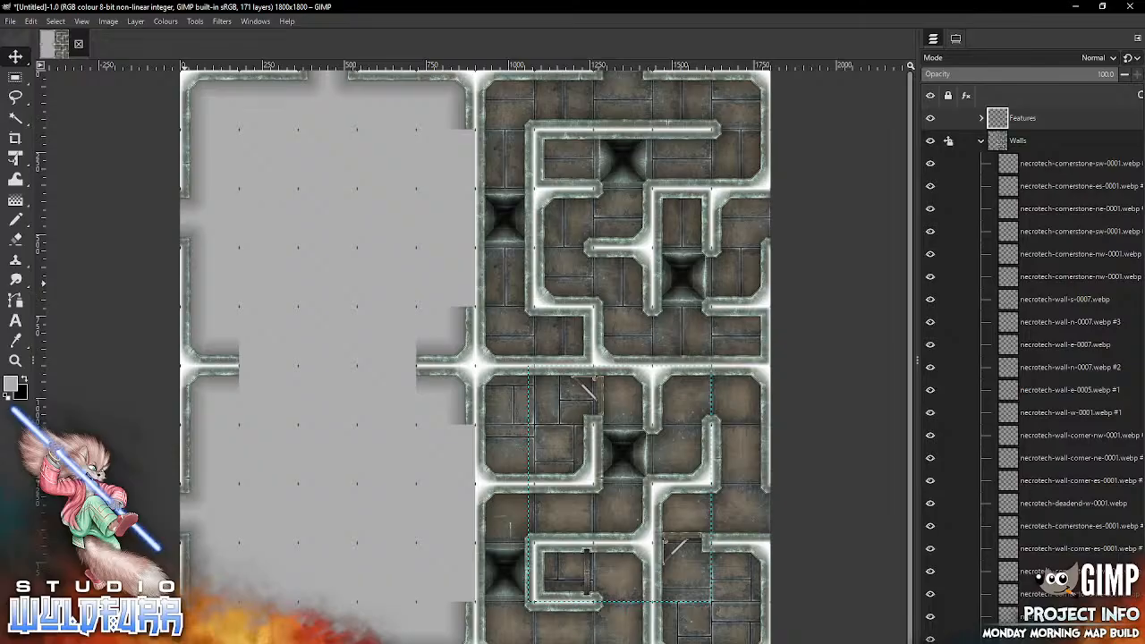
key(alt+Tab)
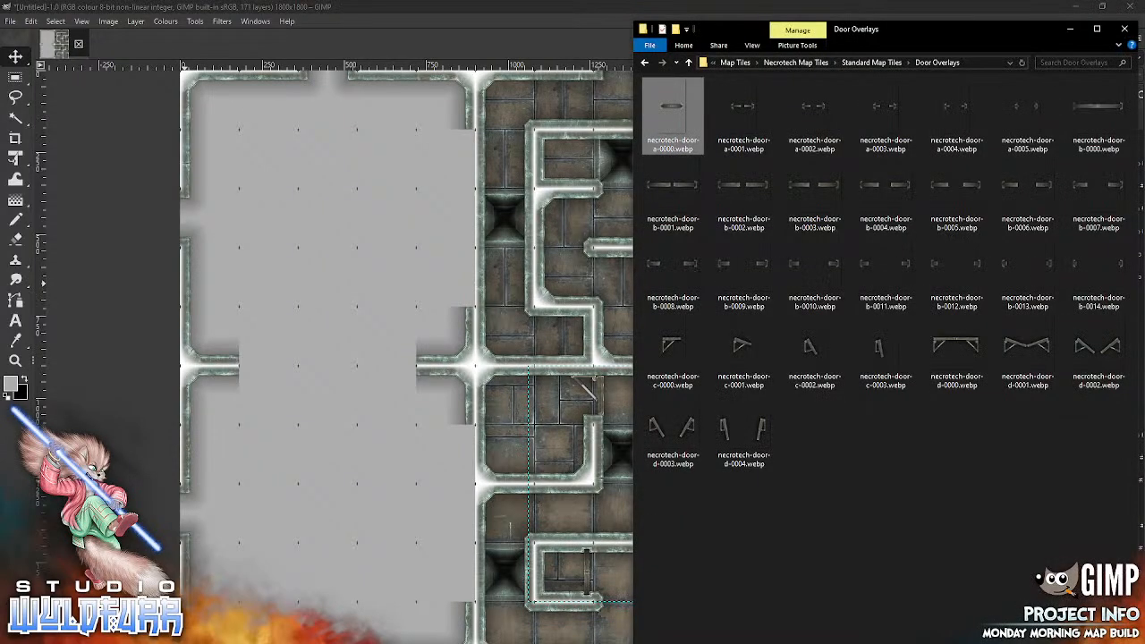
click(871, 62)
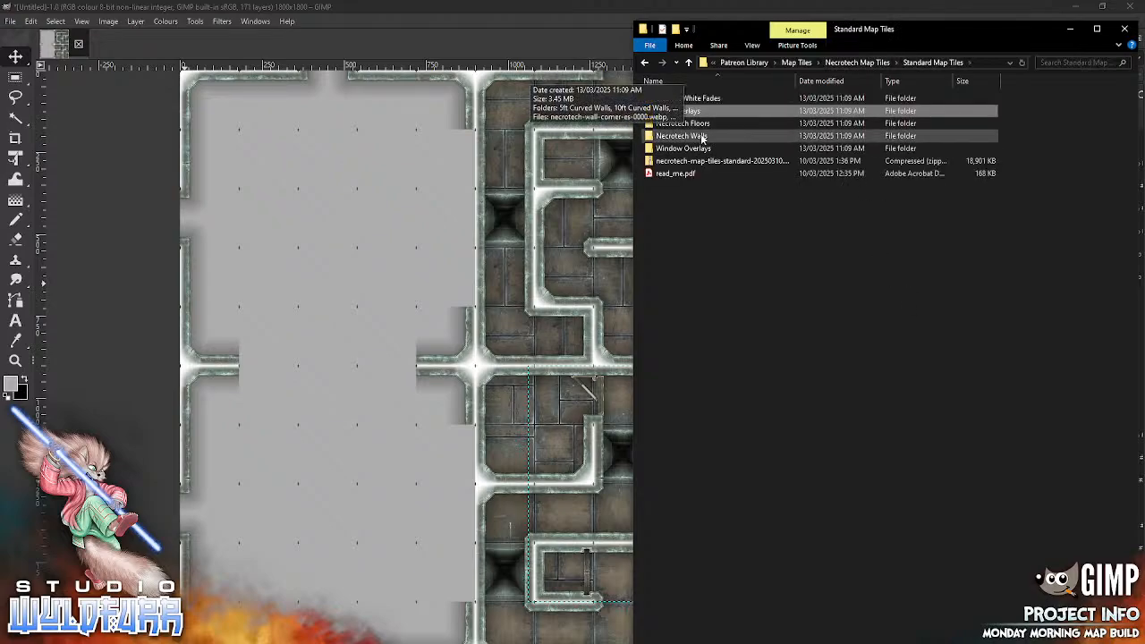
double_click(681, 135)
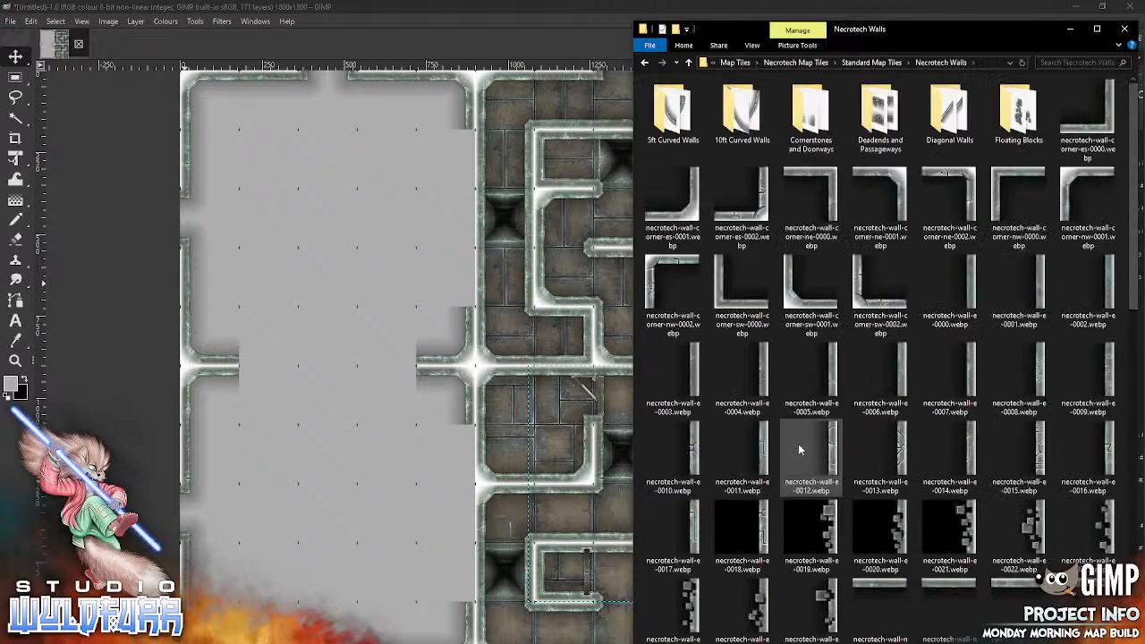
drag(741, 371, 412, 279)
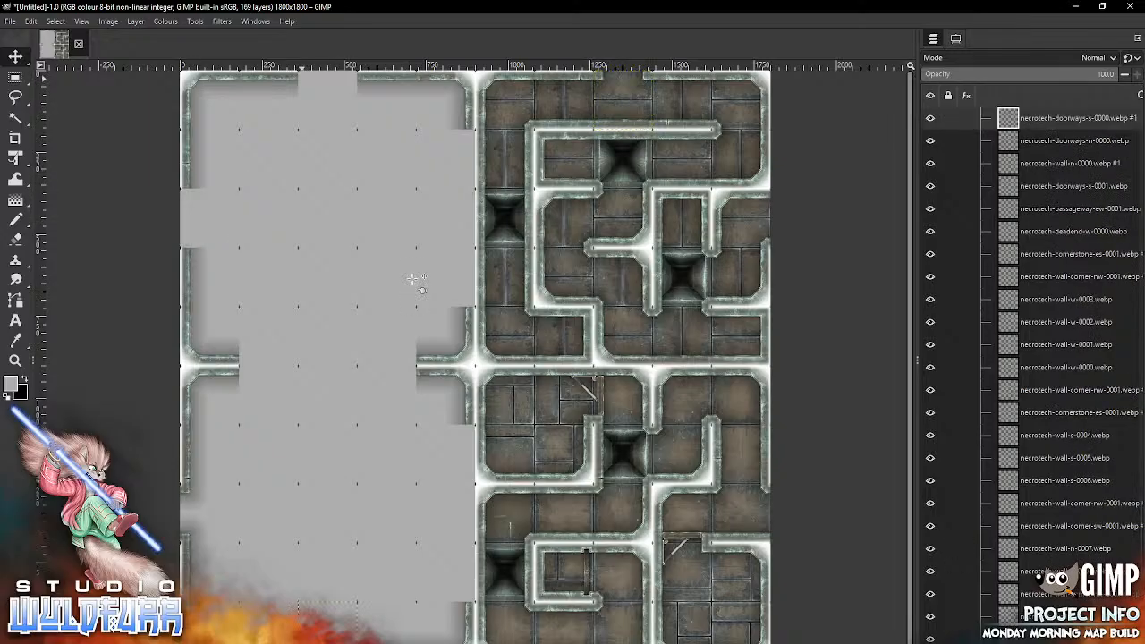
Step: Import necrotech-wall-corner-sw-0001.webp, unlock the Walls group's position, and move the corner into the first row, third column
key(alt+Tab)
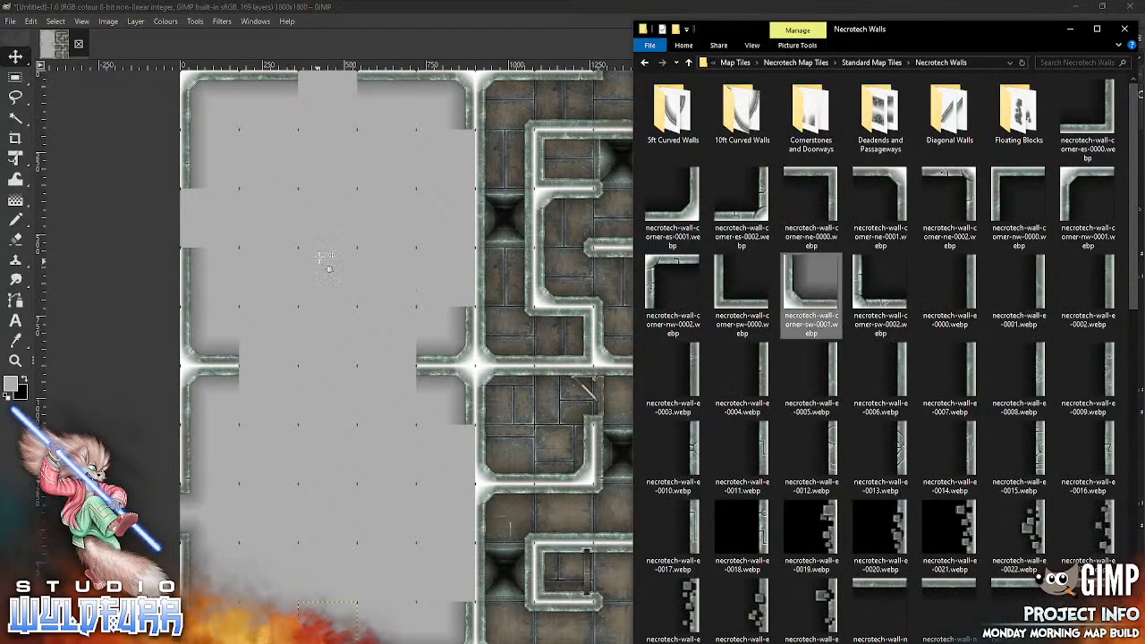
click(324, 261)
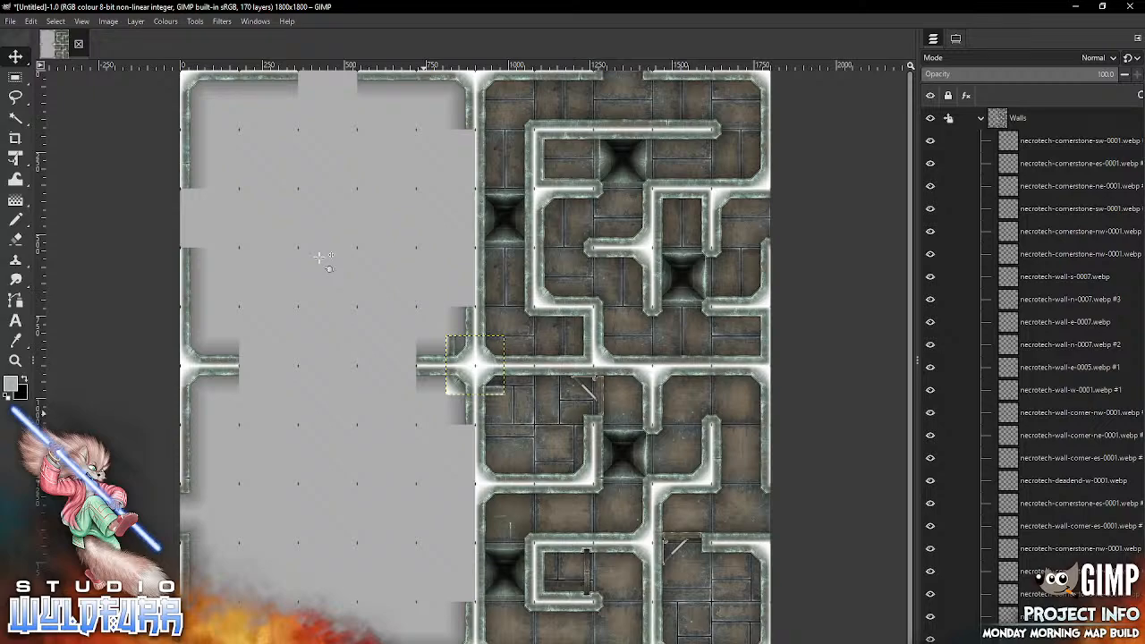
click(948, 118)
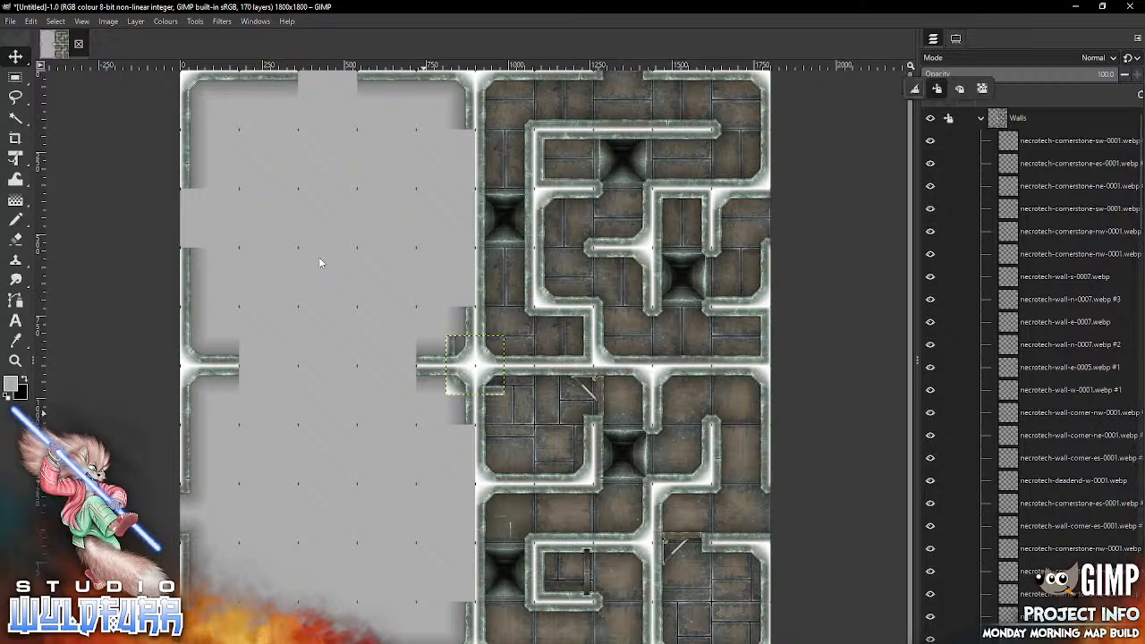
click(936, 88)
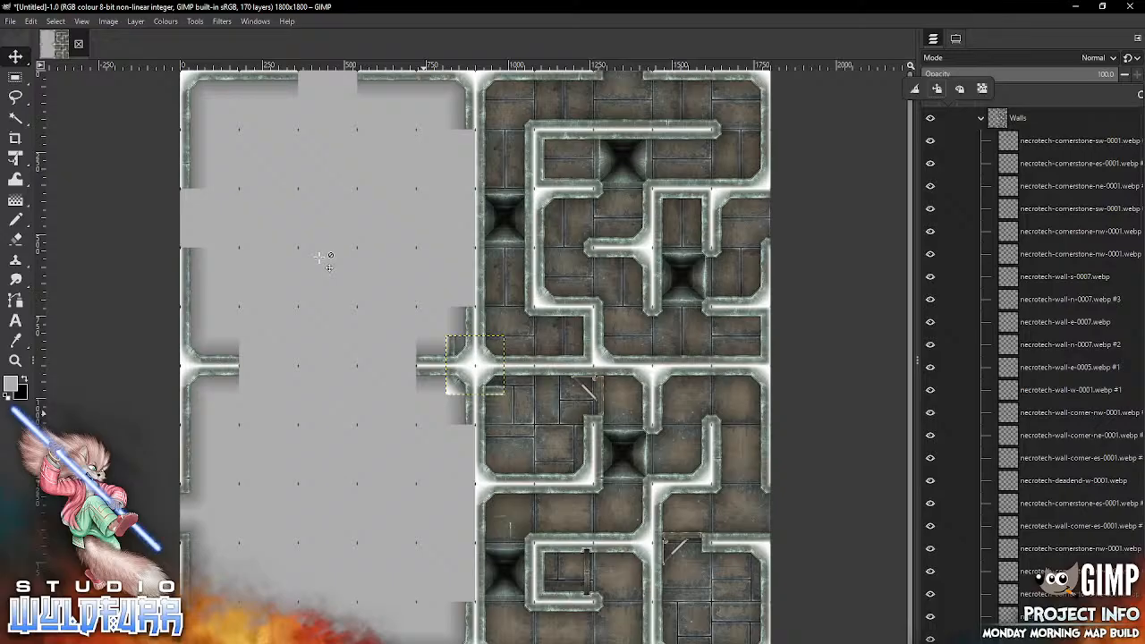
click(450, 389)
mouse_move(450, 389)
mouse_down()
mouse_move(440, 403)
mouse_move(351, 371)
mouse_move(319, 120)
mouse_move(303, 121)
mouse_up()
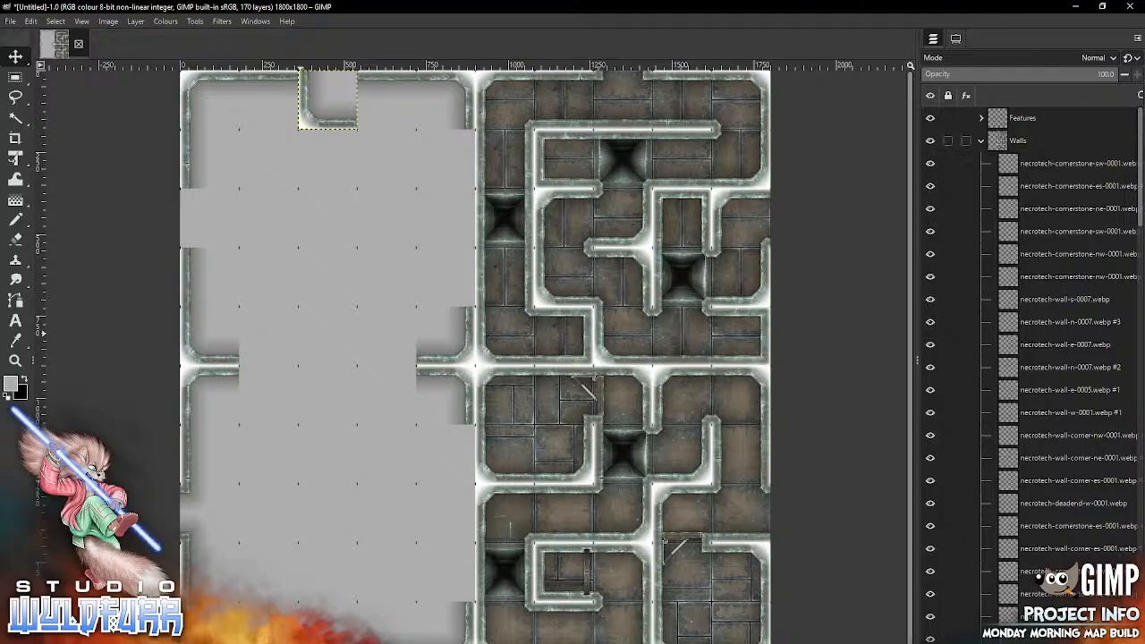
click(948, 141)
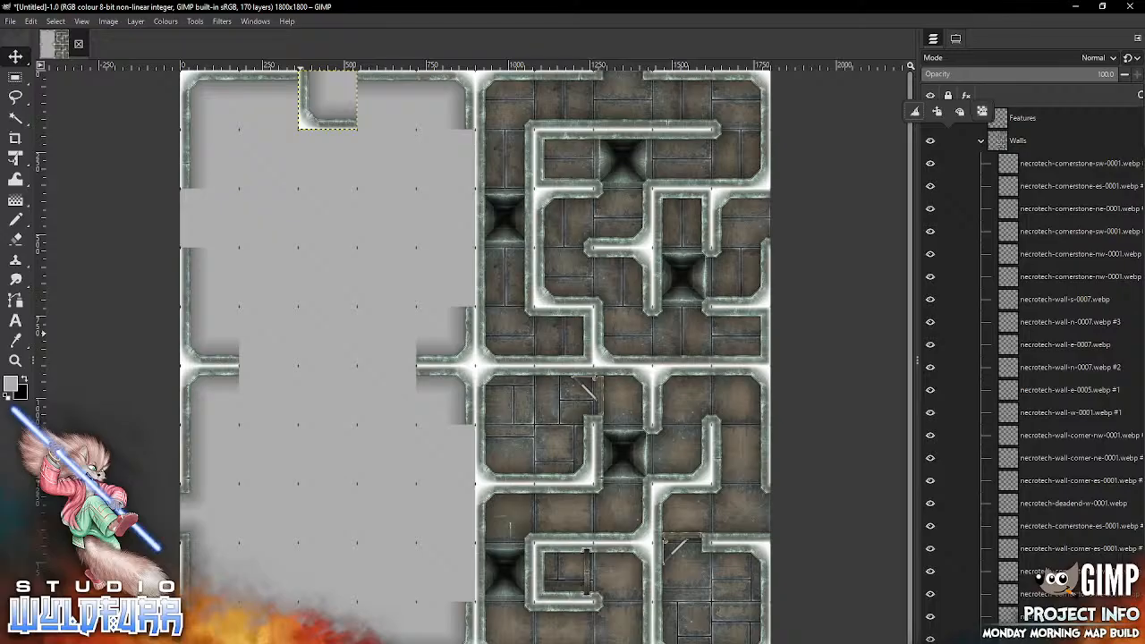
click(930, 140)
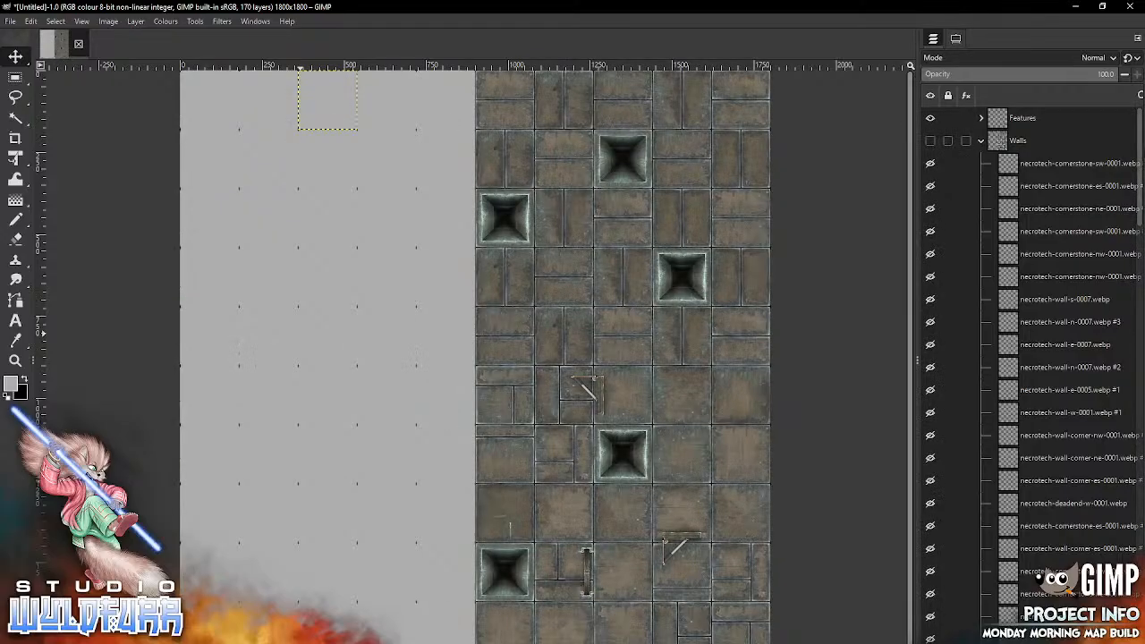
click(930, 140)
click(930, 140)
click(930, 141)
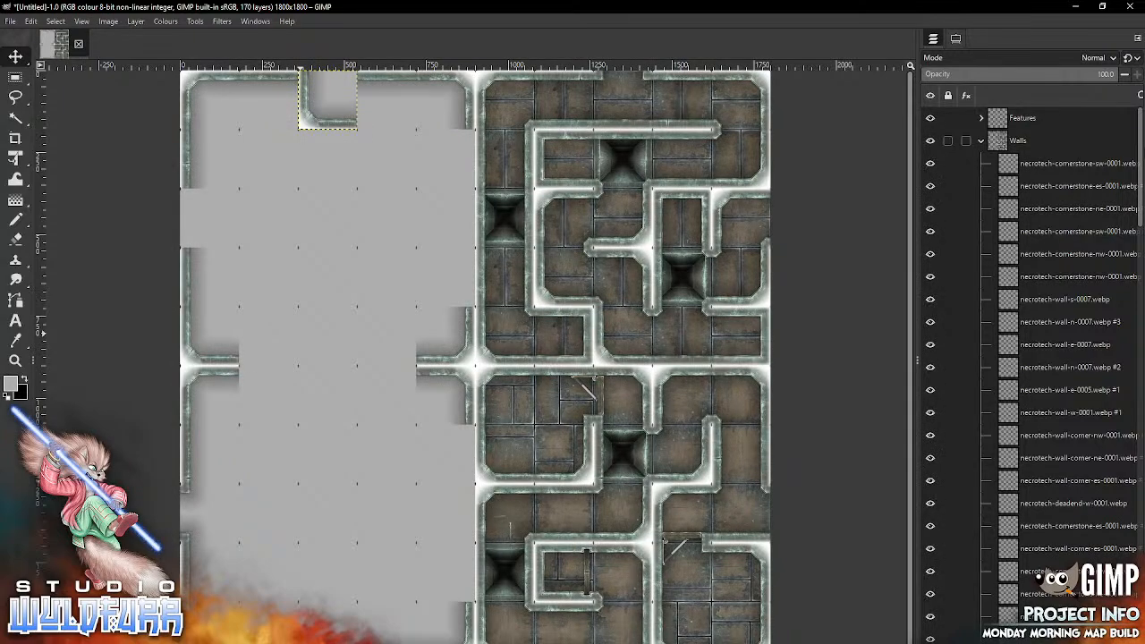
click(930, 140)
click(930, 140)
click(948, 141)
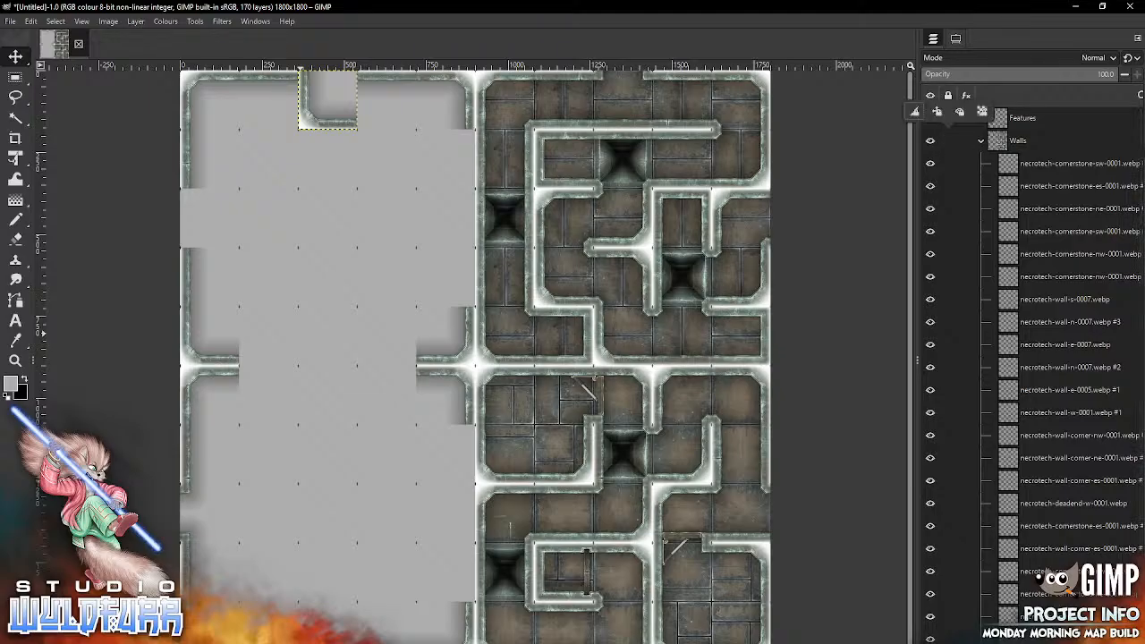
click(936, 111)
click(452, 360)
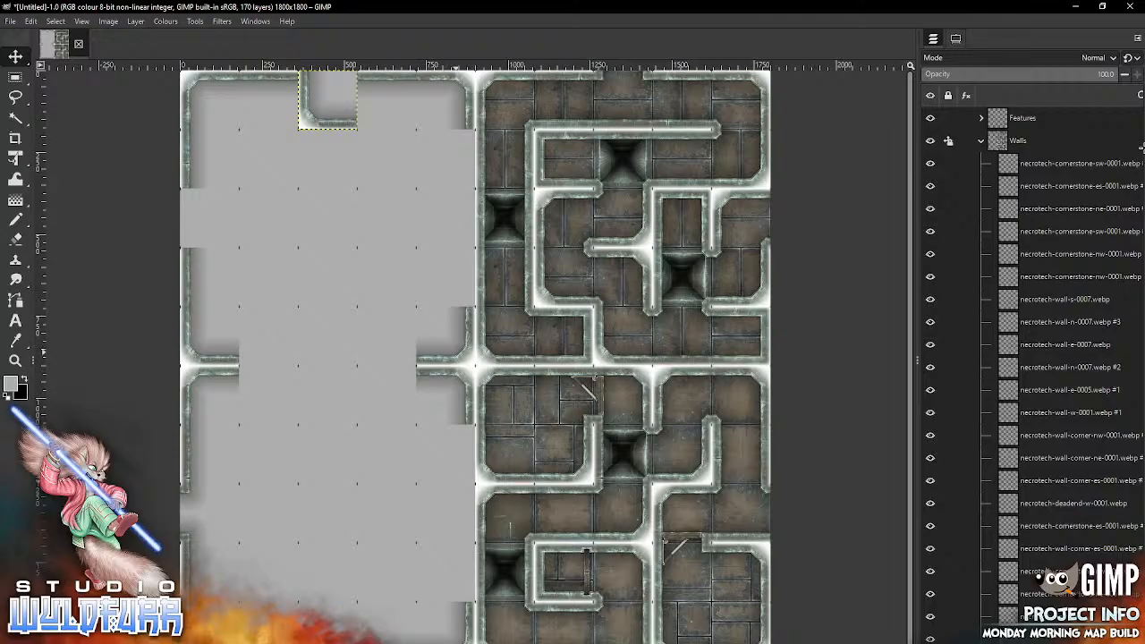
click(948, 140)
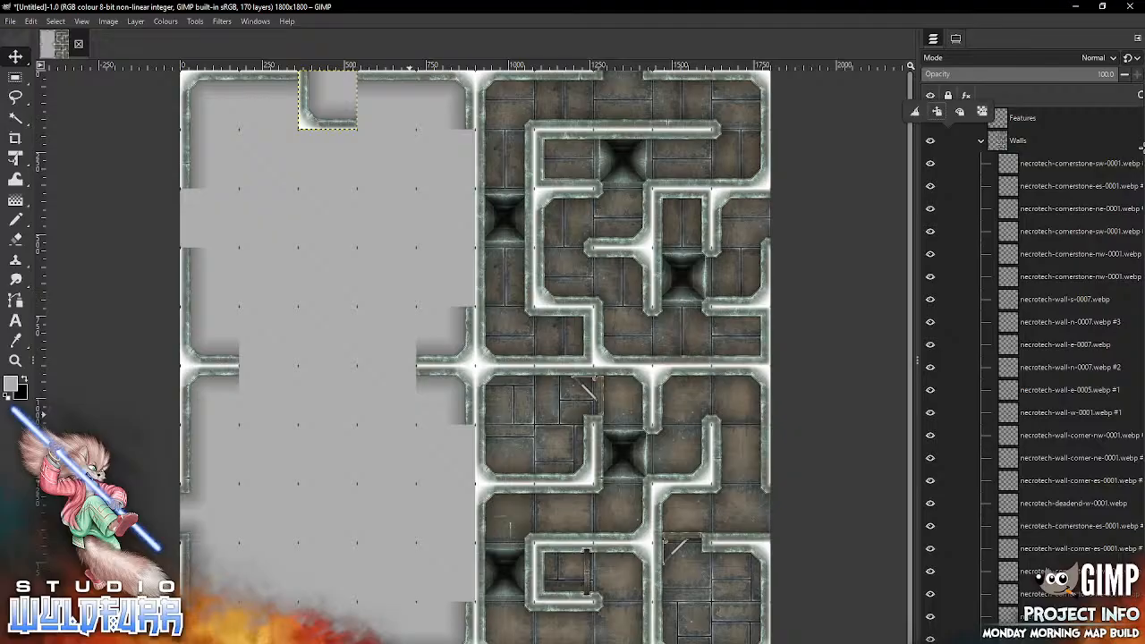
click(574, 313)
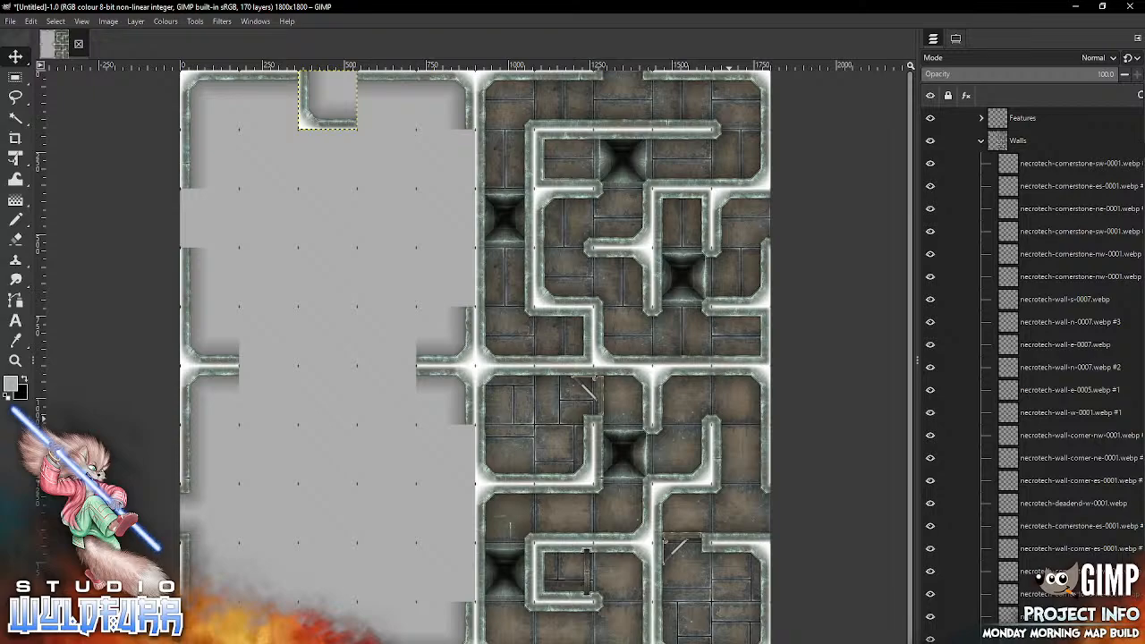
Step: Import necrotech-cornerstone-ne-0001.webp from the Cornerstones and Doorways folder and move it into the first row, third column
key(alt+Tab)
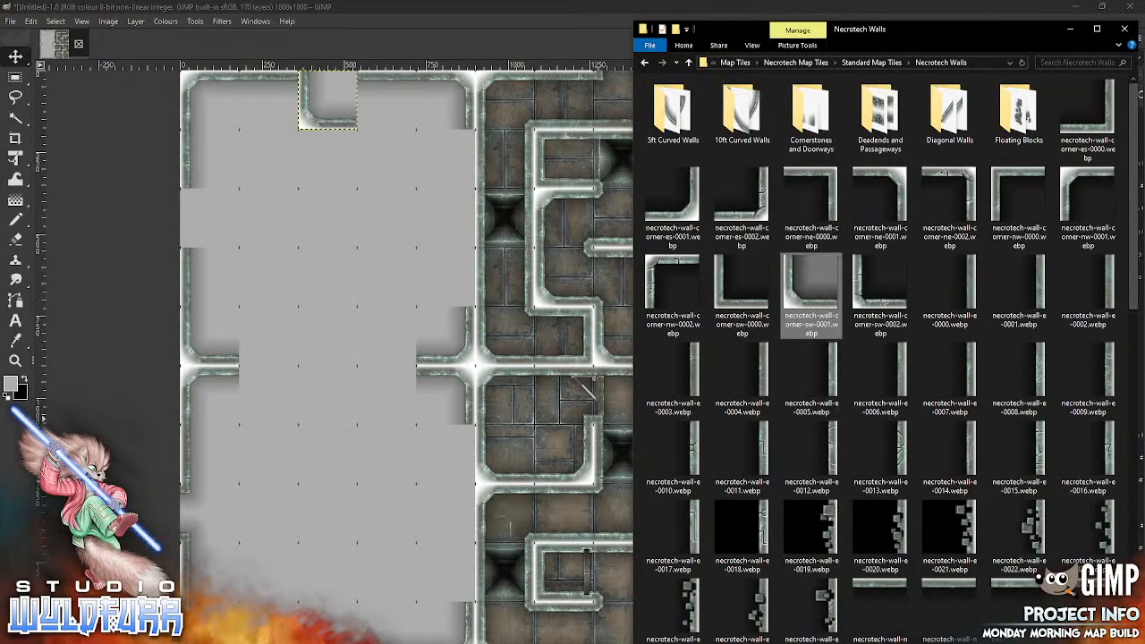
double_click(810, 116)
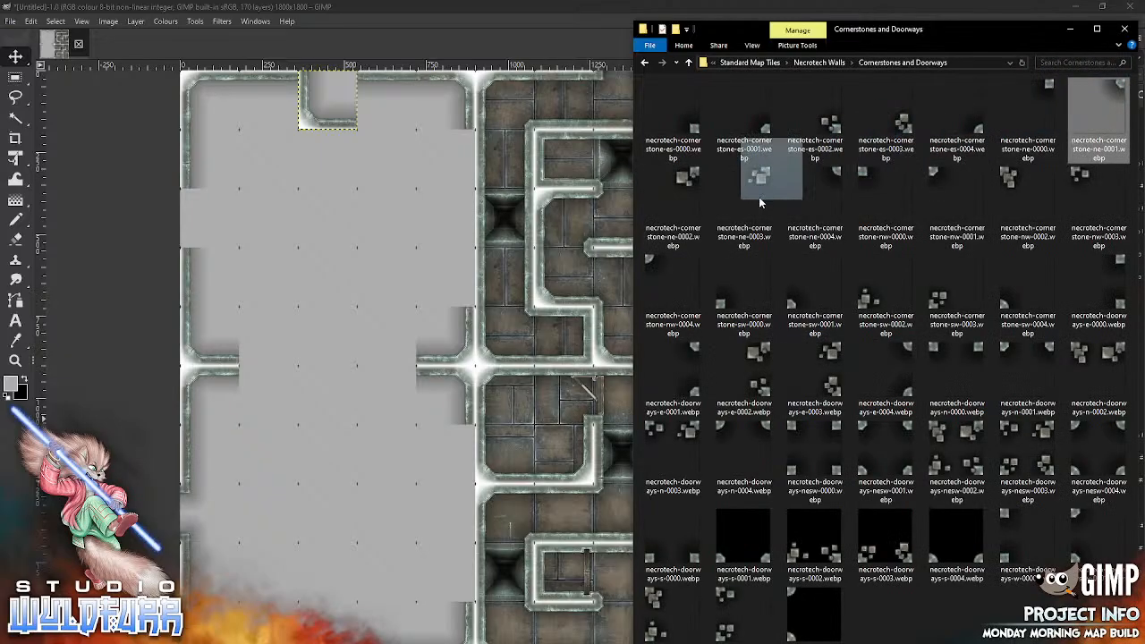
drag(759, 203, 334, 378)
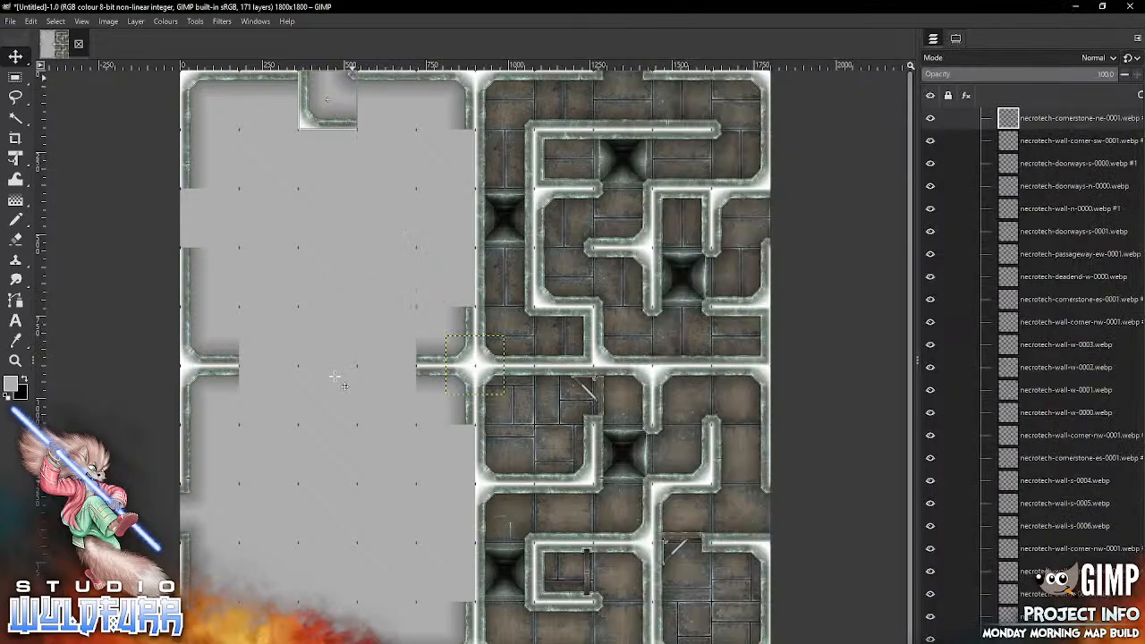
drag(352, 77, 351, 77)
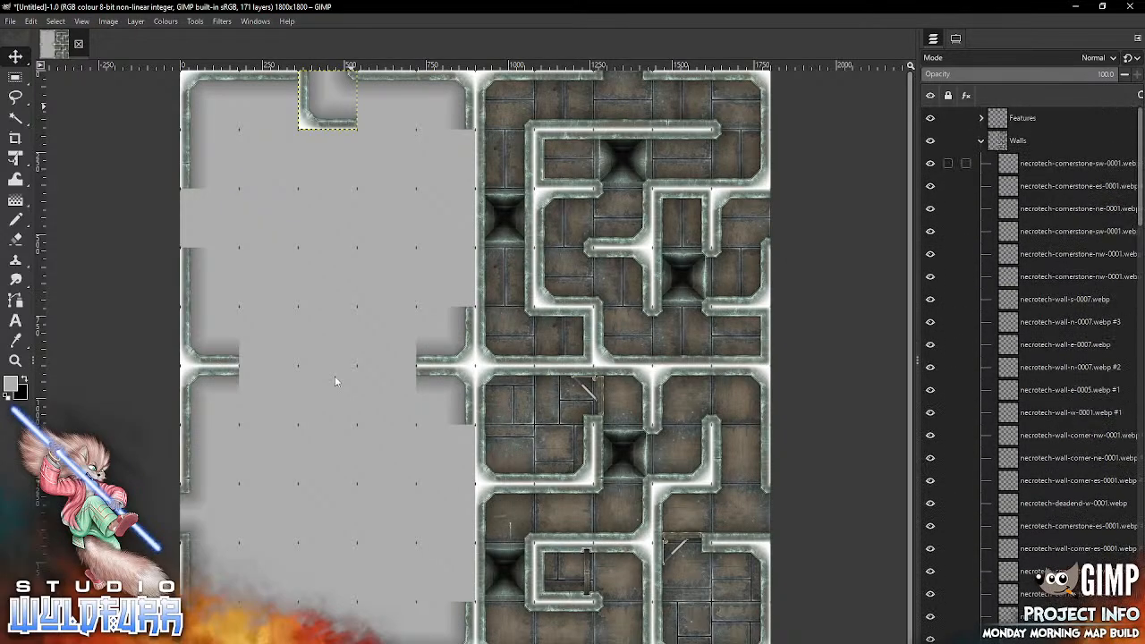
Step: Import another necrotech-cornerstone-sw-0001.webp at the top of the Walls group and move it into the third row, first column
click(1064, 163)
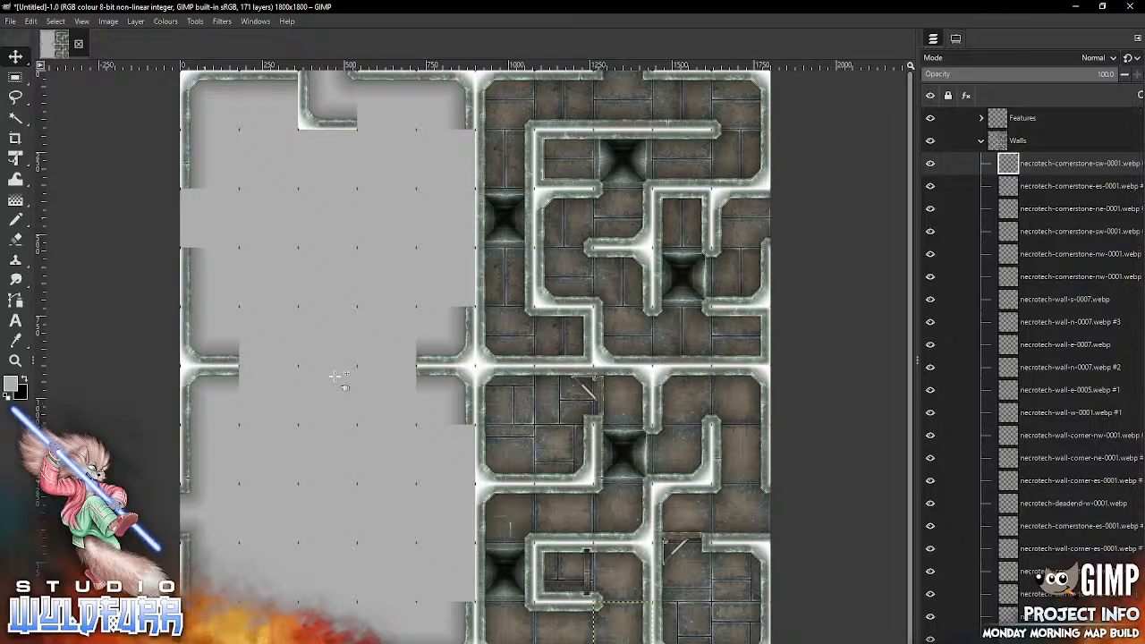
key(alt+Tab)
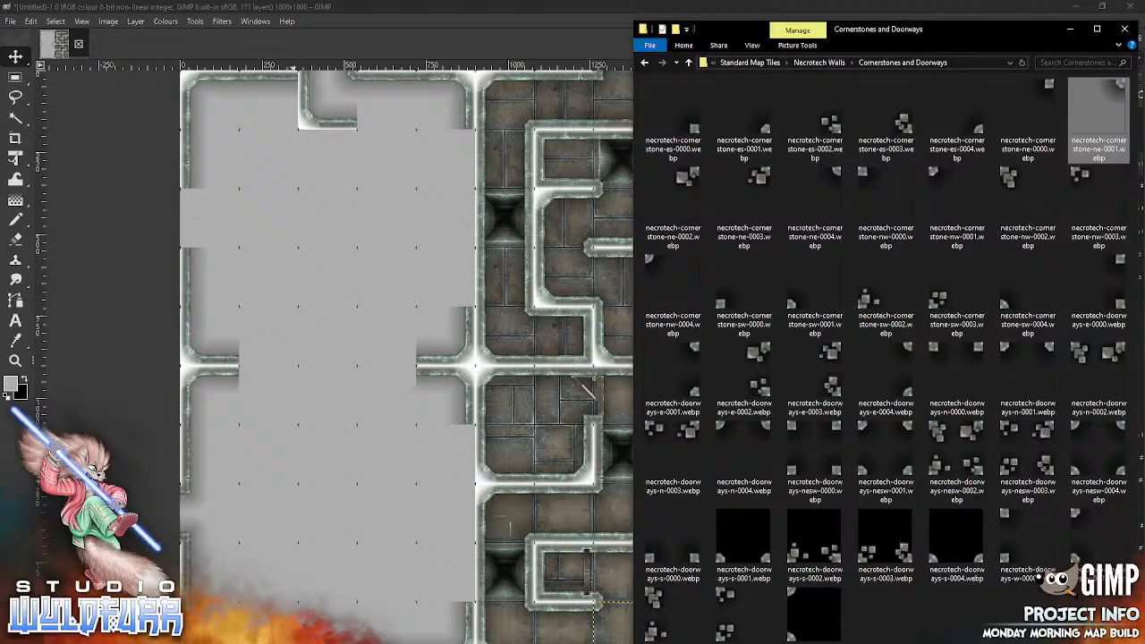
drag(812, 288, 320, 269)
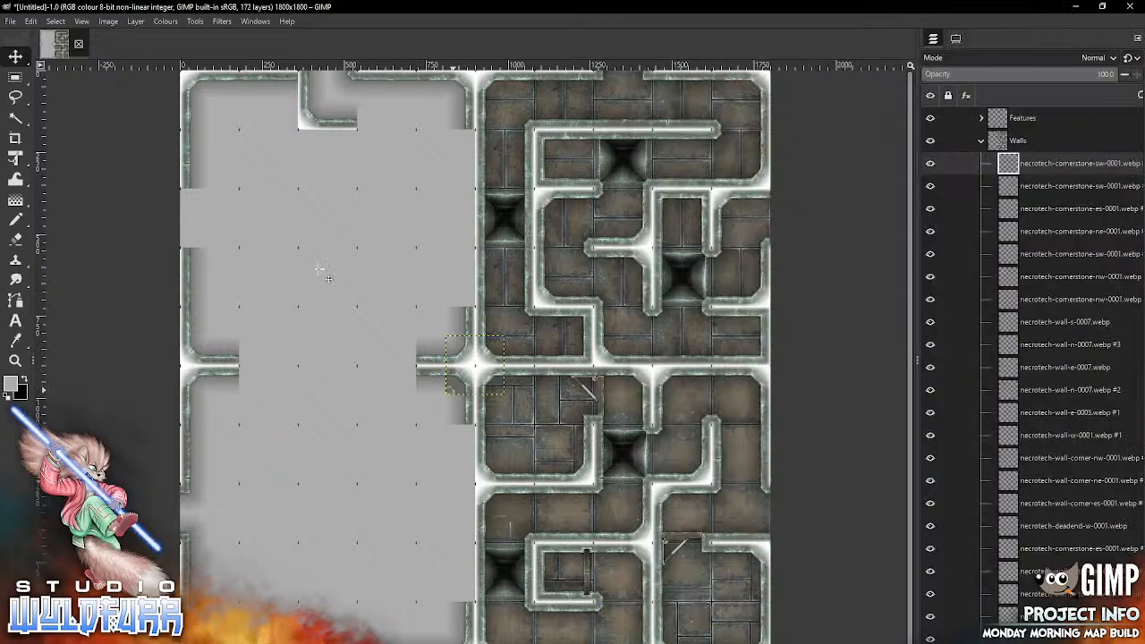
mouse_move(449, 391)
mouse_down()
mouse_move(194, 231)
mouse_move(184, 244)
mouse_up()
Step: Import necrotech-wall-corner-ne-0001.webp from the Necrotech Walls folder and place it in the third row, first column
key(alt+Tab)
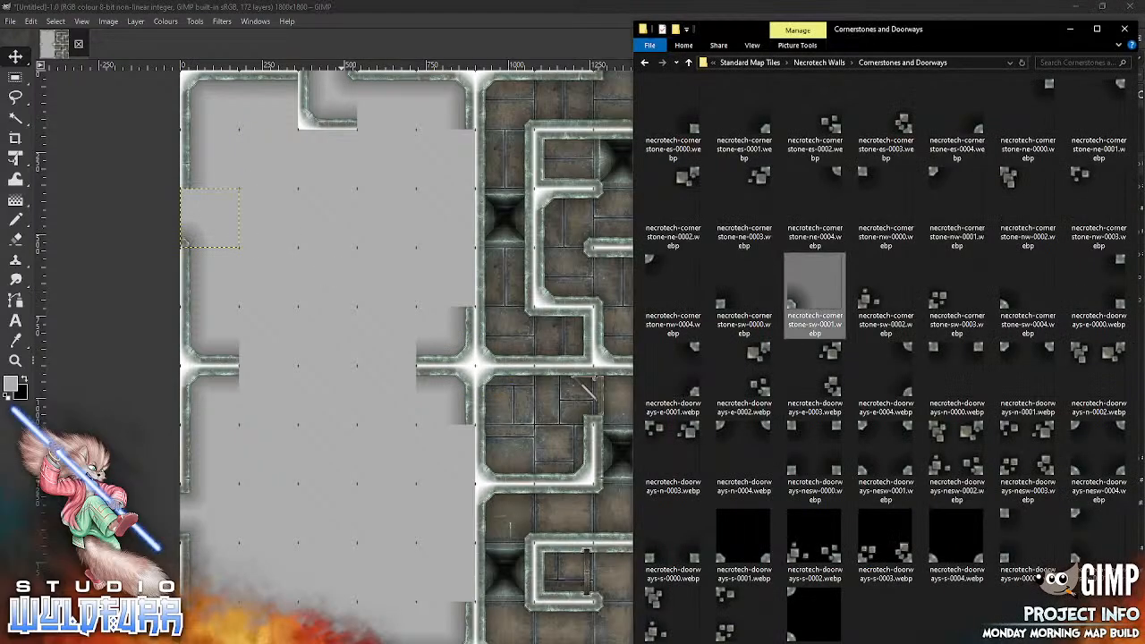
click(819, 67)
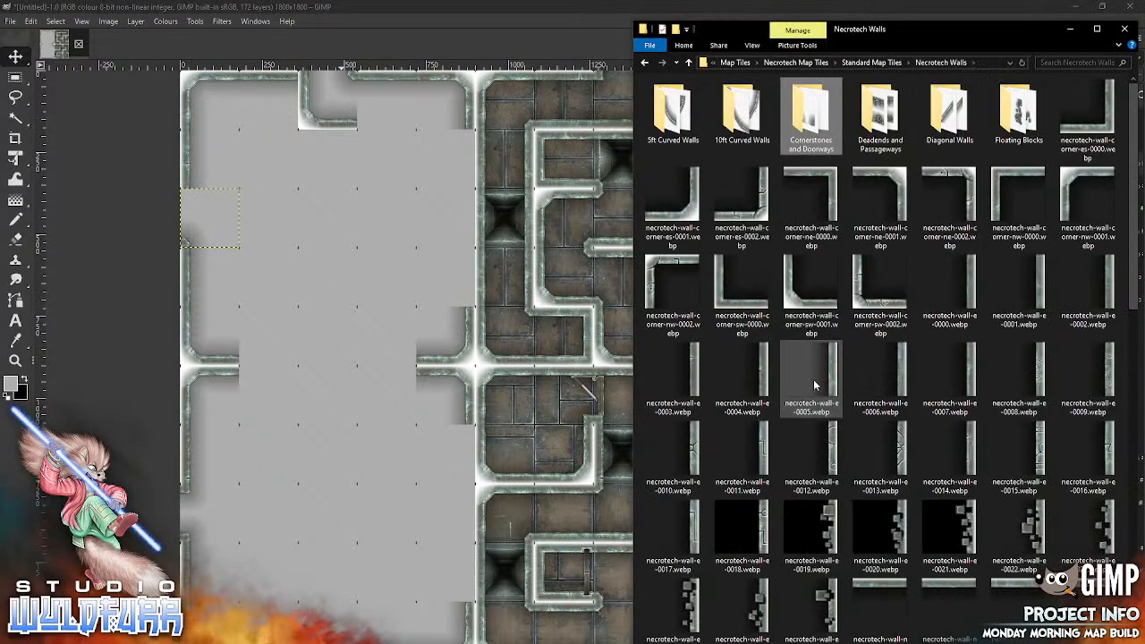
mouse_move(880, 201)
mouse_down()
mouse_move(286, 253)
mouse_move(225, 198)
mouse_move(235, 199)
mouse_up()
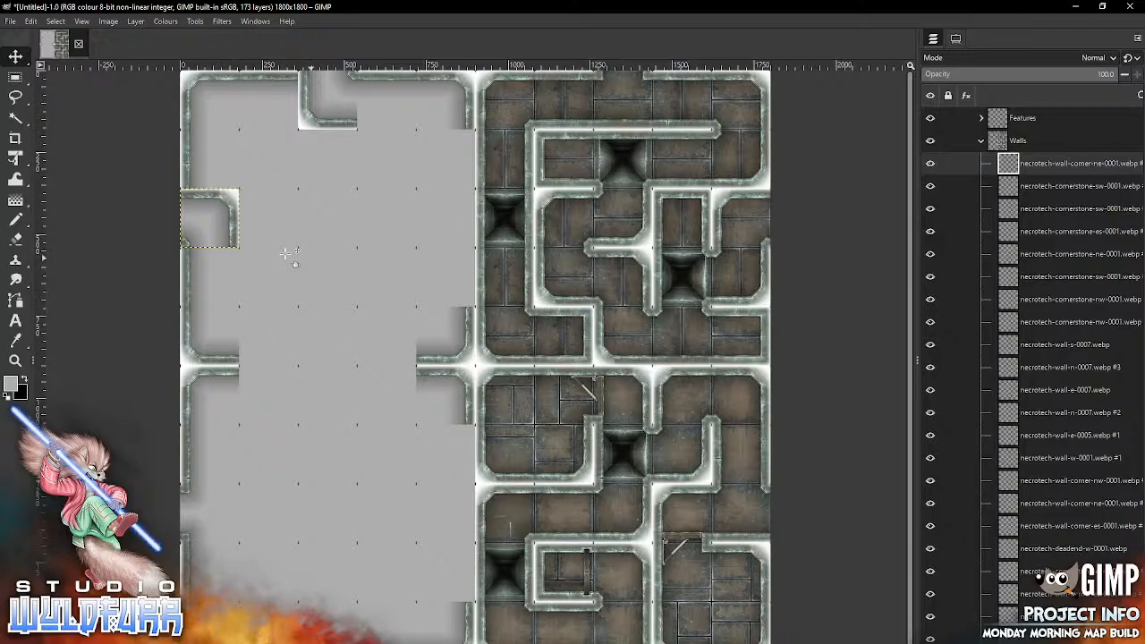
Step: Delete the north wall tile in the first row, second column and the west wall tile in the second row, first column
key(alt+Tab)
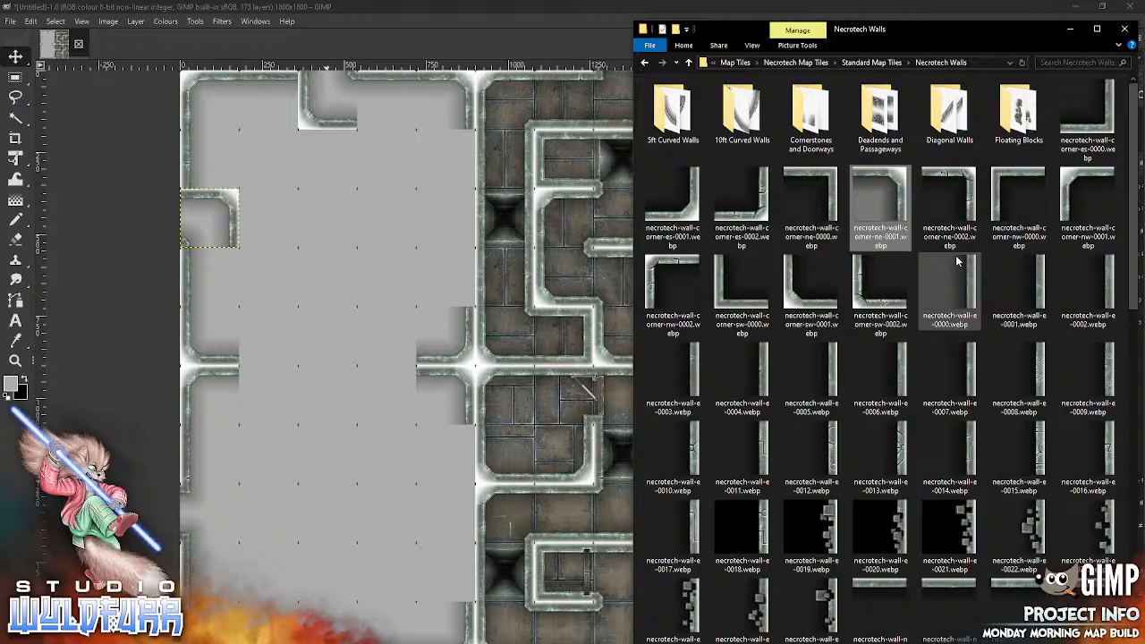
click(621, 195)
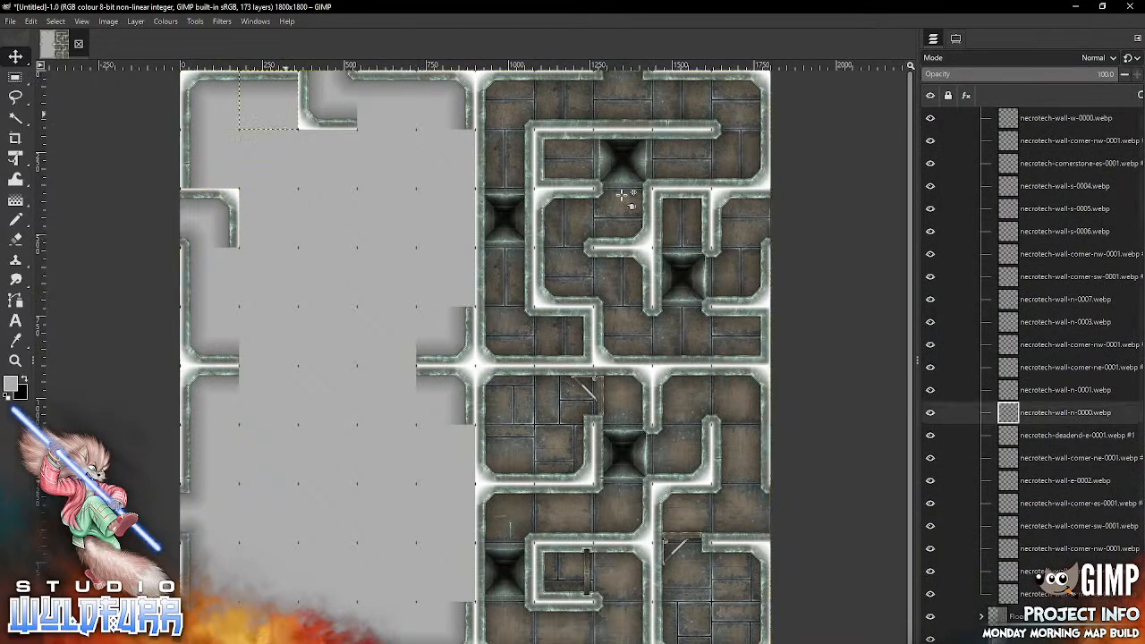
key(Delete)
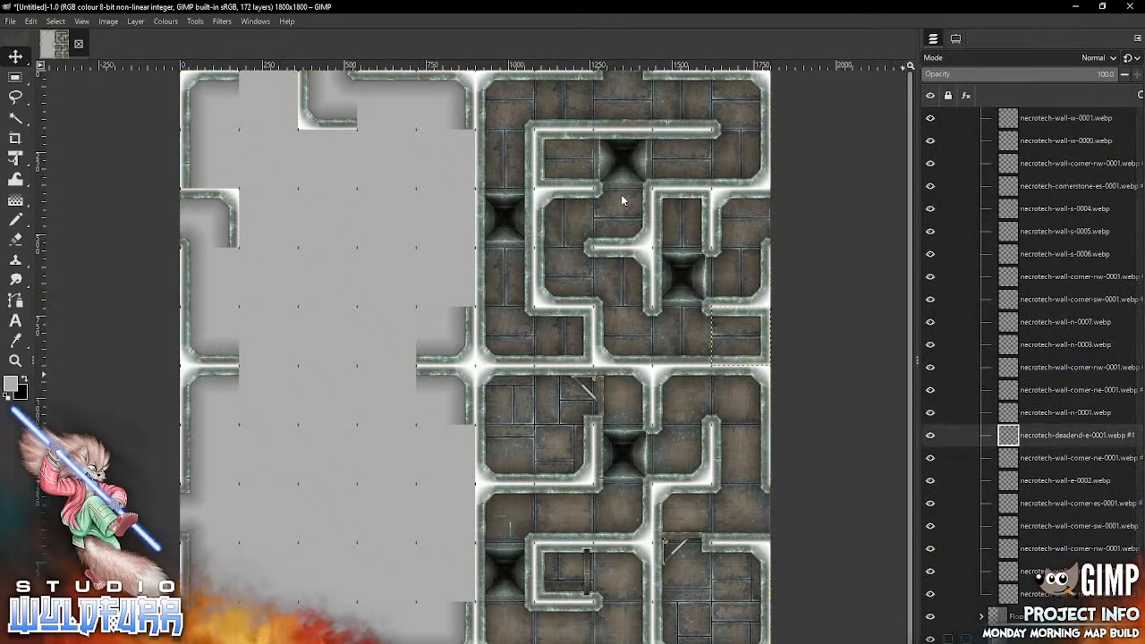
click(187, 159)
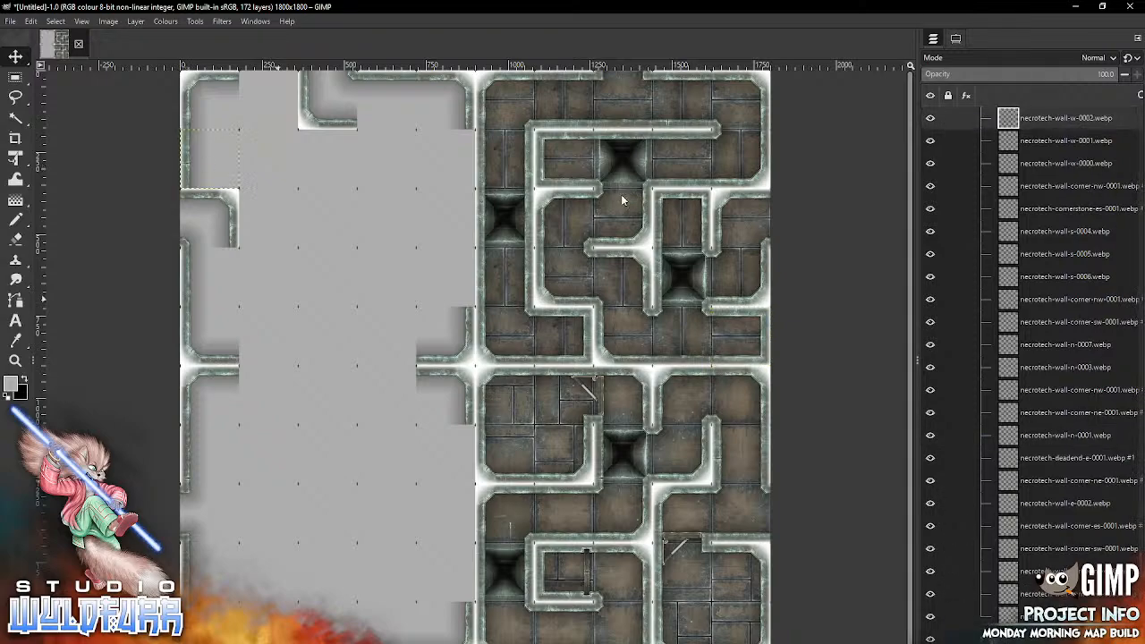
Step: Import another necrotech-wall-corner-ne-0001.webp and move it into the first row, second column
key(alt+Tab)
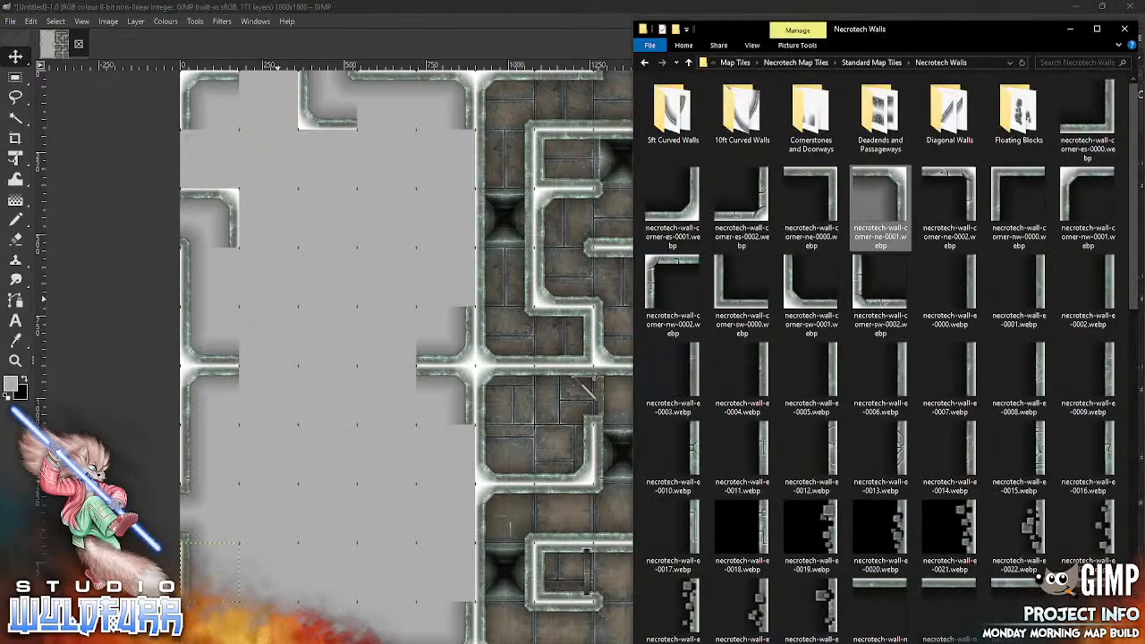
drag(902, 179, 318, 284)
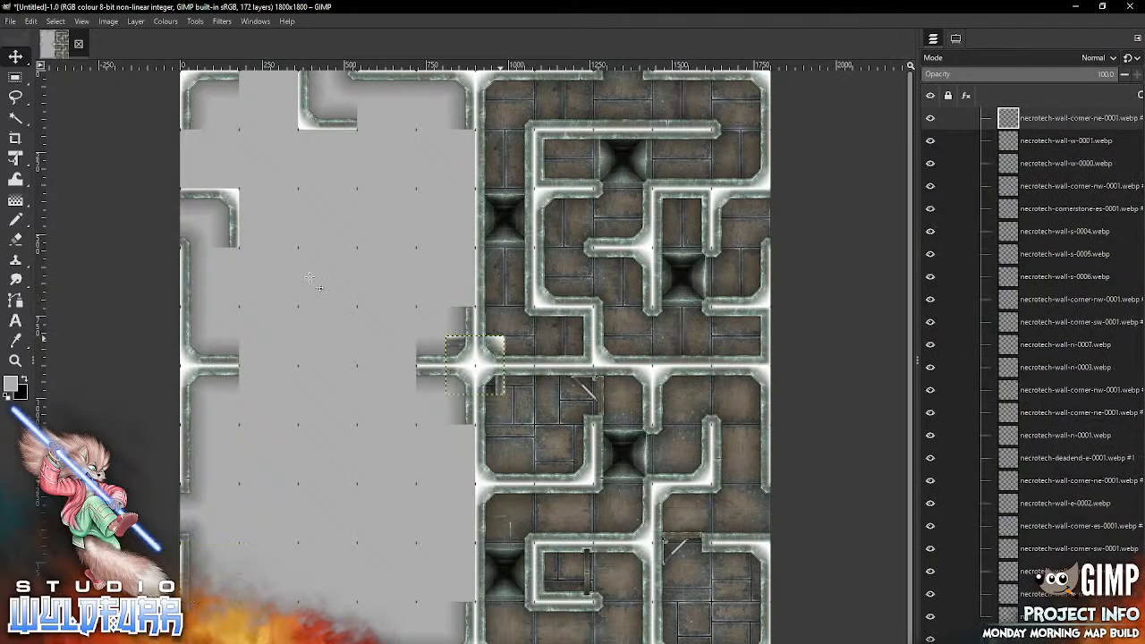
drag(473, 365, 267, 98)
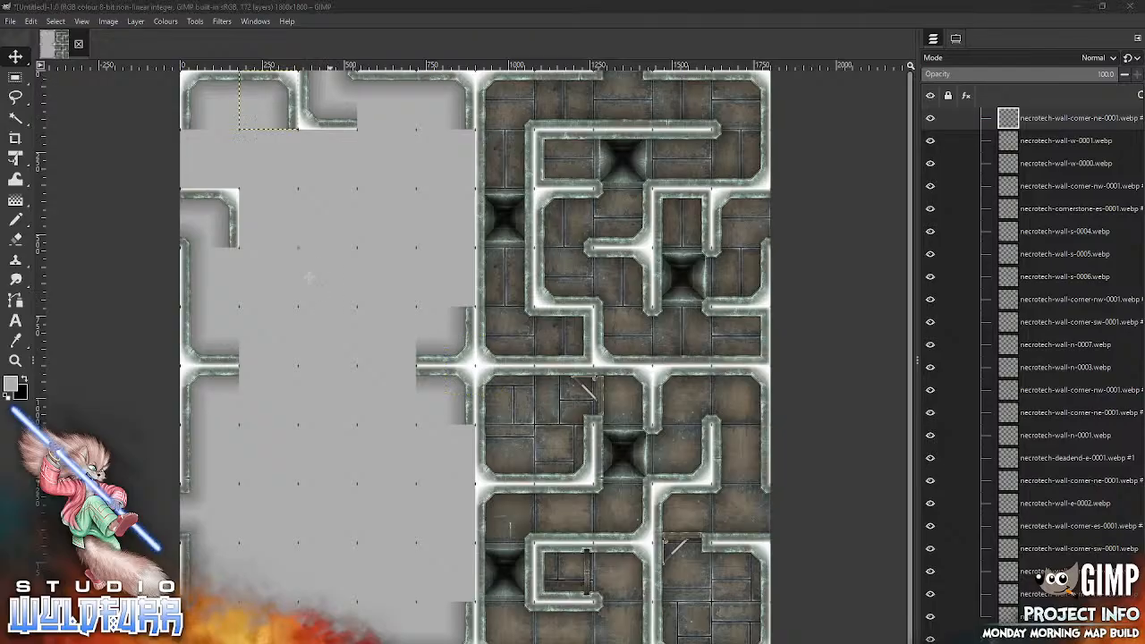
Step: Import necrotech-wall-corner-sw-0001.webp into the second row, first column, and necrotech-wall-e-0005.webp into the fourth row, first column
key(alt+Tab)
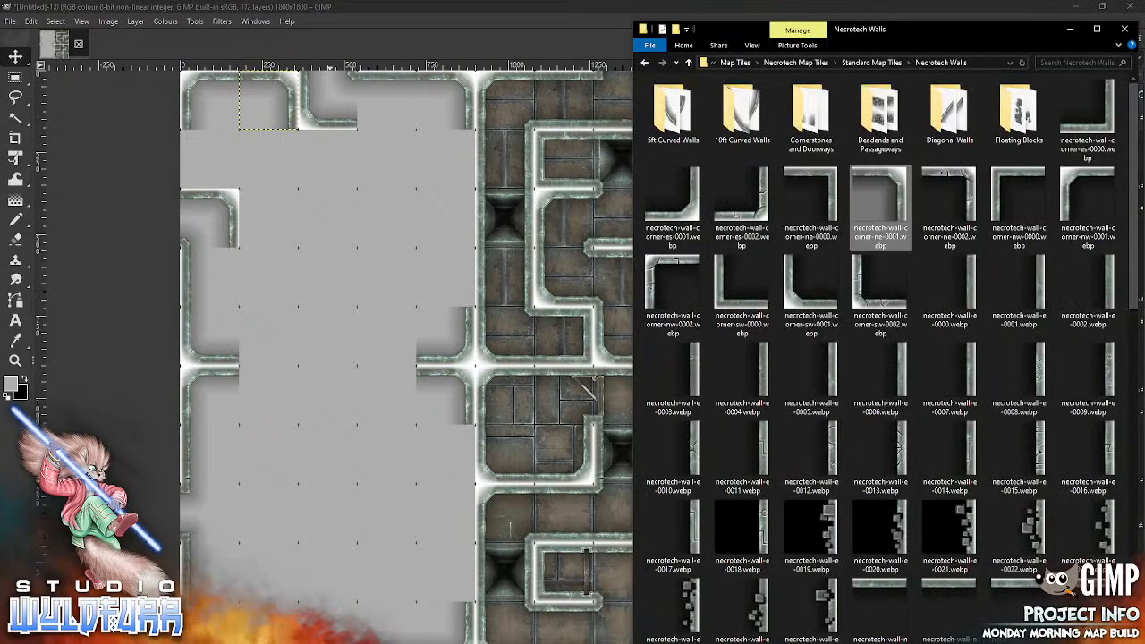
drag(792, 308, 324, 368)
mouse_move(448, 391)
mouse_down()
mouse_move(272, 225)
mouse_move(191, 167)
mouse_move(183, 184)
mouse_up()
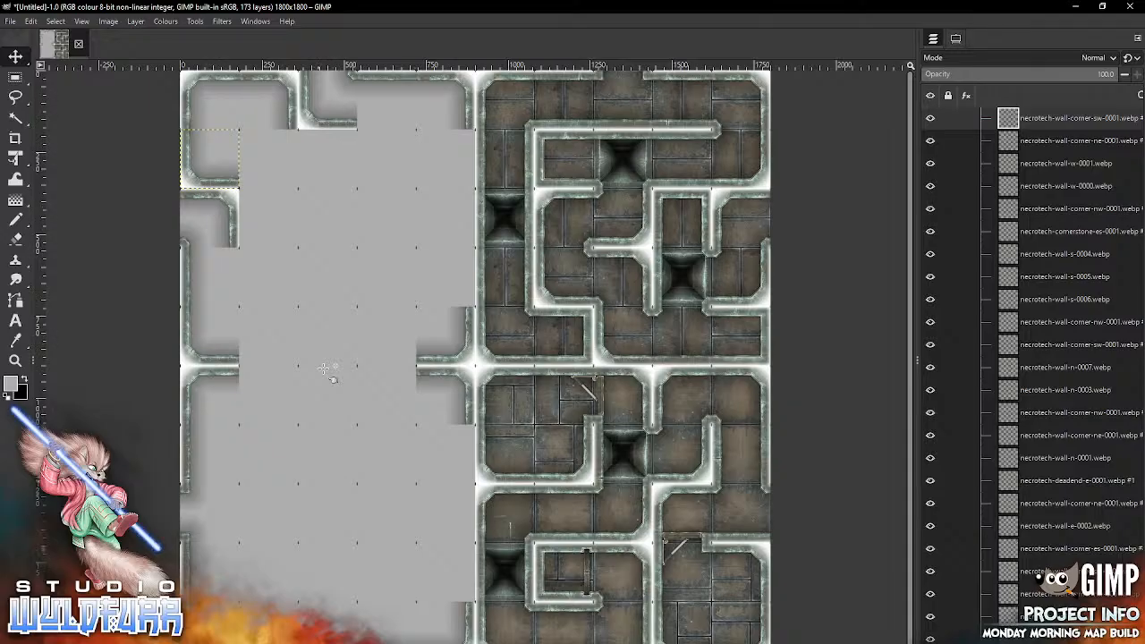
key(alt+Tab)
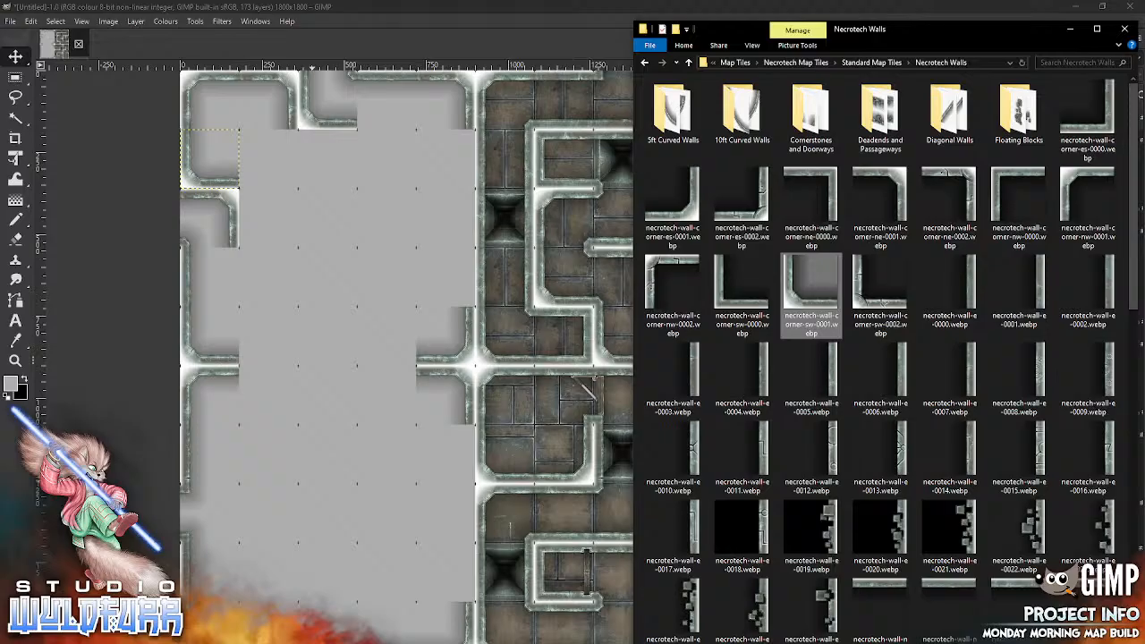
drag(836, 375, 238, 277)
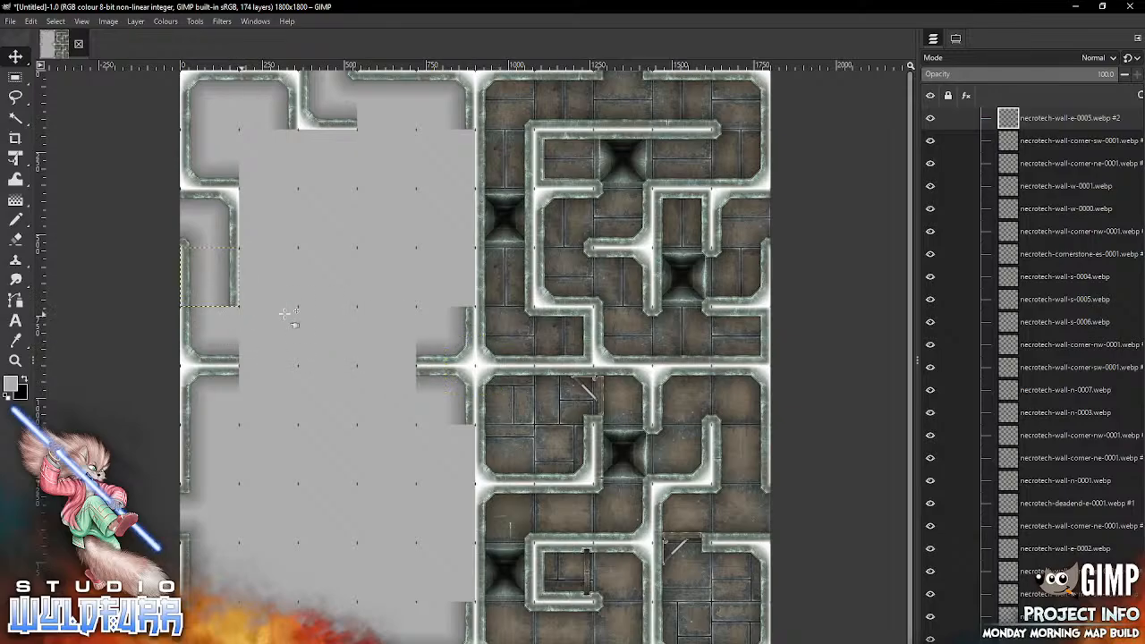
Step: With the Move tool set to move the selected layers, import necrotech-wall-s-0005.webp and place it in the first row, fourth column
click(956, 38)
click(965, 111)
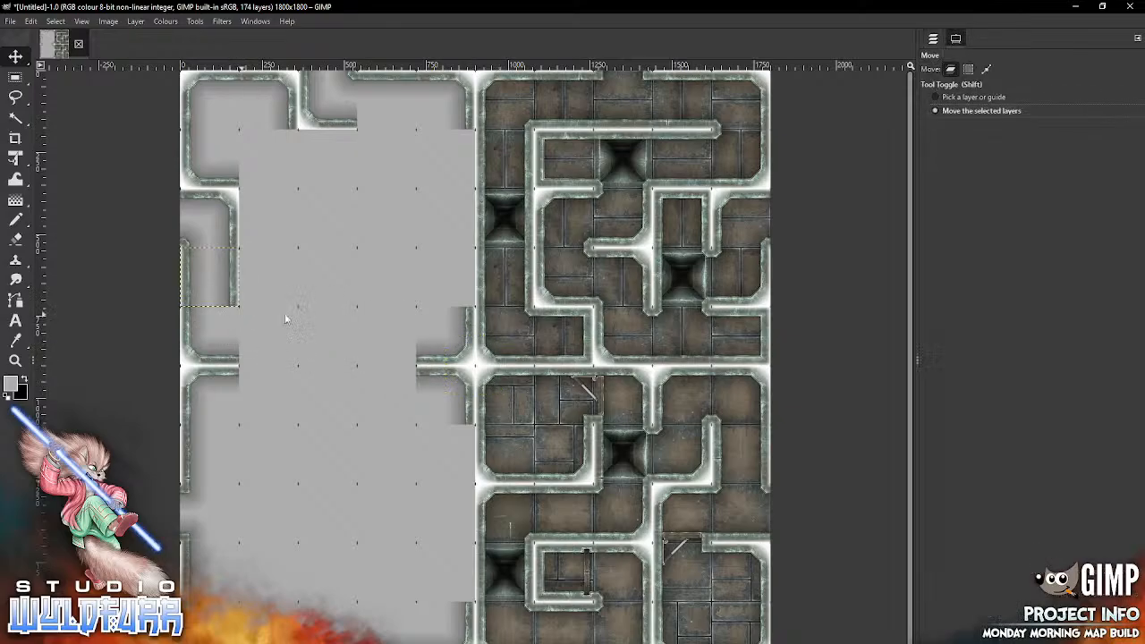
key(alt+Tab)
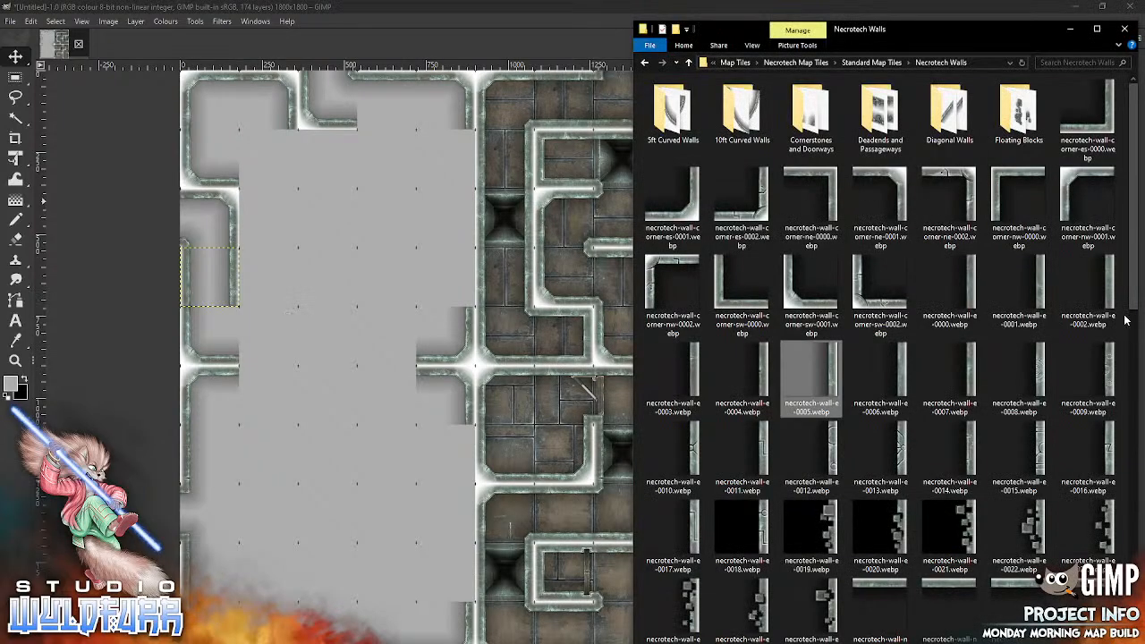
drag(1132, 305, 1105, 631)
drag(671, 169, 357, 243)
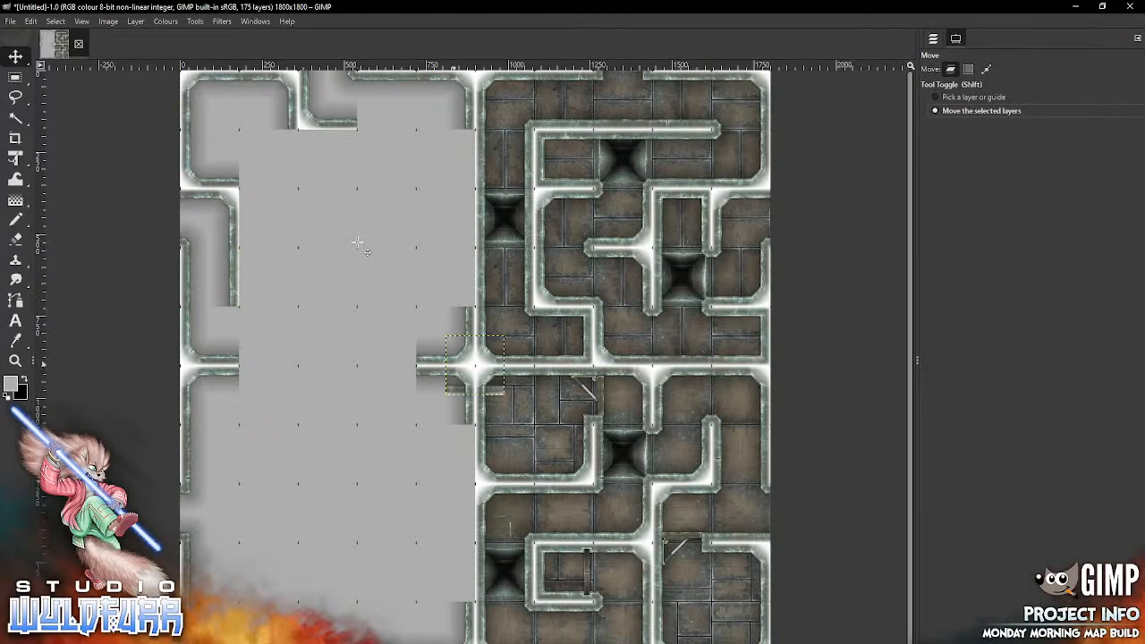
mouse_move(454, 390)
mouse_down()
mouse_move(407, 132)
mouse_move(366, 132)
mouse_up()
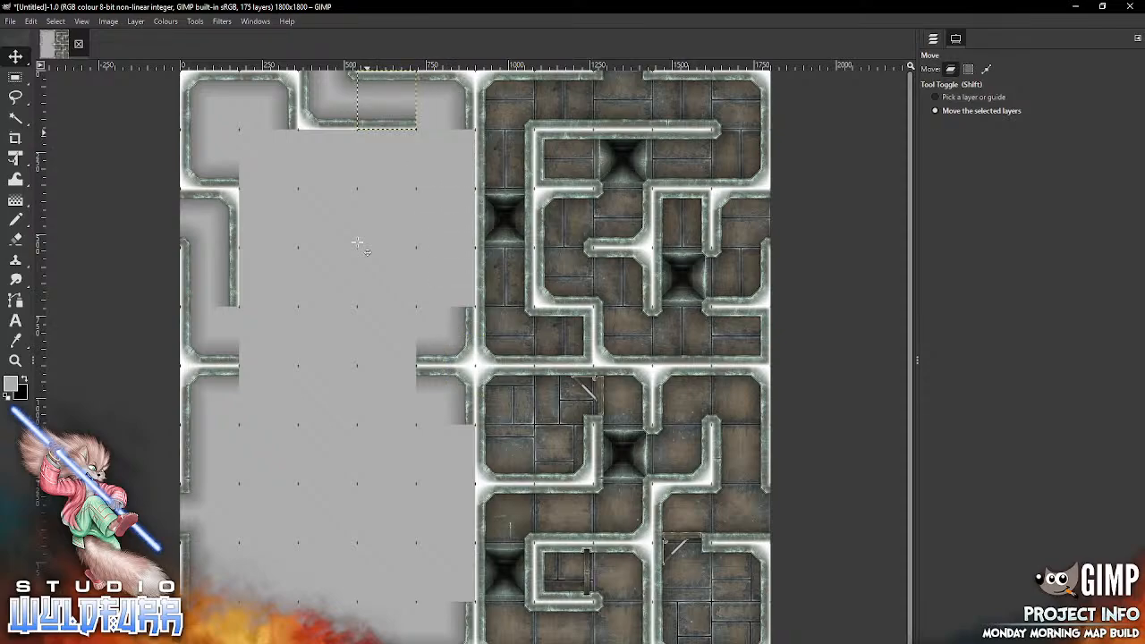
Step: Import necrotech-wall-w-0007.webp into the fourth row, second column, and necrotech-wall-w-0002.webp into the third row, second column
key(alt+Tab)
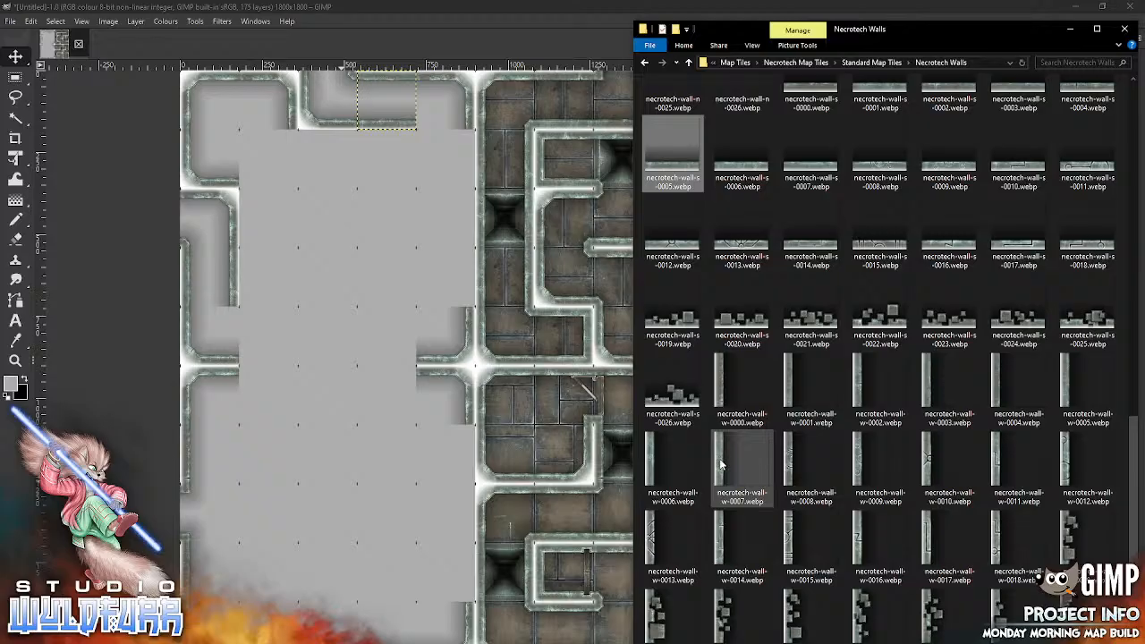
drag(720, 461, 273, 331)
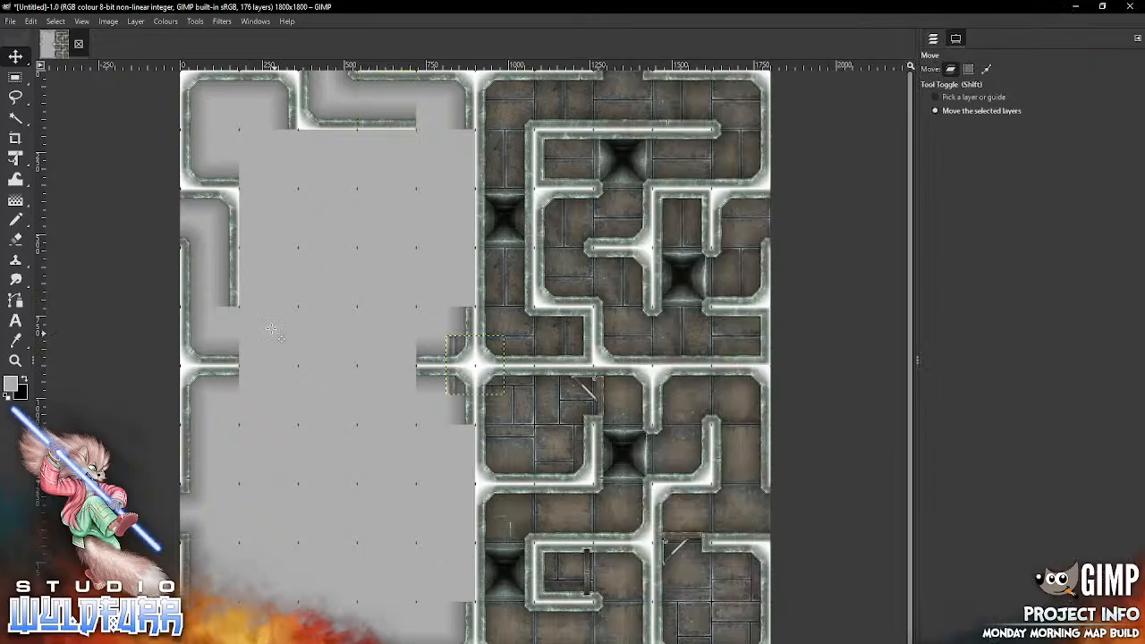
mouse_move(454, 381)
mouse_down()
mouse_move(288, 294)
mouse_move(247, 295)
mouse_up()
key(alt+Tab)
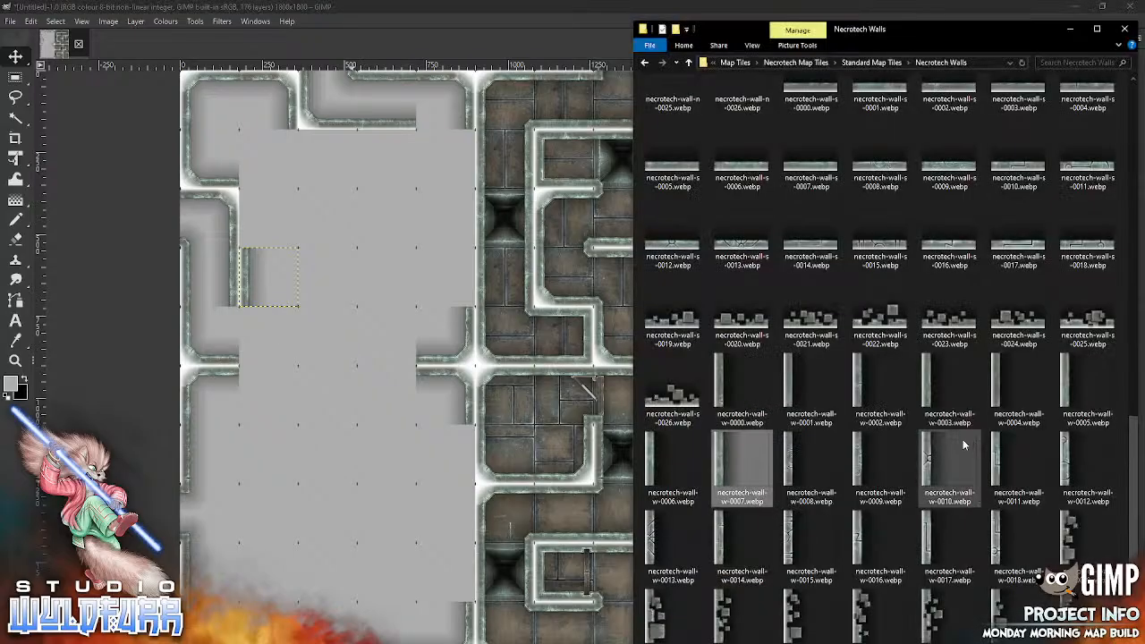
drag(863, 385, 327, 293)
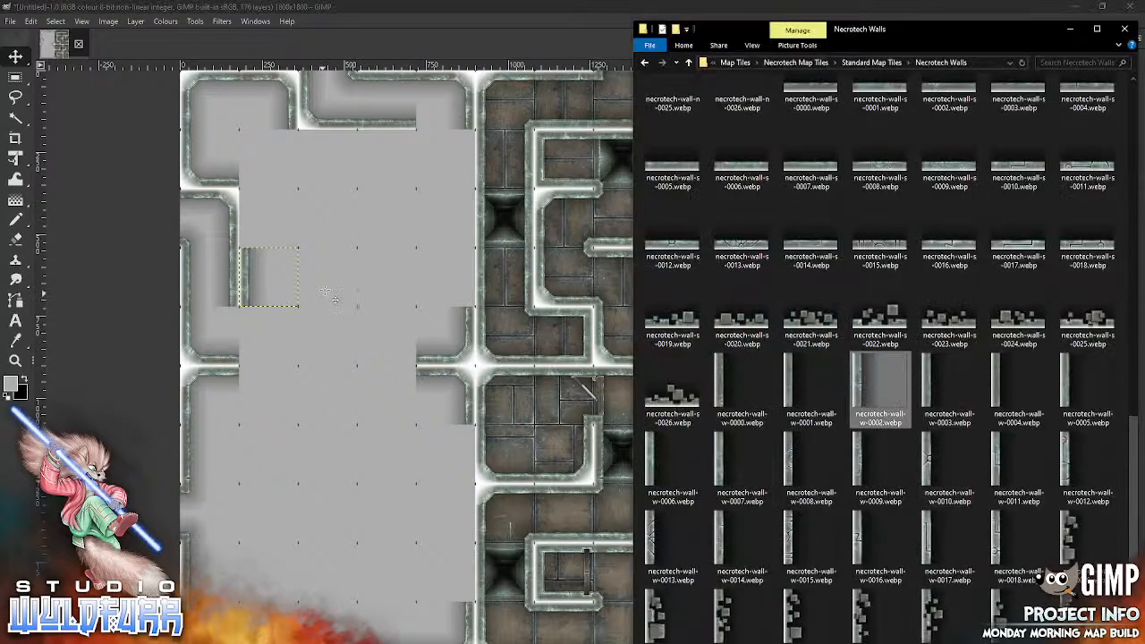
drag(452, 385, 267, 218)
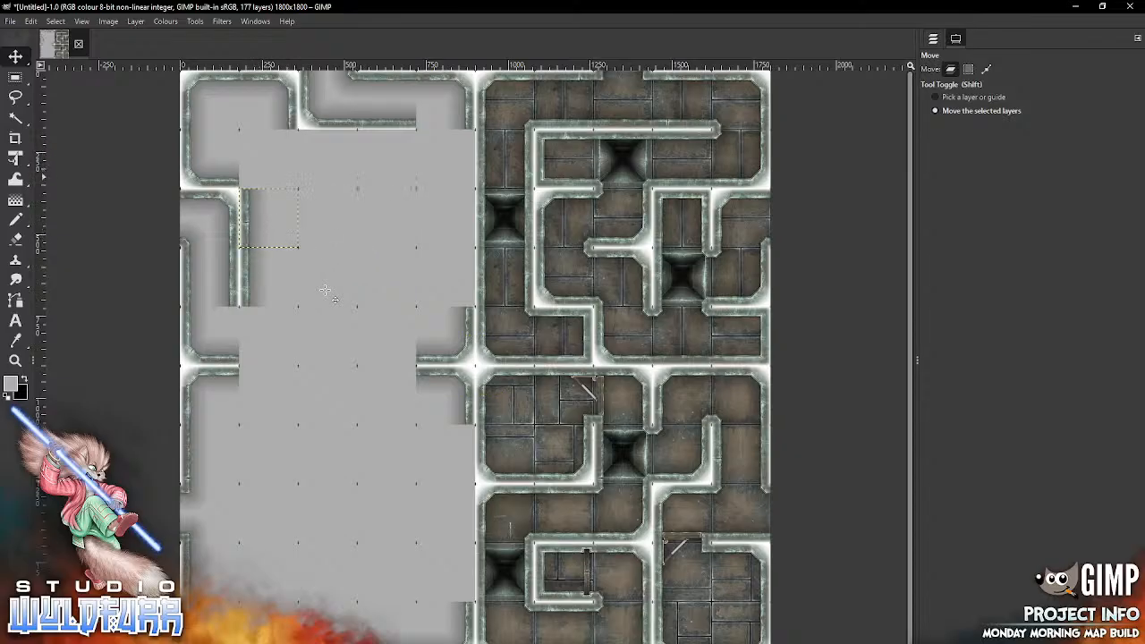
Step: Import necrotech-wall-n-0006.webp from the Necrotech Walls folder and place it in the second row, third column
key(alt+Tab)
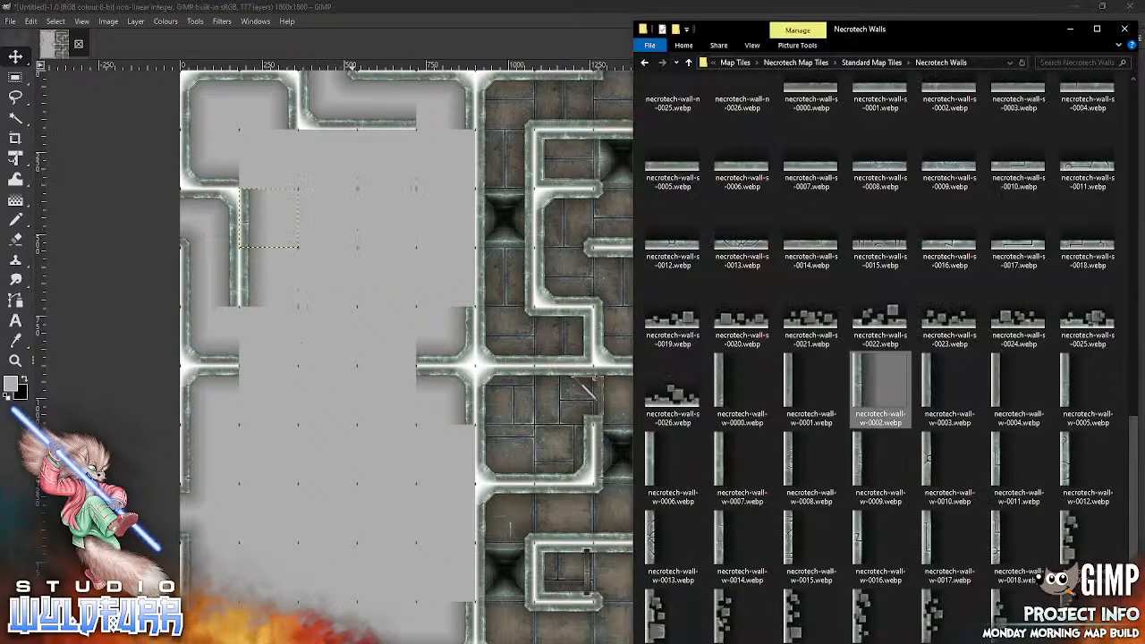
drag(1134, 464, 1133, 316)
drag(808, 175, 322, 396)
mouse_move(502, 340)
mouse_down()
mouse_move(362, 154)
mouse_move(361, 136)
mouse_up()
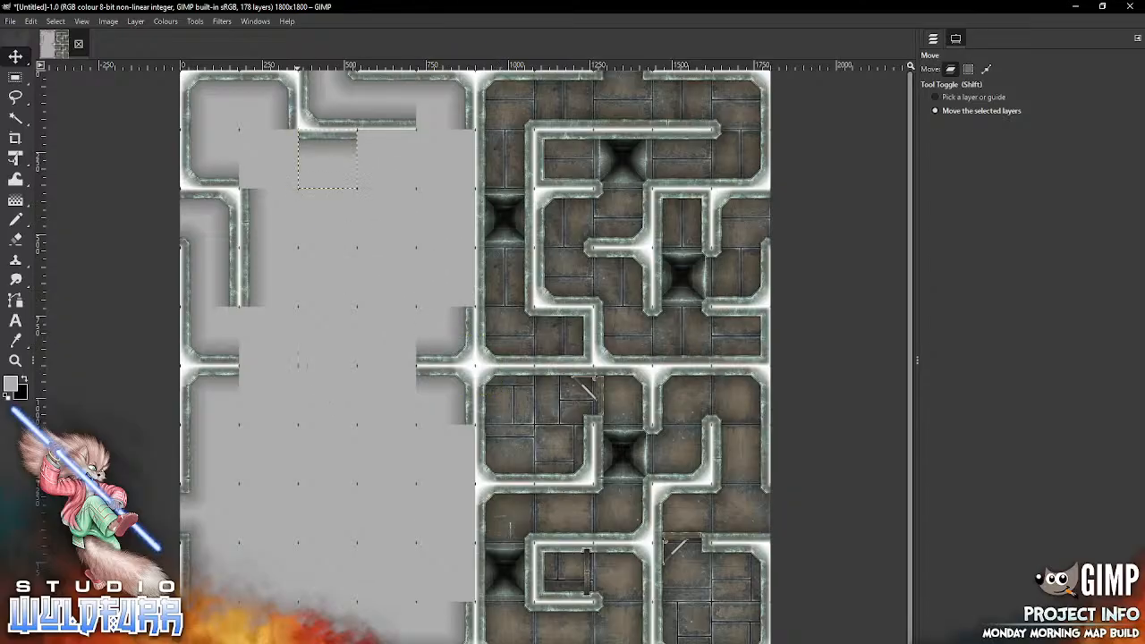
Step: Import necrotech-wall-n-0007.webp and align it exactly with the grid in the second row, fourth column
key(alt+Tab)
drag(884, 183, 337, 458)
drag(475, 364, 381, 161)
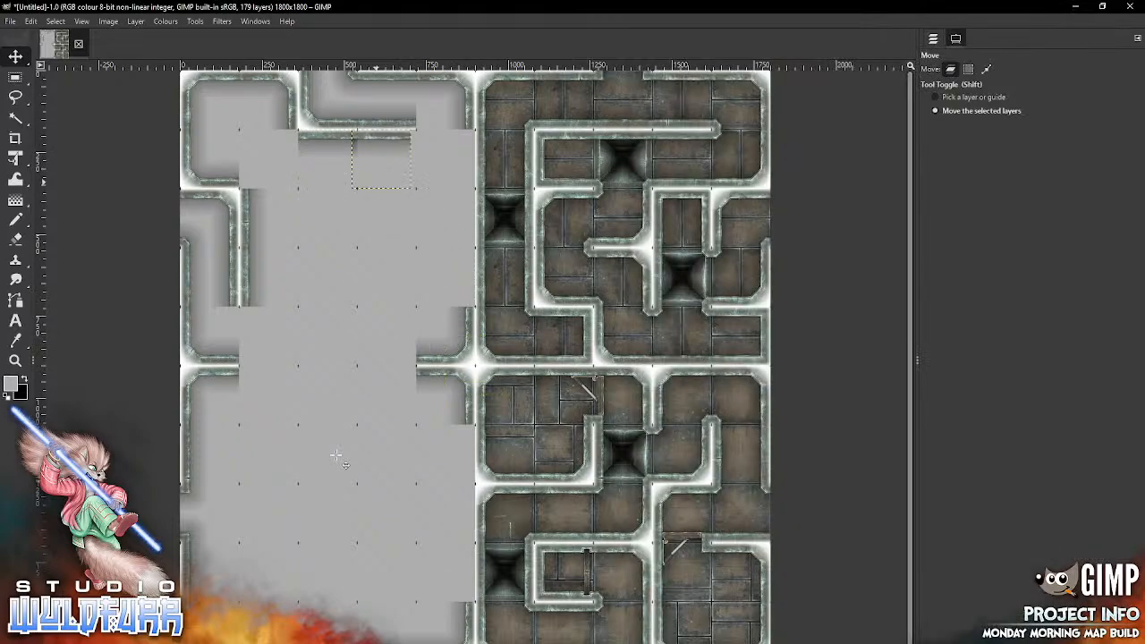
key(alt+Tab)
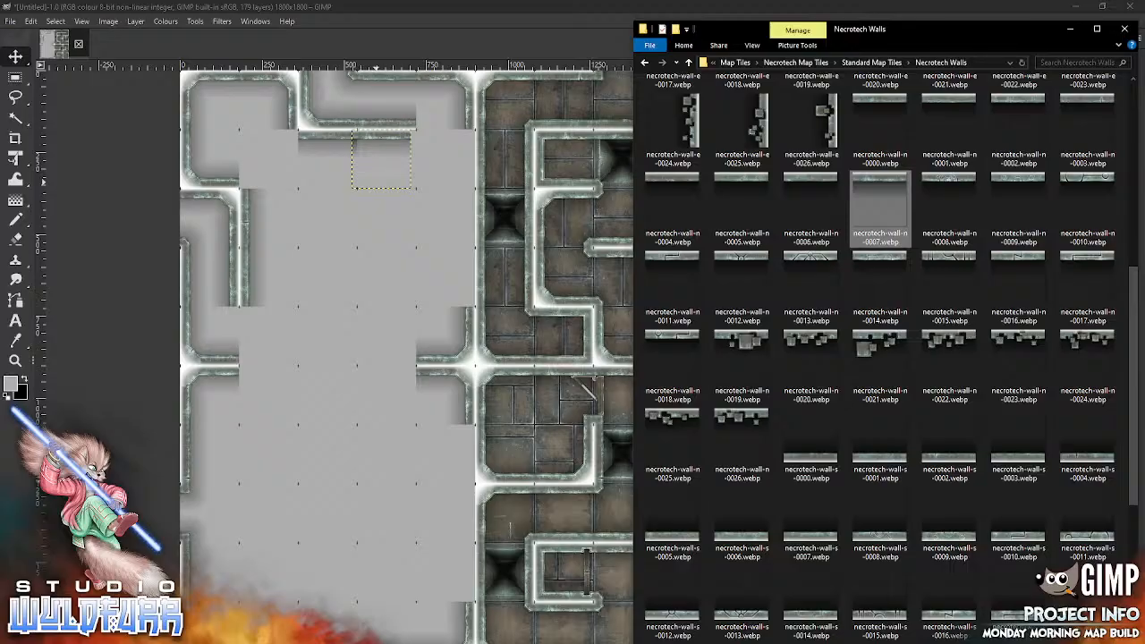
key(alt+Tab)
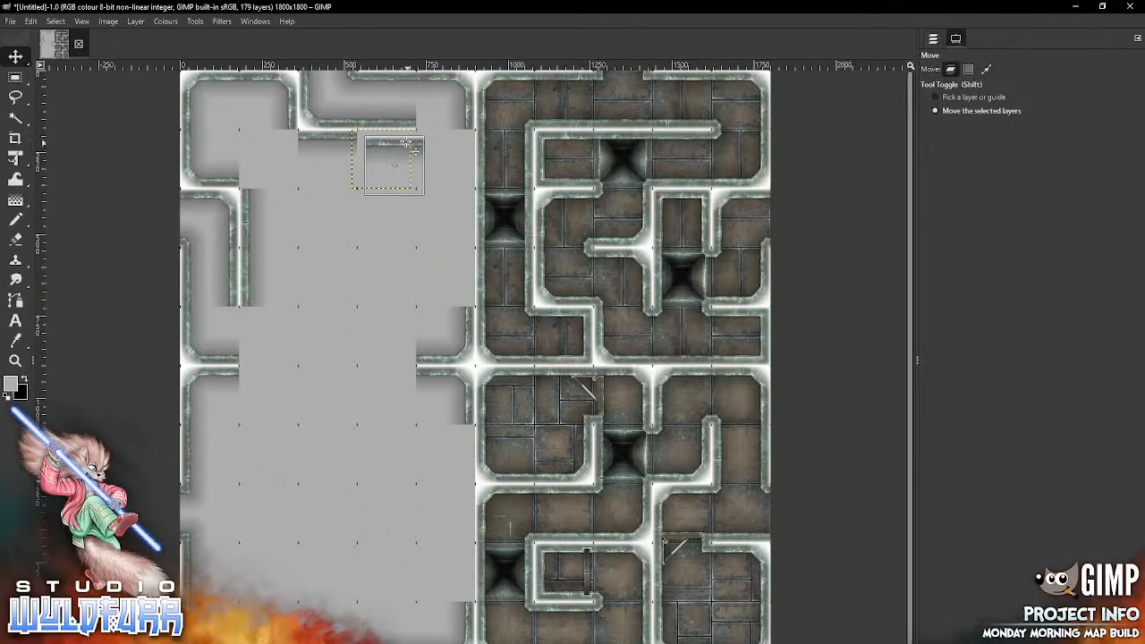
drag(398, 137, 395, 144)
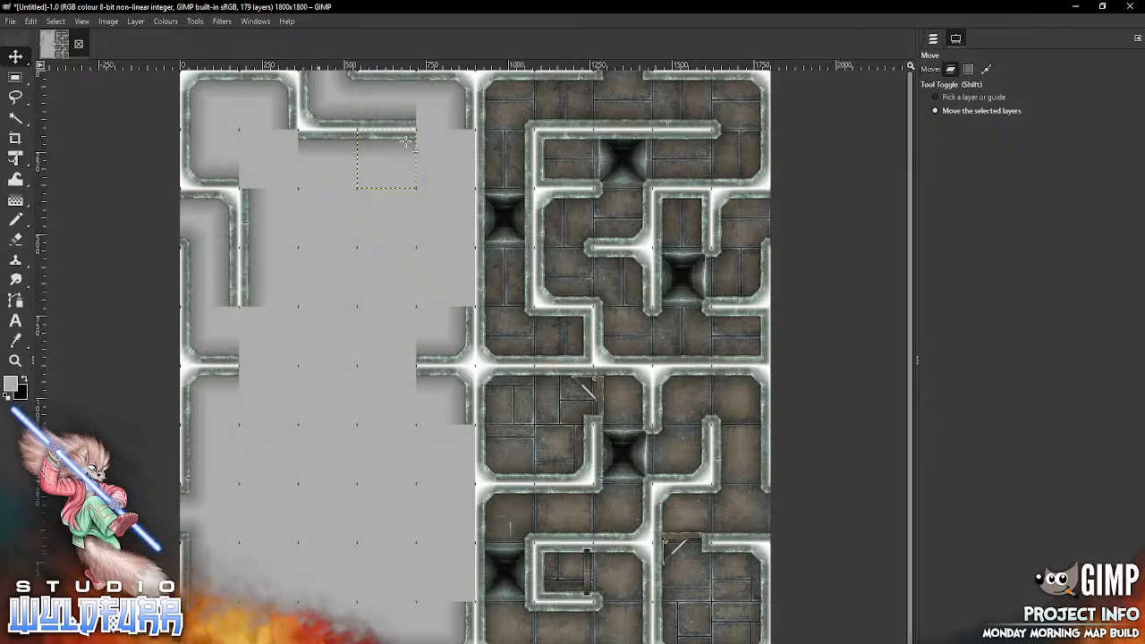
key(alt+Tab)
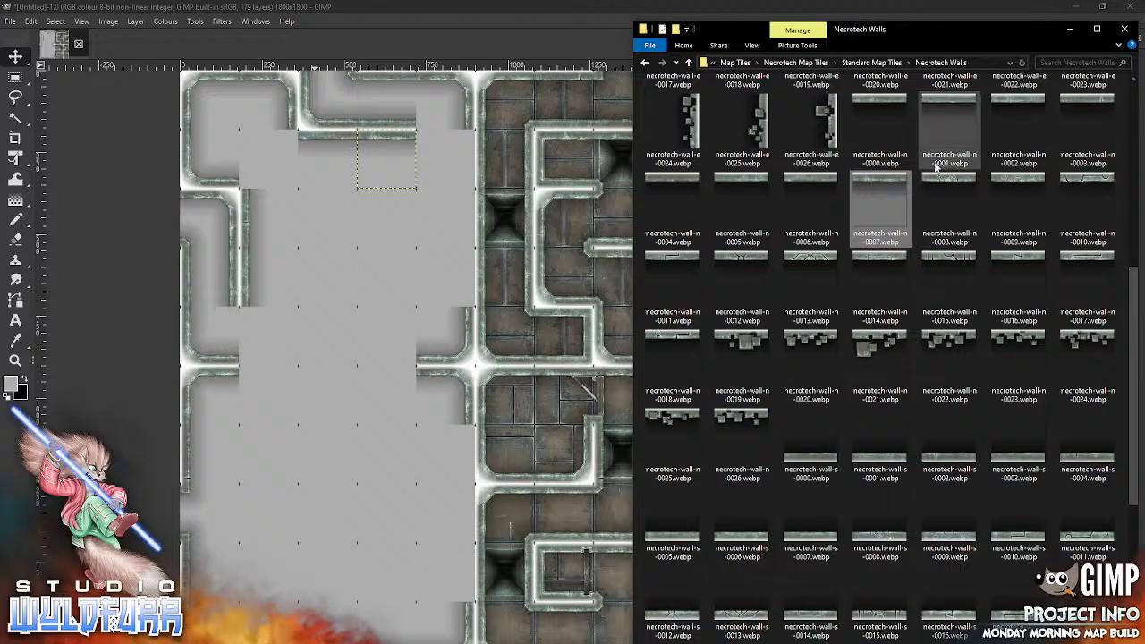
drag(816, 459, 351, 257)
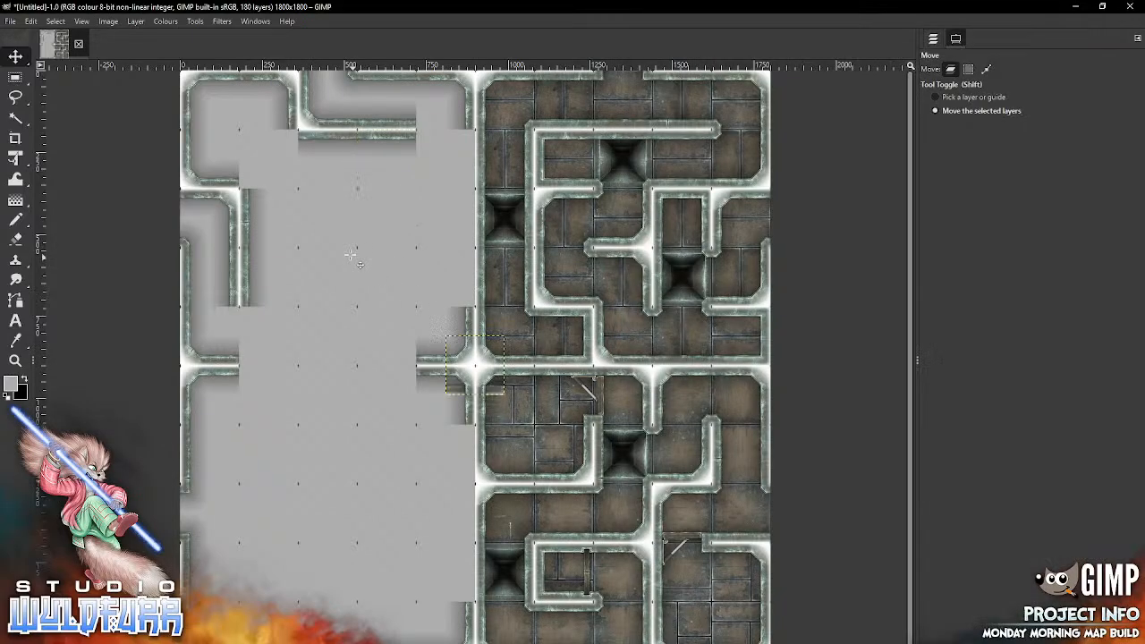
key(ctrl+l)
key(ctrl+z)
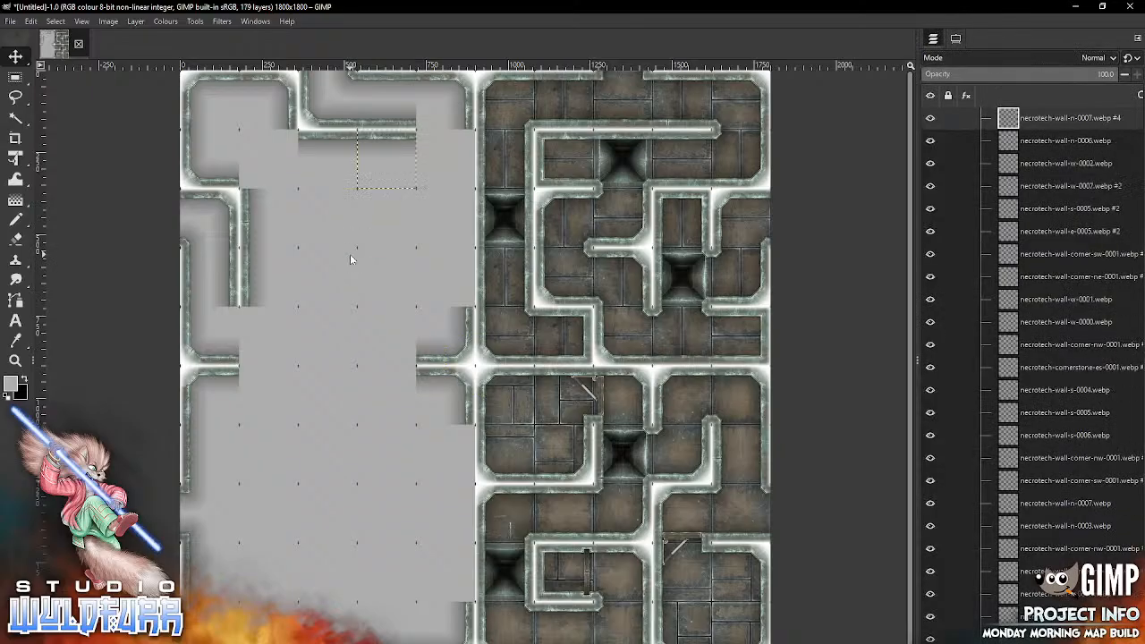
Step: Import necrotech-wall-s-0008.webp and place it in the second row, fourth column, opposite the north wall
key(alt+Tab)
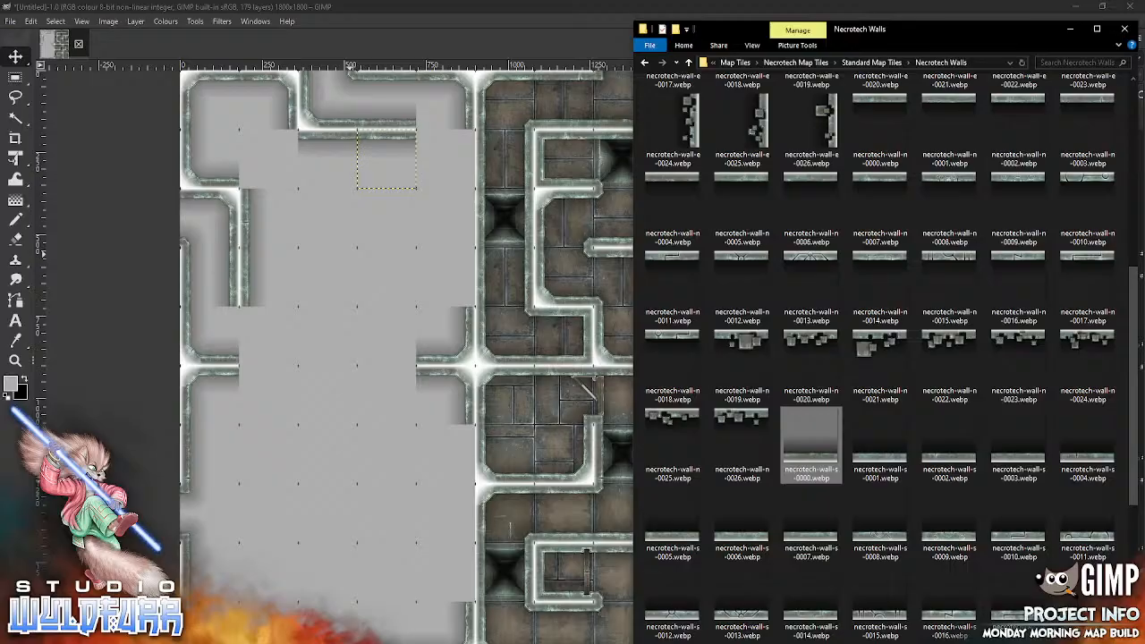
scroll(992, 358, down, 3)
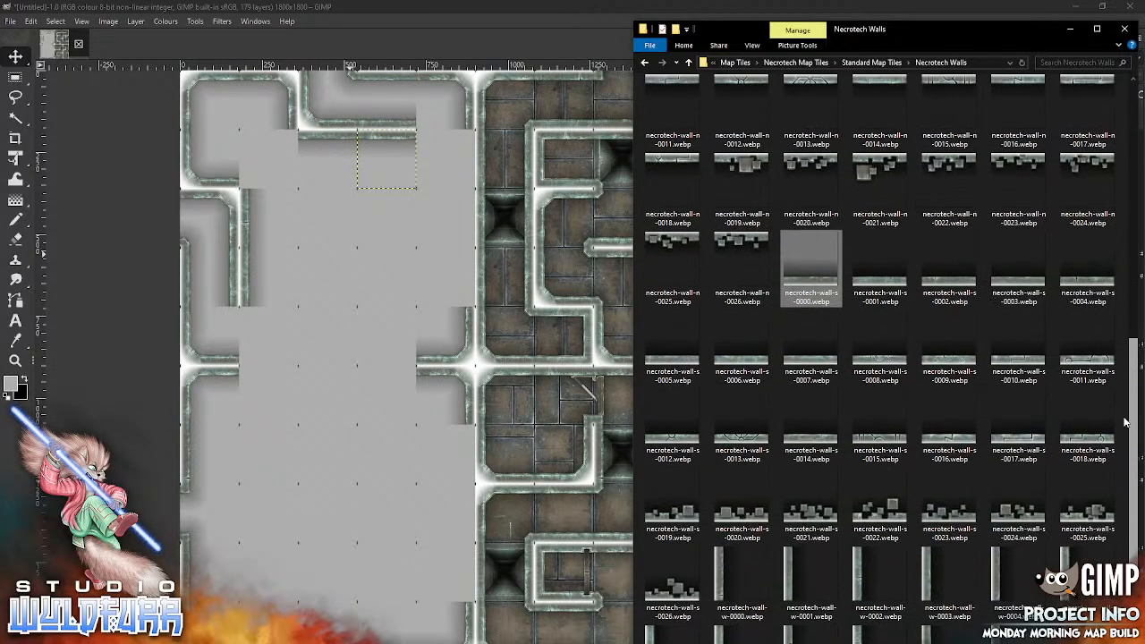
drag(885, 367, 335, 353)
mouse_move(483, 390)
mouse_down()
mouse_move(422, 220)
mouse_move(387, 183)
mouse_up()
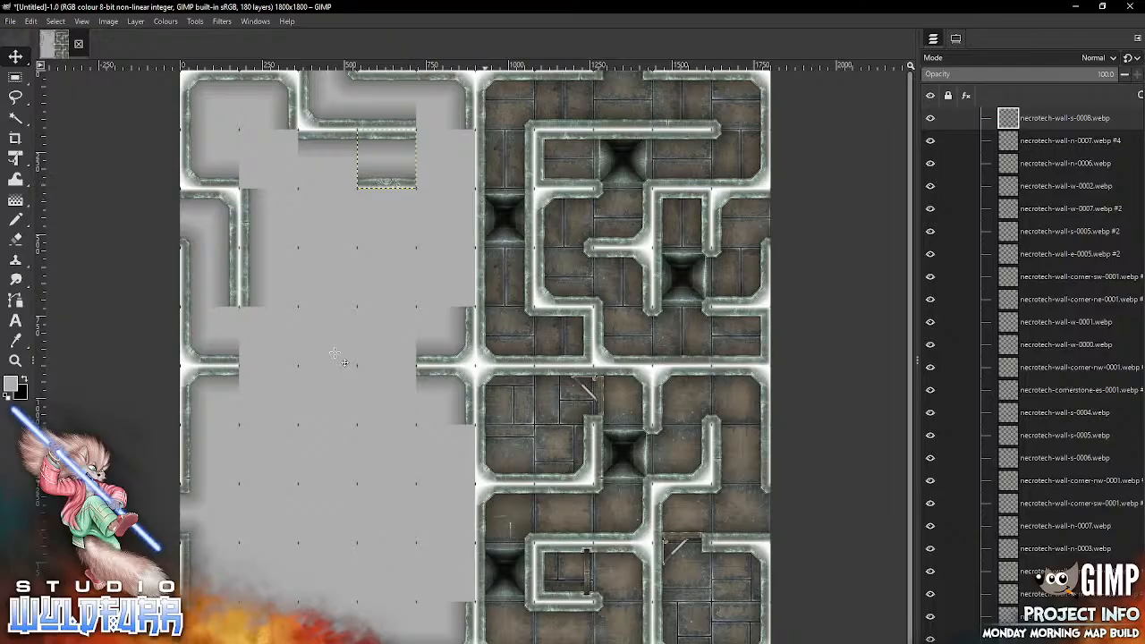
Step: Import necrotech-wall-e-0009.webp and place it in the fourth row, second column, opposite the west wall
key(alt+Tab)
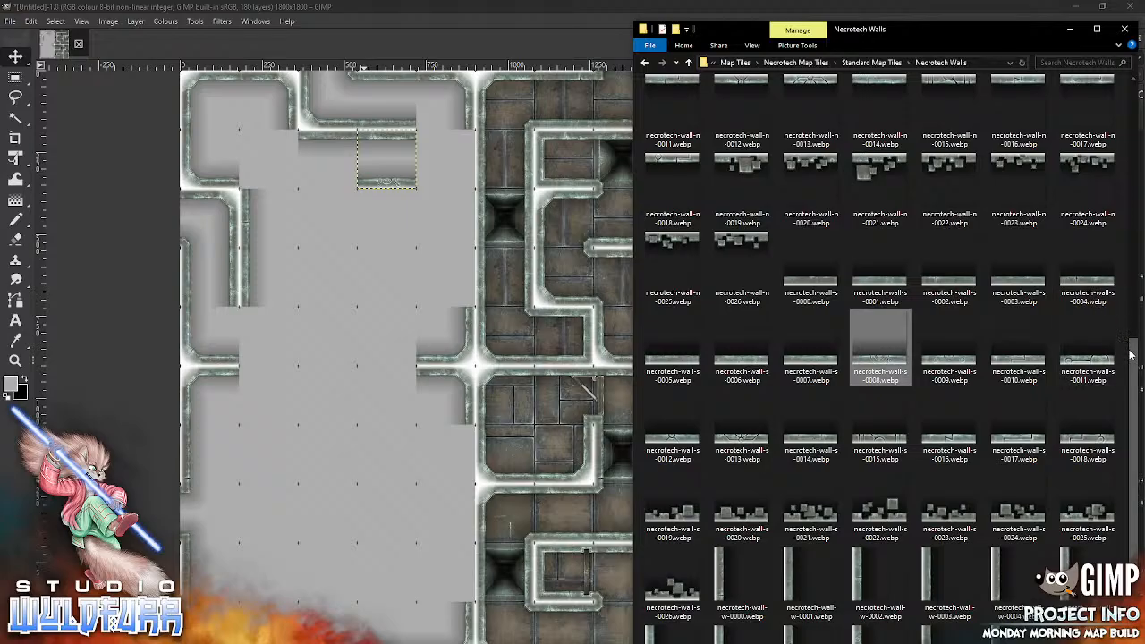
drag(1130, 355, 1105, 360)
scroll(1105, 357, up, 7)
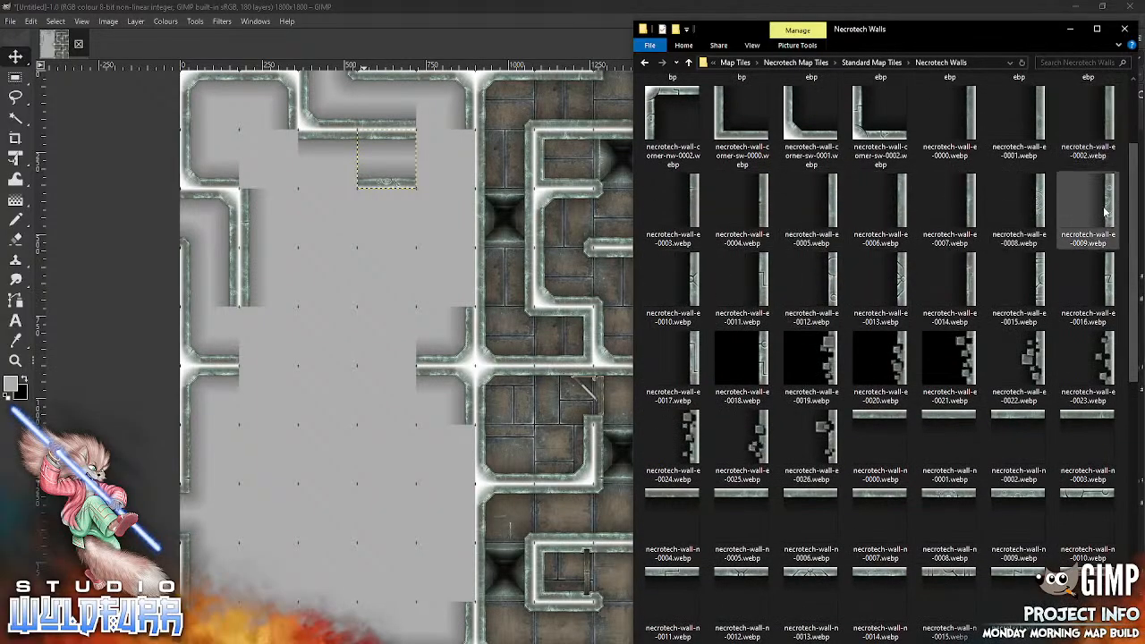
drag(1109, 211, 355, 383)
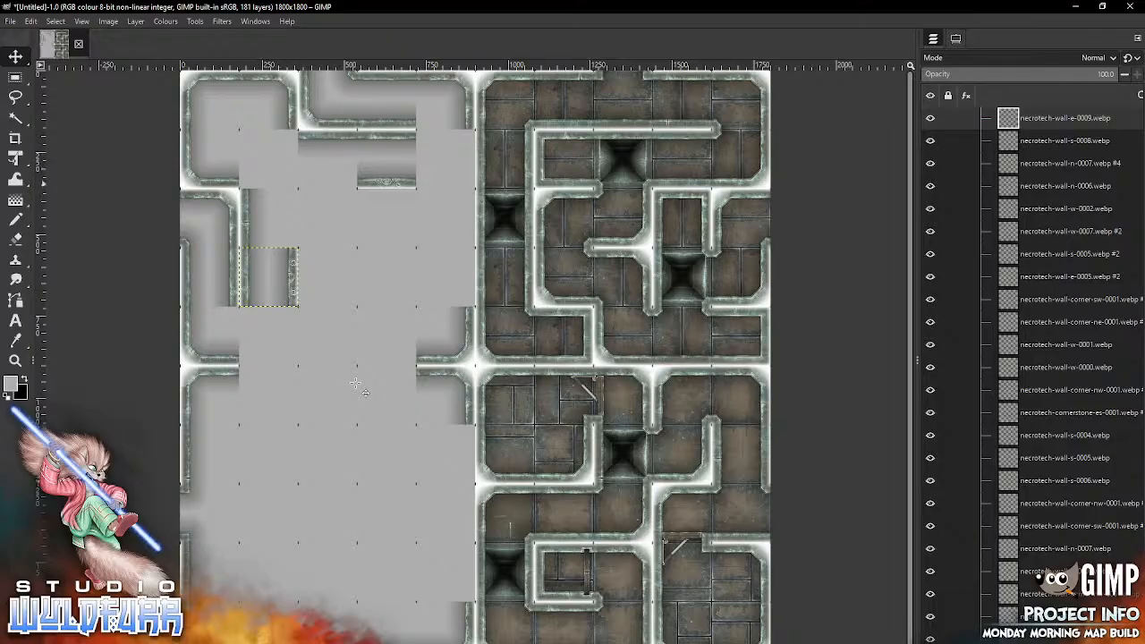
Step: Import necrotech-cornerstone-ne-0001.webp and necrotech-cornerstone-sw-0001.webp from the Cornerstones and Doorways folder and place both in the second row, second column
key(alt+Tab)
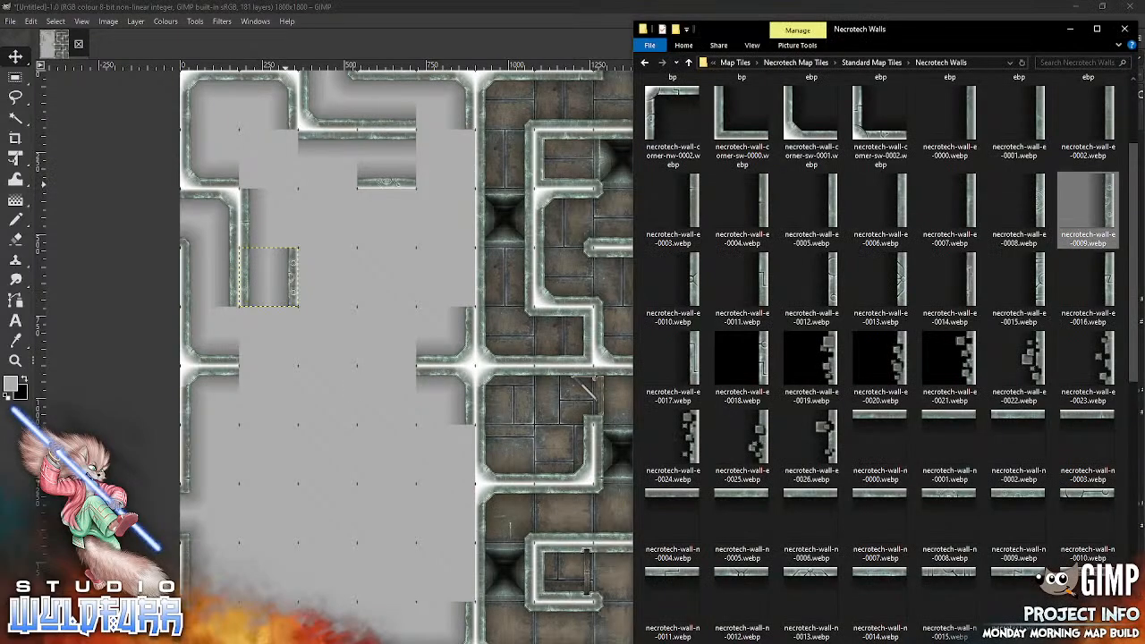
click(872, 61)
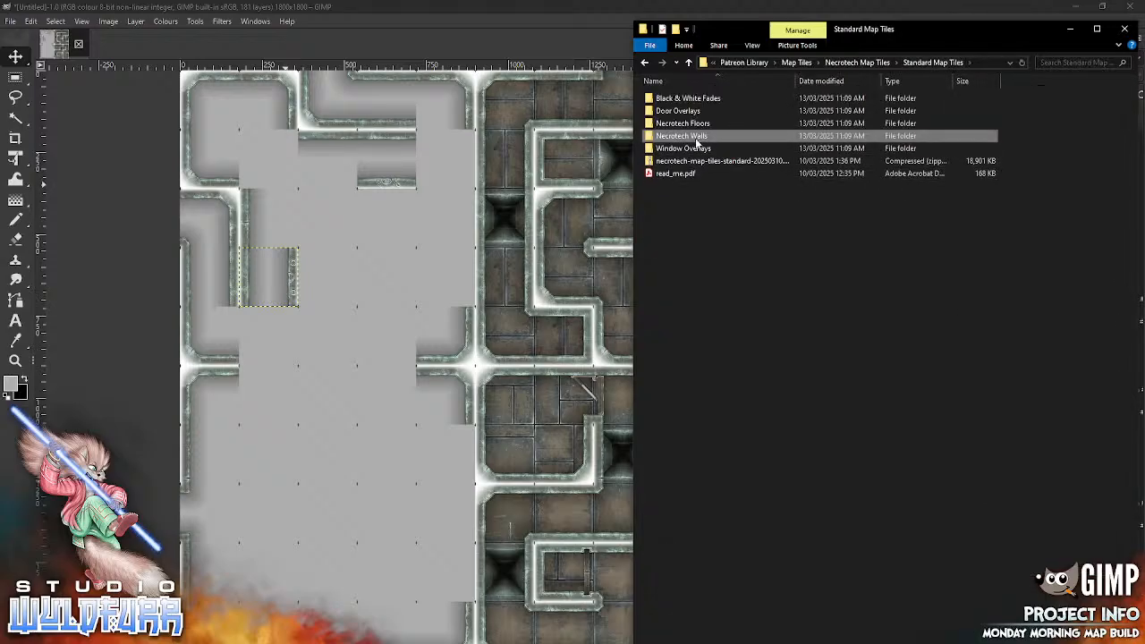
double_click(696, 138)
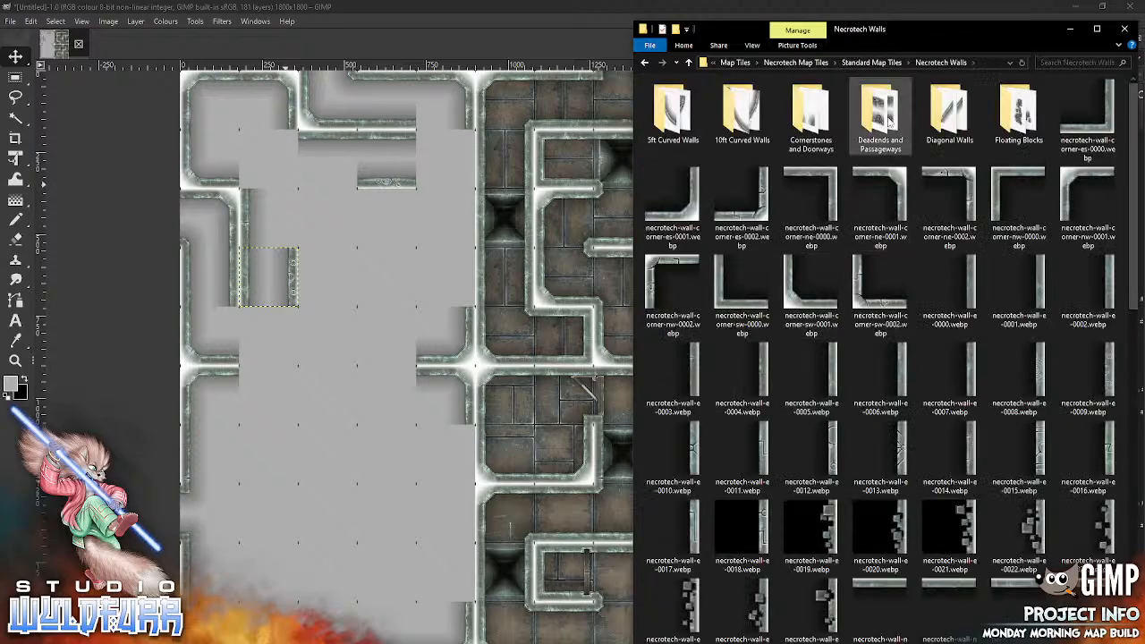
double_click(810, 114)
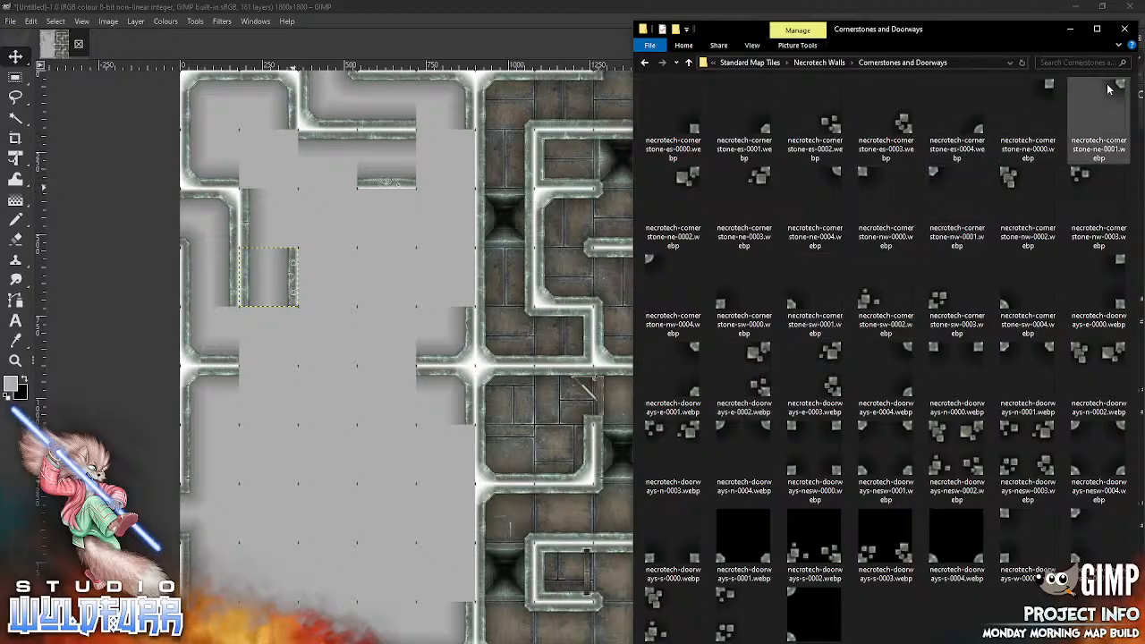
drag(1121, 87, 358, 401)
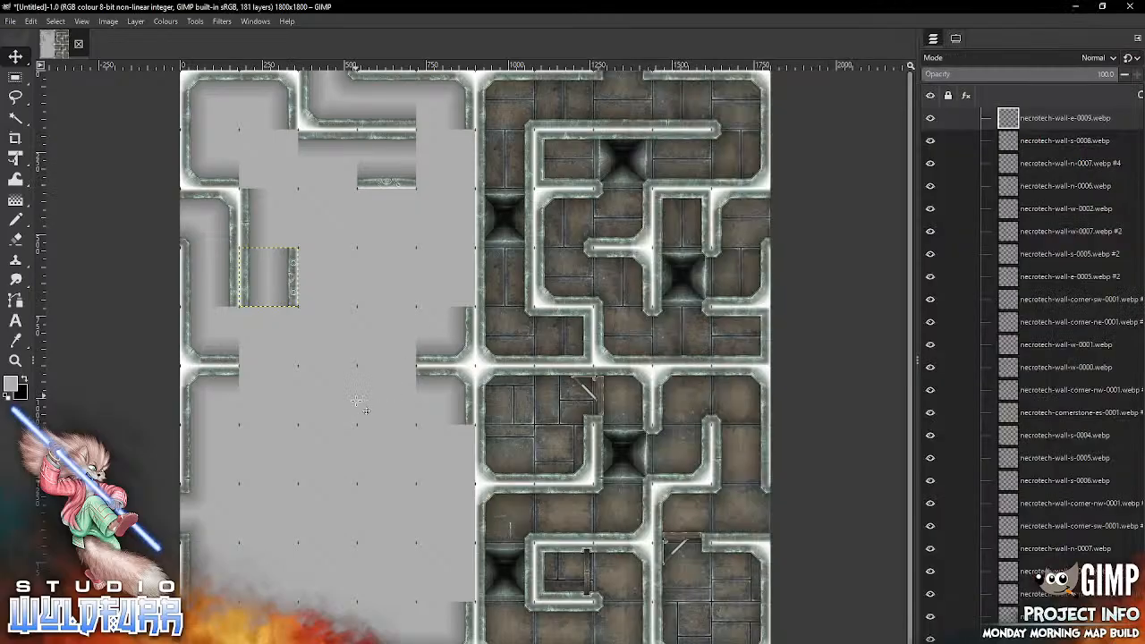
drag(498, 339, 291, 134)
key(alt+Tab)
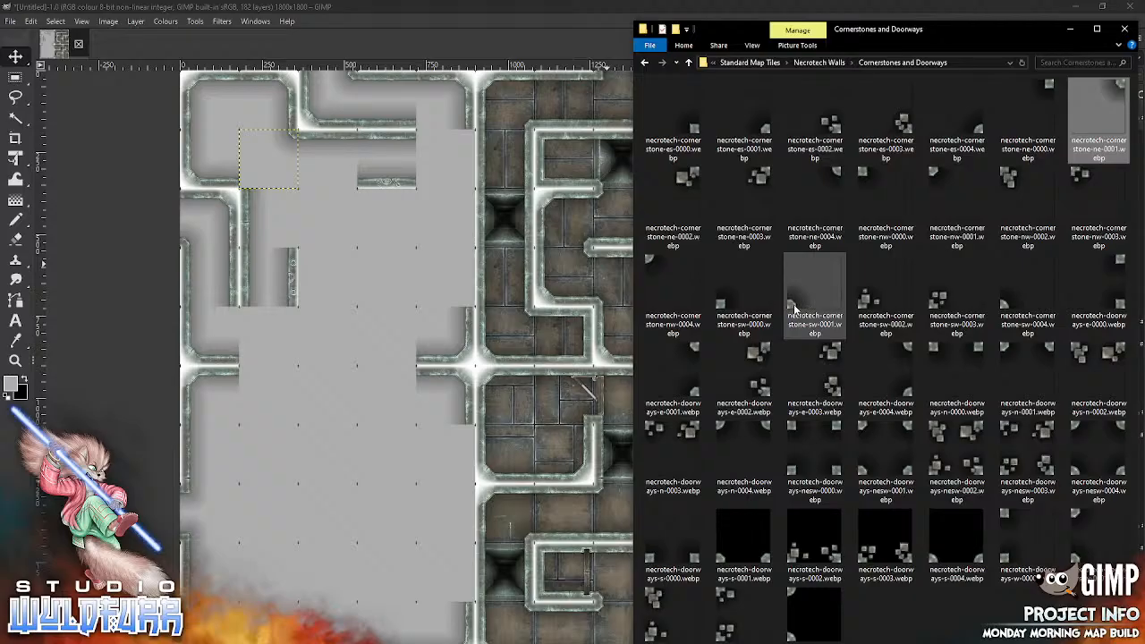
drag(794, 304, 332, 520)
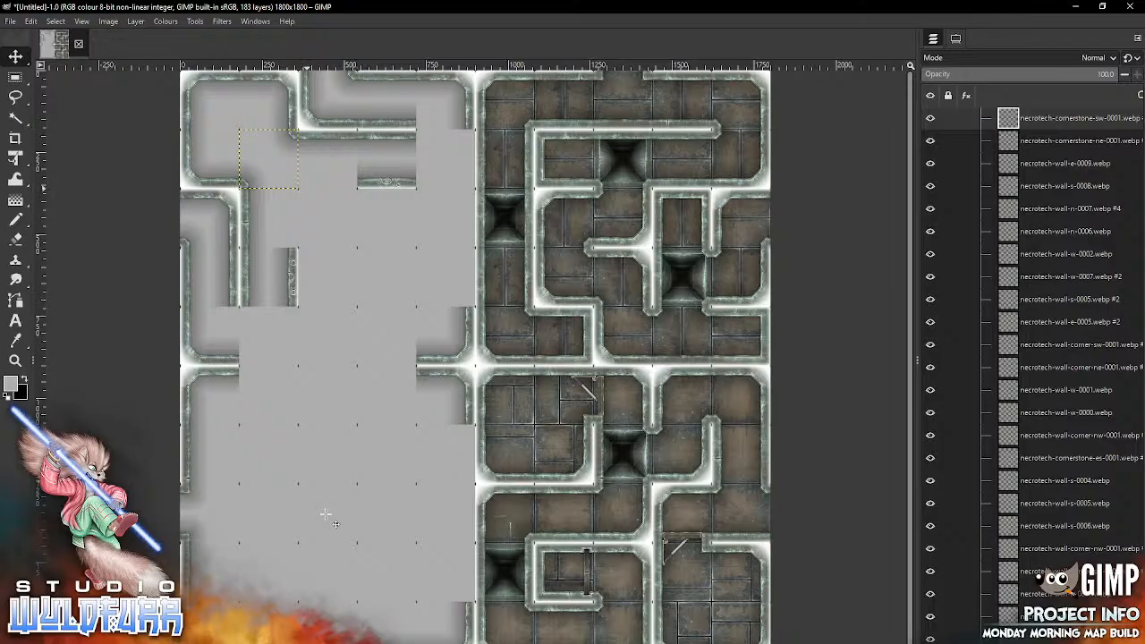
Step: Import necrotech-cornerstone-es-0001.webp and place it in the second row, second column
key(alt+Tab)
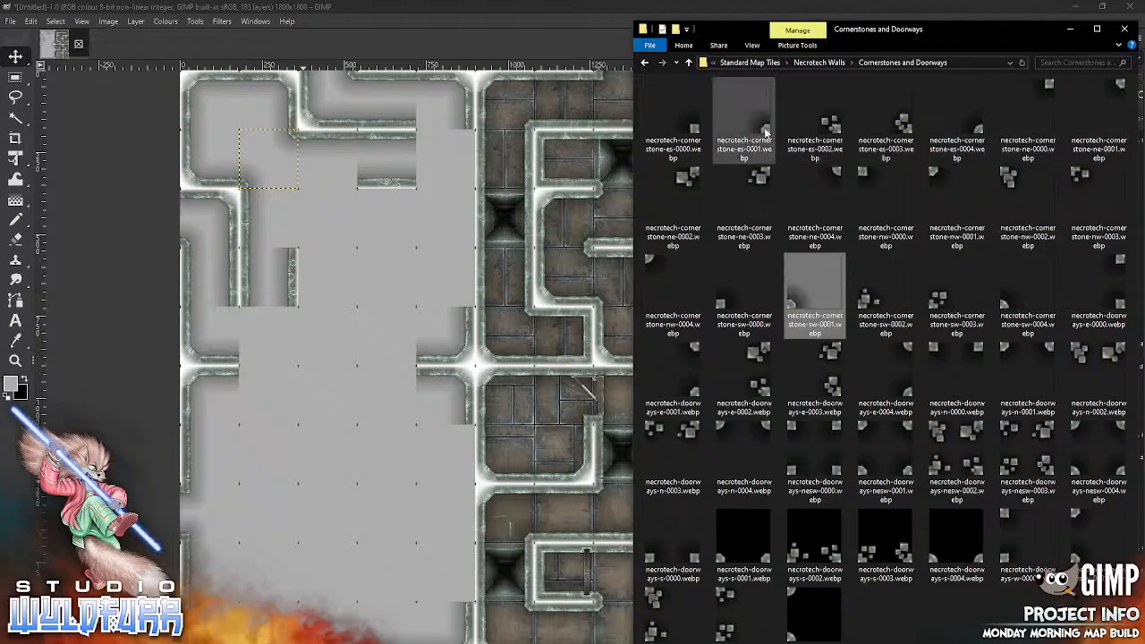
drag(755, 133, 320, 443)
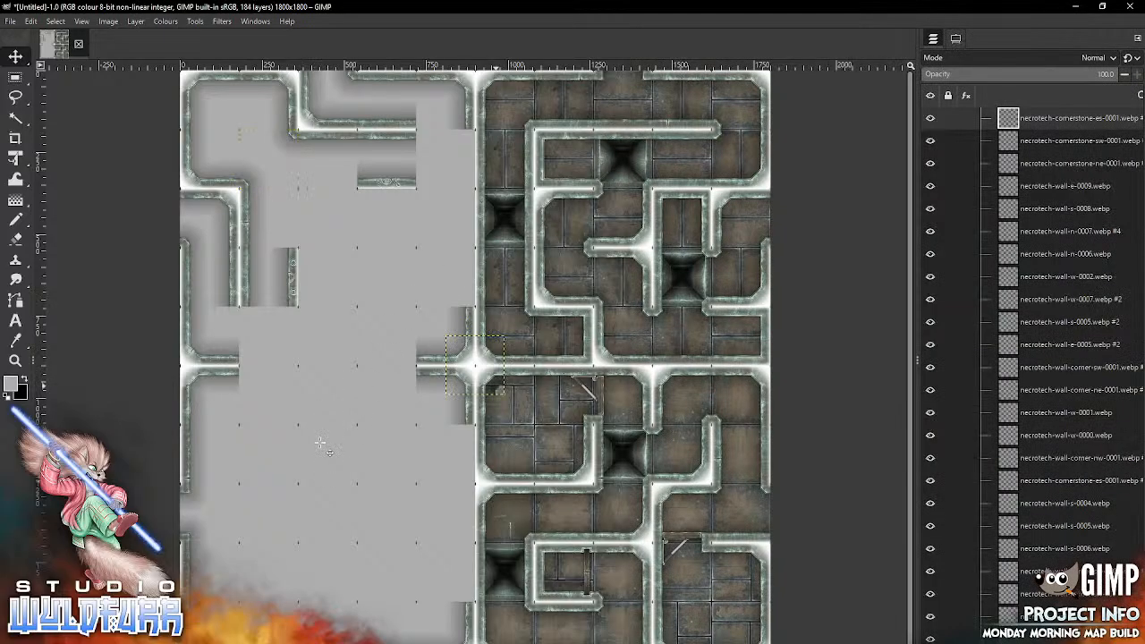
drag(497, 387, 290, 182)
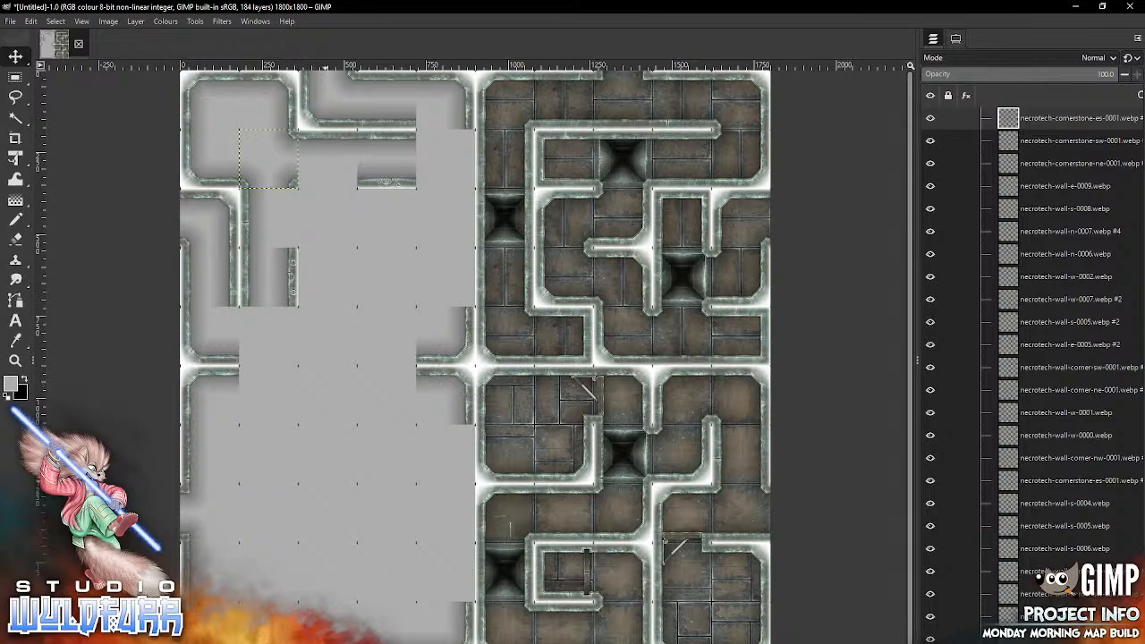
Step: Import necrotech-wall-e-0008.webp from the Necrotech Walls folder and align it with the grid in the third row, second column
key(alt+Tab)
click(821, 63)
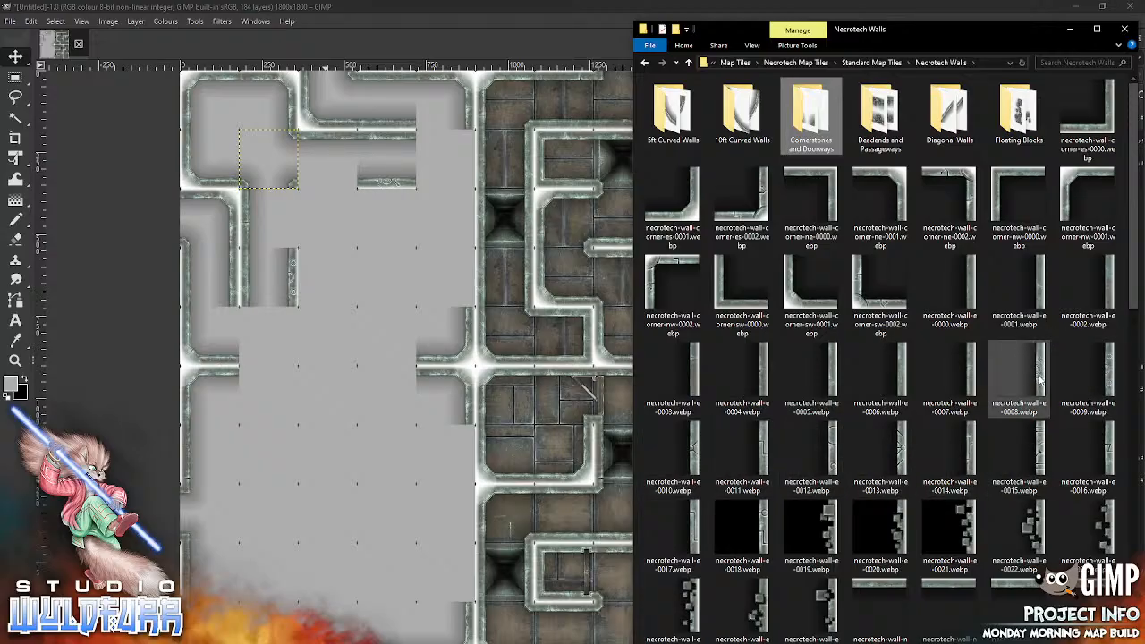
drag(1038, 380, 340, 528)
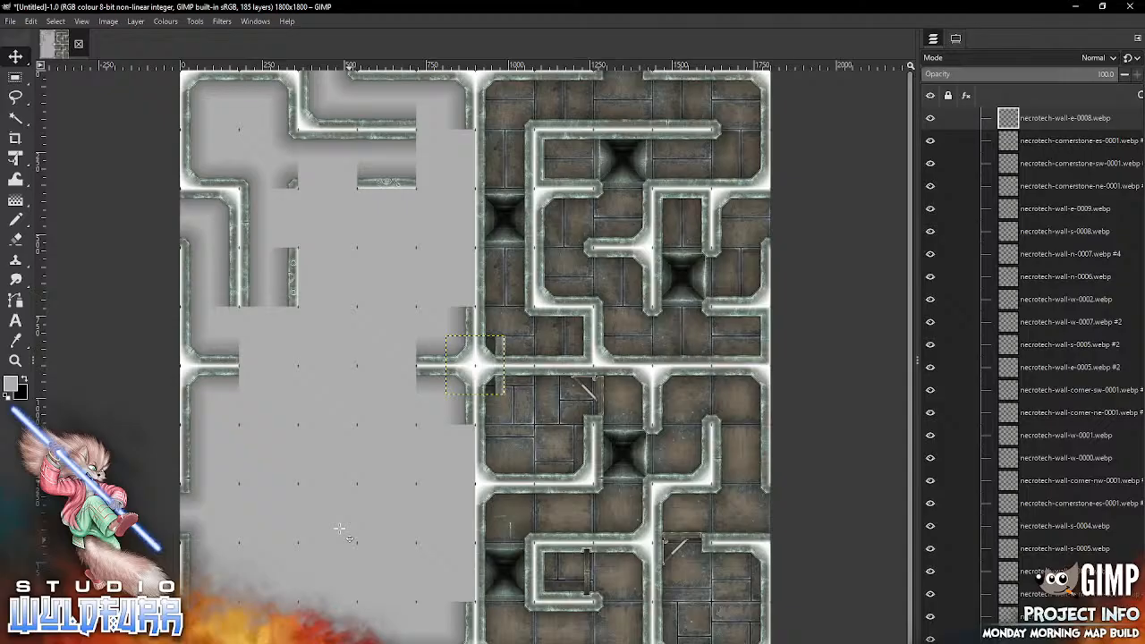
drag(503, 385, 299, 236)
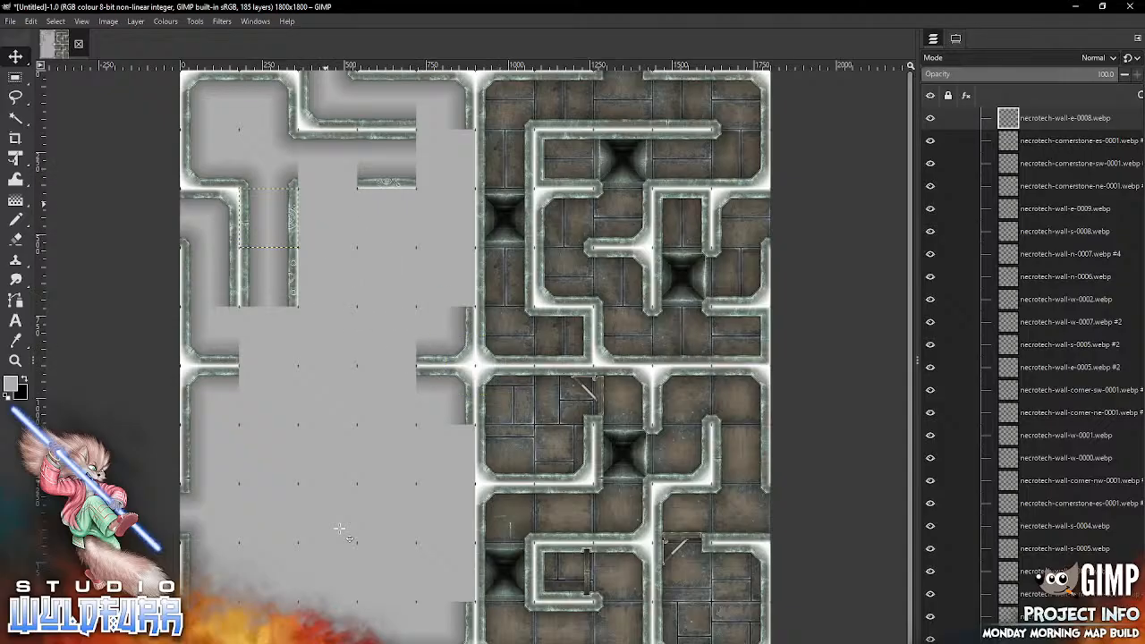
Step: Import necrotech-wall-corner-es-0002.webp twice, placing one copy in the fifth row, second column and the other in the second row, fifth column
key(alt+Tab)
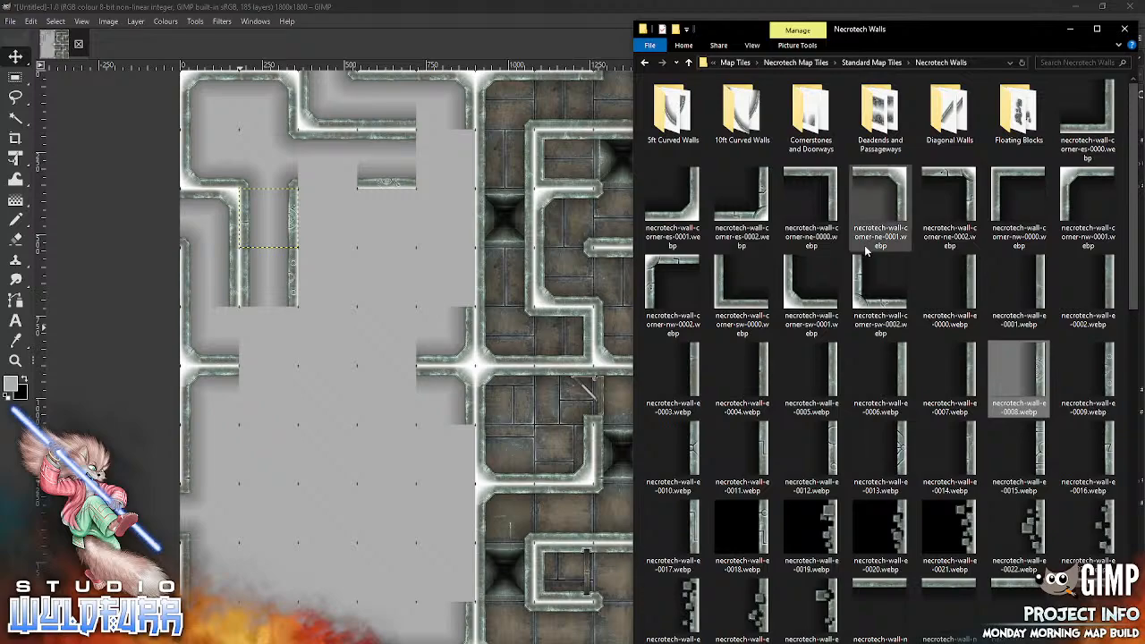
drag(742, 202, 298, 365)
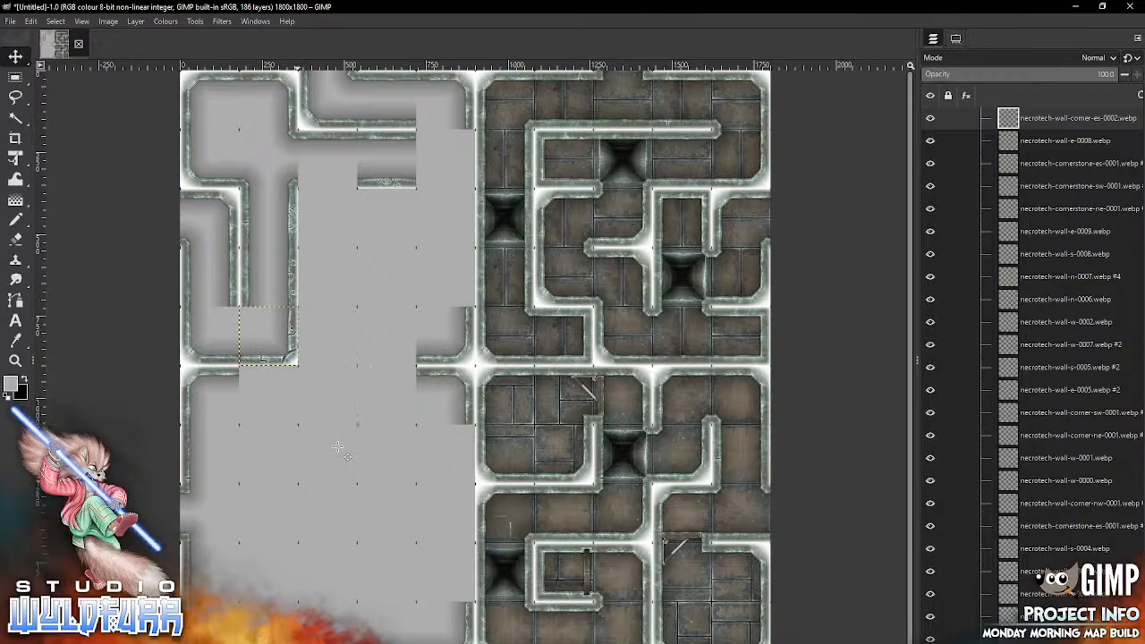
key(alt+Tab)
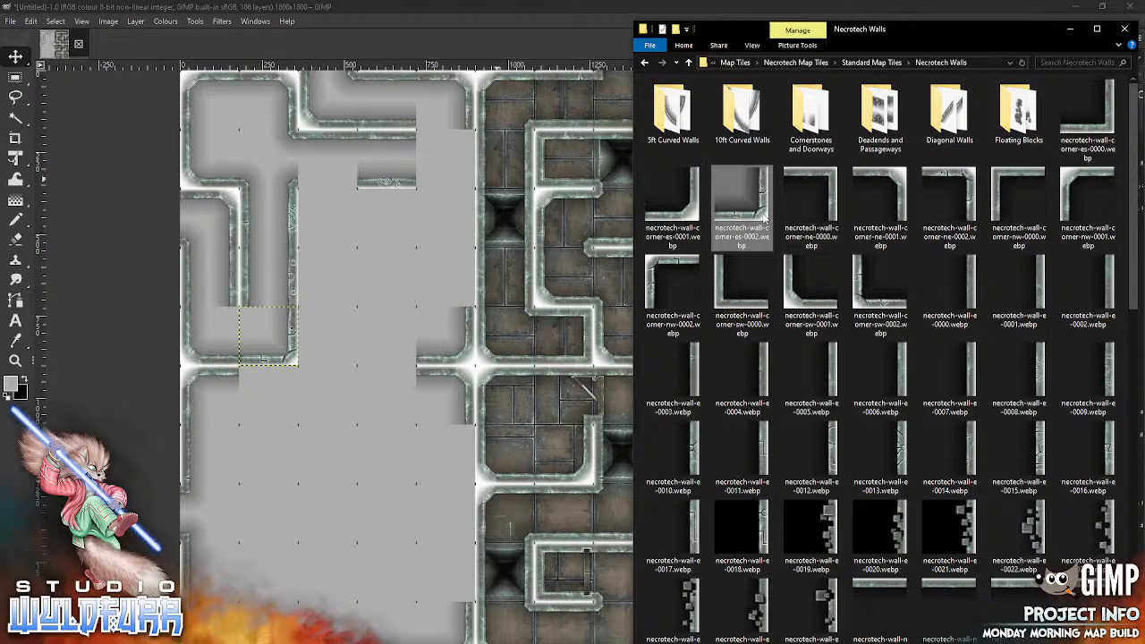
drag(350, 517, 351, 515)
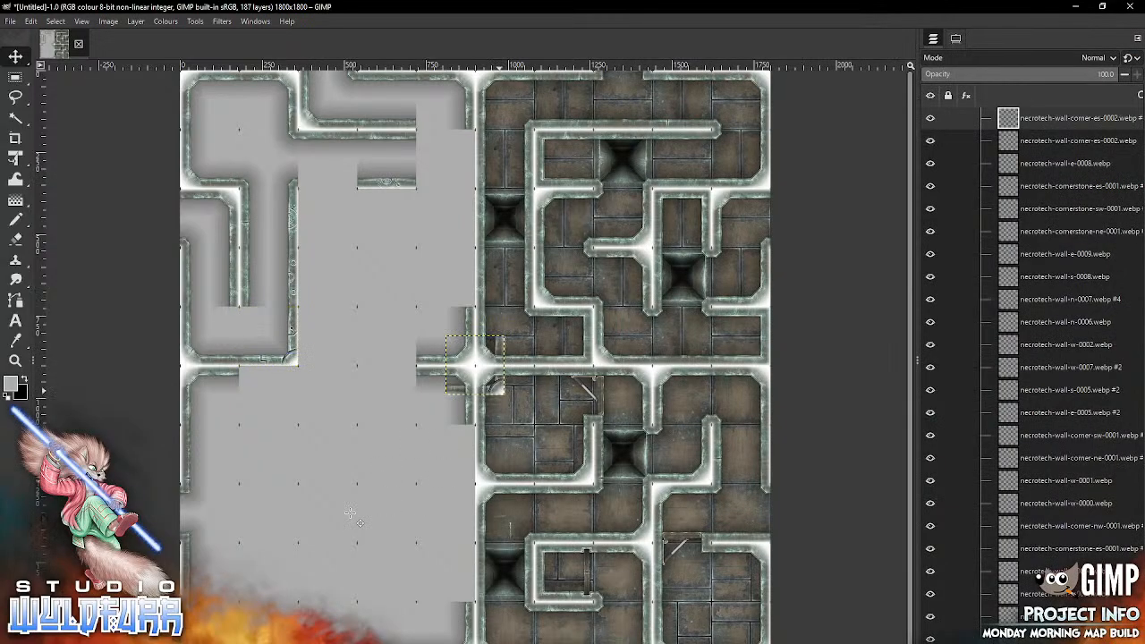
drag(499, 391, 468, 186)
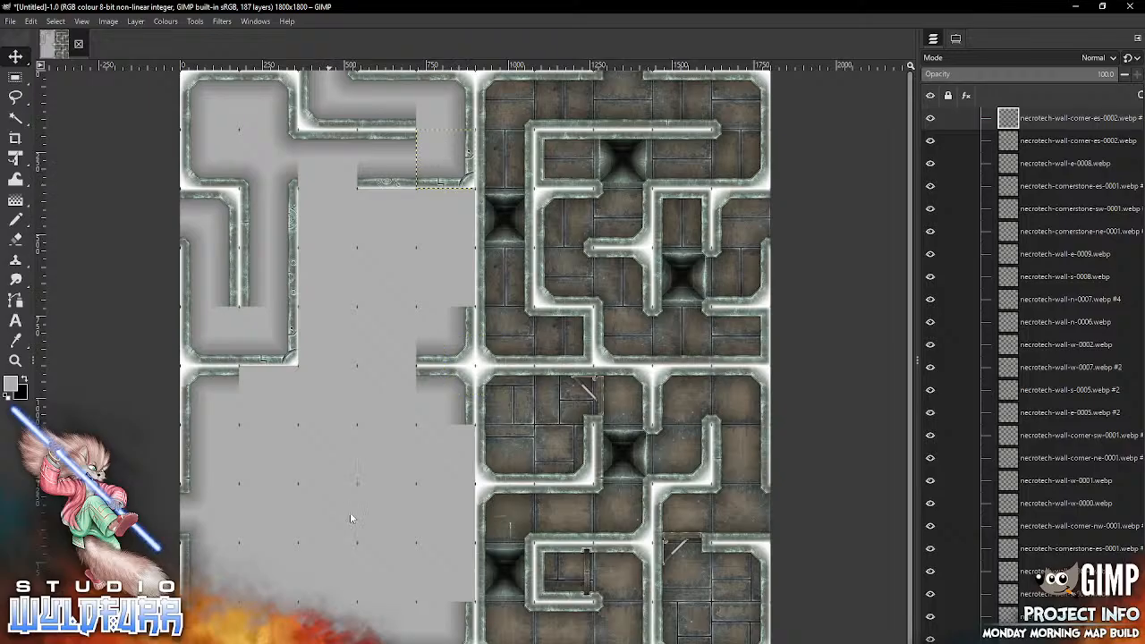
Step: Import necrotech-doorways-s-0000.webp from the Cornerstones and Doorways folder and place it in the second row, third column
key(alt+Tab)
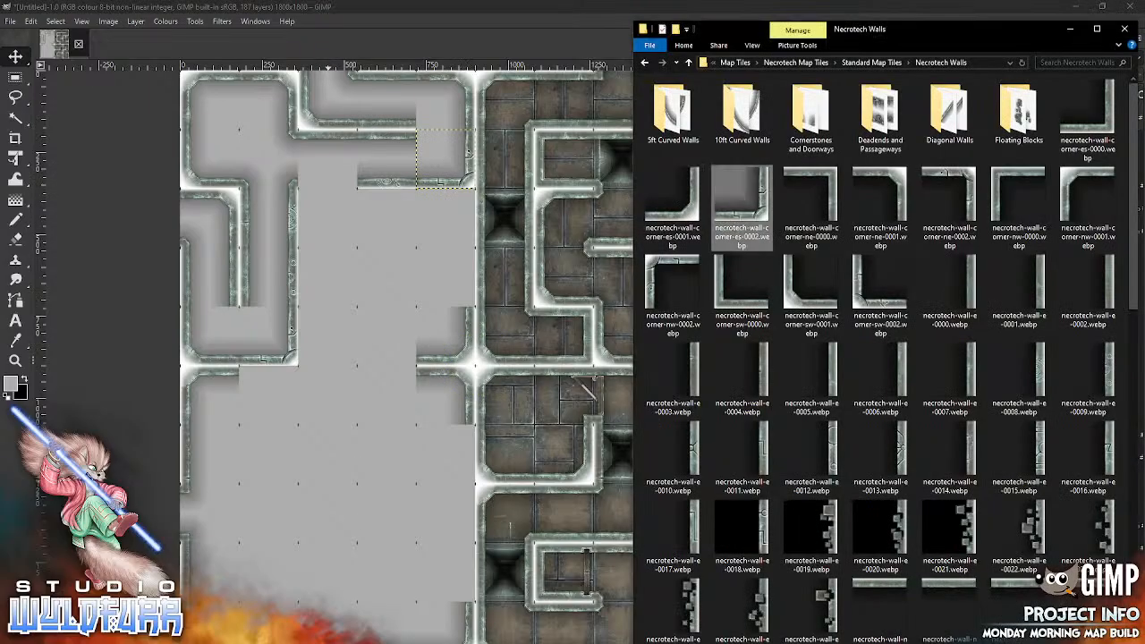
double_click(809, 114)
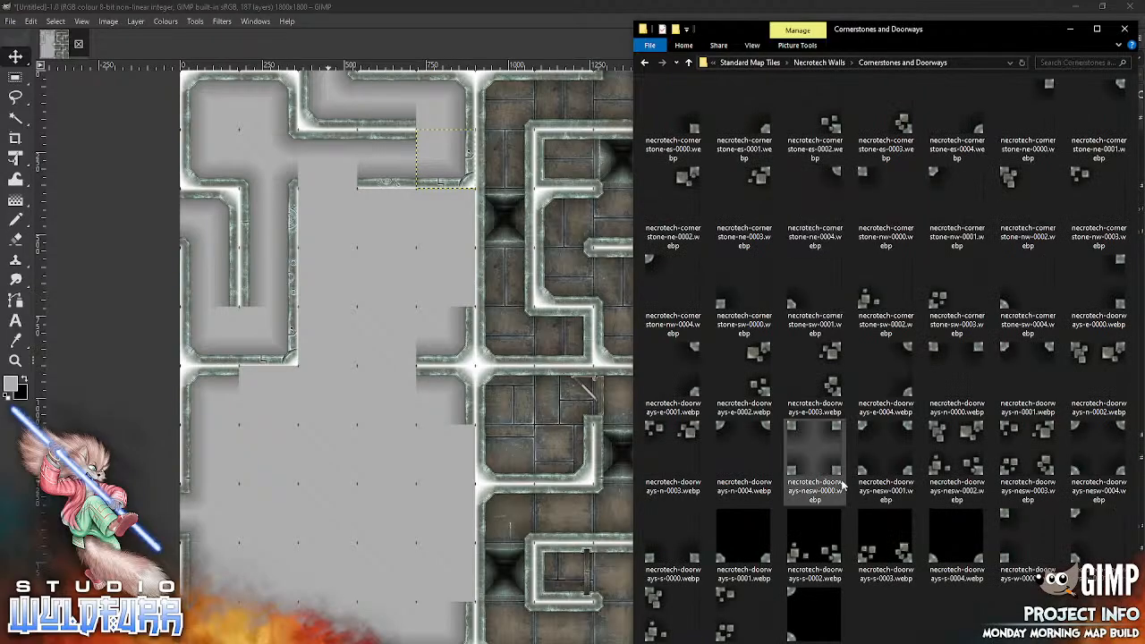
drag(674, 548, 349, 552)
drag(497, 391, 350, 188)
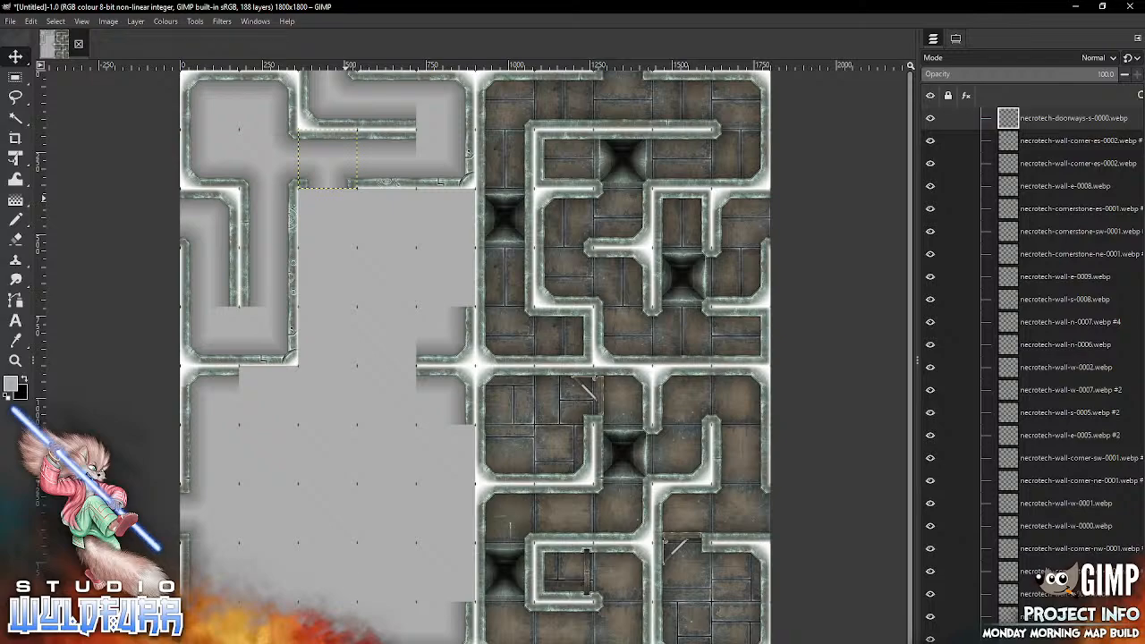
Step: Set the Move tool to pick a layer and delete the existing southeast wall corner in the fifth row, fifth column
key(alt+Tab)
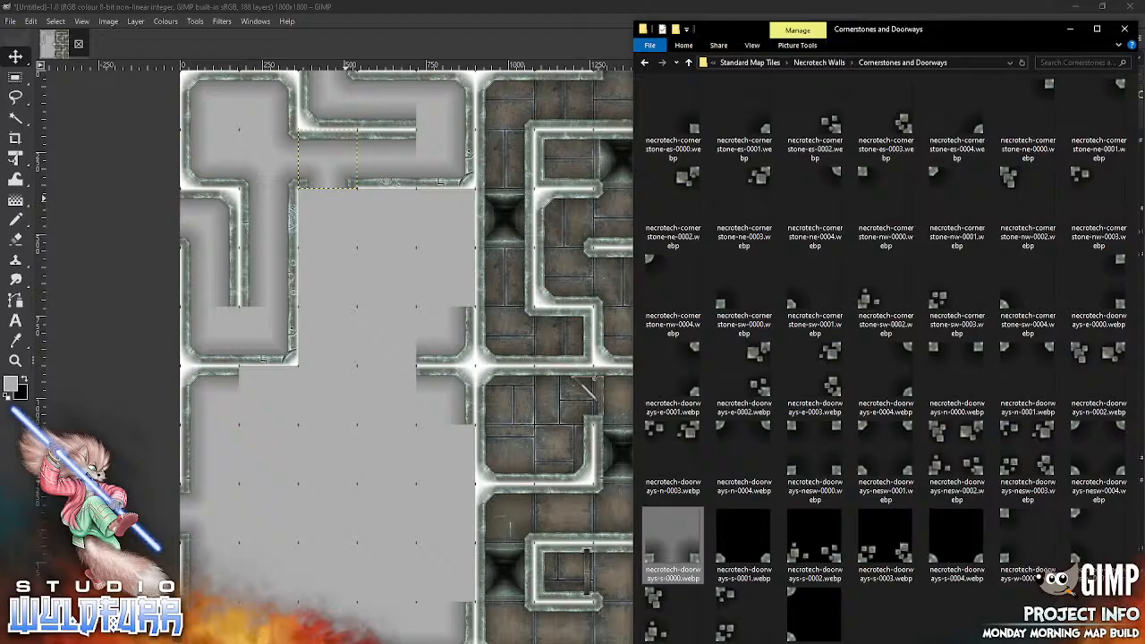
click(819, 63)
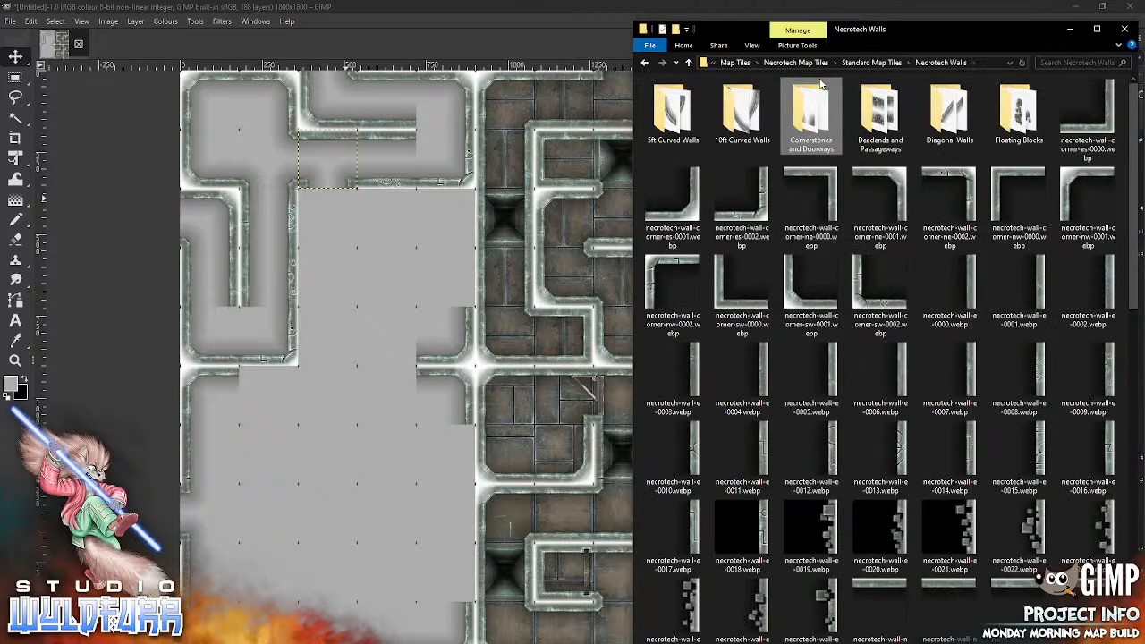
click(475, 369)
click(955, 39)
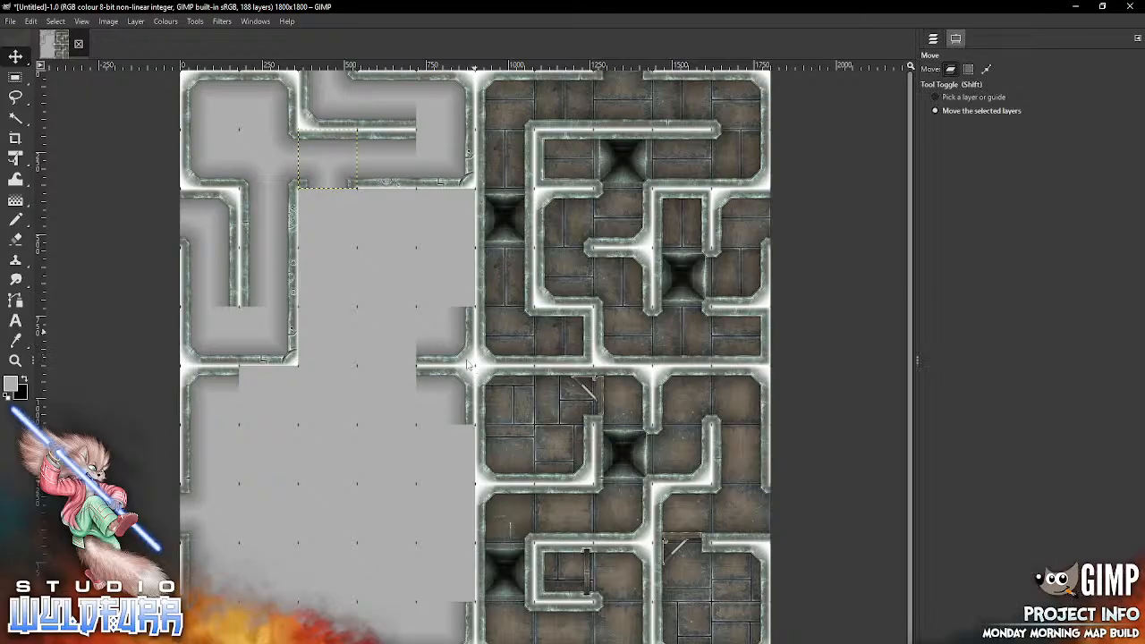
click(973, 97)
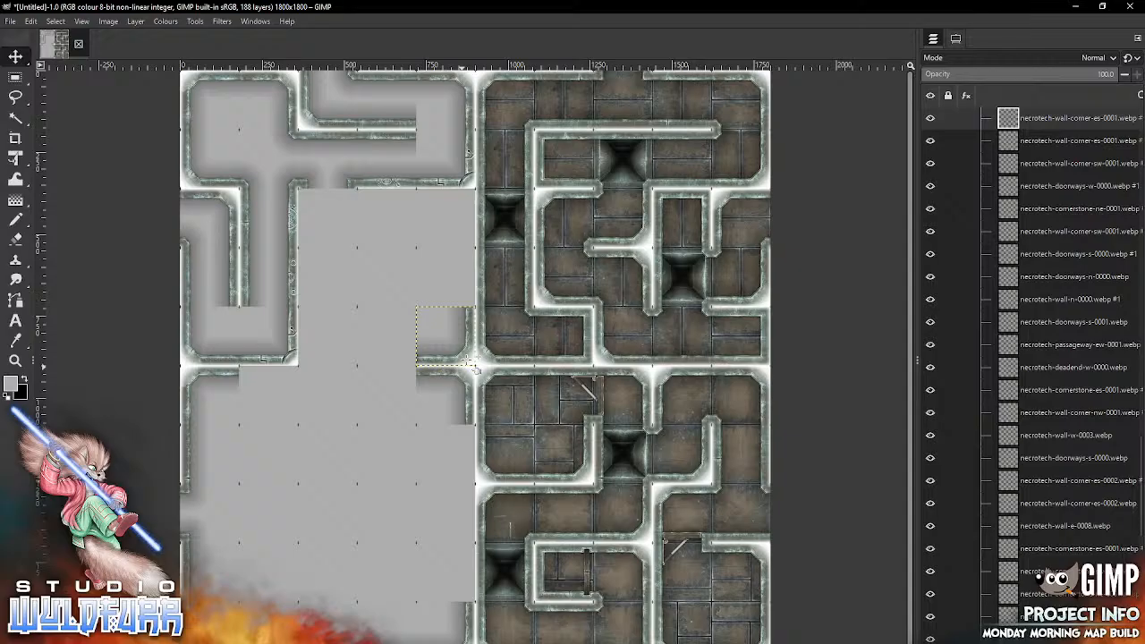
key(Delete)
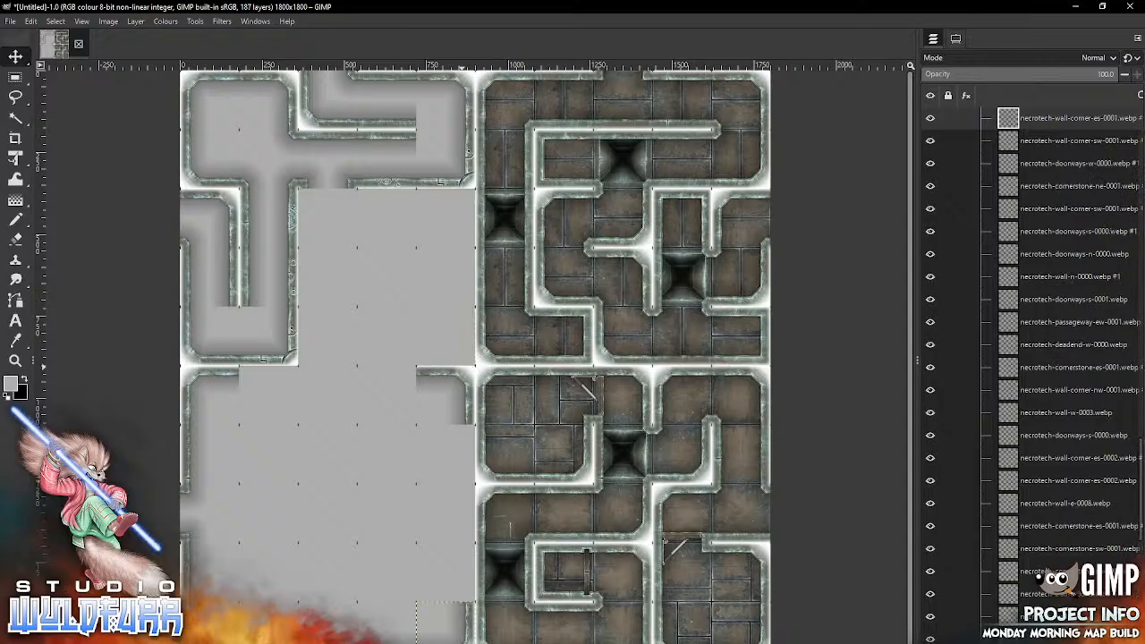
Step: Import necrotech-wall-corner-es-0002.webp and align it with the grid in the emptied fifth row, fifth column
key(alt+Tab)
drag(741, 207, 394, 331)
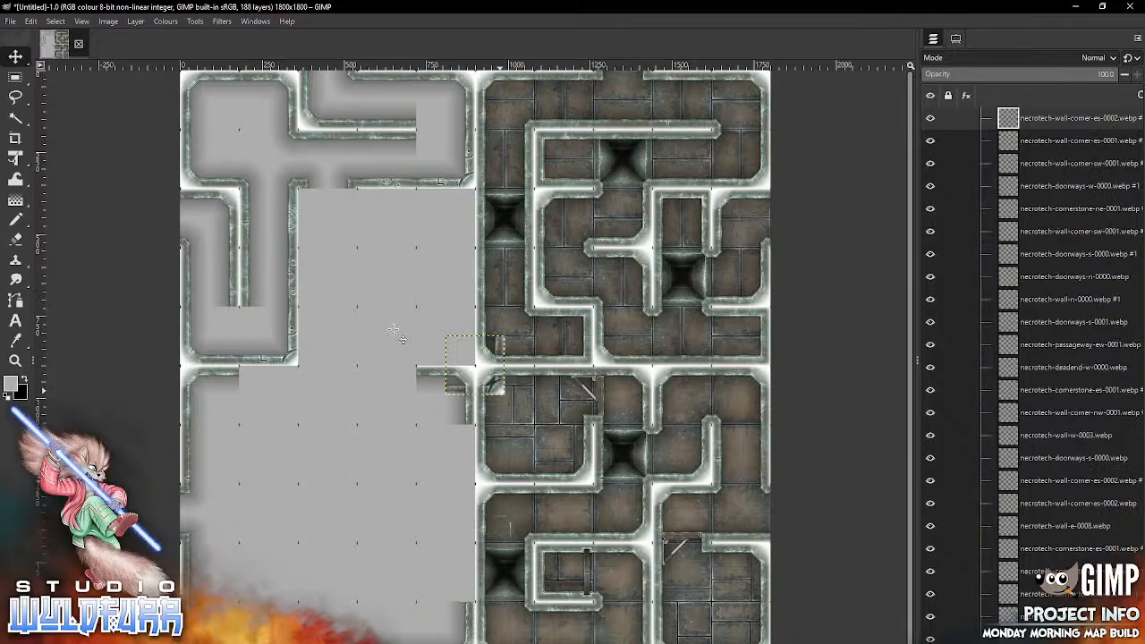
drag(498, 387, 468, 357)
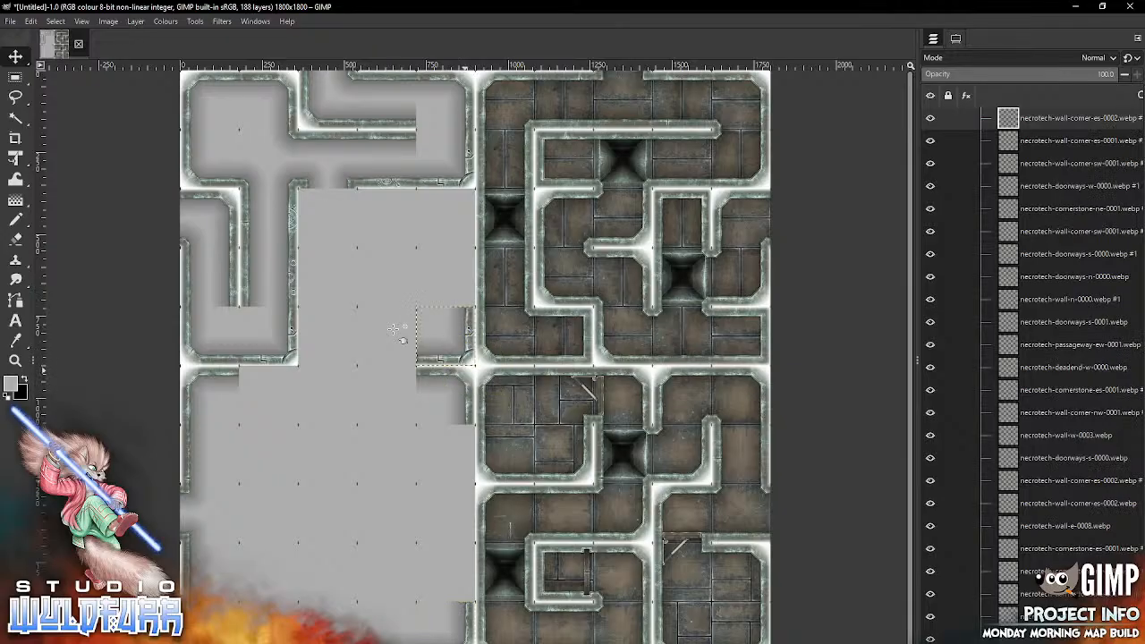
click(954, 39)
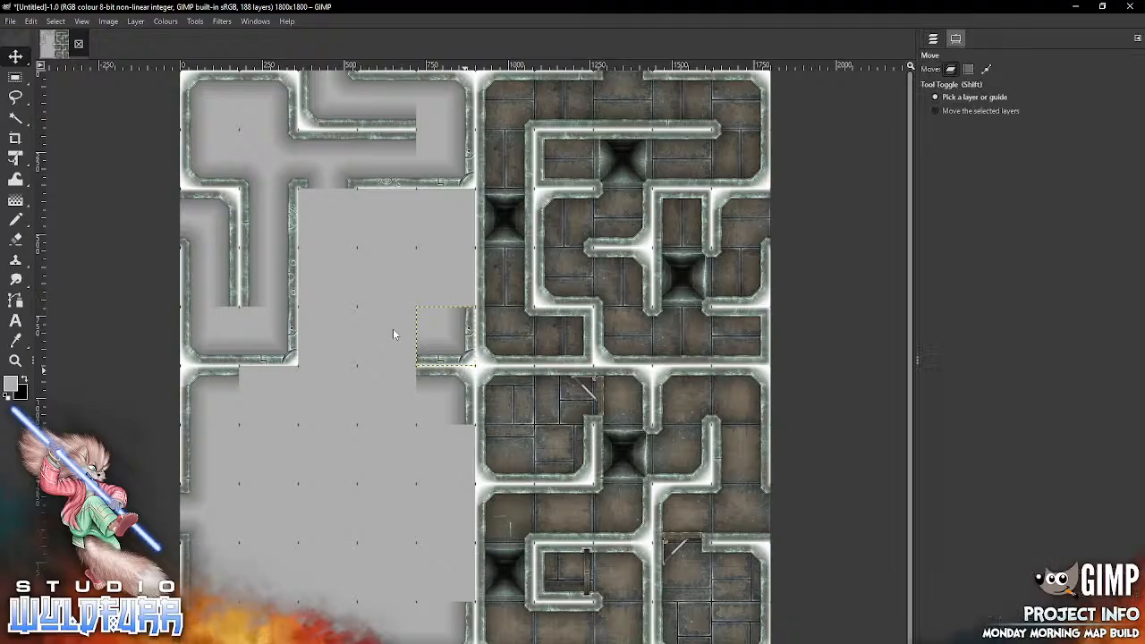
click(933, 38)
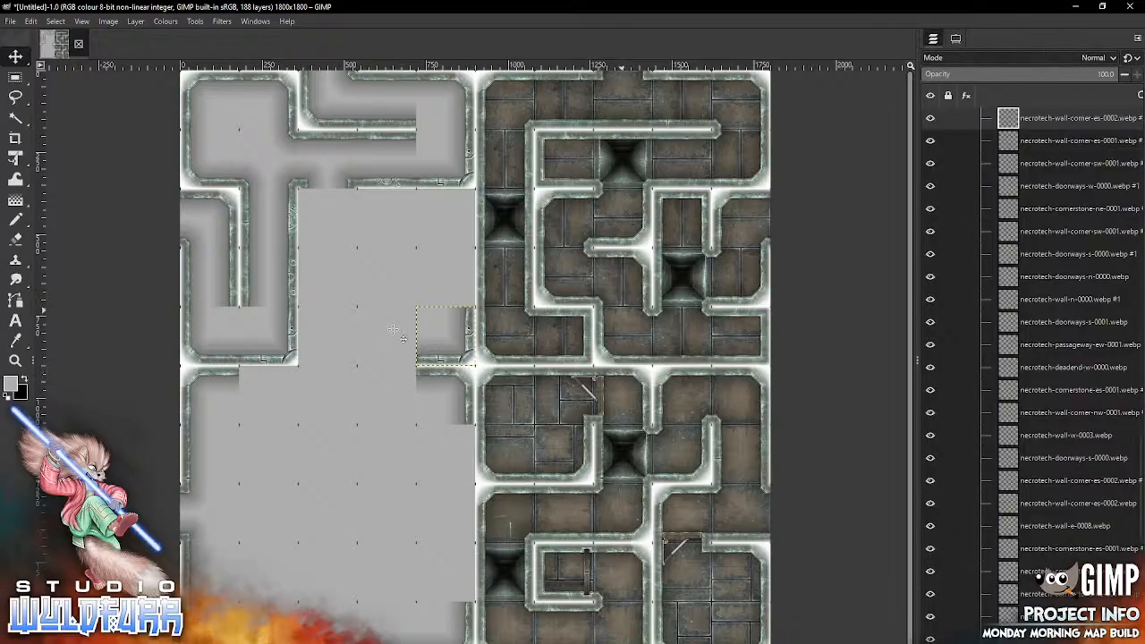
Step: Import necrotech-wall-e-0013.webp into the fourth row, fifth column and necrotech-wall-corner-ne-0002.webp into the third row, fifth column
key(alt+Tab)
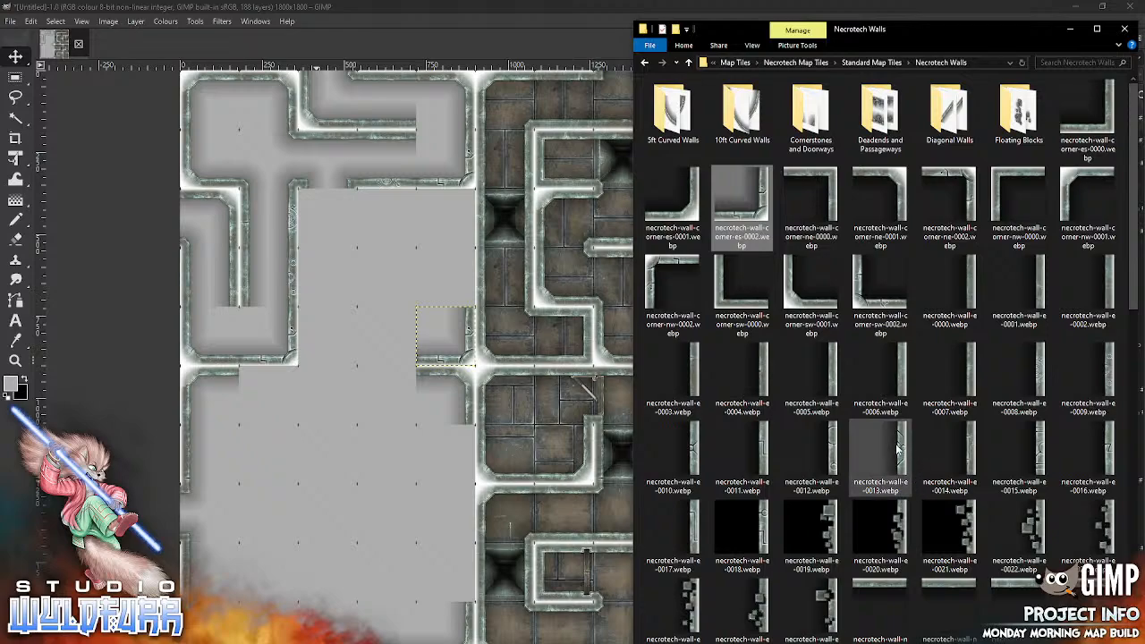
drag(904, 454, 383, 295)
drag(500, 388, 471, 299)
key(alt+Tab)
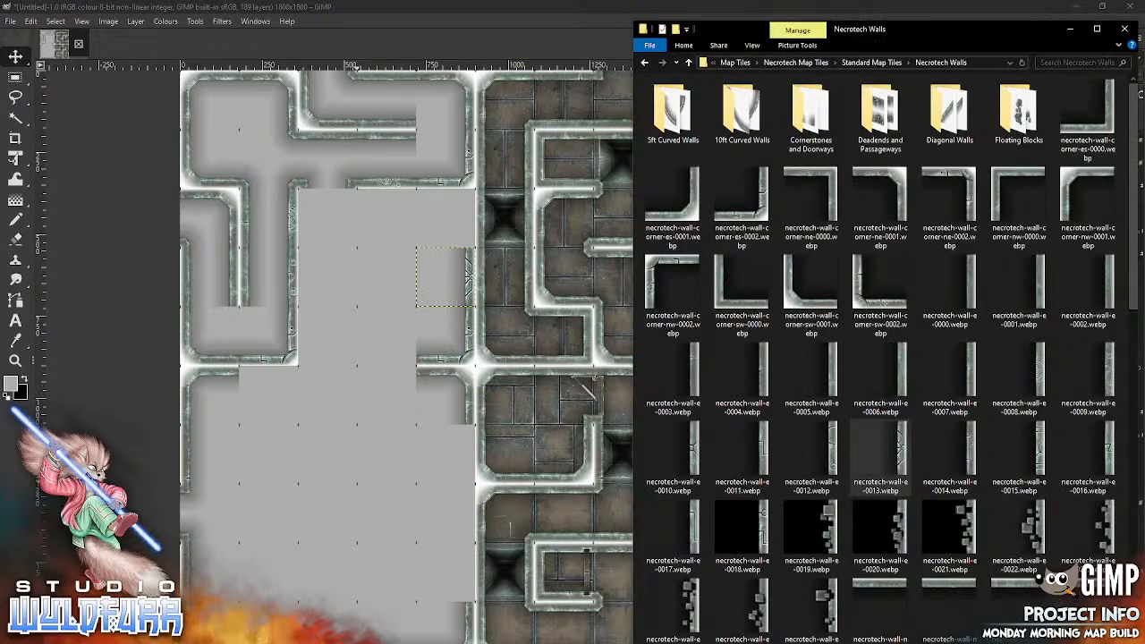
drag(968, 182, 343, 458)
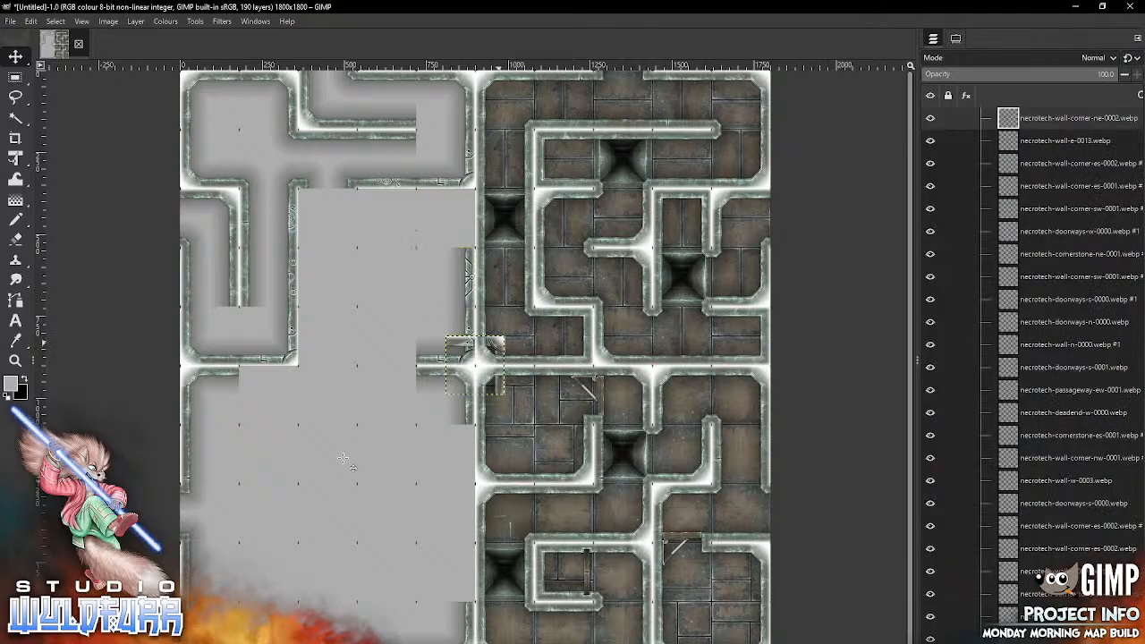
drag(499, 342, 469, 196)
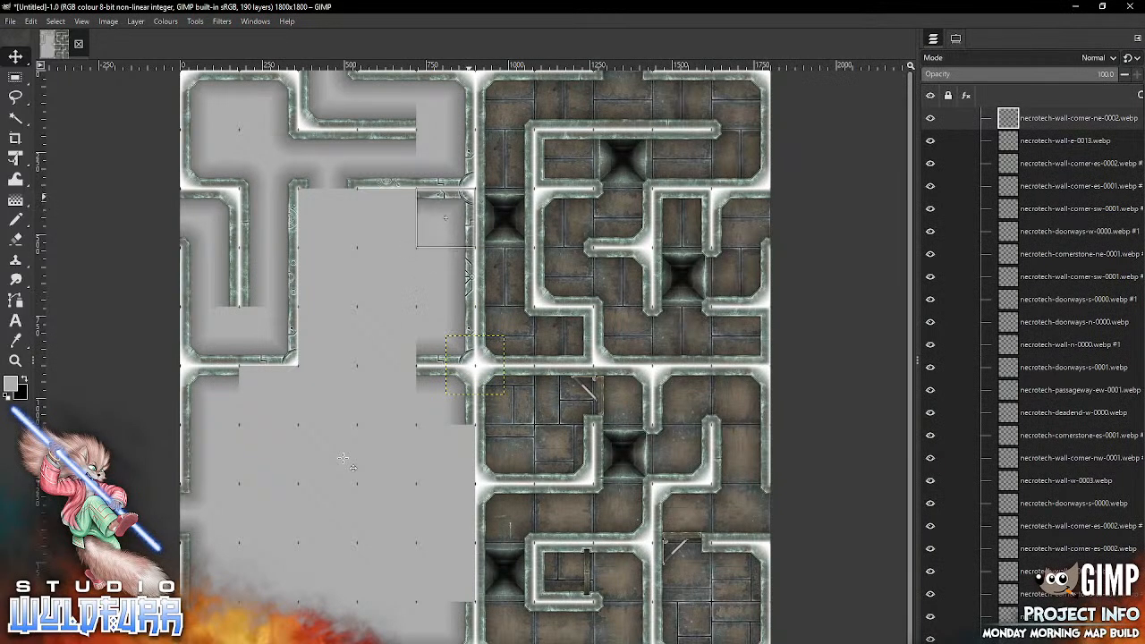
Step: Import necrotech-wall-n-0015.webp and align it with the grid in the third row, fourth column
key(alt+Tab)
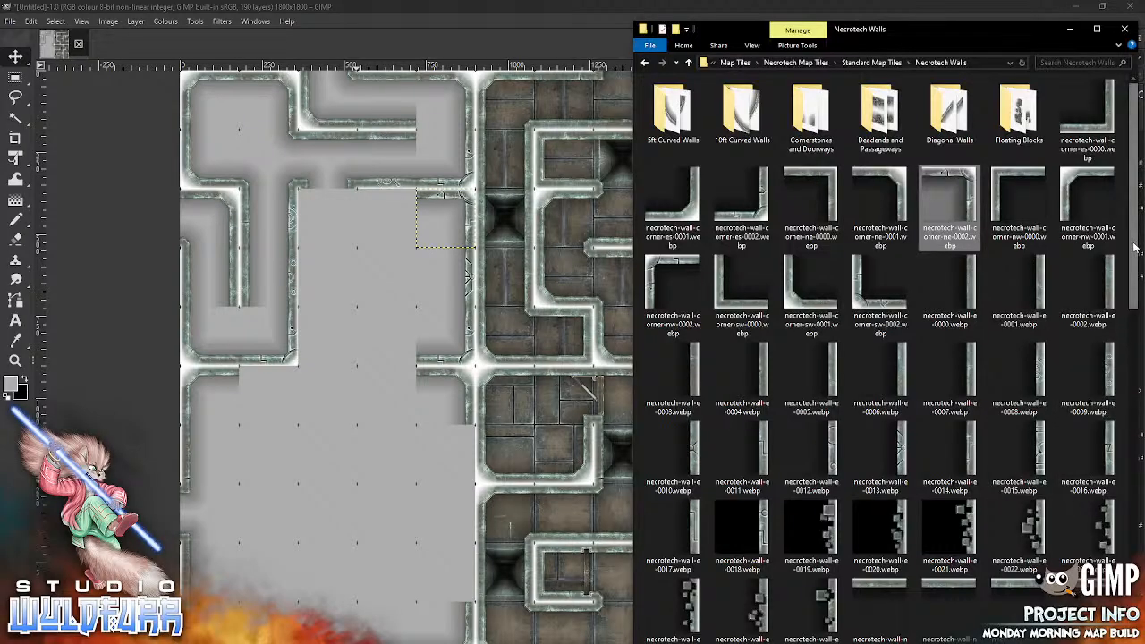
scroll(1090, 251, down, 5)
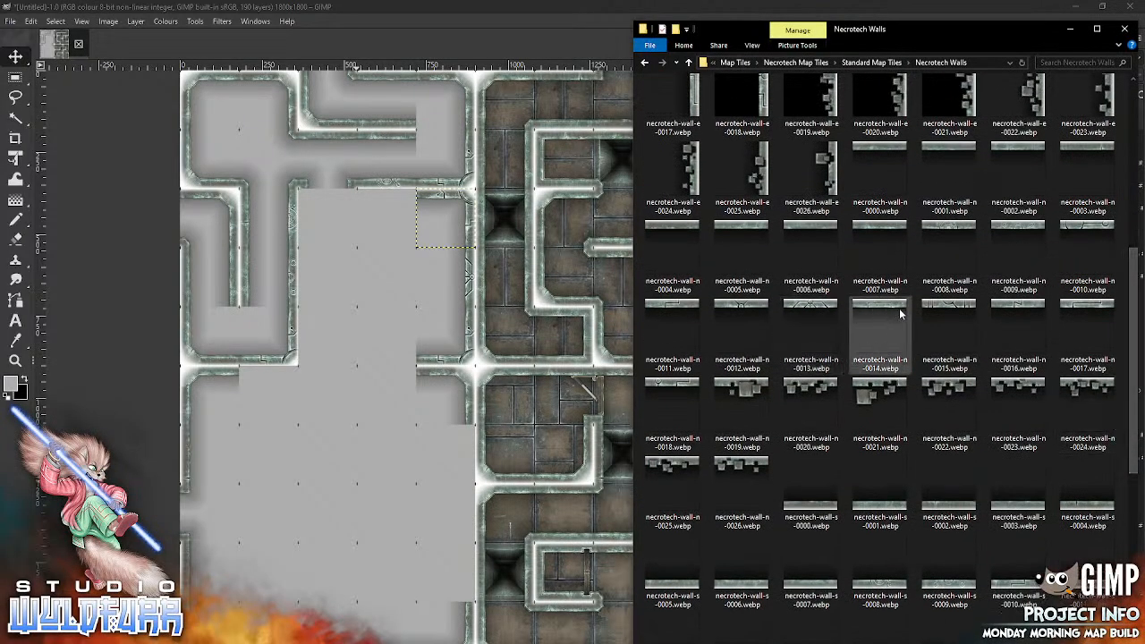
drag(942, 308, 352, 481)
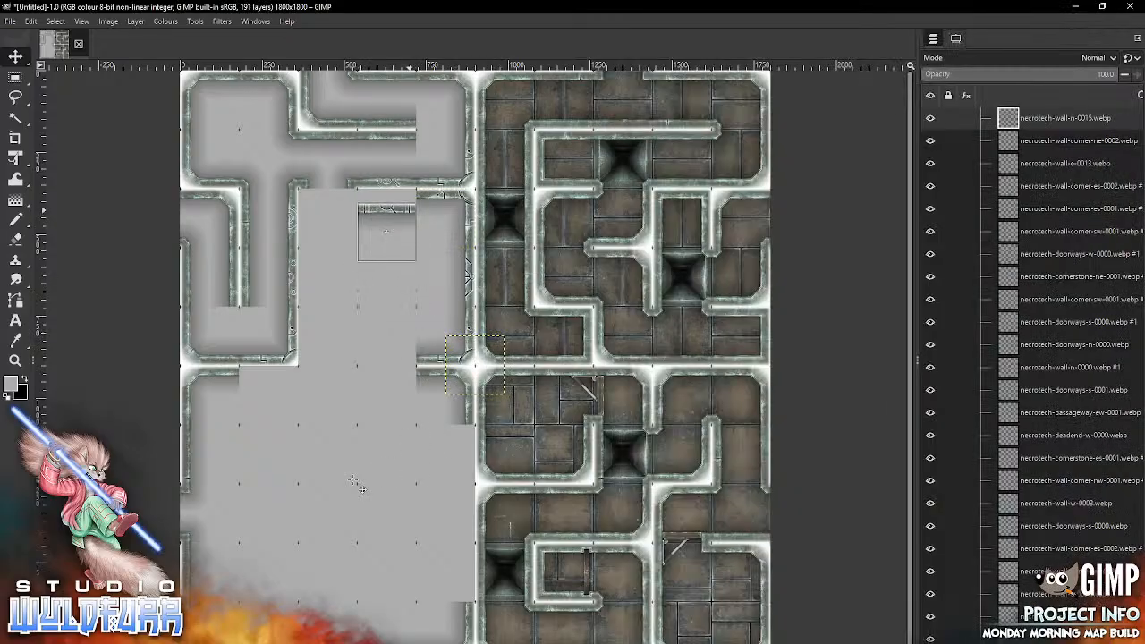
drag(409, 211, 410, 197)
Step: Import necrotech-wall-s-0016.webp and place it in the fifth row, fourth column
key(alt+Tab)
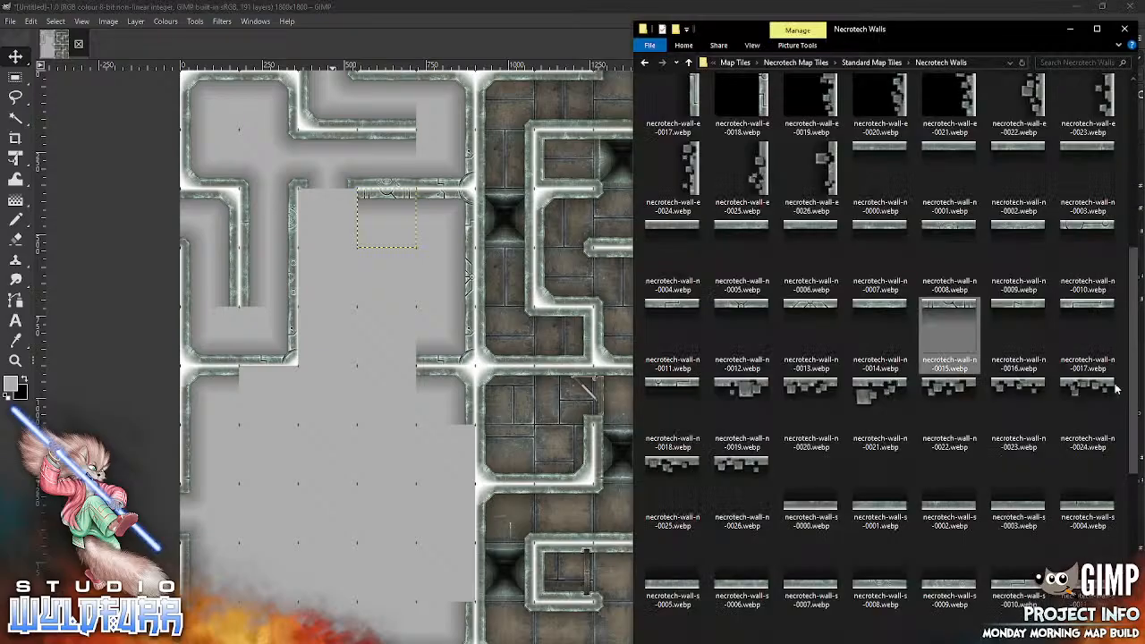
scroll(1115, 393, down, 5)
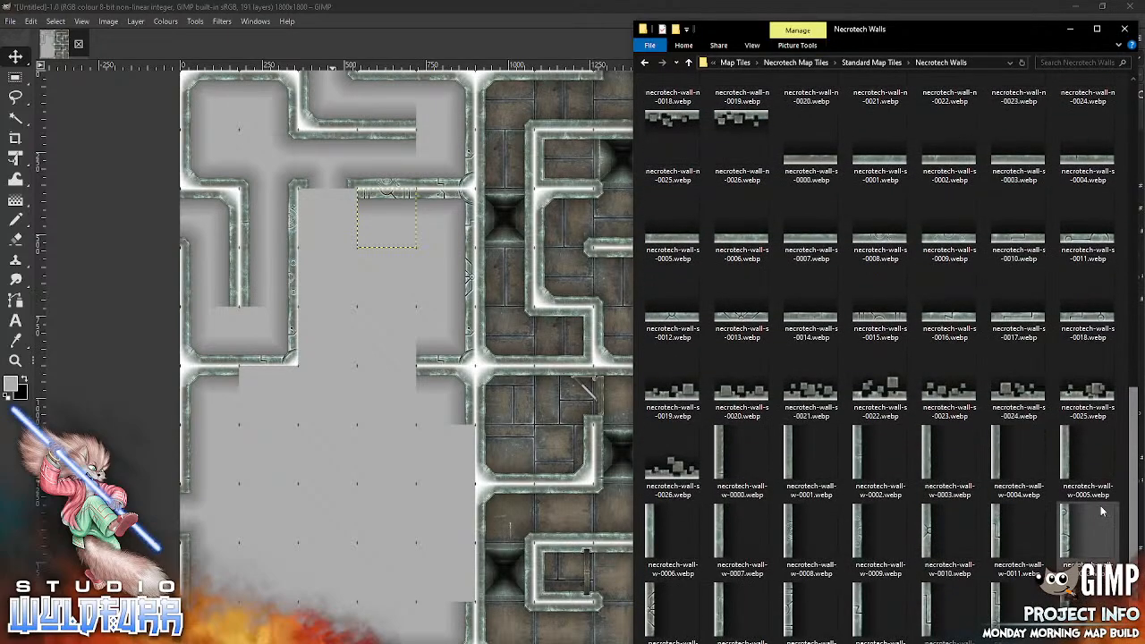
drag(950, 324, 333, 490)
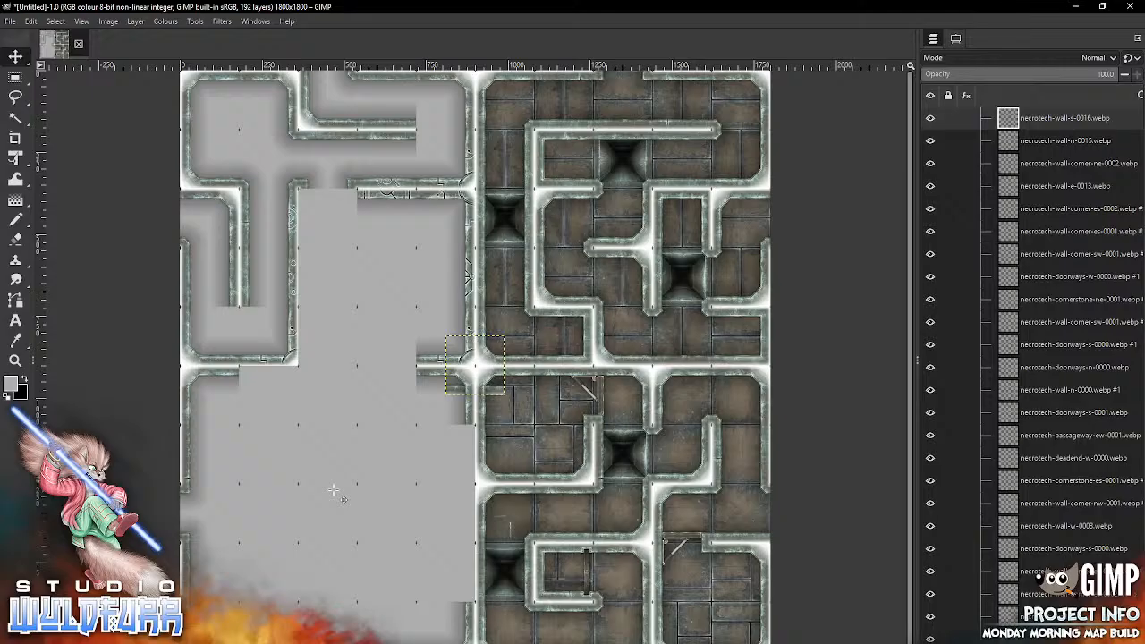
drag(499, 389, 409, 360)
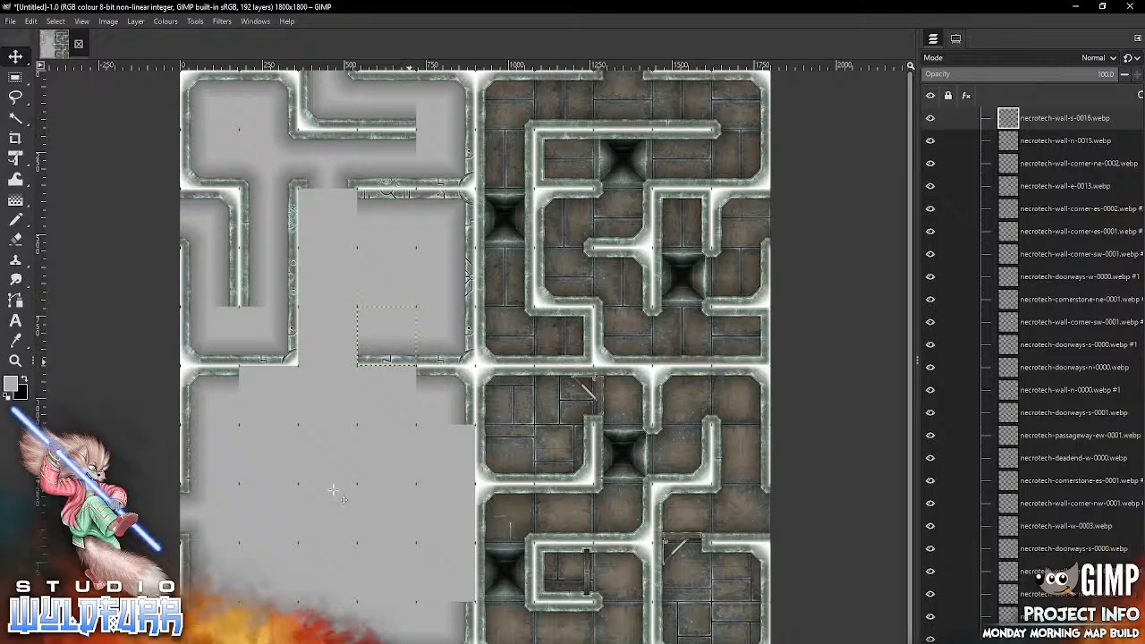
key(alt+Tab)
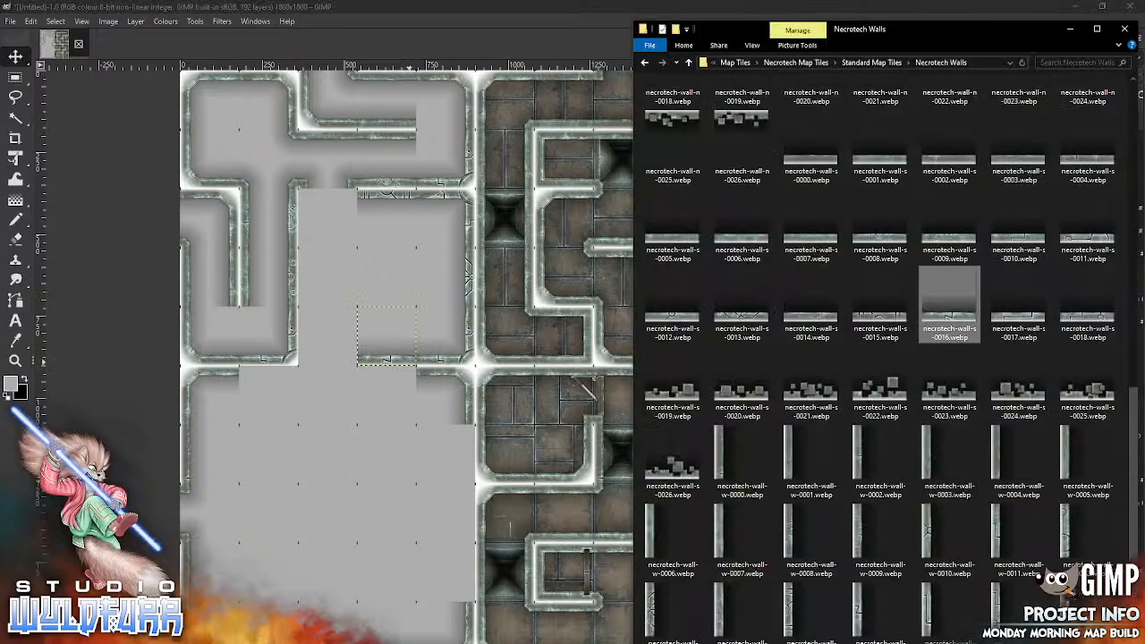
Step: Import necrotech-wall-corner-sw-0002.webp and align it with the grid in the fifth row, third column
drag(1132, 457, 1126, 99)
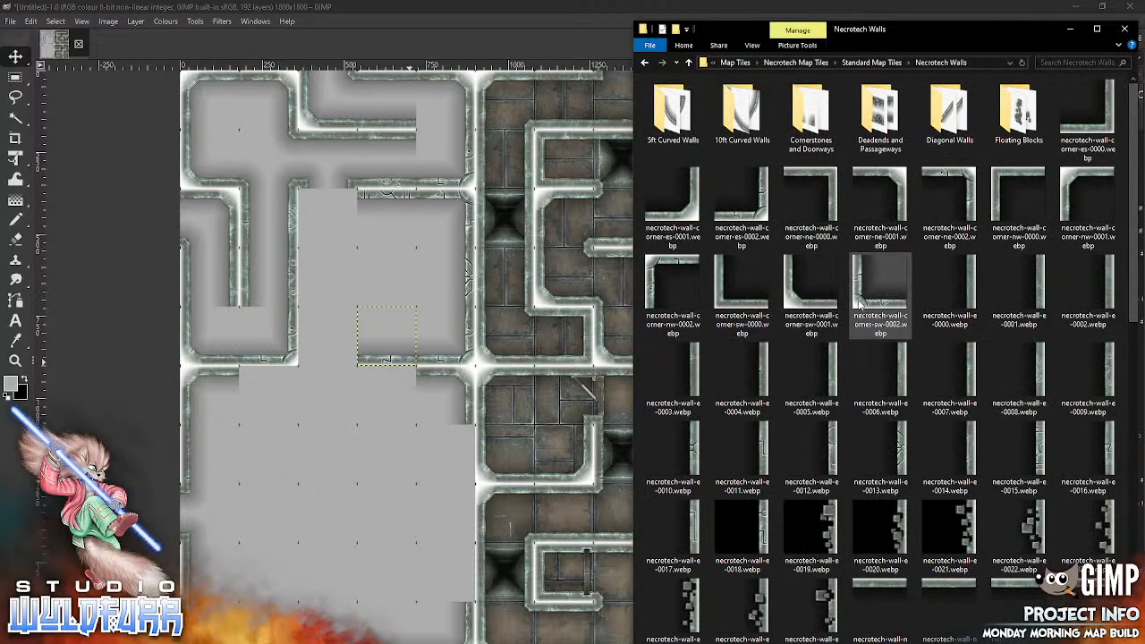
drag(858, 304, 295, 498)
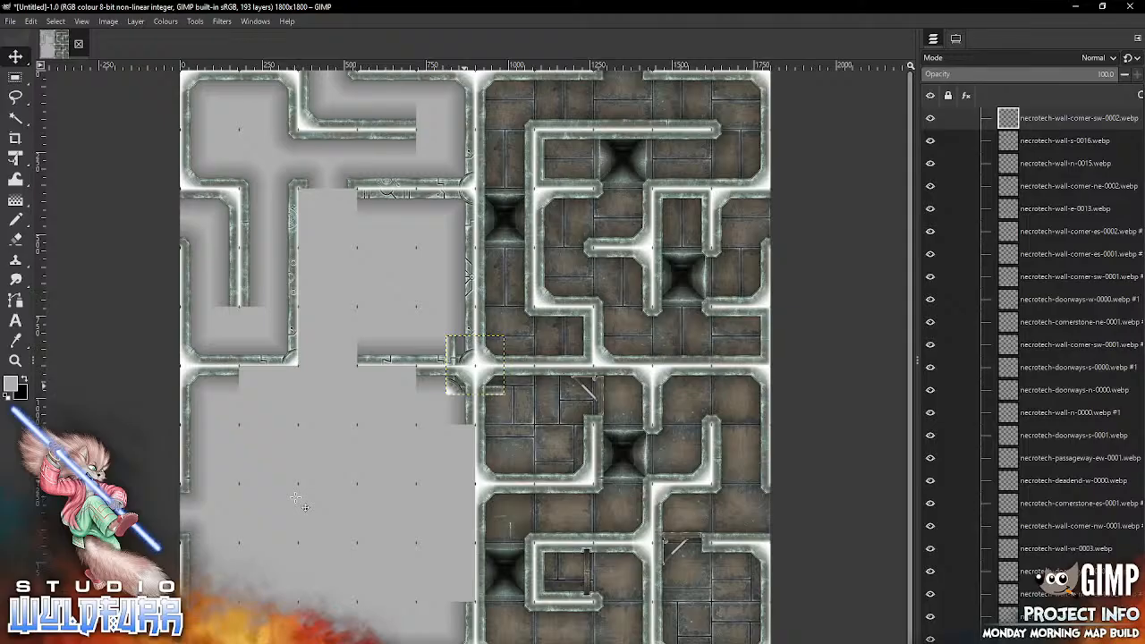
drag(448, 392, 301, 364)
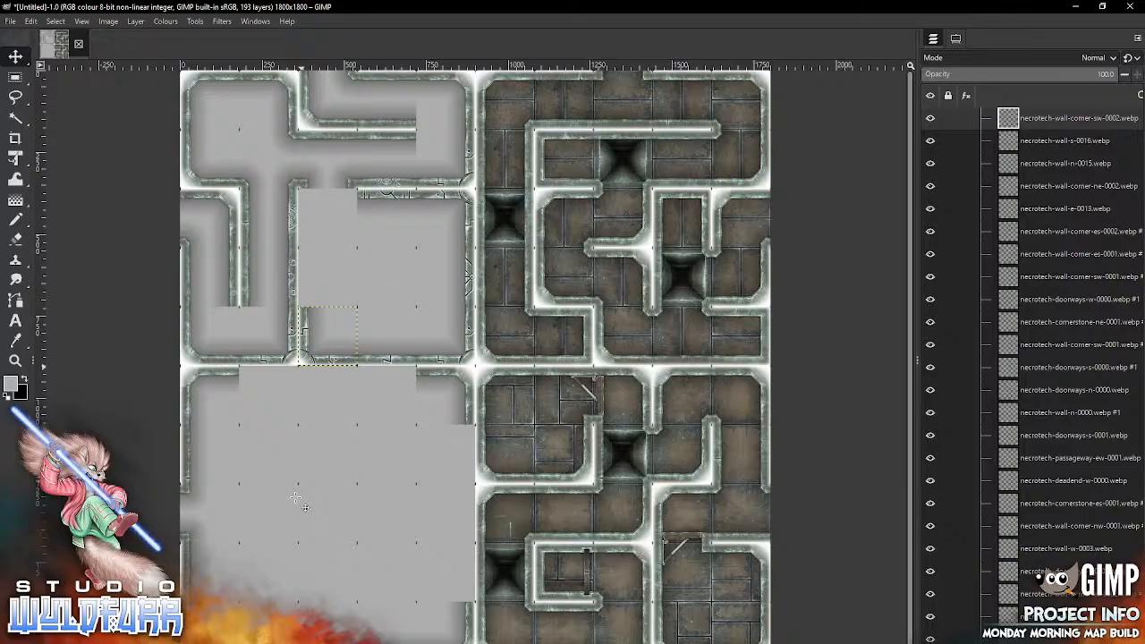
Step: Import necrotech-wall-w-0010.webp and place it in the fourth row, third column, directly above the new southwest corner
key(alt+Tab)
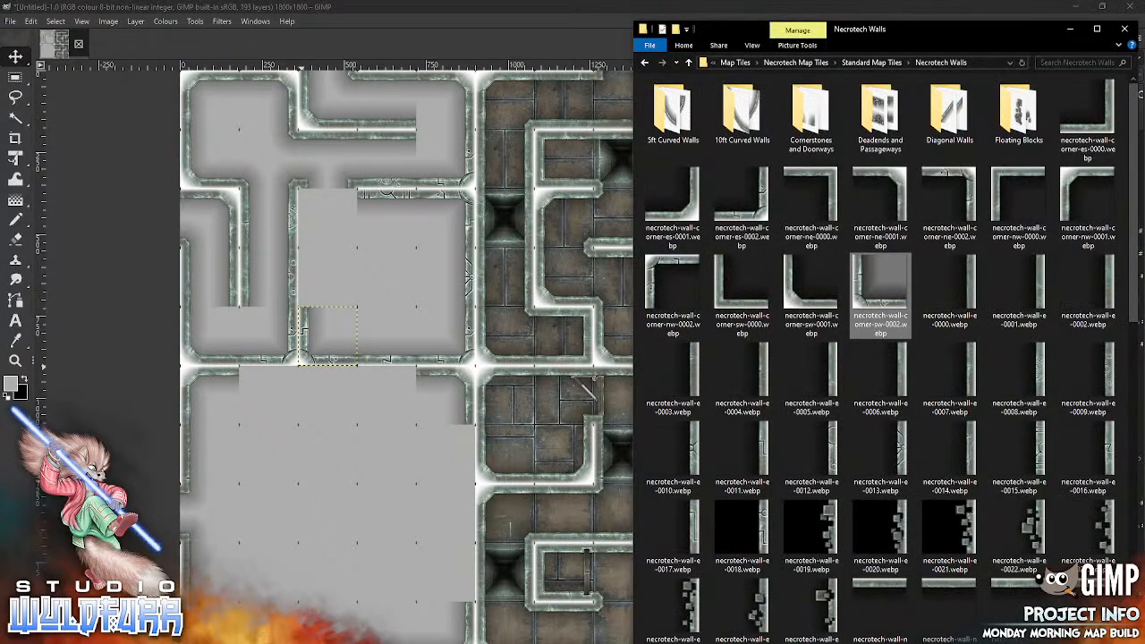
mouse_move(1133, 317)
mouse_down()
mouse_move(1133, 560)
mouse_move(1133, 324)
mouse_up()
scroll(1133, 324, down, 10)
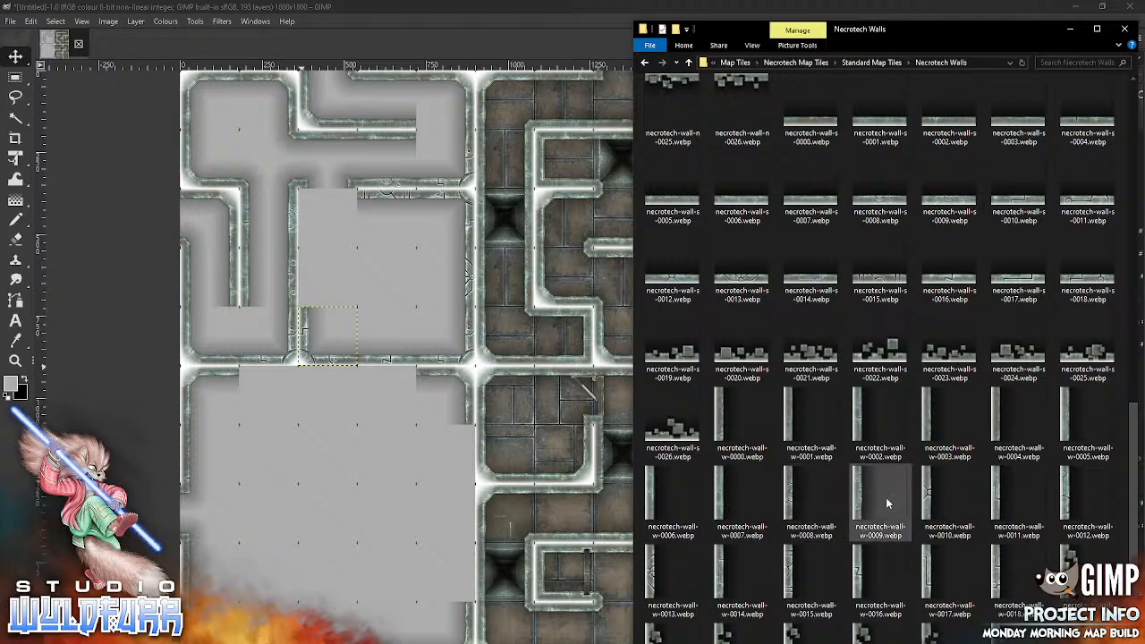
drag(926, 497, 313, 445)
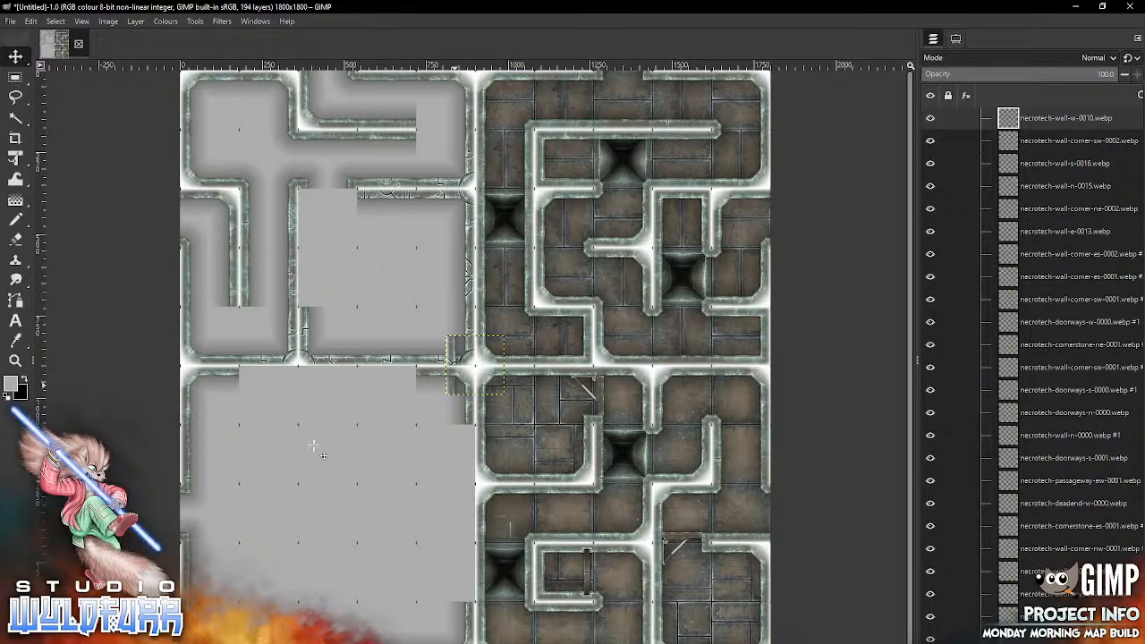
mouse_move(454, 389)
mouse_down()
mouse_move(317, 280)
mouse_move(306, 304)
mouse_up()
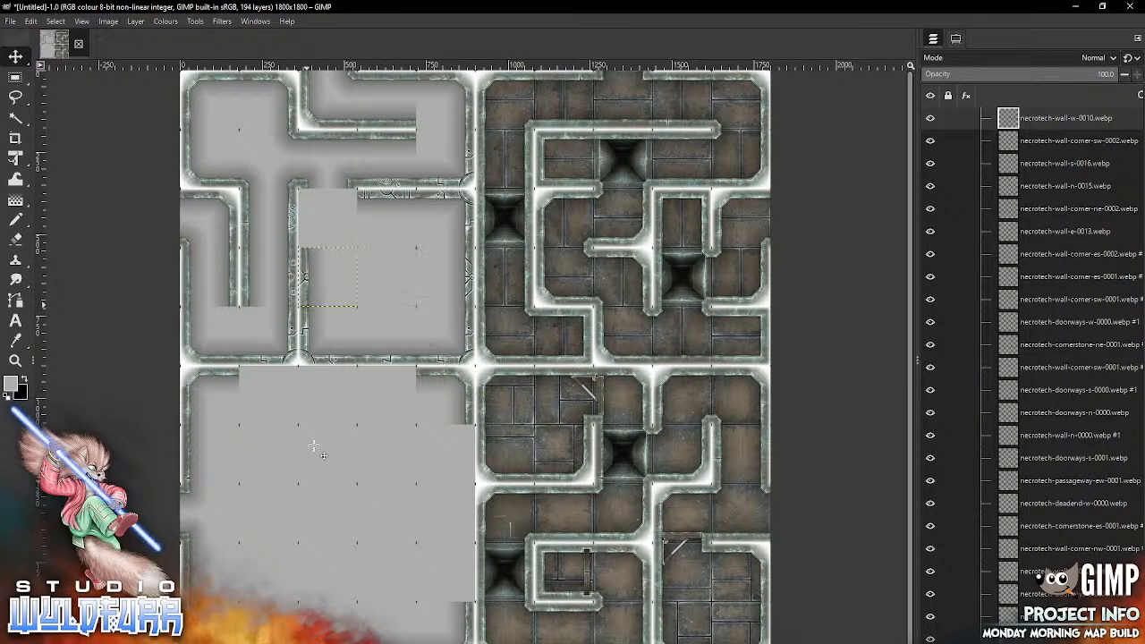
Step: Import necrotech-wall-w-0015.webp and align it with the grid in the third row, third column
key(alt+Tab)
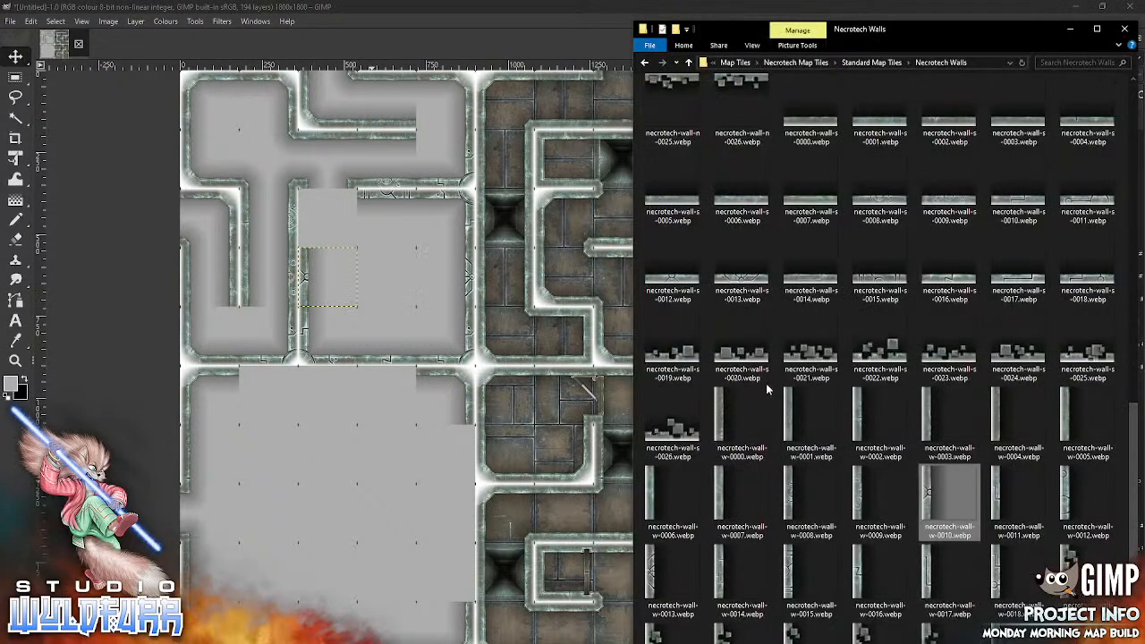
click(723, 577)
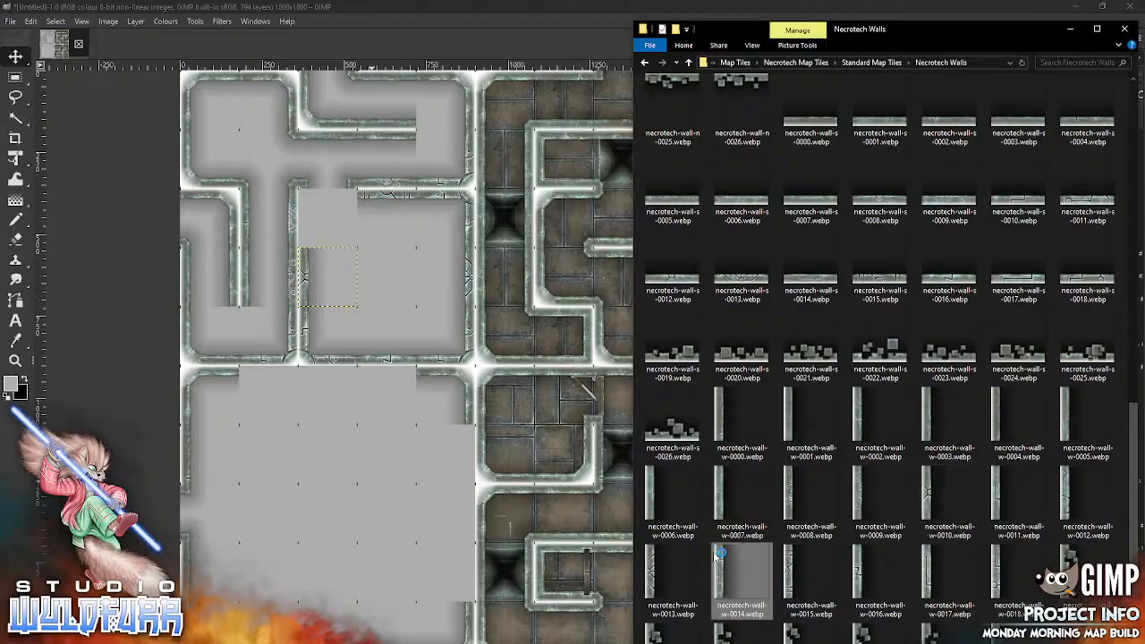
double_click(715, 557)
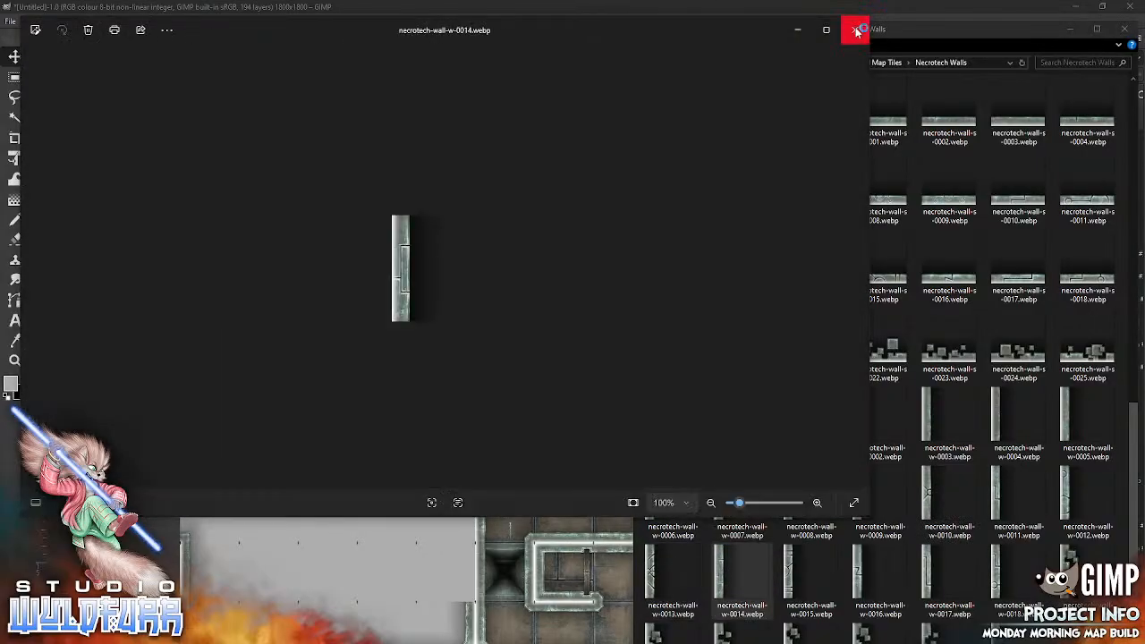
click(850, 26)
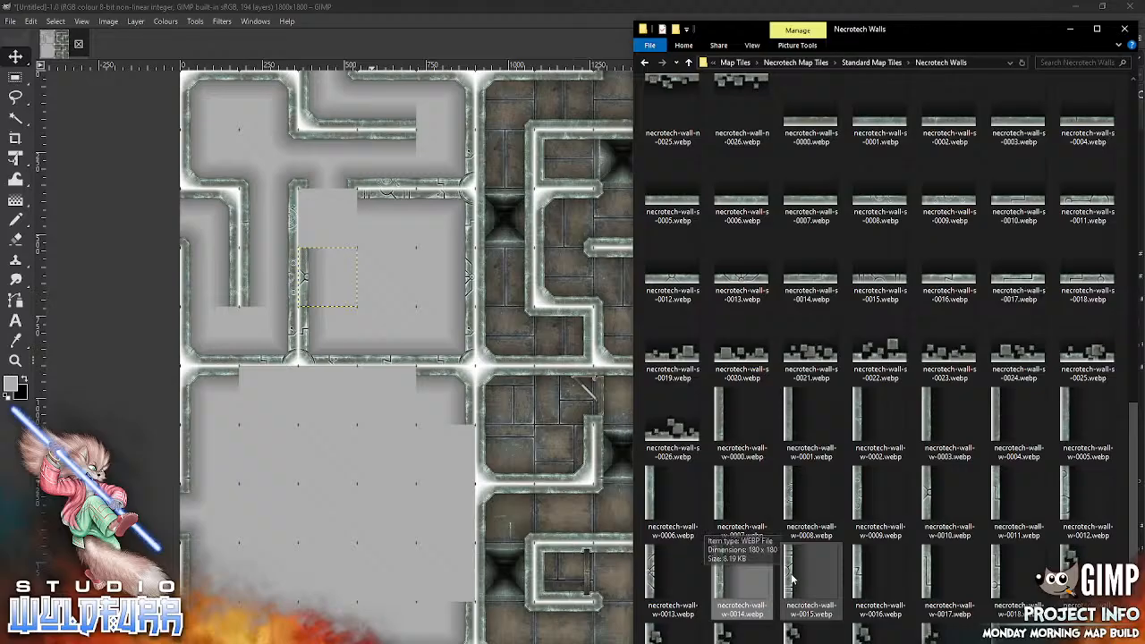
drag(791, 580, 306, 445)
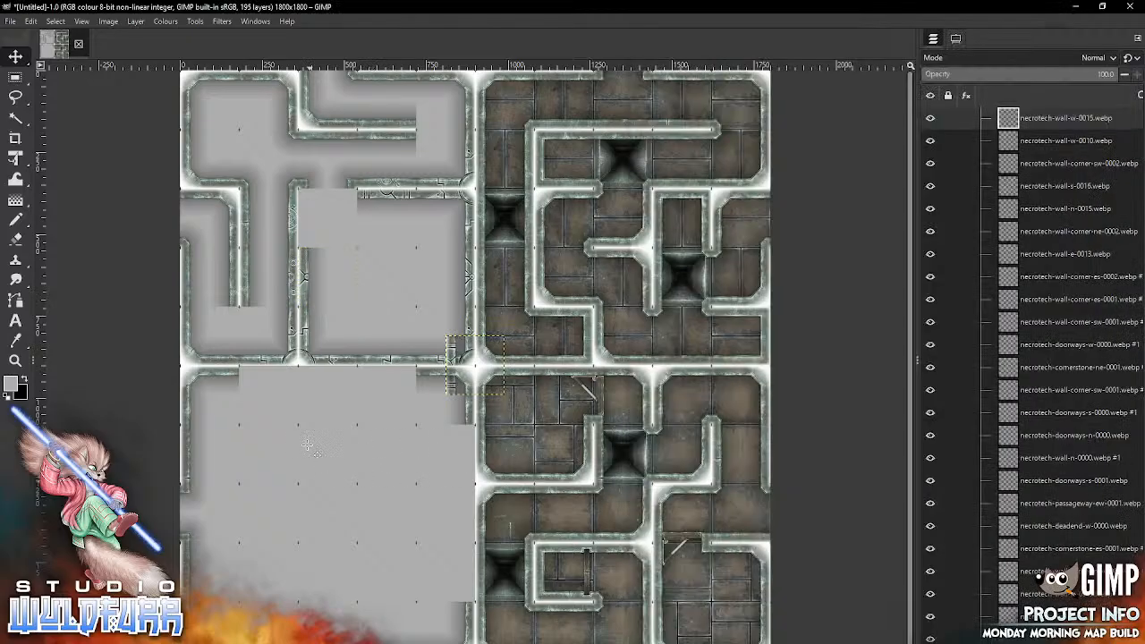
mouse_move(449, 364)
mouse_down()
mouse_move(407, 277)
mouse_move(306, 218)
mouse_up()
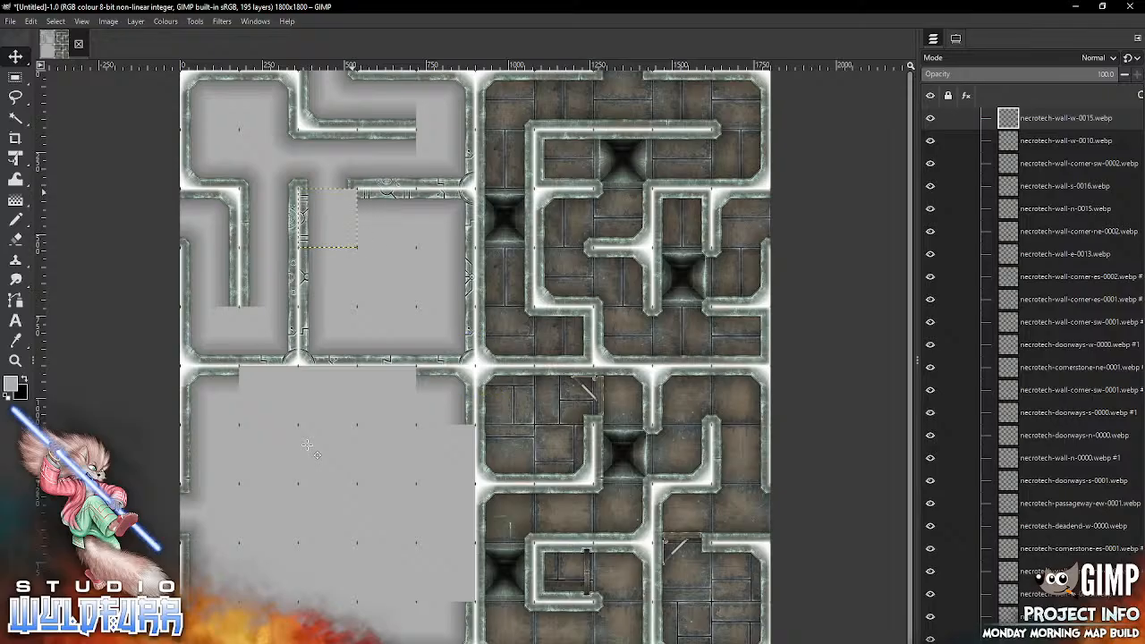
Step: Import necrotech-cornerstone-ne-0000.webp from the Cornerstones and Doorways folder into the map
key(alt+Tab)
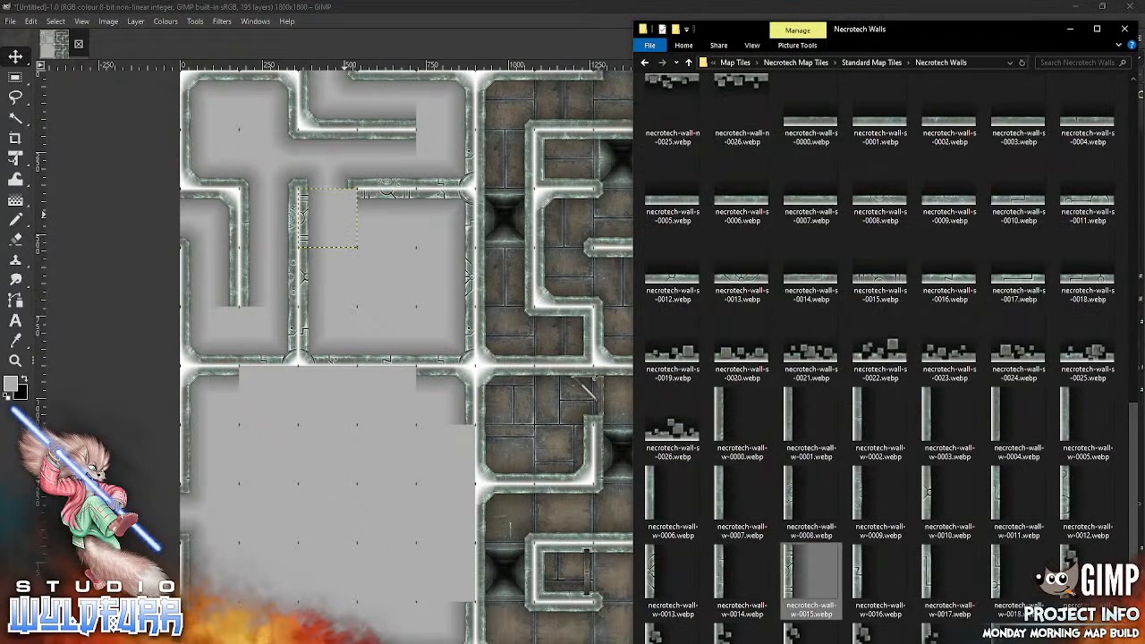
click(875, 63)
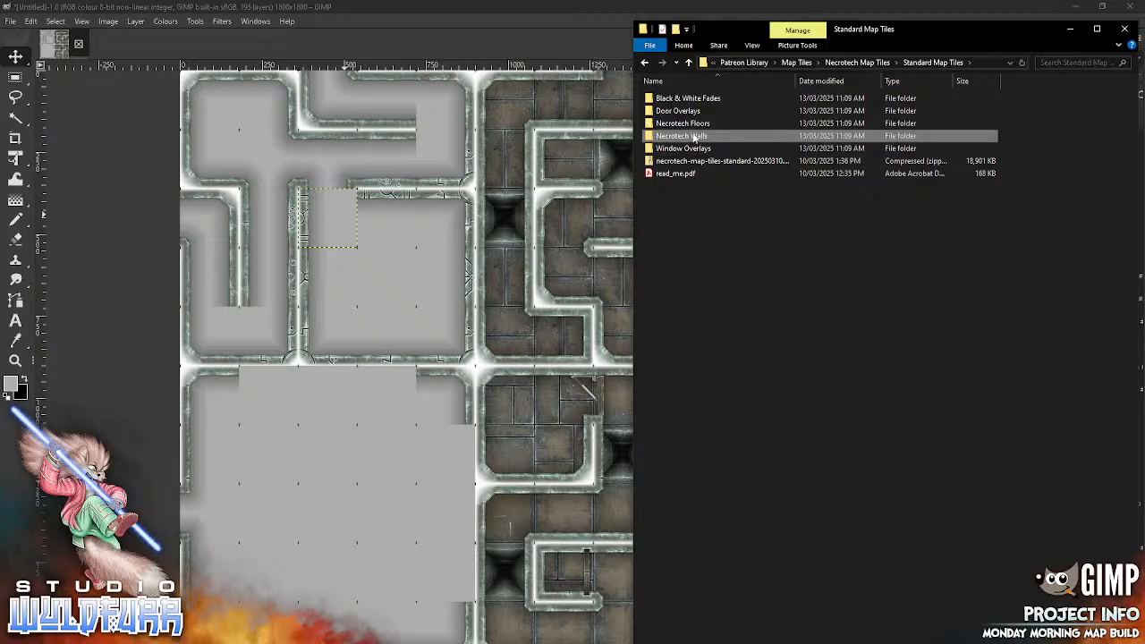
double_click(694, 137)
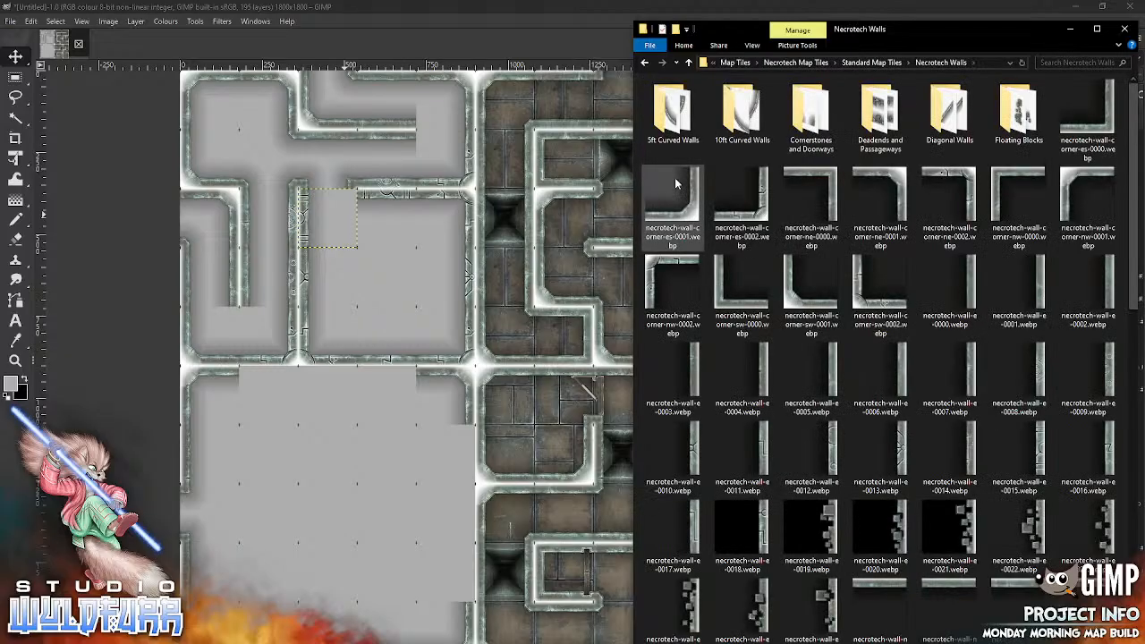
double_click(811, 115)
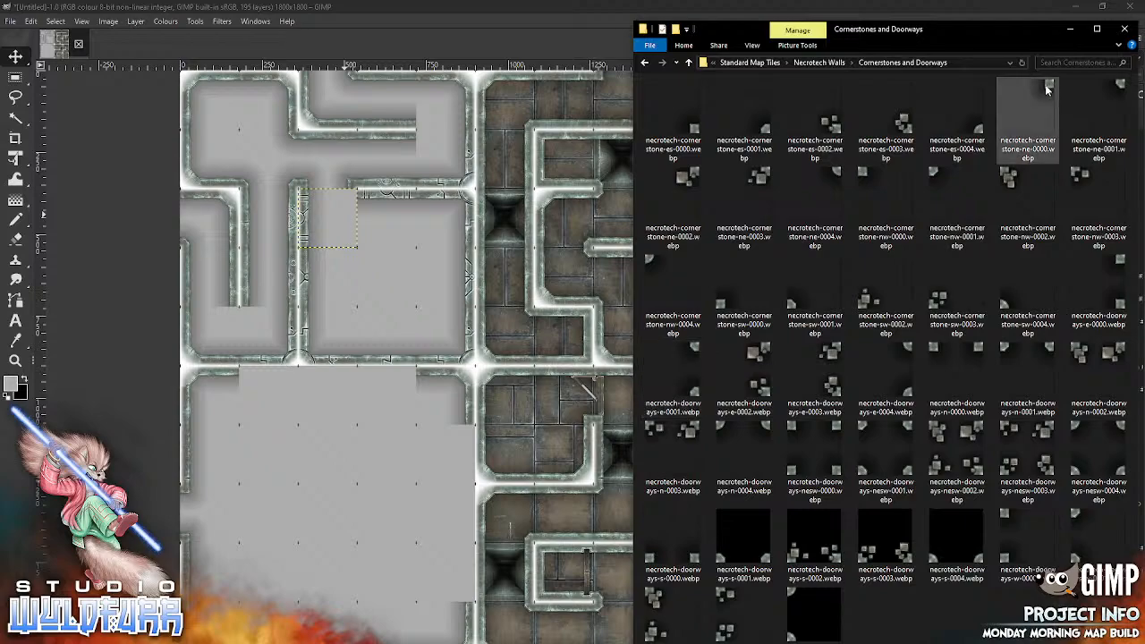
click(331, 498)
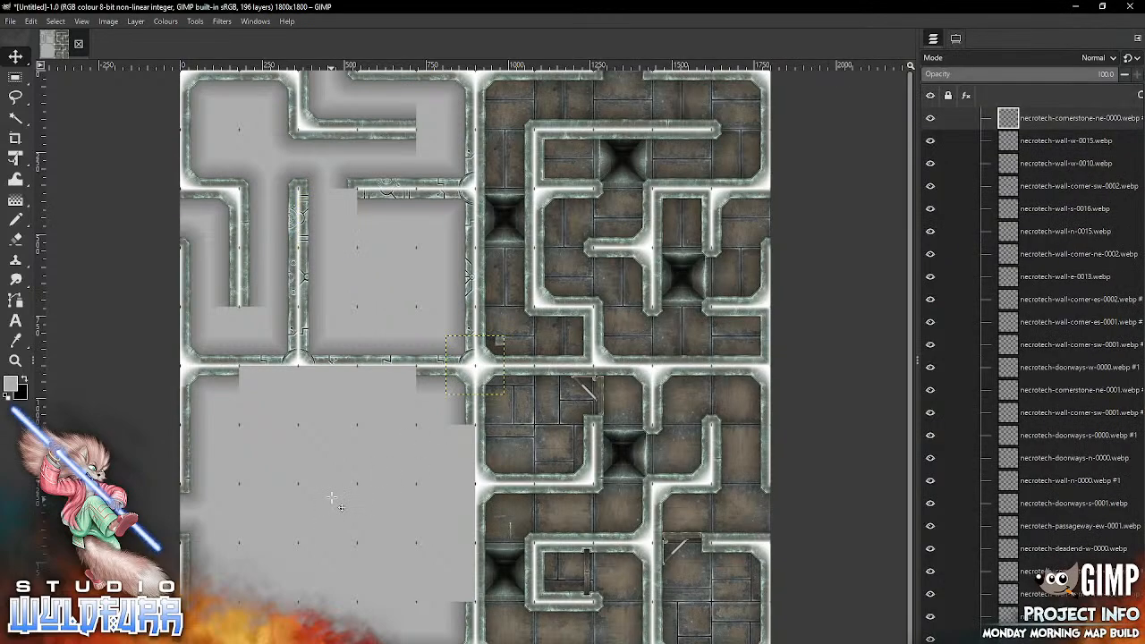
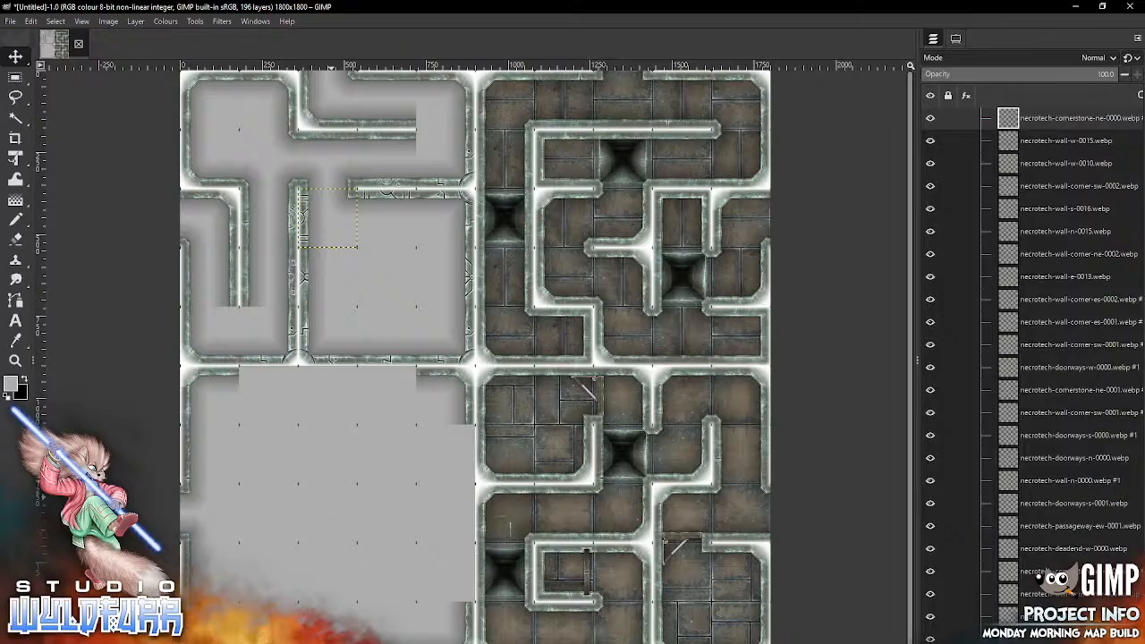
Step: Import necrotech-cornerstone-ne-0001.webp and necrotech-cornerstone-nw-0001.webp, aligning them with the grid in the fifth row, first and second columns
key(alt+Tab)
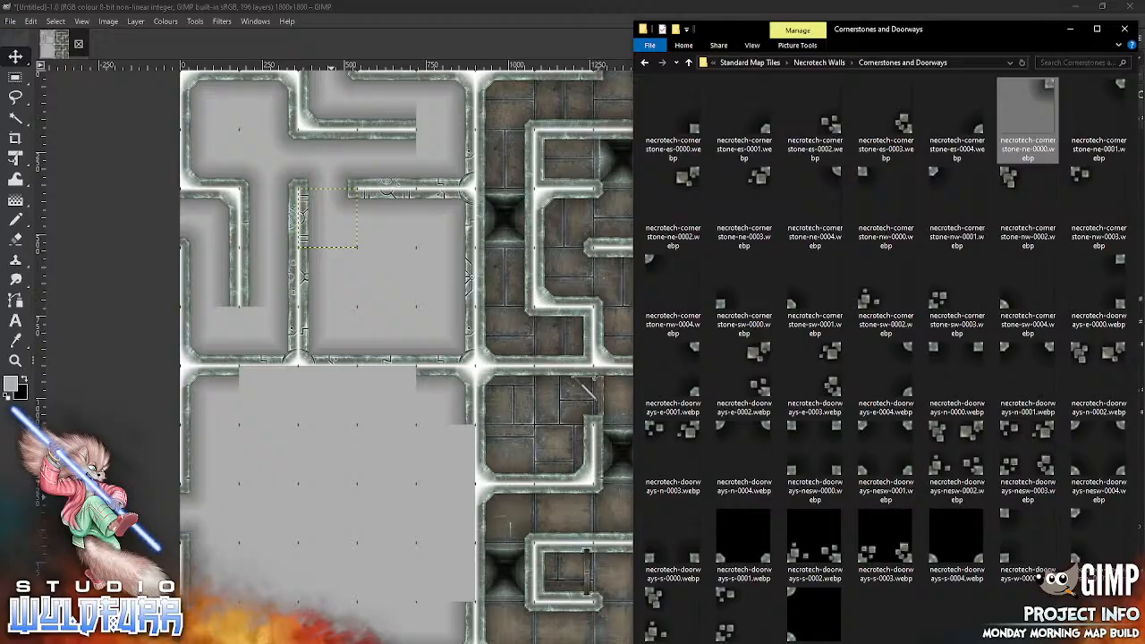
click(335, 466)
drag(497, 343, 233, 320)
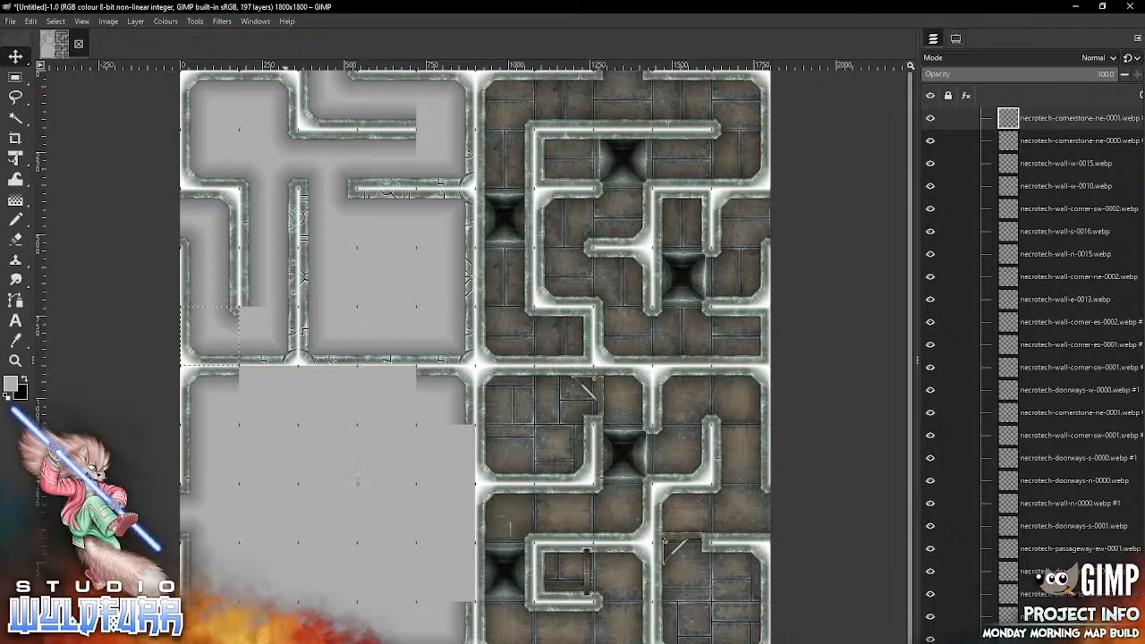
key(alt+Tab)
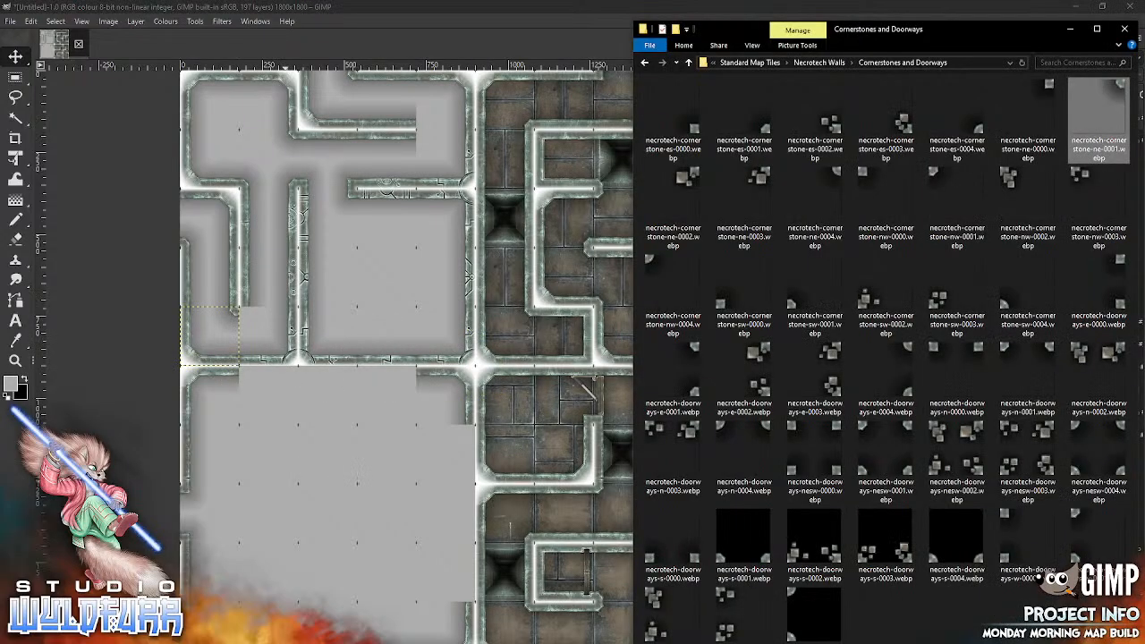
drag(953, 192, 350, 476)
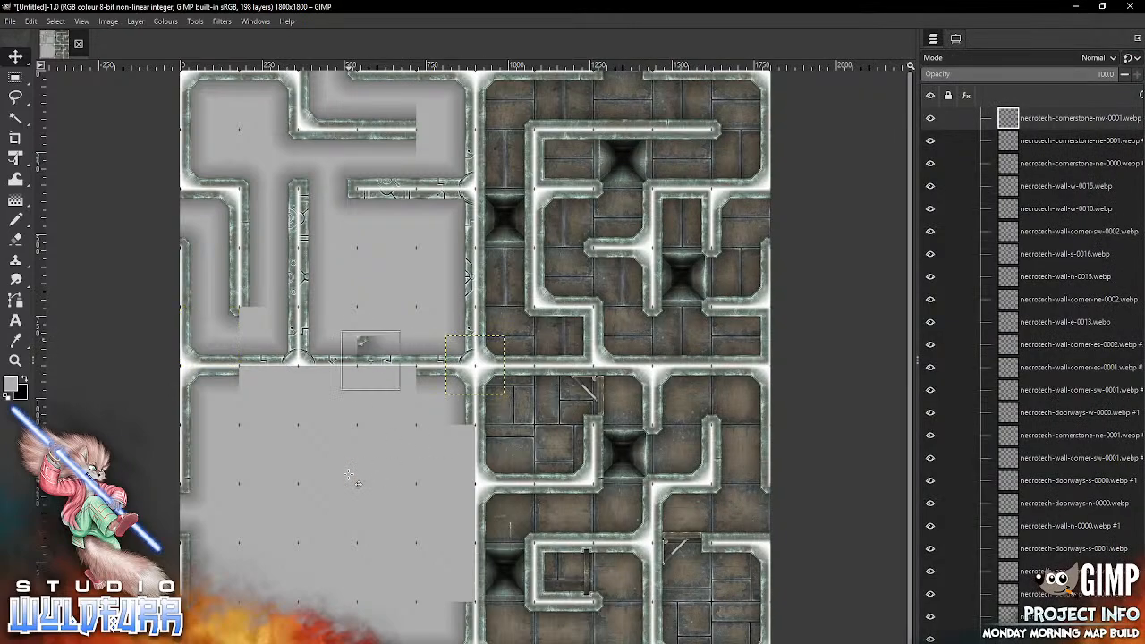
drag(351, 339, 249, 313)
Step: Import necrotech-cornerstone-nw-0001.webp into the second row, fifth column, and necrotech-cornerstone-sw-0001.webp into the cell directly above it
key(alt+Tab)
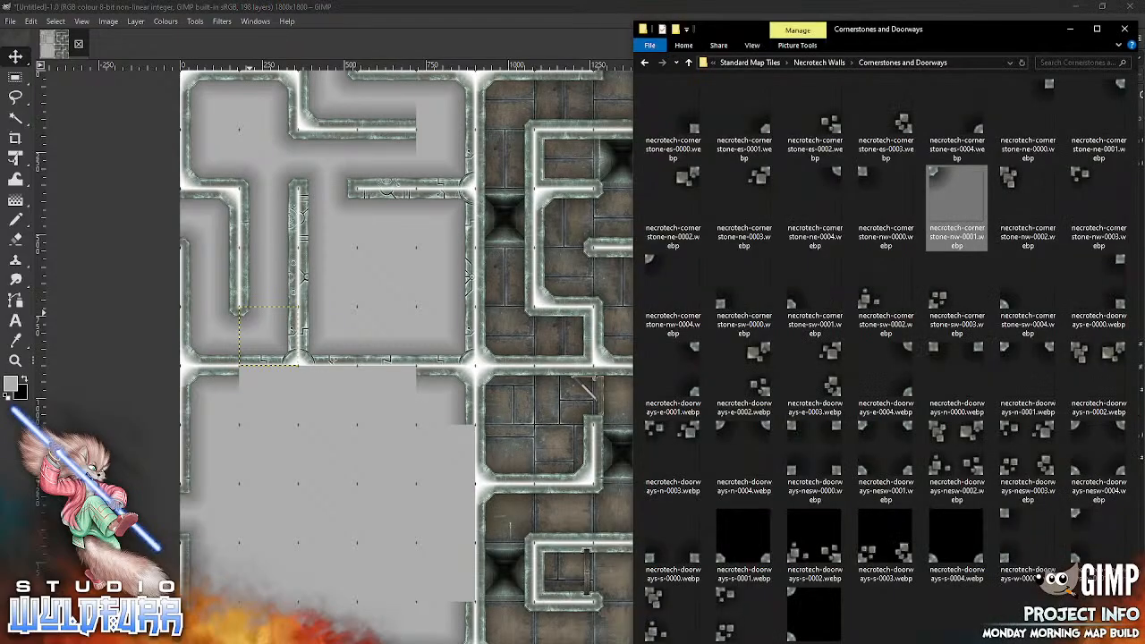
click(331, 470)
drag(454, 343, 424, 137)
key(alt+Tab)
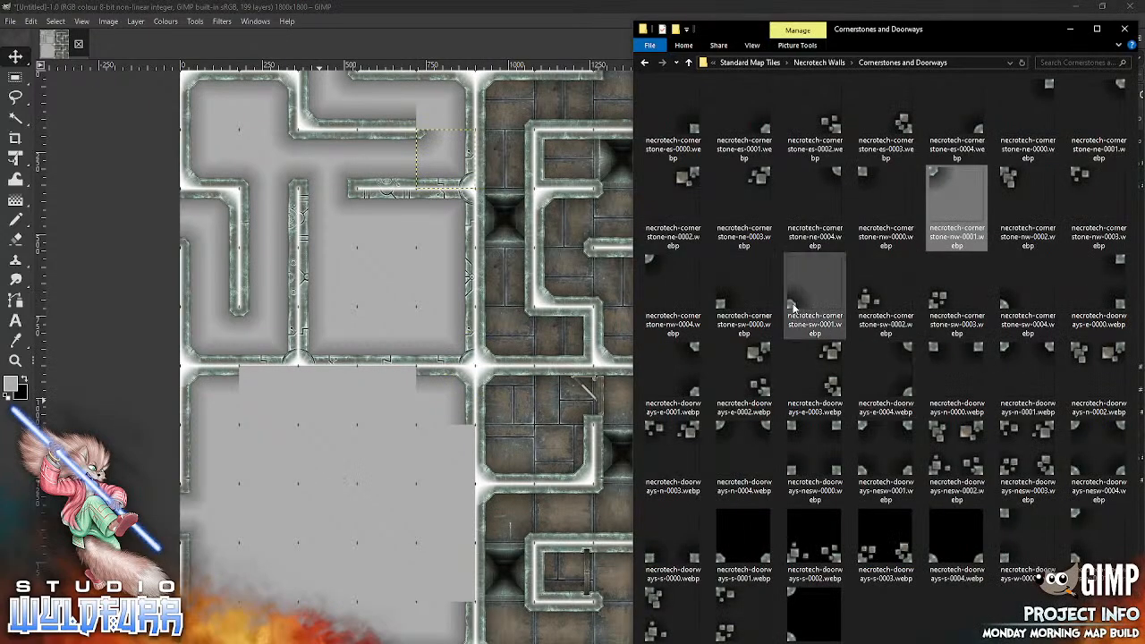
drag(794, 306, 326, 520)
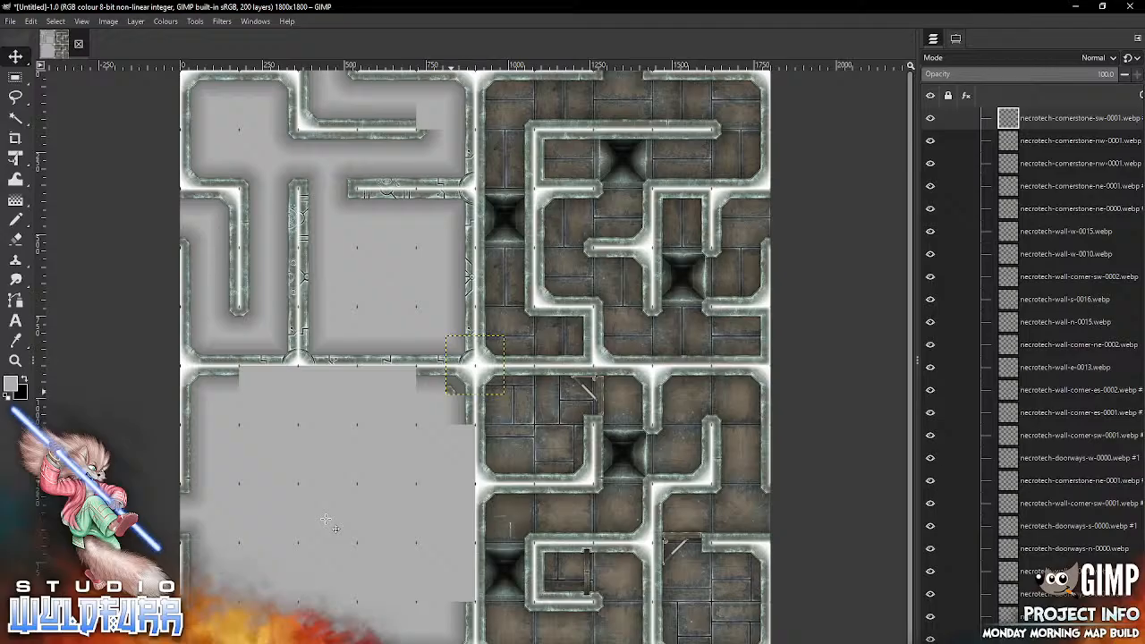
drag(450, 392, 420, 131)
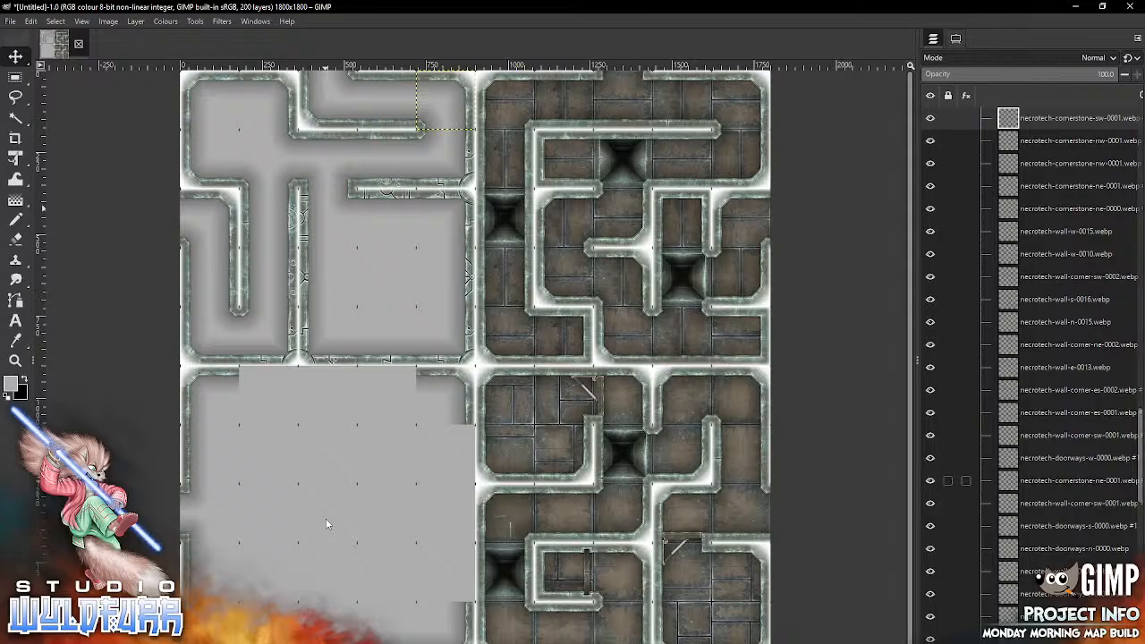
Step: Import necrotech-door-c-0003.webp from Door Overlays into the Features group and place it at the doorway in the third row, third column
scroll(1064, 536, down, 20)
click(1064, 551)
drag(1140, 381, 1140, 148)
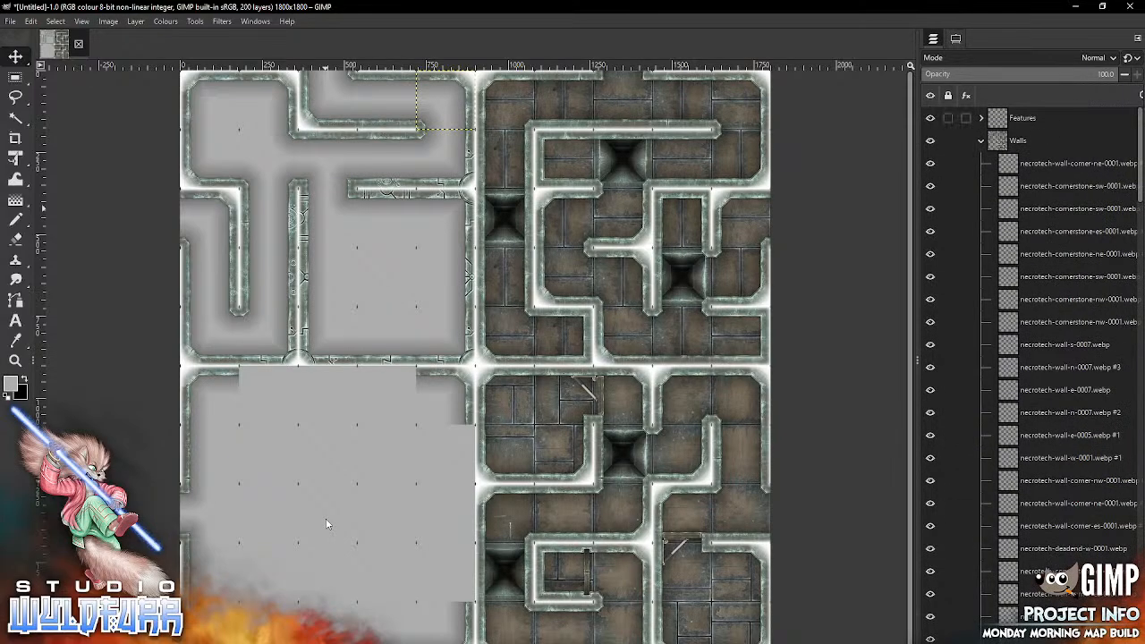
click(981, 140)
click(981, 118)
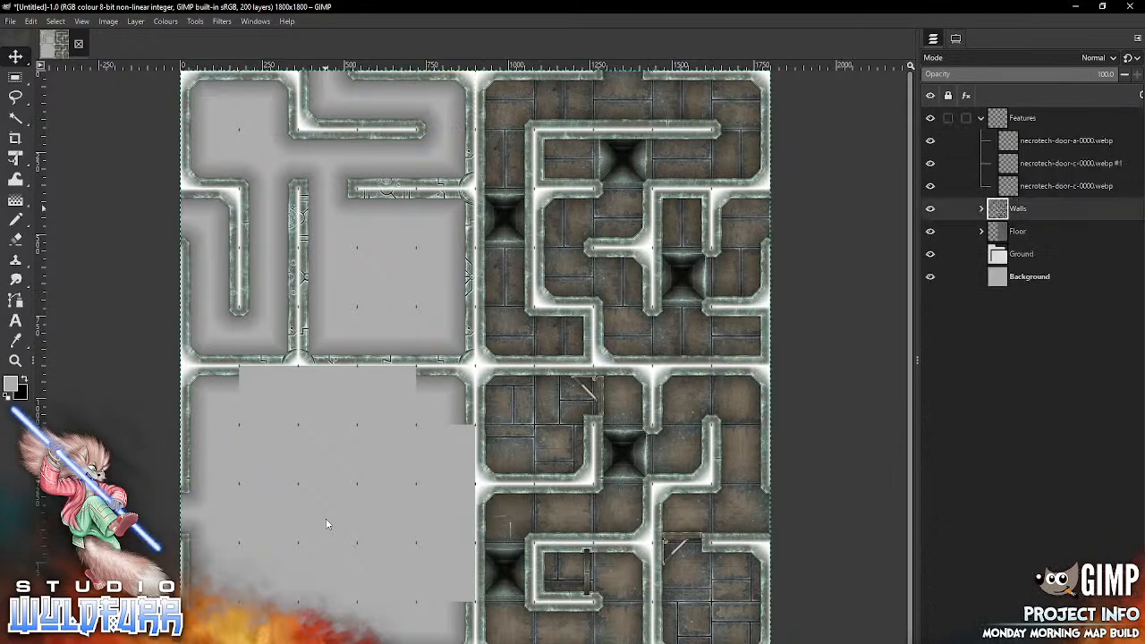
click(1064, 140)
key(alt+Tab)
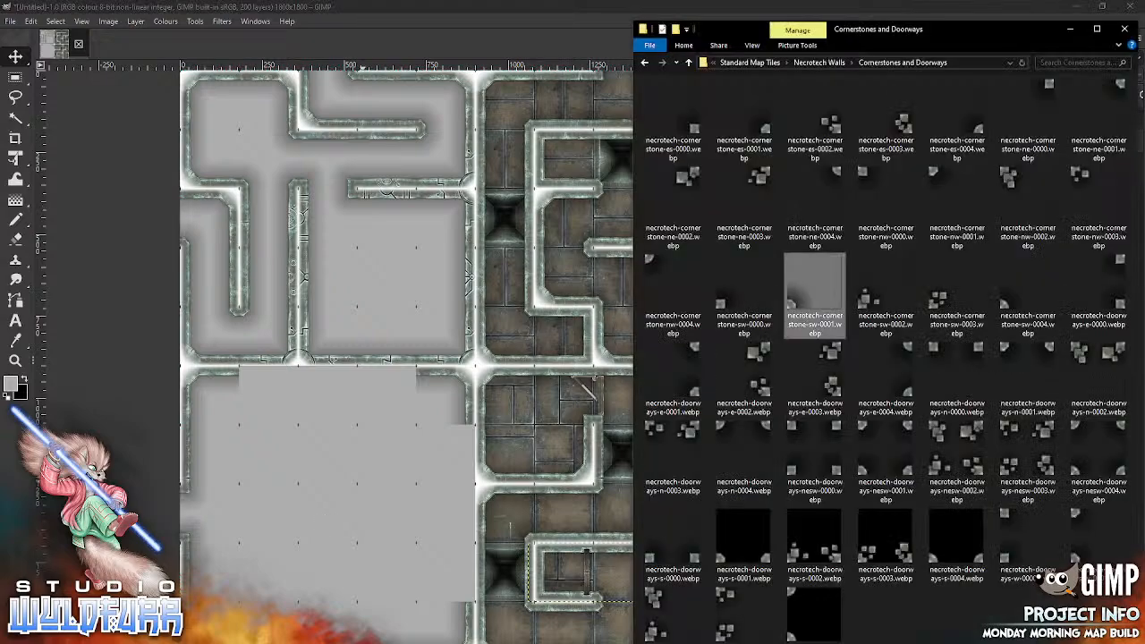
click(841, 62)
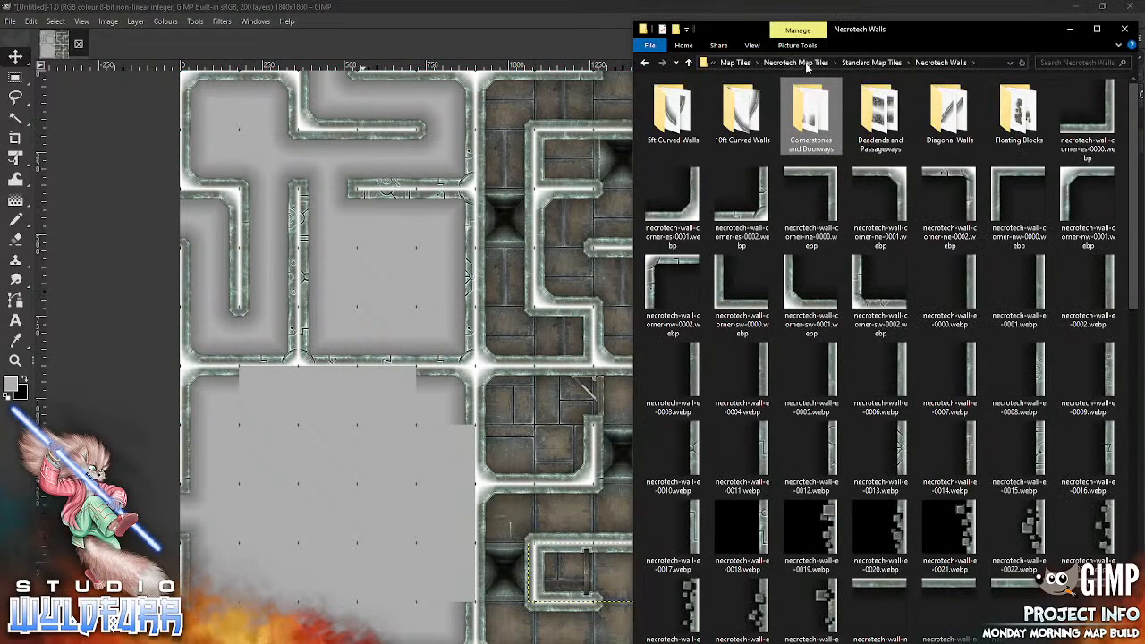
click(872, 62)
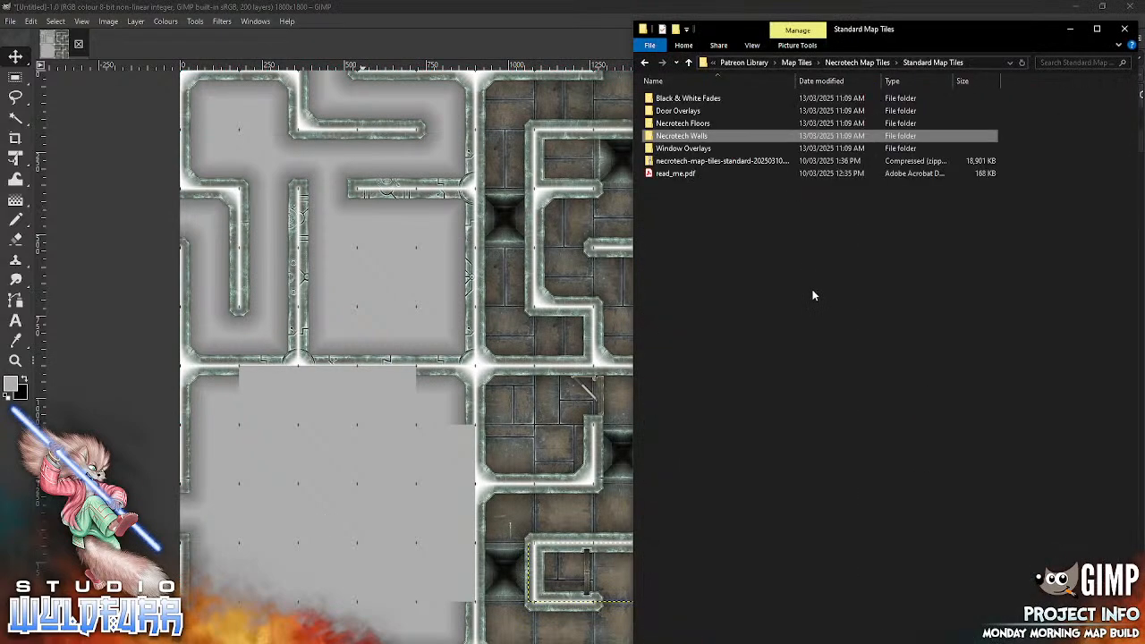
double_click(696, 111)
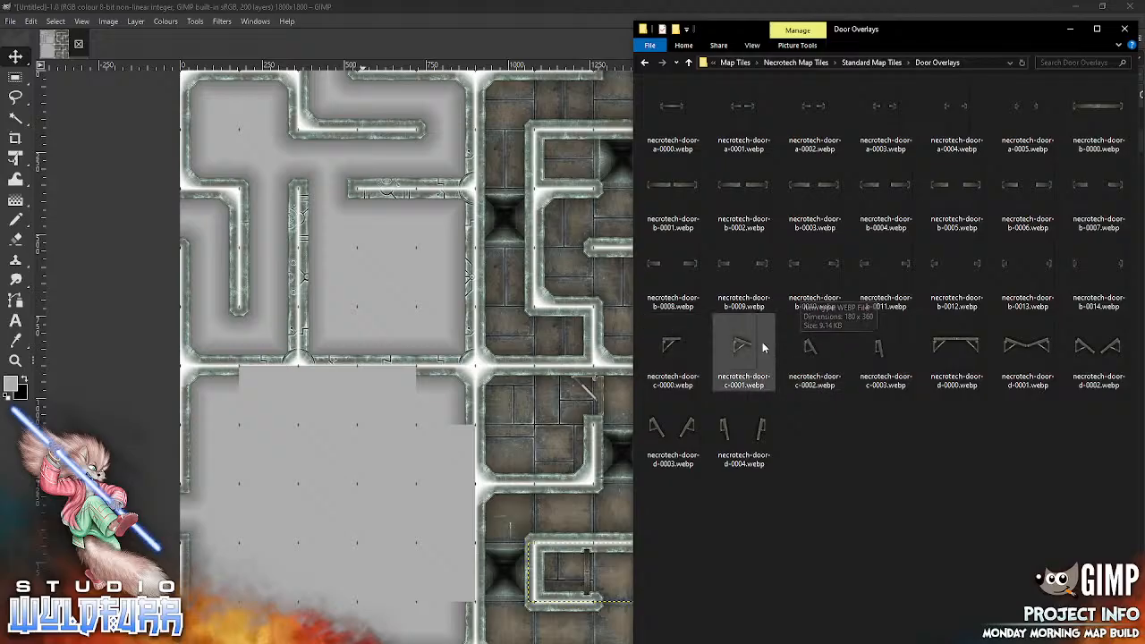
drag(879, 352, 327, 485)
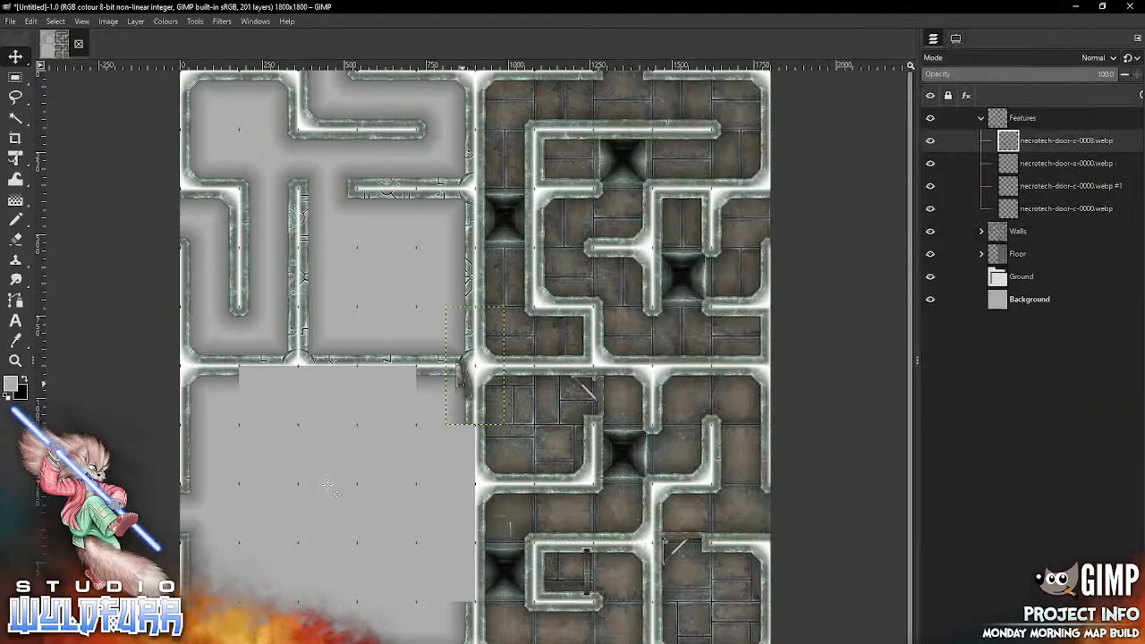
drag(465, 383, 327, 188)
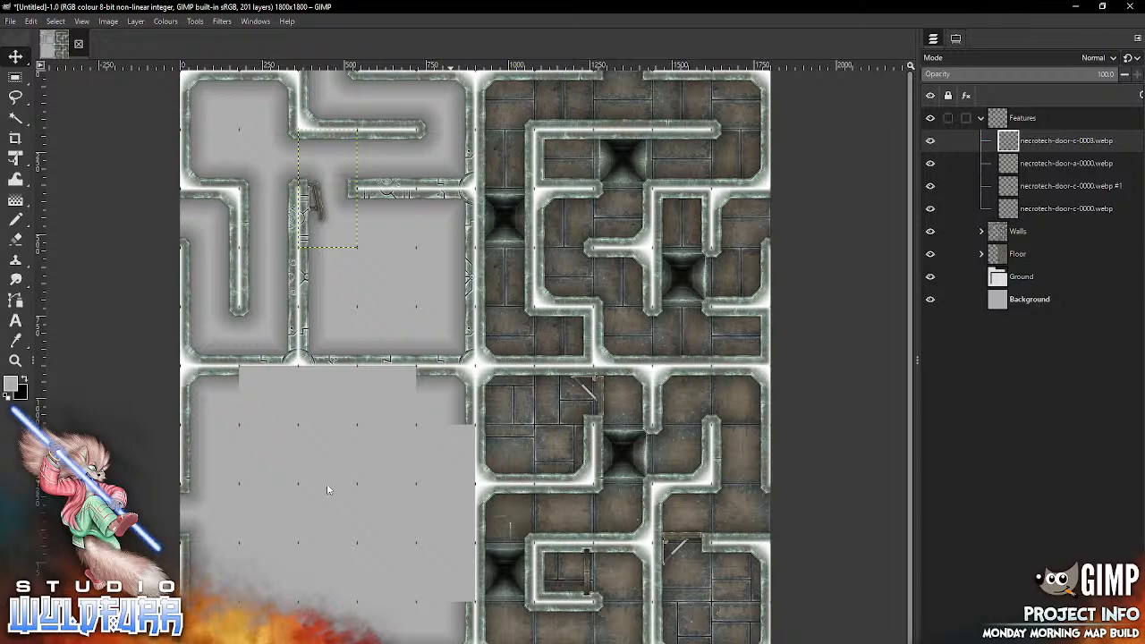
Step: Lock the position of the Walls and Features groups, and select the topmost tile layer in the Floor group
click(981, 118)
click(981, 163)
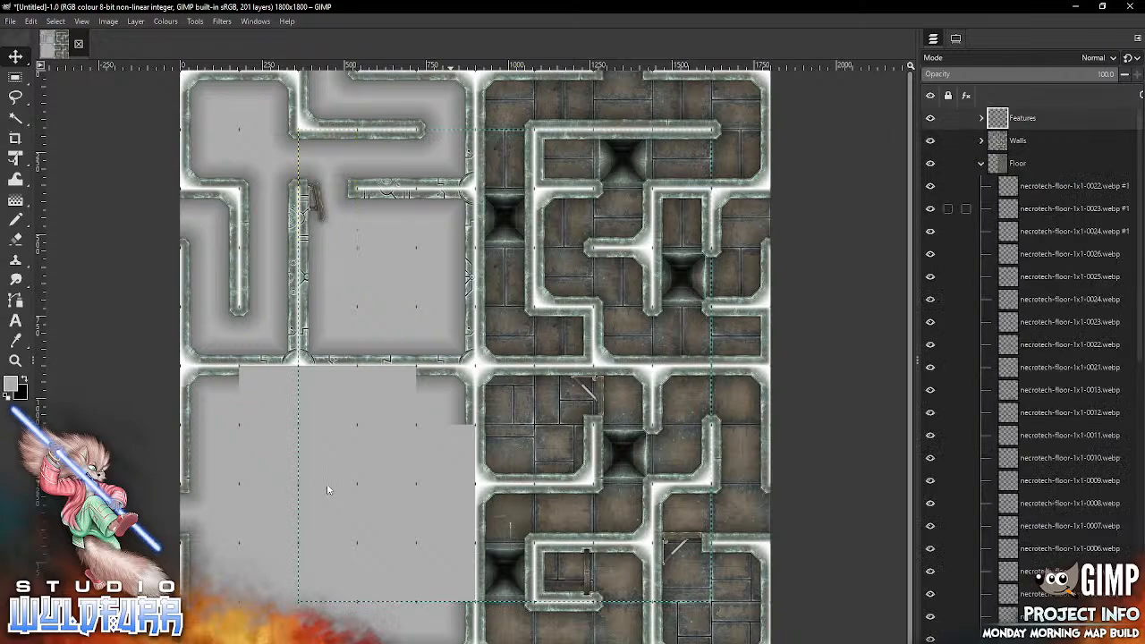
click(1073, 185)
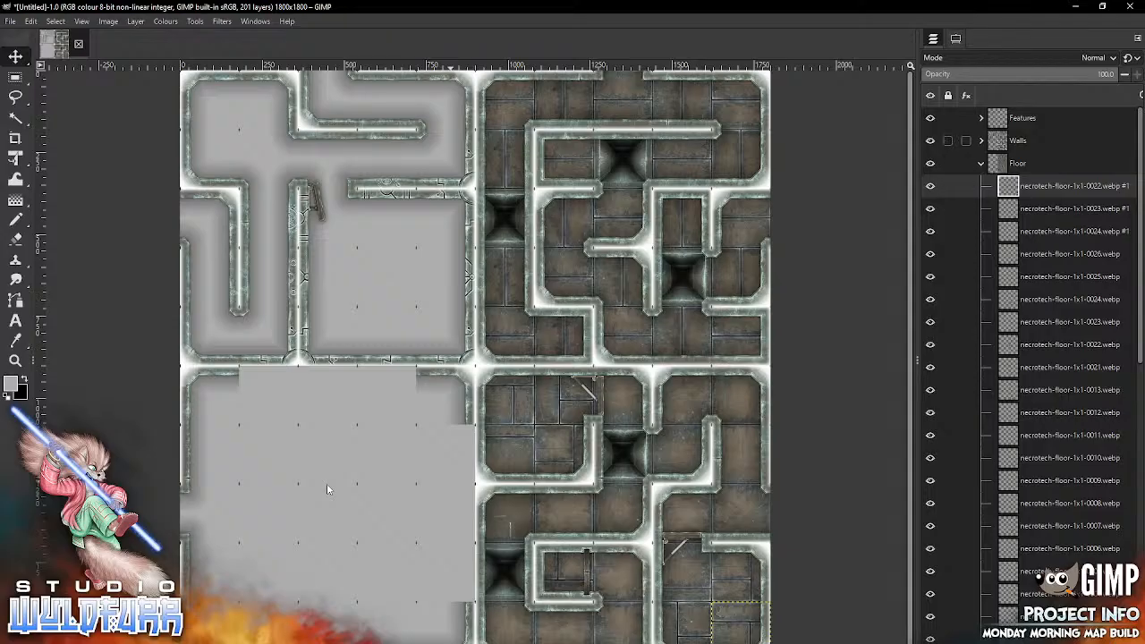
click(948, 141)
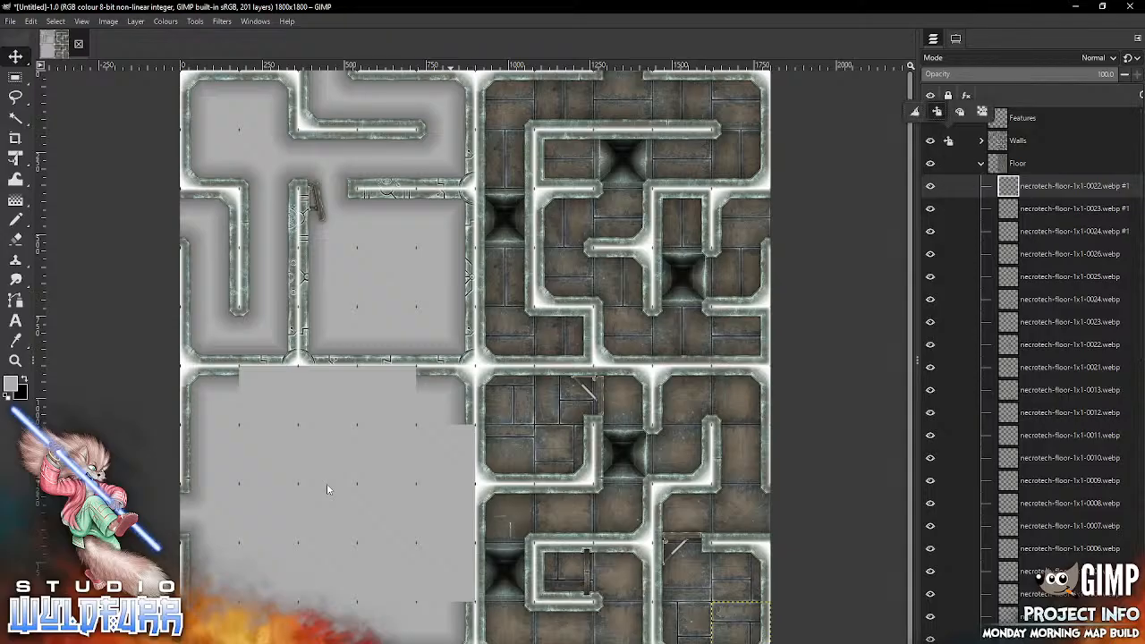
click(947, 140)
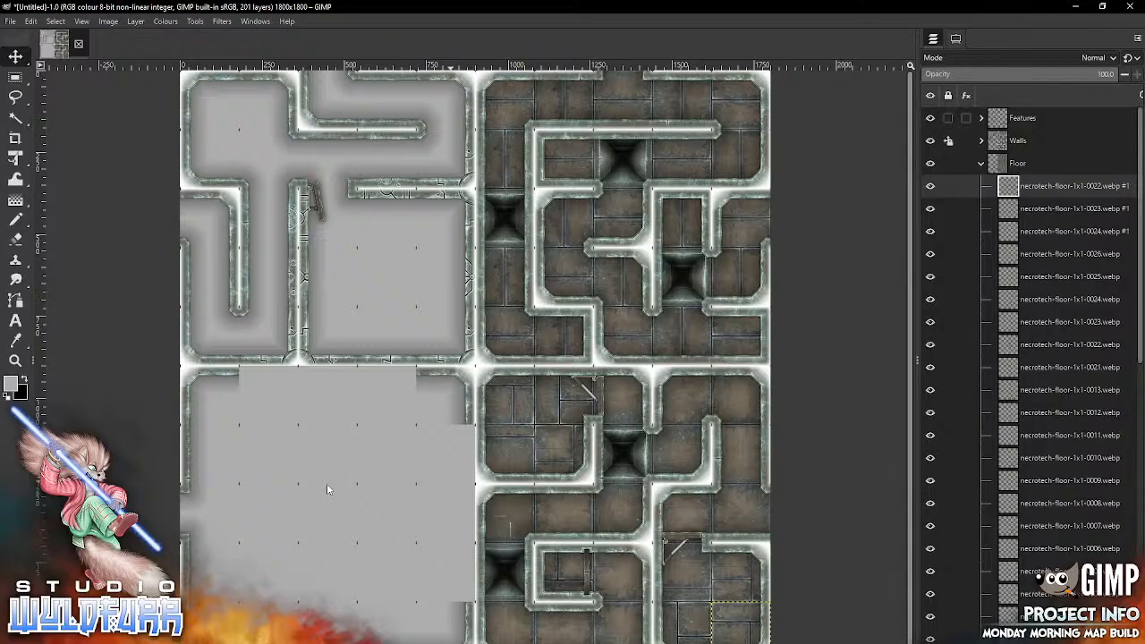
click(948, 118)
click(936, 89)
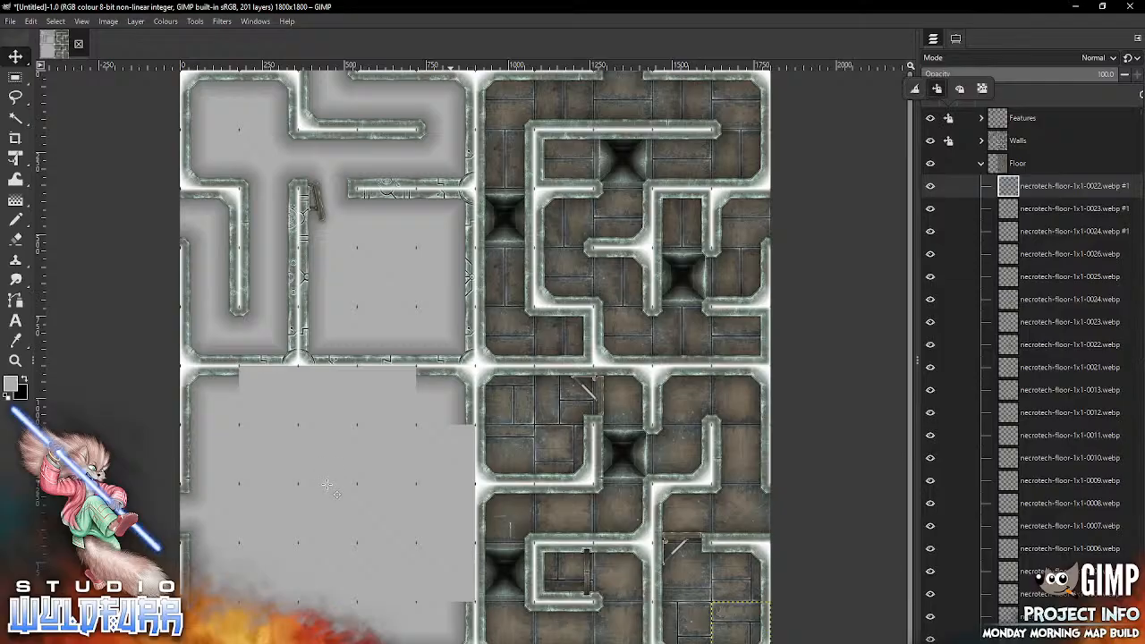
click(327, 484)
Step: Import necrotech-floor-1x3-0001.webp from the Necrotech Floors folder and place it in the third column, covering rows three to five
key(alt+Tab)
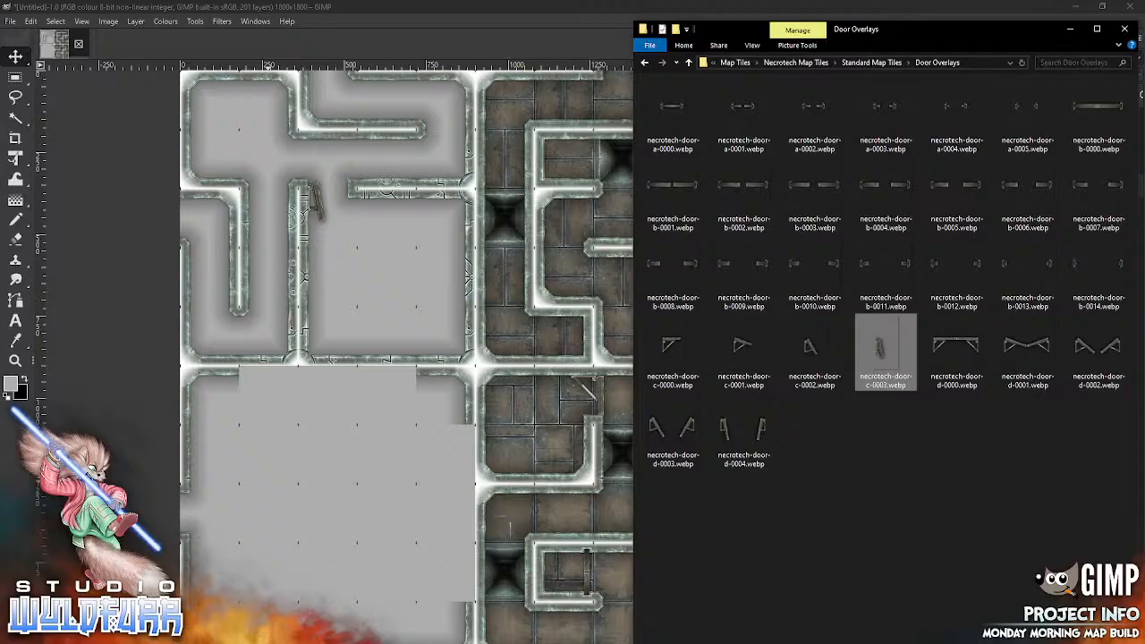
click(865, 63)
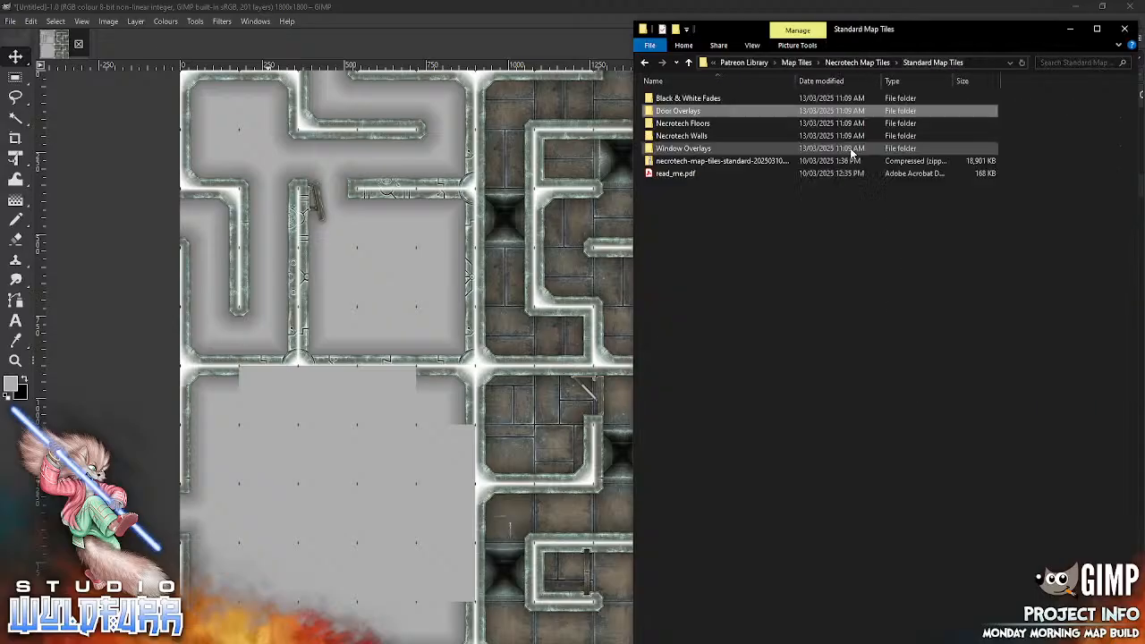
double_click(693, 123)
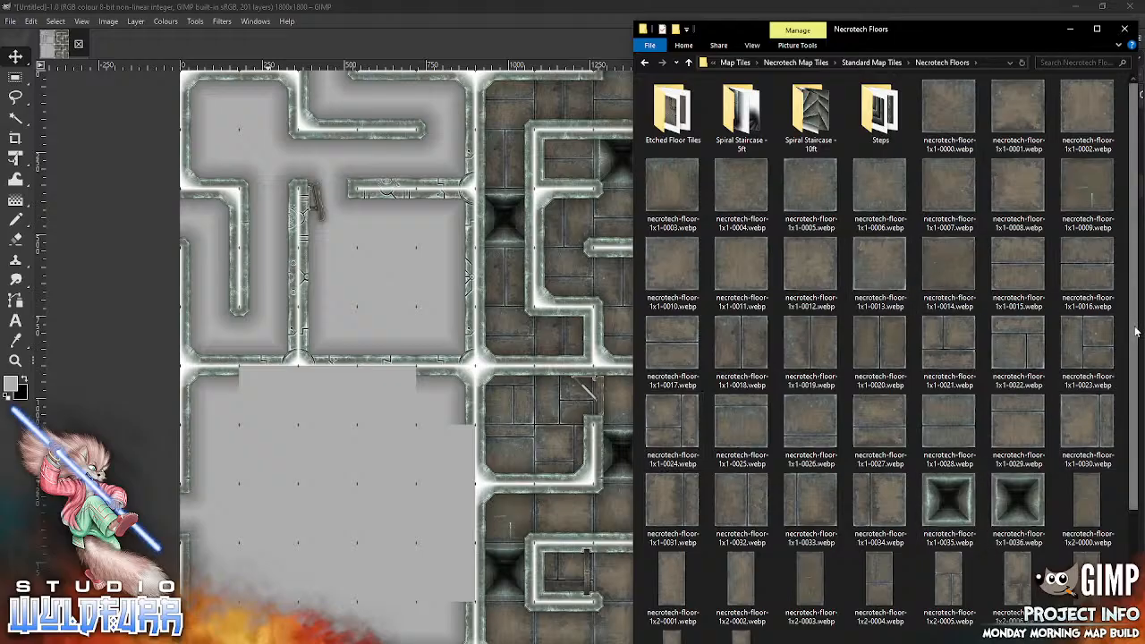
scroll(1128, 362, down, 1)
scroll(1129, 363, down, 3)
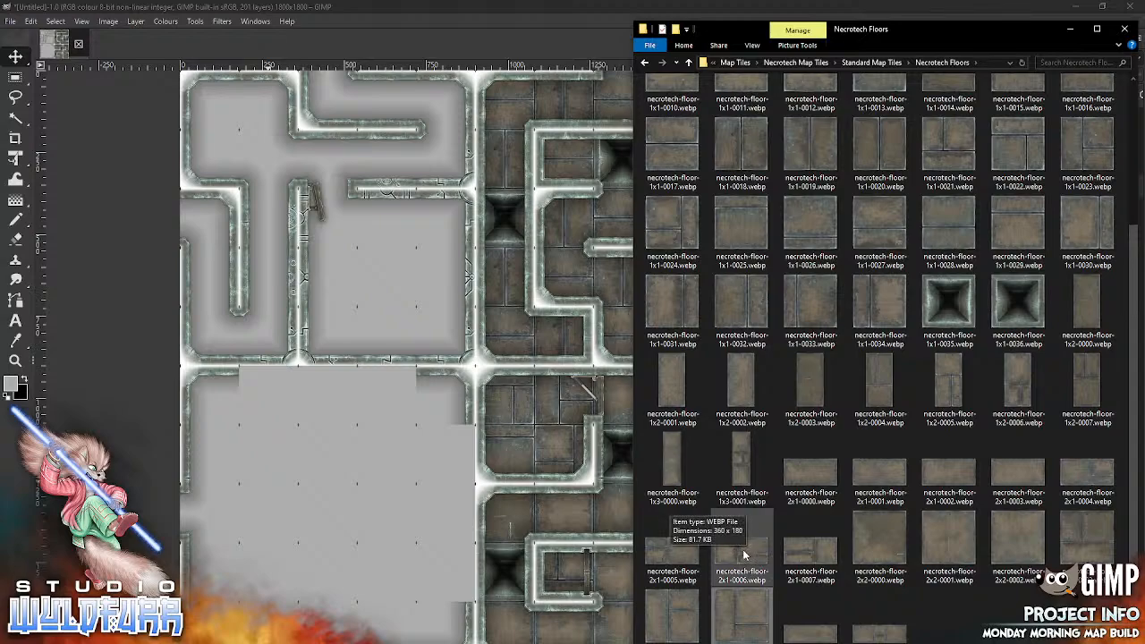
drag(746, 453, 336, 482)
mouse_move(494, 417)
mouse_down()
mouse_move(454, 311)
mouse_move(460, 330)
mouse_move(353, 320)
mouse_up()
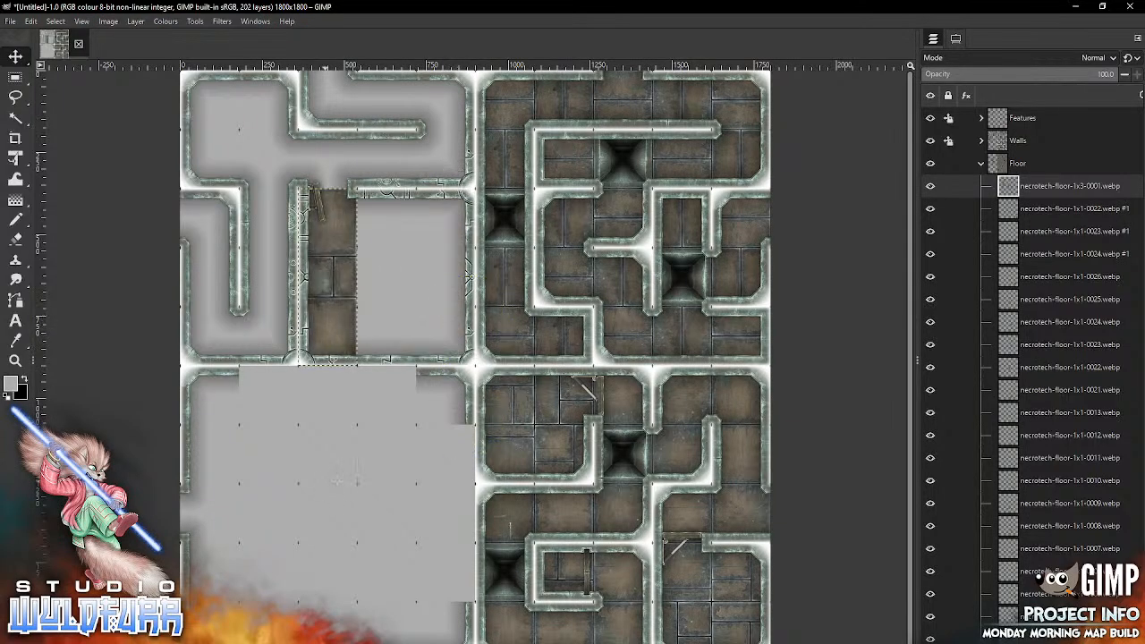
Step: Import necrotech-floor-2x1-0007.webp and necrotech-floor-2x1-0006.webp, placing them across columns four and five in the third and fourth rows
key(alt+Tab)
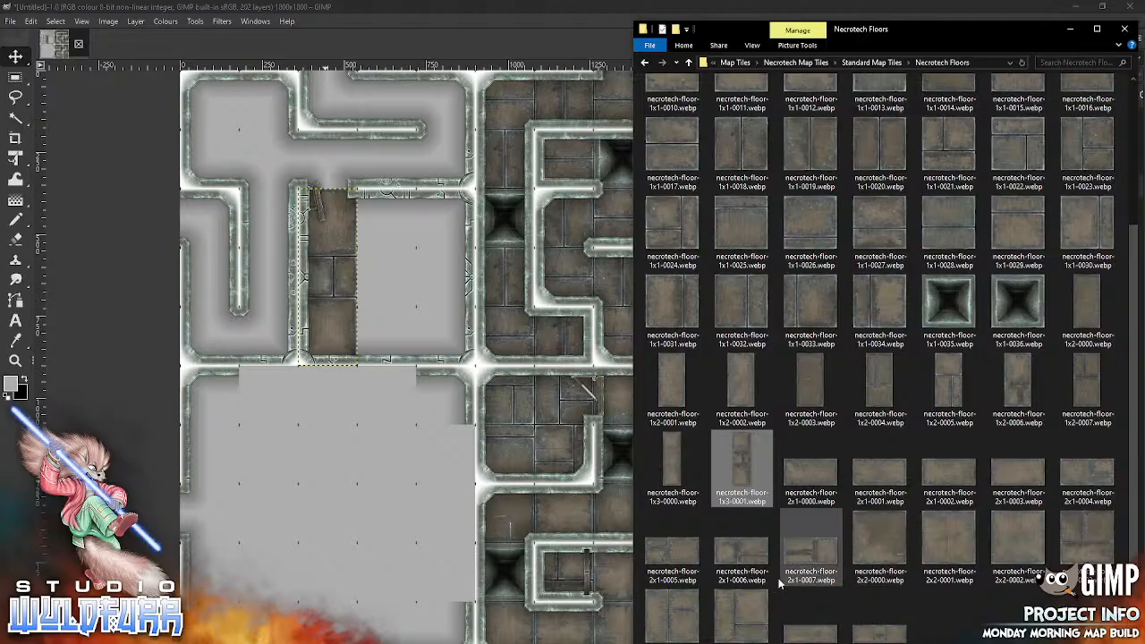
drag(821, 559, 337, 520)
mouse_move(434, 384)
mouse_down()
mouse_move(389, 235)
mouse_move(376, 234)
mouse_up()
key(alt+Tab)
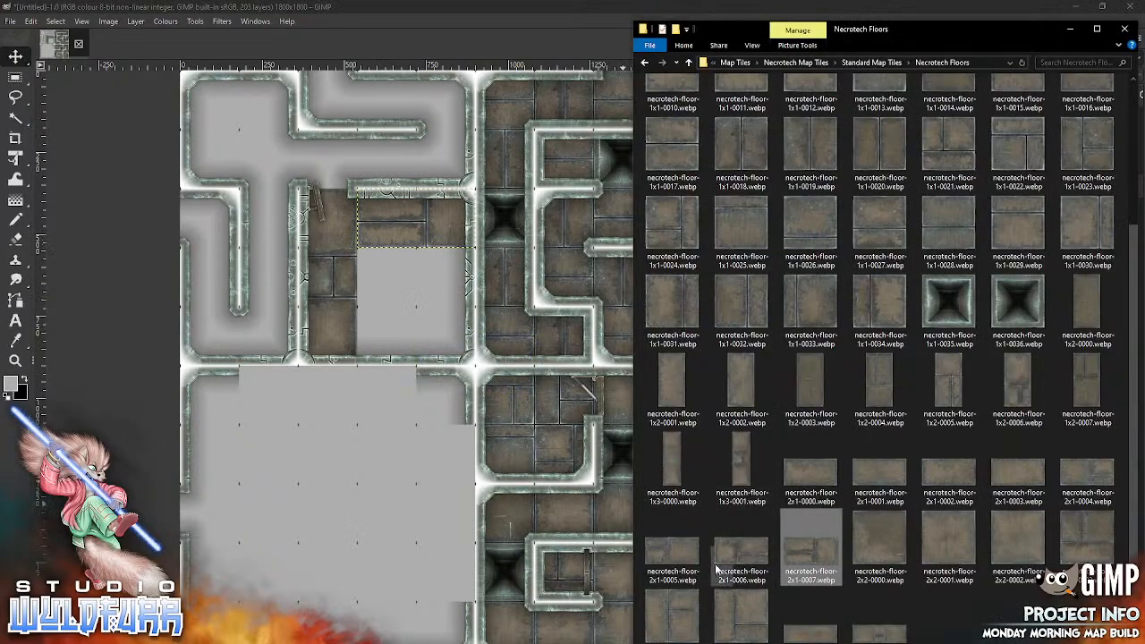
drag(744, 546, 495, 504)
key(alt+Tab)
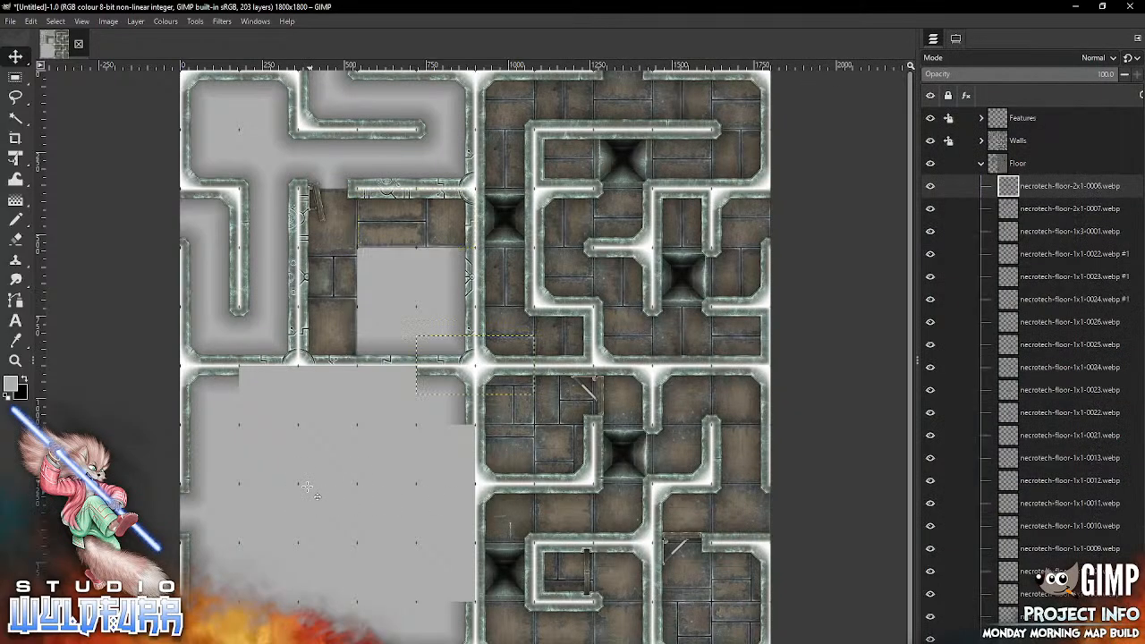
drag(507, 388, 449, 301)
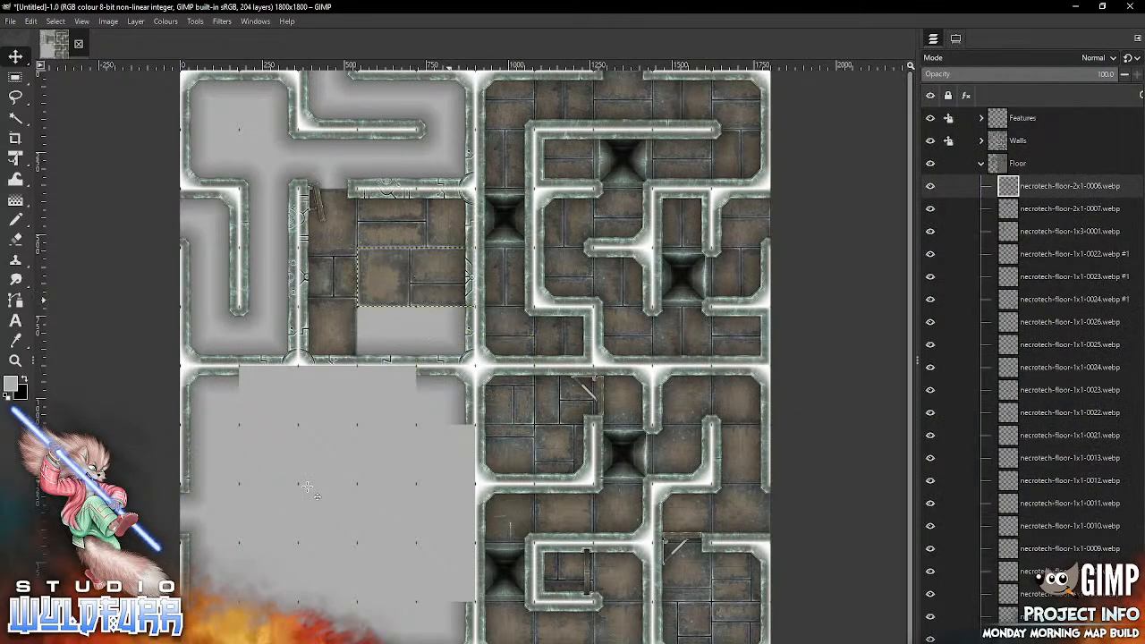
Step: Import necrotech-floor-2x1-0005.webp and place it in the fifth row across columns four and five
key(alt+Tab)
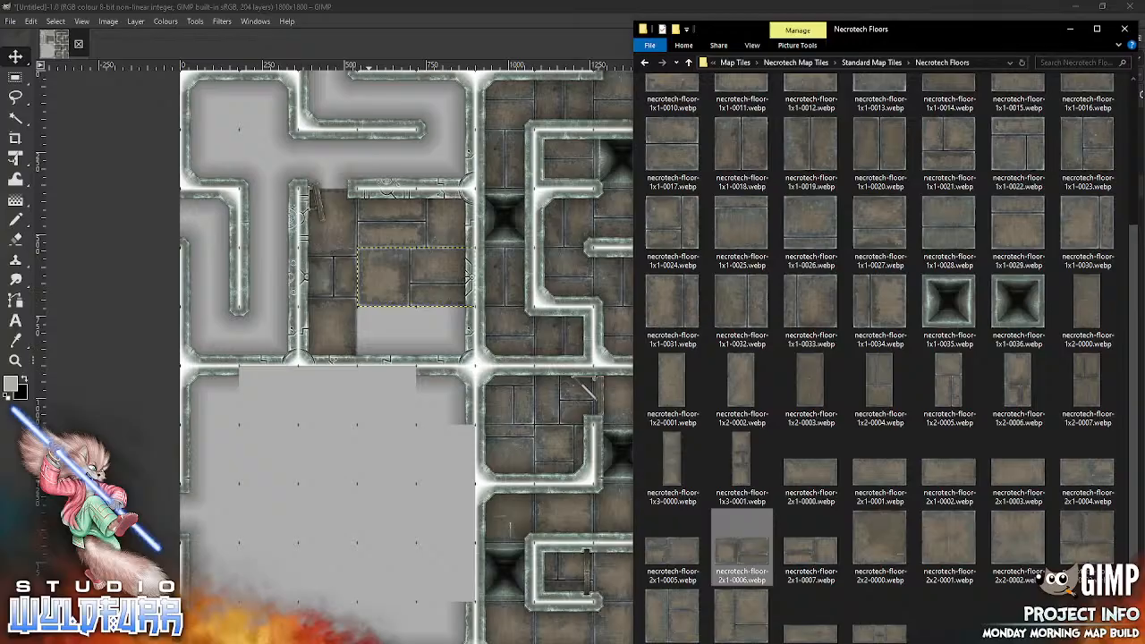
drag(676, 551, 331, 495)
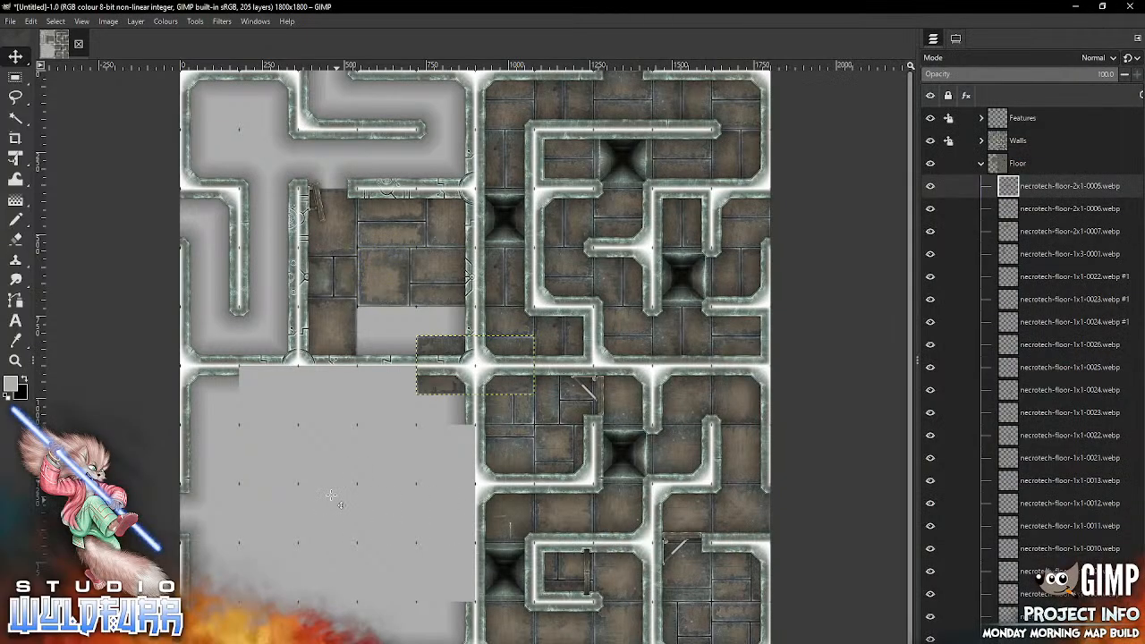
drag(436, 347, 367, 331)
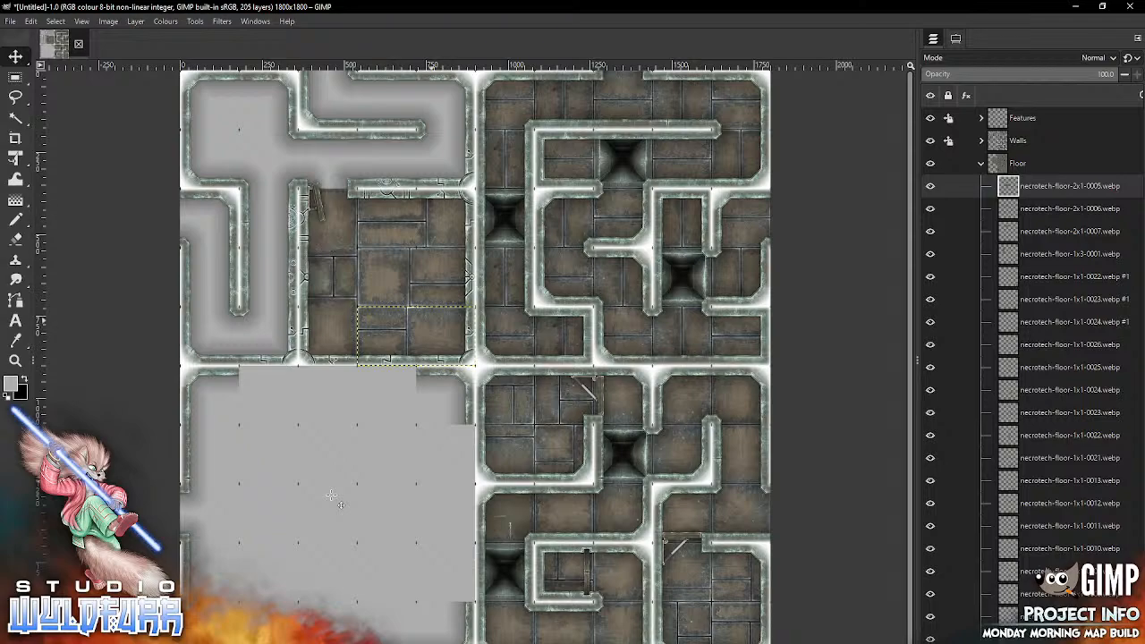
Step: Import the pit tile necrotech-floor-1x1-0035.webp from the Necrotech Floors folder and place it in the second column of the second row
key(alt+Tab)
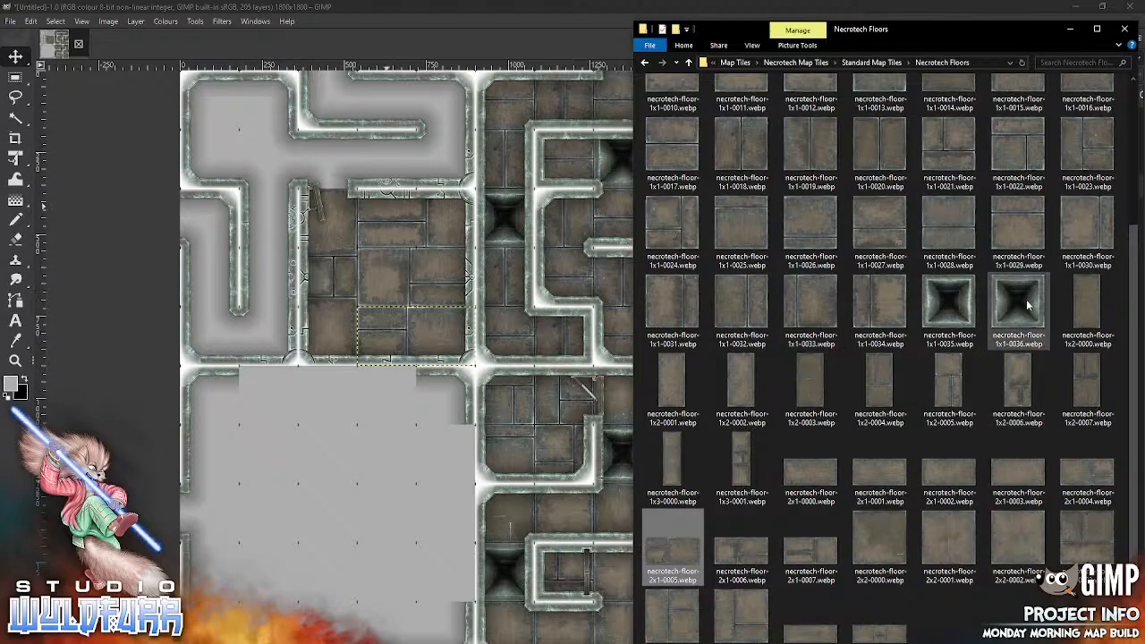
drag(949, 304, 296, 510)
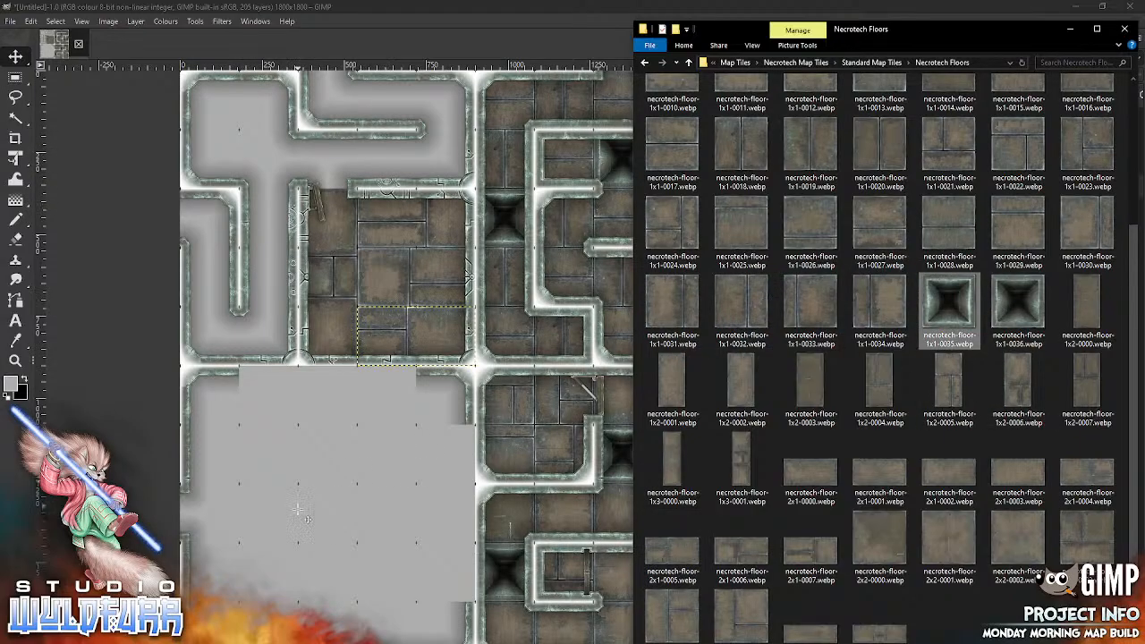
drag(475, 364, 268, 159)
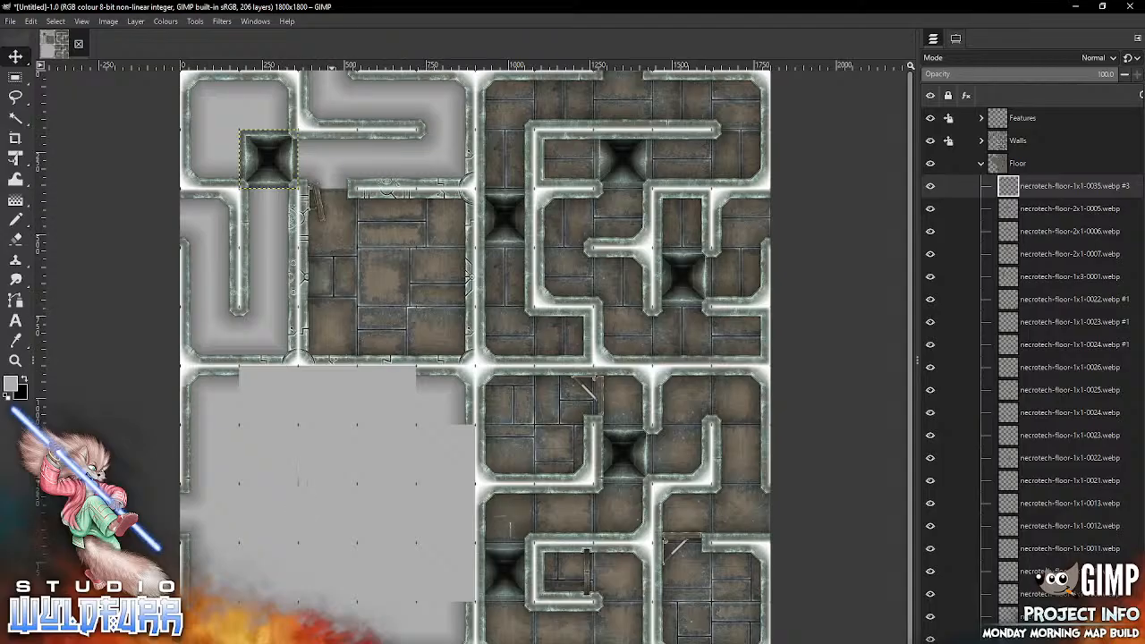
Step: Import necrotech-floor-1x1-0000.webp and necrotech-floor-1x1-0001.webp, placing them in the second row at columns five and three respectively
key(alt+Tab)
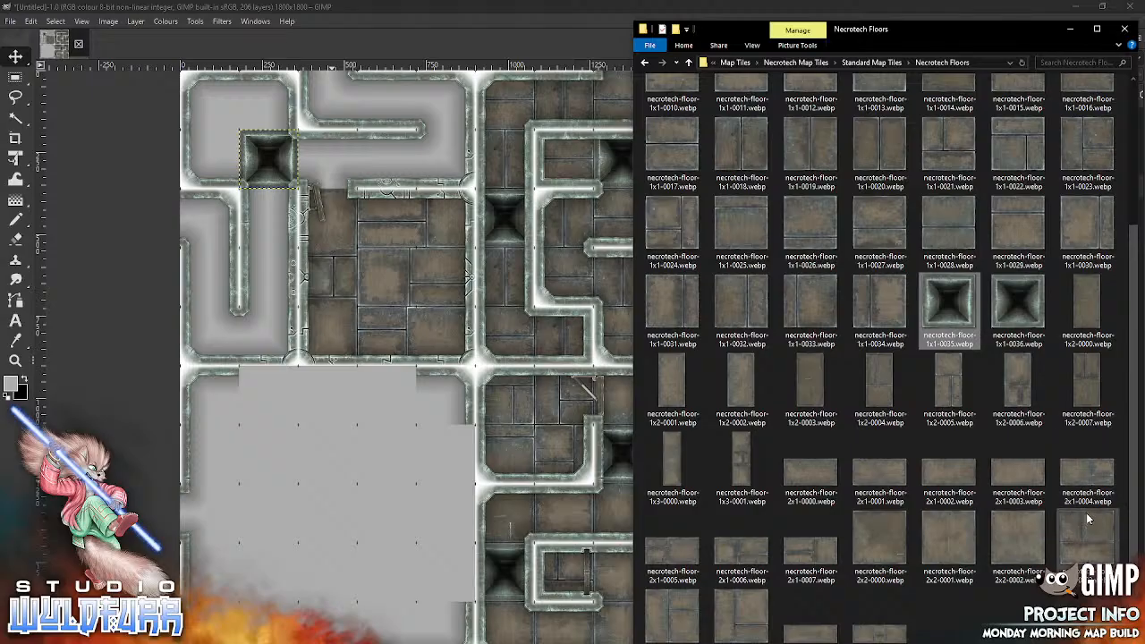
scroll(1134, 532, up, 3)
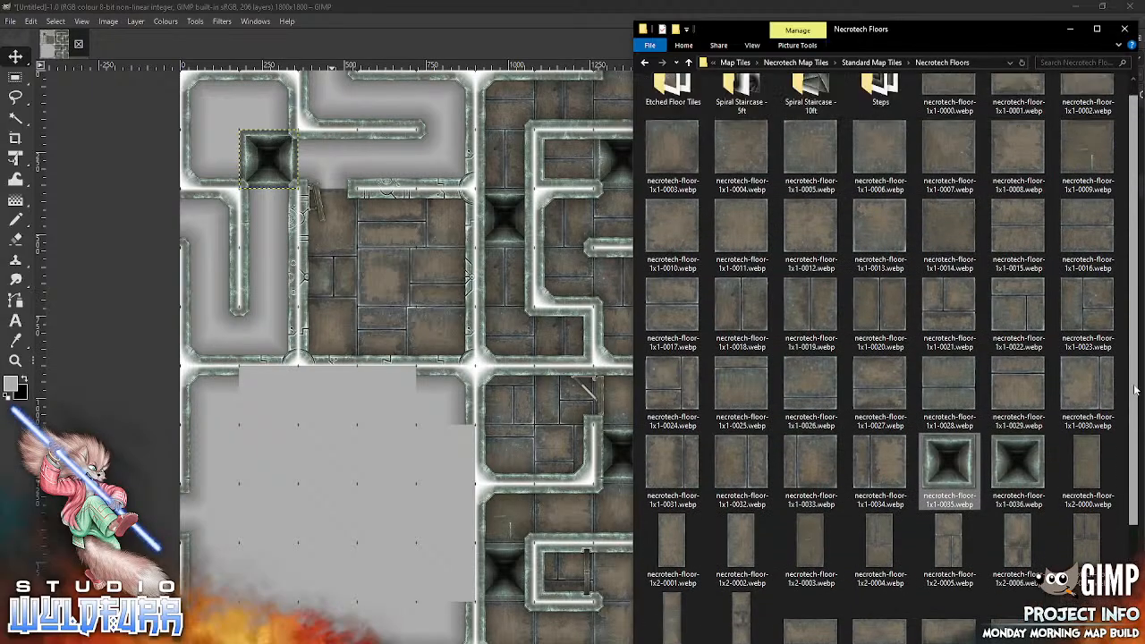
drag(899, 128, 308, 437)
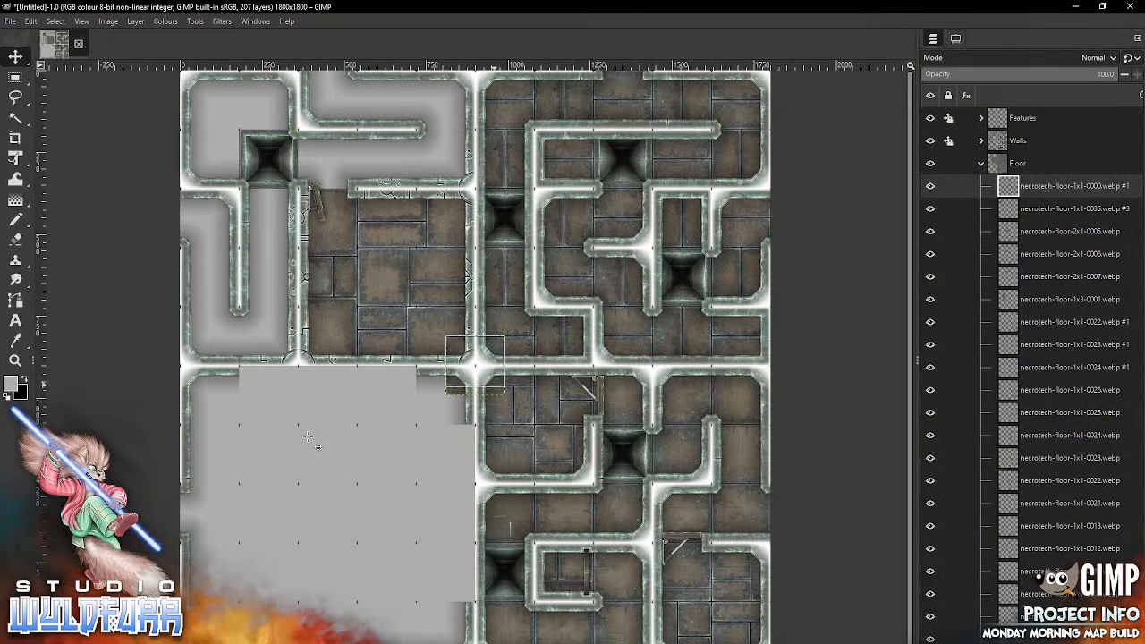
drag(487, 382, 462, 172)
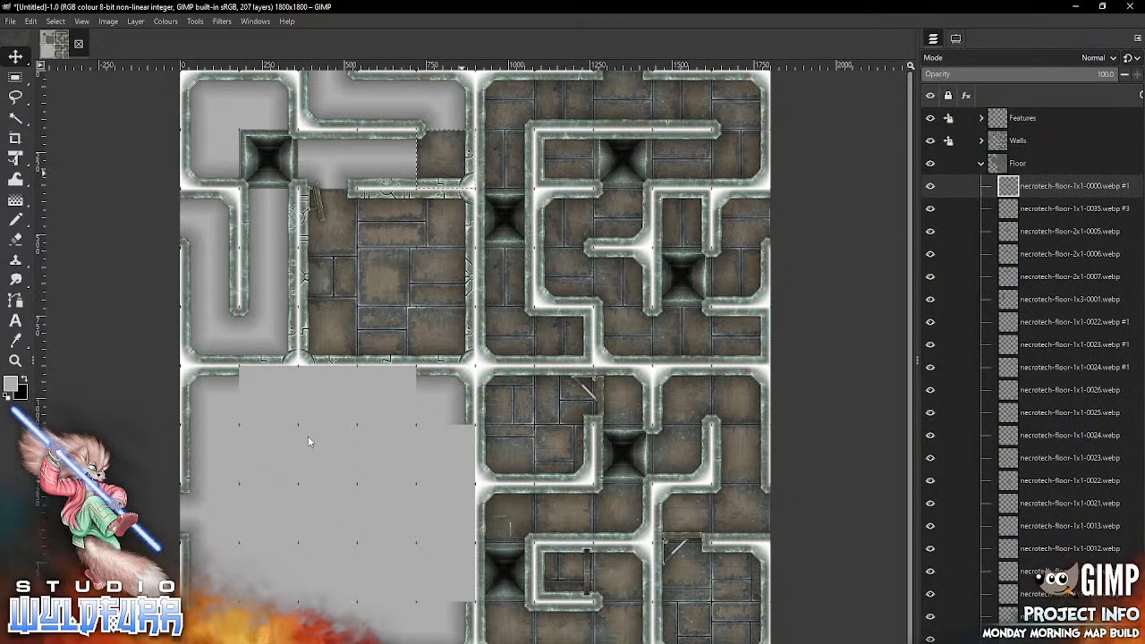
click(308, 643)
right_click(307, 643)
drag(1009, 114, 304, 182)
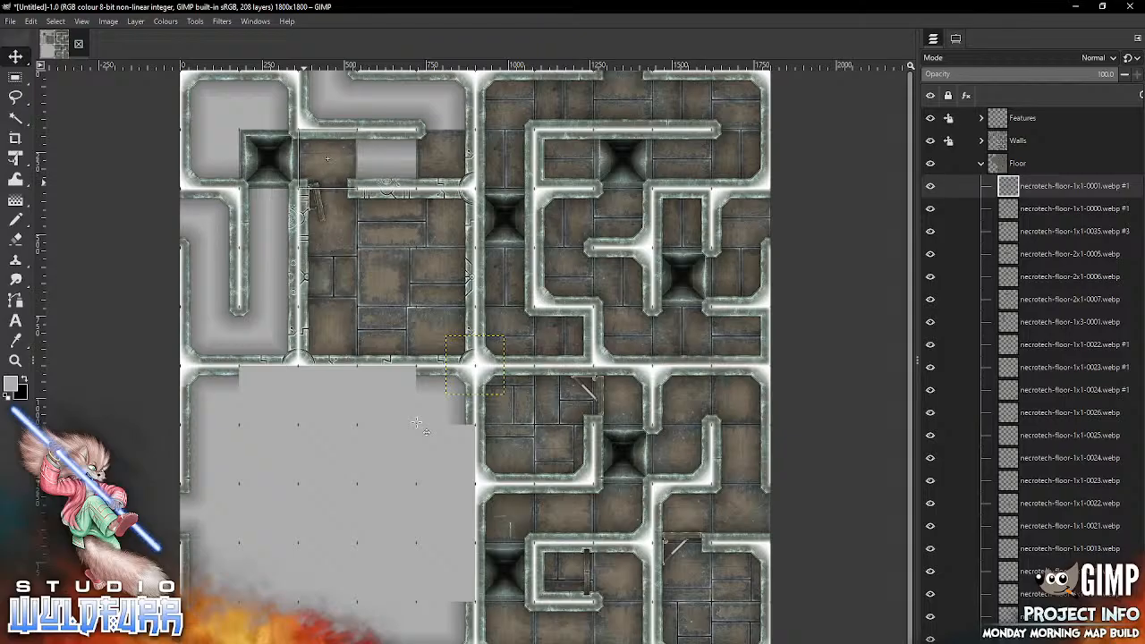
Step: Import necrotech-floor-1x1-0002.webp into column four of the second row and necrotech-floor-1x1-0003.webp into column two of the third row
click(308, 643)
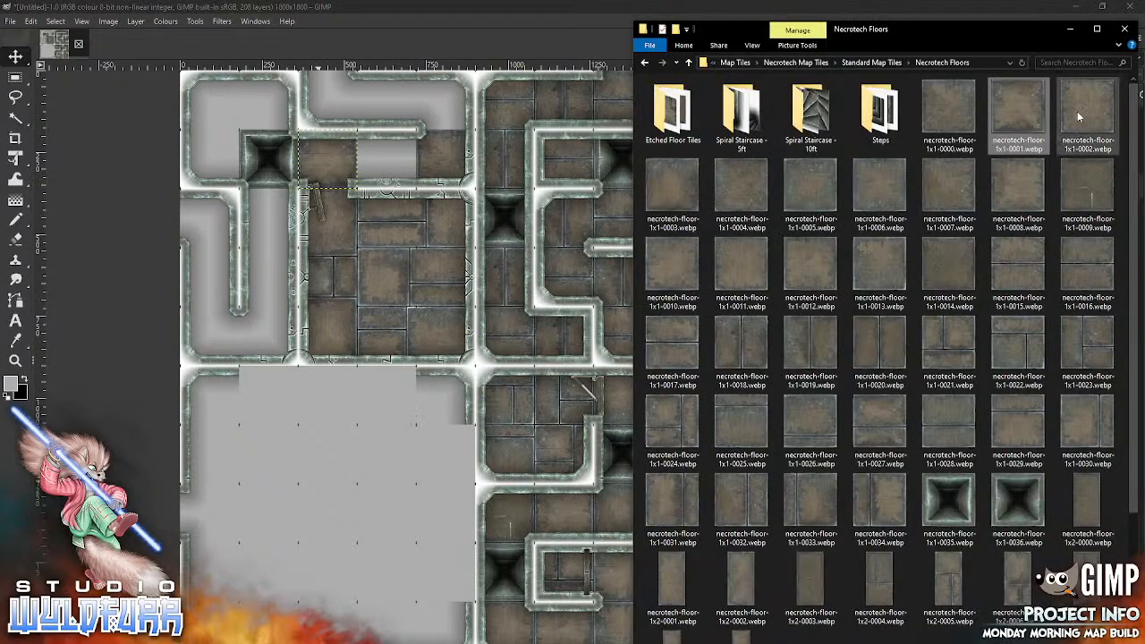
drag(1077, 116, 346, 507)
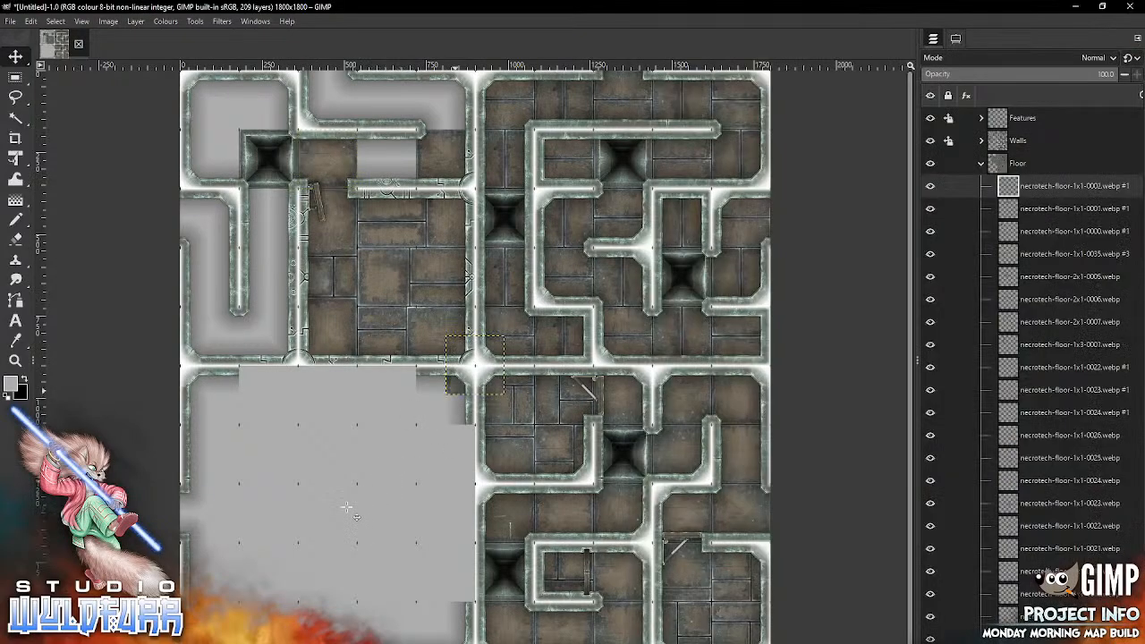
drag(474, 364, 386, 158)
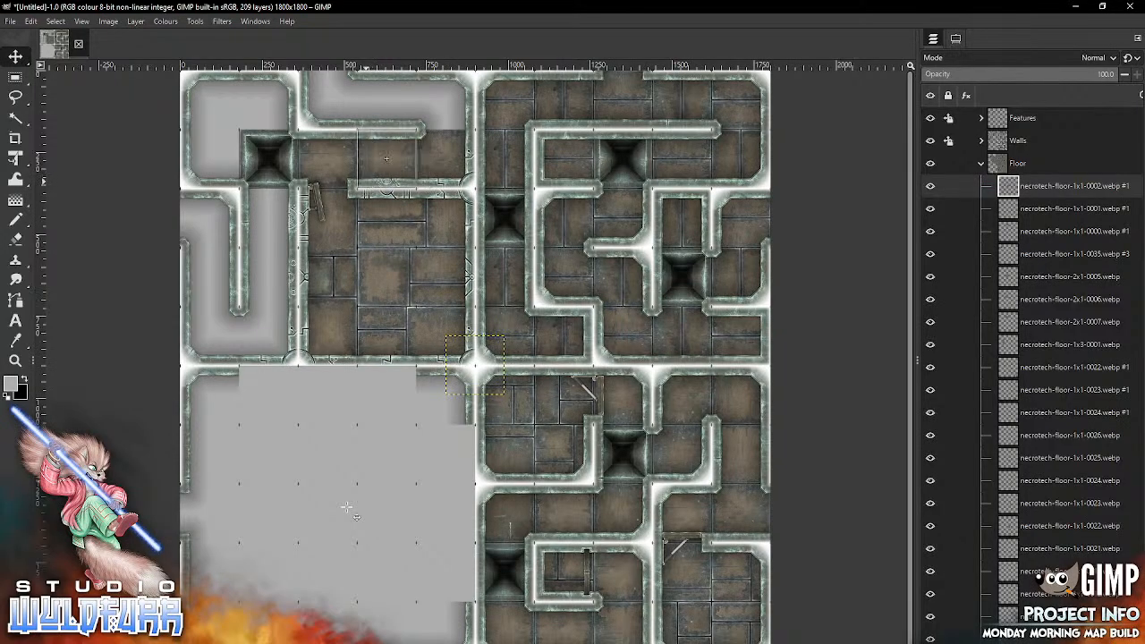
click(307, 643)
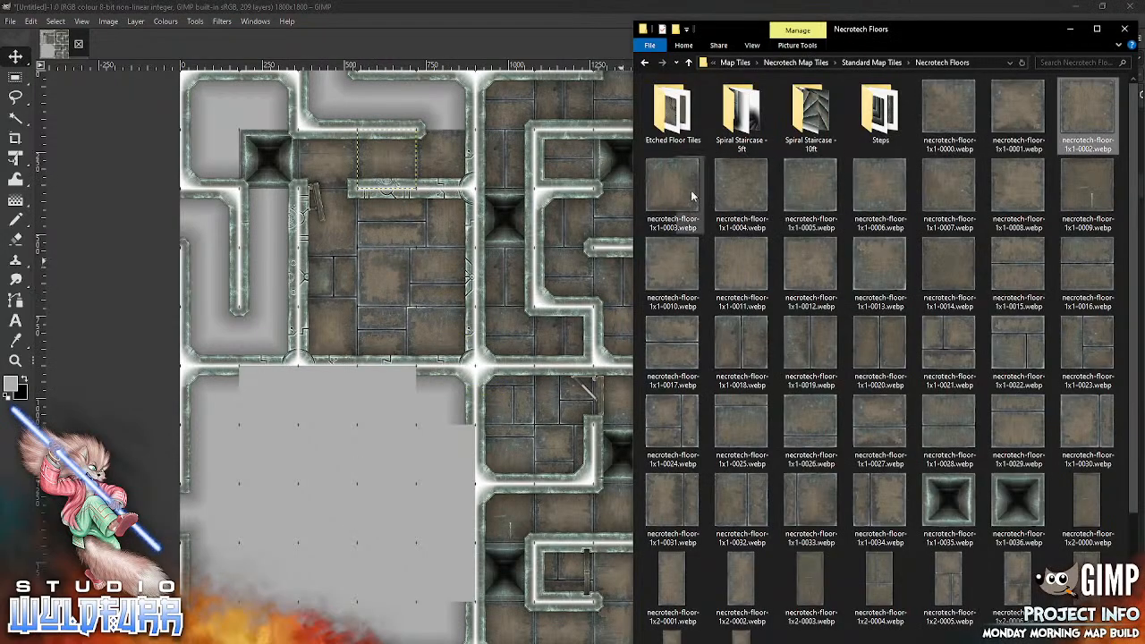
drag(691, 195, 314, 488)
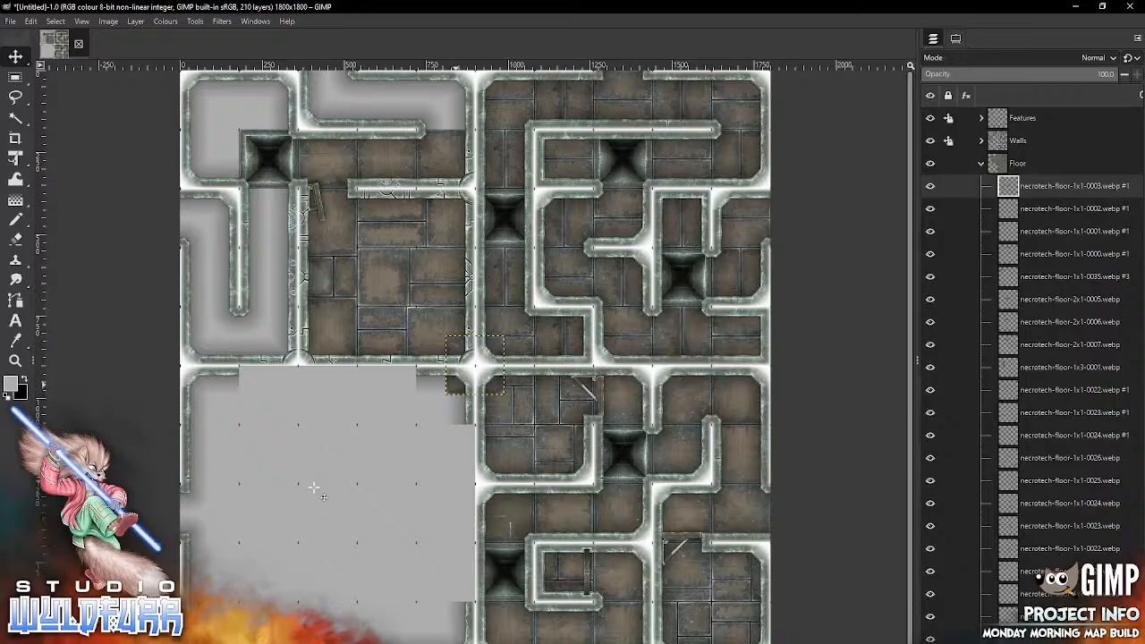
drag(458, 385, 252, 237)
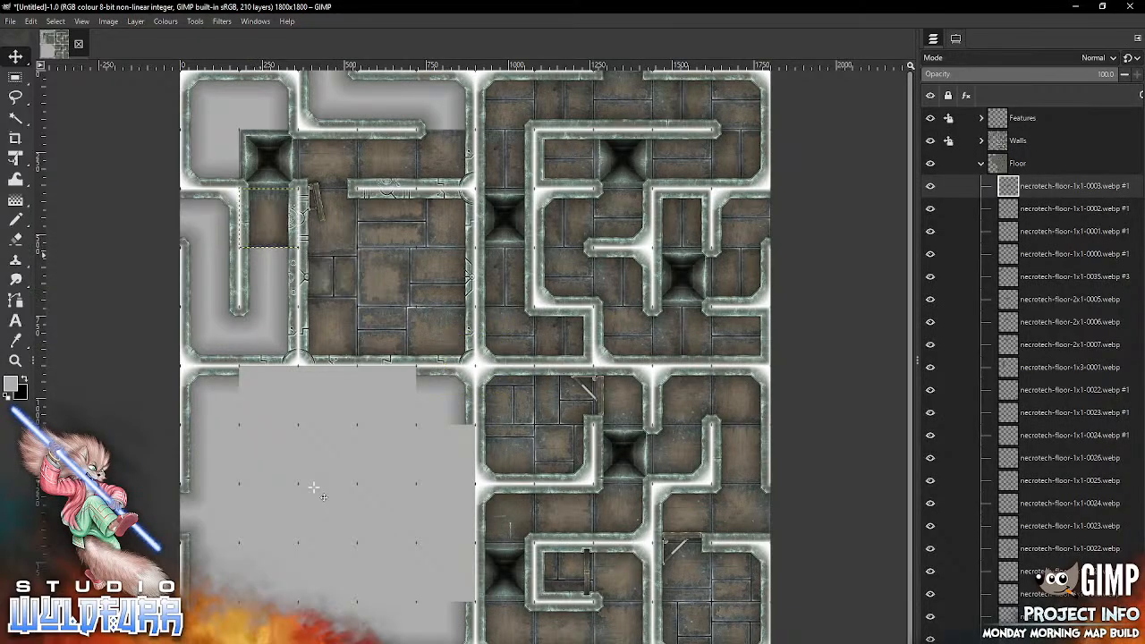
Step: Import necrotech-floor-1x1-0004.webp into column five of the first row and necrotech-floor-1x1-0005.webp into column two of the fourth row
click(308, 643)
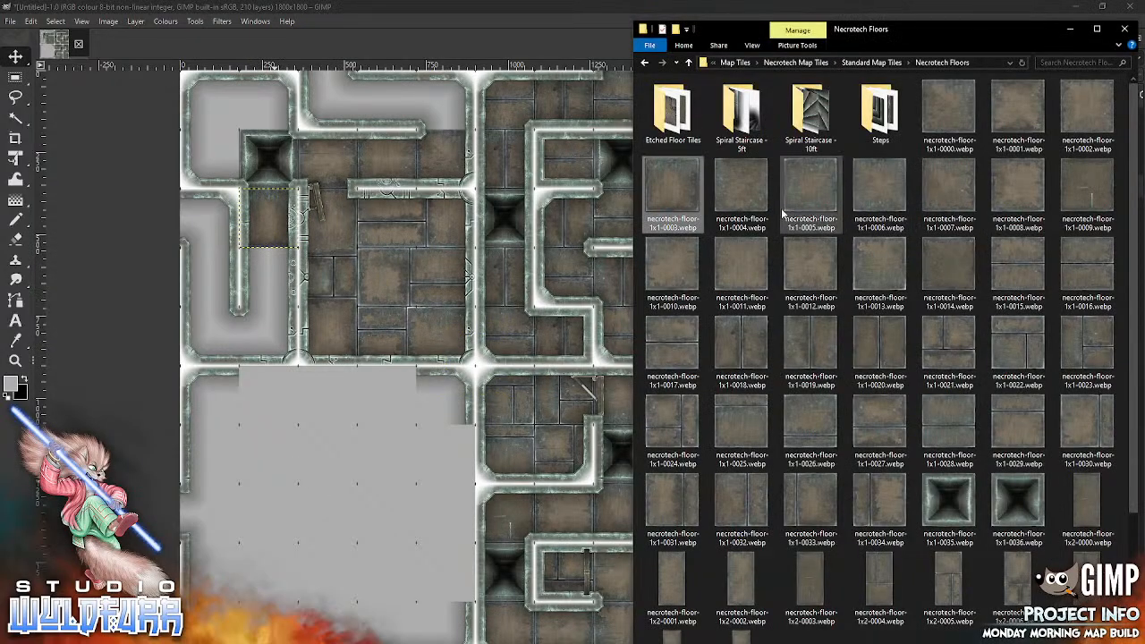
drag(740, 207, 334, 522)
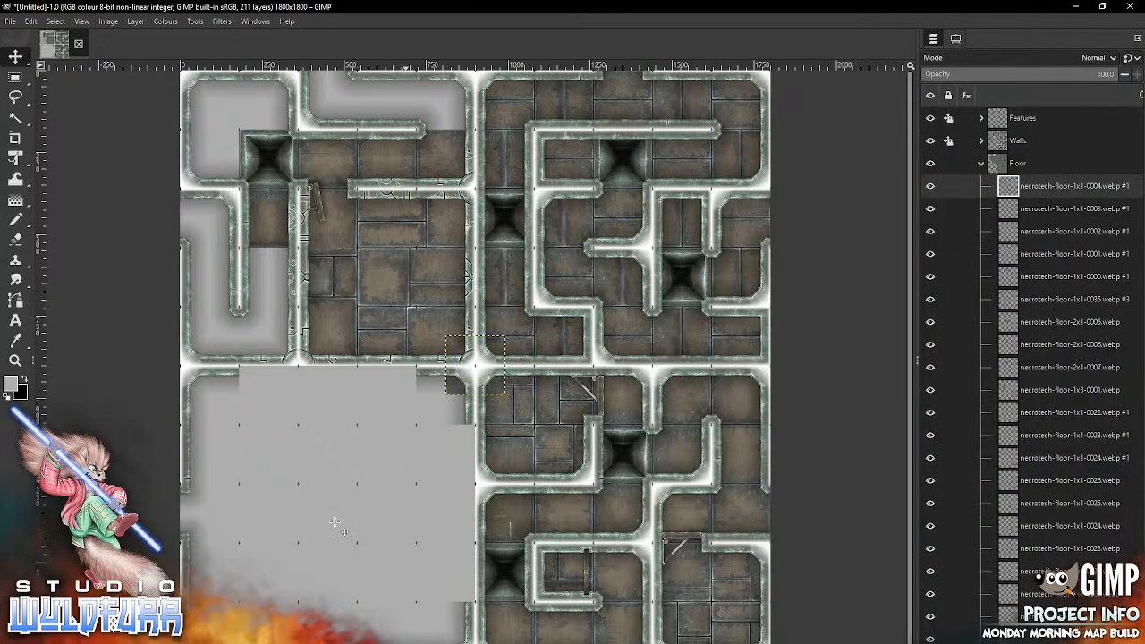
drag(475, 365, 447, 100)
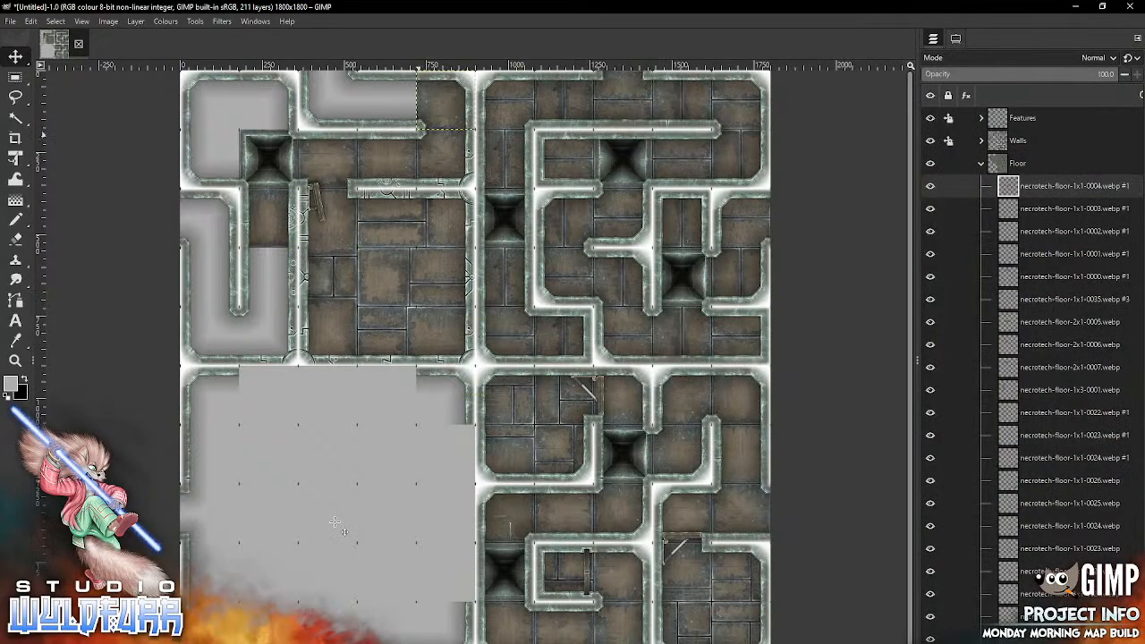
click(304, 643)
drag(810, 197, 336, 531)
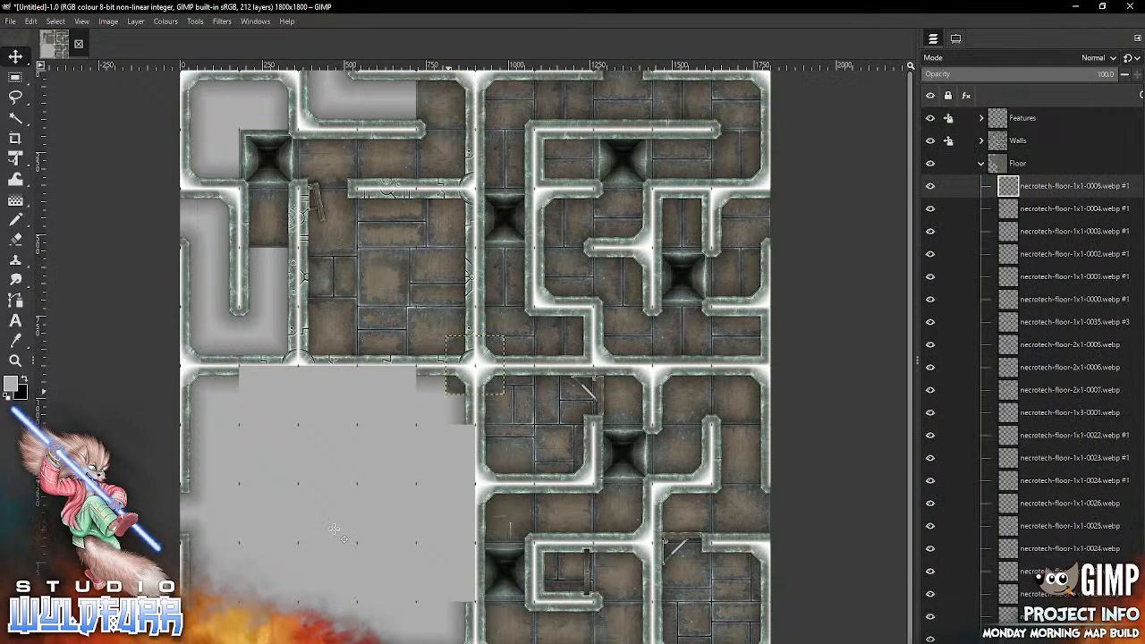
drag(475, 365, 269, 278)
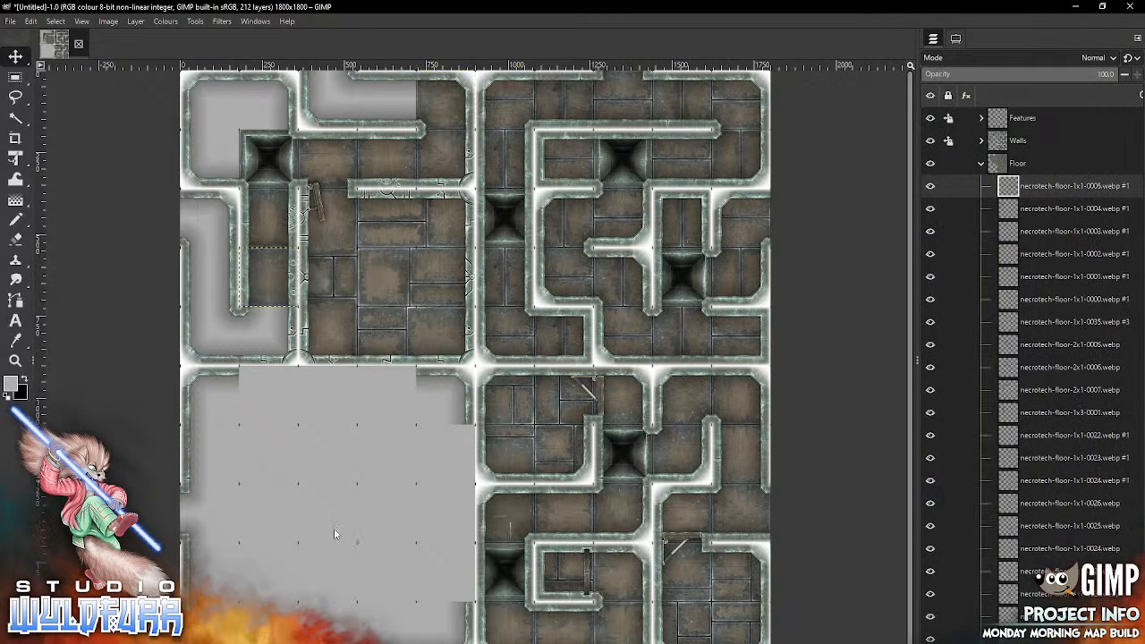
Step: Import necrotech-floor-1x1-0006.webp into column four of the first row and necrotech-floor-1x1-0007.webp into column two of the fifth row
click(304, 642)
drag(867, 210, 349, 534)
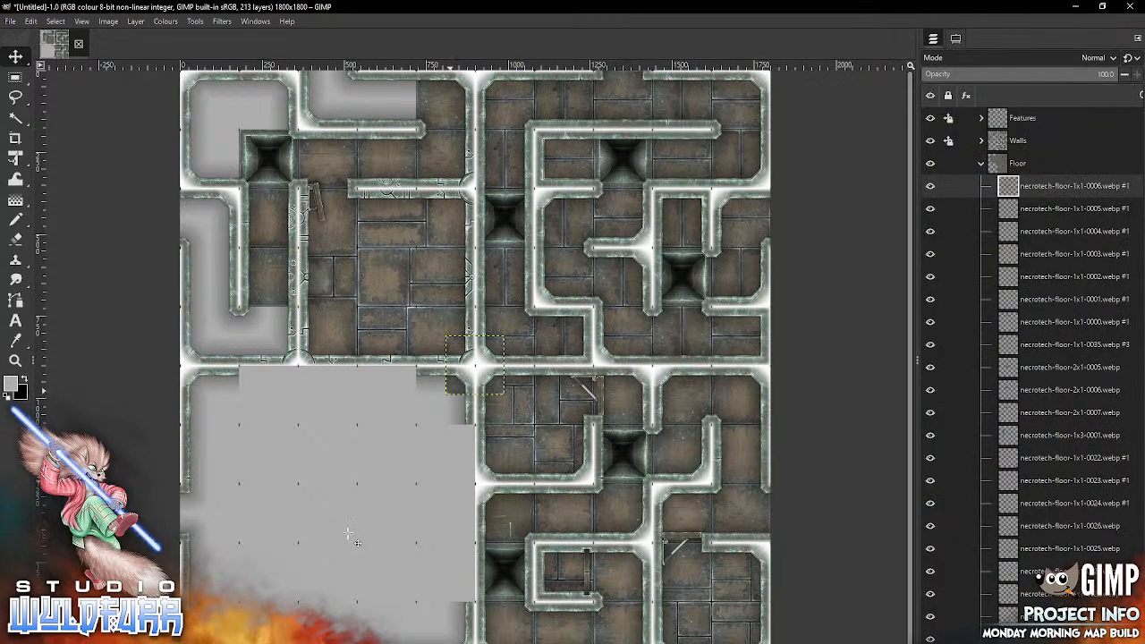
mouse_move(450, 389)
mouse_down()
mouse_move(421, 183)
mouse_move(362, 124)
mouse_move(360, 137)
mouse_move(366, 98)
mouse_up()
key(alt+Tab)
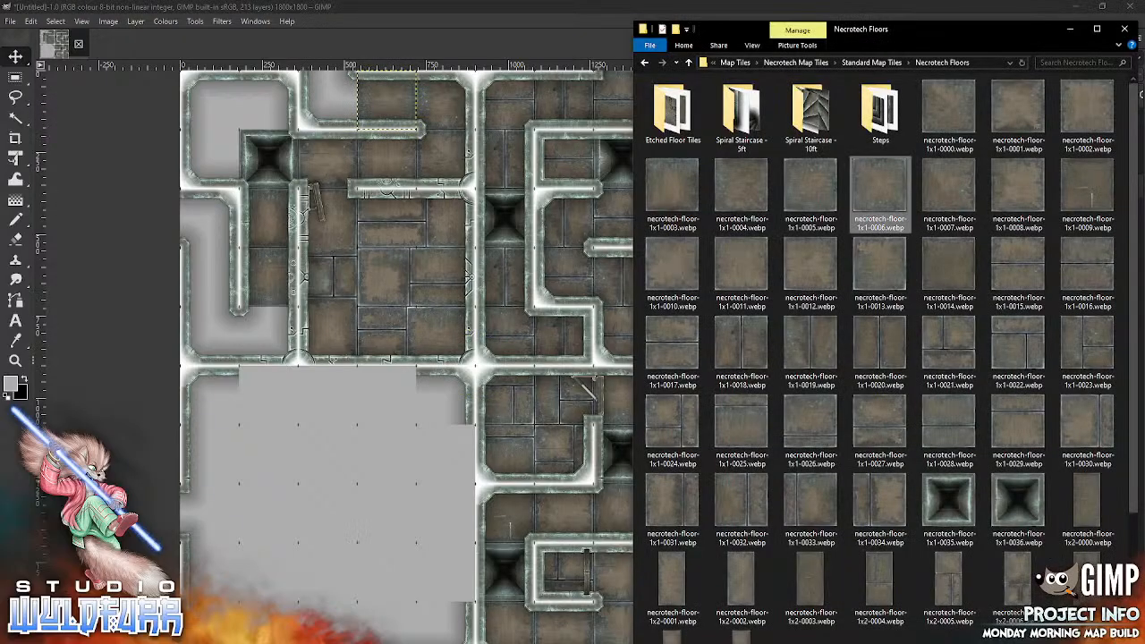
drag(950, 195, 329, 519)
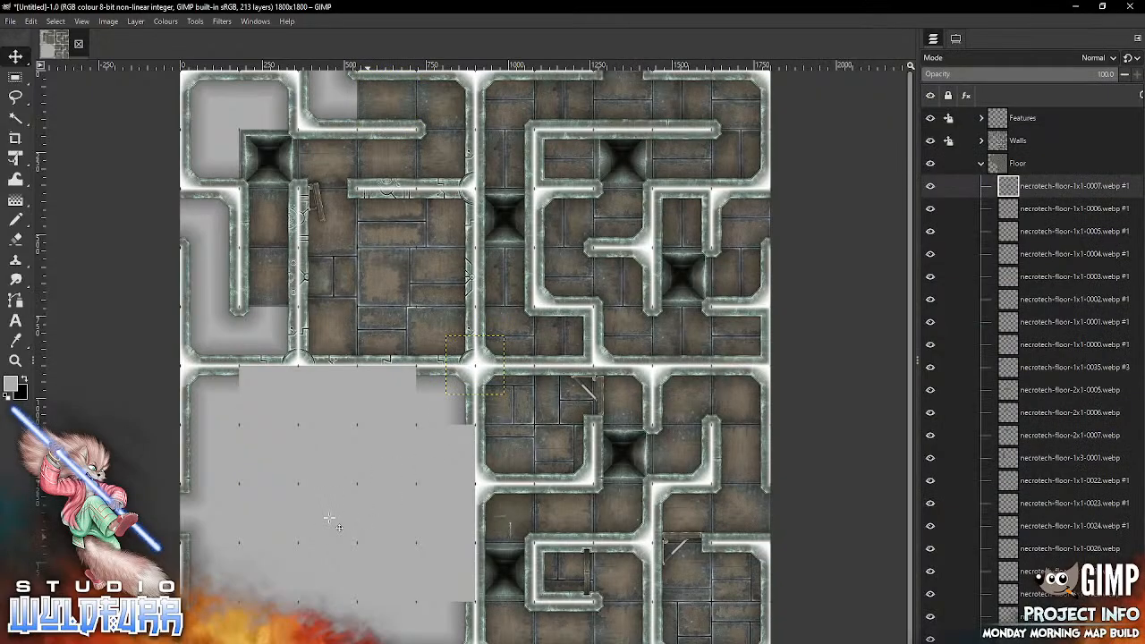
drag(440, 387, 267, 358)
Step: Import necrotech-floor-1x1-0008.webp into column three of the first row and necrotech-floor-1x1-0009.webp into column one of the fifth row
key(alt+Tab)
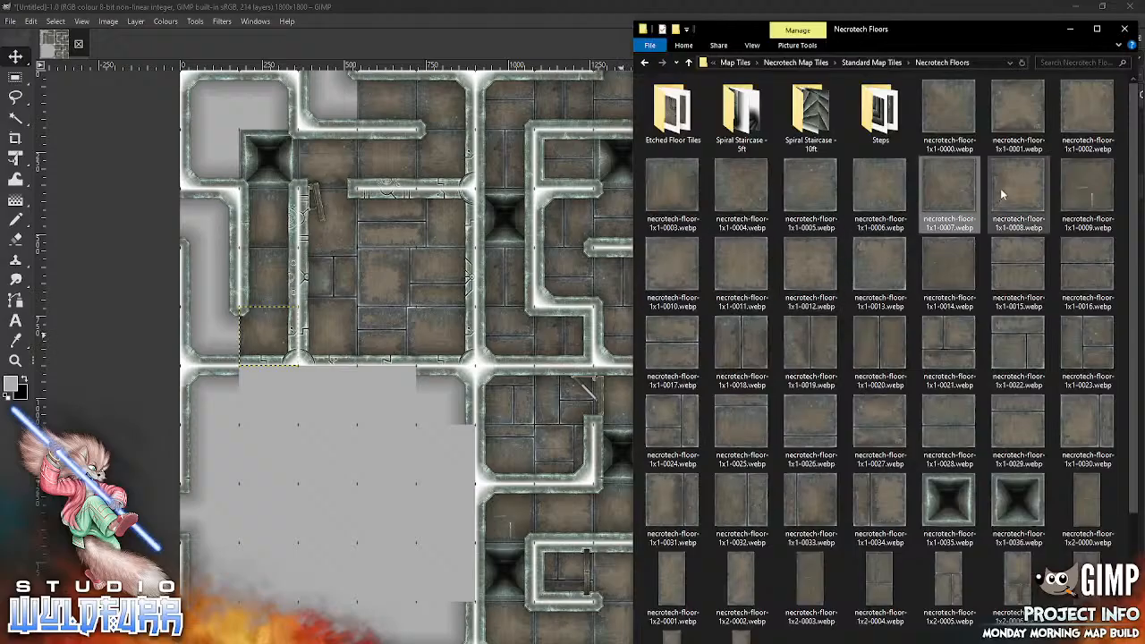
drag(1002, 191, 365, 508)
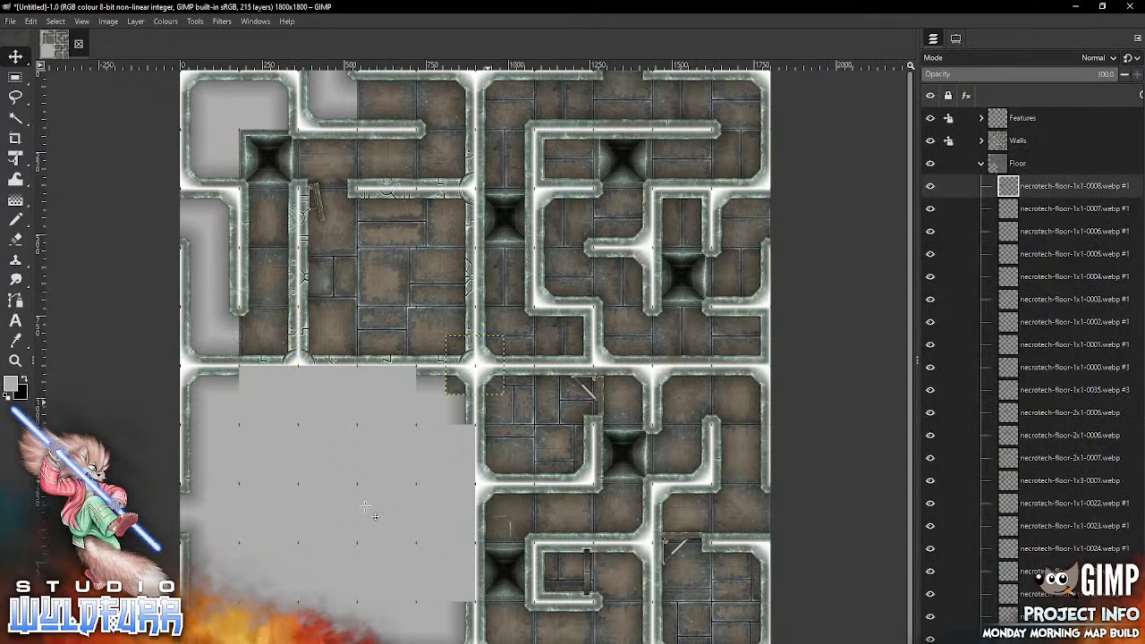
mouse_move(456, 390)
mouse_down()
mouse_move(393, 230)
mouse_move(310, 128)
mouse_up()
key(alt+Tab)
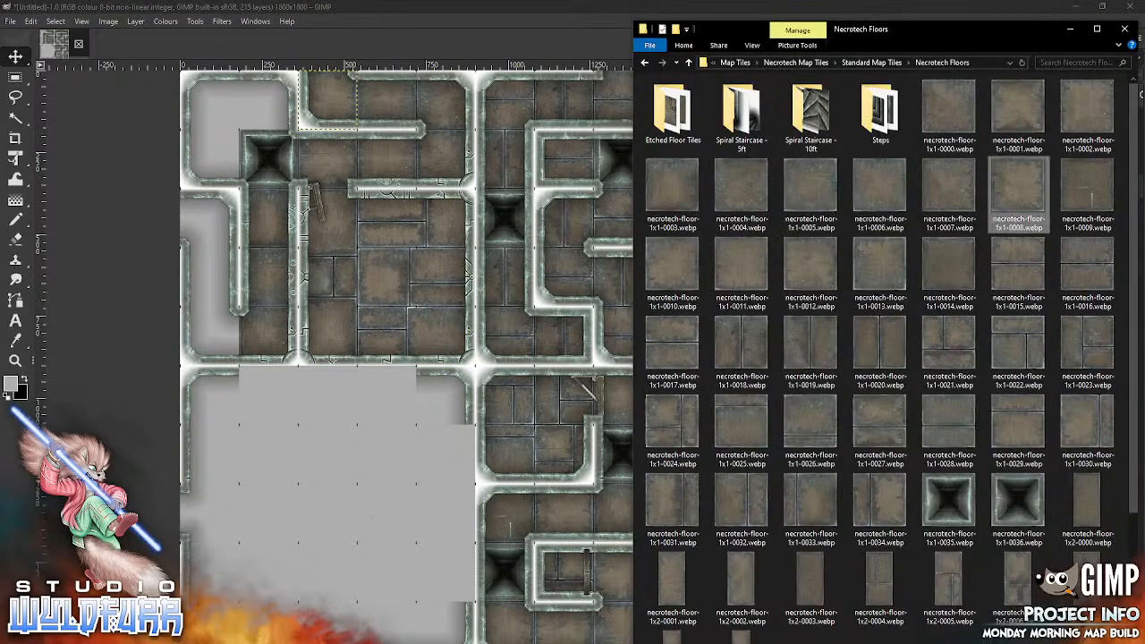
drag(1076, 184, 313, 523)
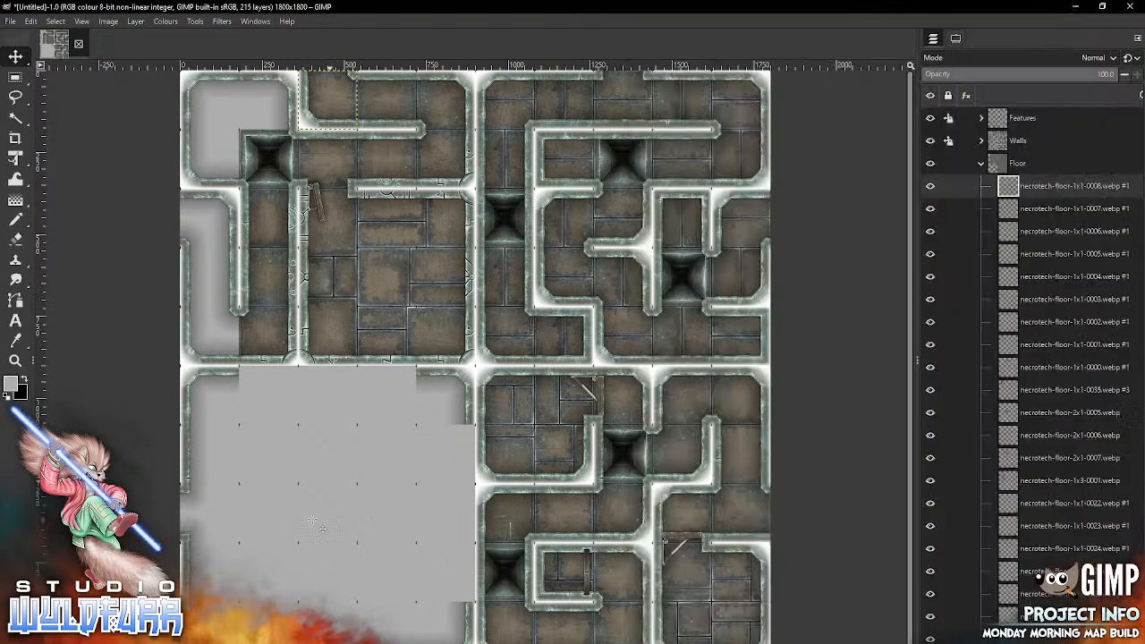
mouse_move(459, 389)
mouse_down()
mouse_move(283, 336)
mouse_move(213, 337)
mouse_move(195, 357)
mouse_up()
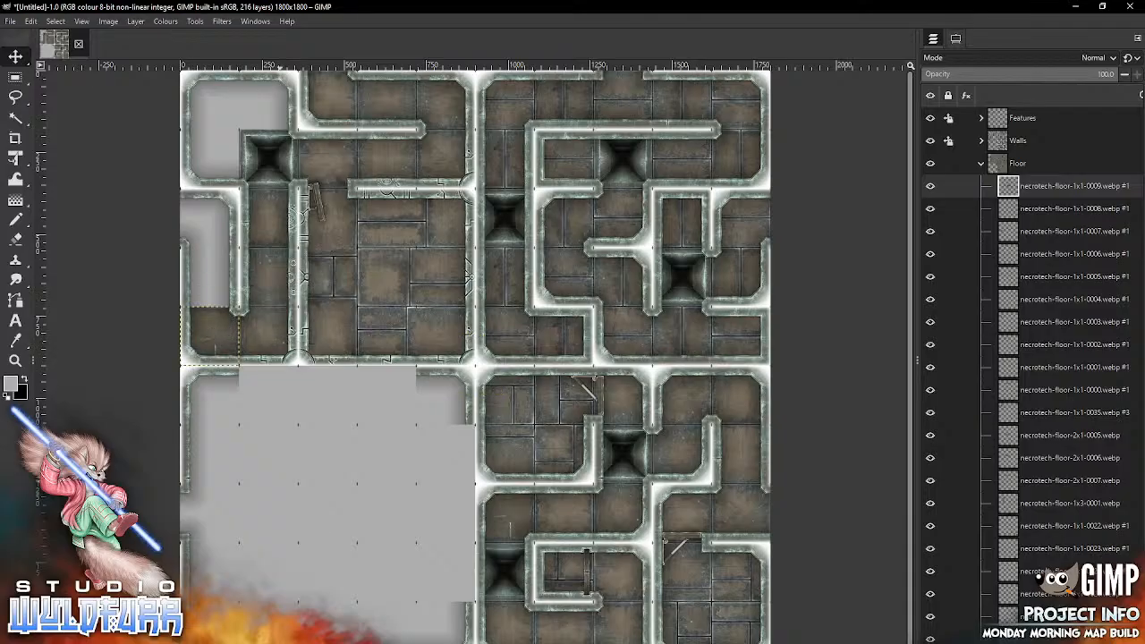
Step: Import necrotech-floor-1x1-0010.webp and necrotech-floor-1x1-0011.webp, placing them in the first column at rows three and four respectively
key(alt+Tab)
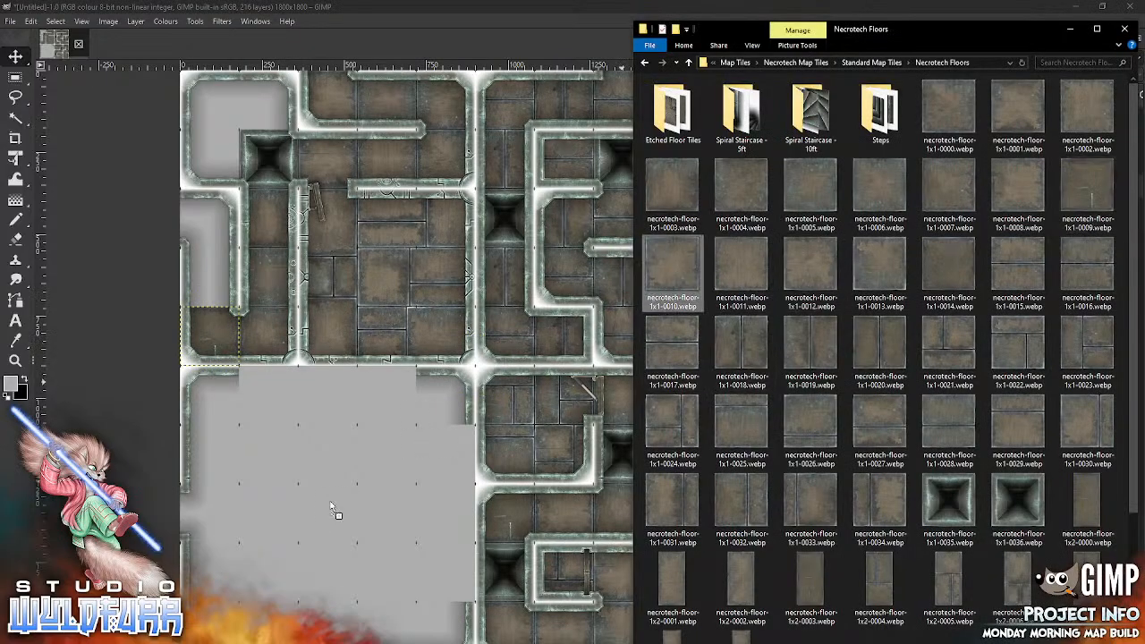
drag(332, 511, 332, 510)
mouse_move(456, 389)
mouse_down()
mouse_move(281, 278)
mouse_move(197, 257)
mouse_move(190, 242)
mouse_up()
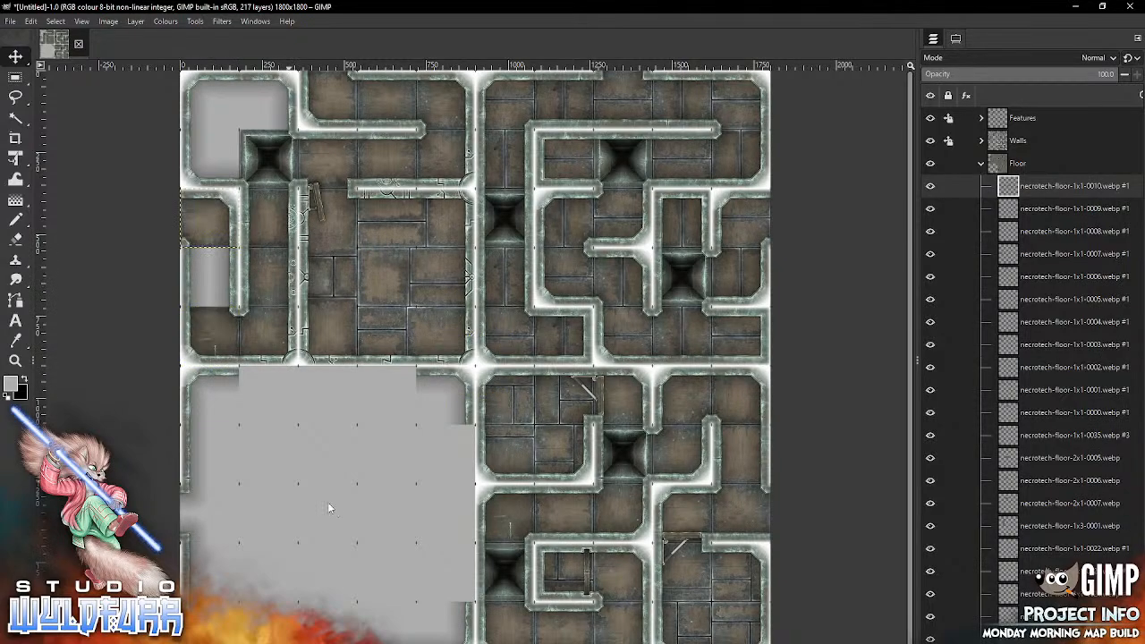
key(alt+Tab)
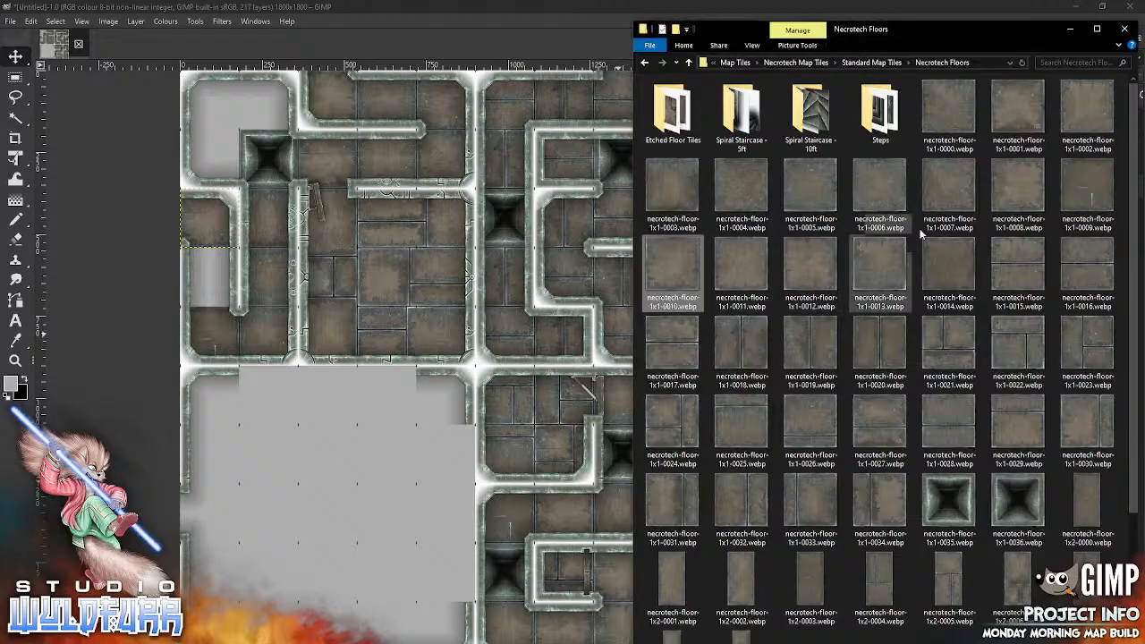
drag(743, 274, 402, 430)
drag(303, 508, 304, 508)
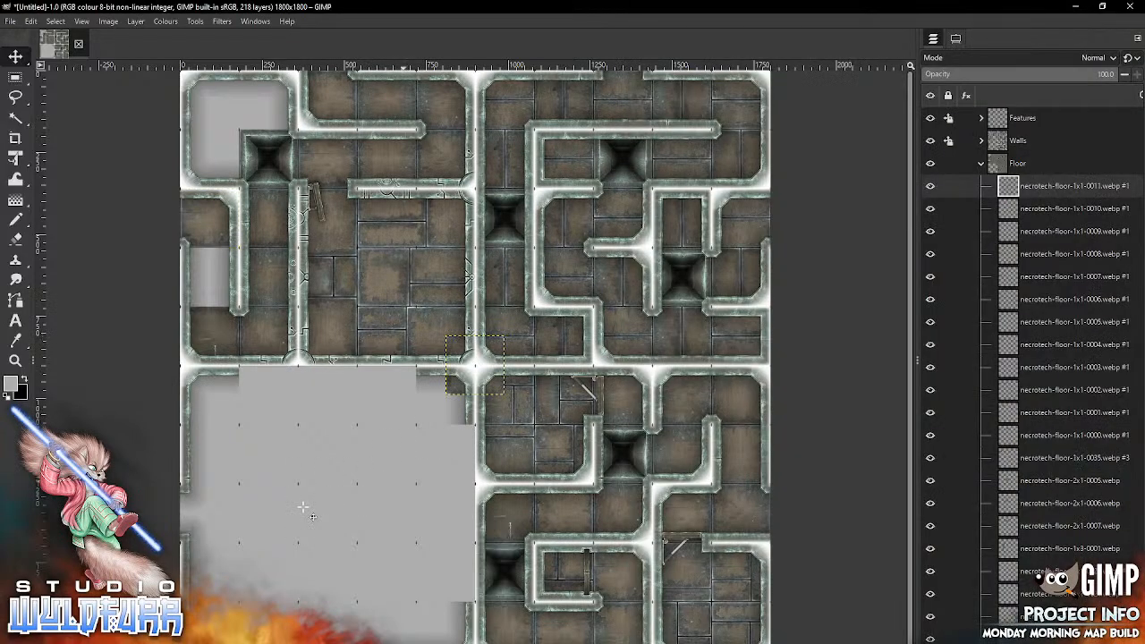
mouse_move(474, 365)
mouse_down()
mouse_move(363, 318)
mouse_move(219, 293)
mouse_move(209, 277)
mouse_up()
Step: Import necrotech-floor-1x1-0012.webp and place it in the first column of the first row
key(alt+Tab)
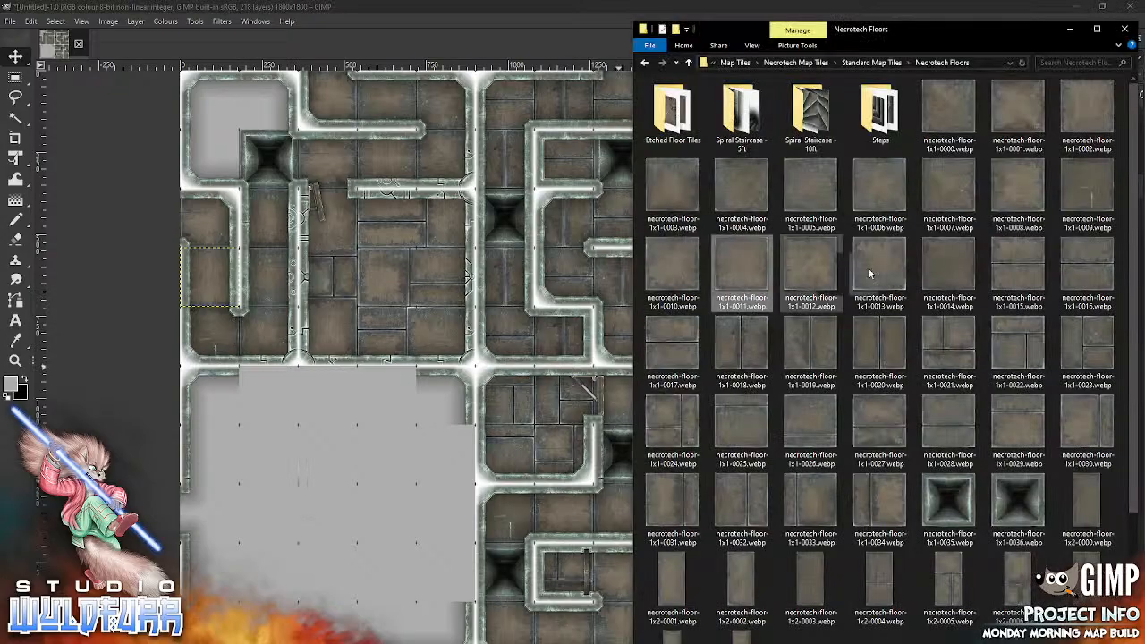
drag(436, 464, 351, 512)
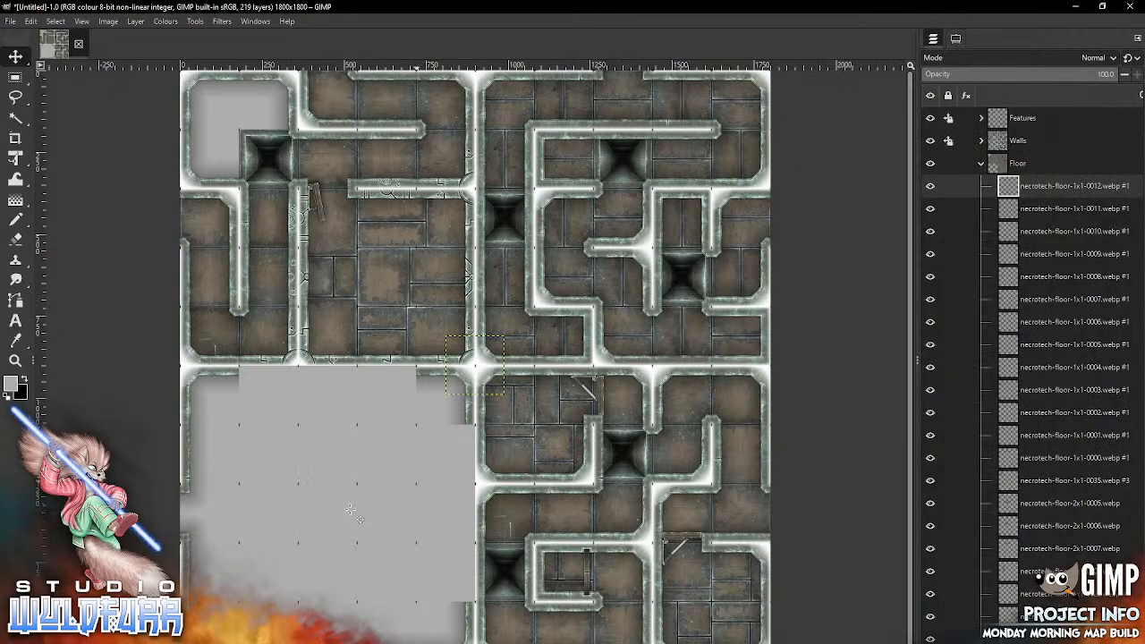
mouse_move(474, 366)
mouse_down()
mouse_move(219, 138)
mouse_move(210, 103)
mouse_move(229, 115)
mouse_up()
Step: Import necrotech-floor-1x1-0013.webp into column two of the first row and necrotech-floor-1x1-0014.webp into column one of the second row
key(alt+Tab)
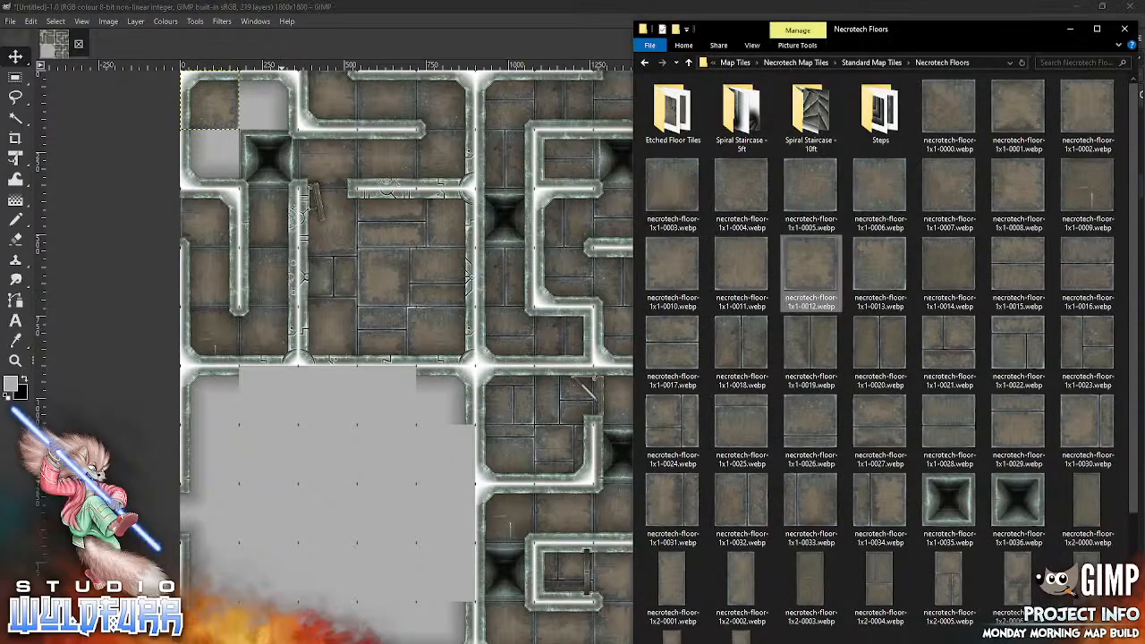
drag(894, 278, 315, 503)
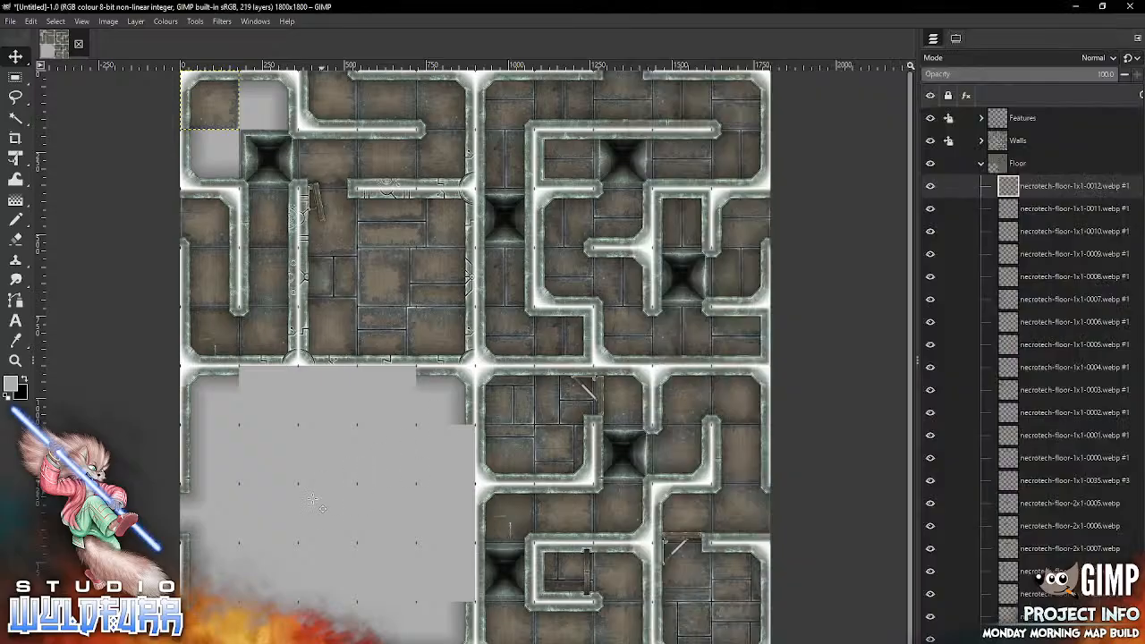
drag(474, 364, 270, 99)
key(alt+Tab)
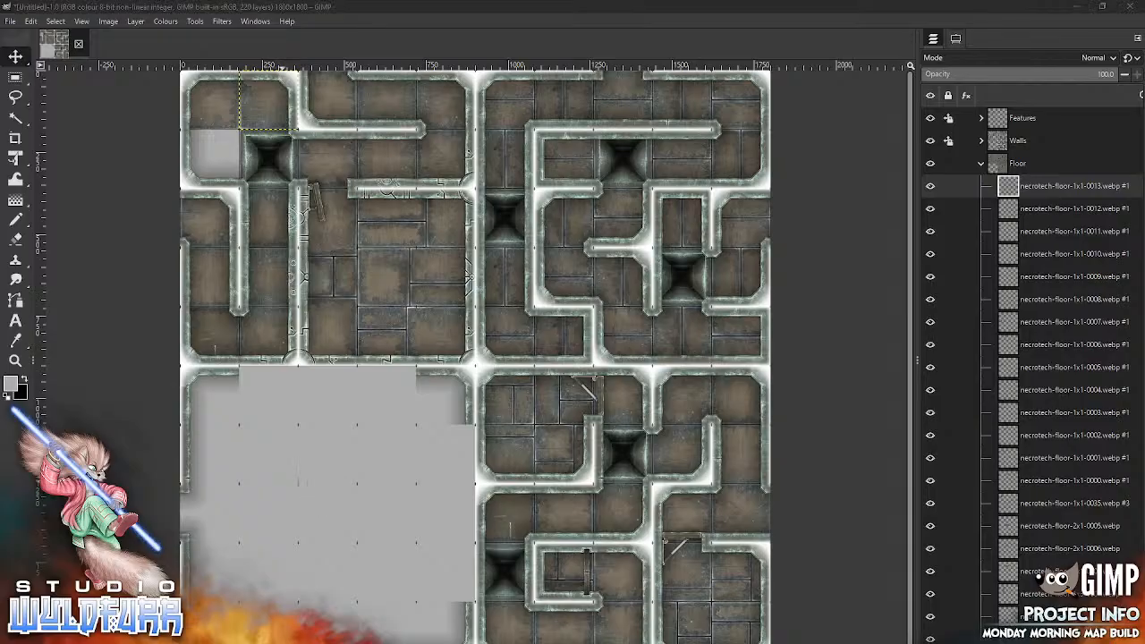
drag(457, 455, 458, 455)
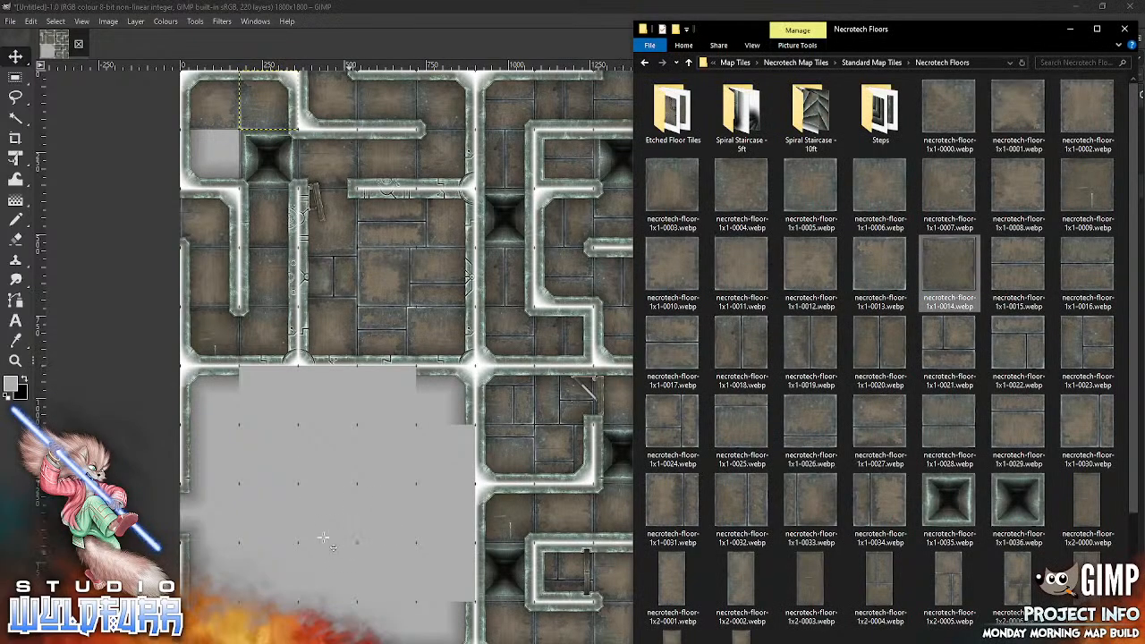
drag(328, 227, 213, 169)
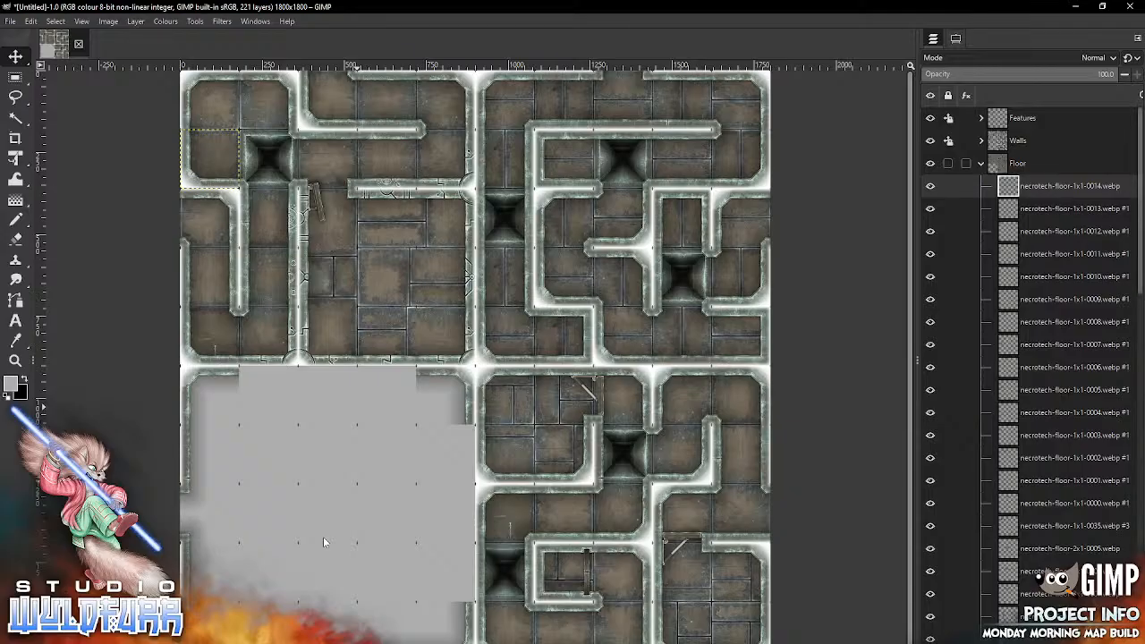
Step: Lock the Floor group's position and collapse it, and unlock and expand the Walls group with its topmost layer selected
click(948, 164)
click(936, 134)
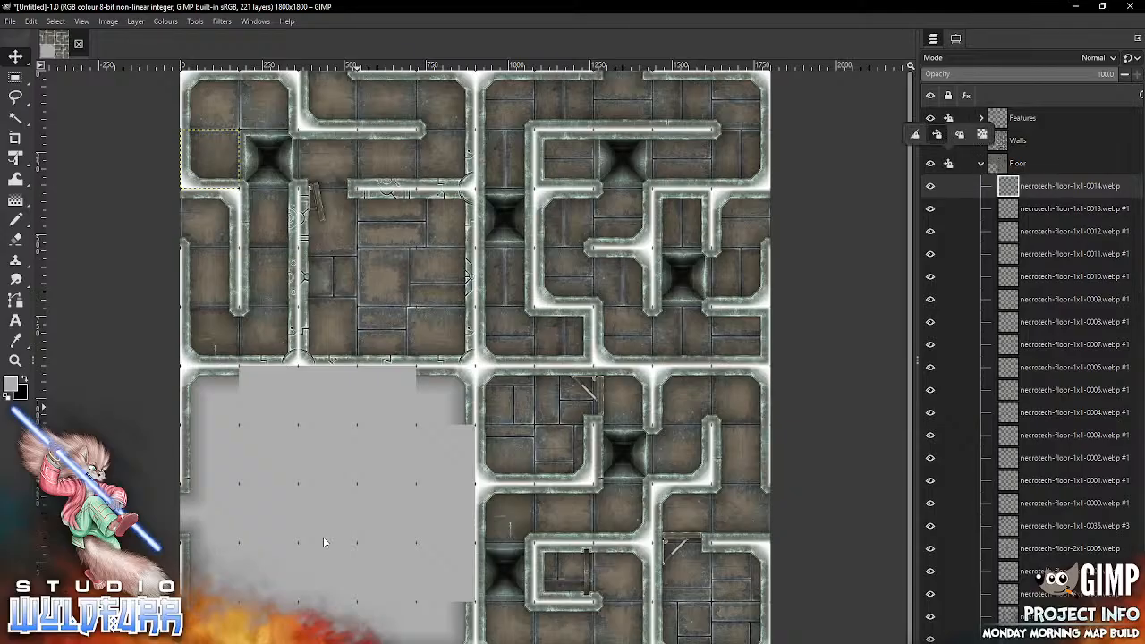
click(949, 230)
click(980, 163)
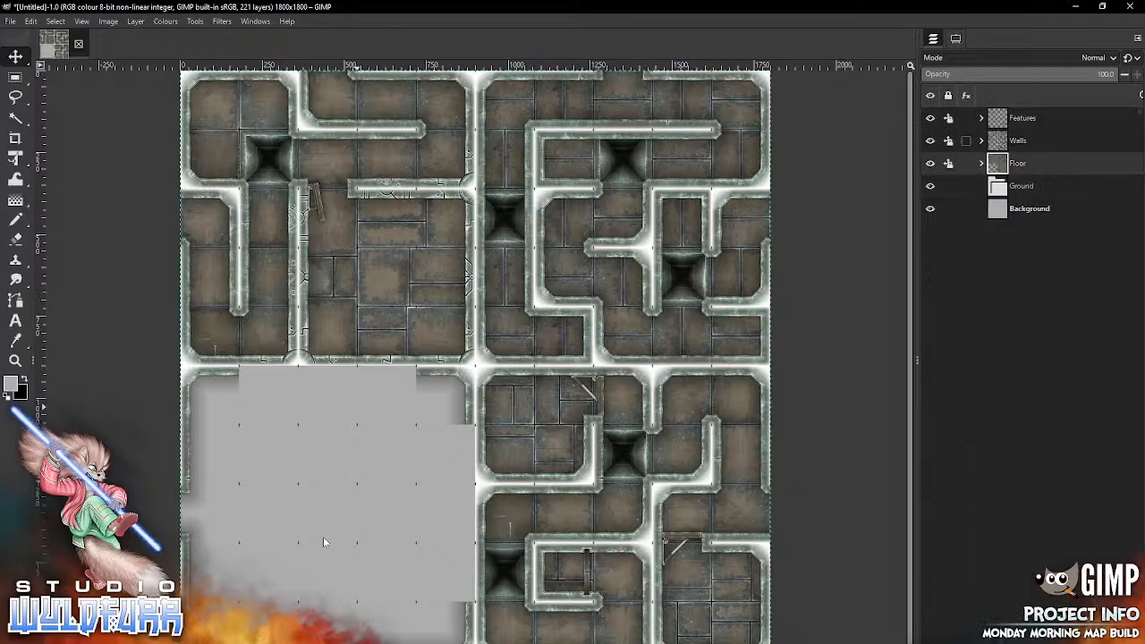
click(948, 140)
click(936, 111)
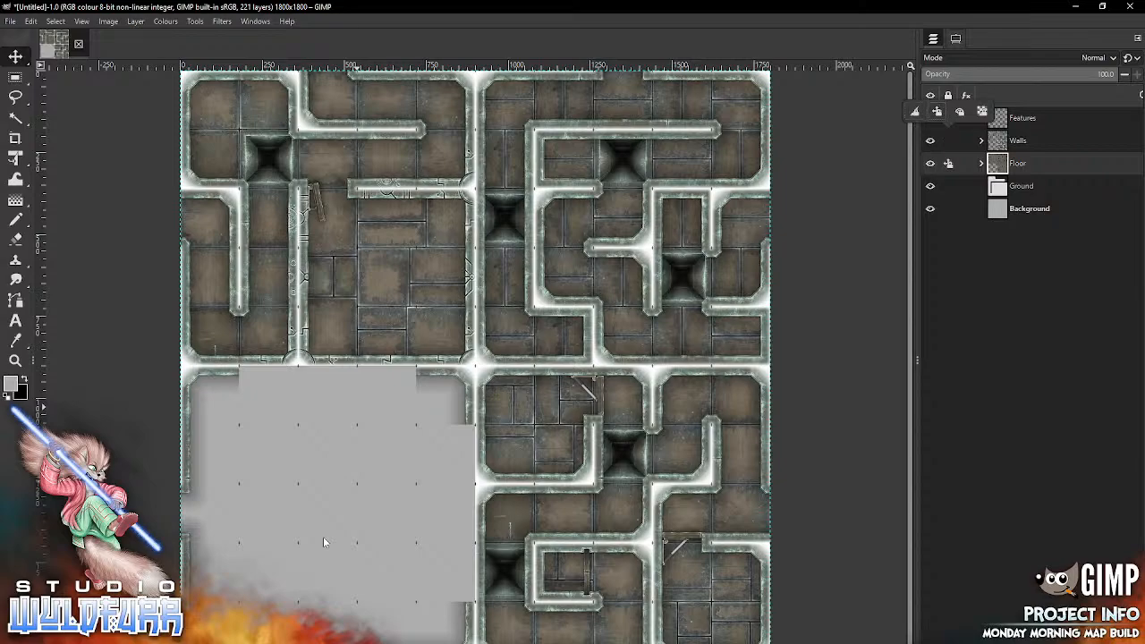
click(948, 140)
click(981, 141)
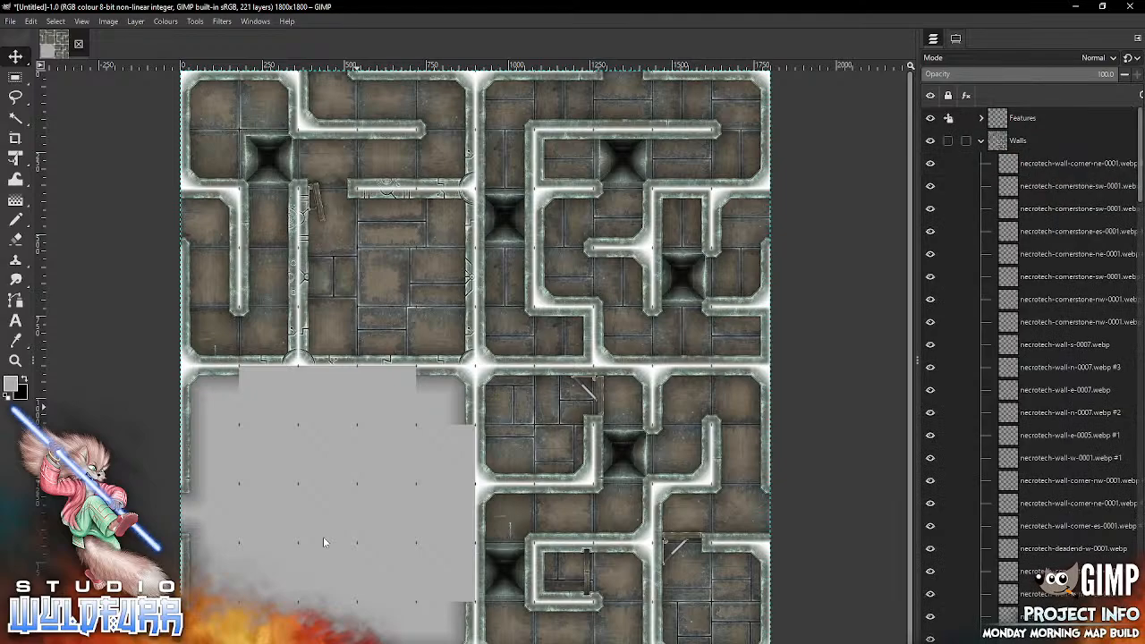
click(1064, 163)
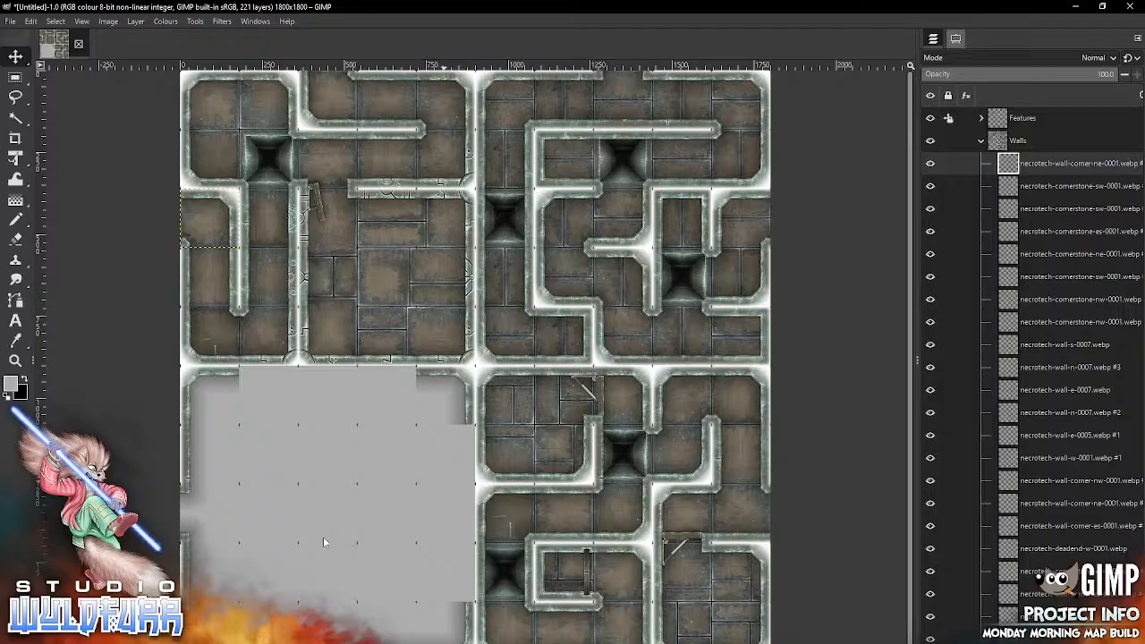
Step: Set the Move tool to pick layers and delete the wall tiles in column one of row eight and column three of row ten
click(955, 38)
click(974, 97)
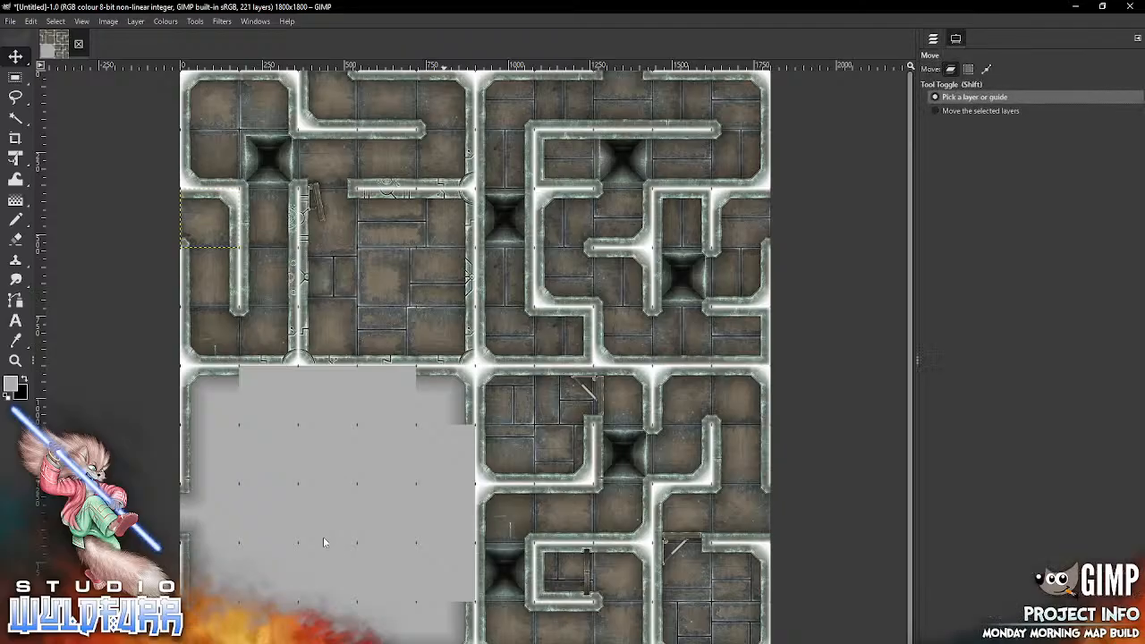
click(322, 537)
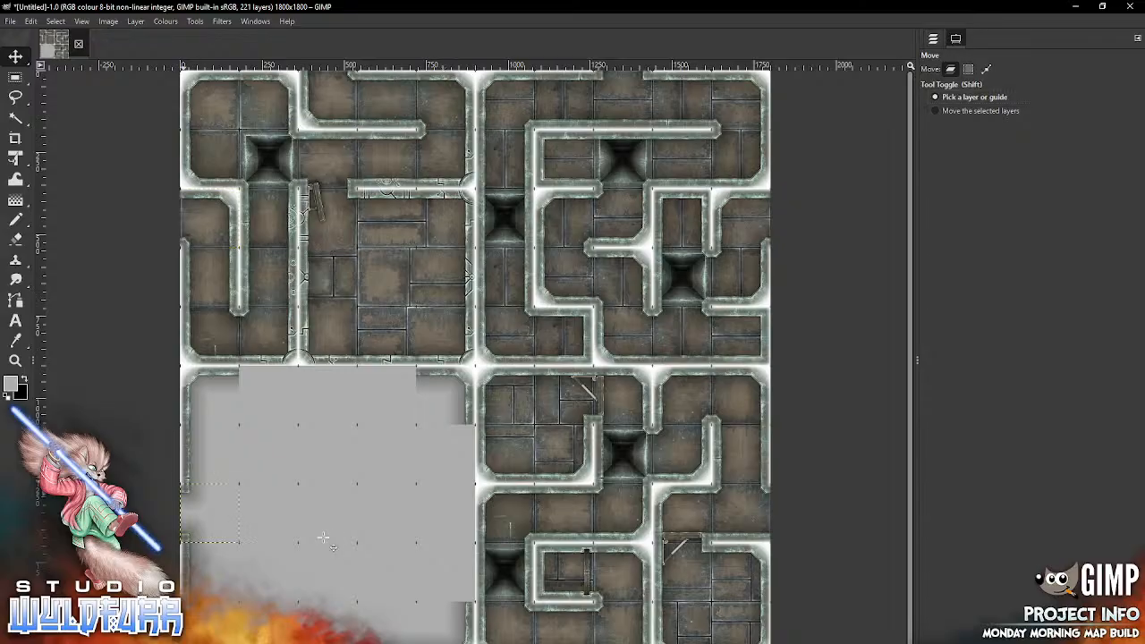
click(933, 38)
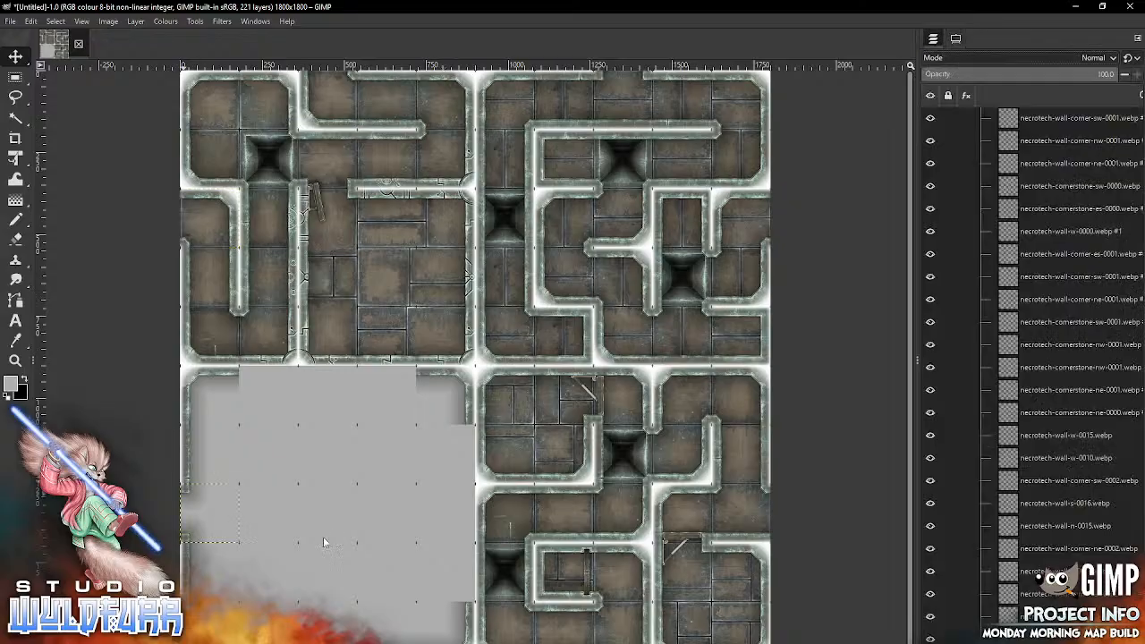
key(Delete)
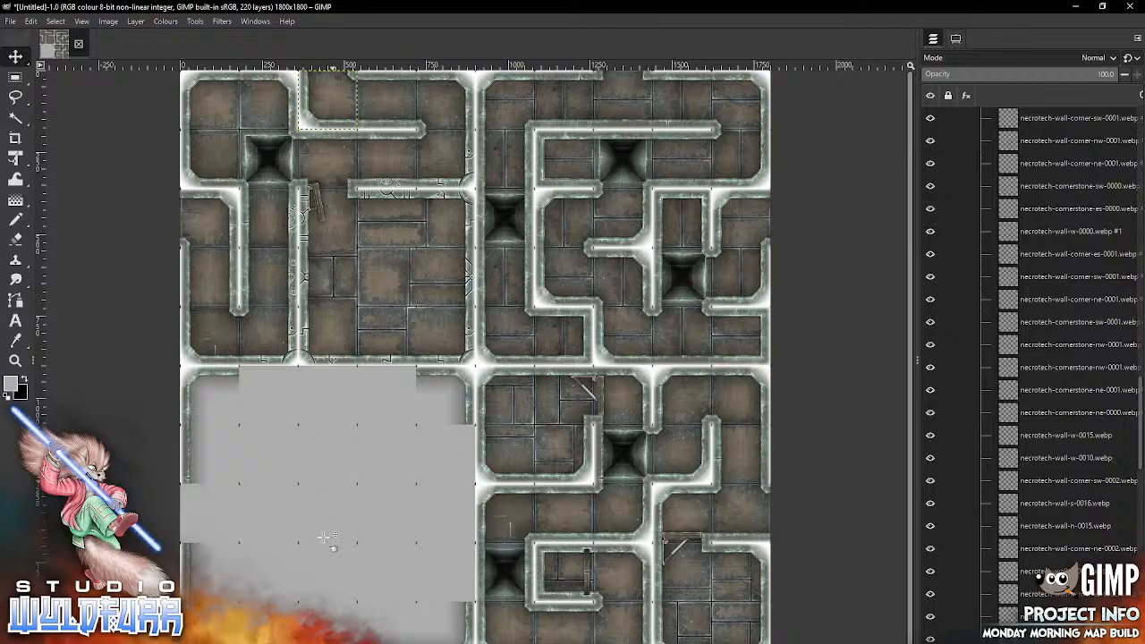
click(323, 537)
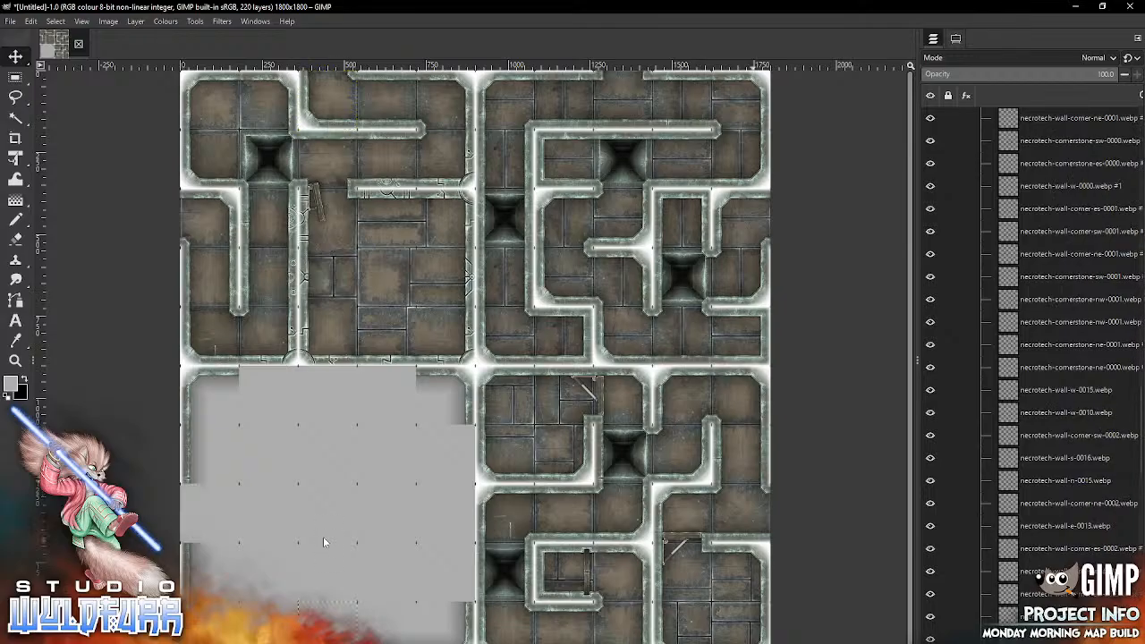
key(Delete)
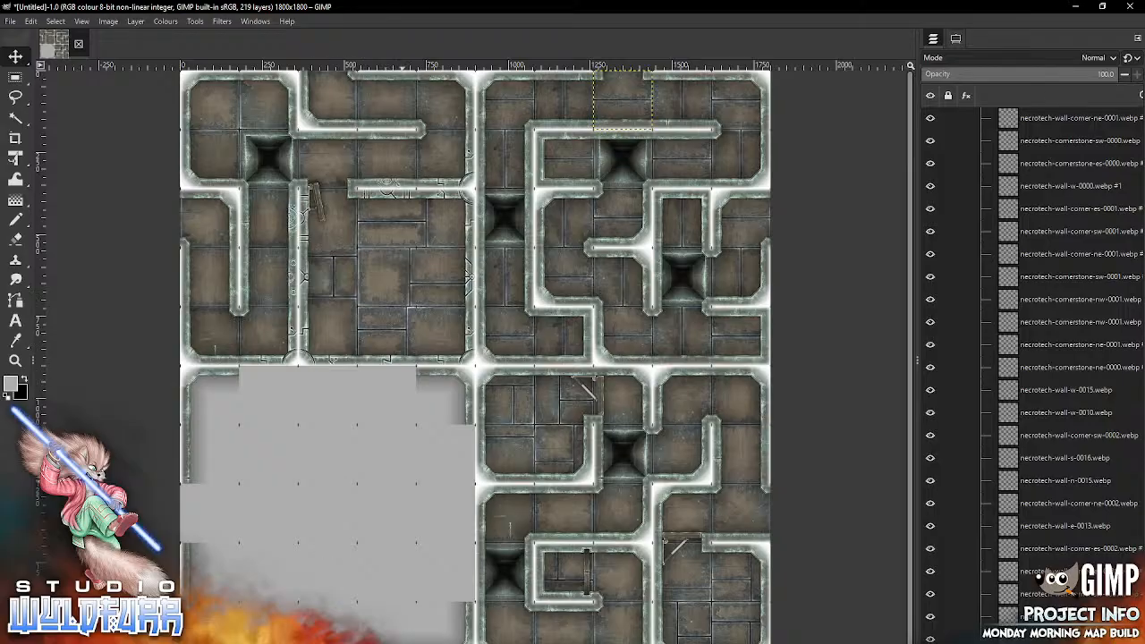
Step: Import necrotech-wall-corner-es-0001.webp from the Necrotech Walls folder and place it in column one of row eight, moving only selected layers
key(alt+Tab)
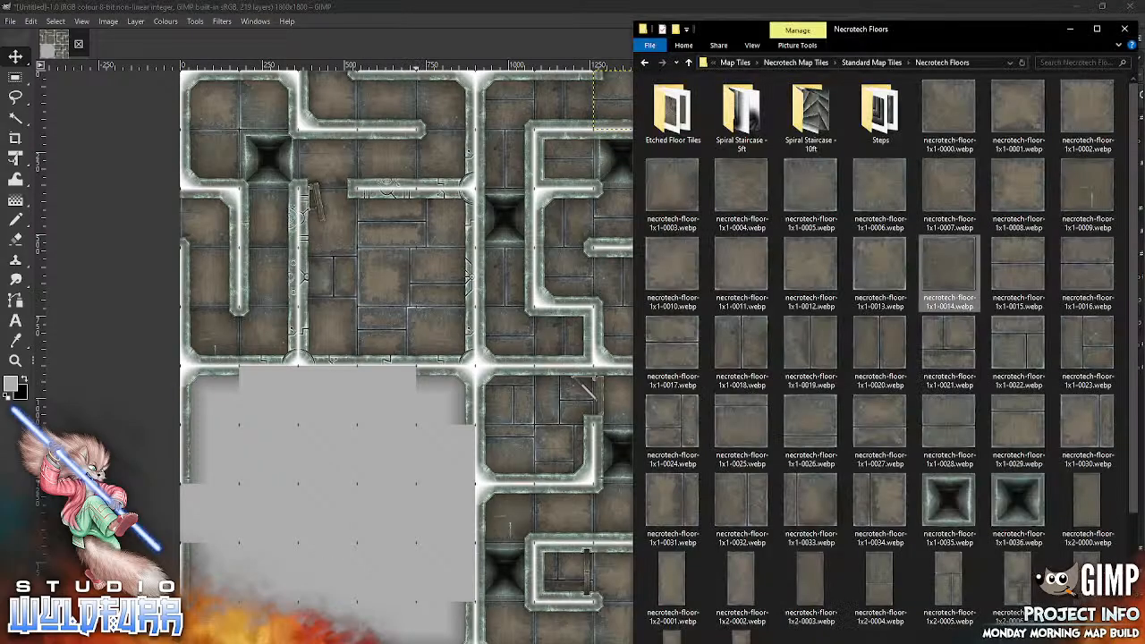
click(871, 62)
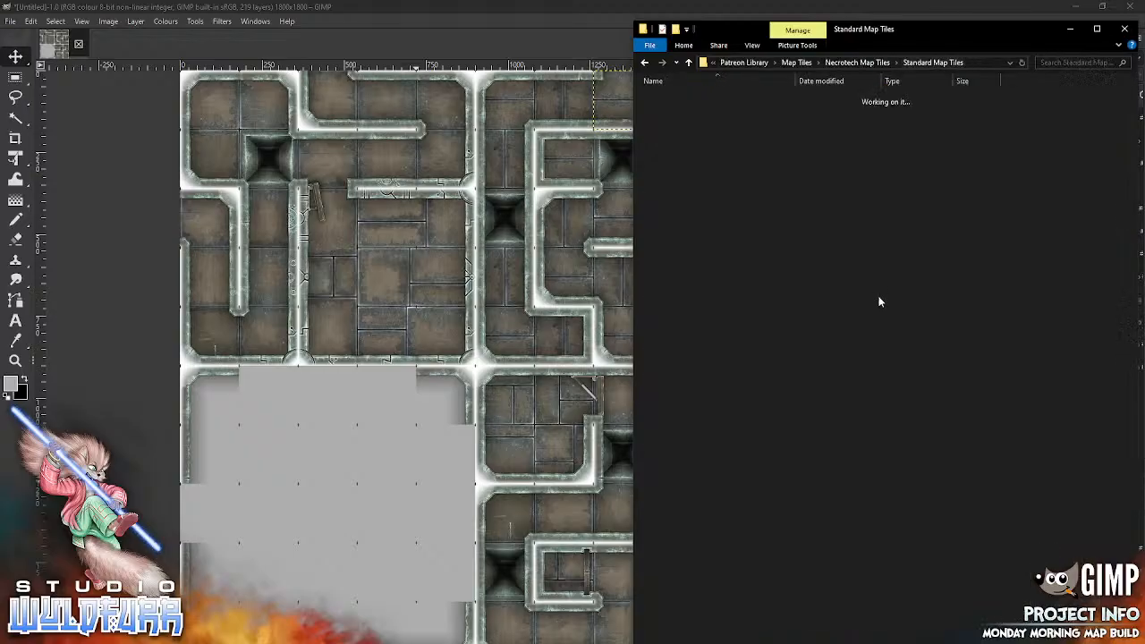
double_click(695, 139)
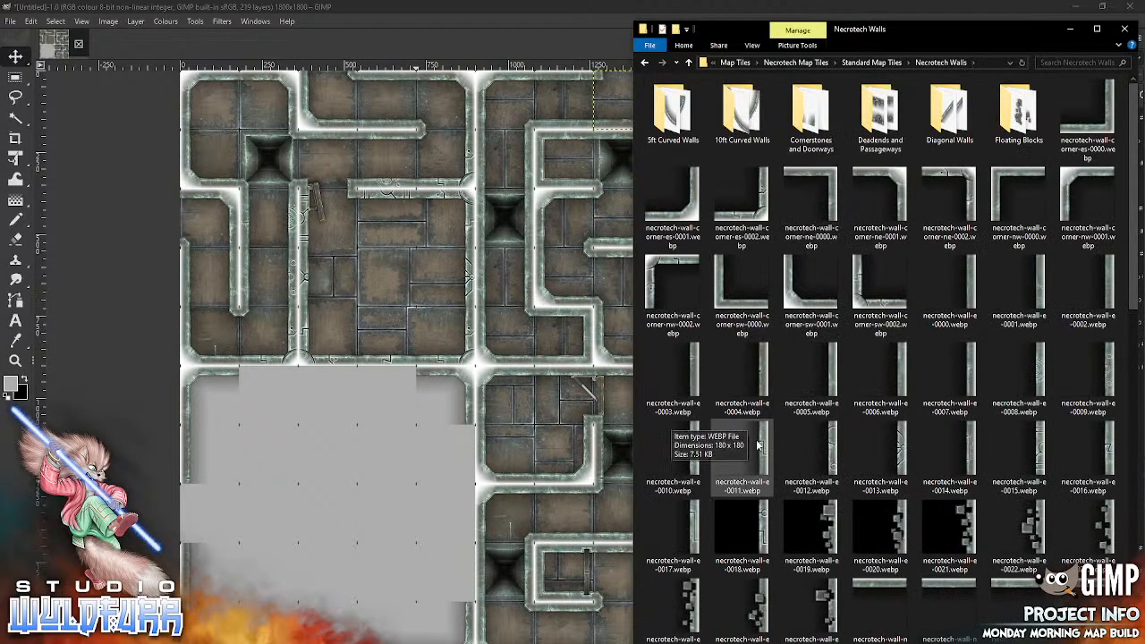
drag(699, 217, 308, 528)
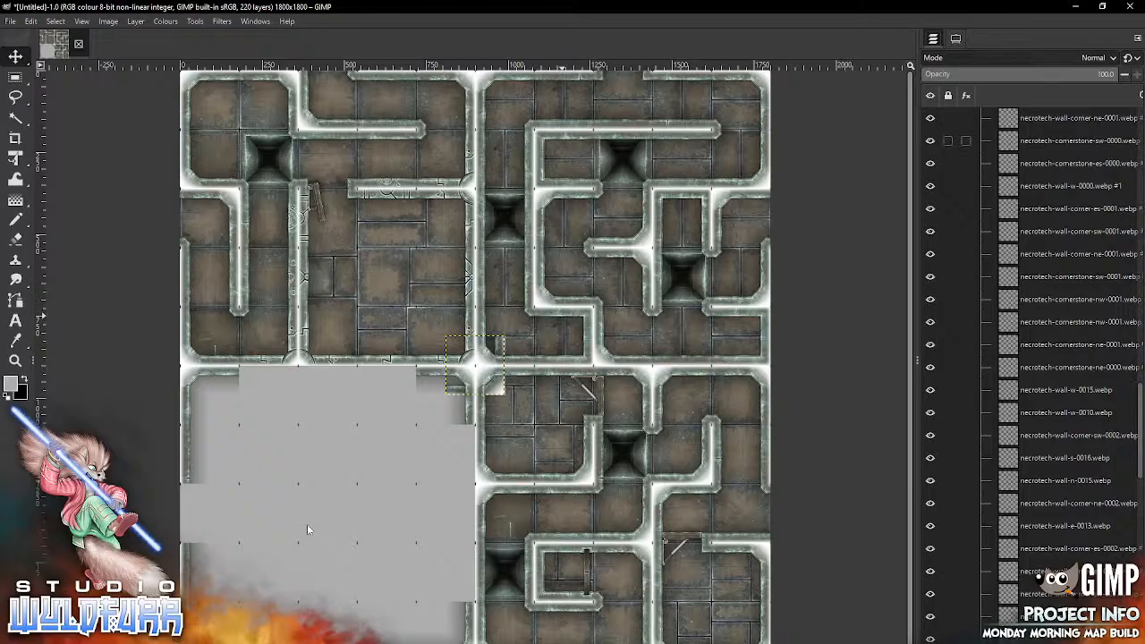
click(956, 38)
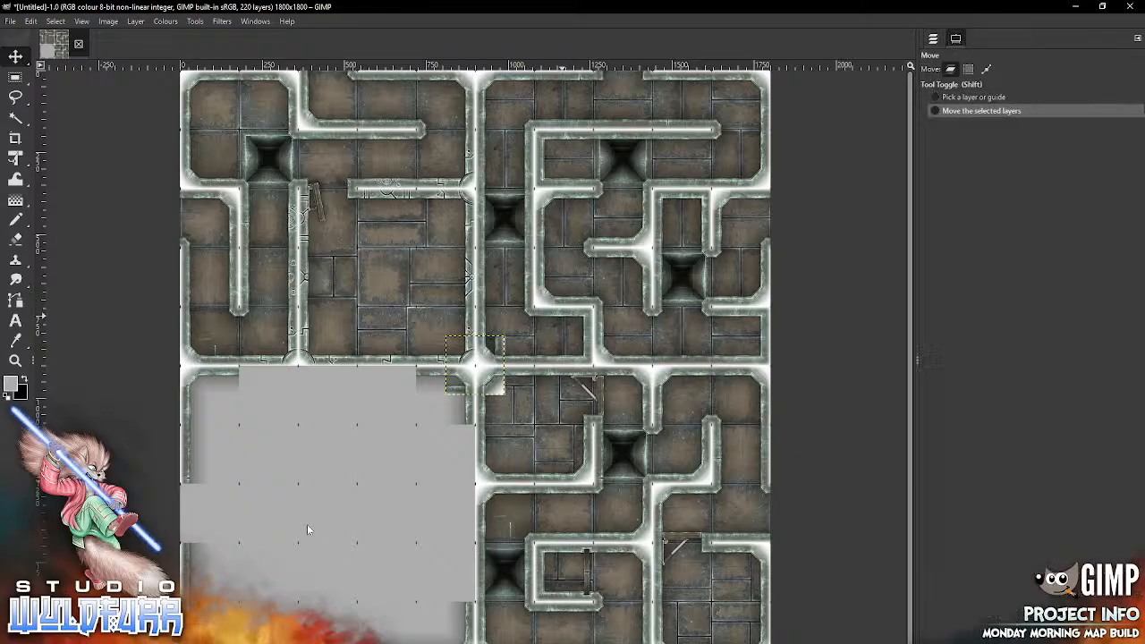
click(933, 39)
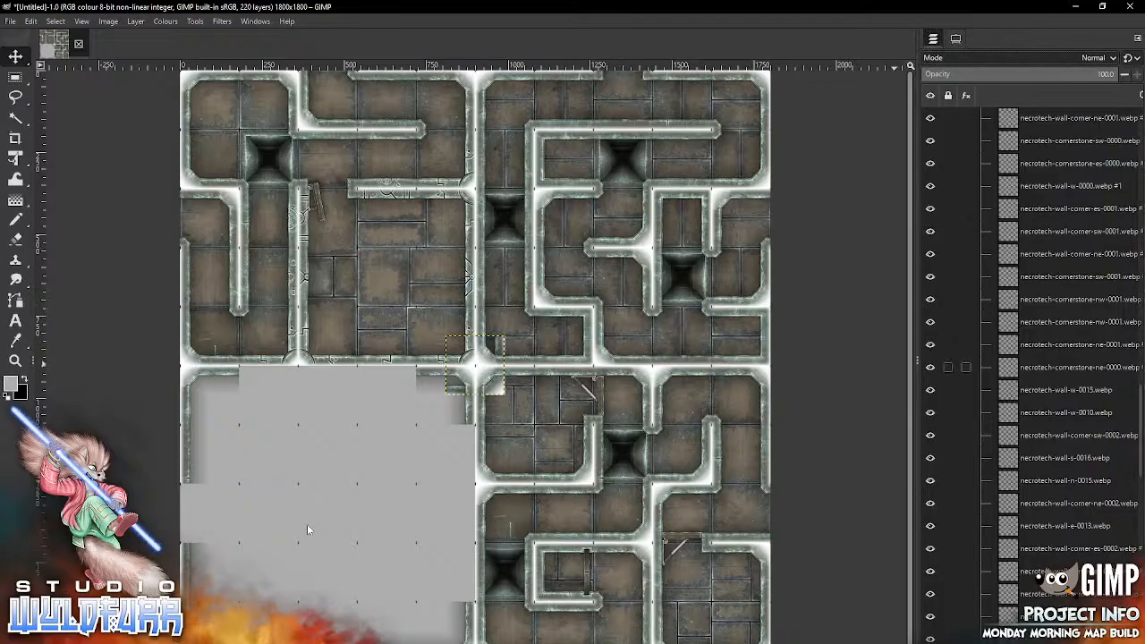
drag(475, 365, 209, 513)
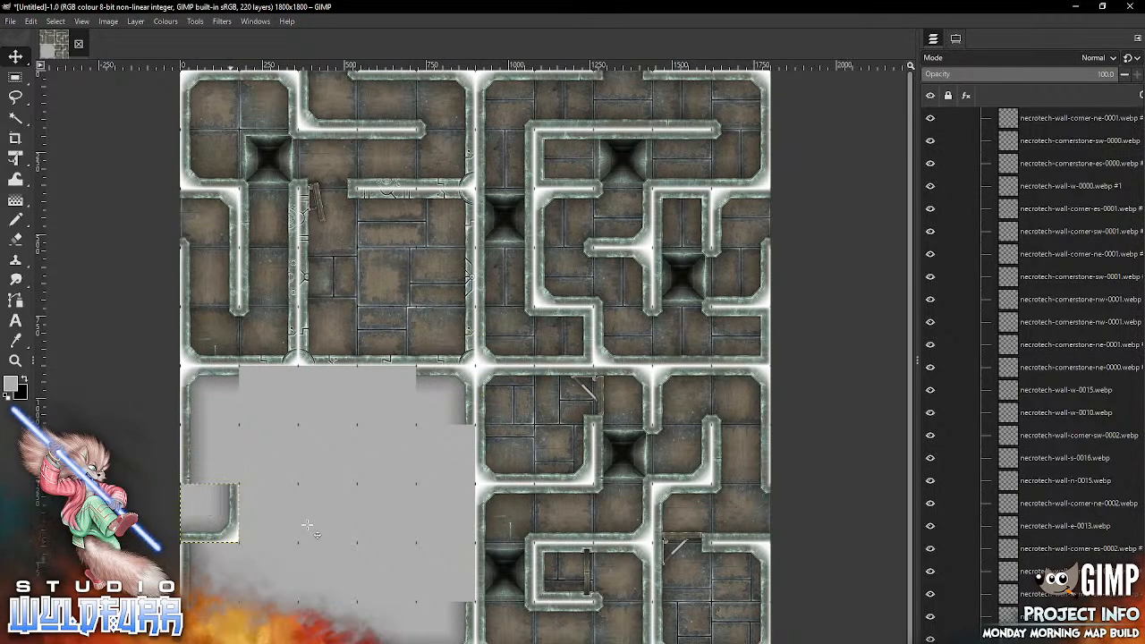
Step: Import necrotech-cornerstone-nw-0001.webp at the top of the Walls group and place it in column one of row eight
drag(1139, 415, 1140, 130)
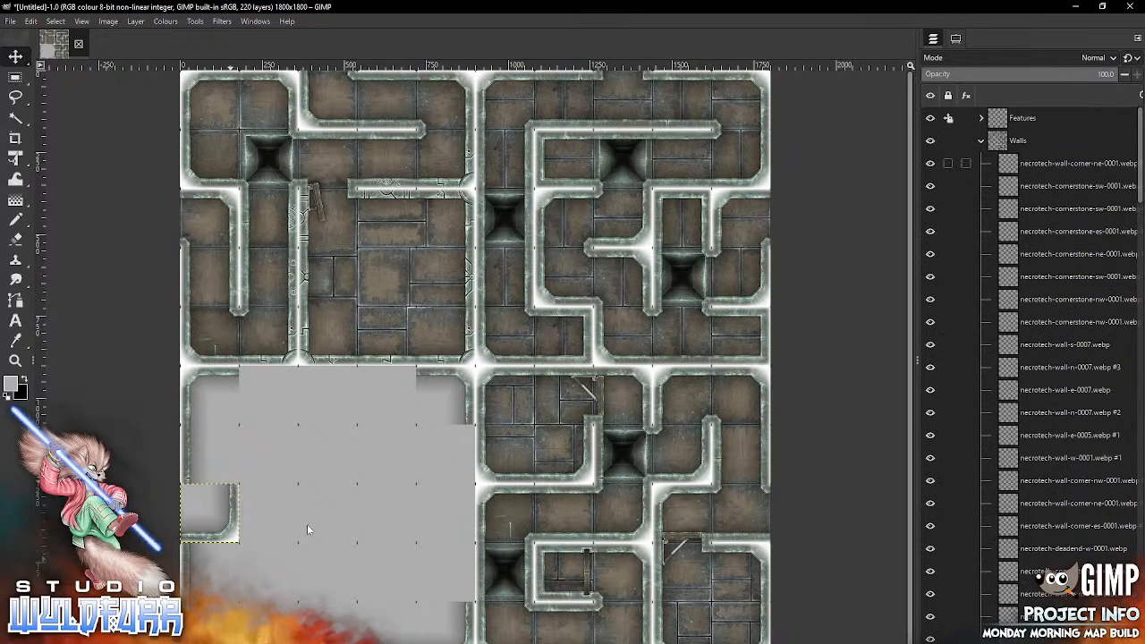
click(1064, 163)
key(alt+Tab)
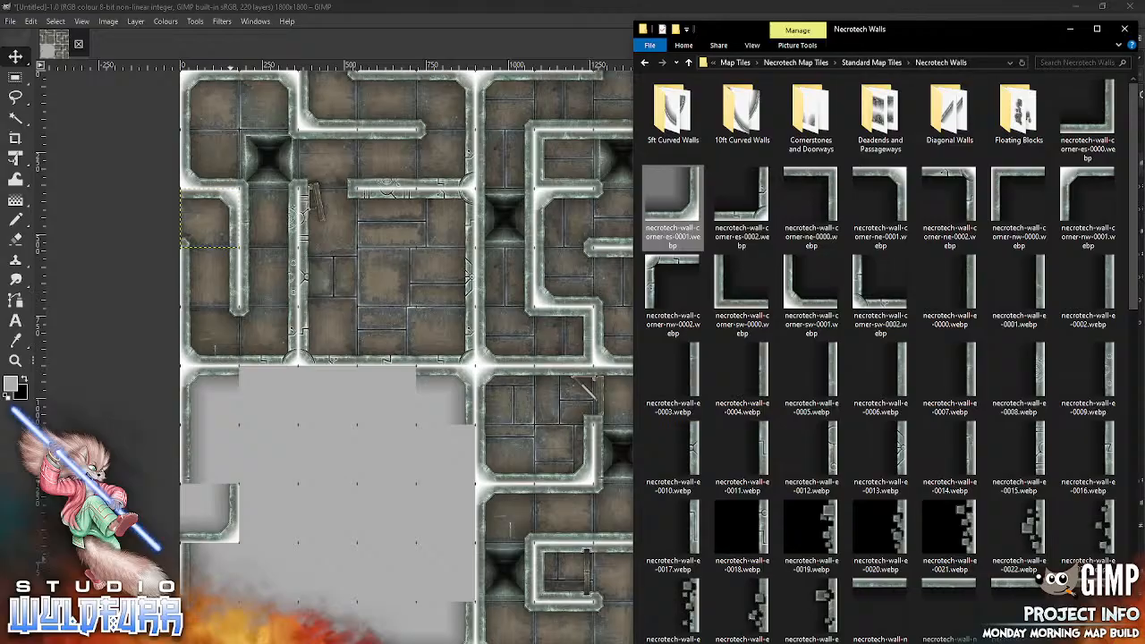
double_click(810, 115)
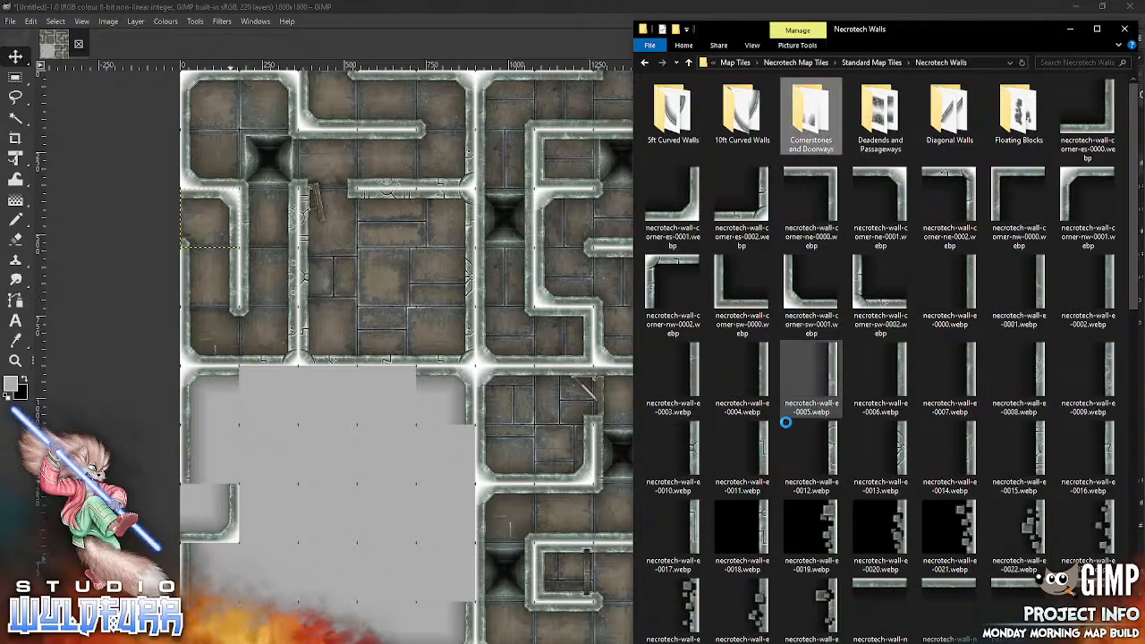
click(325, 527)
mouse_move(450, 340)
mouse_down()
mouse_move(251, 504)
mouse_move(184, 488)
mouse_up()
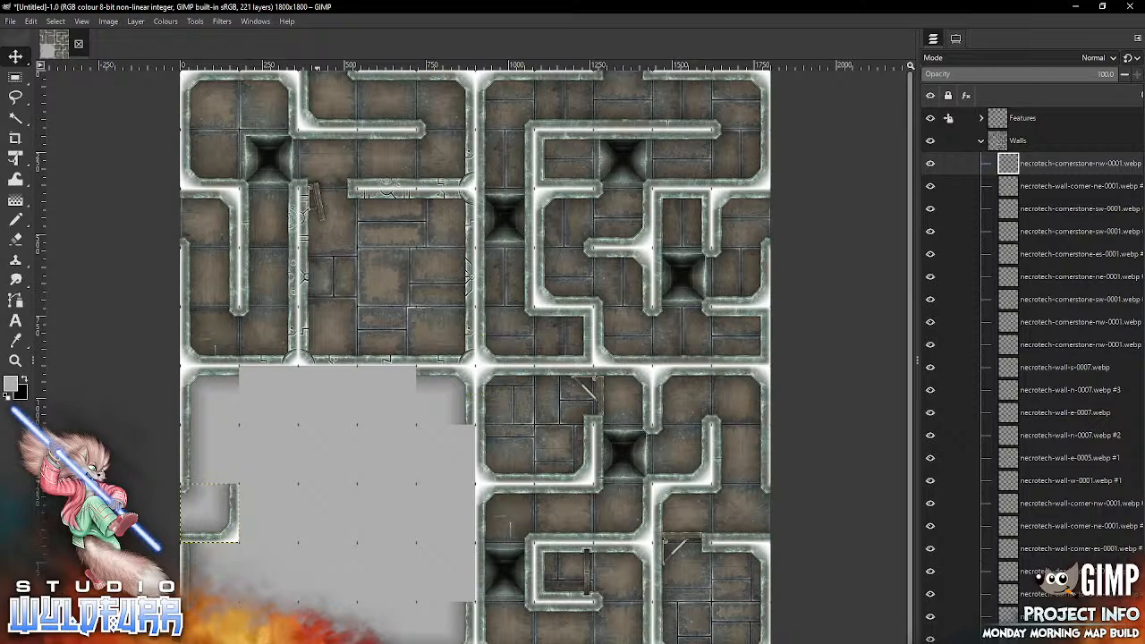
Step: Import necrotech-wall-e-0004.webp from the Necrotech Walls folder and place it in column one of row seven
key(alt+Tab)
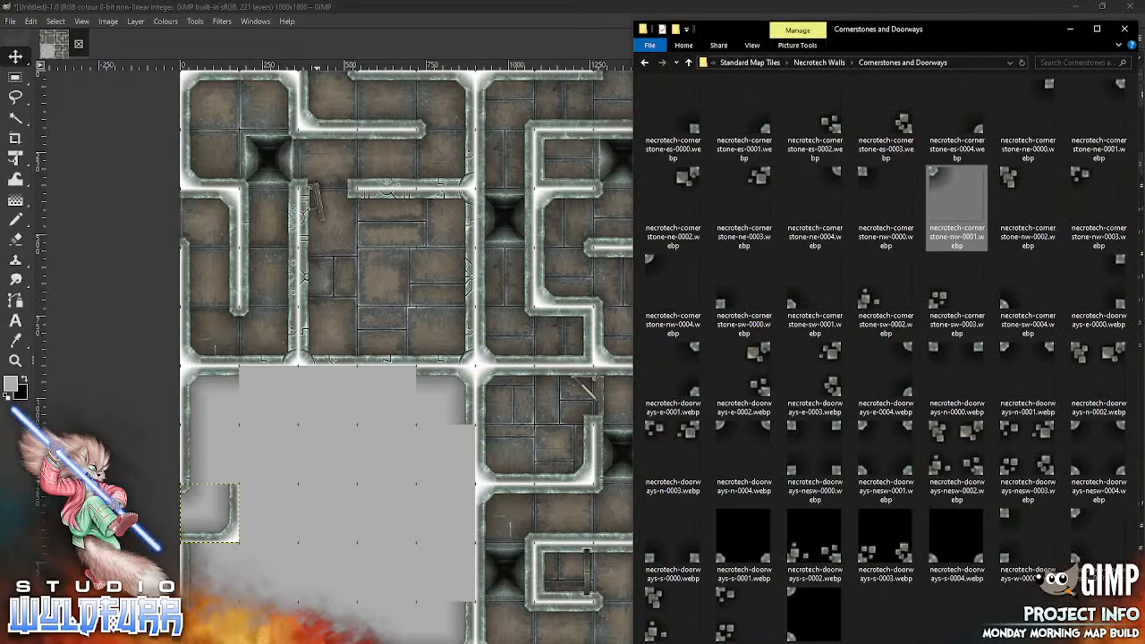
click(818, 63)
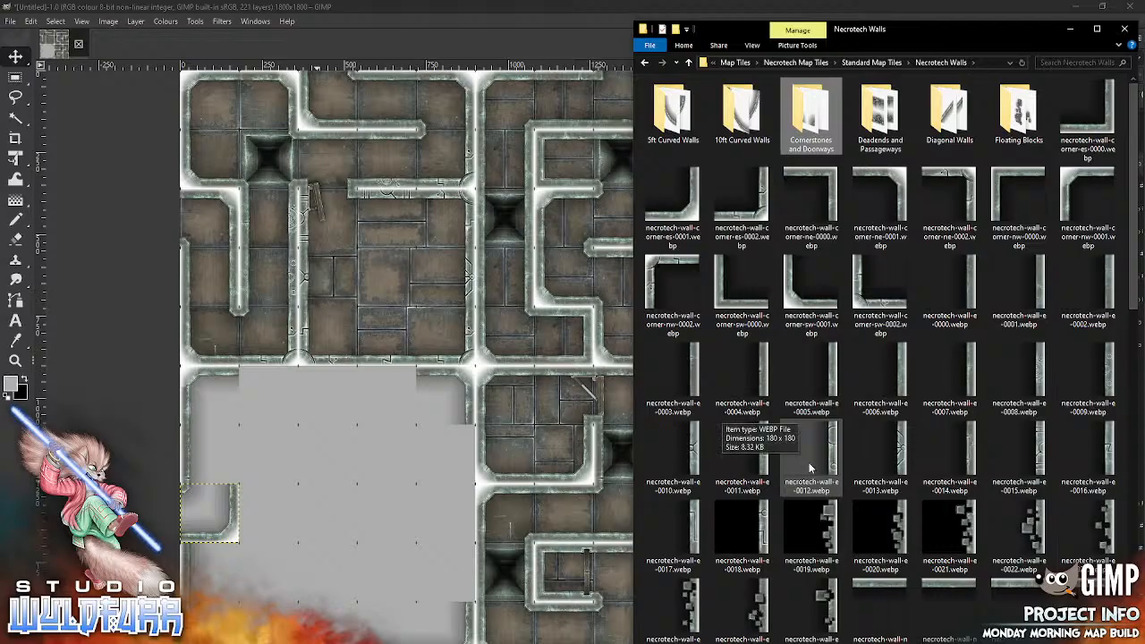
drag(742, 375, 338, 521)
mouse_move(498, 377)
mouse_down()
mouse_move(469, 401)
mouse_move(233, 466)
mouse_up()
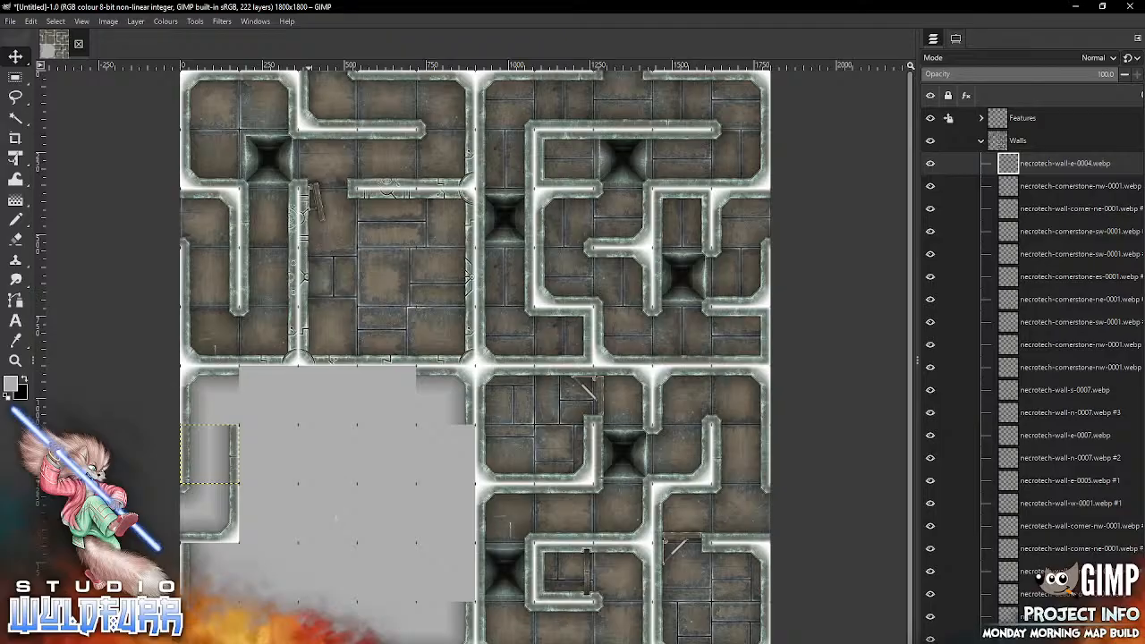
Step: Import necrotech-passageway-ew-0007.webp from the Deadends and Passageways folder and place it in column two of row six
key(alt+Tab)
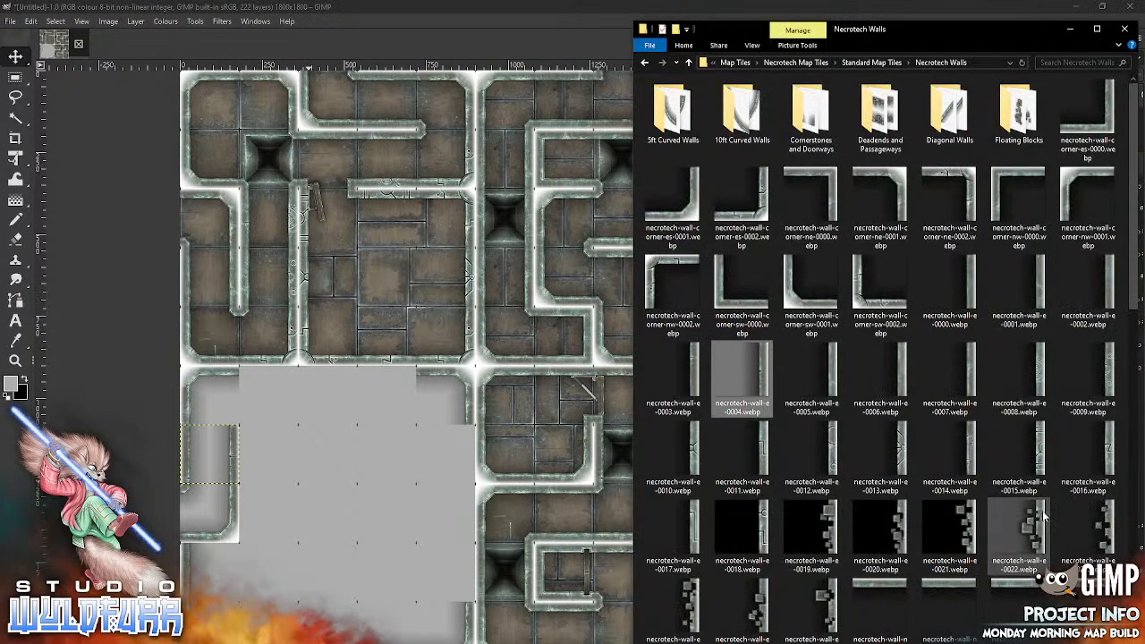
double_click(880, 114)
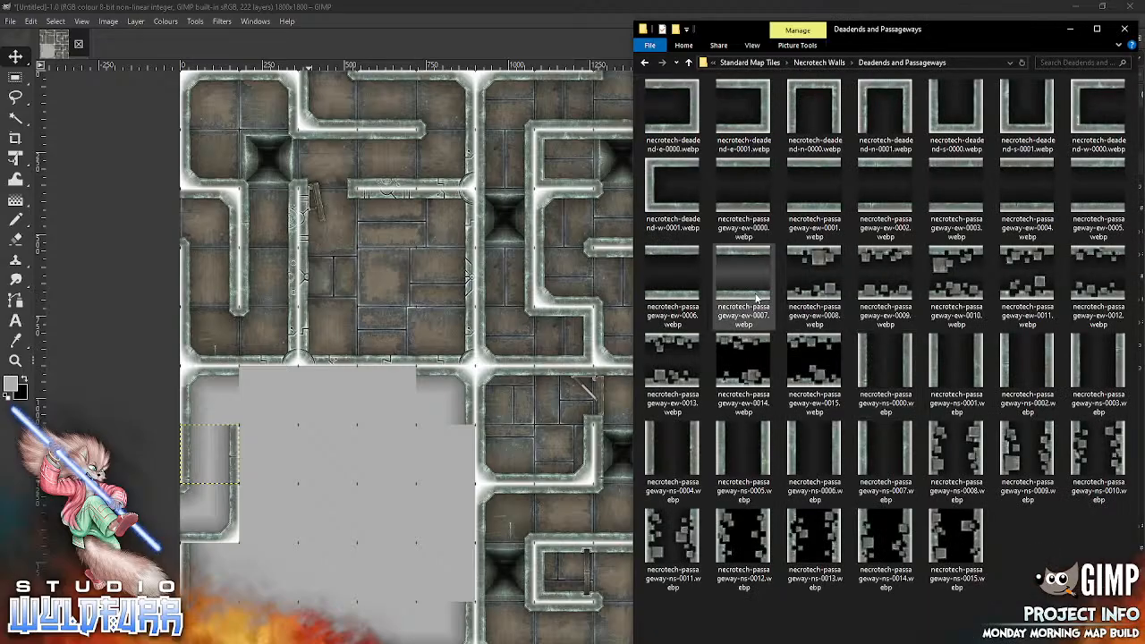
drag(753, 294, 379, 490)
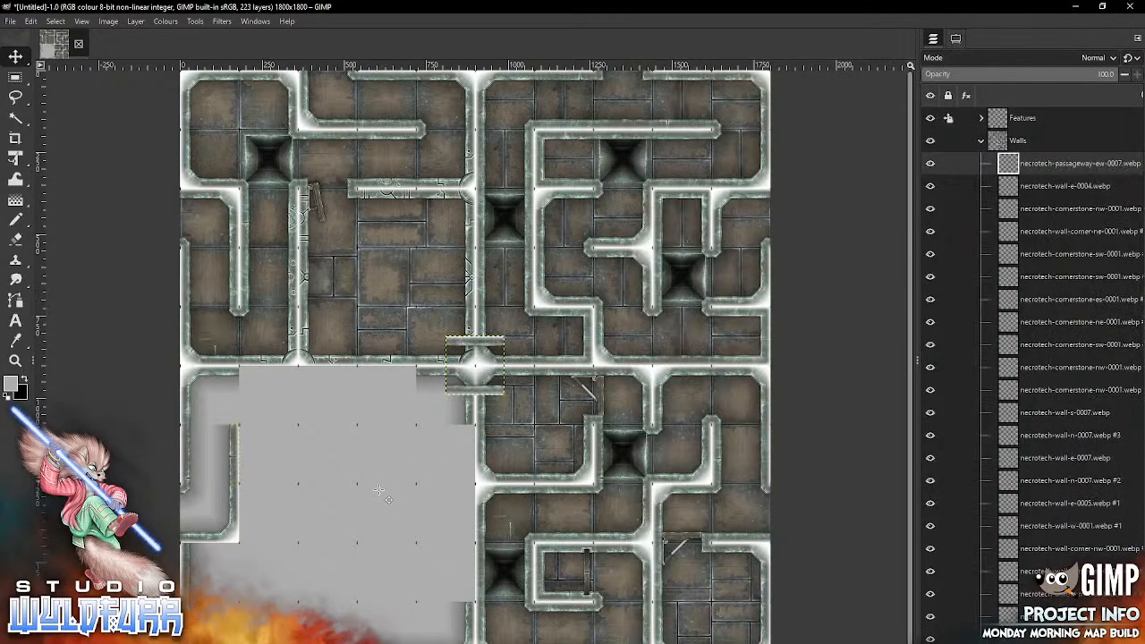
drag(302, 456, 289, 420)
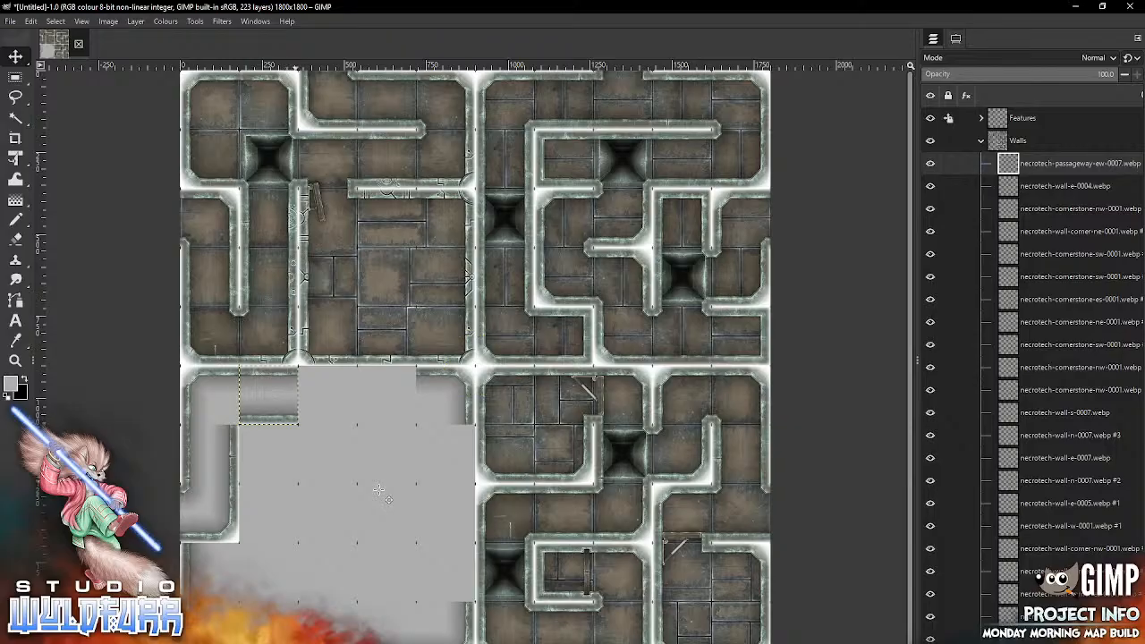
key(alt+Tab)
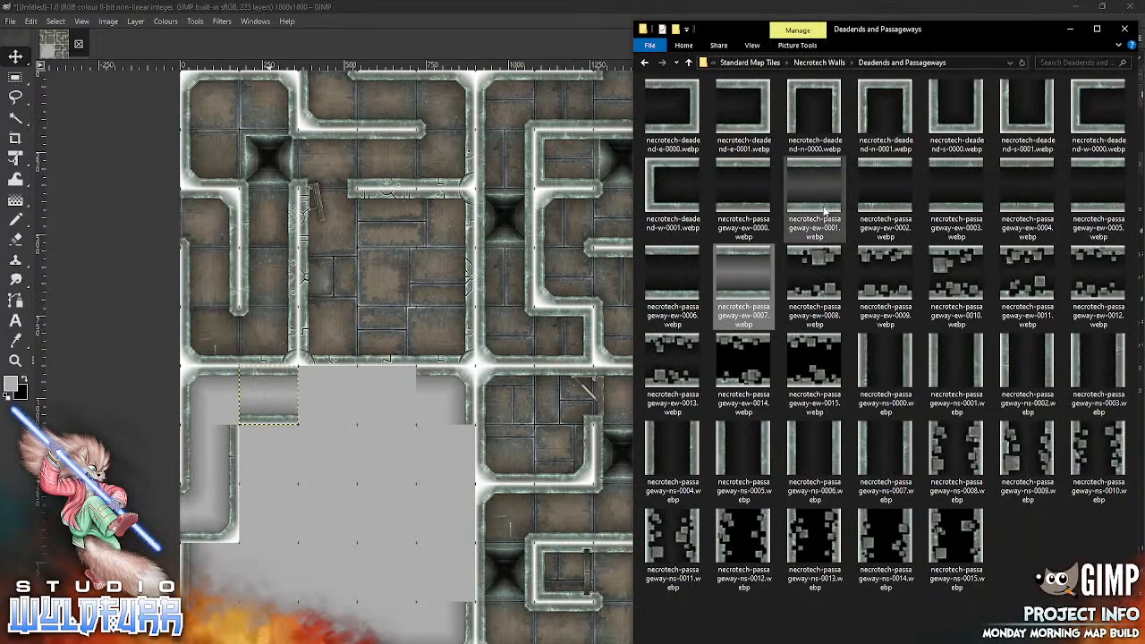
Step: Import necrotech-passageway-ew-0001.webp and necrotech-passageway-ew-0002.webp from Deadends and Passageways and place them in columns three and four of row six
click(357, 528)
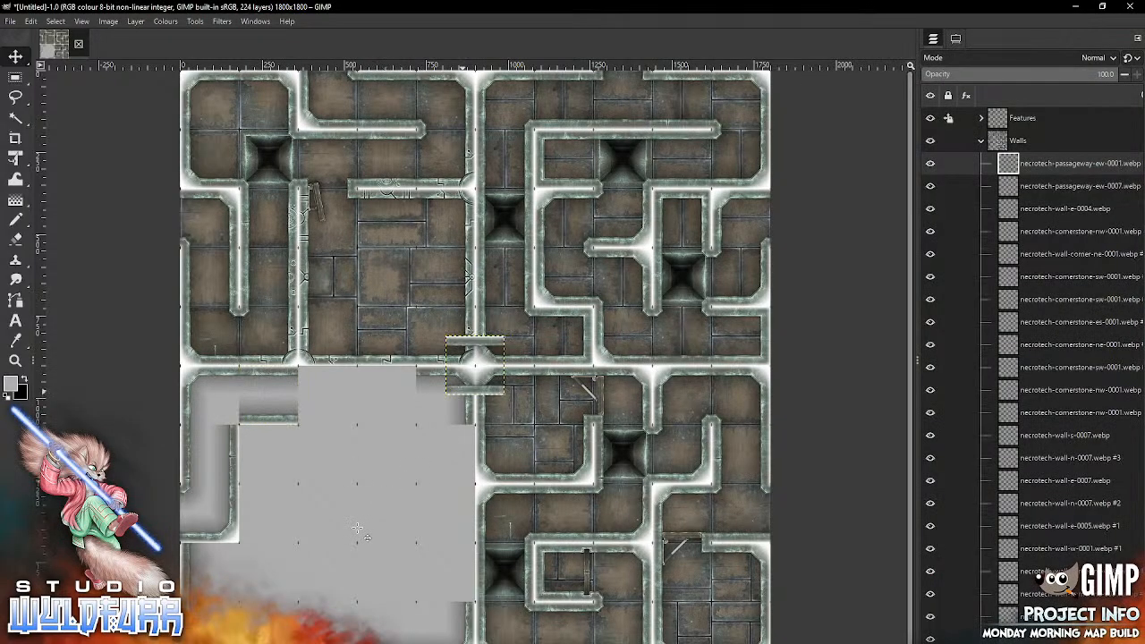
drag(458, 394, 311, 424)
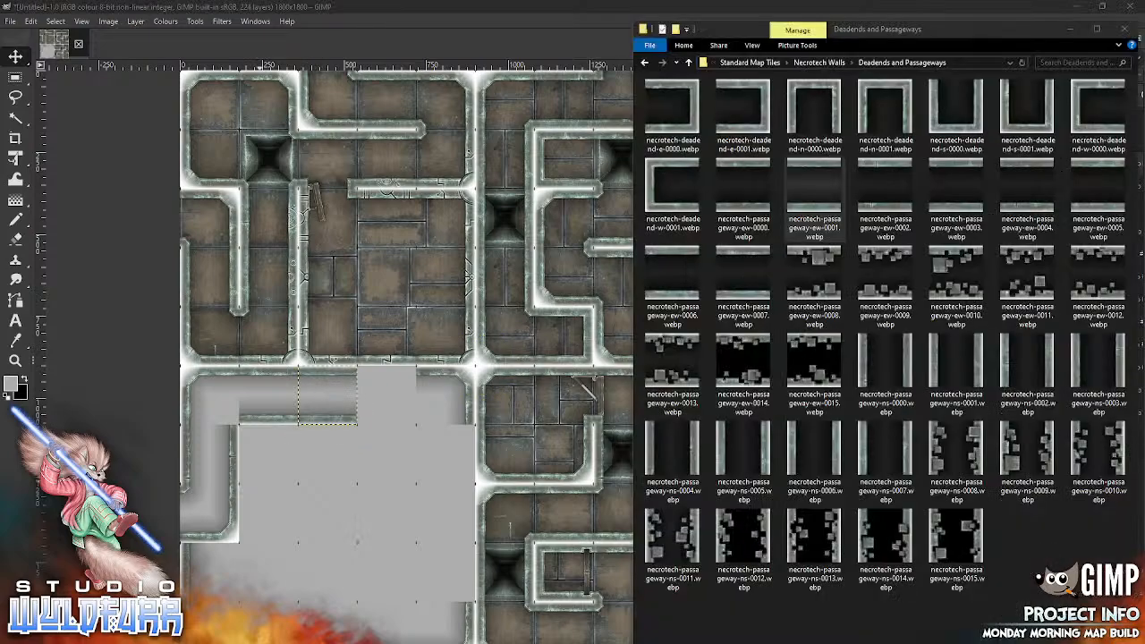
key(alt+Tab)
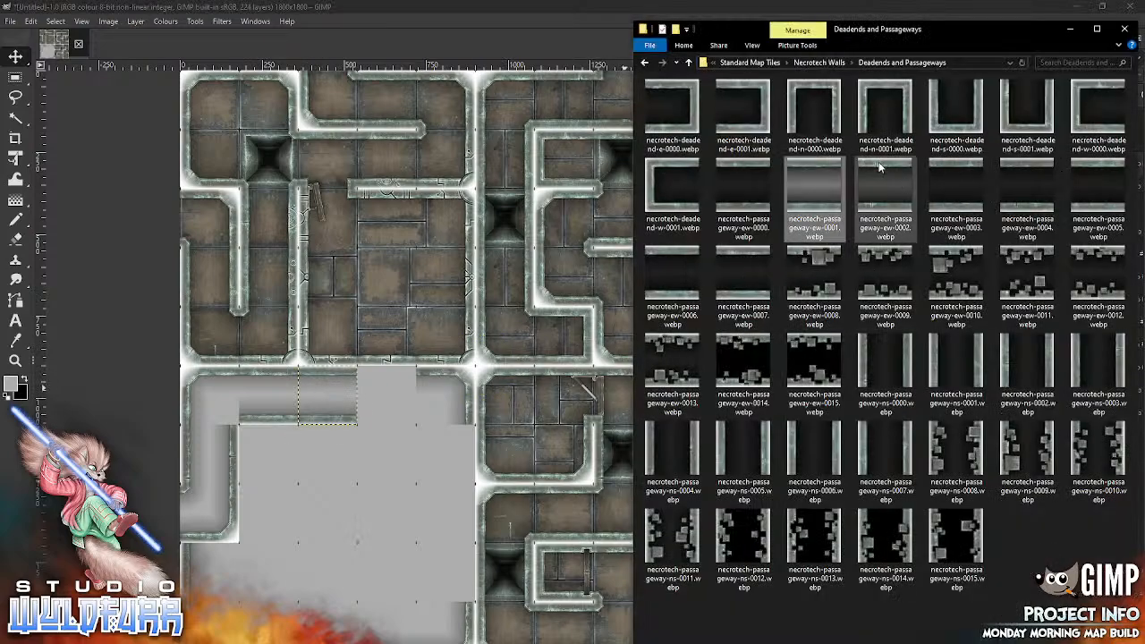
drag(882, 179, 335, 534)
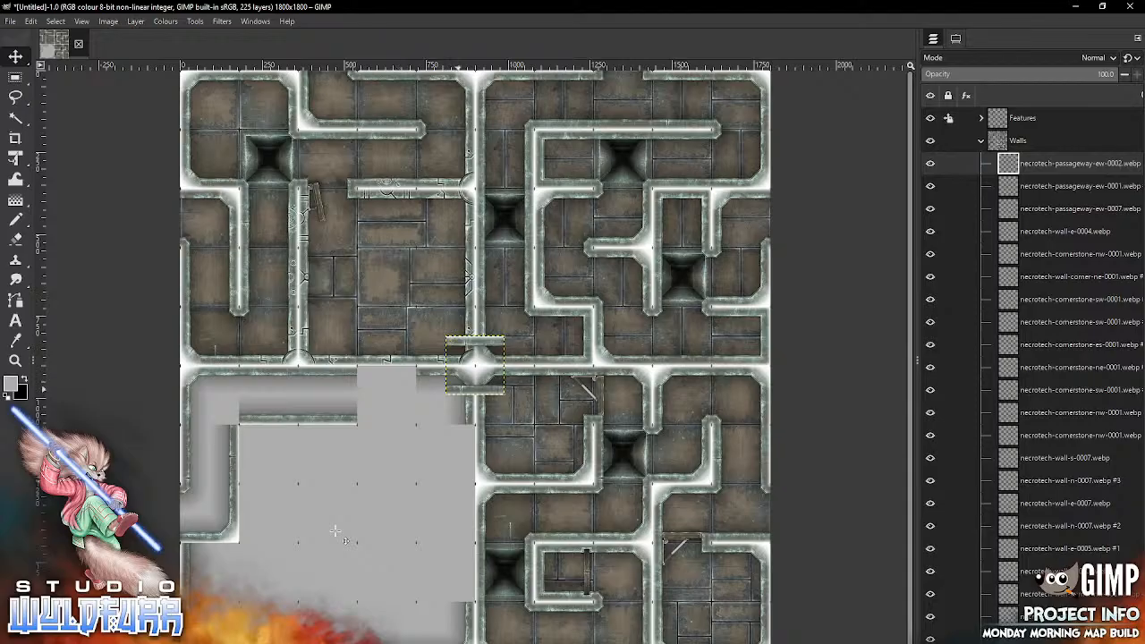
drag(474, 364, 385, 397)
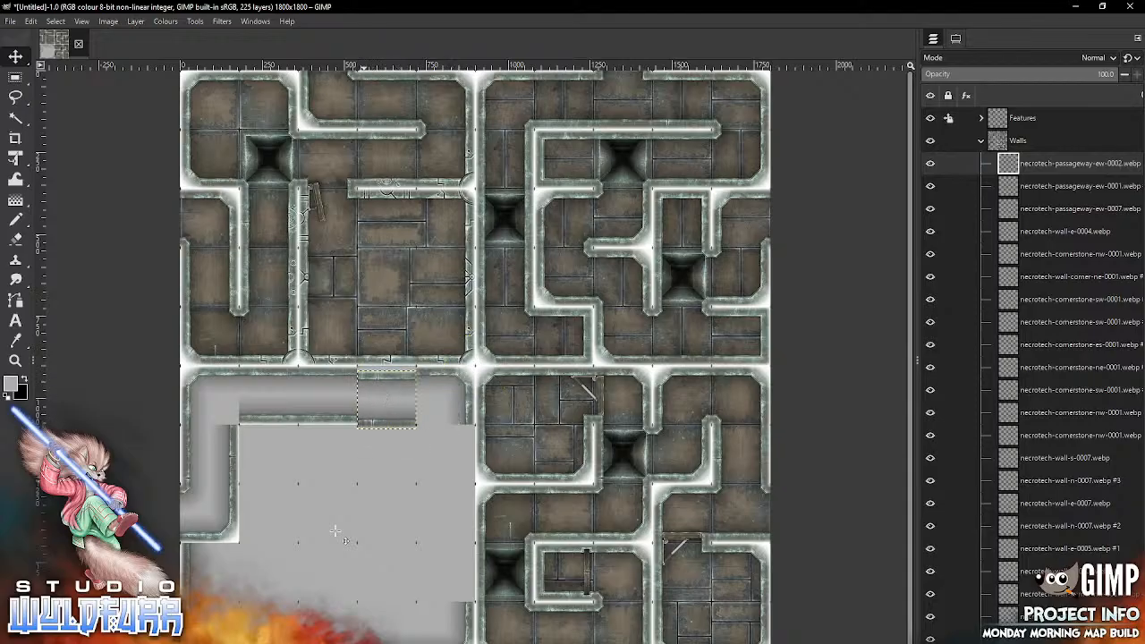
Step: Import necrotech-cornerstone-es-0001.webp from Cornerstones and Doorways into column one of row six, and align the necrotech-passageway-ew-0002.webp layer to the grid
key(alt+Tab)
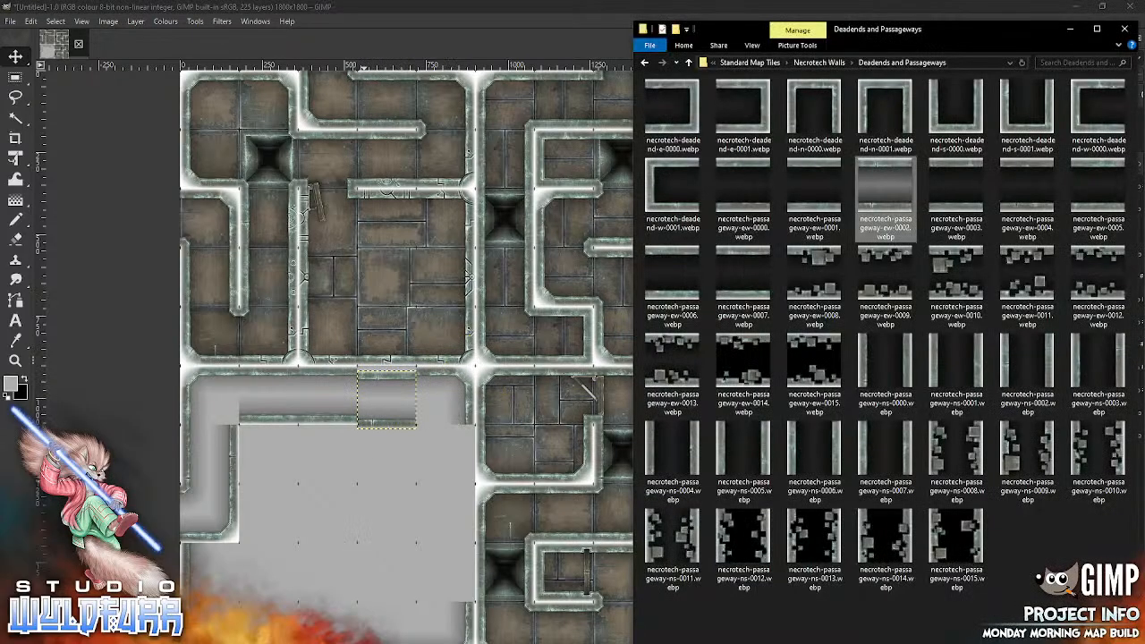
click(837, 66)
double_click(810, 115)
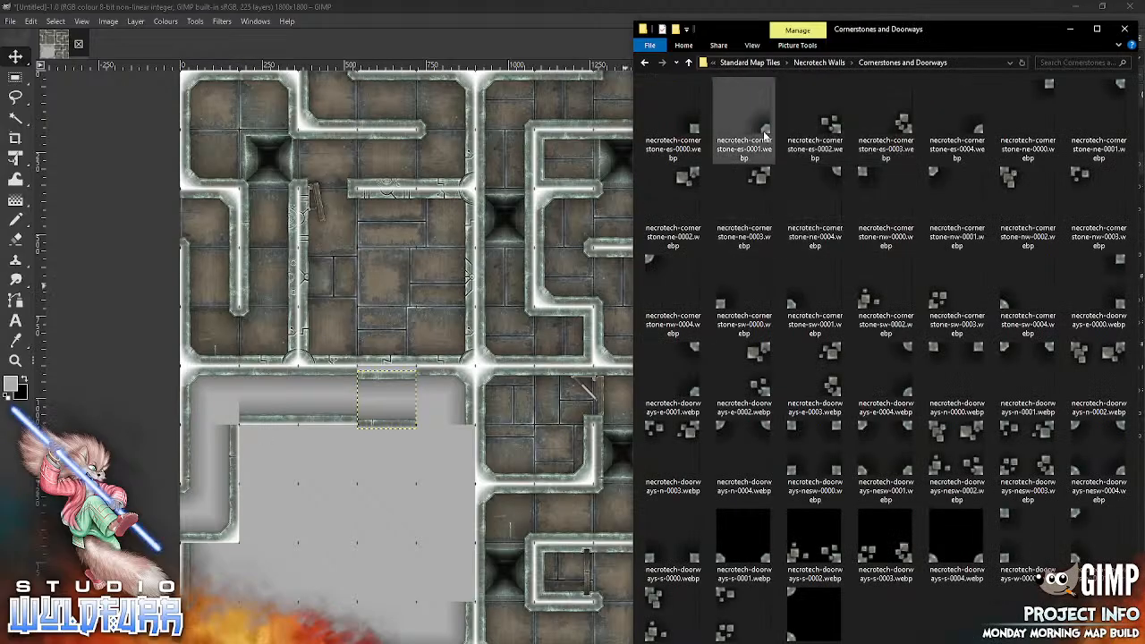
drag(765, 134, 342, 524)
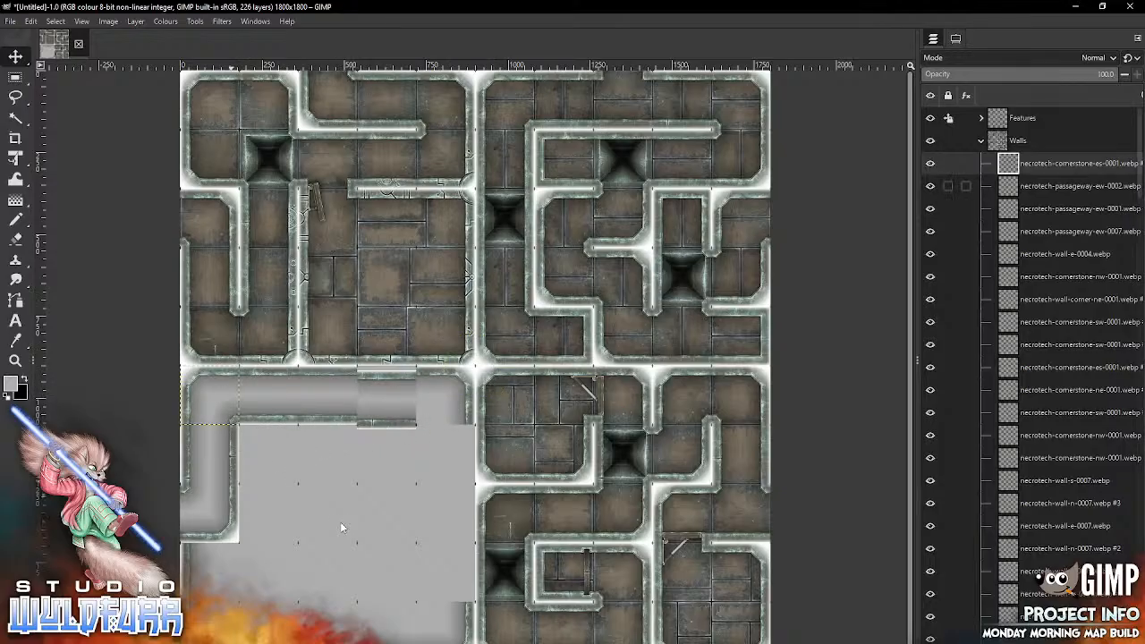
key(Page_Down)
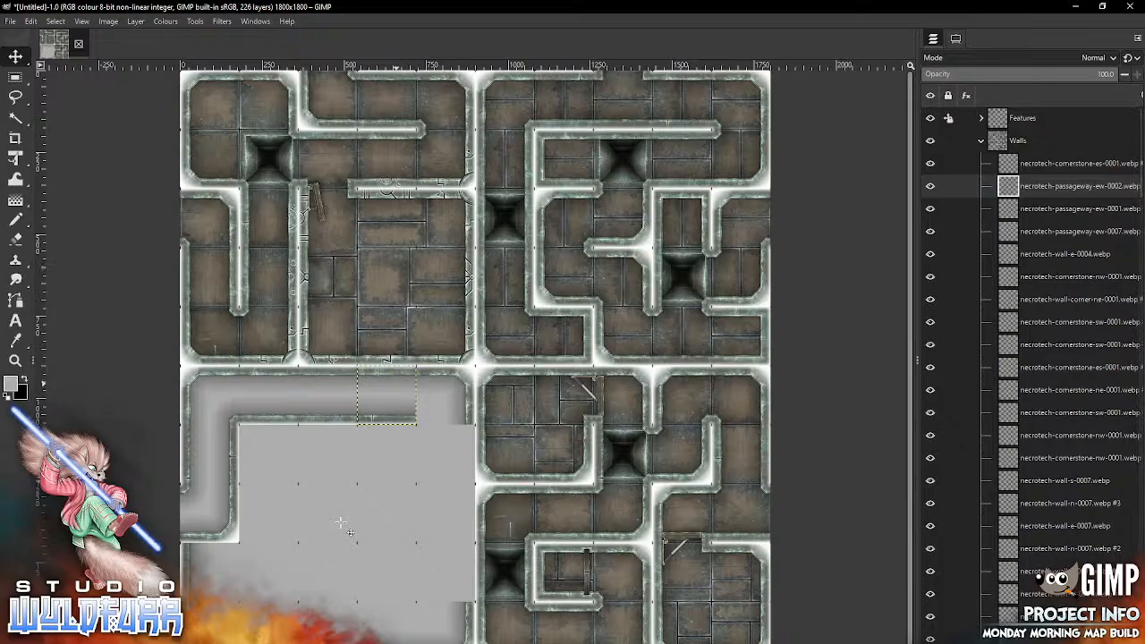
Step: Import necrotech-cornerstone-sw-0001.webp from the Cornerstones and Doorways folder and place it in column five of row six
key(alt+Tab)
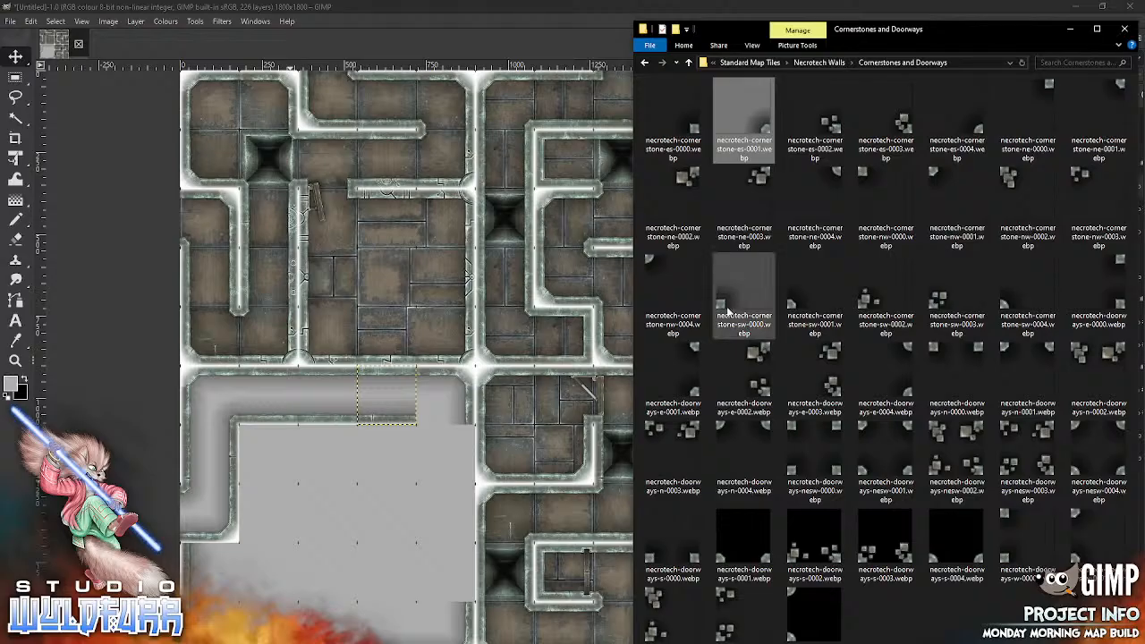
drag(794, 304, 385, 504)
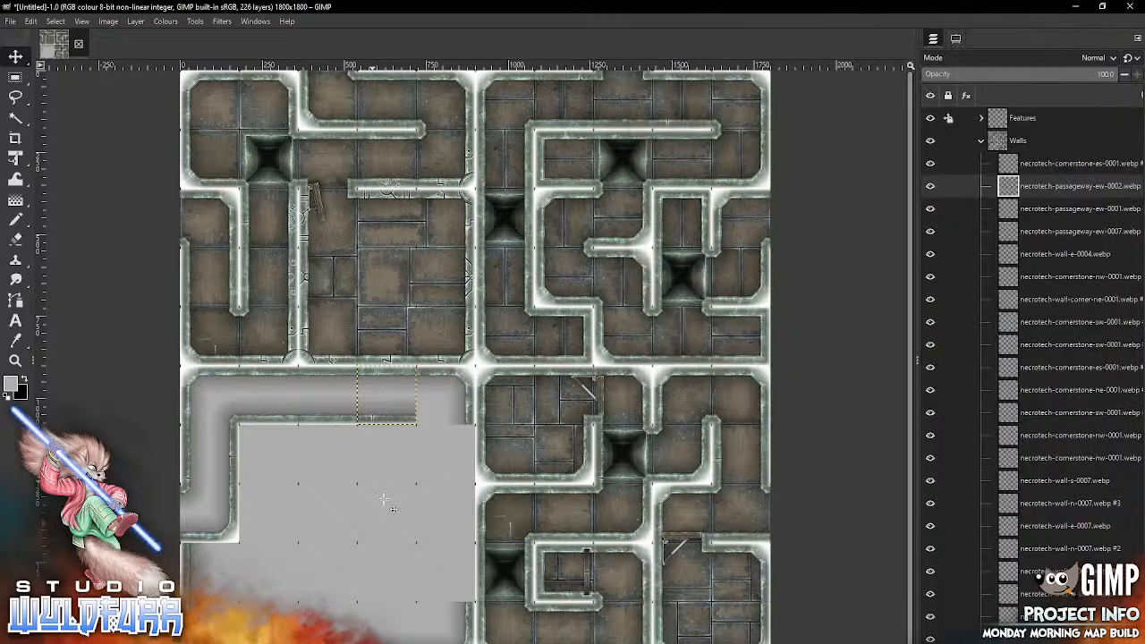
drag(430, 410, 417, 421)
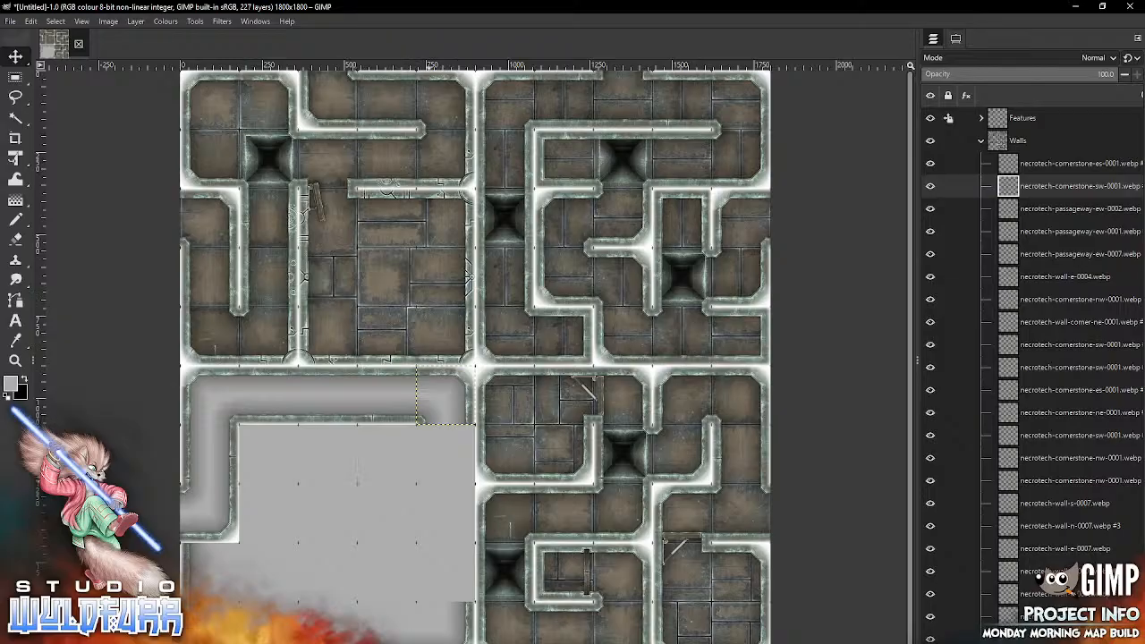
Step: Import necrotech-passageway-ns-0000.webp from the Deadends and Passageways folder and place it in column five of row seven
key(alt+Tab)
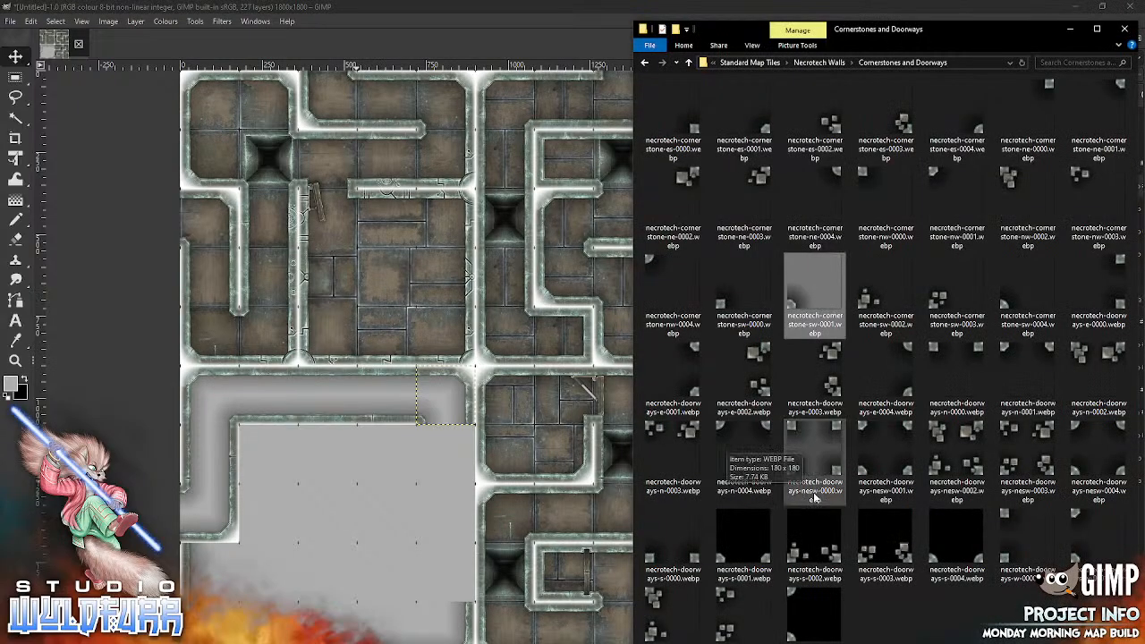
click(817, 64)
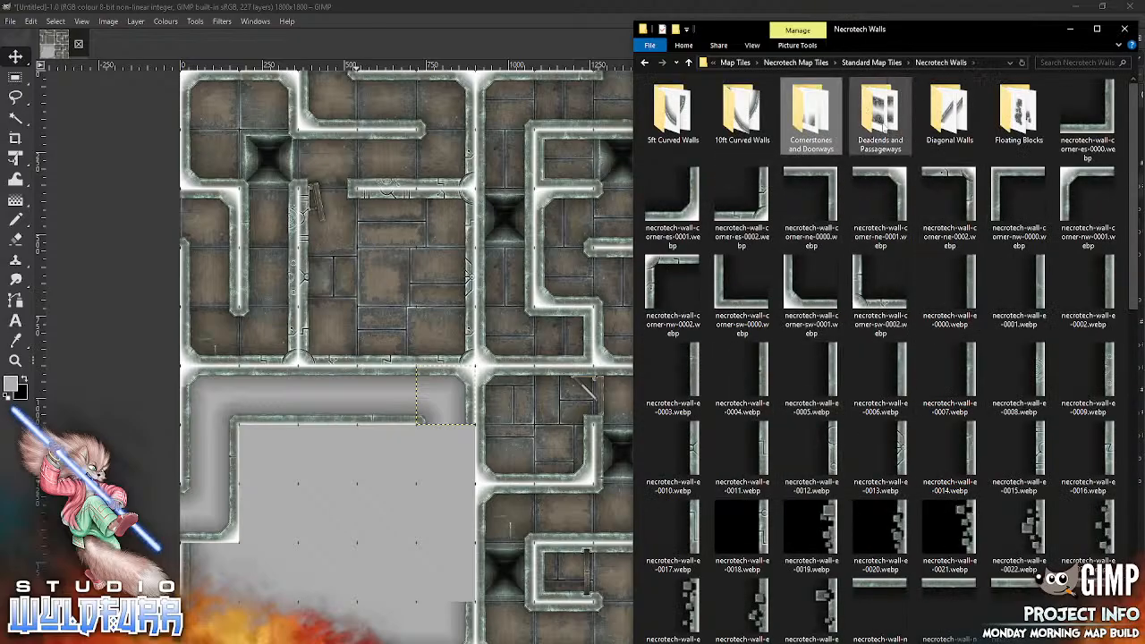
double_click(879, 143)
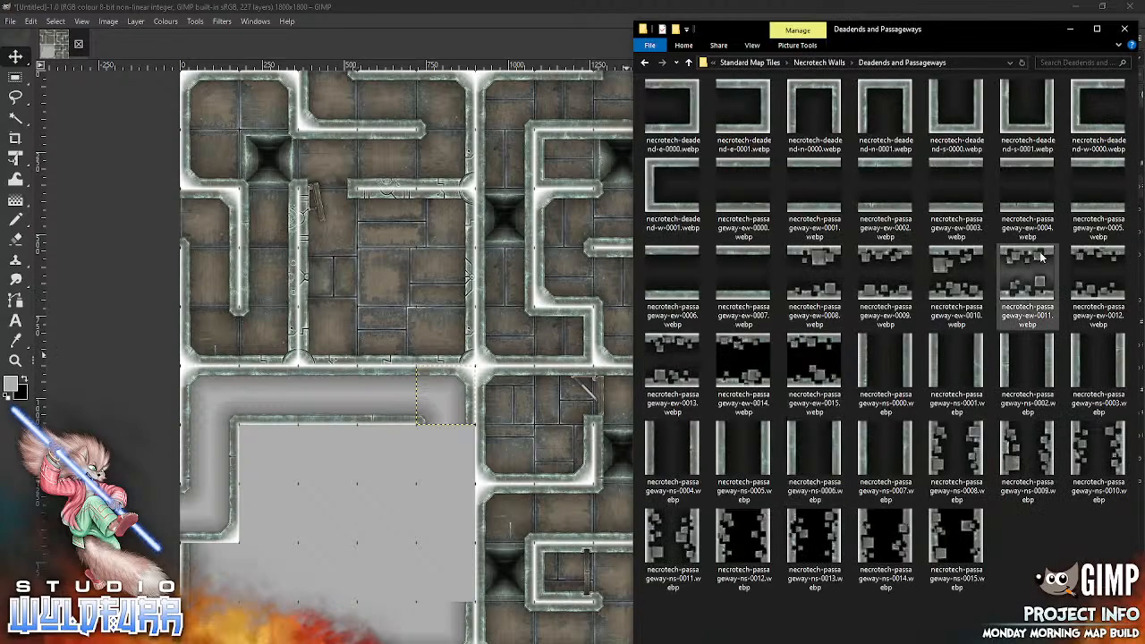
drag(862, 364, 378, 506)
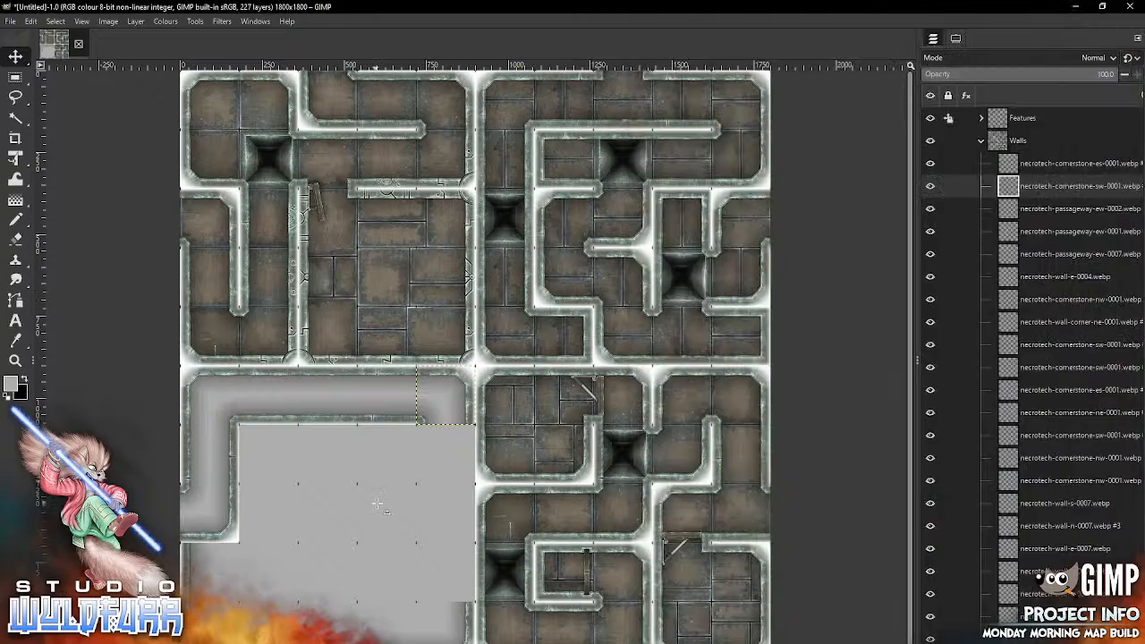
drag(499, 368, 469, 457)
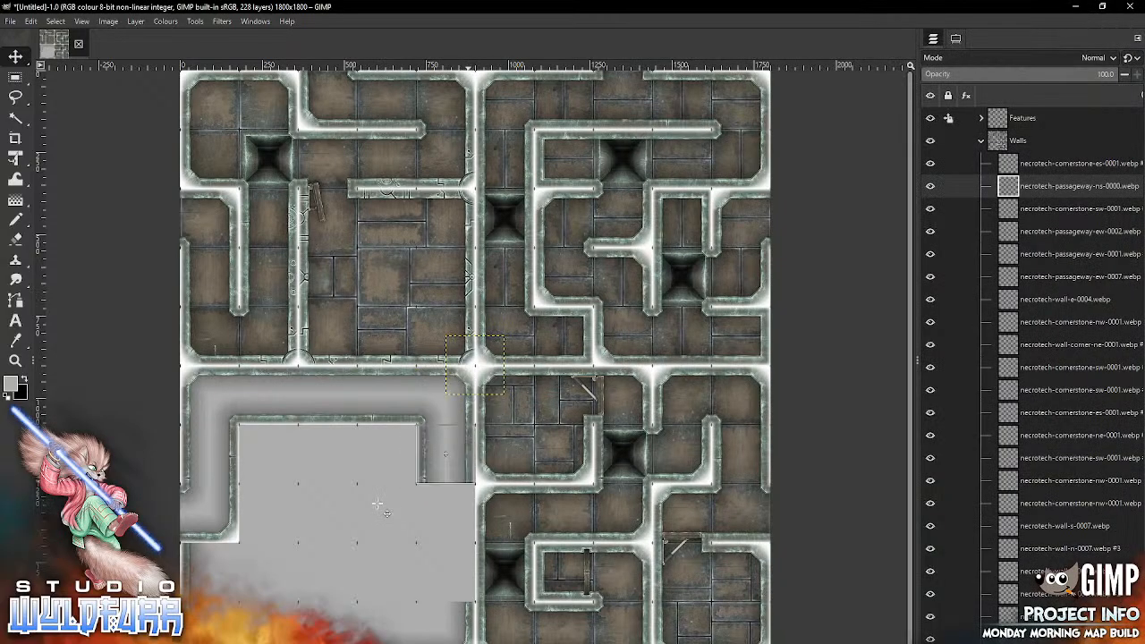
Step: Import necrotech-passageway-ns-0001.webp and necrotech-passageway-ns-0002.webp from the same folder and place them in column five of rows eight and nine
key(alt+Tab)
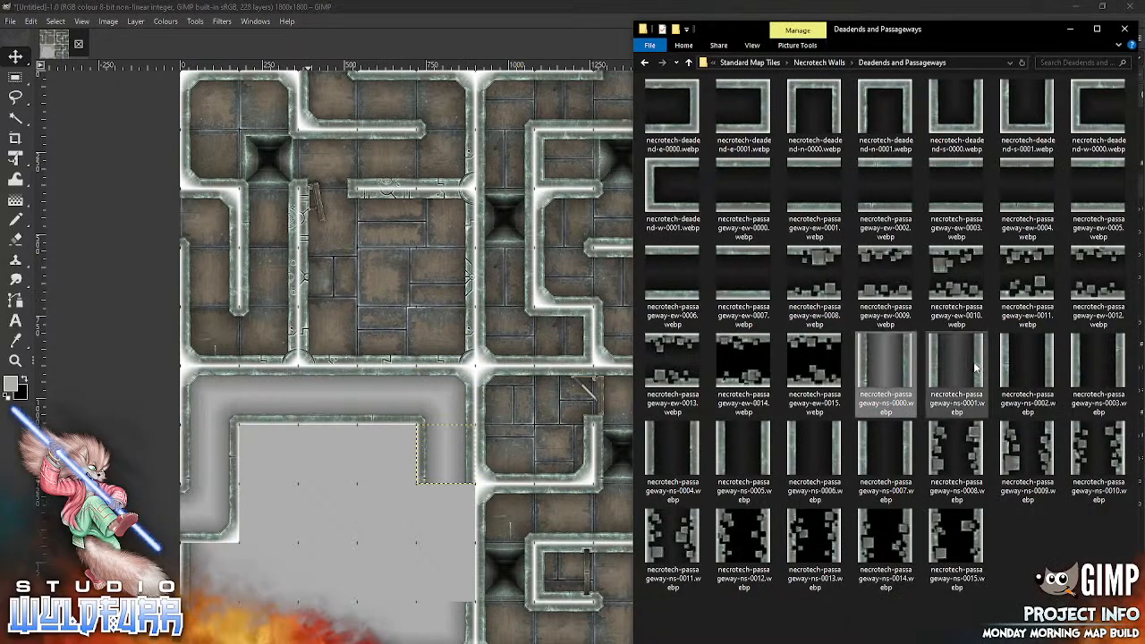
drag(976, 370, 361, 570)
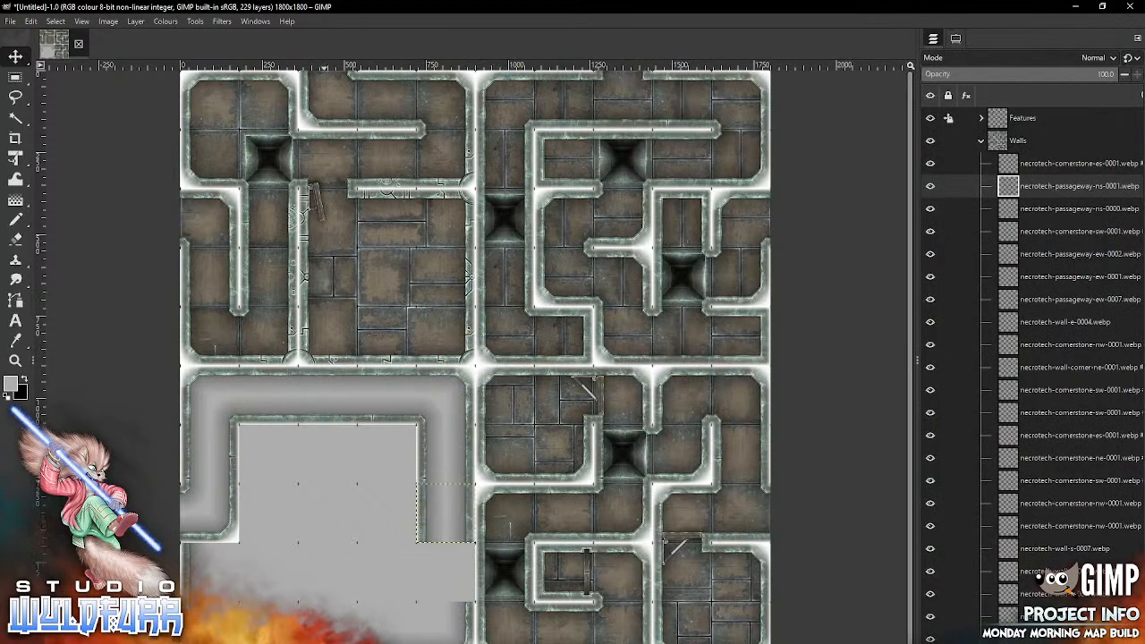
key(alt+Tab)
drag(1026, 380, 344, 551)
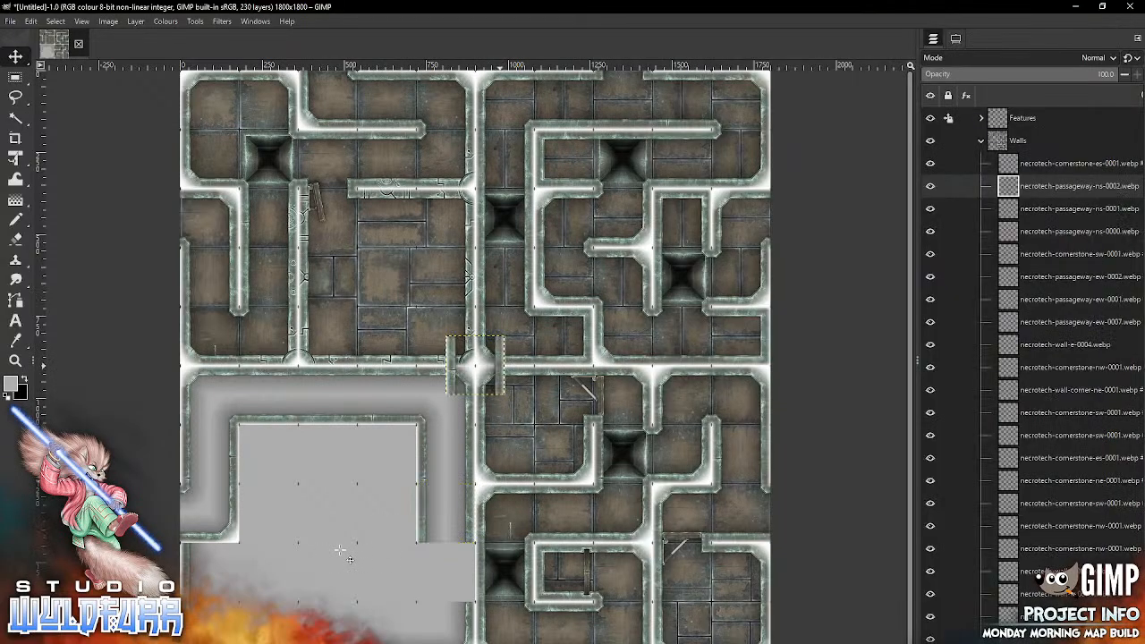
drag(492, 366, 463, 571)
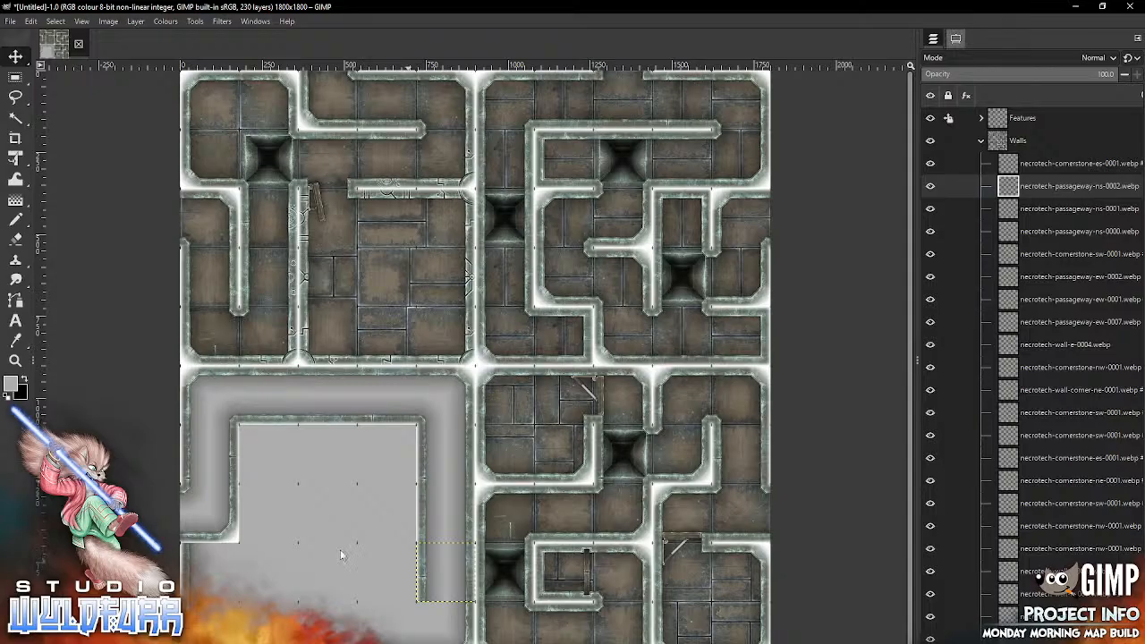
Step: Set the Move tool to pick layers, then pick the existing wall tile in column four of row ten and delete its layer
click(955, 39)
click(974, 97)
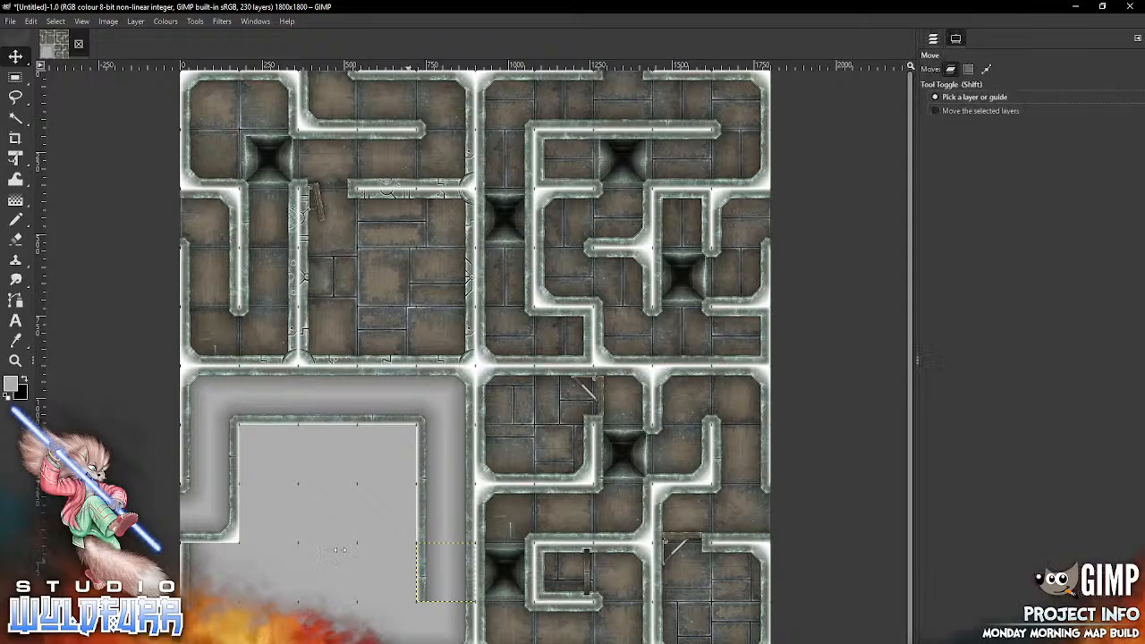
click(341, 549)
click(933, 38)
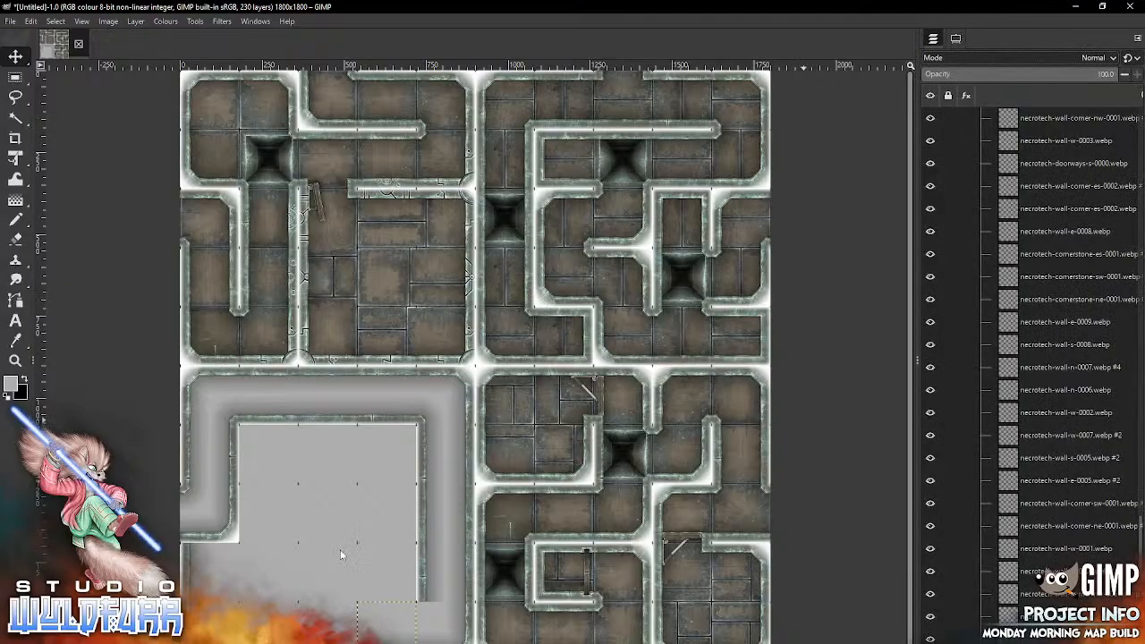
key(Delete)
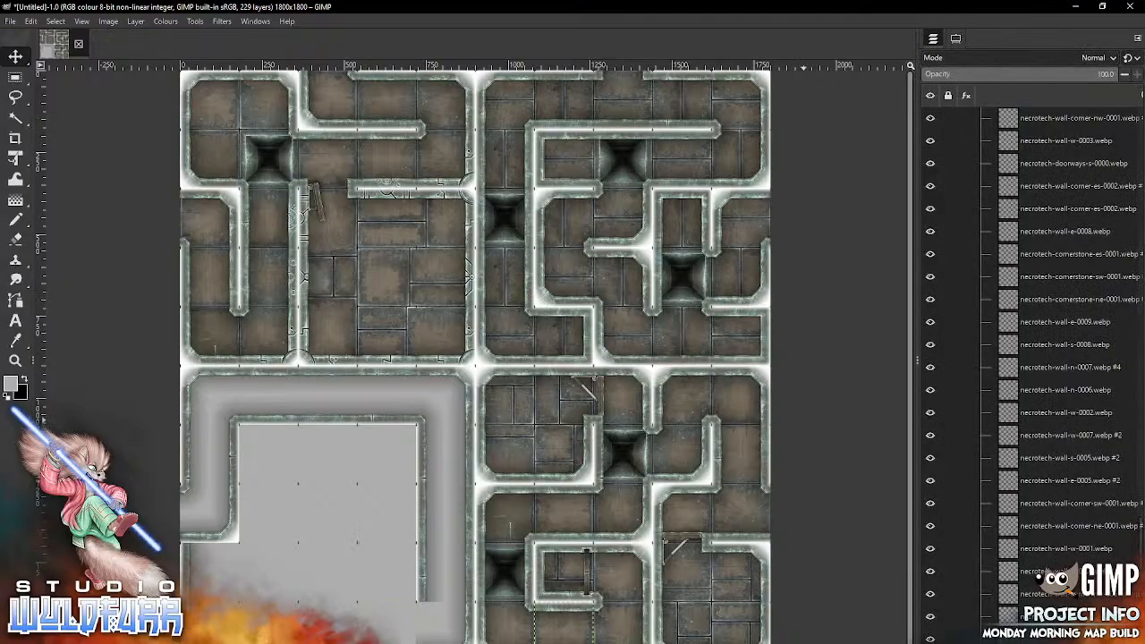
Step: Import necrotech-wall-corner-sw-0001.webp and necrotech-wall-corner-ne-0001.webp from the Necrotech Walls folder and place them in columns four and three of row ten
key(alt+Tab)
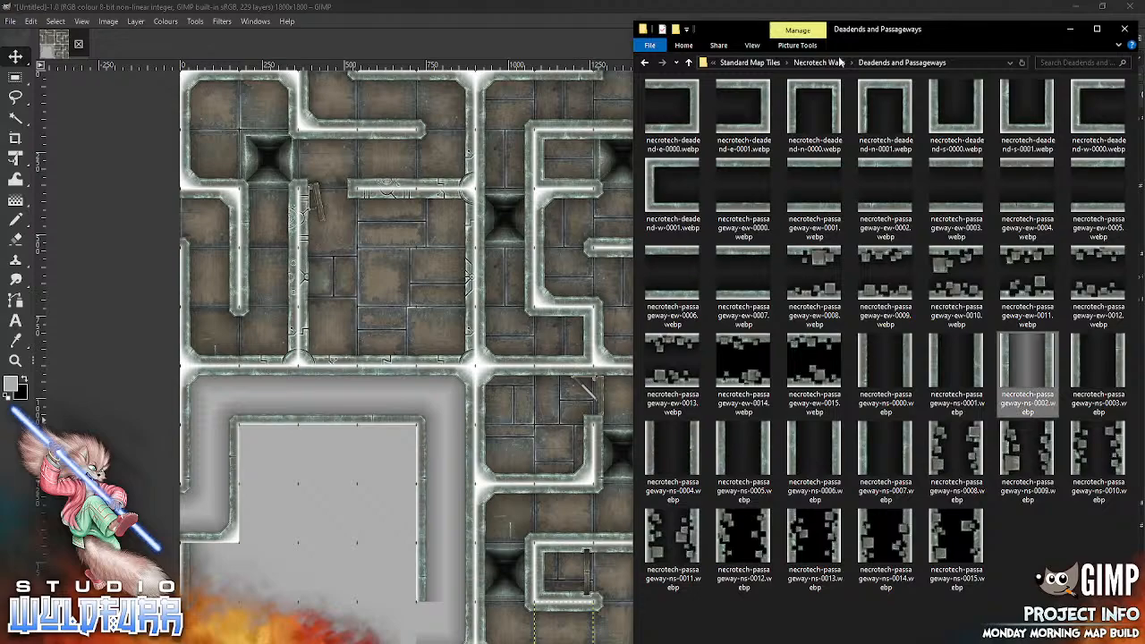
click(838, 62)
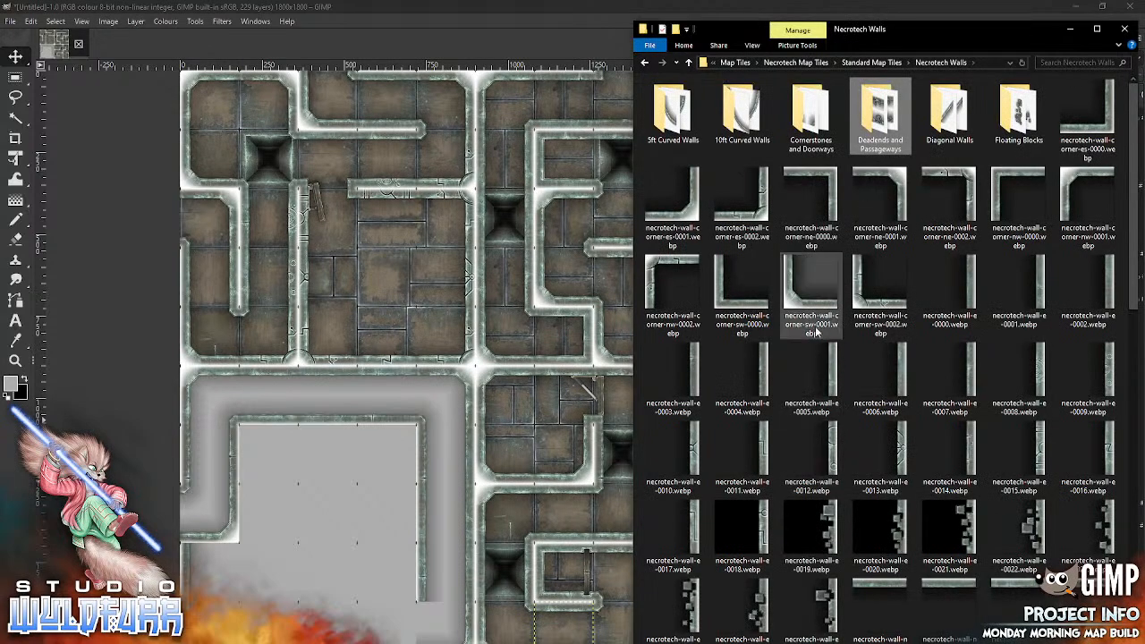
drag(785, 304, 273, 521)
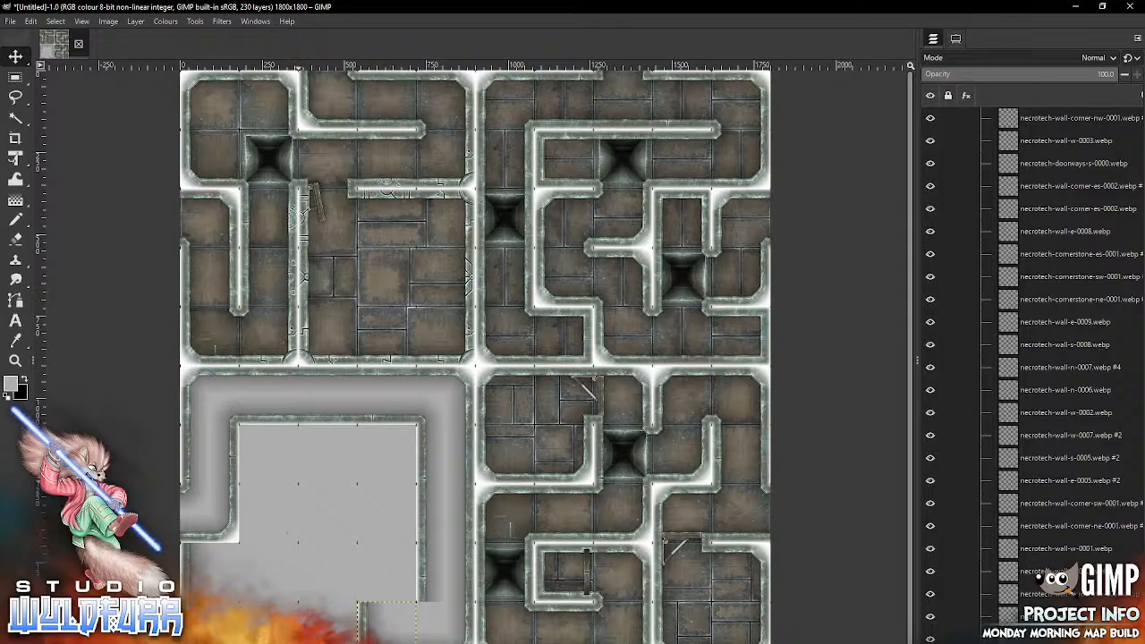
key(alt+Tab)
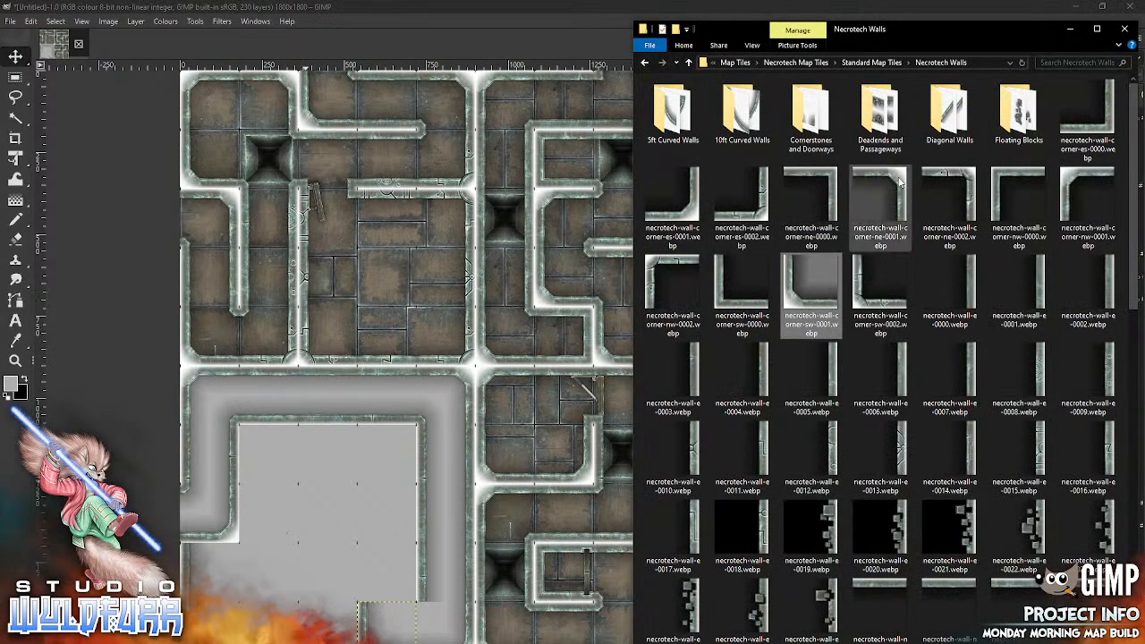
drag(880, 201, 332, 507)
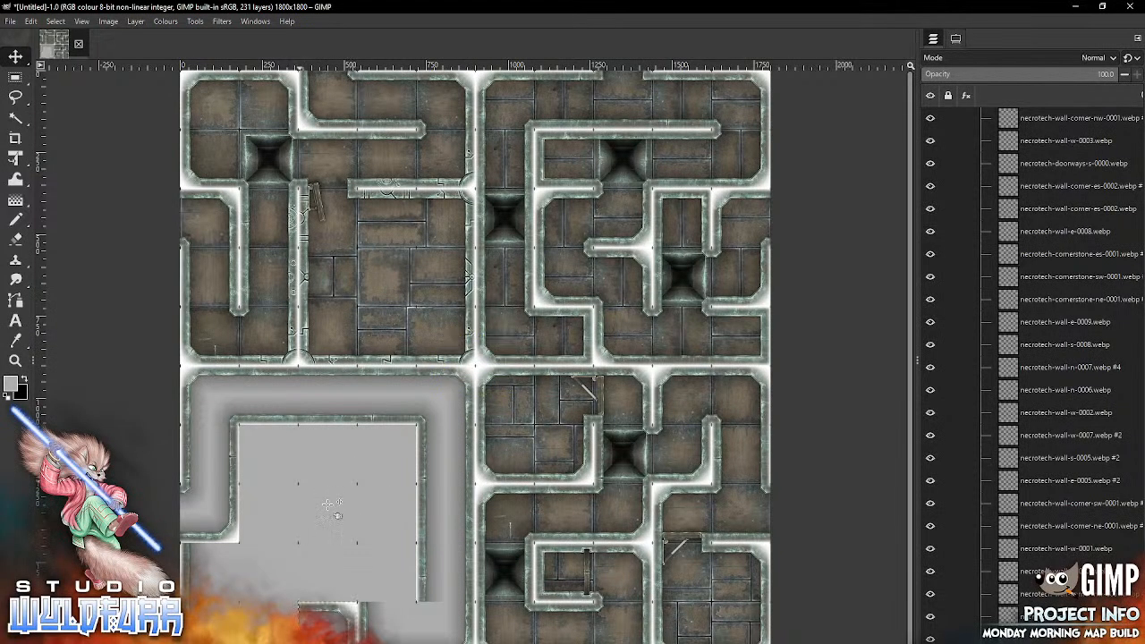
Step: Import necrotech-cornerstone-sw-0001.webp from the Cornerstones and Doorways folder into the map's Walls layers
key(alt+Tab)
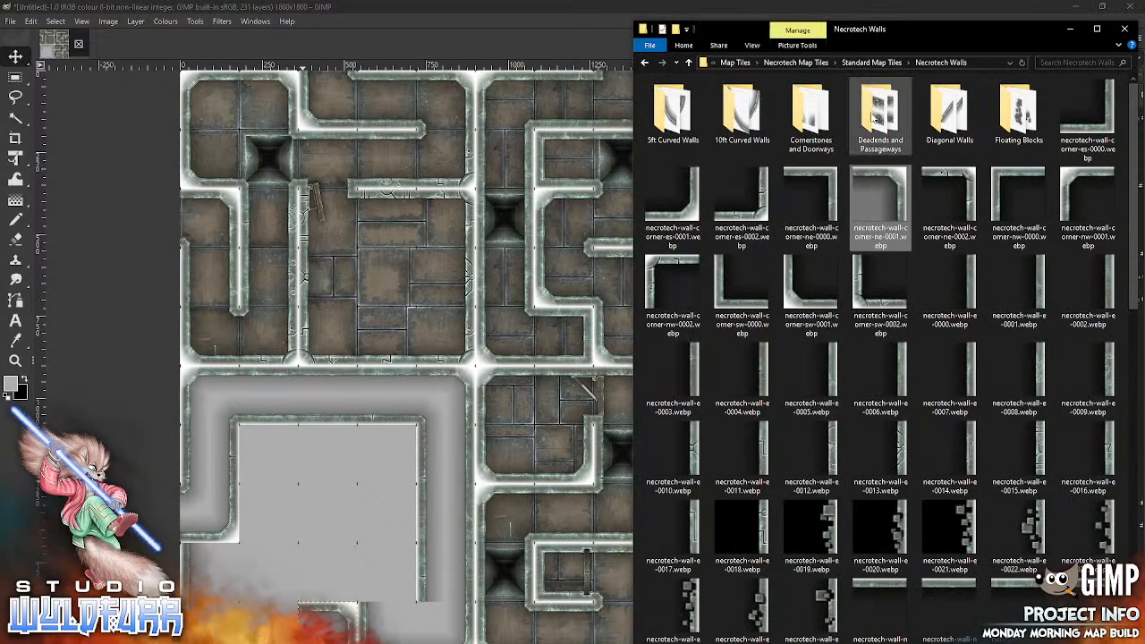
double_click(811, 121)
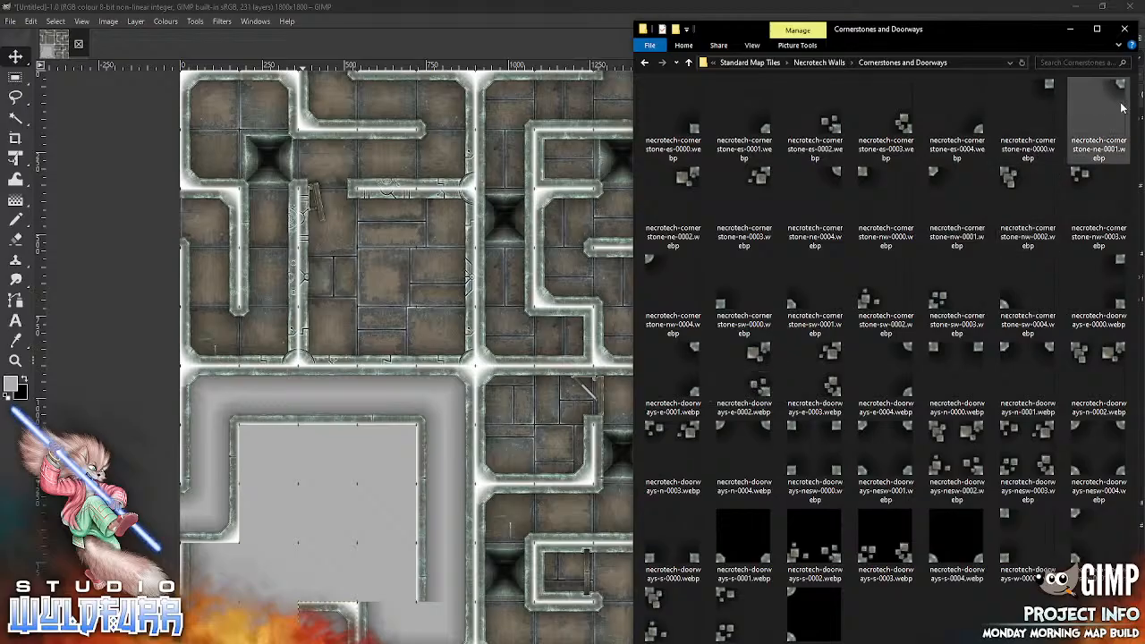
click(792, 308)
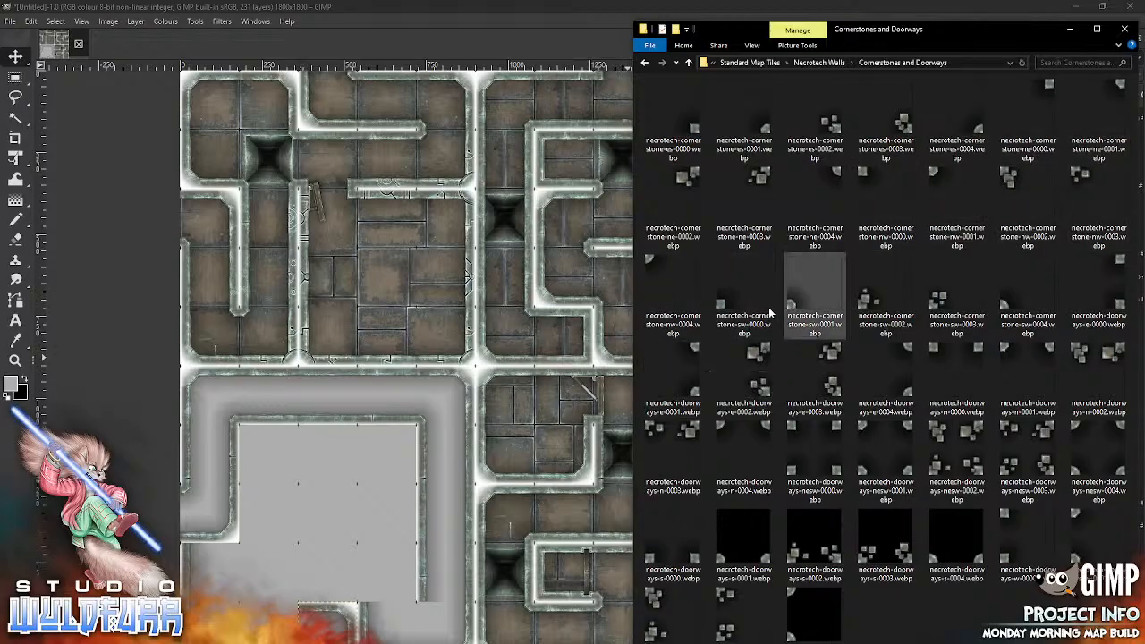
drag(308, 503, 310, 499)
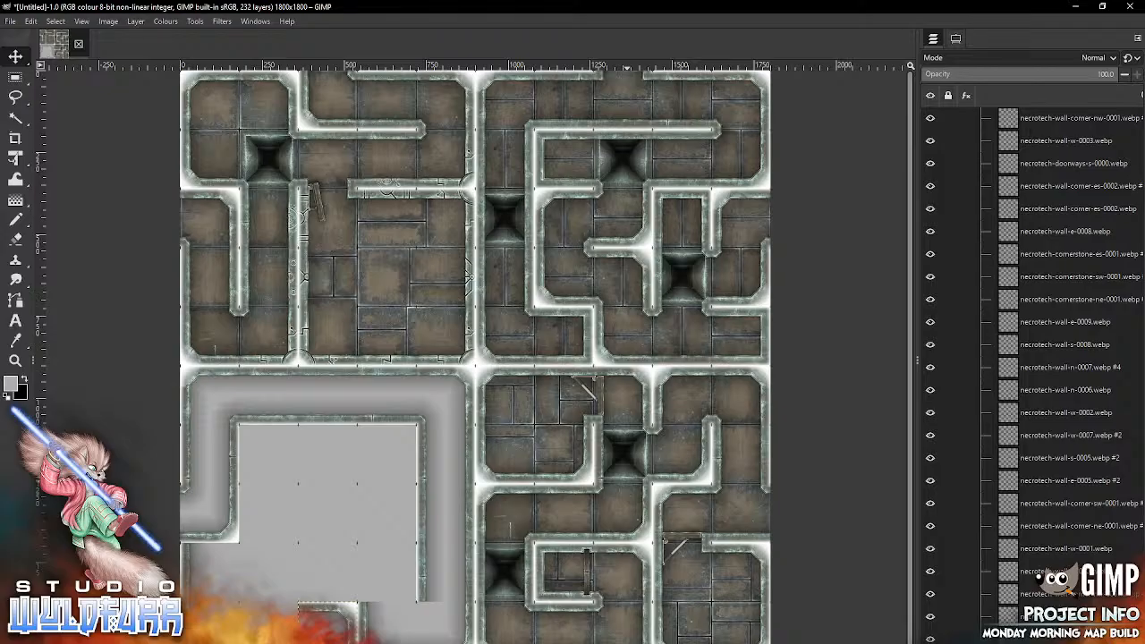
Step: Import necrotech-wall-w-0007.webp from the Necrotech Walls folder and try to move it into column four of row nine
key(alt+Tab)
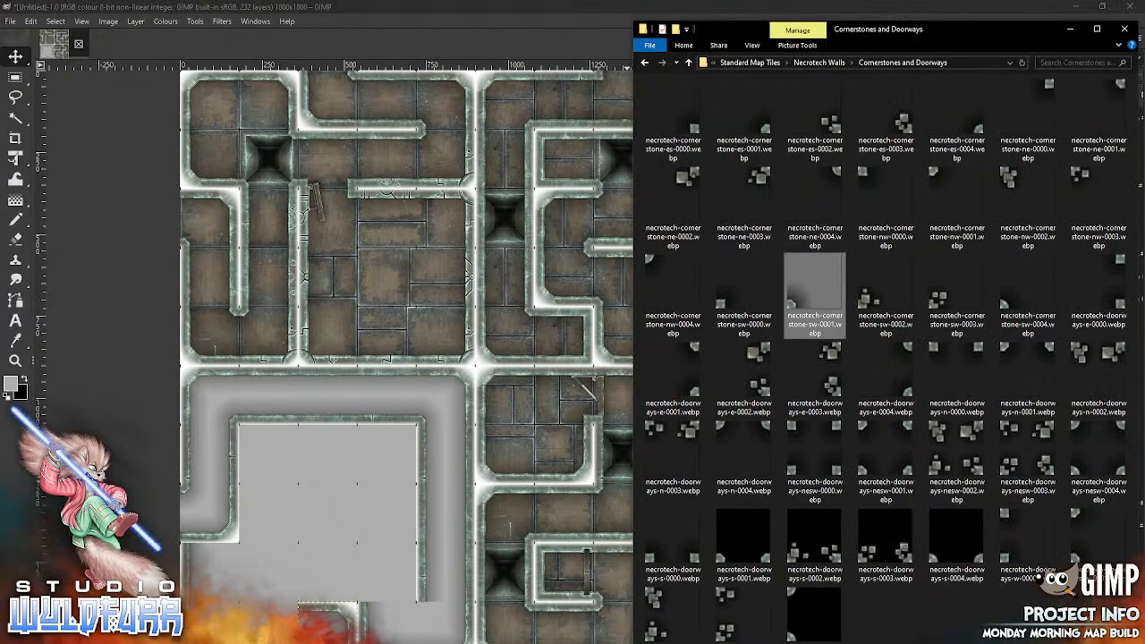
click(818, 61)
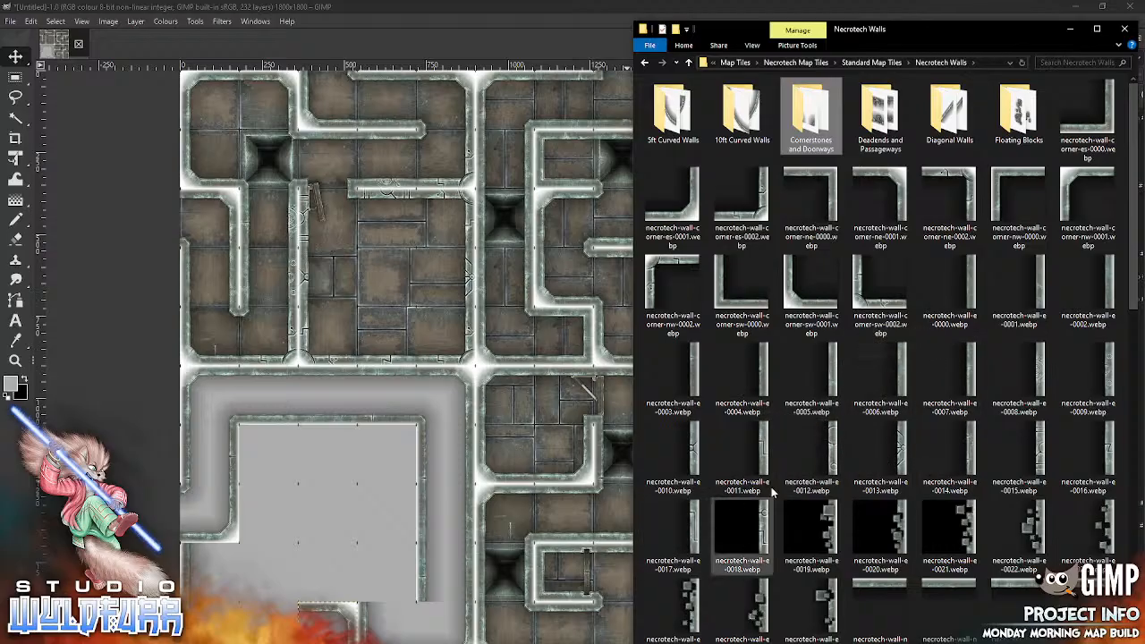
scroll(1130, 286, down, 10)
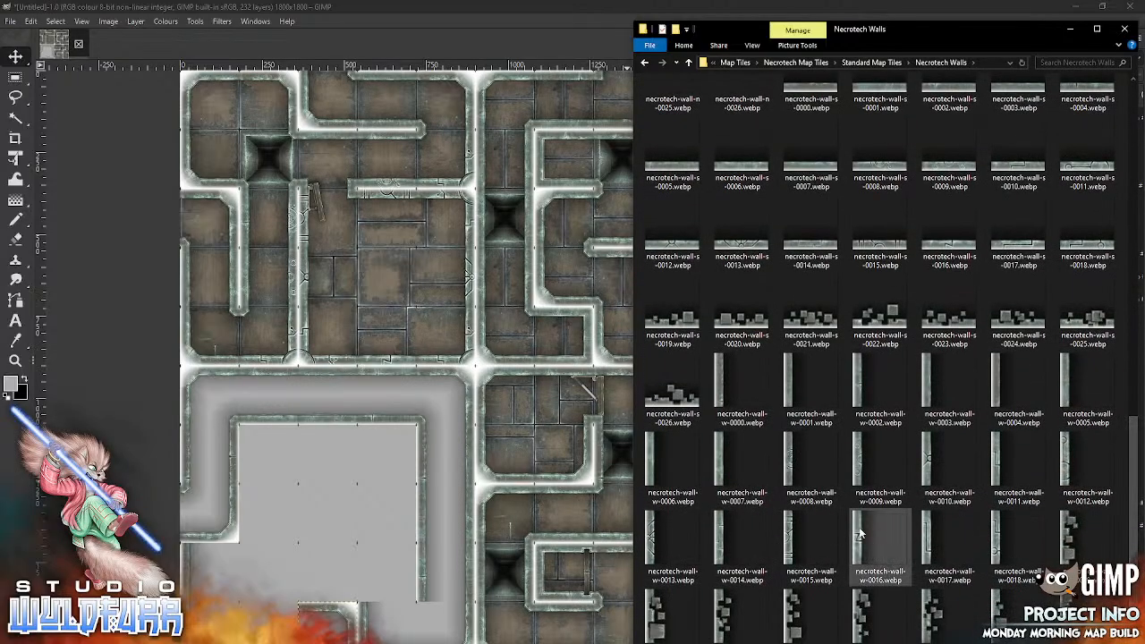
drag(720, 466, 341, 530)
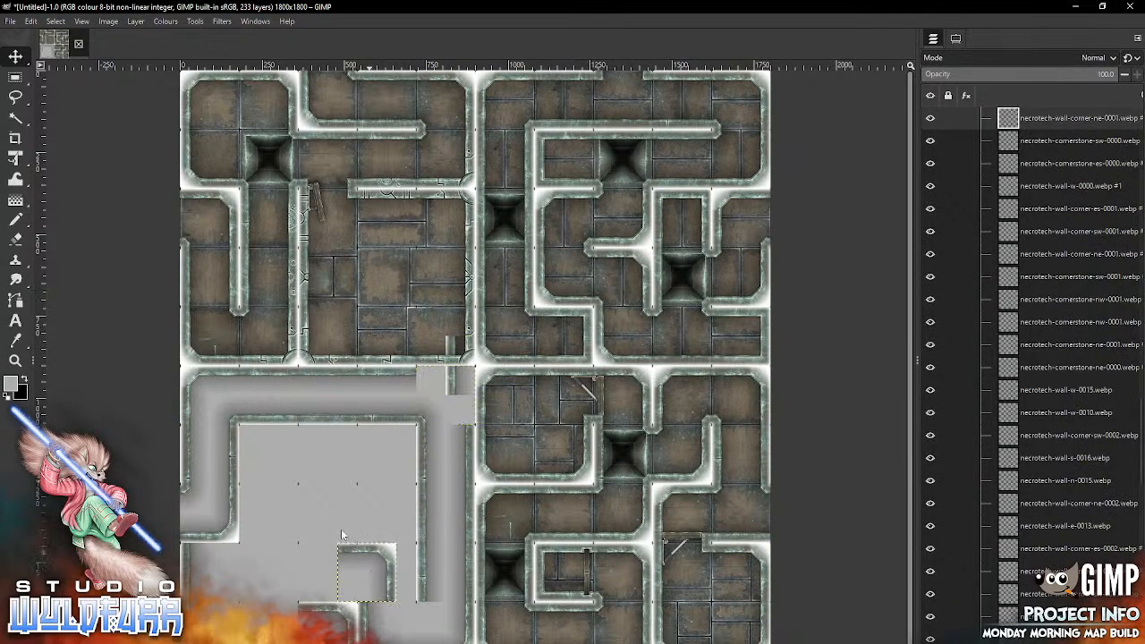
Step: Undo the mistaken move of the north-east corner tile, then place the west wall tile in column four of row nine
click(32, 21)
click(67, 36)
click(32, 21)
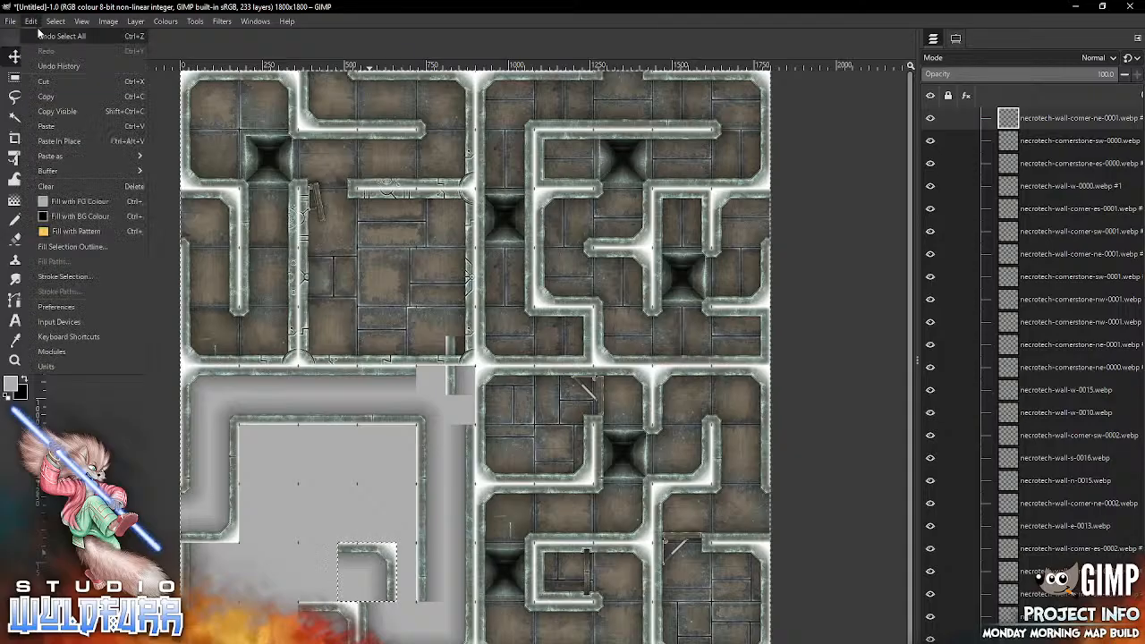
click(38, 33)
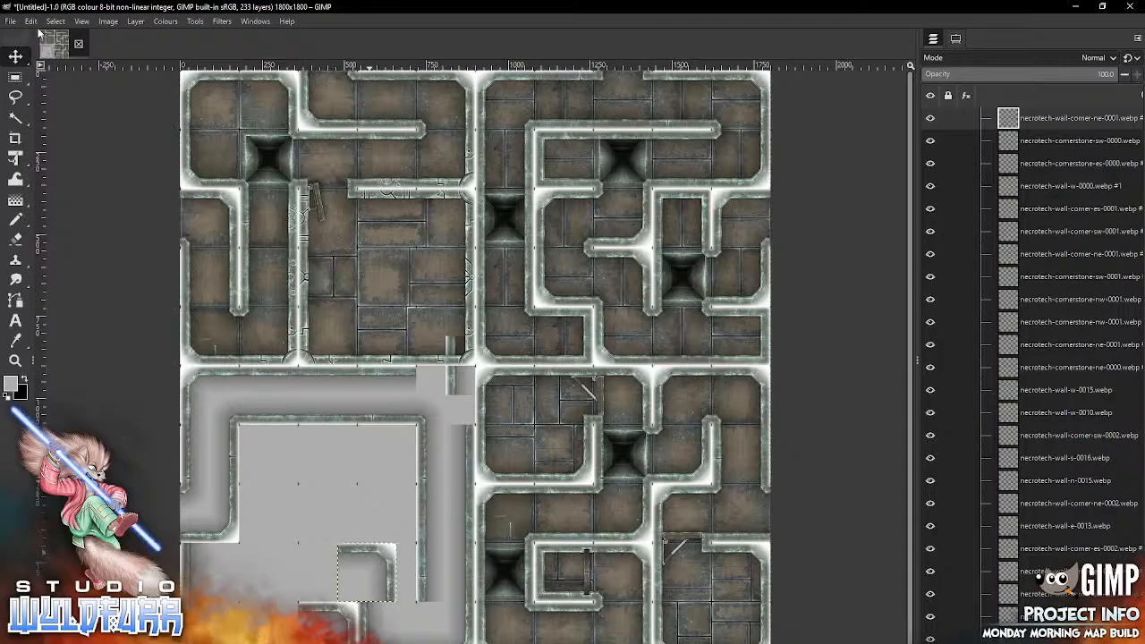
mouse_move(388, 556)
mouse_down()
mouse_move(476, 397)
mouse_move(474, 379)
mouse_move(447, 390)
mouse_move(364, 597)
mouse_move(385, 570)
mouse_up()
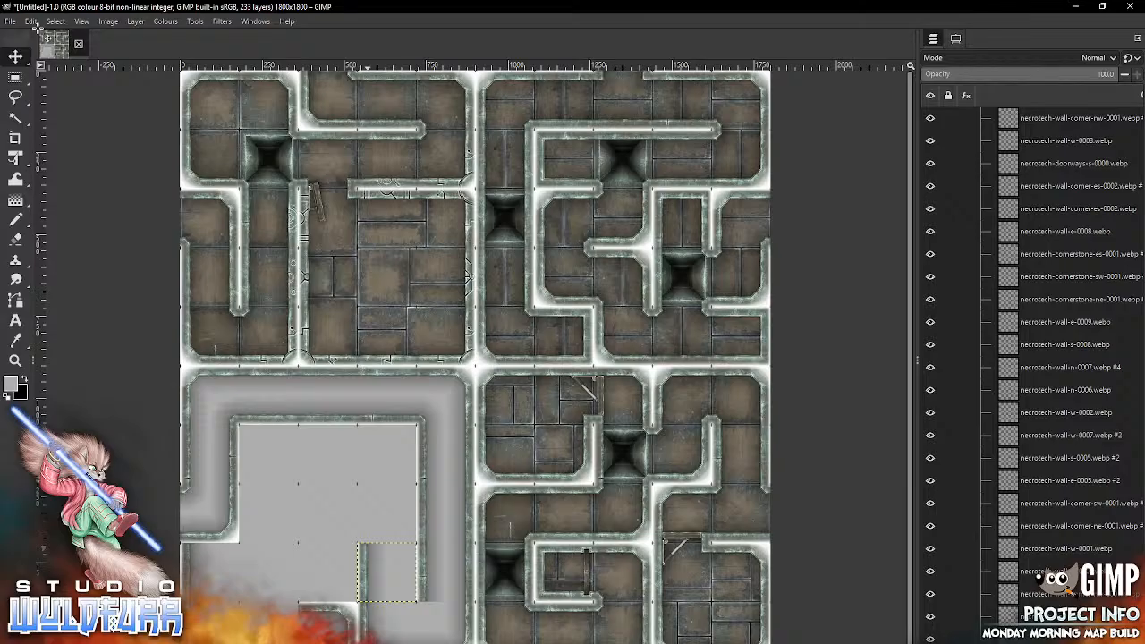
Step: Set the Move tool to move the selected layers, then import necrotech-wall-w-0002.webp and place it in column four of row eight
click(955, 39)
click(980, 111)
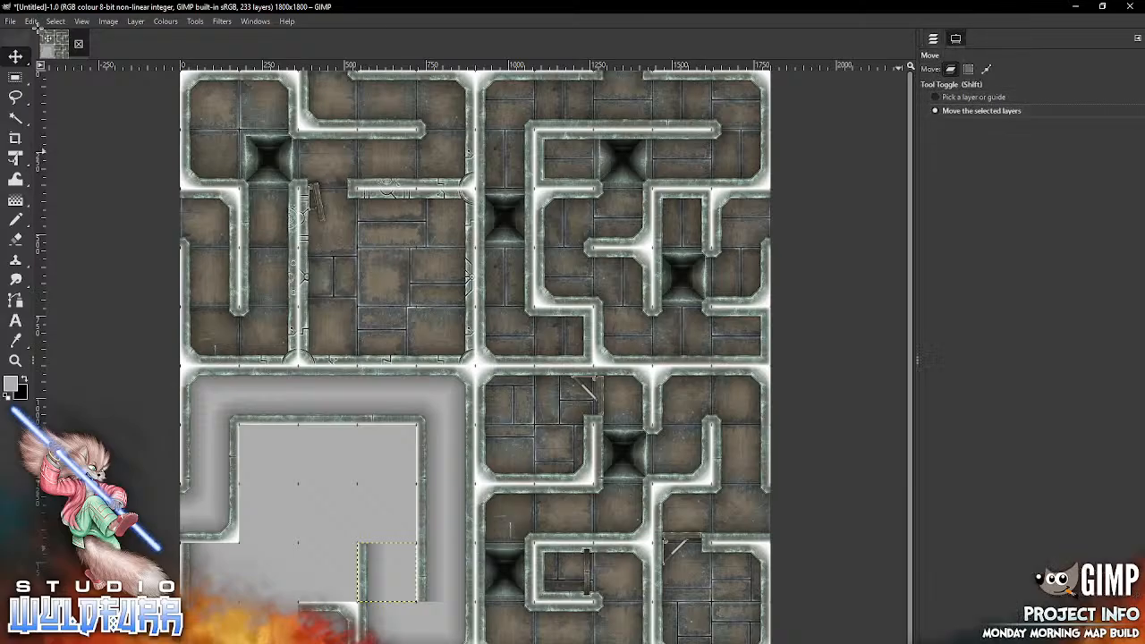
key(alt+Tab)
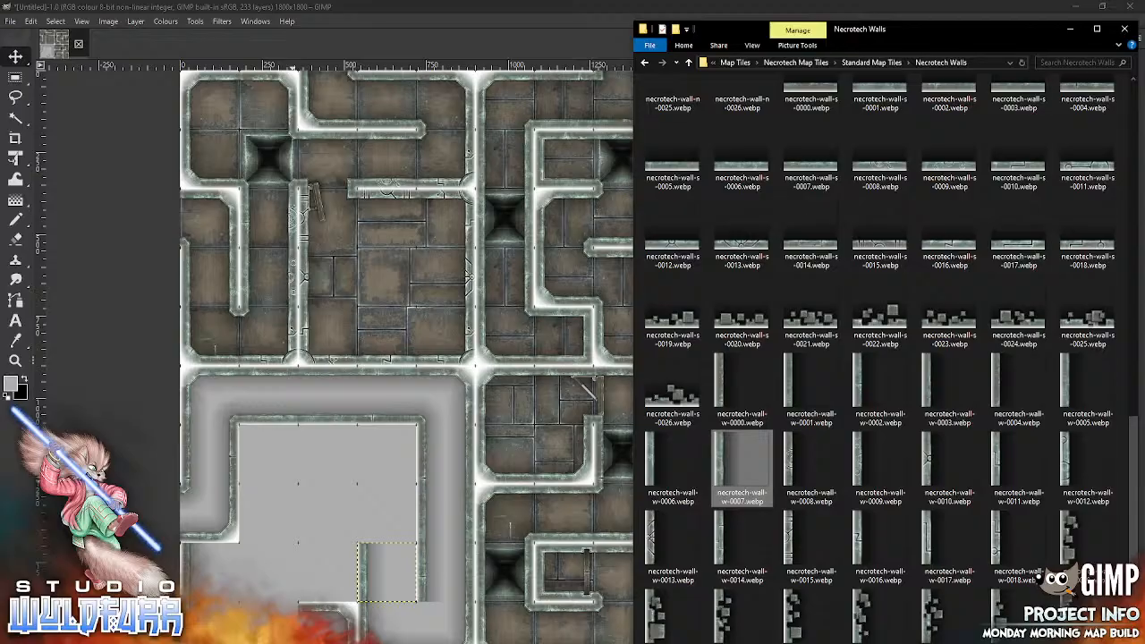
drag(878, 384, 341, 516)
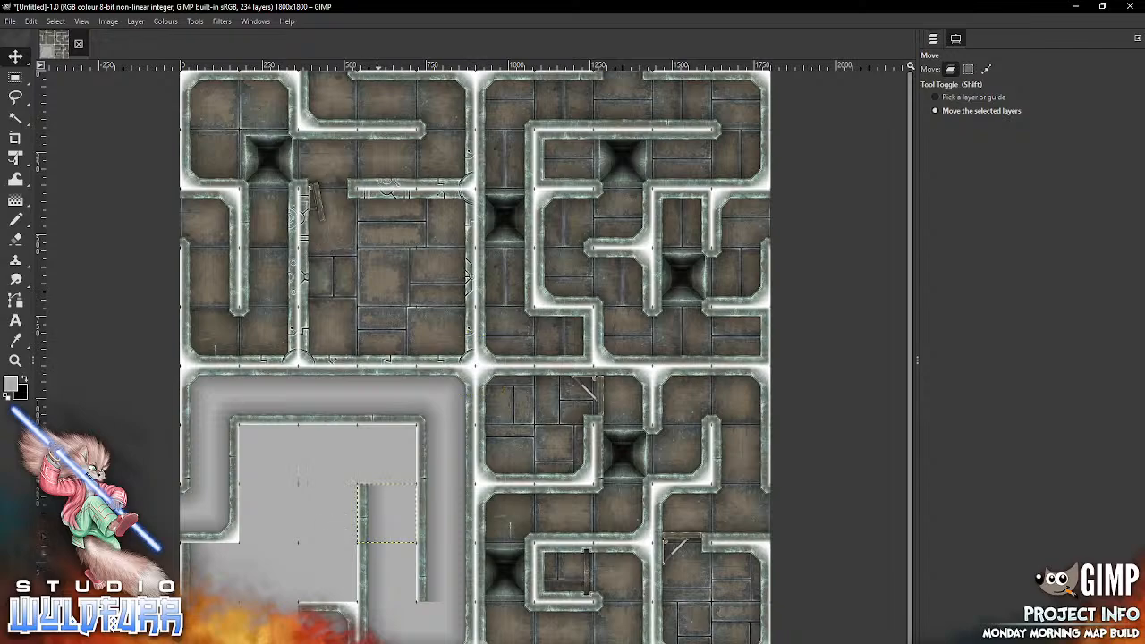
Step: Import necrotech-wall-s-0007.webp and necrotech-wall-corner-nw-0001.webp and place them in columns three and two of row seven
key(alt+Tab)
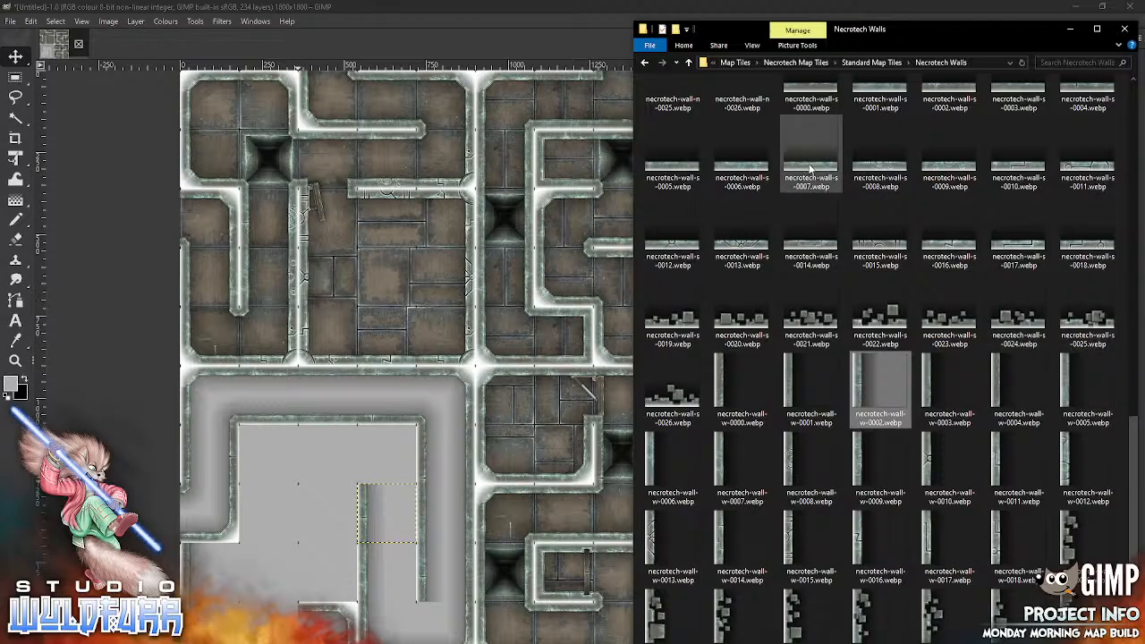
drag(810, 166, 307, 505)
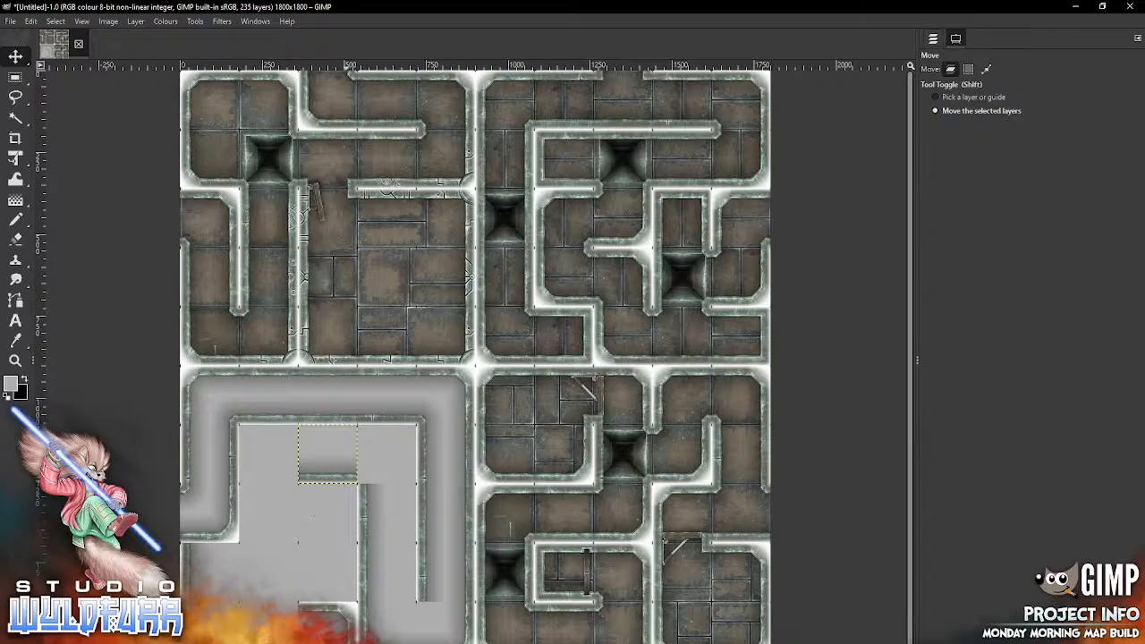
key(alt+Tab)
drag(1133, 434, 1134, 95)
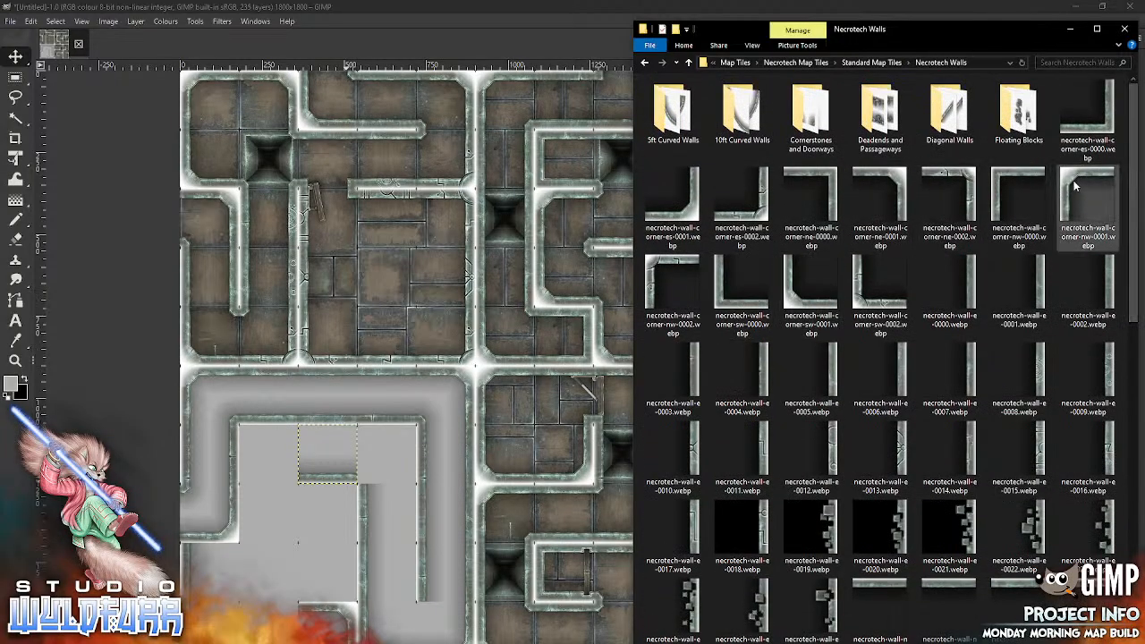
drag(1086, 204, 297, 494)
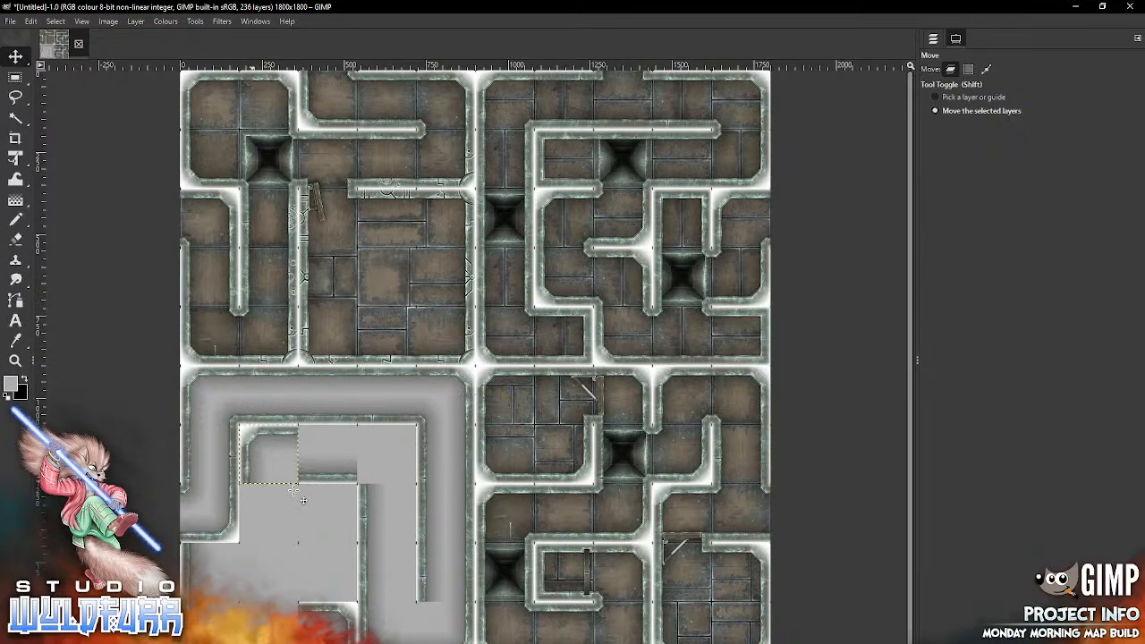
Step: Import necrotech-wall-corner-ne-0001.webp and a straight north wall tile and place them in columns four and three of row seven
key(alt+Tab)
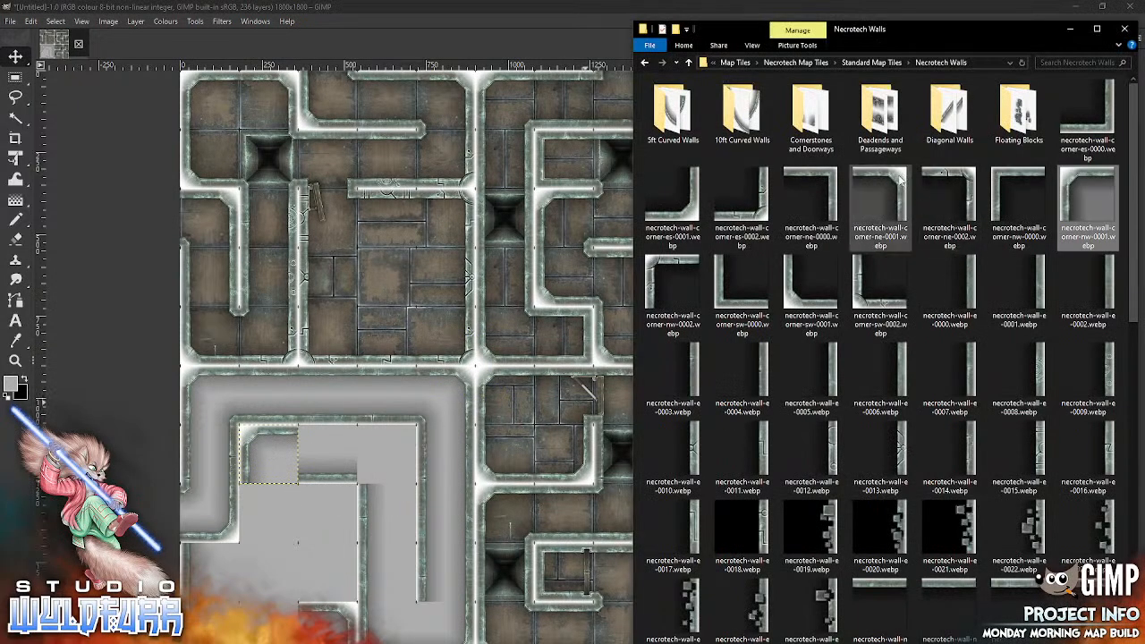
drag(901, 180, 327, 539)
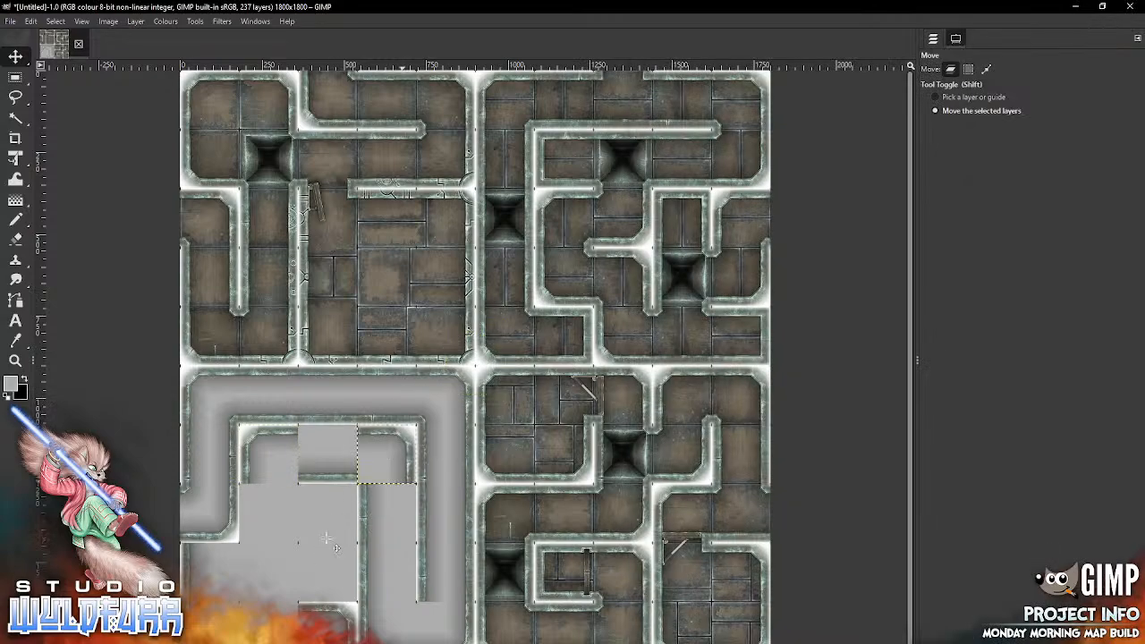
key(alt+Tab)
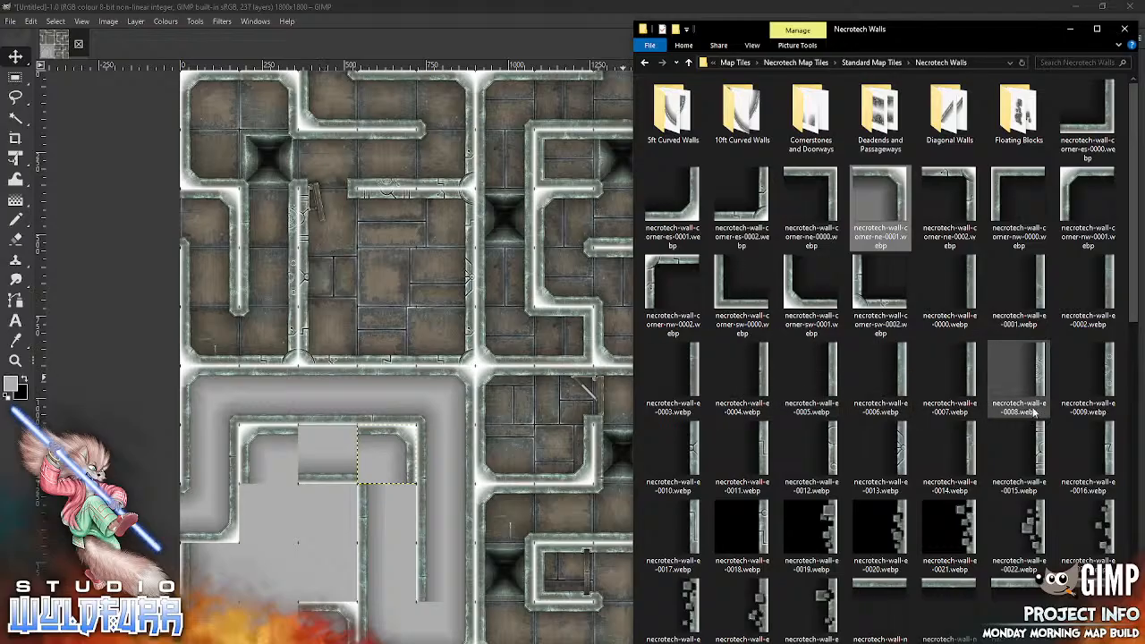
drag(886, 583, 282, 576)
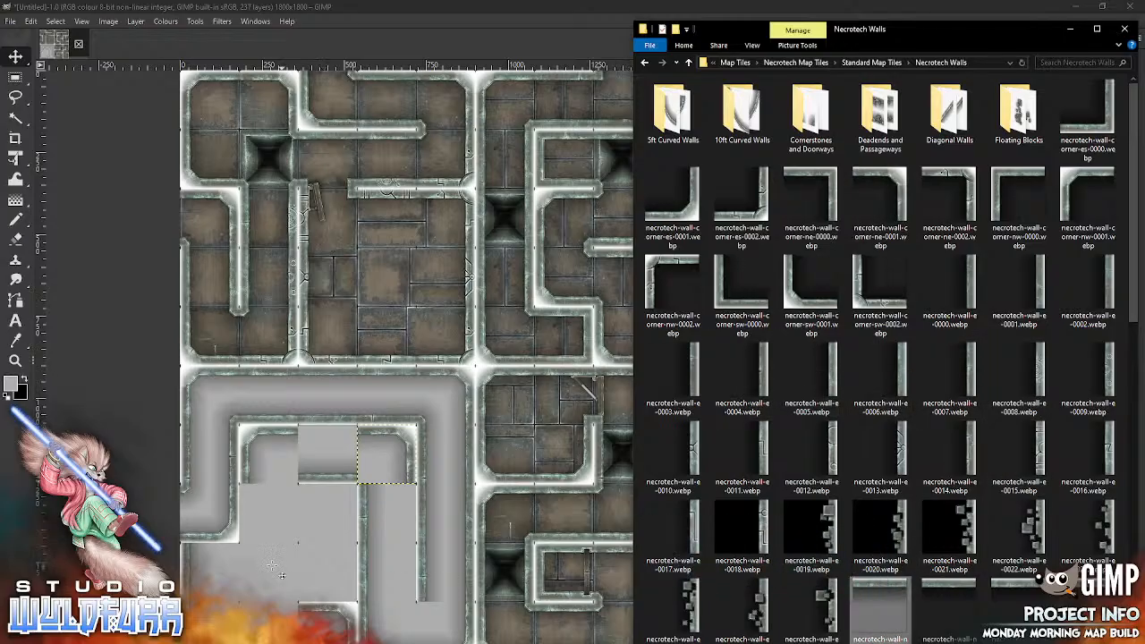
drag(493, 343, 344, 431)
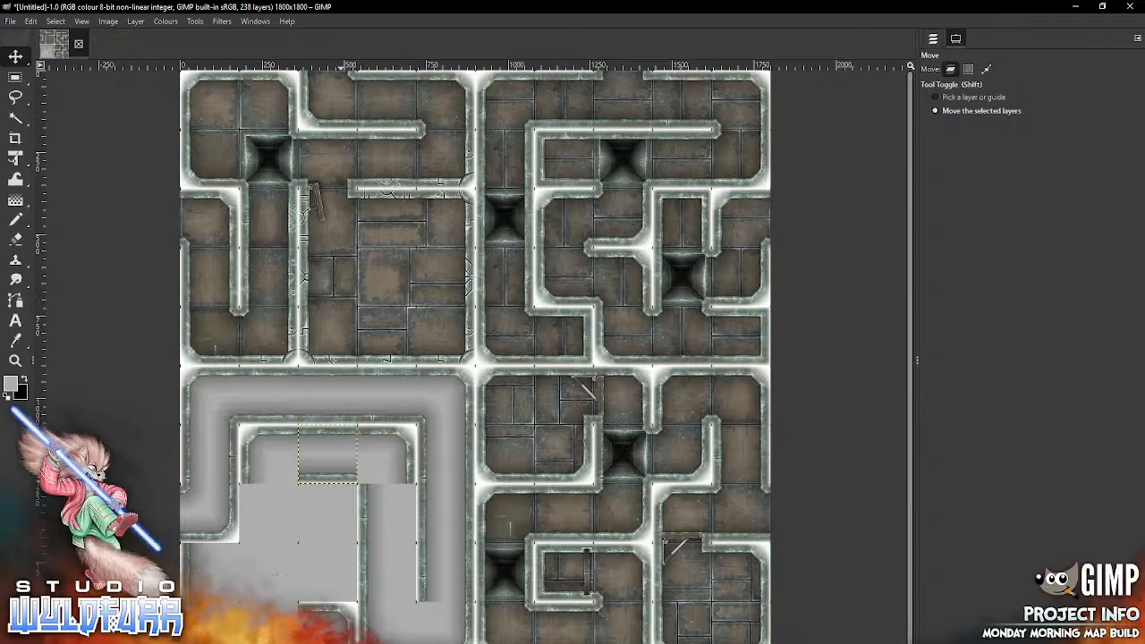
Step: Import necrotech-wall-e-0003.webp and necrotech-wall-e-0005.webp and place them in column four of rows eight and nine
key(alt+Tab)
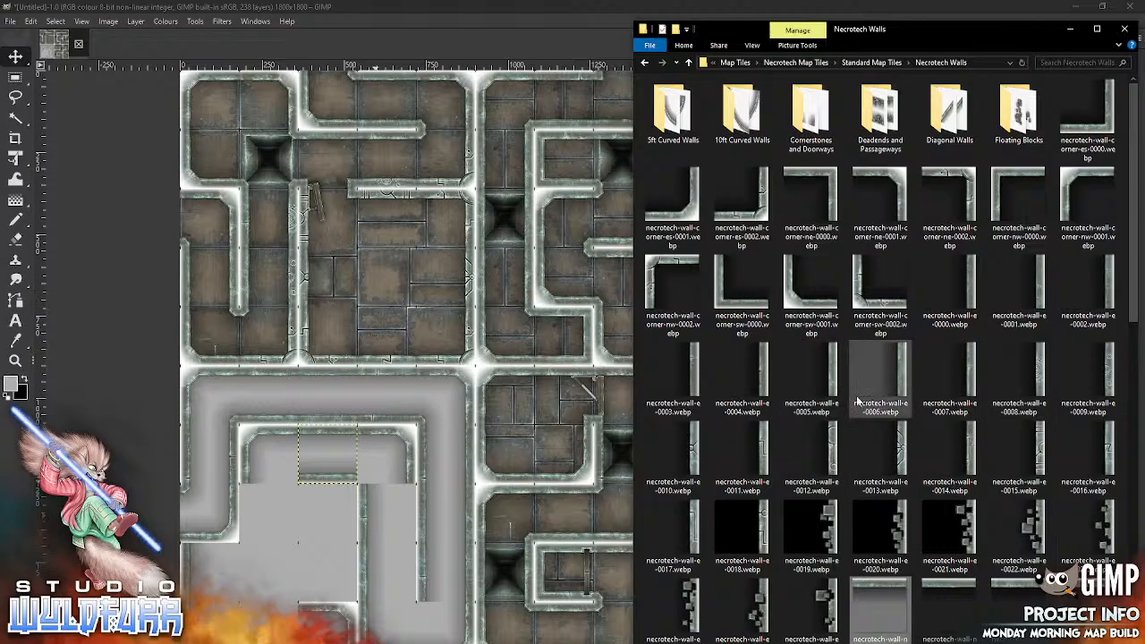
drag(697, 376, 389, 519)
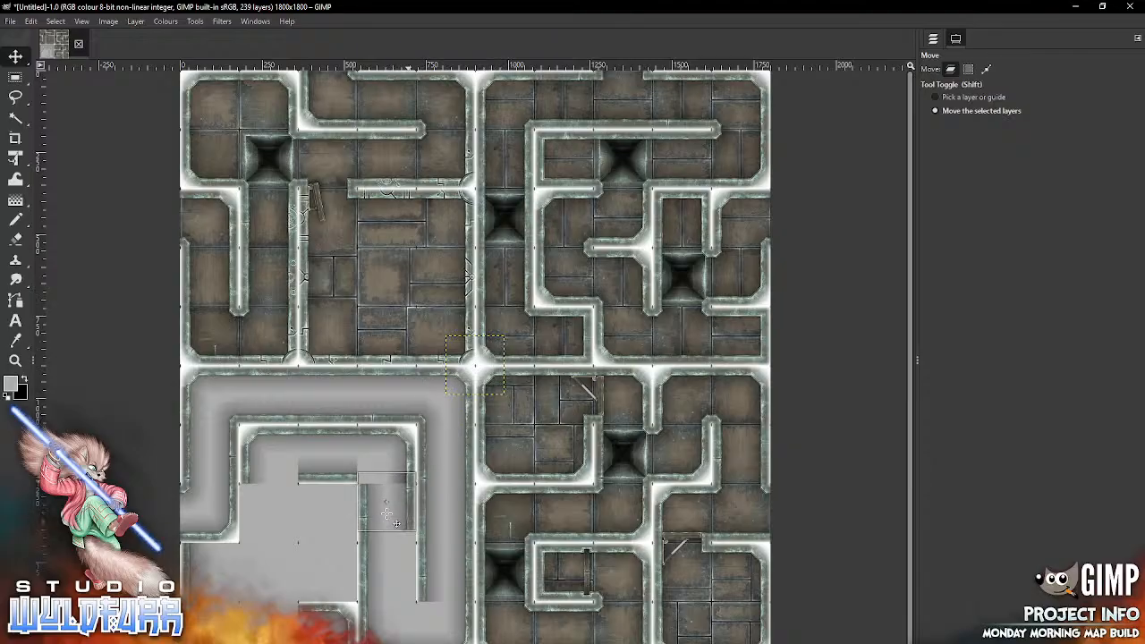
key(alt+Tab)
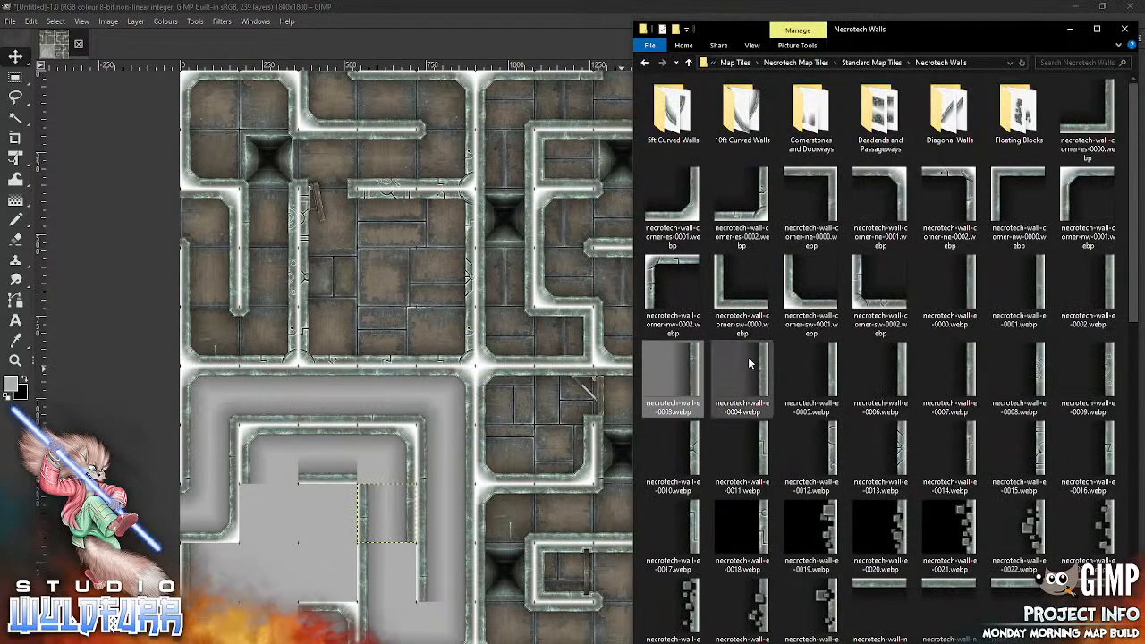
drag(809, 375, 417, 545)
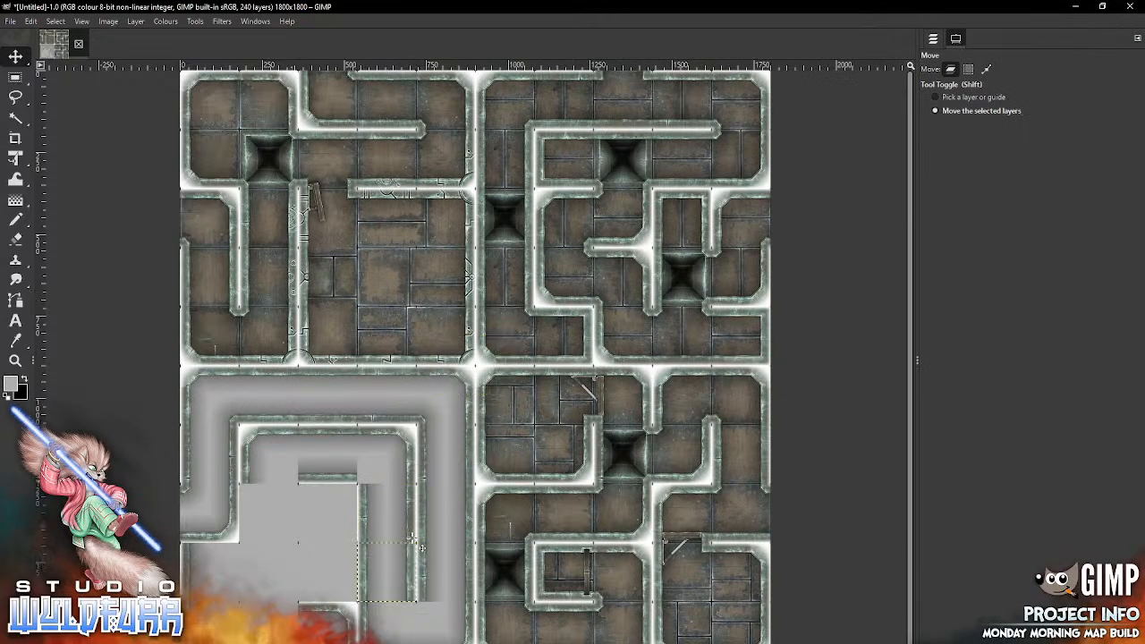
Step: Import necrotech-wall-corner-sw-0001.webp and place it in column two of row eight
key(alt+Tab)
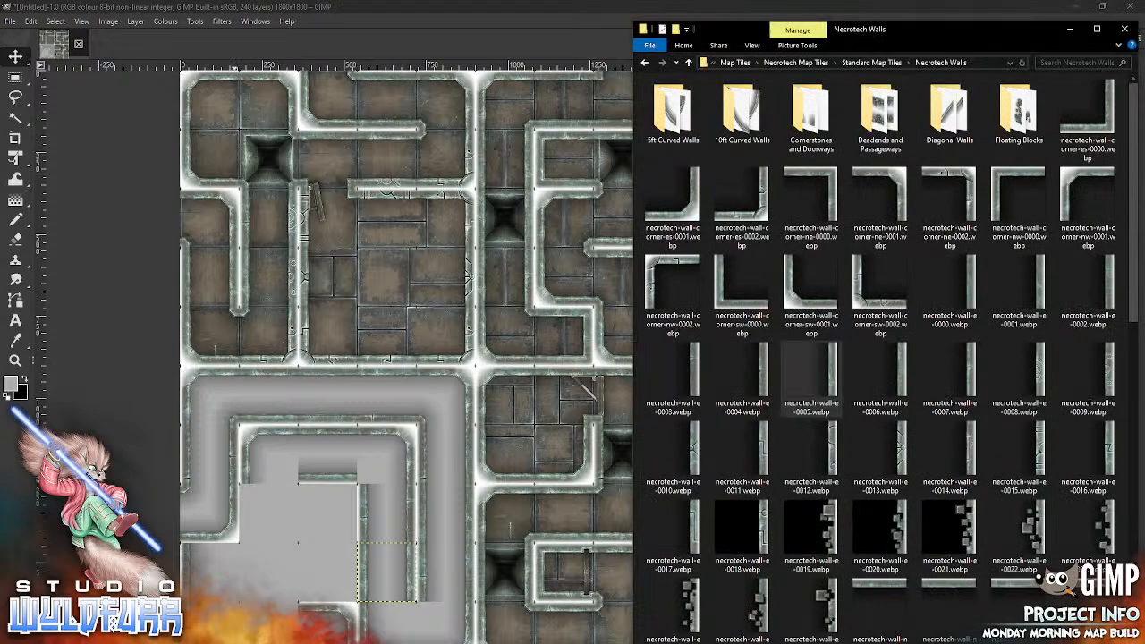
drag(799, 302, 334, 470)
drag(337, 499, 253, 530)
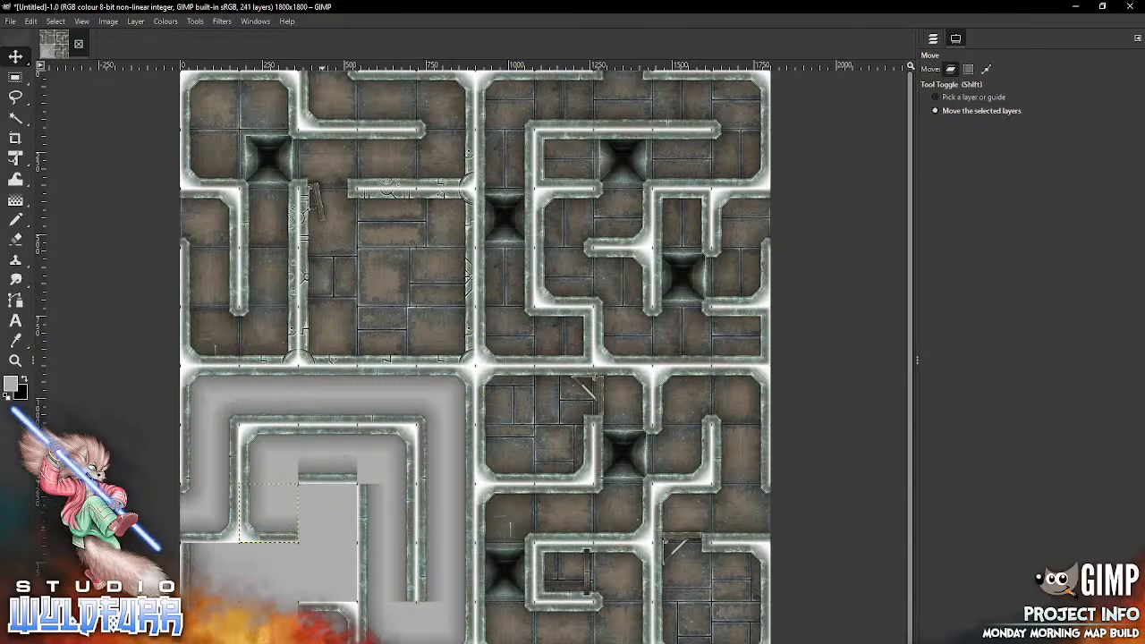
Step: Import necrotech-wall-corner-es-0001.webp and necrotech-wall-corner-ne-0001.webp and place them in column three of rows nine and eight
key(alt+Tab)
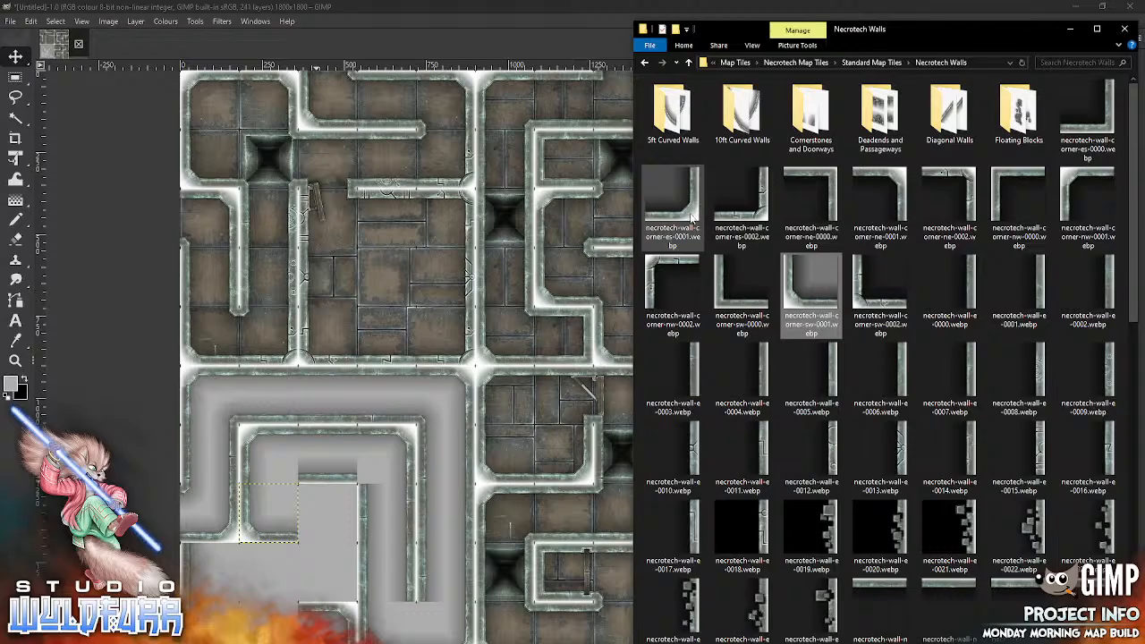
drag(678, 207, 392, 402)
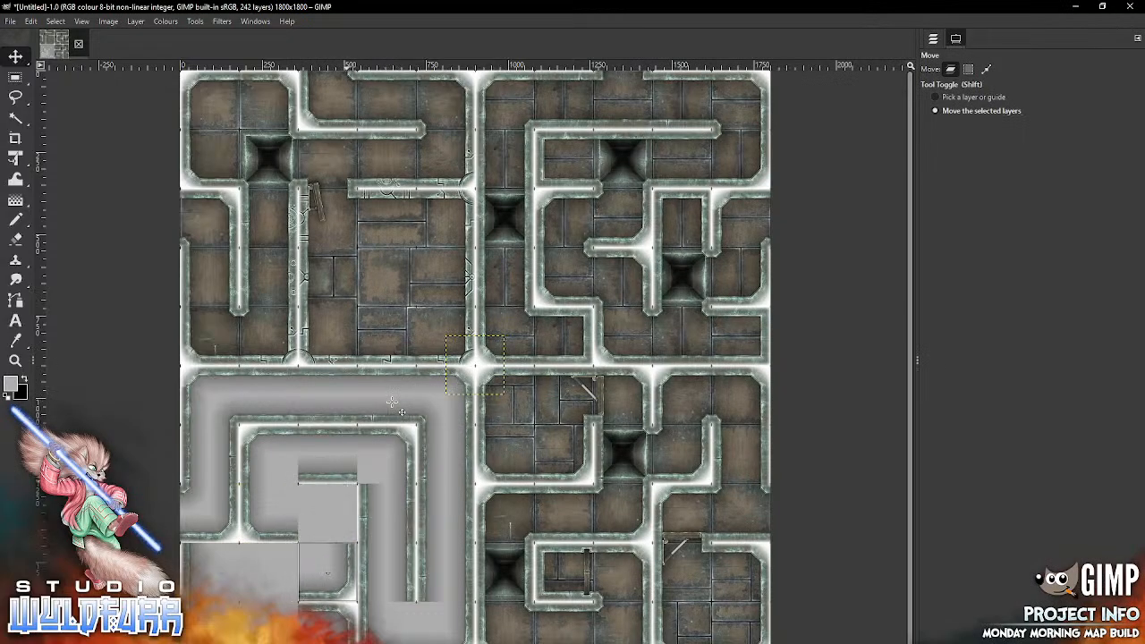
key(alt+Tab)
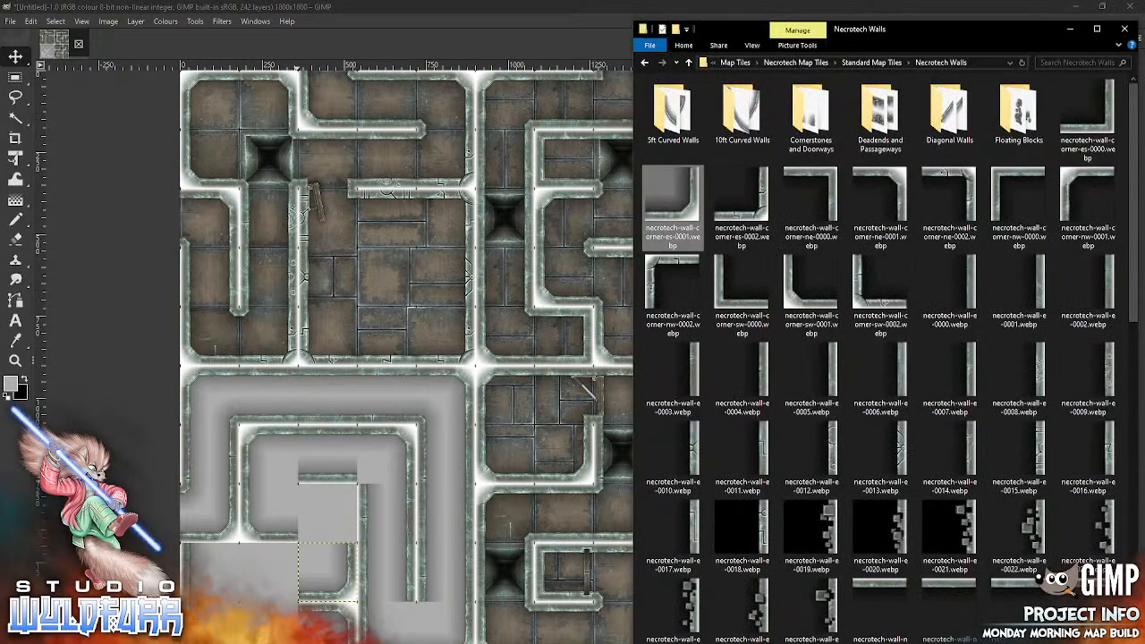
drag(880, 192, 324, 498)
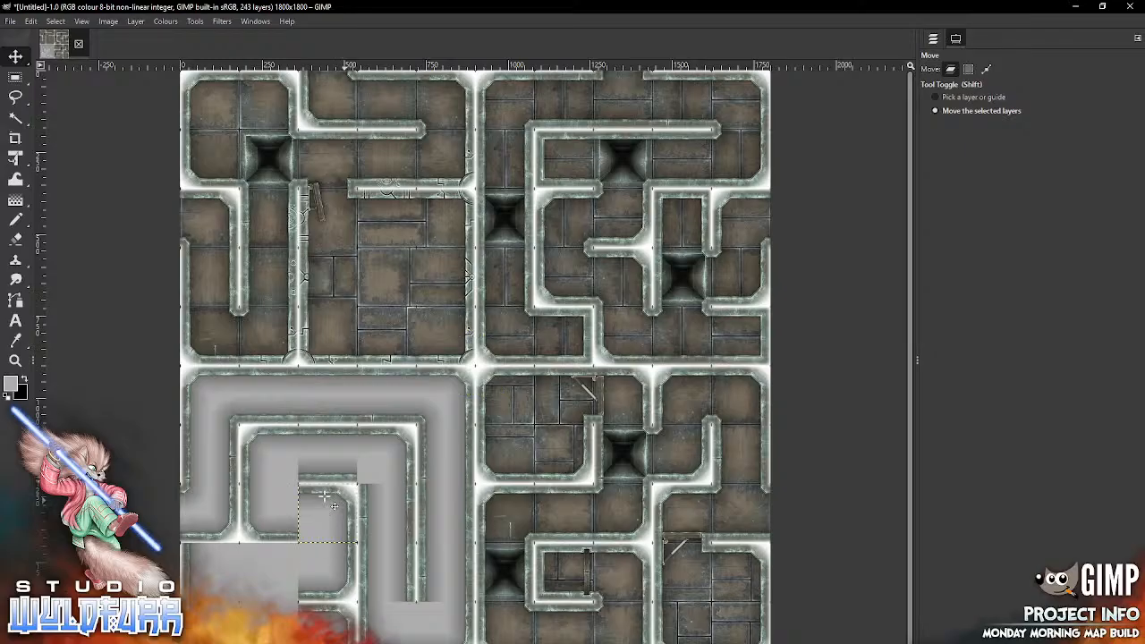
Step: Pick the existing wall tile in column one of row nine, delete its layer, and return the Move tool to moving the selected layers
key(alt+Tab)
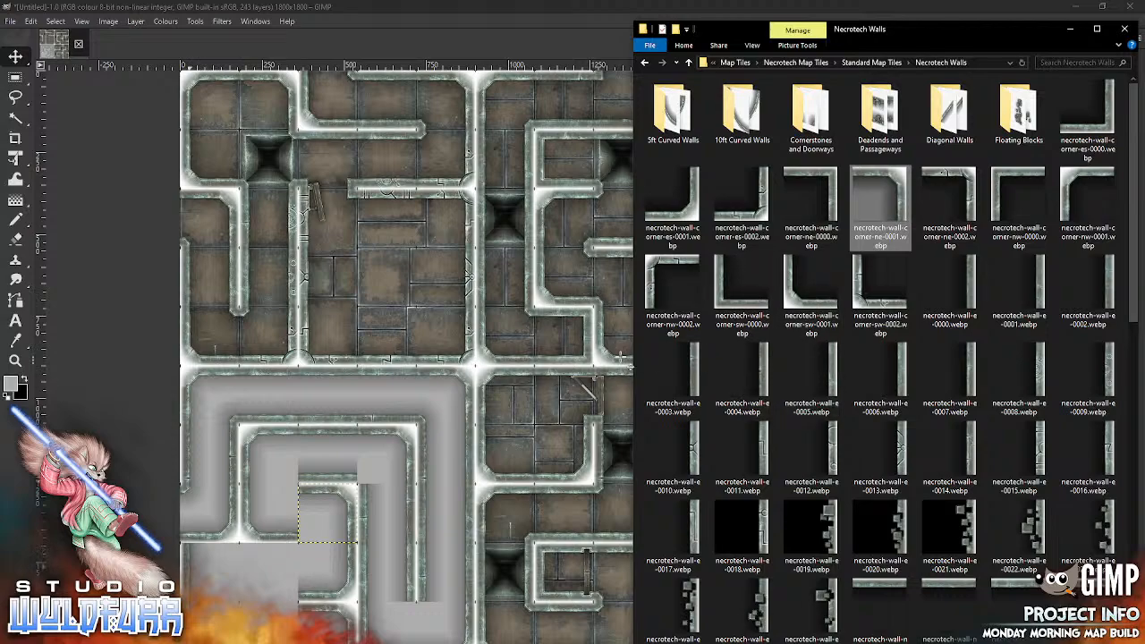
click(619, 357)
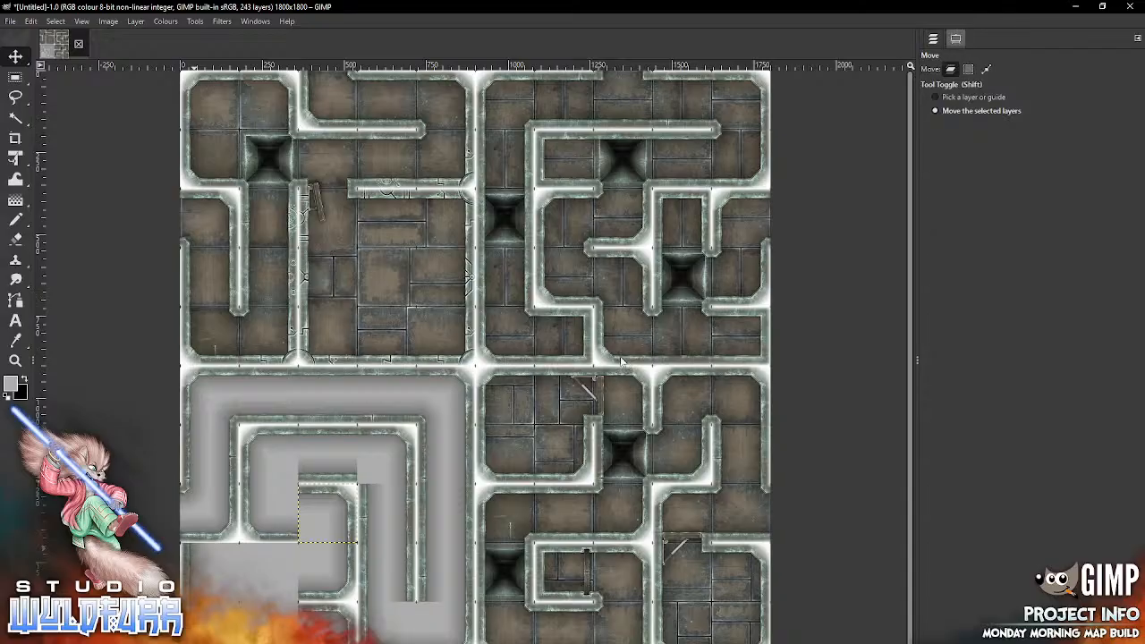
key(shift)
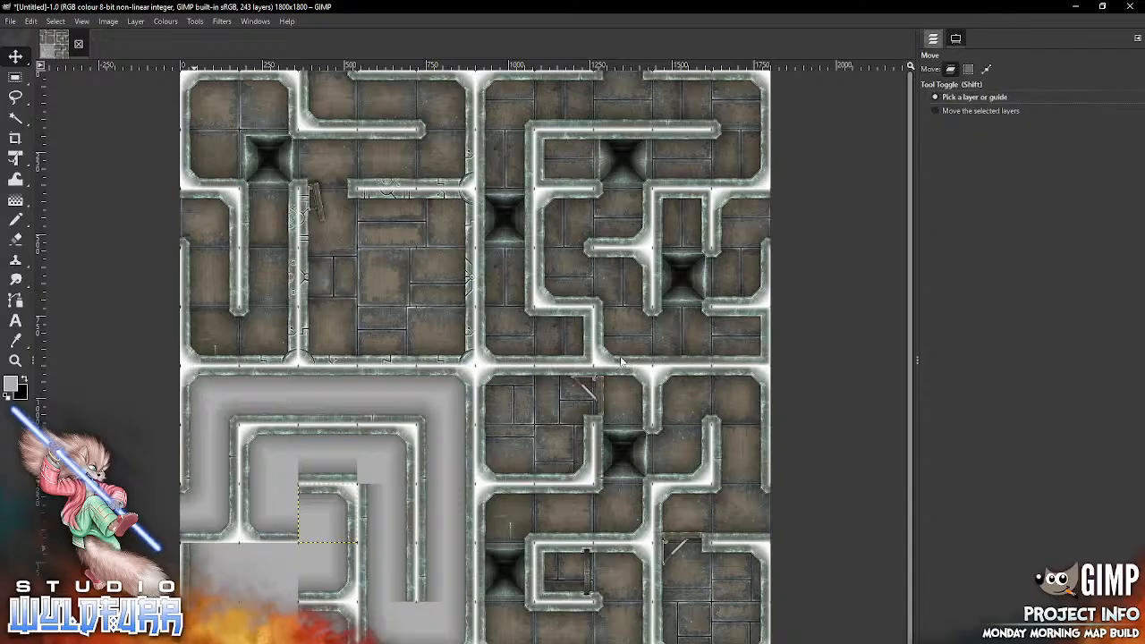
key(ctrl+l)
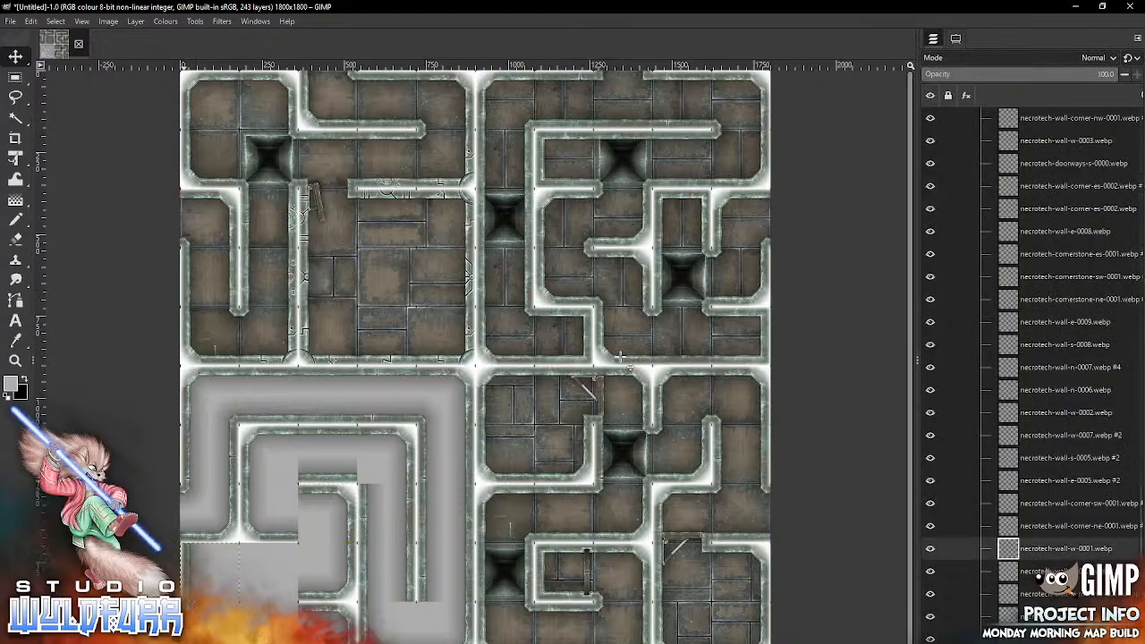
key(Delete)
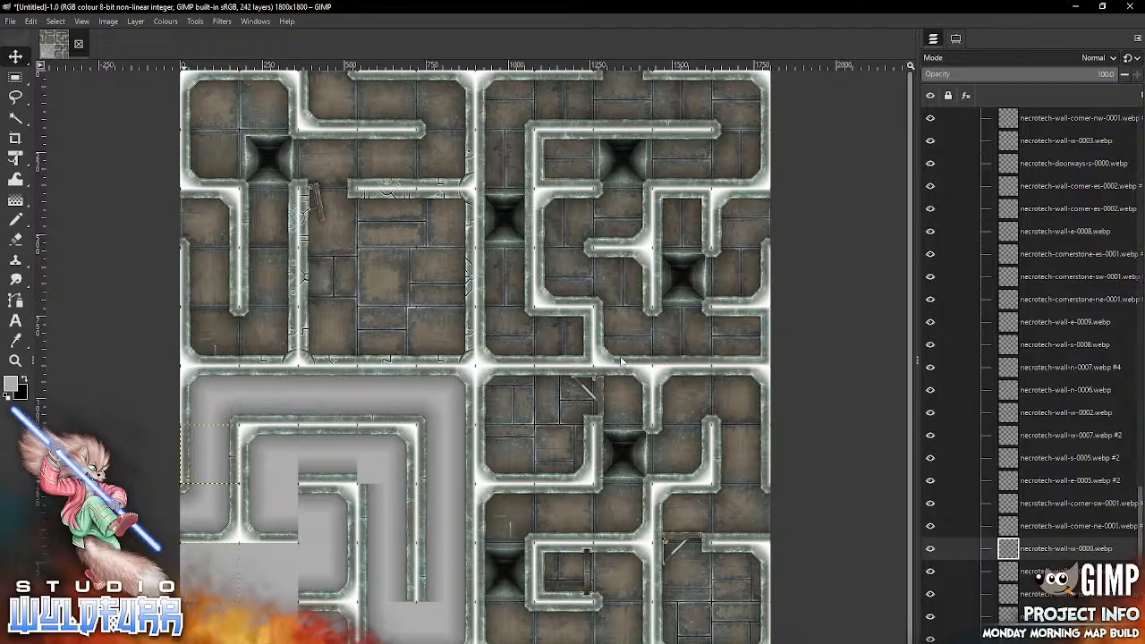
key(ctrl+Page_Down)
key(shift)
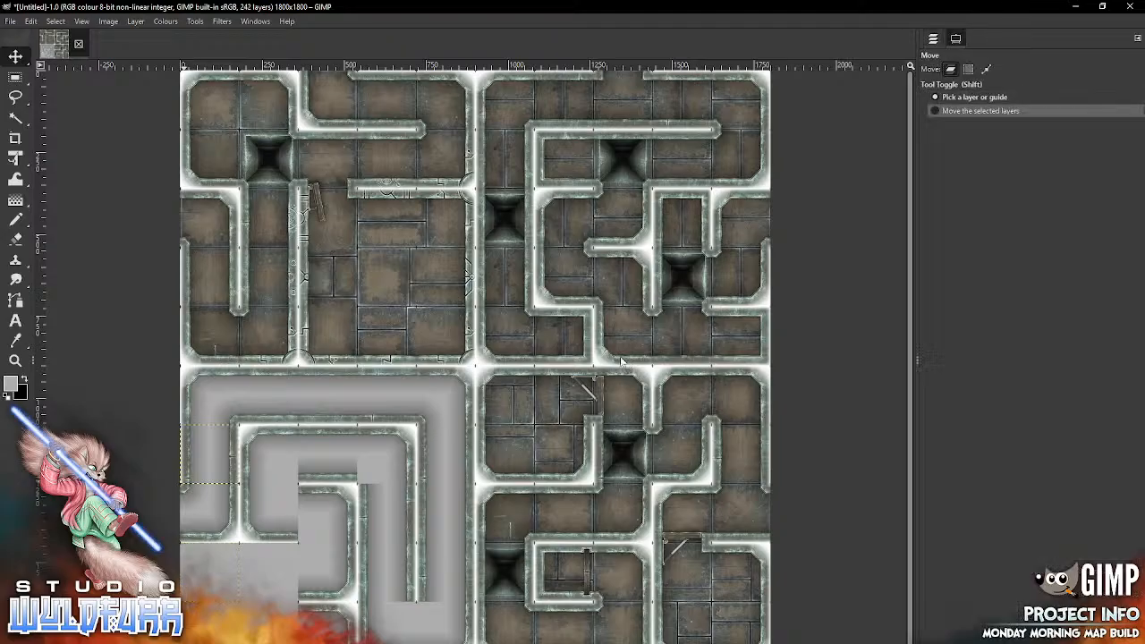
Step: Import necrotech-wall-corner-nw-0001.webp and necrotech-wall-n-0000.webp and place them in columns one and two of row nine
key(alt+Tab)
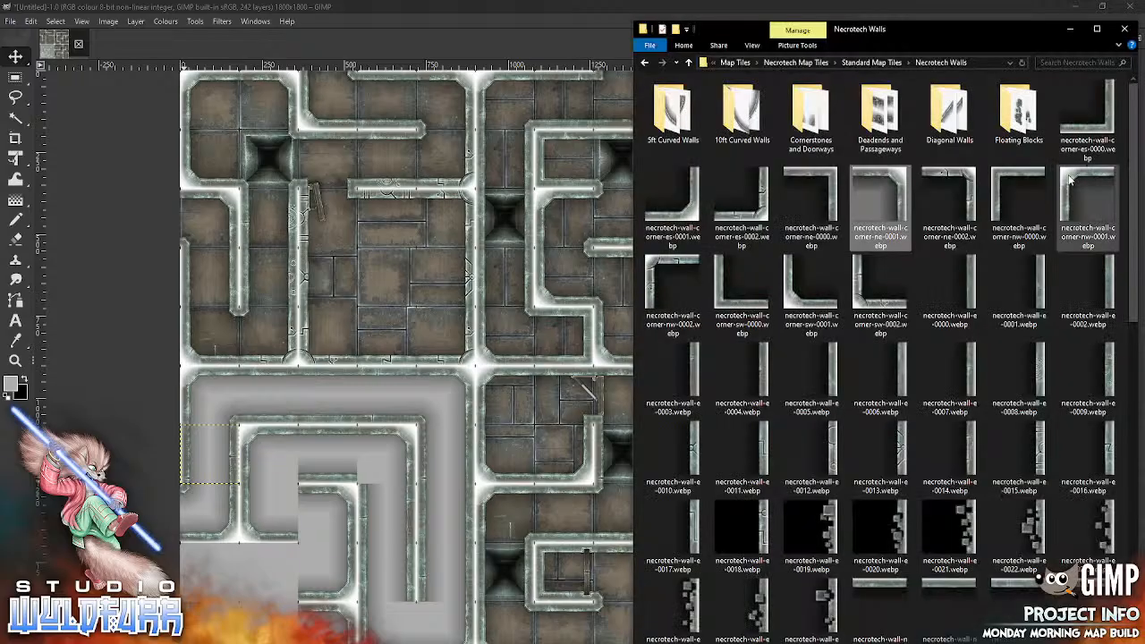
click(355, 432)
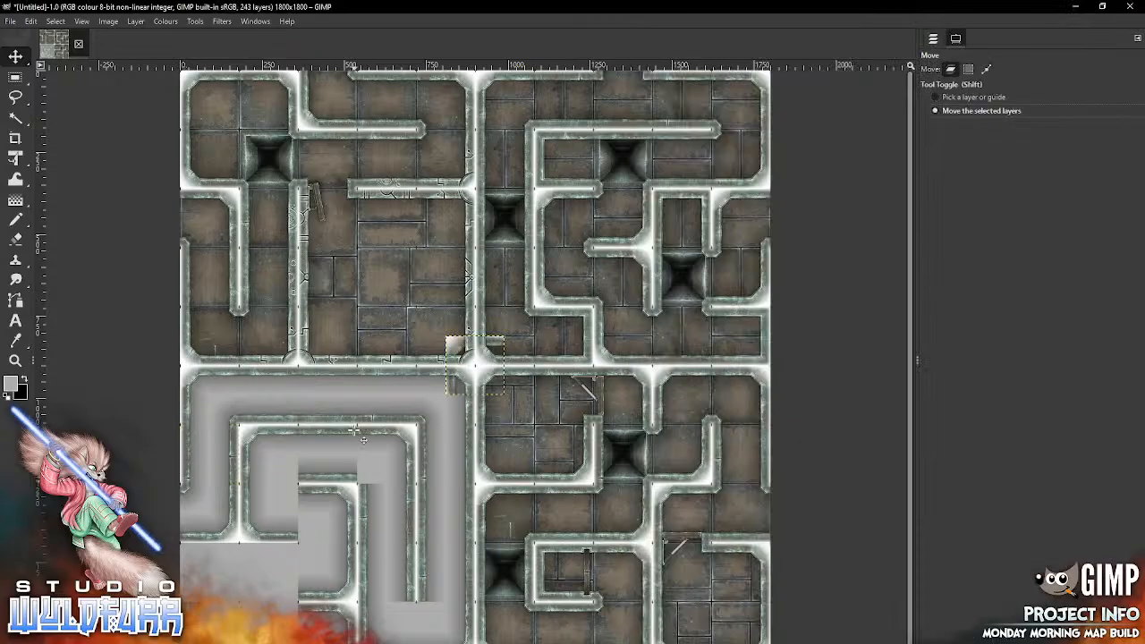
drag(215, 581, 209, 572)
key(alt+Tab)
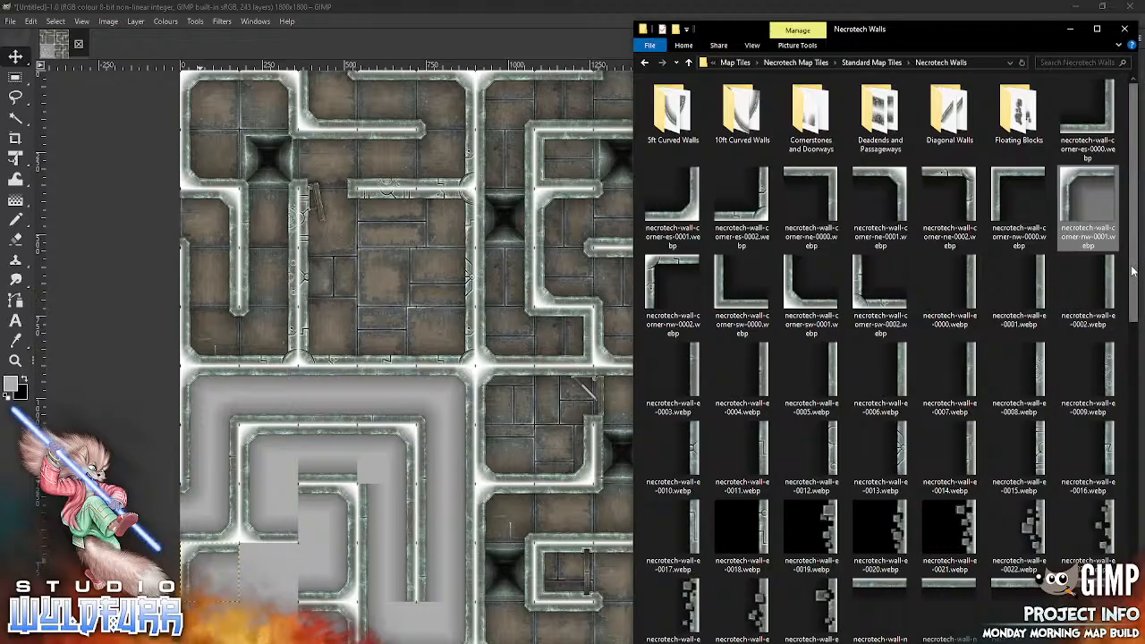
scroll(1105, 433, down, 6)
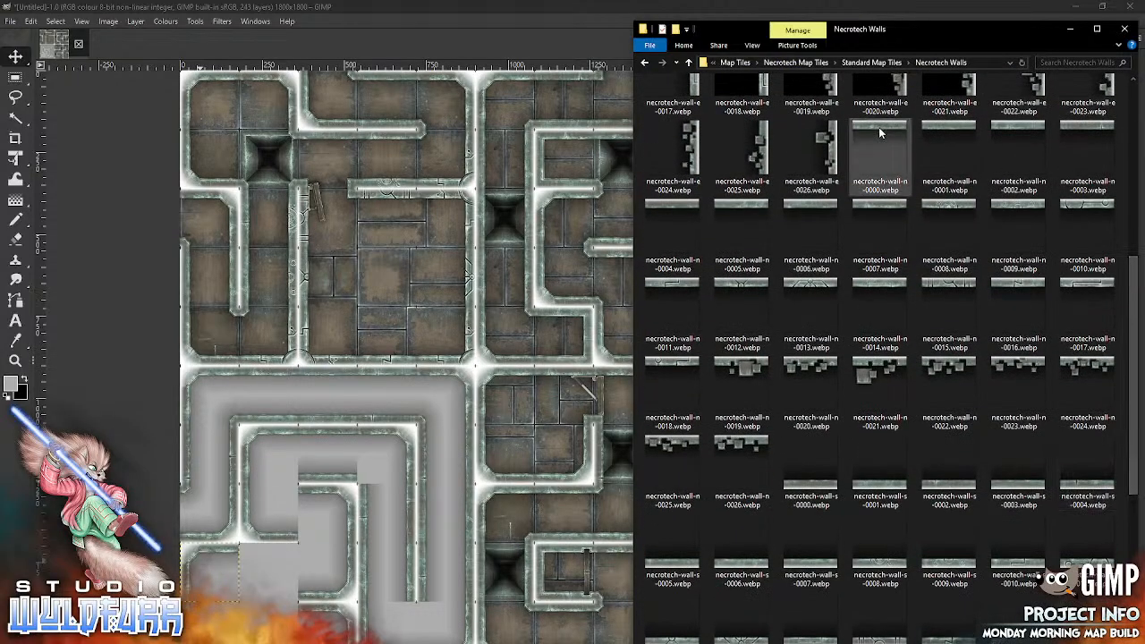
drag(878, 127, 337, 523)
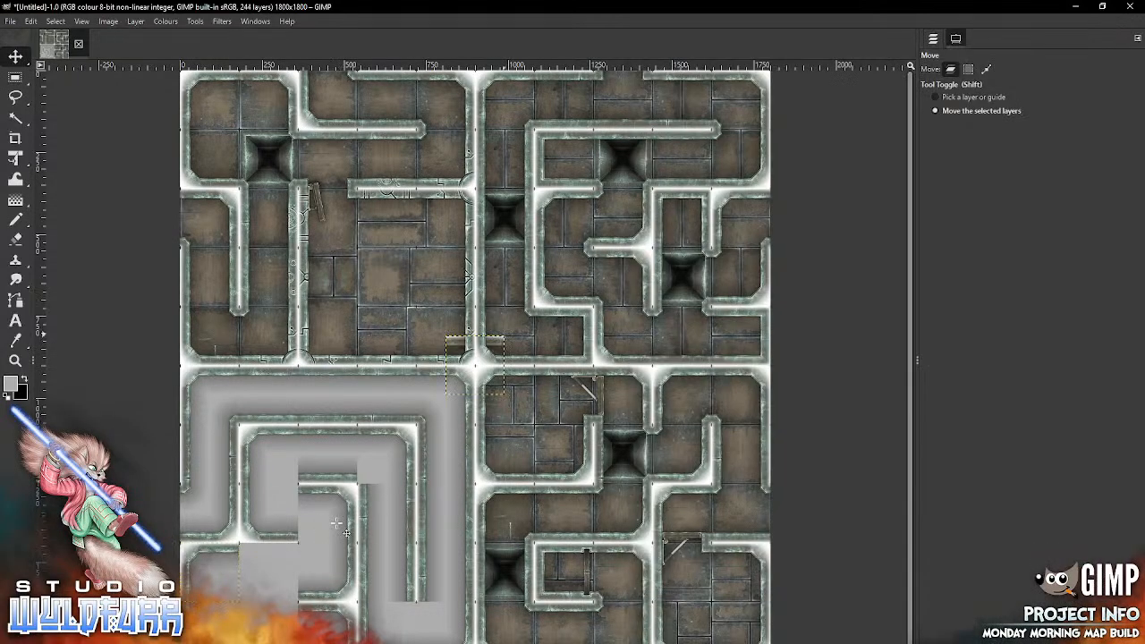
mouse_move(493, 341)
mouse_down()
mouse_move(279, 552)
mouse_move(287, 548)
mouse_up()
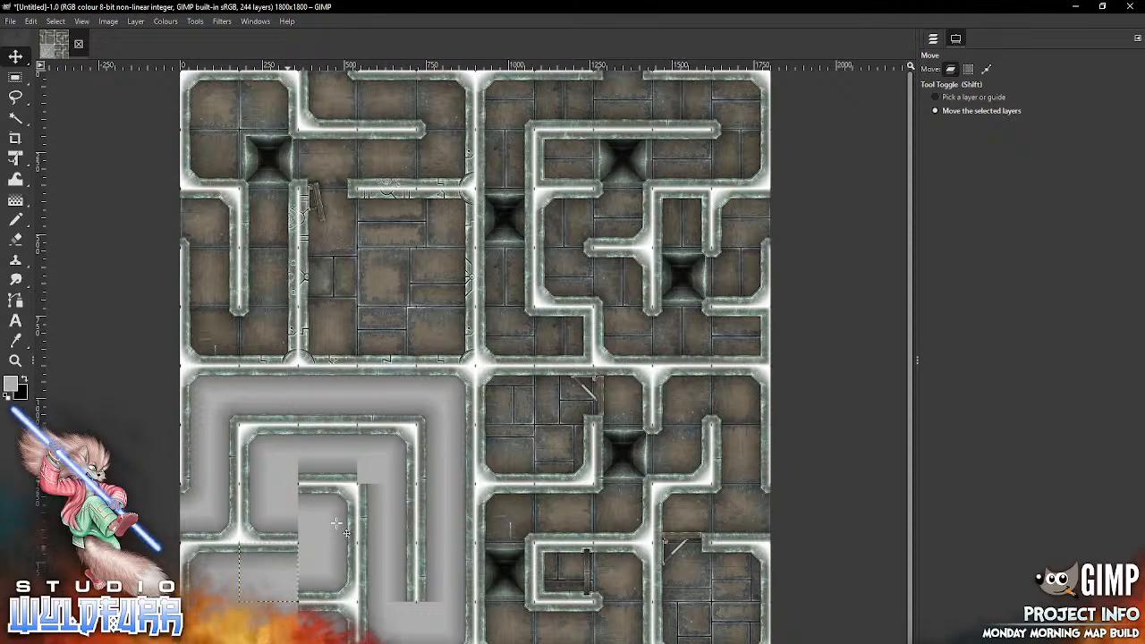
Step: Import necrotech-wall-n-0001.webp into column two of row ten and necrotech-wall-s-0007.webp into column two of row nine
key(alt+Tab)
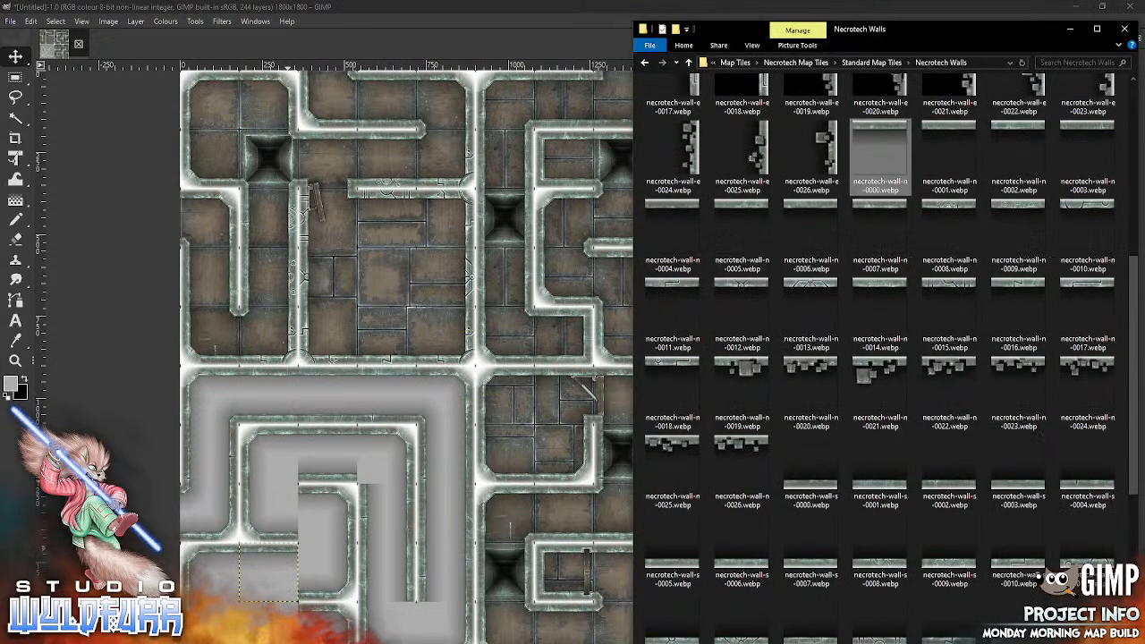
drag(950, 130, 362, 523)
mouse_move(497, 344)
mouse_down()
mouse_move(348, 558)
mouse_move(291, 610)
mouse_up()
key(alt+Tab)
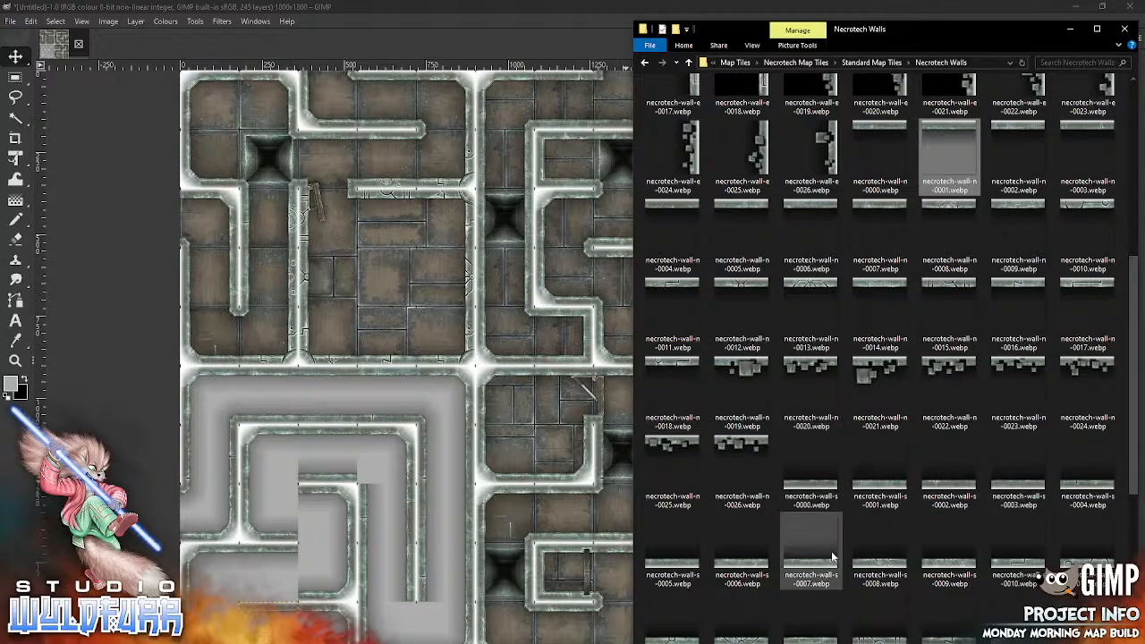
drag(807, 556, 444, 447)
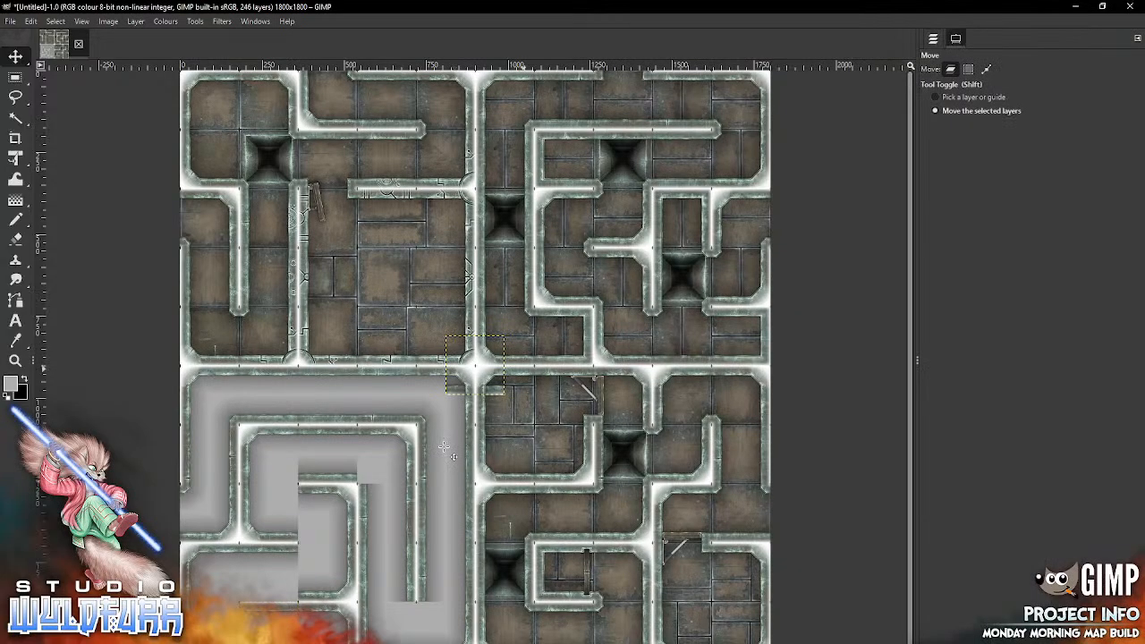
drag(473, 366, 269, 572)
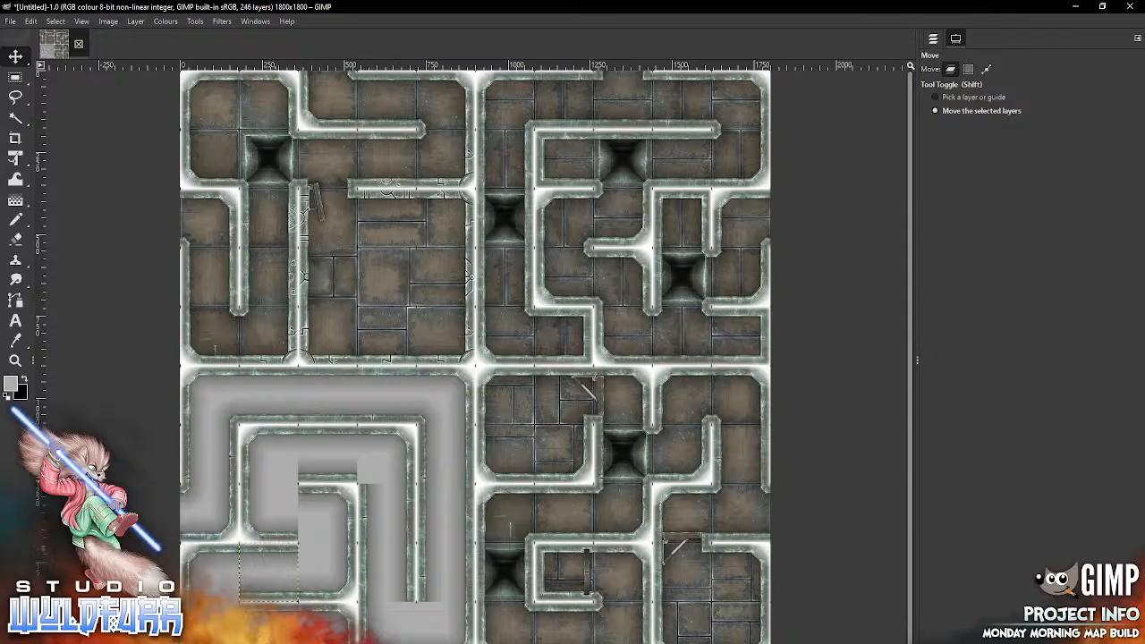
Step: From the Cornerstones and Doorways folder, import necrotech-cornerstone-es-0001.webp and necrotech-cornerstone-ne-0001.webp into column two of rows seven and eight
key(alt+Tab)
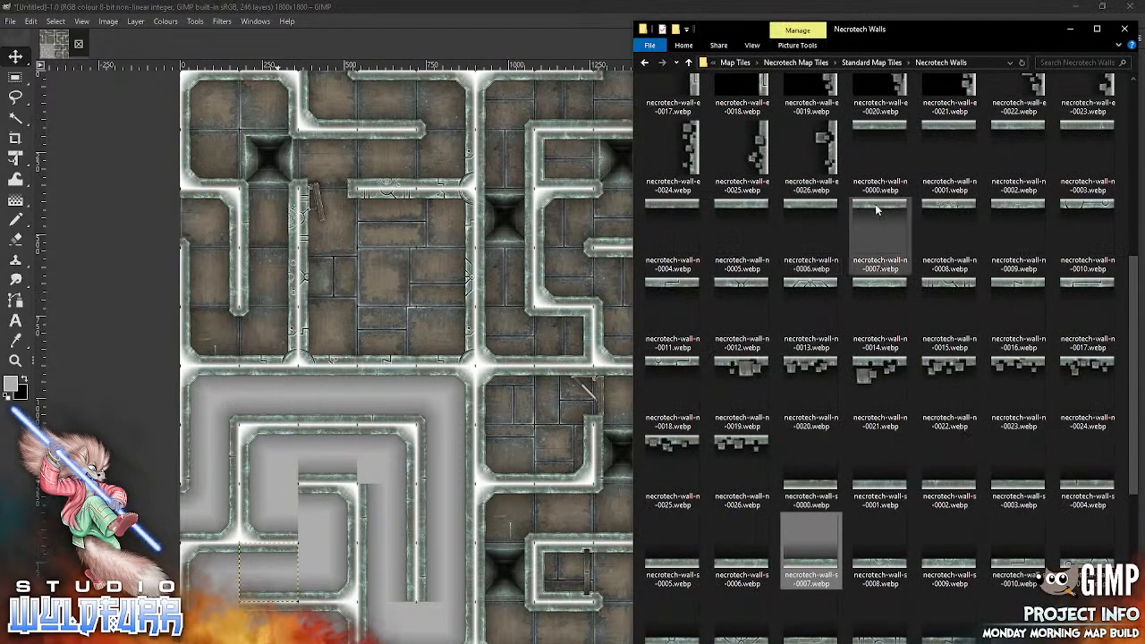
scroll(1131, 429, up, 6)
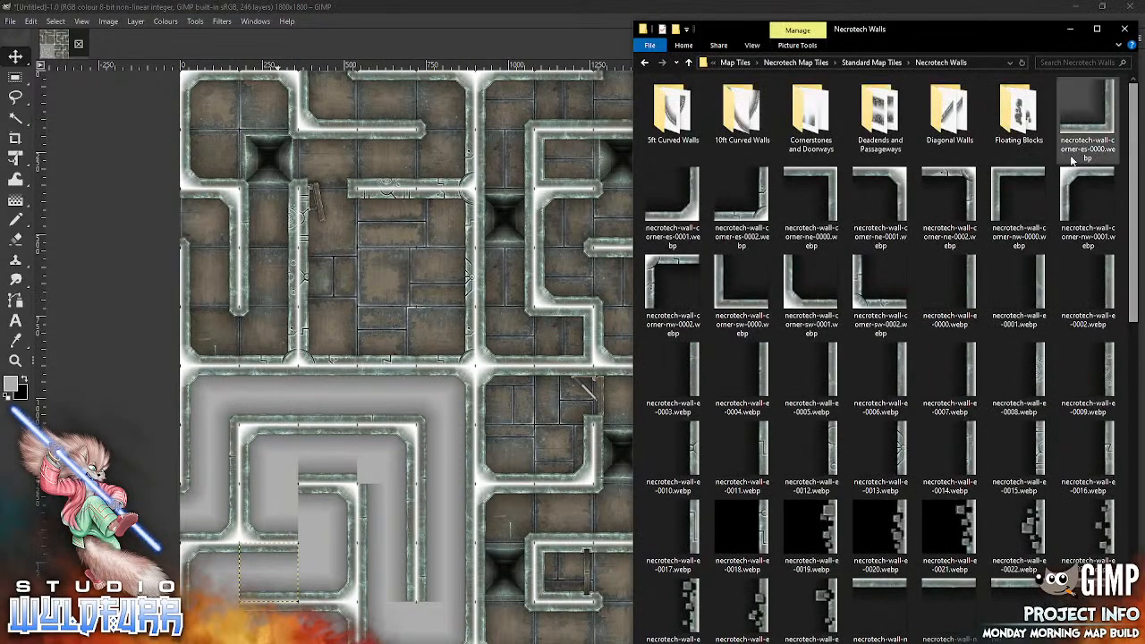
double_click(815, 125)
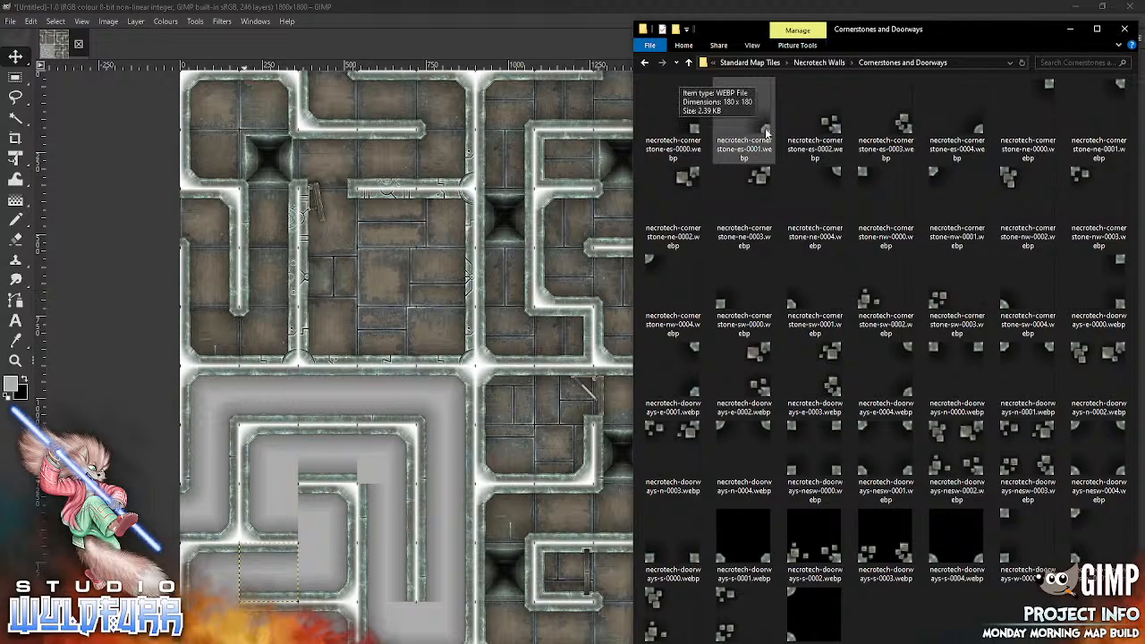
drag(766, 131, 378, 394)
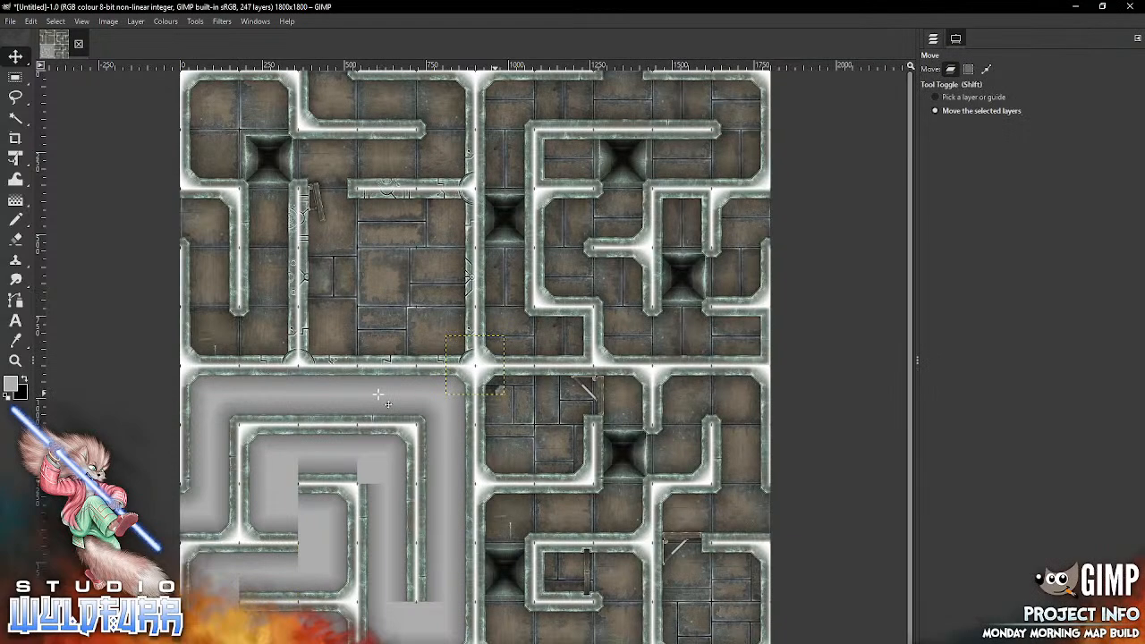
drag(497, 388, 294, 478)
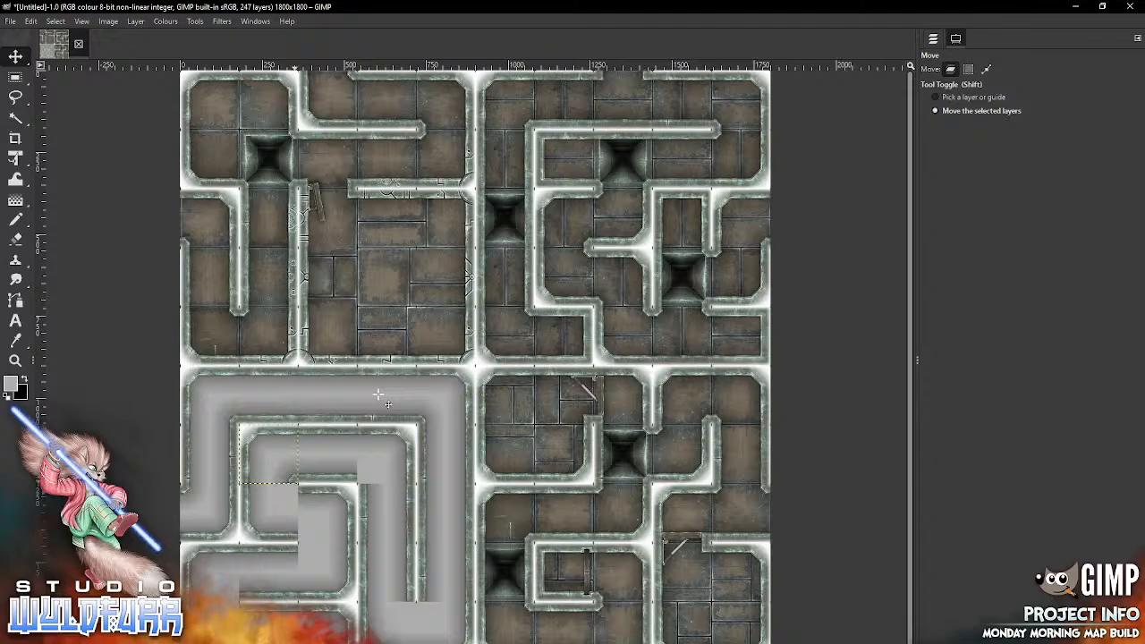
key(alt+Tab)
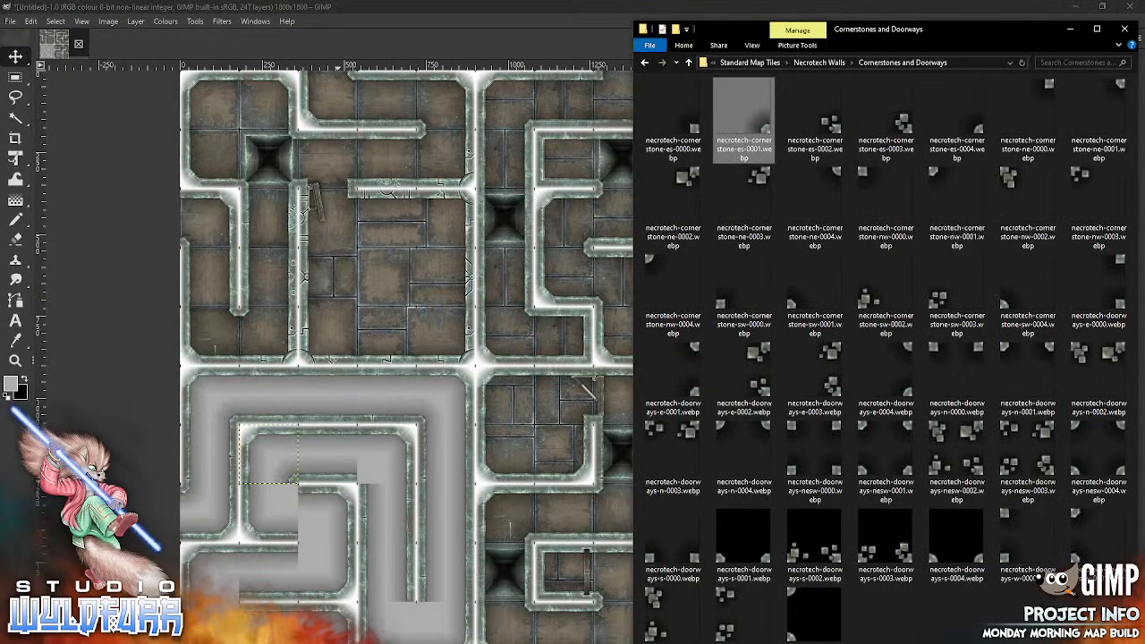
drag(1120, 87, 577, 328)
mouse_move(499, 340)
mouse_down()
mouse_move(323, 501)
mouse_move(293, 487)
mouse_up()
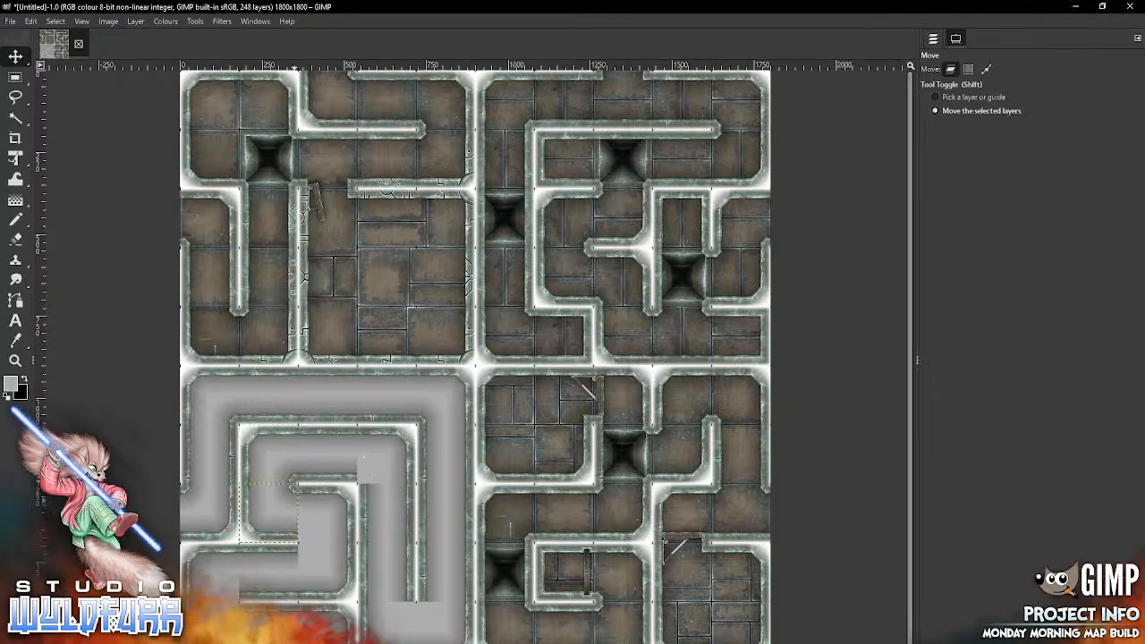
Step: Import necrotech-cornerstone-sw-0001.webp twice and place the copies in column four of row seven and column three of row eight
key(alt+Tab)
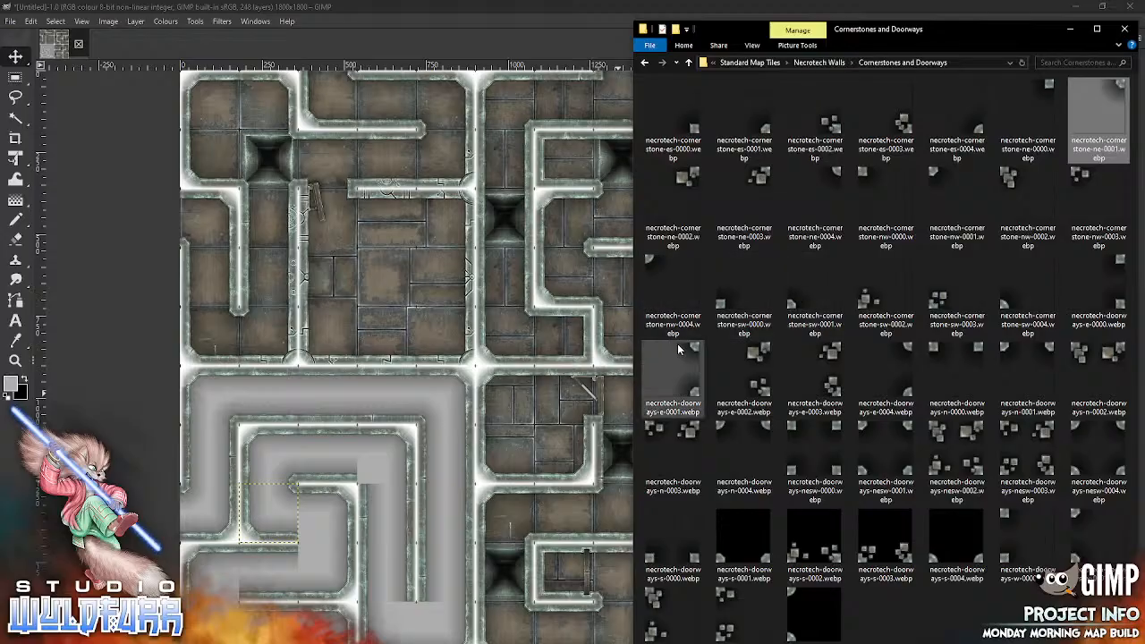
drag(795, 309, 390, 464)
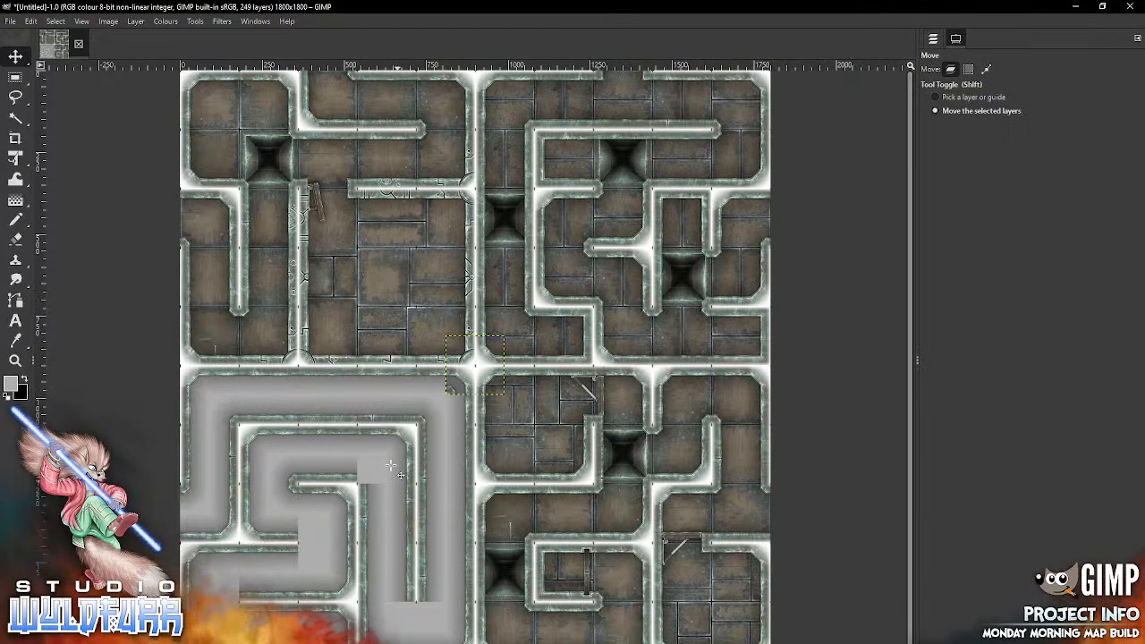
drag(450, 380, 361, 467)
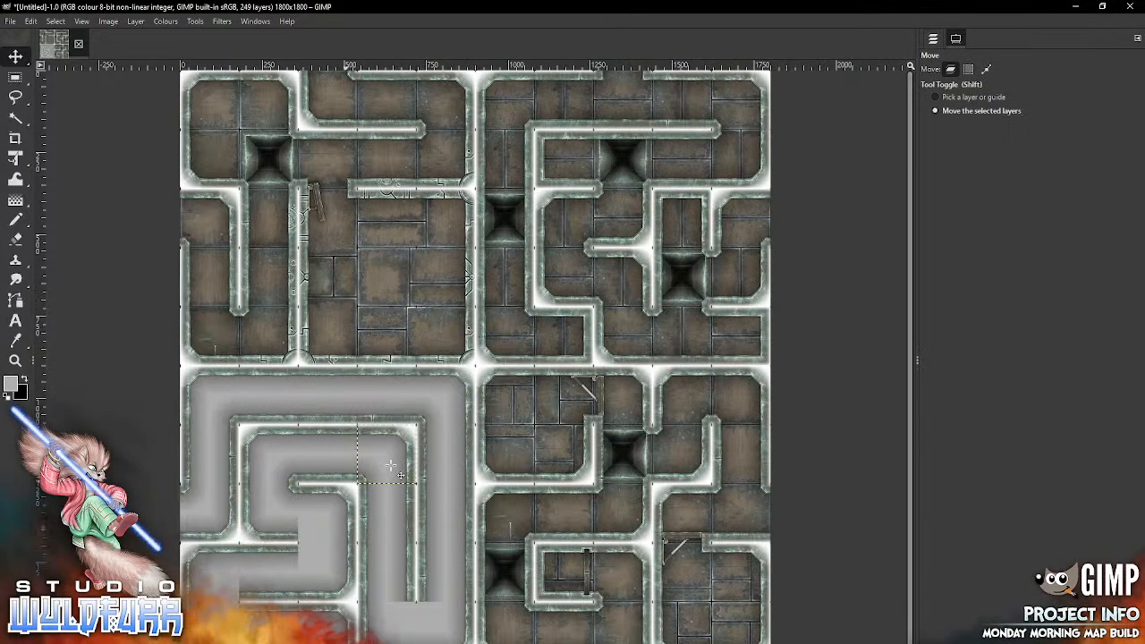
key(alt+Tab)
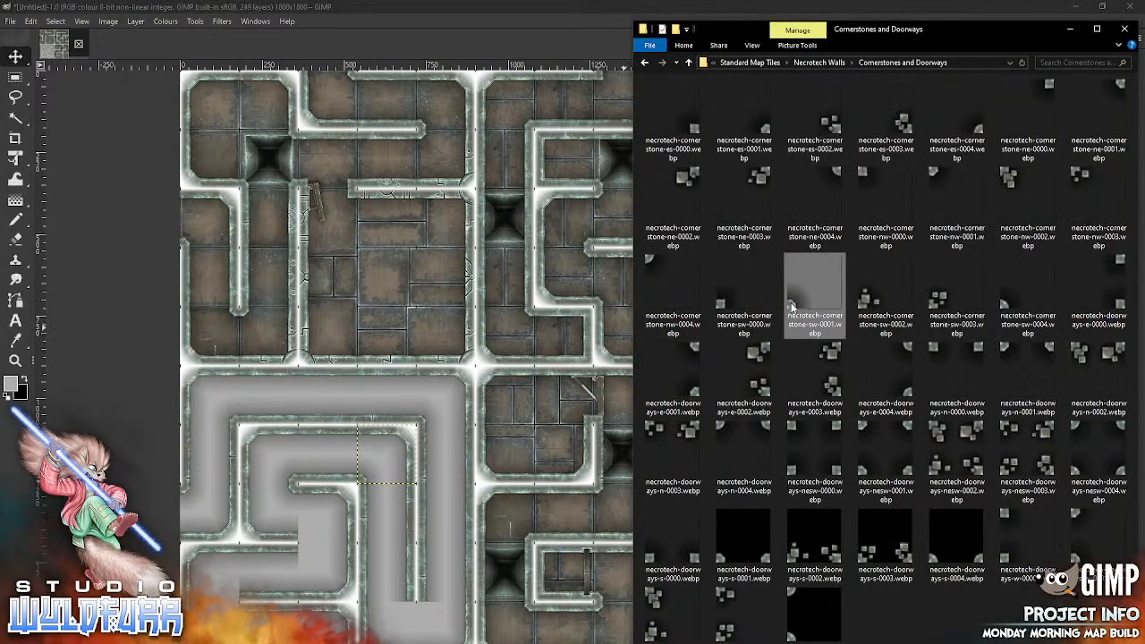
drag(422, 423, 194, 601)
Step: Import necrotech-cornerstone-nw-0001.webp into column three of row nine and necrotech-cornerstone-es-0001.webp into column one of row nine
key(alt+Tab)
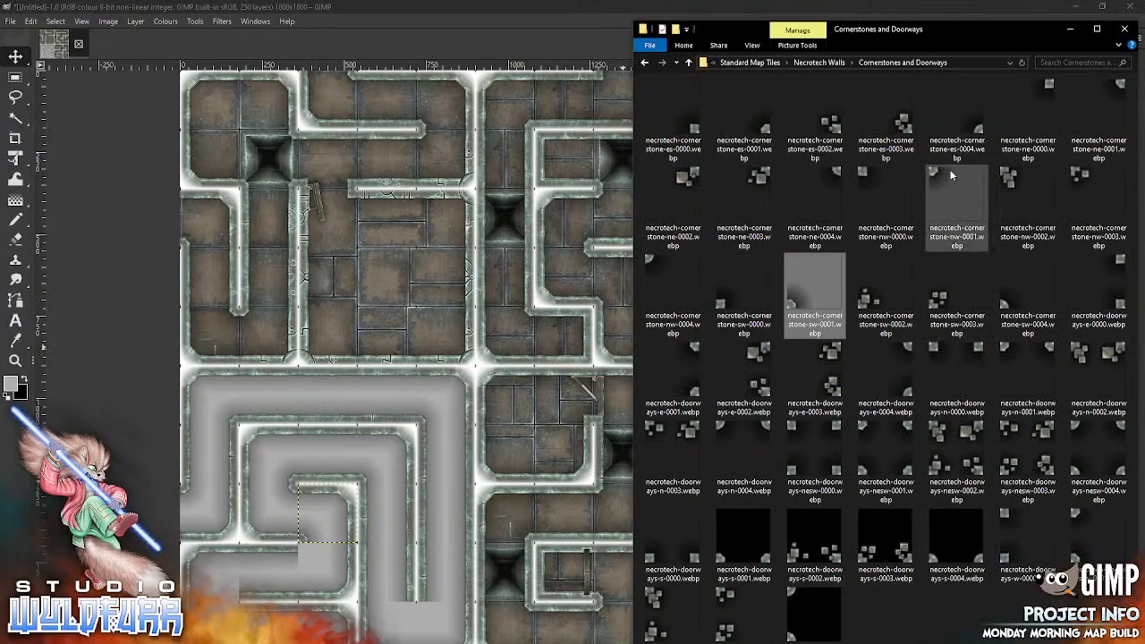
drag(934, 172, 382, 465)
drag(456, 343, 309, 549)
key(alt+Tab)
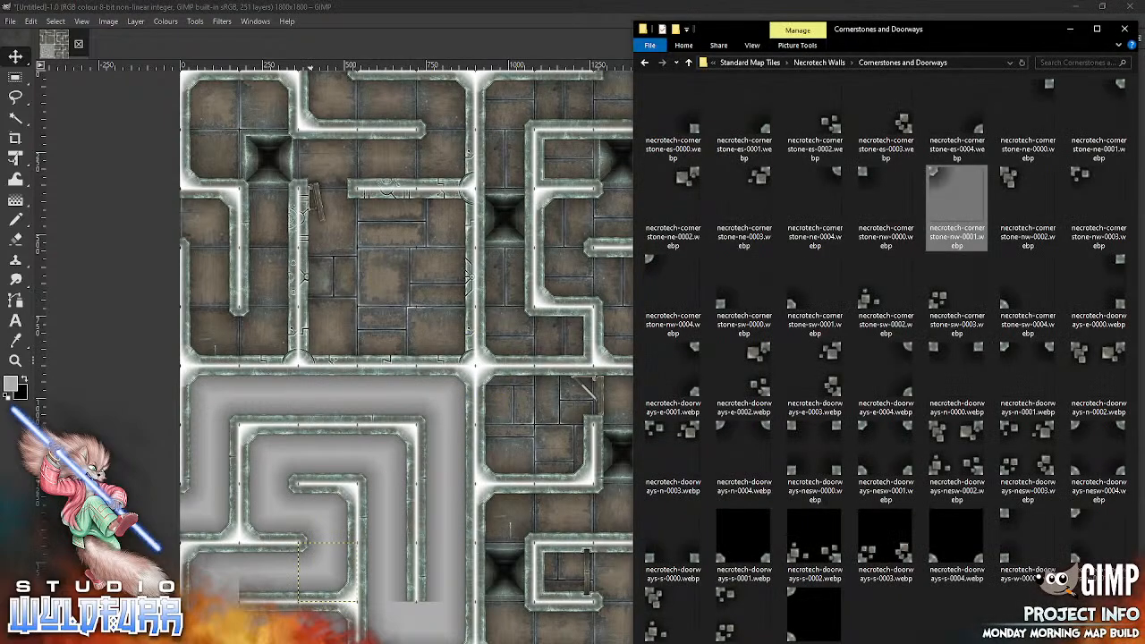
drag(763, 131, 385, 333)
mouse_move(493, 387)
mouse_down()
mouse_move(413, 438)
mouse_move(228, 595)
mouse_up()
Step: Import necrotech-cornerstone-ne-0001.webp twice and place the copies in columns one and four of row ten
key(alt+Tab)
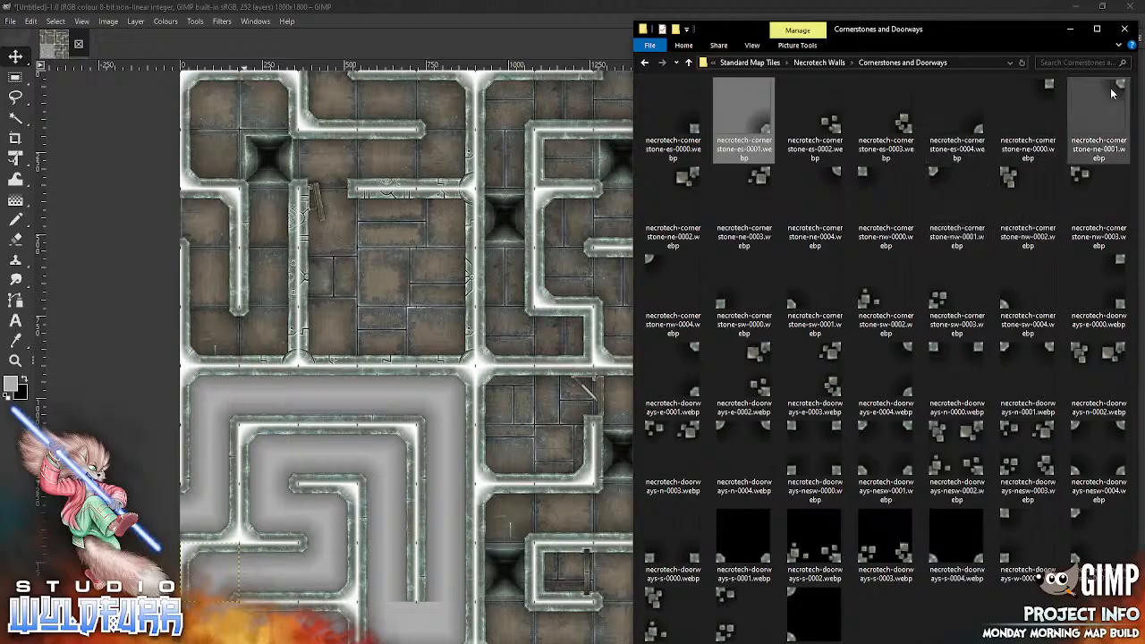
drag(1098, 121, 345, 505)
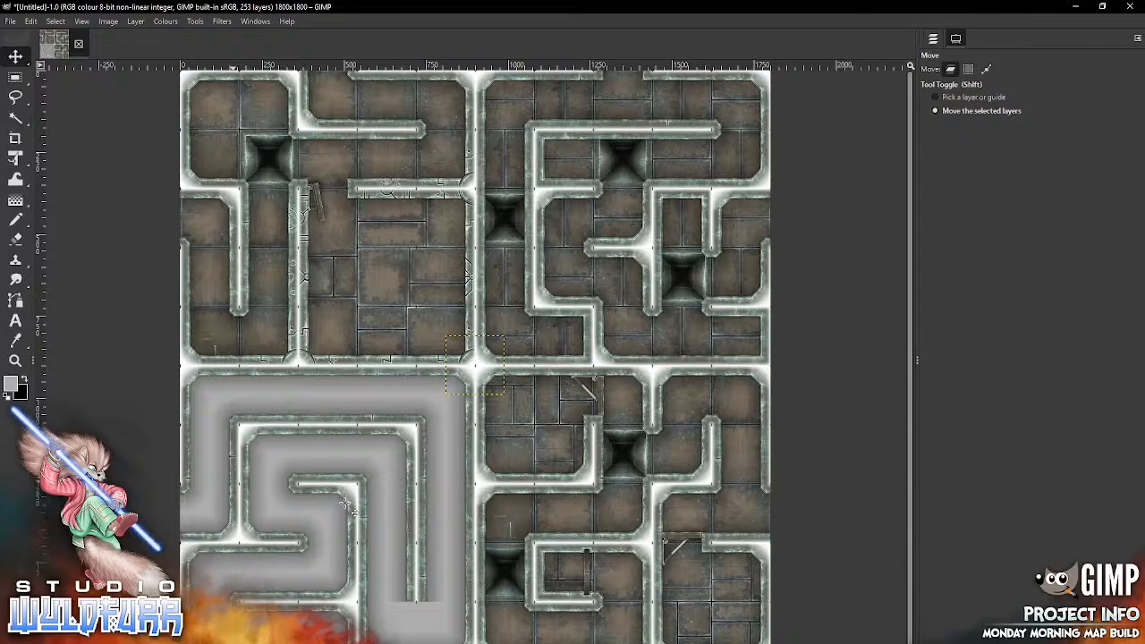
key(alt+Tab)
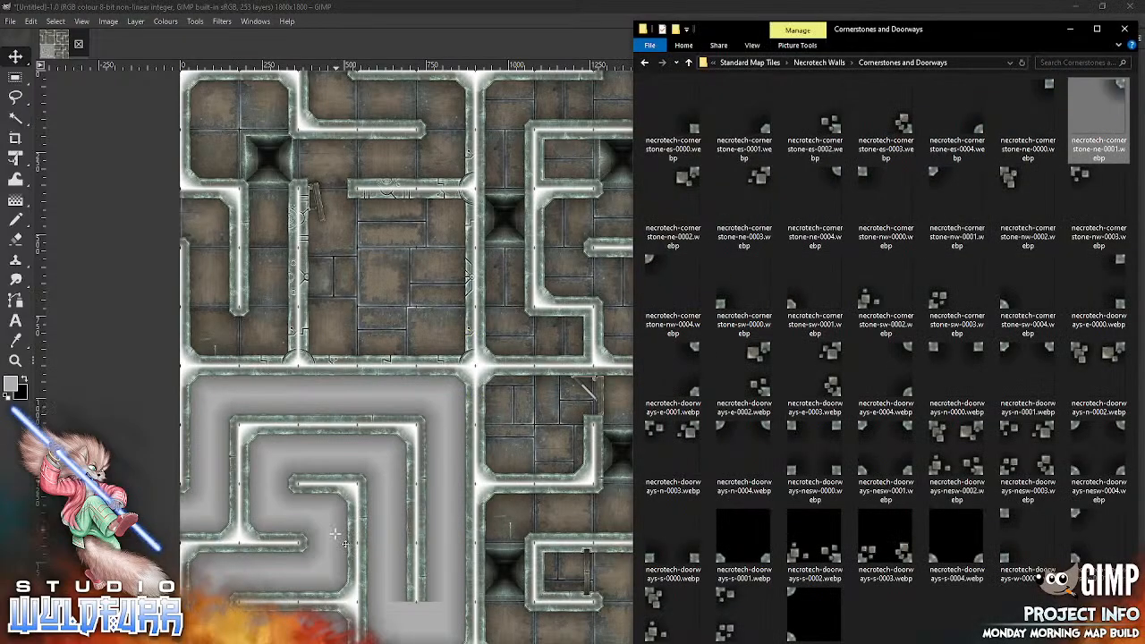
key(alt+Tab)
drag(494, 344, 406, 609)
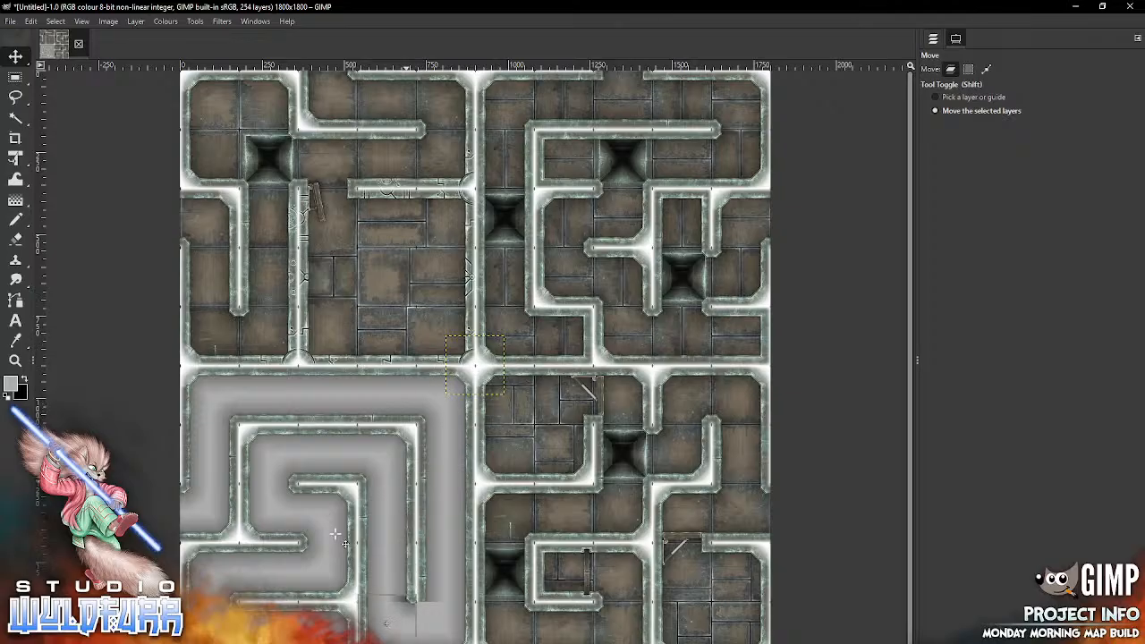
Step: Import necrotech-cornerstone-nw-0001.webp and place it in column five of row ten
key(alt+Tab)
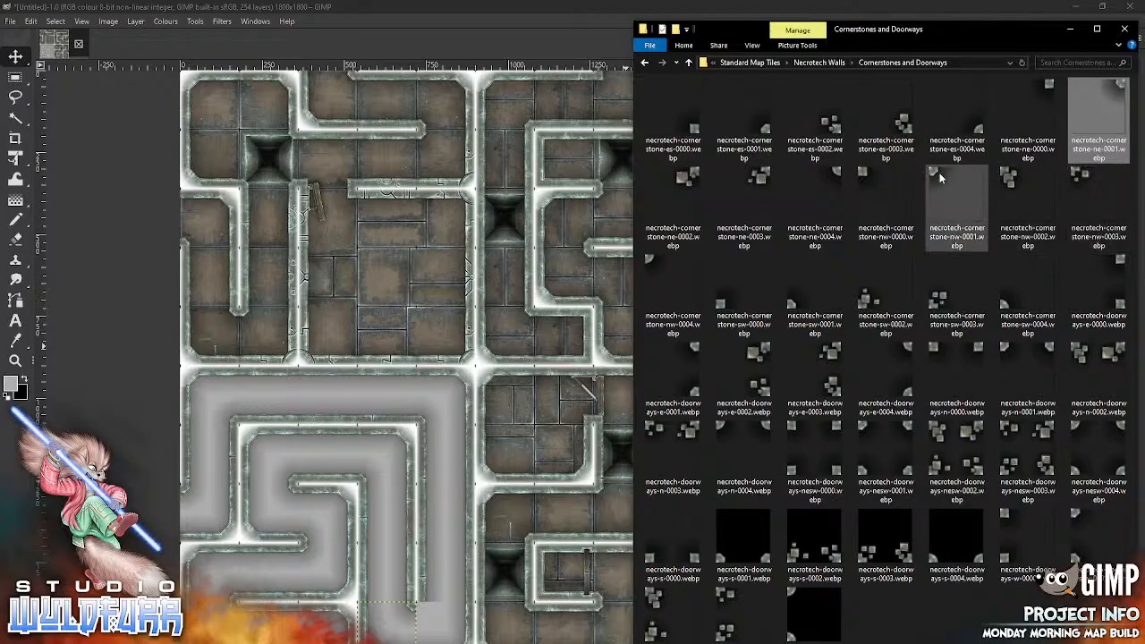
drag(944, 192, 366, 498)
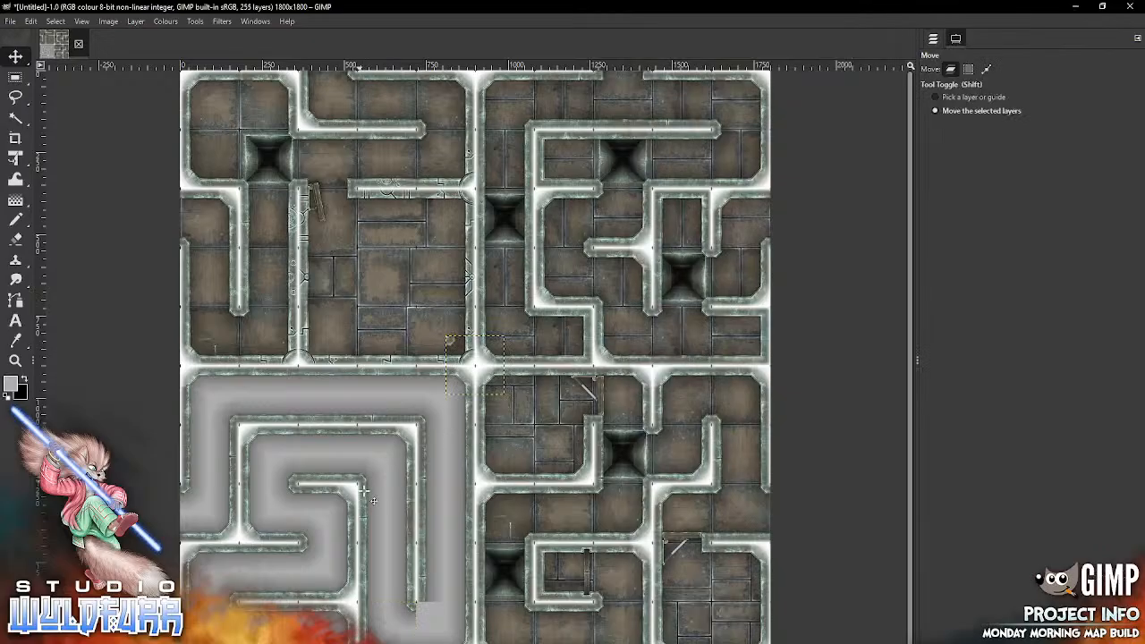
drag(451, 342, 421, 608)
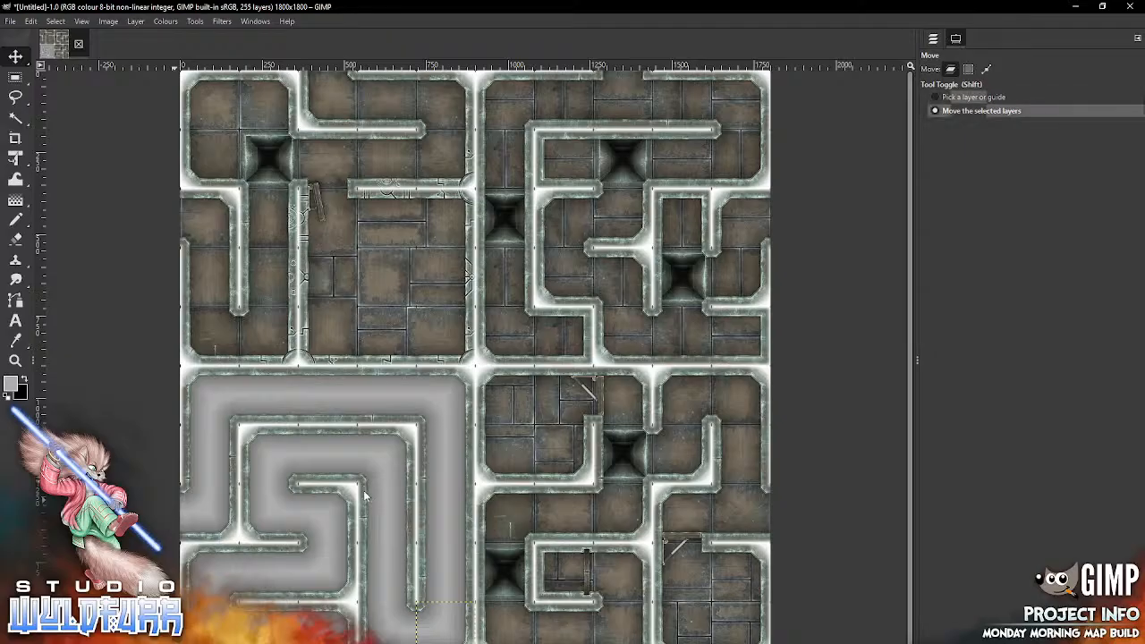
Step: Collapse the Walls layer group and lock the position of the Features and Walls groups
click(933, 39)
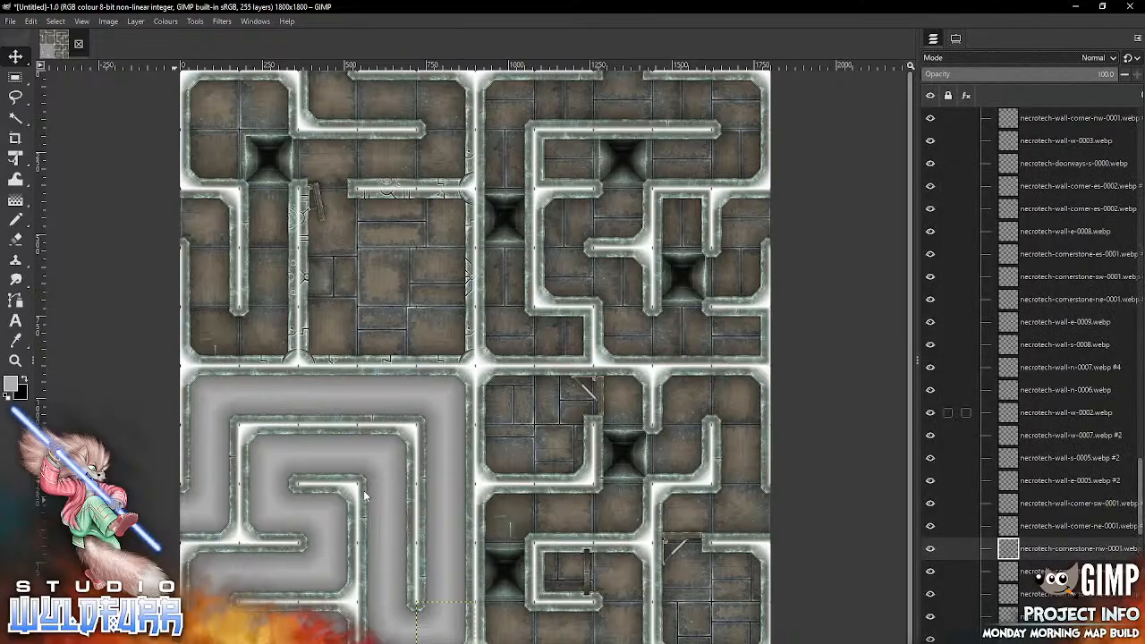
drag(1140, 496, 1143, 100)
click(980, 140)
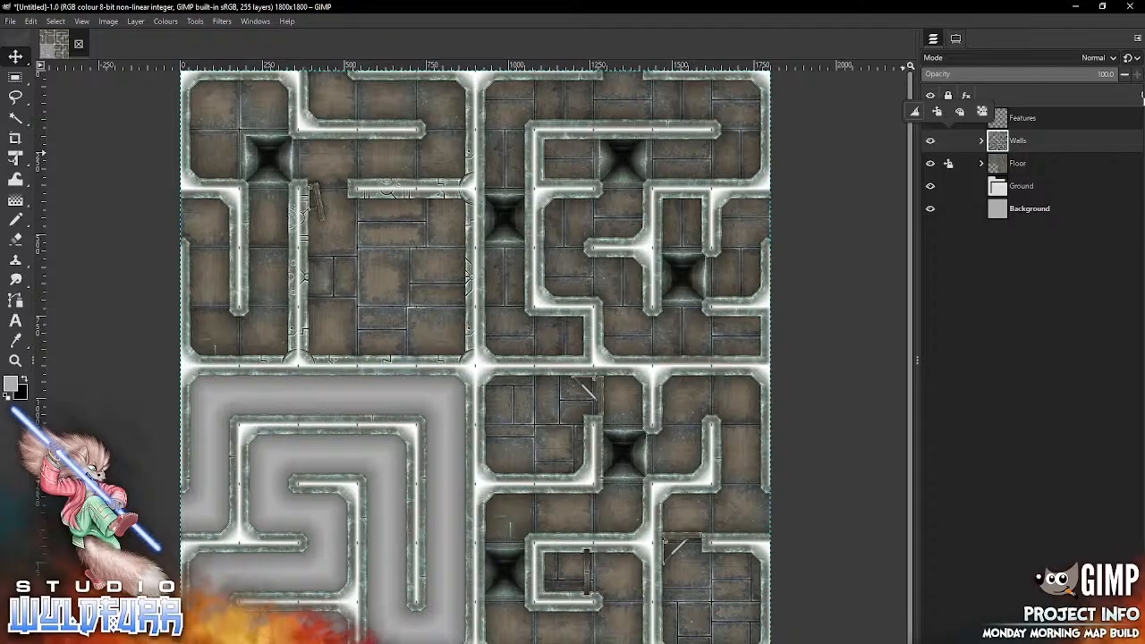
click(936, 112)
click(948, 123)
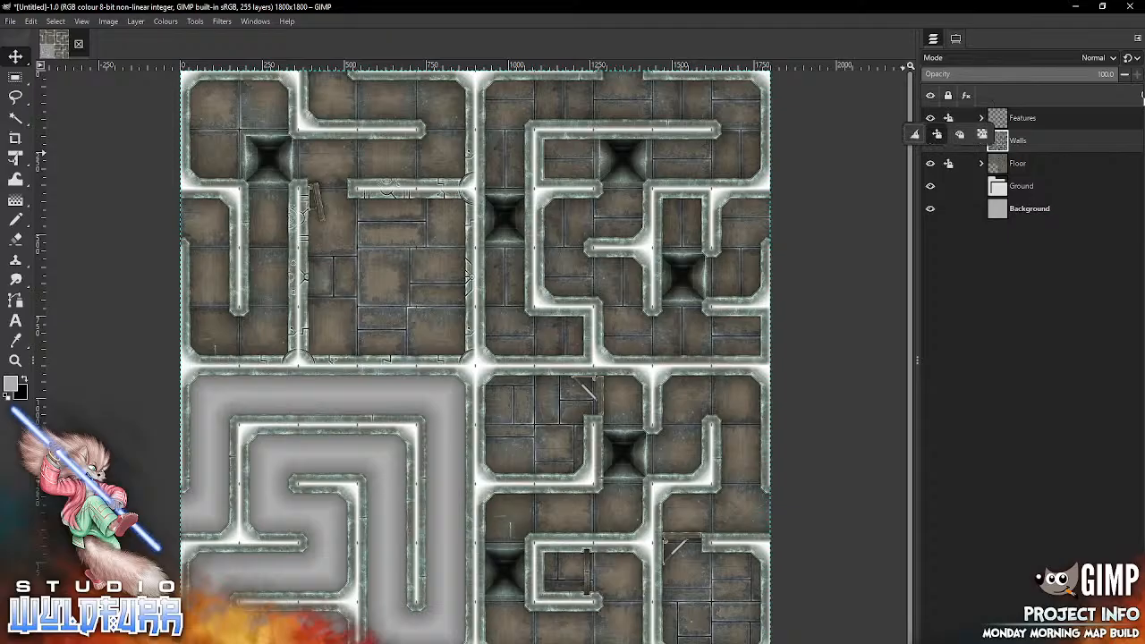
click(936, 134)
Step: Unlock the position of the Floor group, expand it and select its topmost layer, necrotech-floor-1x1-0014.webp
click(1017, 163)
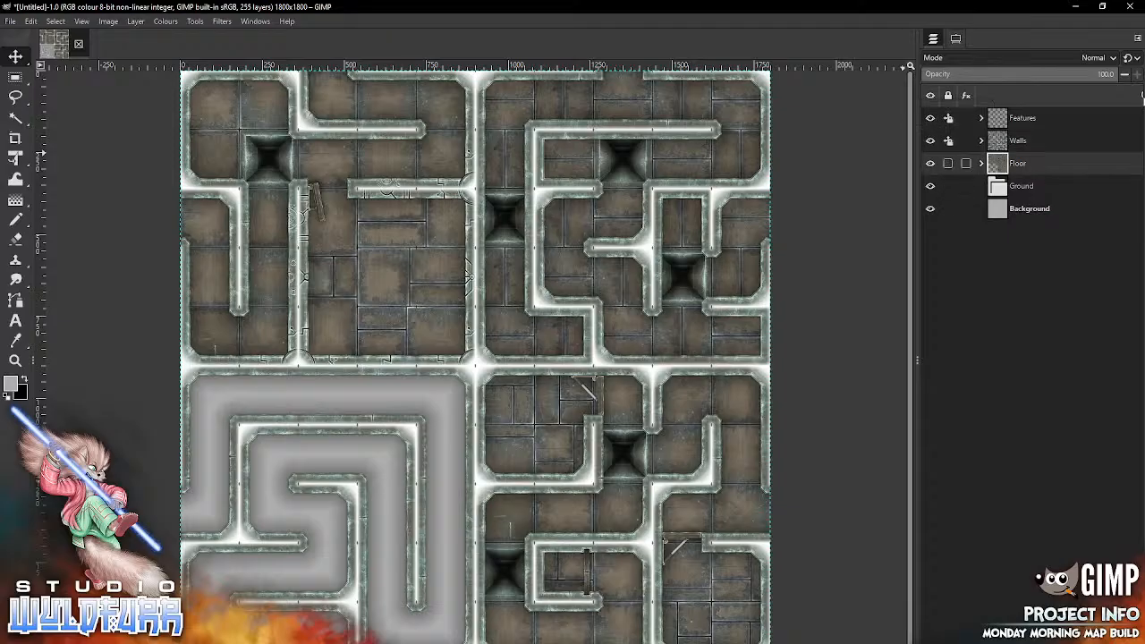
click(981, 164)
click(1008, 186)
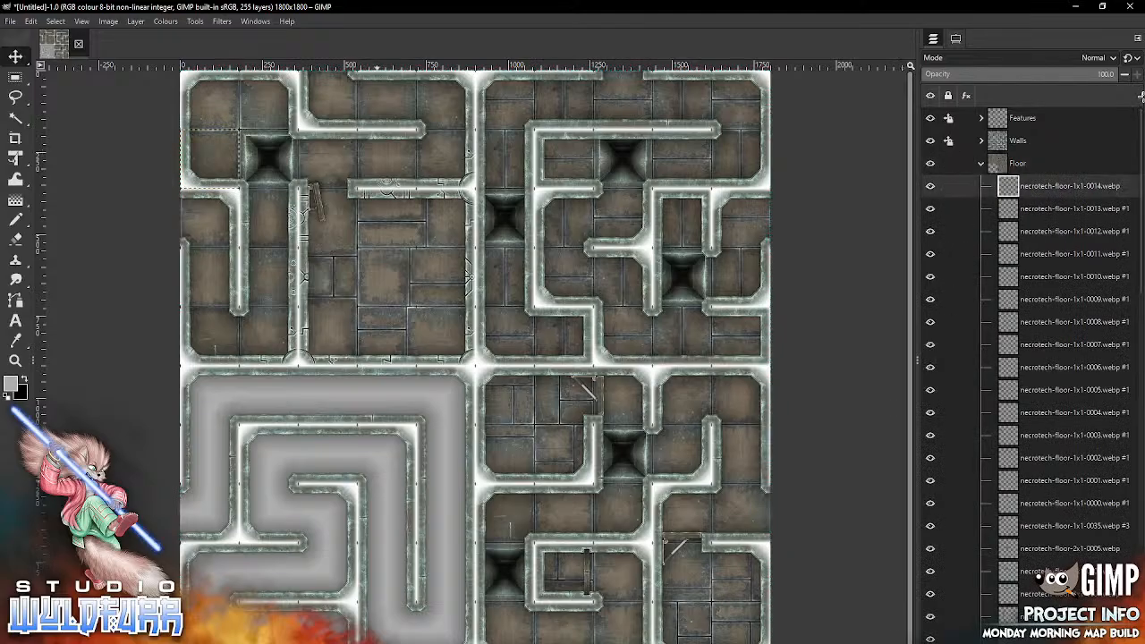
Step: Import necrotech-floor-1x1-0035.webp from the Necrotech Floors folder into column three of row seven, and necrotech-floor-1x1-0036.webp into column two of row nine
key(alt+Tab)
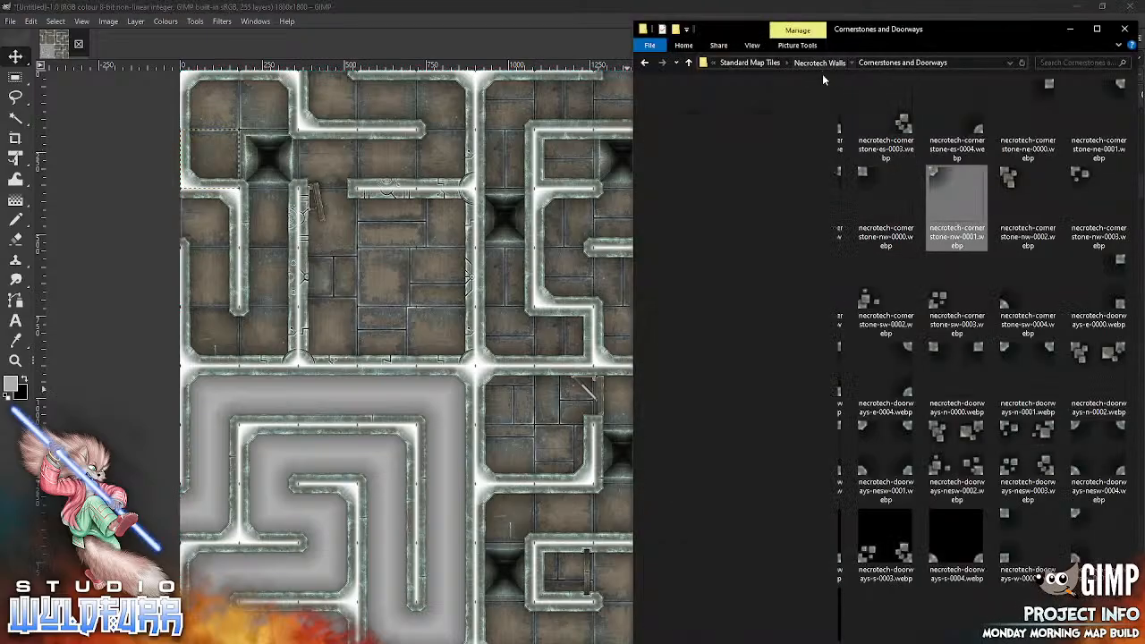
click(818, 63)
click(871, 63)
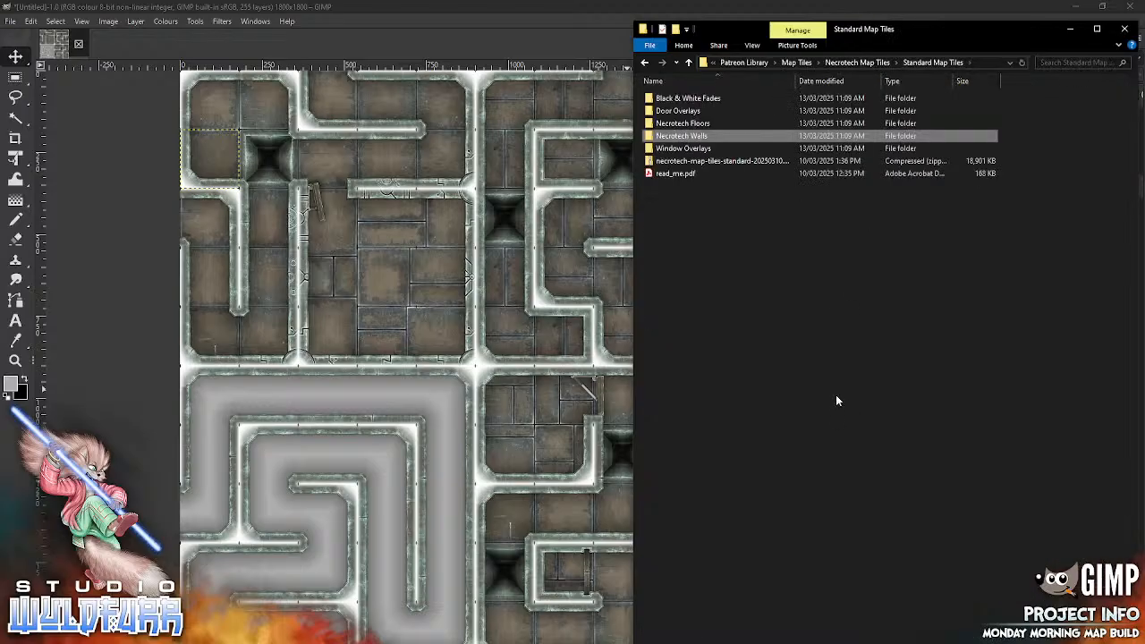
double_click(693, 124)
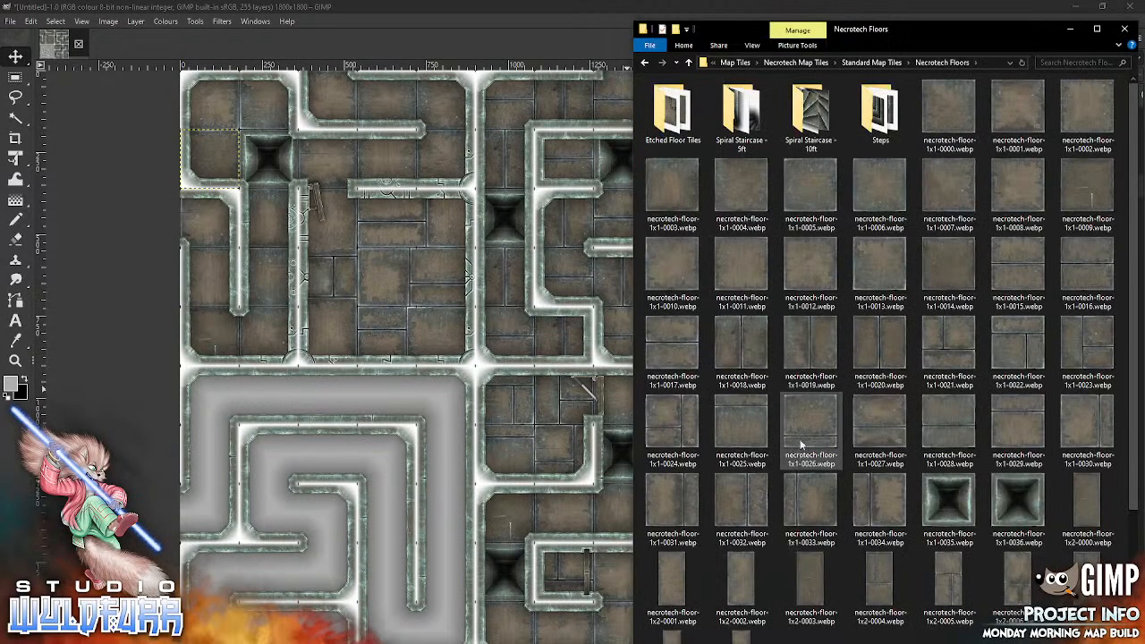
click(955, 497)
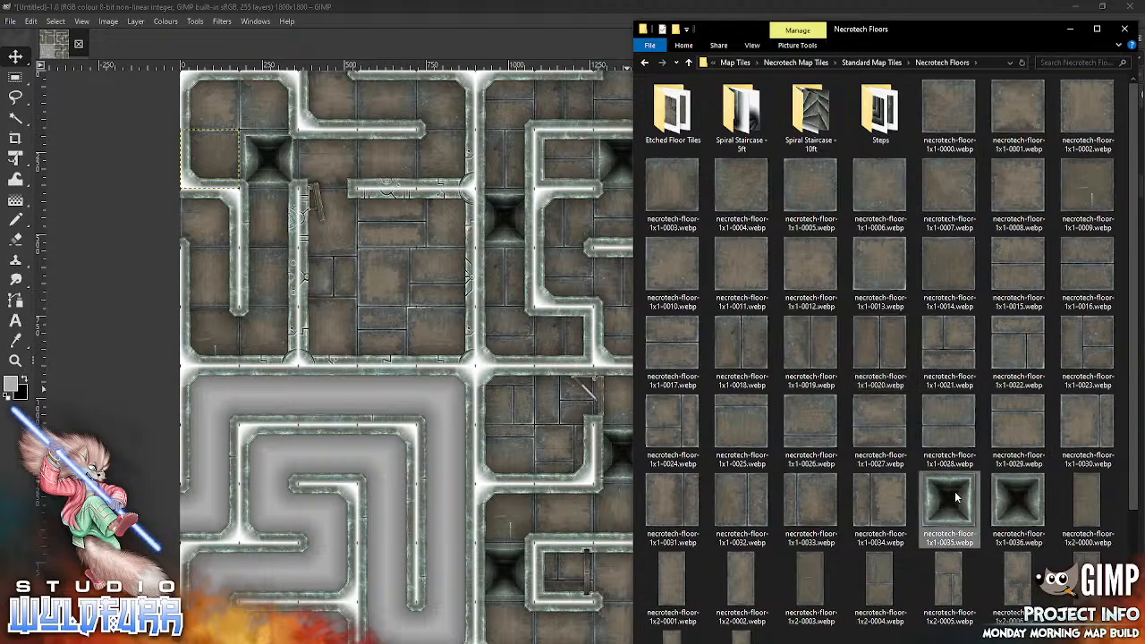
drag(952, 497, 333, 441)
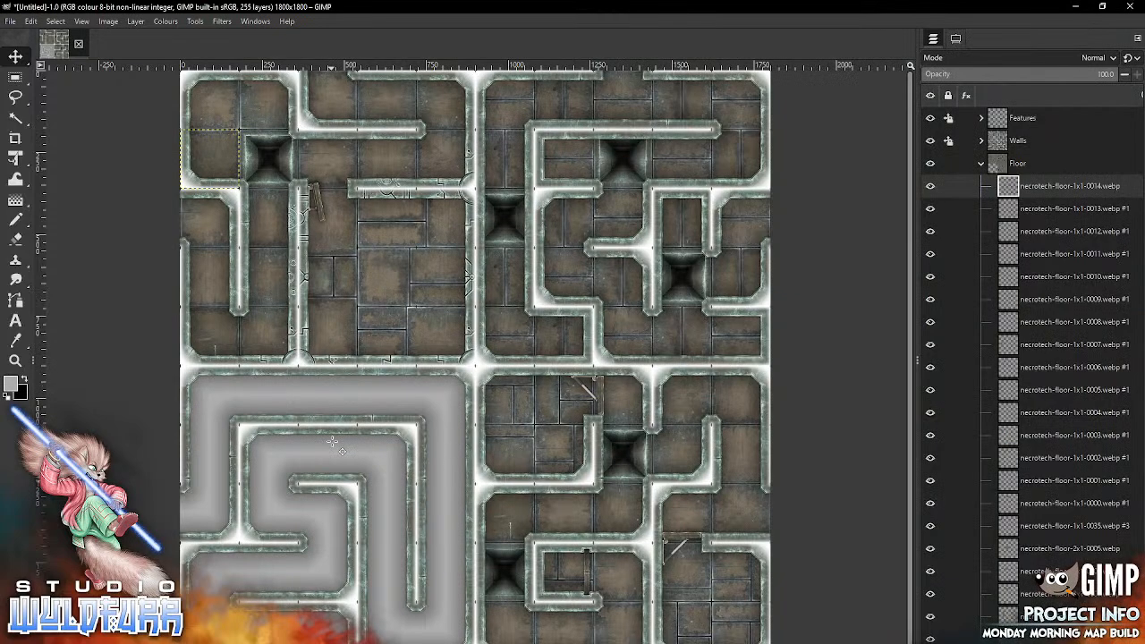
mouse_move(497, 387)
mouse_down()
mouse_move(302, 417)
mouse_move(349, 476)
mouse_up()
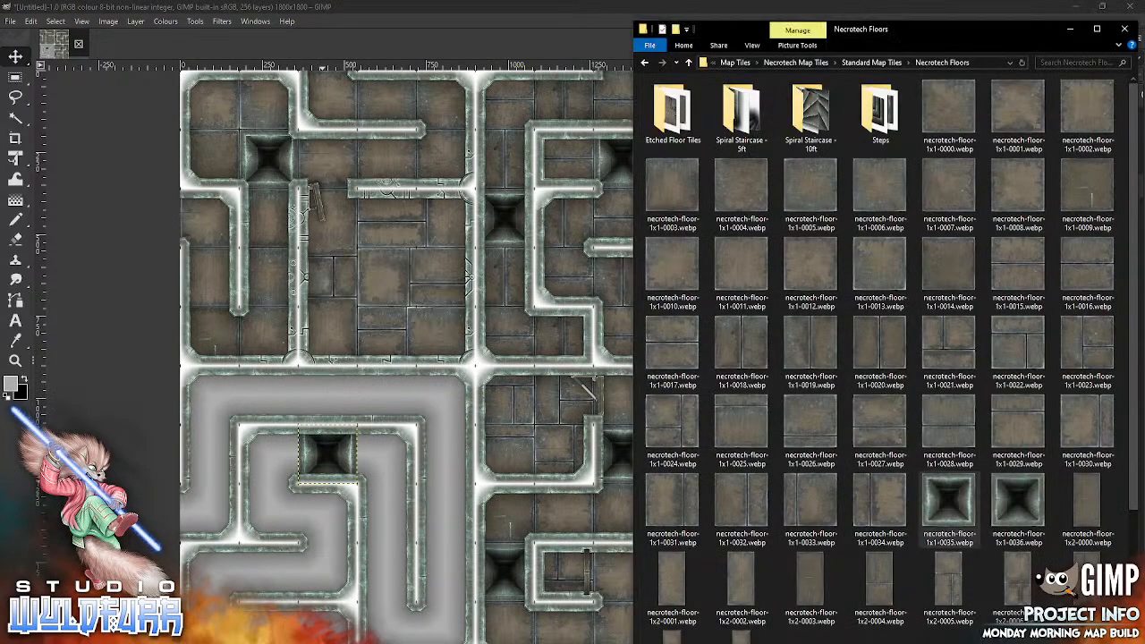
key(alt+Tab)
drag(1006, 506, 320, 490)
drag(492, 380, 287, 588)
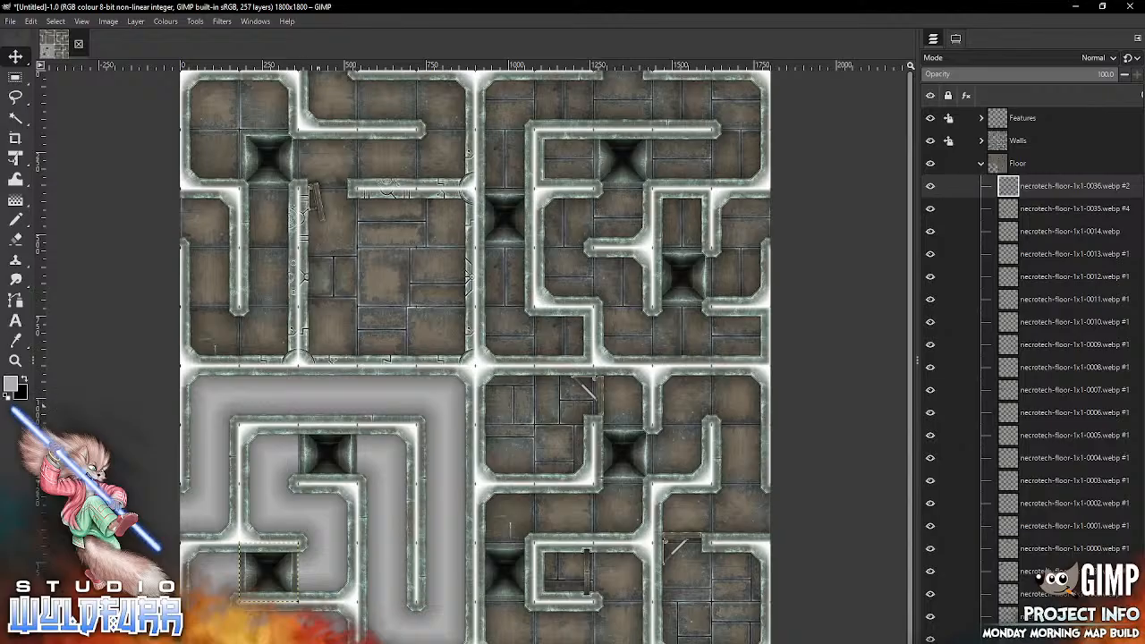
Step: Import necrotech-floor-1x3-0001.webp into column five, rows six to eight, and necrotech-floor-2x1-0000.webp into columns four and five of row ten
key(alt+Tab)
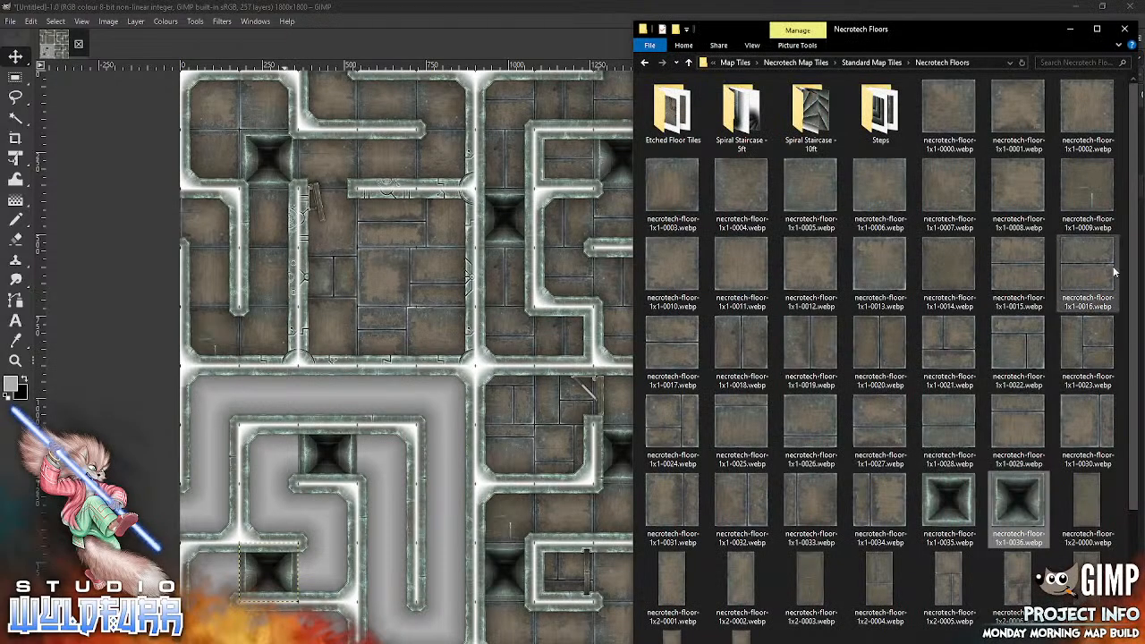
scroll(1090, 500, down, 3)
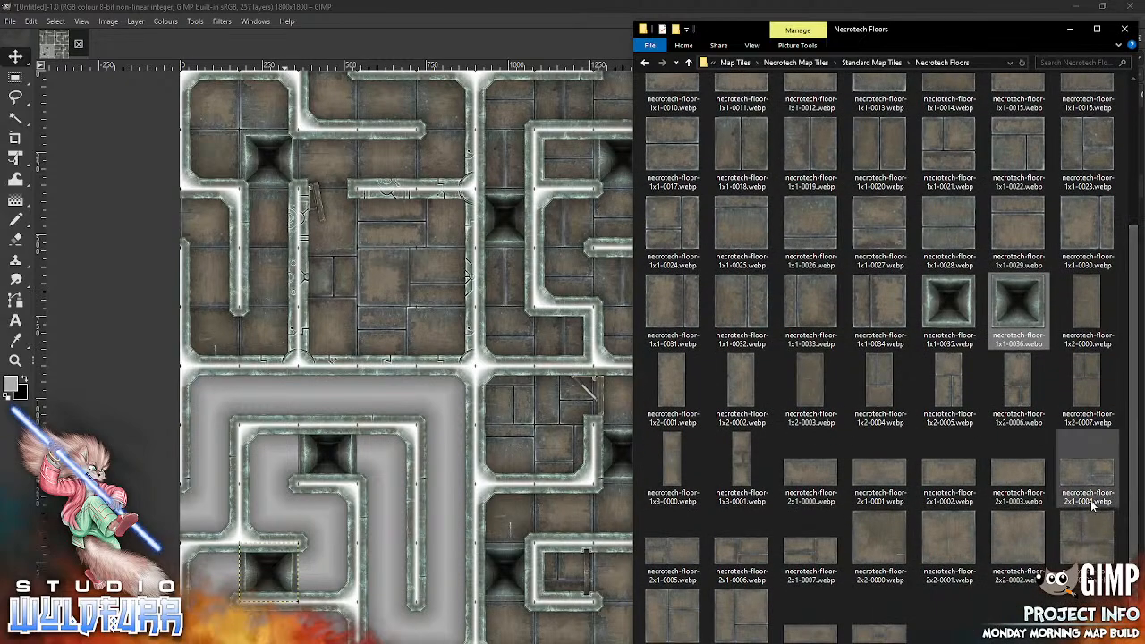
drag(741, 470, 438, 498)
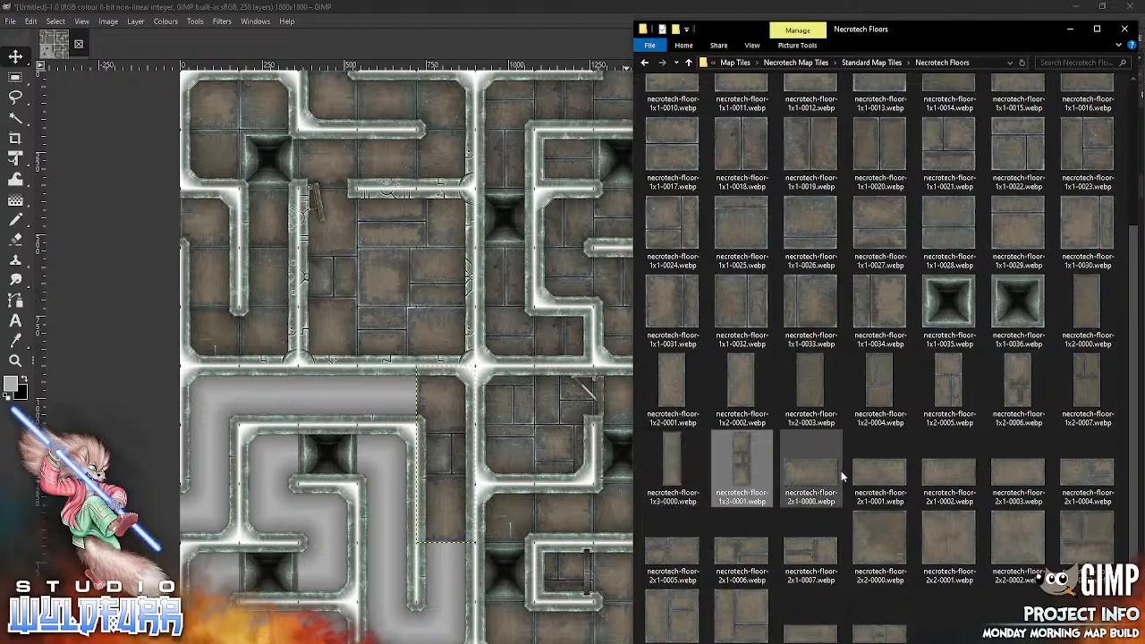
drag(816, 472, 376, 517)
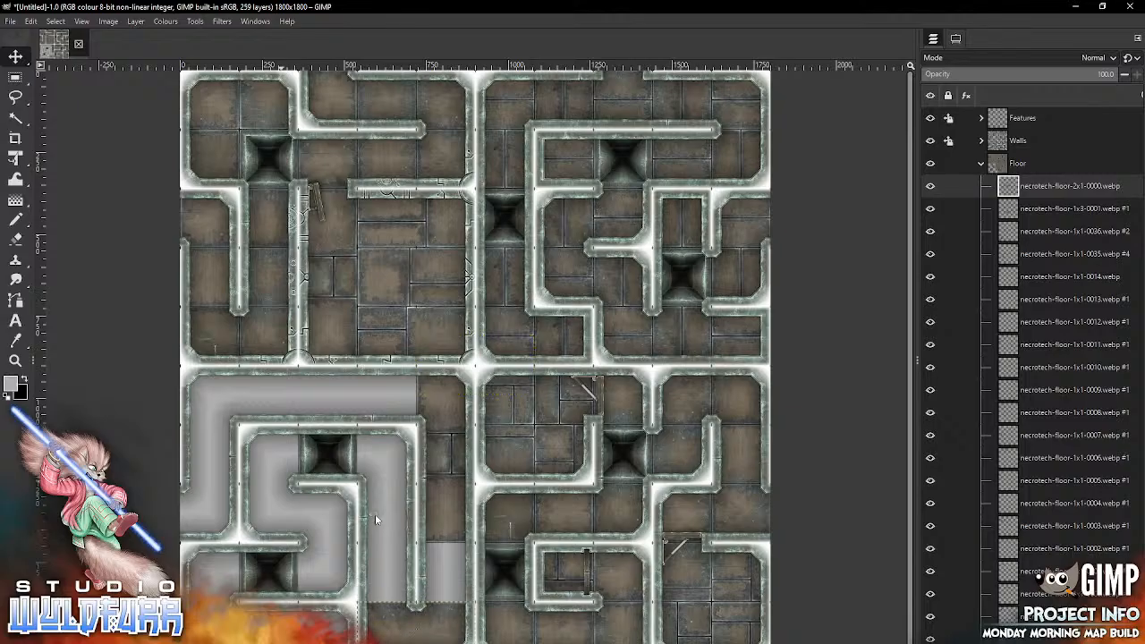
Step: Import necrotech-floor-1x2-0003.webp into column four, rows seven and eight, and necrotech-floor-1x1-0028.webp into column four of row nine
key(alt+Tab)
drag(813, 376, 341, 512)
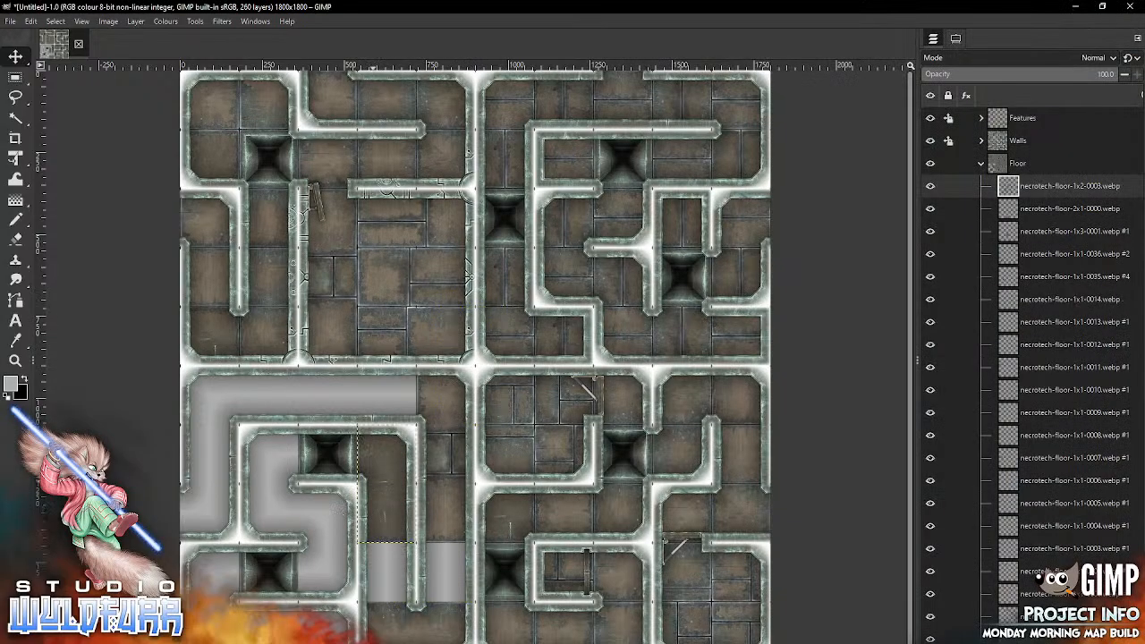
key(alt+Tab)
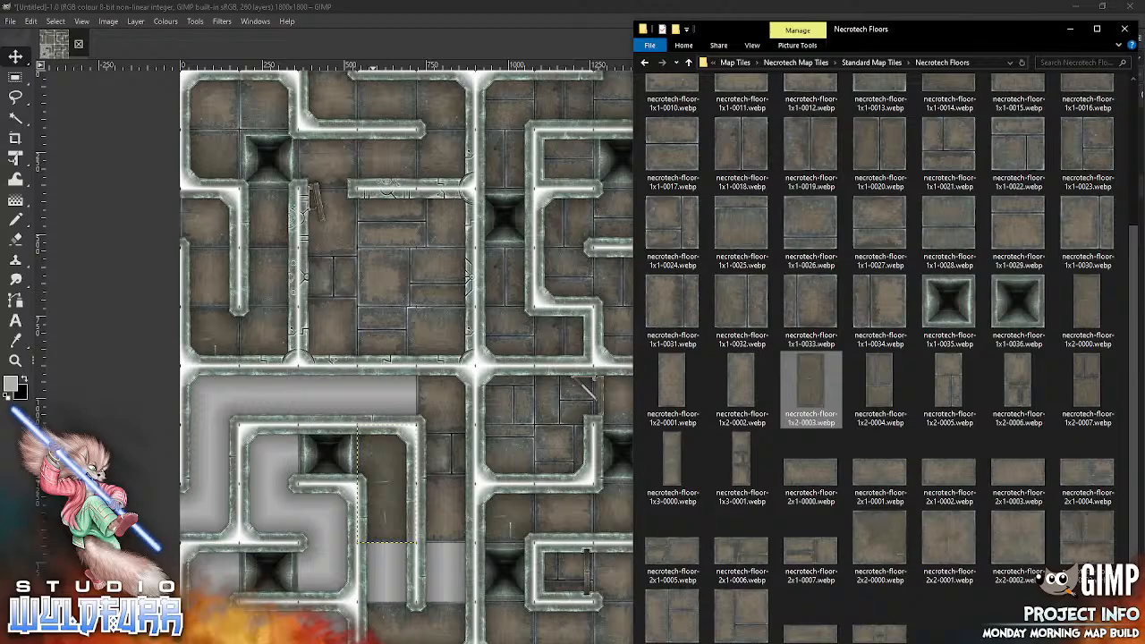
drag(956, 227, 414, 434)
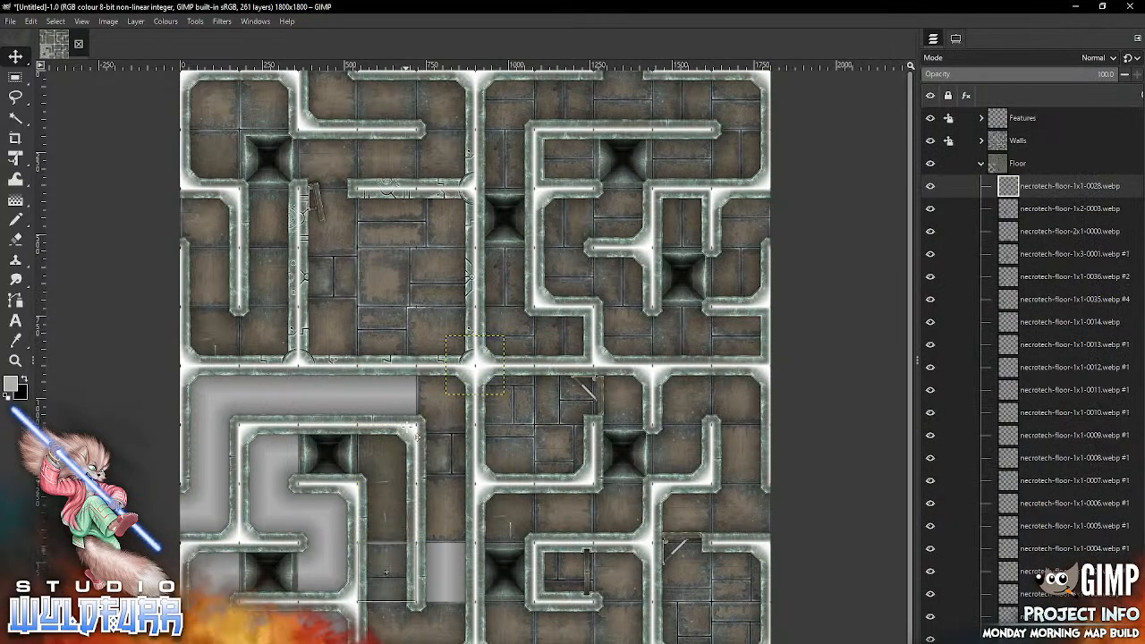
Step: Import necrotech-floor-1x1-0021.webp and place it in column five of row nine
key(alt+Tab)
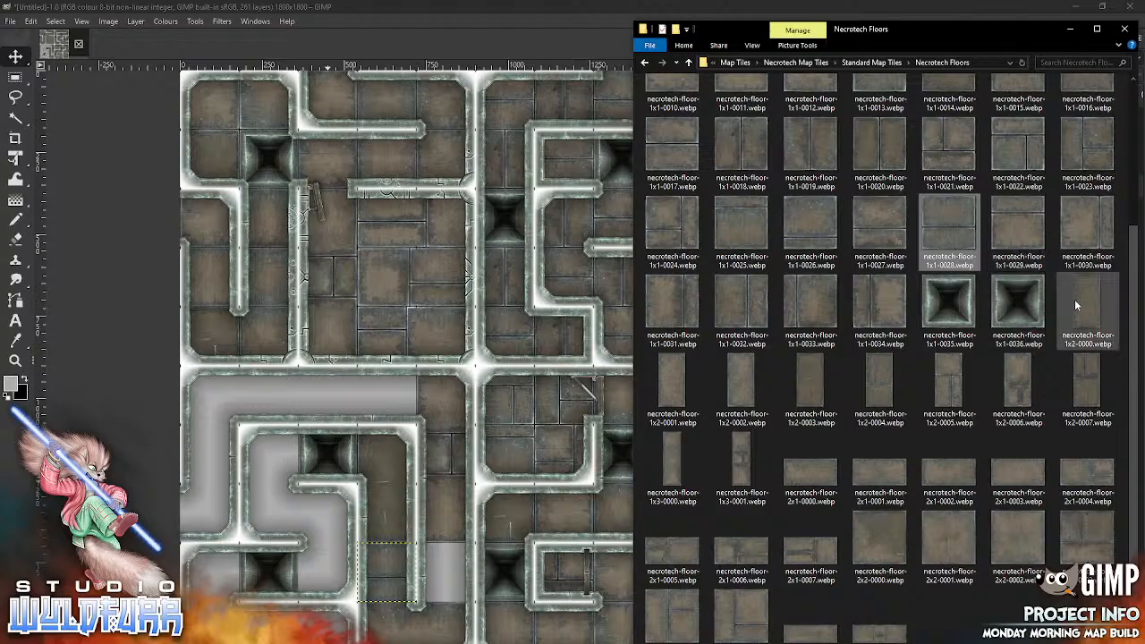
drag(949, 150, 434, 454)
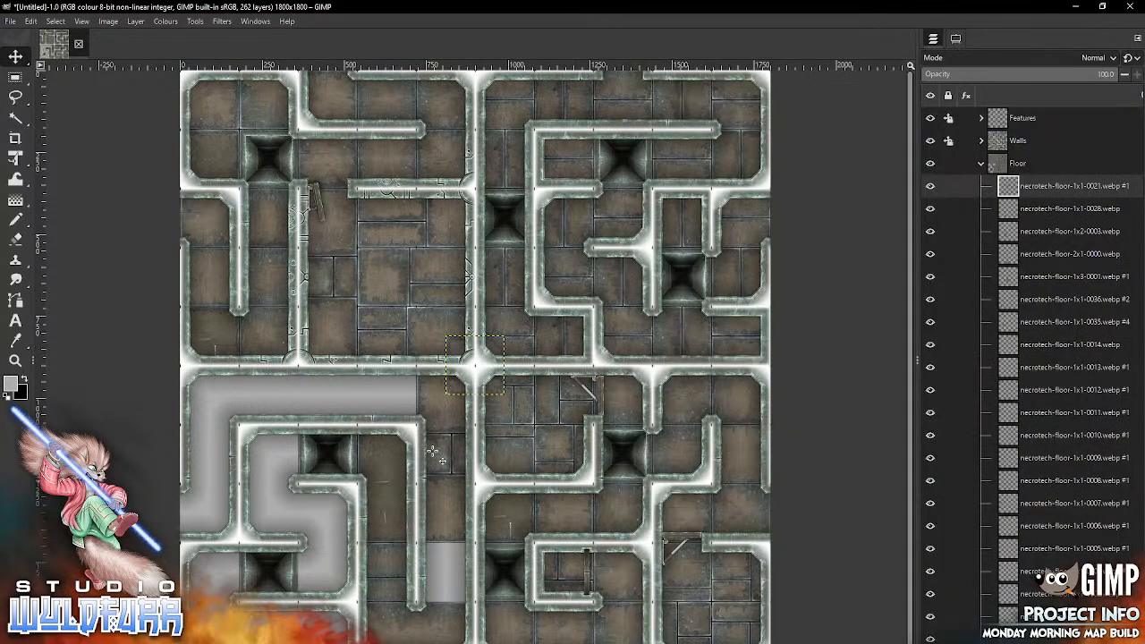
drag(492, 348, 463, 556)
Step: Import necrotech-floor-2x1-0007.webp into columns three and four of row six, and necrotech-floor-3x1-0001.webp into columns one to three of row ten
key(alt+Tab)
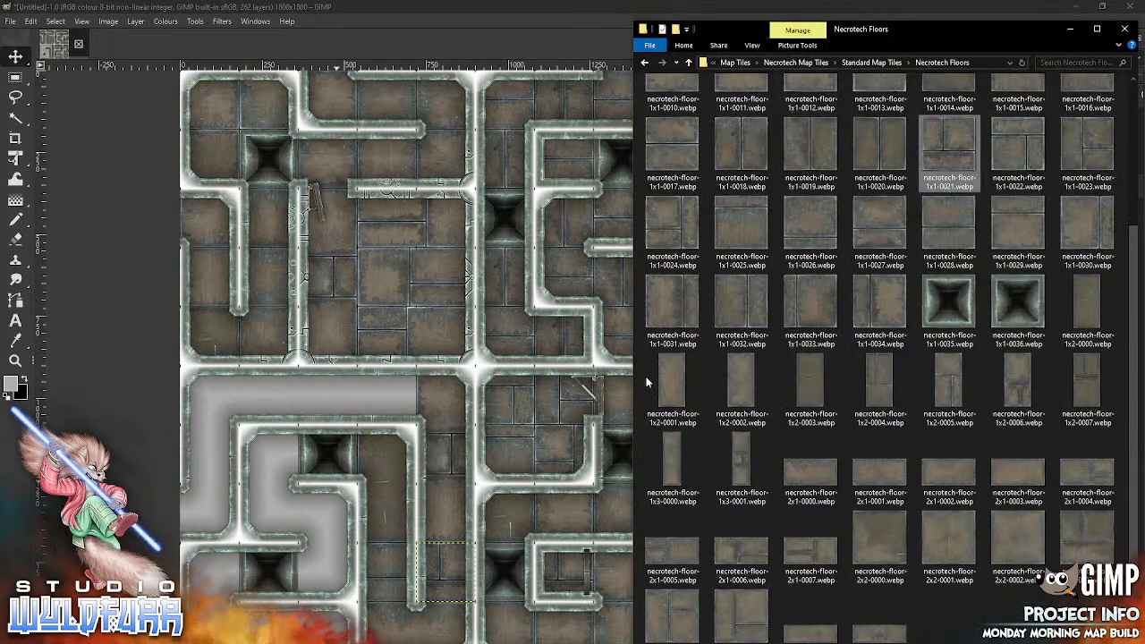
drag(816, 553, 382, 486)
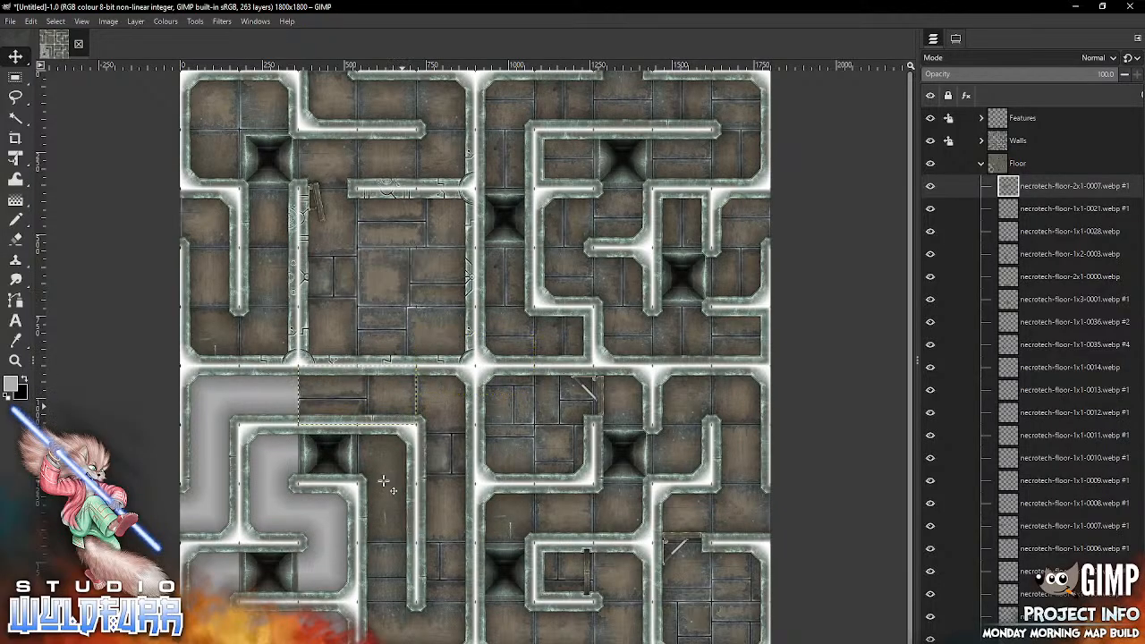
key(alt+Tab)
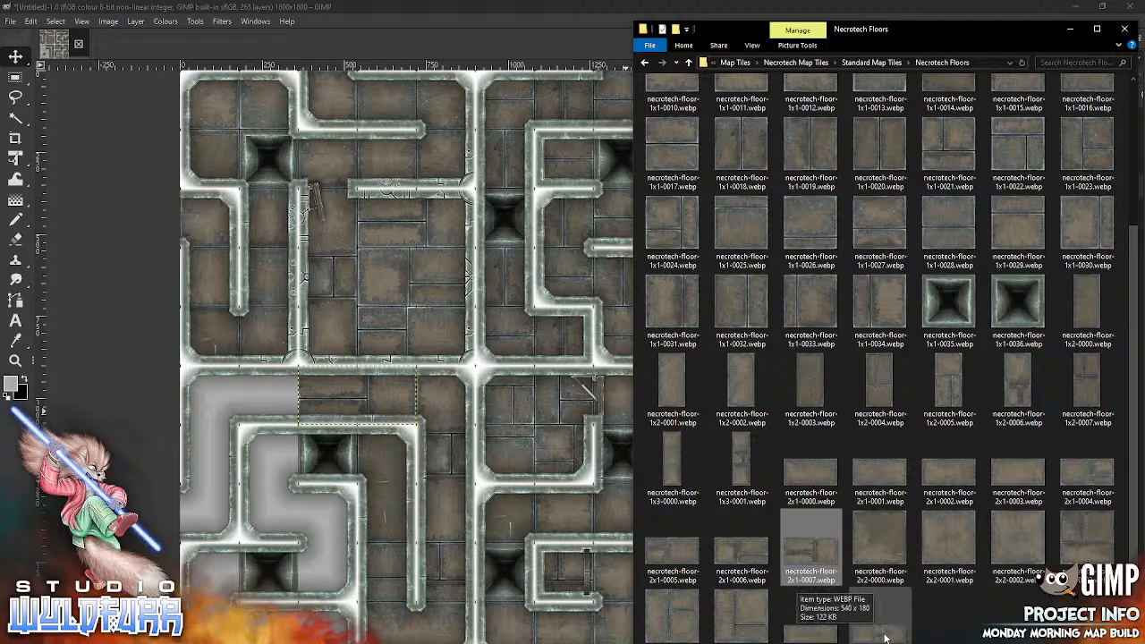
drag(887, 637, 329, 483)
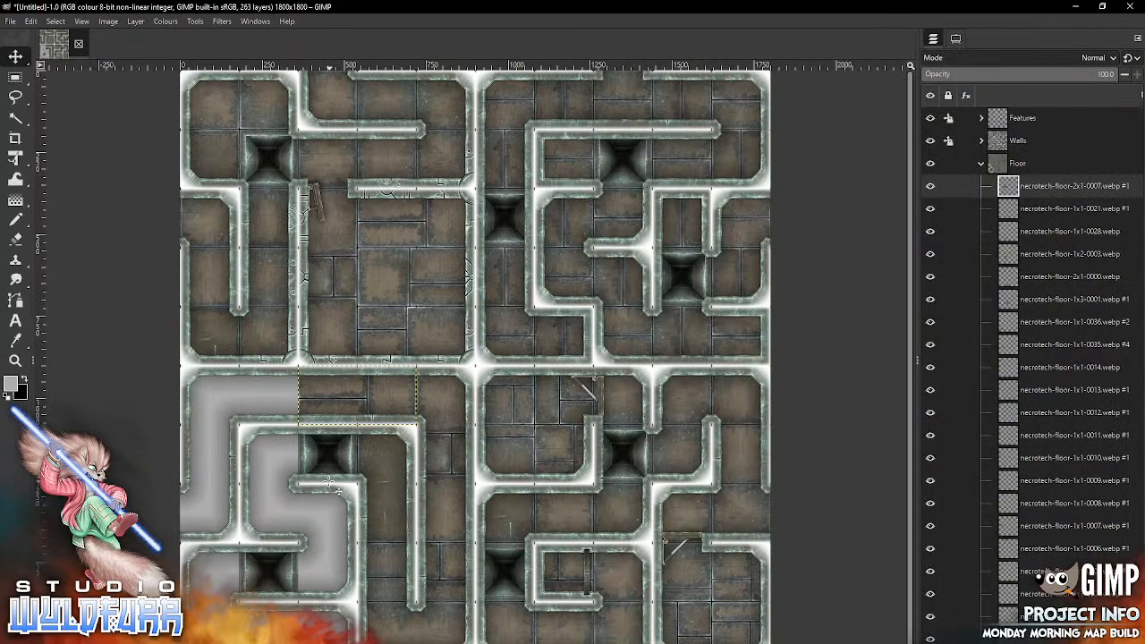
drag(553, 348, 347, 615)
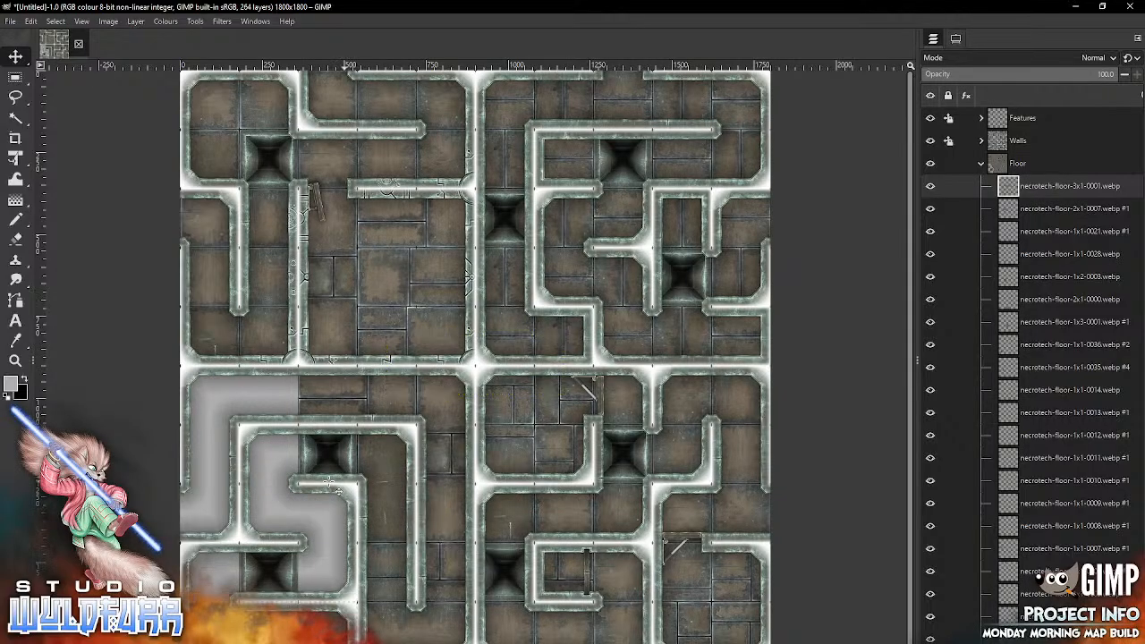
Step: Fill row nine with necrotech-floor-1x1-0034.webp in column one and necrotech-floor-1x1-0033.webp in column three
key(alt+Tab)
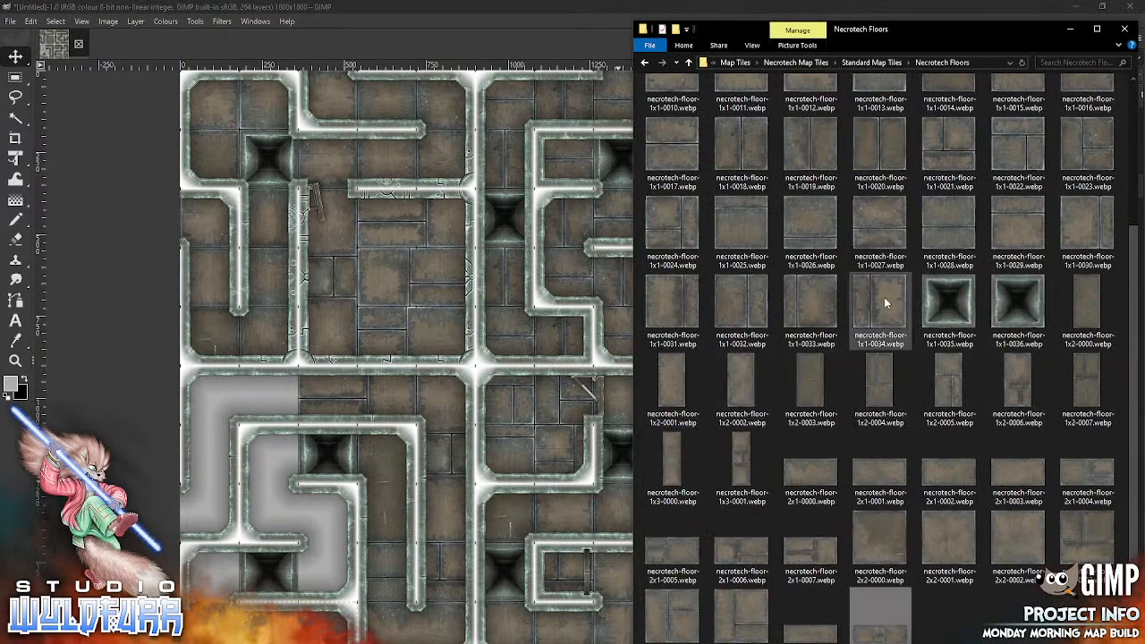
drag(883, 302, 231, 572)
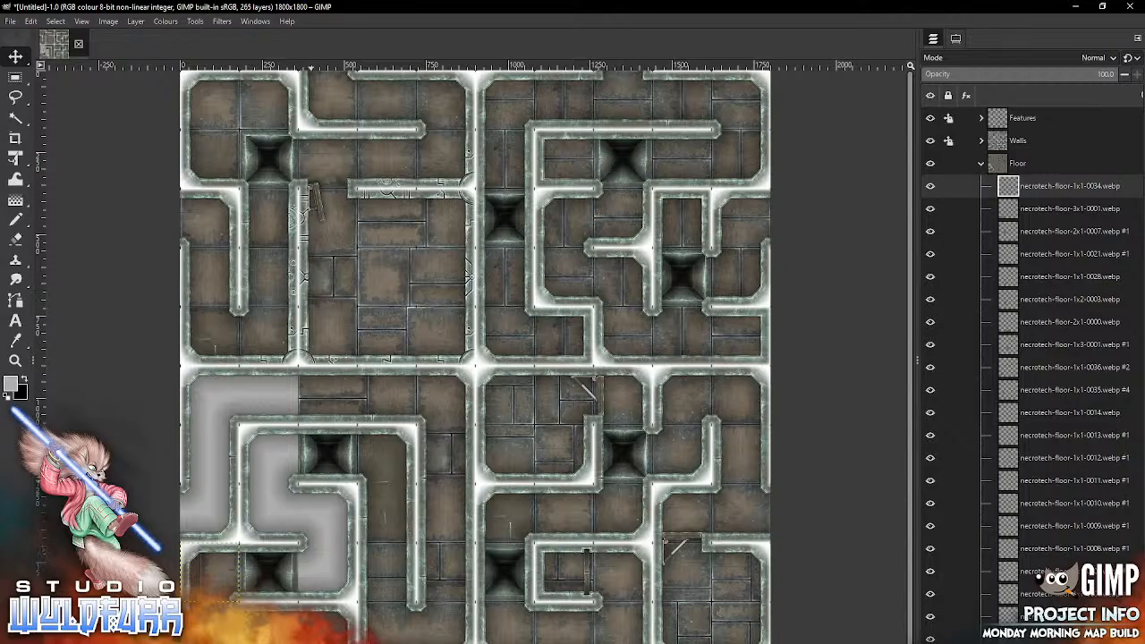
key(alt+Tab)
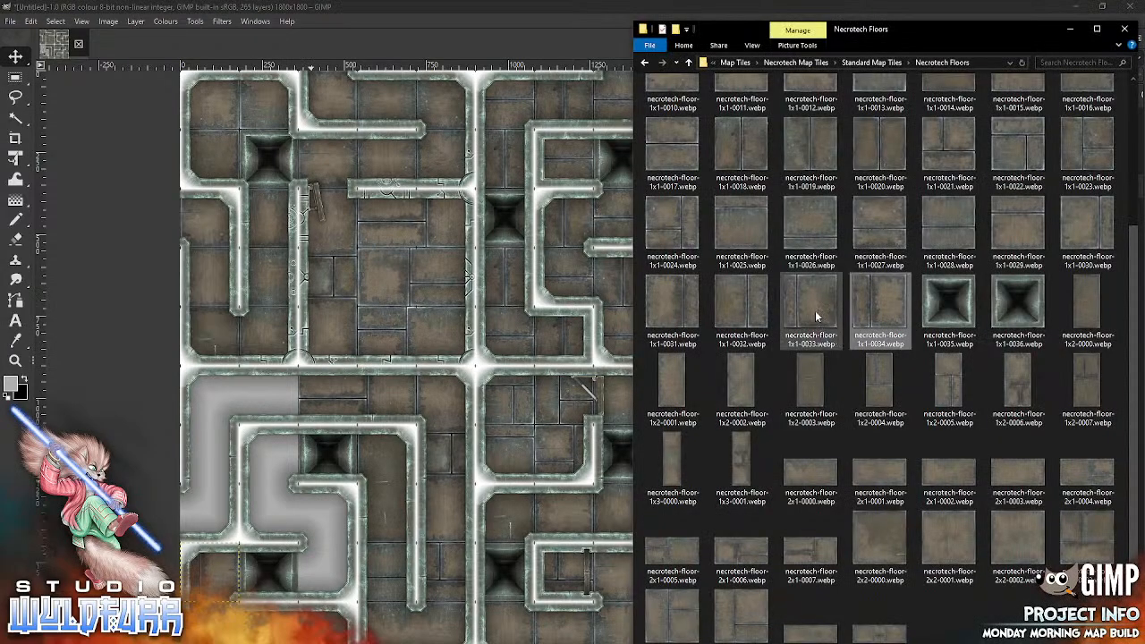
drag(815, 308, 349, 527)
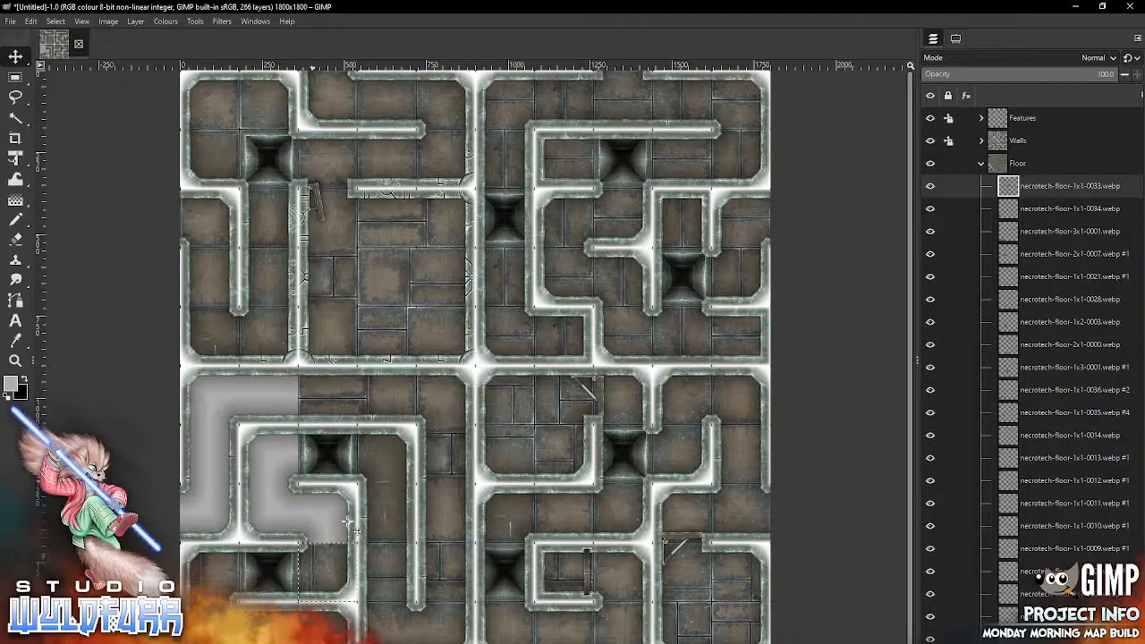
Step: Import necrotech-floor-1x2-0006.webp and place it in column two across rows seven and eight
key(alt+Tab)
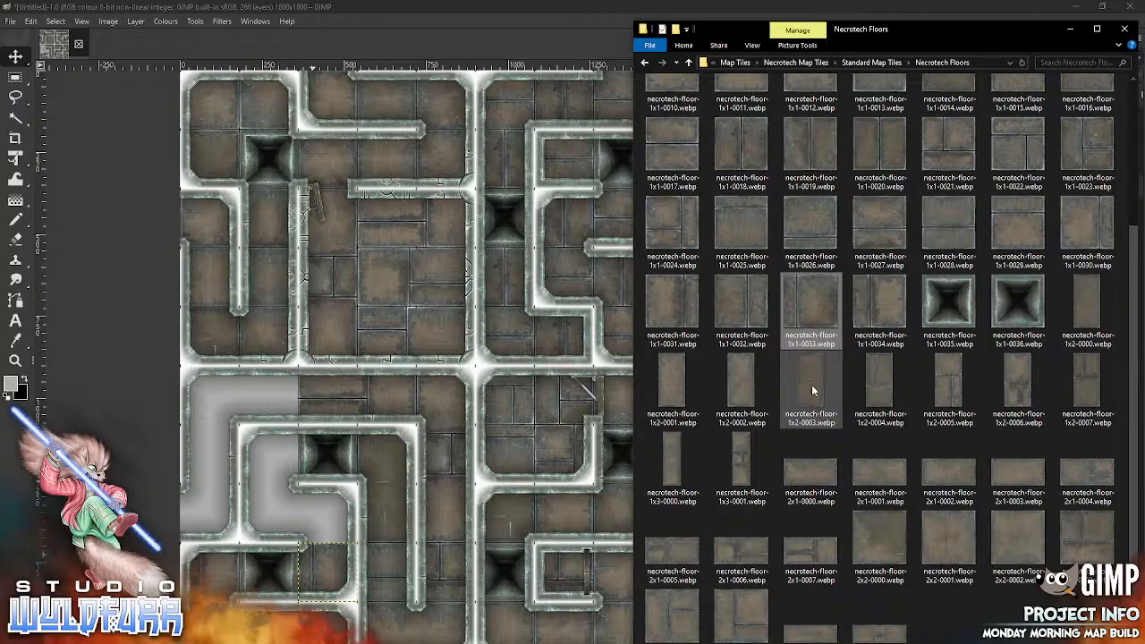
drag(1030, 397, 358, 505)
mouse_move(493, 333)
mouse_down()
mouse_move(431, 441)
mouse_move(304, 468)
mouse_move(290, 452)
mouse_up()
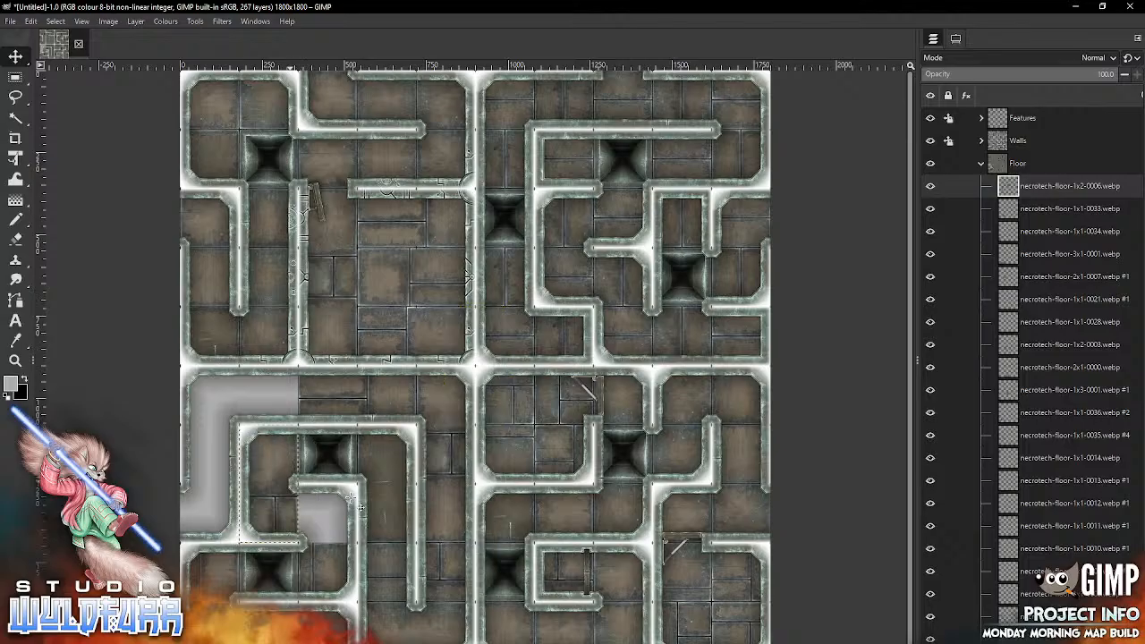
Step: Import necrotech-floor-1x1-0014.webp and place it in column three of row eight
key(alt+Tab)
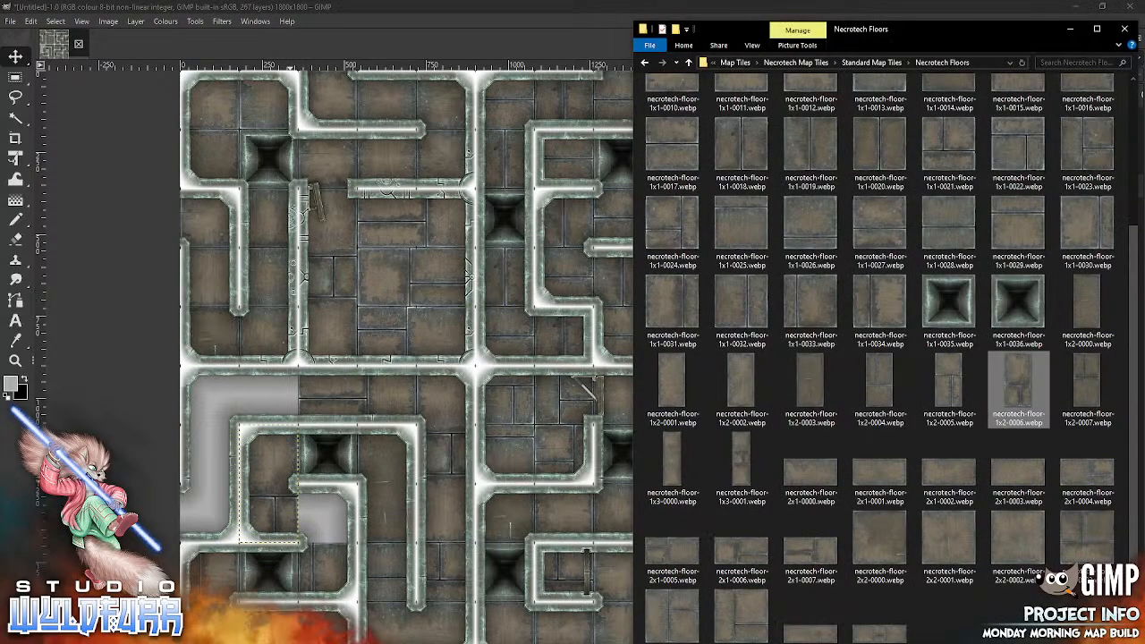
click(951, 143)
scroll(1110, 185, up, 2)
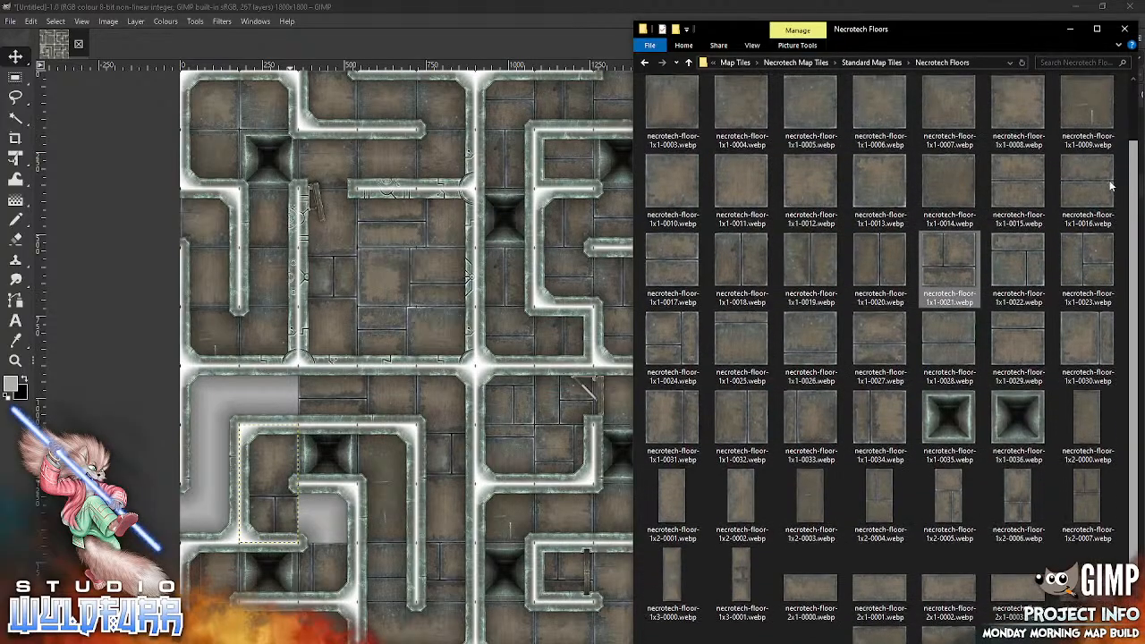
drag(948, 187, 487, 461)
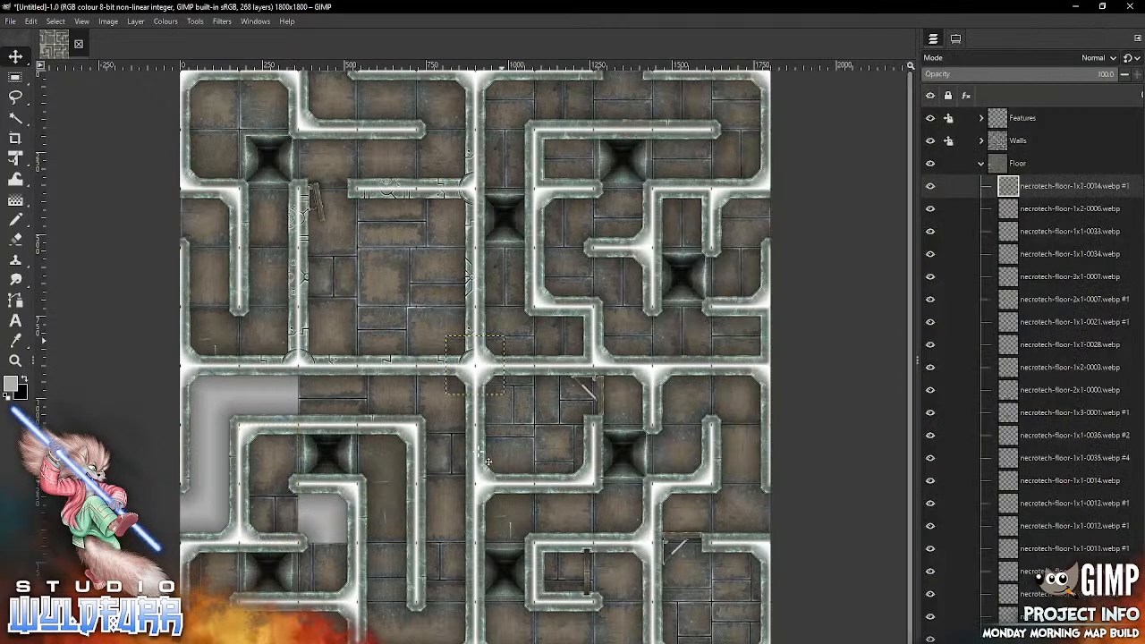
mouse_move(488, 366)
mouse_down()
mouse_move(340, 533)
mouse_move(341, 514)
mouse_up()
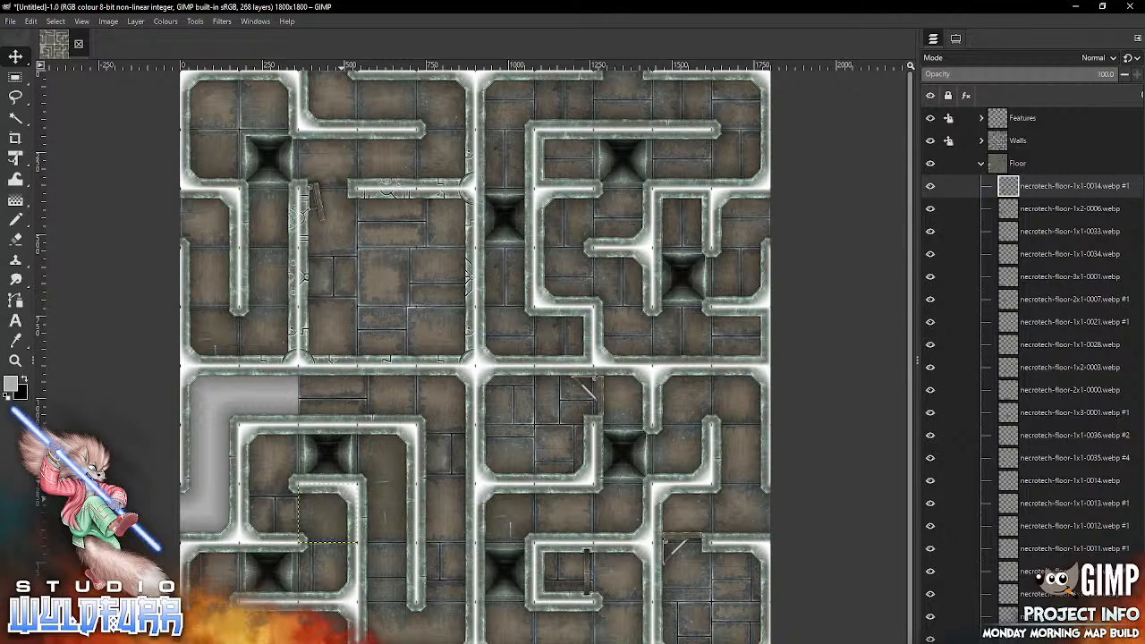
Step: Fill row six with necrotech-floor-1x1-0025.webp in column two and necrotech-floor-1x1-0021.webp in column one
key(alt+Tab)
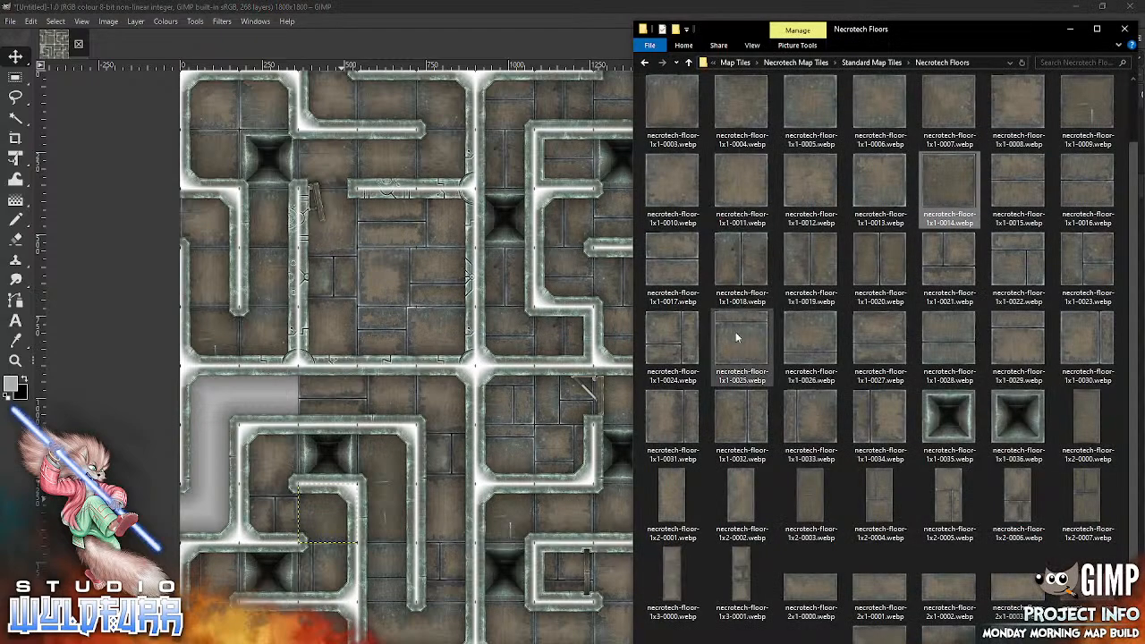
drag(740, 340, 304, 468)
mouse_move(491, 350)
mouse_down()
mouse_move(285, 409)
mouse_move(285, 380)
mouse_up()
key(alt+Tab)
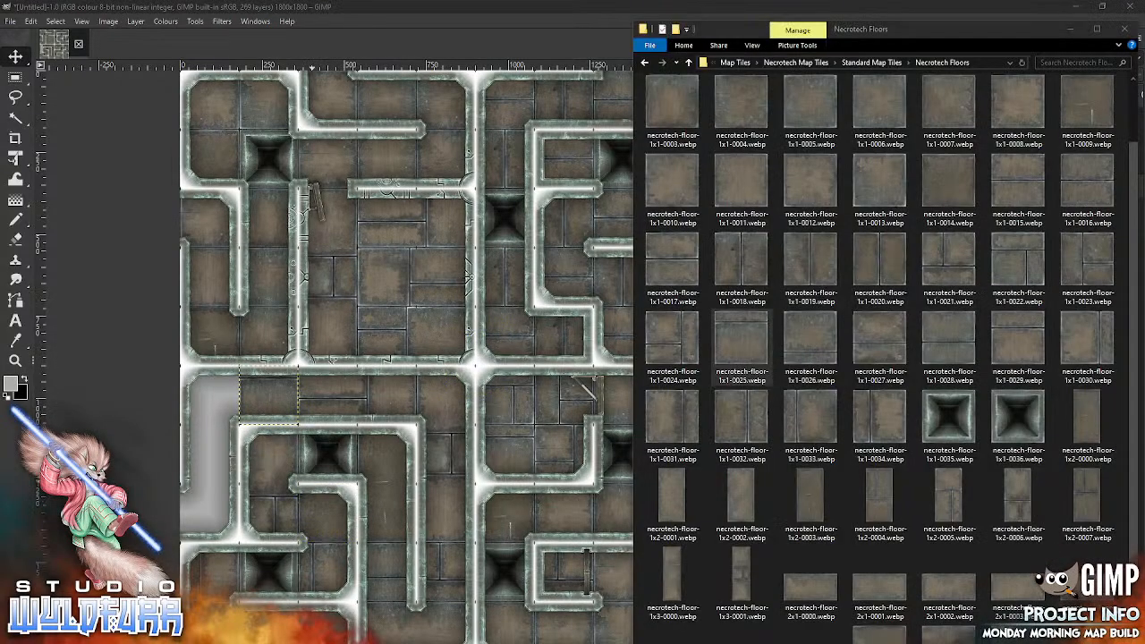
drag(964, 253, 379, 483)
mouse_move(498, 345)
mouse_down()
mouse_move(434, 400)
mouse_move(219, 396)
mouse_move(233, 374)
mouse_up()
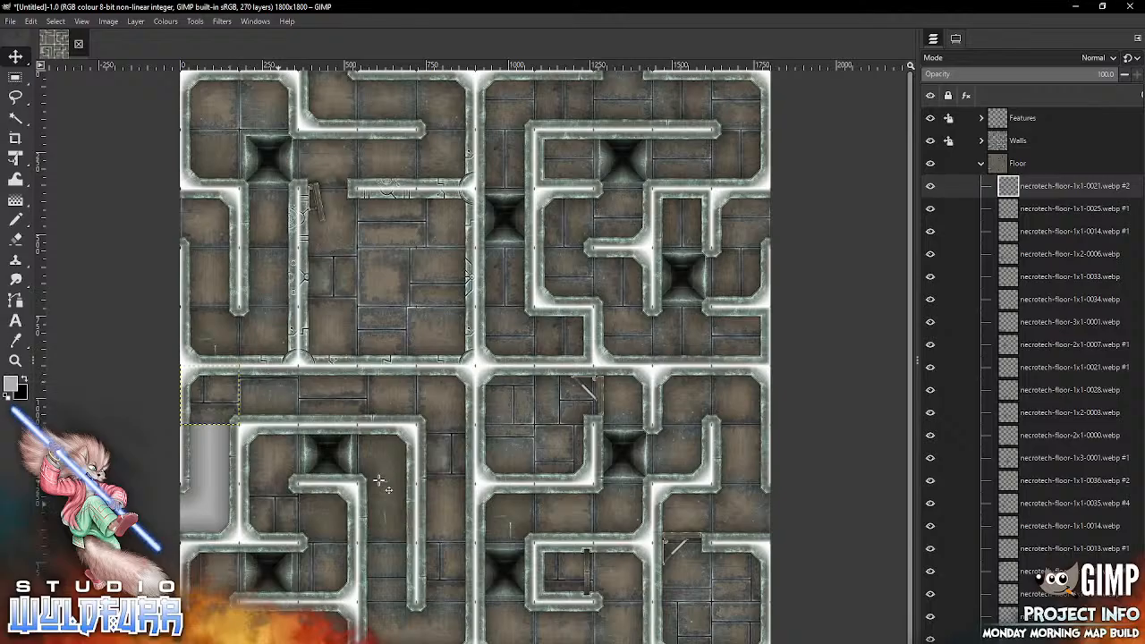
Step: Fill column one with necrotech-floor-1x1-0022.webp in row seven and necrotech-floor-1x1-0023.webp in row eight
key(alt+Tab)
drag(1016, 274, 405, 492)
mouse_move(475, 365)
mouse_down()
mouse_move(313, 502)
mouse_move(211, 465)
mouse_move(209, 453)
mouse_up()
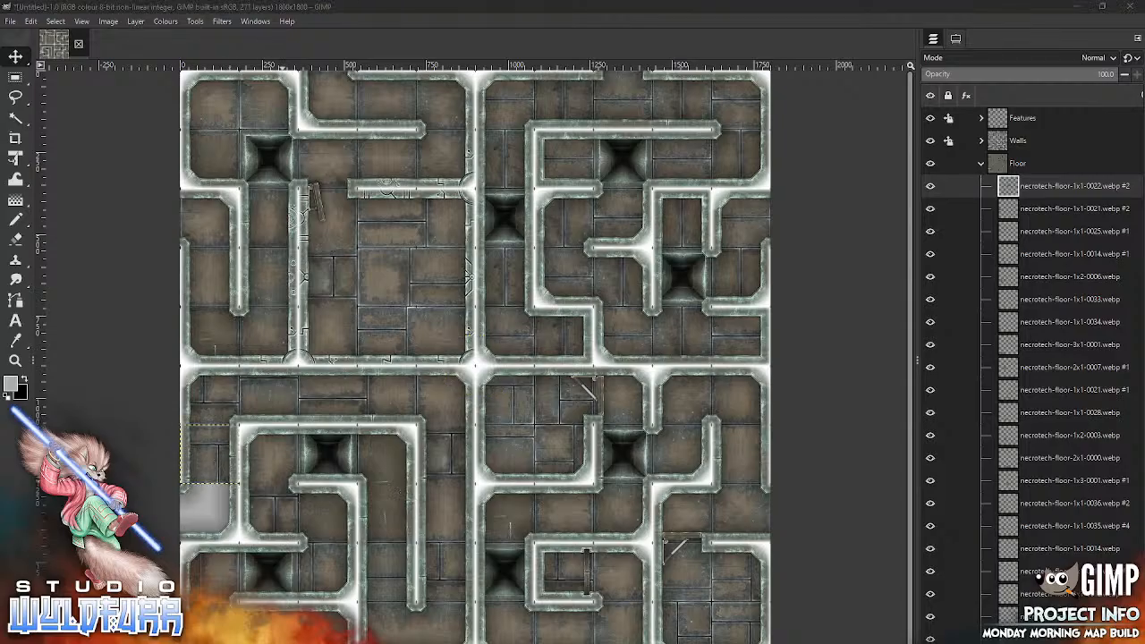
key(alt+Tab)
drag(534, 442, 396, 497)
mouse_move(474, 365)
mouse_down()
mouse_move(409, 455)
mouse_move(233, 528)
mouse_move(208, 512)
mouse_up()
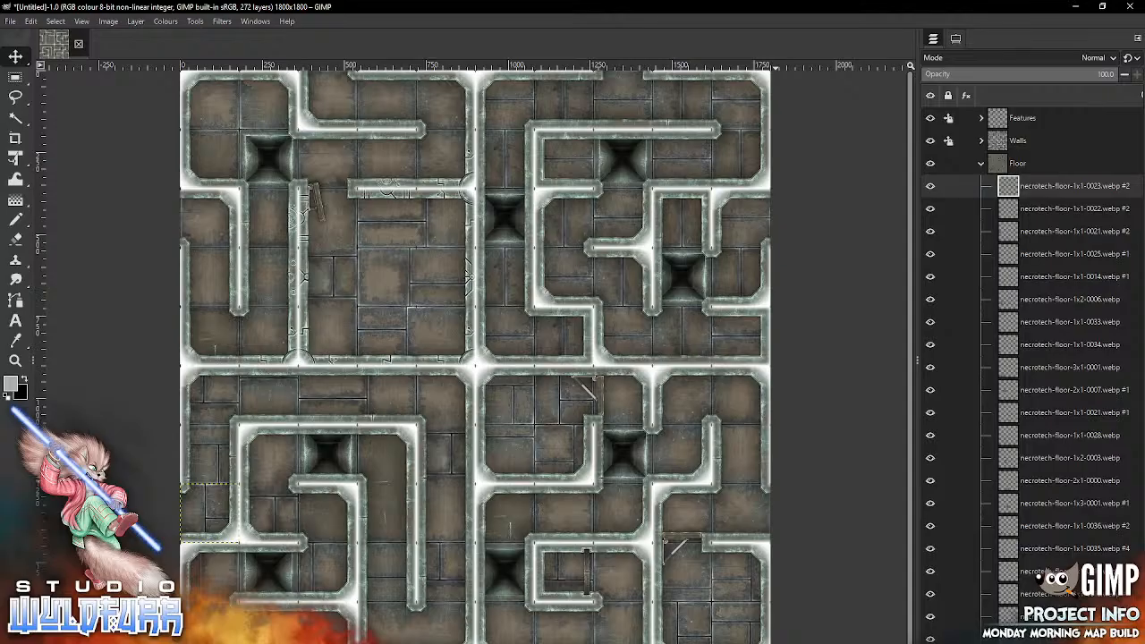
Step: Collapse the Floor layer group, lock its position and size, and hide the Features group
click(980, 163)
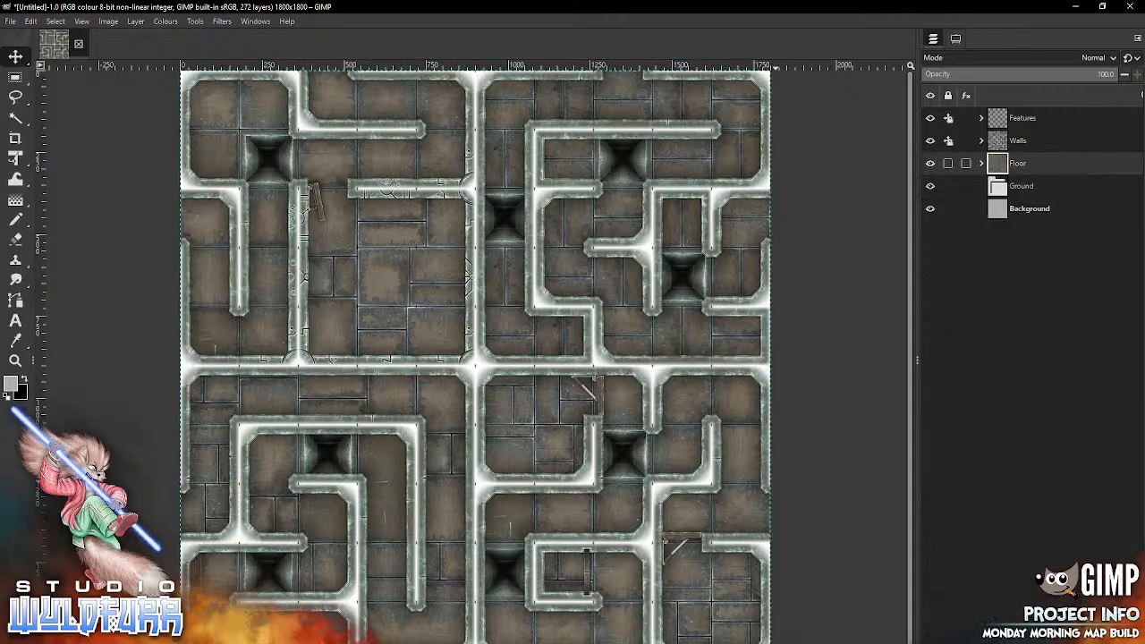
click(947, 164)
click(936, 134)
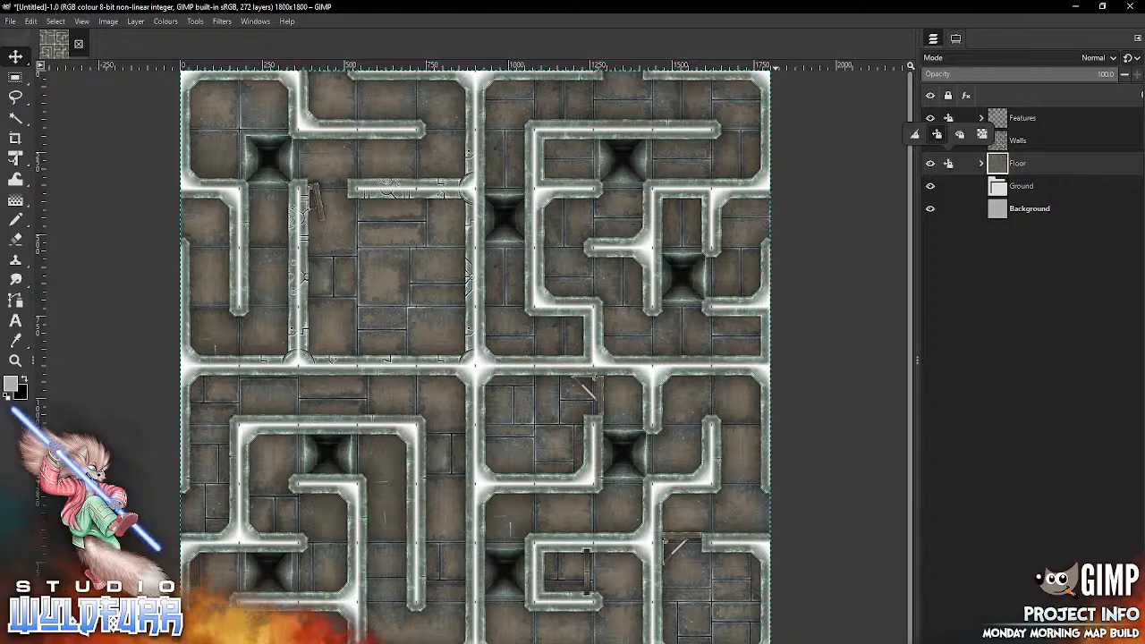
click(930, 118)
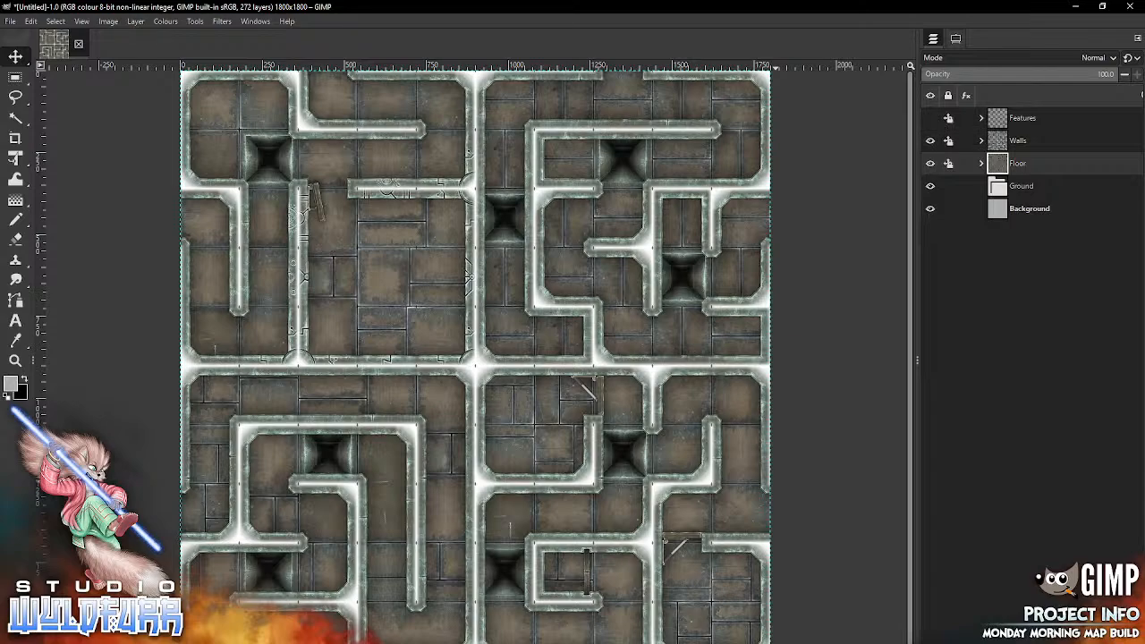
Step: Start saving the image under a new name in Dropbox/Projects/Pack Builds - Map Tiles/Endless Dungeon Crawl/Underground Structure on the Projects (H:) drive
click(11, 22)
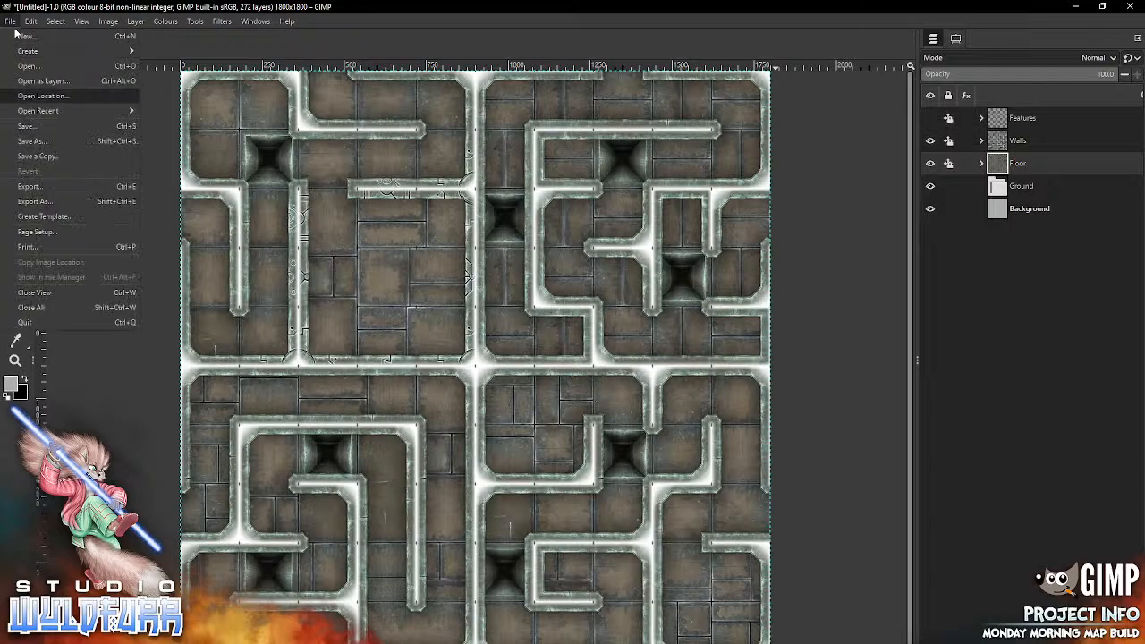
click(32, 140)
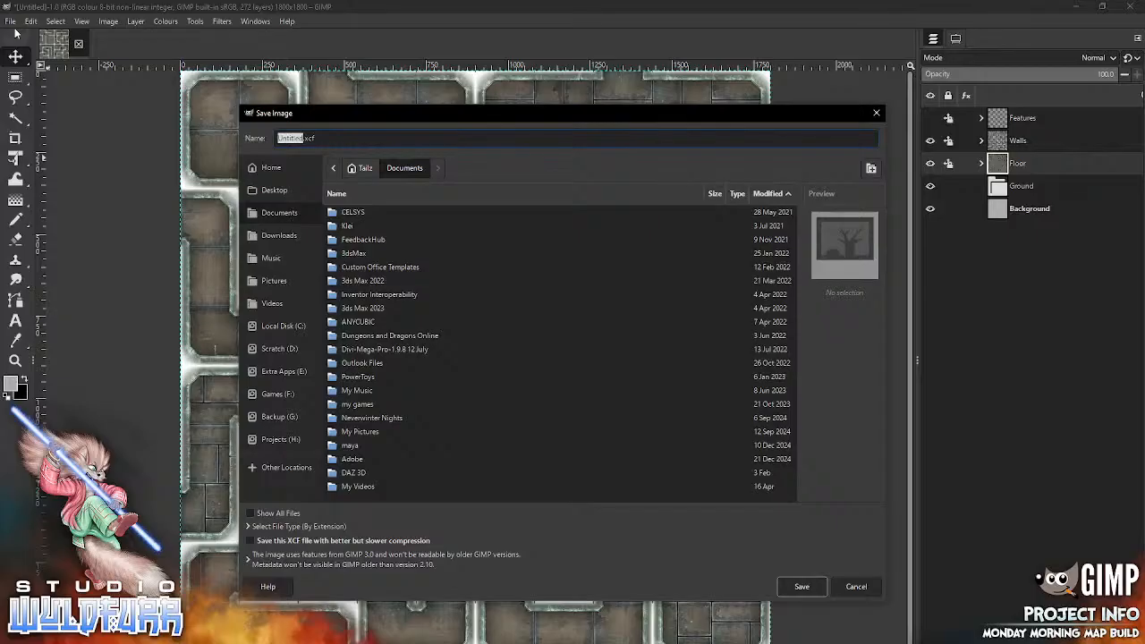
click(279, 439)
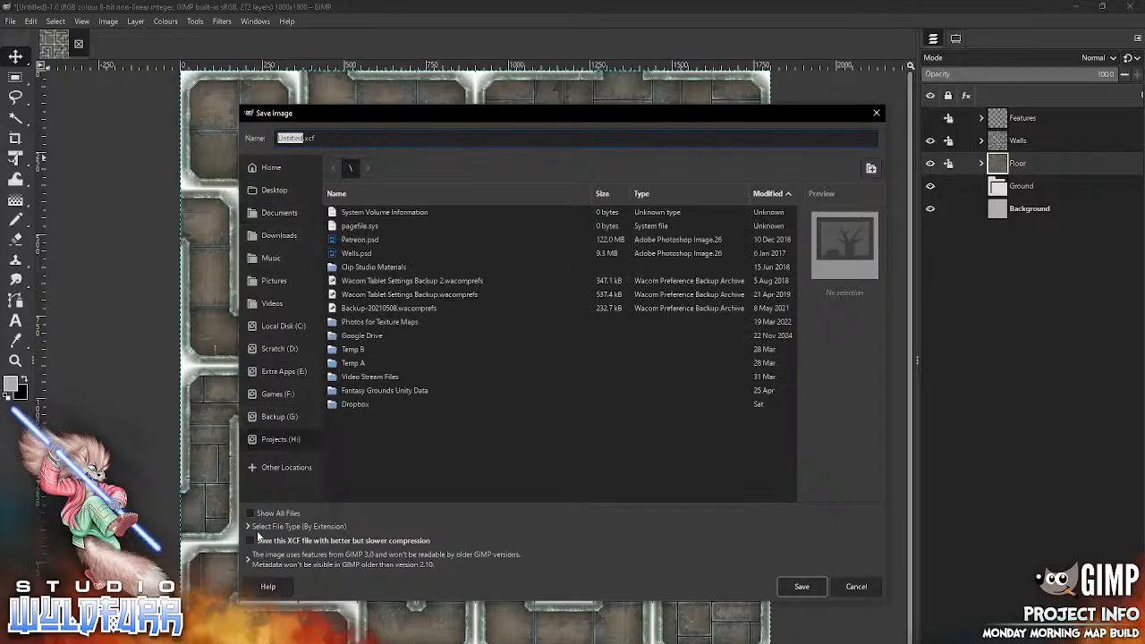
double_click(355, 404)
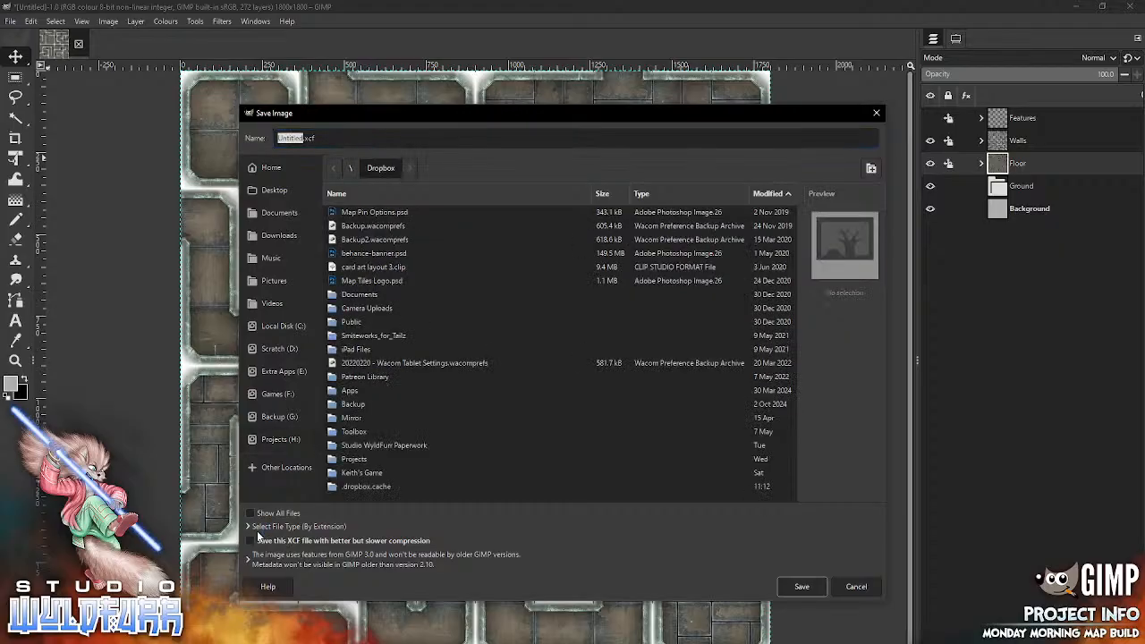
double_click(354, 459)
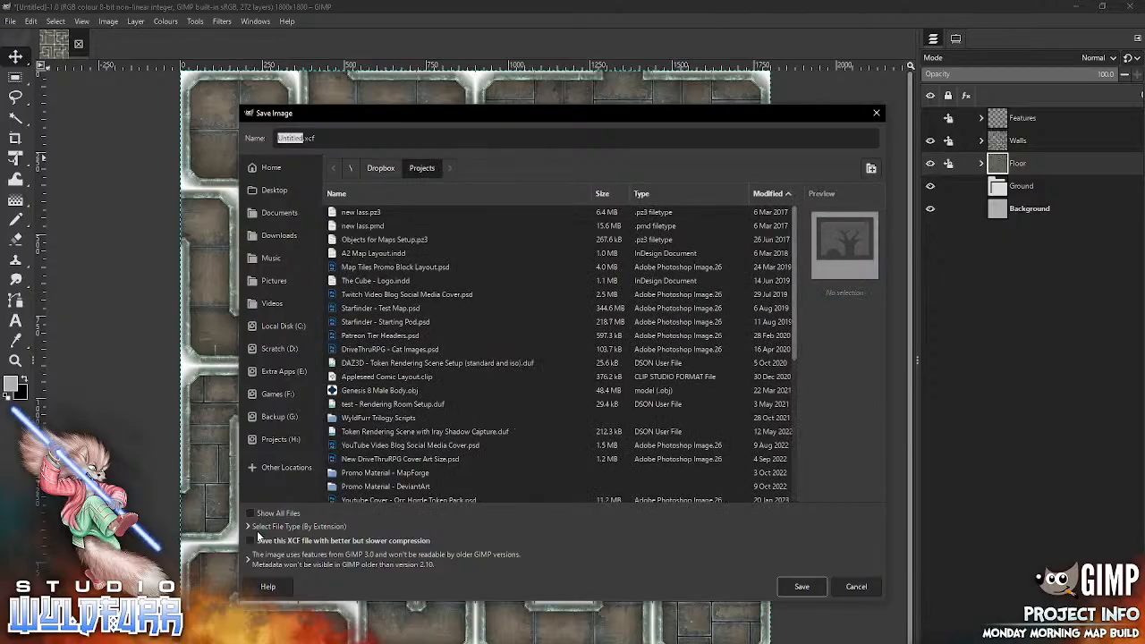
scroll(465, 353, down, 5)
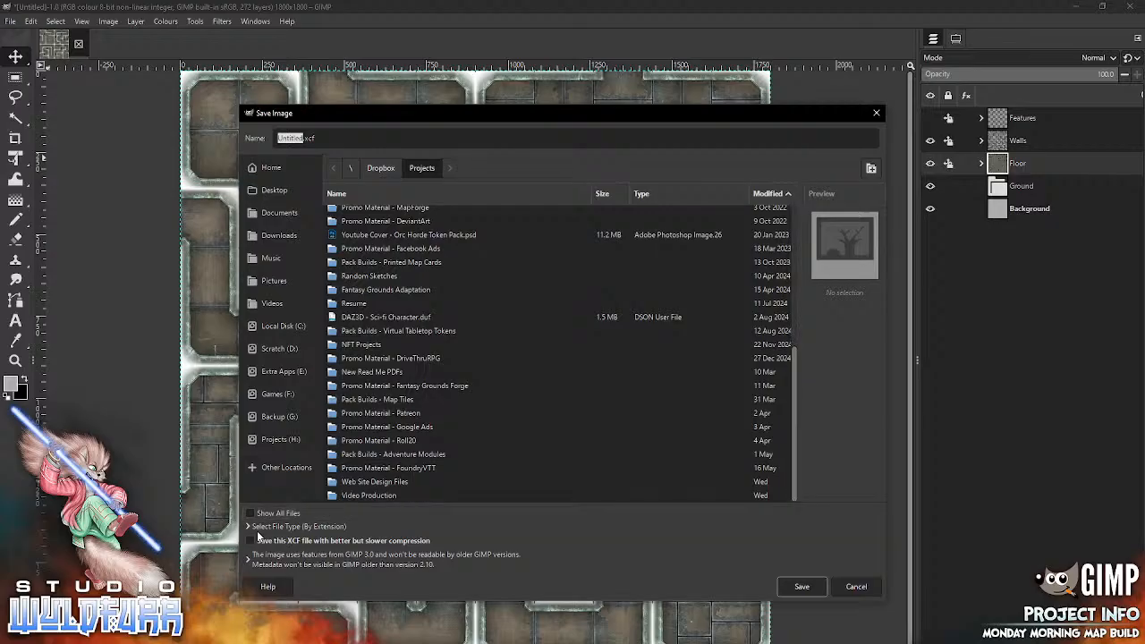
double_click(377, 400)
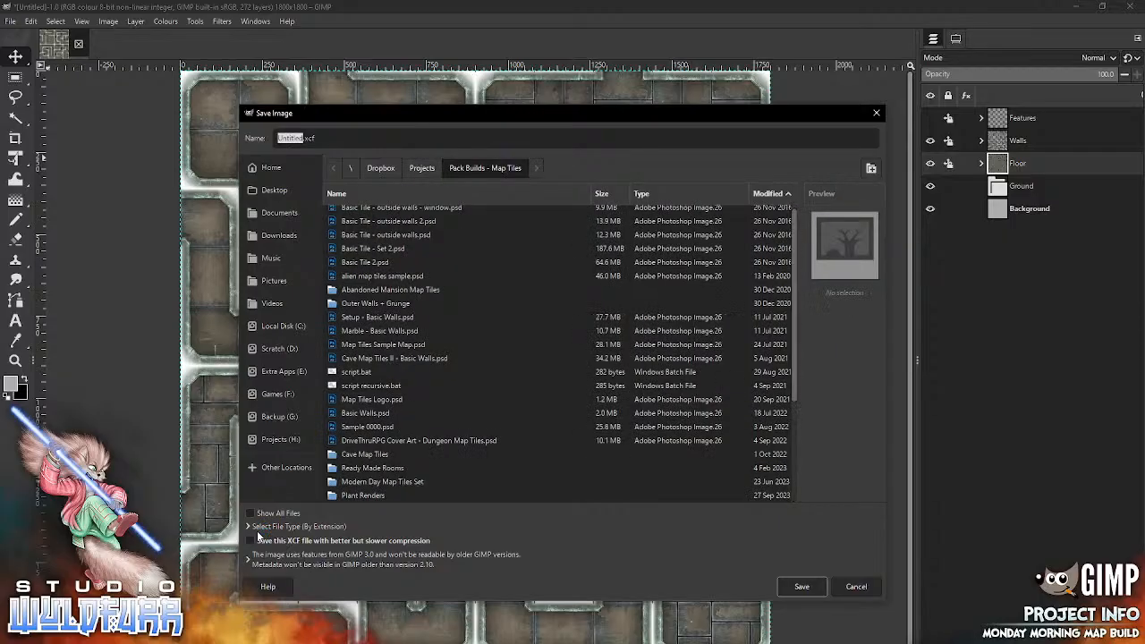
click(666, 193)
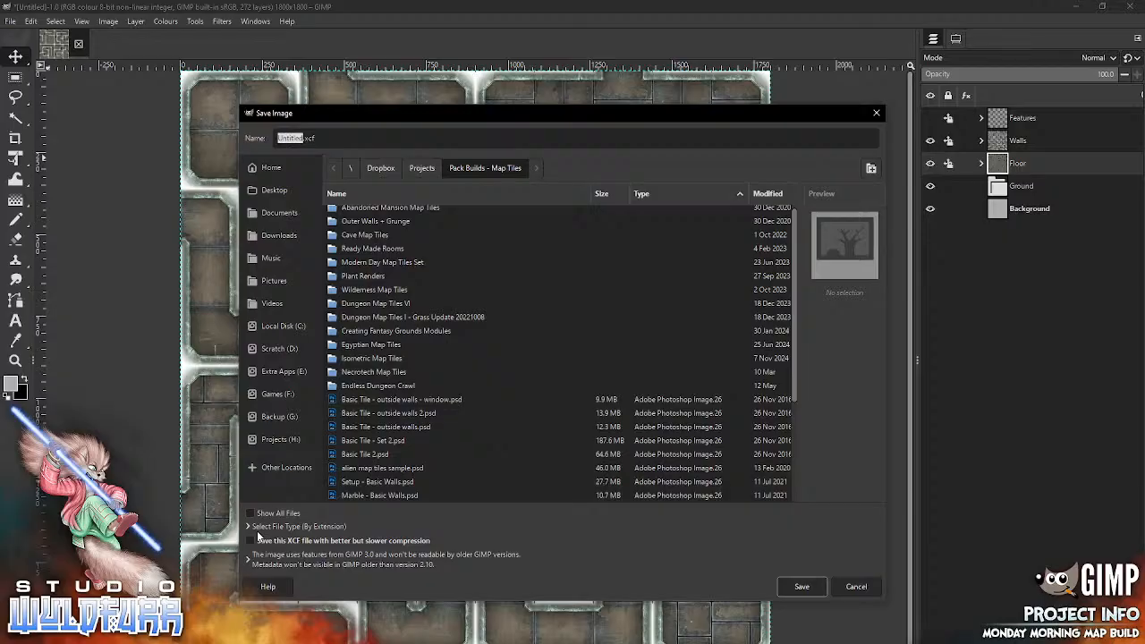
scroll(559, 353, up, 1)
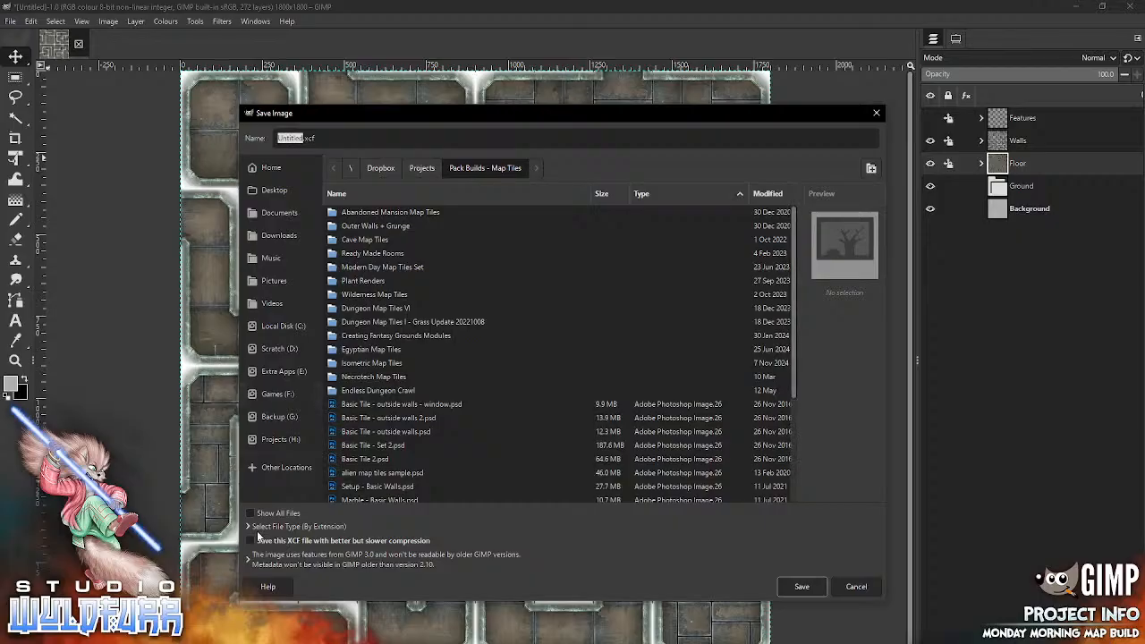
double_click(377, 391)
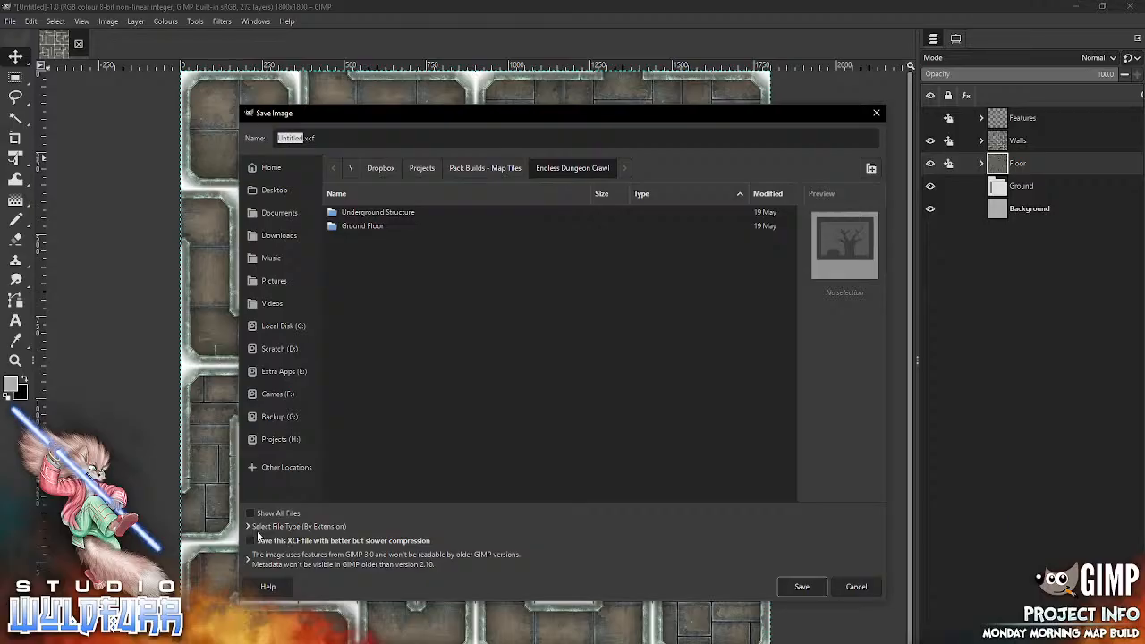
double_click(377, 211)
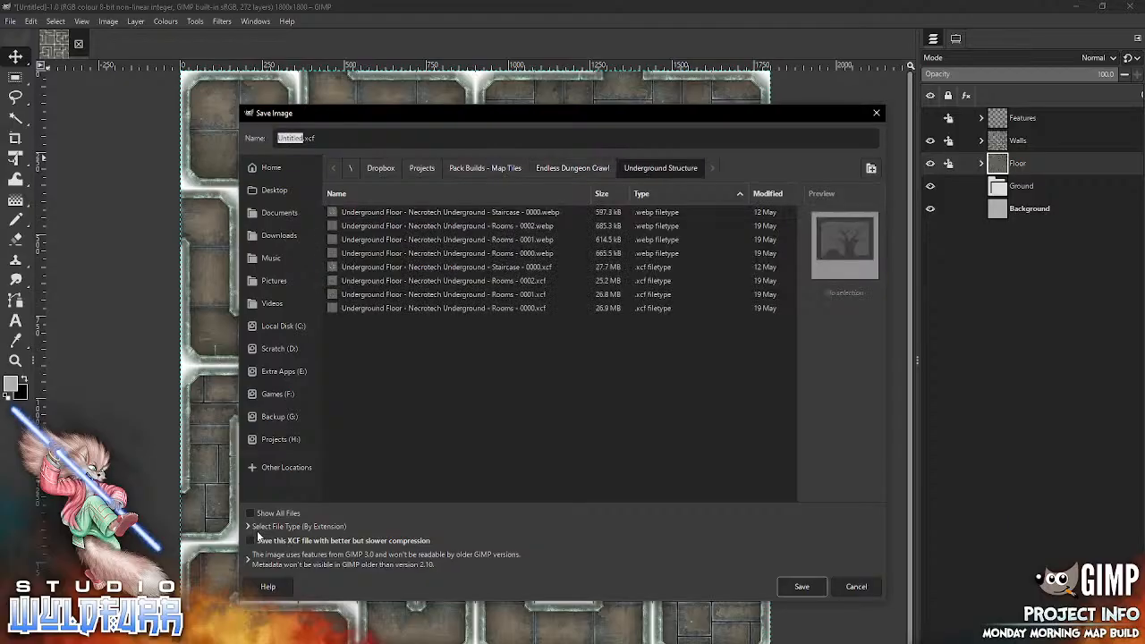
Step: Base the file name on the existing Rooms files and save the image as "Underground Floor - Necrotech Underground - Rooms - 0003.xcf"
click(442, 308)
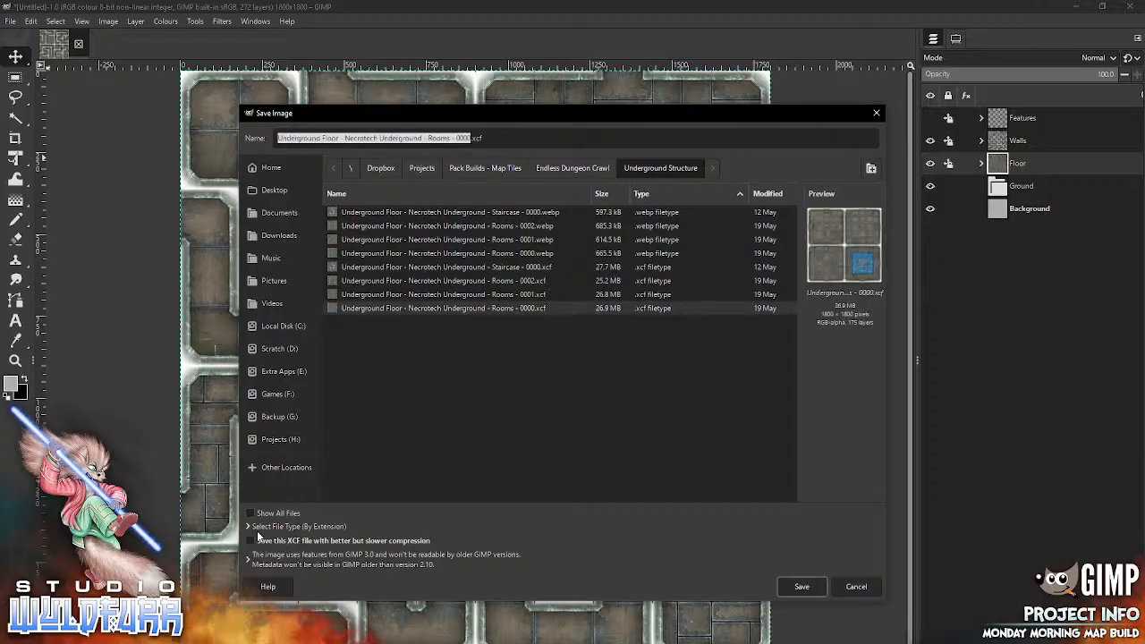
click(443, 294)
click(442, 281)
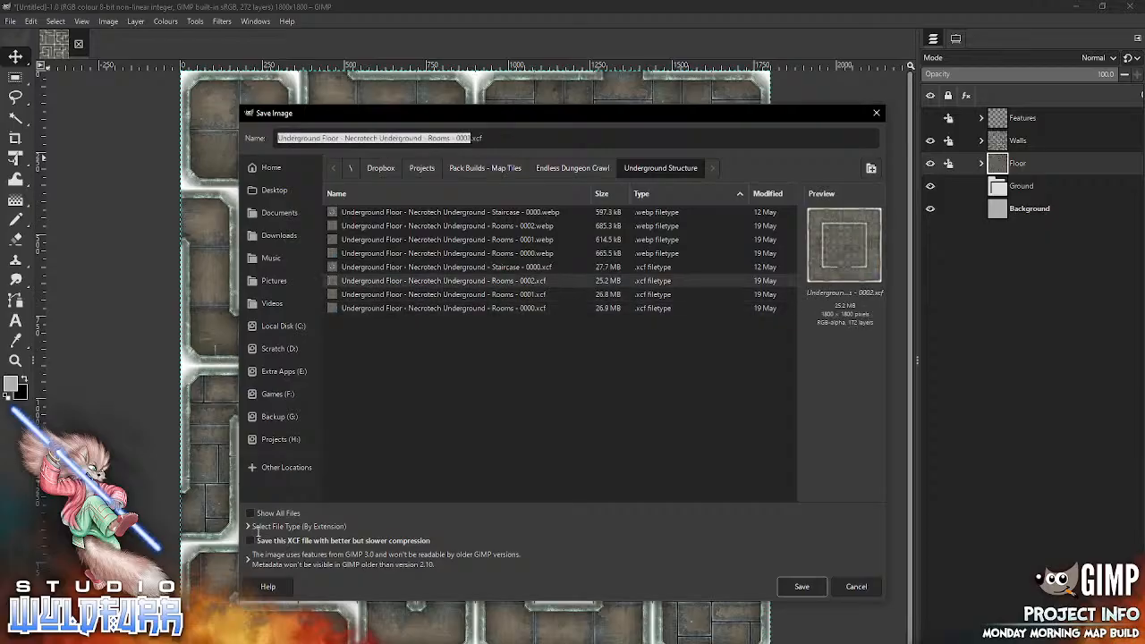
click(500, 138)
drag(471, 138, 466, 138)
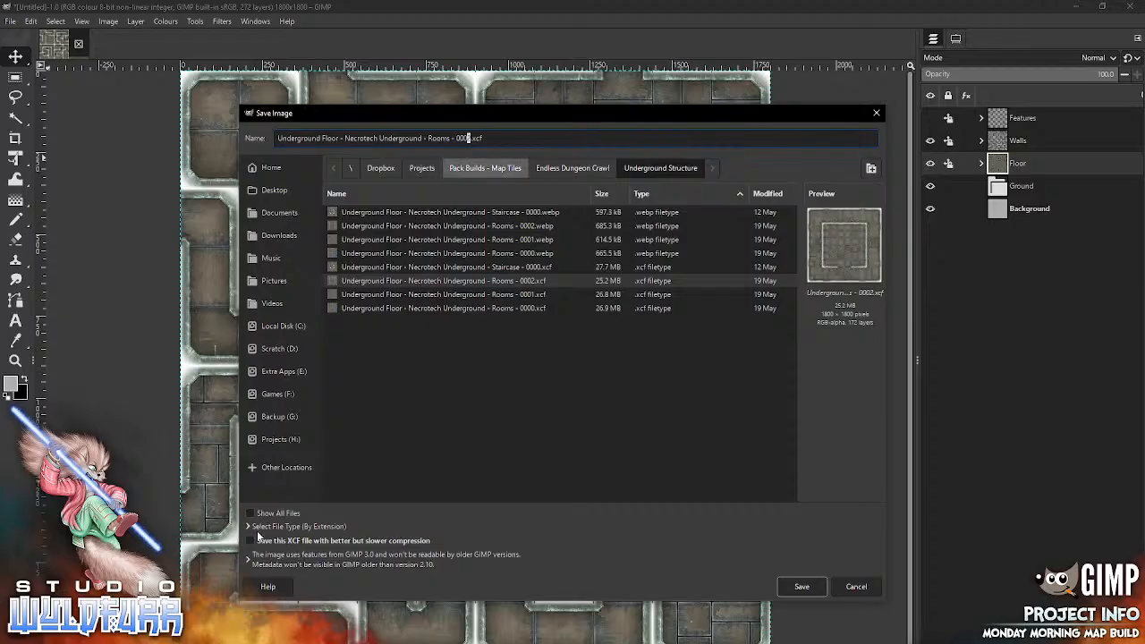
text(3)
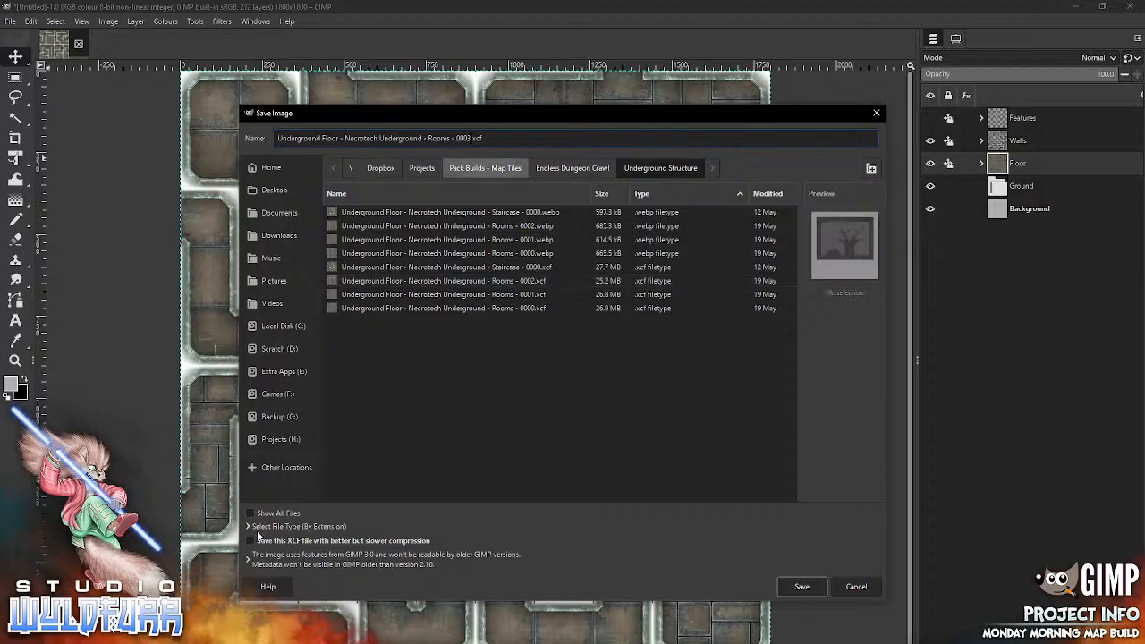
key(Return)
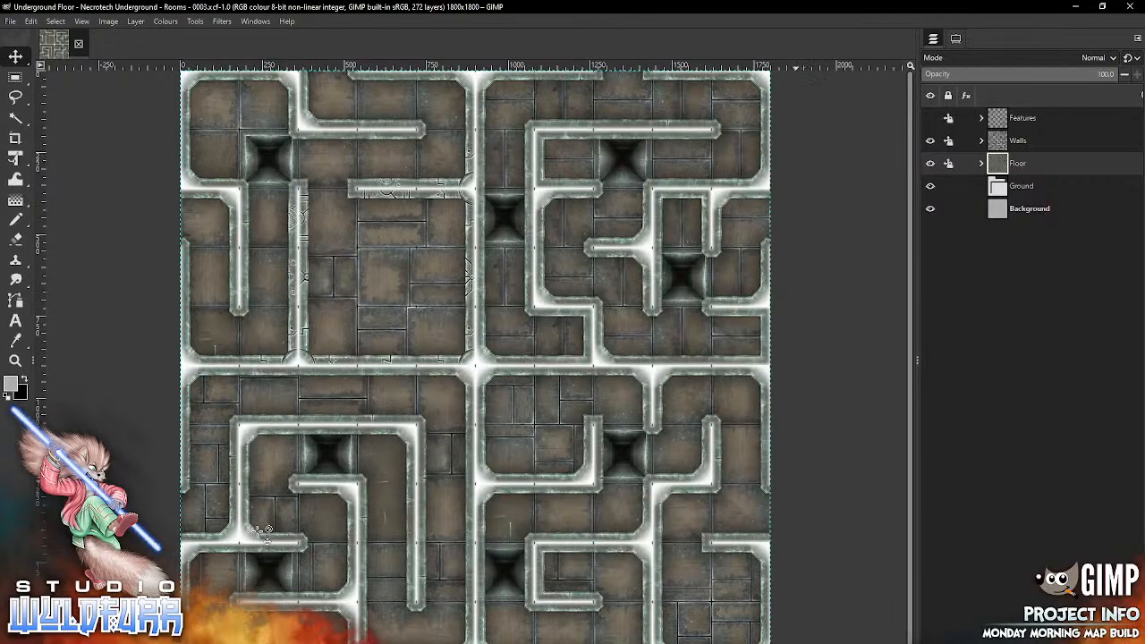
Step: Export the map in WebP format as "Underground Floor - Necrotech Underground - Rooms - 0003.webp" in the Underground Structure folder
click(12, 22)
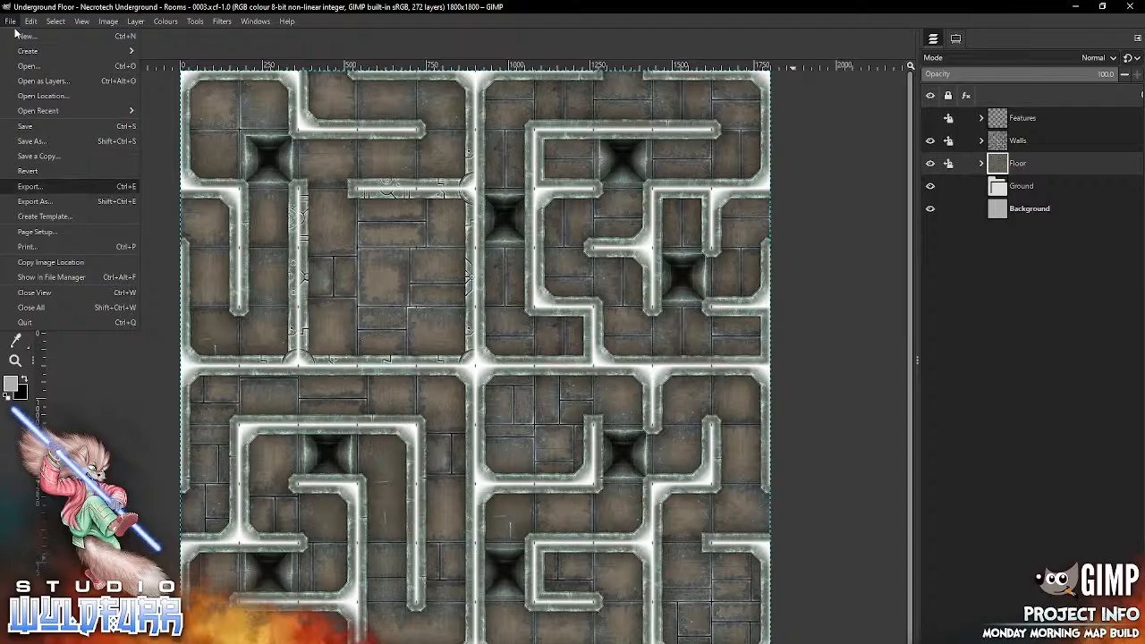
key(Return)
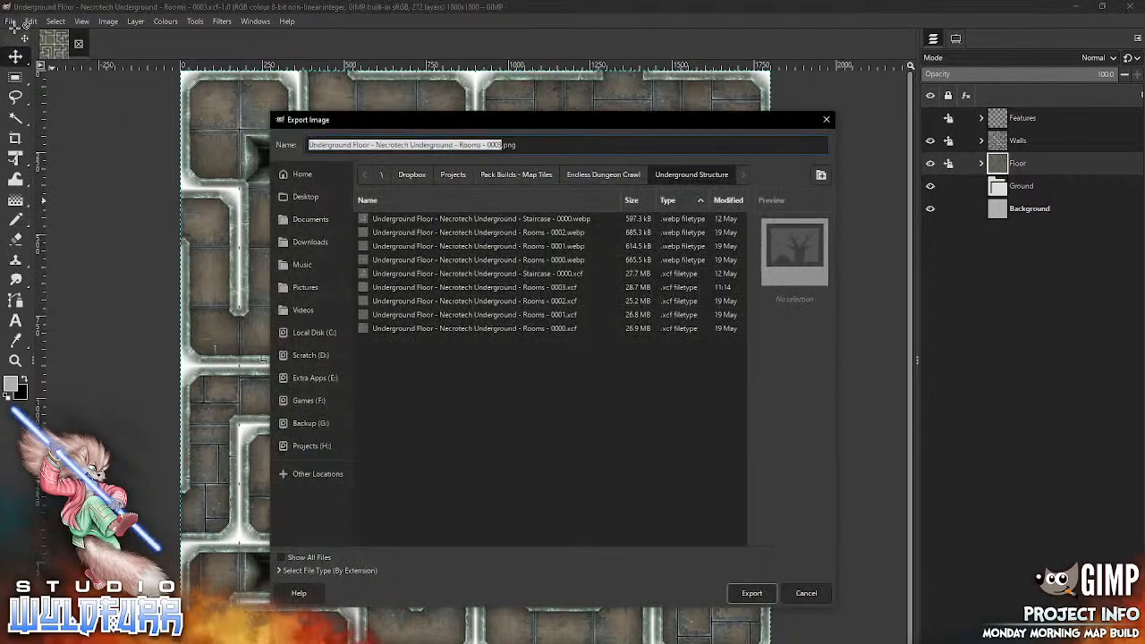
click(362, 569)
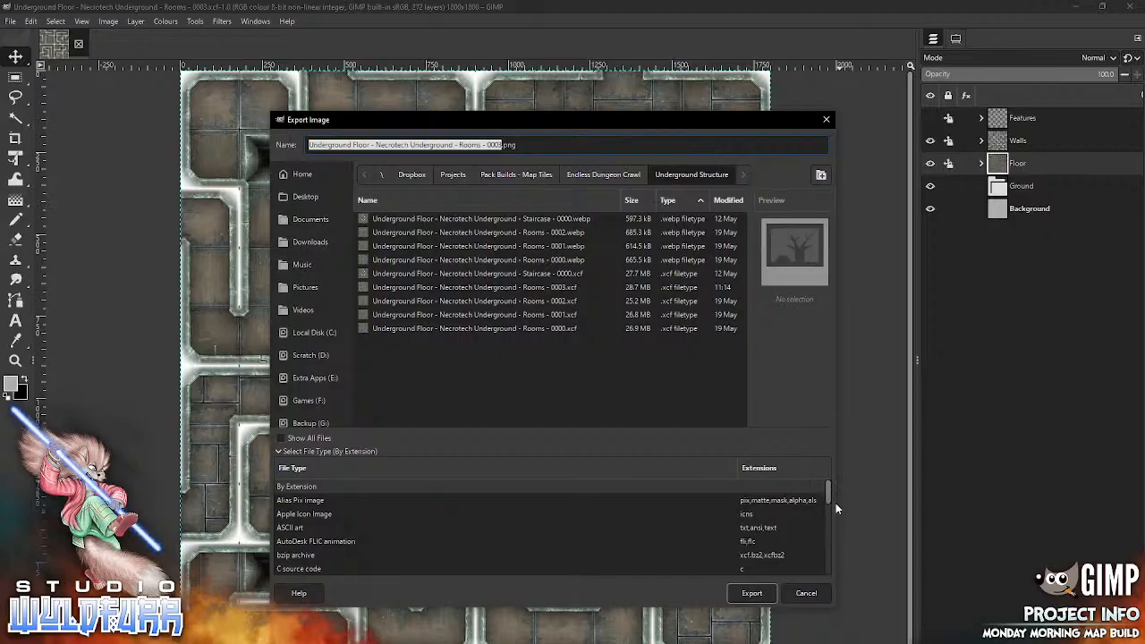
scroll(835, 503, down, 10)
click(297, 485)
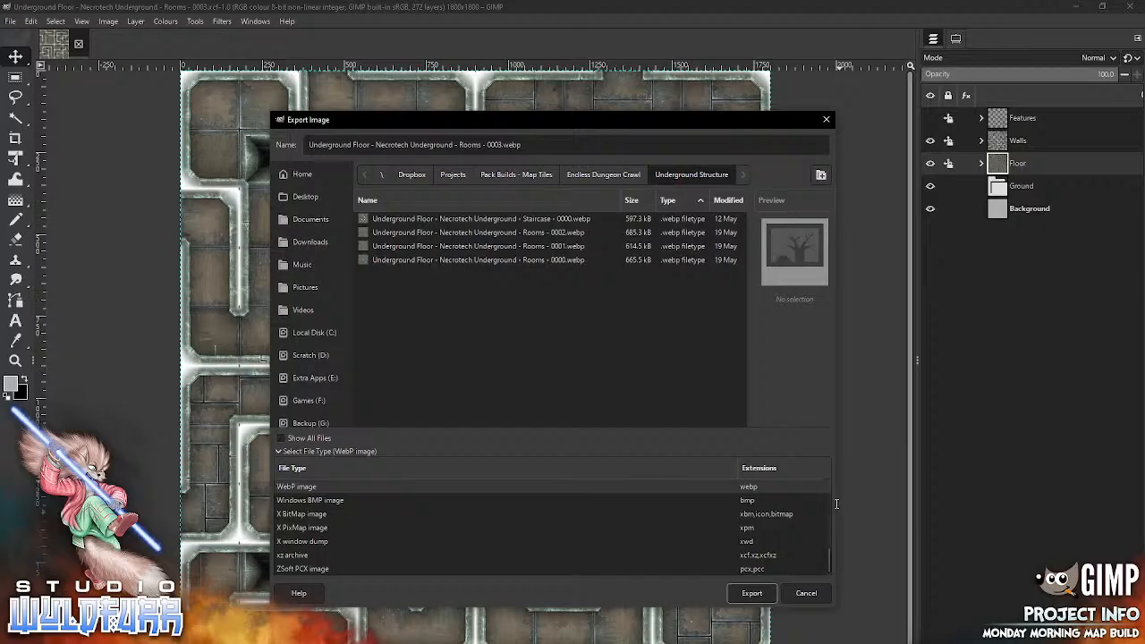
key(Return)
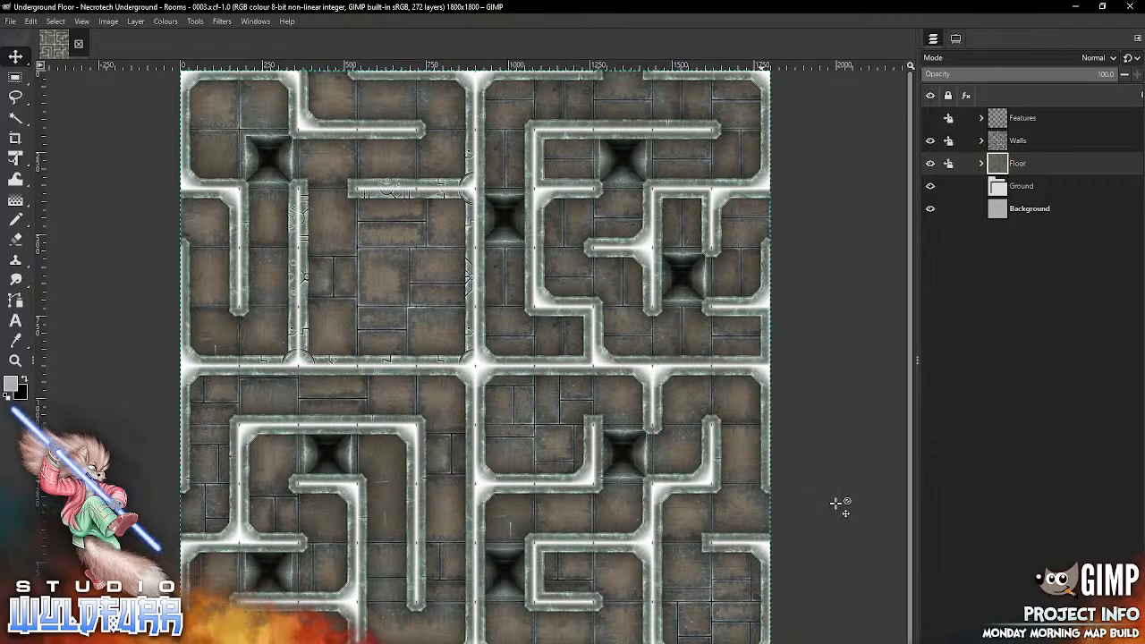
key(Return)
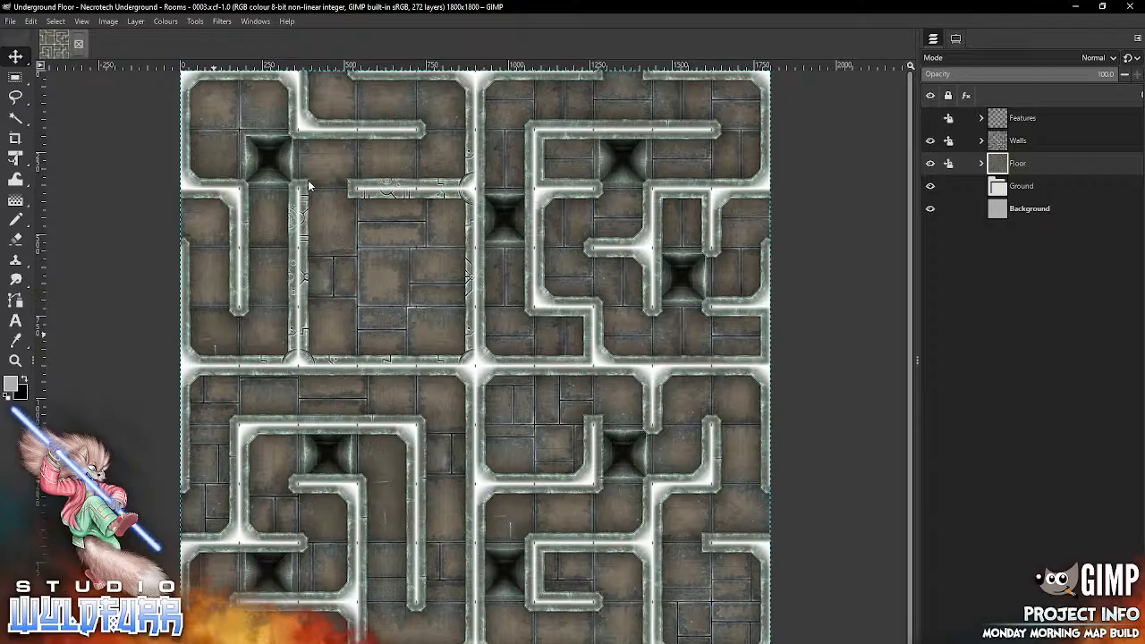
Step: Close the finished map and create a new 1800 × 1800 px image from the "10x10 Adventer Map" template
key(ctrl+w)
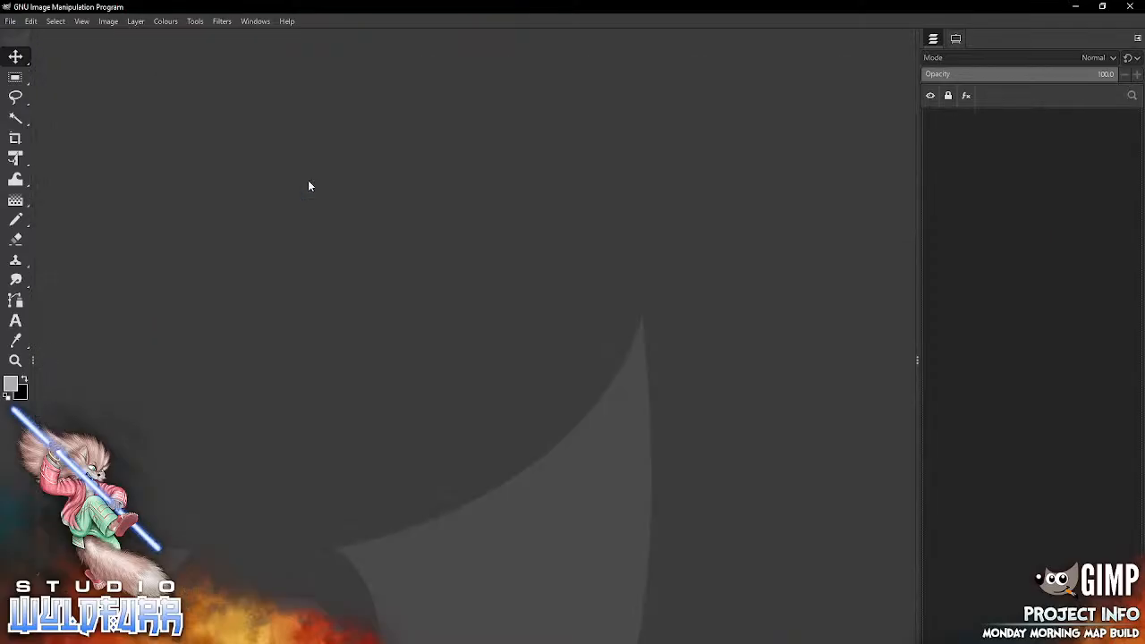
click(30, 20)
click(17, 35)
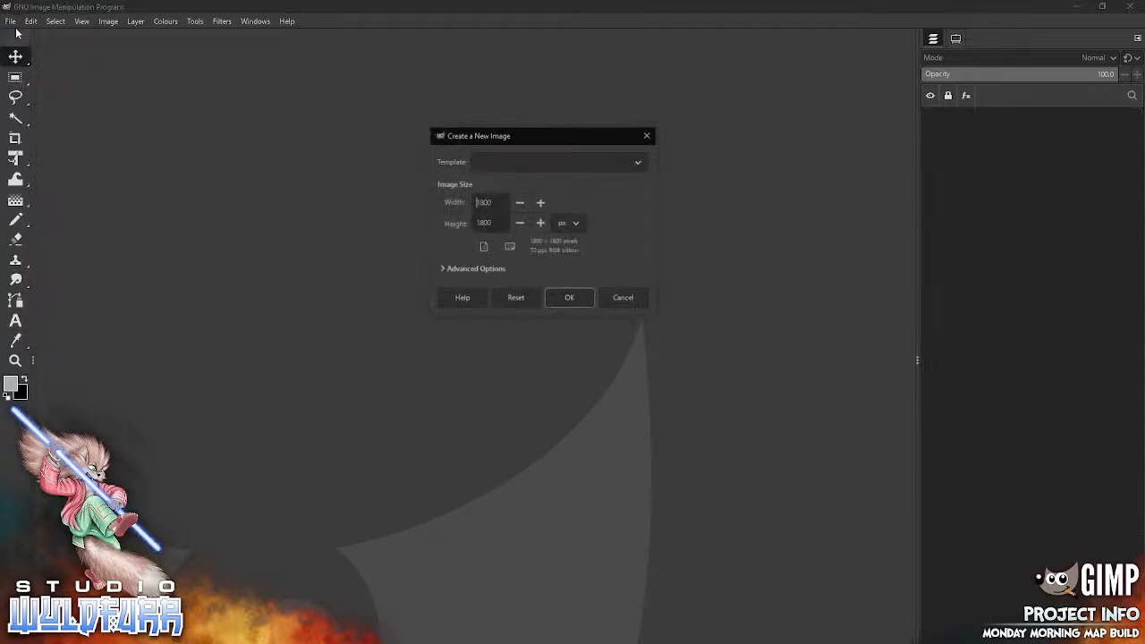
click(612, 161)
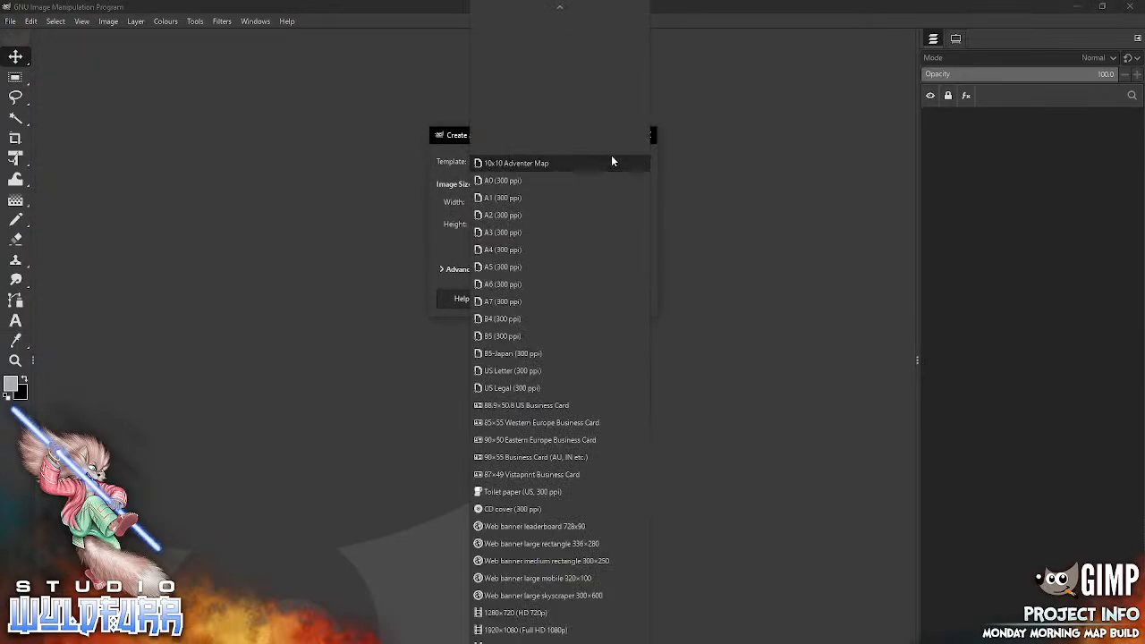
click(468, 212)
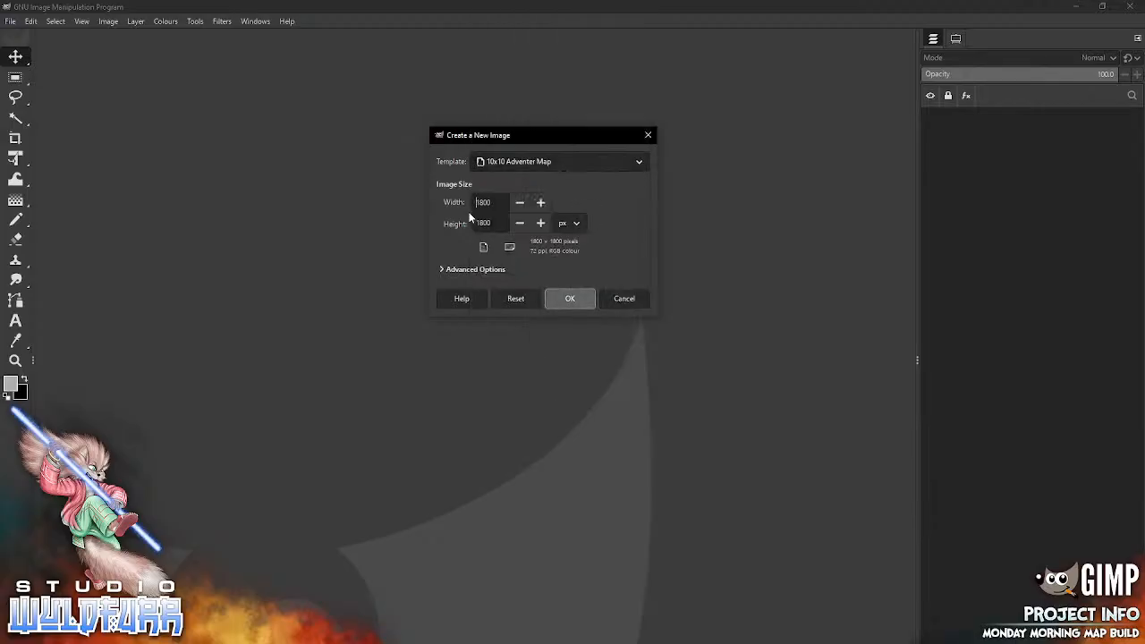
click(569, 299)
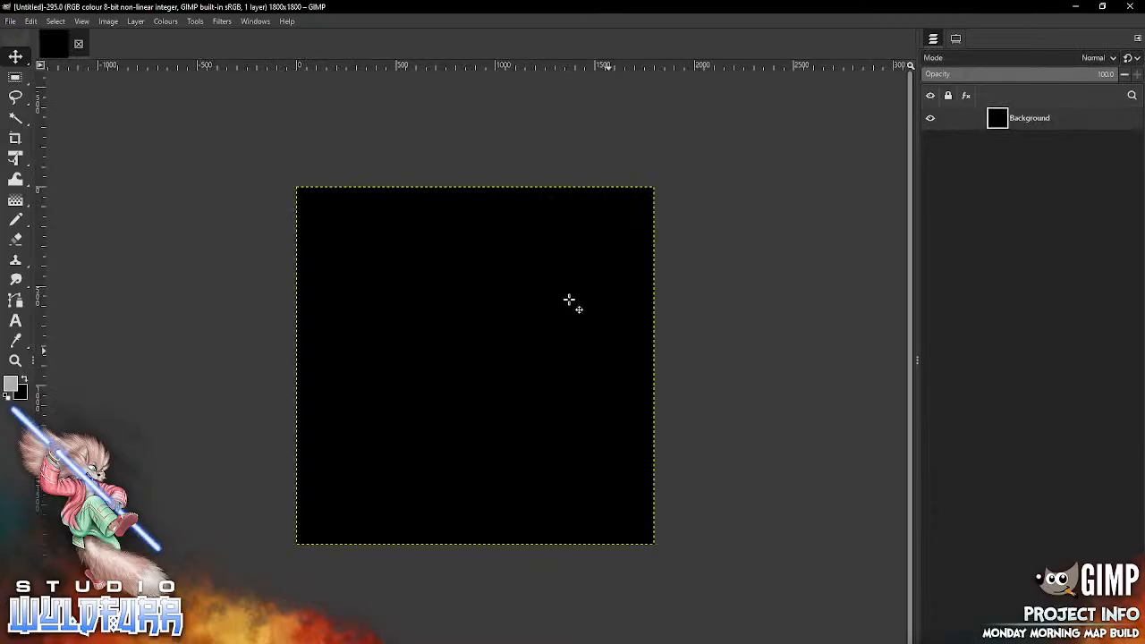
Step: Fill the new image's Background layer with the grey foreground colour
key(alt+e)
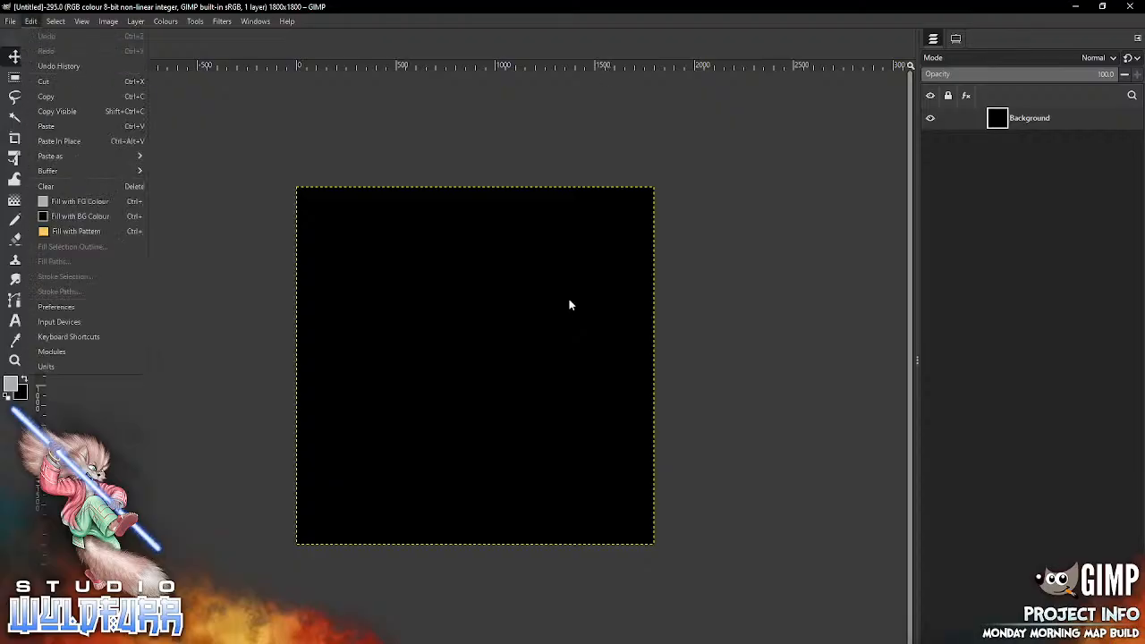
key(Up)
key(Return)
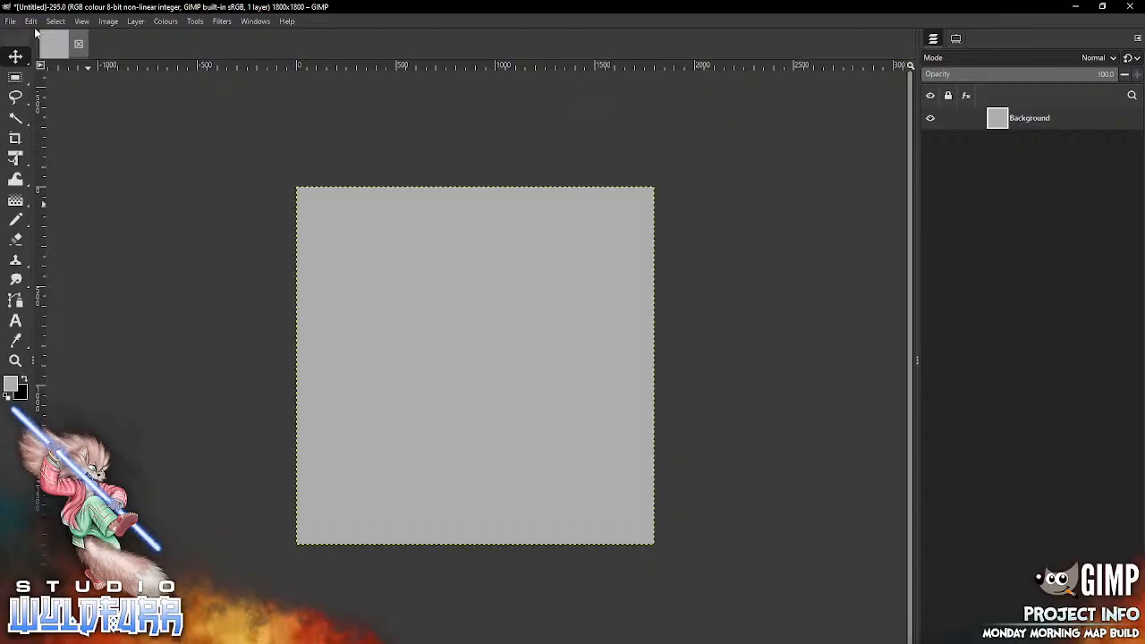
Step: Show the grid on the new canvas and turn on snapping to the grid
key(alt+v)
key(Down)
key(Down)
key(Down)
key(Down)
key(Down)
key(Down)
key(Down)
key(Down)
key(Down)
key(Down)
key(Down)
key(Down)
key(Down)
key(Down)
key(Down)
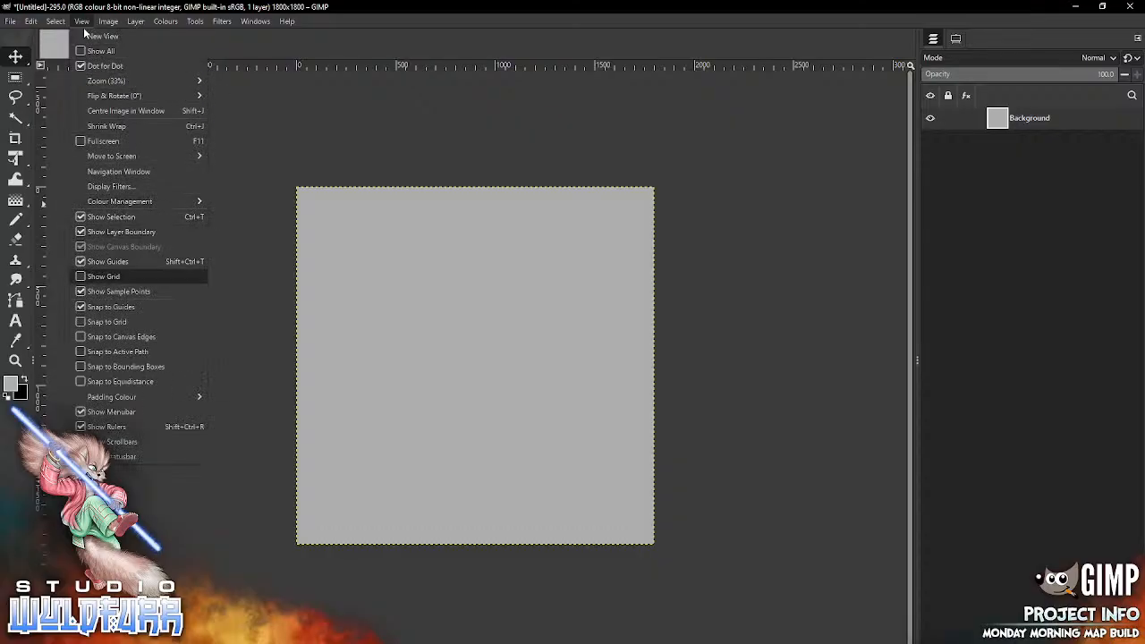
key(Return)
key(alt+v)
key(Down)
key(Down)
key(Down)
key(Down)
key(Down)
key(Down)
key(Down)
key(Down)
key(Down)
key(Down)
key(Down)
key(Down)
key(Down)
key(Down)
key(Down)
key(Down)
key(Down)
key(Down)
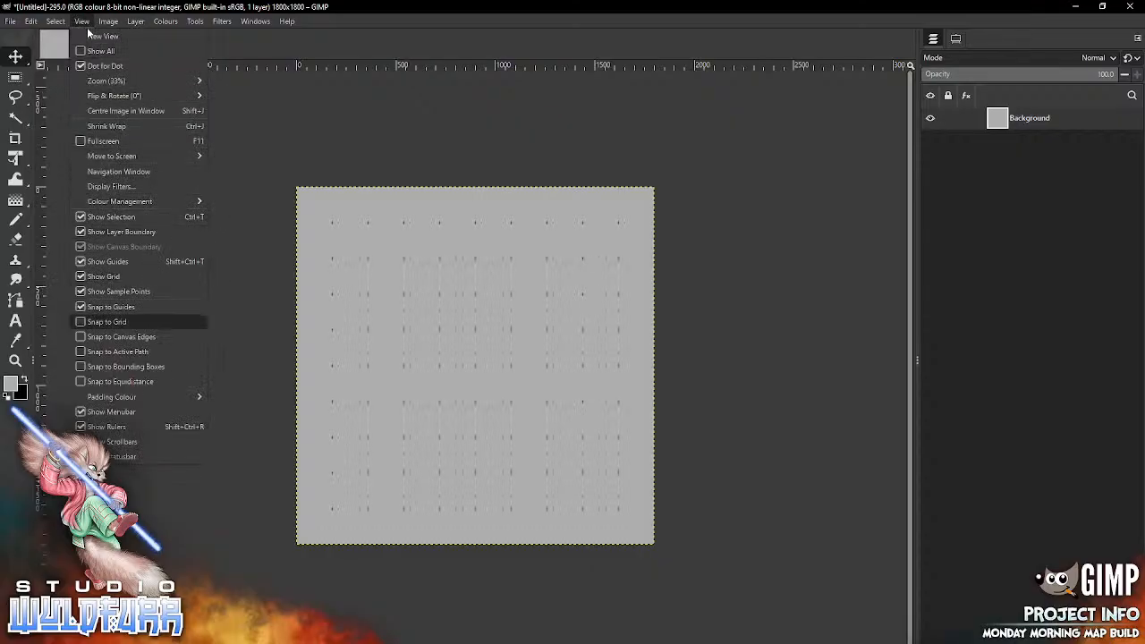
key(Return)
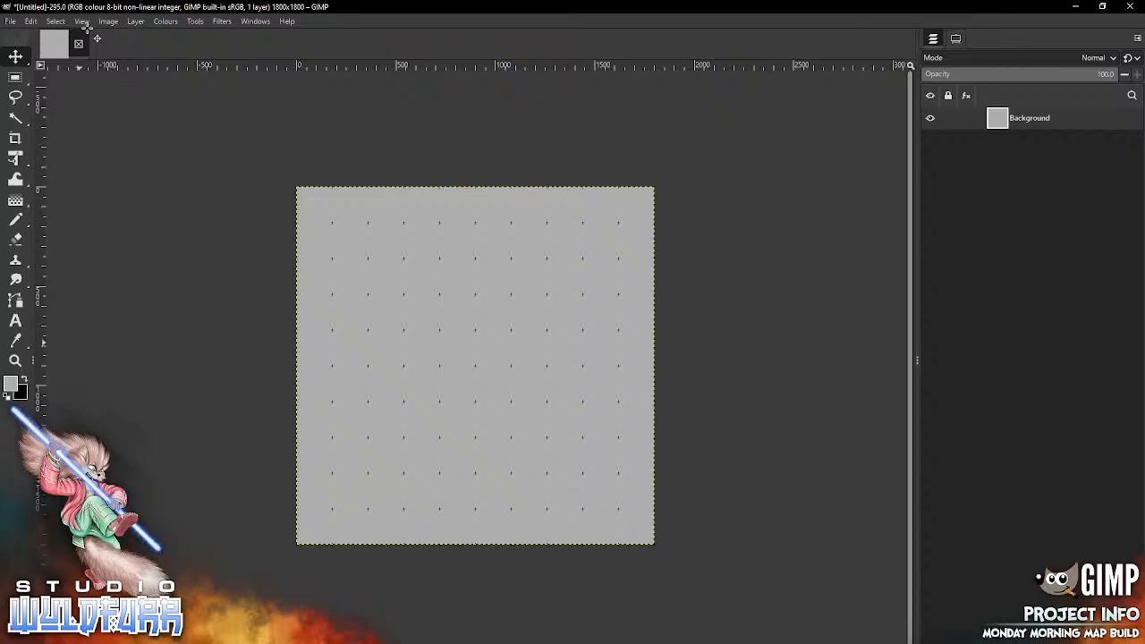
Step: Create four nested layer groups above the Background layer
click(86, 26)
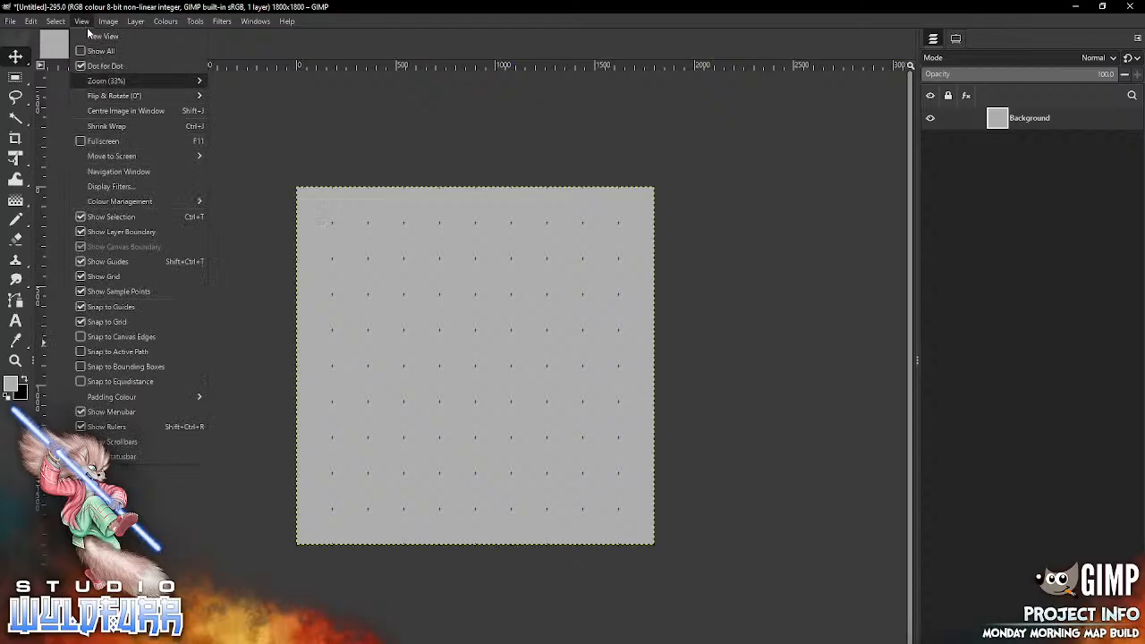
mouse_move(107, 81)
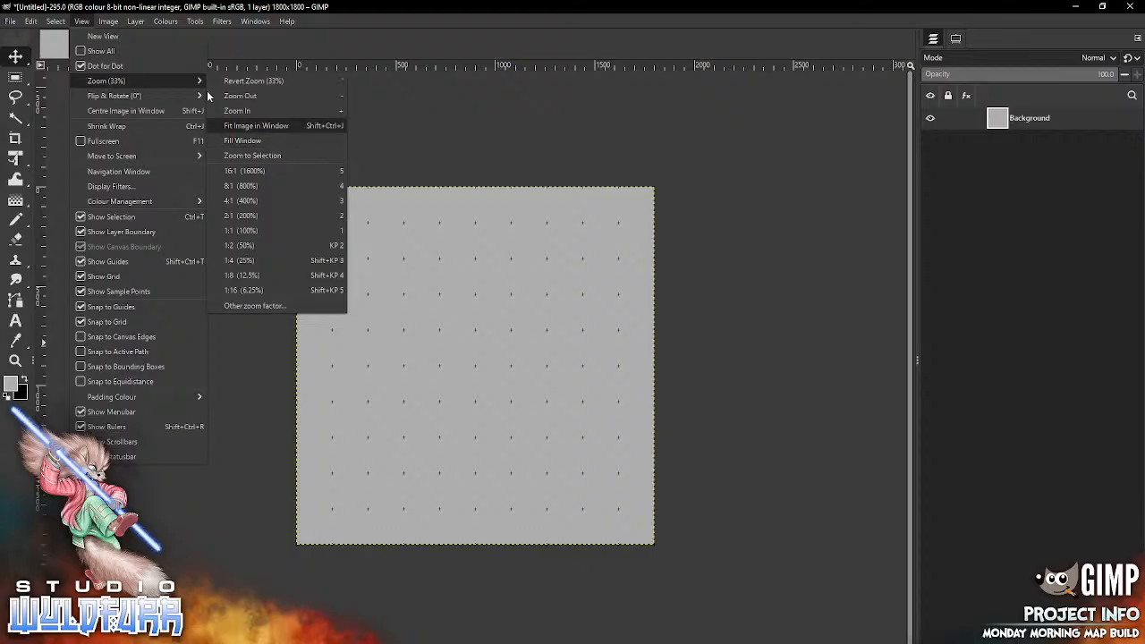
key(Return)
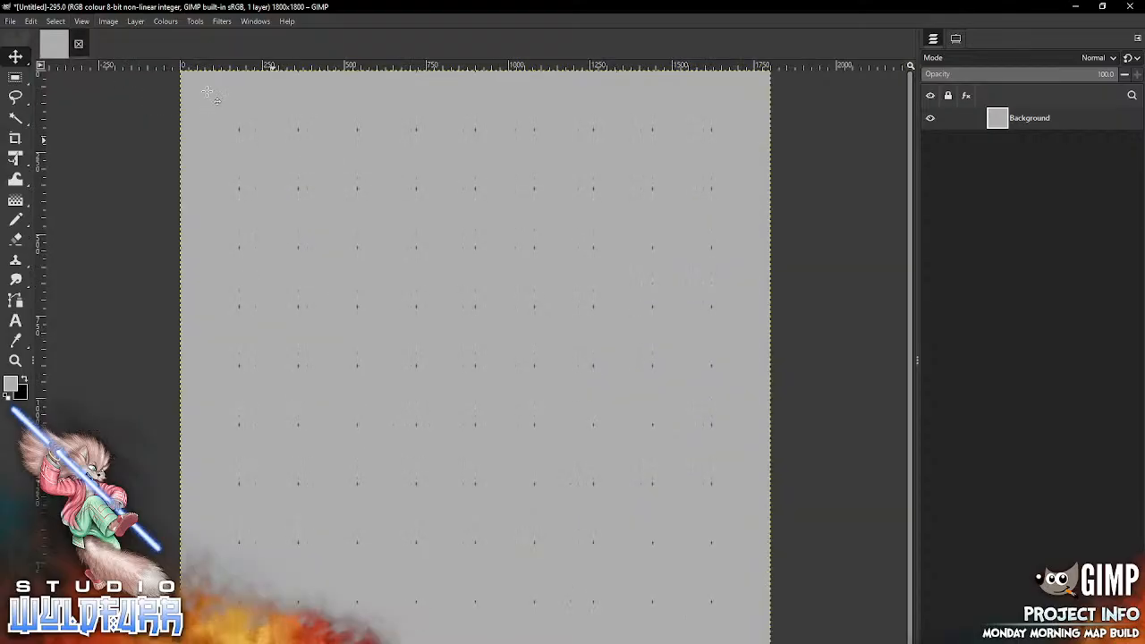
key(ctrl+g)
key(ctrl+g)
key(ctrl+g)
key(ctrl+g)
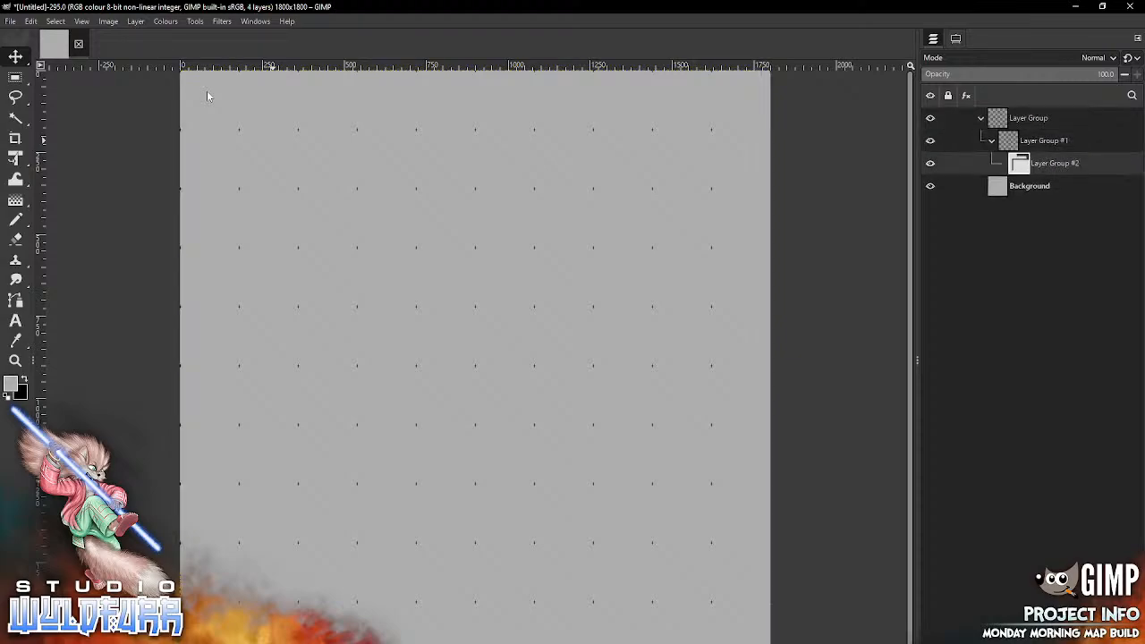
Step: Rename the innermost layer group Ground and its parent group Floor
key(F2)
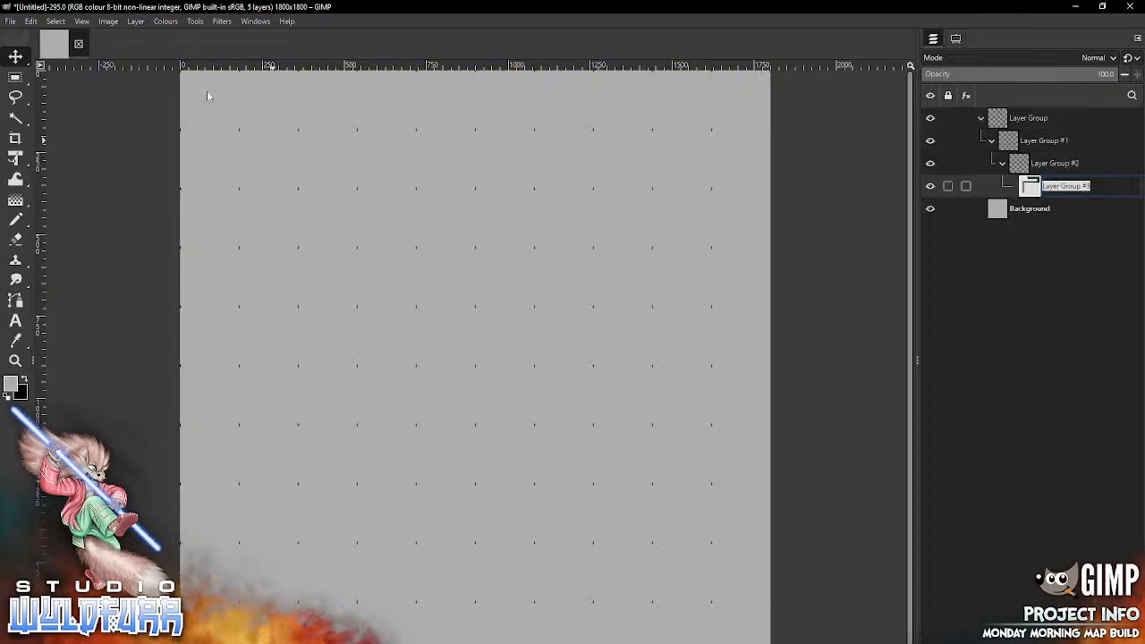
text(Ground)
key(Return)
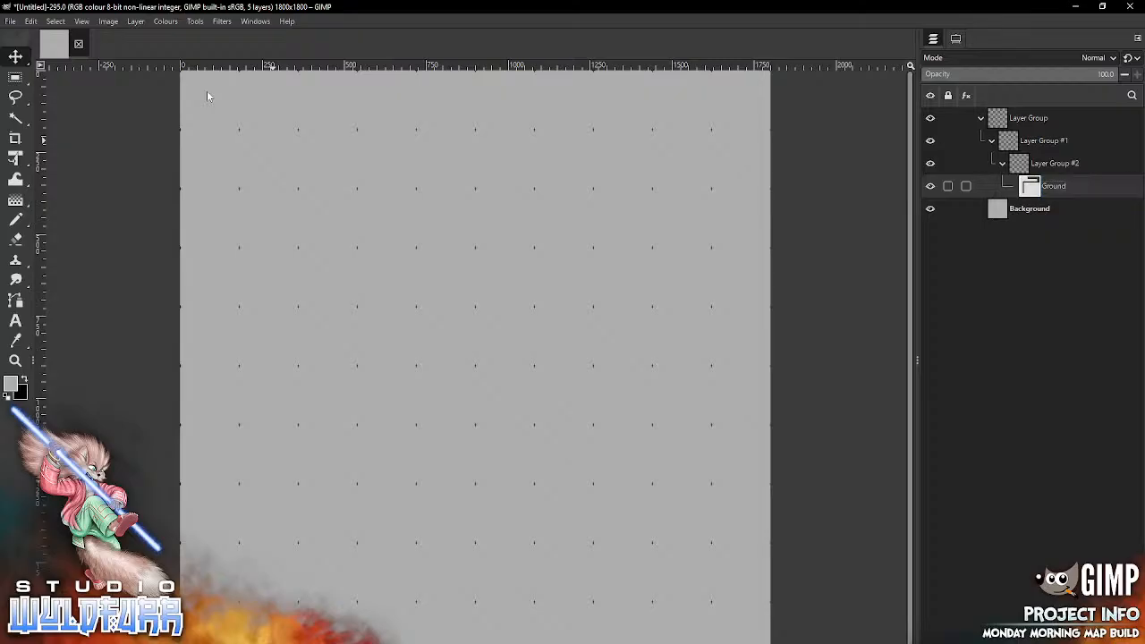
key(Up)
key(F2)
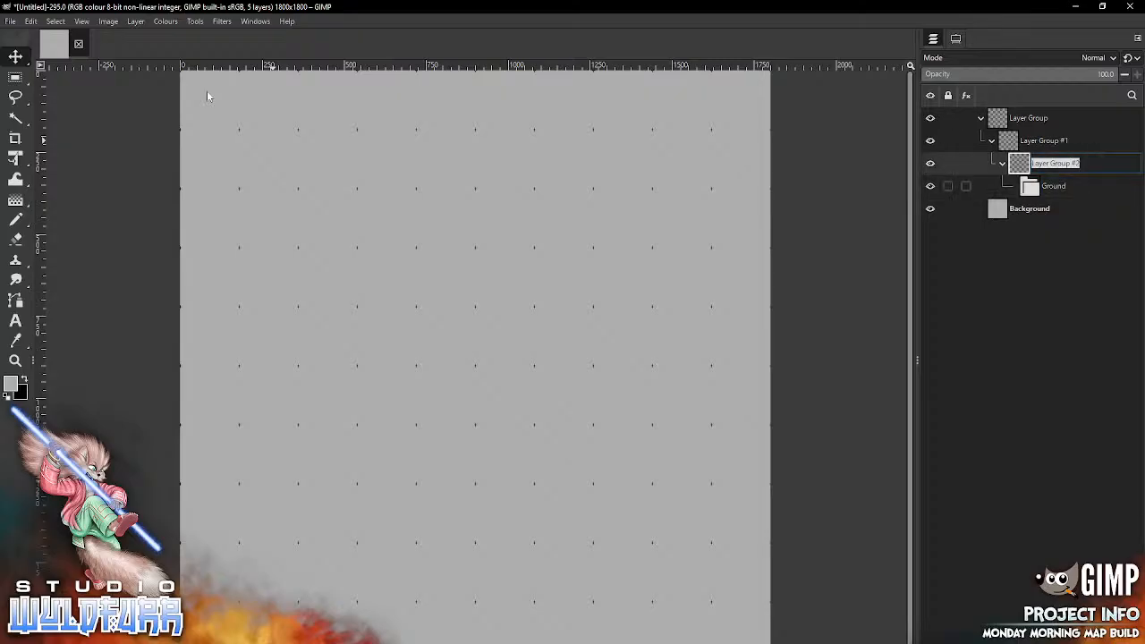
text(Floor)
key(Return)
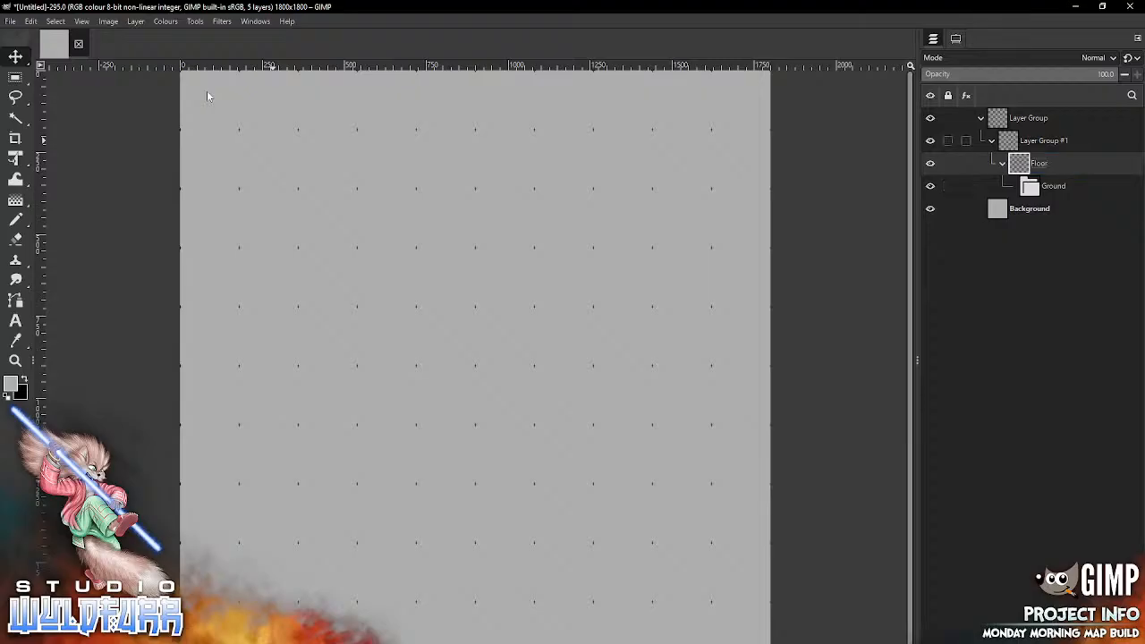
Step: Rename the group enclosing Floor to Walls and the outermost layer group to Features
key(Up)
key(F2)
text(Walls)
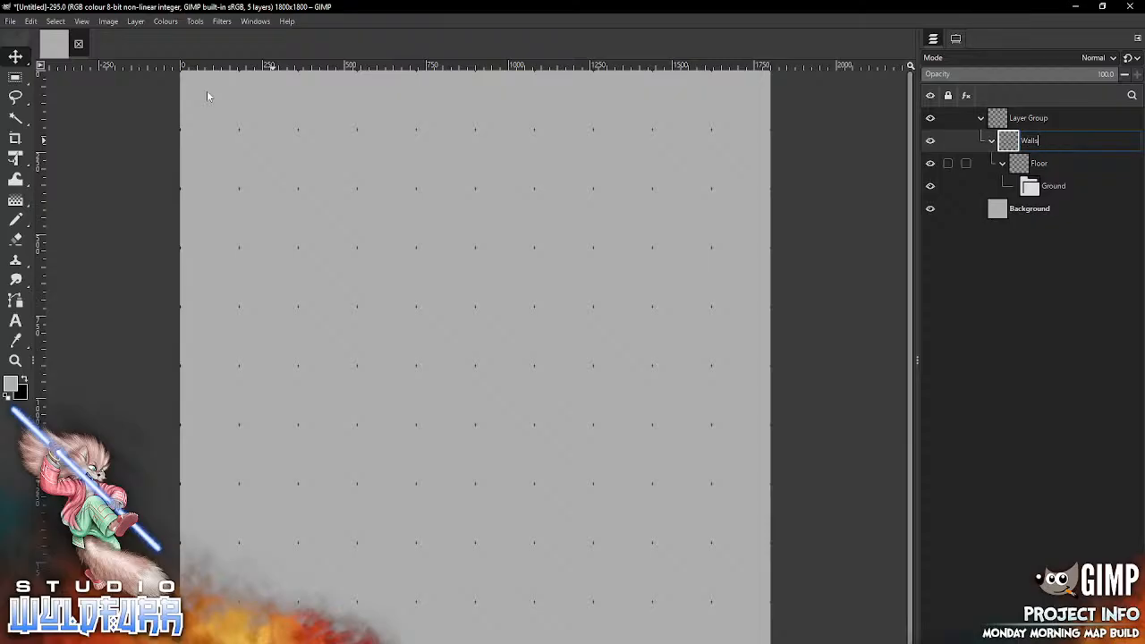
key(Return)
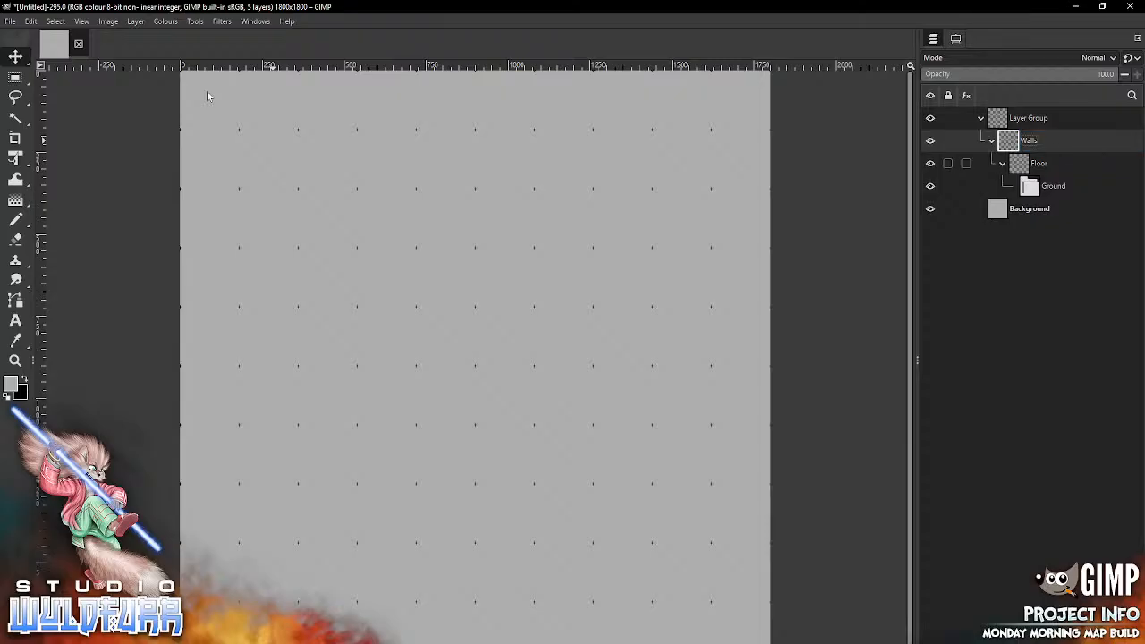
key(Up)
key(F2)
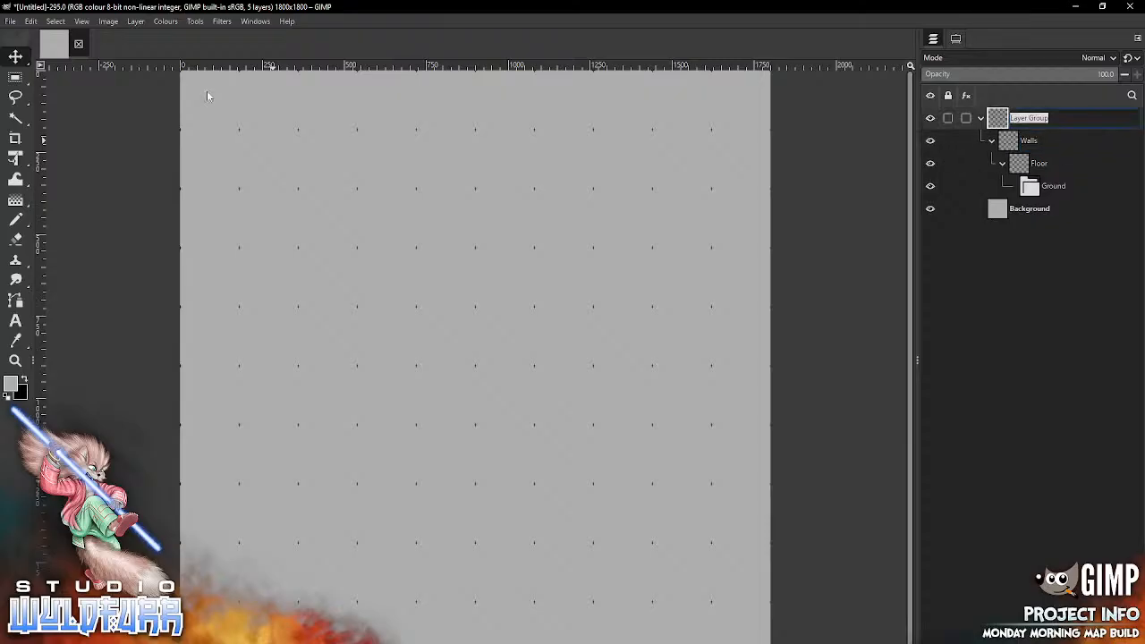
text(Features)
key(Return)
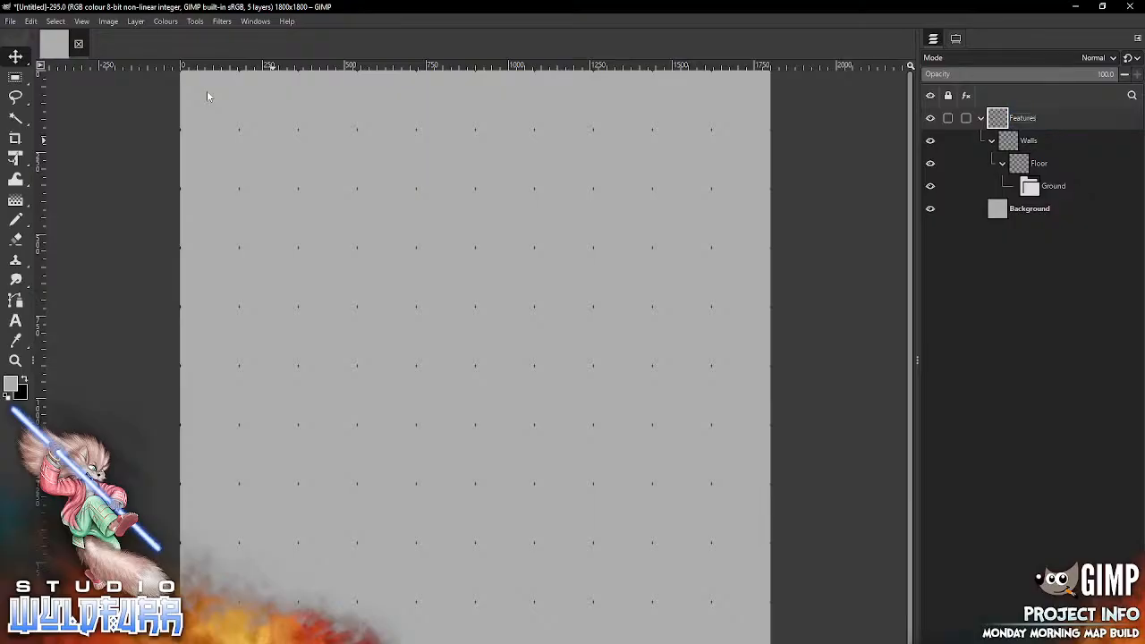
Step: Un-nest the layer groups into the top-level order Features, Walls, Floor, Ground, and make Ground the active group
mouse_move(1029, 186)
mouse_down()
mouse_move(996, 198)
mouse_move(996, 137)
mouse_move(995, 154)
mouse_up()
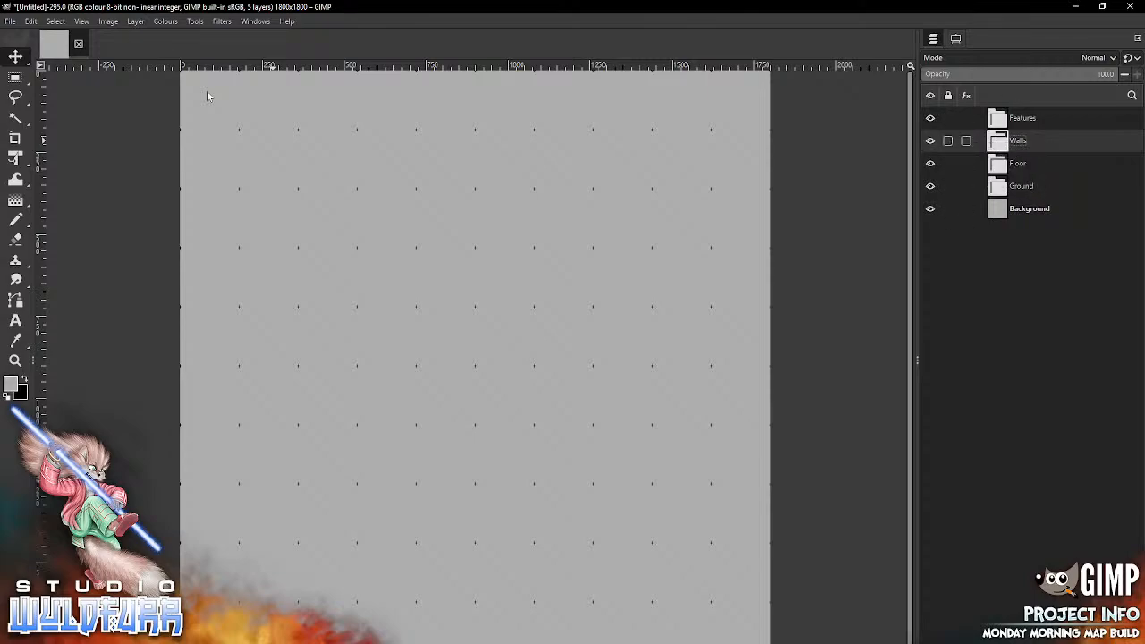
click(1019, 118)
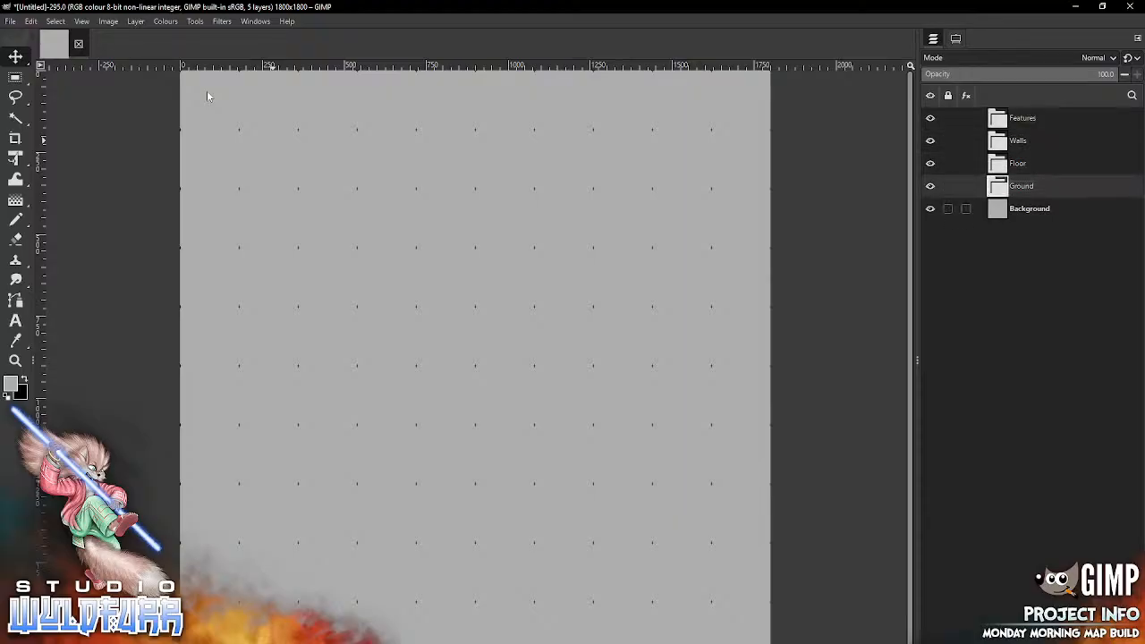
Step: Switch to File Explorer and go from the Necrotech Floors folder up to the Map Tiles folder
key(alt+Tab)
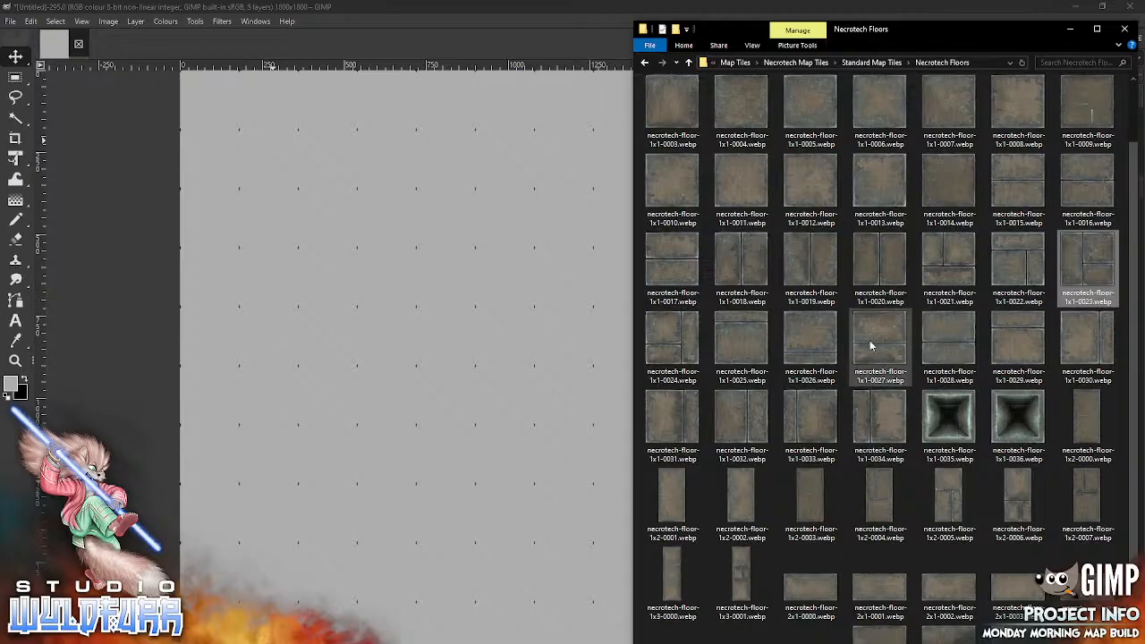
click(880, 64)
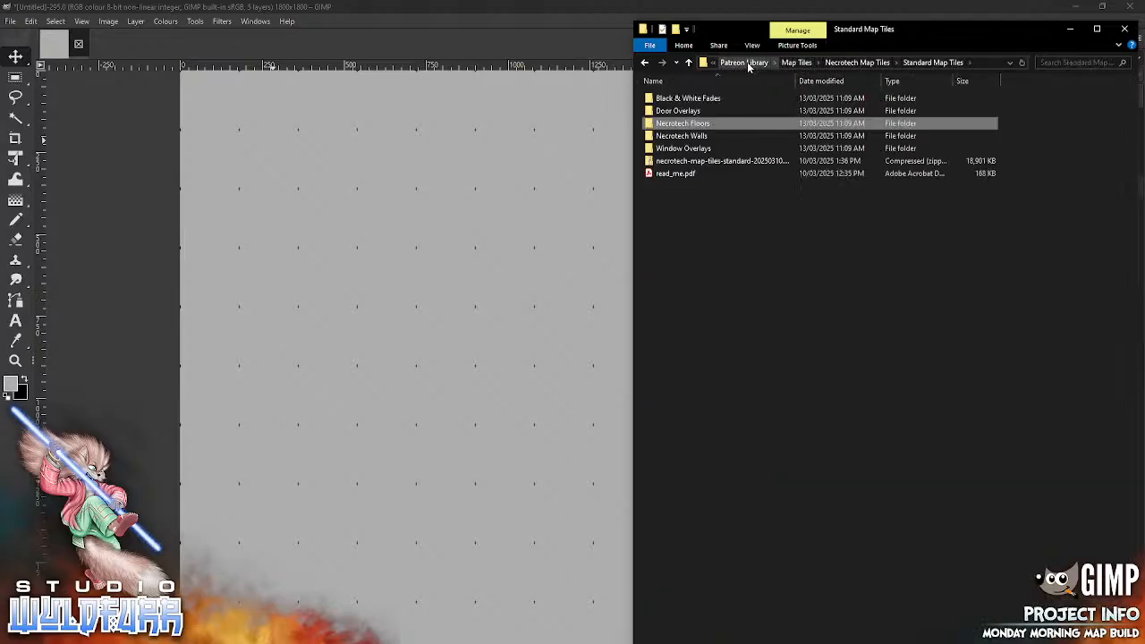
click(796, 63)
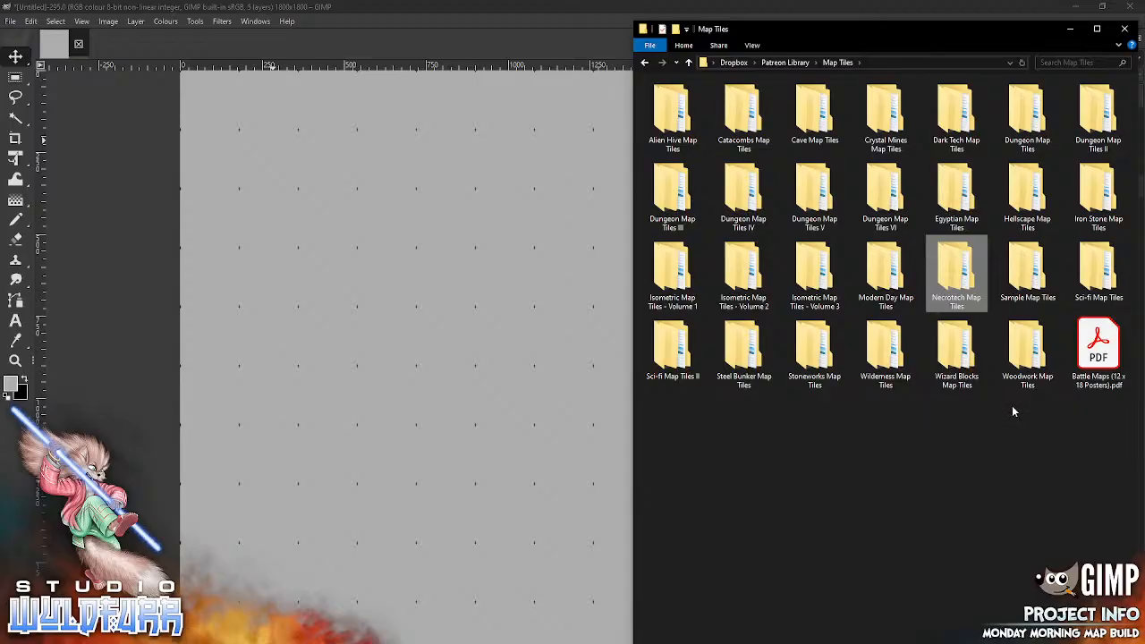
Step: Look through the Standard Version folder of Wilderness Map Tiles and return to the Map Tiles folder
click(883, 353)
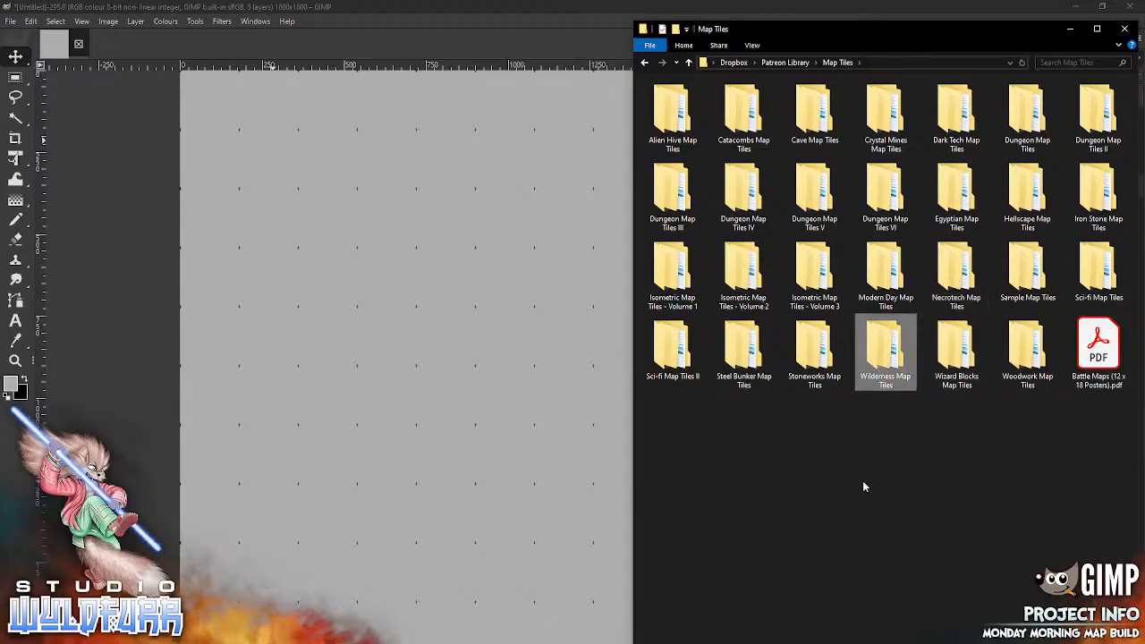
key(Return)
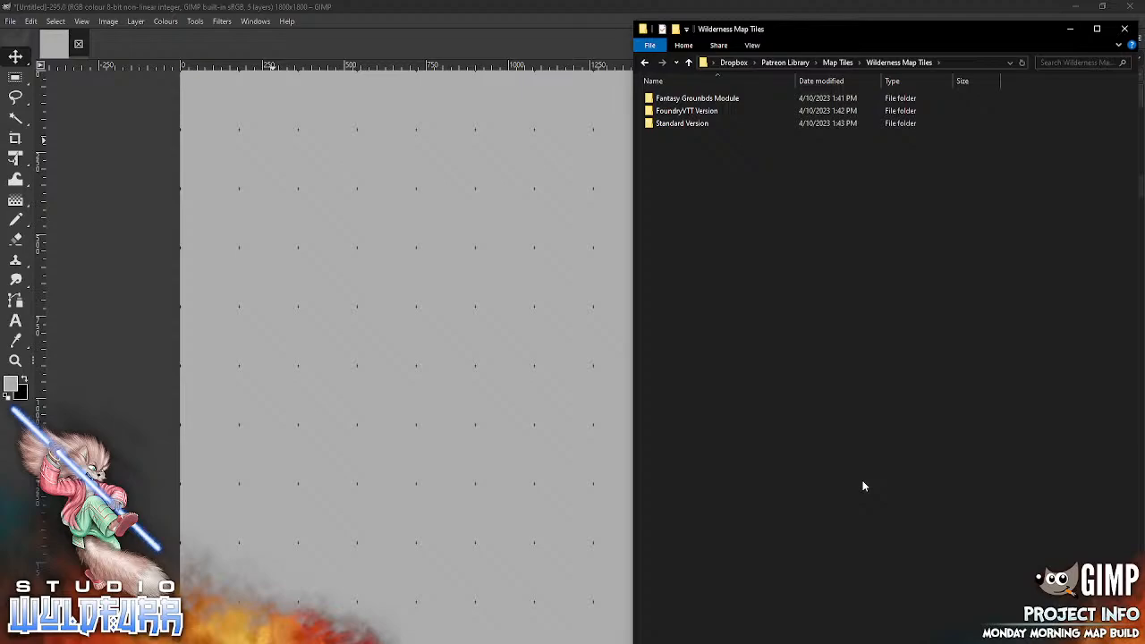
double_click(701, 125)
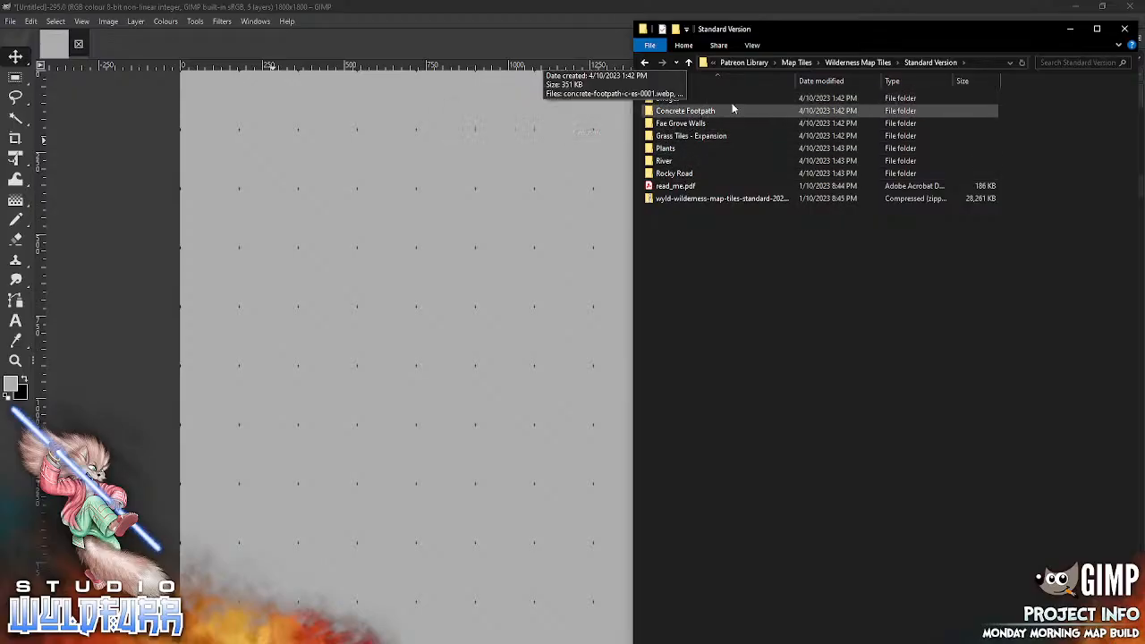
click(856, 62)
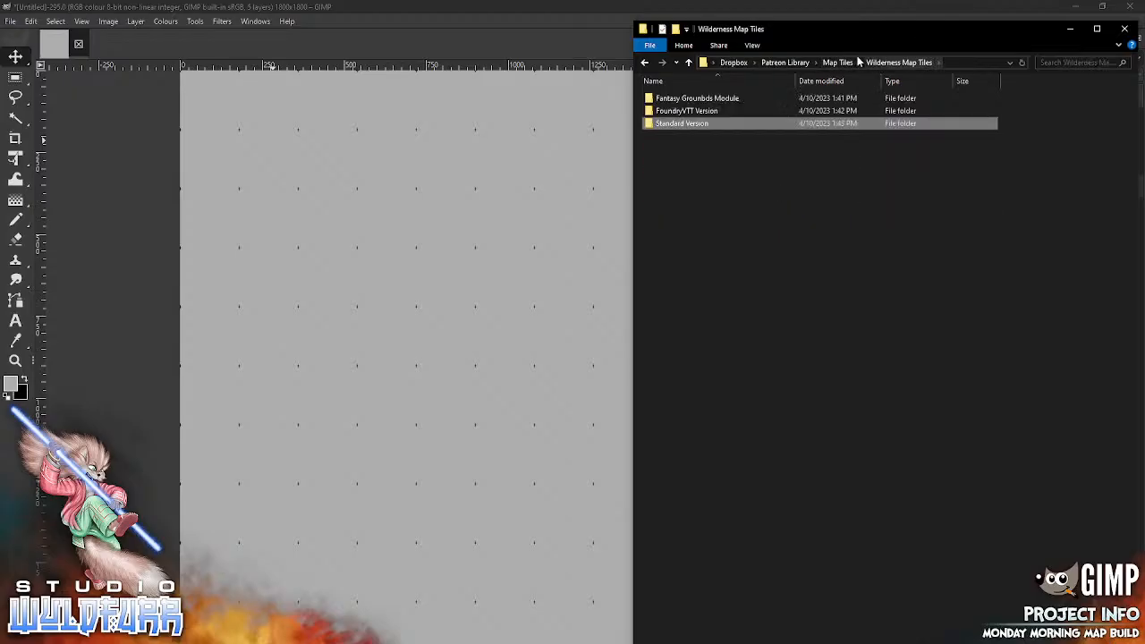
click(857, 62)
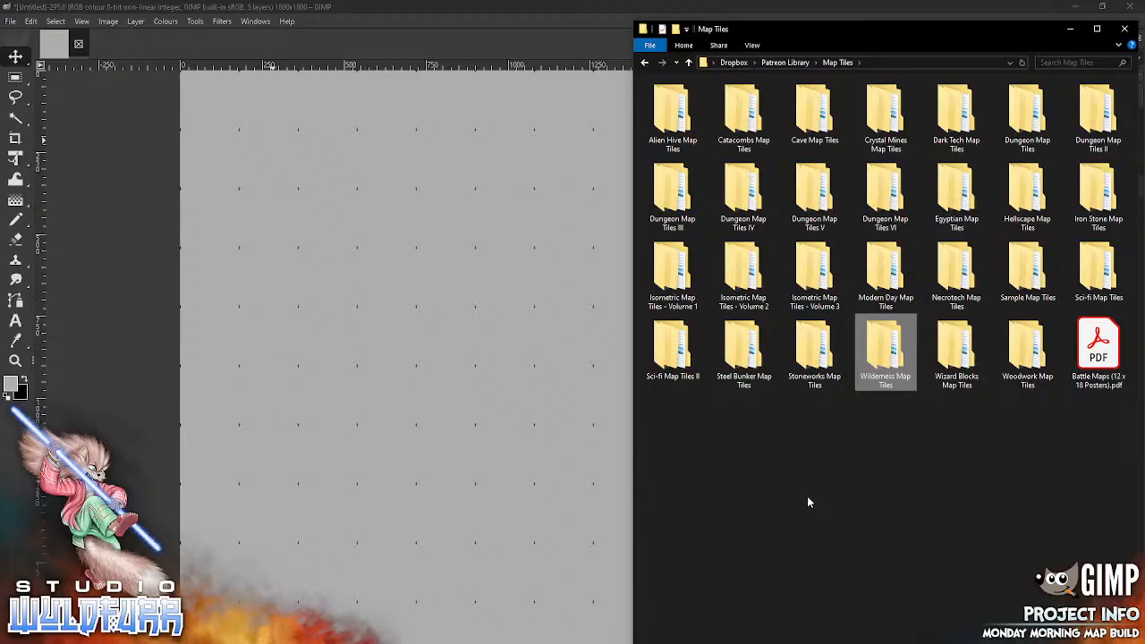
Step: Open the Muddy Ground folder in the Standard Edition of Dungeon Map Tiles VI
click(884, 194)
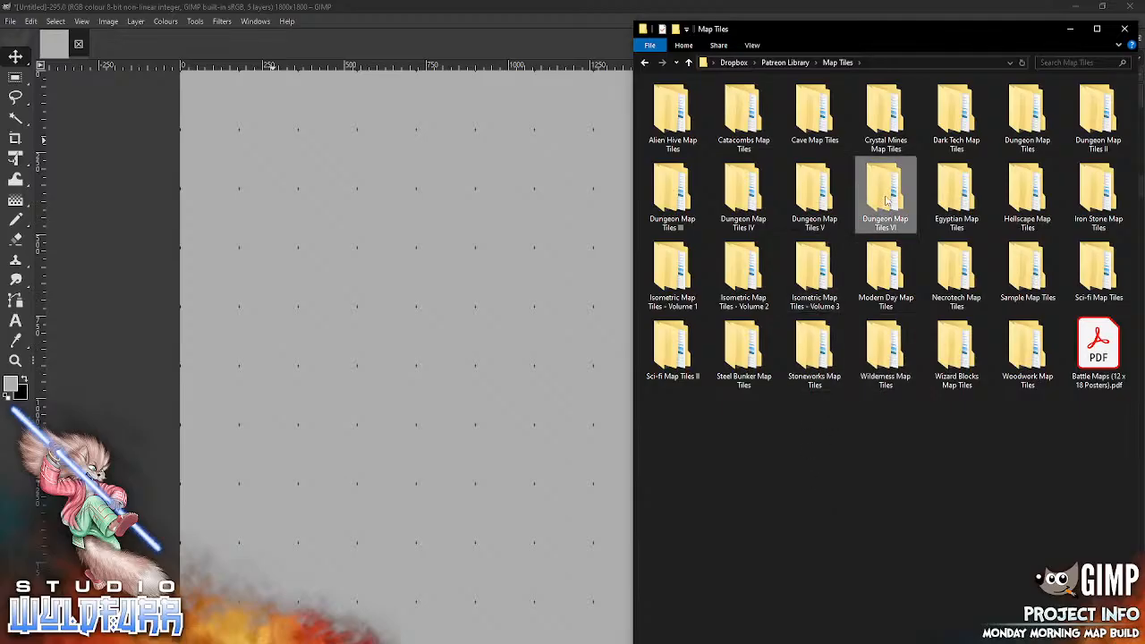
key(Return)
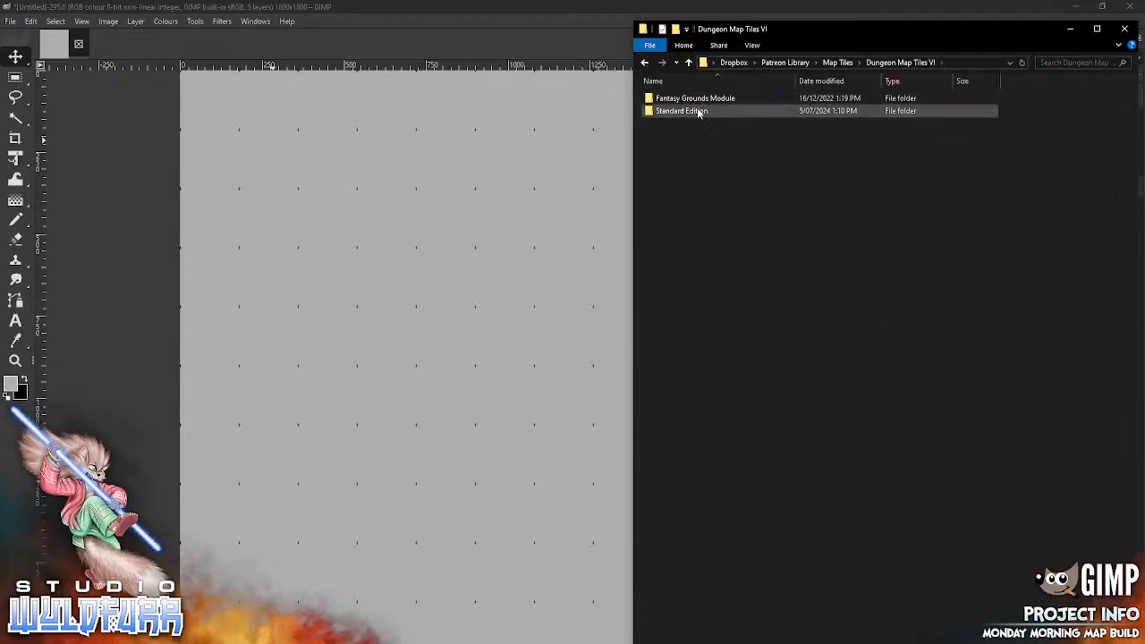
click(670, 111)
key(Return)
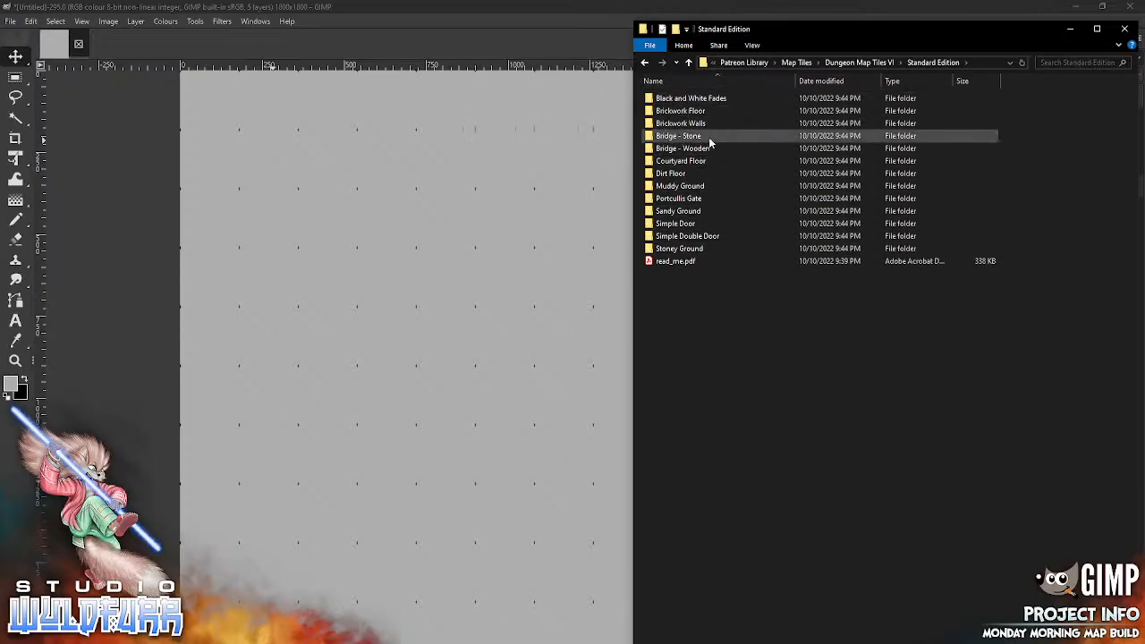
double_click(688, 186)
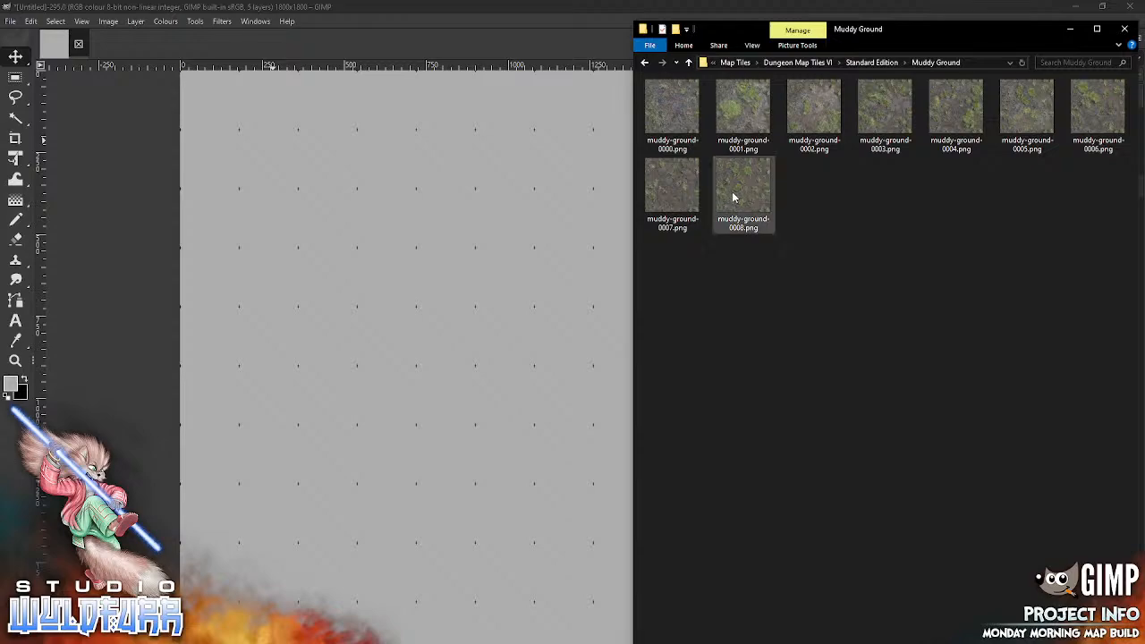
Step: Add muddy-ground-0008.png and muddy-ground-0007.png to the Ground group, snapped side by side just below the canvas centre, with 0008 on the left
drag(732, 197, 467, 359)
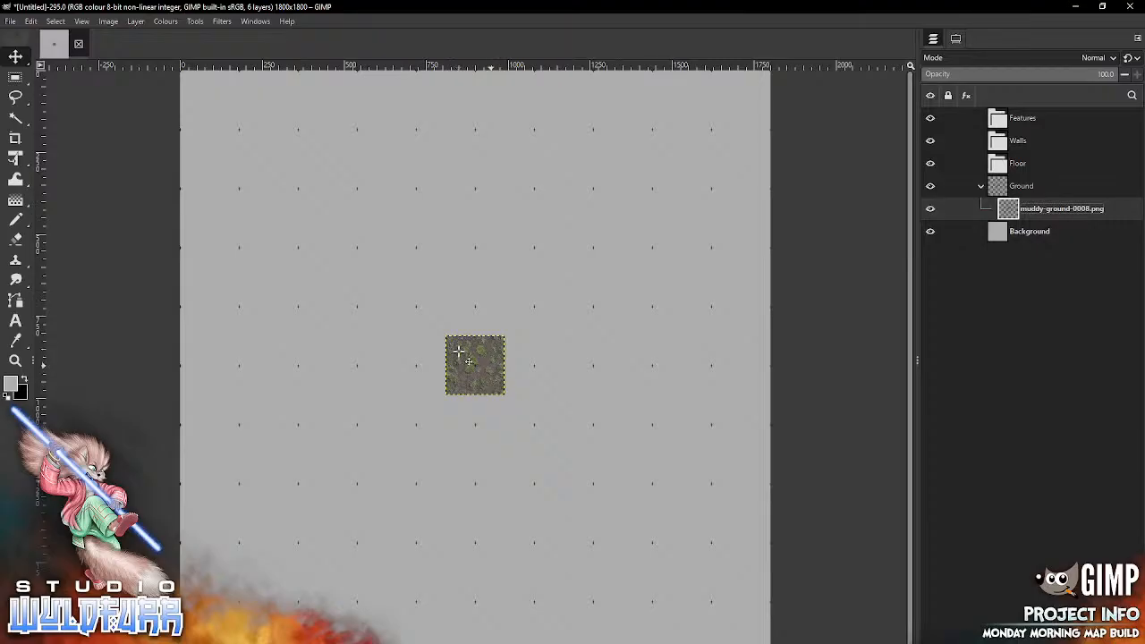
mouse_move(490, 369)
mouse_down()
mouse_move(467, 418)
mouse_move(461, 398)
mouse_up()
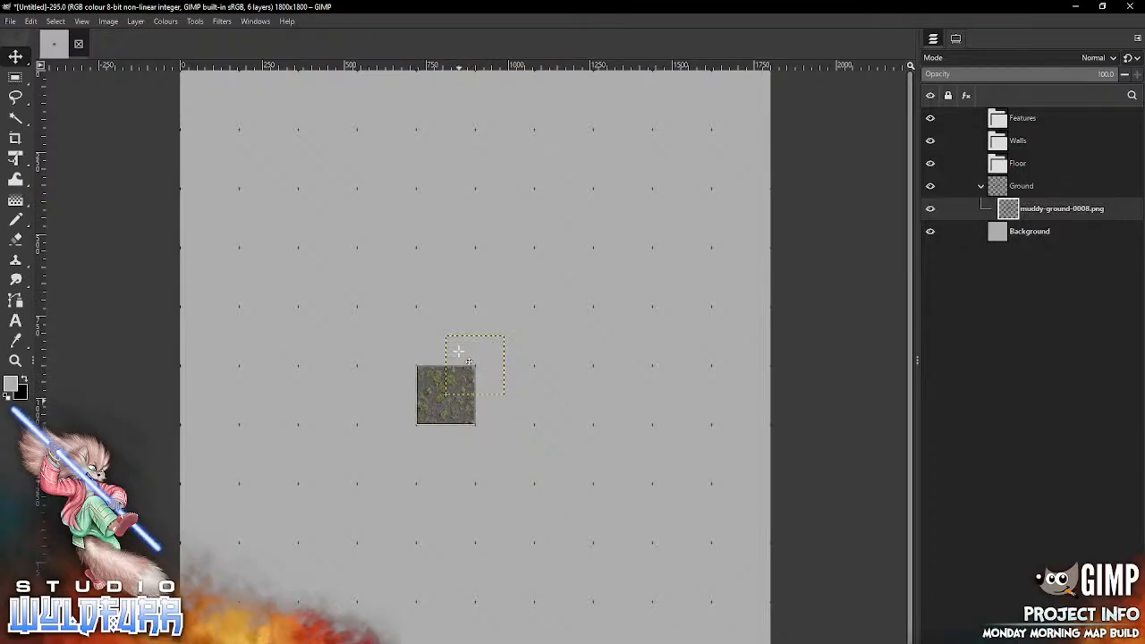
drag(457, 352, 458, 352)
key(alt+Tab)
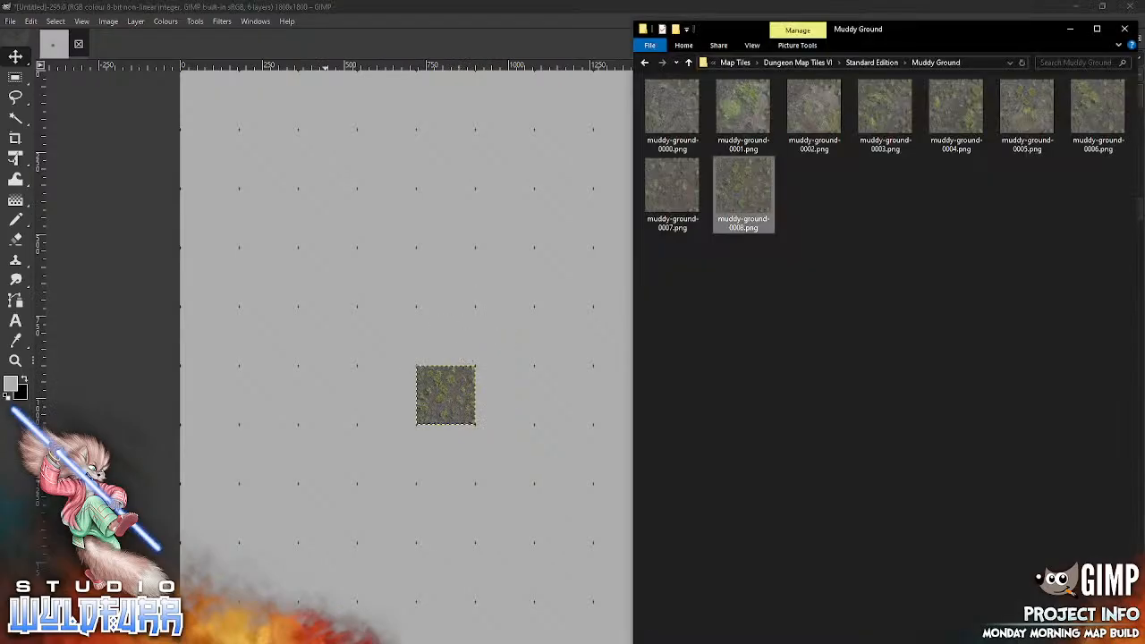
click(687, 195)
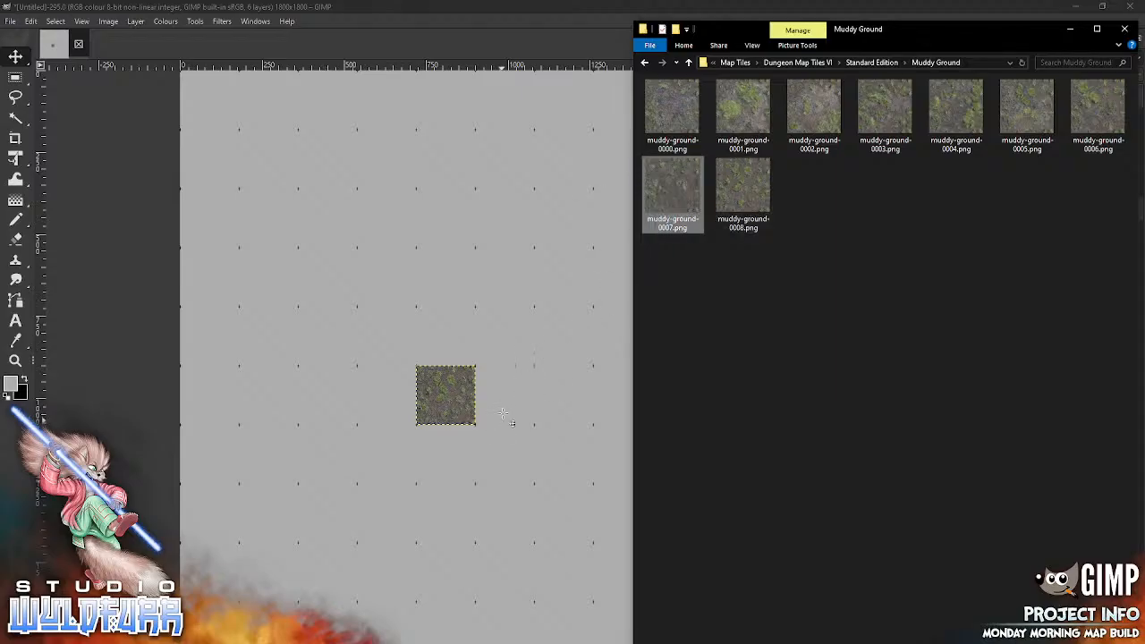
drag(503, 414, 532, 441)
Step: Add muddy-ground-0006.png above the 0007 tile and muddy-ground-0005.png above the 0008 tile, completing a 2×2 block at the canvas centre
key(alt+Tab)
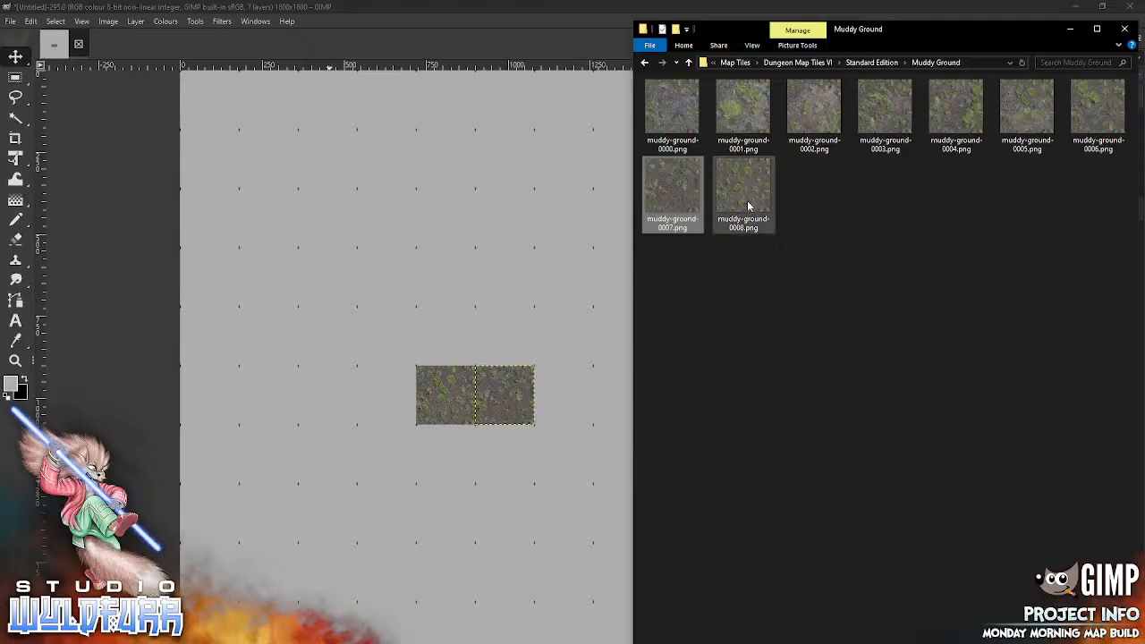
drag(1085, 120, 477, 319)
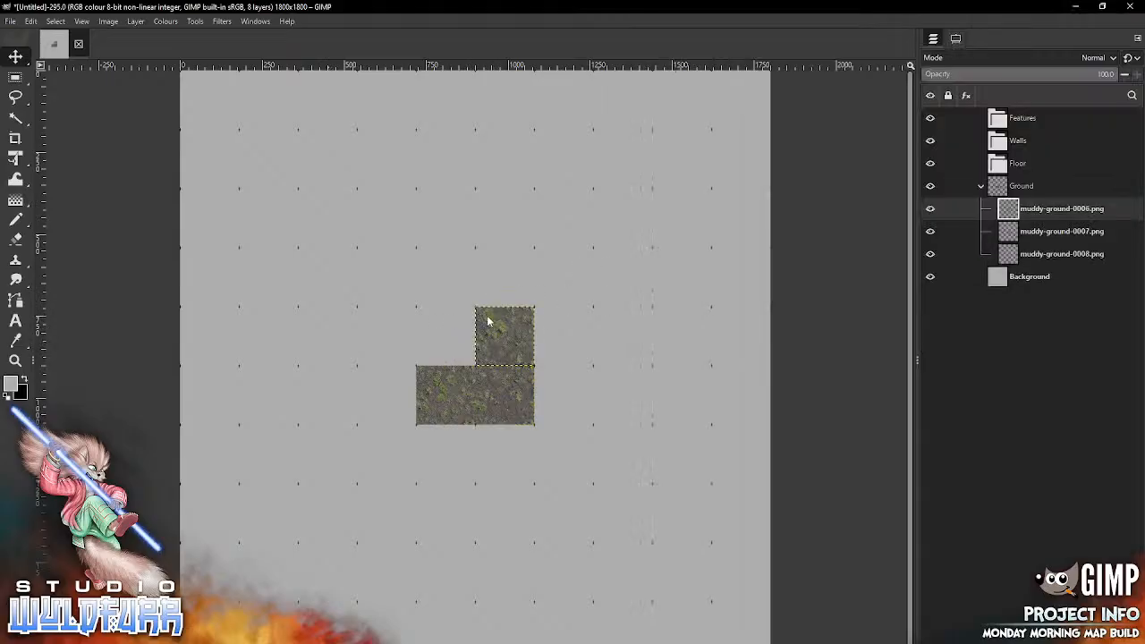
key(alt+Tab)
drag(1016, 115, 448, 304)
drag(485, 373, 456, 344)
Step: Add muddy-ground-0004.png to the Ground group, snapped to the grid cell diagonally above the block's upper-right corner
key(alt+Tab)
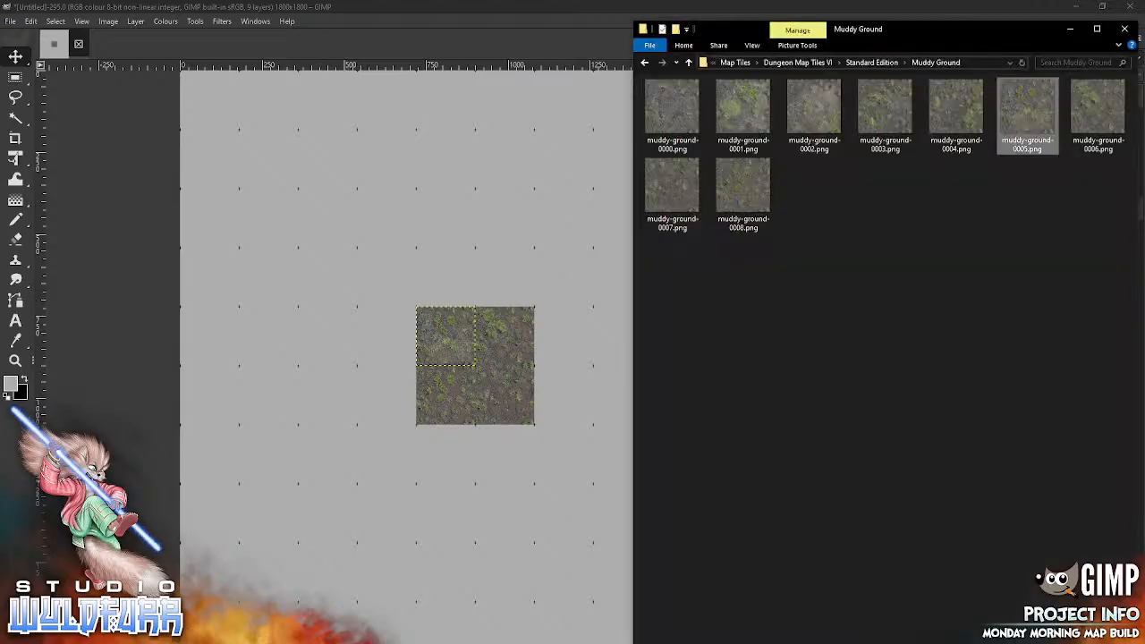
drag(956, 115, 500, 512)
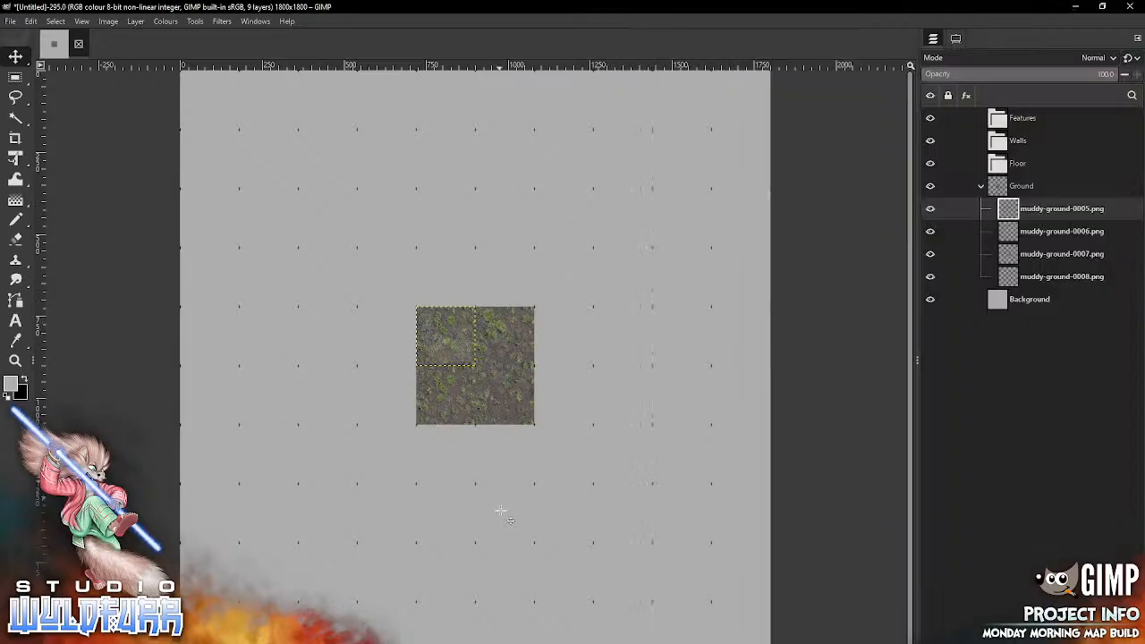
drag(476, 367, 563, 277)
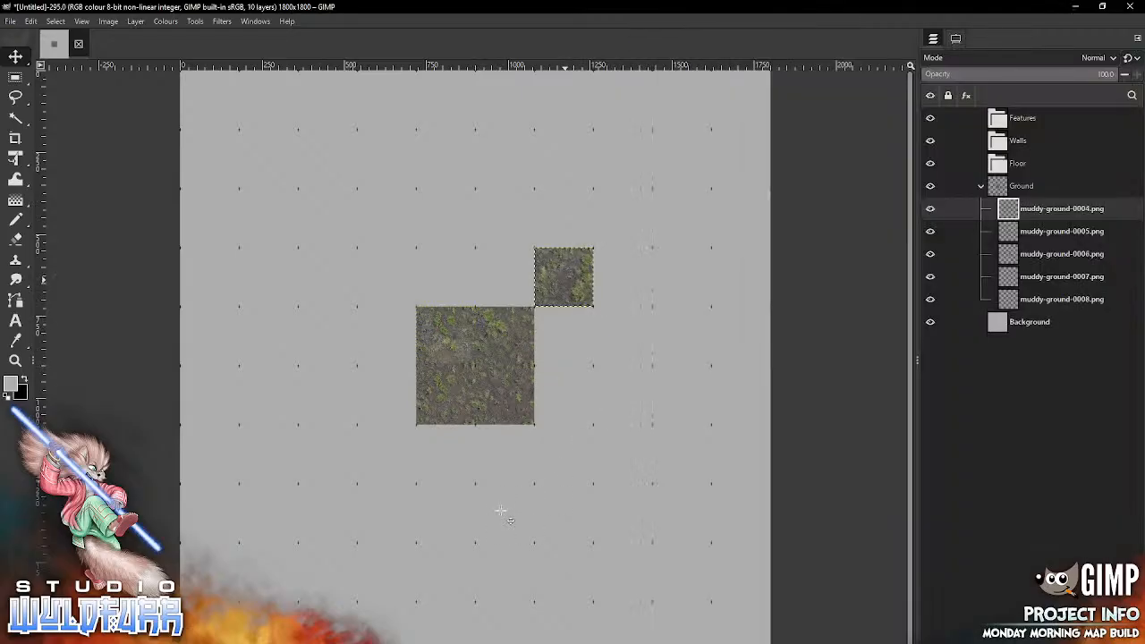
Step: Add muddy-ground-0003.png directly below the 0004 tile and muddy-ground-0002.png below it, each snapped to the grid in the Ground group
key(alt+Tab)
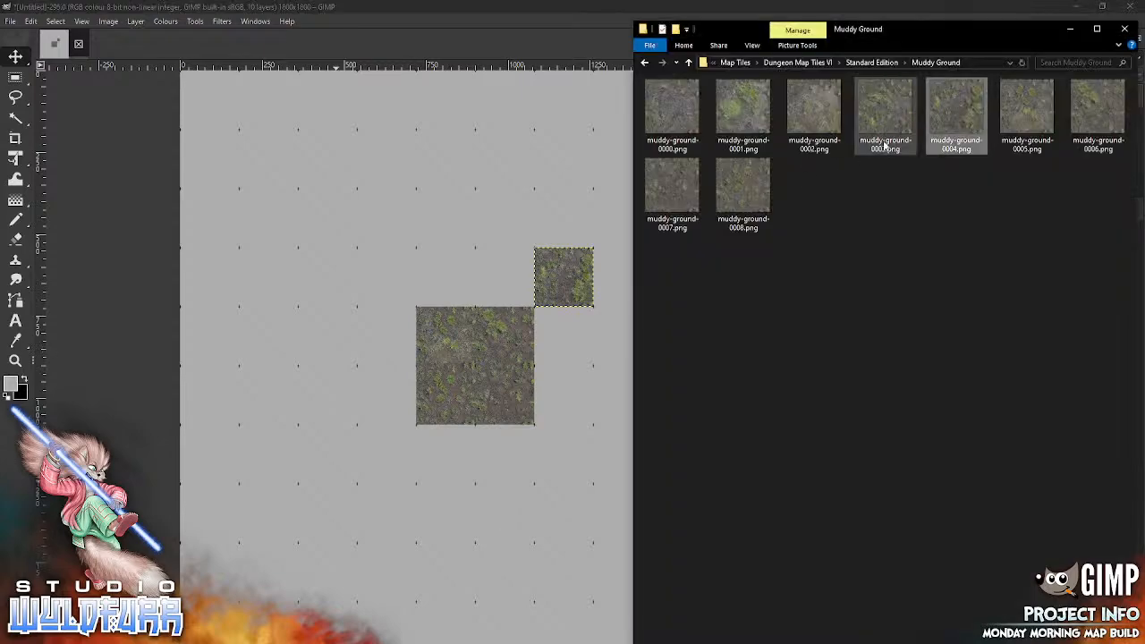
drag(885, 125, 530, 492)
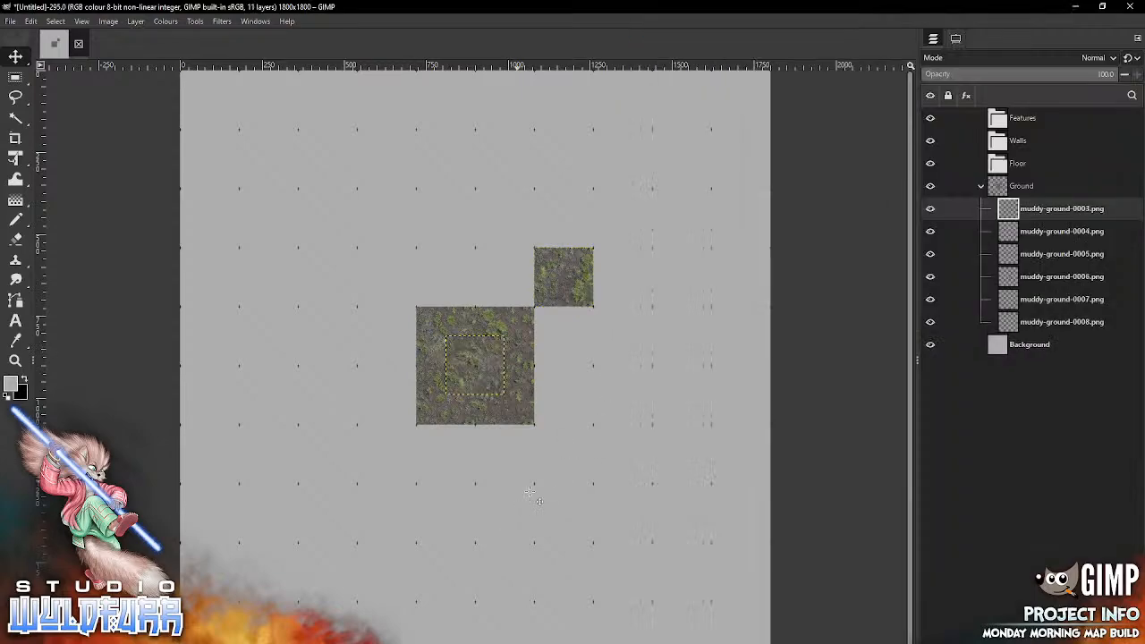
drag(462, 345, 461, 357)
drag(553, 328, 550, 329)
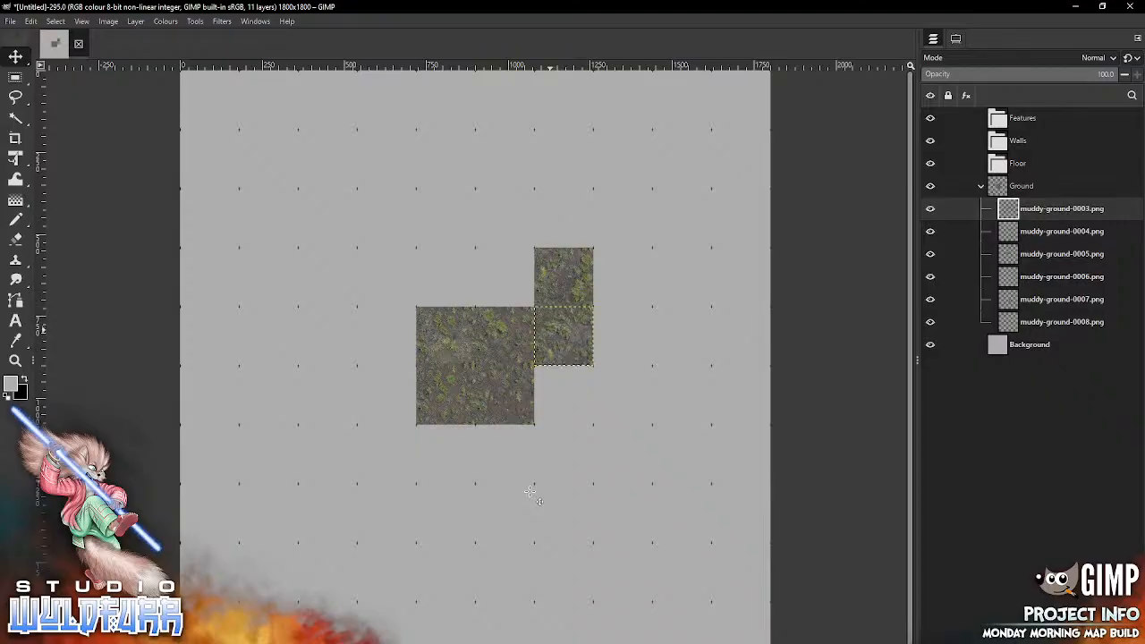
key(alt+Tab)
drag(801, 130, 430, 536)
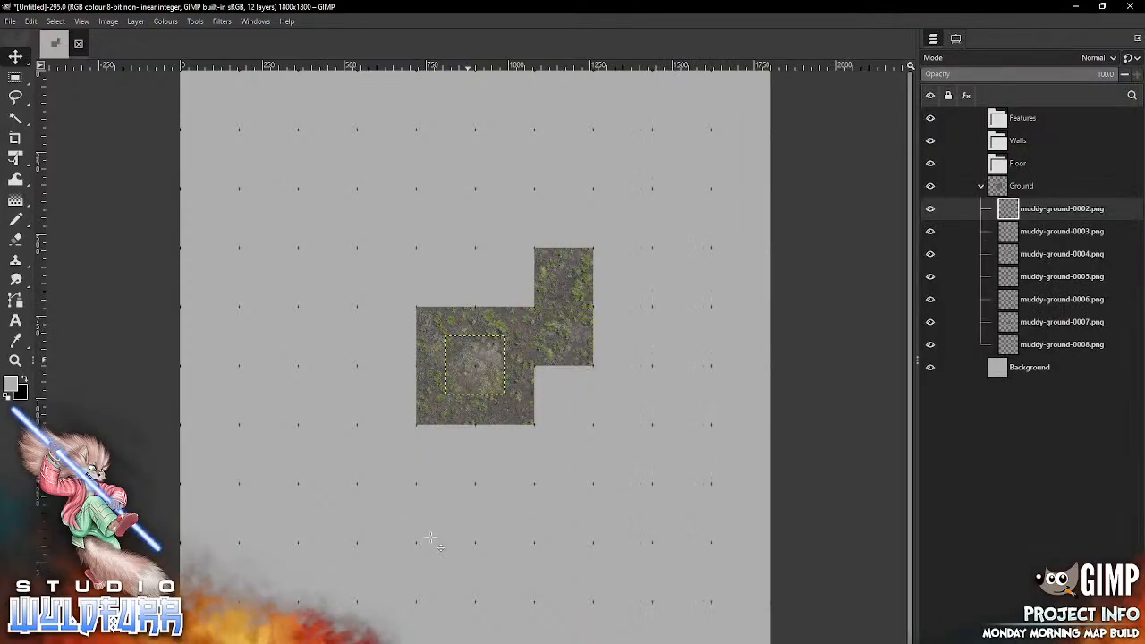
drag(459, 355, 548, 386)
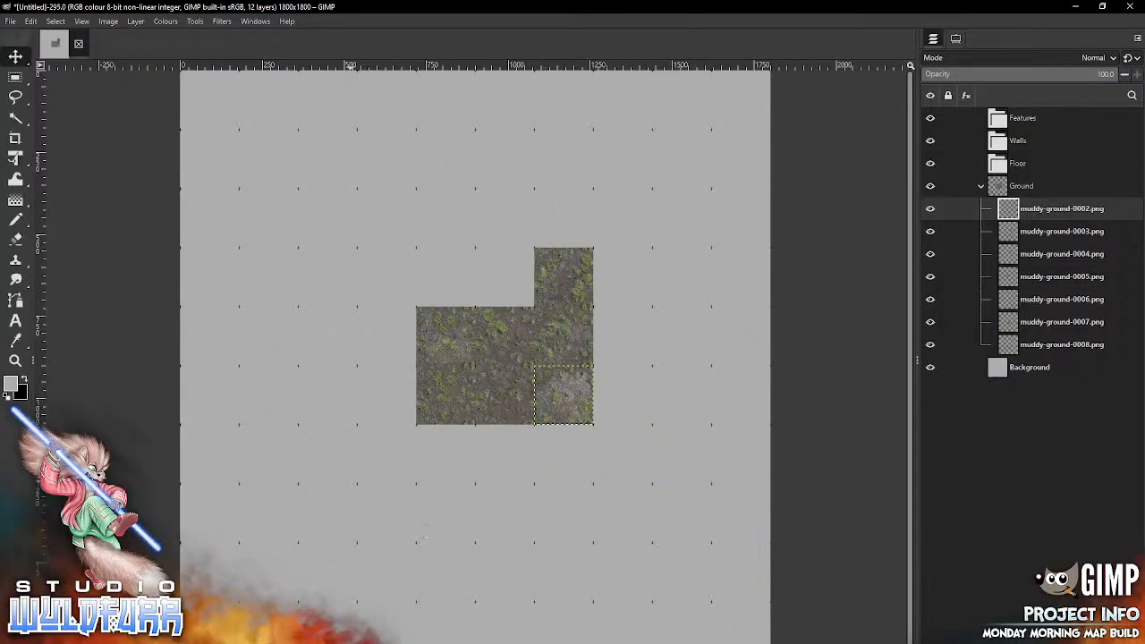
Step: Add muddy-ground-0001.png beside the 0004 tile on its left and muddy-ground-0000.png left of that, completing a 3×3 ground block
key(alt+Tab)
drag(738, 117, 388, 382)
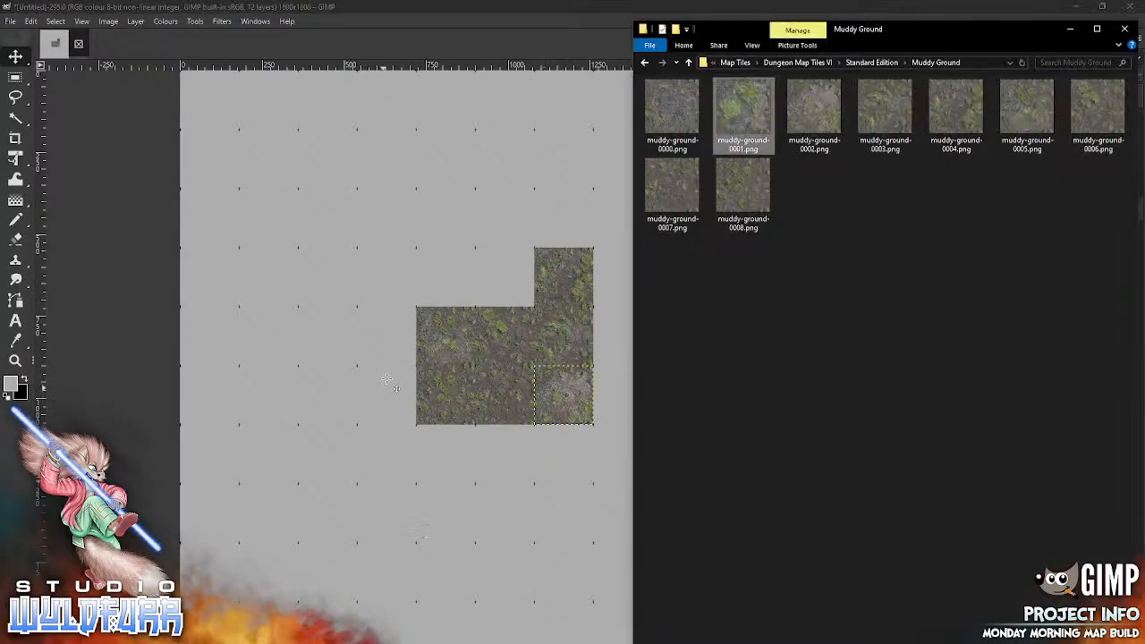
mouse_move(480, 362)
mouse_down()
mouse_move(509, 271)
mouse_move(507, 285)
mouse_up()
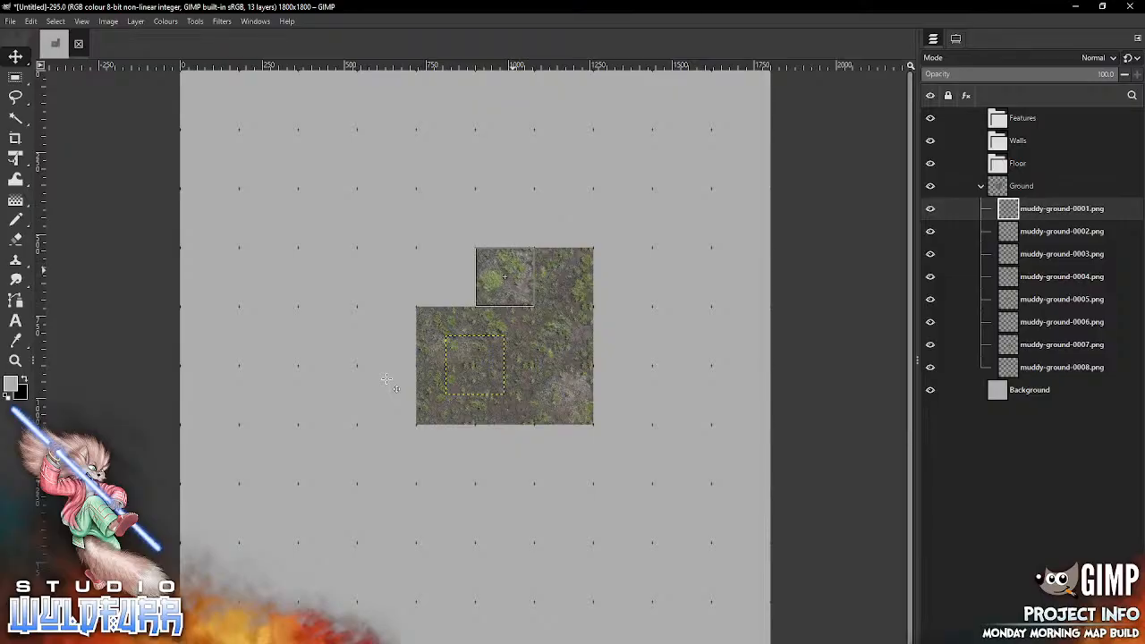
key(alt+Tab)
drag(672, 113, 385, 407)
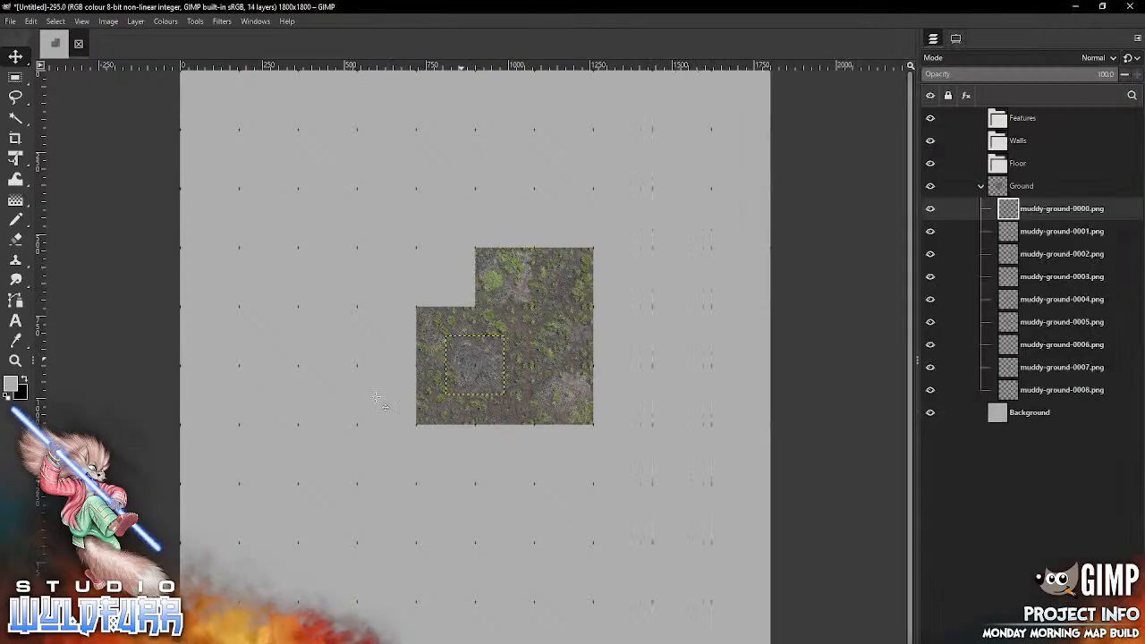
mouse_move(465, 359)
mouse_down()
mouse_move(450, 271)
mouse_move(439, 269)
mouse_up()
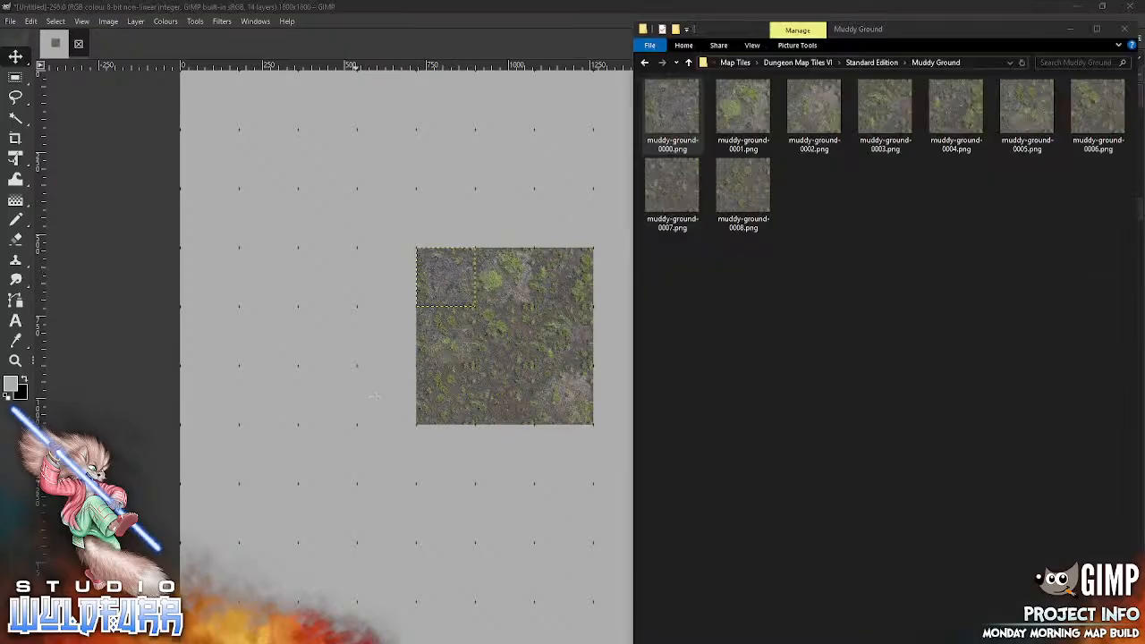
Step: Start a new column along the block's left edge with second copies of muddy-ground-0008.png in the top cell and muddy-ground-0007.png beneath it
key(alt+Tab)
drag(749, 208, 360, 546)
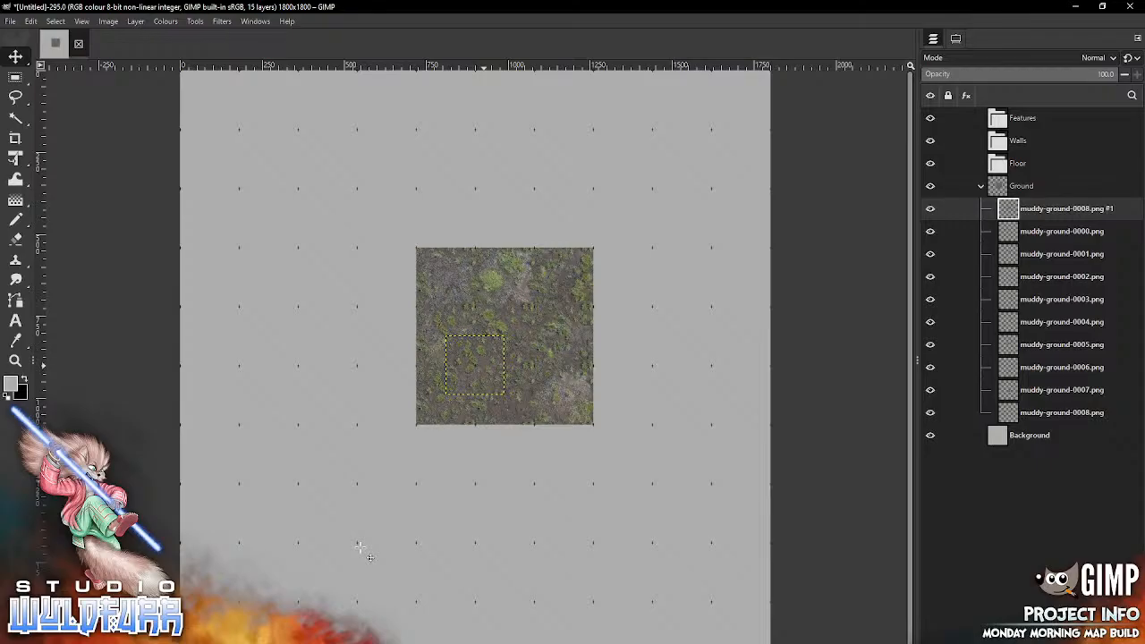
drag(474, 364, 387, 277)
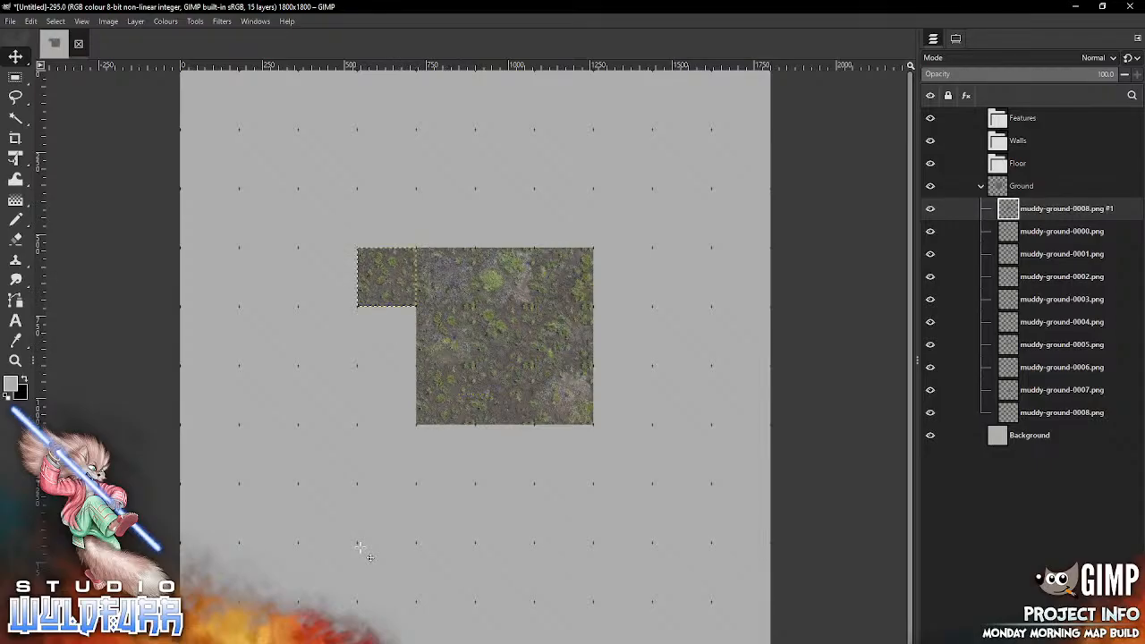
key(alt+Tab)
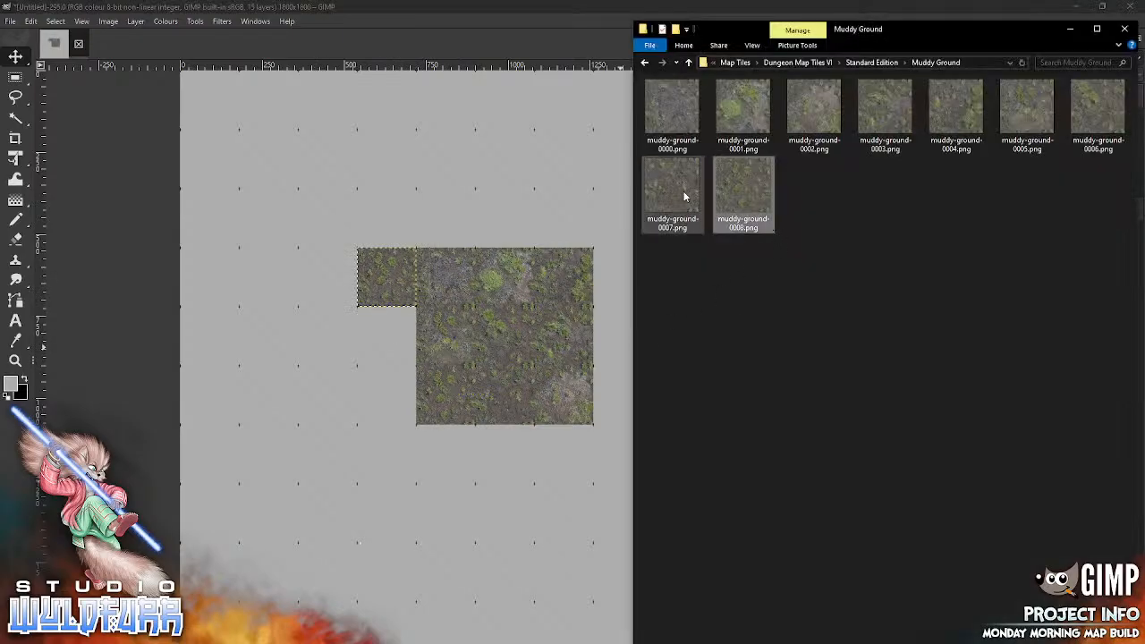
drag(685, 191, 366, 505)
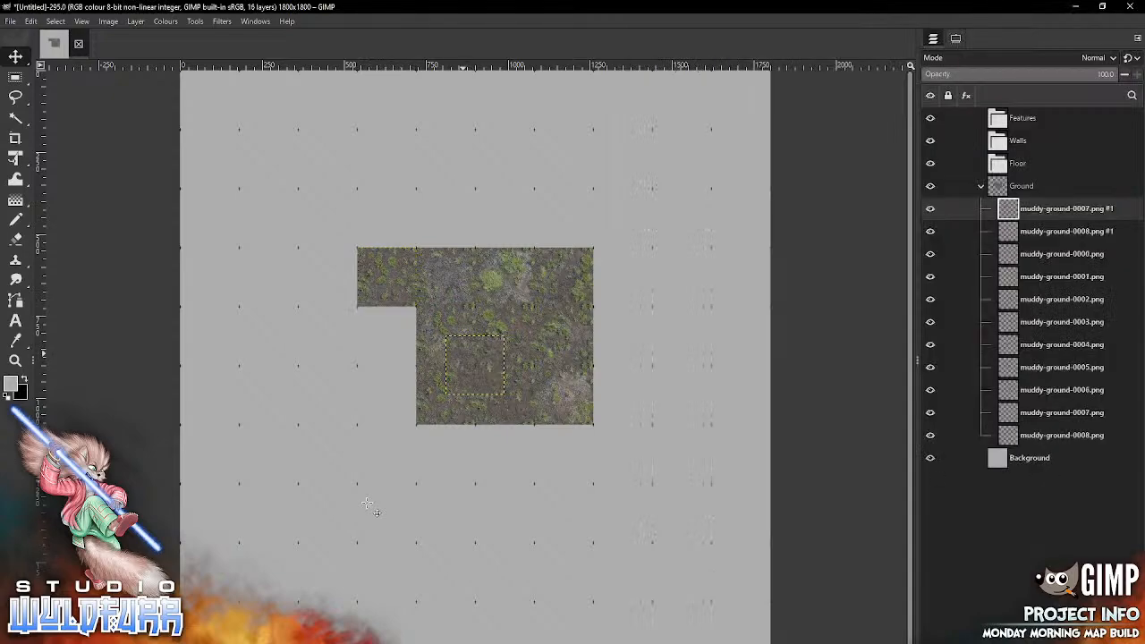
drag(463, 353, 376, 324)
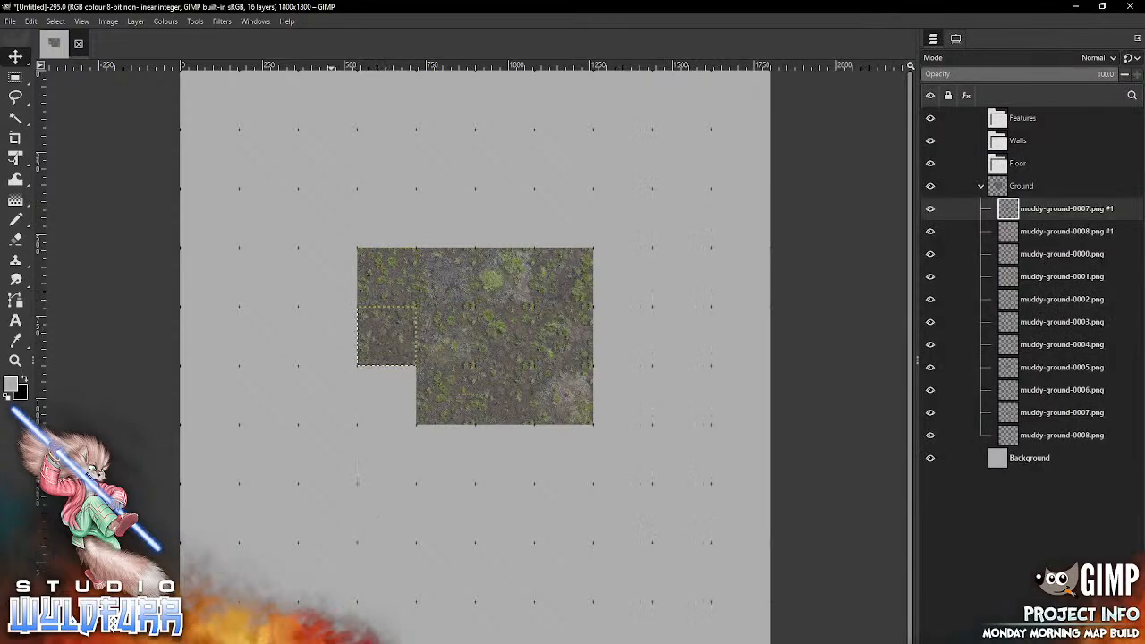
Step: Extend the left column downward with second copies of muddy-ground-0006.png and muddy-ground-0005.png, the latter starting a fourth row
key(alt+Tab)
drag(1096, 112, 417, 511)
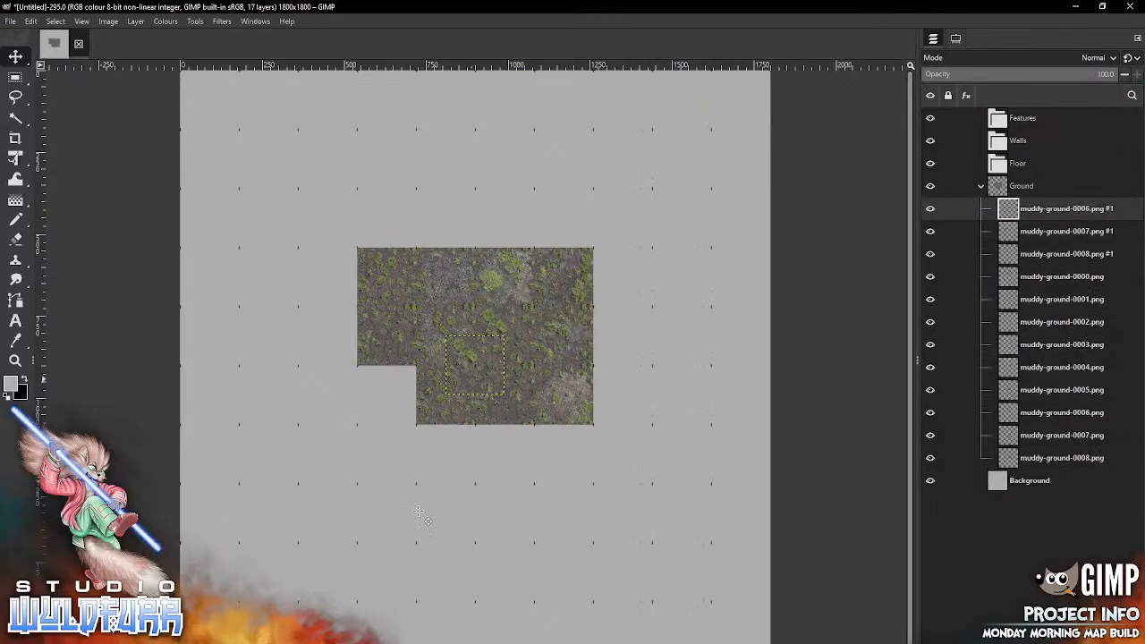
drag(490, 347, 402, 376)
key(alt+Tab)
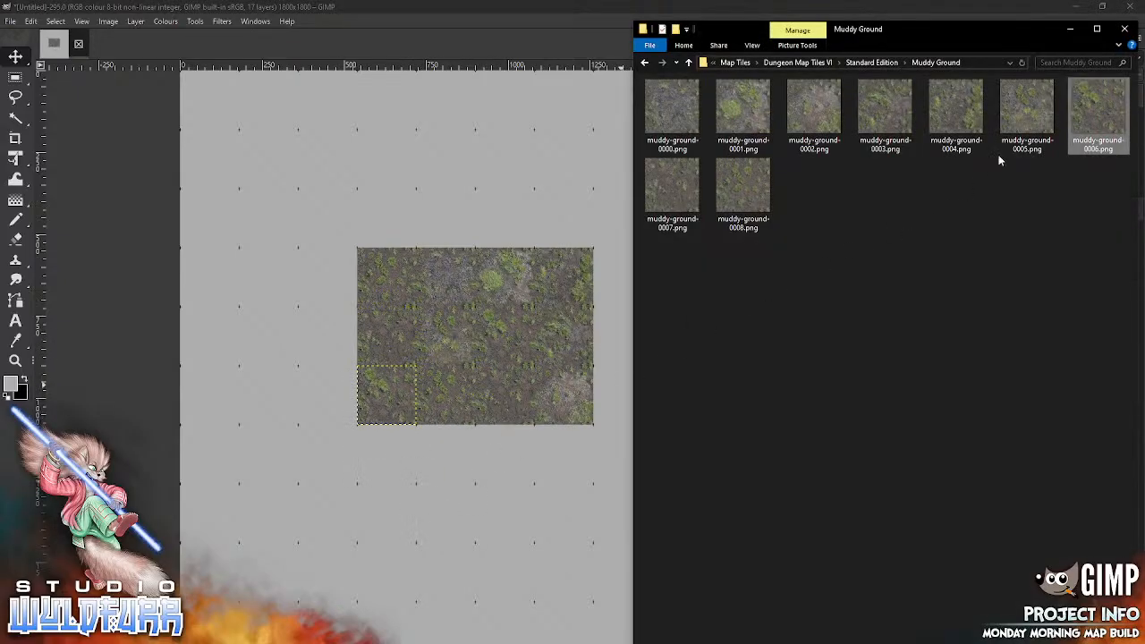
drag(1026, 112, 455, 525)
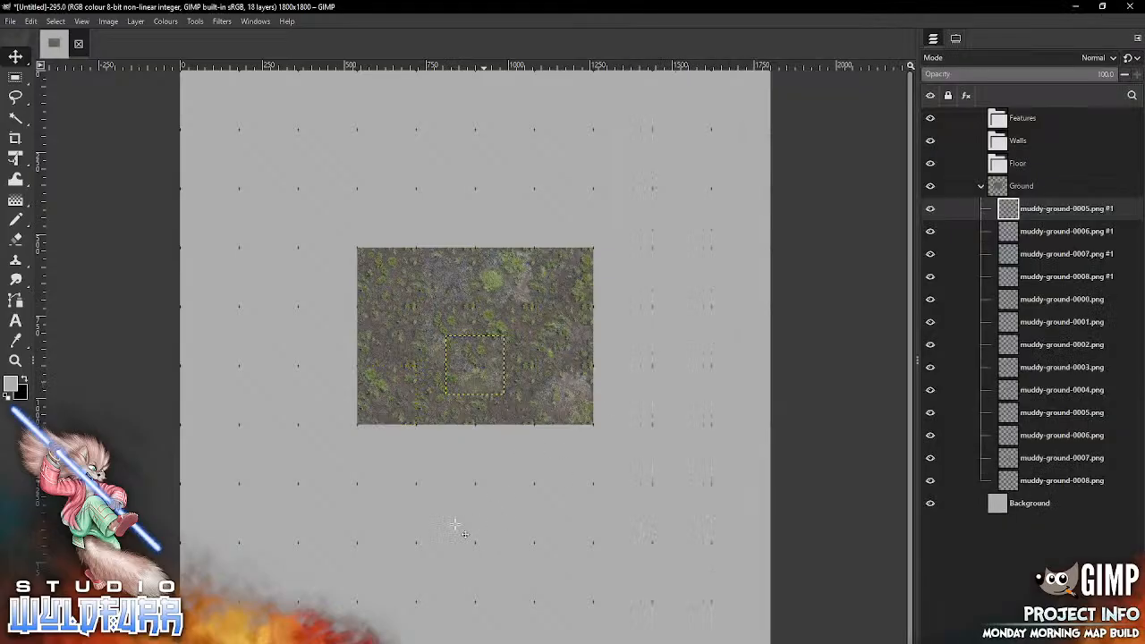
drag(484, 362, 389, 453)
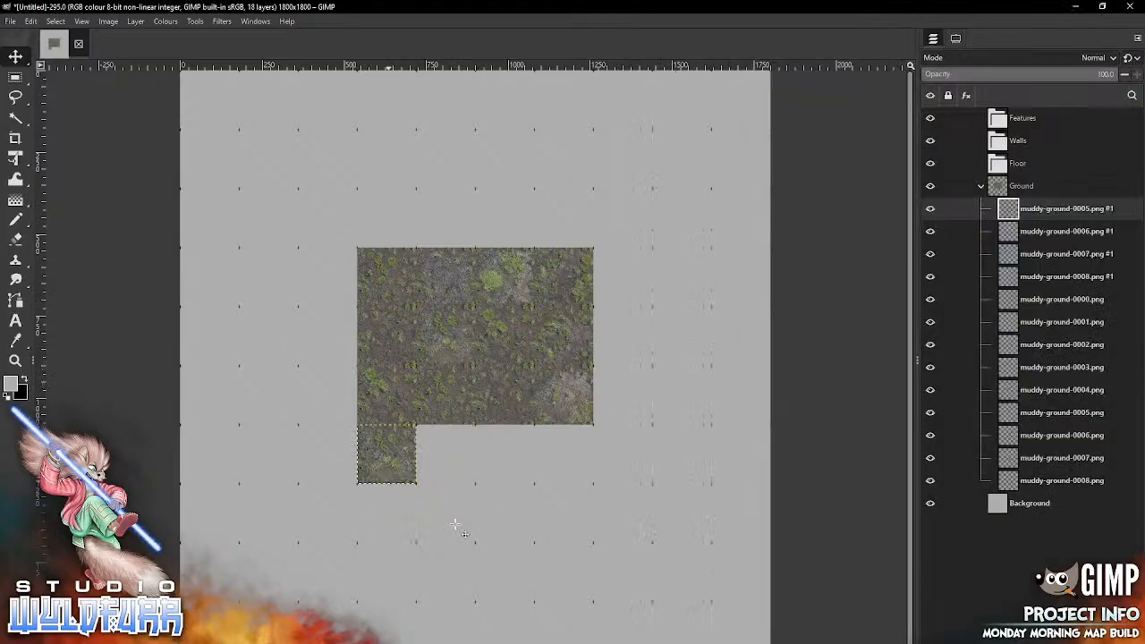
Step: Continue the fourth row rightward from the 0005 tile with second copies of muddy-ground-0004.png and muddy-ground-0003.png
key(alt+Tab)
drag(956, 114, 491, 529)
drag(474, 364, 445, 453)
key(alt+Tab)
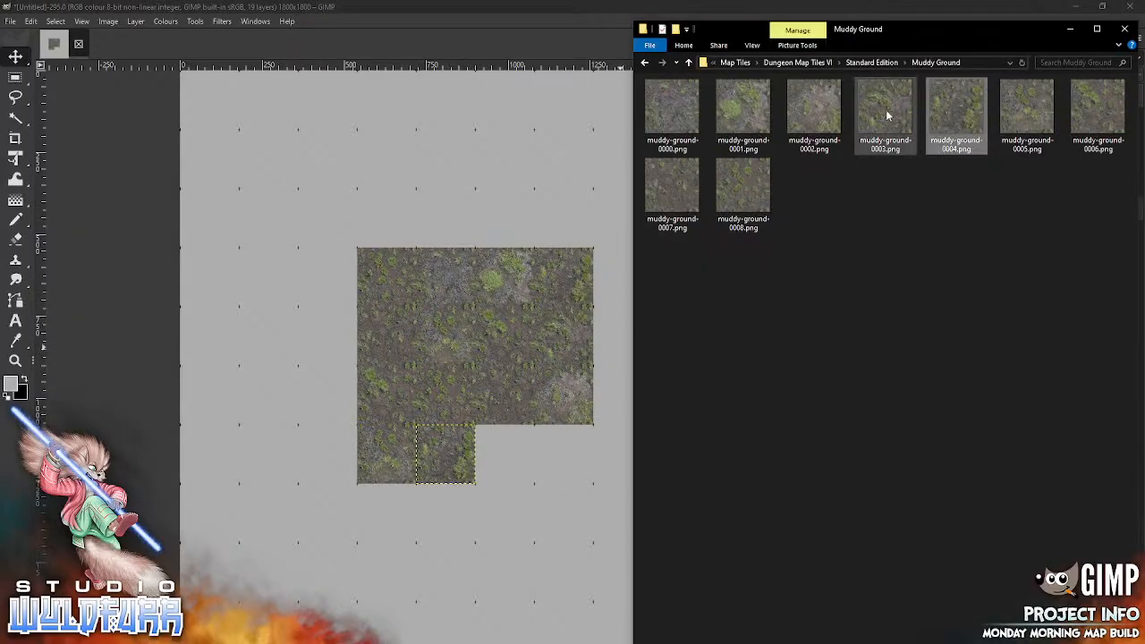
drag(886, 111, 493, 549)
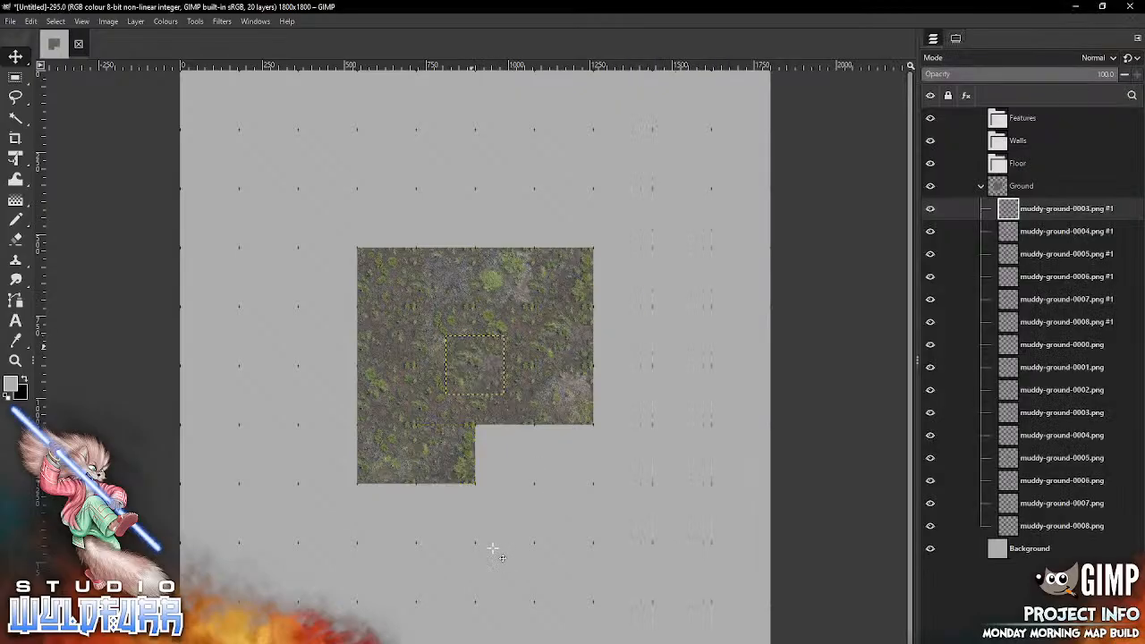
drag(467, 349, 493, 436)
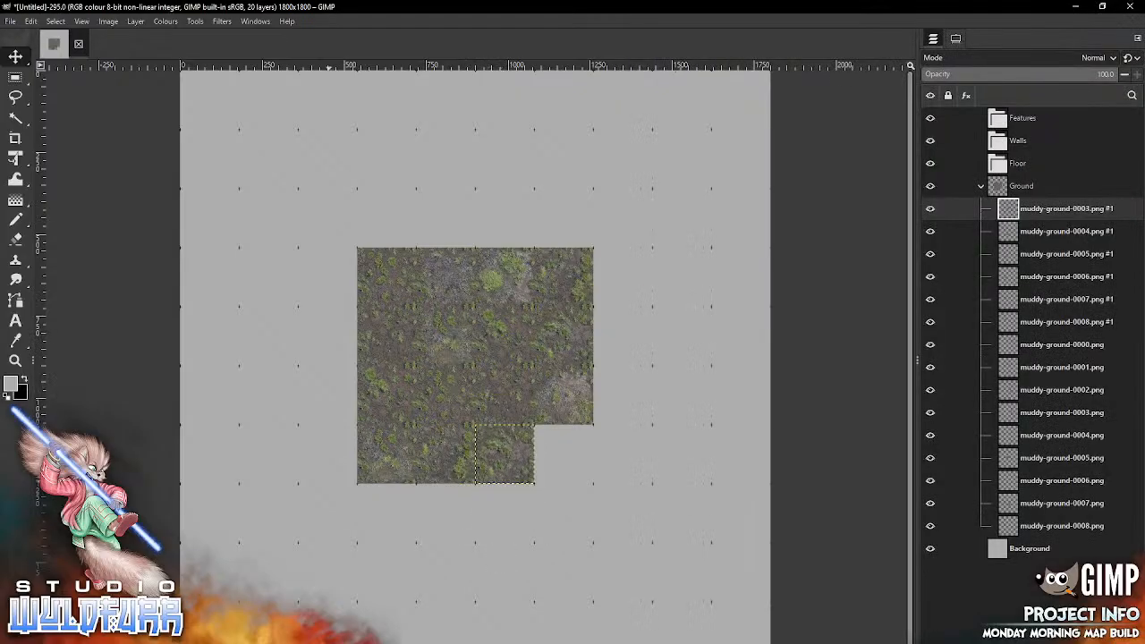
key(alt+Tab)
drag(813, 110, 492, 570)
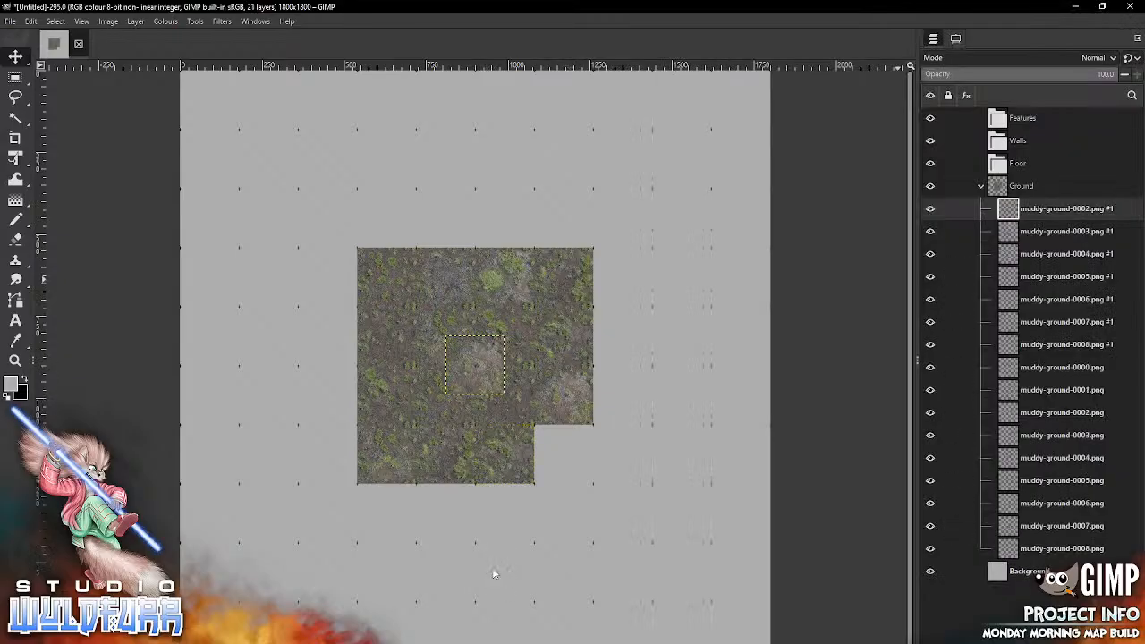
key(ctrl+z)
Step: Fill the block's empty lower-right cell with a second muddy-ground-0000.png, completing the 4×4 ground, and collapse the Ground group
key(alt+Tab)
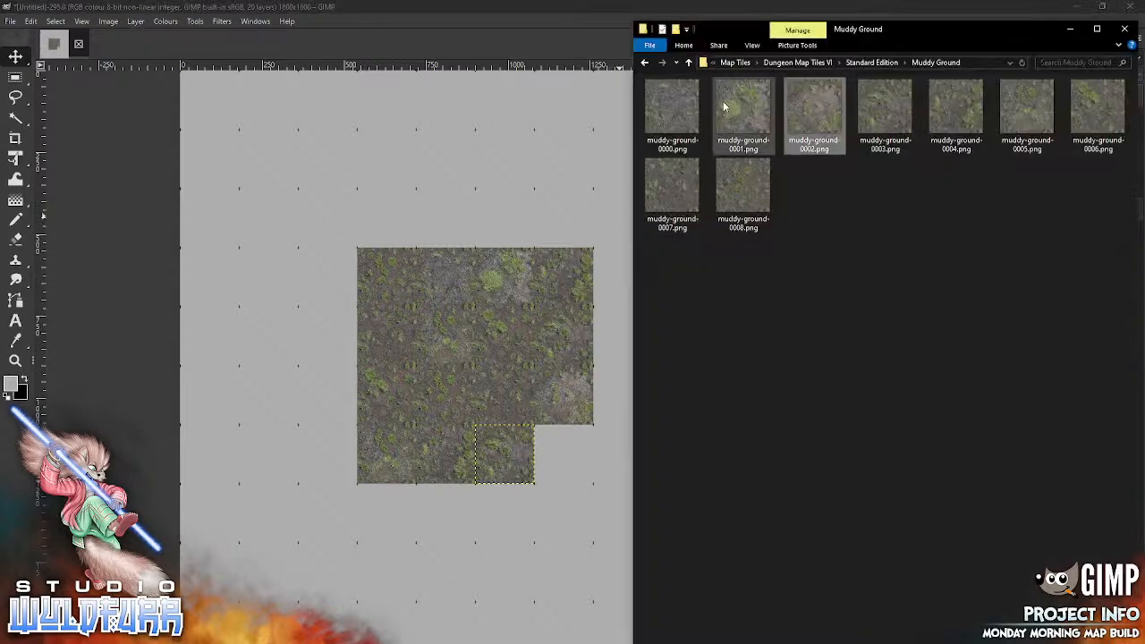
drag(666, 112, 442, 530)
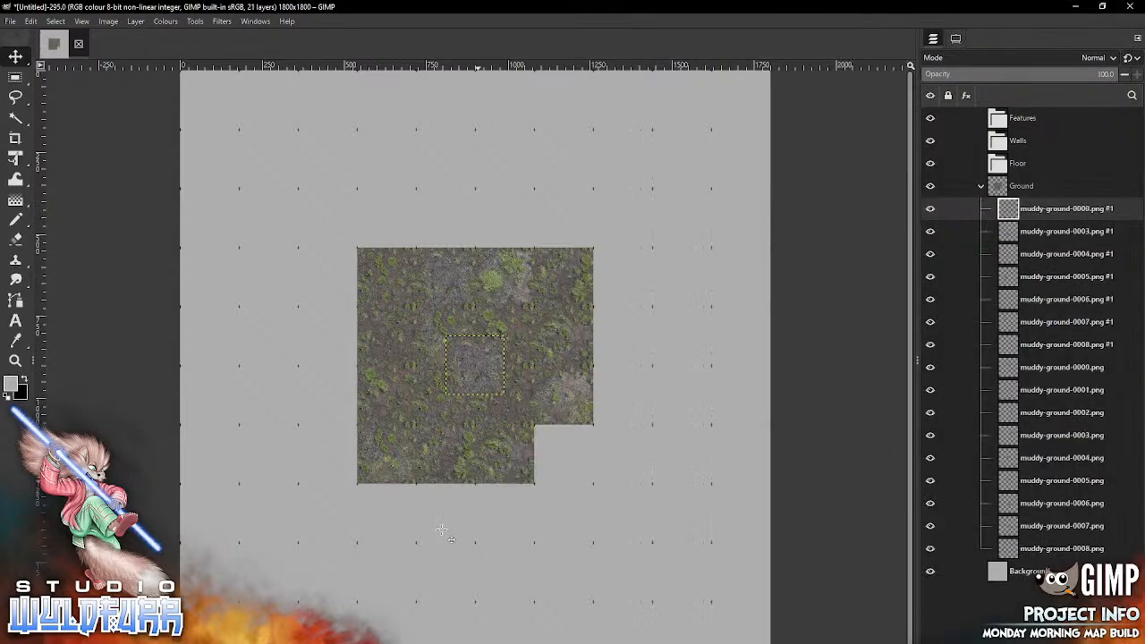
mouse_move(465, 366)
mouse_down()
mouse_move(553, 472)
mouse_move(552, 456)
mouse_up()
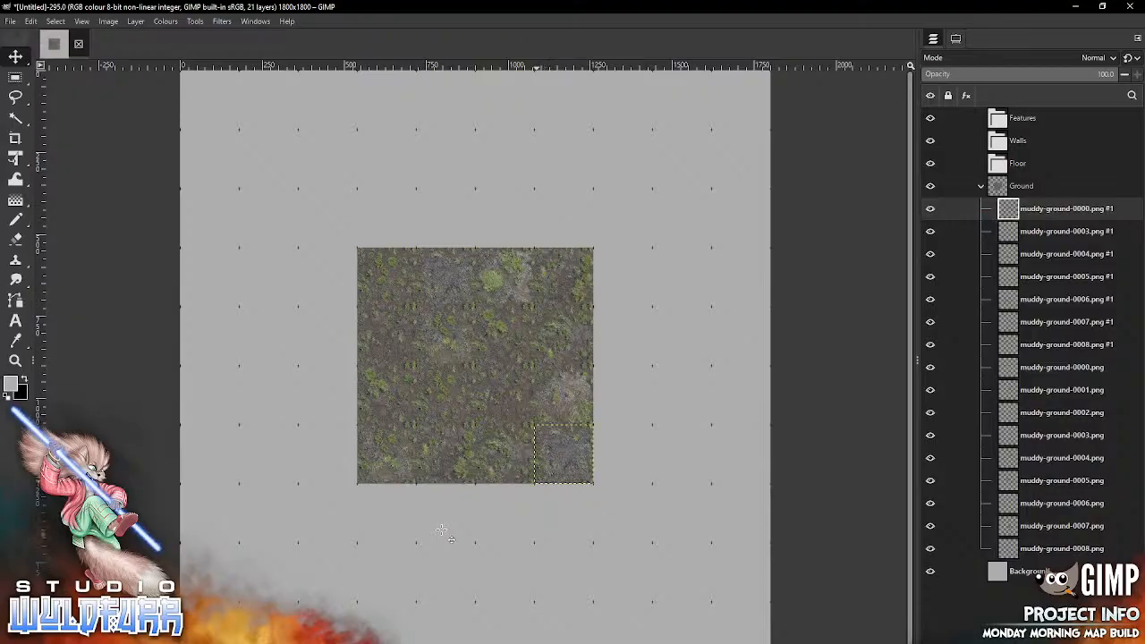
click(981, 186)
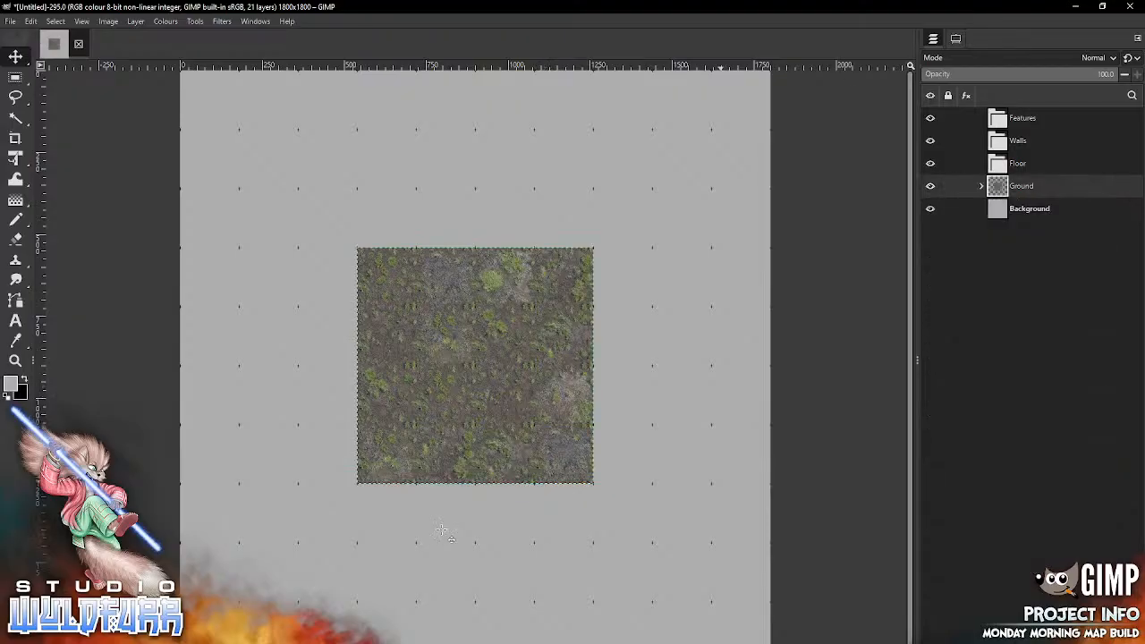
Step: In the Map Tiles library, open the Steps folder inside Necrotech Floors of the Necrotech Map Tiles' Standard Map Tiles
key(alt+Tab)
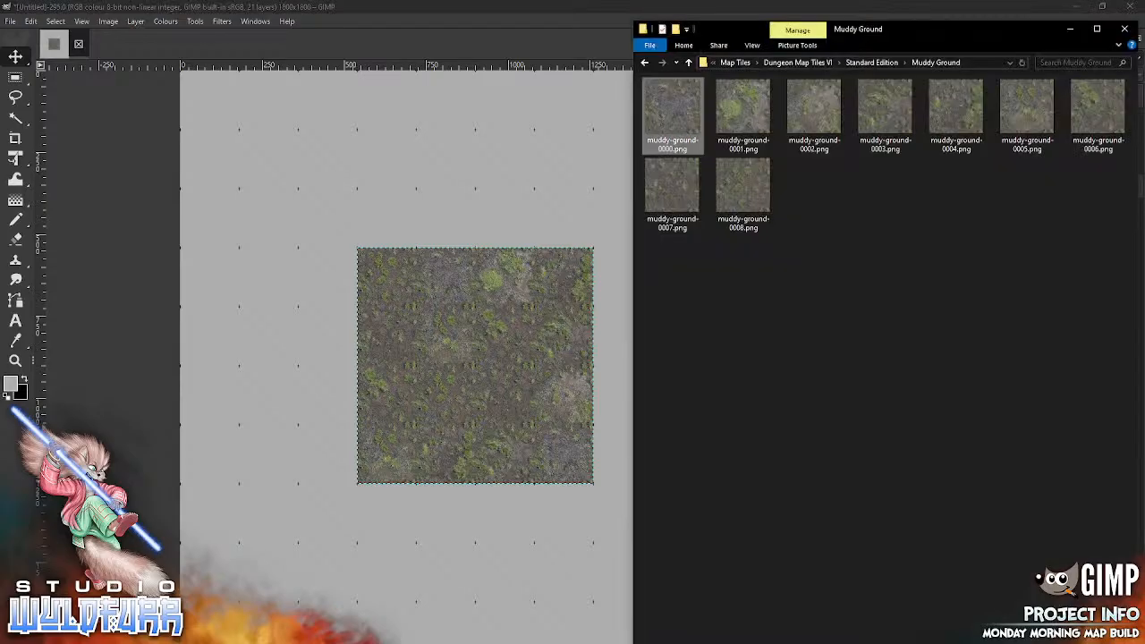
click(872, 62)
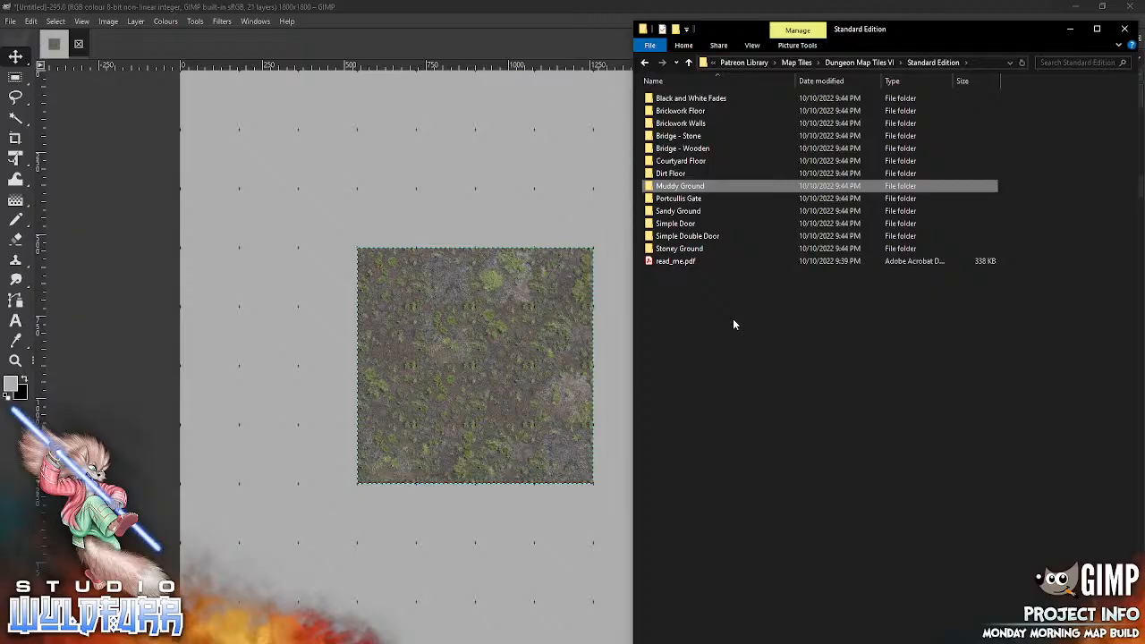
click(863, 63)
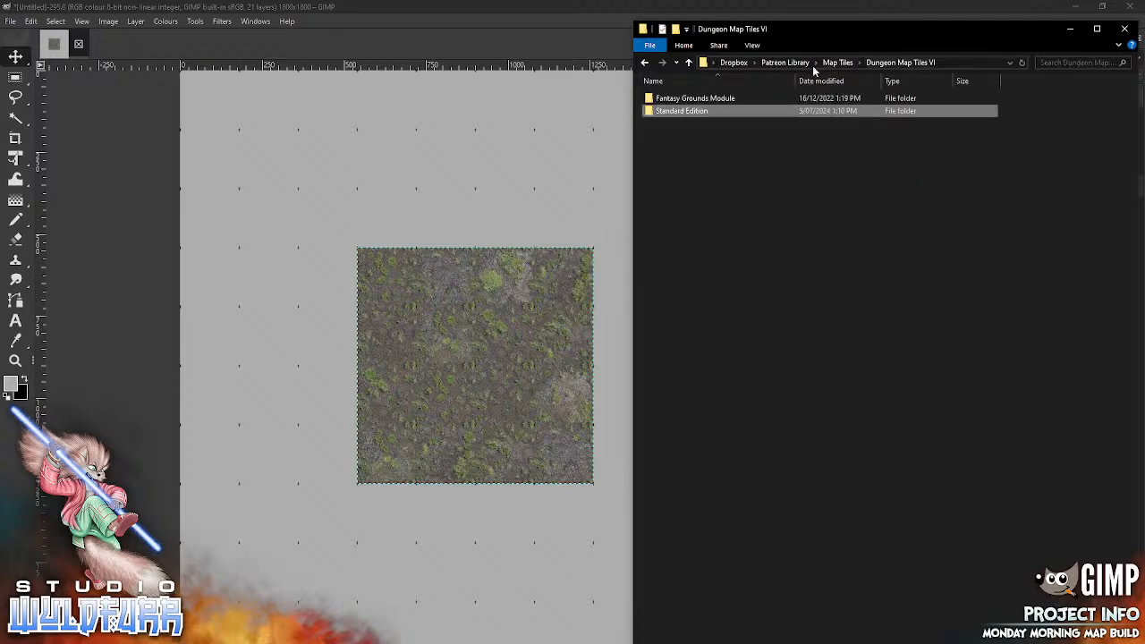
click(838, 63)
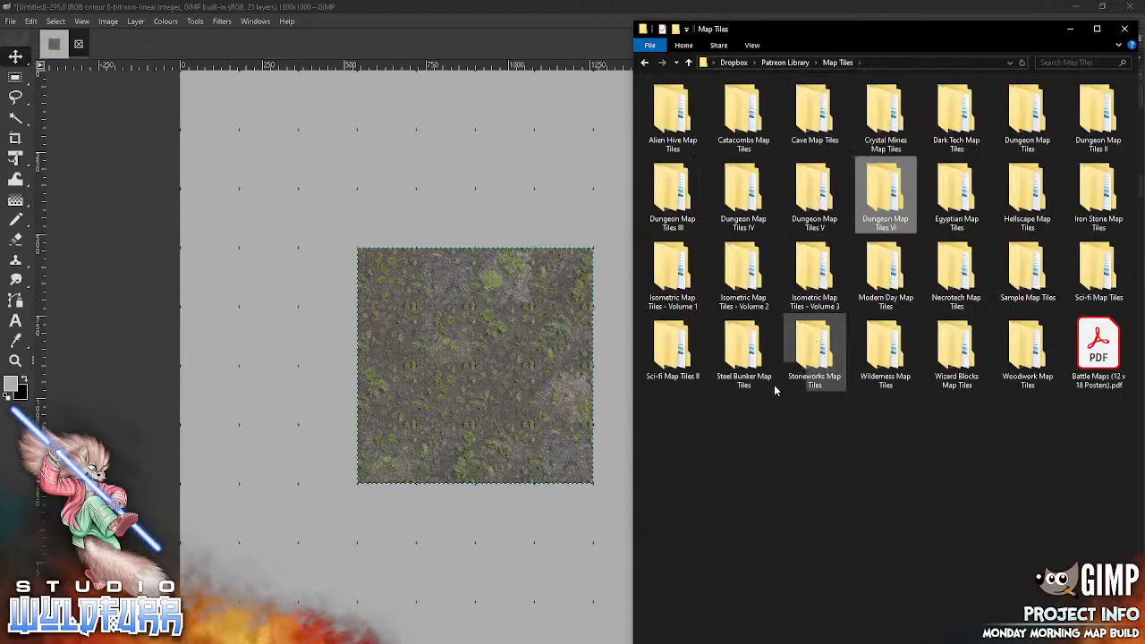
double_click(955, 273)
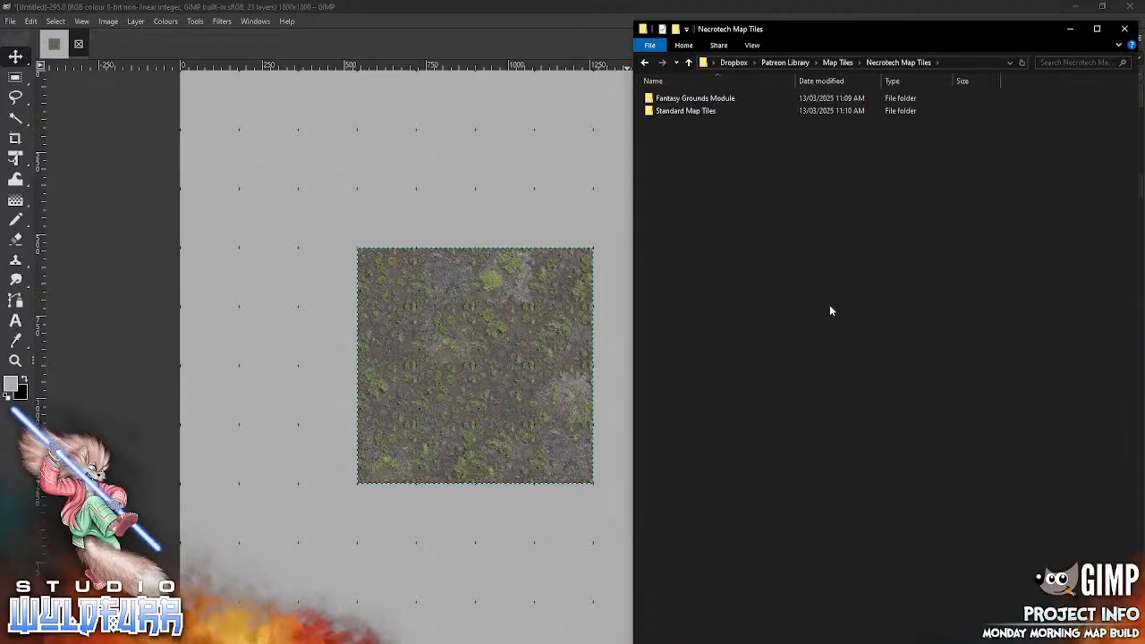
double_click(709, 111)
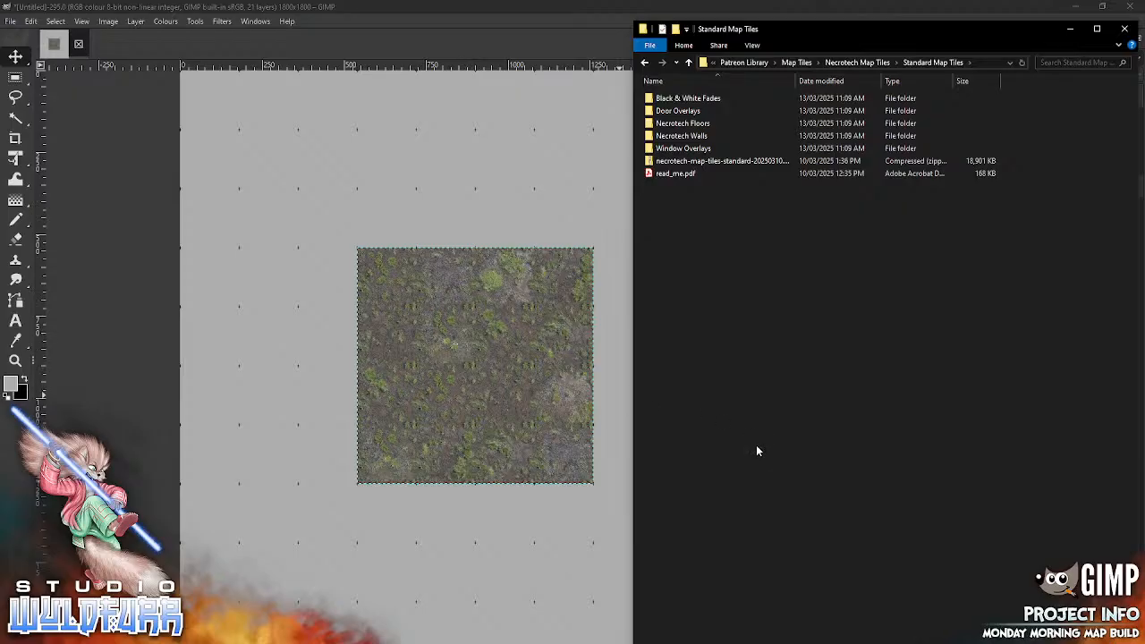
double_click(704, 124)
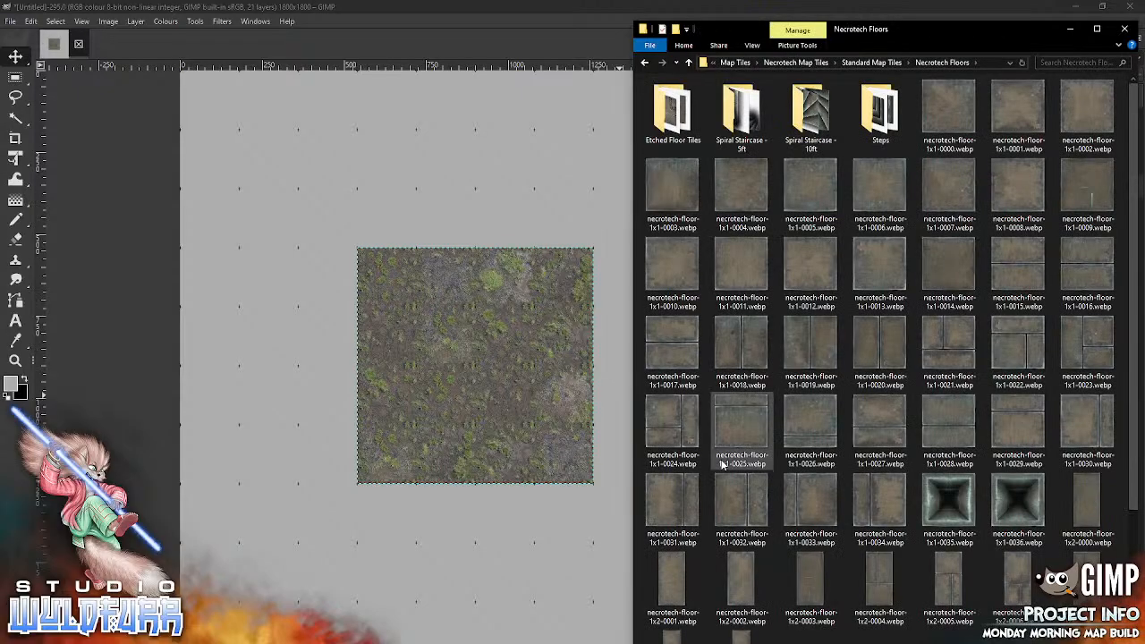
double_click(880, 117)
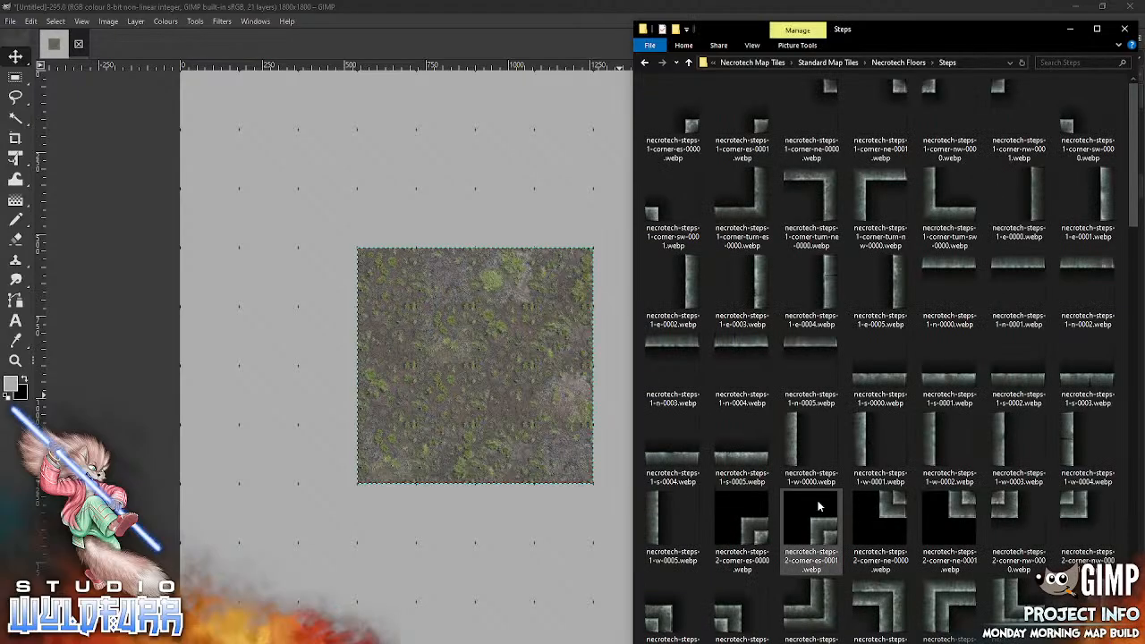
click(578, 47)
drag(590, 7, 770, 390)
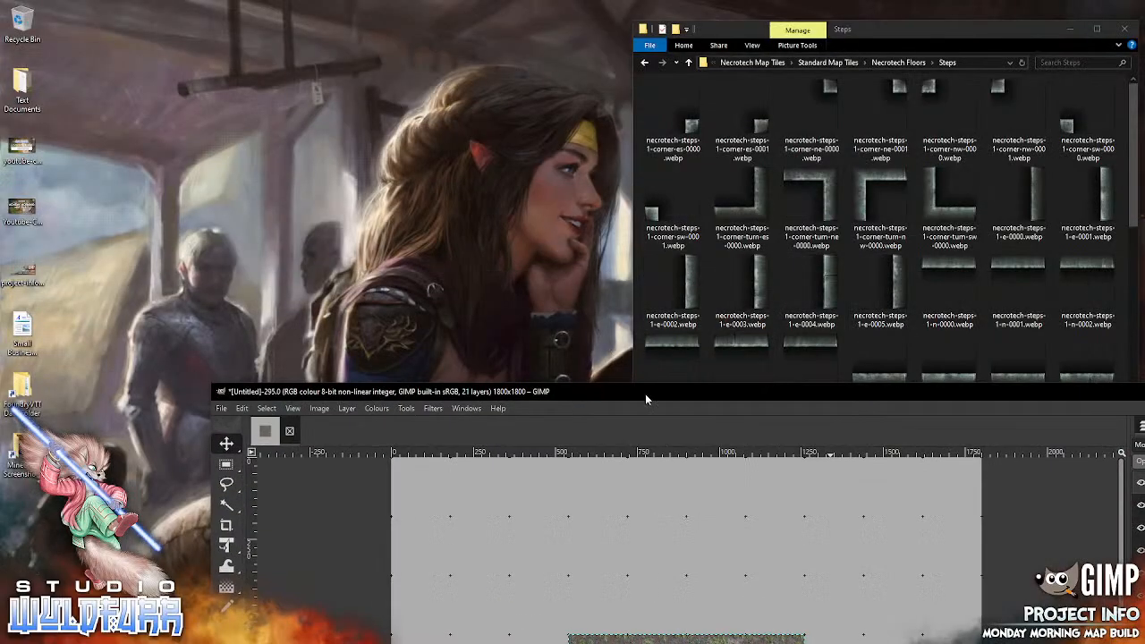
drag(645, 399, 407, 76)
click(1078, 64)
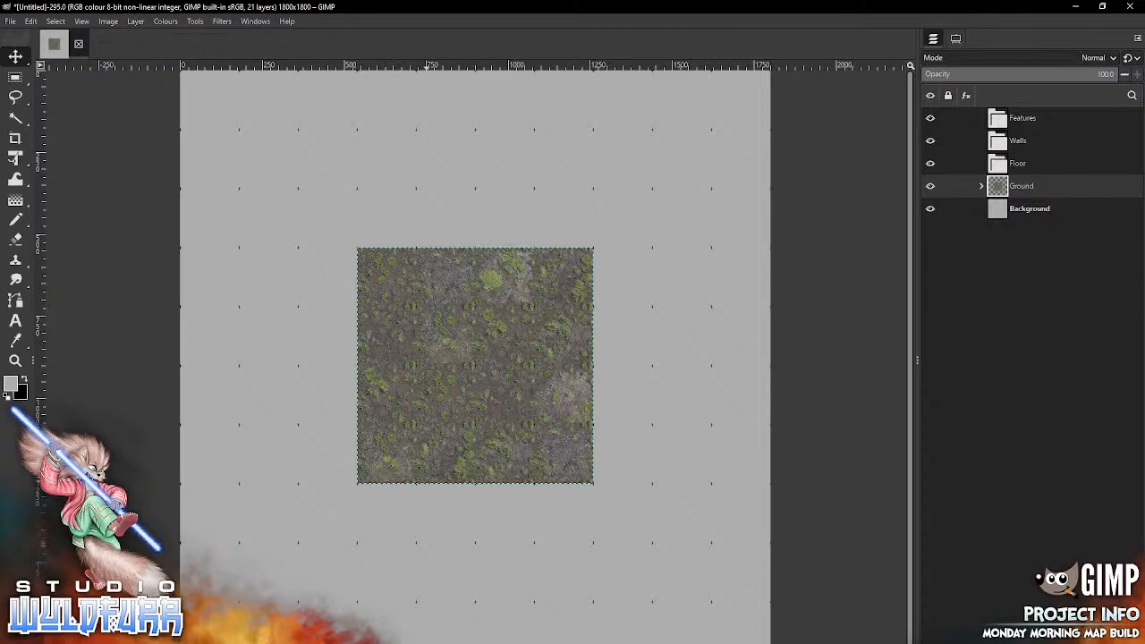
Step: Place necrotech-steps-3-corner-turn-es-0000.webp in the ground block's lower-right cell and necrotech-steps-3-corner-turn-ne-0000.webp in its upper-right cell
key(alt+Tab)
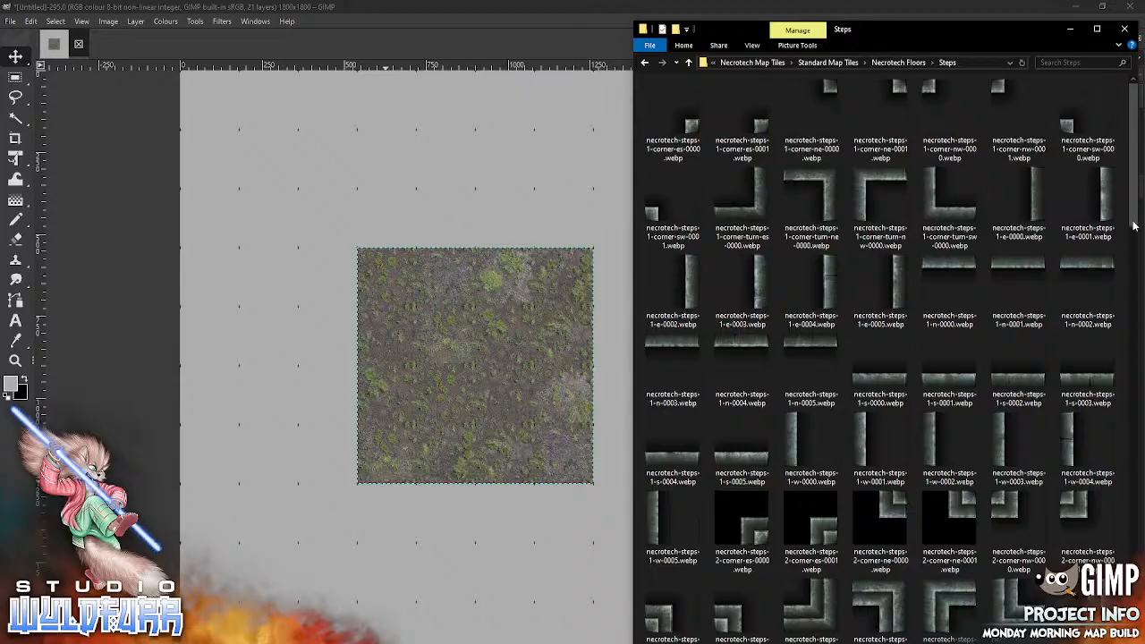
drag(1133, 226, 1103, 401)
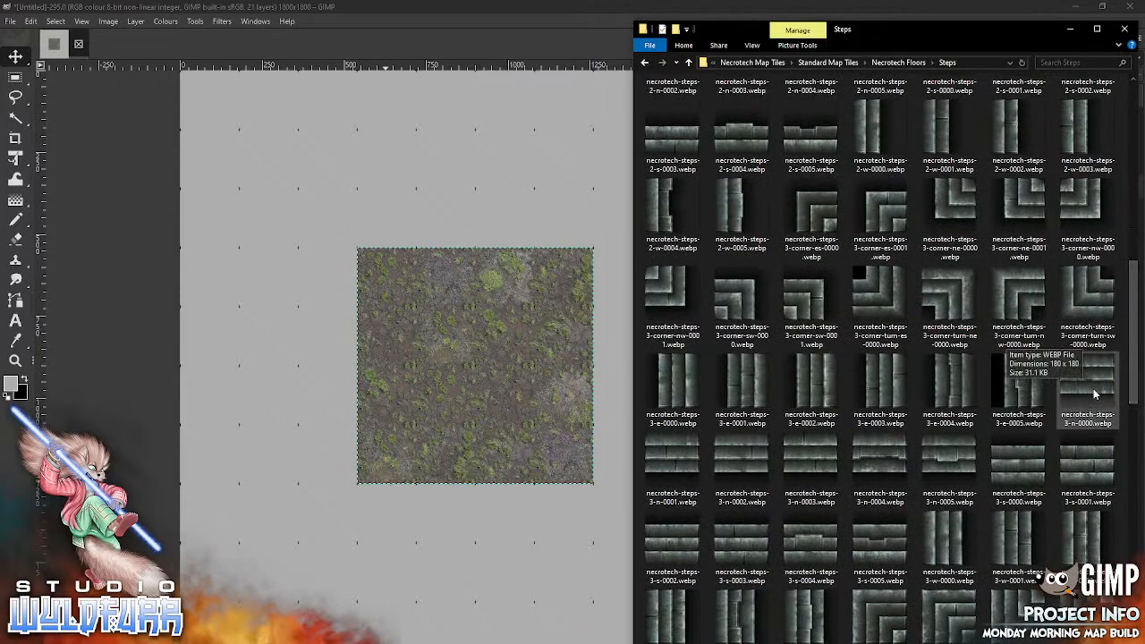
click(514, 441)
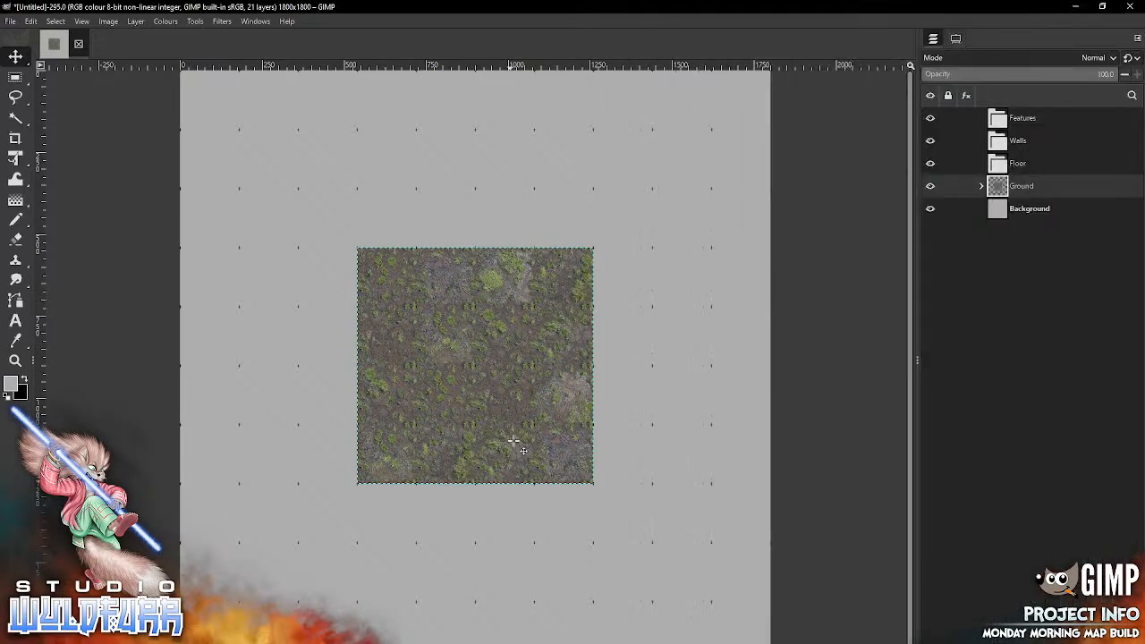
mouse_move(480, 360)
mouse_down()
mouse_move(487, 383)
mouse_move(590, 472)
mouse_move(572, 450)
mouse_up()
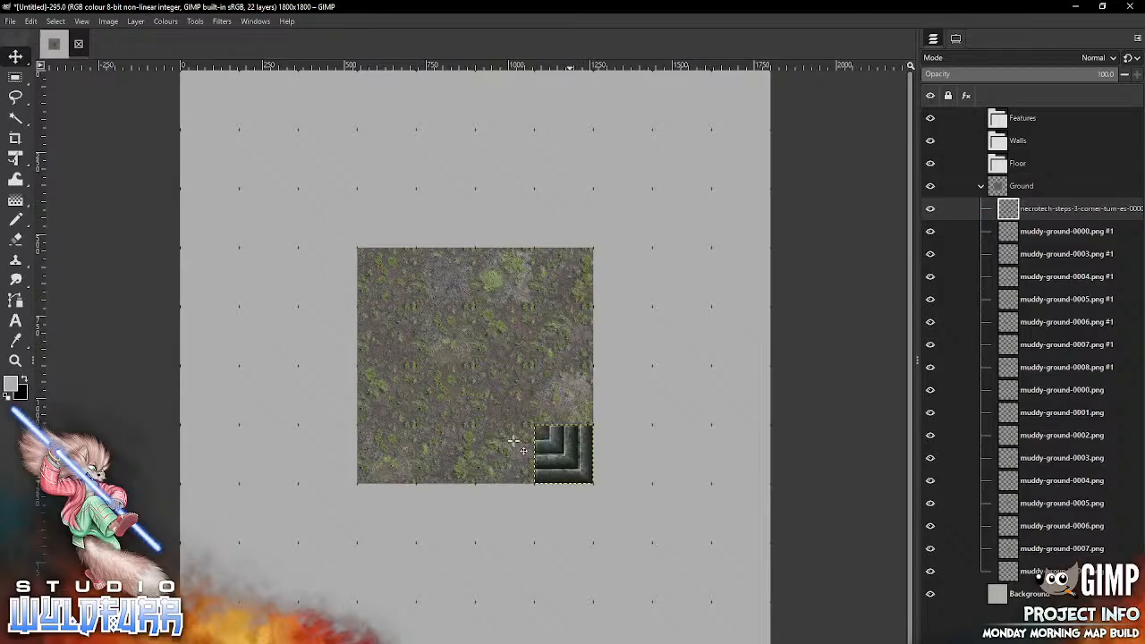
key(alt+Tab)
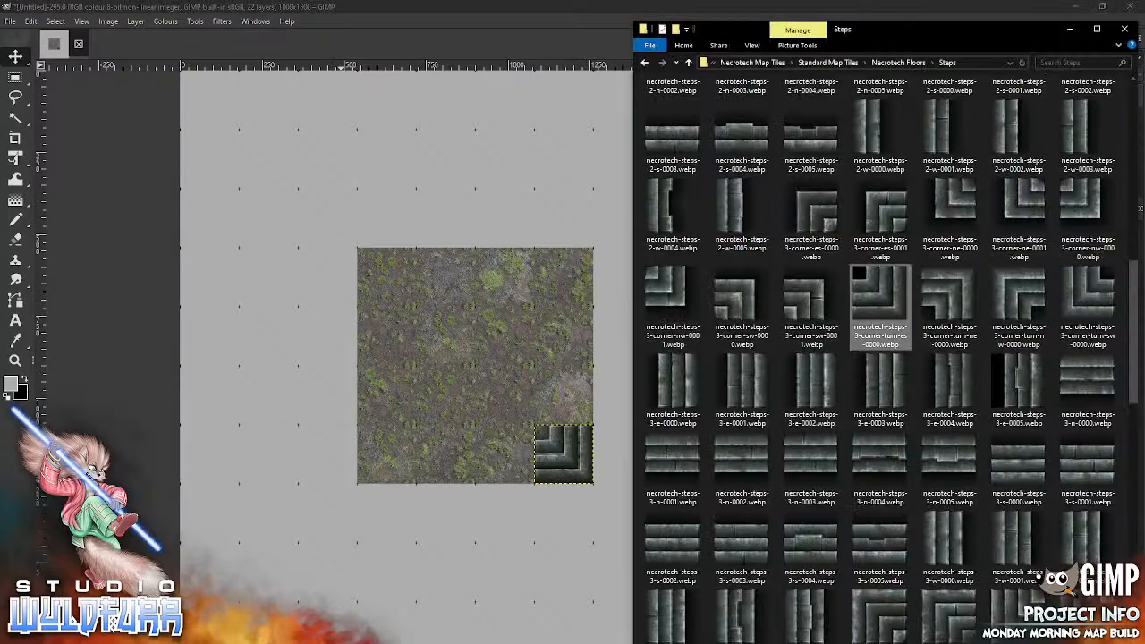
drag(959, 296, 478, 408)
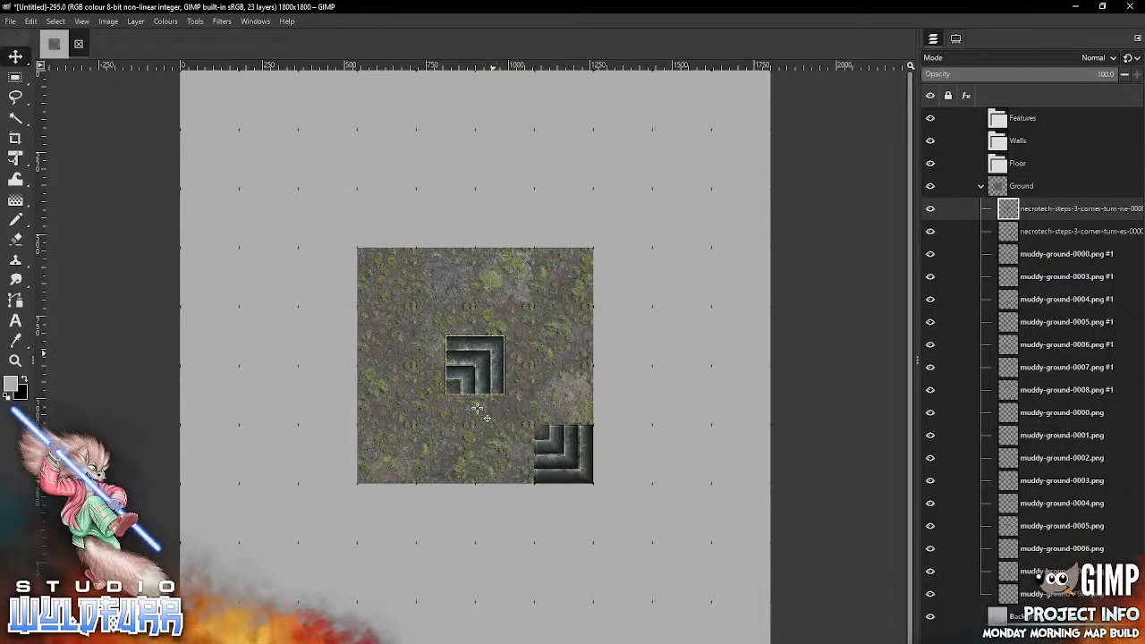
drag(483, 360, 573, 272)
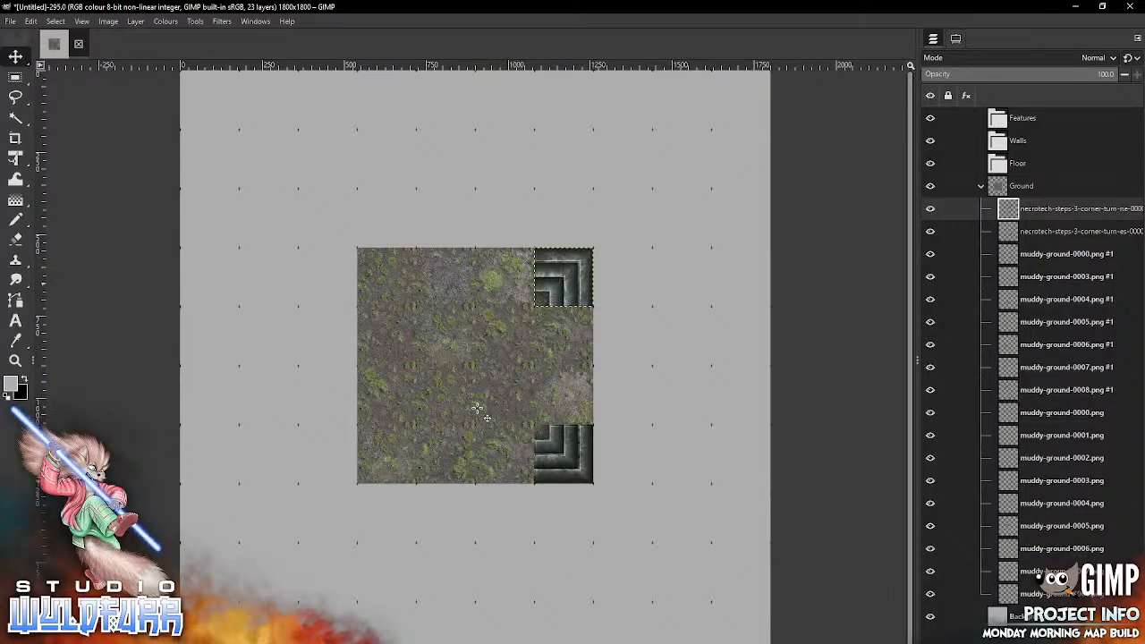
Step: Move both corner step layers into the Floor group, then collapse the Ground group and lock its position
shift+click(1008, 231)
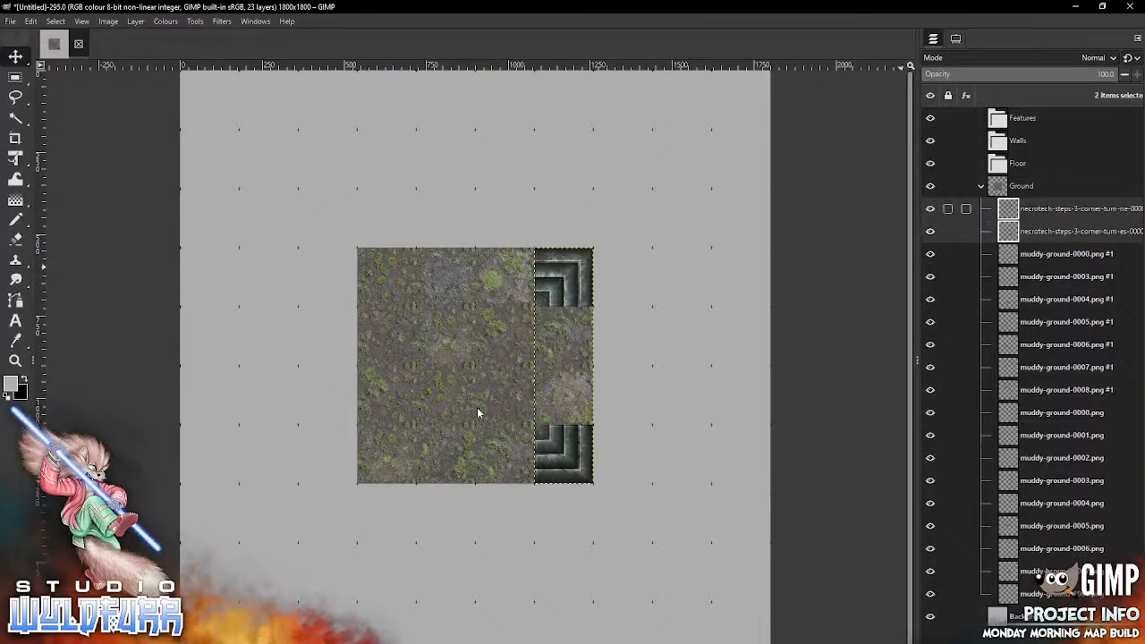
drag(1009, 220, 1018, 164)
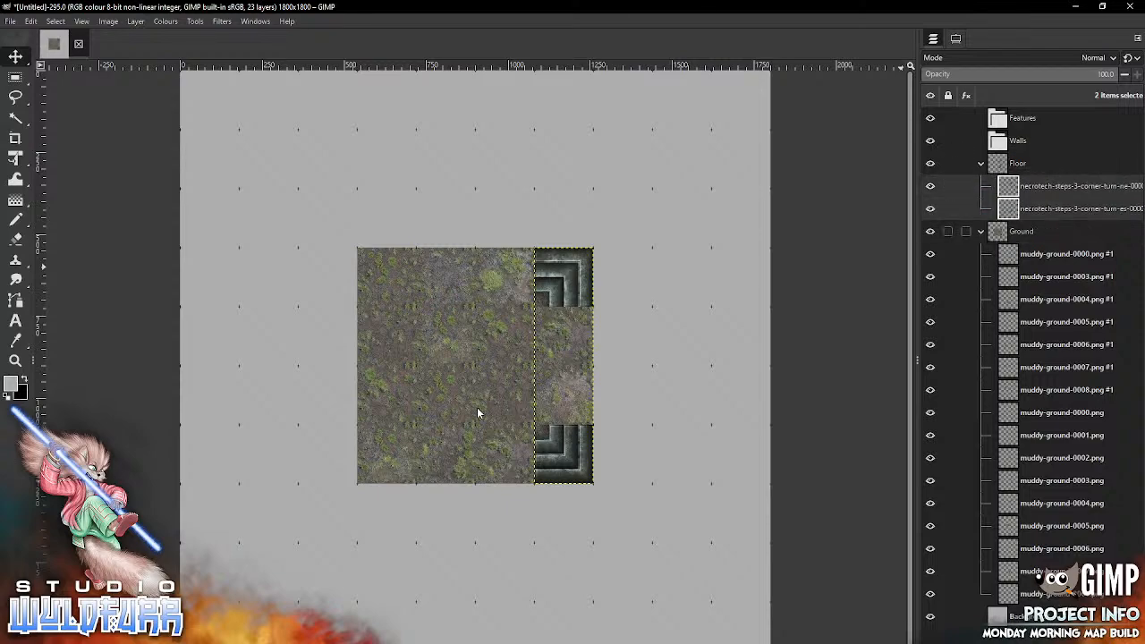
click(980, 232)
click(948, 231)
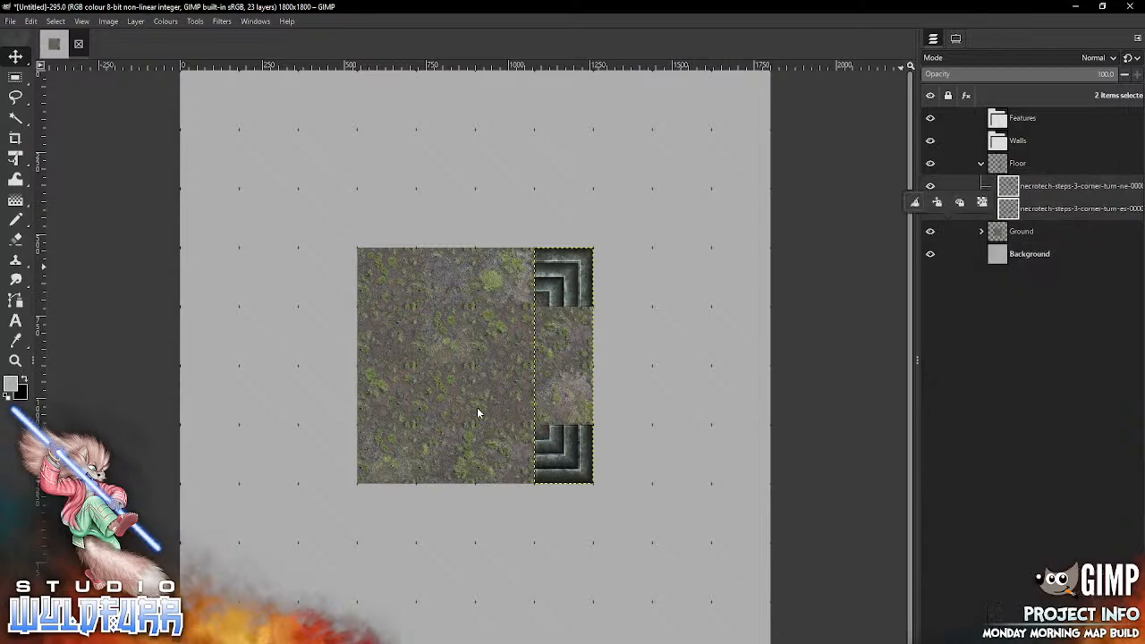
click(936, 202)
click(1046, 186)
Step: Fill the right column between the corners with necrotech-steps-3-e-0005.webp in the second row and necrotech-steps-3-e-0004.webp in the third
key(alt+Tab)
click(949, 299)
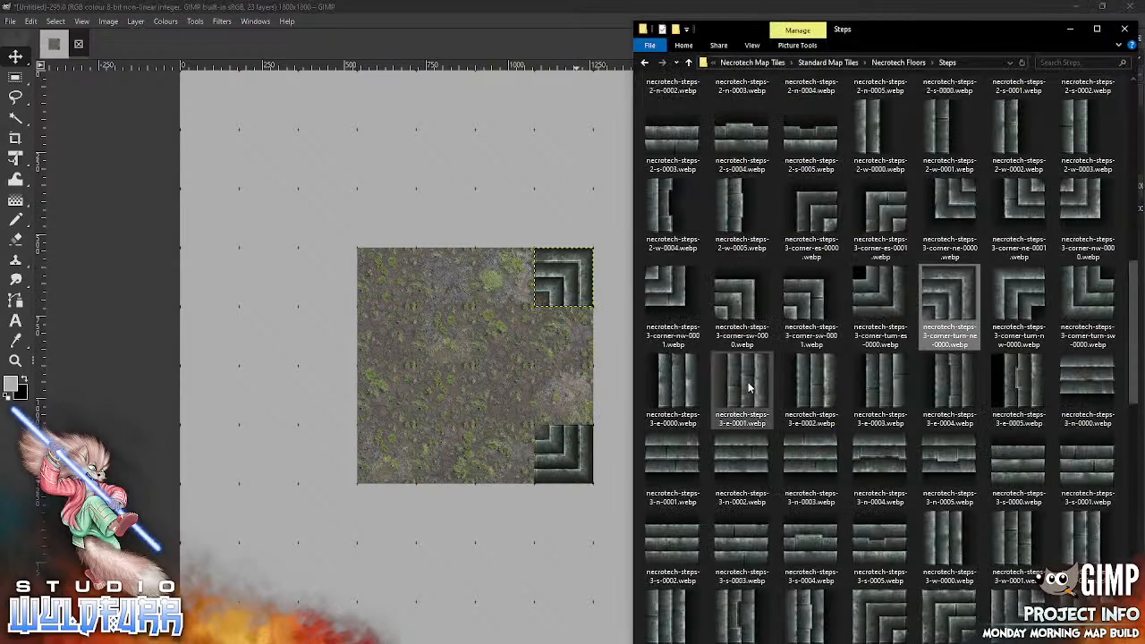
drag(747, 382, 514, 386)
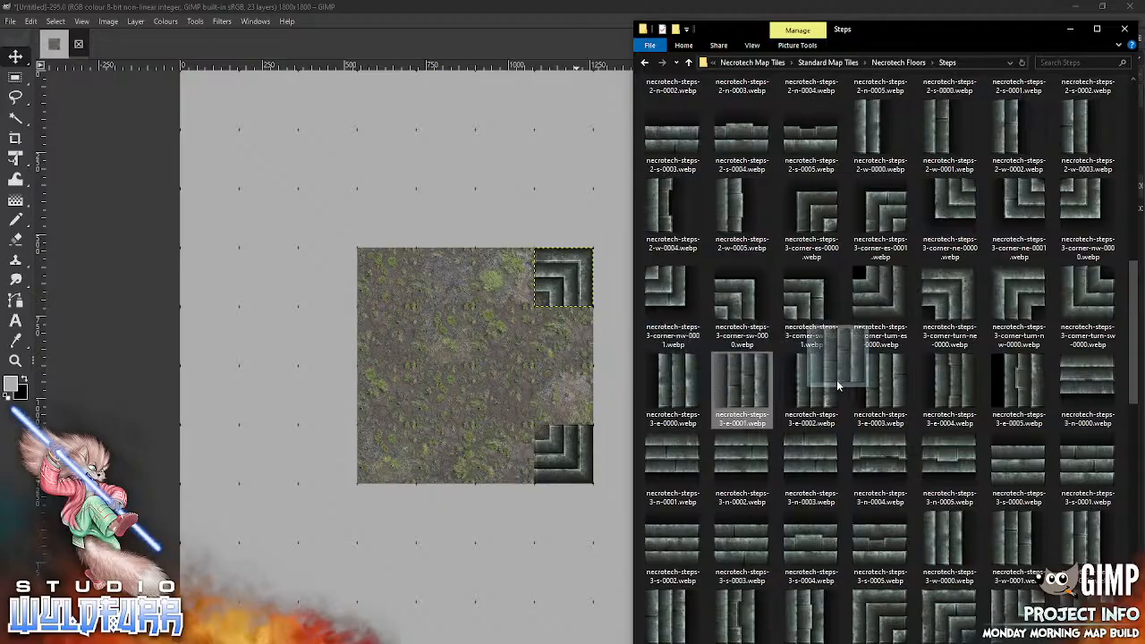
drag(1016, 384, 625, 366)
key(alt+Tab)
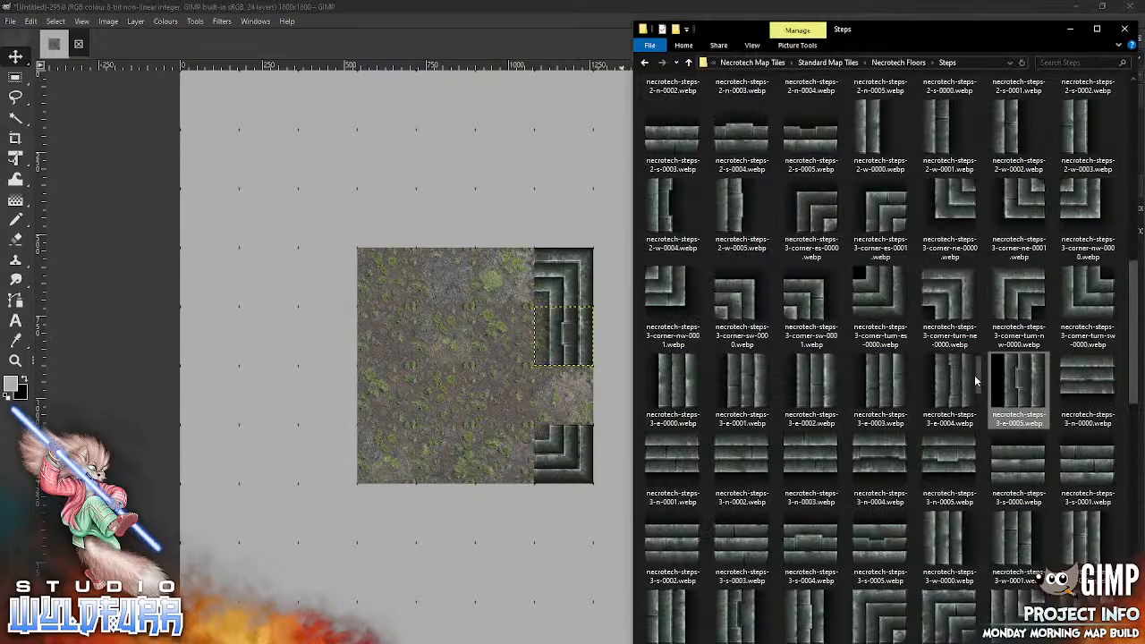
drag(955, 383, 411, 434)
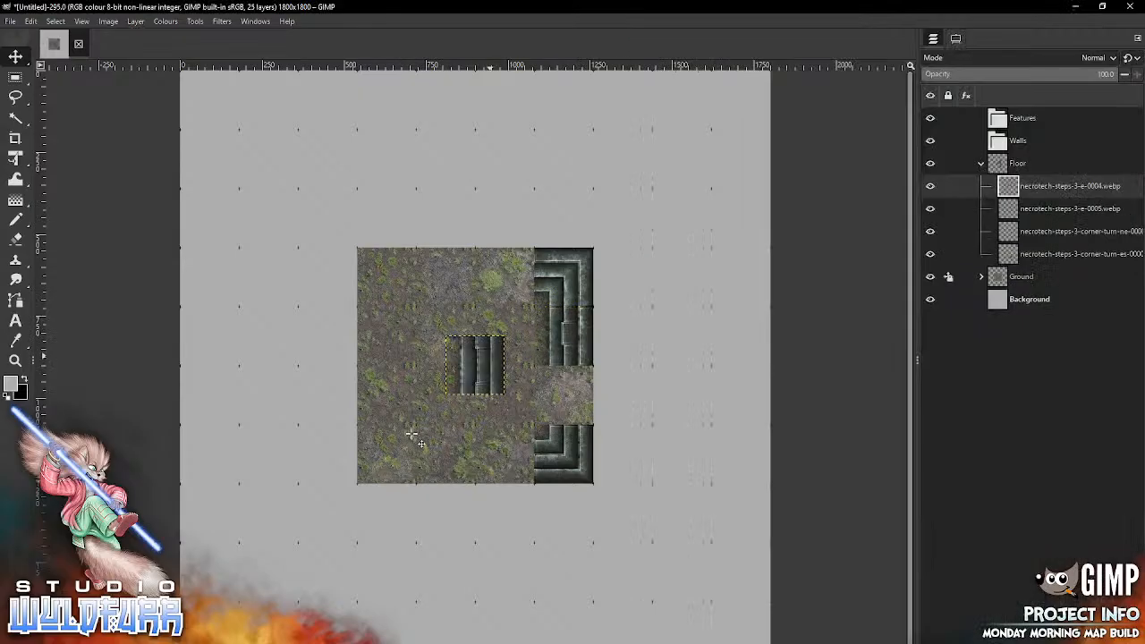
drag(490, 356, 579, 386)
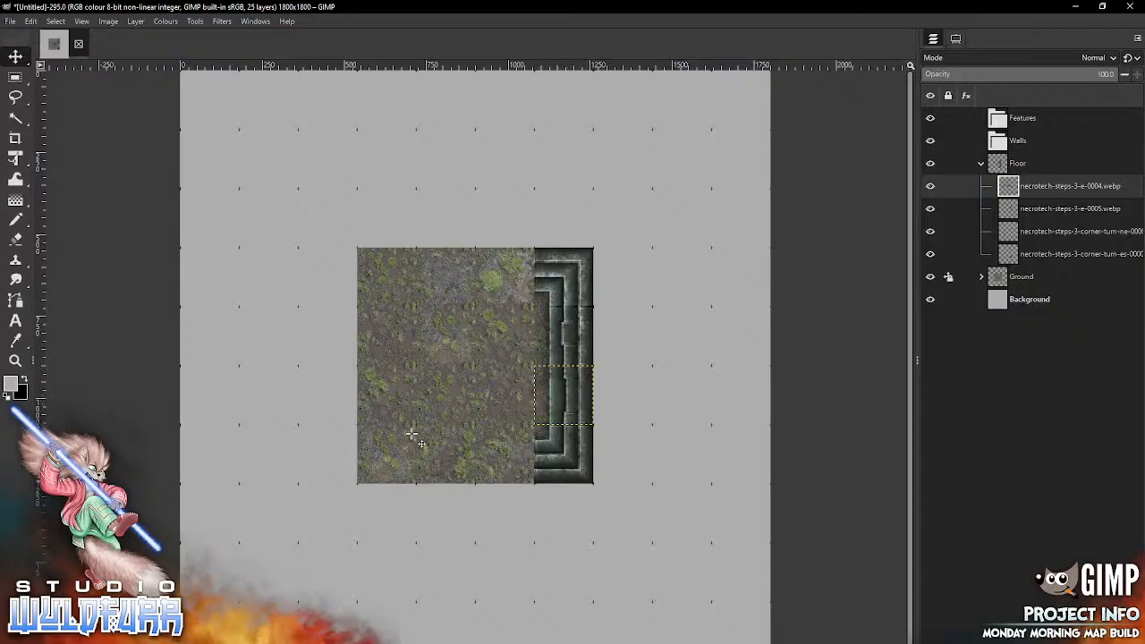
Step: Add necrotech-steps-3-corner-turn-nw-0000.webp in the ground block's upper-left cell
key(alt+Tab)
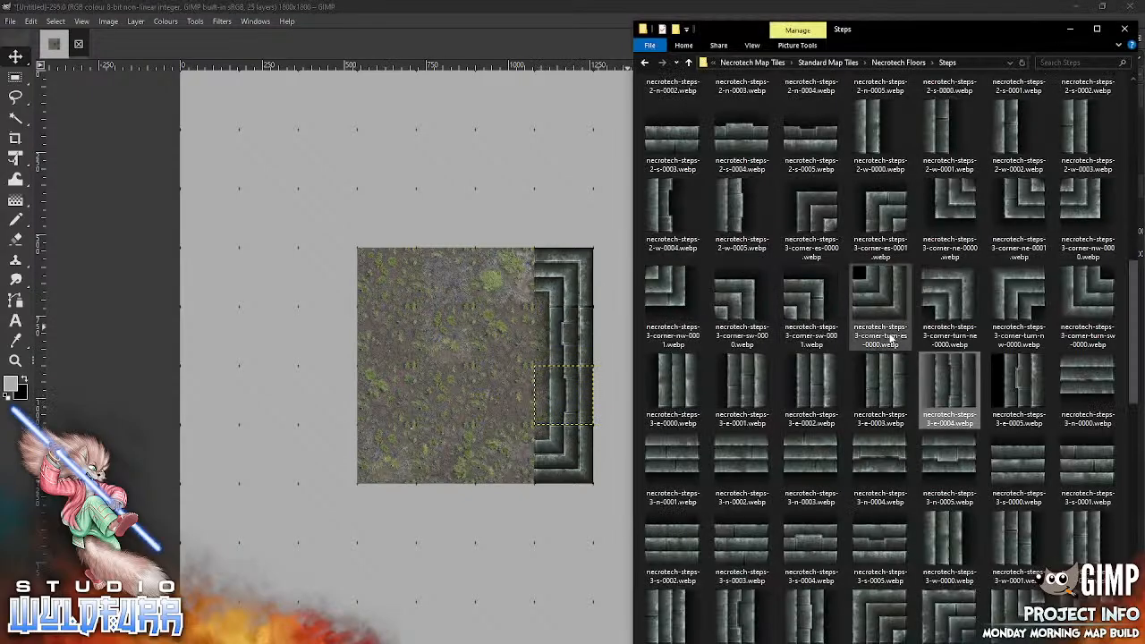
click(1020, 304)
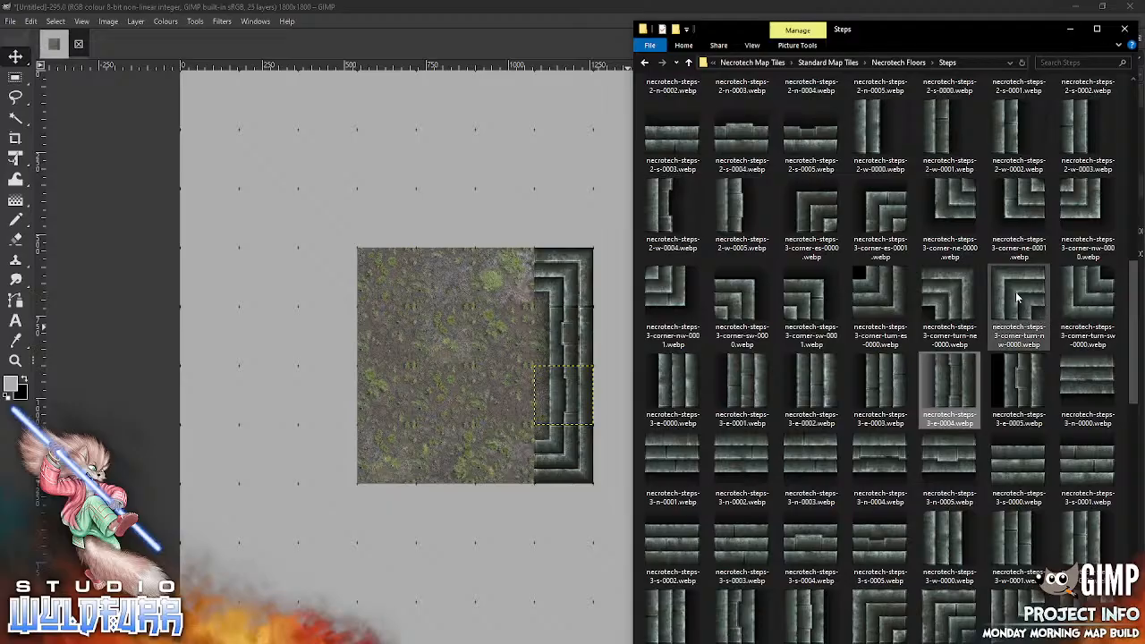
drag(781, 333, 439, 454)
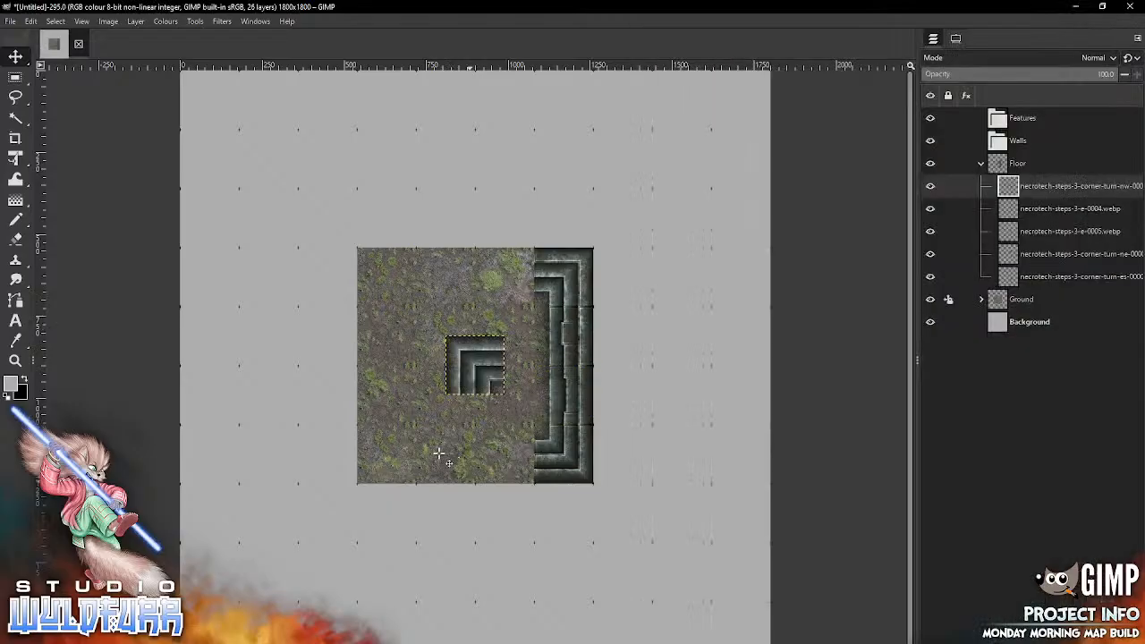
drag(470, 353, 380, 266)
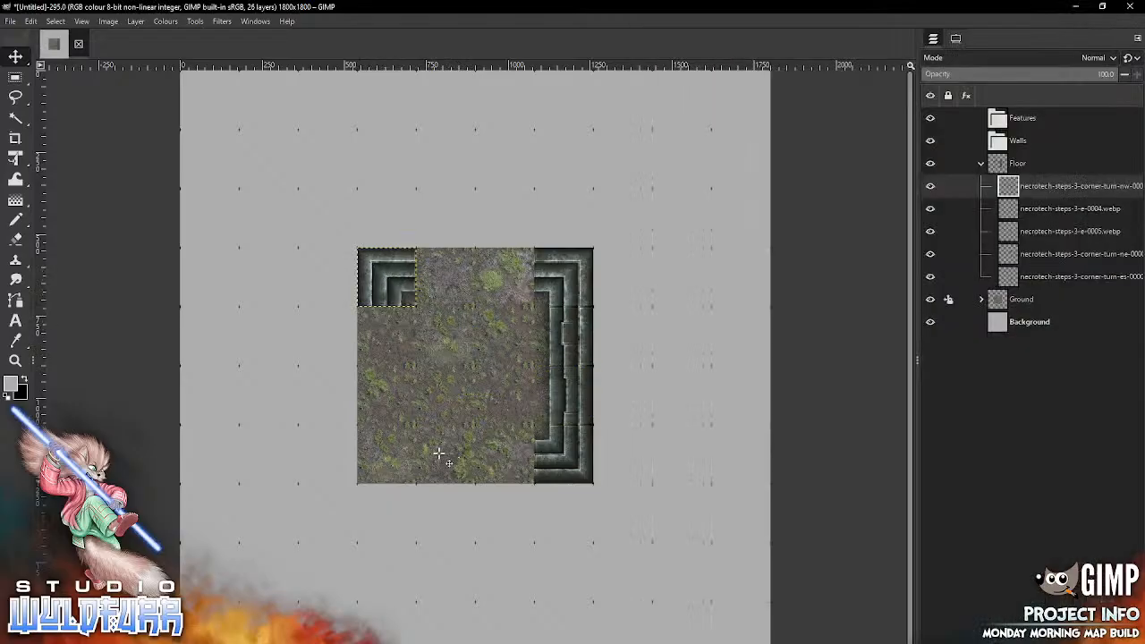
Step: Fill the bottom row's middle cells with necrotech-steps-3-s-0004.webp in the second column and necrotech-steps-3-s-0005.webp in the third
key(alt+Tab)
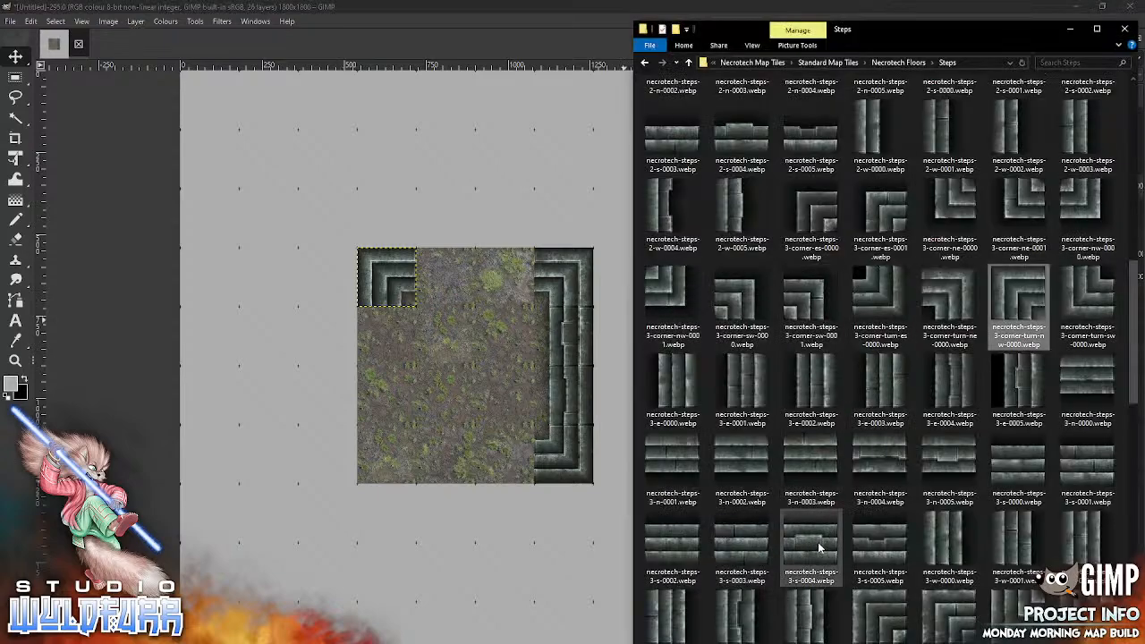
drag(818, 547, 439, 541)
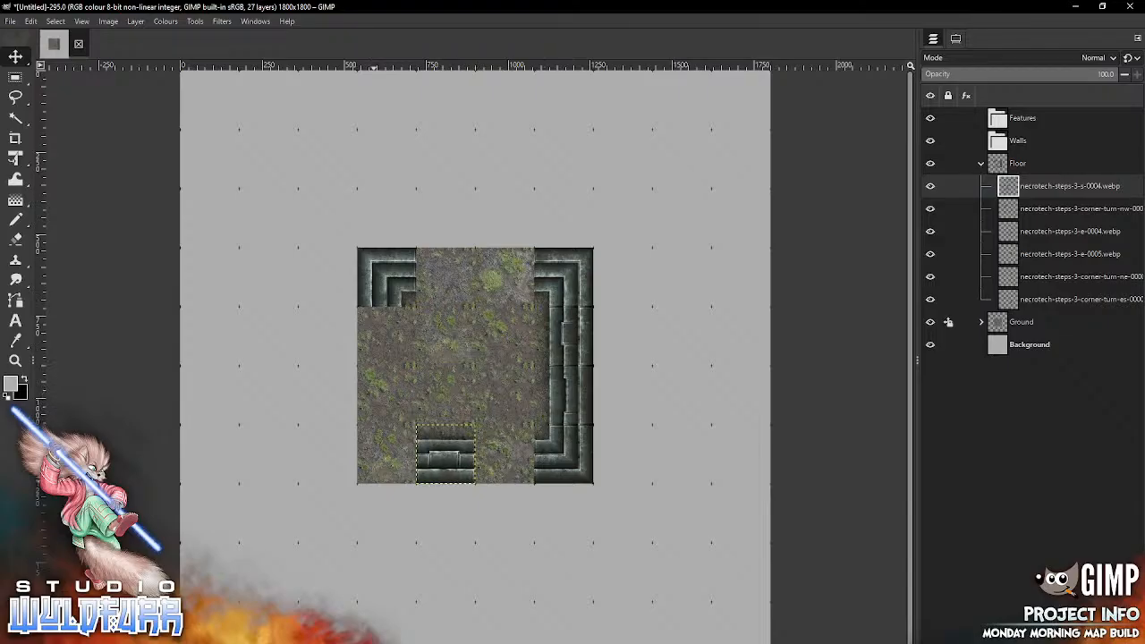
key(alt+Tab)
drag(875, 551, 507, 482)
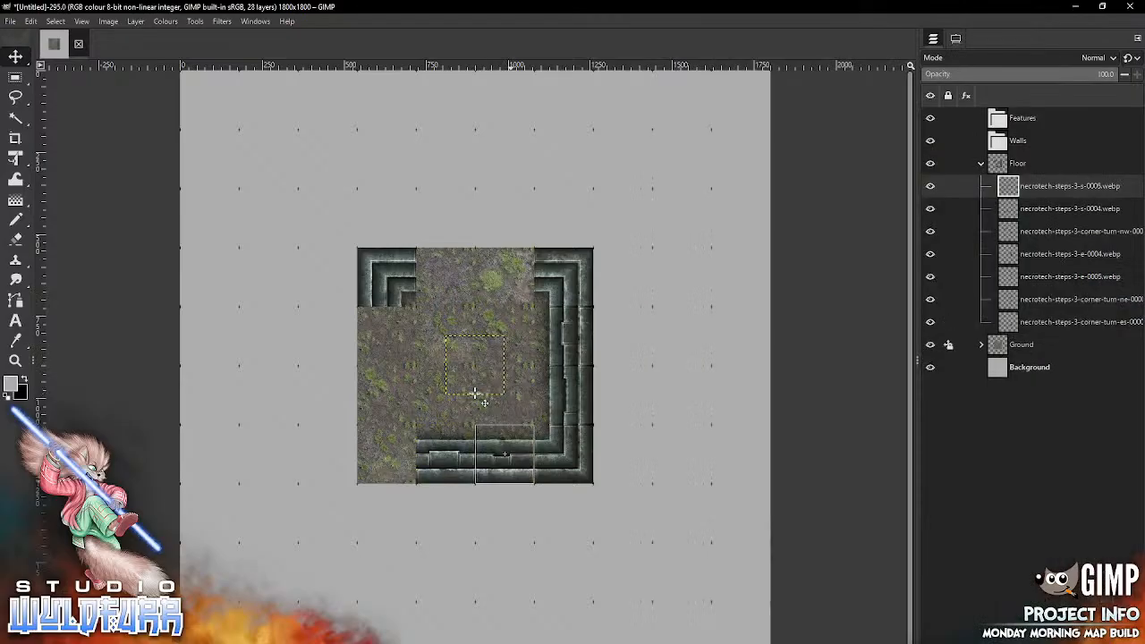
Step: Add necrotech-steps-3-corner-turn-sw-0000.webp in the ground block's lower-left cell
key(alt+Tab)
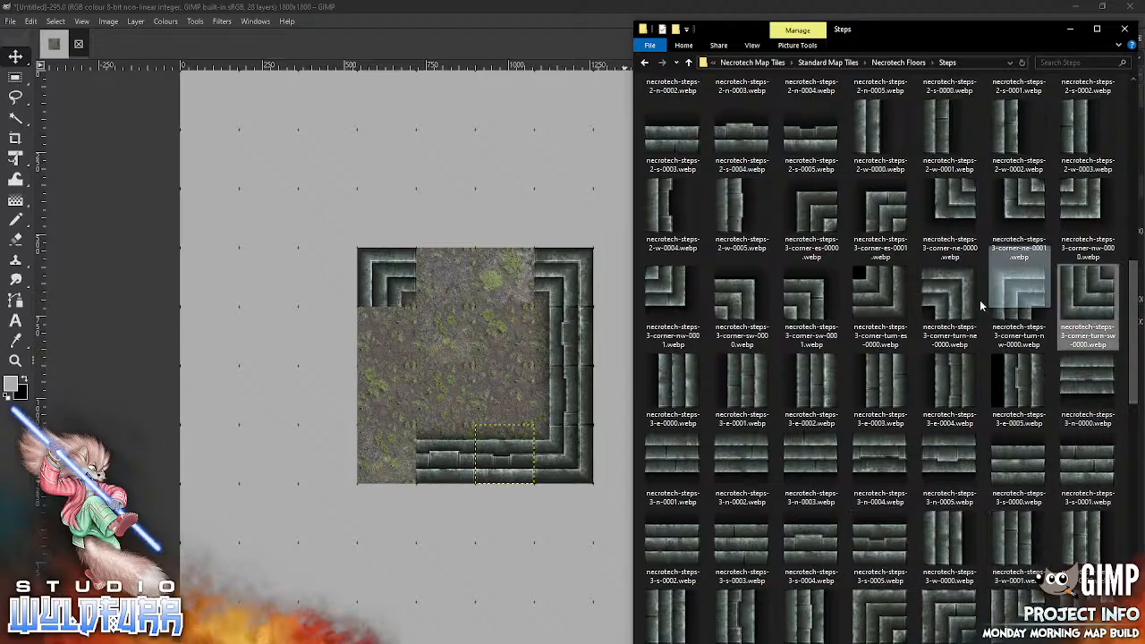
click(414, 407)
drag(476, 365, 394, 453)
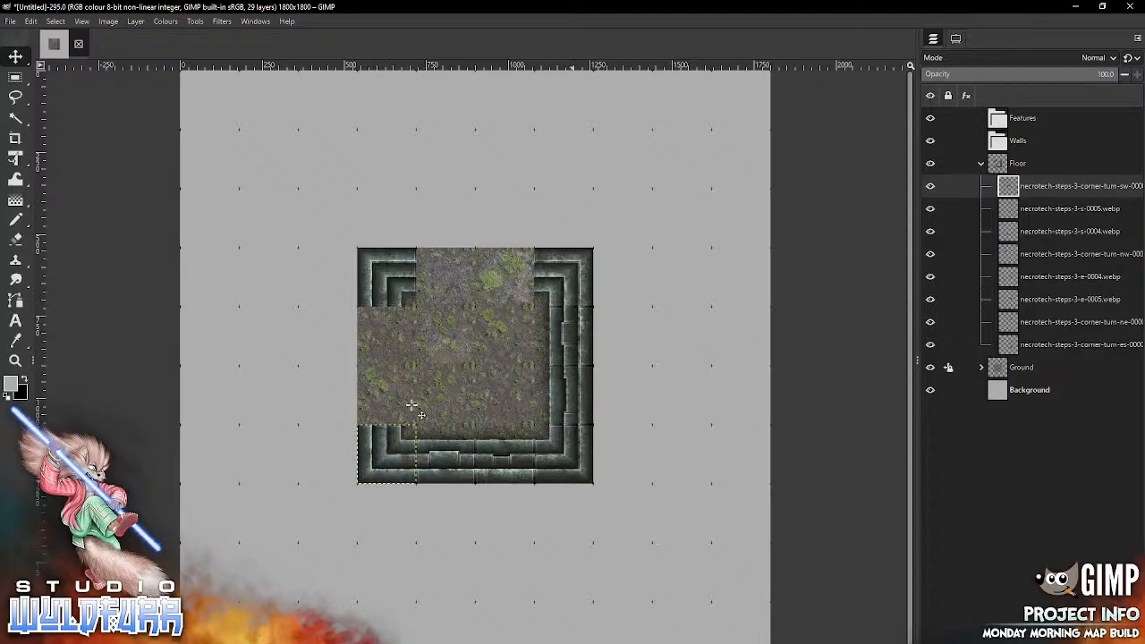
Step: Fill the top row's middle cells with necrotech-steps-3-n-0004.webp in the second column and necrotech-steps-3-n-0005.webp in the third
key(alt+Tab)
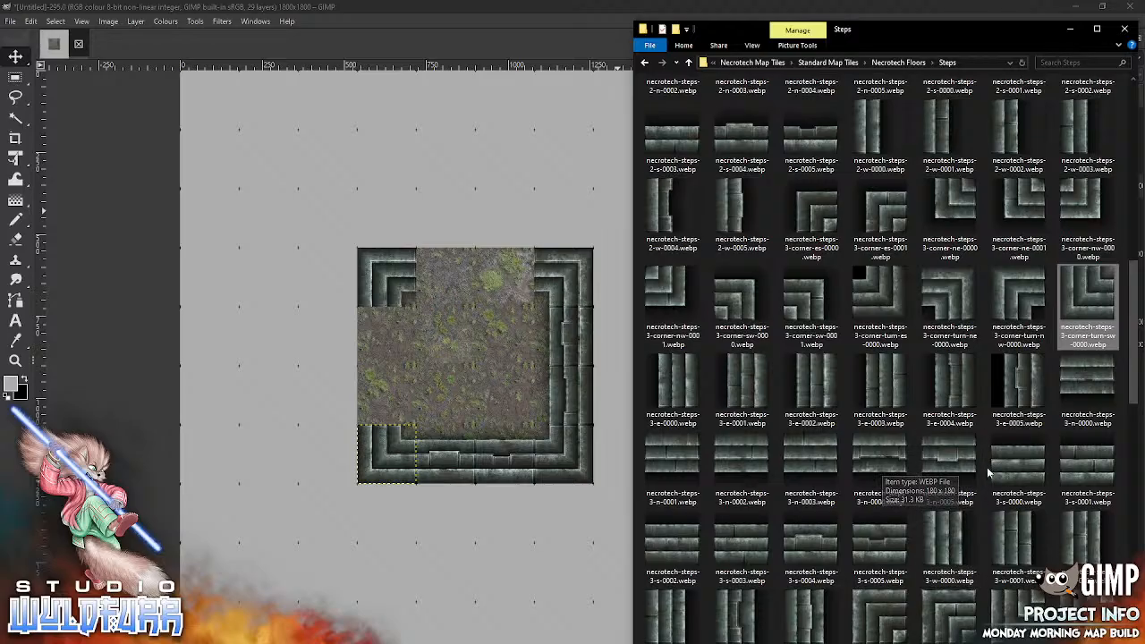
drag(884, 458, 448, 268)
key(alt+Tab)
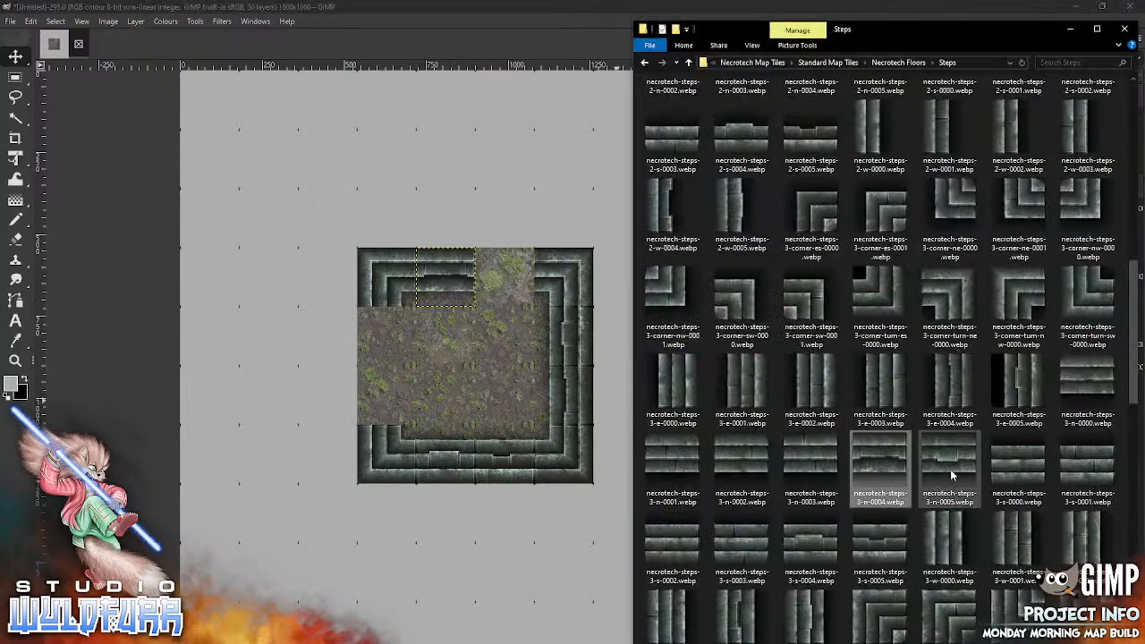
drag(951, 463, 440, 411)
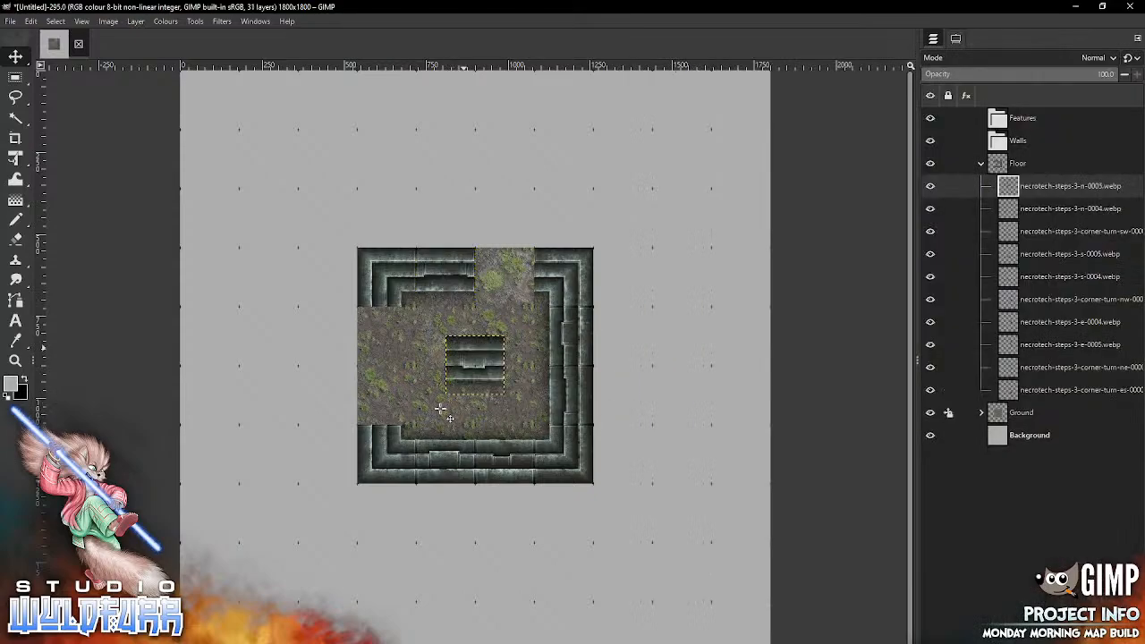
drag(463, 349, 494, 265)
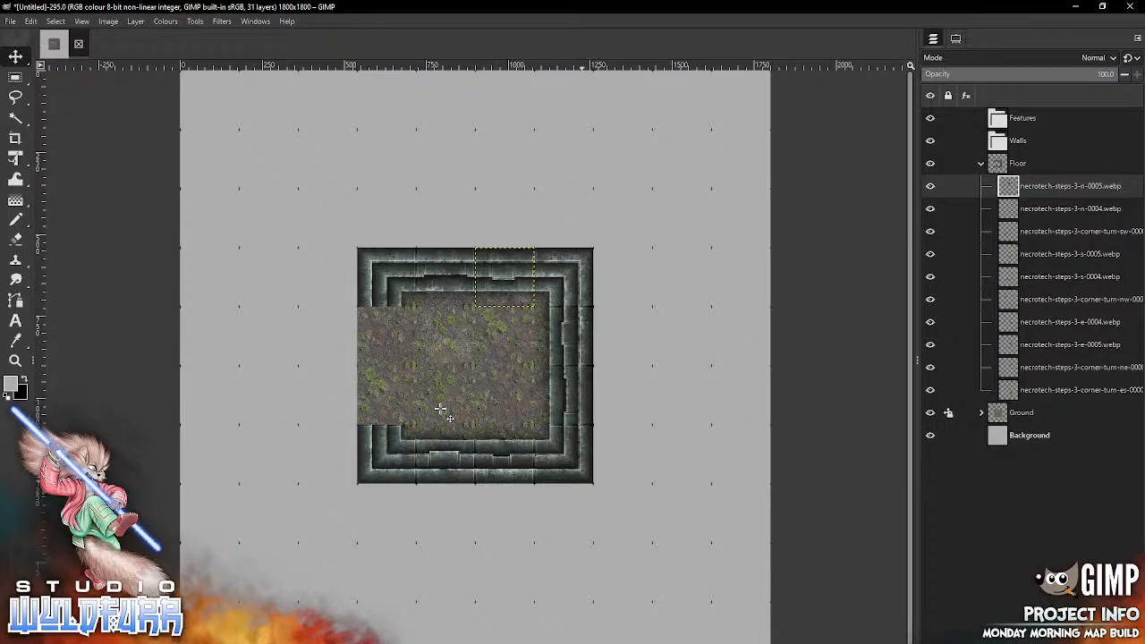
Step: Close the step ring's left column with necrotech-steps-3-w-0004.webp in the second row and necrotech-steps-3-w-0005.webp in the third
key(alt+Tab)
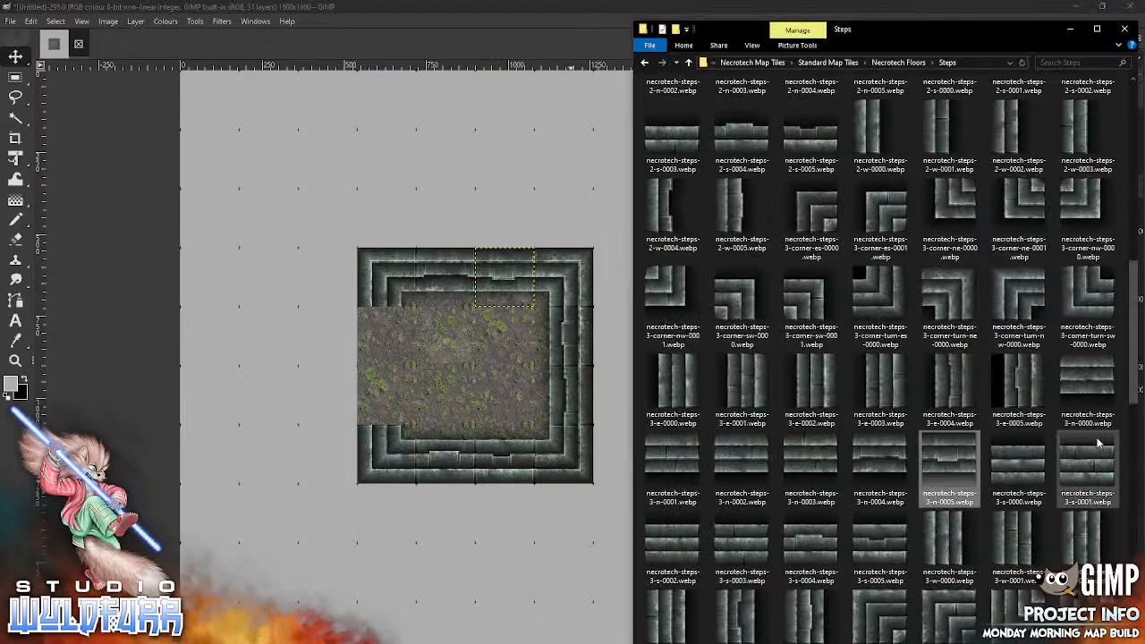
drag(1128, 349, 1117, 424)
drag(740, 309, 379, 328)
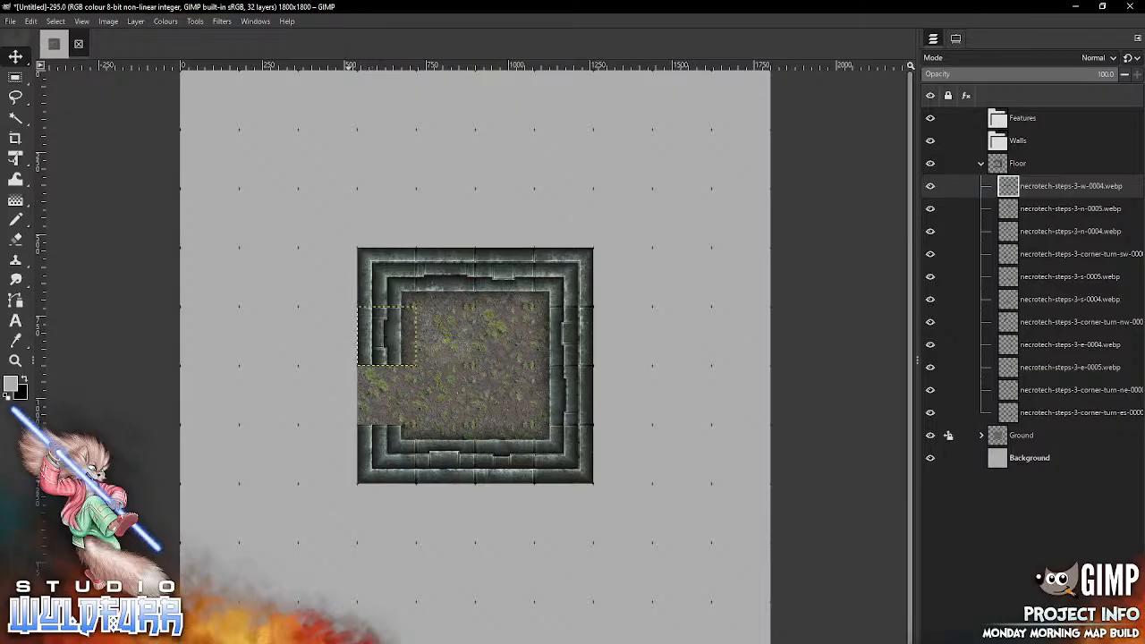
key(alt+Tab)
drag(810, 318, 463, 424)
drag(473, 365, 387, 395)
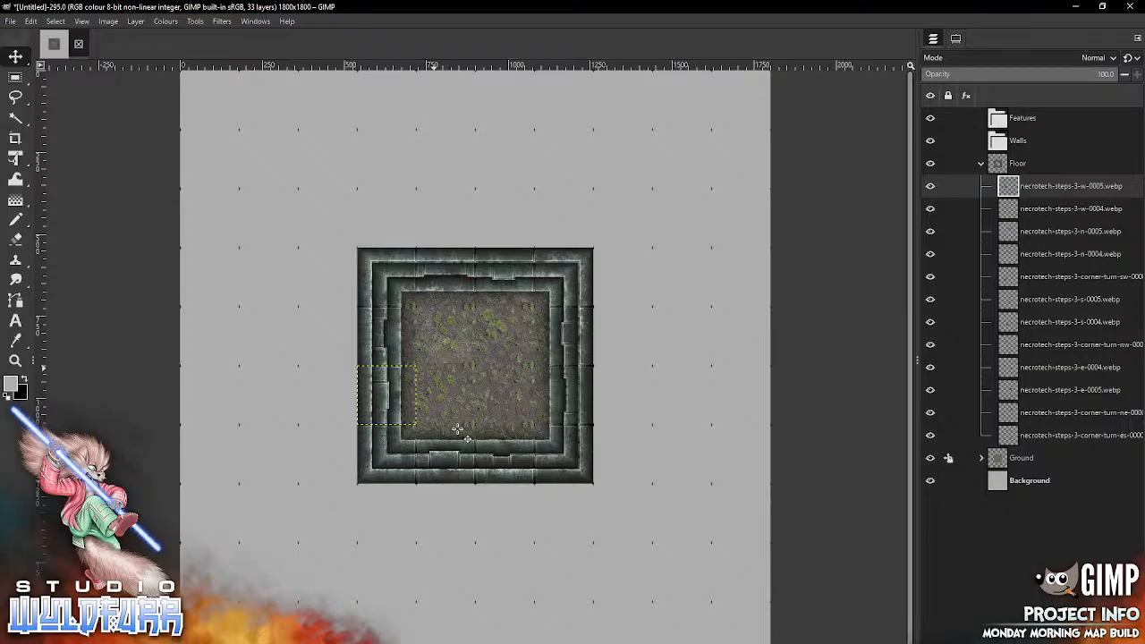
Step: From the Necrotech Floors folder, place necrotech-floor-1x1-0034.webp in the grid cell diagonally outside the step ring's upper-left corner
key(alt+Tab)
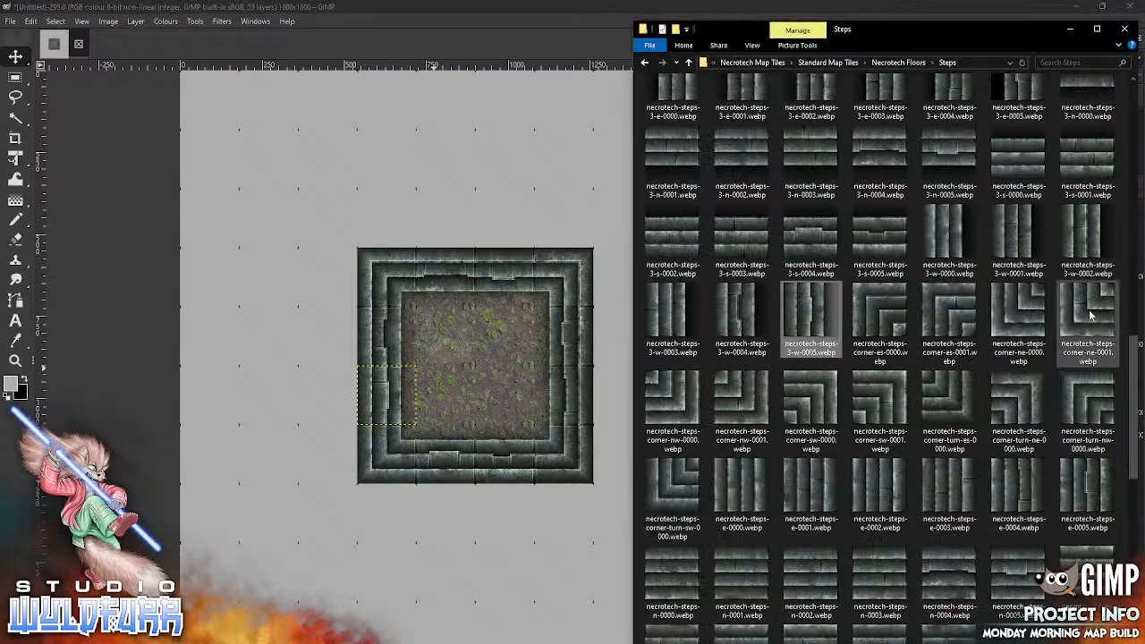
click(898, 63)
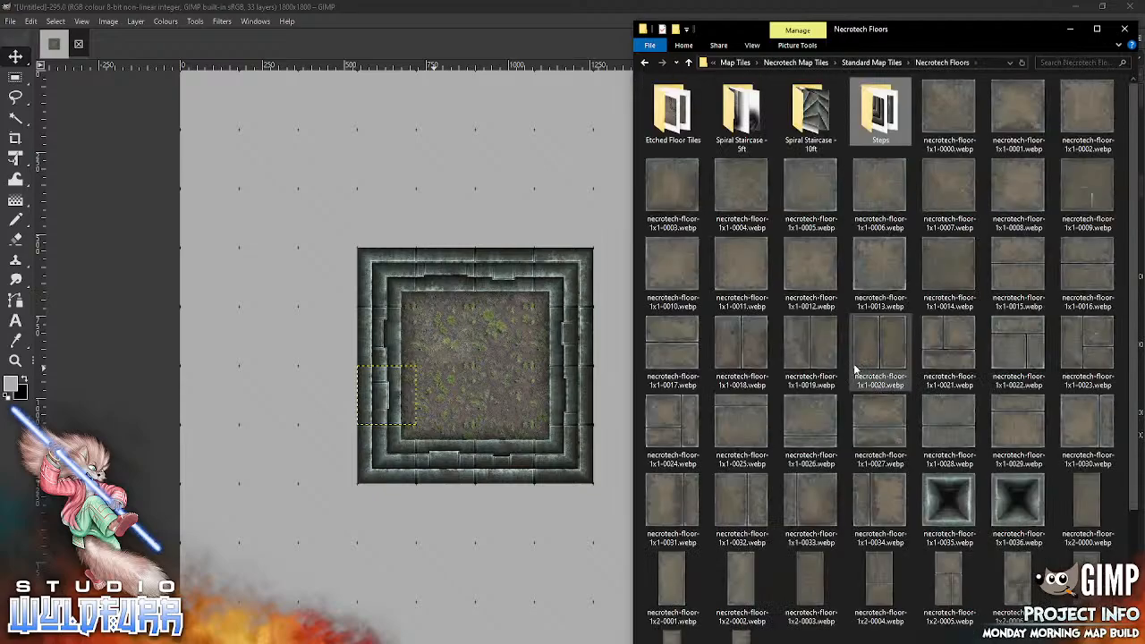
drag(1133, 284, 1128, 358)
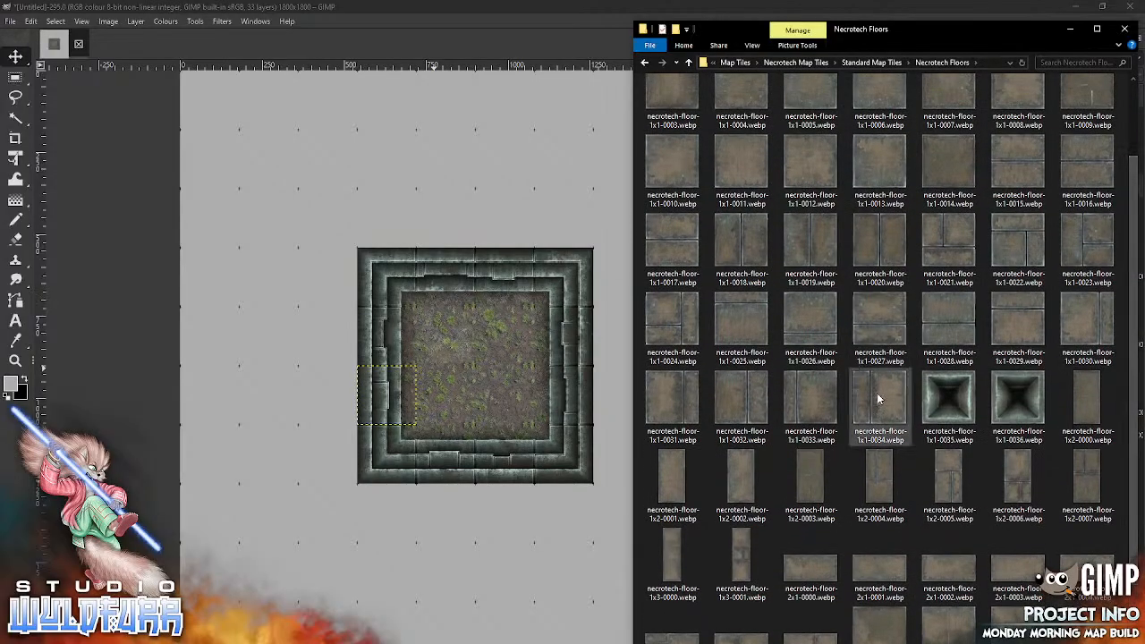
drag(877, 398, 598, 376)
drag(461, 358, 313, 211)
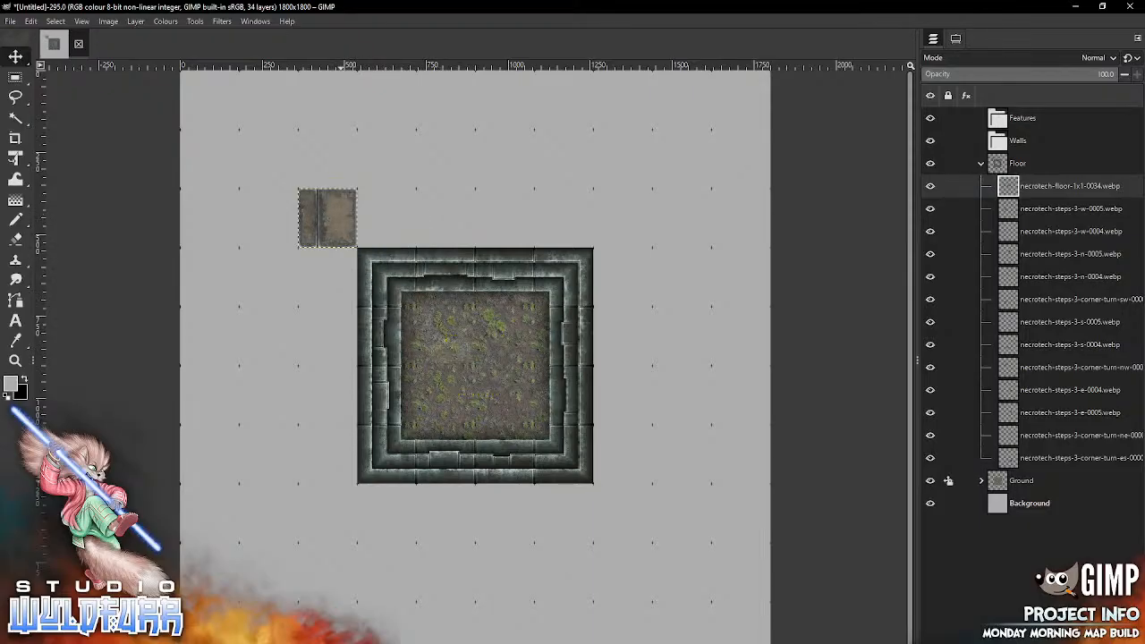
Step: From the Necrotech Floors folder, place necrotech-floor-1x1-0033.webp above the step ring's second column and necrotech-floor-1x1-0032.webp above its fourth
key(alt+Tab)
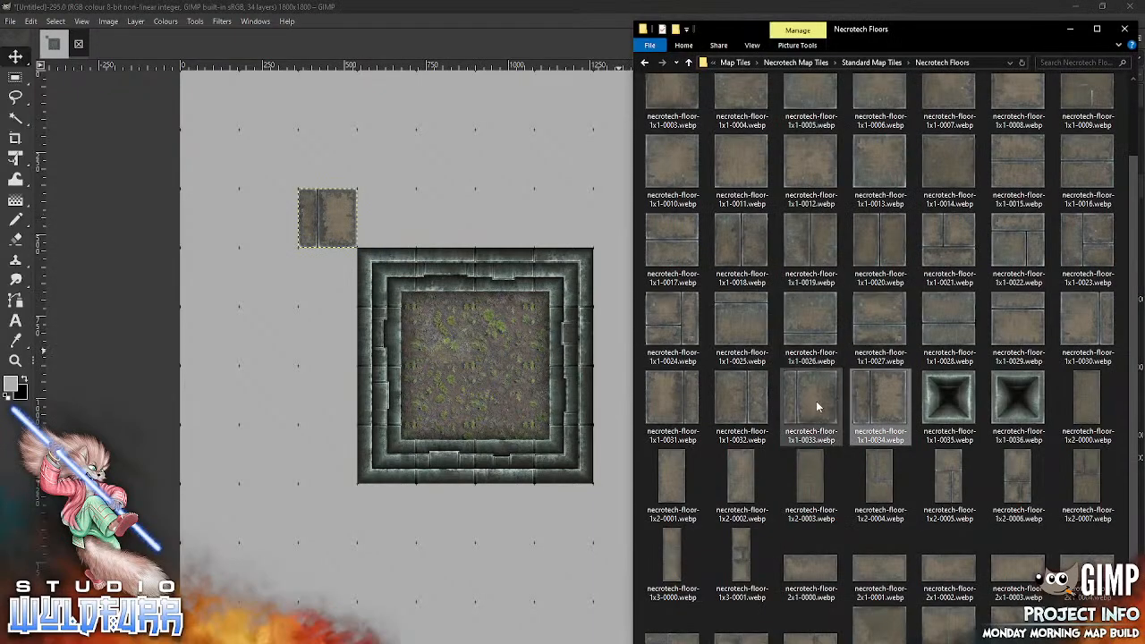
drag(801, 399, 456, 209)
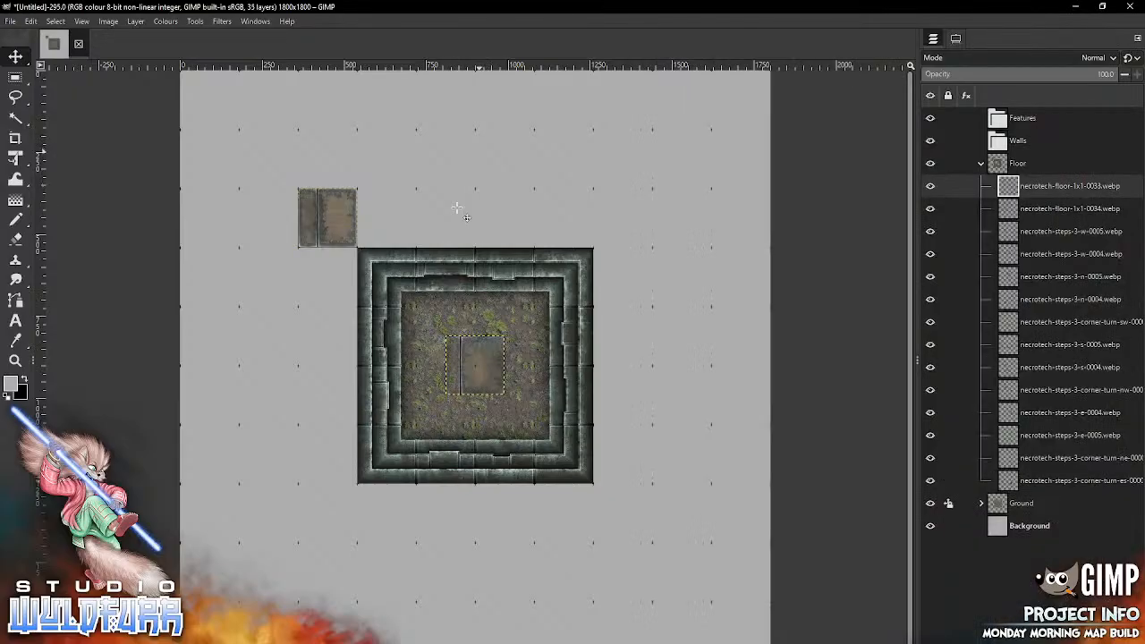
drag(475, 356, 446, 211)
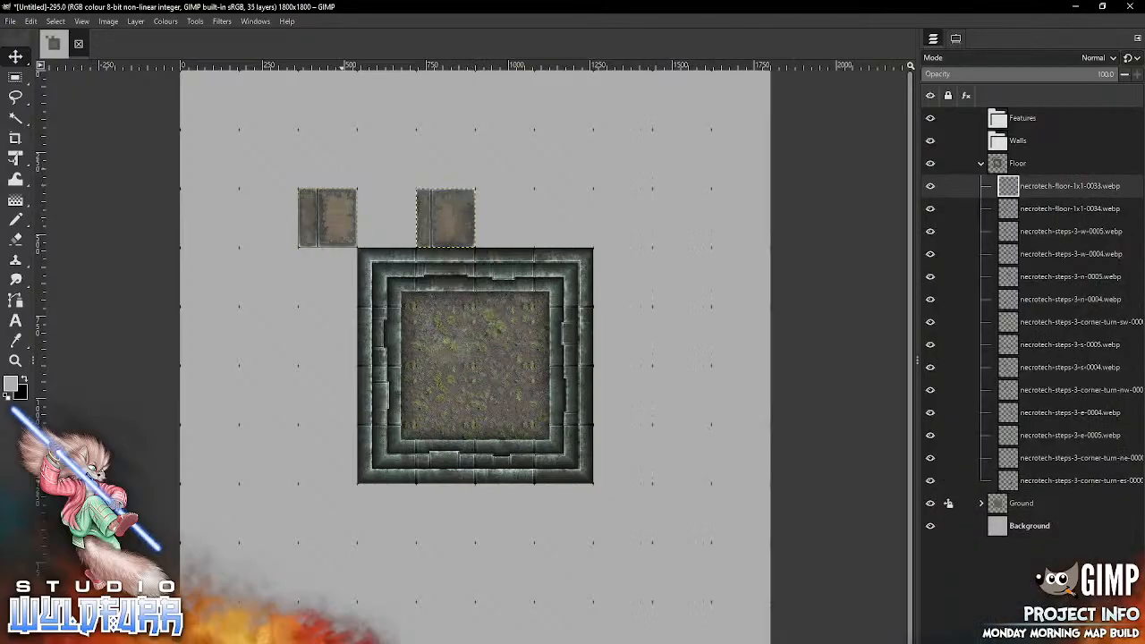
key(alt+Tab)
drag(742, 404, 538, 187)
drag(475, 365, 562, 217)
Step: Along the step ring's right side, place necrotech-floor-1x1-0031.webp beside its first row and necrotech-floor-1x1-0034.webp beside its third
key(alt+Tab)
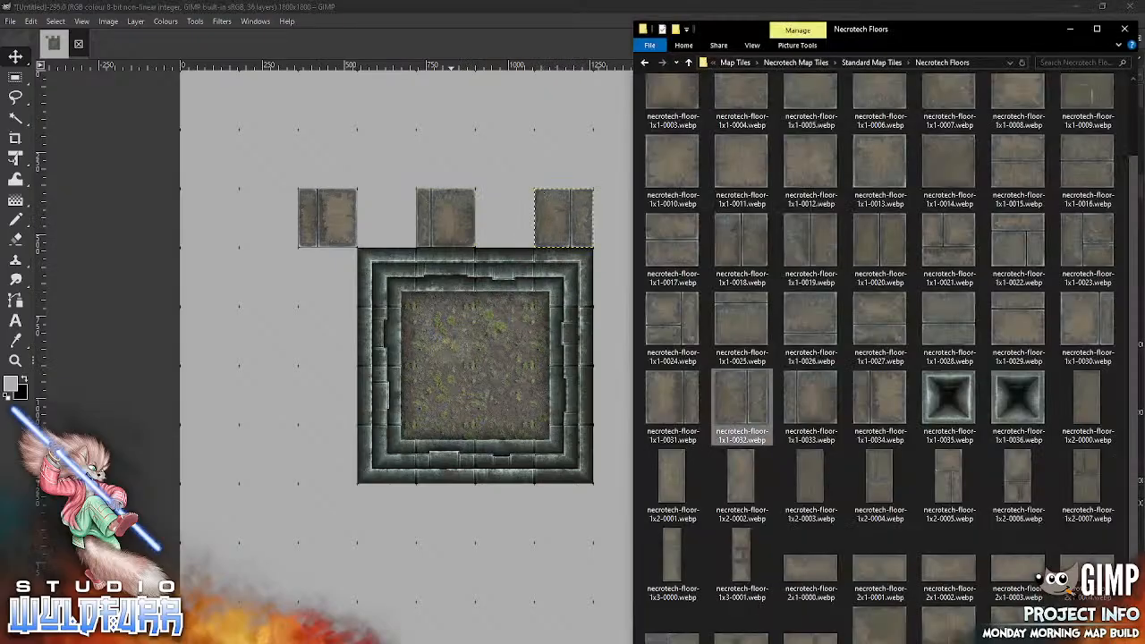
drag(677, 396, 575, 407)
drag(430, 407, 430, 407)
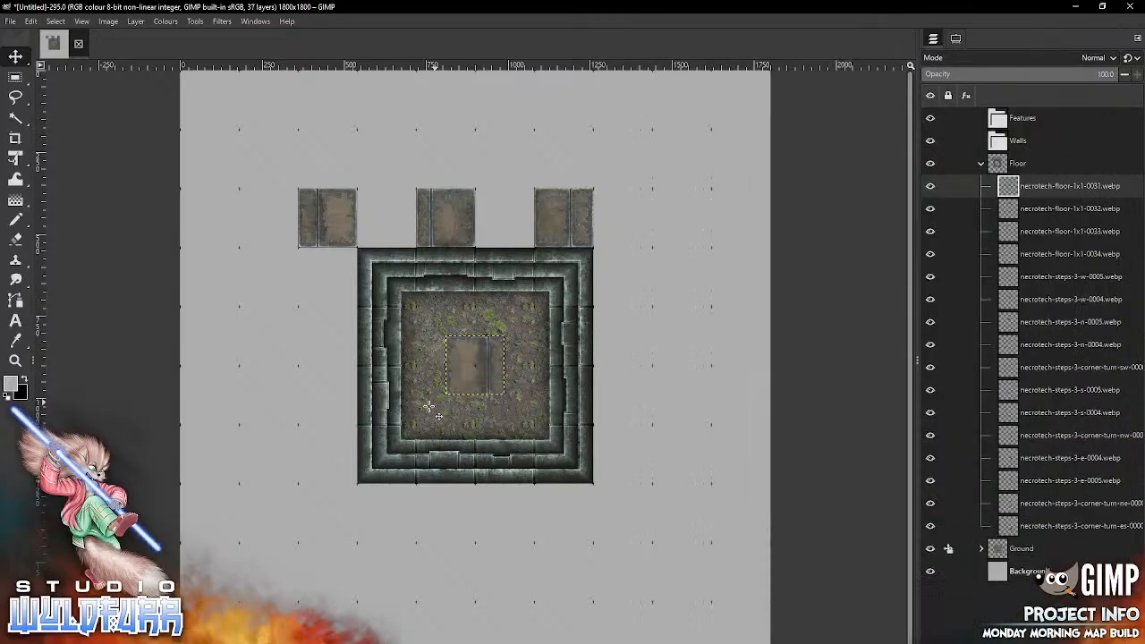
drag(455, 354, 602, 266)
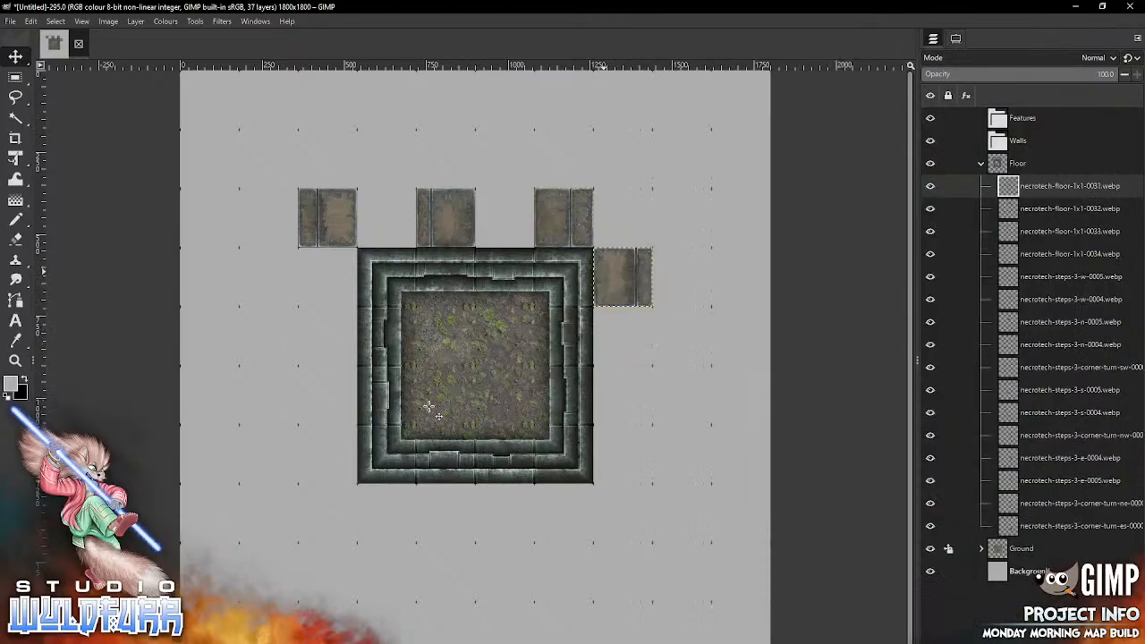
key(alt+Tab)
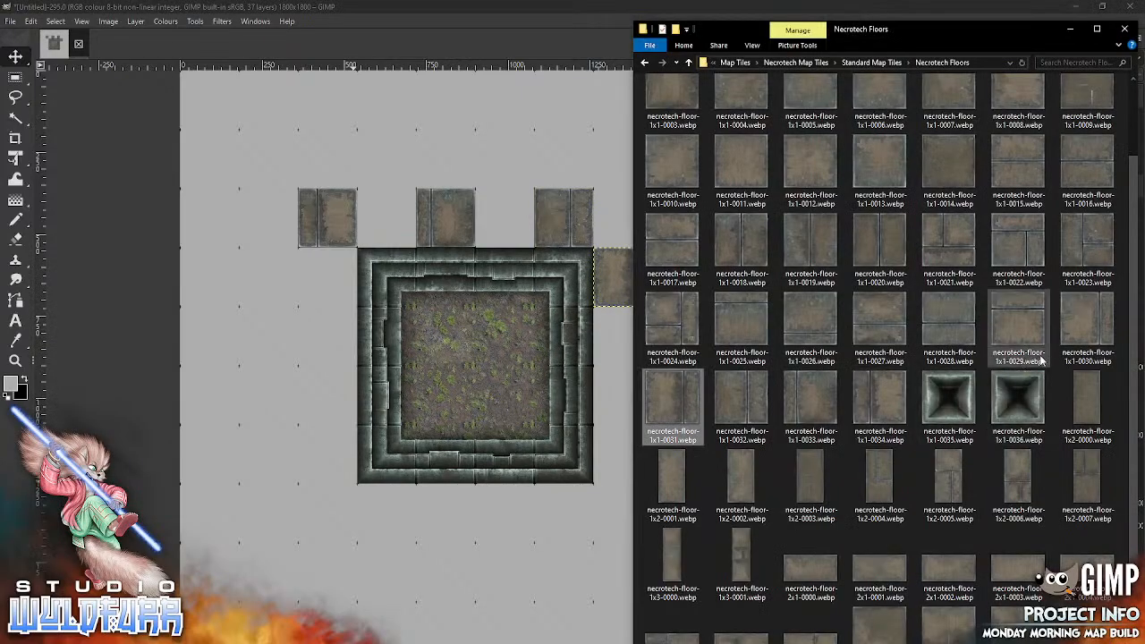
drag(892, 396, 618, 456)
drag(622, 401, 632, 393)
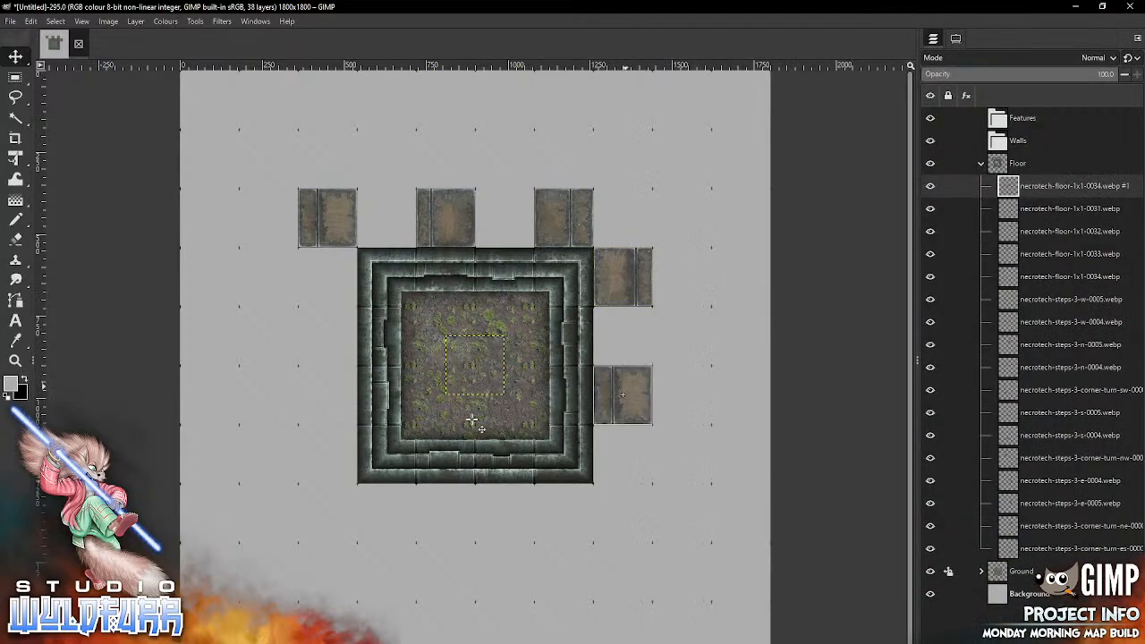
Step: Place necrotech-floor-1x1-0033.webp in the grid cell diagonally outside the step ring's lower-right corner
key(alt+Tab)
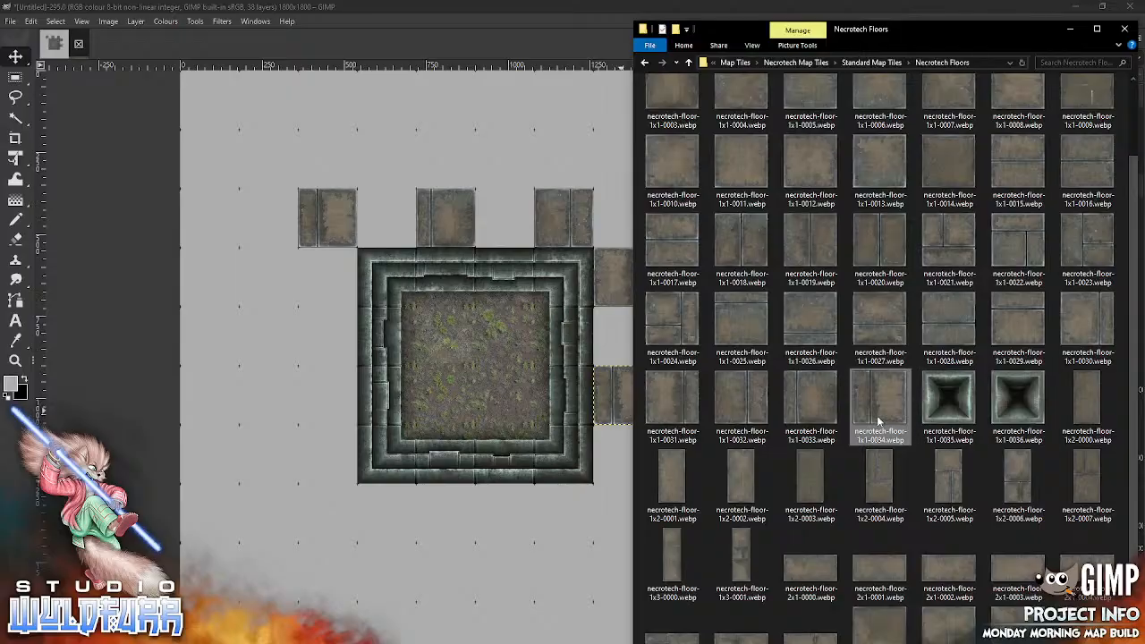
drag(810, 407, 418, 516)
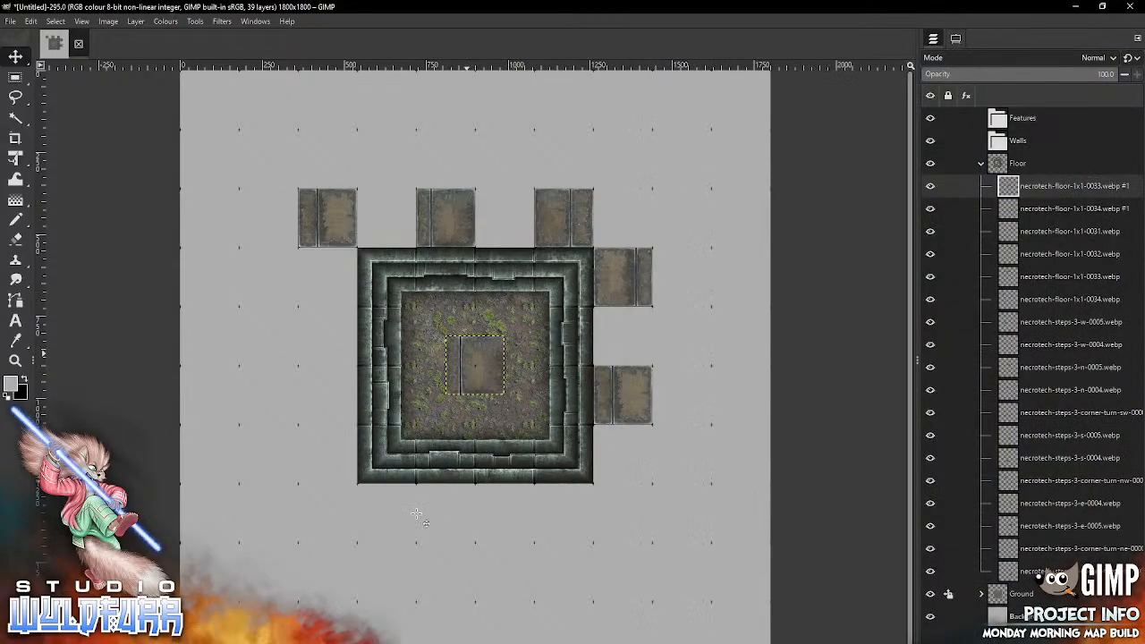
mouse_move(466, 353)
mouse_down()
mouse_move(576, 529)
mouse_move(613, 501)
mouse_up()
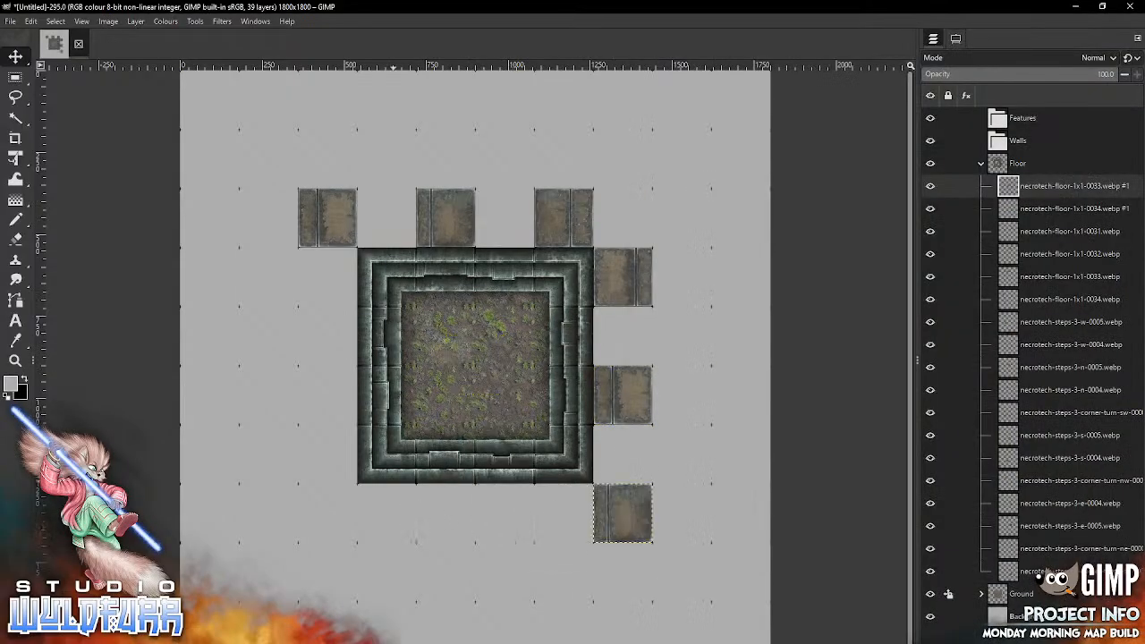
Step: Along the underside of the step ring, place necrotech-floor-1x1-0032.webp below its third column and necrotech-floor-1x1-0031.webp below its first
key(alt+Tab)
drag(739, 394, 428, 528)
drag(474, 364, 505, 512)
key(alt+Tab)
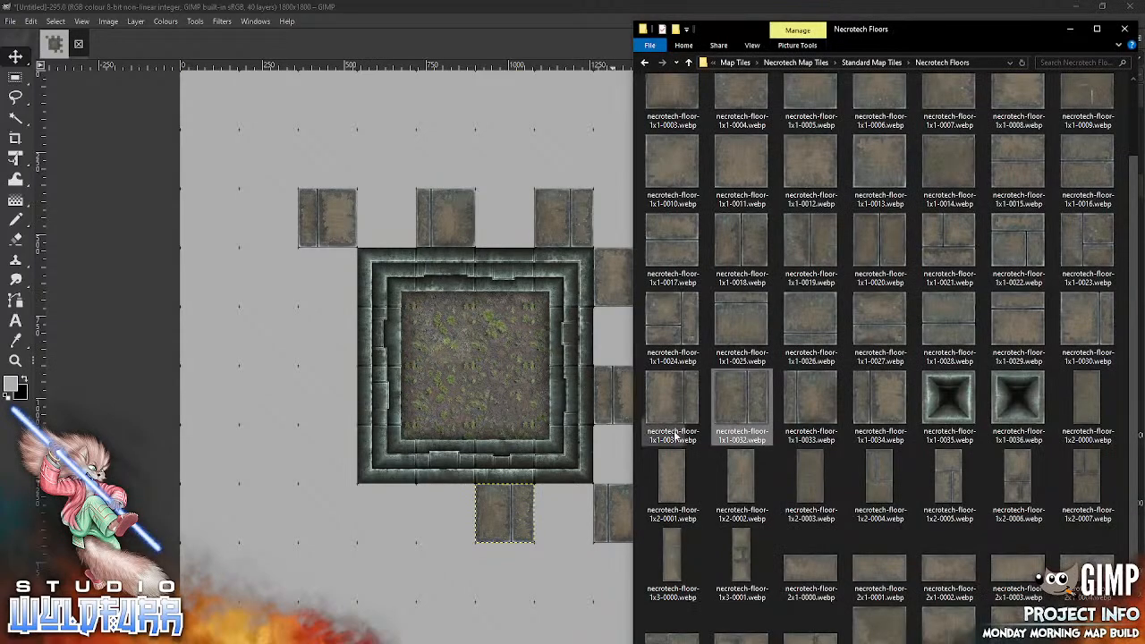
drag(677, 396, 356, 559)
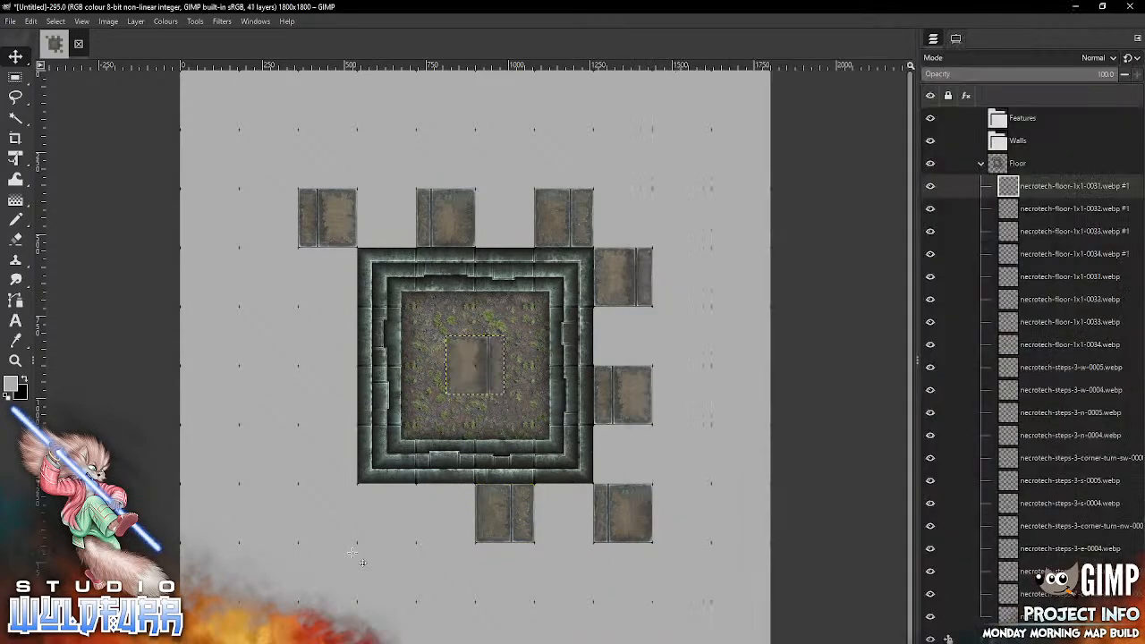
drag(484, 360, 397, 507)
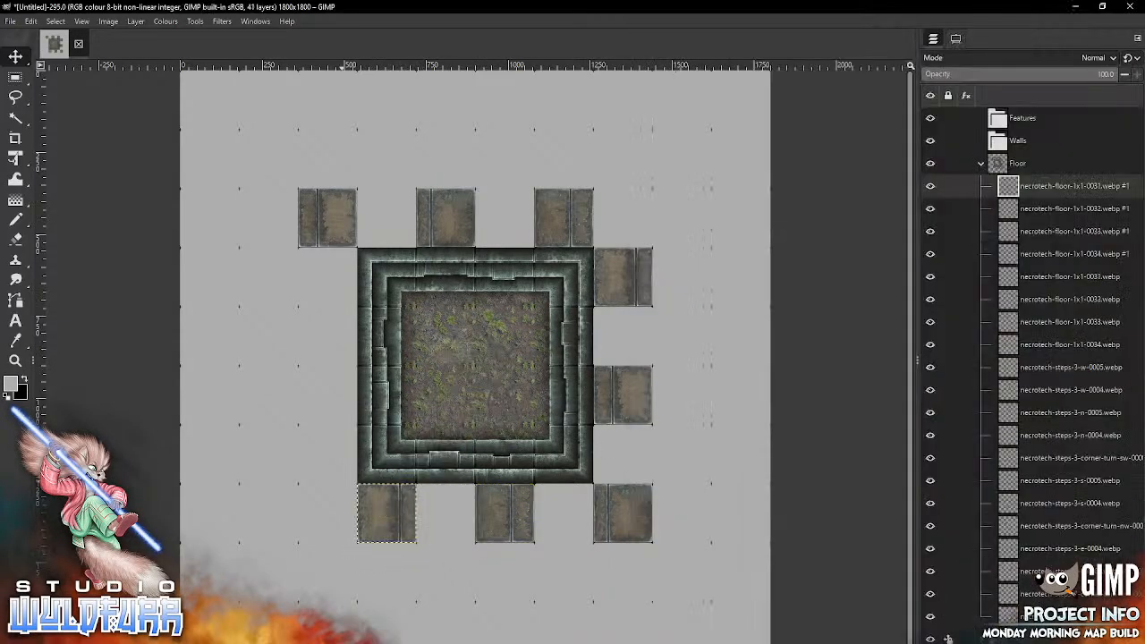
Step: Along the step ring's left side, place necrotech-floor-1x1-0030.webp beside its second row and necrotech-floor-1x1-0034.webp beside its fourth
key(alt+Tab)
drag(1086, 324, 328, 440)
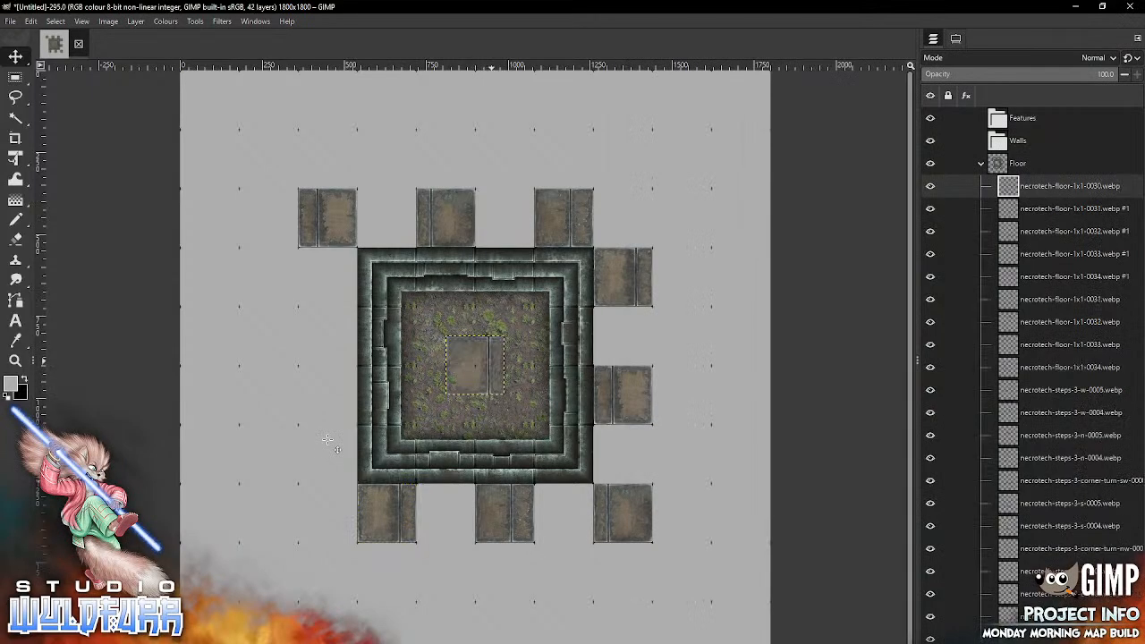
drag(491, 360, 342, 331)
key(alt+Tab)
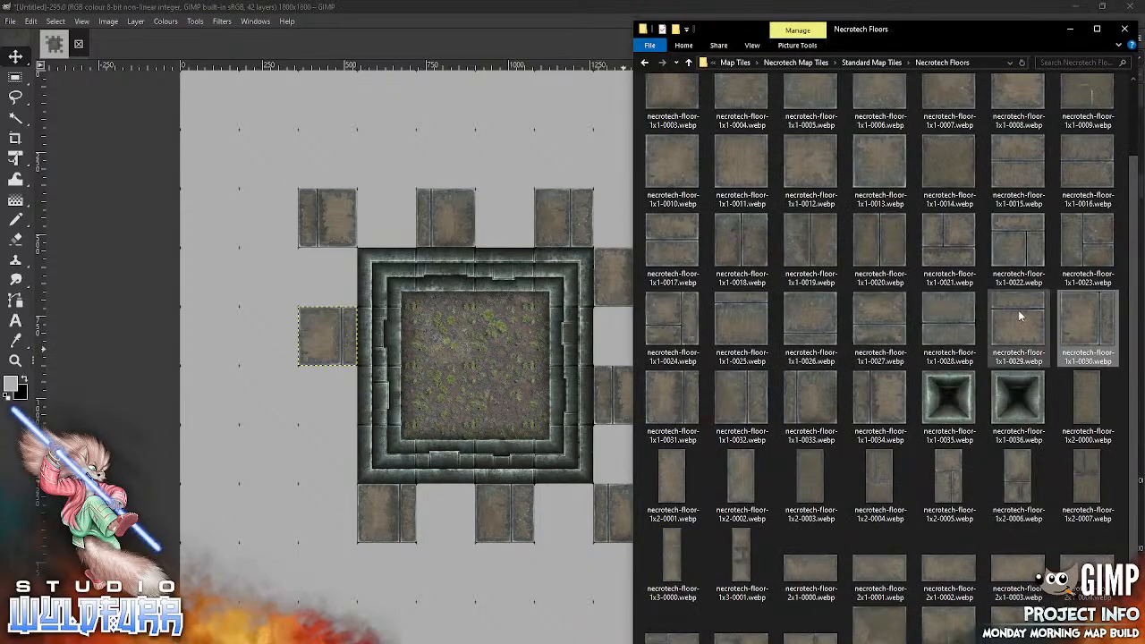
drag(894, 400, 401, 447)
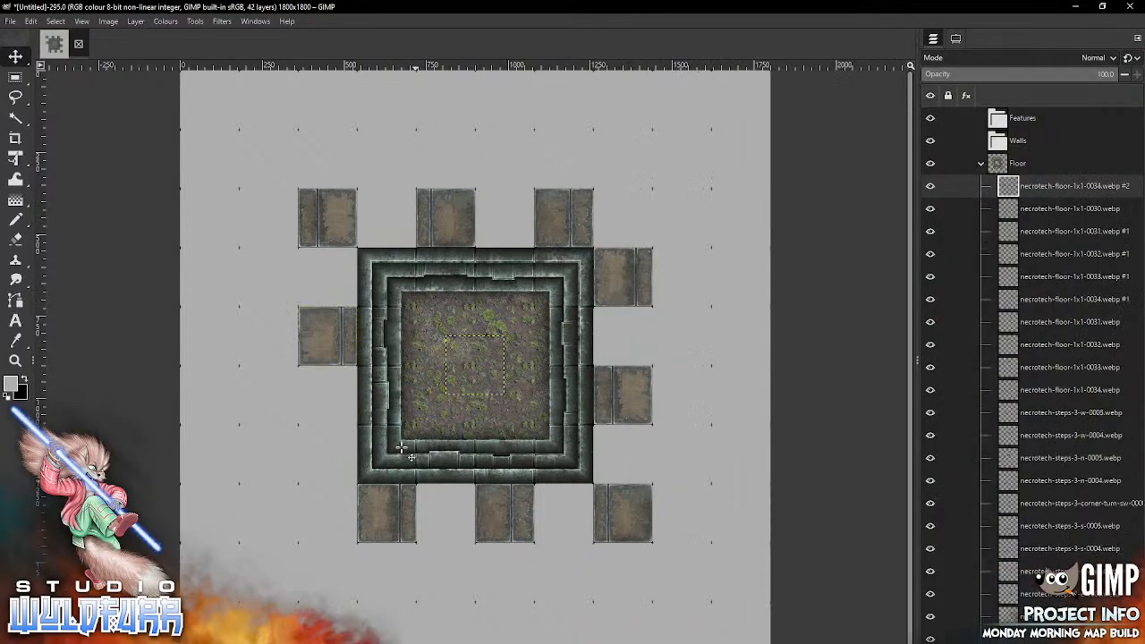
drag(480, 367, 340, 454)
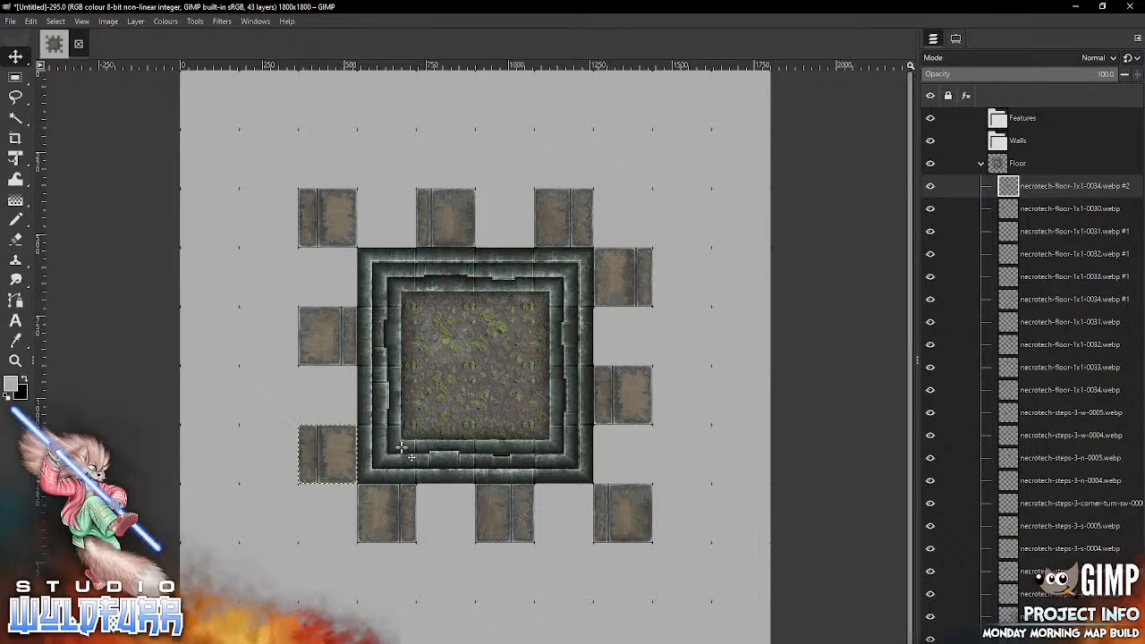
Step: Fill the gaps above the step ring with necrotech-floor-1x1-0025.webp over its first column and necrotech-floor-1x1-0026.webp over its third
key(alt+Tab)
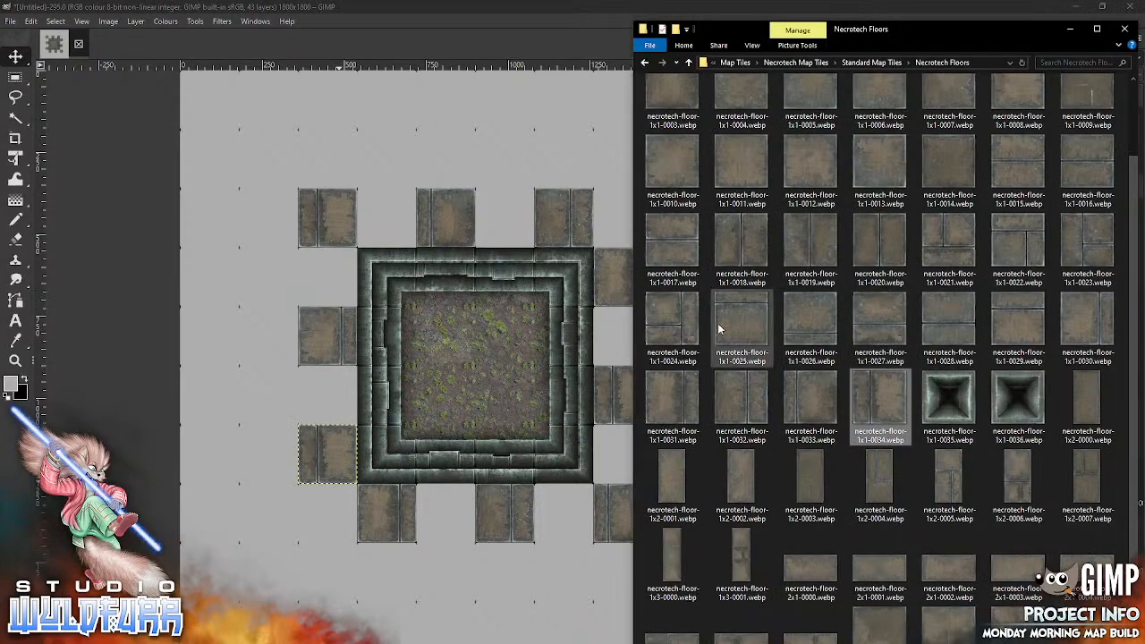
drag(730, 323, 406, 393)
mouse_move(481, 378)
mouse_down()
mouse_move(452, 289)
mouse_move(392, 231)
mouse_up()
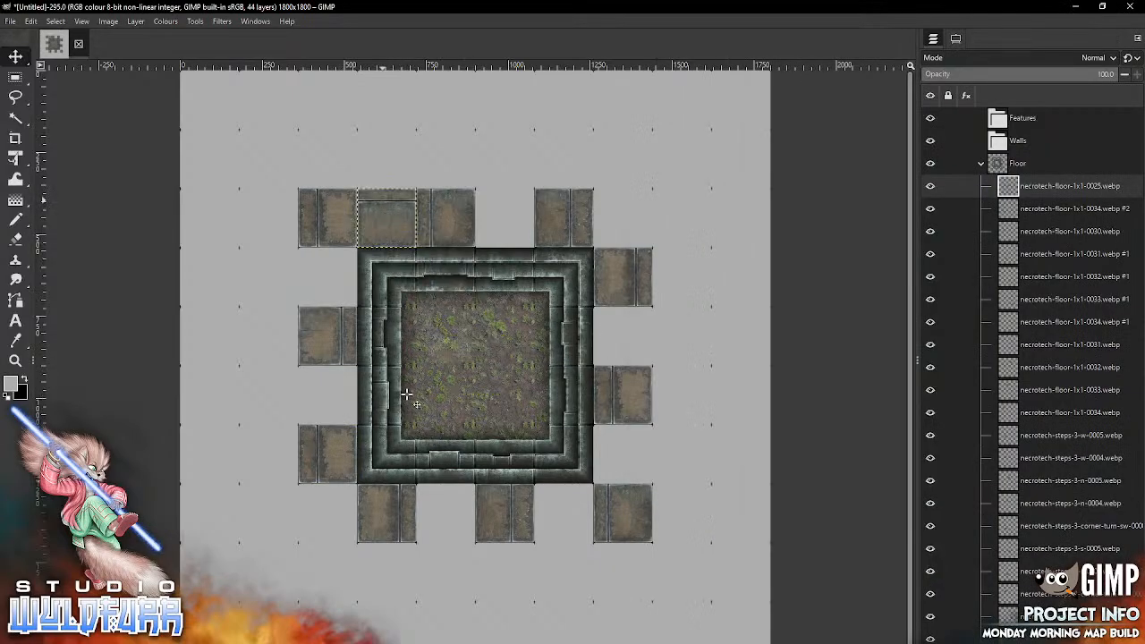
key(alt+Tab)
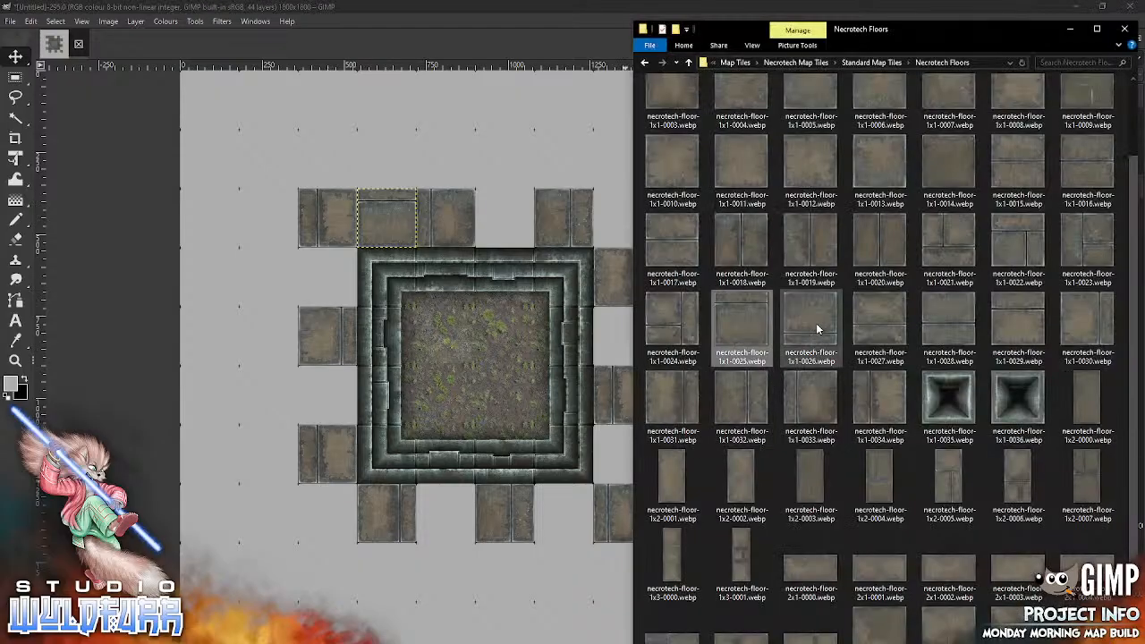
mouse_move(815, 323)
mouse_down()
mouse_move(436, 387)
mouse_move(430, 377)
mouse_move(490, 309)
mouse_move(499, 222)
mouse_up()
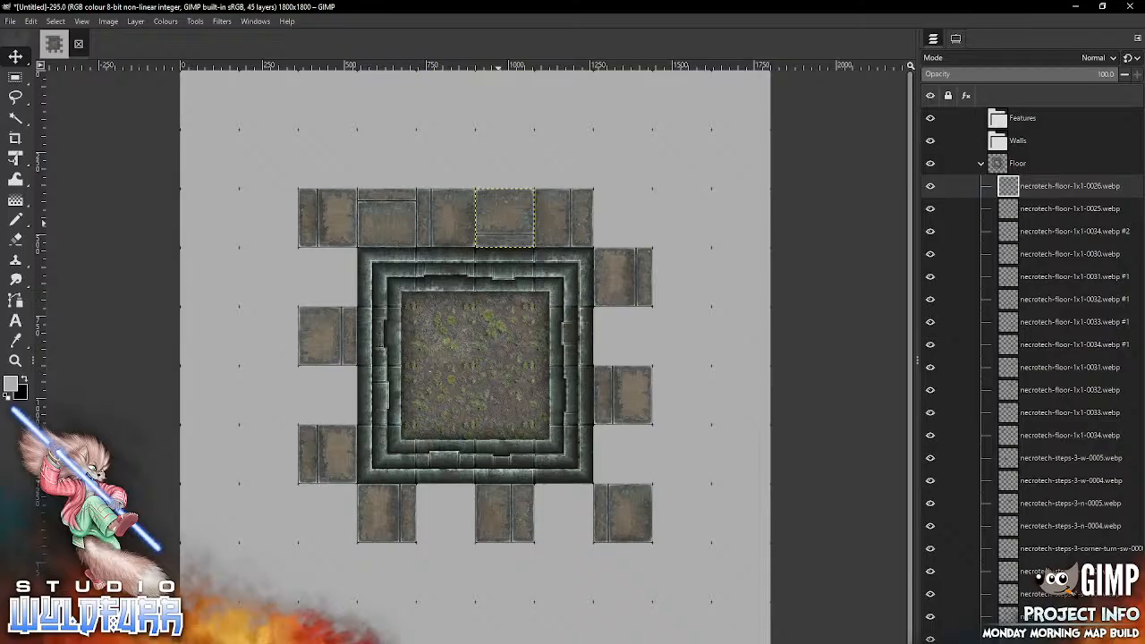
Step: Place necrotech-floor-1x1-0027.webp in the floor border's upper-right corner cell and necrotech-floor-1x1-0028.webp to the right of the step ring's second row
key(alt+Tab)
mouse_move(879, 320)
mouse_down()
mouse_move(816, 320)
mouse_move(452, 389)
mouse_move(634, 222)
mouse_move(624, 221)
mouse_up()
key(alt+Tab)
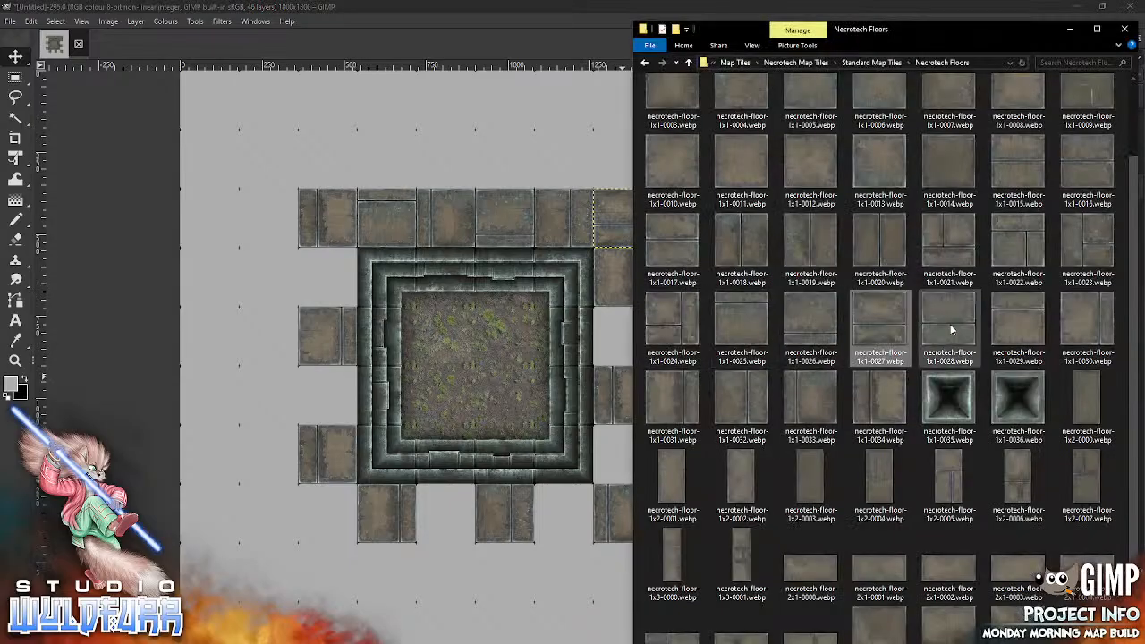
drag(964, 331, 541, 402)
drag(434, 438, 434, 438)
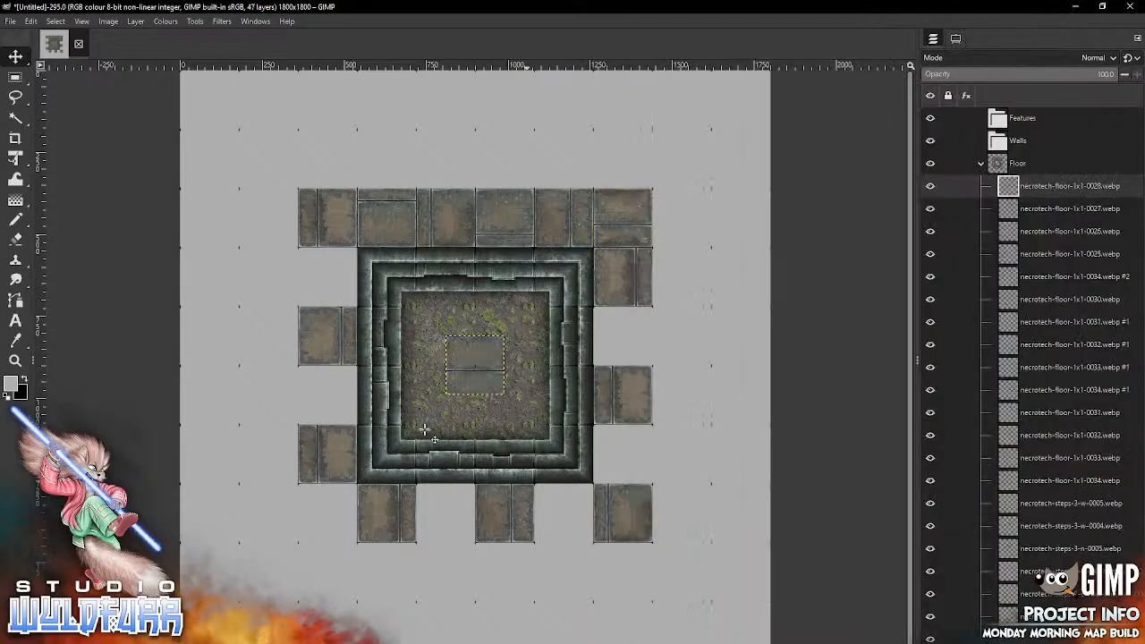
drag(475, 363, 623, 335)
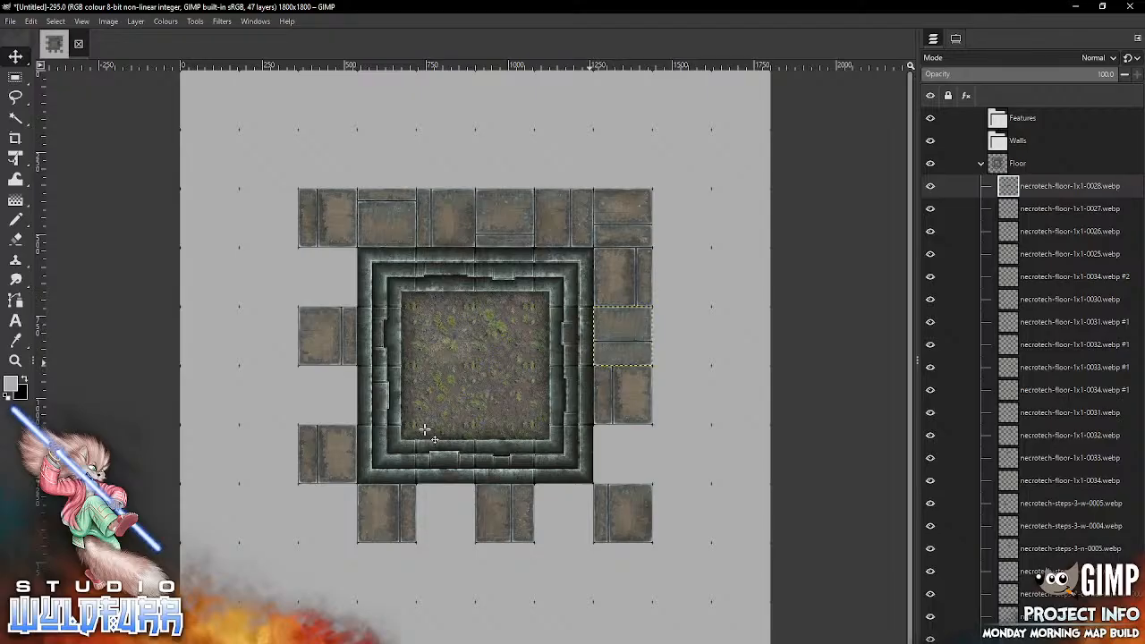
Step: Fill the gap to the right of the step ring's fourth row with necrotech-floor-1x1-0029.webp
key(alt+Tab)
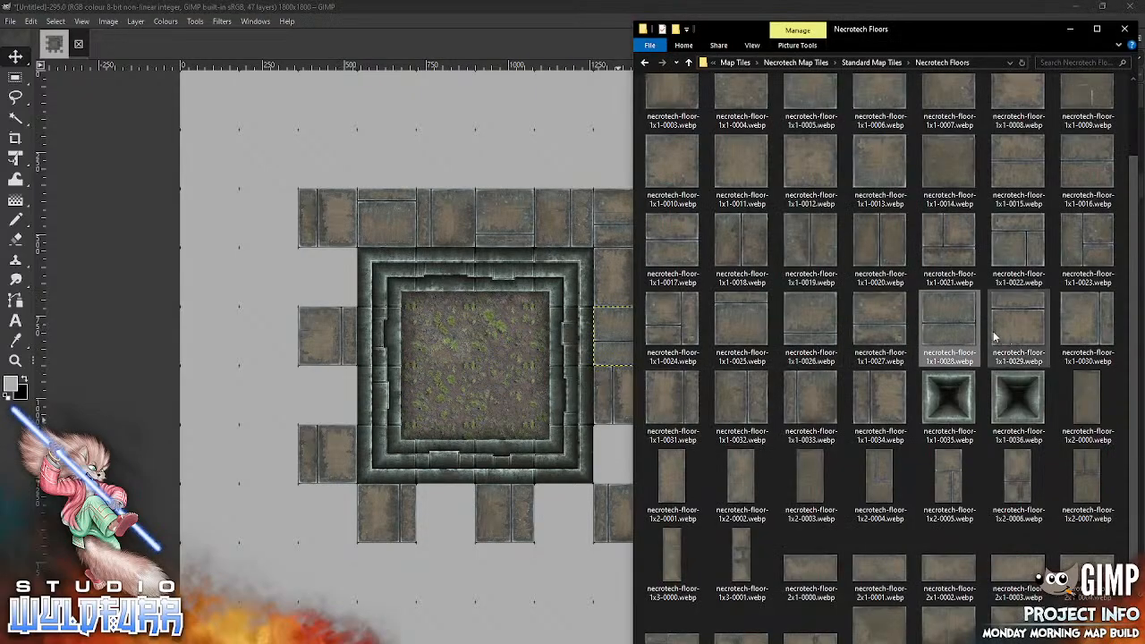
drag(994, 336, 475, 438)
drag(484, 364, 632, 453)
Step: Fill the gaps below the step ring with necrotech-floor-1x1-0025.webp under its fourth column and necrotech-floor-1x1-0026.webp under its second
key(alt+Tab)
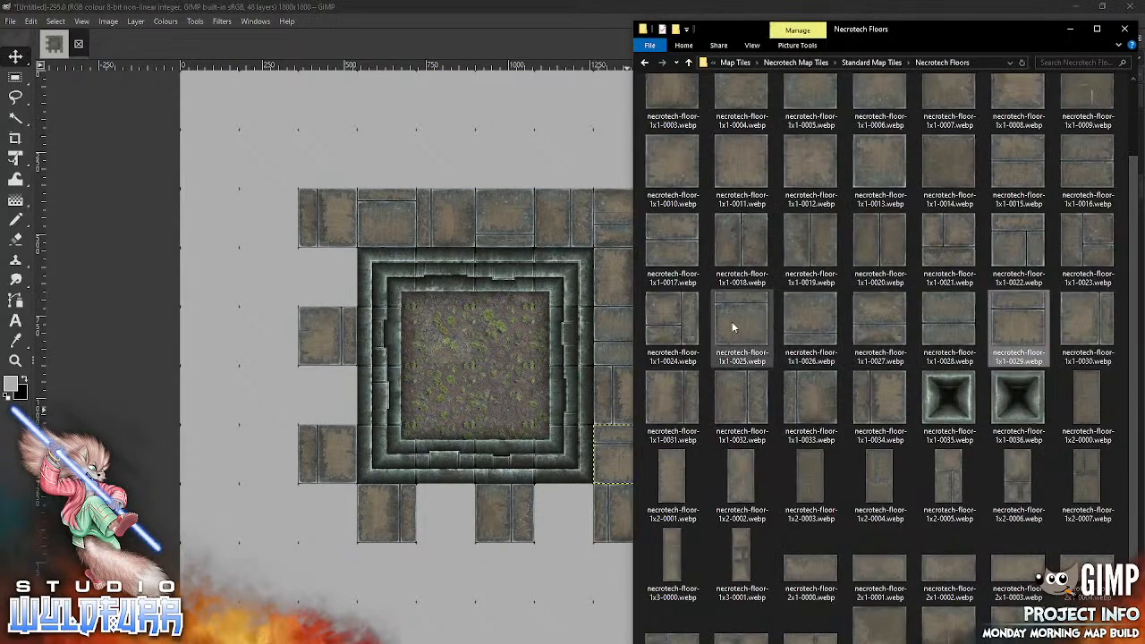
drag(730, 319, 445, 436)
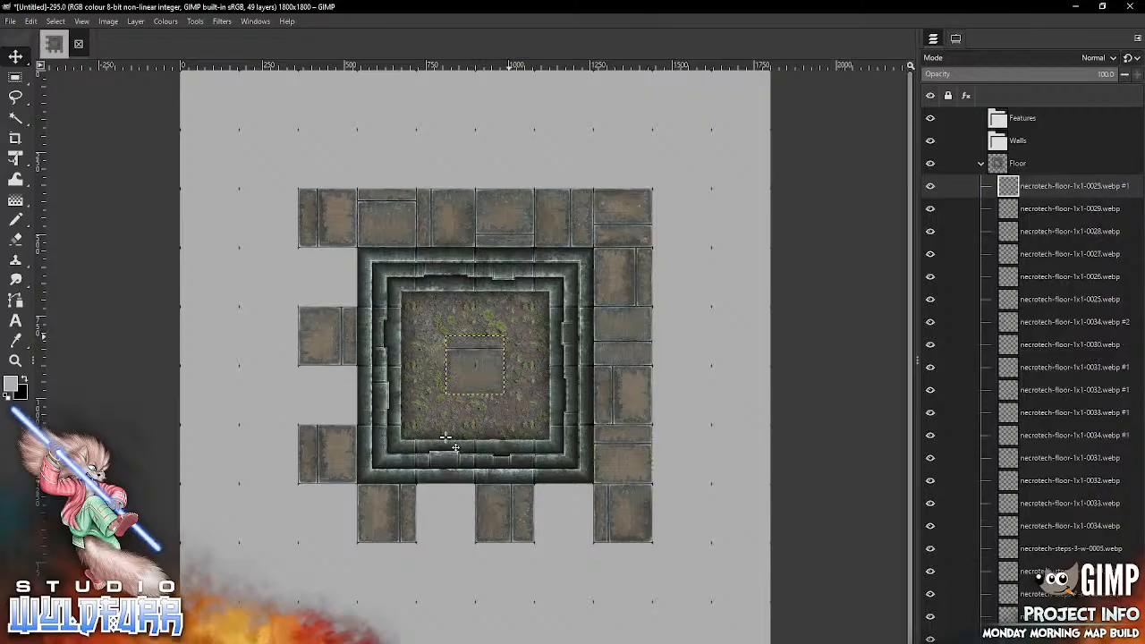
drag(491, 394, 569, 499)
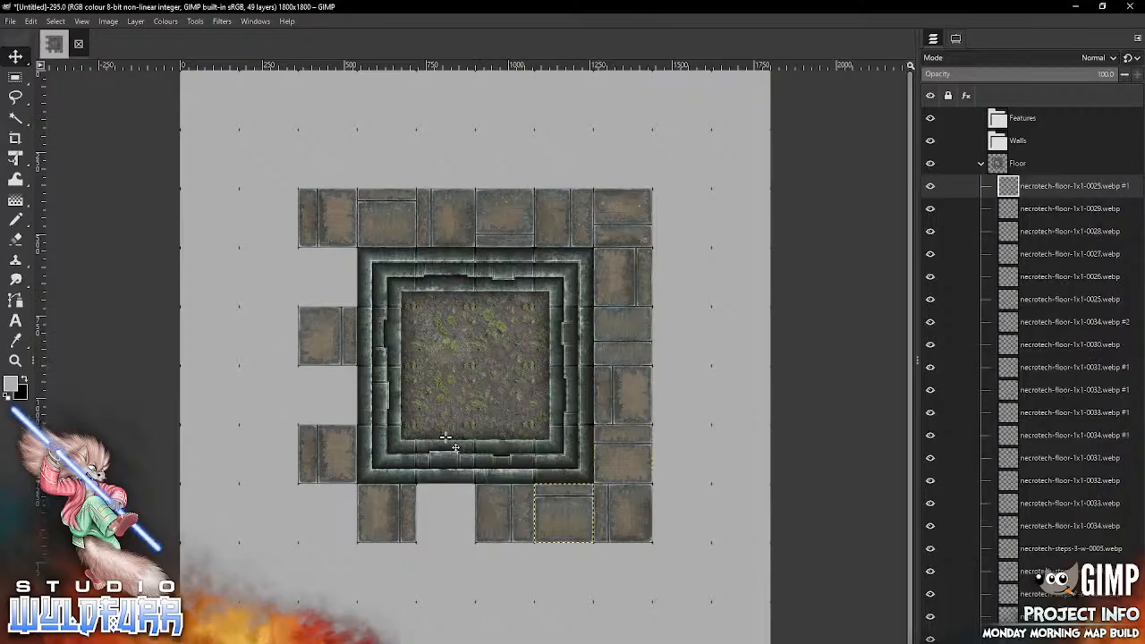
key(alt+Tab)
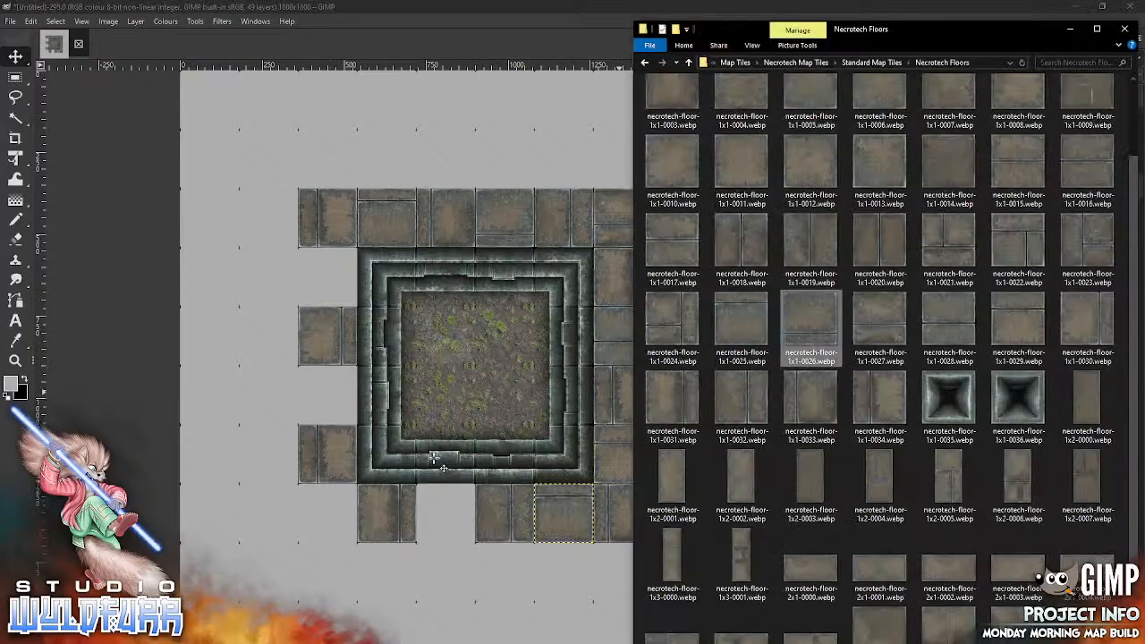
click(435, 458)
drag(489, 363, 458, 510)
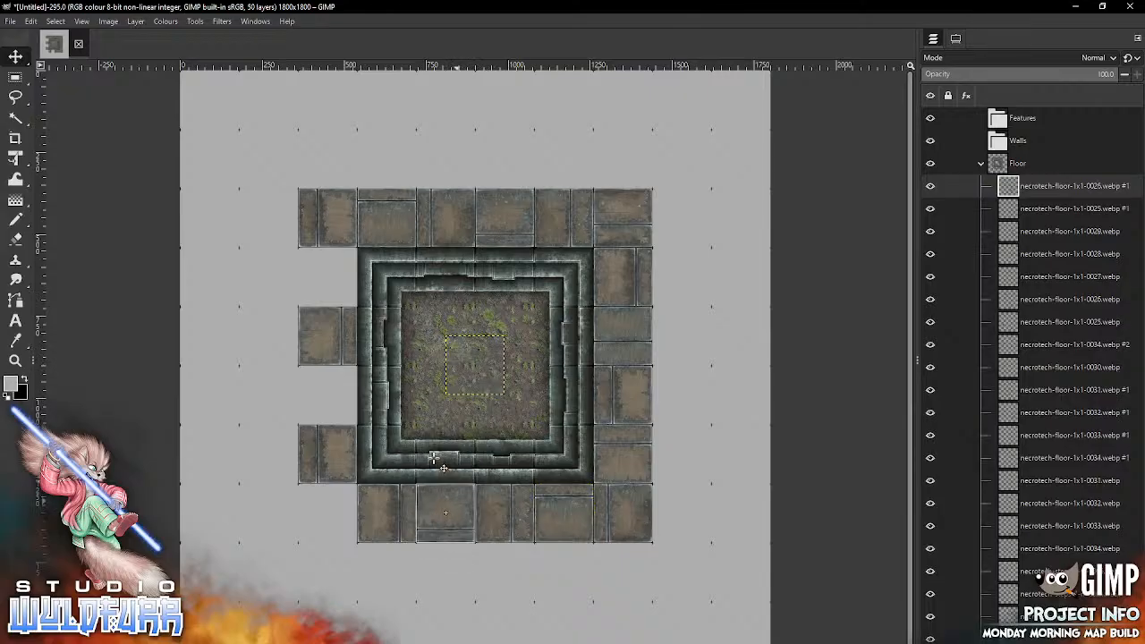
Step: Place necrotech-floor-1x1-0027.webp in the floor border's lower-left corner cell and necrotech-floor-1x1-0028.webp to the left of the step ring's third row
key(alt+Tab)
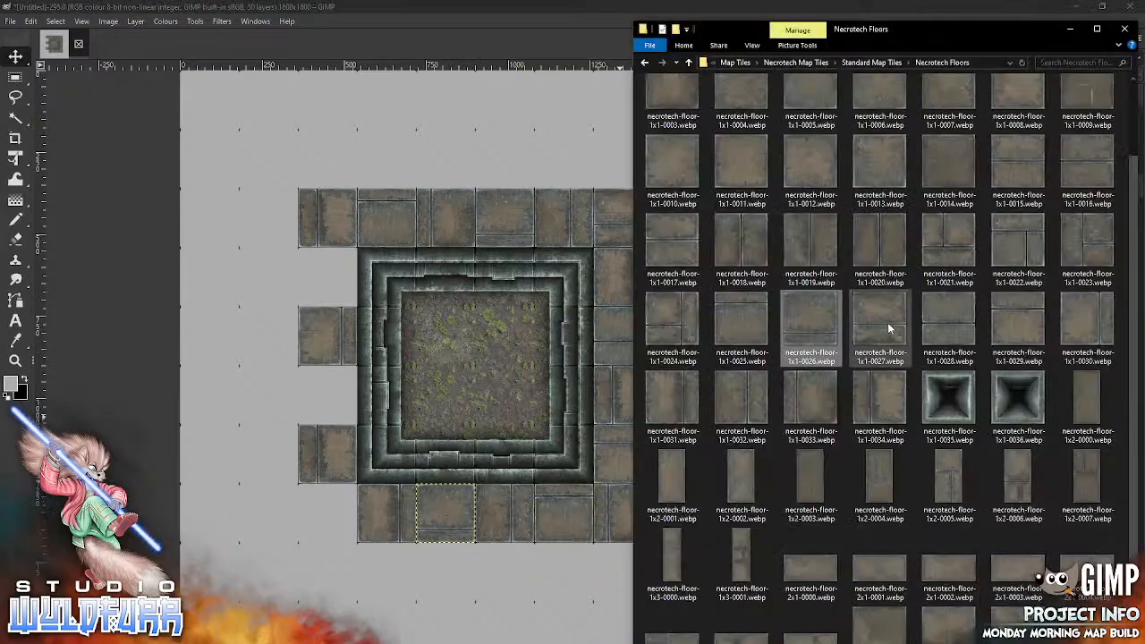
drag(432, 451, 433, 449)
drag(497, 348, 349, 505)
key(alt+Tab)
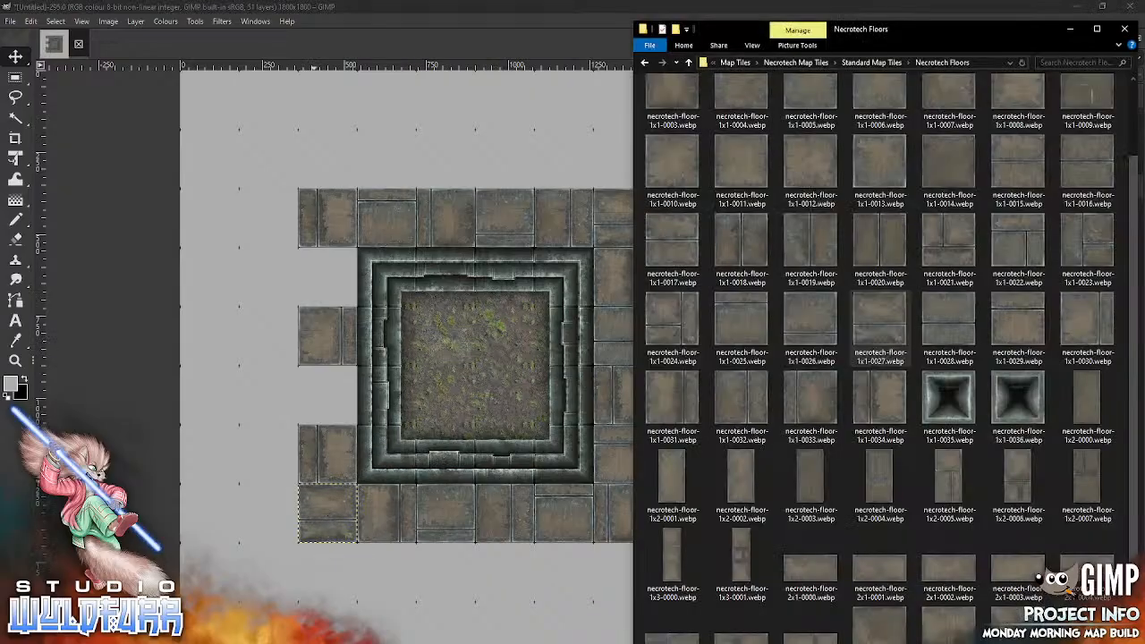
drag(942, 331, 405, 449)
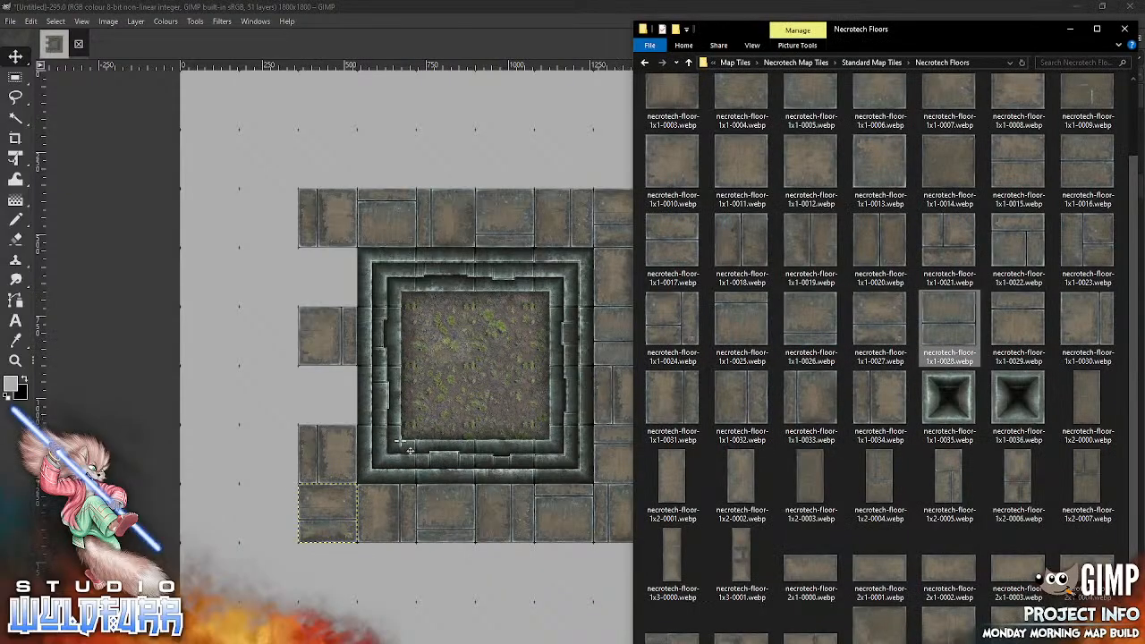
drag(486, 352, 340, 391)
Step: Fill the last gap in the floor border, to the left of the step ring's first row, with necrotech-floor-1x1-0029.webp
click(310, 641)
right_click(310, 641)
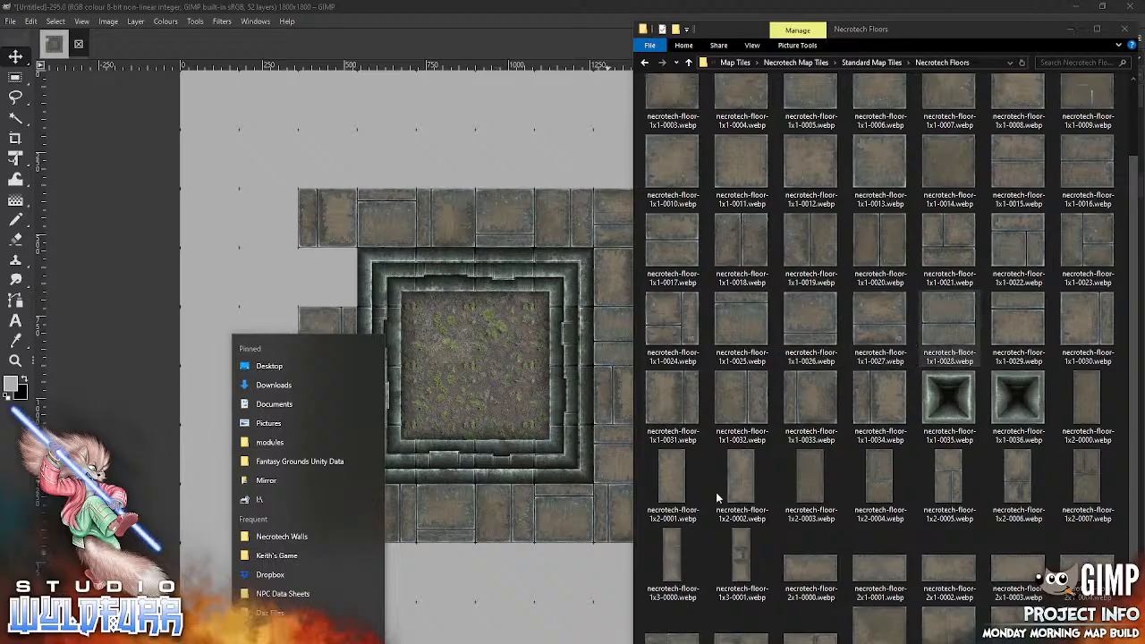
click(946, 357)
mouse_move(1024, 333)
mouse_down()
mouse_move(528, 378)
mouse_move(327, 277)
mouse_up()
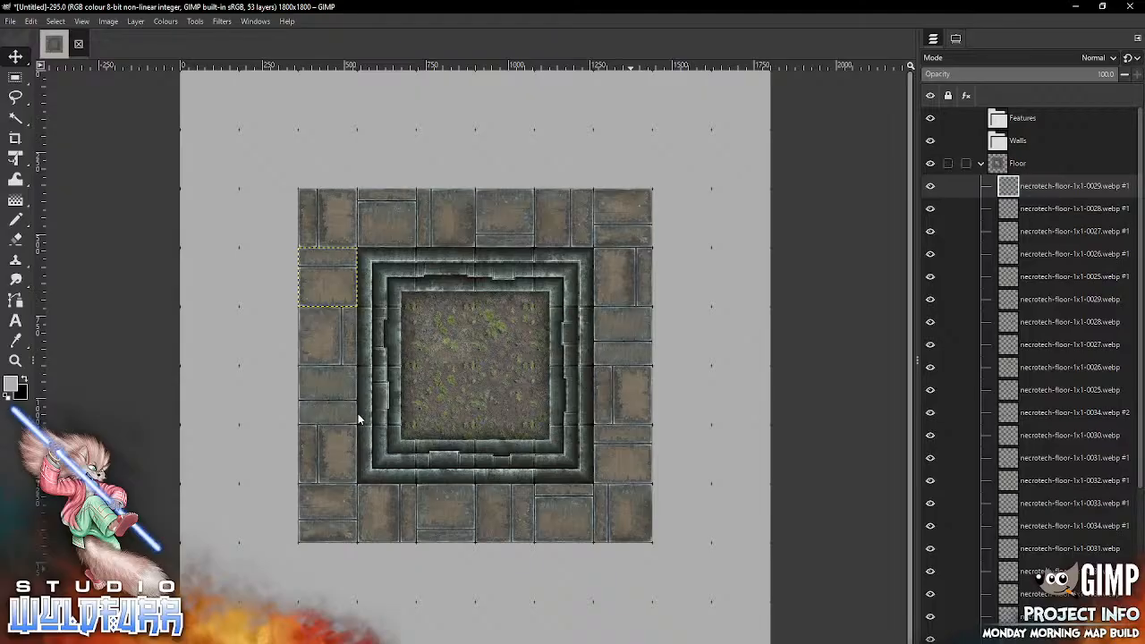
Step: Collapse the Floor layer group and lock its position, making Walls the active layer group
click(981, 164)
click(948, 163)
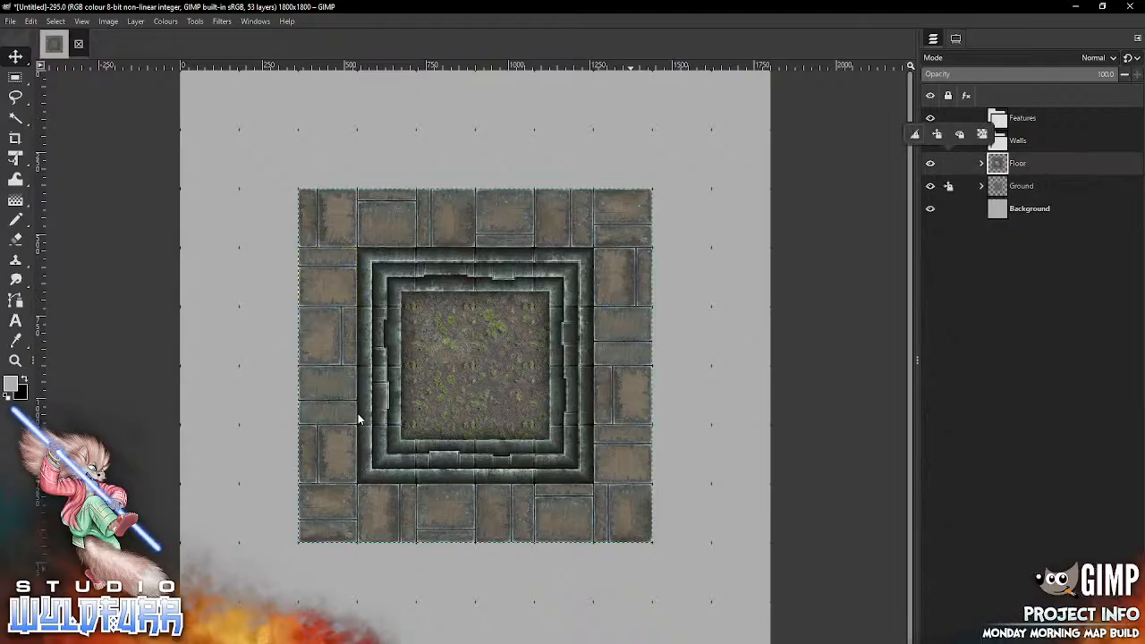
click(936, 134)
click(1018, 140)
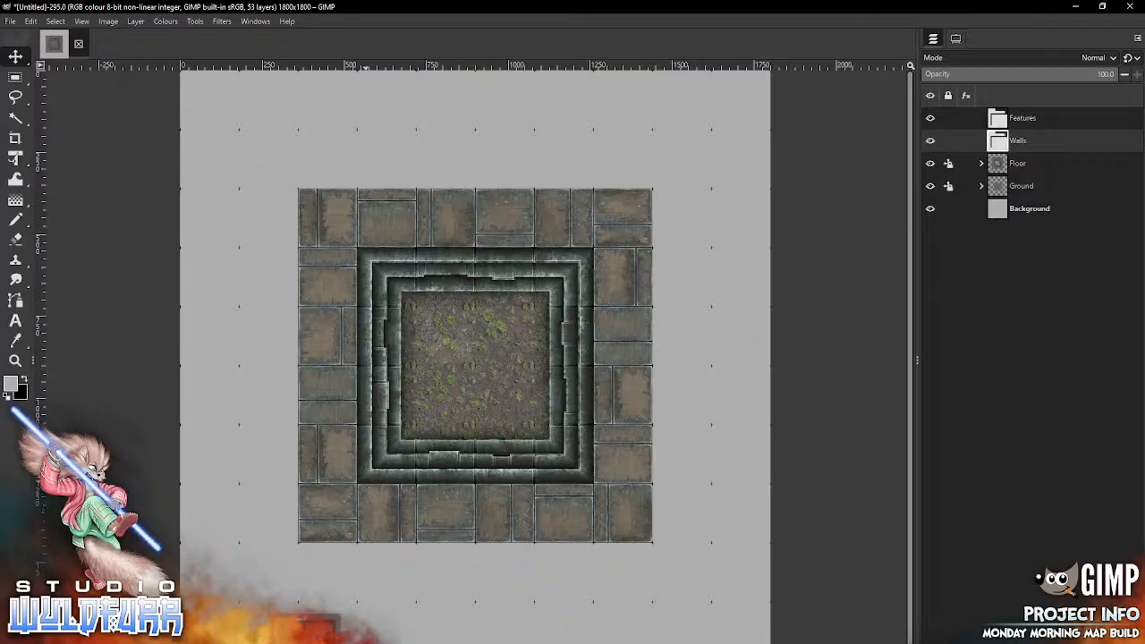
Step: Place necrotech-wall-corner-es-0002.webp from the Necrotech Walls folder in the canvas's lower-right corner cell
key(alt+Tab)
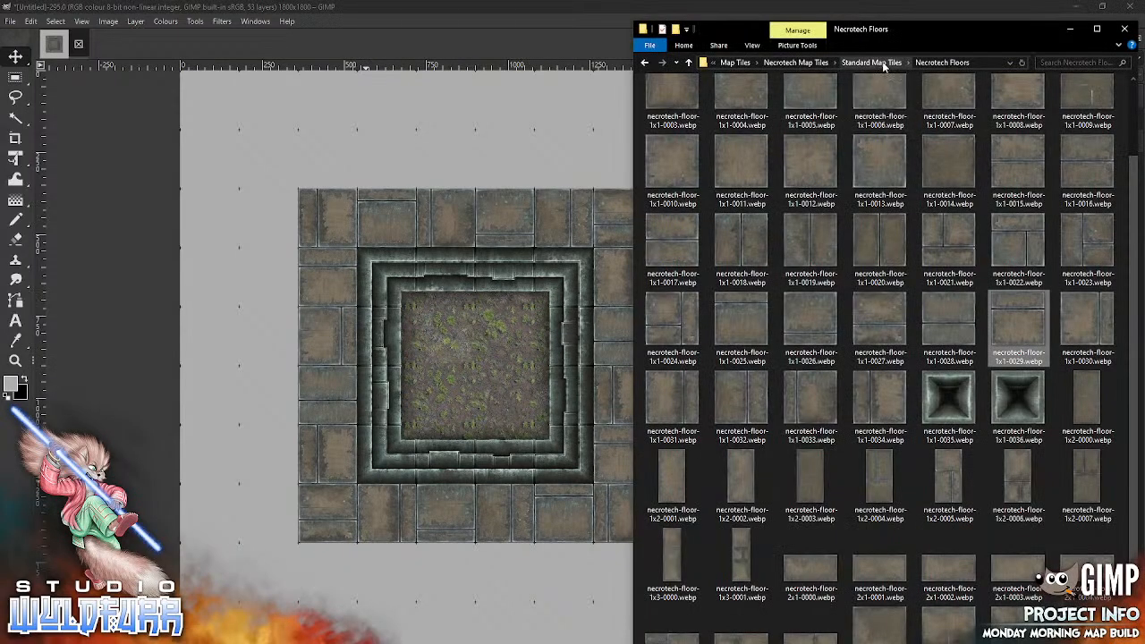
click(883, 64)
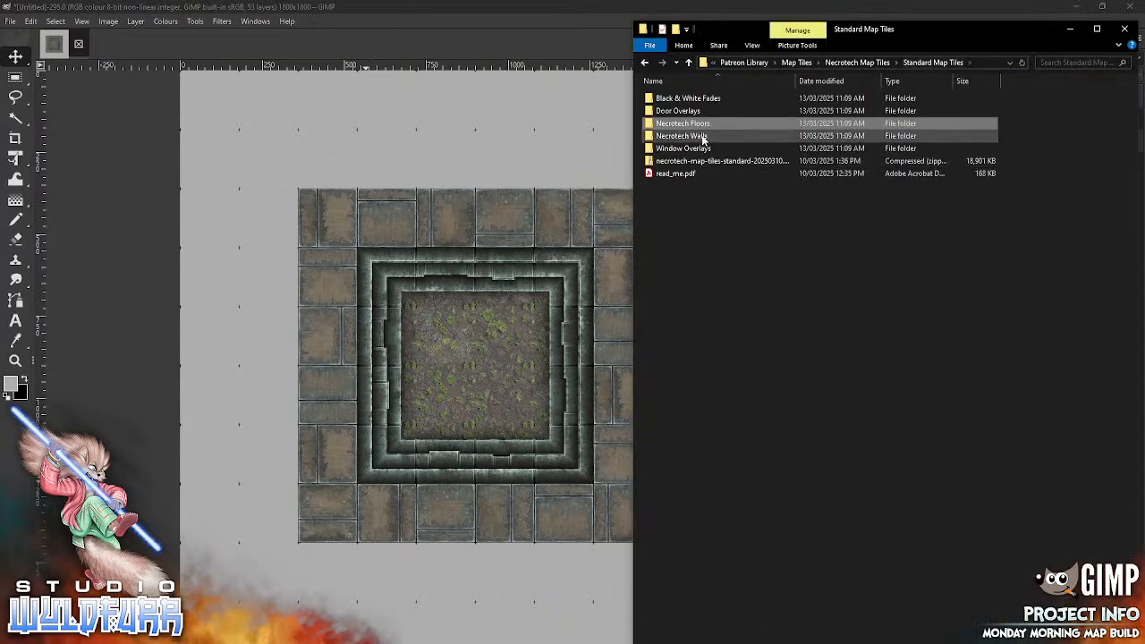
double_click(703, 137)
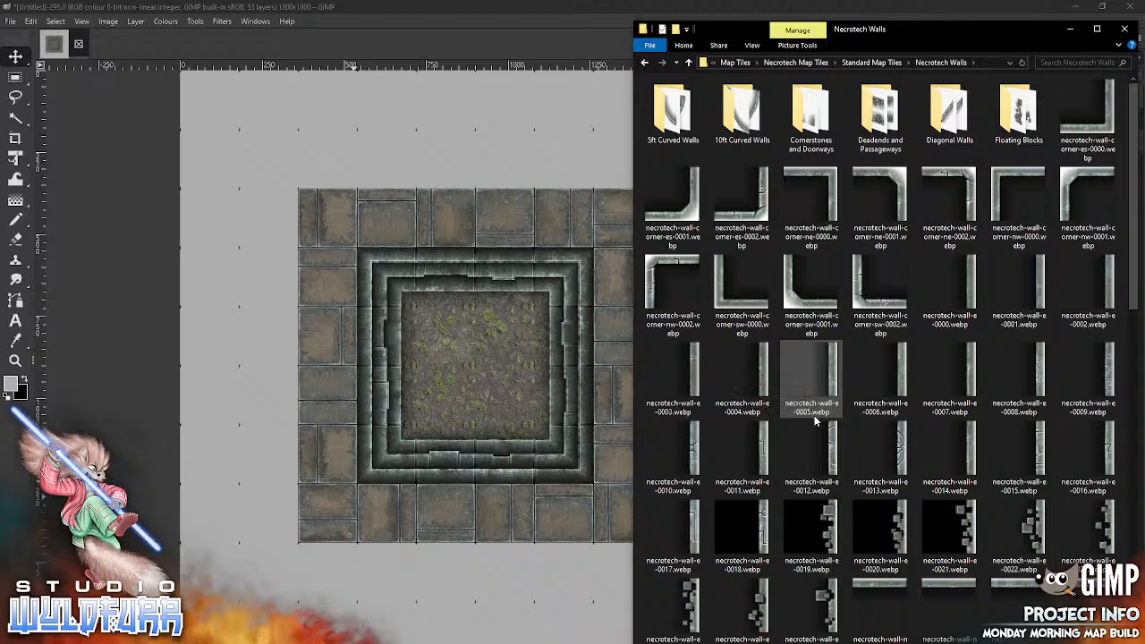
drag(694, 215, 488, 345)
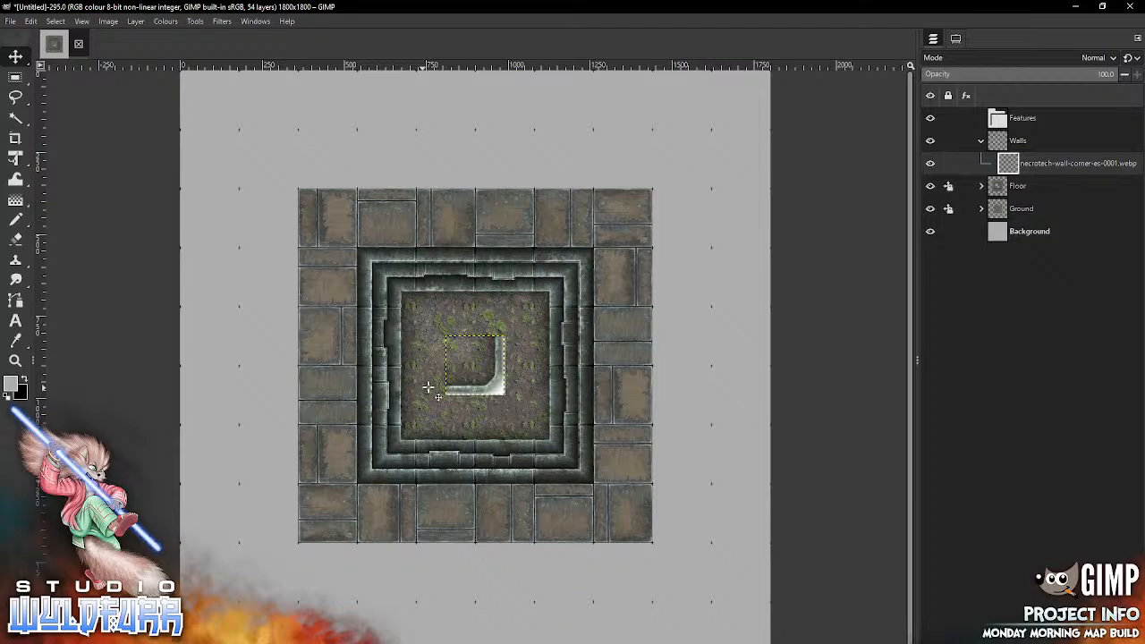
key(ctrl+z)
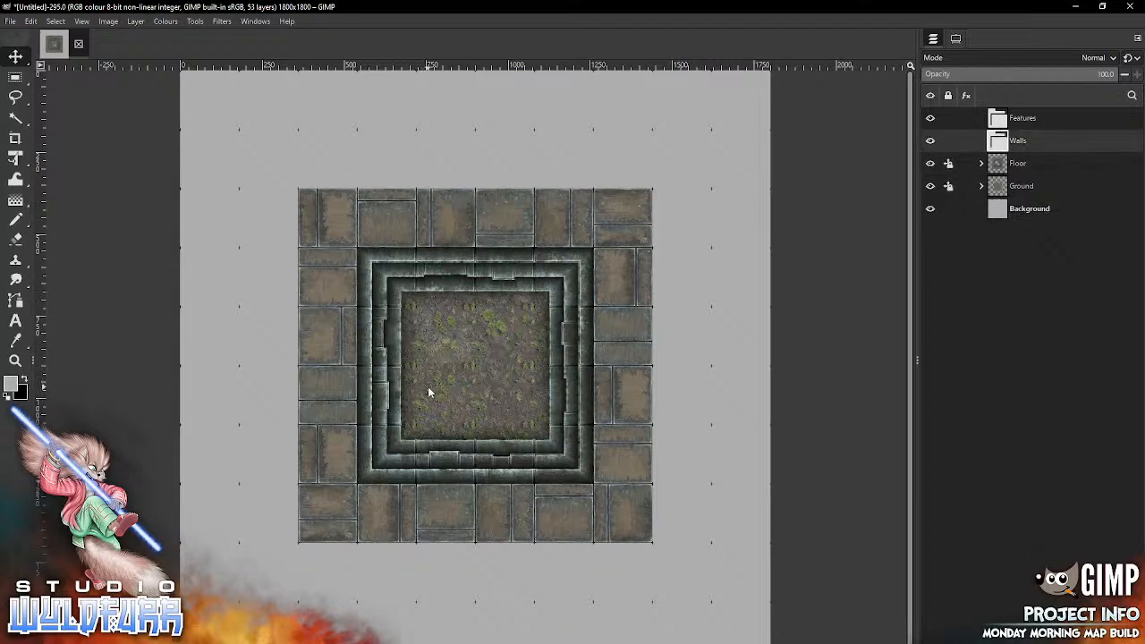
key(alt+Tab)
mouse_move(742, 198)
mouse_down()
mouse_move(468, 379)
mouse_move(466, 370)
mouse_move(686, 534)
mouse_move(757, 624)
mouse_move(754, 642)
mouse_up()
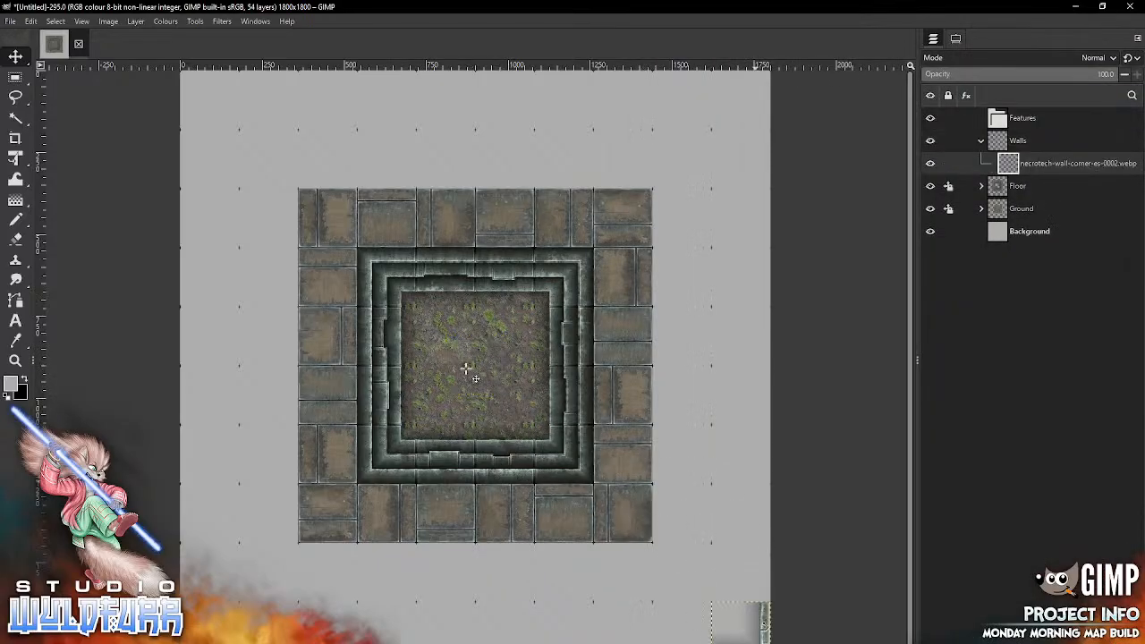
Step: Place necrotech-wall-corner-ne-0002.webp in the canvas's upper-right corner cell and necrotech-wall-corner-nw-0002.webp in its upper-left corner cell
key(alt+Tab)
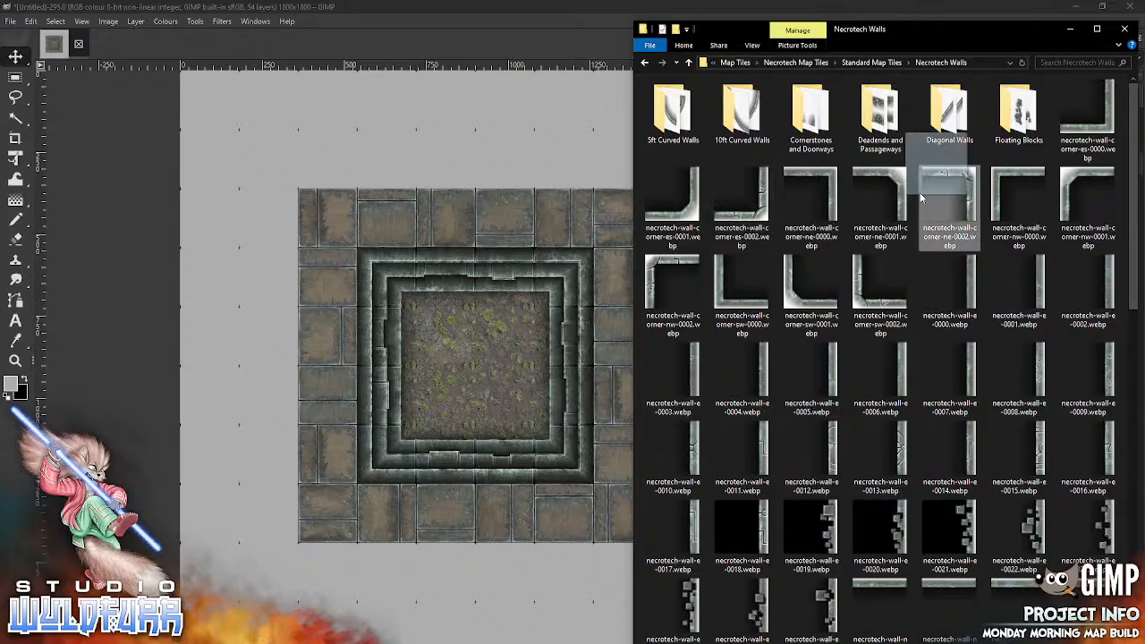
mouse_move(921, 197)
mouse_down()
mouse_move(487, 417)
mouse_move(762, 120)
mouse_up()
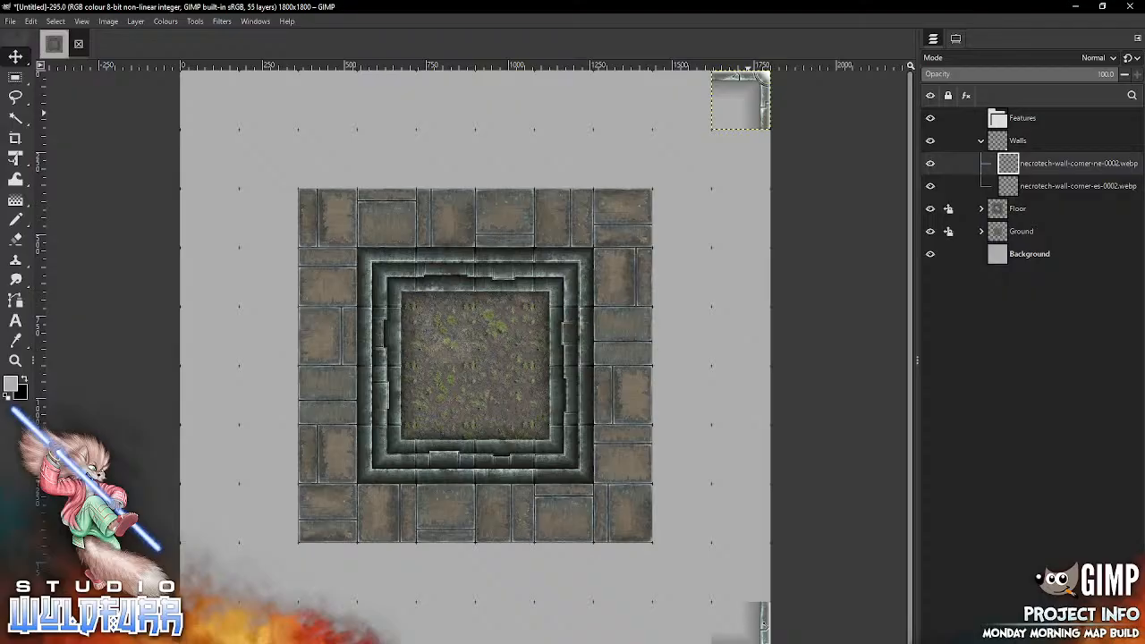
key(alt+Tab)
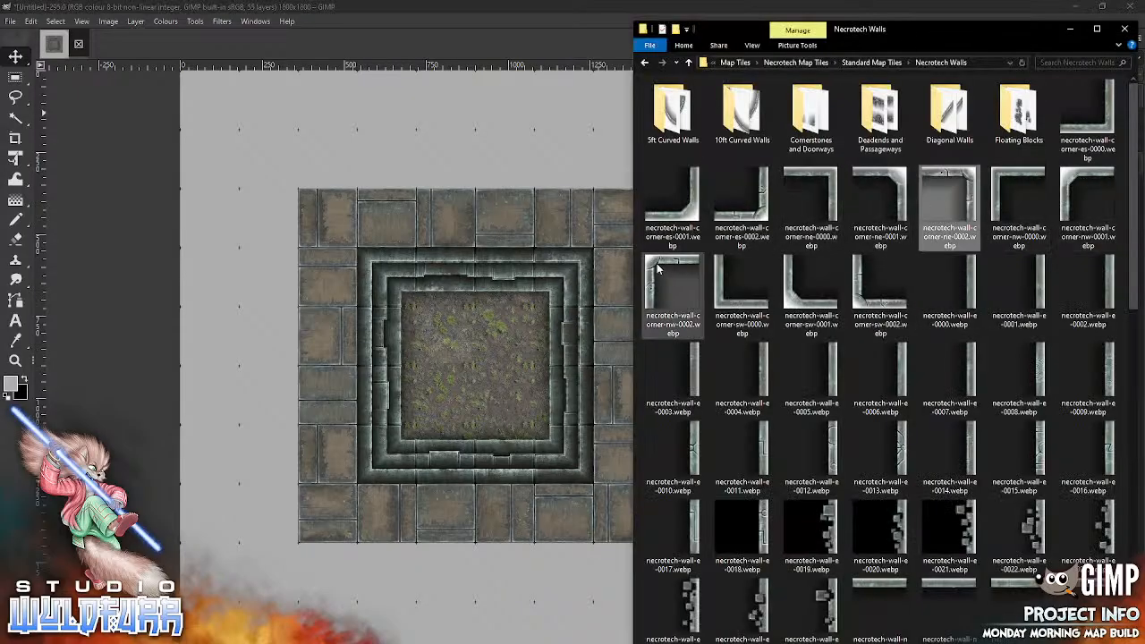
drag(672, 282, 421, 414)
drag(456, 342, 191, 78)
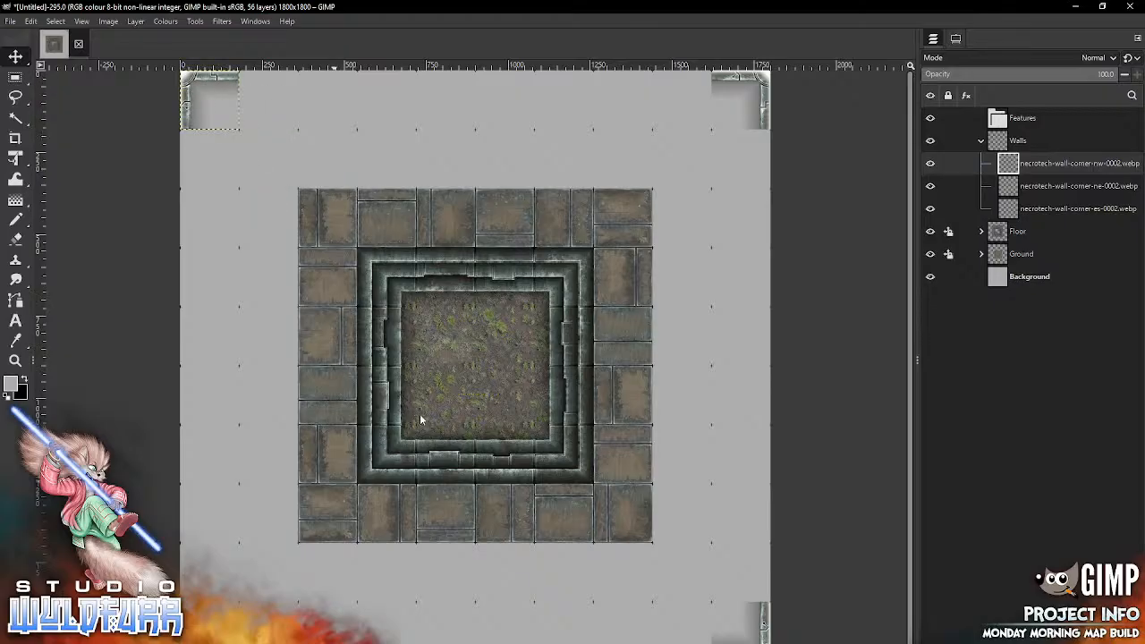
Step: Place necrotech-wall-corner-sw-0002.webp in the canvas's lower-left corner cell
key(alt+Tab)
drag(880, 288, 420, 438)
drag(454, 386, 189, 643)
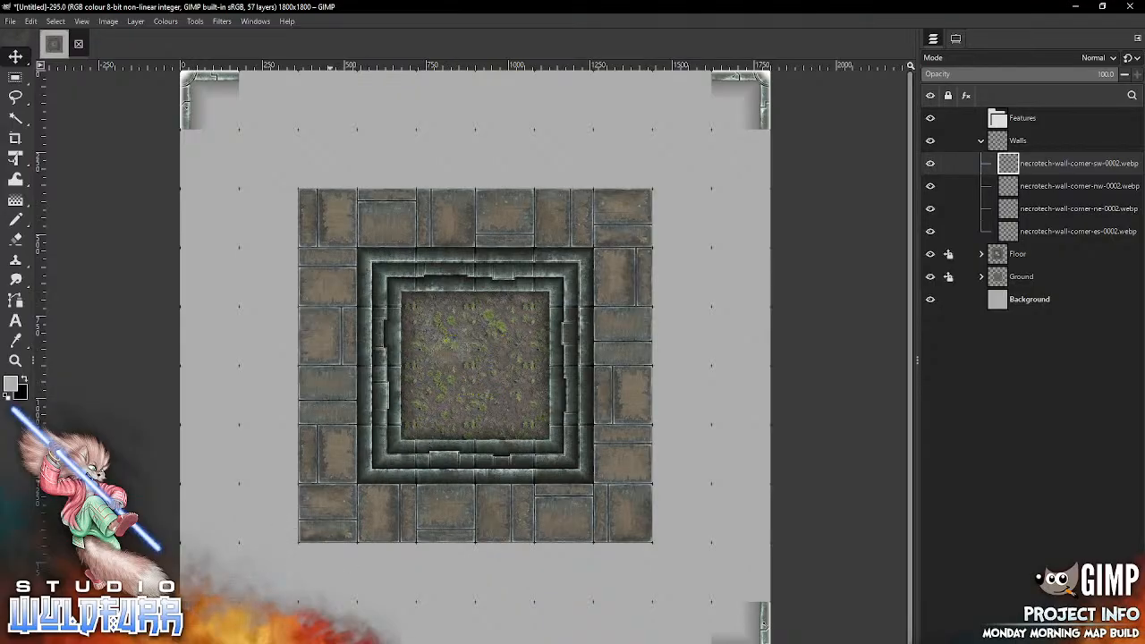
Step: From Deadends and Passageways, place necrotech-passageway-ew-0008.webp and necrotech-passageway-ew-0009.webp between the canvas's left edge and the floor border's top row
key(alt+Tab)
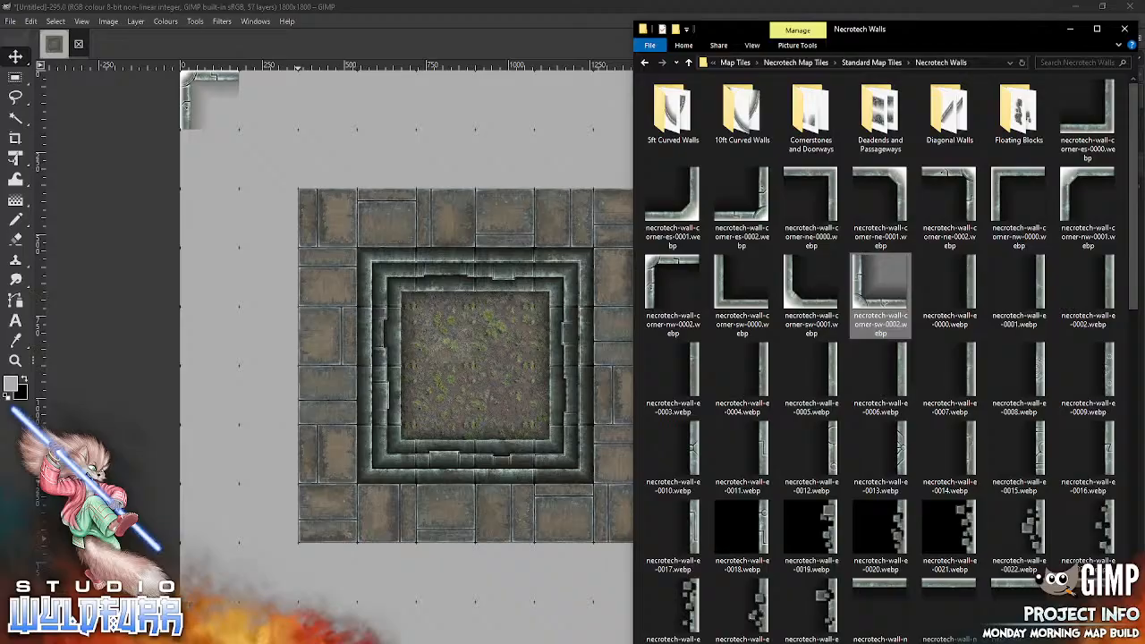
double_click(880, 114)
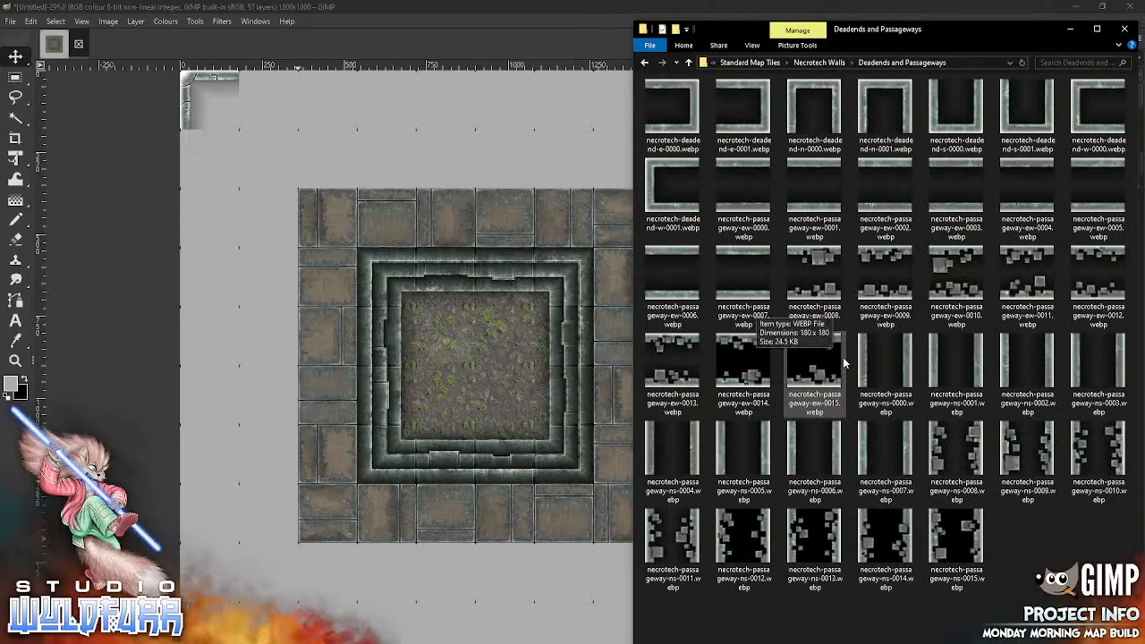
drag(814, 282, 420, 384)
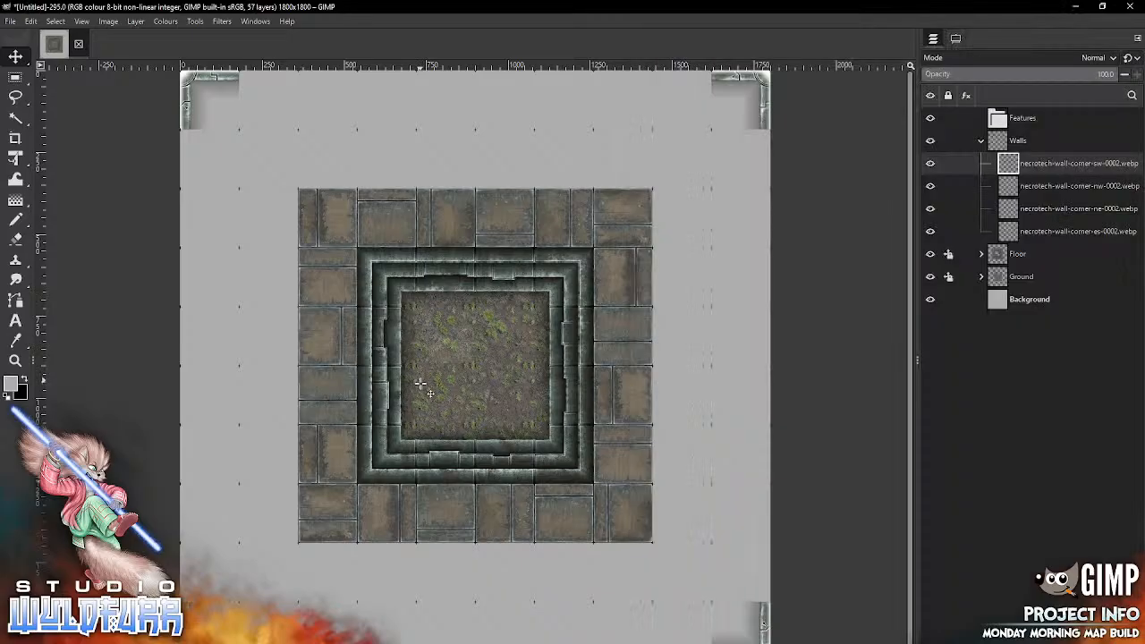
drag(479, 349, 216, 204)
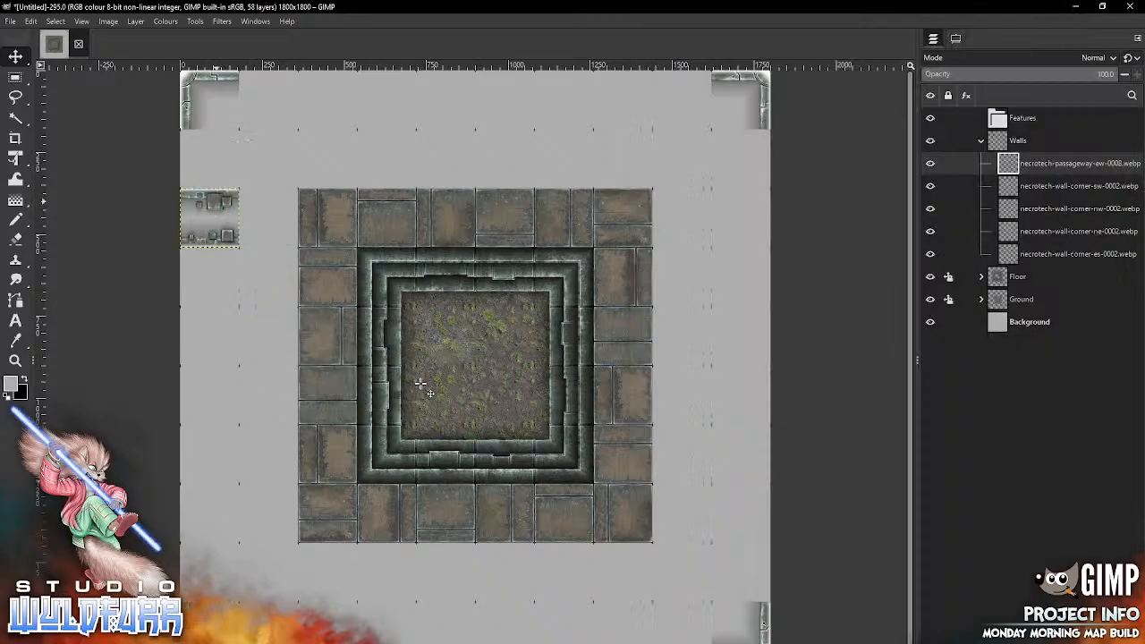
key(alt+Tab)
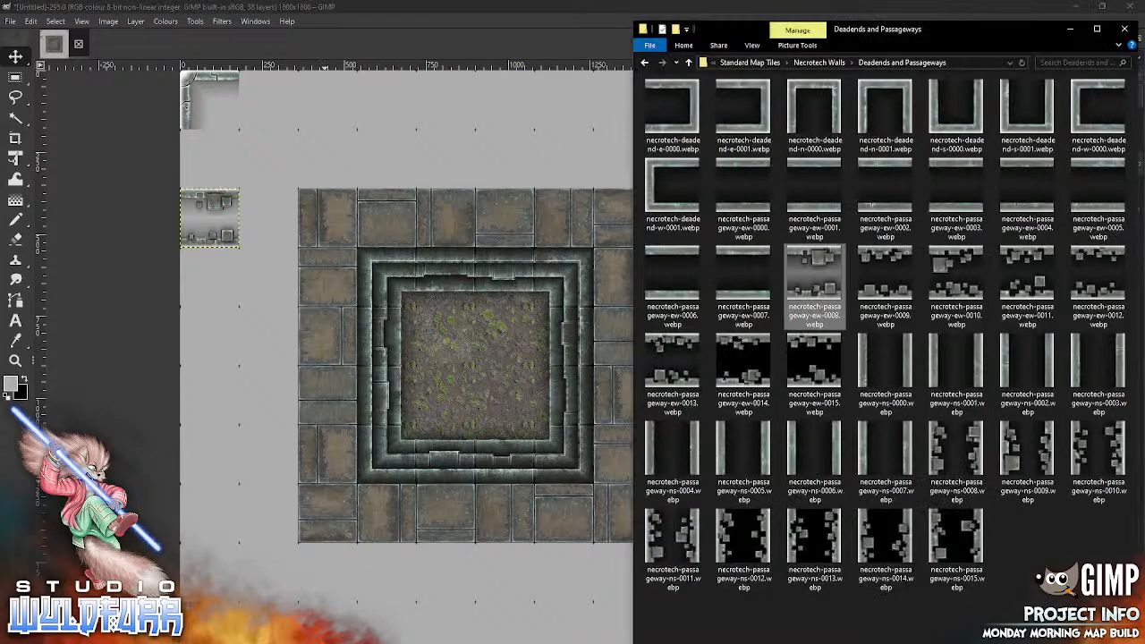
mouse_move(813, 278)
mouse_down()
mouse_move(467, 343)
mouse_move(255, 200)
mouse_up()
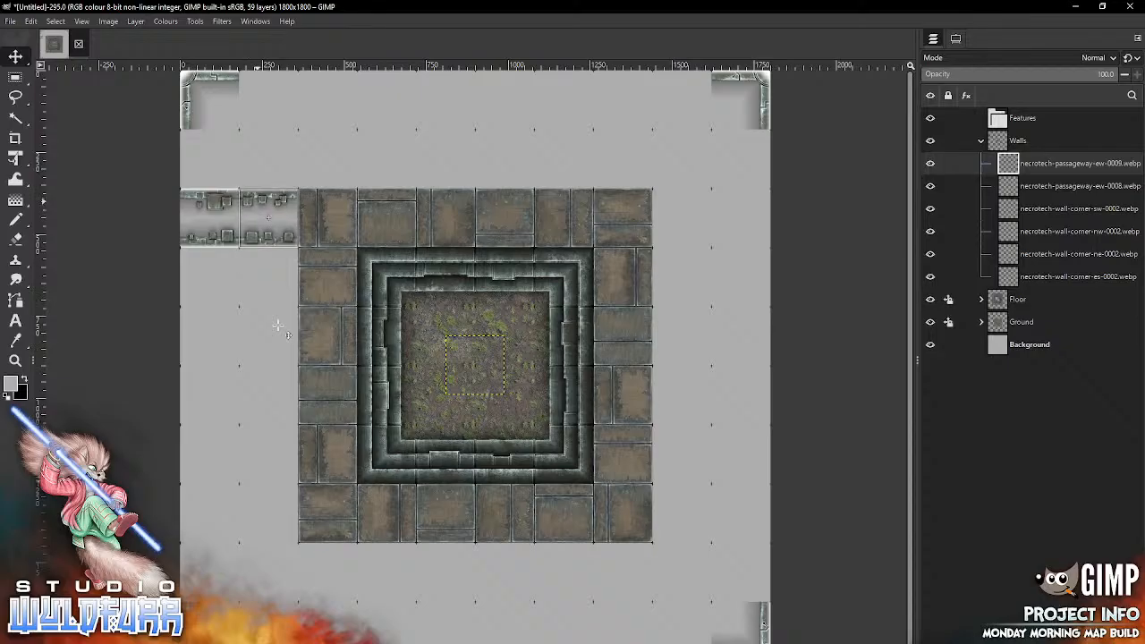
Step: Extend the floor border's top row to the canvas's right edge with necrotech-passageway-ew-0010.webp followed by necrotech-passageway-ew-0011.webp
key(alt+Tab)
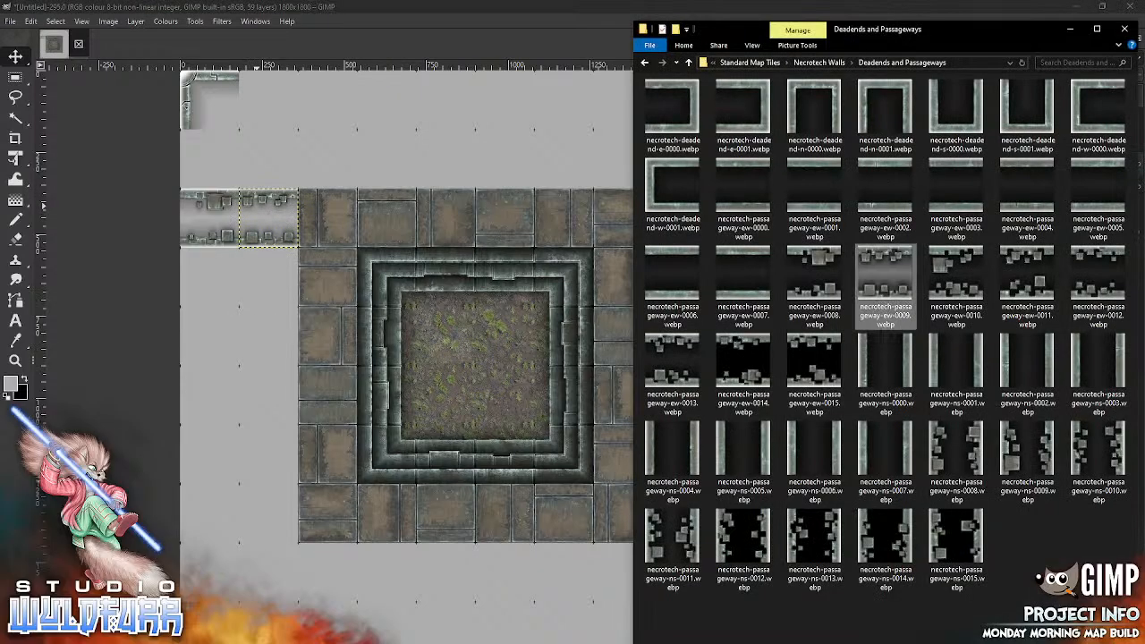
drag(955, 284, 462, 360)
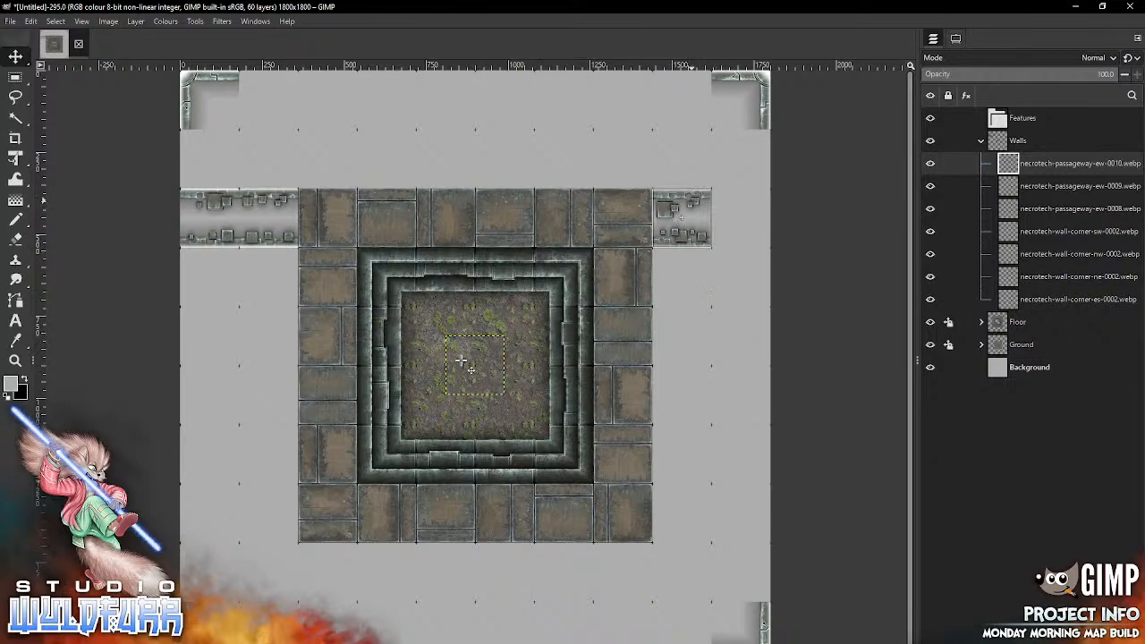
key(alt+Tab)
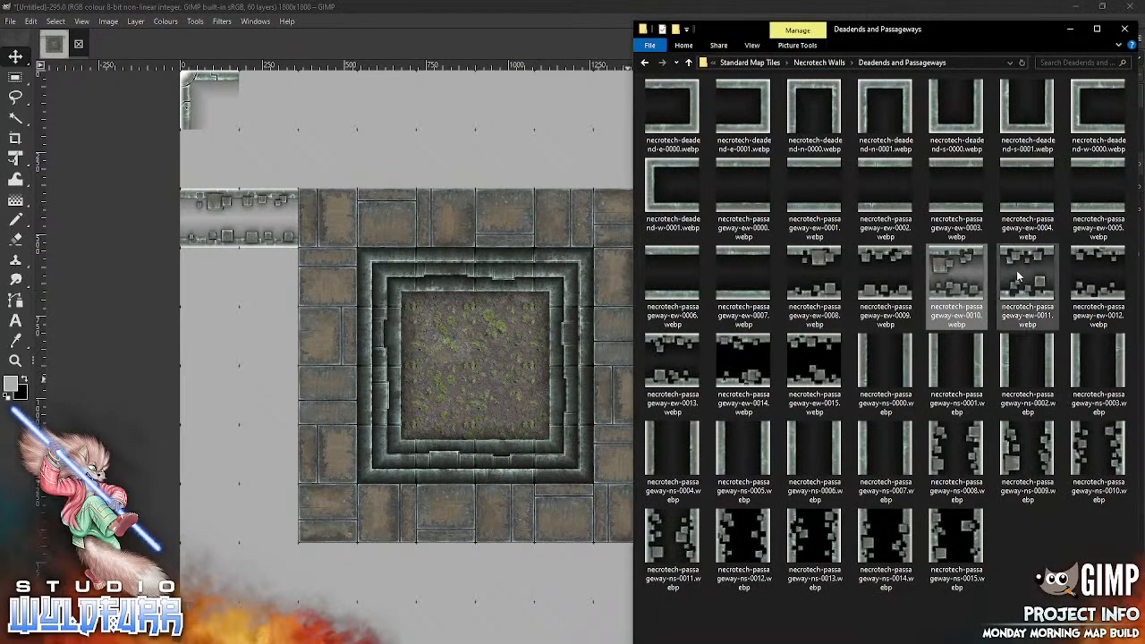
drag(1022, 275, 484, 400)
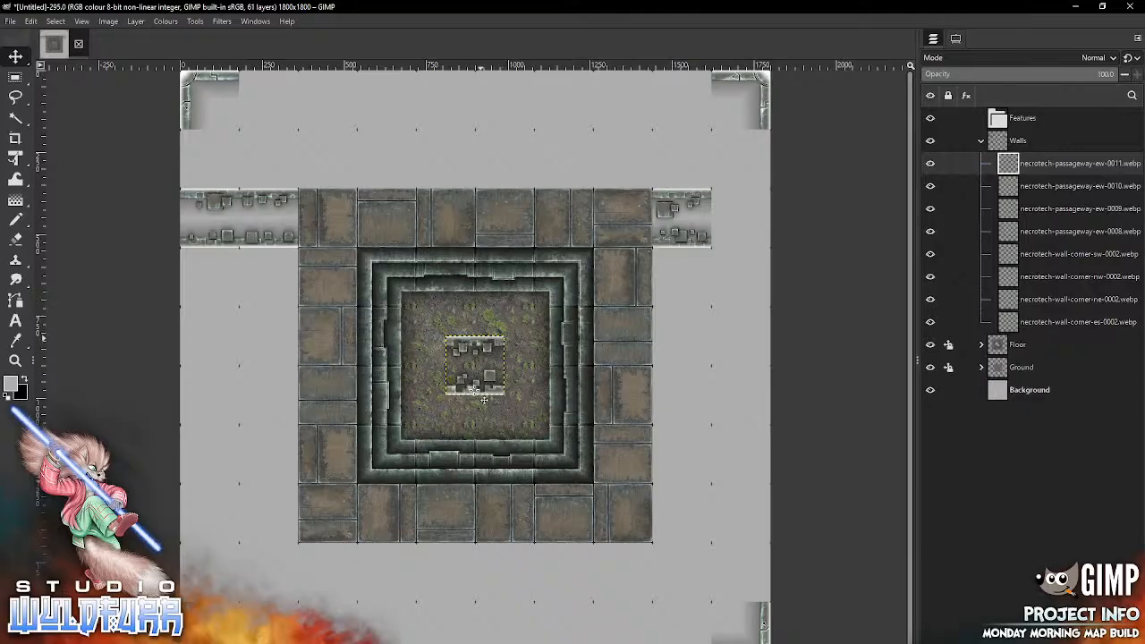
drag(480, 339, 747, 193)
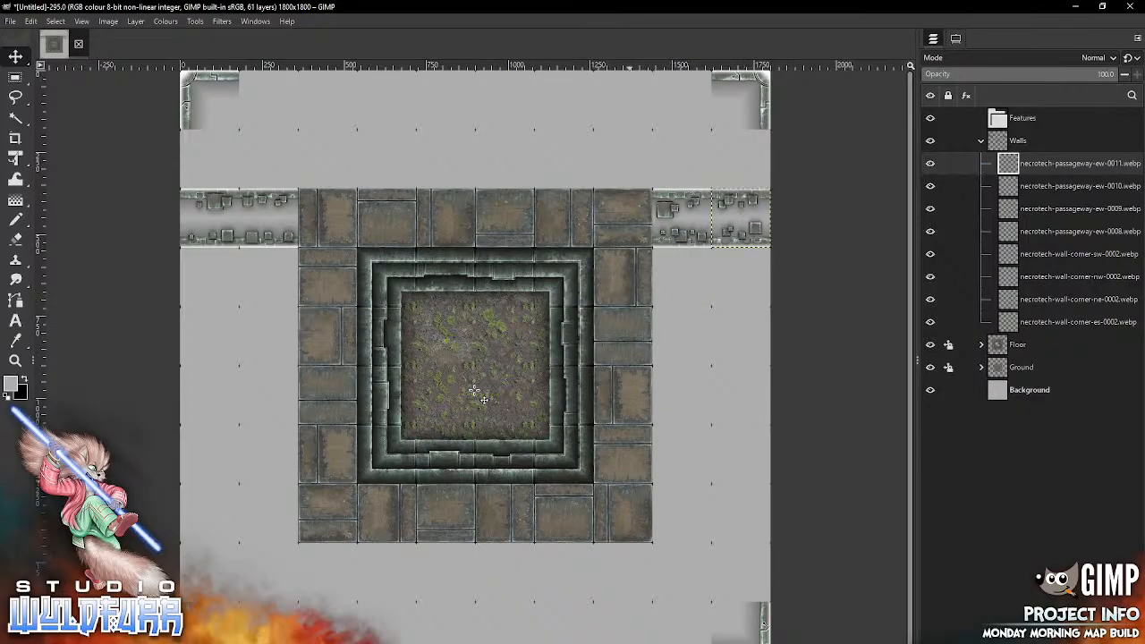
Step: Place necrotech-passageway-ew-0012.webp at the canvas's left edge level with the floor border's bottom row and necrotech-passageway-ew-0013.webp between it and the border
key(alt+Tab)
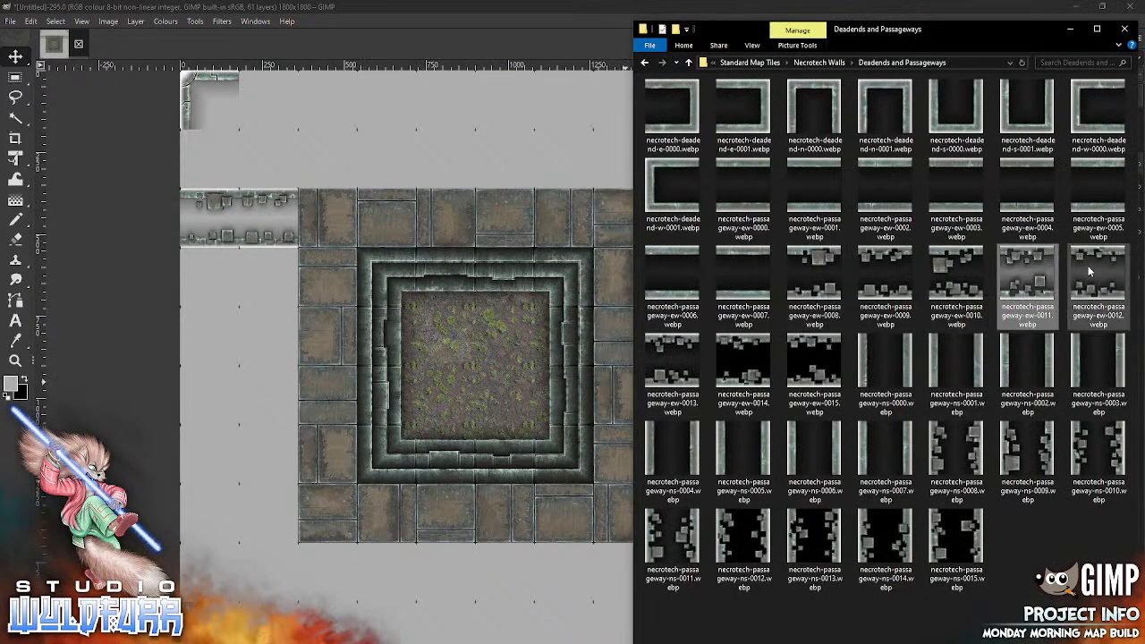
drag(1089, 271, 428, 418)
drag(268, 480, 269, 481)
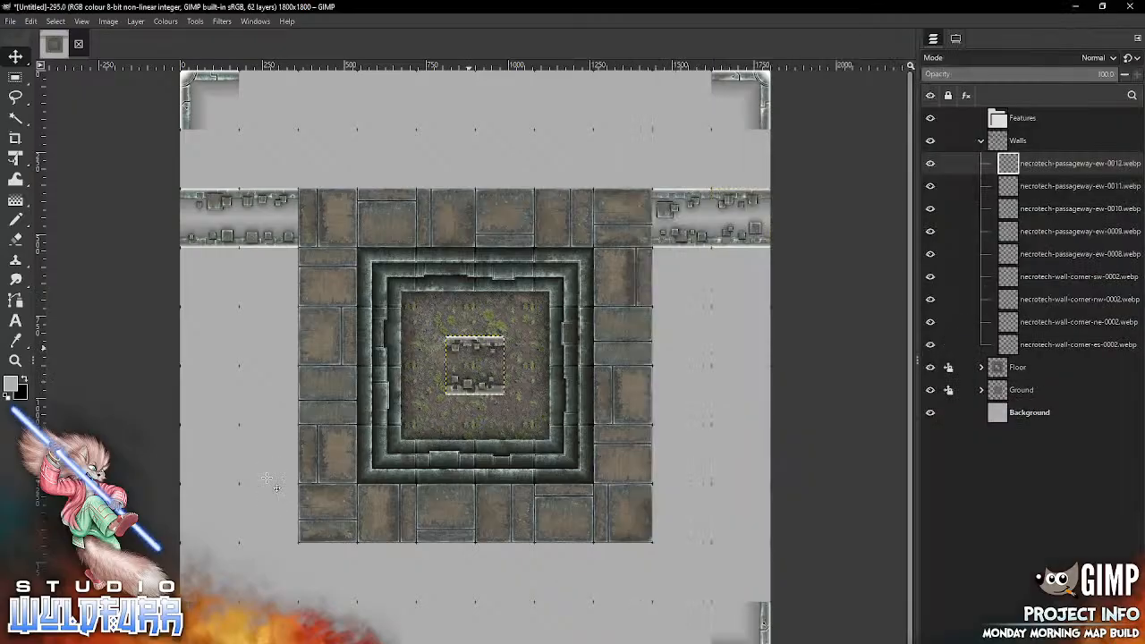
drag(467, 348, 205, 497)
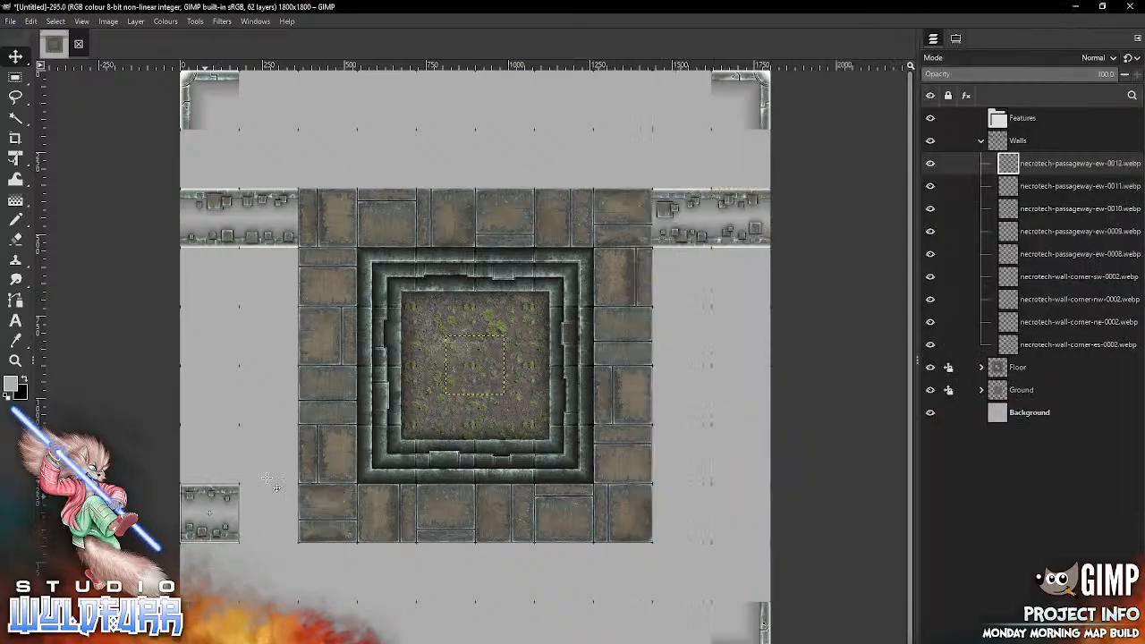
drag(267, 478, 267, 479)
key(alt+Tab)
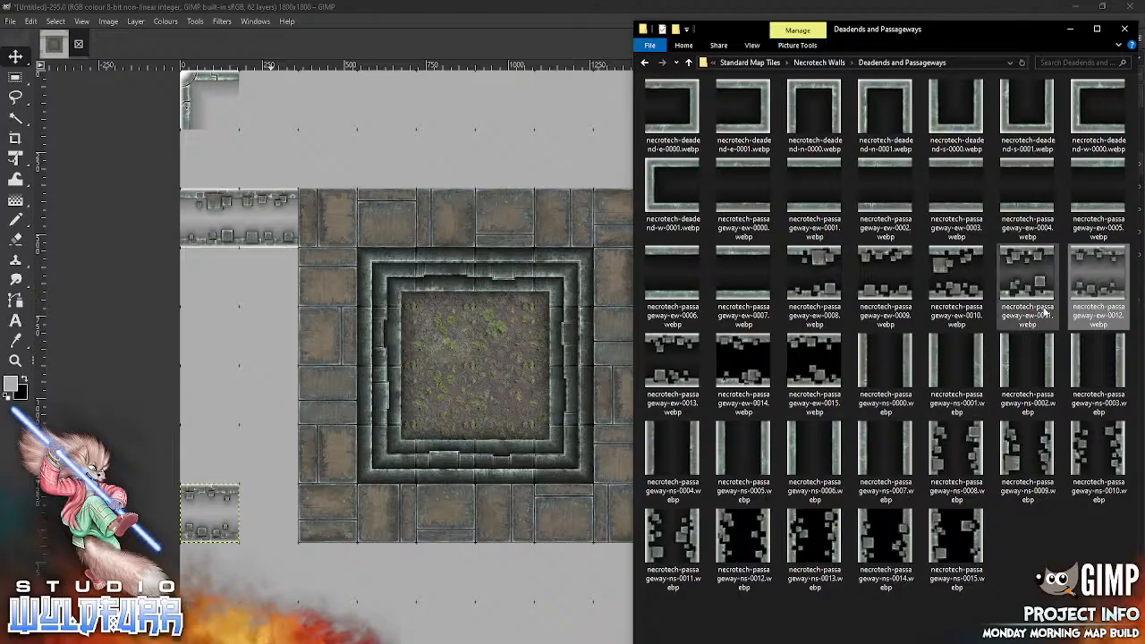
drag(675, 353, 413, 475)
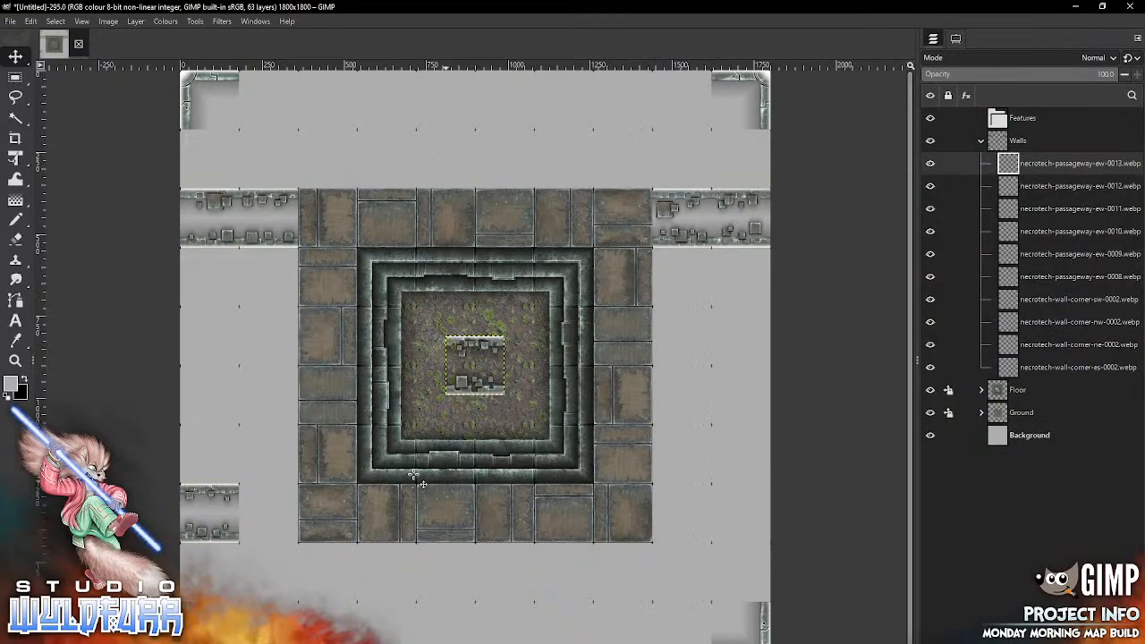
drag(488, 364, 286, 513)
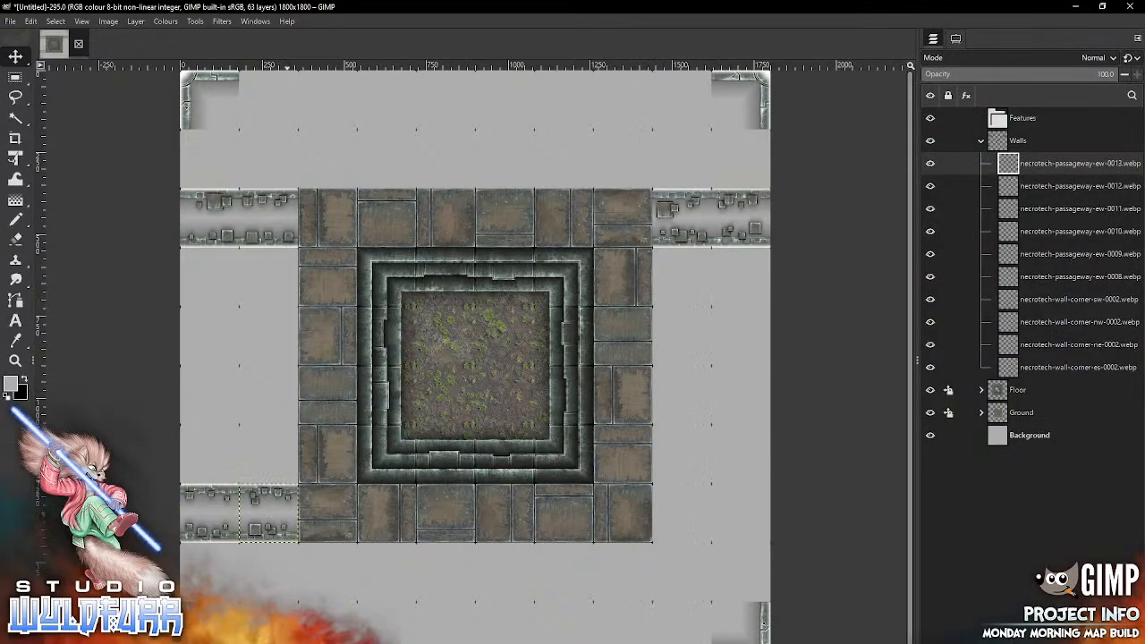
Step: Place necrotech-passageway-ew-0014.webp at the canvas's right edge level with the floor border's bottom row and necrotech-passageway-ew-0015.webp between it and the border
key(alt+Tab)
drag(742, 367, 449, 461)
drag(474, 364, 748, 520)
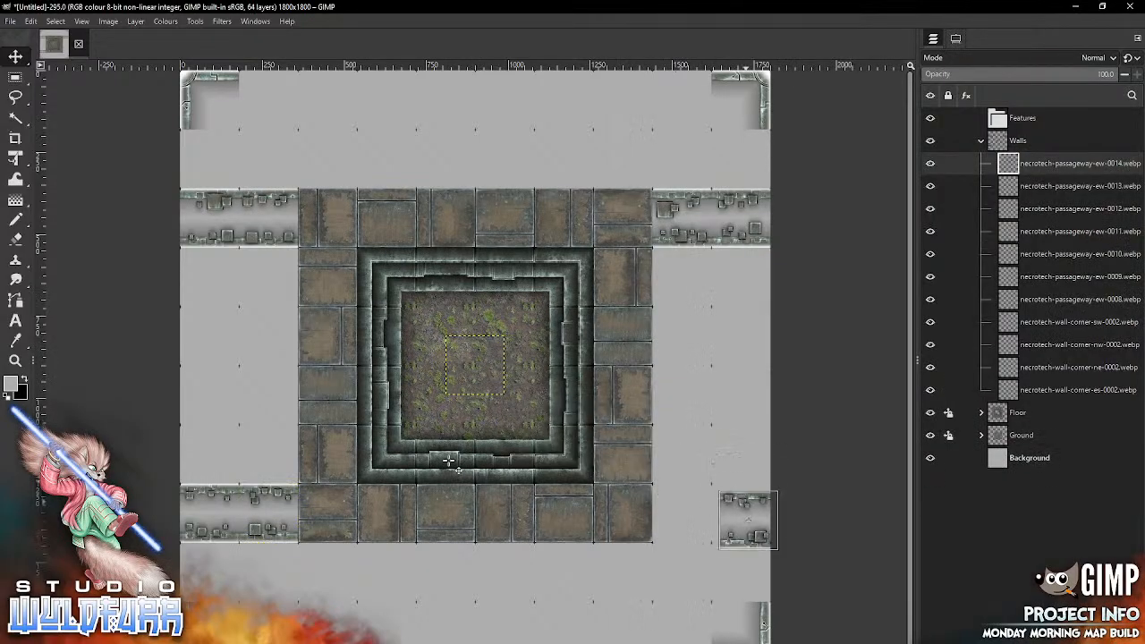
key(alt+Tab)
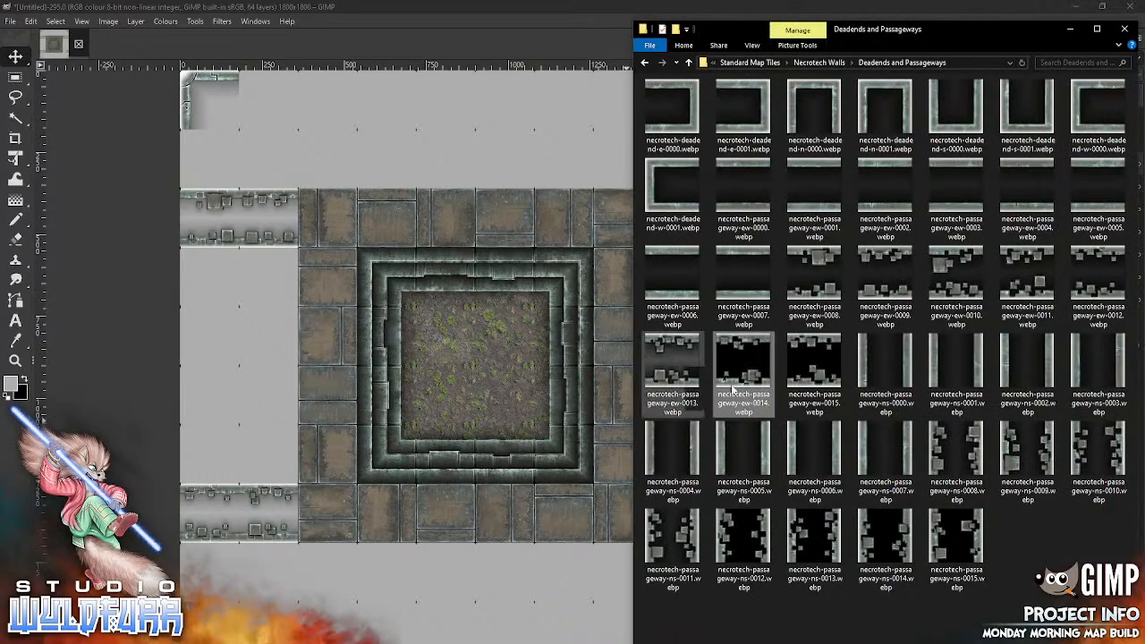
drag(817, 386, 432, 443)
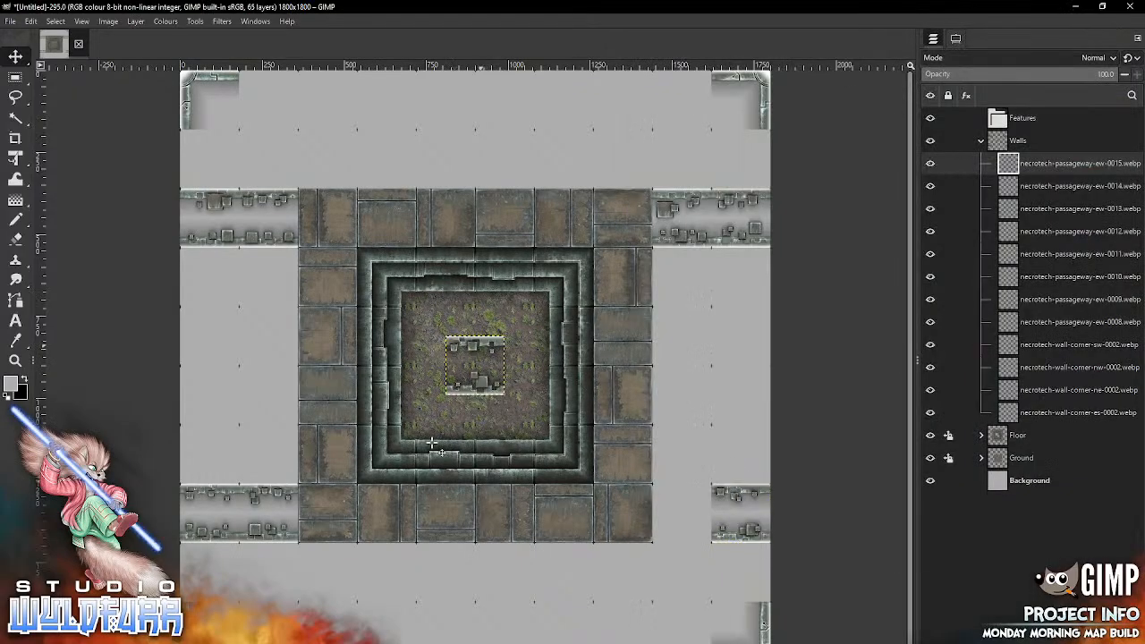
drag(475, 364, 681, 515)
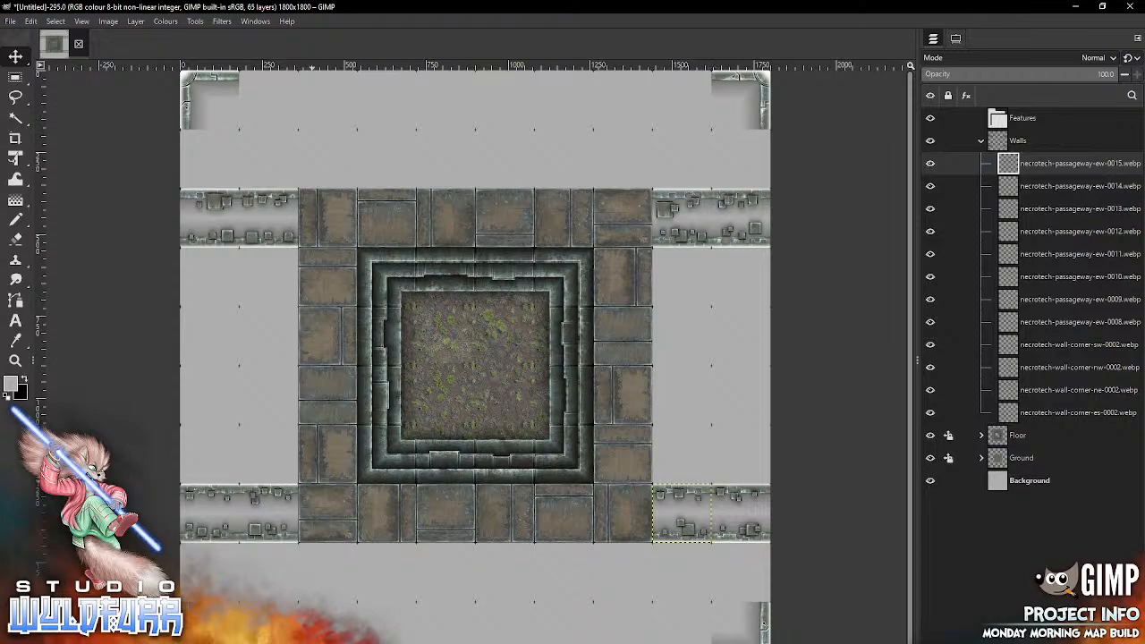
Step: Place necrotech-passageway-ns-0008.webp at the canvas's top edge and necrotech-passageway-ns-0009.webp at its bottom edge, both aligned with the floor border's left column
key(alt+Tab)
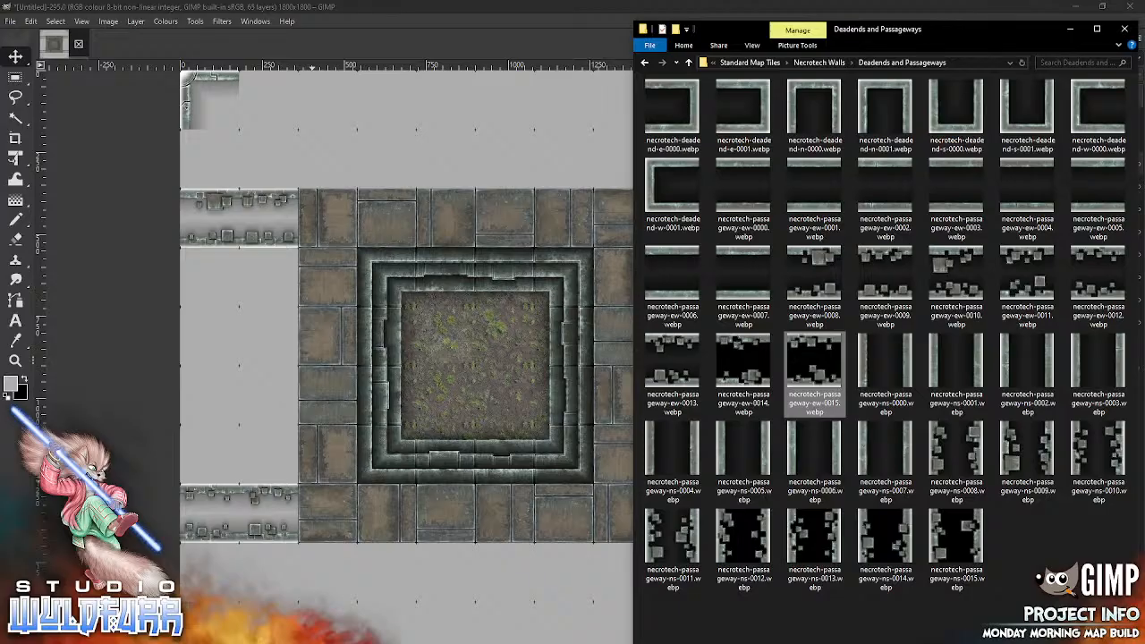
click(970, 454)
drag(973, 457, 366, 422)
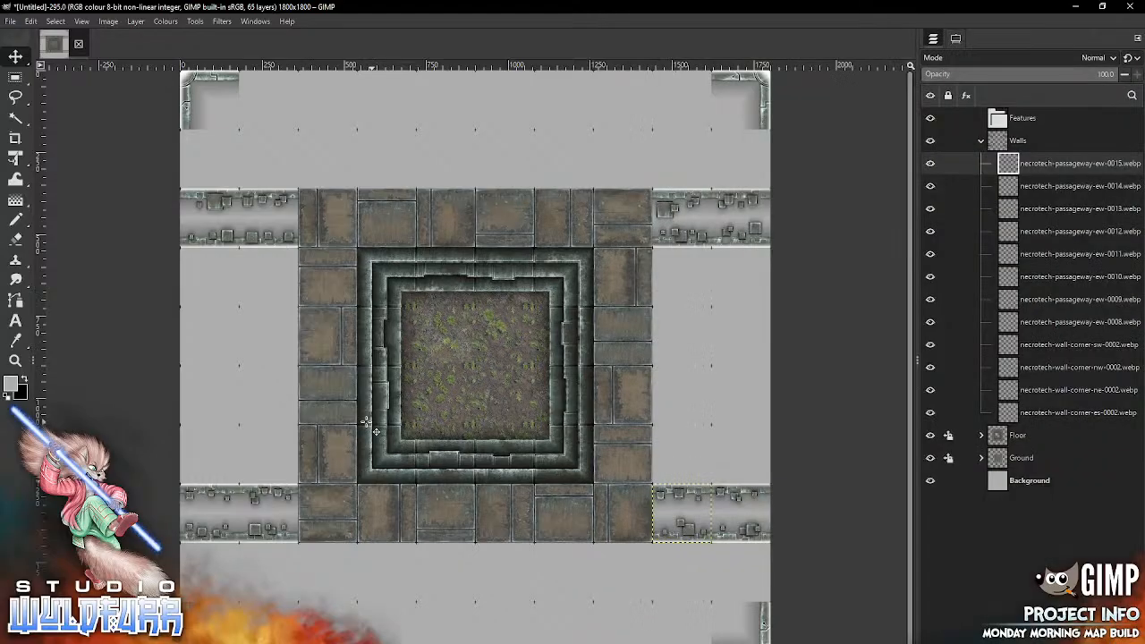
mouse_move(497, 362)
mouse_down()
mouse_move(414, 183)
mouse_move(343, 107)
mouse_move(350, 100)
mouse_up()
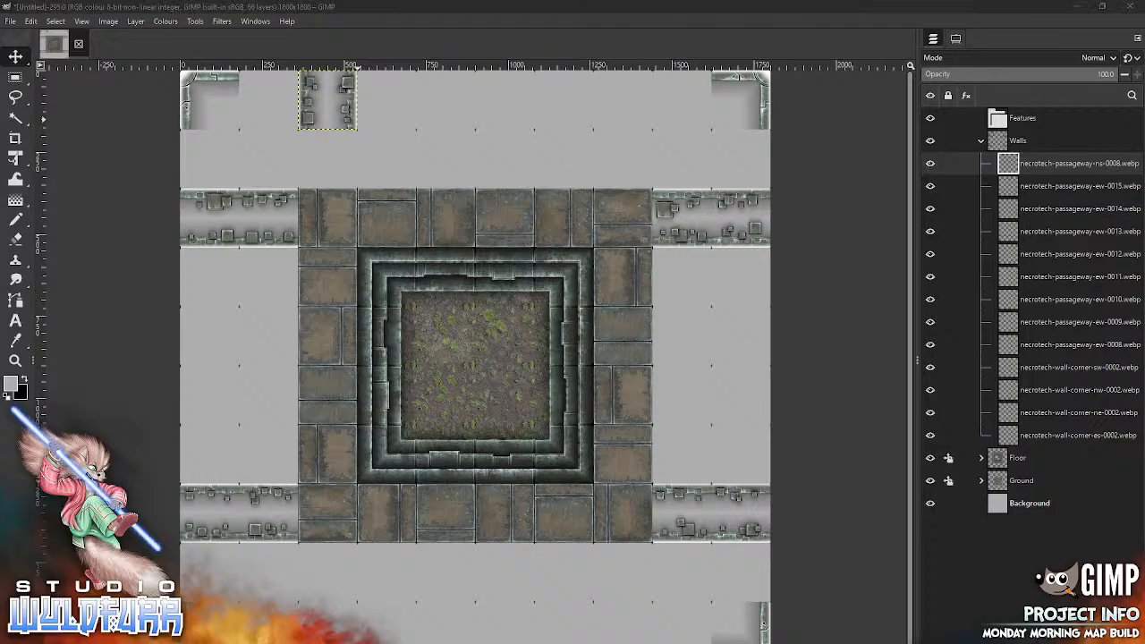
key(alt+Tab)
drag(1026, 447, 378, 408)
mouse_move(475, 367)
mouse_down()
mouse_move(313, 618)
mouse_move(327, 633)
mouse_up()
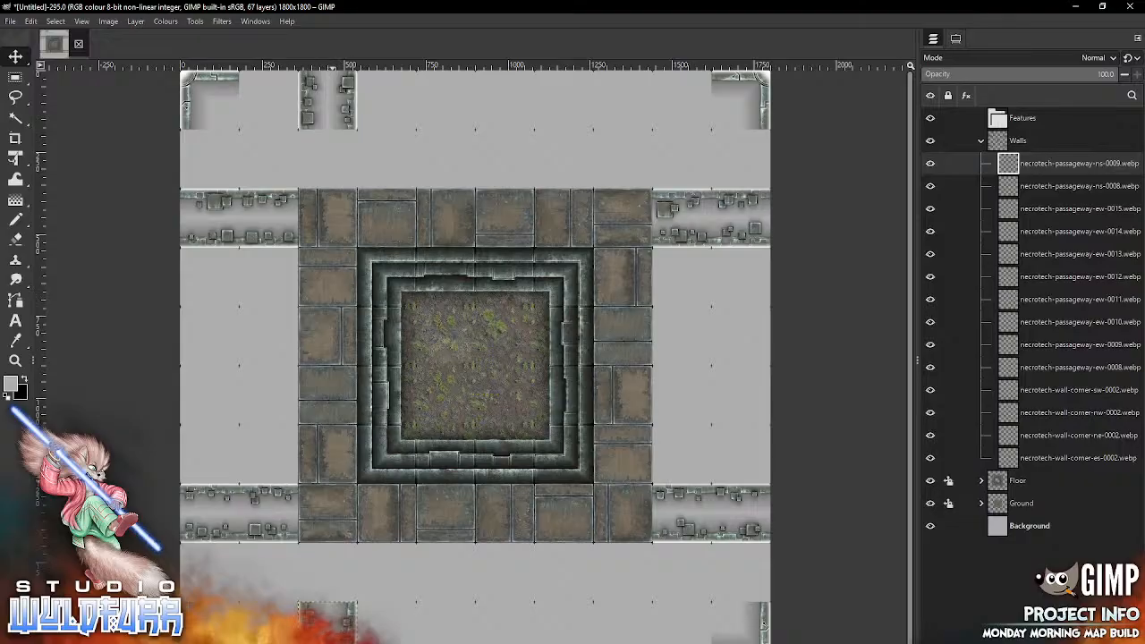
Step: Place necrotech-passageway-ns-0010.webp at the canvas's top edge and necrotech-passageway-ns-0011.webp at its bottom edge, both aligned with the floor border's right column
key(alt+Tab)
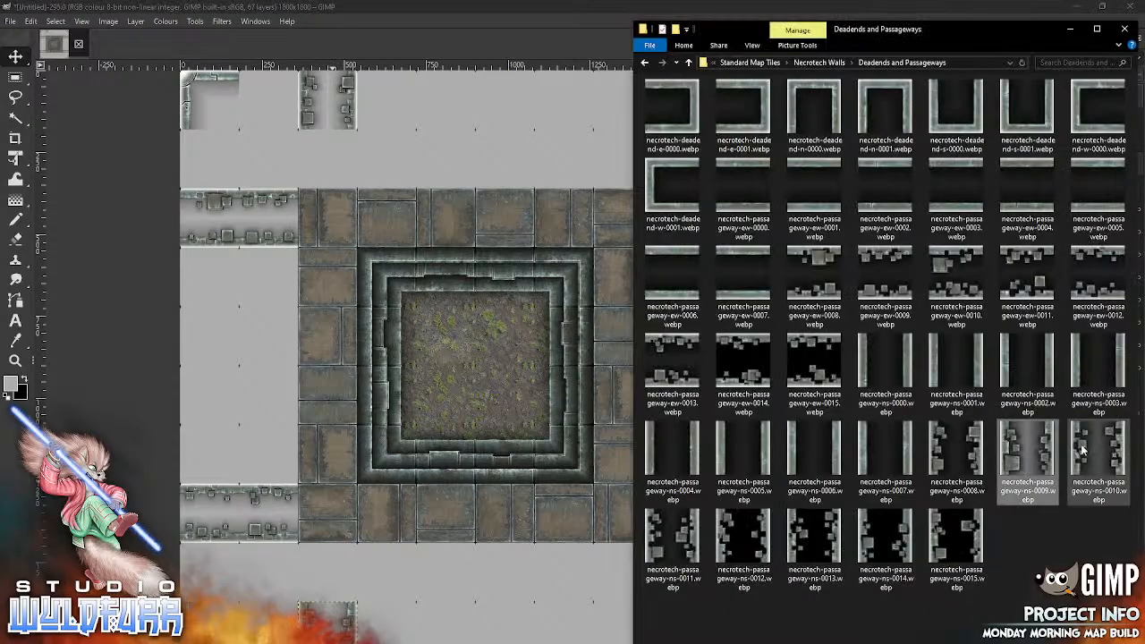
drag(1082, 452, 624, 105)
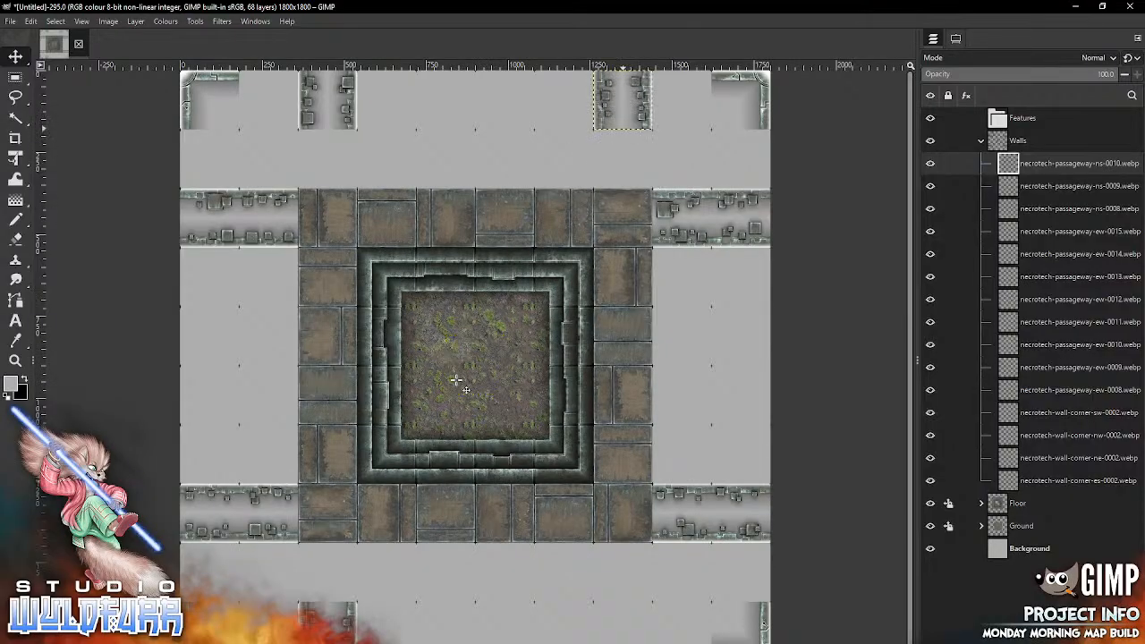
key(alt+Tab)
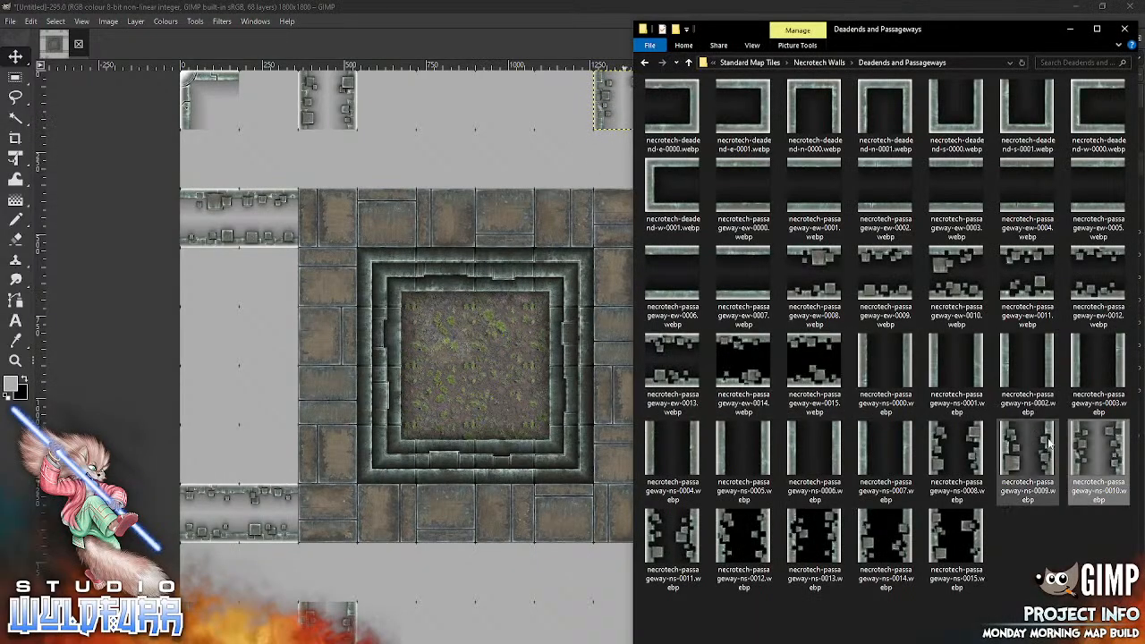
click(422, 354)
drag(477, 356, 624, 623)
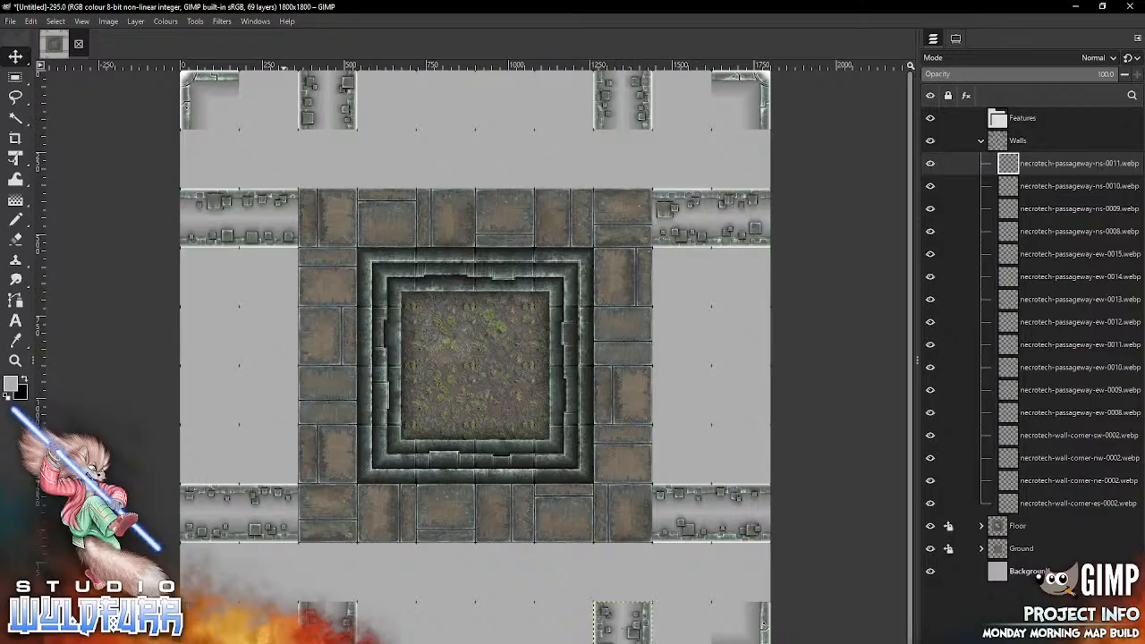
Step: From Necrotech Walls, place necrotech-wall-corner-ne-0002.webp and necrotech-wall-corner-nw-0002.webp along the canvas's top edge, on the outer sides of the left and right passageways respectively
key(alt+Tab)
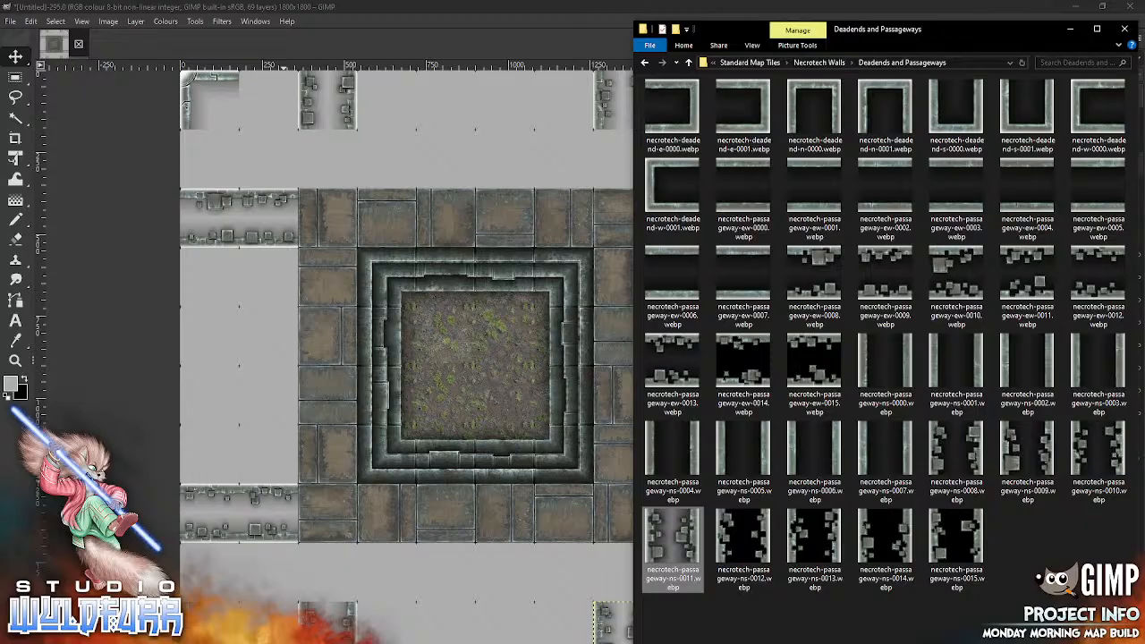
click(827, 62)
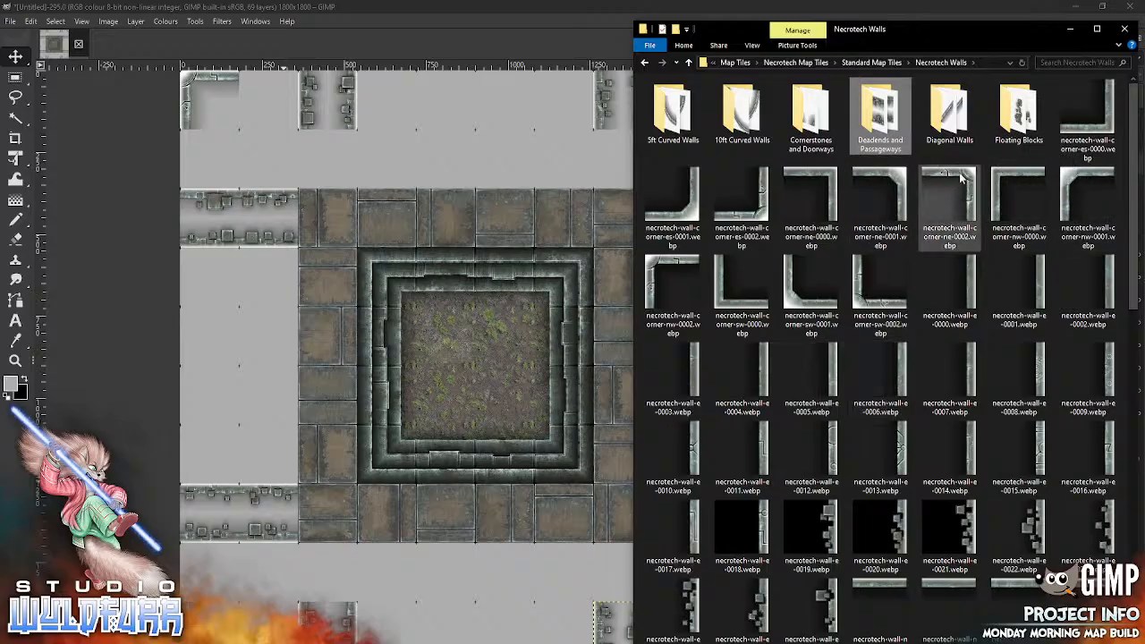
drag(864, 190, 437, 372)
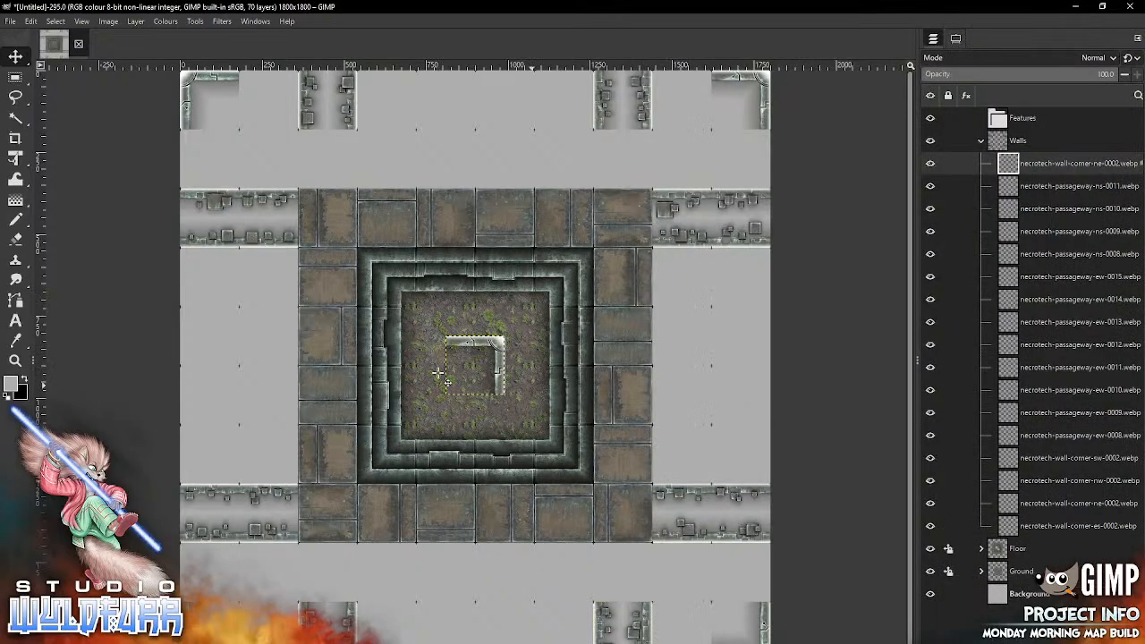
mouse_move(496, 344)
mouse_down()
mouse_move(303, 118)
mouse_move(289, 79)
mouse_up()
key(alt+Tab)
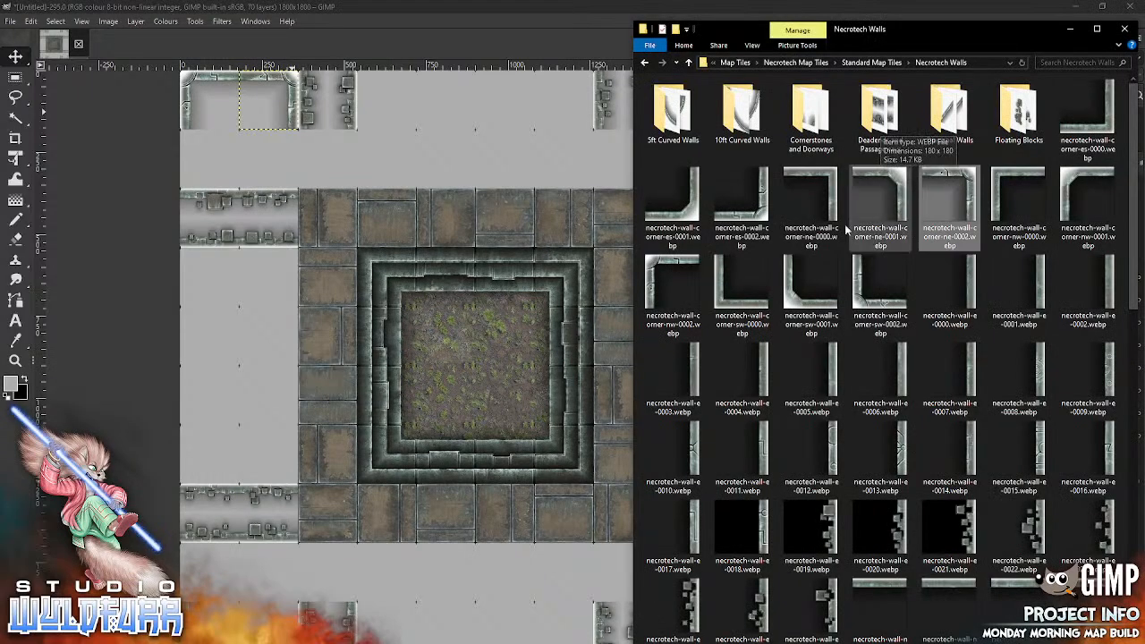
click(623, 272)
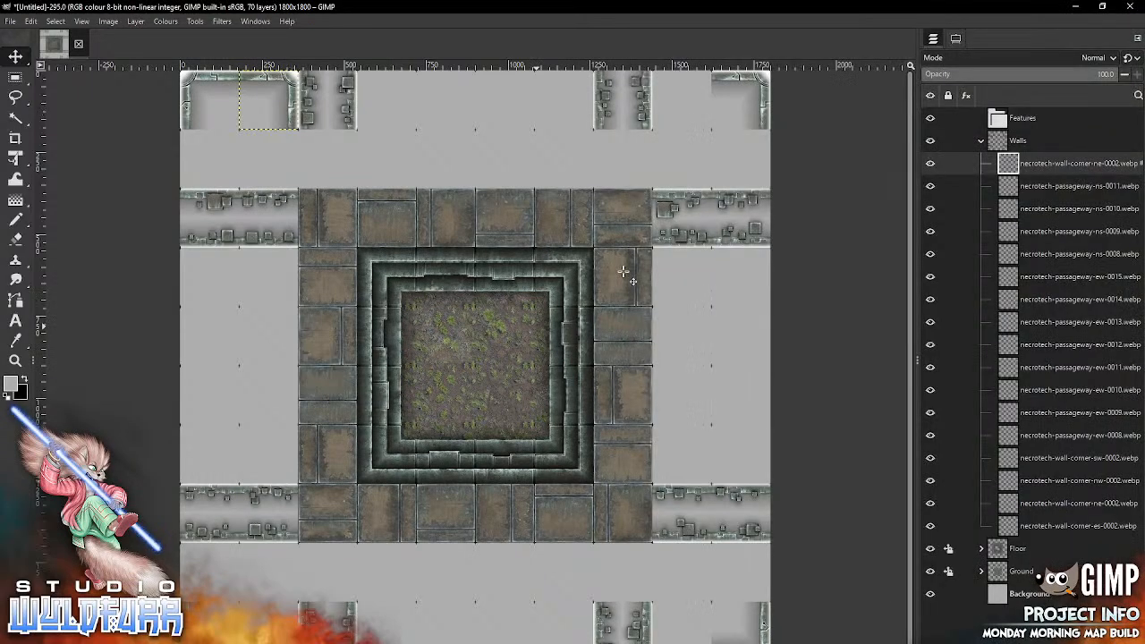
key(alt+Tab)
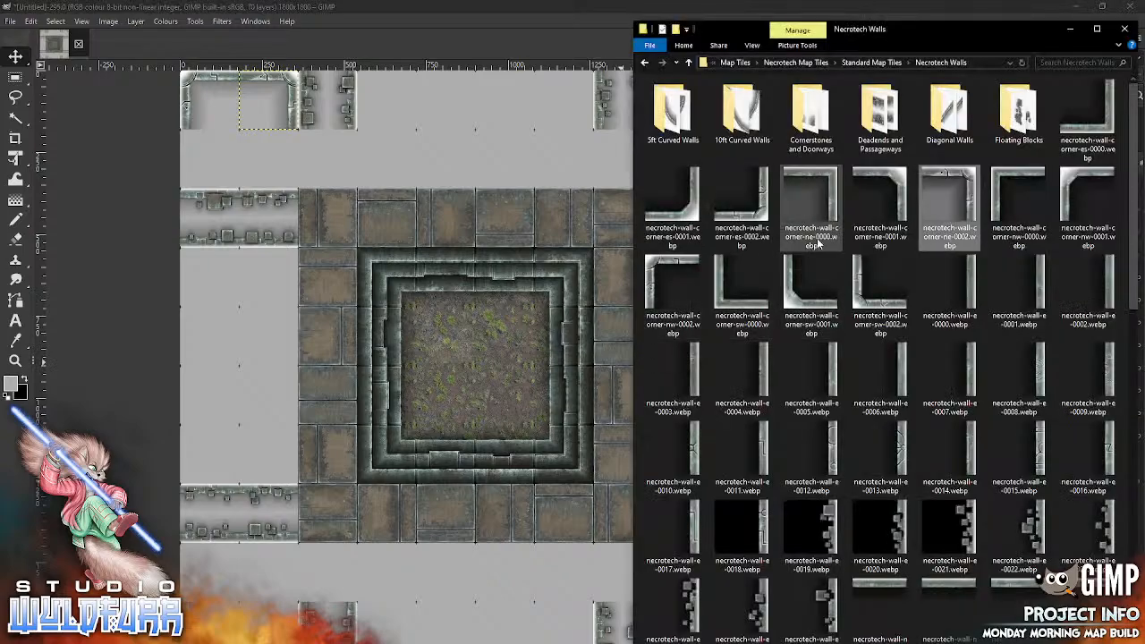
drag(668, 279, 463, 396)
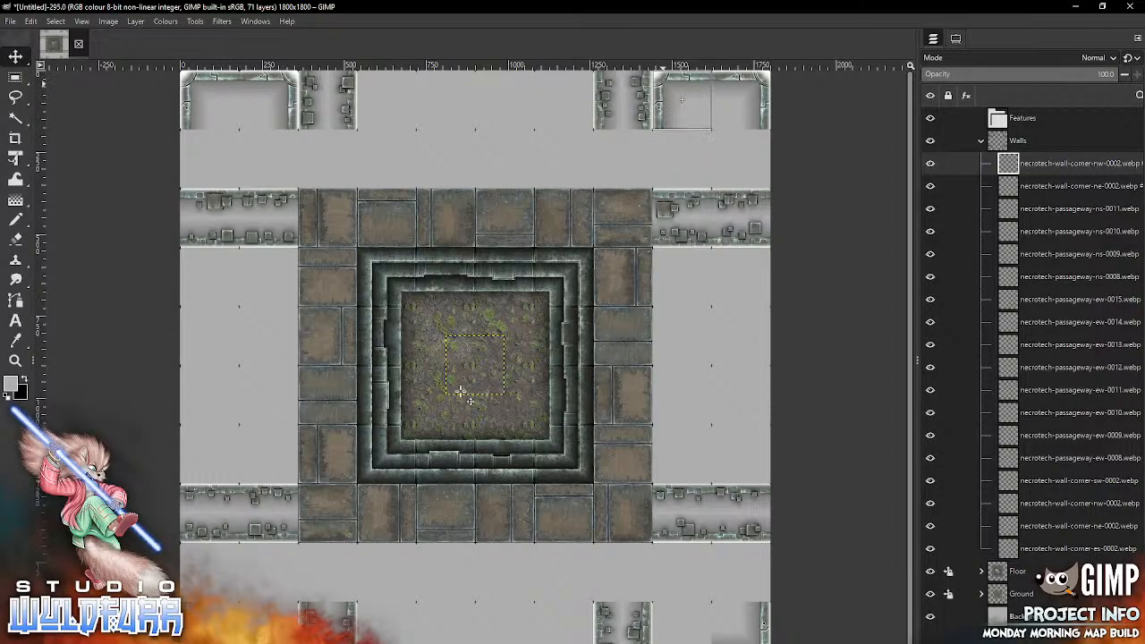
Step: Close the upper-right room's bottom with necrotech-wall-corner-es-0002.webp at the canvas's right edge and necrotech-wall-s-0013.webp beside it
key(alt+Tab)
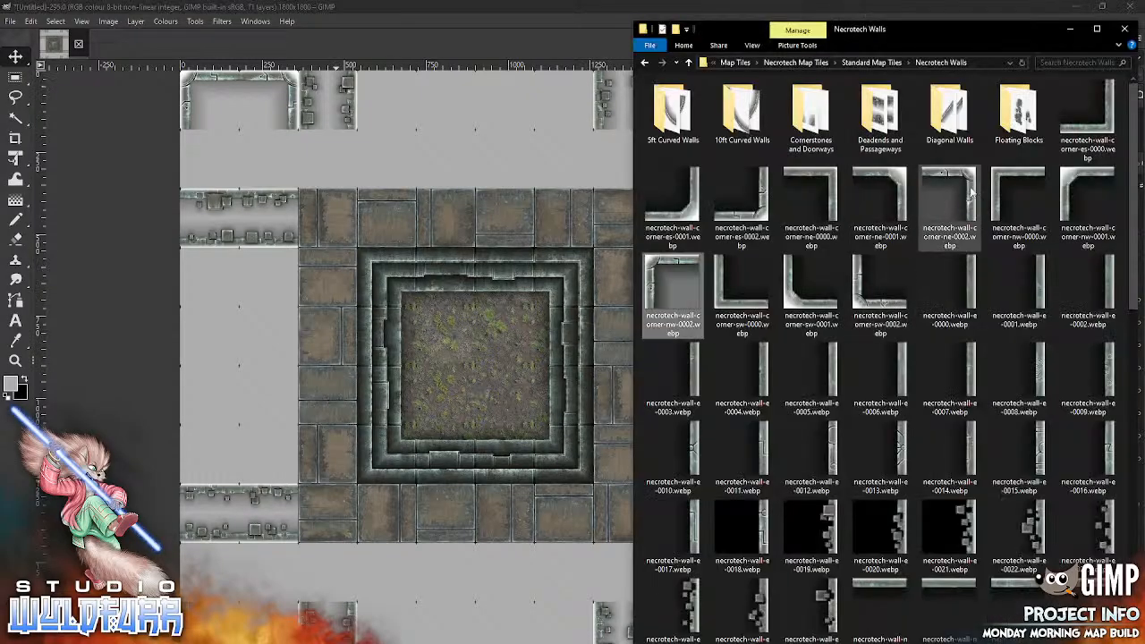
mouse_move(741, 203)
mouse_down()
mouse_move(488, 364)
mouse_move(725, 176)
mouse_move(754, 183)
mouse_up()
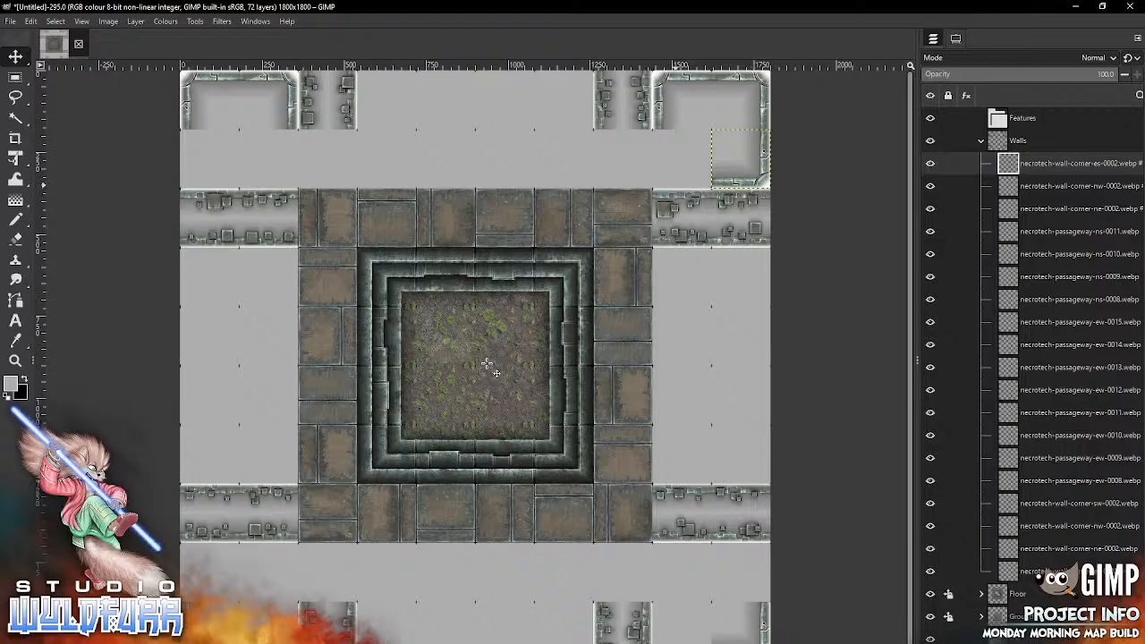
key(alt+Tab)
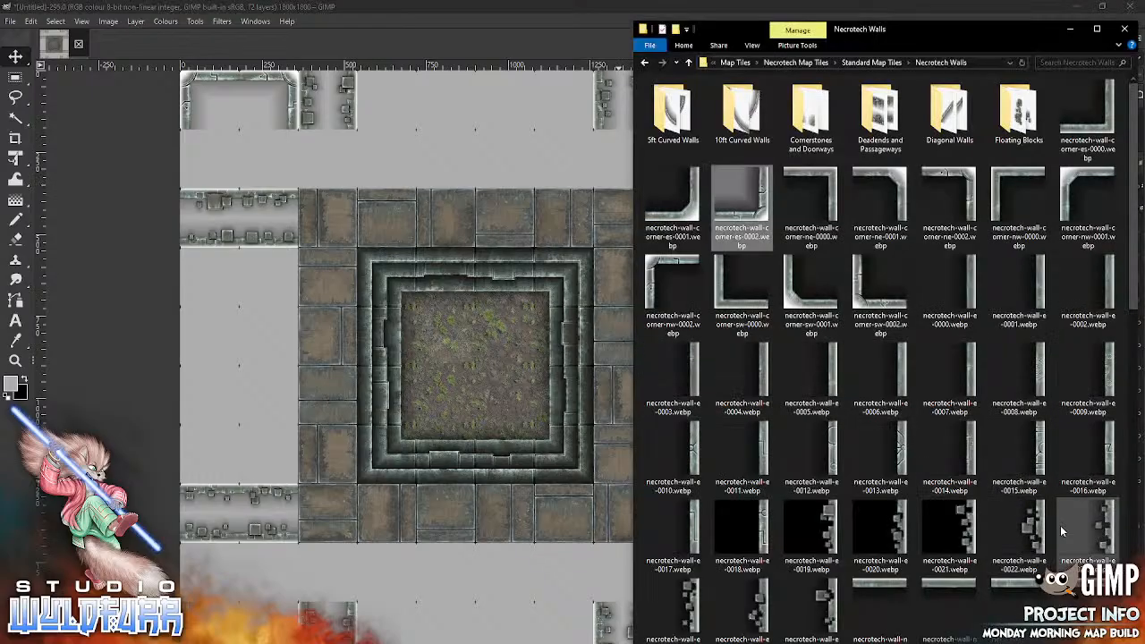
scroll(1126, 275, down, 6)
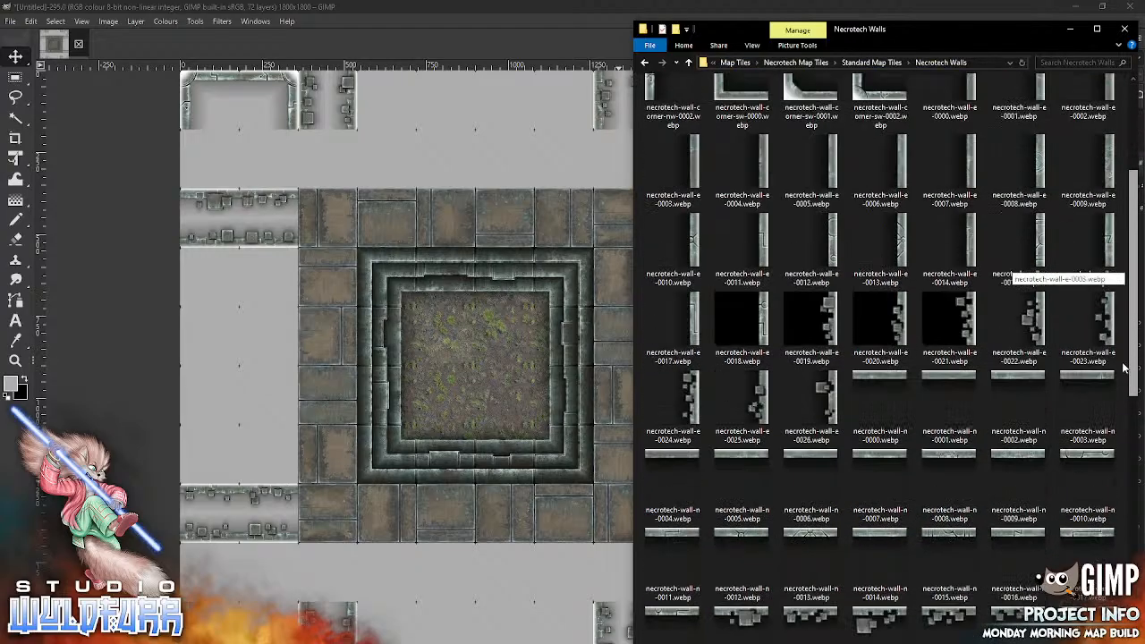
scroll(1093, 495, down, 2)
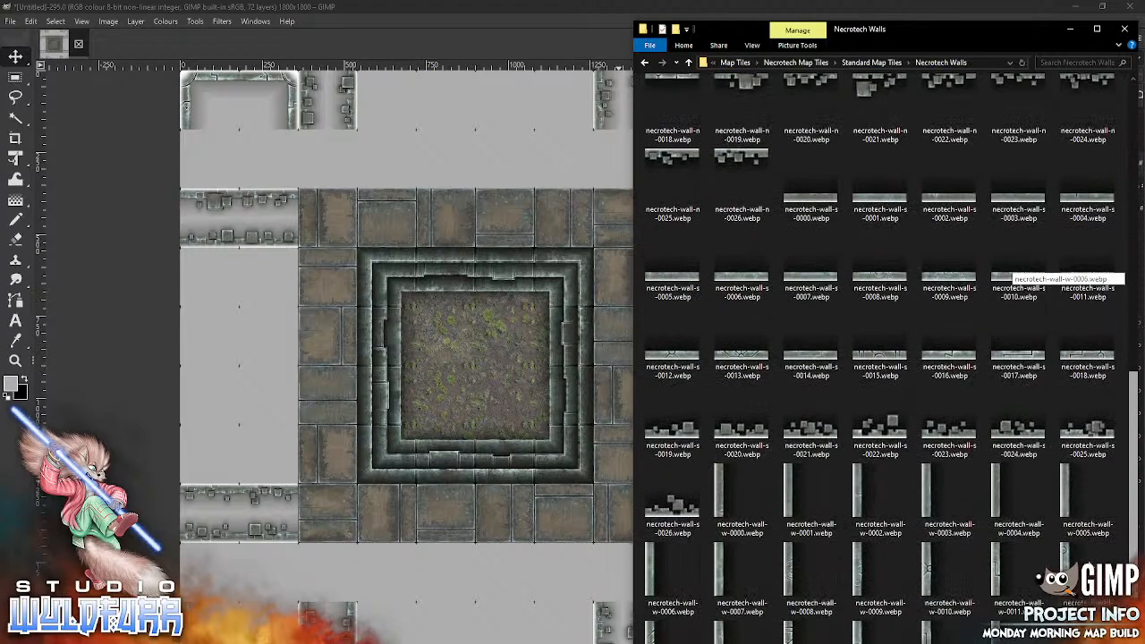
mouse_move(742, 367)
mouse_down()
mouse_move(471, 386)
mouse_move(624, 217)
mouse_move(677, 179)
mouse_up()
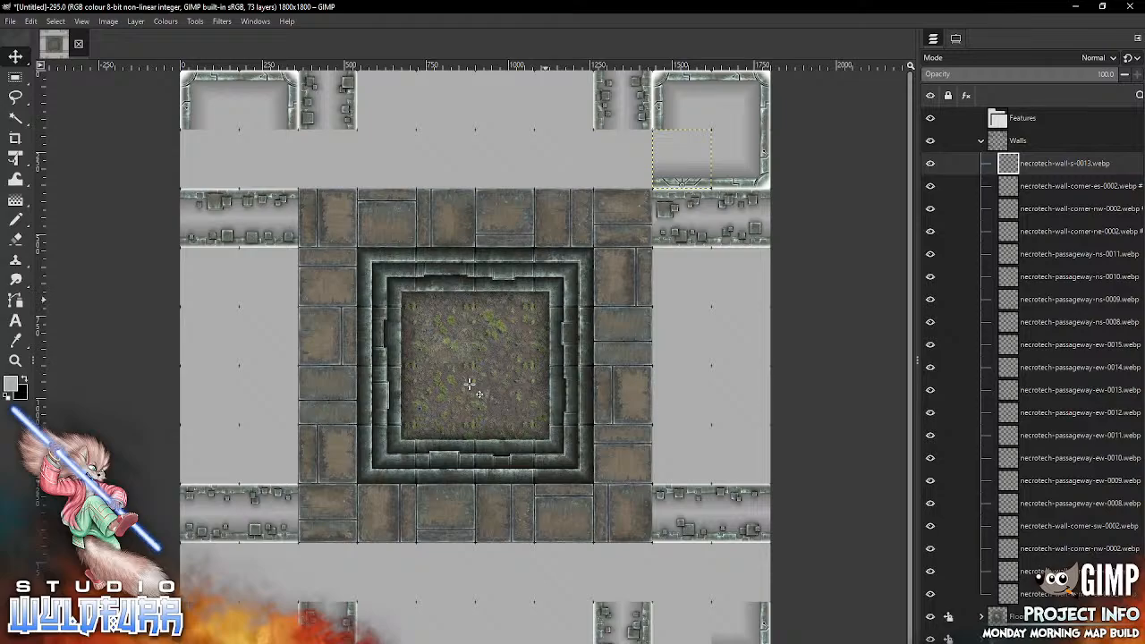
Step: From Cornerstones and Doorways, place necrotech-doorways-e-0003.webp above the floor border's upper-right tile and necrotech-cornerstone-nw-0002.webp over the adjoining necrotech-wall-s-0013 cell
key(alt+Tab)
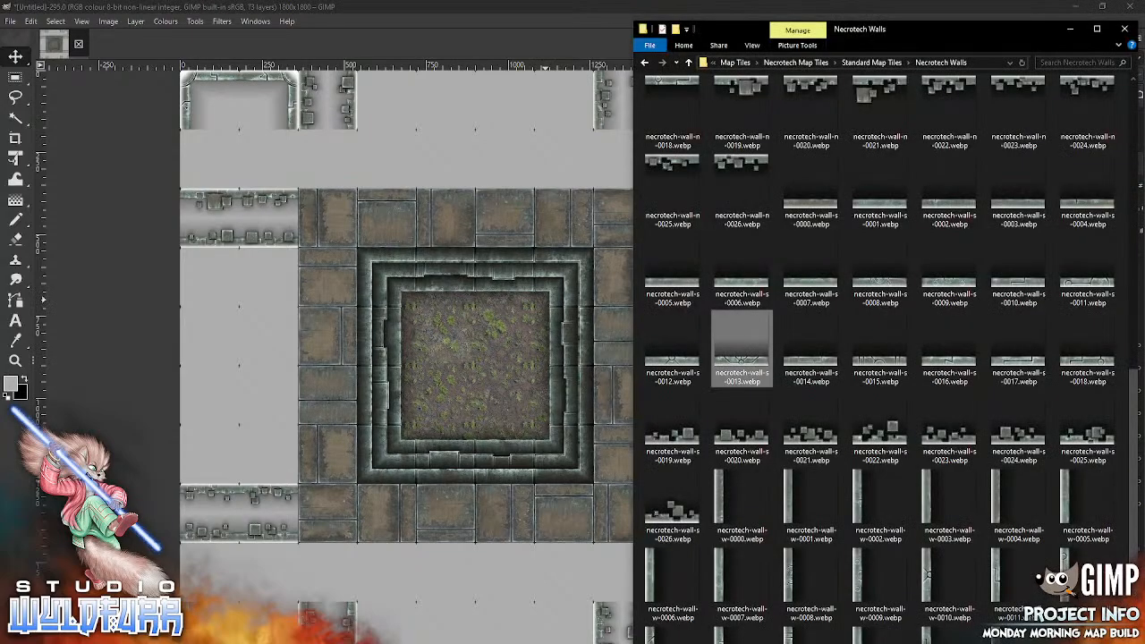
scroll(1128, 444, up, 10)
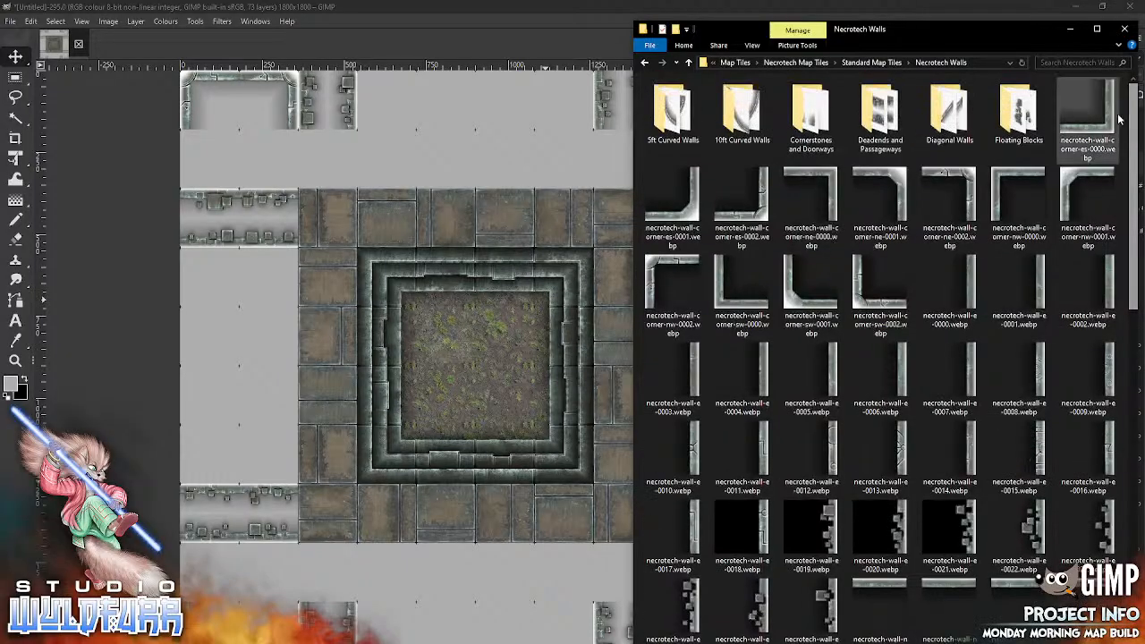
double_click(810, 112)
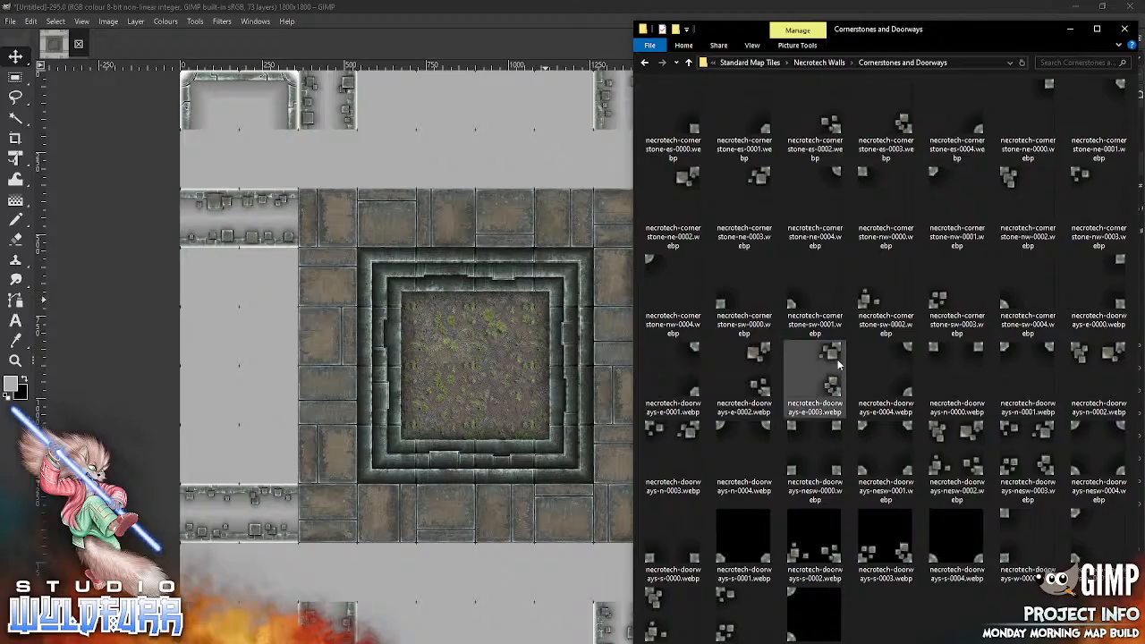
drag(831, 357, 504, 409)
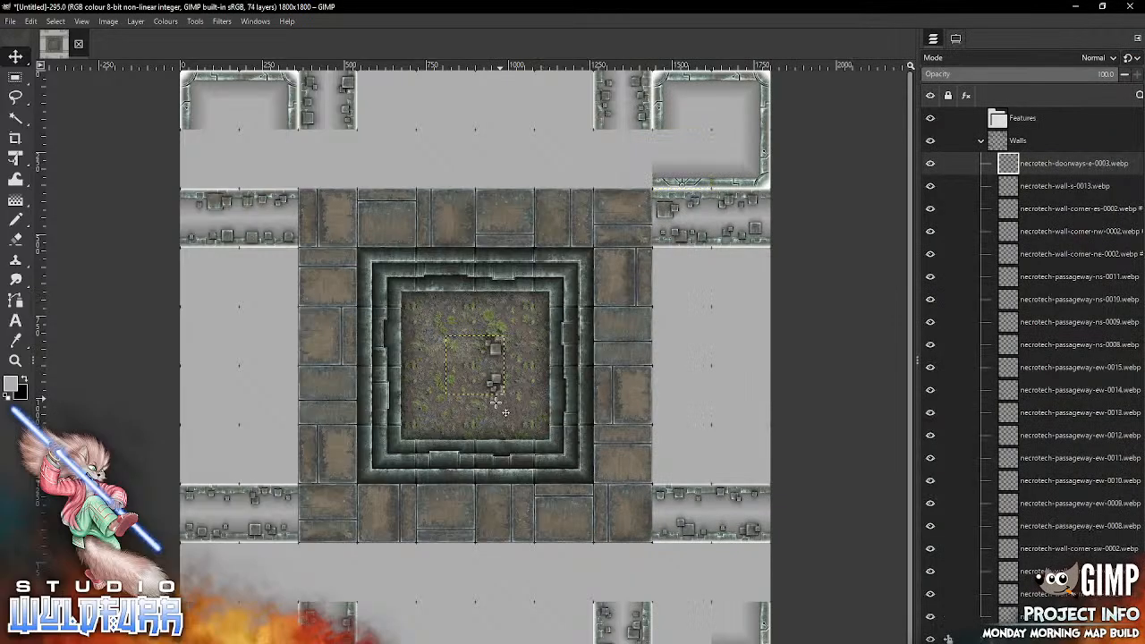
drag(493, 349, 638, 145)
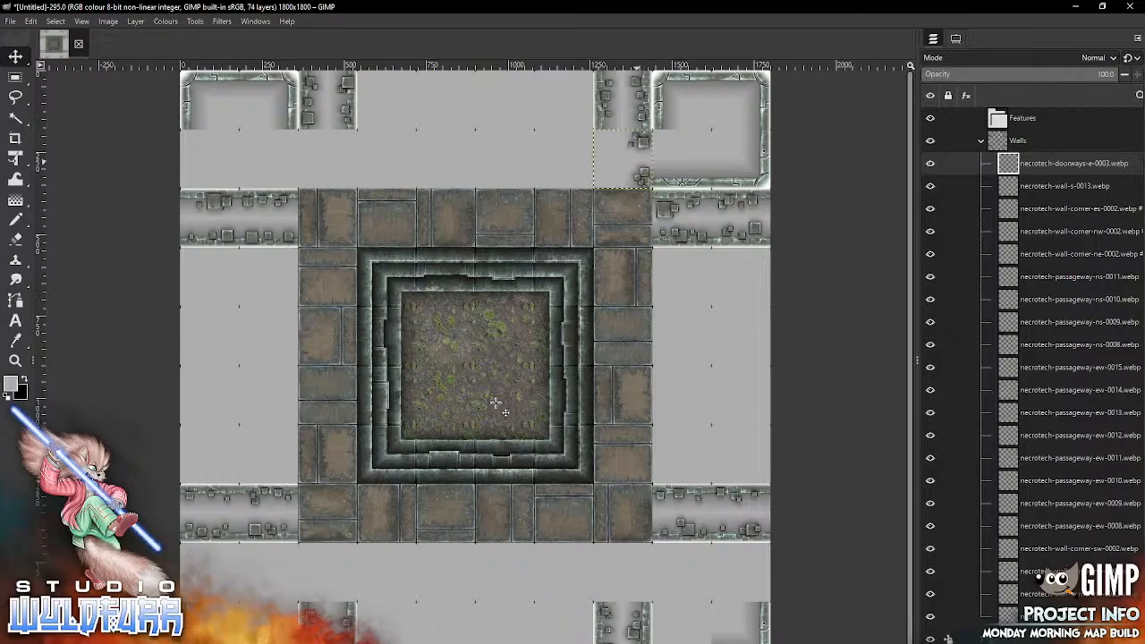
key(alt+Tab)
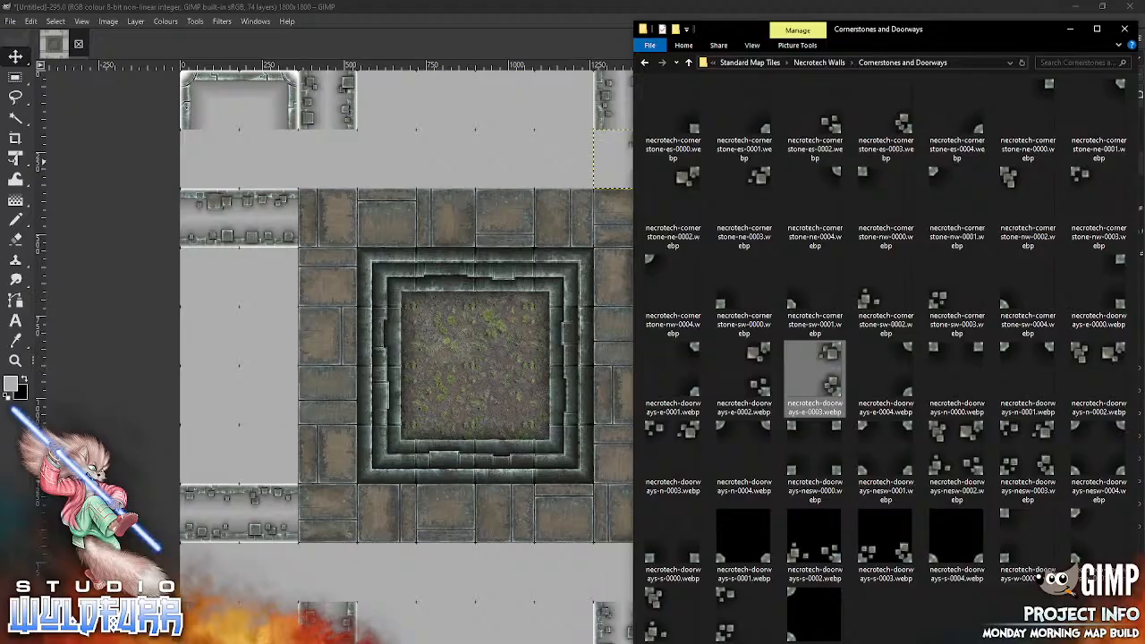
drag(1028, 201, 661, 143)
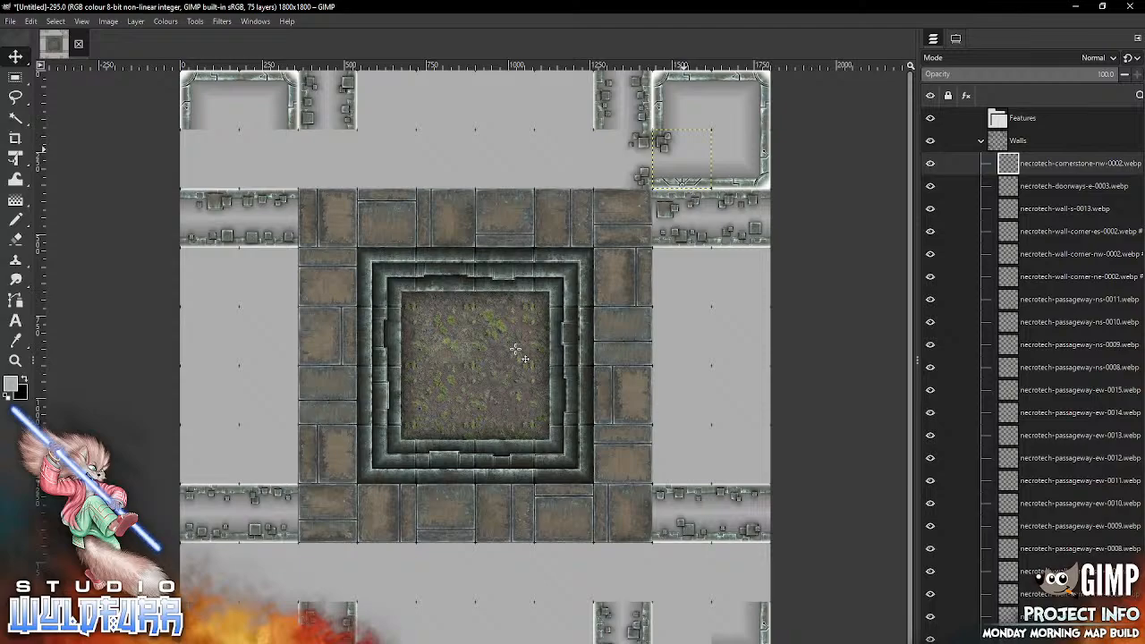
Step: From Necrotech Walls, place necrotech-wall-w-0023.webp in the cell directly above the floor border's upper-right tile, over the doorway piece
key(alt+Tab)
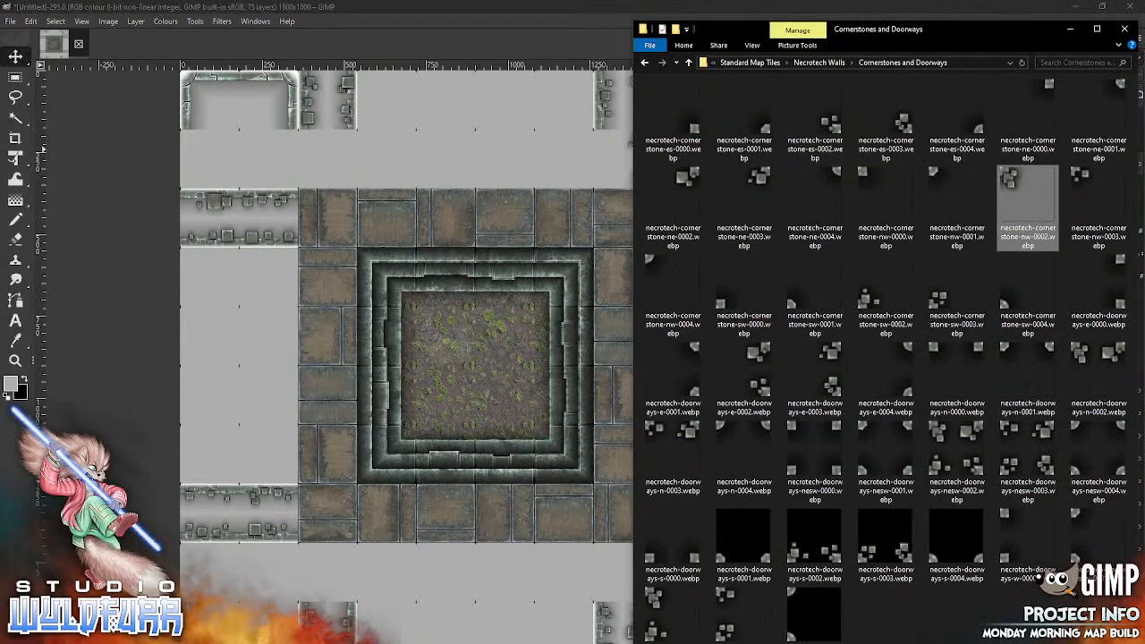
click(833, 72)
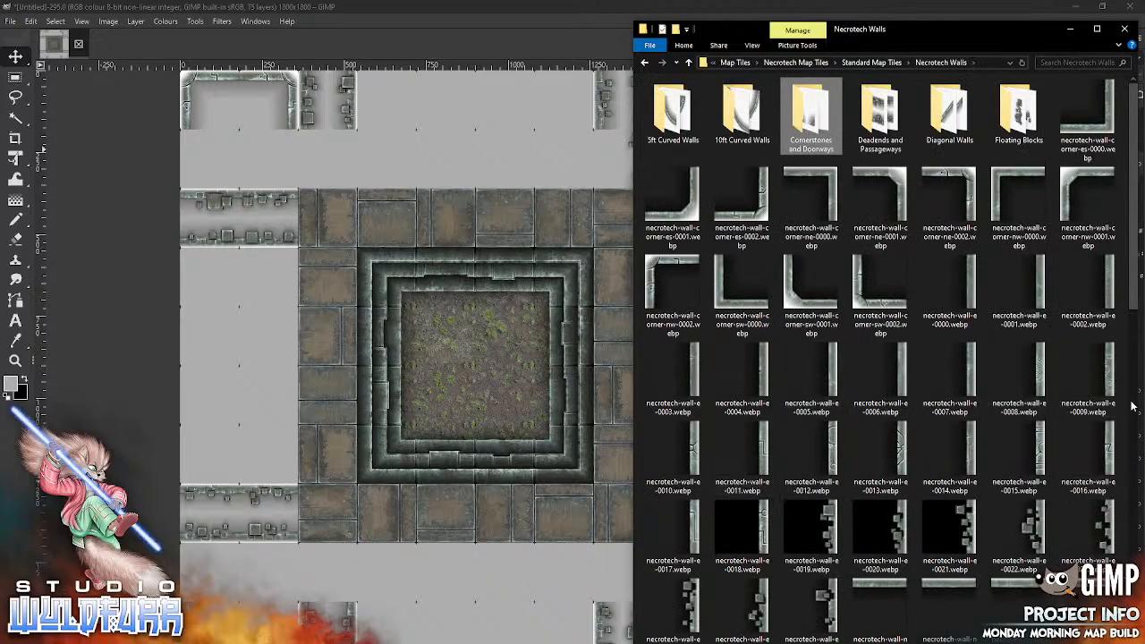
drag(1129, 313, 1122, 640)
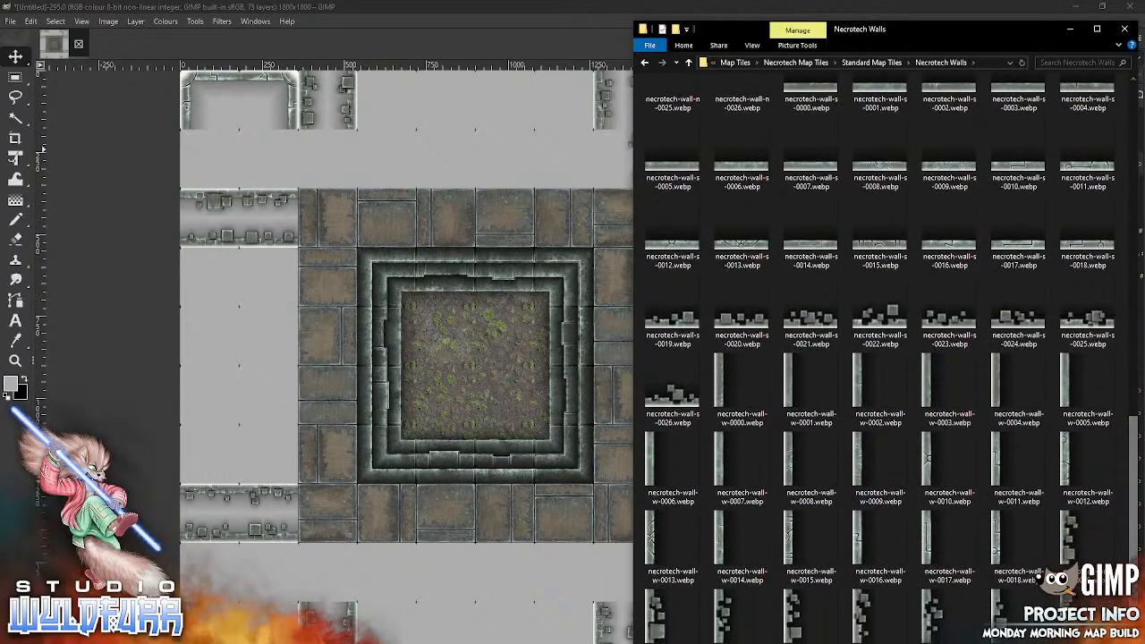
drag(860, 619, 460, 286)
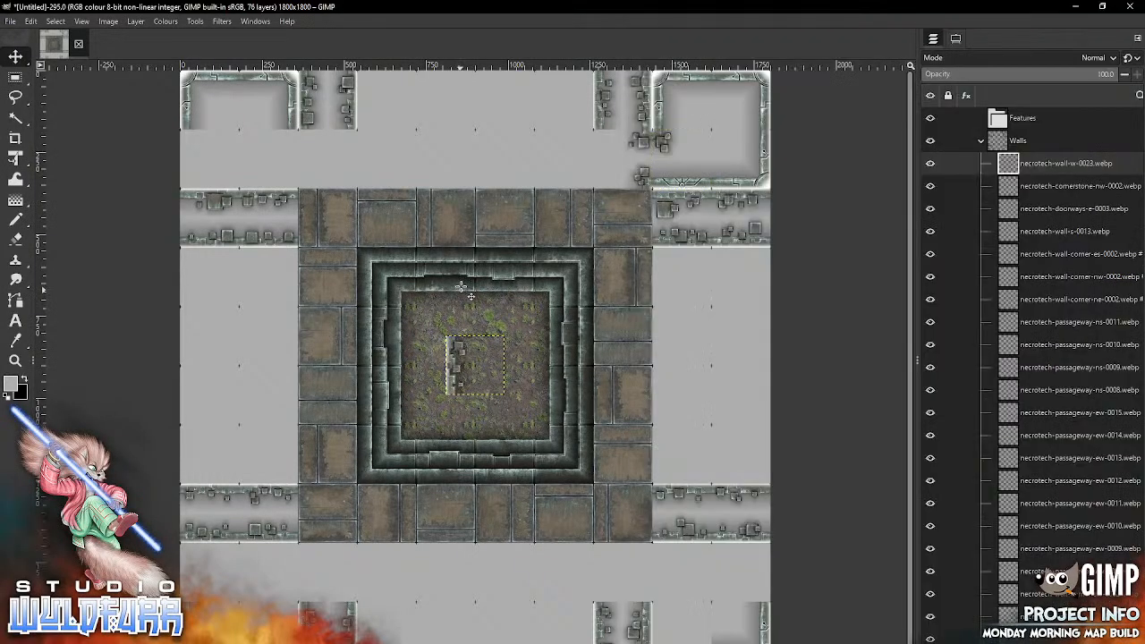
drag(455, 368, 598, 166)
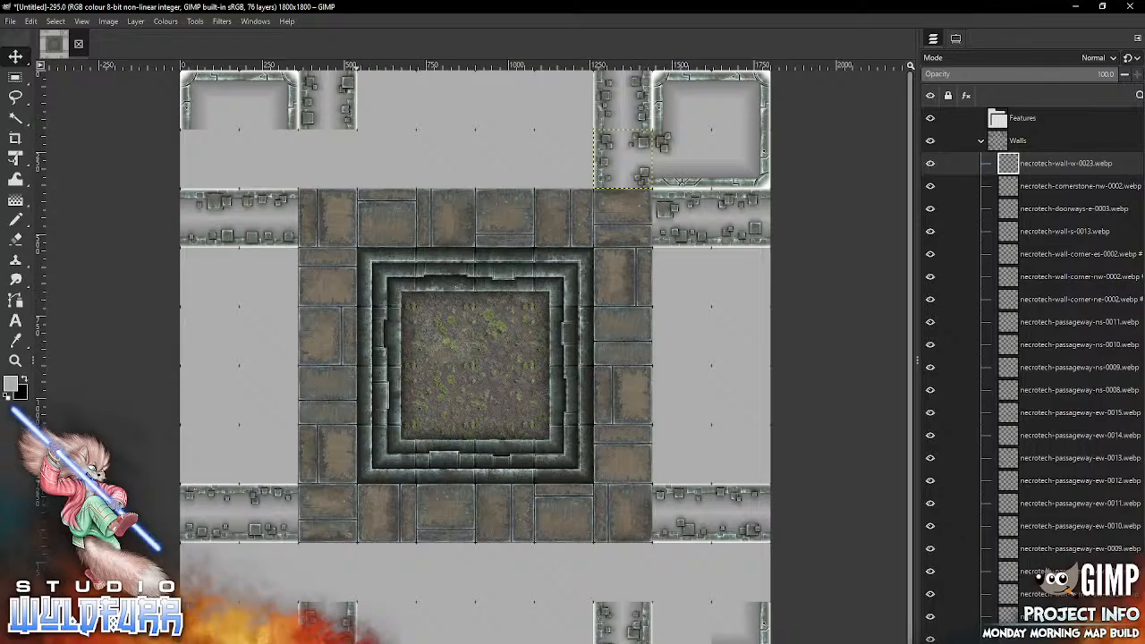
Step: From Cornerstones and Doorways, place necrotech-cornerstone-ne-0003.webp over the floor border's upper-right tile
key(alt+Tab)
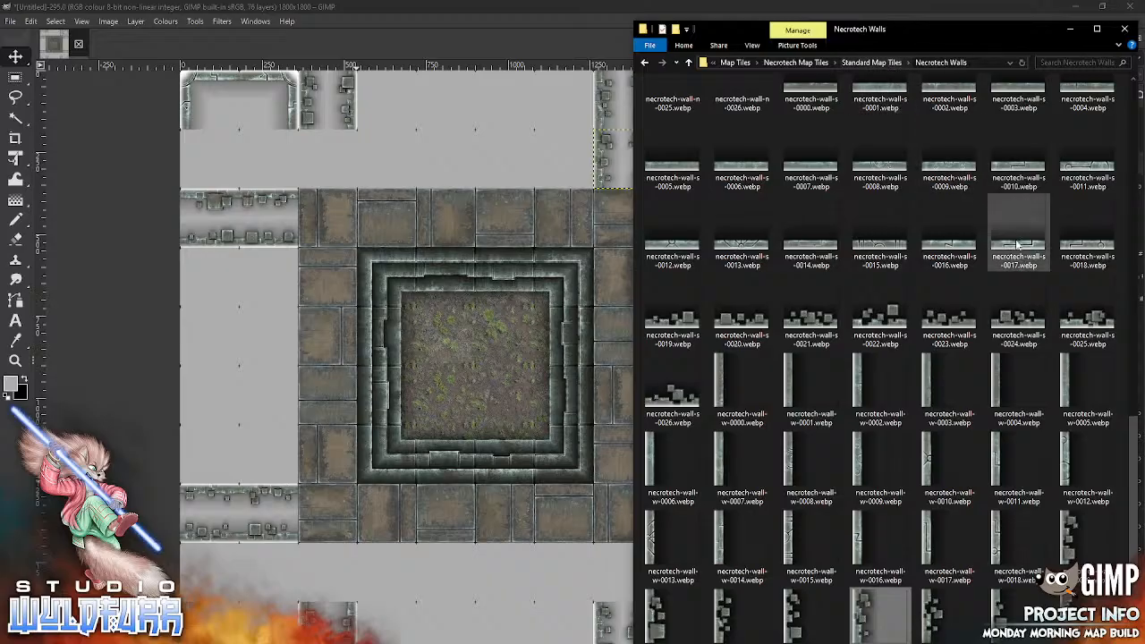
scroll(1015, 447, up, 5)
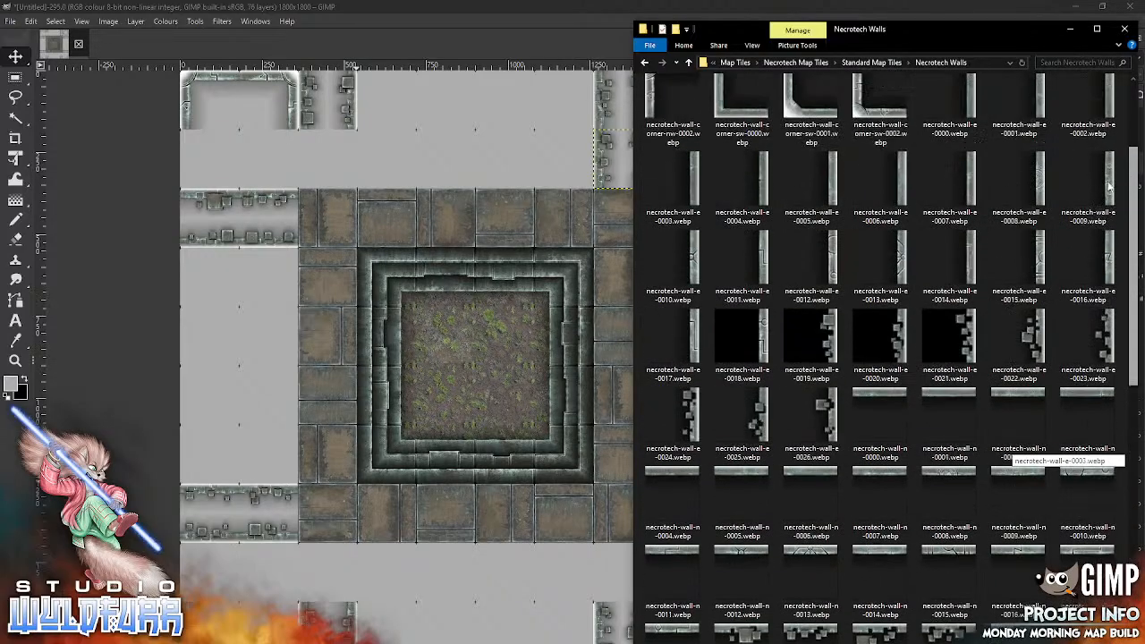
scroll(1109, 185, up, 3)
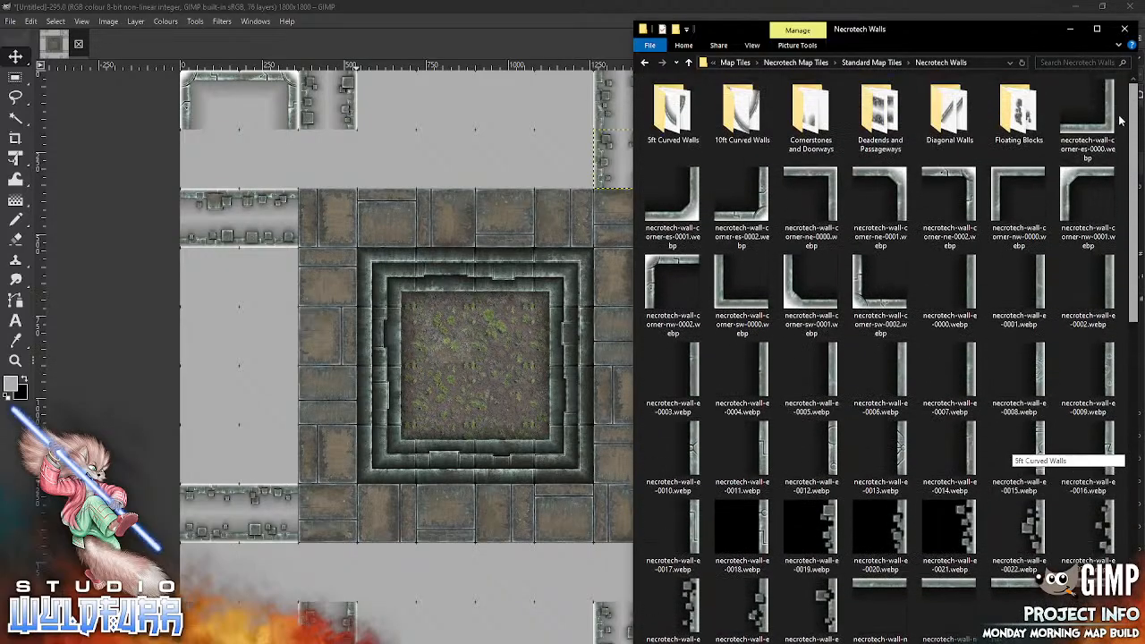
double_click(815, 121)
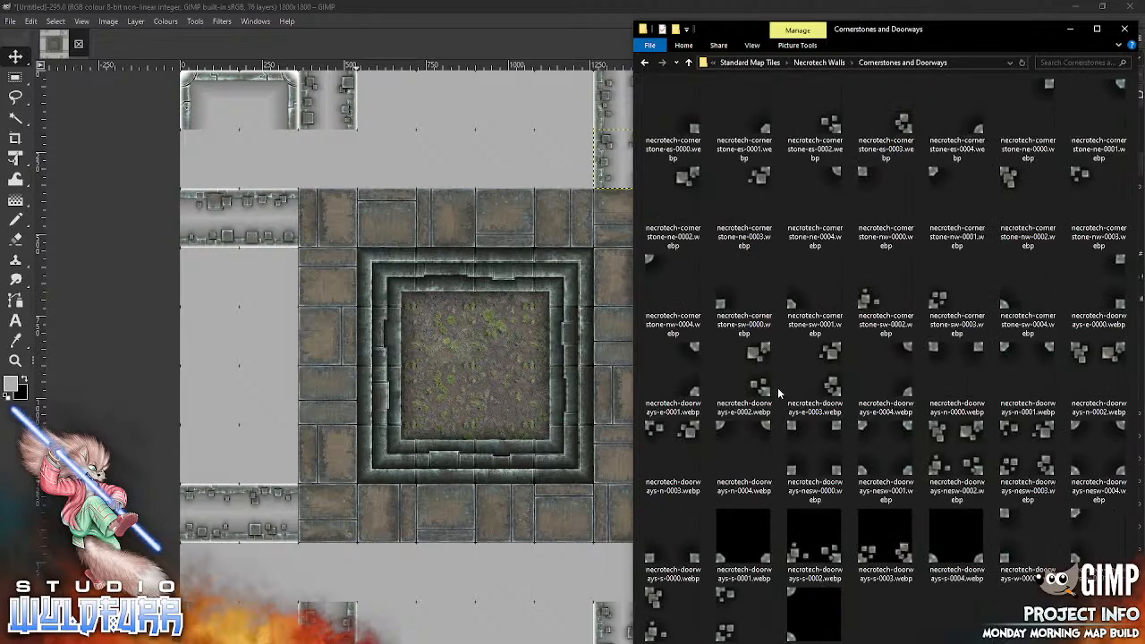
drag(744, 188, 642, 199)
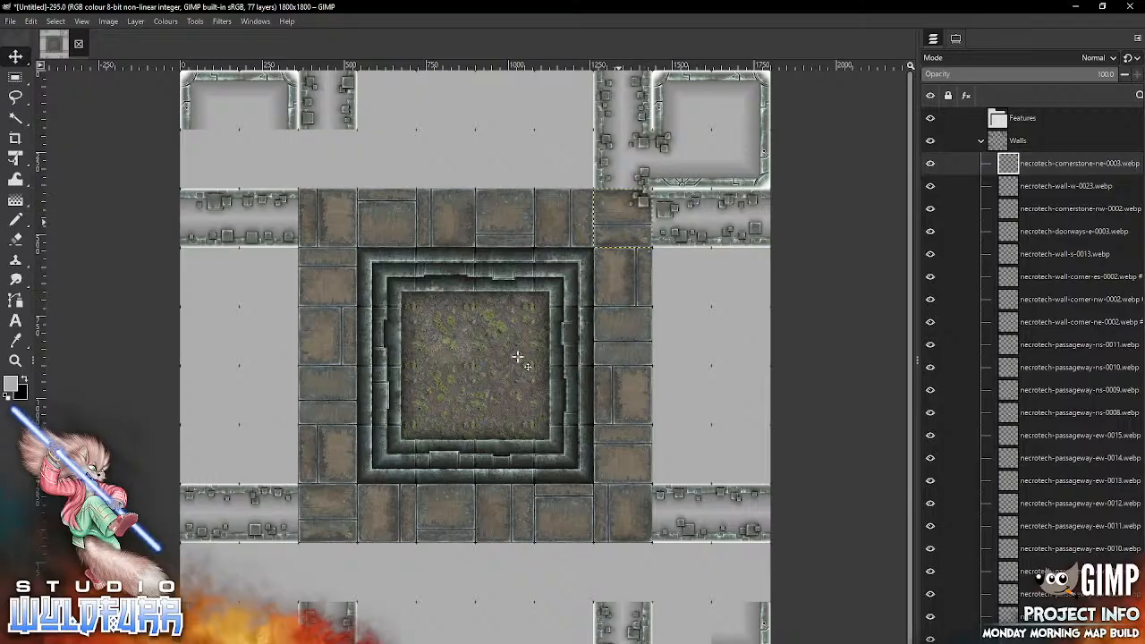
Step: Collapse the Walls layer group, expand the Floor group and make its topmost layer active
click(980, 141)
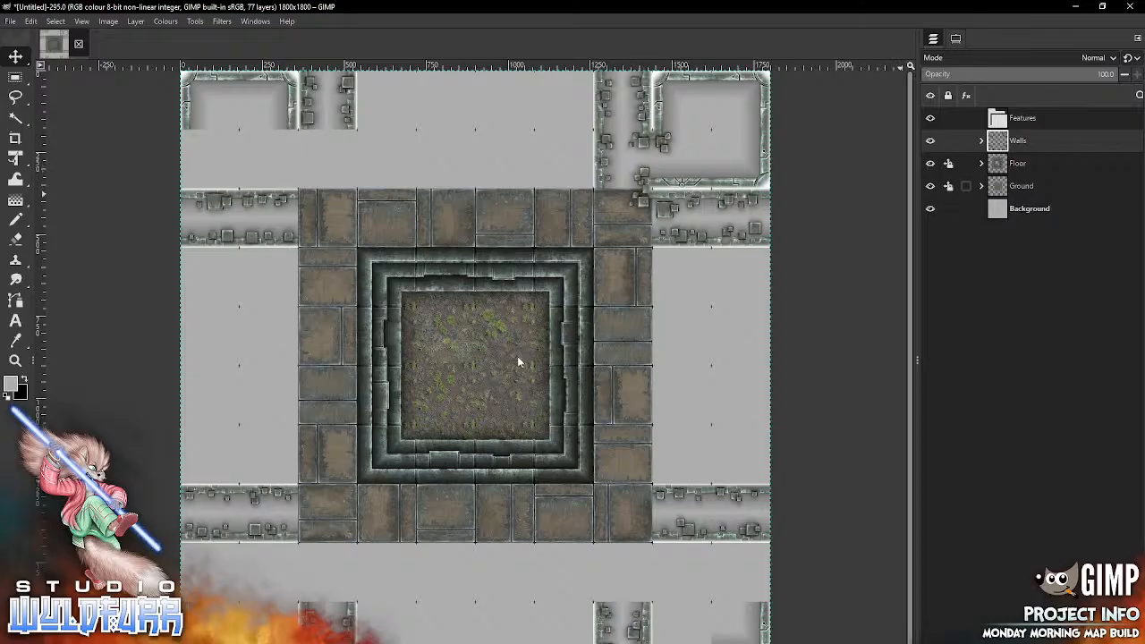
click(980, 163)
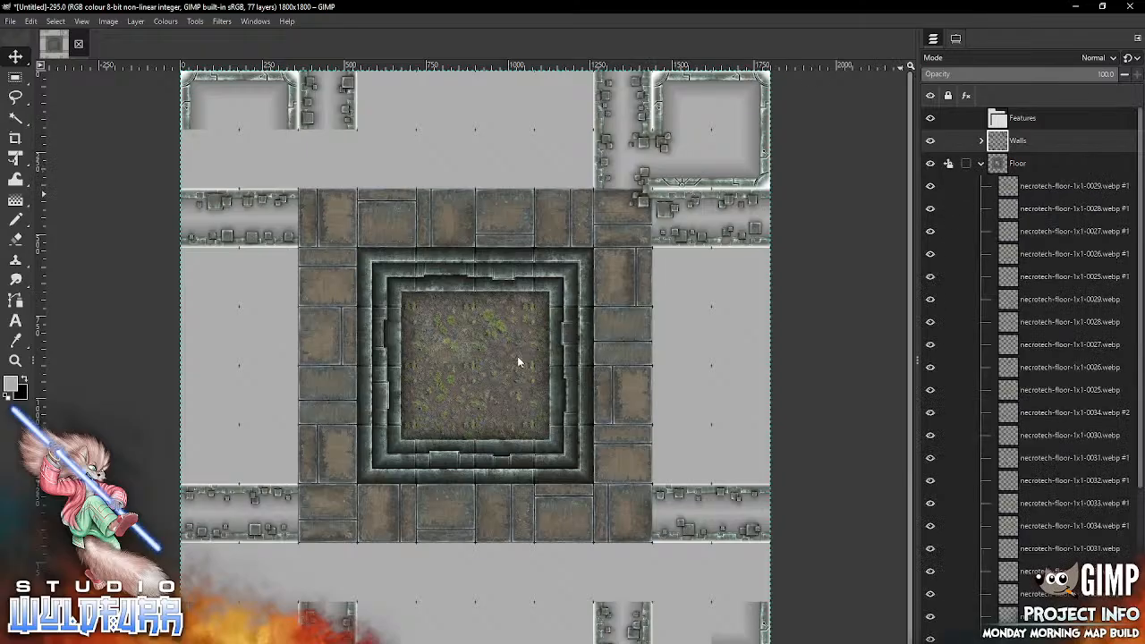
click(1073, 186)
Step: From Necrotech Floors, add necrotech-floor-1x1-0021.webp, unlock the Floor group, and place the tile in the upper-right room's upper-left cell
key(alt+Tab)
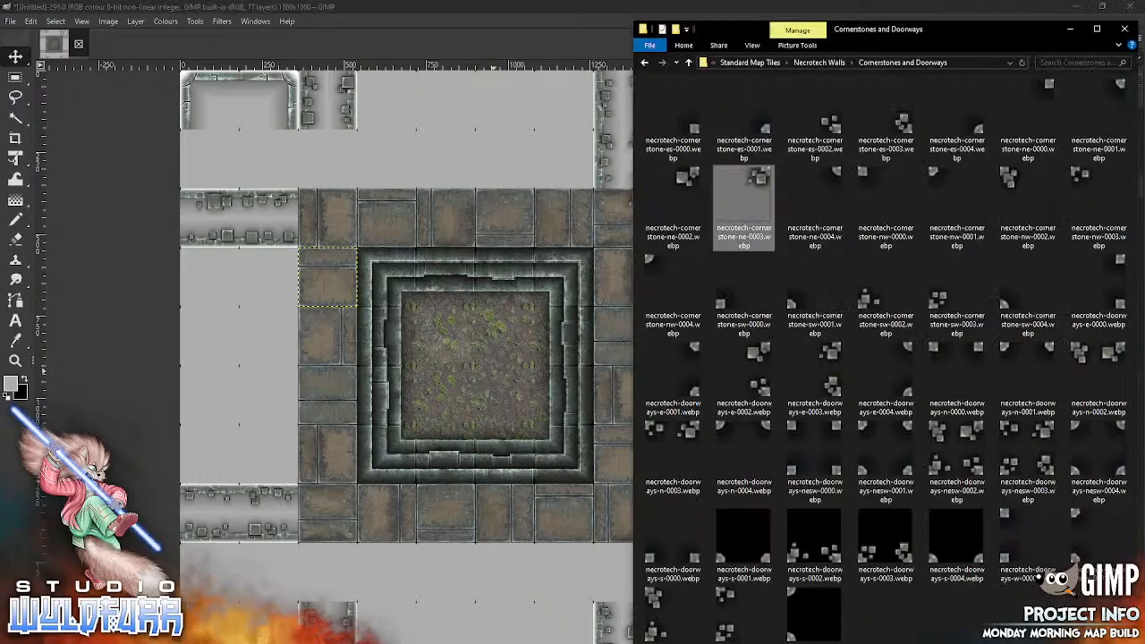
click(818, 63)
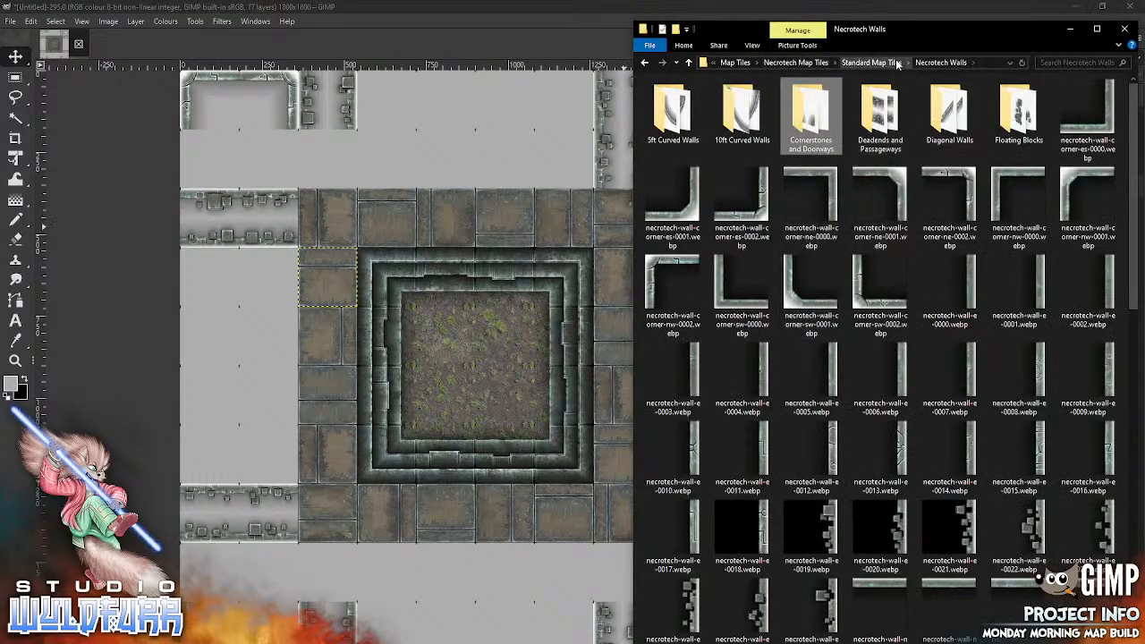
click(865, 63)
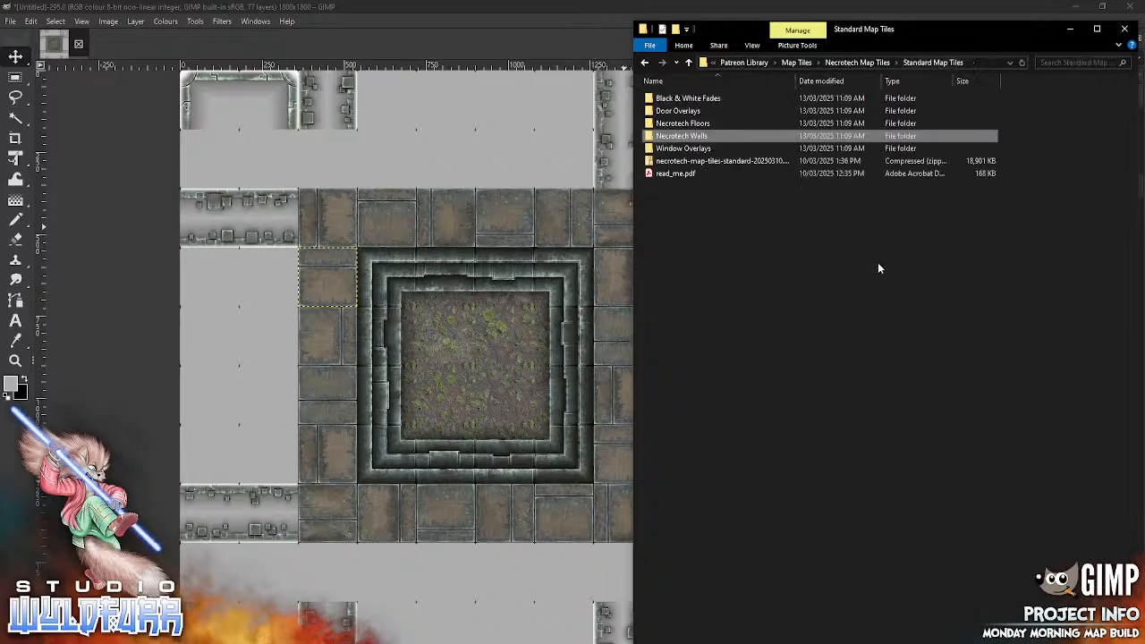
double_click(684, 124)
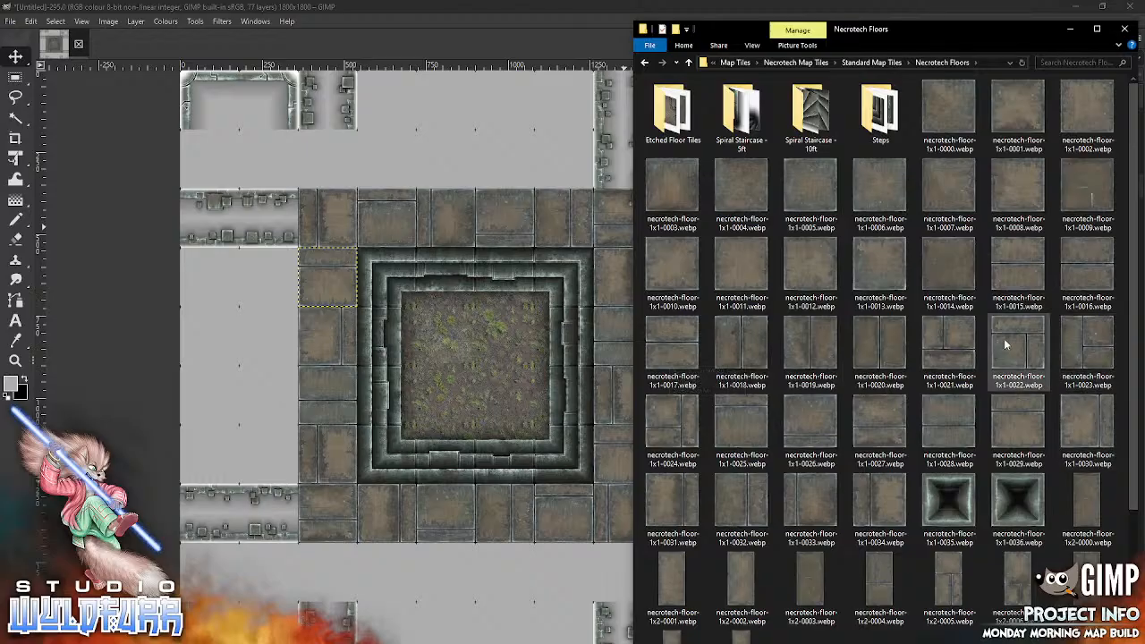
drag(930, 343, 447, 412)
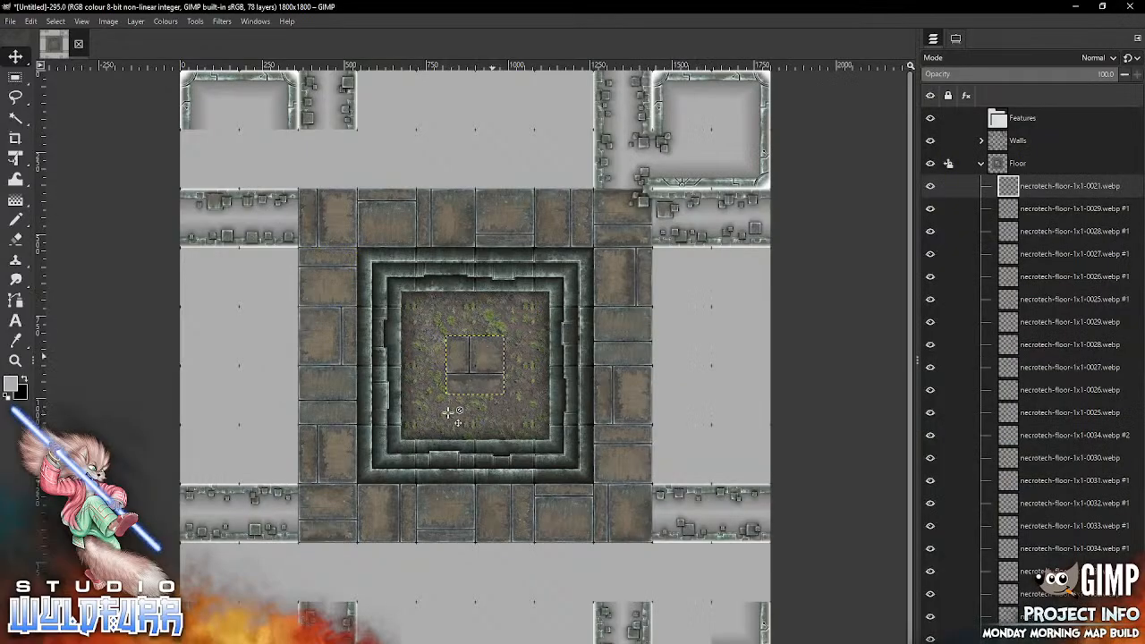
click(948, 164)
click(936, 133)
click(447, 413)
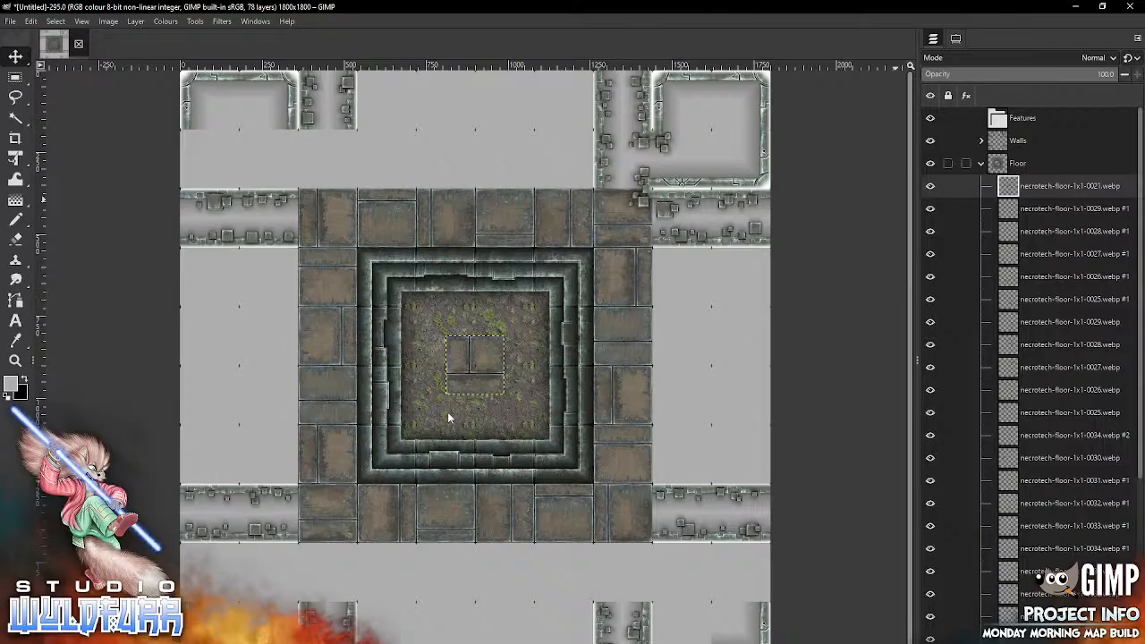
mouse_move(475, 375)
mouse_down()
mouse_move(550, 319)
mouse_move(700, 159)
mouse_move(624, 111)
mouse_move(693, 112)
mouse_move(686, 103)
mouse_up()
Step: Fill the upper-right room with necrotech-floor-1x1-0022.webp in its upper-right cell, 0023 in its lower-left cell and 0024 in its lower-right cell
key(alt+Tab)
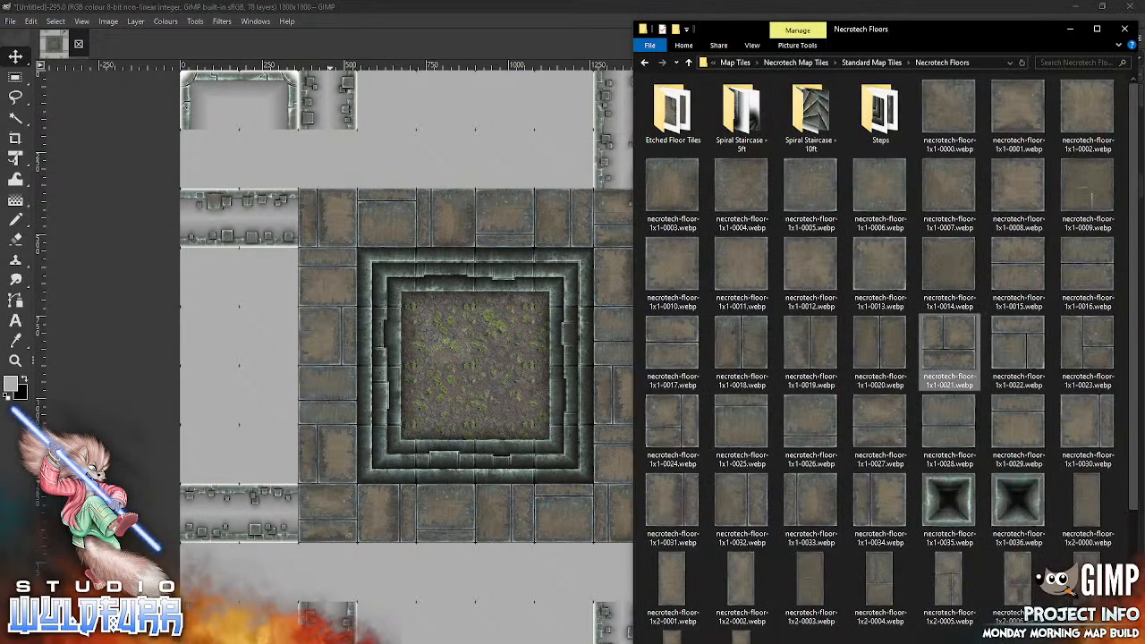
mouse_move(1021, 352)
mouse_down()
mouse_move(606, 386)
mouse_move(483, 411)
mouse_move(746, 178)
mouse_move(750, 147)
mouse_up()
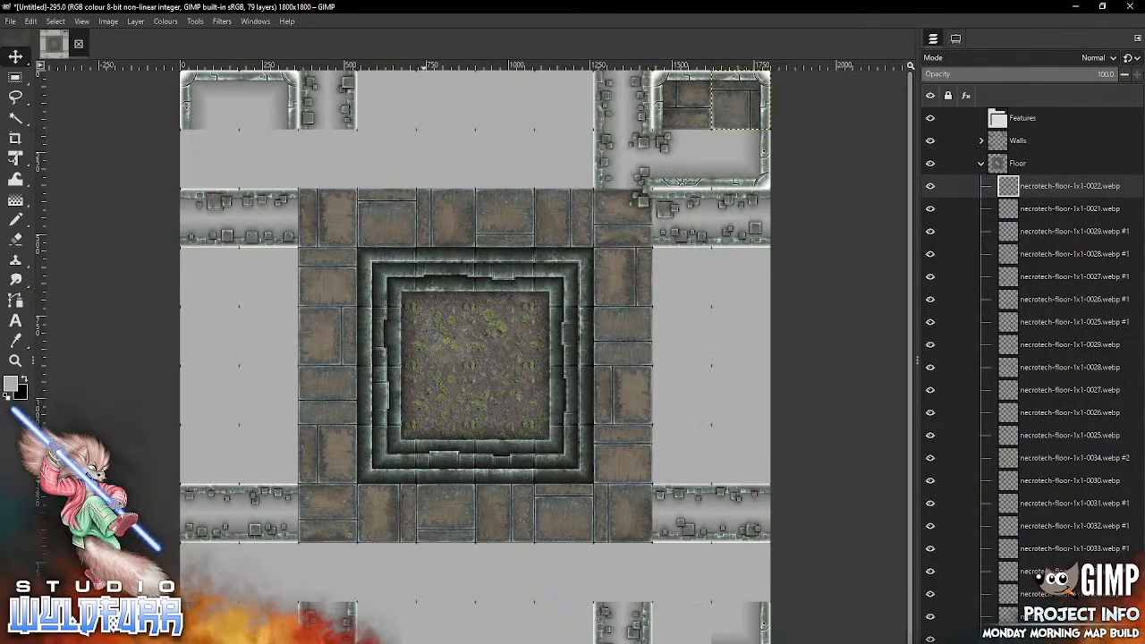
key(alt+Tab)
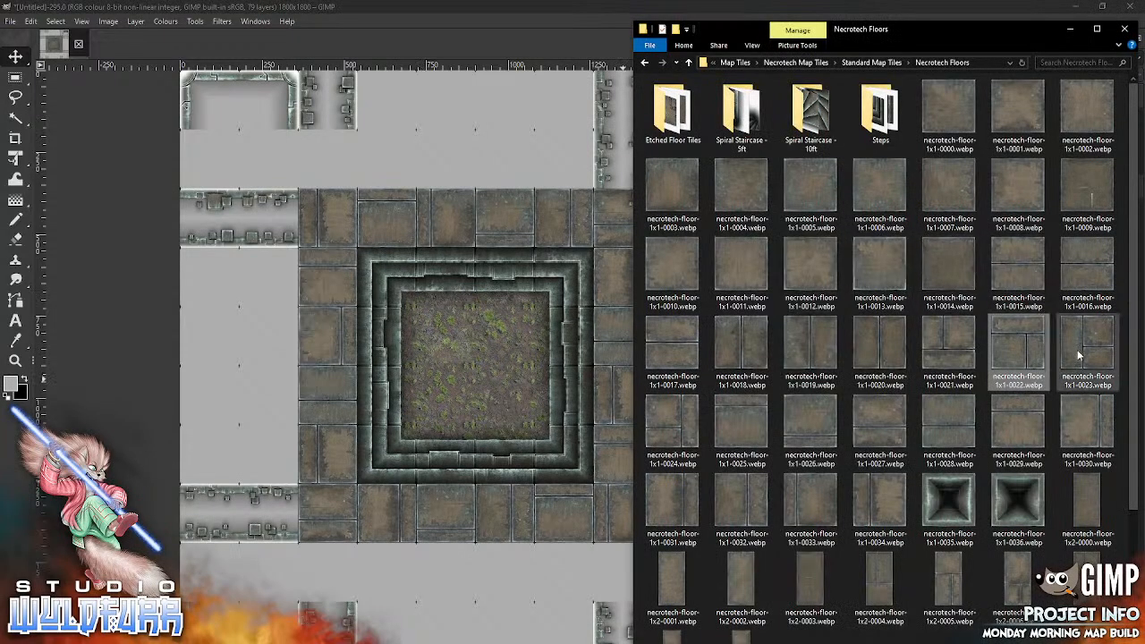
drag(1076, 350, 647, 198)
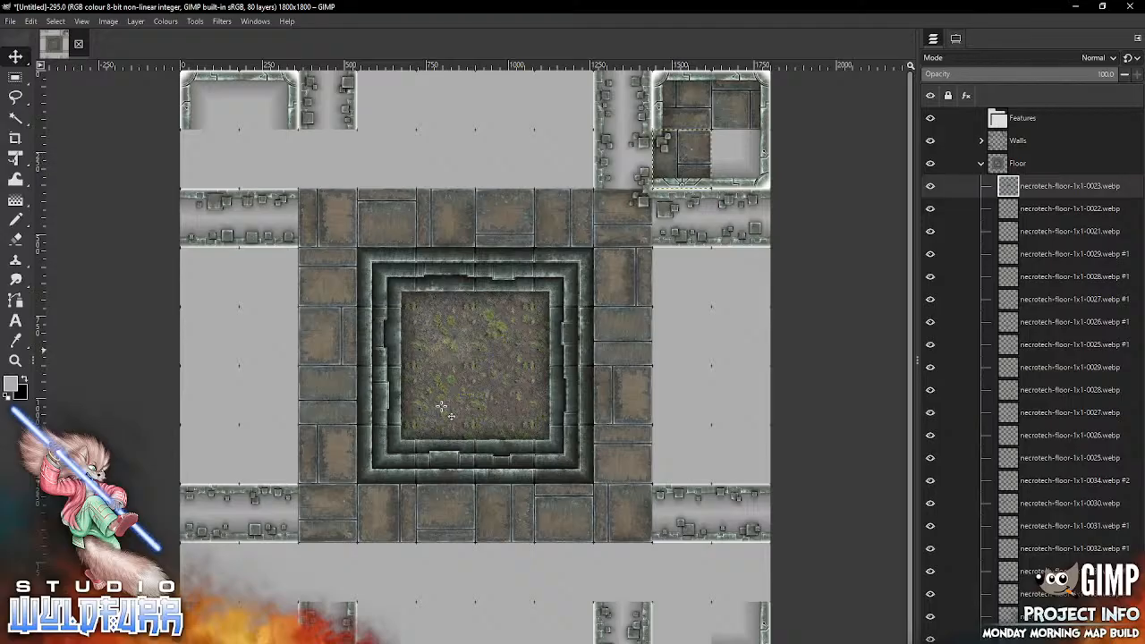
key(alt+Tab)
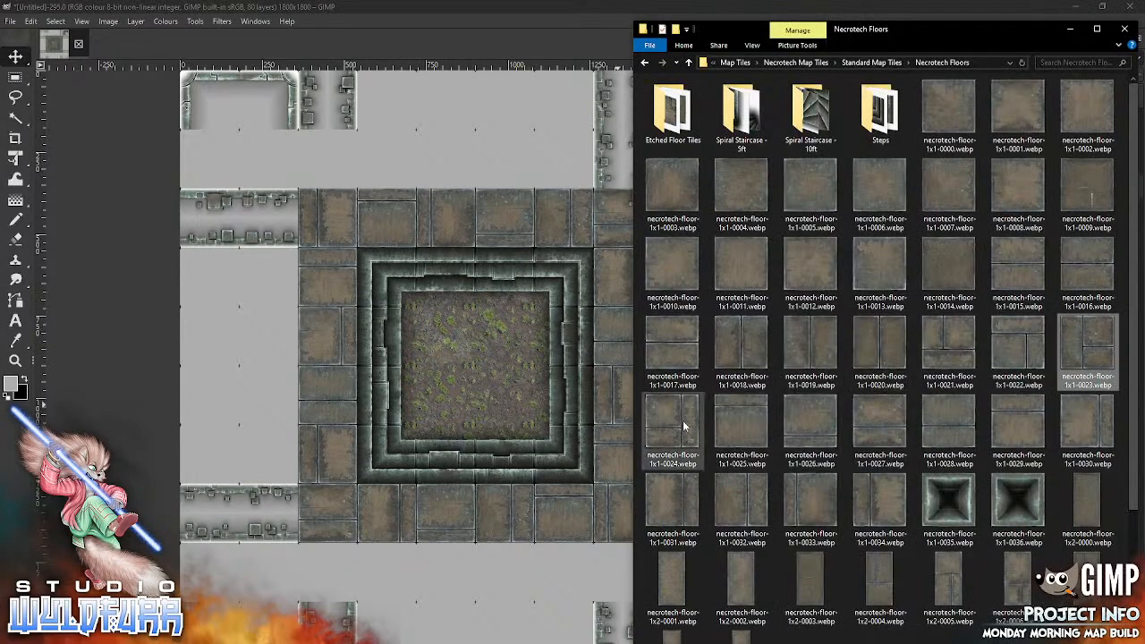
drag(683, 426, 686, 186)
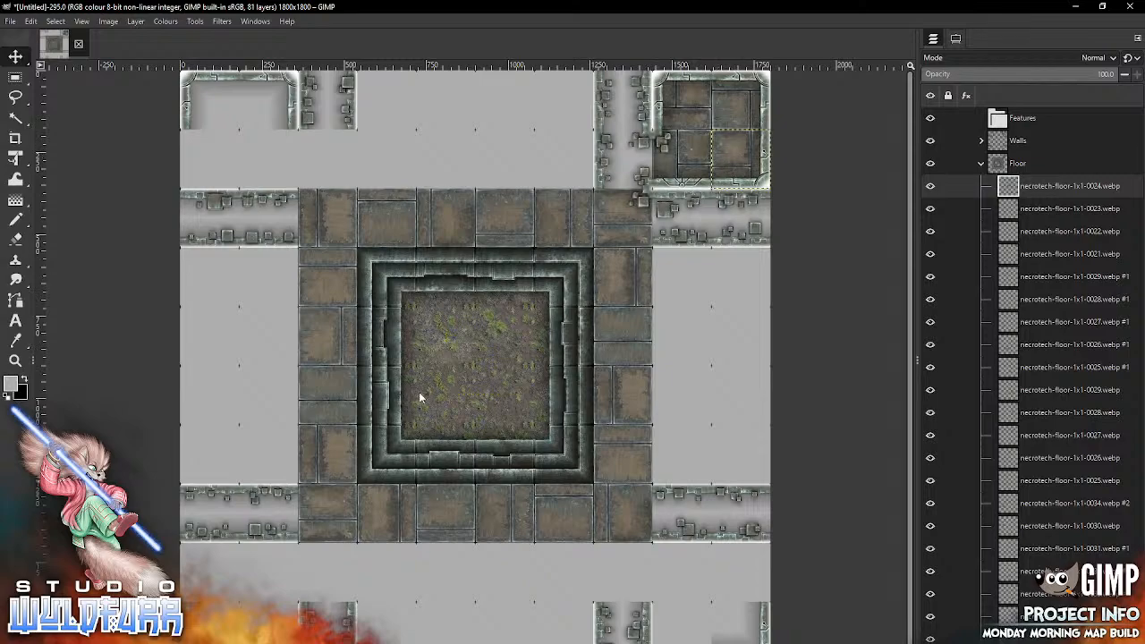
Step: Floor the passageway beside the upper-right room with necrotech-floor-1x1-0000.webp at the canvas's top edge and necrotech-floor-1x1-0001.webp below it
key(alt+Tab)
drag(945, 99, 604, 138)
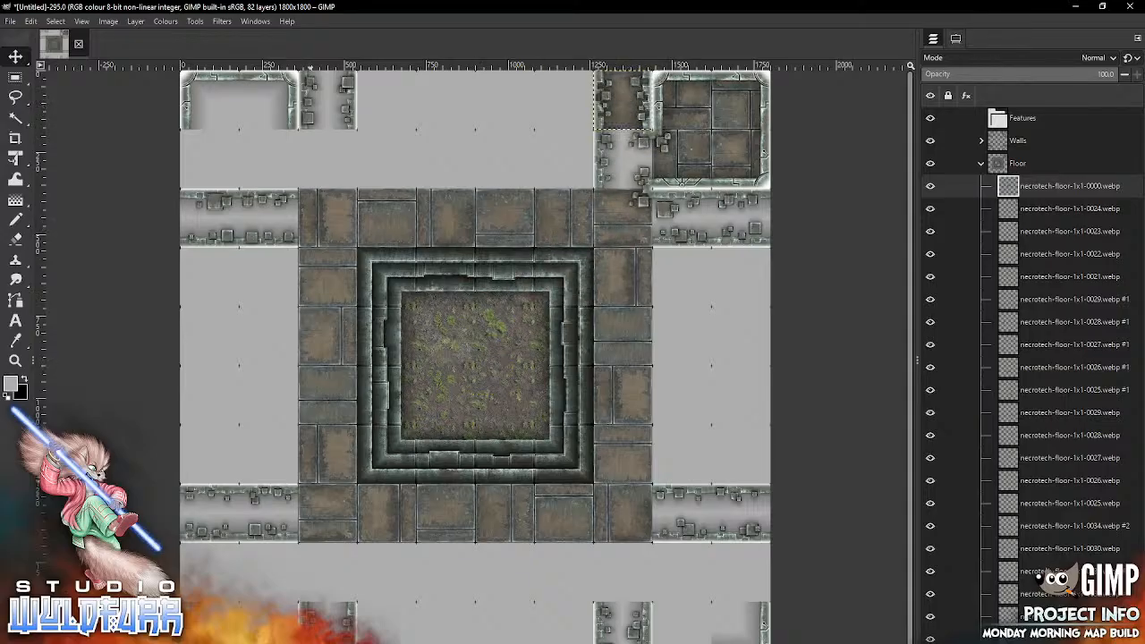
key(alt+Tab)
drag(1017, 111, 640, 196)
Step: Floor the passageway below the upper-right room with necrotech-floor-1x1-0002.webp beside the floor border and necrotech-floor-1x1-0003.webp at the canvas's right edge
key(alt+Tab)
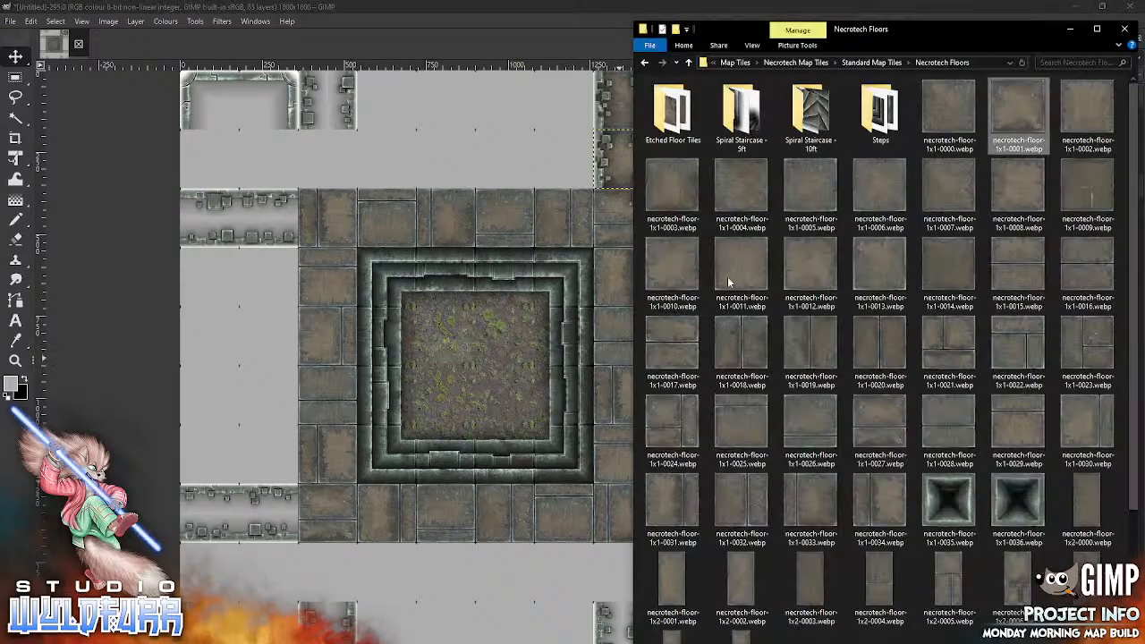
drag(1082, 117, 494, 393)
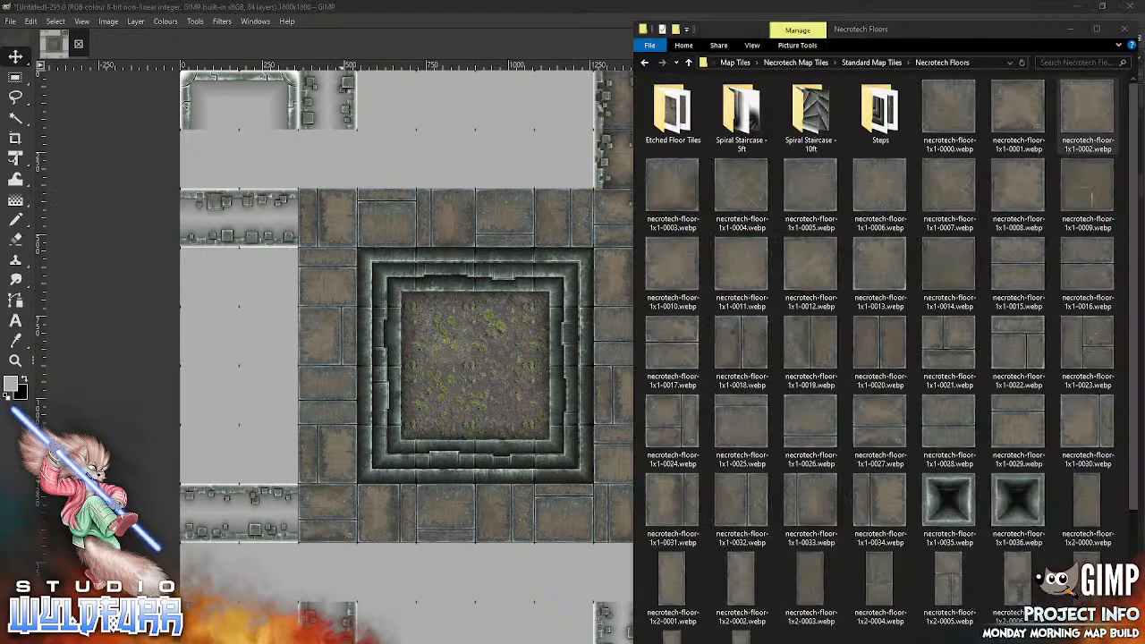
key(alt+Tab)
drag(673, 192, 458, 397)
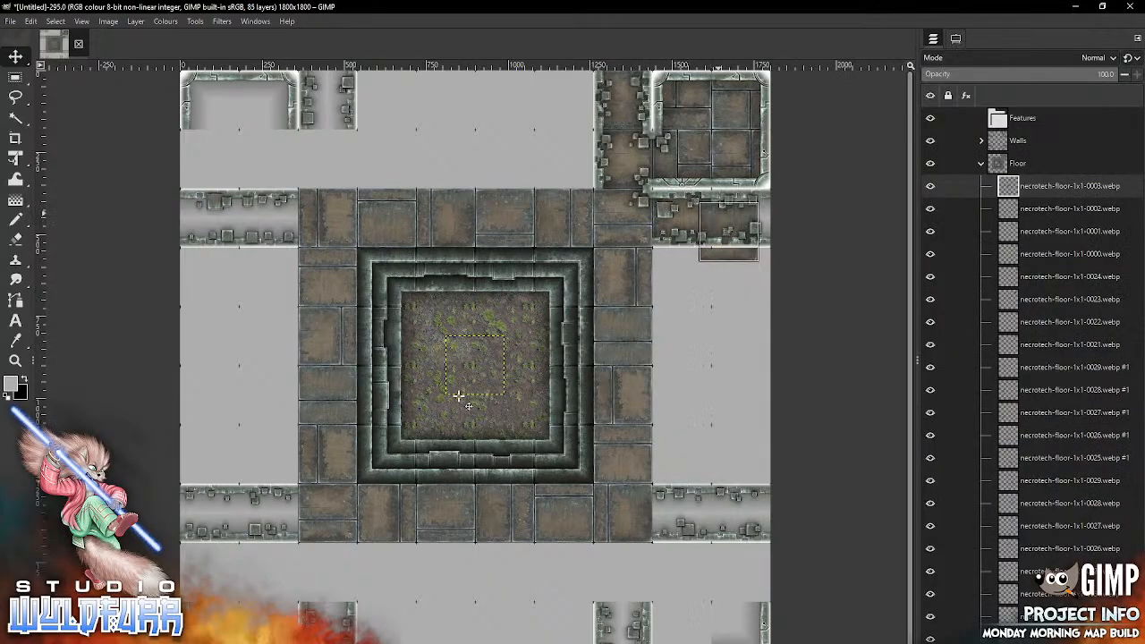
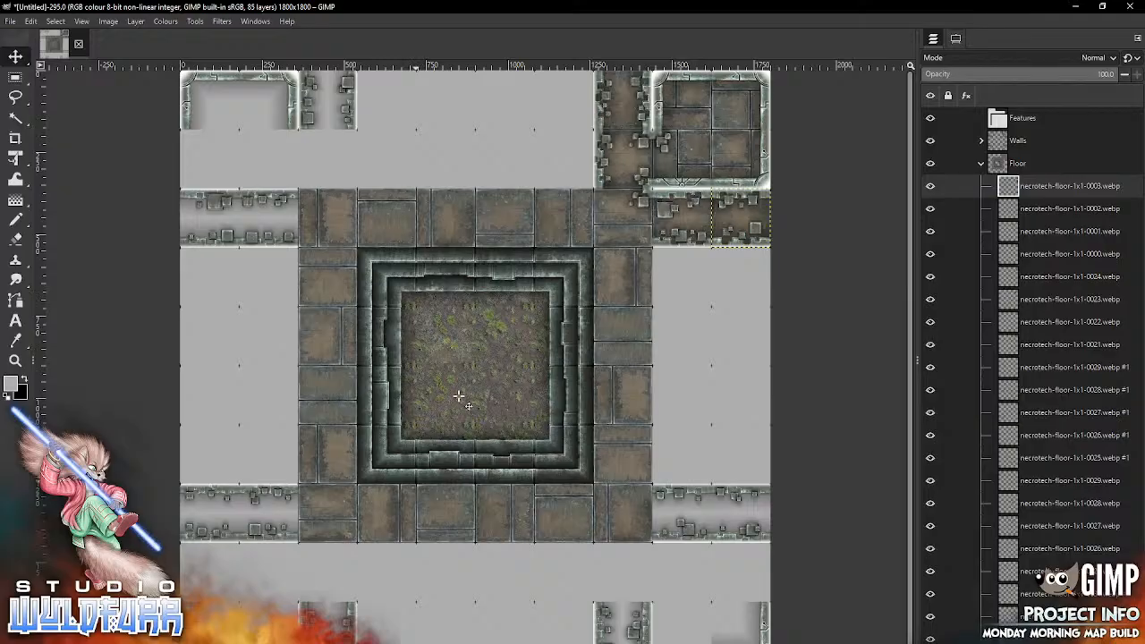
Step: Open the Necrotech Walls folder in File Explorer, then in GIMP collapse the Floor layer group and expand the Walls group
key(alt+Tab)
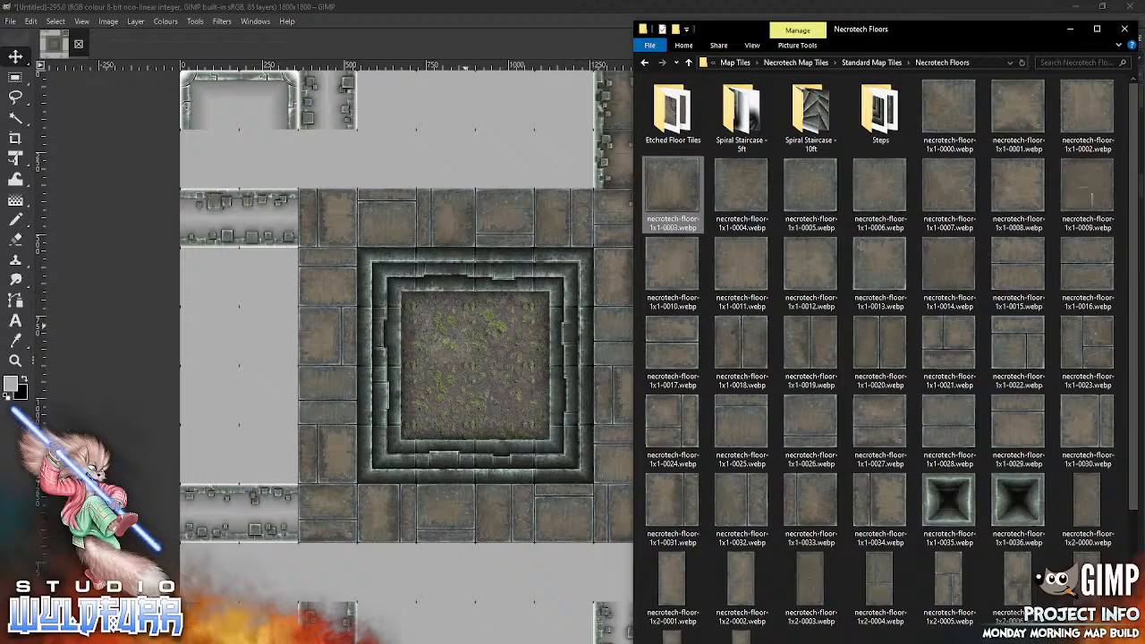
click(869, 63)
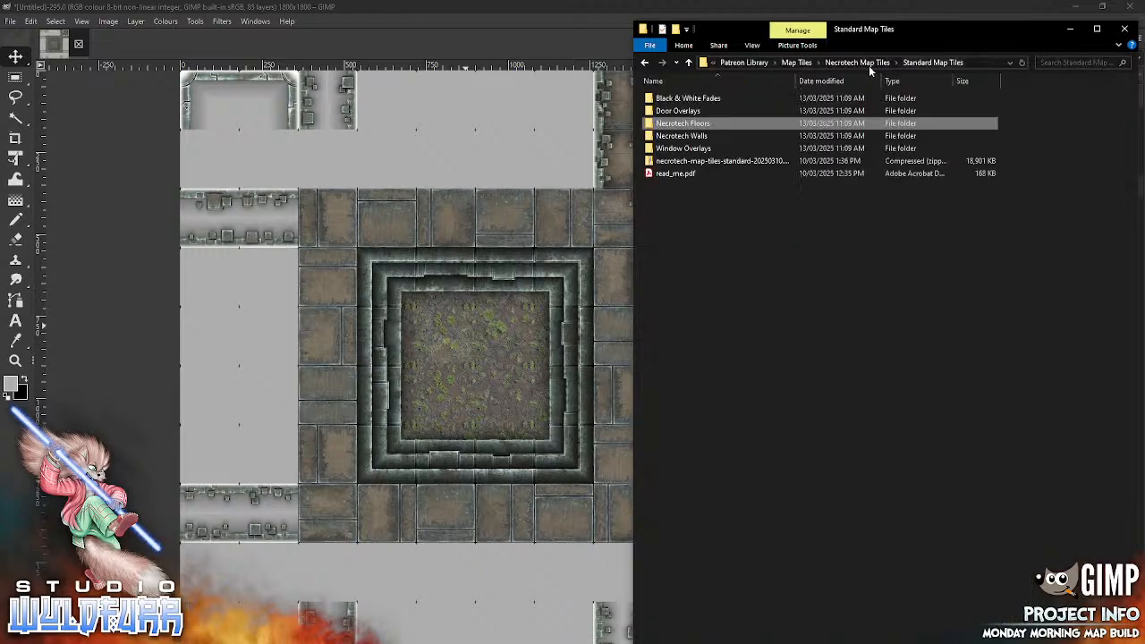
click(697, 137)
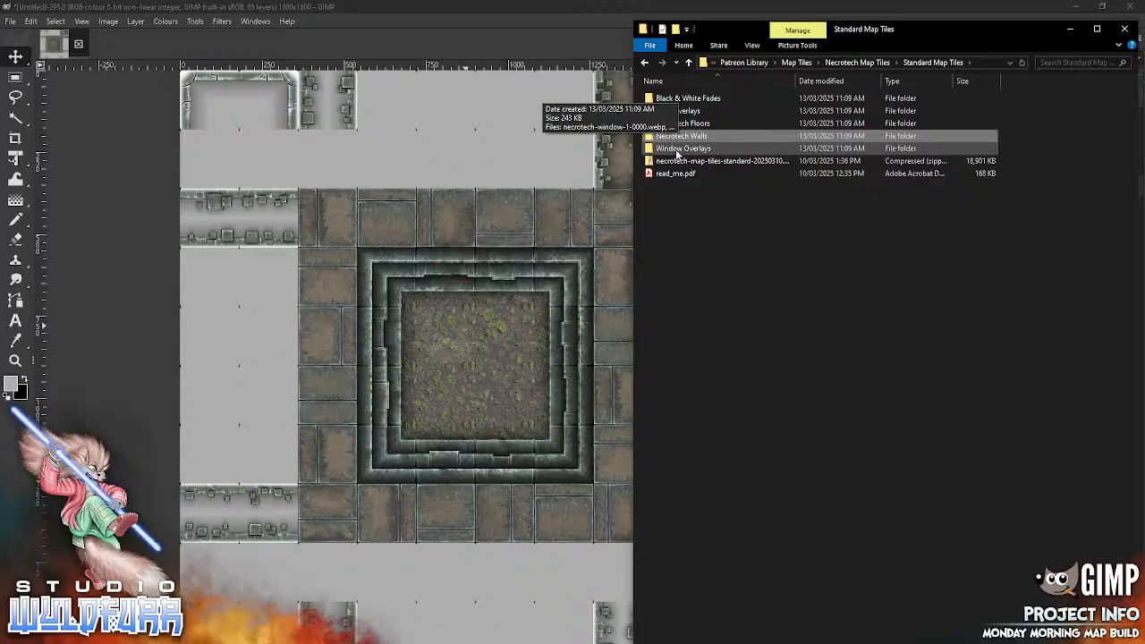
key(Return)
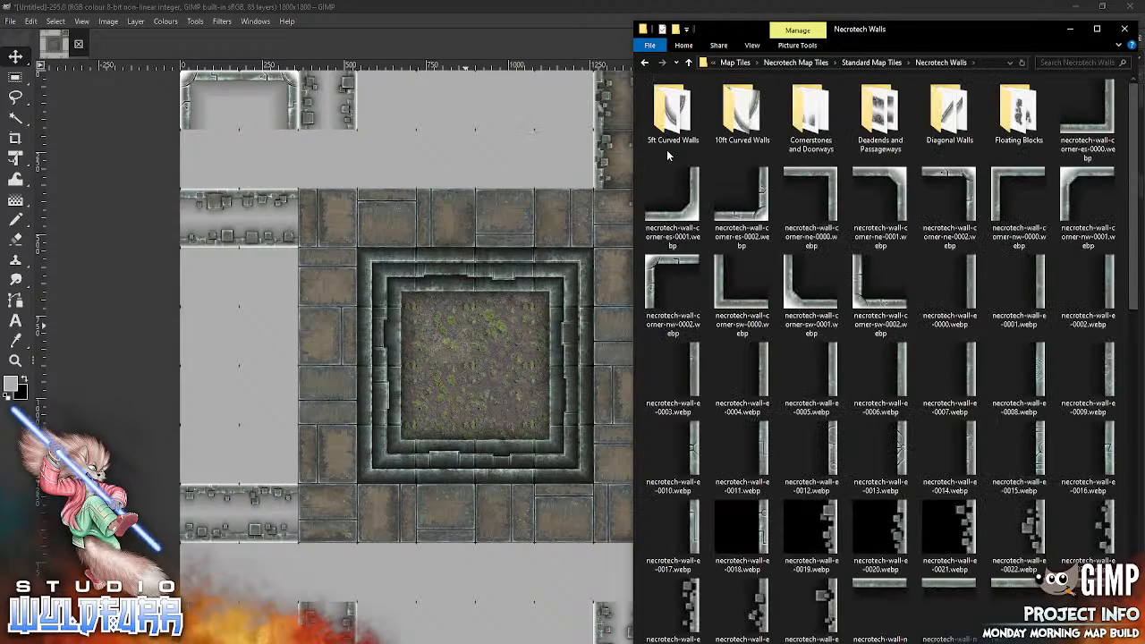
click(631, 192)
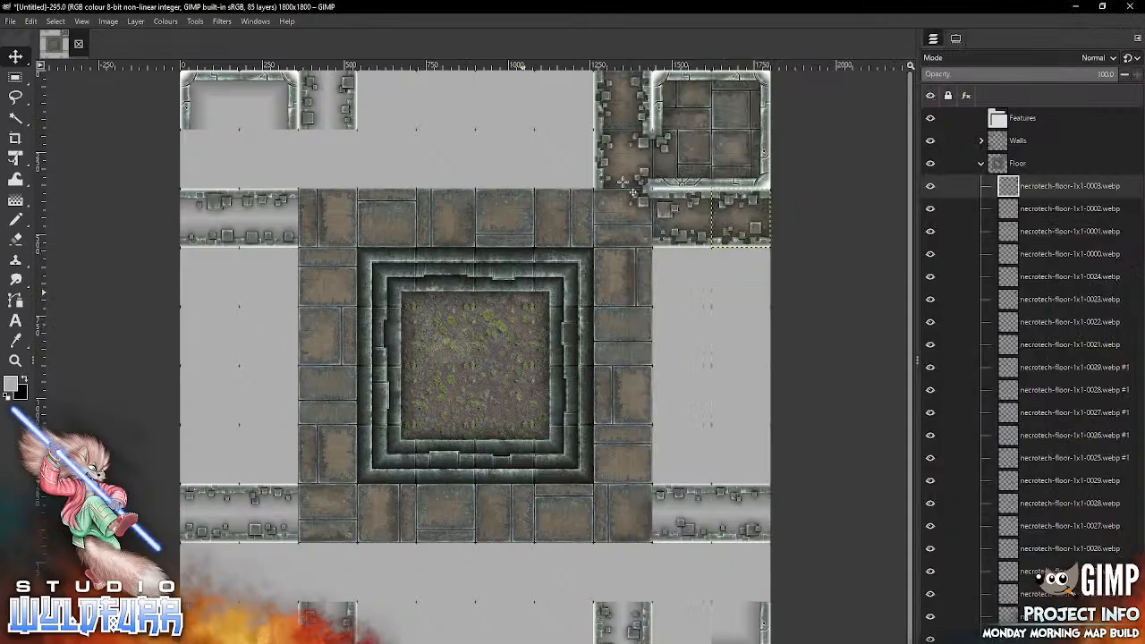
click(625, 188)
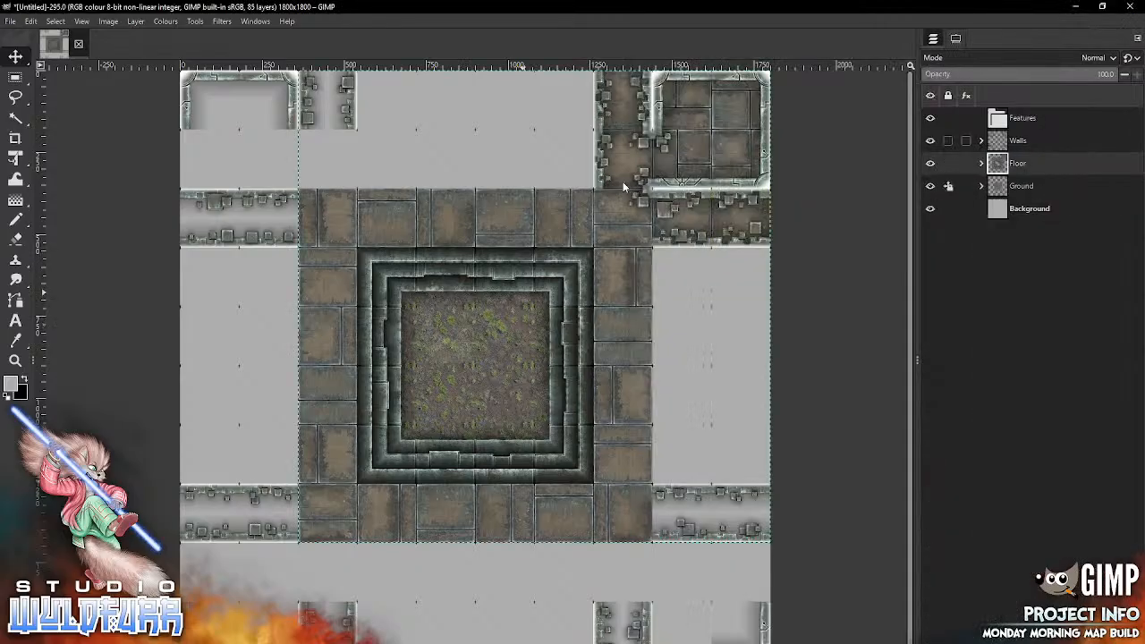
click(1055, 163)
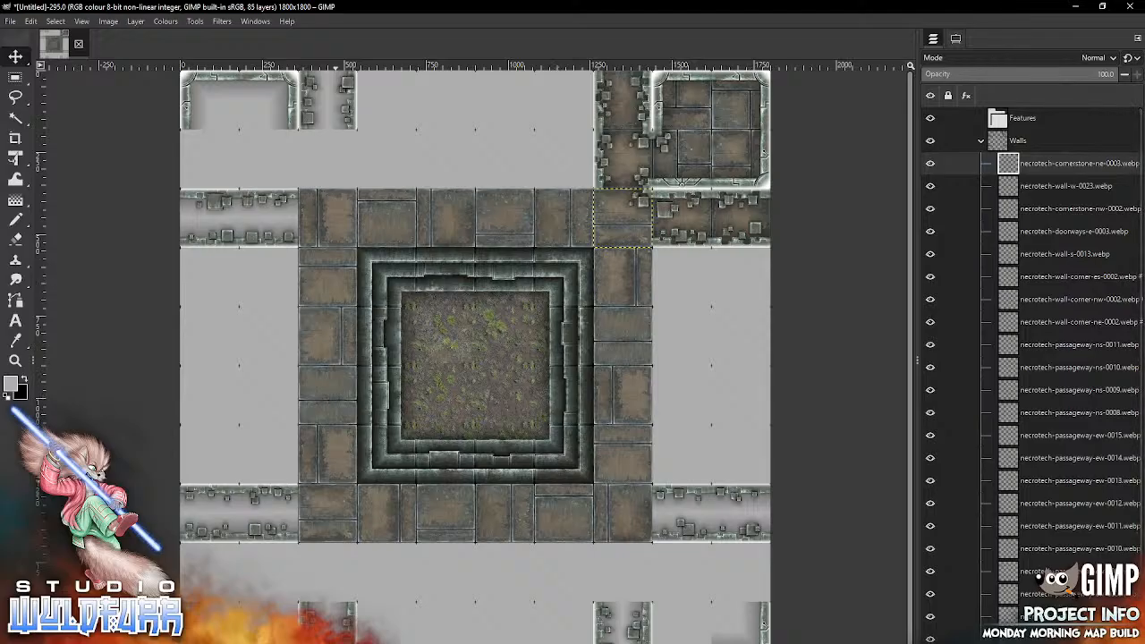
Step: Wall the upper-left room's lower side with necrotech-wall-corner-sw-0002.webp in its lower-left cell and necrotech-wall-s-0012.webp in its lower-right cell
key(alt+Tab)
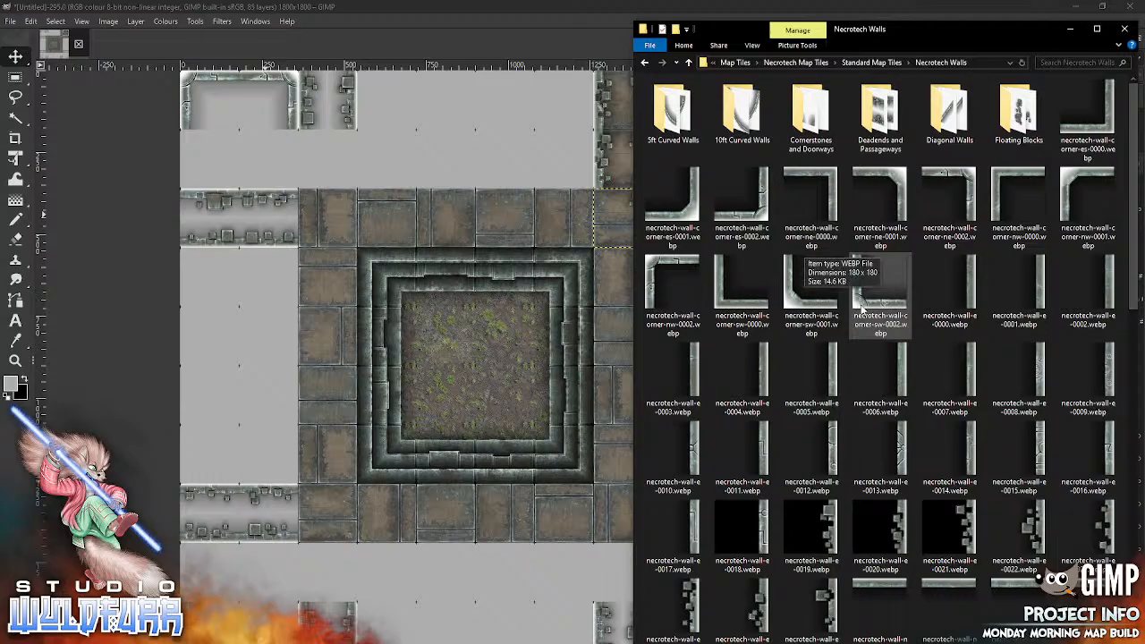
drag(861, 307, 362, 384)
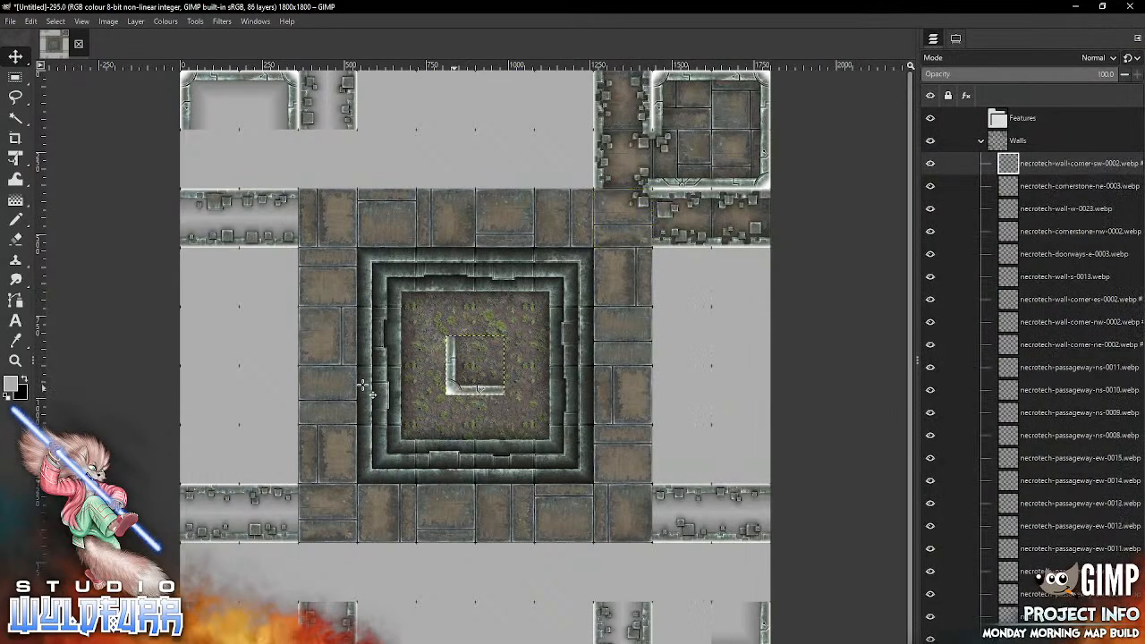
mouse_move(454, 387)
mouse_down()
mouse_move(394, 300)
mouse_move(199, 169)
mouse_move(197, 179)
mouse_up()
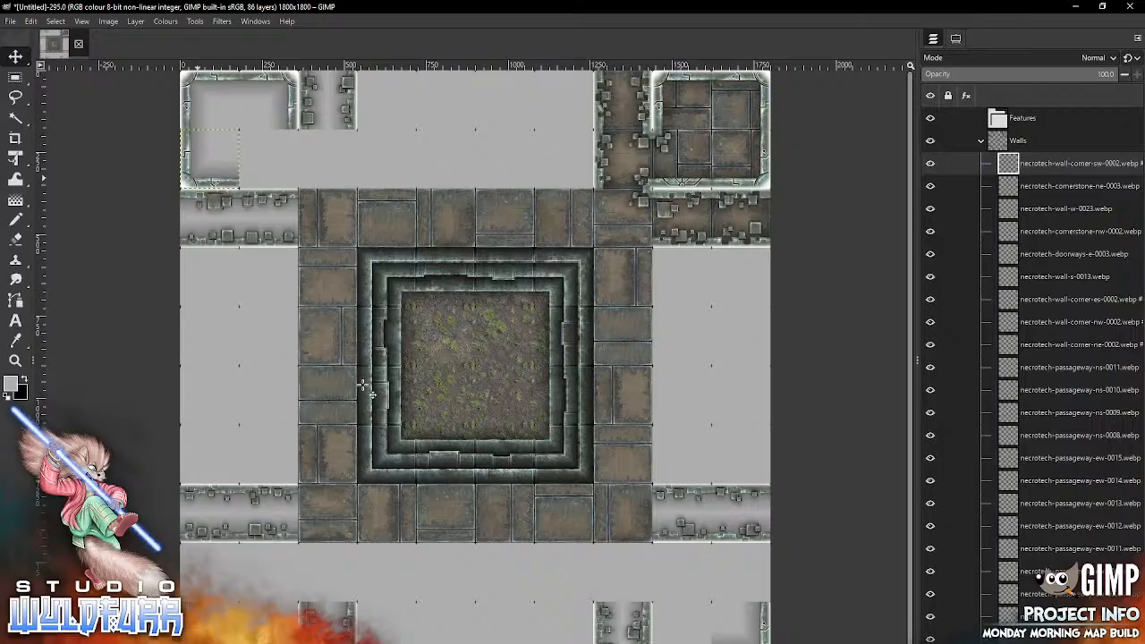
key(alt+Tab)
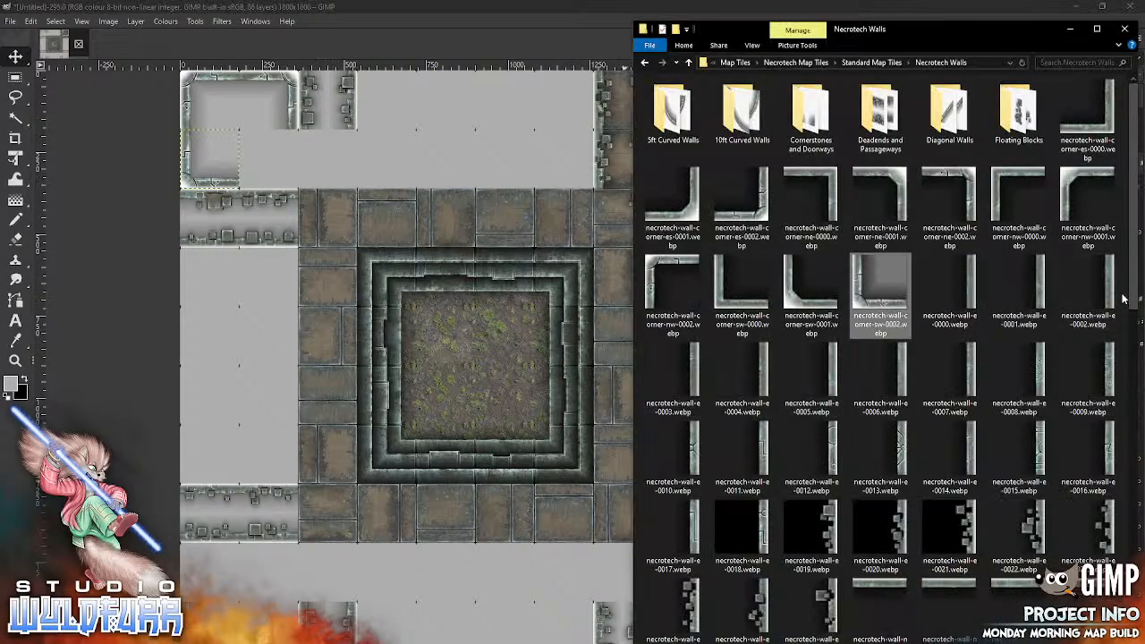
scroll(1117, 297, down, 5)
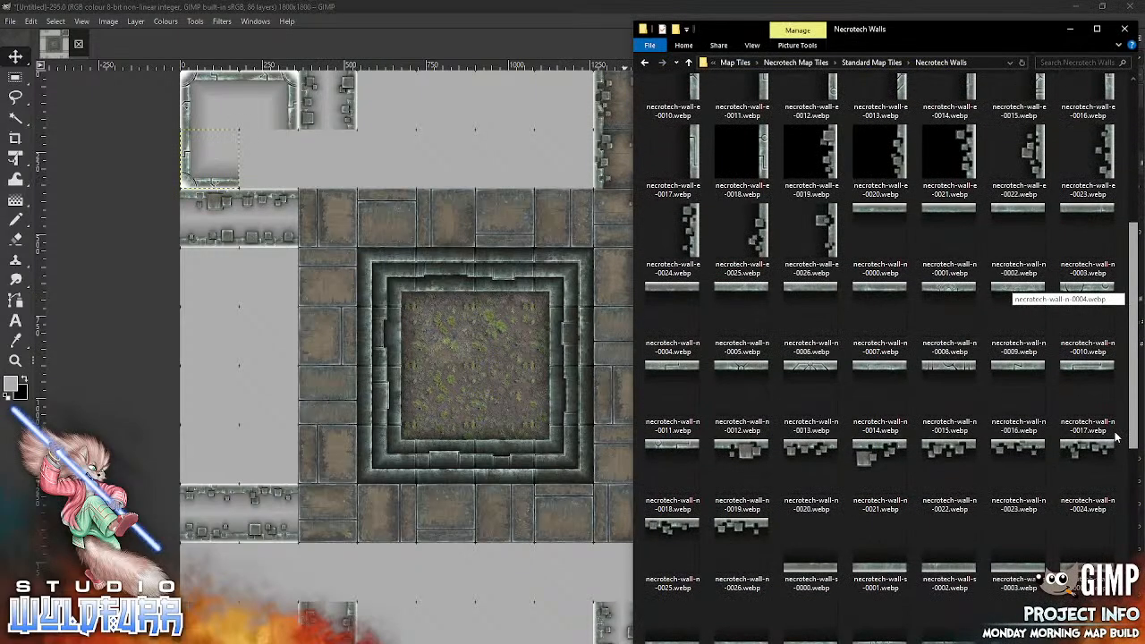
scroll(1115, 439, down, 3)
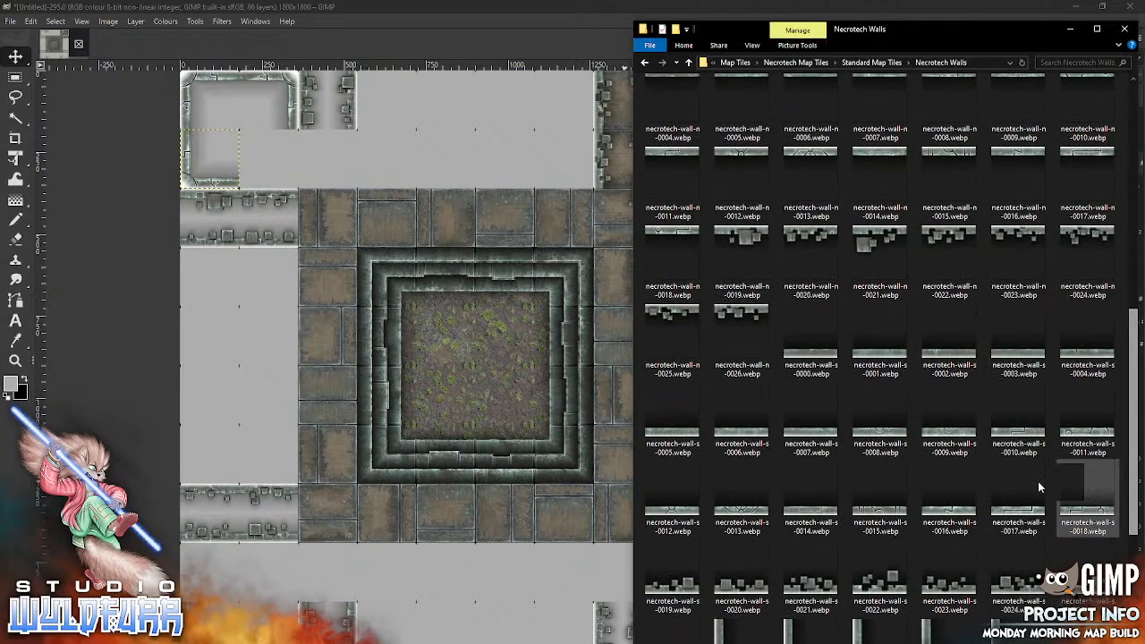
drag(672, 518, 426, 464)
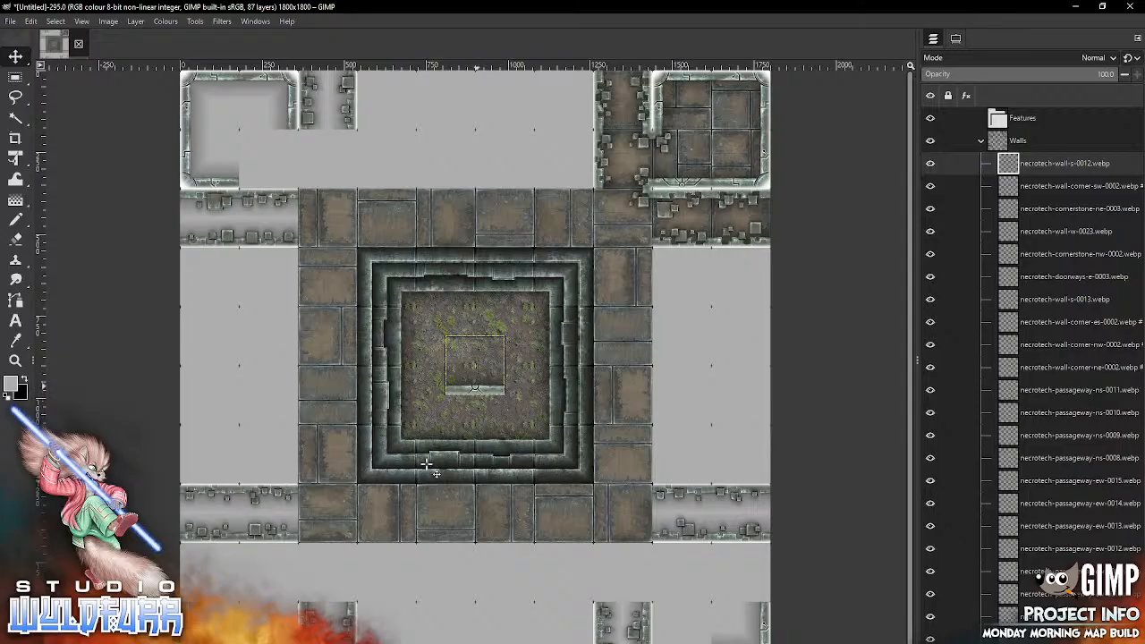
drag(476, 394, 258, 194)
Step: Add necrotech-wall-e-0025.webp to the passageway cell beside the upper-left room's lower-right cell
key(alt+Tab)
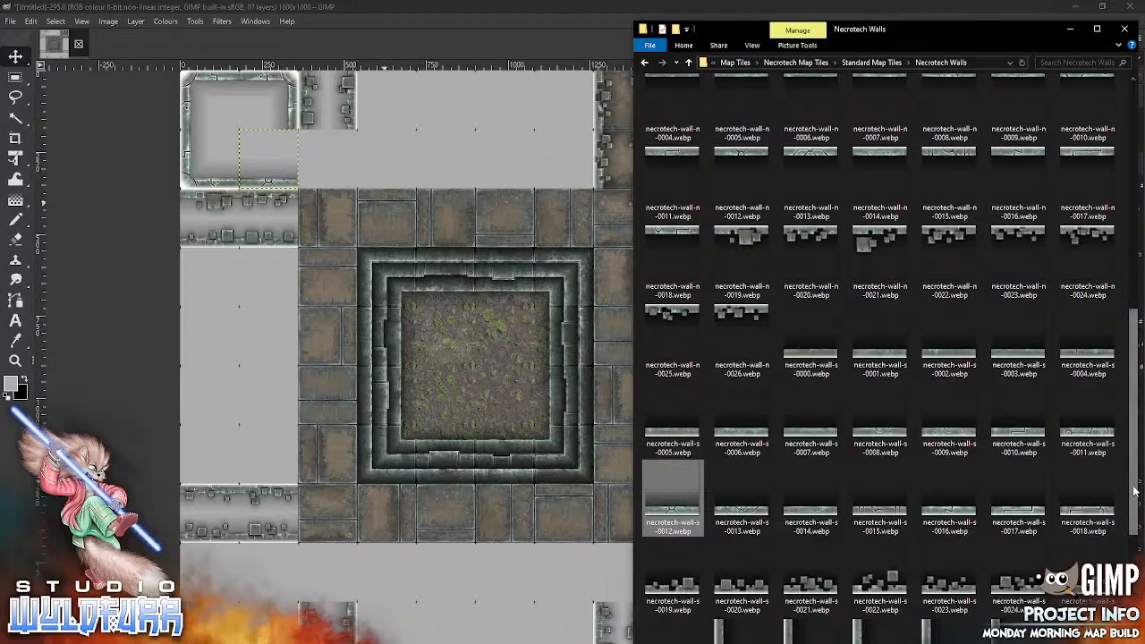
scroll(1129, 497, down, 2)
scroll(1130, 497, up, 6)
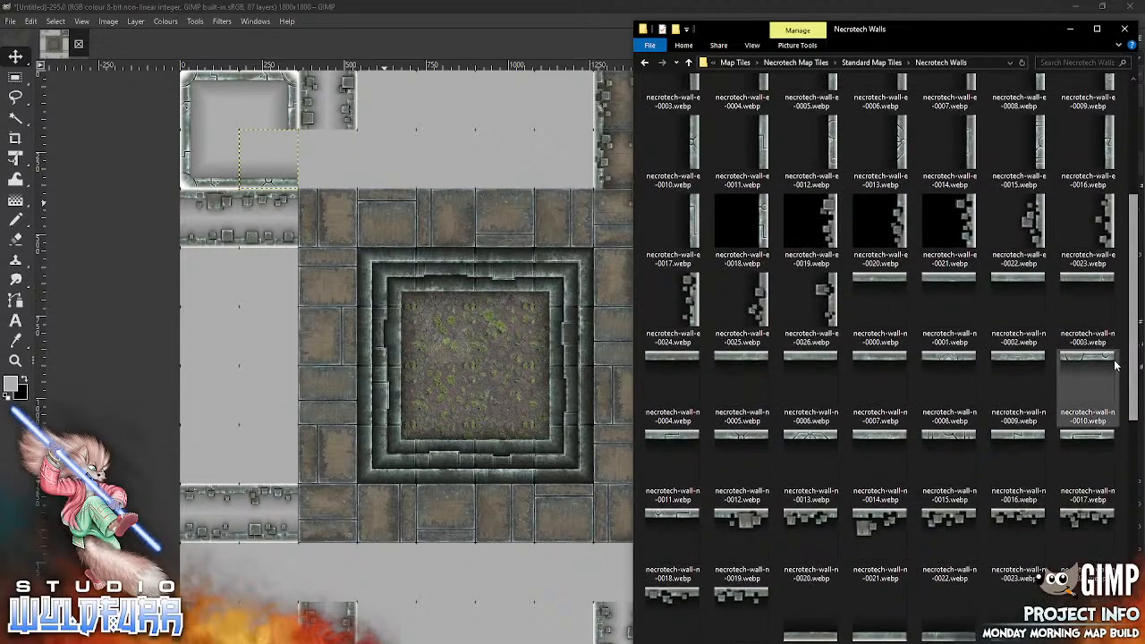
mouse_move(758, 304)
mouse_down()
mouse_move(538, 343)
mouse_move(478, 303)
mouse_move(354, 160)
mouse_up()
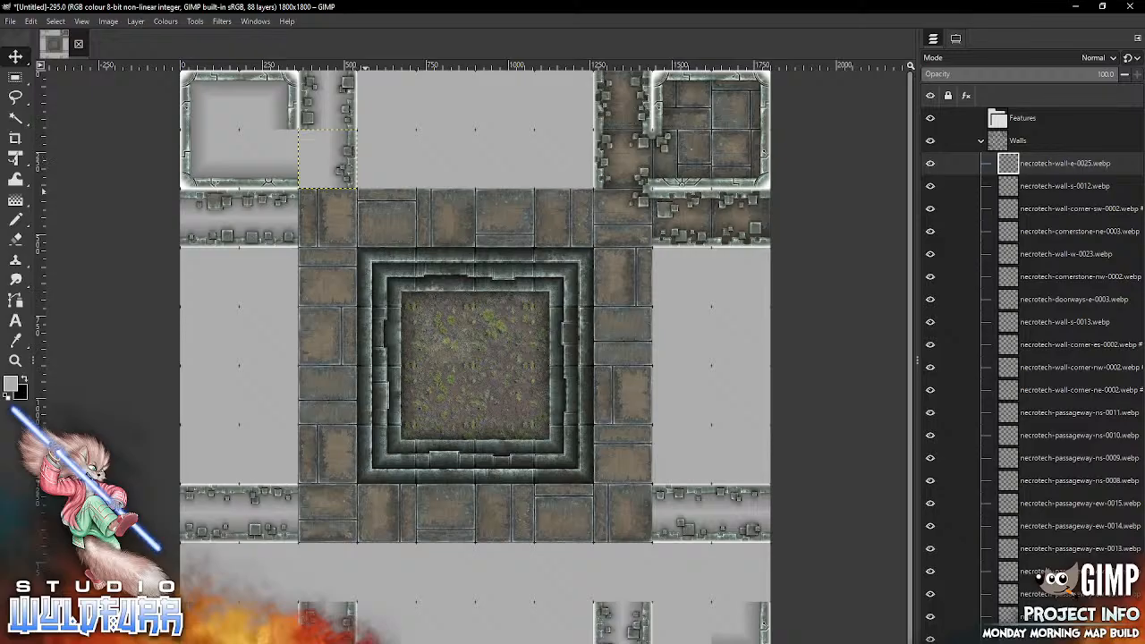
Step: From Cornerstones and Doorways, place necrotech-cornerstone-ne-0002.webp in the upper-left room's lower-right cell and necrotech-doorways-w-0003.webp in the passageway cell beside it
key(alt+Tab)
scroll(1132, 308, up, 4)
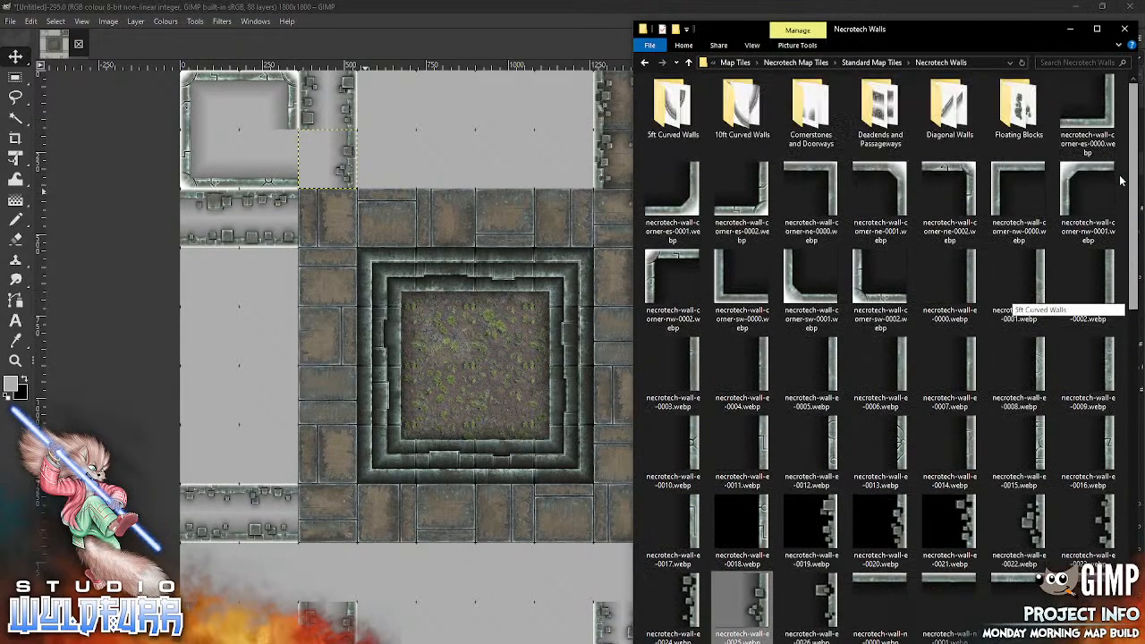
double_click(810, 120)
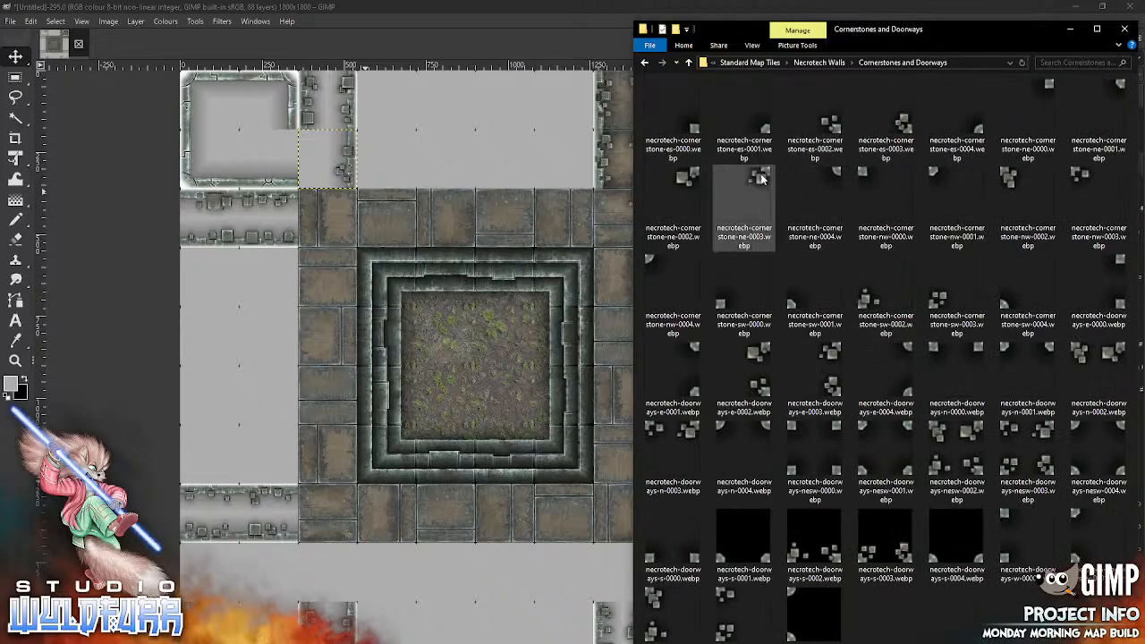
mouse_move(686, 181)
mouse_down()
mouse_move(483, 337)
mouse_move(287, 138)
mouse_up()
key(alt+Tab)
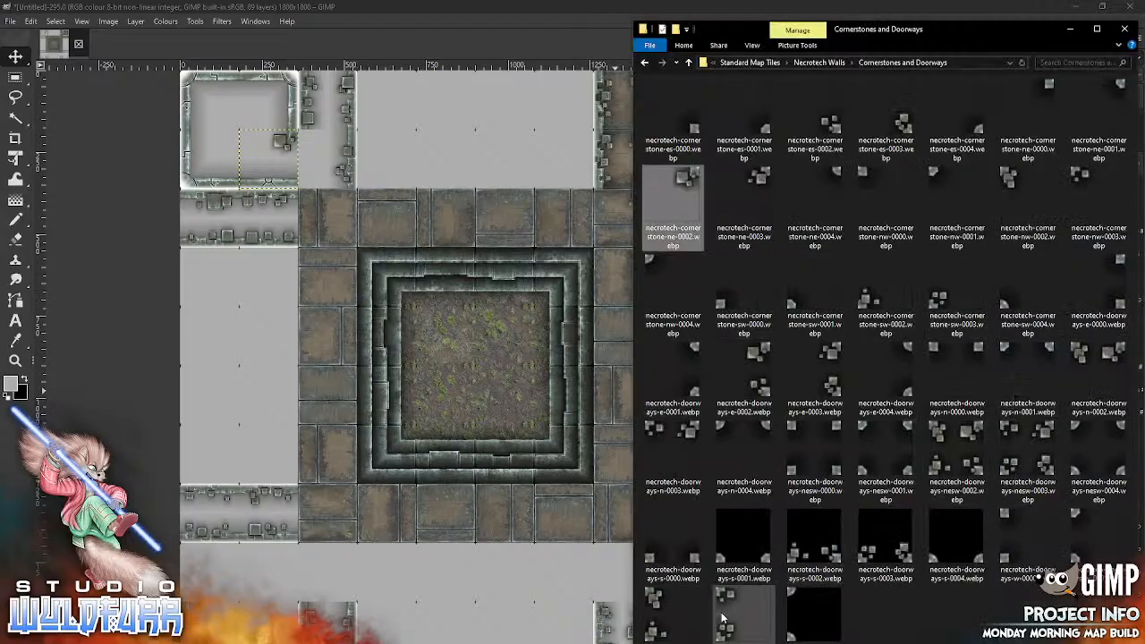
drag(725, 615, 438, 409)
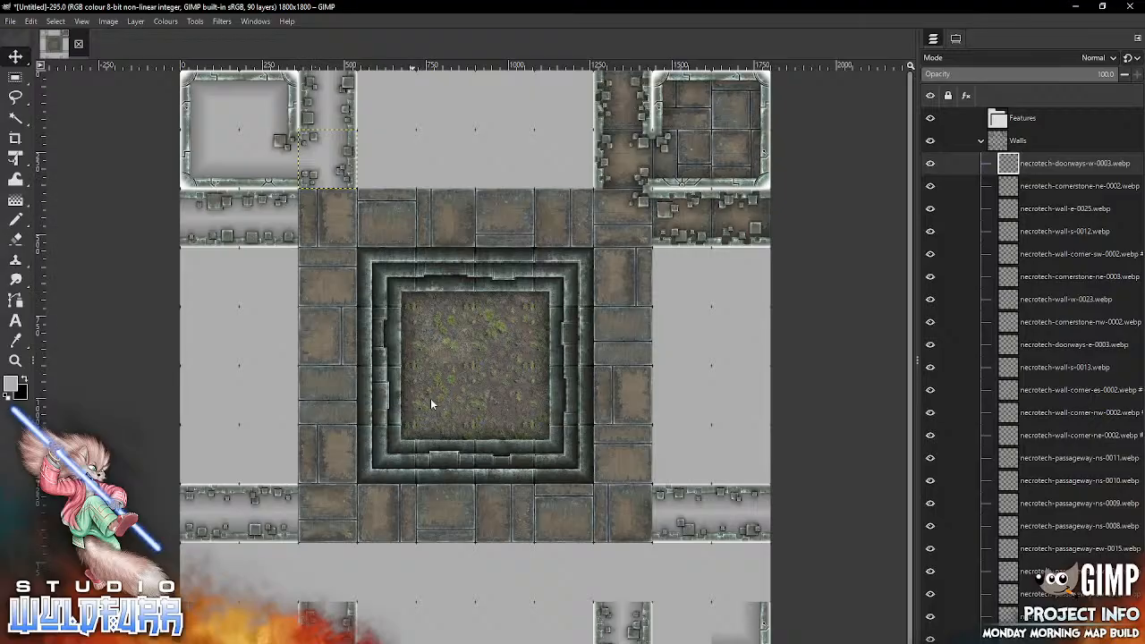
Step: Place necrotech-doorways-w-0002.webp and necrotech-cornerstone-ne-0003.webp on the floor border's upper-left corner cell
key(alt+Tab)
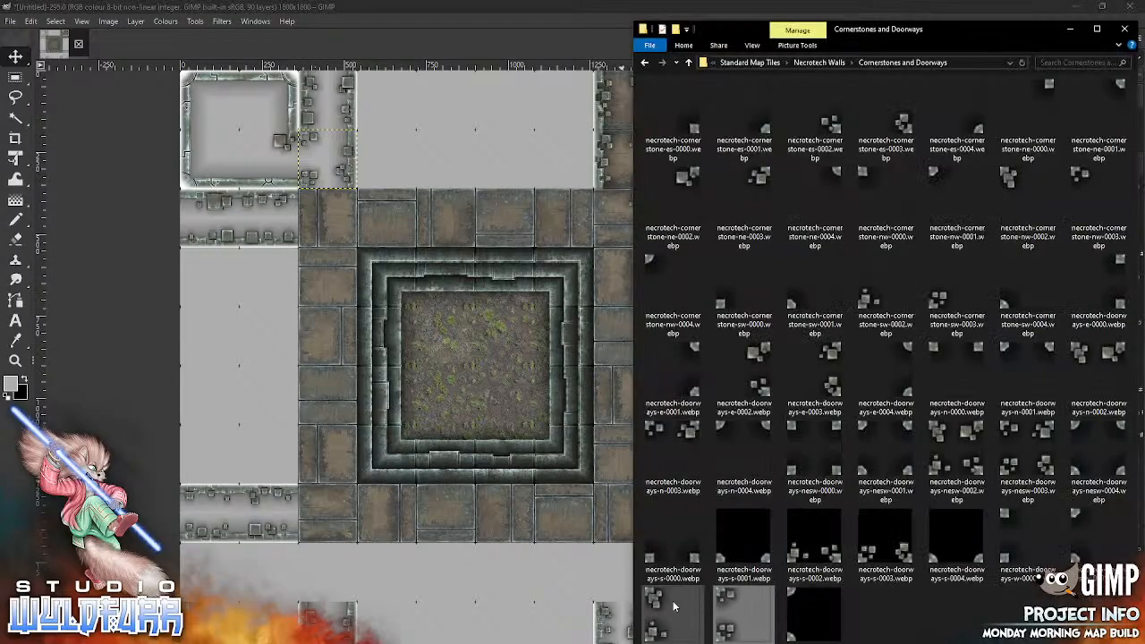
drag(668, 608, 312, 201)
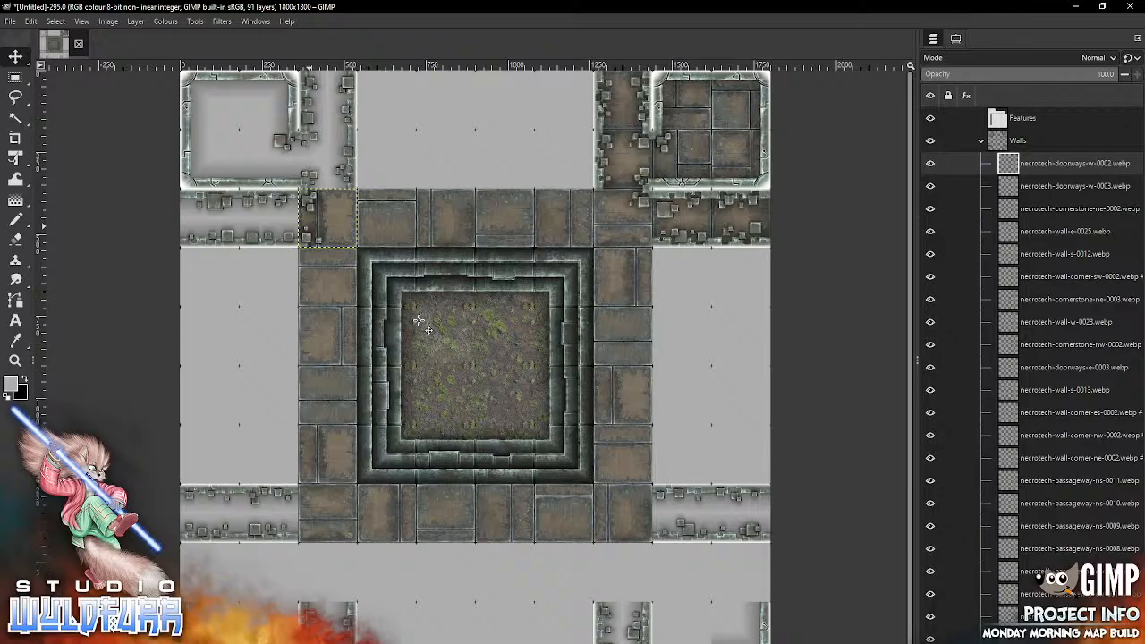
key(alt+Tab)
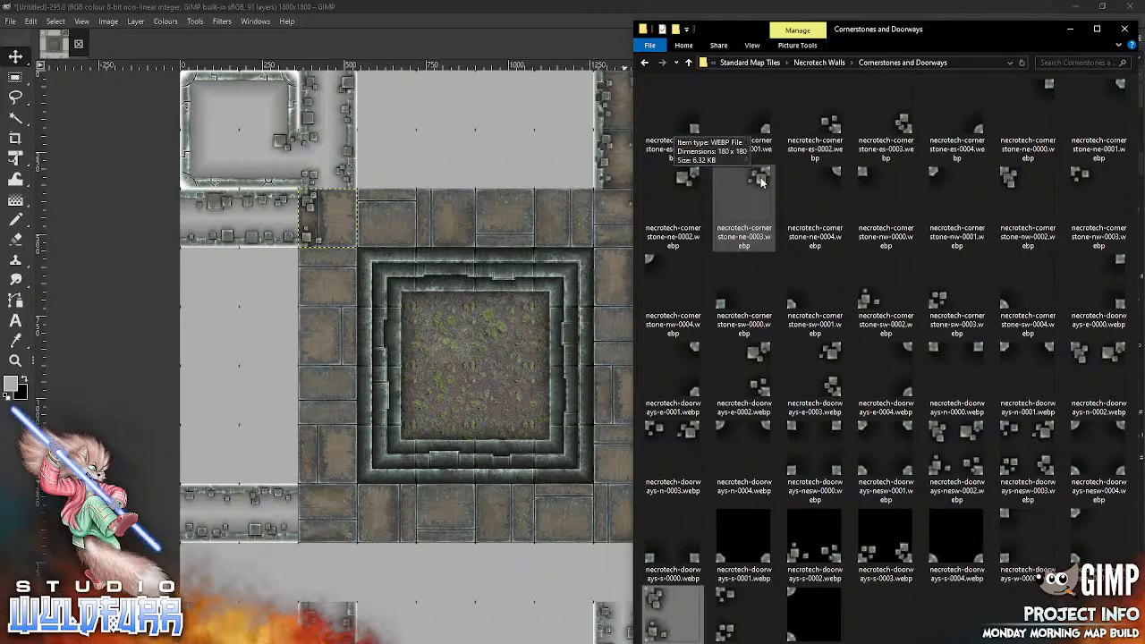
drag(761, 181, 349, 201)
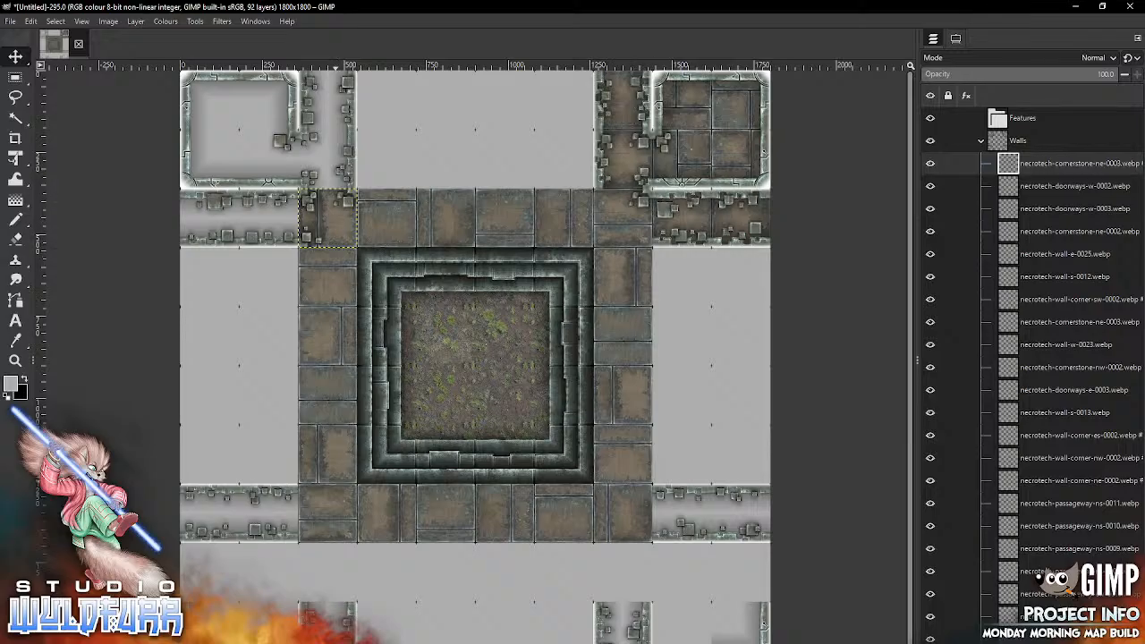
Step: Place necrotech-cornerstone-es-0003.webp and necrotech-cornerstone-nw-0002.webp on the floor border's upper-right corner cell
key(alt+Tab)
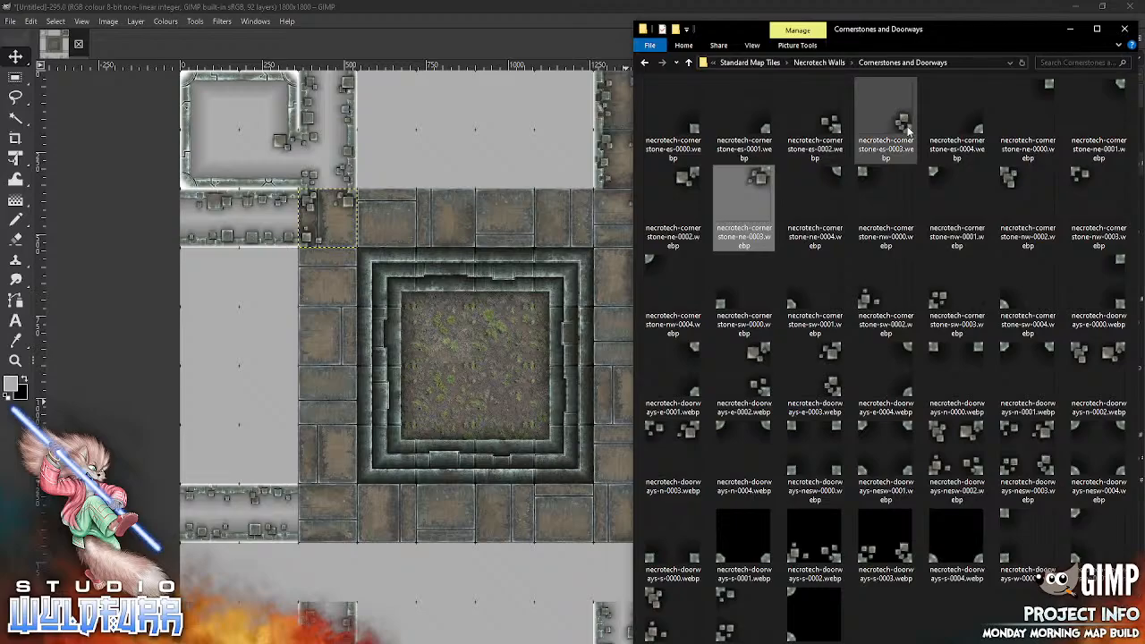
drag(906, 131, 474, 343)
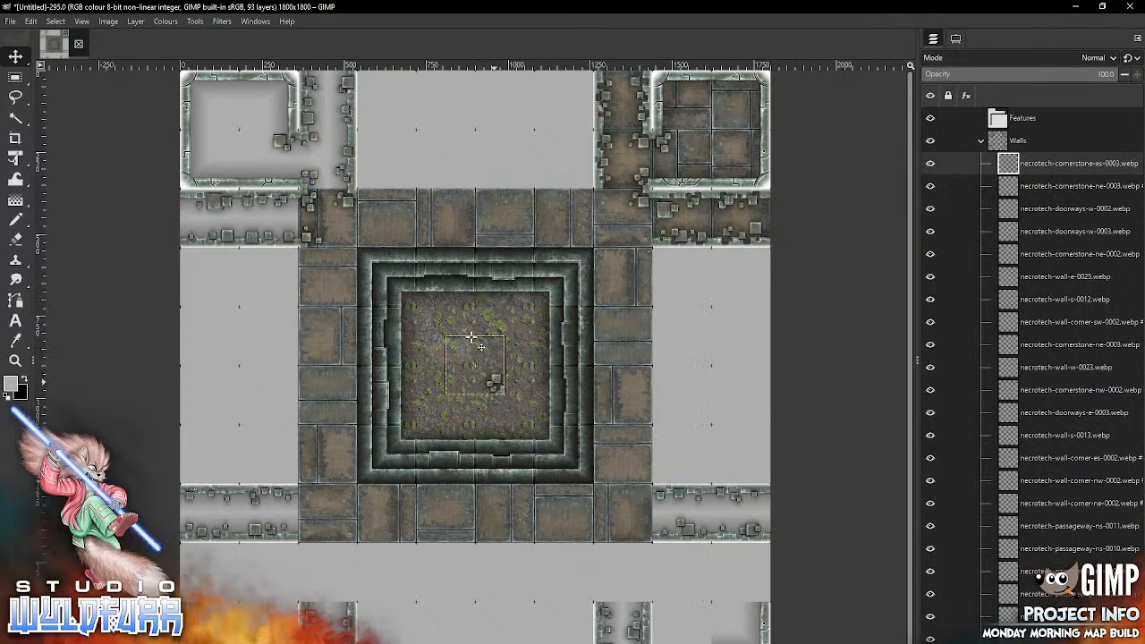
drag(494, 382, 640, 235)
key(alt+Tab)
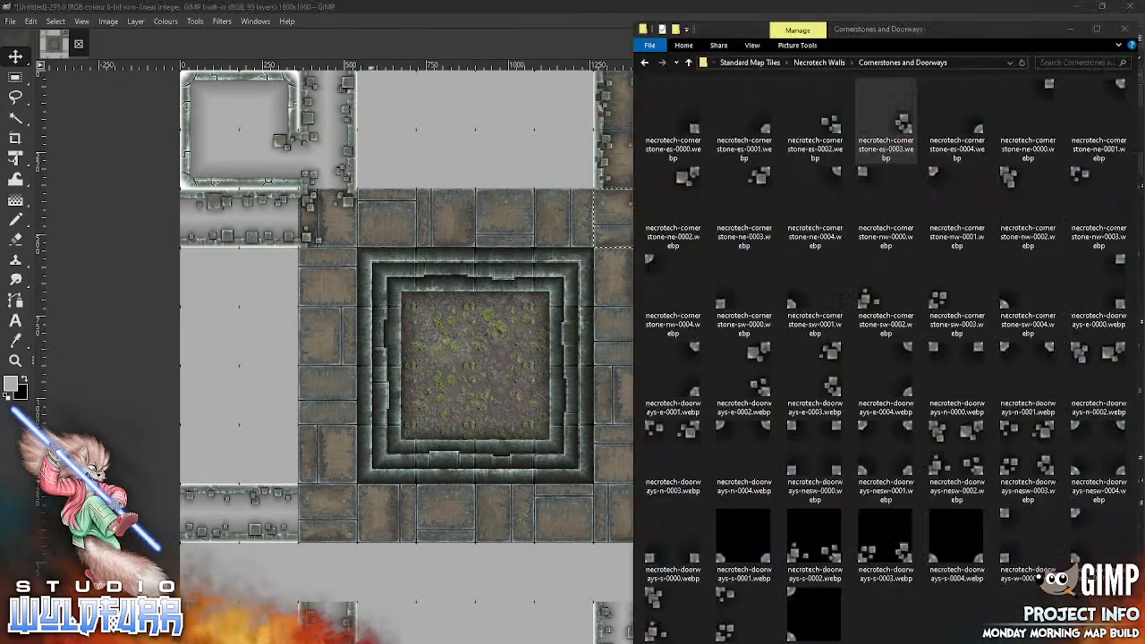
mouse_move(1008, 181)
mouse_down()
mouse_move(458, 419)
mouse_move(607, 270)
mouse_up()
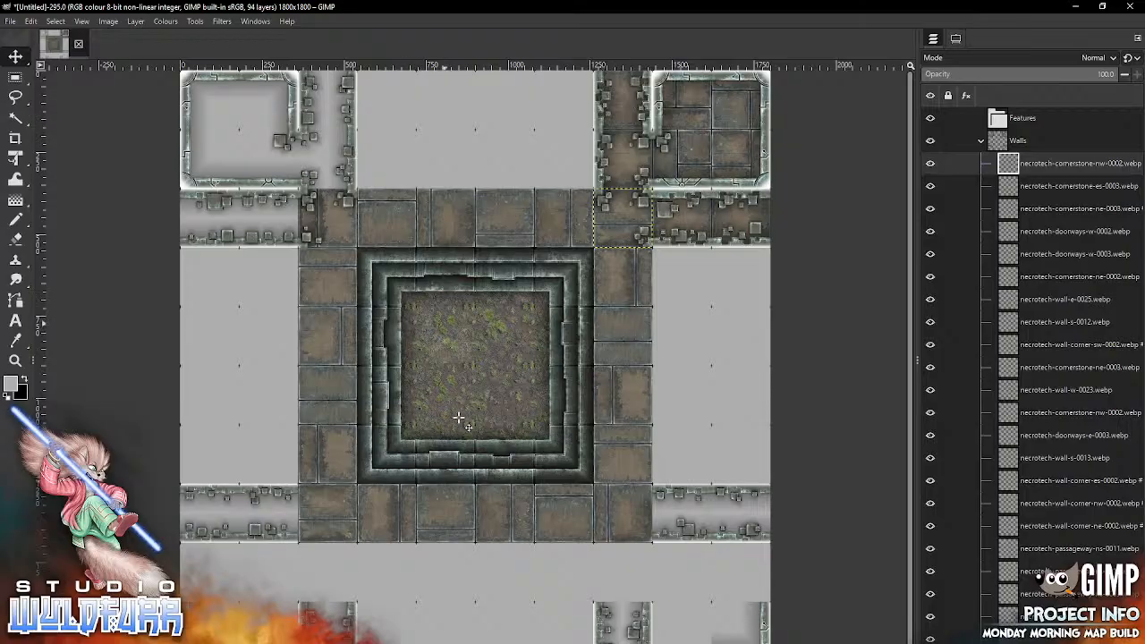
Step: From Necrotech Walls, add necrotech-wall-corner-es-0002.webp to the Walls group and place necrotech-wall-corner-nw-0002.webp in the lower-left room's upper-left cell
key(alt+Tab)
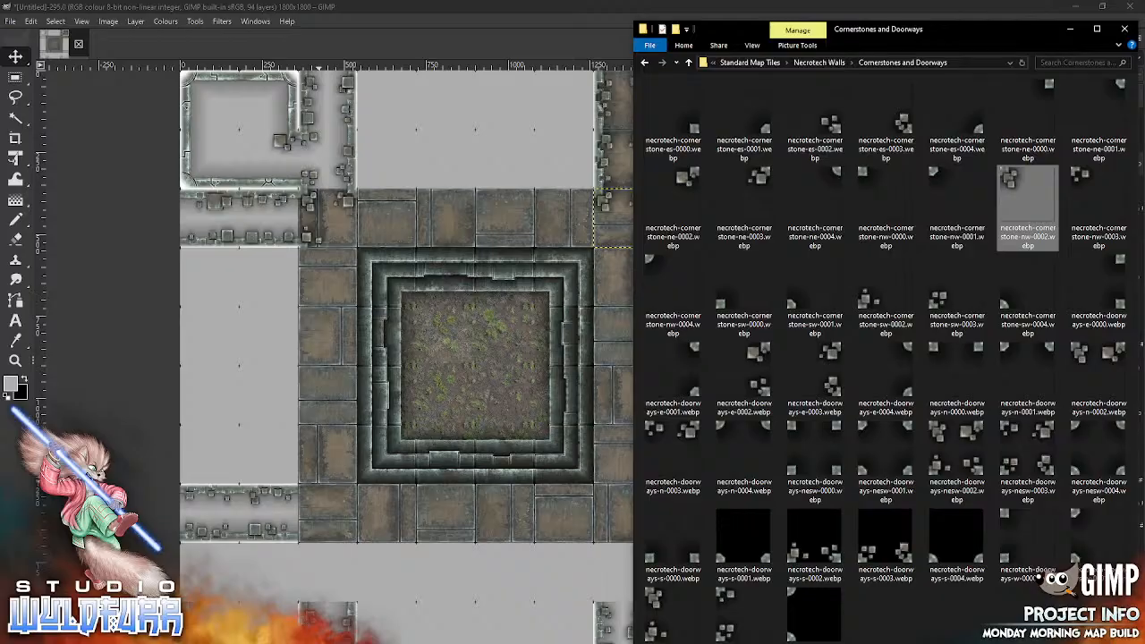
click(829, 65)
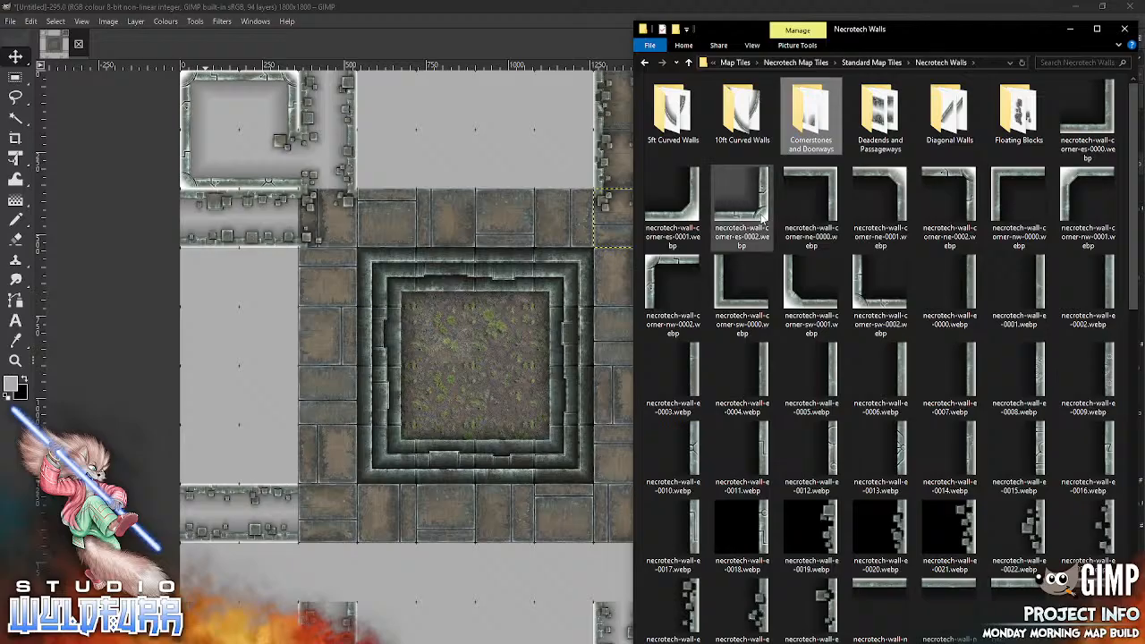
drag(763, 220, 328, 577)
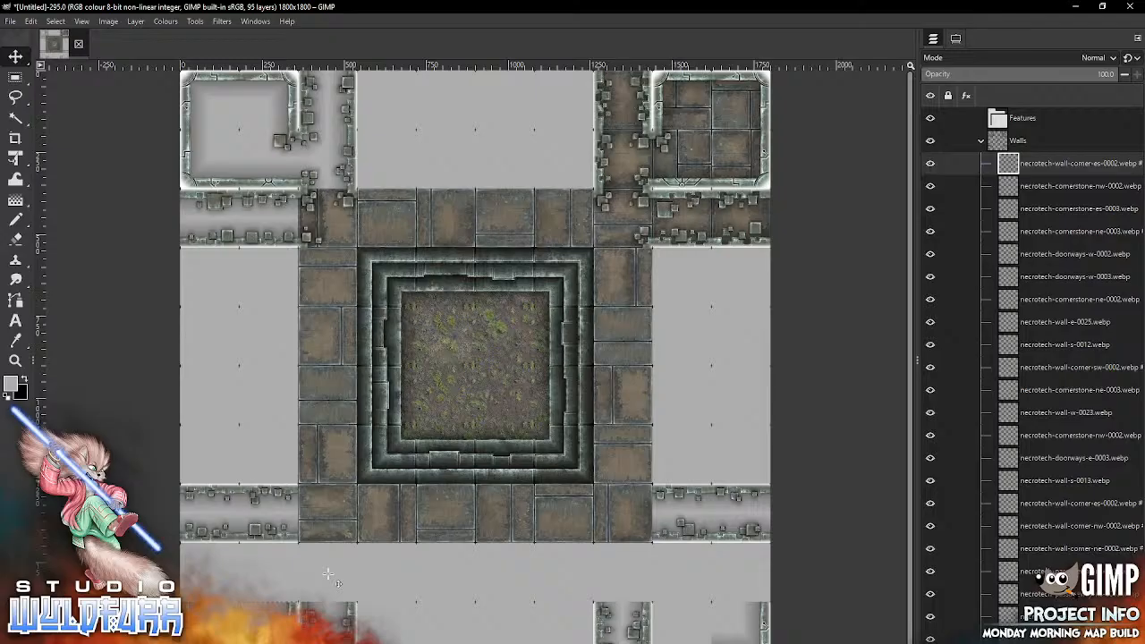
click(399, 642)
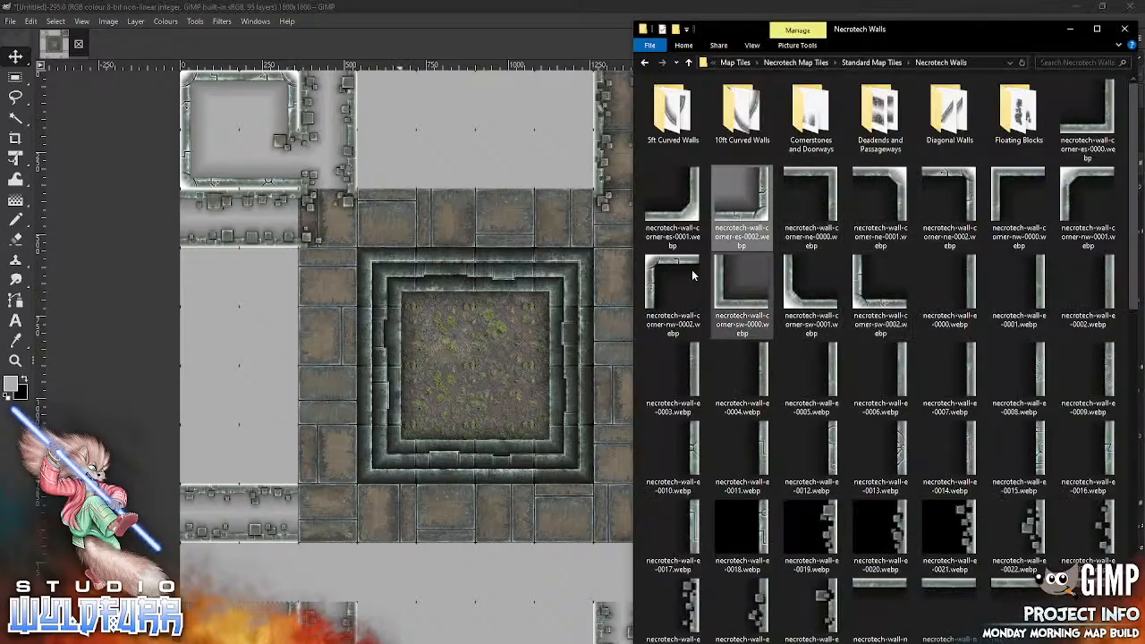
drag(691, 274, 408, 486)
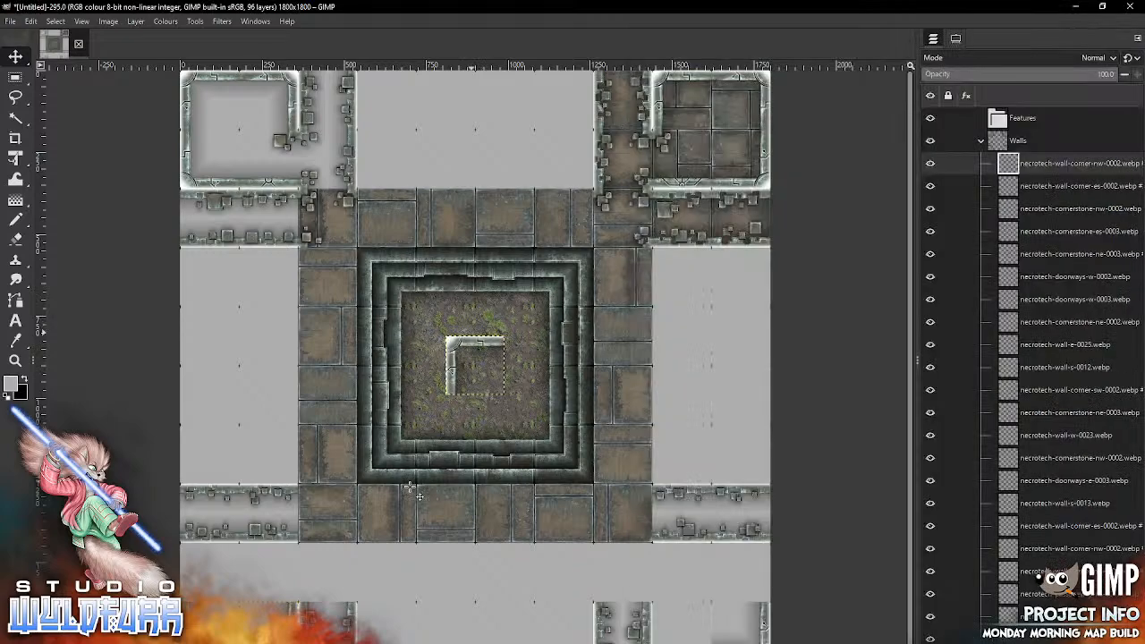
mouse_move(456, 343)
mouse_down()
mouse_move(342, 490)
mouse_move(218, 550)
mouse_move(193, 550)
mouse_up()
key(alt+Tab)
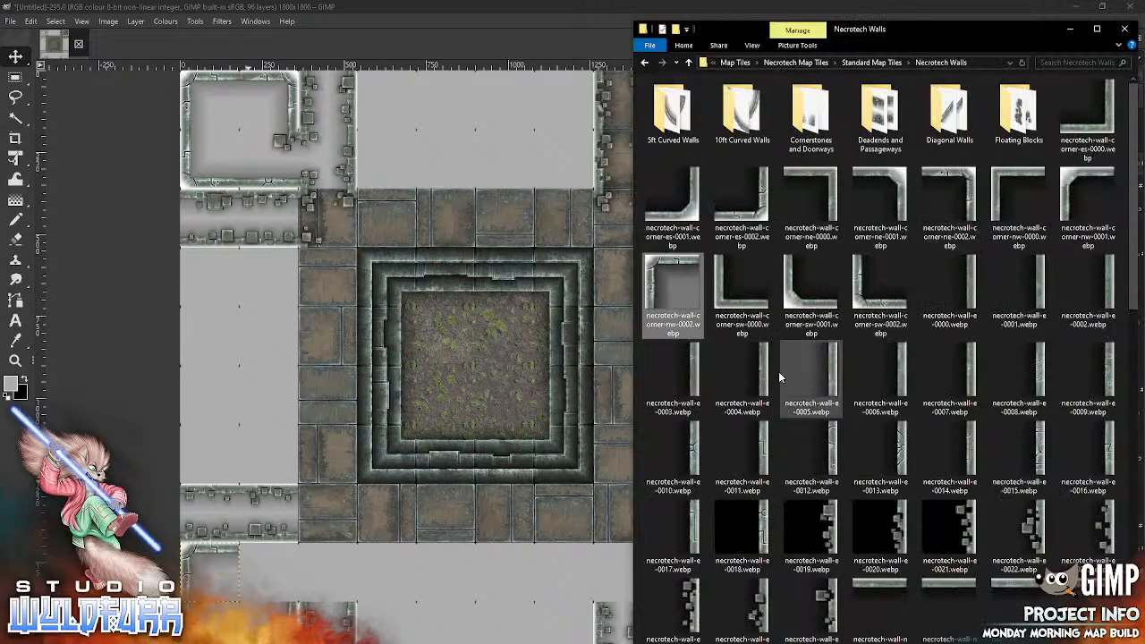
Step: Place necrotech-wall-corner-sw-0002.webp in the lower-right room's lower-left cell and necrotech-wall-corner-ne-0002.webp in its upper-right cell
click(621, 472)
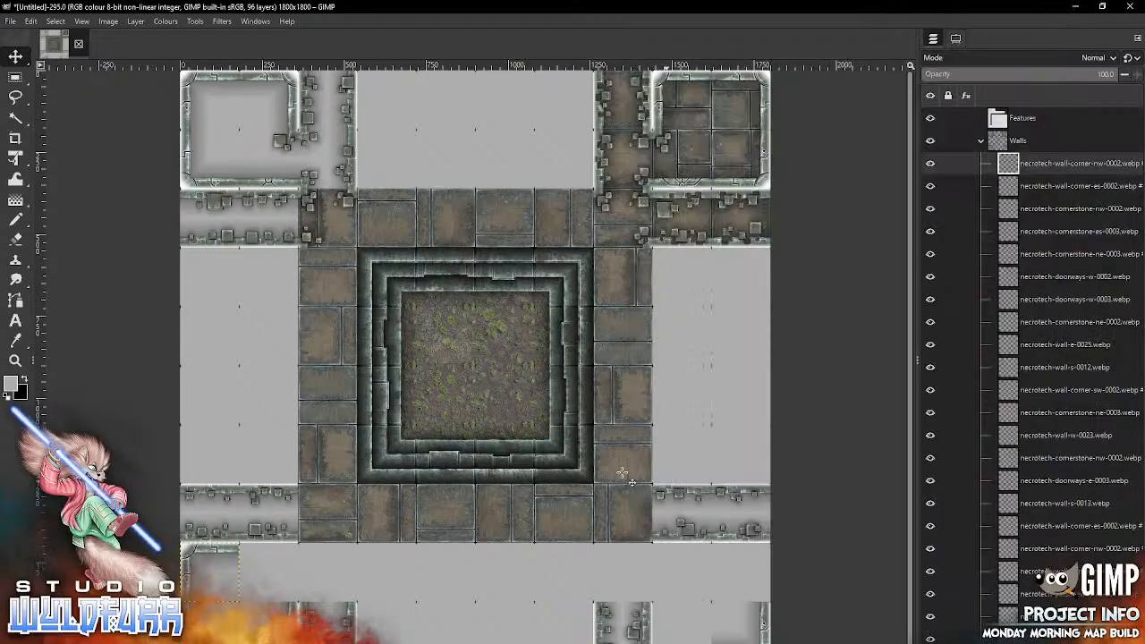
key(alt+Tab)
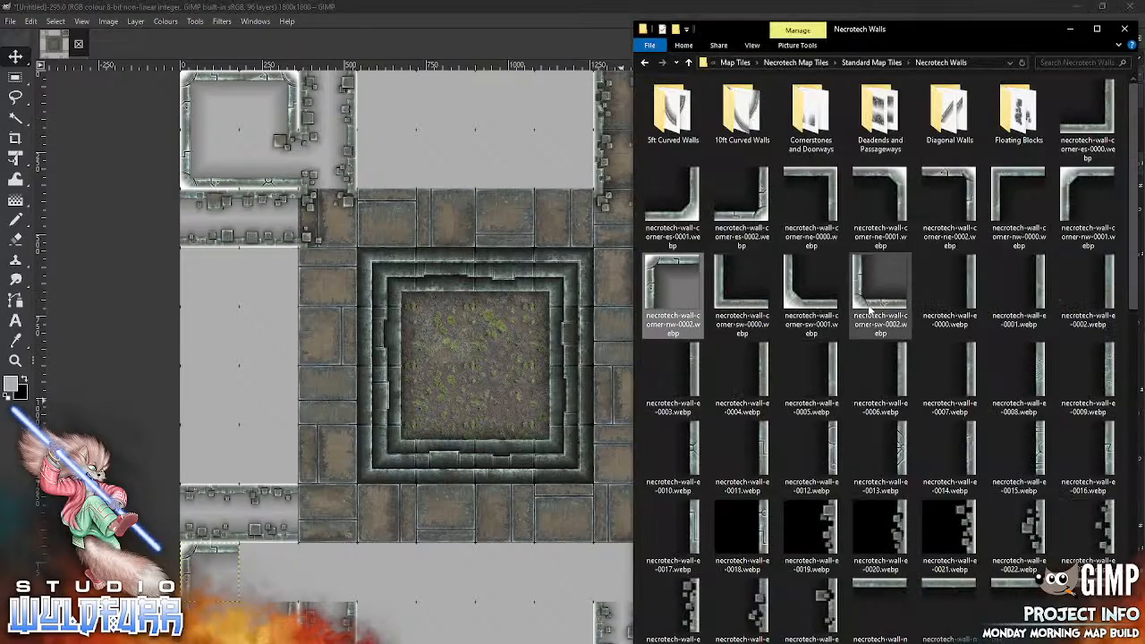
drag(739, 349, 528, 470)
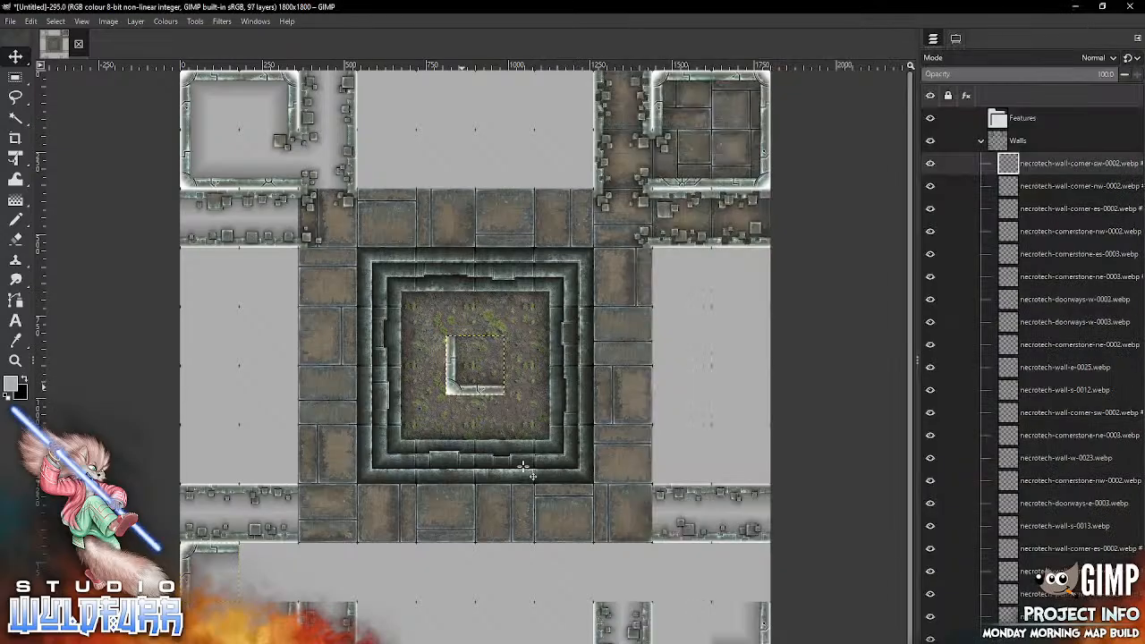
mouse_move(462, 387)
mouse_down()
mouse_move(651, 484)
mouse_move(668, 643)
mouse_up()
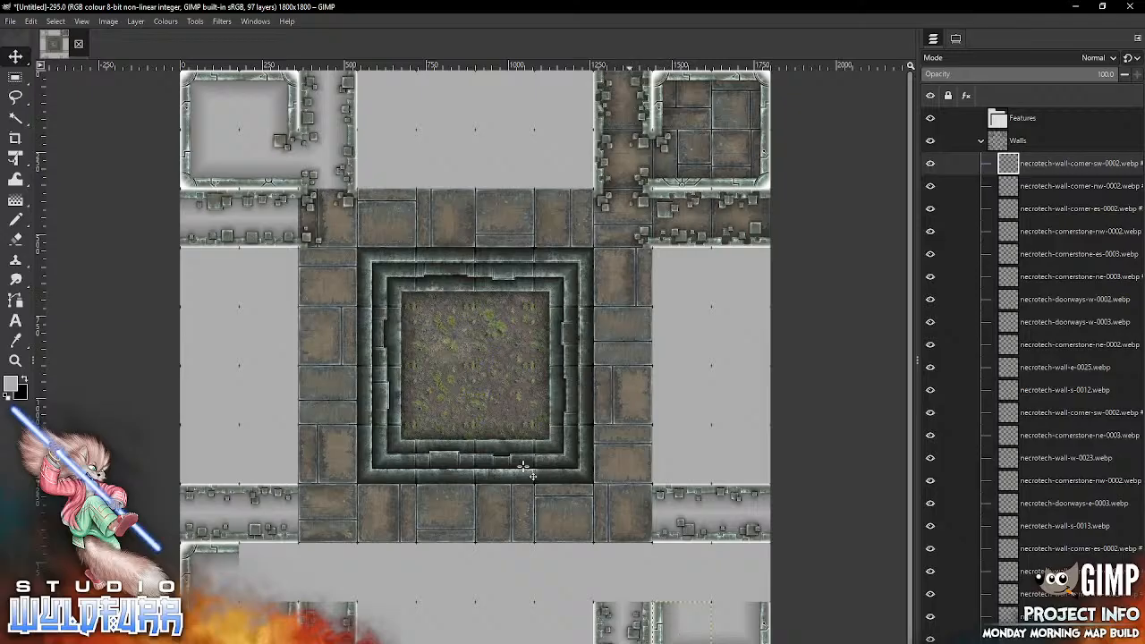
key(alt+Tab)
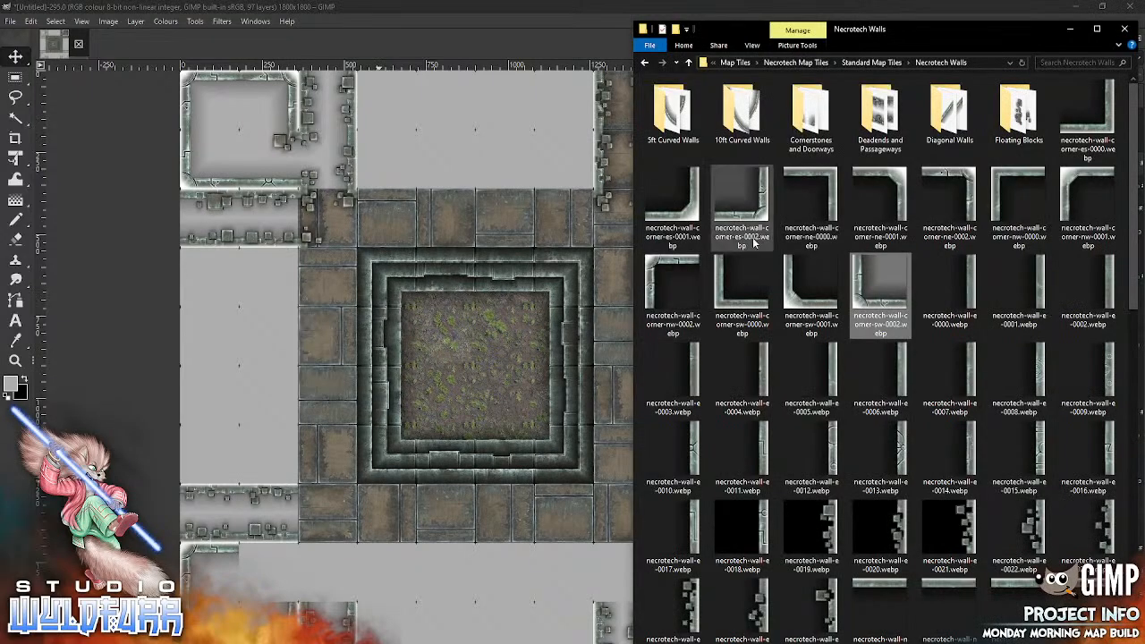
drag(947, 201, 512, 413)
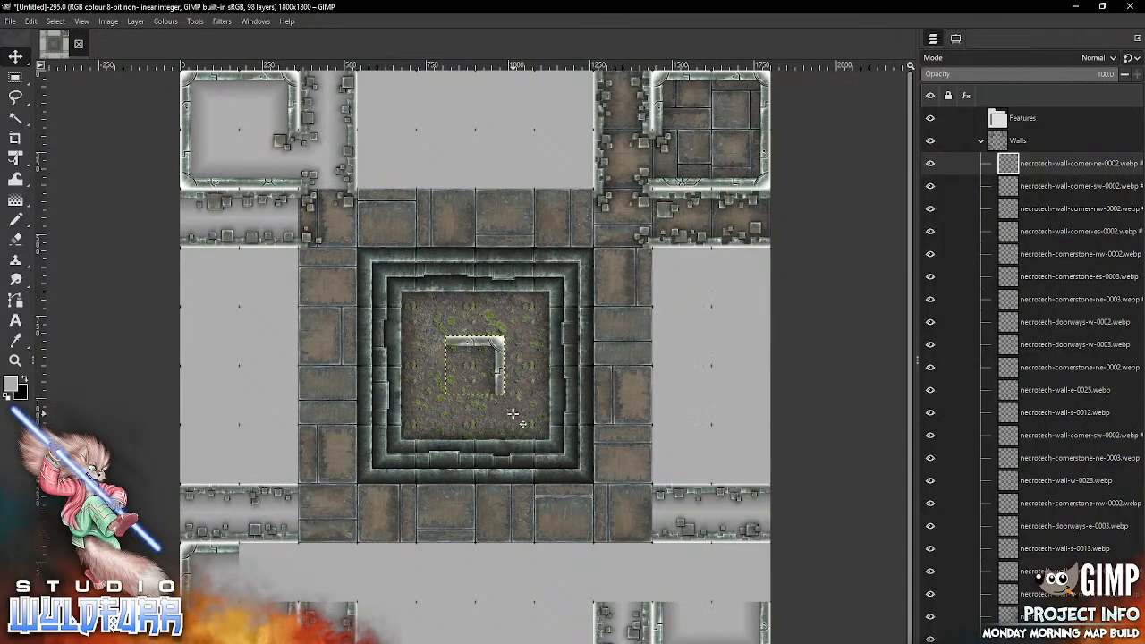
mouse_move(499, 344)
mouse_down()
mouse_move(602, 498)
mouse_move(765, 565)
mouse_move(765, 552)
mouse_up()
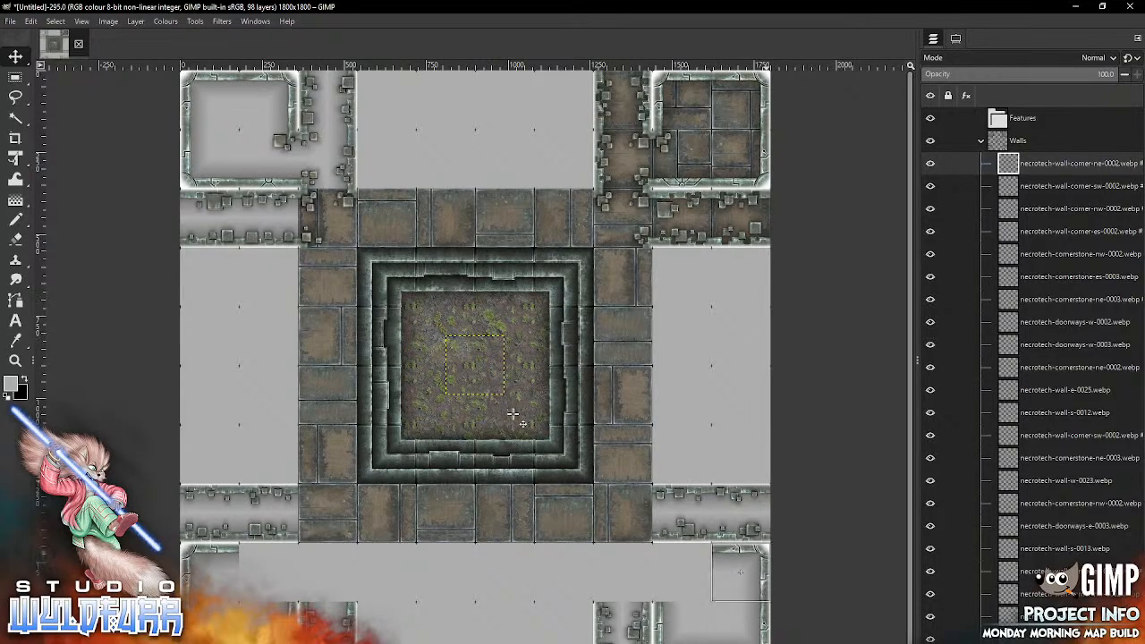
Step: Place necrotech-wall-n-0015.webp in the lower-left room's upper-right cell and necrotech-wall-n-0018.webp in the lower-right room's upper-left cell
key(alt+Tab)
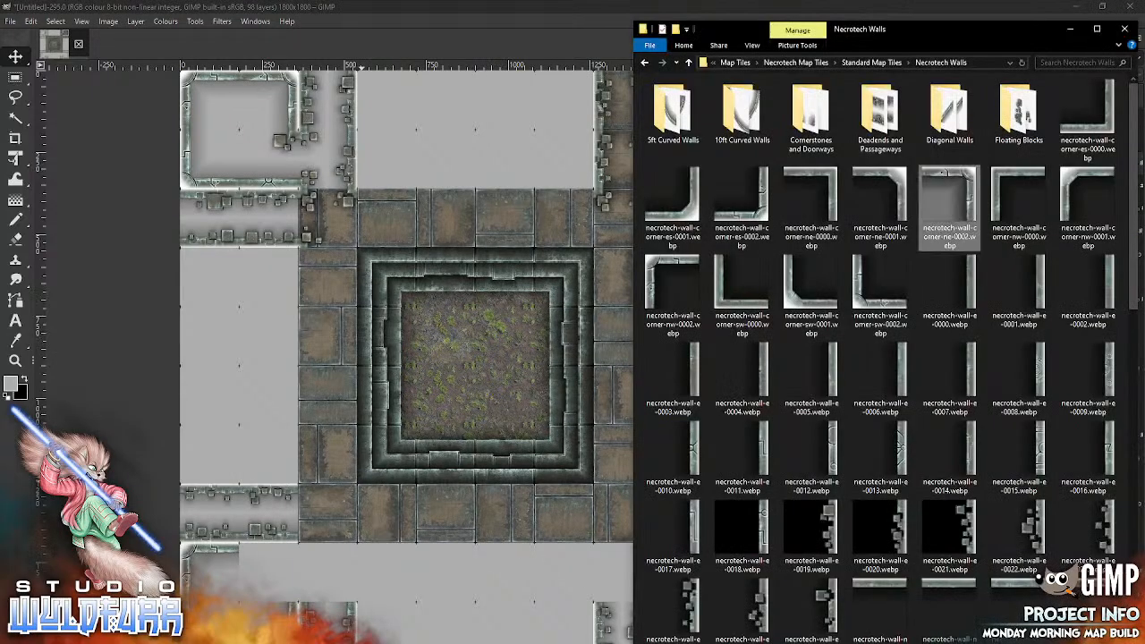
key(alt+Tab)
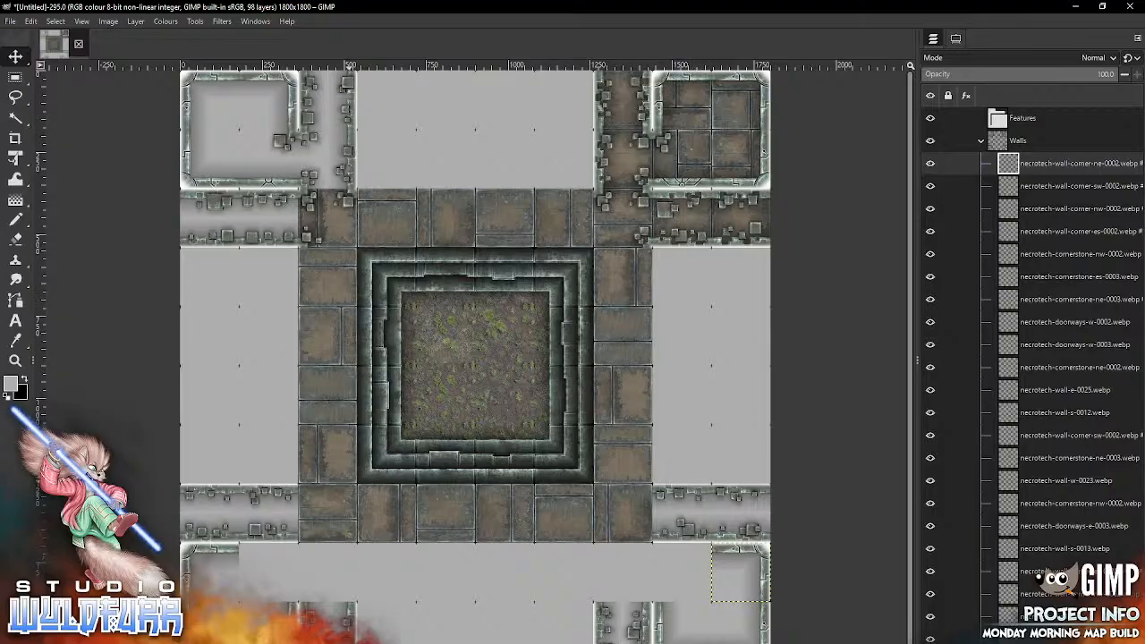
key(alt+Tab)
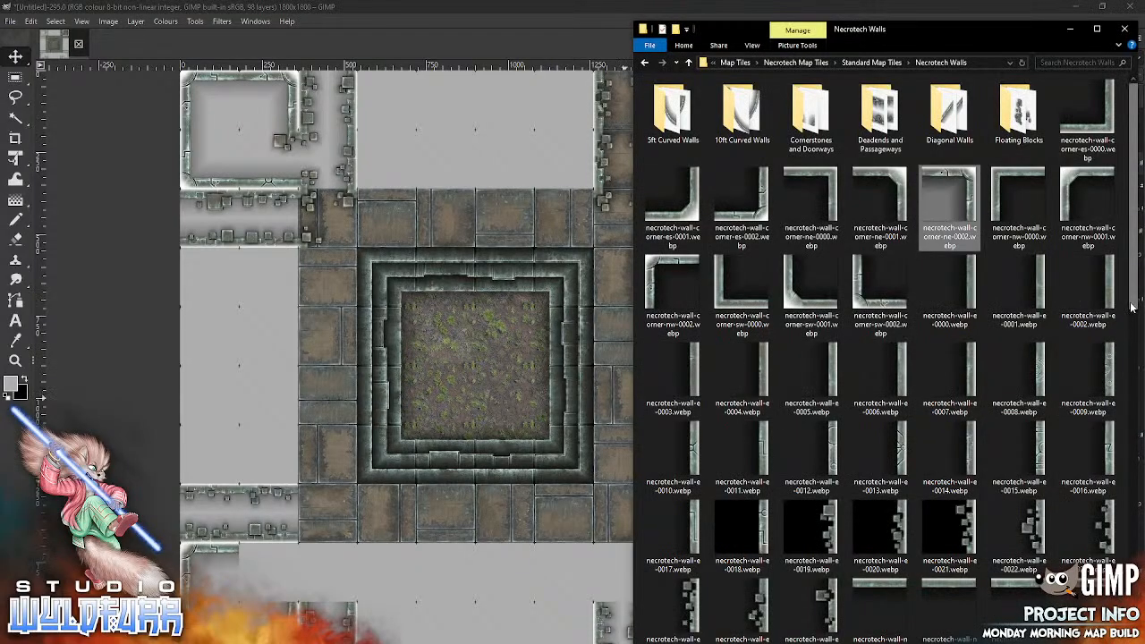
scroll(1019, 295, down, 5)
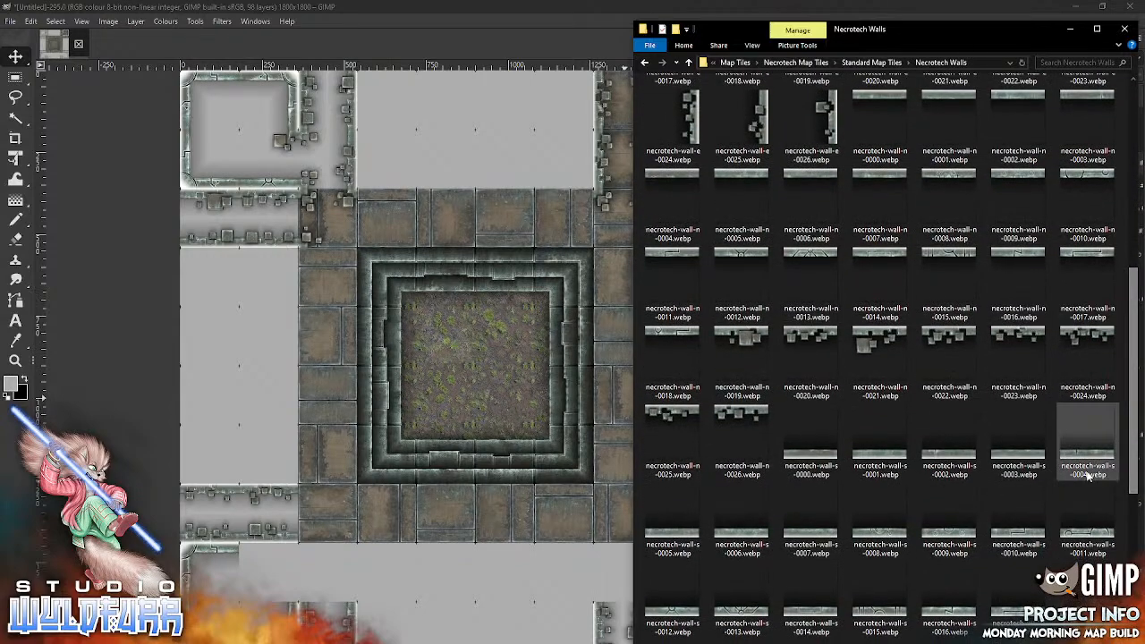
drag(952, 258, 281, 637)
key(alt+Tab)
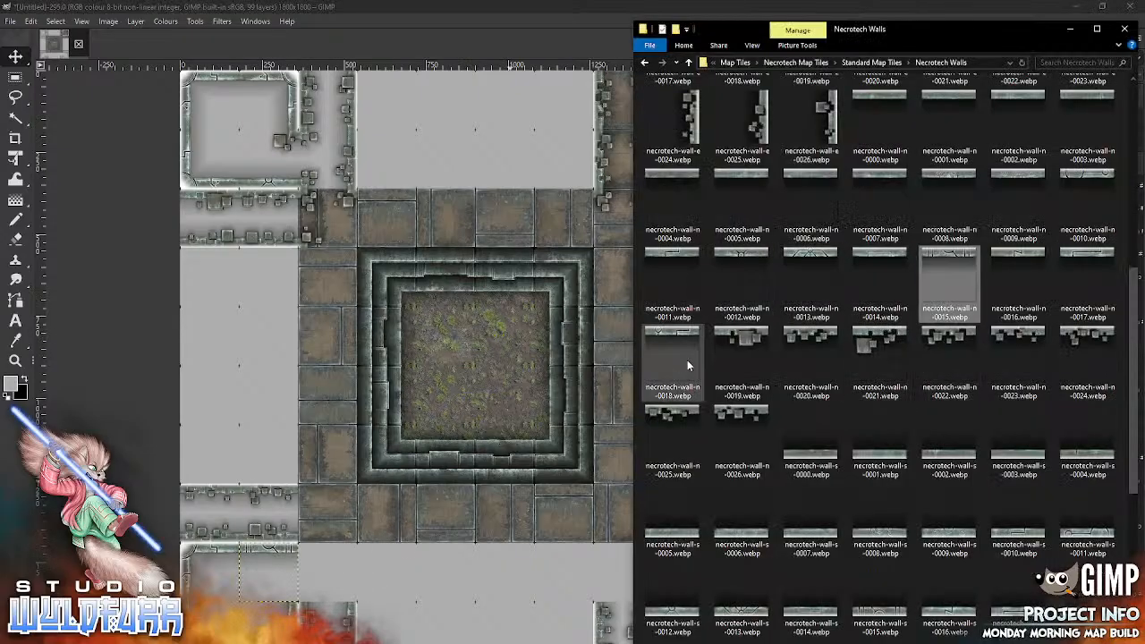
drag(664, 337, 452, 420)
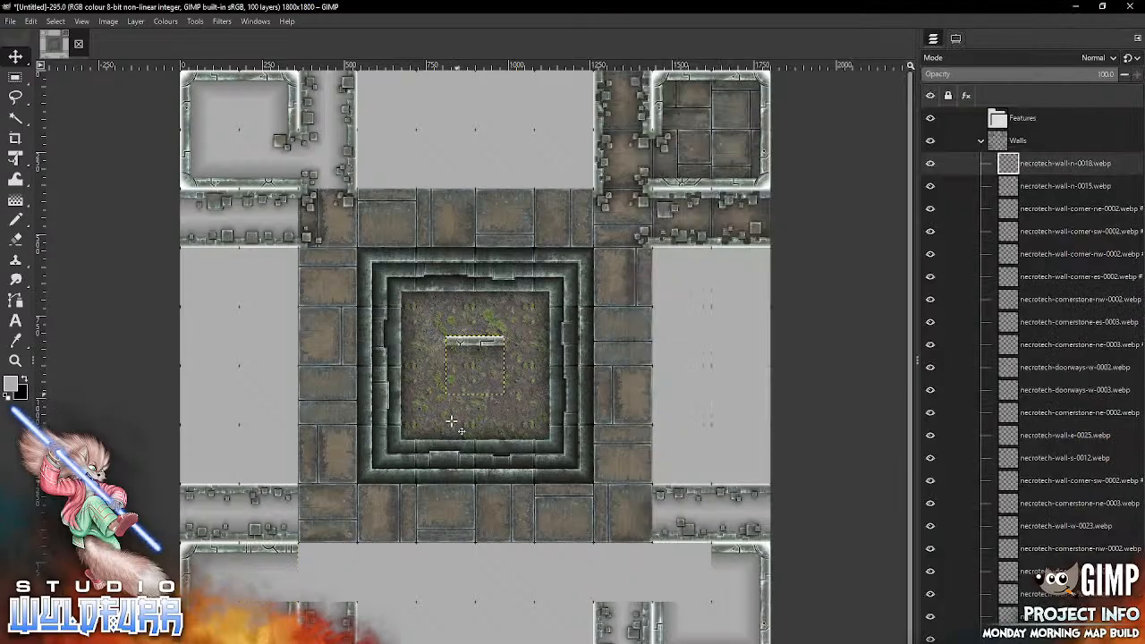
mouse_move(463, 347)
mouse_down()
mouse_move(597, 583)
mouse_move(663, 552)
mouse_up()
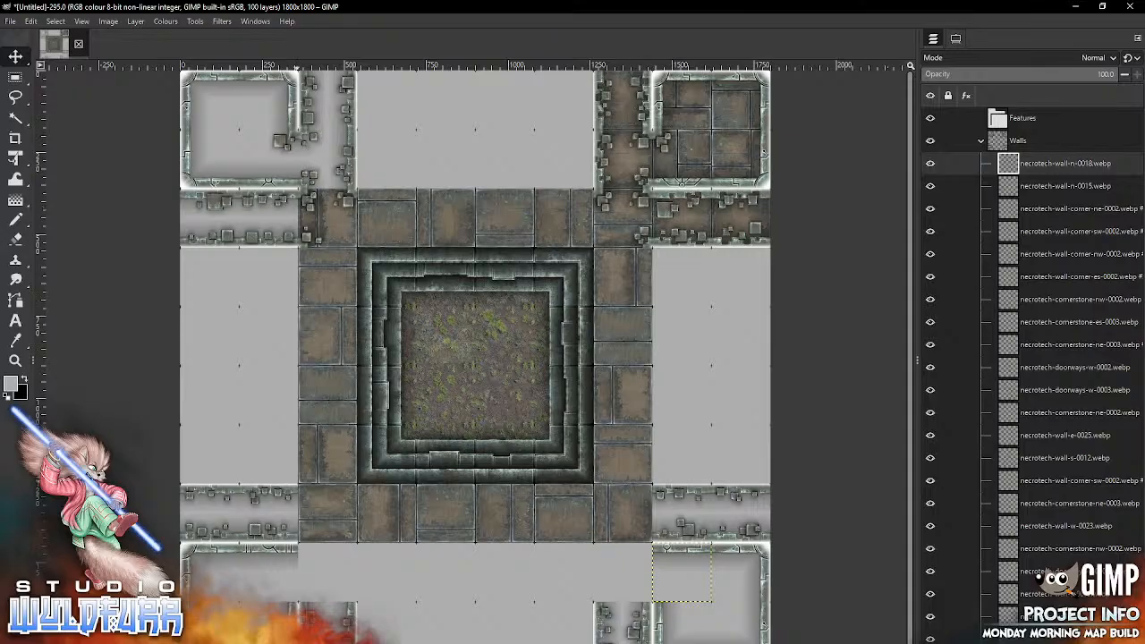
Step: Place necrotech-wall-e-0026.webp in the passageway cell beside the lower-left room and necrotech-wall-w-0022.webp in the one beside the lower-right room
key(alt+Tab)
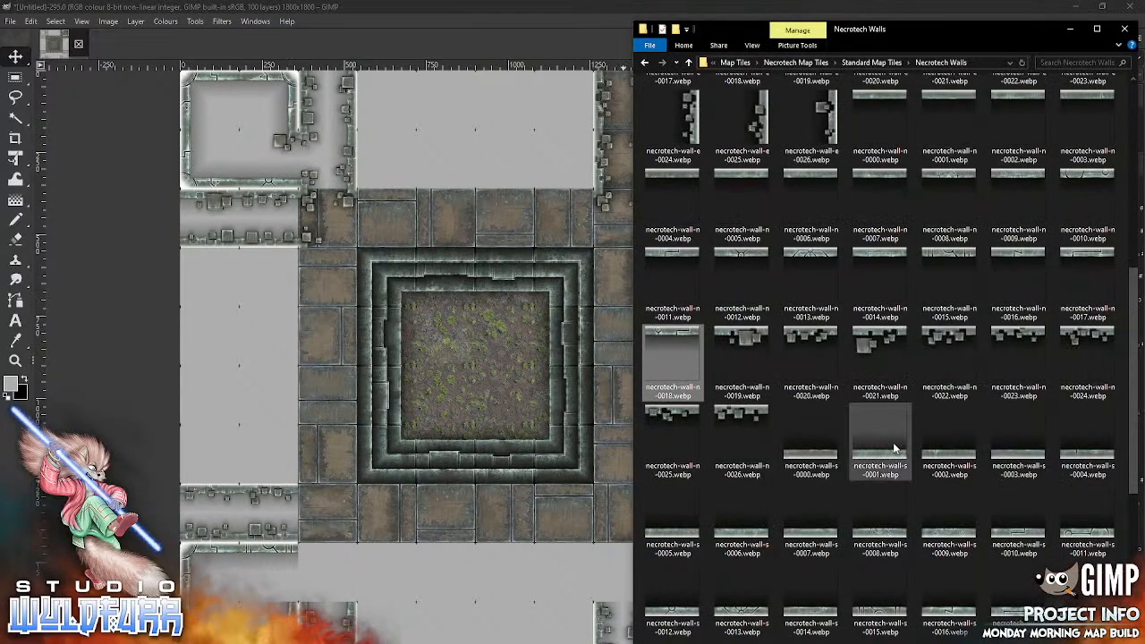
drag(823, 123, 309, 580)
key(alt+Tab)
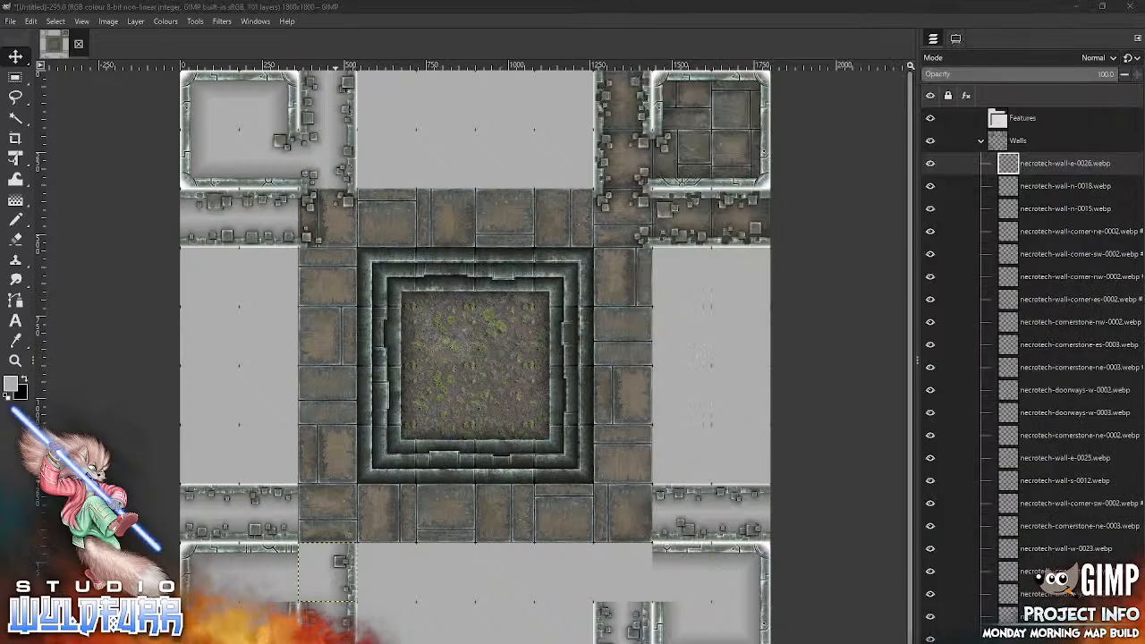
drag(1131, 344, 1128, 478)
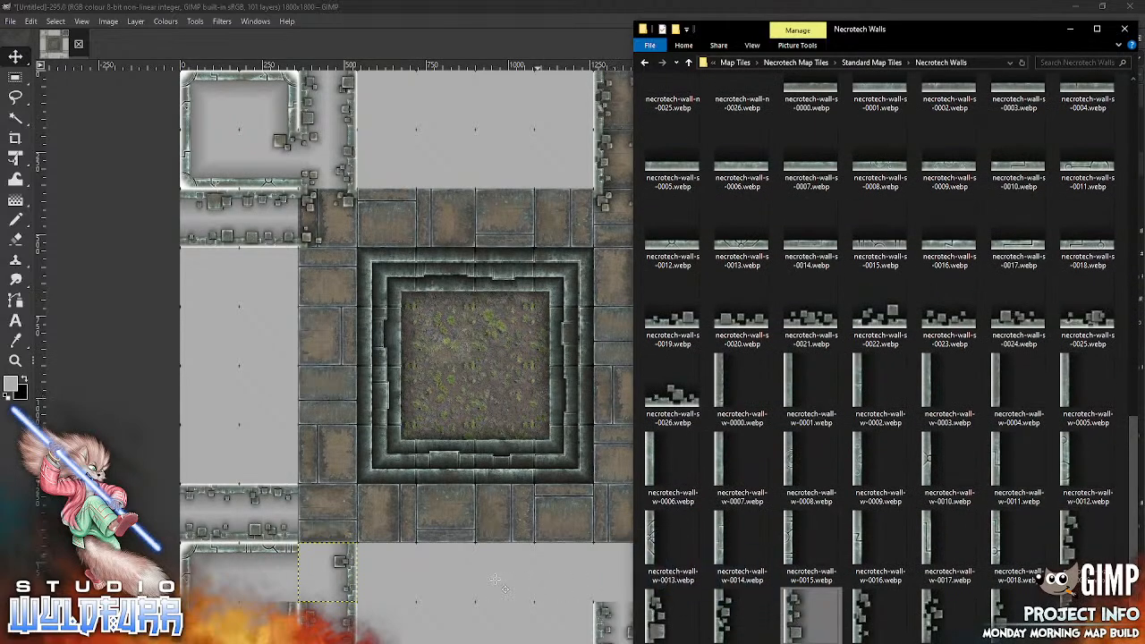
drag(496, 580, 496, 579)
mouse_move(453, 364)
mouse_down()
mouse_move(572, 542)
mouse_move(613, 581)
mouse_move(602, 571)
mouse_up()
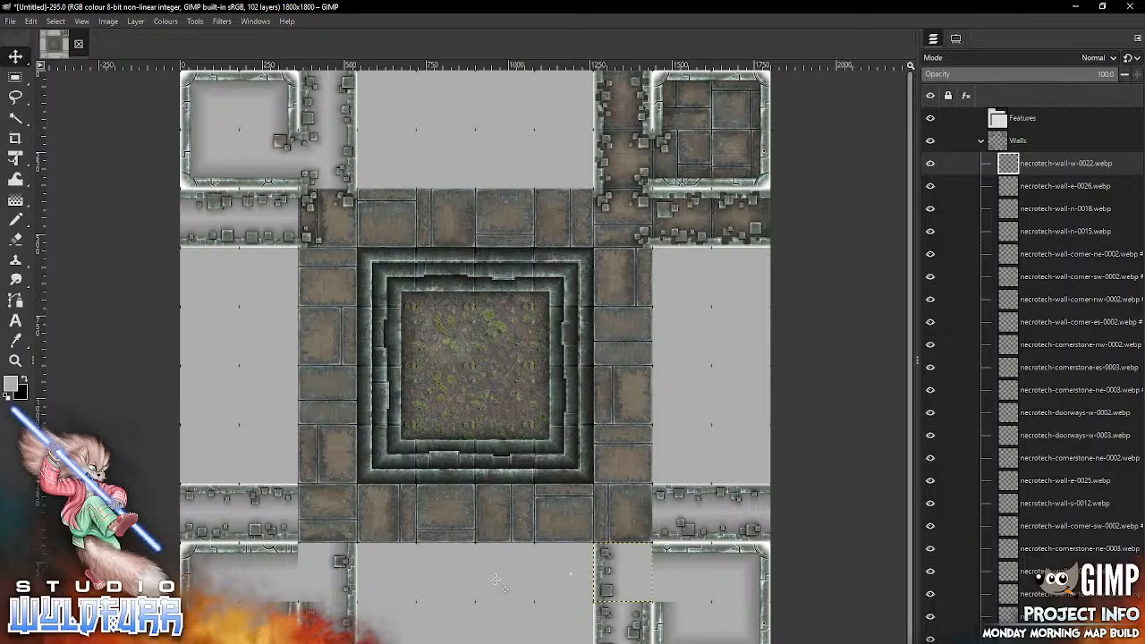
Step: From Cornerstones and Doorways, place necrotech-cornerstone-es-0002.webp in the lower-left room's upper-right cell and necrotech-doorways-w-0002.webp in the passageway cell beside it
key(alt+Tab)
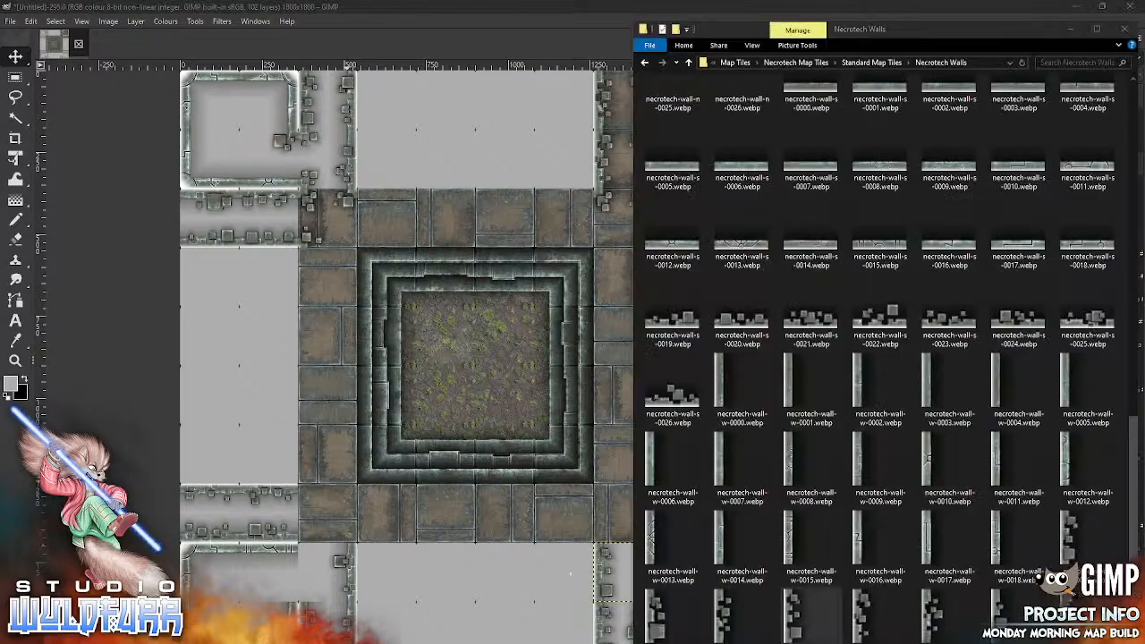
scroll(1133, 435, up, 10)
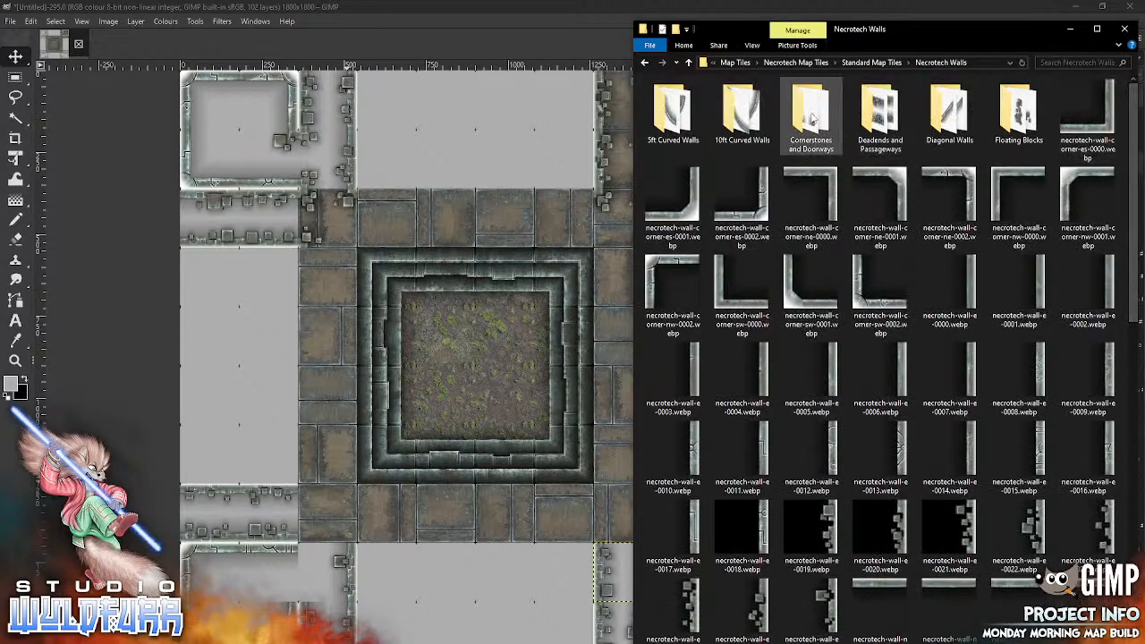
double_click(828, 113)
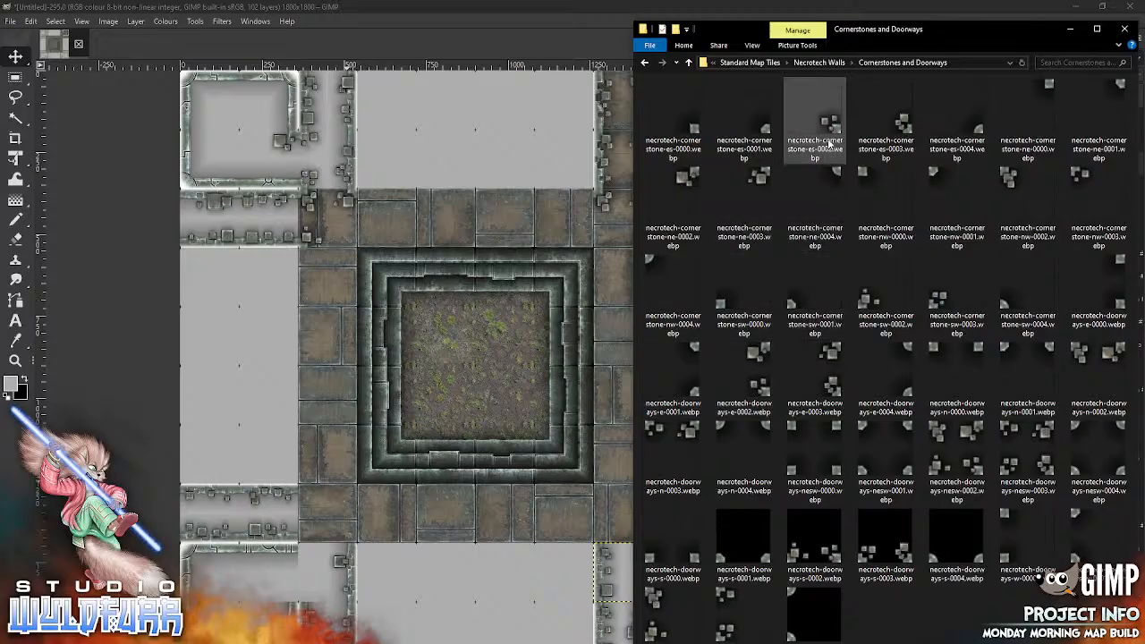
click(830, 135)
drag(468, 358, 468, 358)
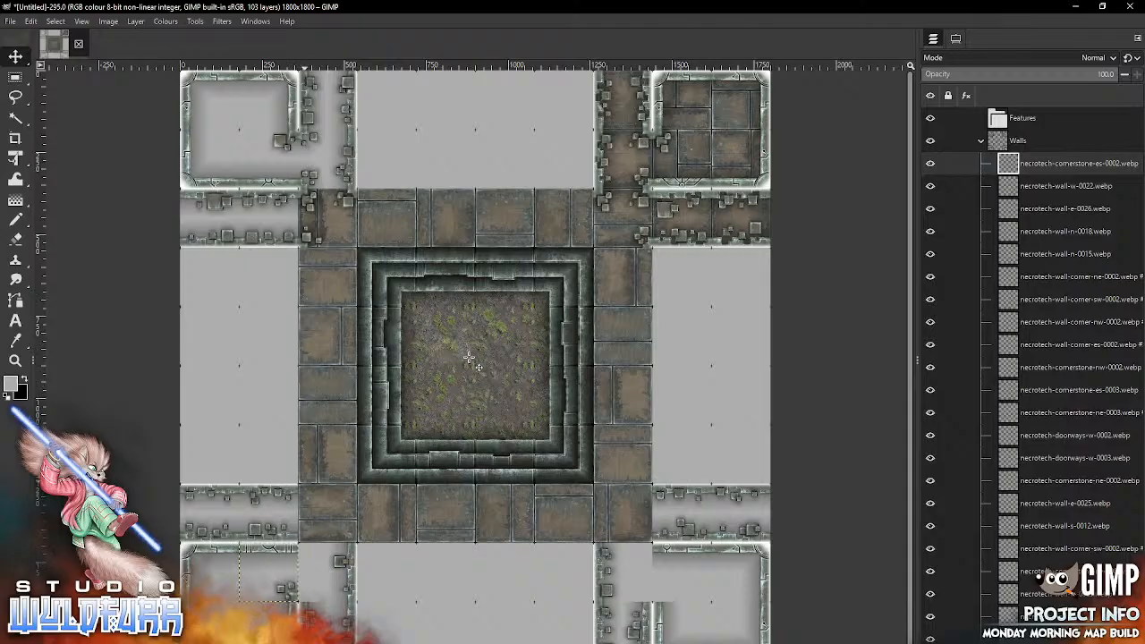
key(alt+Tab)
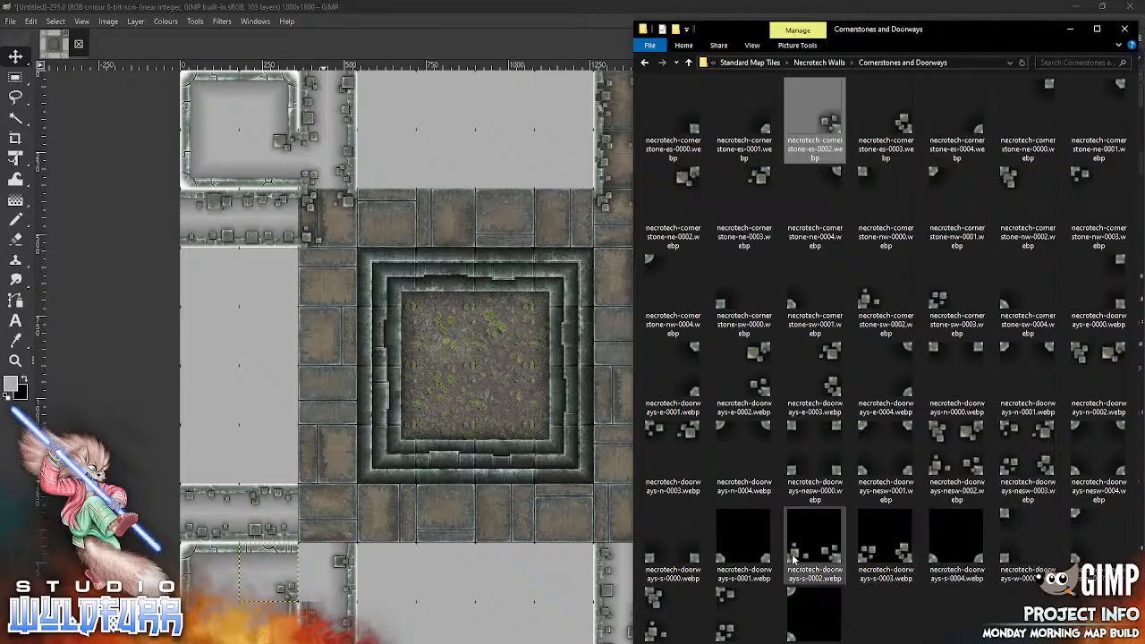
click(672, 610)
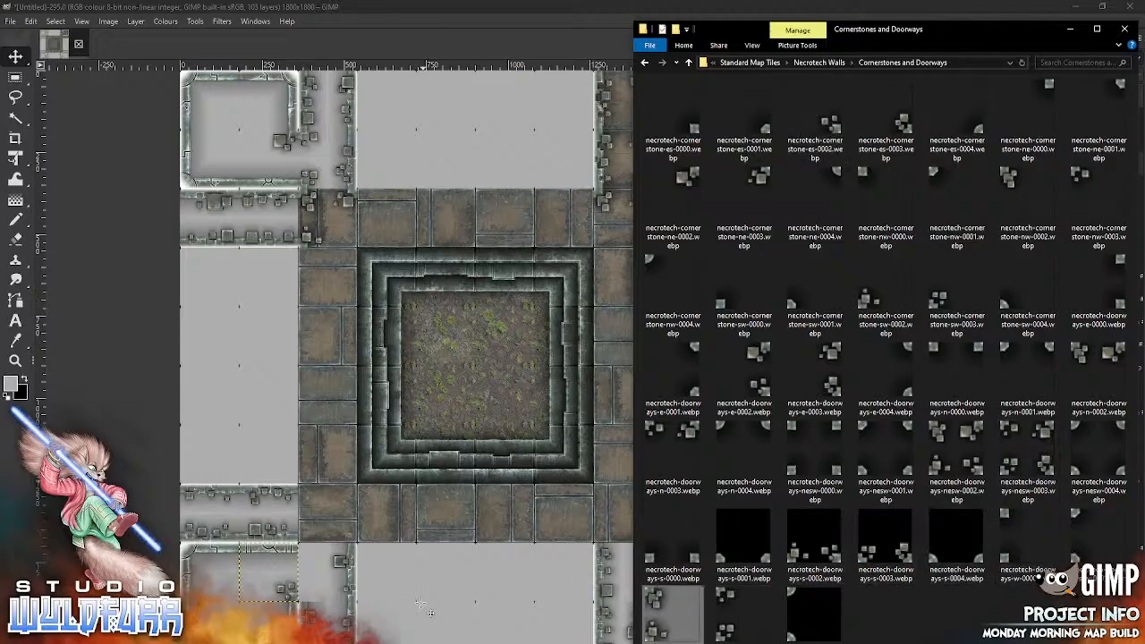
drag(429, 612, 429, 612)
mouse_move(456, 350)
mouse_down()
mouse_move(394, 509)
mouse_move(308, 556)
mouse_up()
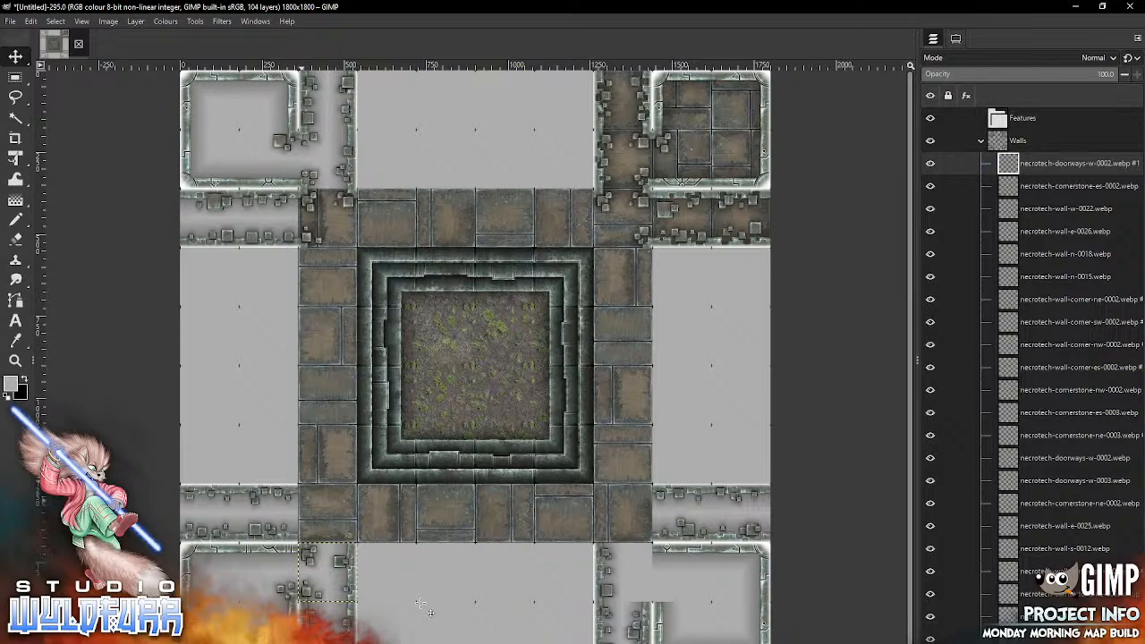
Step: Place necrotech-doorways-w-0003.webp and necrotech-cornerstone-es-0003.webp on the floor border's lower-left corner cell
key(alt+Tab)
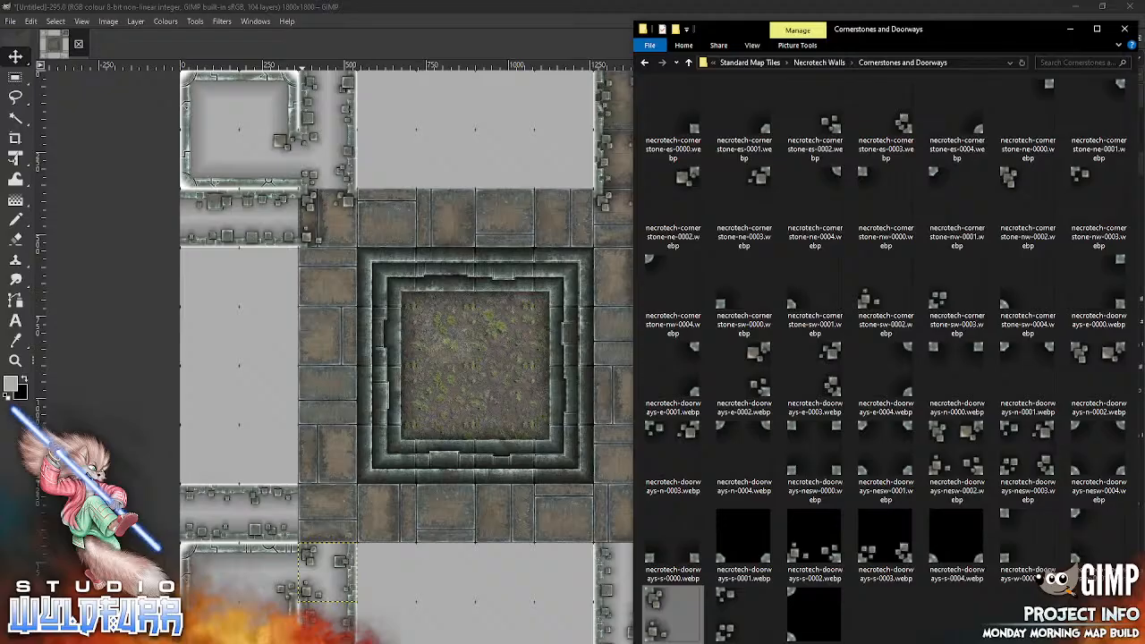
drag(719, 600, 433, 417)
drag(475, 364, 329, 513)
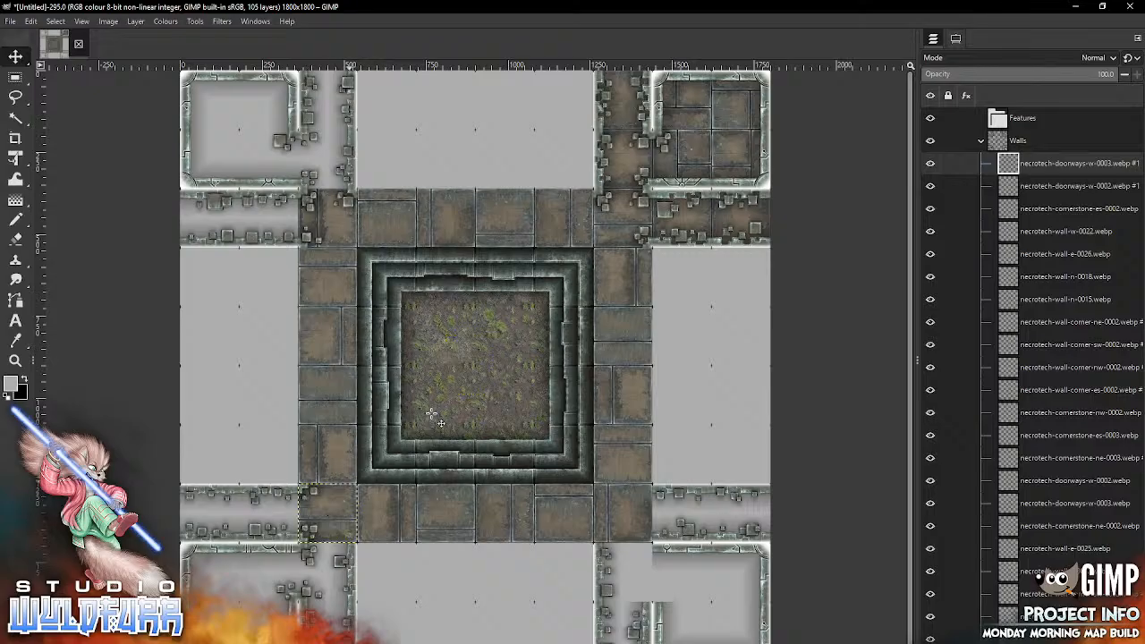
key(alt+Tab)
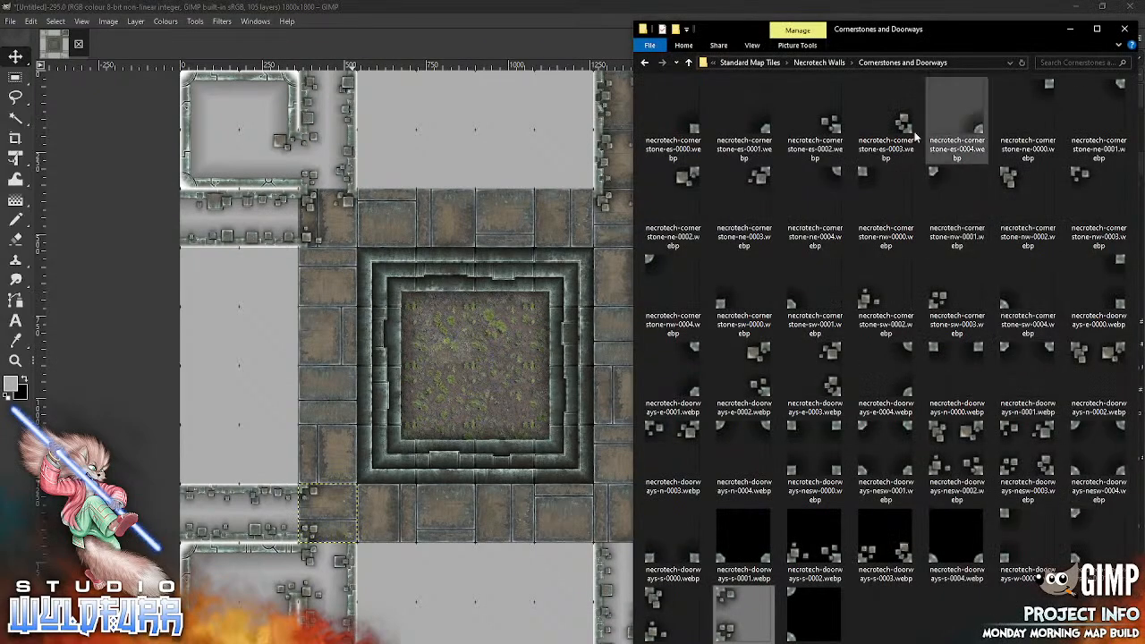
drag(905, 132, 493, 375)
drag(493, 374, 350, 529)
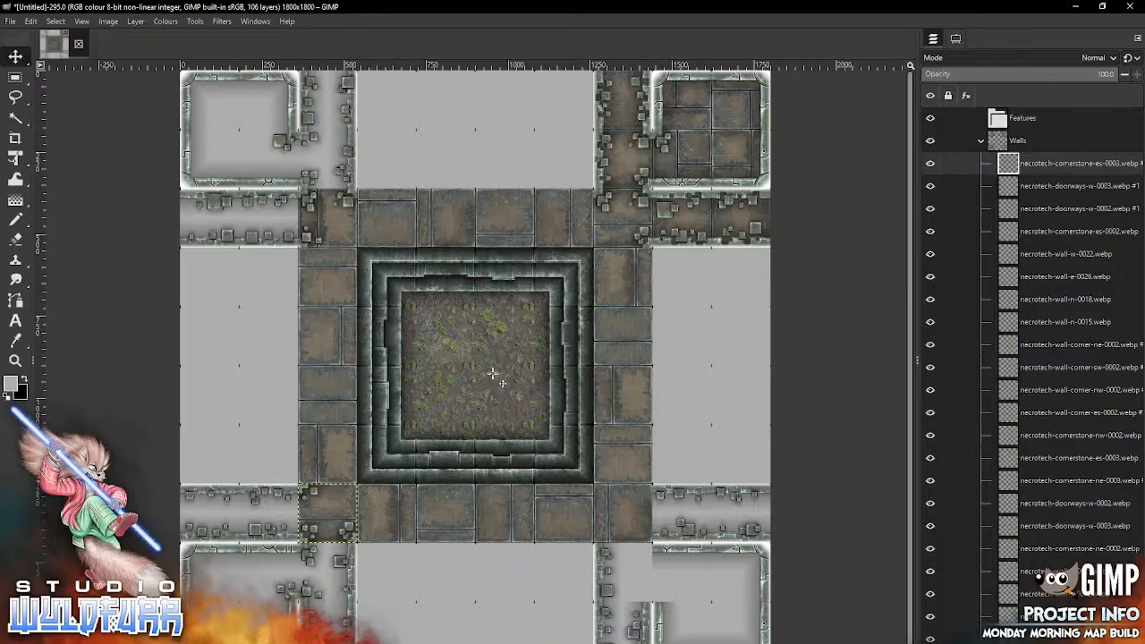
Step: Place necrotech-doorways-e-0002.webp in the passageway cell beside the lower-right room and necrotech-doorways-e-0003.webp on the floor border's lower-right corner cell
key(alt+Tab)
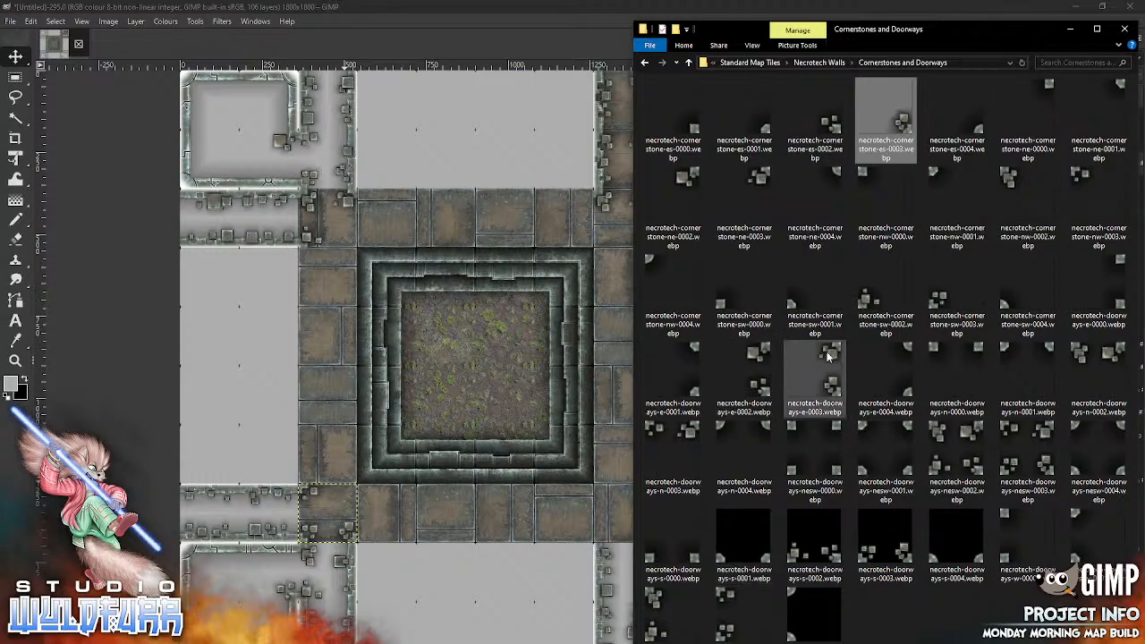
drag(755, 377, 506, 454)
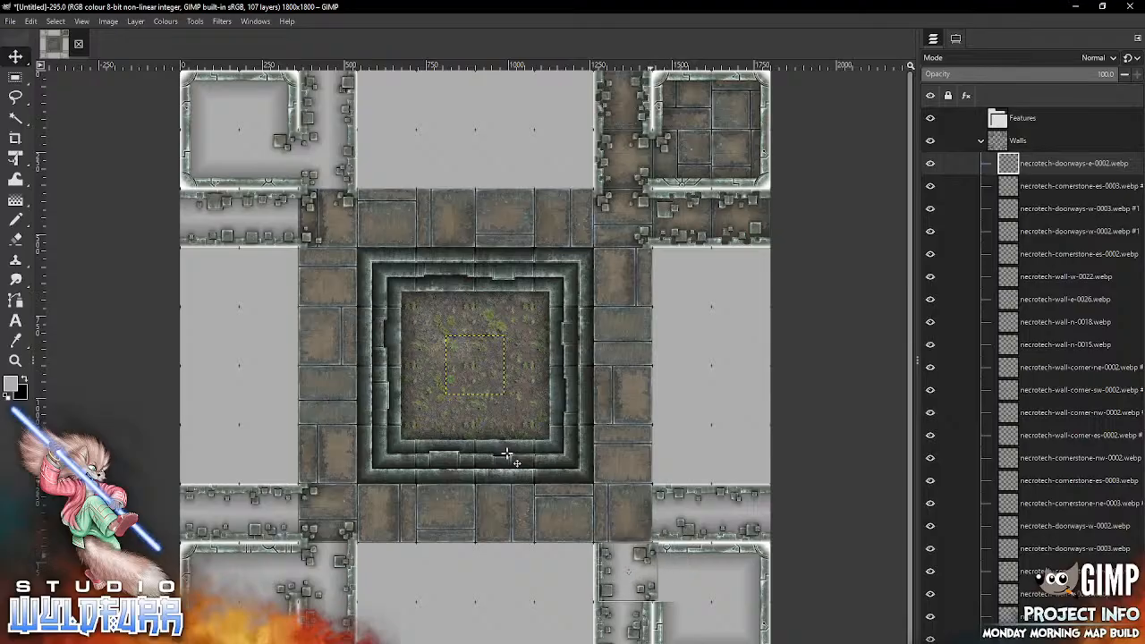
key(alt+Tab)
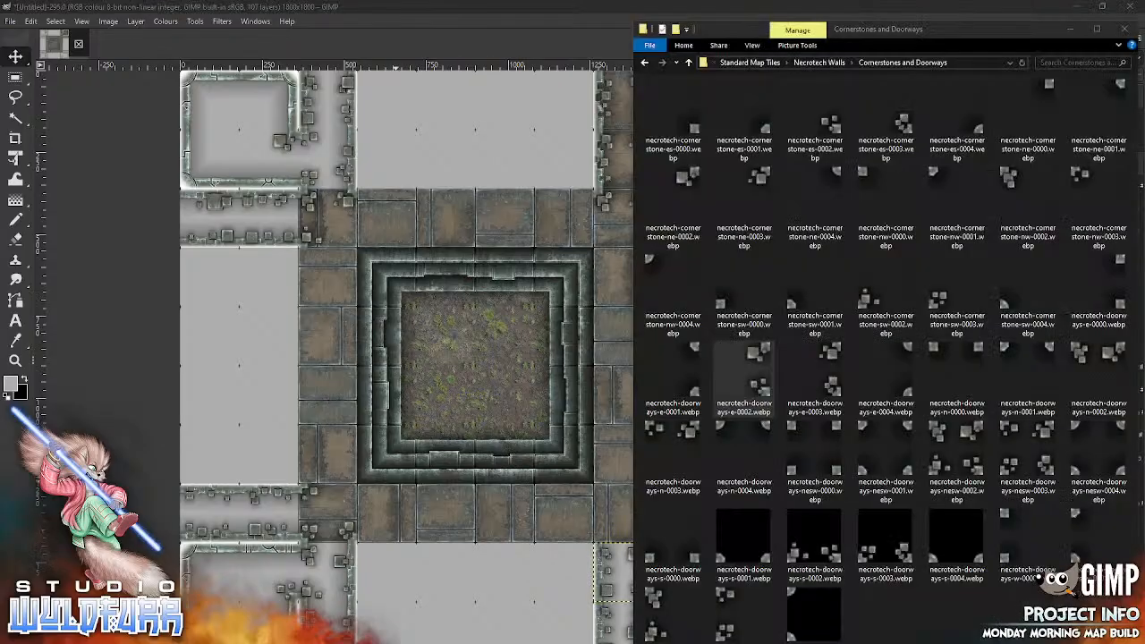
drag(815, 371, 456, 530)
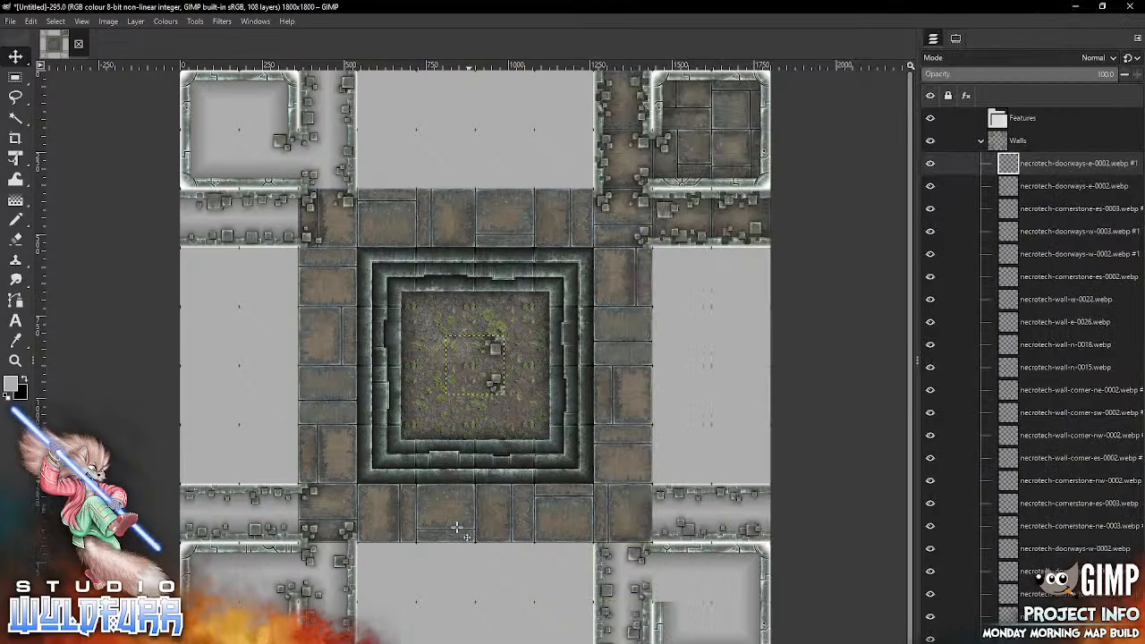
drag(494, 382, 642, 532)
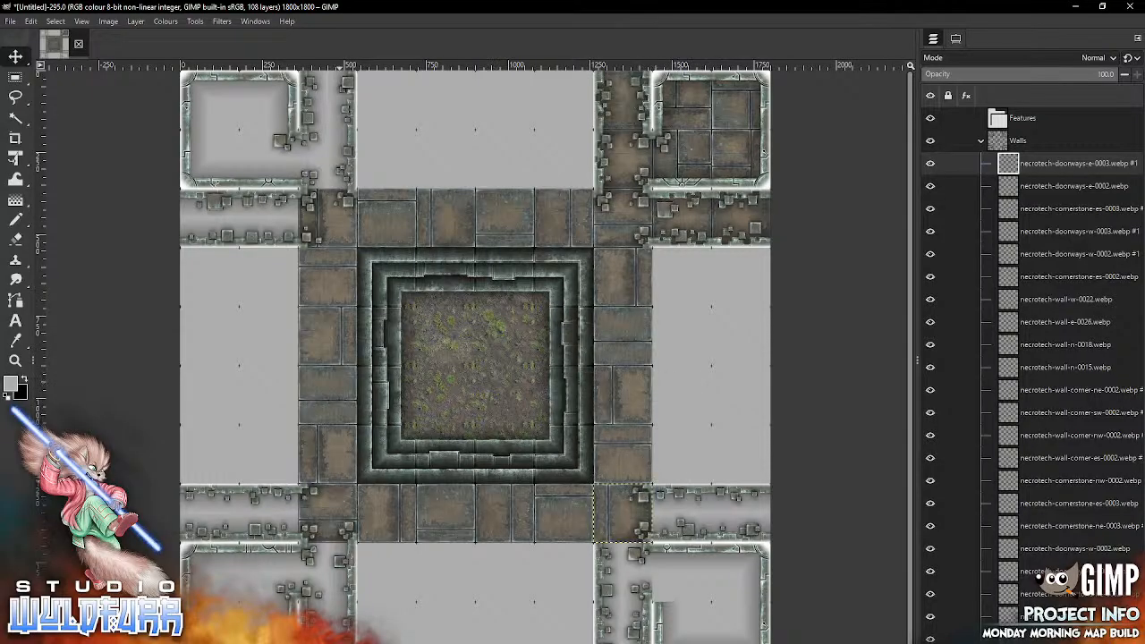
key(alt+Tab)
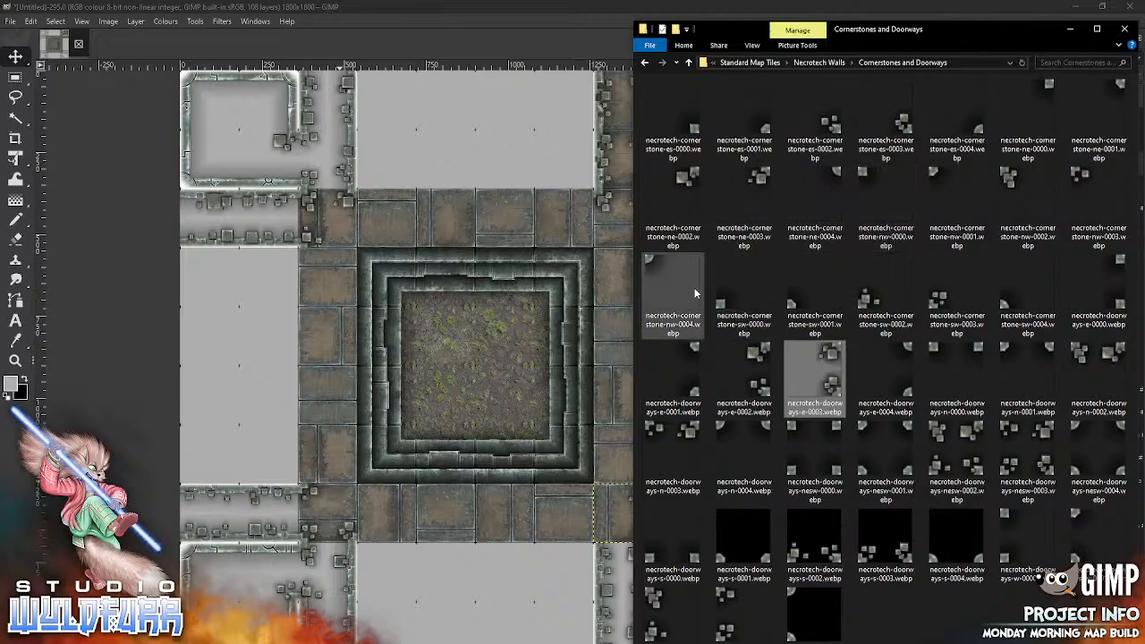
Step: Place necrotech-cornerstone-sw-0002.webp in the lower-right room's upper-left cell and necrotech-cornerstone-sw-0003.webp on the floor border's lower-right corner cell
drag(867, 304, 494, 458)
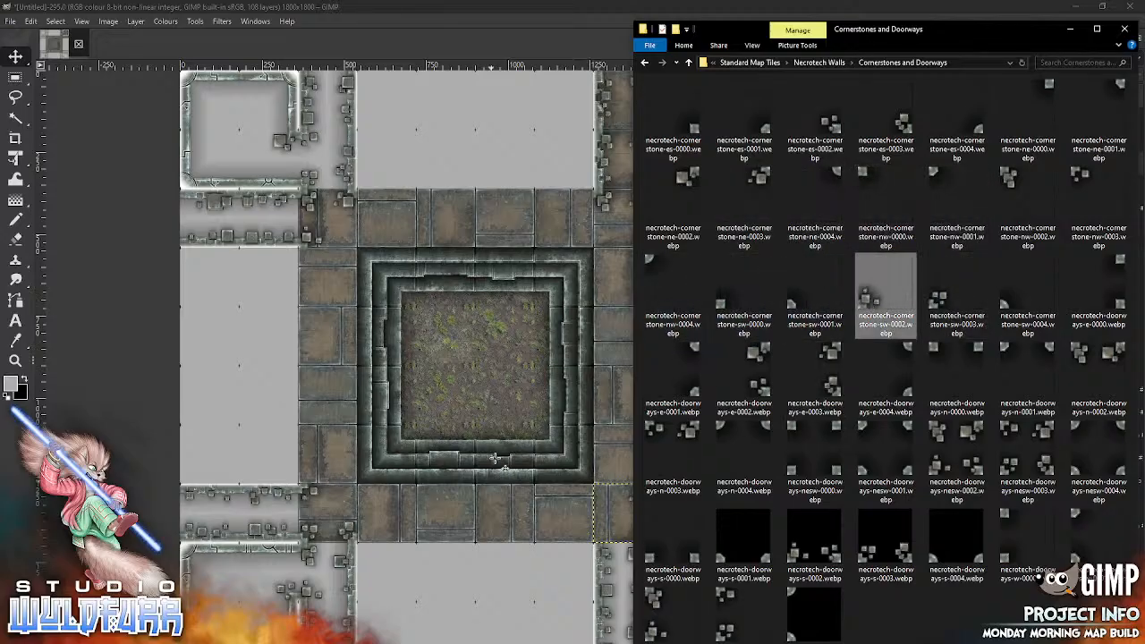
mouse_move(471, 388)
mouse_down()
mouse_move(671, 559)
mouse_move(659, 589)
mouse_up()
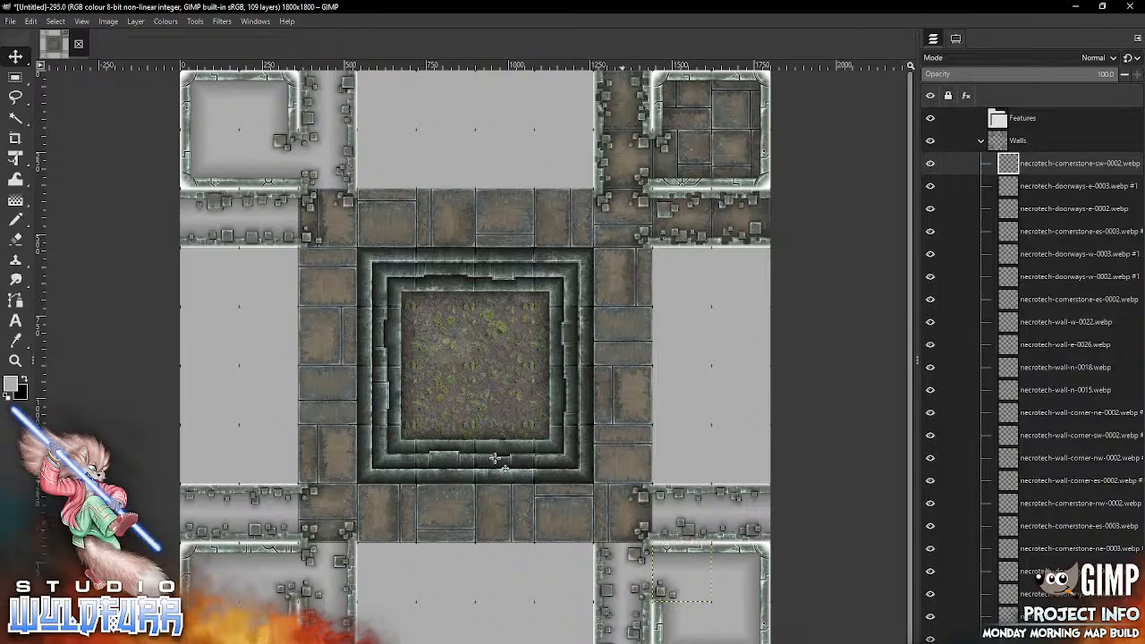
key(alt+Tab)
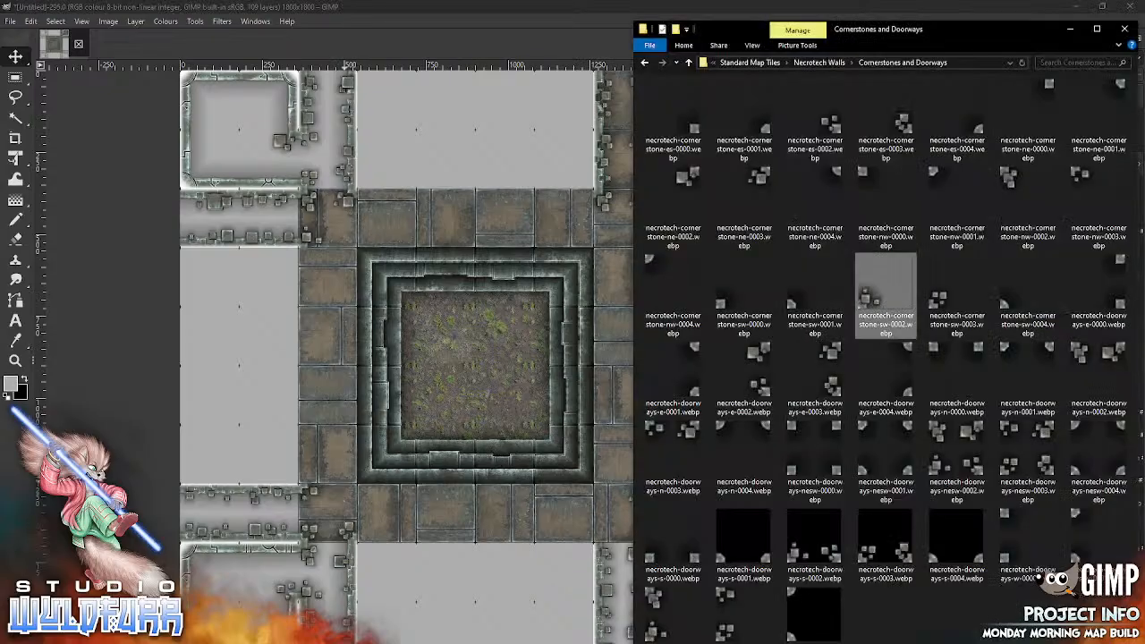
drag(946, 295, 464, 429)
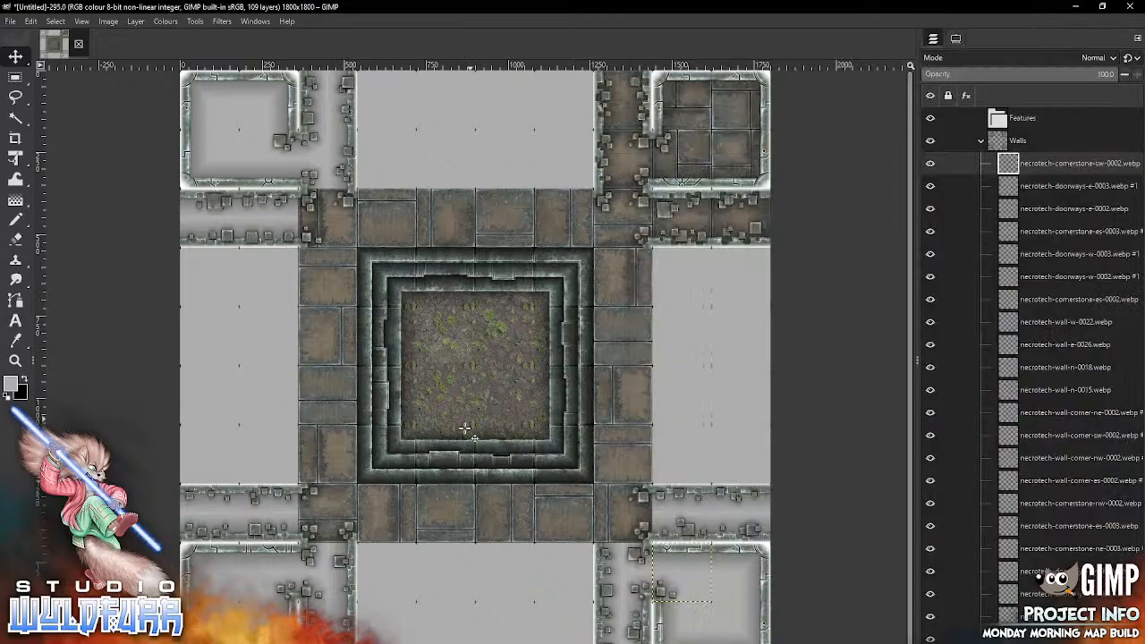
drag(475, 364, 623, 512)
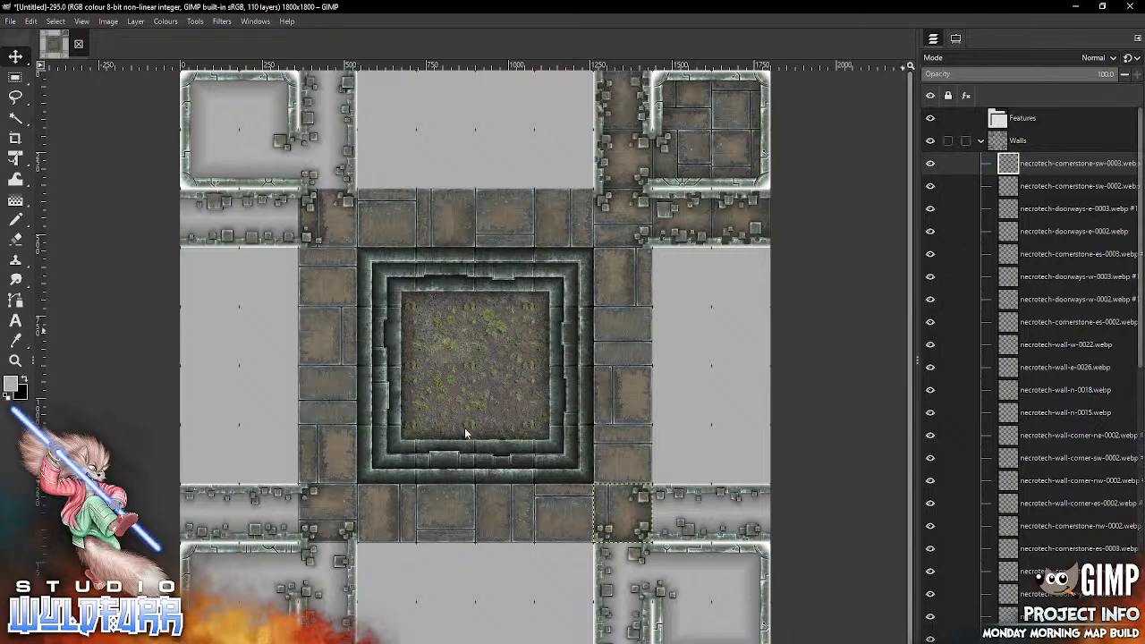
Step: Collapse the Walls layer group, make the top tile layer of the Floor group active and open the Necrotech Floors folder
click(980, 140)
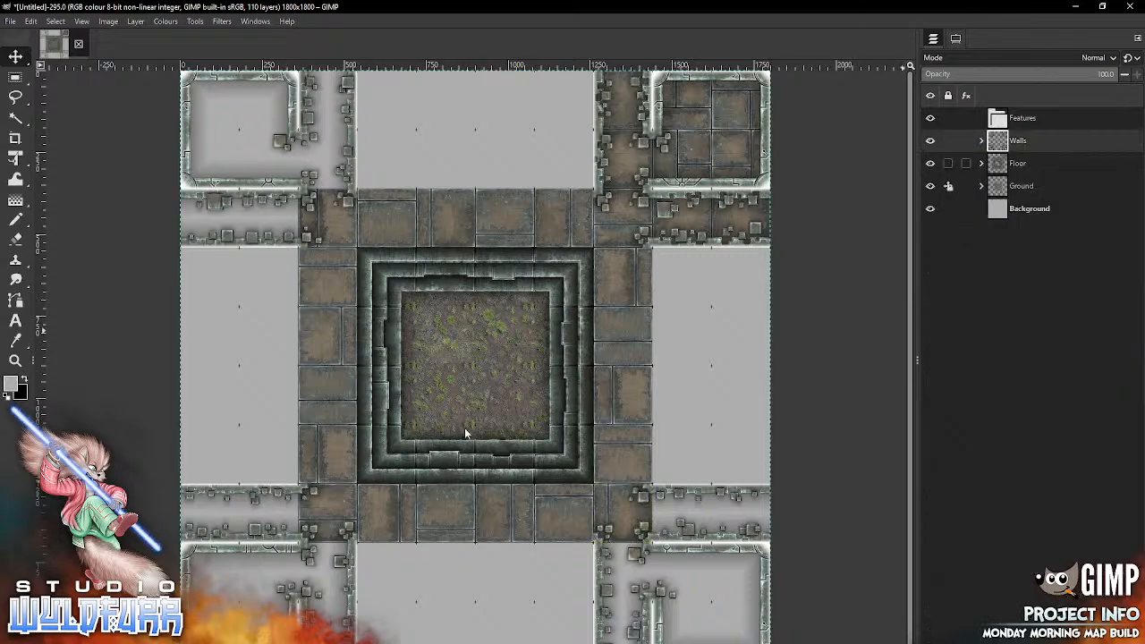
click(981, 162)
click(1064, 185)
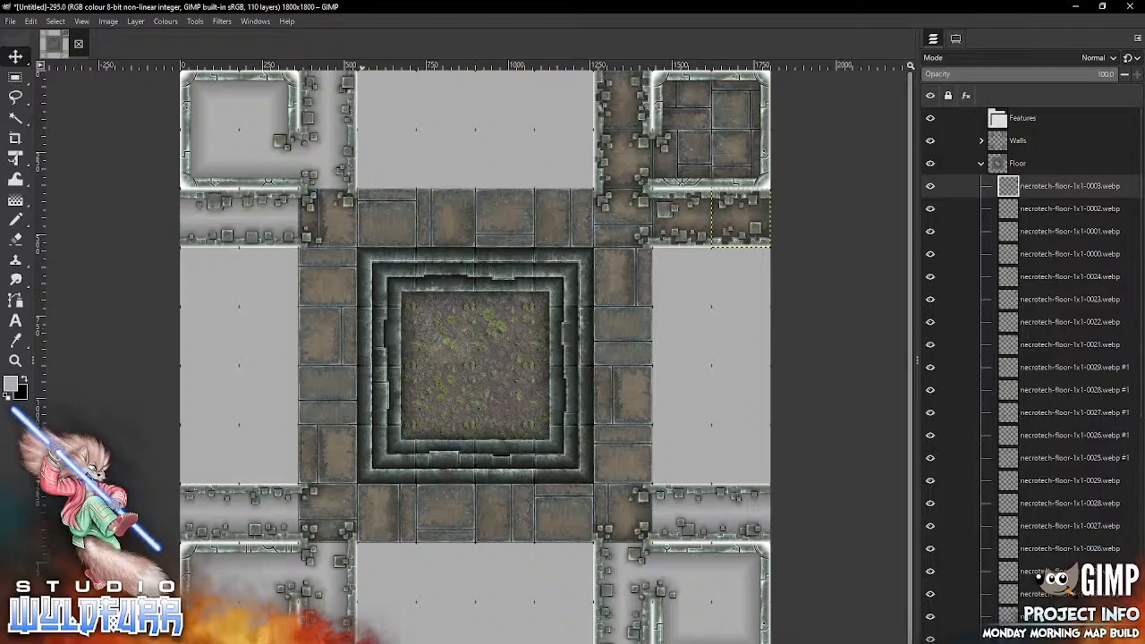
key(alt+Tab)
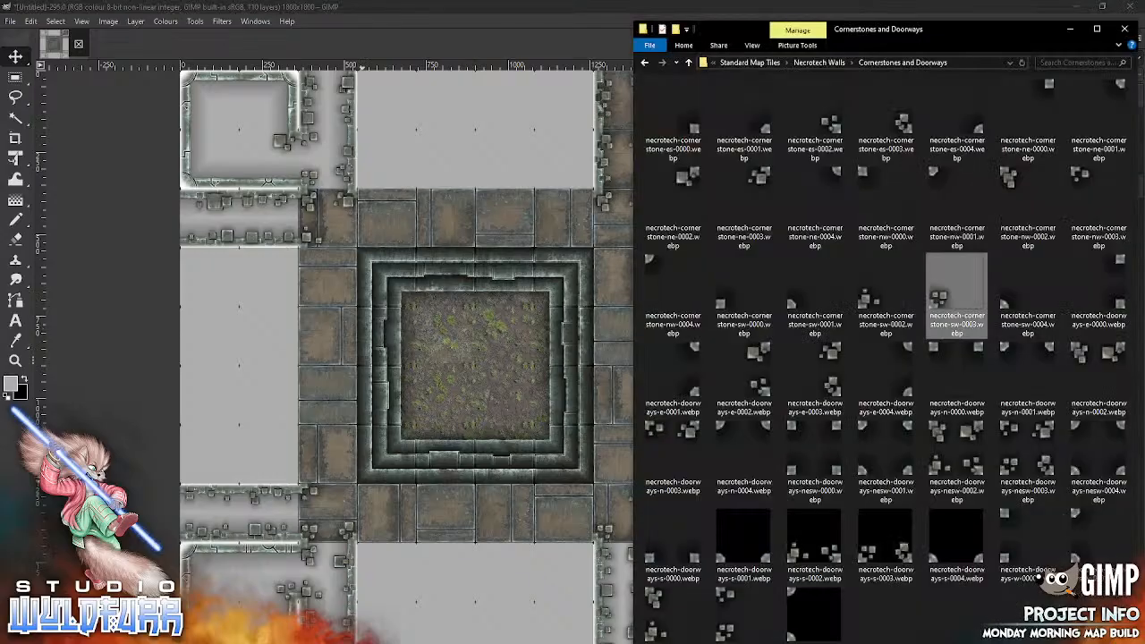
click(819, 63)
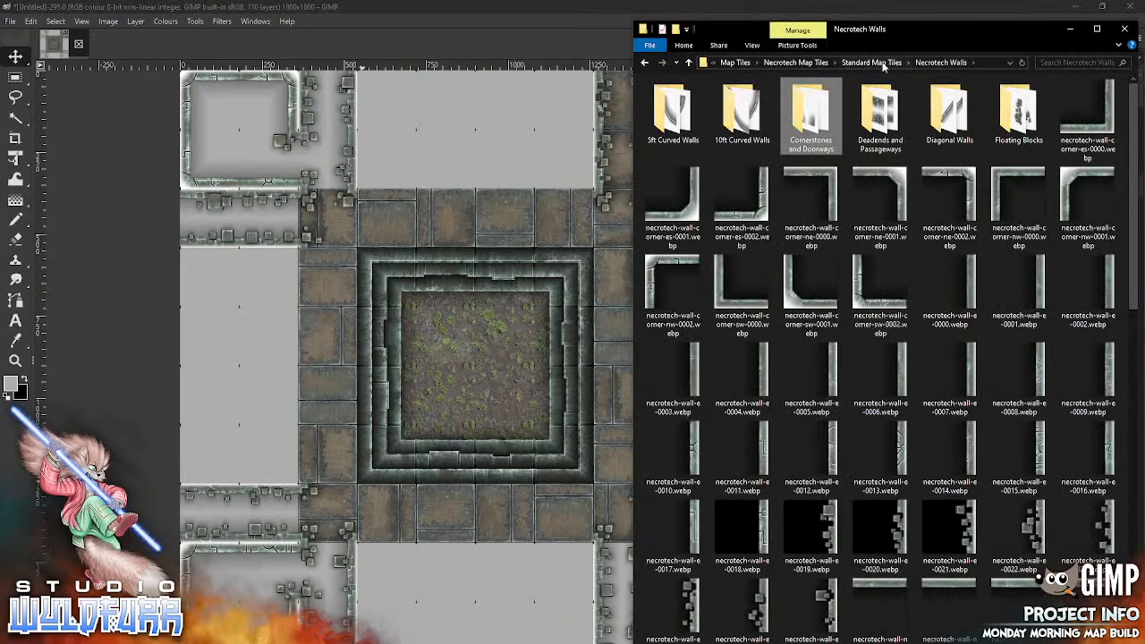
click(882, 65)
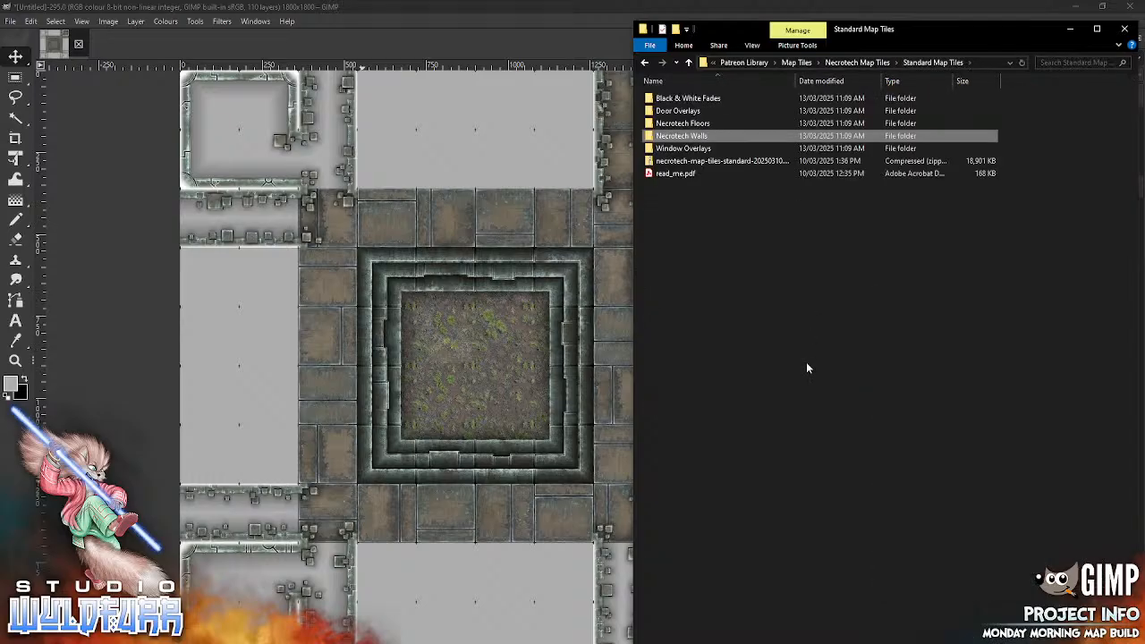
double_click(702, 125)
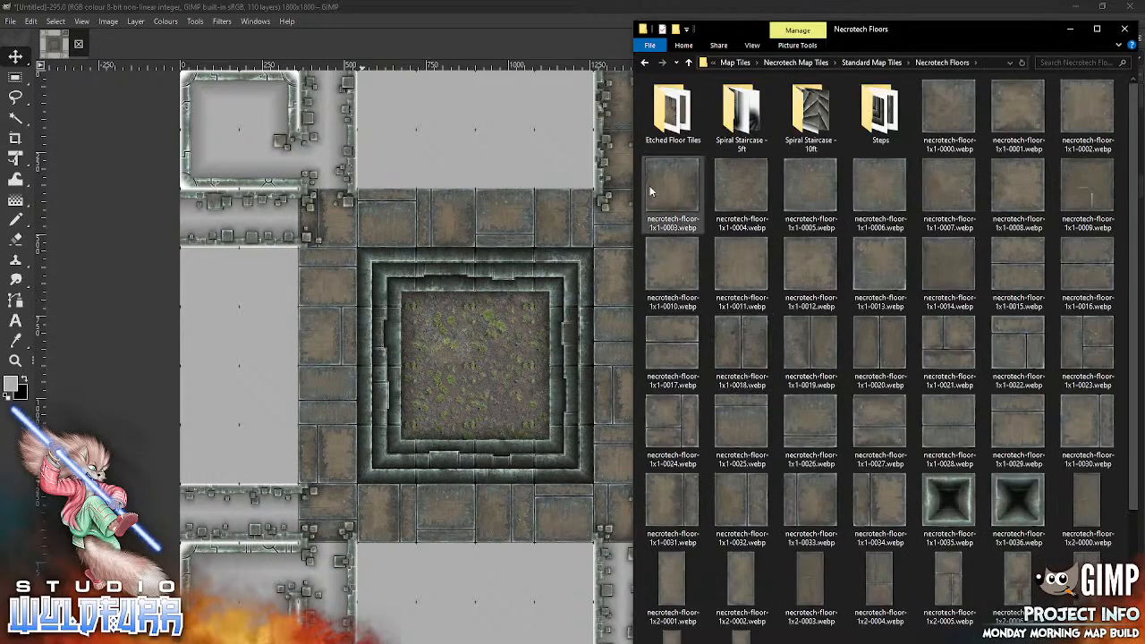
Step: Place necrotech-floor-1x1-0024.webp in the lower-left room's upper-left cell and necrotech-floor-1x1-0023.webp in its upper-right cell
drag(649, 185, 626, 145)
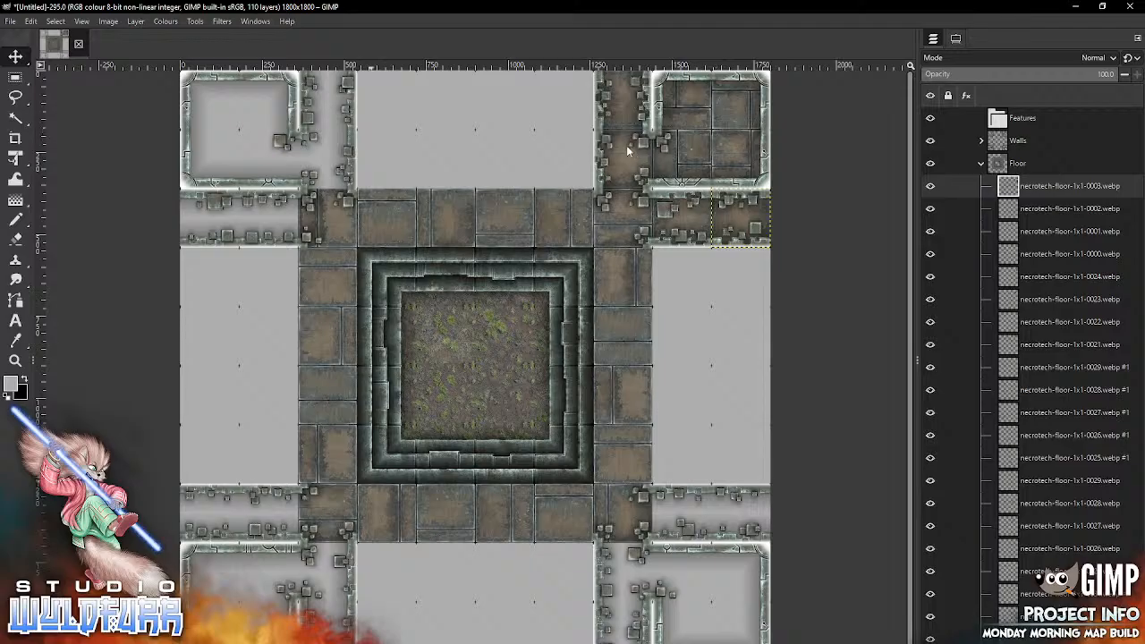
key(alt+Tab)
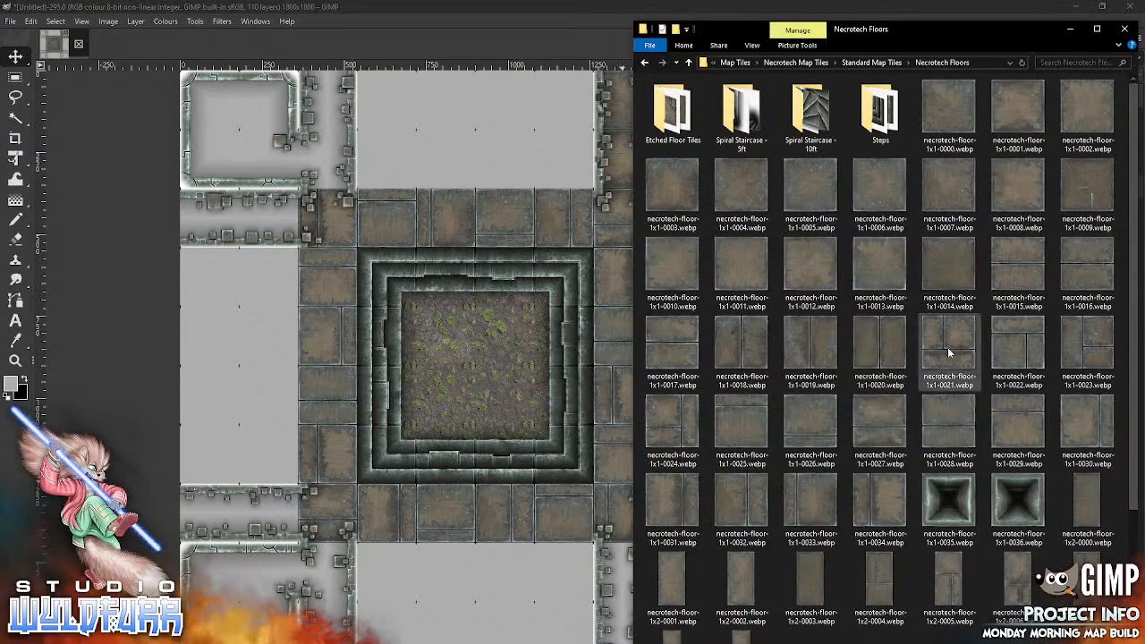
drag(673, 427, 379, 514)
mouse_move(494, 368)
mouse_down()
mouse_move(399, 479)
mouse_move(246, 580)
mouse_move(230, 585)
mouse_move(231, 574)
mouse_up()
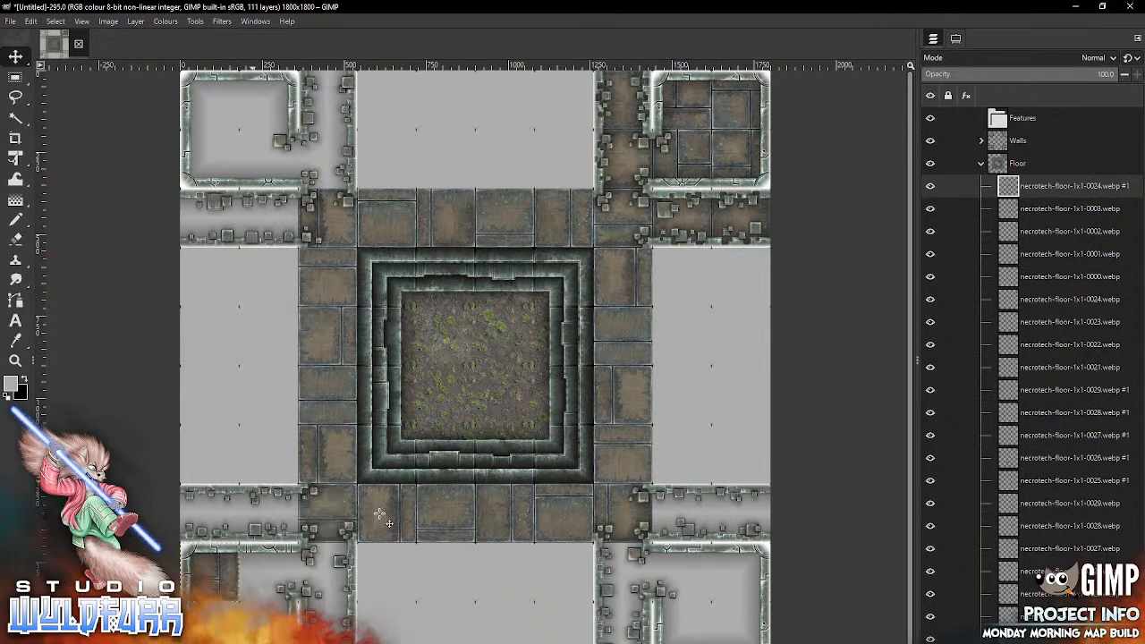
key(alt+Tab)
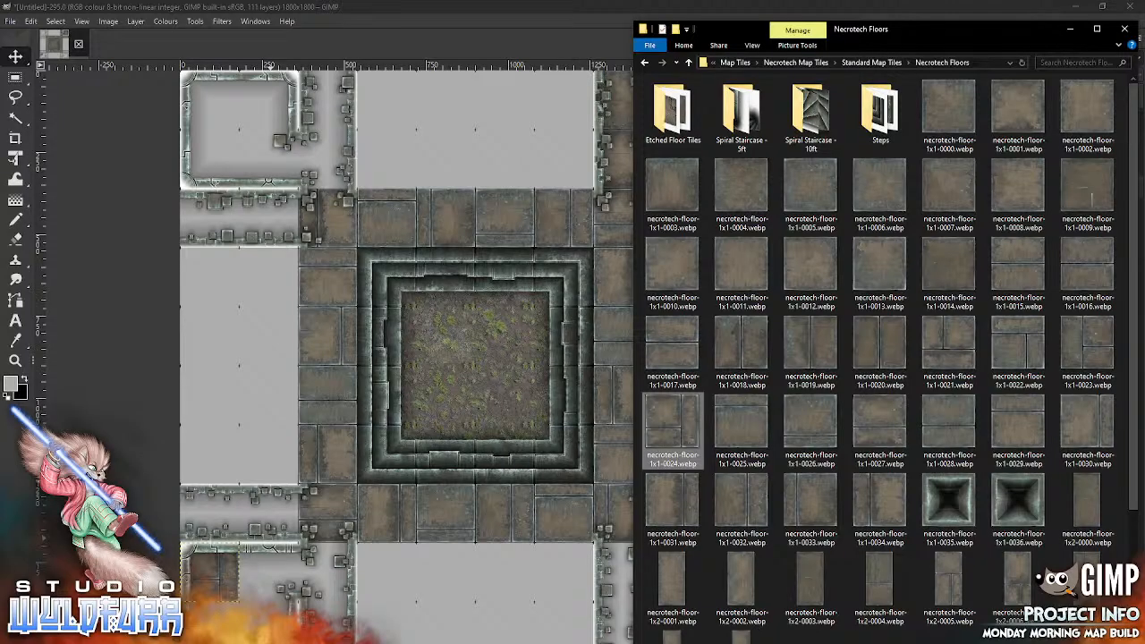
drag(1084, 348, 391, 526)
mouse_move(465, 365)
mouse_down()
mouse_move(449, 399)
mouse_move(272, 592)
mouse_move(258, 572)
mouse_up()
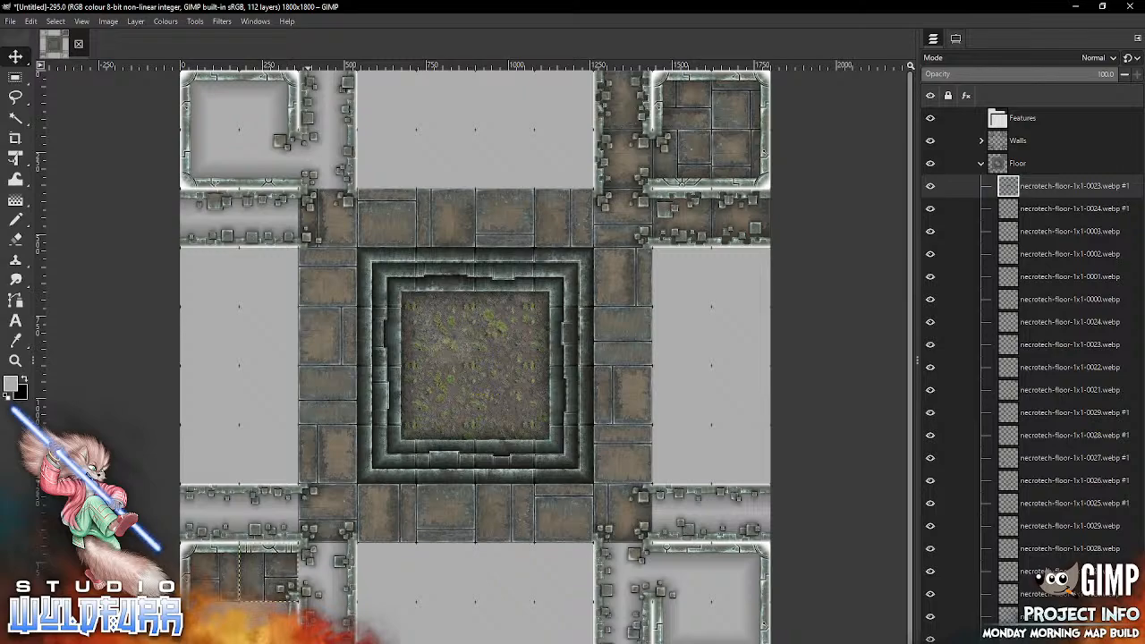
Step: Add another necrotech-floor-1x1-0024.webp tile in the lower-left room's lower-left cell
key(alt+Tab)
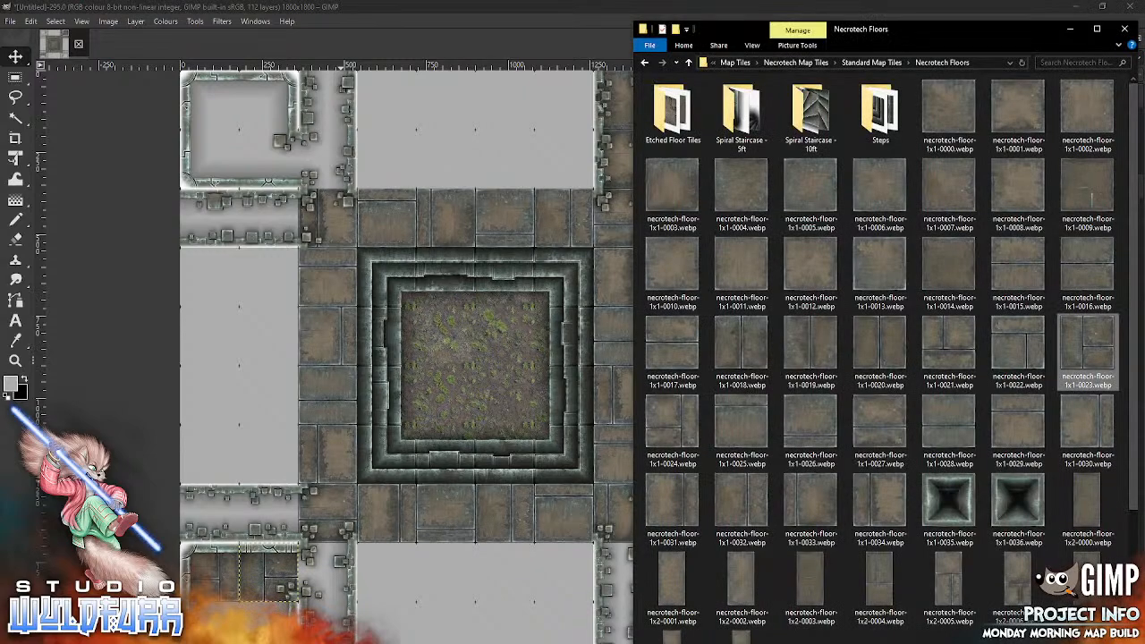
drag(667, 427, 471, 485)
drag(396, 499, 396, 499)
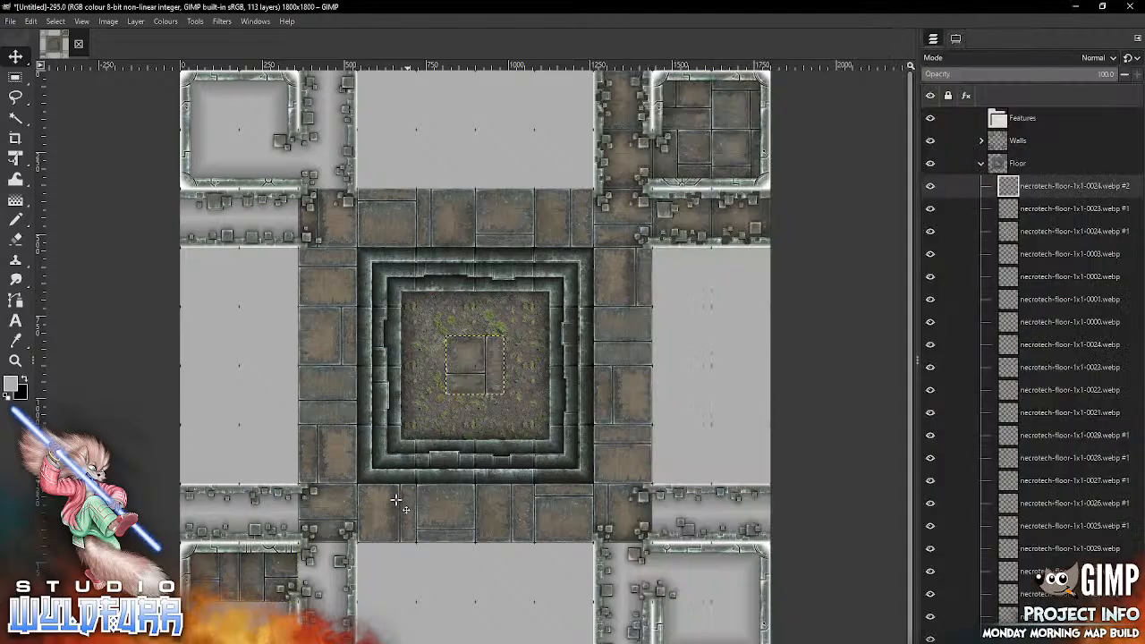
mouse_move(496, 352)
mouse_down()
mouse_move(280, 607)
mouse_move(240, 617)
mouse_up()
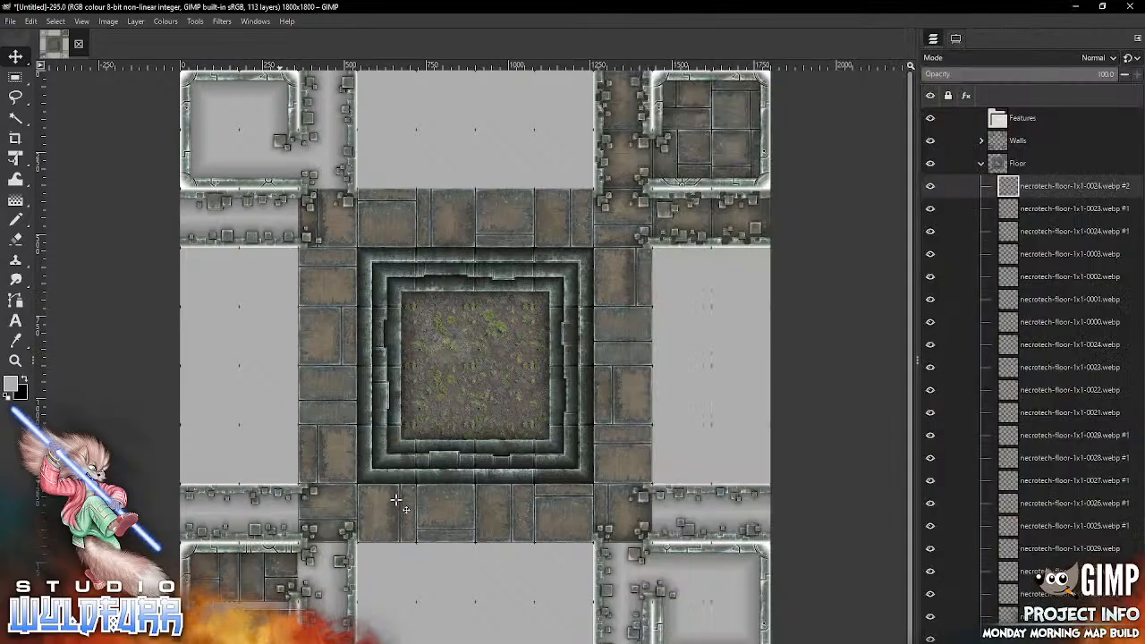
Step: Place necrotech-floor-1x1-0023.webp in the upper-left room's lower-right cell beside the doorway
key(alt+Tab)
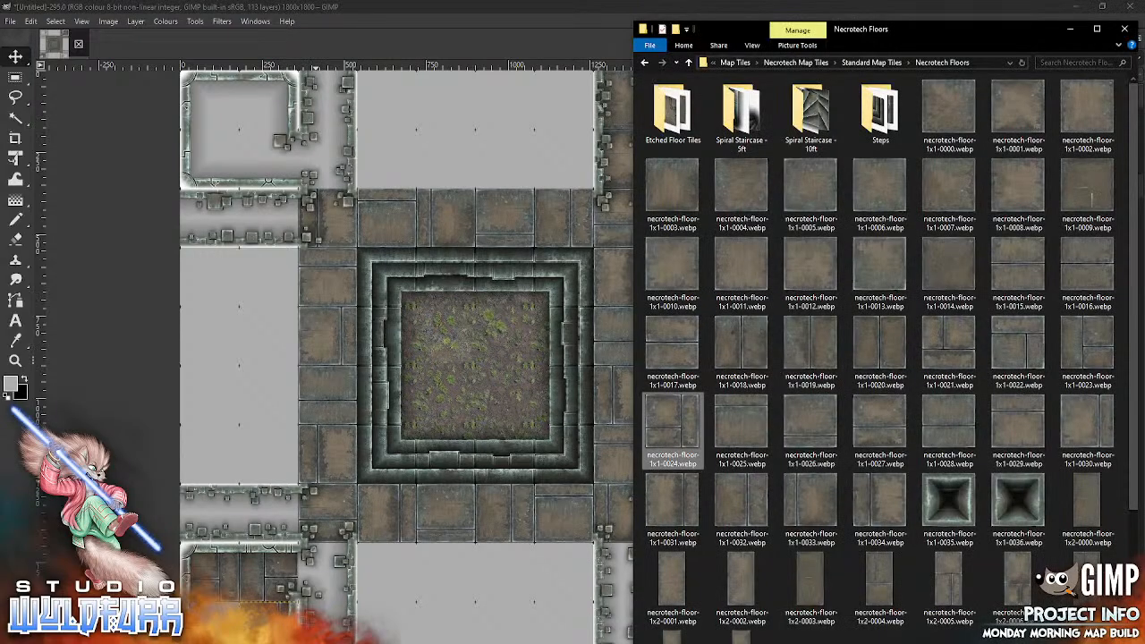
drag(1086, 344, 402, 527)
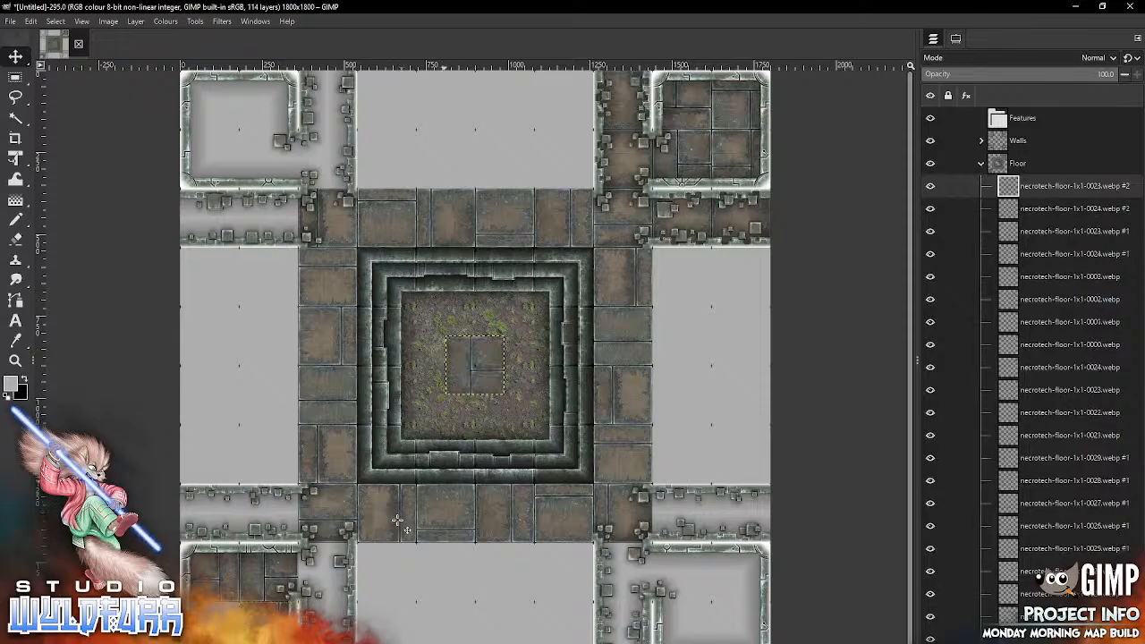
key(shift+Up)
key(shift+Up)
key(shift+Up)
key(shift+Up)
key(shift+Up)
key(shift+Up)
key(shift+Up)
key(shift+Up)
key(shift+Up)
key(shift+Up)
key(shift+Up)
key(shift+Up)
key(shift+Up)
key(shift+Up)
key(shift+Left)
key(shift+Left)
key(shift+Left)
key(shift+Left)
key(shift+Left)
key(shift+Left)
key(shift+Left)
key(shift+Left)
key(shift+Left)
key(shift+Left)
key(shift+Left)
key(shift+Left)
key(shift+Left)
key(shift+Left)
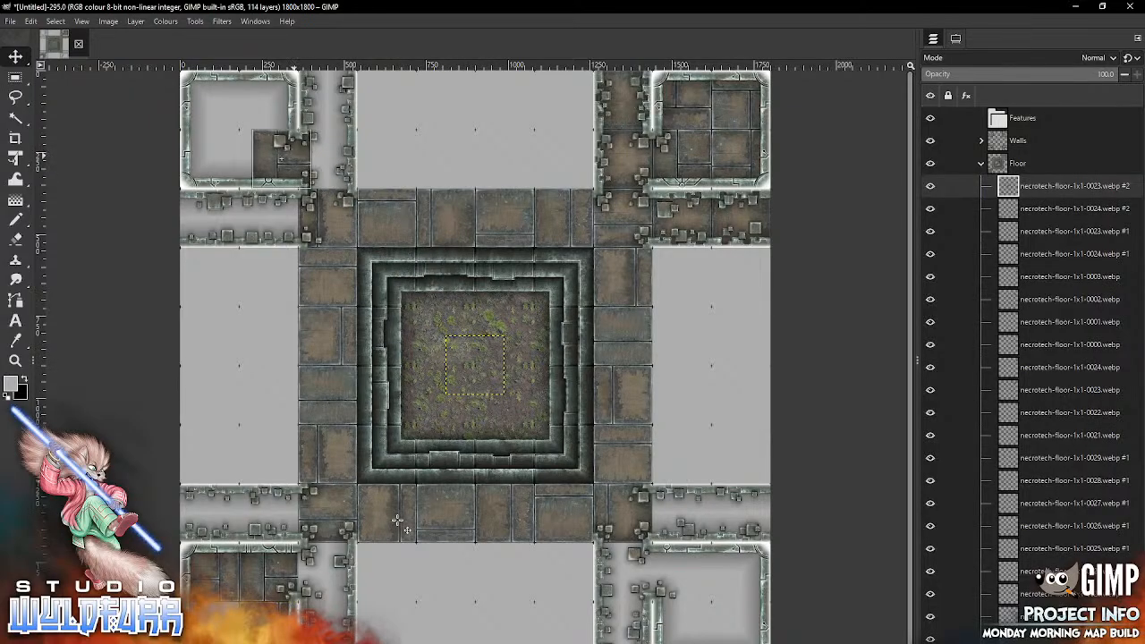
Step: Place necrotech-floor-1x1-0021.webp in the upper-left room's upper-left cell
key(alt+Tab)
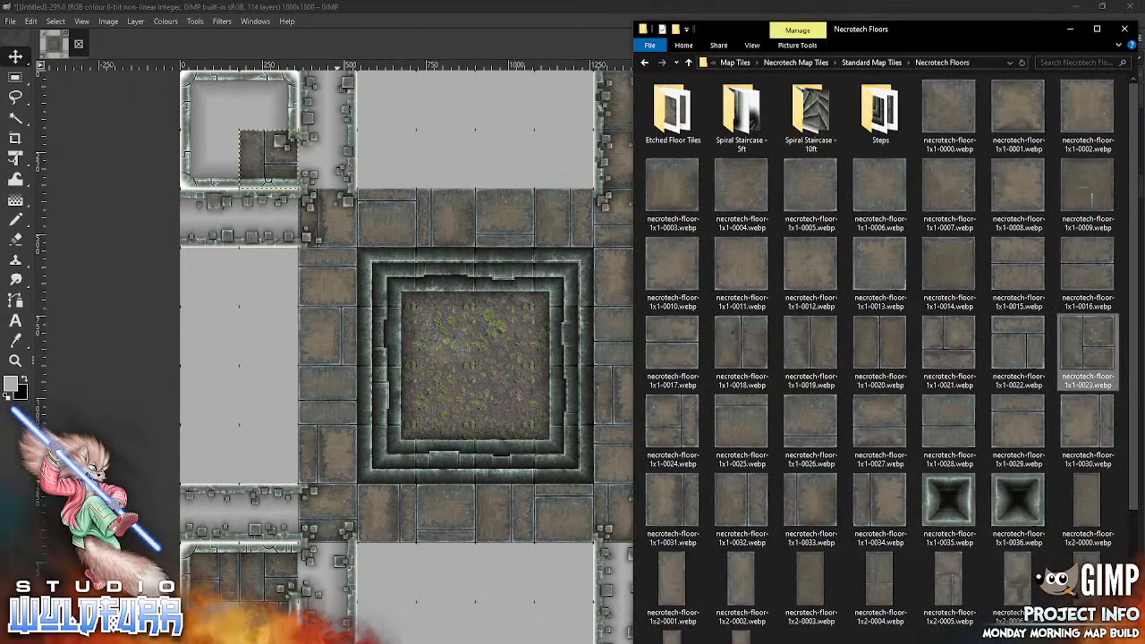
drag(949, 343, 434, 456)
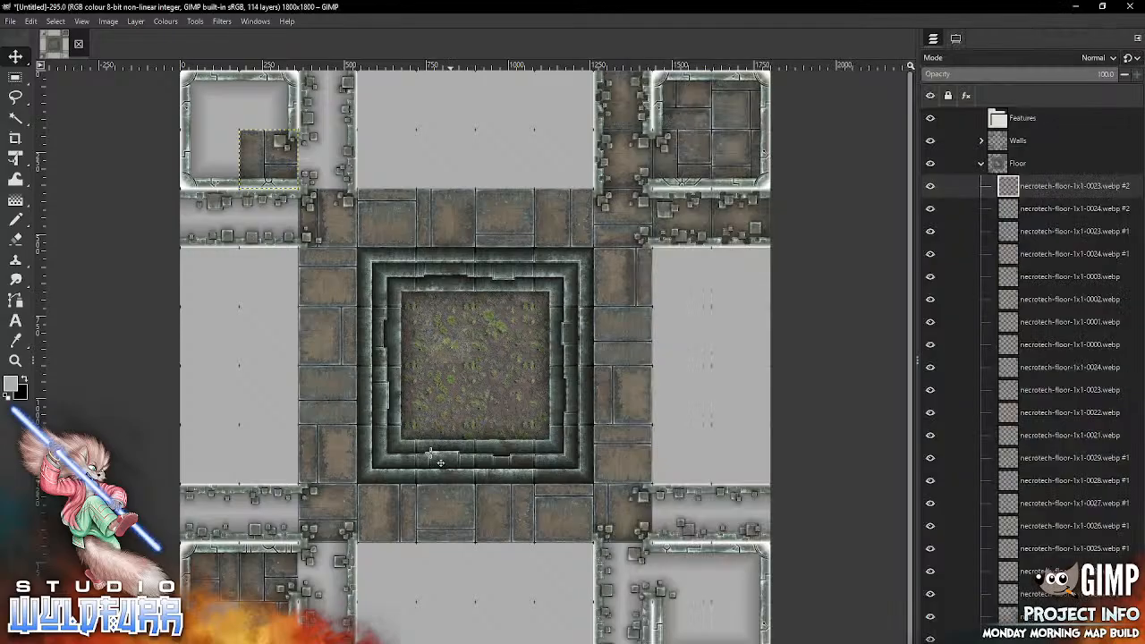
mouse_move(484, 357)
mouse_down()
mouse_move(229, 152)
mouse_move(286, 92)
mouse_up()
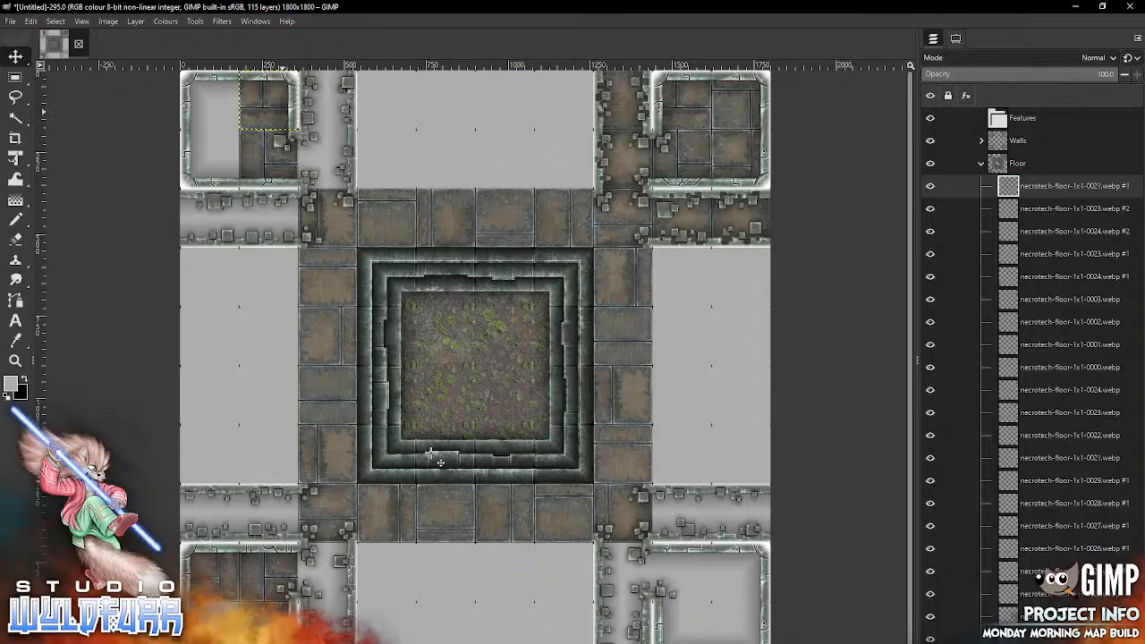
drag(283, 93, 223, 93)
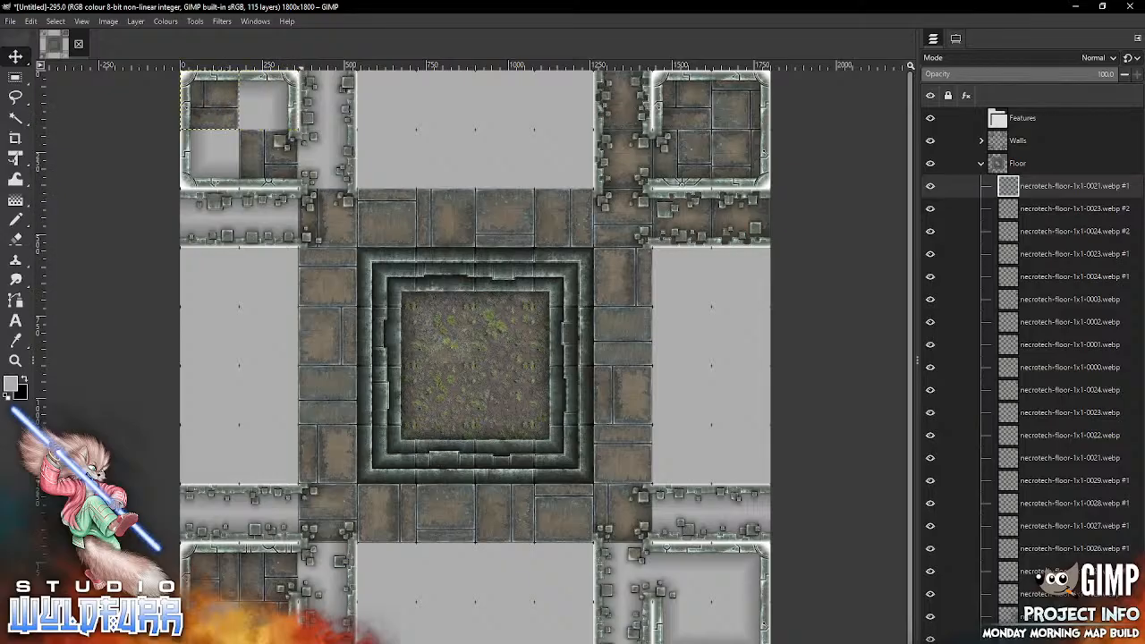
Step: Fill the upper-left room's lower-left cell with necrotech-floor-1x1-0025.webp and its upper-right cell with necrotech-floor-1x1-0026.webp
key(alt+Tab)
drag(742, 419, 455, 459)
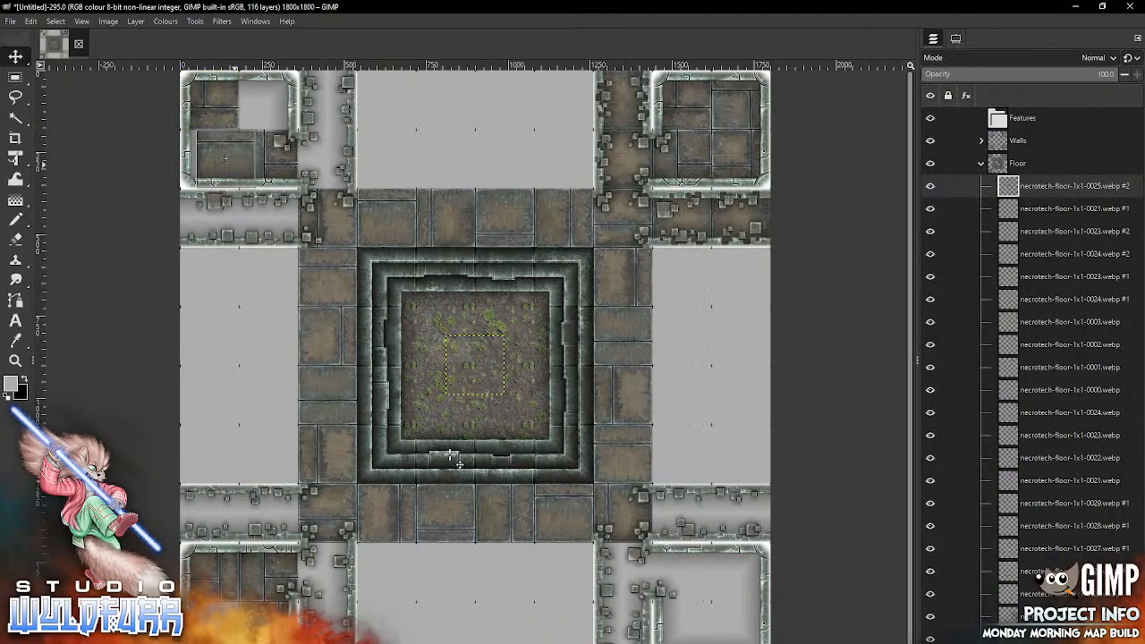
key(alt+Tab)
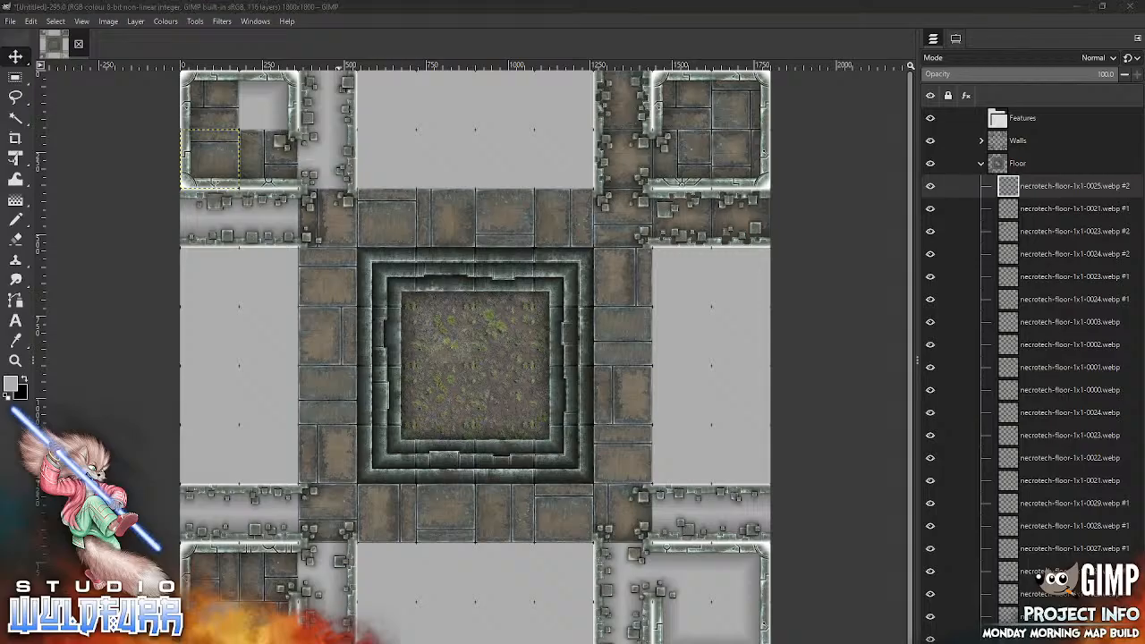
drag(814, 423, 427, 380)
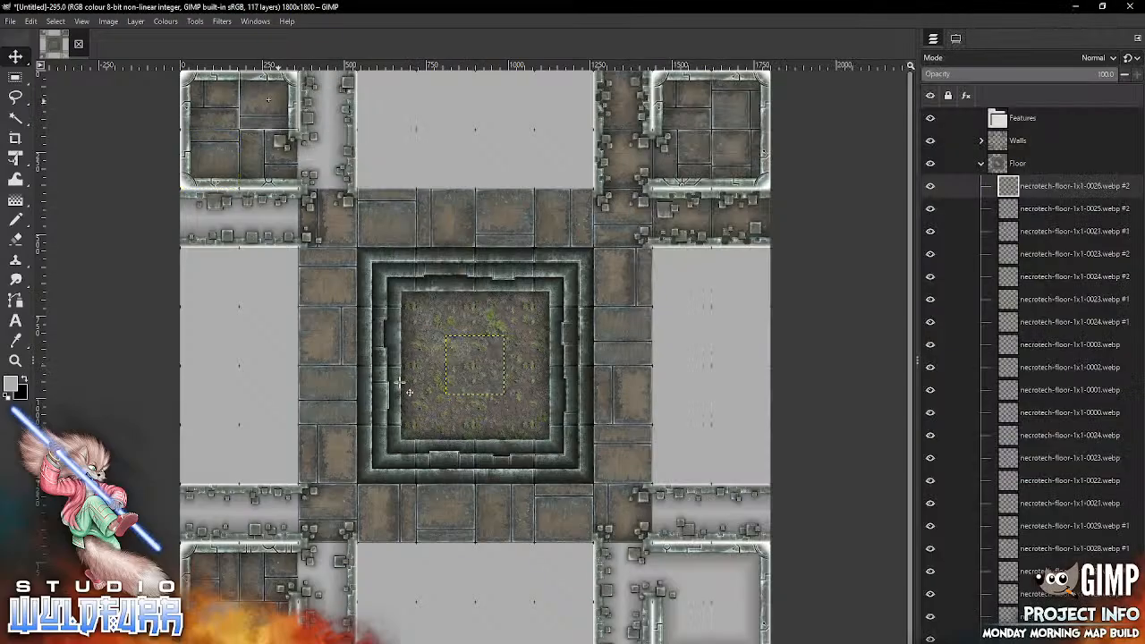
Step: Add necrotech-floor-1x1-0027.webp to the lower-left room's floor and necrotech-floor-1x1-0017.webp in the lower-right room's upper-left cell
key(alt+Tab)
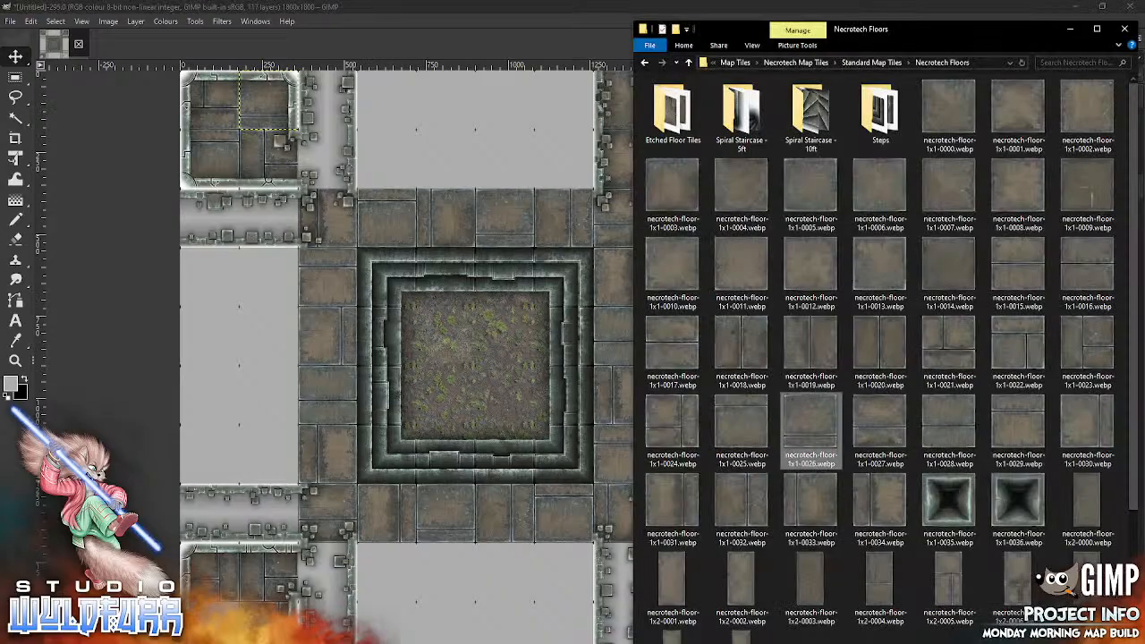
drag(859, 439, 453, 450)
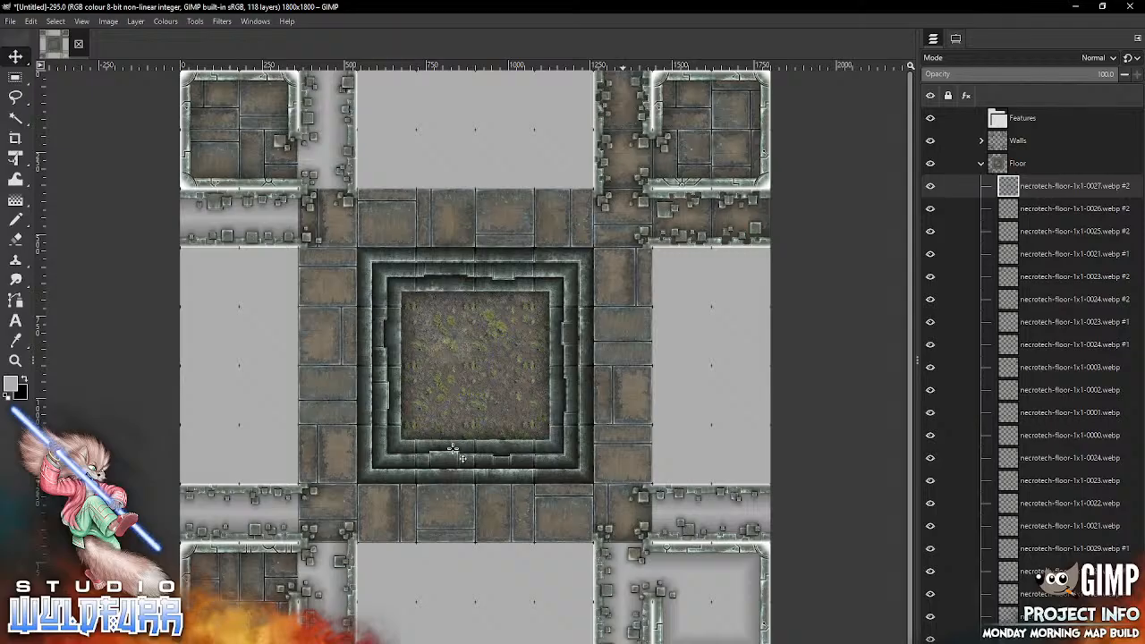
key(alt+Tab)
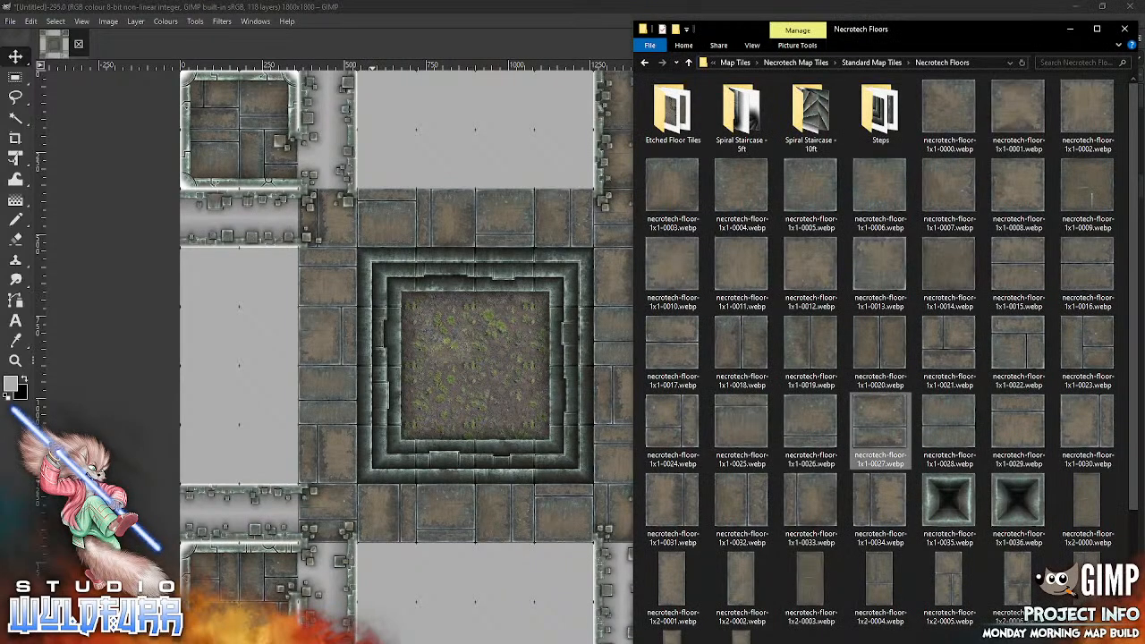
drag(670, 336, 490, 407)
mouse_move(481, 350)
mouse_down()
mouse_move(688, 607)
mouse_move(688, 556)
mouse_up()
Step: Place necrotech-floor-1x1-0018.webp in the lower-right room's upper-right cell
key(alt+Tab)
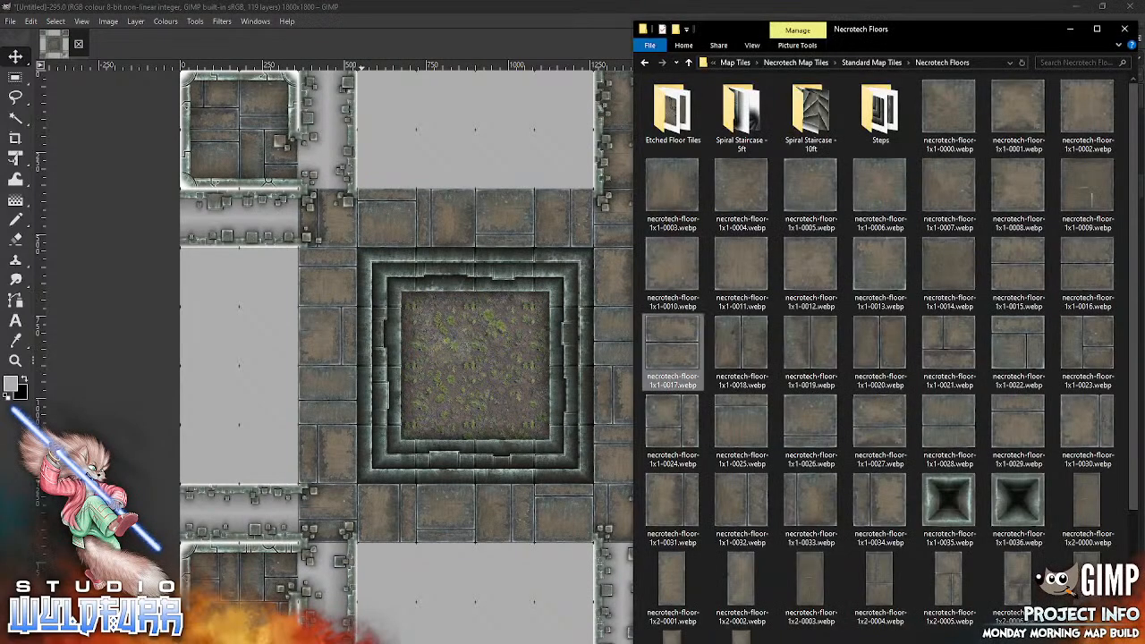
drag(748, 352, 474, 537)
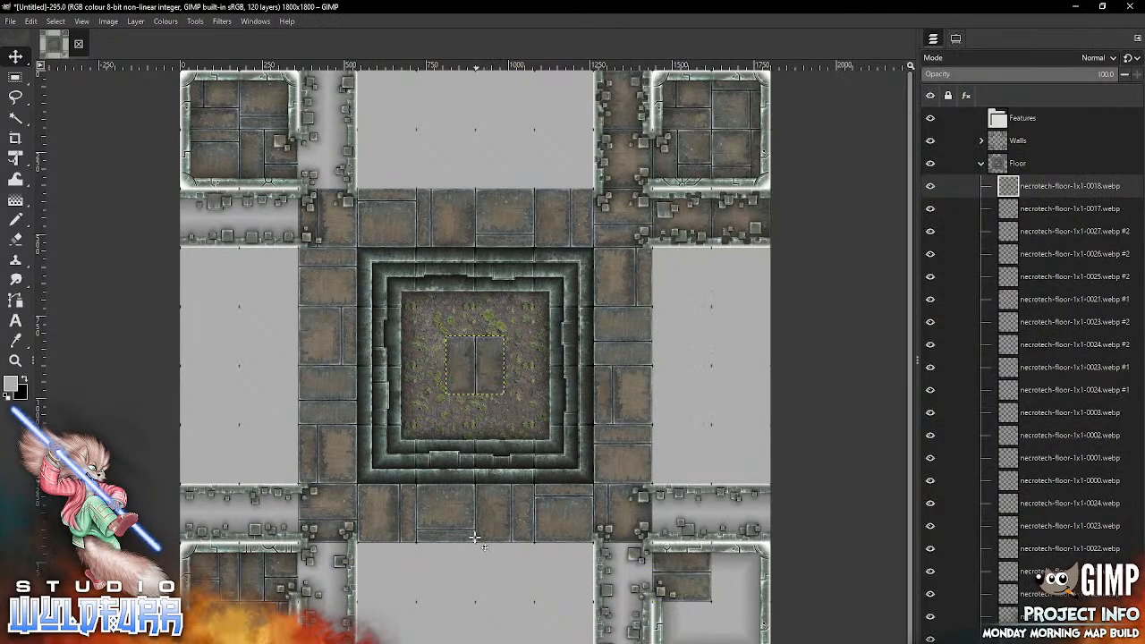
drag(729, 596, 741, 572)
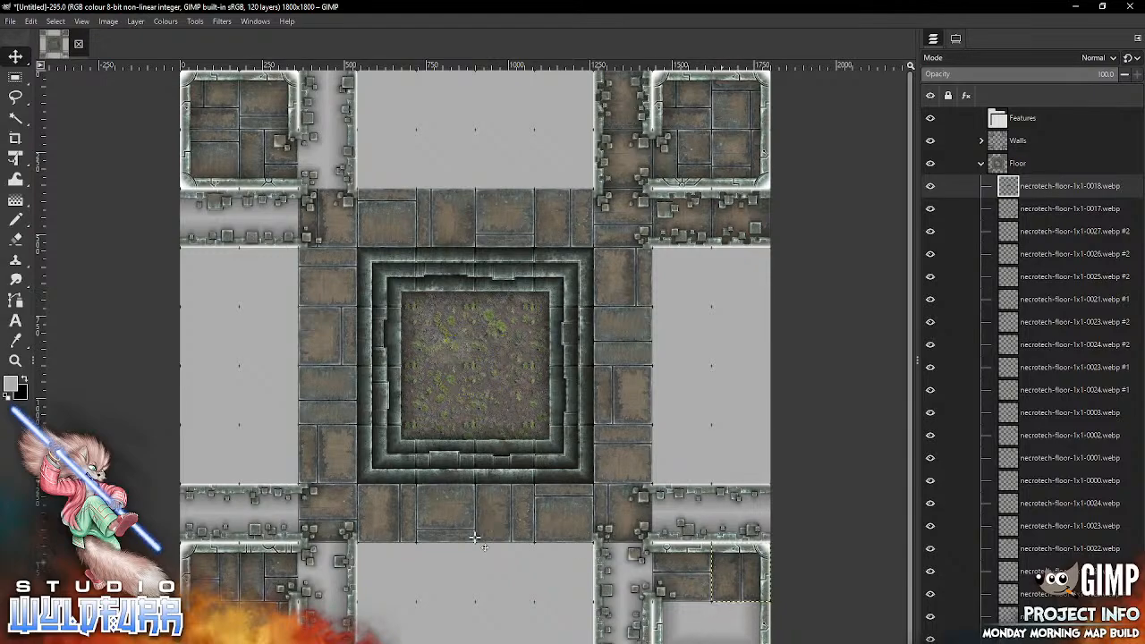
Step: Fill the lower-right room's lower-left cell with necrotech-floor-1x1-0019.webp and its lower-right cell with necrotech-floor-1x1-0016.webp
key(alt+Tab)
drag(823, 337, 483, 556)
mouse_move(488, 371)
mouse_down()
mouse_move(658, 543)
mouse_move(695, 636)
mouse_up()
key(alt+Tab)
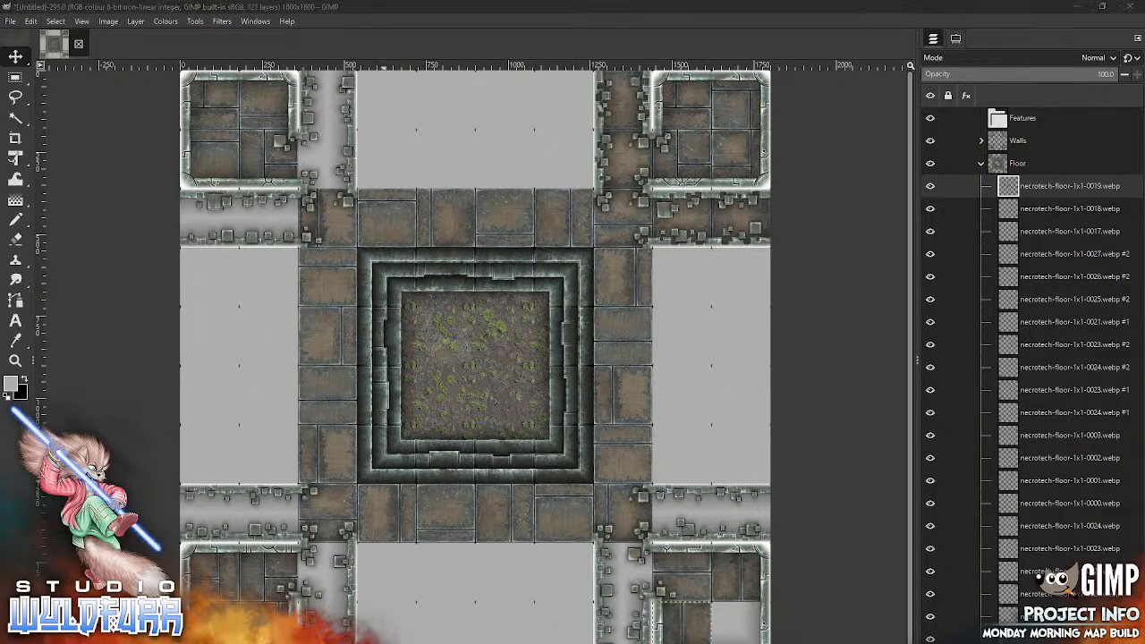
drag(501, 481, 502, 481)
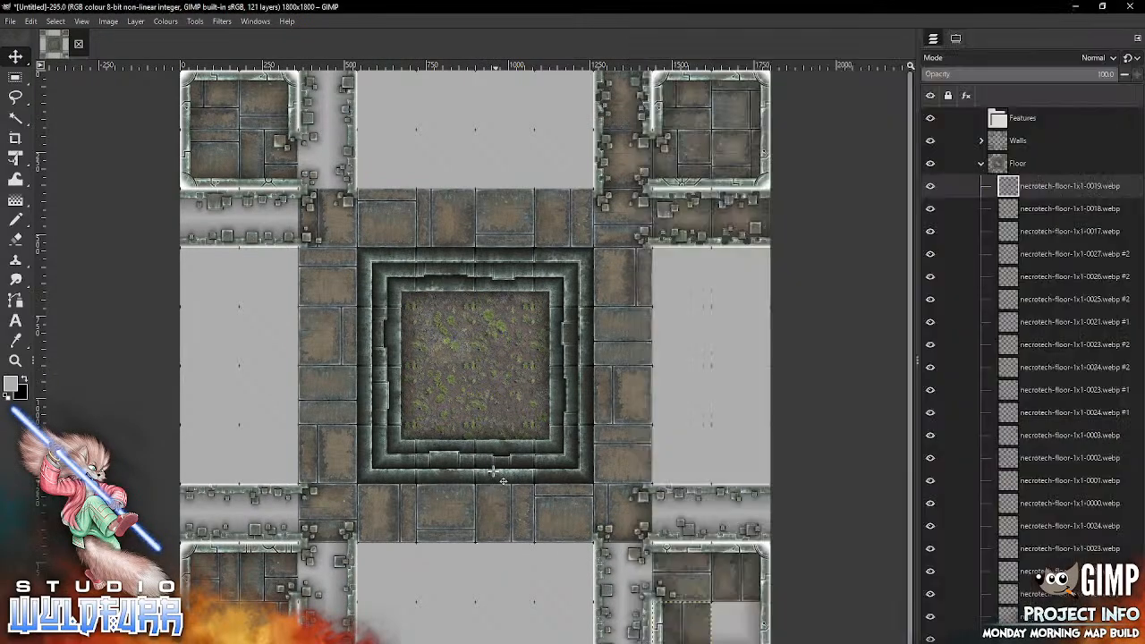
drag(728, 631, 743, 631)
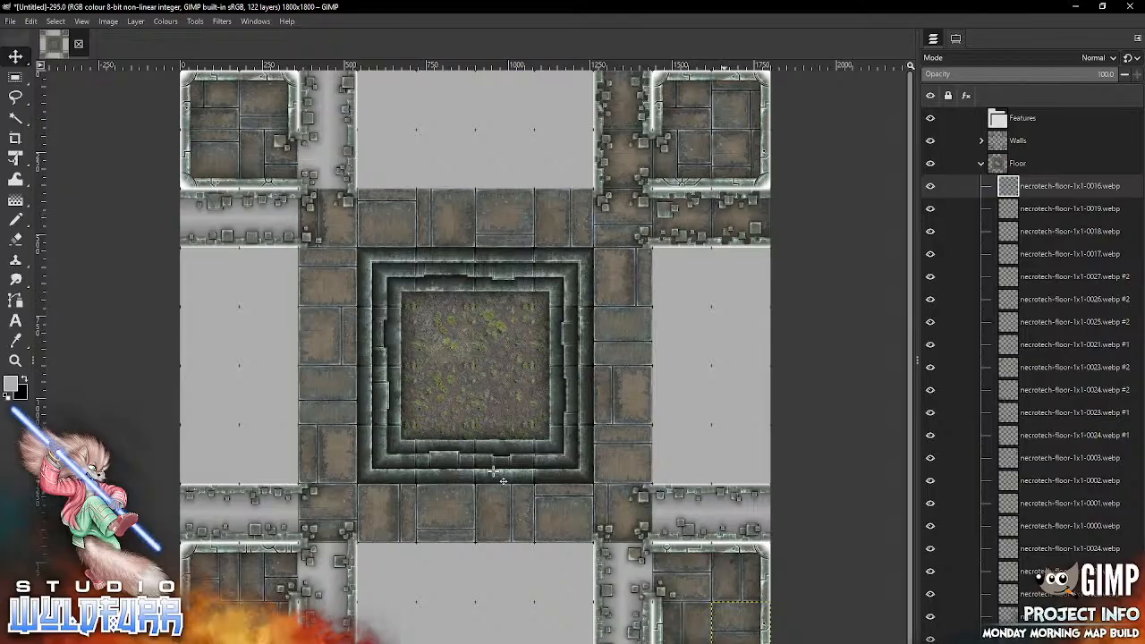
Step: Floor the horizontal passageway above the lower-right room with necrotech-floor-1x1-0014.webp in its left cell and necrotech-floor-1x1-0013.webp in its right cell
key(alt+Tab)
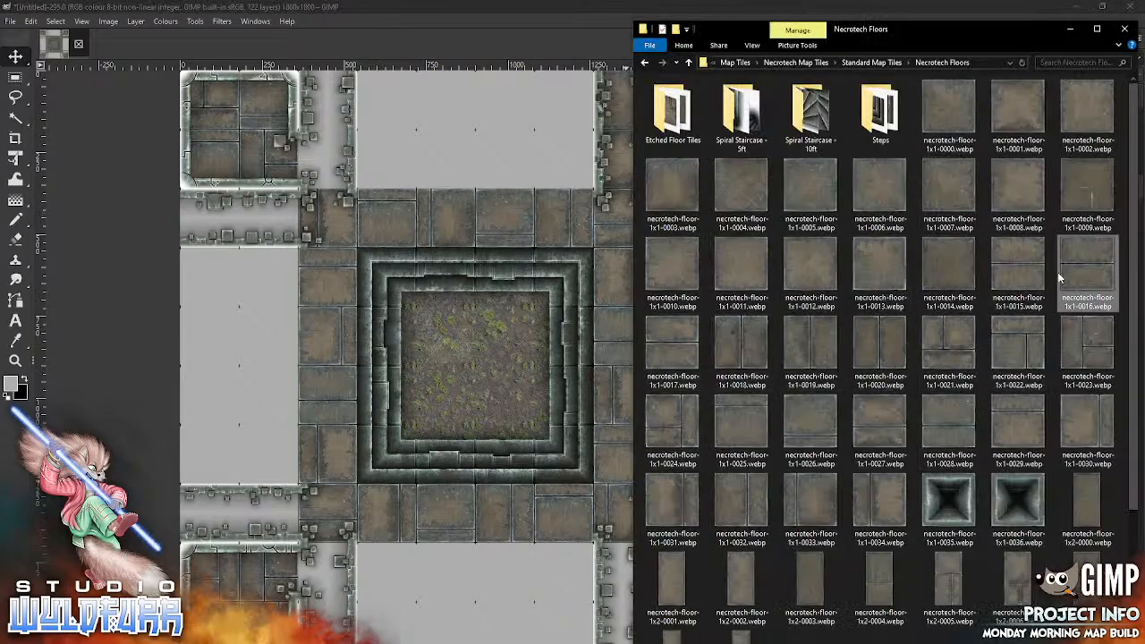
drag(948, 275, 501, 458)
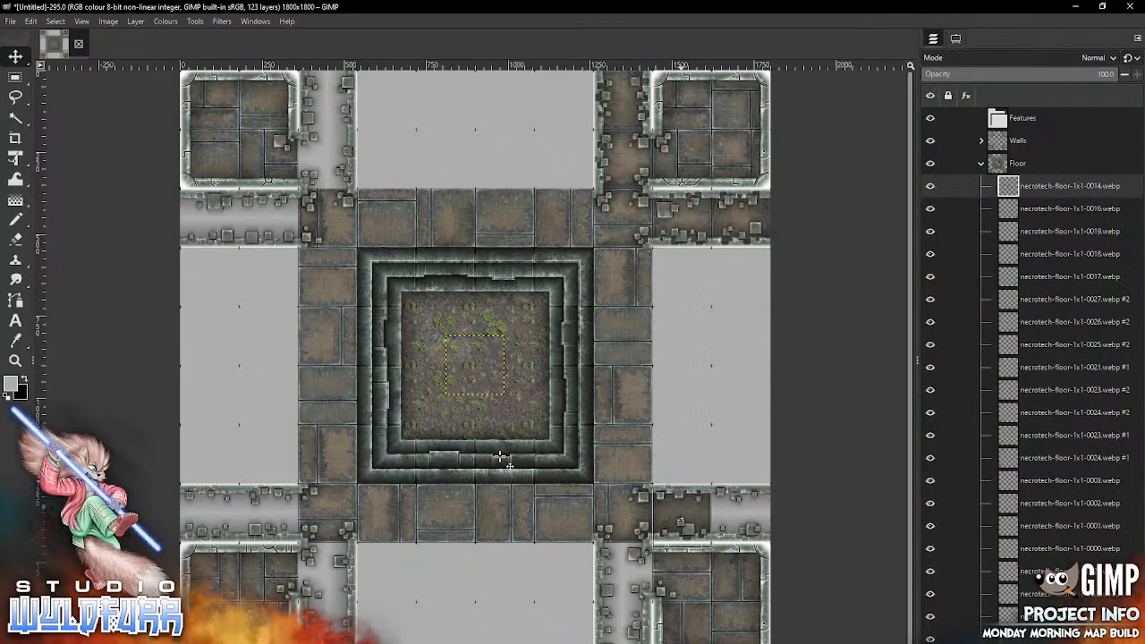
key(alt+Tab)
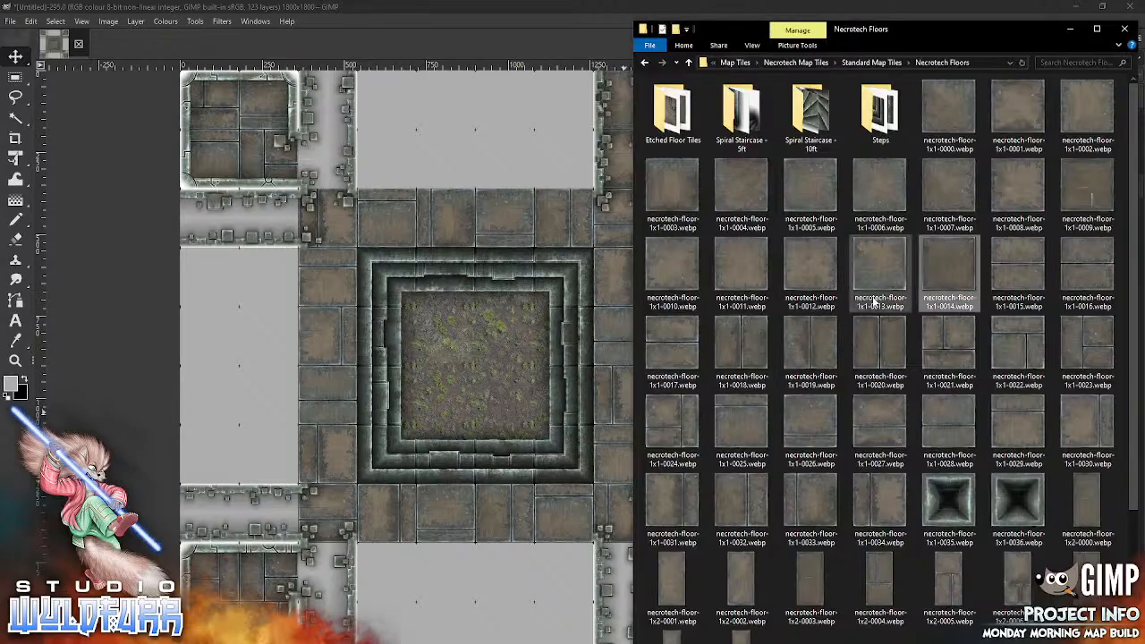
drag(889, 270, 439, 525)
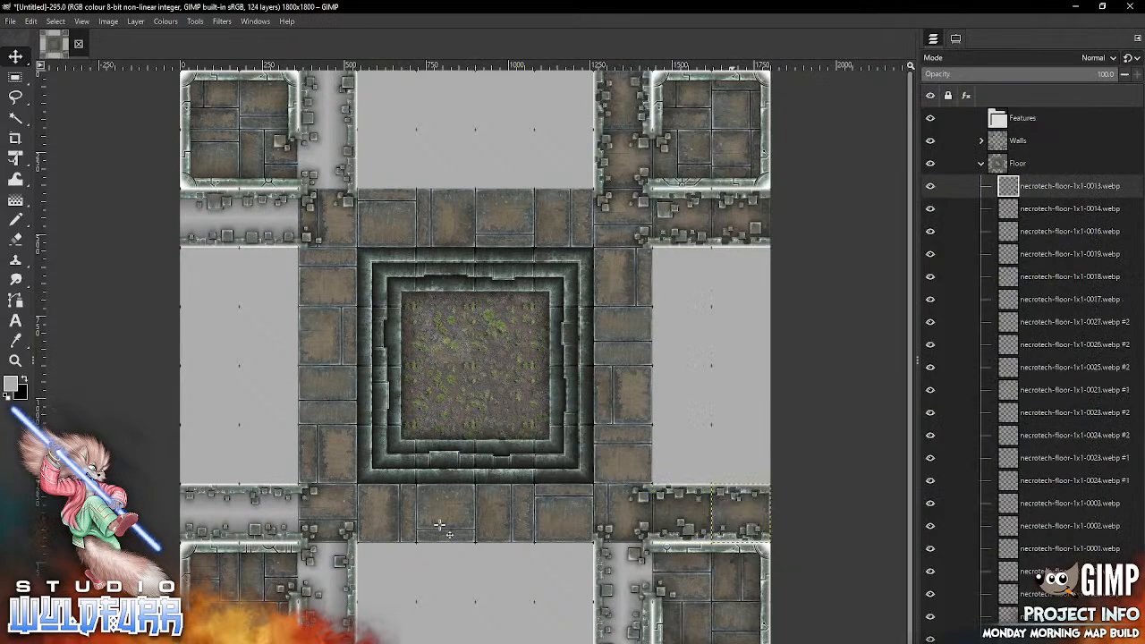
Step: Floor the vertical passageway beside the lower-right room with necrotech-floor-1x1-0011.webp in its upper cell and necrotech-floor-1x1-0010.webp below
key(alt+Tab)
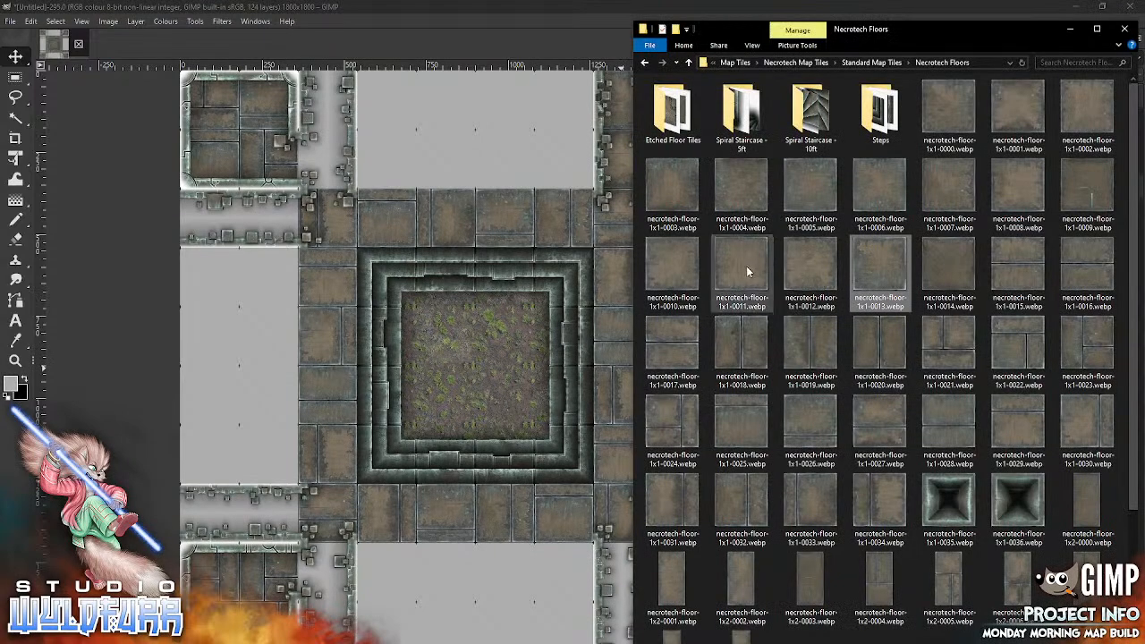
drag(745, 265, 455, 488)
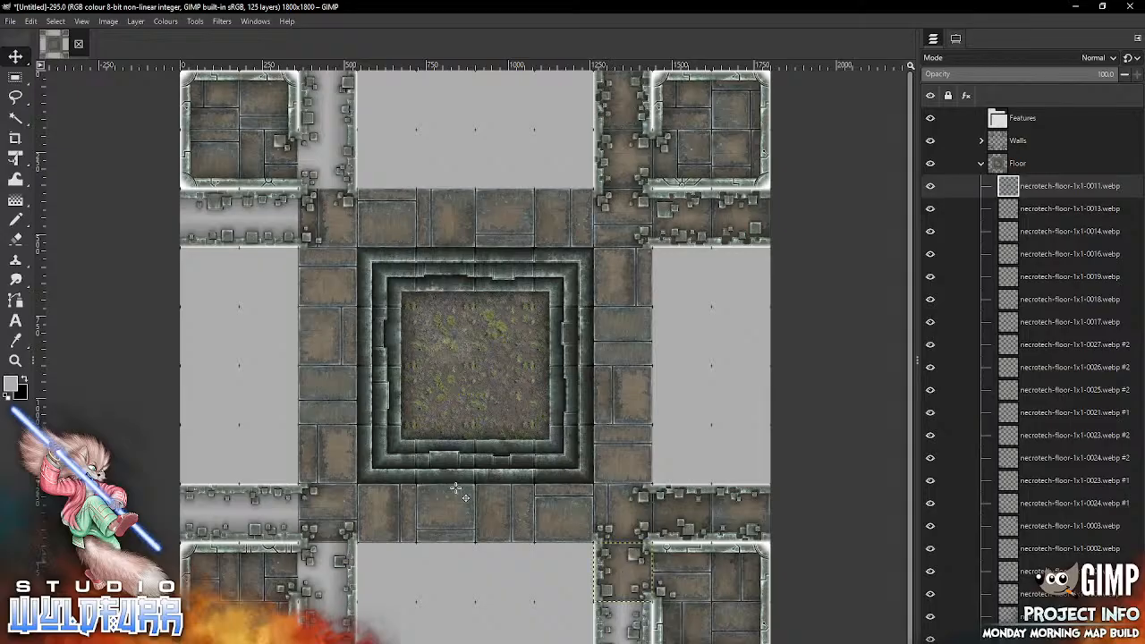
key(alt+Tab)
drag(674, 269, 499, 447)
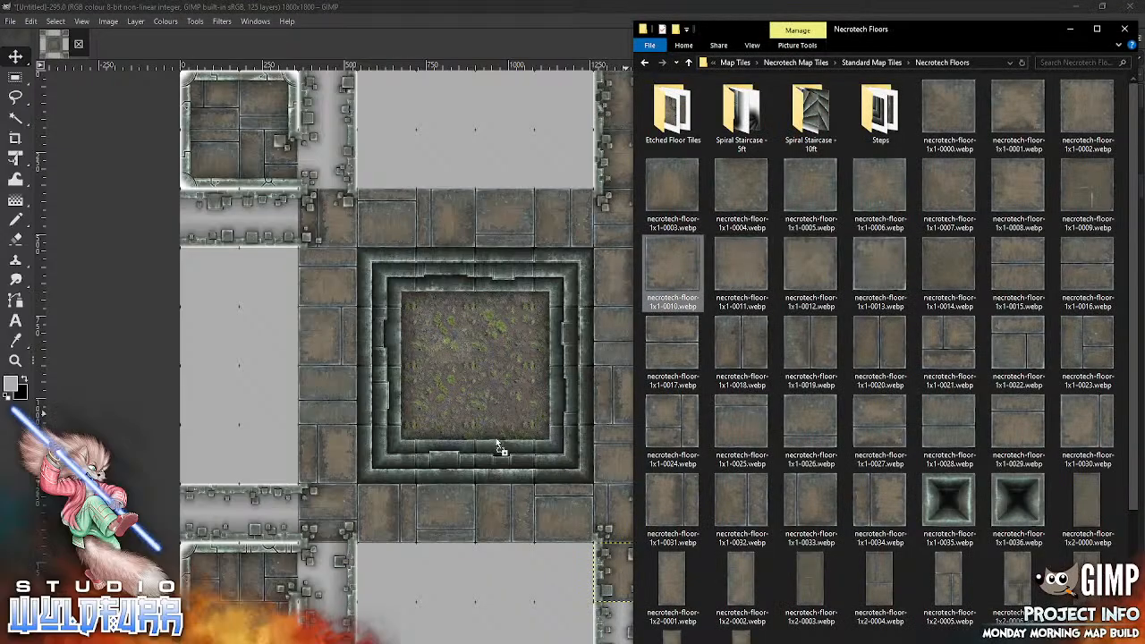
drag(431, 510, 431, 510)
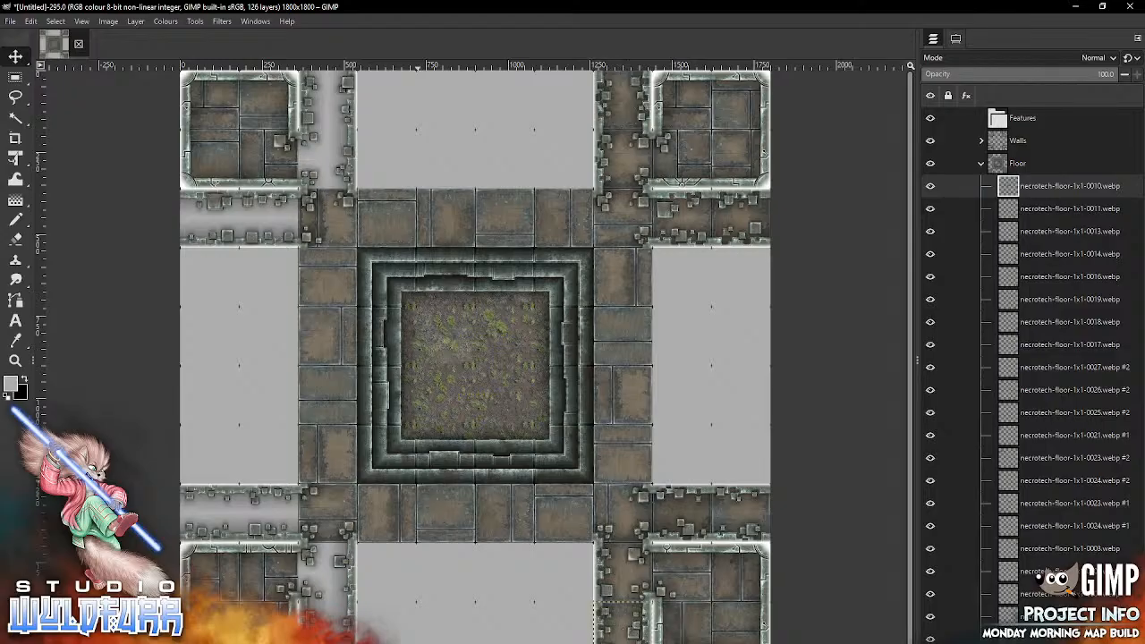
Step: Floor the vertical passageway beside the lower-left room with necrotech-floor-1x1-0009.webp in its upper cell and necrotech-floor-1x1-0008.webp below
key(alt+Tab)
drag(1091, 193, 502, 411)
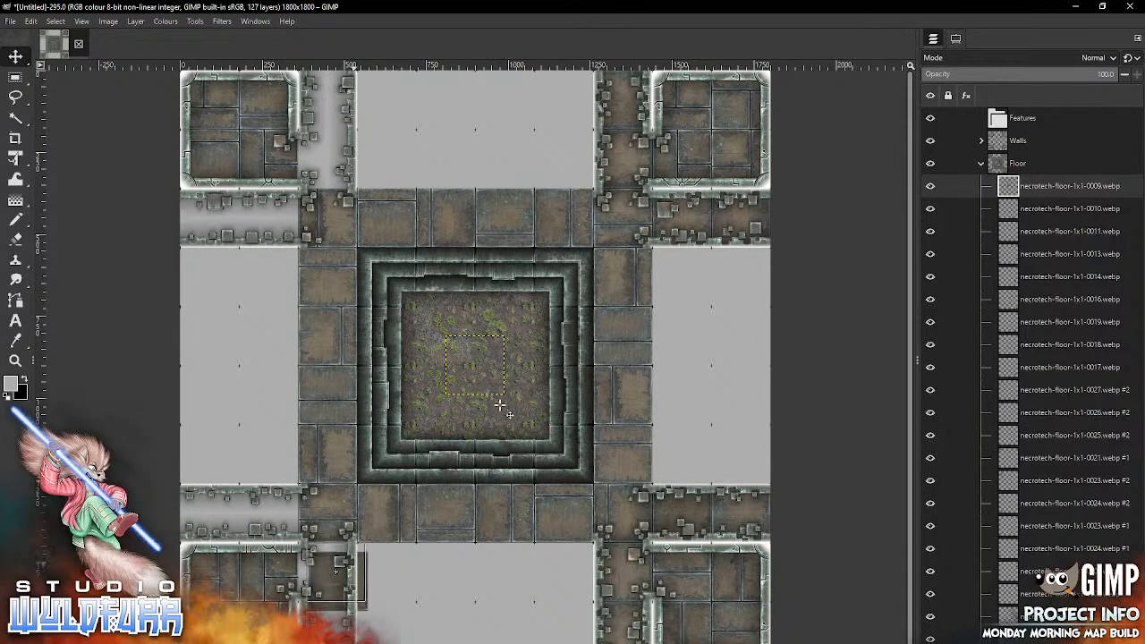
key(alt+Tab)
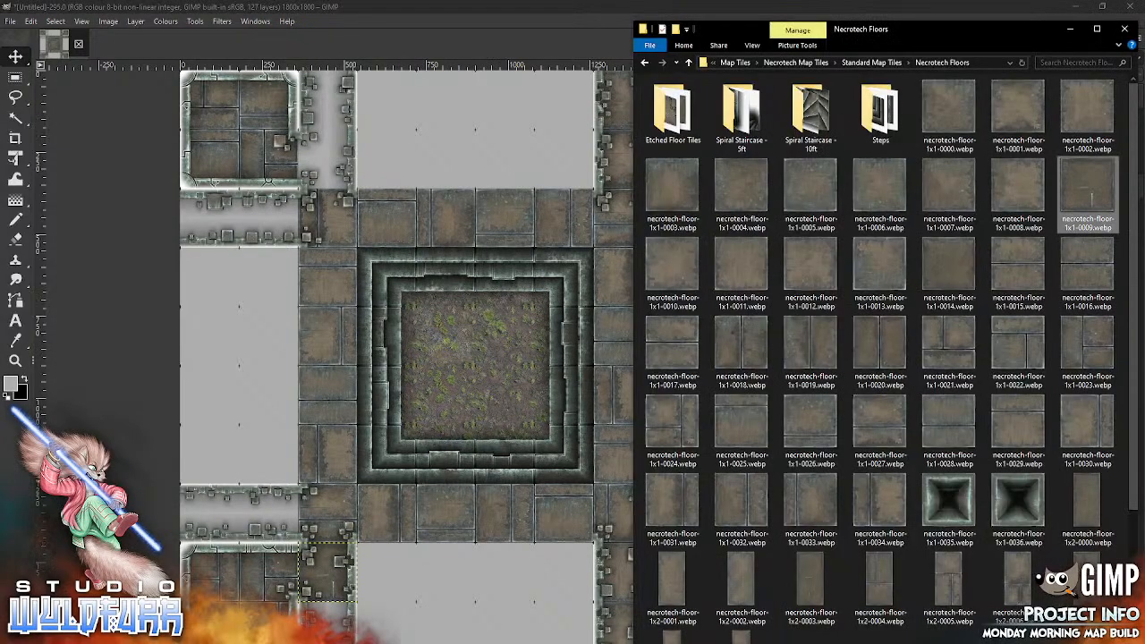
drag(1018, 187, 462, 462)
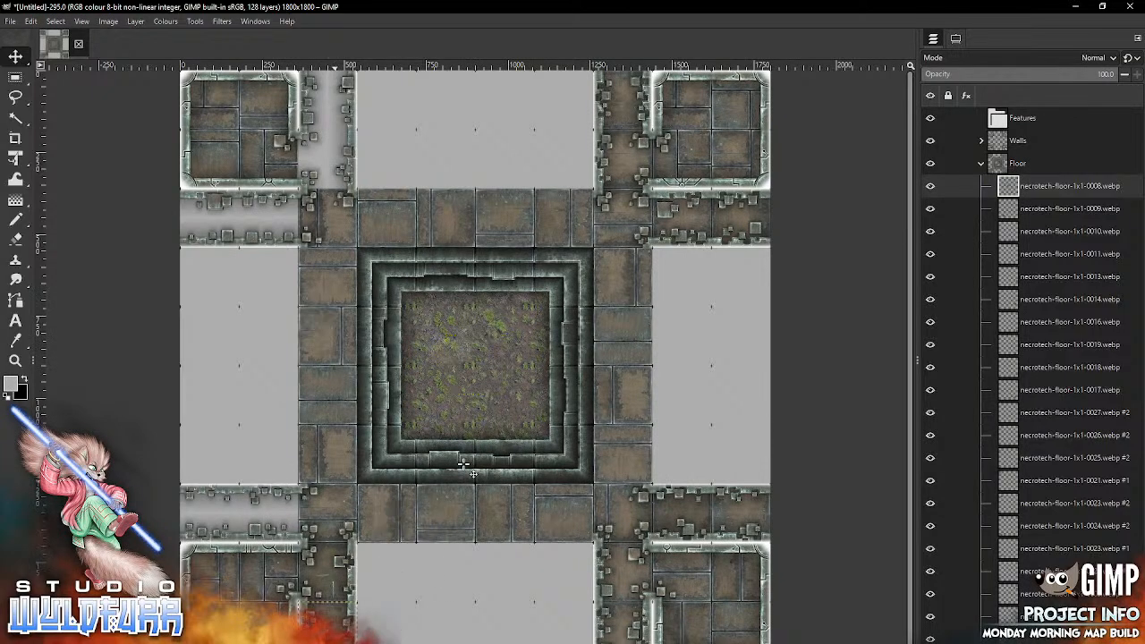
Step: Floor the horizontal passageway above the lower-left room with necrotech-floor-1x1-0007.webp in its left cell and necrotech-floor-1x1-0006.webp in its right cell
key(alt+Tab)
drag(929, 195, 439, 488)
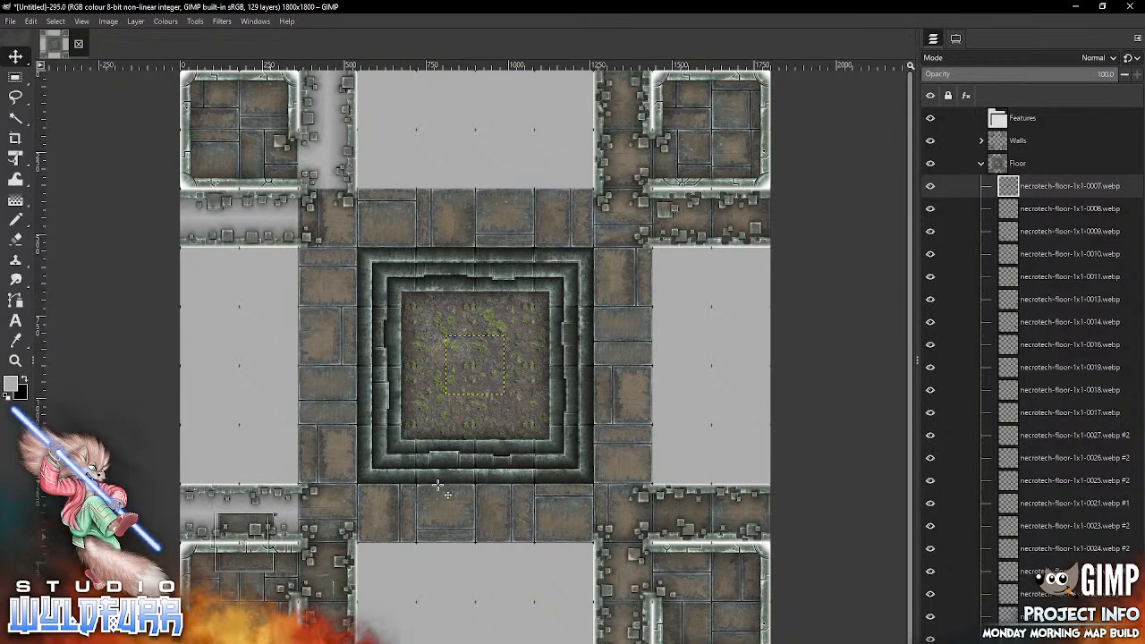
key(alt+Tab)
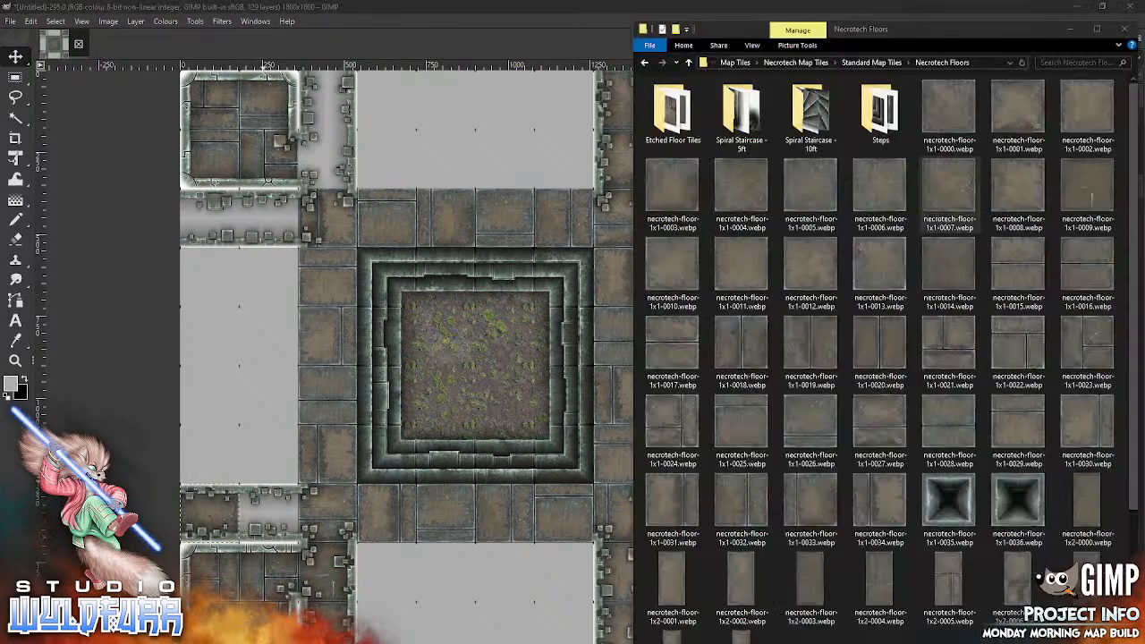
drag(474, 490, 474, 490)
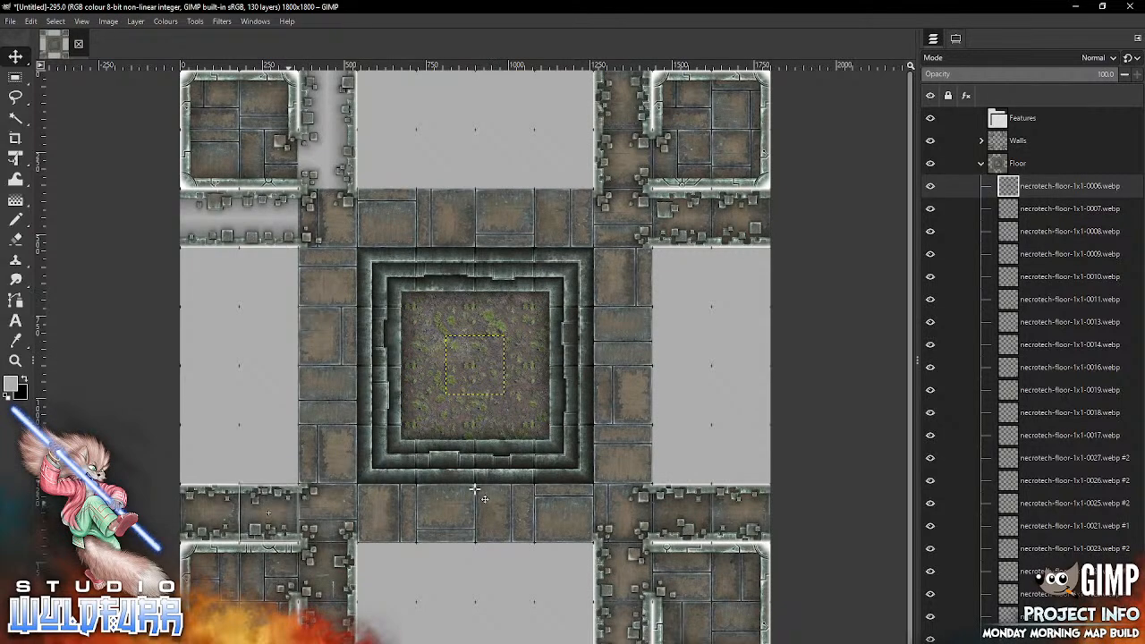
Step: Floor the horizontal passageway below the upper-left room with necrotech-floor-1x1-0005.webp in its left cell and necrotech-floor-1x1-0004.webp in its right cell
key(alt+Tab)
drag(809, 233, 449, 486)
mouse_move(481, 350)
mouse_down()
mouse_move(273, 266)
mouse_move(213, 217)
mouse_up()
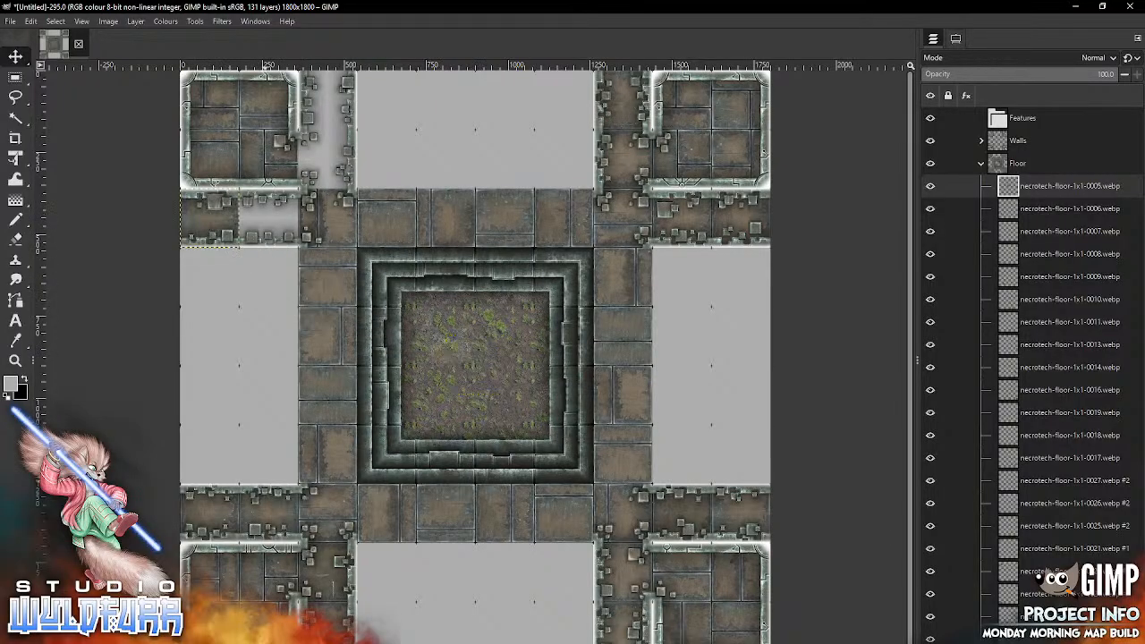
key(alt+Tab)
drag(733, 200, 444, 506)
mouse_move(474, 365)
mouse_down()
mouse_move(315, 276)
mouse_move(268, 216)
mouse_up()
Step: Floor the vertical passageway beside the upper-left room with necrotech-floor-1x1-0003.webp in its lower cell and necrotech-floor-1x1-0002.webp in its upper cell
key(alt+Tab)
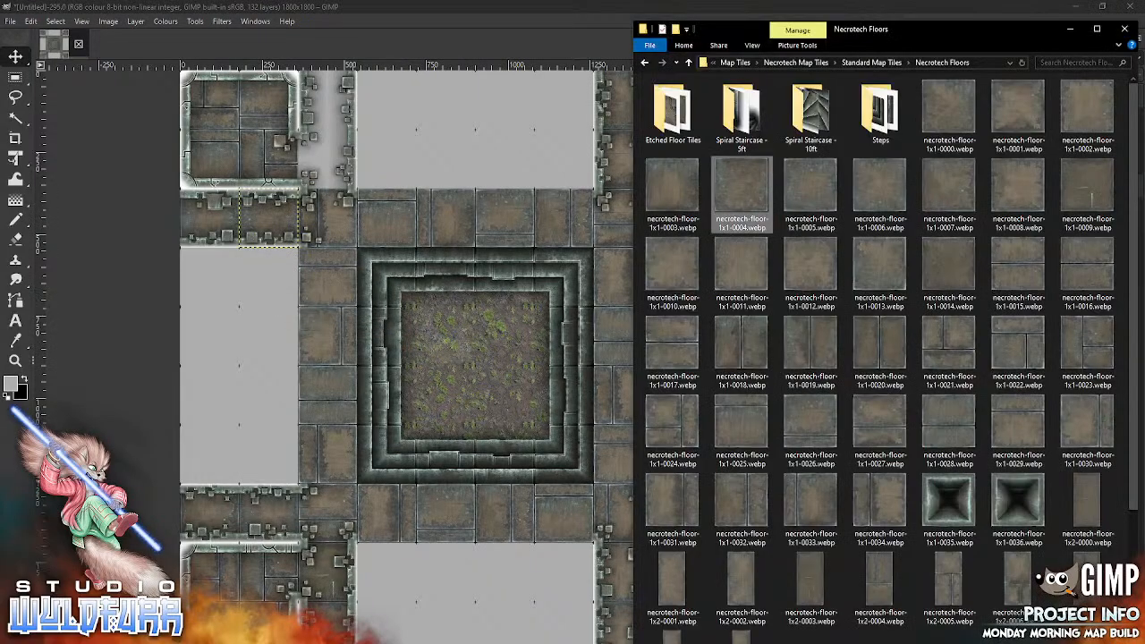
key(Left)
drag(673, 186, 407, 460)
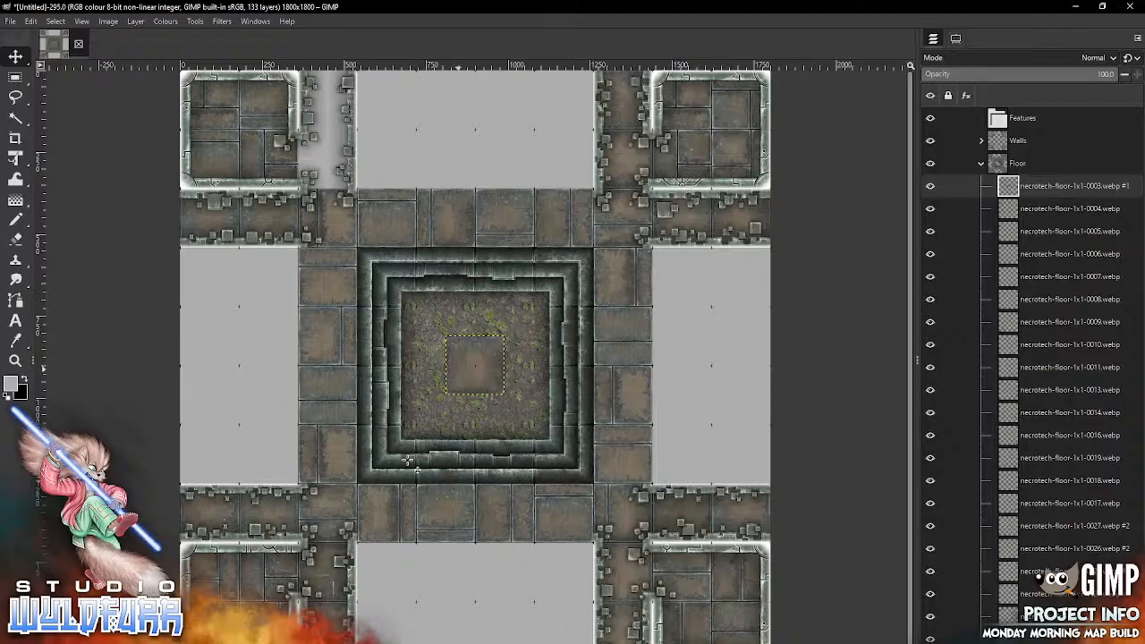
mouse_move(475, 365)
mouse_down()
mouse_move(399, 177)
mouse_move(327, 159)
mouse_up()
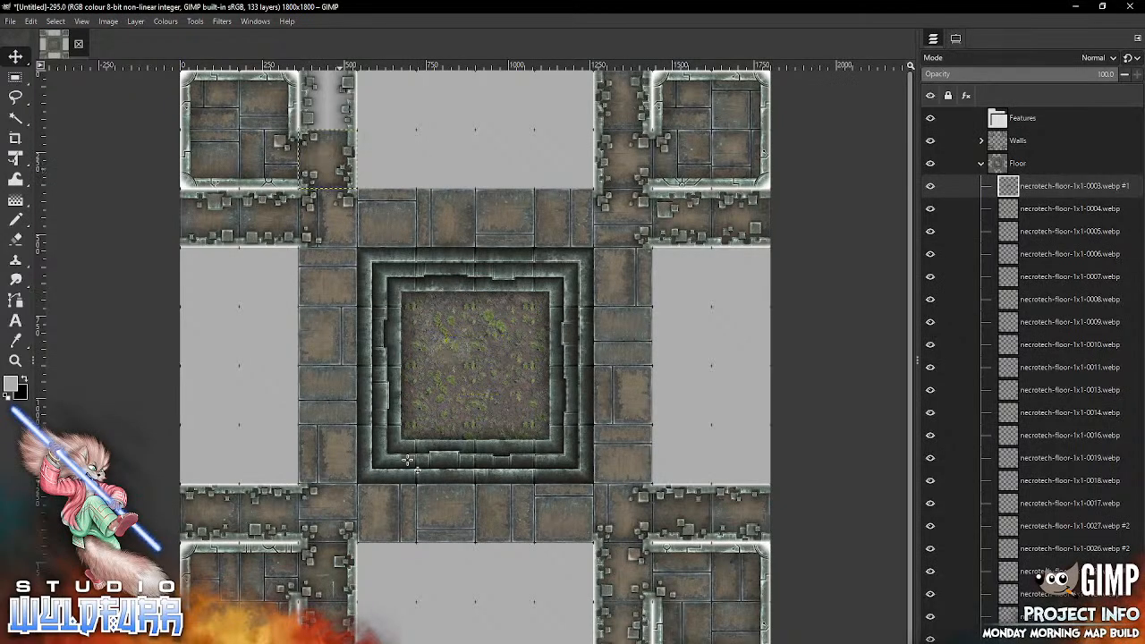
key(alt+Tab)
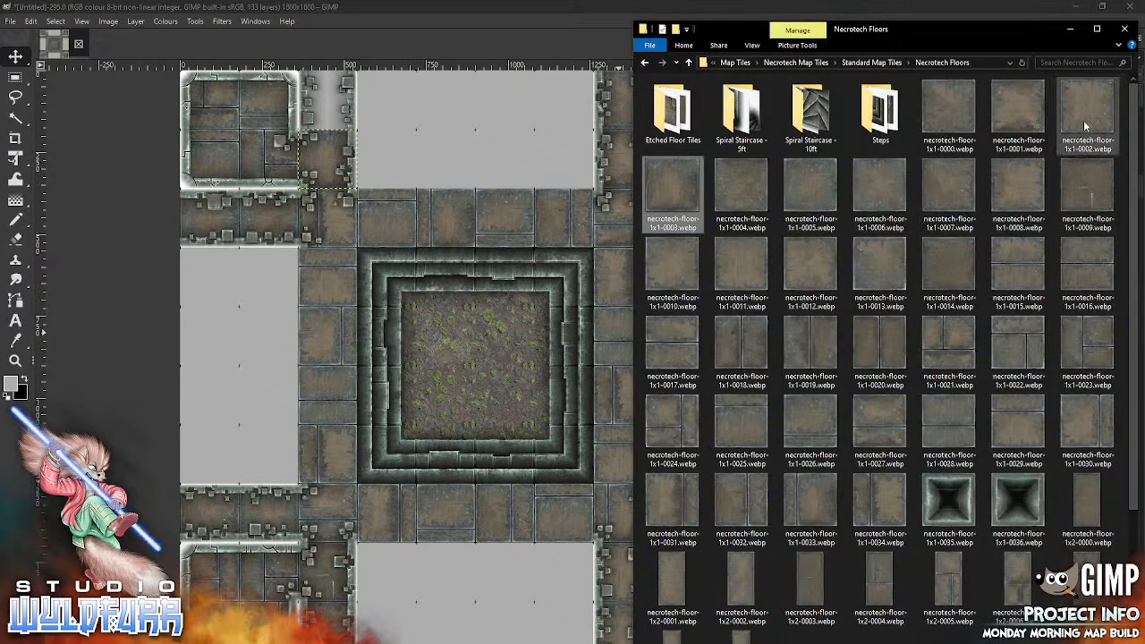
drag(1083, 119, 449, 459)
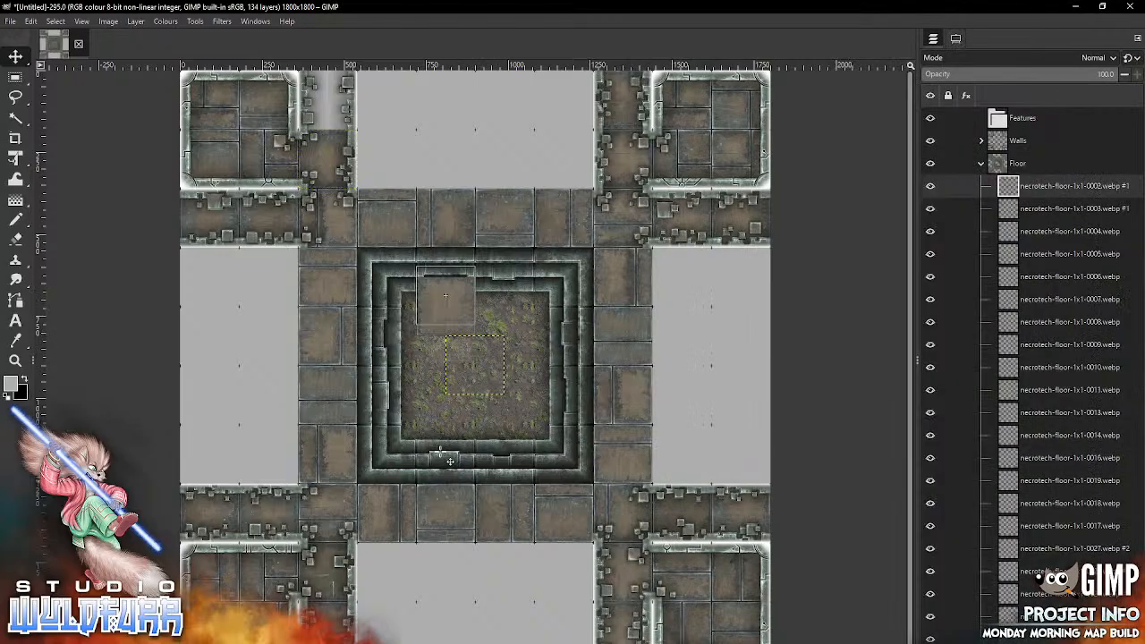
drag(445, 295, 327, 100)
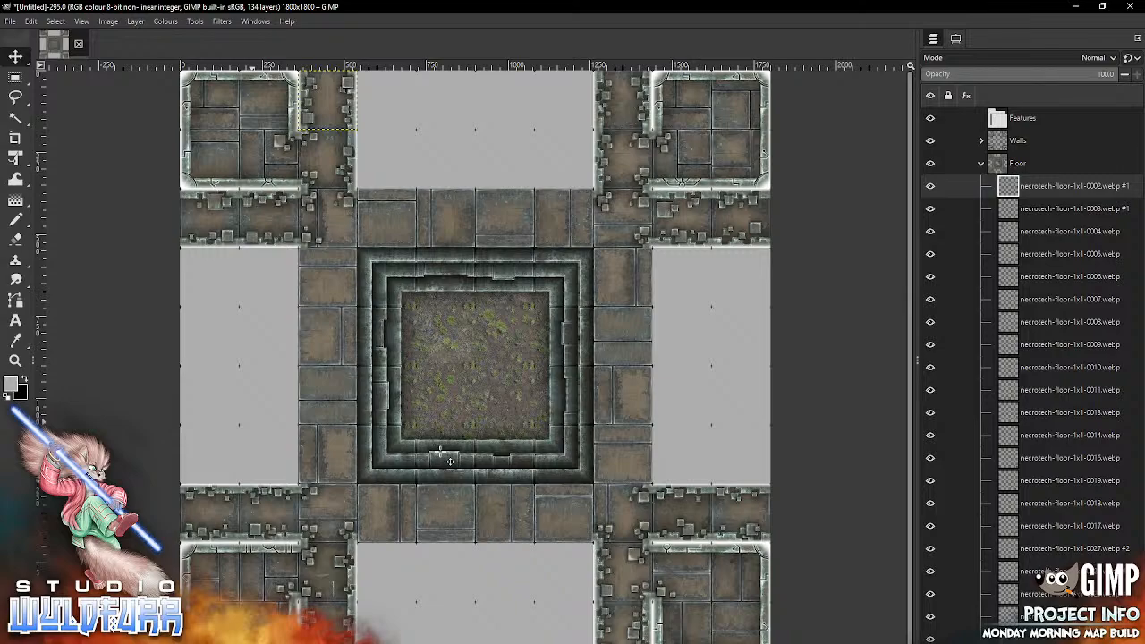
Step: Open the Necrotech Walls folder within Standard Map Tiles in the file browser
key(alt+Tab)
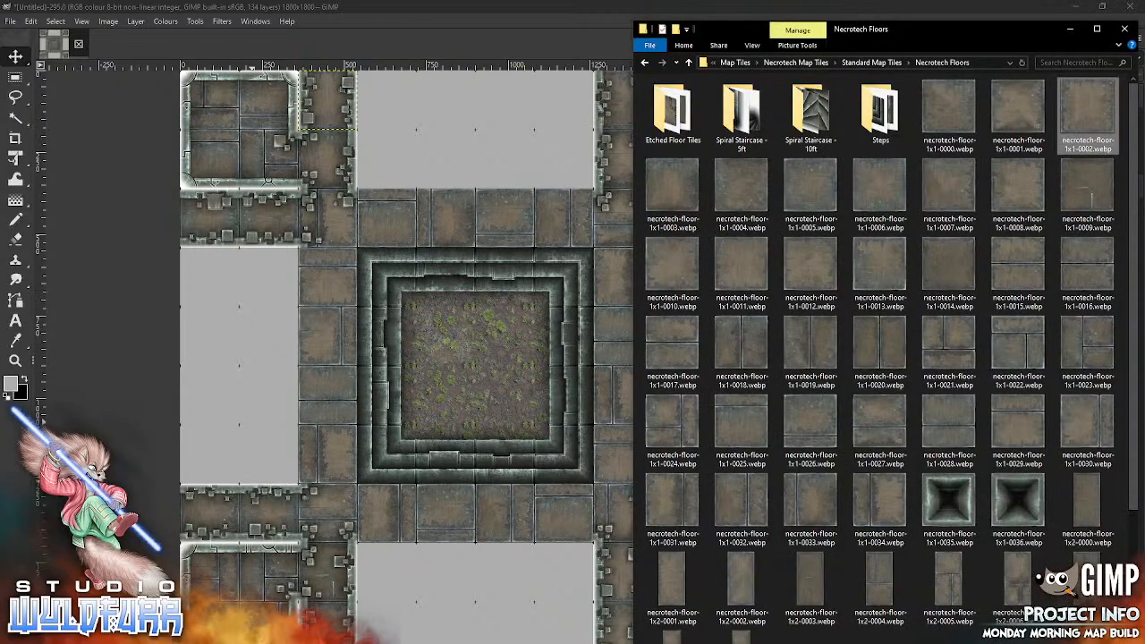
click(872, 63)
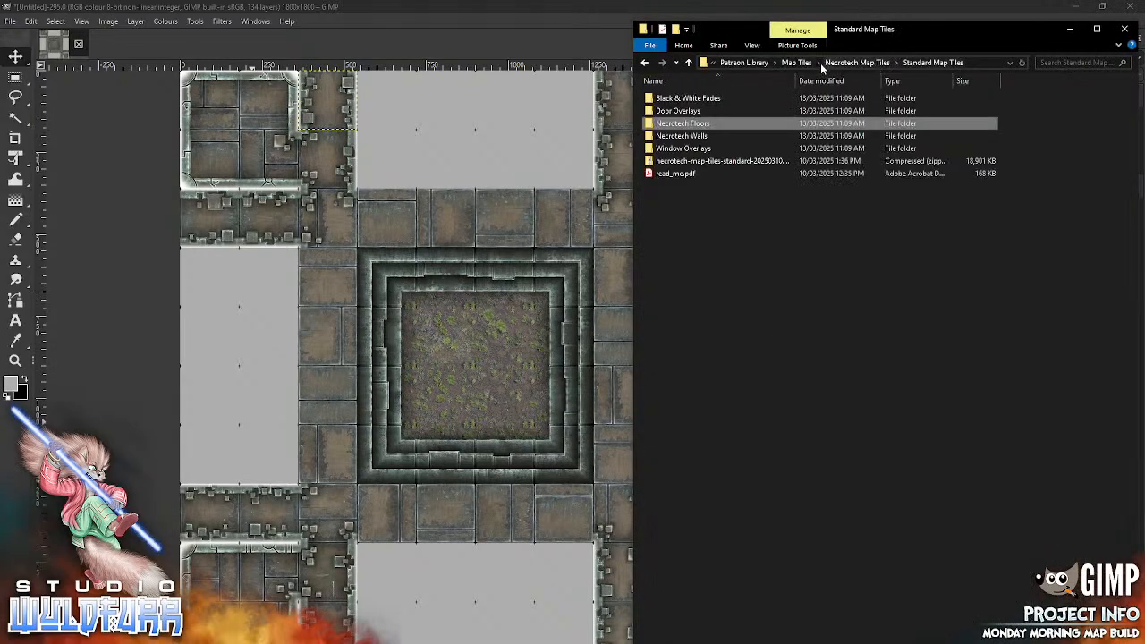
click(857, 62)
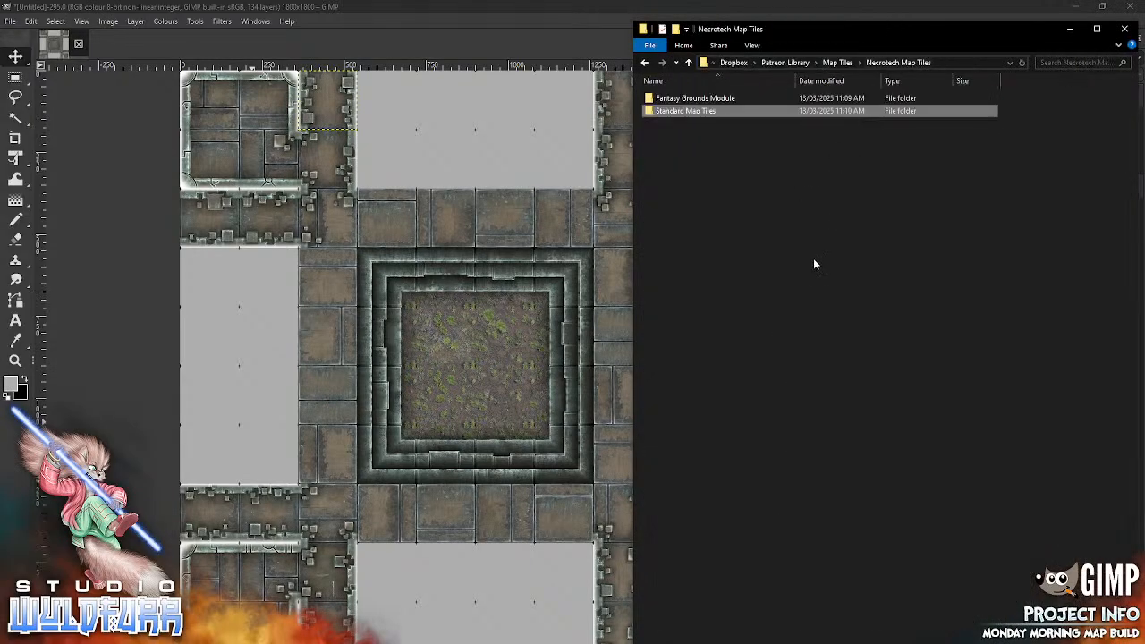
double_click(703, 115)
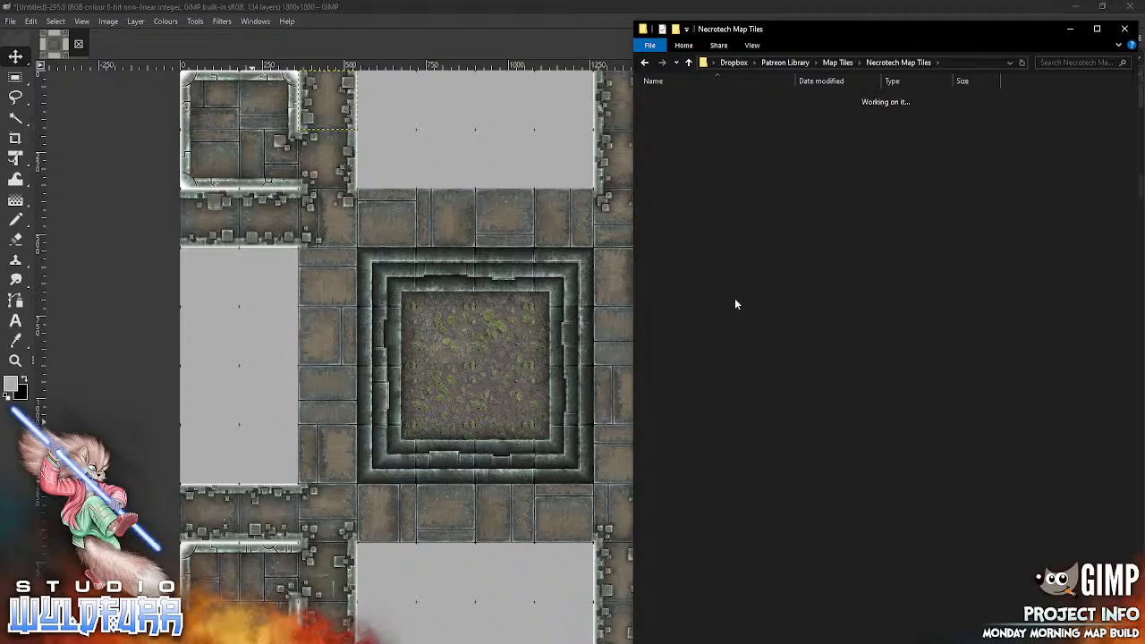
double_click(703, 137)
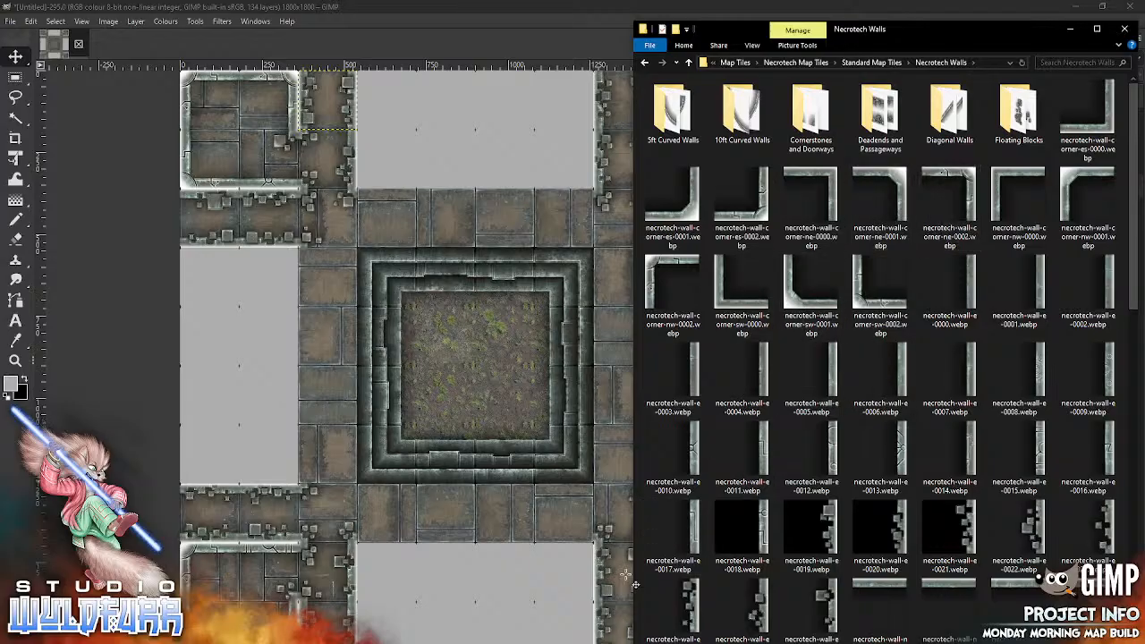
Step: Collapse the Floor layer group, expand the Walls group and select its topmost layer, necrotech-cornerstone-sw-0003.webp
click(387, 642)
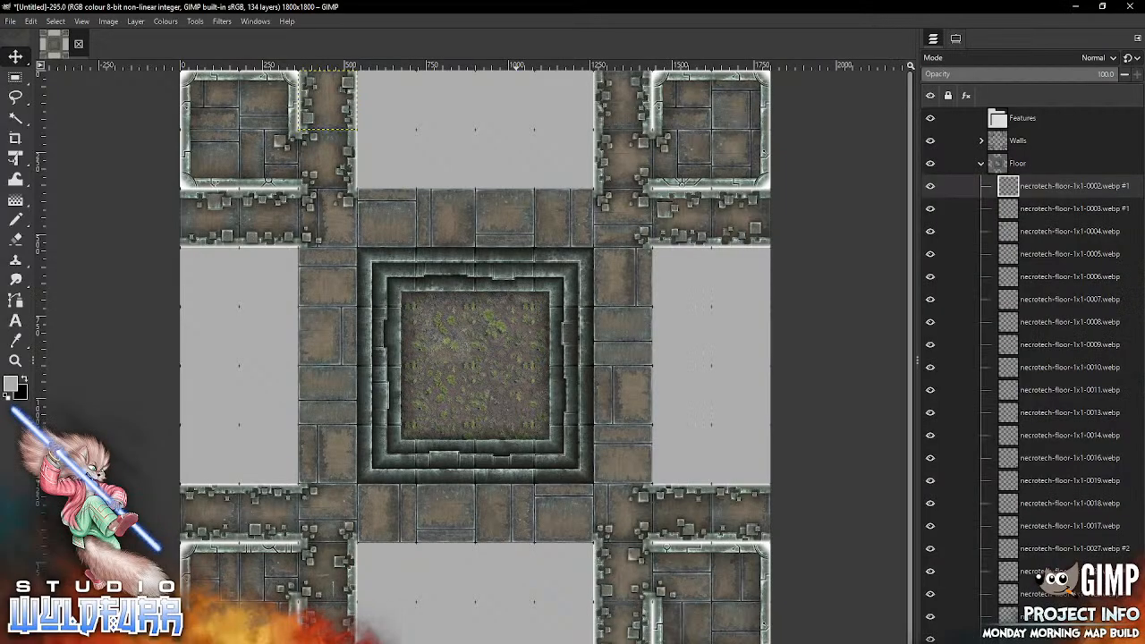
click(980, 162)
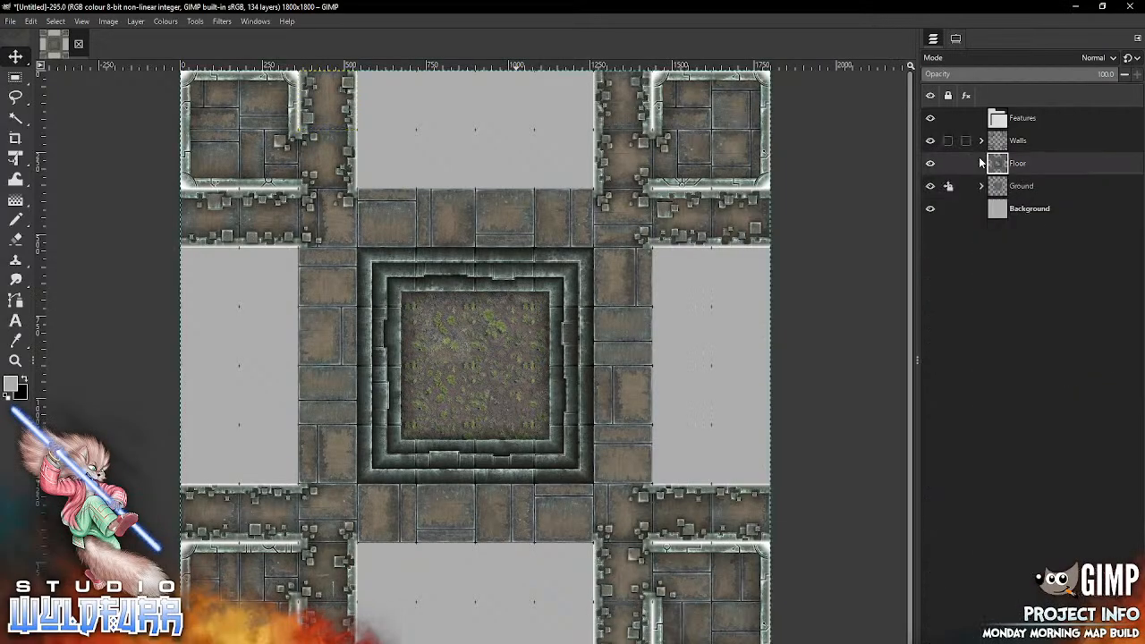
click(980, 140)
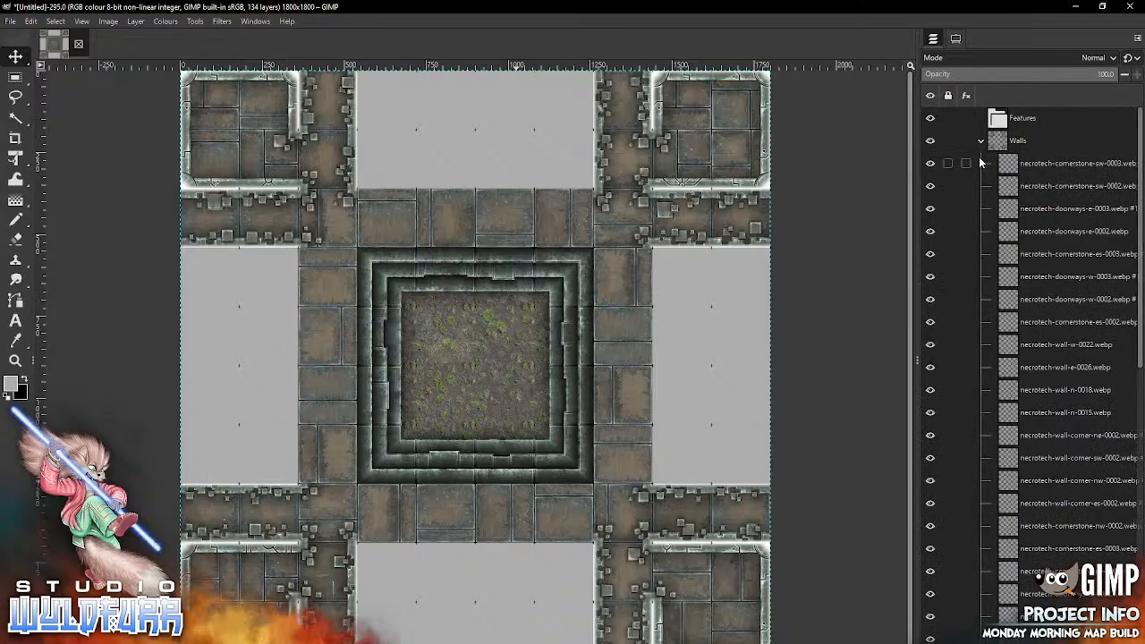
click(979, 161)
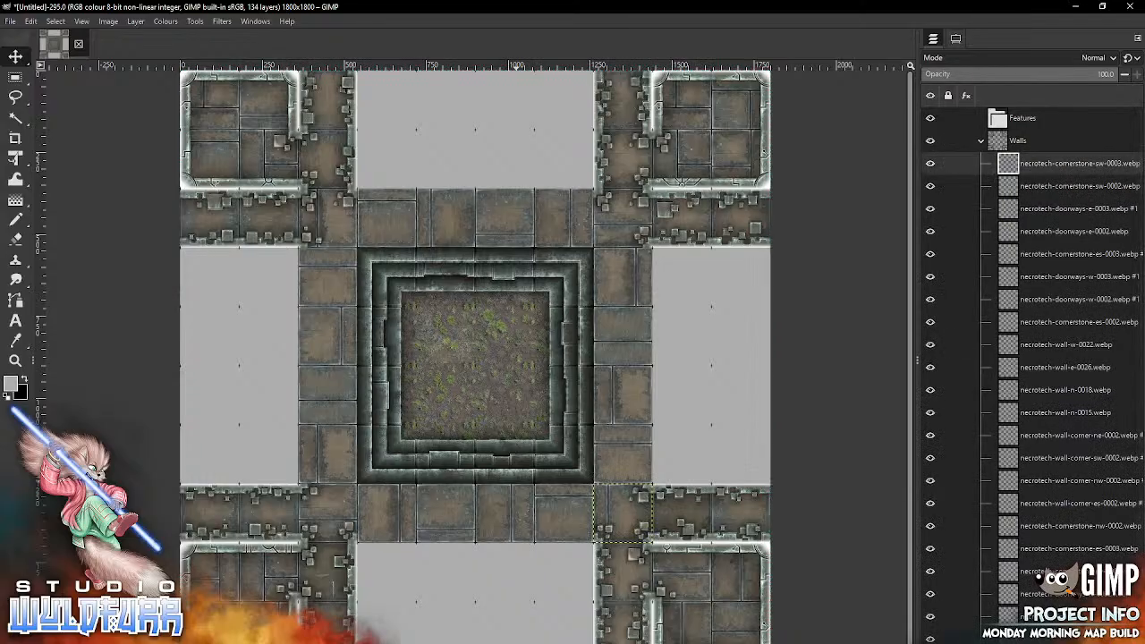
Step: Place necrotech-wall-corner-sw-0000.webp in the middle-left room's lower-left corner and necrotech-wall-corner-nw-0000.webp in its upper-left corner
key(alt+Tab)
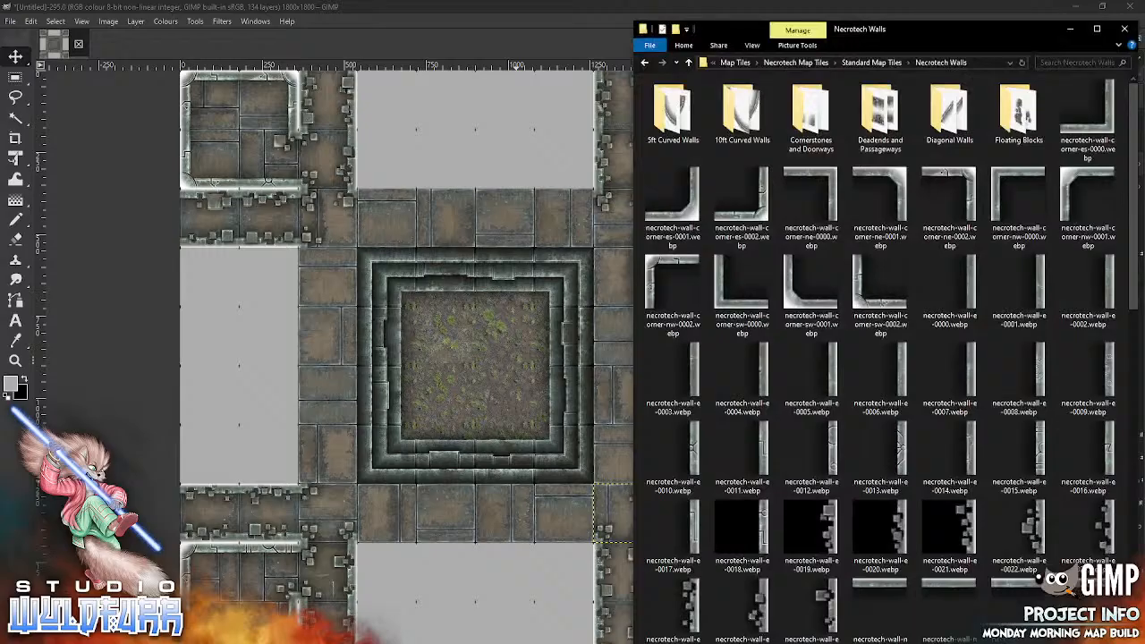
drag(741, 281, 239, 433)
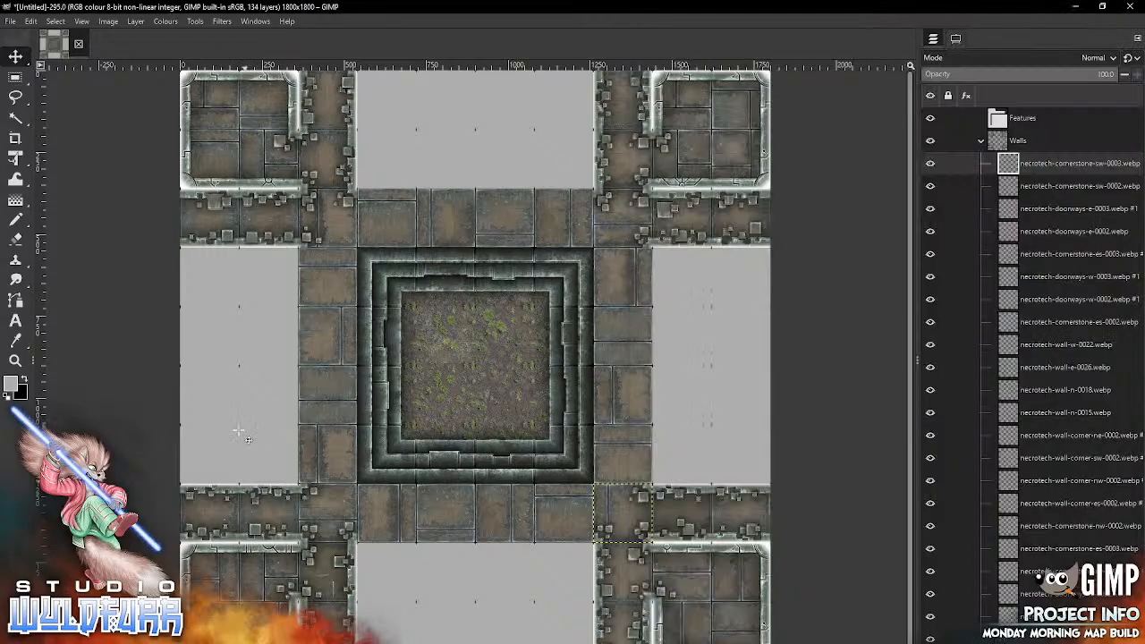
mouse_move(466, 388)
mouse_down()
mouse_move(382, 406)
mouse_move(202, 478)
mouse_up()
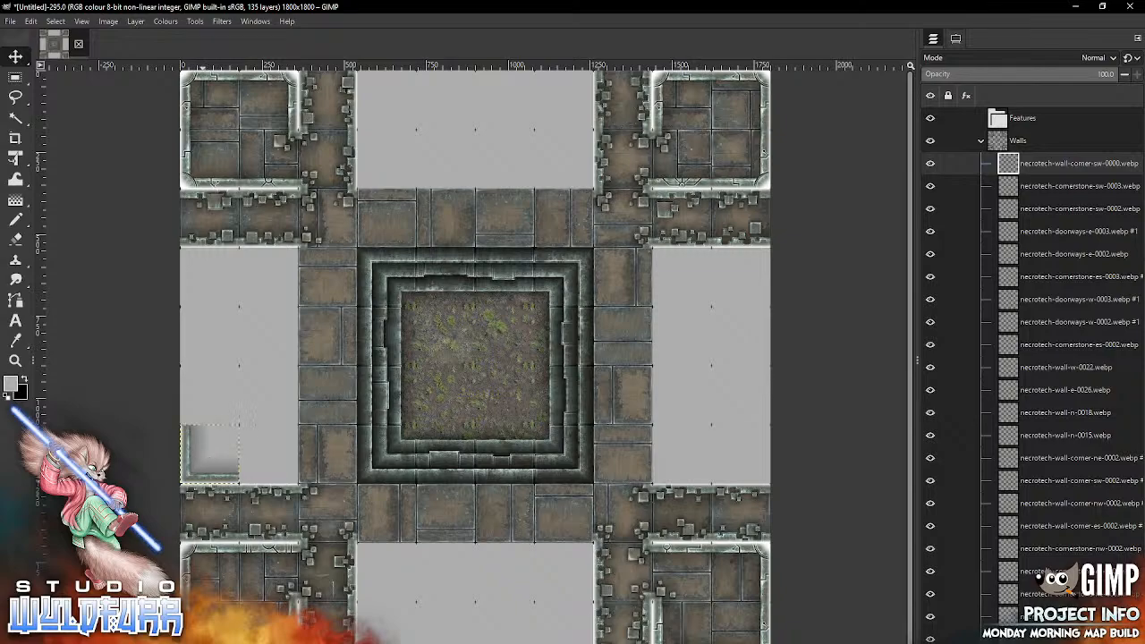
key(alt+Tab)
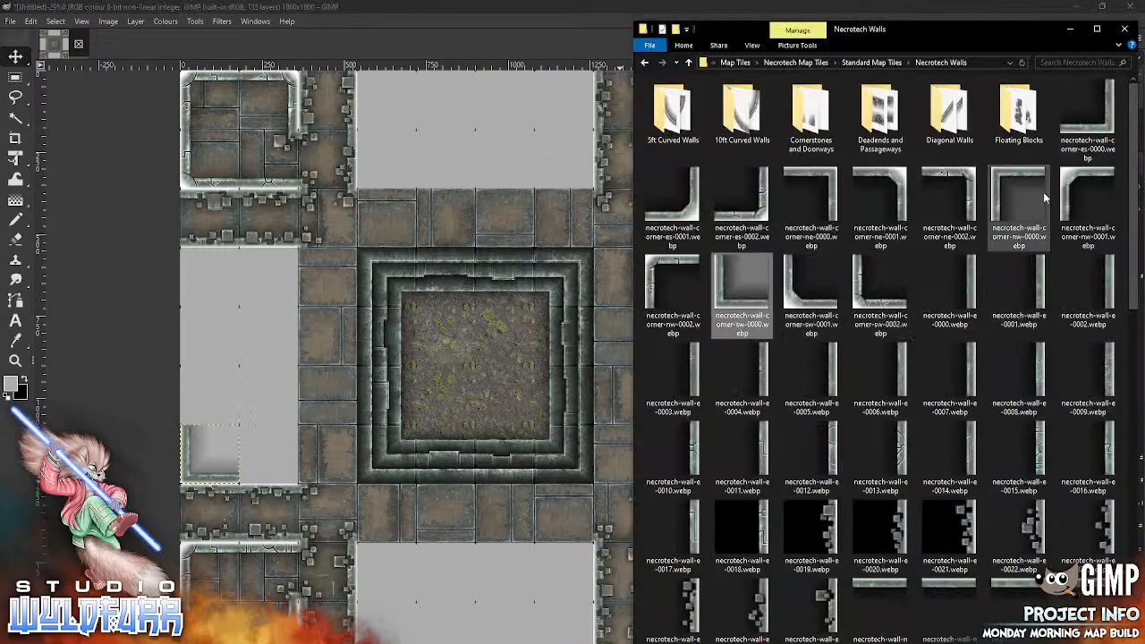
mouse_move(1007, 179)
mouse_down()
mouse_move(489, 349)
mouse_move(361, 324)
mouse_move(198, 267)
mouse_up()
Step: Place necrotech-wall-corner-ne-0001.webp in the middle-left room's upper-right corner and necrotech-wall-corner-es-0001.webp in its lower-right corner
key(alt+Tab)
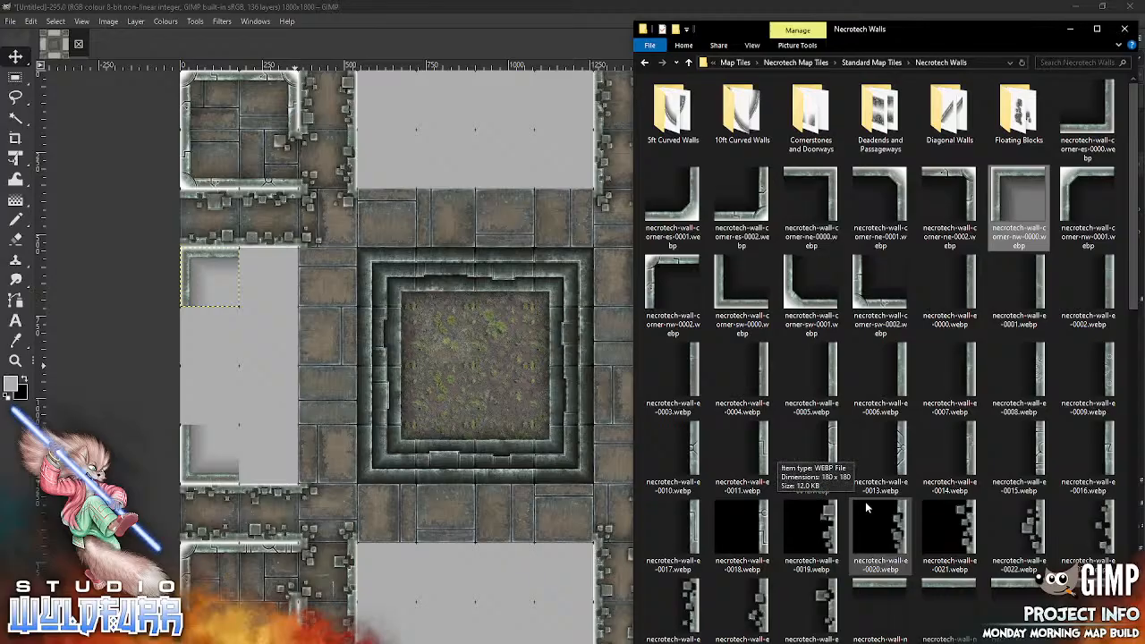
drag(899, 186, 419, 376)
mouse_move(493, 341)
mouse_down()
mouse_move(353, 330)
mouse_move(287, 252)
mouse_up()
key(alt+Tab)
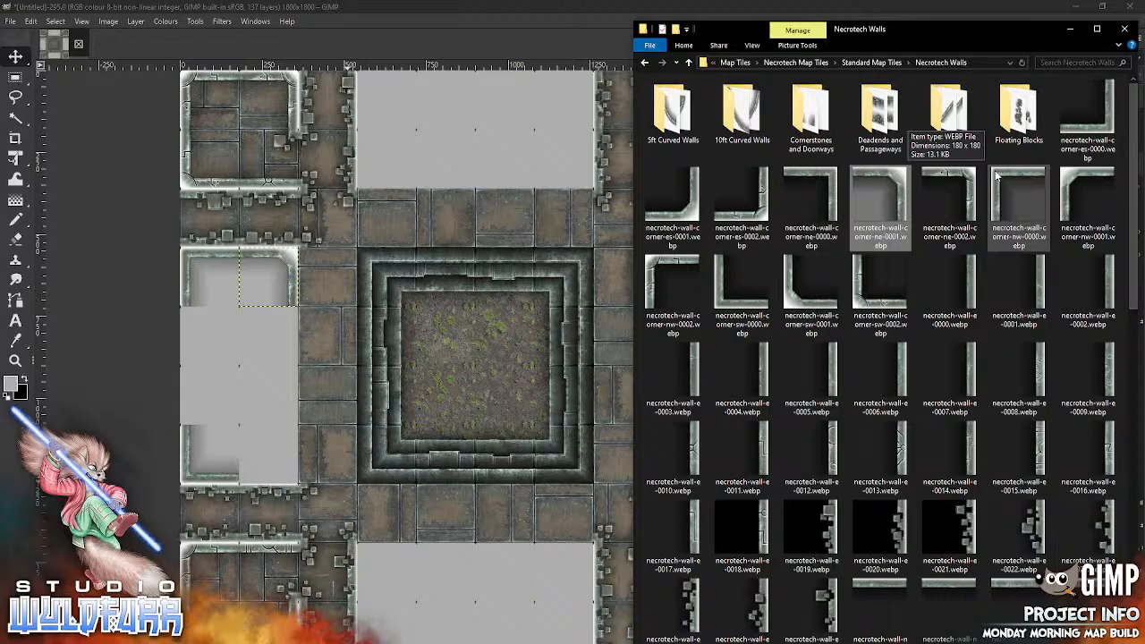
click(327, 292)
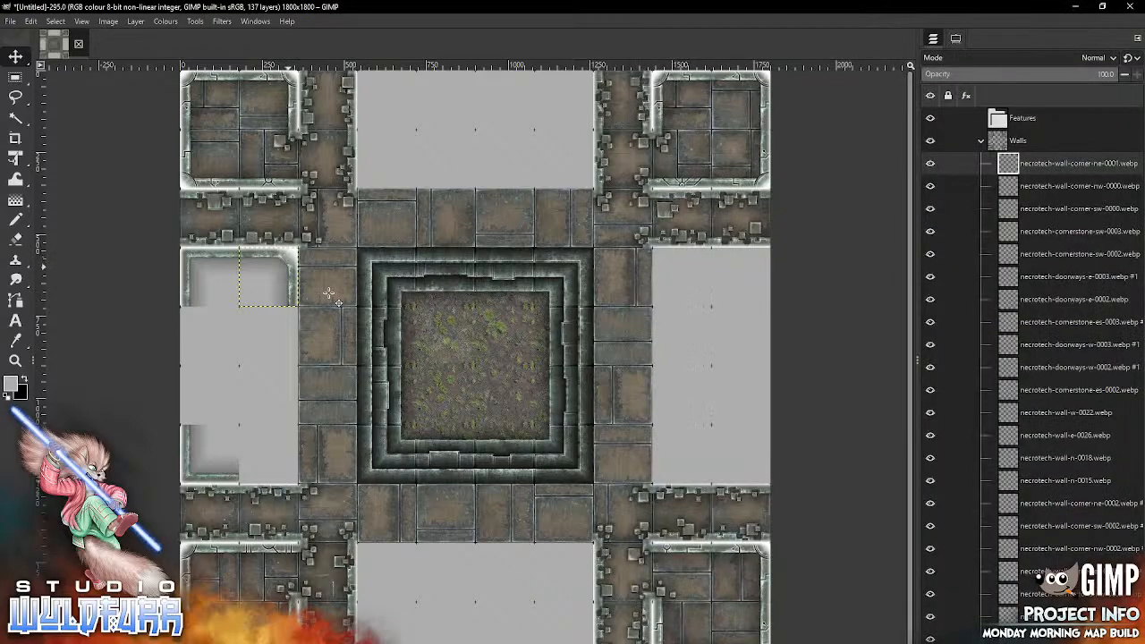
key(alt+Tab)
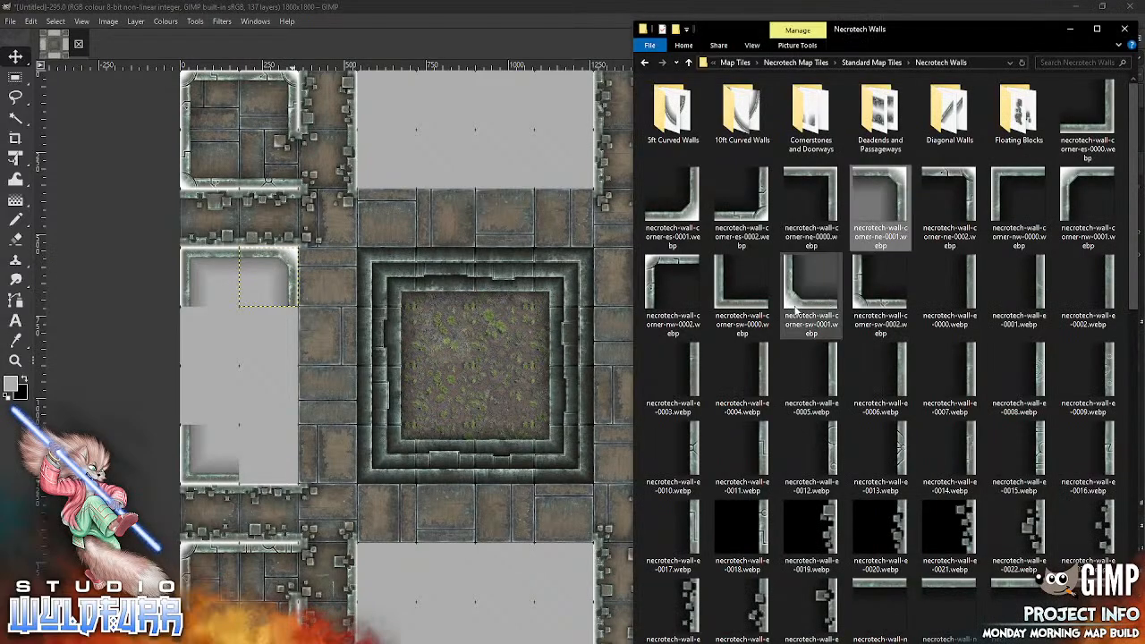
click(689, 214)
drag(688, 214, 373, 435)
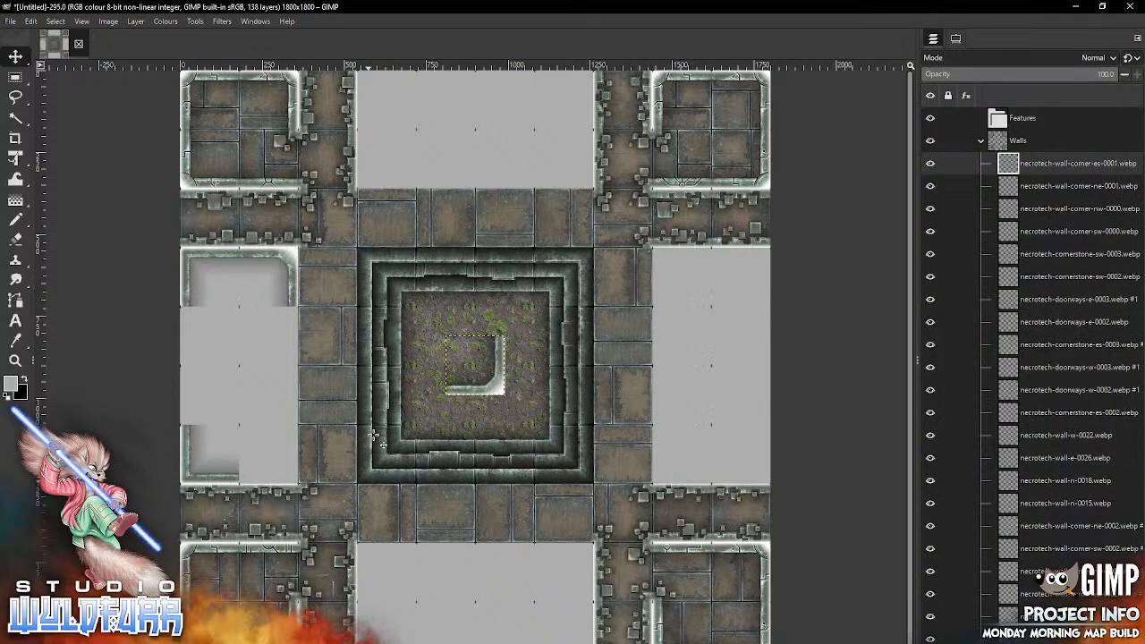
drag(499, 372, 291, 461)
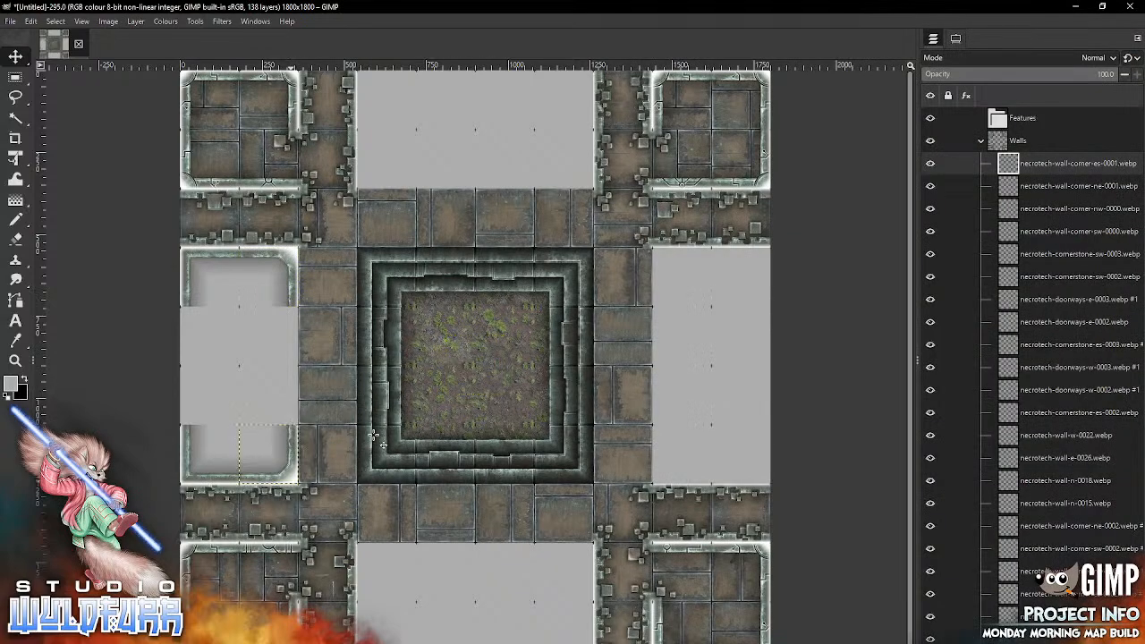
Step: Close the middle-left room's west side with necrotech-wall-w-0006.webp in the lower gap cell and necrotech-wall-w-0007.webp in the upper one
key(alt+Tab)
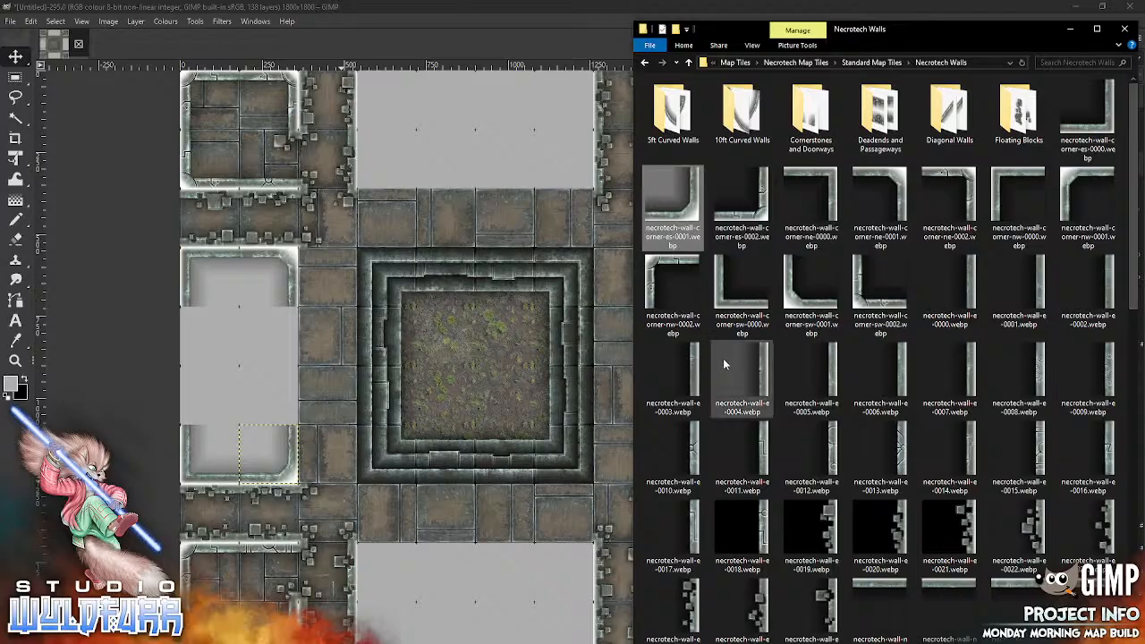
drag(1136, 292, 1128, 622)
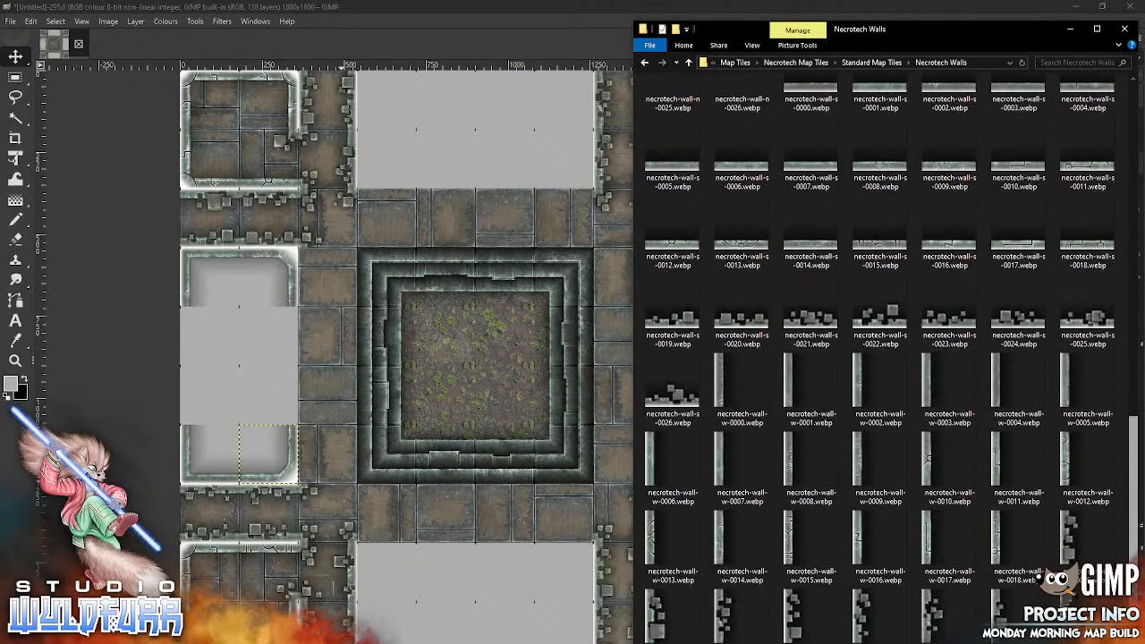
drag(651, 470, 188, 421)
drag(451, 366, 187, 396)
key(alt+Tab)
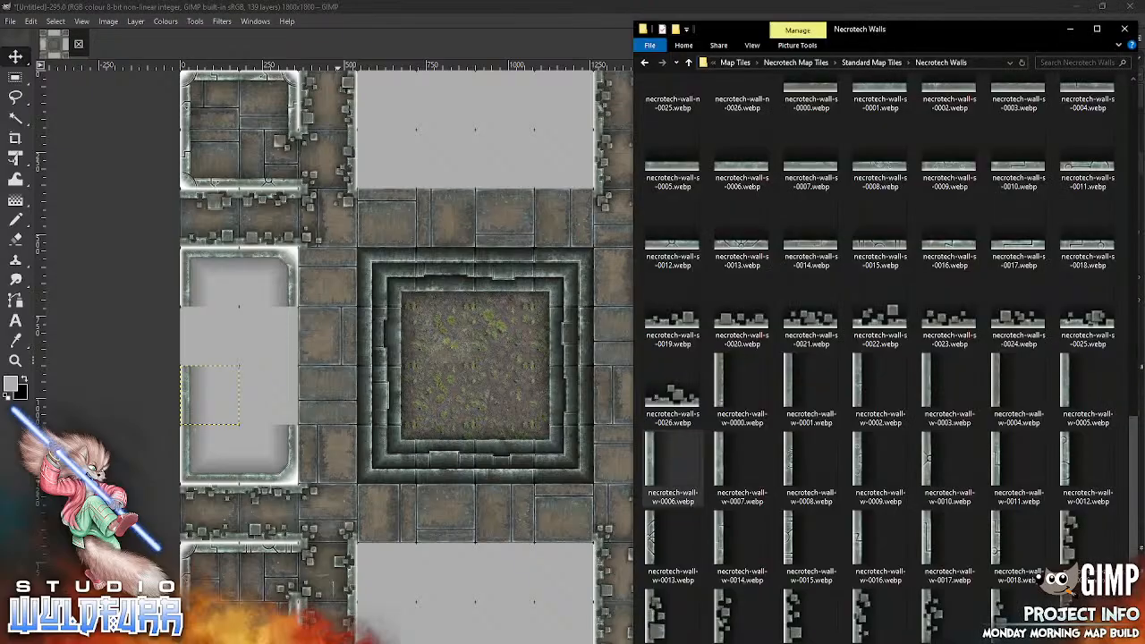
drag(723, 464, 388, 407)
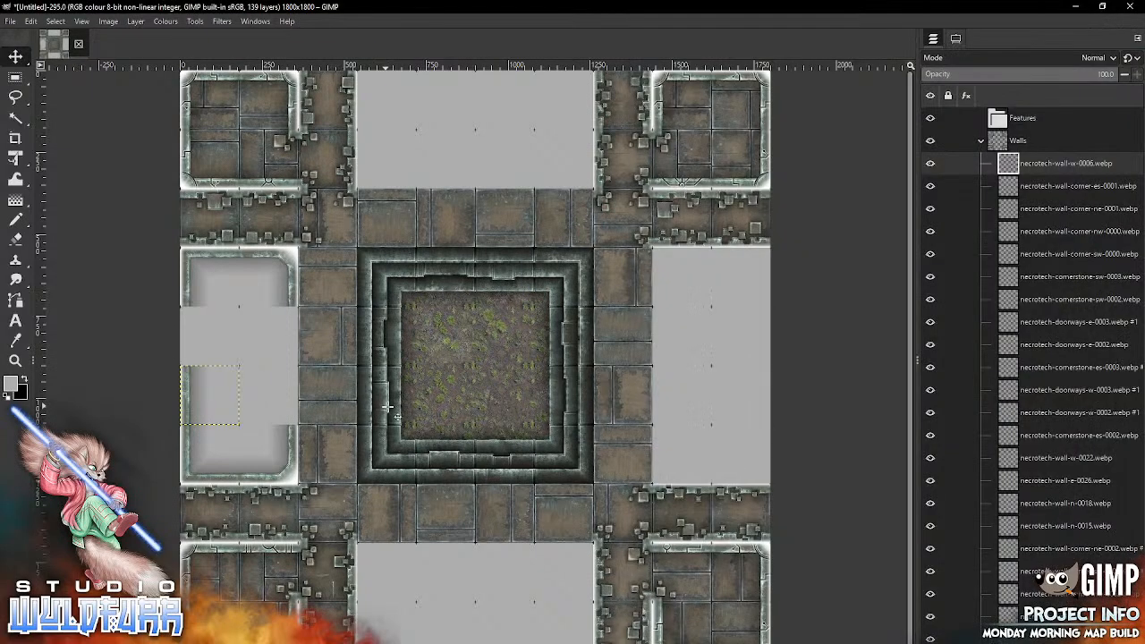
drag(248, 338, 203, 323)
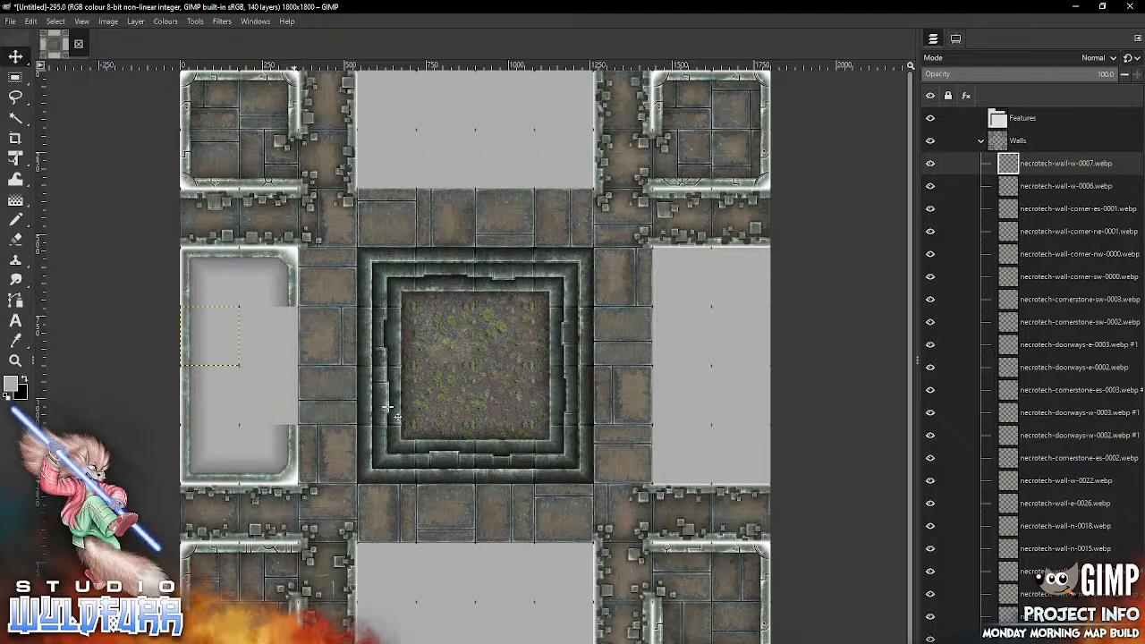
Step: Wall the passageway east of the middle-left room with necrotech-wall-w-0021.webp in its top cell and necrotech-wall-w-0022.webp in its bottom cell
key(alt+Tab)
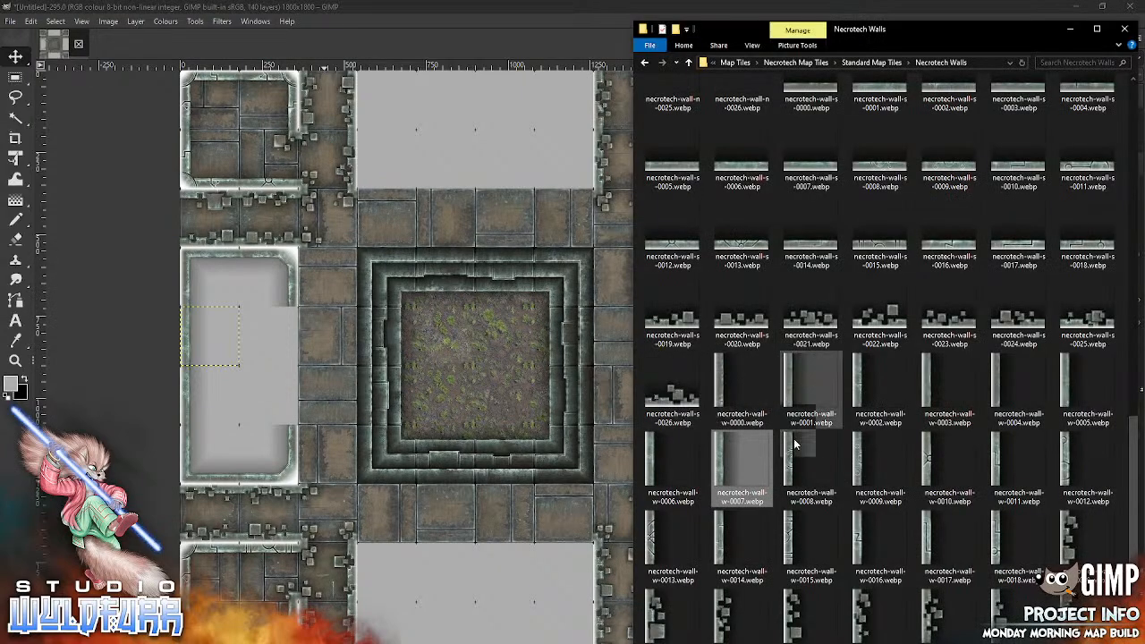
drag(794, 442, 352, 340)
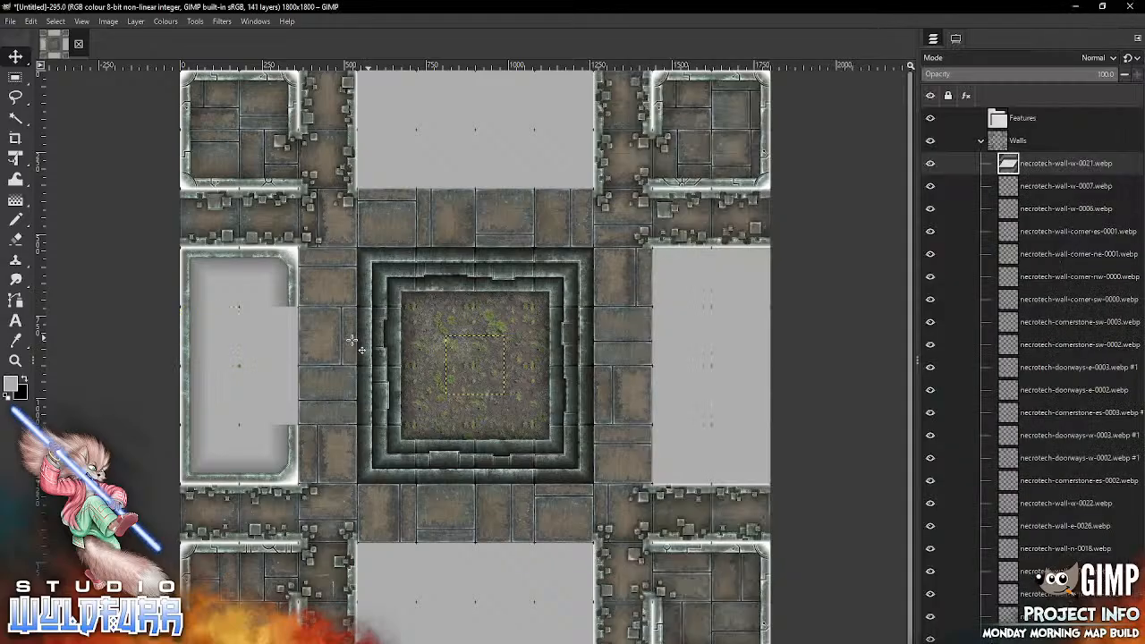
mouse_move(467, 375)
mouse_down()
mouse_move(378, 303)
mouse_move(319, 286)
mouse_up()
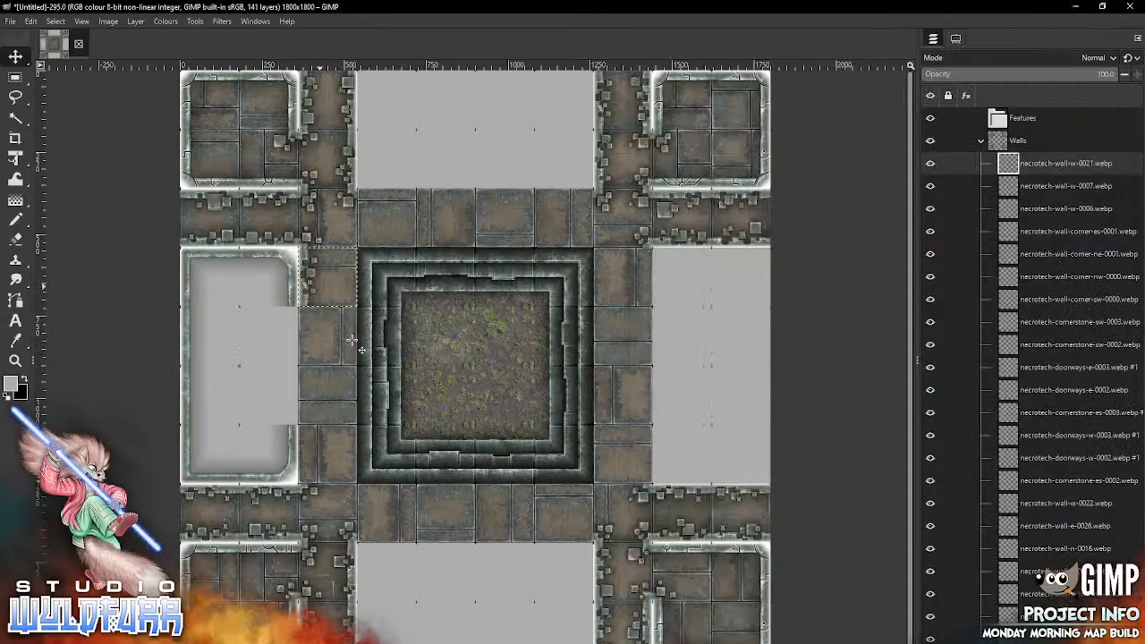
key(alt+Tab)
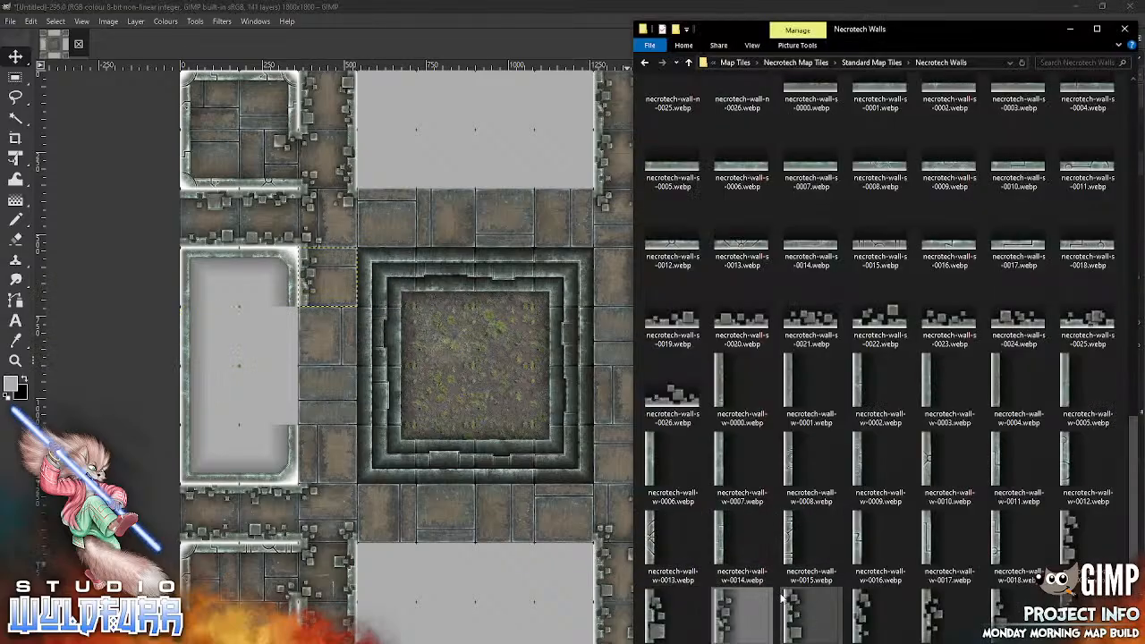
mouse_move(798, 615)
mouse_down()
mouse_move(465, 384)
mouse_move(367, 440)
mouse_move(307, 453)
mouse_up()
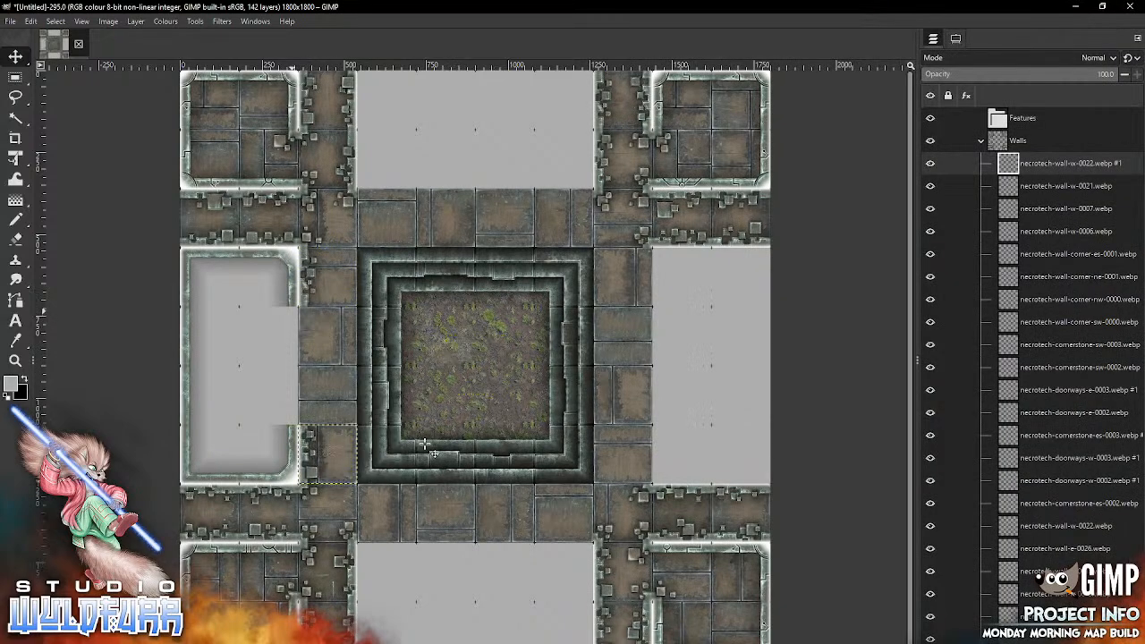
Step: From Cornerstones and Doorways, place necrotech-cornerstone-es-0000.webp and necrotech-cornerstone-ne-0000.webp at the lower and upper inner edges of the middle-left room's east opening
key(alt+Tab)
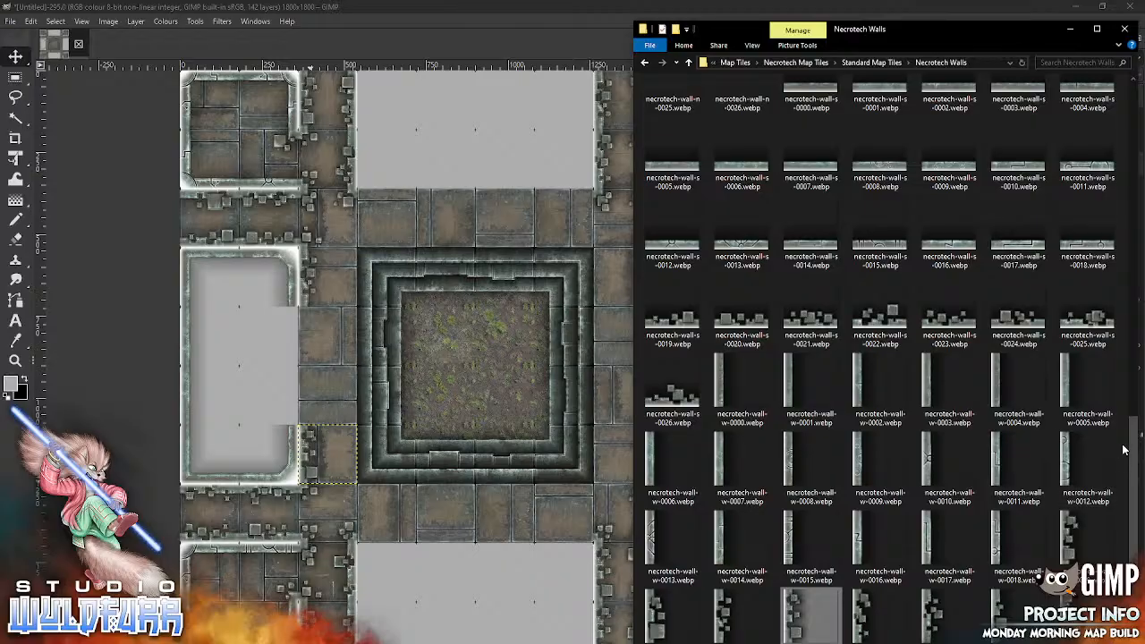
scroll(1123, 449, up, 10)
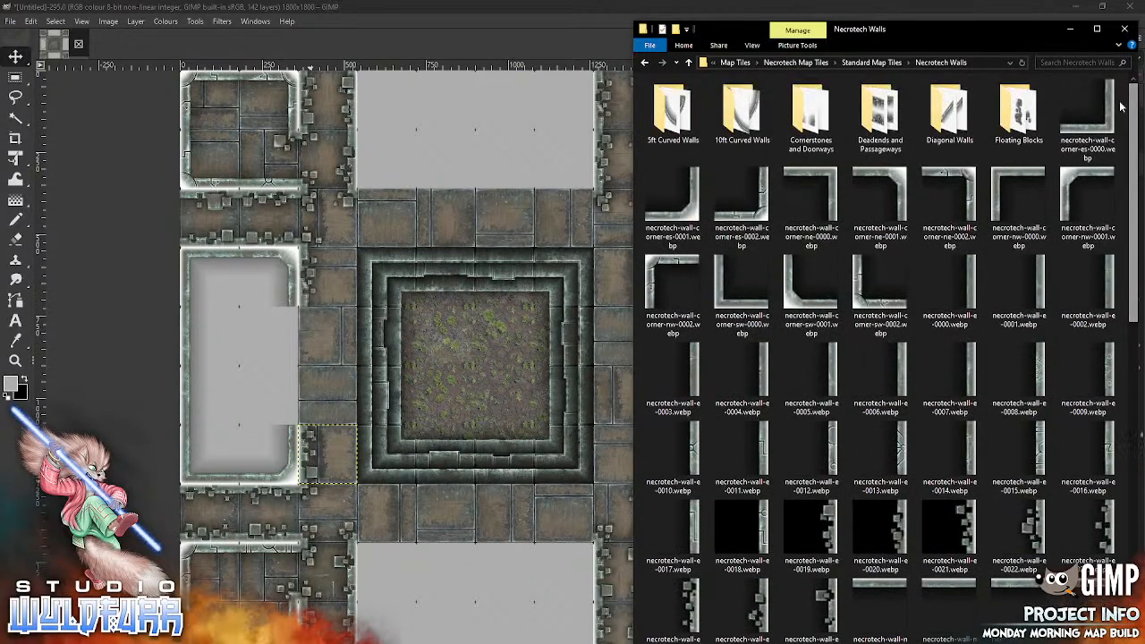
double_click(810, 112)
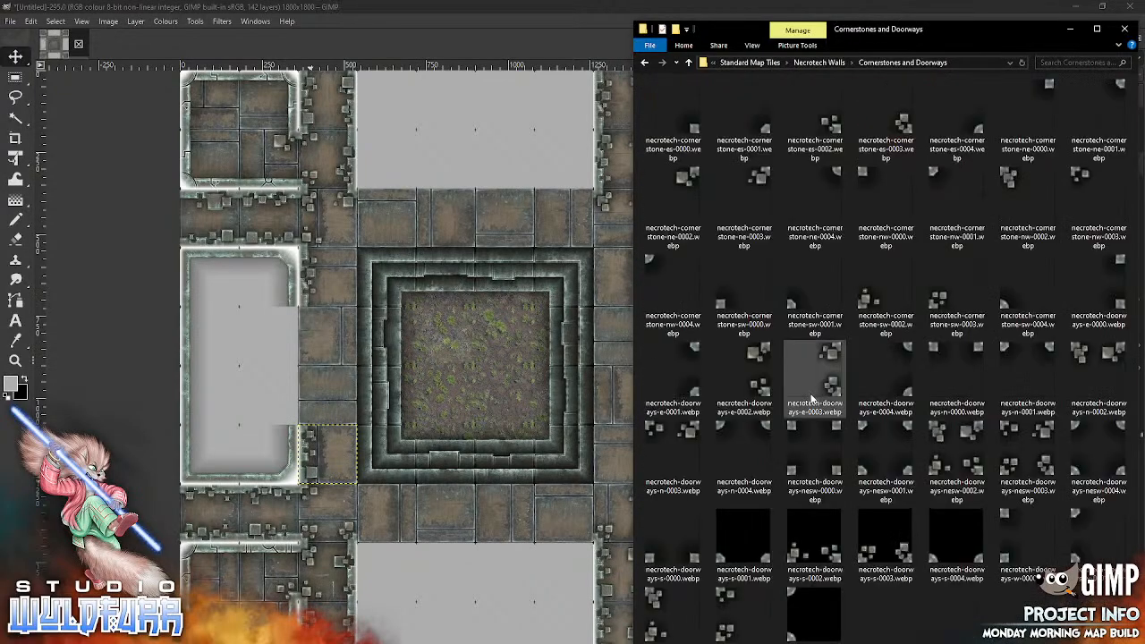
click(422, 392)
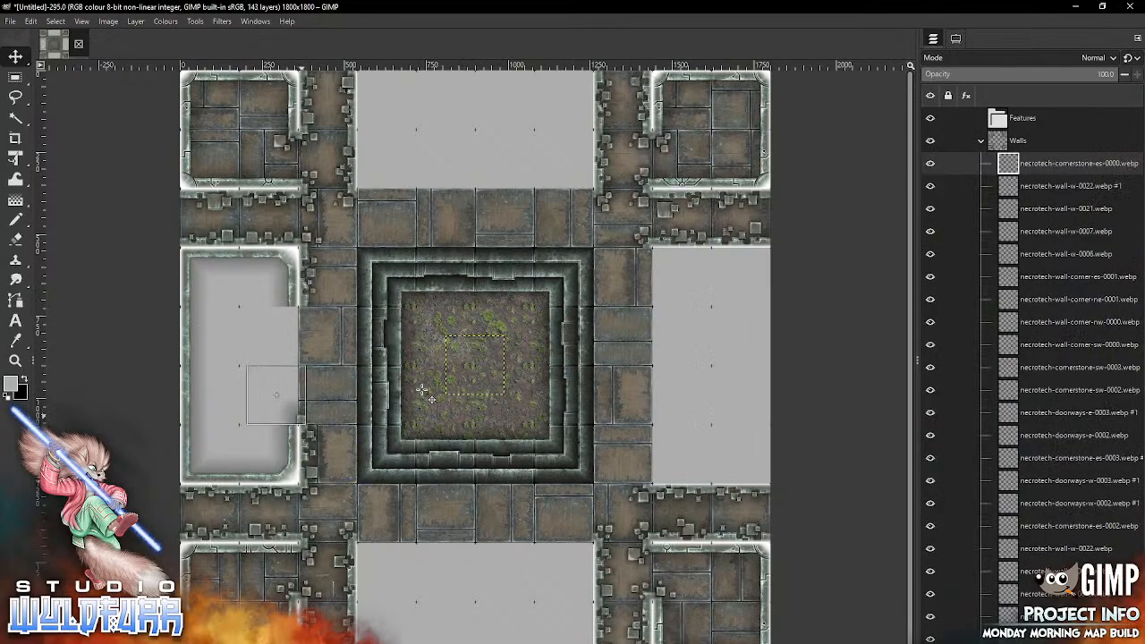
drag(502, 389, 295, 419)
key(alt+Tab)
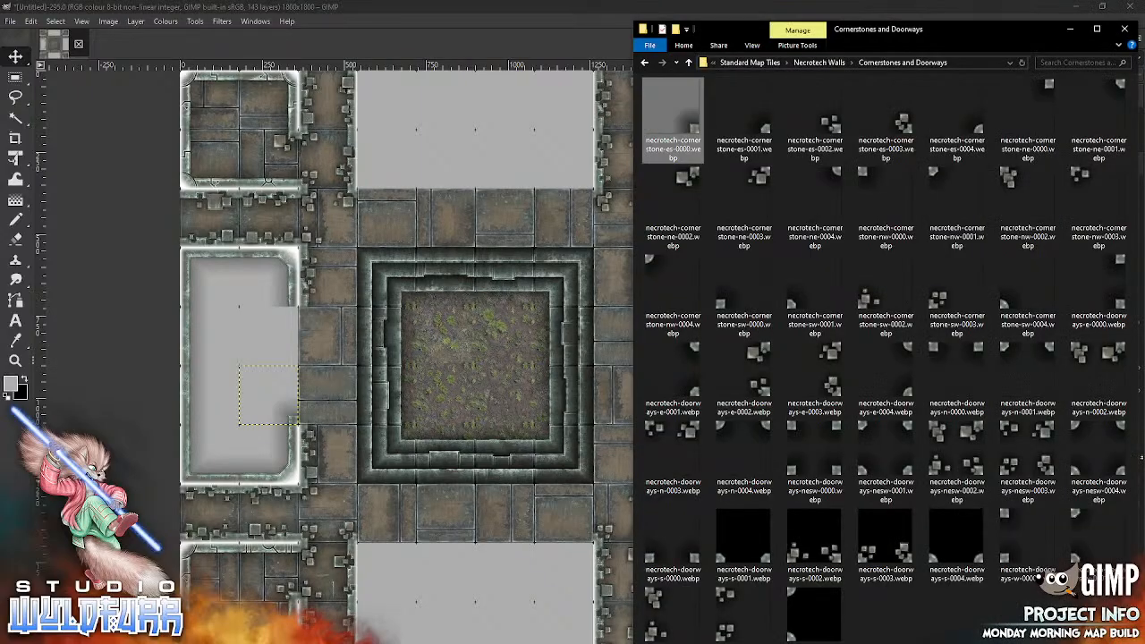
drag(1045, 86, 462, 440)
drag(474, 366, 267, 338)
Step: Place necrotech-cornerstone-sw-0000.webp and necrotech-cornerstone-nw-0000.webp at the lower and upper edges of the middle-left room's opening, on the passageway side
key(alt+Tab)
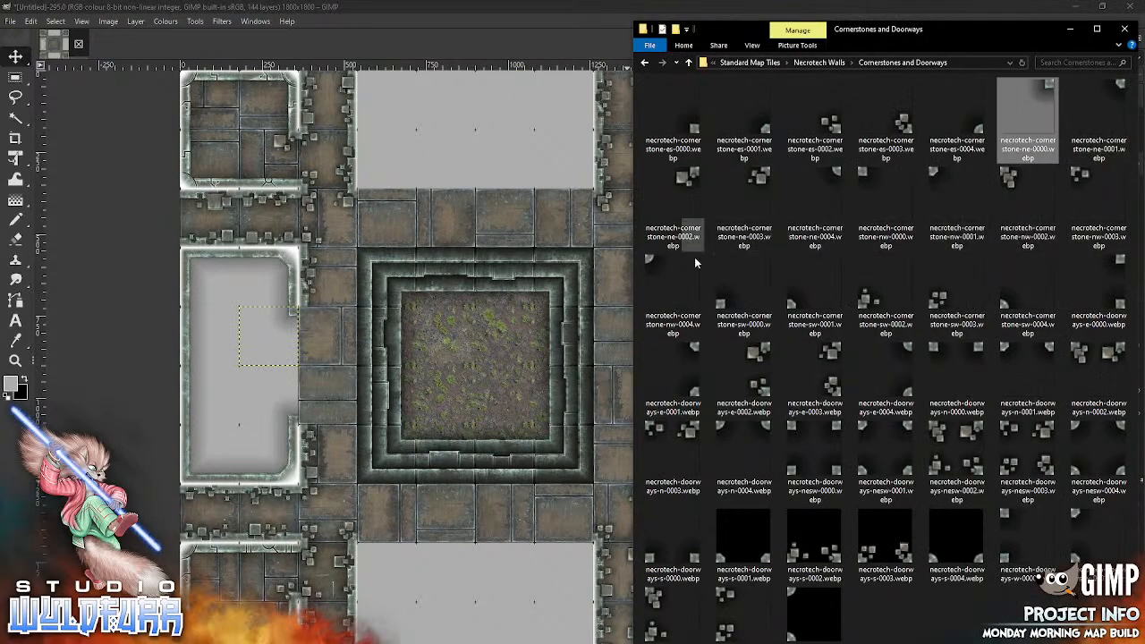
drag(728, 304, 453, 432)
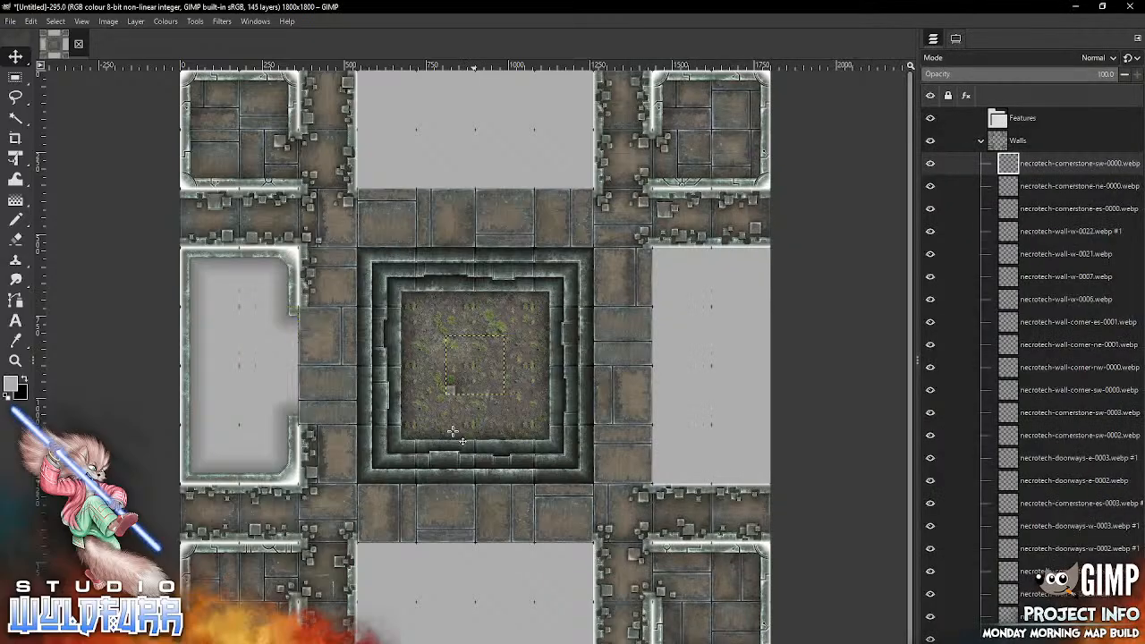
mouse_move(454, 387)
mouse_down()
mouse_move(362, 397)
mouse_move(313, 416)
mouse_up()
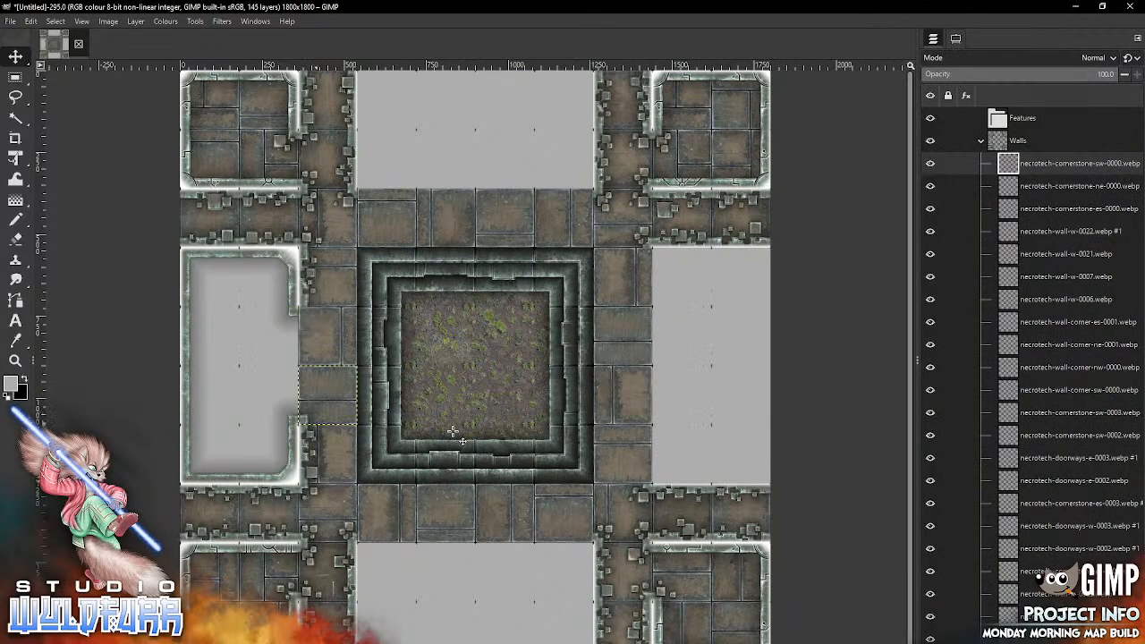
key(alt+Tab)
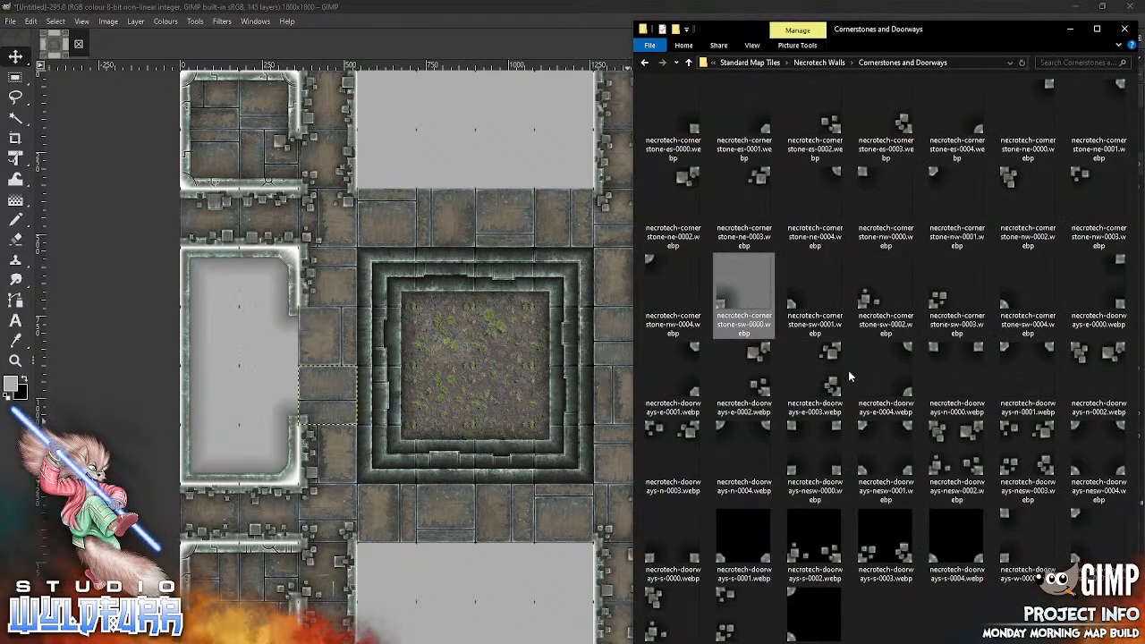
drag(865, 178, 394, 420)
drag(441, 345, 307, 317)
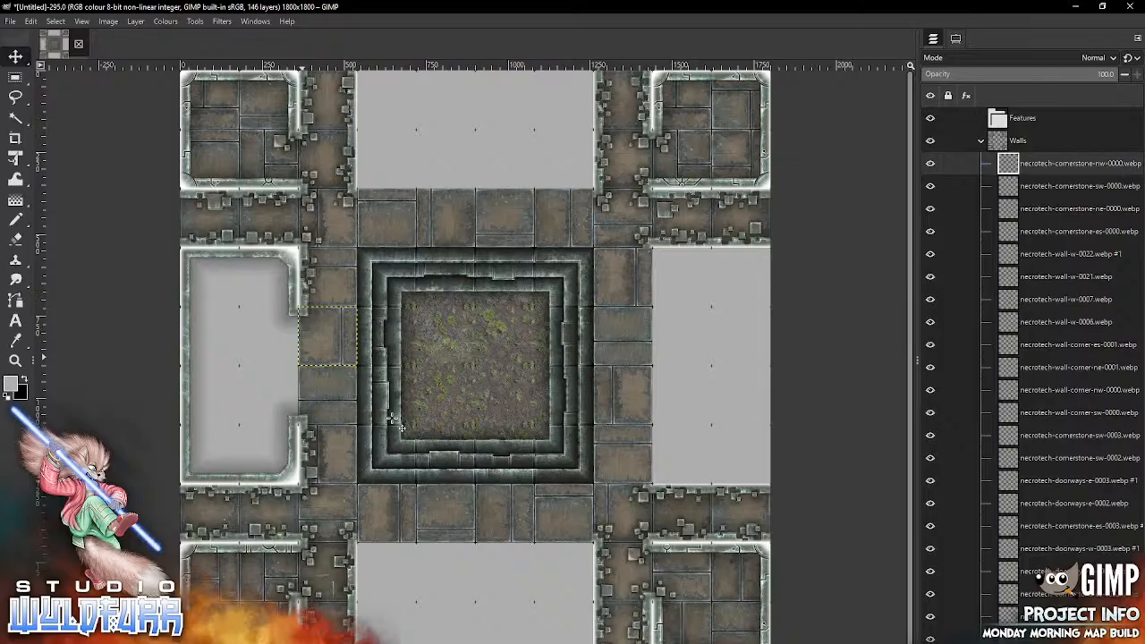
Step: Open the Door Overlays folder within Standard Map Tiles and add necrotech-door-b-0000.webp to the map as a layer in the Walls group
key(alt+Tab)
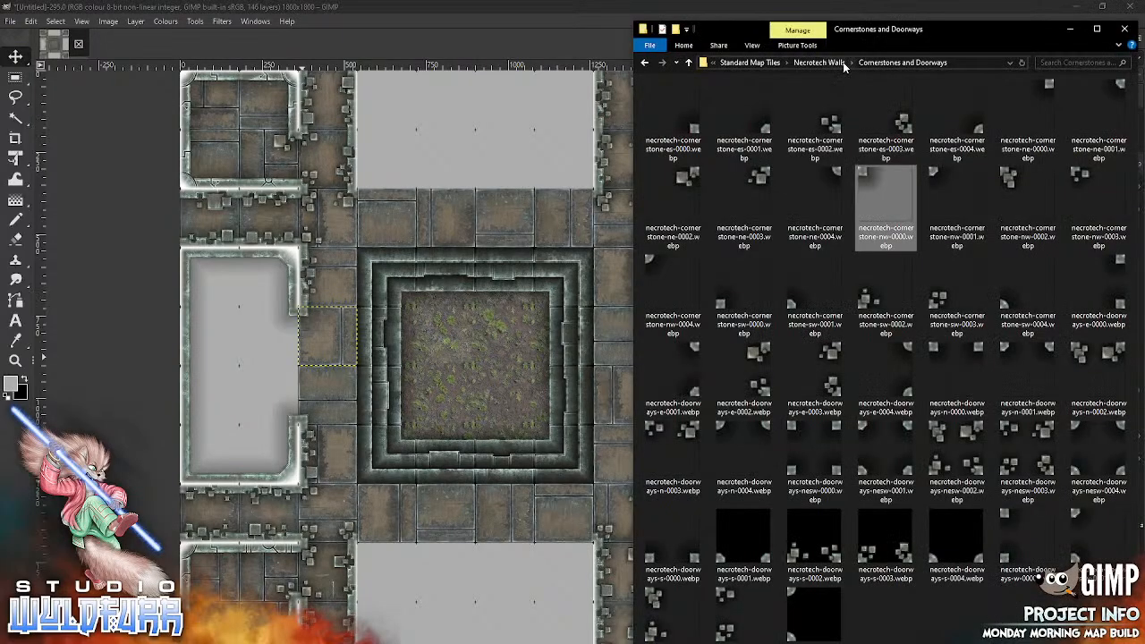
click(842, 62)
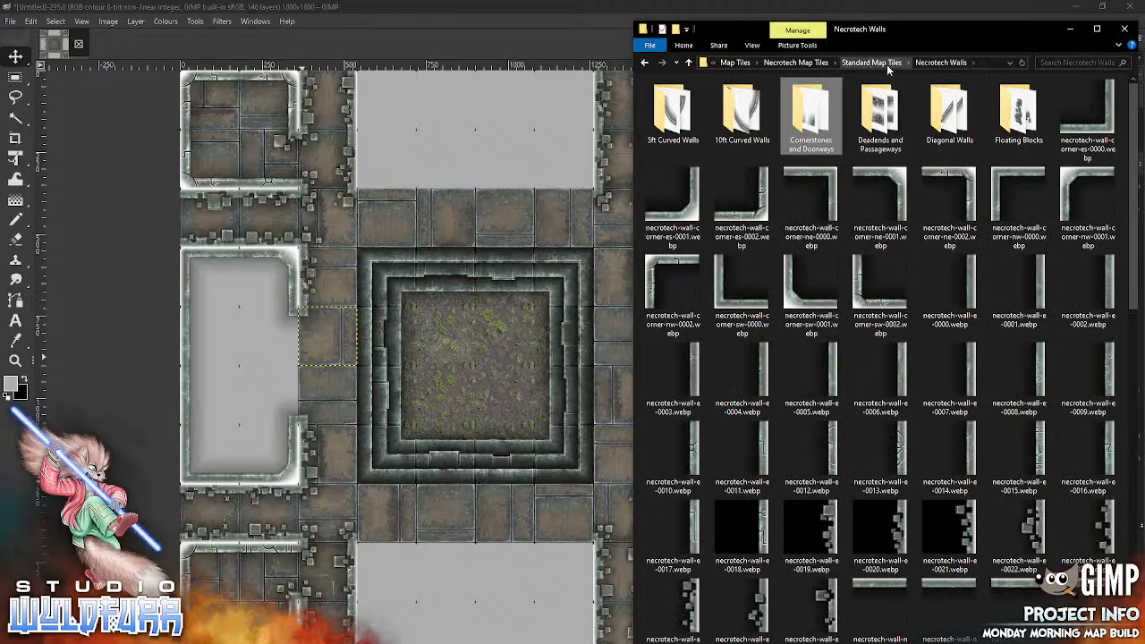
click(871, 62)
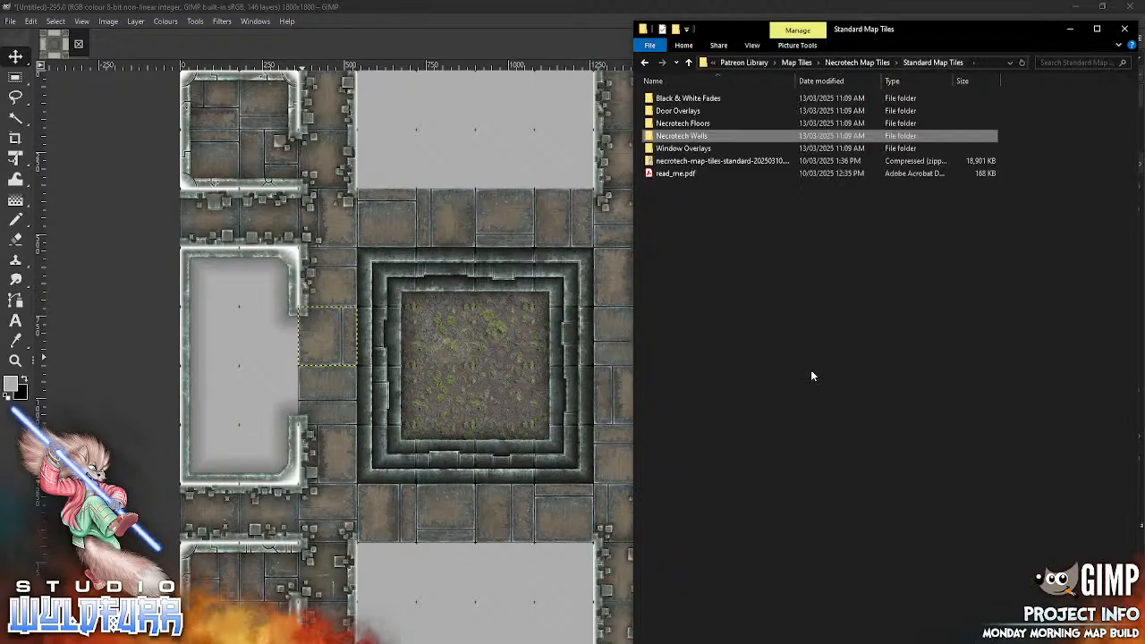
double_click(696, 110)
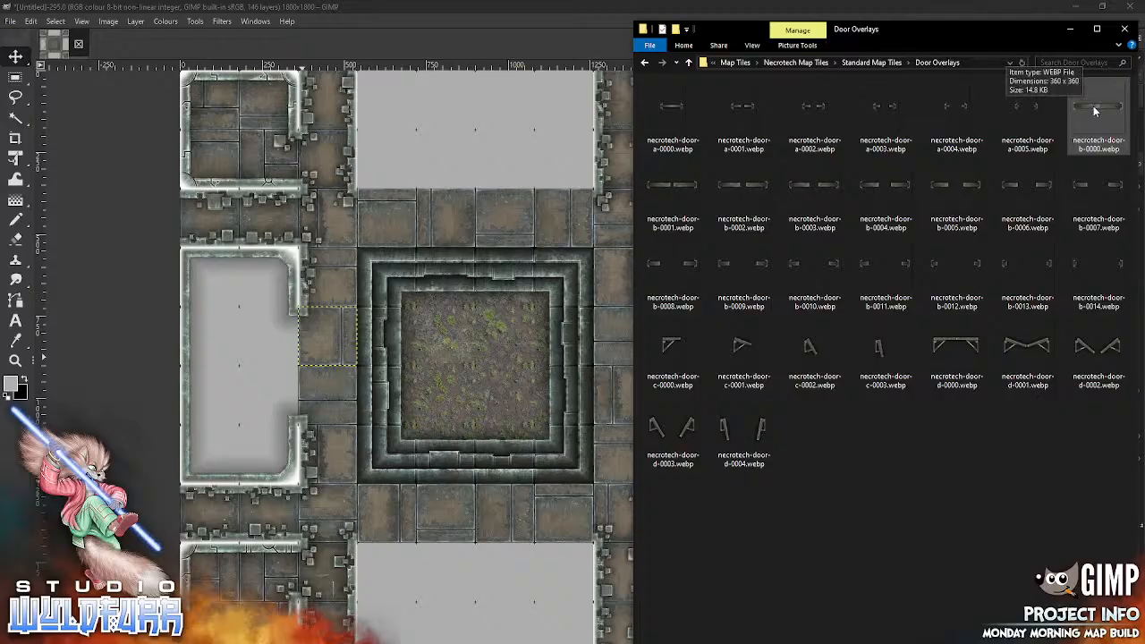
drag(1093, 105, 458, 331)
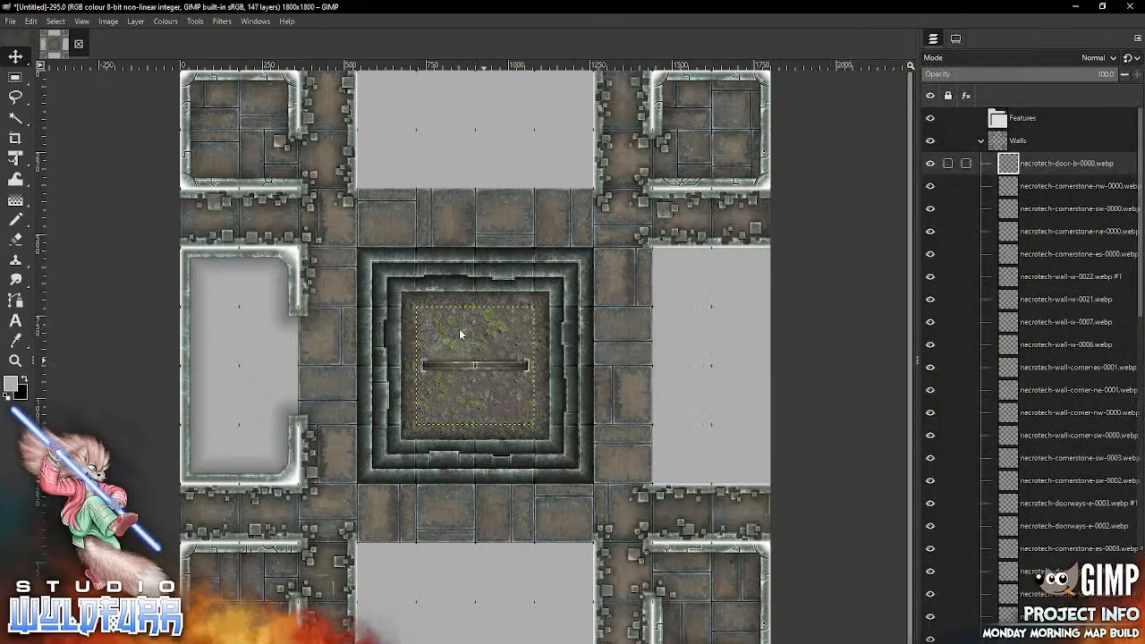
Step: Put the necrotech-door-b-0000.webp layer in the Features group, rotate it a quarter turn, and fit it into the middle-left room's east opening
drag(1010, 163, 998, 118)
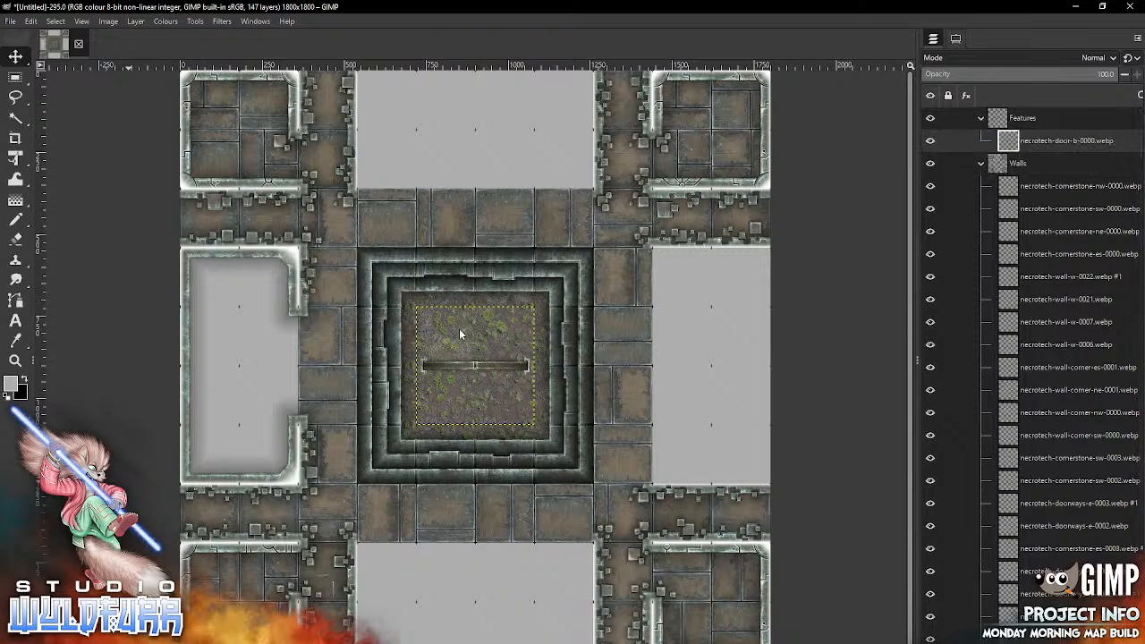
click(135, 21)
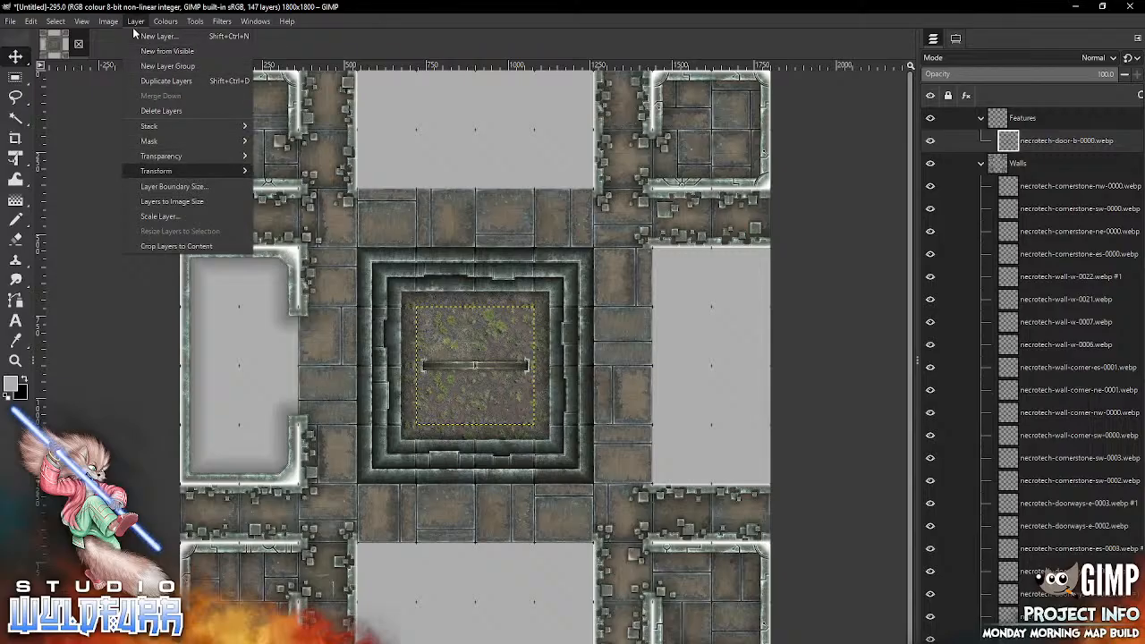
mouse_move(233, 171)
click(301, 200)
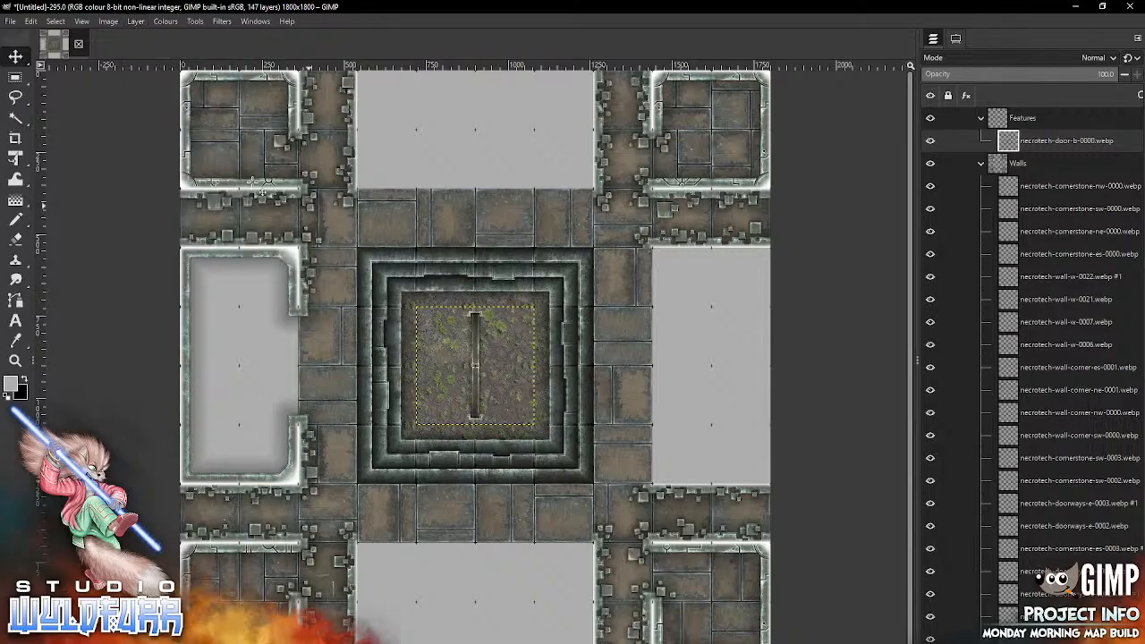
drag(474, 367, 296, 365)
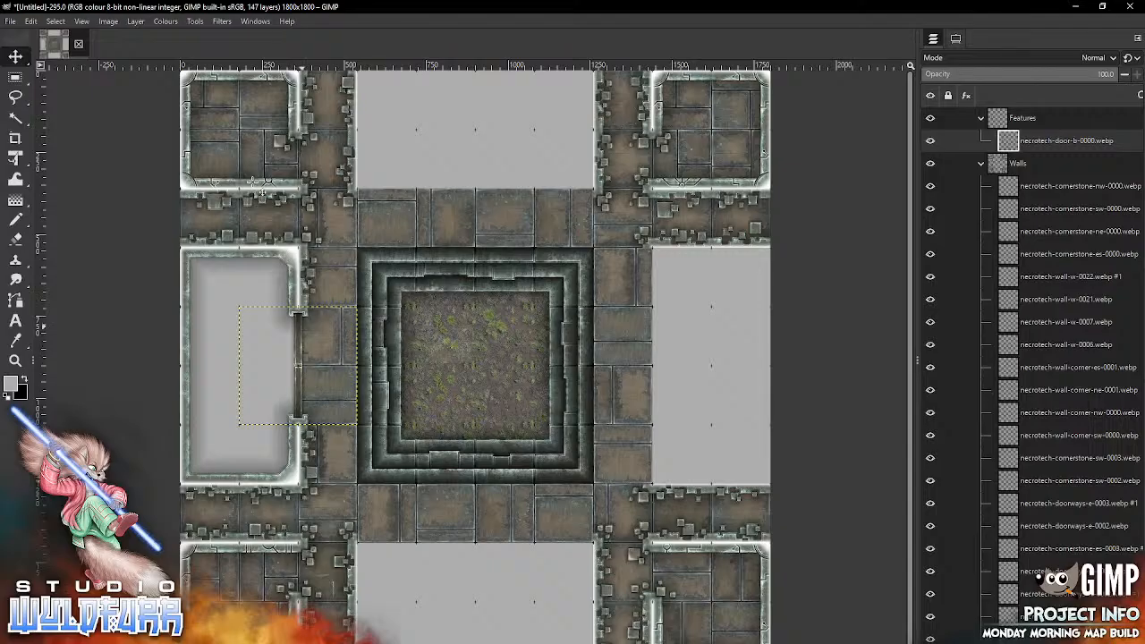
Step: From Necrotech Floors, add necrotech-floor-1x3-0001.webp above the Floor group's layers and place it in the middle-left room's upper three west-column cells
click(980, 118)
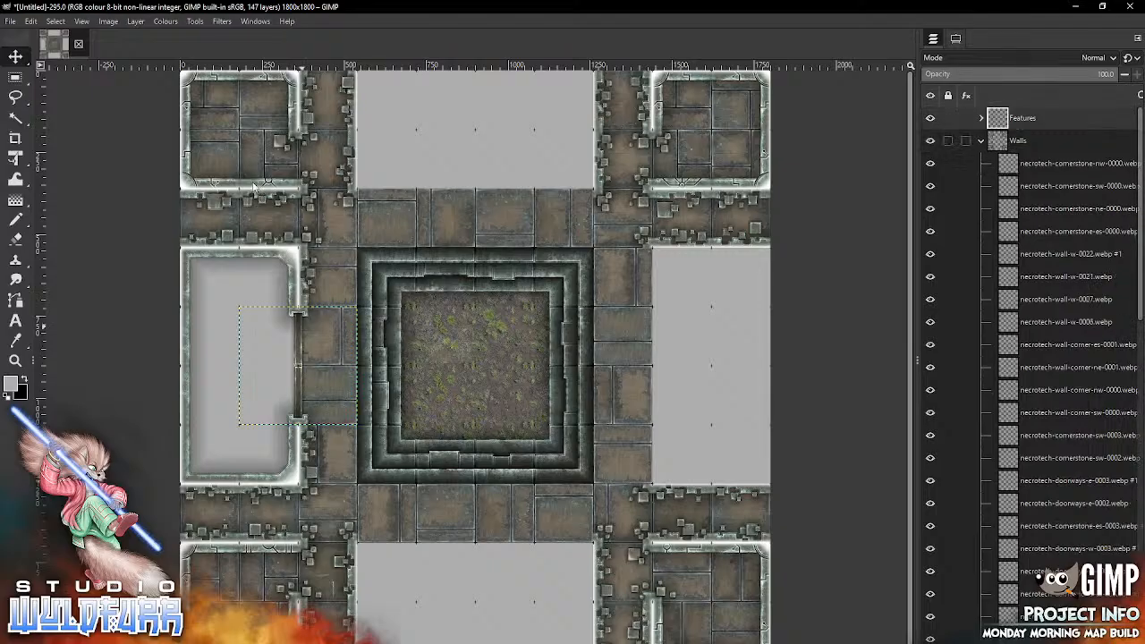
click(980, 141)
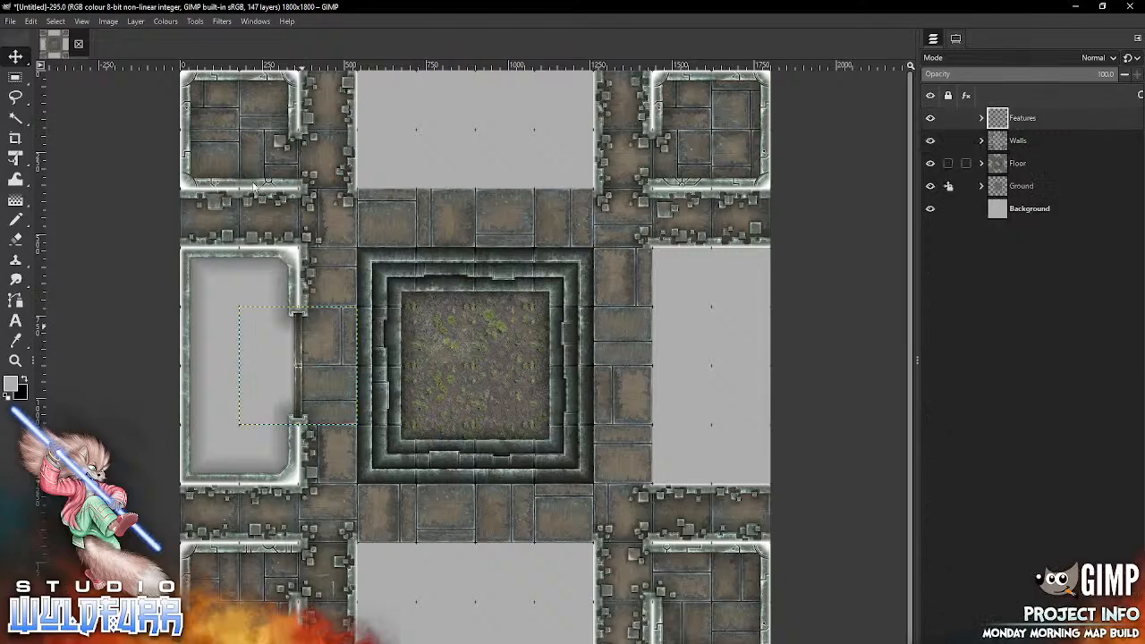
click(980, 164)
click(1028, 185)
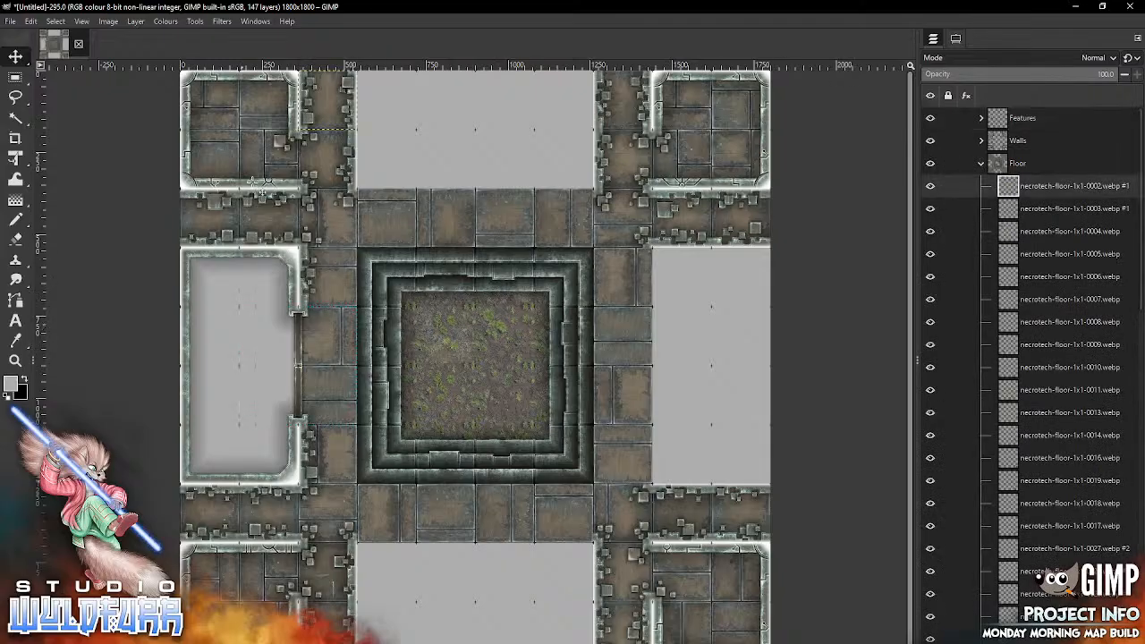
key(alt+Tab)
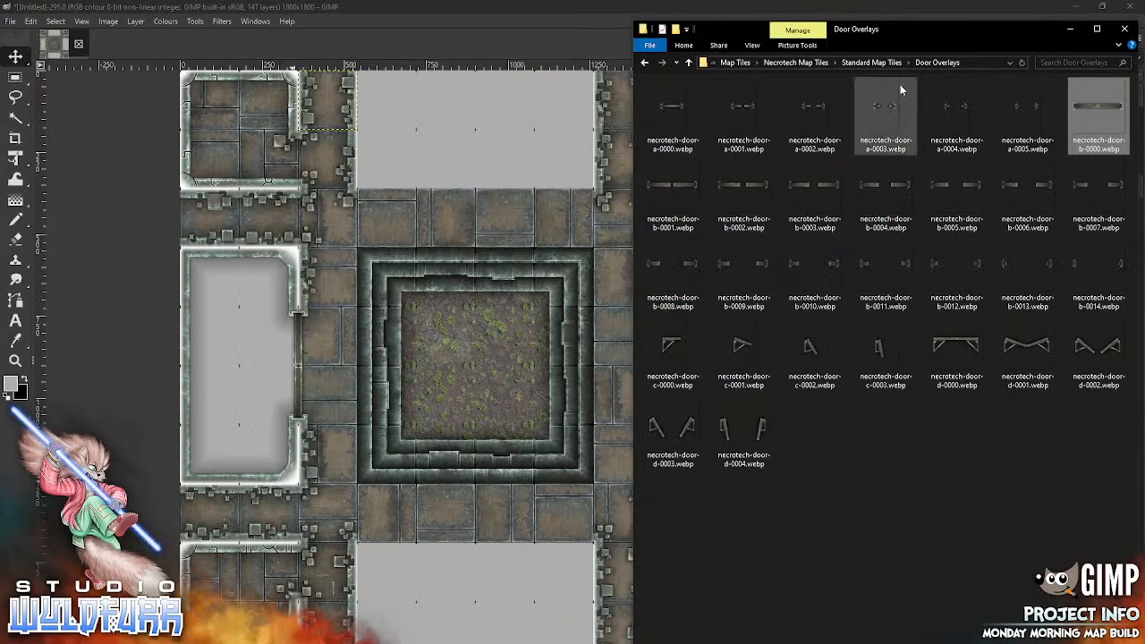
click(795, 63)
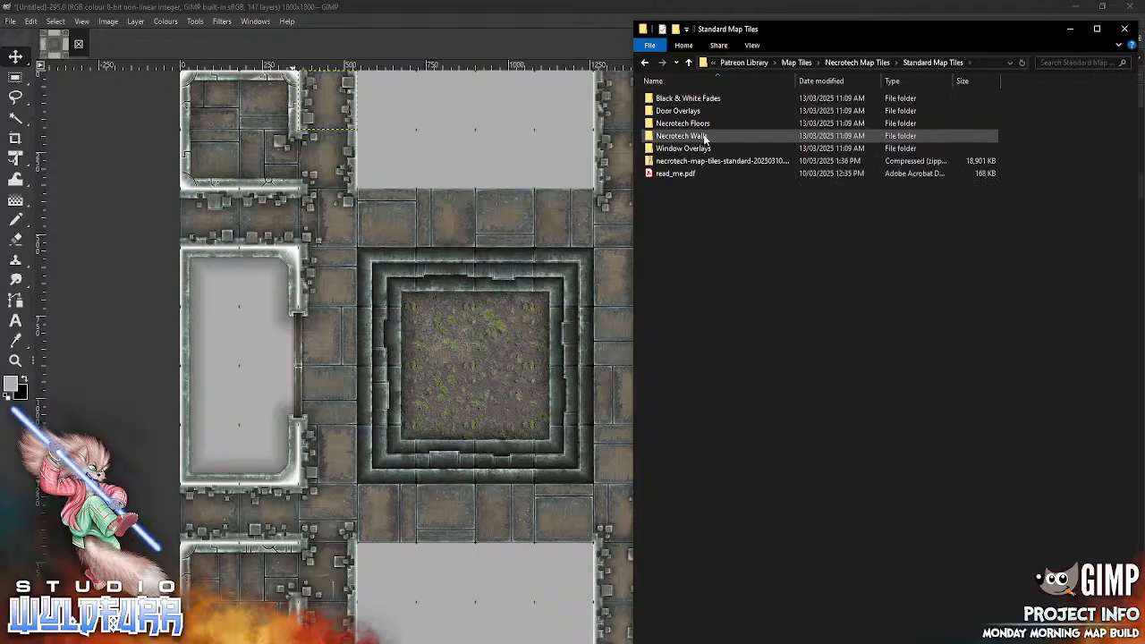
double_click(704, 123)
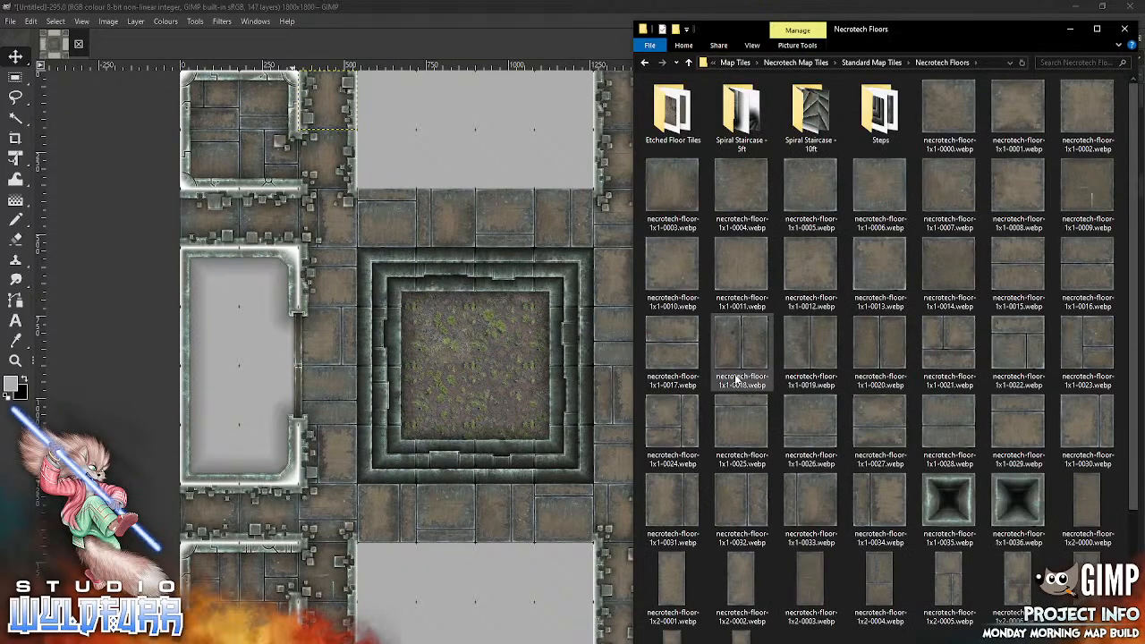
scroll(1087, 268, down, 3)
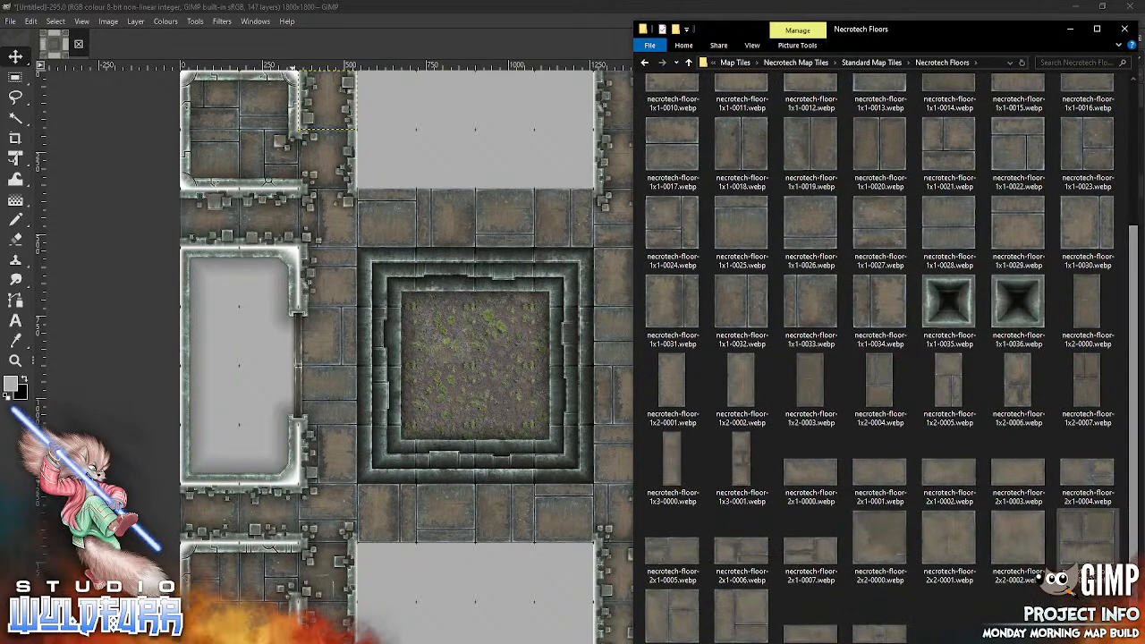
drag(732, 469, 368, 453)
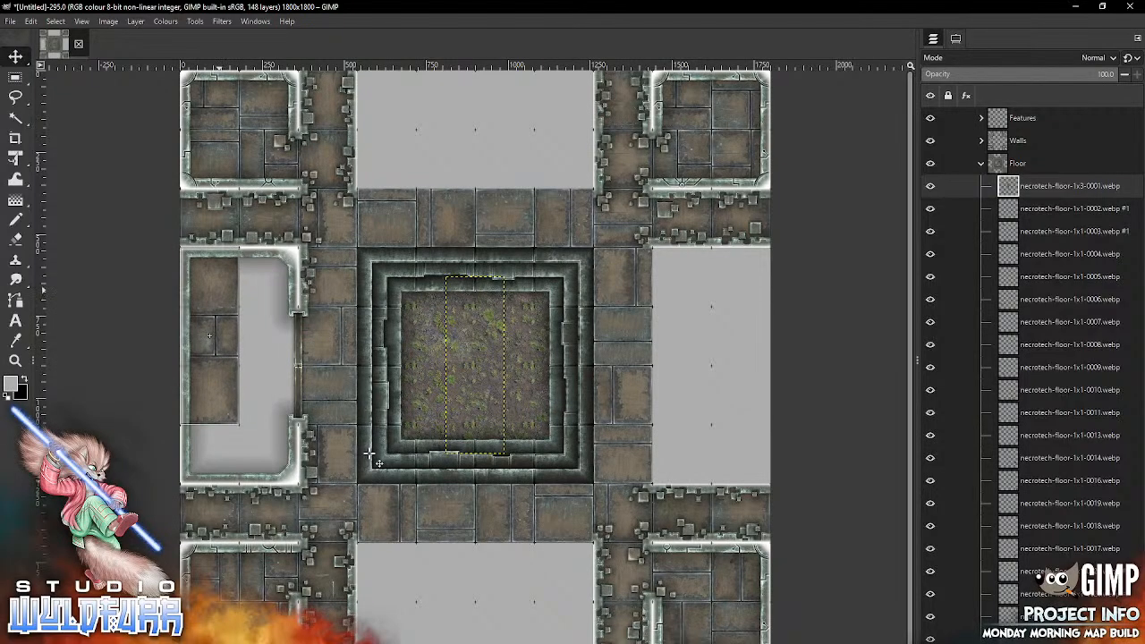
Step: Finish the middle-left room's floor with necrotech-floor-1x3-0000.webp in the lower east column, necrotech-floor-1x1-0033.webp in the northeast cell and necrotech-floor-1x1-0029.webp in the southwest cell
key(alt+Tab)
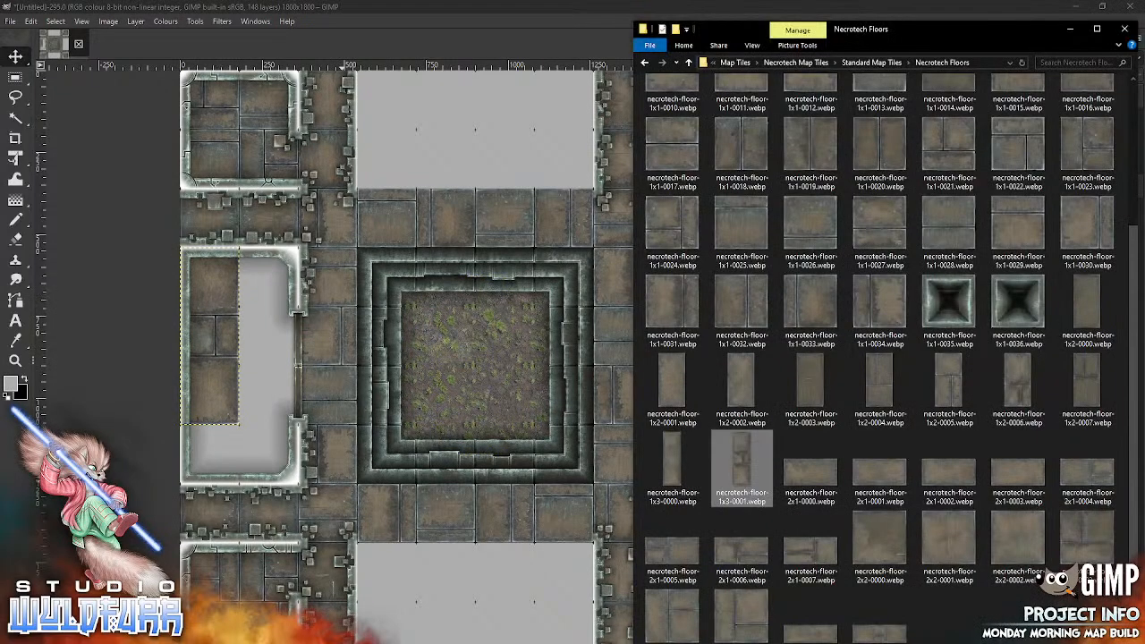
drag(676, 463, 430, 504)
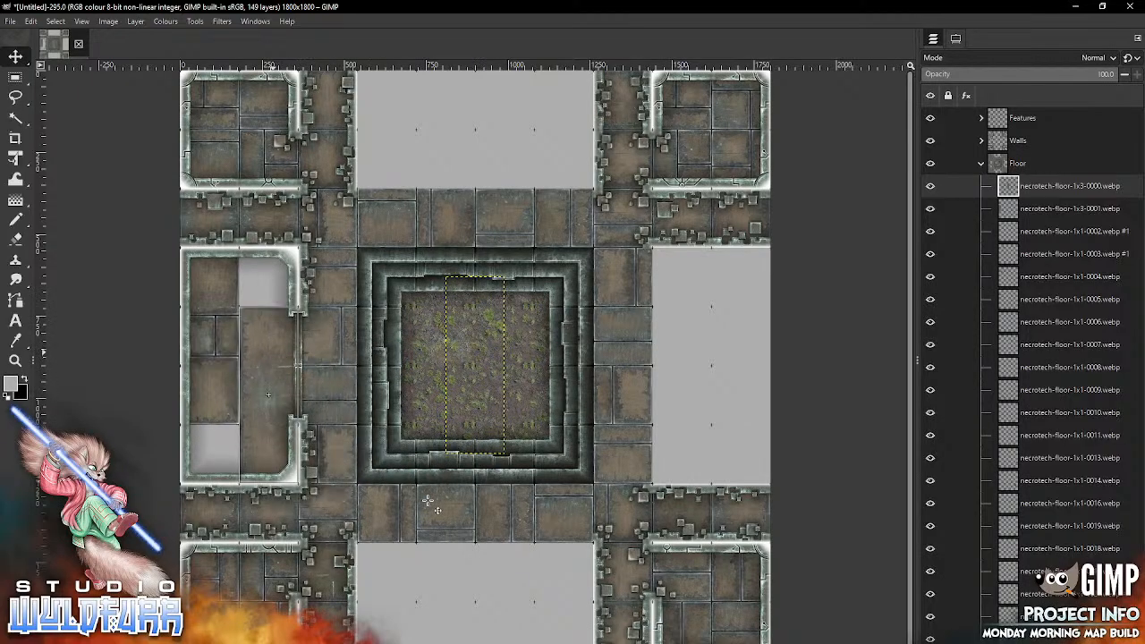
key(alt+Tab)
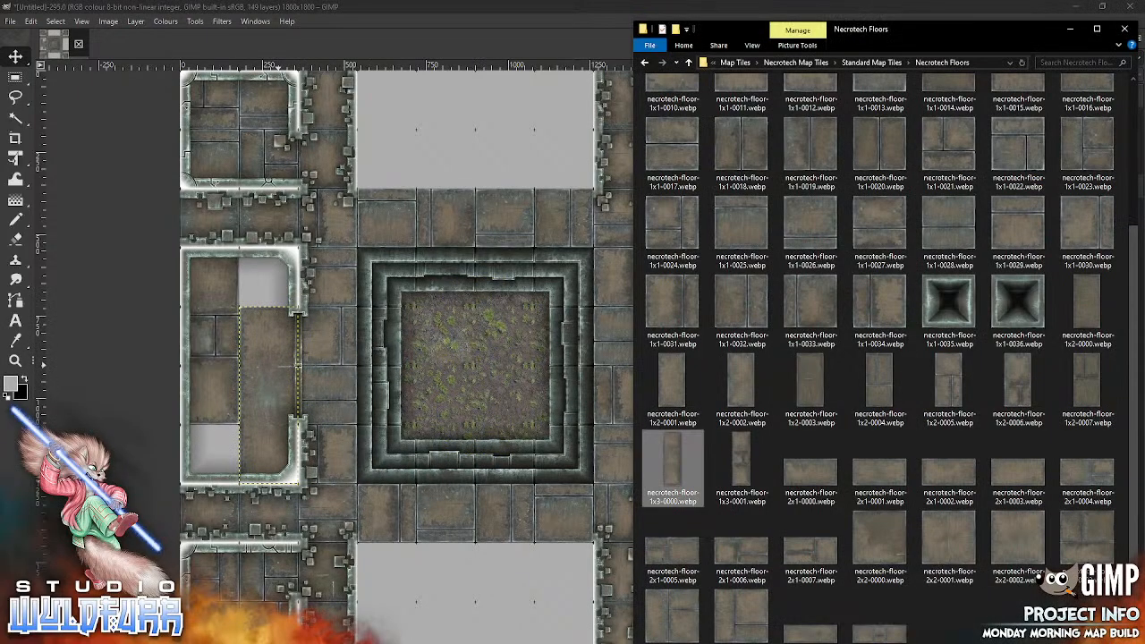
drag(812, 304, 425, 433)
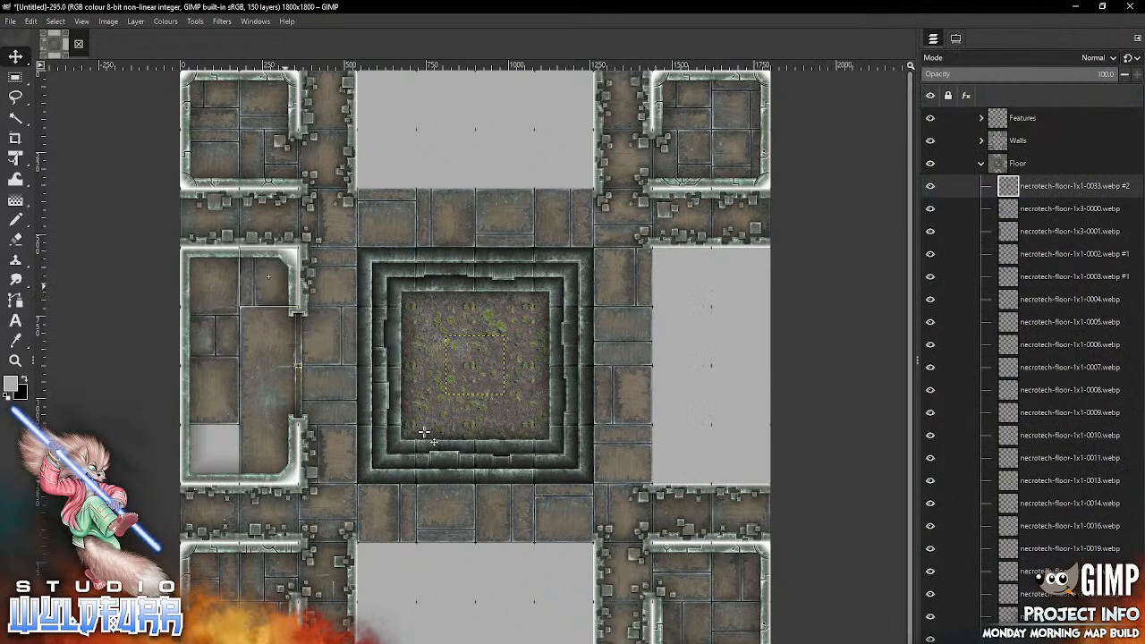
key(alt+Tab)
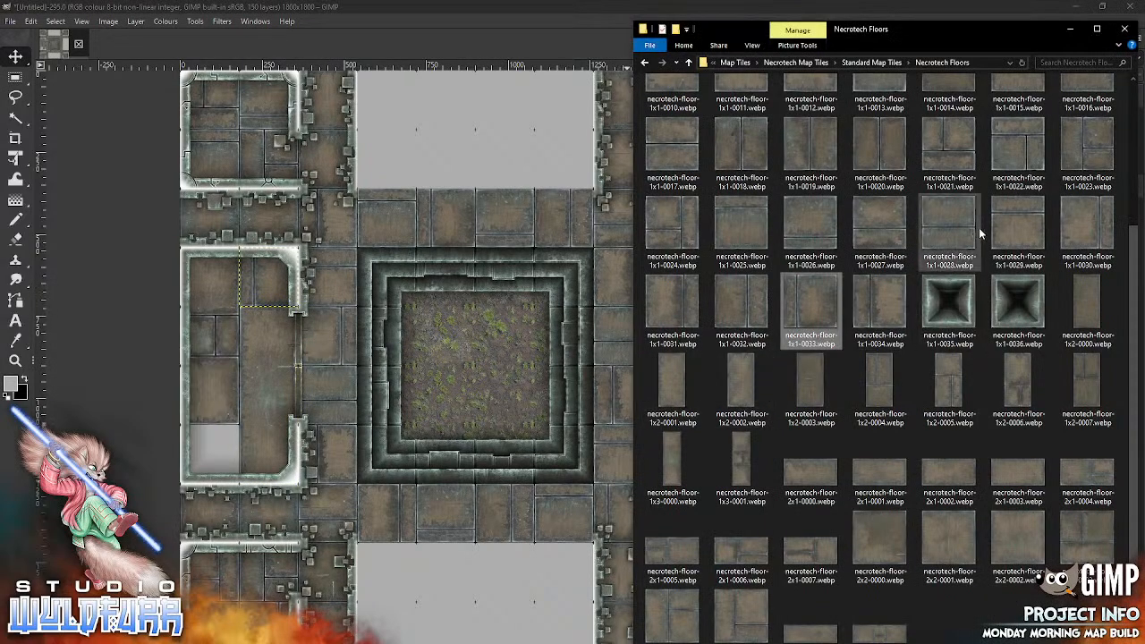
drag(1023, 221, 375, 442)
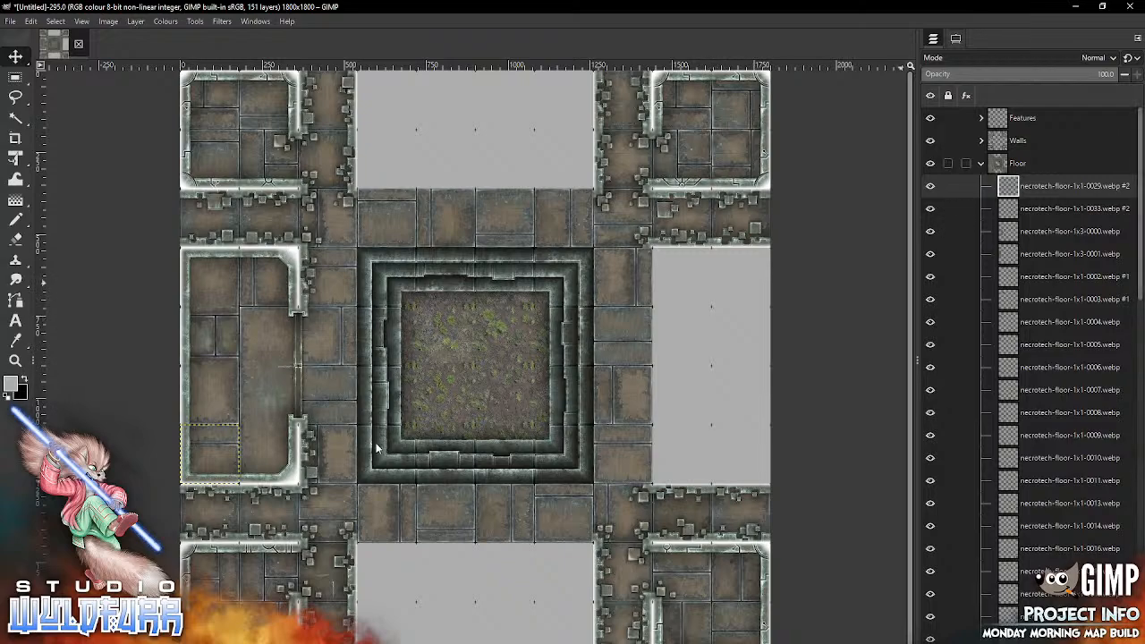
Step: From Necrotech Walls, add necrotech-wall-corner-ne-0000.webp at the top of the Walls group and place it in the middle-right room's northeast corner
click(980, 164)
click(981, 141)
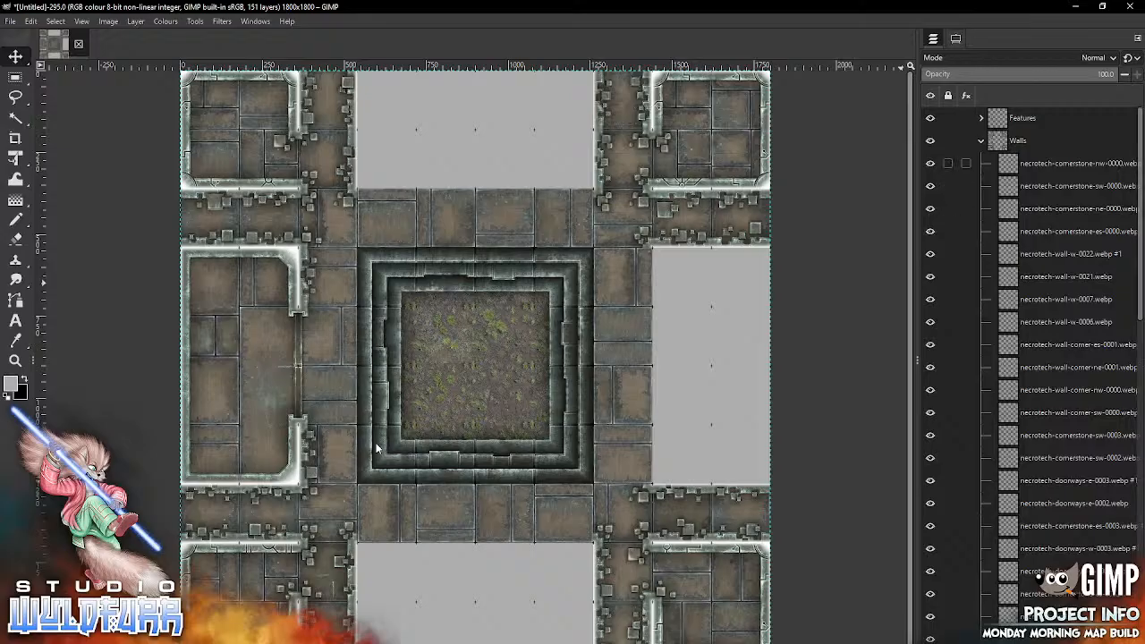
click(1028, 164)
key(alt+Tab)
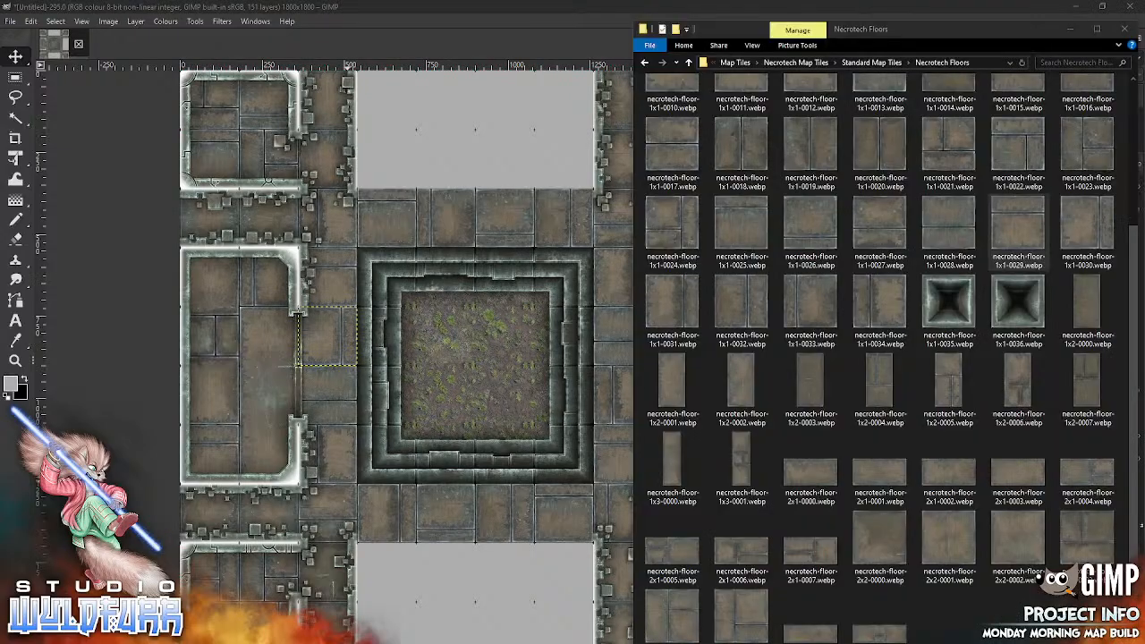
click(886, 62)
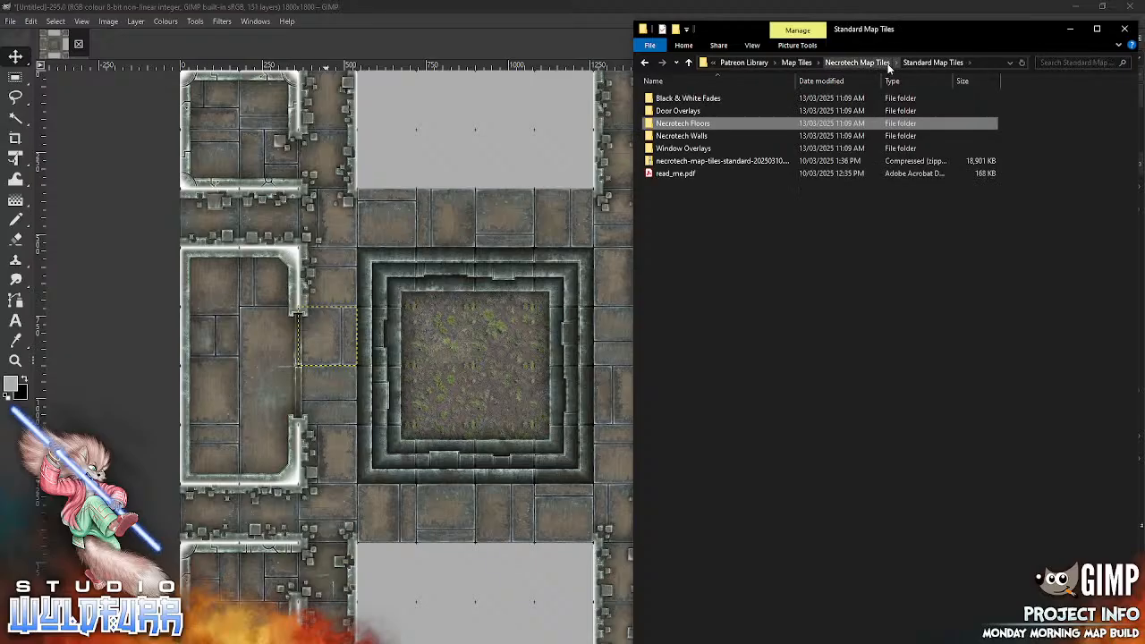
click(681, 135)
double_click(683, 136)
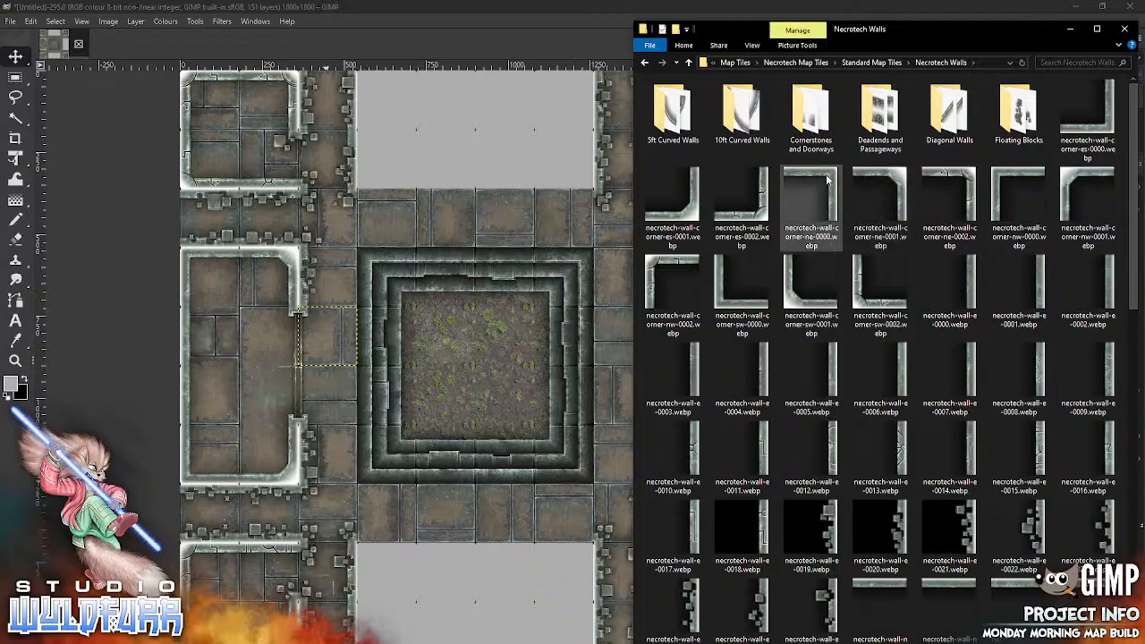
click(514, 357)
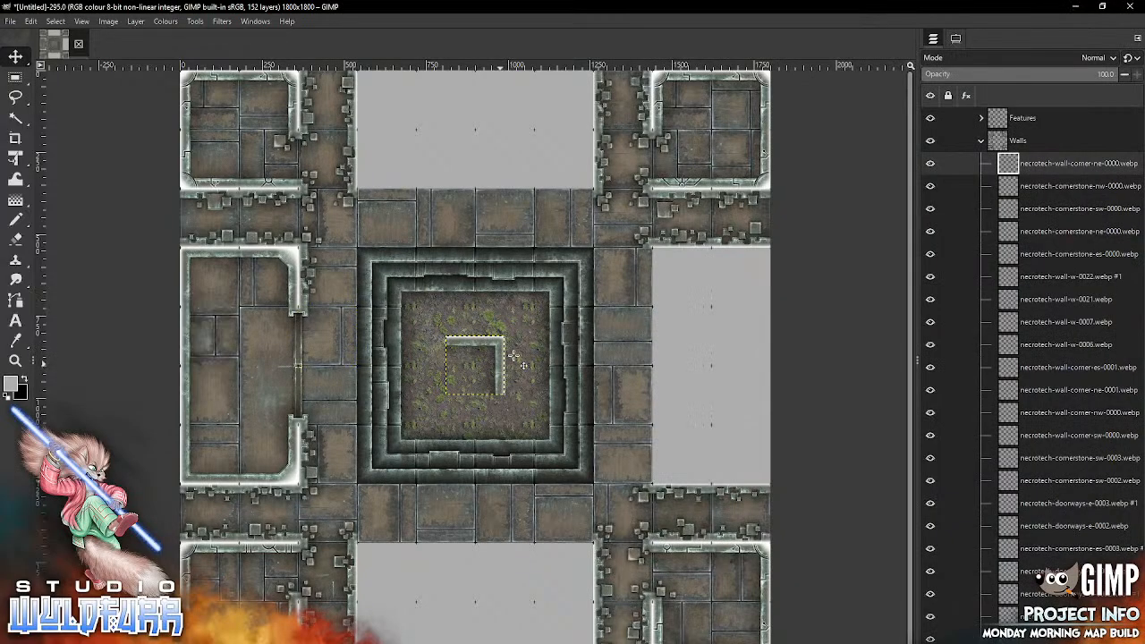
mouse_move(497, 364)
mouse_down()
mouse_move(734, 323)
mouse_move(764, 275)
mouse_up()
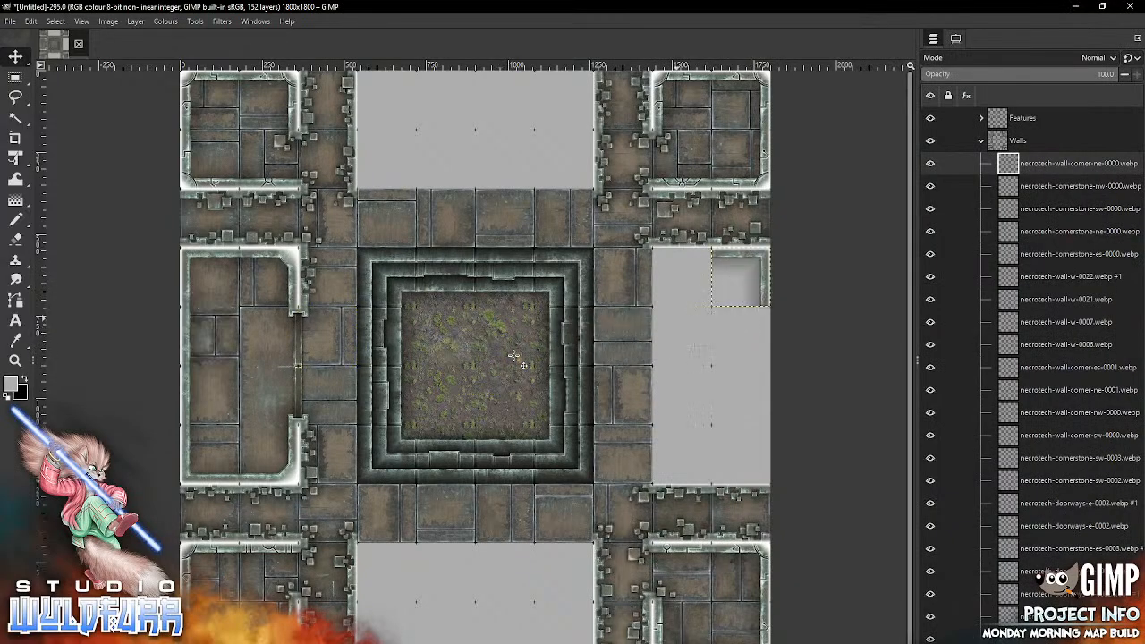
Step: Place necrotech-wall-corner-nw-0001.webp, necrotech-wall-corner-es-0000.webp and necrotech-wall-corner-sw-0001.webp in the middle-right room's northwest, southeast and southwest corners
key(alt+Tab)
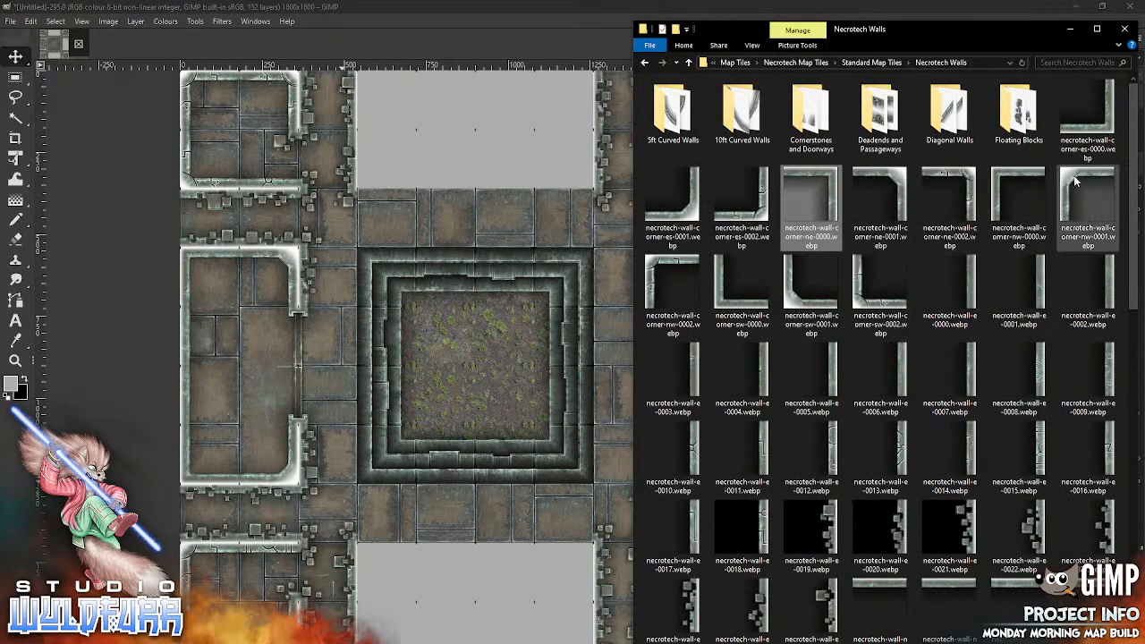
drag(1081, 185, 424, 407)
mouse_move(456, 348)
mouse_down()
mouse_move(677, 277)
mouse_move(663, 259)
mouse_up()
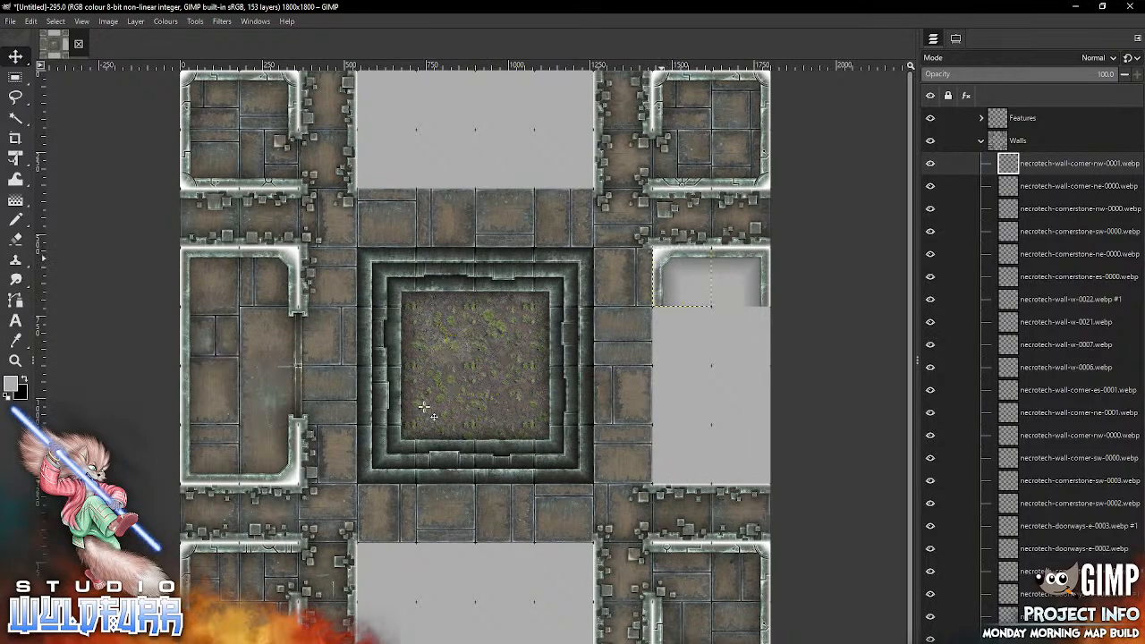
key(alt+Tab)
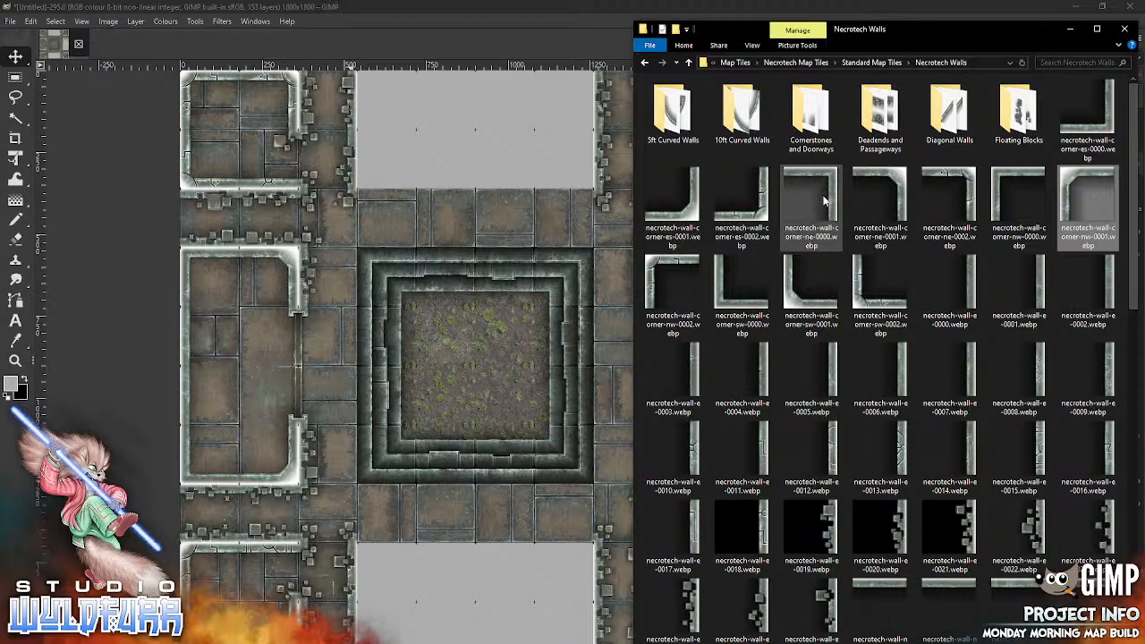
mouse_move(1087, 116)
mouse_down()
mouse_move(751, 199)
mouse_move(472, 373)
mouse_move(716, 423)
mouse_move(731, 461)
mouse_move(739, 454)
mouse_up()
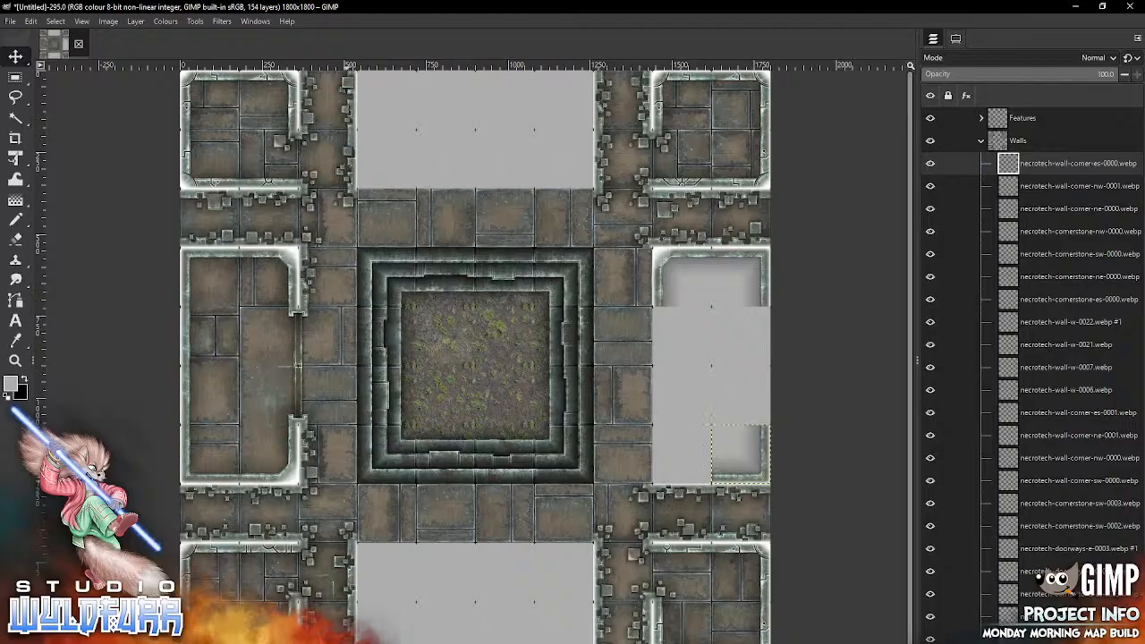
key(alt+Tab)
drag(818, 299, 492, 462)
mouse_move(466, 385)
mouse_down()
mouse_move(654, 403)
mouse_move(665, 472)
mouse_up()
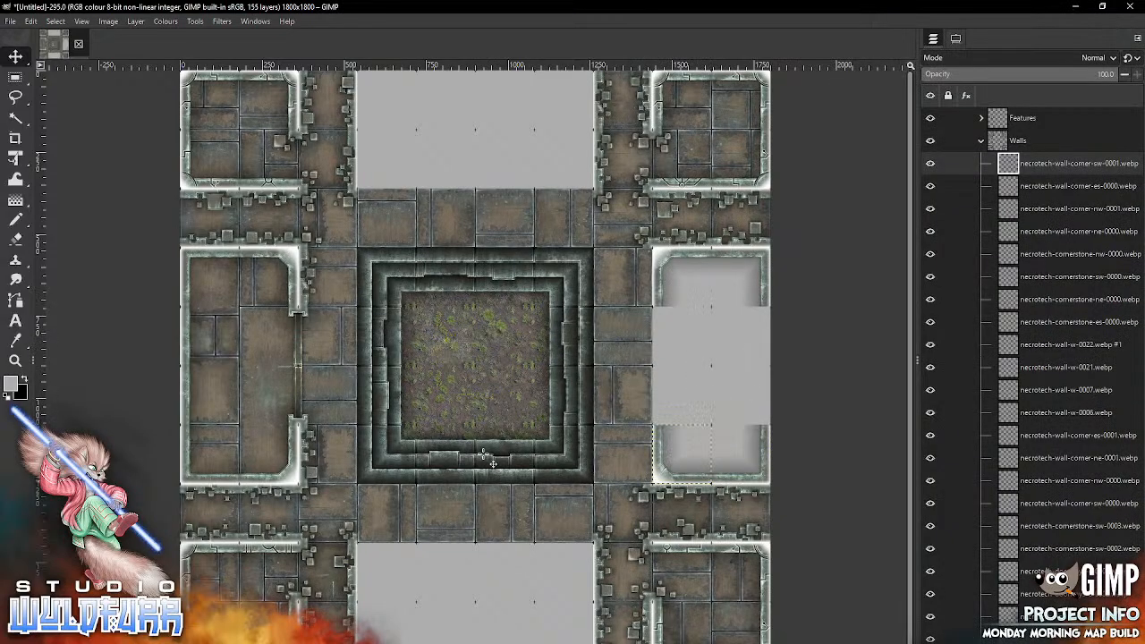
Step: Wall the middle-right room's east side with necrotech-wall-e-0004.webp in the upper middle cell and necrotech-wall-e-0006.webp in the lower middle cell
key(alt+Tab)
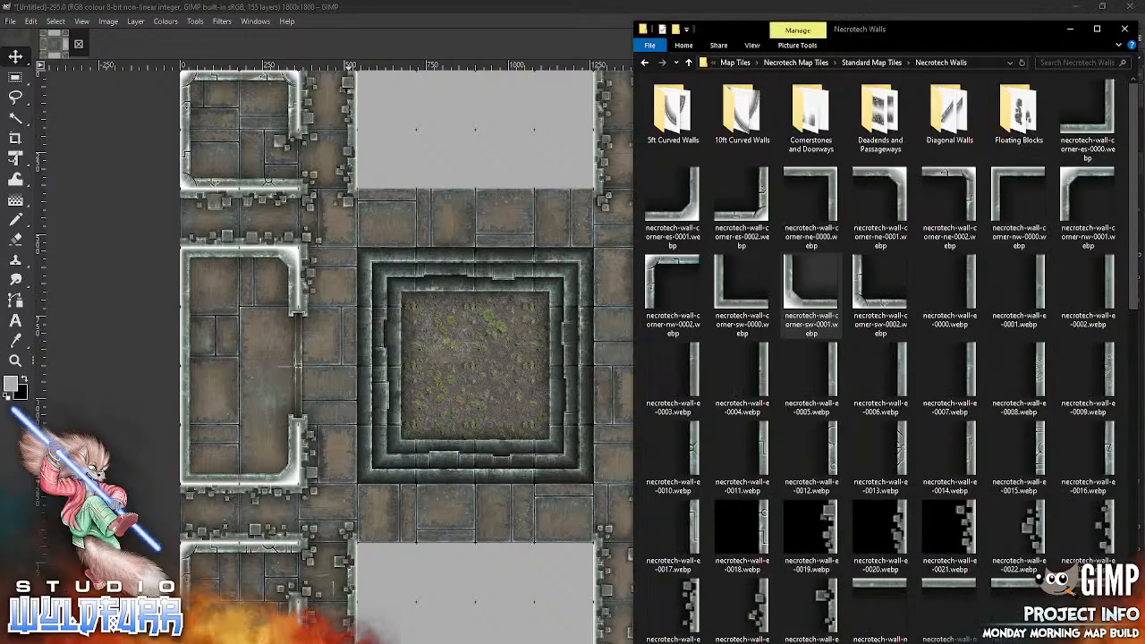
drag(740, 371, 448, 443)
drag(496, 366, 536, 391)
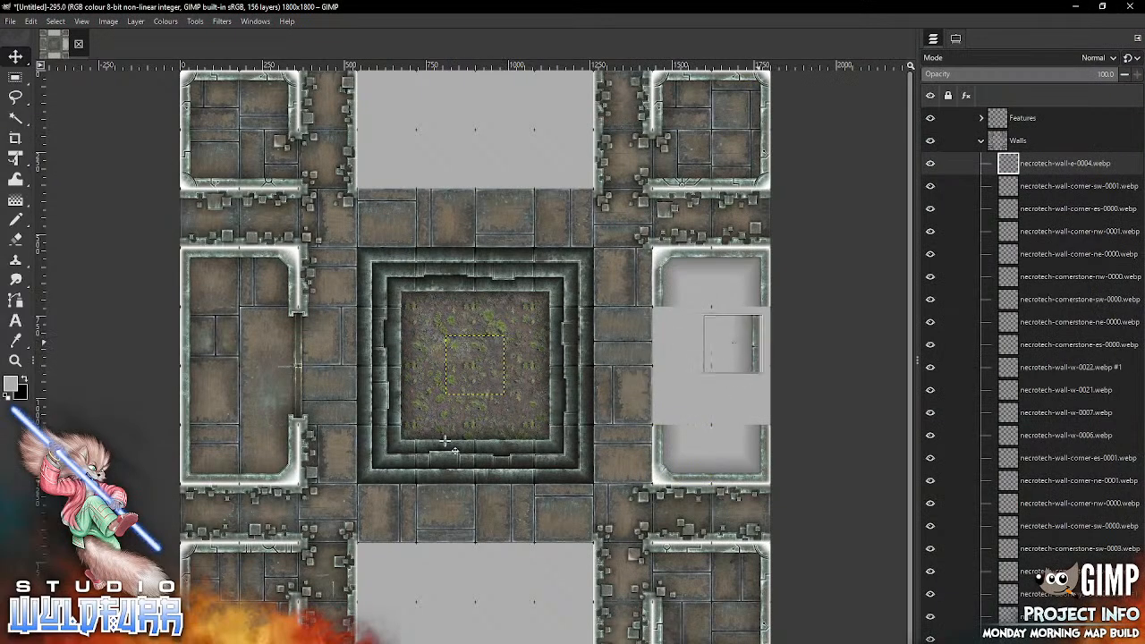
key(alt+Tab)
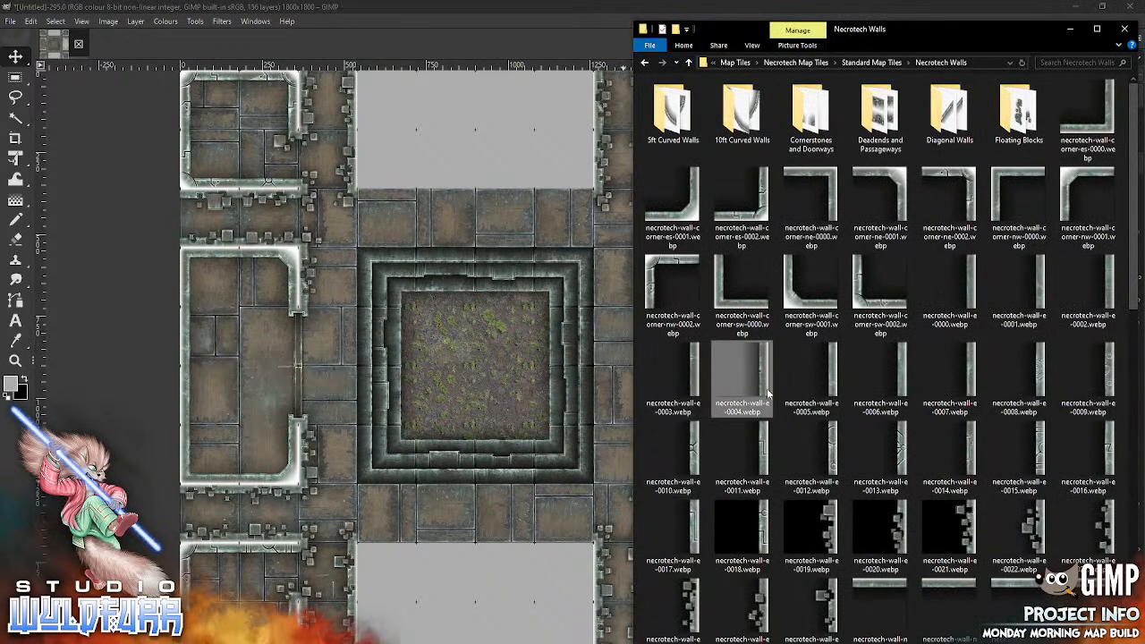
drag(896, 390, 477, 459)
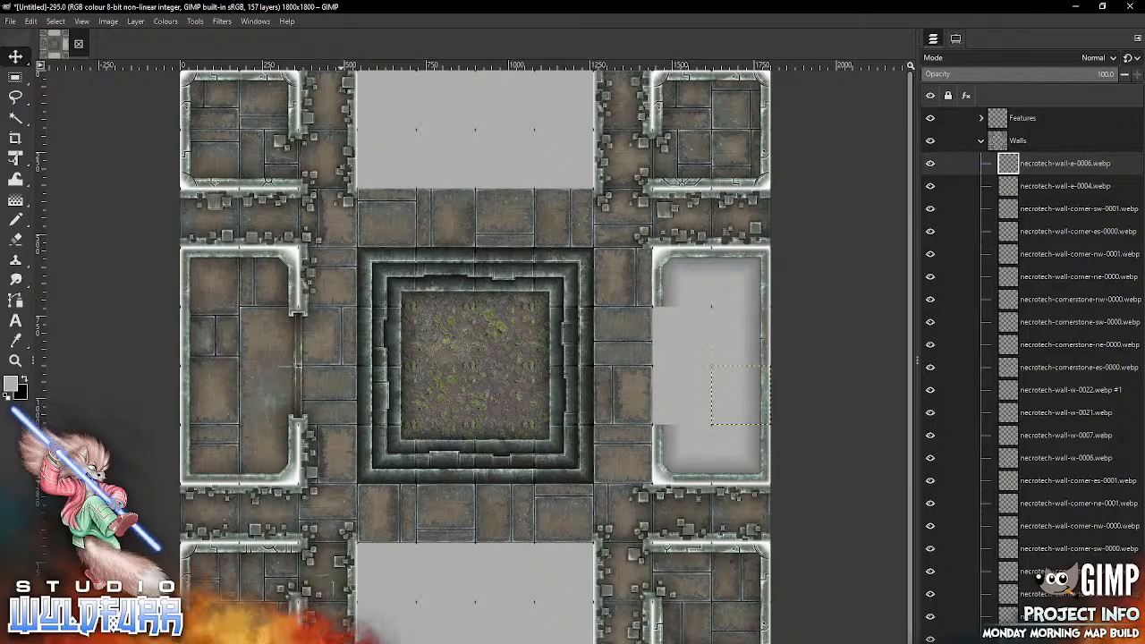
Step: Back the middle-right room's west wall on the passage side with necrotech-wall-e-0025.webp in the bottom cell and necrotech-wall-e-0020.webp in the top cell
key(alt+Tab)
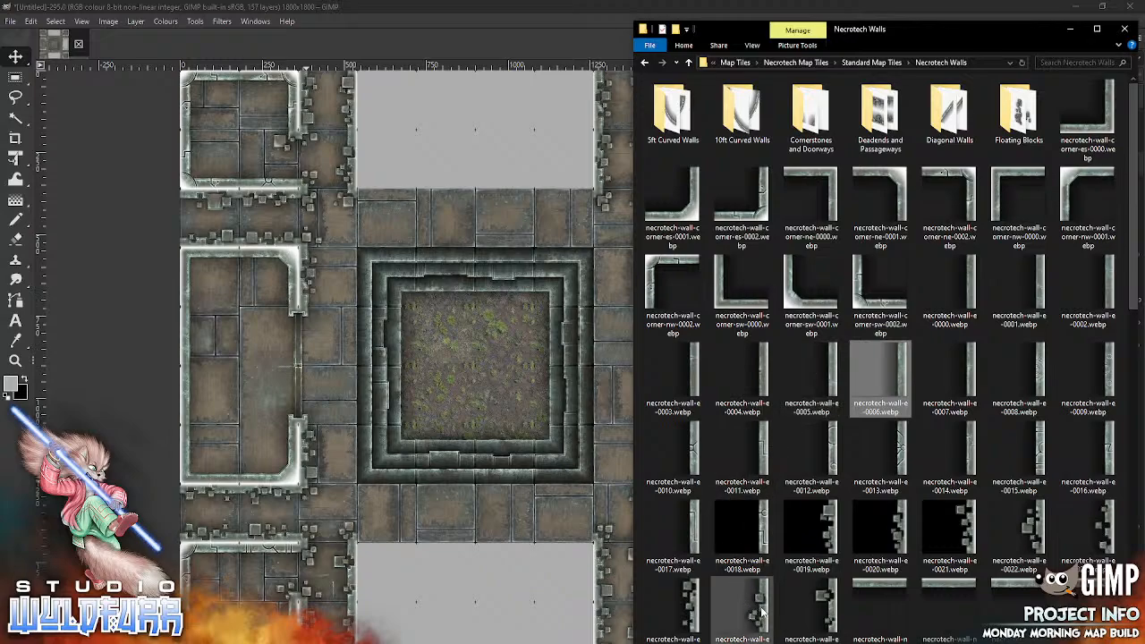
drag(761, 611, 469, 460)
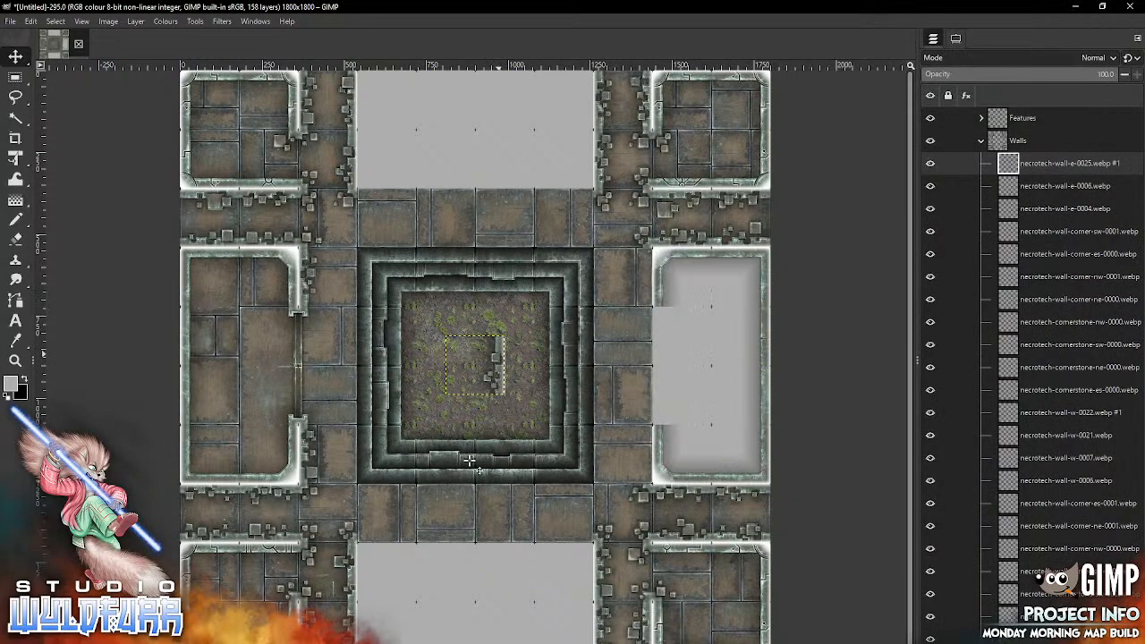
mouse_move(498, 353)
mouse_down()
mouse_move(630, 457)
mouse_move(646, 443)
mouse_up()
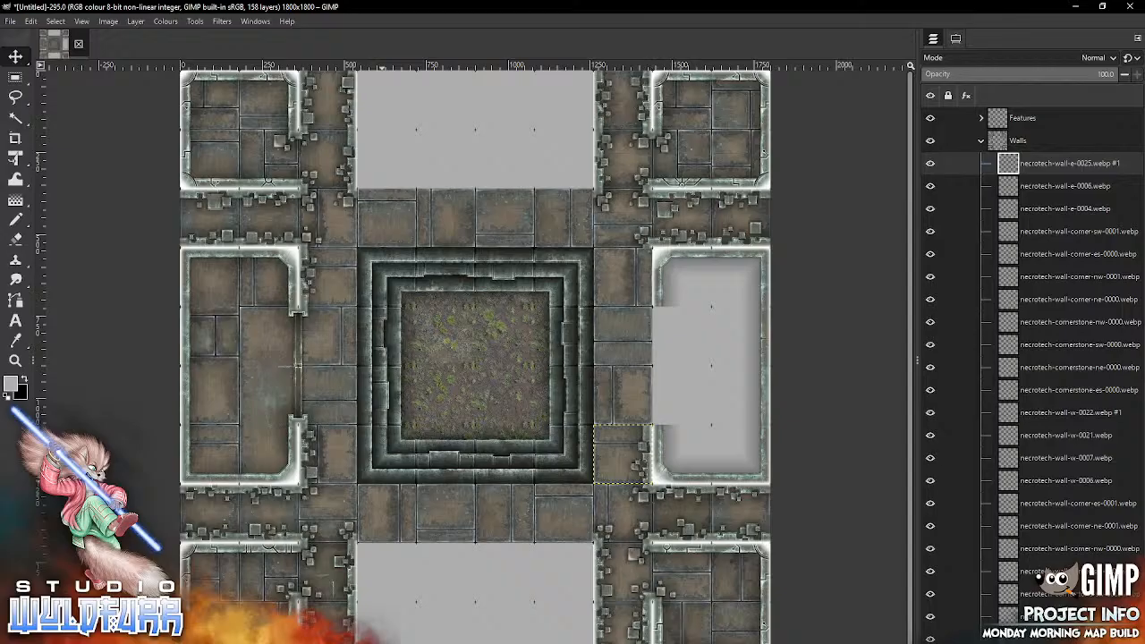
key(alt+Tab)
mouse_move(897, 532)
mouse_down()
mouse_move(791, 460)
mouse_move(480, 361)
mouse_move(623, 289)
mouse_move(629, 273)
mouse_up()
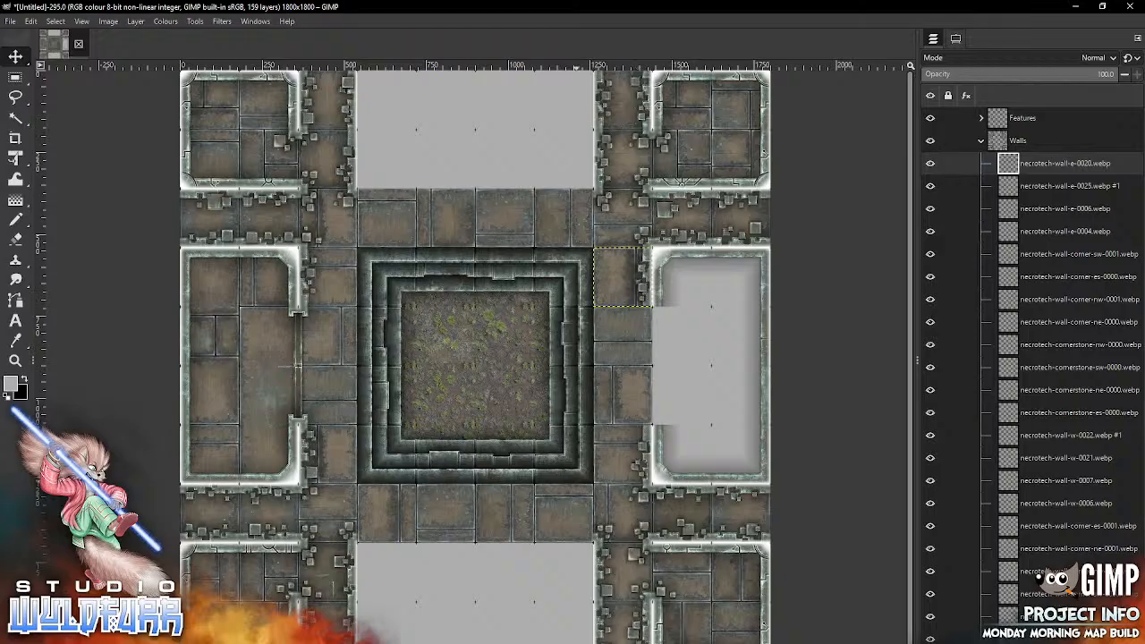
Step: From Cornerstones and Doorways, place necrotech-cornerstone-es-0000.webp and necrotech-cornerstone-sw-0000.webp at the south end of the middle-right room's west opening, outside and inside respectively
key(alt+Tab)
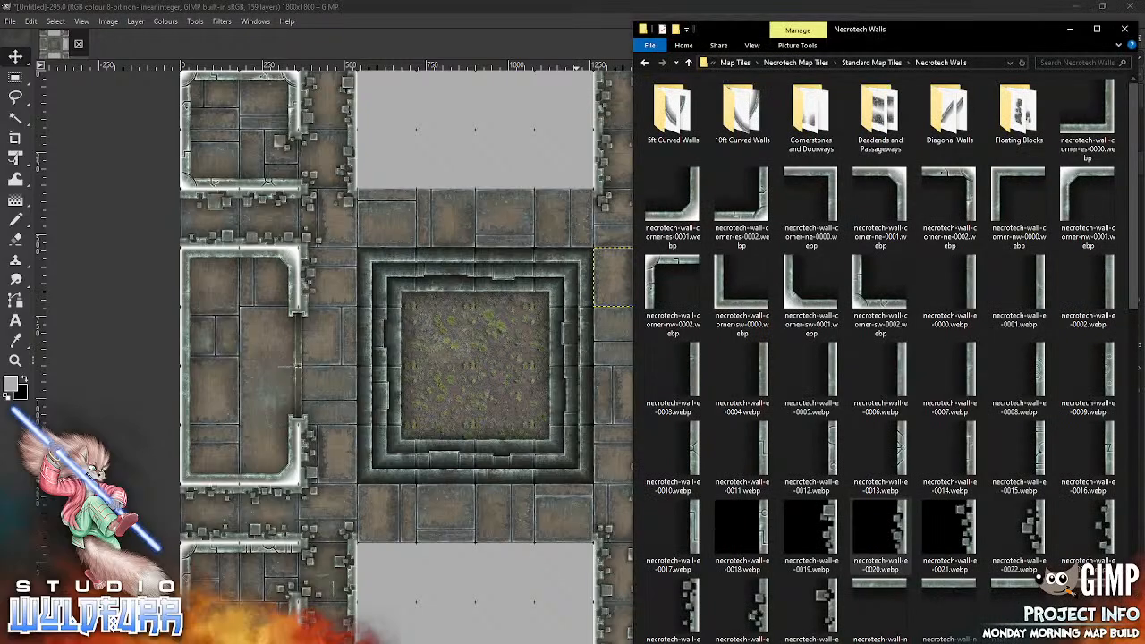
double_click(805, 160)
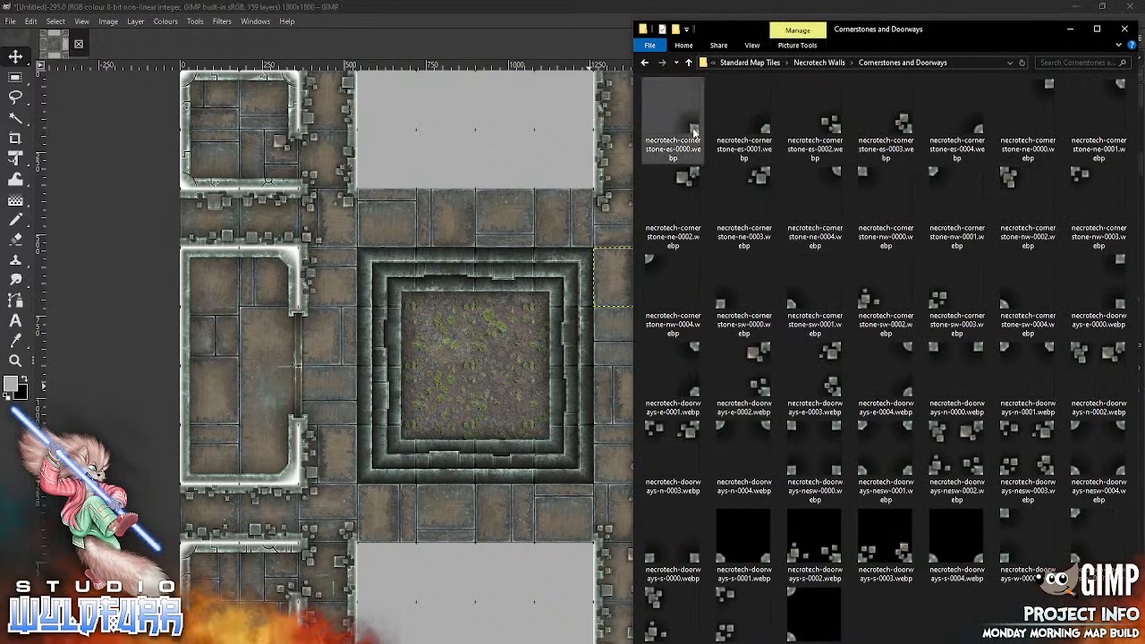
drag(694, 132, 647, 418)
key(alt+Tab)
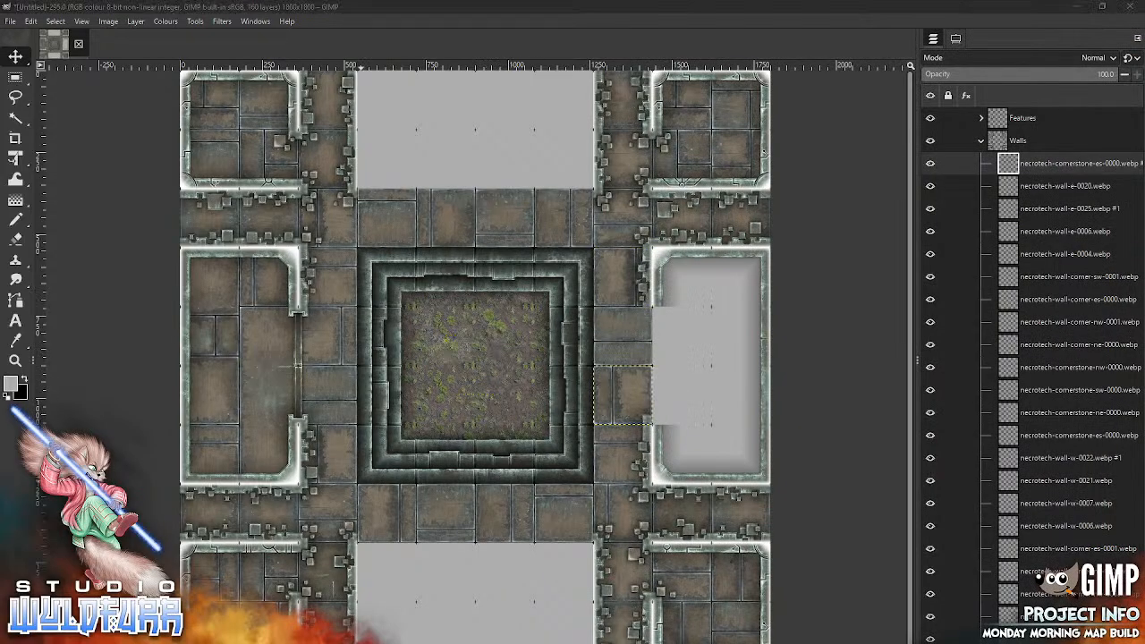
drag(720, 307, 502, 407)
key(shift+Right)
key(shift+Right)
key(shift+Right)
key(shift+Right)
key(shift+Right)
key(shift+Right)
key(shift+Right)
key(shift+Right)
key(shift+Right)
key(shift+Right)
key(shift+Right)
key(shift+Right)
key(shift+Right)
key(shift+Right)
key(shift+Down)
key(shift+Down)
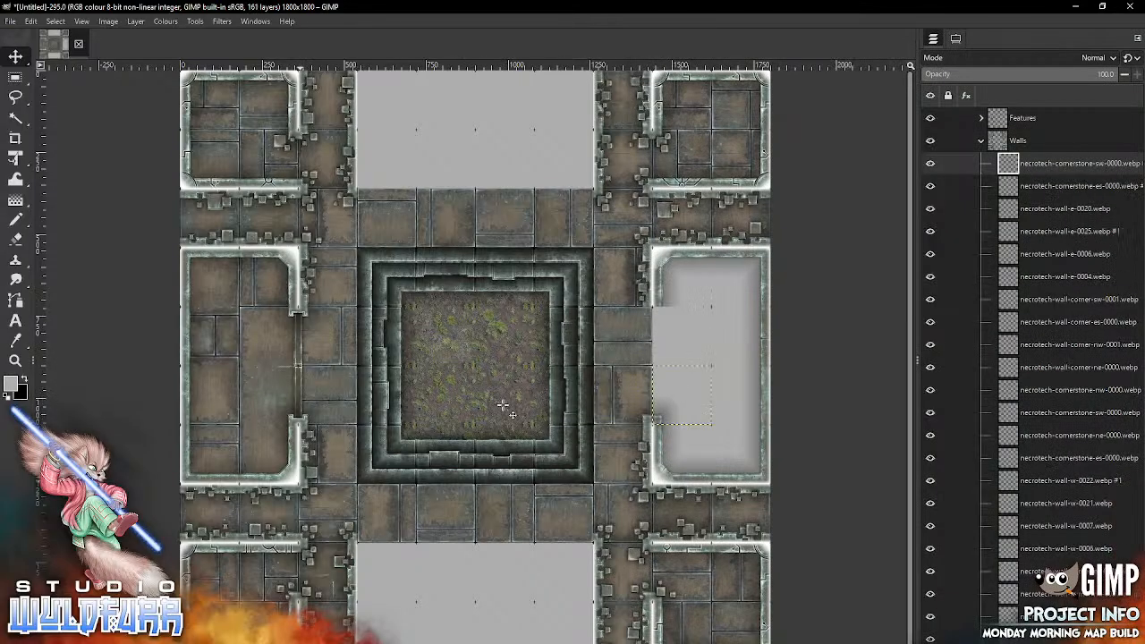
Step: Place necrotech-cornerstone-nw-0000.webp inside and necrotech-cornerstone-ne-0000.webp outside at the north end of the middle-right room's west opening
key(alt+Tab)
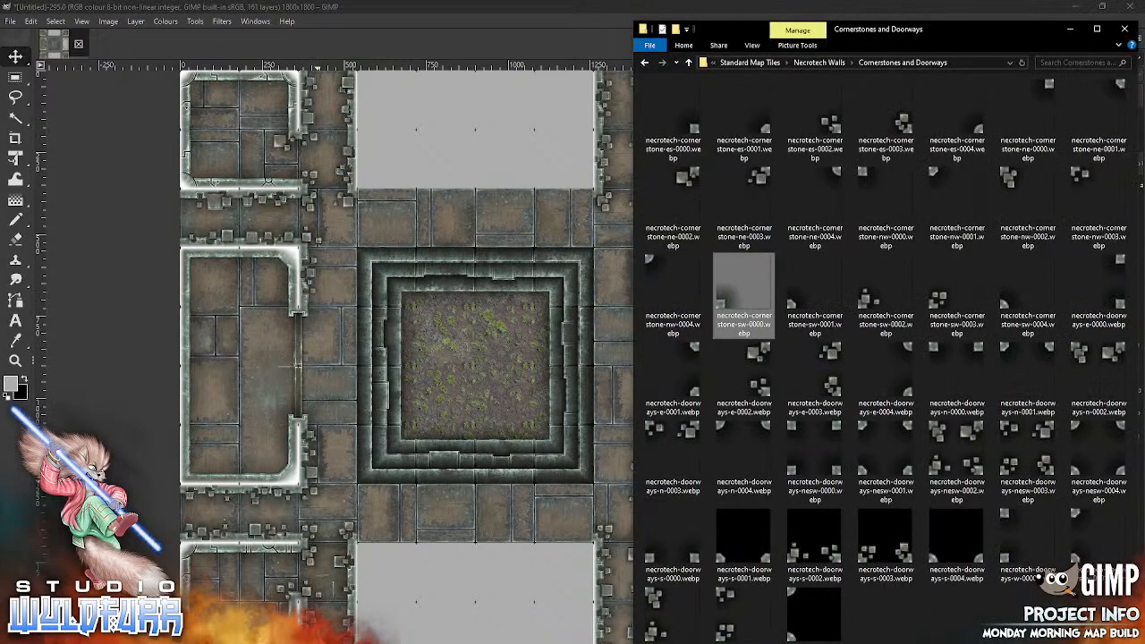
click(885, 207)
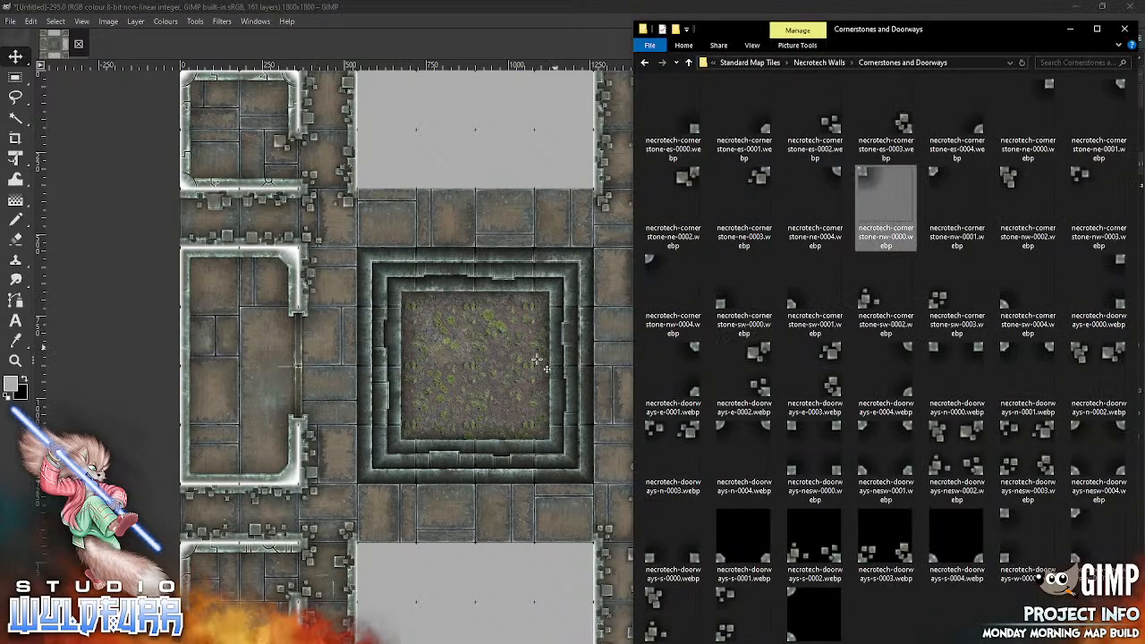
drag(536, 359, 536, 360)
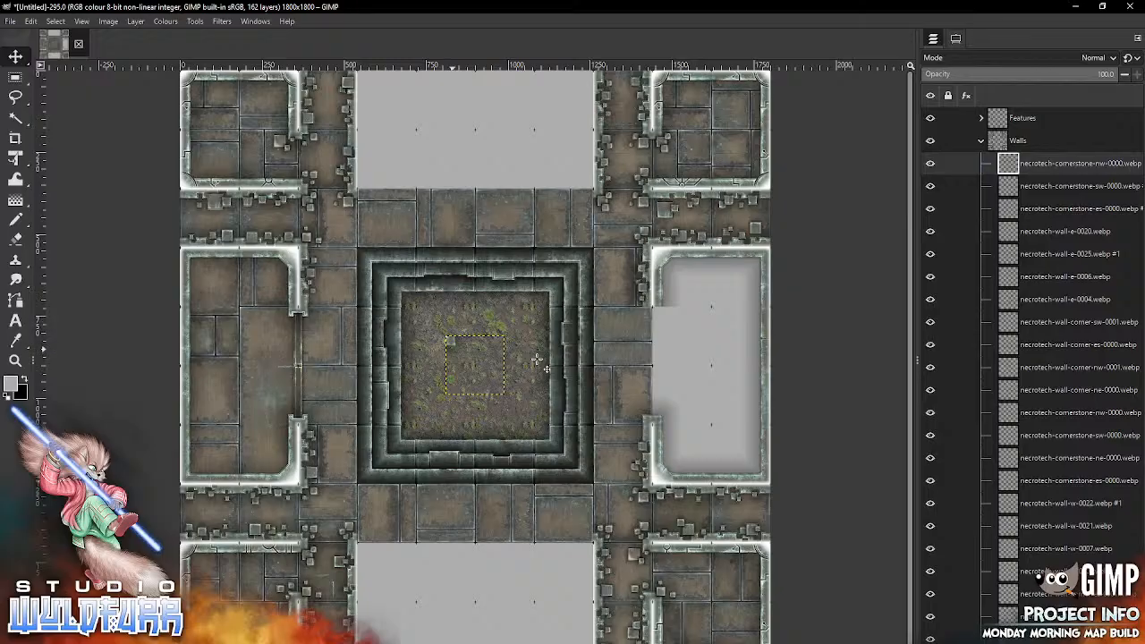
drag(451, 344, 660, 315)
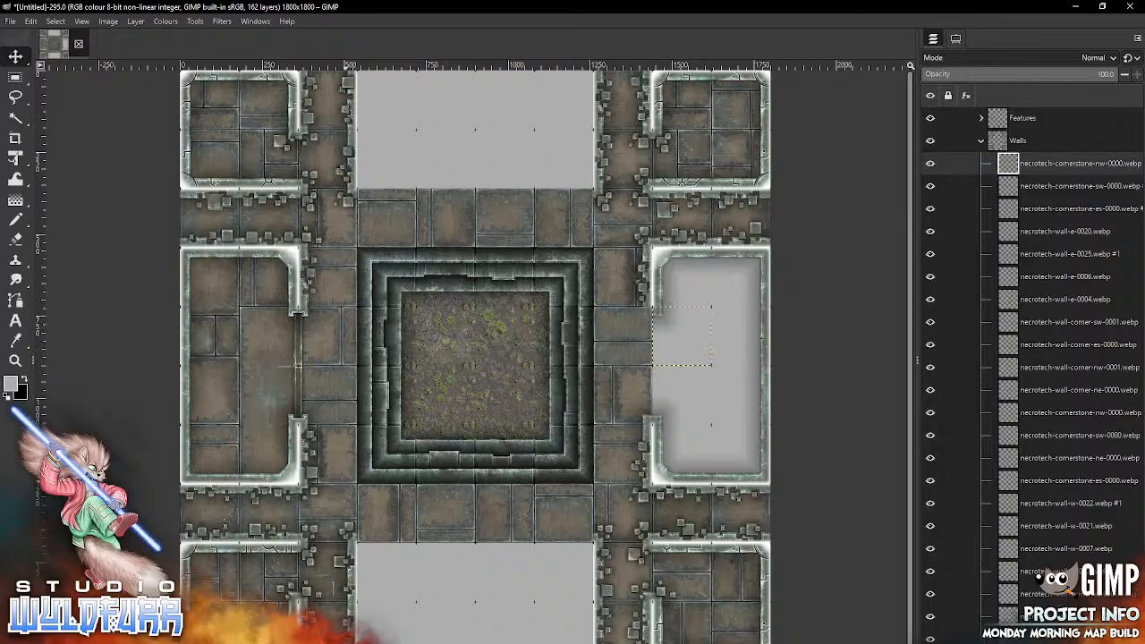
key(alt+Tab)
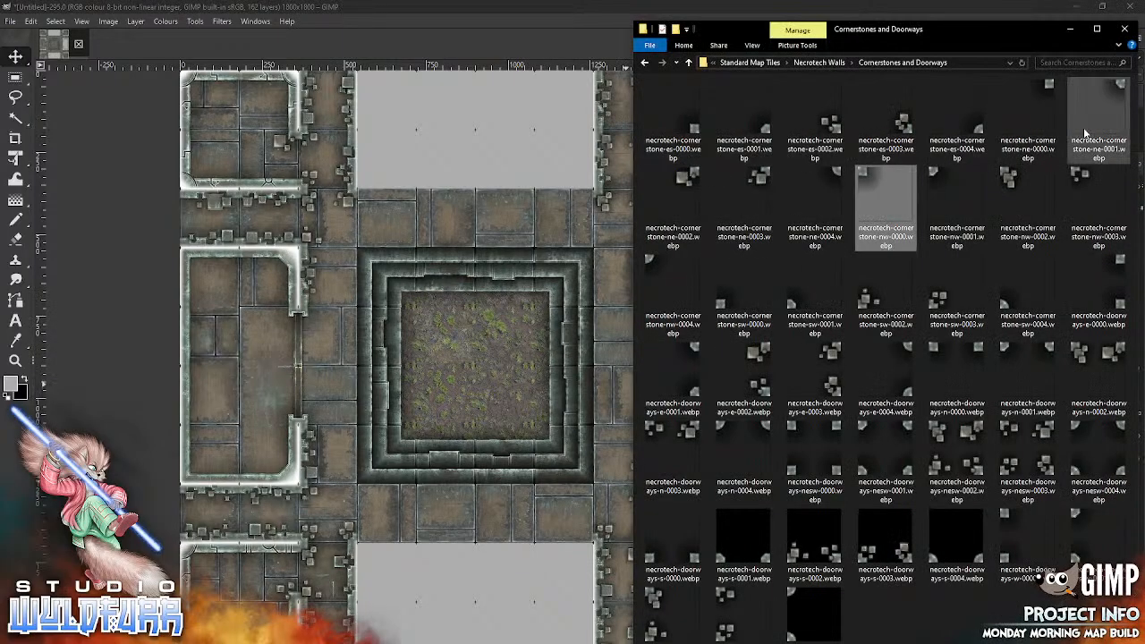
drag(1028, 125, 647, 353)
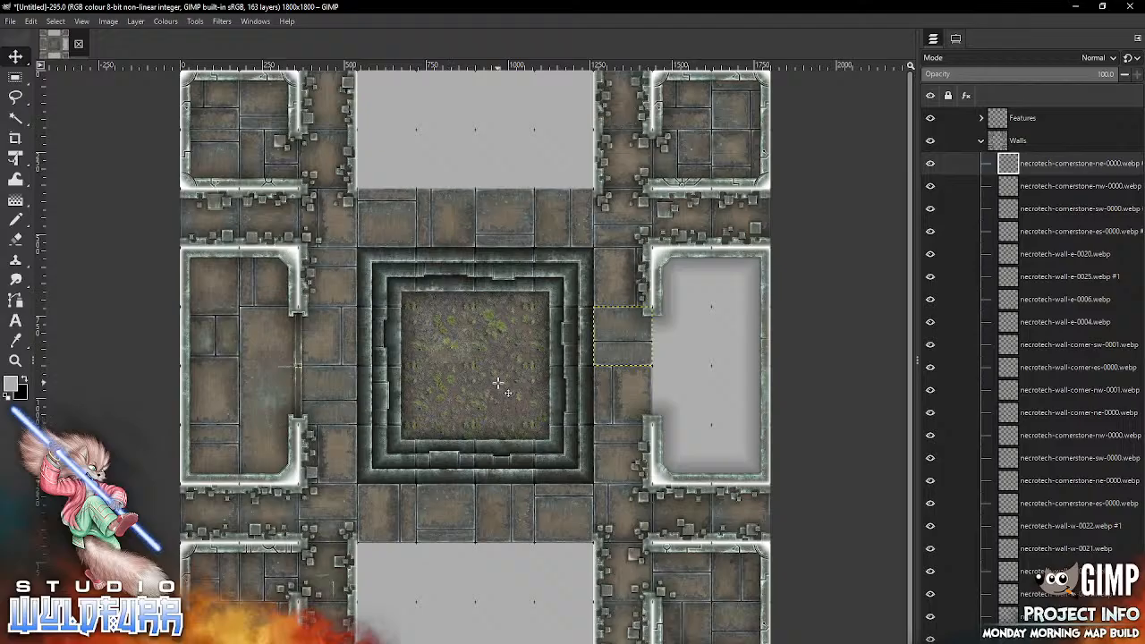
key(alt+Tab)
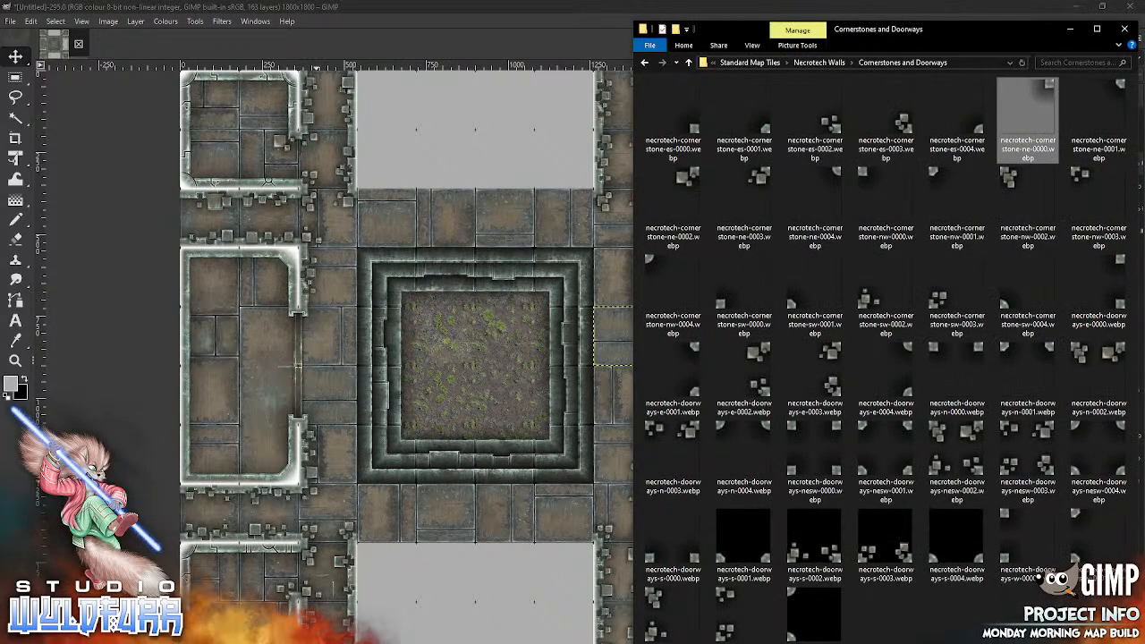
key(alt+Left)
key(alt+Left)
key(alt+Left)
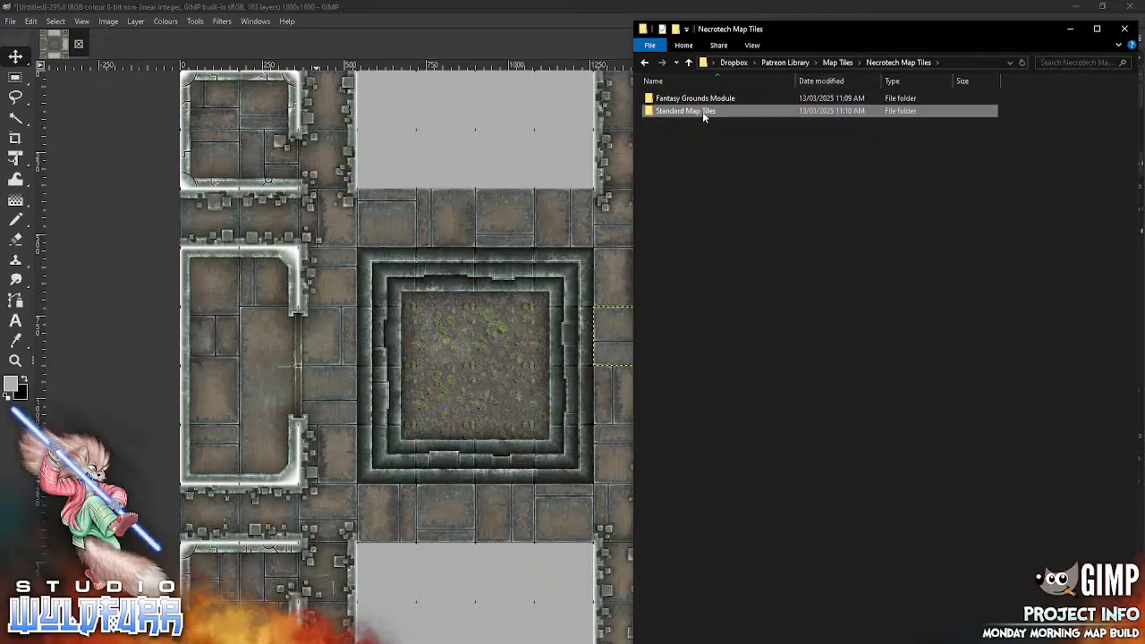
key(Return)
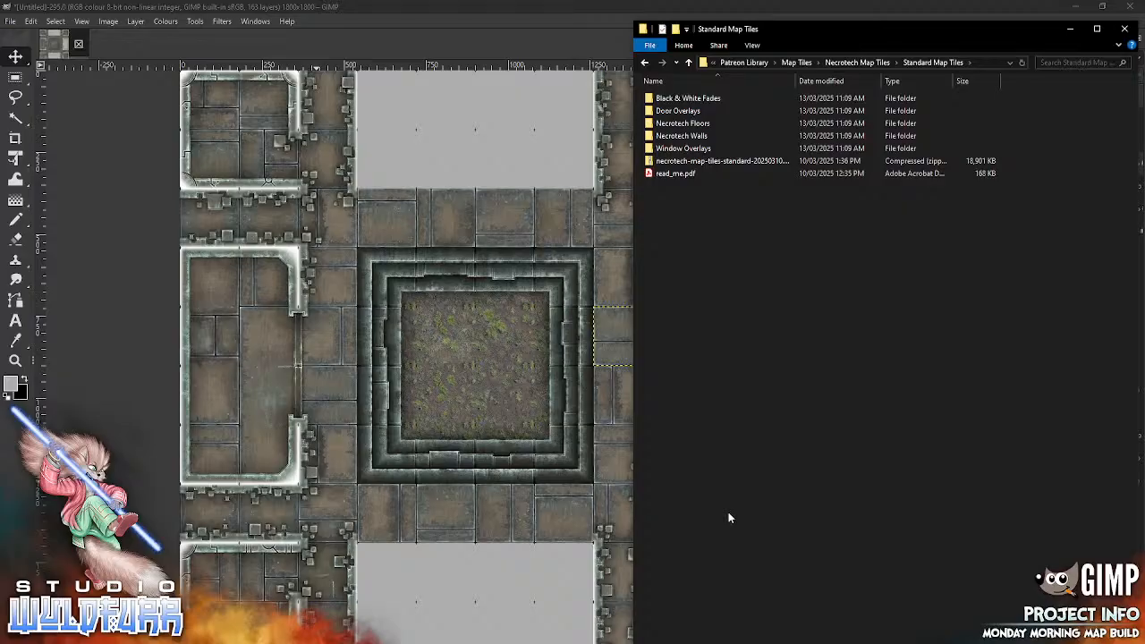
double_click(704, 139)
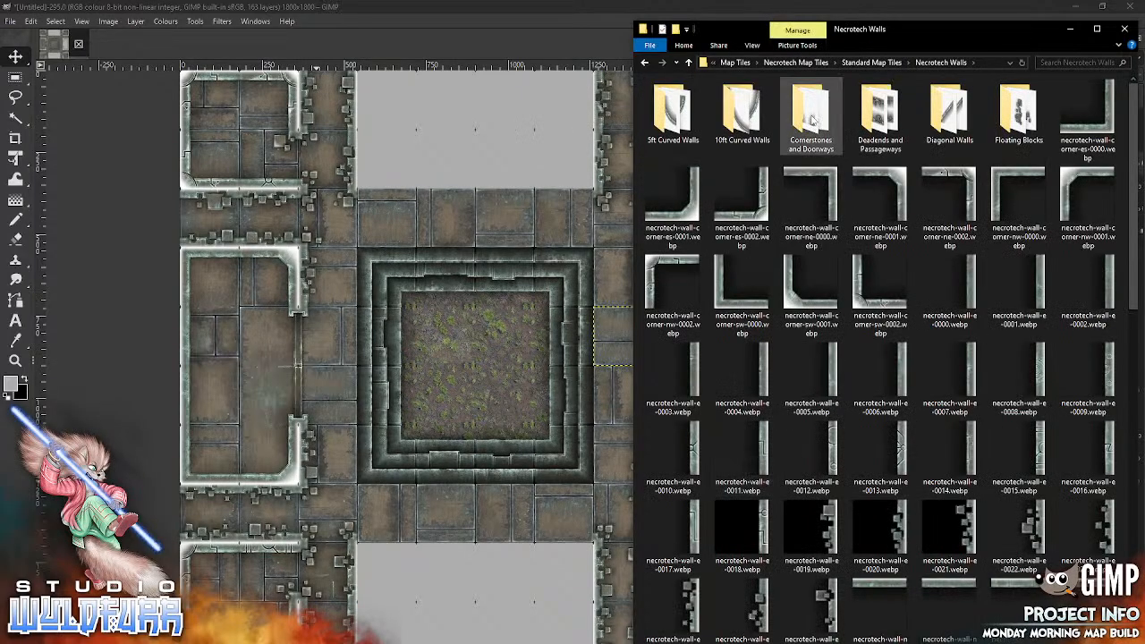
double_click(811, 119)
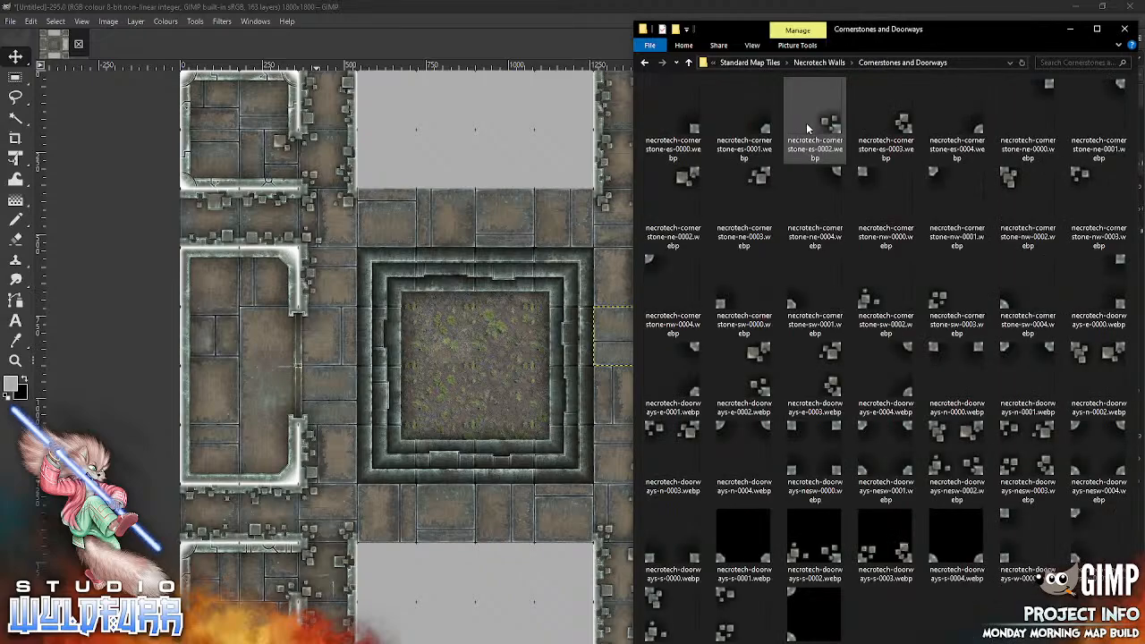
click(819, 62)
Step: Add necrotech-door-b-0001.webp from the Door Overlays folder to the Features group
click(537, 371)
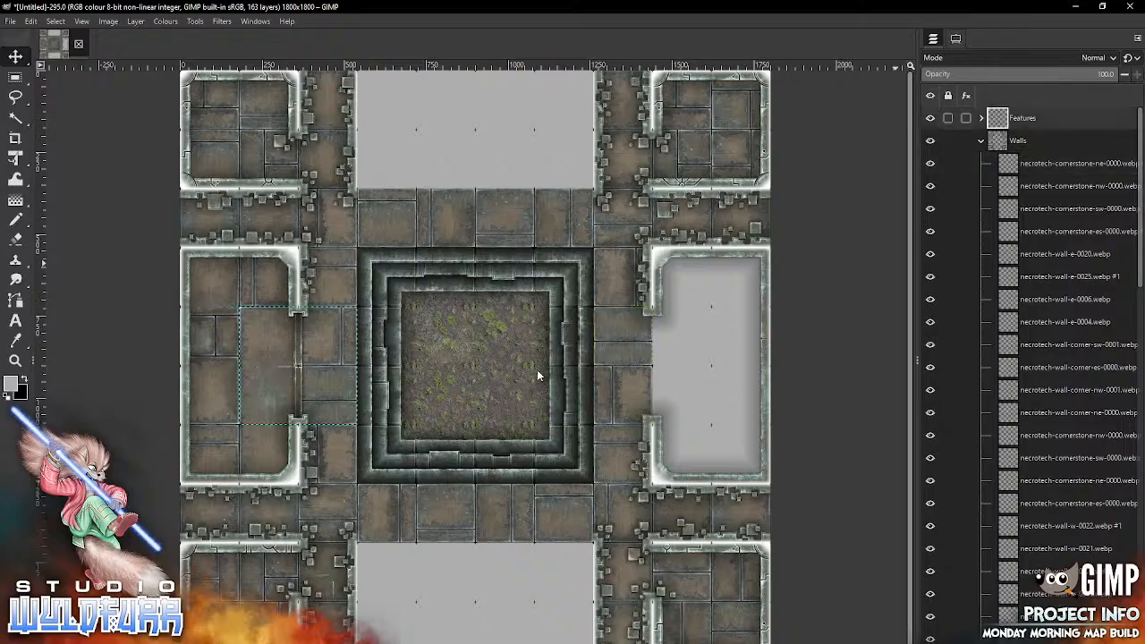
key(alt+Tab)
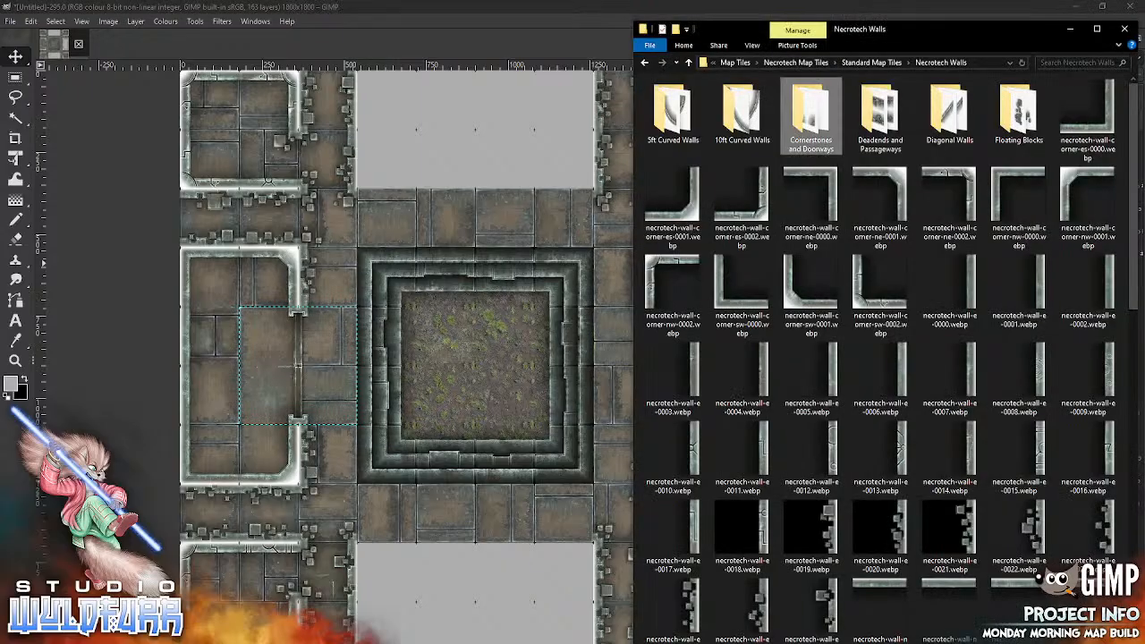
click(872, 63)
double_click(695, 111)
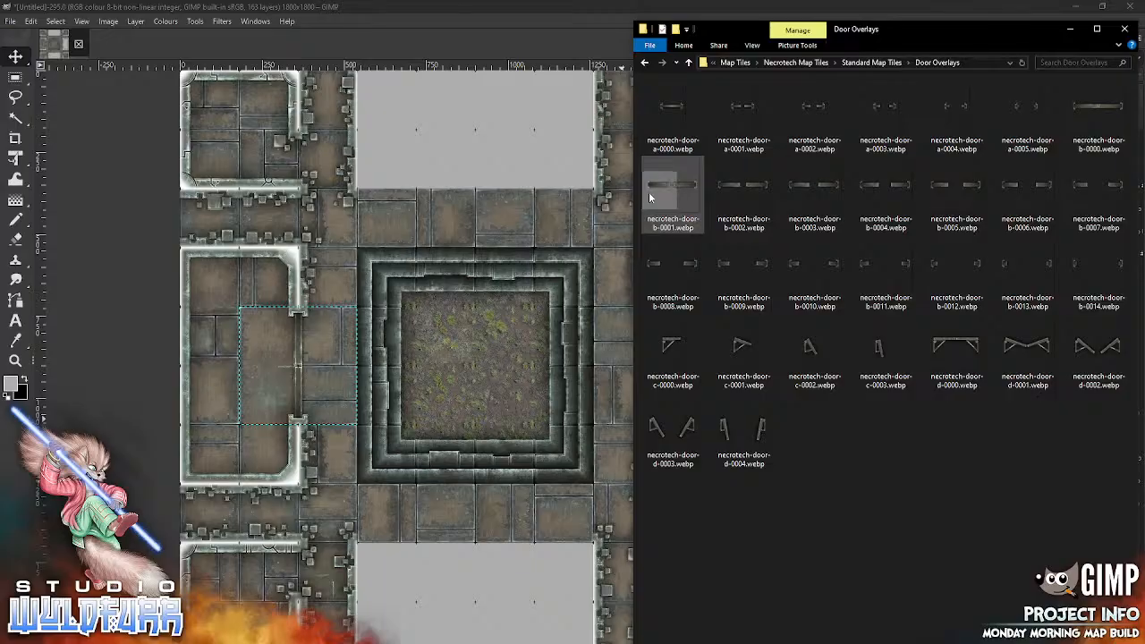
drag(671, 186, 428, 364)
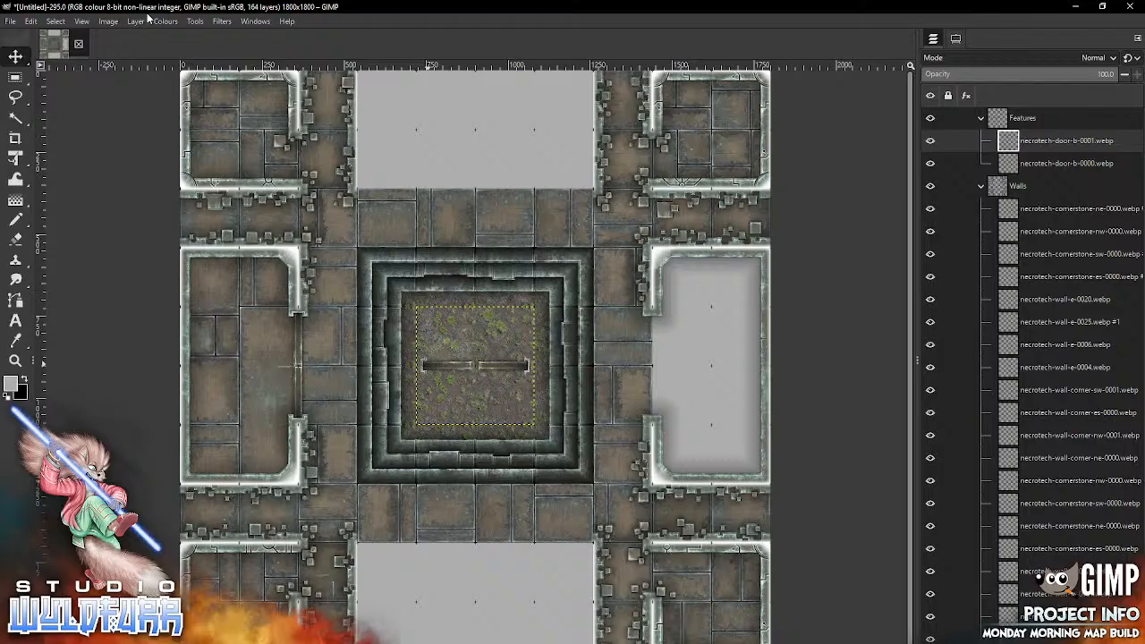
Step: Rotate the new door overlay 90 degrees and fit it into the middle-right room's west doorway
click(139, 20)
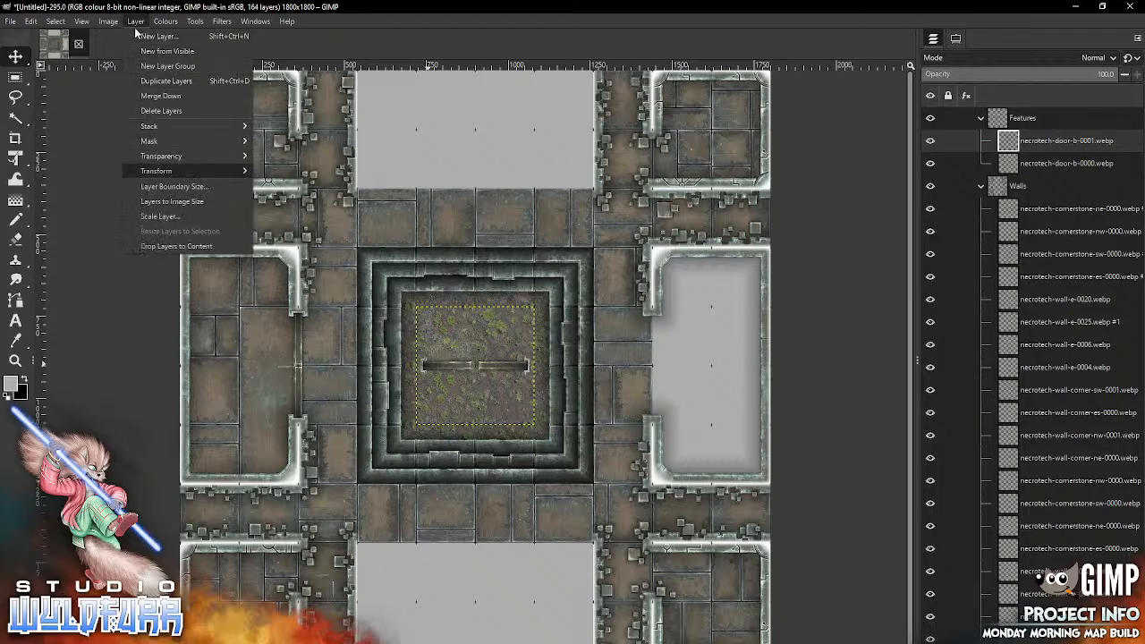
mouse_move(157, 171)
click(300, 202)
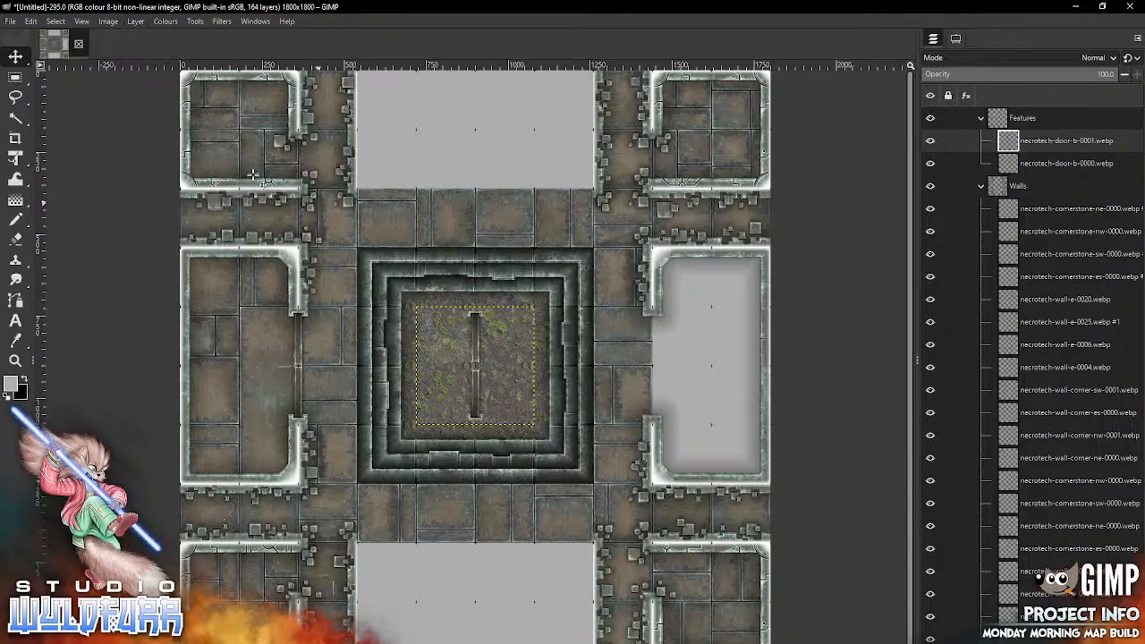
drag(474, 326, 652, 330)
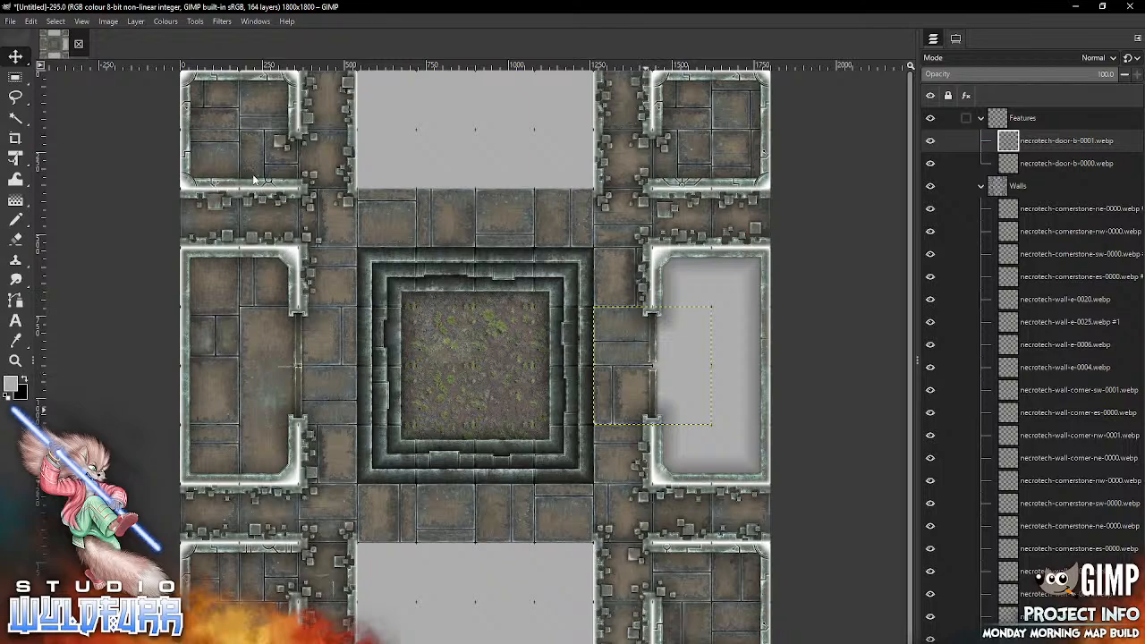
Step: Add necrotech-floor-1x2-0005.webp from Necrotech Floors at the top of the Floor group and place it in the middle-right room's two northwest cells
click(980, 118)
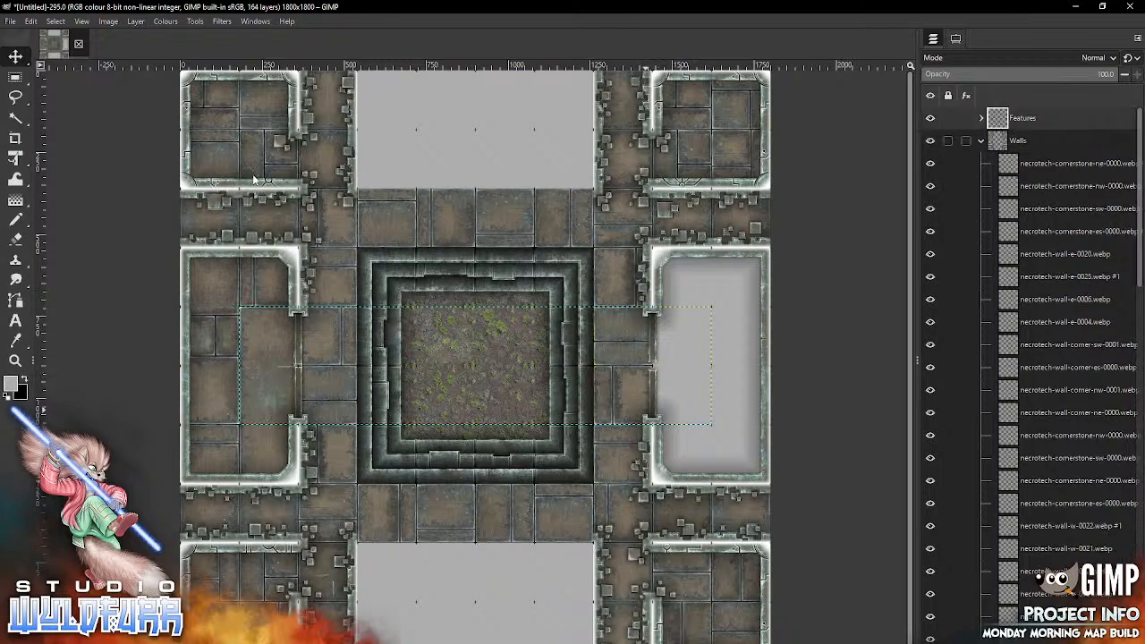
click(980, 140)
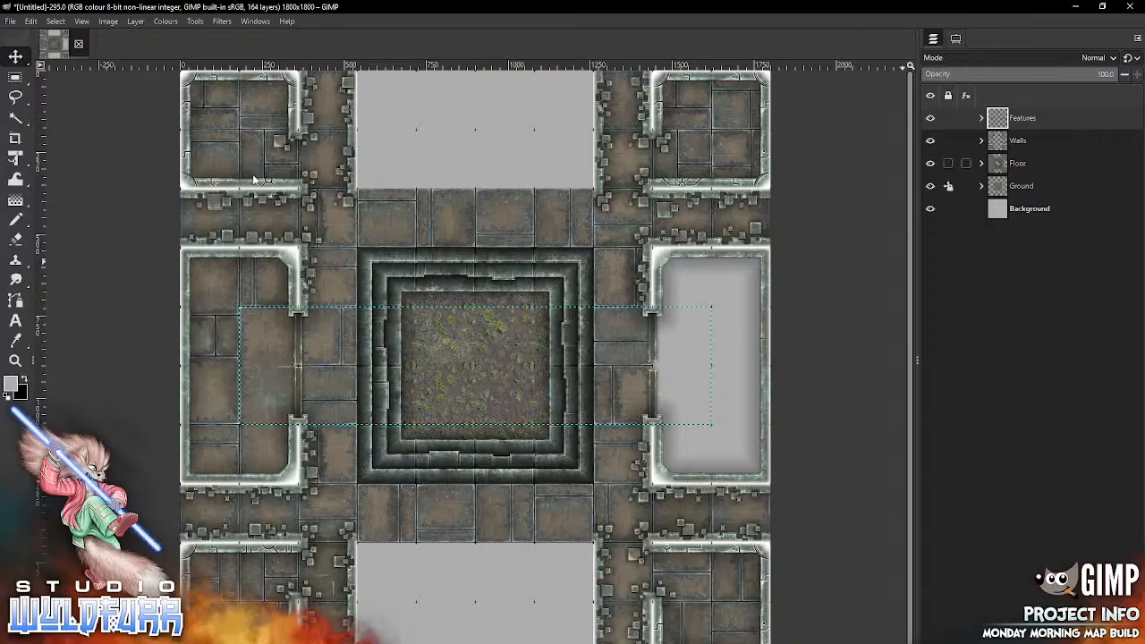
click(980, 163)
click(1055, 186)
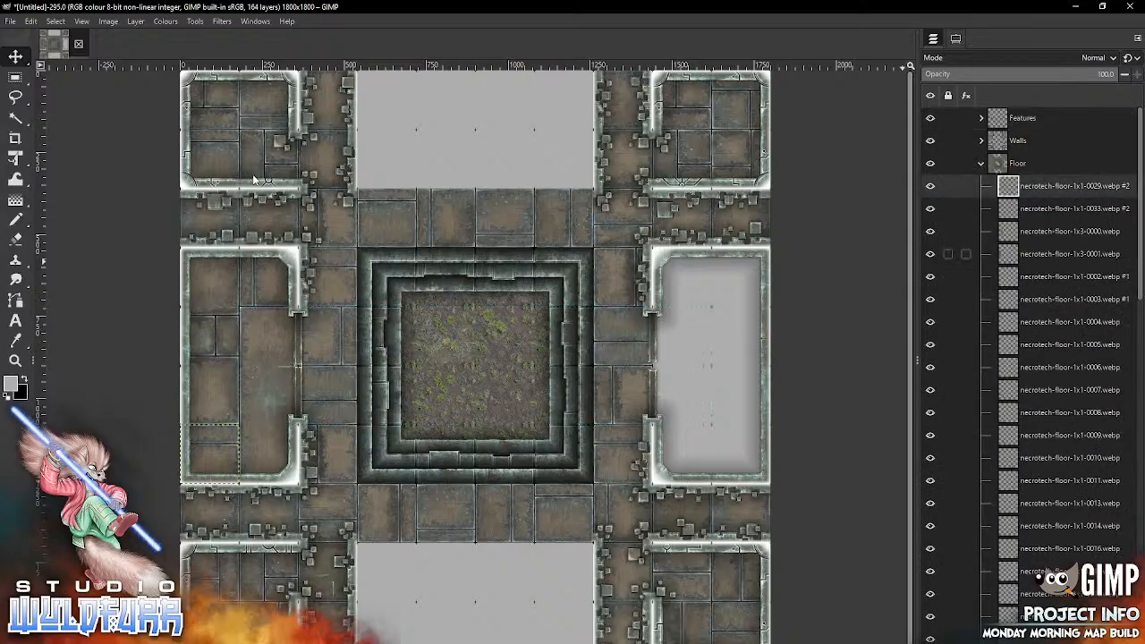
key(alt+Tab)
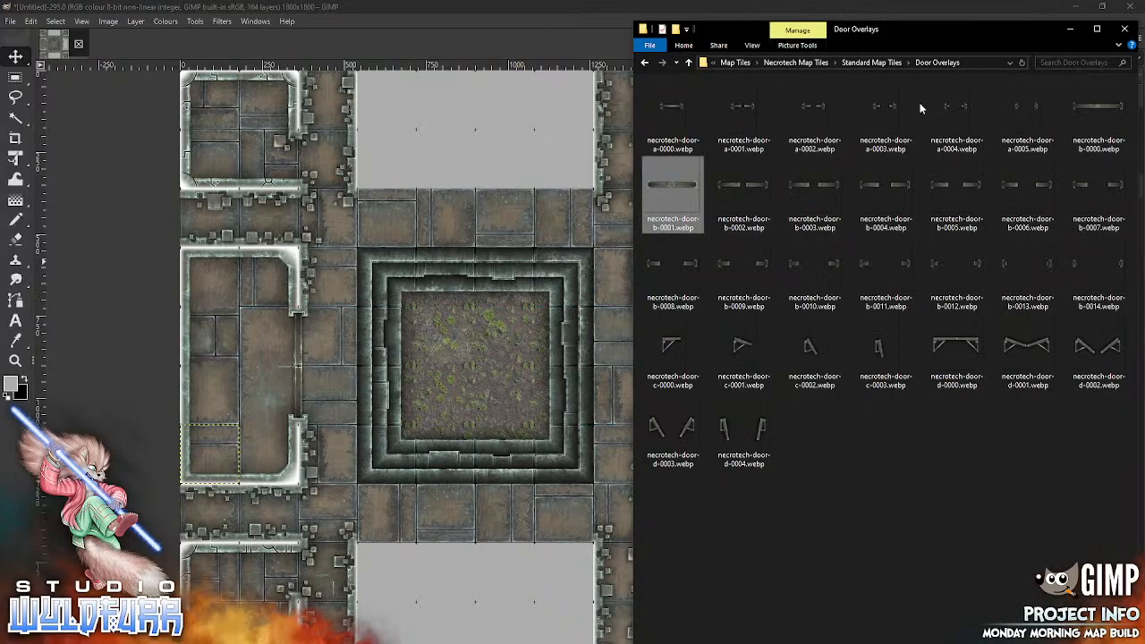
click(885, 66)
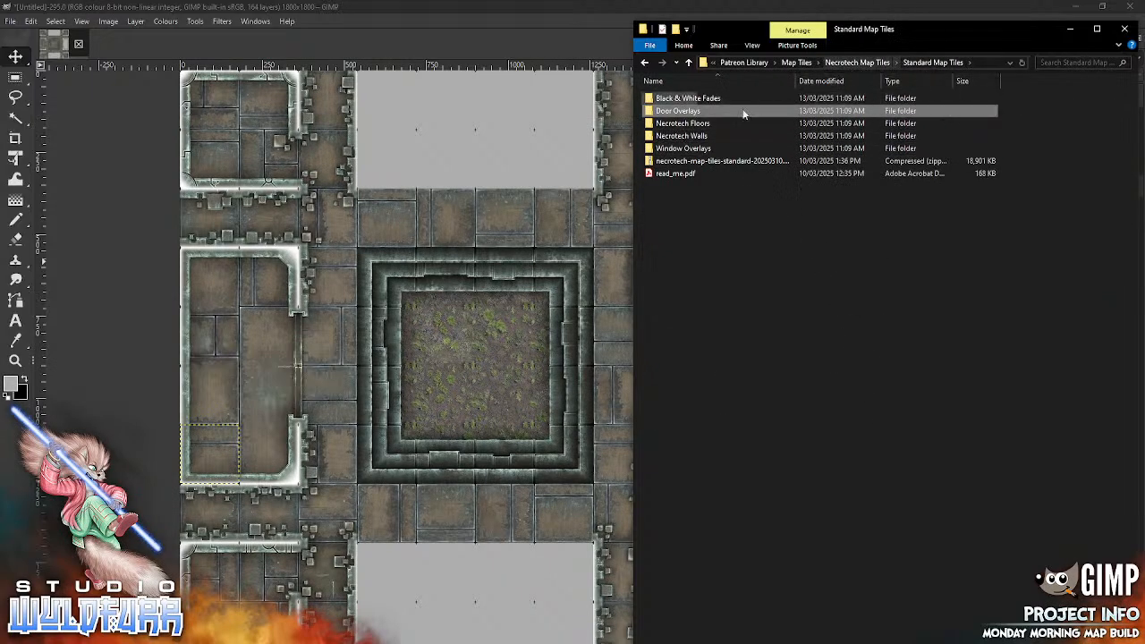
double_click(704, 124)
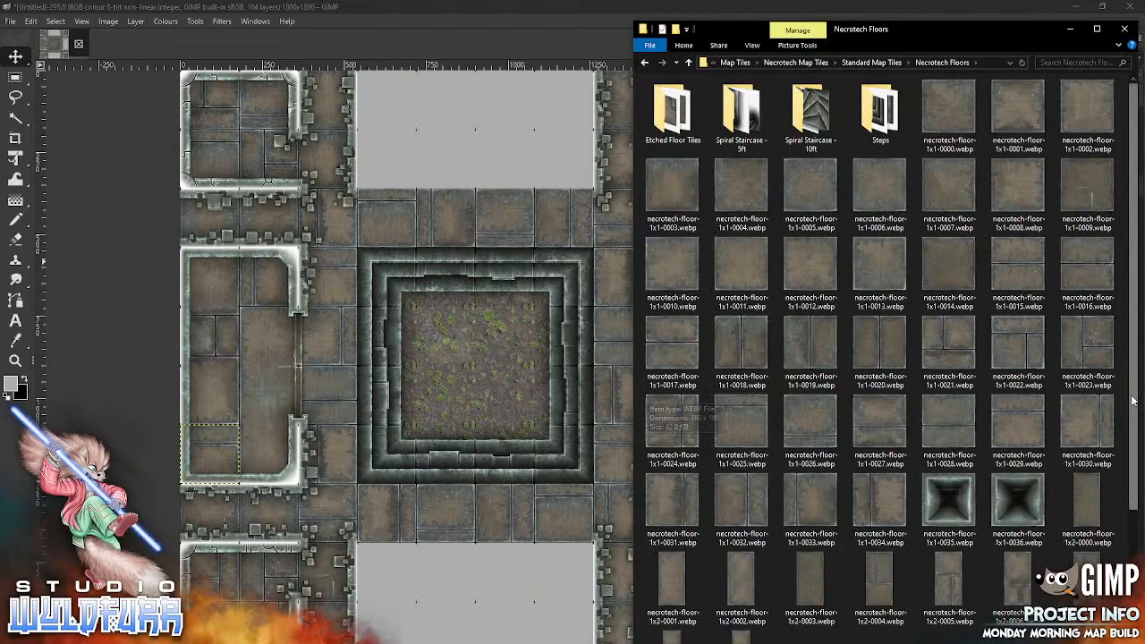
scroll(735, 447, down, 5)
drag(938, 385, 696, 338)
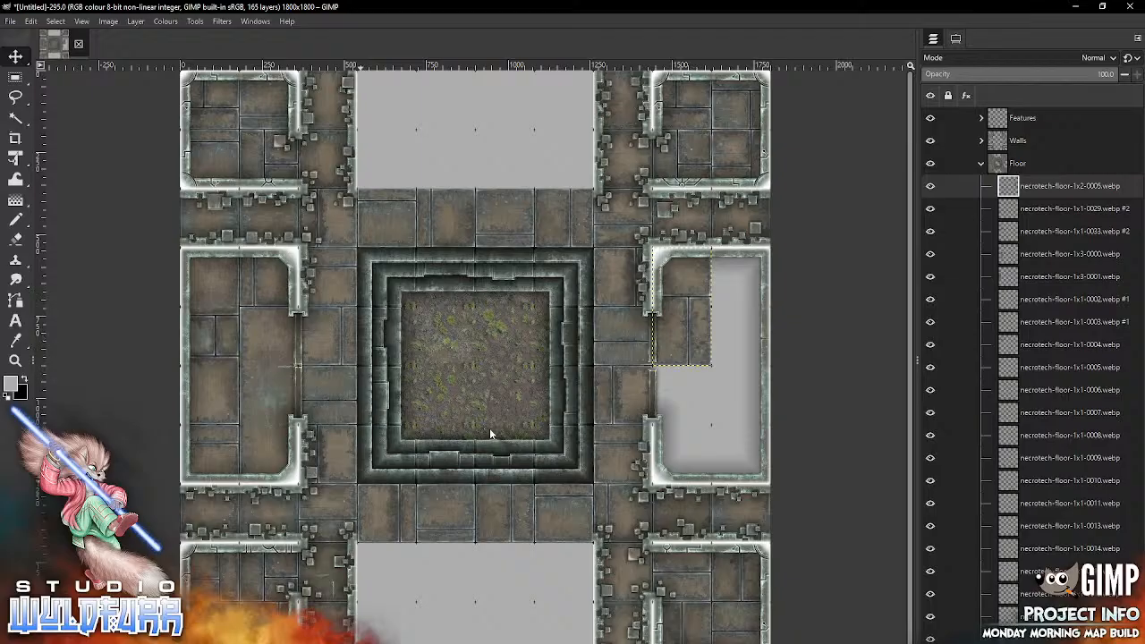
Step: Add necrotech-floor-1x2-0006.webp to the middle-right room's two southeast cells and necrotech-floor-1x2-0007.webp to its two northeast cells
key(alt+Tab)
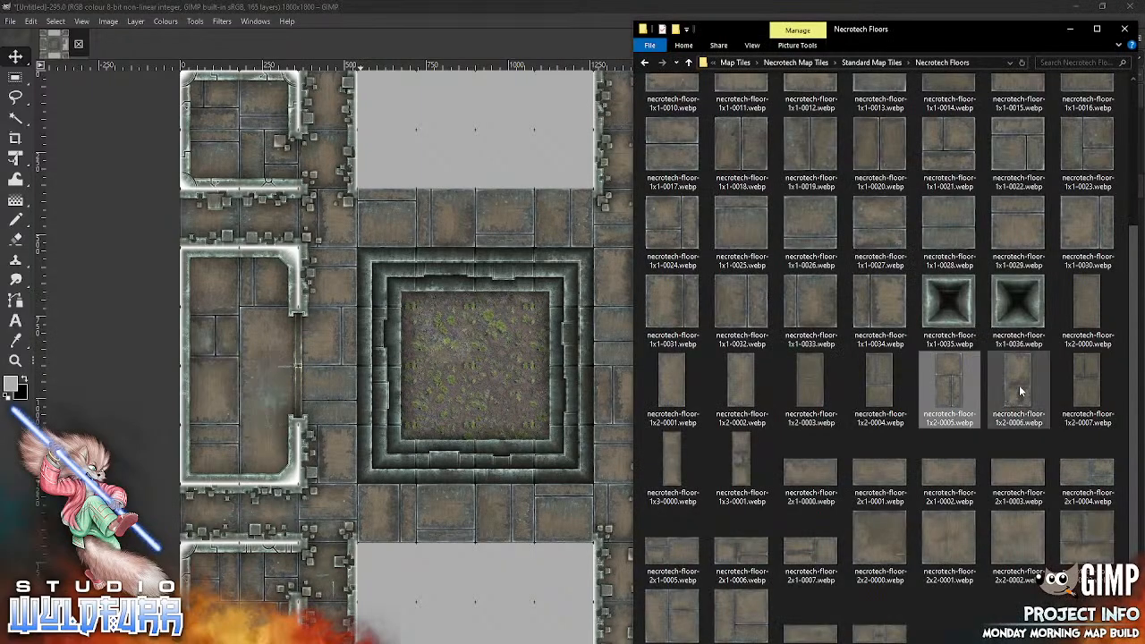
drag(1019, 385, 508, 477)
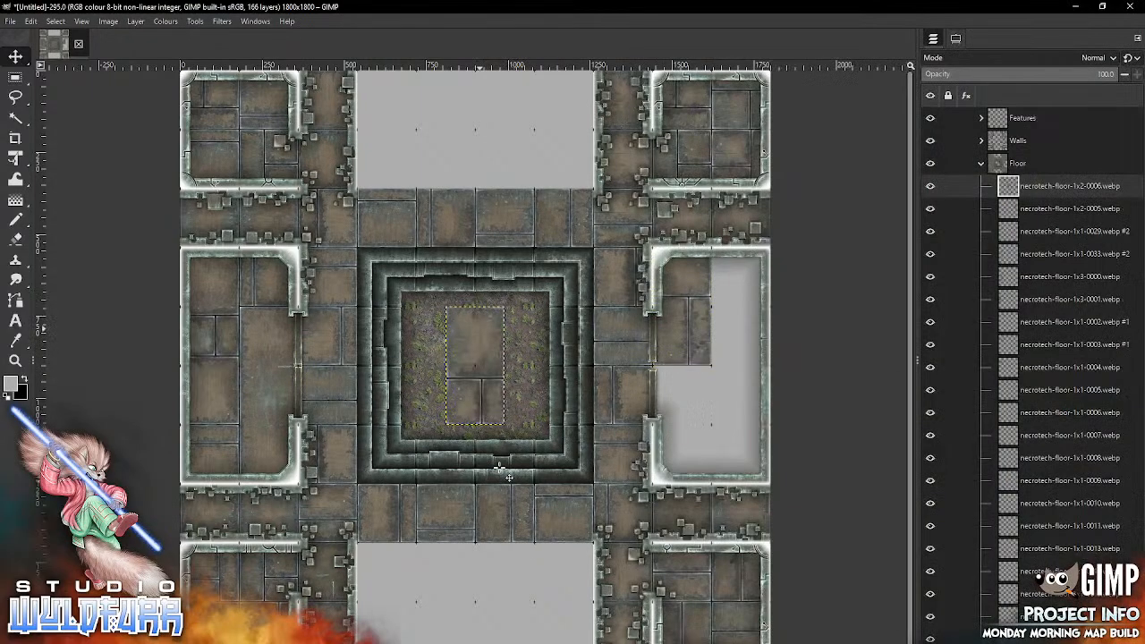
mouse_move(479, 328)
mouse_down()
mouse_move(752, 440)
mouse_move(744, 376)
mouse_up()
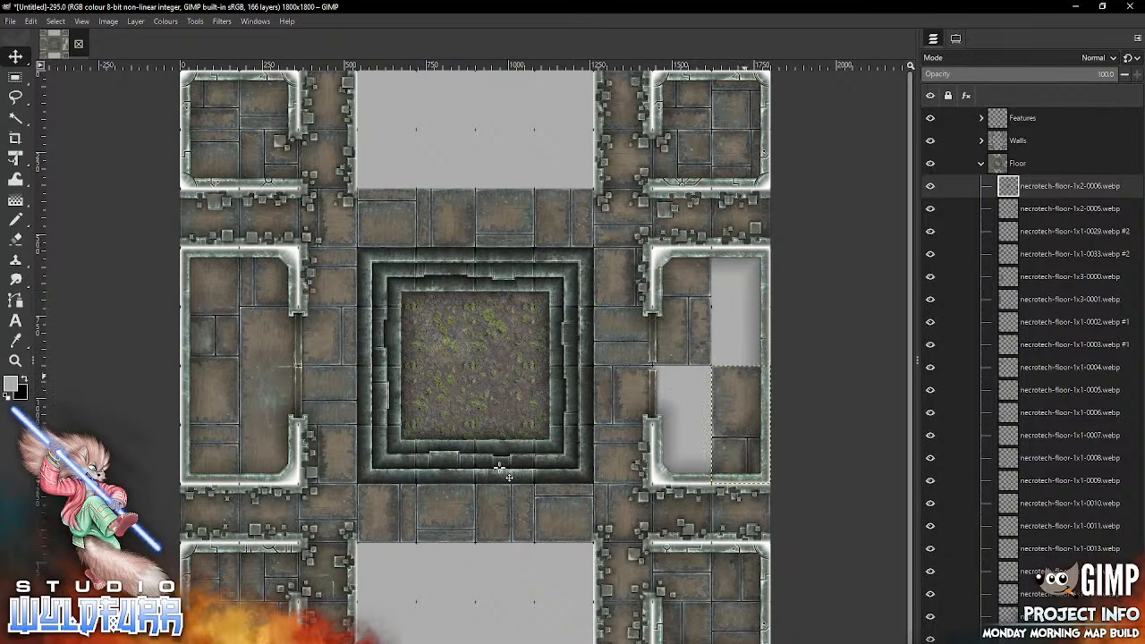
key(alt+Tab)
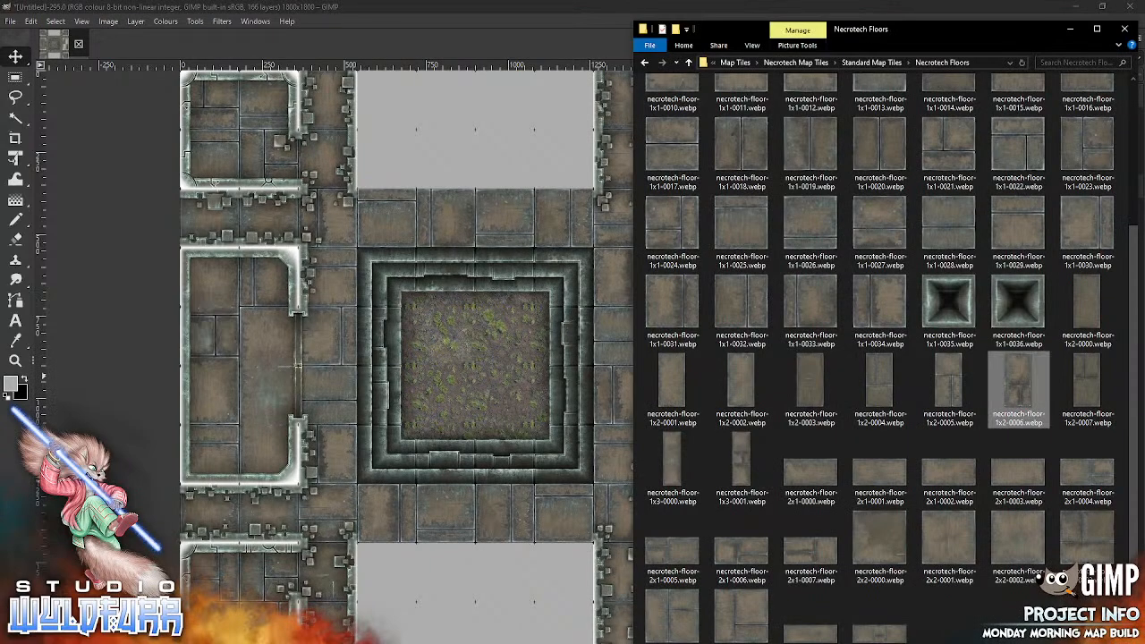
drag(1084, 387, 479, 444)
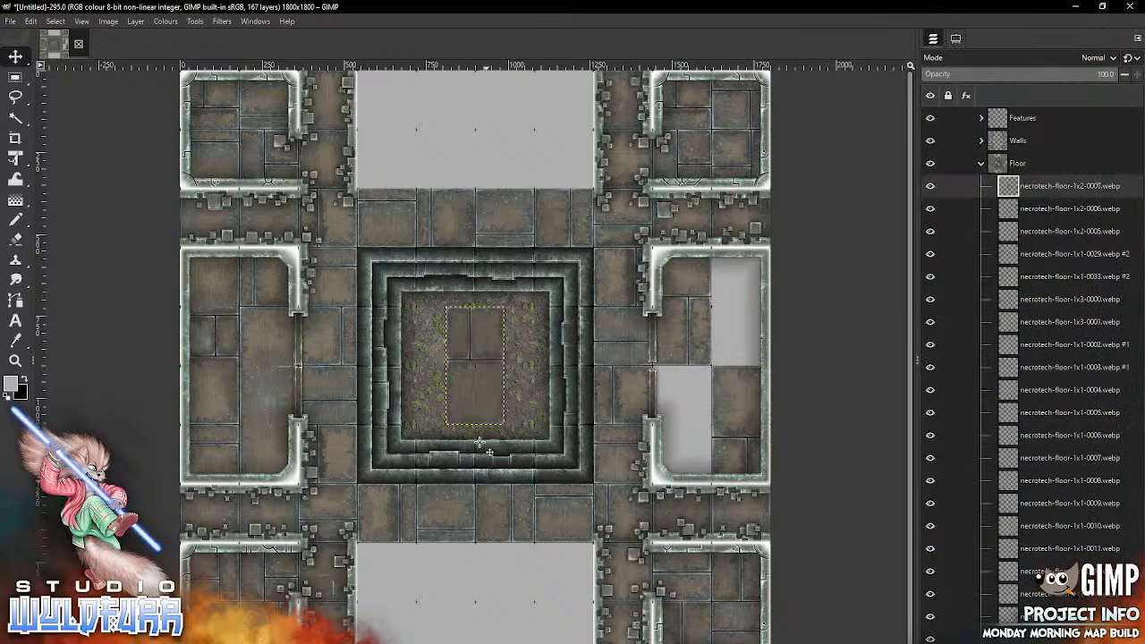
mouse_move(488, 339)
mouse_down()
mouse_move(530, 446)
mouse_move(695, 406)
mouse_move(753, 304)
mouse_move(740, 307)
mouse_up()
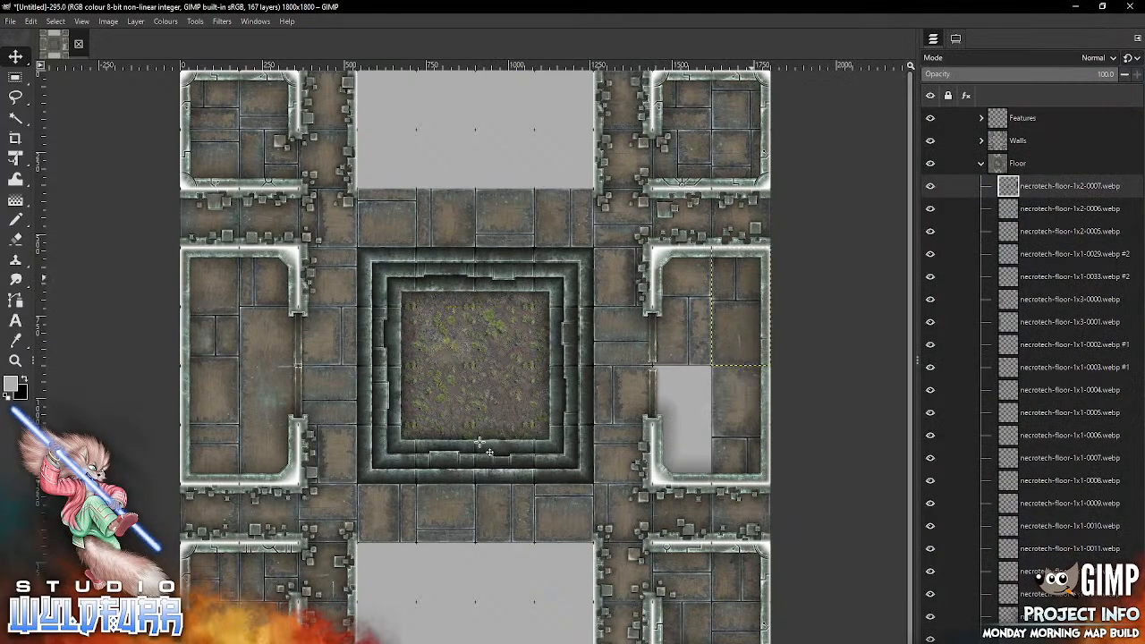
Step: Fill the middle-right room's two southwest cells with necrotech-floor-1x1-0013.webp above and necrotech-floor-1x1-0012.webp in the corner
key(alt+Tab)
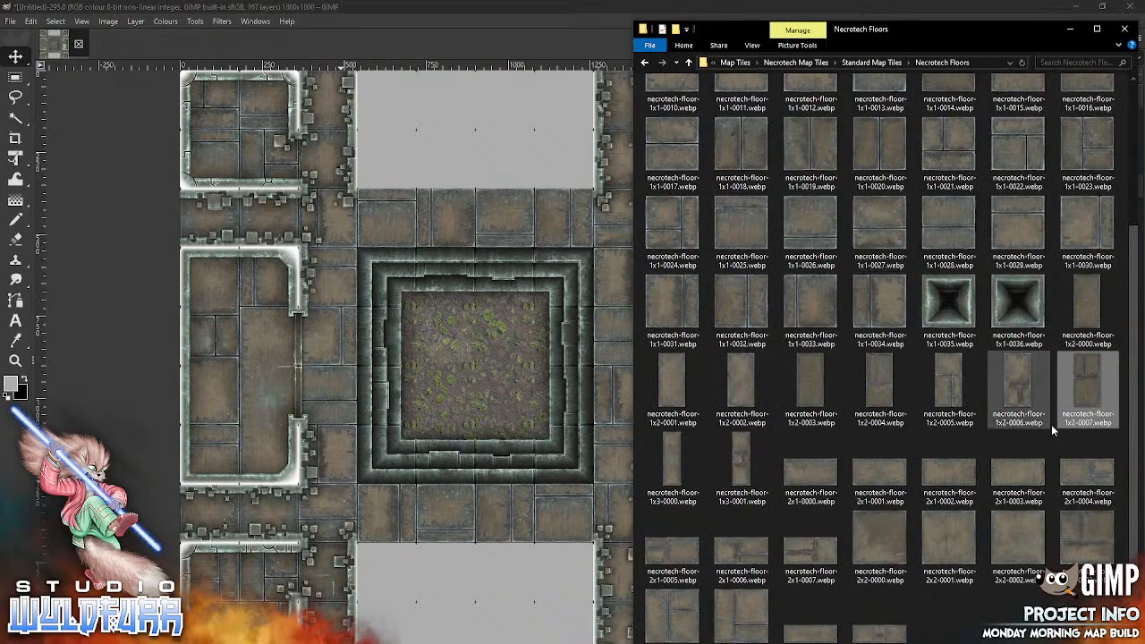
scroll(1061, 154, up, 3)
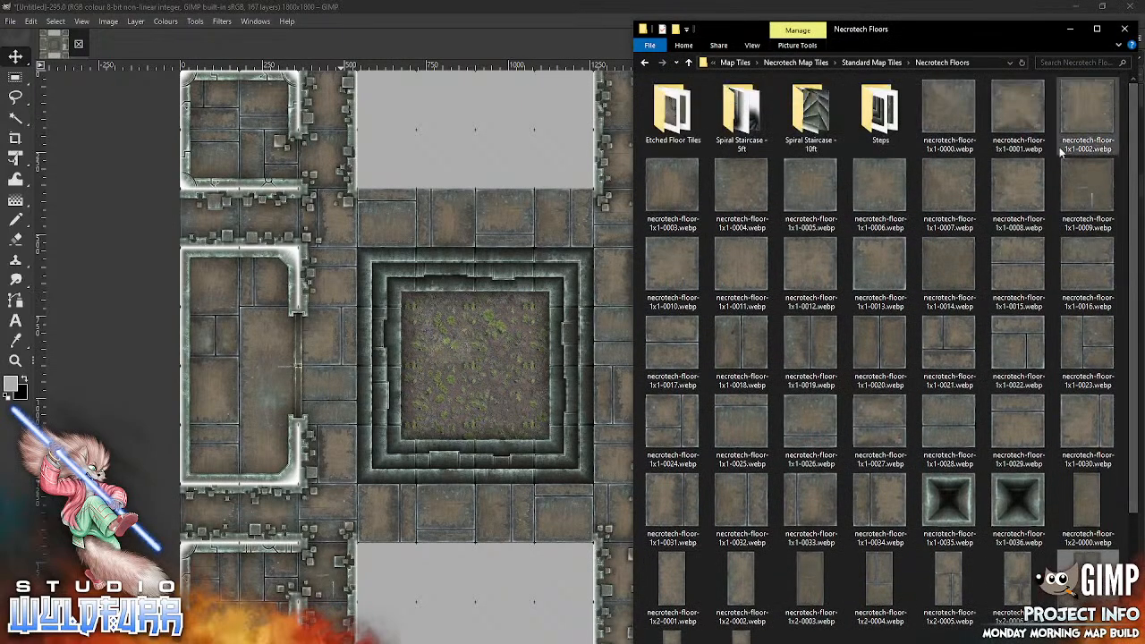
click(467, 412)
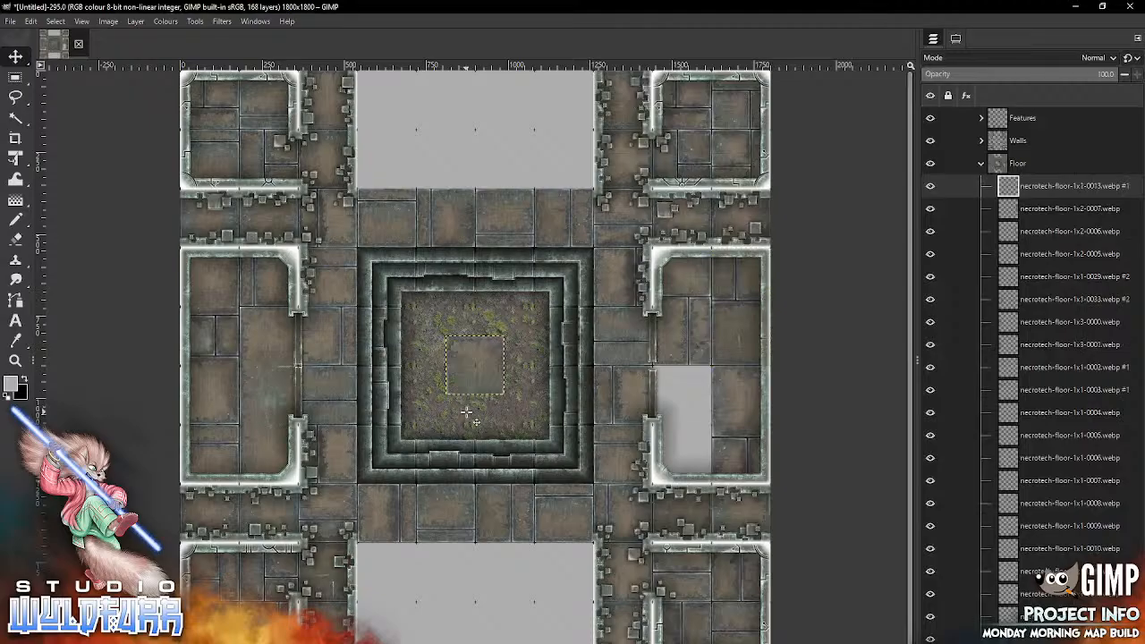
drag(482, 356, 688, 386)
key(alt+Tab)
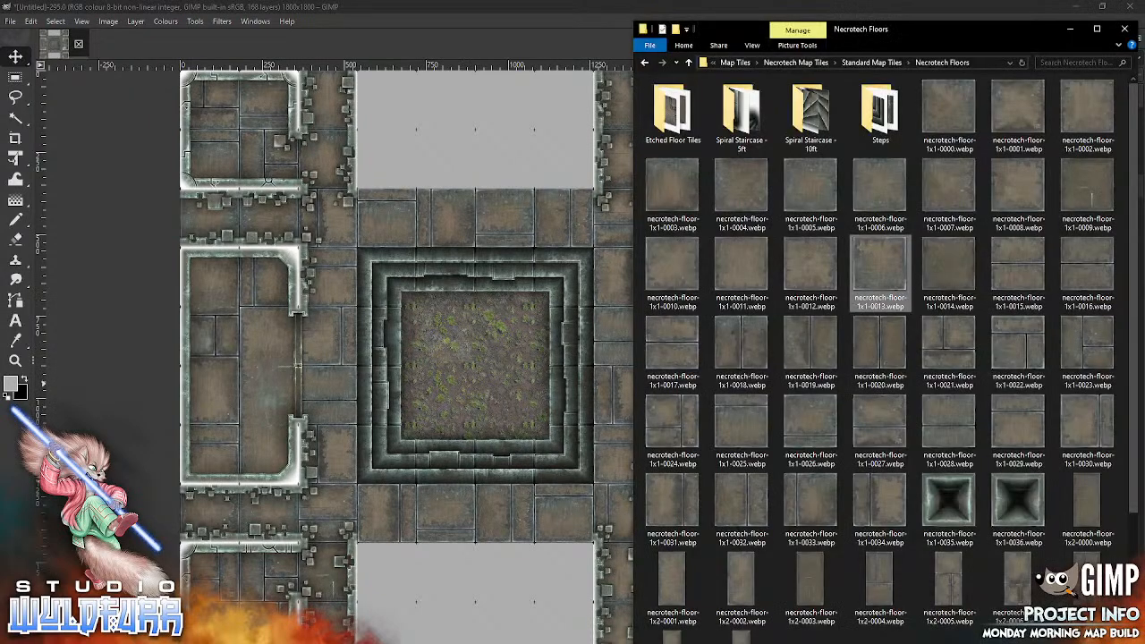
drag(815, 265, 443, 444)
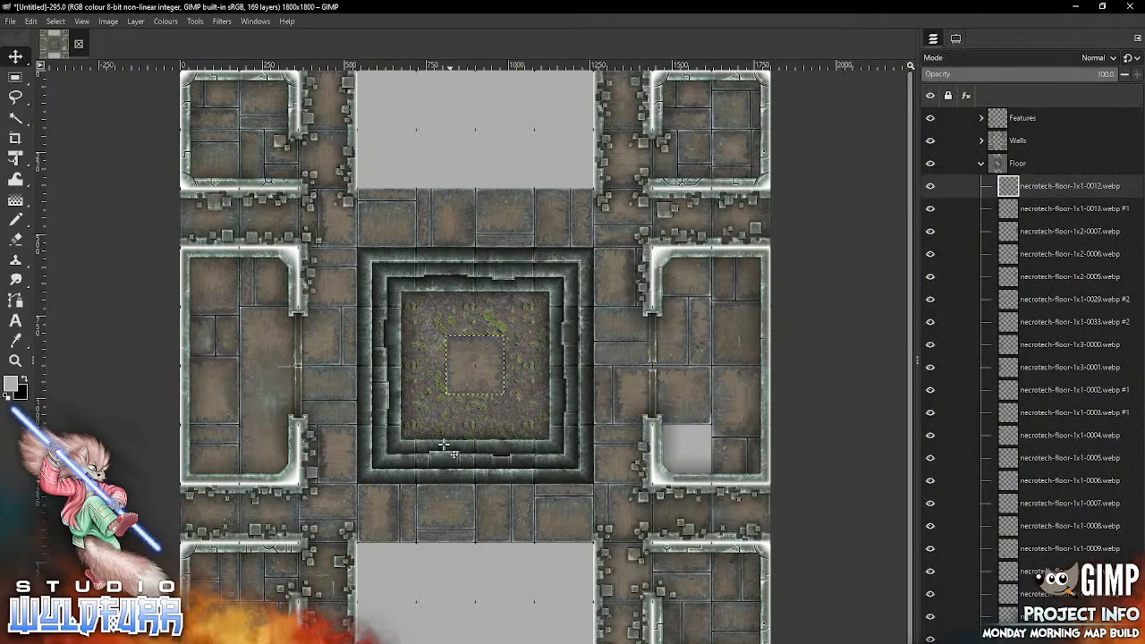
drag(688, 489, 673, 454)
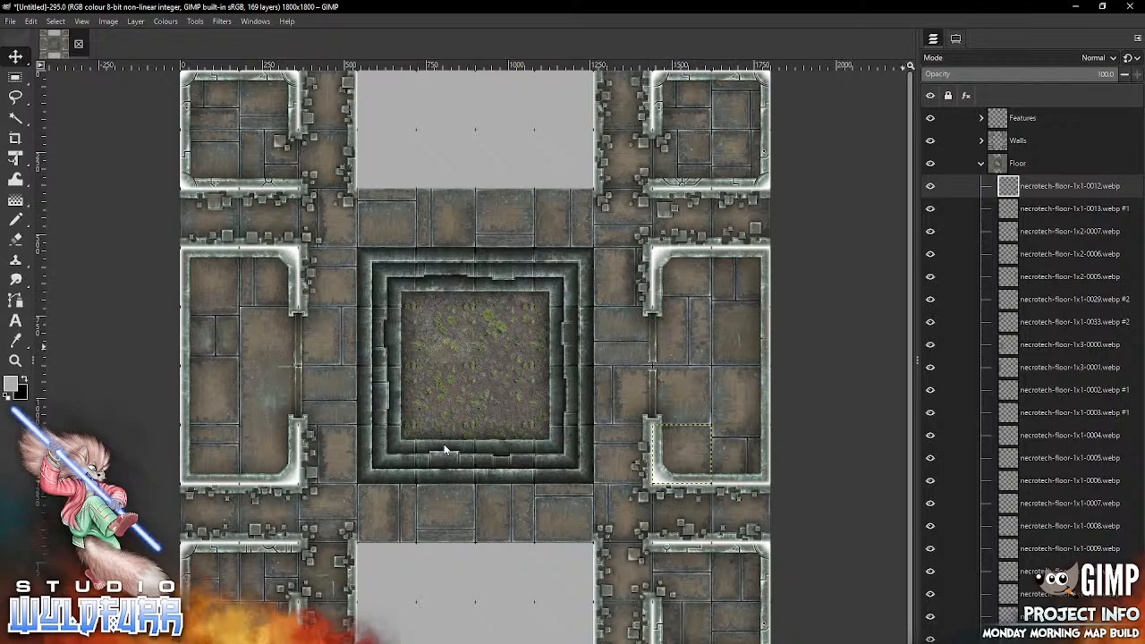
Step: Add necrotech-wall-corner-ne-0000.webp from the Necrotech Walls folder to the Walls group and place it at the top-middle block's northeast corner
click(981, 163)
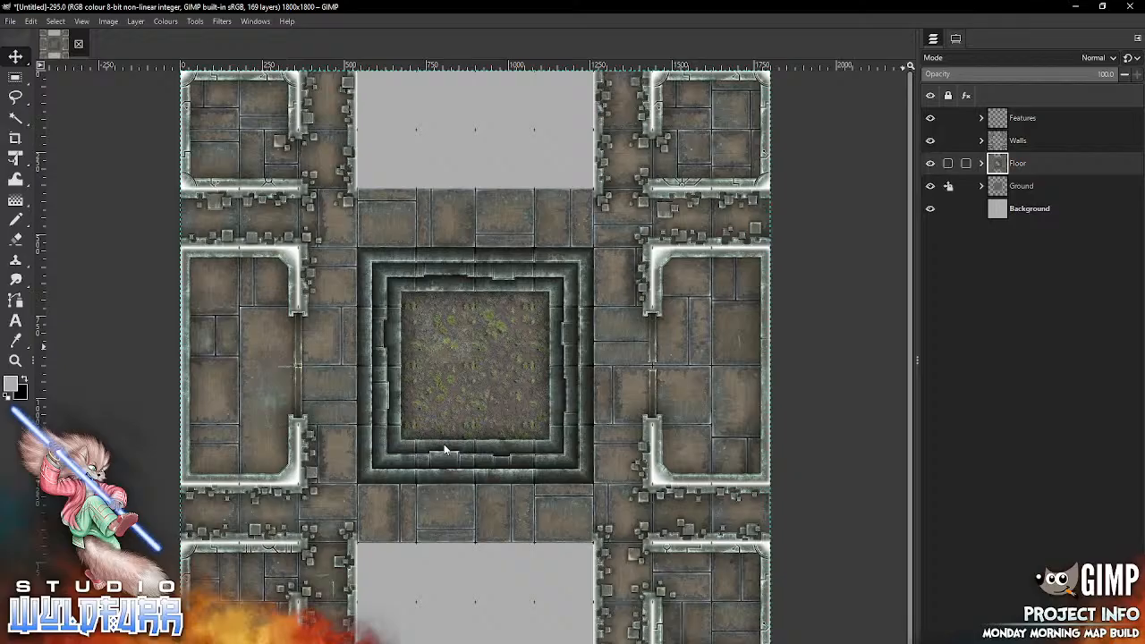
click(981, 140)
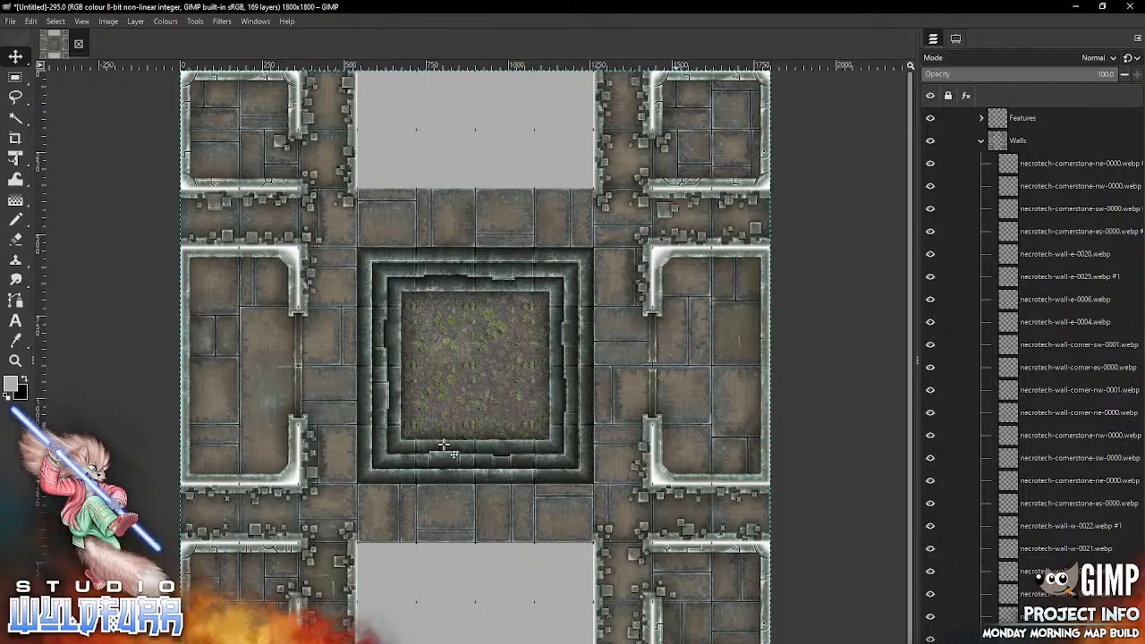
click(1017, 141)
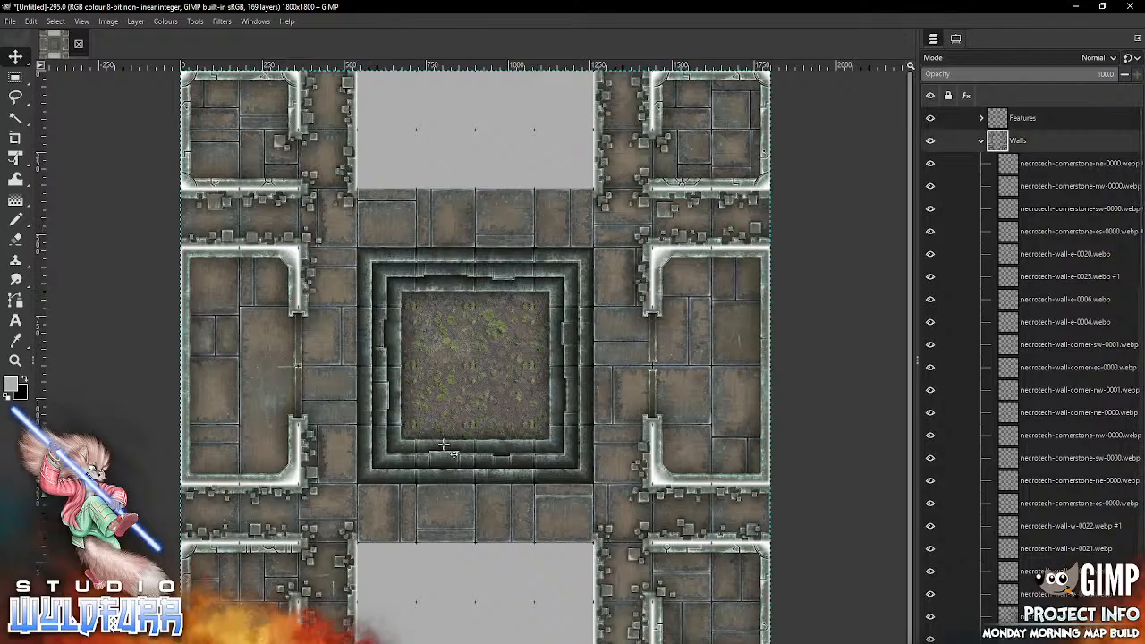
key(alt+Tab)
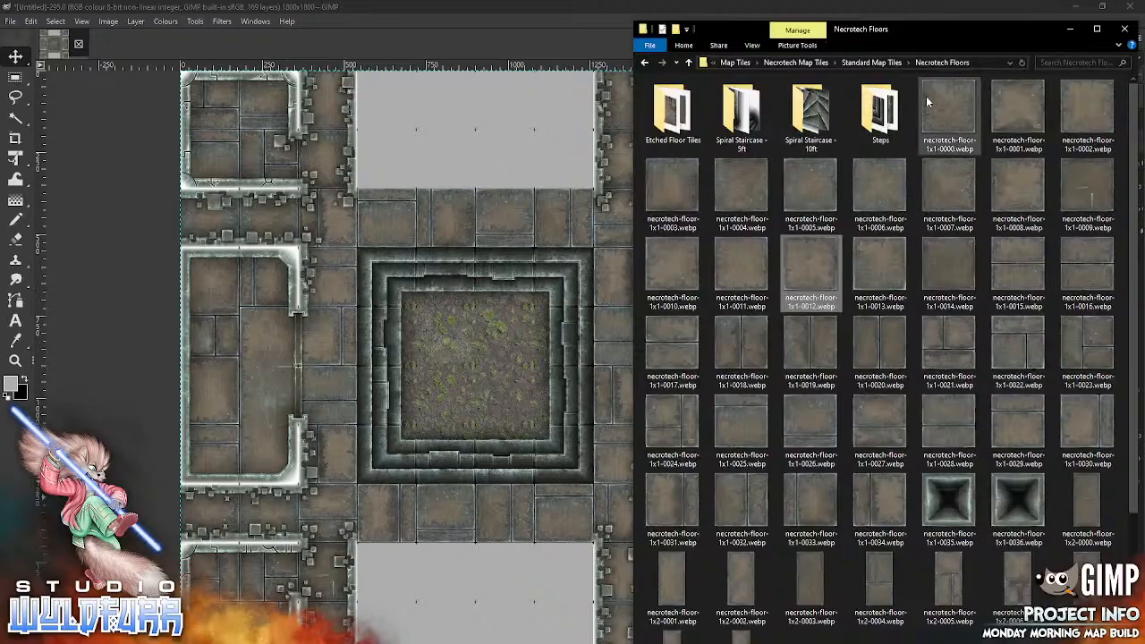
click(867, 62)
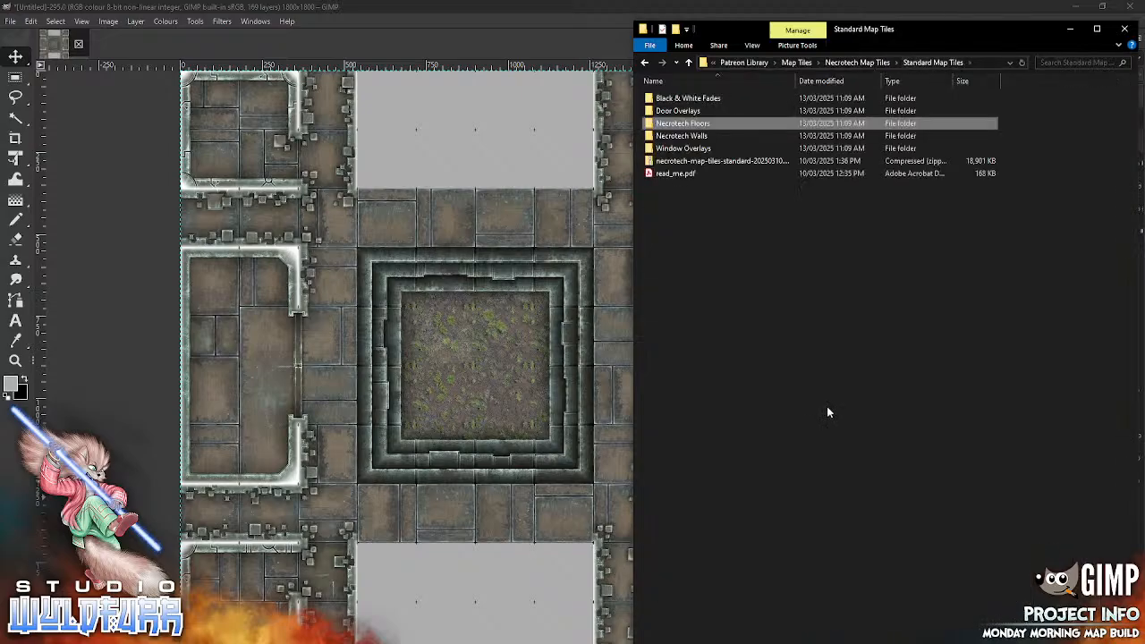
double_click(689, 137)
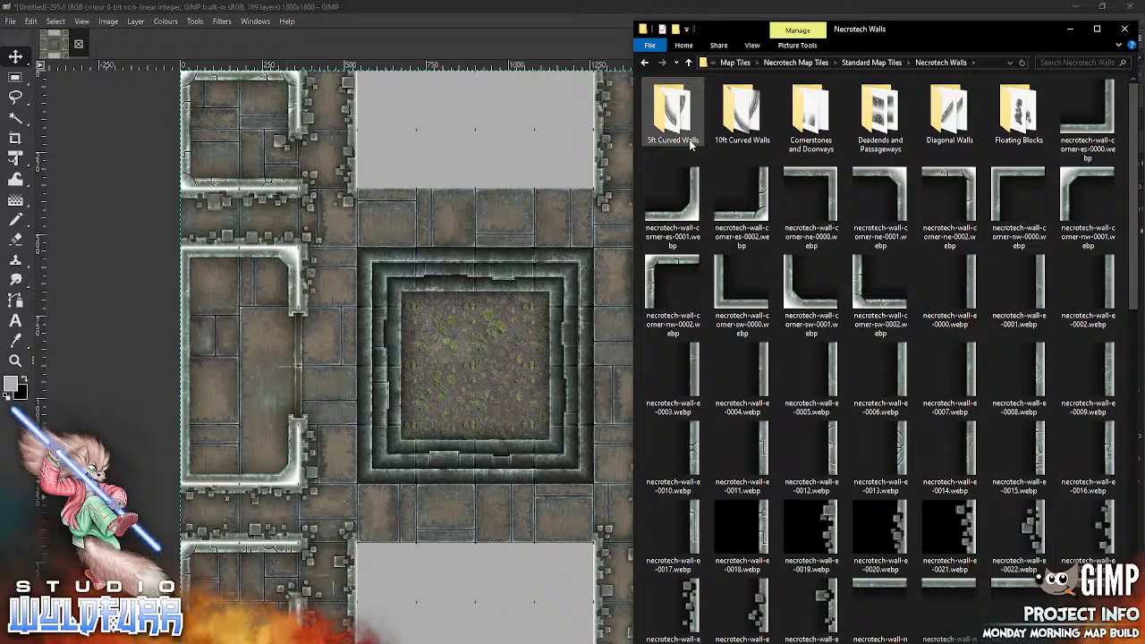
drag(810, 192, 466, 296)
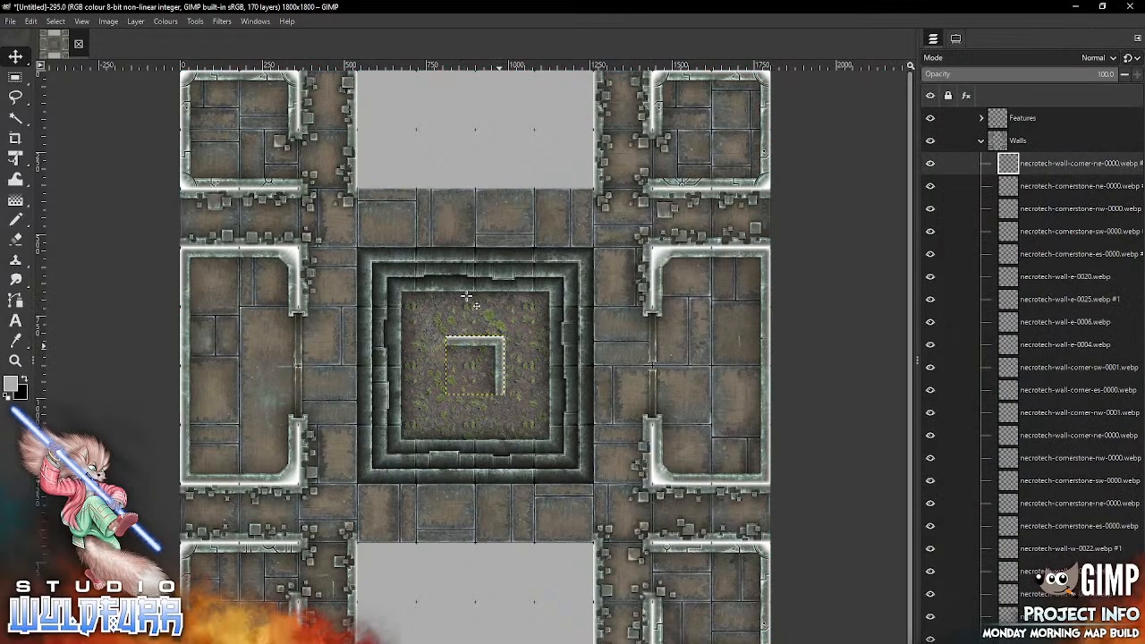
mouse_move(499, 345)
mouse_down()
mouse_move(588, 128)
mouse_move(588, 81)
mouse_up()
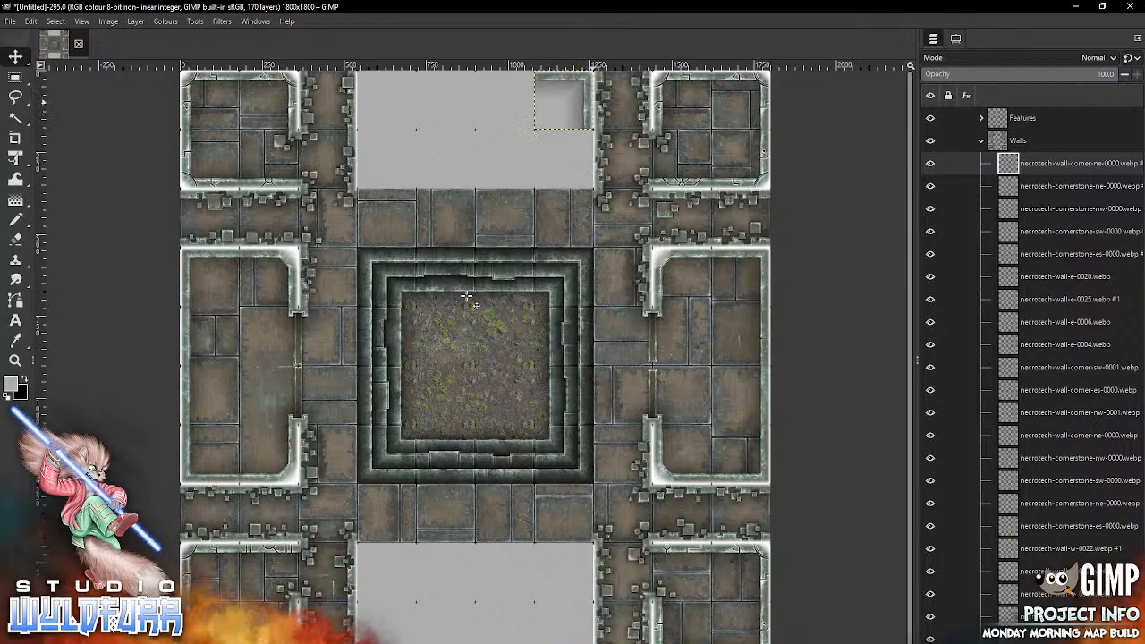
Step: Add necrotech-wall-corner-nw-0000.webp and necrotech-wall-corner-sw-0000.webp as the northwest and southwest corners of the top-middle block's eastern room
key(alt+Tab)
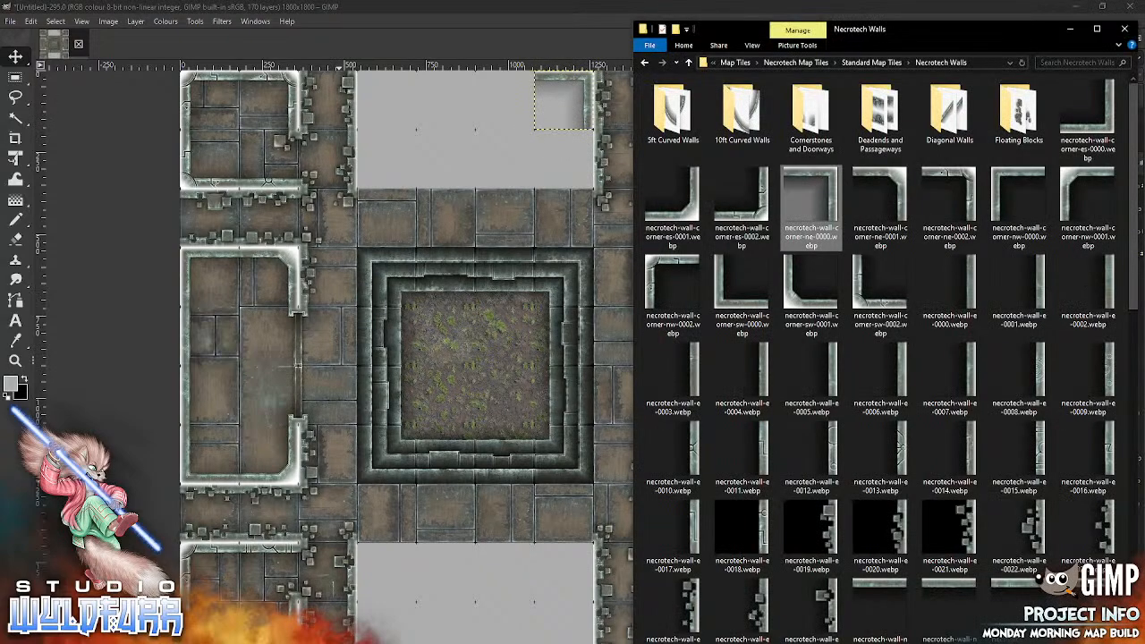
mouse_move(1017, 195)
mouse_down()
mouse_move(671, 224)
mouse_move(459, 374)
mouse_move(518, 226)
mouse_move(489, 111)
mouse_up()
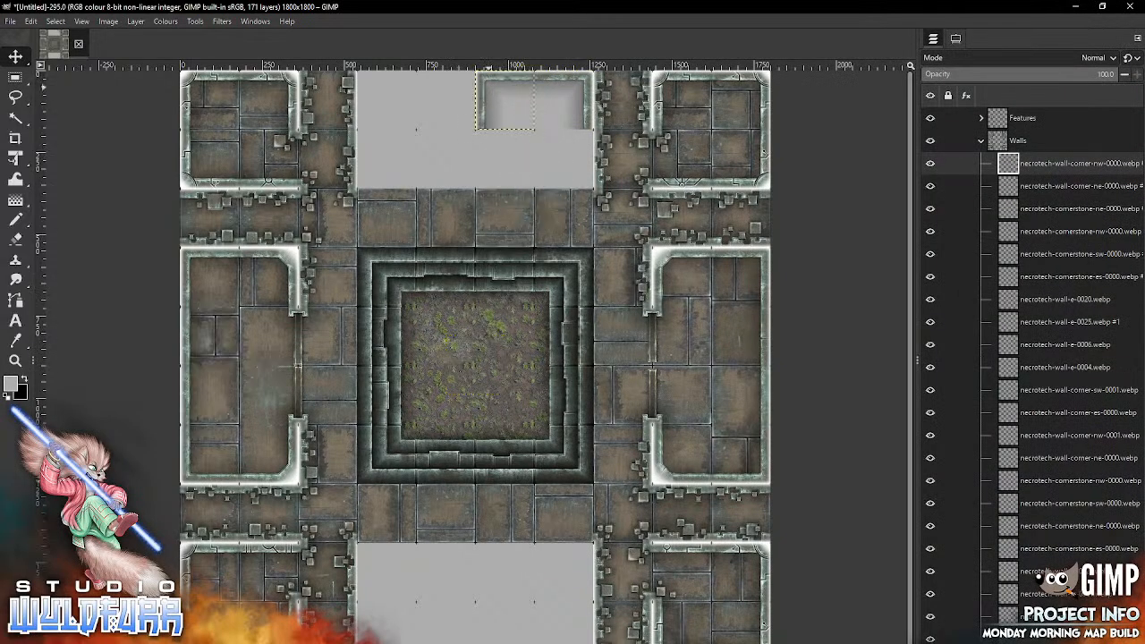
key(alt+Tab)
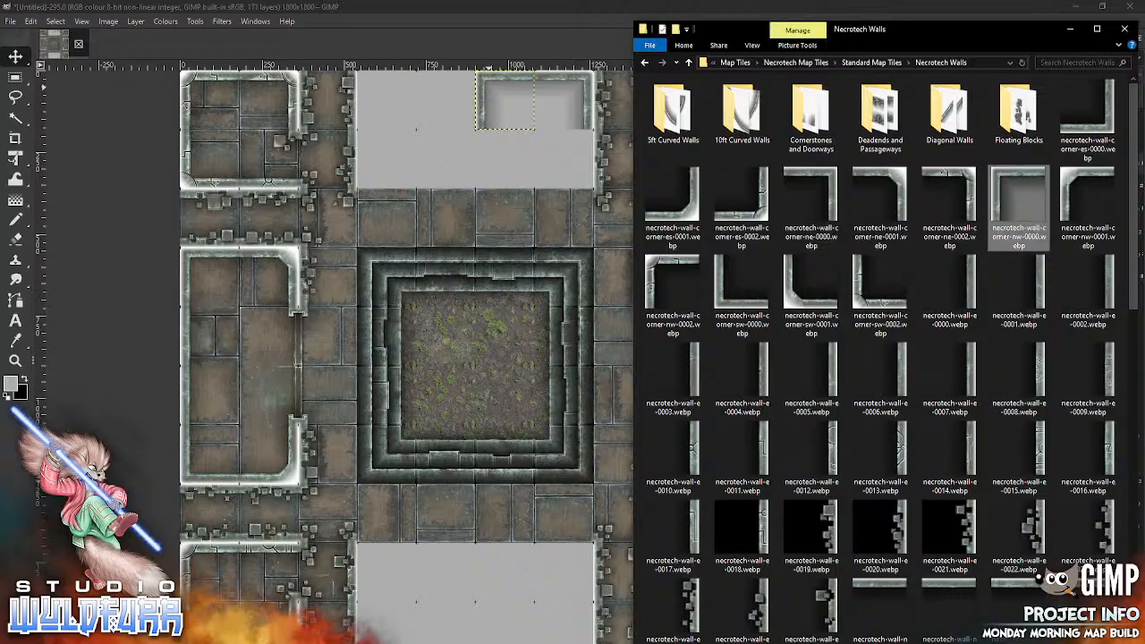
mouse_move(741, 282)
mouse_down()
mouse_move(460, 406)
mouse_move(492, 199)
mouse_move(482, 191)
mouse_up()
Step: Place necrotech-wall-corner-nw-0000.webp and necrotech-wall-corner-es-0000.webp at the northwest and southeast corners of the top-middle block's western room
key(alt+Tab)
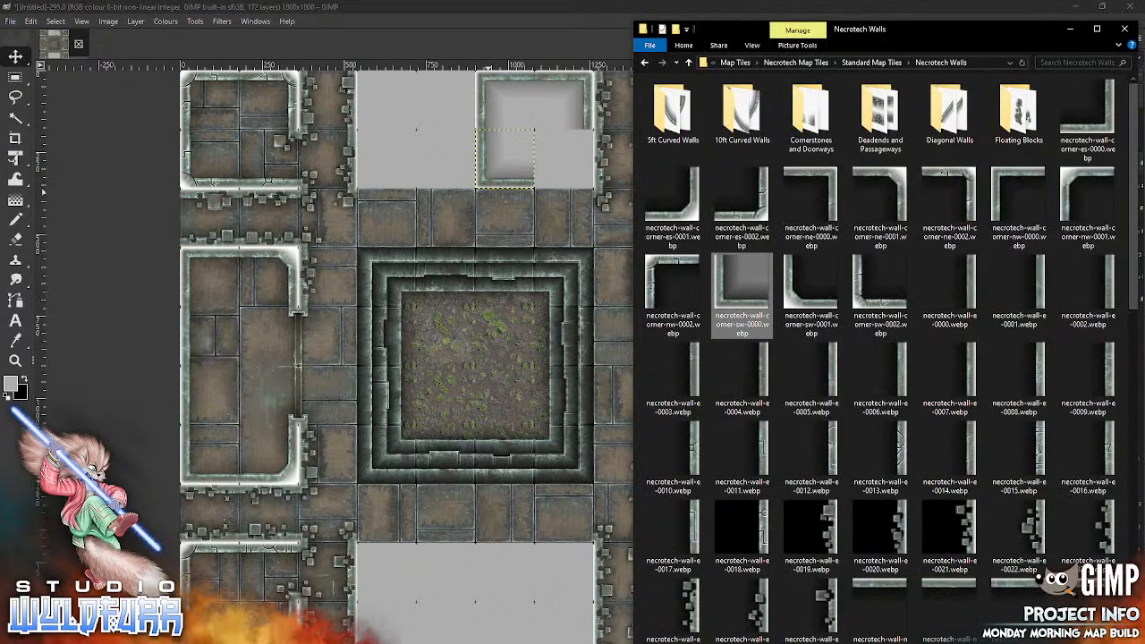
mouse_move(1002, 182)
mouse_down()
mouse_move(617, 278)
mouse_move(425, 381)
mouse_move(409, 176)
mouse_move(365, 78)
mouse_up()
key(alt+Tab)
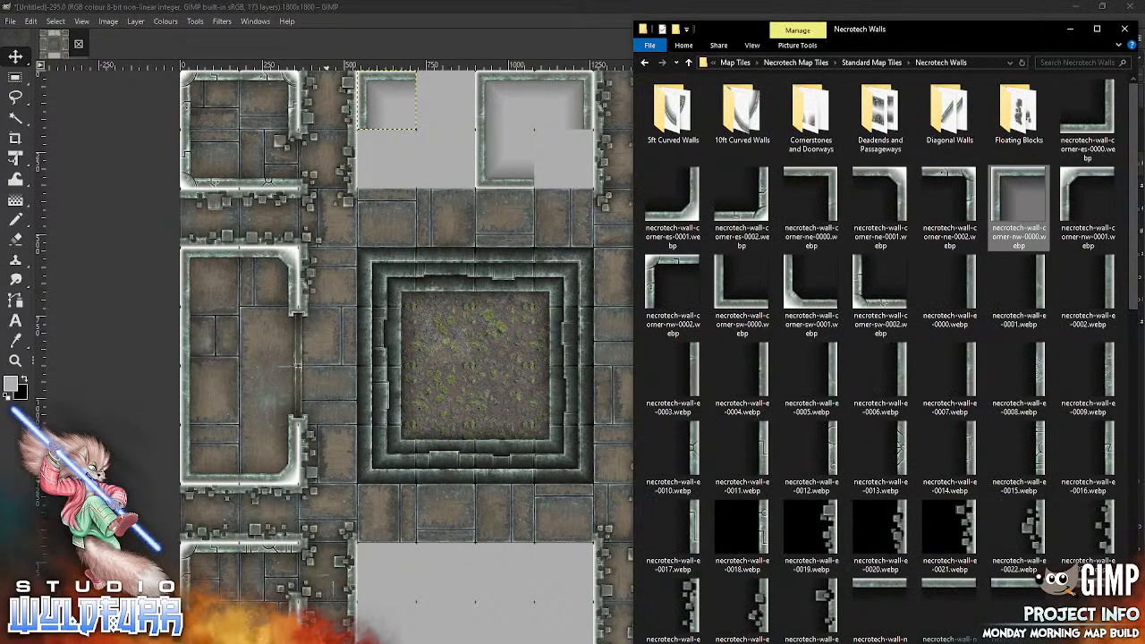
click(1086, 116)
drag(492, 425, 473, 183)
Step: Complete the top-middle western room's northeast corner with necrotech-wall-corner-ne-0000.webp and add necrotech-wall-w-0007.webp along its southwest cell
key(alt+Tab)
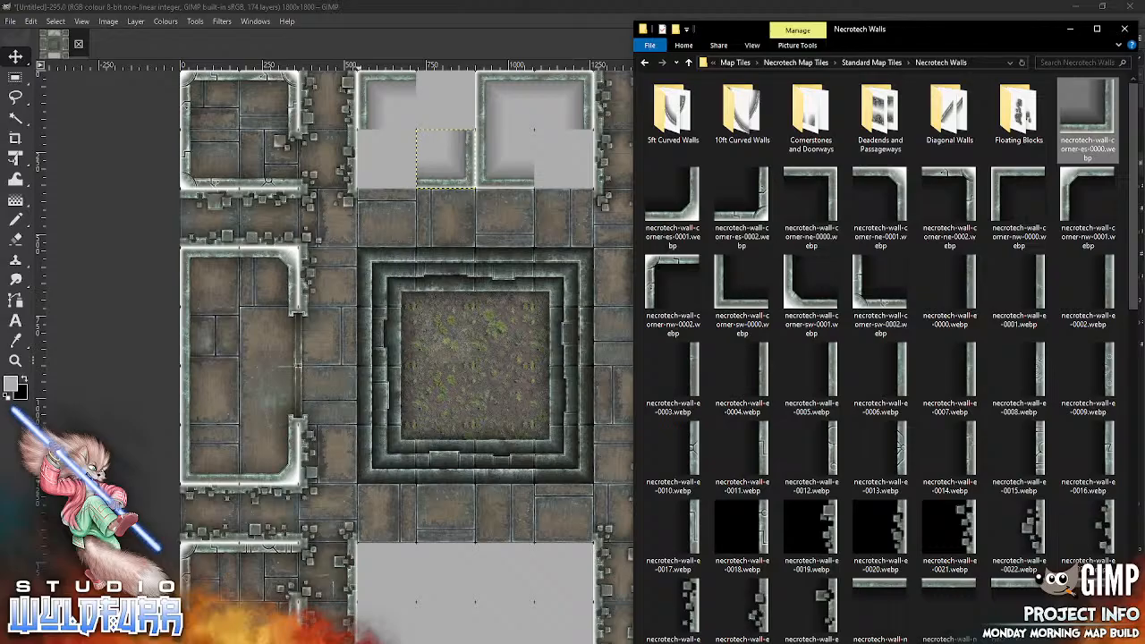
drag(810, 201, 446, 99)
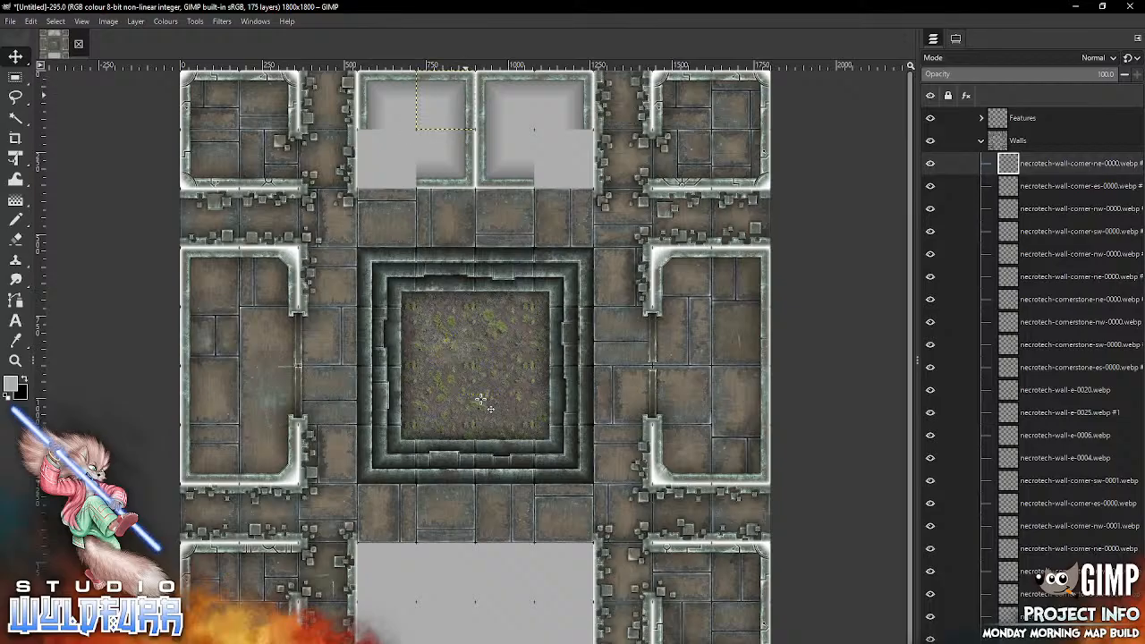
key(alt+Tab)
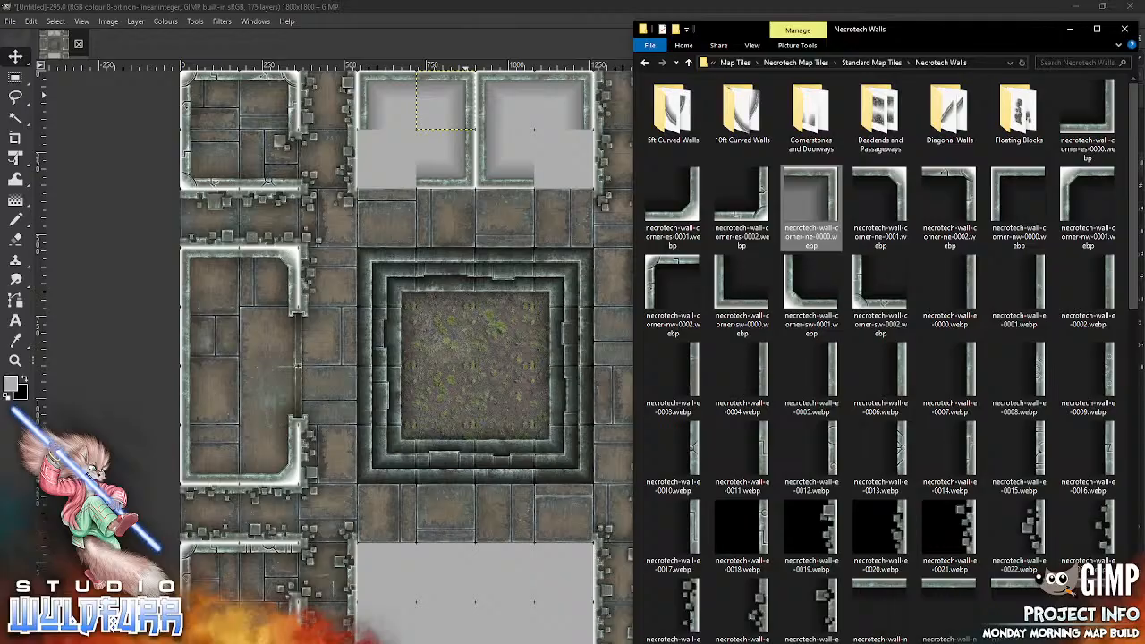
scroll(1135, 429, down, 5)
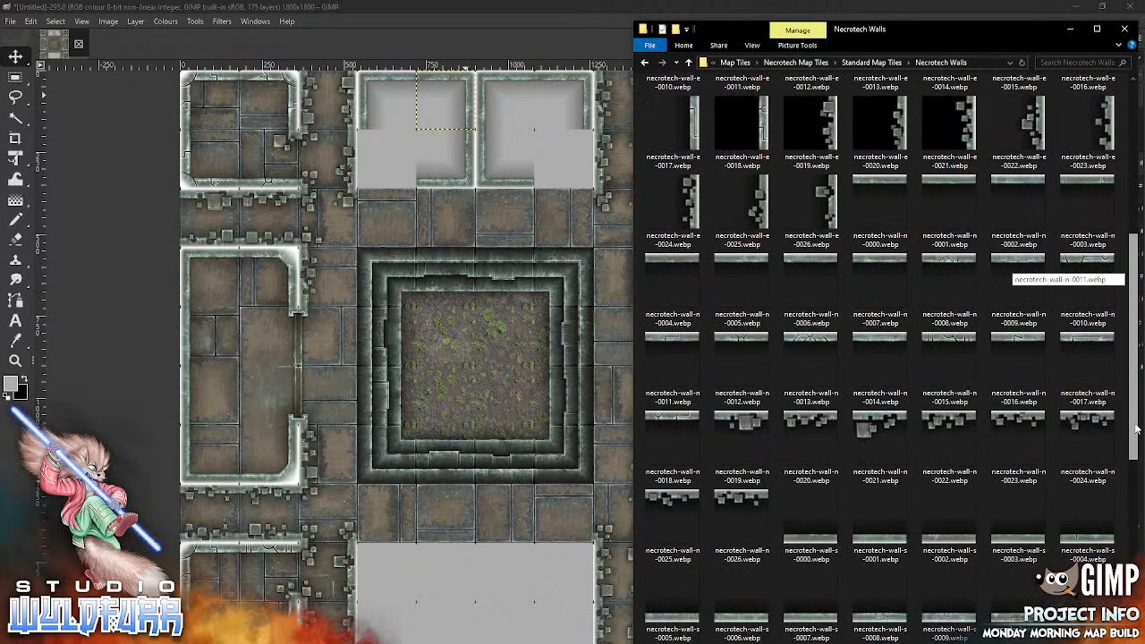
scroll(1136, 430, down, 5)
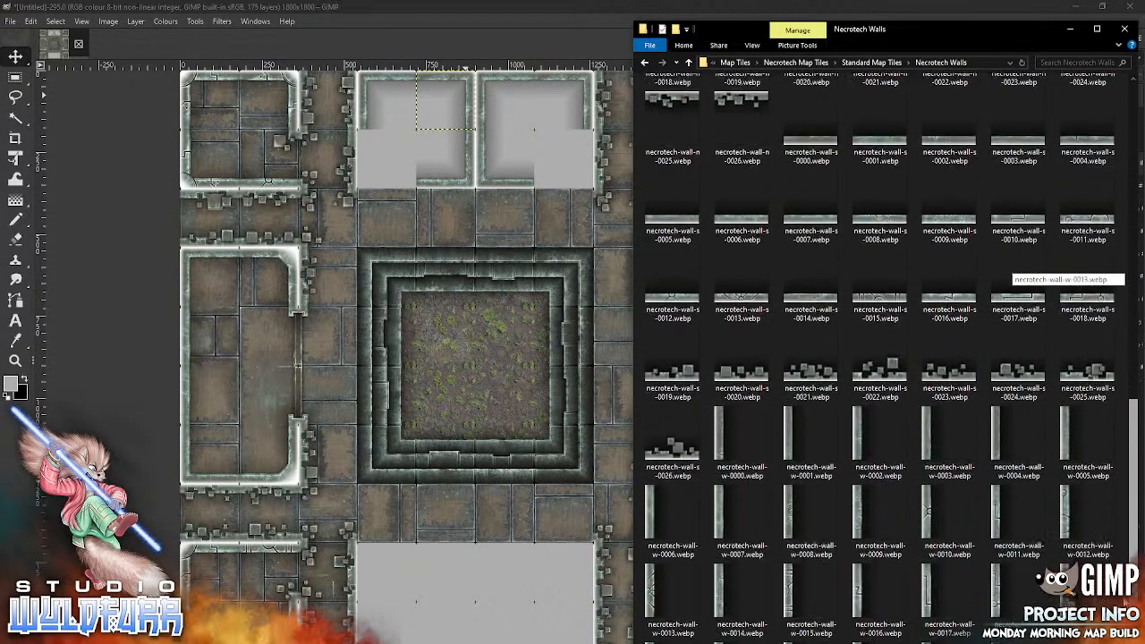
mouse_move(724, 469)
mouse_down()
mouse_move(435, 384)
mouse_move(403, 180)
mouse_move(367, 165)
mouse_up()
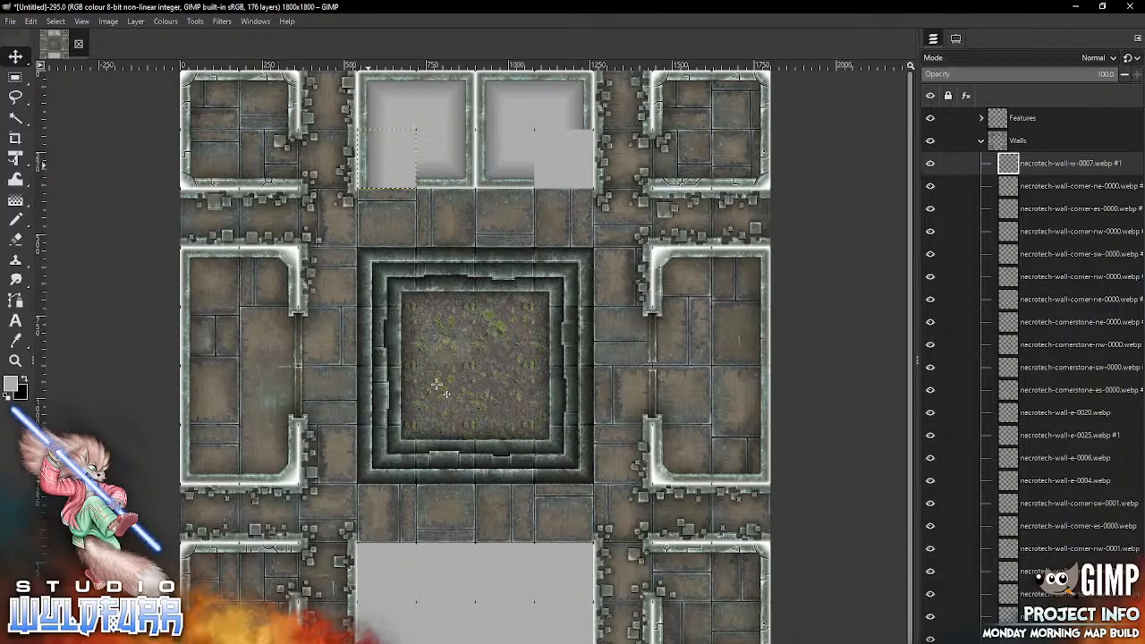
Step: Add necrotech-wall-e-0005.webp along the east side of the top-middle eastern room's southeast cell
key(alt+Tab)
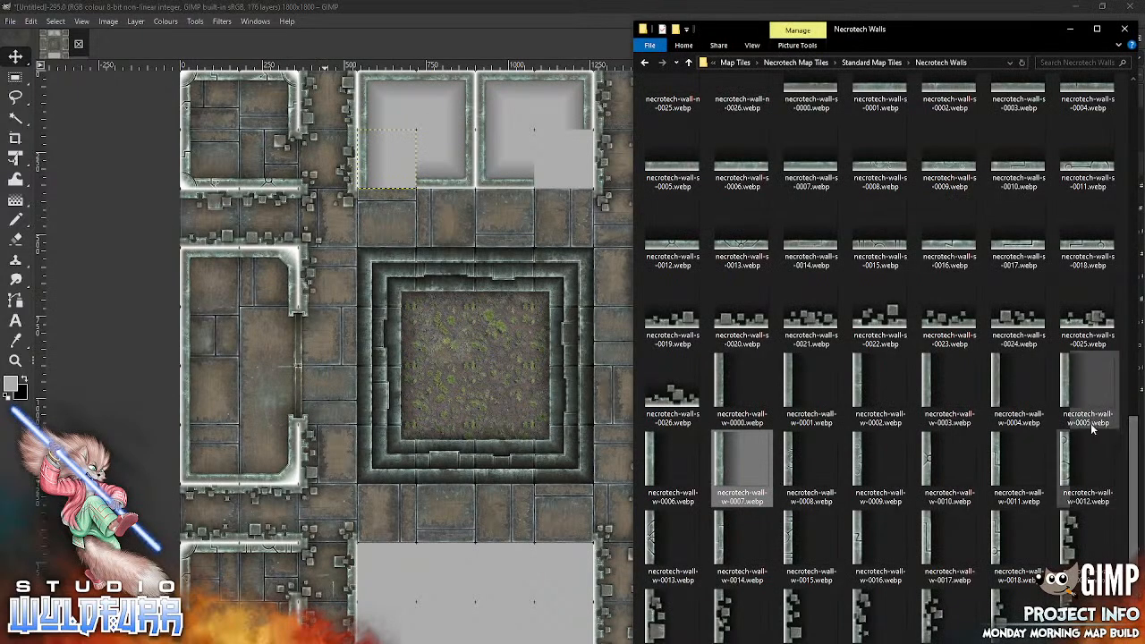
drag(1133, 435, 1102, 144)
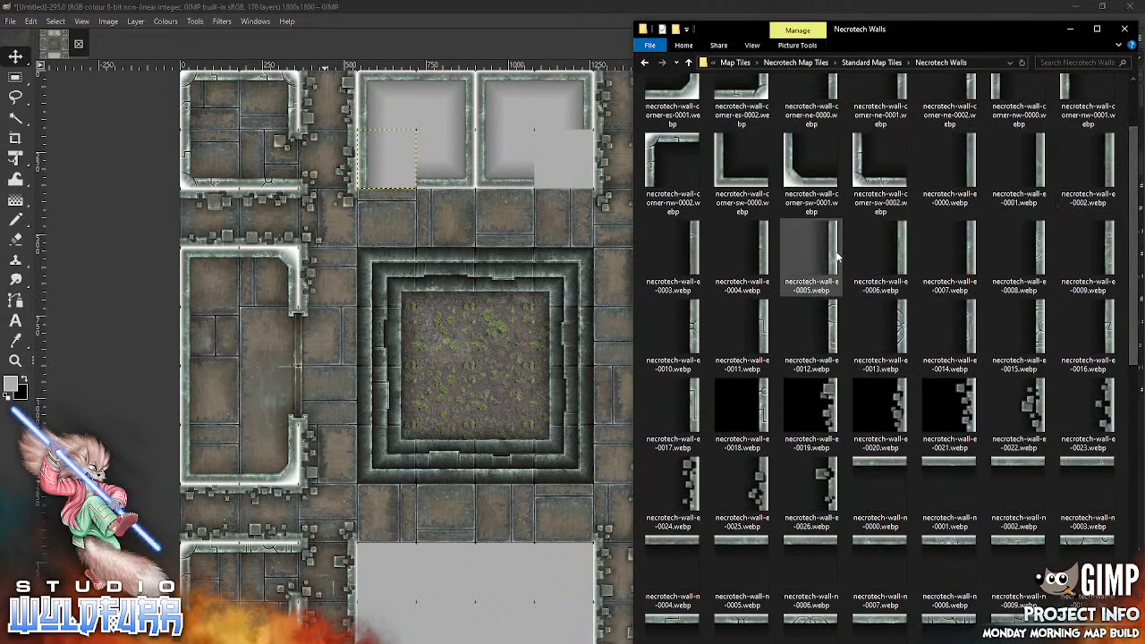
drag(835, 255, 443, 395)
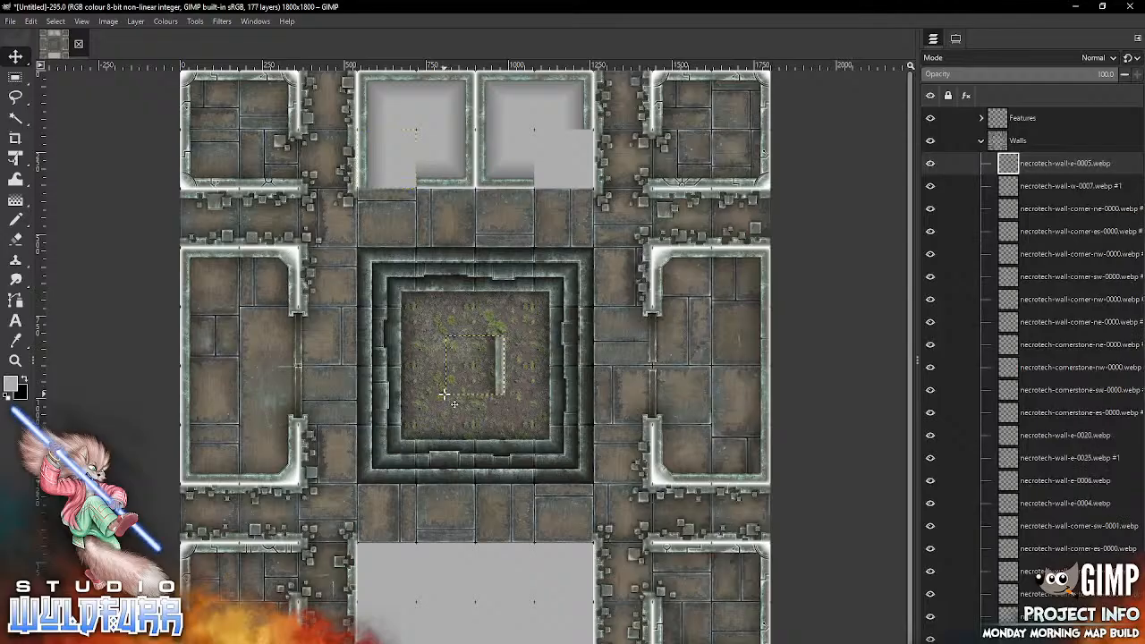
drag(500, 359, 587, 166)
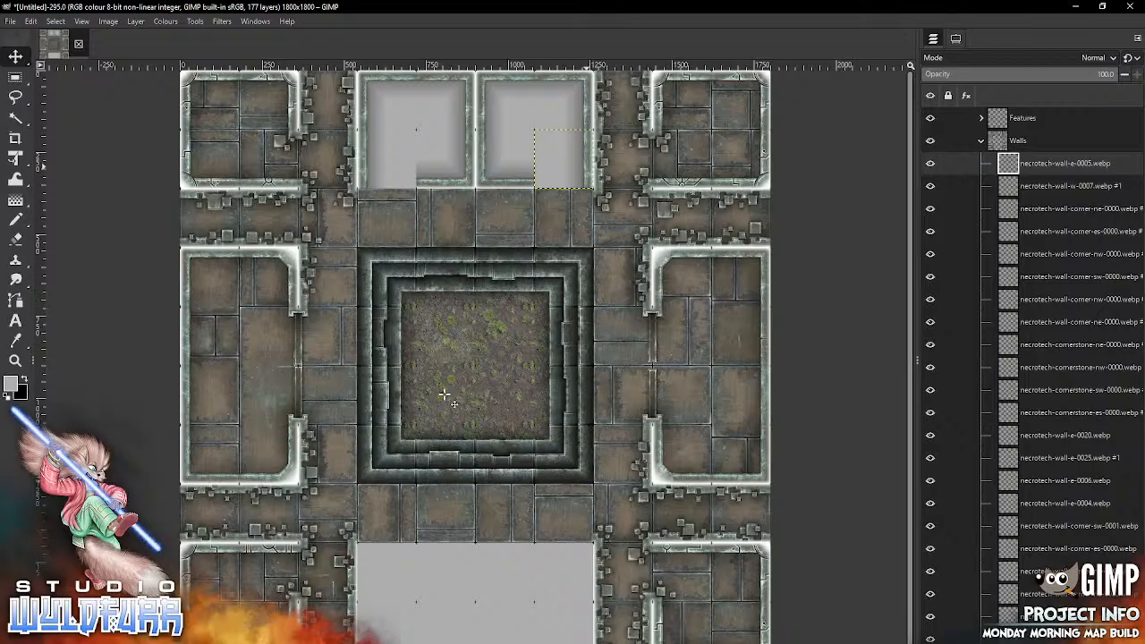
Step: Add necrotech-wall-n-0026.webp and necrotech-wall-n-0019.webp to the two middle passage cells directly south of the top-middle block
key(alt+Tab)
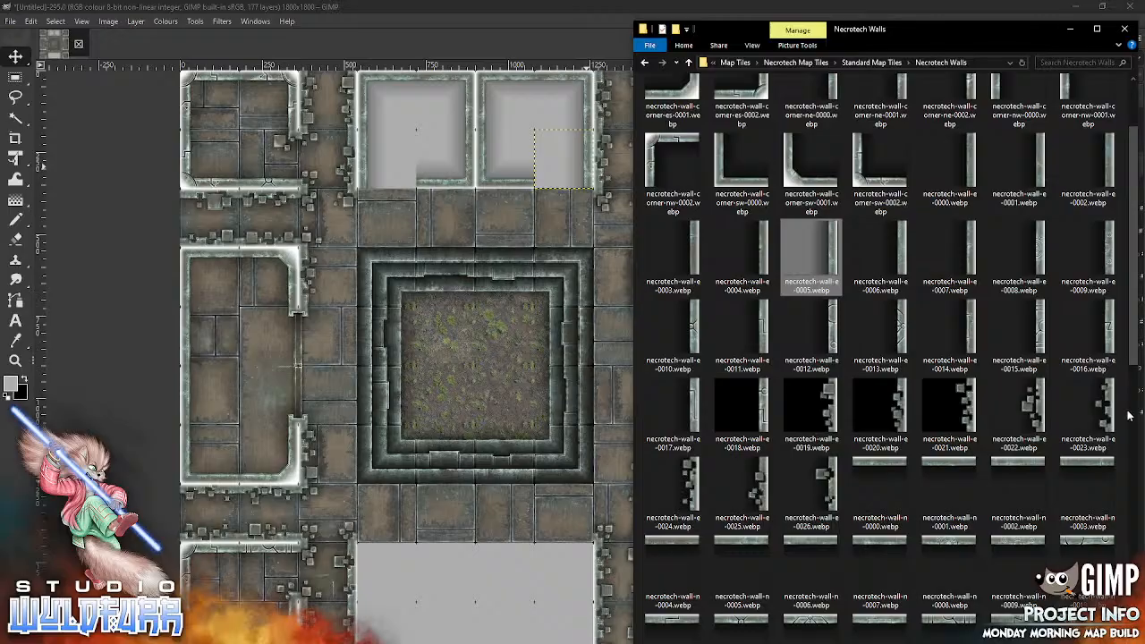
scroll(1128, 416, down, 6)
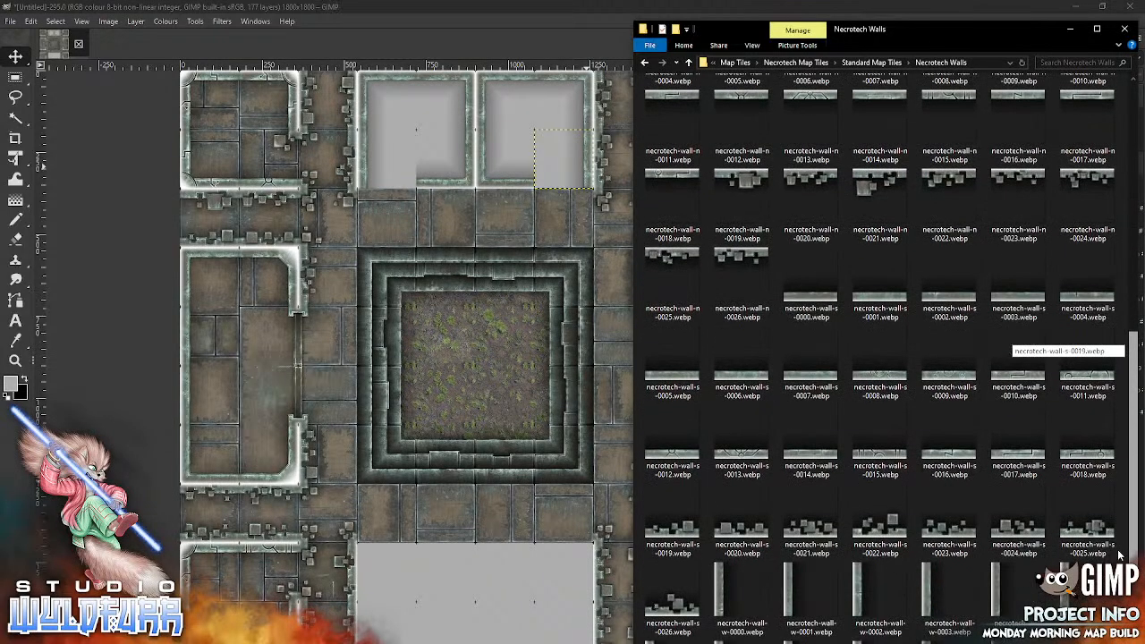
scroll(1119, 554, up, 1)
drag(729, 368, 454, 427)
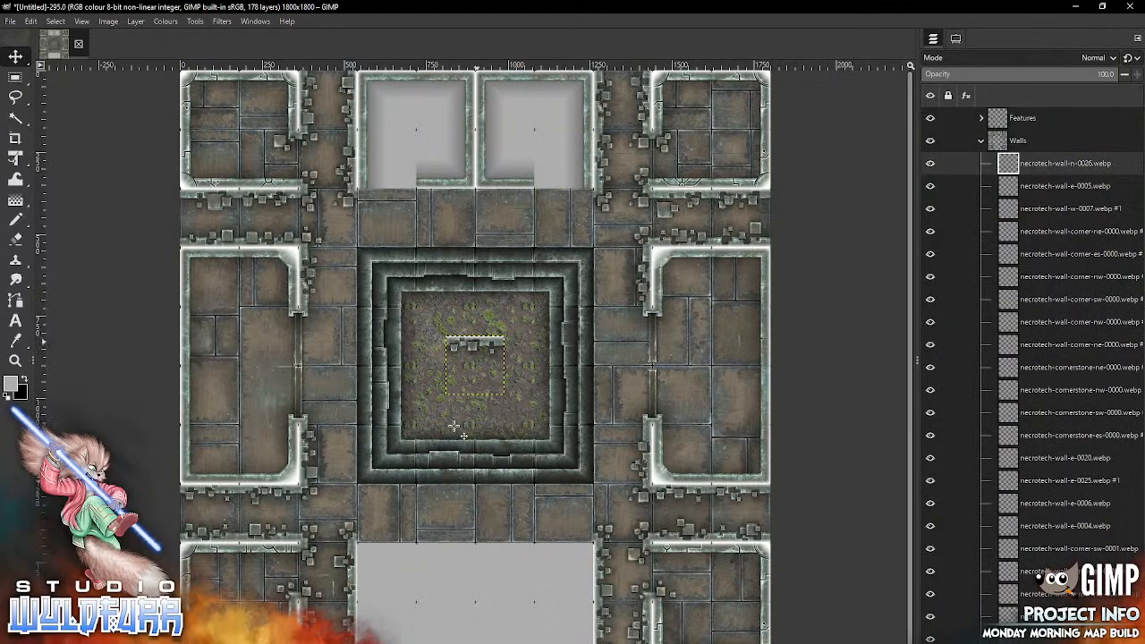
drag(475, 342, 444, 203)
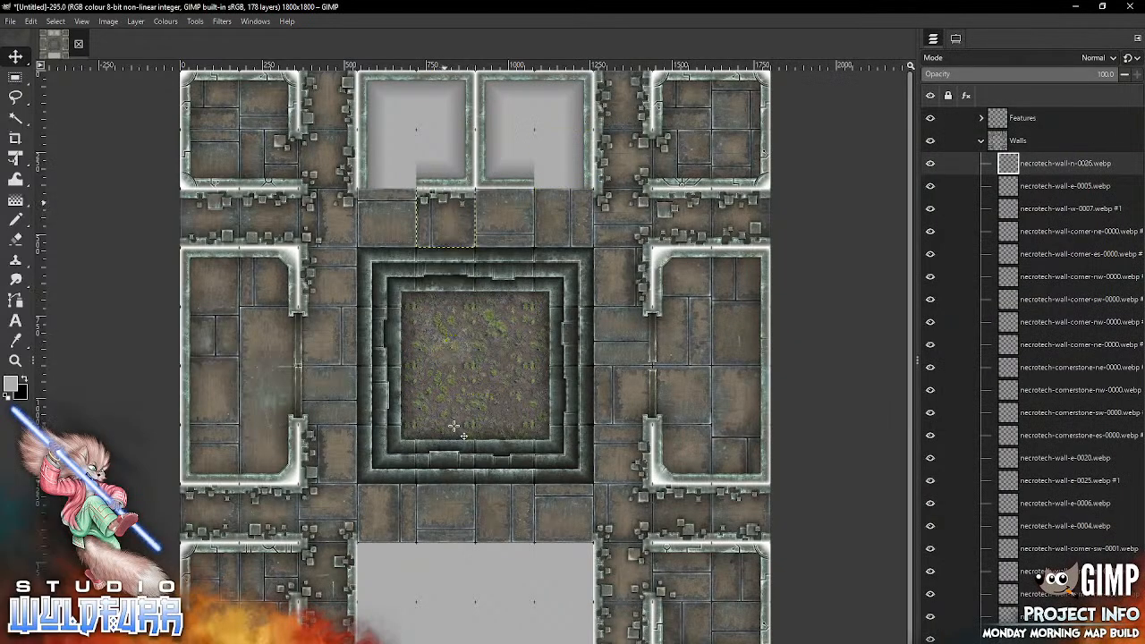
key(alt+Tab)
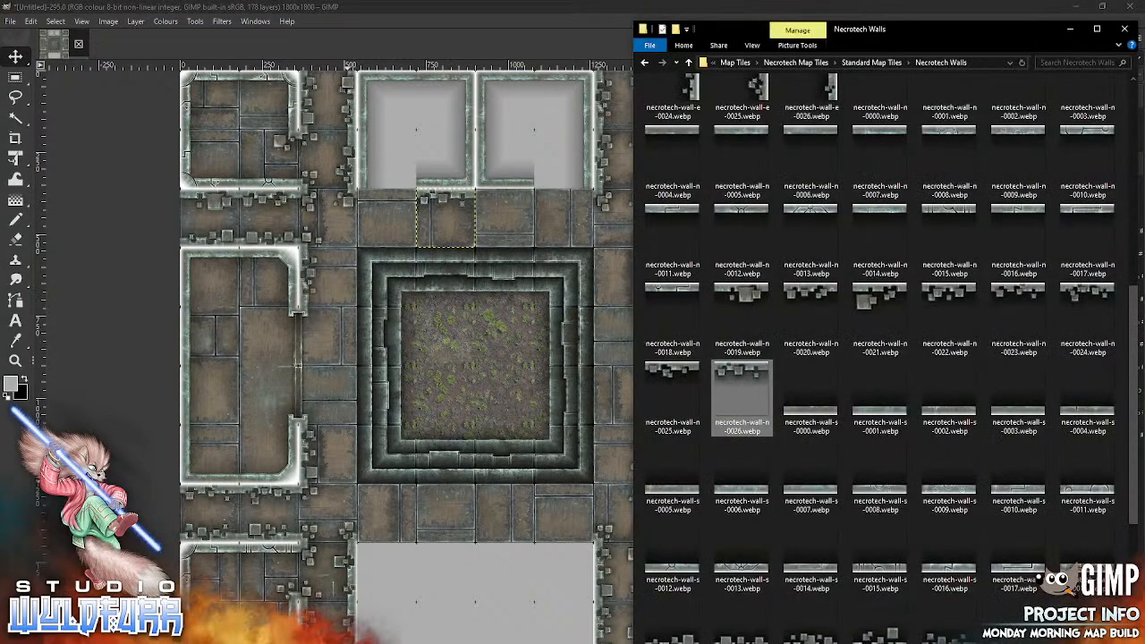
drag(755, 298, 468, 412)
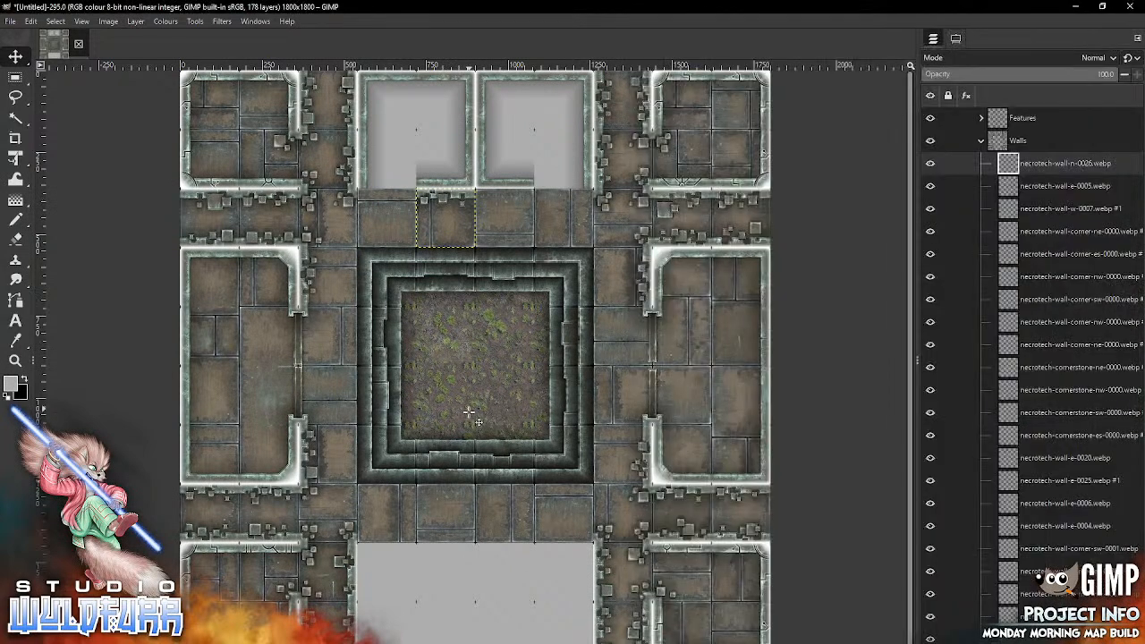
drag(475, 365, 504, 220)
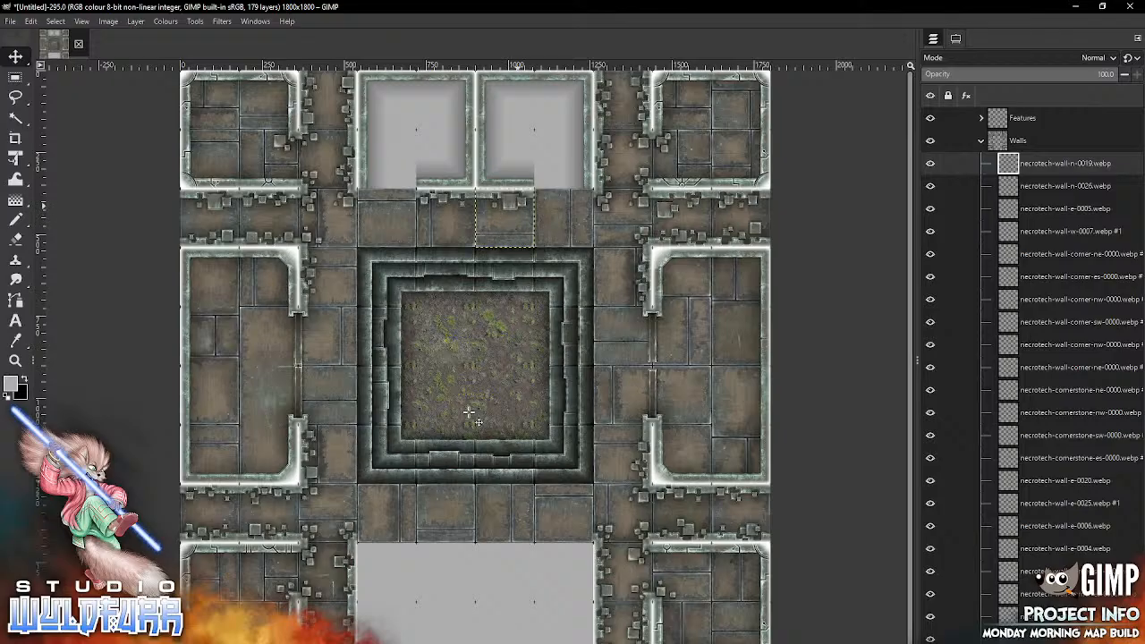
Step: Frame the top-middle eastern room's south opening with necrotech-doorways-n-0003.webp in the passage and necrotech-cornerstone-sw-0002.webp in the room's southeast cell
key(alt+Tab)
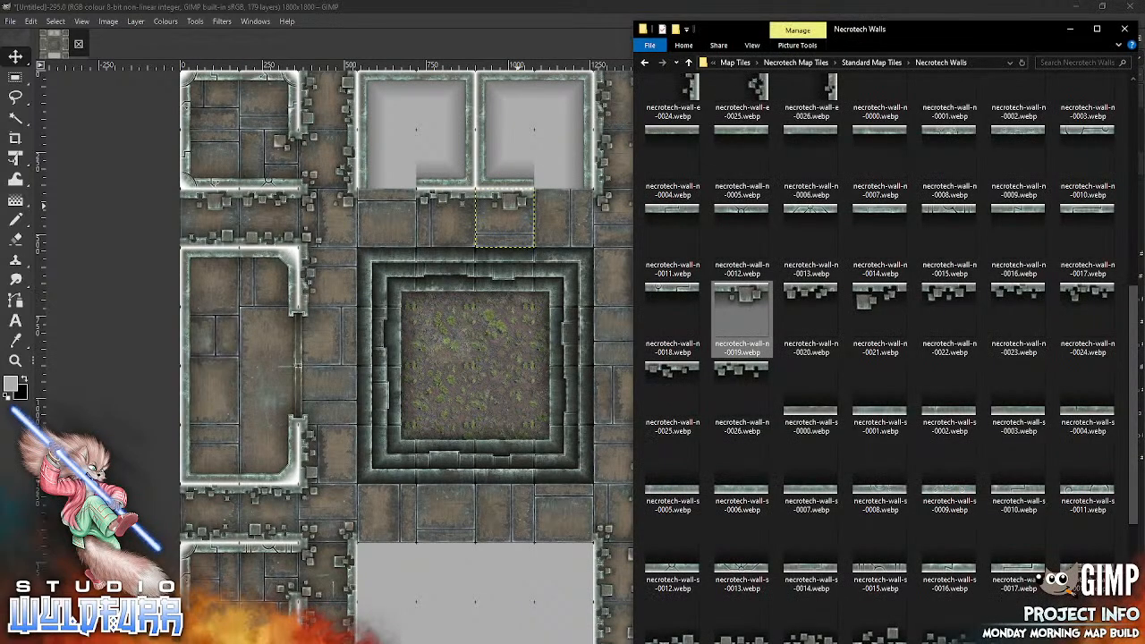
drag(1133, 517, 1101, 247)
double_click(807, 125)
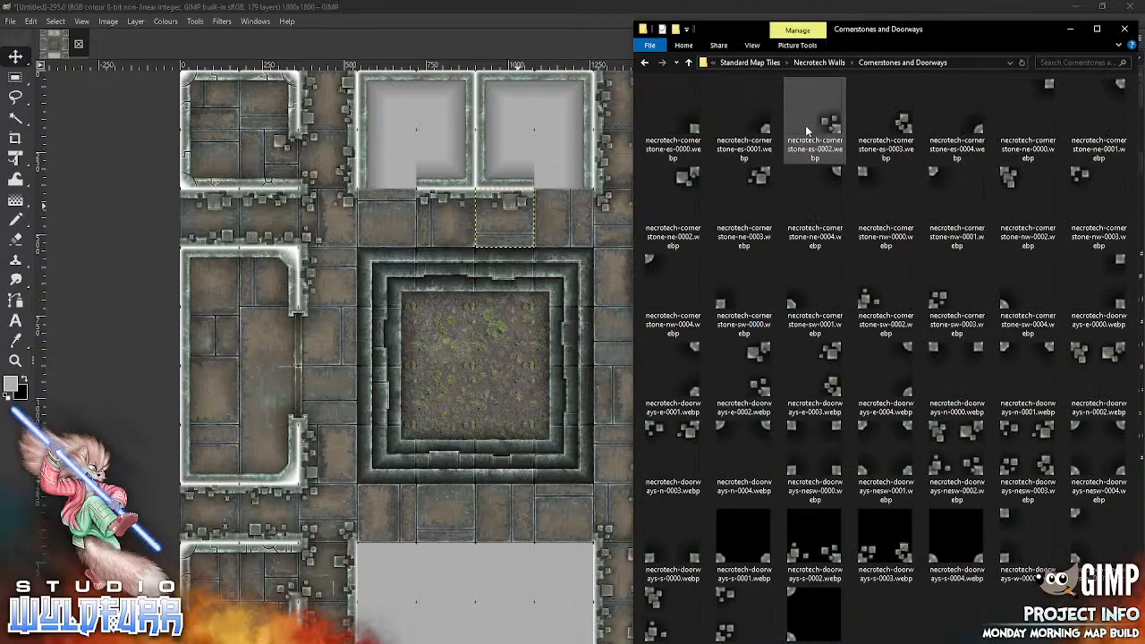
drag(687, 432, 560, 261)
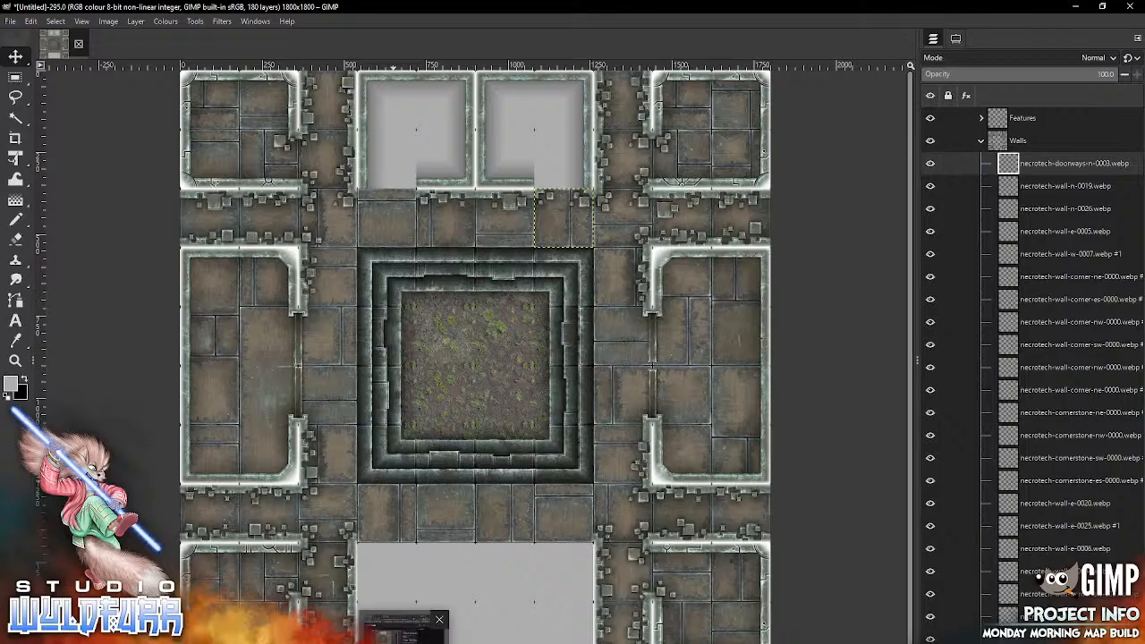
click(287, 640)
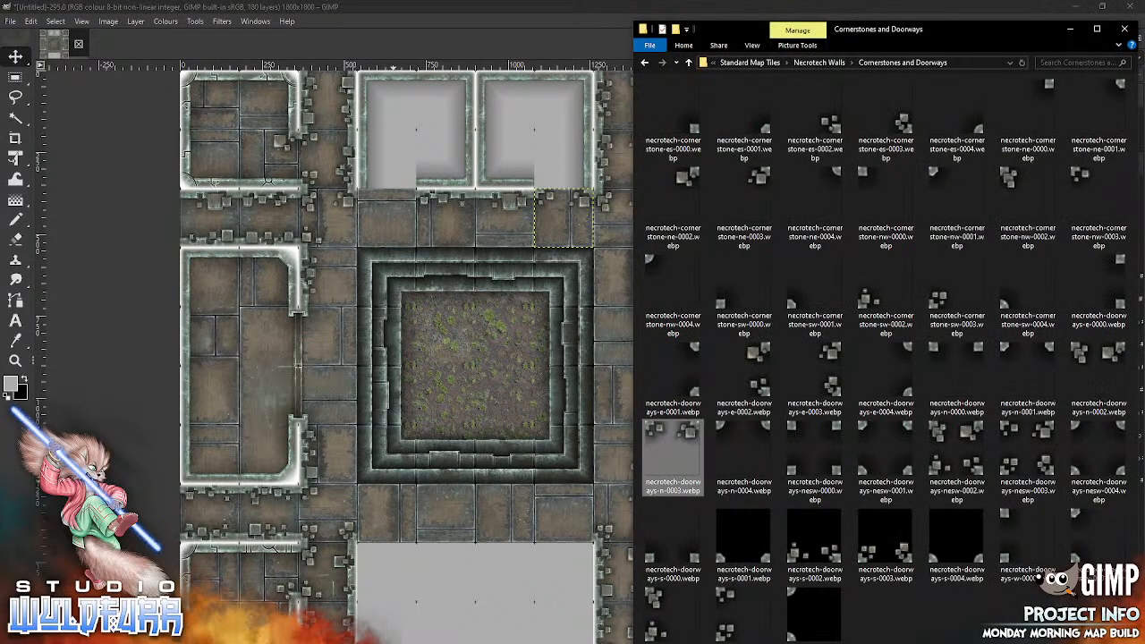
mouse_move(885, 297)
mouse_down()
mouse_move(455, 384)
mouse_move(546, 179)
mouse_up()
click(885, 295)
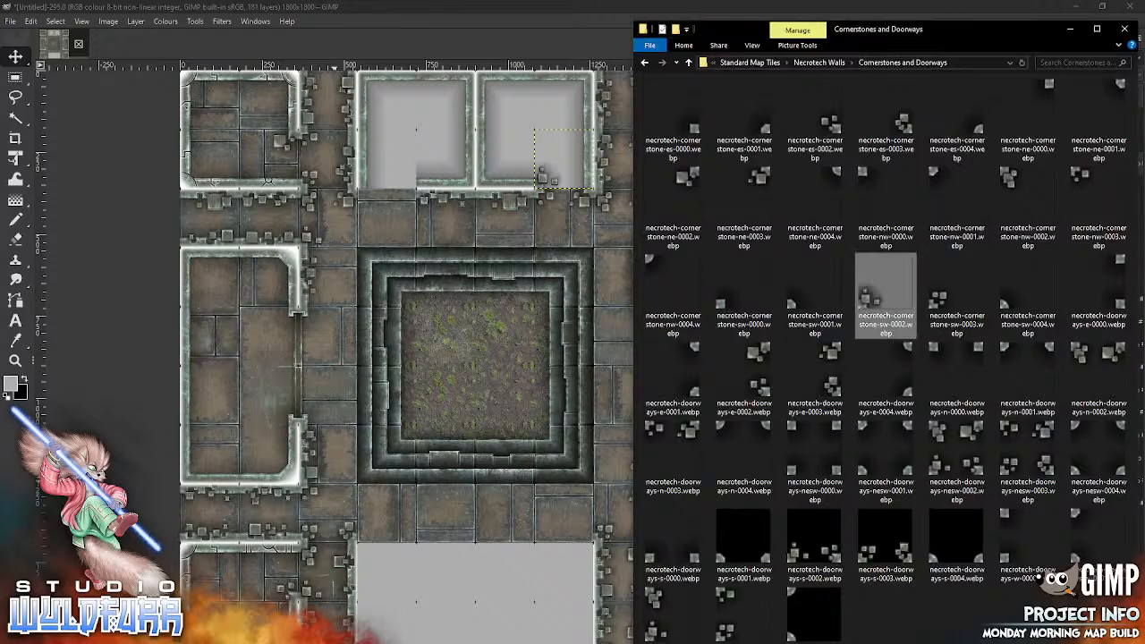
Step: Frame the top-middle western room's south opening with necrotech-cornerstone-es-0002.webp in its southwest cell and necrotech-doorways-n-0002.webp in the passage cell below
drag(814, 139, 386, 159)
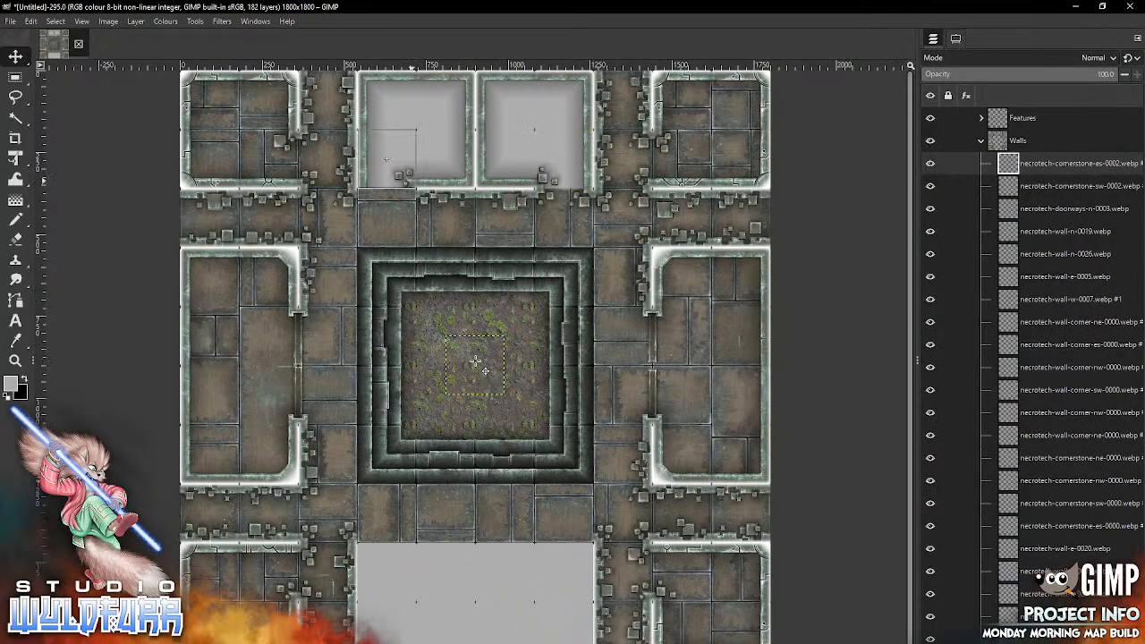
key(alt+Tab)
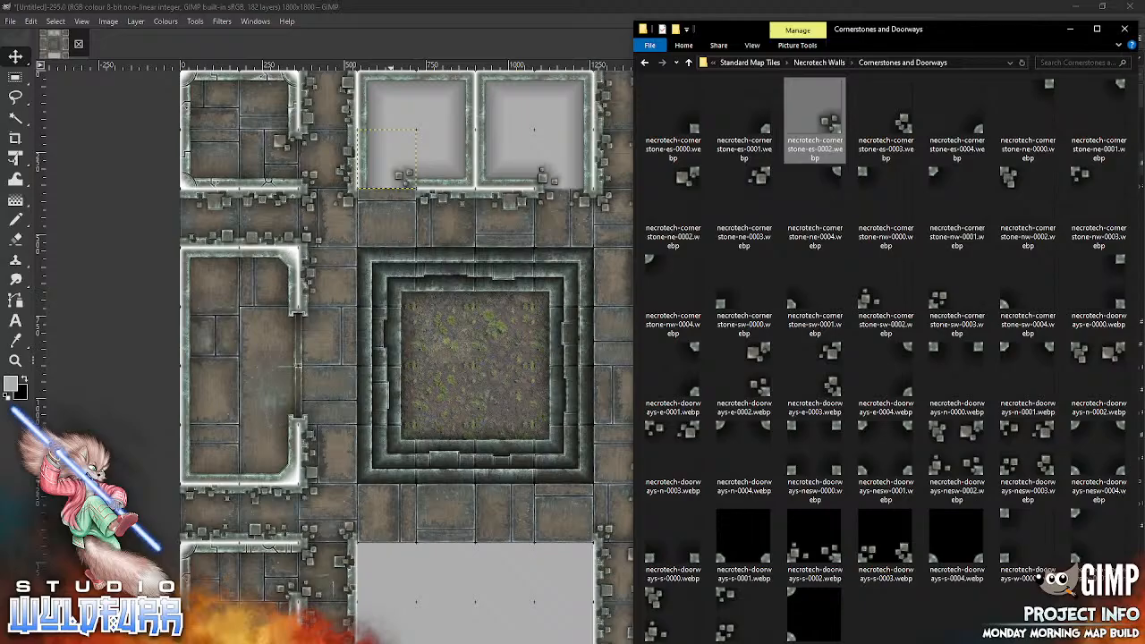
drag(1075, 356, 428, 383)
drag(488, 348, 399, 203)
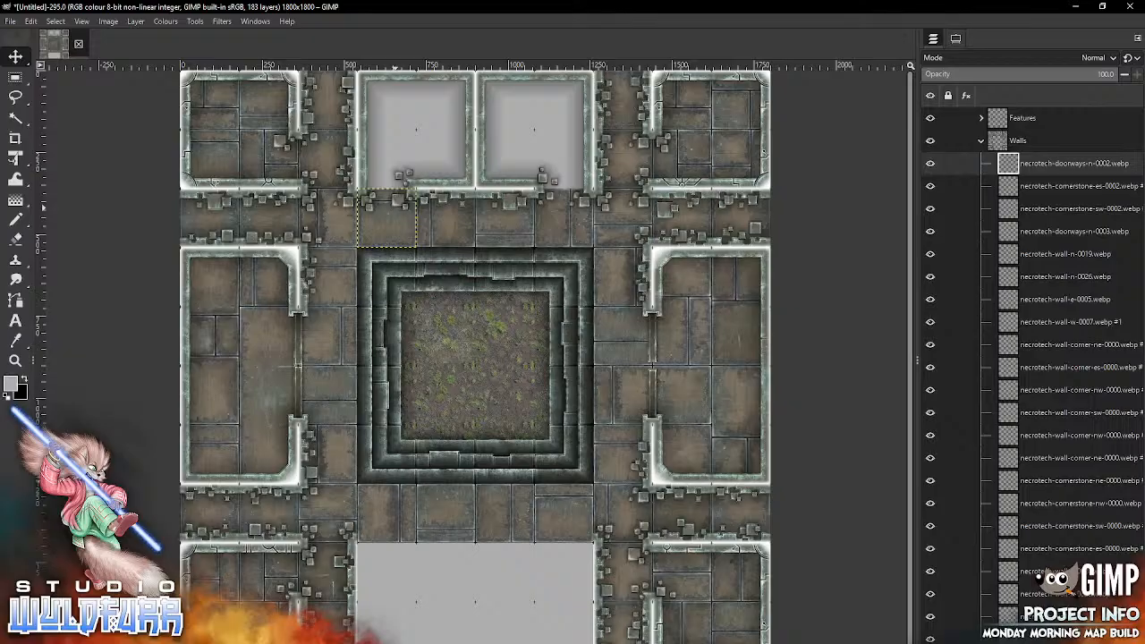
Step: Add necrotech-doorways-s-0003.webp and necrotech-doorways-s-0002.webp to the passage cells directly above the bottom-middle block's west and east ends
key(alt+Tab)
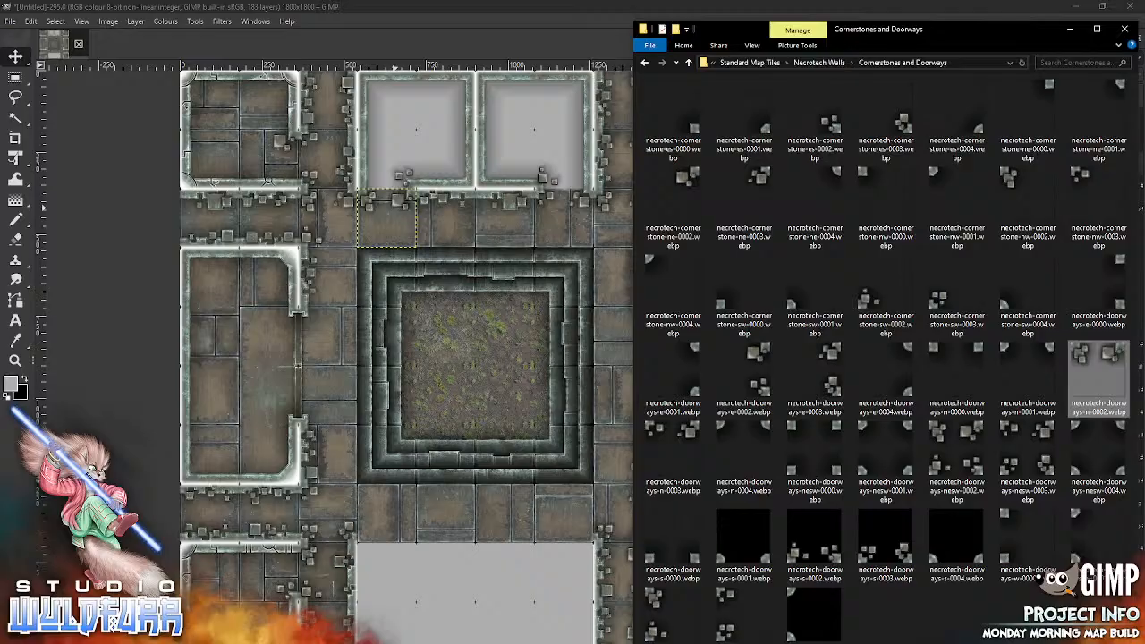
drag(894, 562, 440, 529)
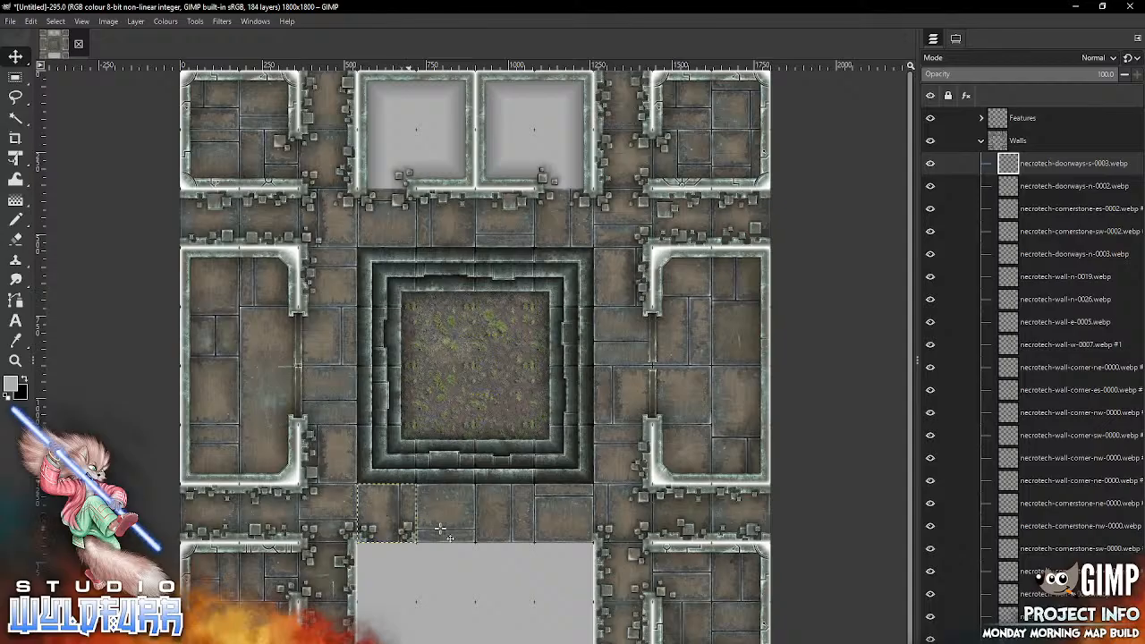
key(alt+Tab)
drag(830, 559, 489, 556)
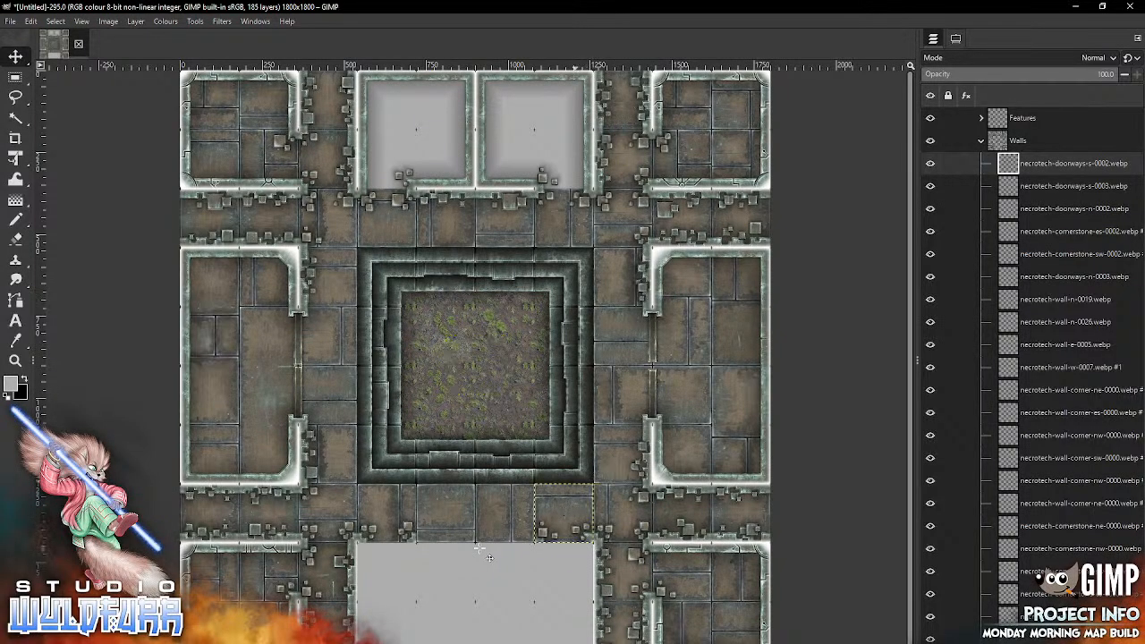
Step: Place necrotech-cornerstone-nw-0002.webp in the bottom-middle block's northeast cell and necrotech-cornerstone-ne-0002.webp in its northwest cell
key(alt+Tab)
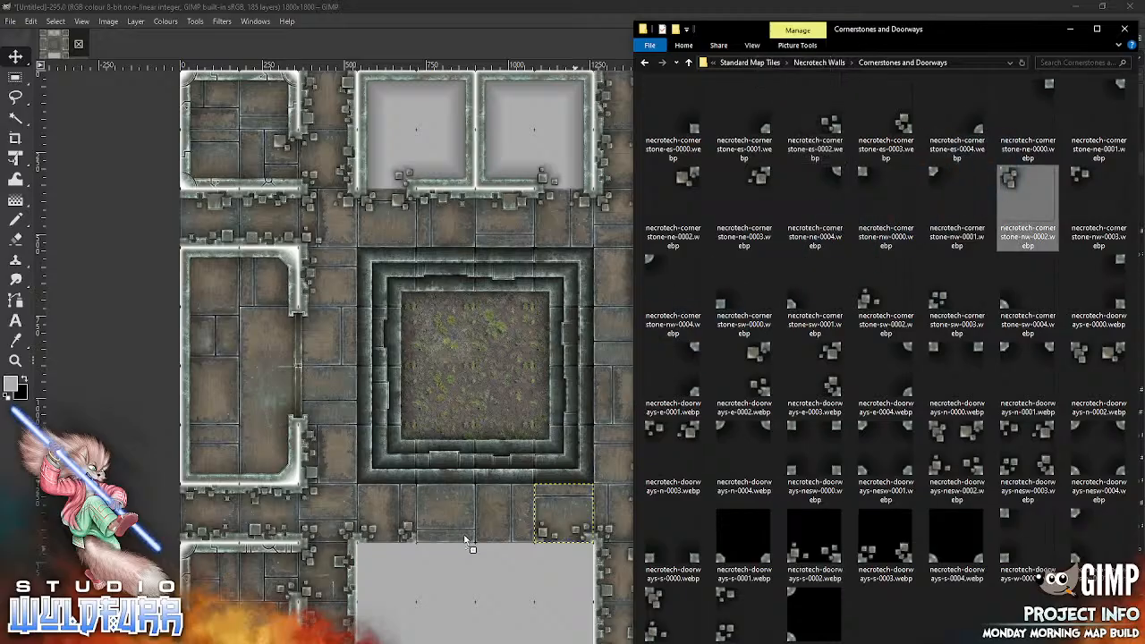
click(463, 534)
mouse_move(457, 349)
mouse_down()
mouse_move(543, 585)
mouse_move(543, 555)
mouse_up()
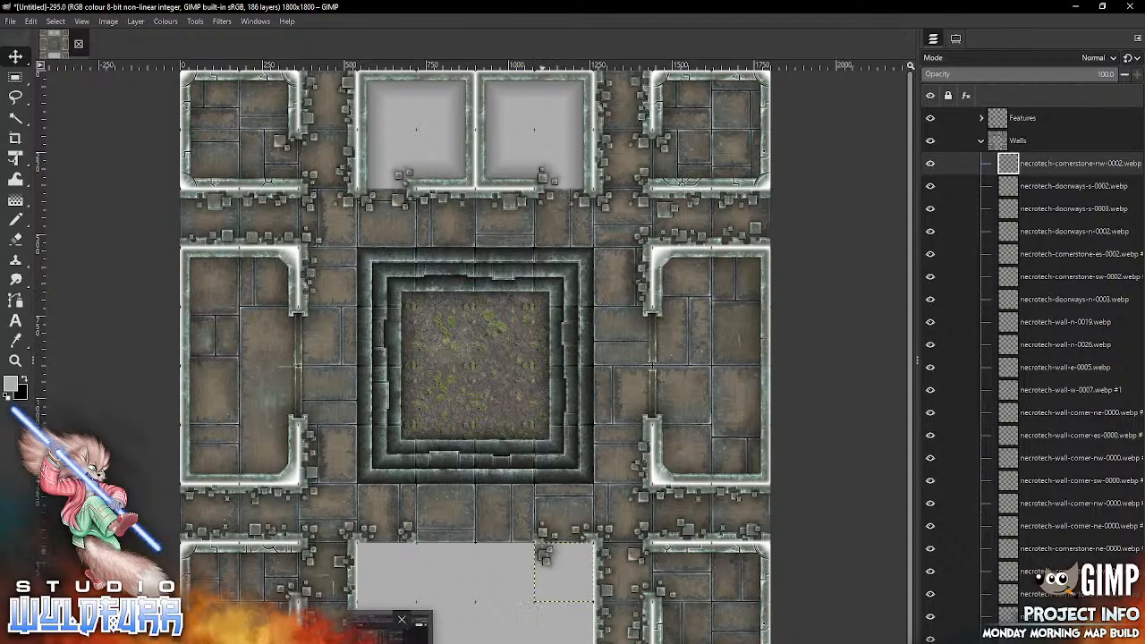
key(alt+Tab)
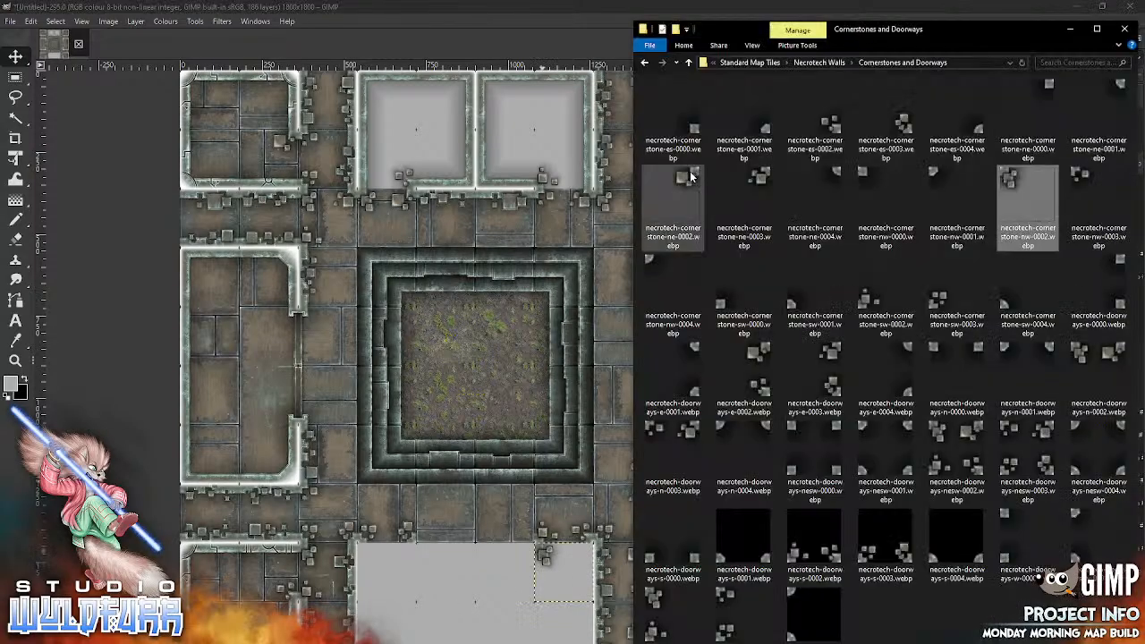
drag(690, 175, 438, 443)
mouse_move(491, 348)
mouse_down()
mouse_move(417, 569)
mouse_move(402, 555)
mouse_up()
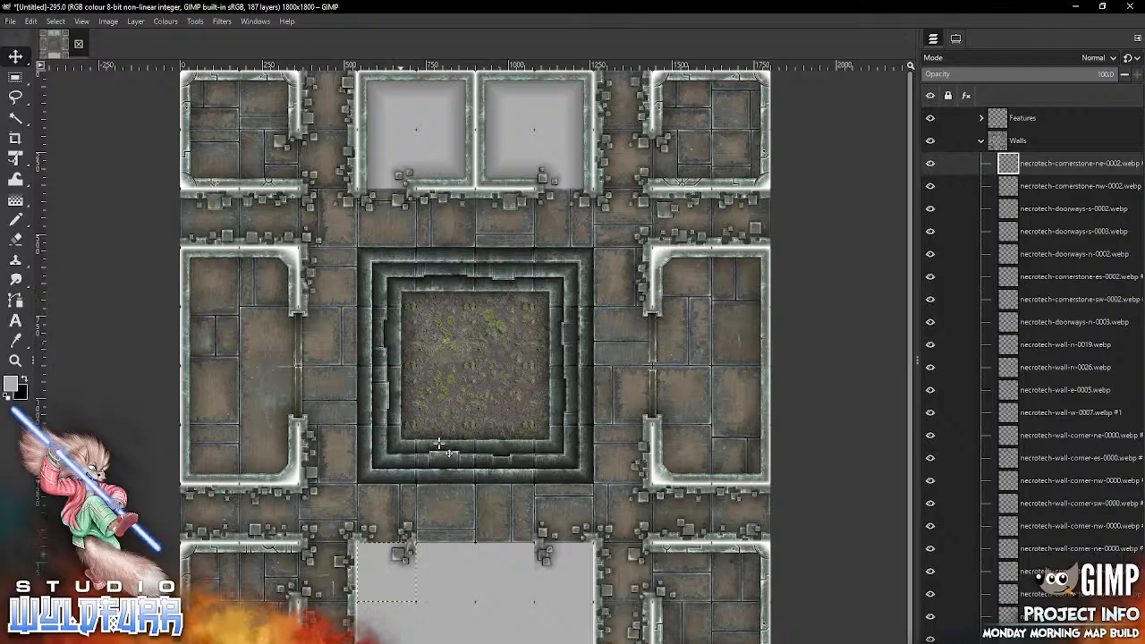
Step: From the Necrotech Walls folder, add necrotech-wall-corner-nw-0000.webp and necrotech-wall-corner-ne-0000.webp back to back in the bottom-middle block's two middle upper cells
key(alt+Tab)
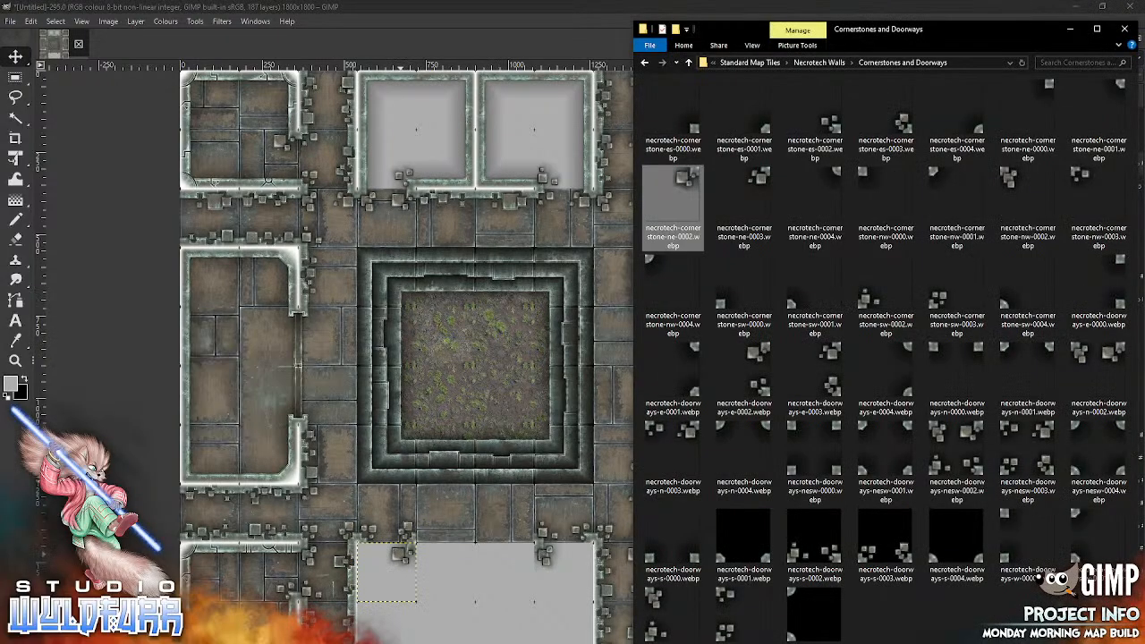
click(819, 63)
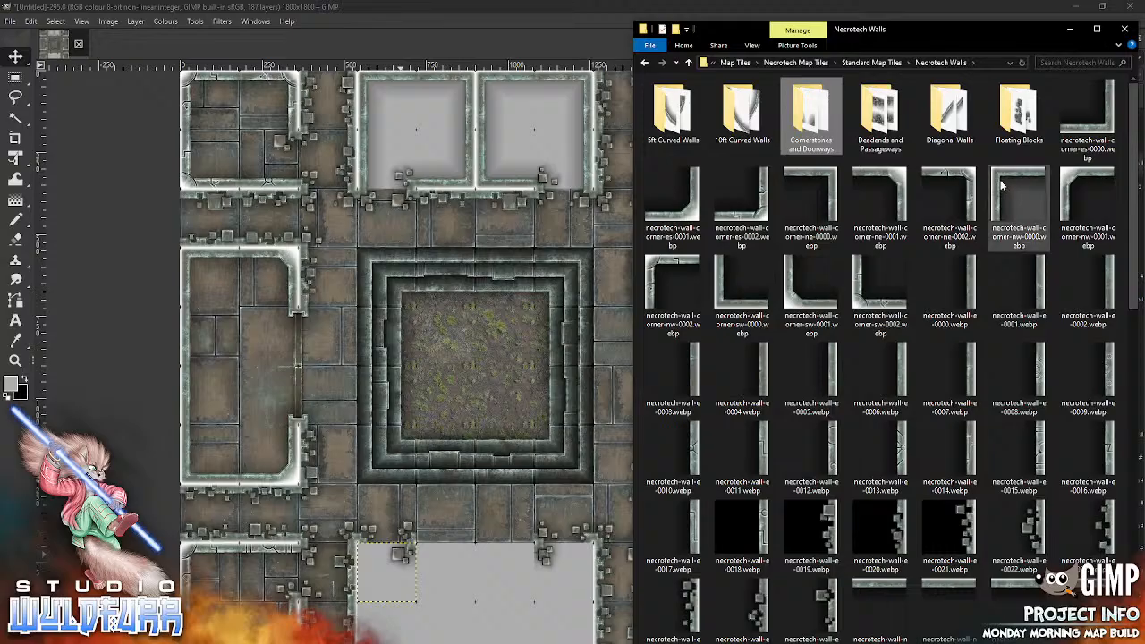
drag(1017, 192, 490, 478)
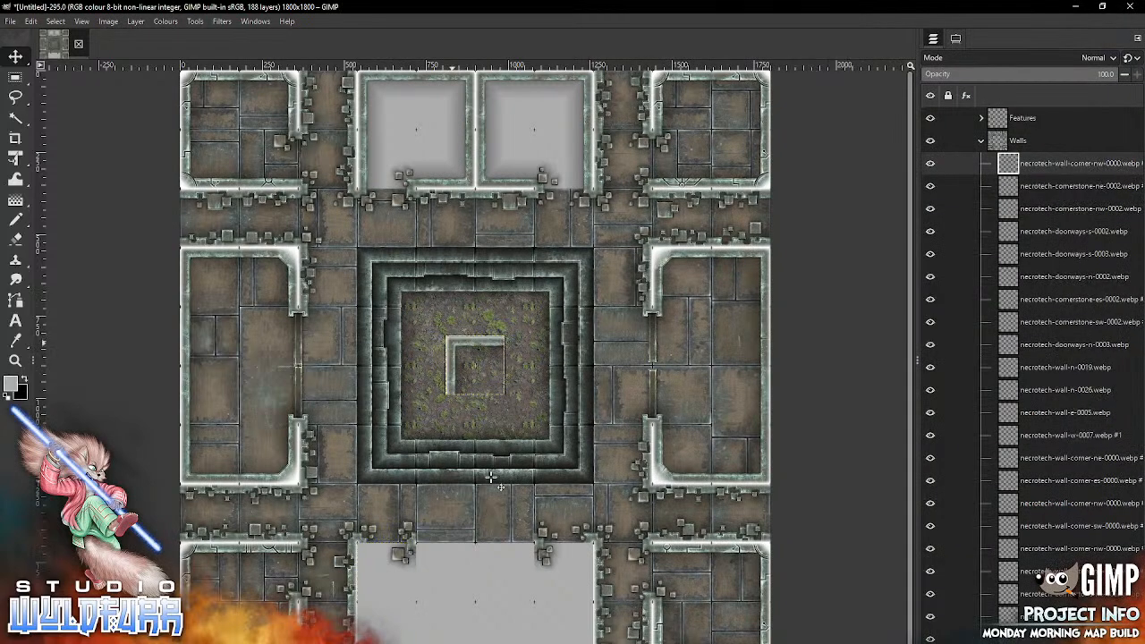
drag(451, 358, 482, 565)
key(alt+Tab)
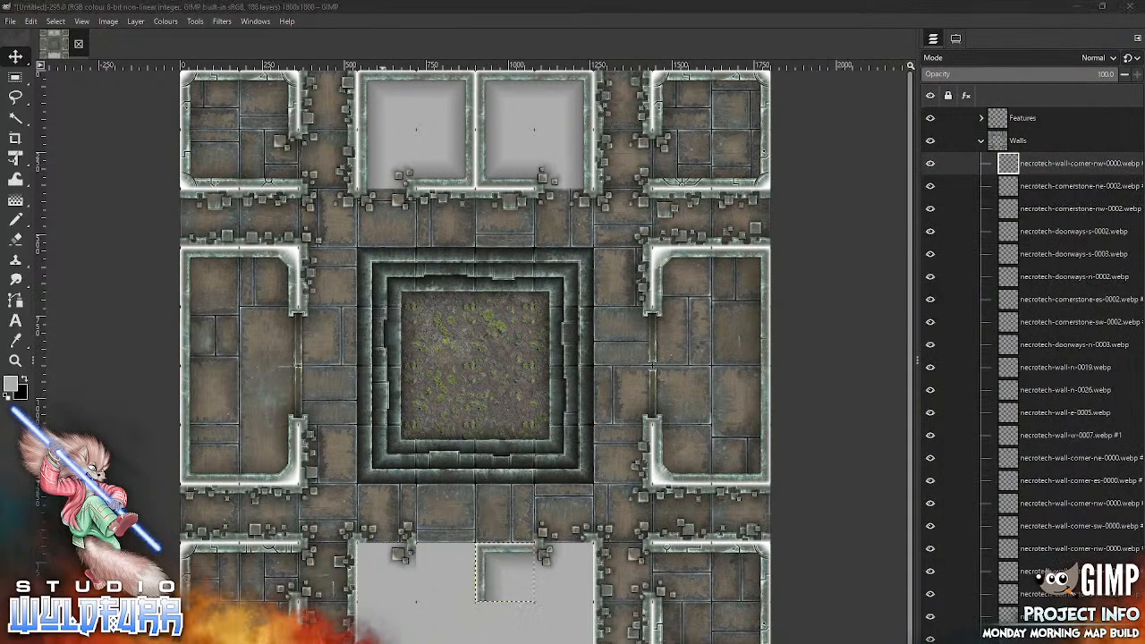
mouse_move(827, 186)
mouse_down()
mouse_move(482, 378)
mouse_move(460, 565)
mouse_move(469, 549)
mouse_up()
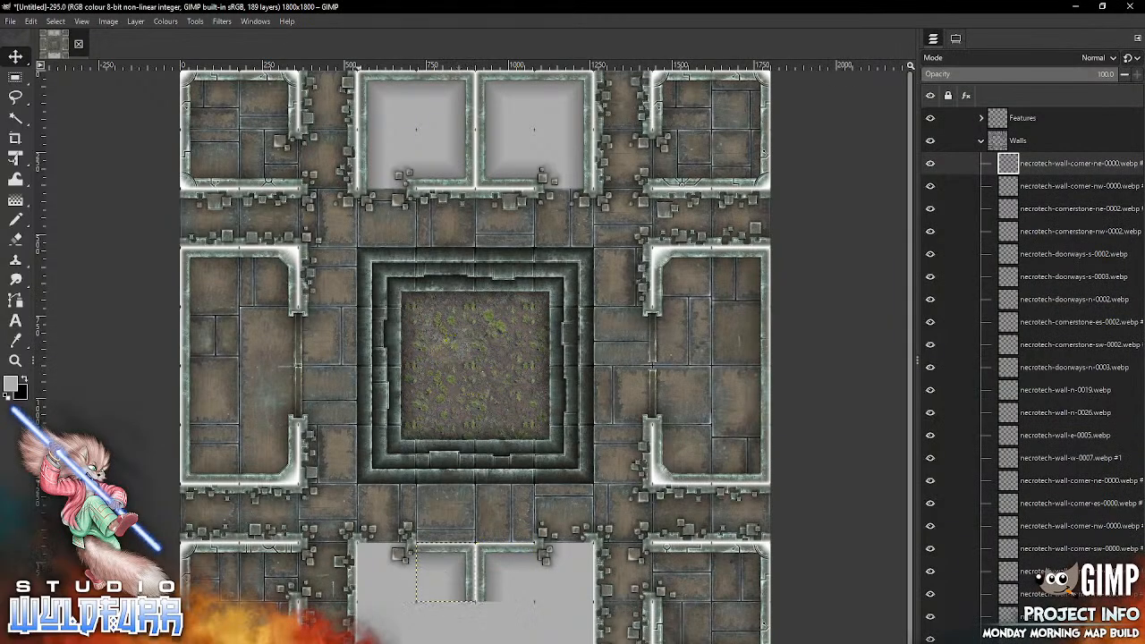
Step: Close the bottom-middle western room's south side with necrotech-wall-corner-sw-0000.webp in its southwest cell and necrotech-wall-corner-es-0000.webp in its southeast cell
key(alt+Tab)
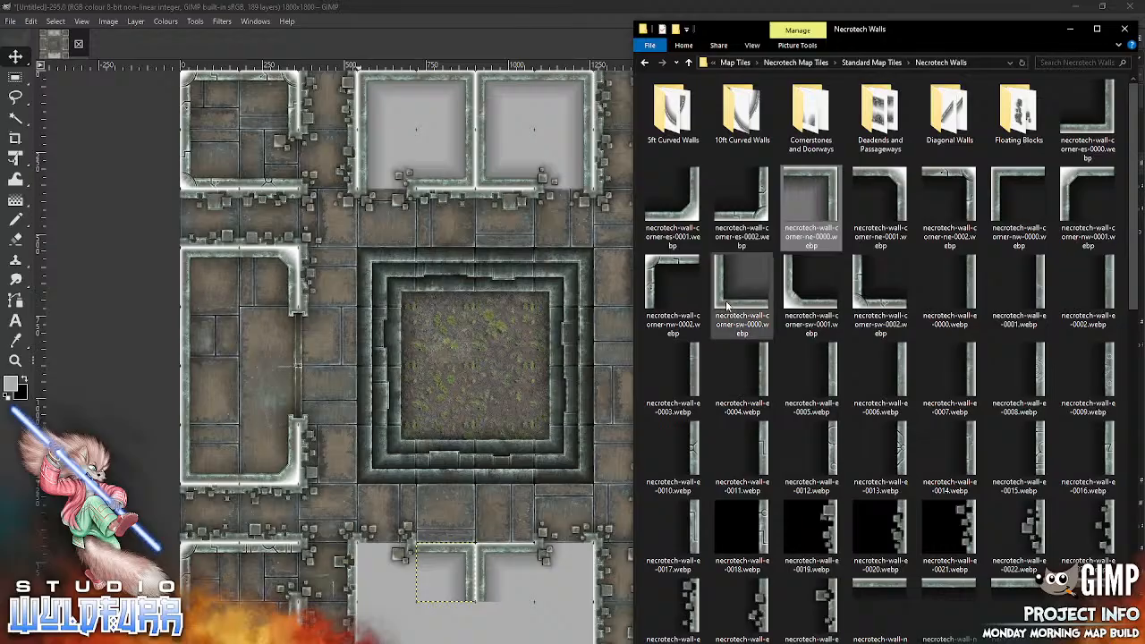
drag(741, 286, 493, 404)
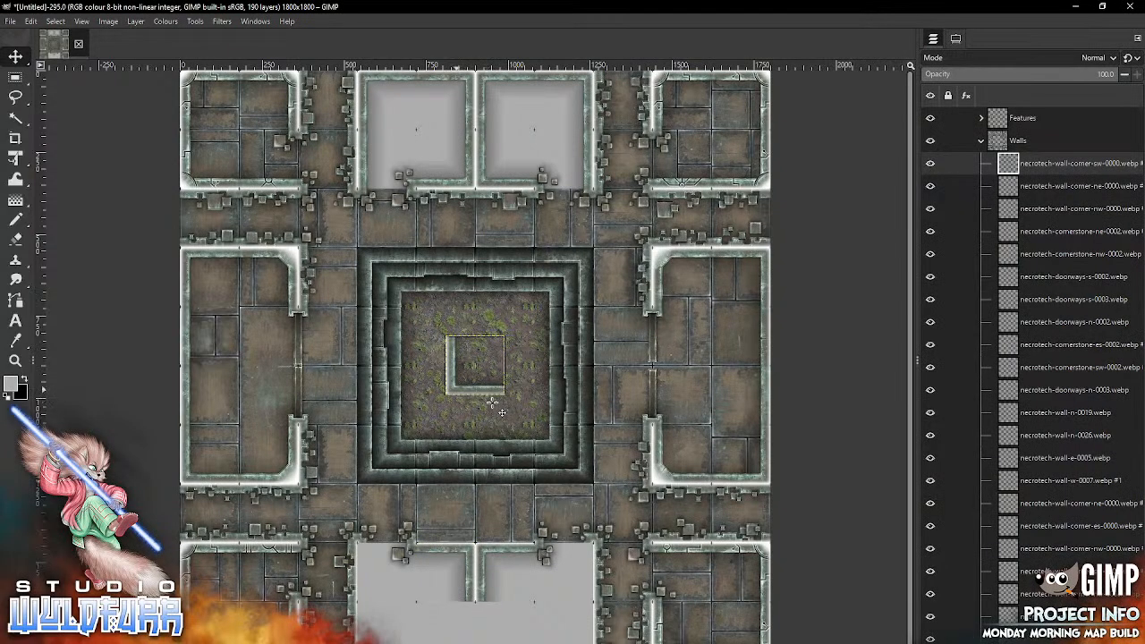
drag(473, 365, 386, 630)
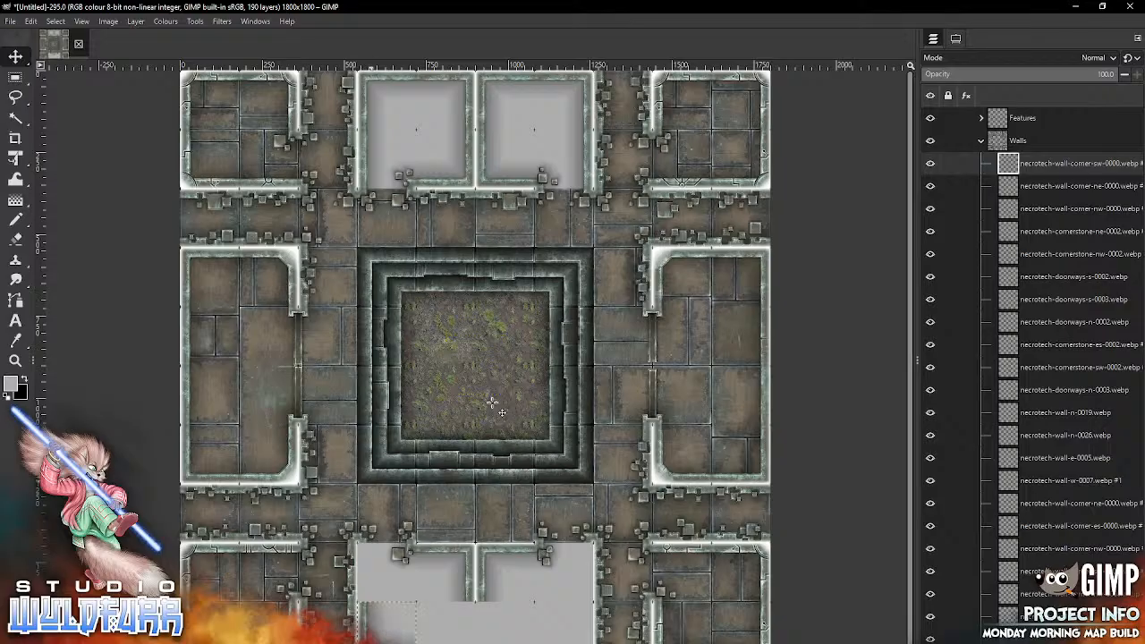
key(alt+Tab)
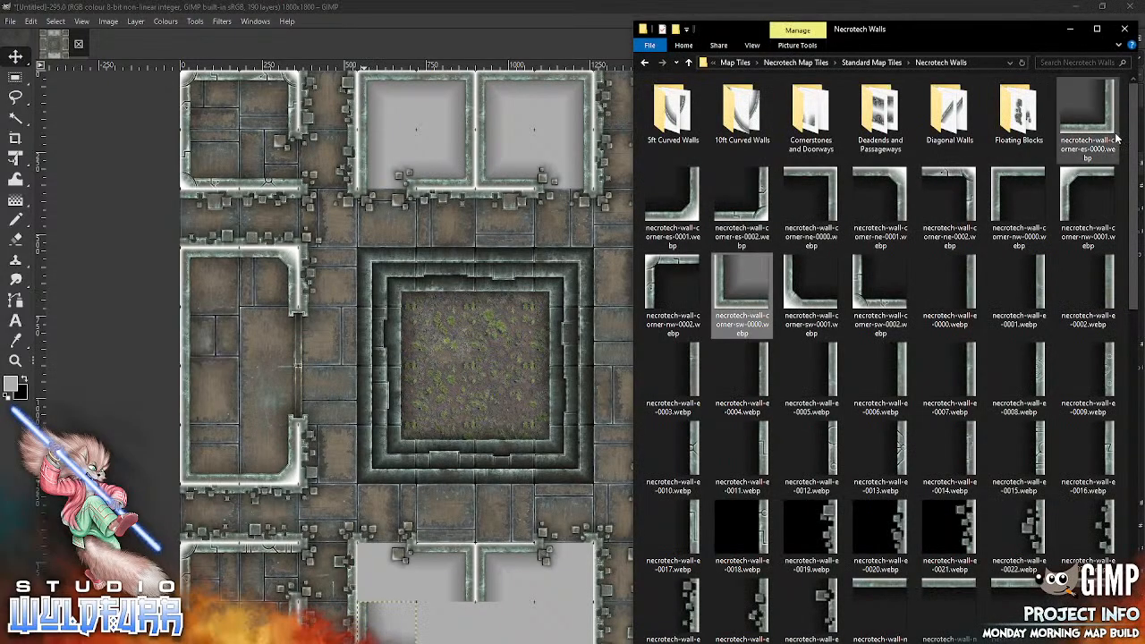
mouse_move(1104, 126)
mouse_down()
mouse_move(492, 343)
mouse_move(503, 514)
mouse_move(469, 619)
mouse_up()
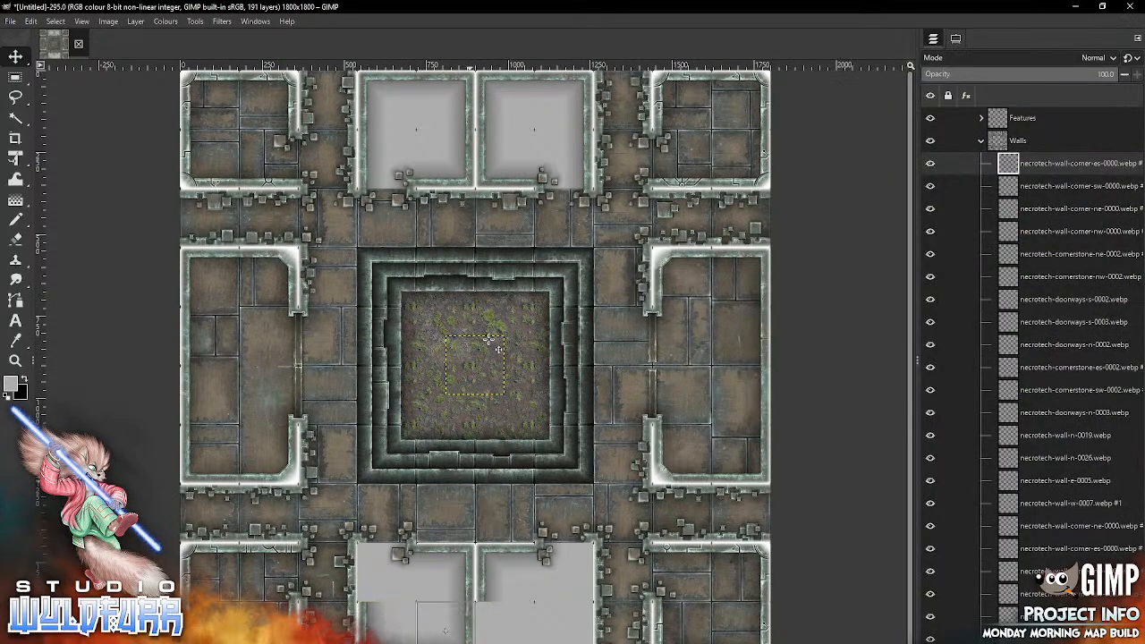
Step: Close the bottom-middle eastern room's south side with necrotech-wall-corner-es-0000.webp in its southeast cell and necrotech-wall-corner-sw-0000.webp in its southwest cell
key(alt+Tab)
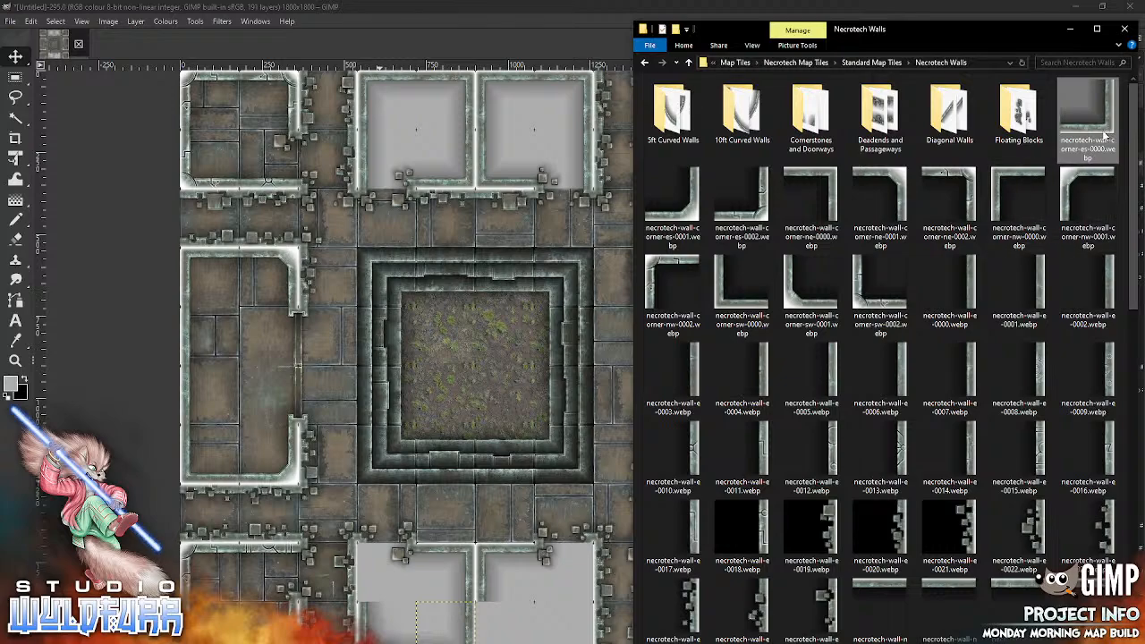
drag(1106, 132, 532, 478)
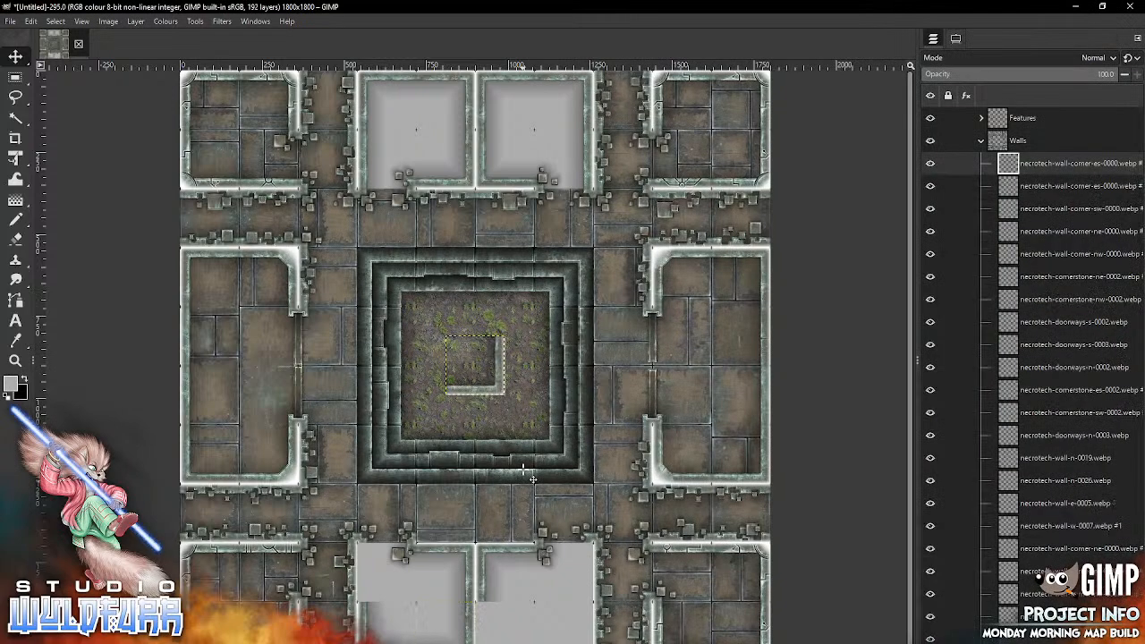
drag(501, 390, 586, 643)
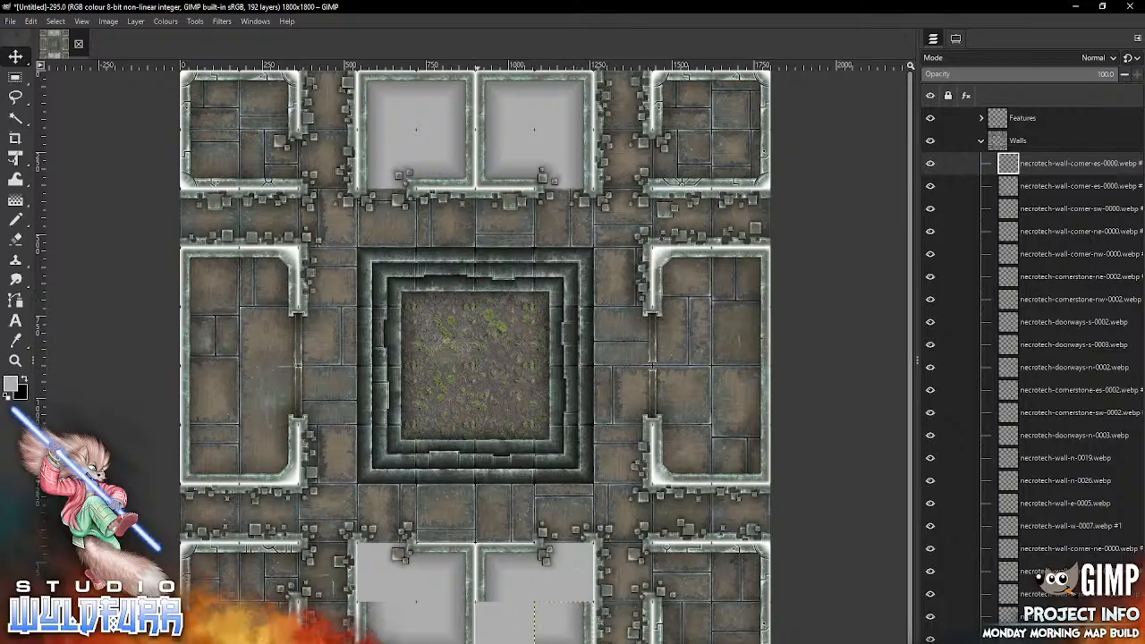
key(alt+Tab)
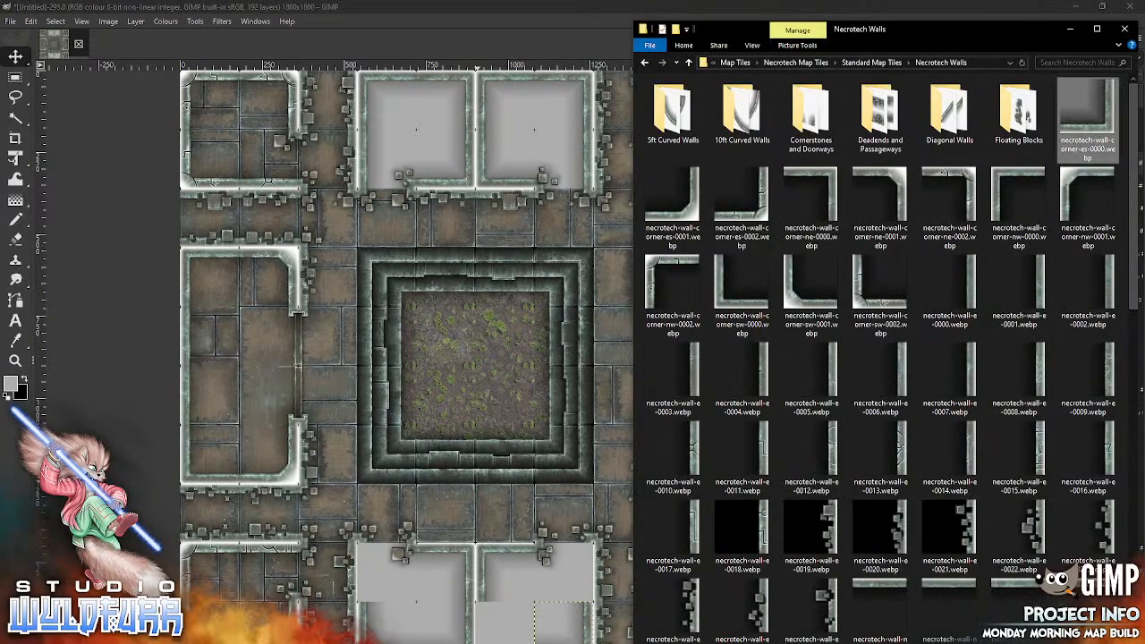
mouse_move(741, 285)
mouse_down()
mouse_move(507, 382)
mouse_move(494, 631)
mouse_move(479, 642)
mouse_up()
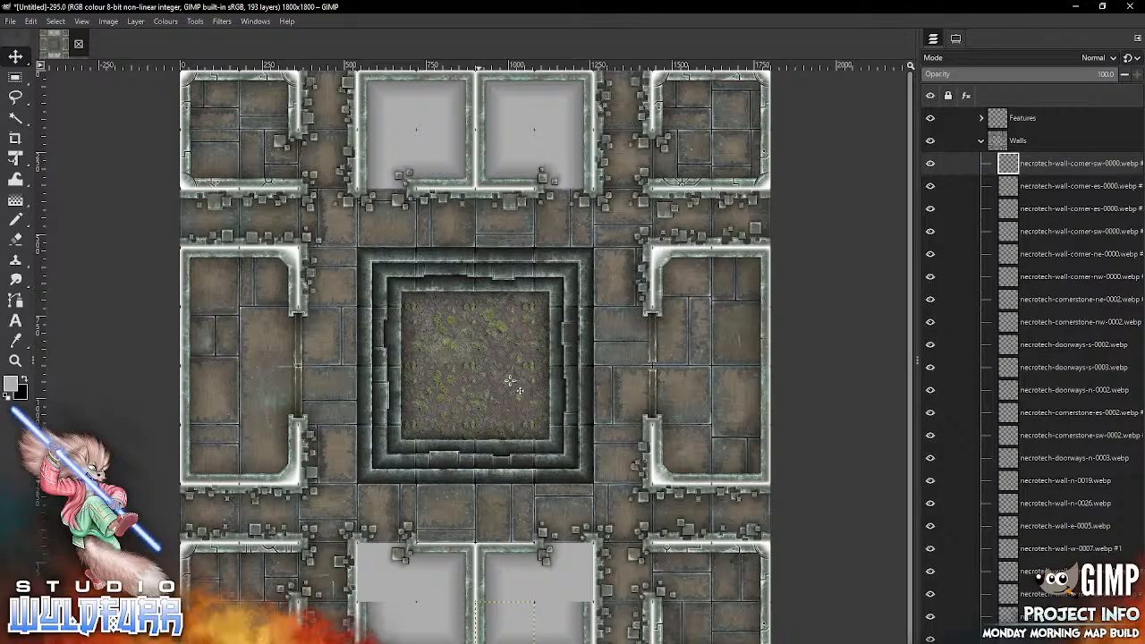
Step: Add necrotech-wall-e-0004.webp to the bottom-middle eastern room's northeast cell and necrotech-wall-w-0001.webp to the western room's northwest cell
key(alt+Tab)
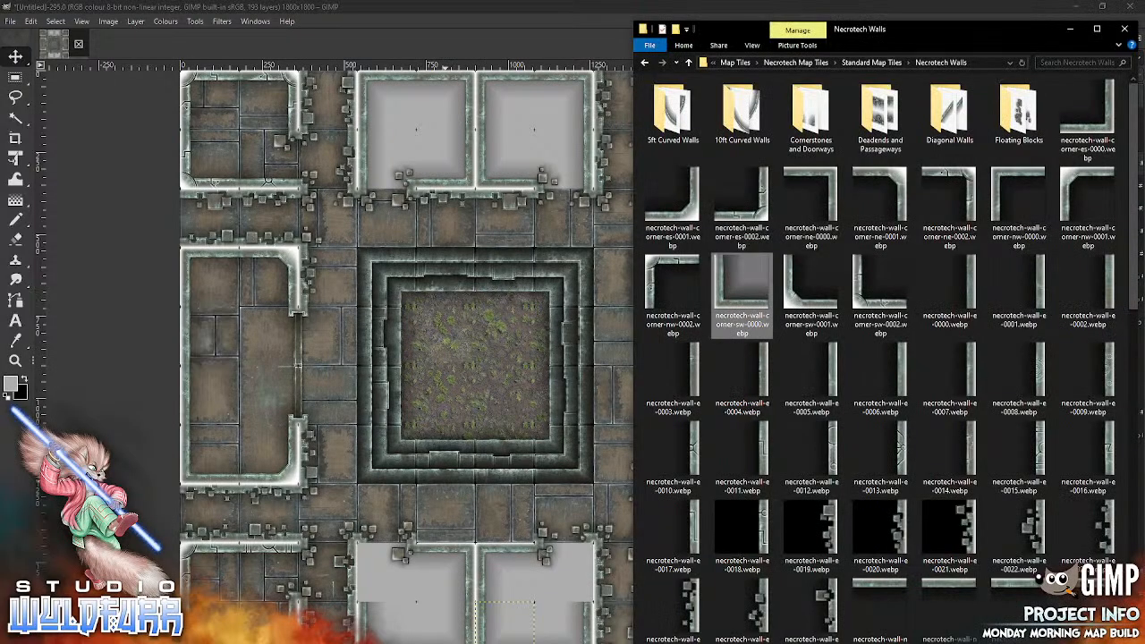
drag(741, 376, 478, 435)
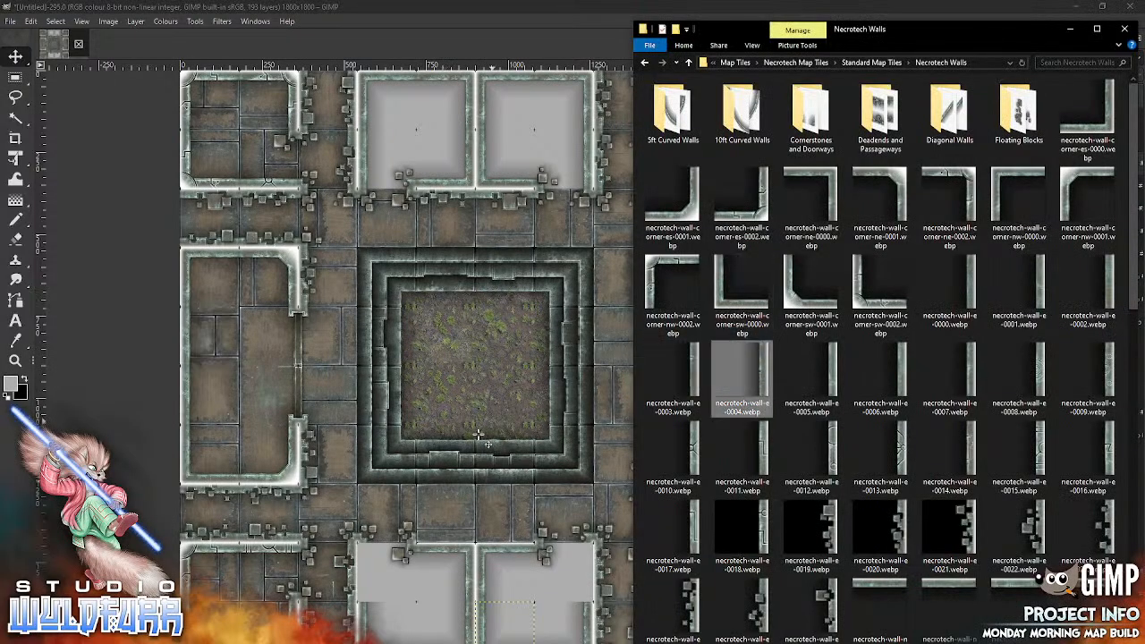
mouse_move(498, 347)
mouse_down()
mouse_move(500, 387)
mouse_move(578, 567)
mouse_move(586, 555)
mouse_up()
key(alt+Tab)
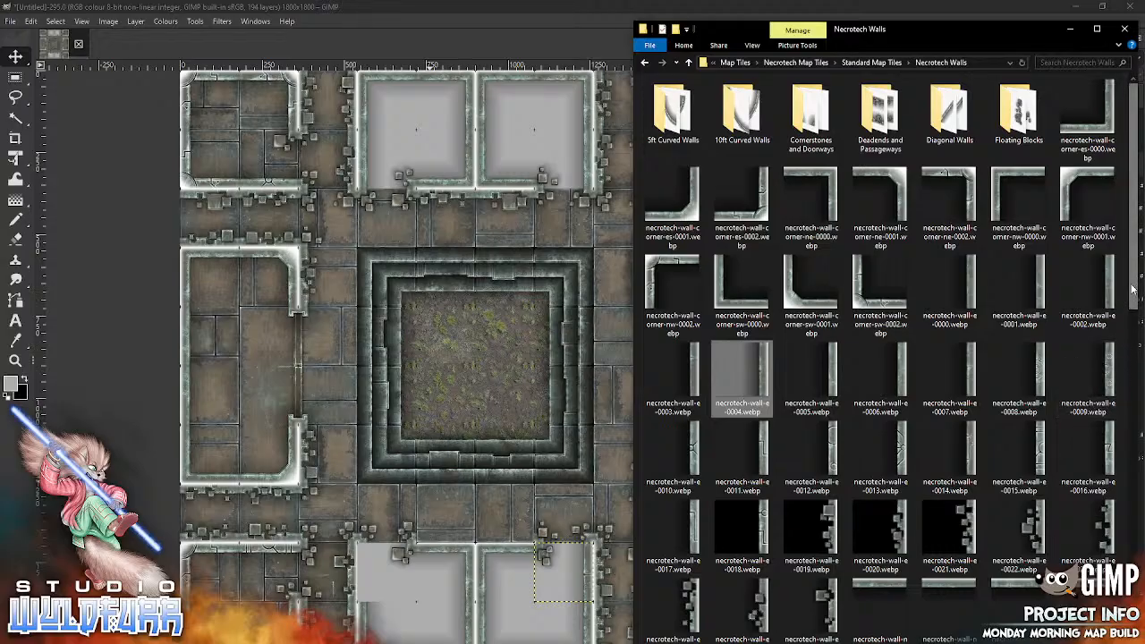
scroll(1105, 507, down, 6)
scroll(1105, 507, down, 4)
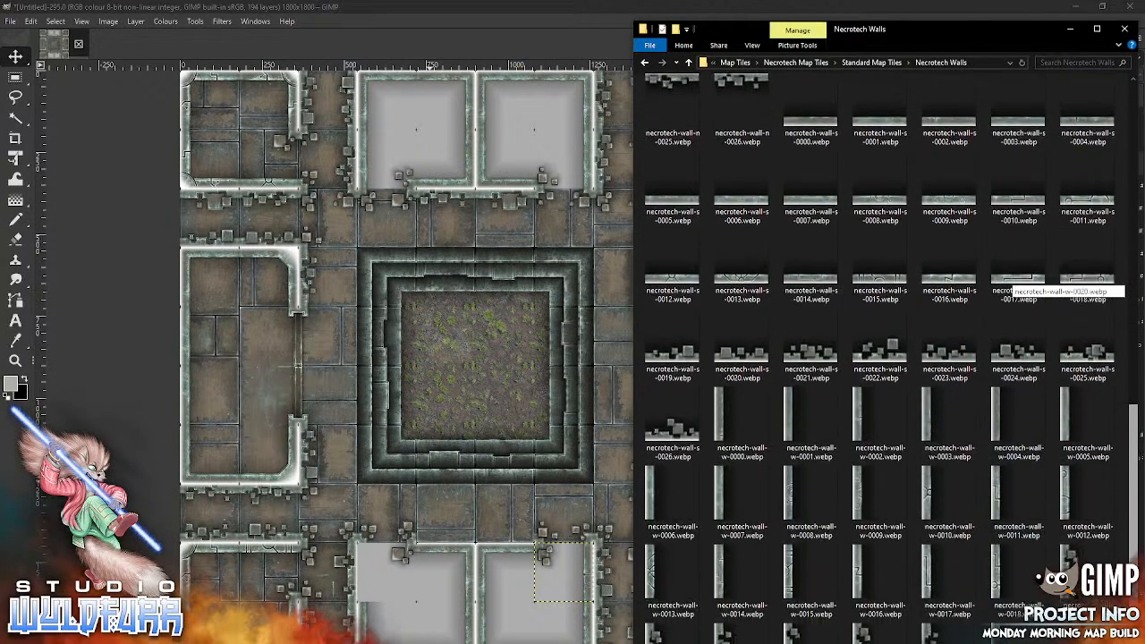
drag(789, 415, 382, 554)
mouse_move(450, 360)
mouse_down()
mouse_move(382, 571)
mouse_move(361, 567)
mouse_up()
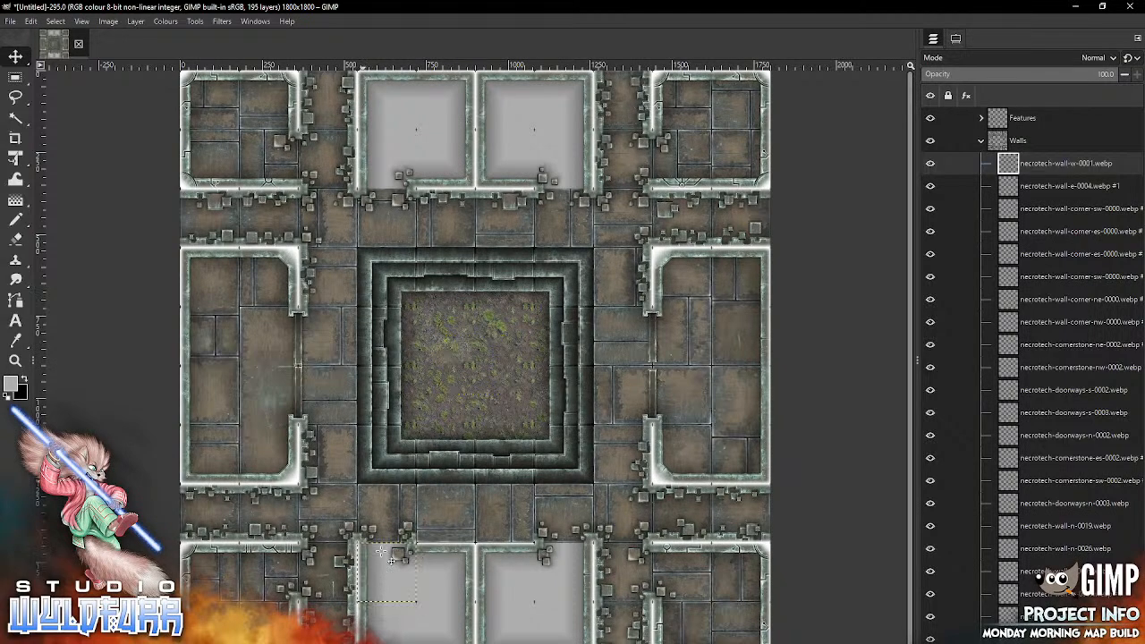
Step: Add necrotech-wall-s-0022.webp and necrotech-wall-s-0021.webp to the two middle passage cells directly north of the bottom-middle block
key(alt+Tab)
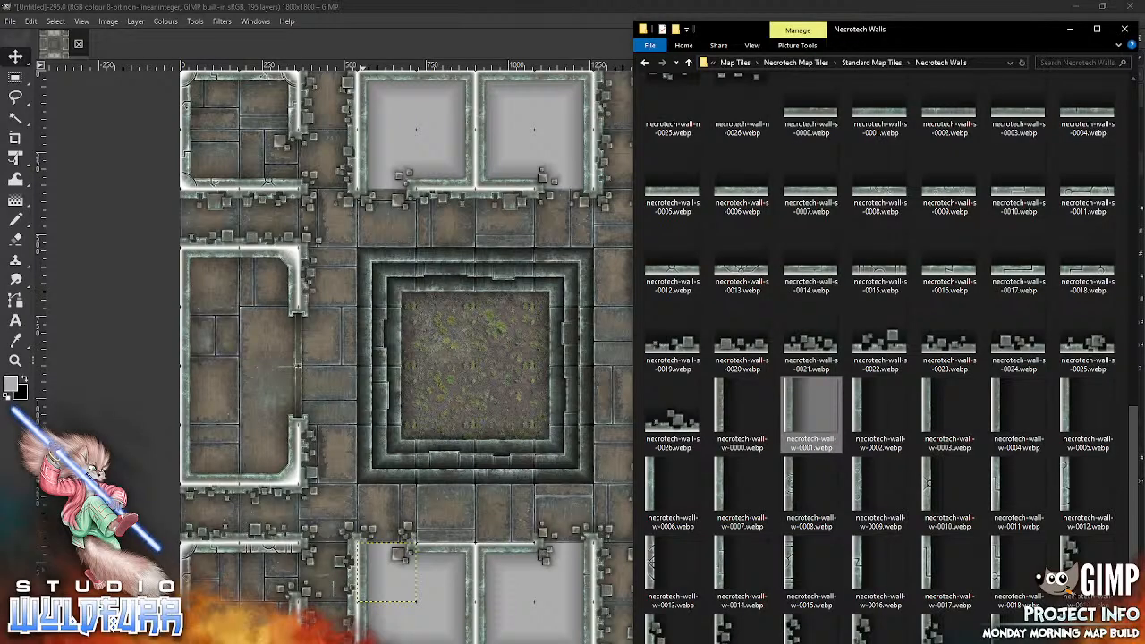
click(879, 340)
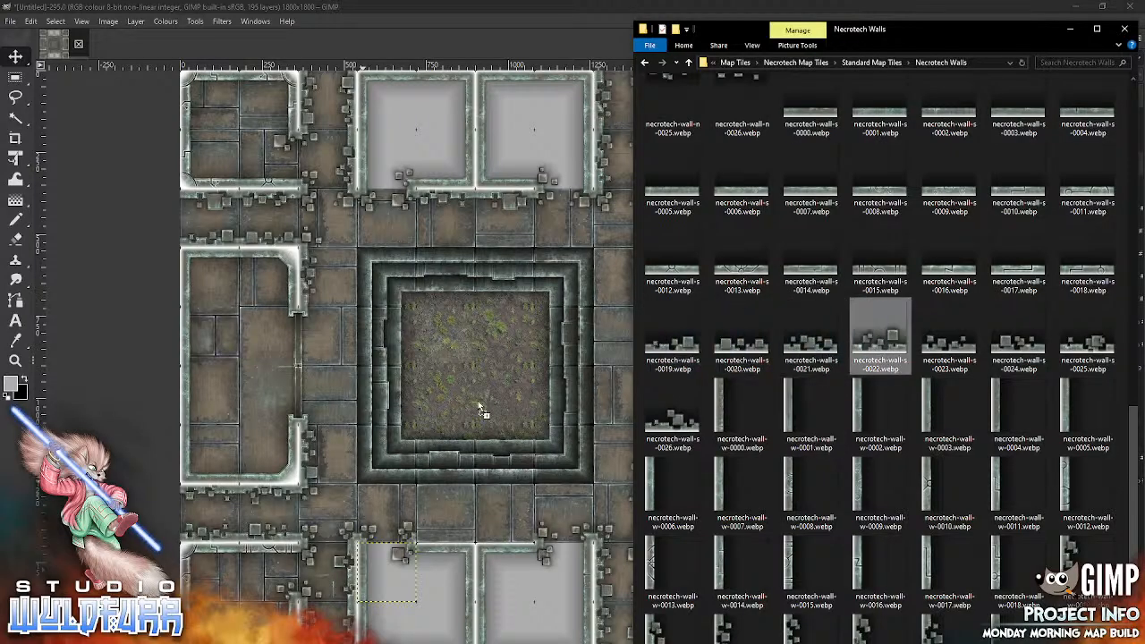
mouse_move(477, 402)
mouse_down()
mouse_move(485, 514)
mouse_move(458, 524)
mouse_up()
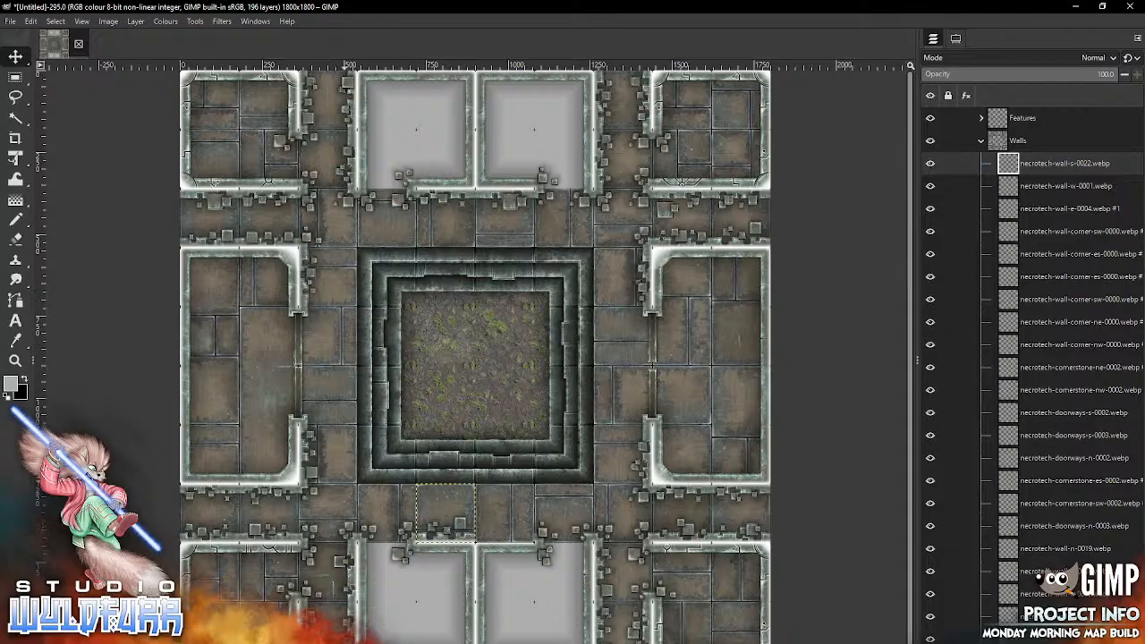
key(alt+Tab)
drag(811, 345, 481, 433)
mouse_move(475, 384)
mouse_down()
mouse_move(517, 502)
mouse_move(503, 513)
mouse_up()
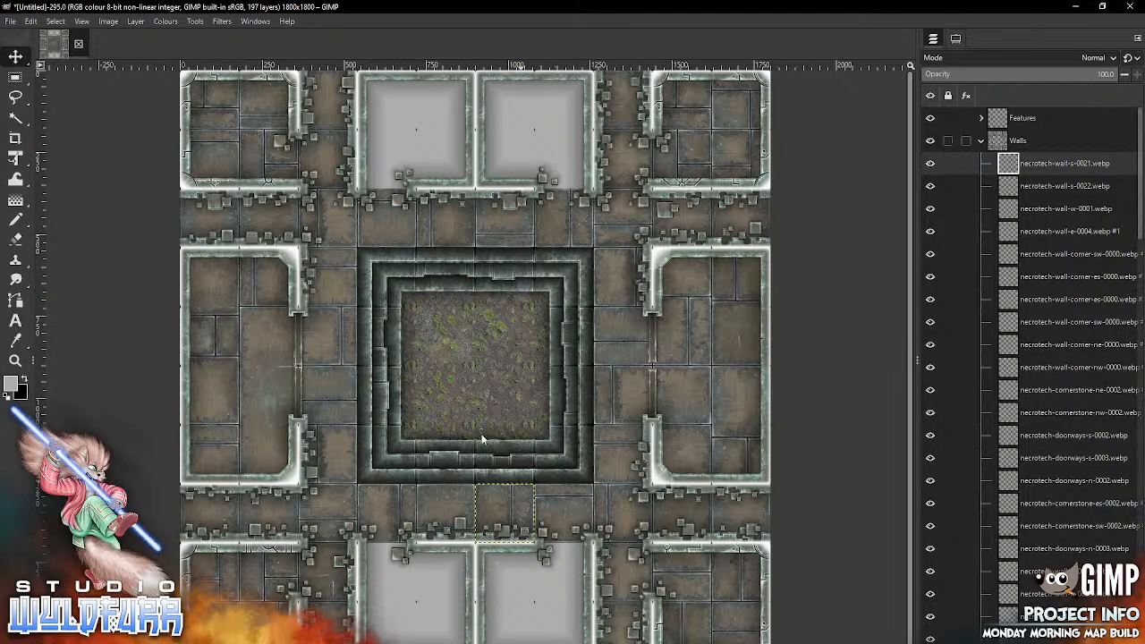
Step: Collapse the Walls layer group, expand the Floor group and make its topmost layer, necrotech-floor-1x1-0012.webp, active
click(981, 141)
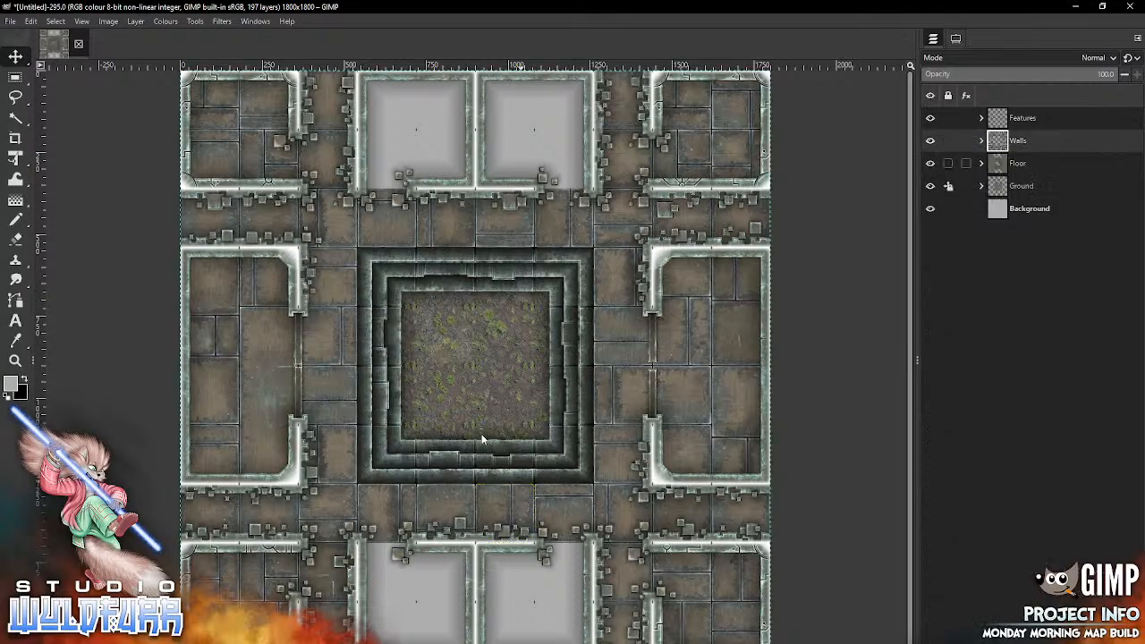
click(981, 162)
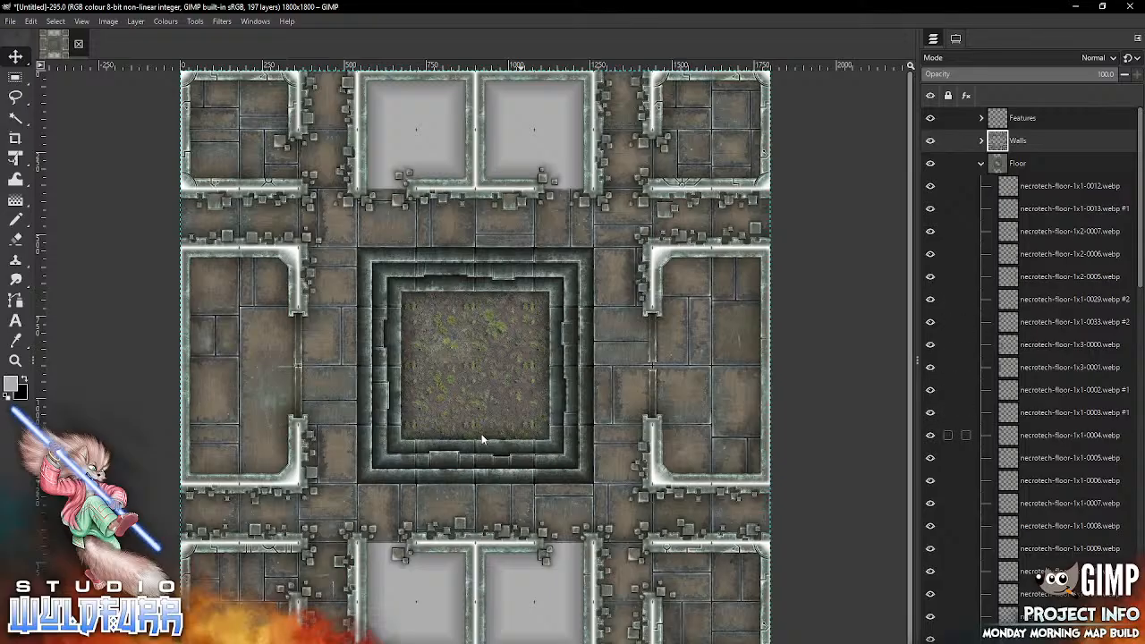
click(1068, 185)
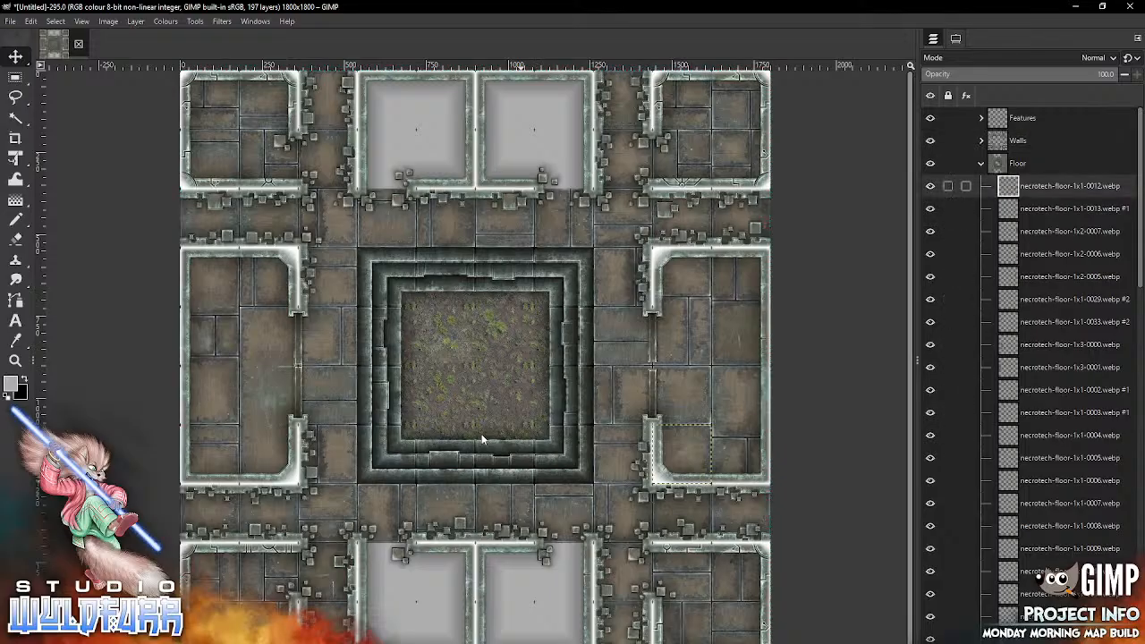
Step: Switch to the file browser and open the Necrotech Floors folder inside Standard Map Tiles
key(alt+Tab)
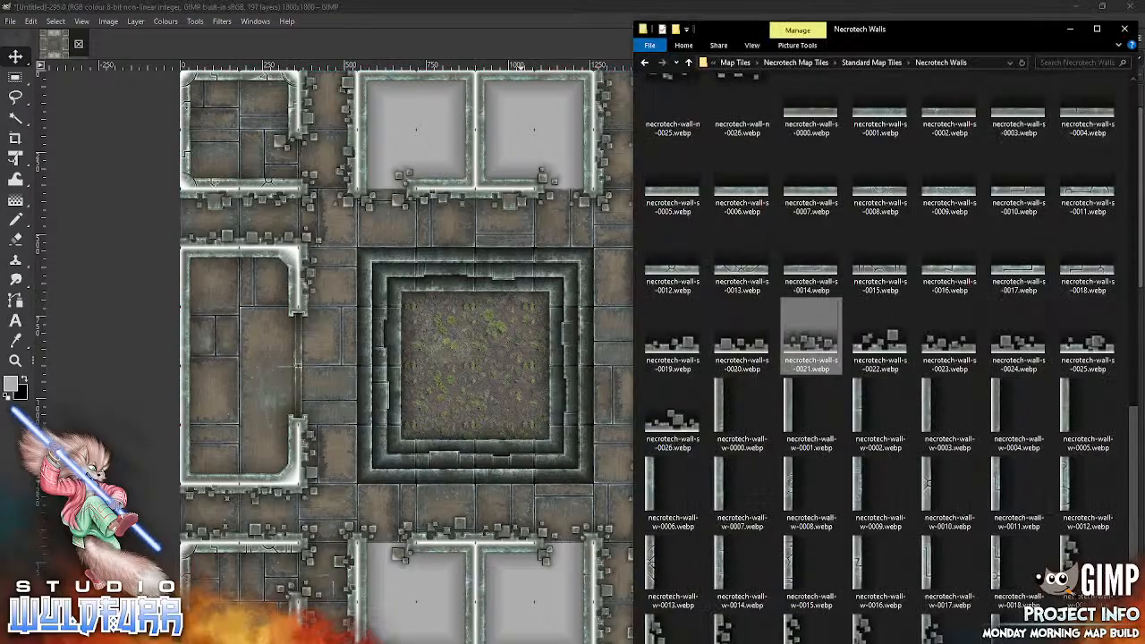
click(874, 63)
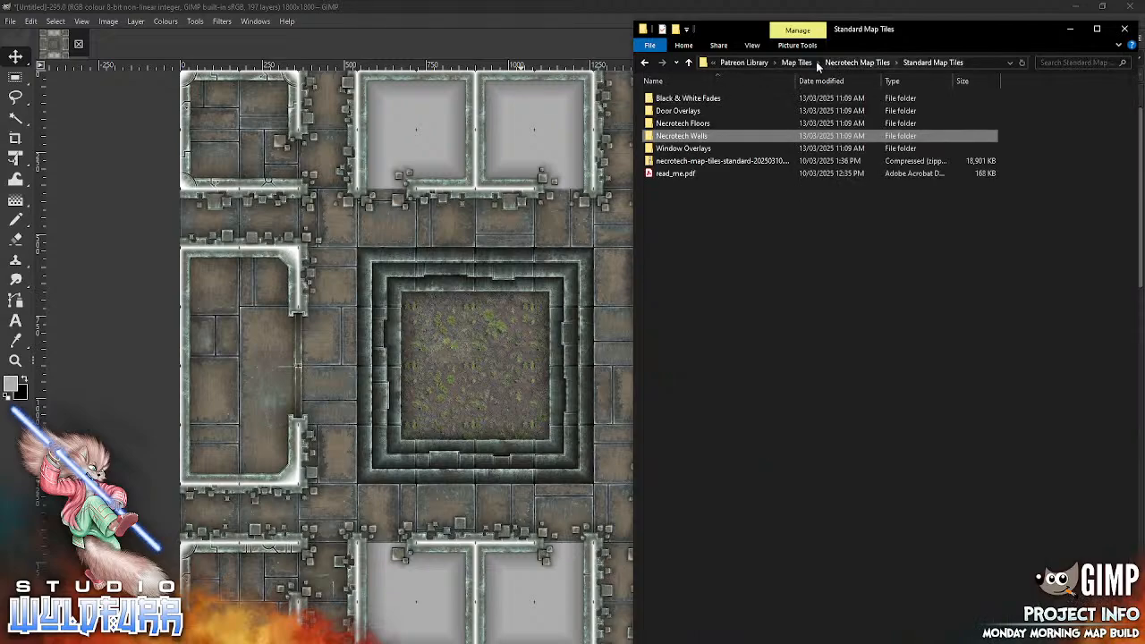
click(861, 63)
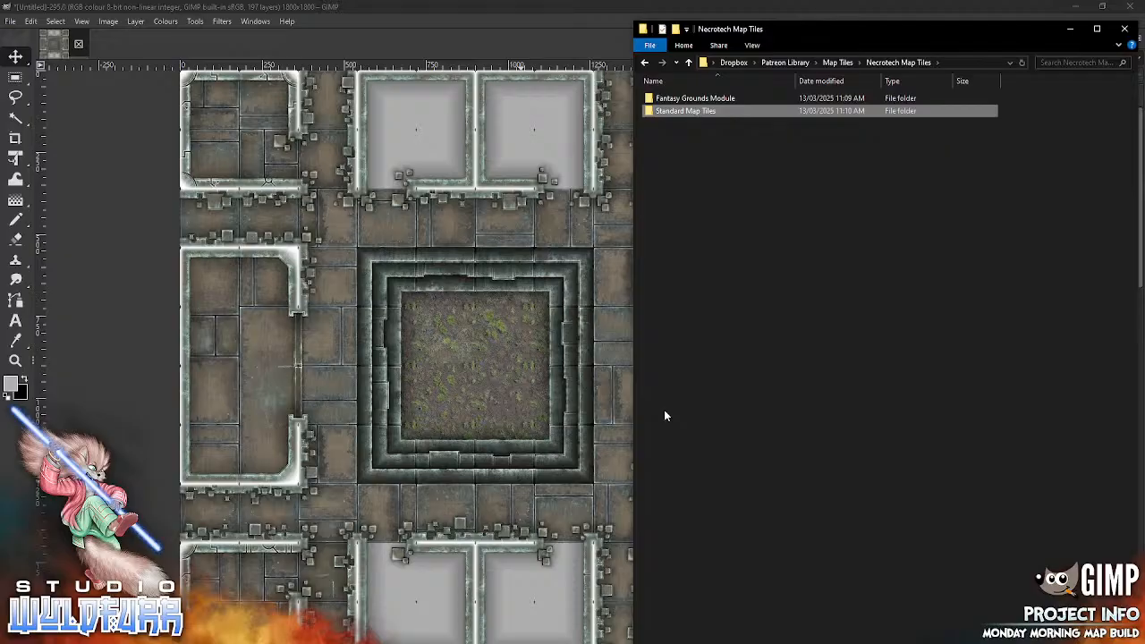
double_click(708, 111)
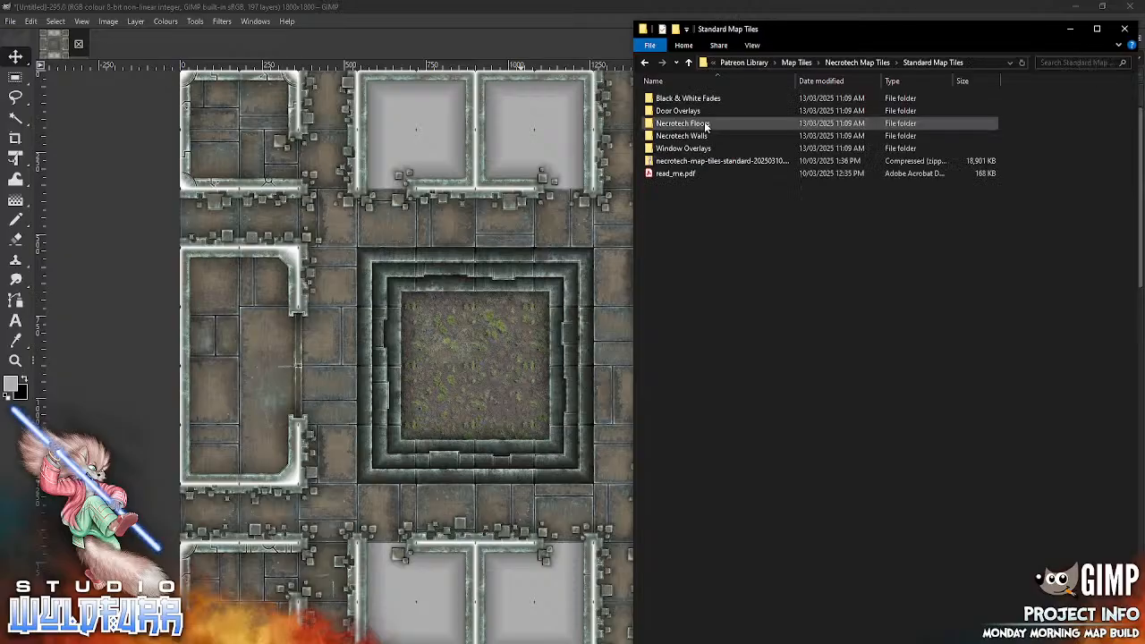
click(685, 136)
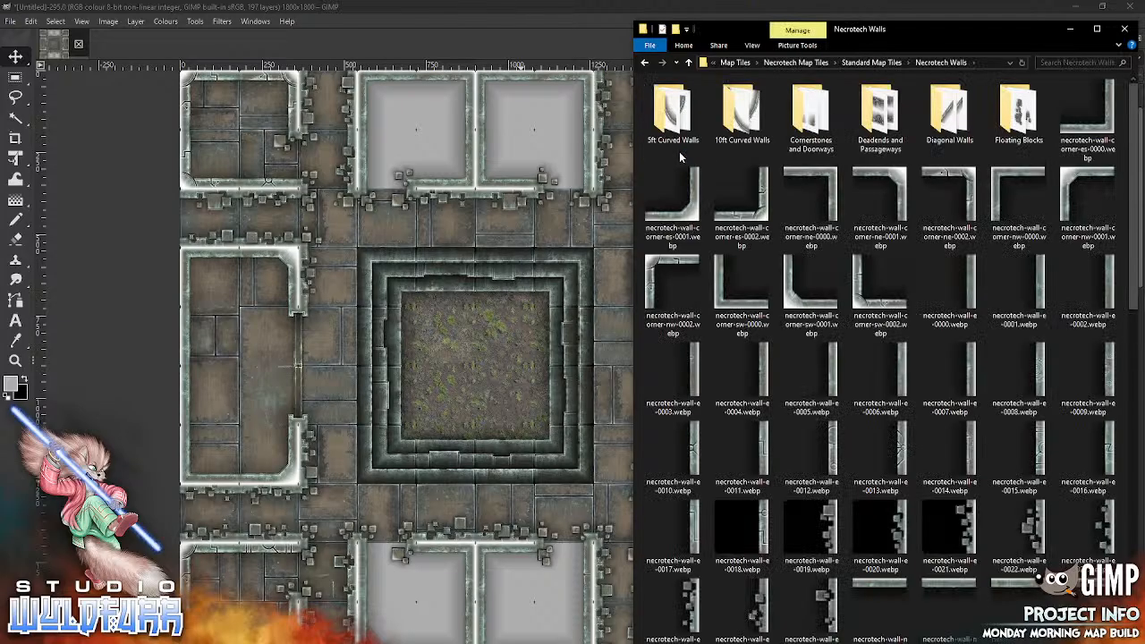
click(872, 62)
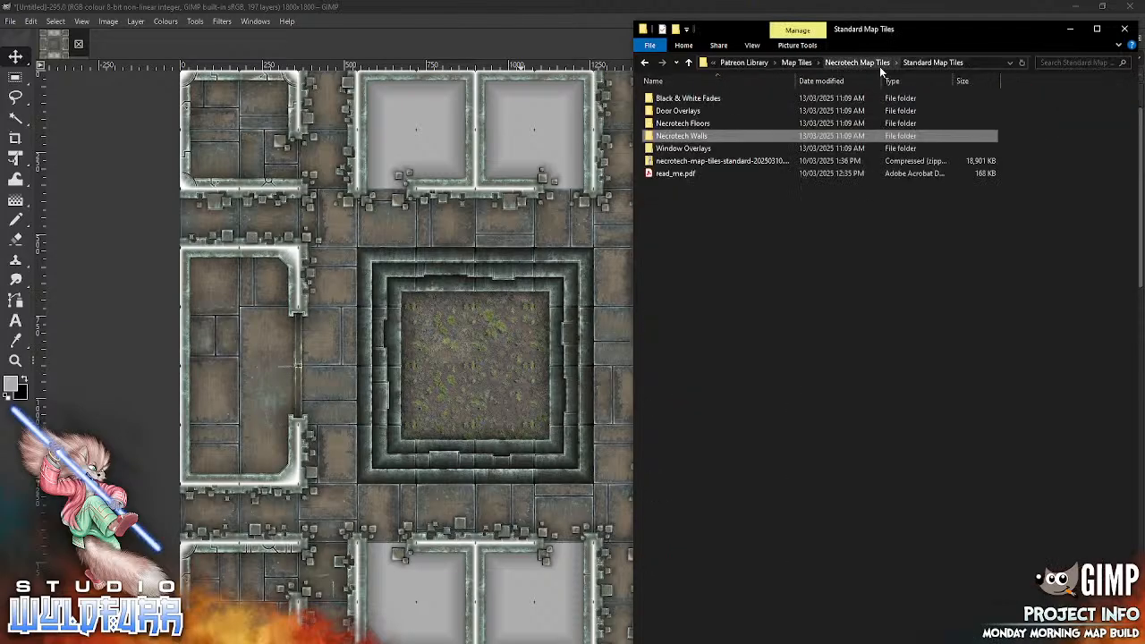
double_click(702, 123)
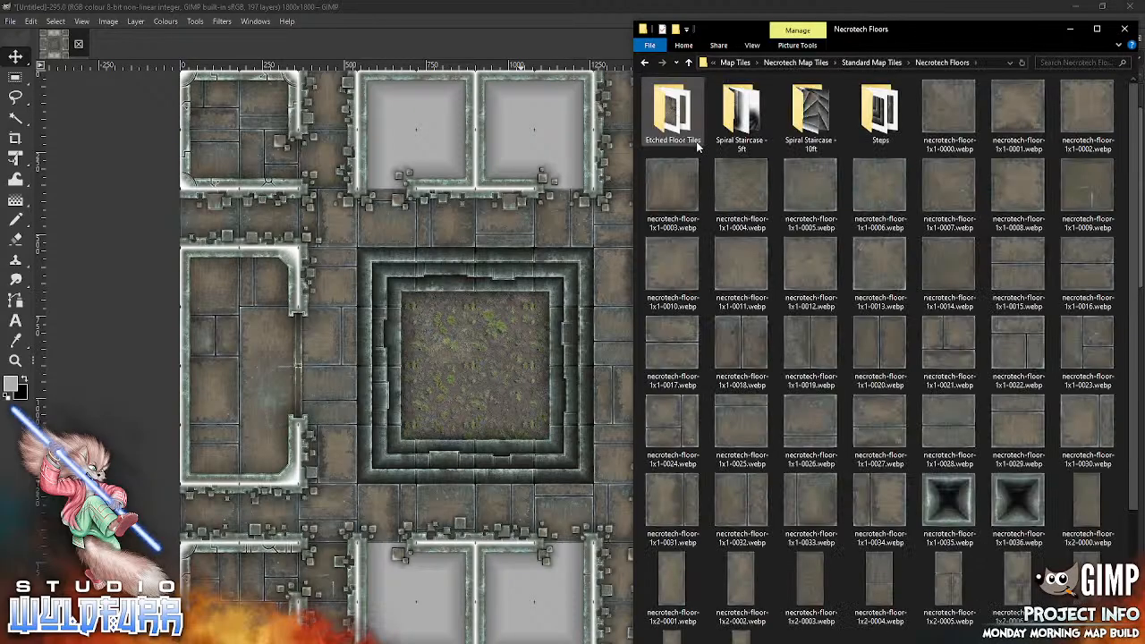
Step: Floor the top-middle eastern room with necrotech-floor-1x1-0003.webp northwest, 1x1-0004 northeast, 1x1-0005 southwest and 1x1-0006 southeast
drag(671, 188, 505, 99)
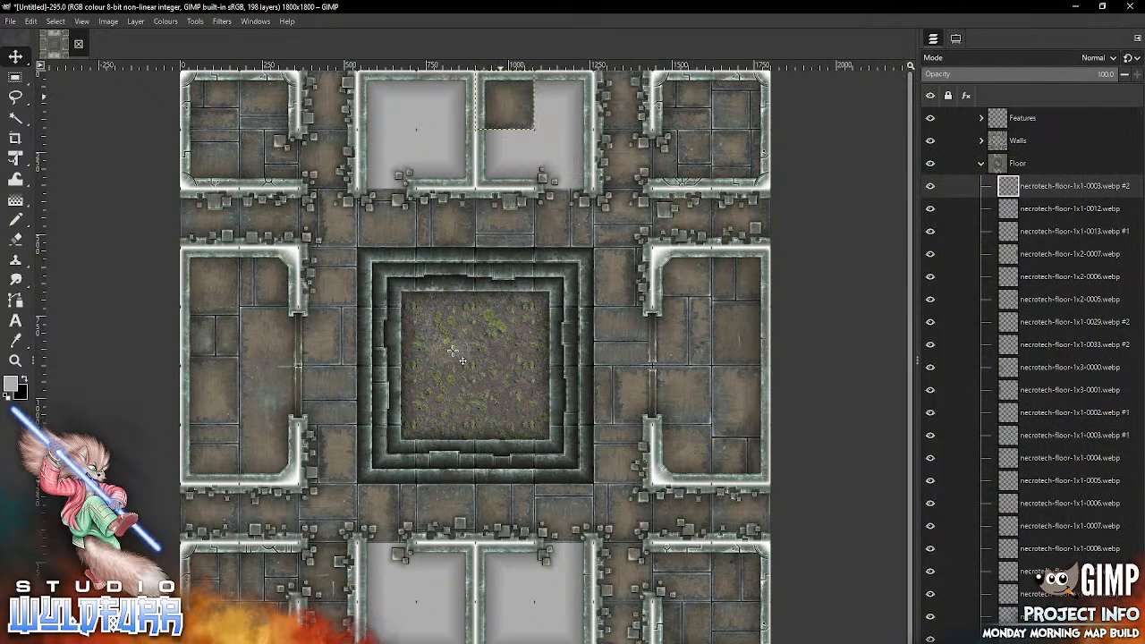
key(alt+Tab)
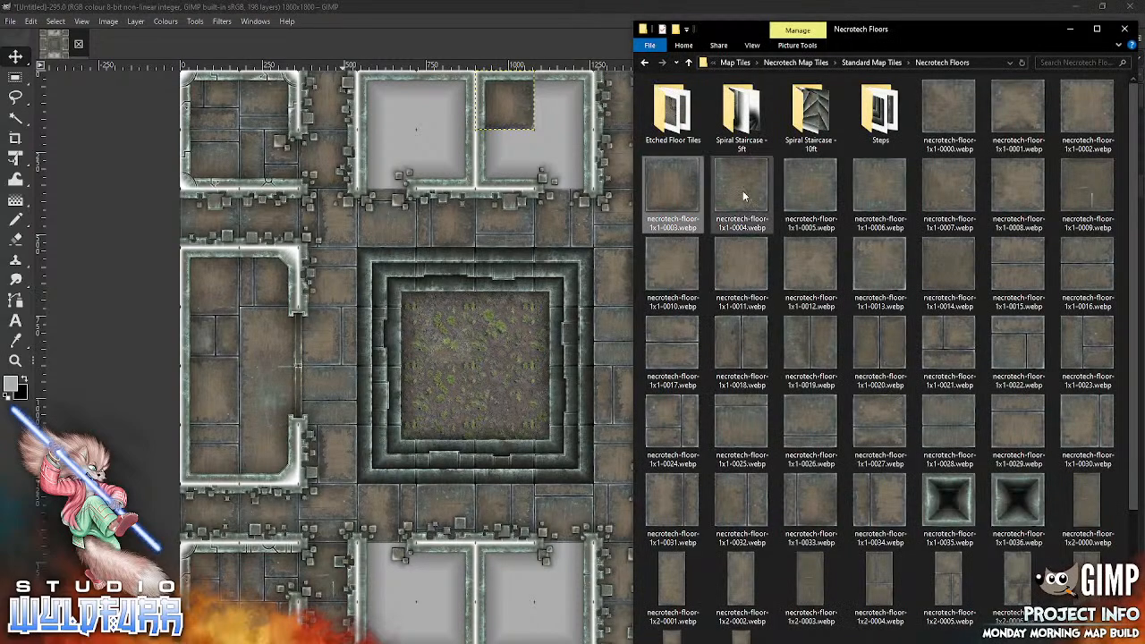
drag(740, 190, 564, 99)
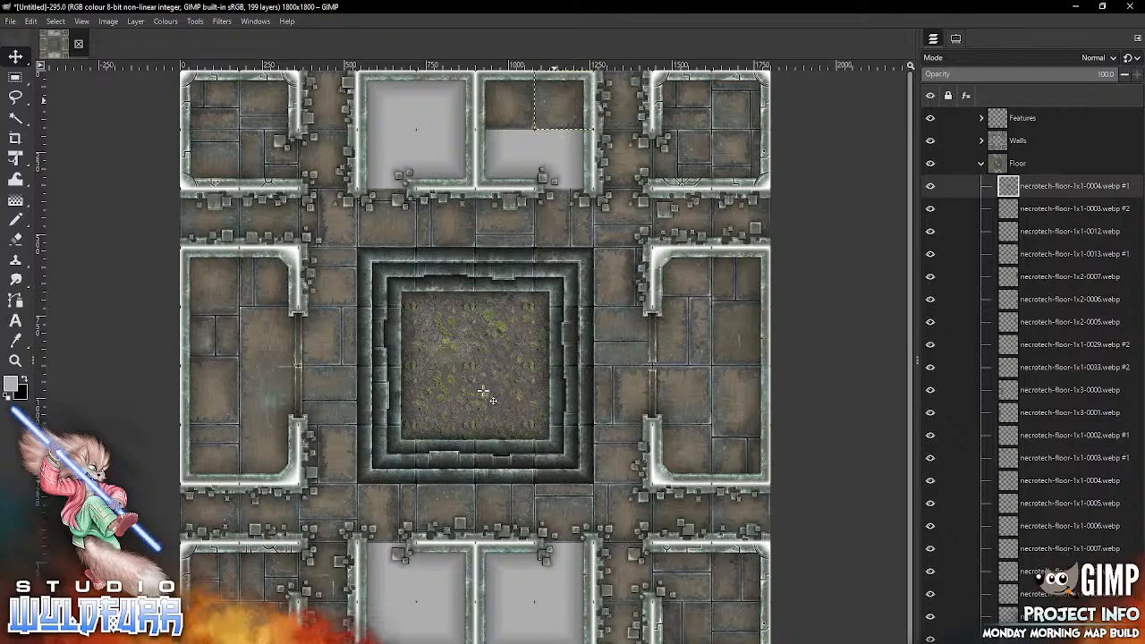
key(alt+Tab)
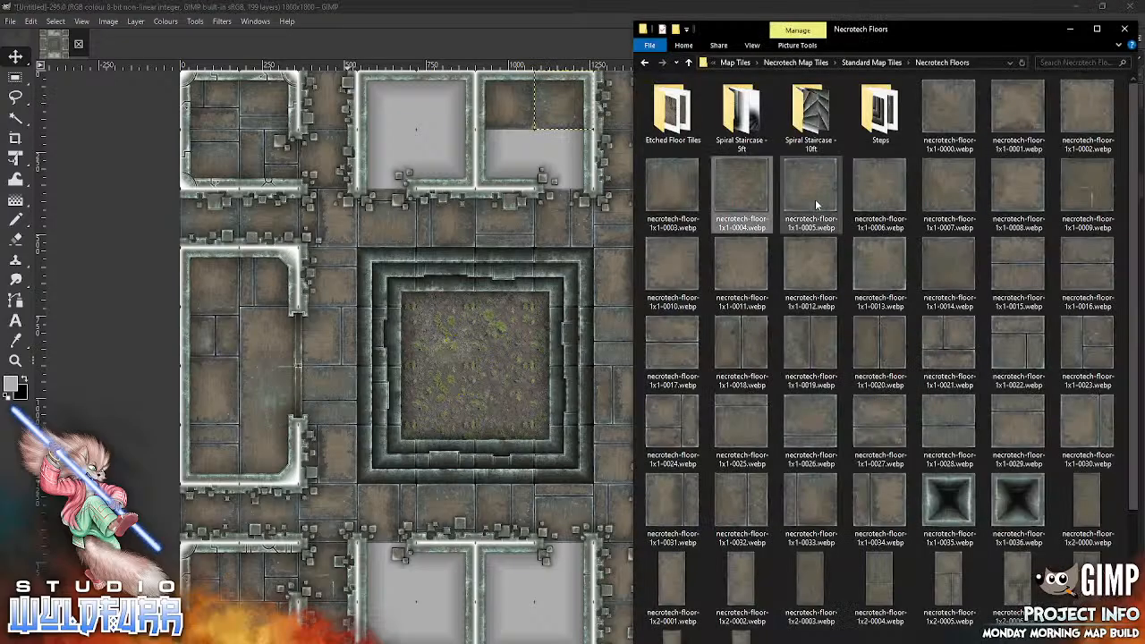
drag(815, 198, 485, 413)
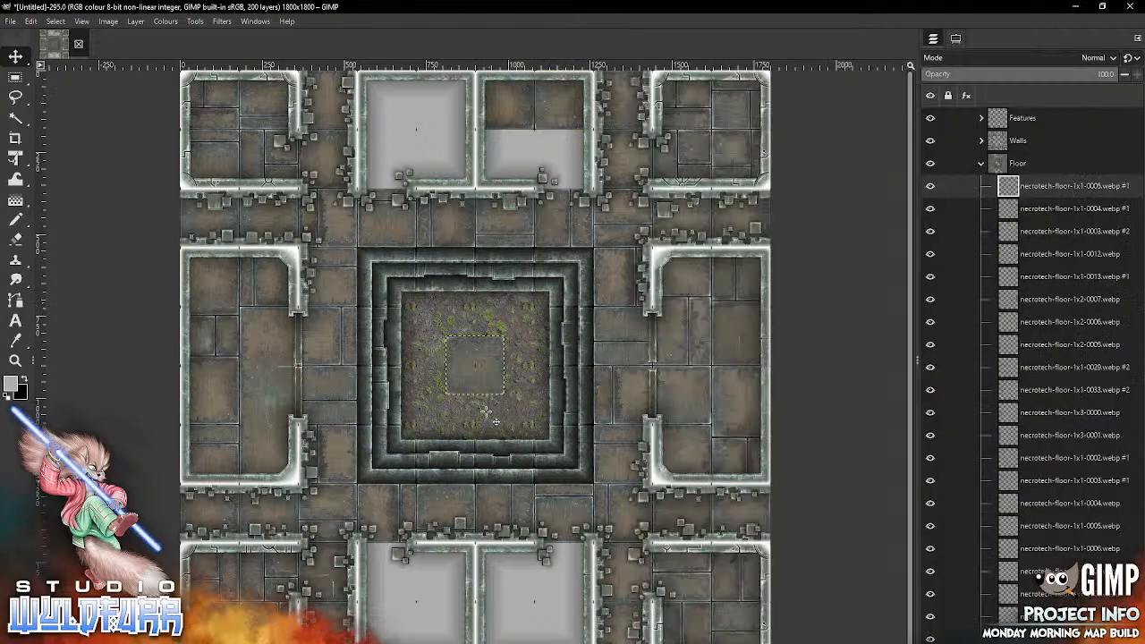
drag(475, 340, 504, 143)
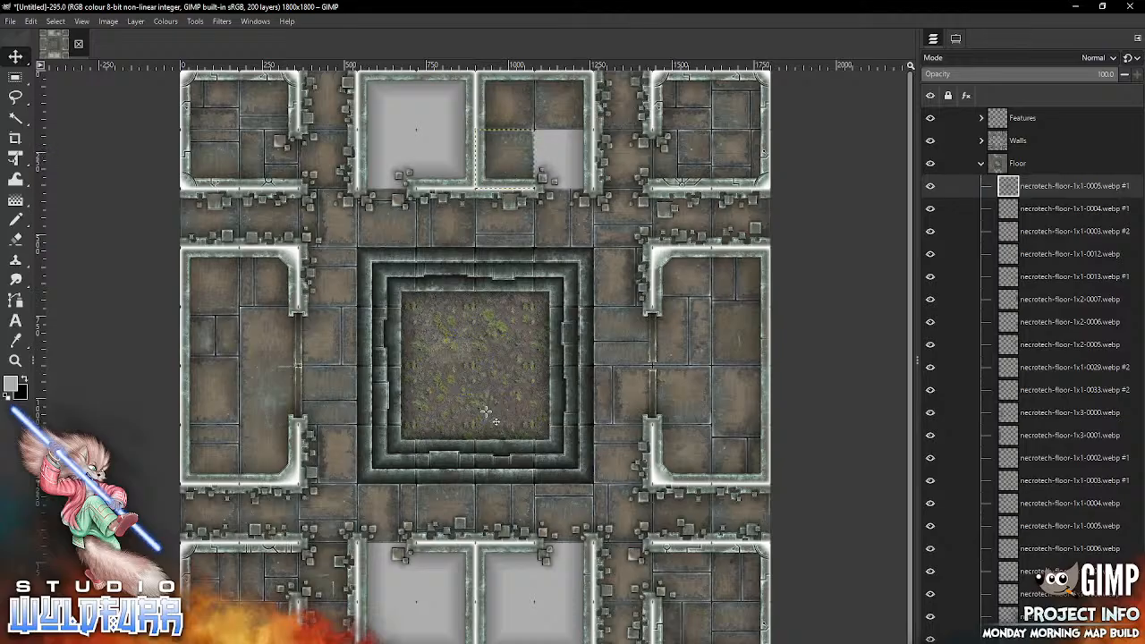
key(alt+Tab)
drag(865, 187, 469, 397)
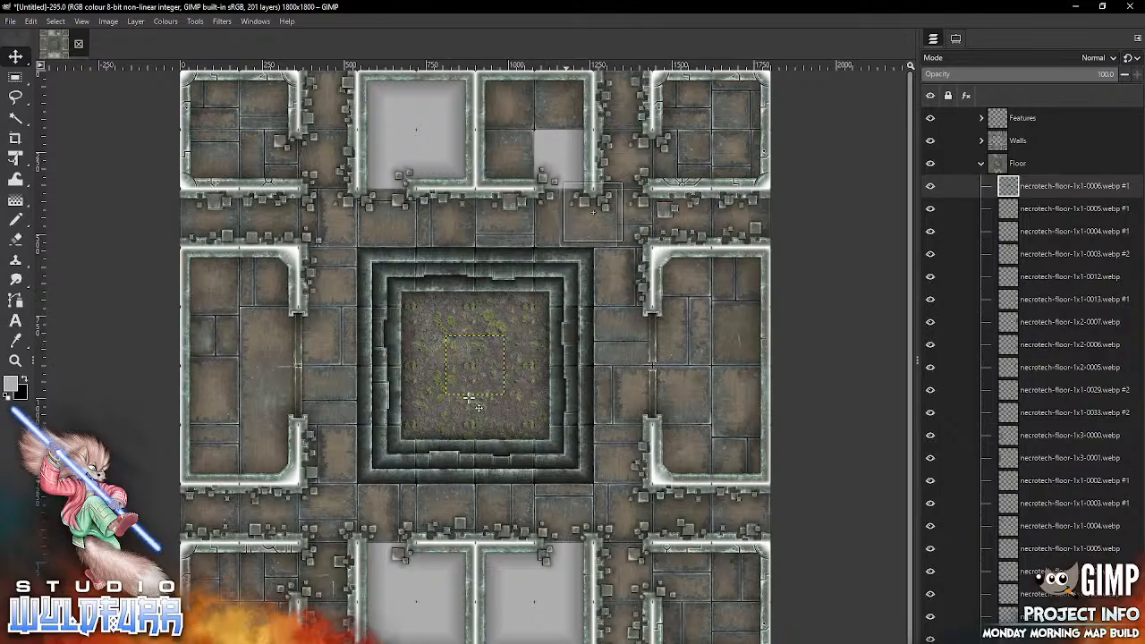
drag(548, 146, 541, 142)
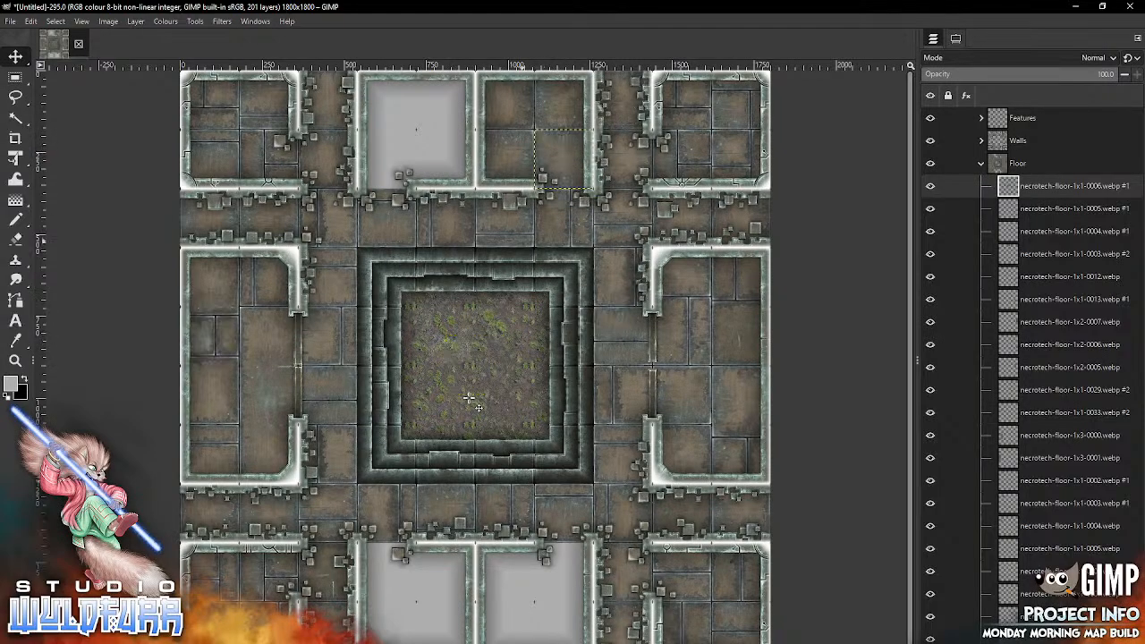
Step: Floor the top-middle western room with necrotech-floor-1x1-0007.webp southwest, 1x1-0008 southeast, 1x1-0009 northwest and 1x1-0010 northeast
key(alt+Tab)
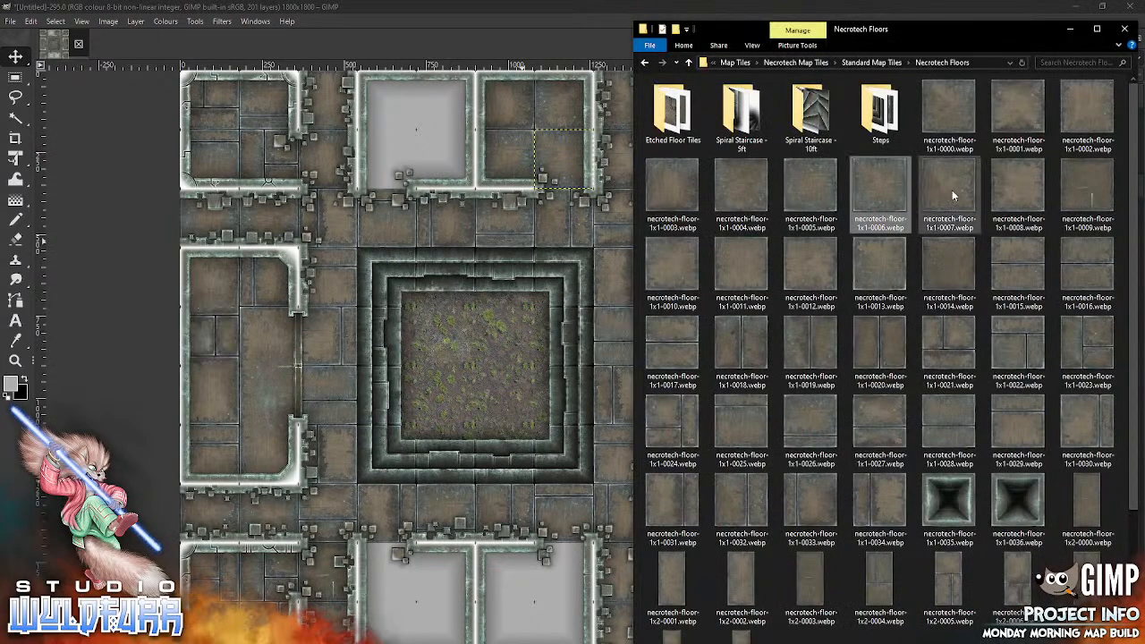
mouse_move(951, 190)
mouse_down()
mouse_move(460, 366)
mouse_move(440, 126)
mouse_move(413, 140)
mouse_up()
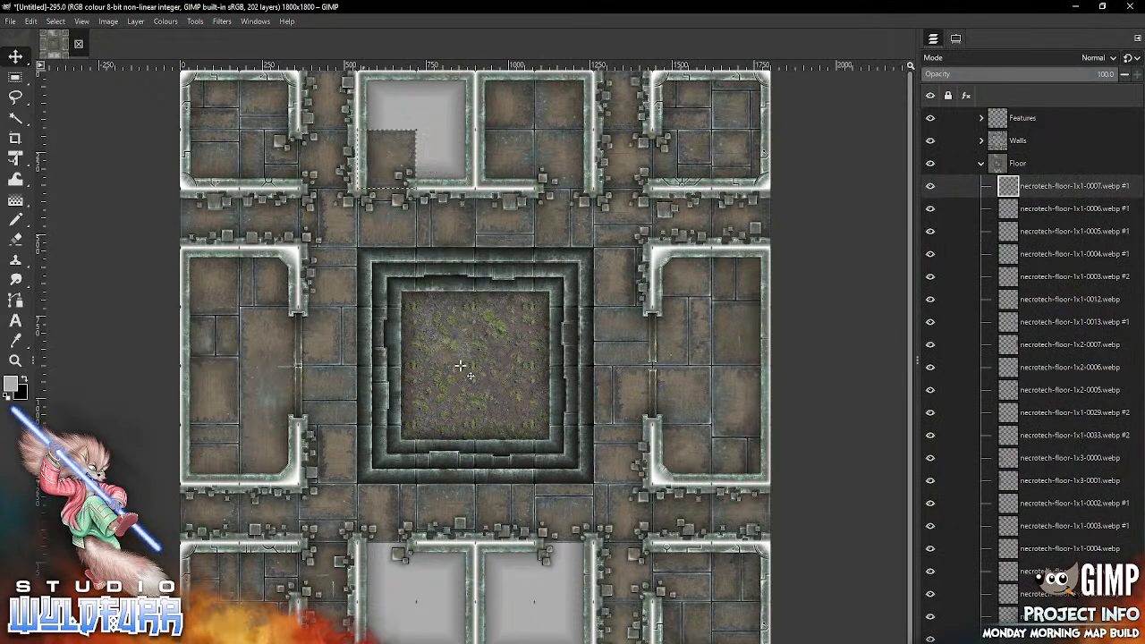
key(alt+Tab)
mouse_move(1011, 185)
mouse_down()
mouse_move(854, 228)
mouse_move(502, 390)
mouse_move(472, 184)
mouse_up()
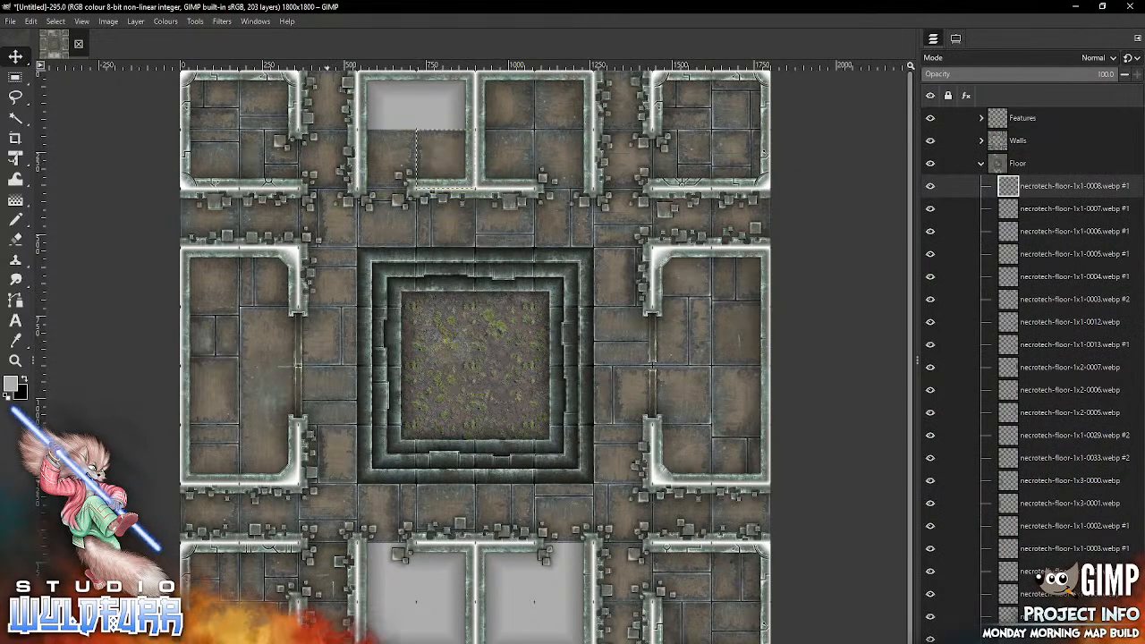
key(alt+Tab)
drag(1089, 192, 384, 100)
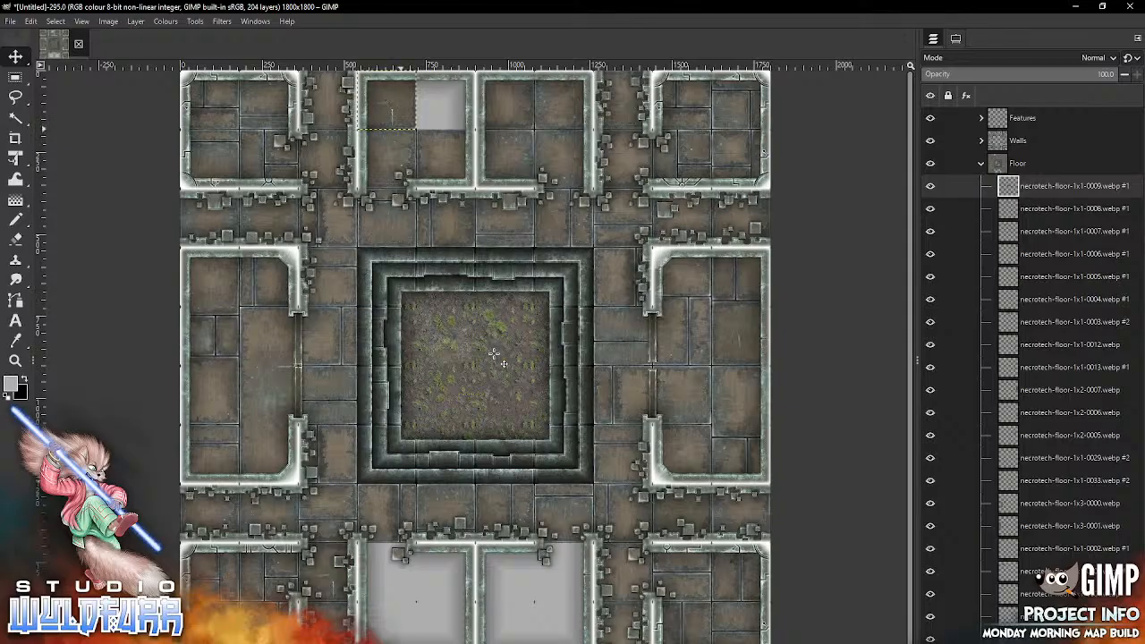
key(alt+Tab)
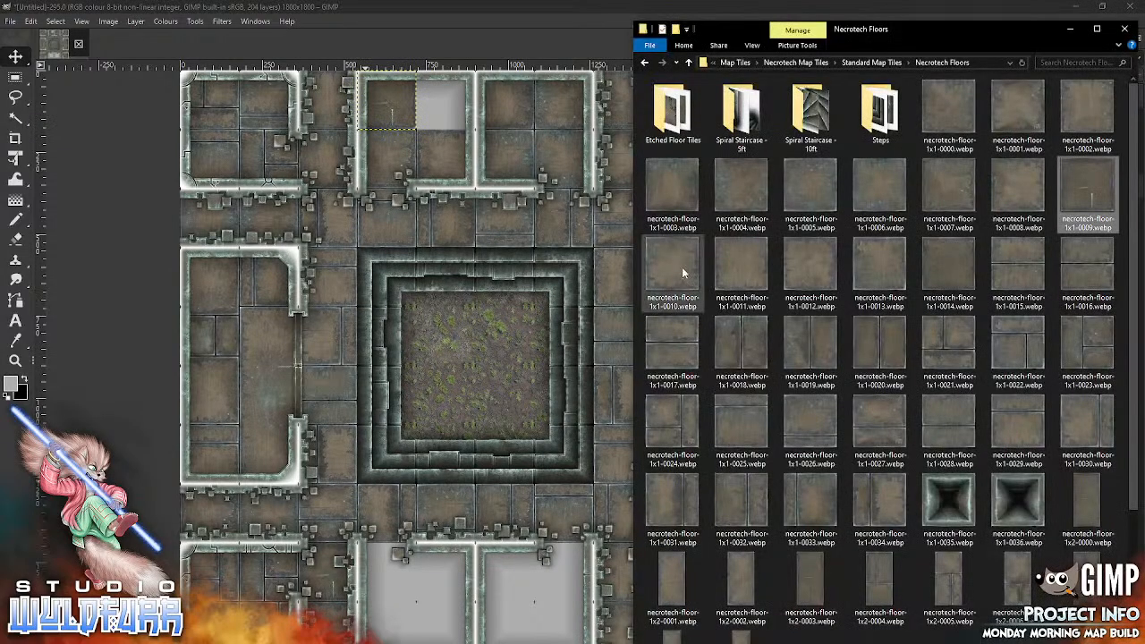
mouse_move(682, 266)
mouse_down()
mouse_move(453, 403)
mouse_move(471, 120)
mouse_move(435, 121)
mouse_up()
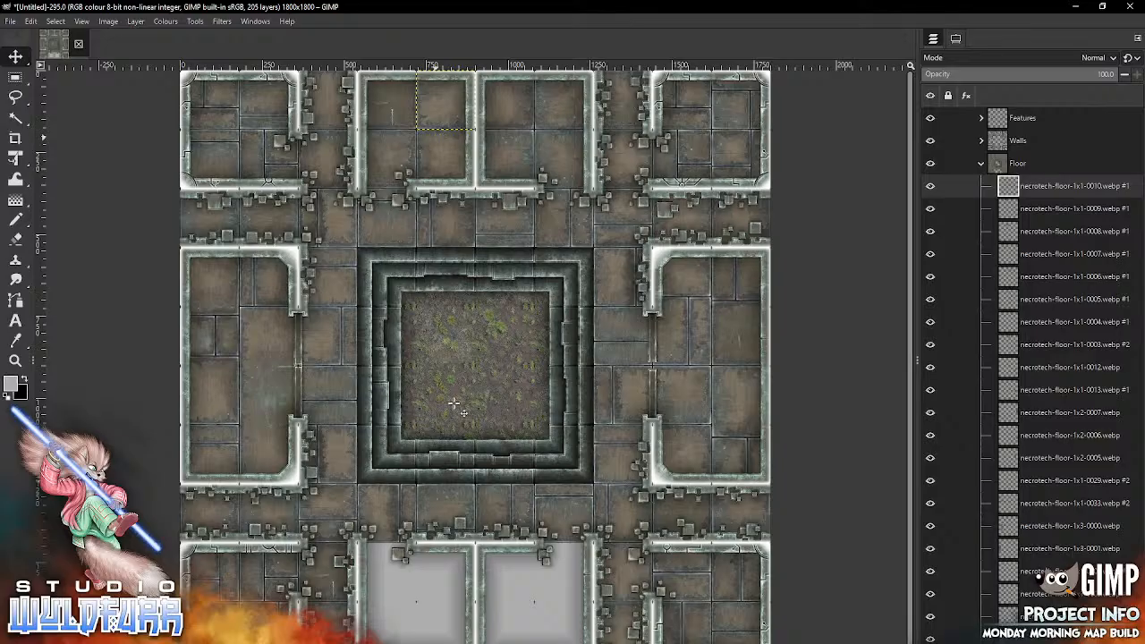
Step: Floor the bottom-middle western room with necrotech-floor-1x1-0011.webp northwest, 1x1-0012 northeast, 1x1-0013 southeast and 1x1-0014 southwest
key(alt+Tab)
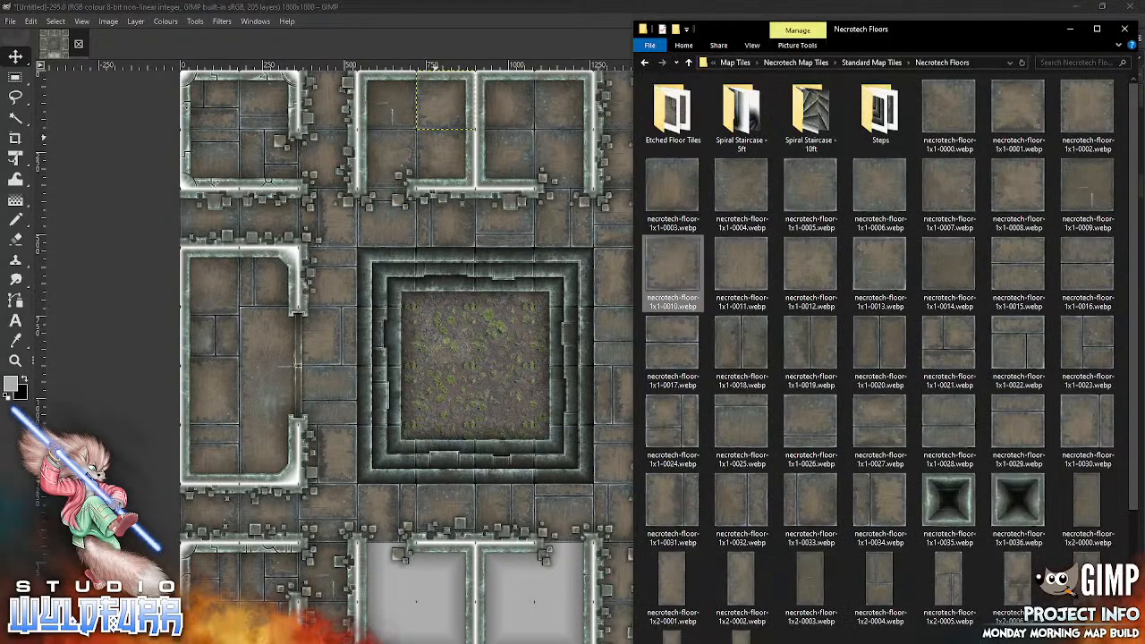
drag(744, 263, 488, 351)
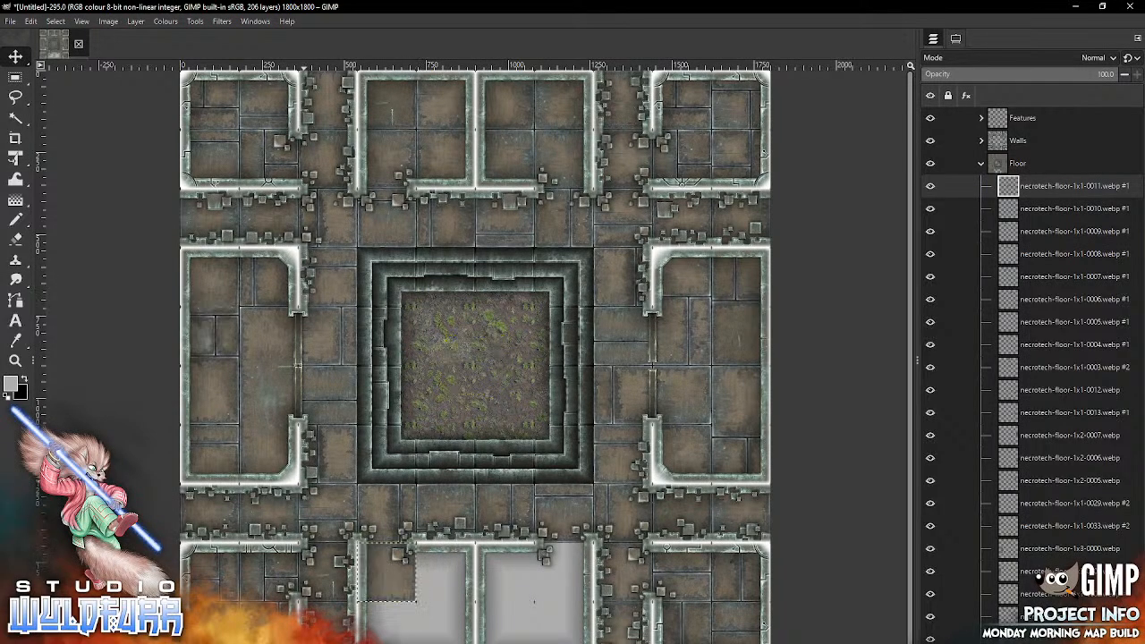
key(alt+Tab)
drag(816, 266, 469, 415)
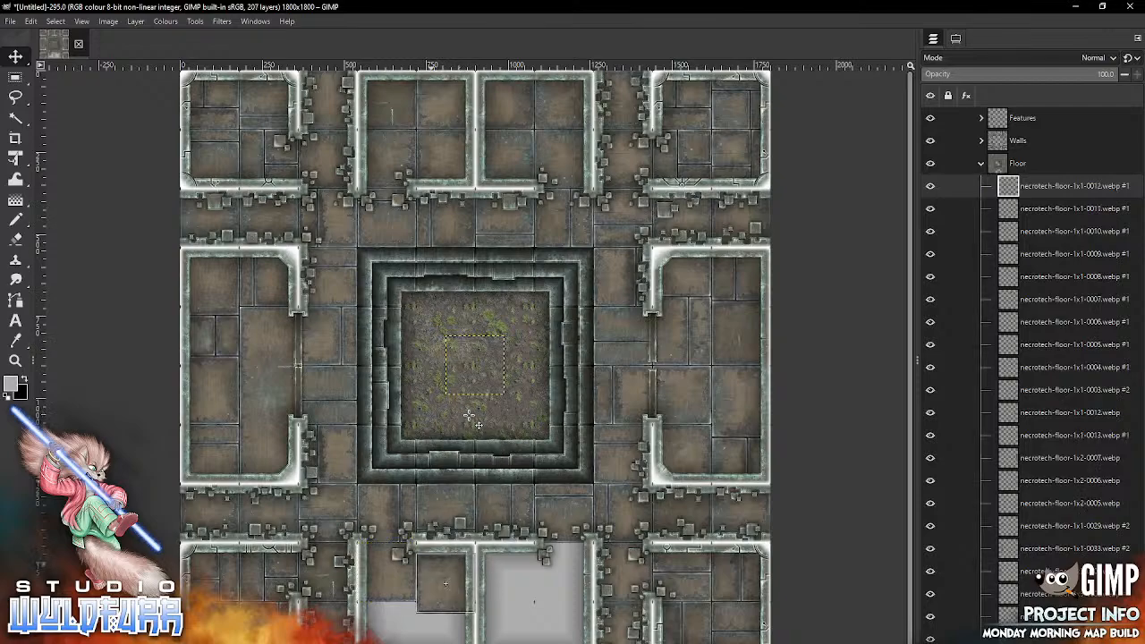
key(alt+Tab)
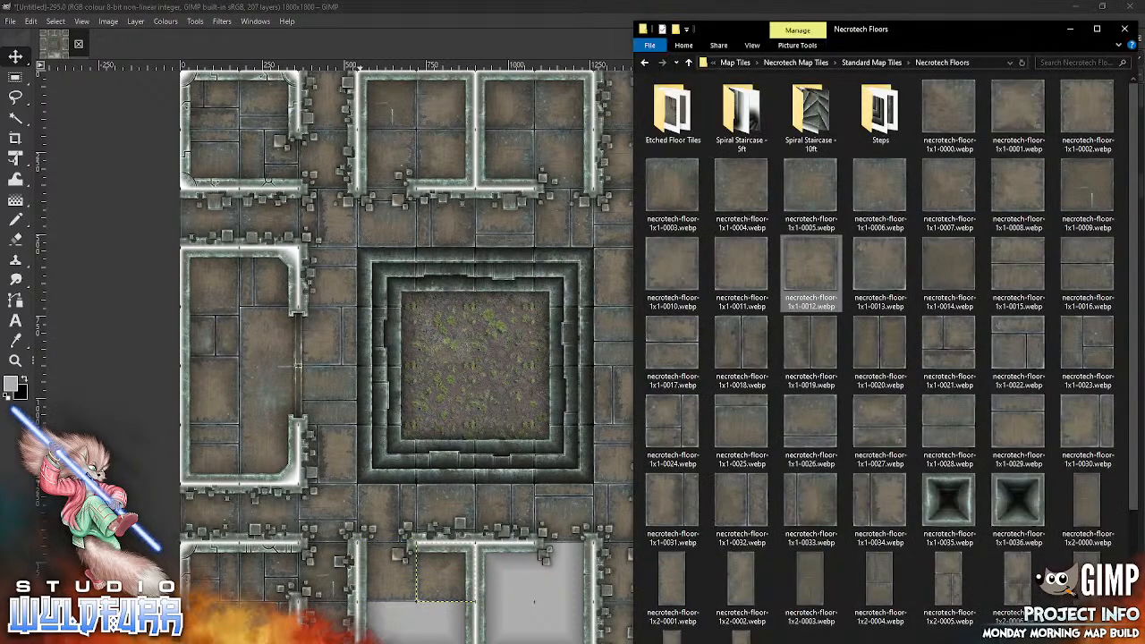
click(882, 265)
drag(883, 265, 472, 412)
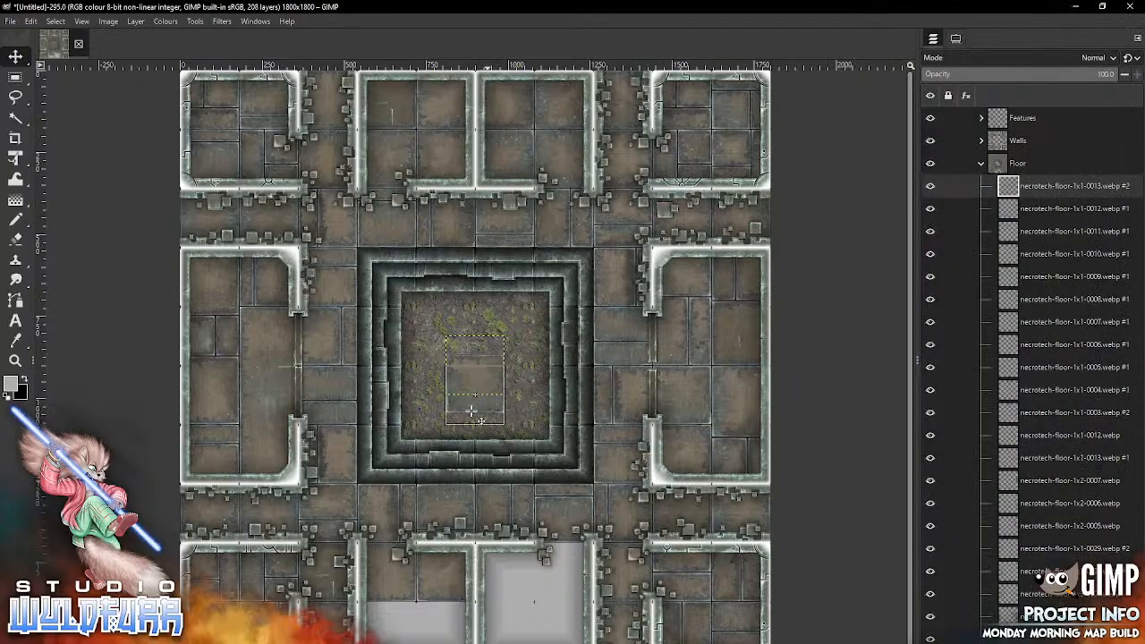
key(alt+Tab)
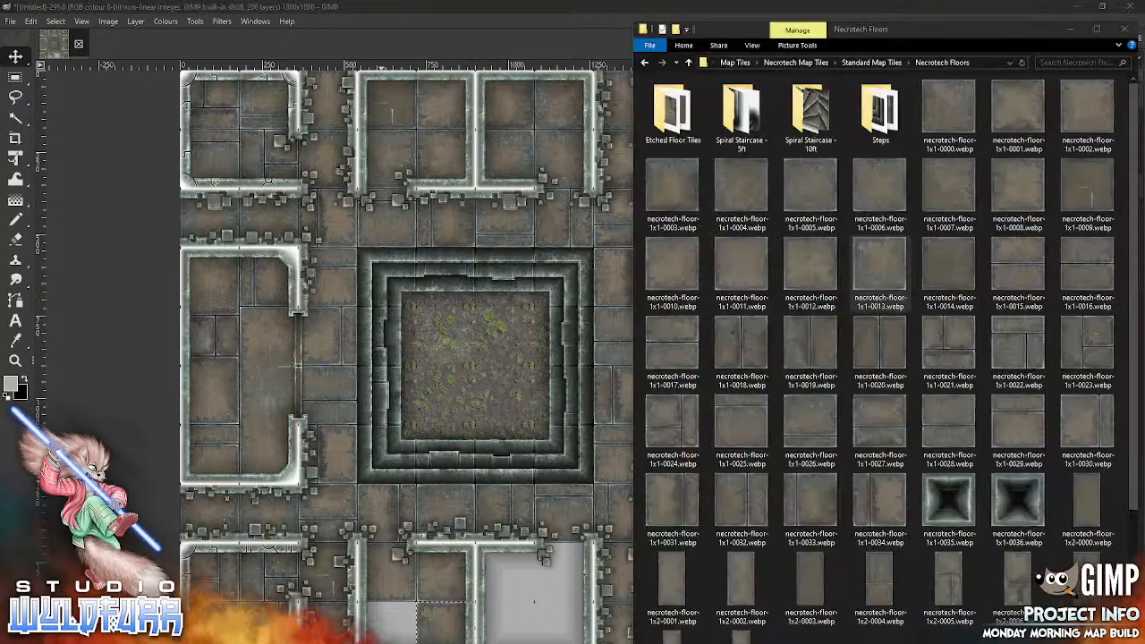
drag(948, 263, 466, 386)
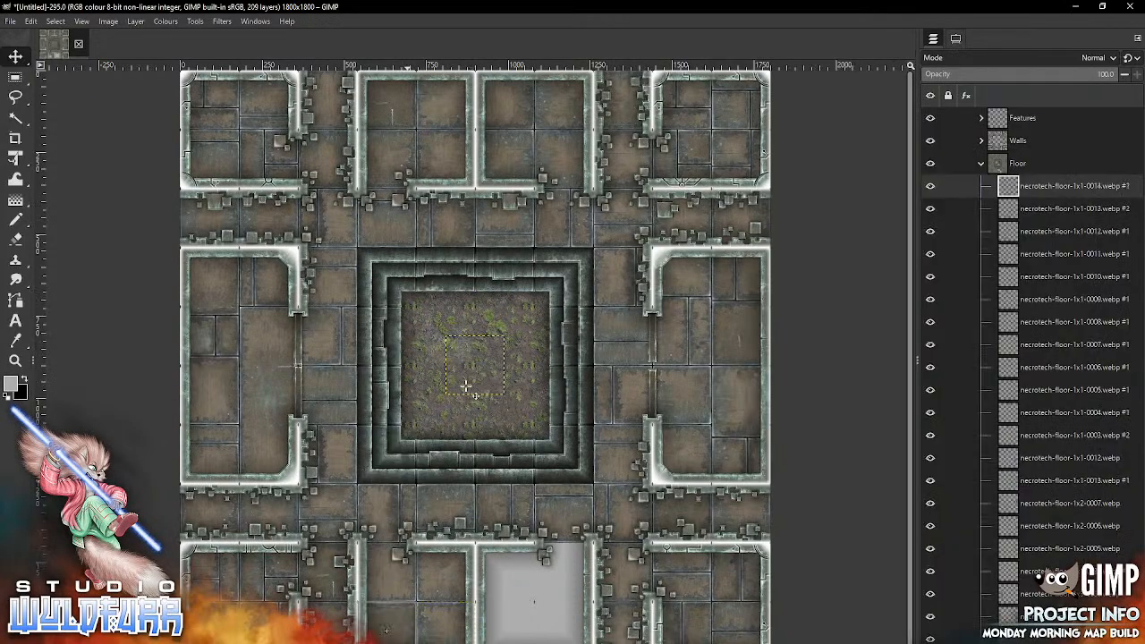
Step: Floor the bottom-middle eastern room with necrotech-floor-1x1-0000.webp northwest, 1x1-0001 northeast, 1x1-0002 southwest and 1x1-0003 southeast
key(alt+Tab)
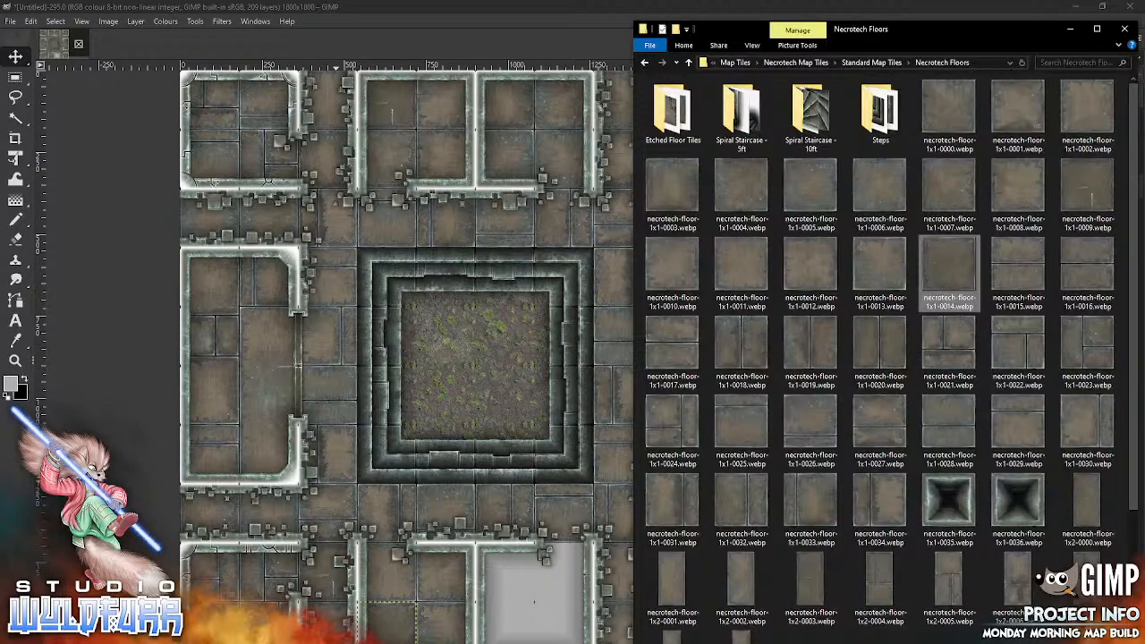
drag(951, 115, 464, 415)
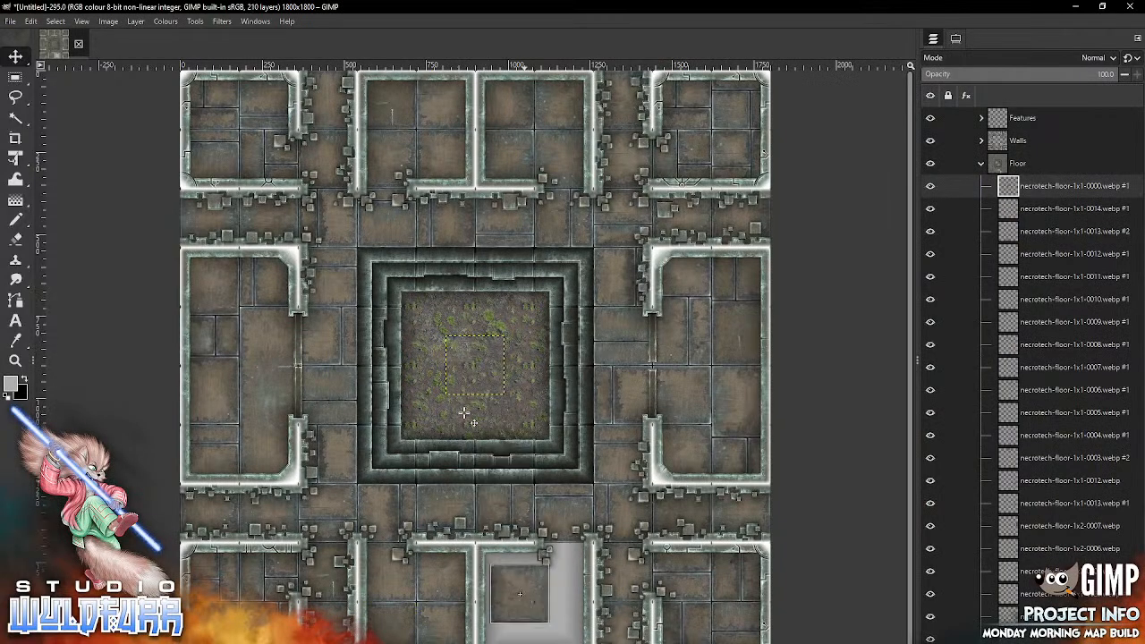
key(alt+Tab)
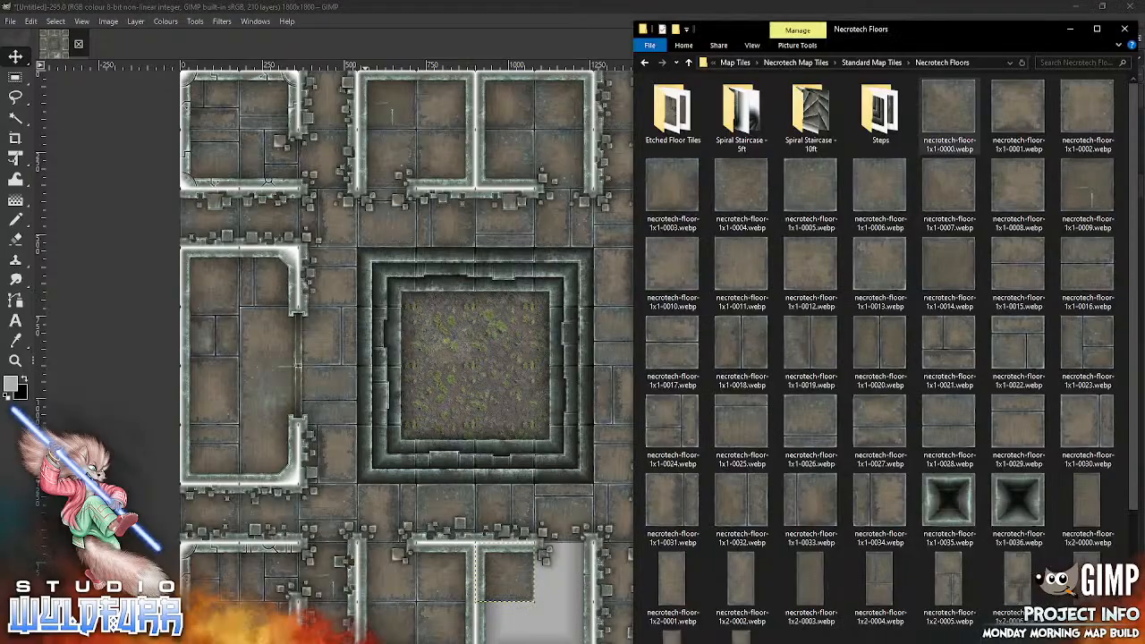
drag(1015, 115, 508, 385)
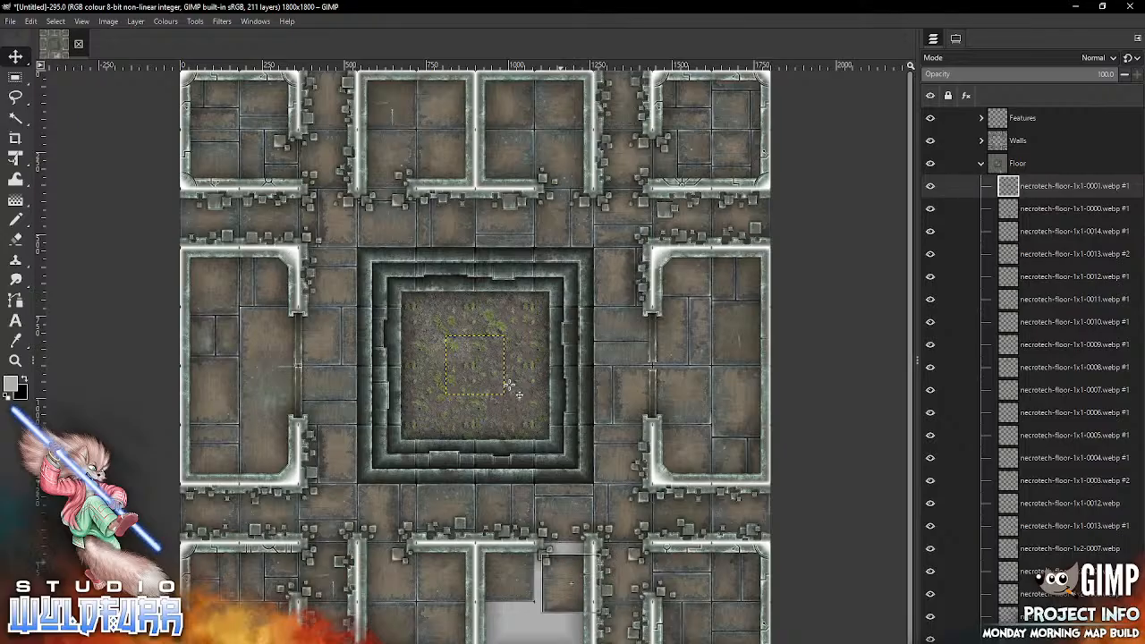
key(alt+Tab)
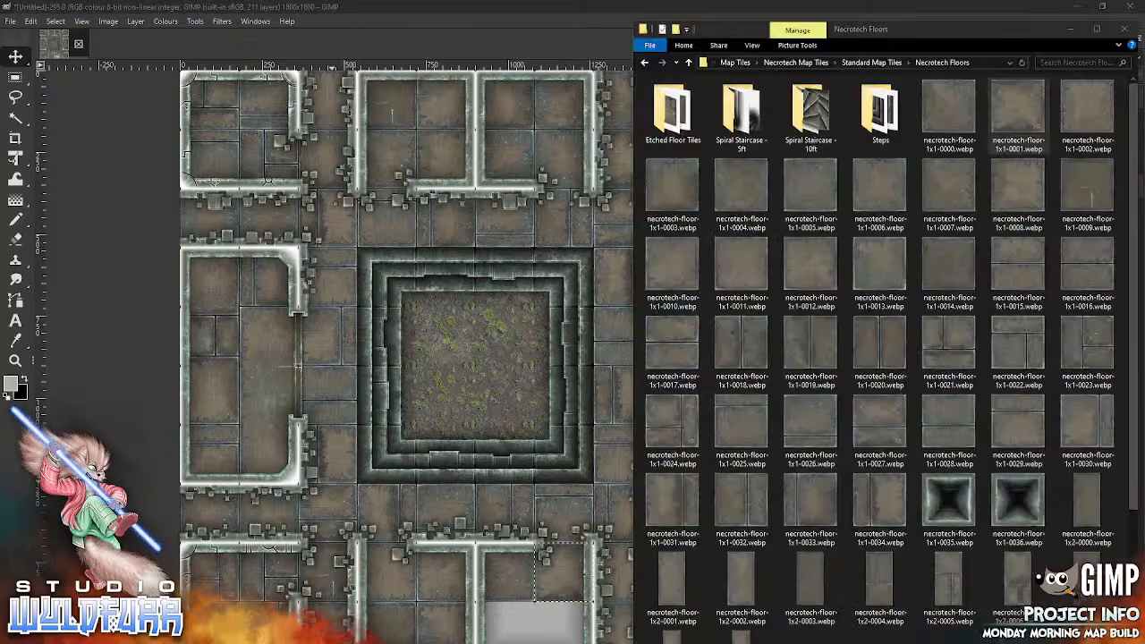
drag(1086, 114, 478, 377)
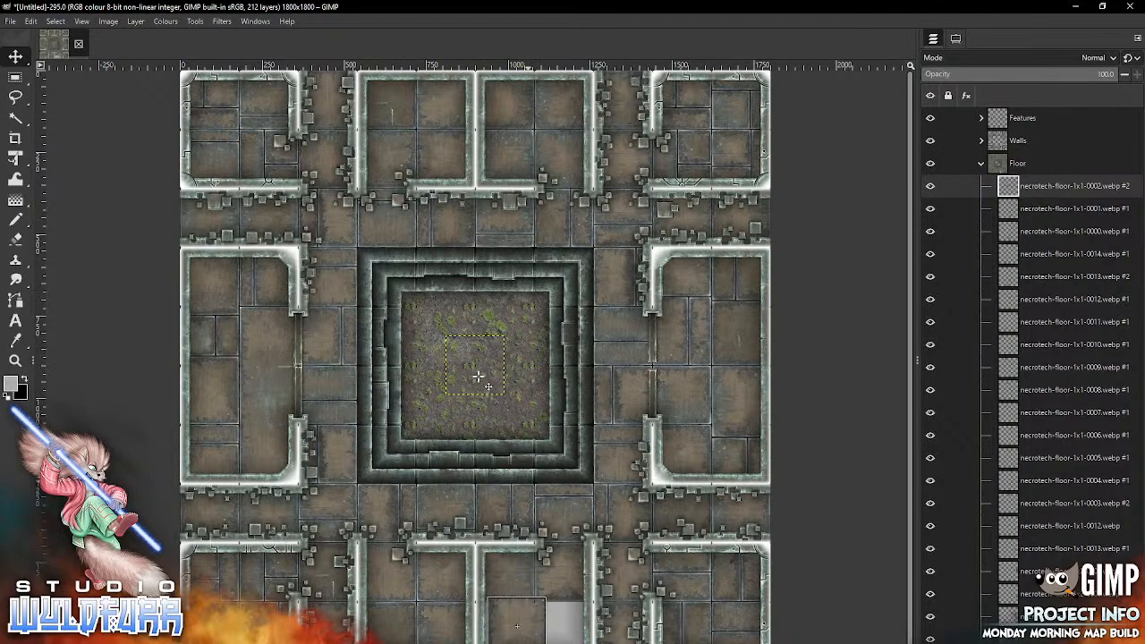
key(alt+Tab)
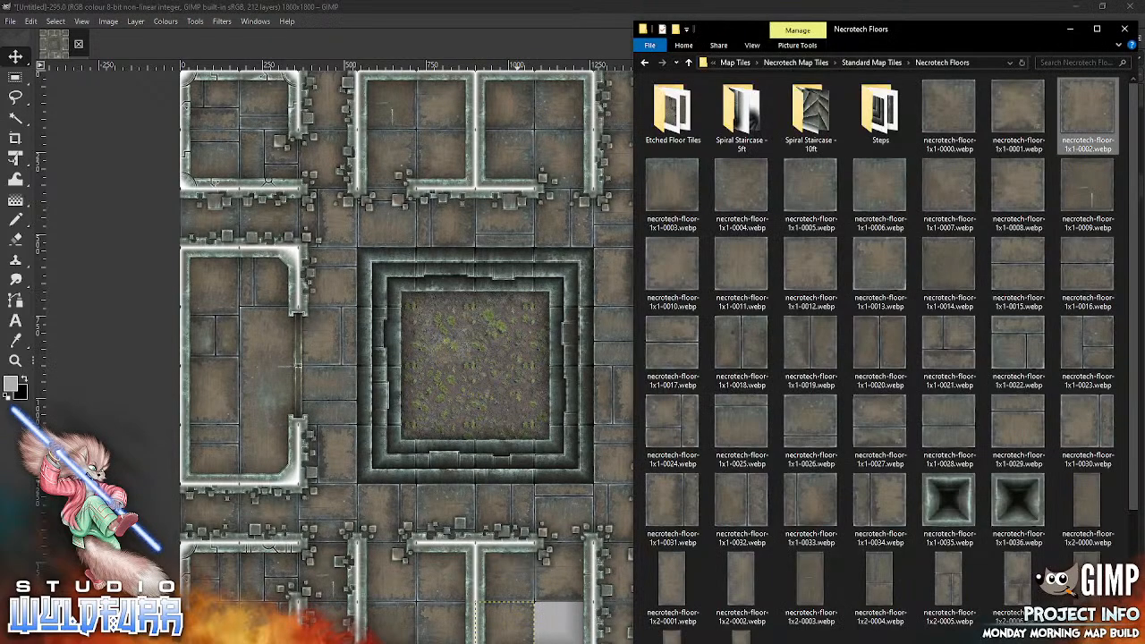
mouse_move(671, 188)
mouse_down()
mouse_move(634, 205)
mouse_move(438, 393)
mouse_move(555, 631)
mouse_up()
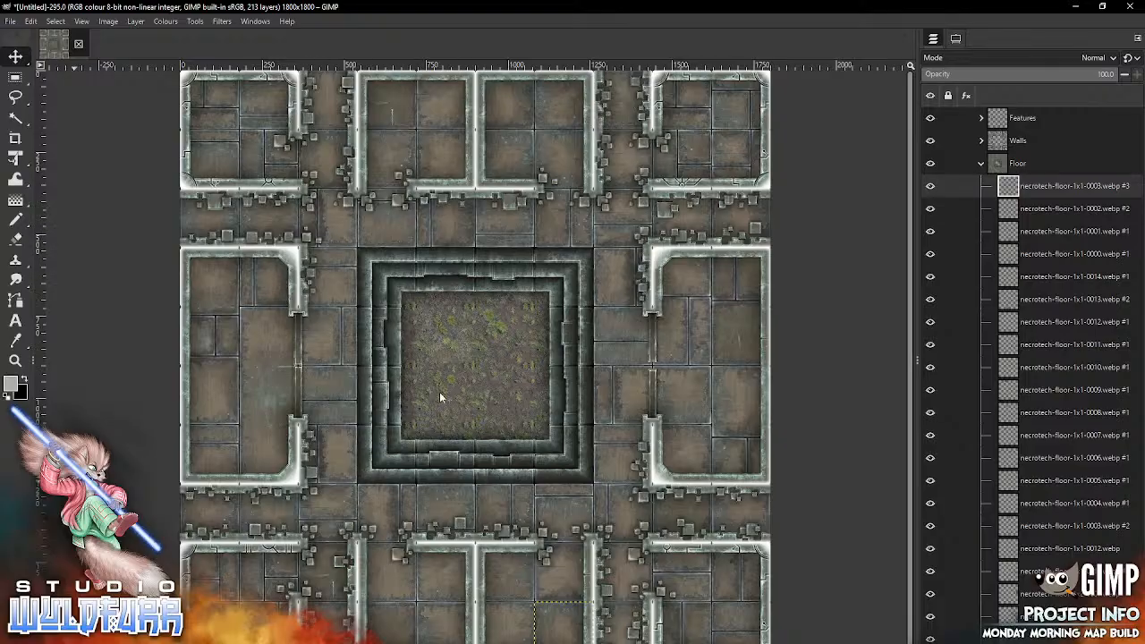
Step: Save the map in the Underground Structure folder as "Underground Floor - Necrotech Underground - Rooms - 0004.xcf"
key(alt+f)
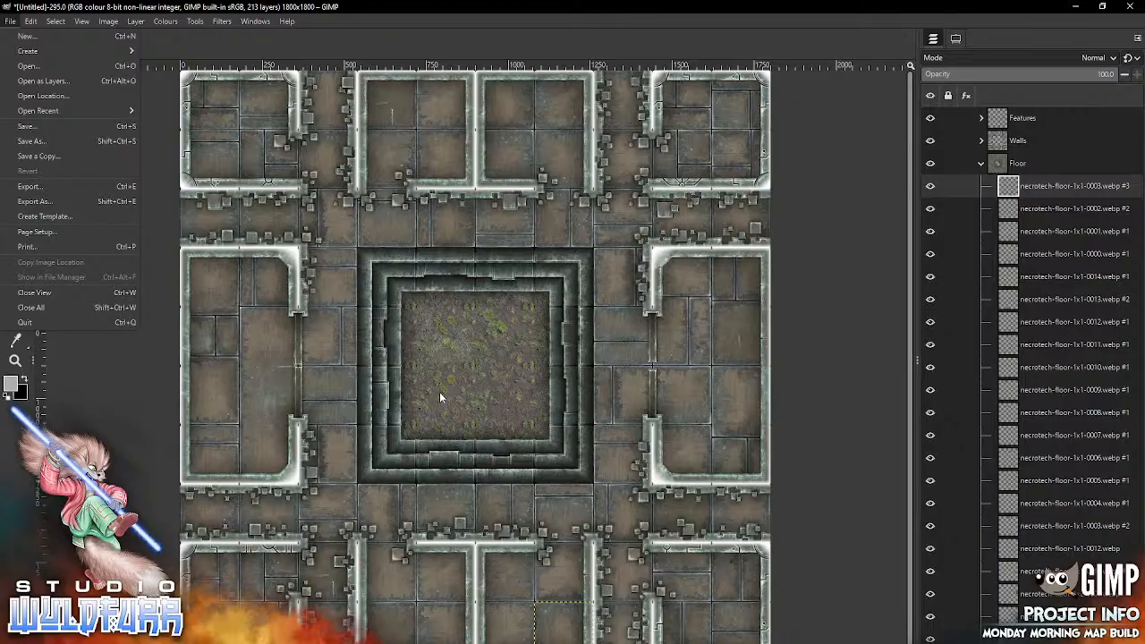
click(31, 141)
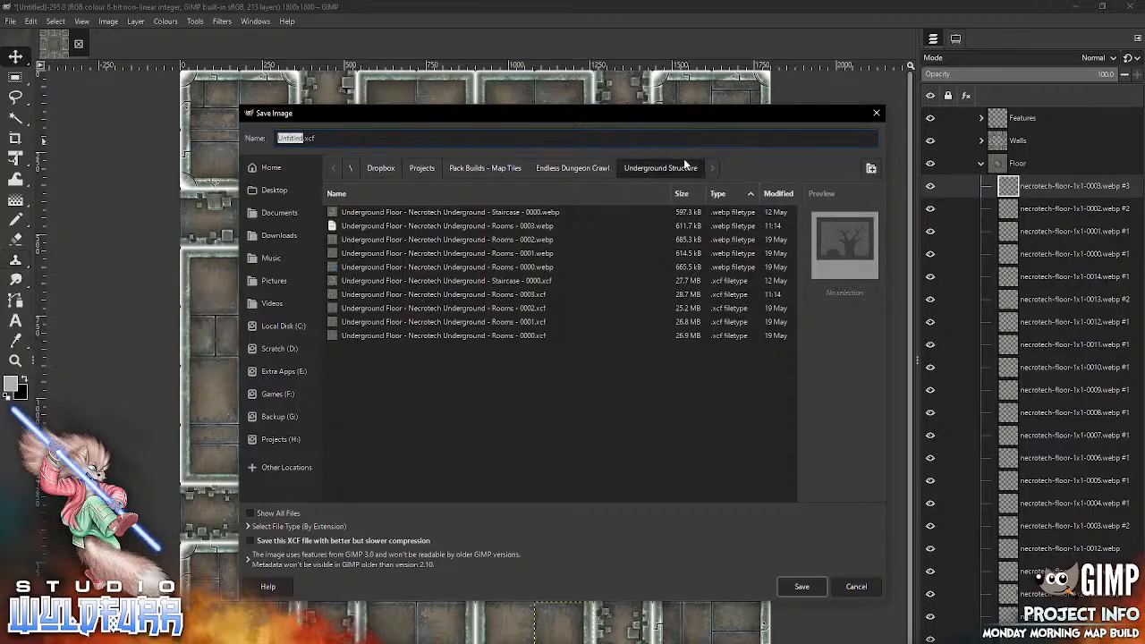
click(444, 294)
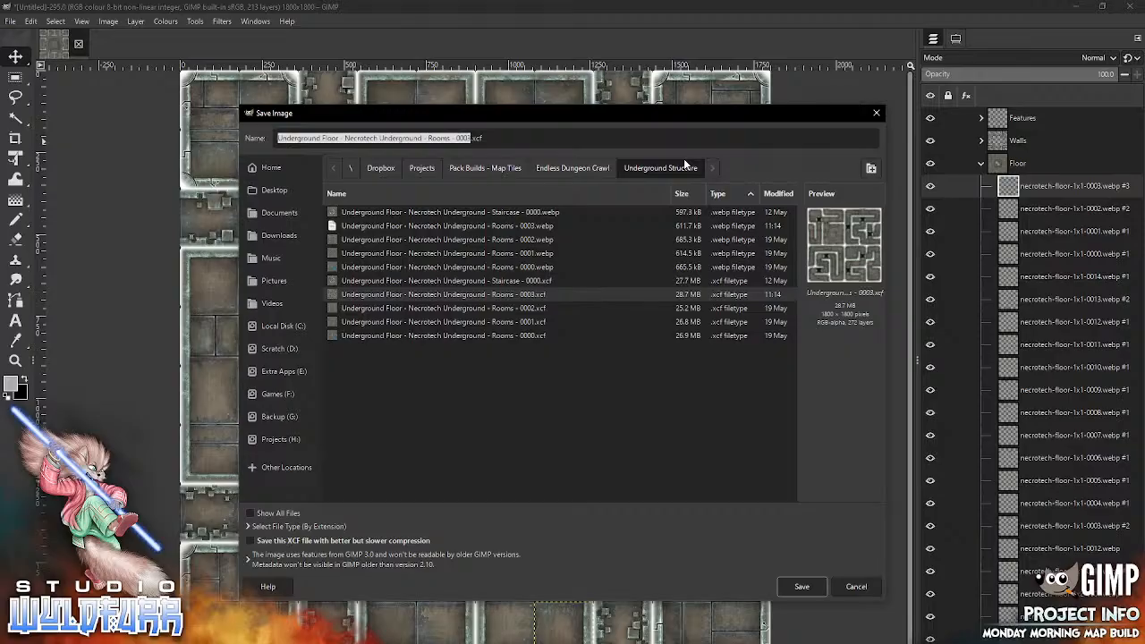
key(End)
key(Left)
key(Left)
key(Left)
key(Left)
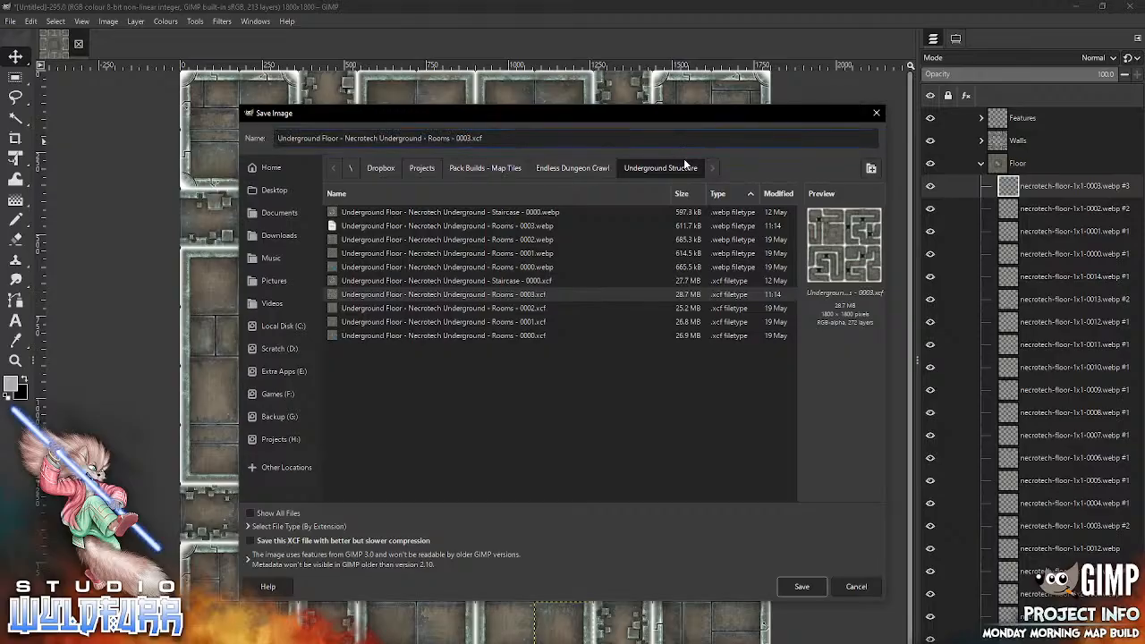
key(Left)
key(shift+Right)
text(4)
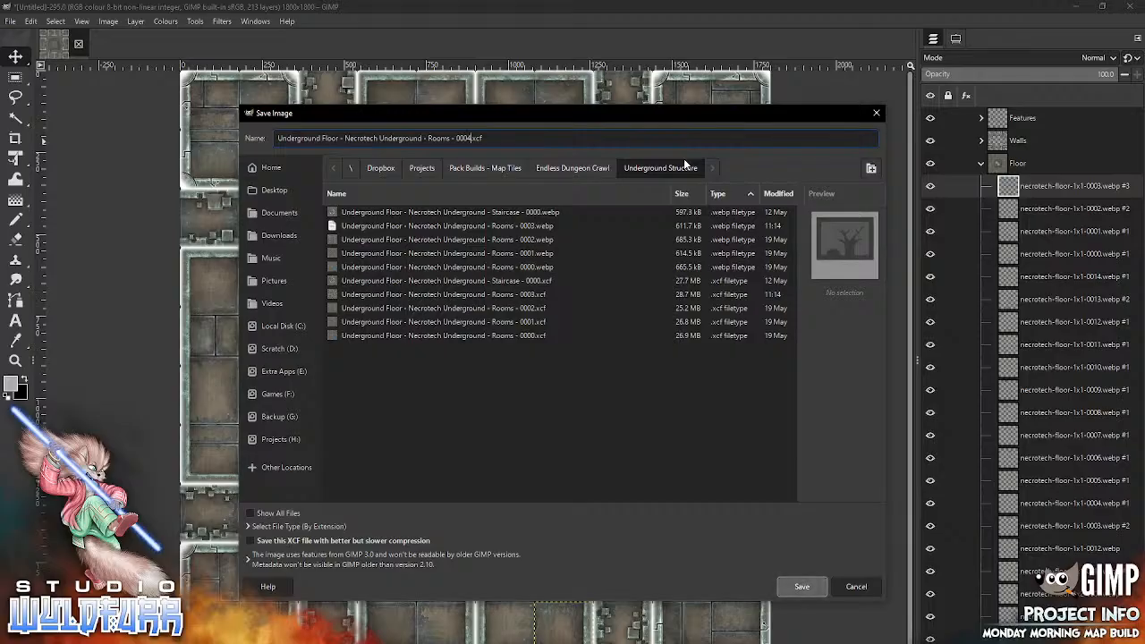
key(Return)
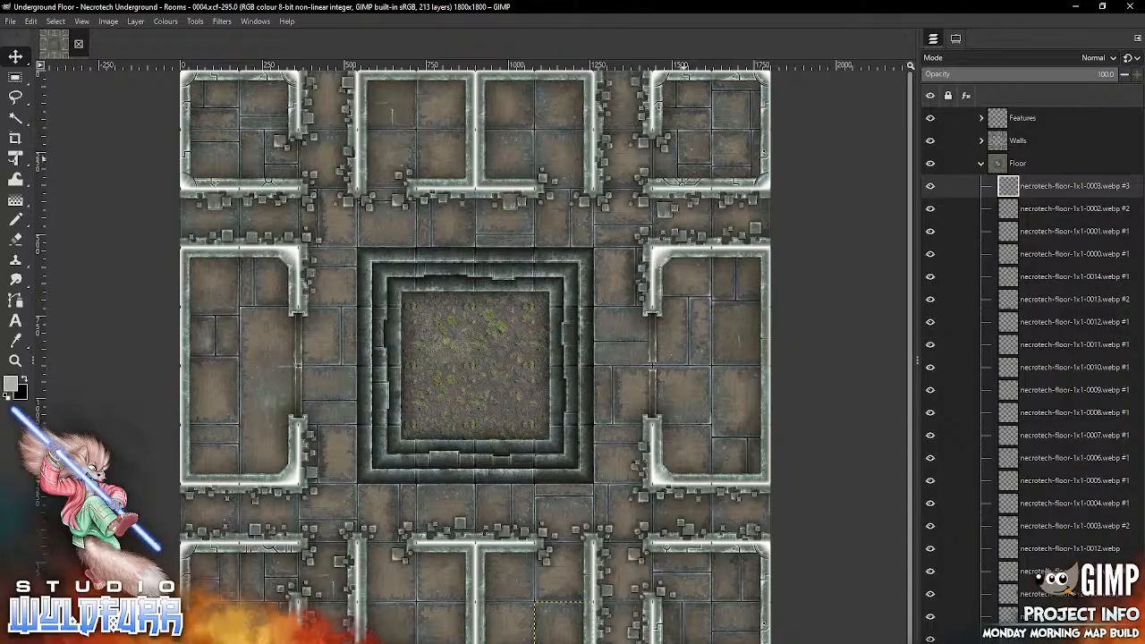
Step: Export the map as the WebP image "Underground Floor - Necrotech Underground - Rooms - 0004.webp" with image quality 90
click(9, 21)
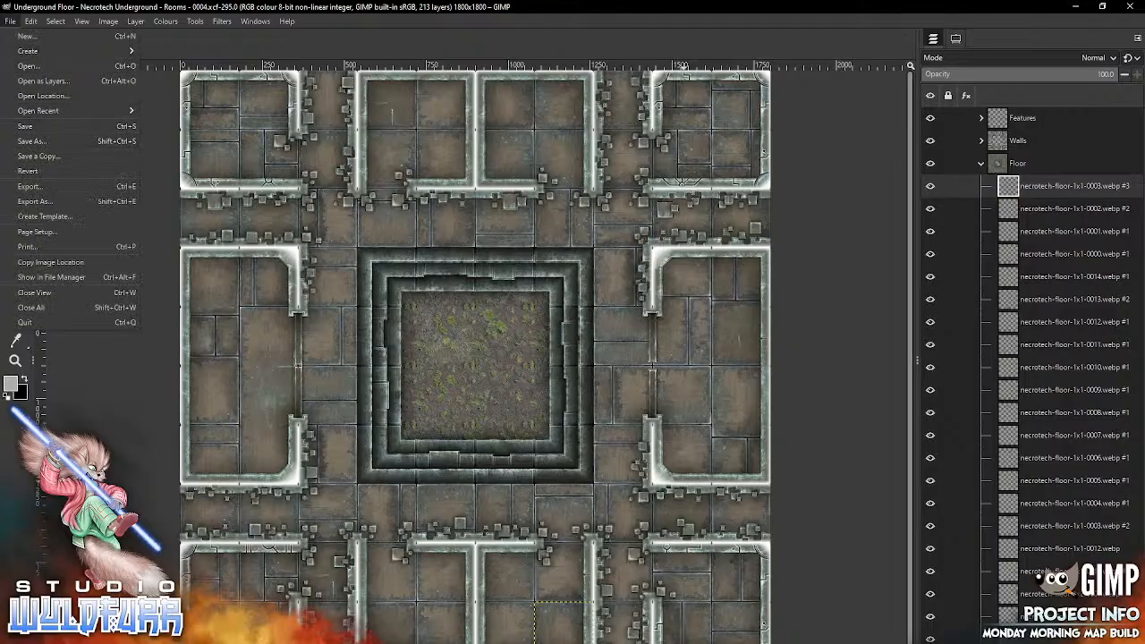
click(35, 201)
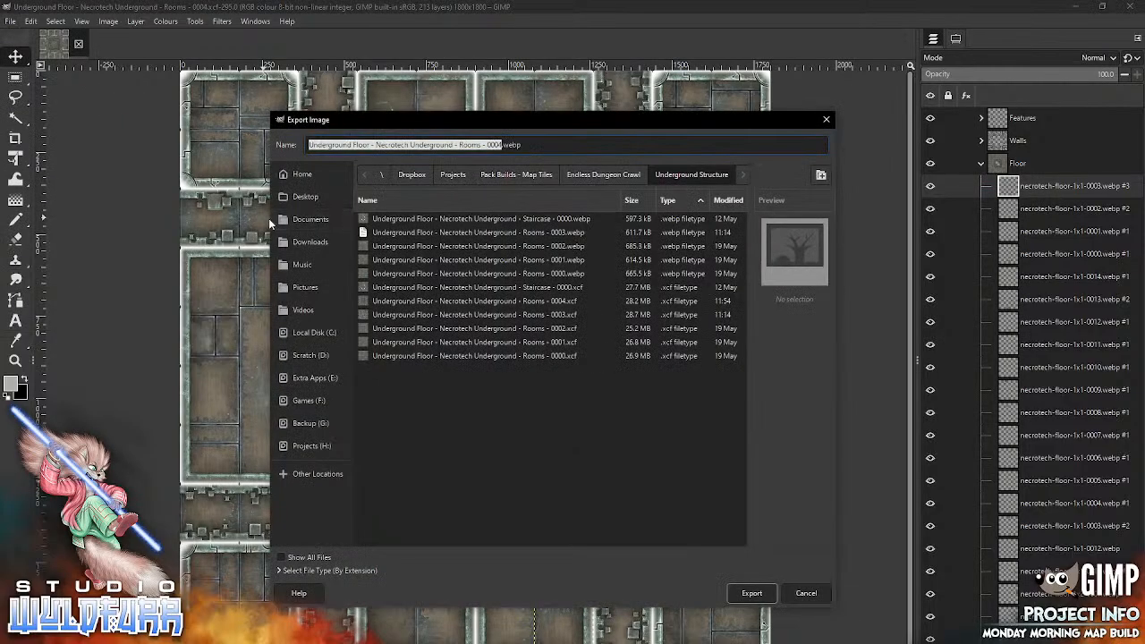
click(284, 570)
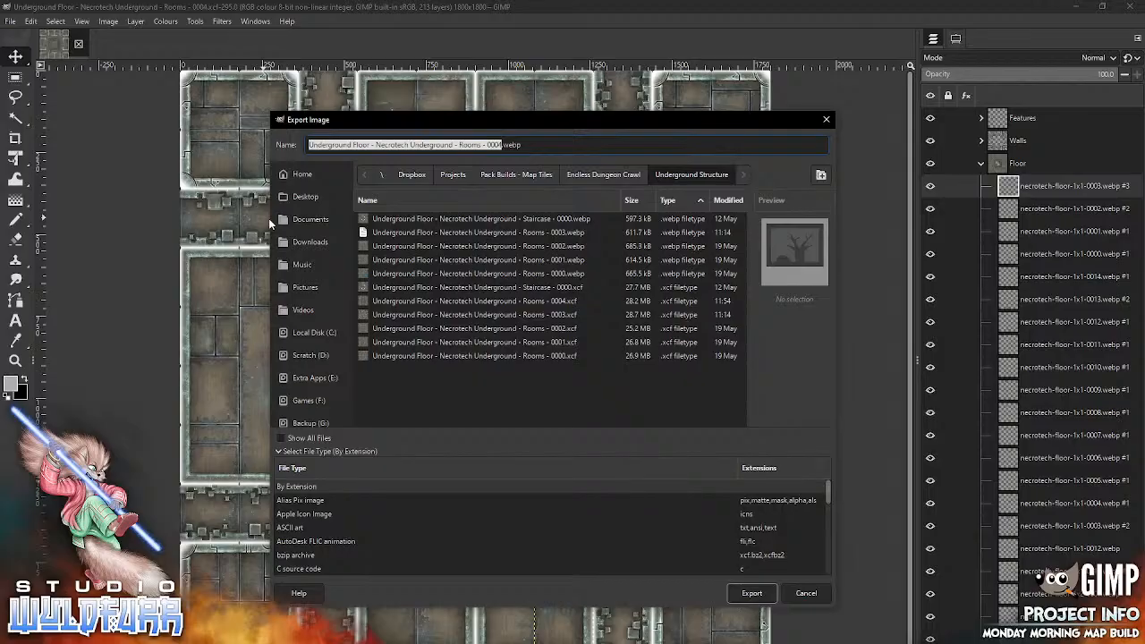
scroll(550, 527, down, 15)
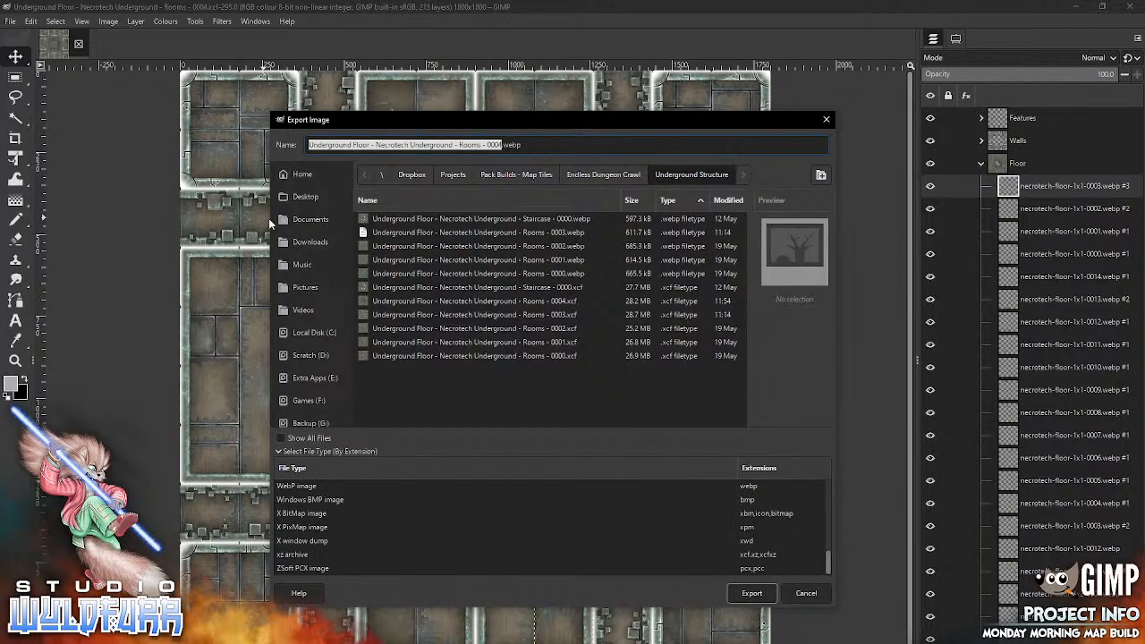
click(296, 486)
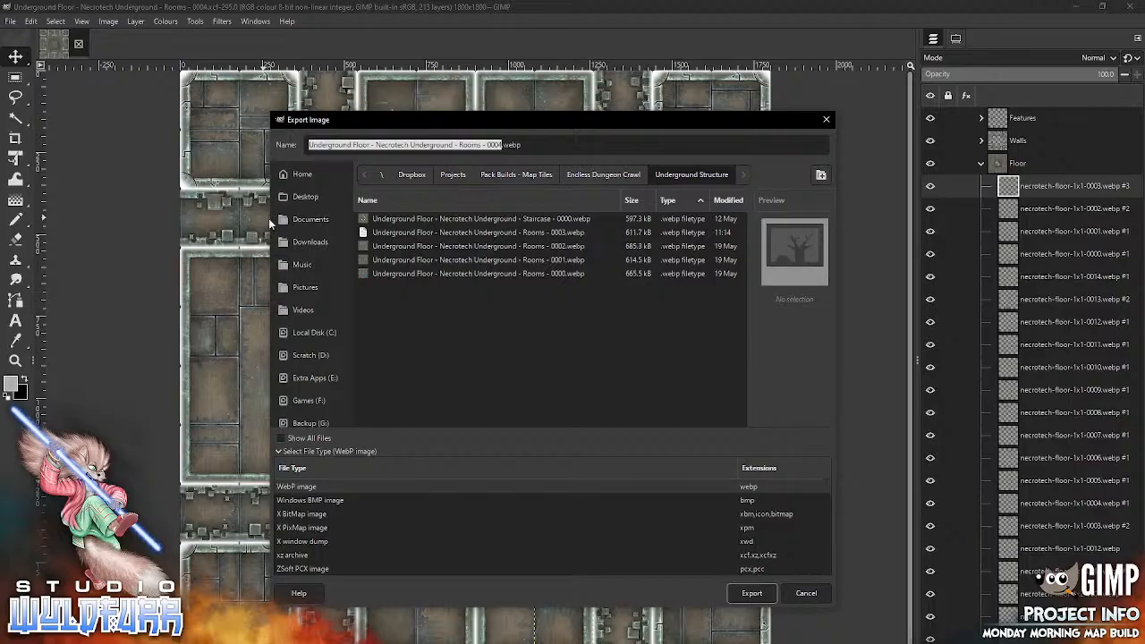
key(Return)
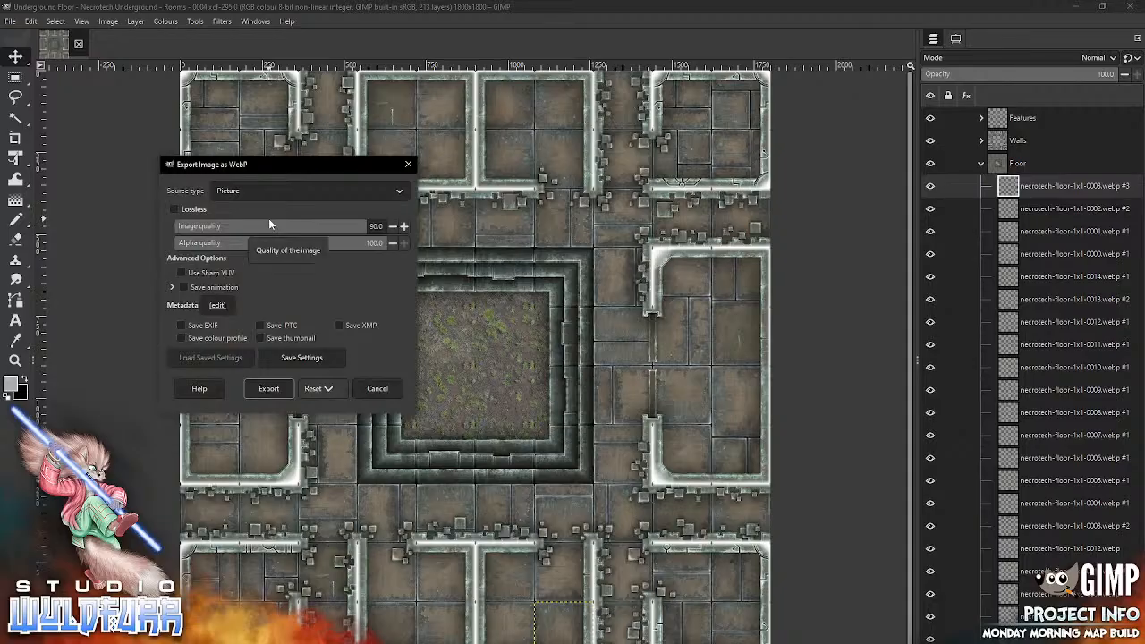
key(Return)
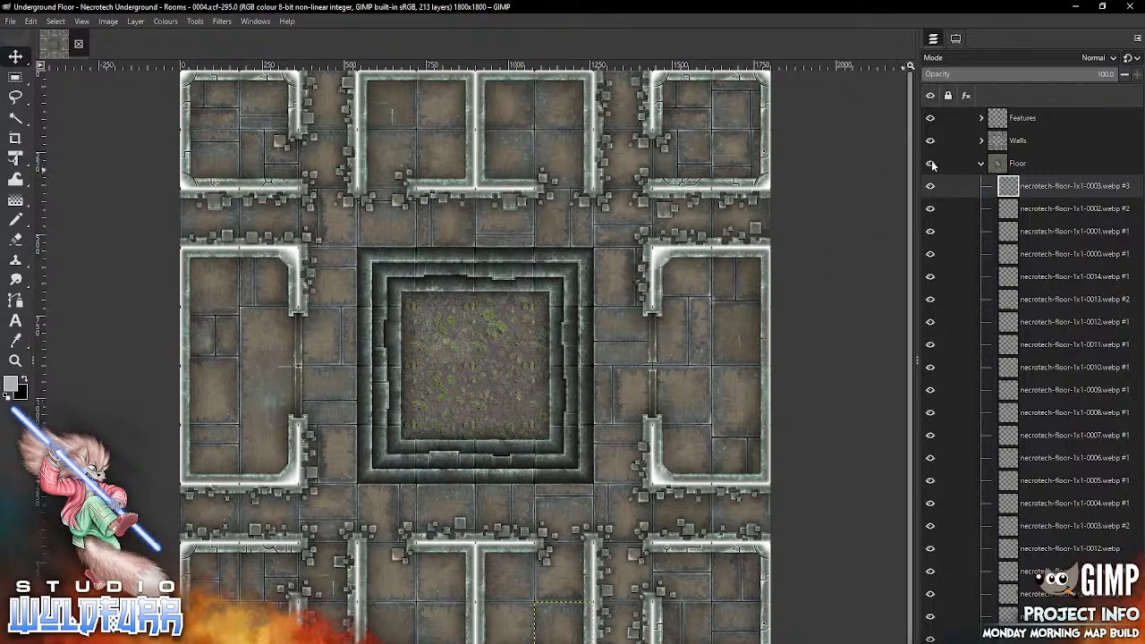
Step: Collapse the Floor layer group and toggle the Ground group's visibility off and back on
click(981, 164)
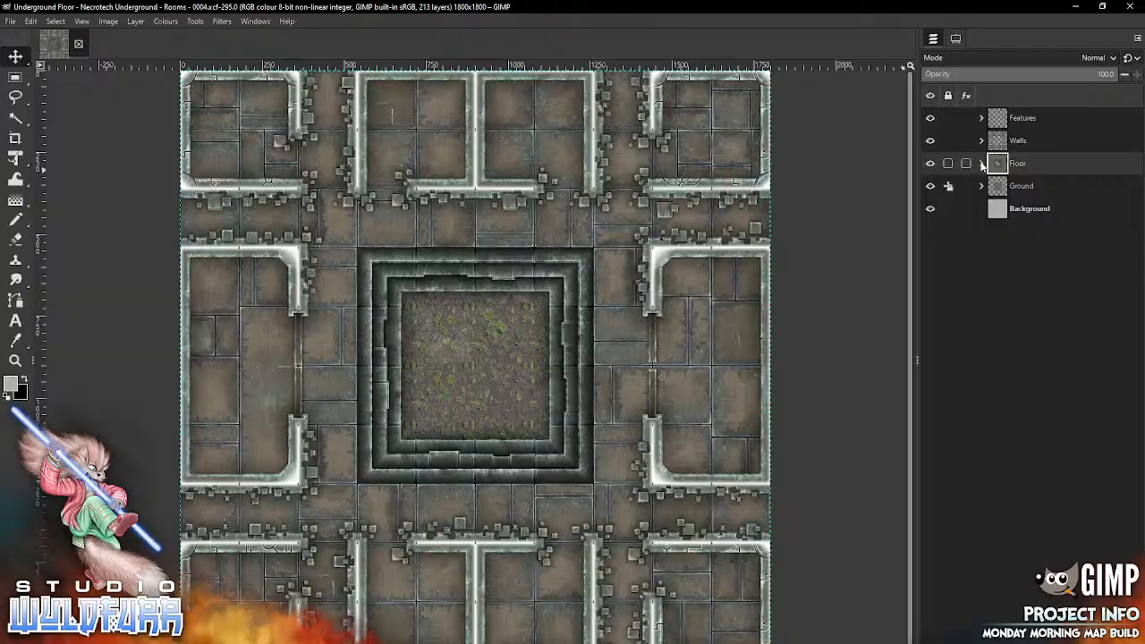
click(930, 185)
click(930, 185)
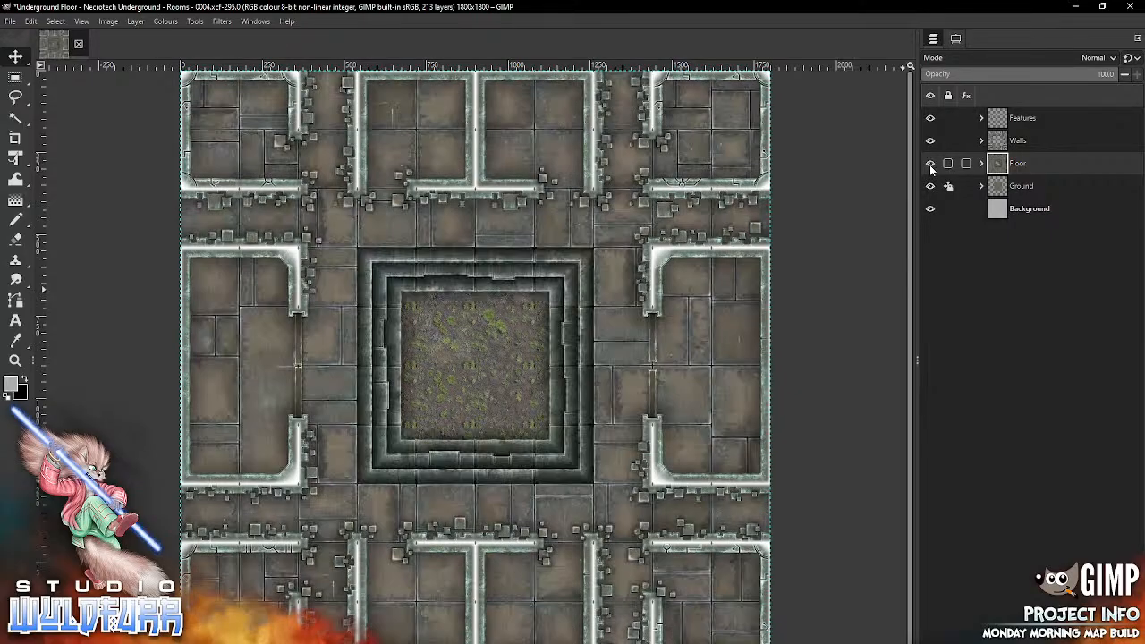